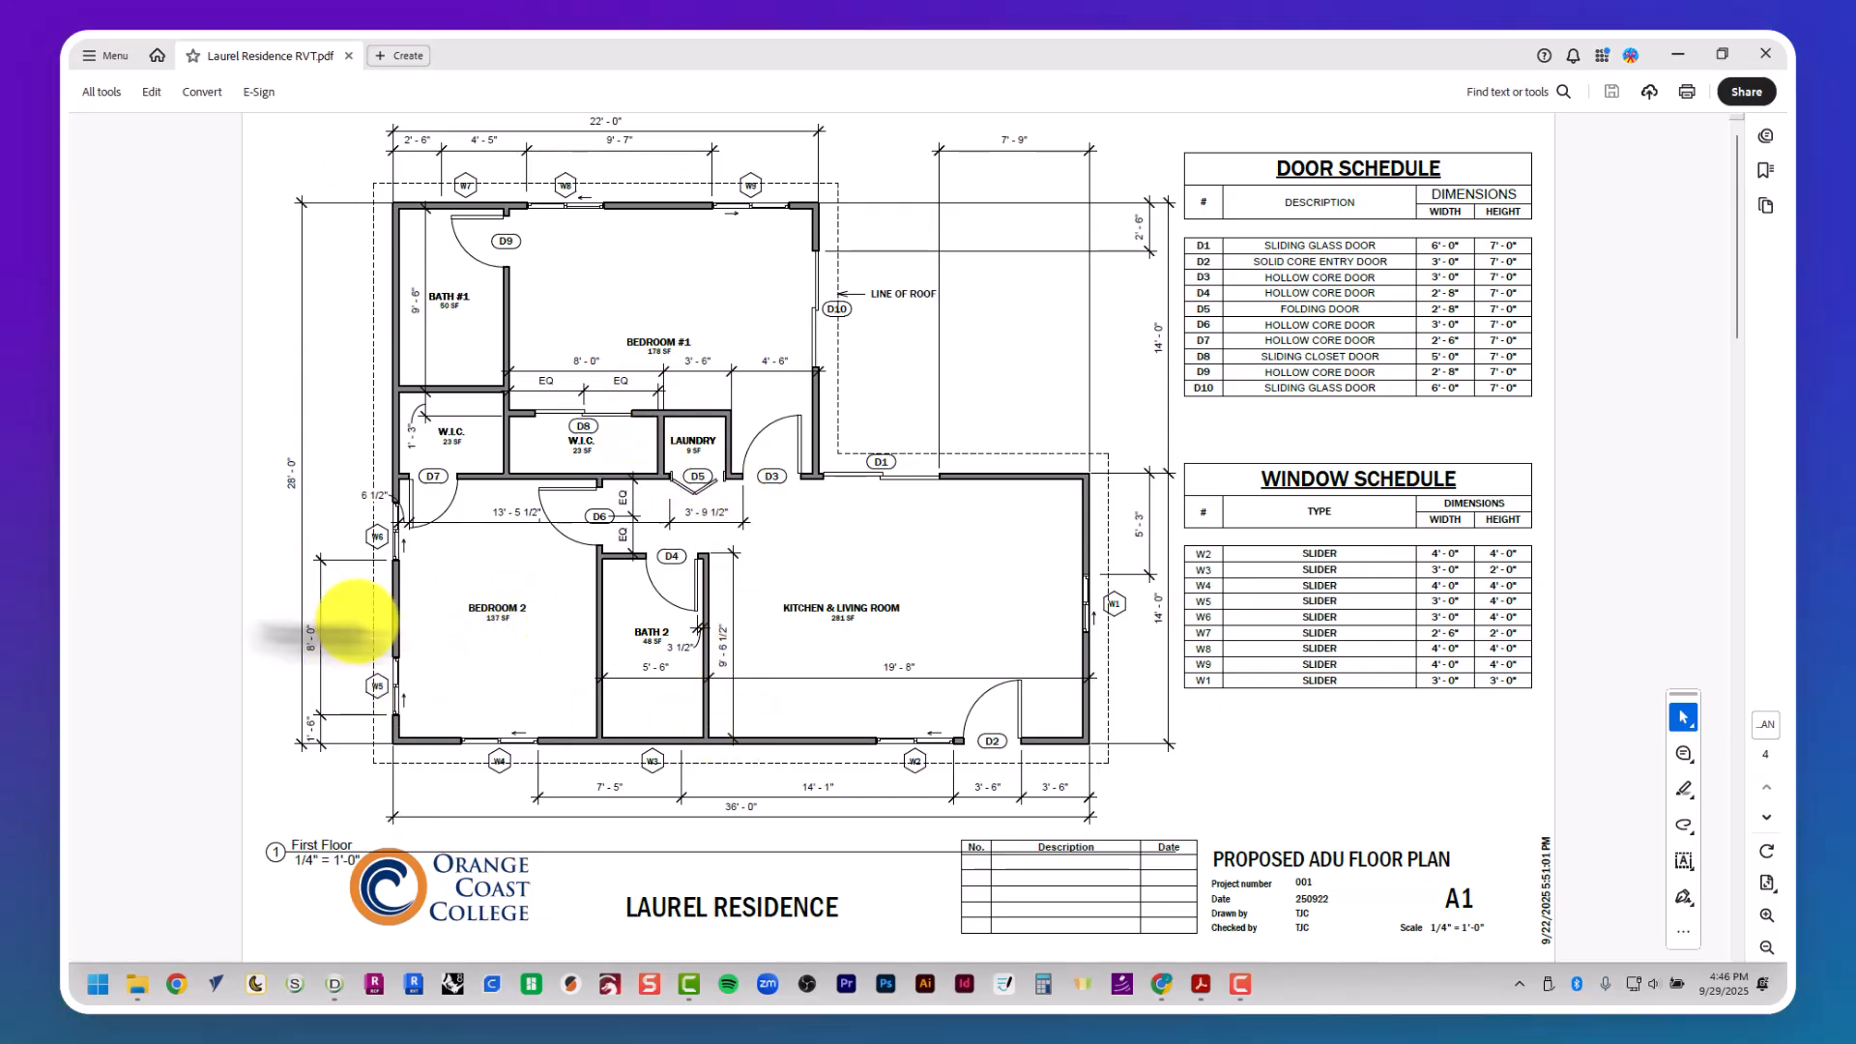
# - Examine the room layout on floor plan sheet A1 and the door tags, including D1 at the kitchen and living room
pyautogui.keyDown('ctrl'); pyautogui.scroll(2, 449, 604); pyautogui.keyUp('ctrl')
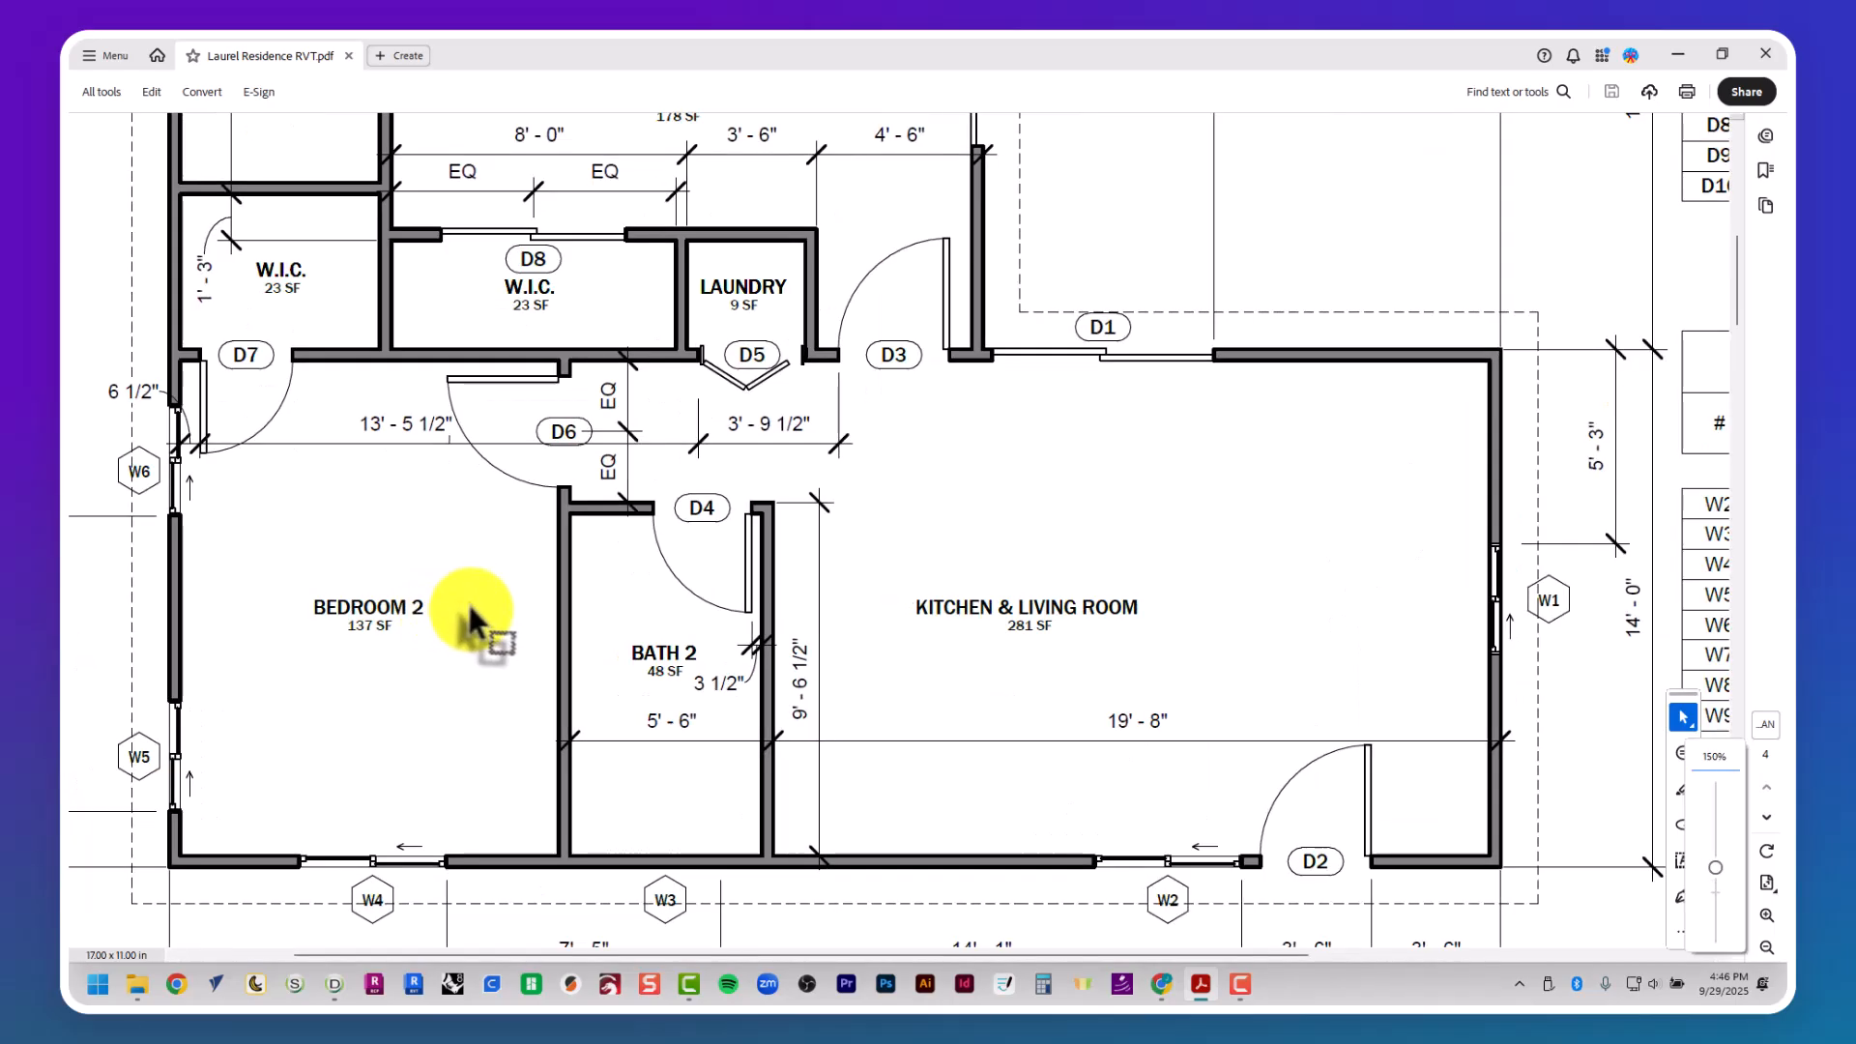
pyautogui.keyDown('ctrl'); pyautogui.scroll(1, 467, 601); pyautogui.keyUp('ctrl')
pyautogui.scroll(2, 466, 600)
pyautogui.scroll(-1, 483, 542)
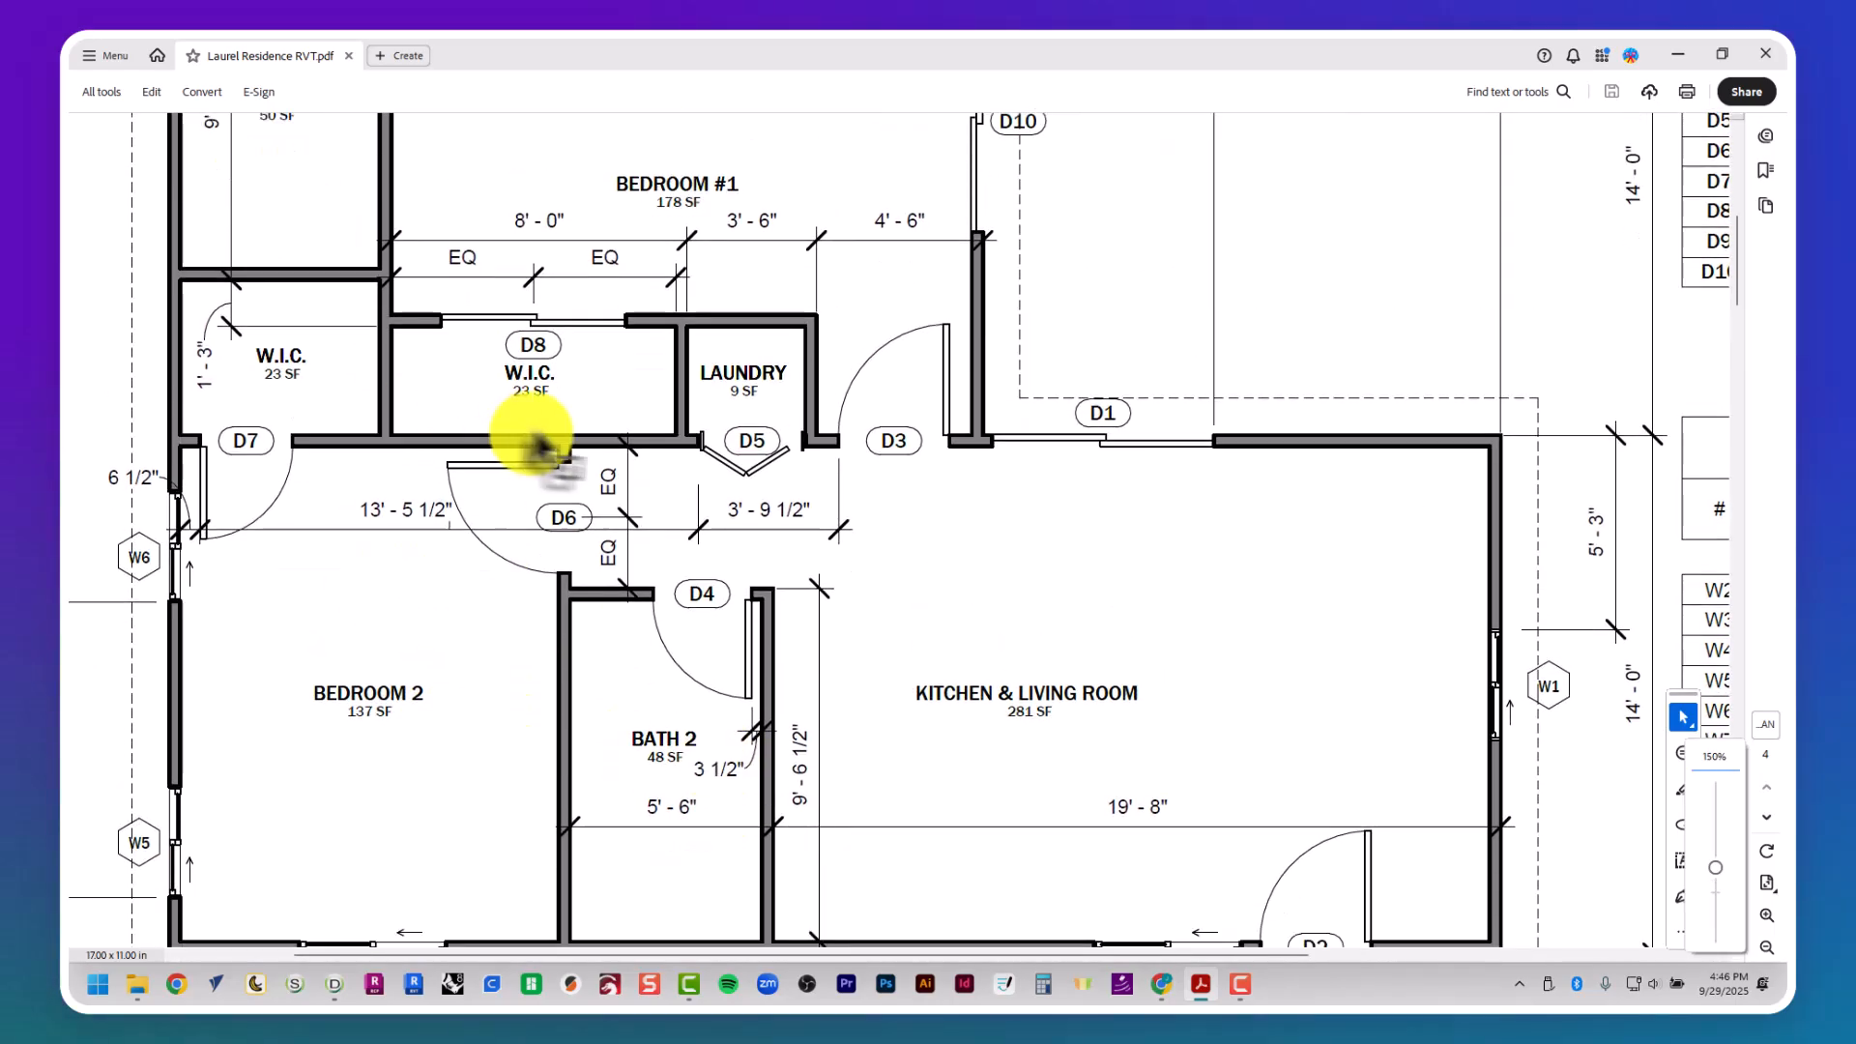
pyautogui.scroll(4, 1189, 663)
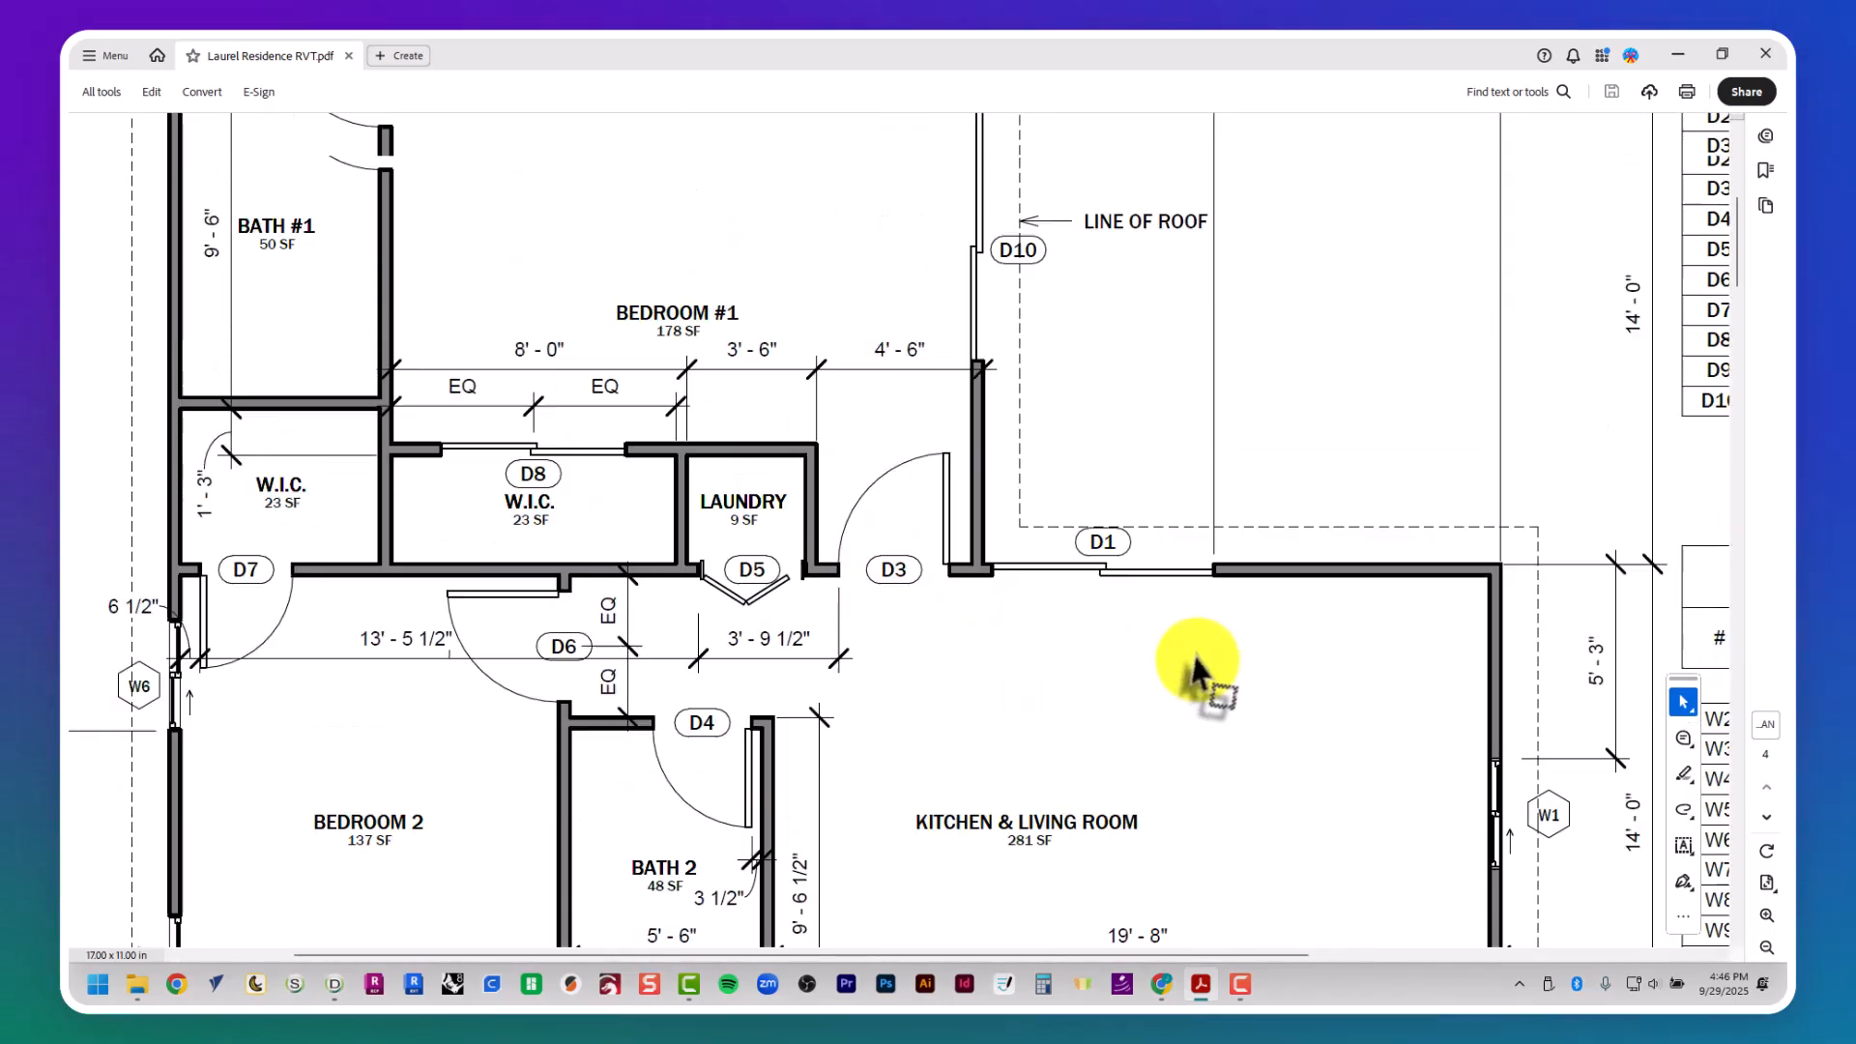
pyautogui.scroll(-6, 1069, 619)
pyautogui.scroll(-1, 1056, 609)
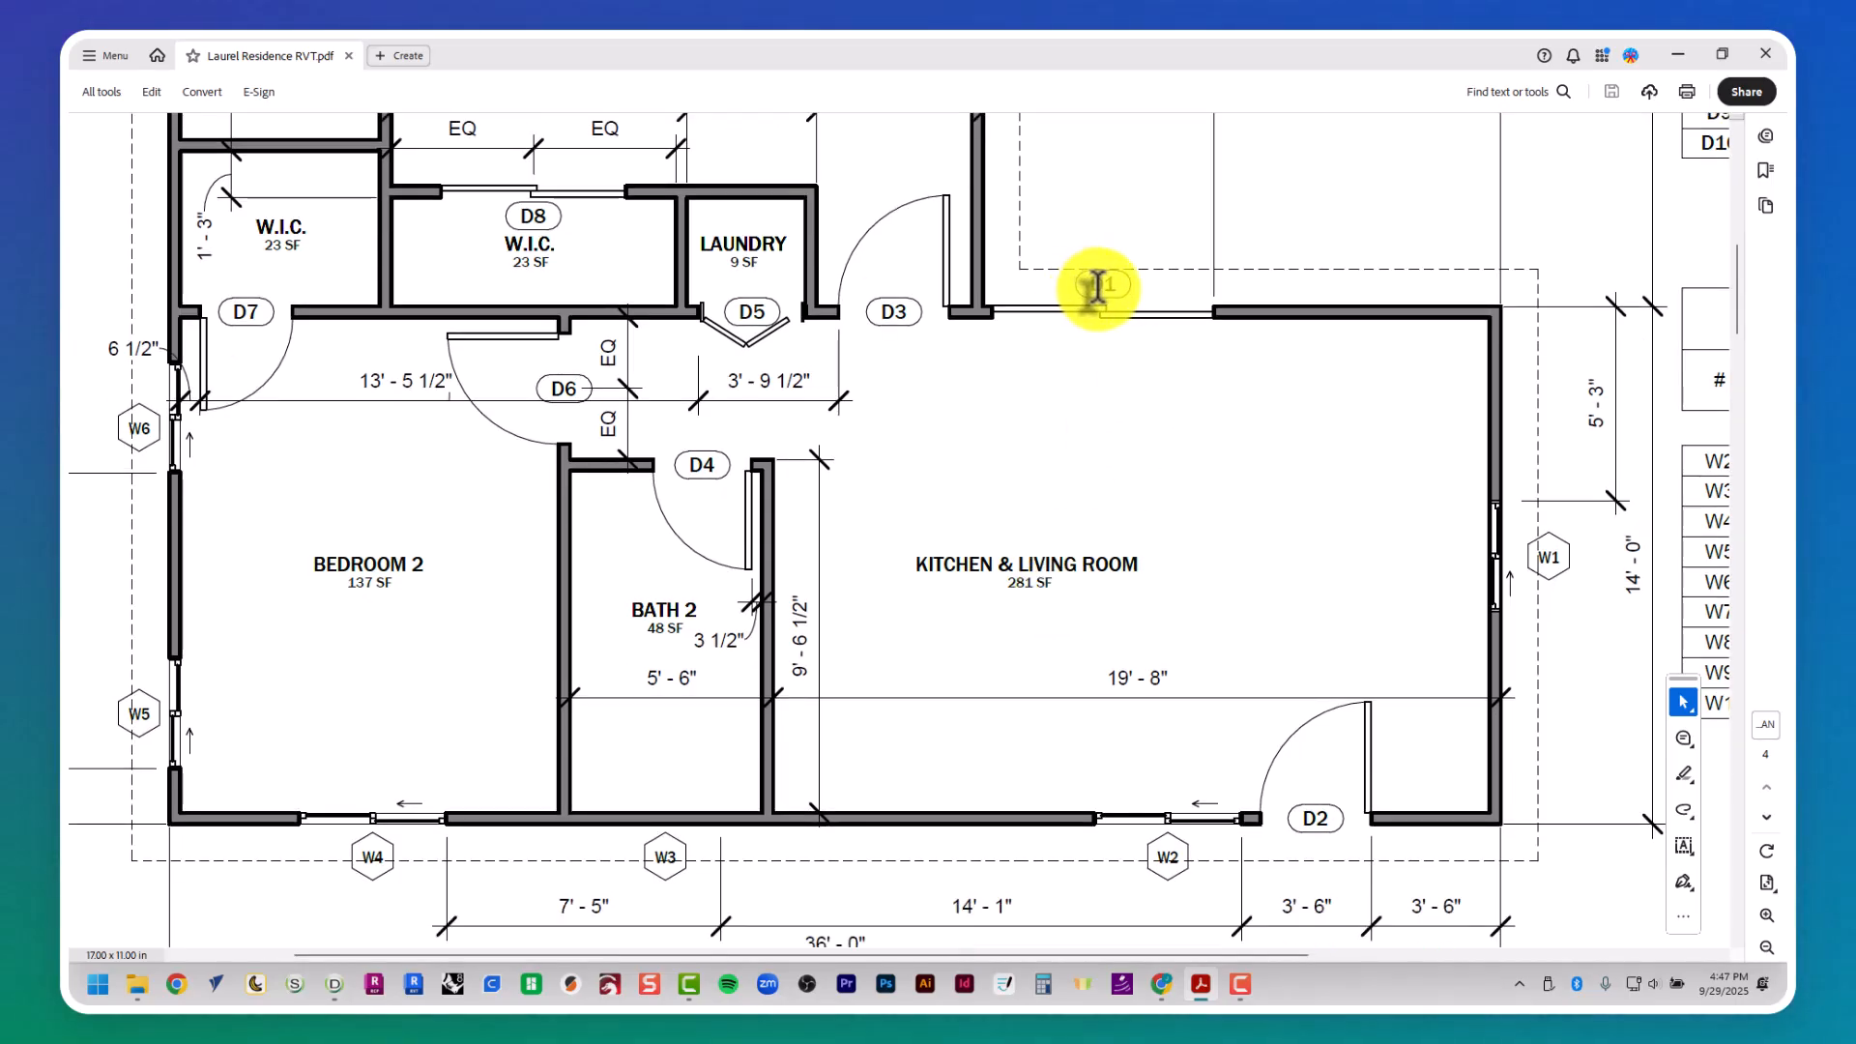
pyautogui.doubleClick(1112, 284)
pyautogui.click(1117, 283)
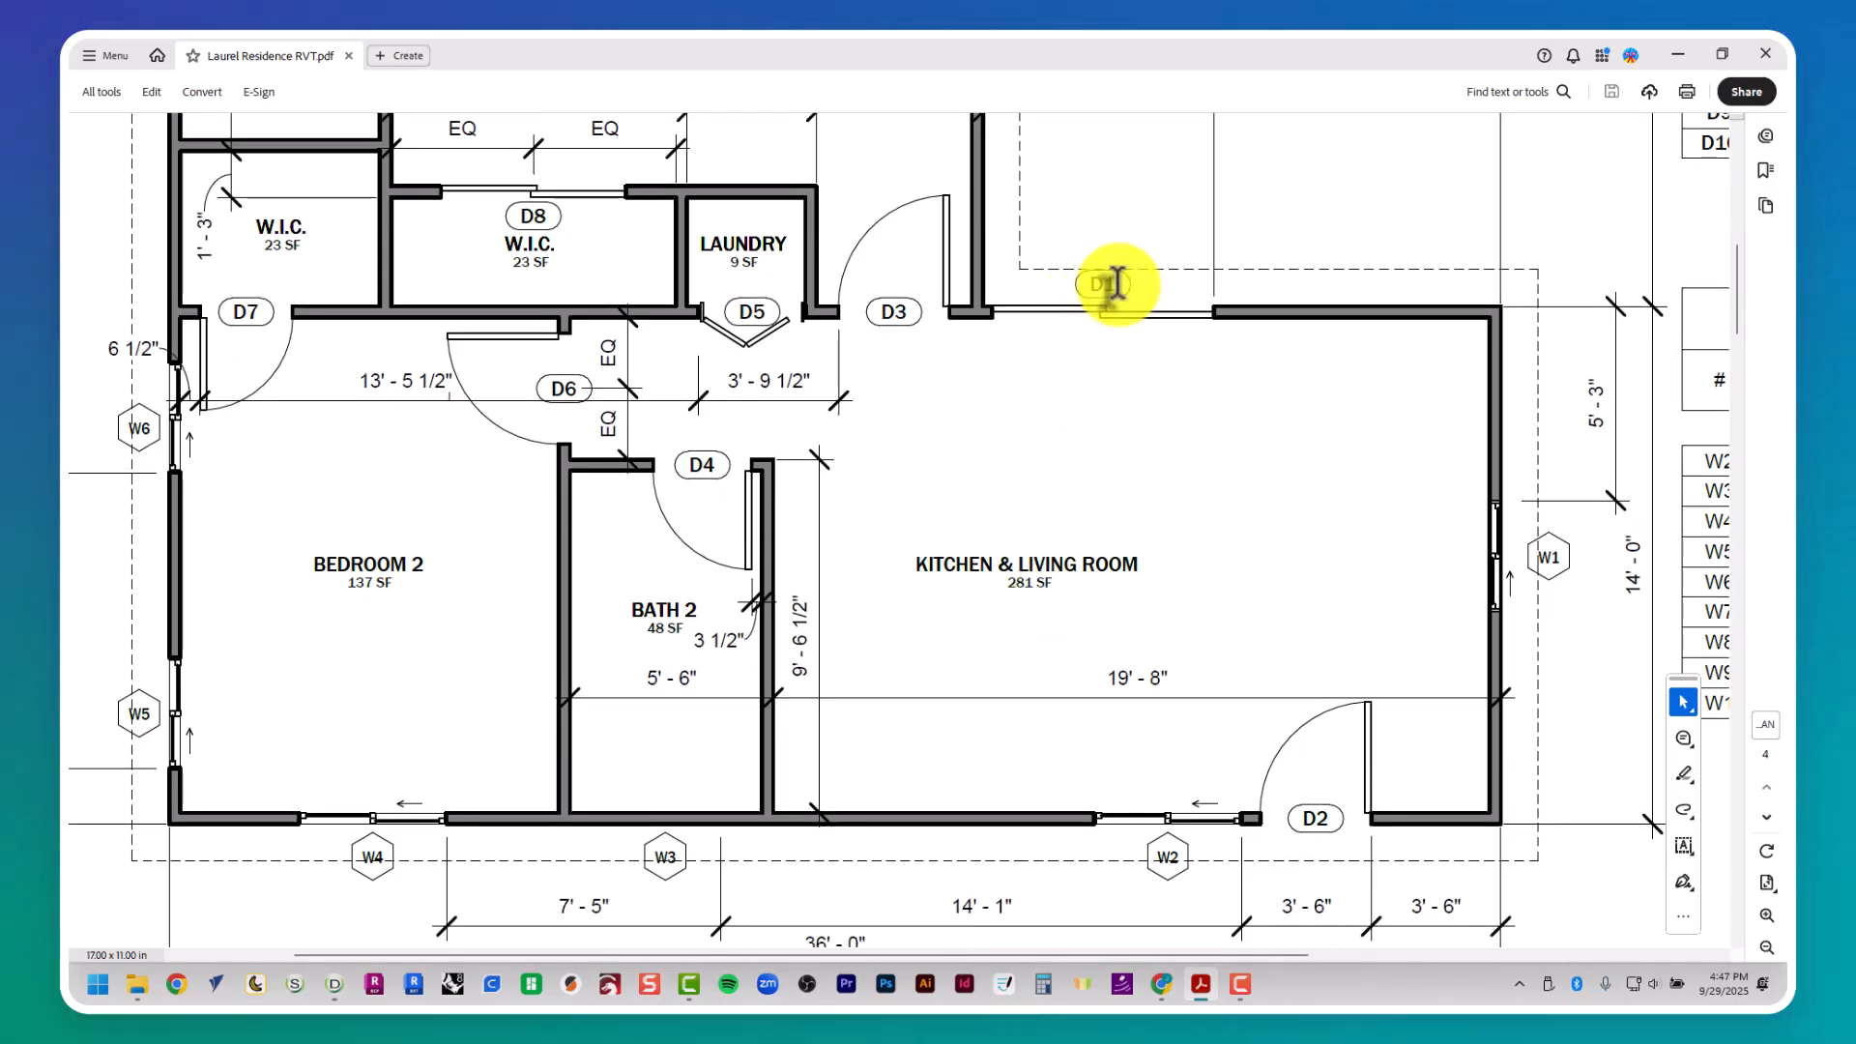
pyautogui.keyDown('ctrl'); pyautogui.scroll(3, 1117, 284); pyautogui.keyUp('ctrl')
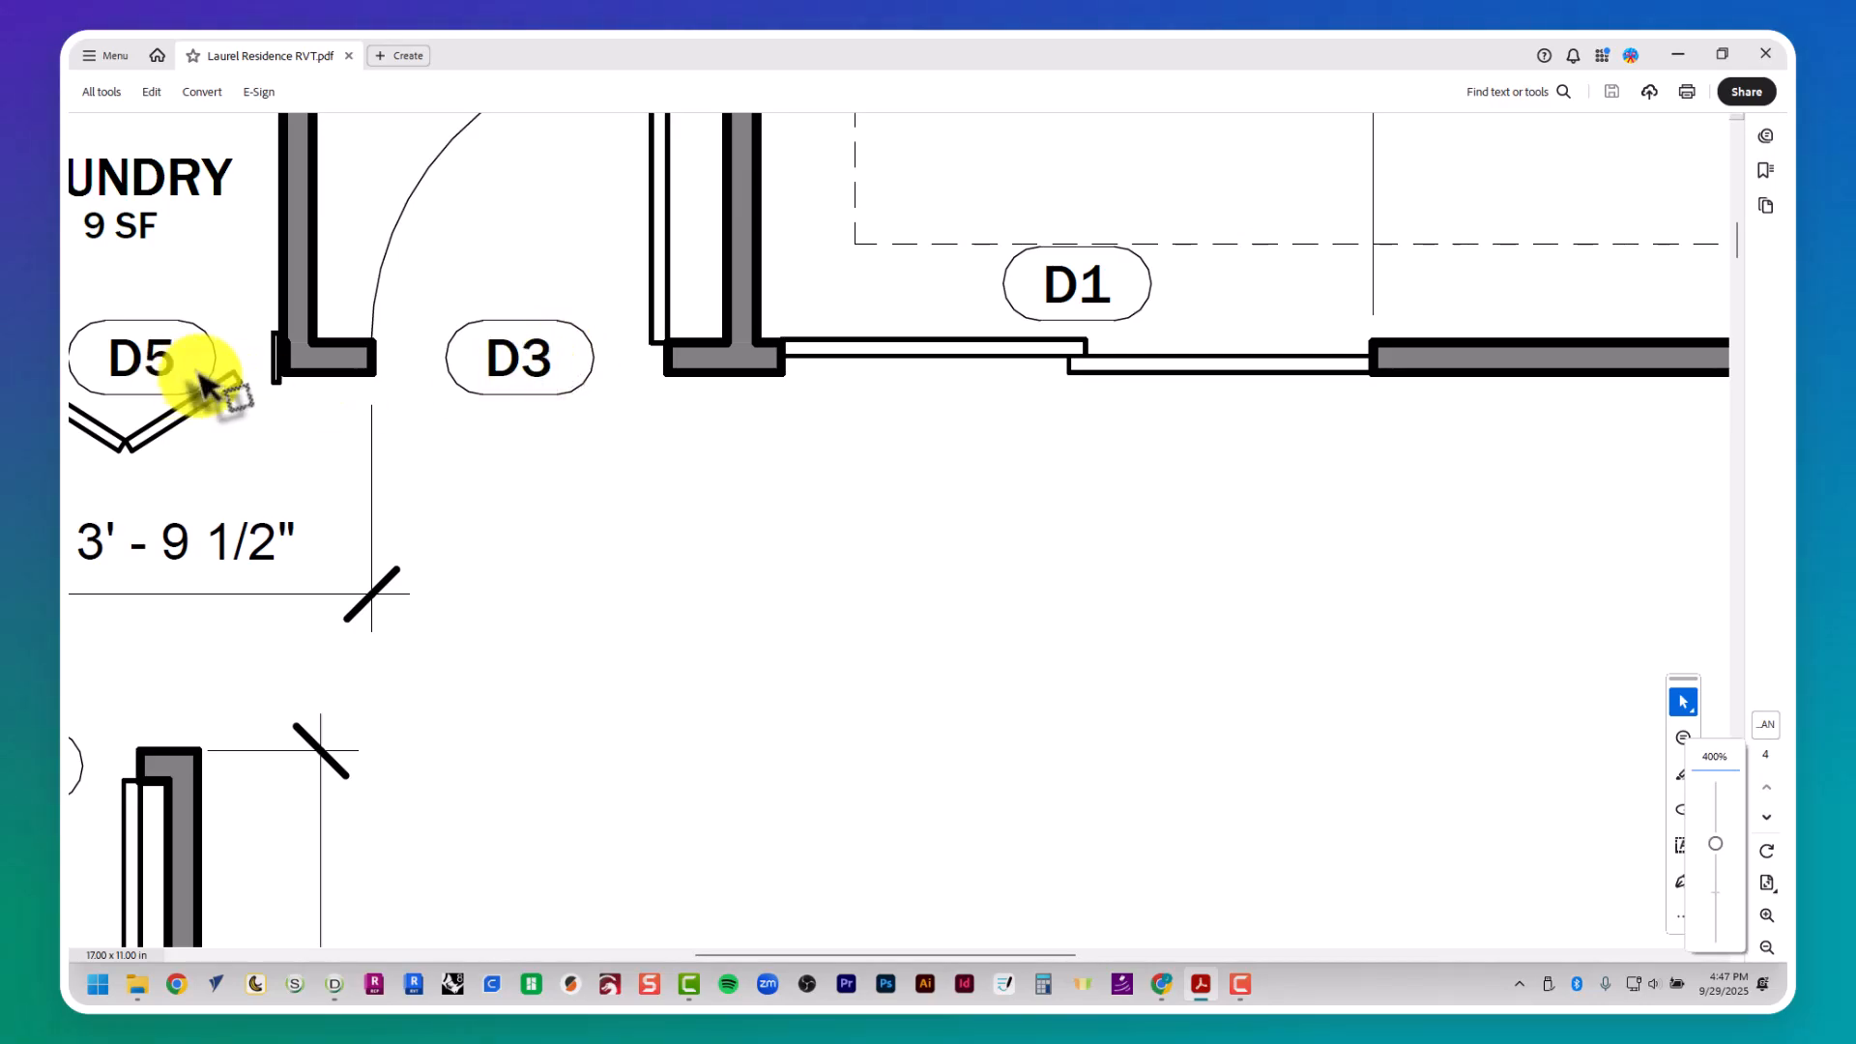
pyautogui.keyDown('ctrl'); pyautogui.scroll(-3, 1010, 565); pyautogui.keyUp('ctrl')
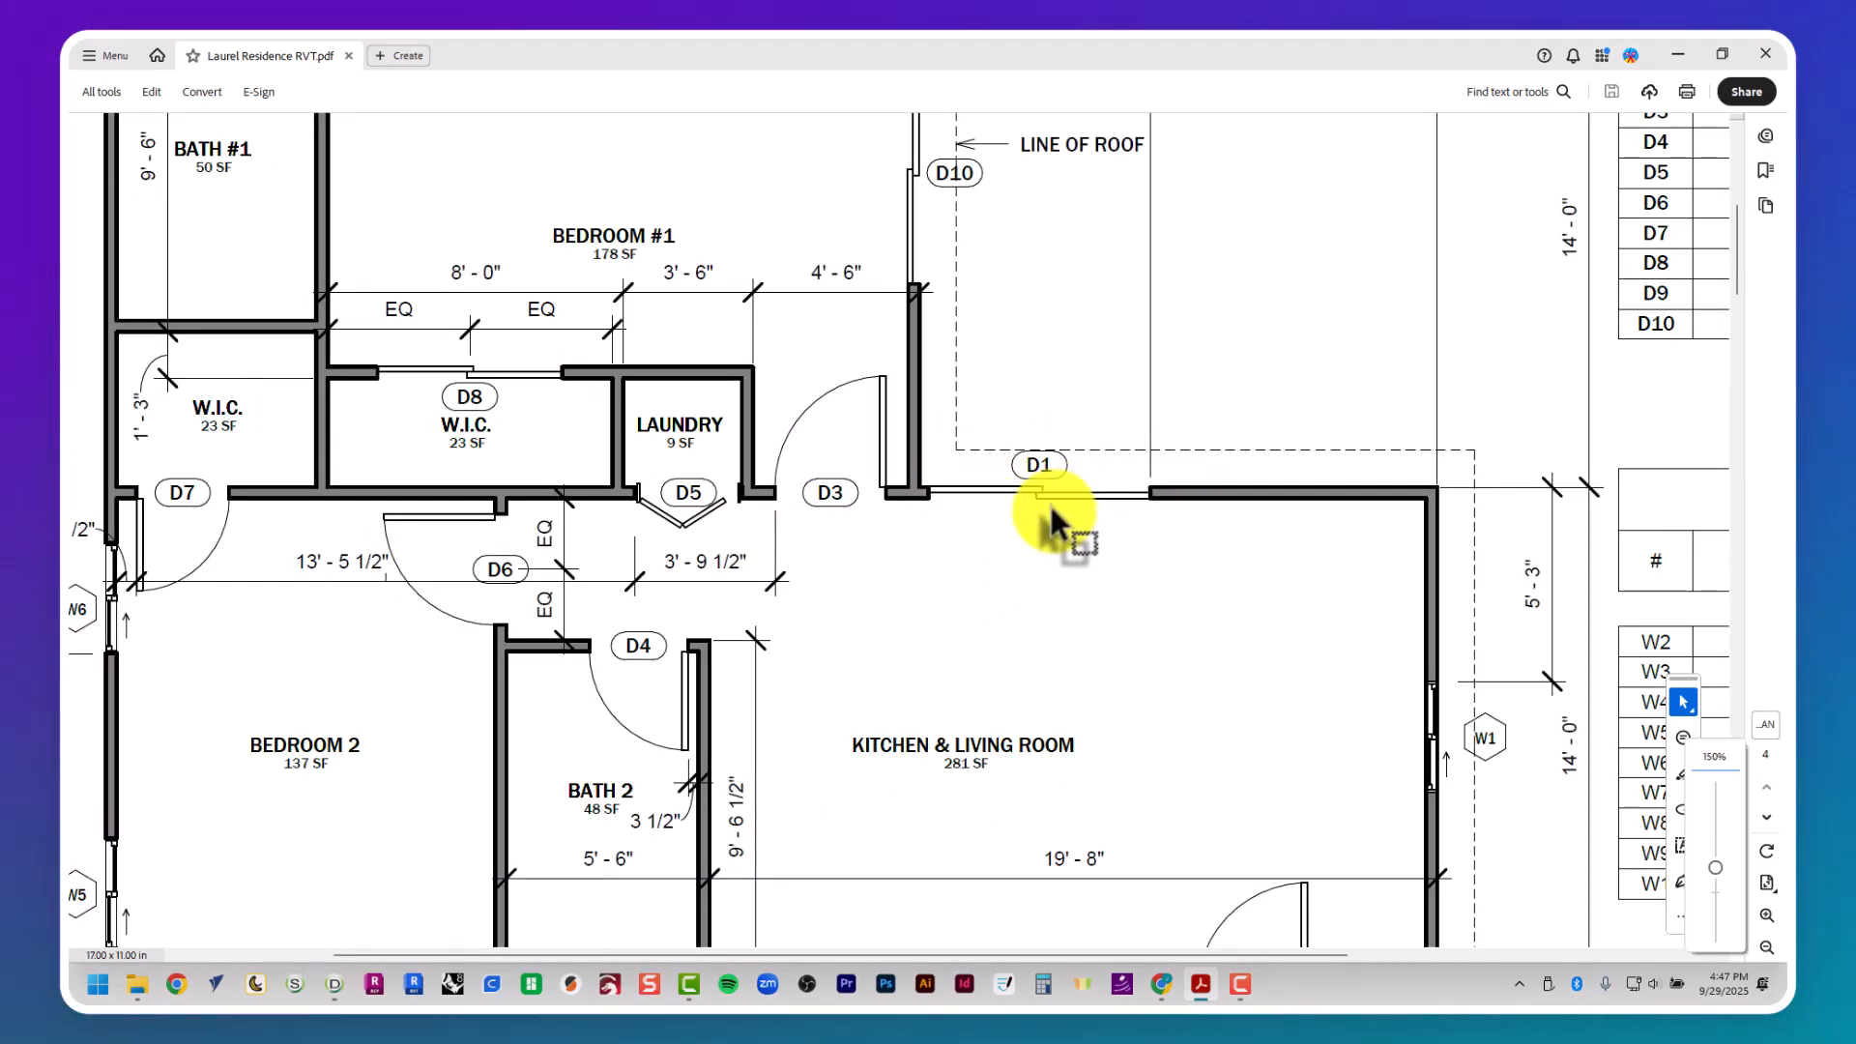
# - Examine window tag W1 beside the kitchen and living room on the floor plan
pyautogui.scroll(-1, 1048, 501)
pyautogui.keyDown('ctrl'); pyautogui.scroll(3, 1557, 681); pyautogui.keyUp('ctrl')
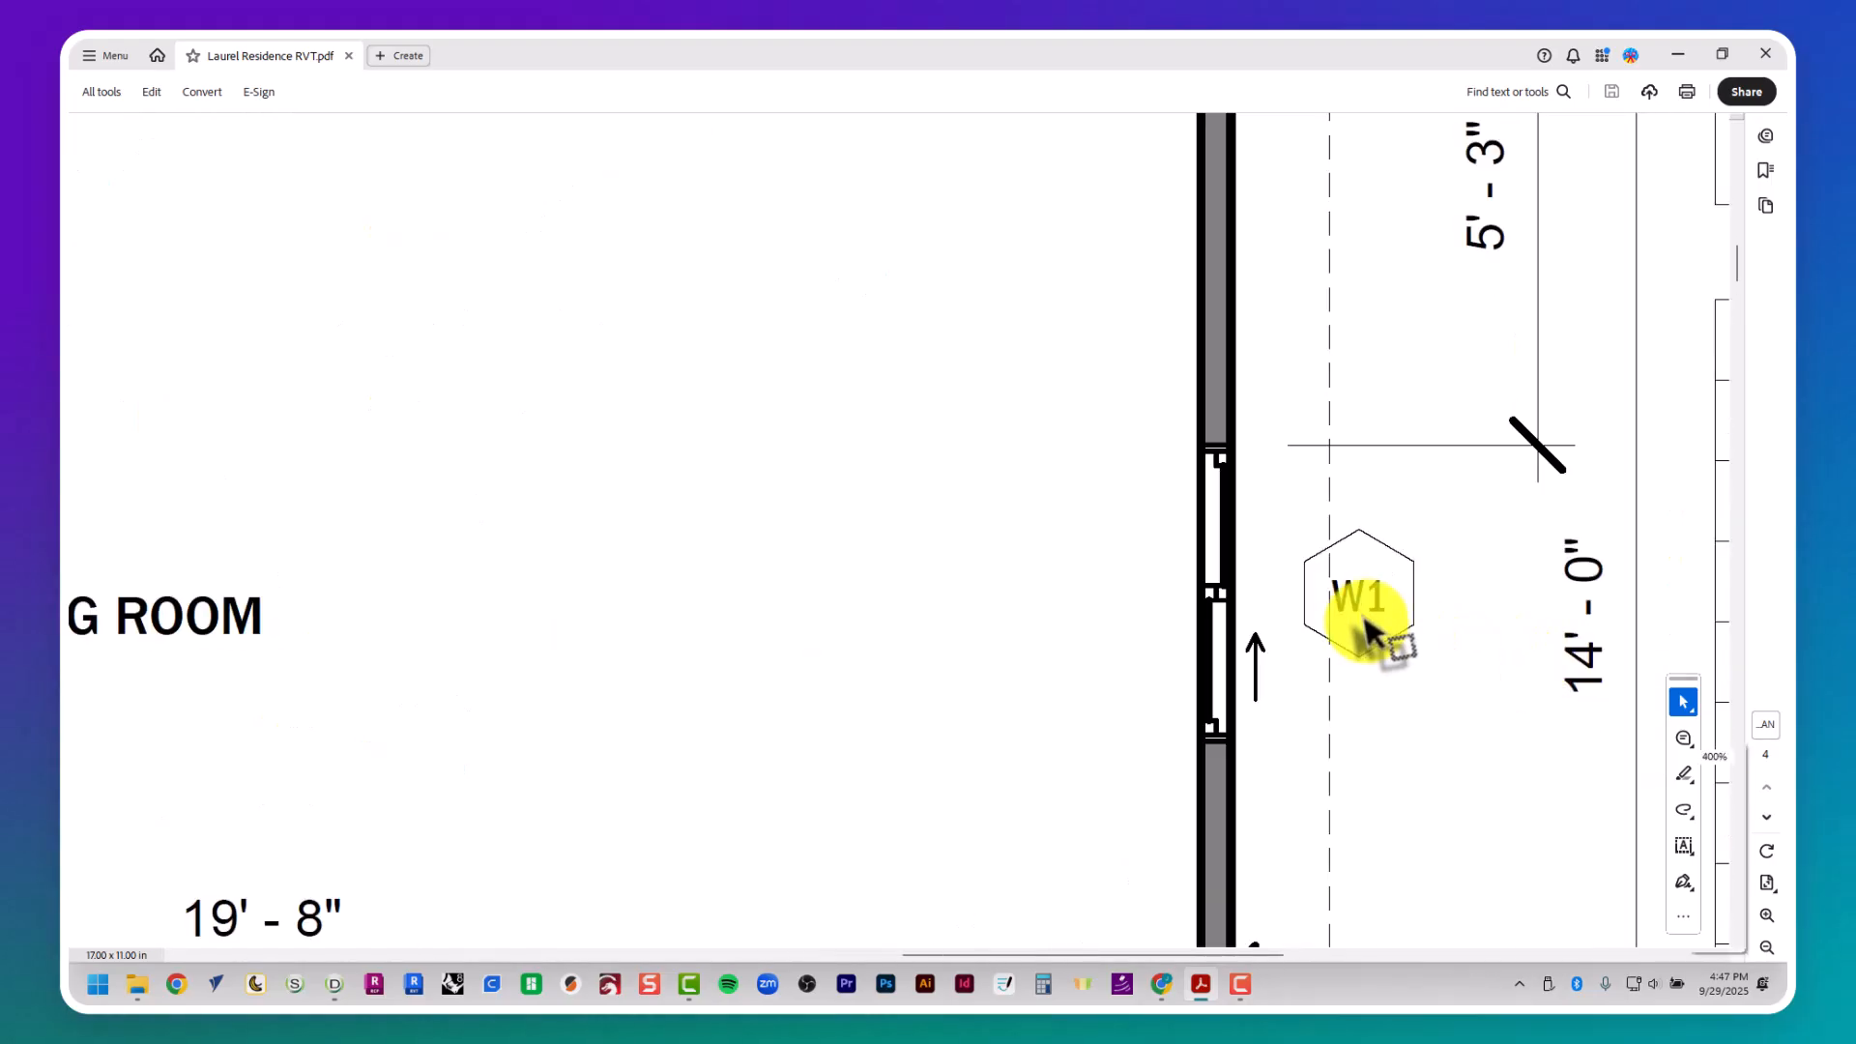
pyautogui.keyDown('ctrl'); pyautogui.scroll(2, 1366, 631); pyautogui.keyUp('ctrl')
pyautogui.keyDown('ctrl'); pyautogui.scroll(1, 1389, 595); pyautogui.keyUp('ctrl')
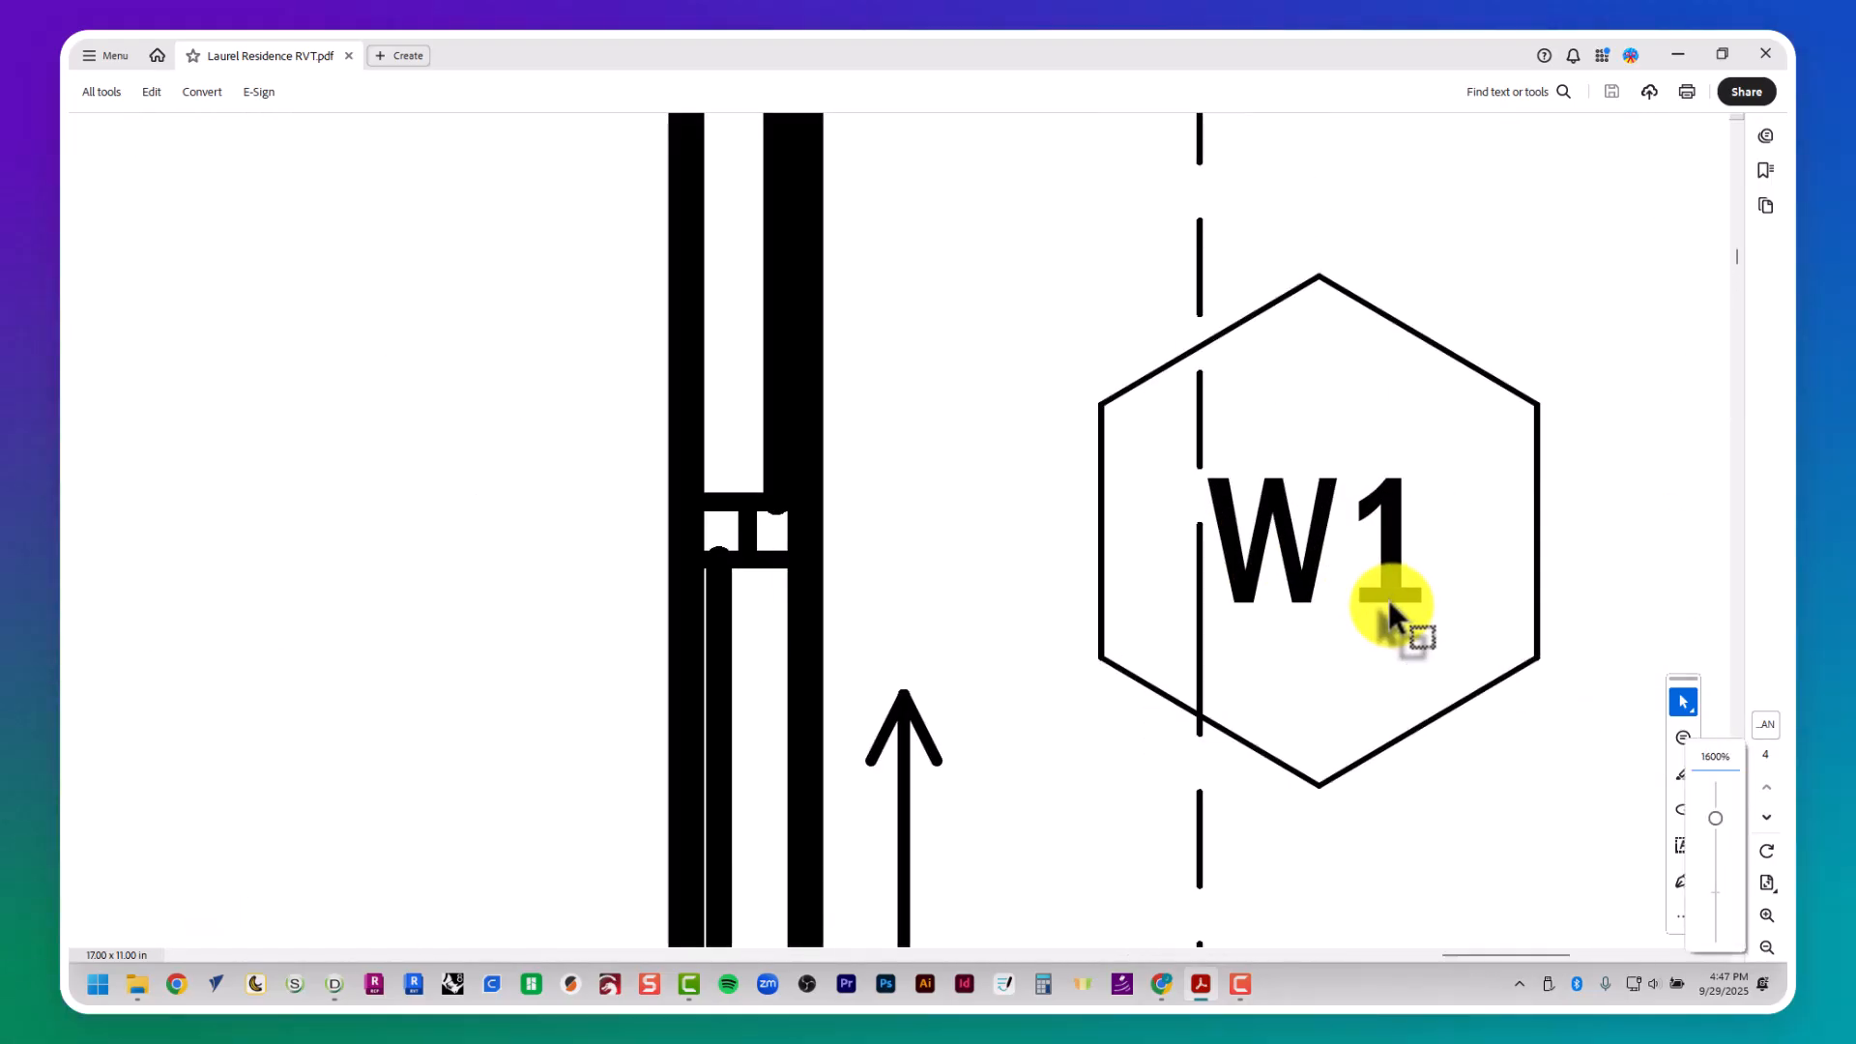
pyautogui.keyDown('ctrl'); pyautogui.scroll(-2, 1388, 595); pyautogui.keyUp('ctrl')
pyautogui.keyDown('ctrl'); pyautogui.scroll(-2, 1382, 595); pyautogui.keyUp('ctrl')
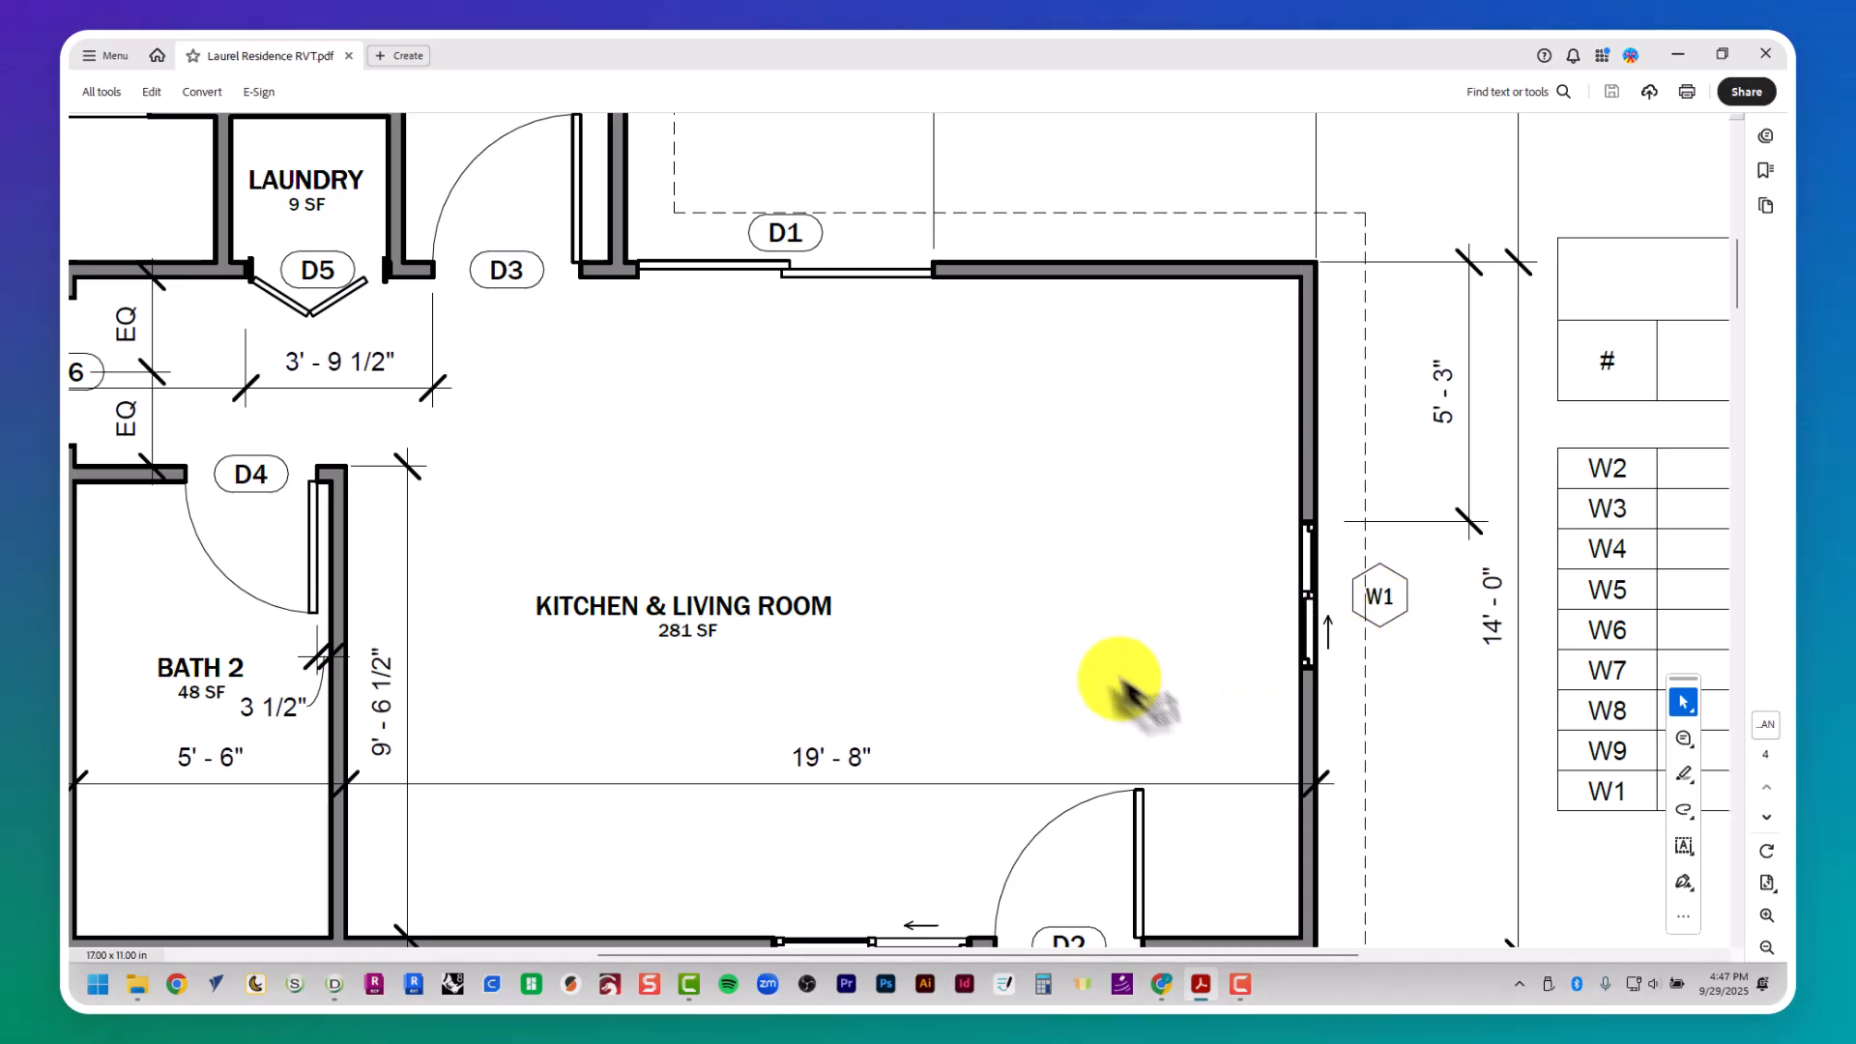
pyautogui.moveTo(1128, 686); pyautogui.dragTo(1278, 651, button='middle')
pyautogui.keyDown('ctrl'); pyautogui.scroll(-3, 1169, 689); pyautogui.keyUp('ctrl')
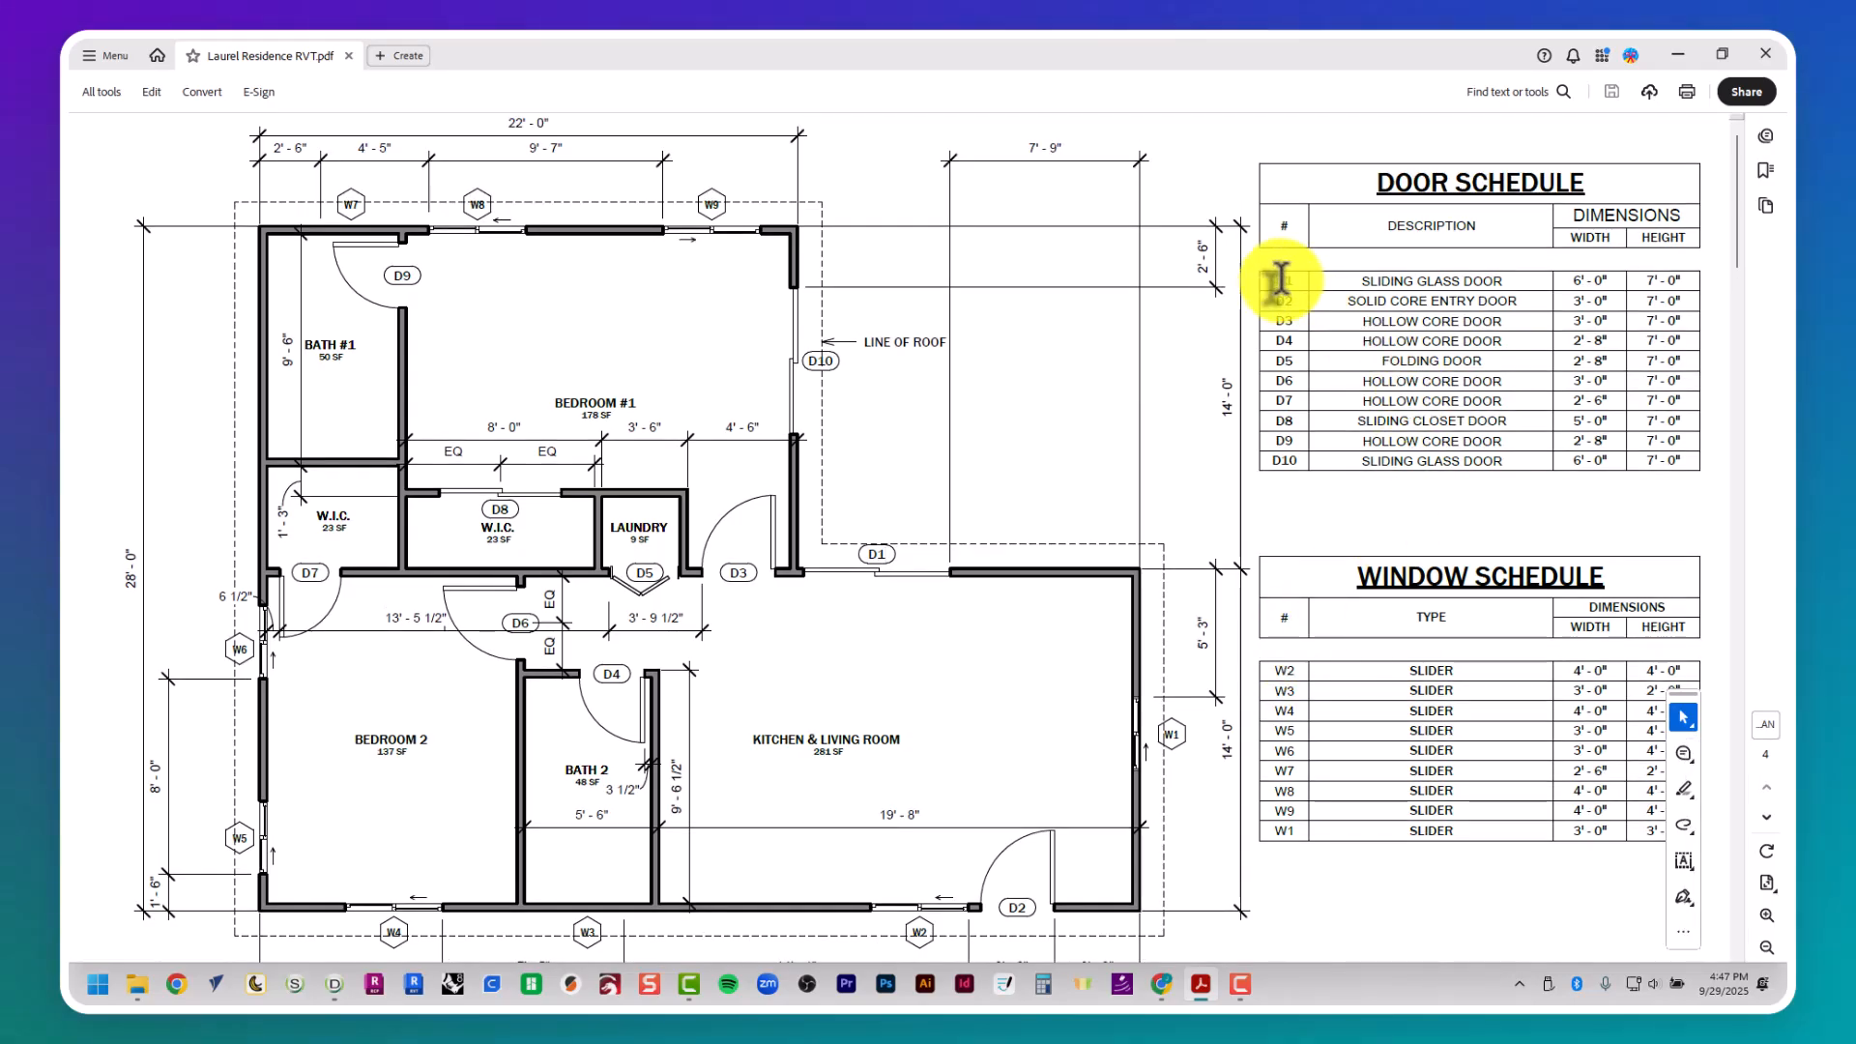
# - Examine the door and window schedules, matching their D and W numbers to the tags on the floor plan
pyautogui.moveTo(1296, 281); pyautogui.dragTo(1486, 277)
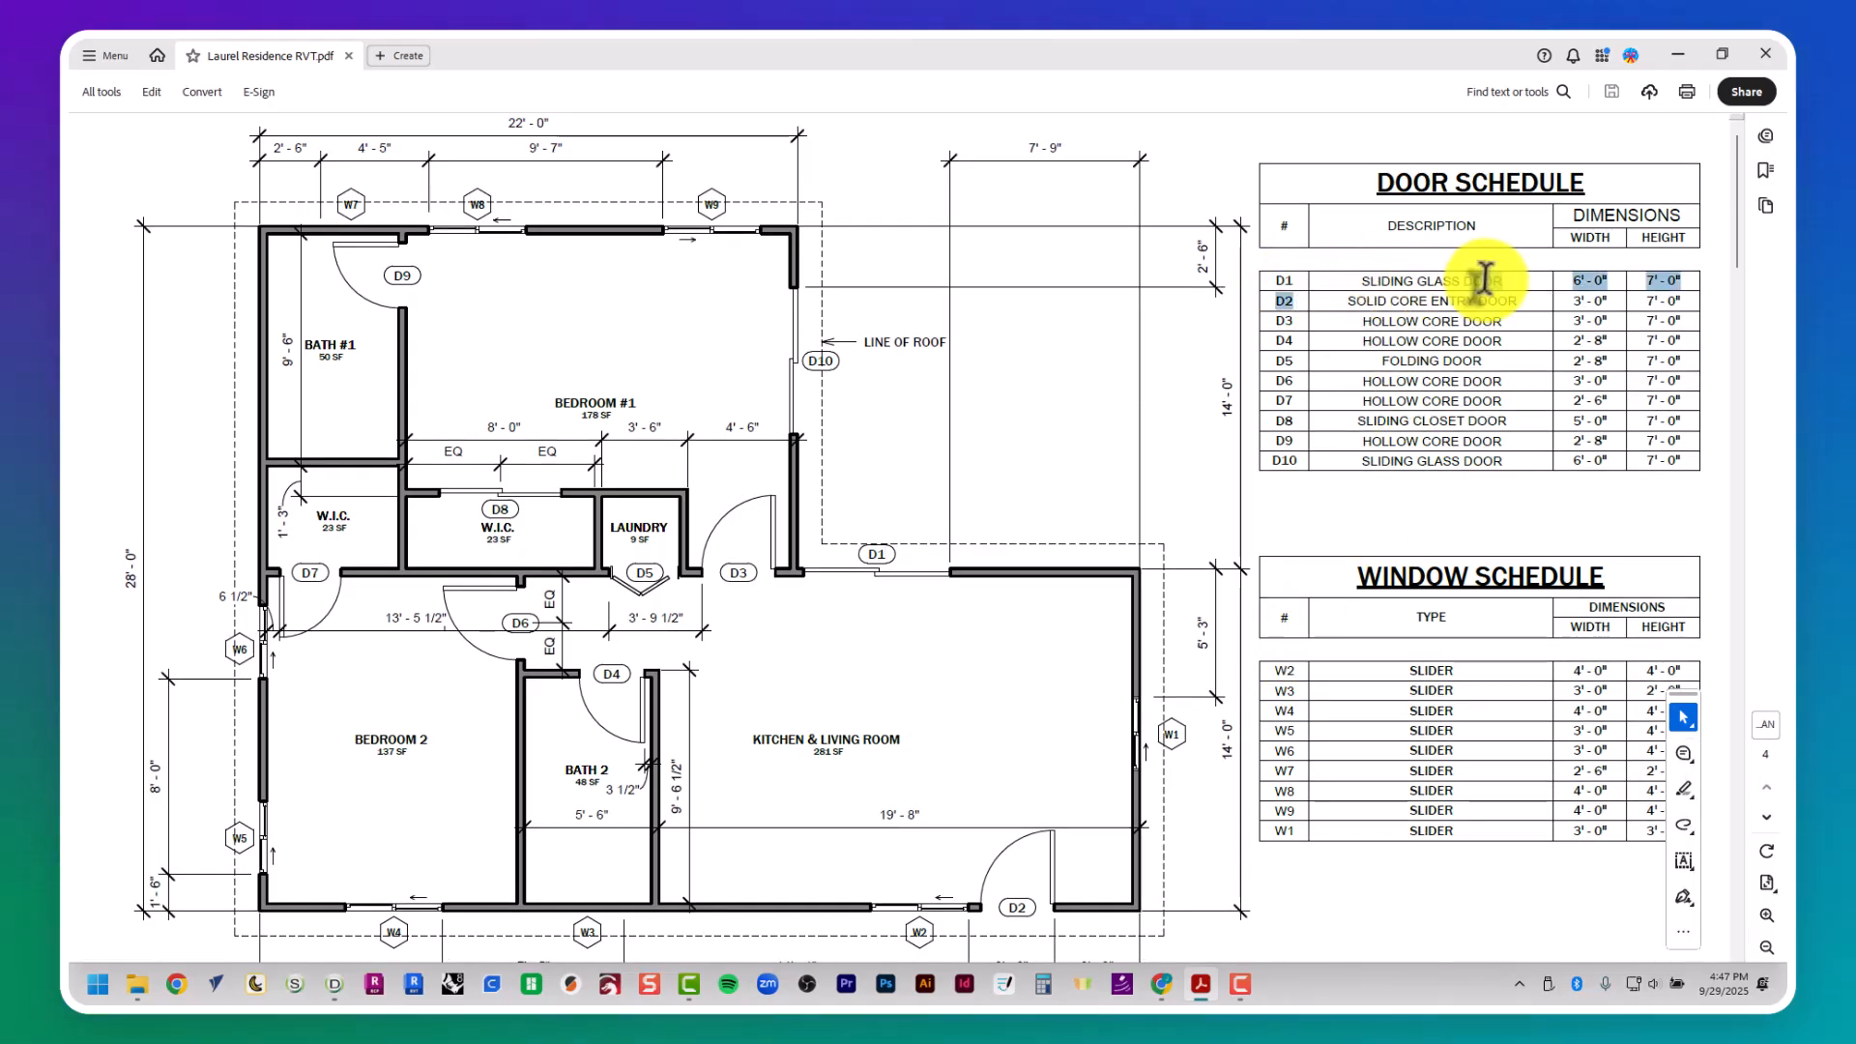
pyautogui.click(1532, 280)
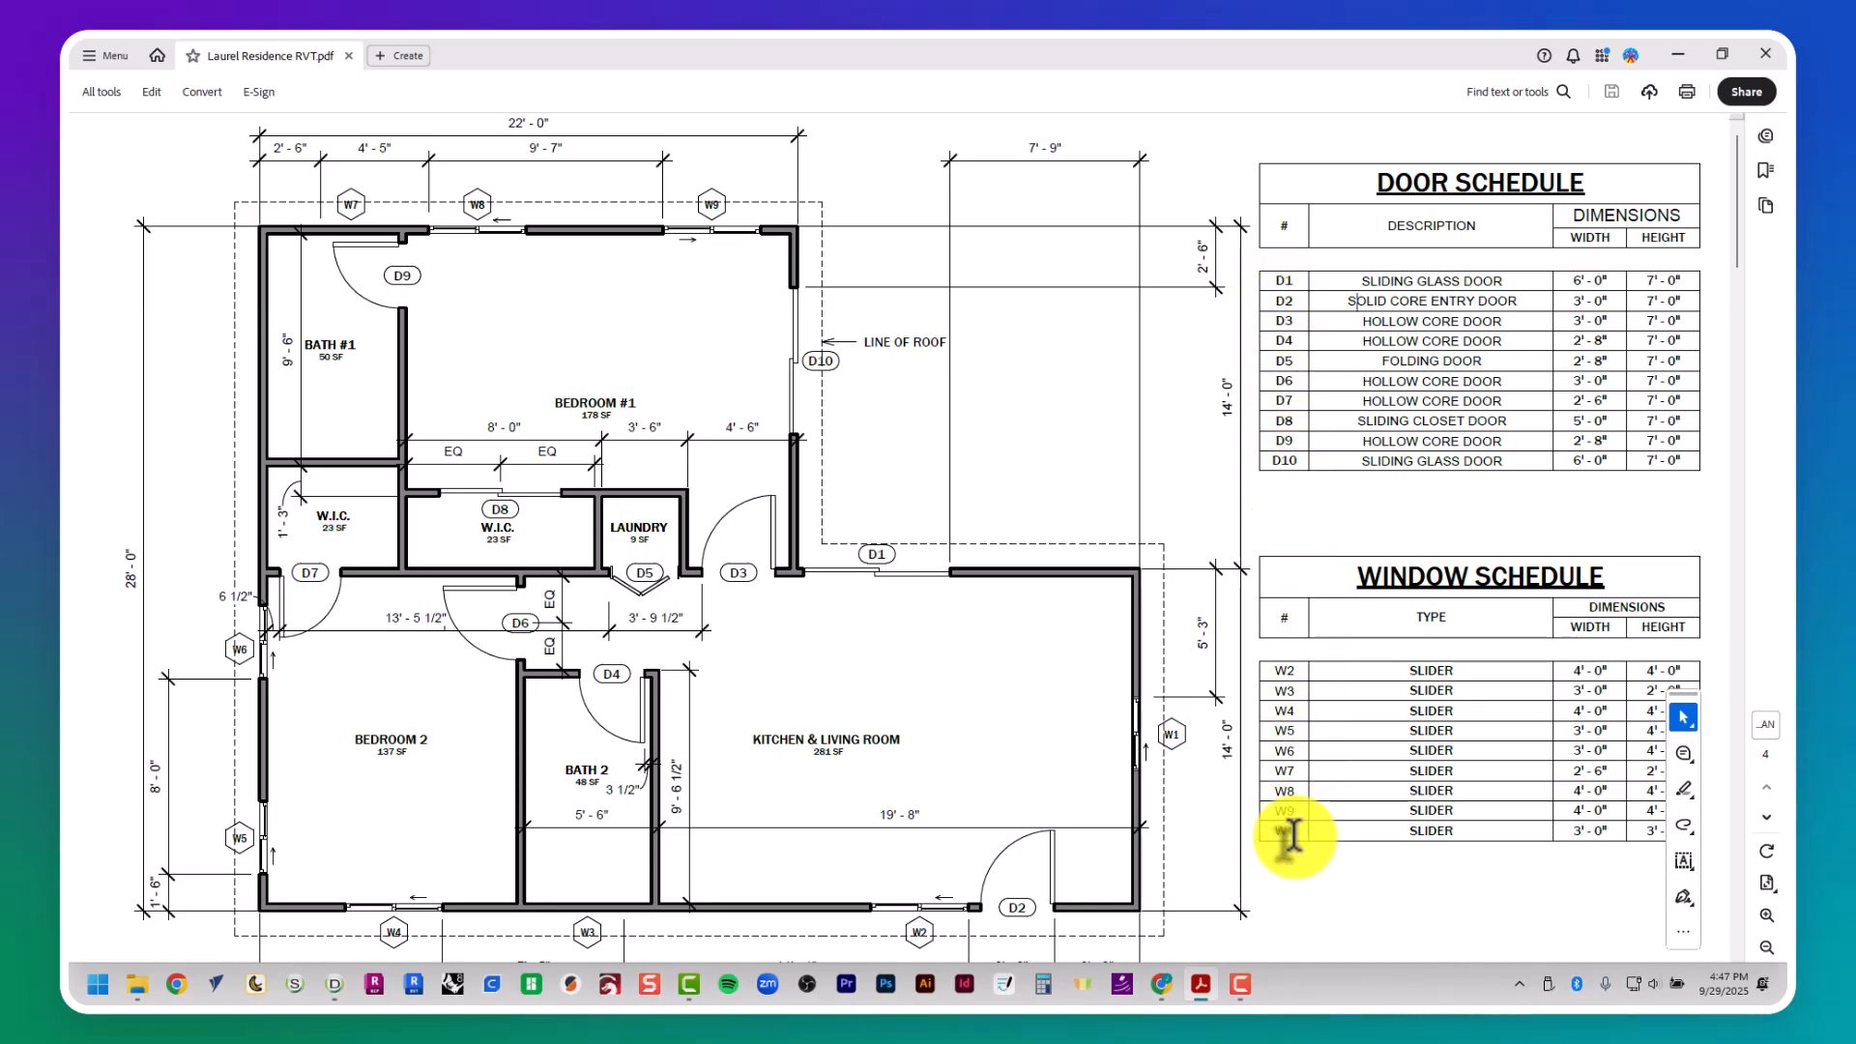
pyautogui.keyDown('ctrl'); pyautogui.scroll(5, 1290, 834); pyautogui.keyUp('ctrl')
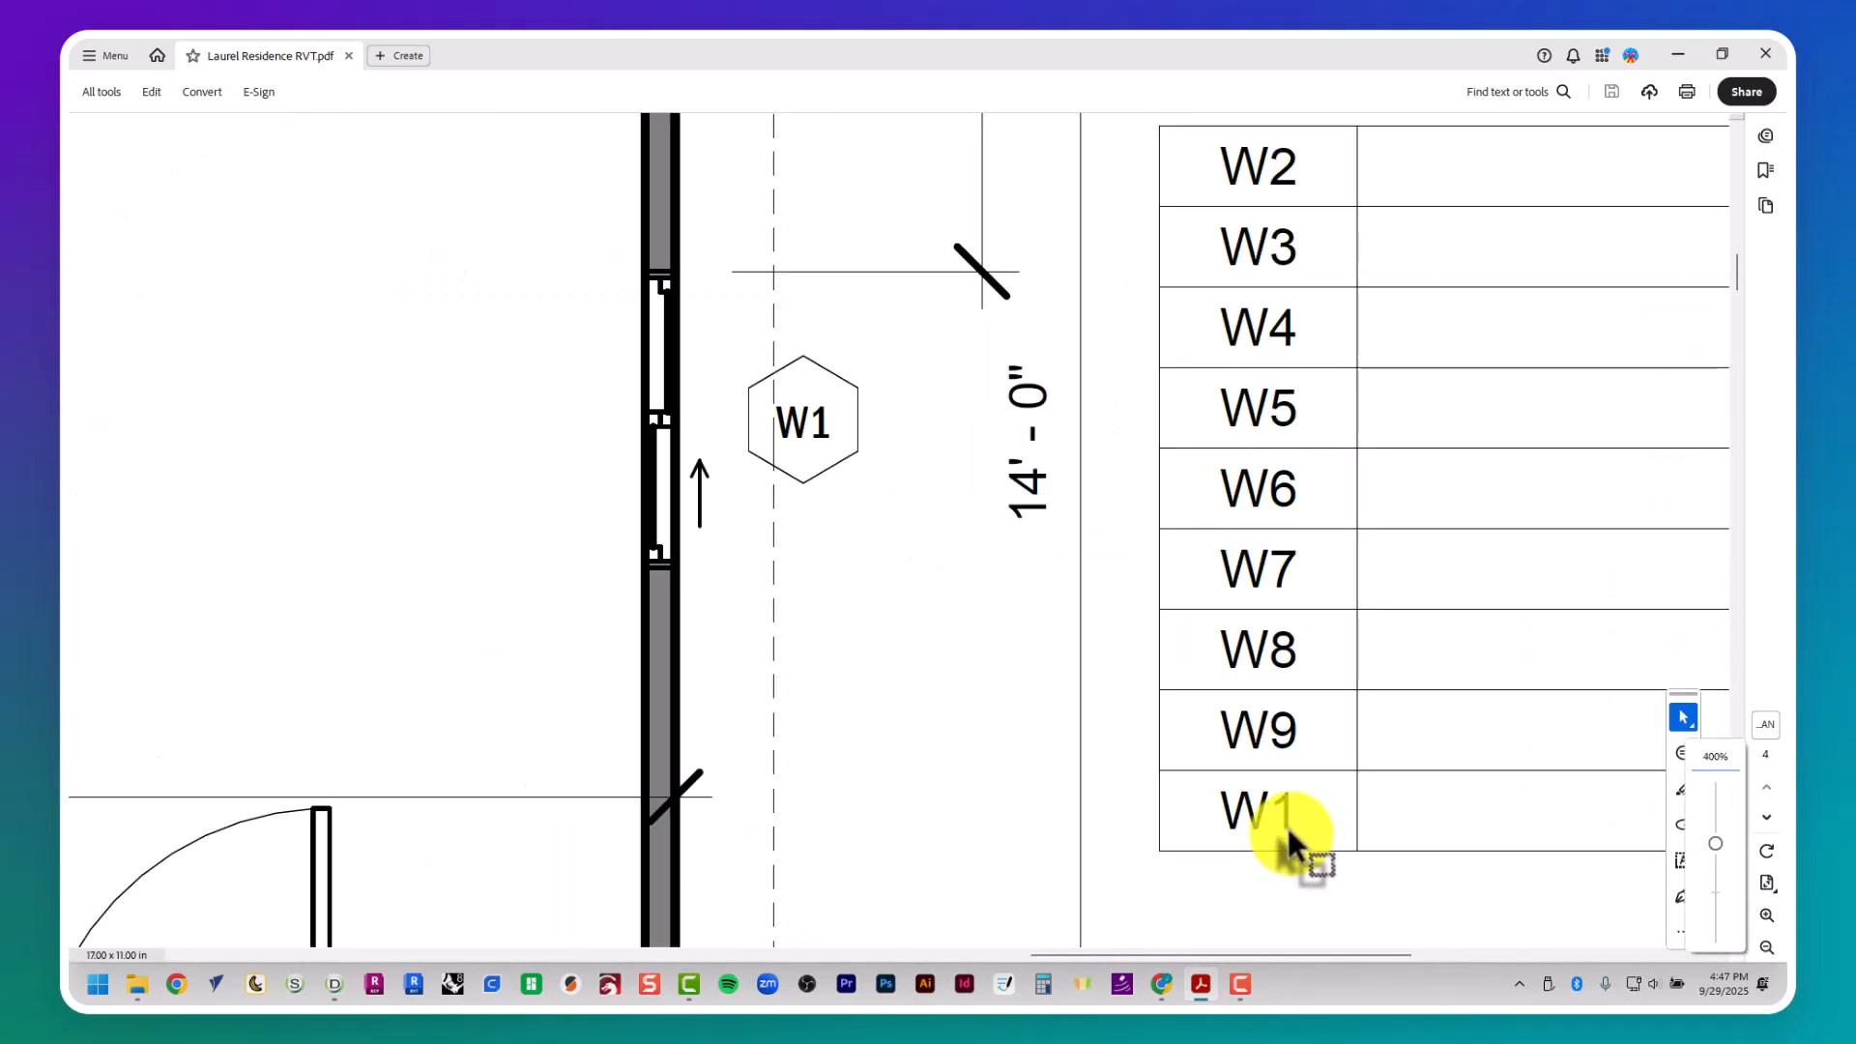
pyautogui.keyDown('ctrl'); pyautogui.scroll(-5, 1268, 822); pyautogui.keyUp('ctrl')
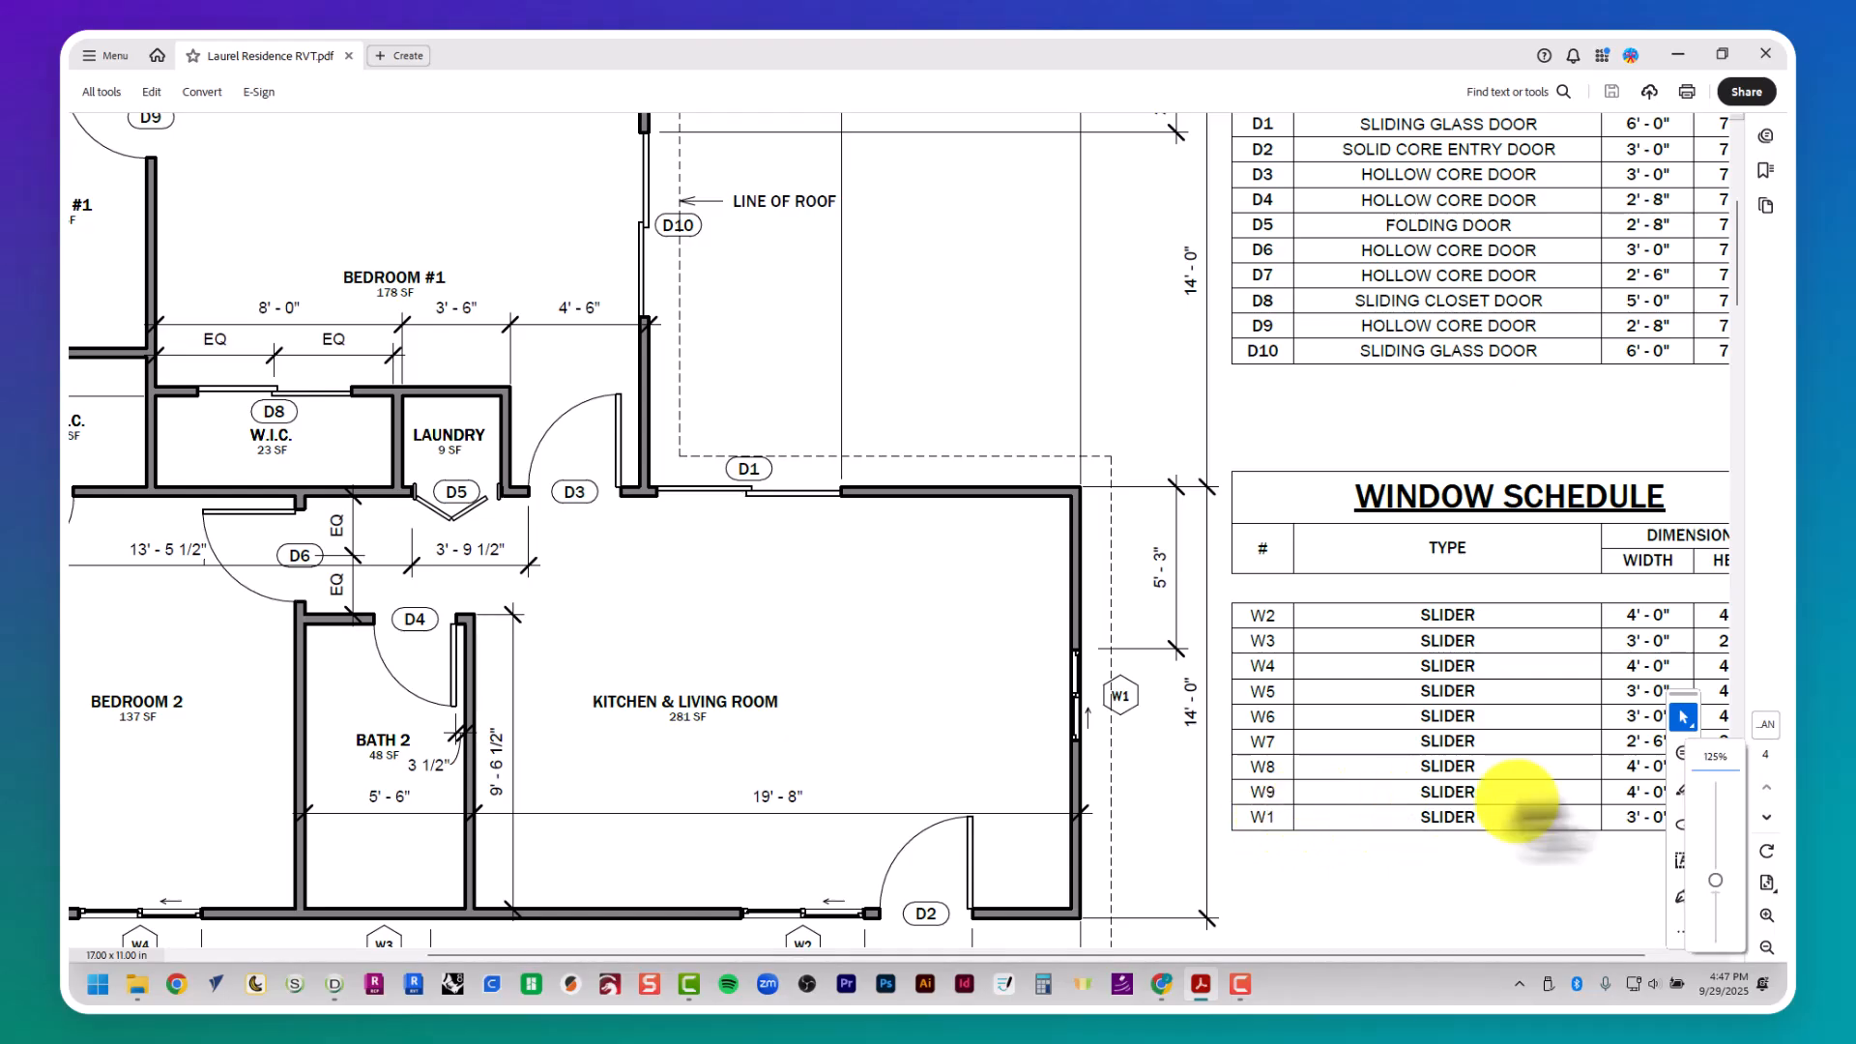
pyautogui.moveTo(1428, 797); pyautogui.dragTo(1466, 814, button='middle')
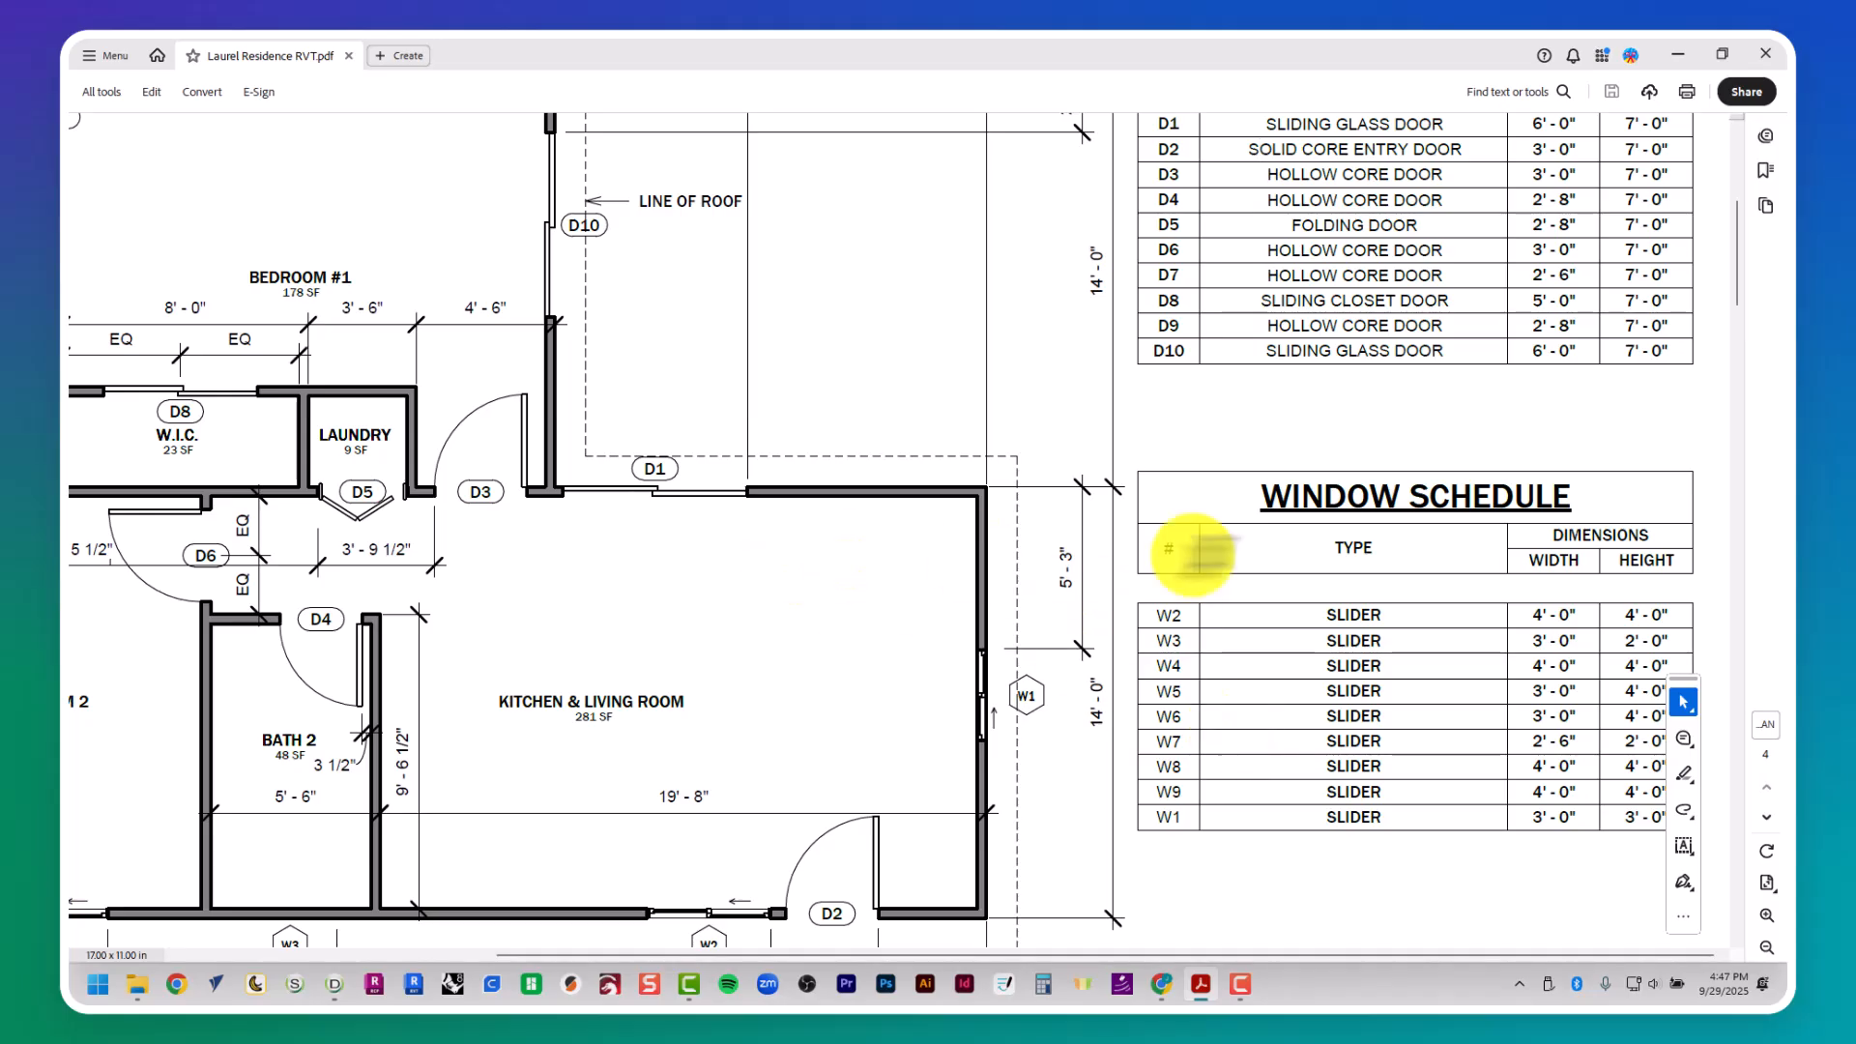
pyautogui.keyDown('ctrl'); pyautogui.scroll(-2, 1240, 559); pyautogui.keyUp('ctrl')
pyautogui.keyDown('ctrl'); pyautogui.scroll(-2, 1240, 559); pyautogui.keyUp('ctrl')
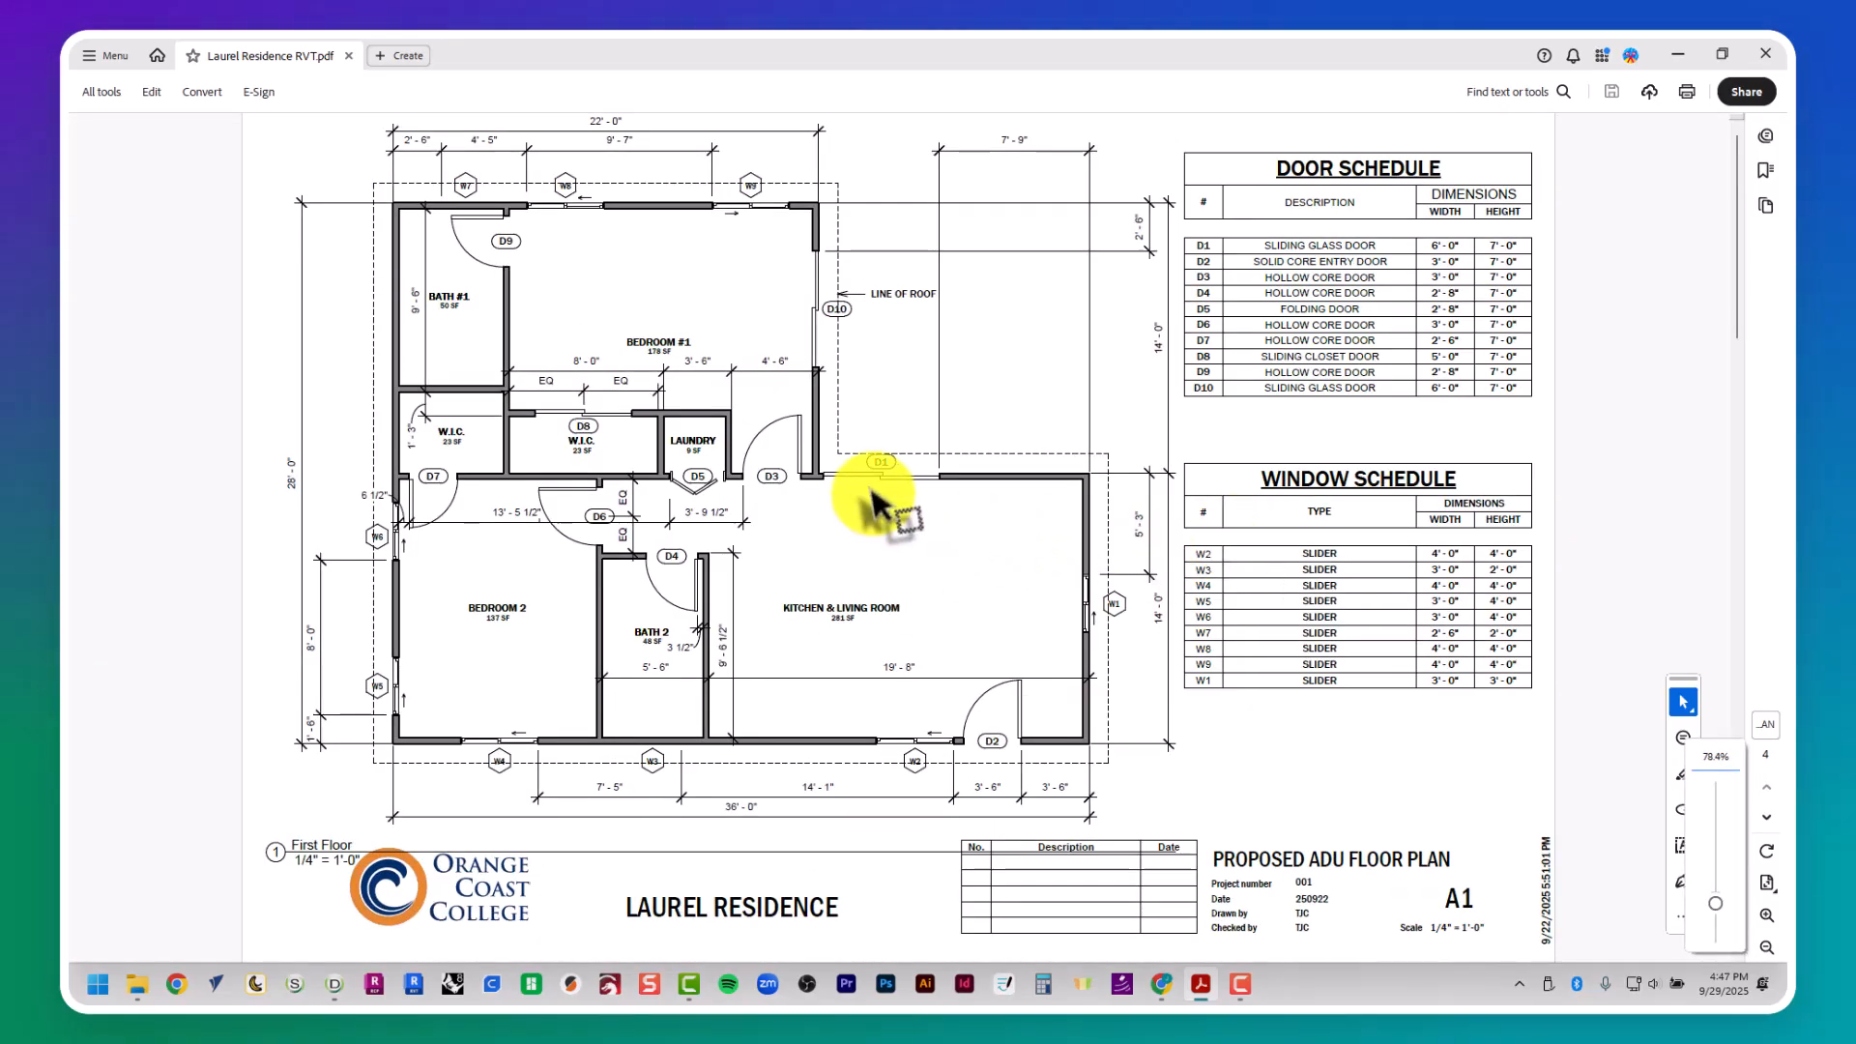
pyautogui.keyDown('ctrl'); pyautogui.scroll(4, 903, 547); pyautogui.keyUp('ctrl')
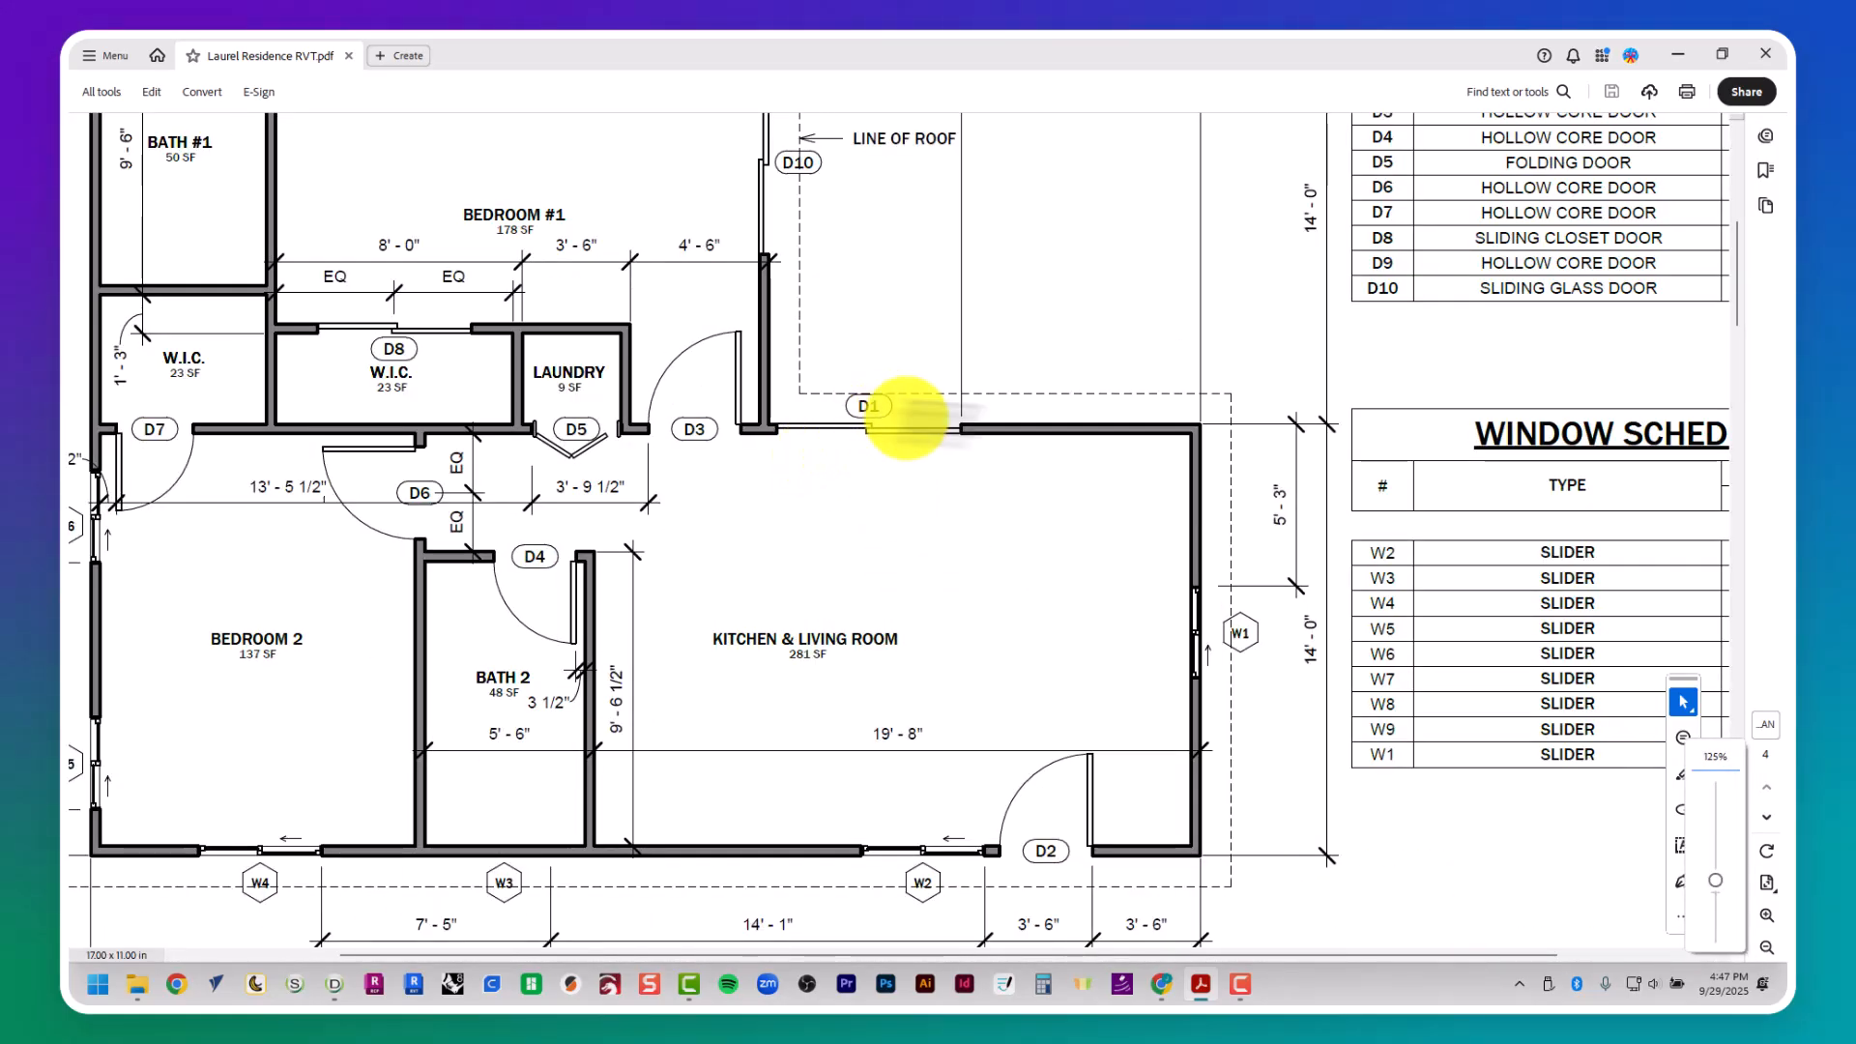
pyautogui.moveTo(1340, 387); pyautogui.dragTo(1126, 470, button='middle')
pyautogui.scroll(3, 1191, 423)
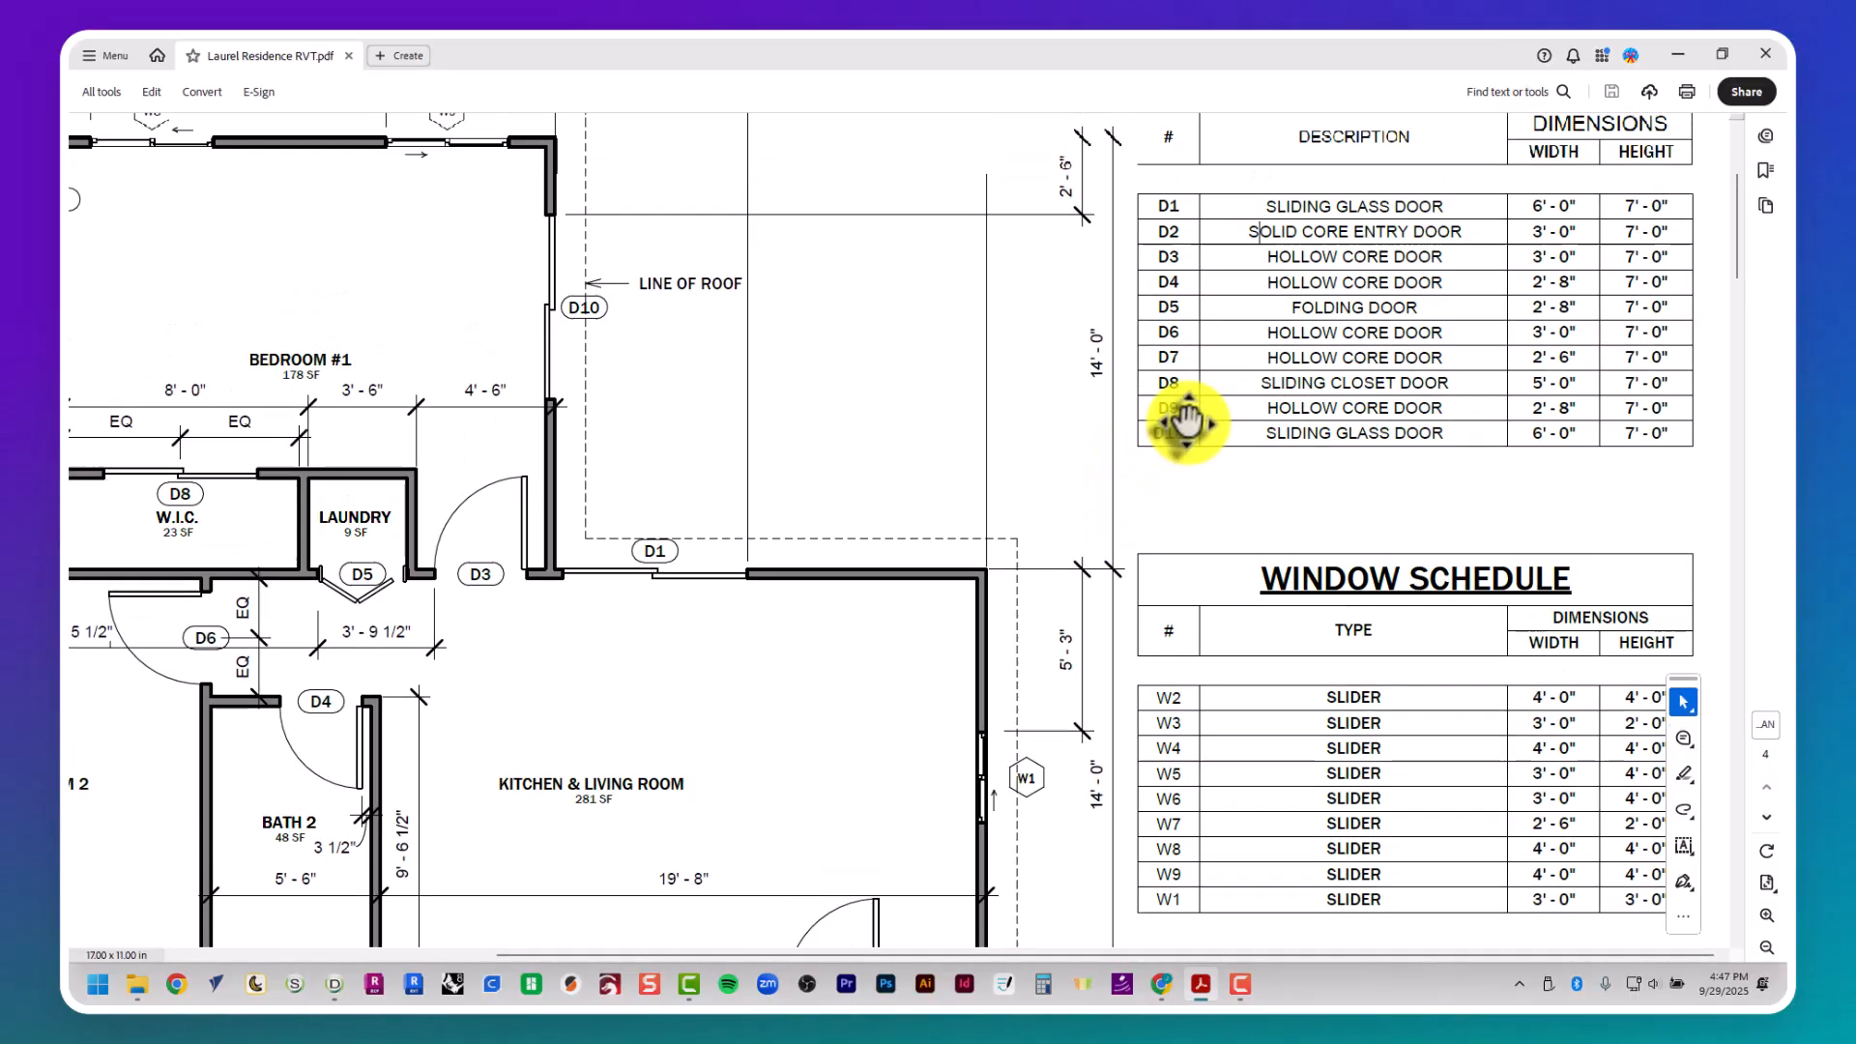
pyautogui.scroll(-5, 759, 677)
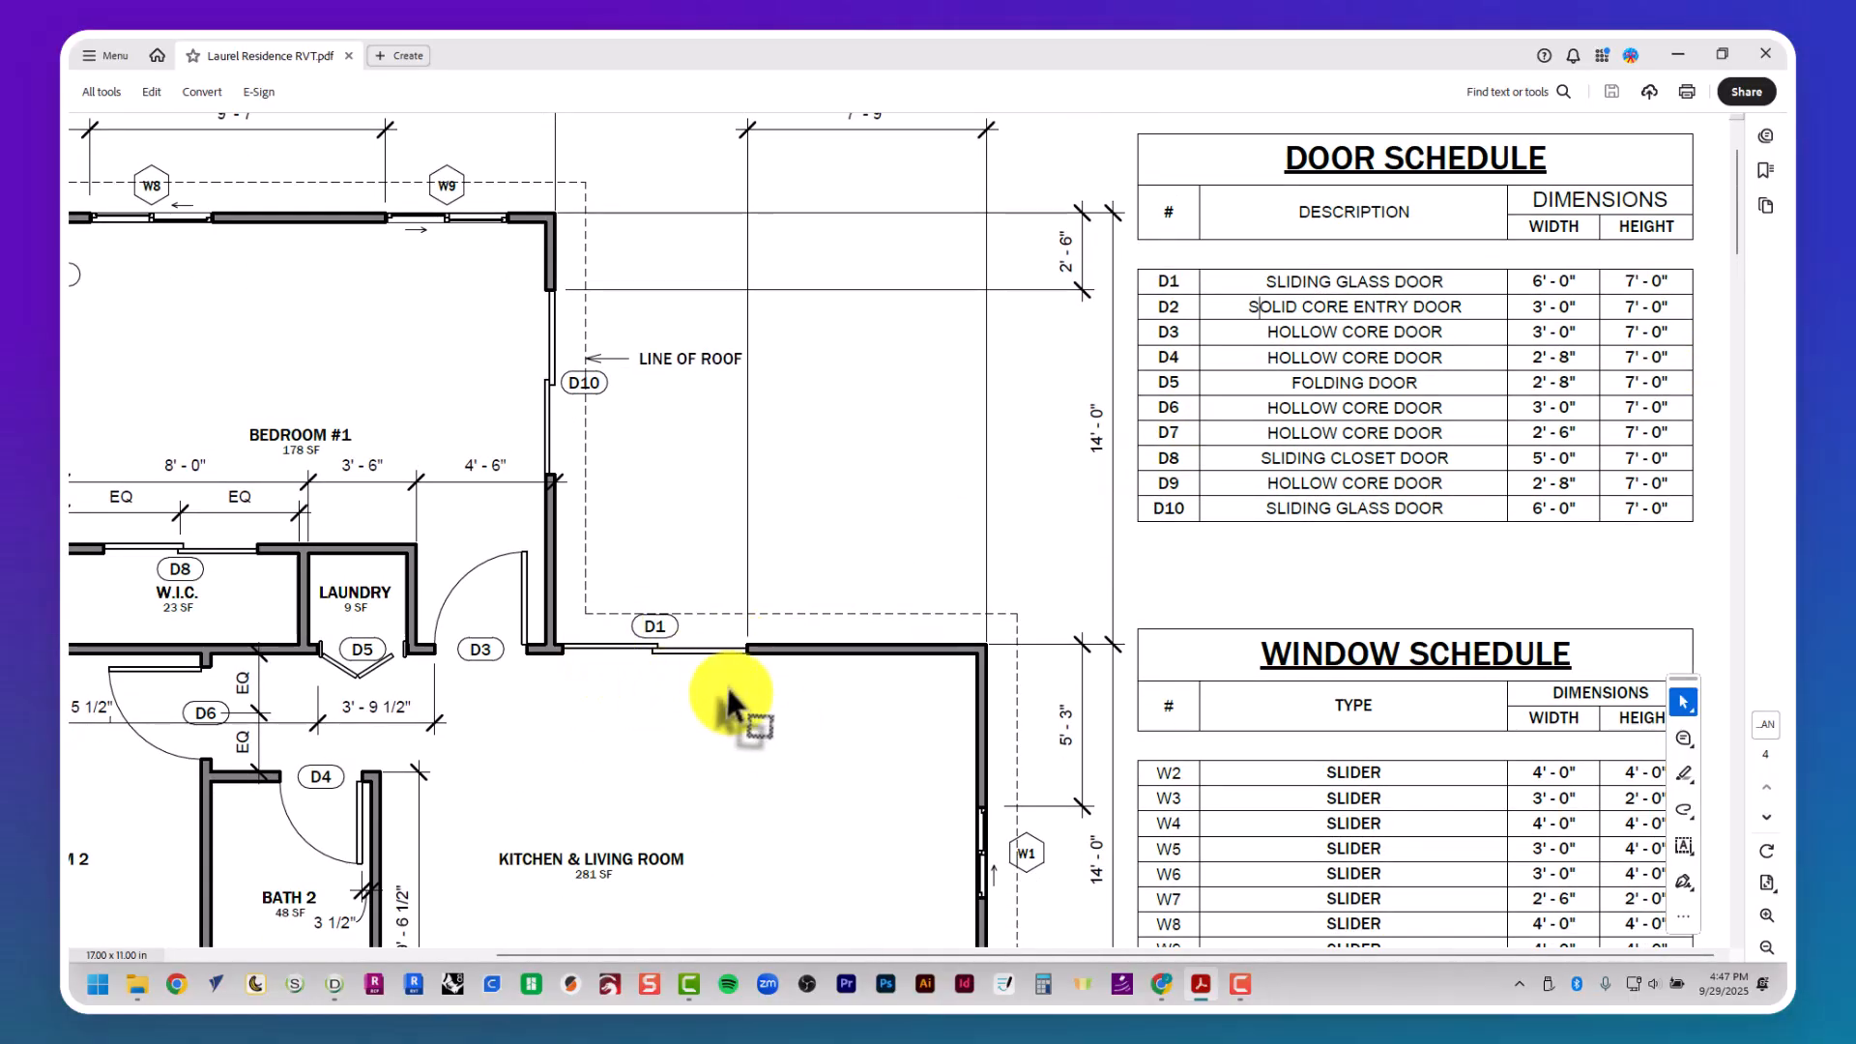
pyautogui.keyDown('ctrl'); pyautogui.scroll(-3, 750, 661); pyautogui.keyUp('ctrl')
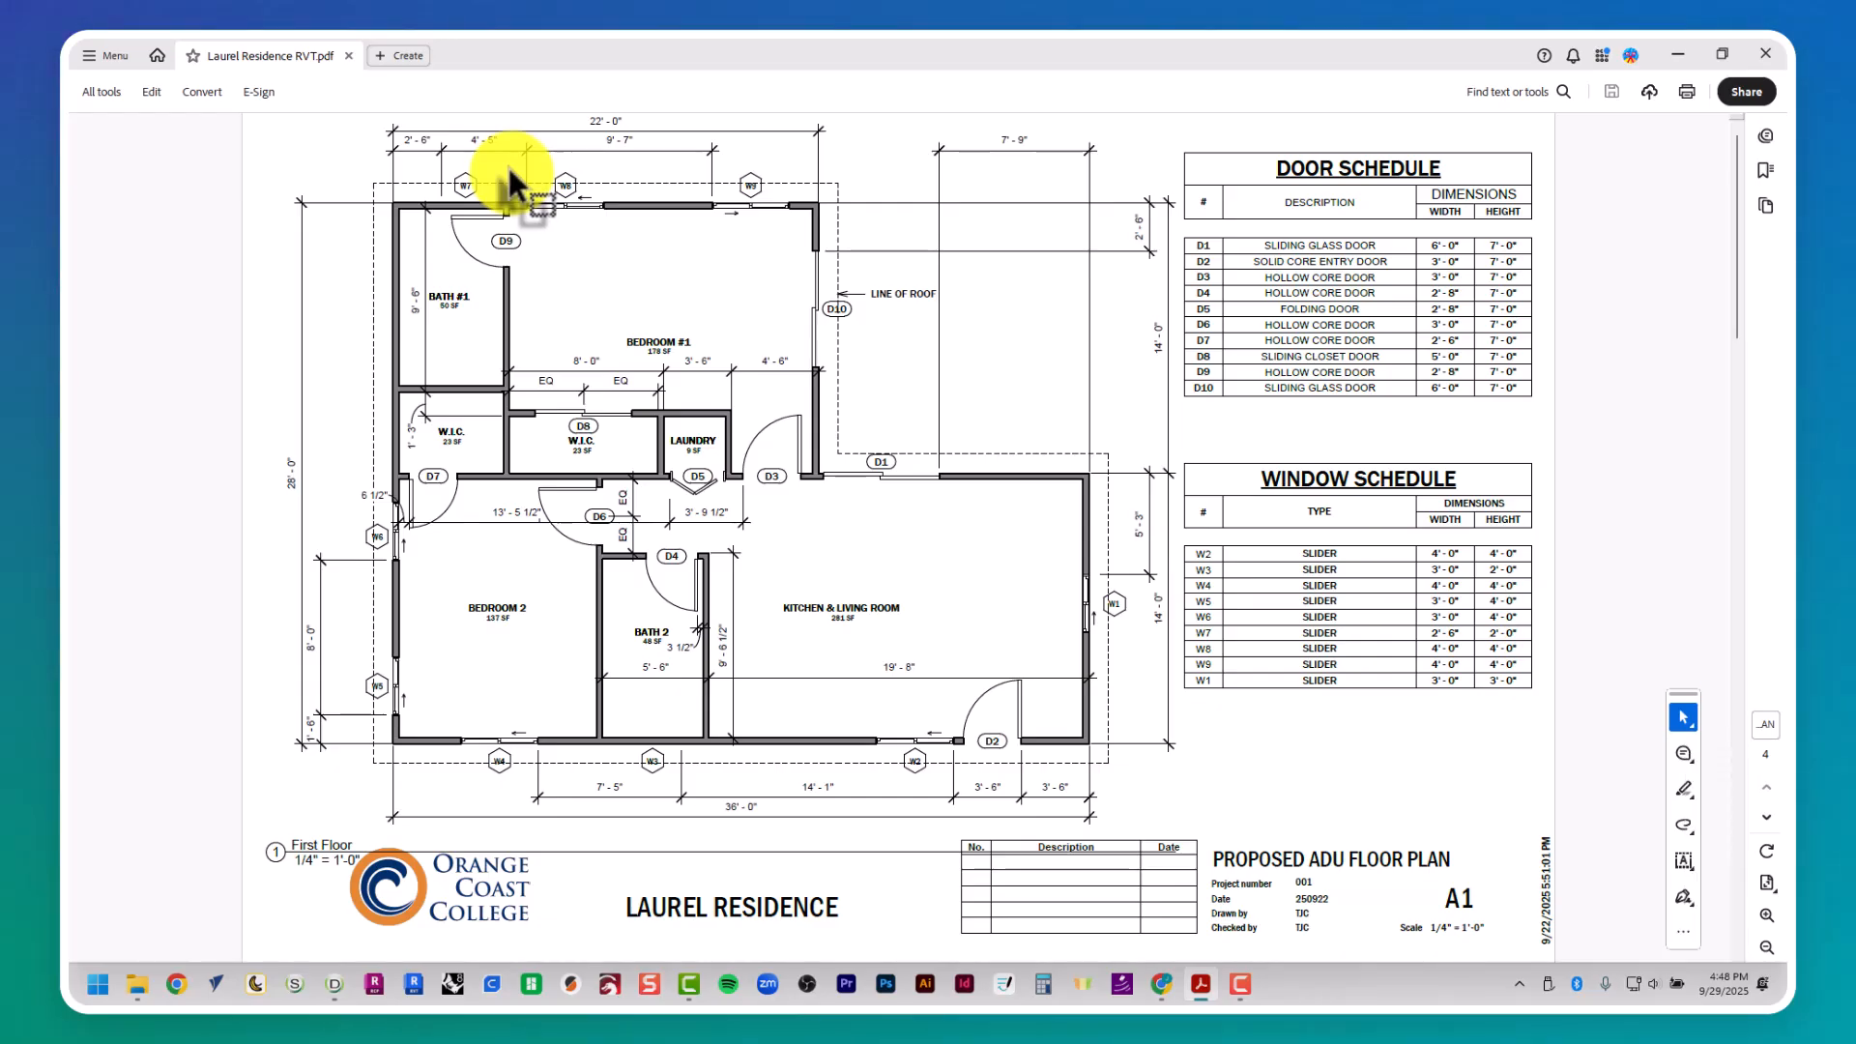
# - Review roof plan sheet A2 and elevation sheets A3 and A4, and return to floor plan sheet A1
pyautogui.scroll(-1, 1292, 539)
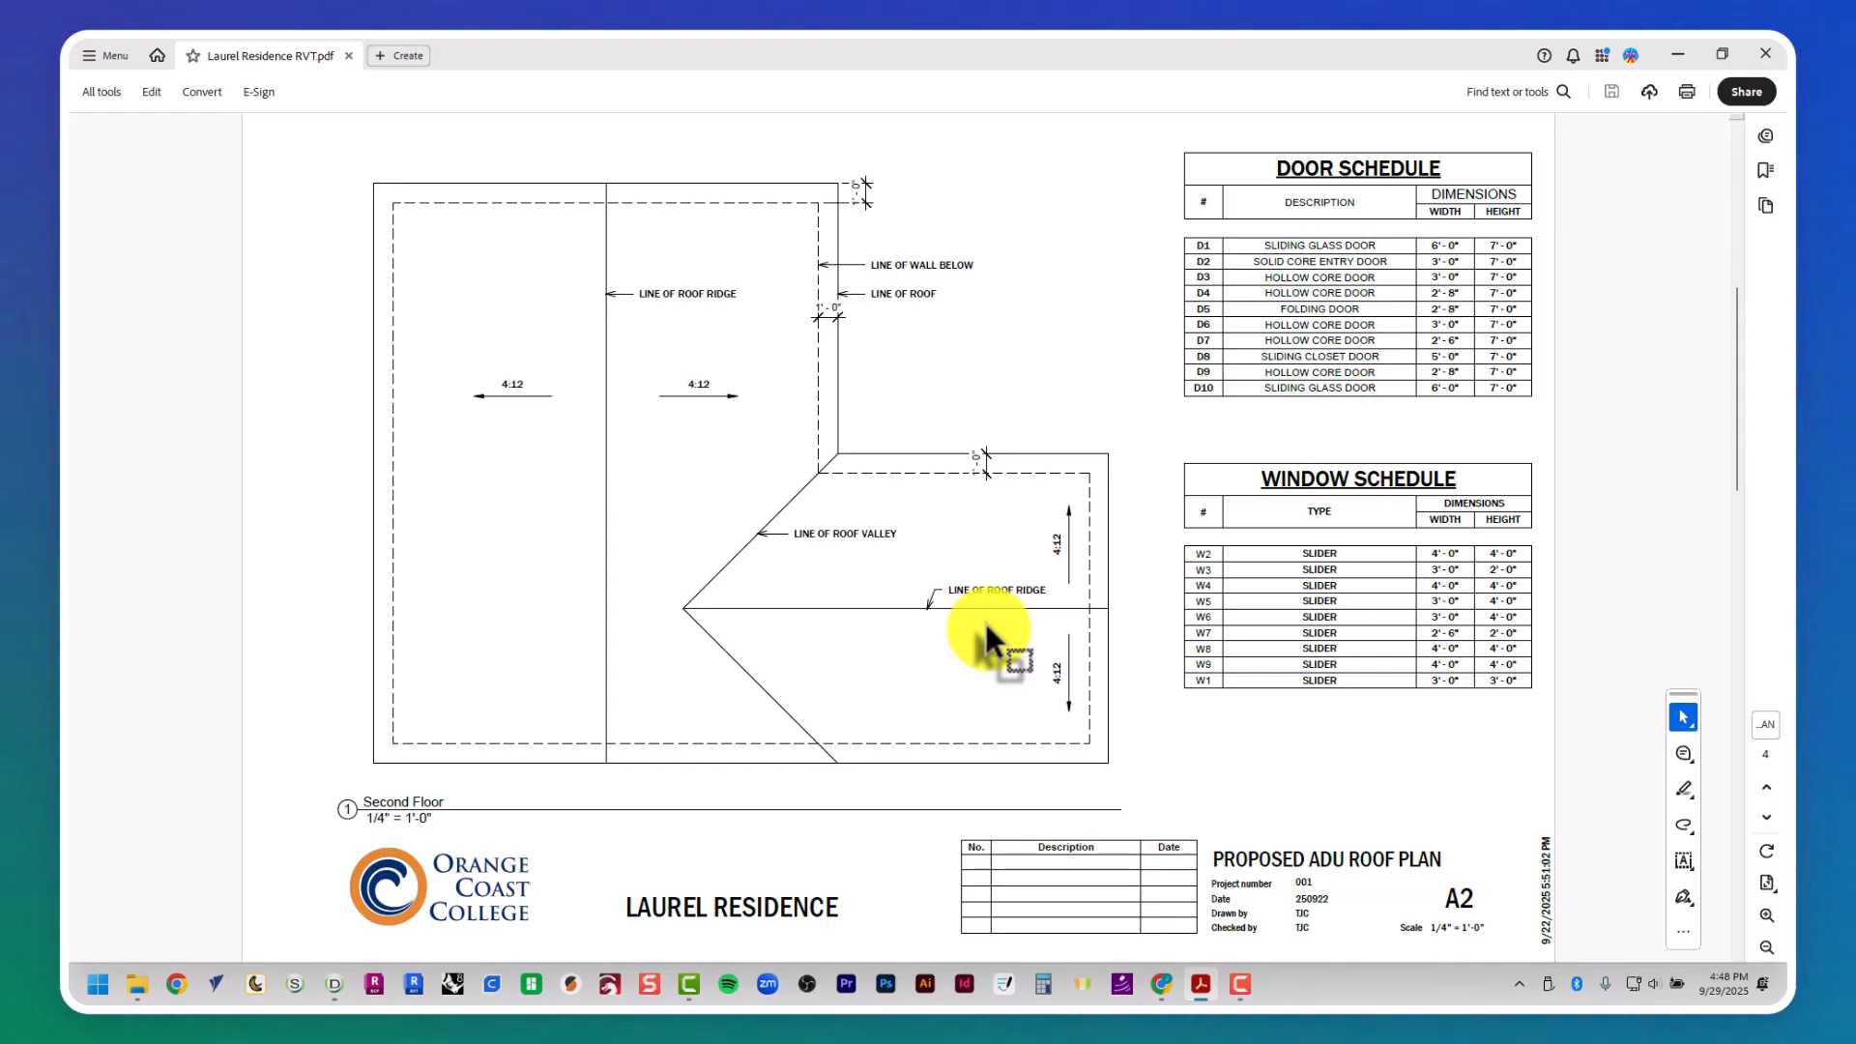
pyautogui.scroll(-2, 984, 619)
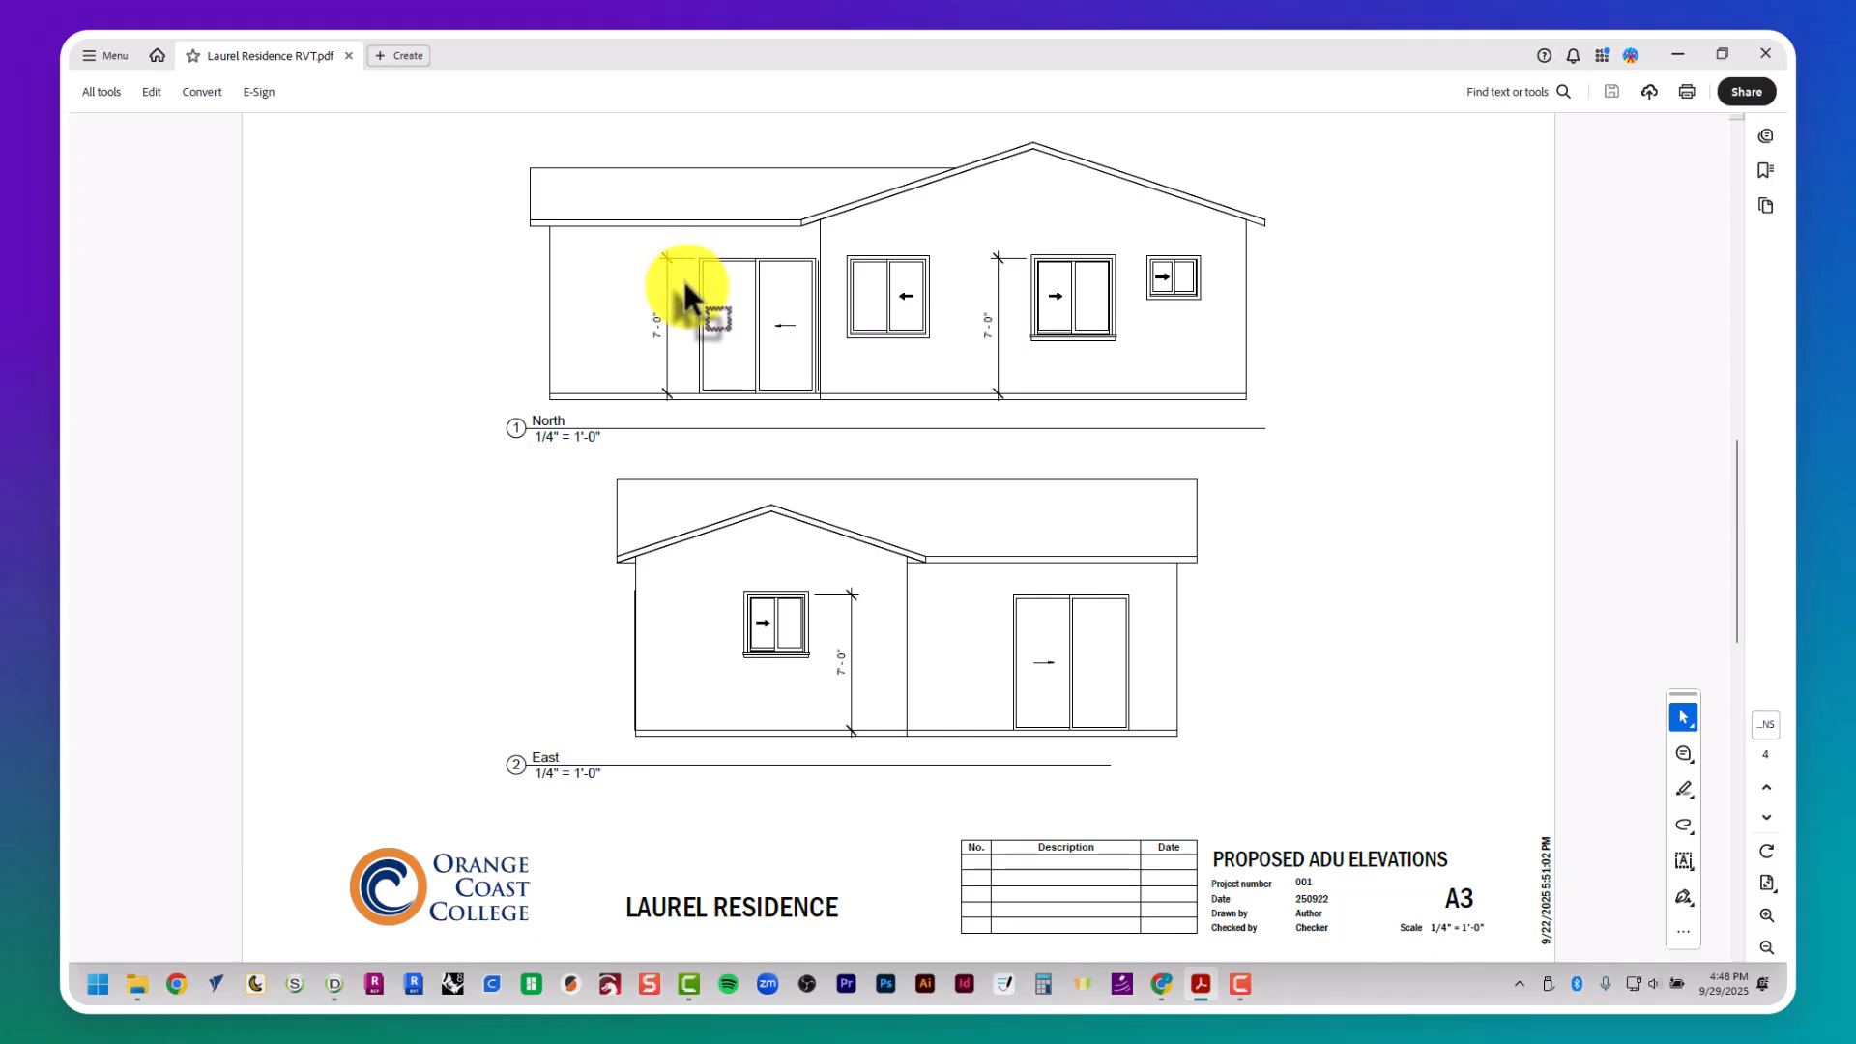
pyautogui.scroll(-2, 682, 276)
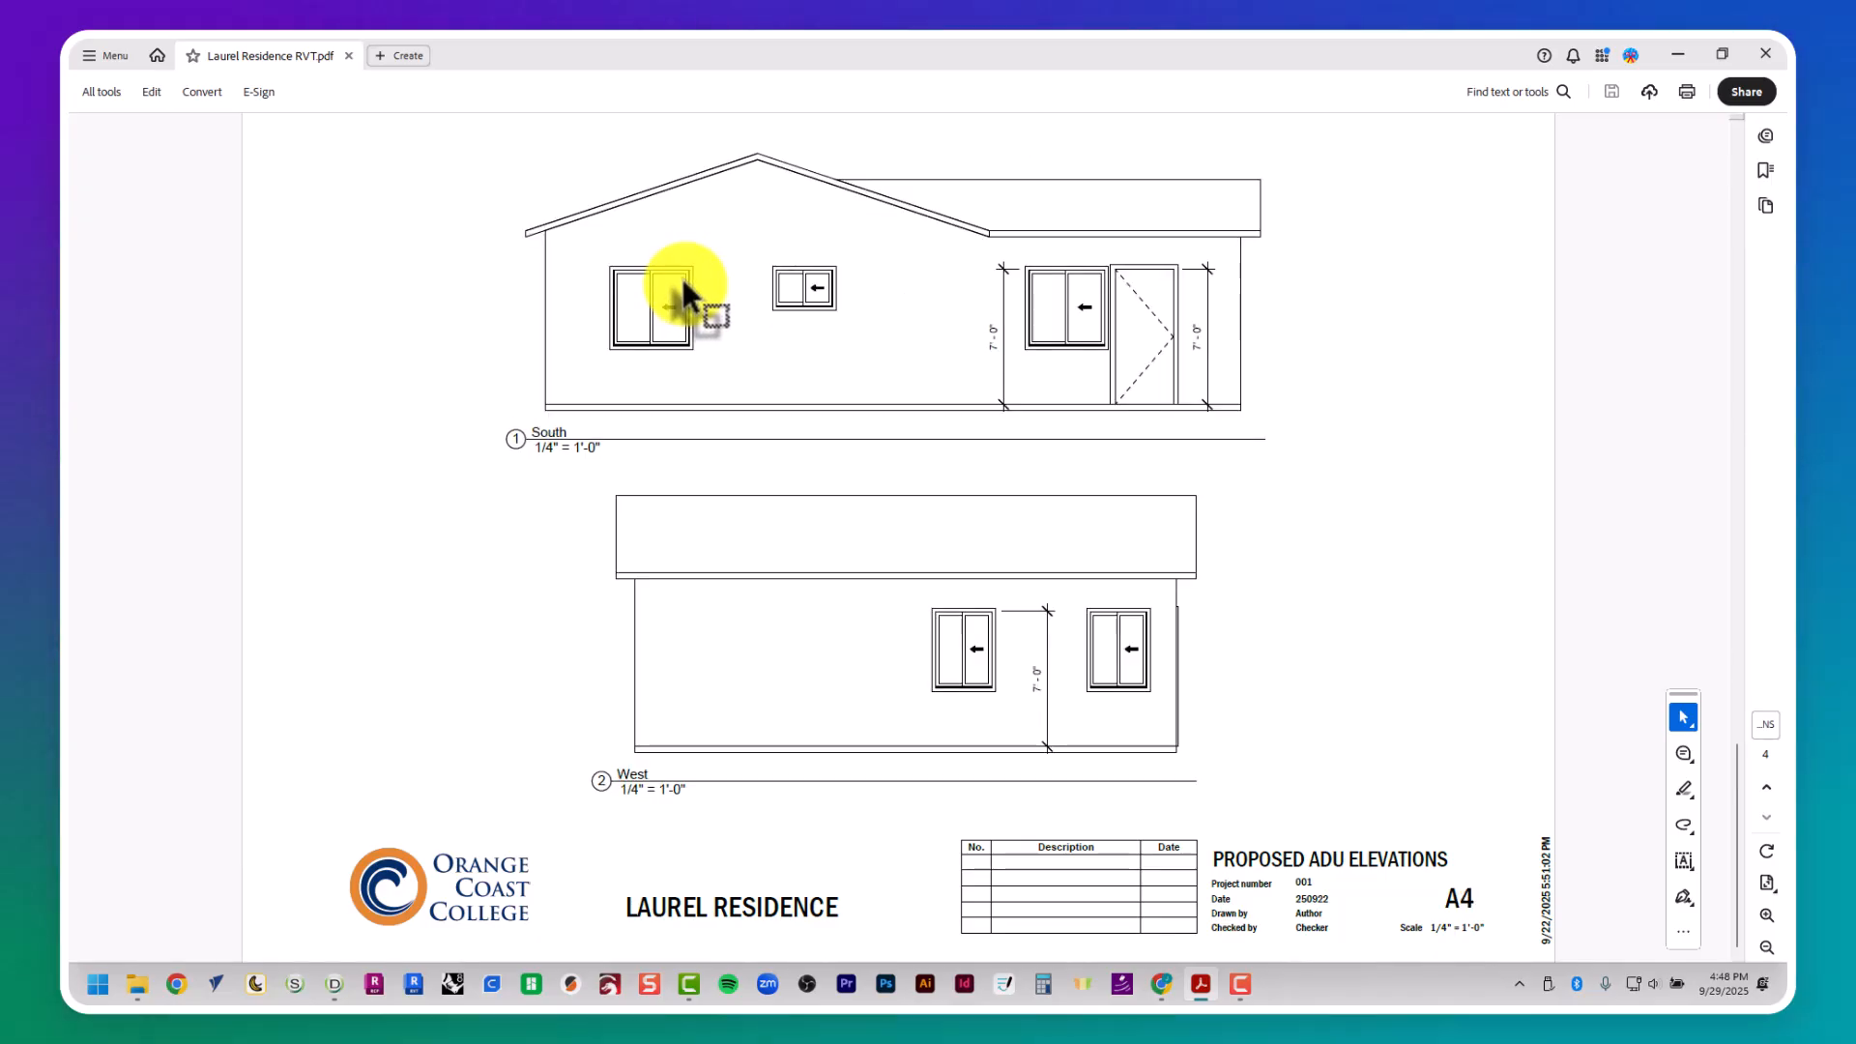
pyautogui.scroll(4, 683, 286)
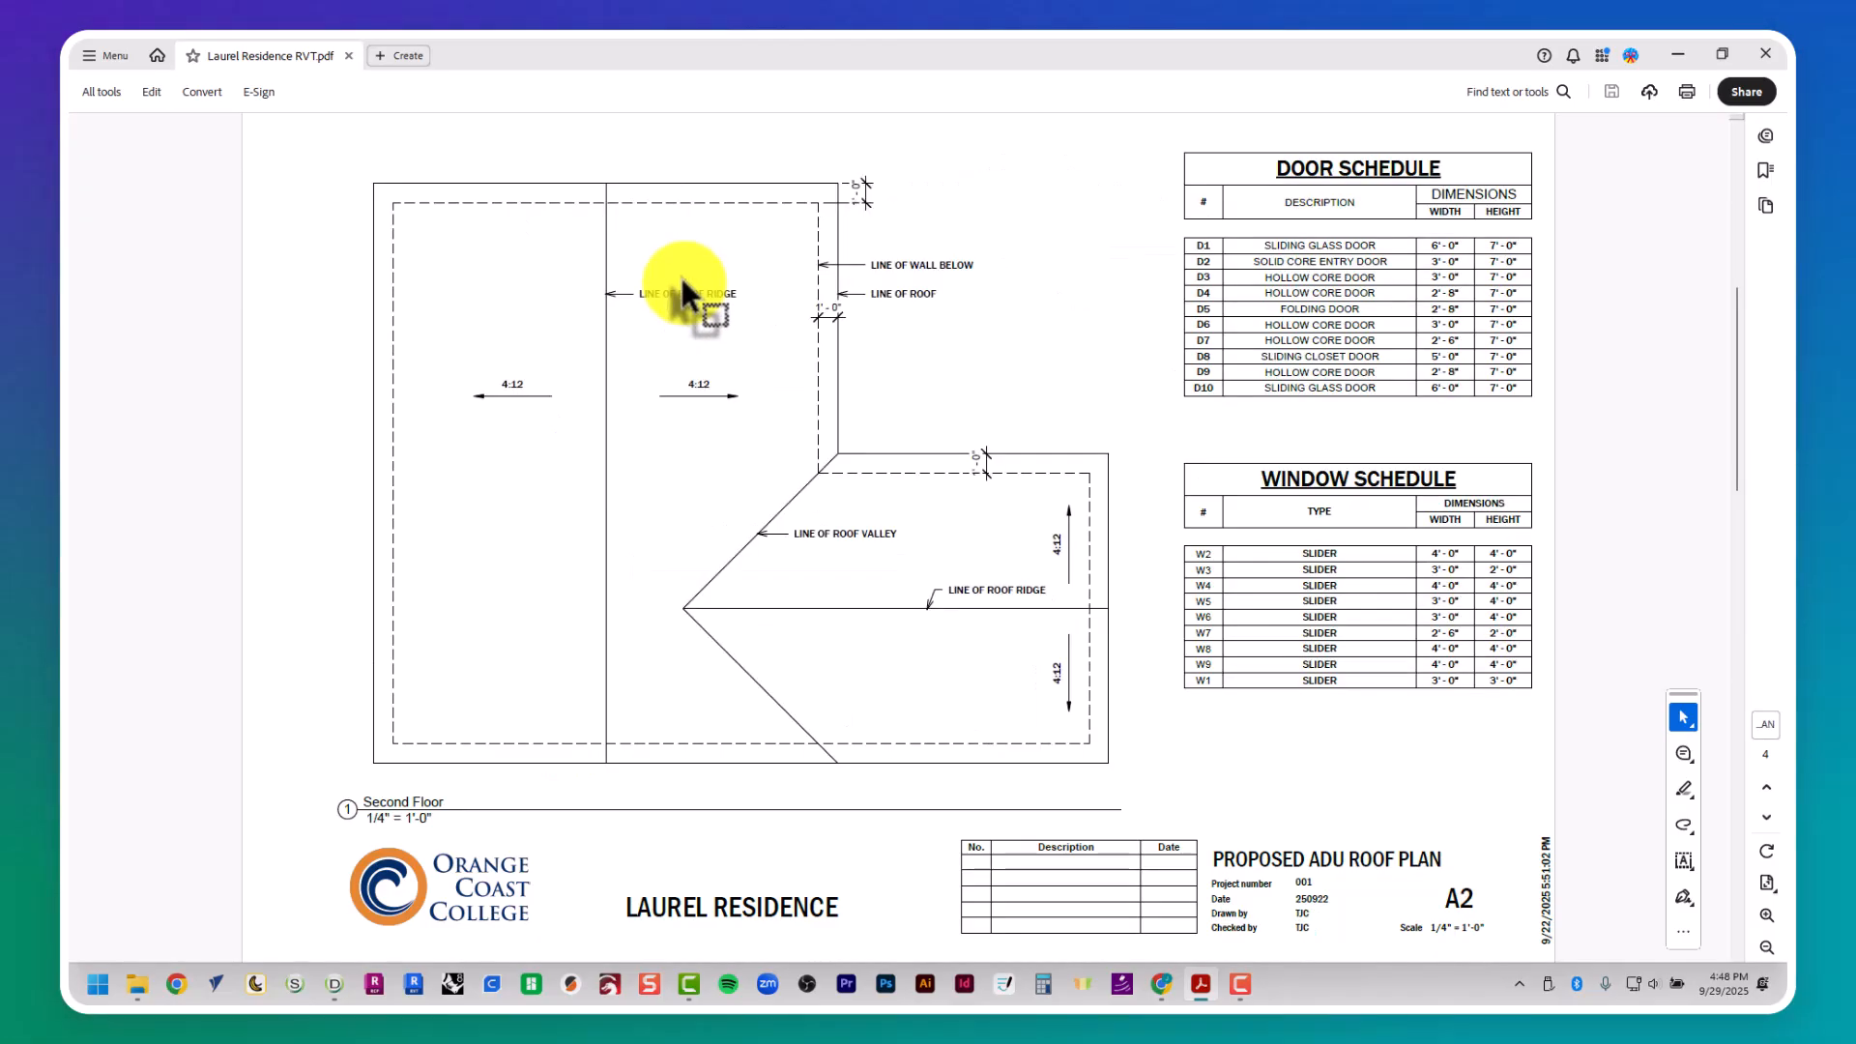
pyautogui.scroll(2, 682, 286)
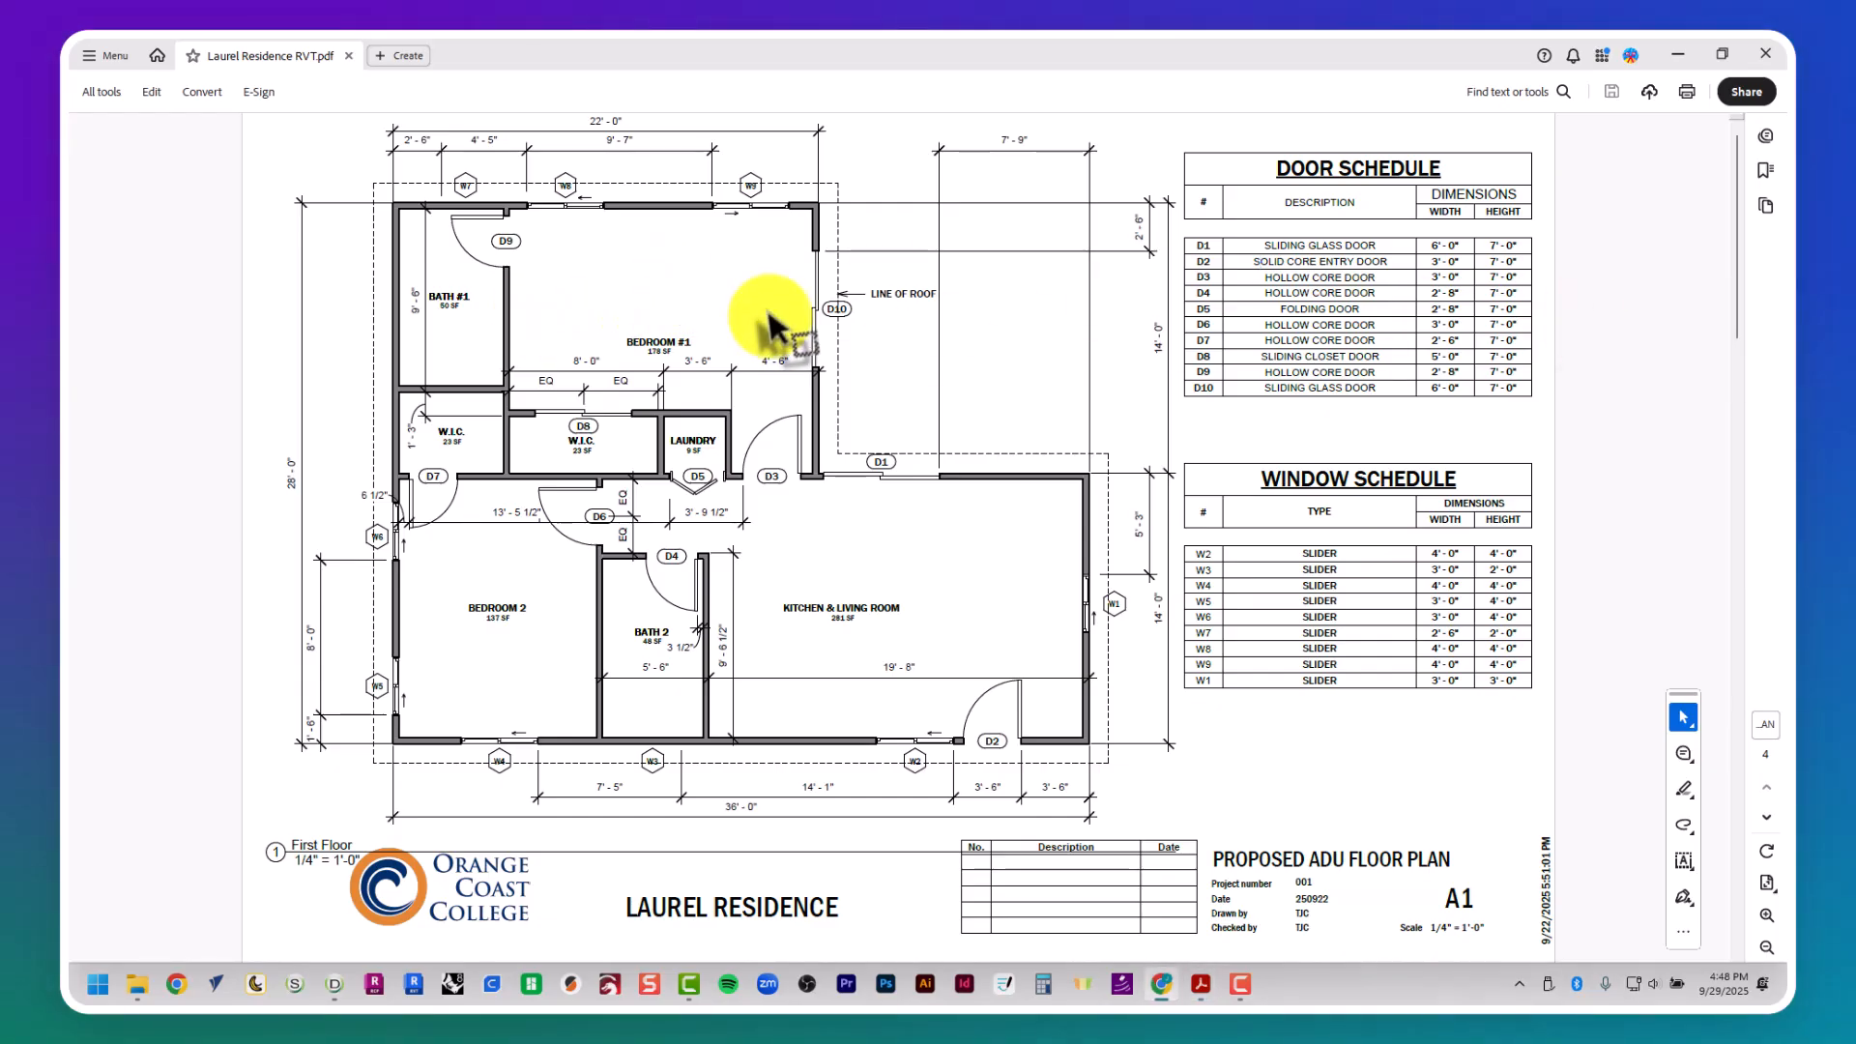
# - Switch to FRAMECAD Detailer and create a new project
pyautogui.click(332, 983)
pyautogui.click(97, 69)
pyautogui.click(113, 96)
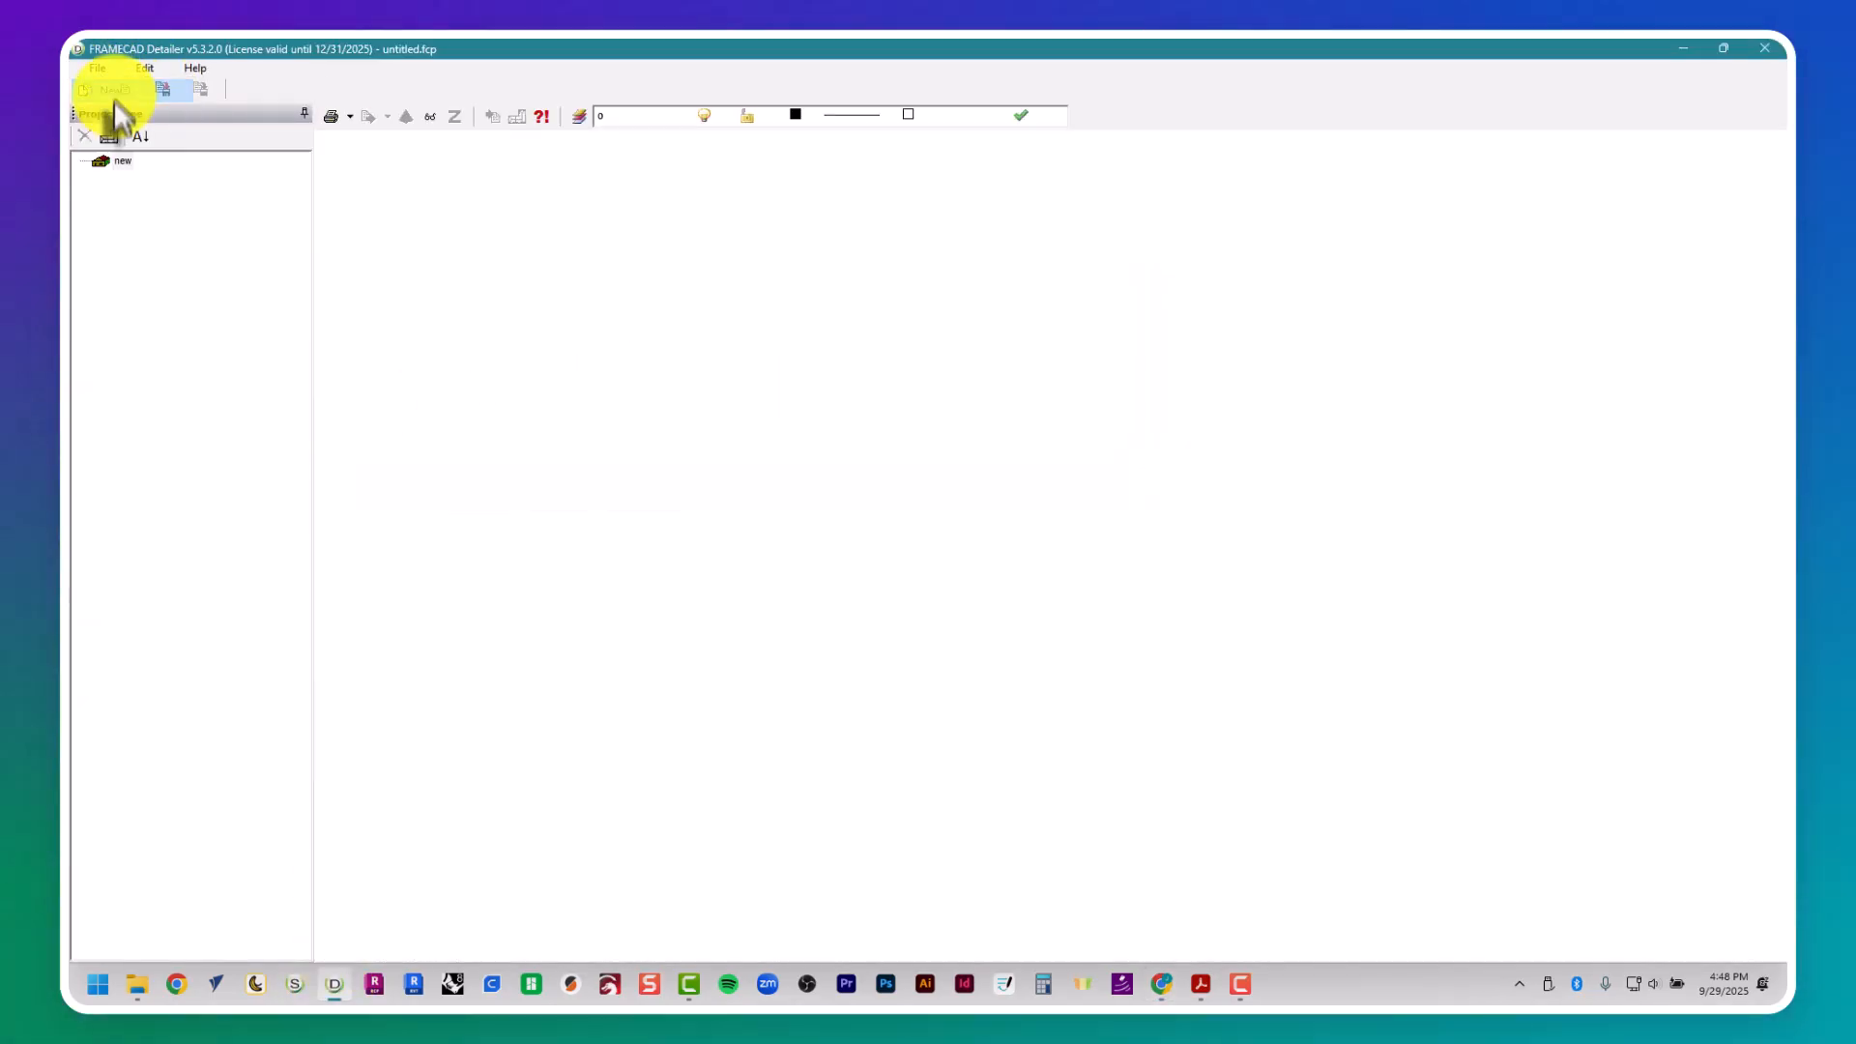
# - Review the F325iT machine setup and the list of frame types, closing each without changes
pyautogui.click(144, 68)
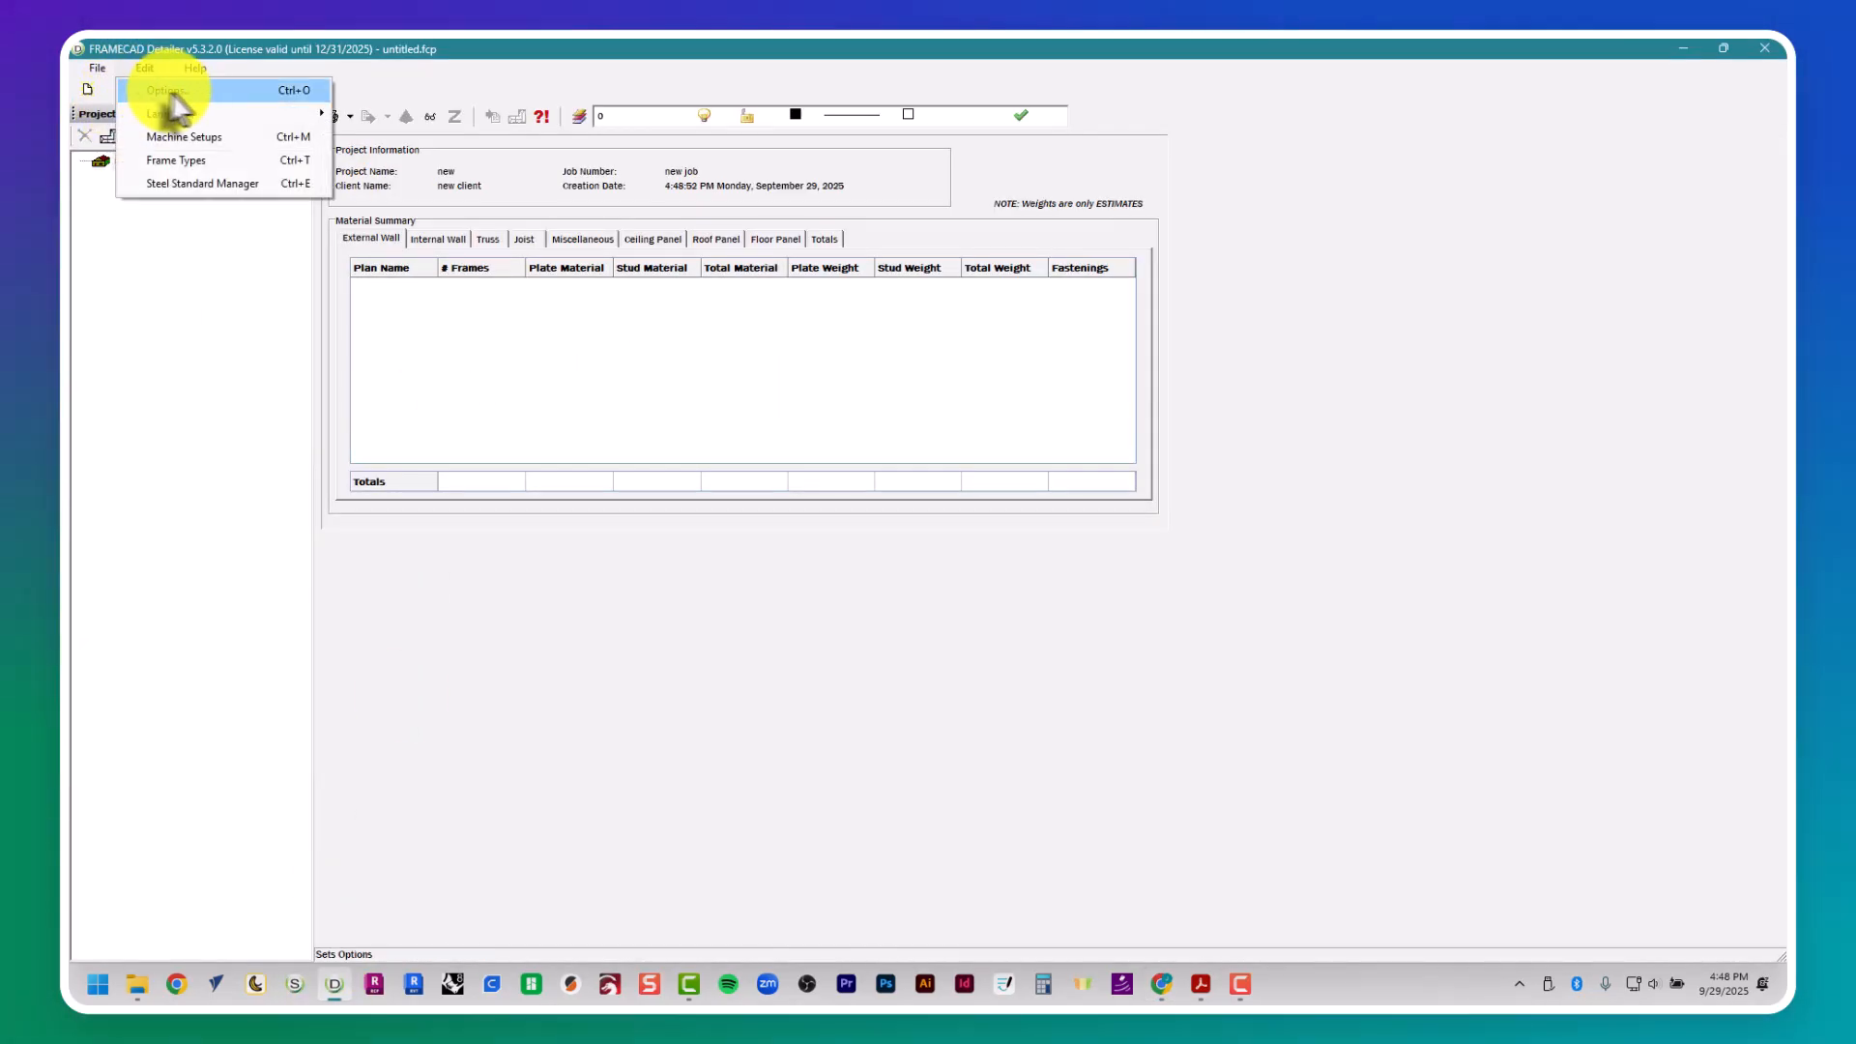
pyautogui.click(212, 140)
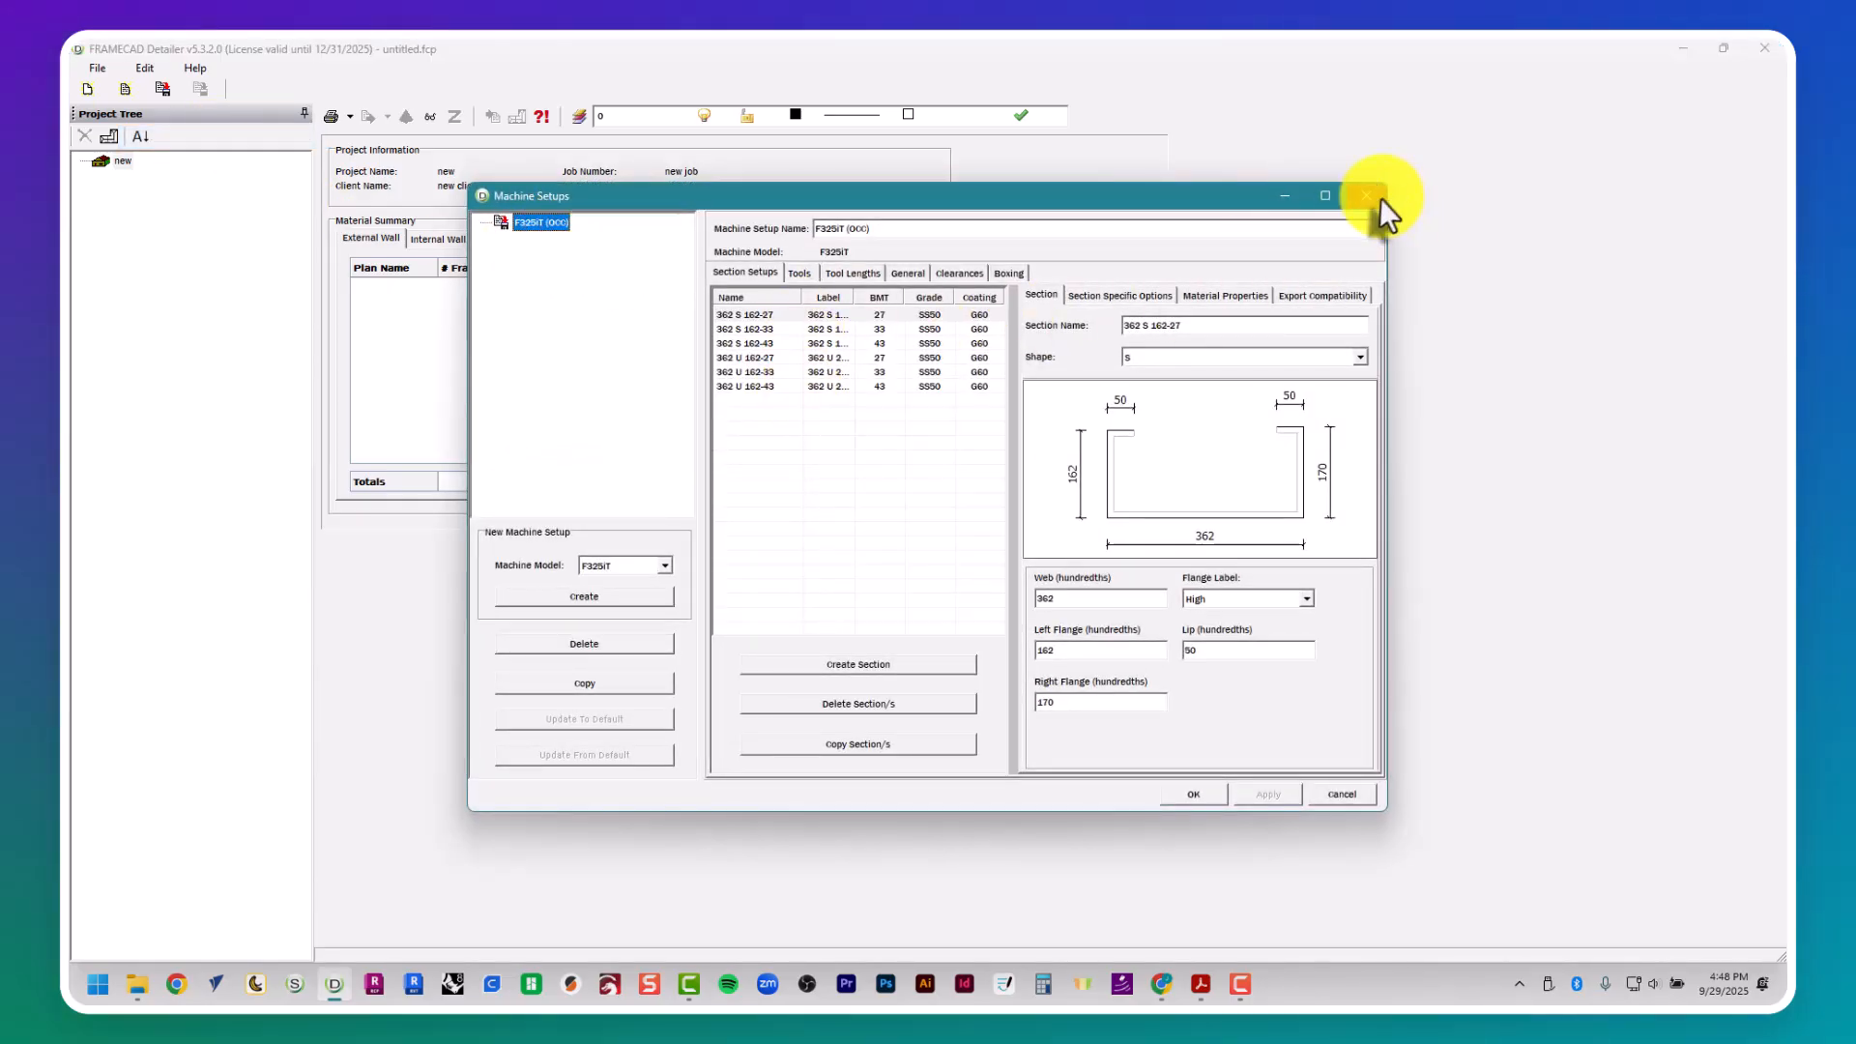
pyautogui.click(1378, 197)
pyautogui.click(145, 68)
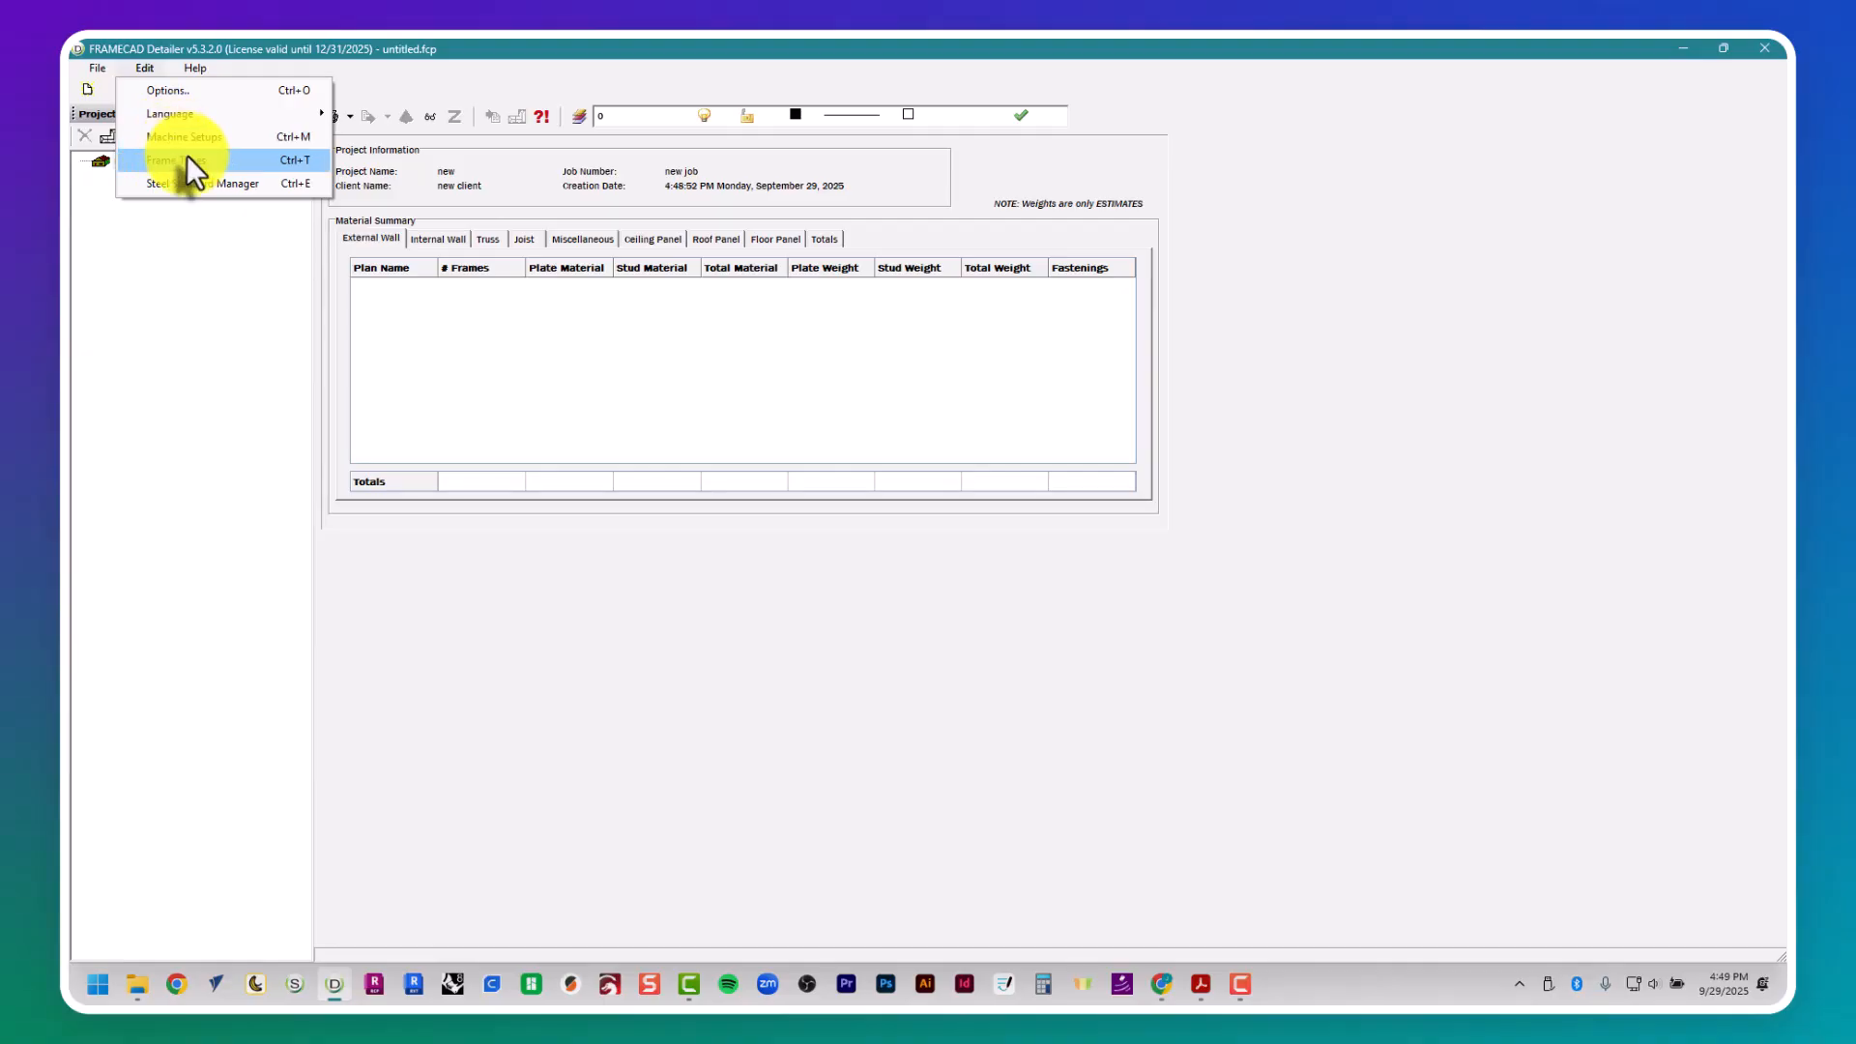
pyautogui.click(188, 158)
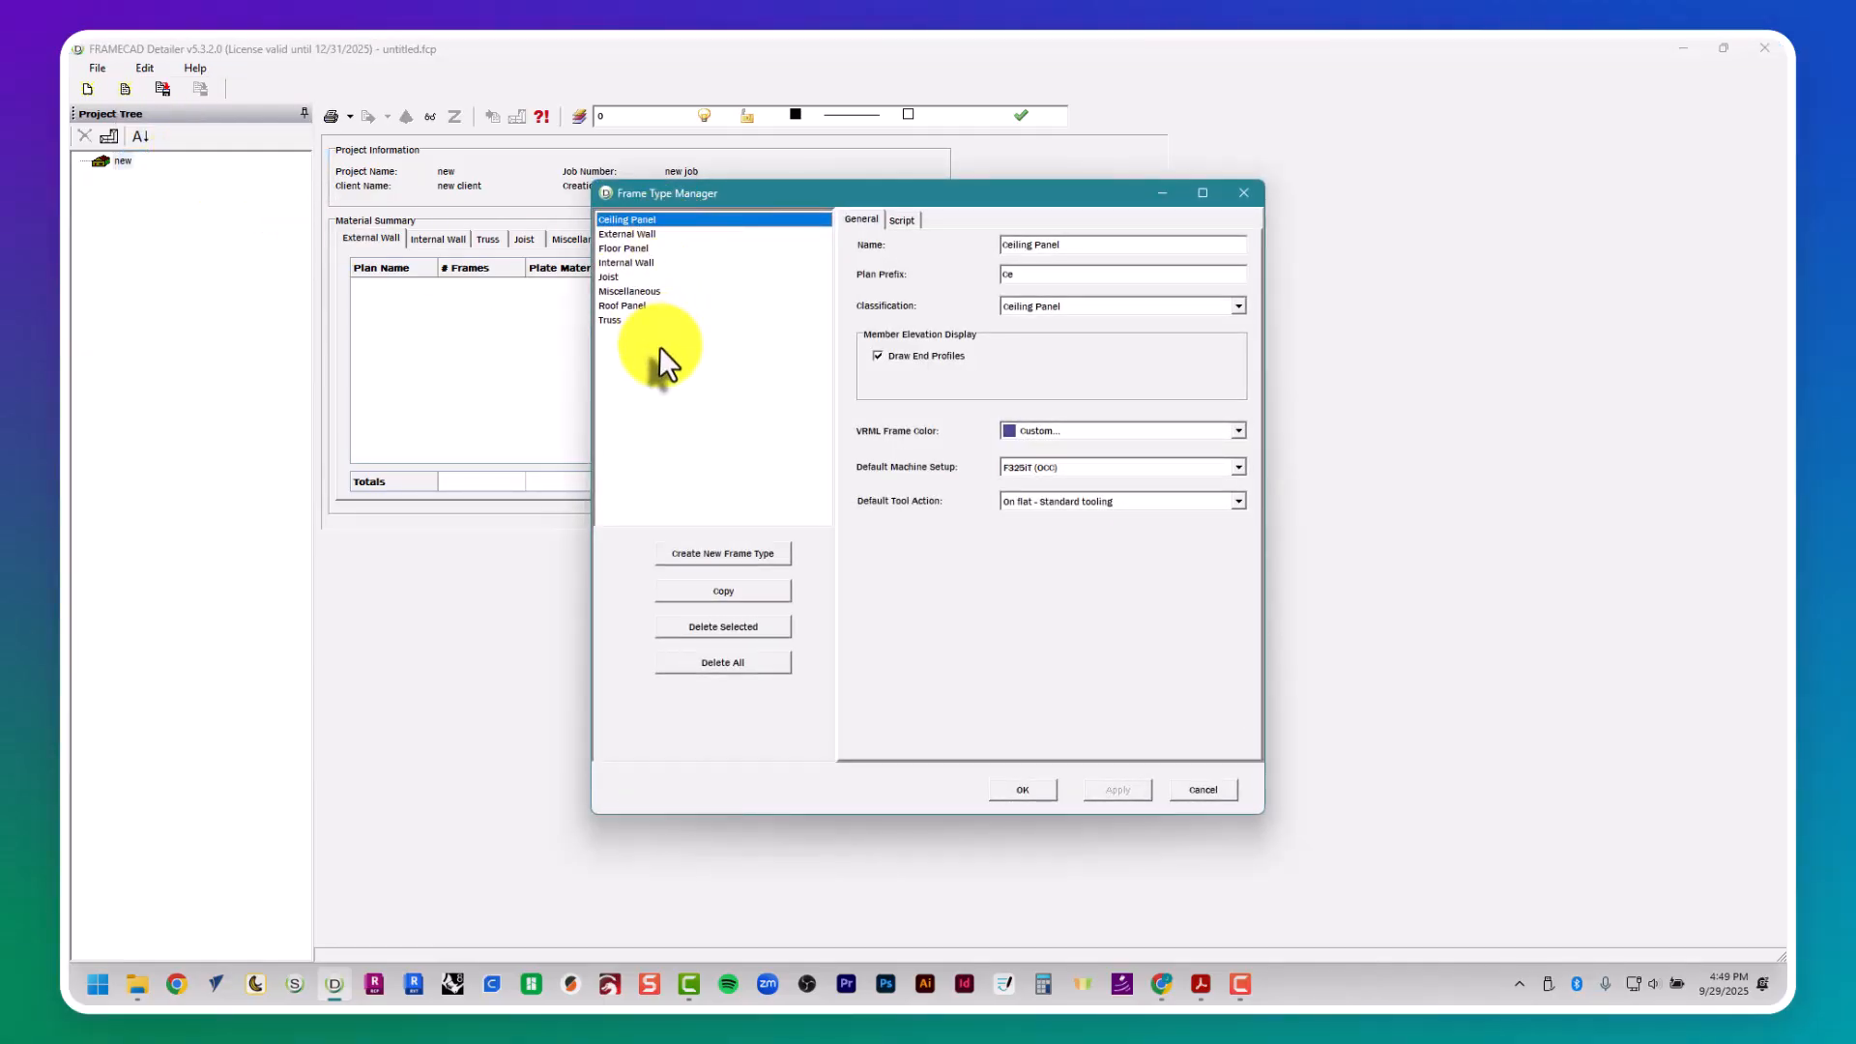
pyautogui.click(1247, 193)
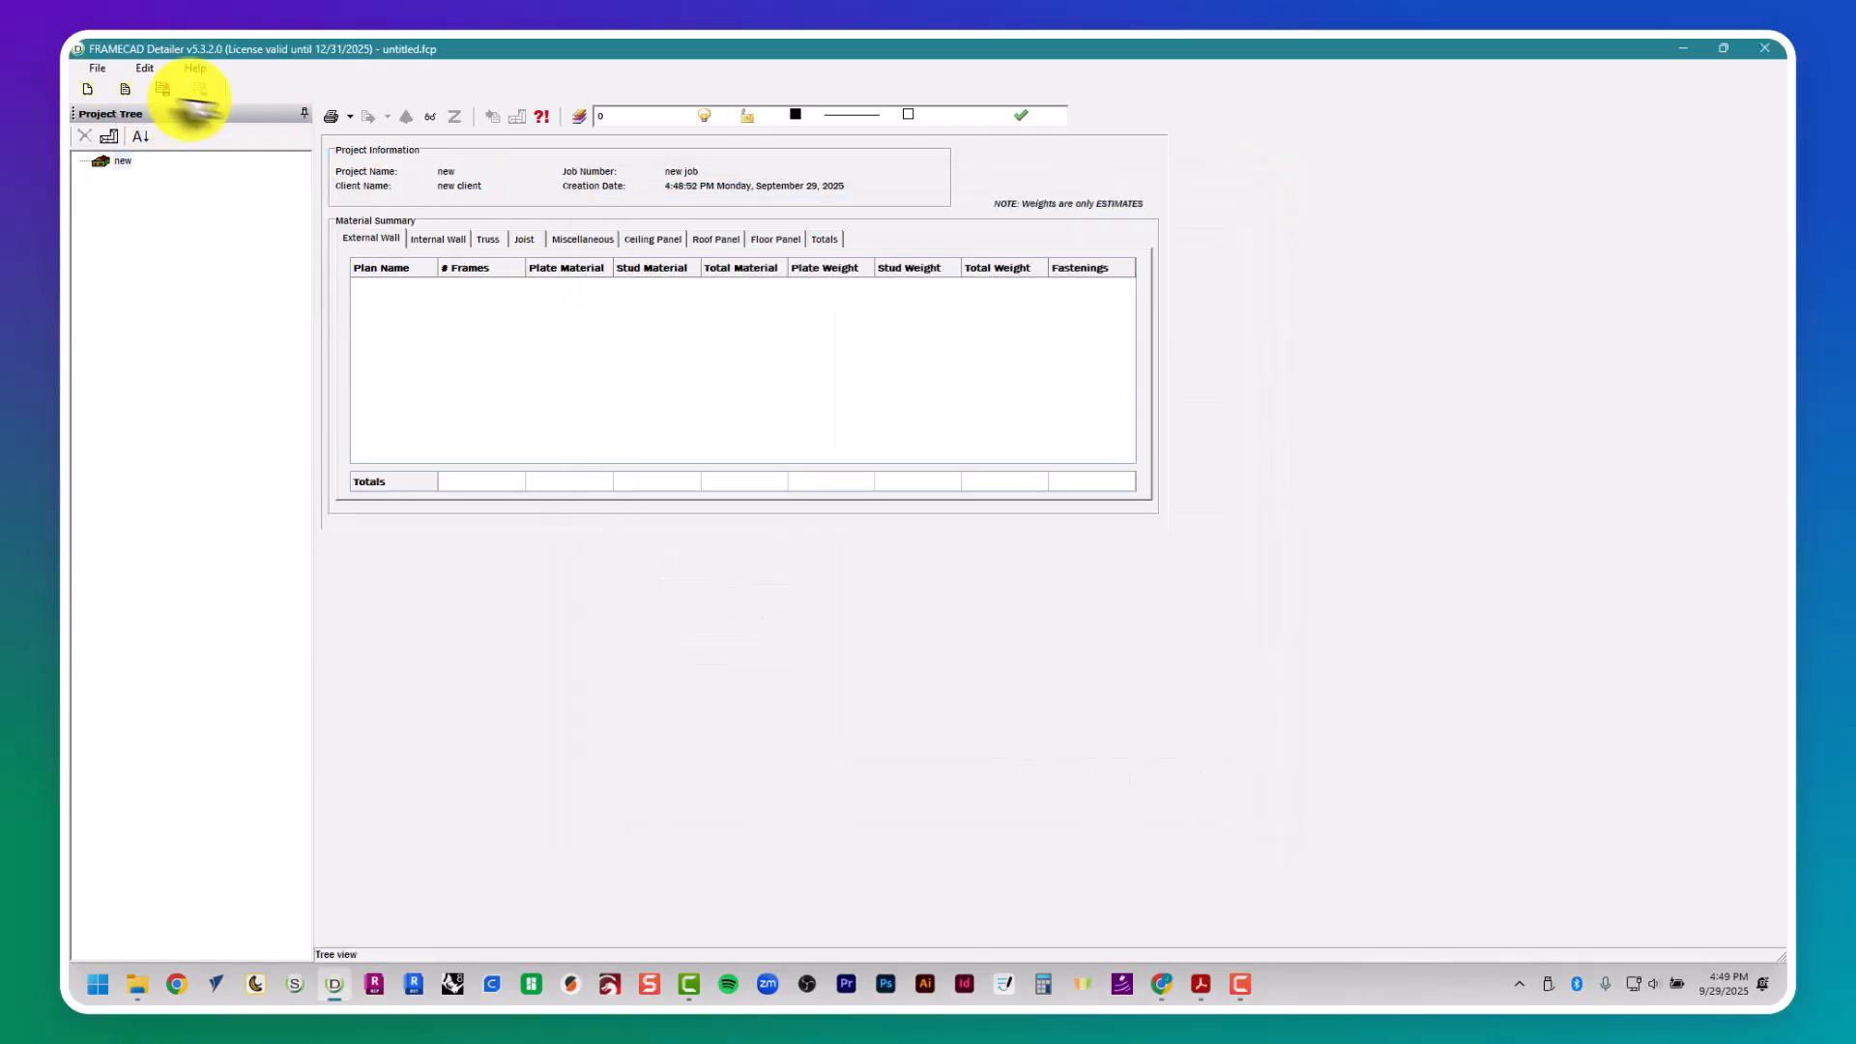
# - Check the directories, printing and units in the general section of the global settings, and accept them
pyautogui.click(145, 68)
pyautogui.click(170, 92)
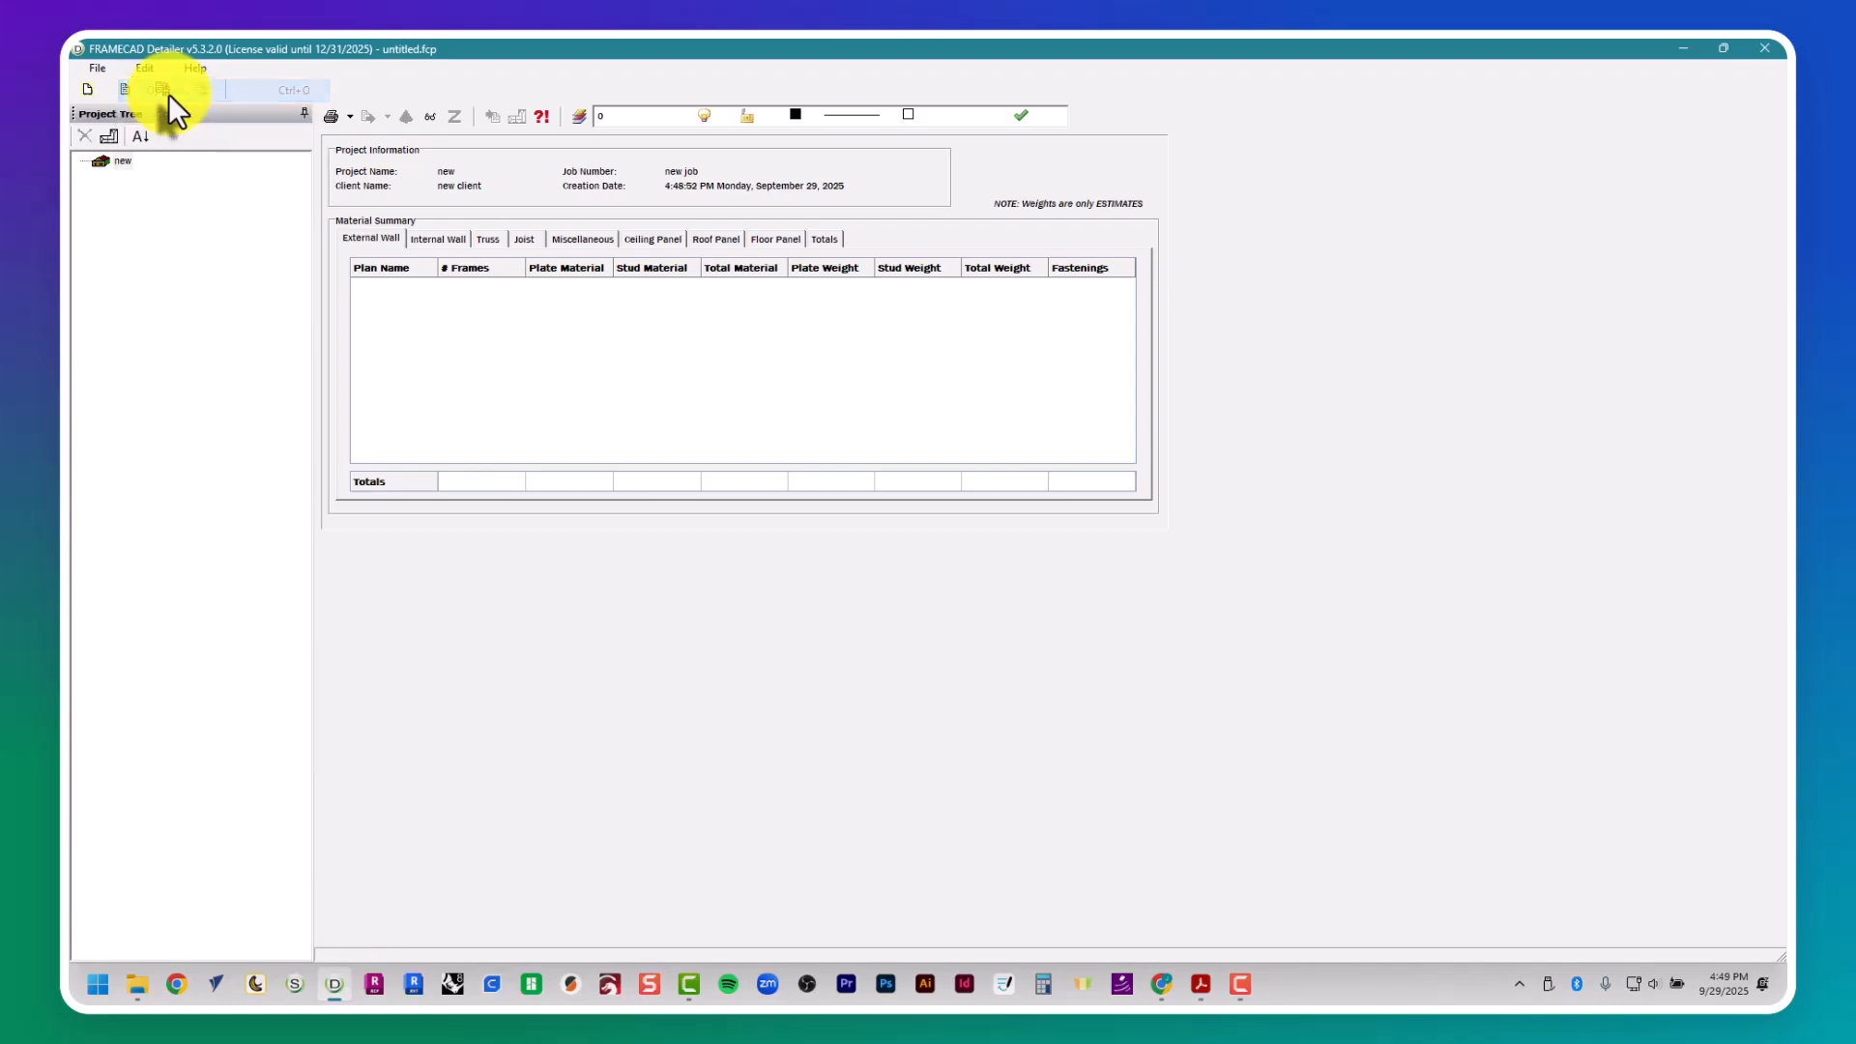
pyautogui.click(688, 289)
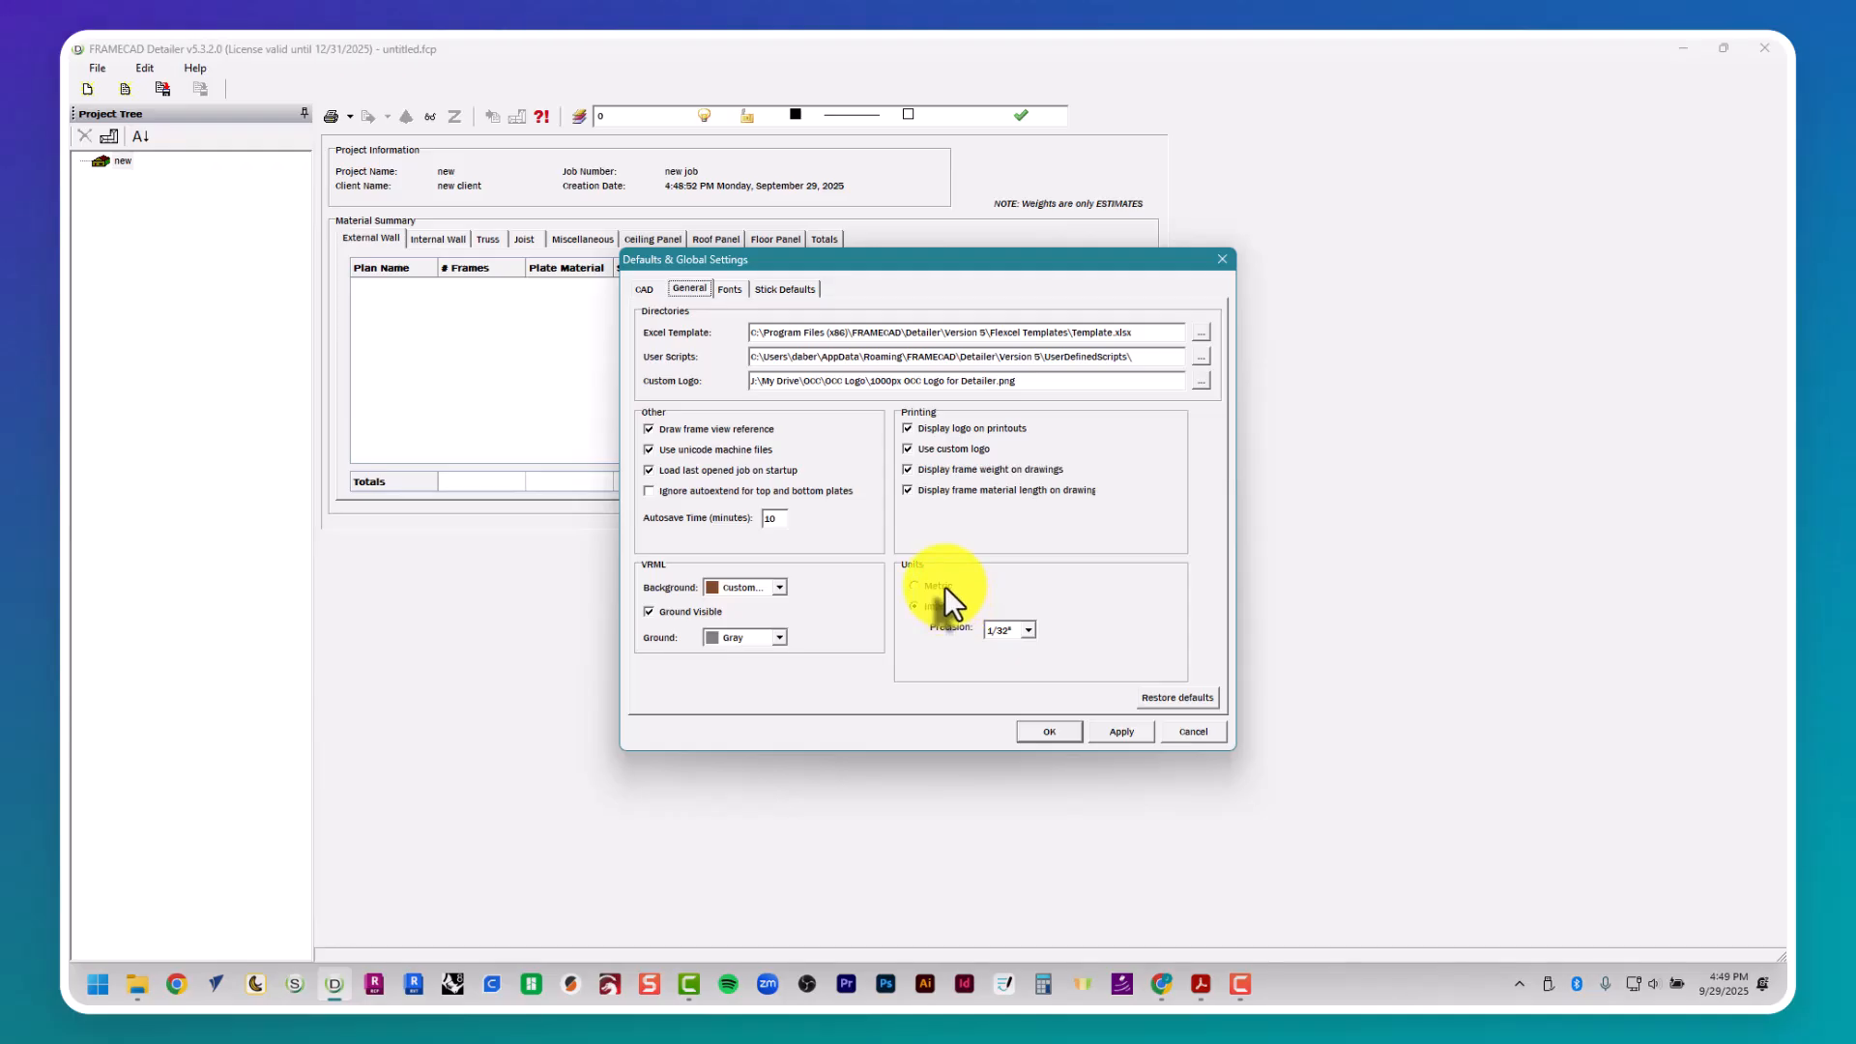
pyautogui.click(1048, 731)
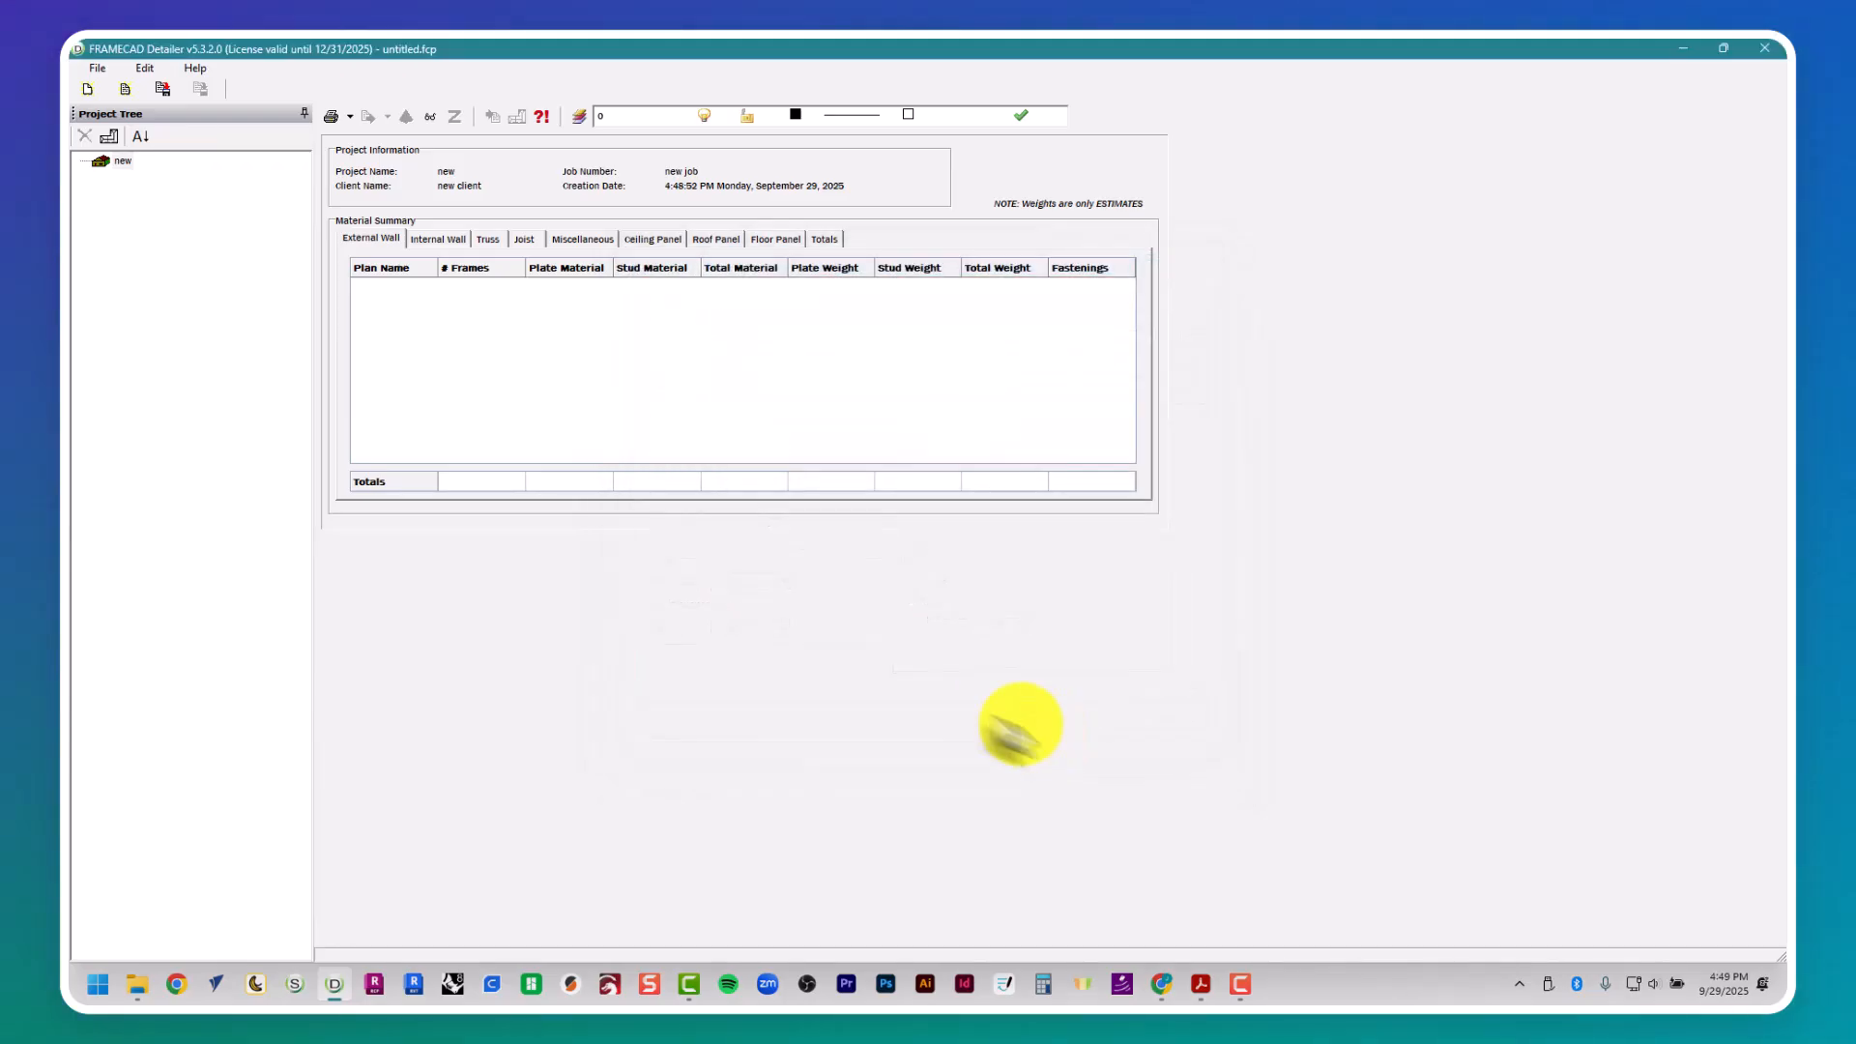
# - Name the project "Laurel ADU" in its properties and fill in the client name and job number
pyautogui.rightClick(120, 162)
pyautogui.click(136, 203)
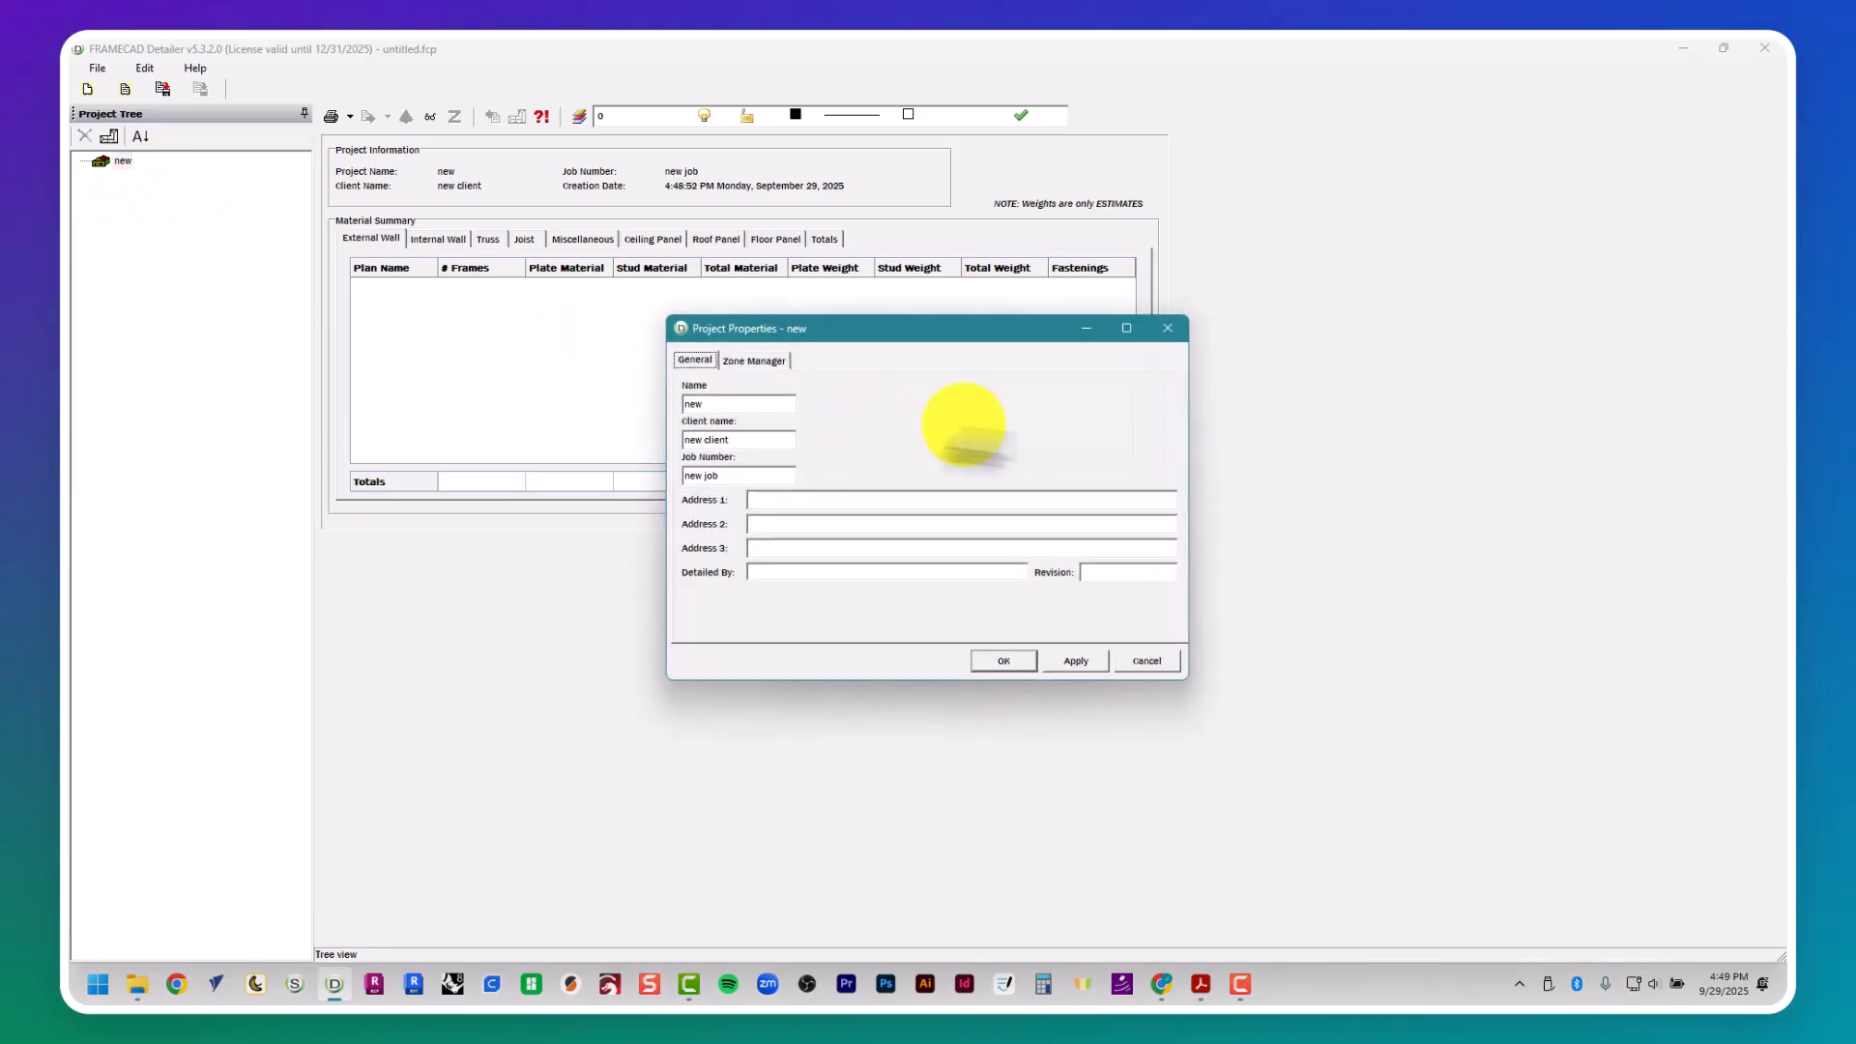
pyautogui.write('Larel')
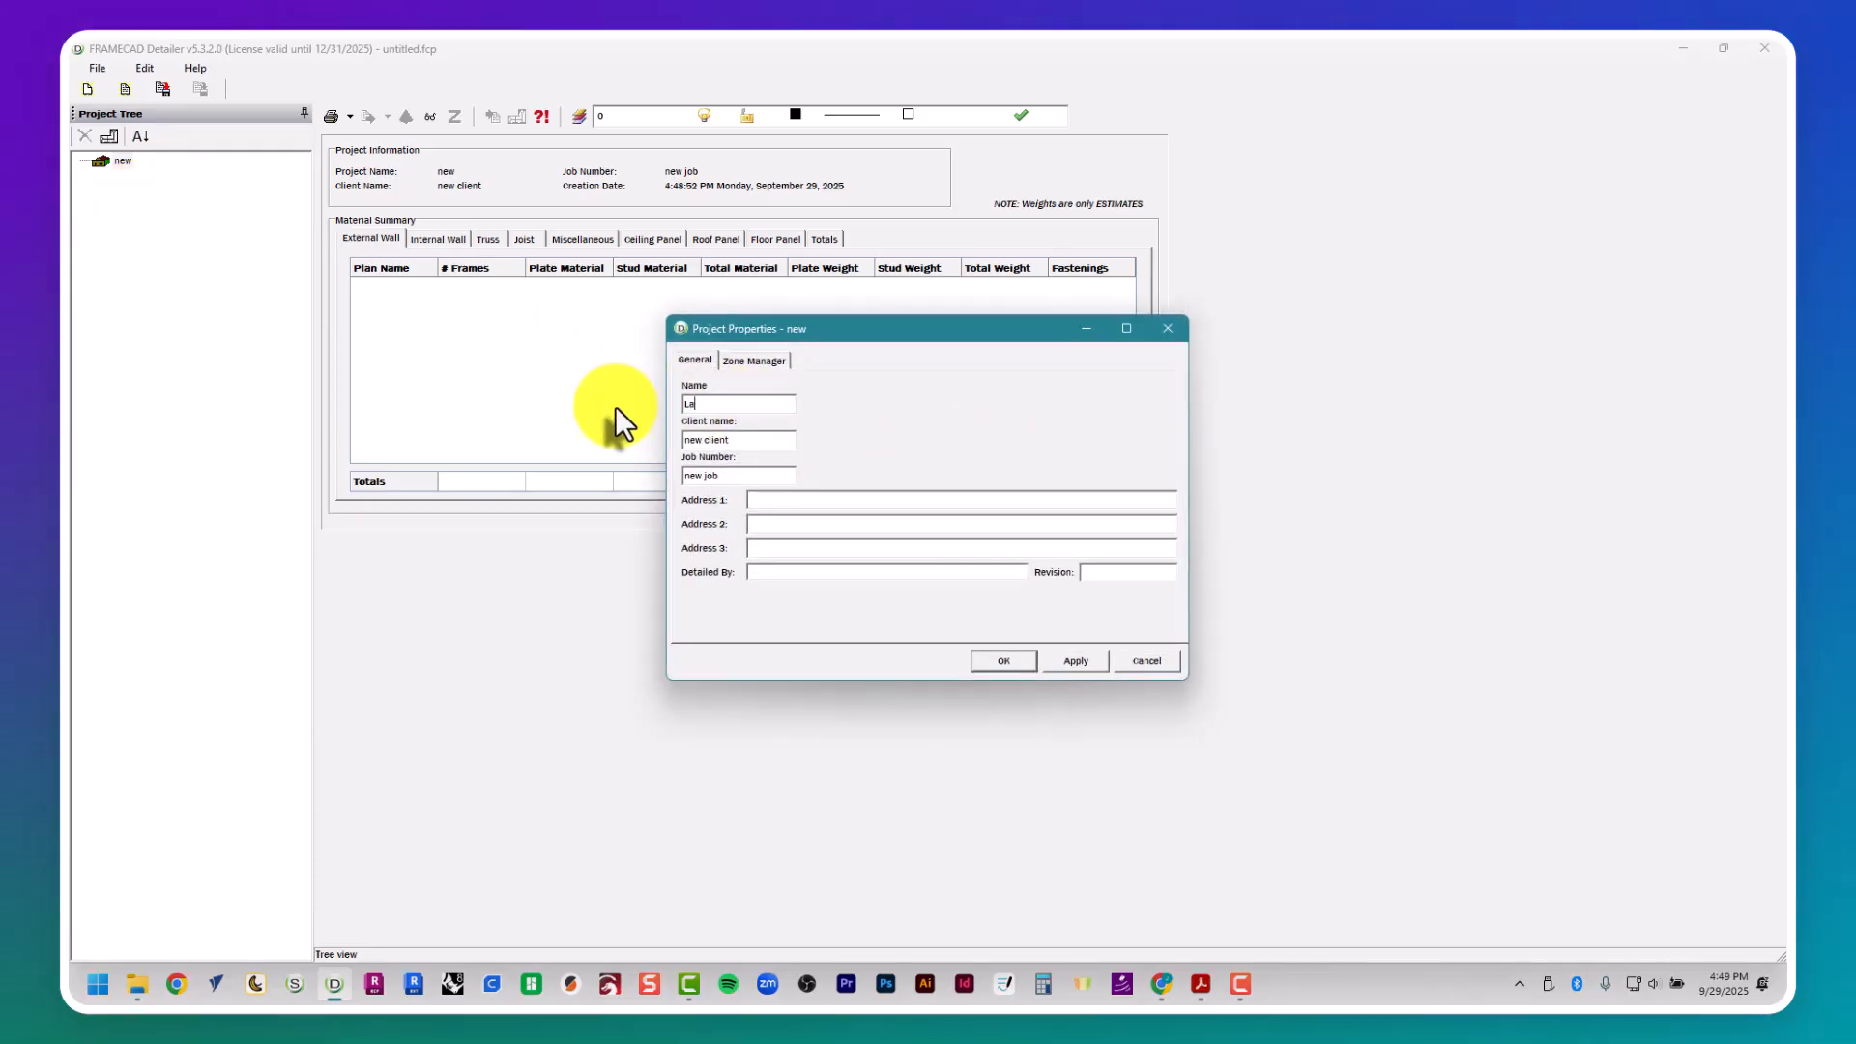
pyautogui.press('BackSpace')
pyautogui.press('BackSpace')
pyautogui.press('BackSpace')
pyautogui.press('BackSpace')
pyautogui.write('urel ADU')
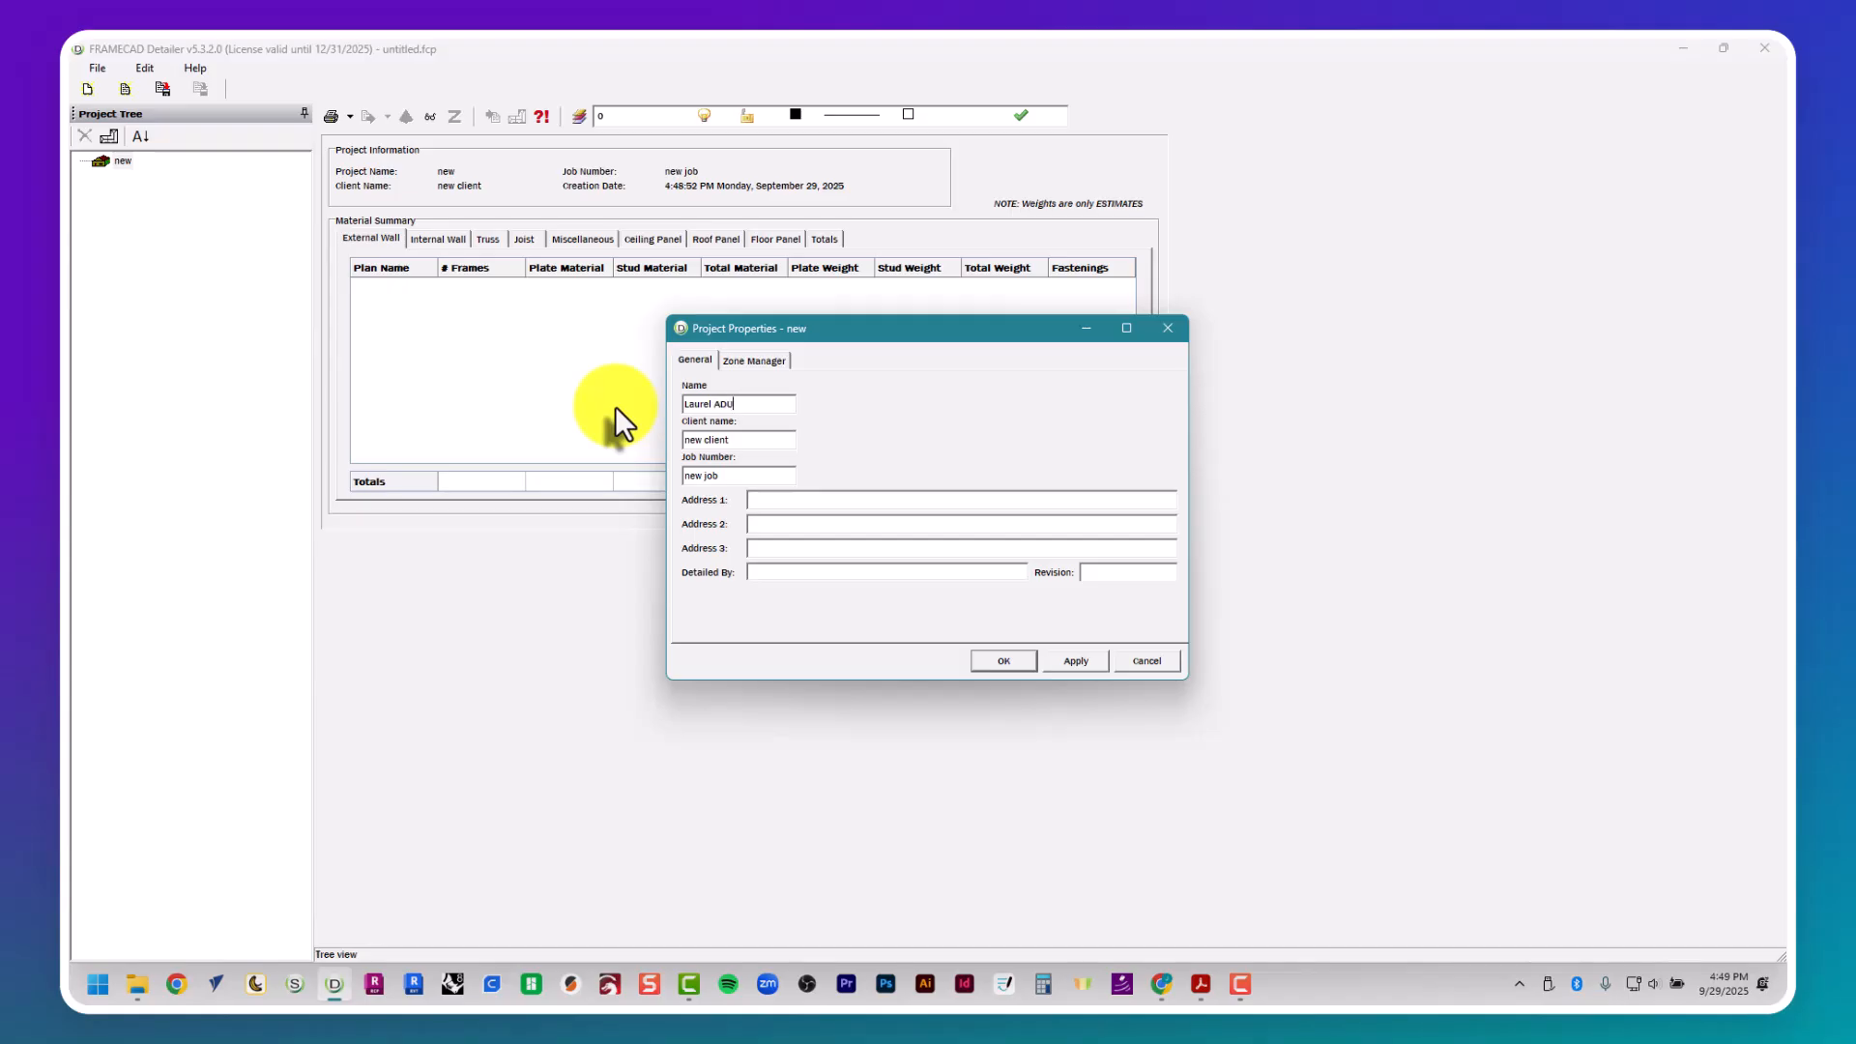
pyautogui.press('Tab')
pyautogui.write('Laurel')
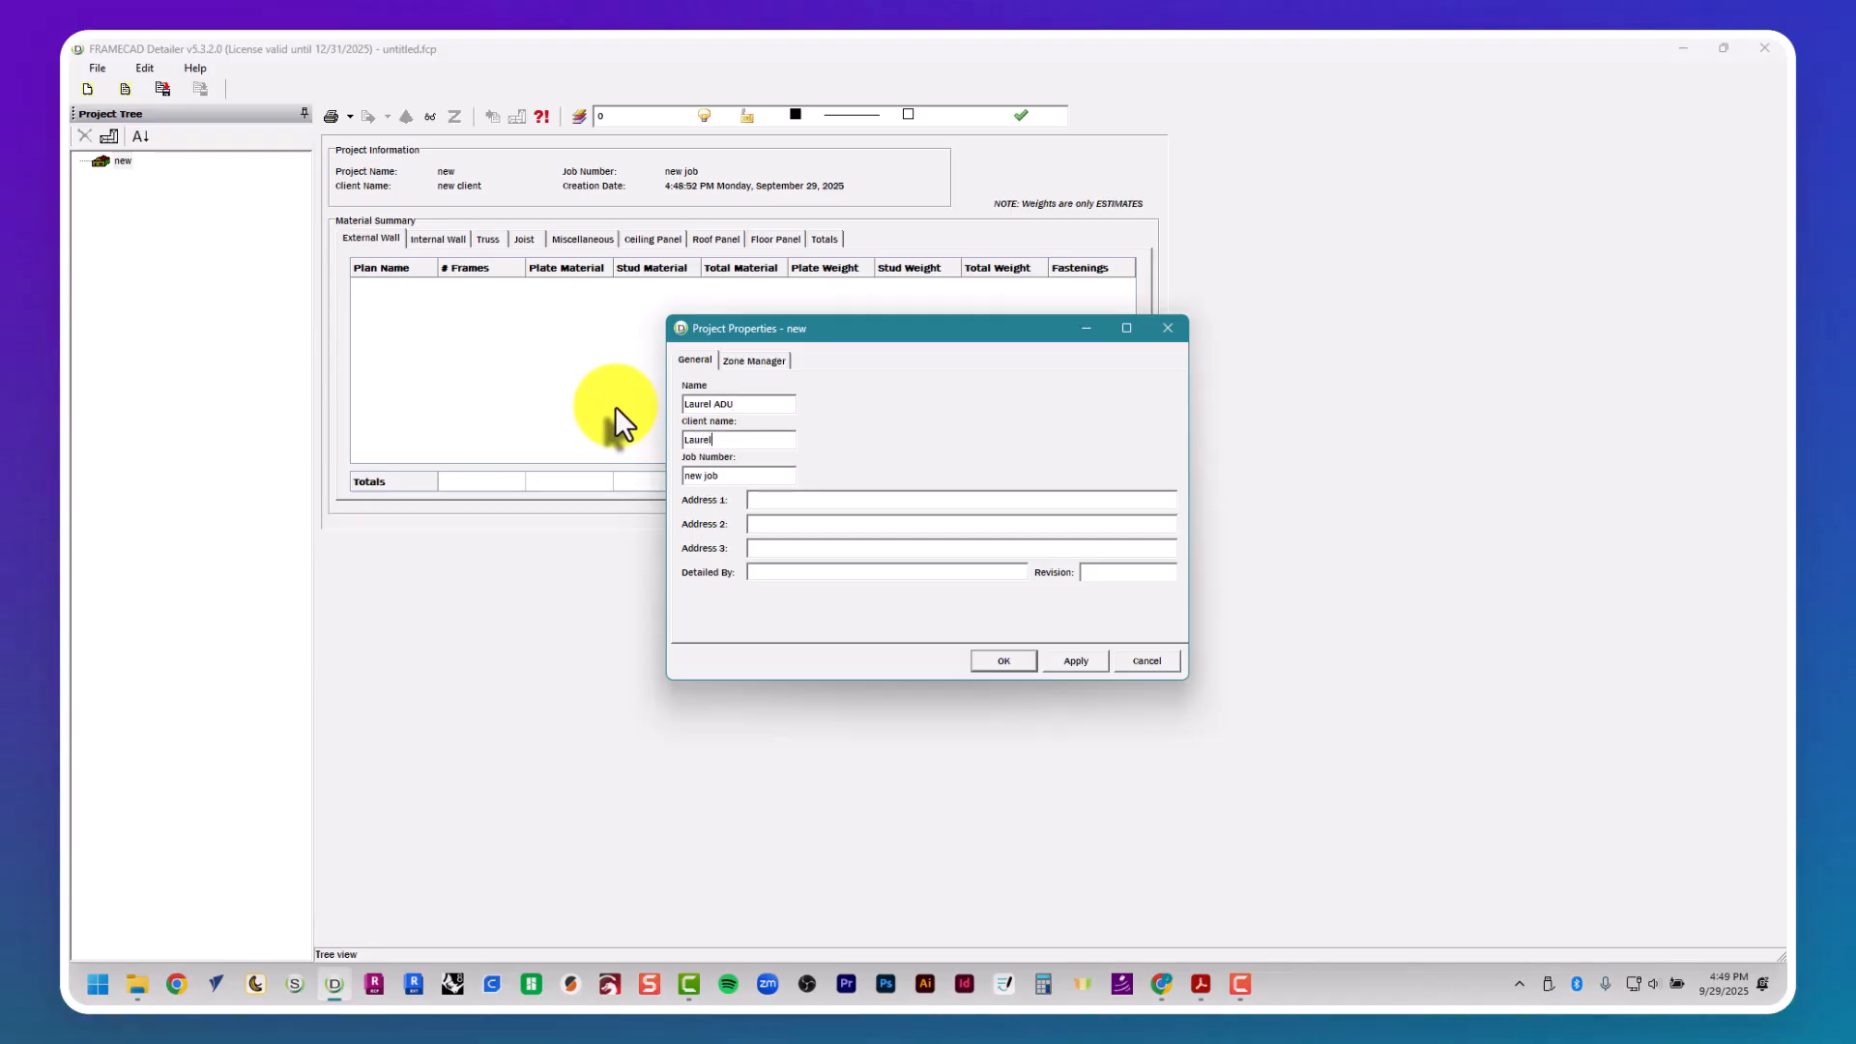
pyautogui.press('Tab')
pyautogui.write('002')
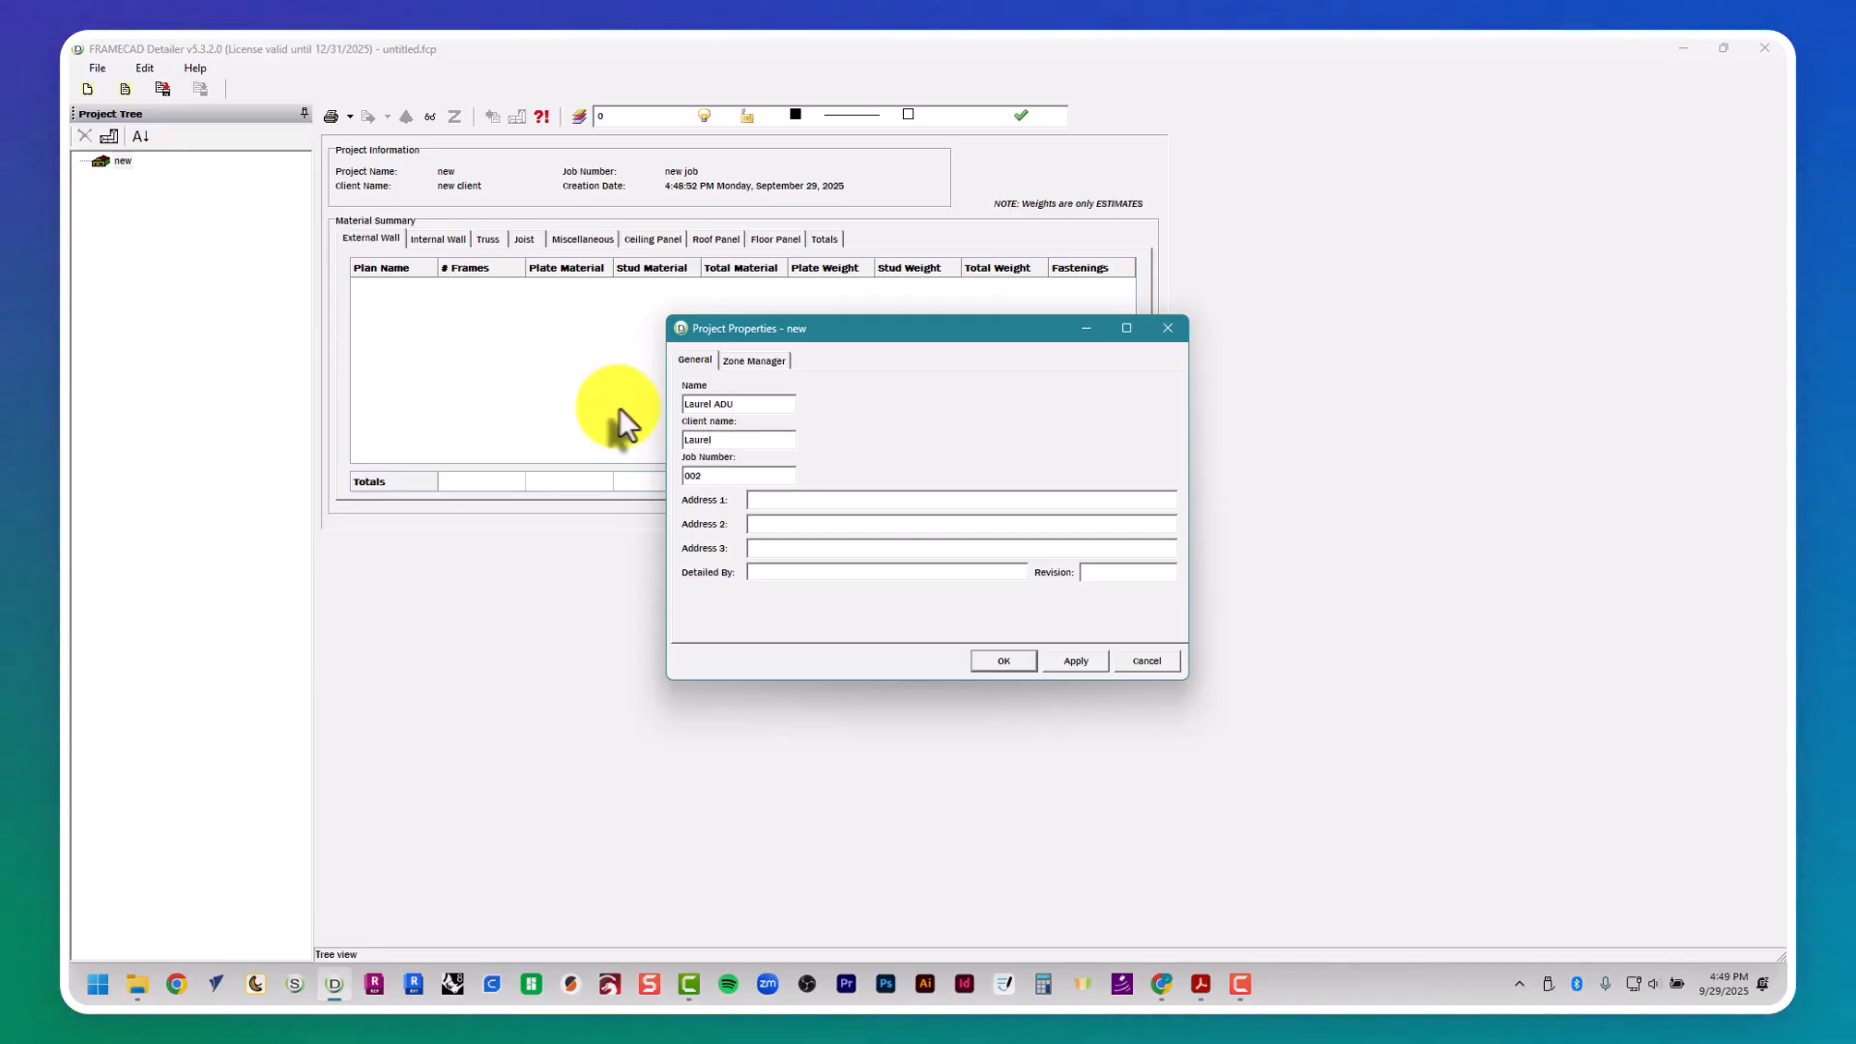
pyautogui.click(993, 663)
# - Add a new plan to the project and name it "Walls"
pyautogui.click(108, 135)
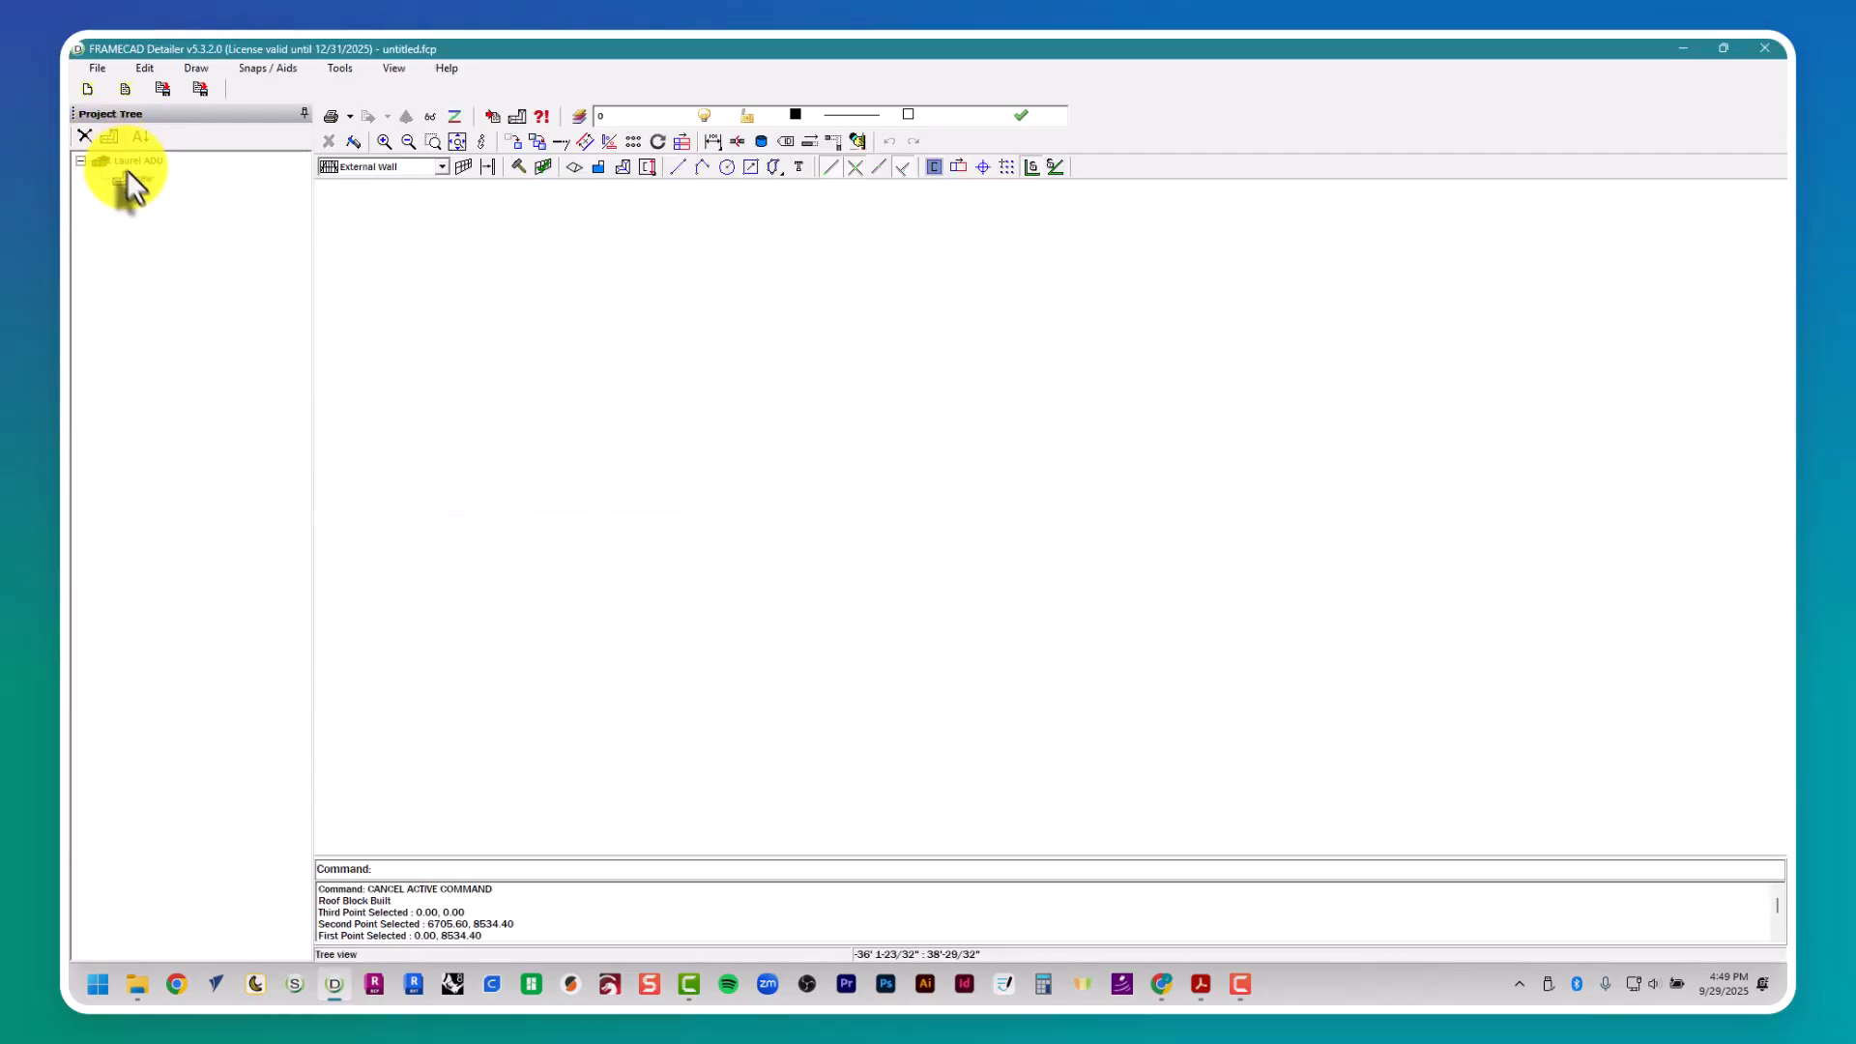
pyautogui.rightClick(132, 182)
pyautogui.click(151, 220)
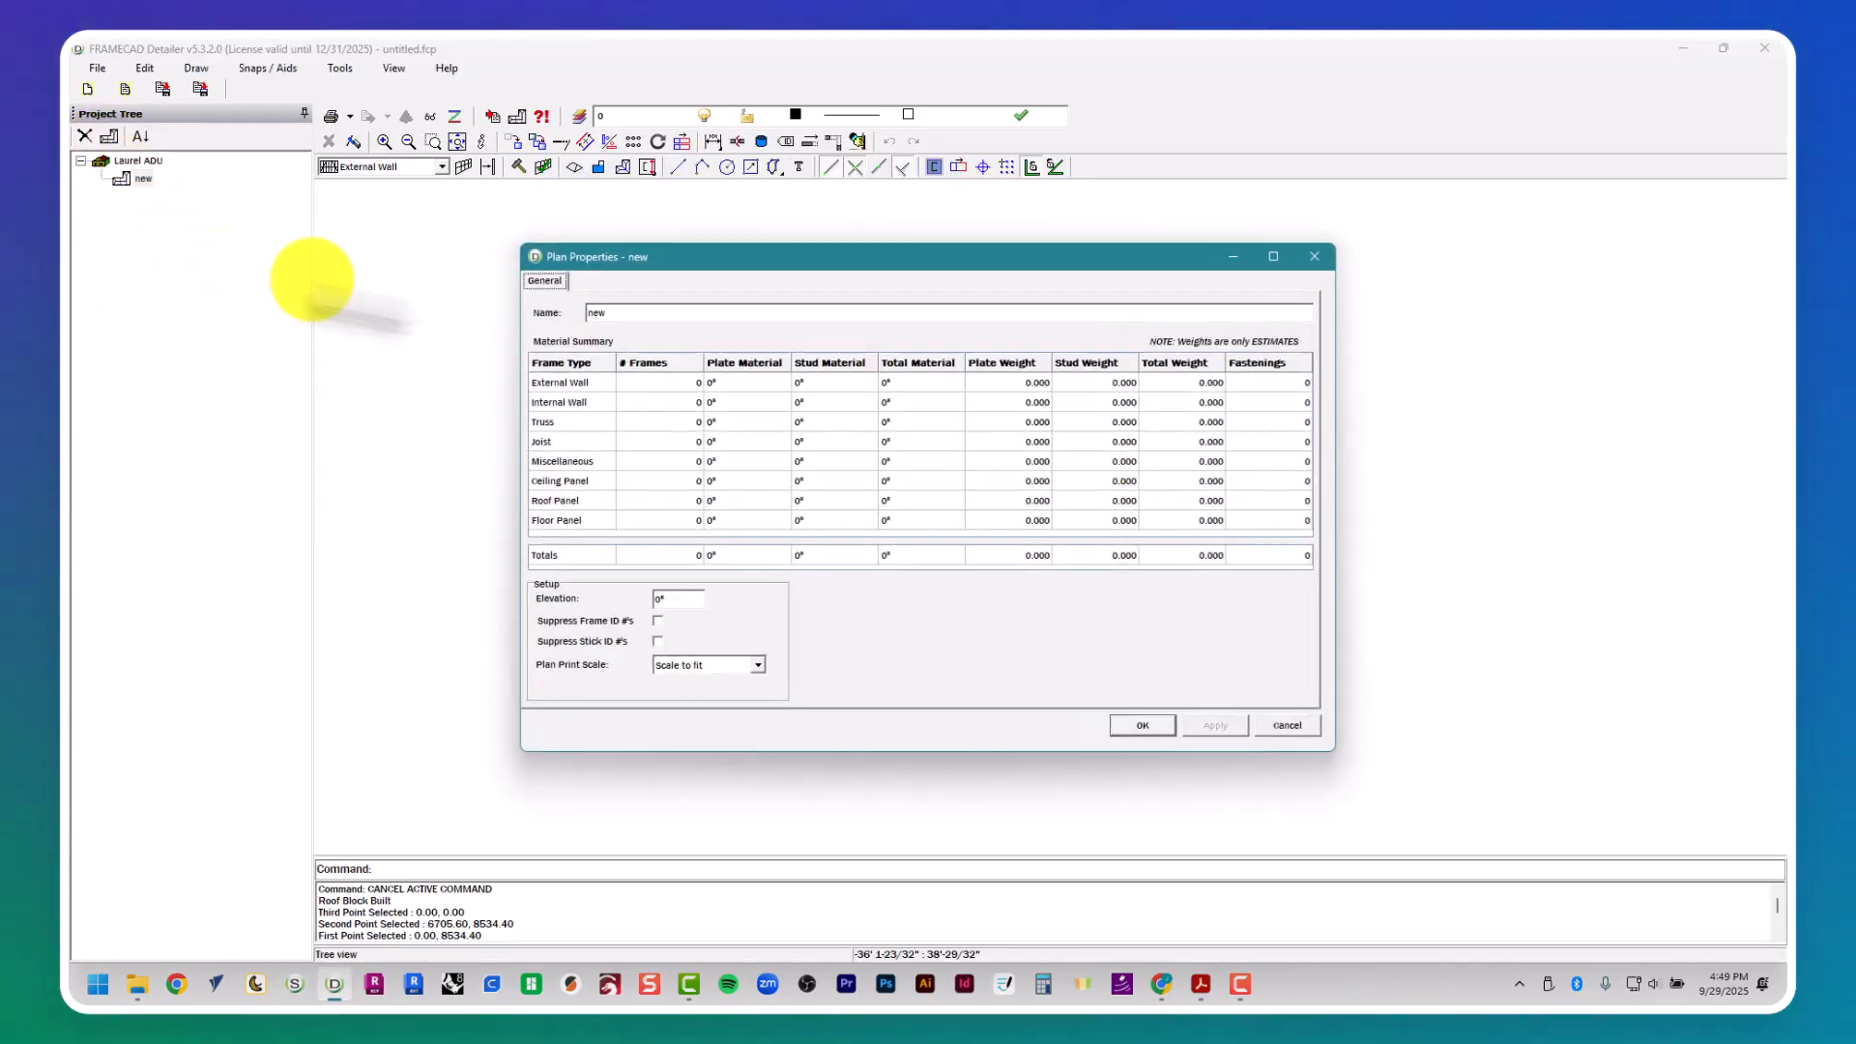
pyautogui.write('Wal')
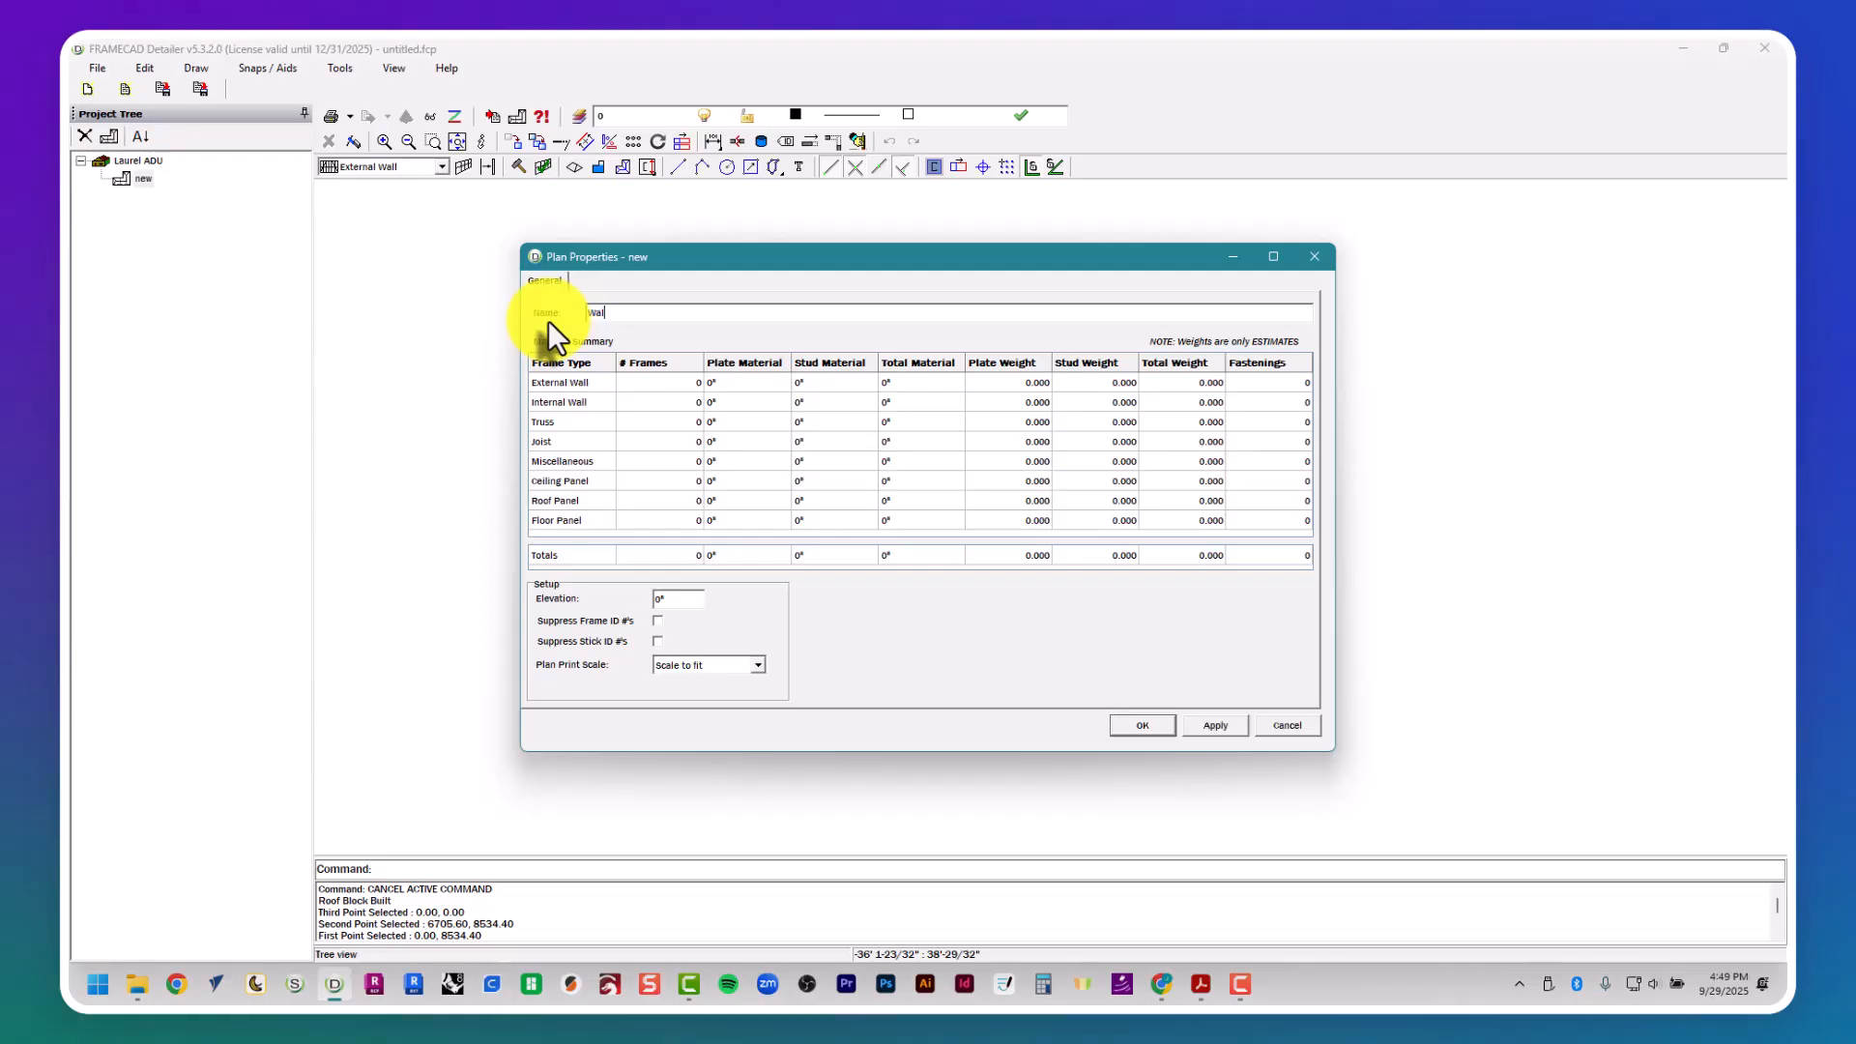
pyautogui.write('ls')
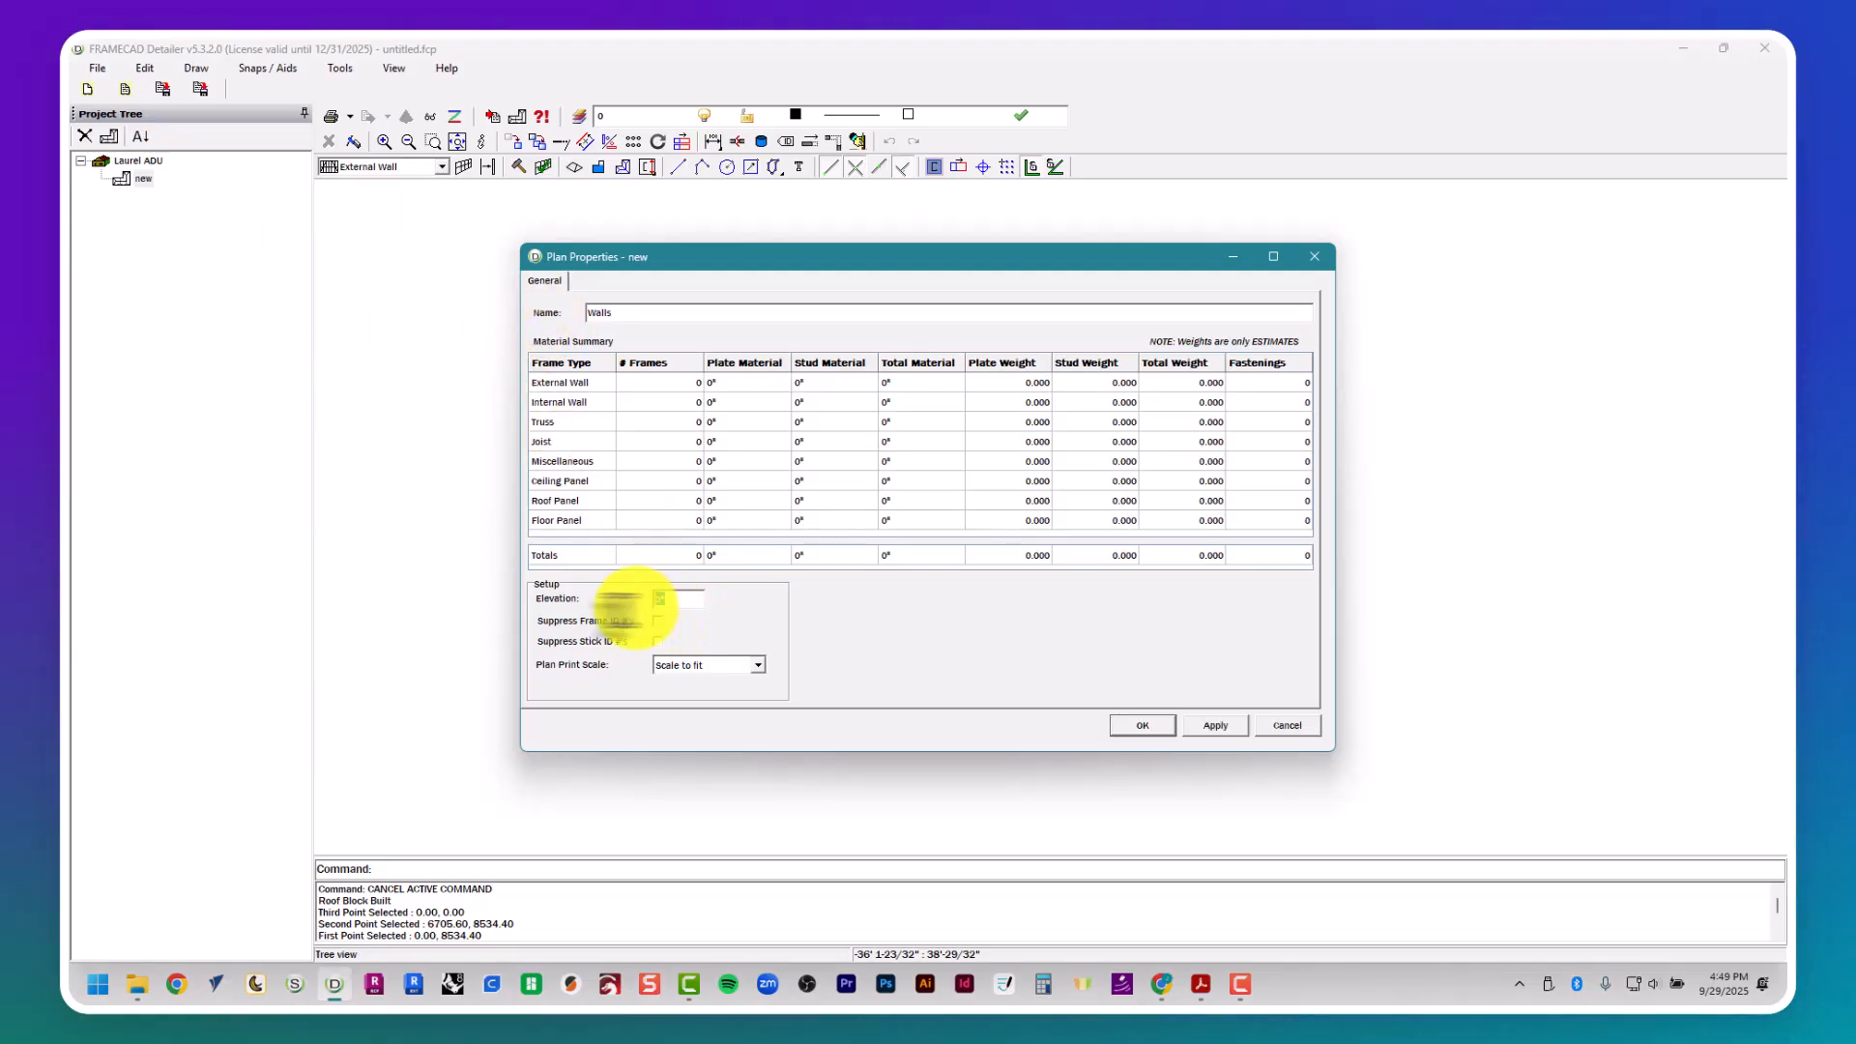
pyautogui.click(1141, 726)
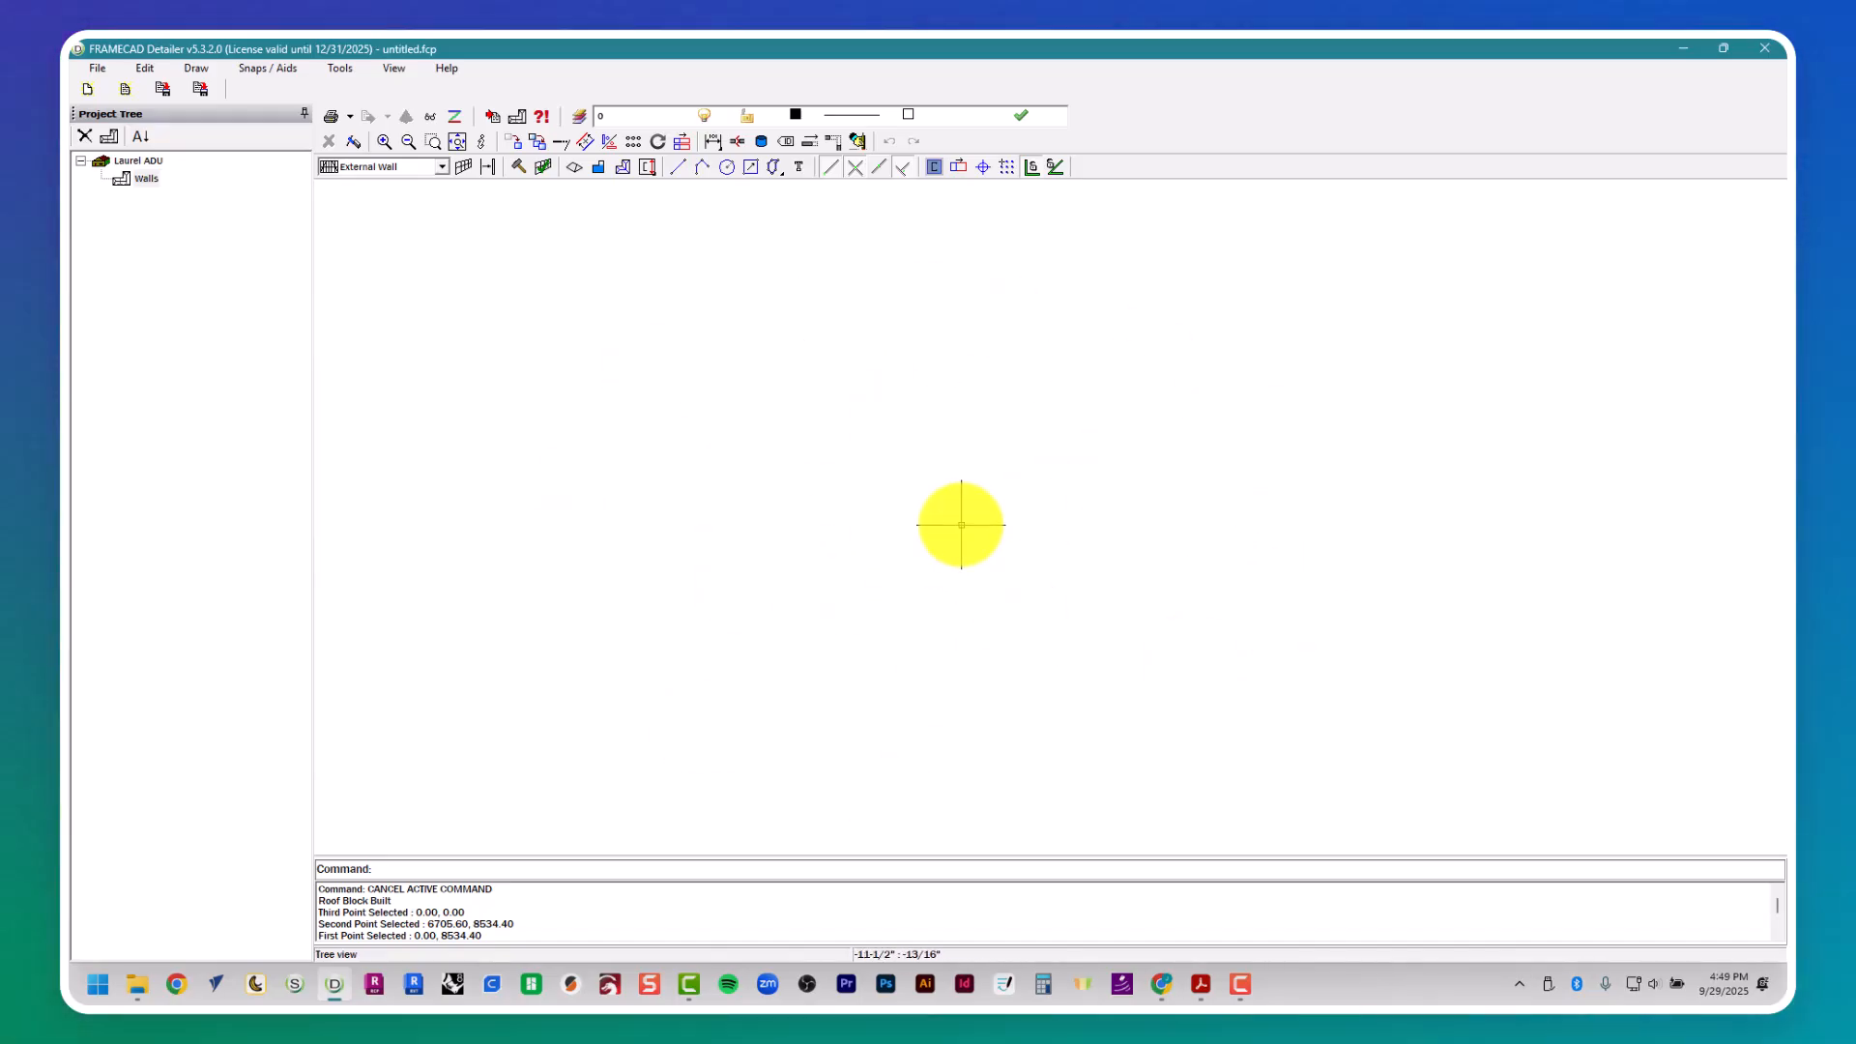
# - Switch to Acrobat, examine the overall exterior dimensions on floor plan sheet A1, and return to FRAMECAD Detailer
pyautogui.hotkey('alt', 'Tab')
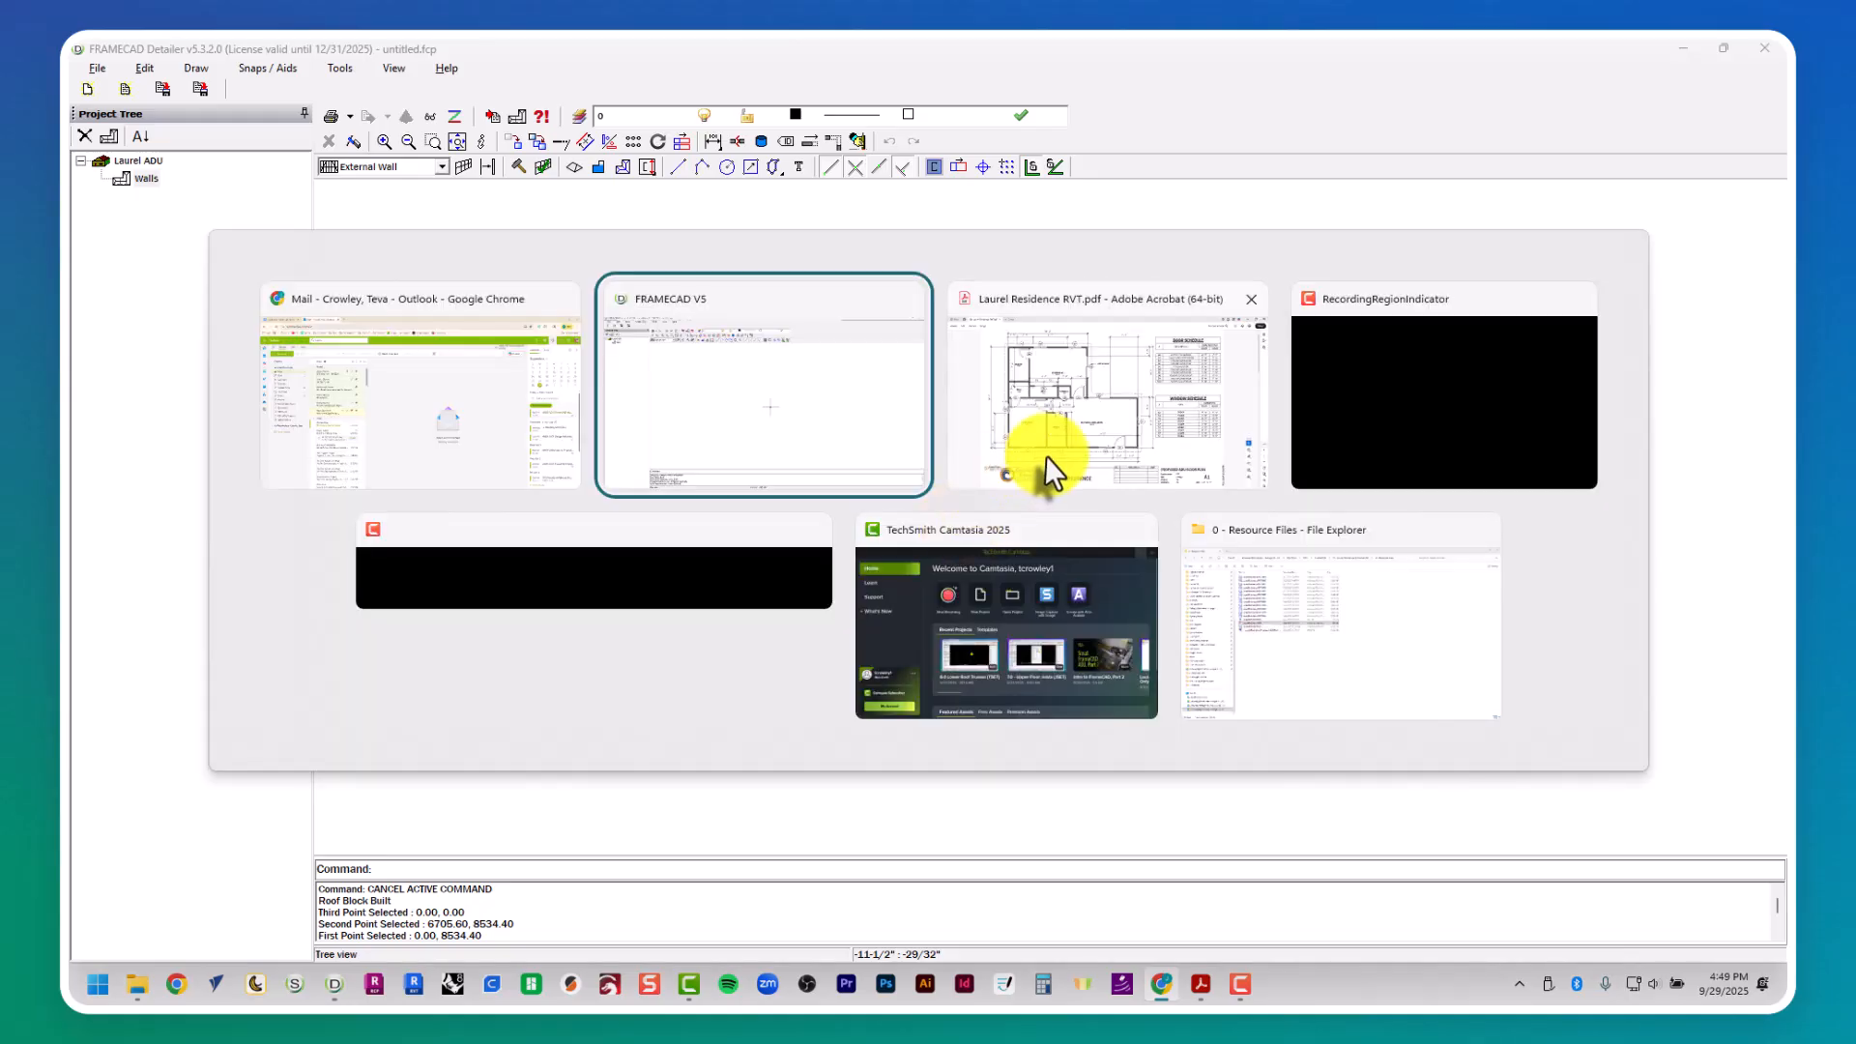
pyautogui.click(1046, 456)
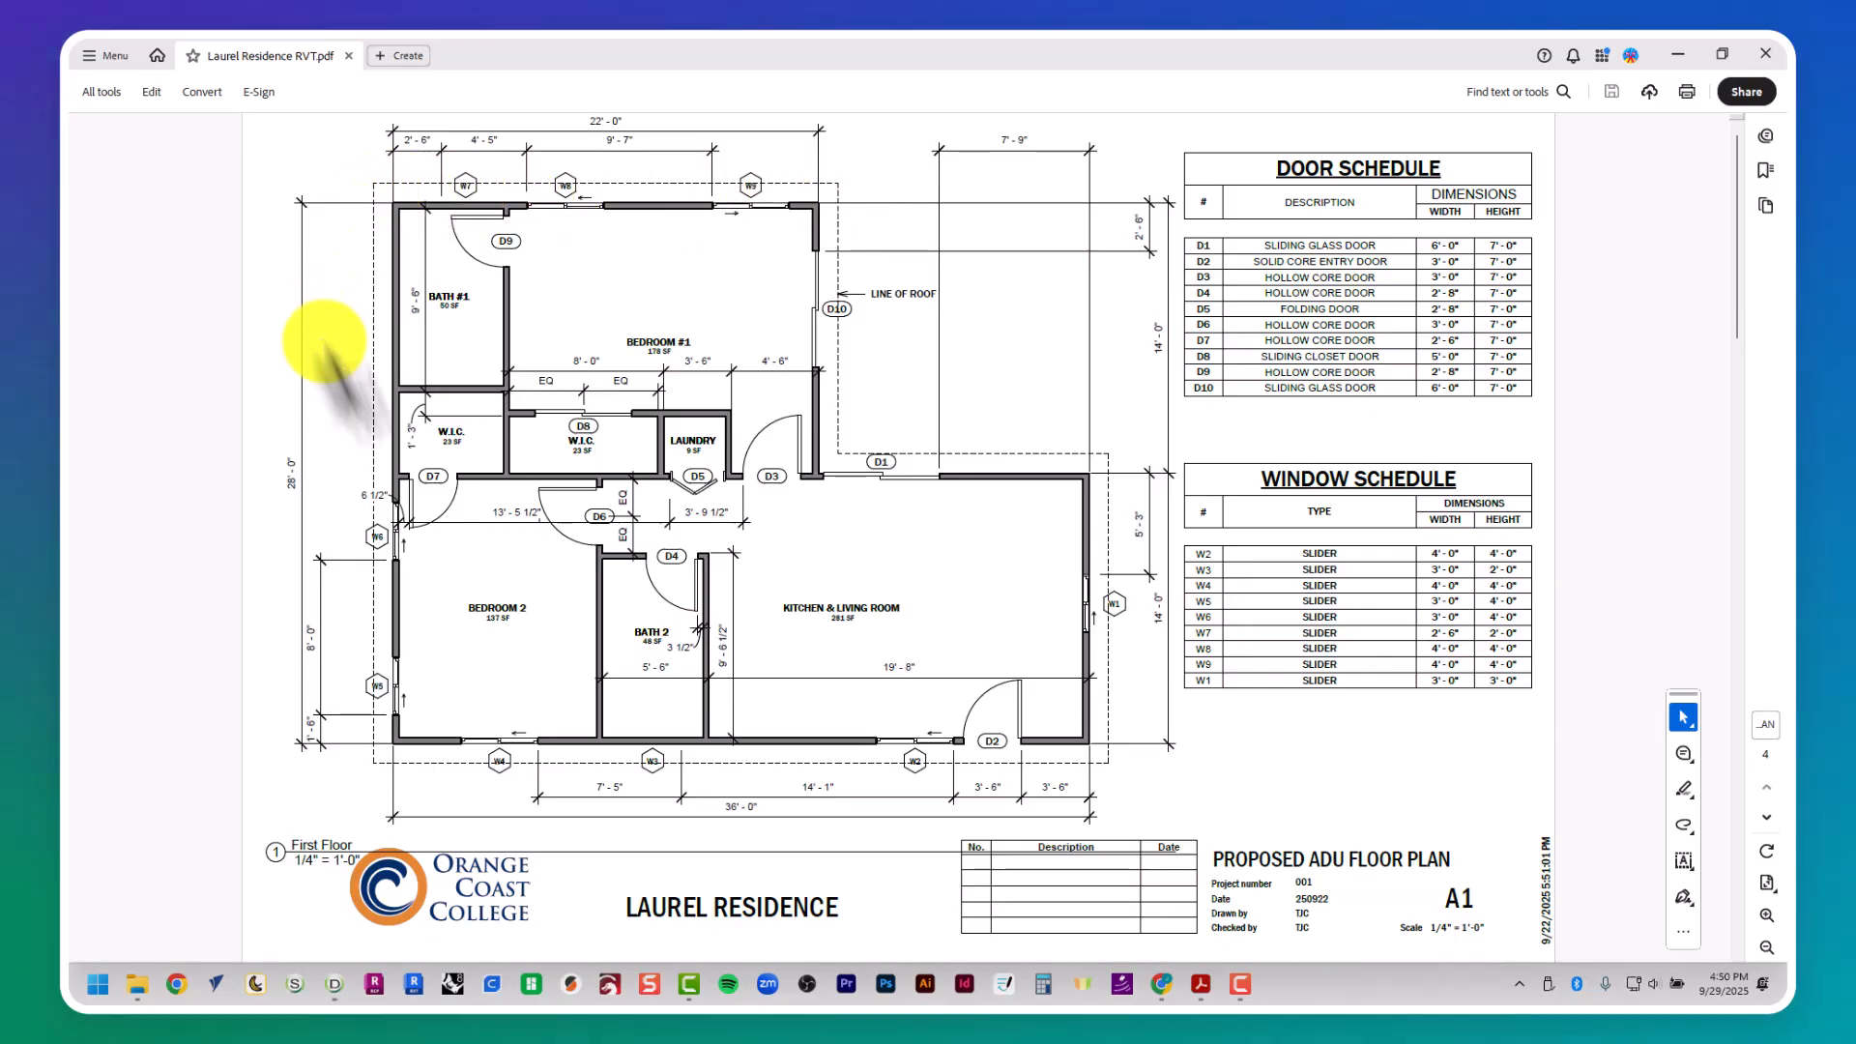
pyautogui.hotkey('alt', 'Tab')
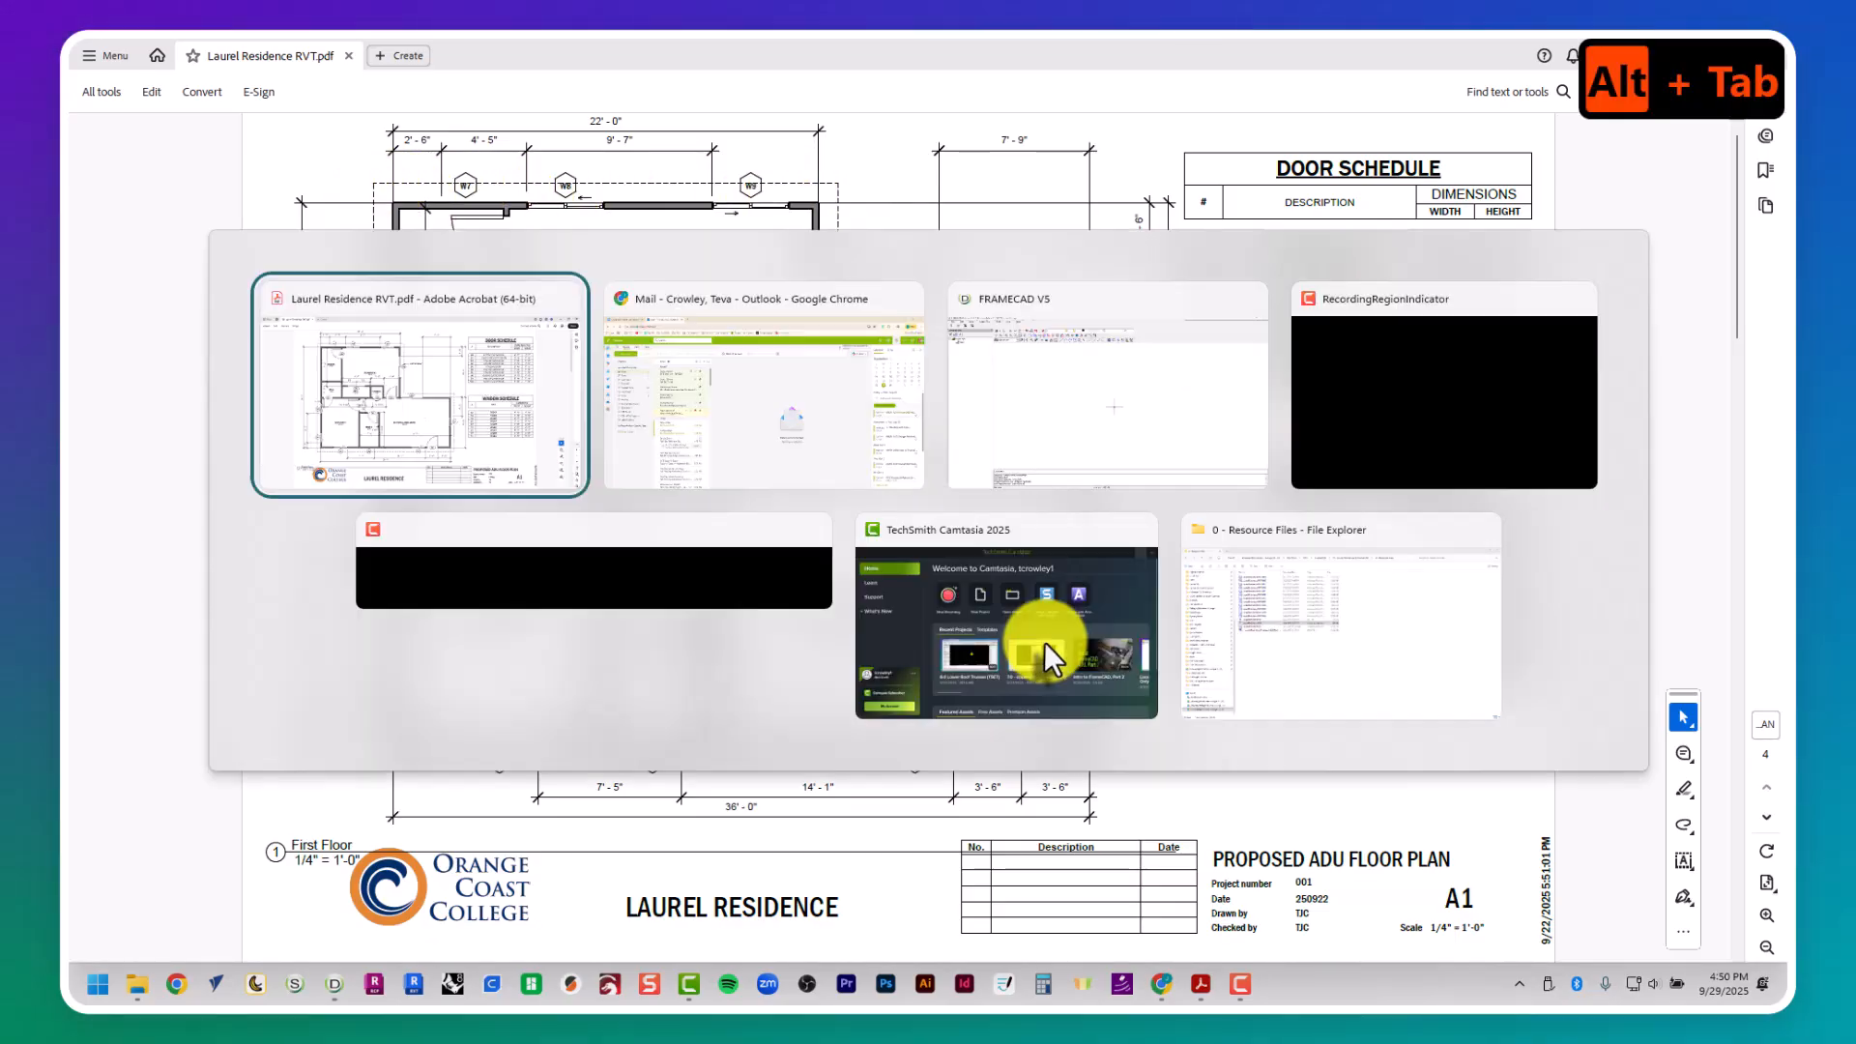
pyautogui.hotkey('alt', 'Tab')
pyautogui.click(1015, 373)
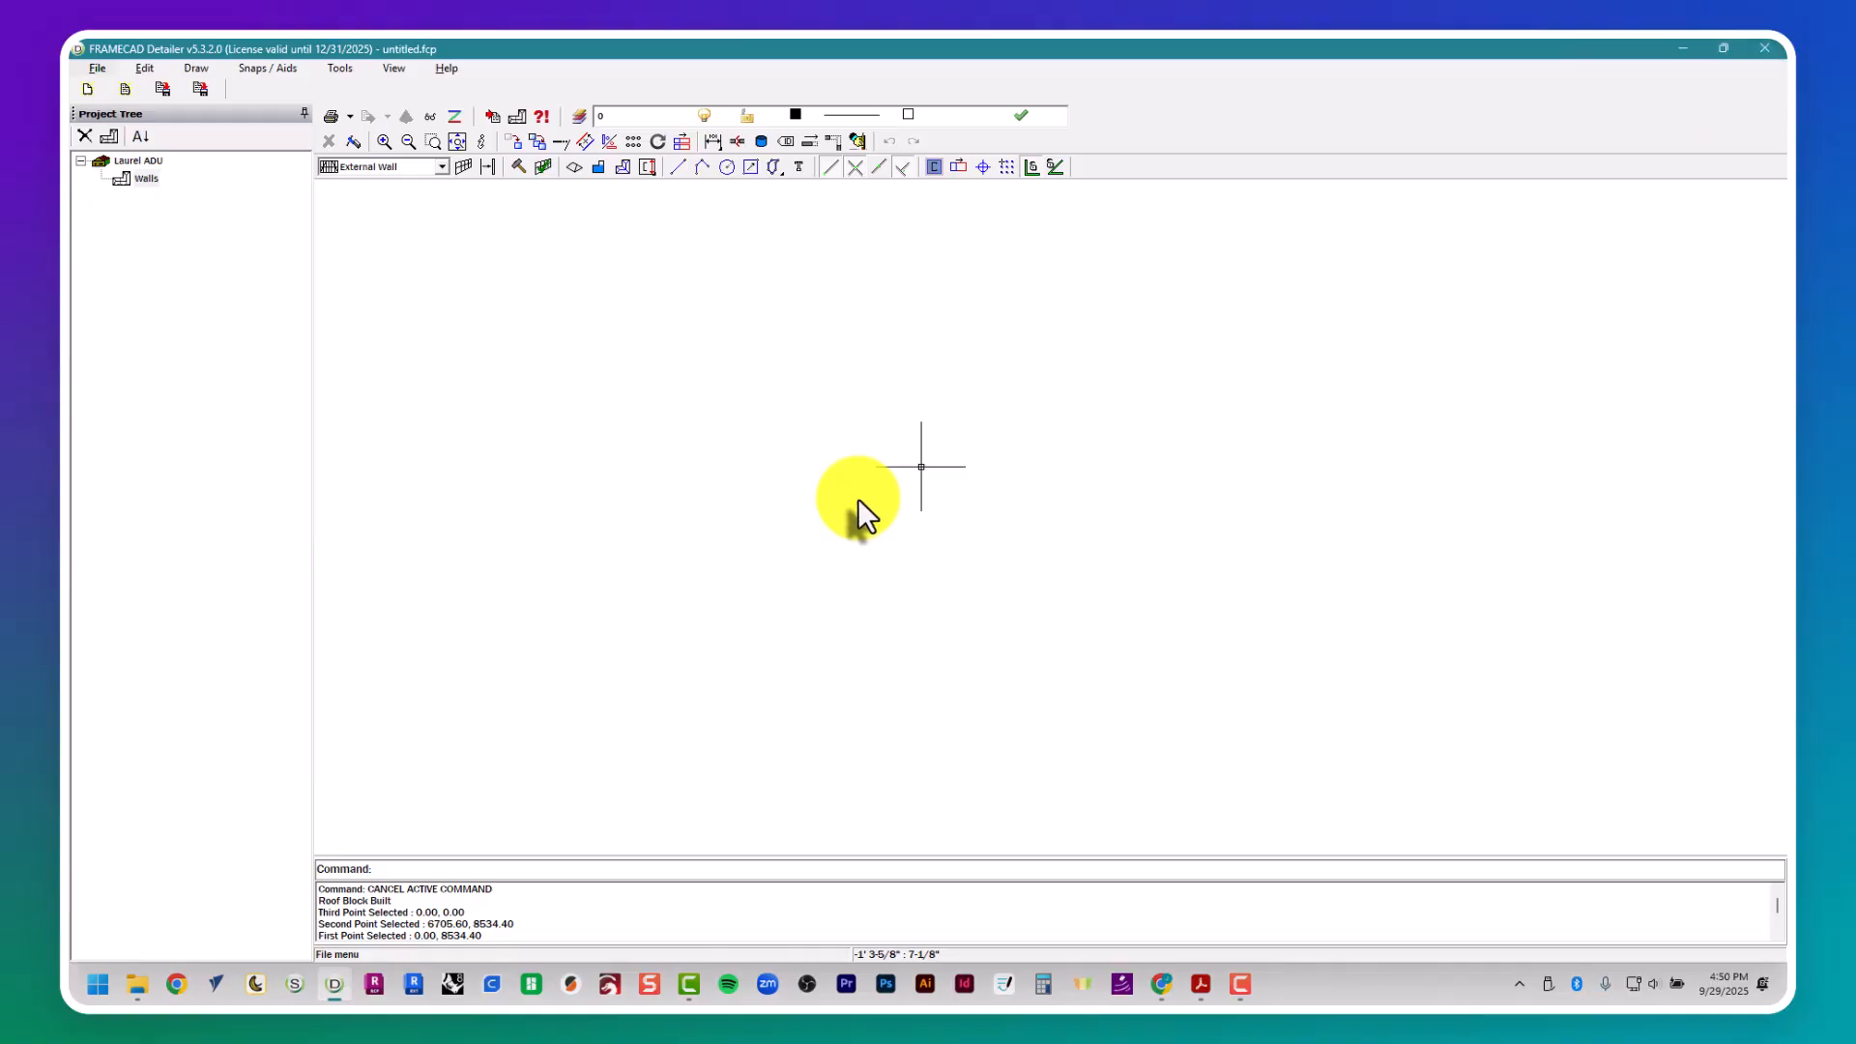
# - Start a polyline at 0,0 and draw the front edge of the house outline 36' to the right
pyautogui.press('p')
pyautogui.press('BackSpace')
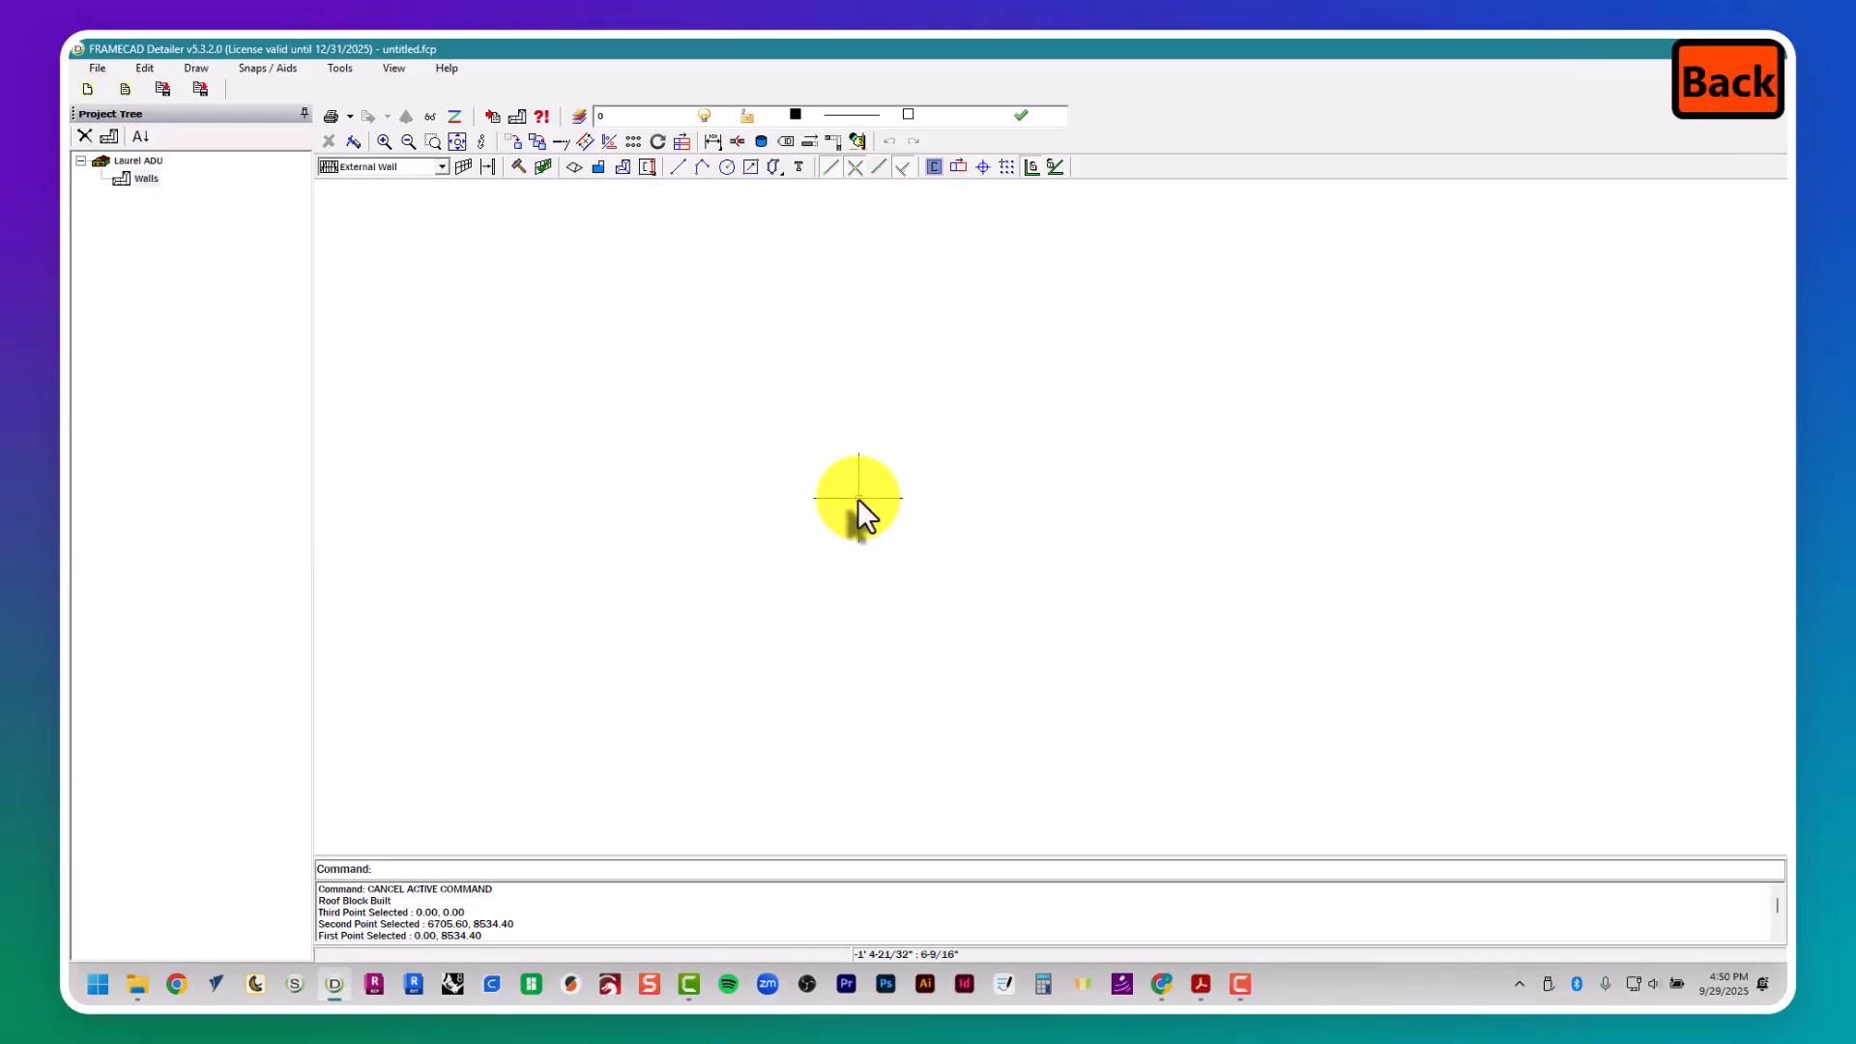
pyautogui.write('pl')
pyautogui.press('Return')
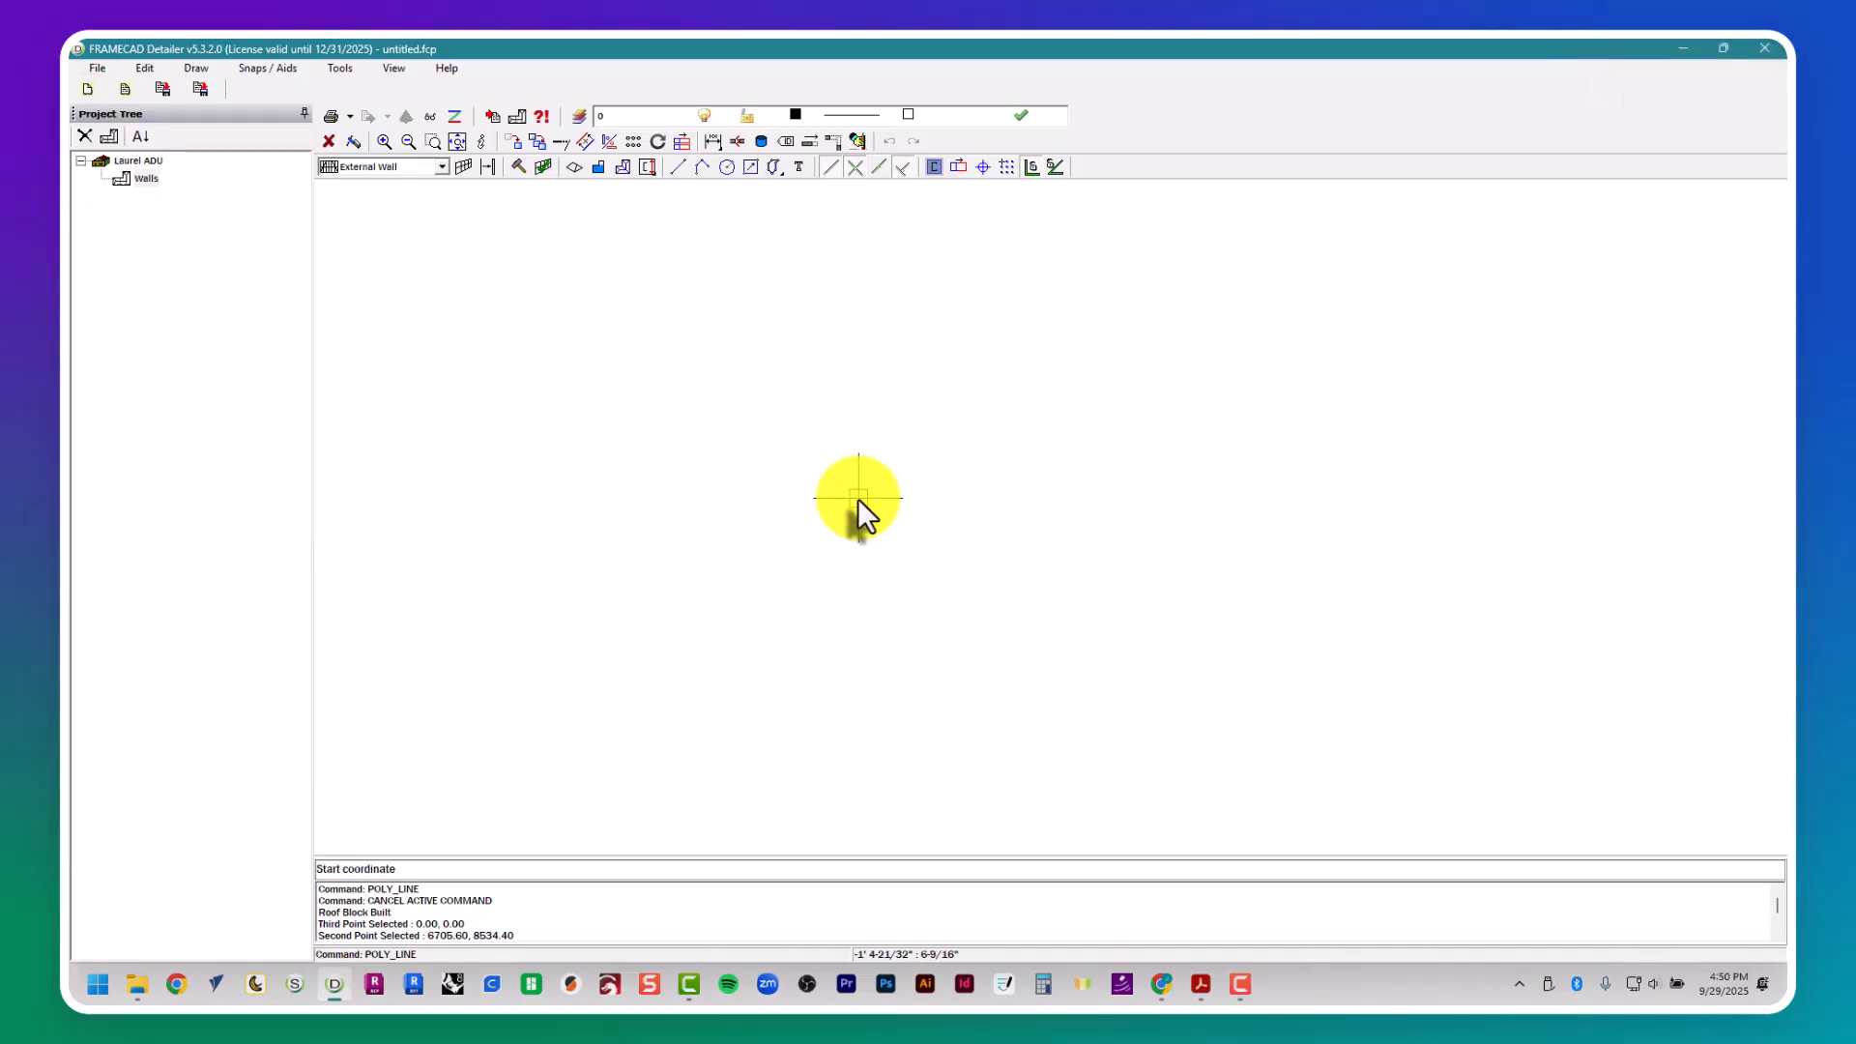
pyautogui.write('0,0,')
pyautogui.press('BackSpace')
pyautogui.press('Return')
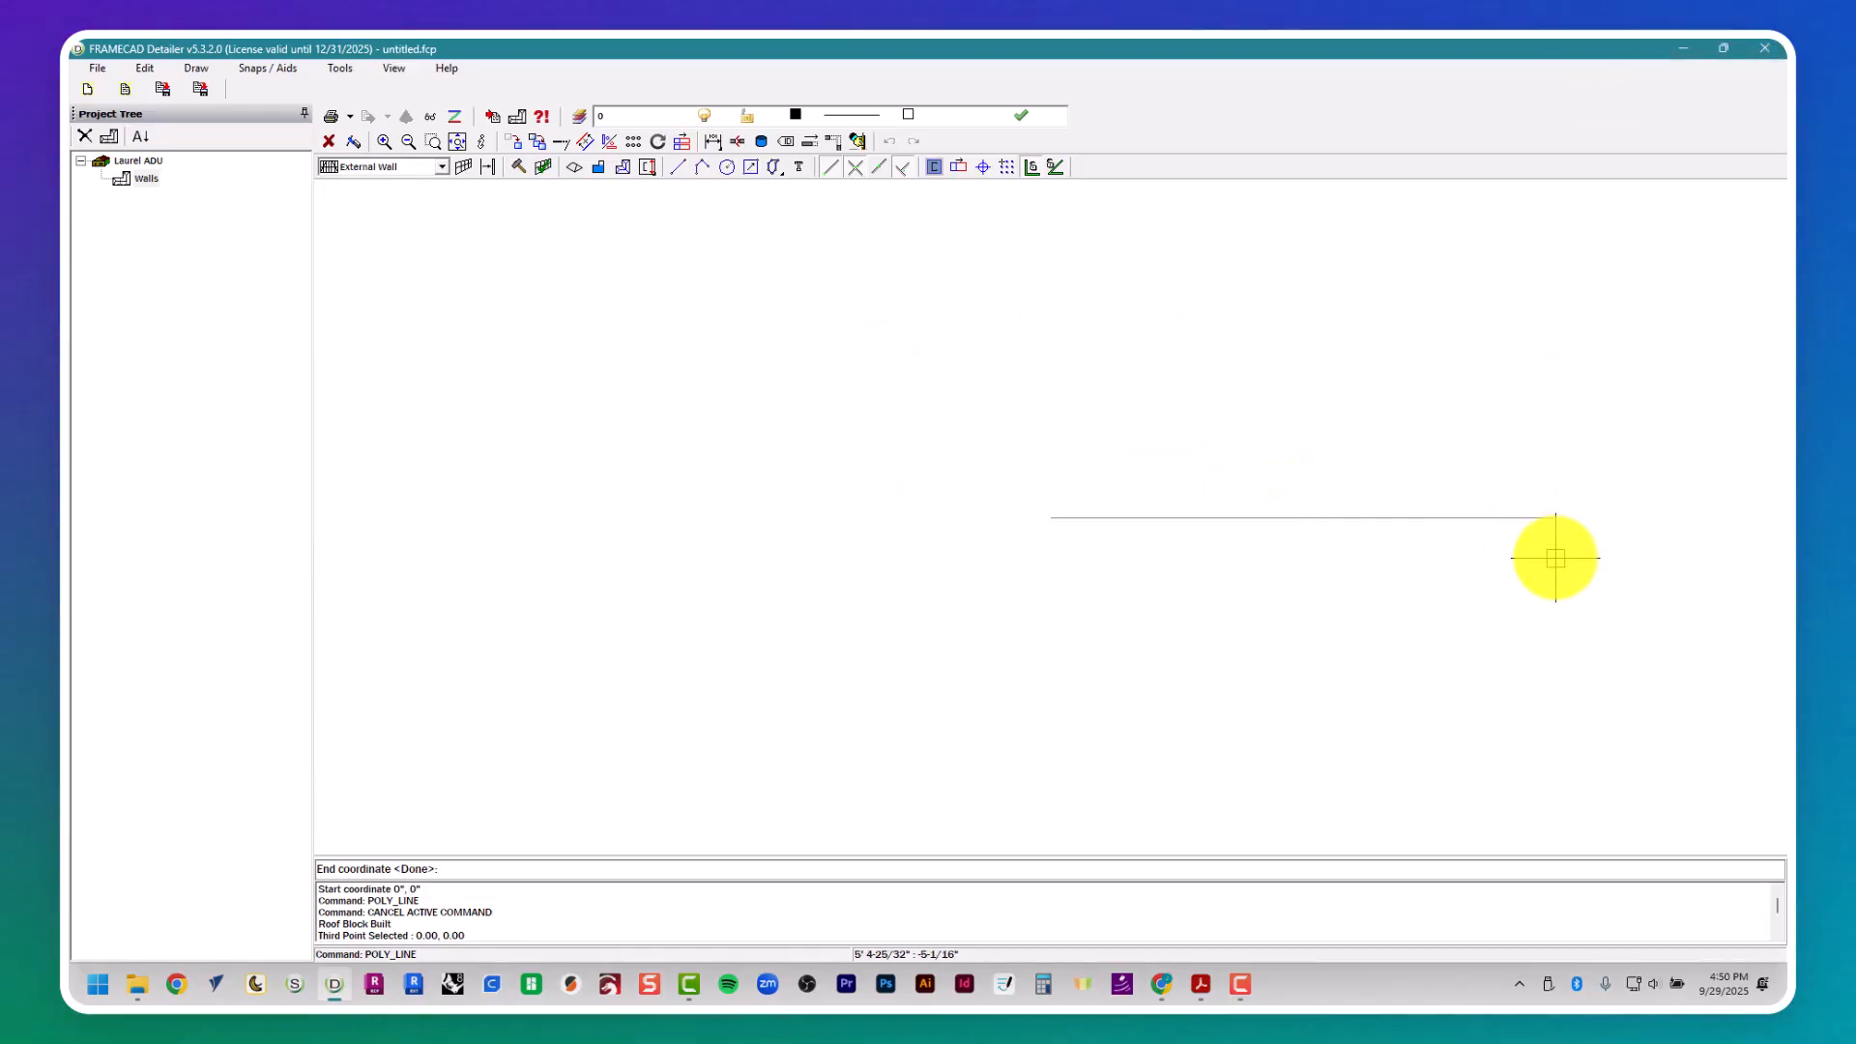
pyautogui.hotkey('alt', 'Tab')
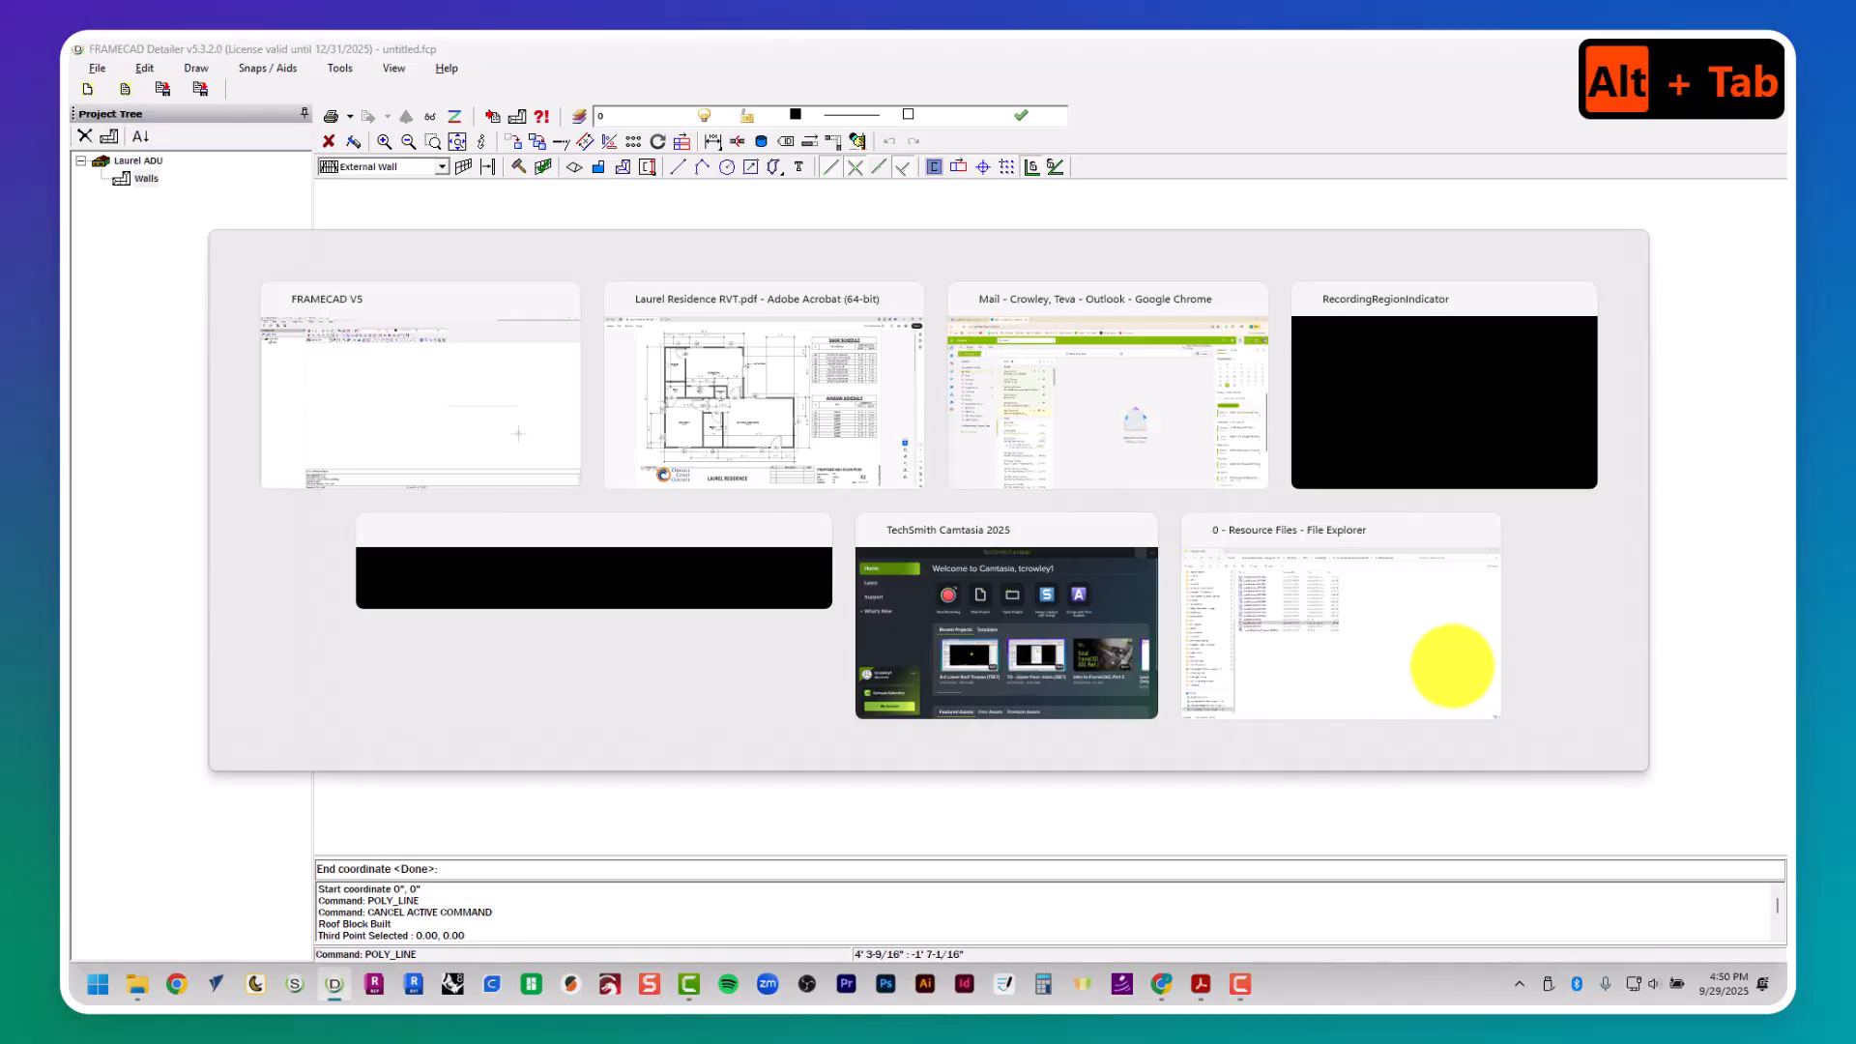
pyautogui.hotkey('alt', 'Tab')
pyautogui.write('3')
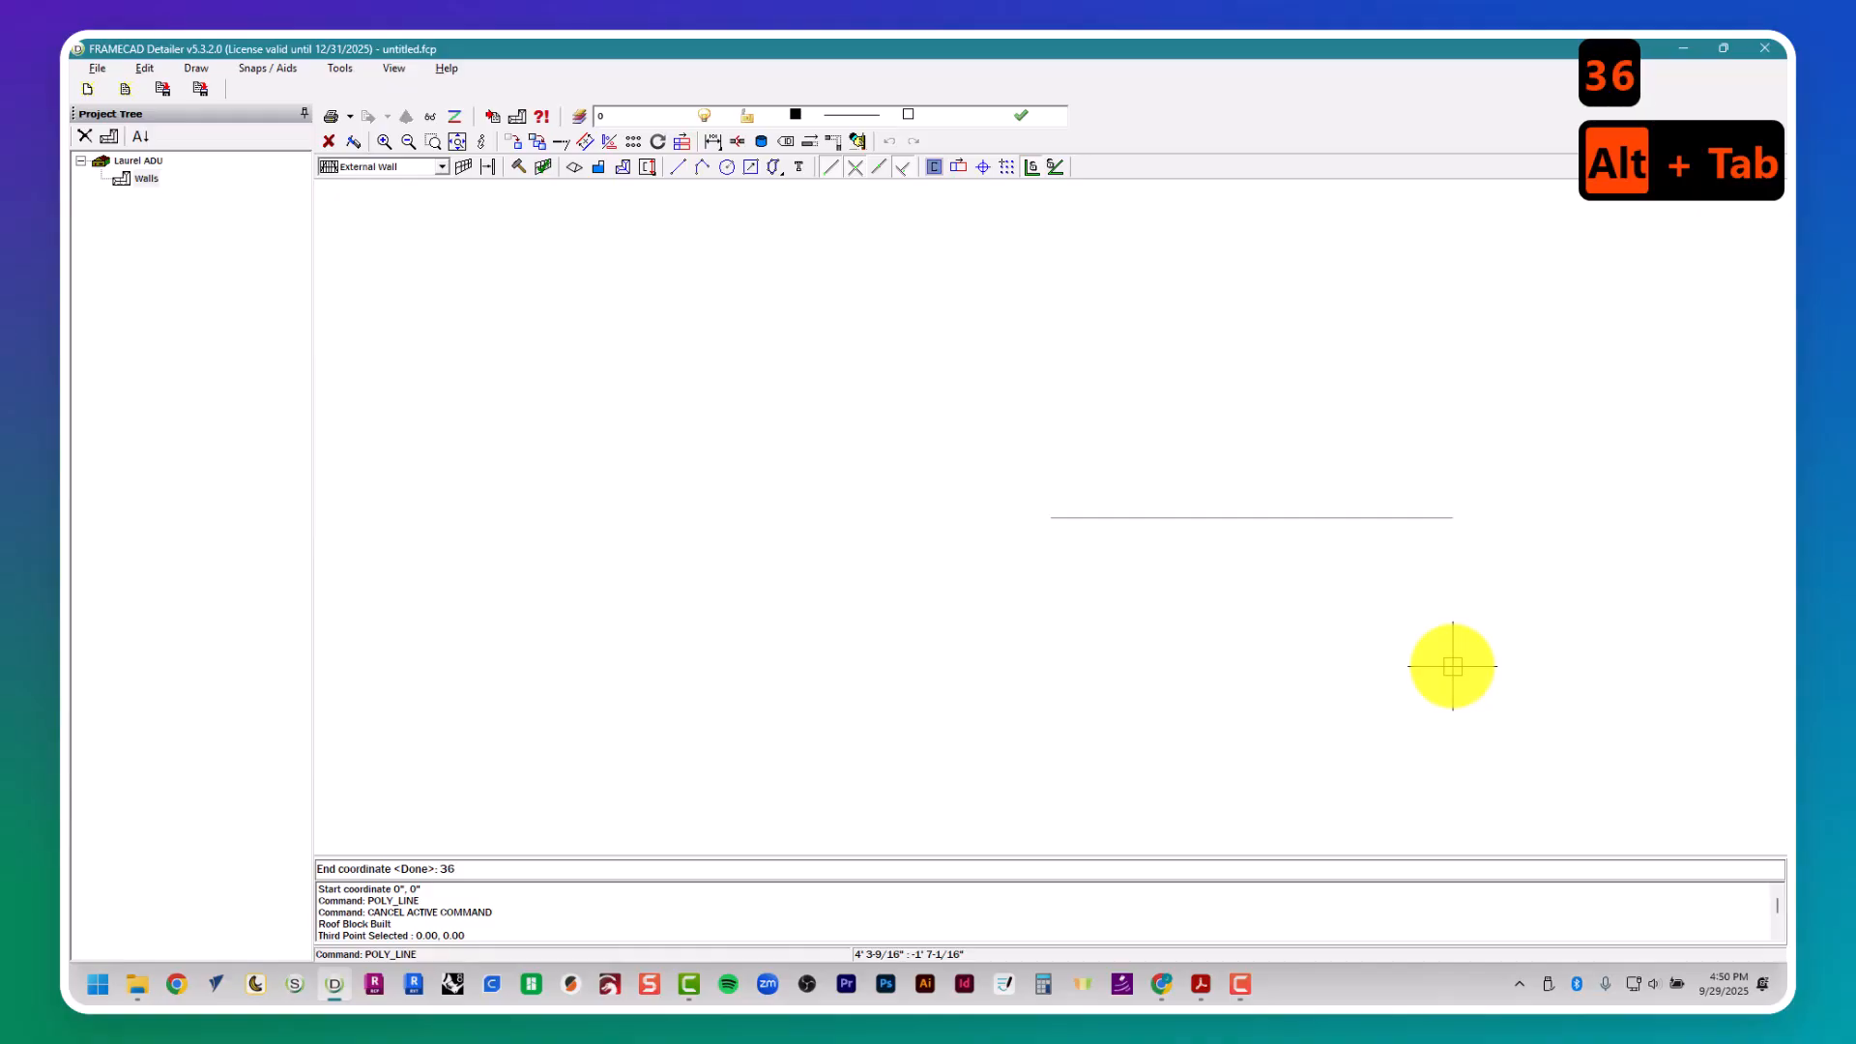
pyautogui.write('6')
pyautogui.press('Return')
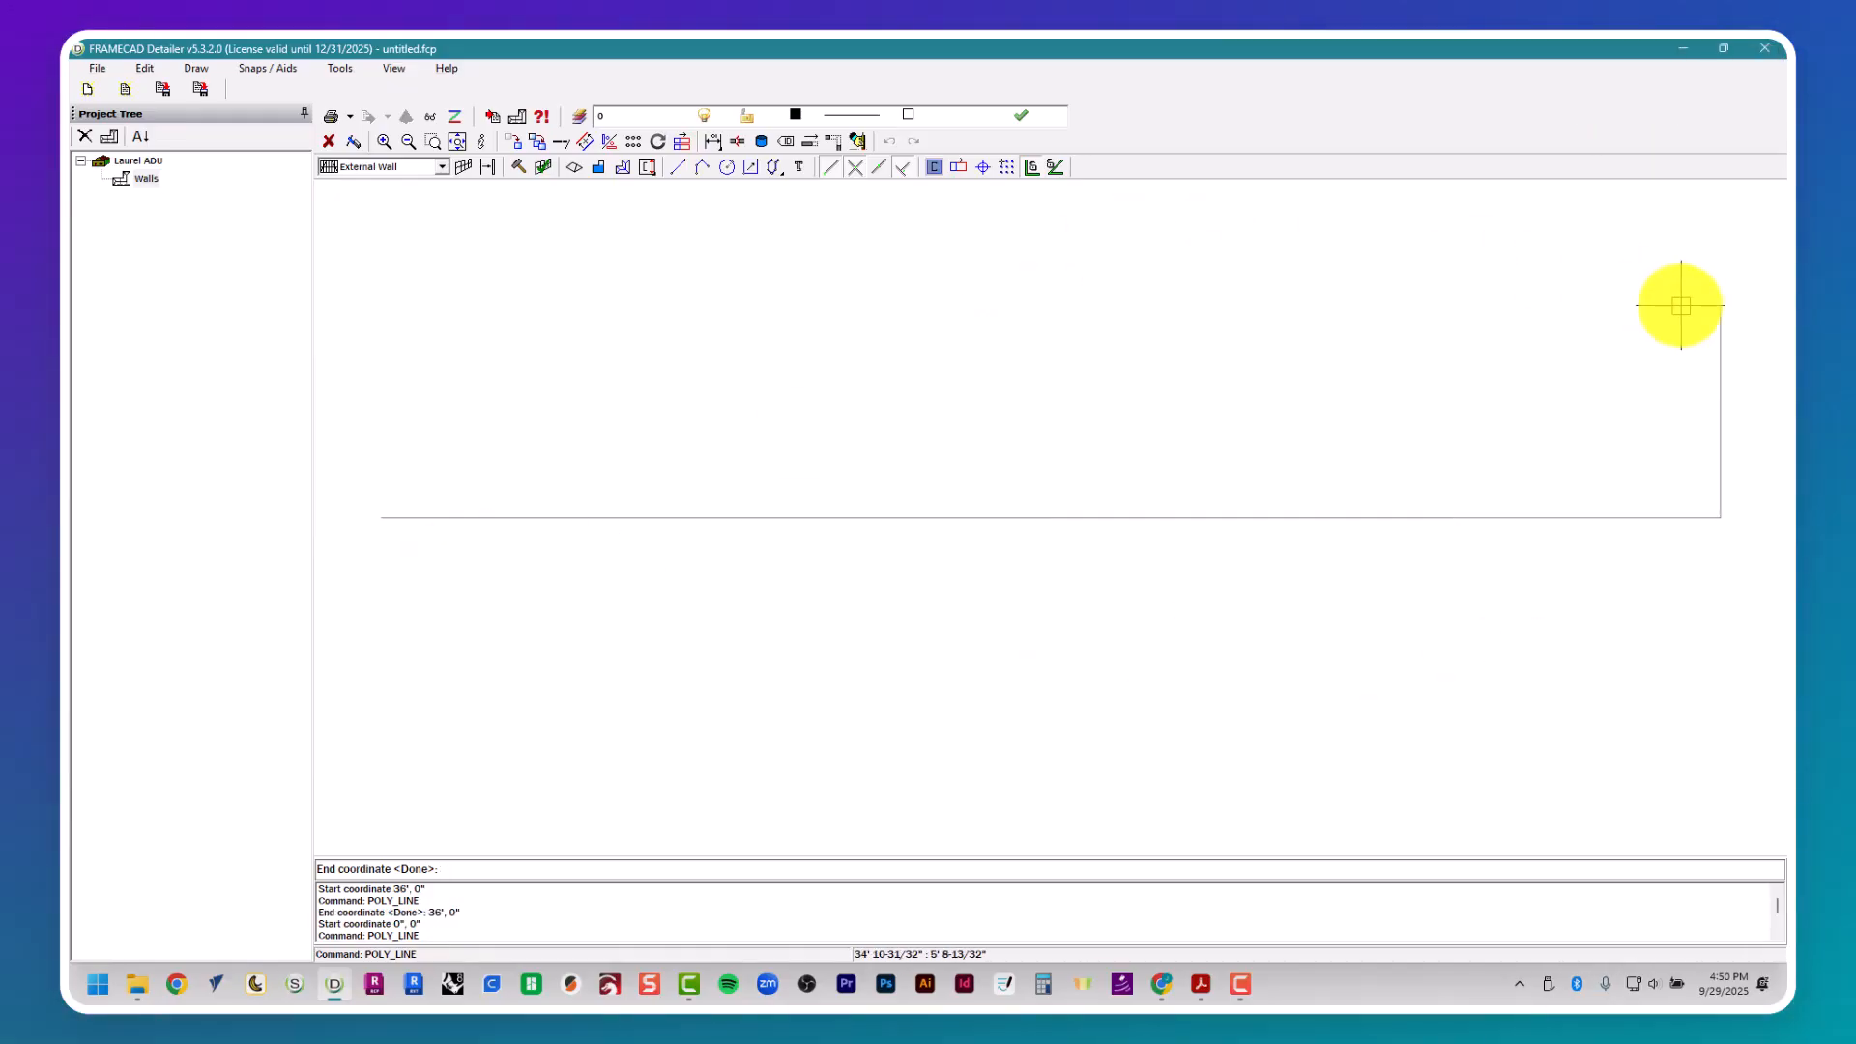
# - Continue the outline from the 36' edge with three segments: 14' up, 14' left and 14' up, checking sheet A1 for lengths
pyautogui.hotkey('alt', 'Tab')
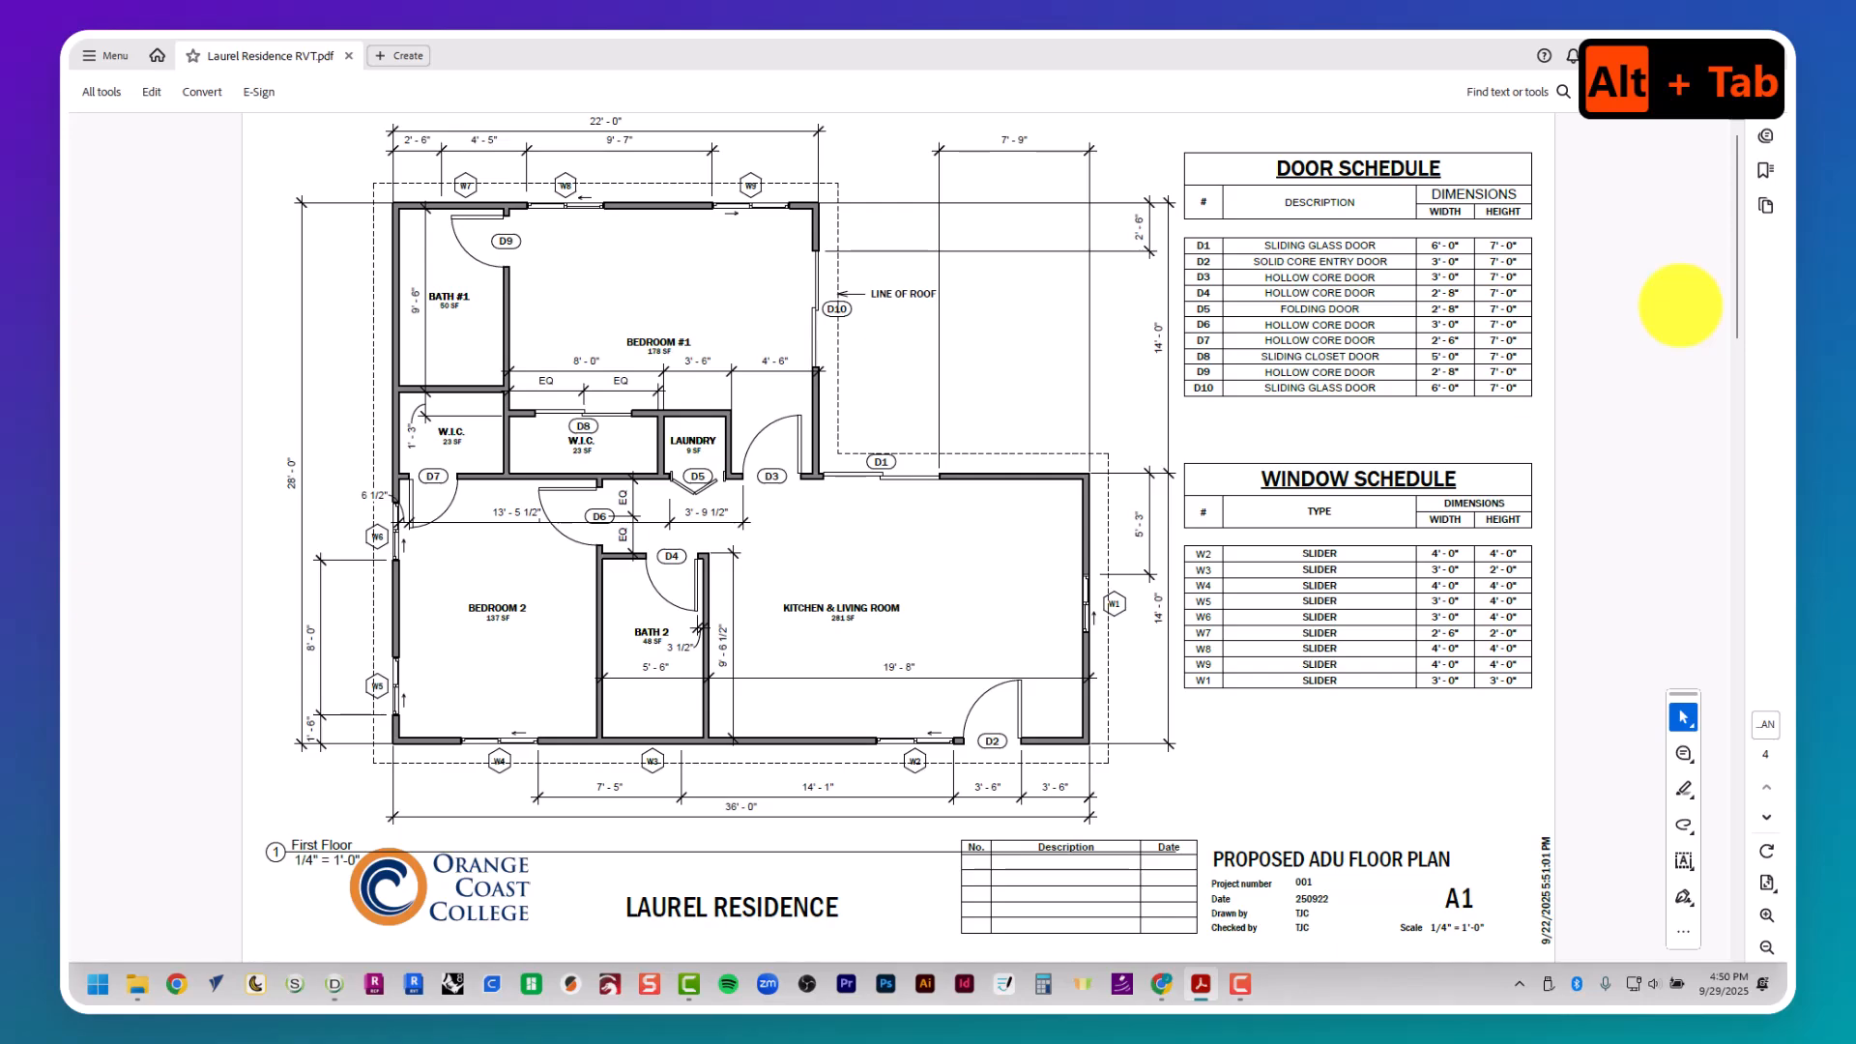
pyautogui.hotkey('alt', 'Tab')
pyautogui.write("14'")
pyautogui.press('Return')
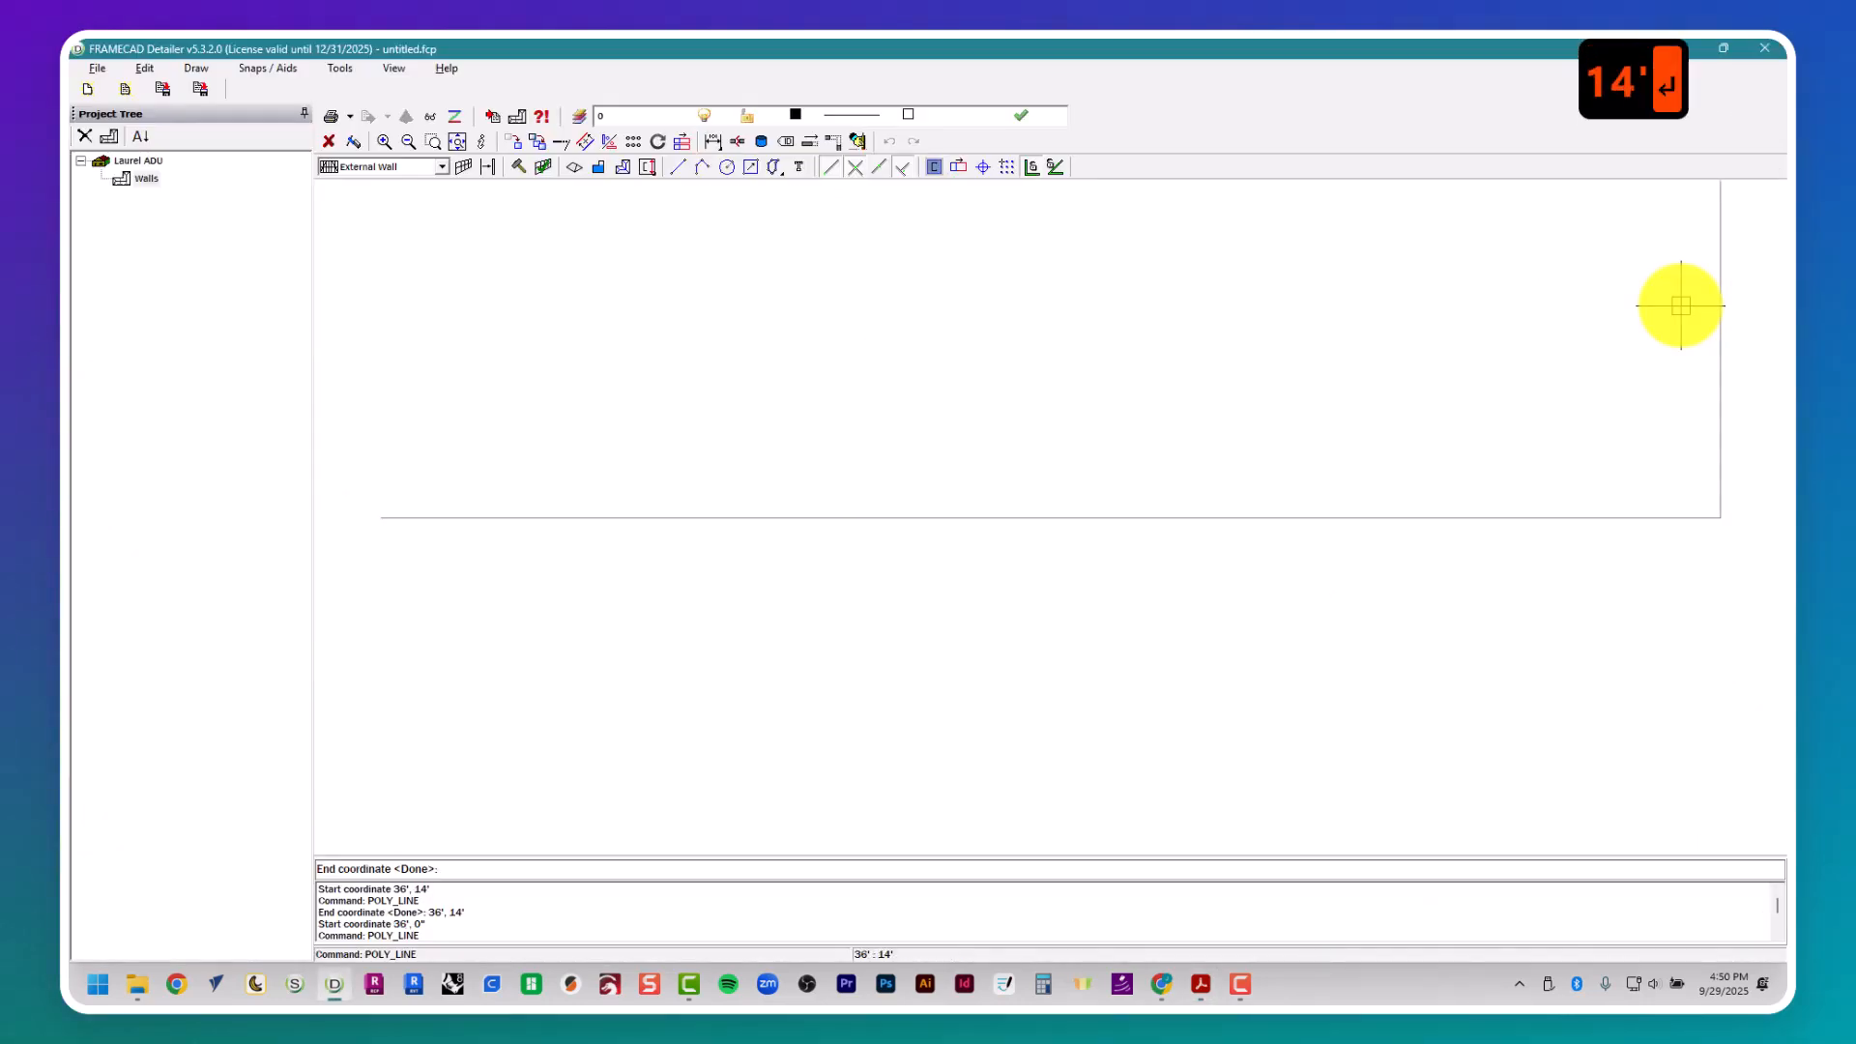
pyautogui.scroll(3, 1677, 305)
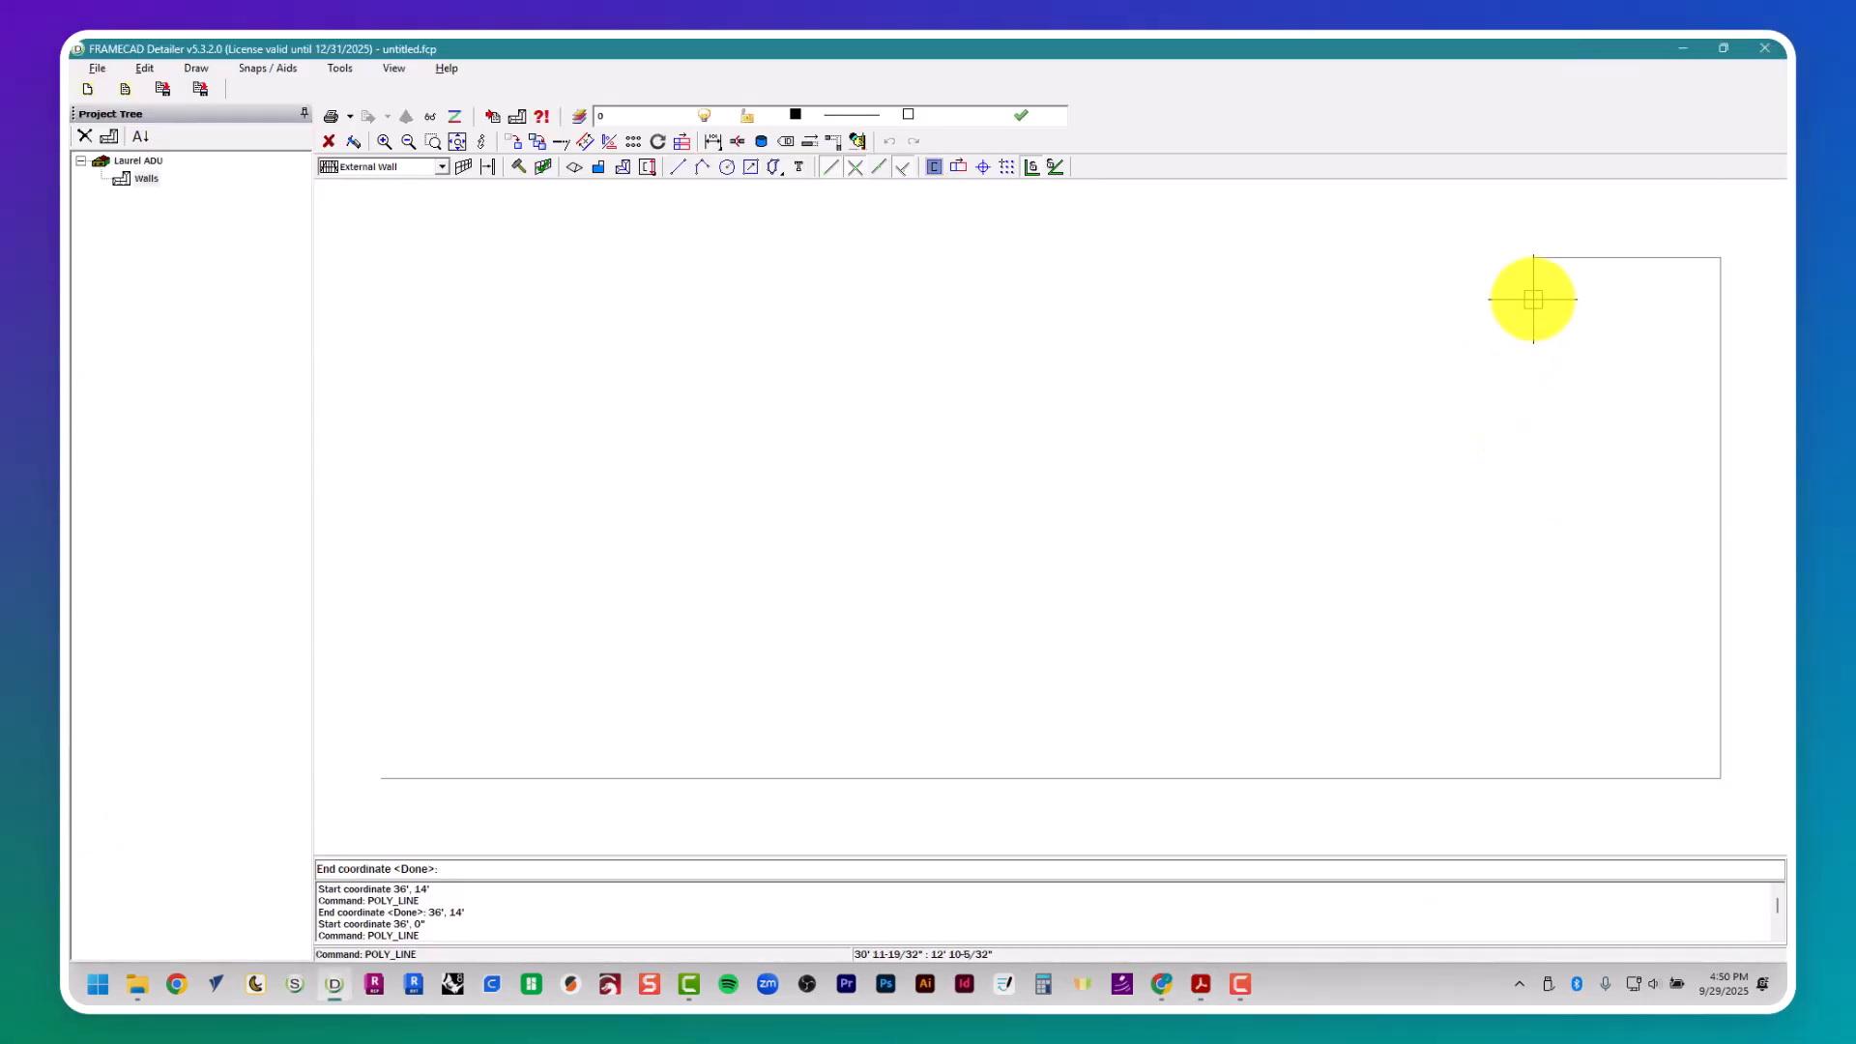
pyautogui.press('Return')
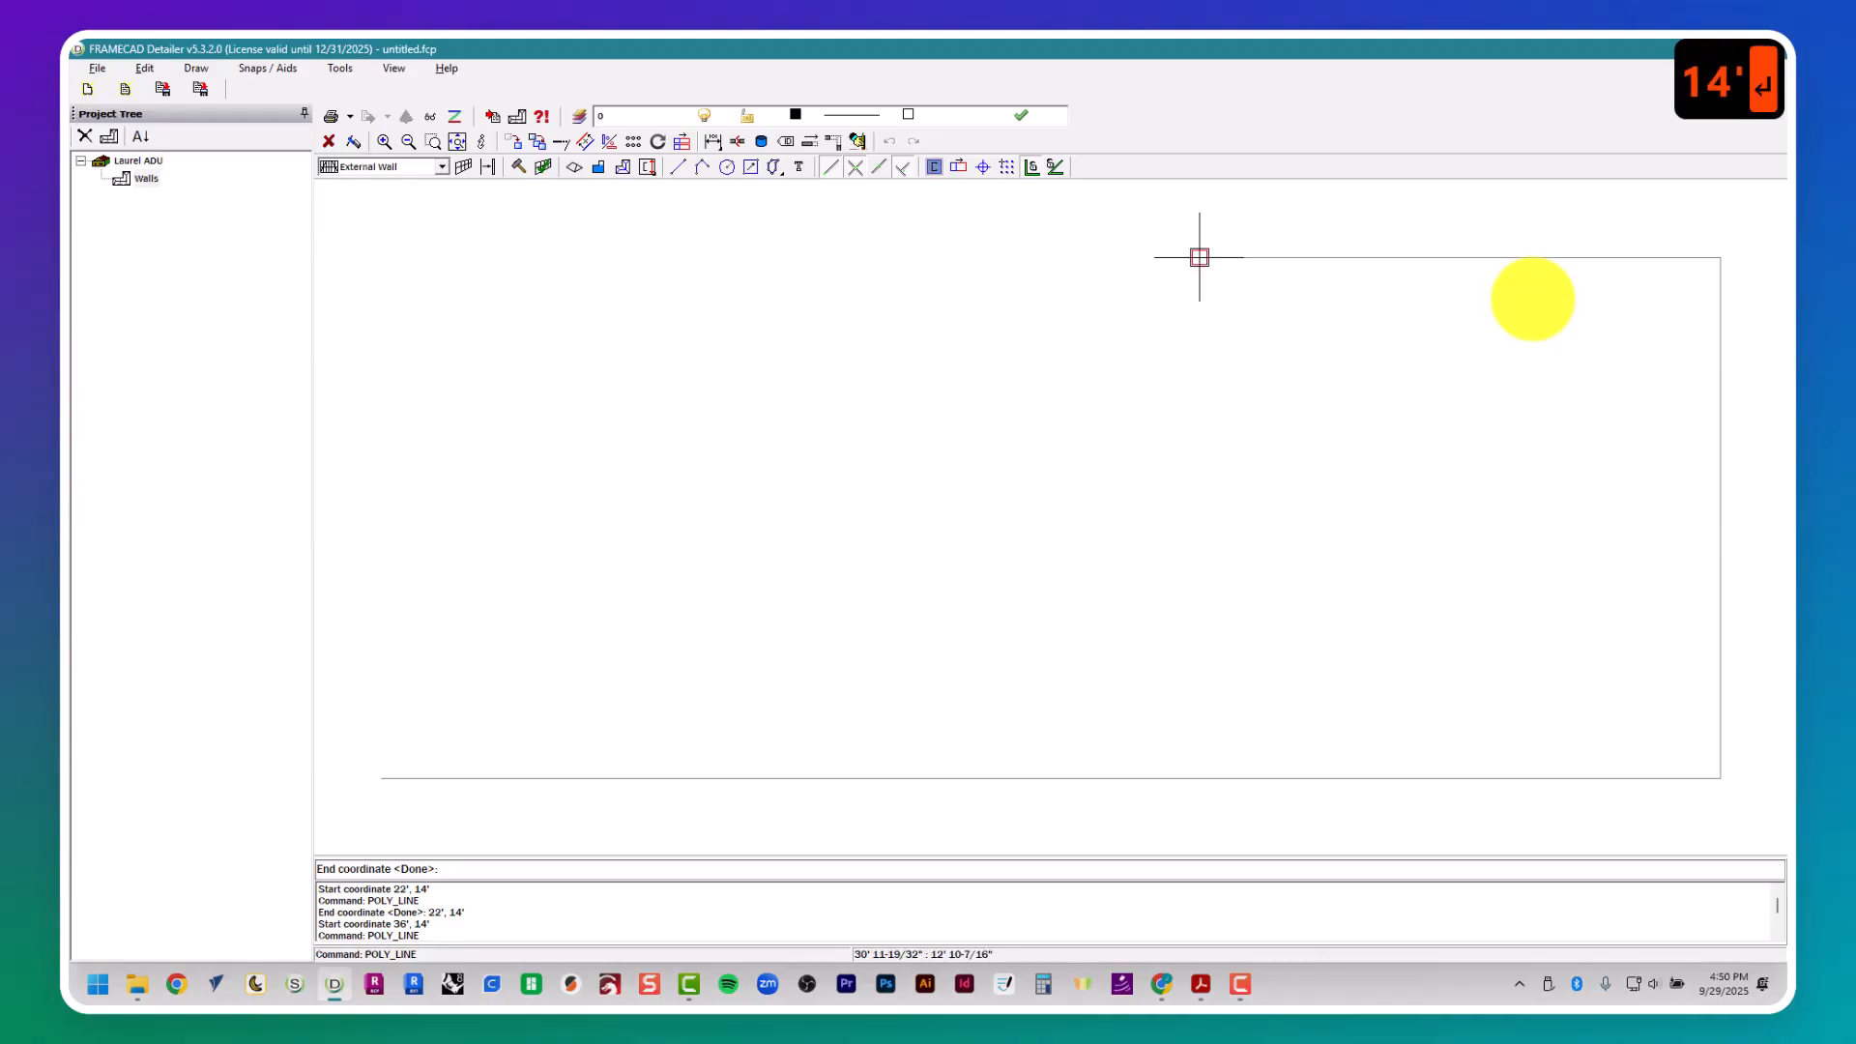
pyautogui.write("14'")
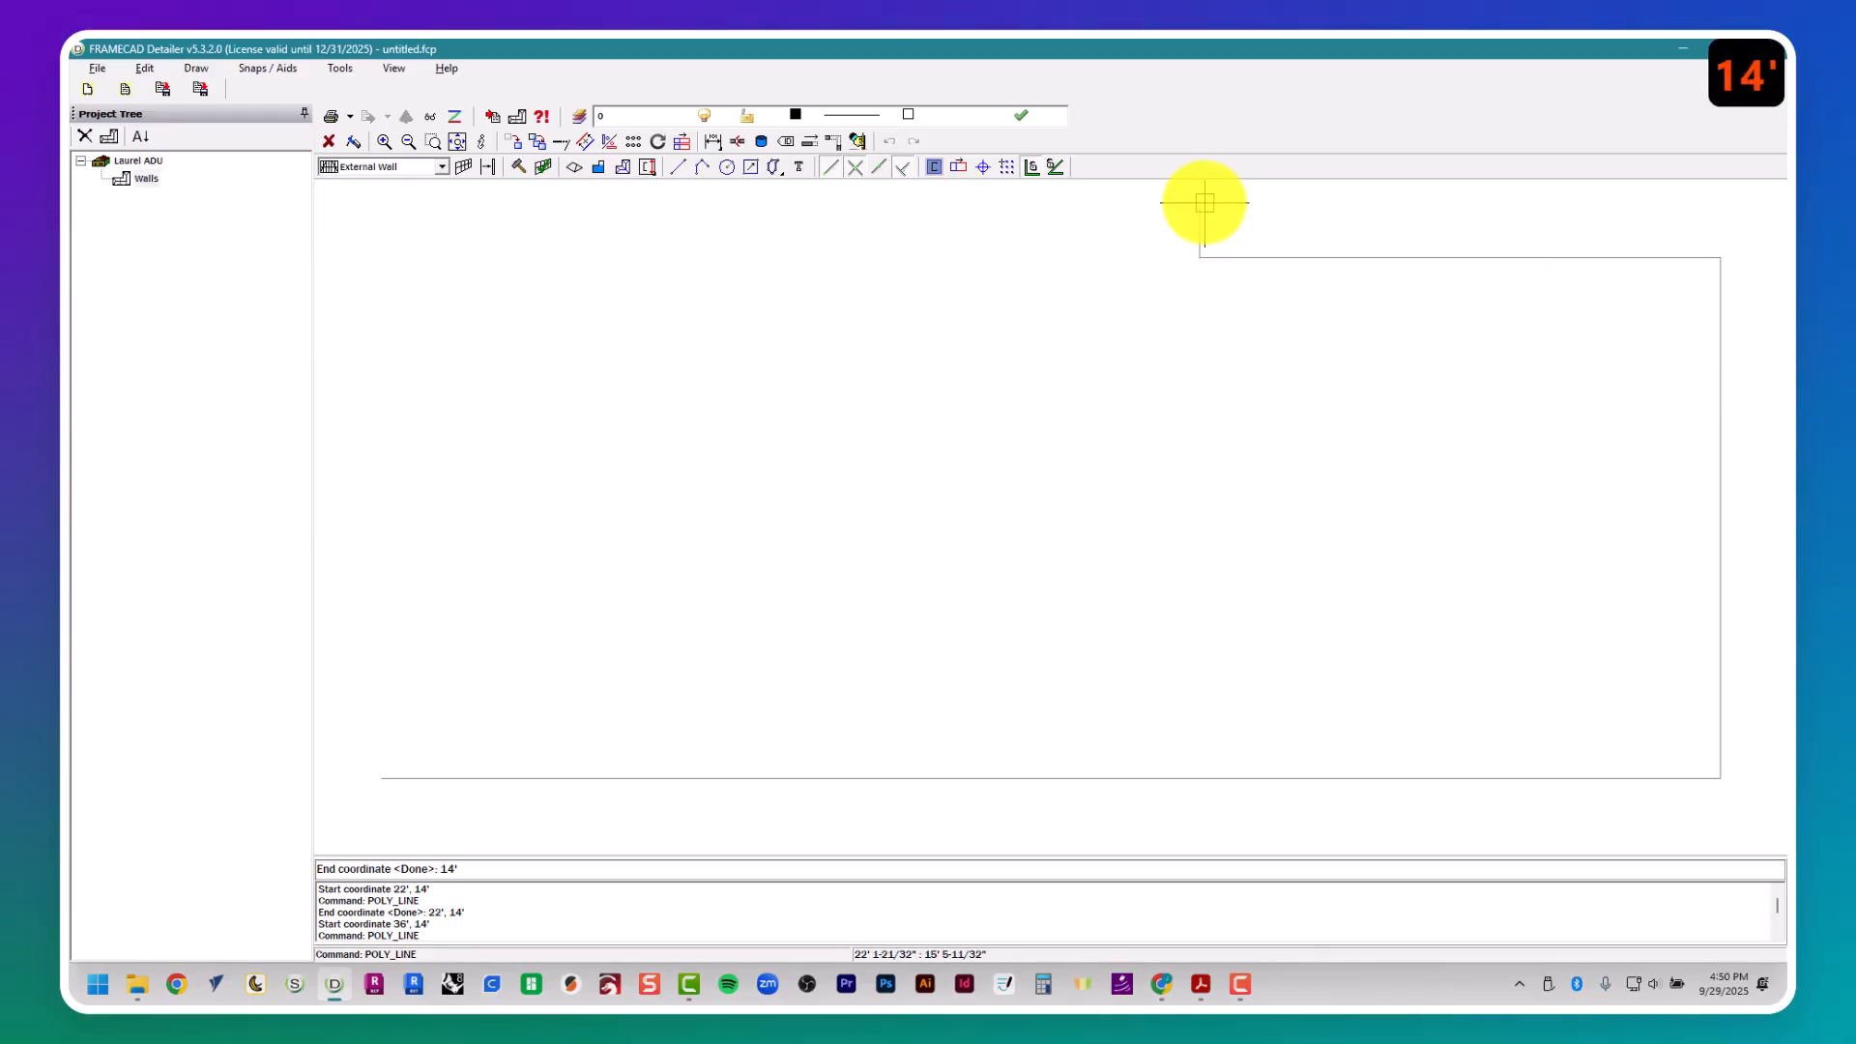
pyautogui.press('Return')
# - Close the house outline with a 22' segment to the left and a 28' segment down, and finish the polyline
pyautogui.scroll(-2, 1057, 500)
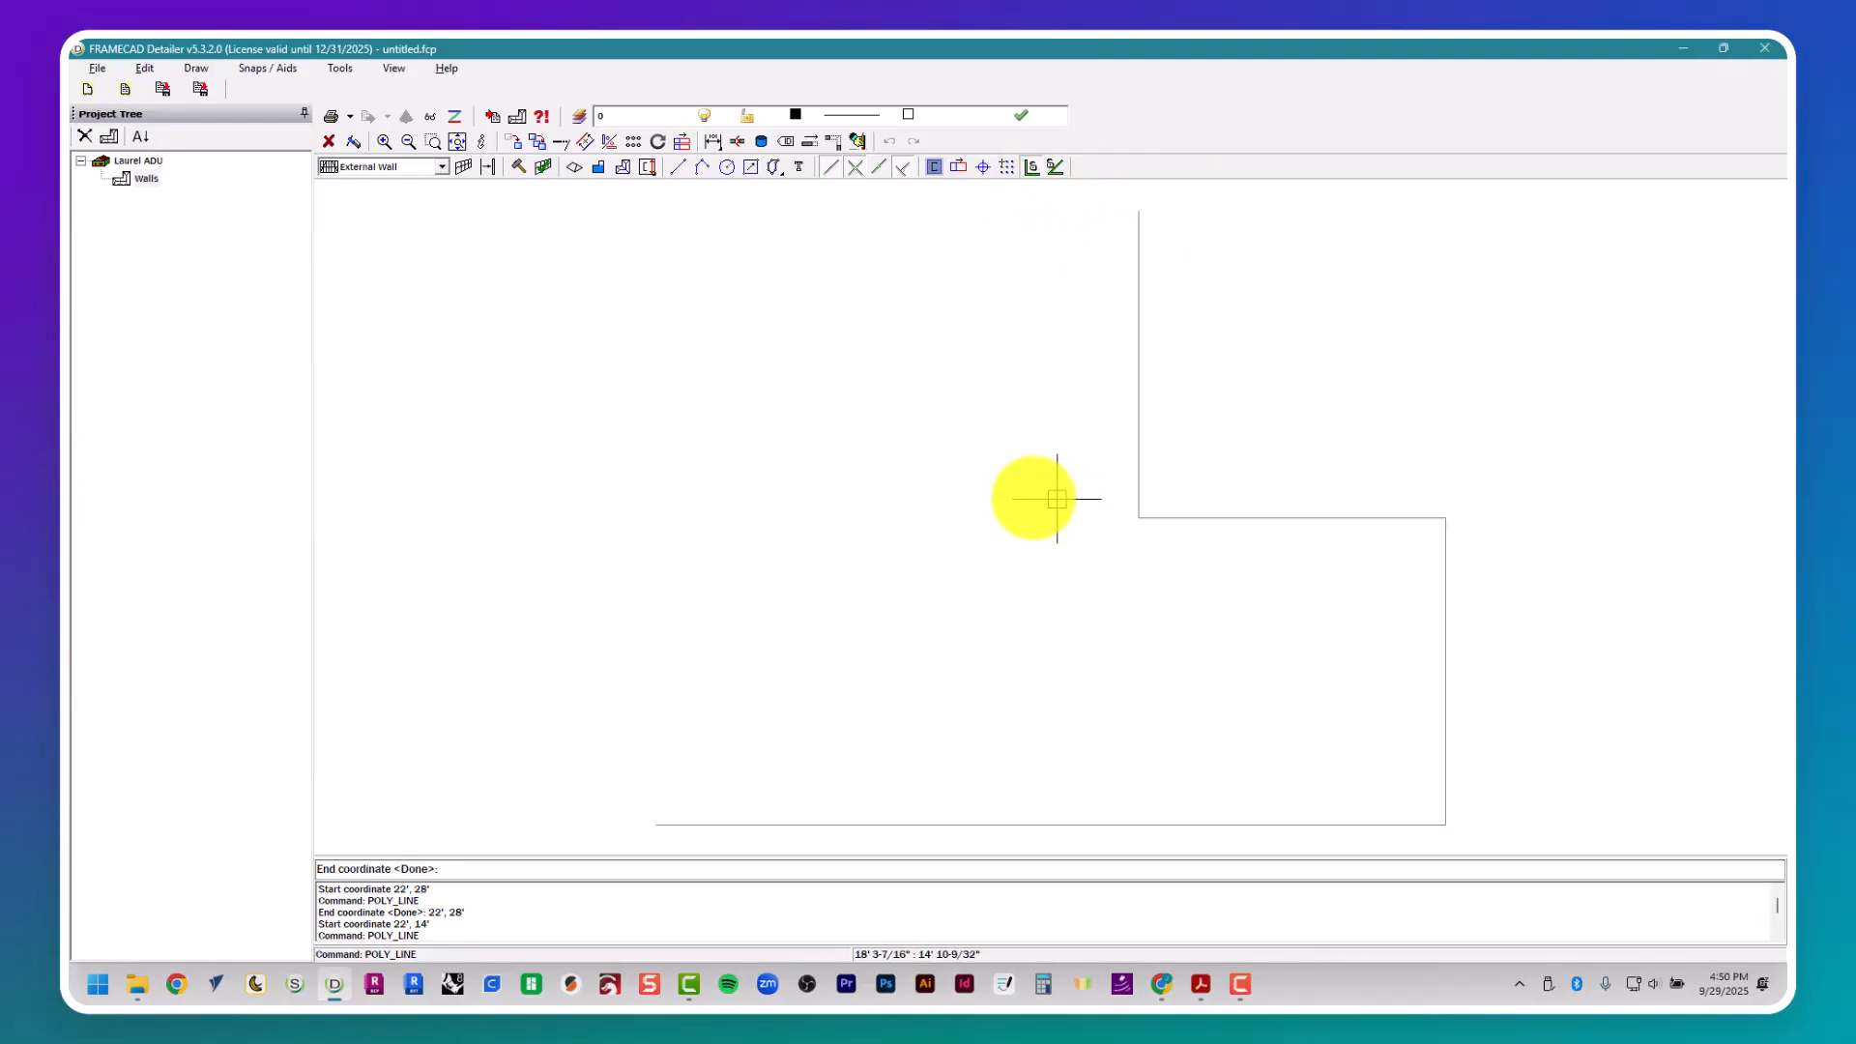
pyautogui.write("22'")
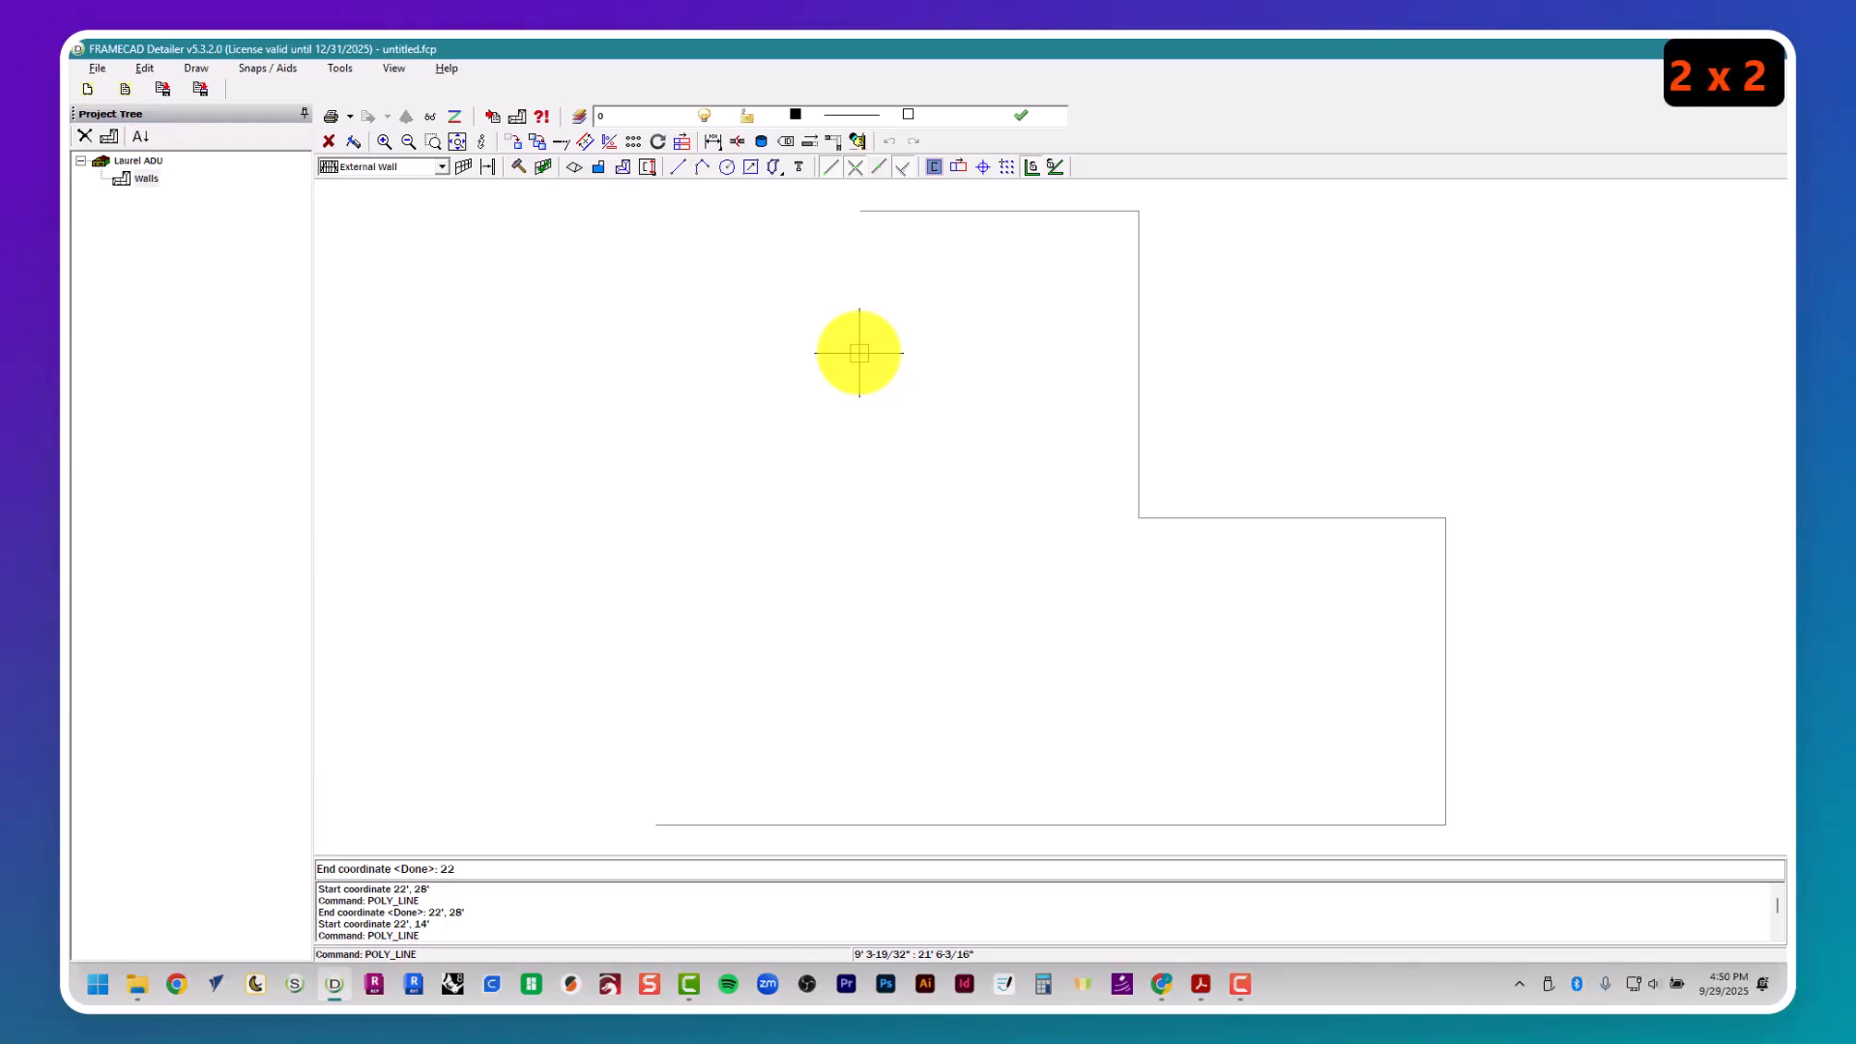
pyautogui.press('Return')
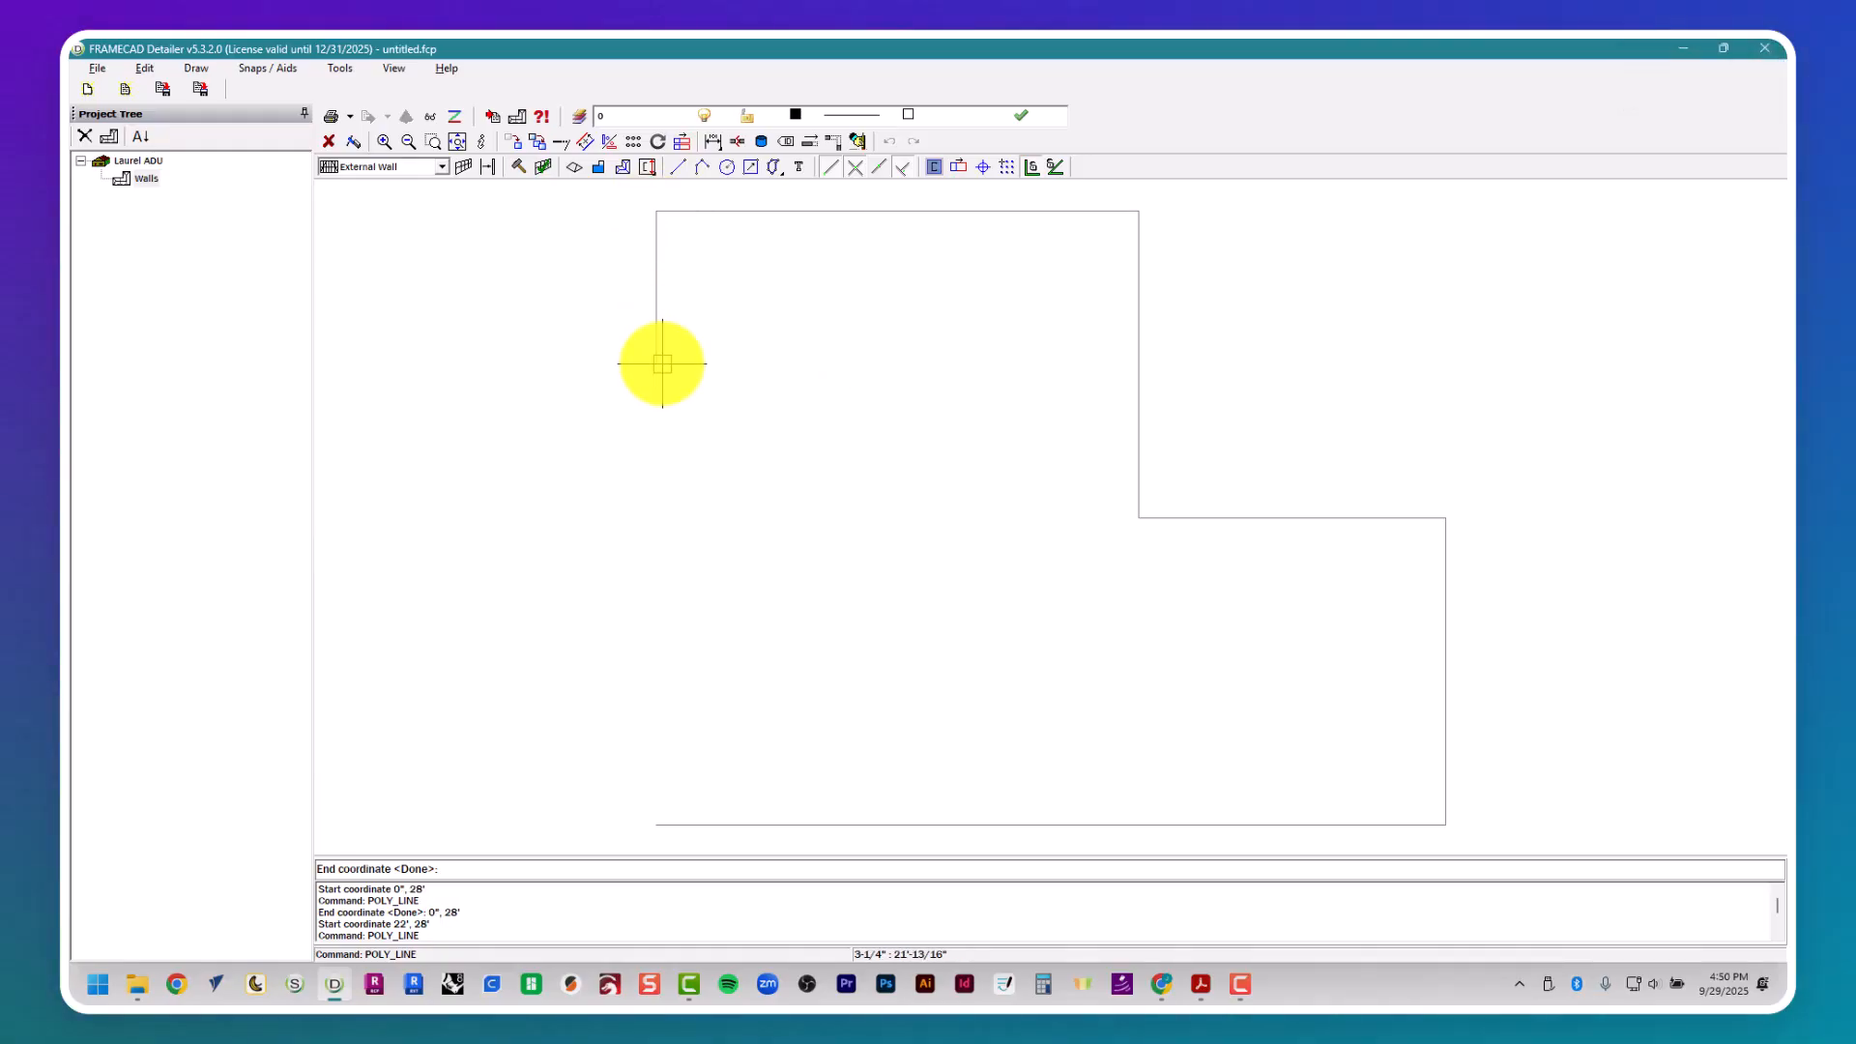
pyautogui.write("28'")
pyautogui.press('Return')
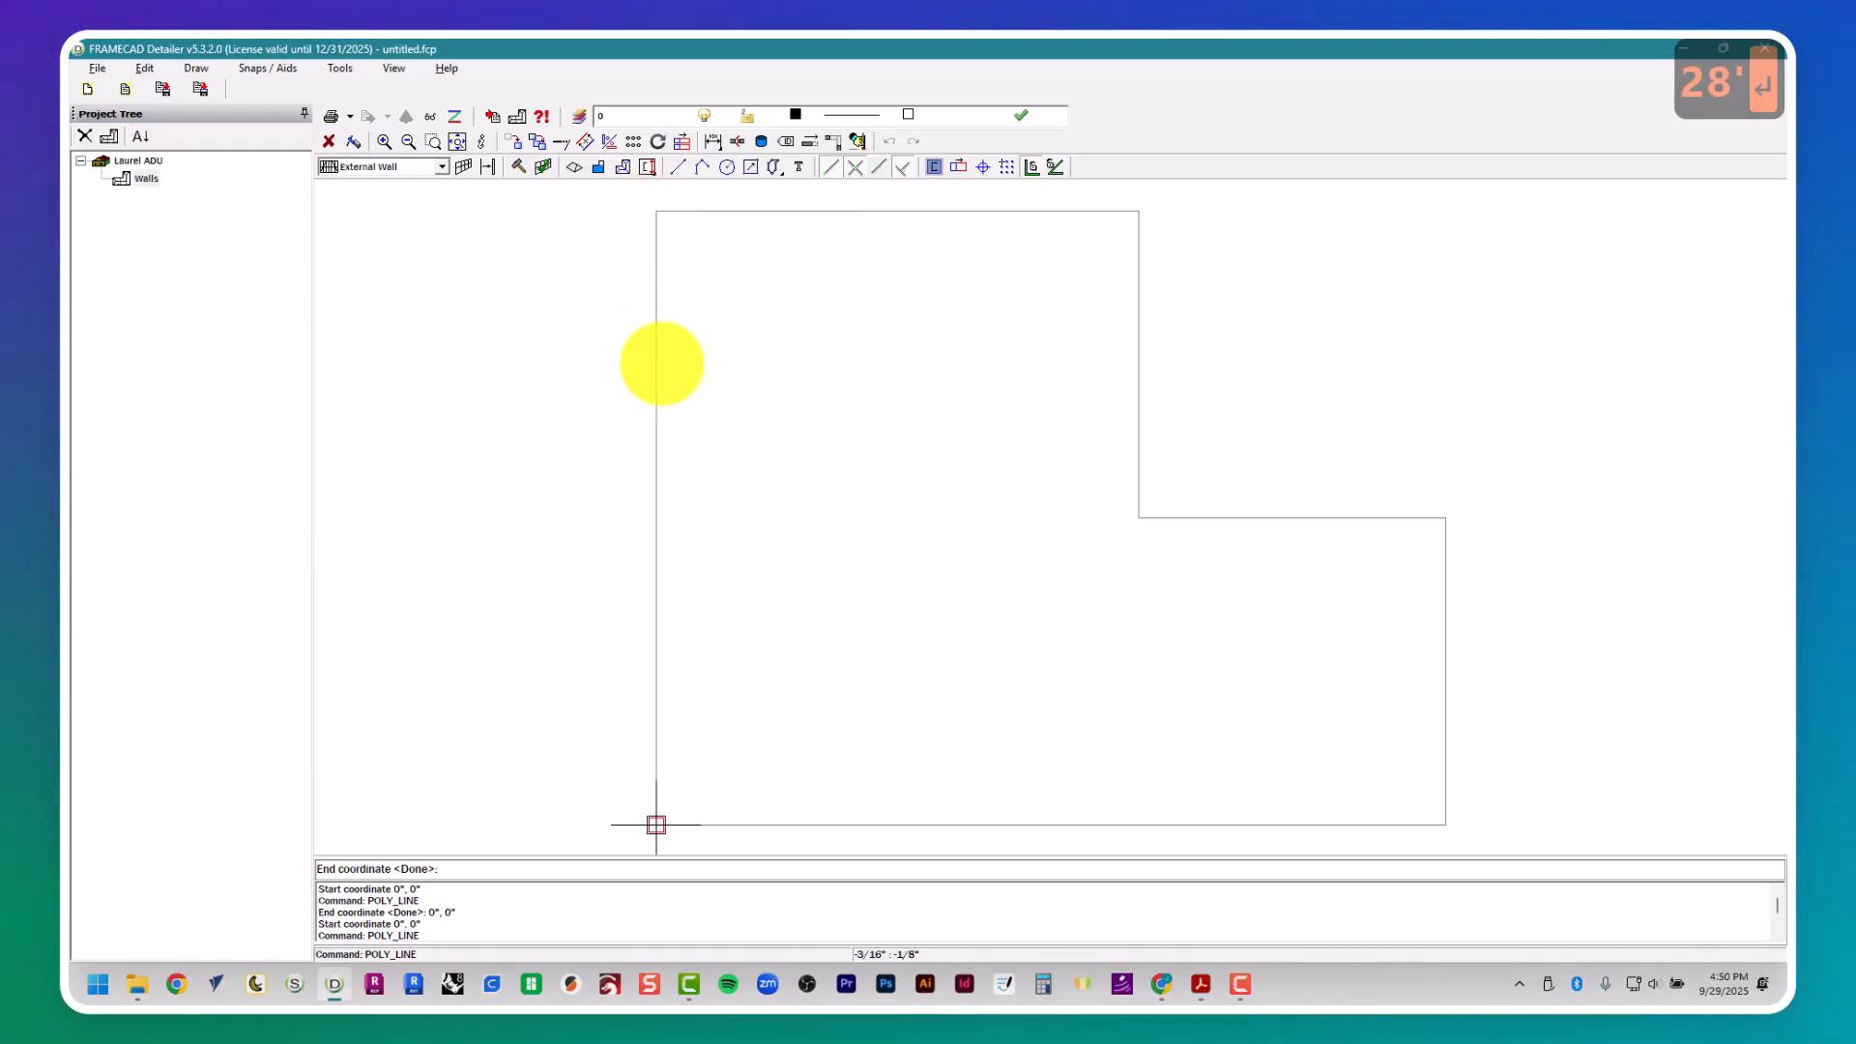
pyautogui.press('Return')
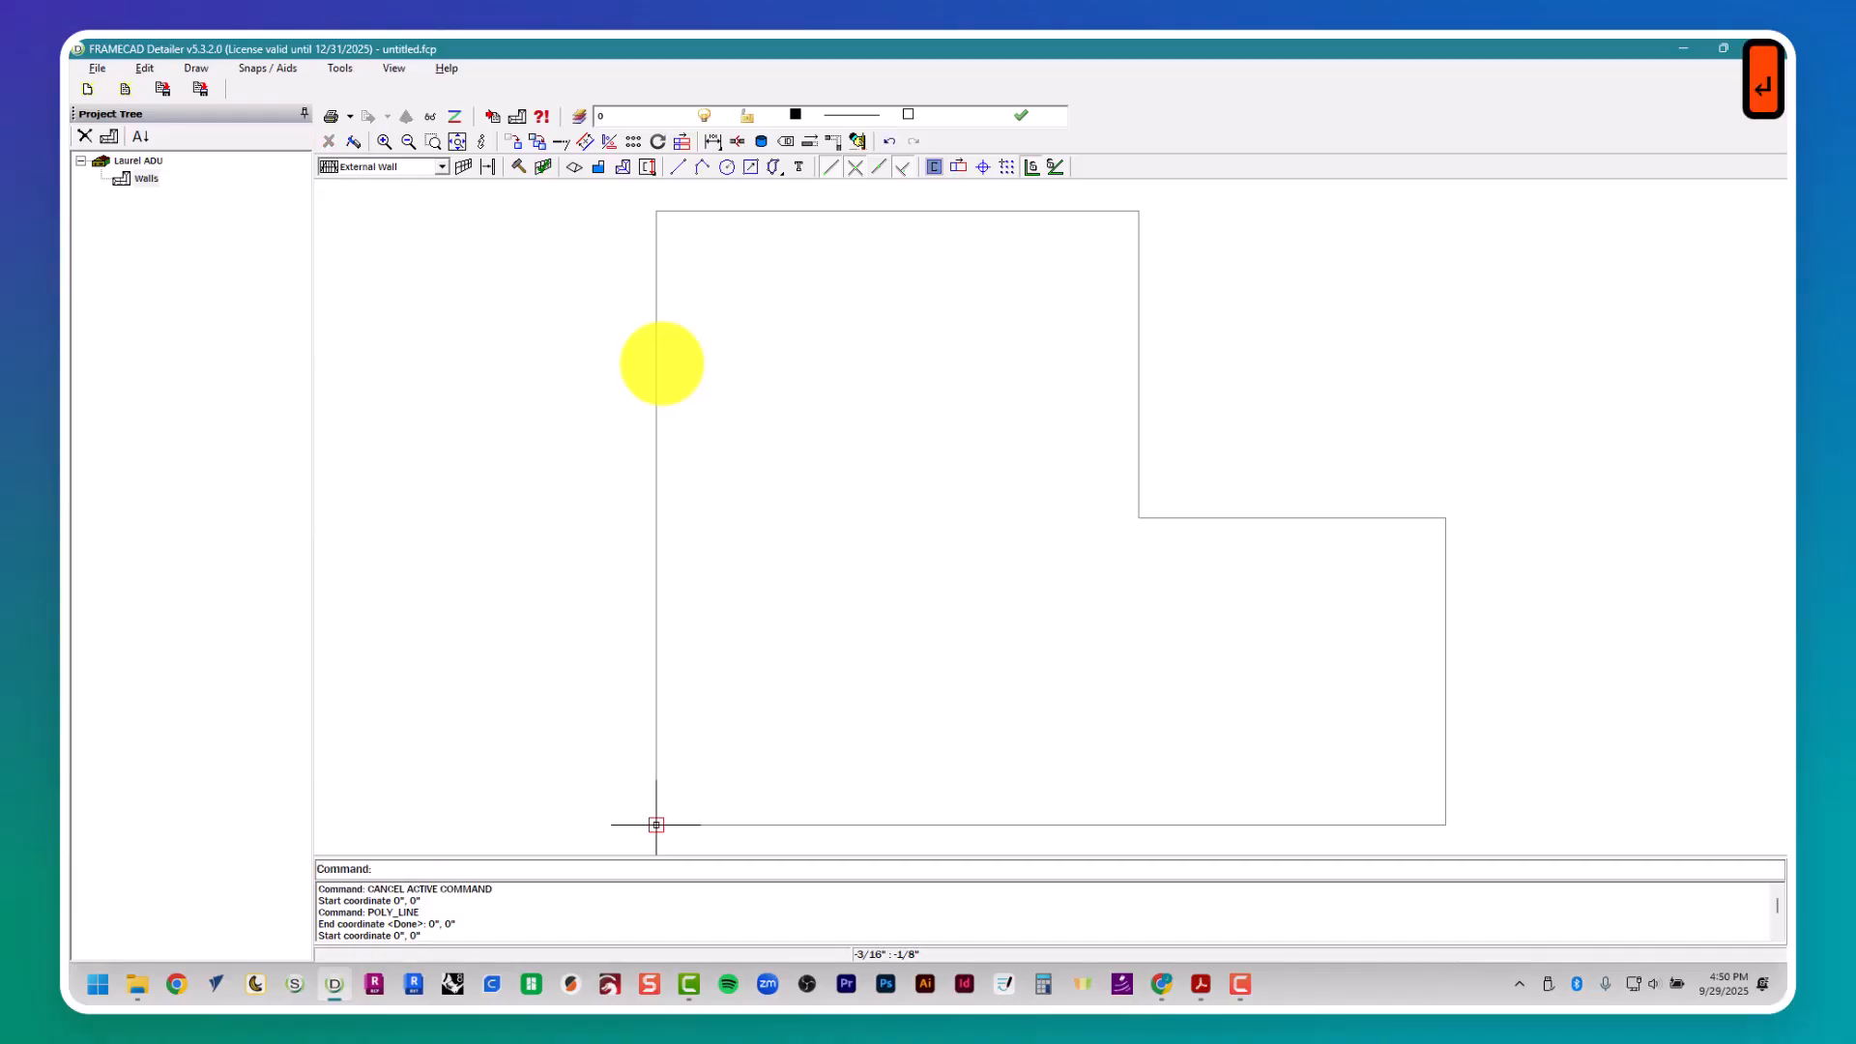
pyautogui.press('Escape')
pyautogui.press('Escape')
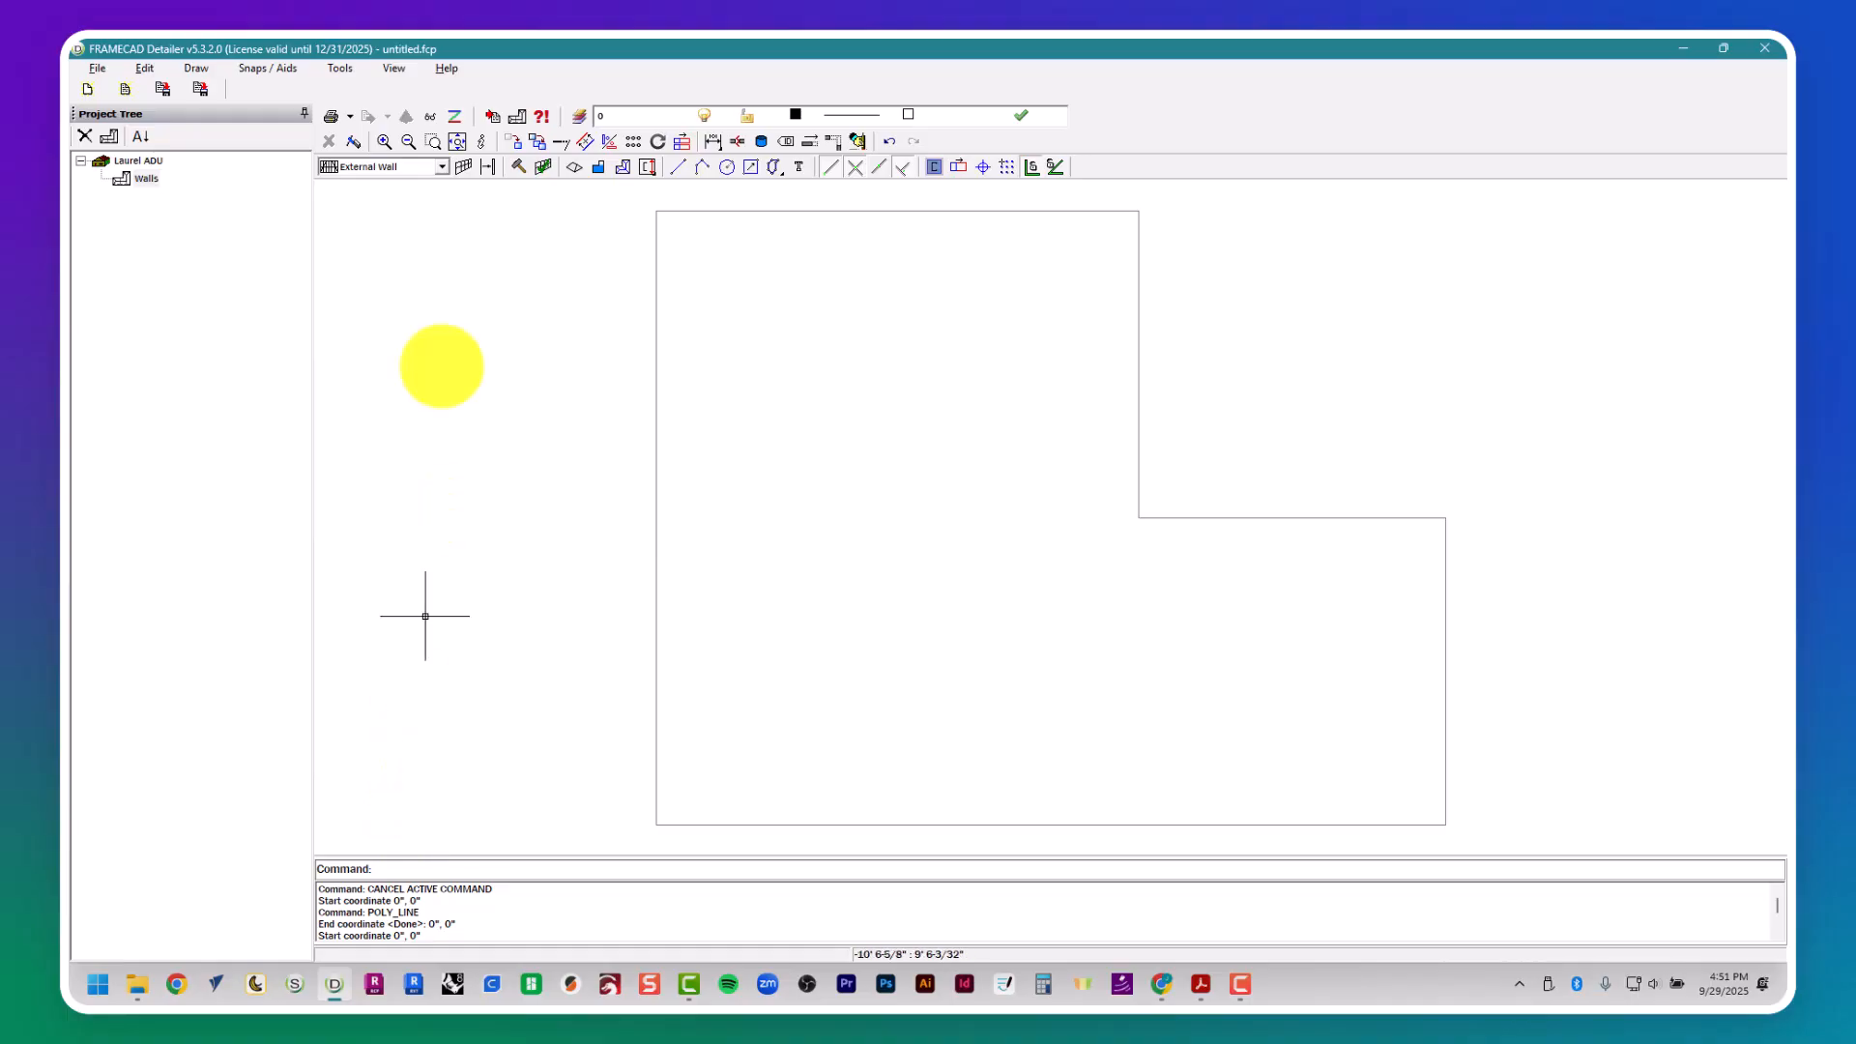
# - Place an External Wall frame along the outline's left edge, from its upper-left corner down to the origin
pyautogui.click(421, 167)
pyautogui.click(417, 169)
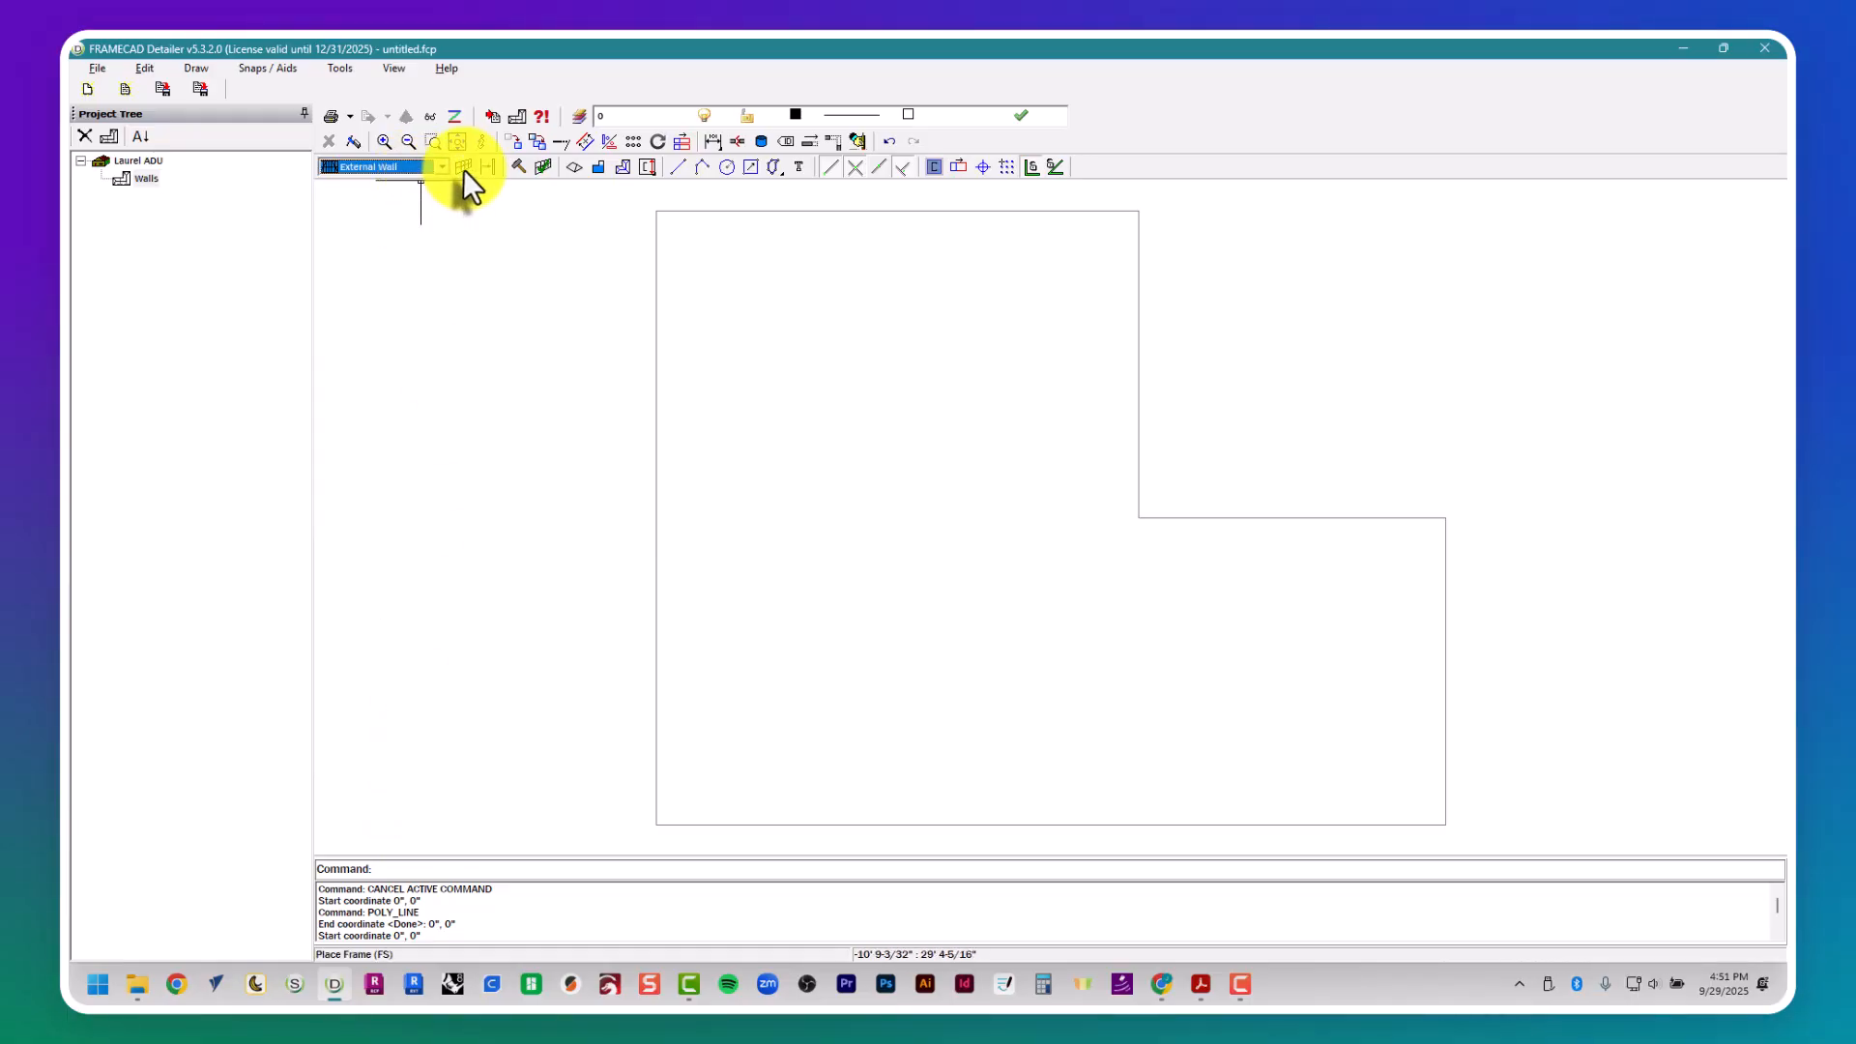
pyautogui.click(463, 166)
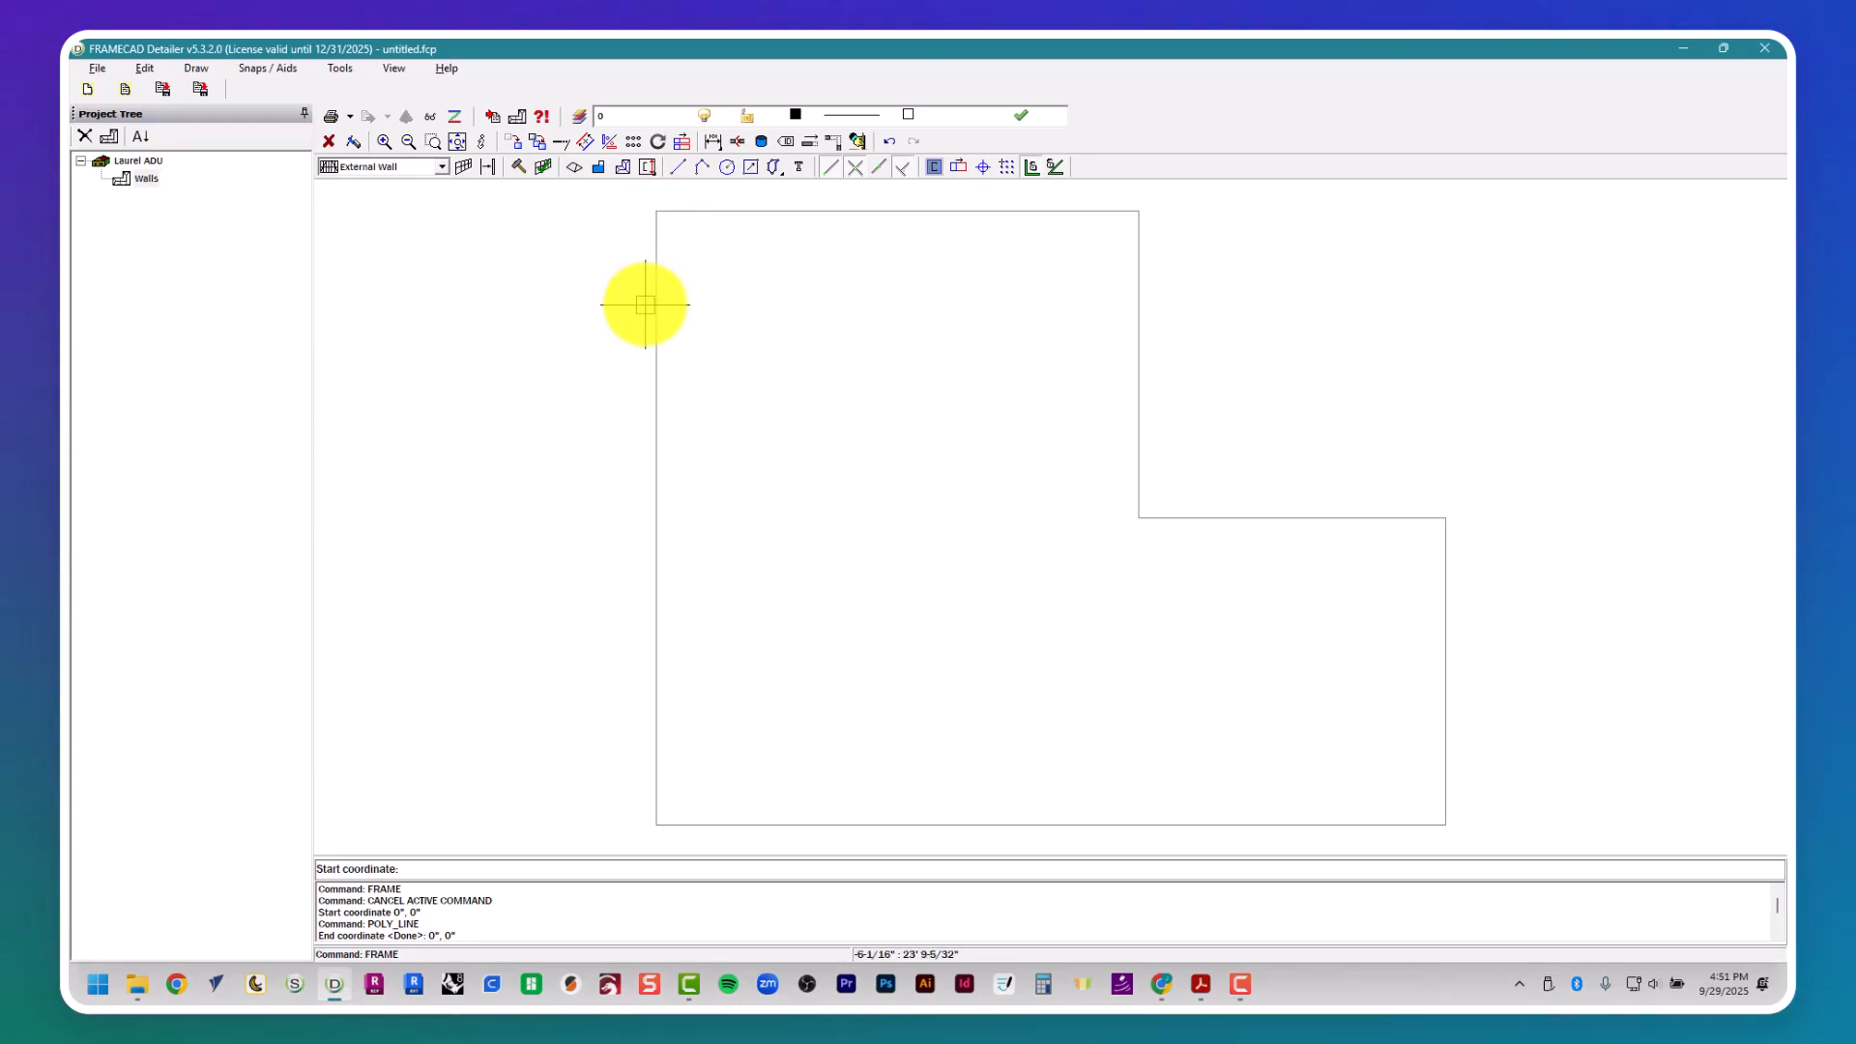
pyautogui.click(655, 212)
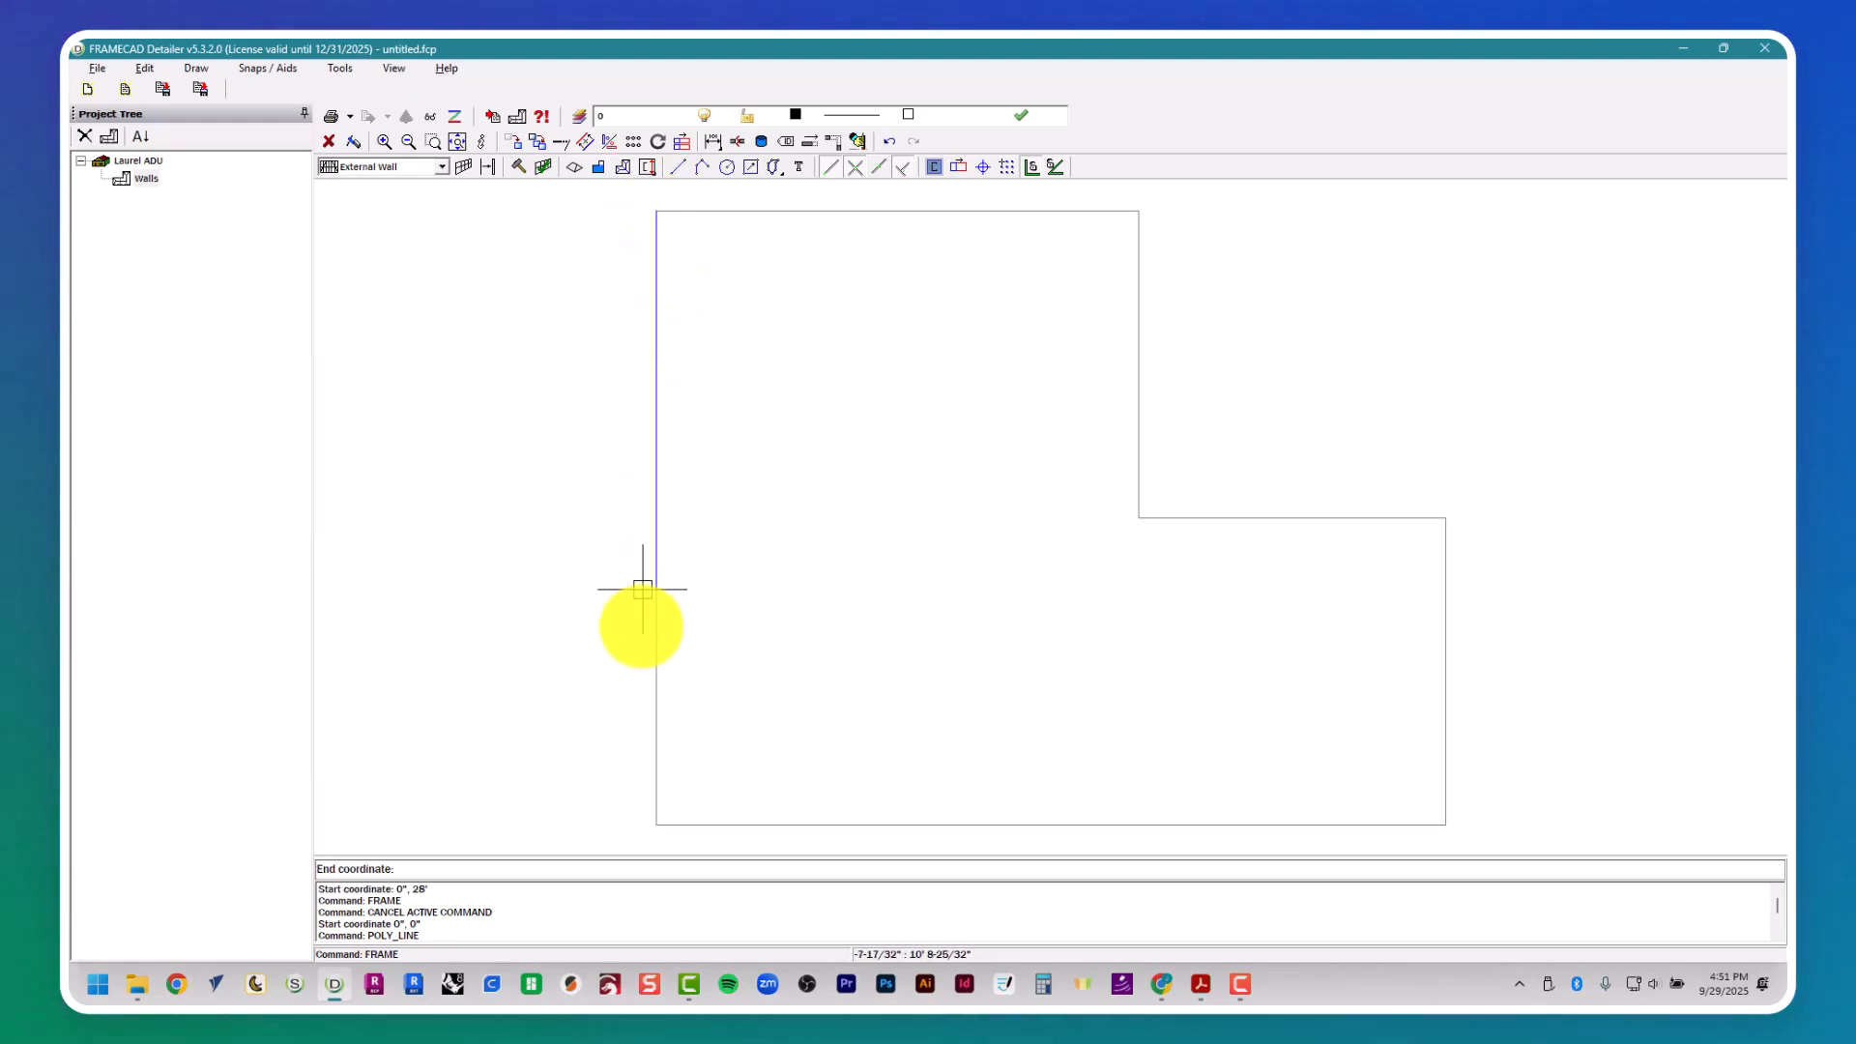
pyautogui.click(655, 824)
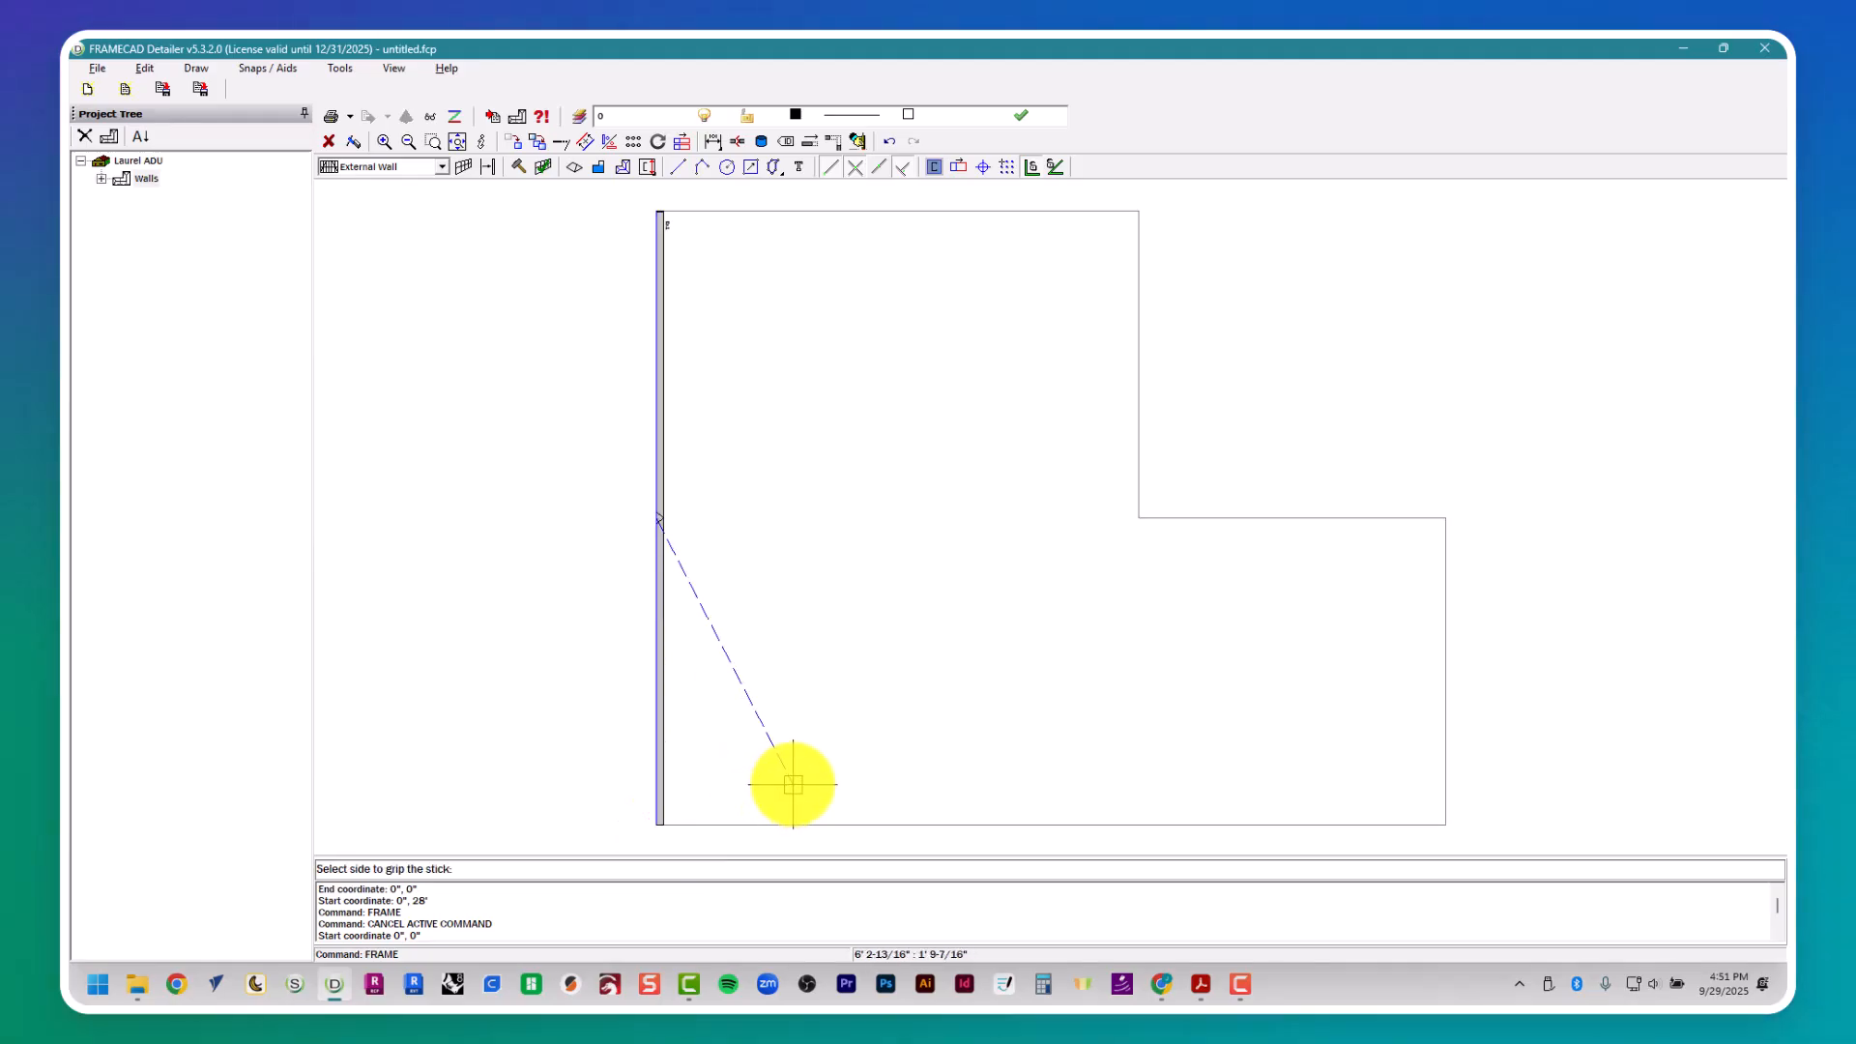
# - Place External Wall frames along the front edge to 36', 0 and up the adjoining right edge to 36', 14'
pyautogui.click(663, 825)
pyautogui.click(1445, 823)
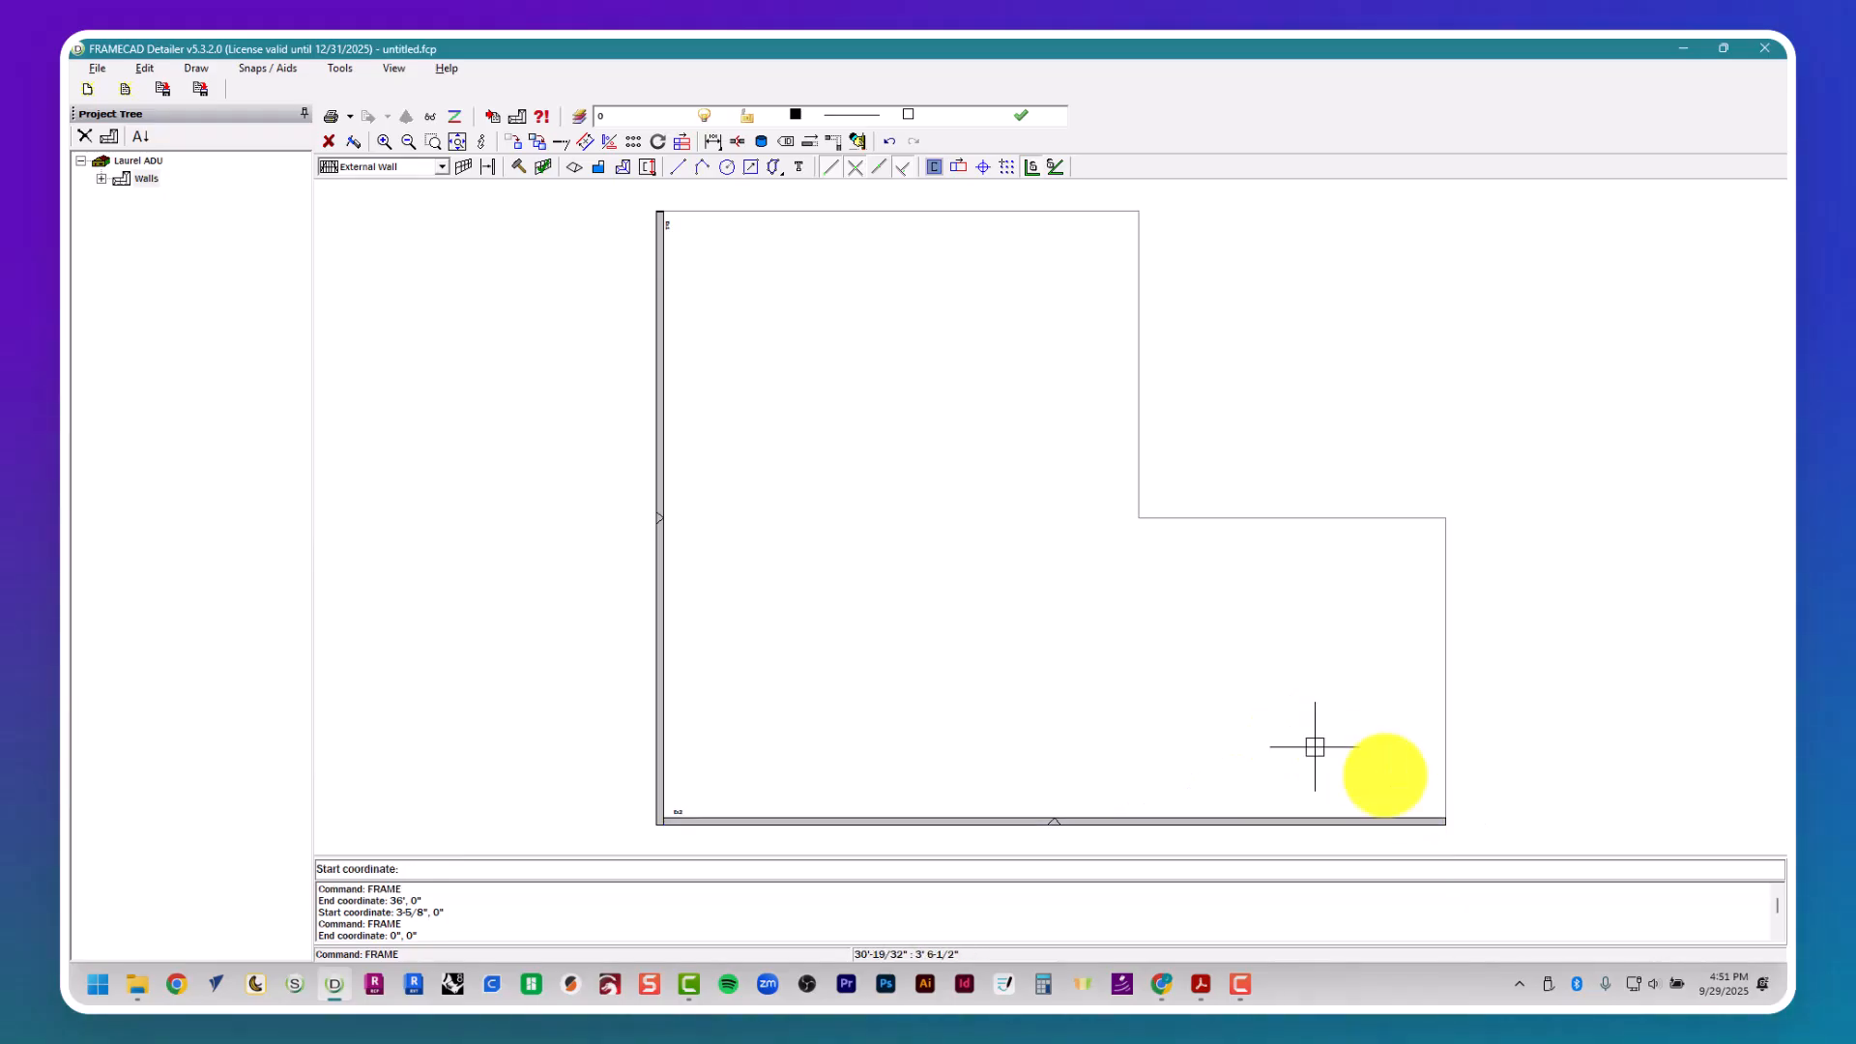
pyautogui.click(1445, 818)
pyautogui.click(1443, 518)
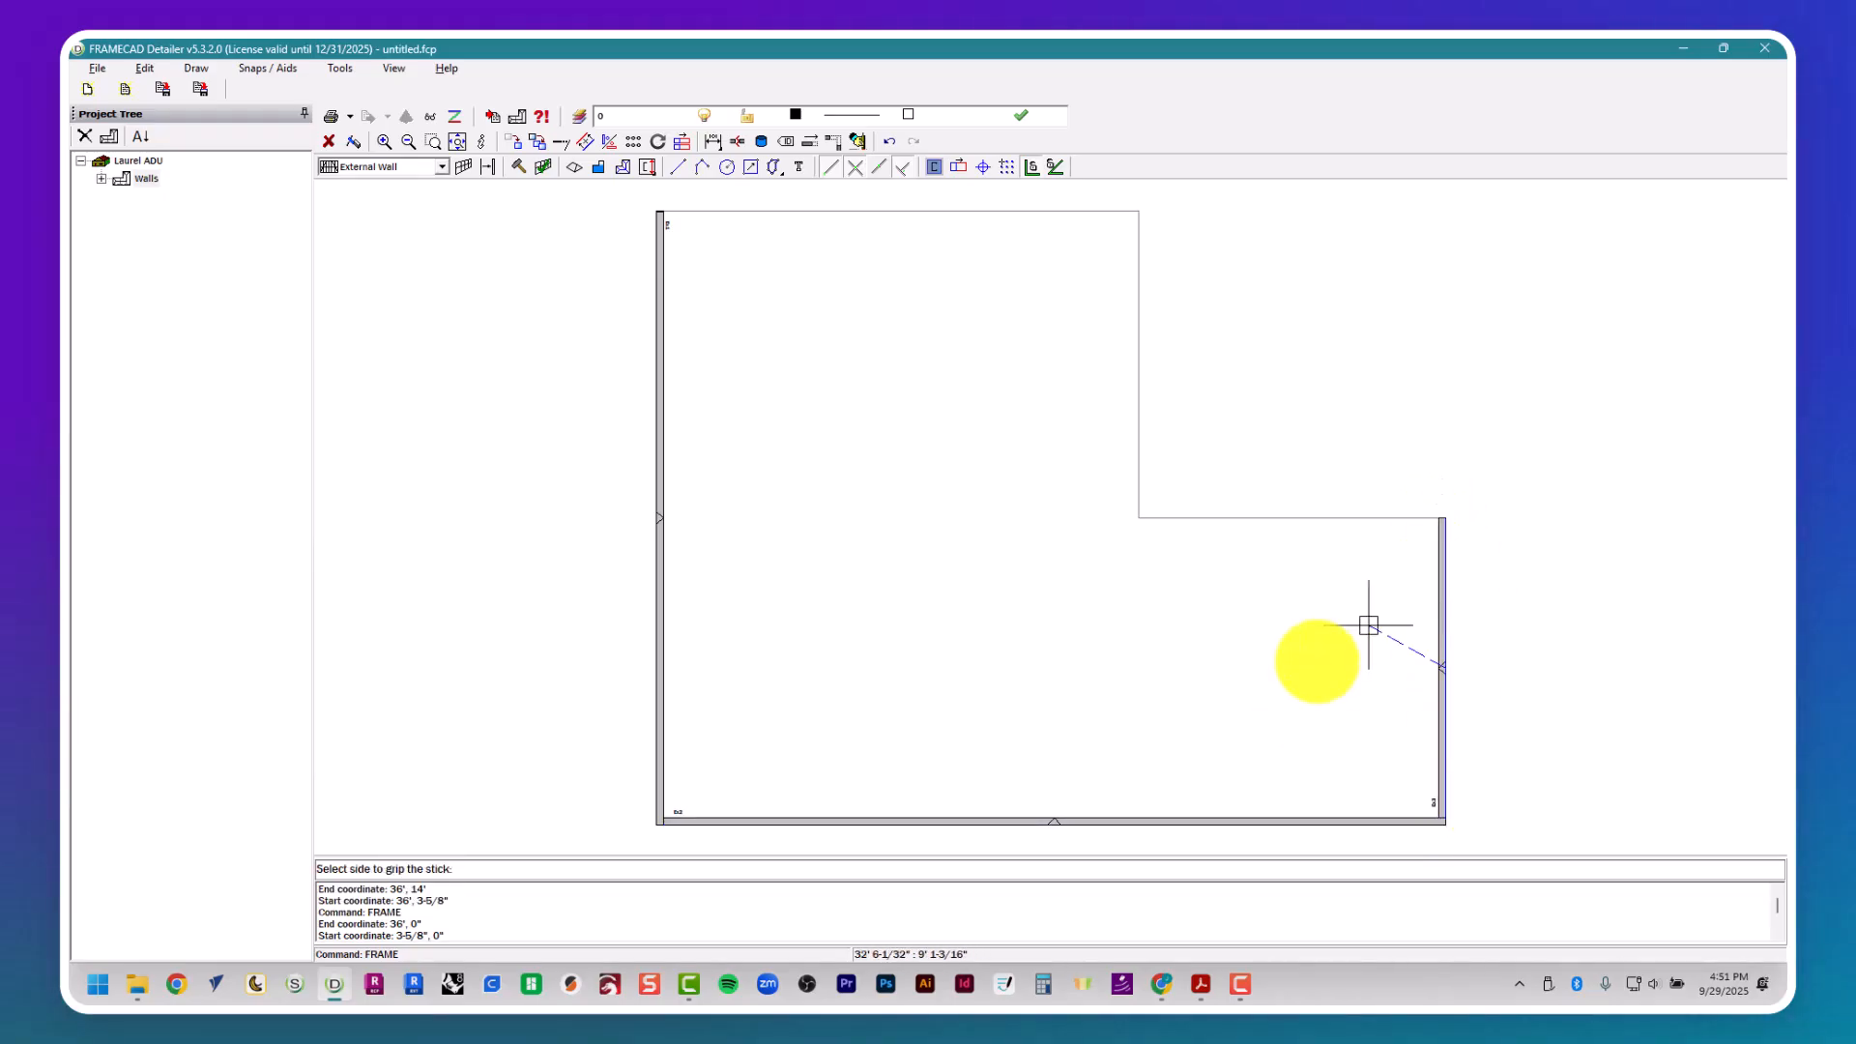
# - Place External Wall frames along the outline's inner step, running to 22', 14' and on up to 22', 28'
pyautogui.click(1432, 521)
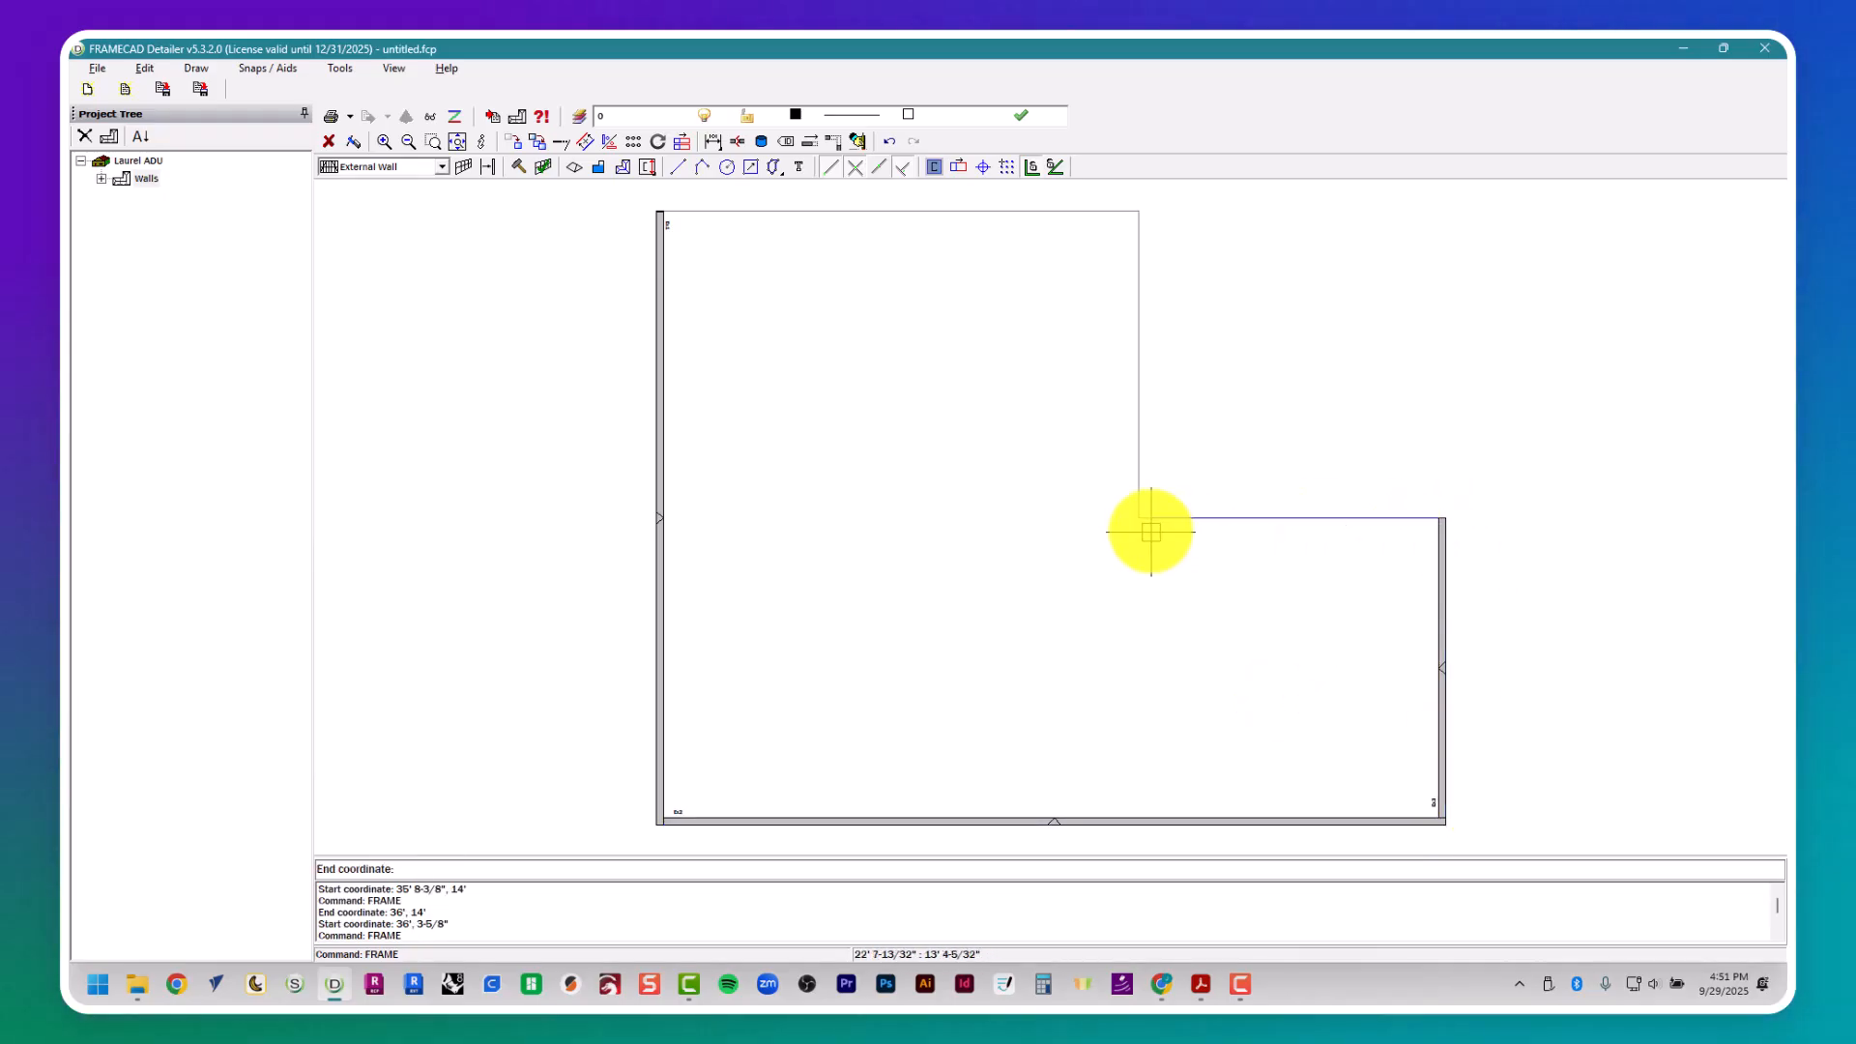
pyautogui.click(1143, 521)
pyautogui.click(1137, 518)
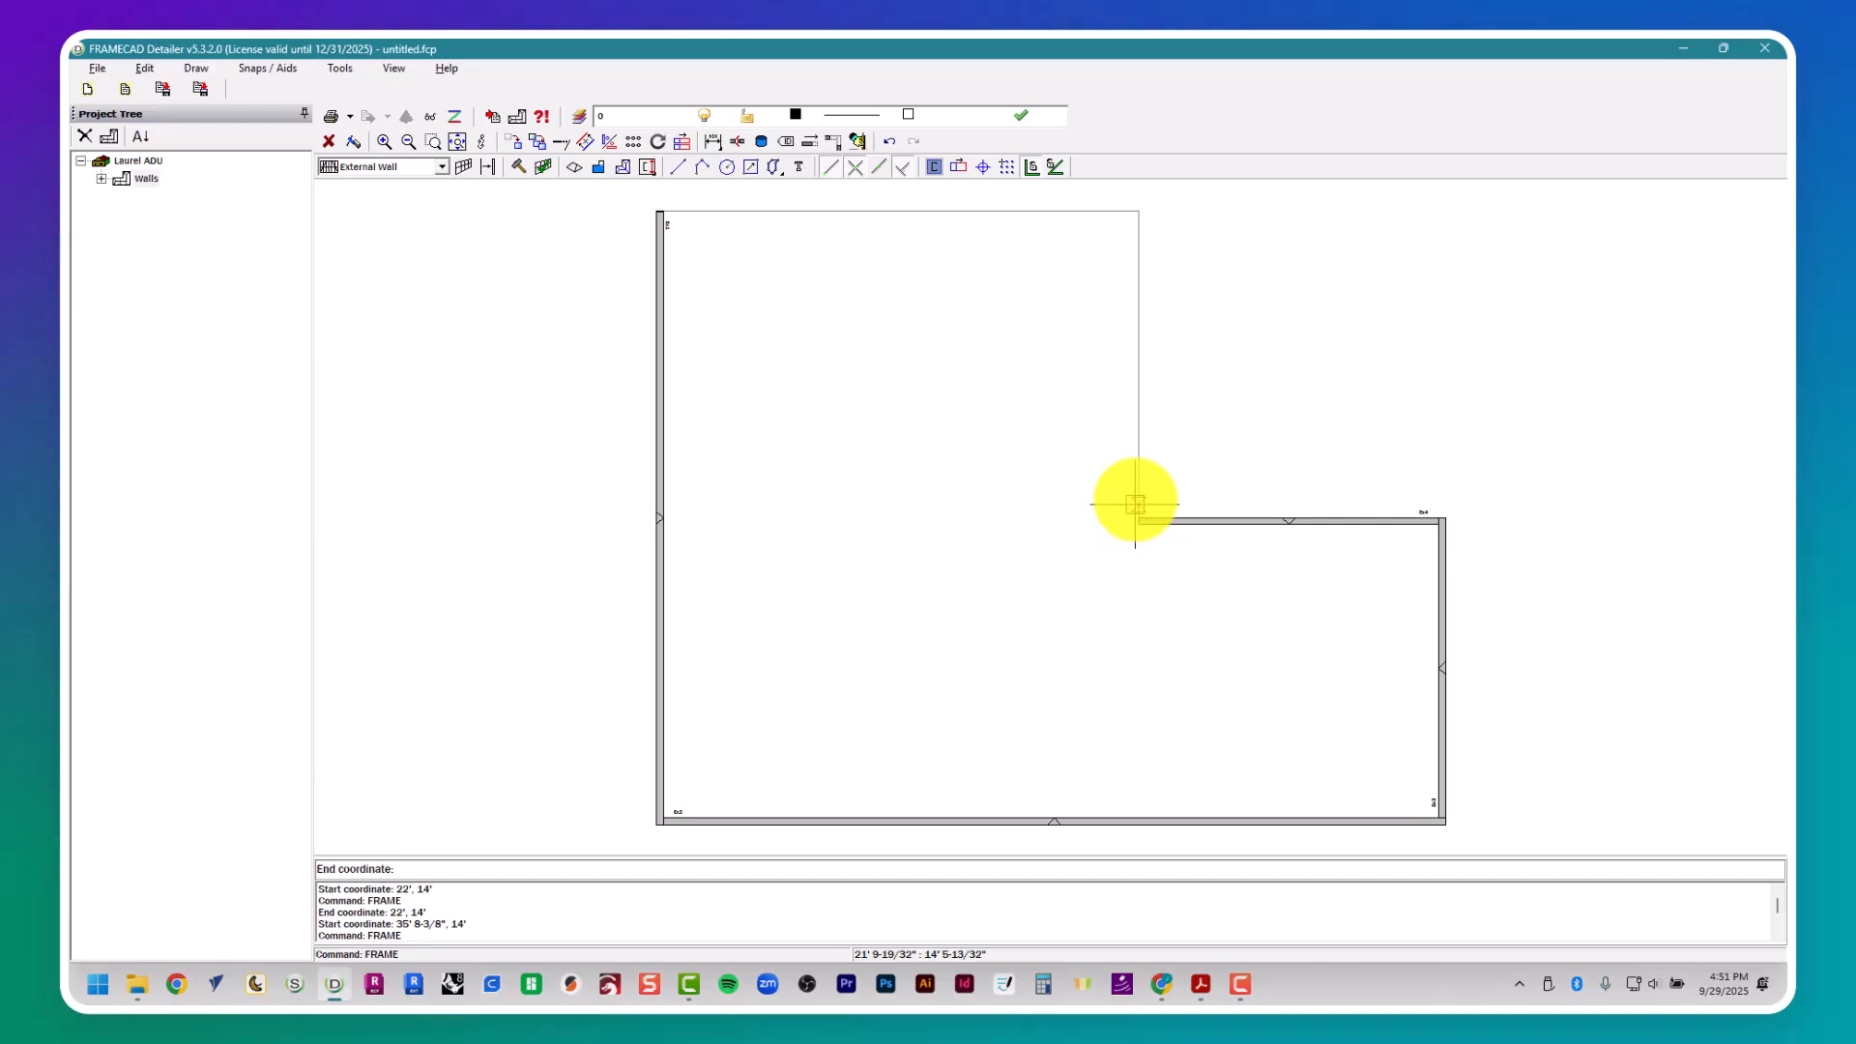
pyautogui.click(1132, 210)
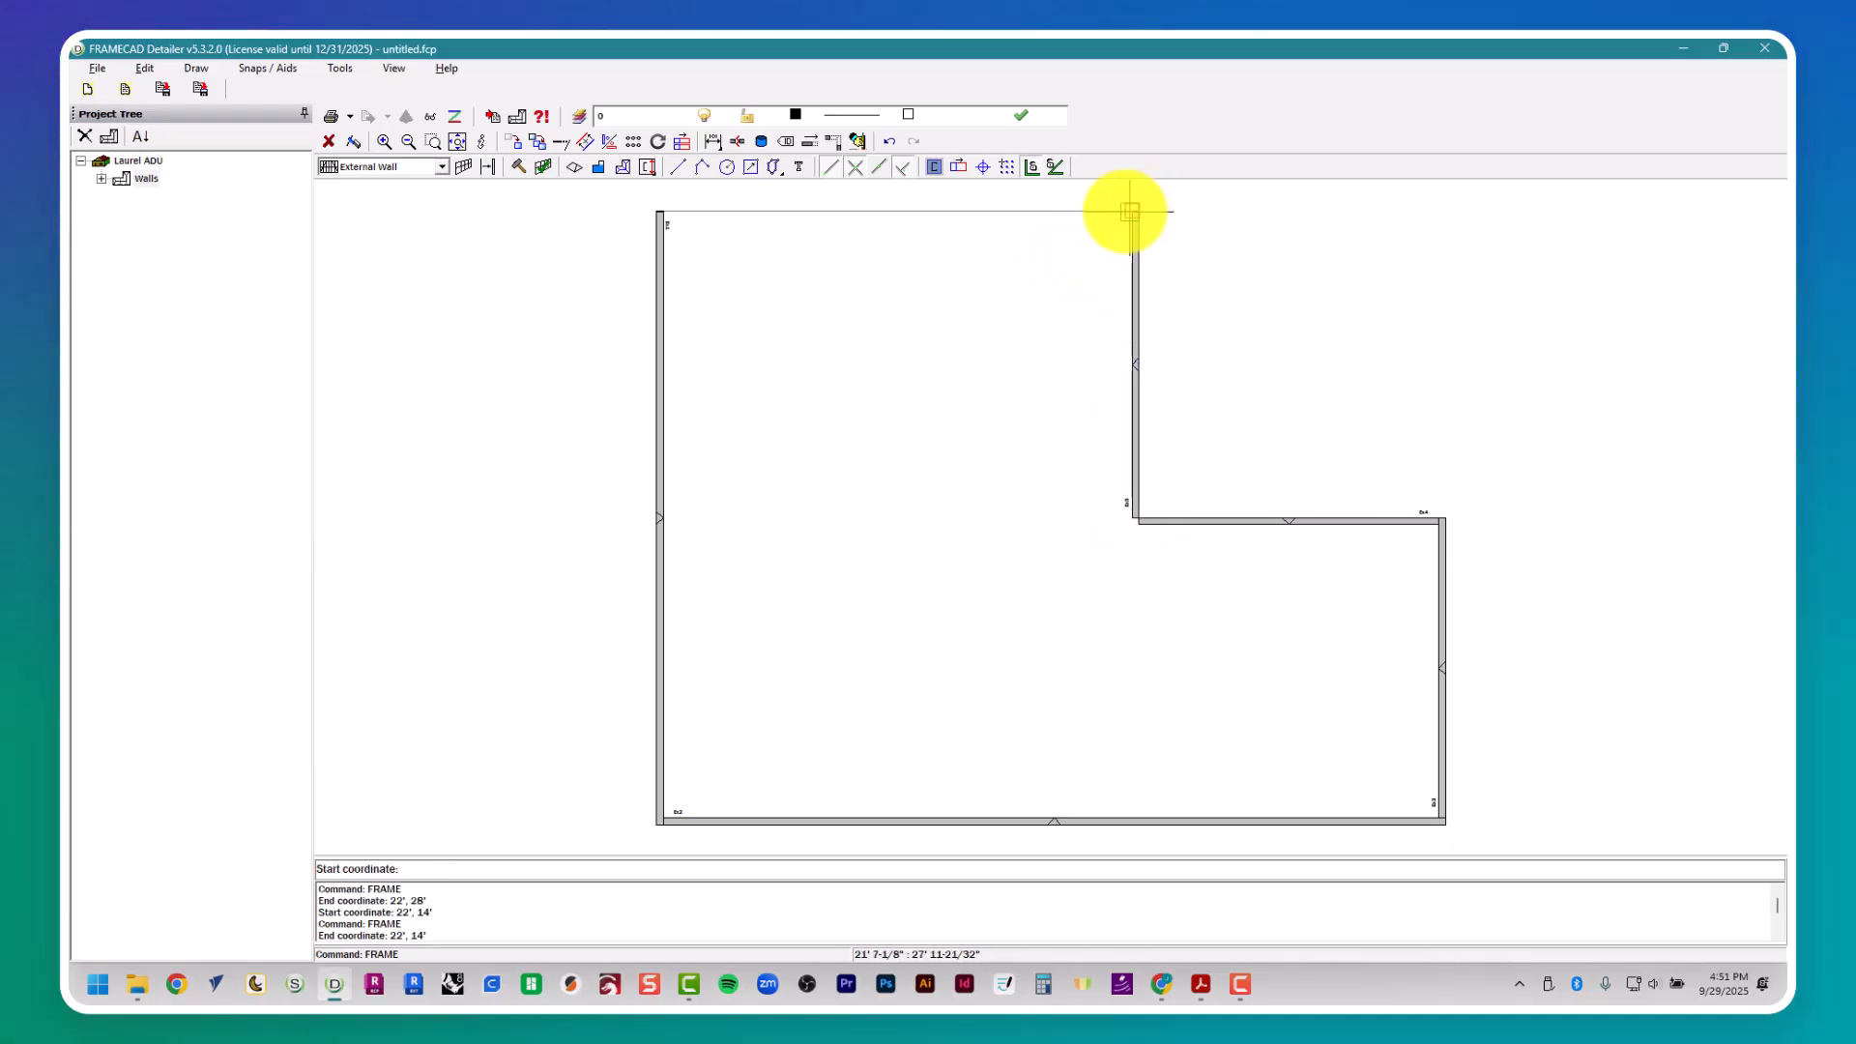
# - Place the last External Wall frame along the rear edge to the left wall, gripped on the inner side, and finish
pyautogui.click(1127, 213)
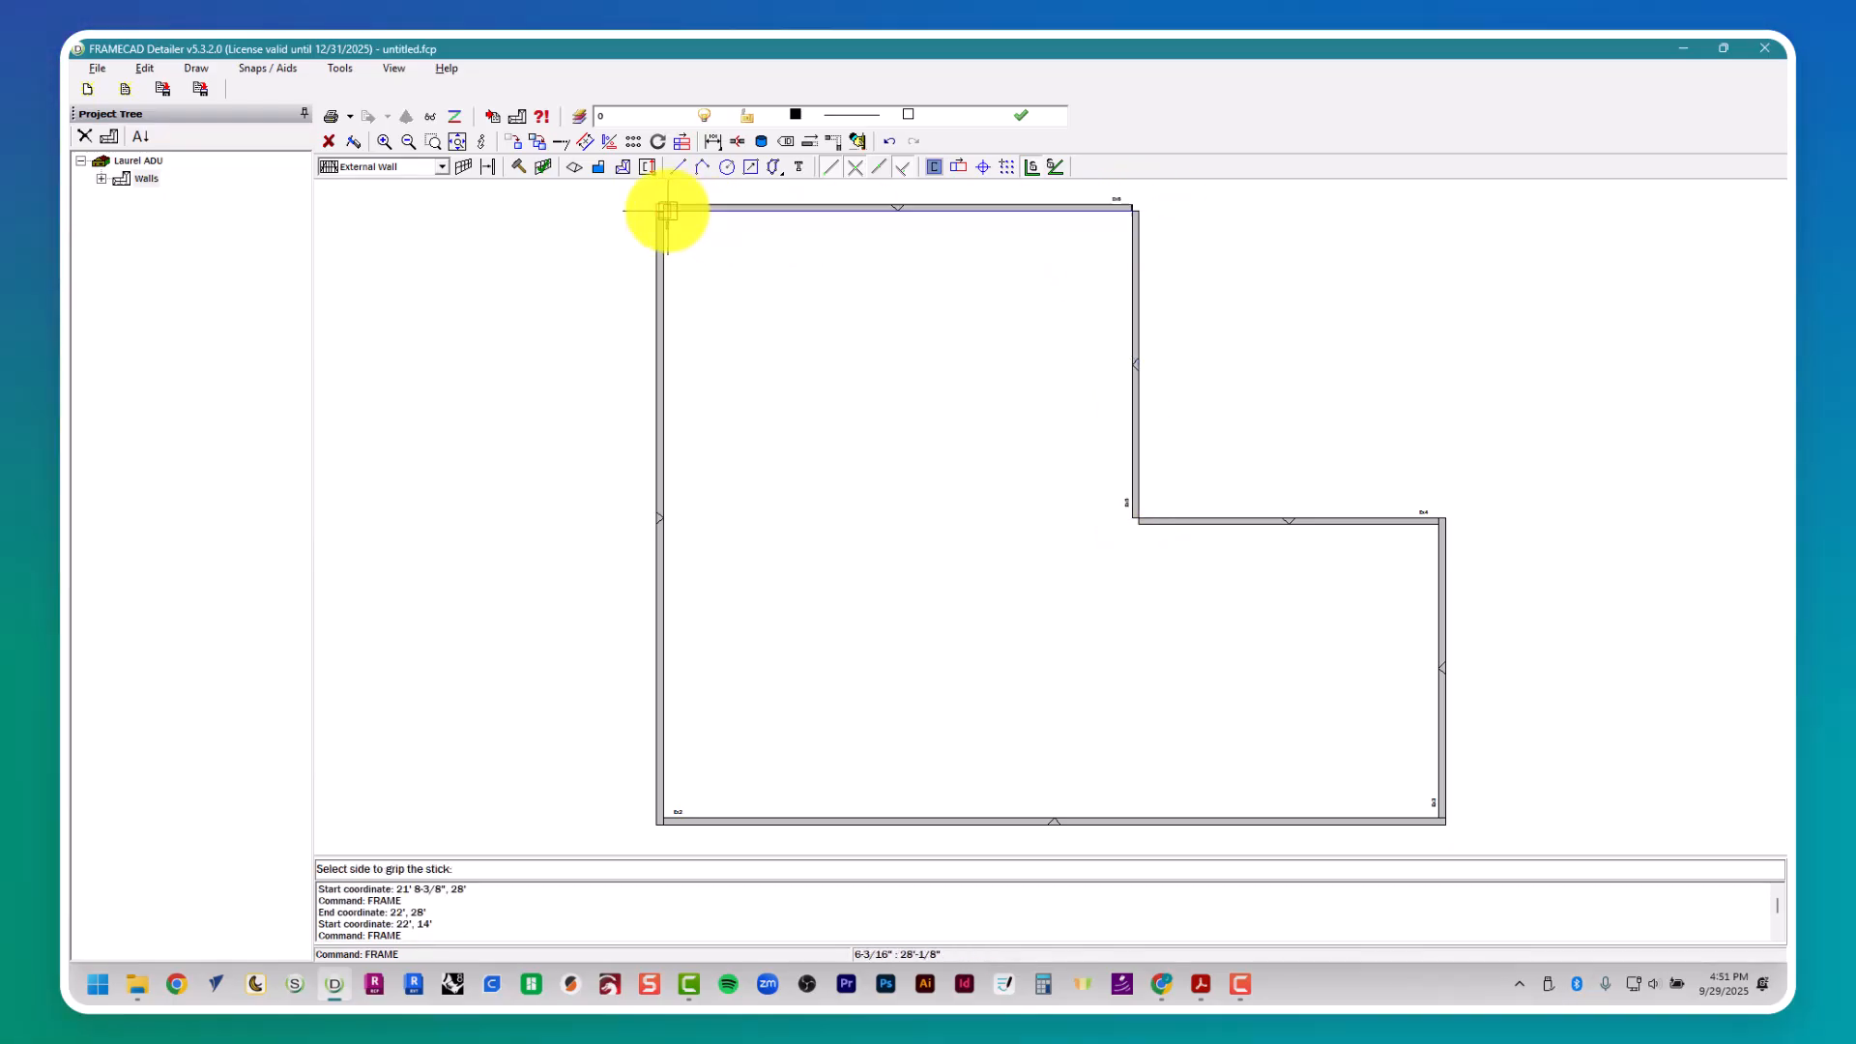
pyautogui.click(760, 517)
pyautogui.press('Escape')
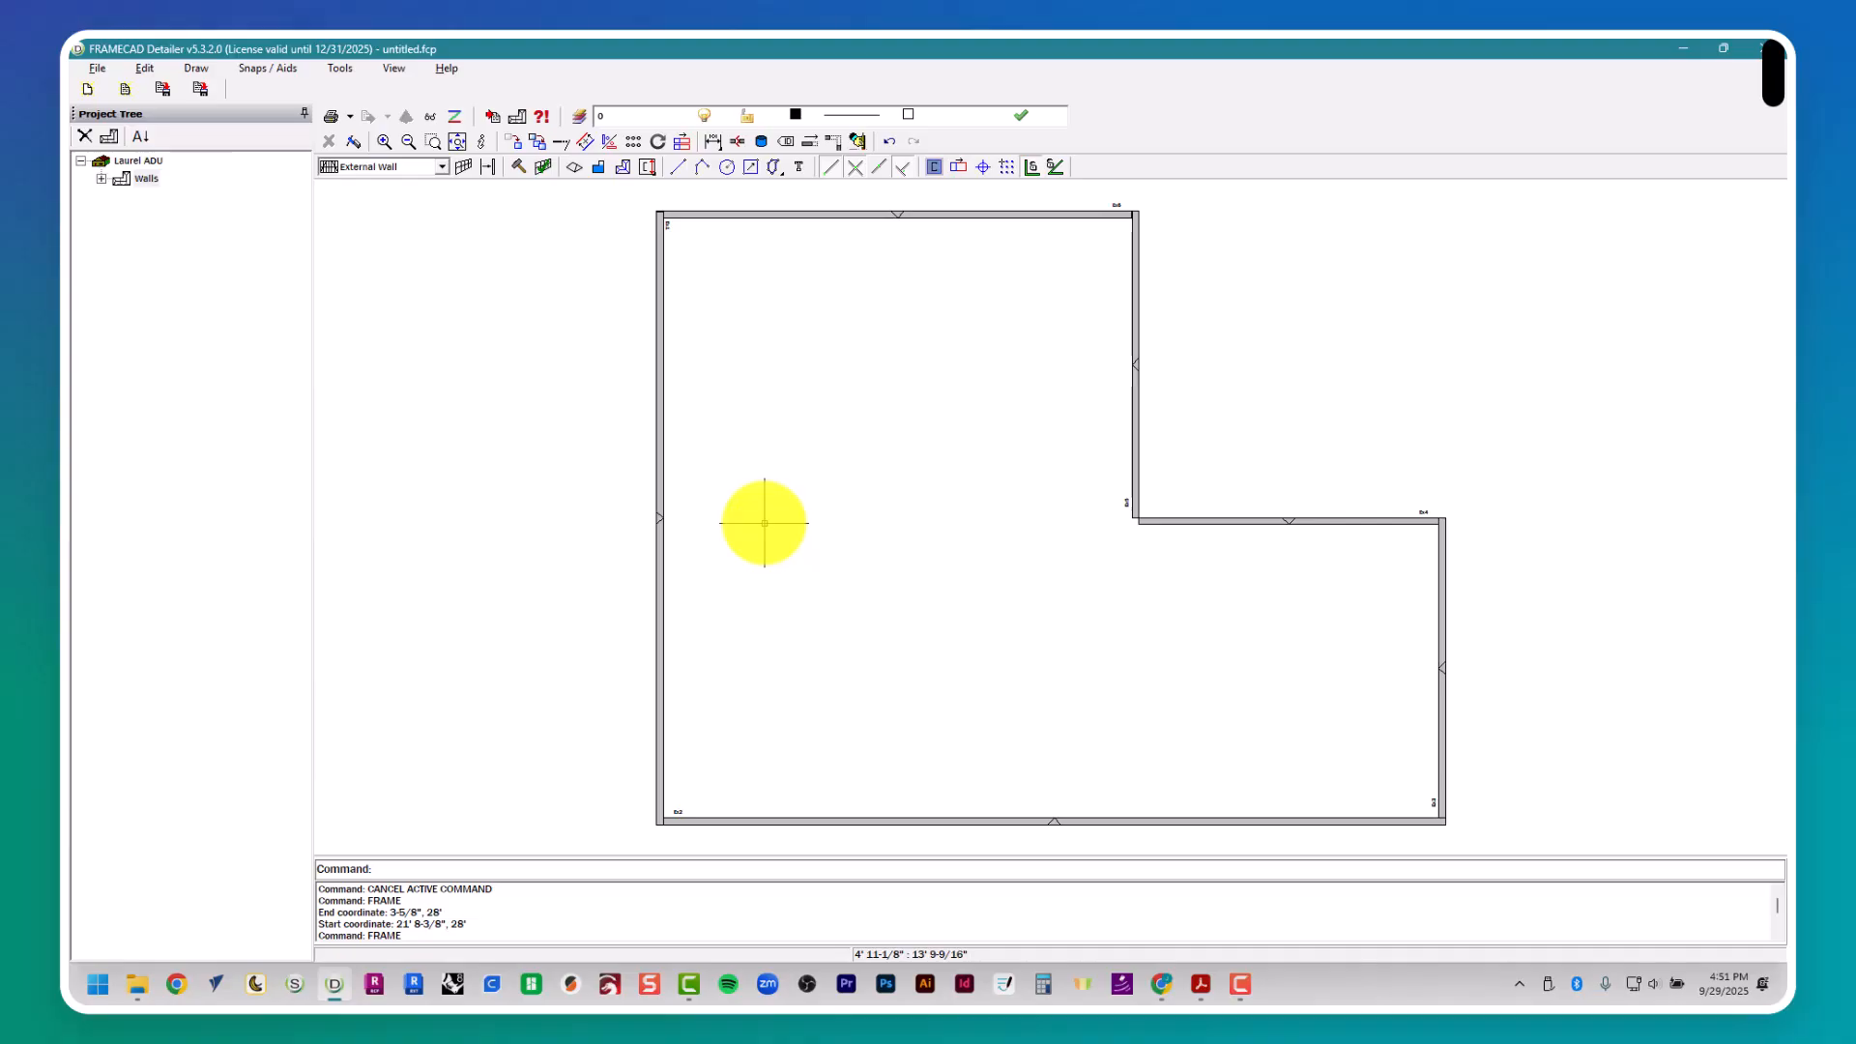
pyautogui.press('Escape')
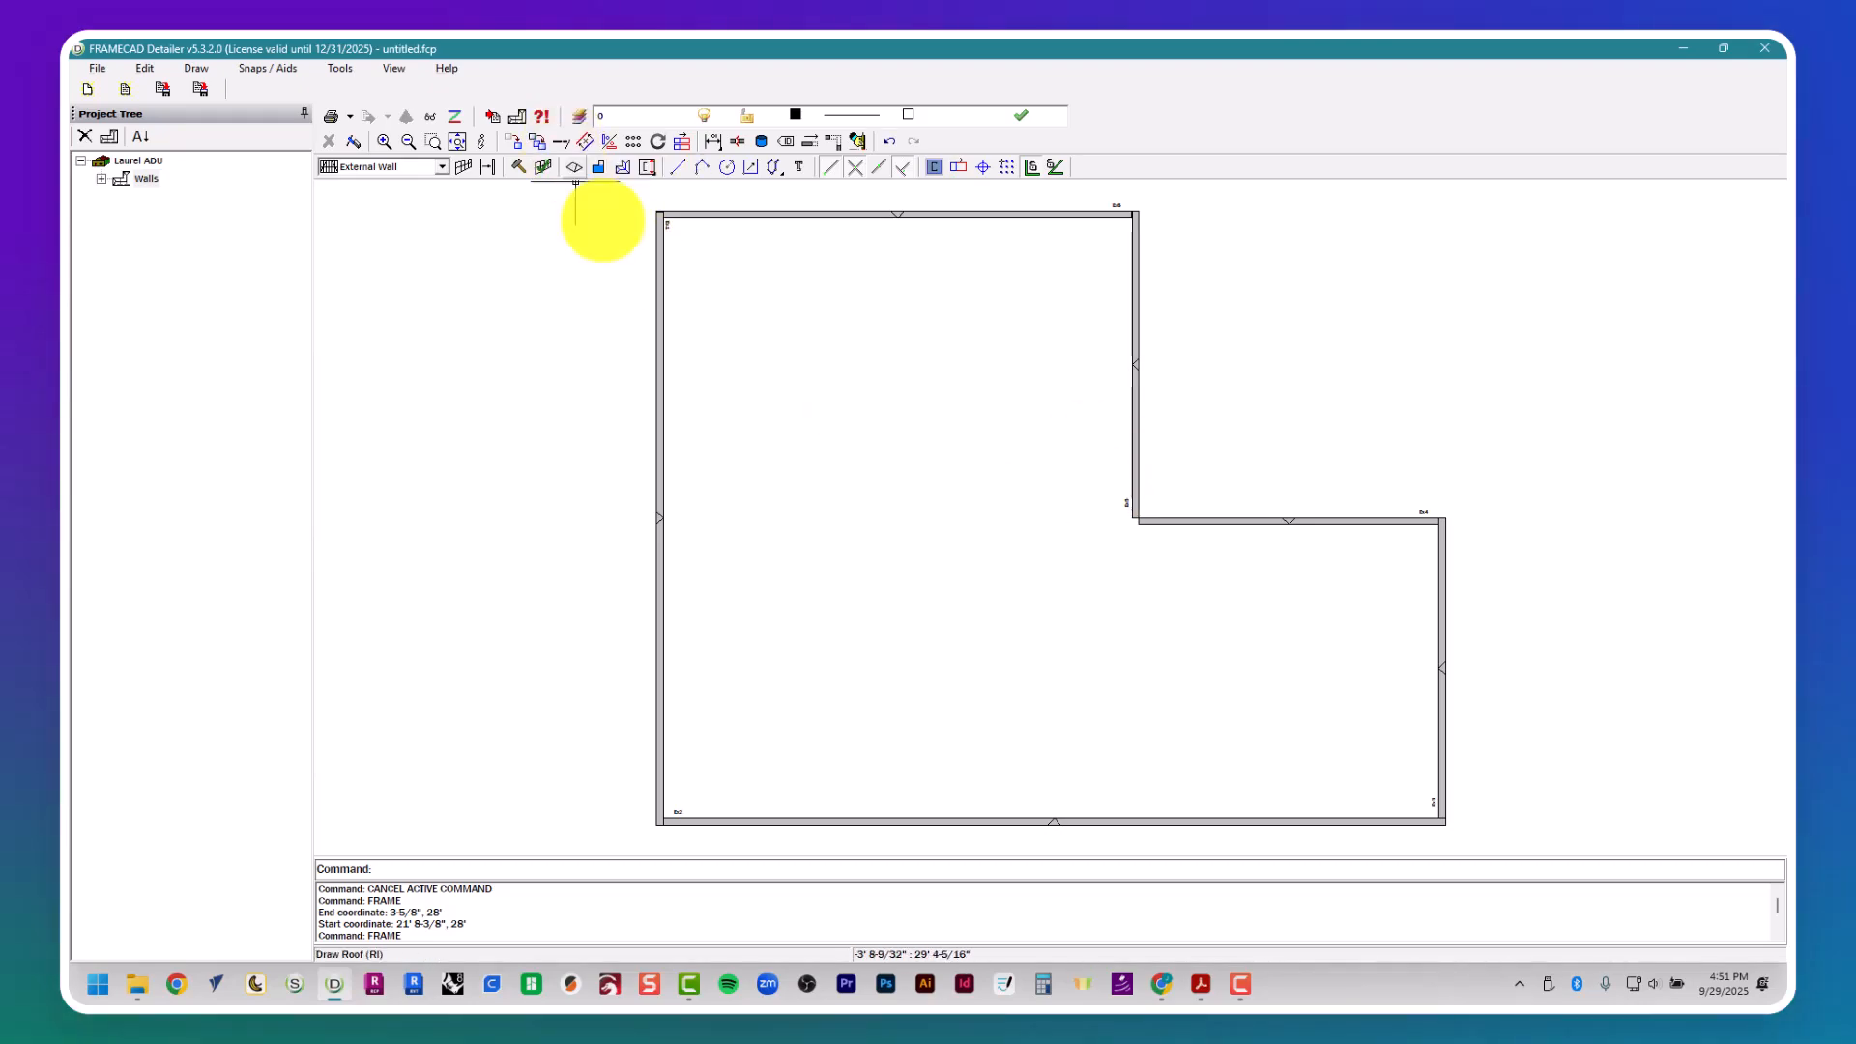
pyautogui.write('me')
pyautogui.press('Return')
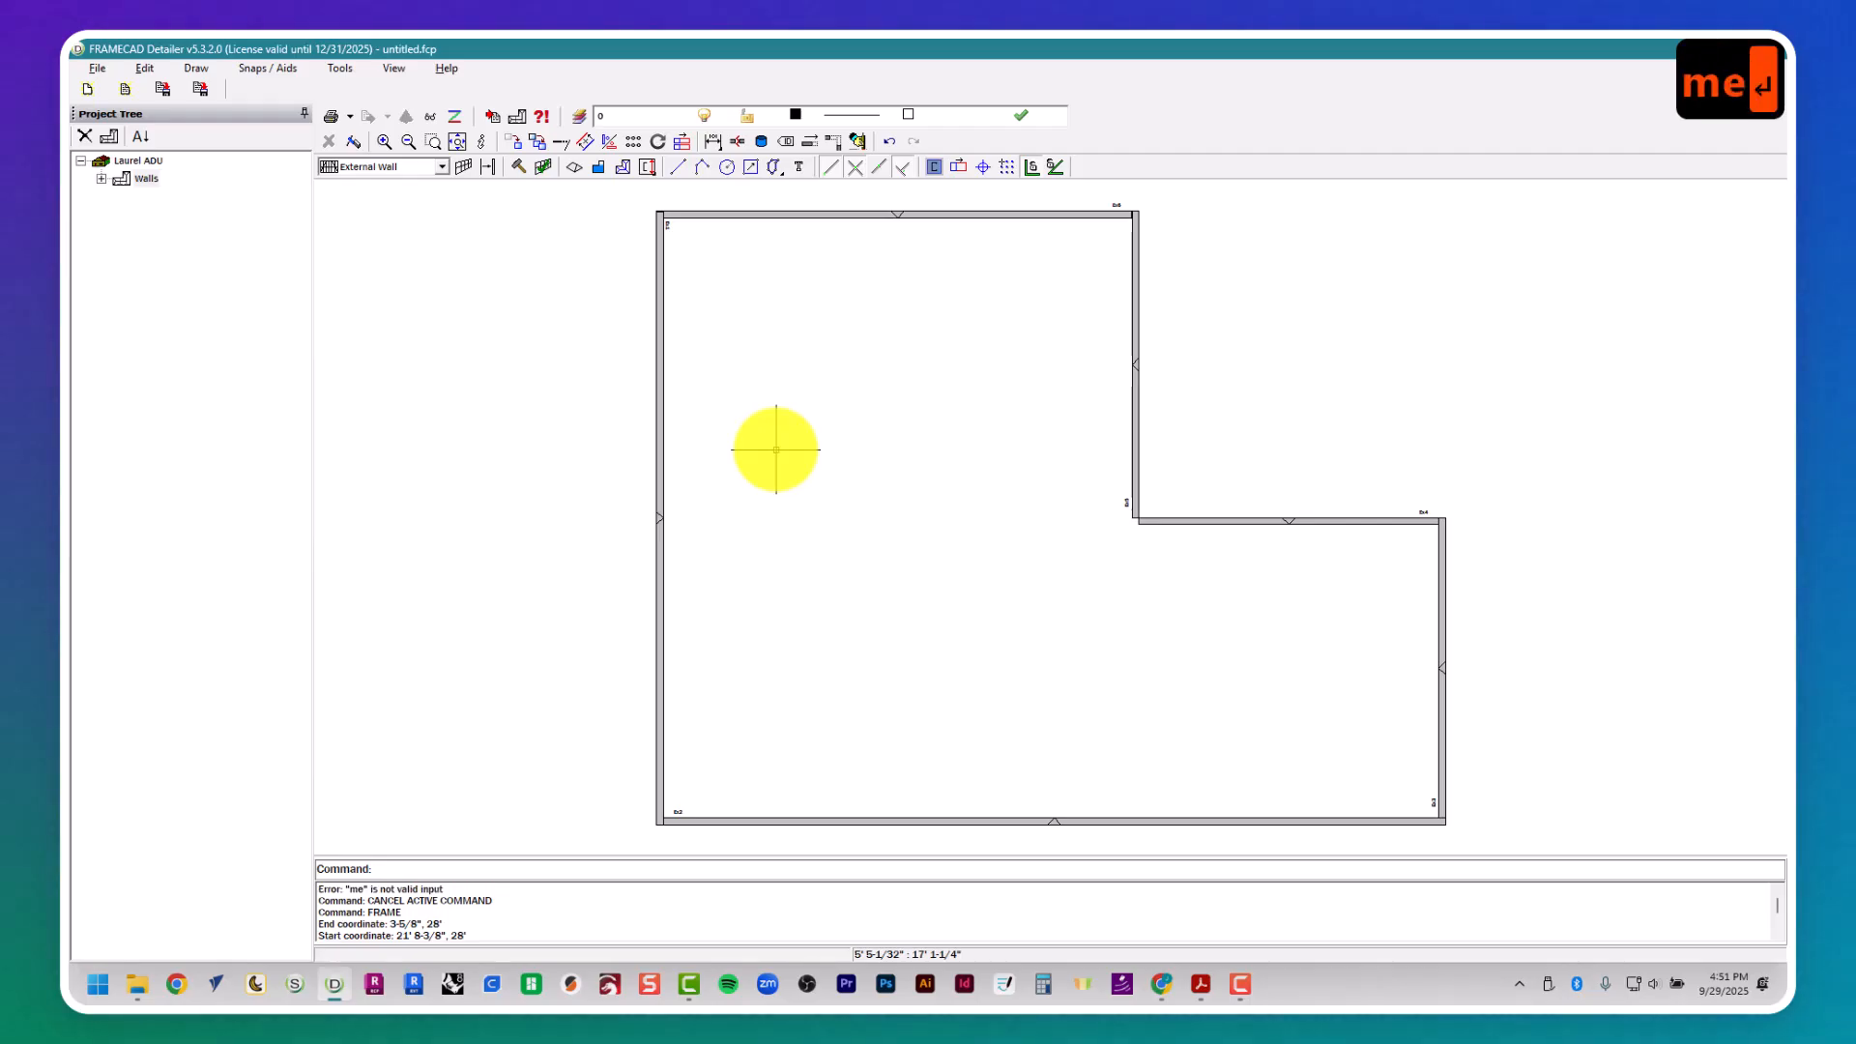
pyautogui.write('member')
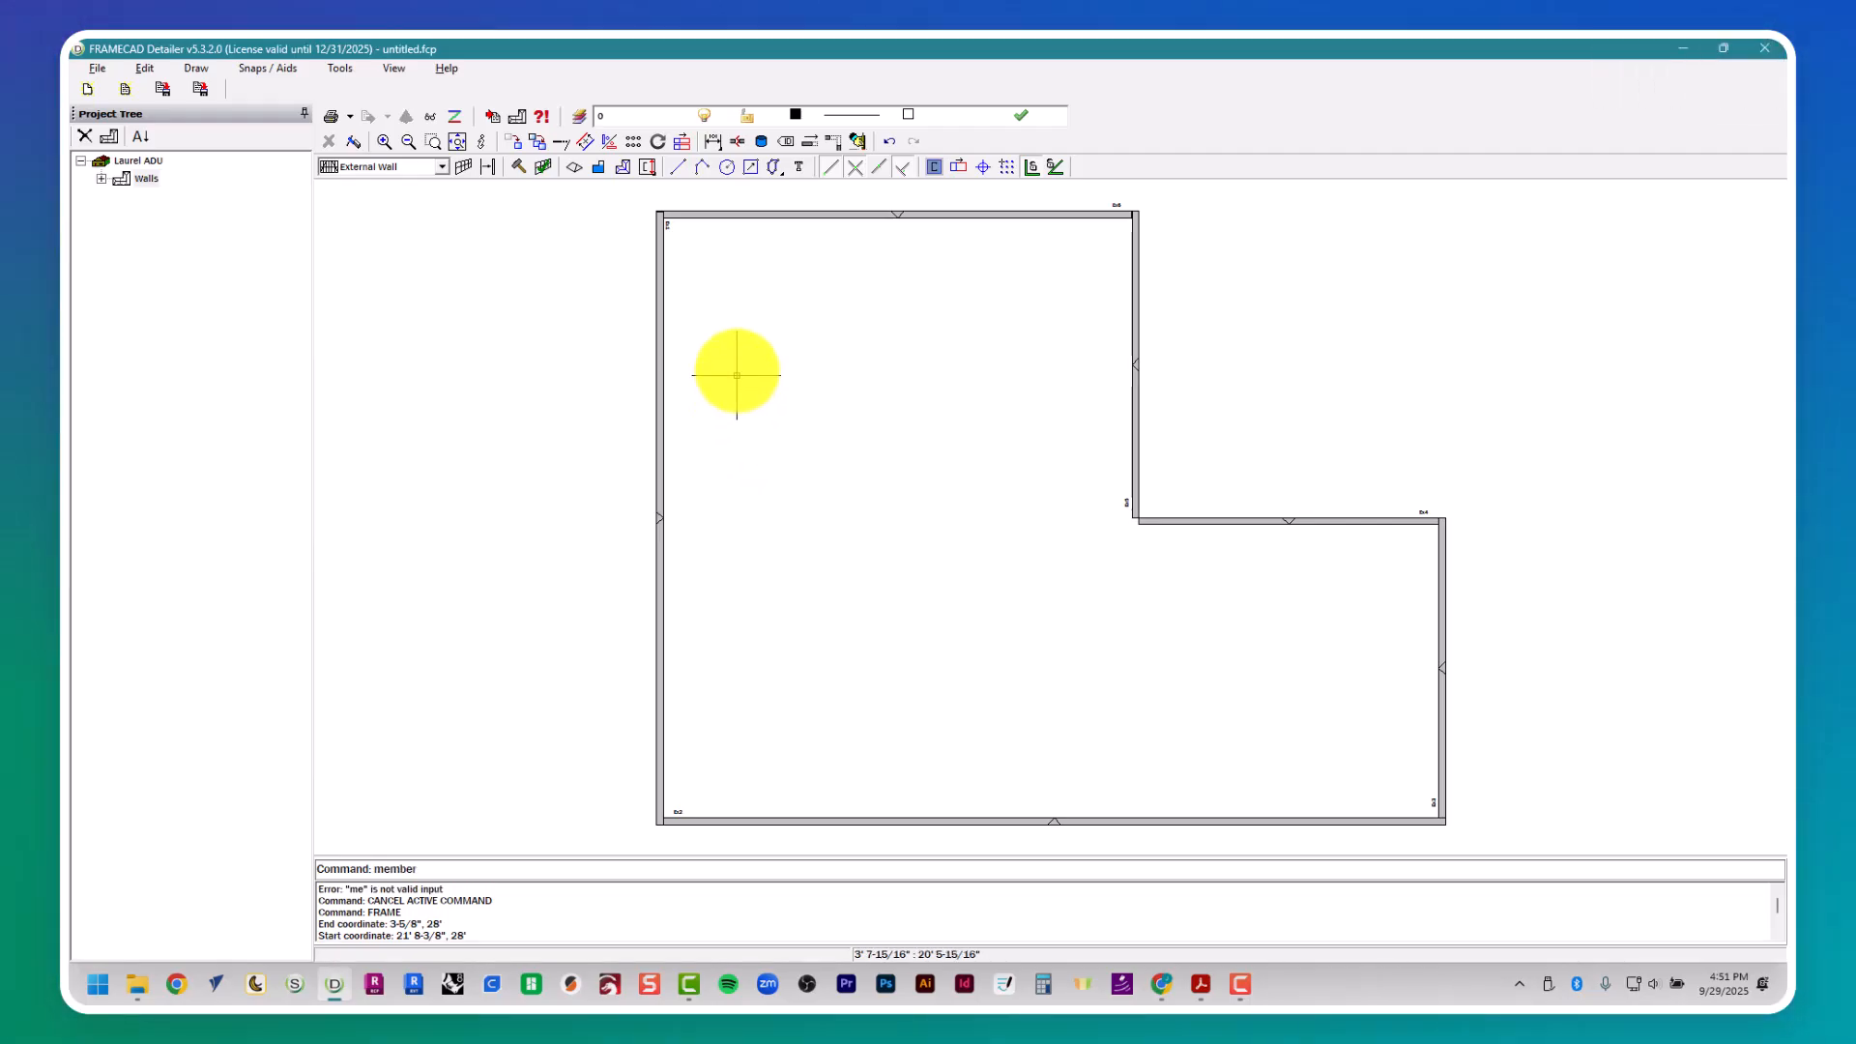
pyautogui.press('Escape')
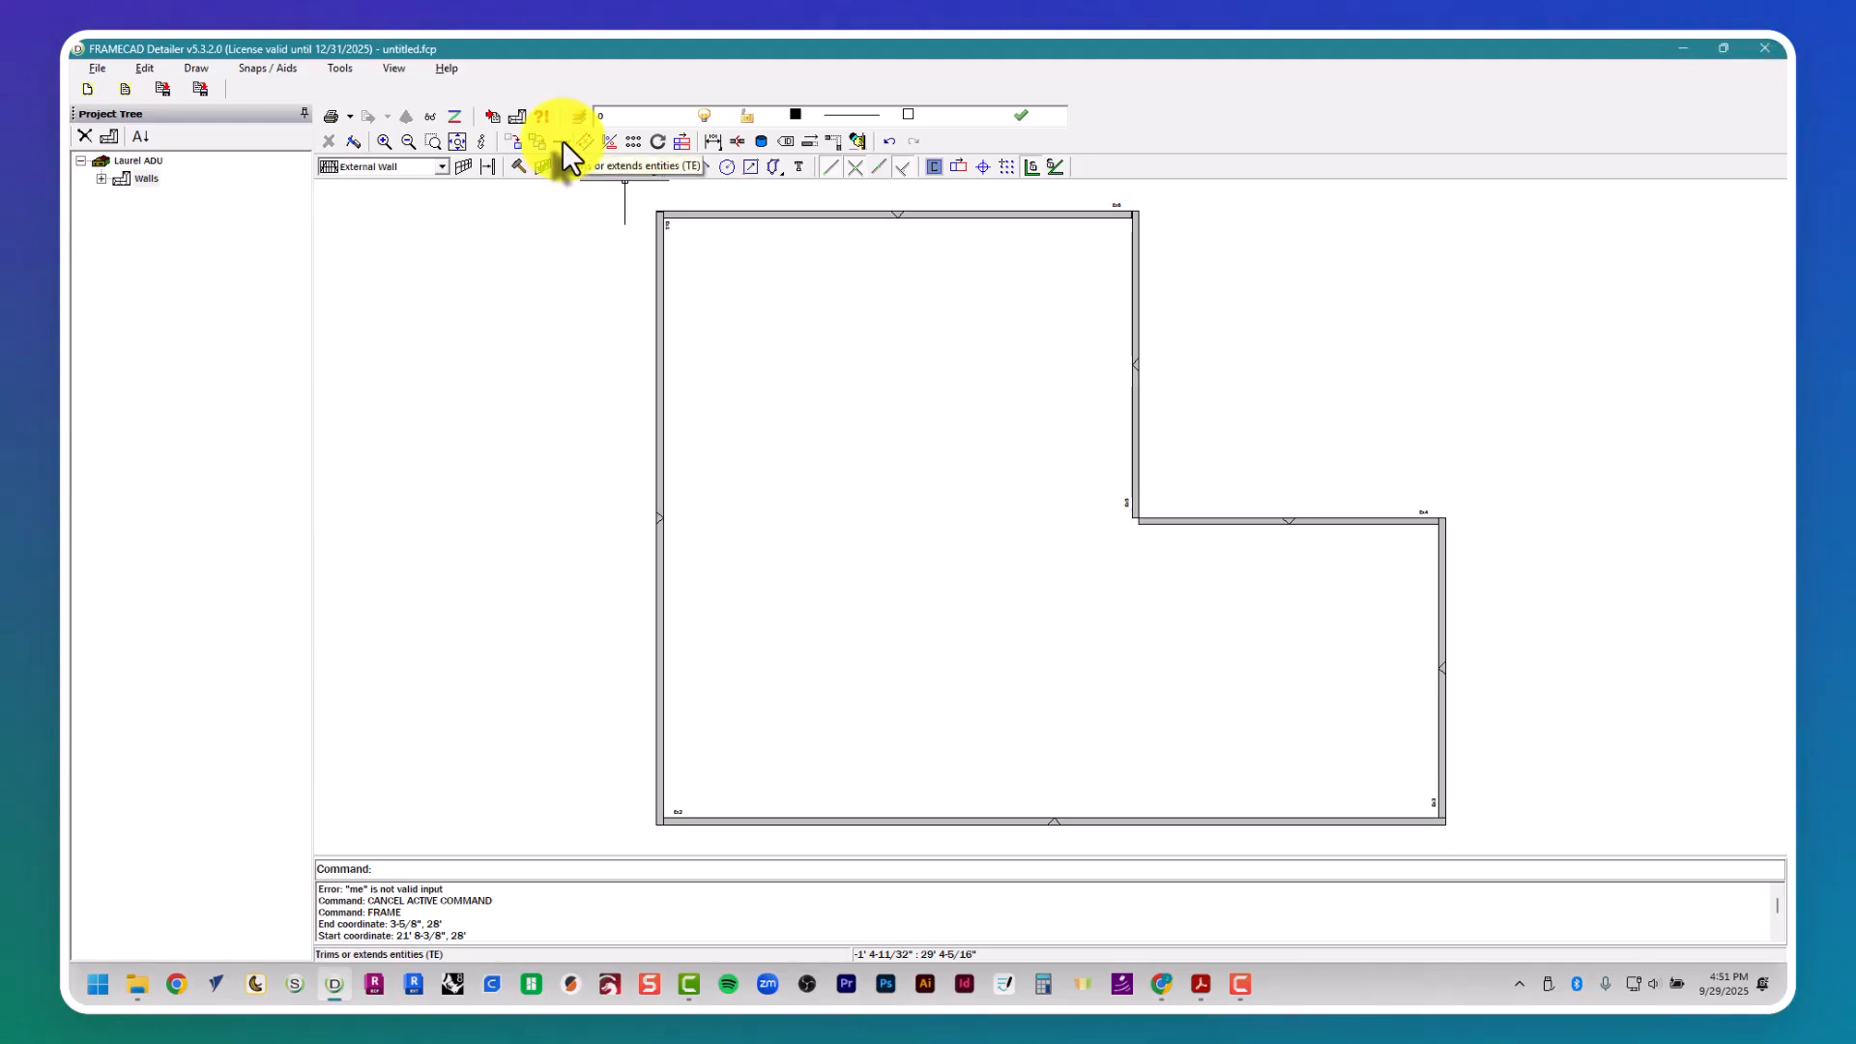
# - Extend the horizontal wall frame at 14' across the house to the inner face of the left wall with Trim/Extend
pyautogui.click(561, 141)
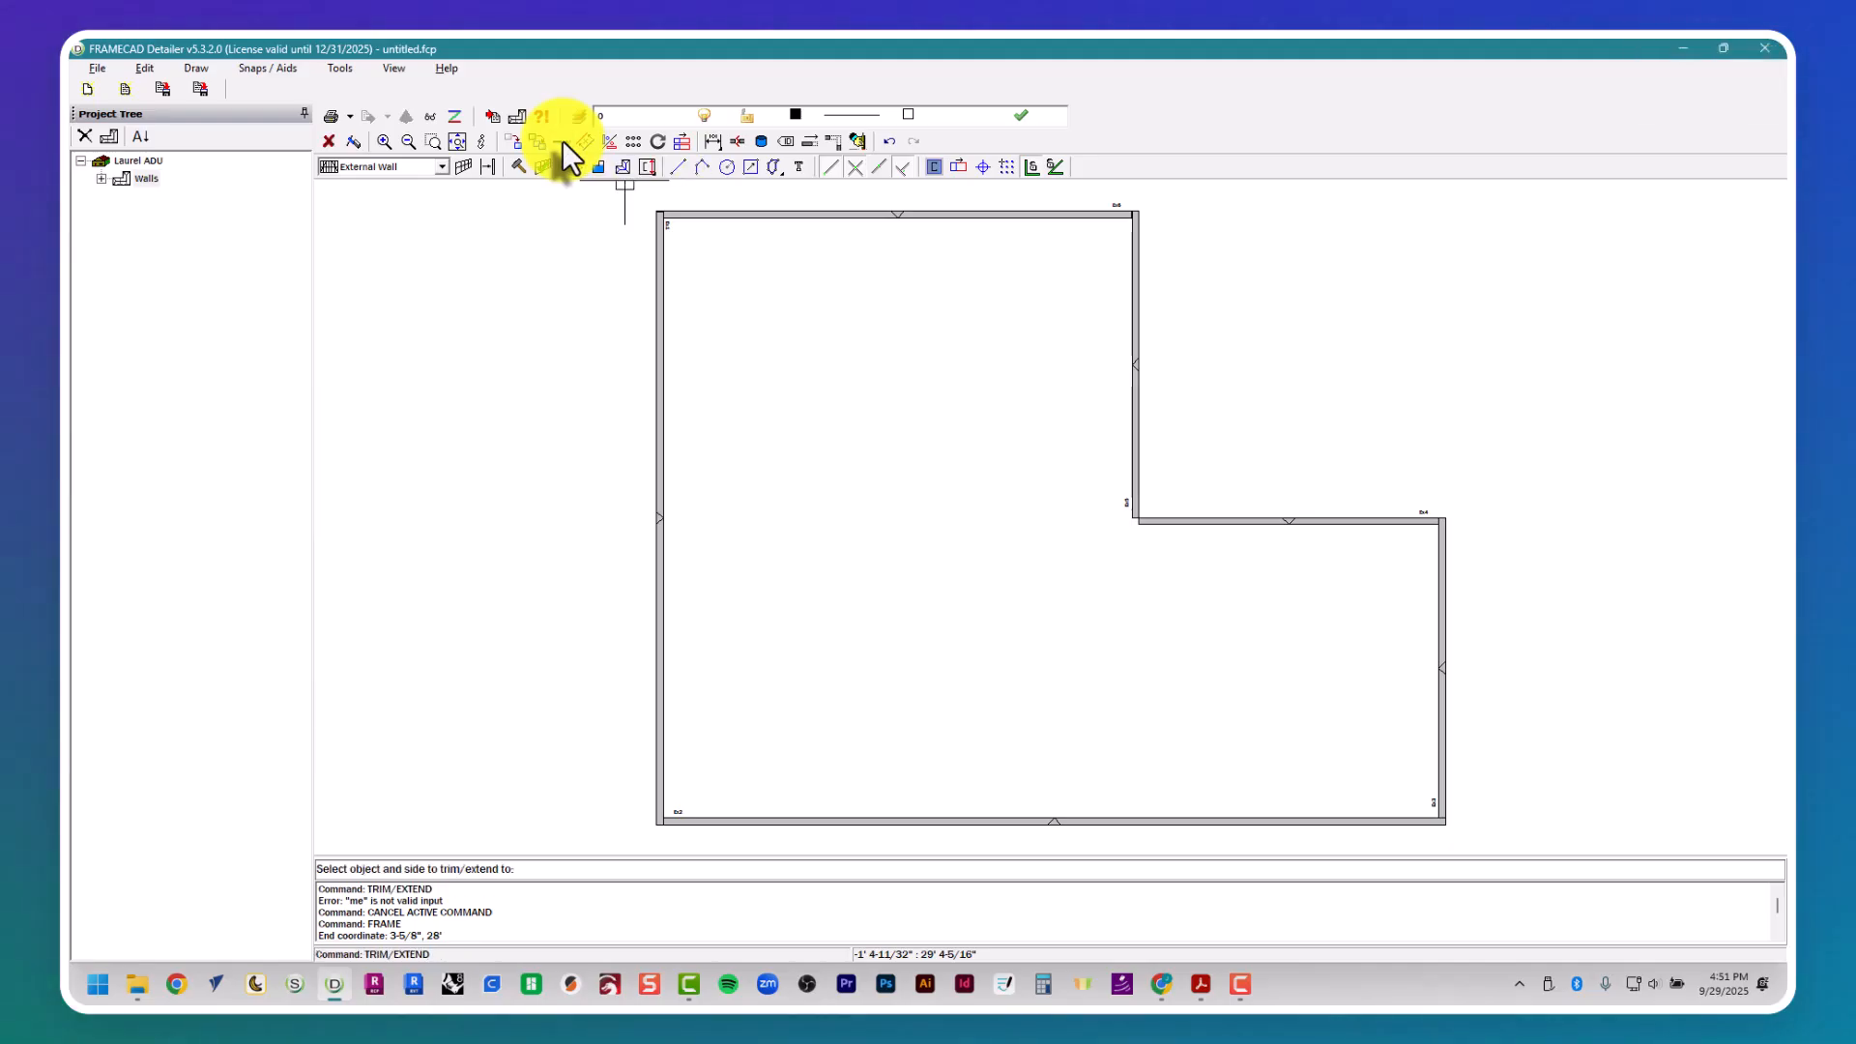
pyautogui.click(666, 576)
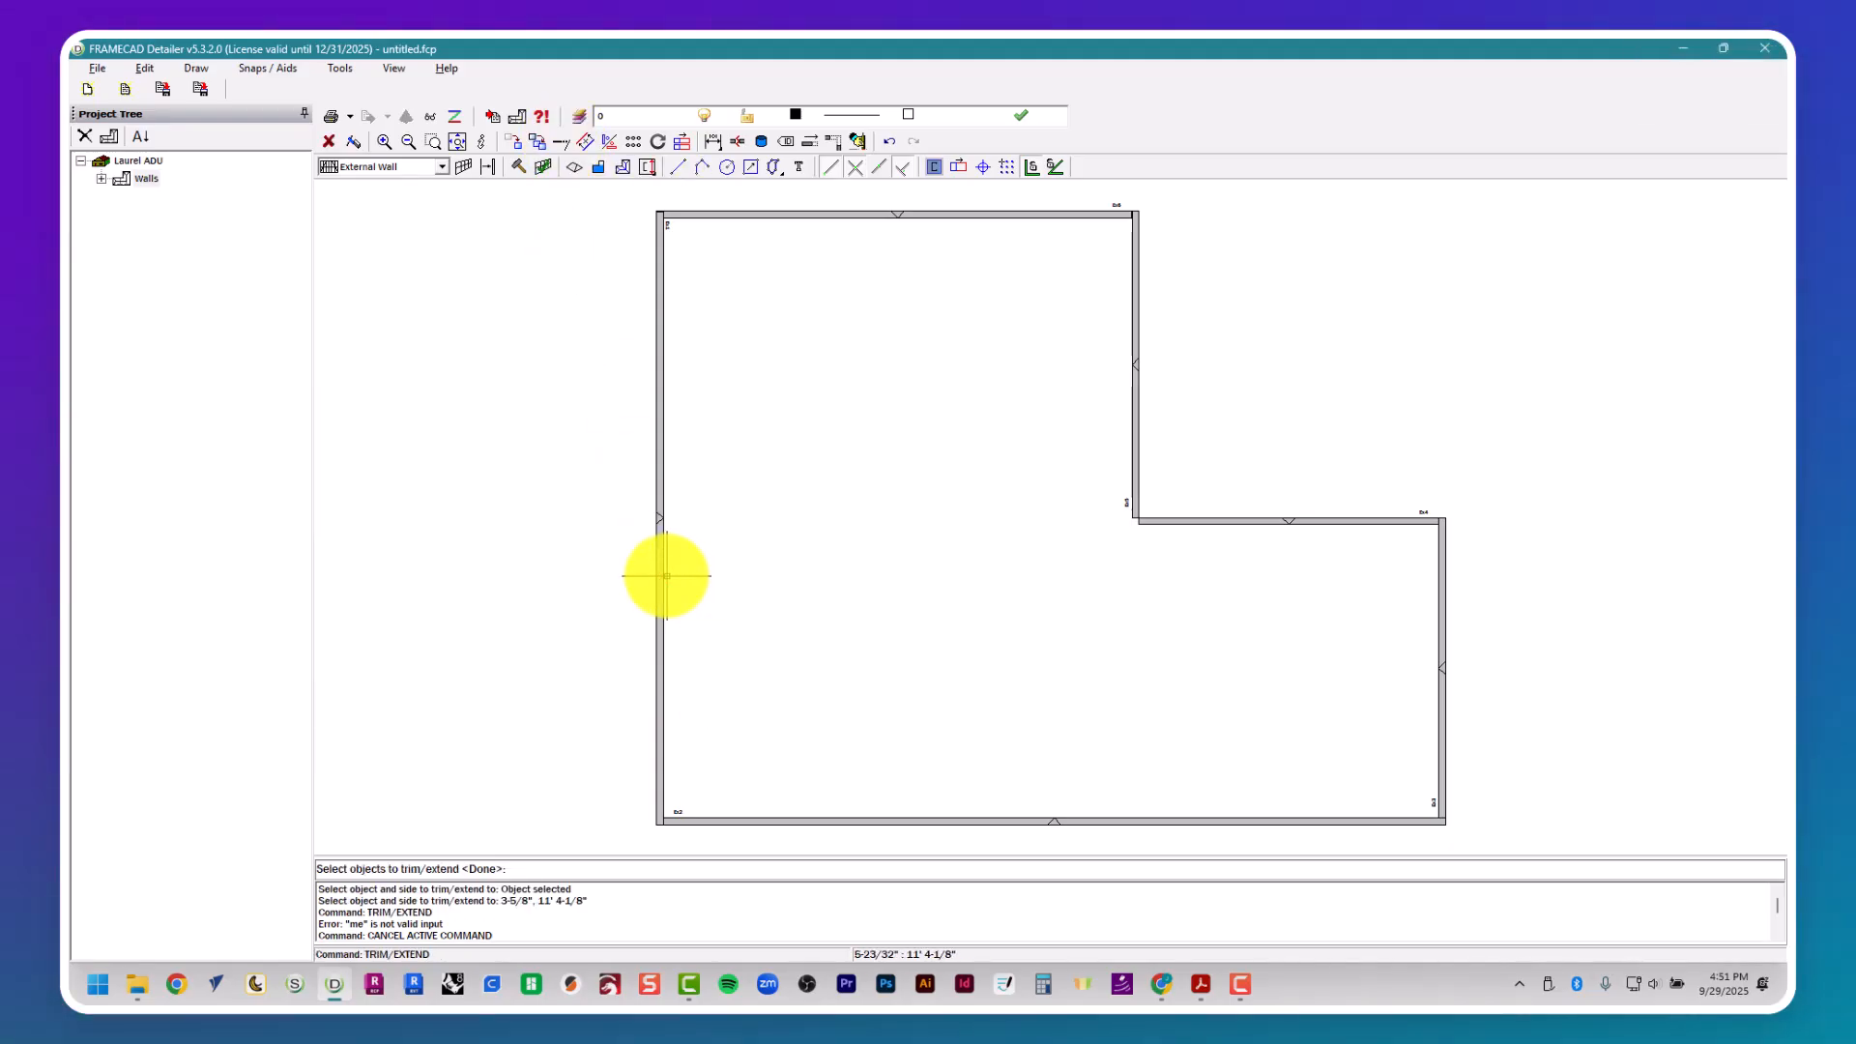
pyautogui.click(1162, 522)
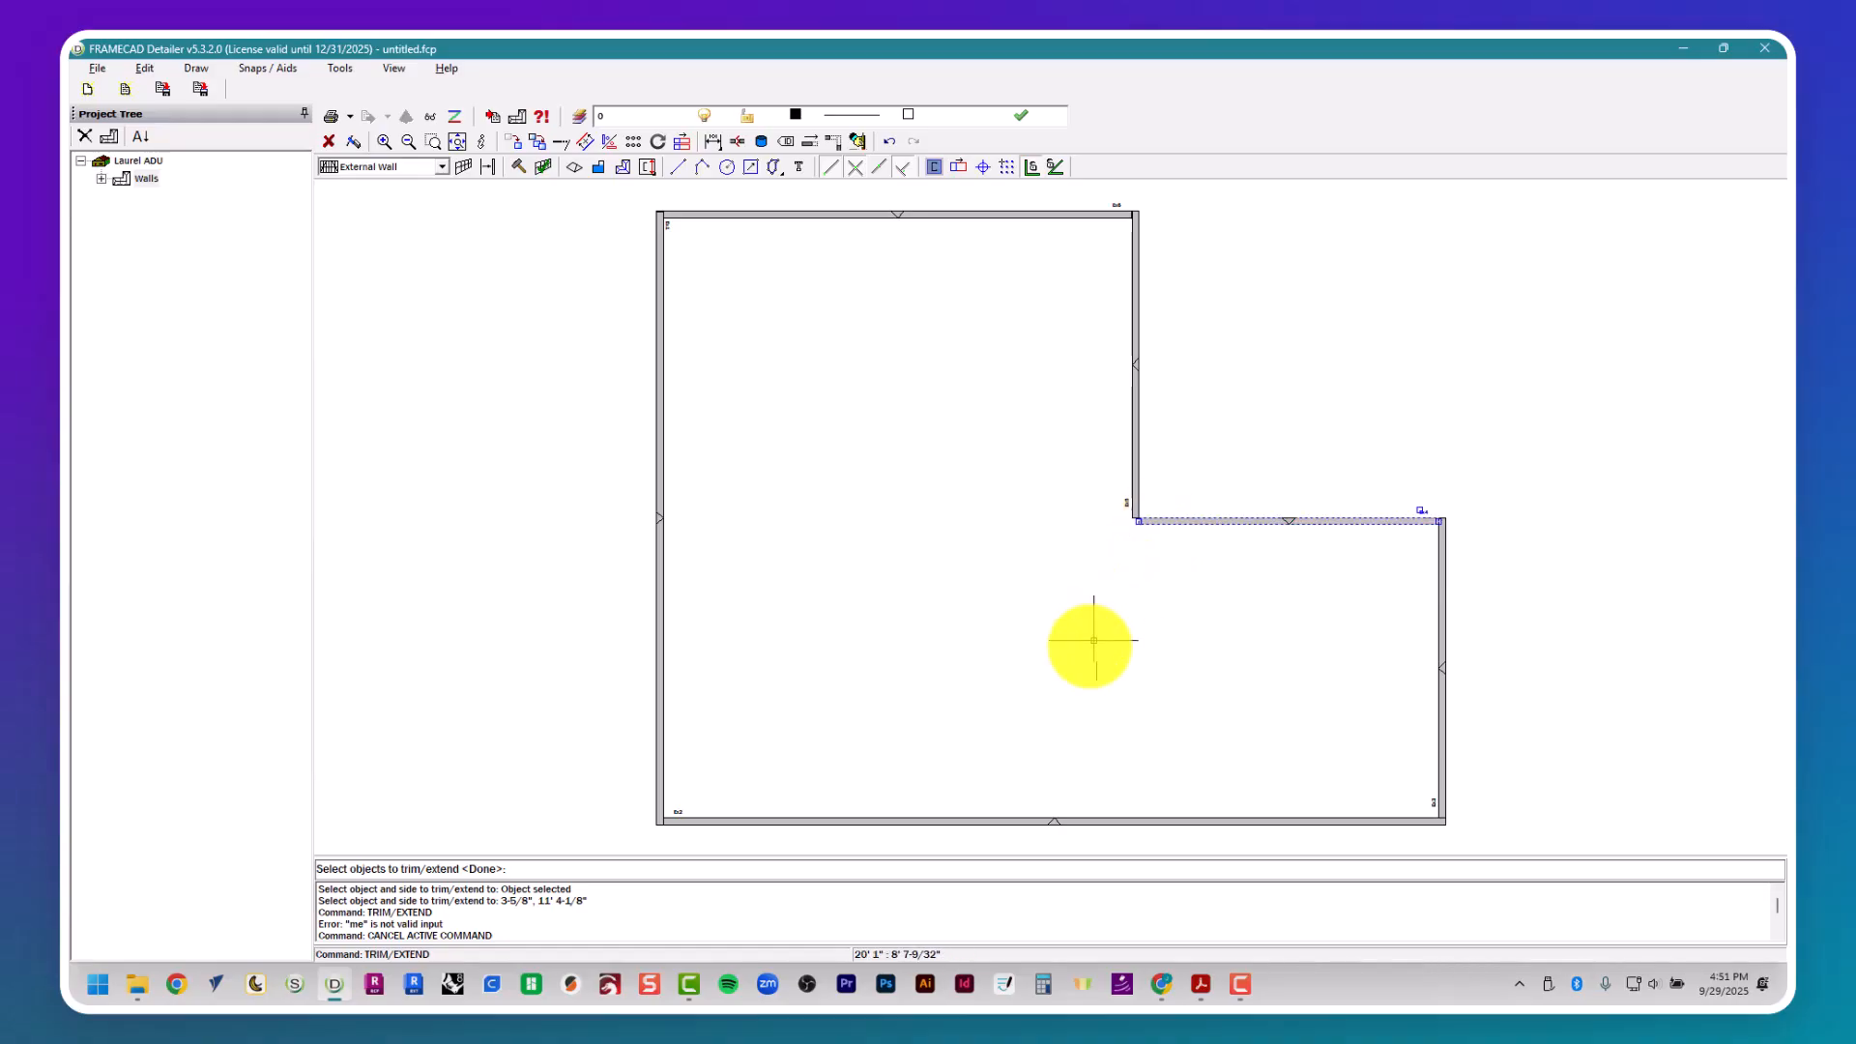
pyautogui.press('Return')
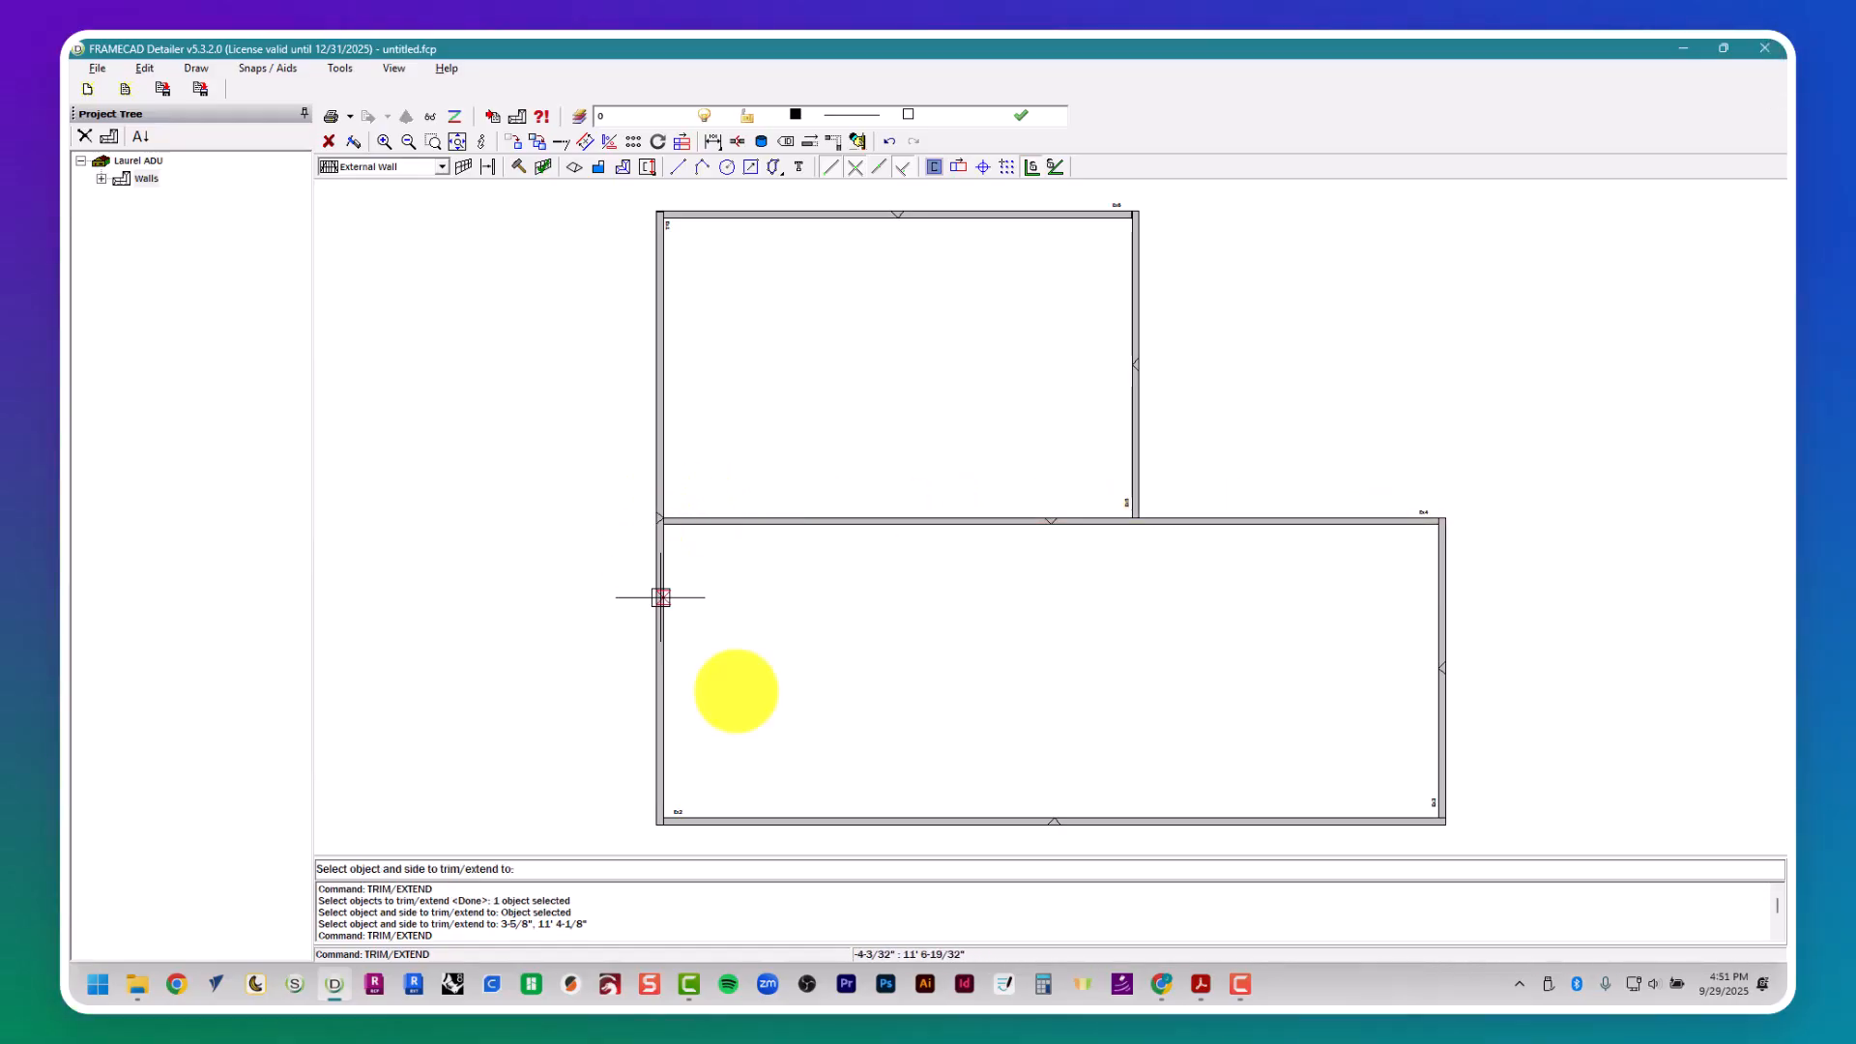
pyautogui.press('Escape')
pyautogui.press('Escape')
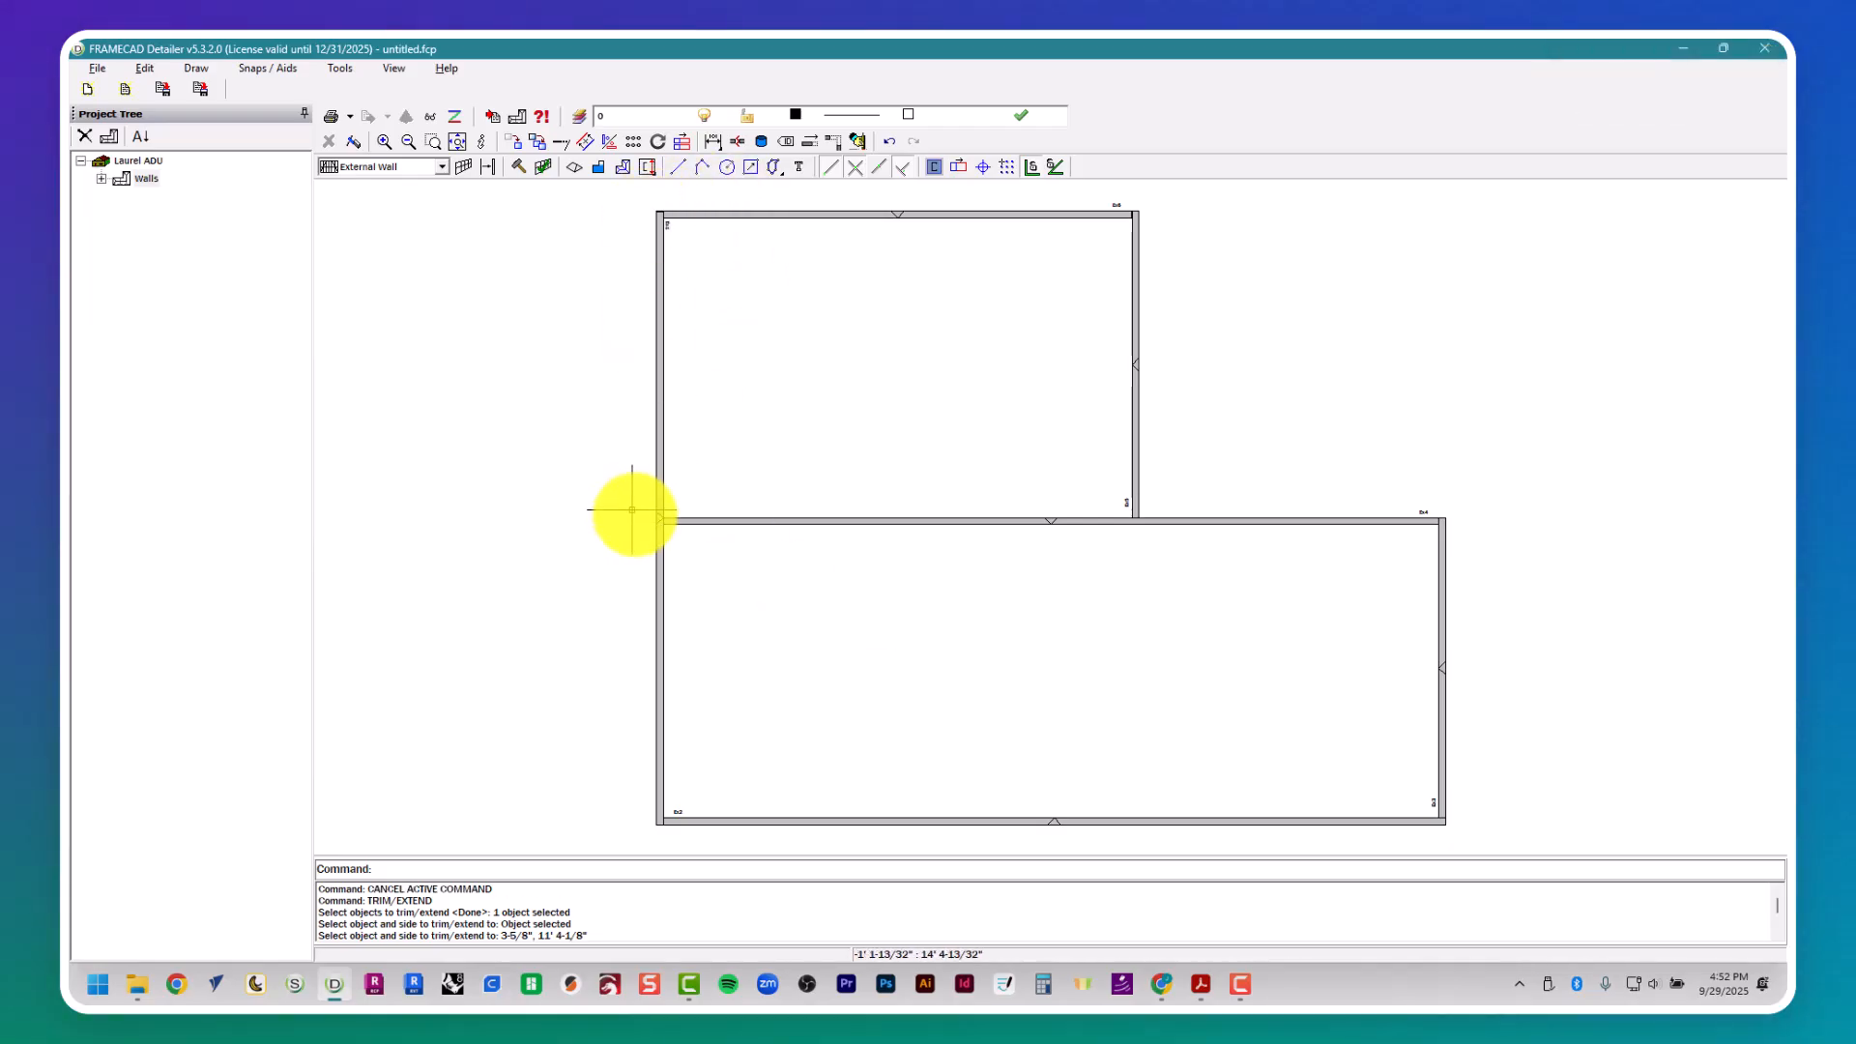
# - Examine the T-junction where the extended wall frame meets the left external wall
pyautogui.scroll(2, 638, 521)
pyautogui.scroll(1, 713, 676)
pyautogui.scroll(-2, 721, 705)
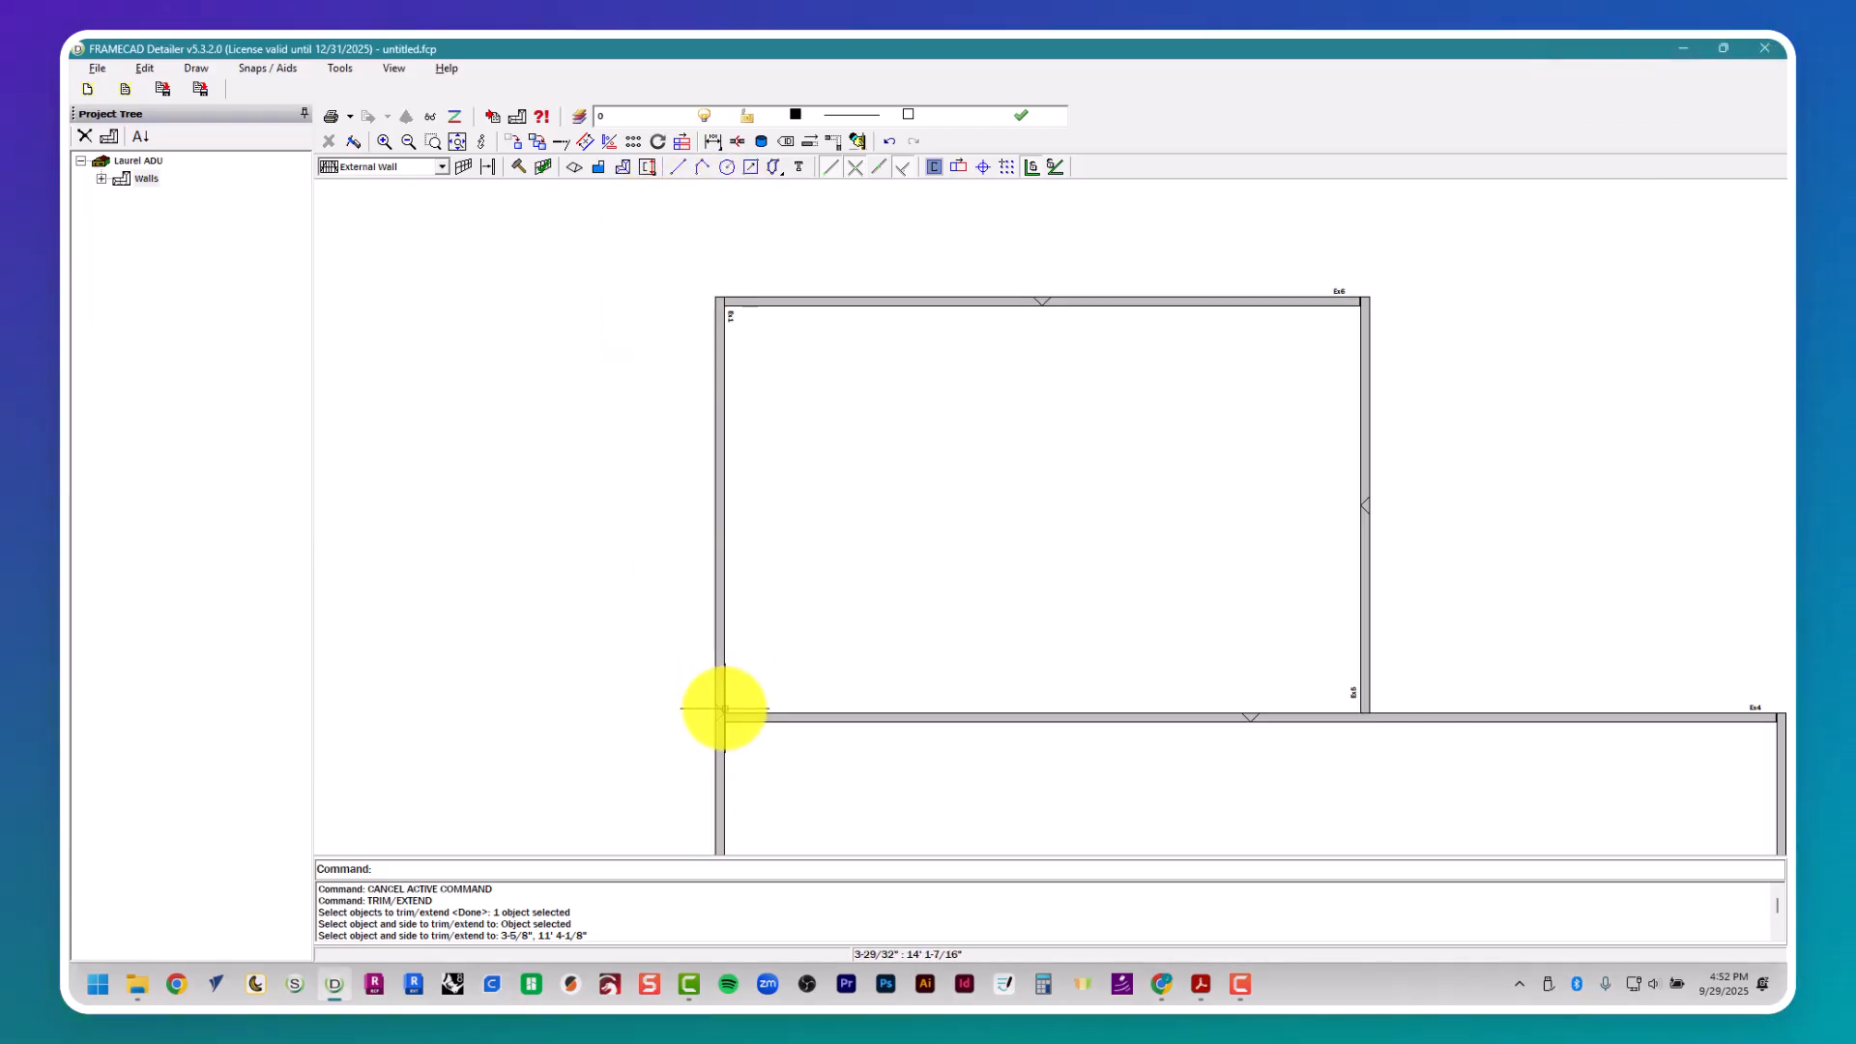
pyautogui.scroll(5, 715, 757)
pyautogui.scroll(2, 690, 791)
pyautogui.scroll(-1, 658, 759)
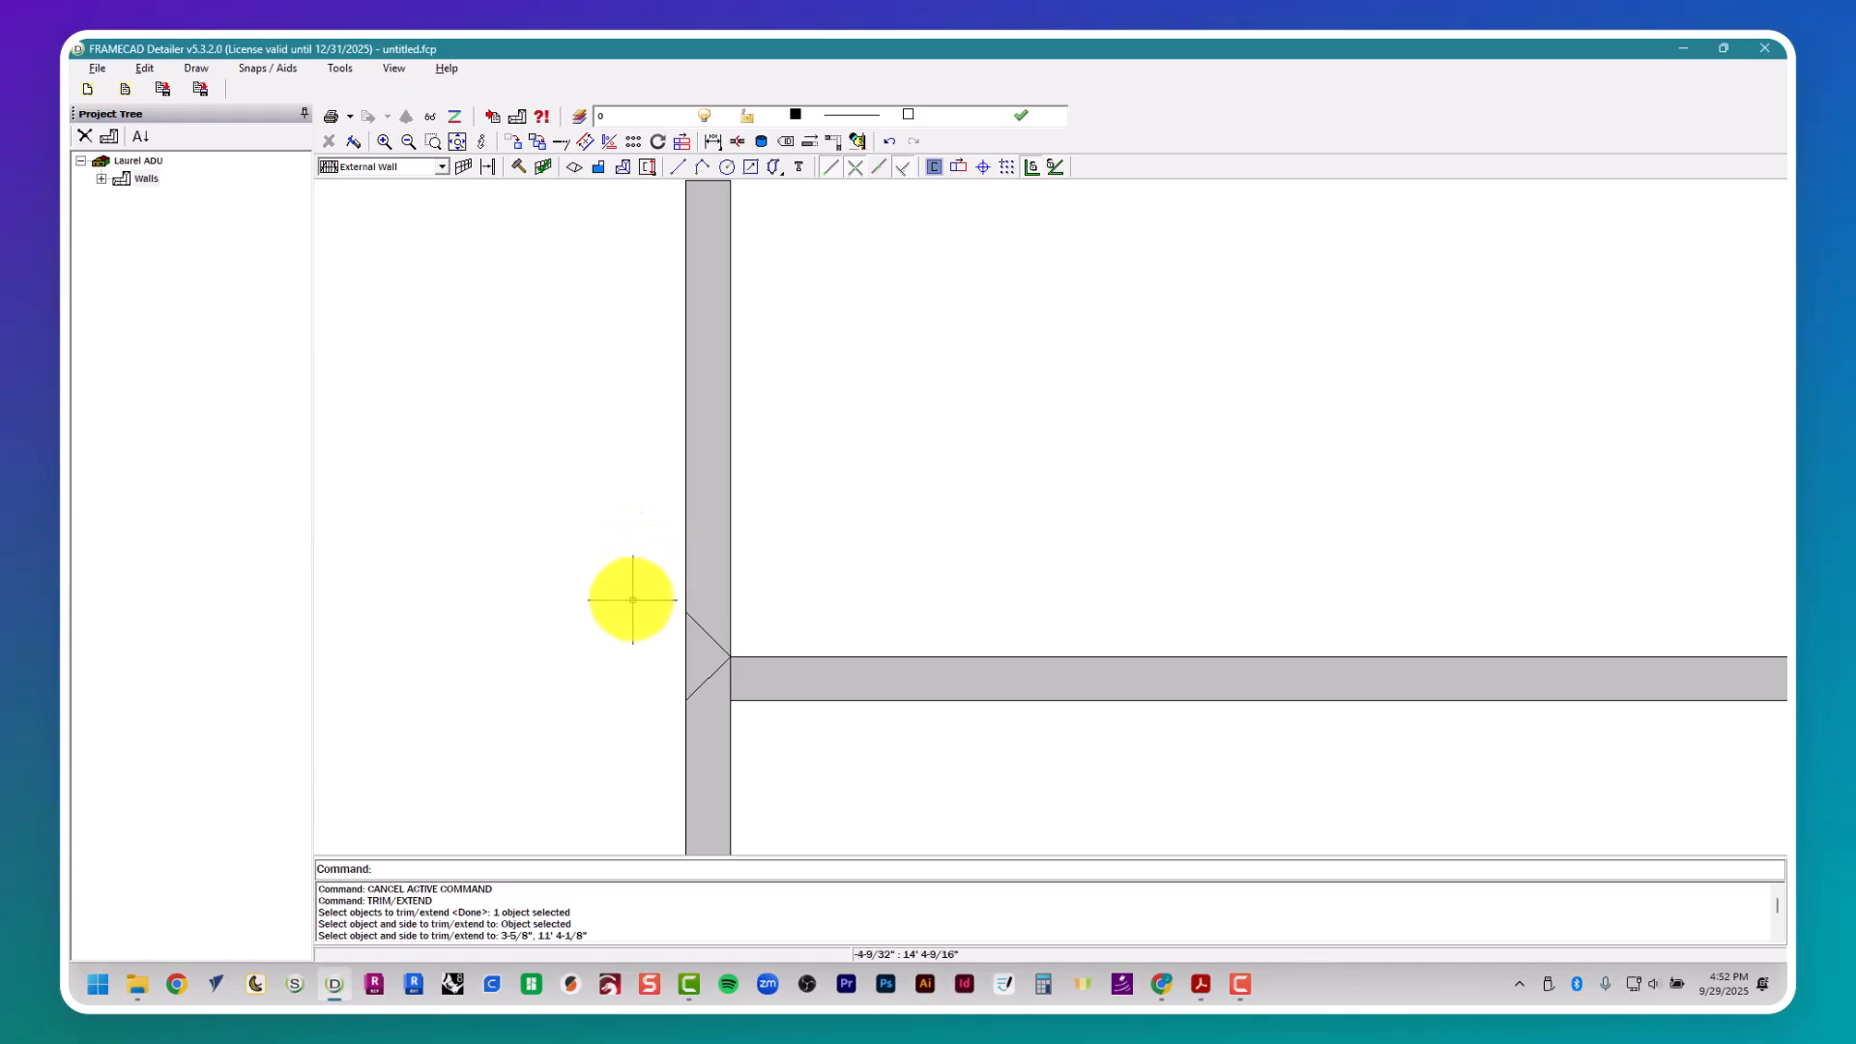
pyautogui.scroll(-1, 634, 591)
pyautogui.moveTo(642, 577); pyautogui.dragTo(764, 377, button='middle')
pyautogui.scroll(3, 771, 435)
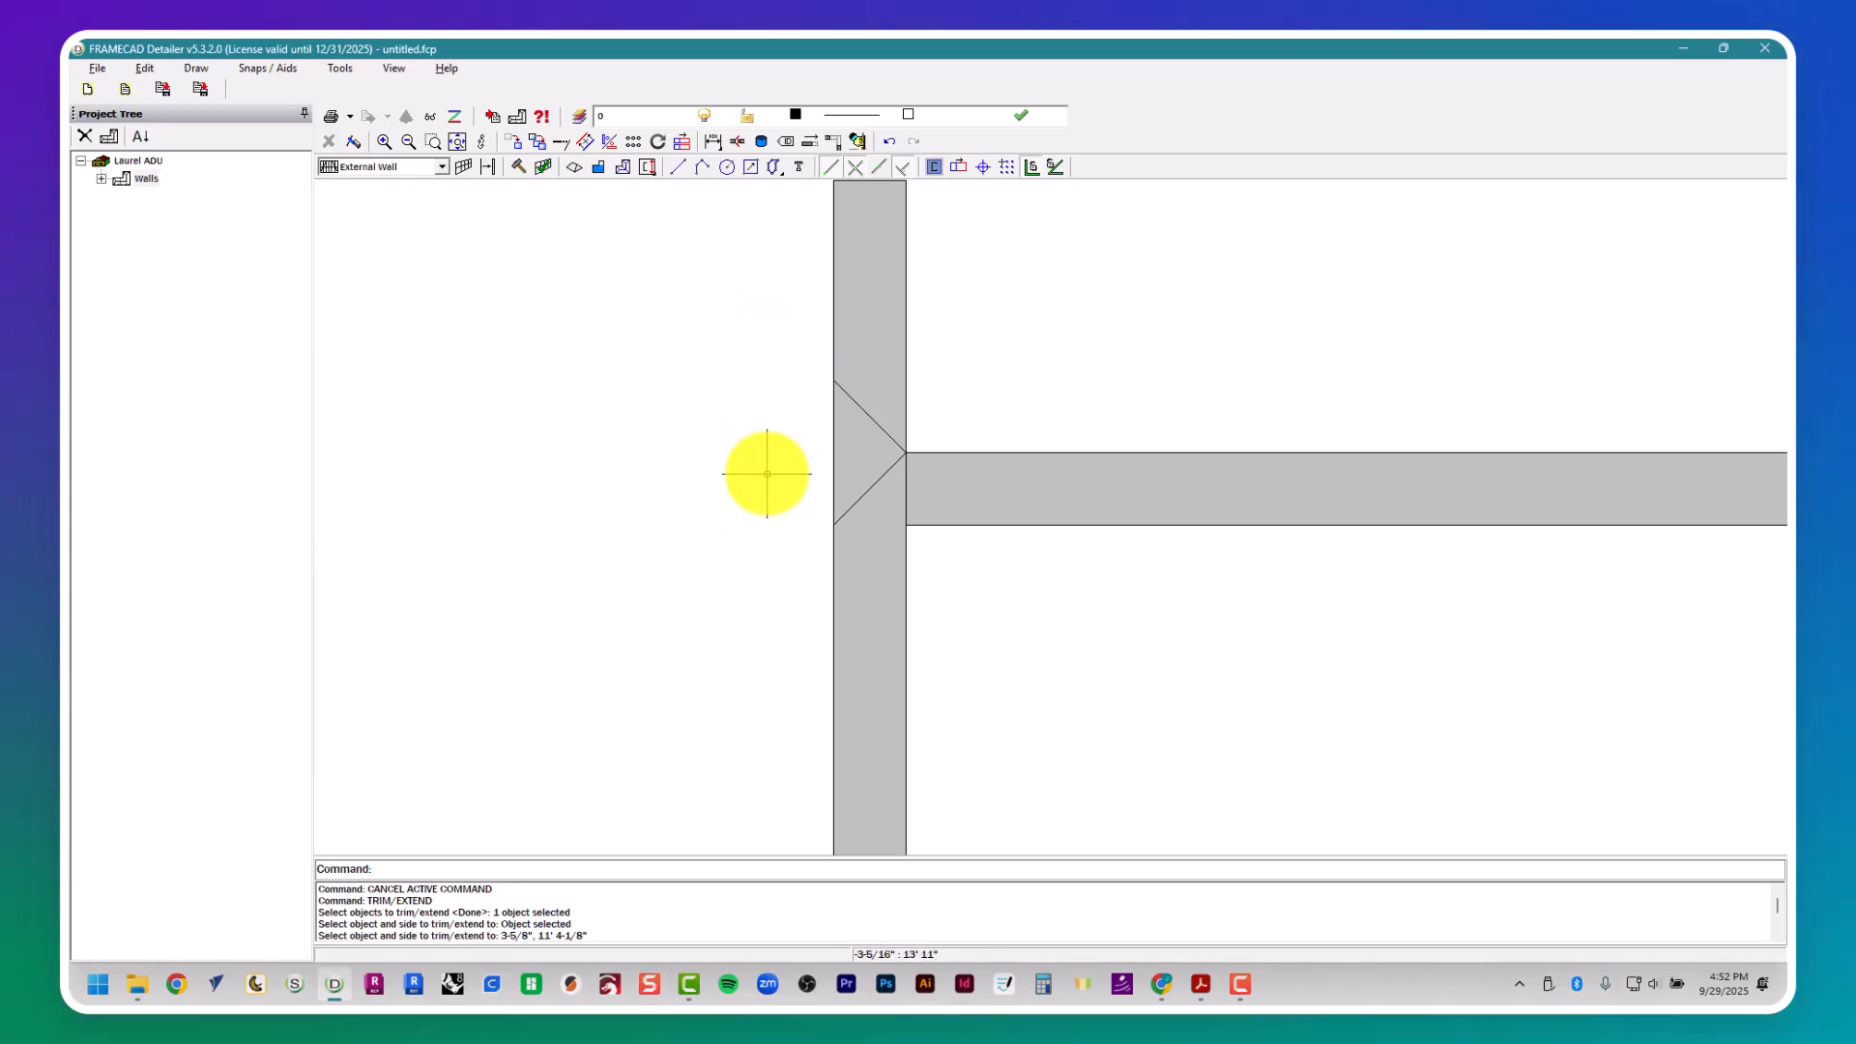
pyautogui.scroll(-1, 760, 437)
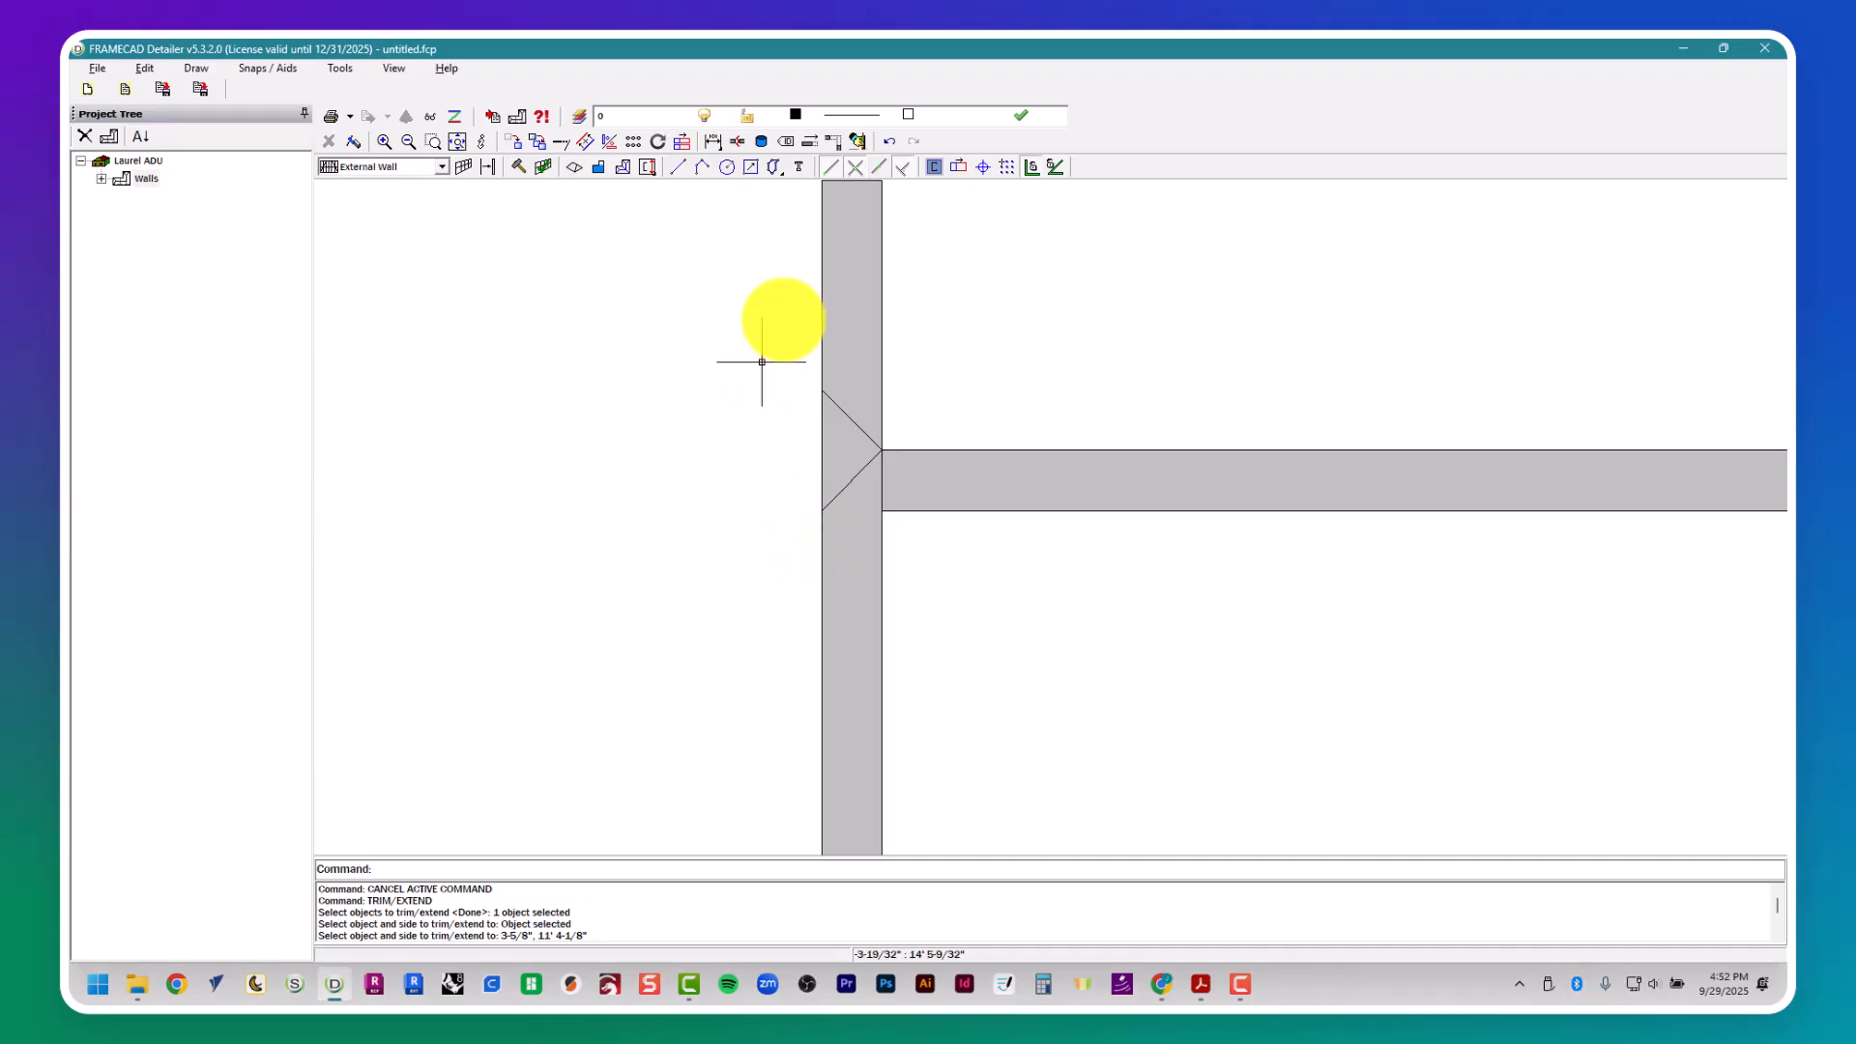
pyautogui.moveTo(445, 379); pyautogui.dragTo(672, 572)
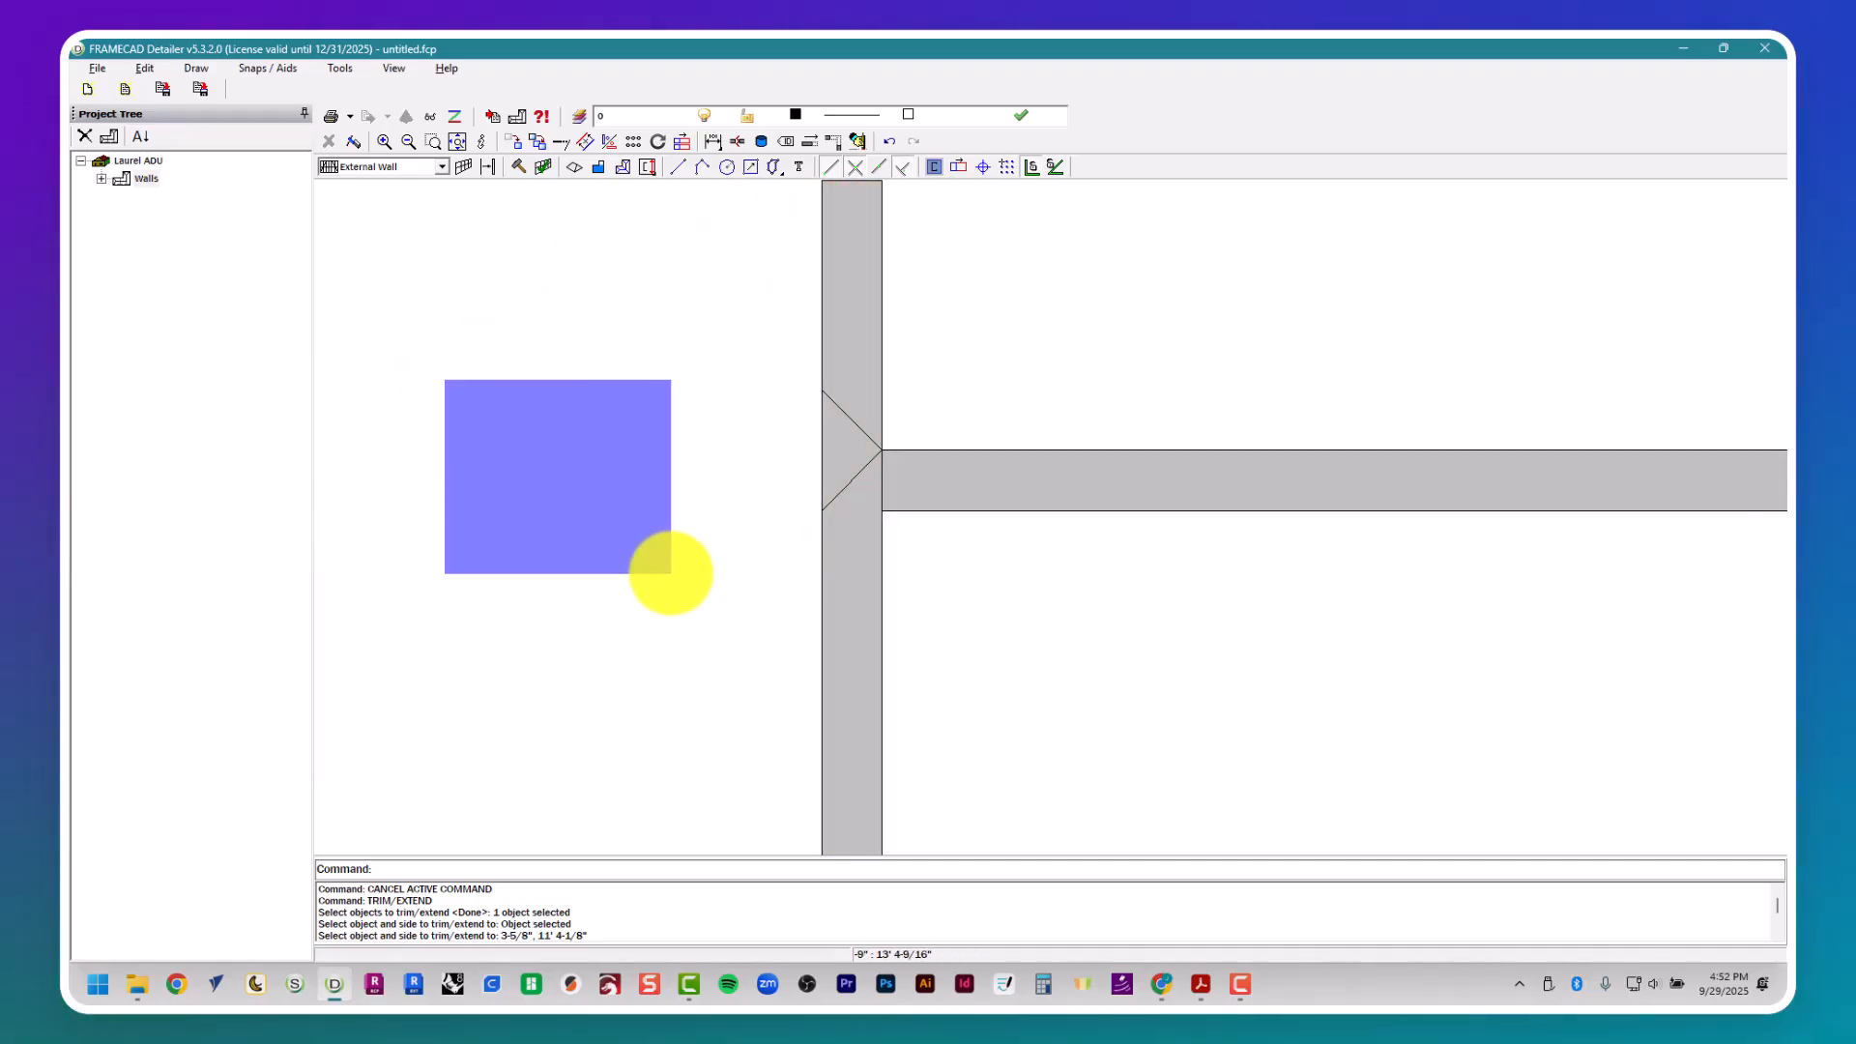
pyautogui.moveTo(671, 573); pyautogui.dragTo(671, 573)
# - Examine the front wall frame and its direction marker, and review the overall wall layout
pyautogui.scroll(-10, 665, 563)
pyautogui.moveTo(1077, 839); pyautogui.dragTo(878, 336, button='middle')
pyautogui.scroll(5, 1083, 554)
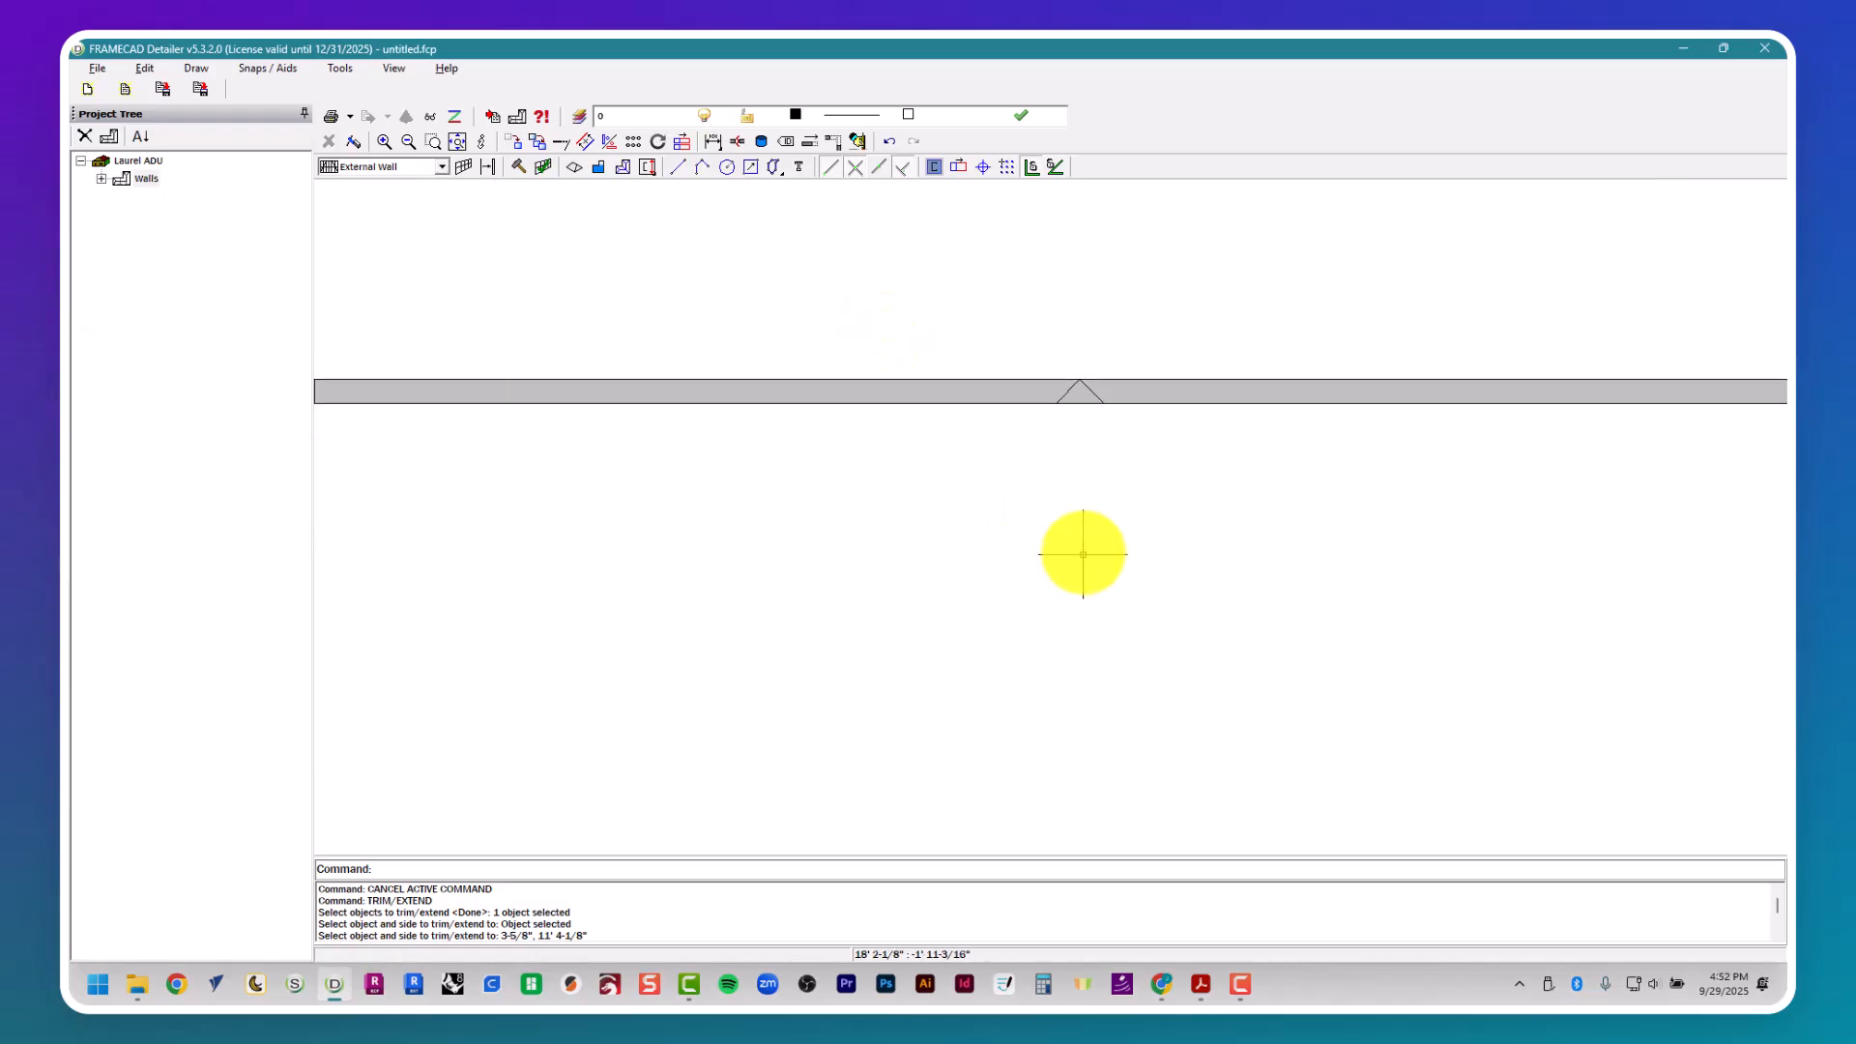
pyautogui.scroll(-2, 1068, 532)
pyautogui.moveTo(1050, 551); pyautogui.dragTo(1167, 669)
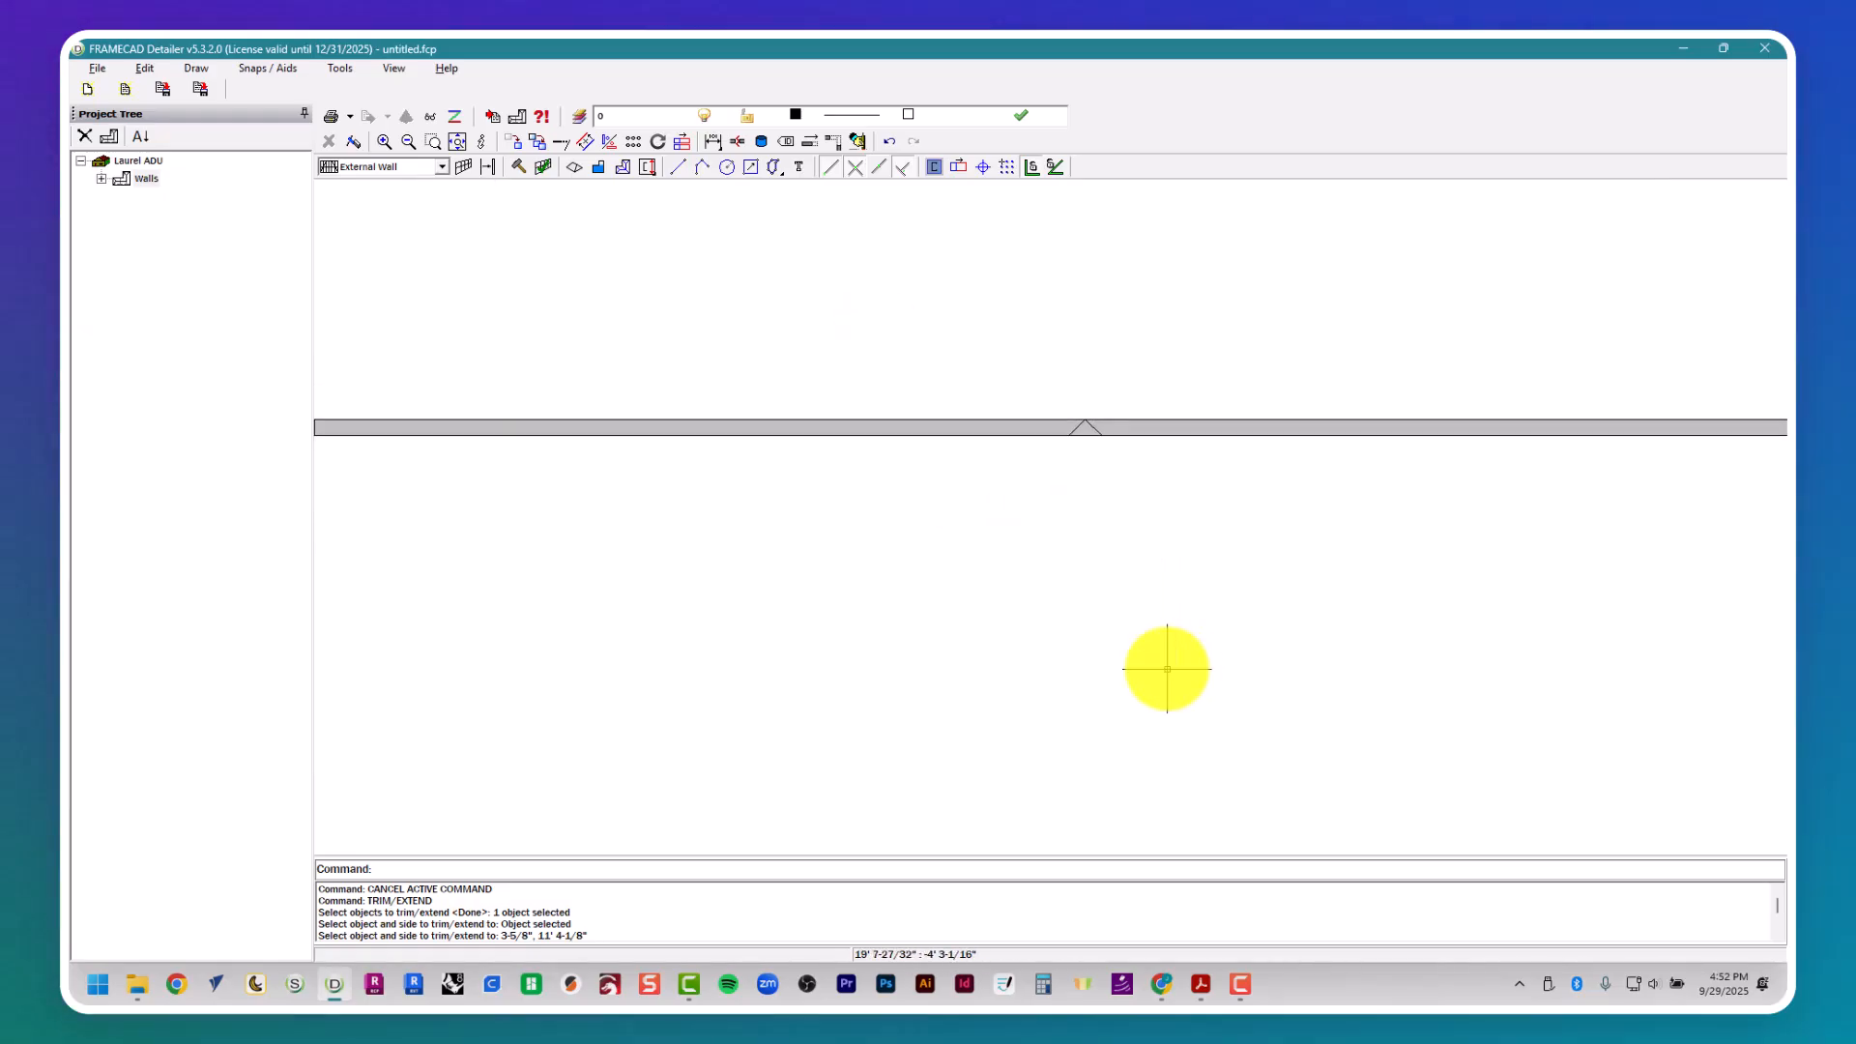
pyautogui.moveTo(1061, 410); pyautogui.dragTo(1090, 522, button='middle')
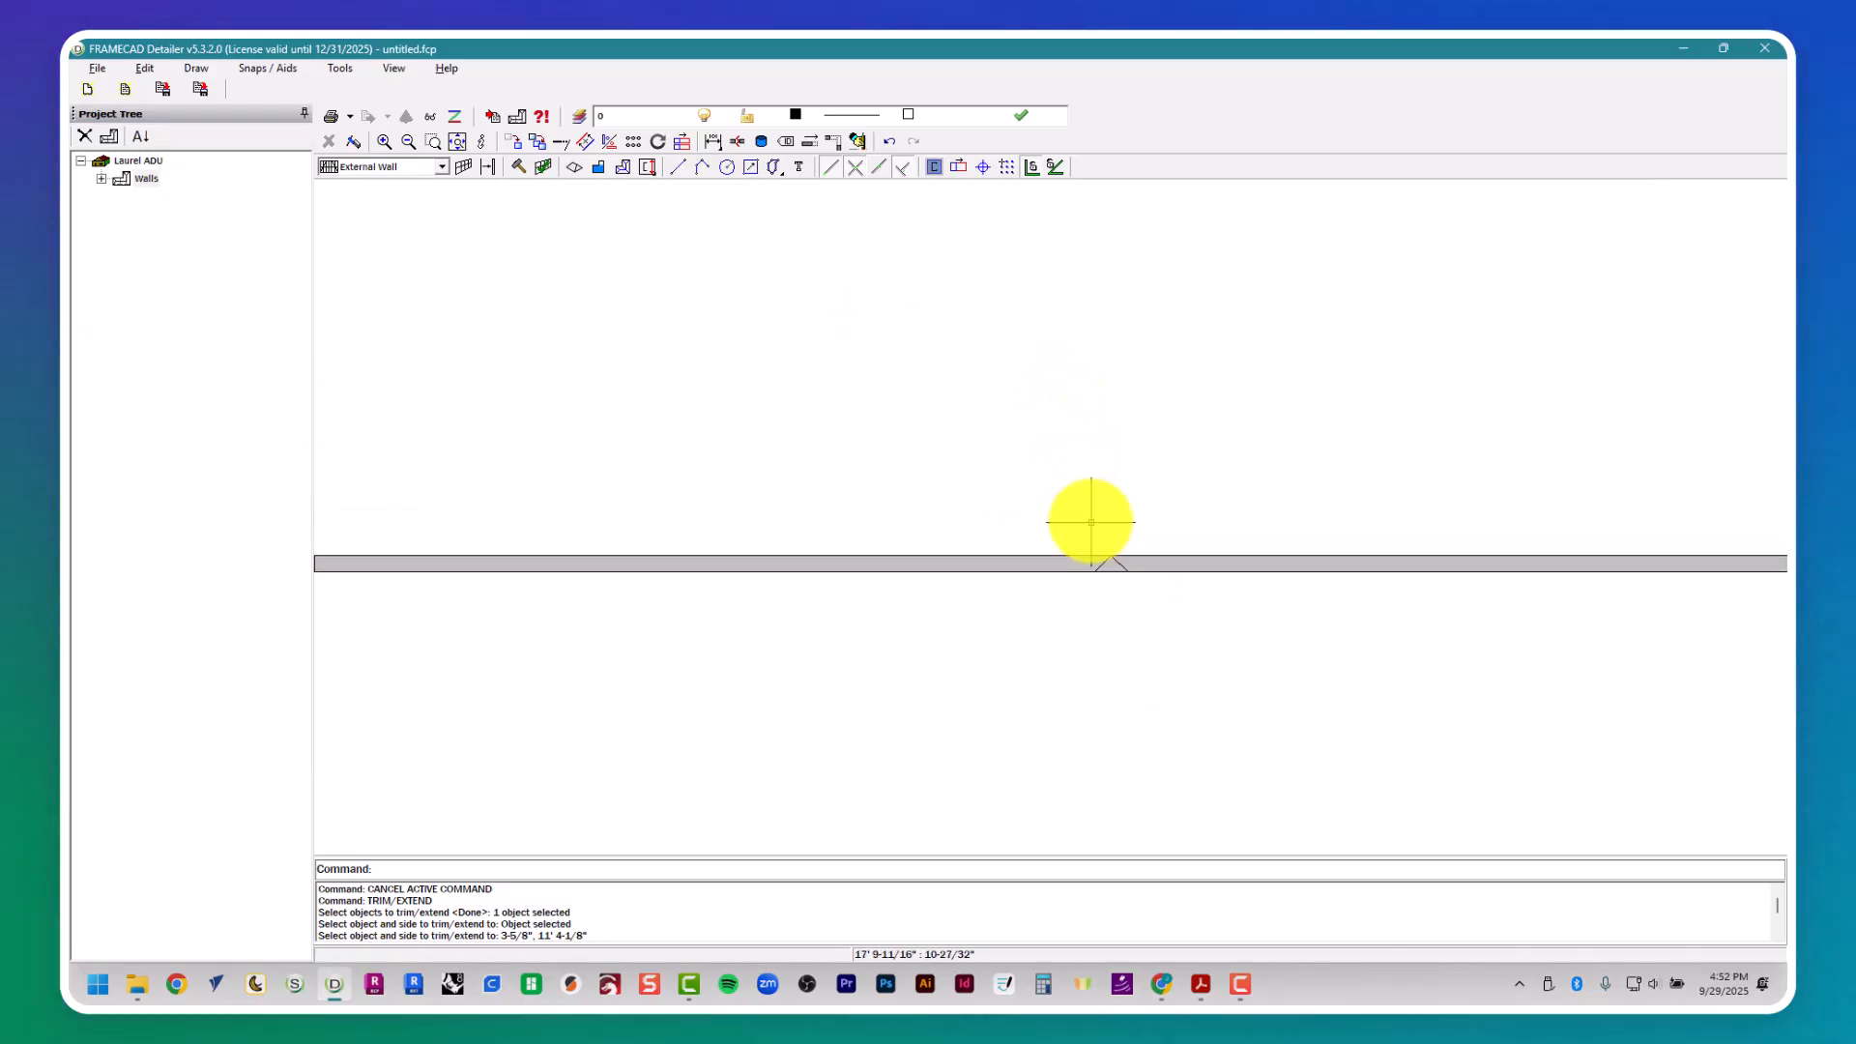
pyautogui.scroll(-3, 1090, 522)
pyautogui.moveTo(1046, 393); pyautogui.dragTo(1124, 475)
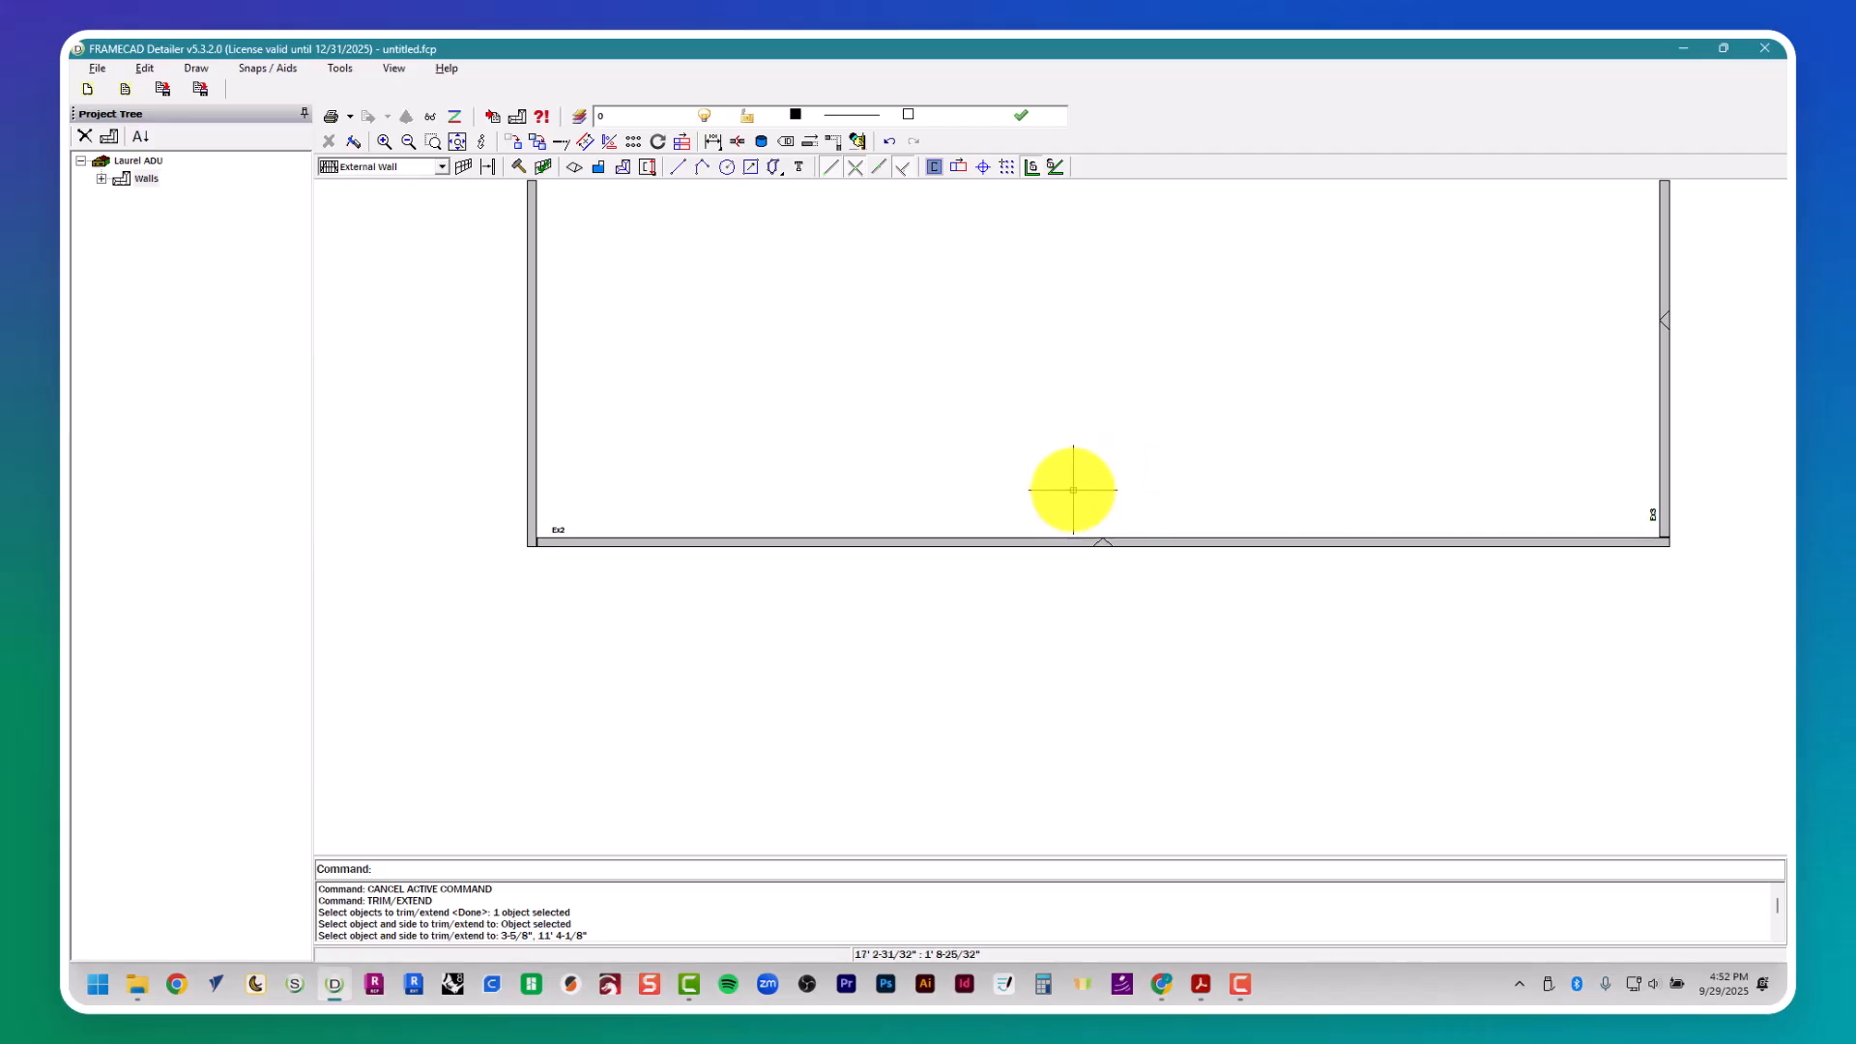
pyautogui.moveTo(1052, 418); pyautogui.dragTo(1018, 590, button='middle')
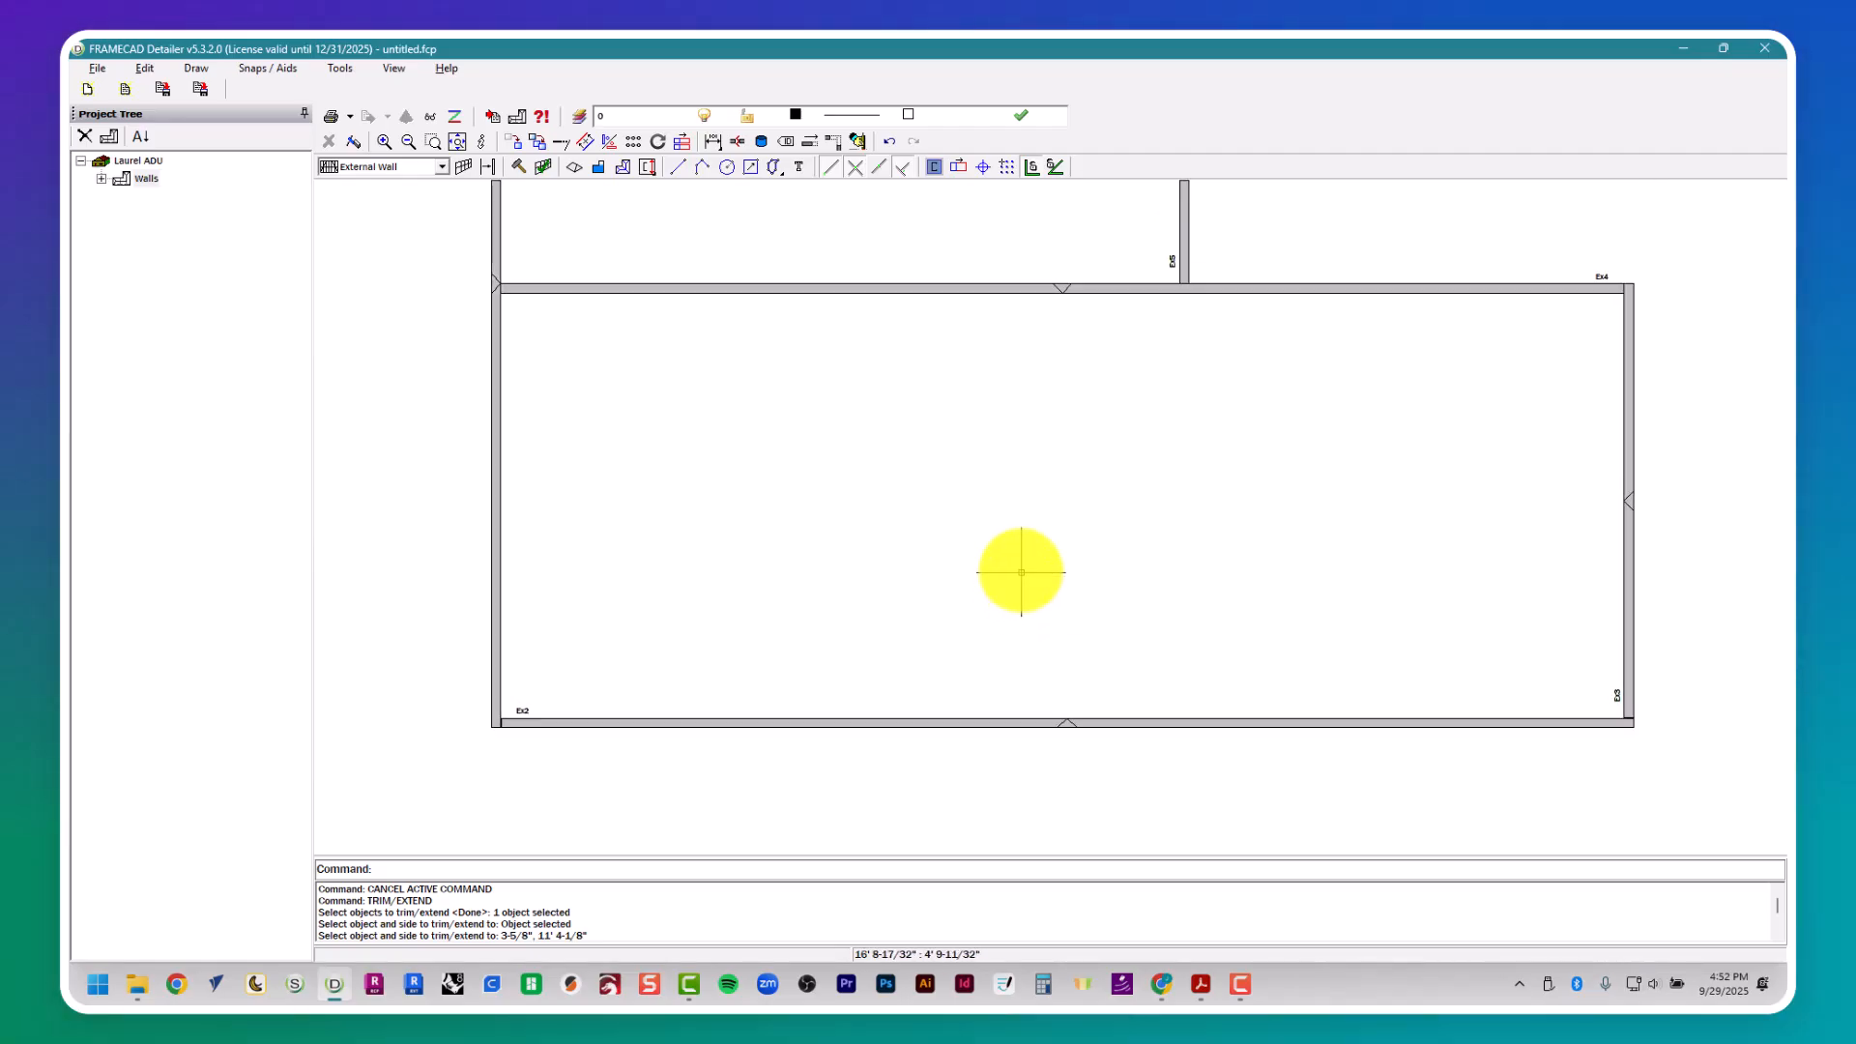
pyautogui.scroll(-5, 970, 555)
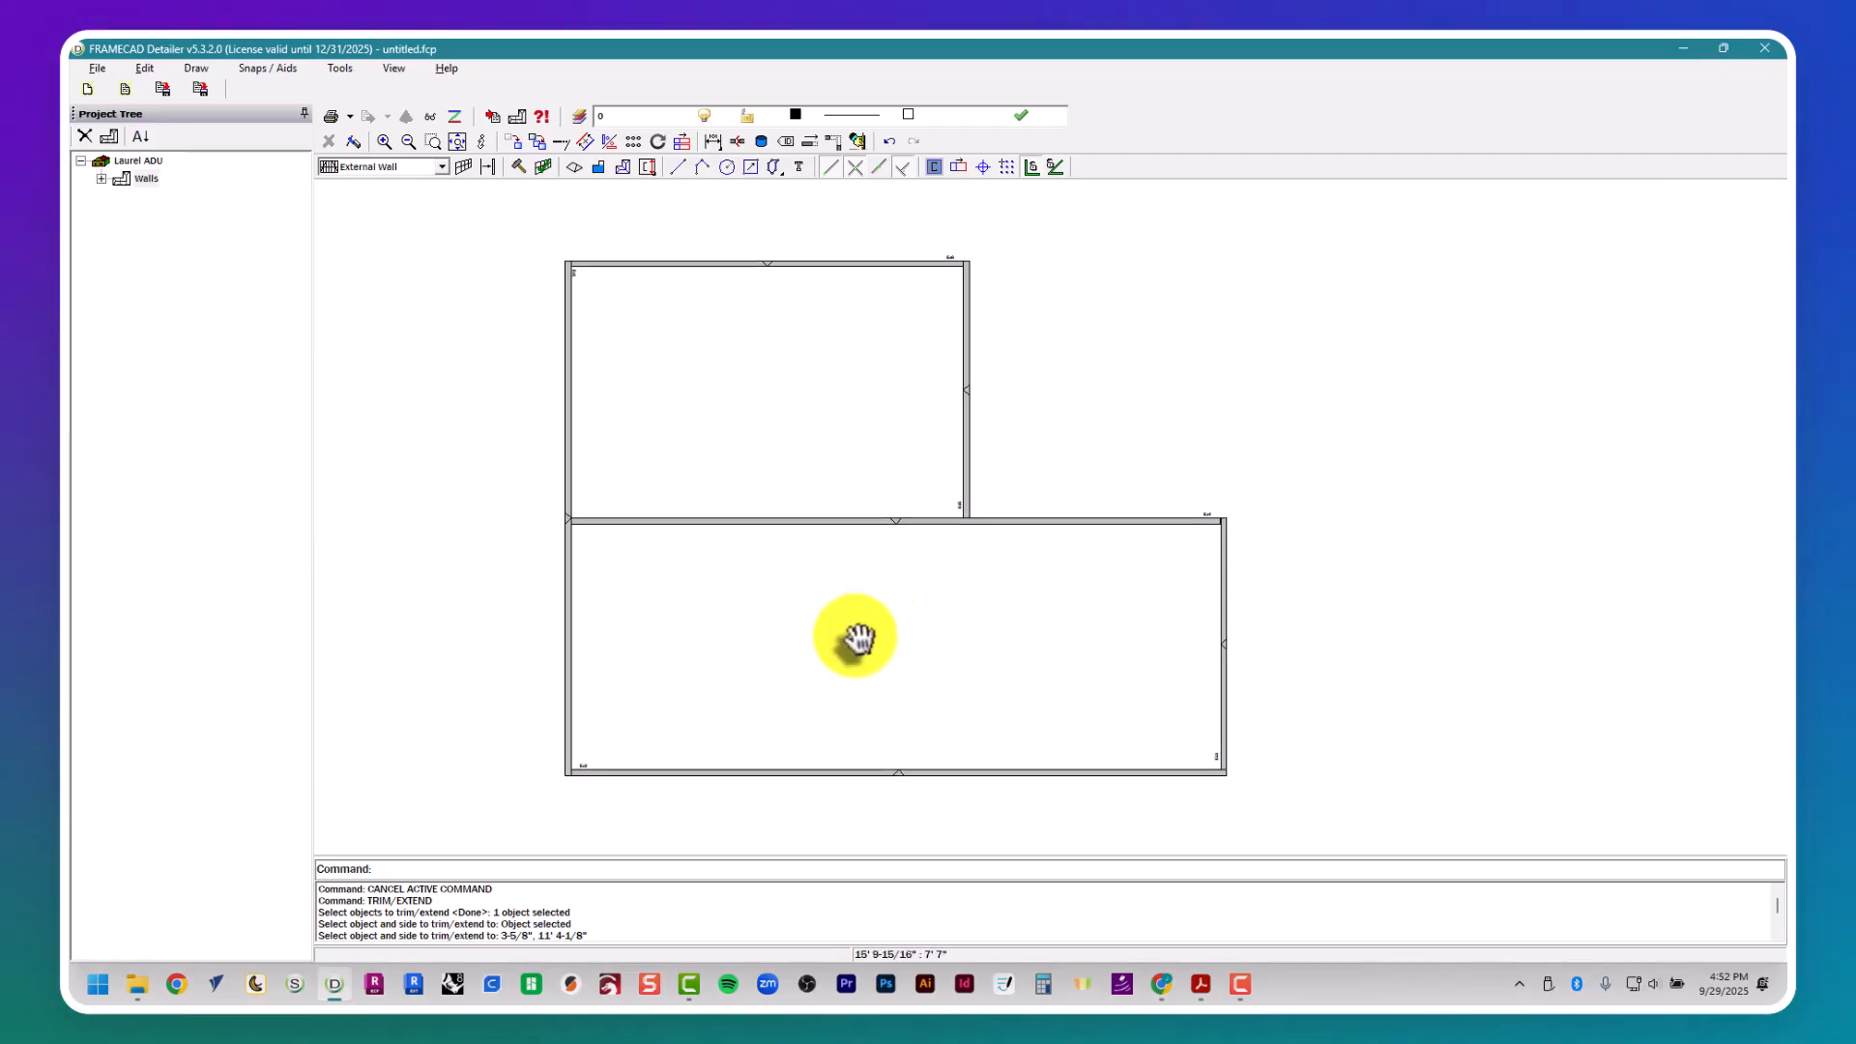
pyautogui.scroll(1, 863, 611)
pyautogui.moveTo(850, 651); pyautogui.dragTo(867, 715, button='middle')
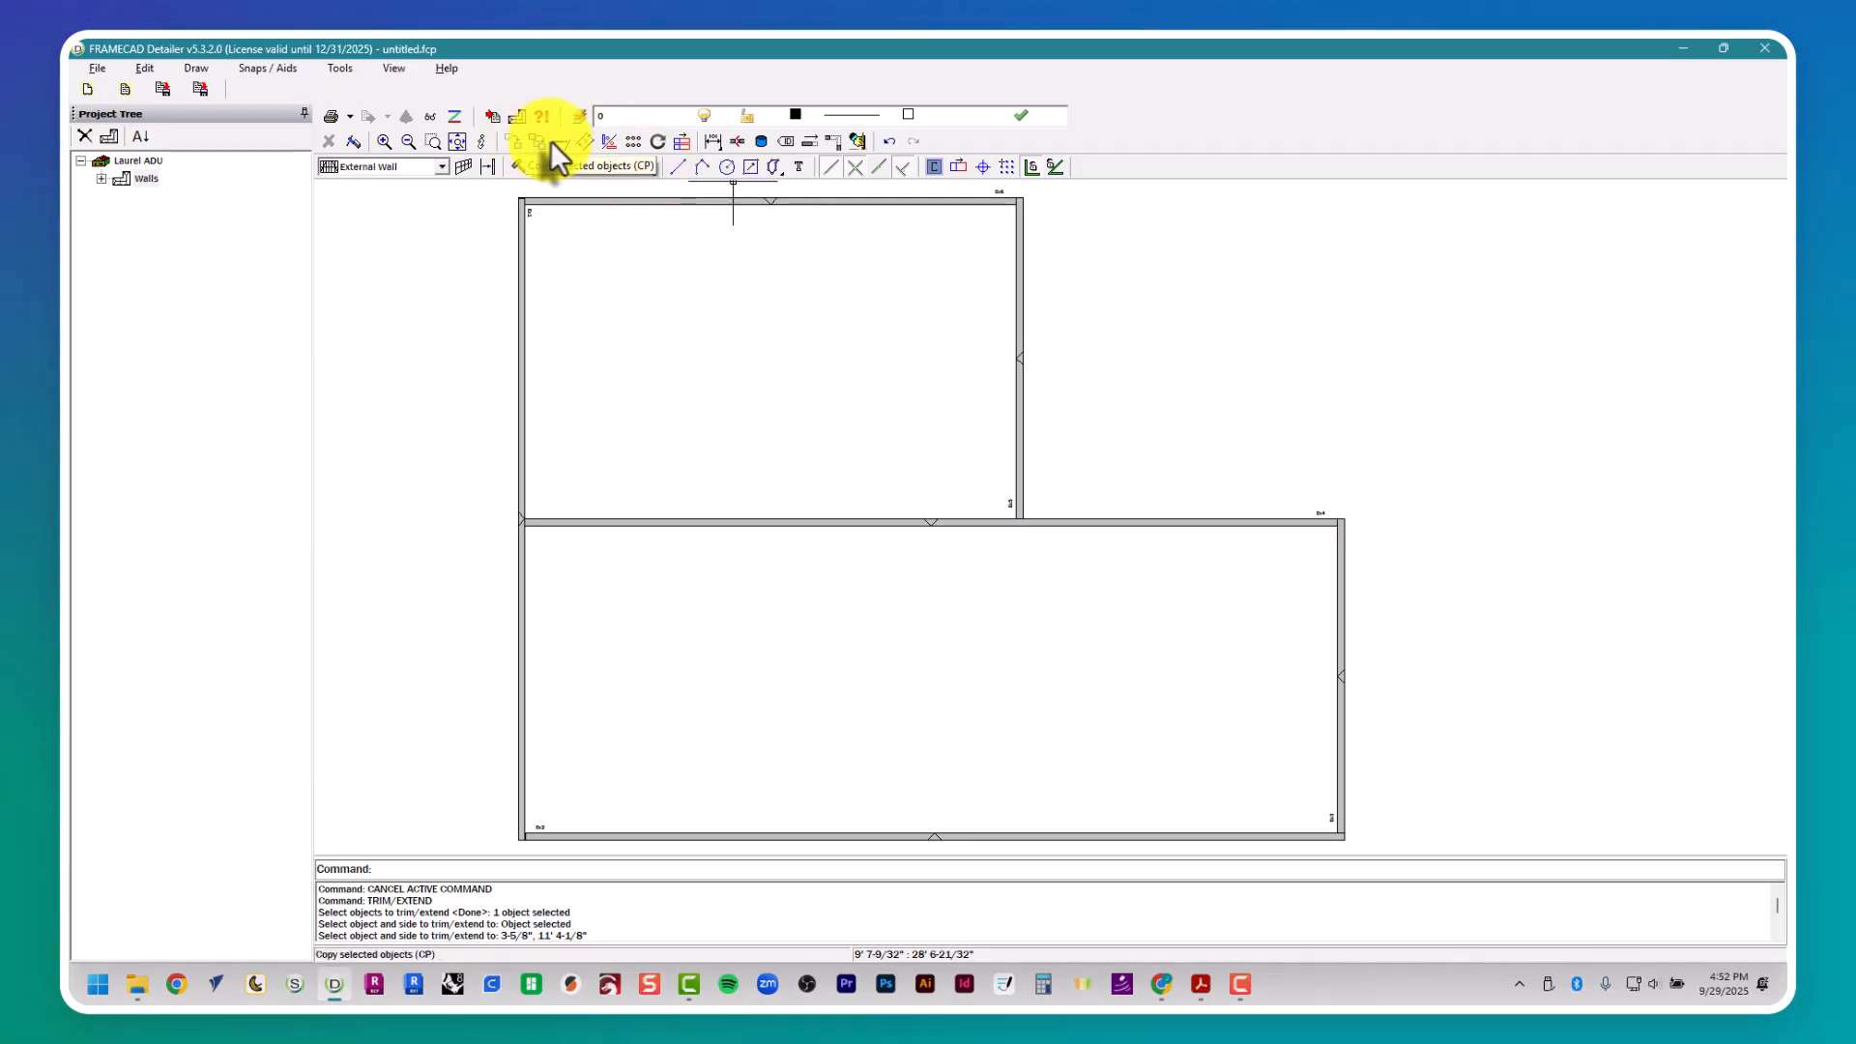
pyautogui.click(836, 143)
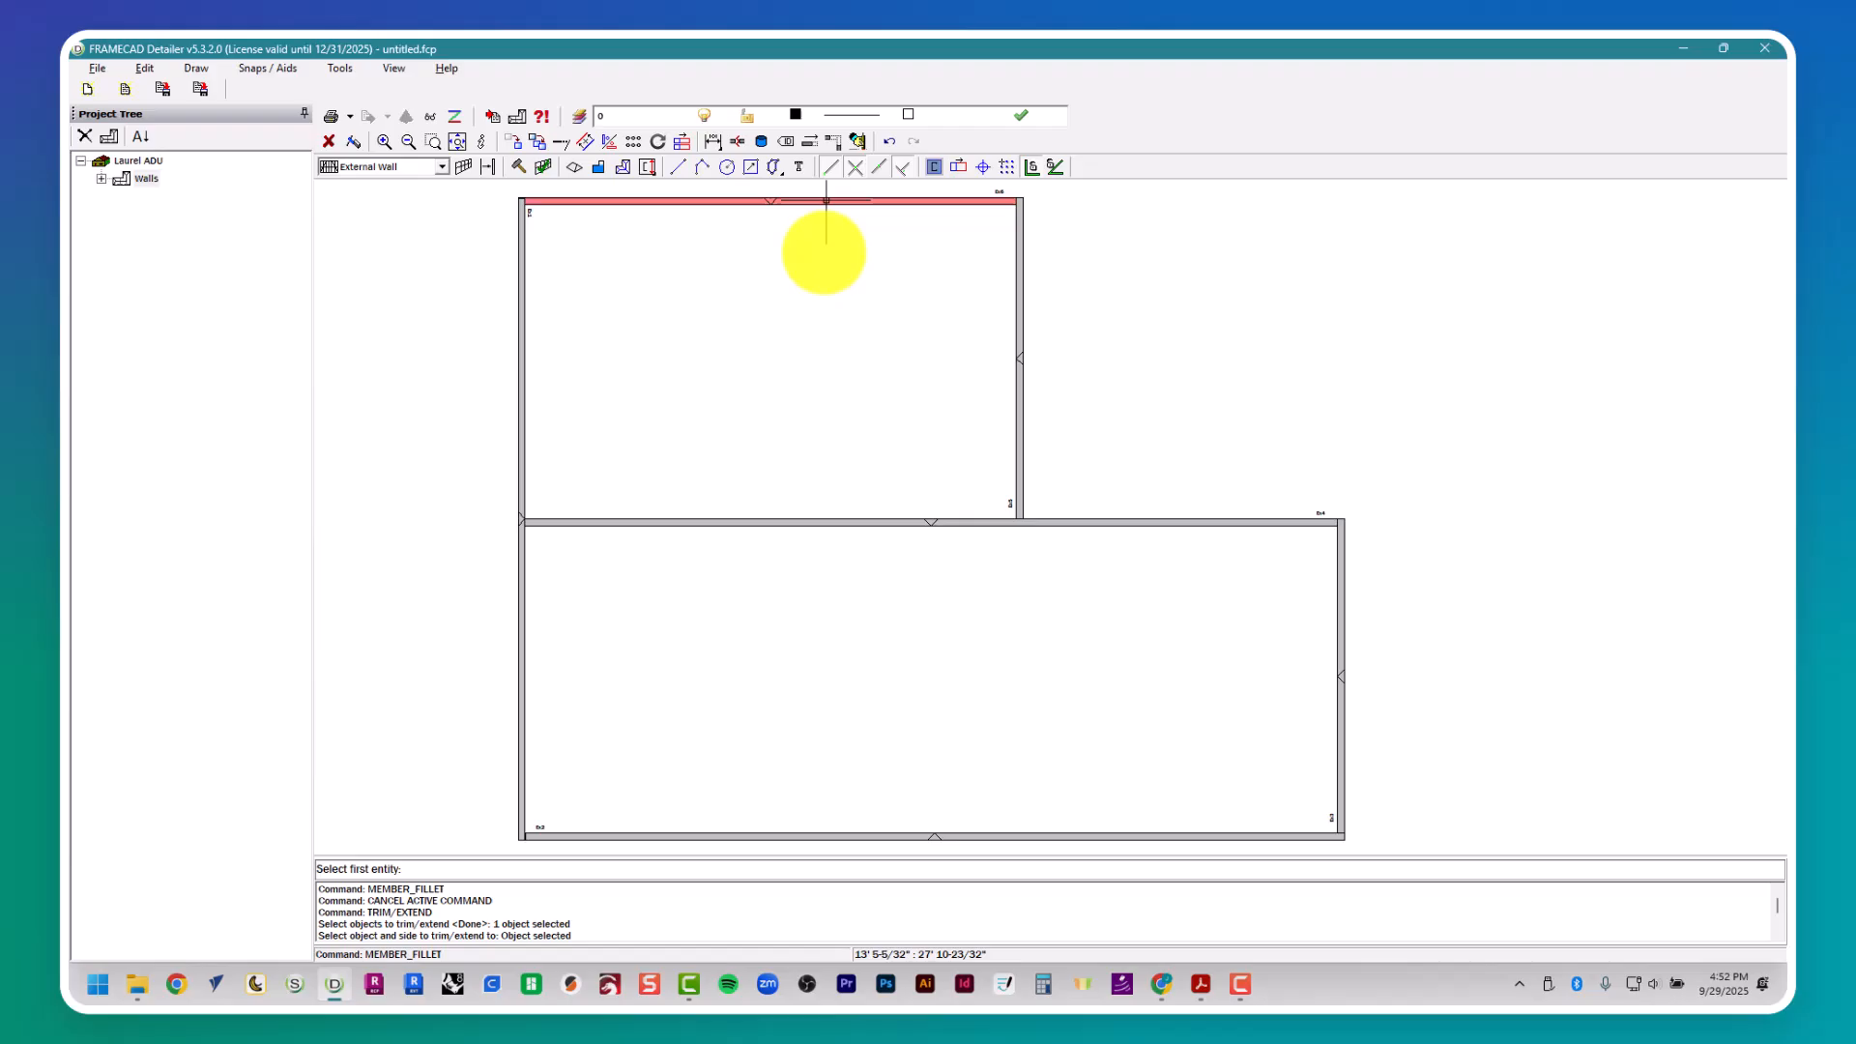
pyautogui.click(1339, 814)
pyautogui.click(1266, 836)
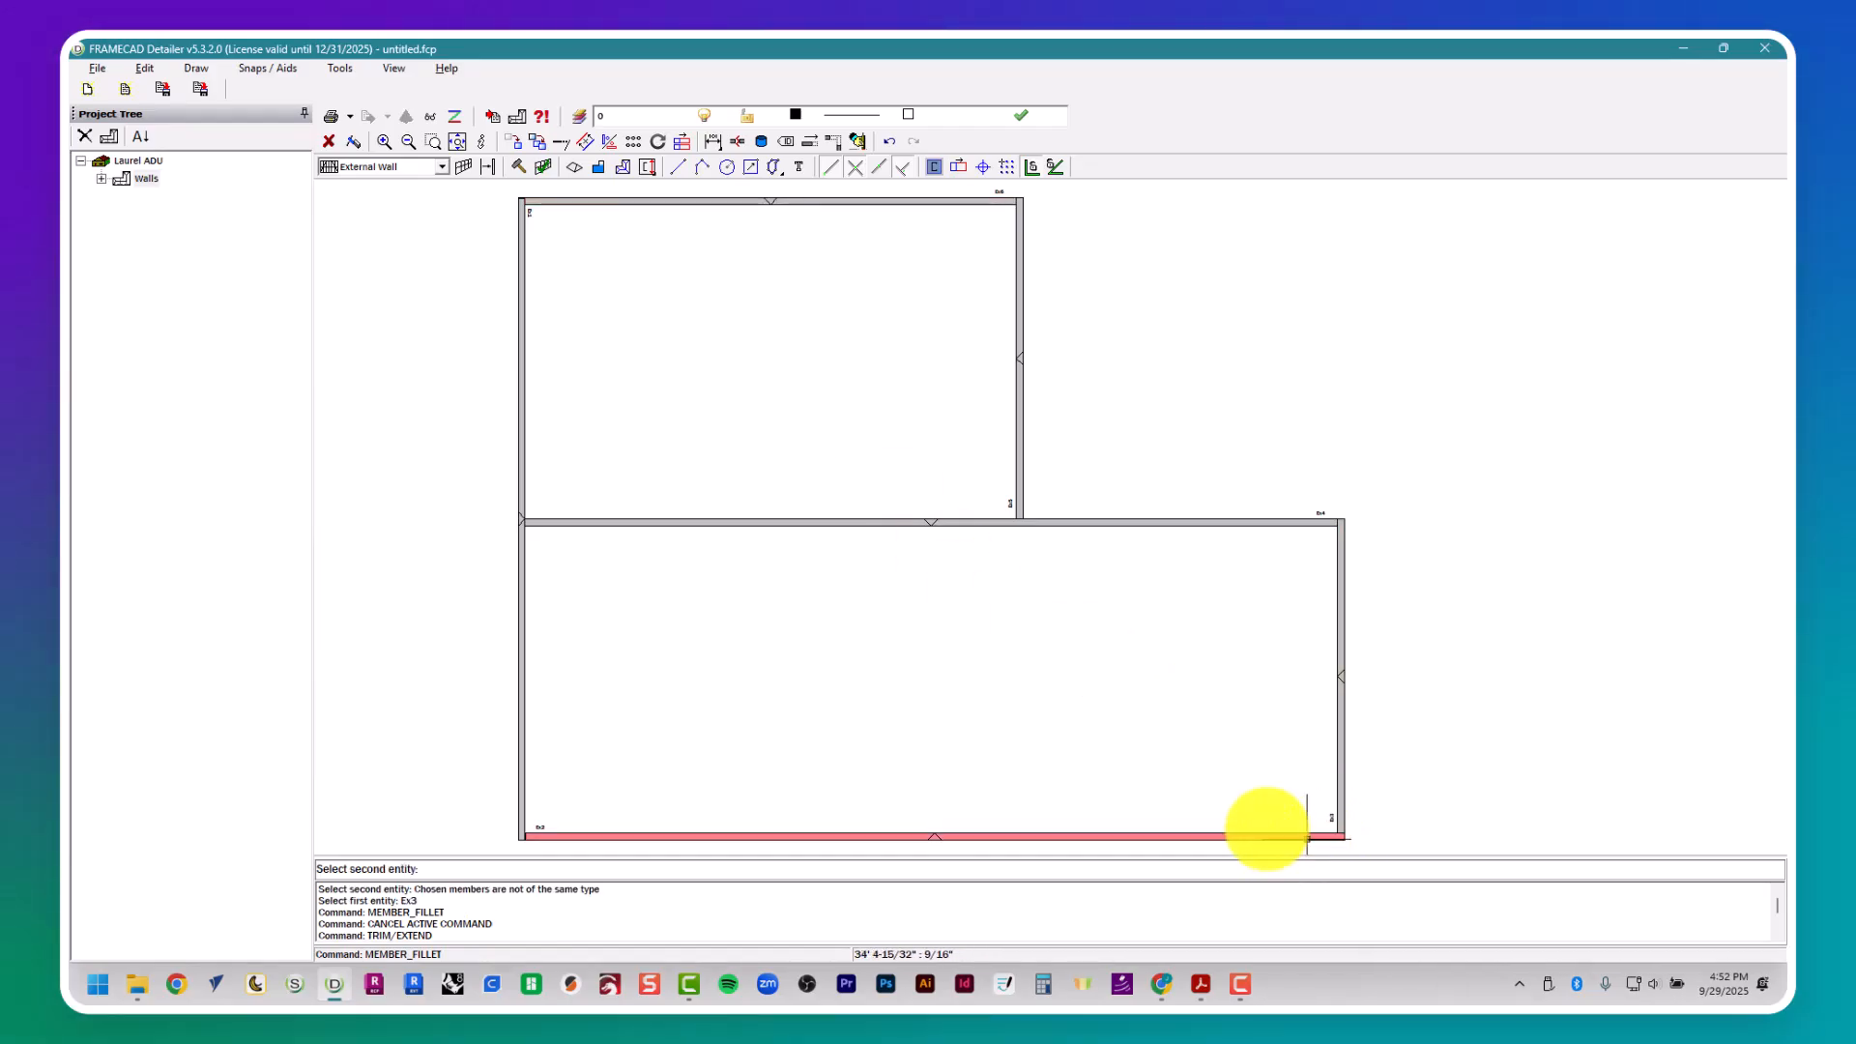
pyautogui.press('Escape')
# - Swap the overlap at the front-right corner with Member Fillet, picking the right wall frame first and the front wall frame second
pyautogui.press('Return')
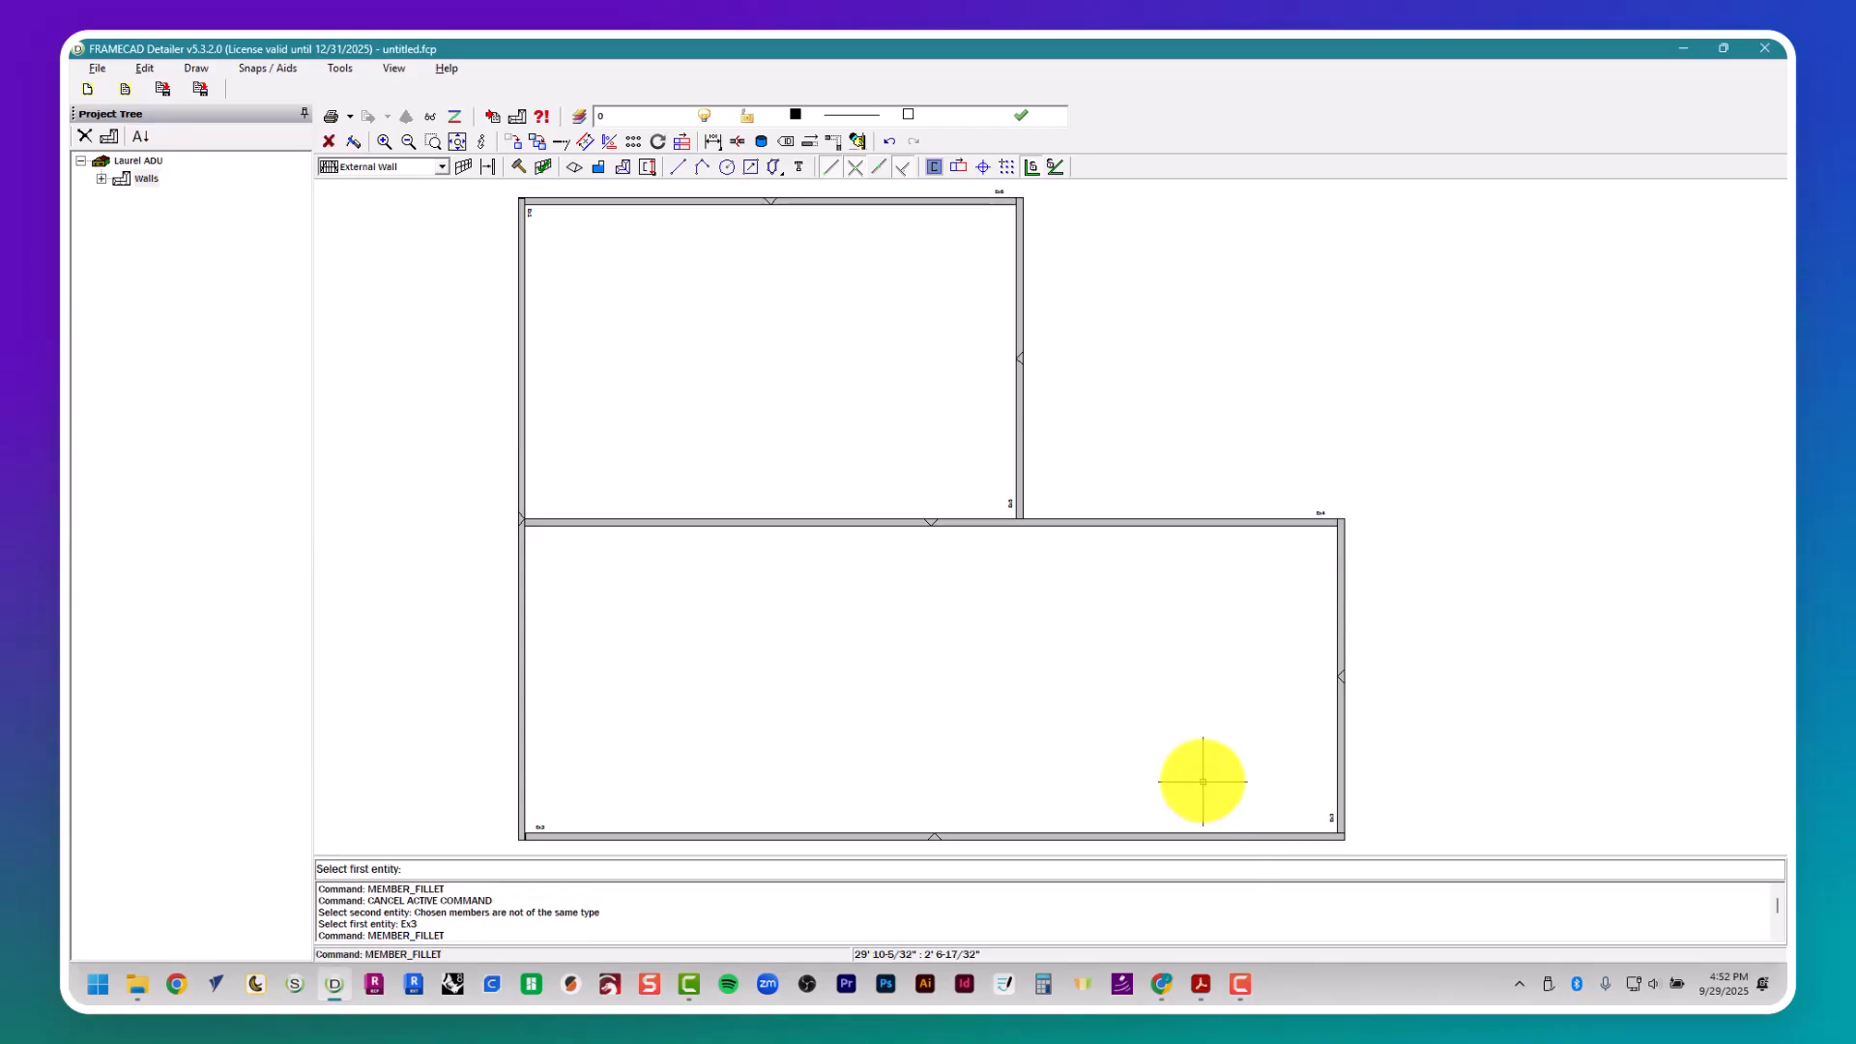
pyautogui.scroll(5, 1199, 764)
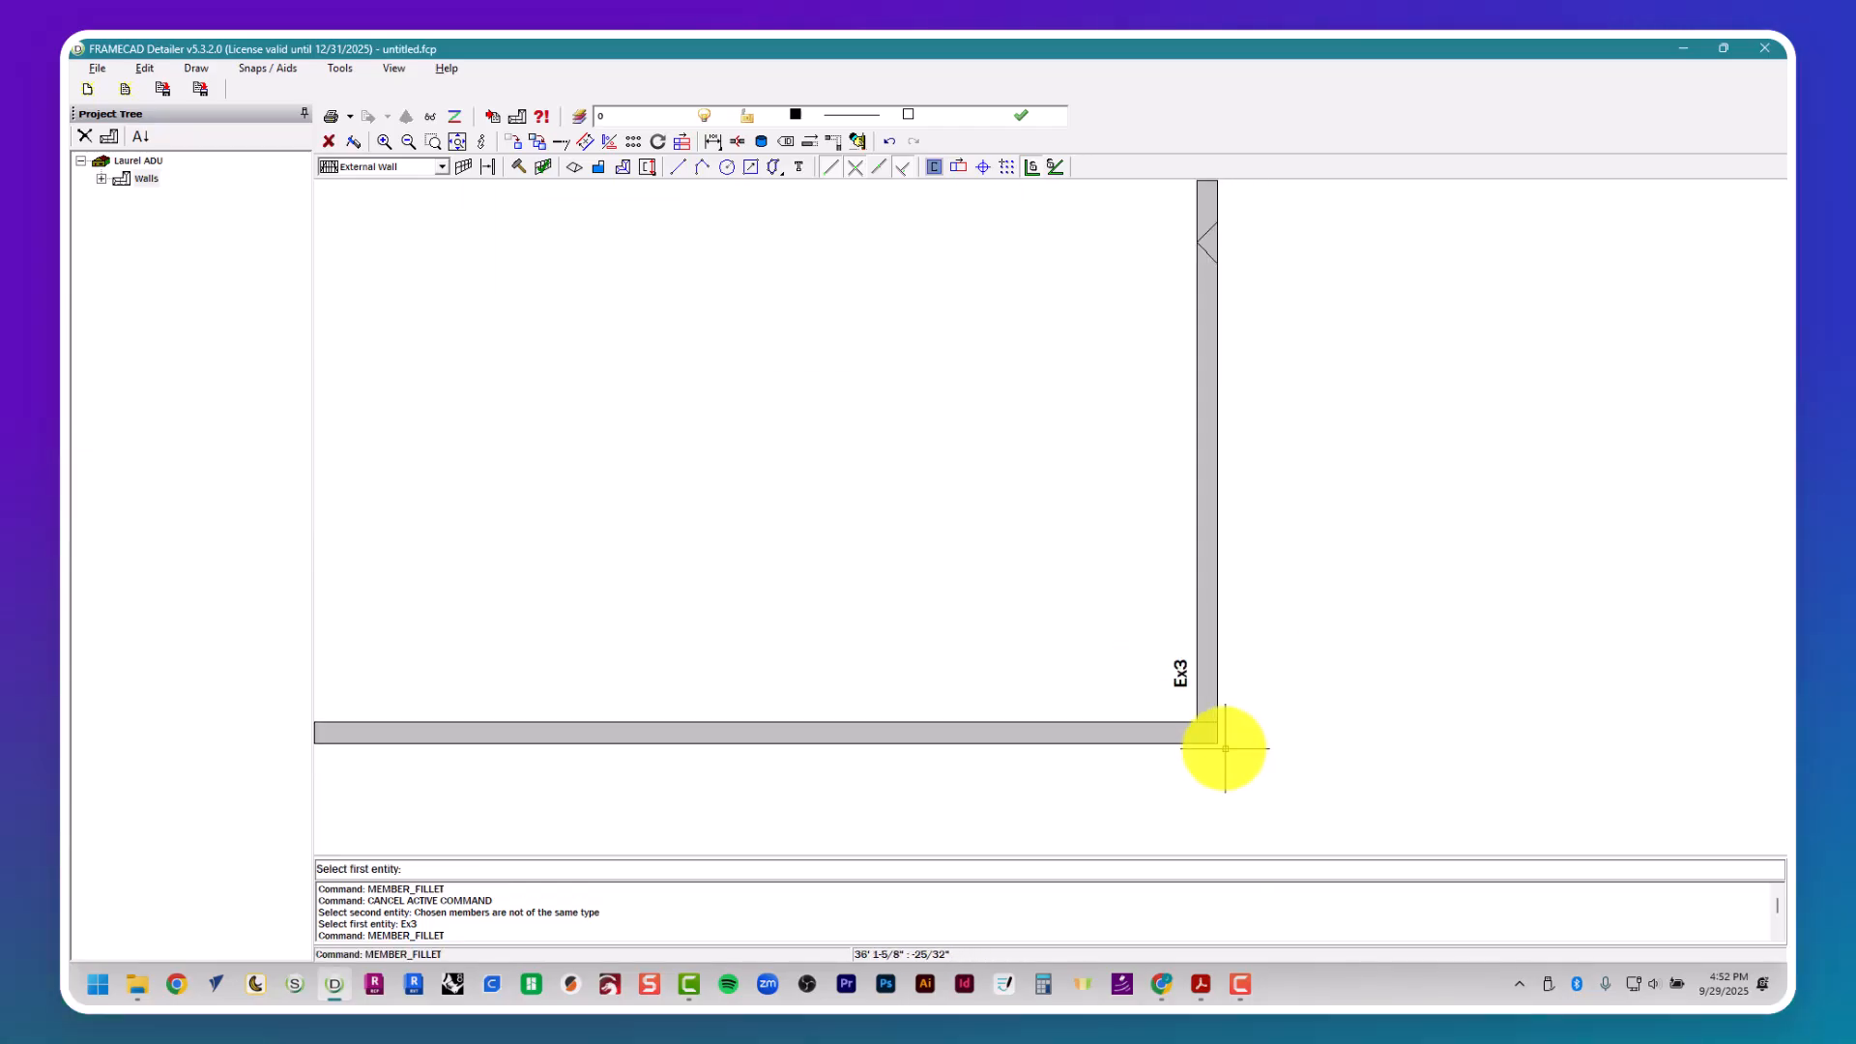
pyautogui.click(1206, 702)
pyautogui.click(1150, 733)
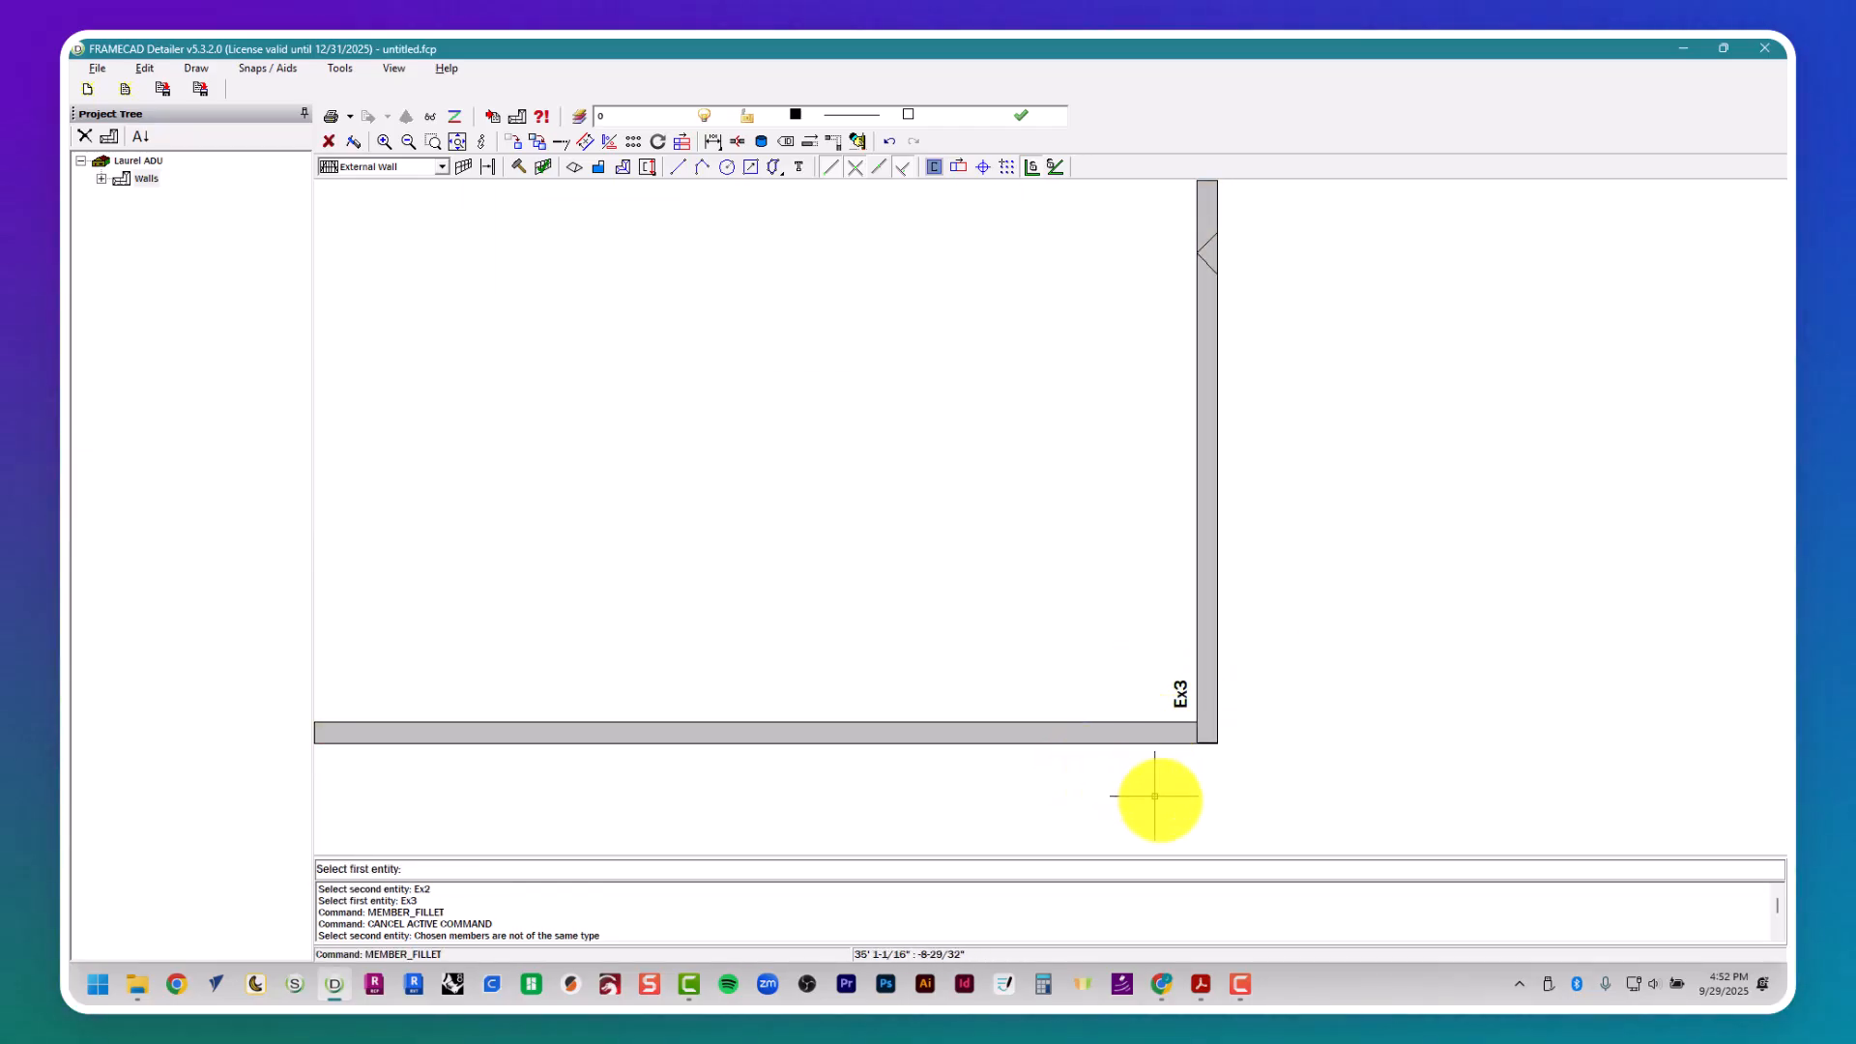
pyautogui.scroll(-4, 1267, 757)
pyautogui.press('Escape')
pyautogui.moveTo(1150, 749); pyautogui.dragTo(1485, 754, button='middle')
pyautogui.press('Escape')
pyautogui.press('Escape')
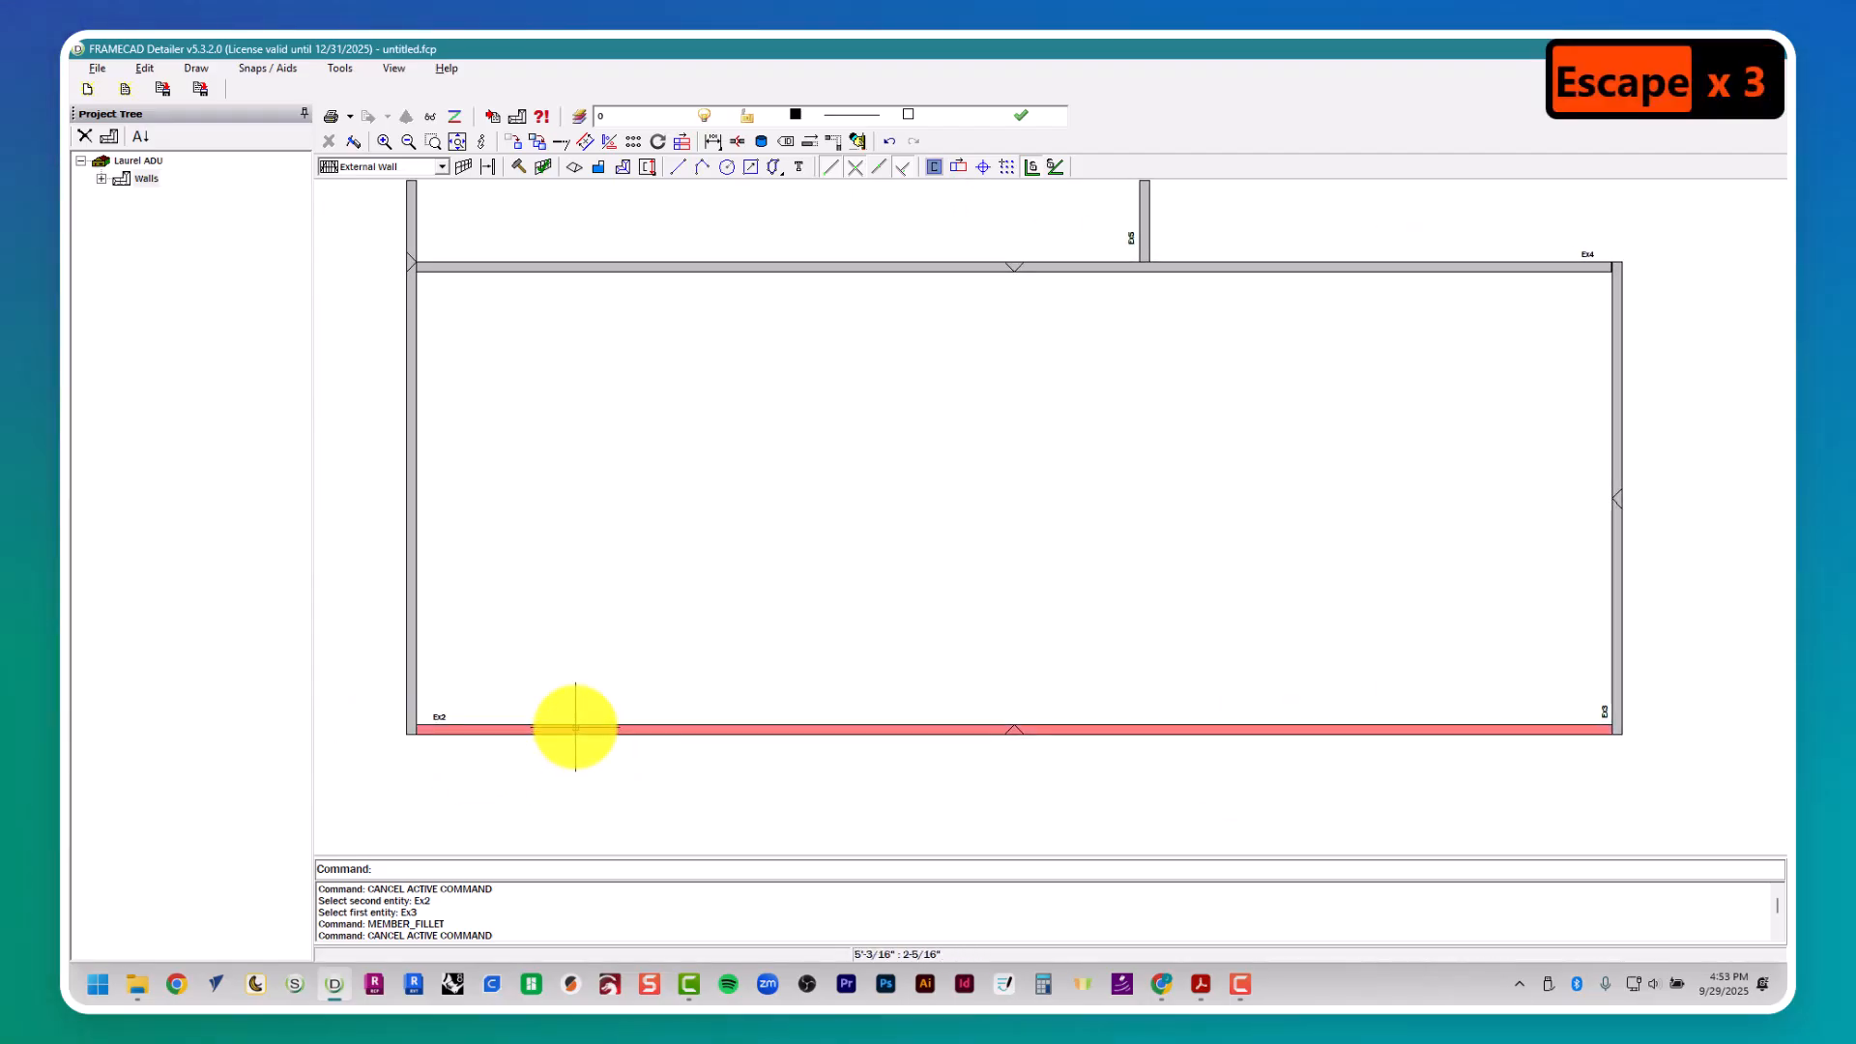
# - Review the front and right wall frames, then the rear walls and corner junctions around the whole house outline
pyautogui.click(575, 727)
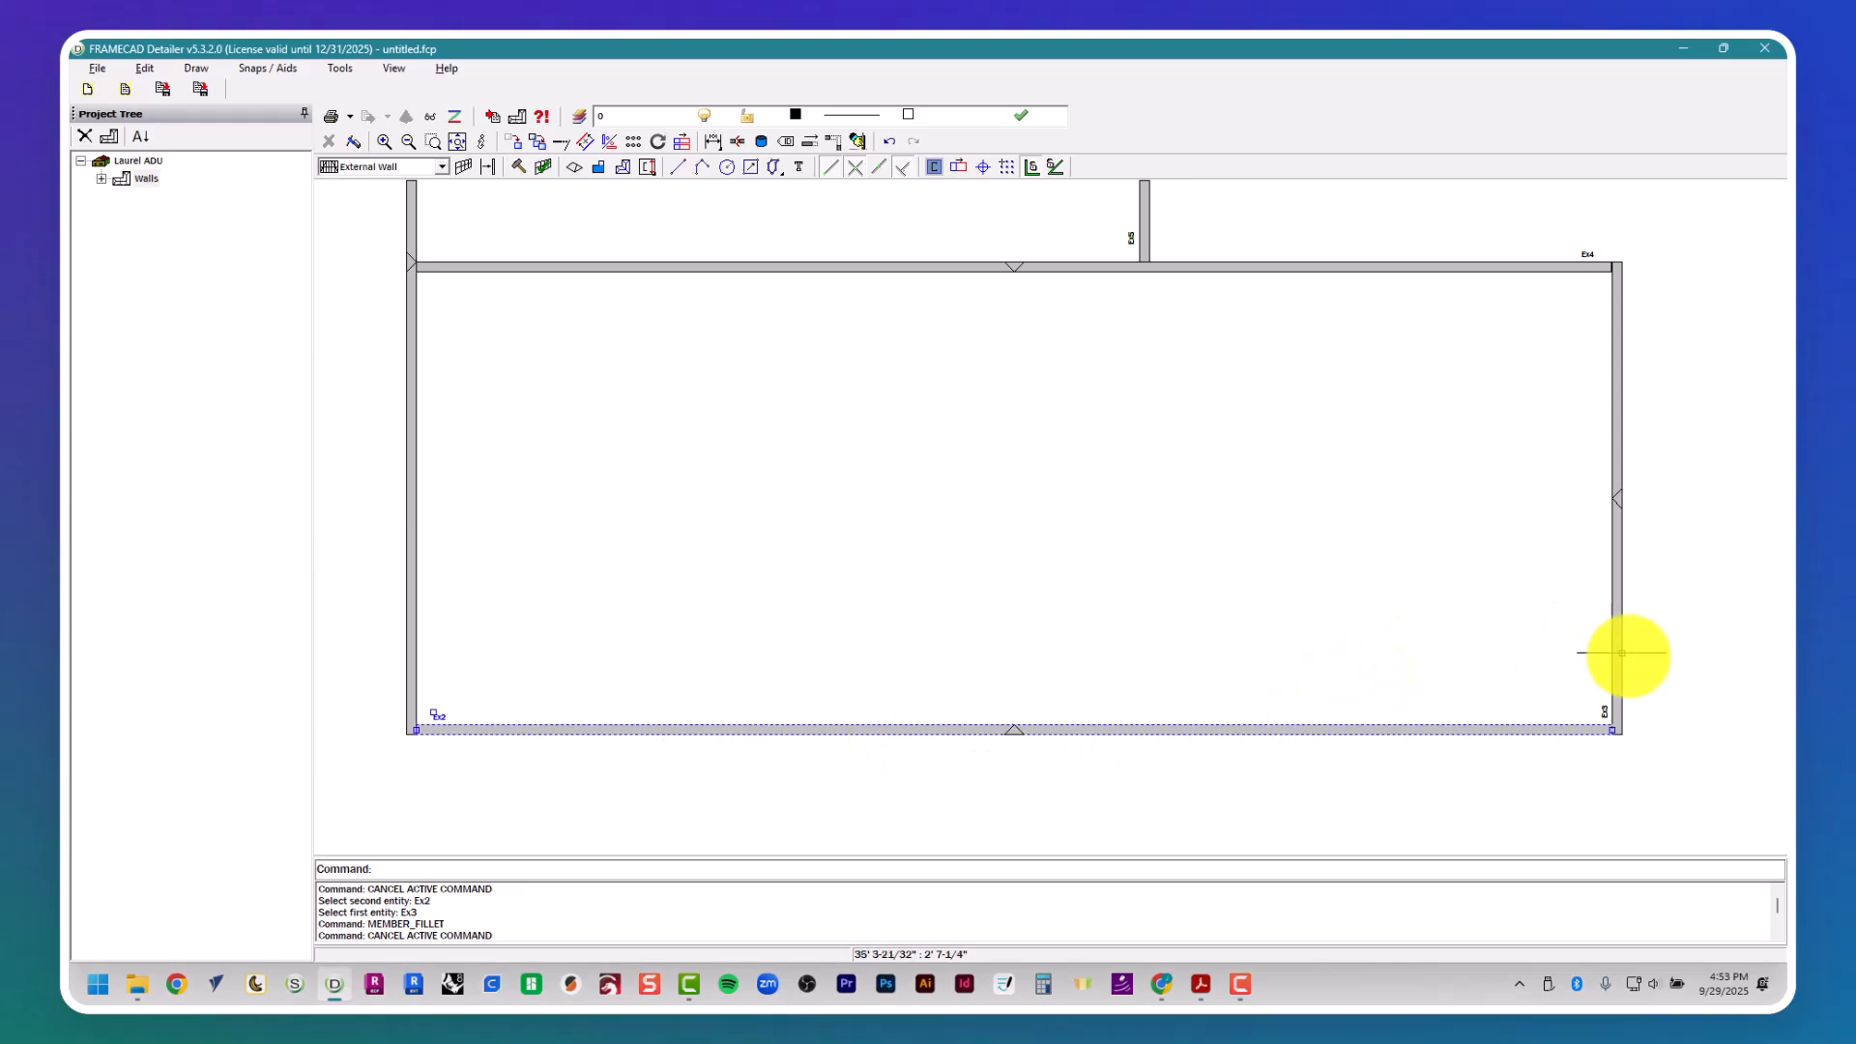
pyautogui.press('Escape')
pyautogui.press('Escape')
pyautogui.scroll(6, 1614, 719)
pyautogui.scroll(-5, 1612, 719)
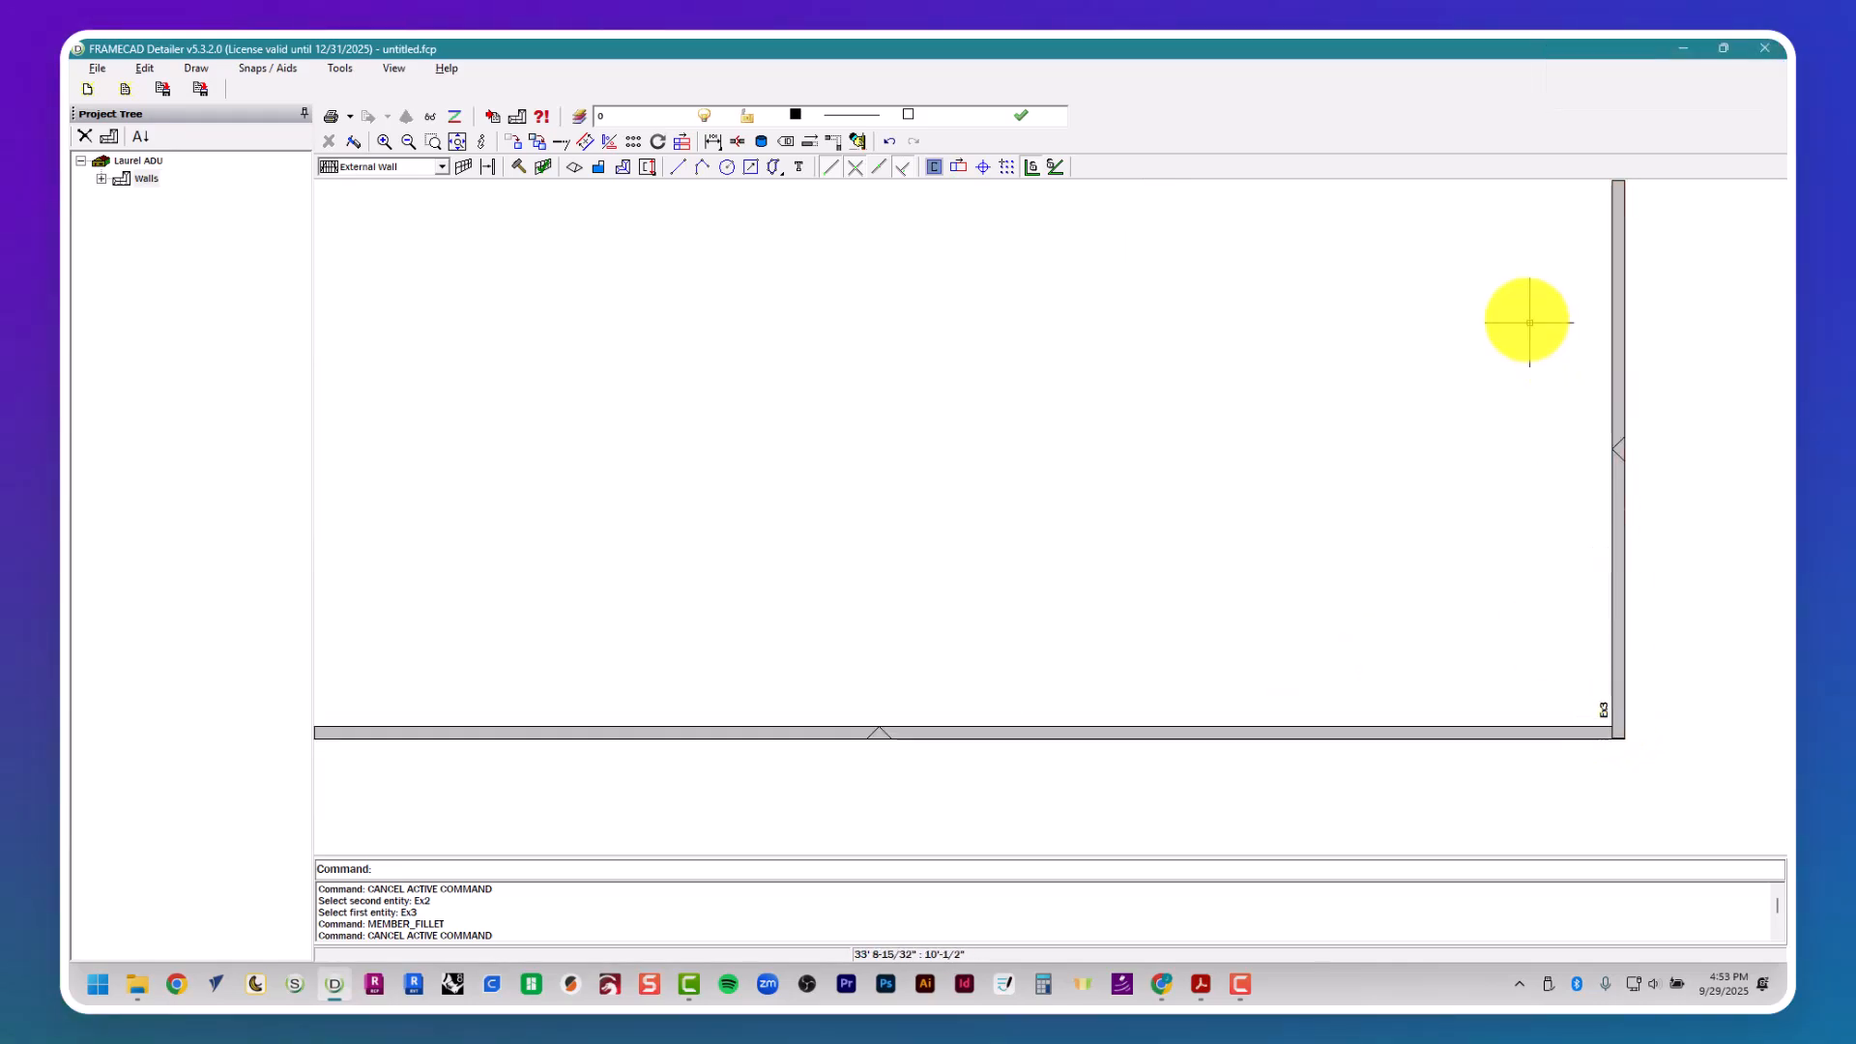
pyautogui.moveTo(1529, 321); pyautogui.dragTo(1536, 617, button='middle')
pyautogui.moveTo(1548, 466); pyautogui.dragTo(1573, 619, button='middle')
pyautogui.moveTo(1293, 431); pyautogui.dragTo(1325, 626, button='middle')
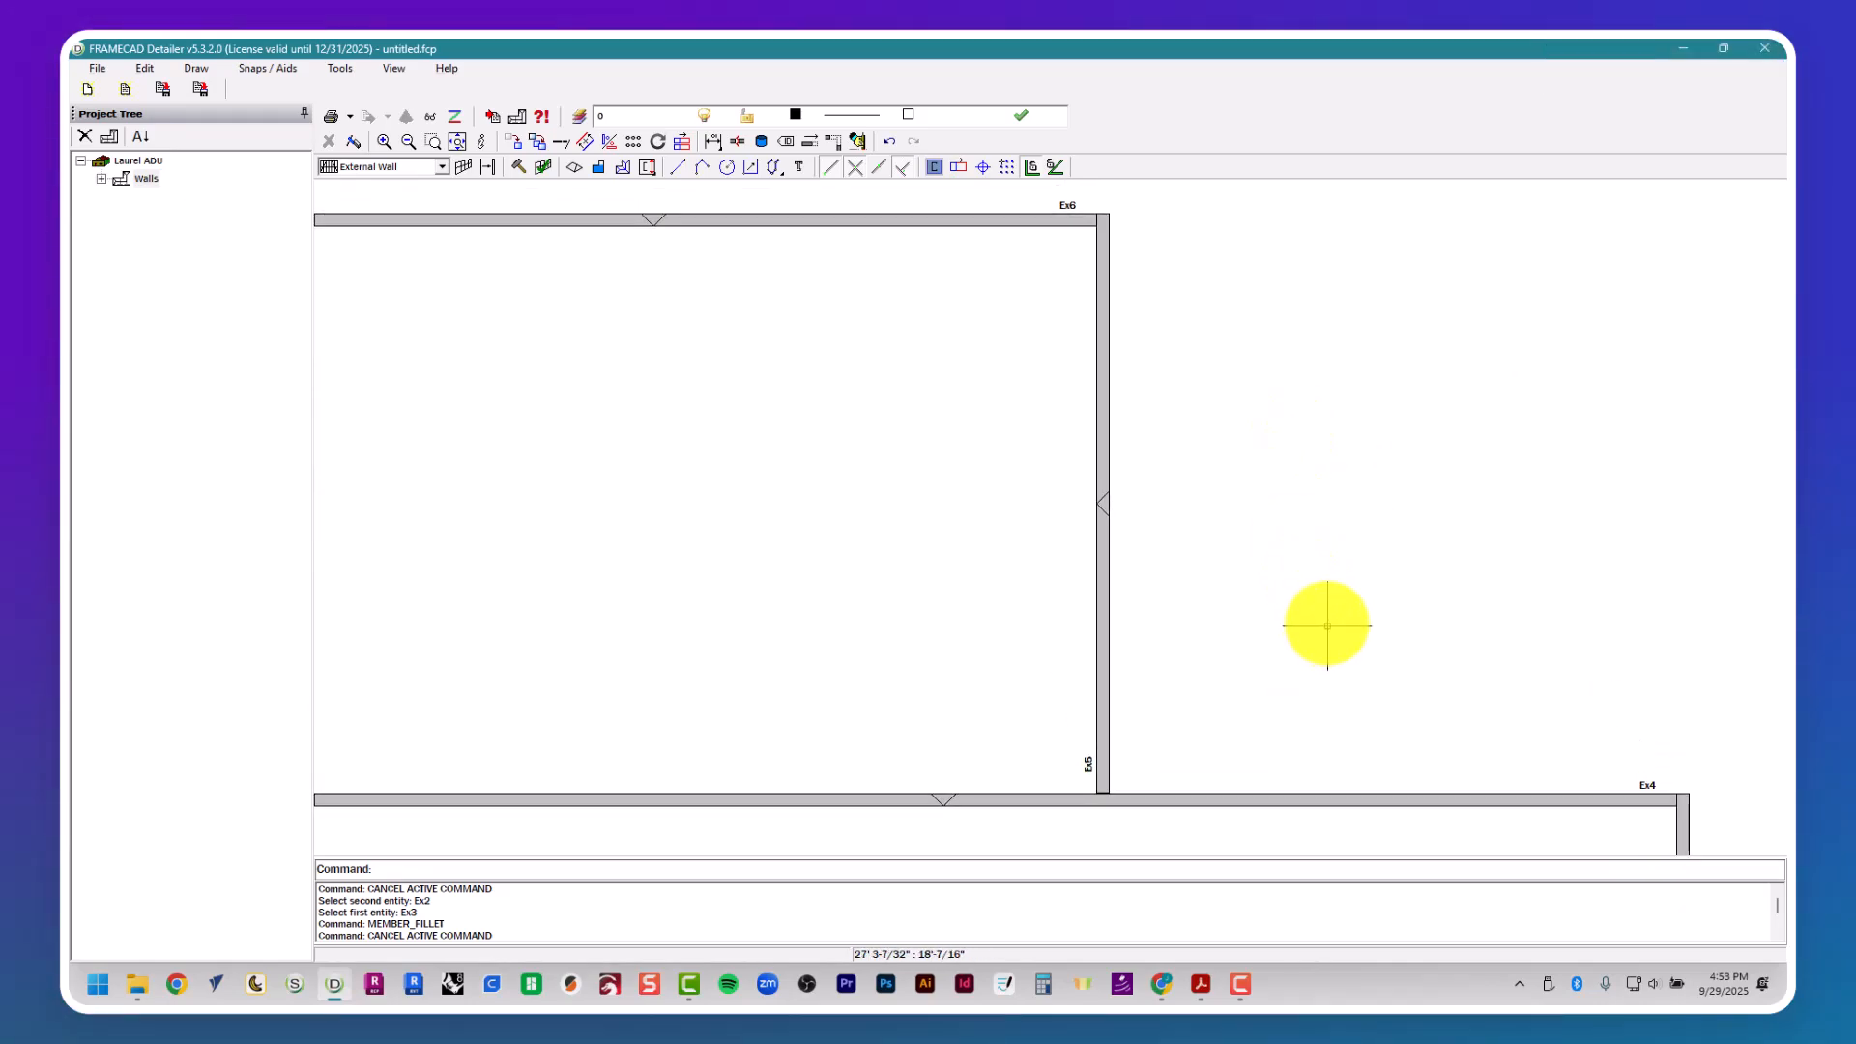
pyautogui.scroll(-3, 1253, 547)
pyautogui.scroll(3, 671, 360)
pyautogui.scroll(1, 696, 397)
pyautogui.scroll(-4, 715, 445)
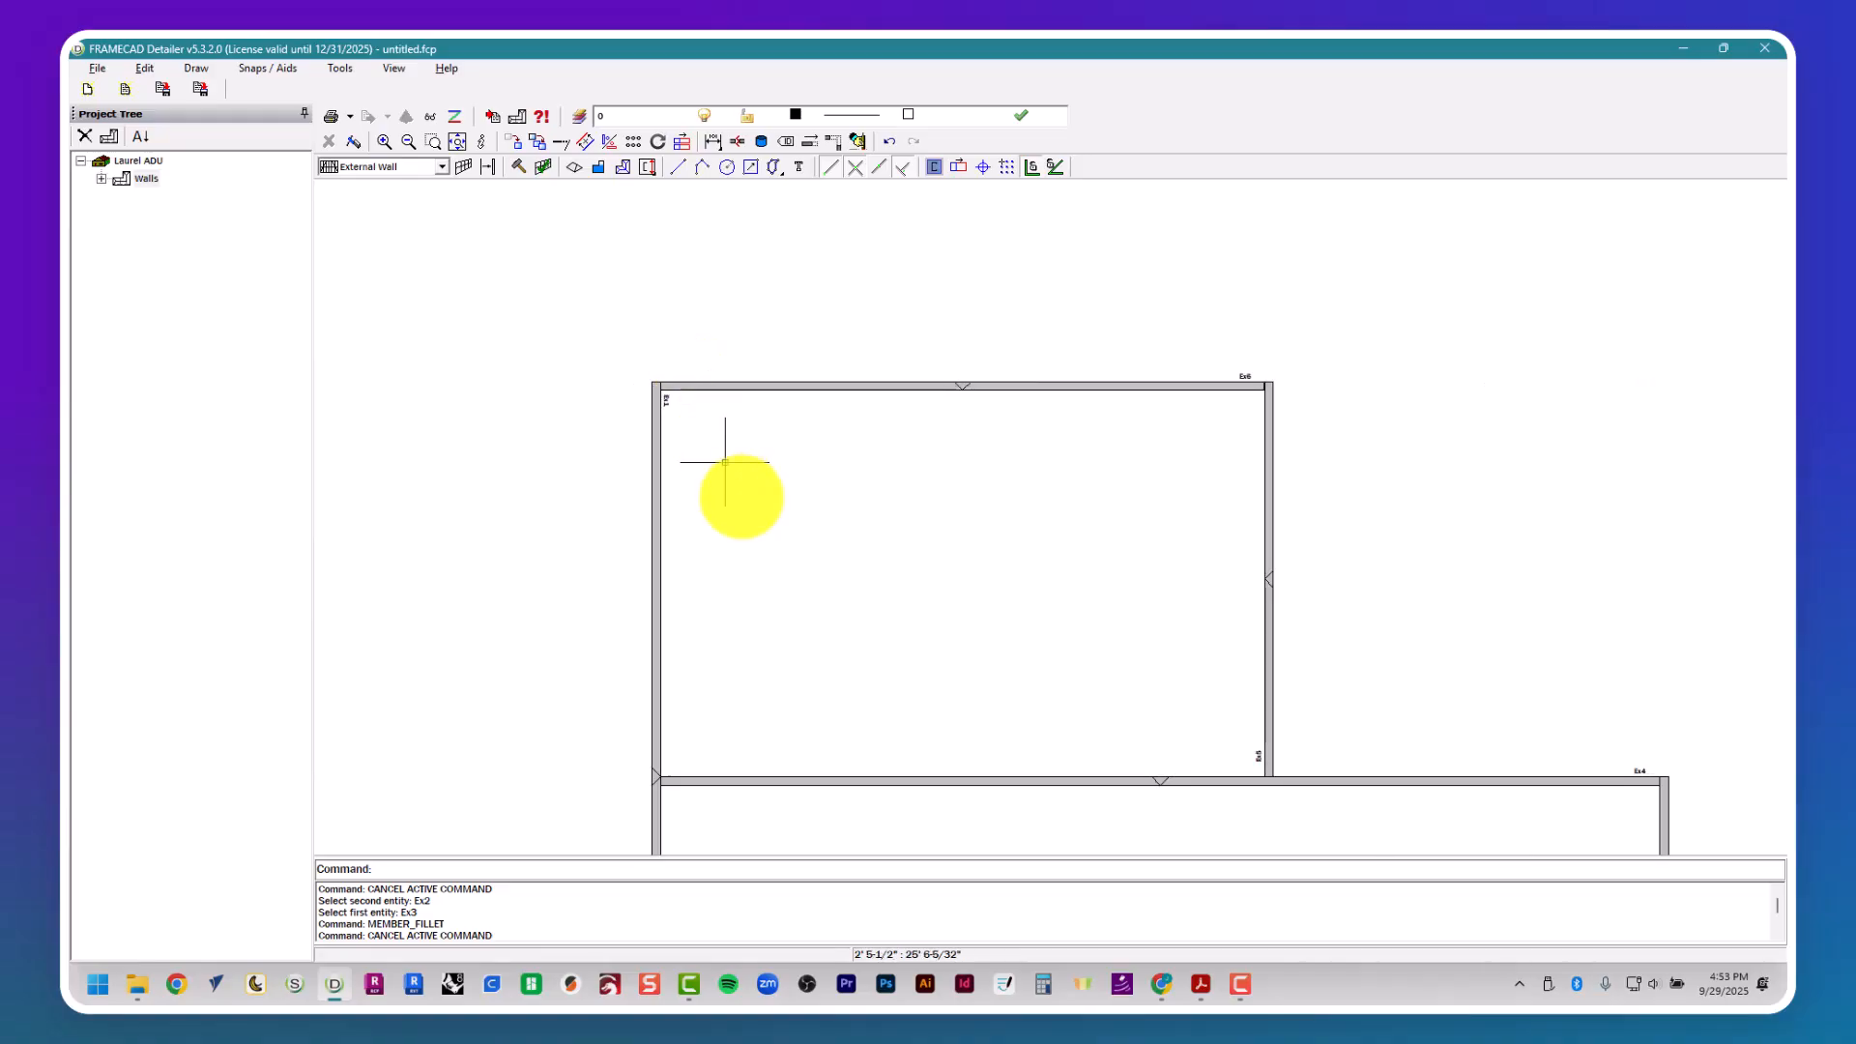
pyautogui.scroll(-2, 899, 609)
pyautogui.moveTo(933, 653); pyautogui.dragTo(772, 419, button='middle')
pyautogui.press('Escape')
pyautogui.press('Escape')
pyautogui.scroll(-2, 744, 421)
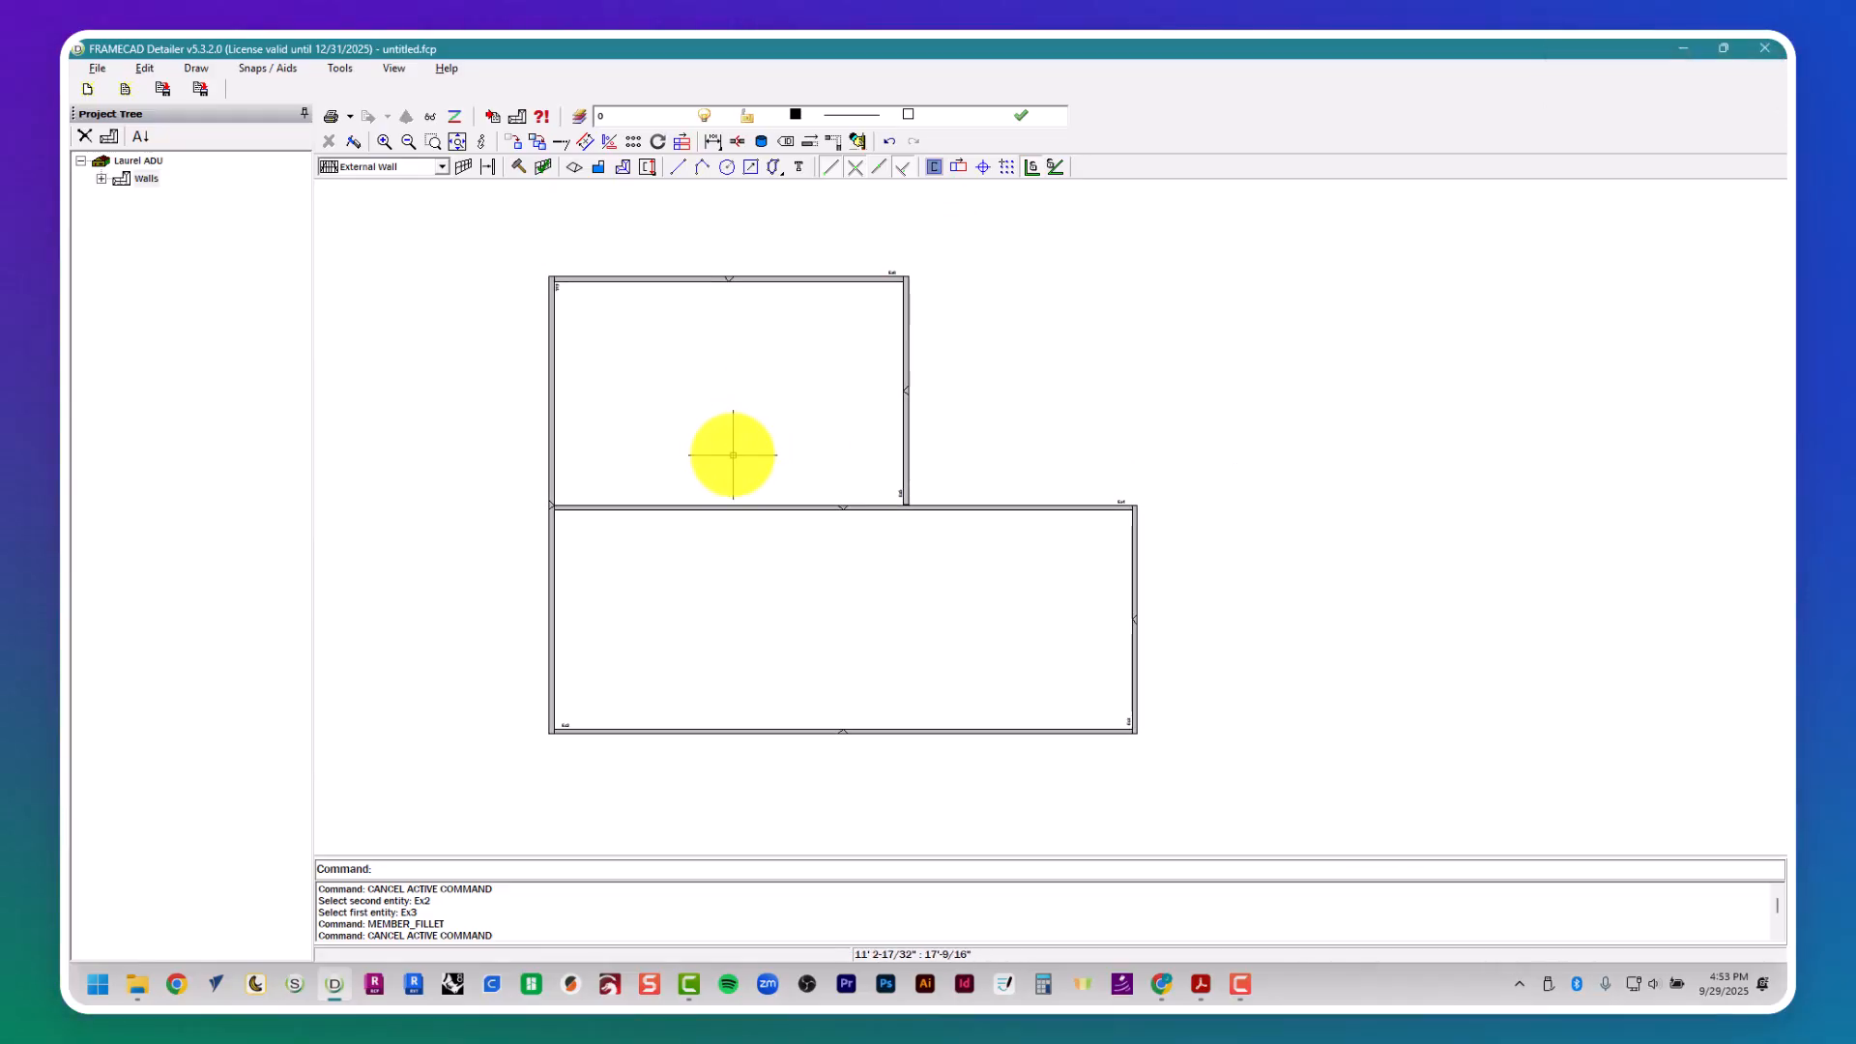
# - Switch to the Laurel Residence floor plan PDF and look up the kitchen and living room width dimension
pyautogui.hotkey('alt', 'Tab')
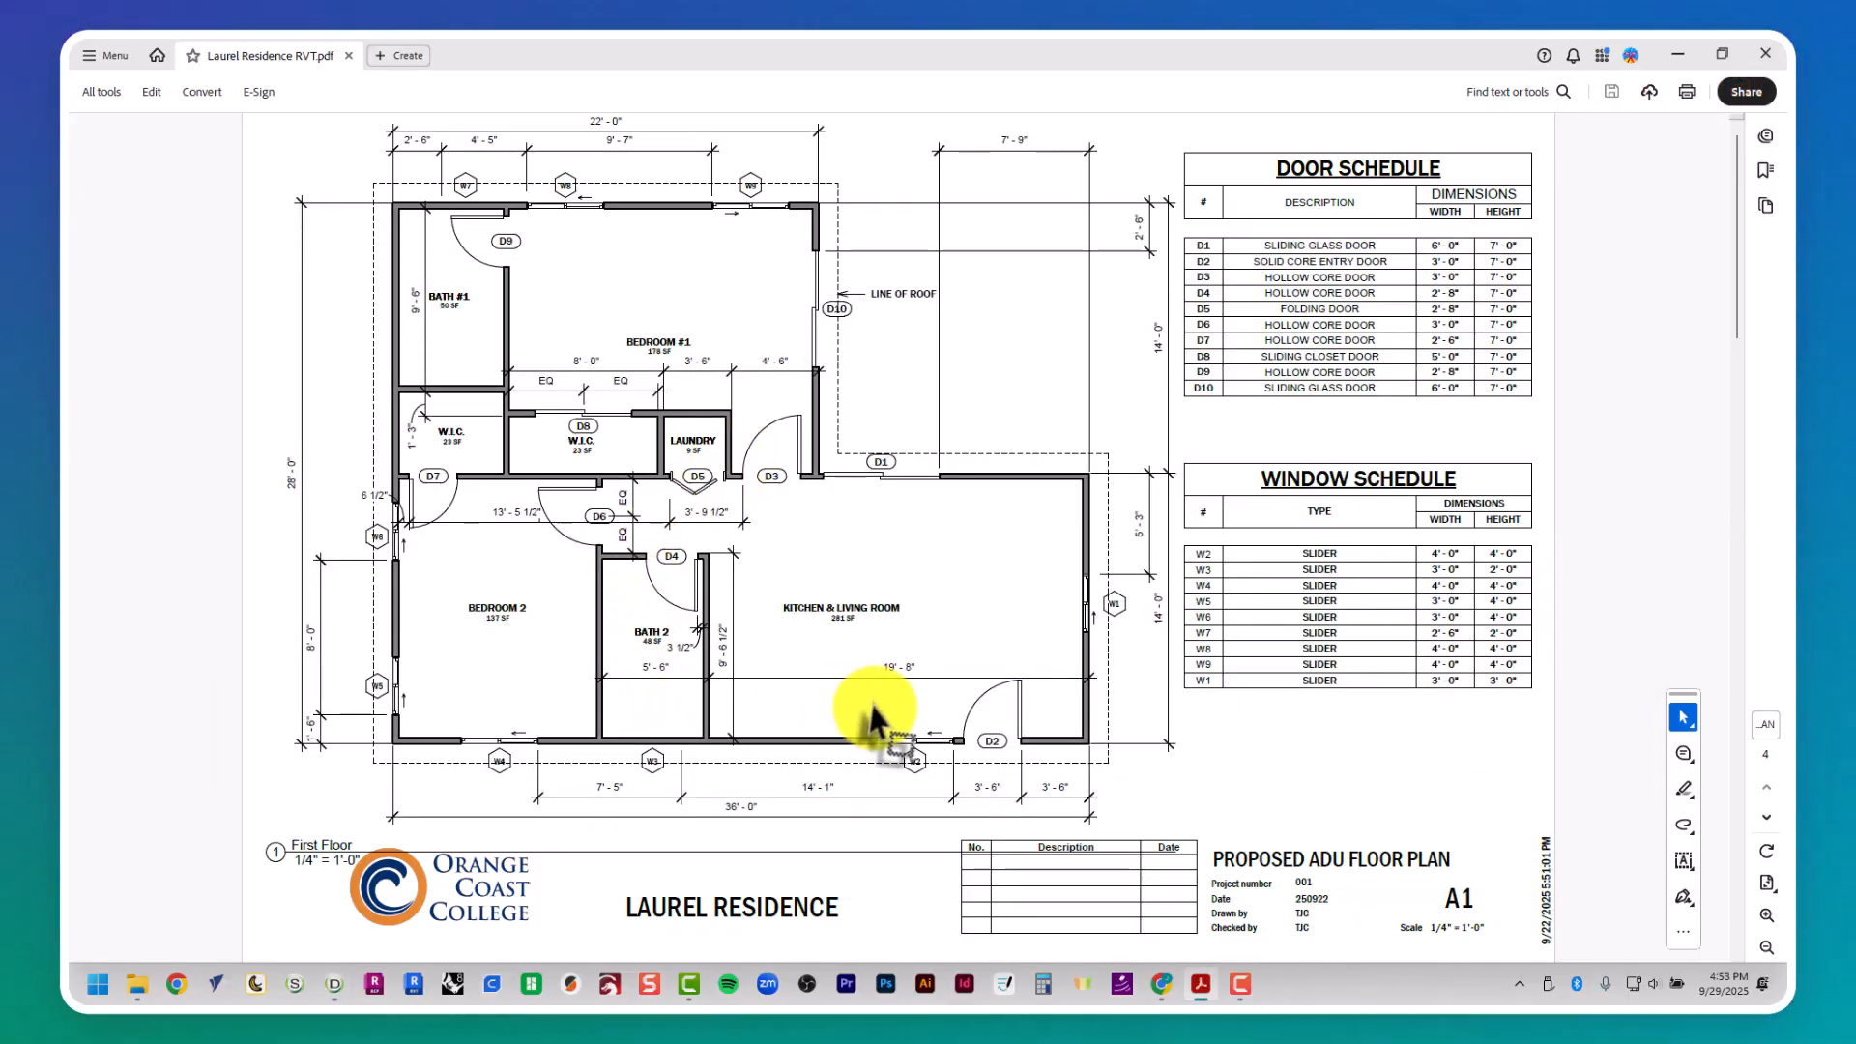
pyautogui.keyDown('ctrl'); pyautogui.scroll(2, 873, 715); pyautogui.keyUp('ctrl')
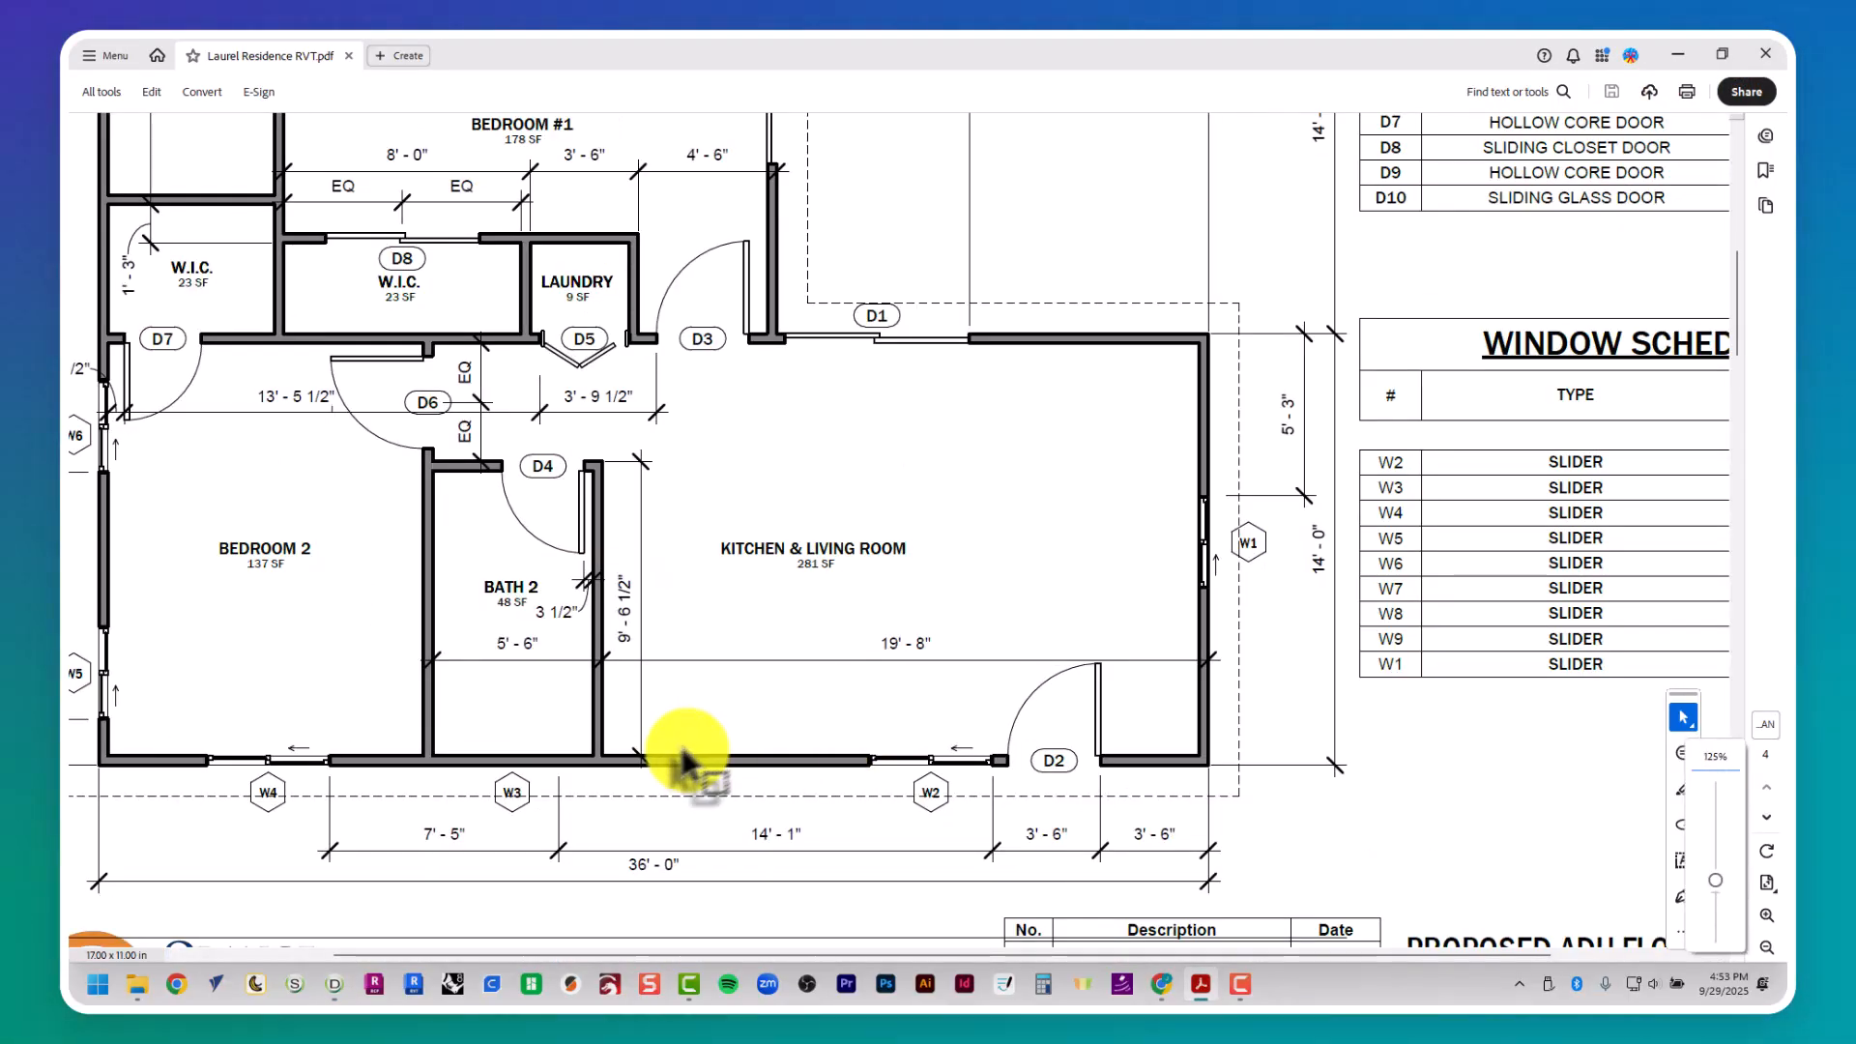
pyautogui.keyDown('ctrl'); pyautogui.scroll(1, 684, 761); pyautogui.keyUp('ctrl')
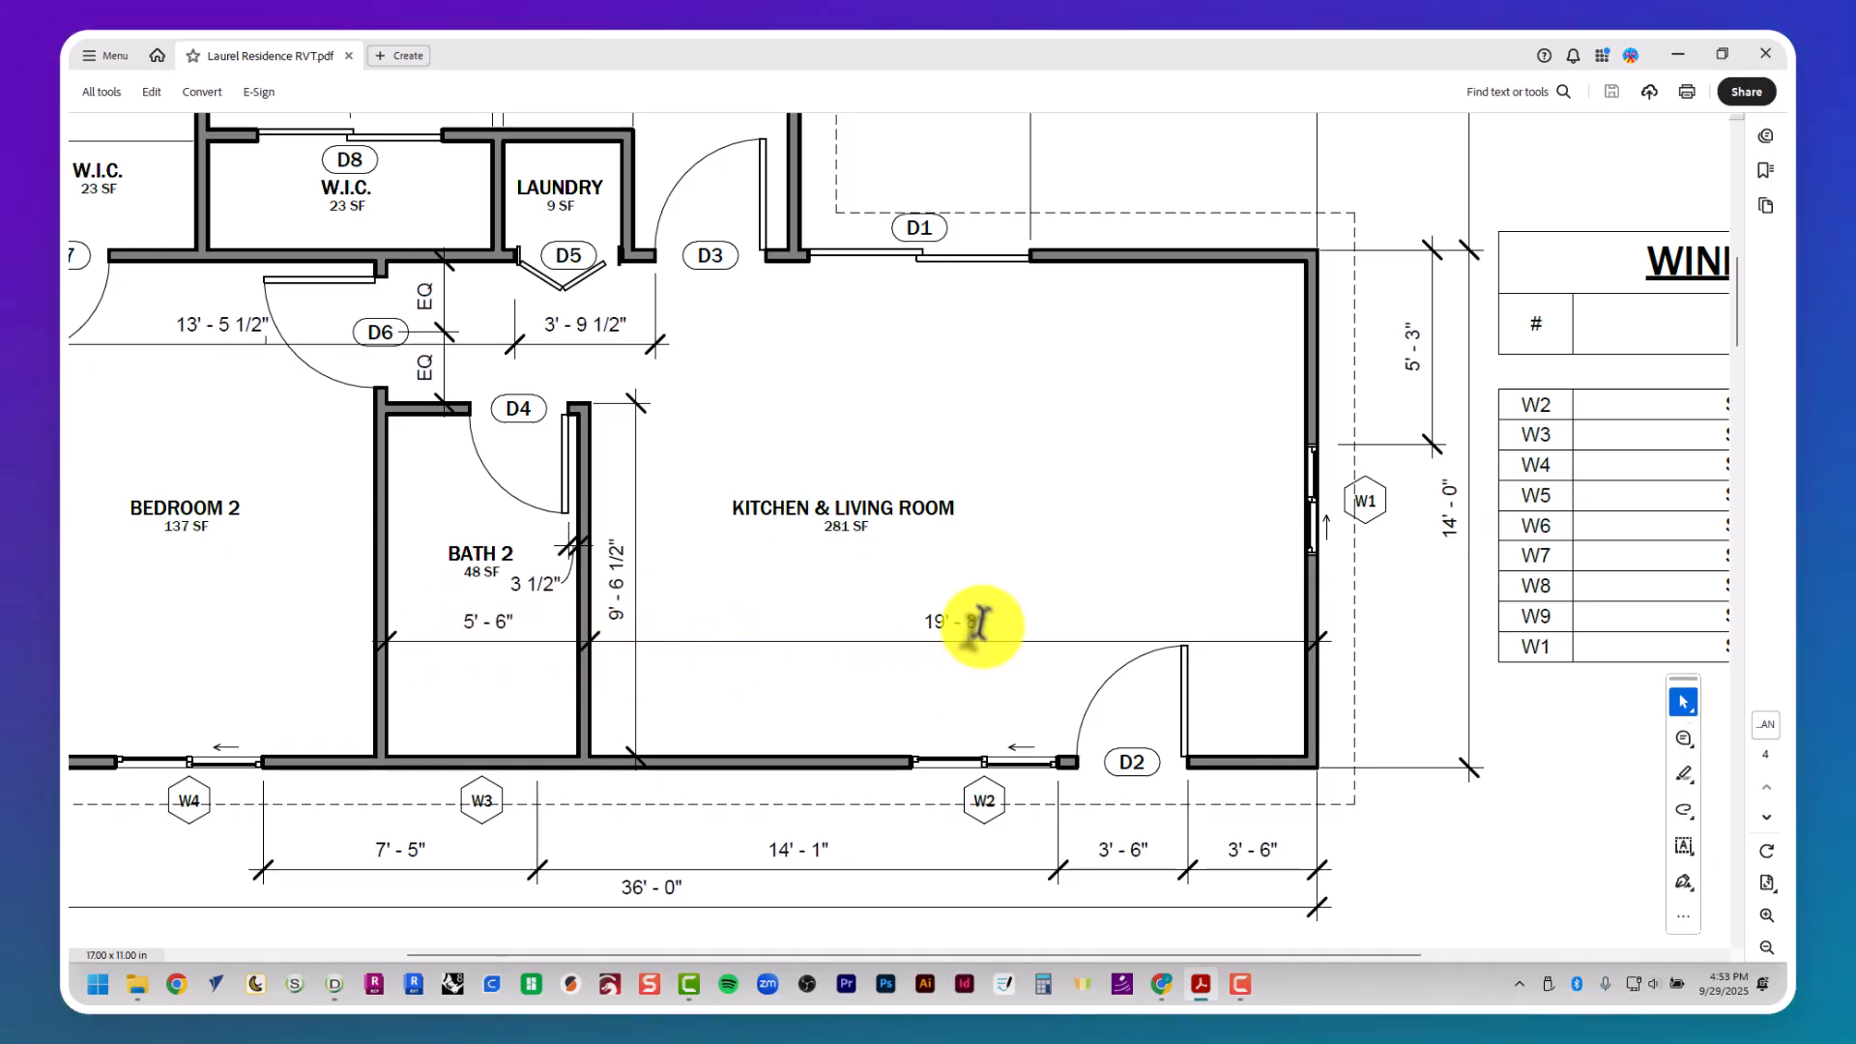
pyautogui.moveTo(913, 621); pyautogui.dragTo(1017, 616)
pyautogui.moveTo(988, 616); pyautogui.dragTo(991, 619)
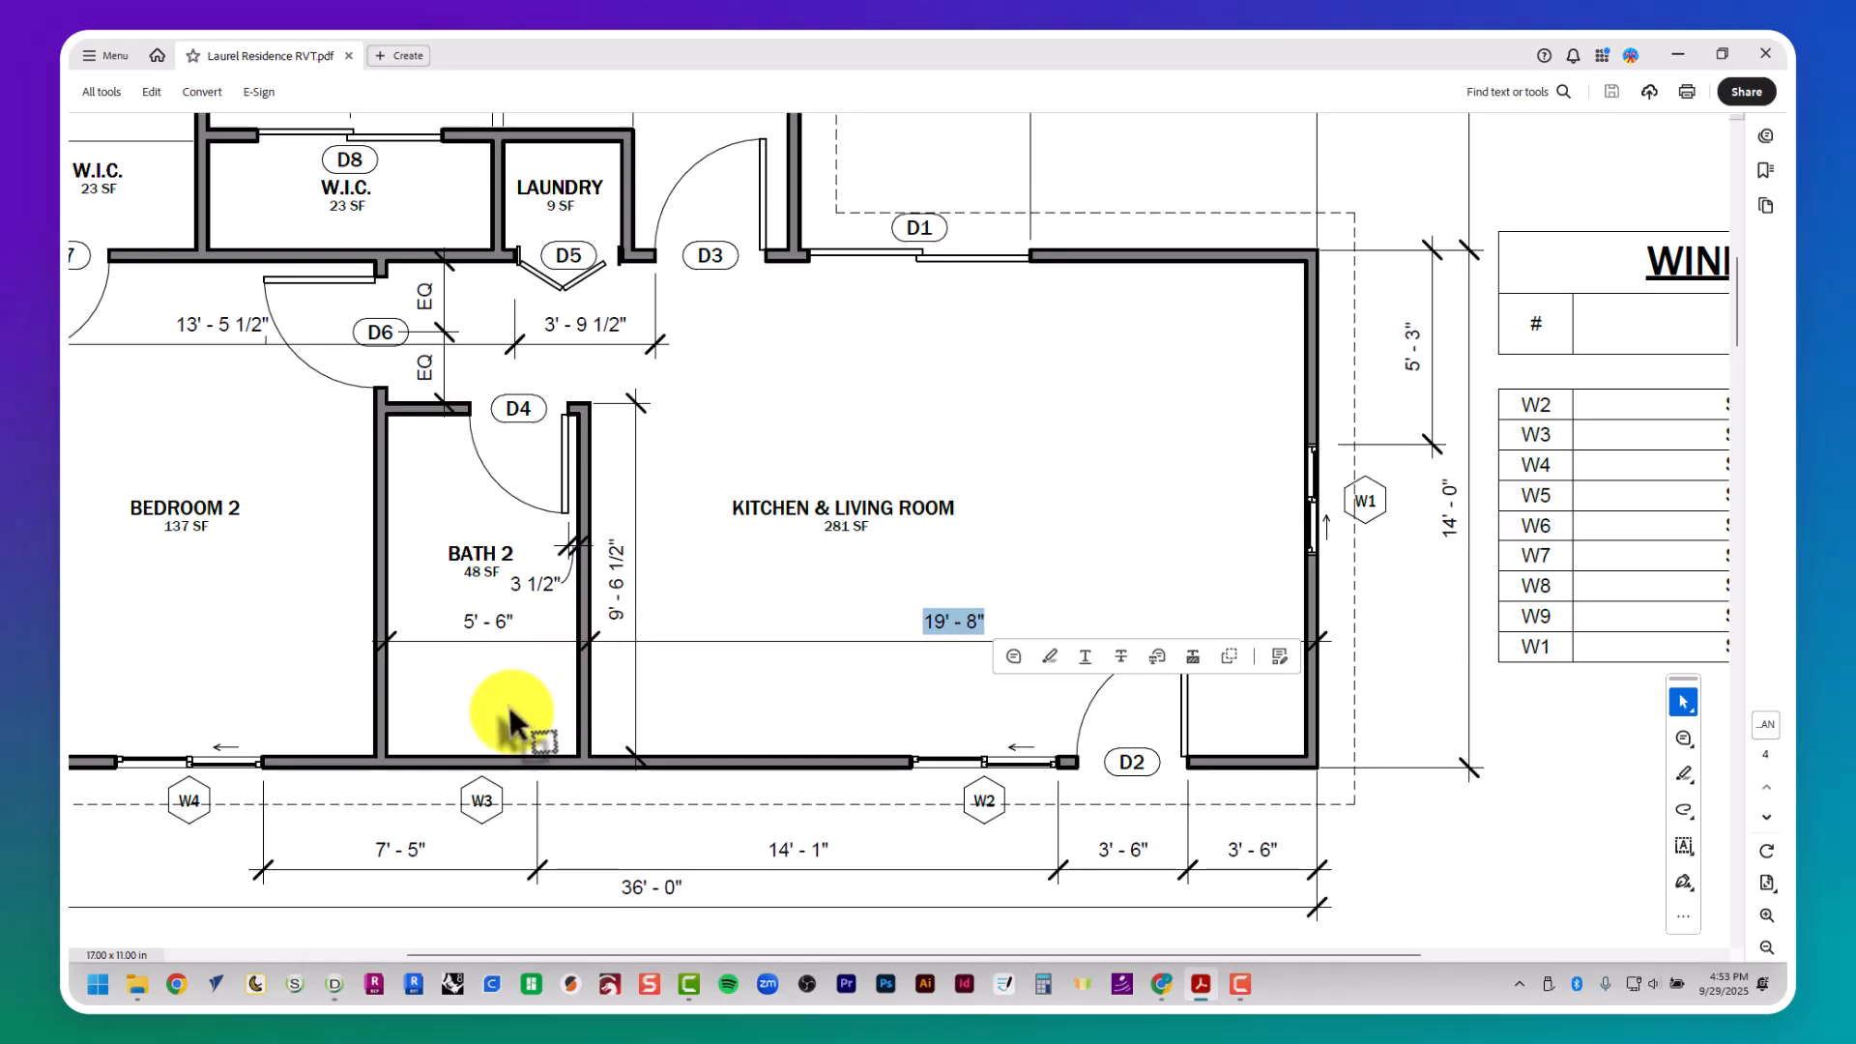
# - Switch back to FRAMECAD Detailer and draw a vertical guide polyline at 36' along the right wall's outer face, extending beyond the house to about 54' 8"
pyautogui.hotkey('alt', 'Tab')
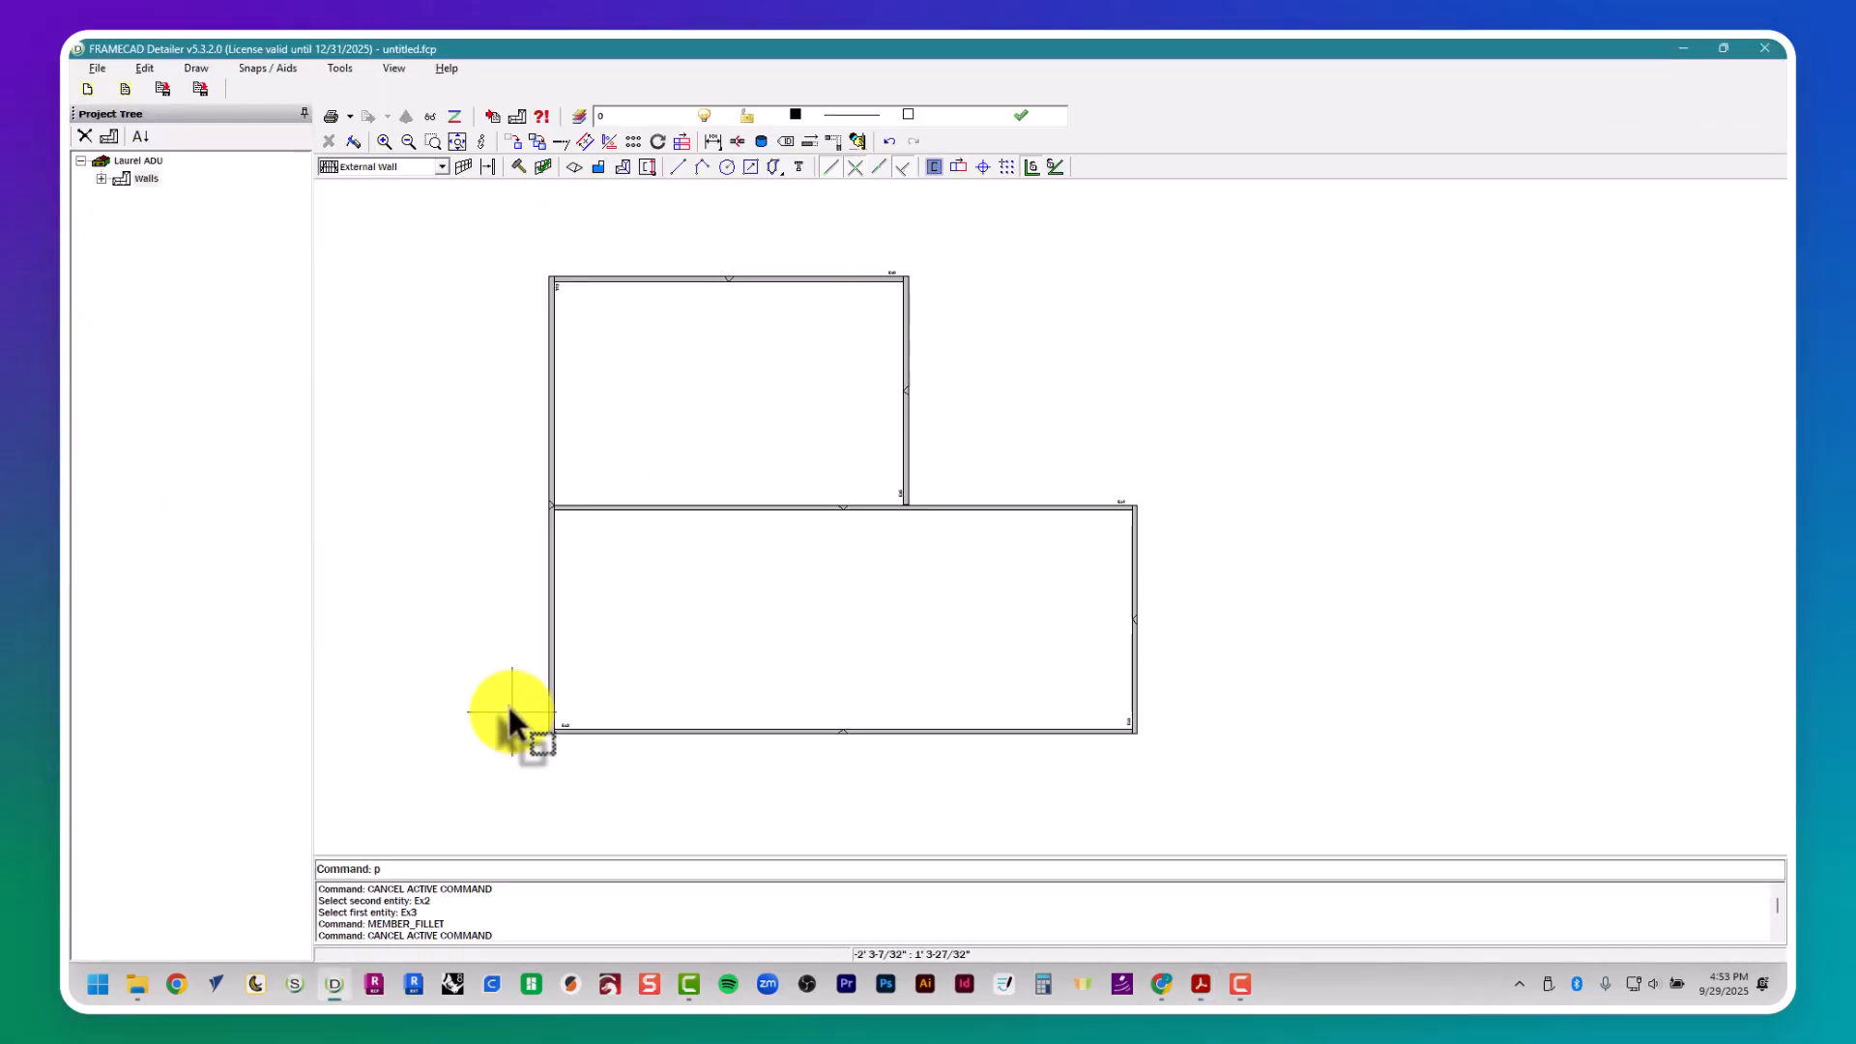
pyautogui.write('p')
pyautogui.press('Return')
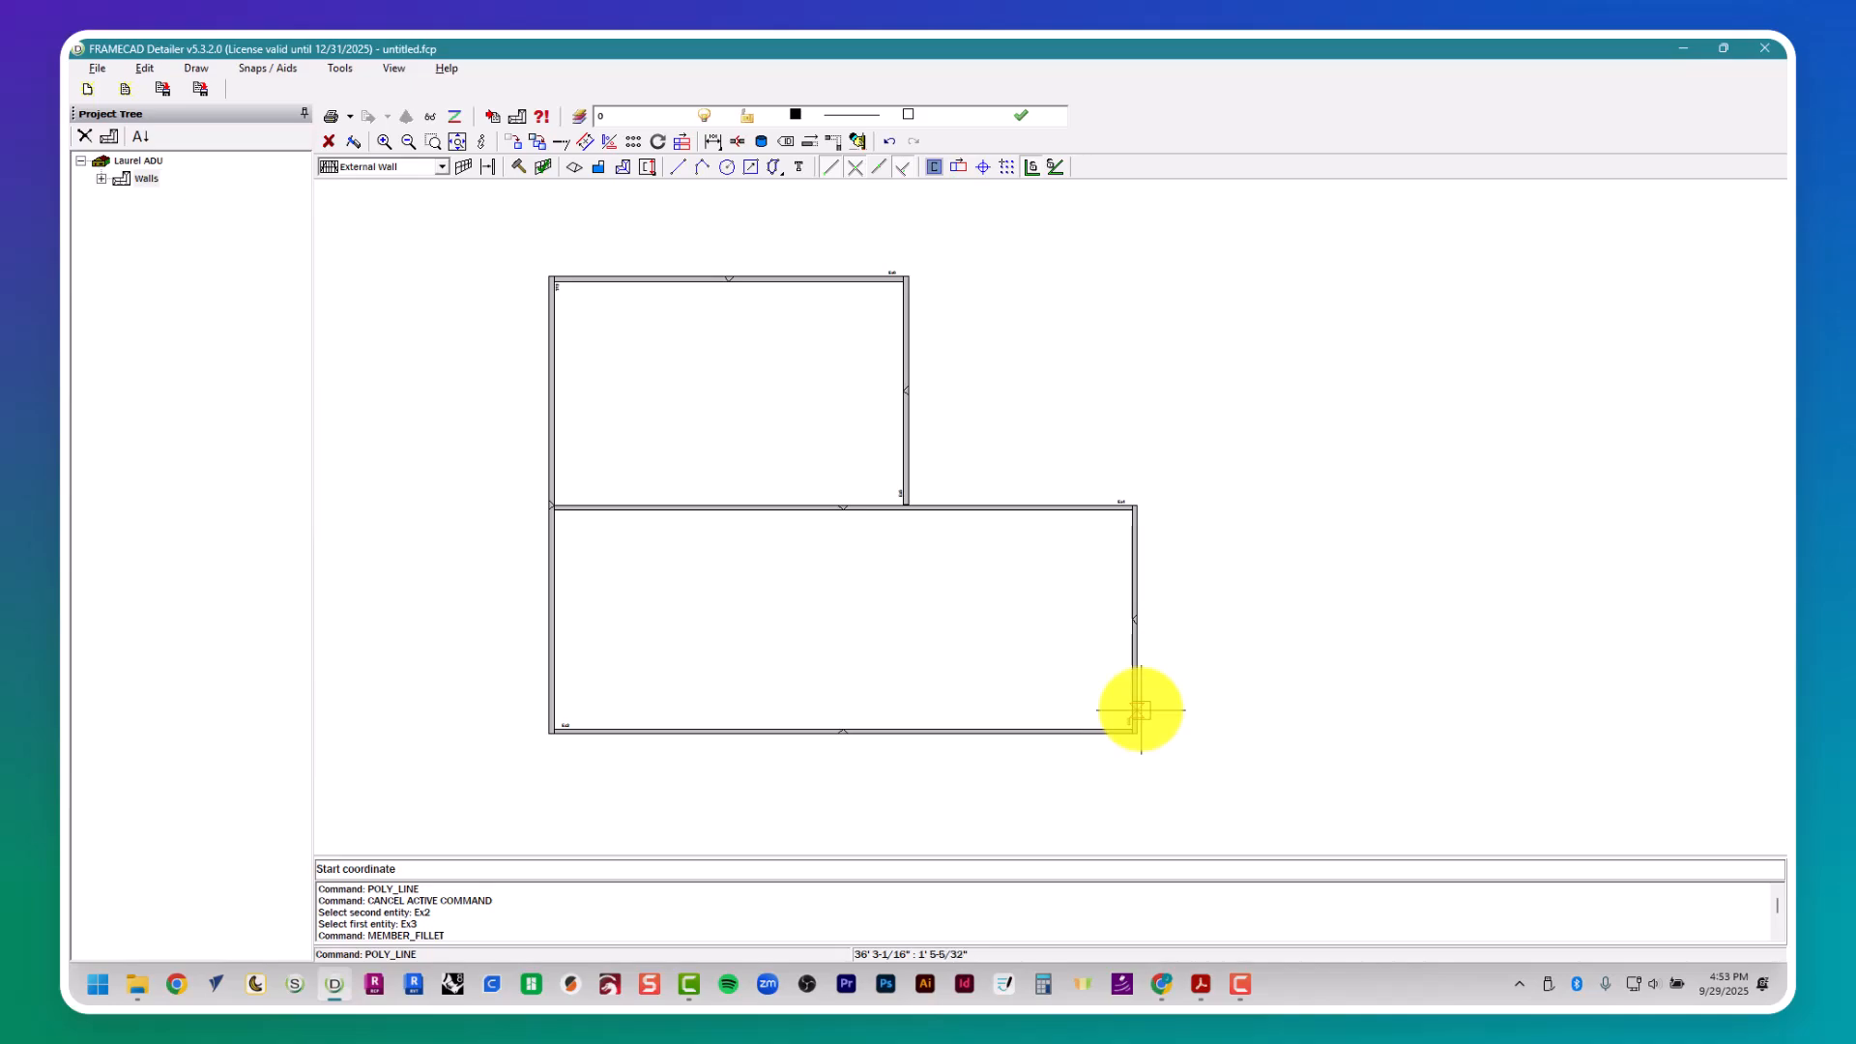
pyautogui.click(1141, 708)
pyautogui.scroll(-3, 1139, 715)
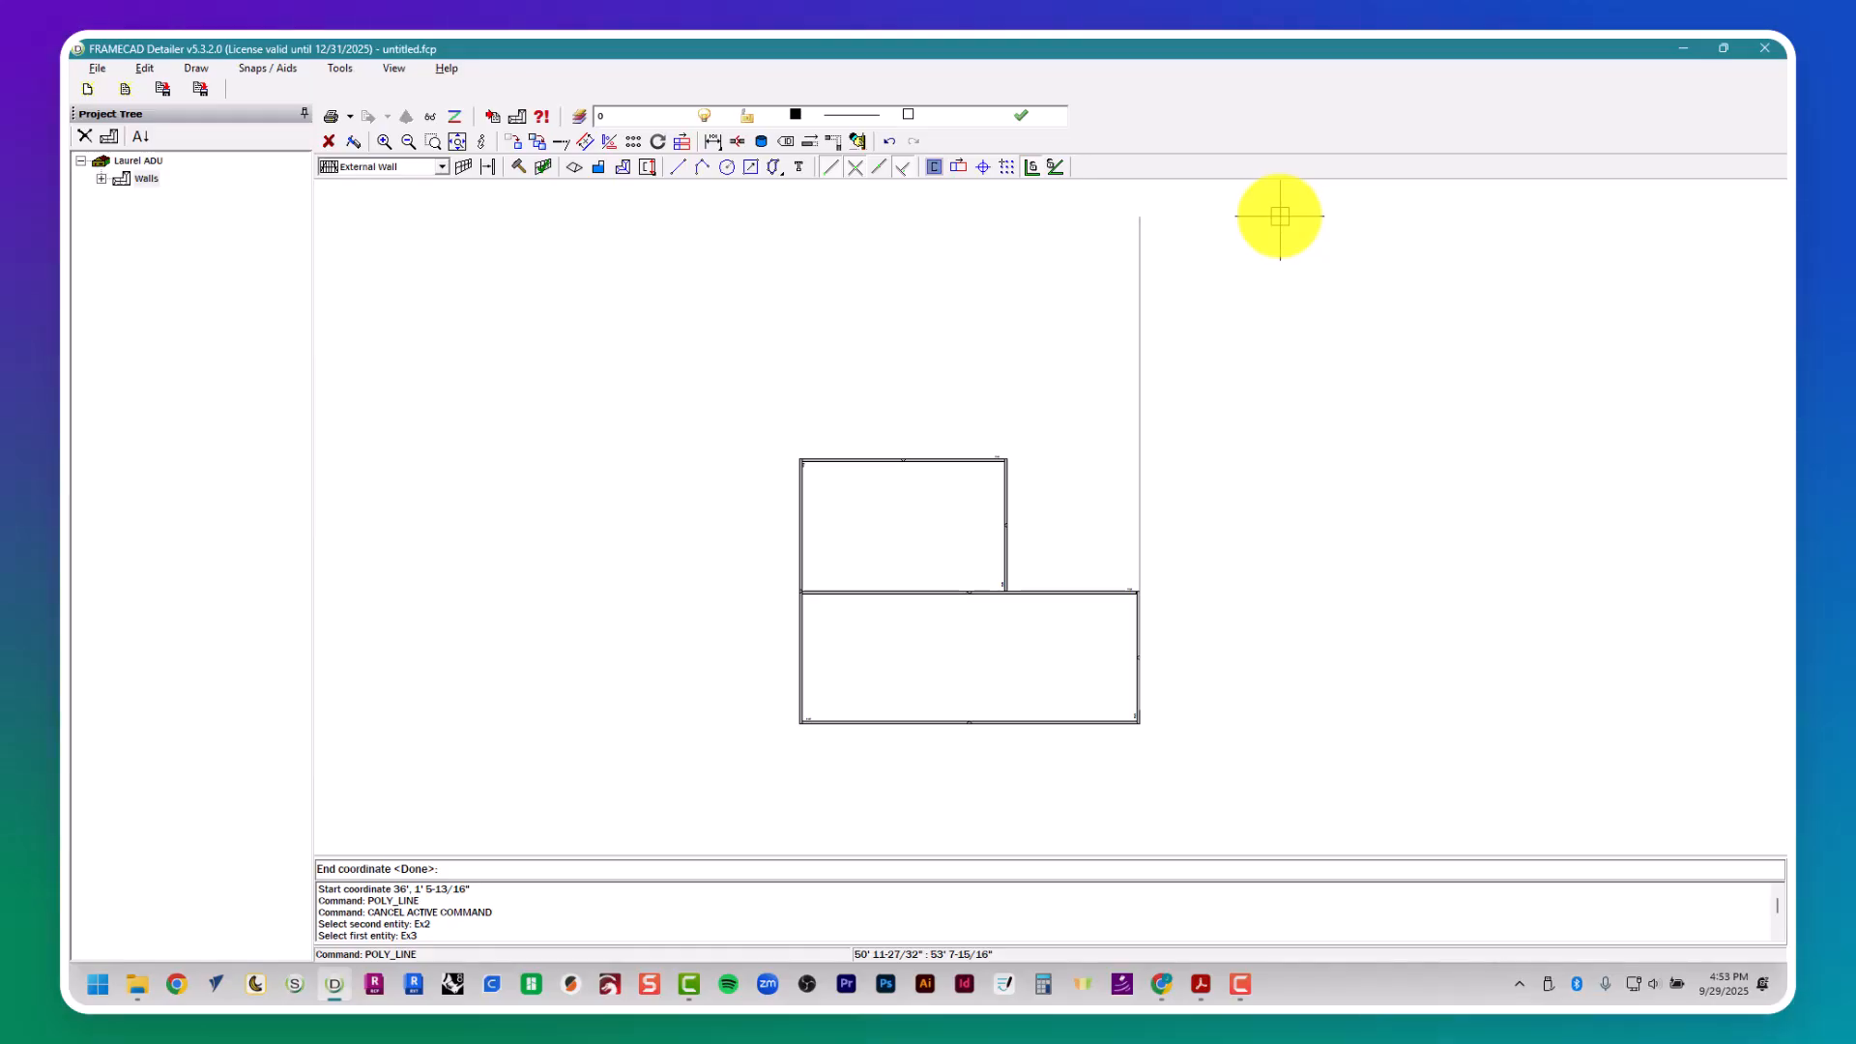
pyautogui.click(1217, 205)
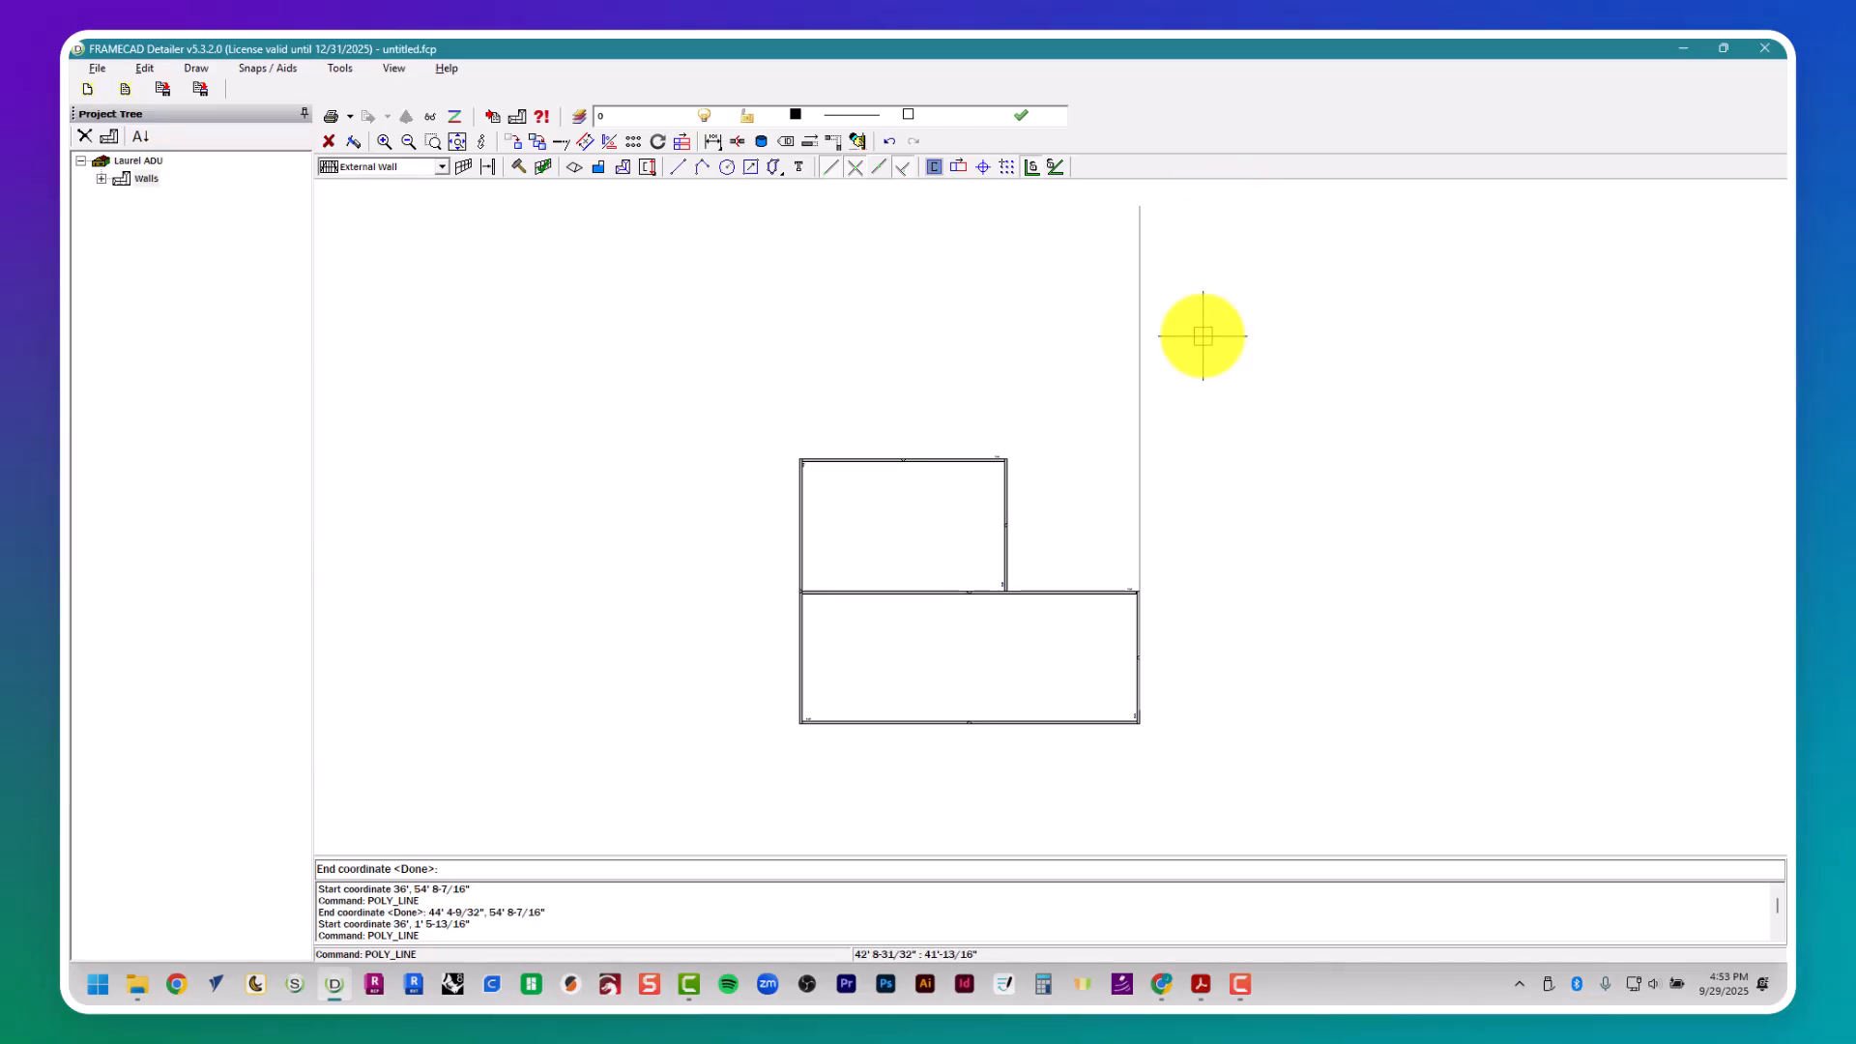
pyautogui.press('Return')
pyautogui.press('Escape')
pyautogui.press('Escape')
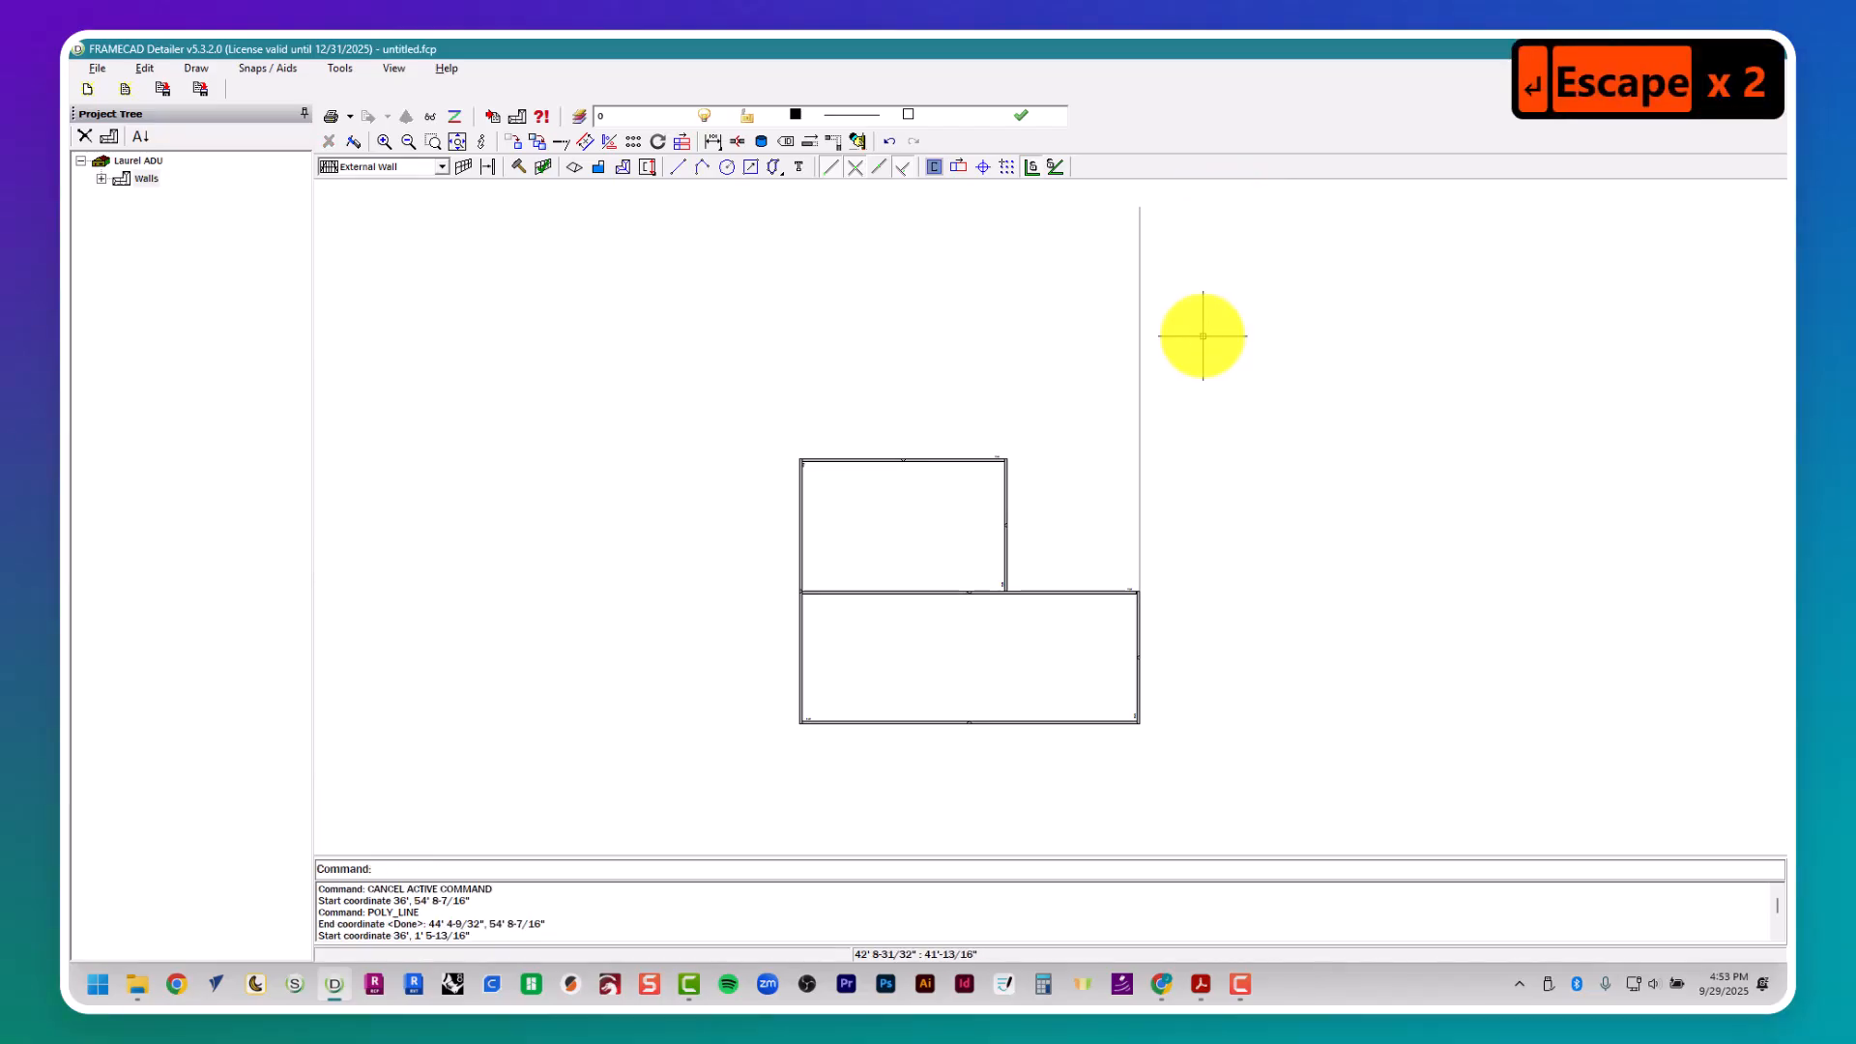
# - Offset the vertical guide line at the right wall 19' 8" toward the left wall, checking the dimension in the floor plan
pyautogui.write('offset')
pyautogui.press('Return')
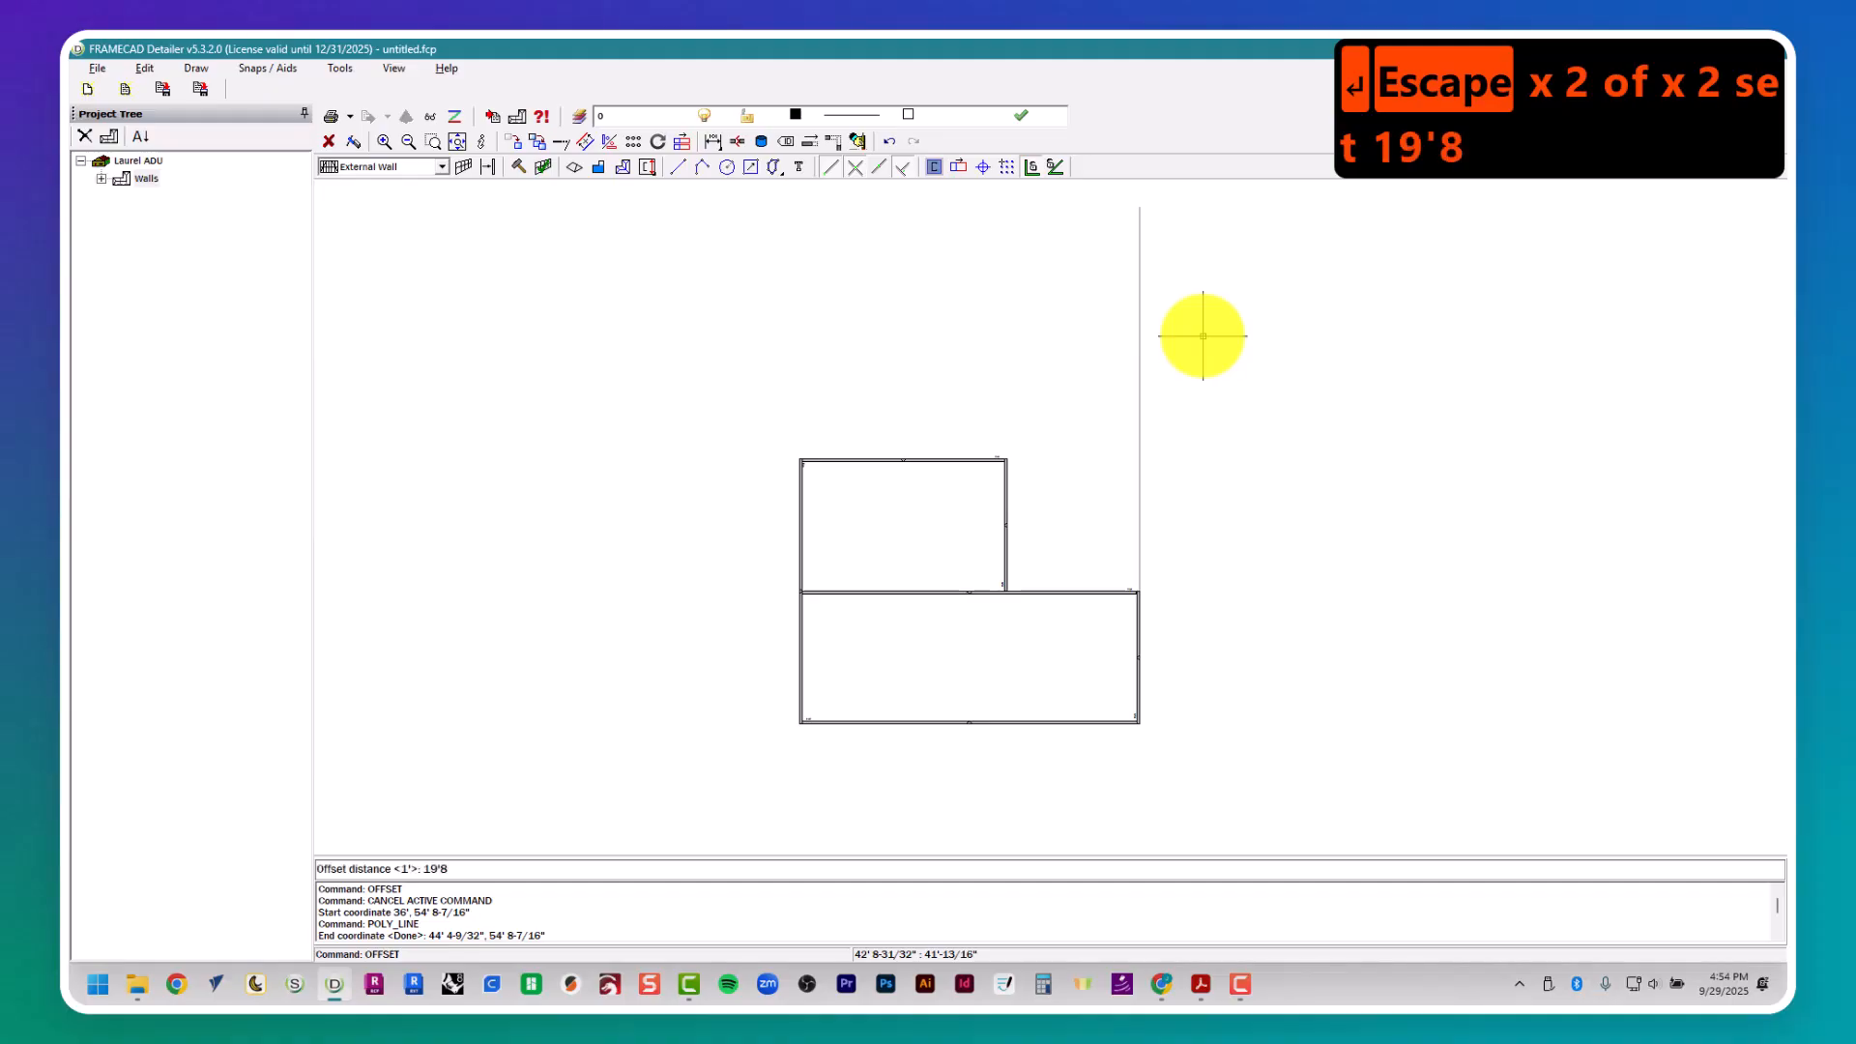
pyautogui.press('Return')
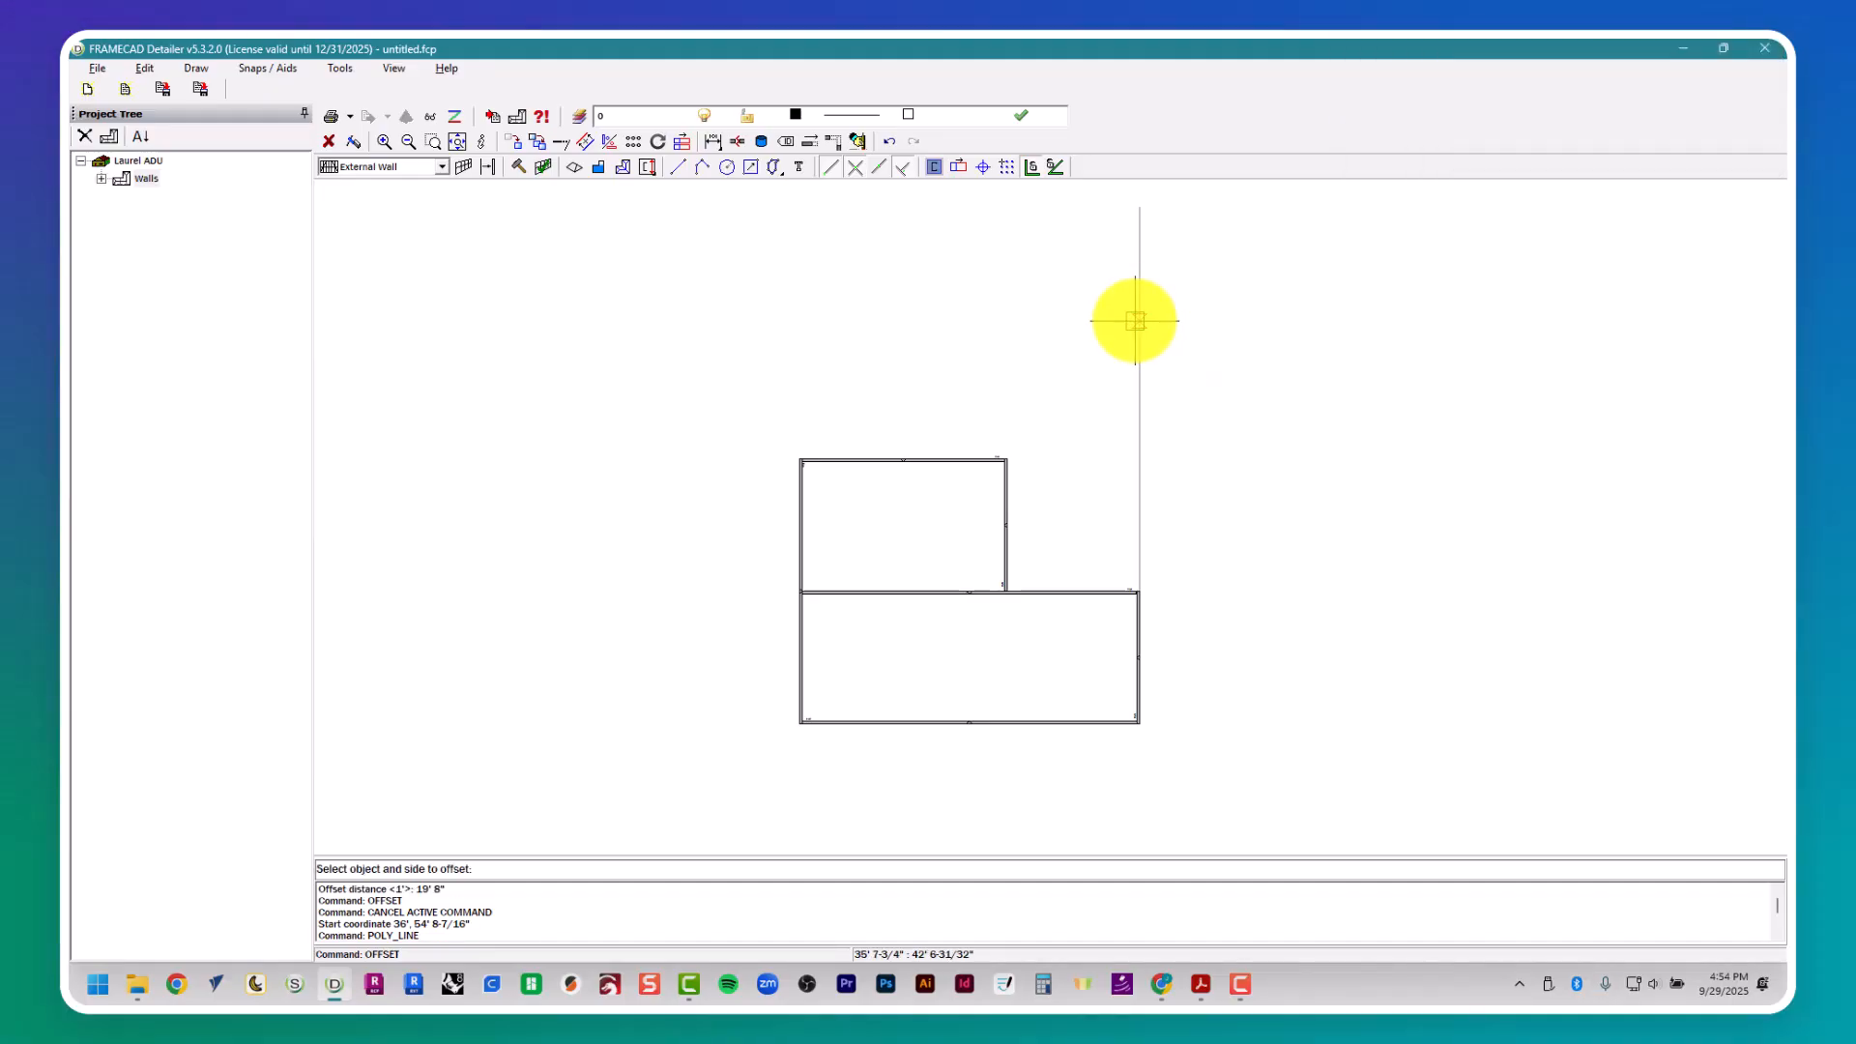
pyautogui.hotkey('alt', 'Tab')
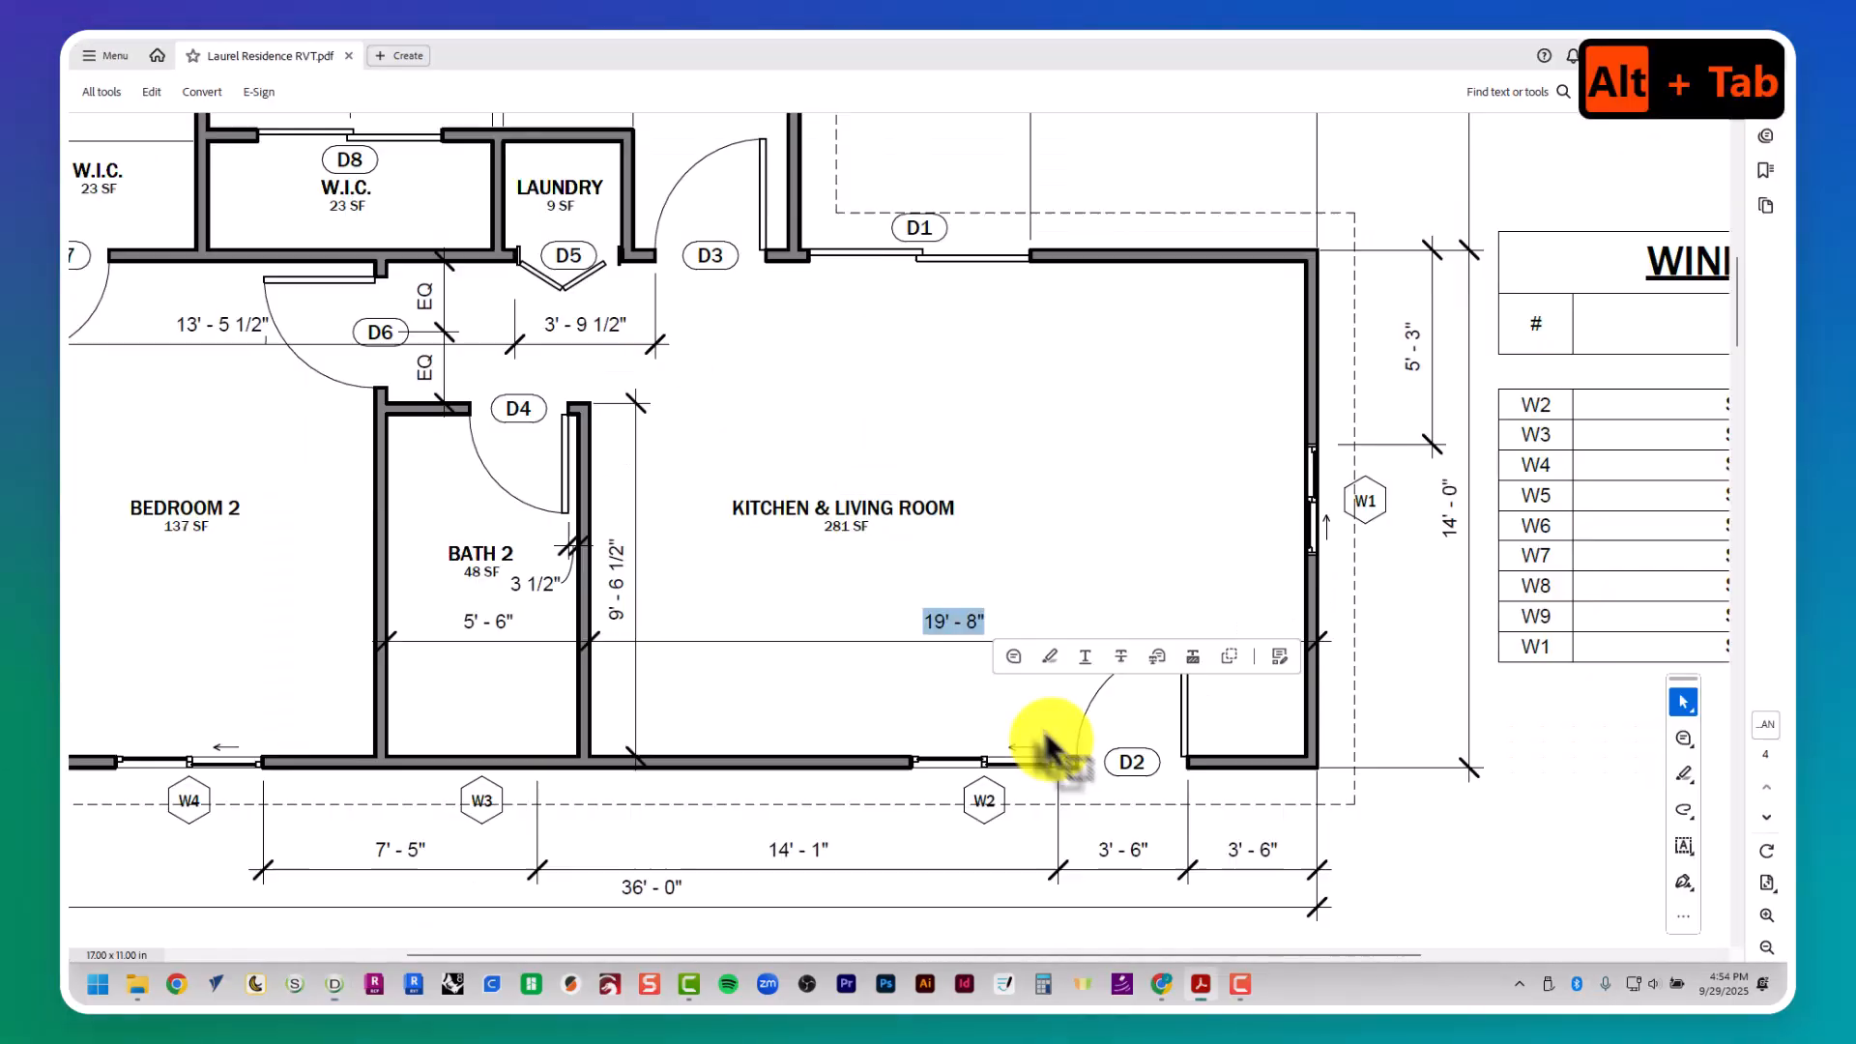
pyautogui.hotkey('alt', 'Tab')
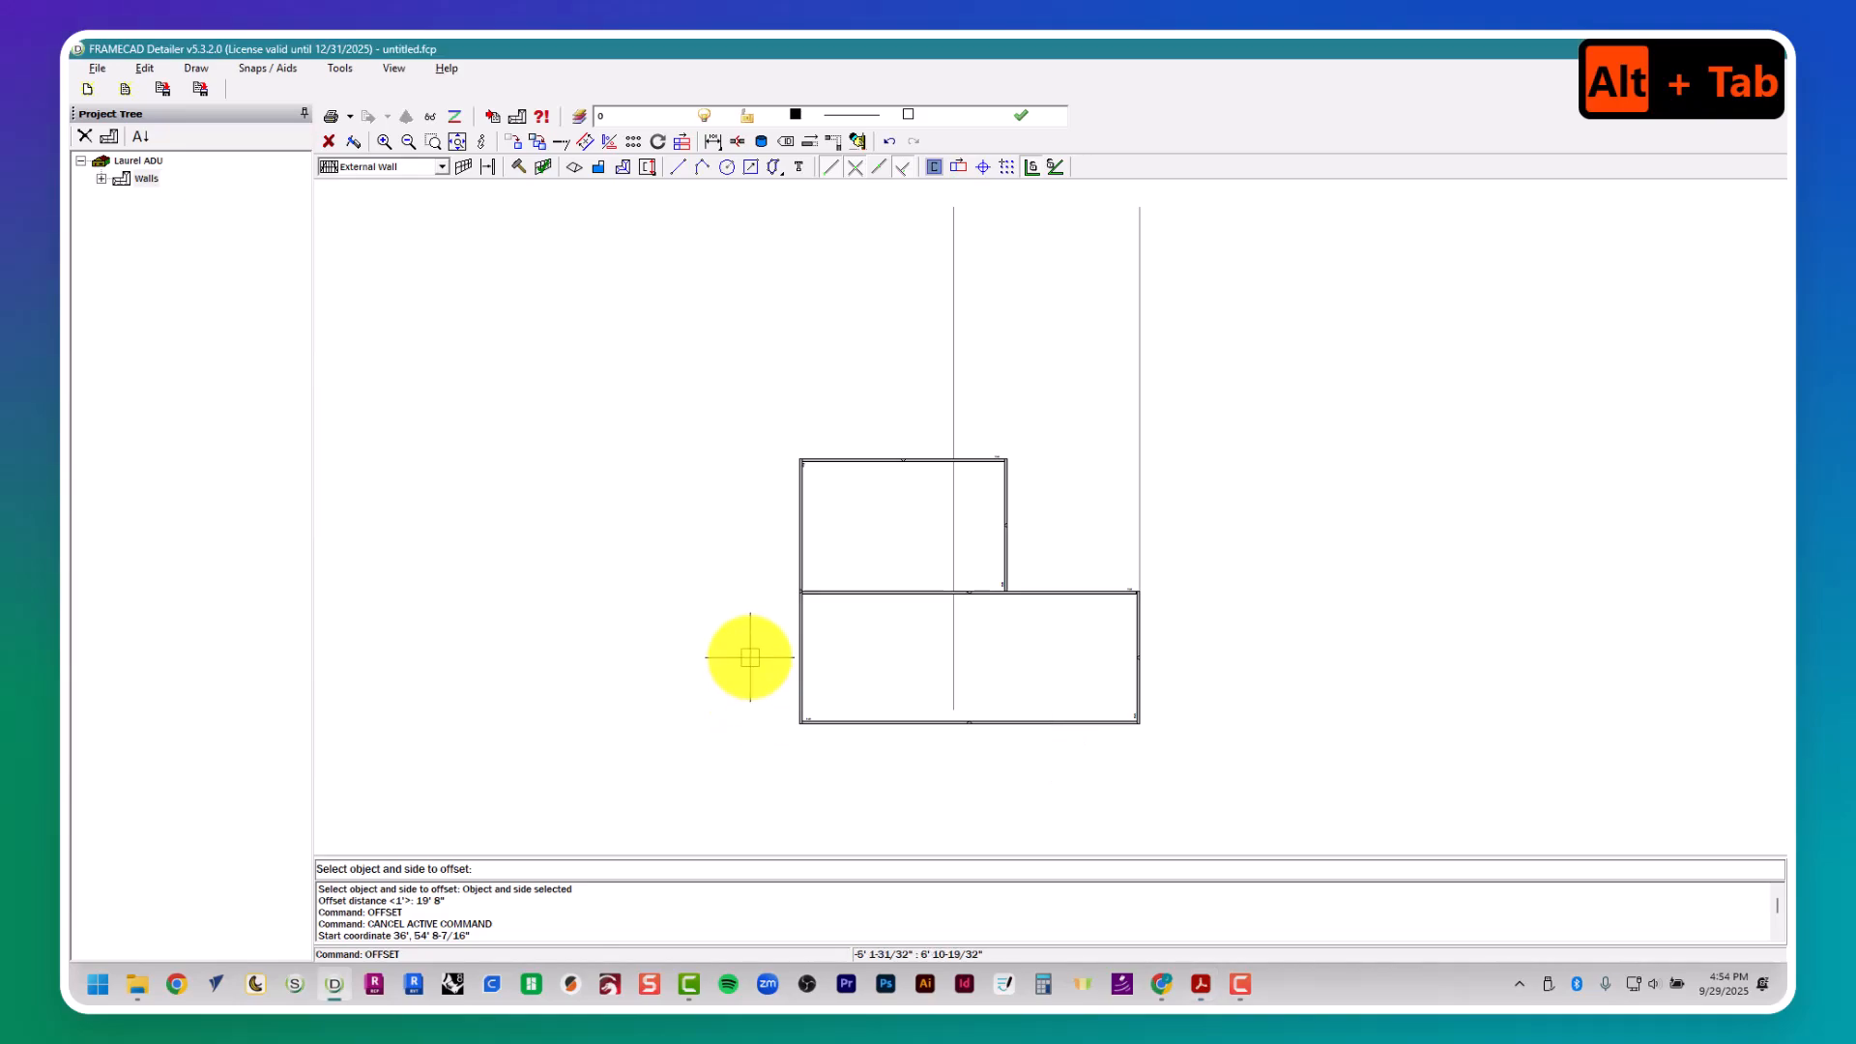
pyautogui.press('Escape')
pyautogui.press('Escape')
pyautogui.press('Escape')
# - Offset the 19' 8" guide line a further 5' 6" toward the left wall to mark the Bath 2 width
pyautogui.write('offset')
pyautogui.press('Return')
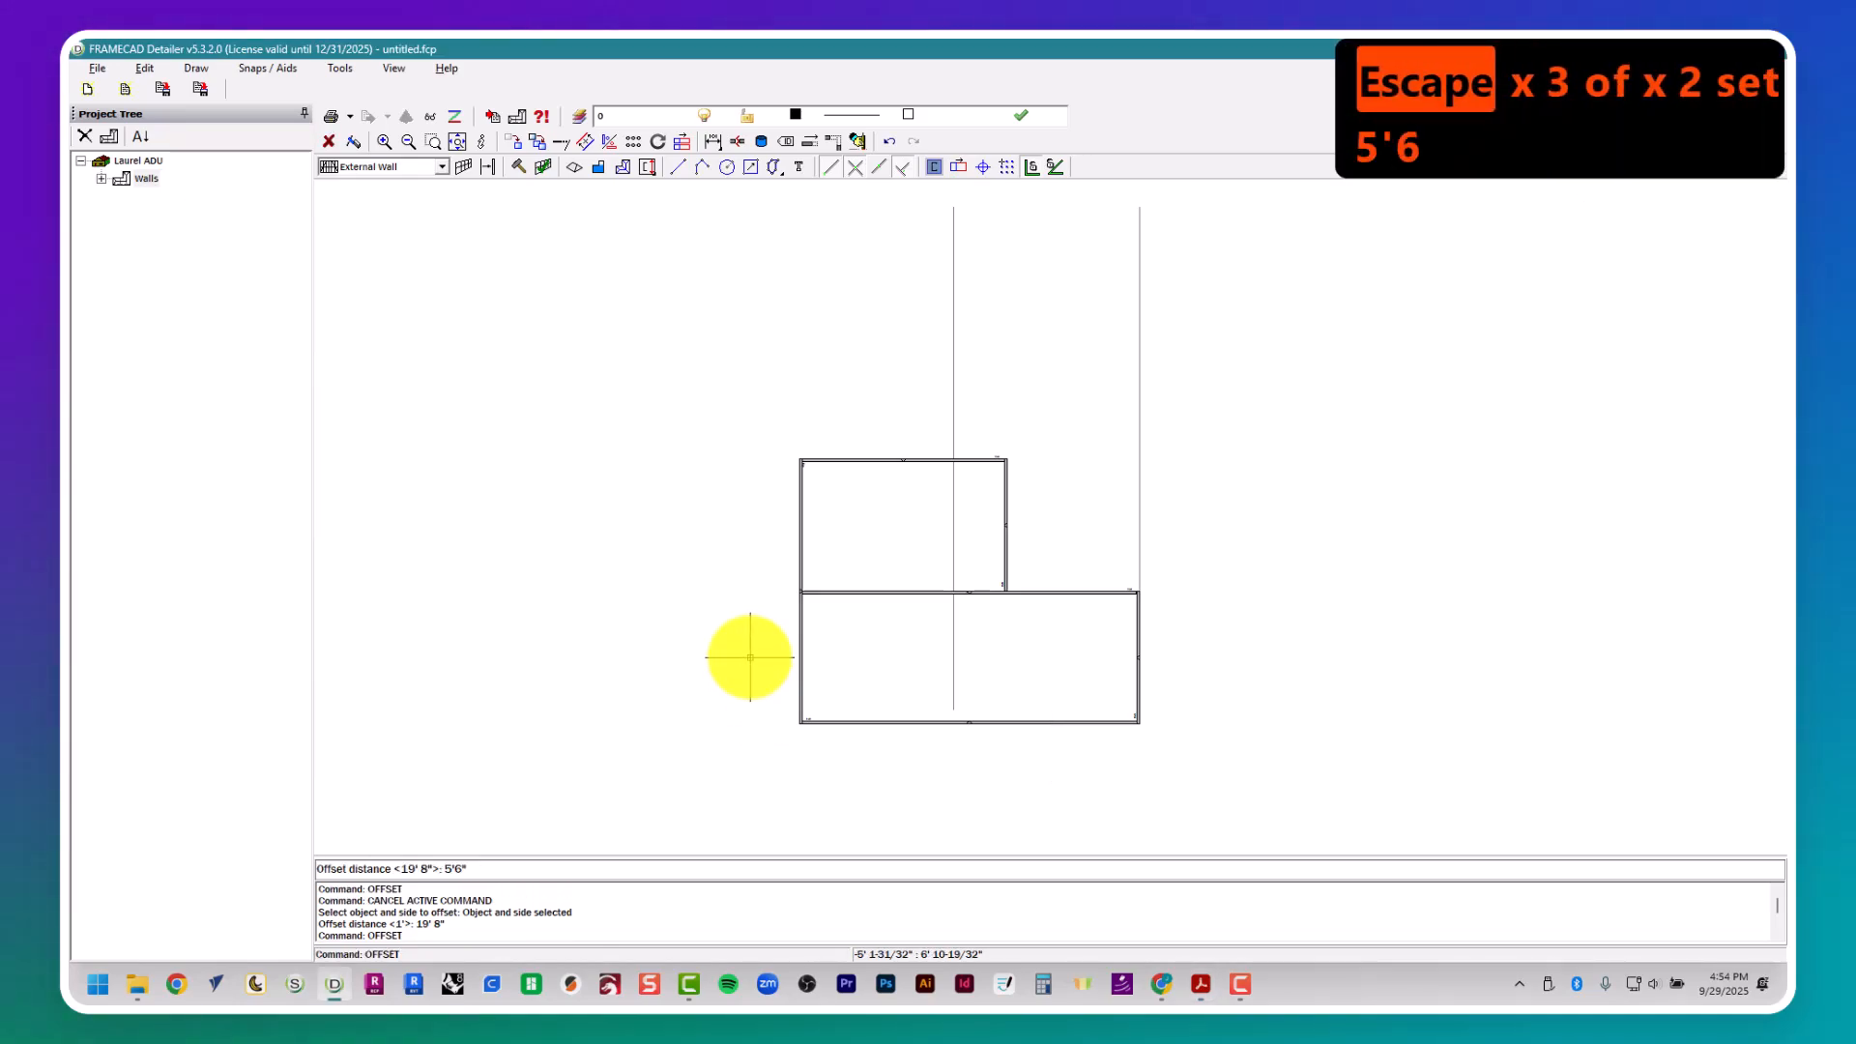
pyautogui.write('5\'6"')
pyautogui.press('Return')
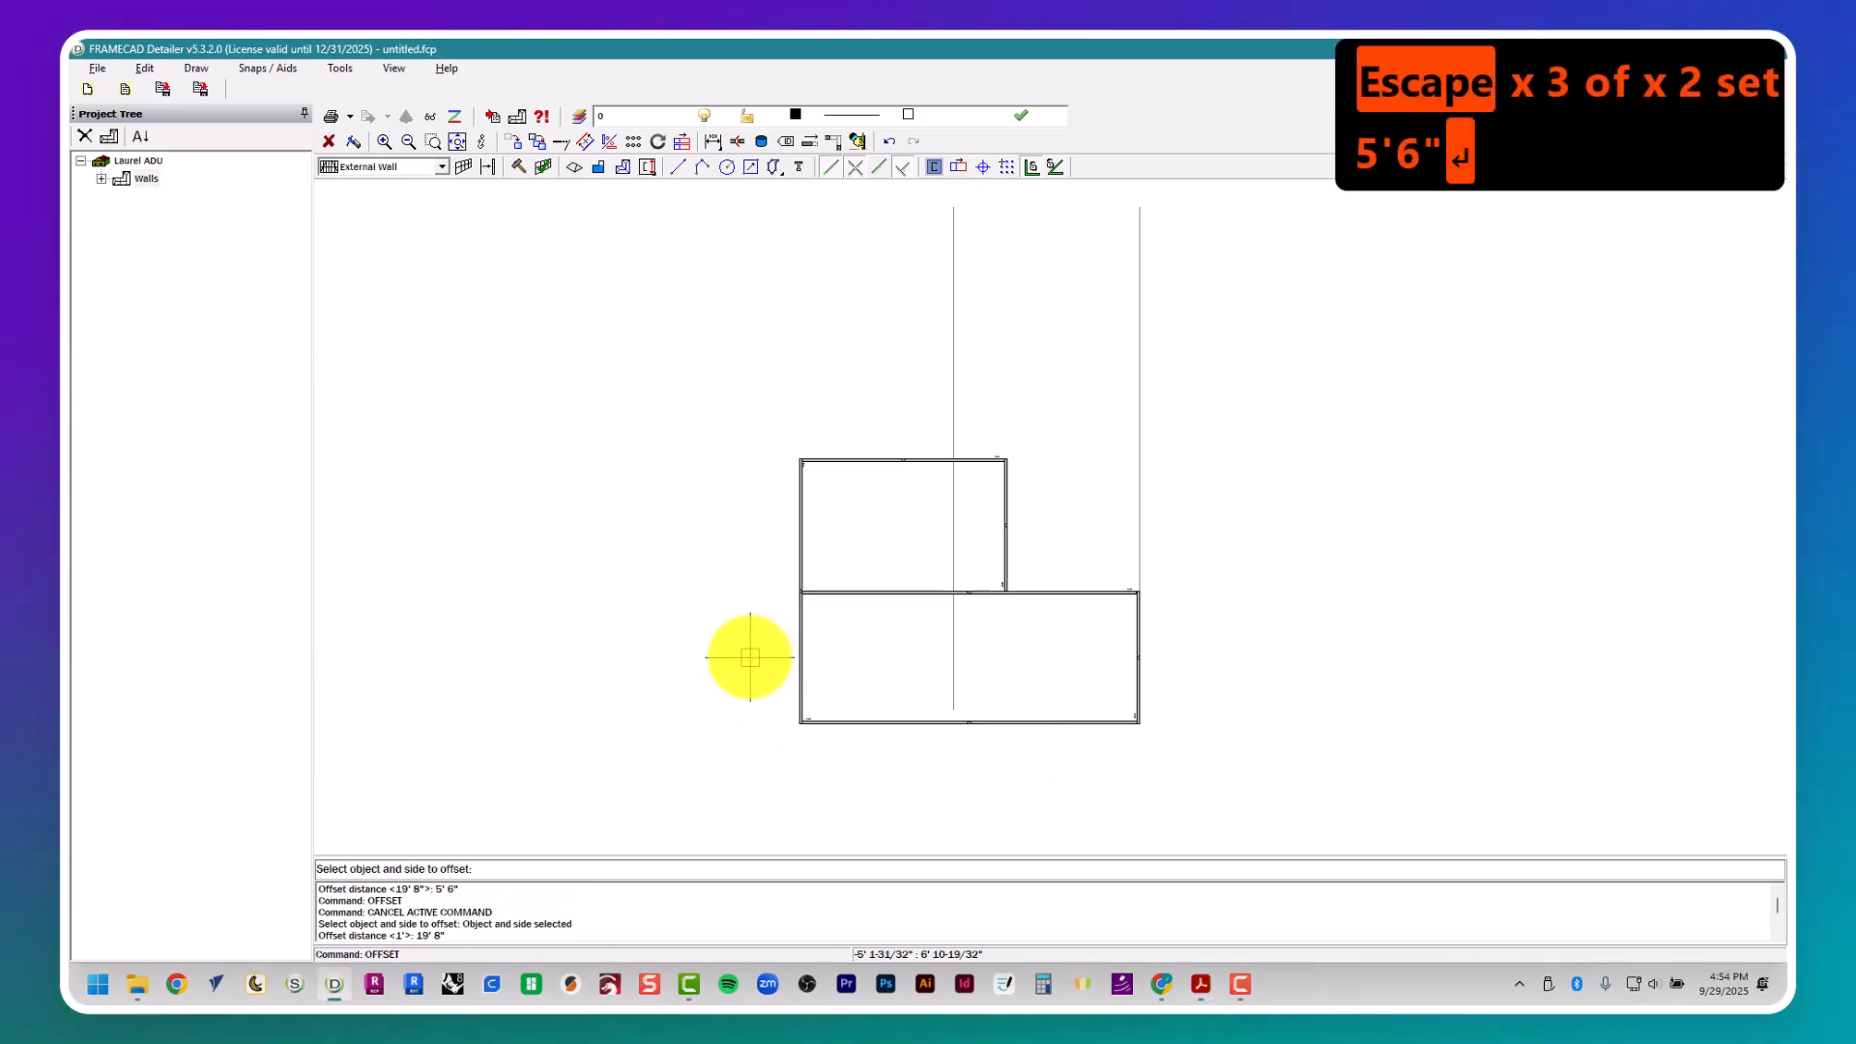
pyautogui.click(948, 420)
# - Switch to the floor plan PDF and examine the interior wall dimensions around Bedroom 2, Bath 2, Bedroom 1 and the laundry
pyautogui.hotkey('alt', 'Tab')
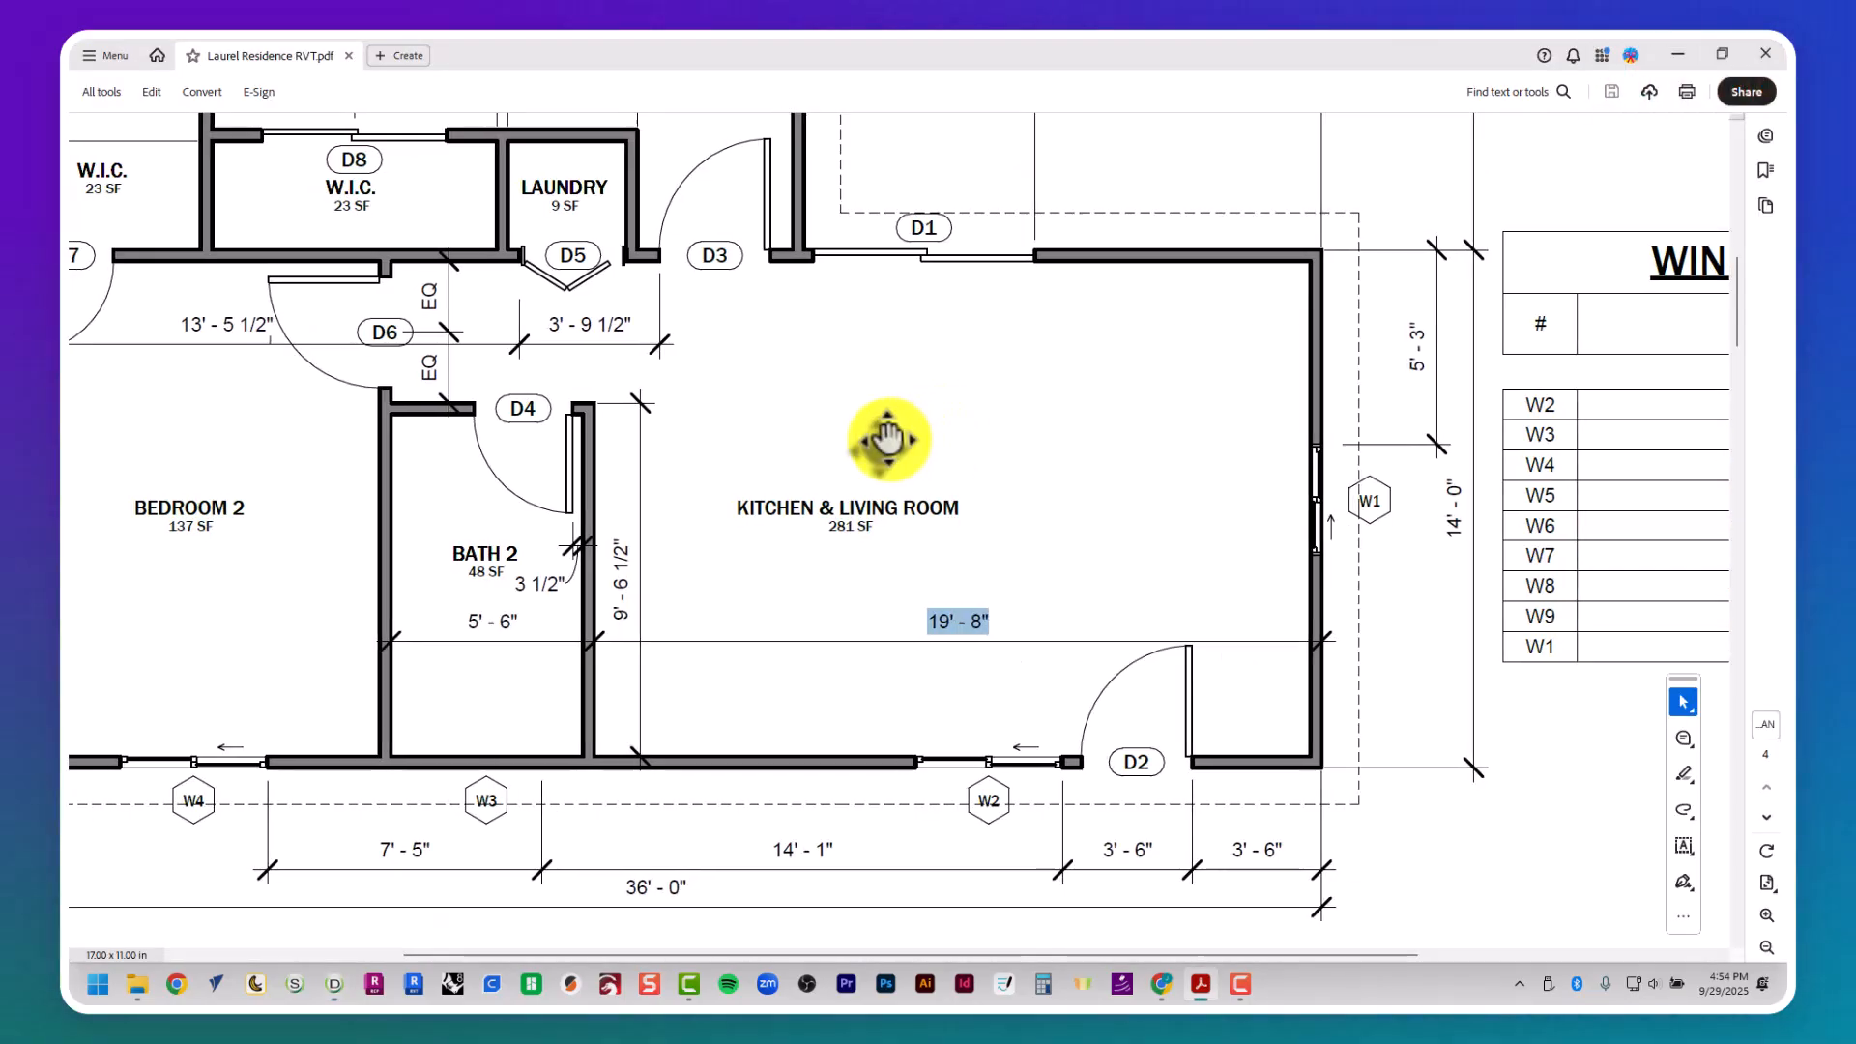
pyautogui.hscroll(-3, 885, 435)
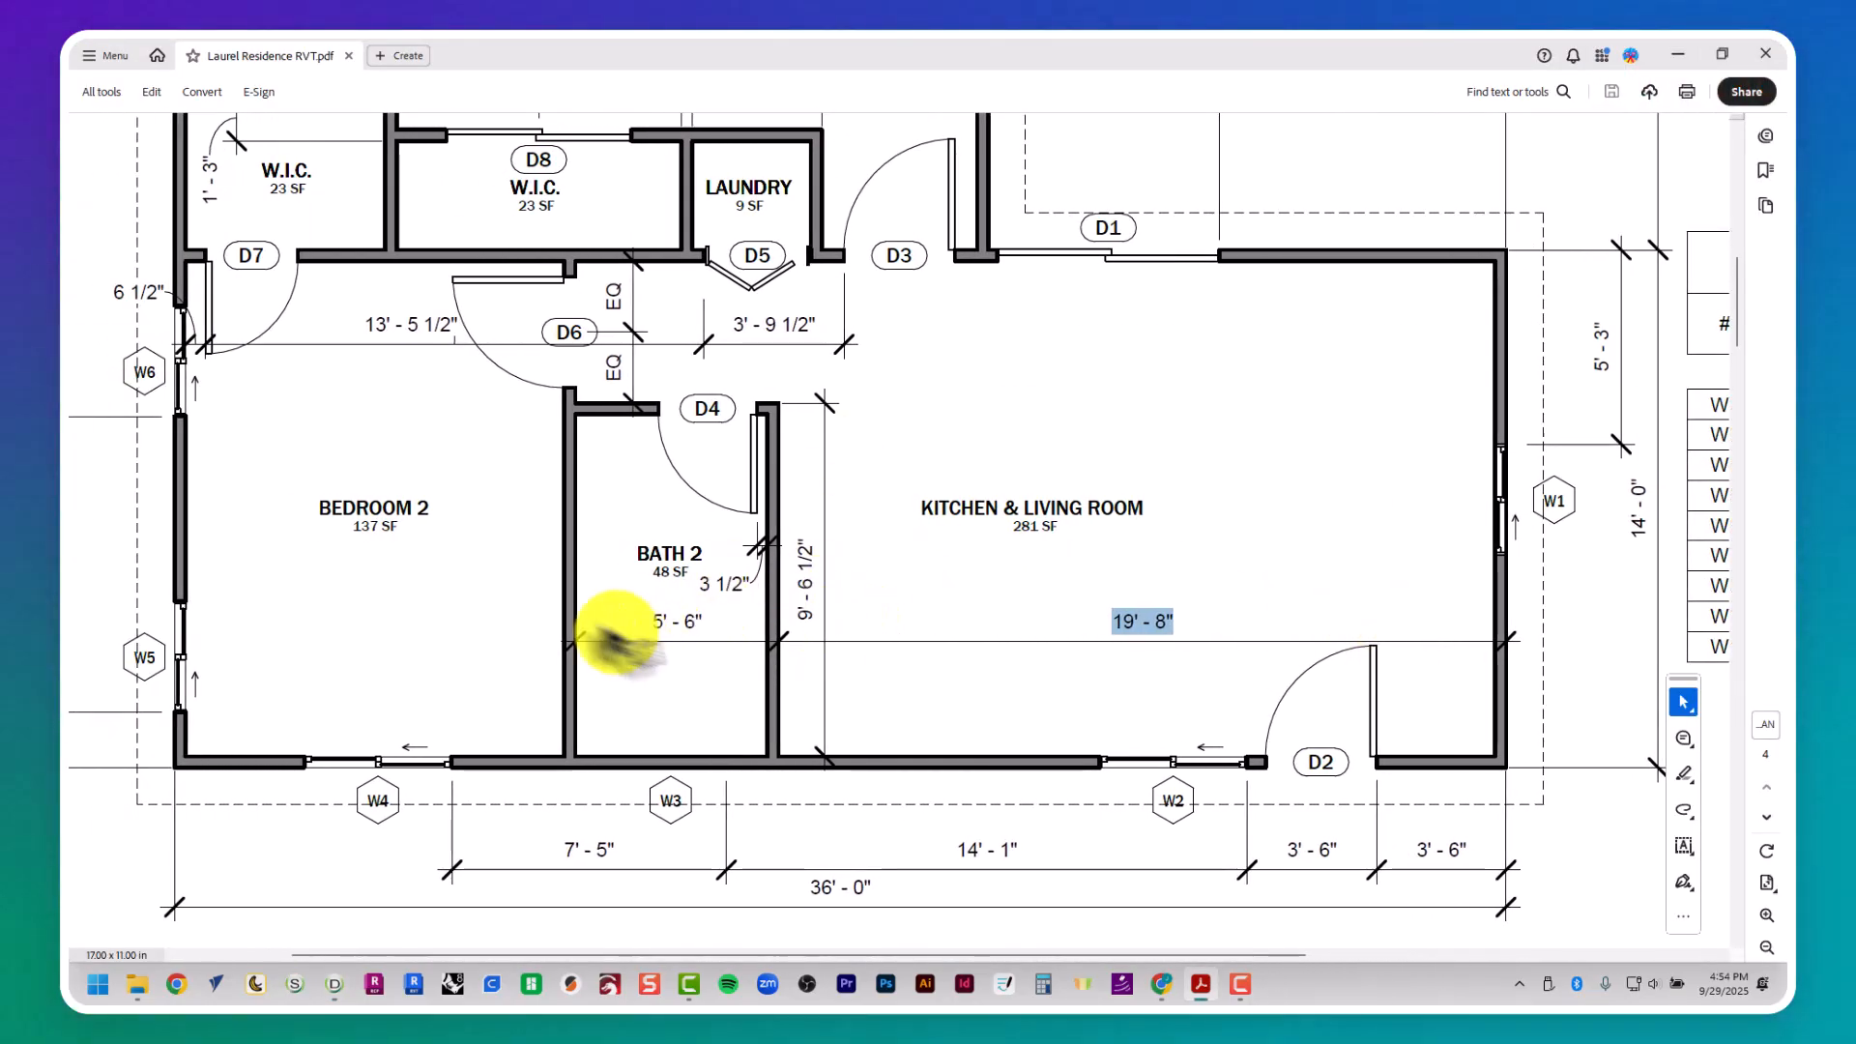
pyautogui.scroll(5, 681, 633)
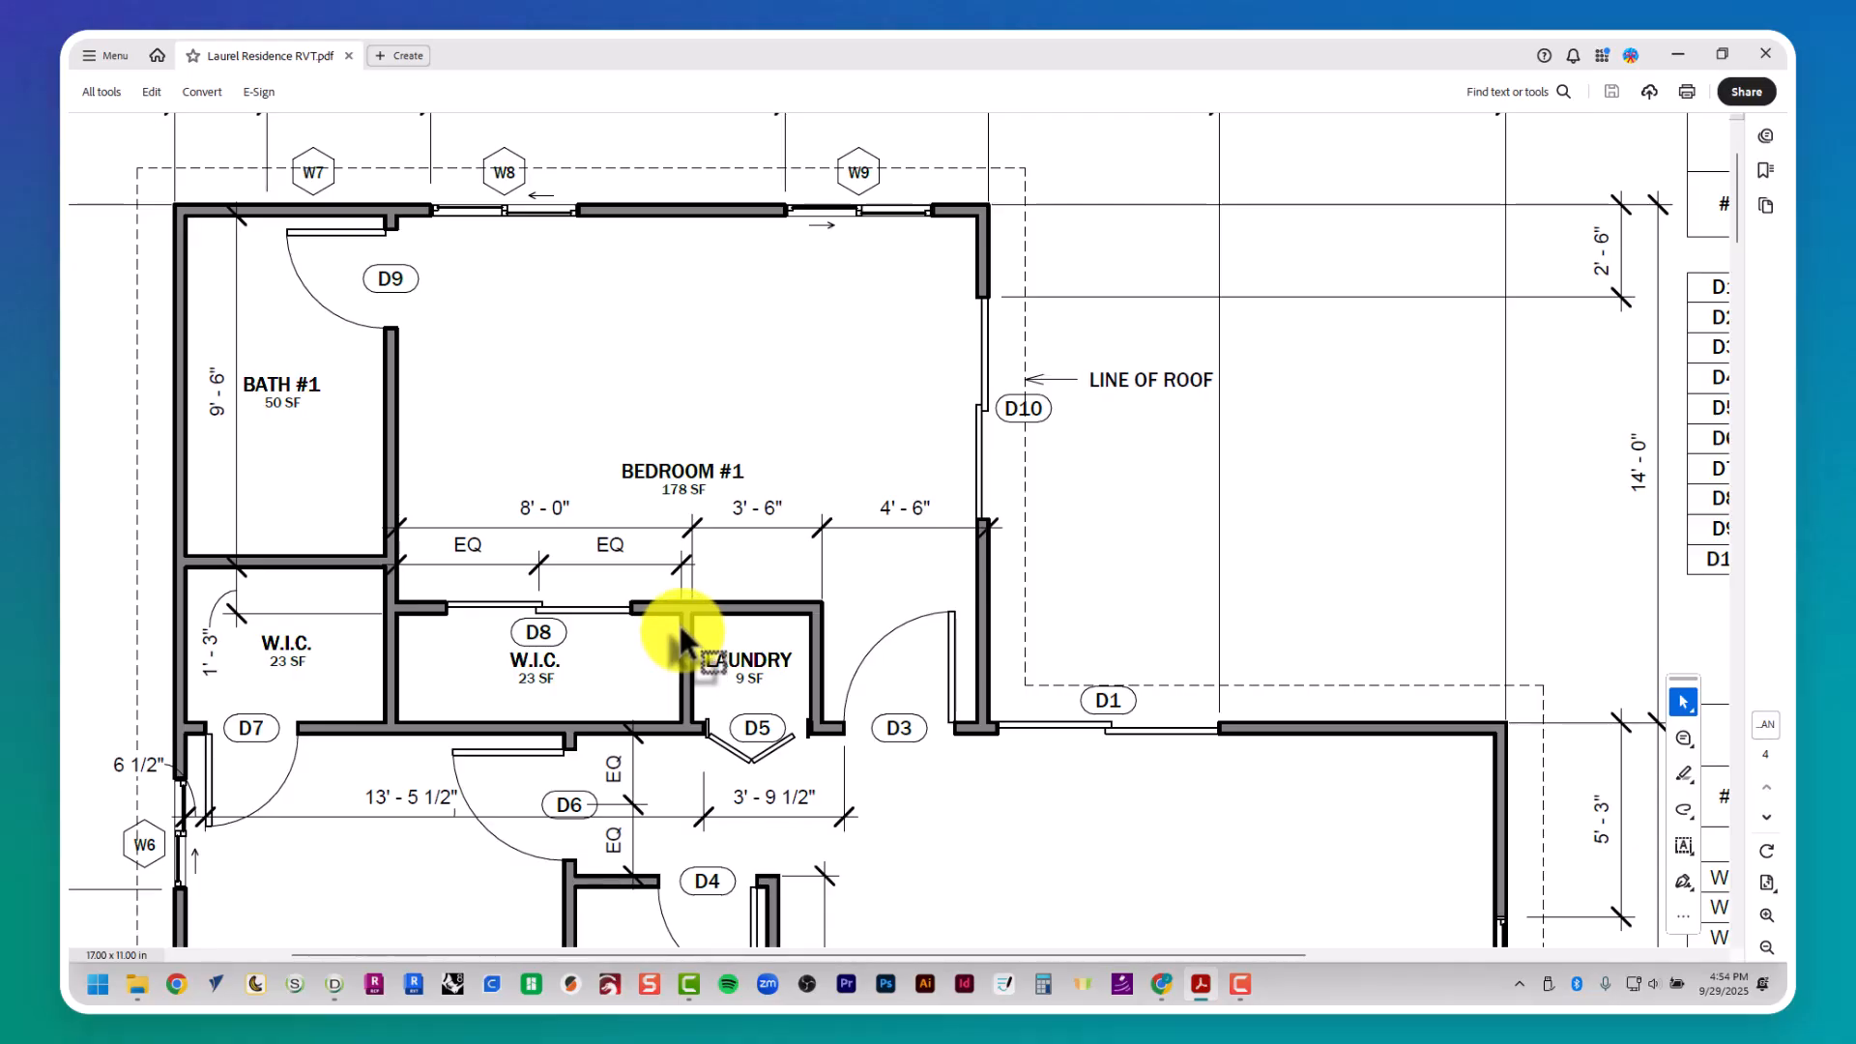
pyautogui.scroll(-2, 484, 667)
pyautogui.scroll(2, 478, 649)
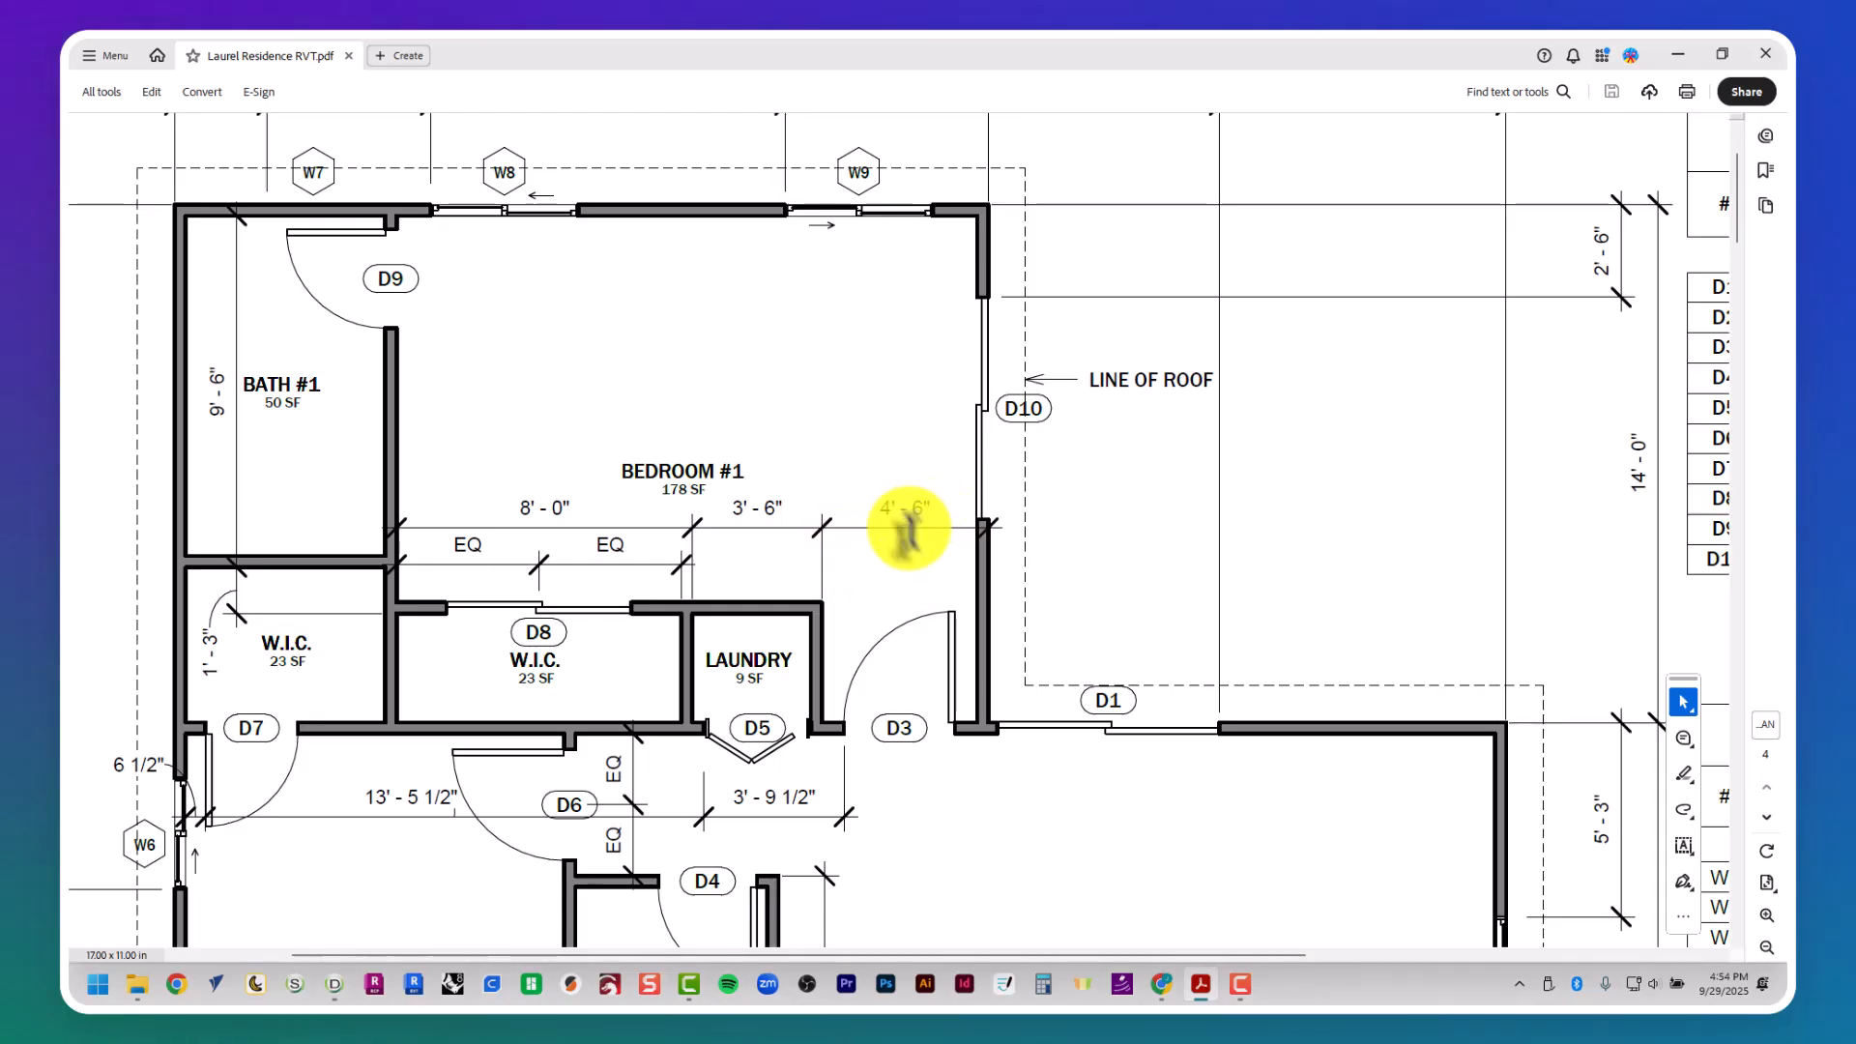
pyautogui.scroll(-2, 889, 551)
# - Back in FRAMECAD Detailer, draw a vertical guide polyline at 22' along Bedroom 1's right wall, from about 15' 7" to 40' 8"
pyautogui.hotkey('alt', 'Tab')
pyautogui.press('Escape')
pyautogui.press('Escape')
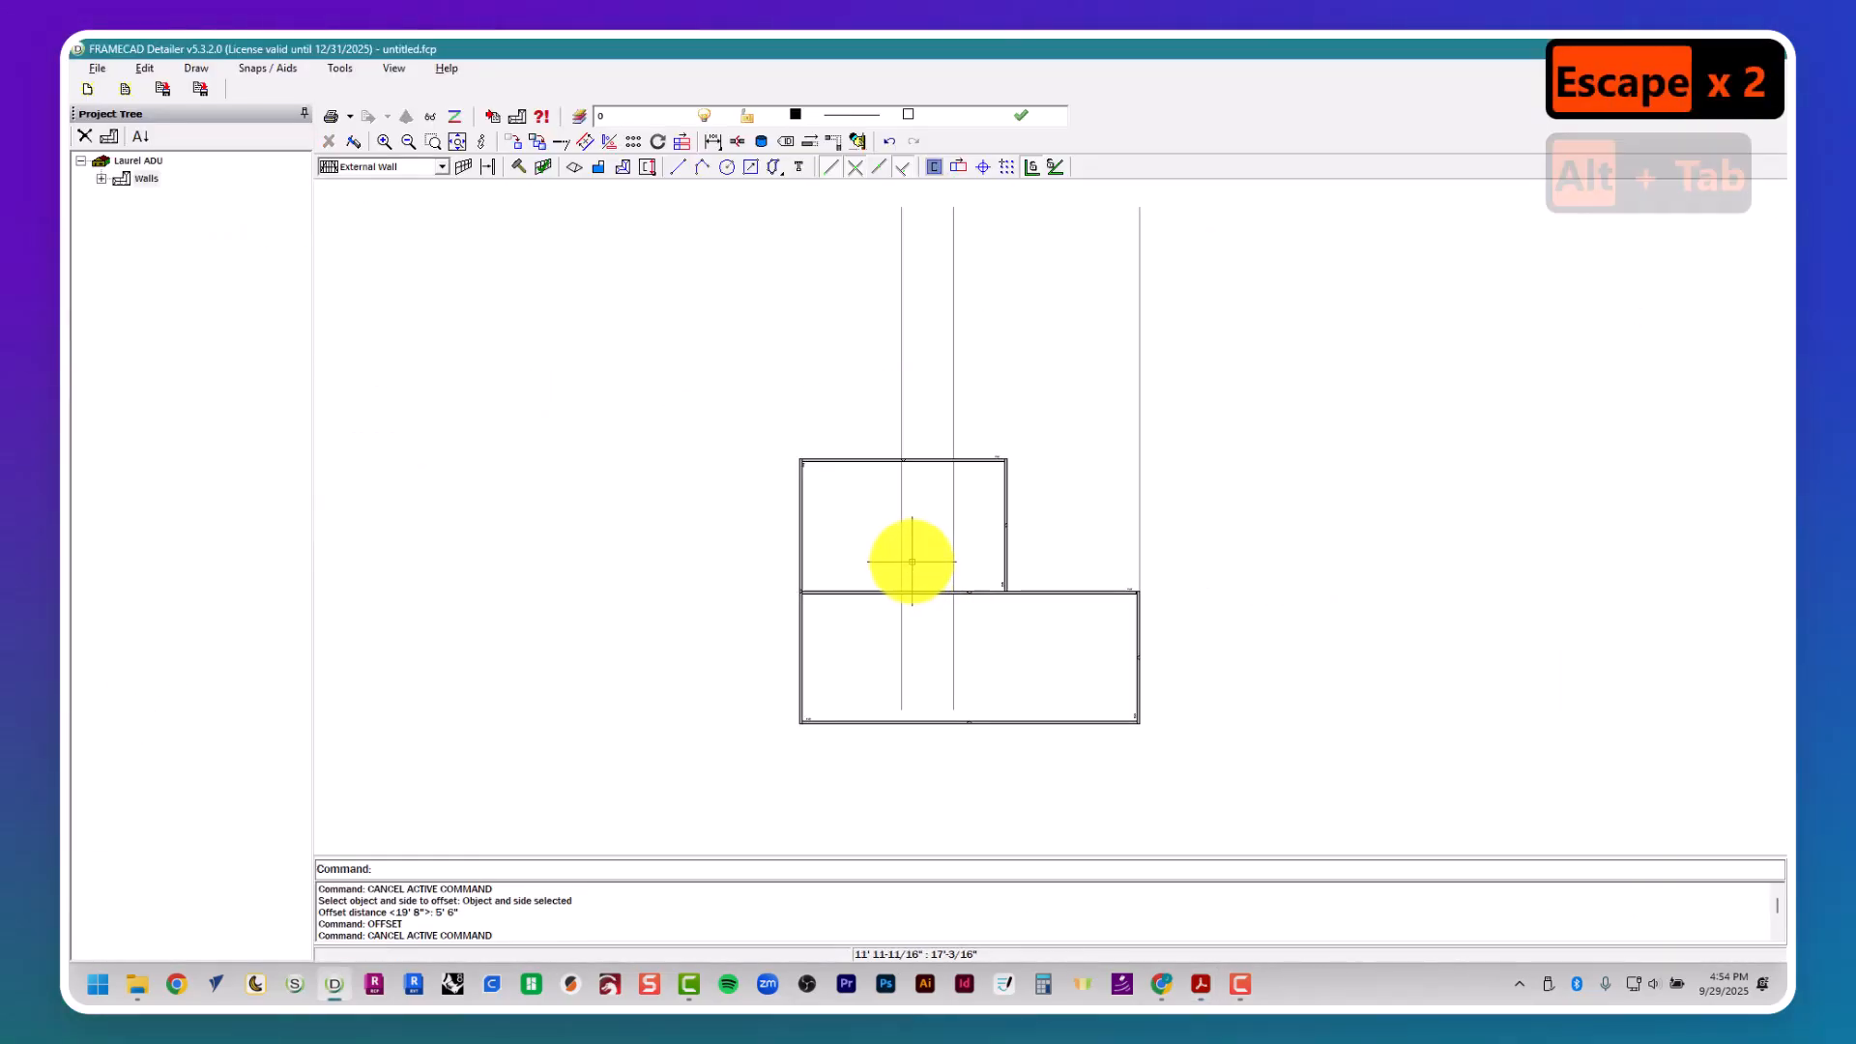
pyautogui.write('pl')
pyautogui.press('Return')
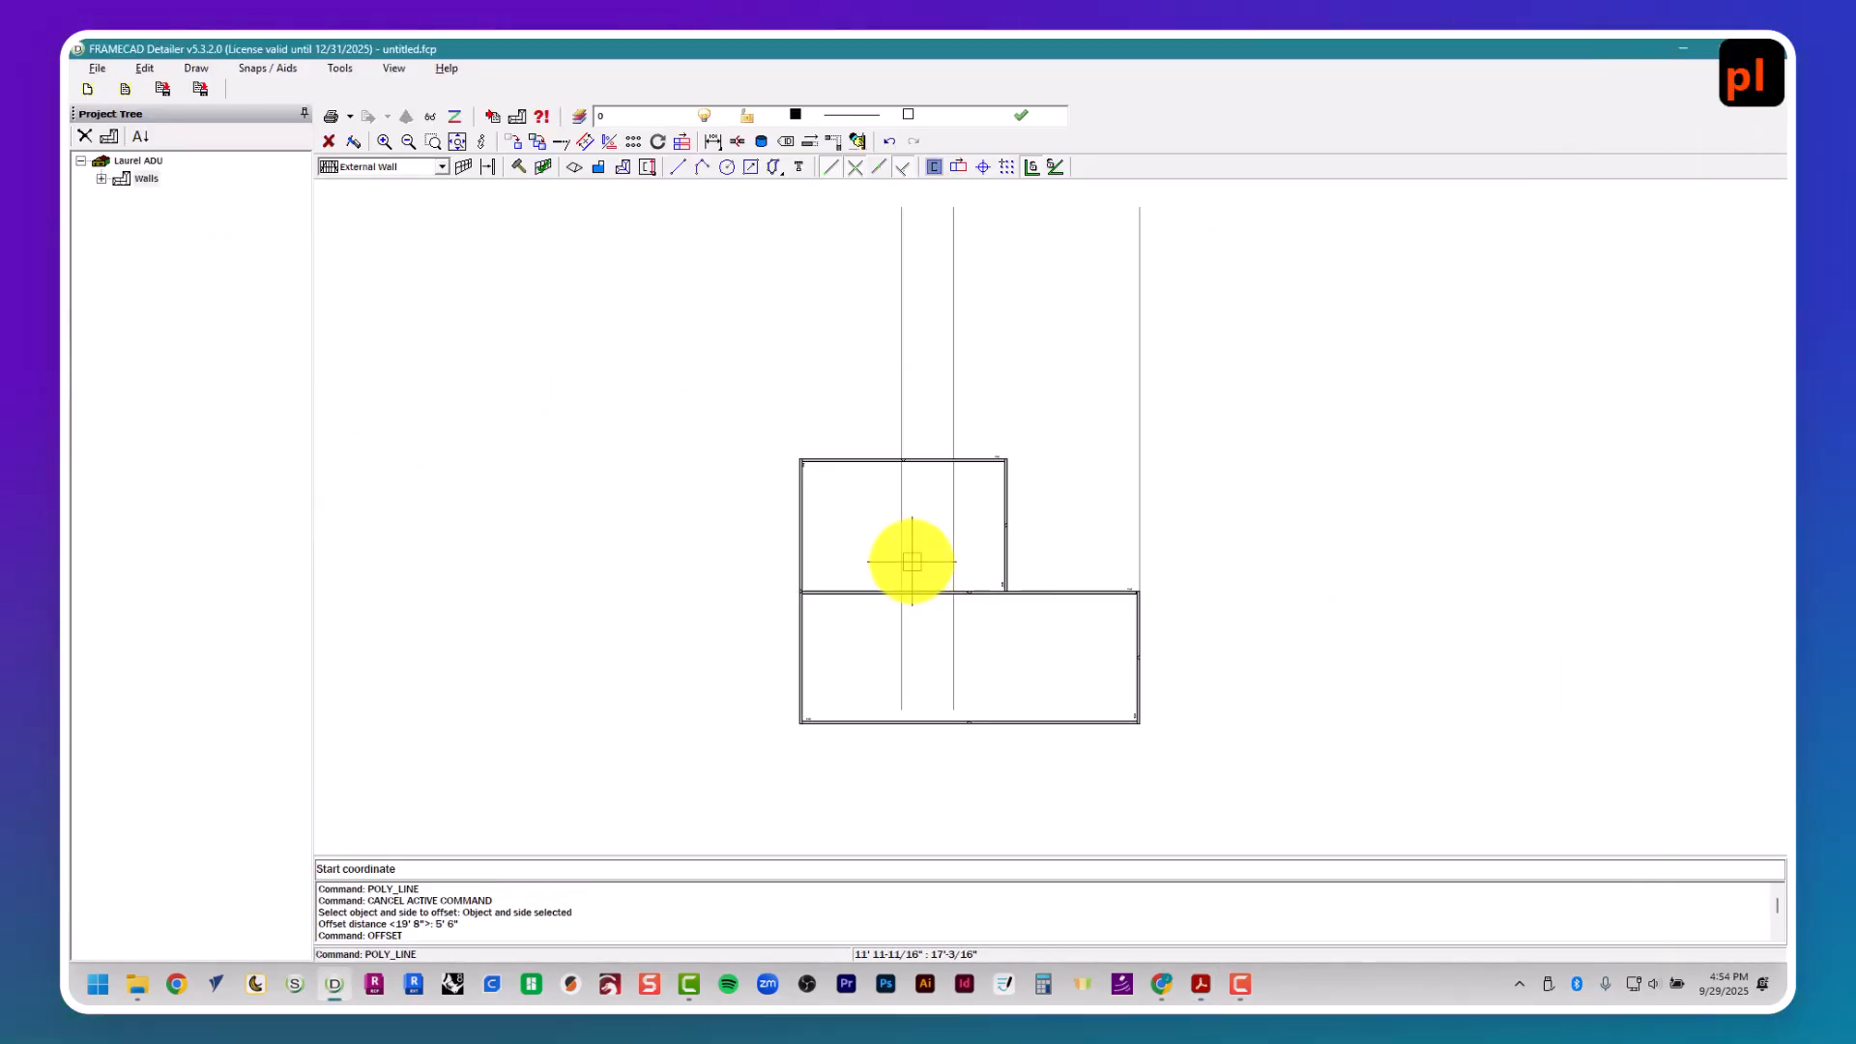
pyautogui.scroll(4, 923, 552)
pyautogui.click(1253, 647)
pyautogui.scroll(-3, 1253, 647)
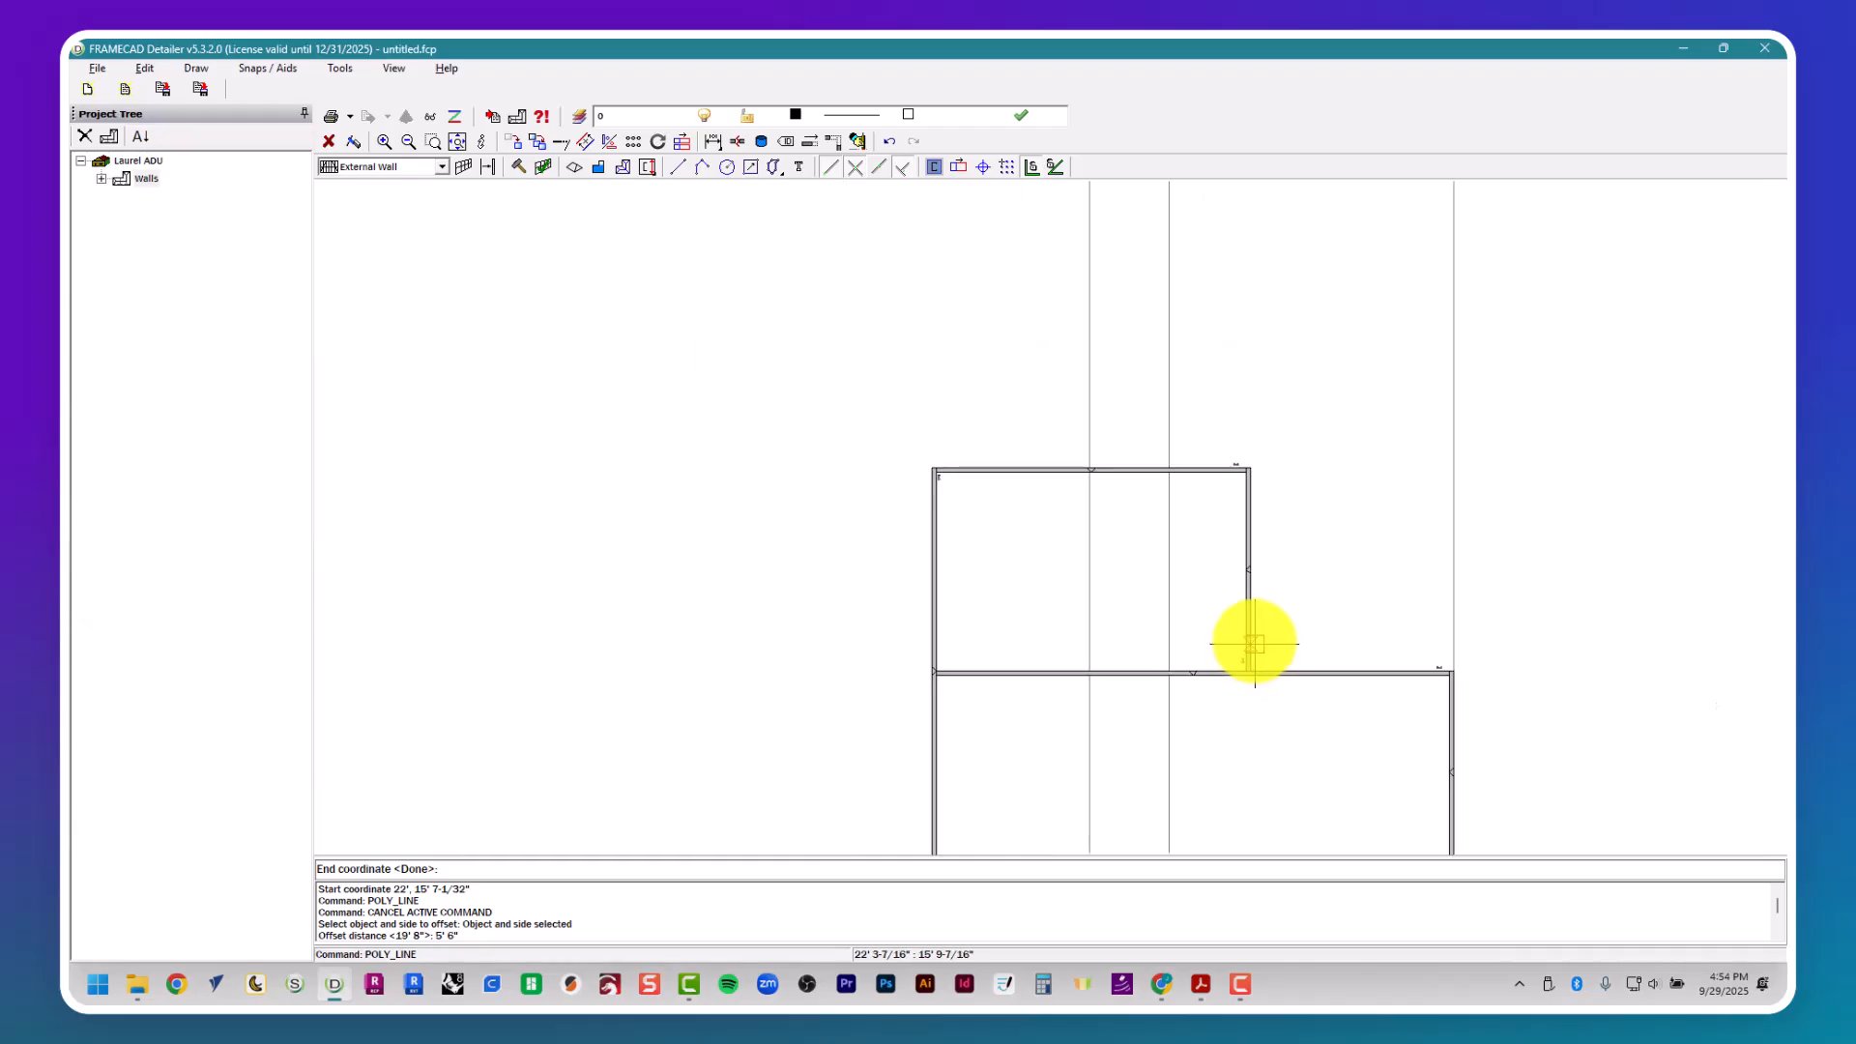
pyautogui.click(1268, 288)
pyautogui.press('Escape')
pyautogui.press('Escape')
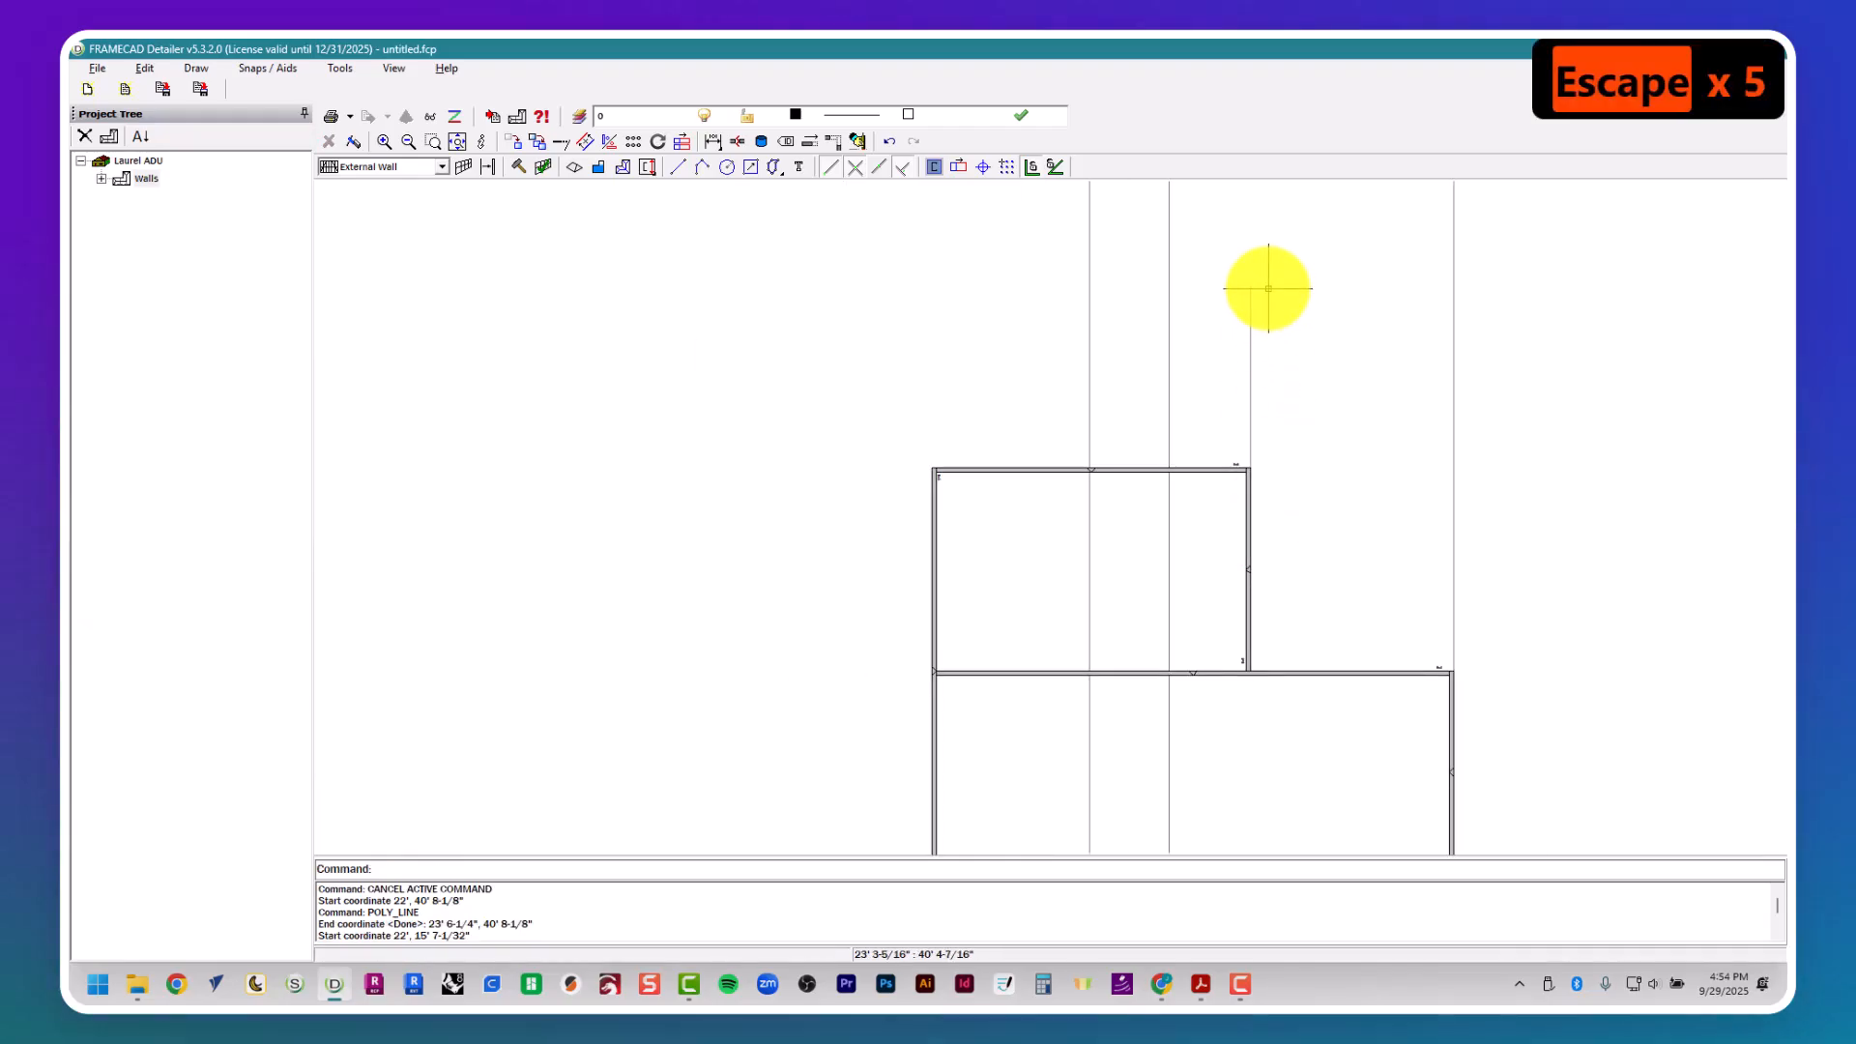
pyautogui.press('Escape')
pyautogui.press('Escape')
pyautogui.press('Escape')
pyautogui.press('Escape')
pyautogui.press('Escape')
# - Offset the guide line at Bedroom 1's right wall 4' 6" toward the left wall, checking the dimension in the floor plan
pyautogui.hotkey('alt', 'Tab')
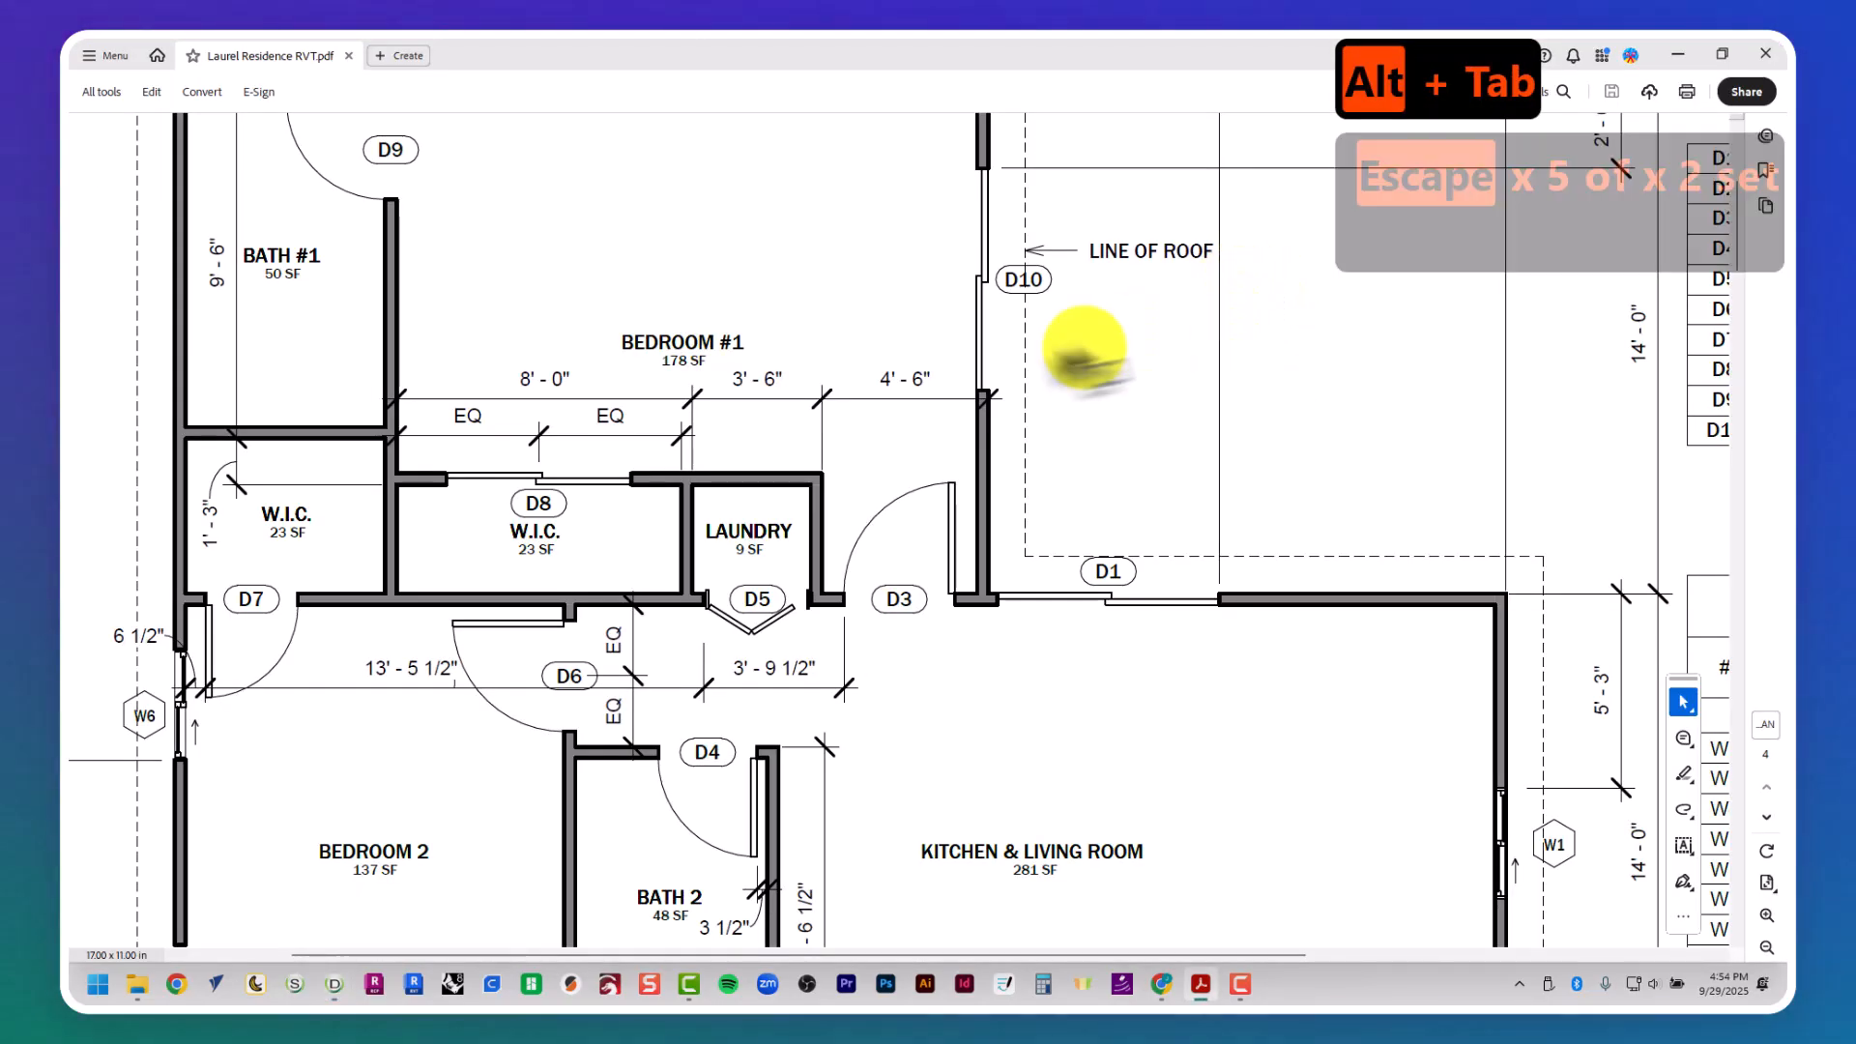
pyautogui.hotkey('alt', 'Tab')
pyautogui.write('4')
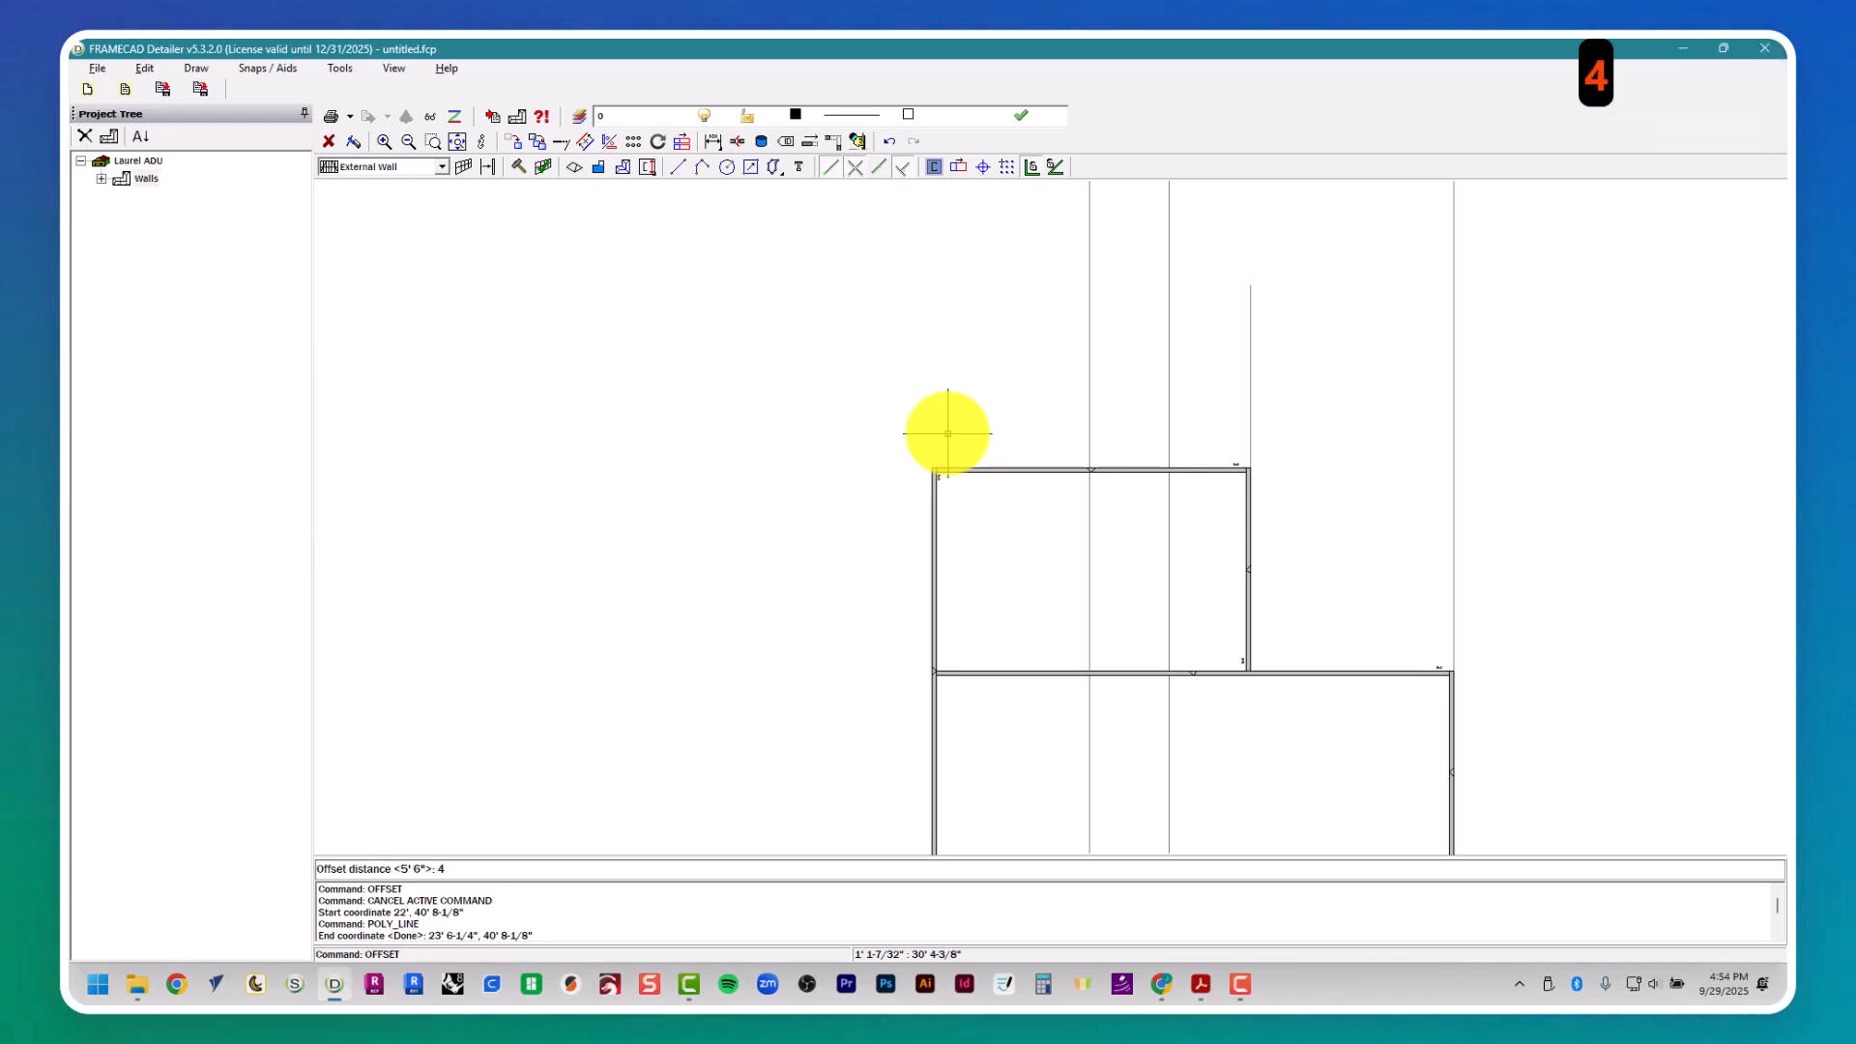
pyautogui.write('\' 6"')
pyautogui.press('Return')
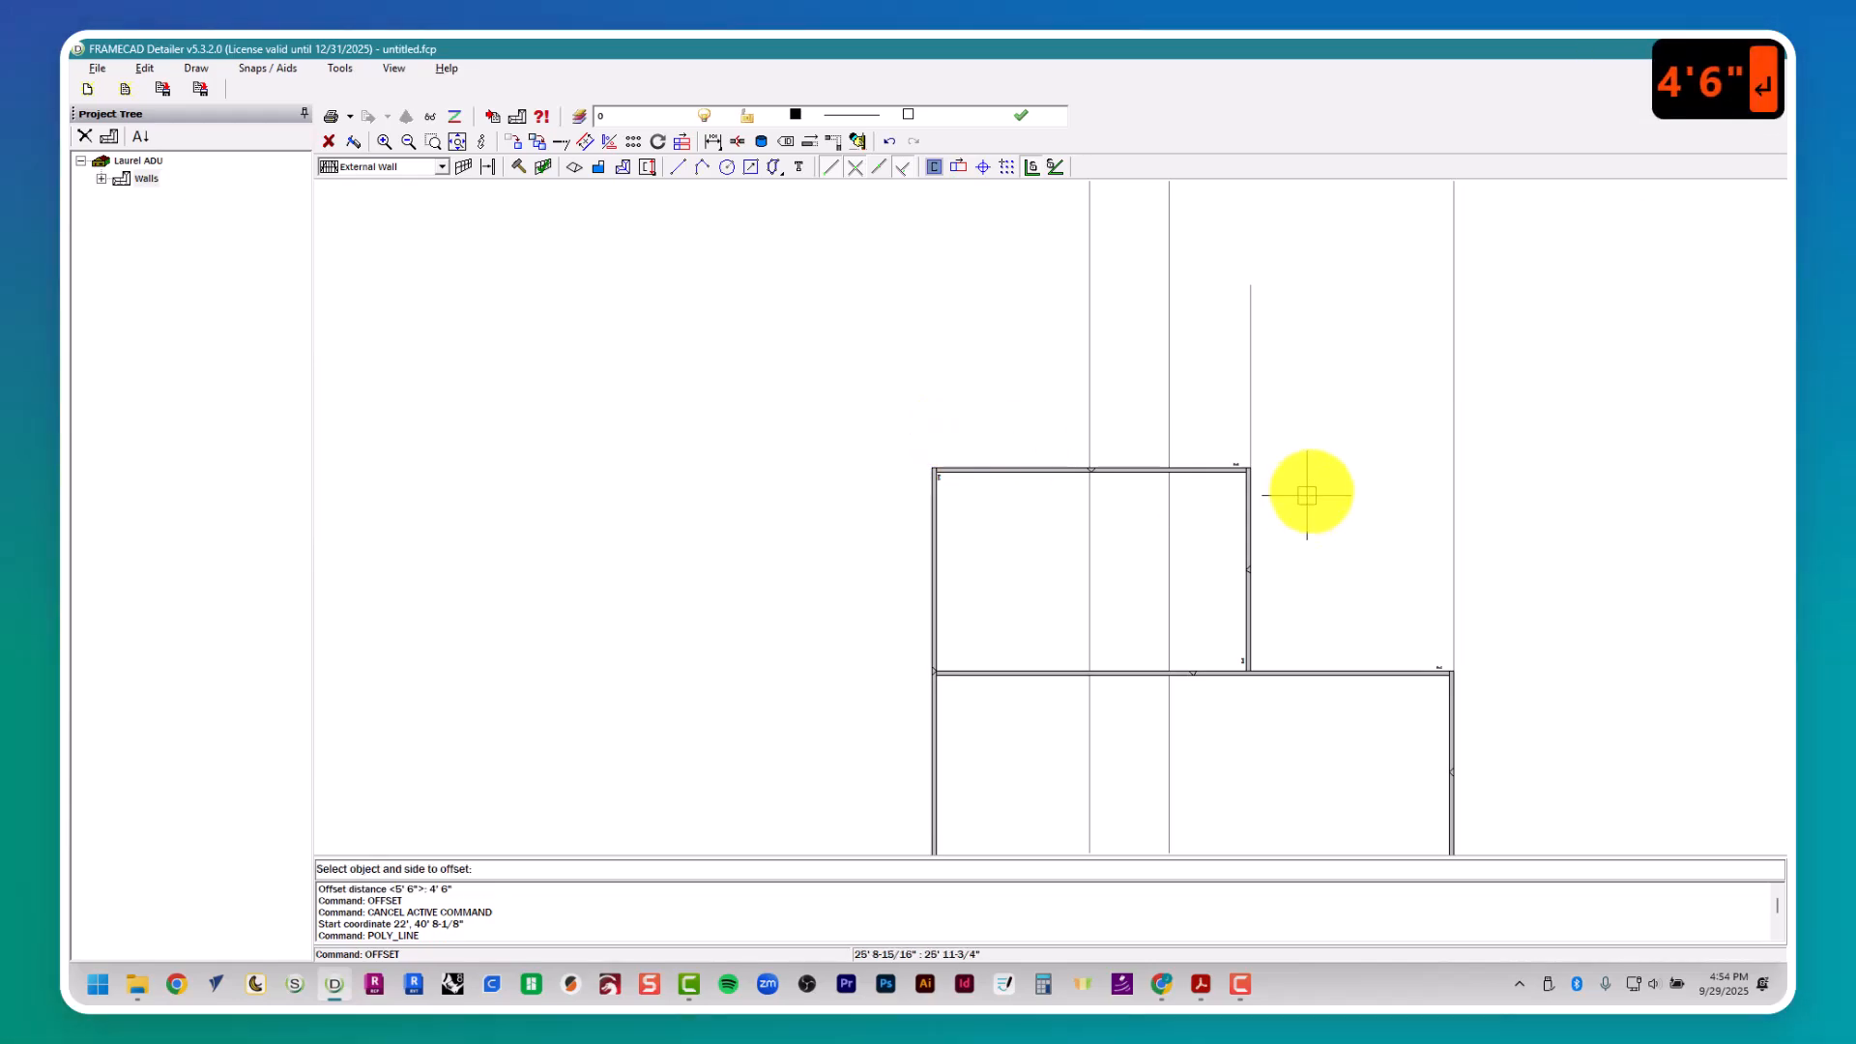
pyautogui.hotkey('alt', 'Tab')
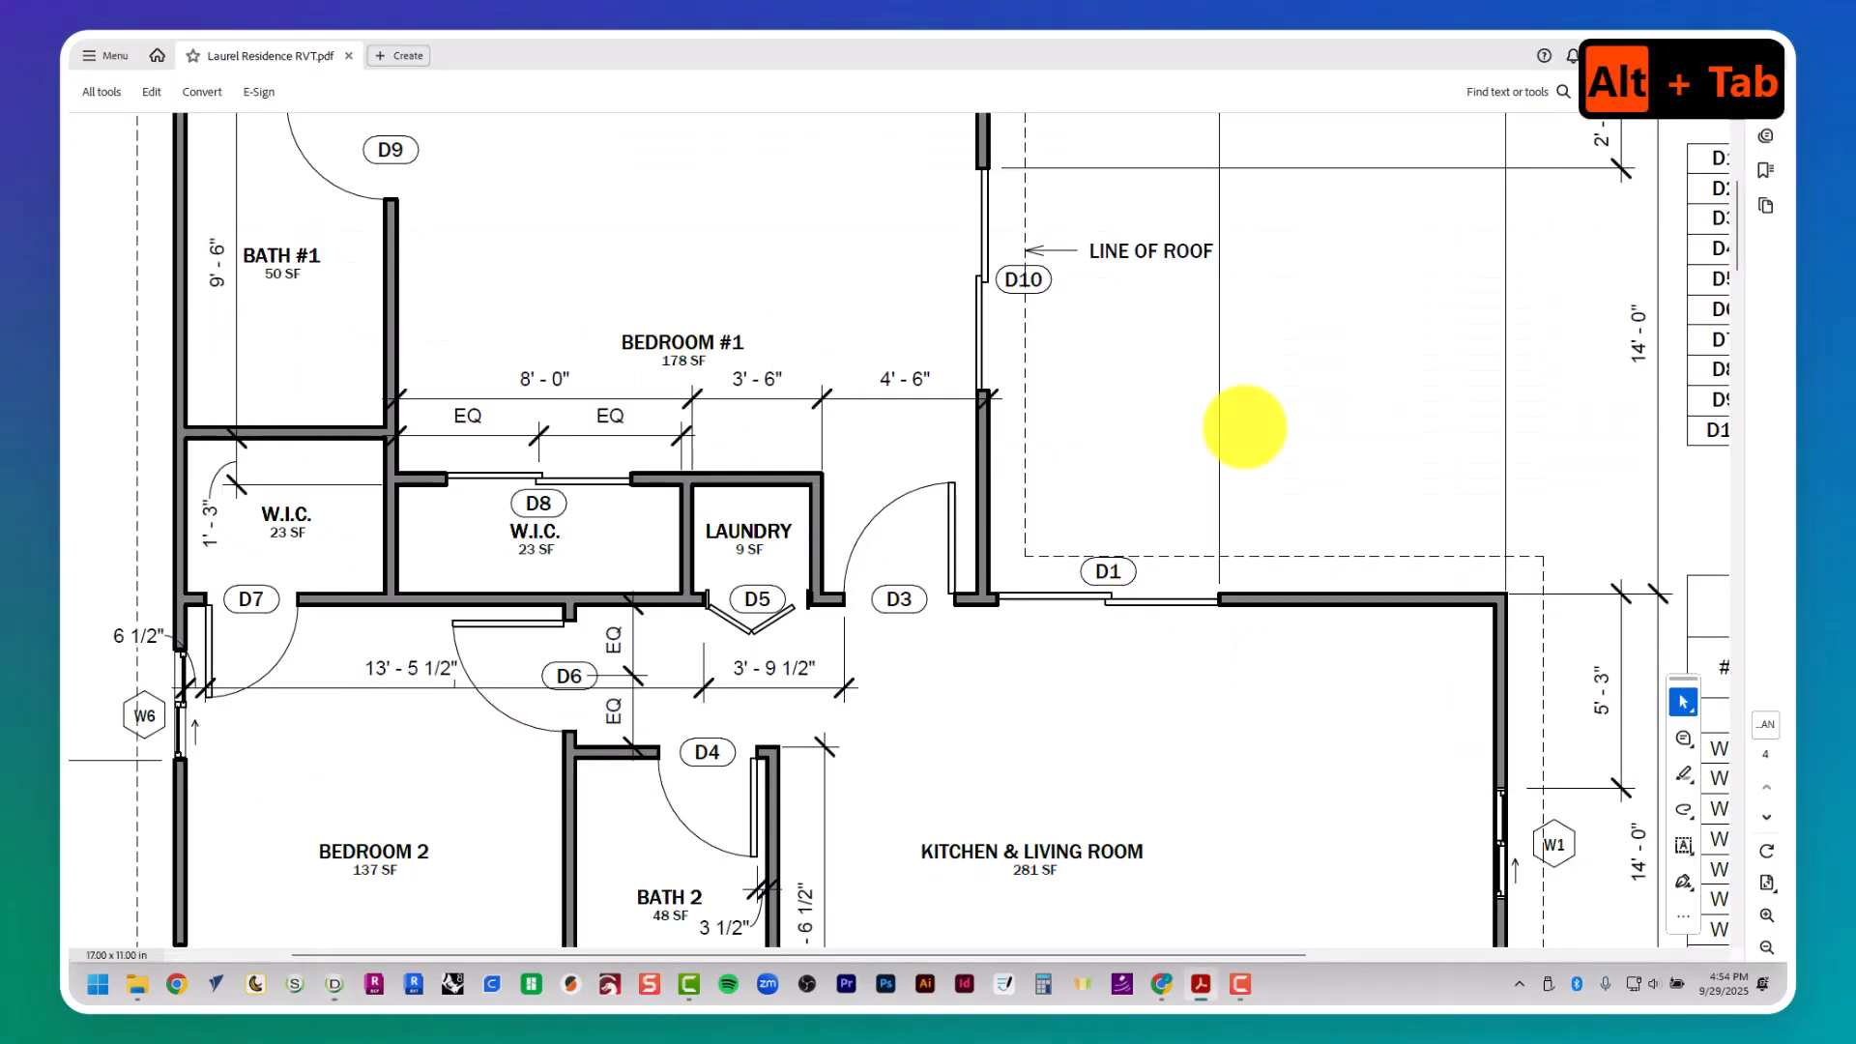
pyautogui.hotkey('alt', 'Tab')
pyautogui.press('Escape')
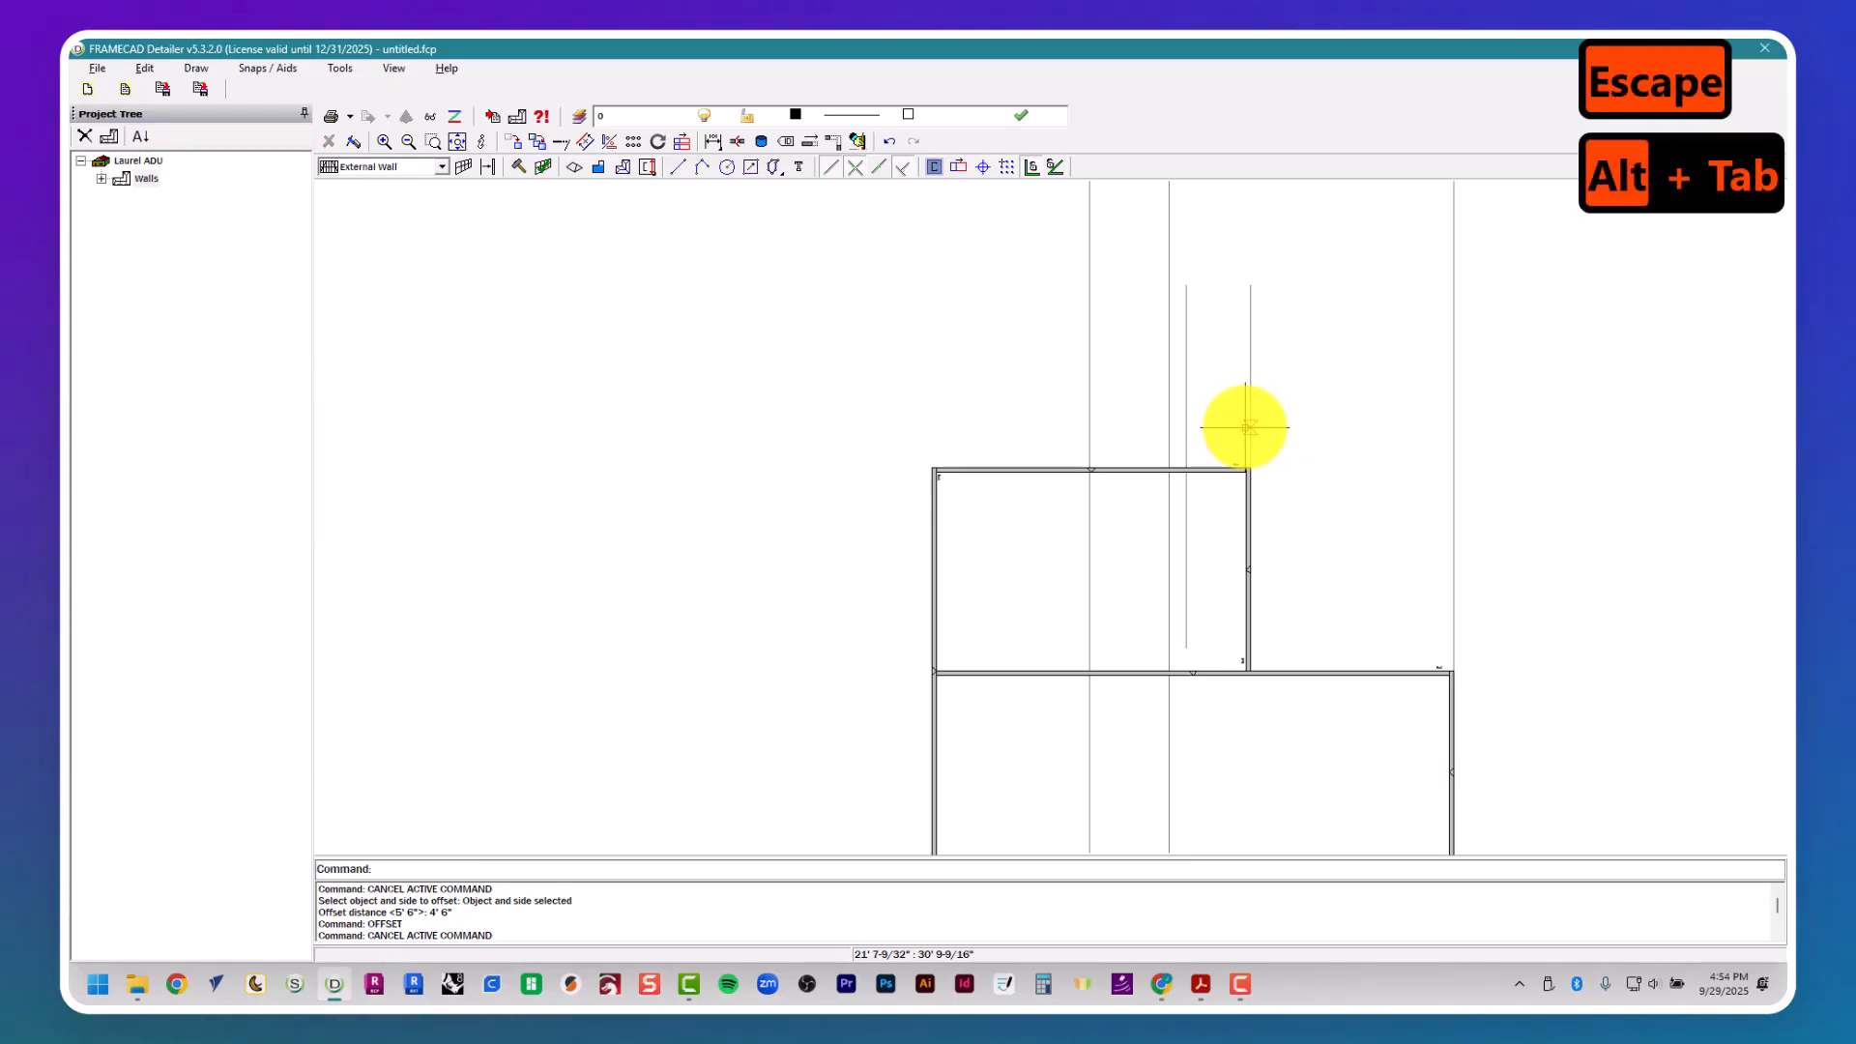
# - Offset the guide line left of Bedroom 1's right wall a further 3' 6" toward the left wall to mark the laundry width
pyautogui.write('offset')
pyautogui.press('Return')
pyautogui.write('3')
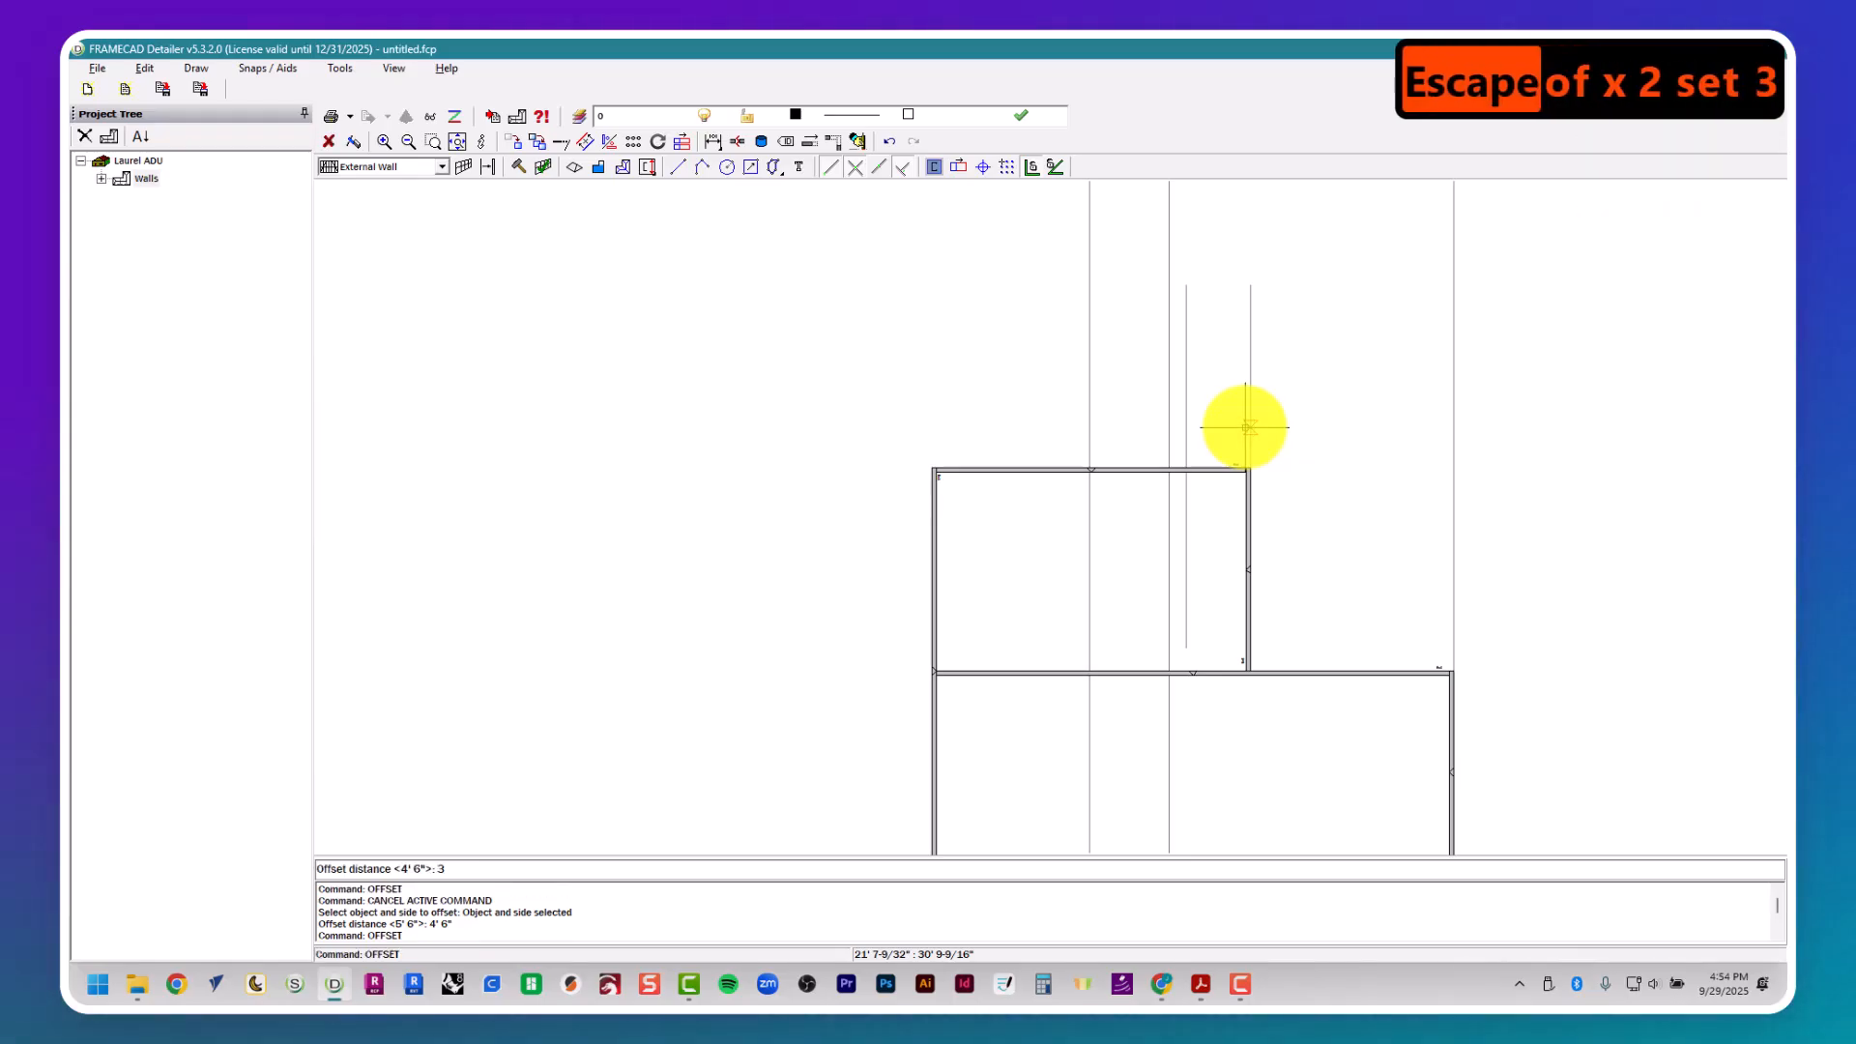
pyautogui.write('\' 6"')
pyautogui.press('Return')
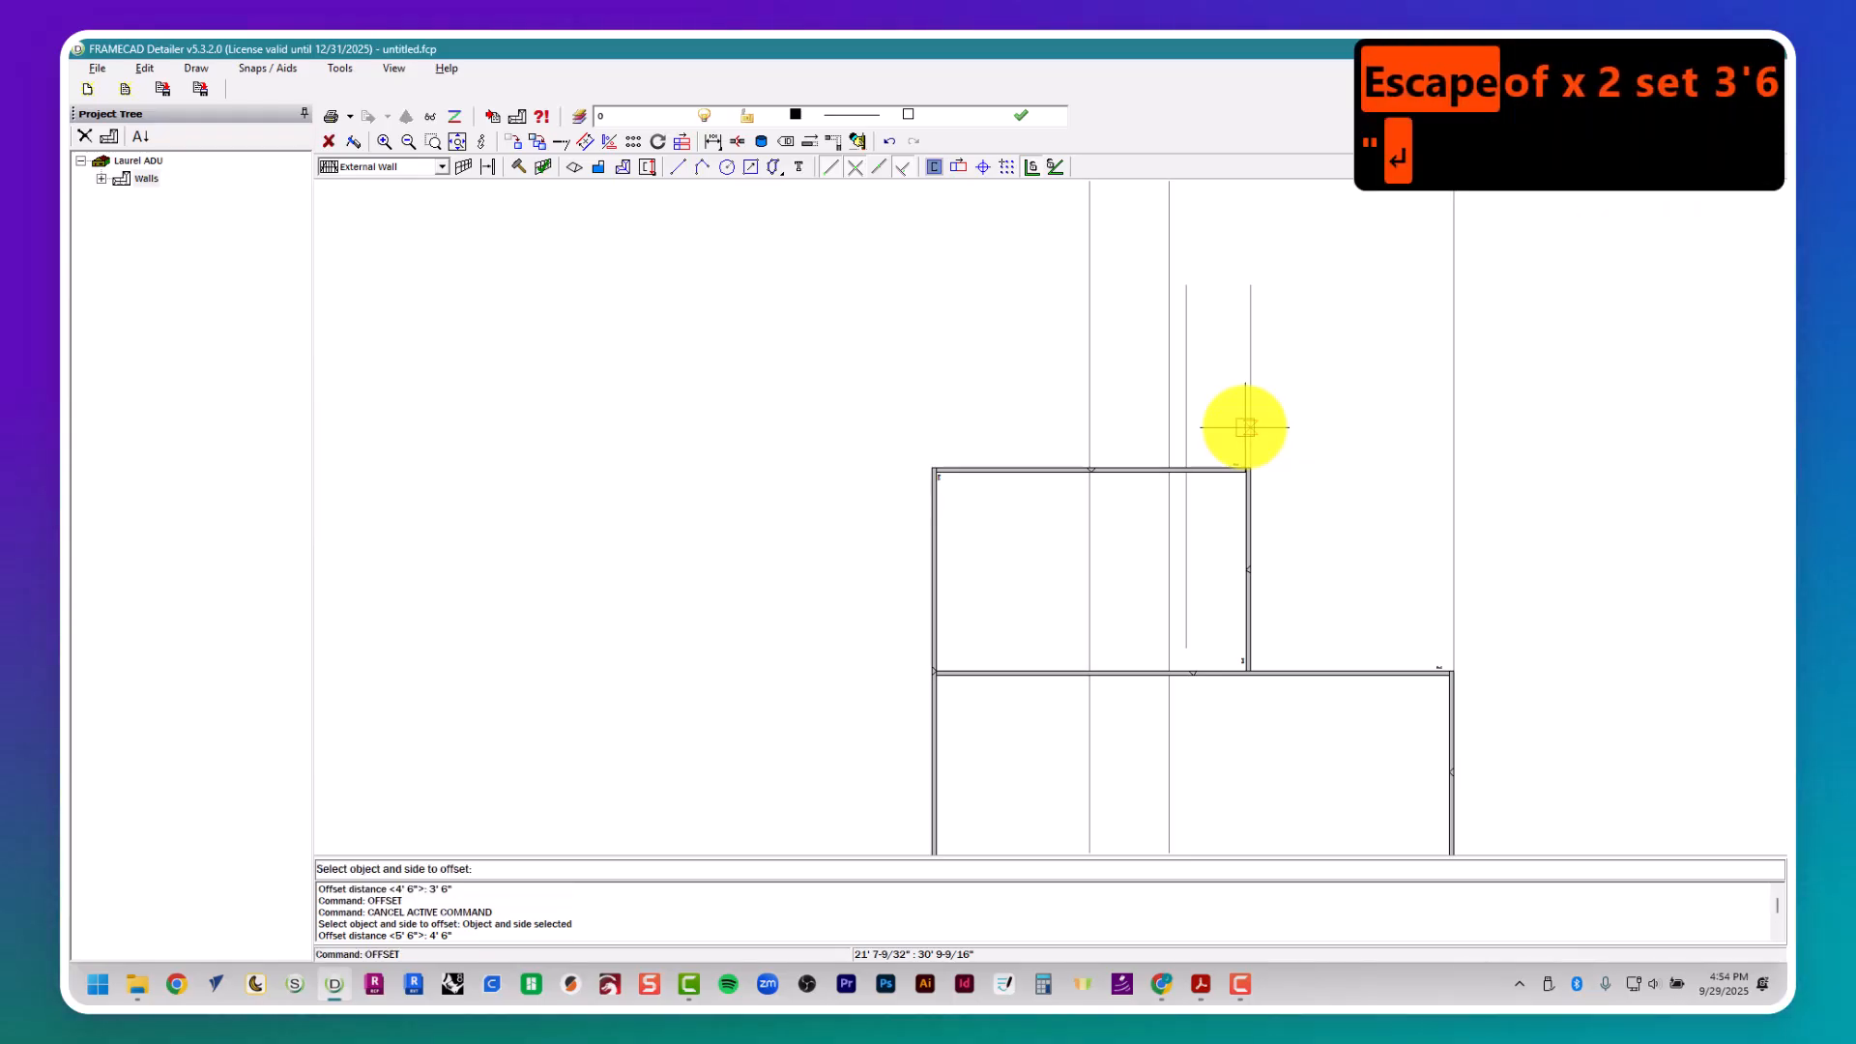
pyautogui.click(1180, 425)
# - Check the closet width in the floor plan PDF and offset the laundry guide line 8' toward the left wall
pyautogui.hotkey('alt', 'Tab')
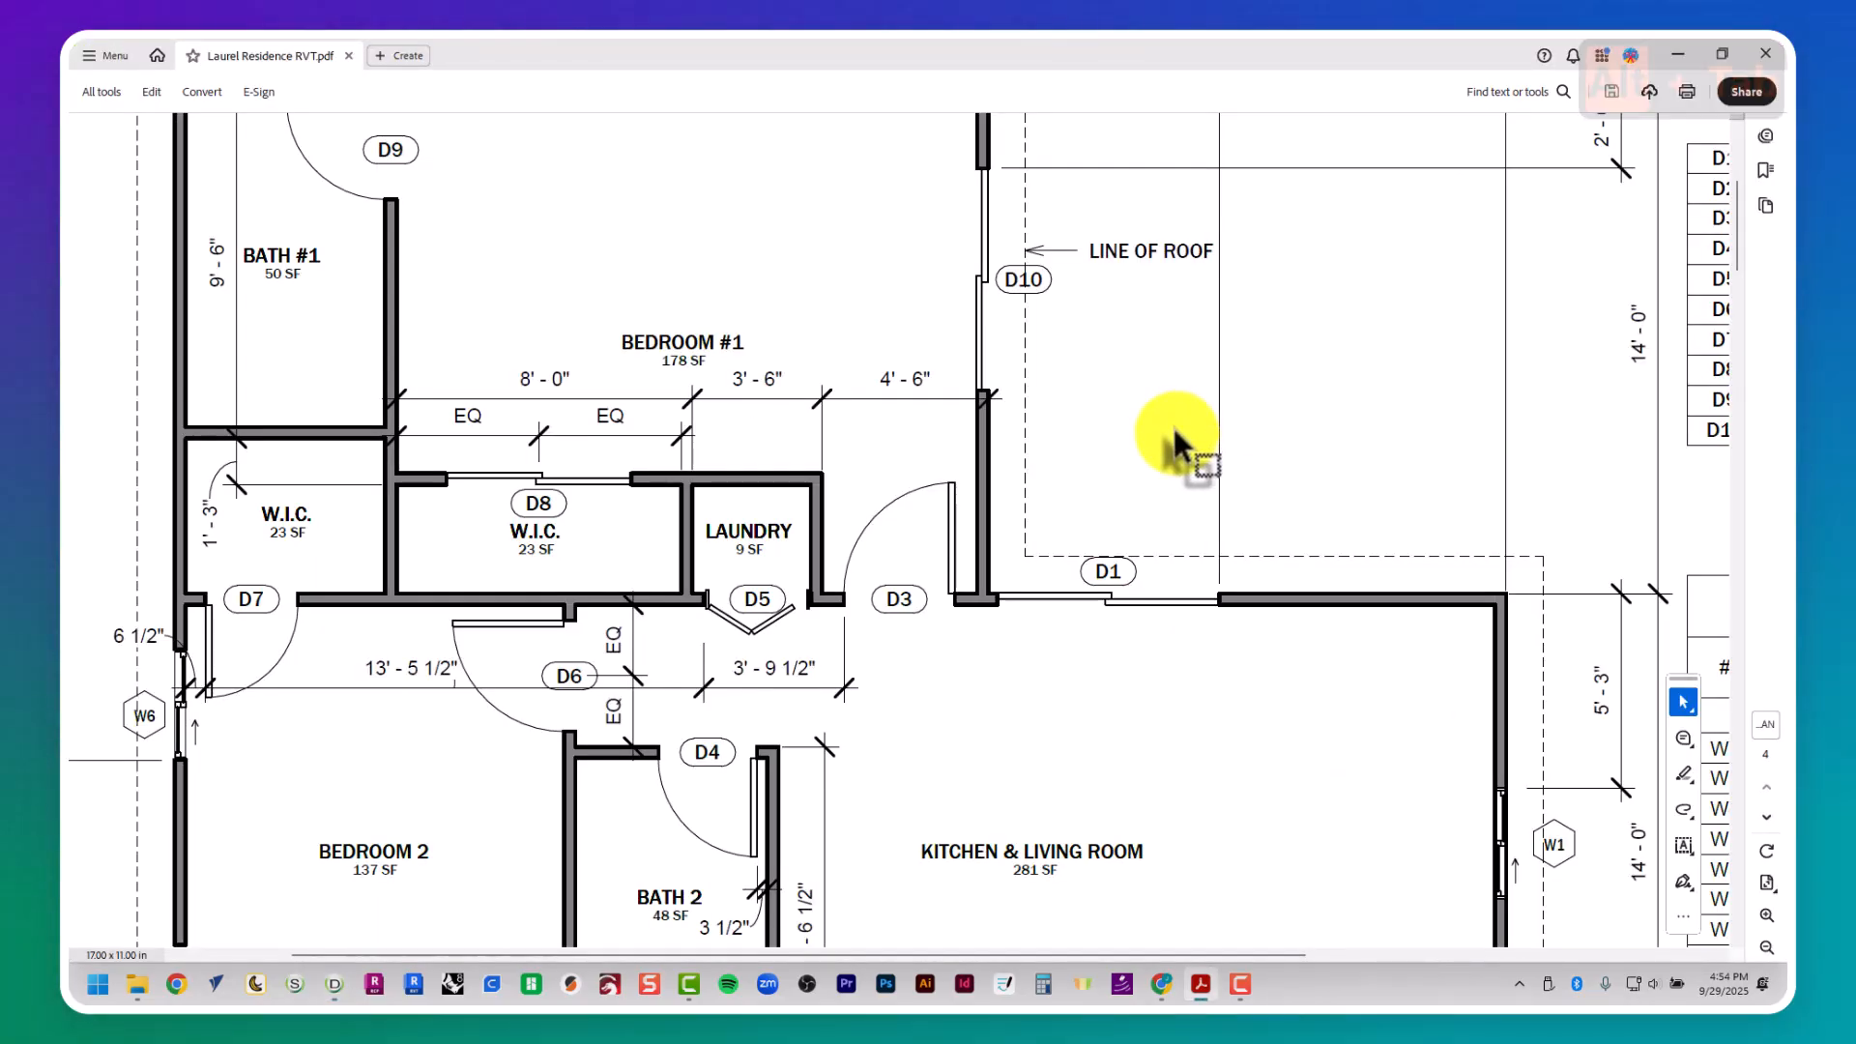
pyautogui.hotkey('alt', 'Tab')
pyautogui.press('Escape')
pyautogui.press('Escape')
pyautogui.press('Escape')
pyautogui.press('Escape')
pyautogui.write('offset')
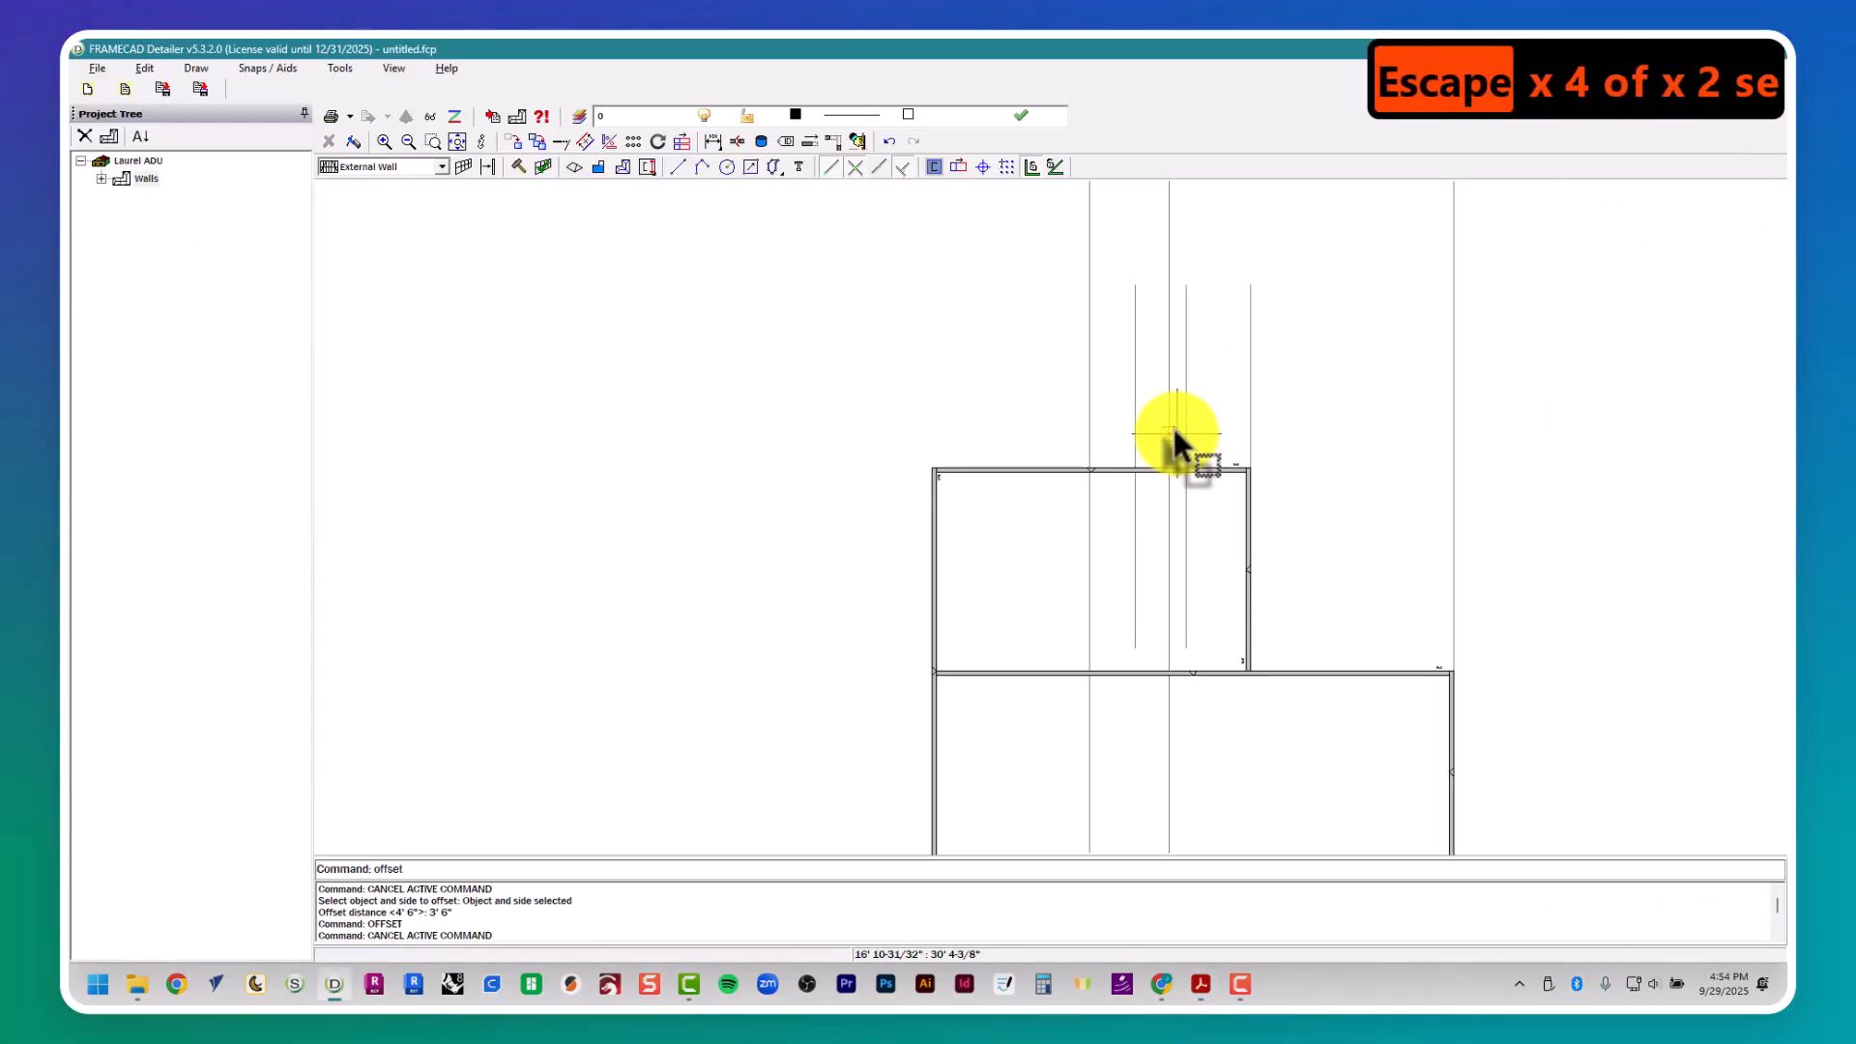
pyautogui.press('Return')
pyautogui.write("8'")
pyautogui.press('Return')
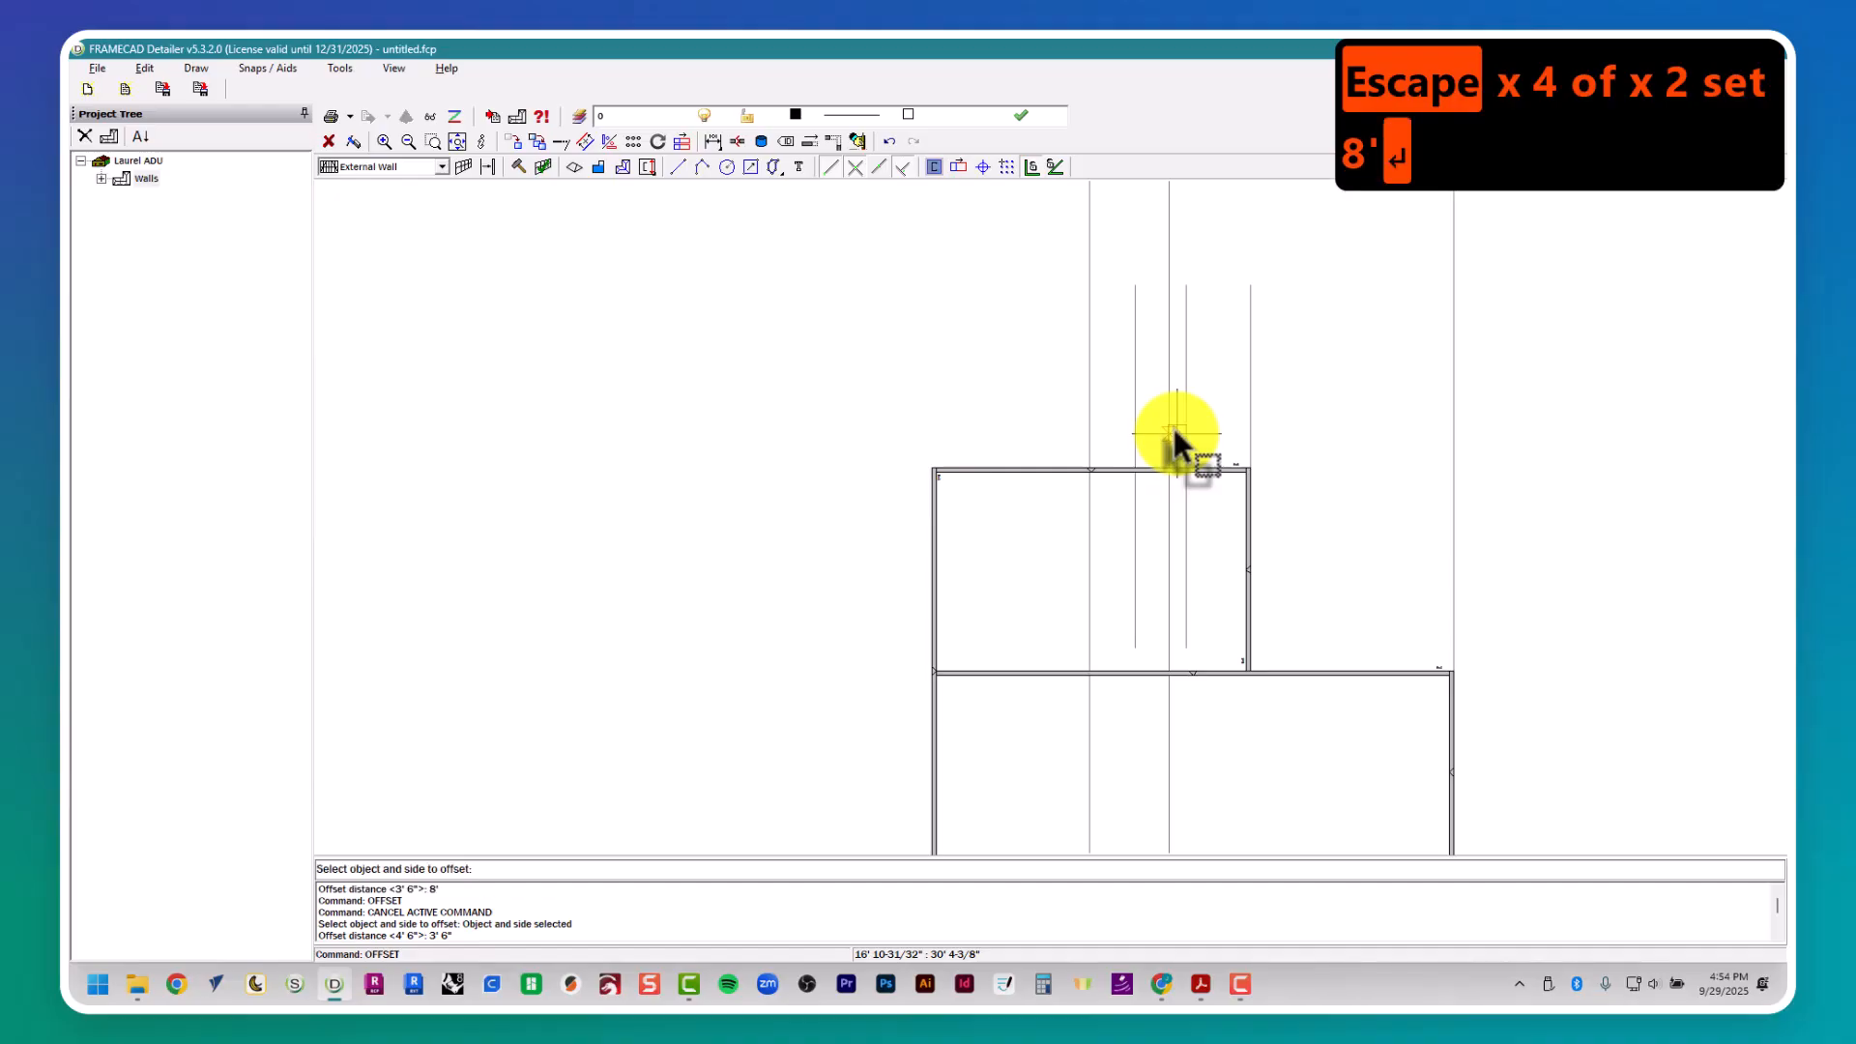
pyautogui.scroll(3, 1156, 511)
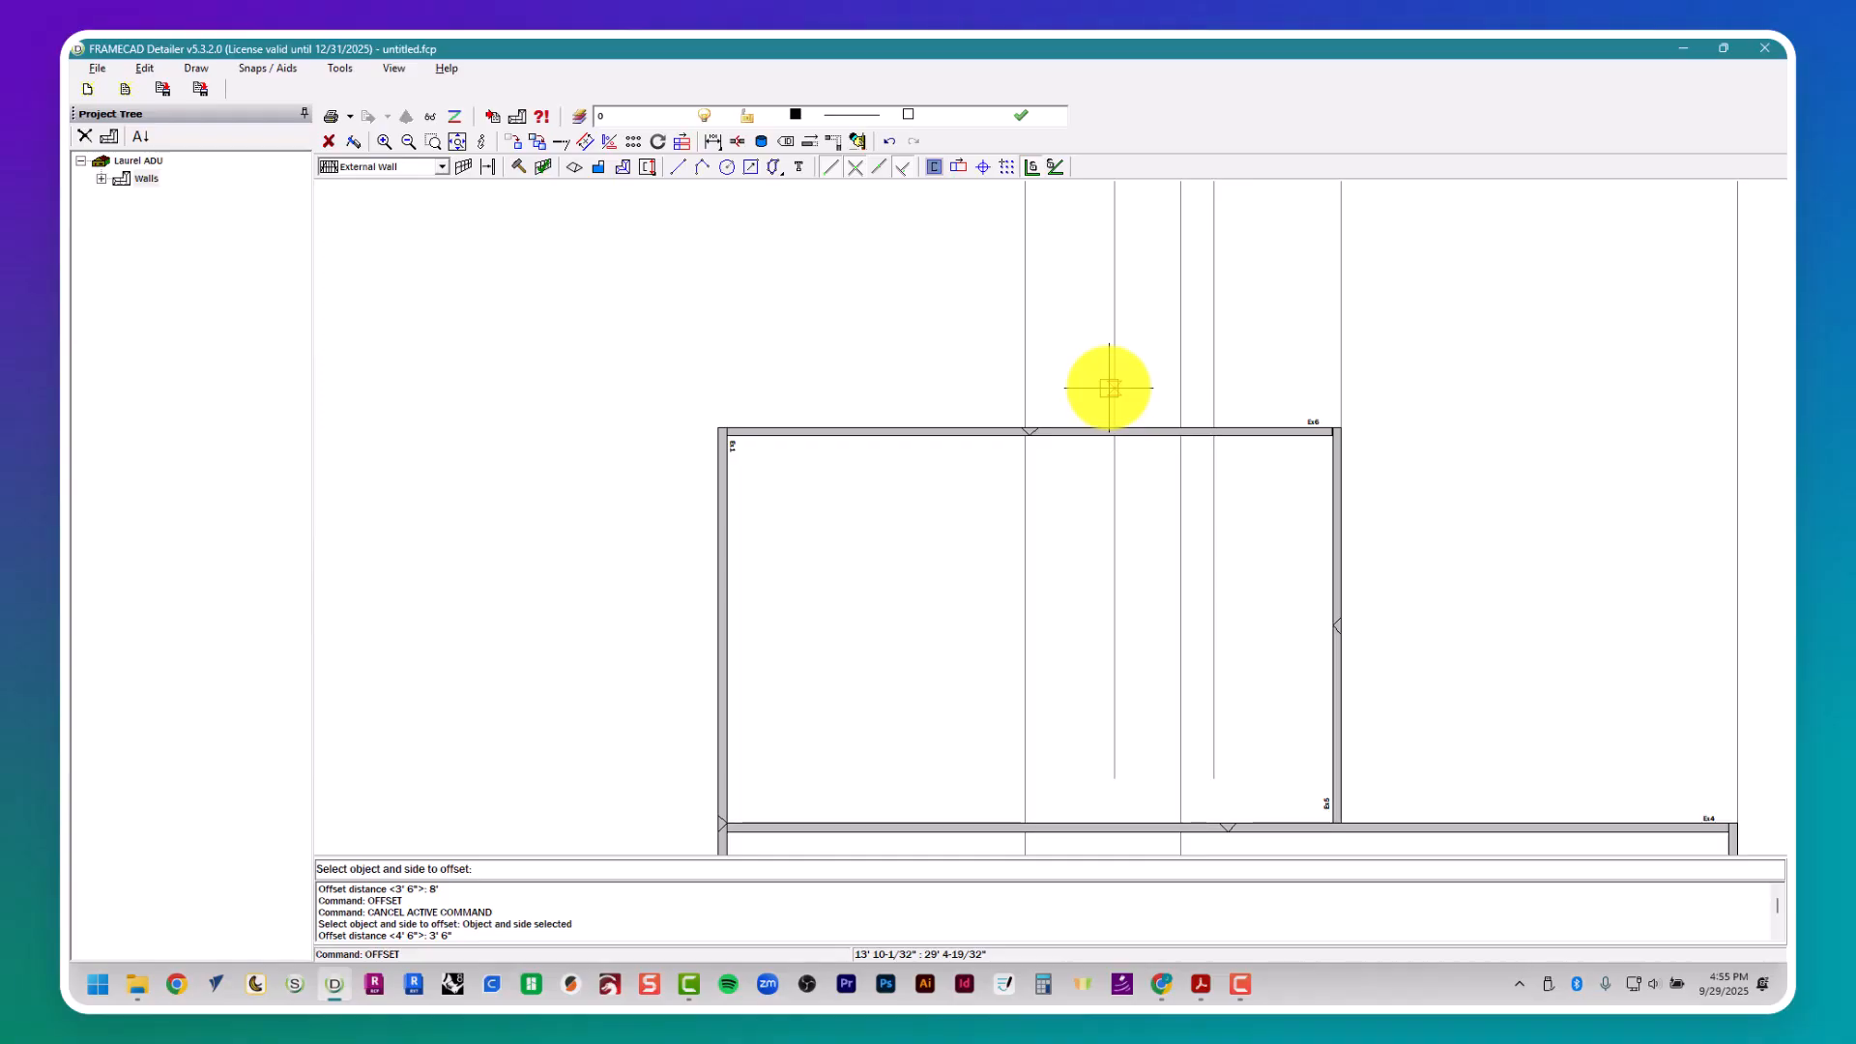
pyautogui.click(1108, 388)
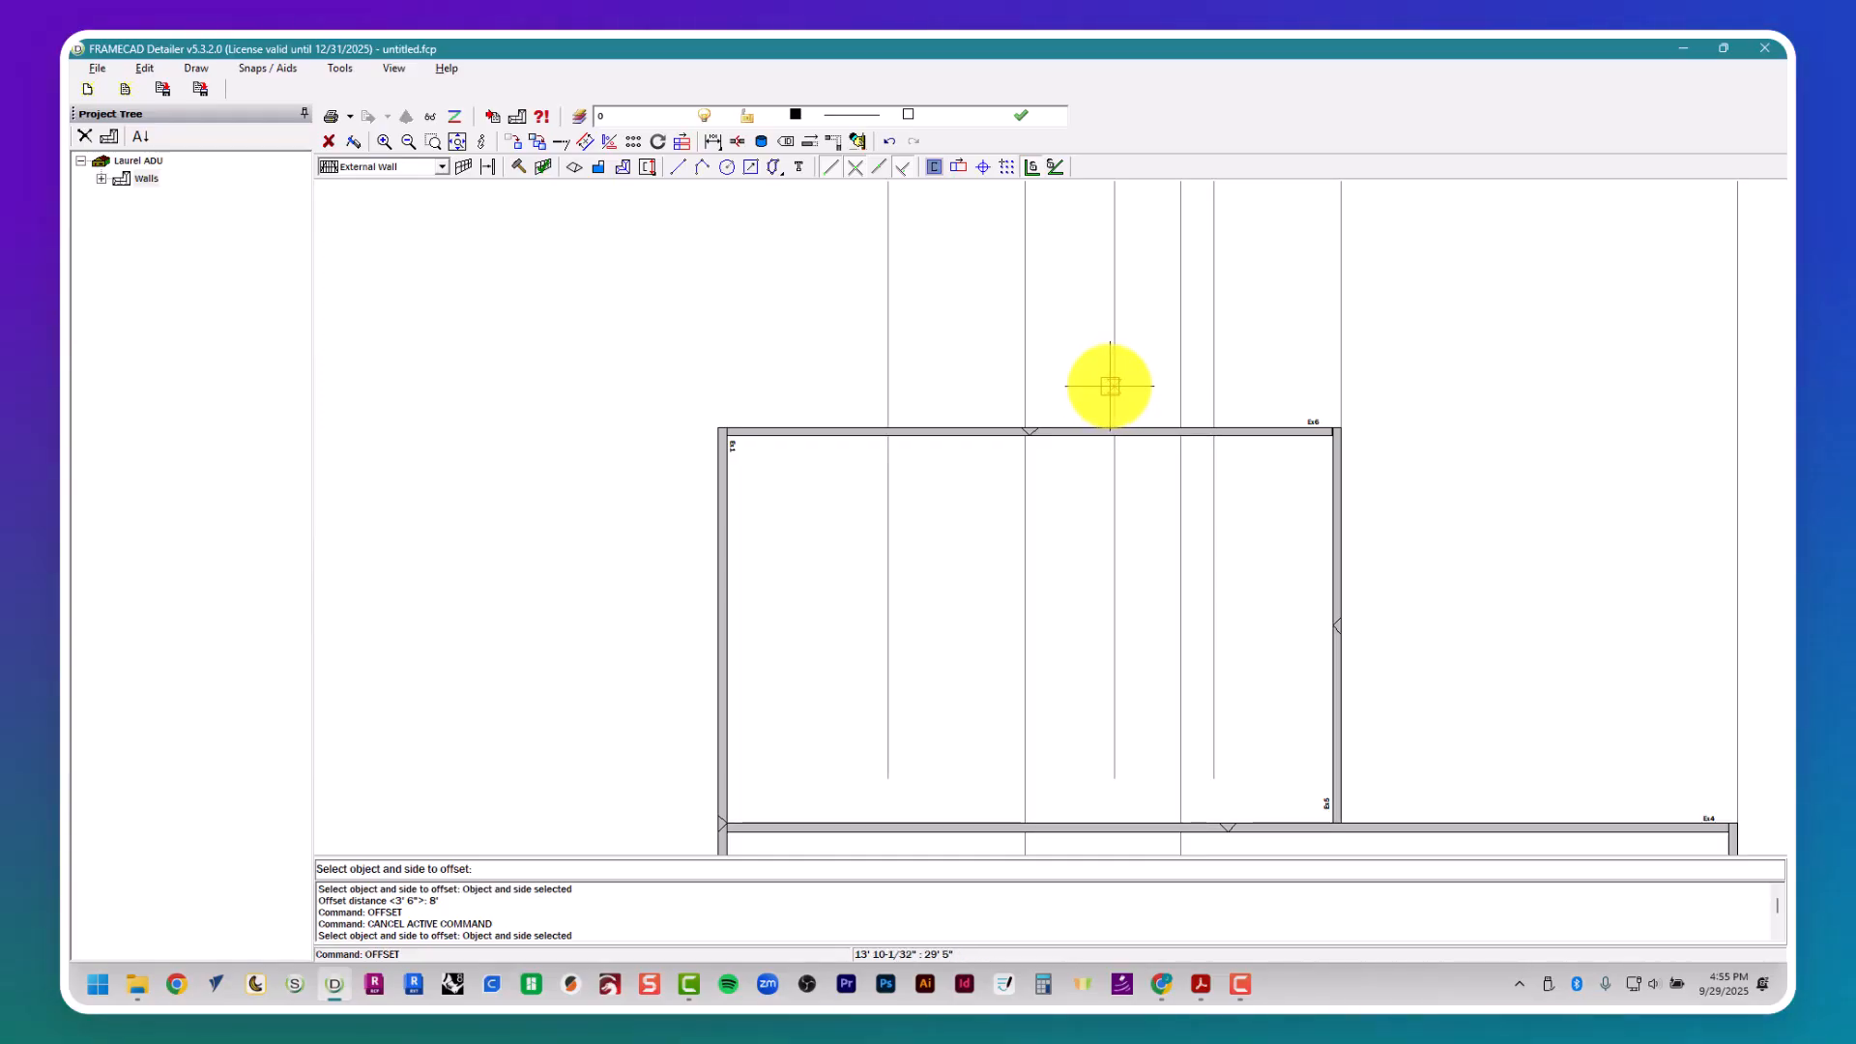
pyautogui.moveTo(1110, 738); pyautogui.dragTo(1031, 588, button='middle')
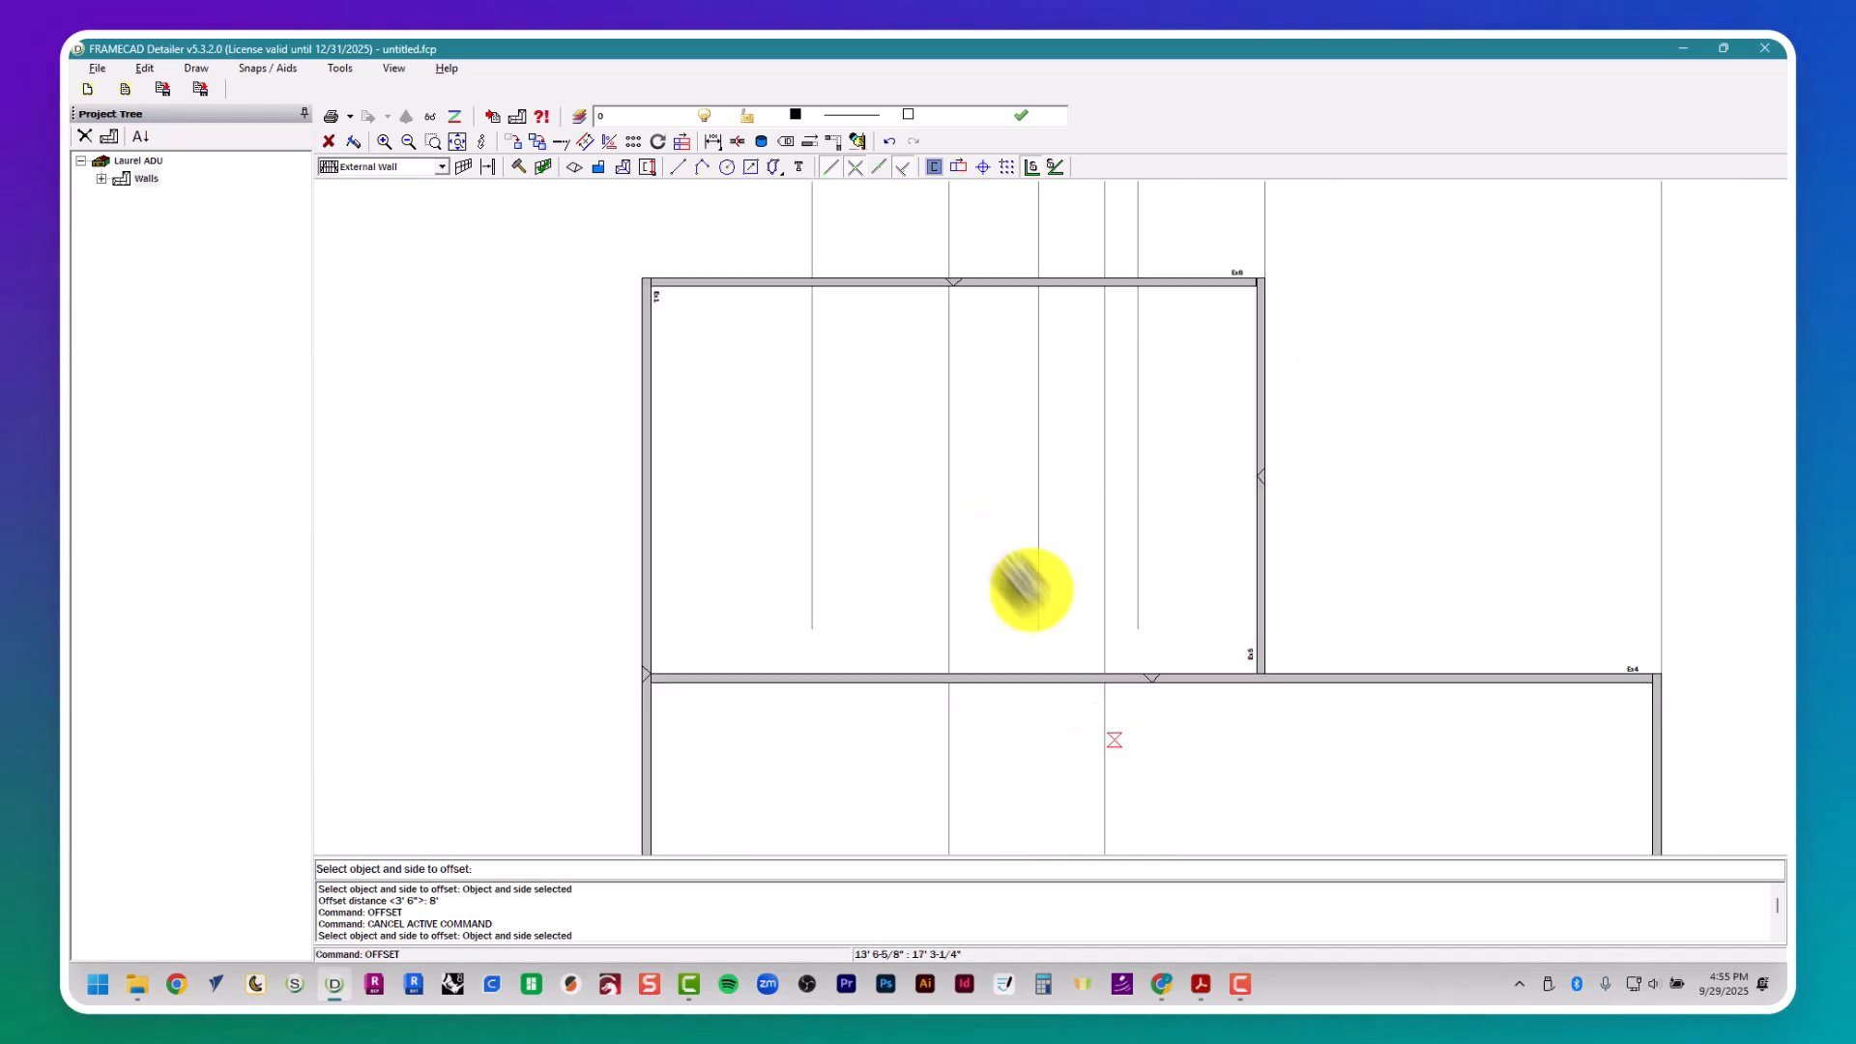
pyautogui.scroll(-3, 1015, 566)
pyautogui.press('Escape')
pyautogui.press('Escape')
pyautogui.press('Escape')
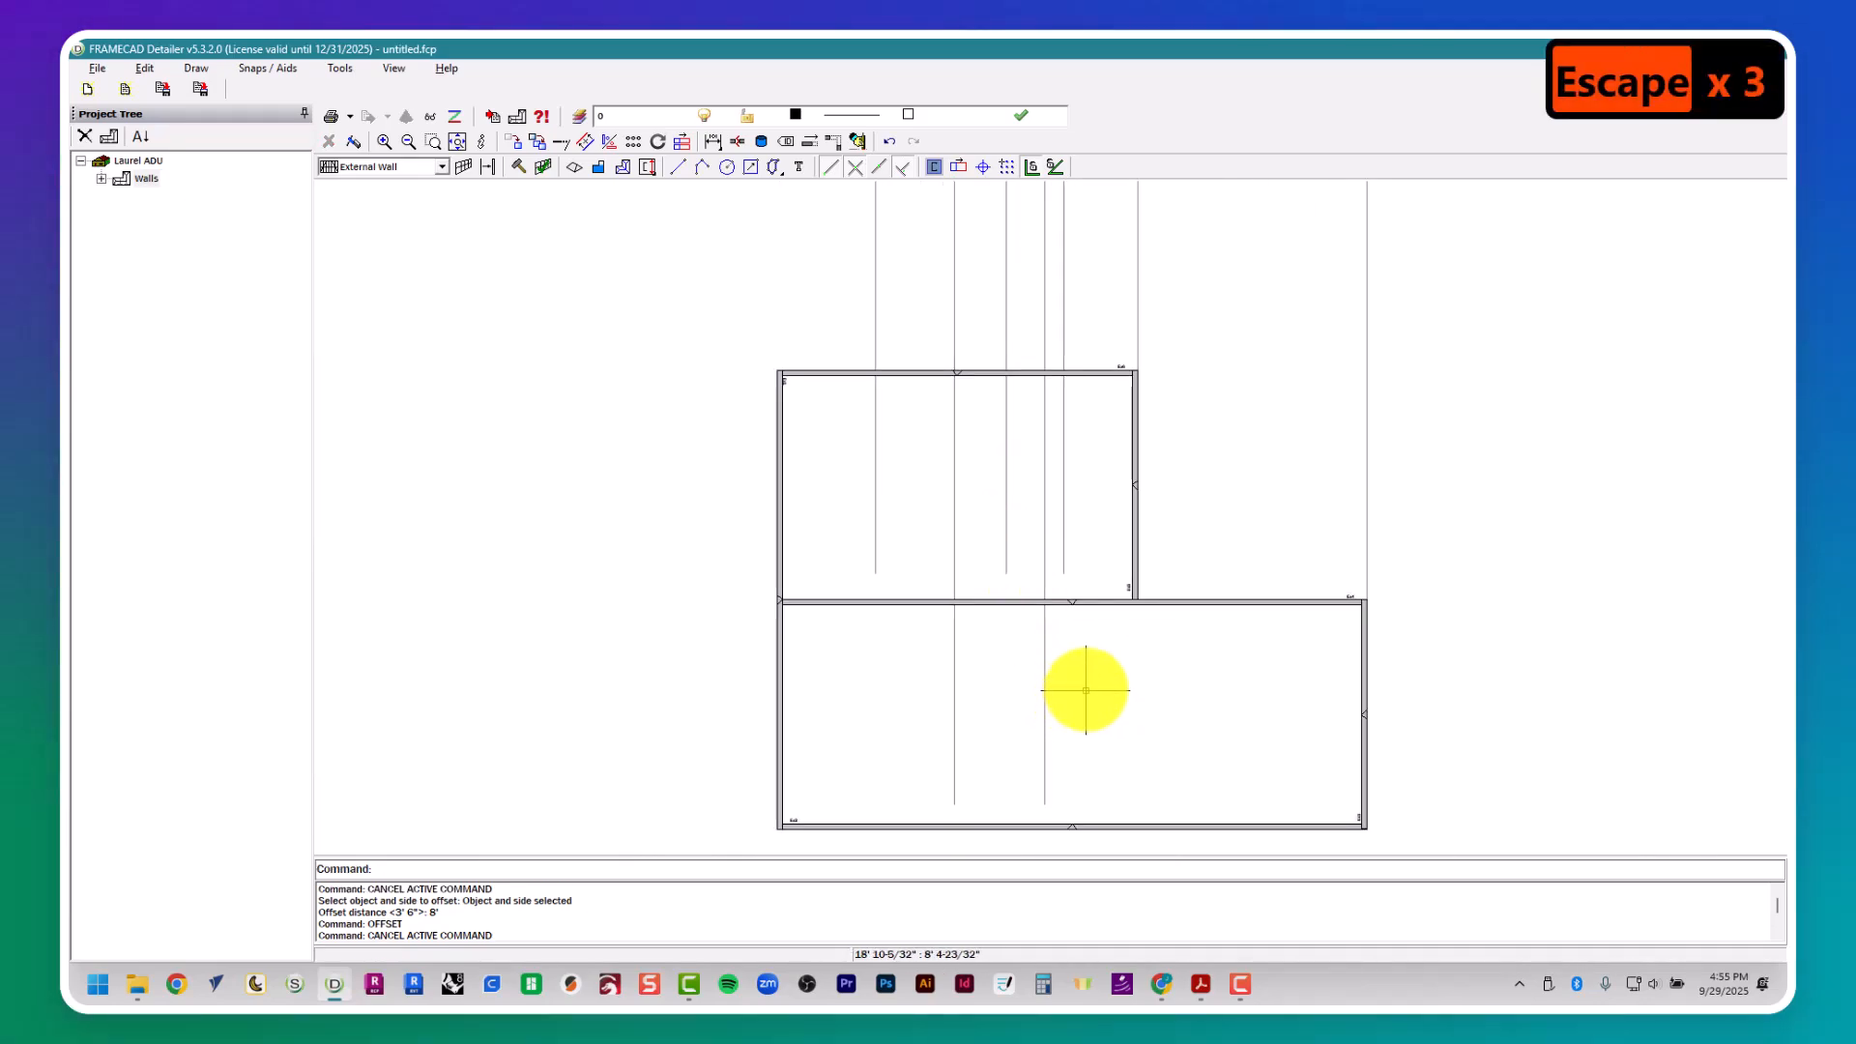
# - Place an internal wall frame along Bath 2's right guide line, from the middle external wall down to the lower external wall
pyautogui.moveTo(1089, 677); pyautogui.dragTo(1031, 576, button='middle')
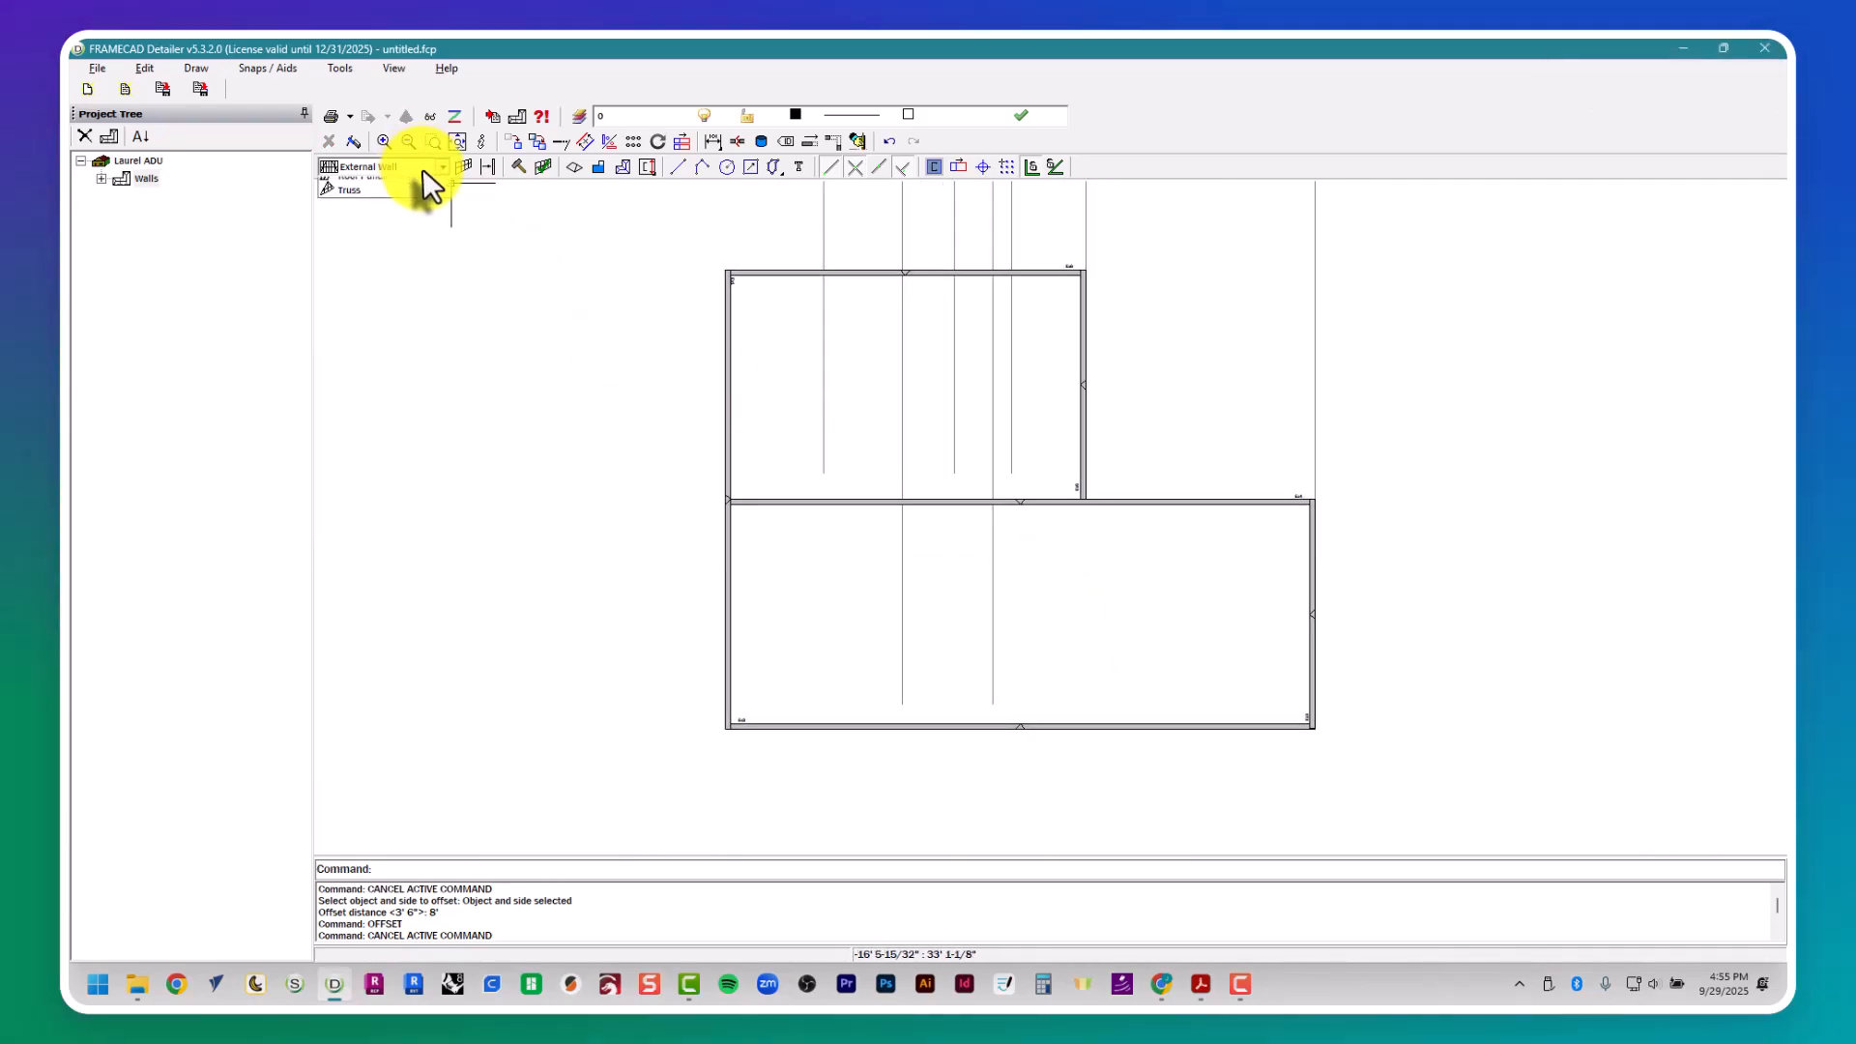
pyautogui.click(421, 228)
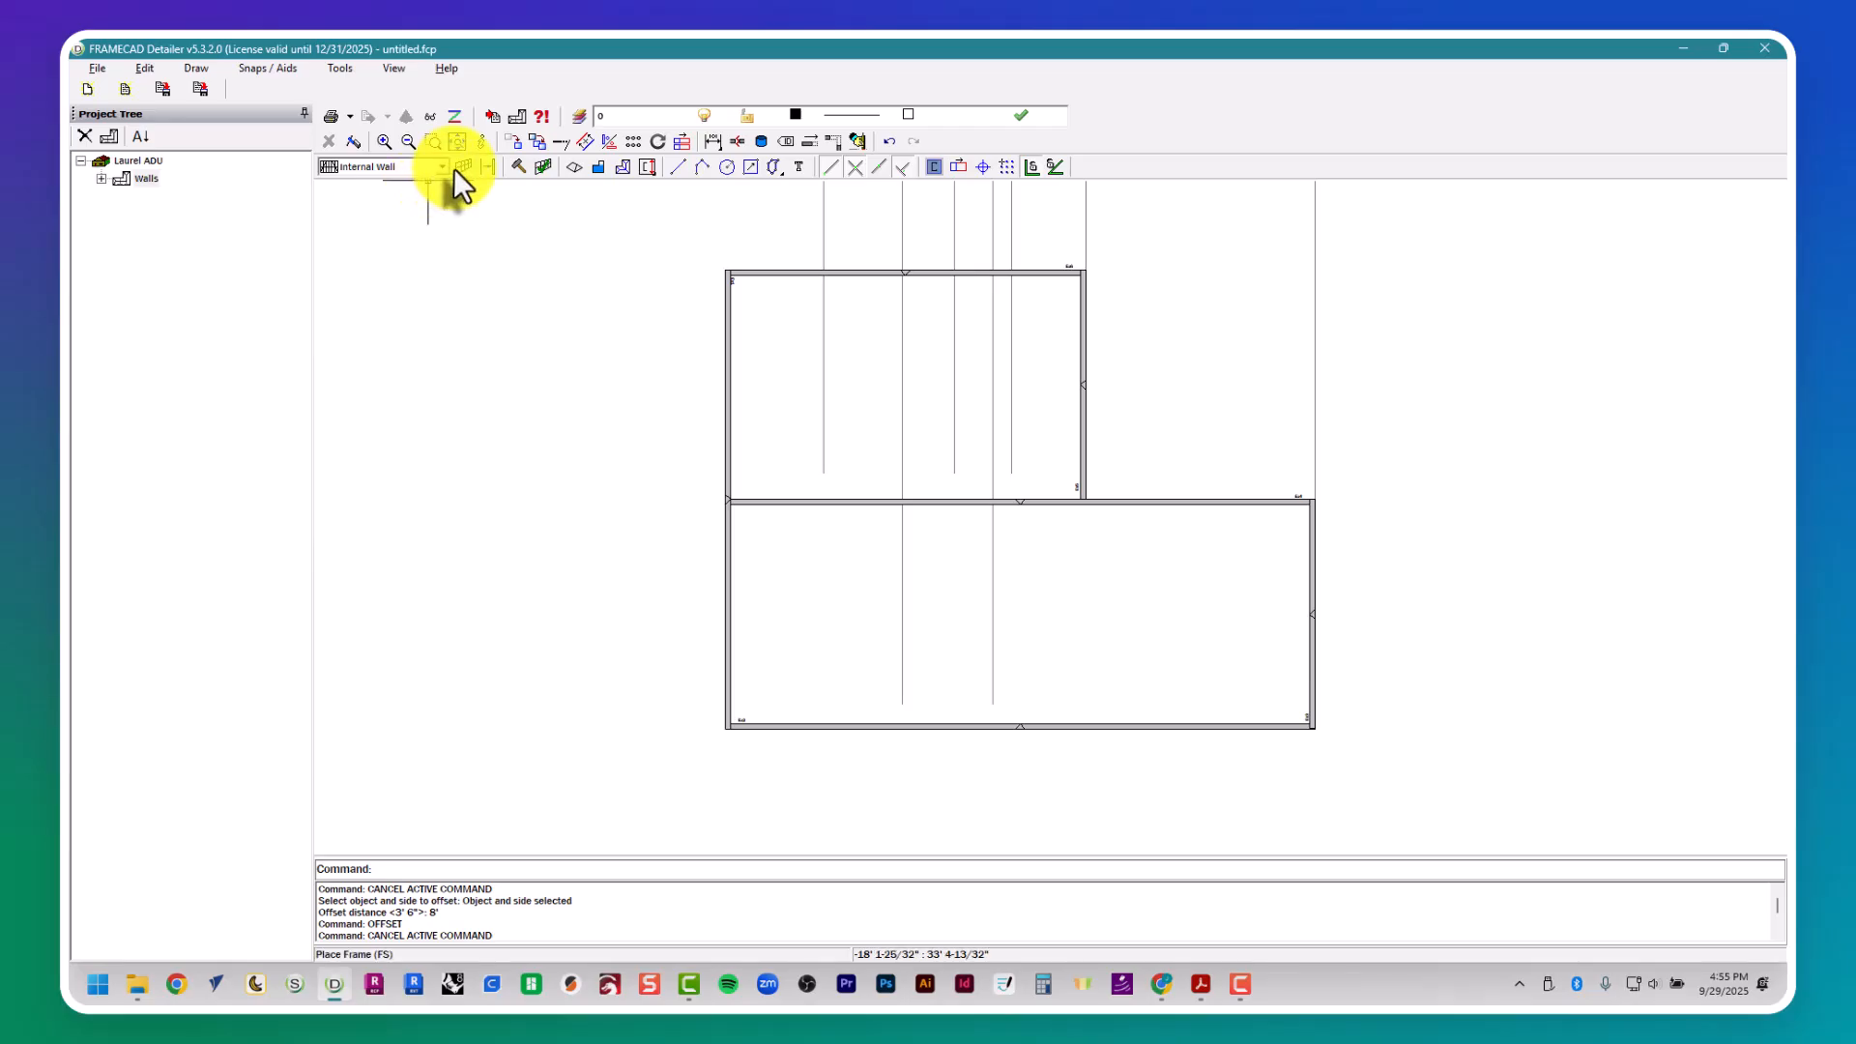
pyautogui.click(463, 166)
pyautogui.scroll(2, 967, 740)
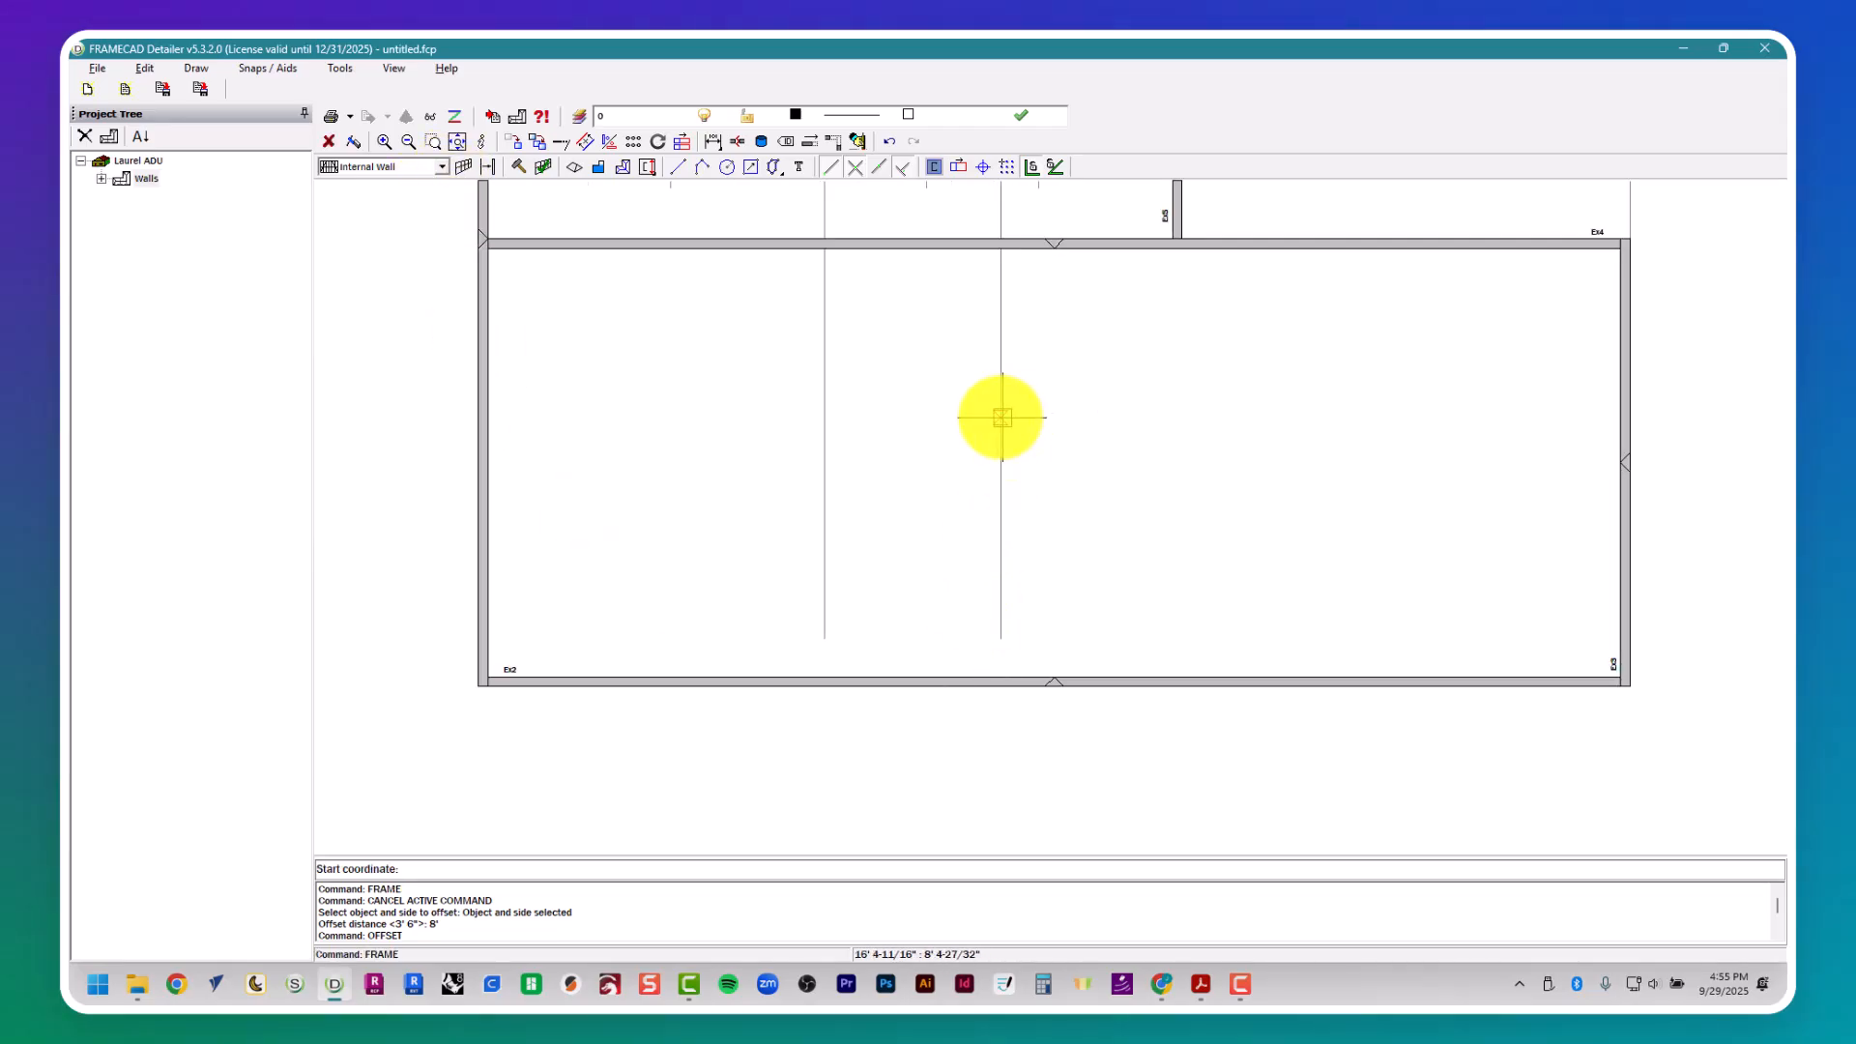
pyautogui.click(999, 259)
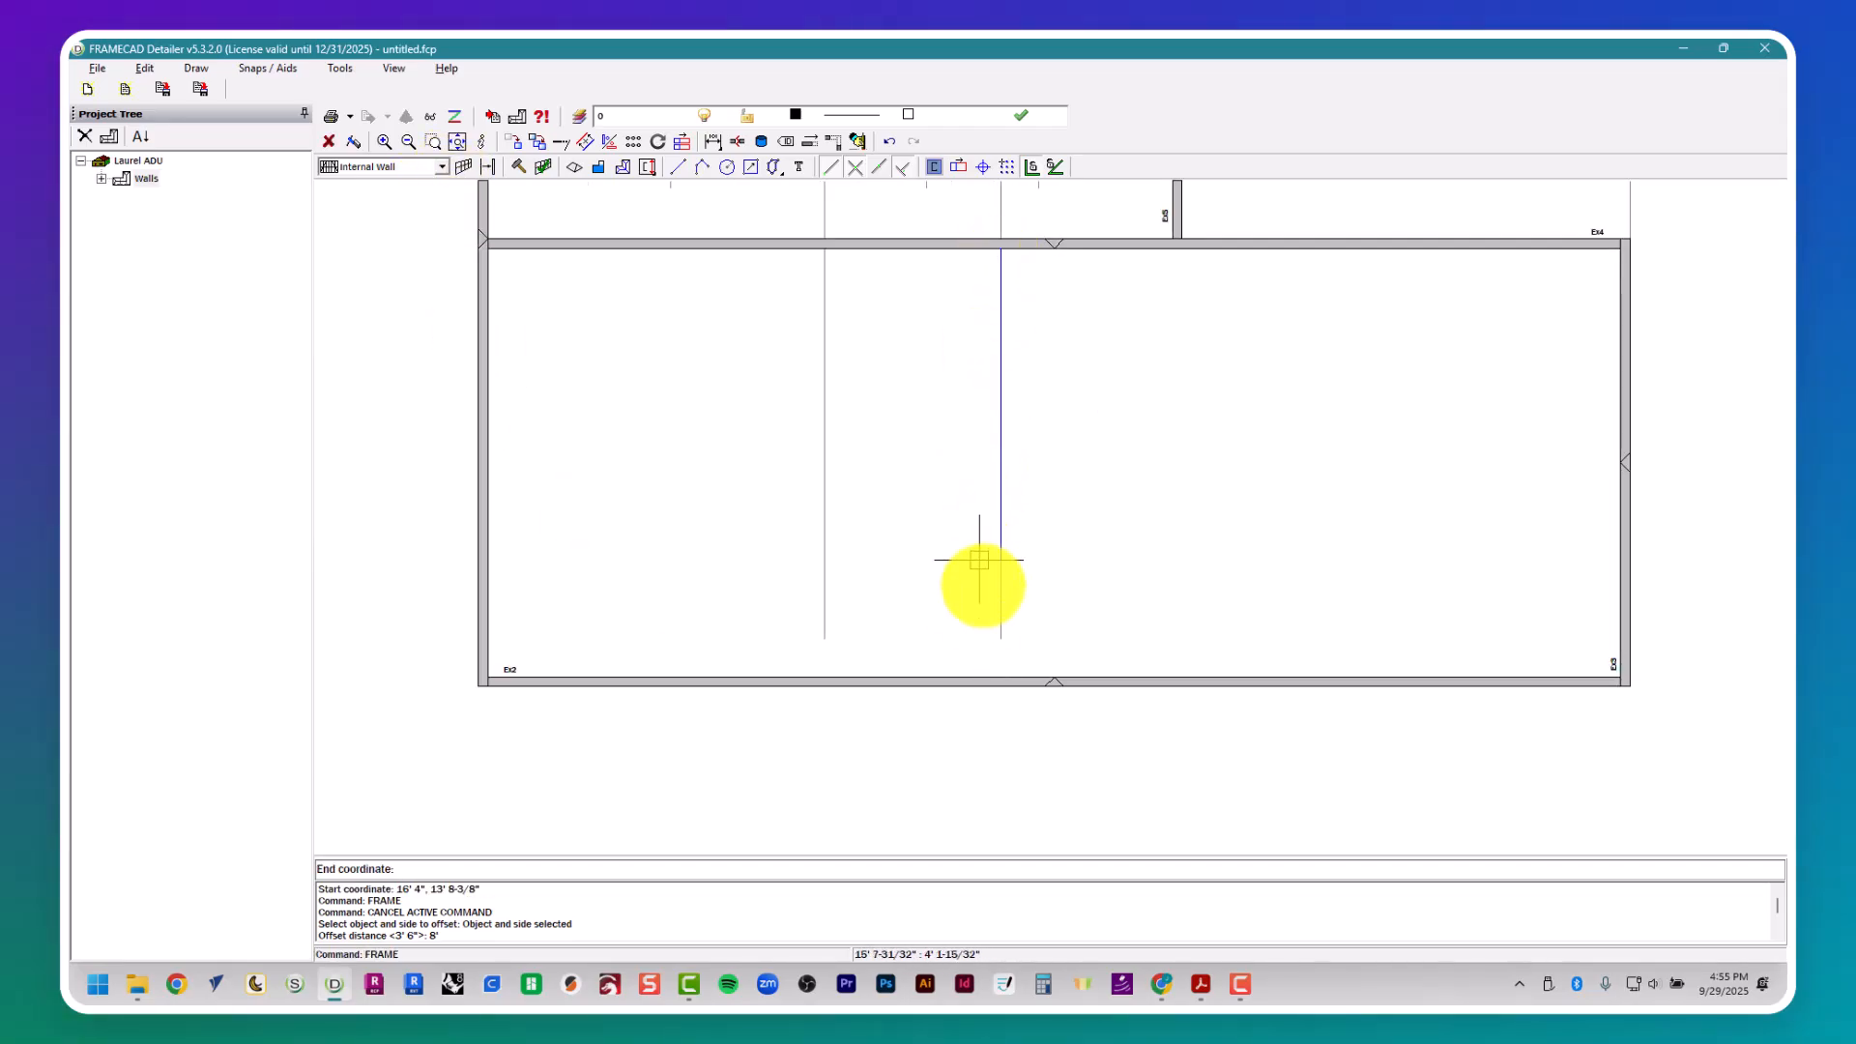
pyautogui.click(996, 674)
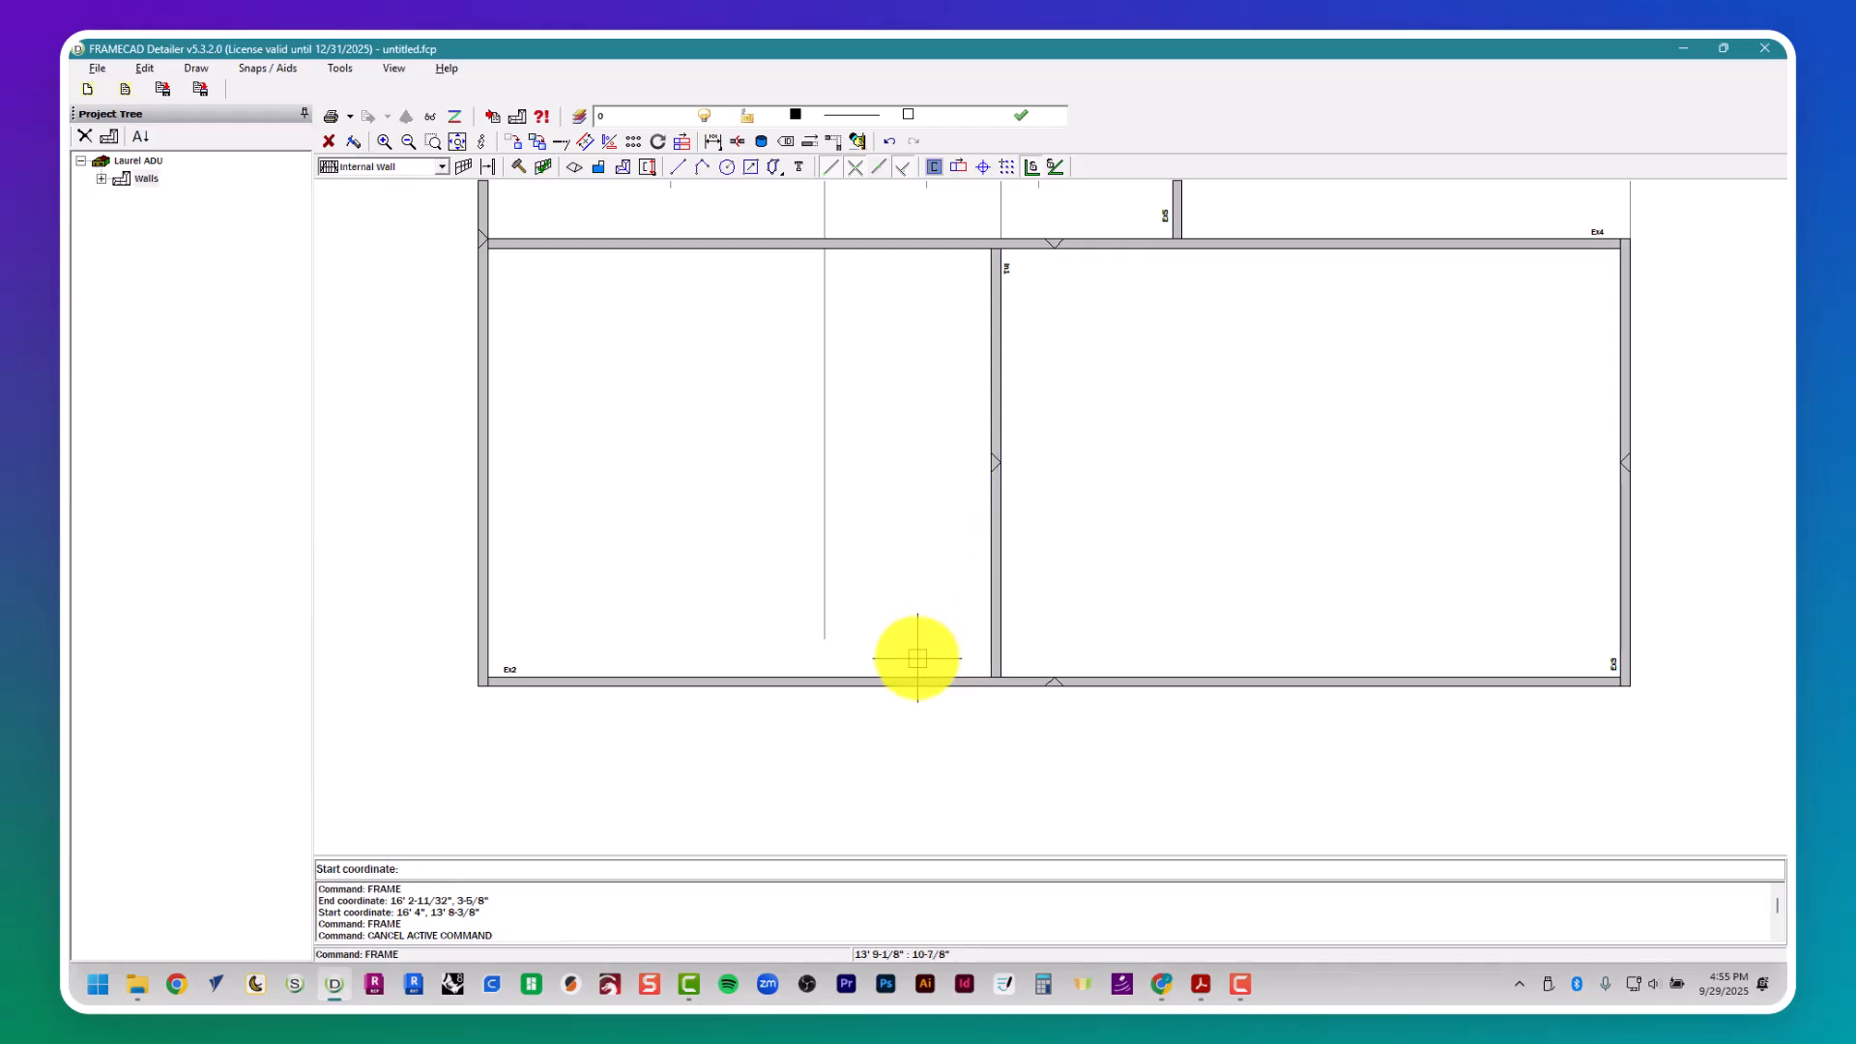
# - Place a second internal wall along the guide line between Bedroom 2 and Bath 2, down to the lower external wall
pyautogui.click(823, 250)
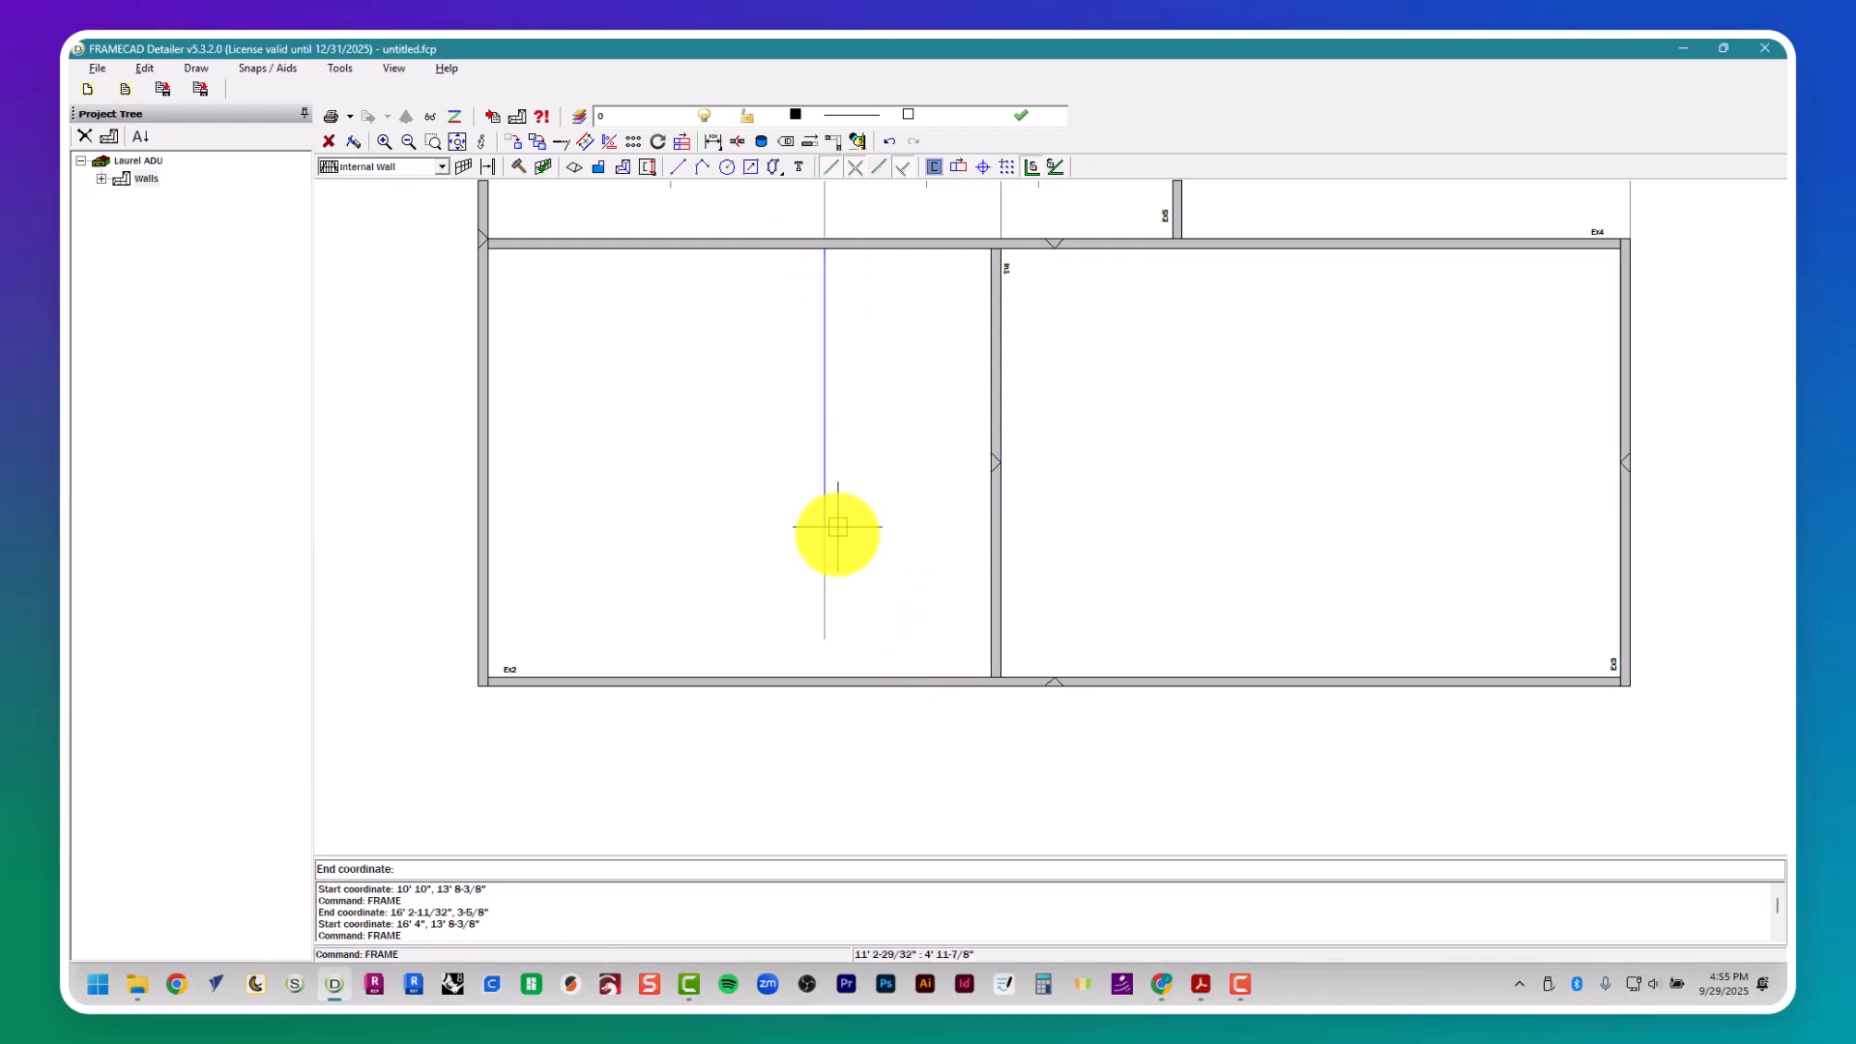
pyautogui.click(811, 676)
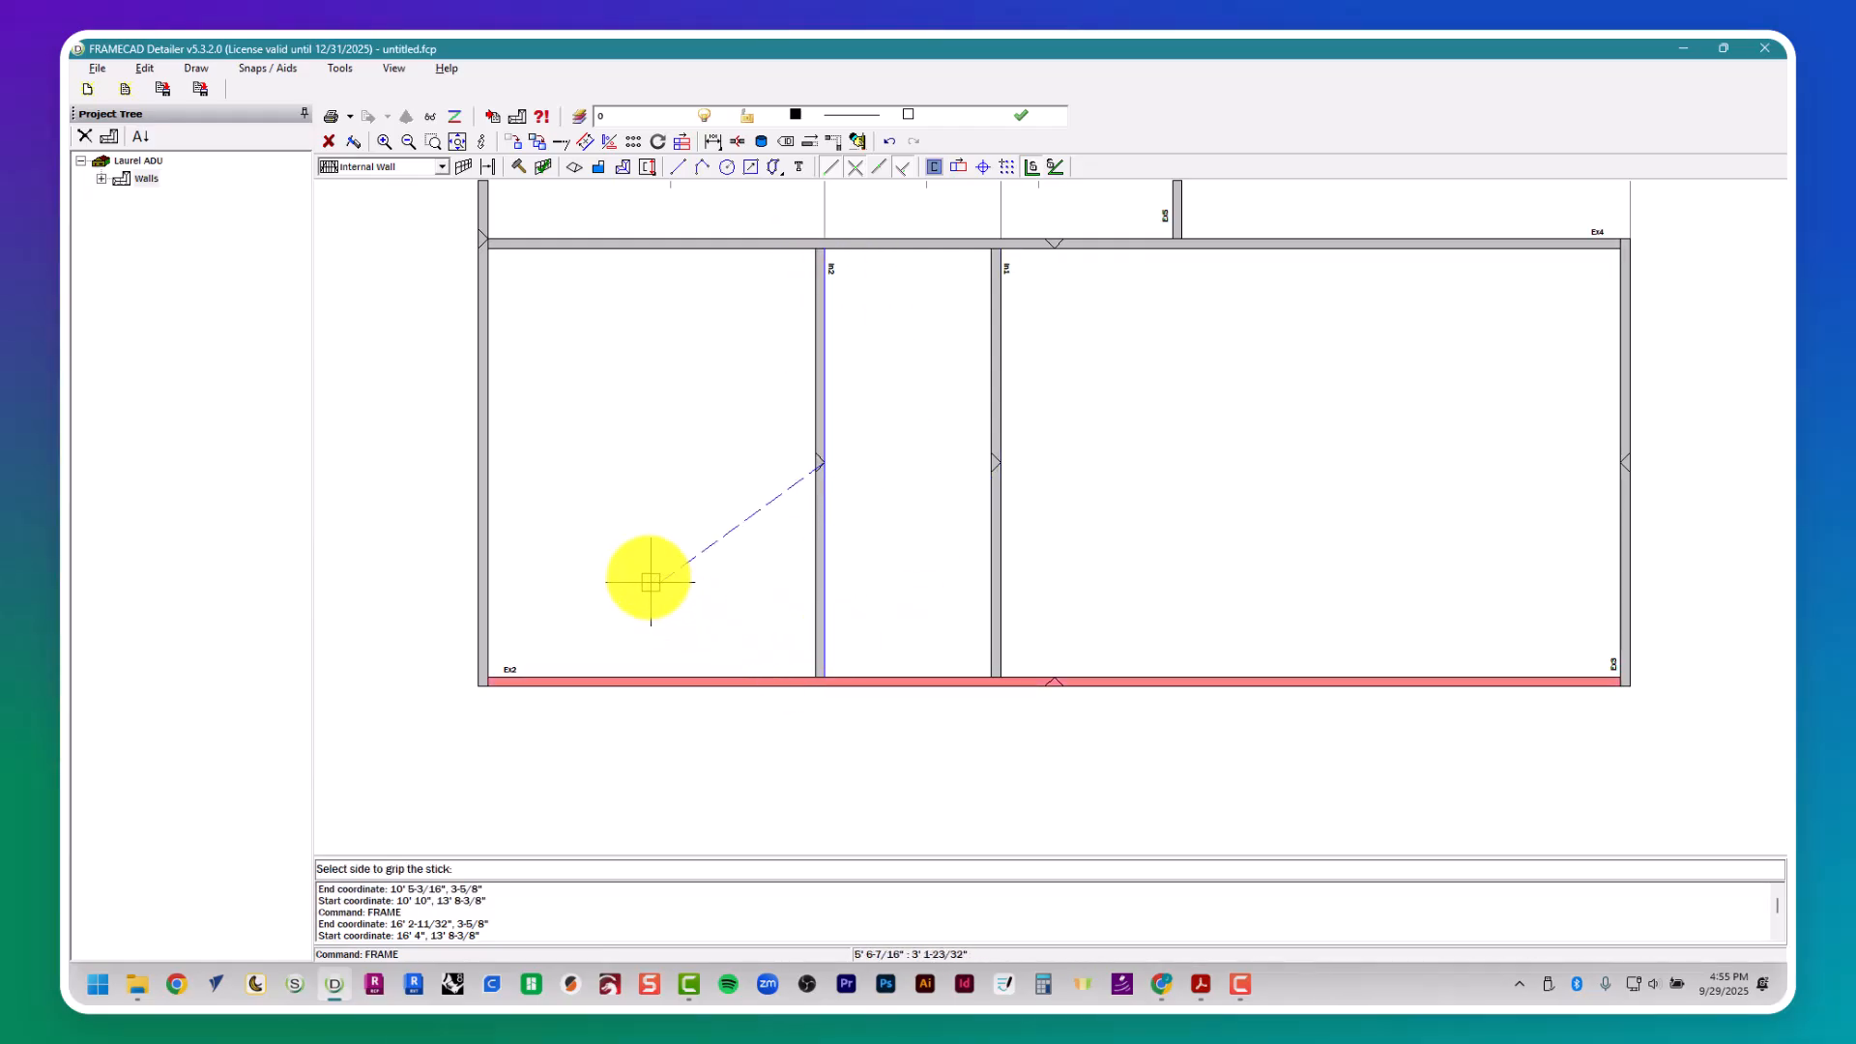
pyautogui.press('Escape')
pyautogui.press('Escape')
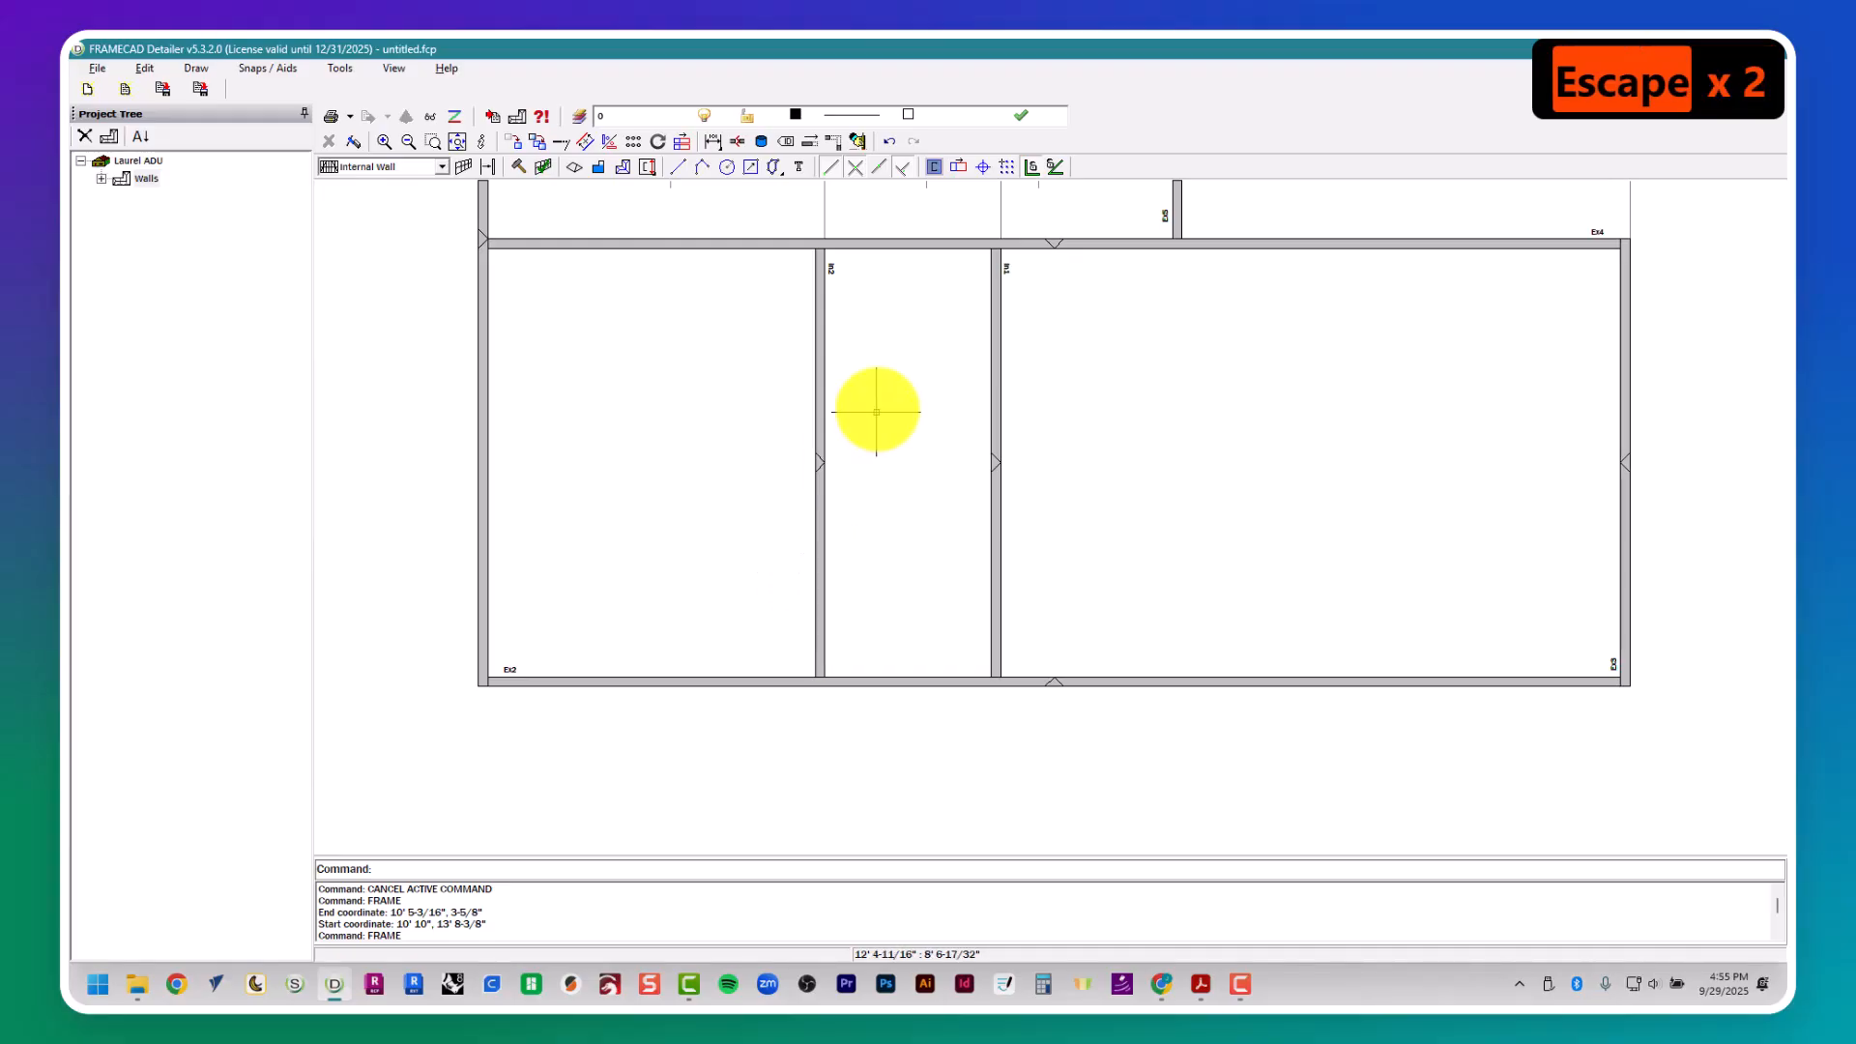
# - Check Bath 2's depth in the floor plan and draw a horizontal guide polyline about 32' 9" long along the lower external wall's inner face
pyautogui.moveTo(874, 405); pyautogui.dragTo(775, 543, button='middle')
pyautogui.hotkey('alt', 'Tab')
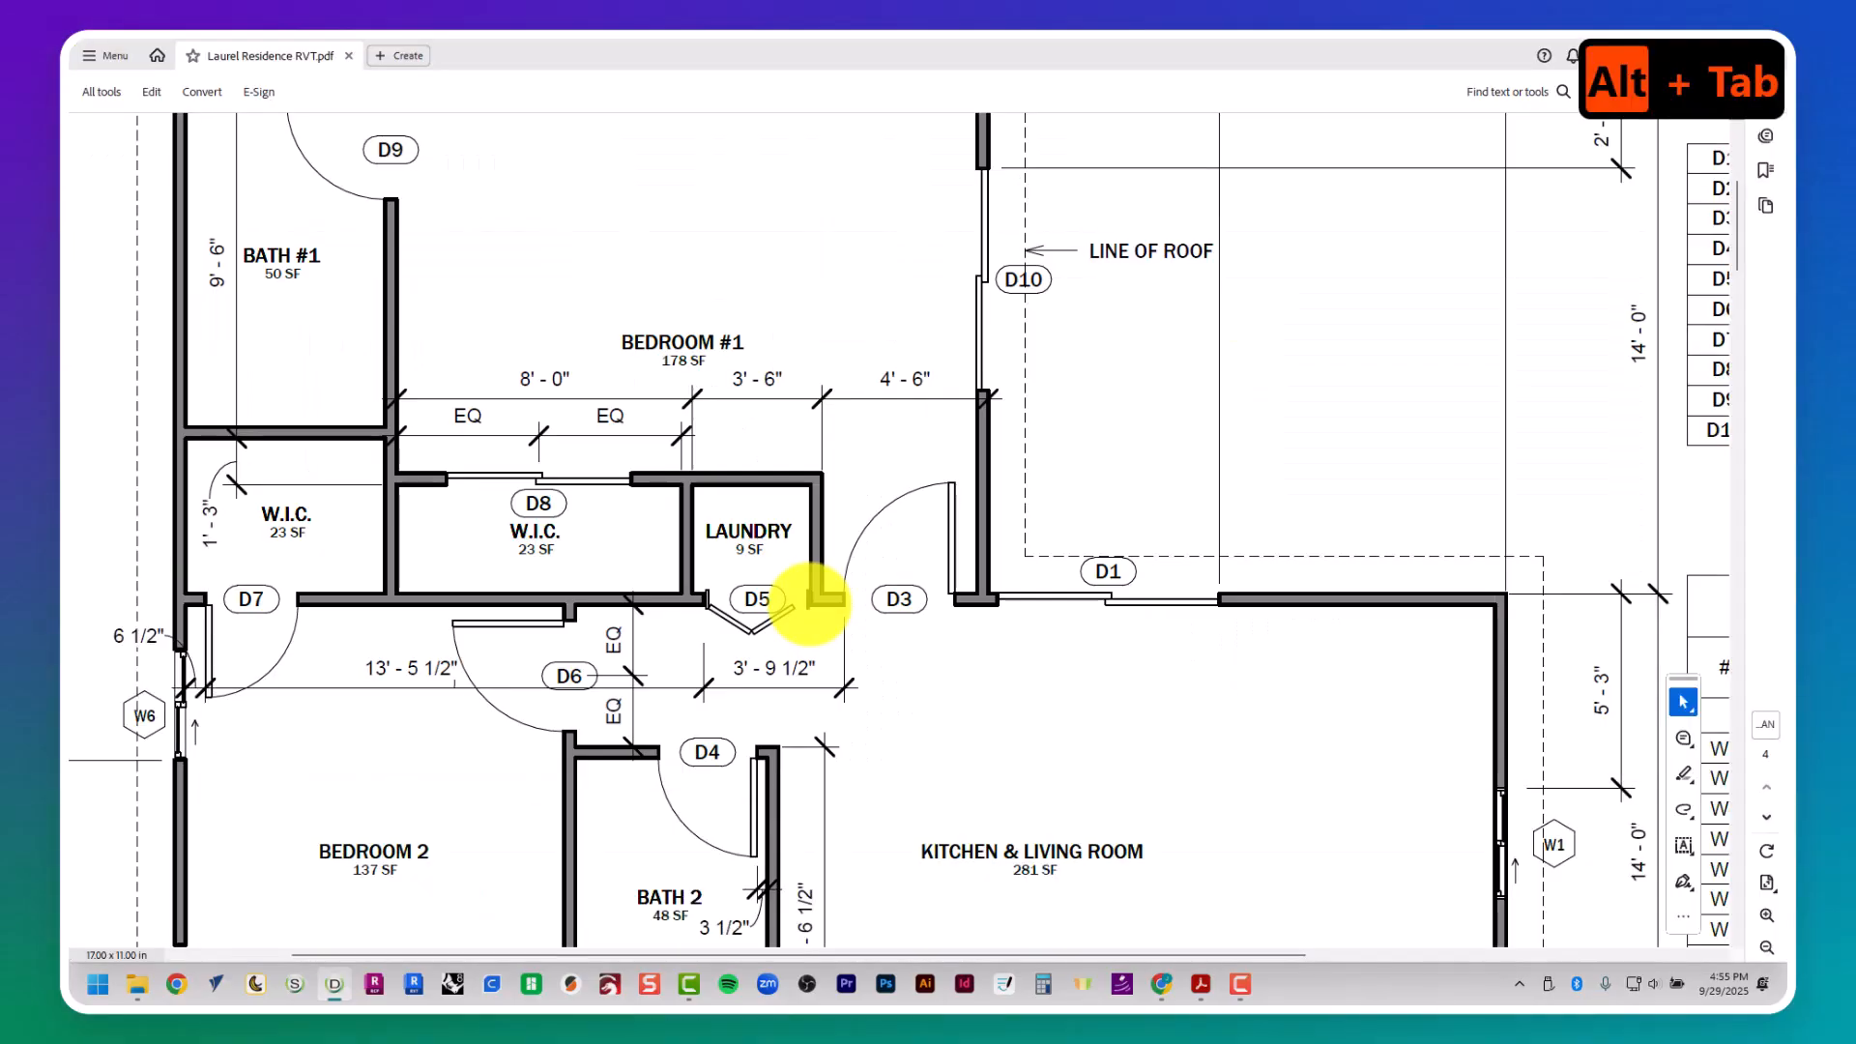
pyautogui.scroll(-3, 824, 582)
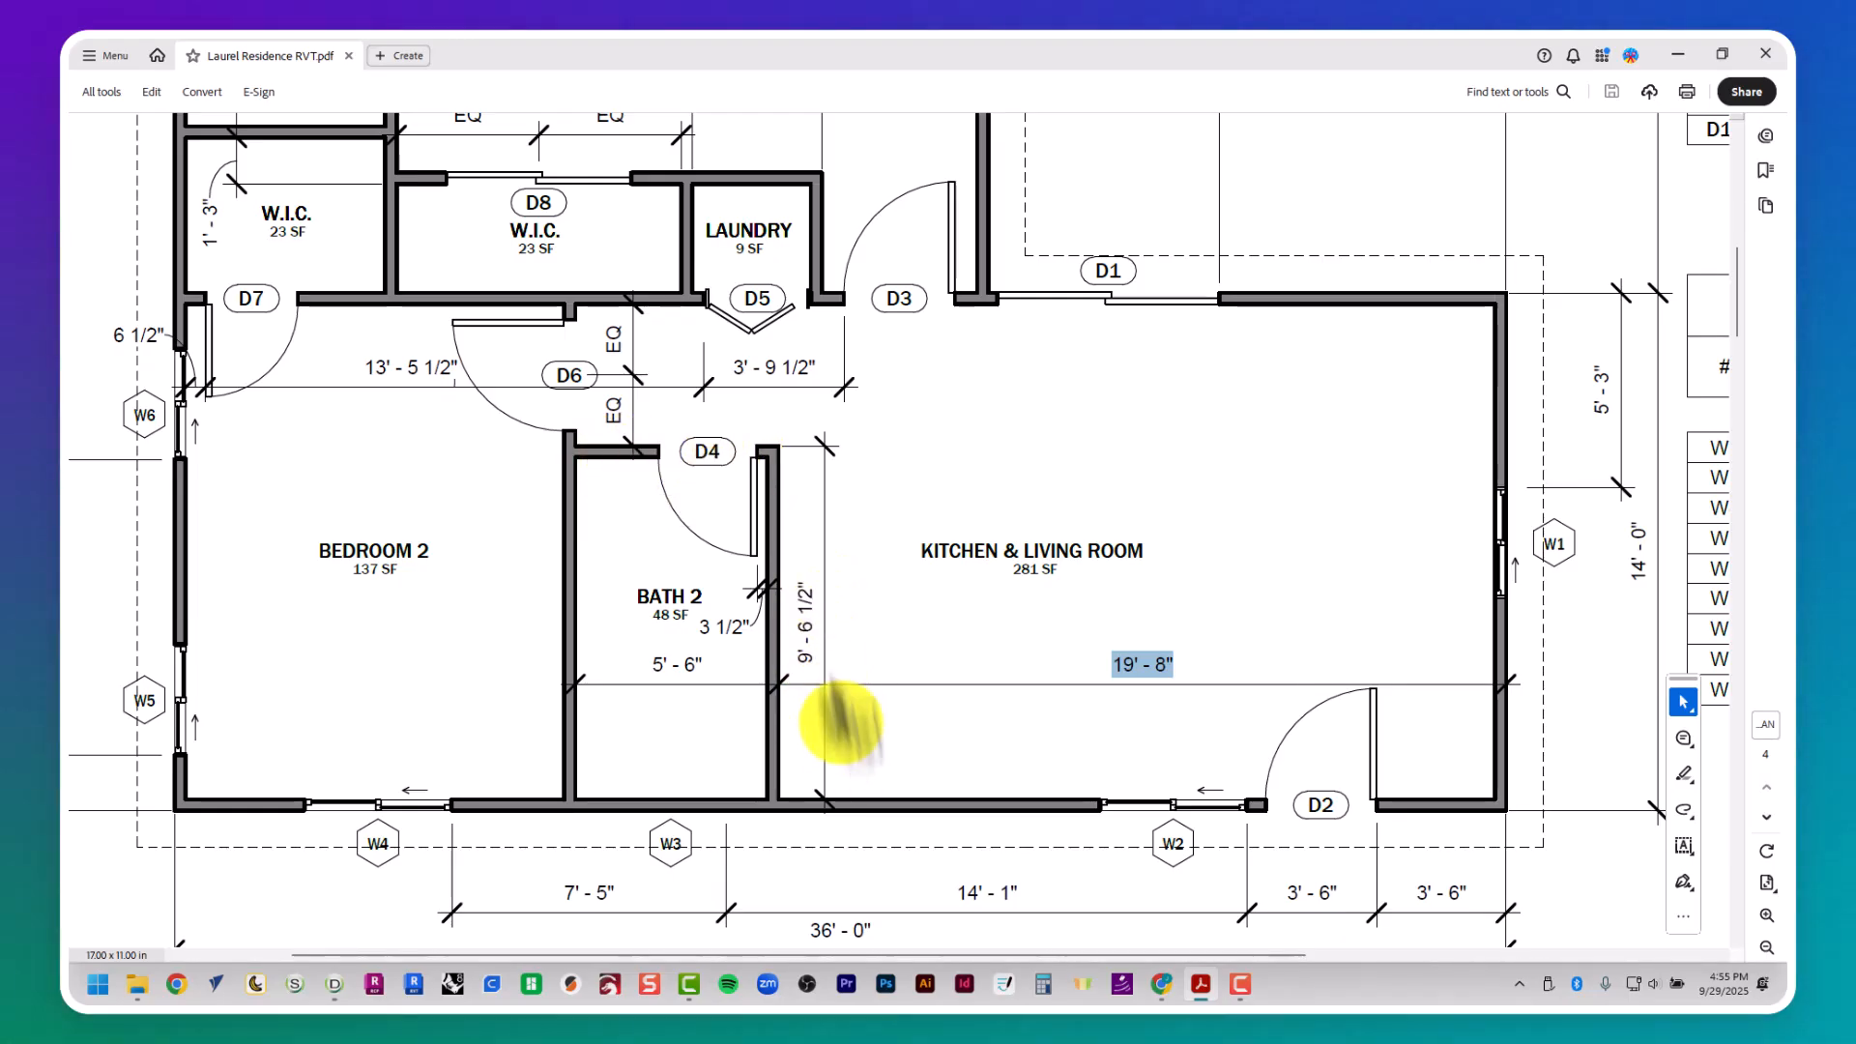
pyautogui.hotkey('alt', 'Tab')
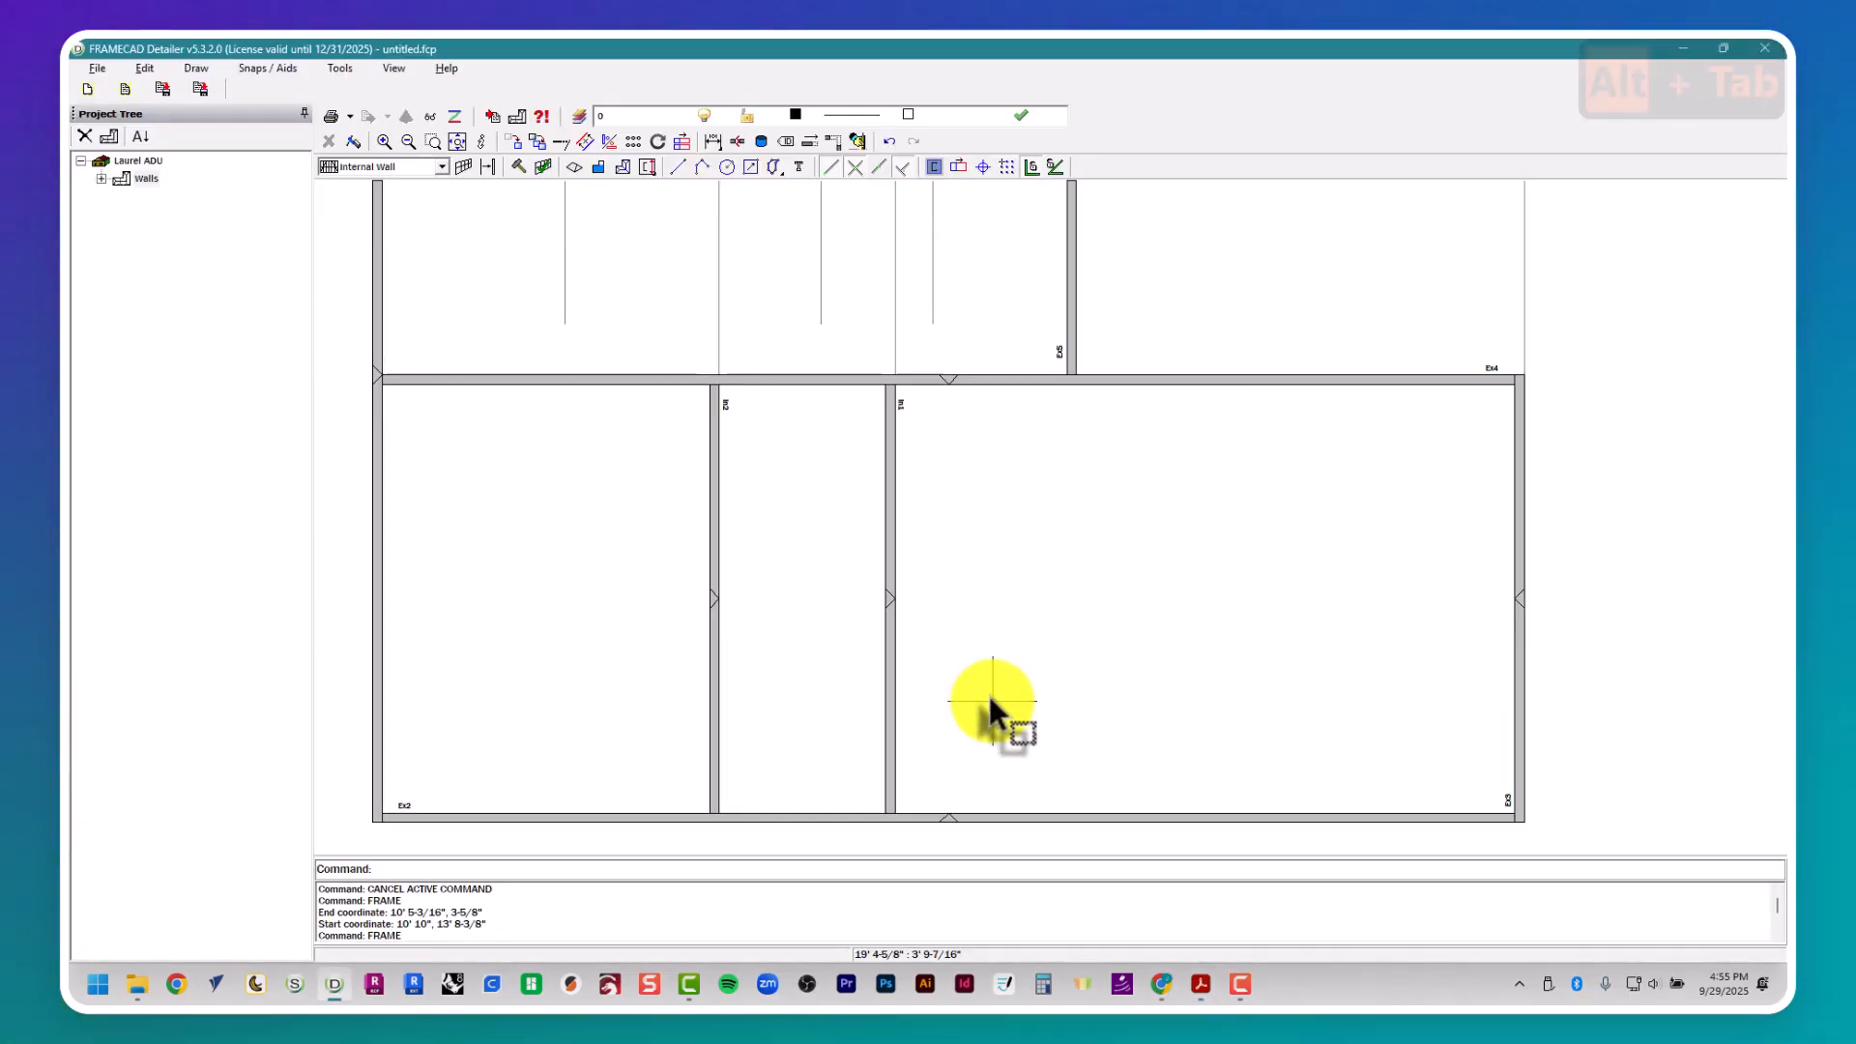
pyautogui.press('Escape')
pyautogui.press('Escape')
pyautogui.press('Escape')
pyautogui.write('pl')
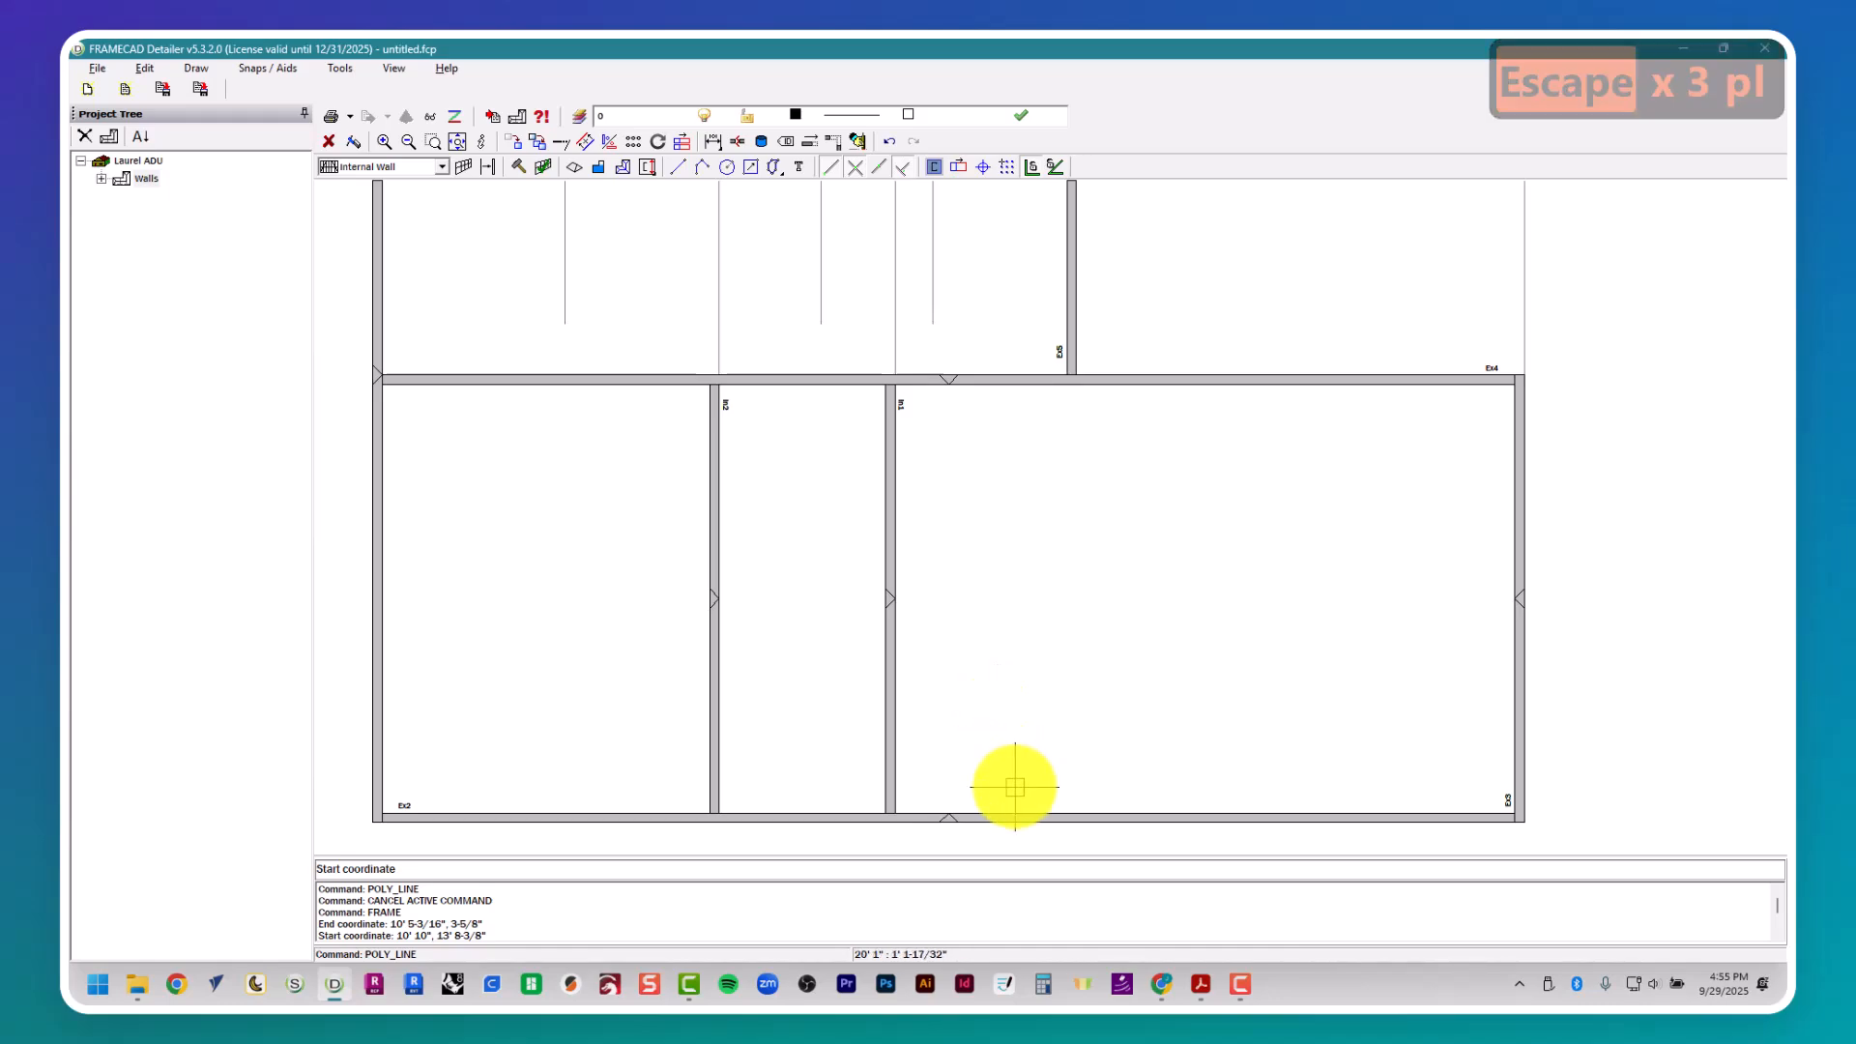
pyautogui.click(1019, 812)
pyautogui.scroll(-2, 1013, 796)
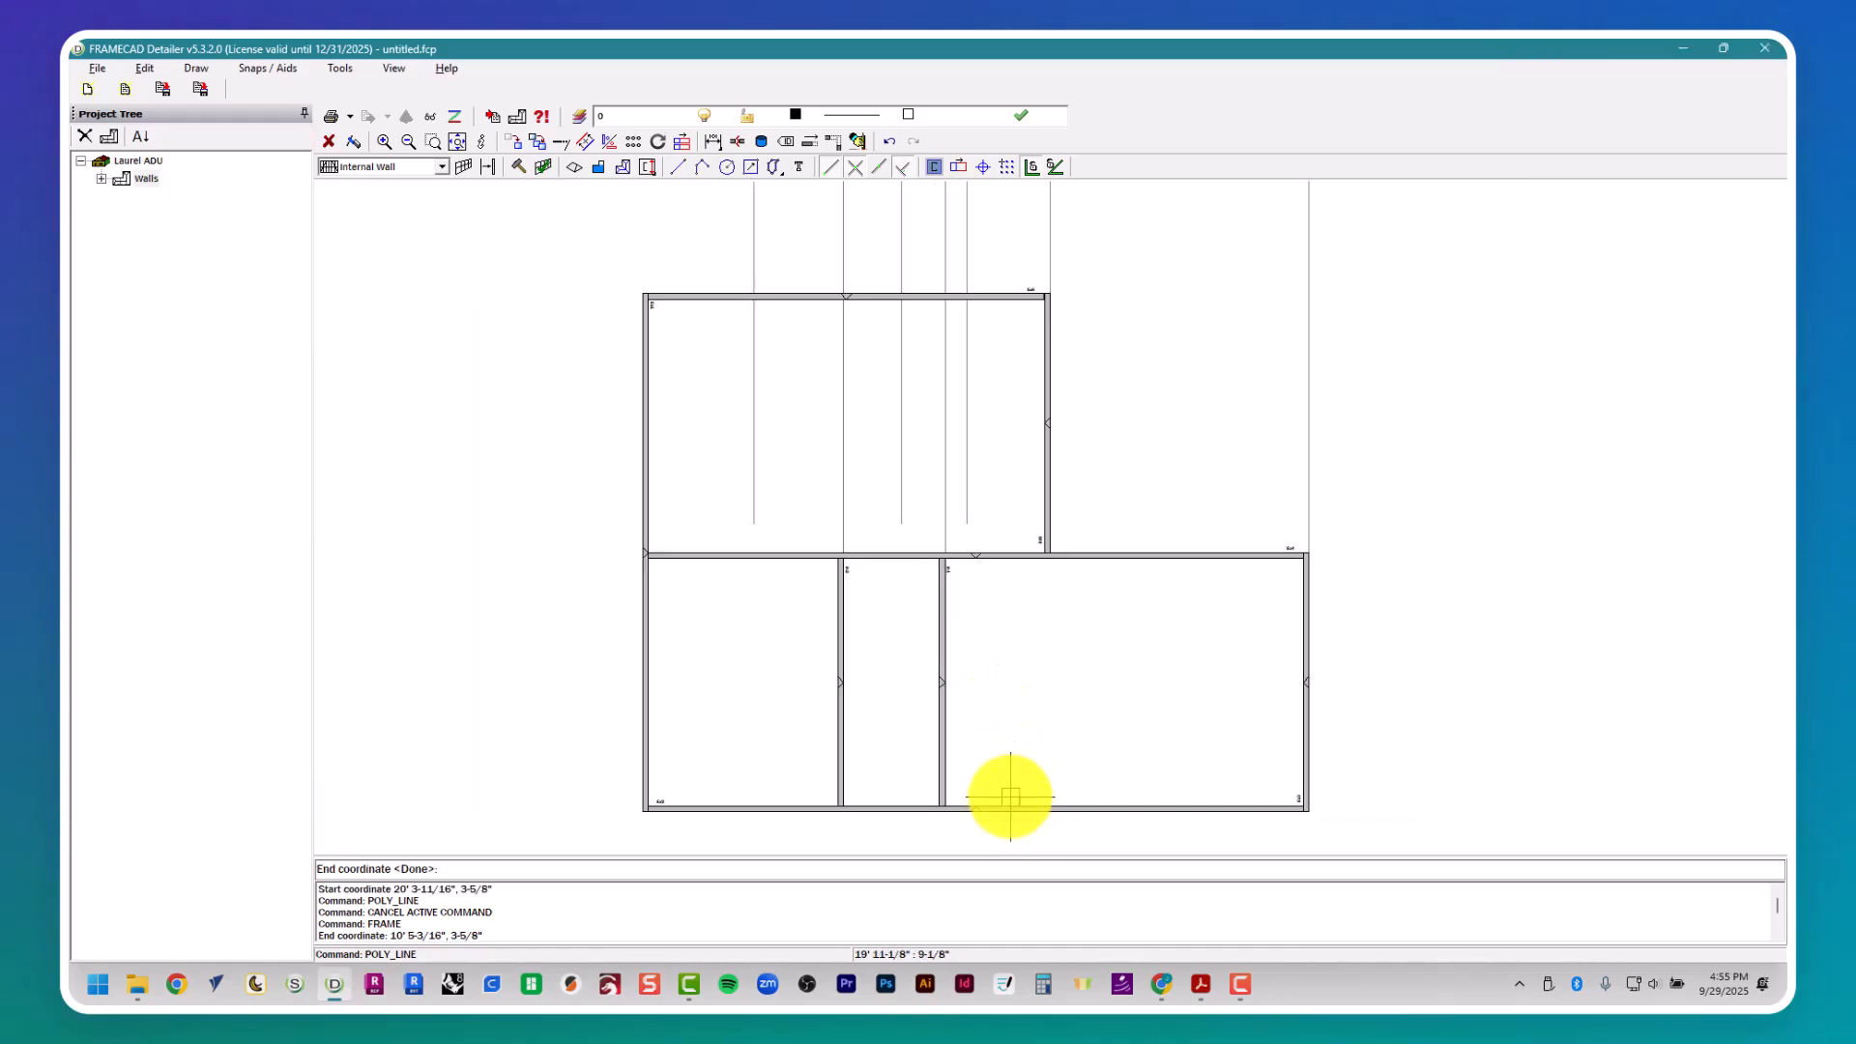
pyautogui.click(409, 725)
pyautogui.press('Escape')
pyautogui.press('Escape')
pyautogui.press('Escape')
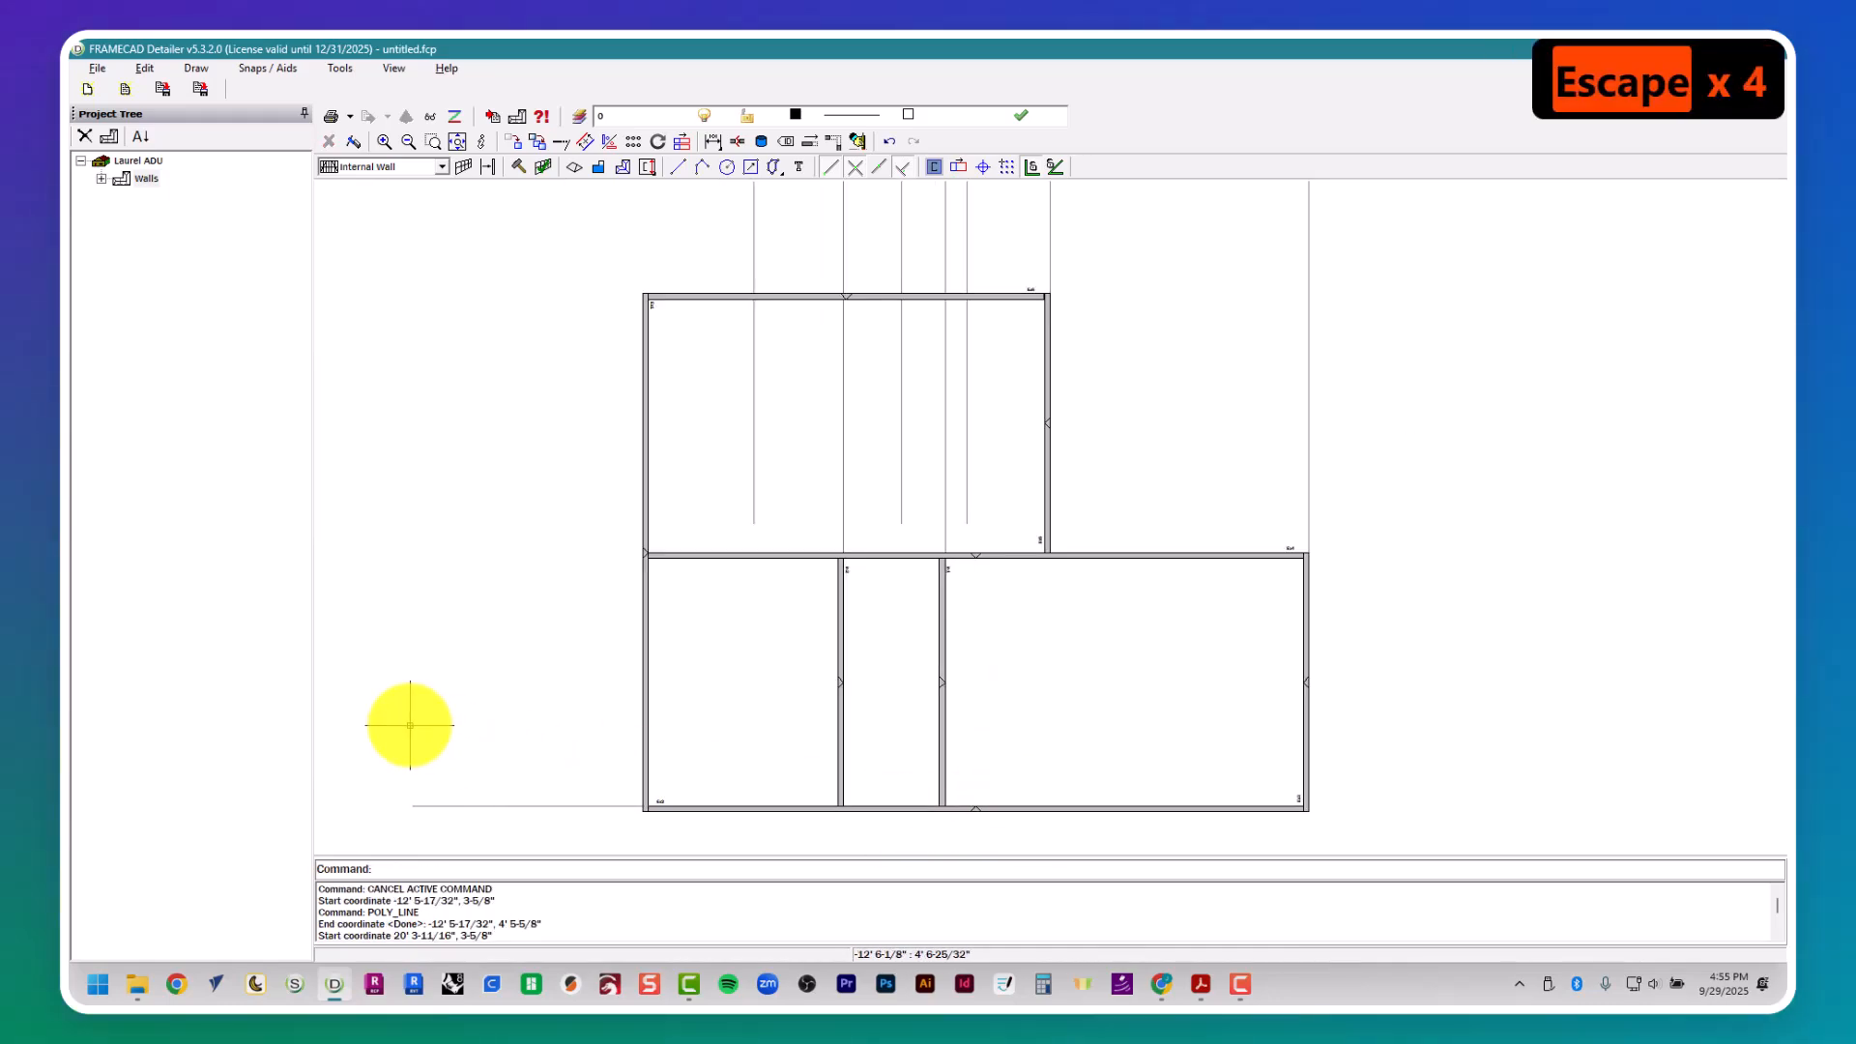
# - Offset the horizontal guide line 9' 6.5" upward to locate Bath 2's upper wall, confirming the dimension in the floor plan
pyautogui.write('offset')
pyautogui.hotkey('alt', 'Tab')
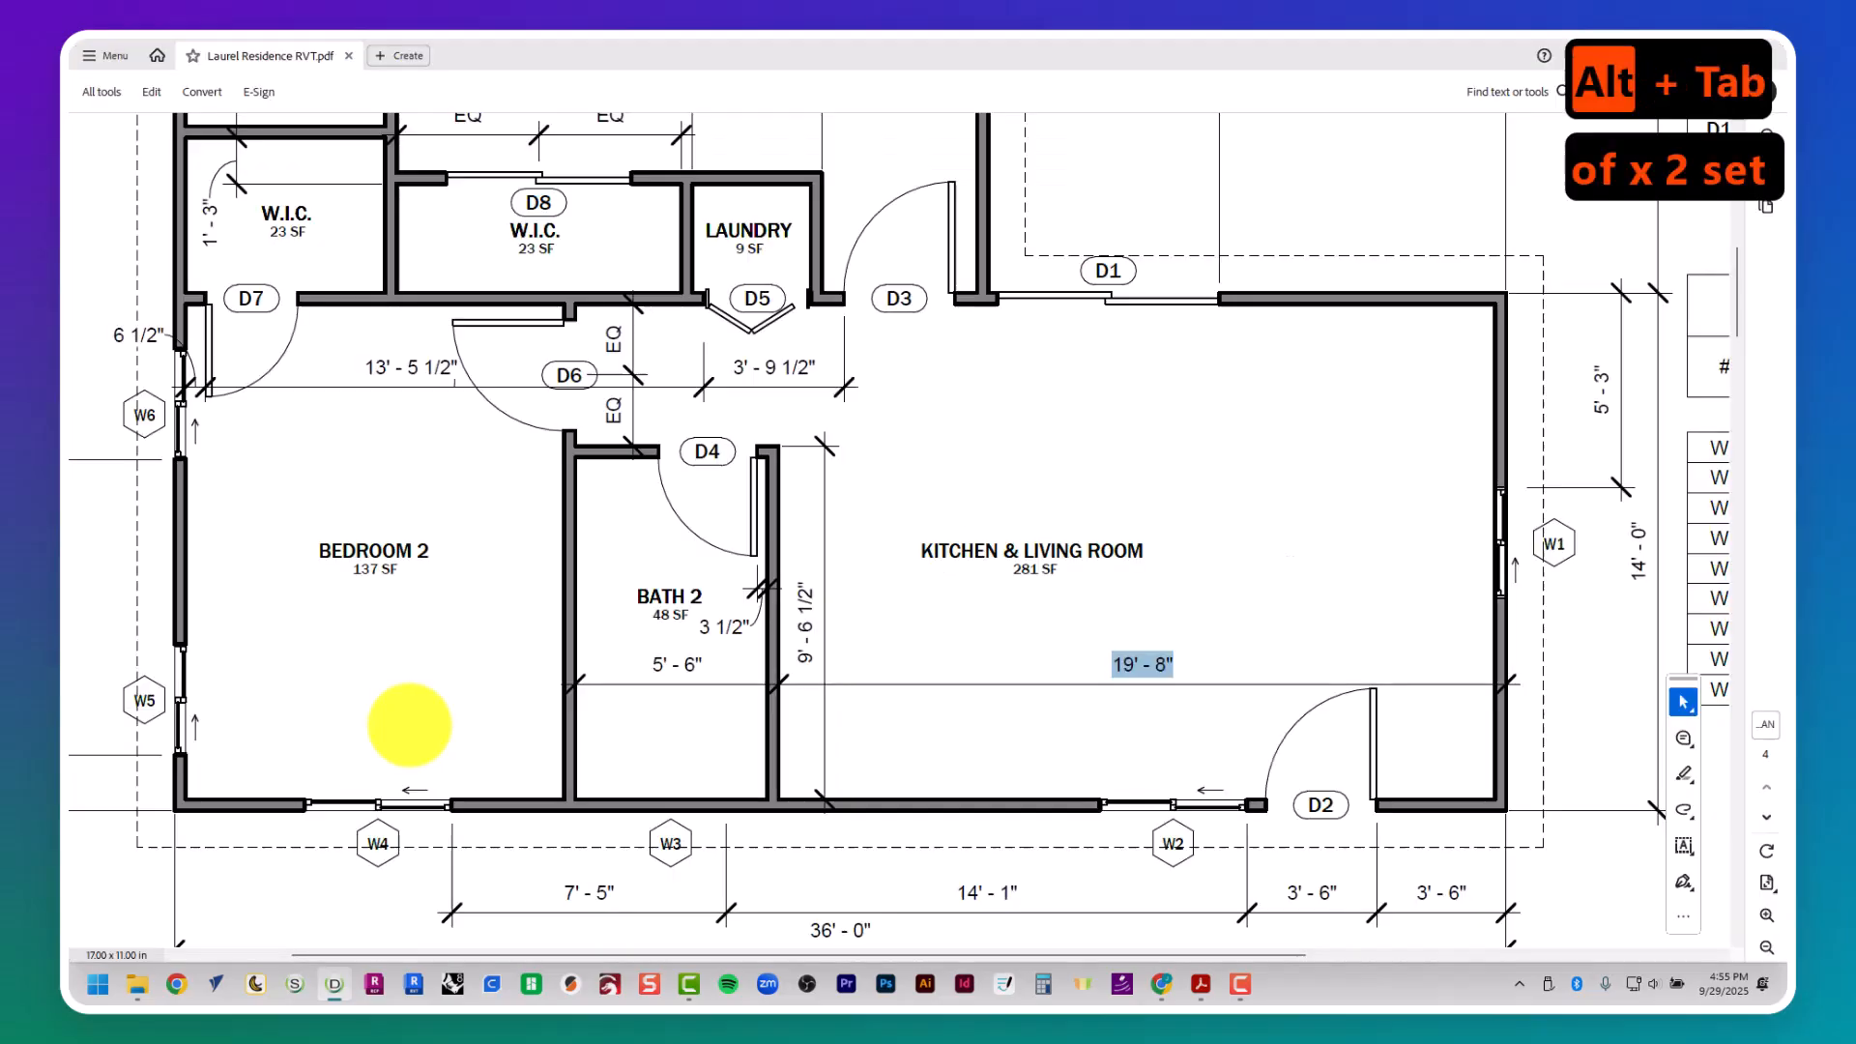
pyautogui.hotkey('alt', 'Tab')
pyautogui.write("9'")
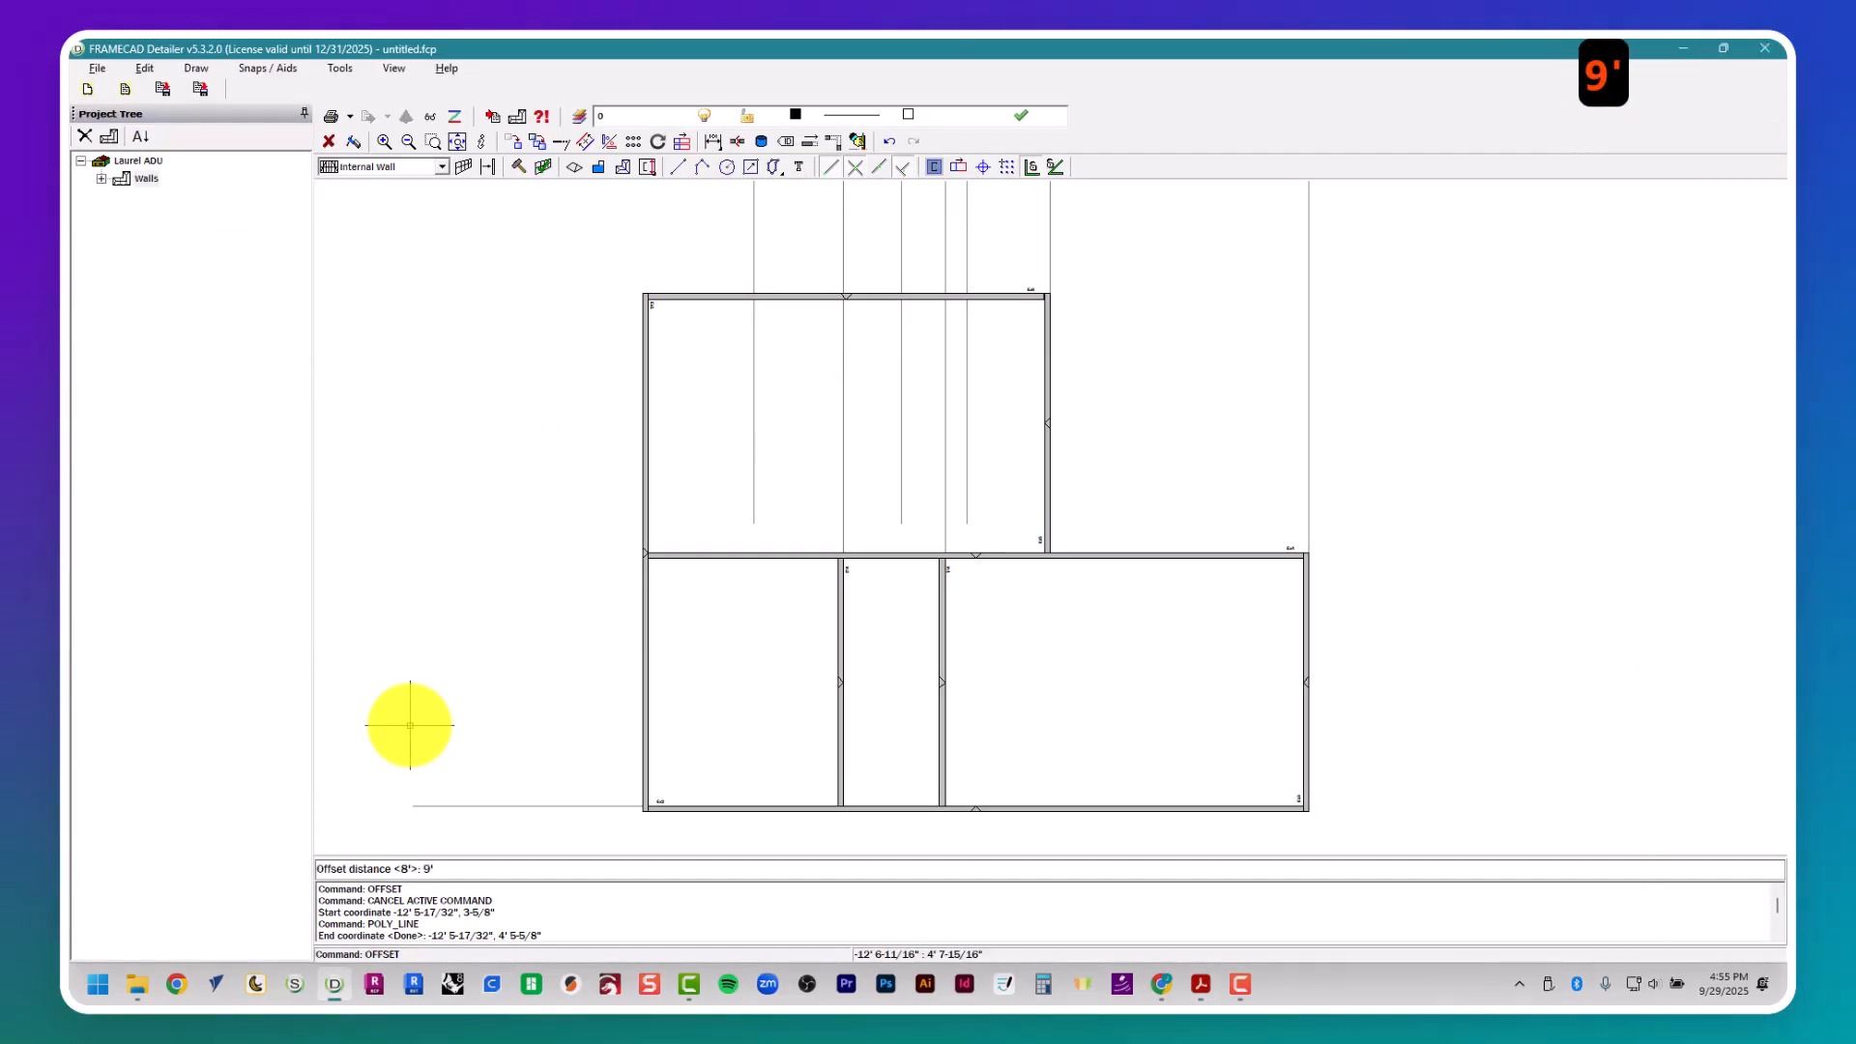
pyautogui.write('6.5"')
pyautogui.press('Return')
pyautogui.scroll(2, 593, 806)
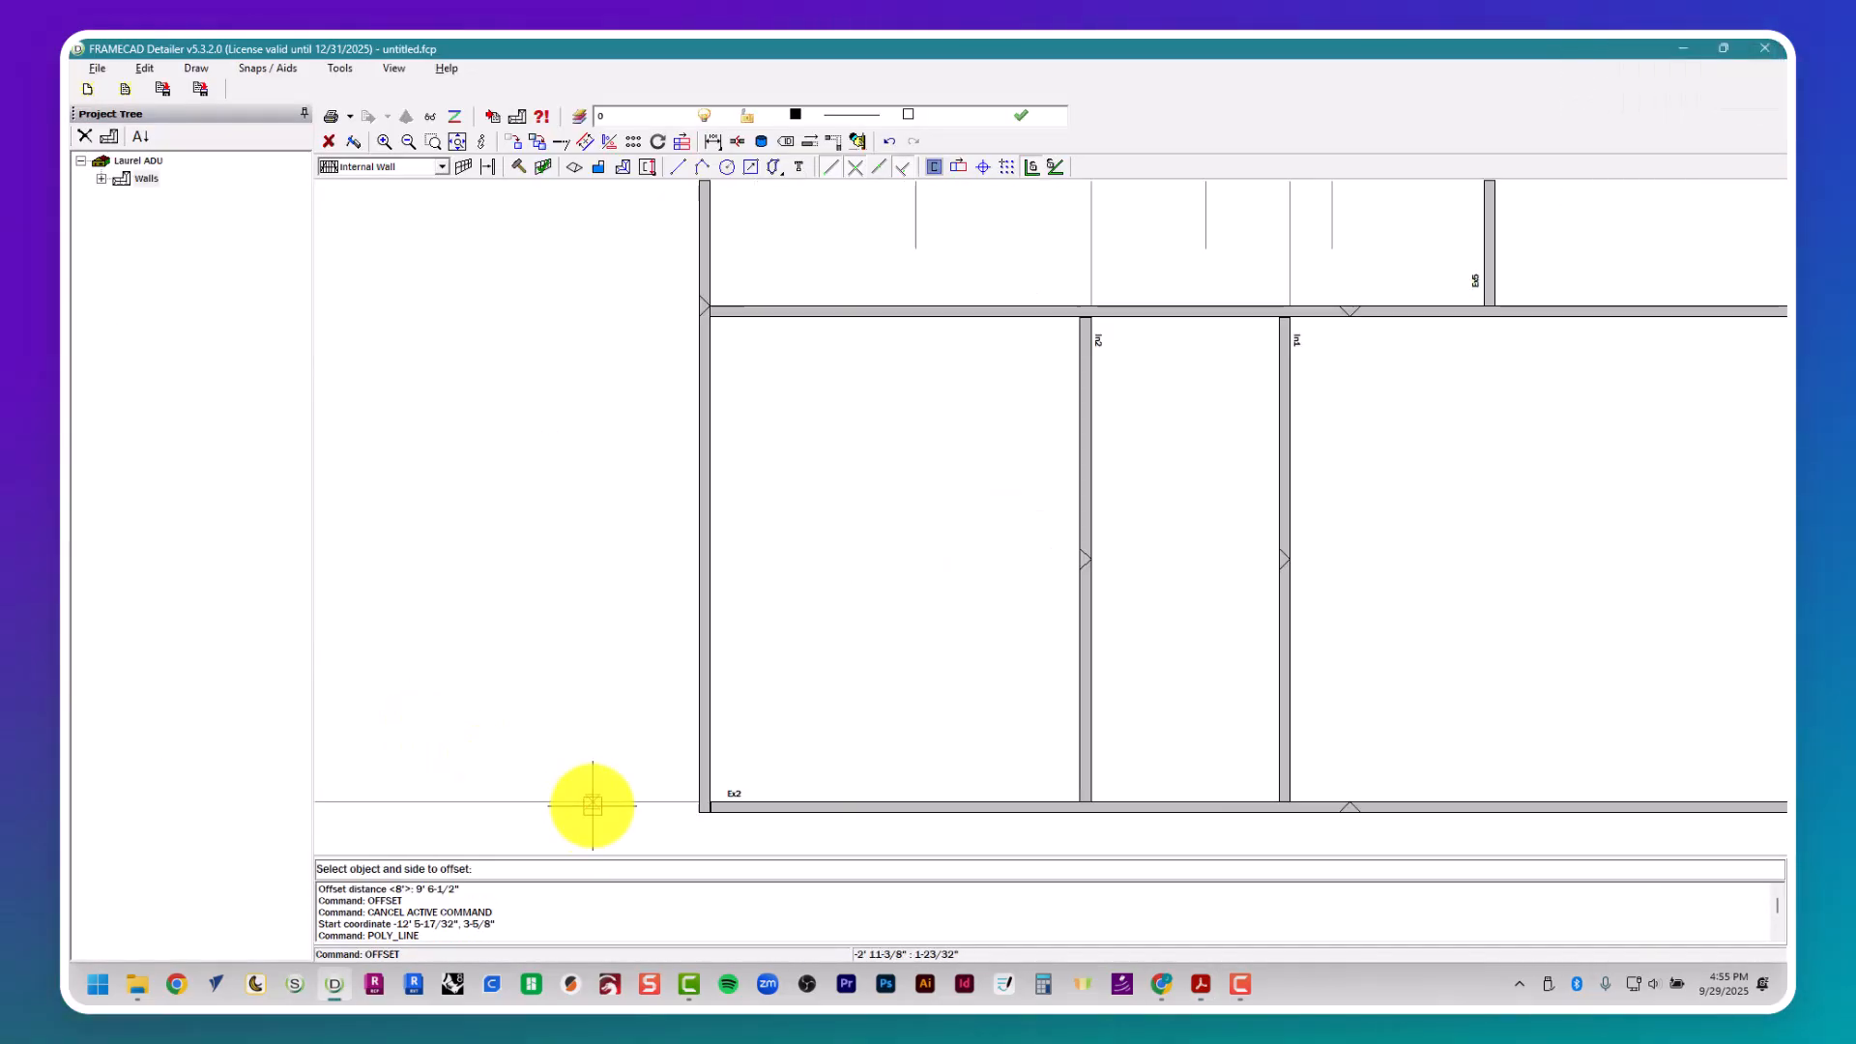
pyautogui.click(597, 794)
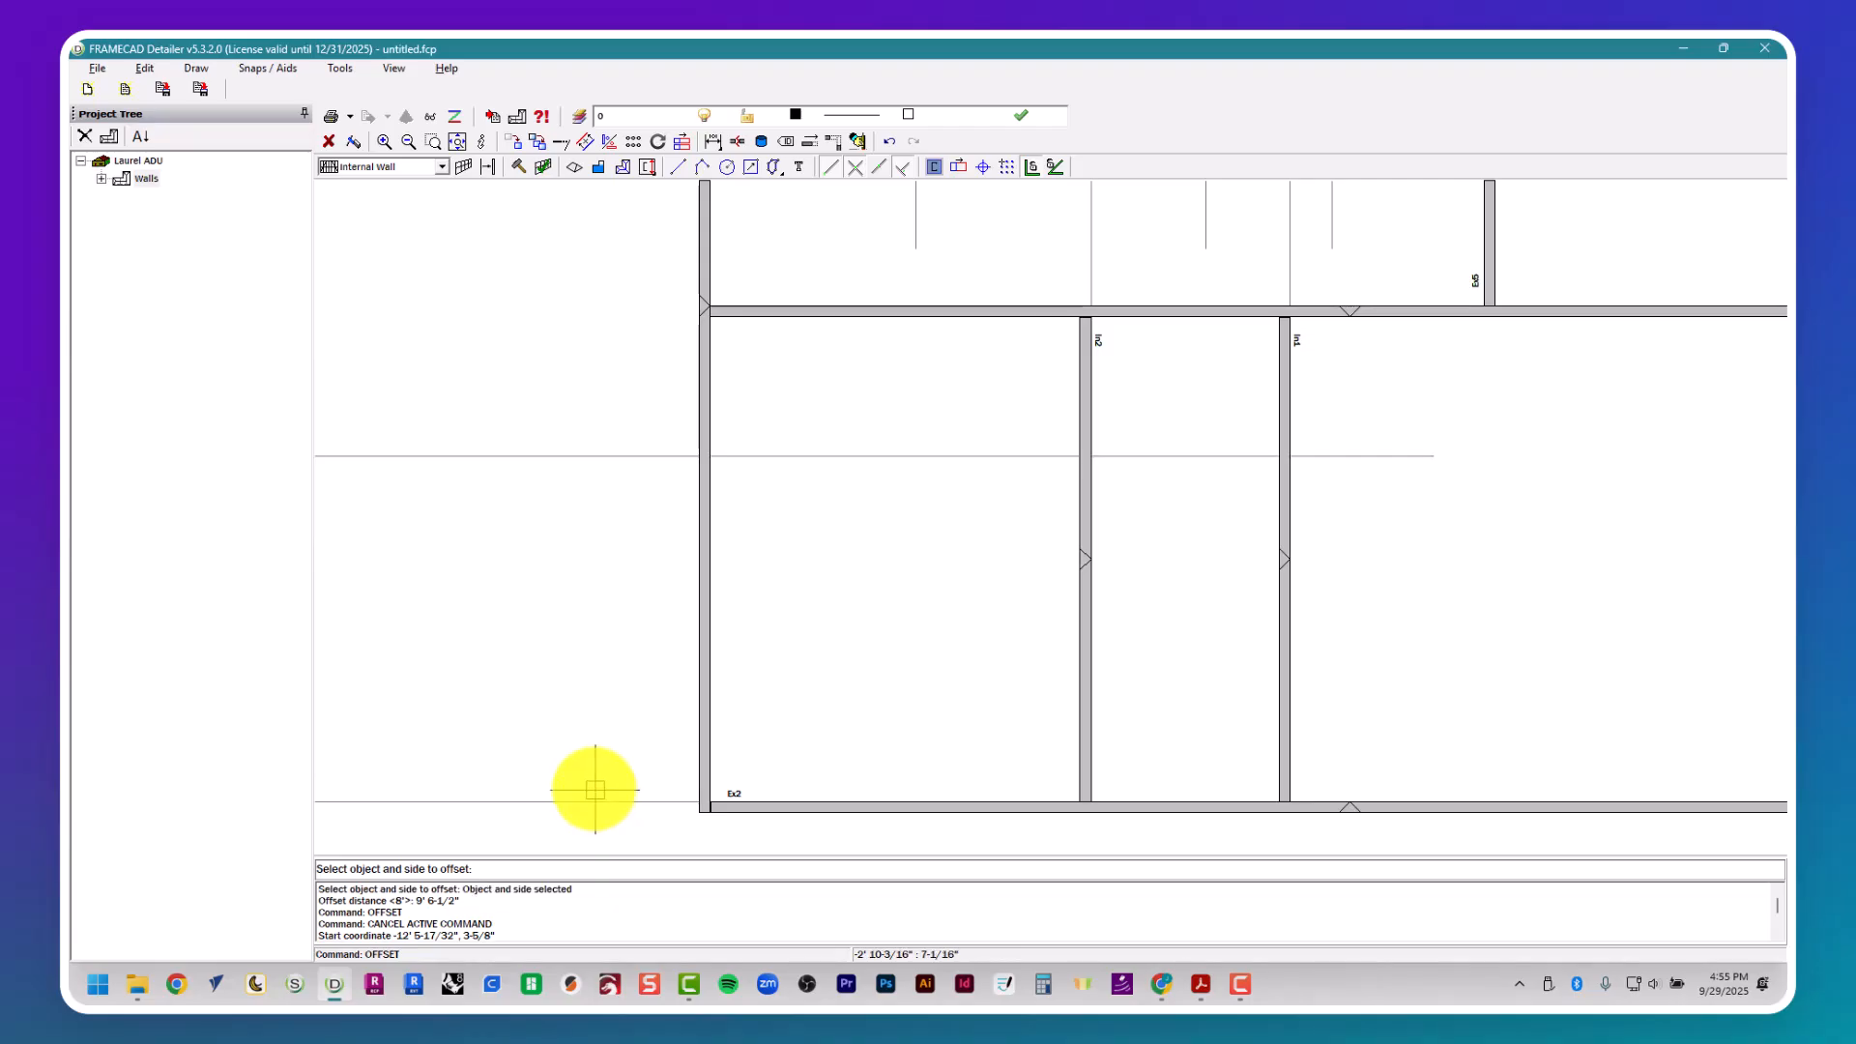
# - Place an internal wall below the offset guide line between Bath 2's two side walls, and compare it with the floor plan
pyautogui.click(463, 167)
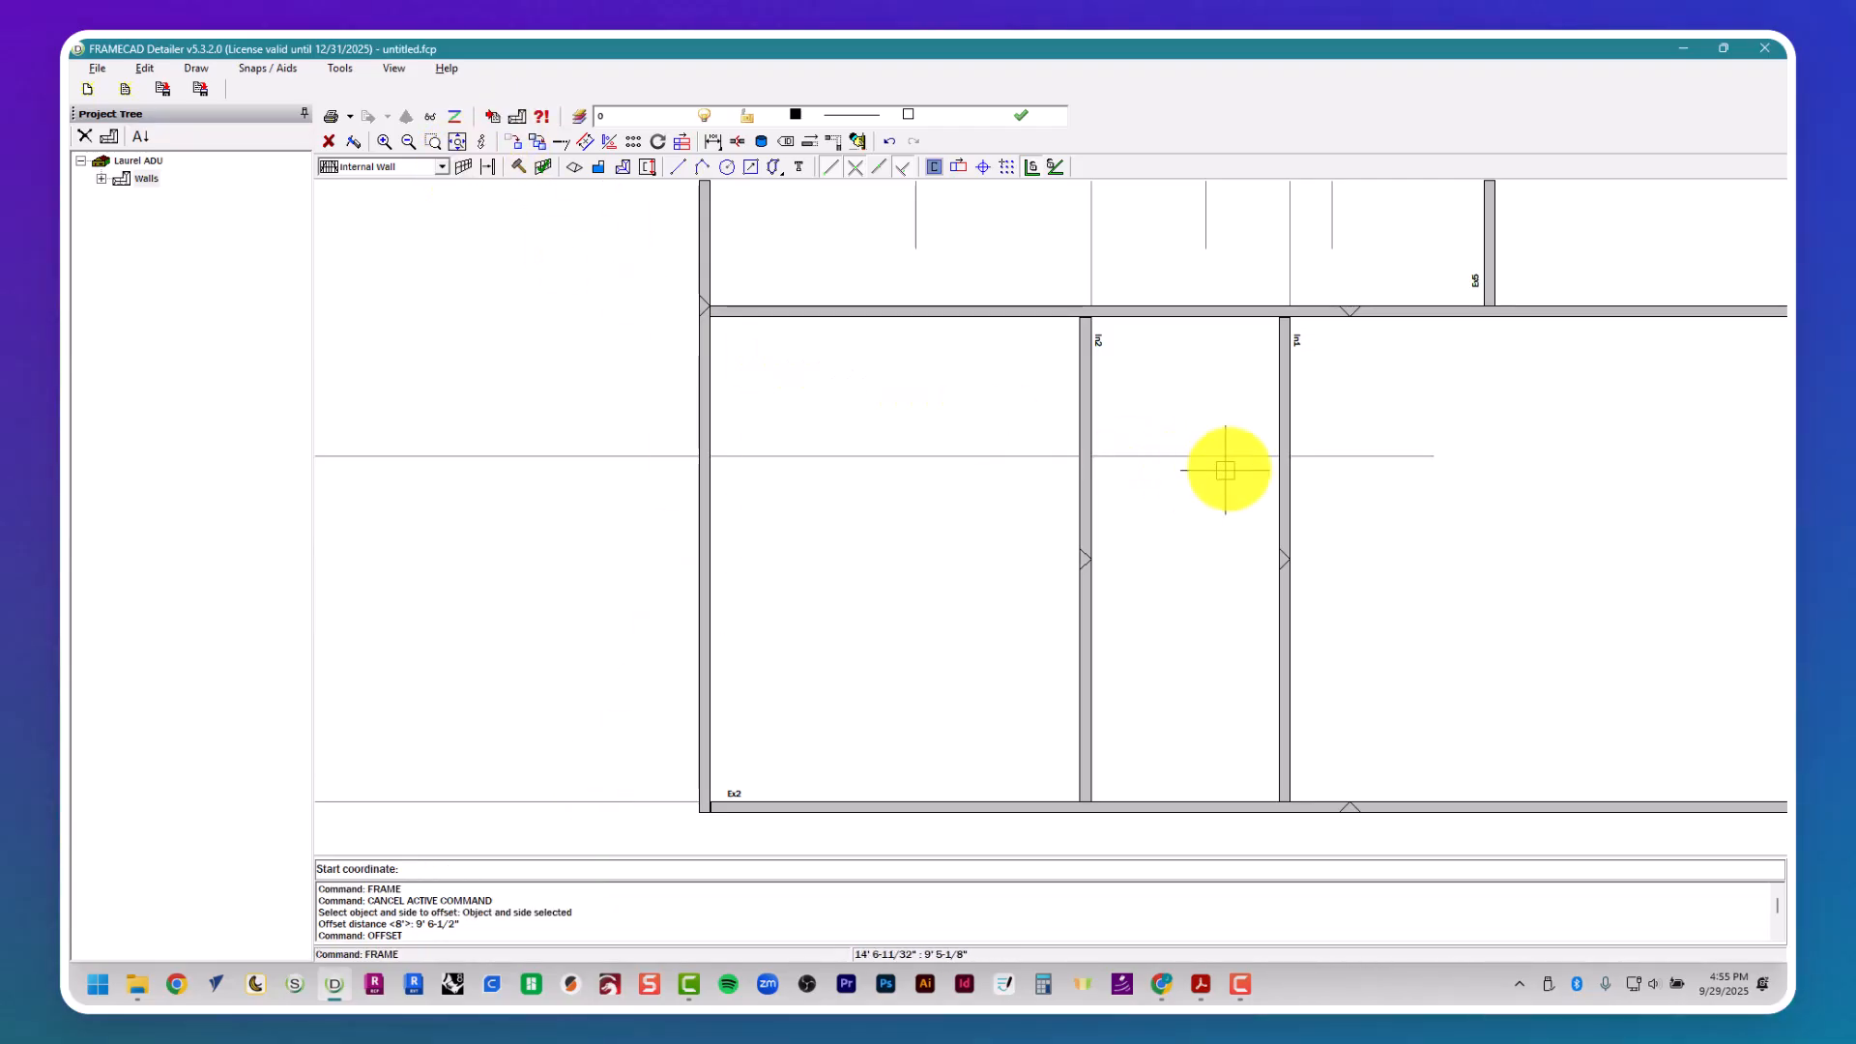
pyautogui.click(1266, 459)
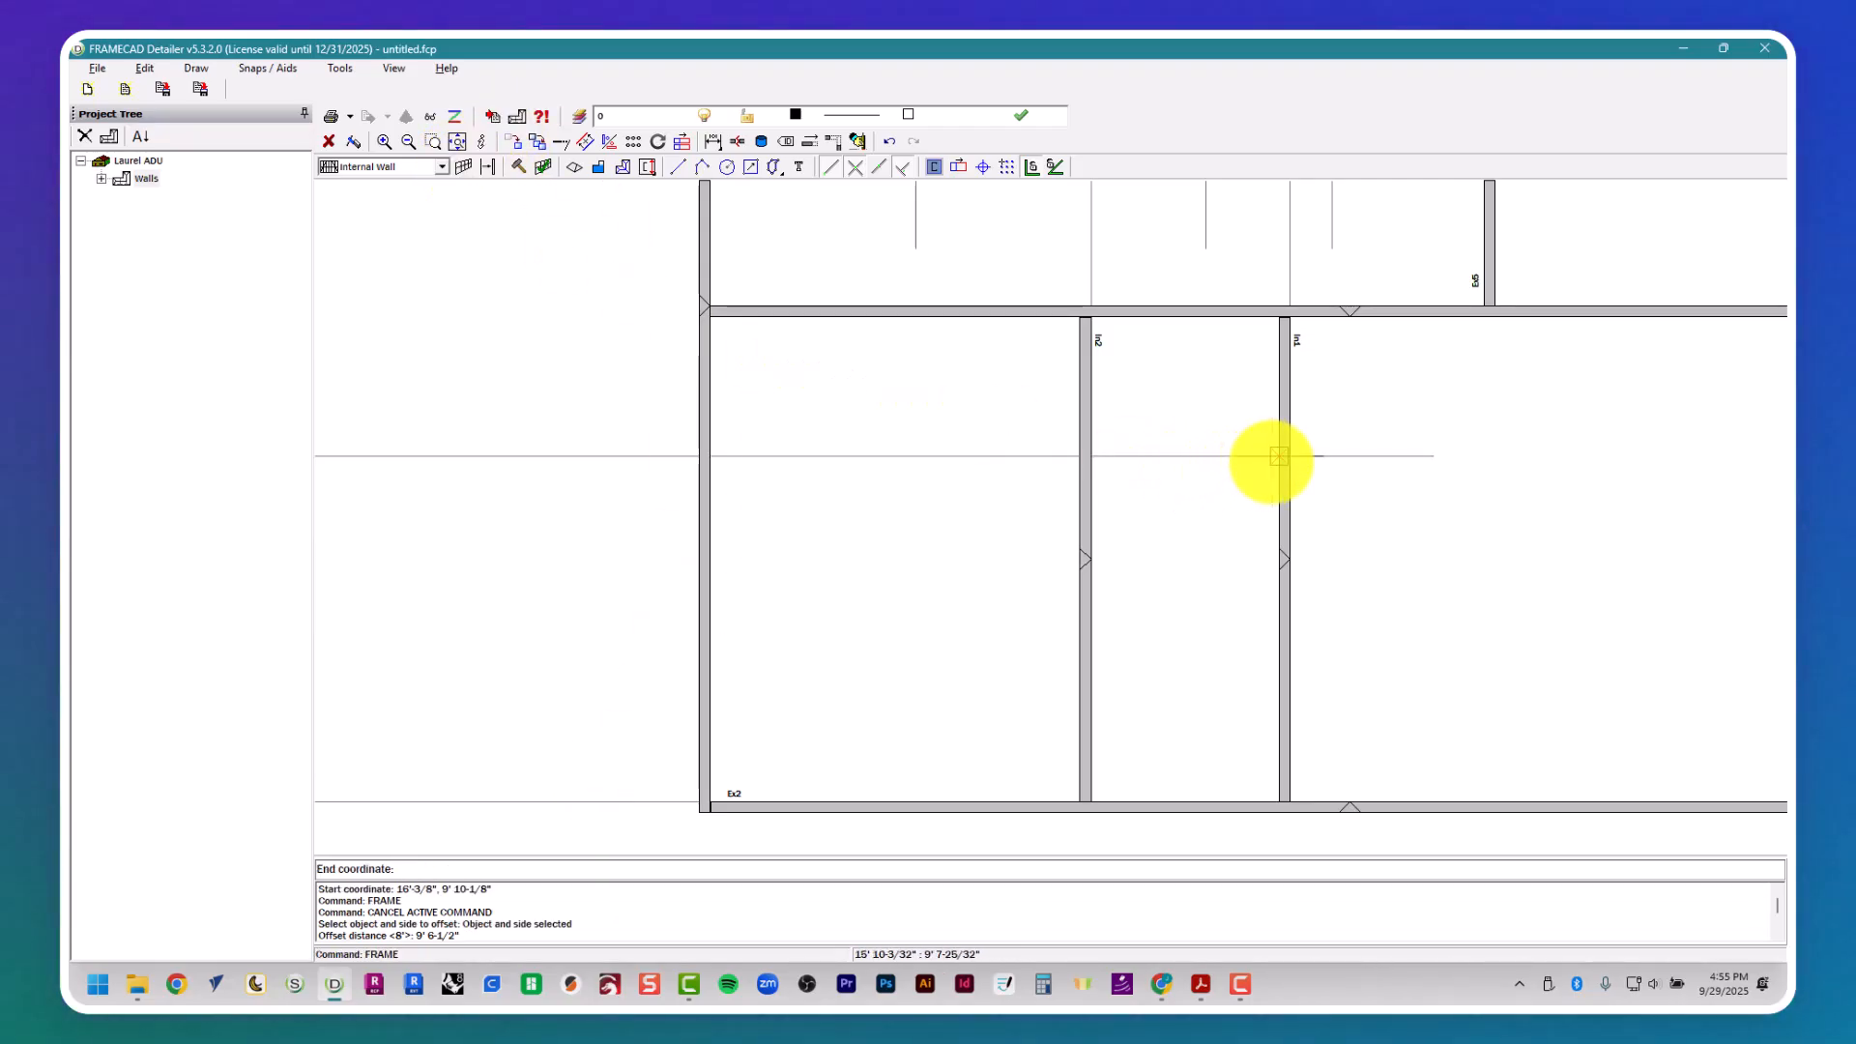
pyautogui.click(1091, 460)
pyautogui.click(1159, 547)
pyautogui.hotkey('alt', 'Tab')
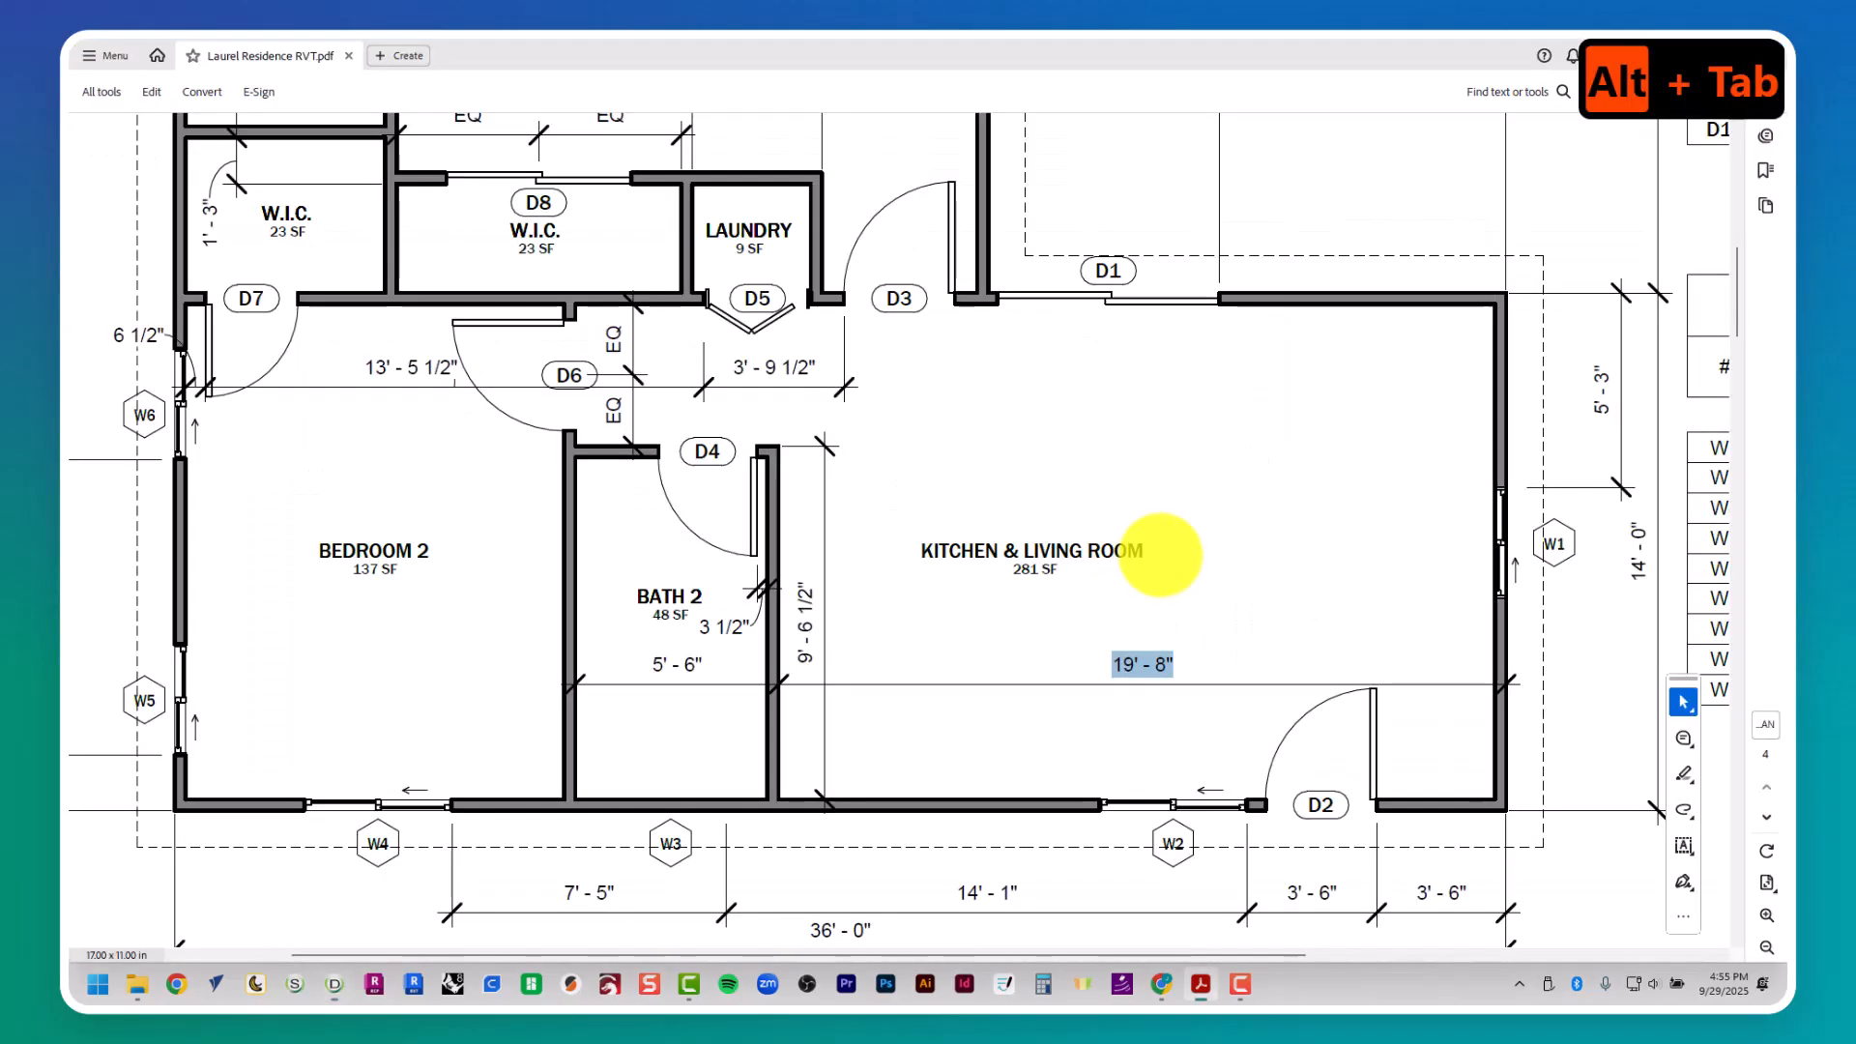
pyautogui.hotkey('alt', 'Tab')
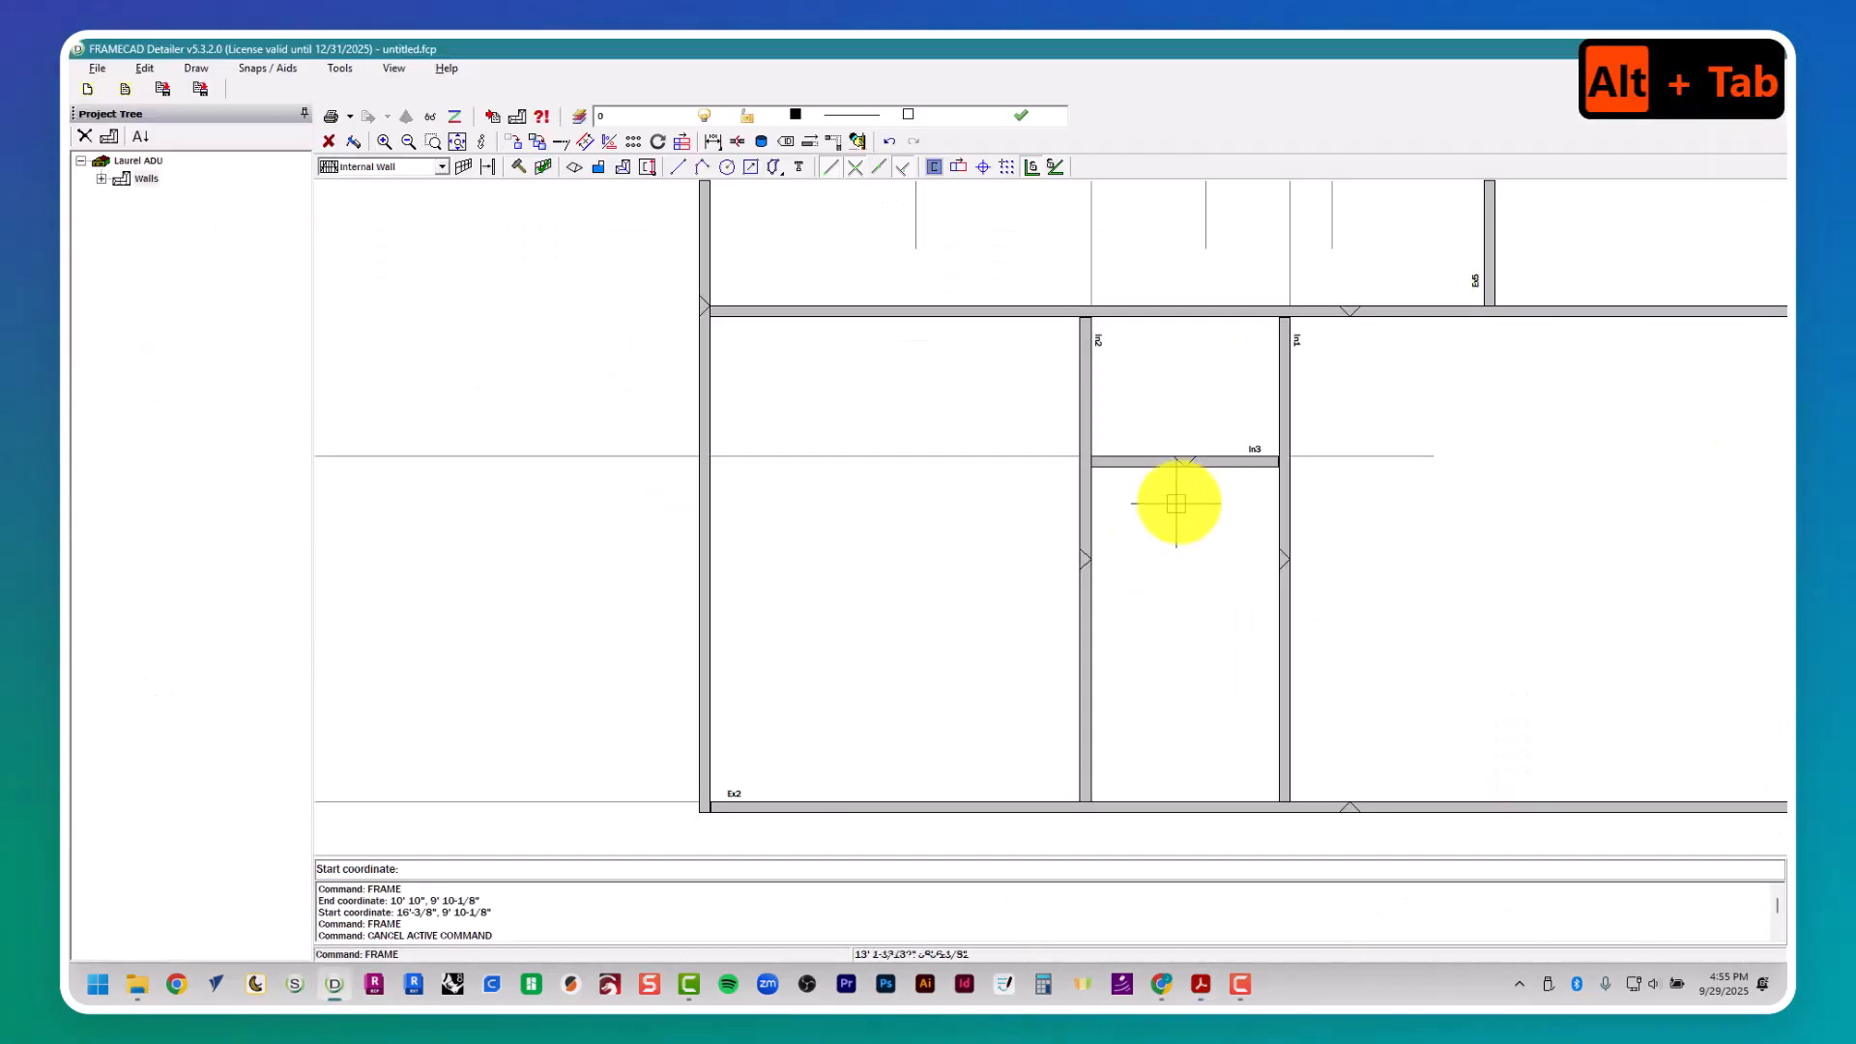
pyautogui.moveTo(1176, 496); pyautogui.dragTo(974, 509, button='middle')
pyautogui.press('Escape')
pyautogui.press('Escape')
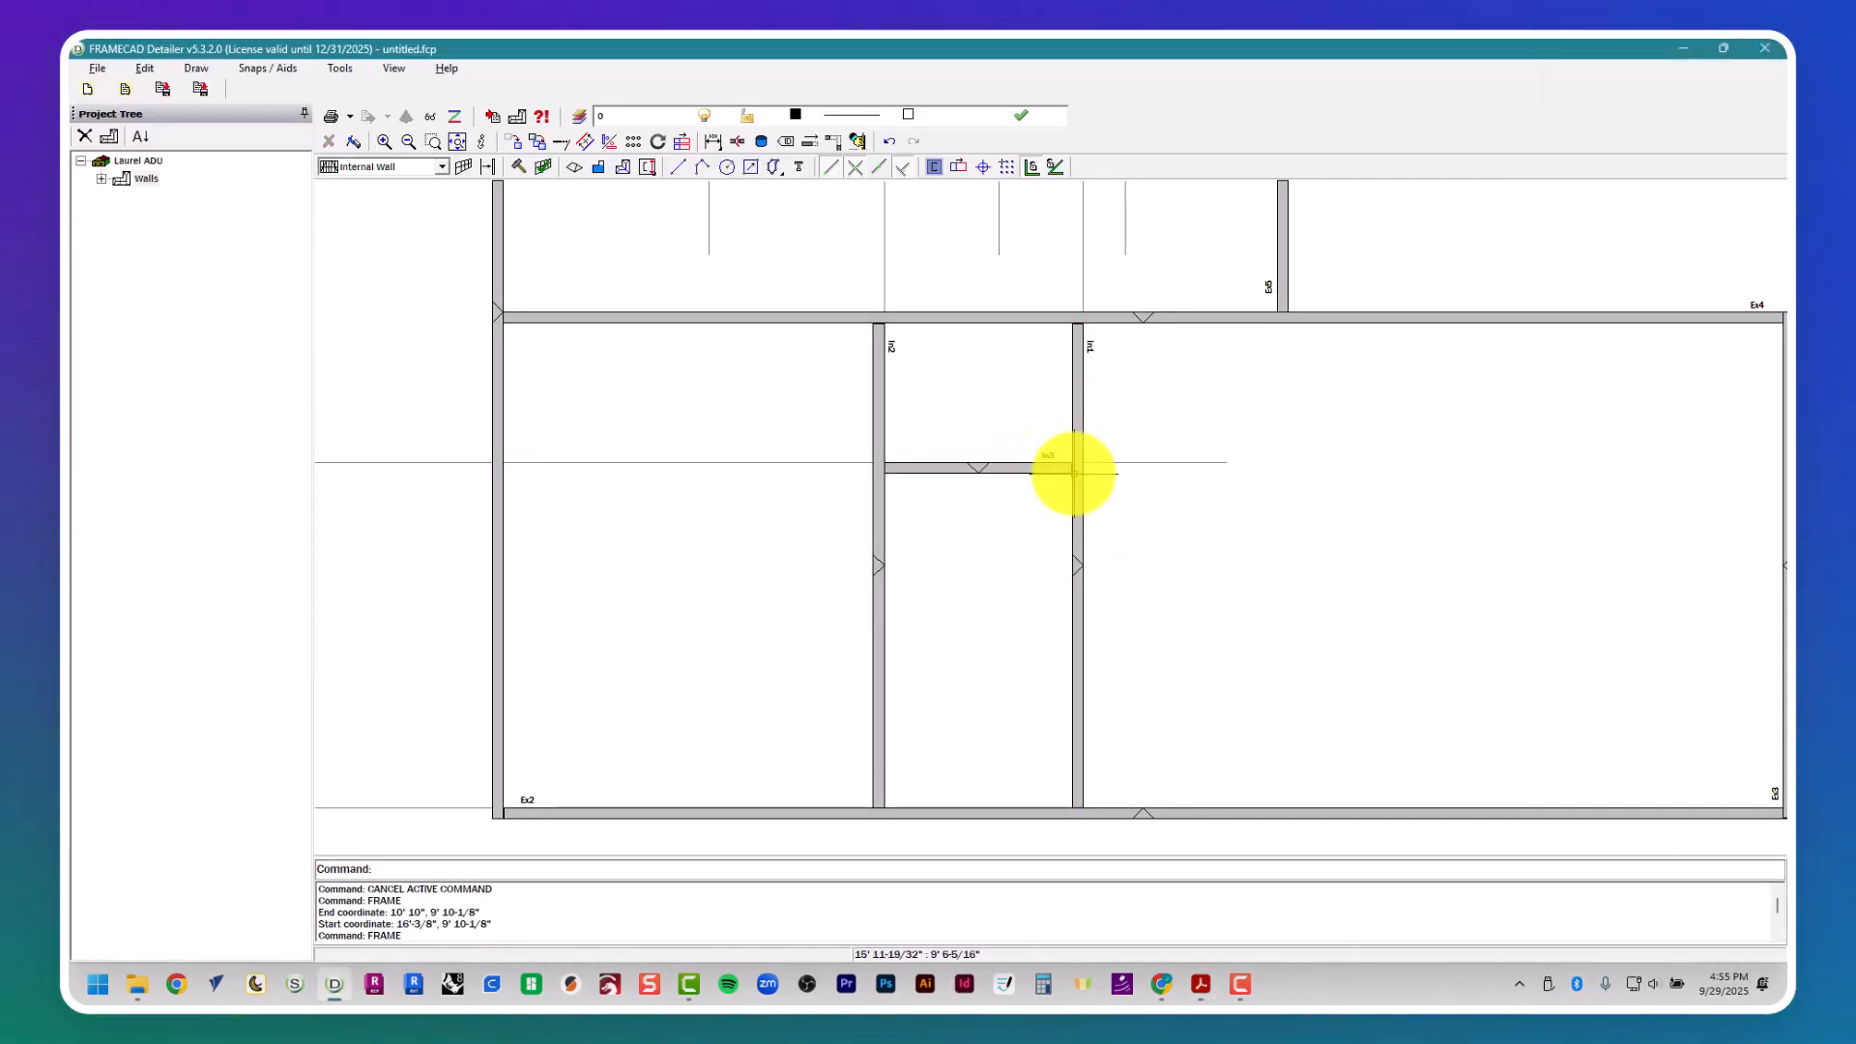
# - Fillet Bath 2's right wall with its upper wall to form a corner, and return to the floor plan PDF
pyautogui.click(834, 141)
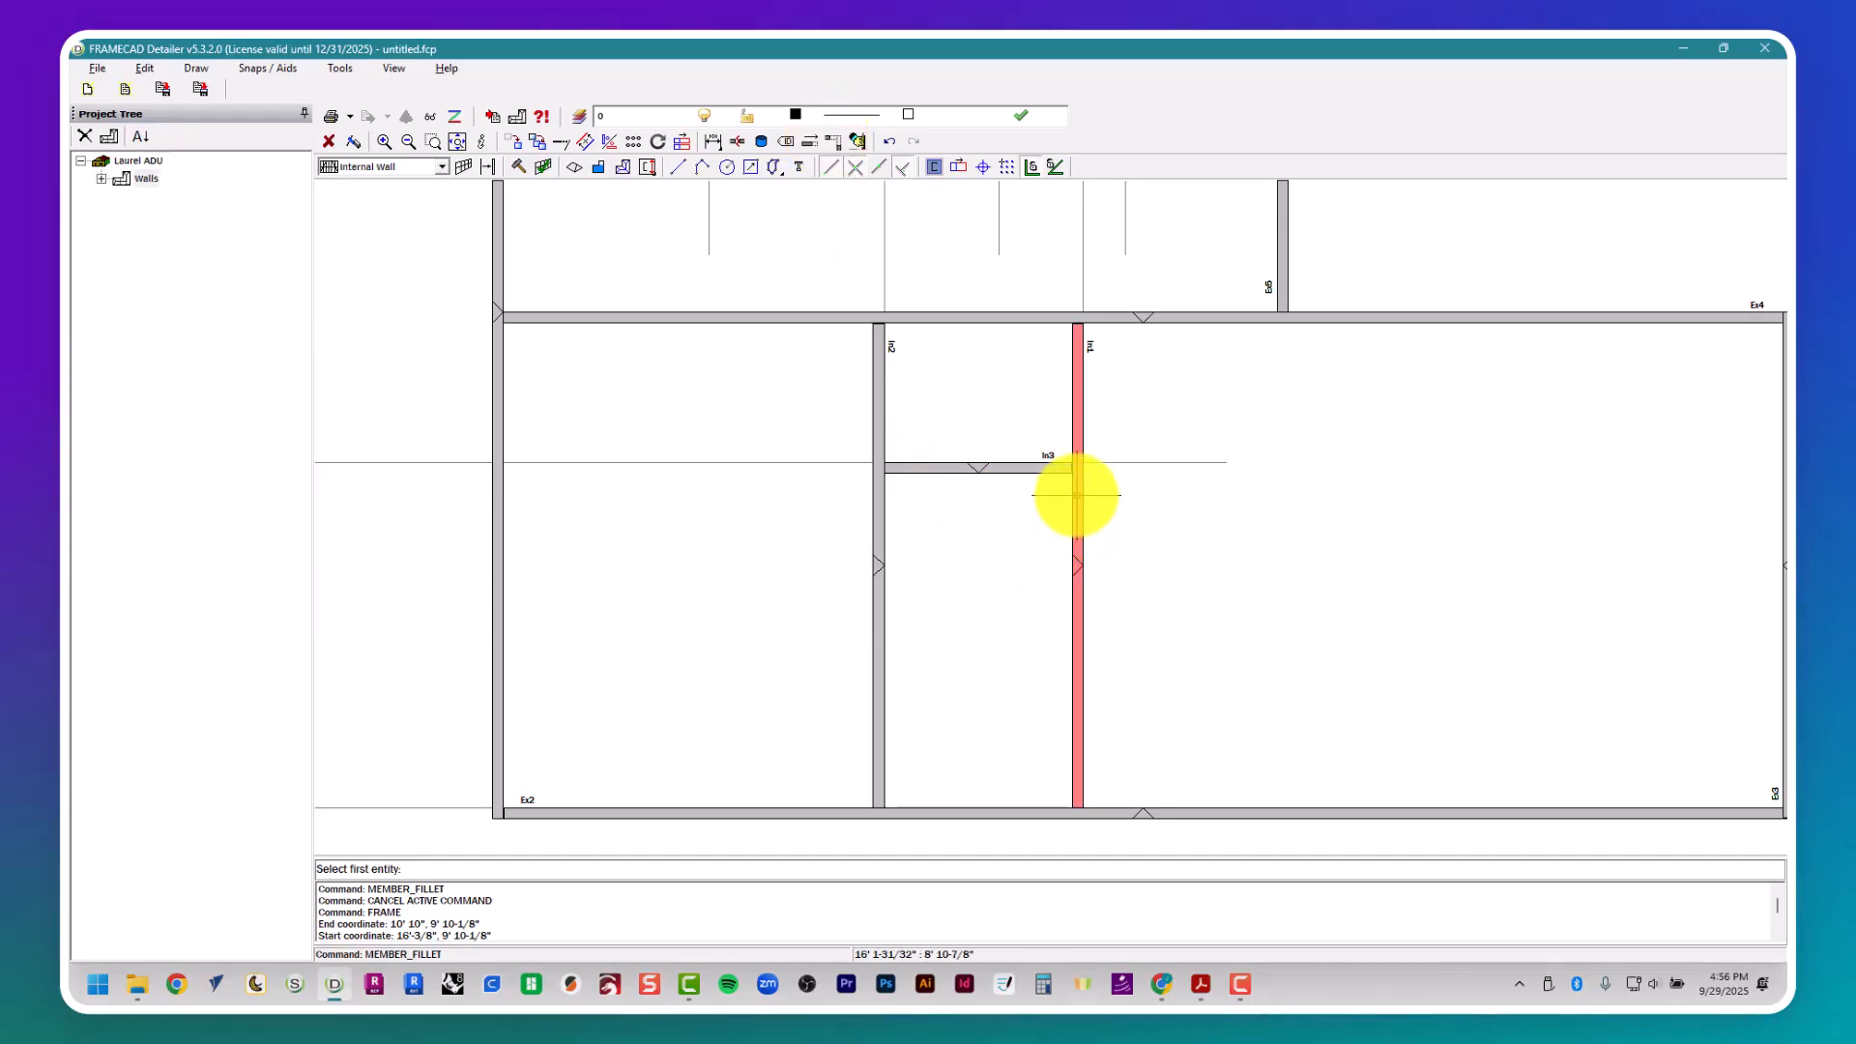
pyautogui.click(1035, 468)
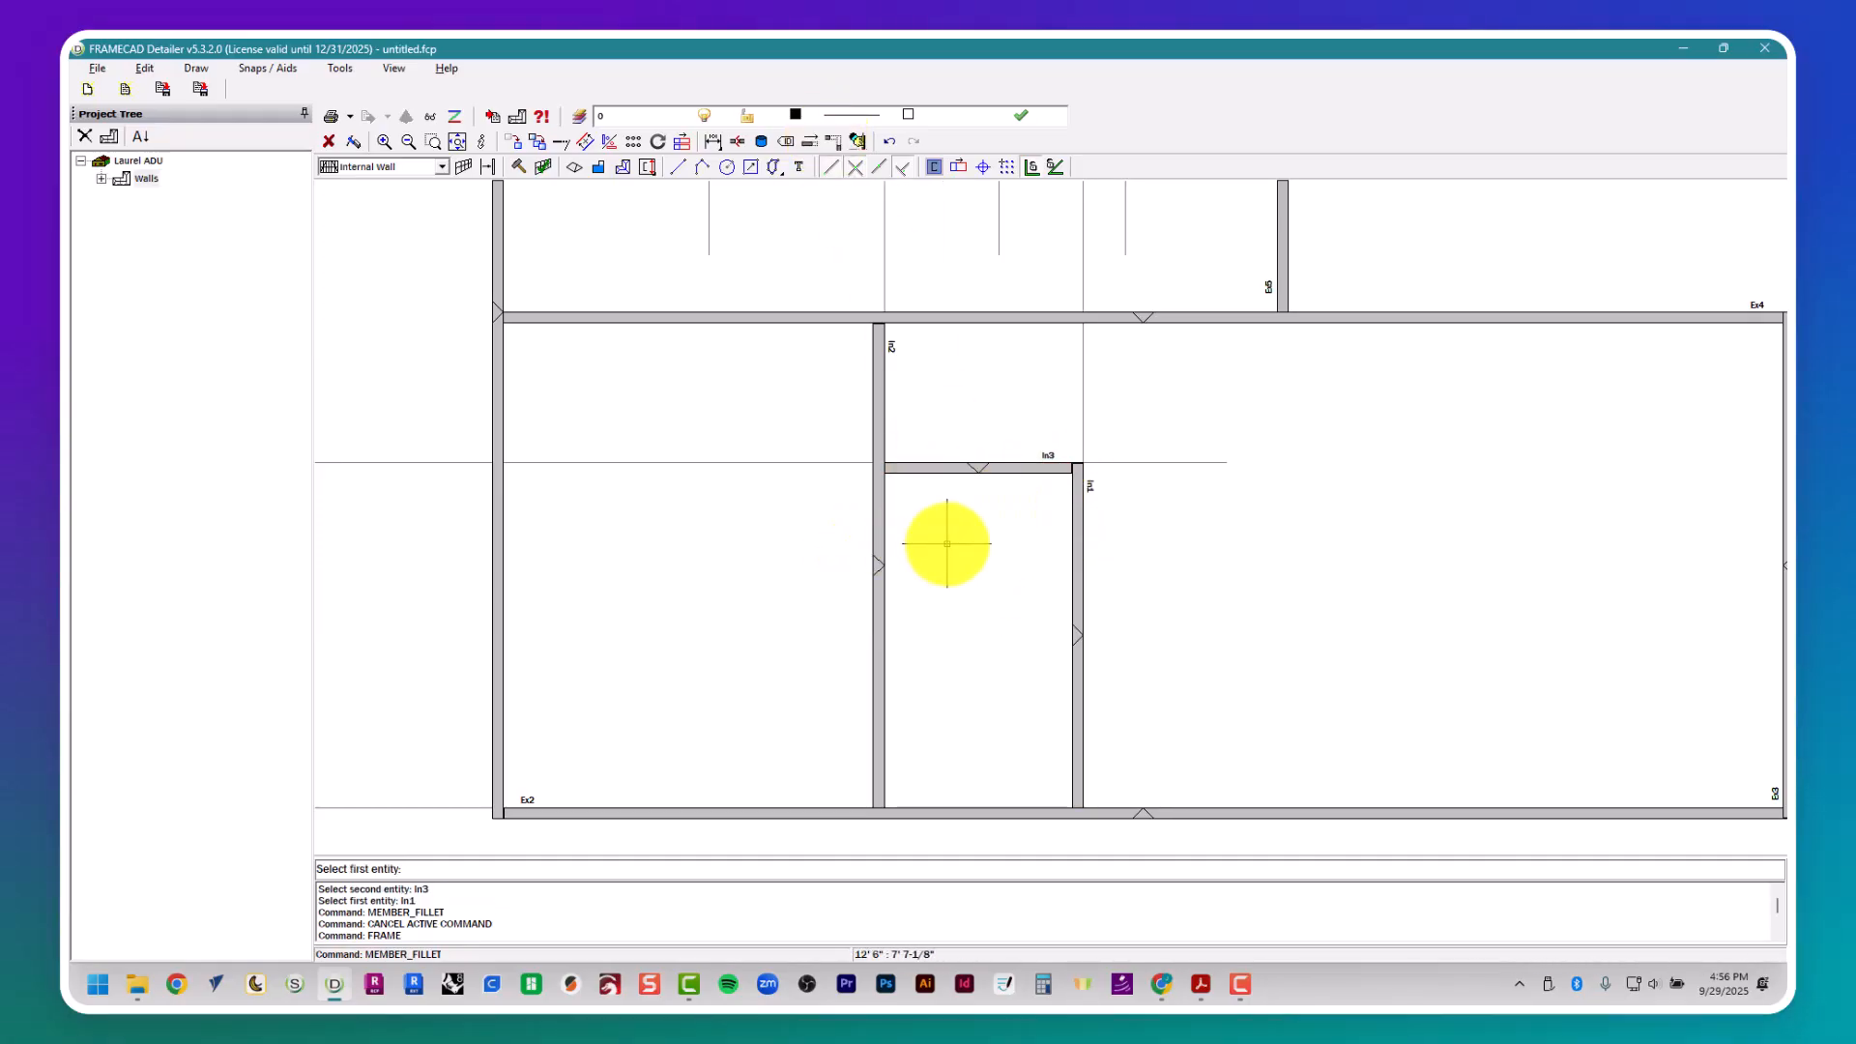
pyautogui.press('Escape')
pyautogui.press('Escape')
pyautogui.press('Escape')
pyautogui.hotkey('alt', 'Tab')
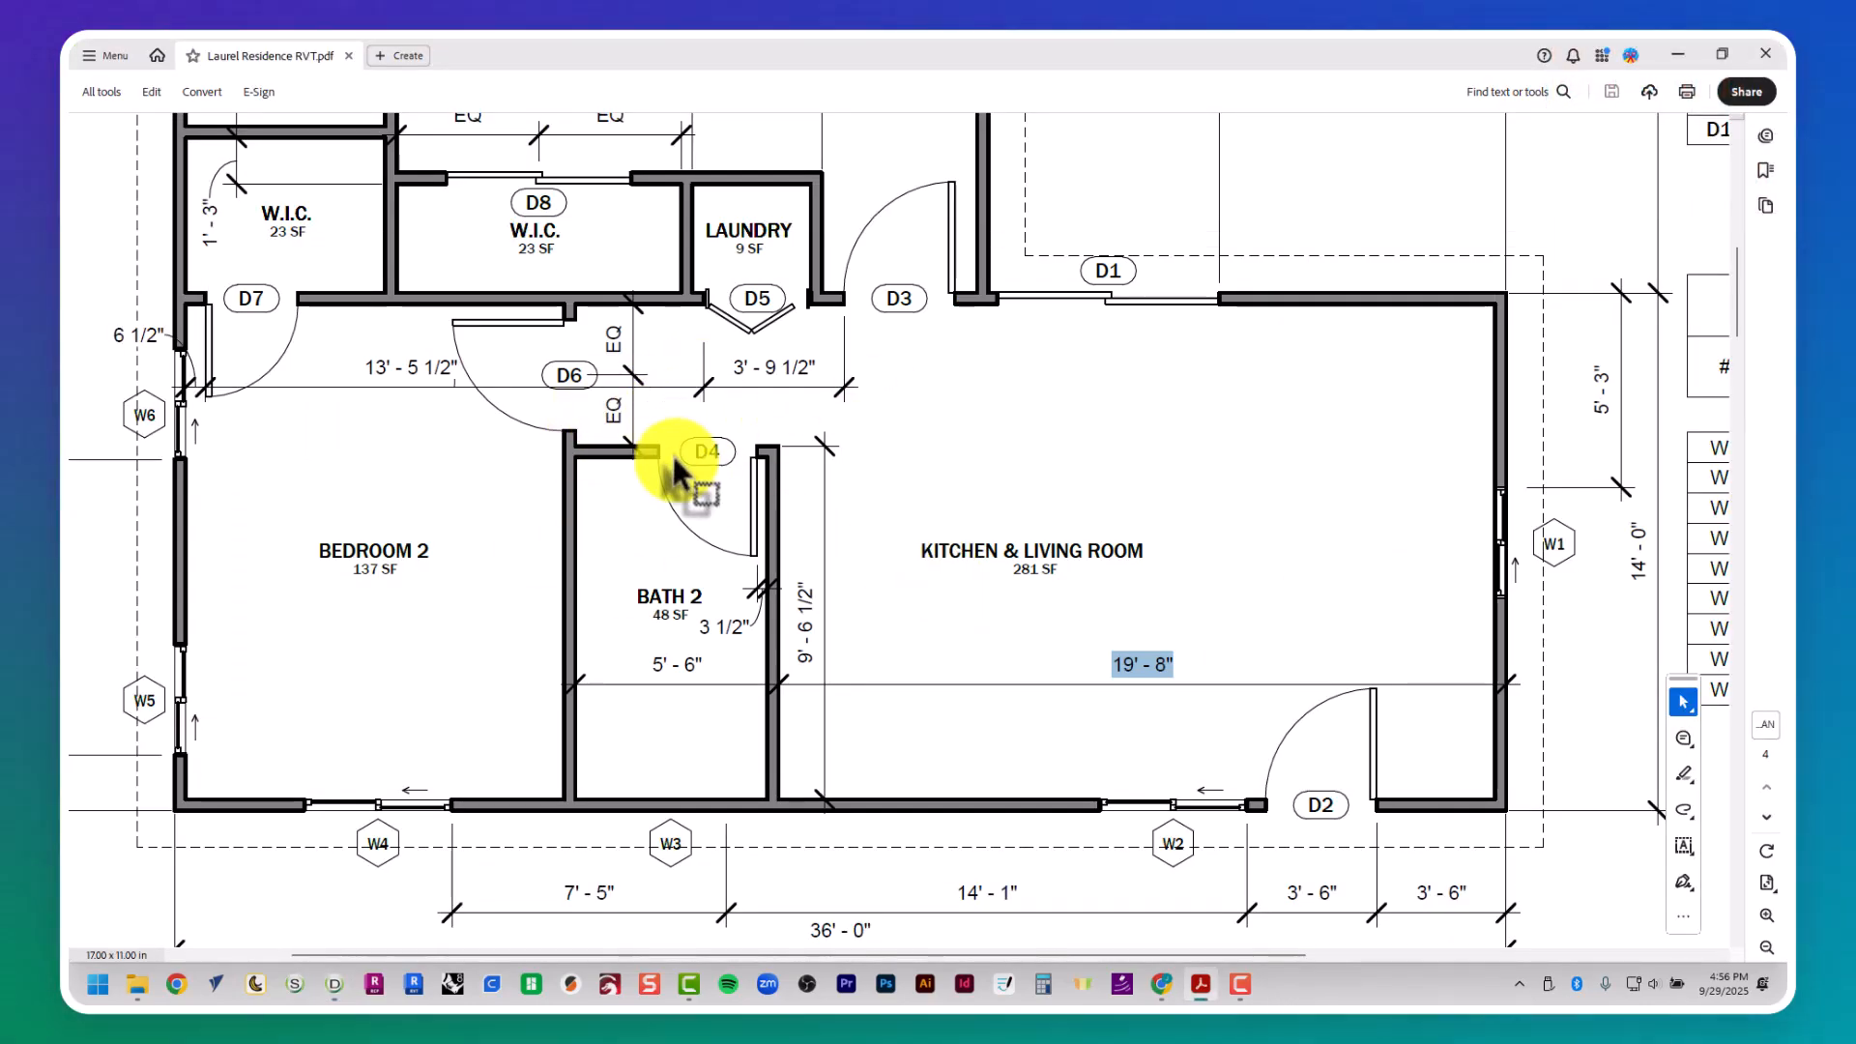
# - Check Bath #1's depth in the floor plan and draw a horizontal guide polyline about 28' 8" long along the uppermost external wall's inner face
pyautogui.scroll(3, 680, 468)
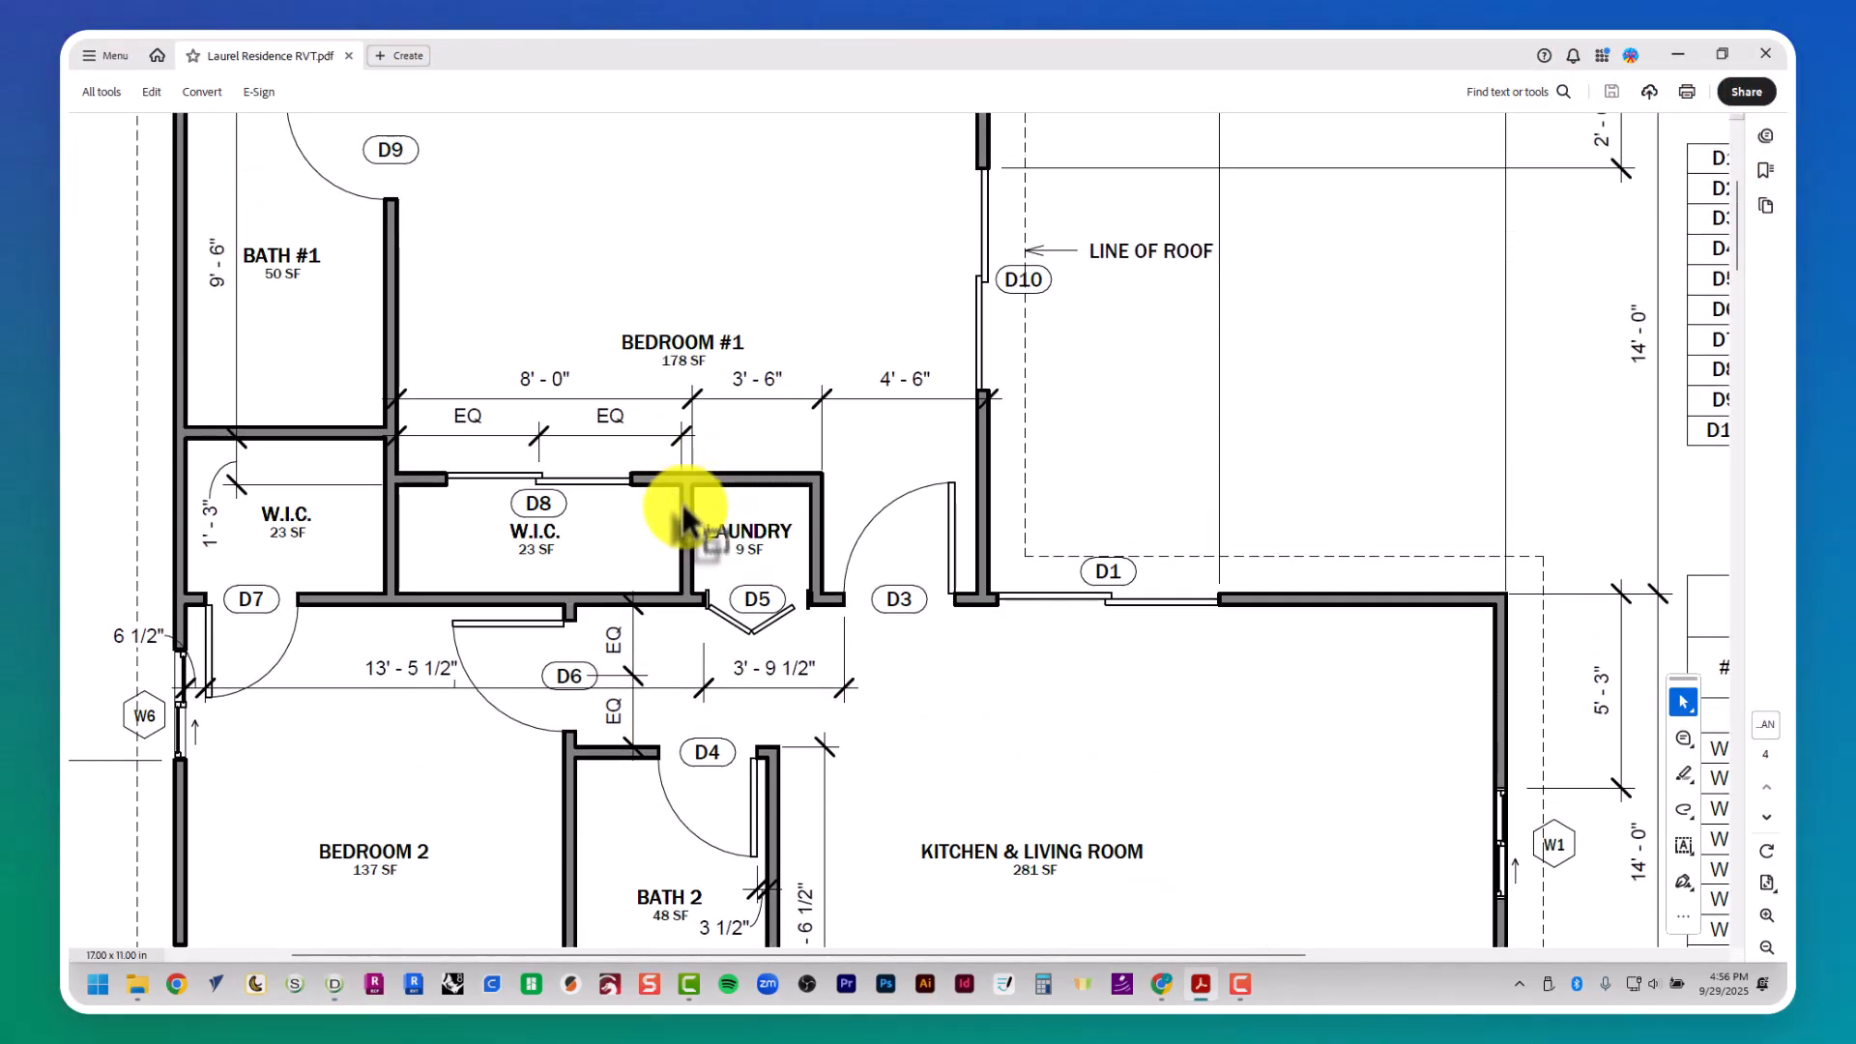
pyautogui.hotkey('alt', 'Tab')
pyautogui.moveTo(725, 380); pyautogui.dragTo(745, 663, button='middle')
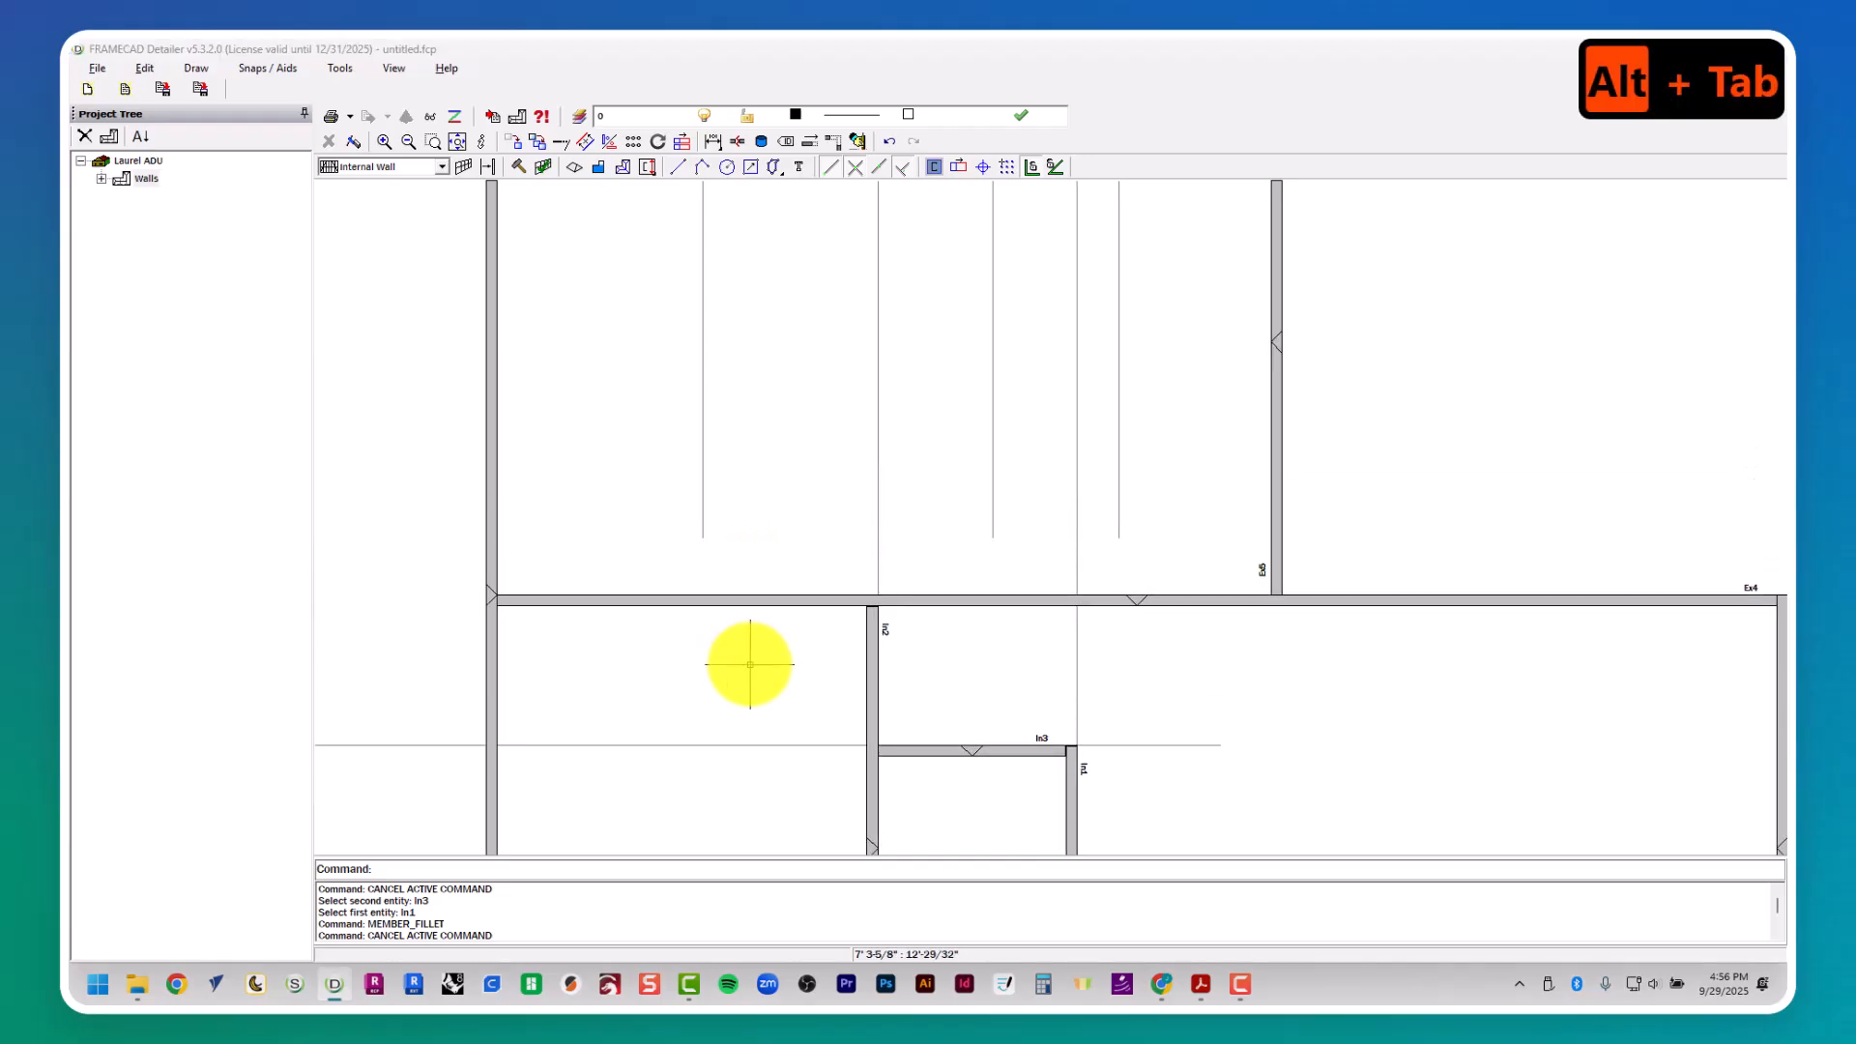
pyautogui.hotkey('alt', 'Tab')
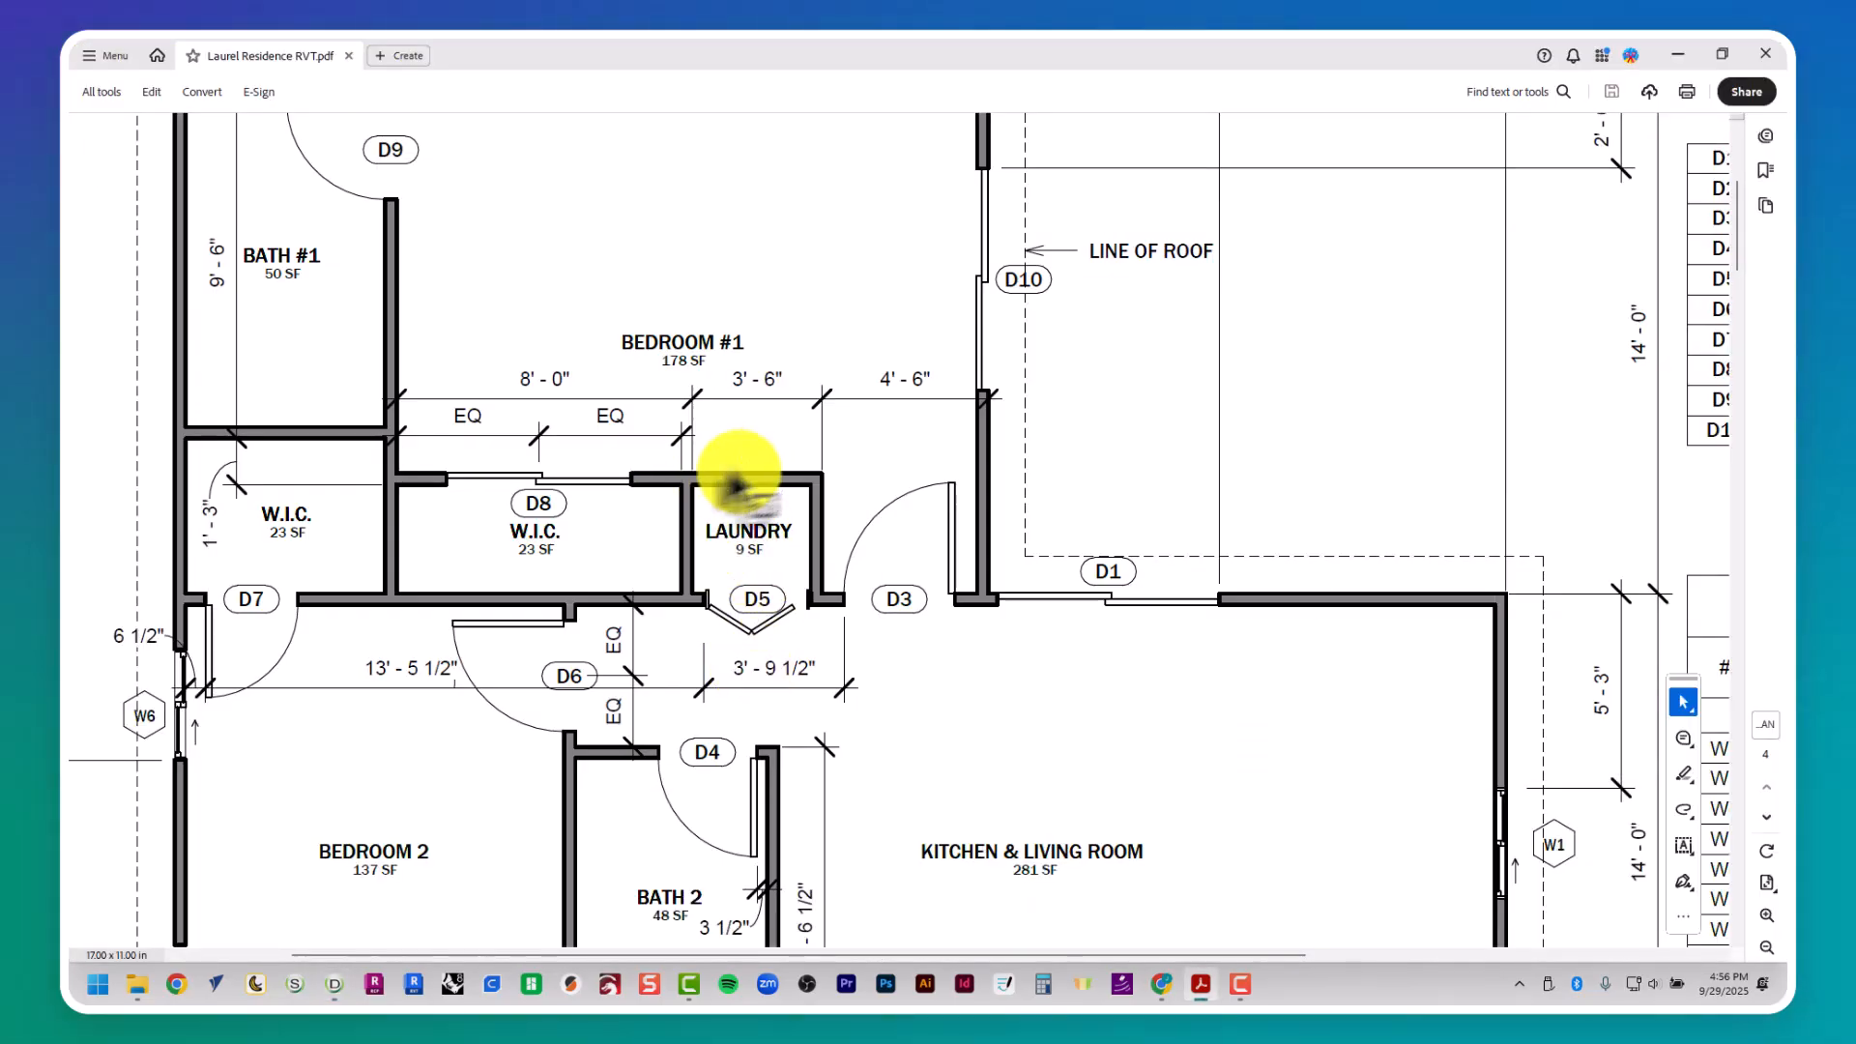
pyautogui.hscroll(-3, 445, 498)
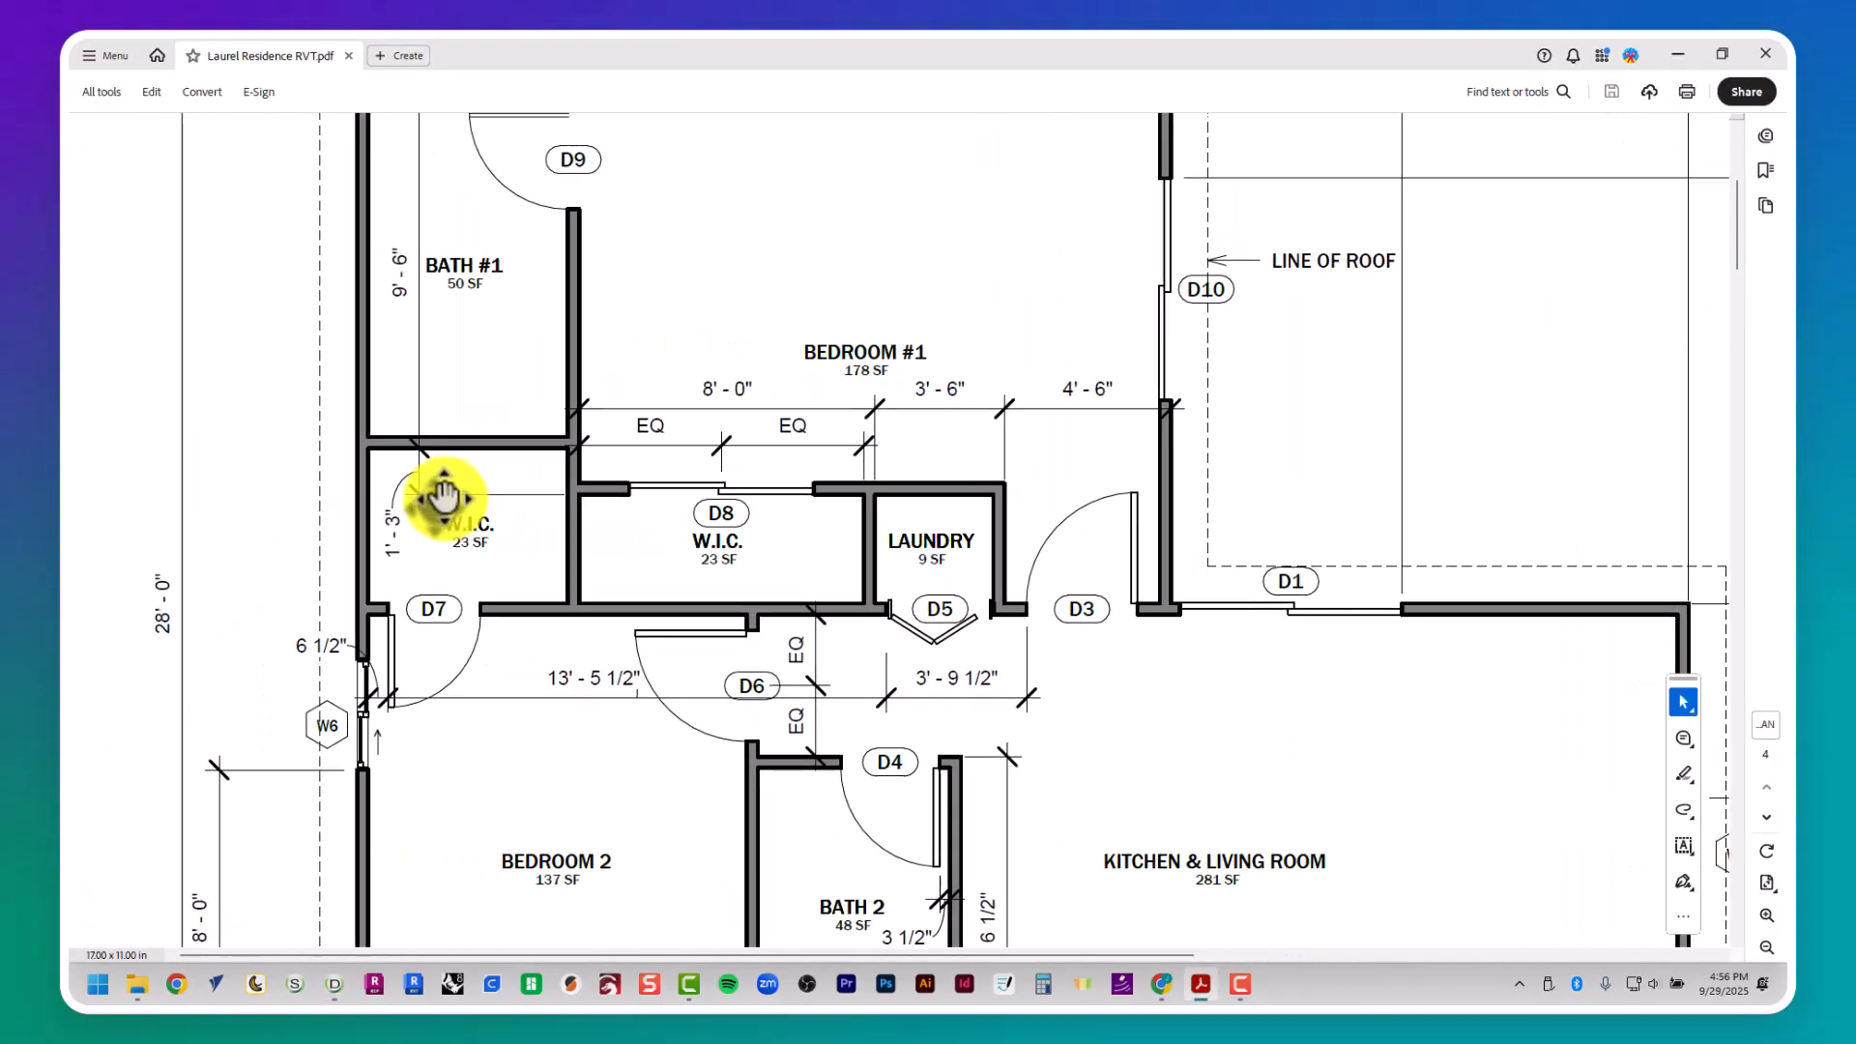
pyautogui.scroll(2, 447, 497)
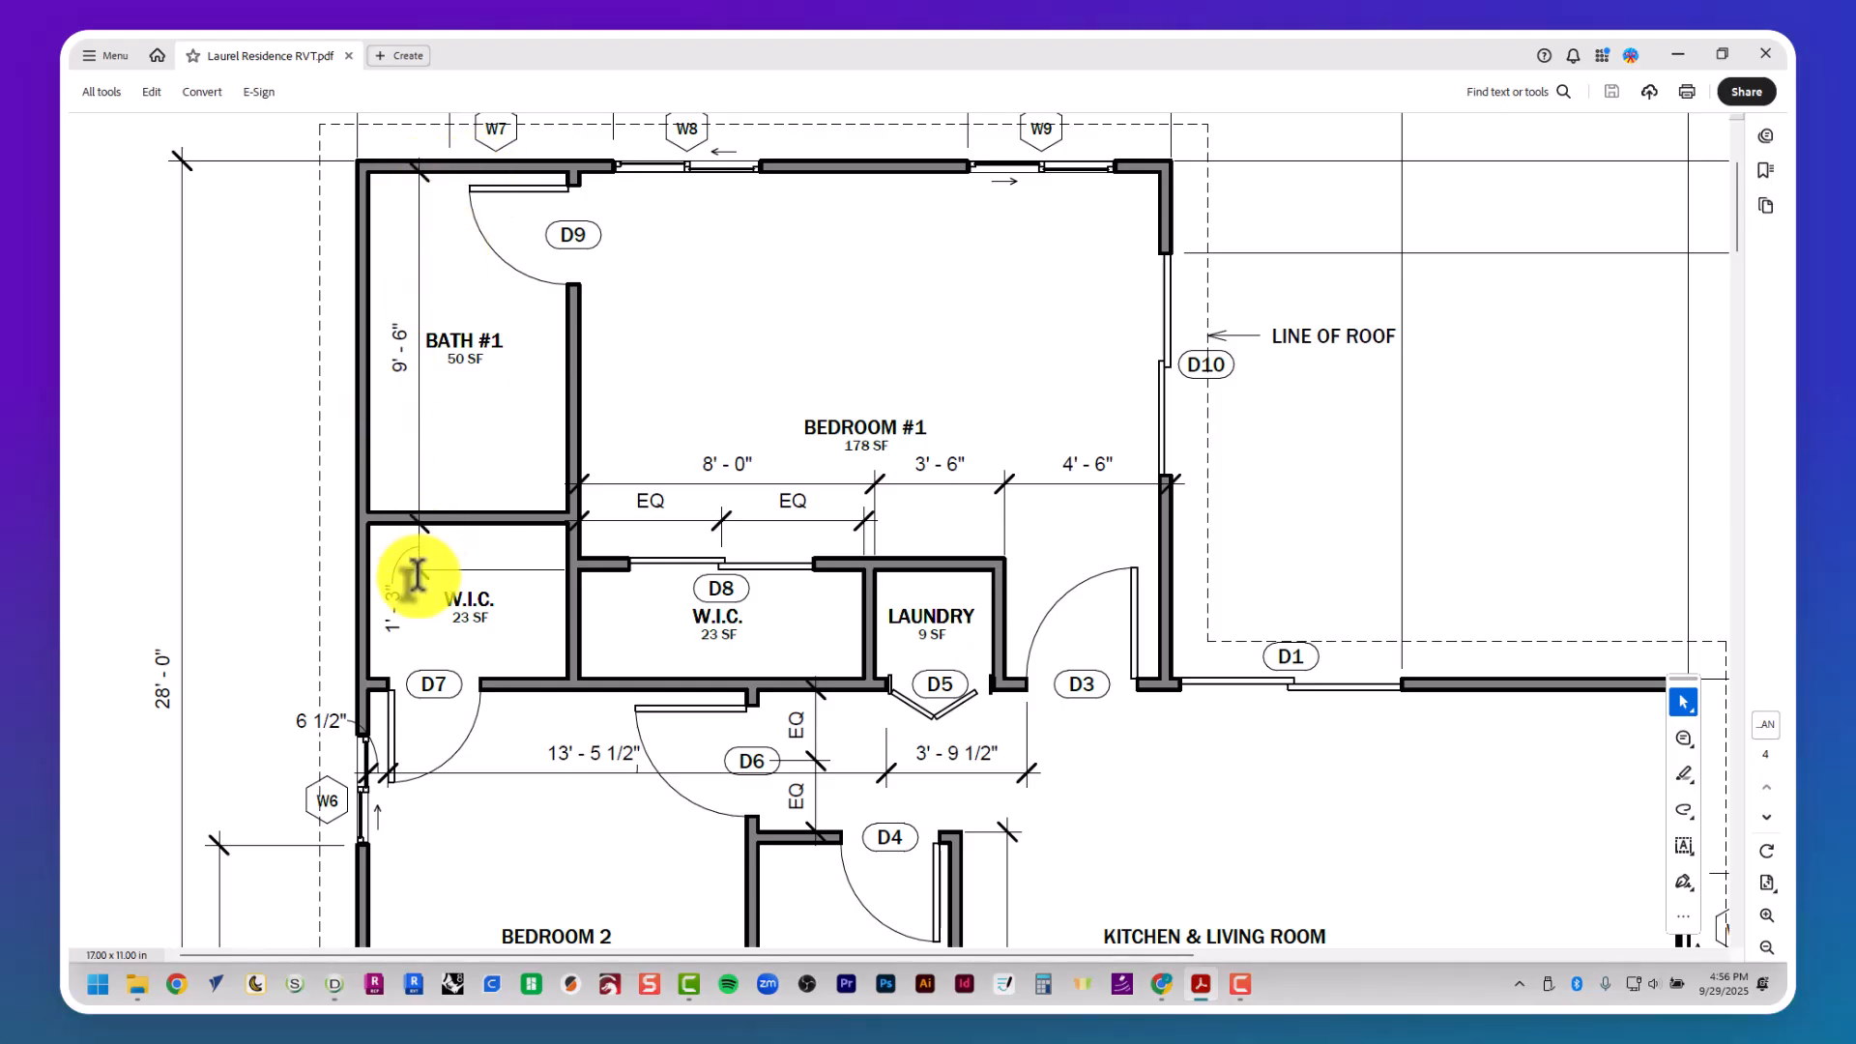
pyautogui.hotkey('alt', 'Tab')
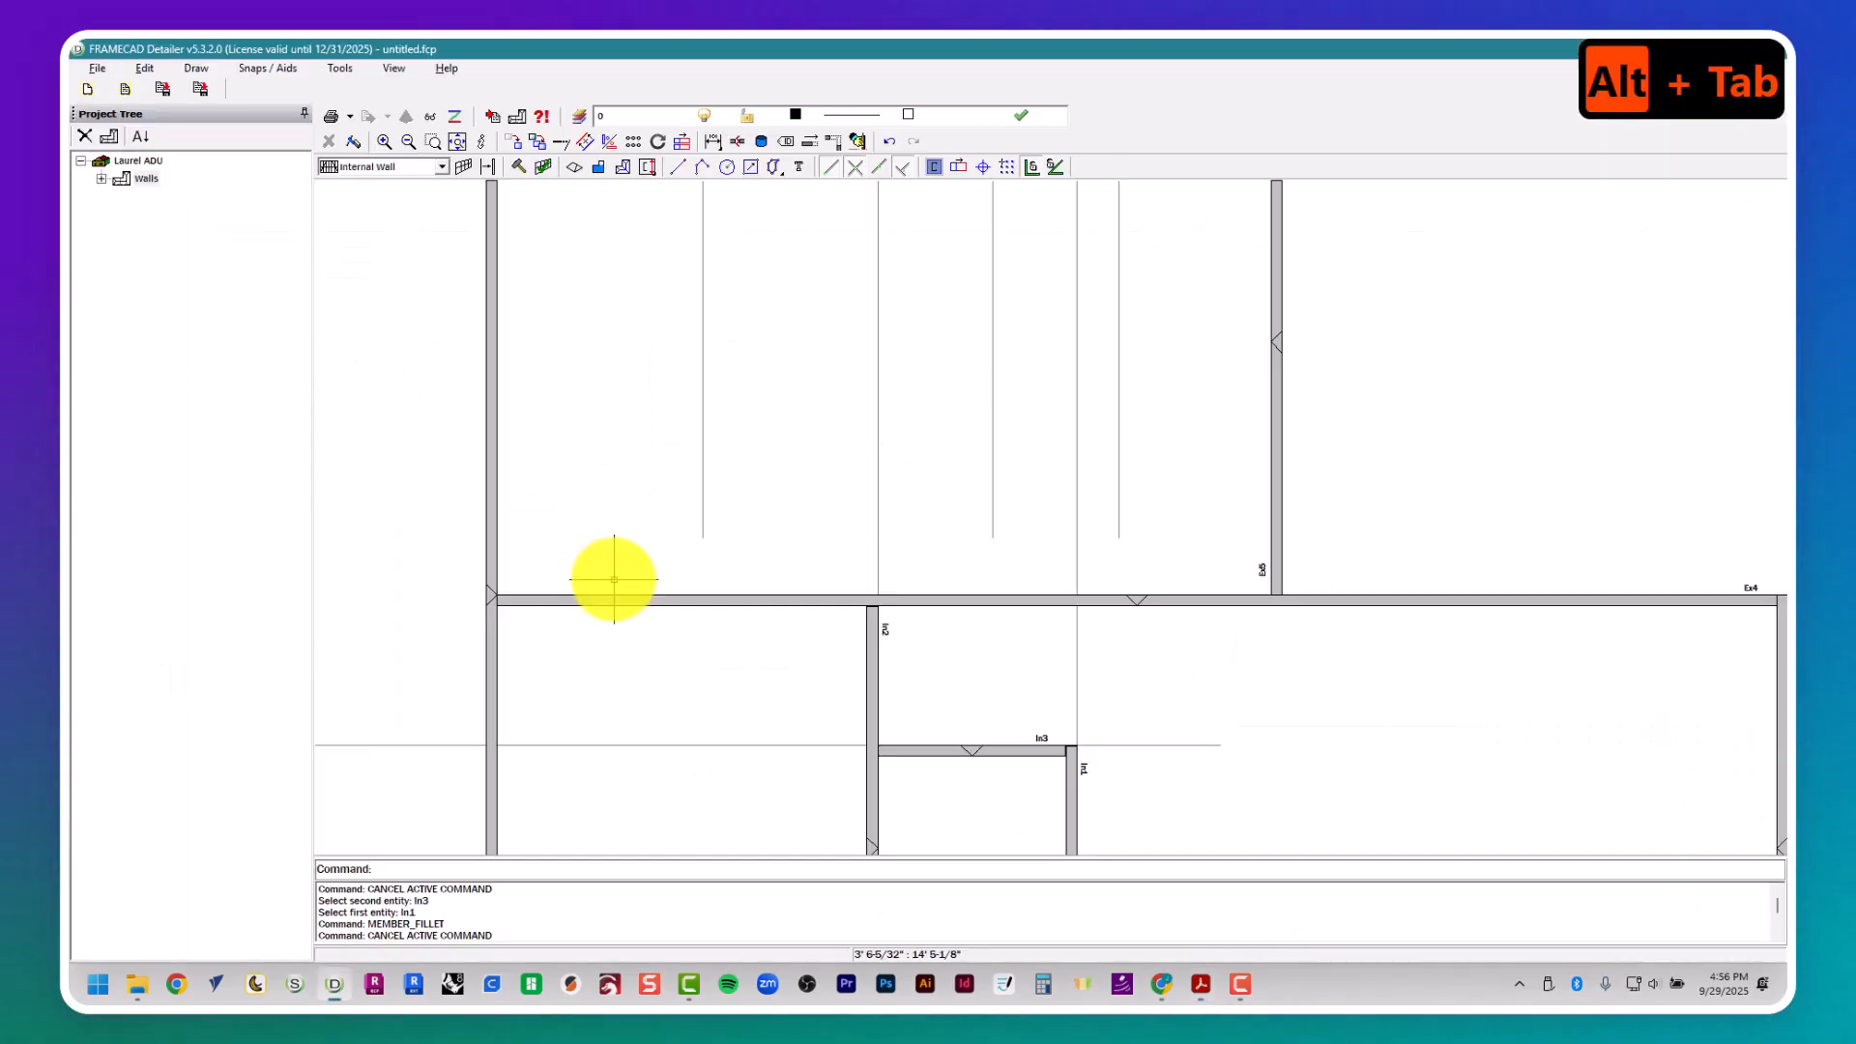
pyautogui.scroll(-2, 613, 580)
pyautogui.press('Return')
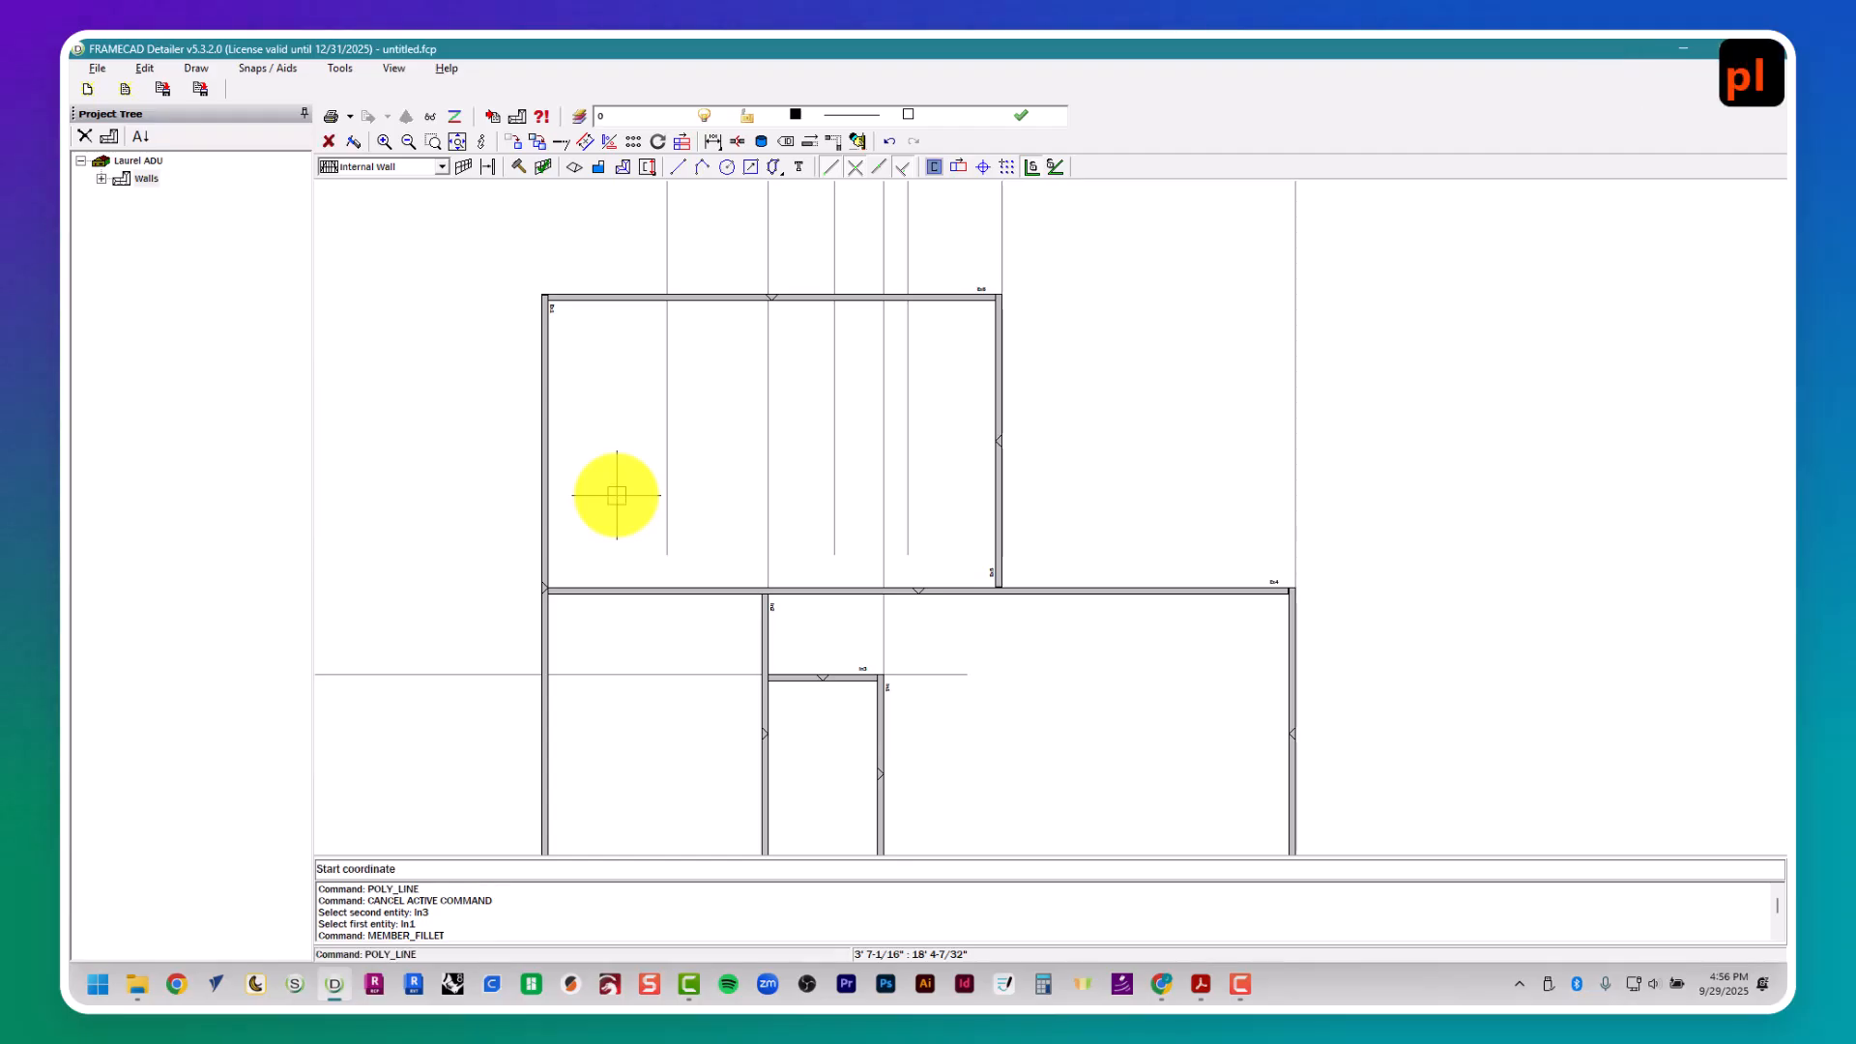
pyautogui.click(966, 307)
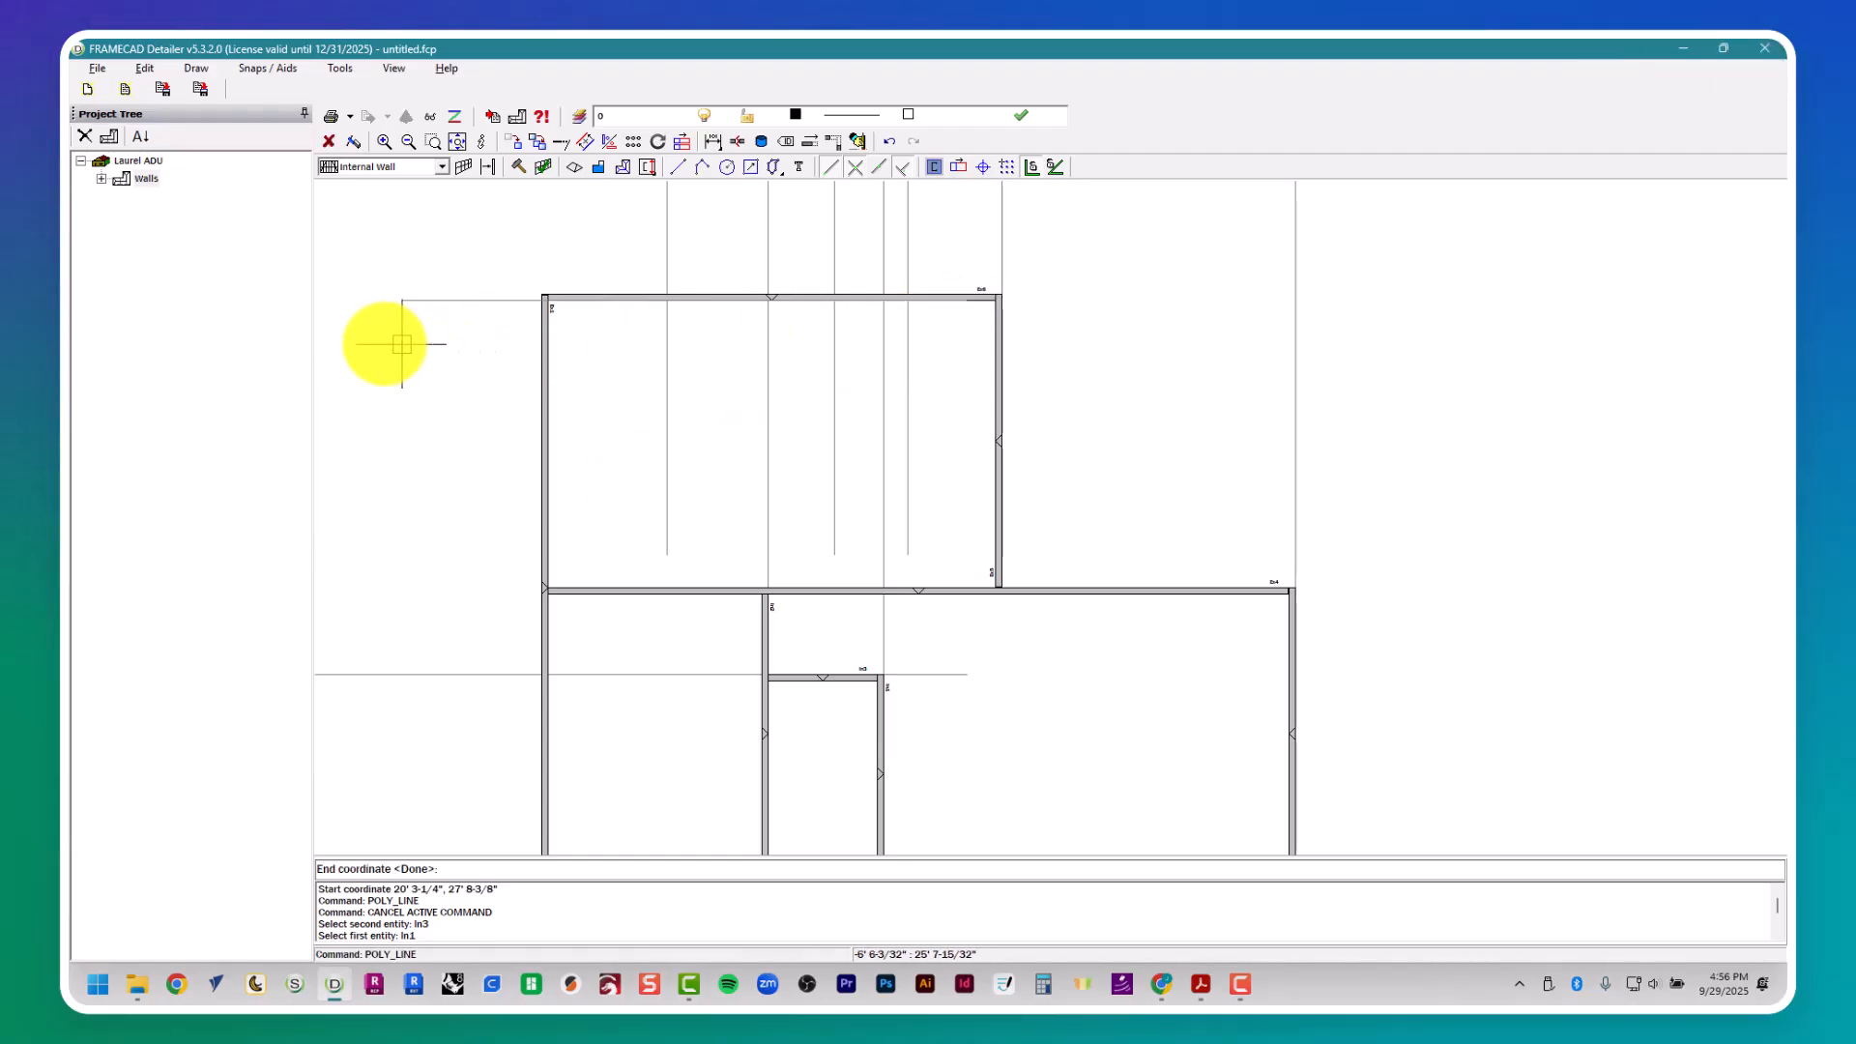
pyautogui.press('Escape')
# - Offset the horizontal guide line 9' 6" downward to locate Bath #1's lower wall, checking the dimension in the floor plan
pyautogui.write('offset')
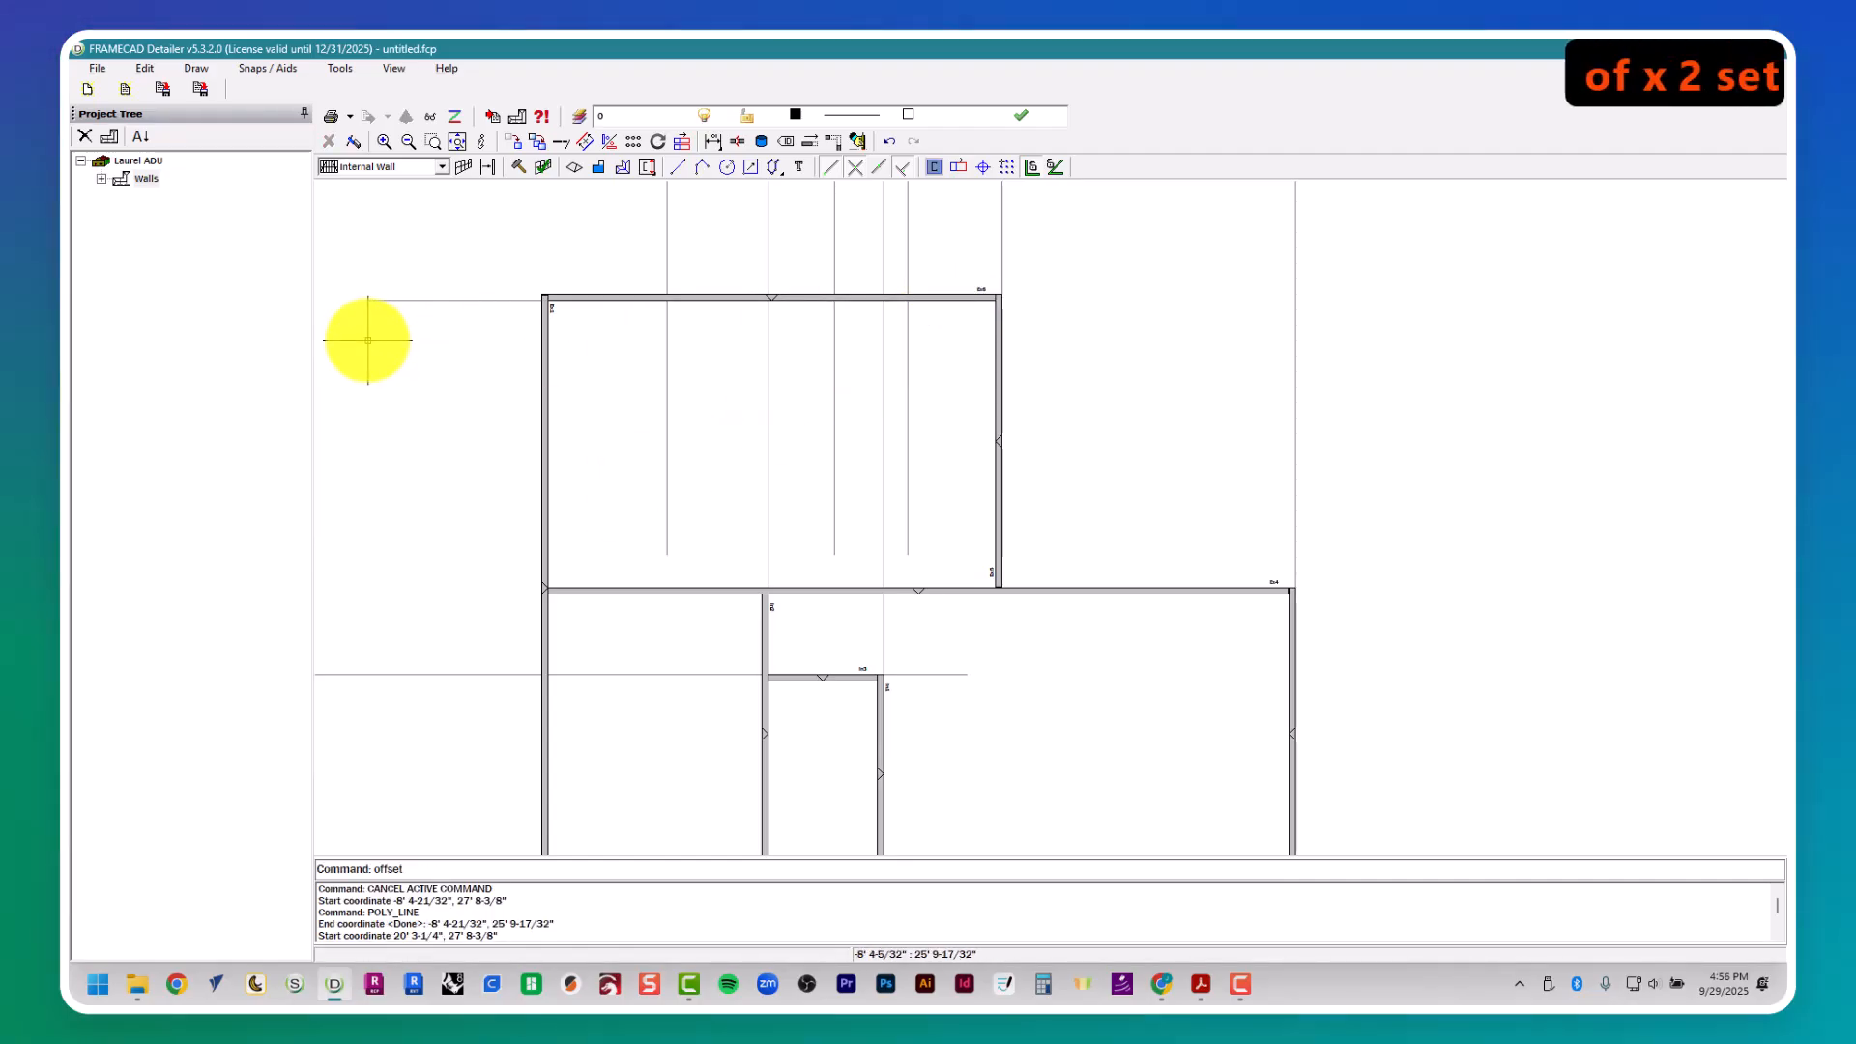
pyautogui.press('Return')
pyautogui.hotkey('alt', 'Tab')
pyautogui.hotkey('alt', 'Tab')
pyautogui.write('9\'6"')
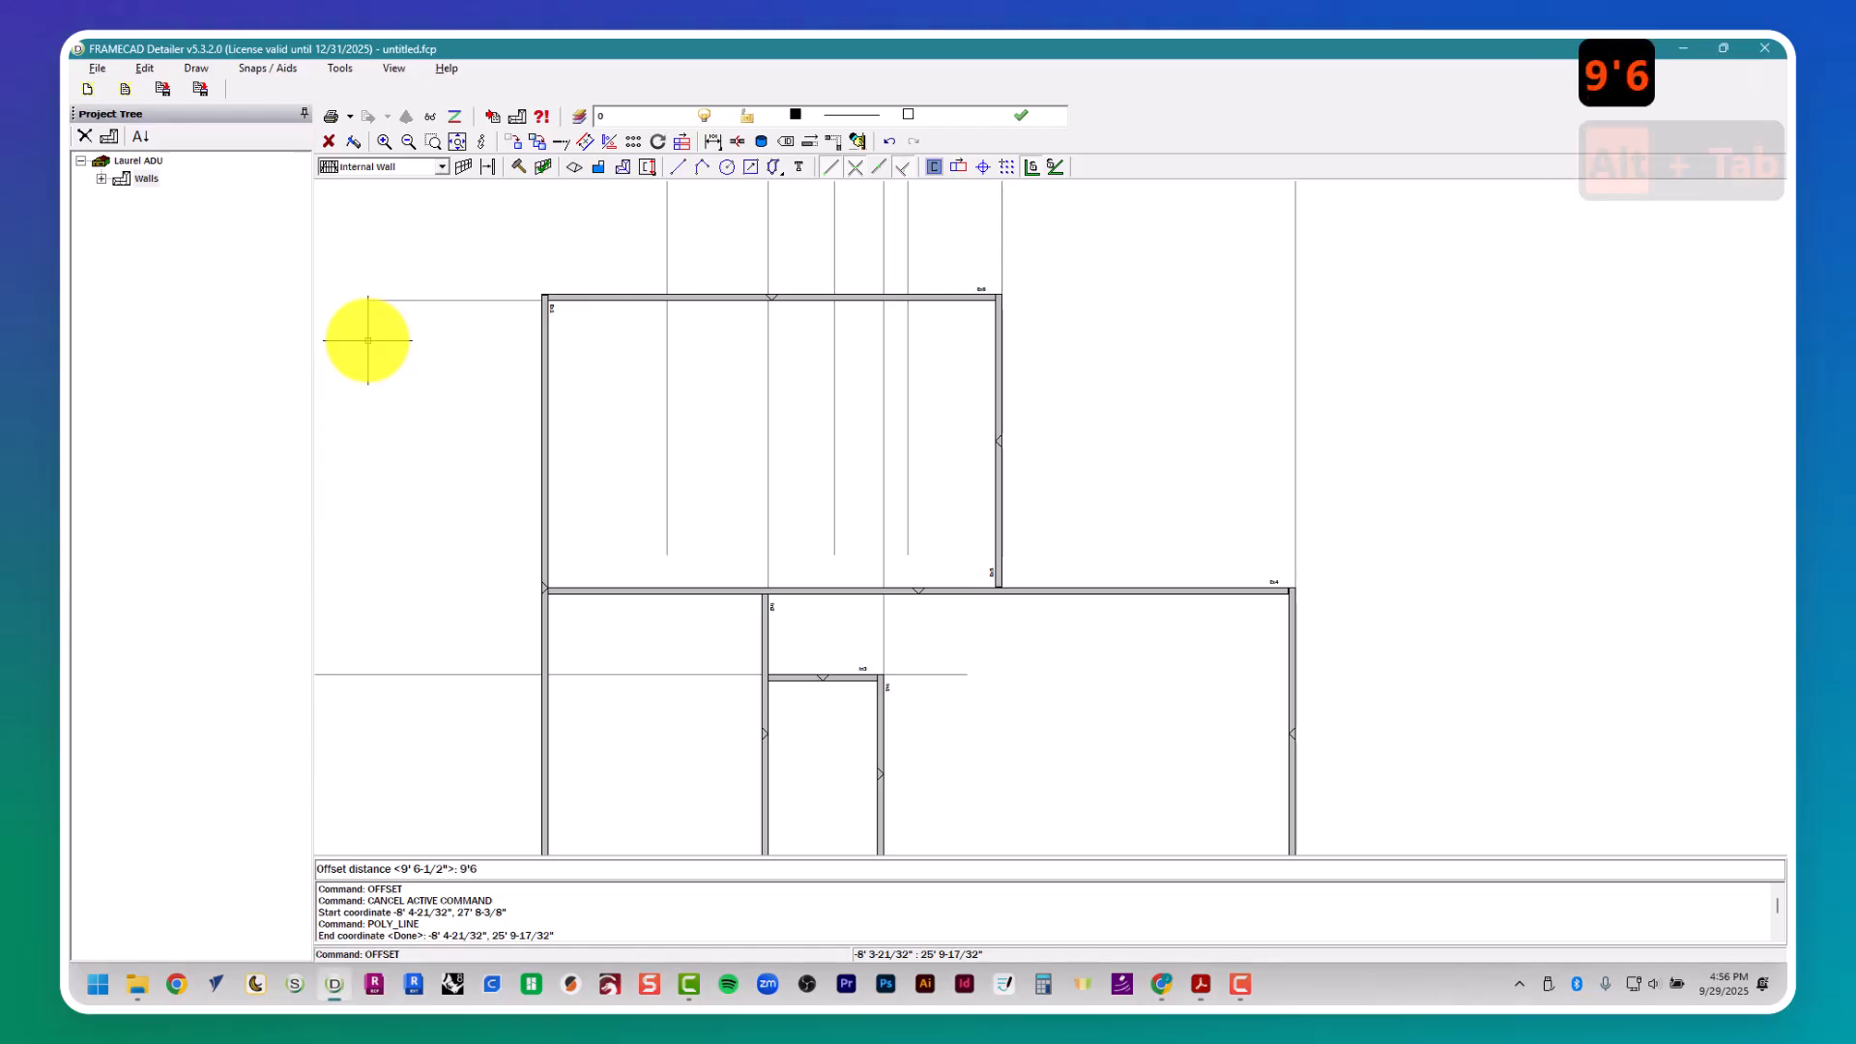
pyautogui.press('Return')
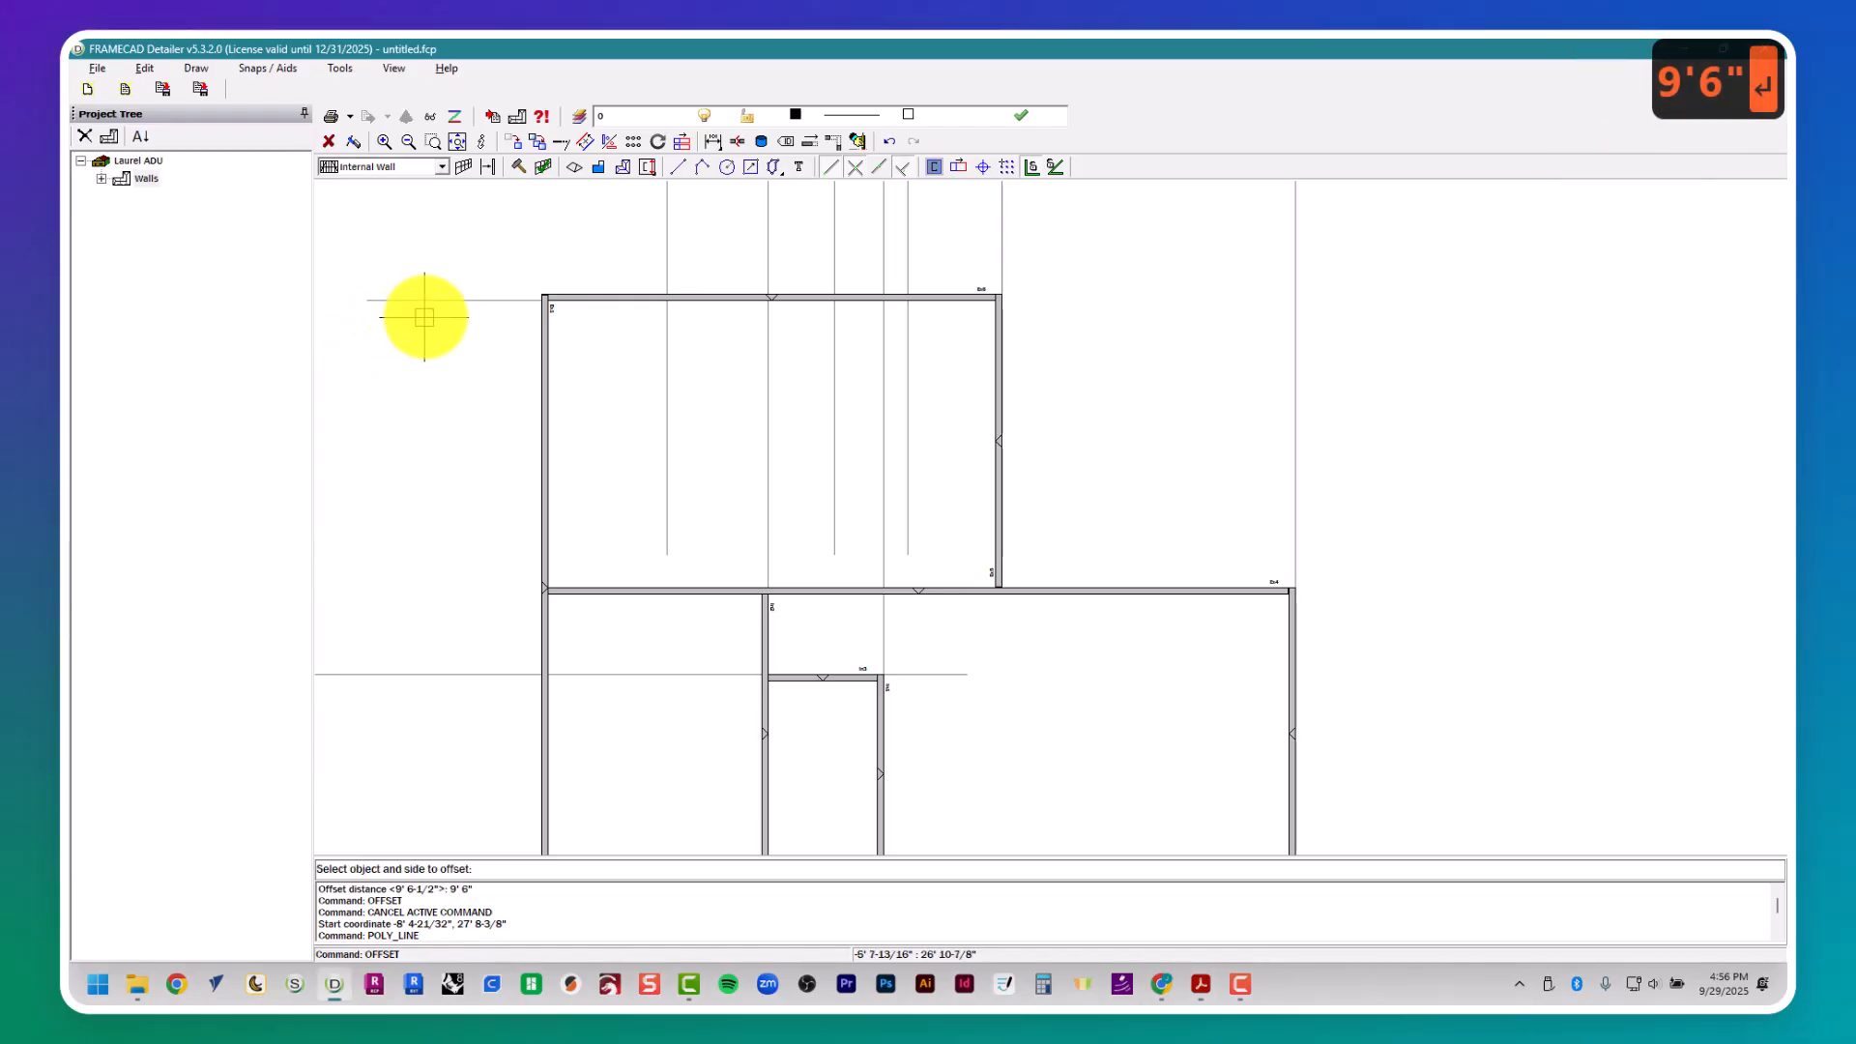
pyautogui.hotkey('alt', 'Tab')
pyautogui.hotkey('alt', 'Tab')
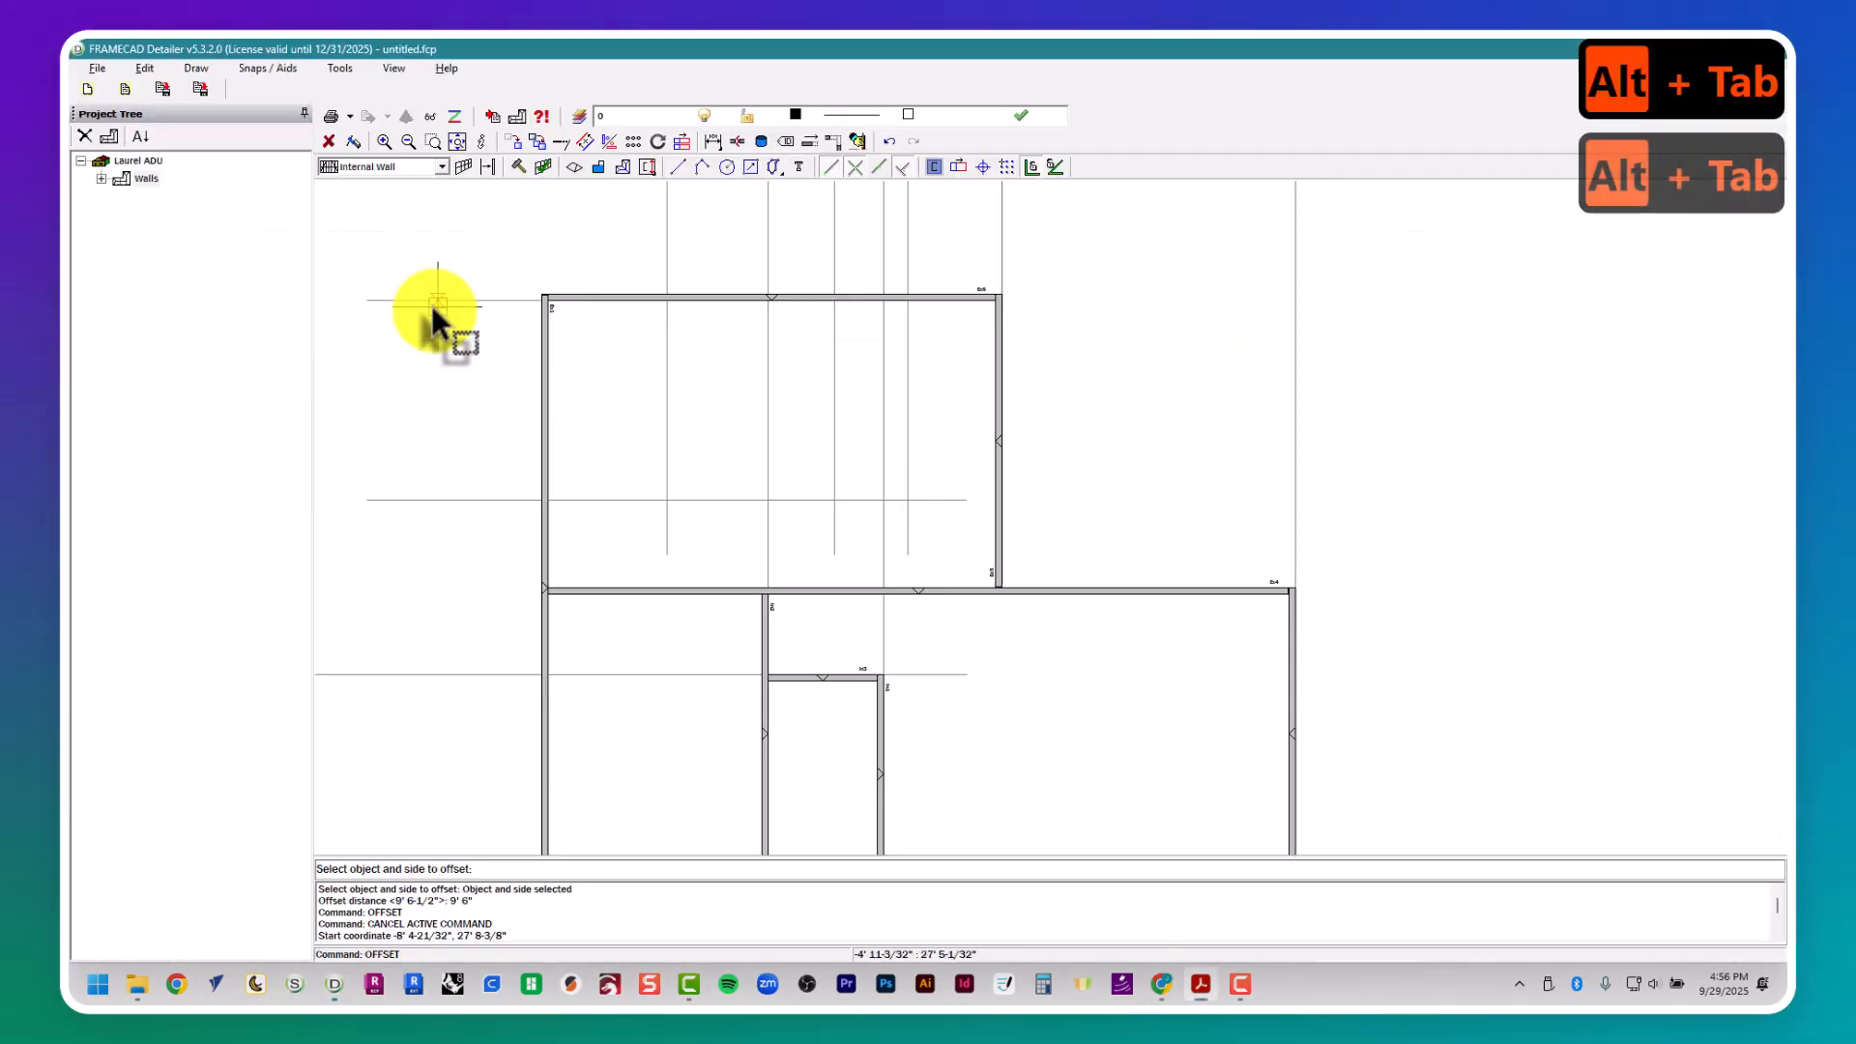
# - Offset the 9' 6" guide line another 1' 3" downward to locate the upper wall of the W.I.C. and laundry
pyautogui.press('space')
pyautogui.press('space')
pyautogui.write("1' ")
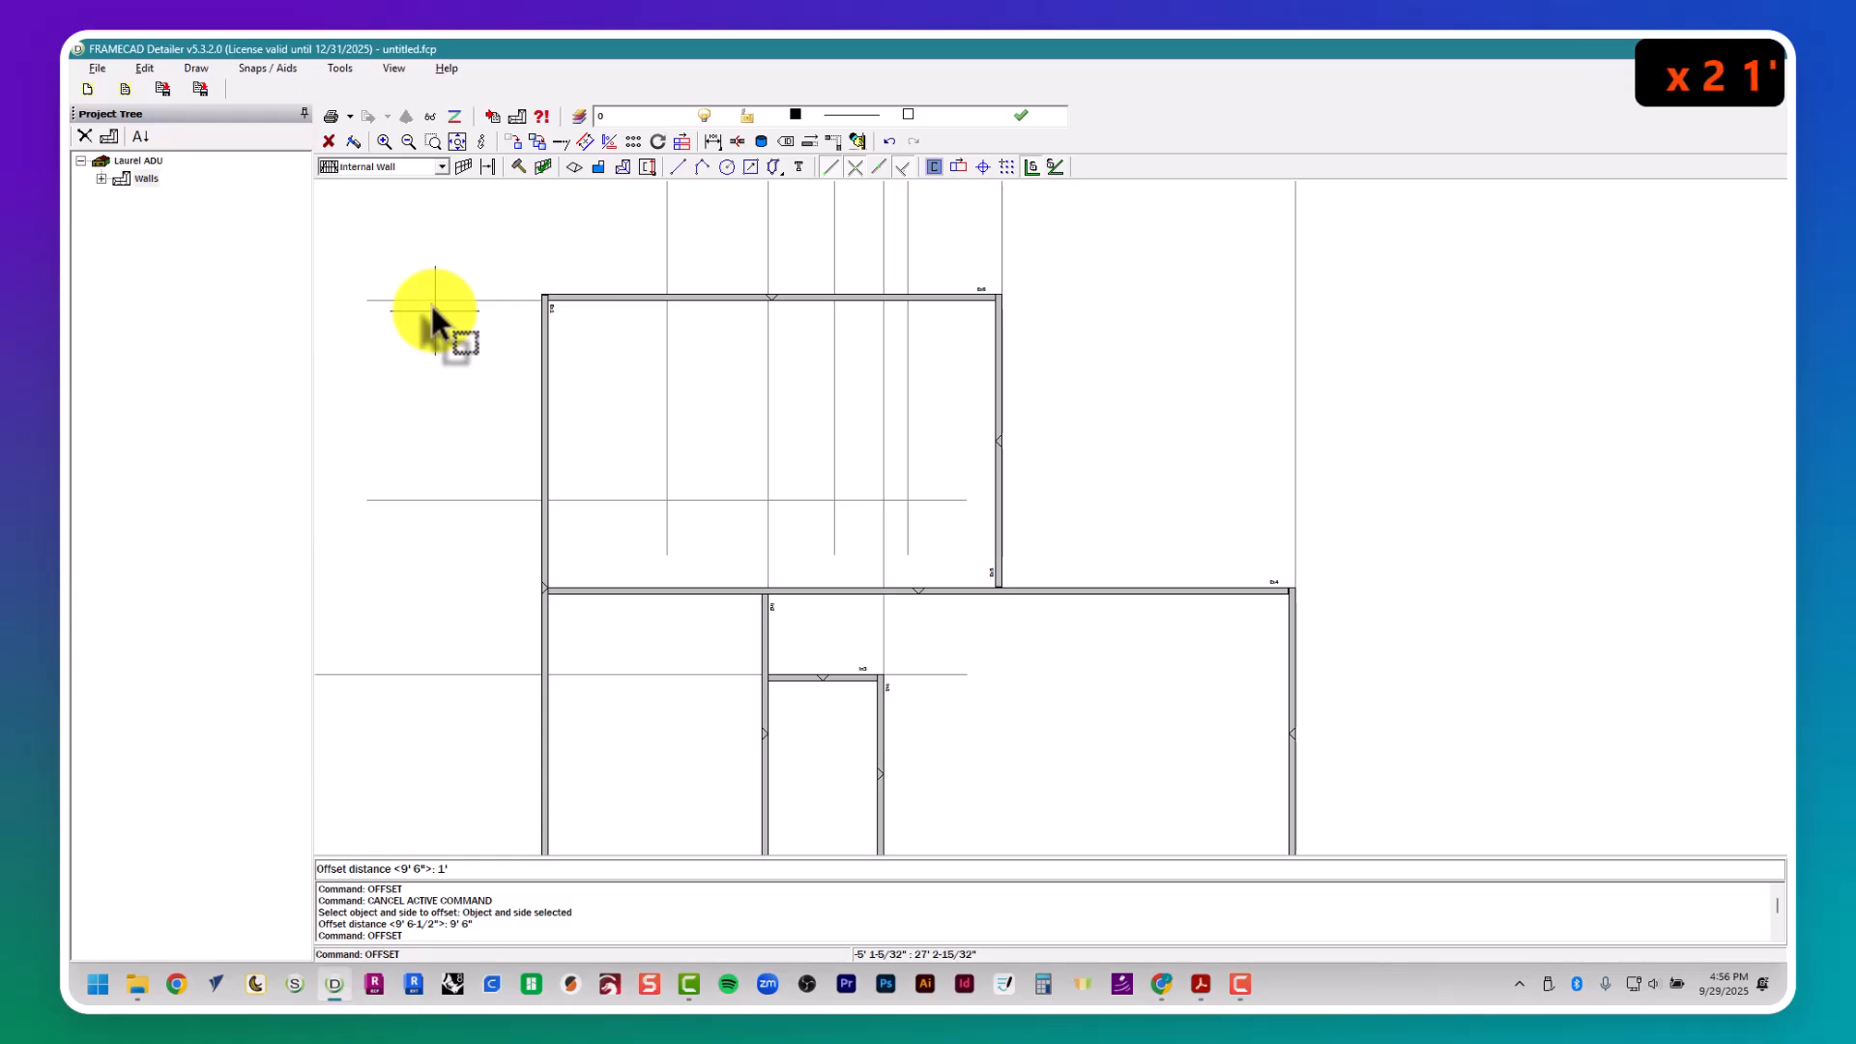
pyautogui.write('3"')
pyautogui.press('Return')
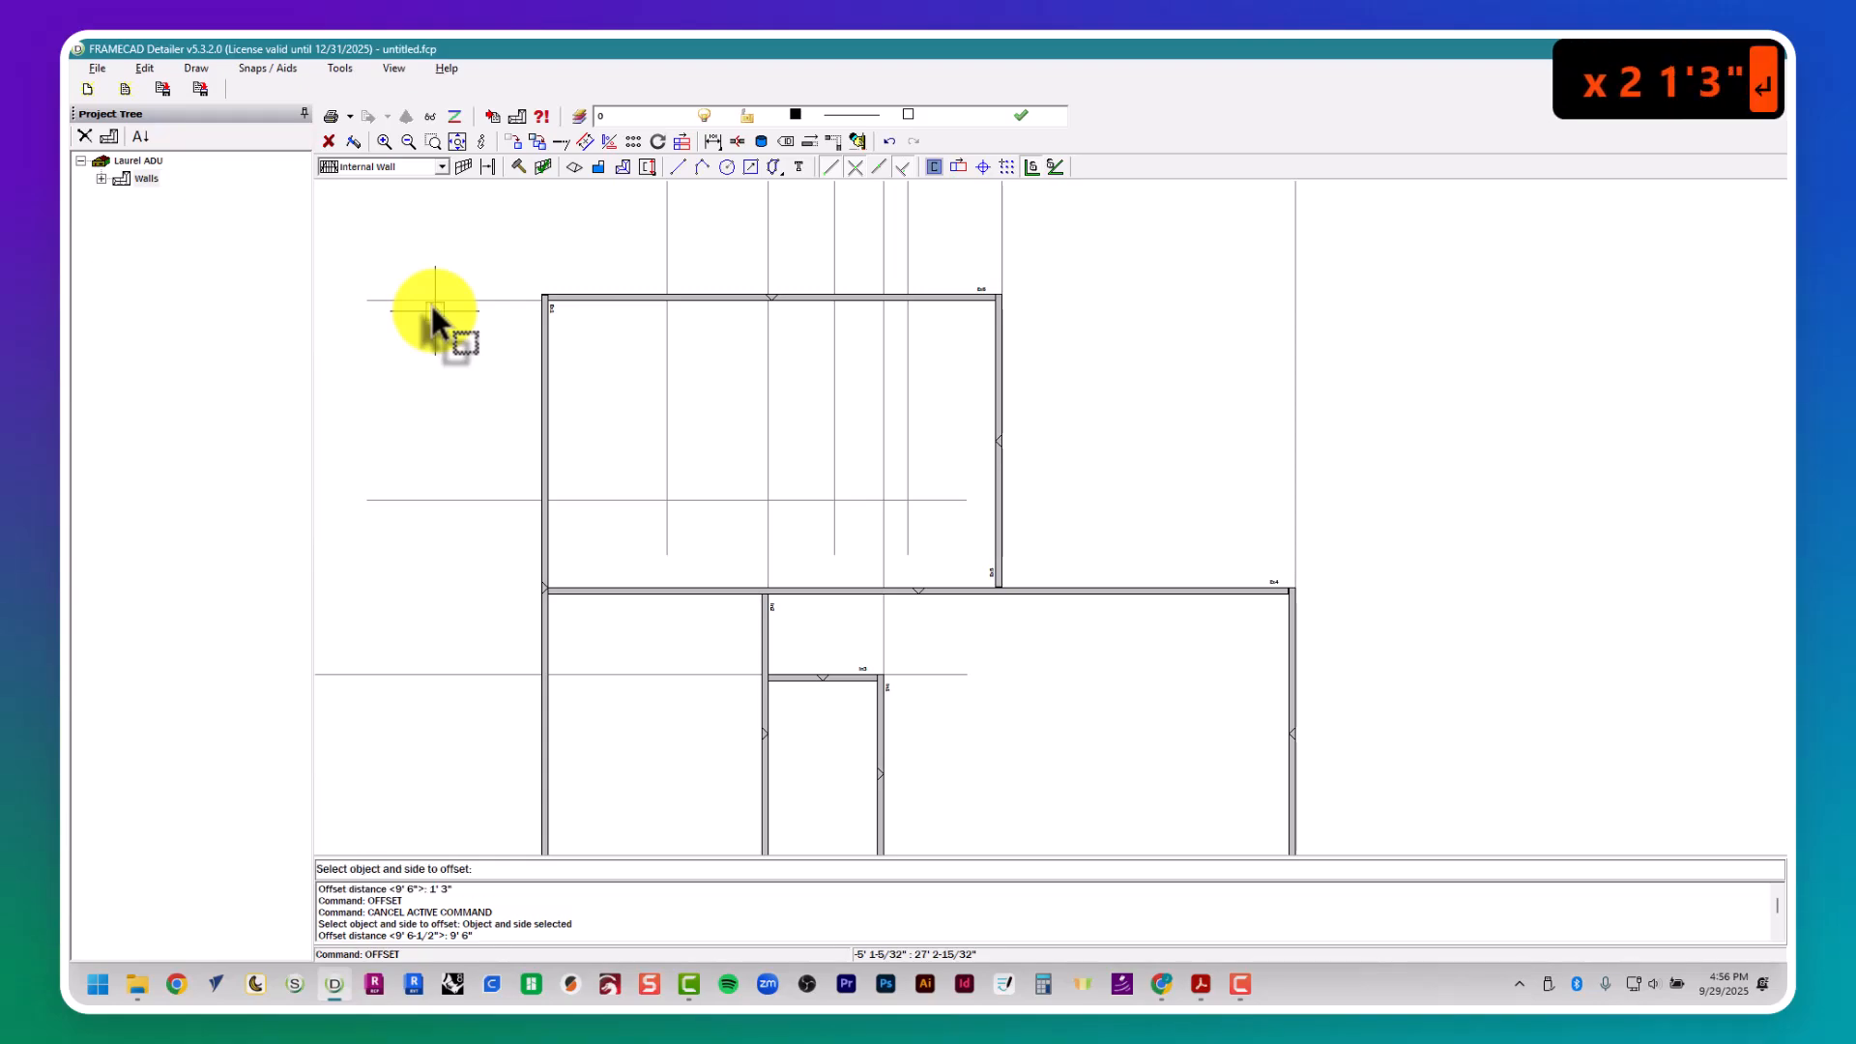
pyautogui.click(475, 502)
pyautogui.press('Escape')
pyautogui.press('Escape')
pyautogui.press('Escape')
pyautogui.press('Escape')
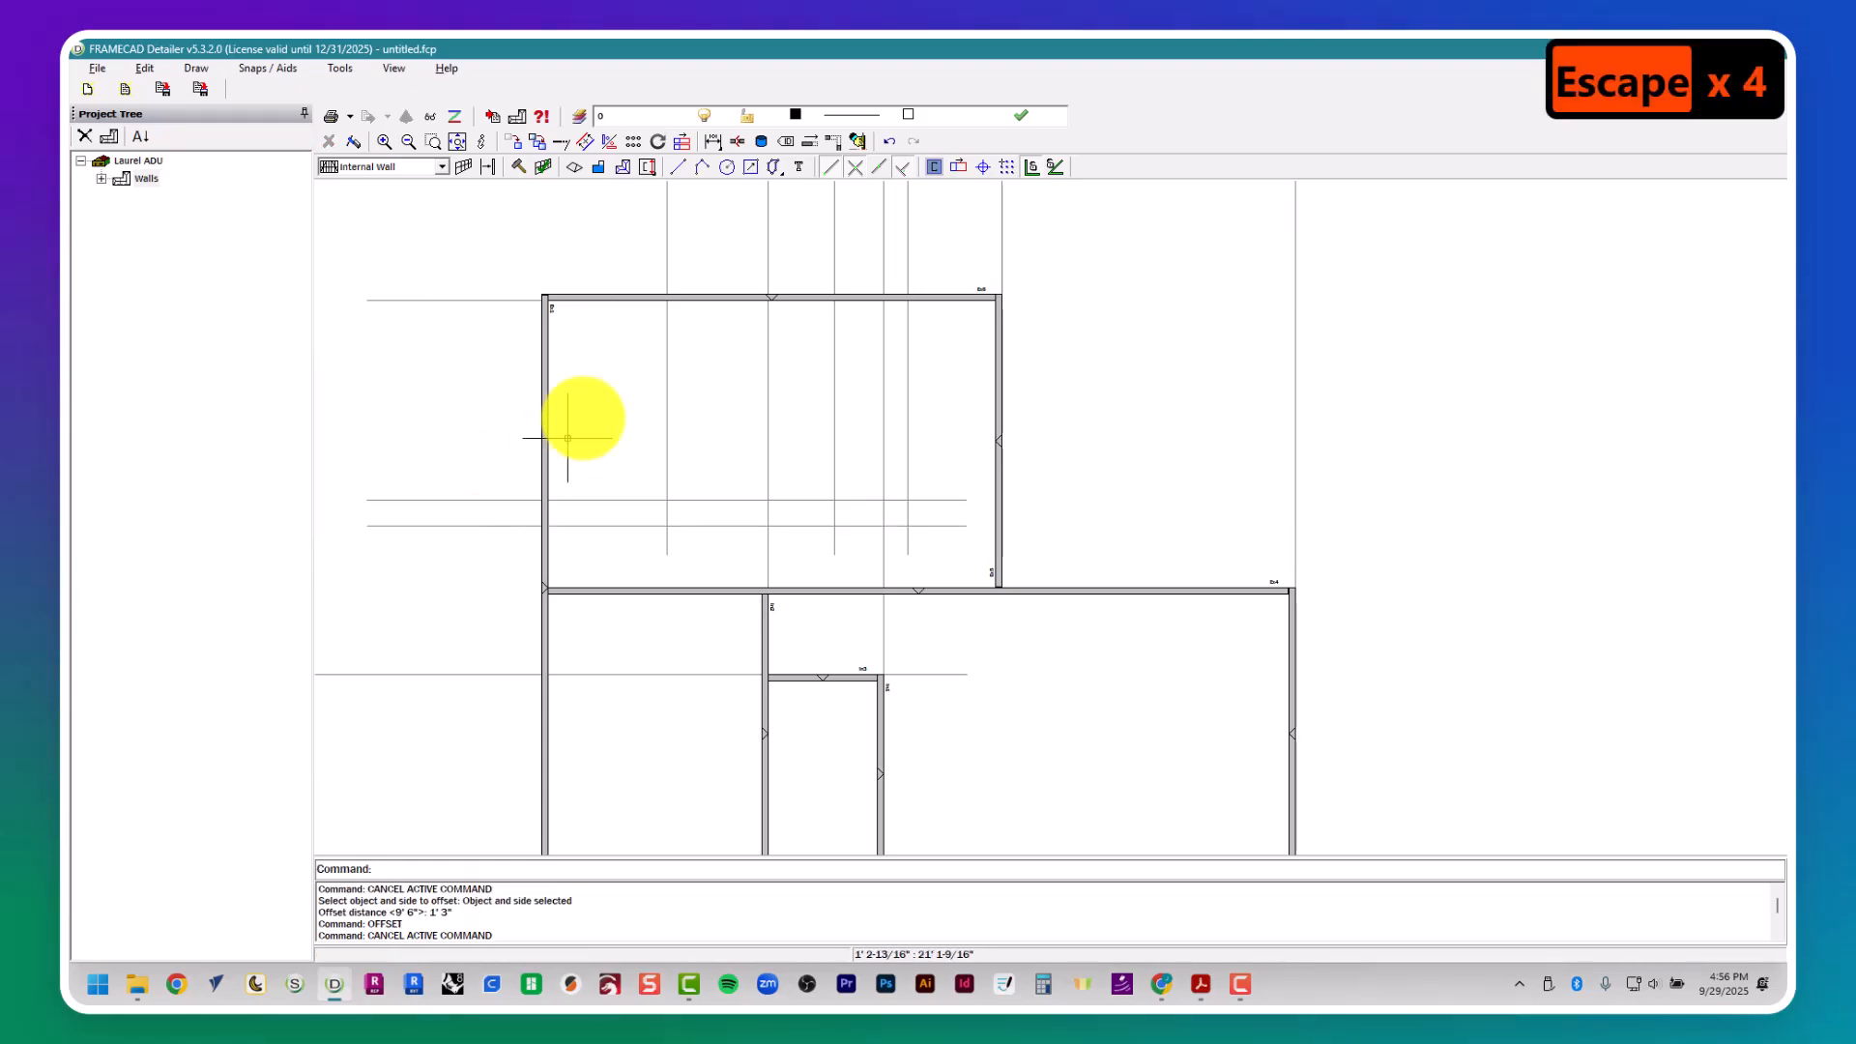
# - Place Bath #1's right internal wall along the leftmost vertical guide, from the uppermost external wall to the wall above Bedroom 2, gripped to the guide's left side
pyautogui.hotkey('alt', 'Tab')
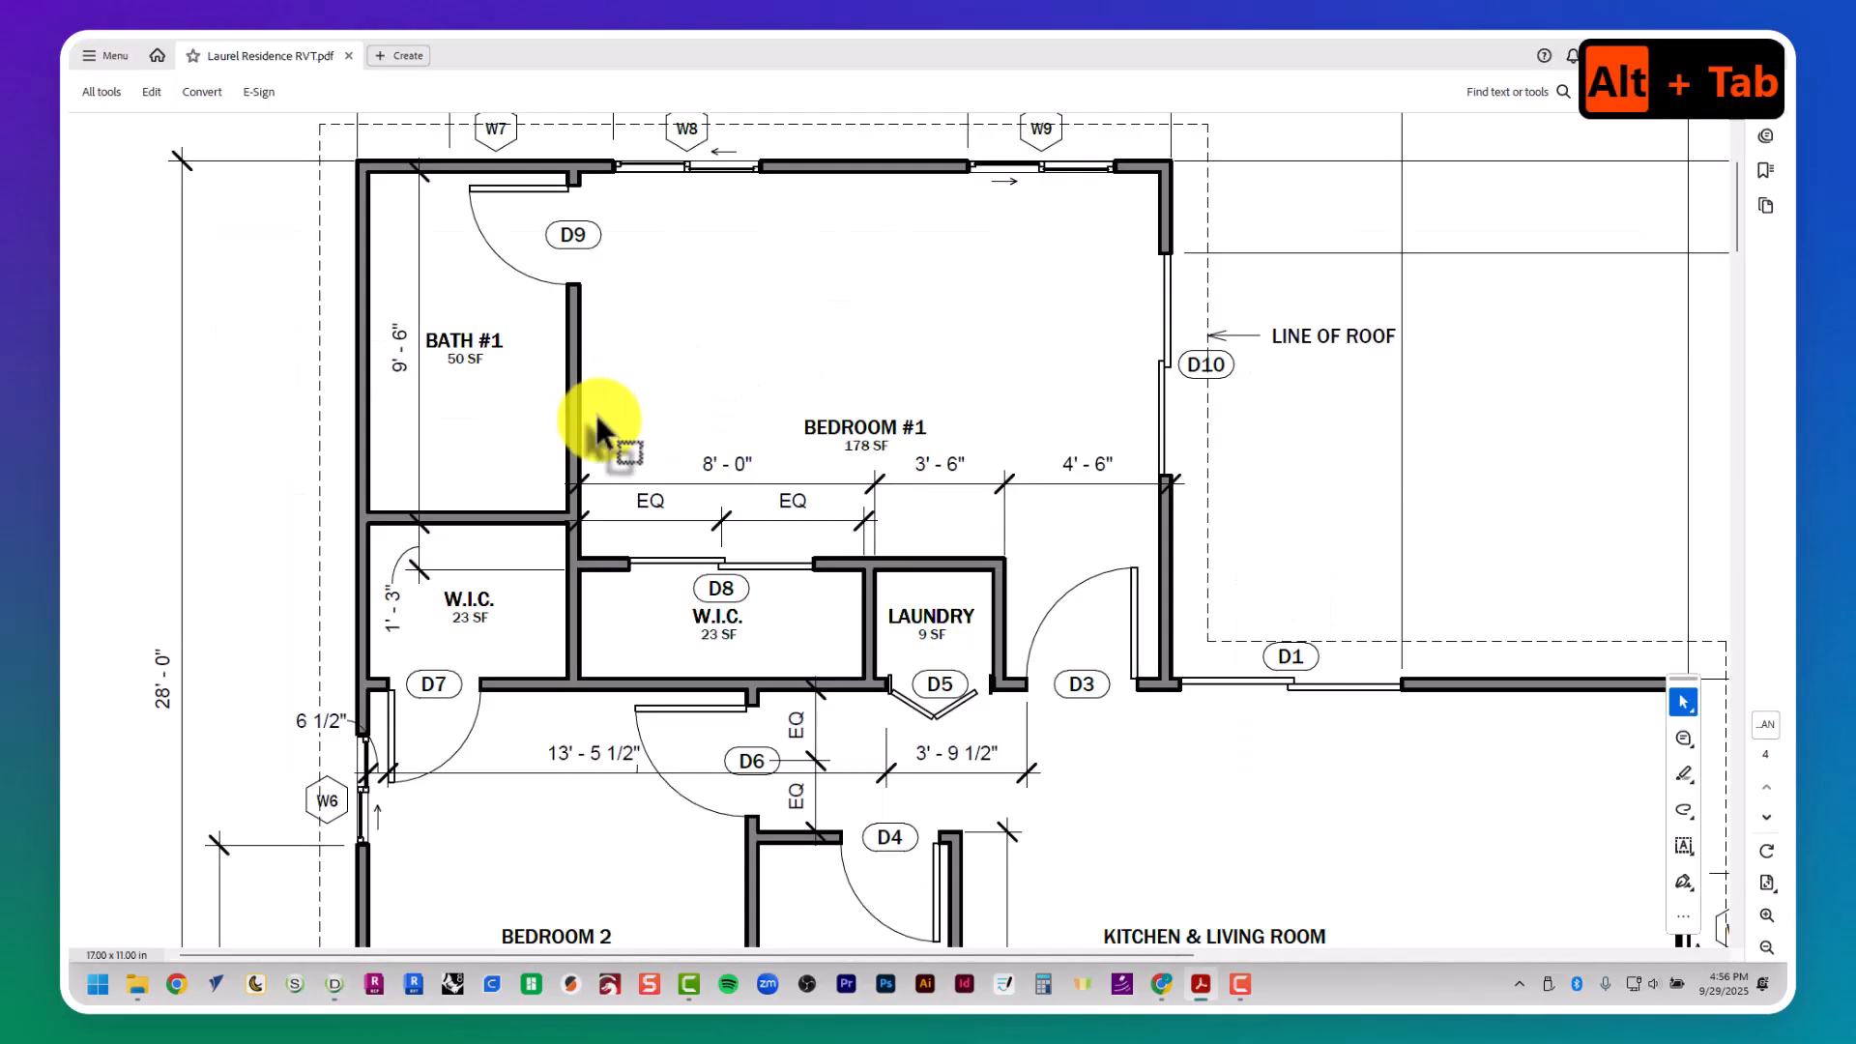
pyautogui.hotkey('alt', 'Tab')
pyautogui.click(665, 301)
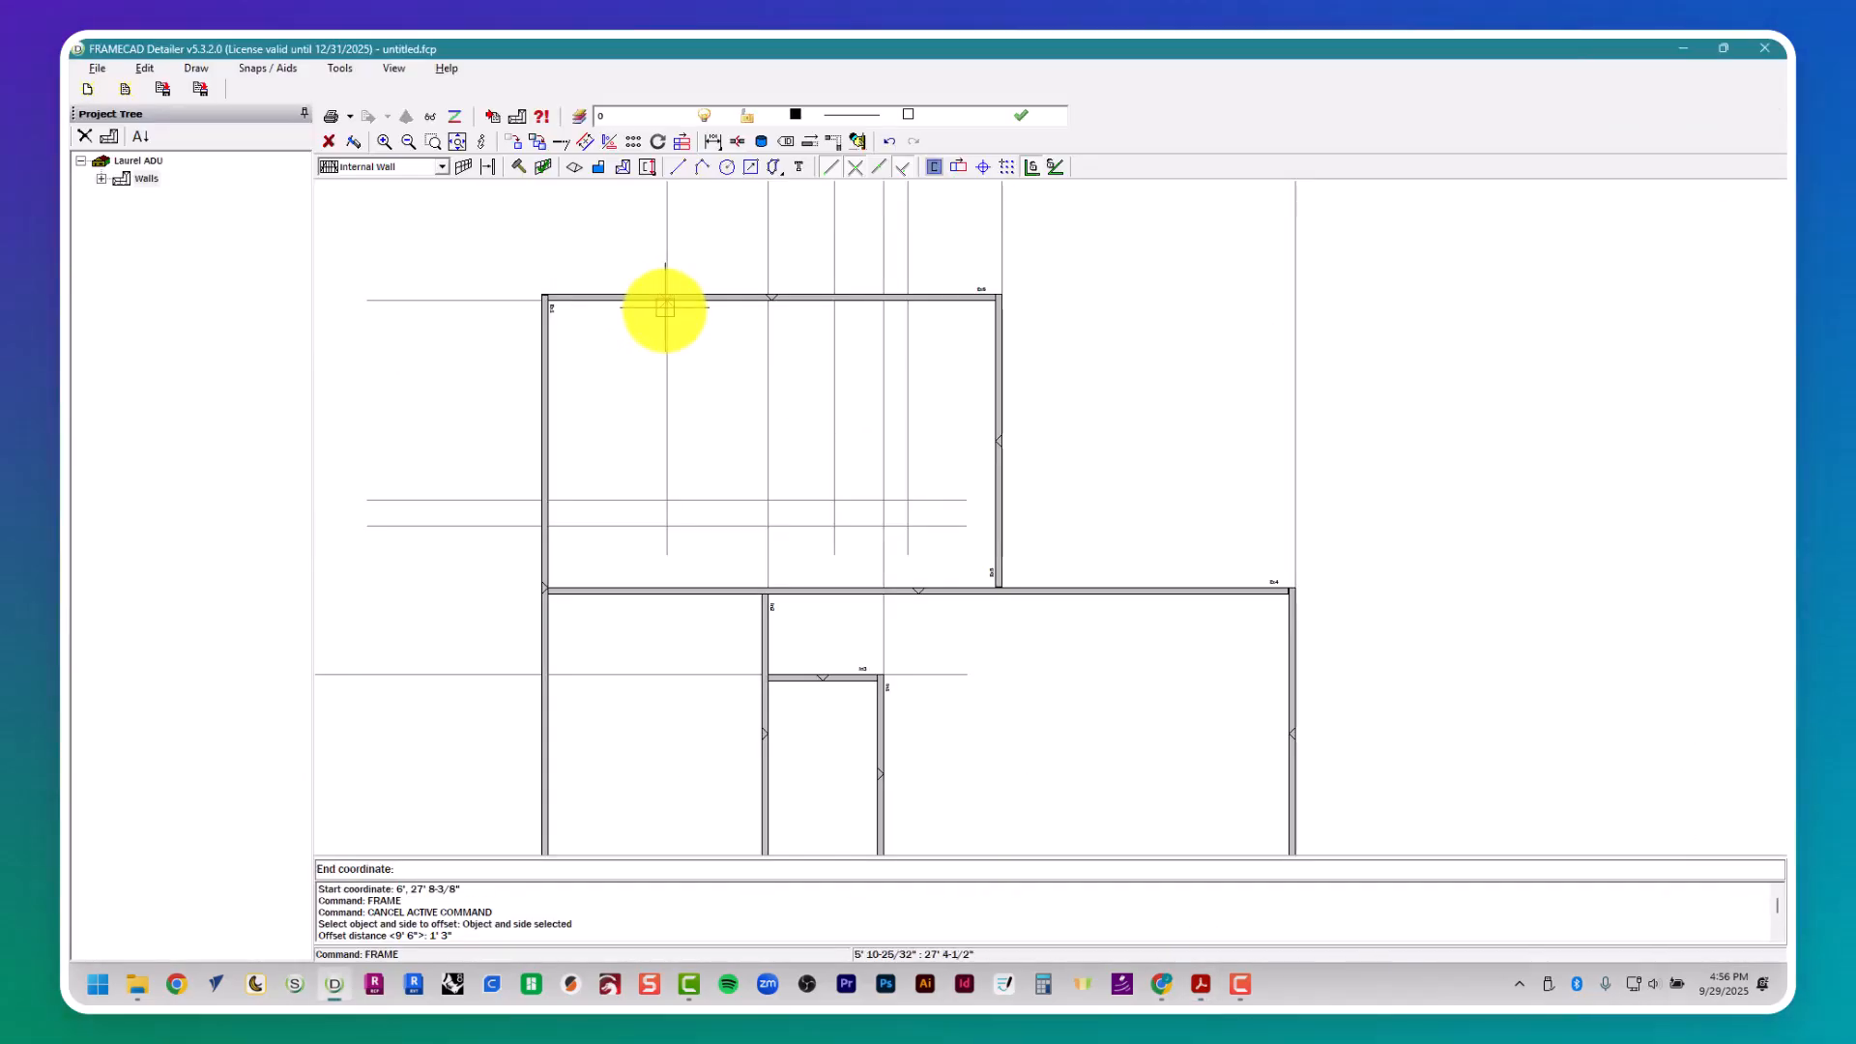
pyautogui.click(658, 587)
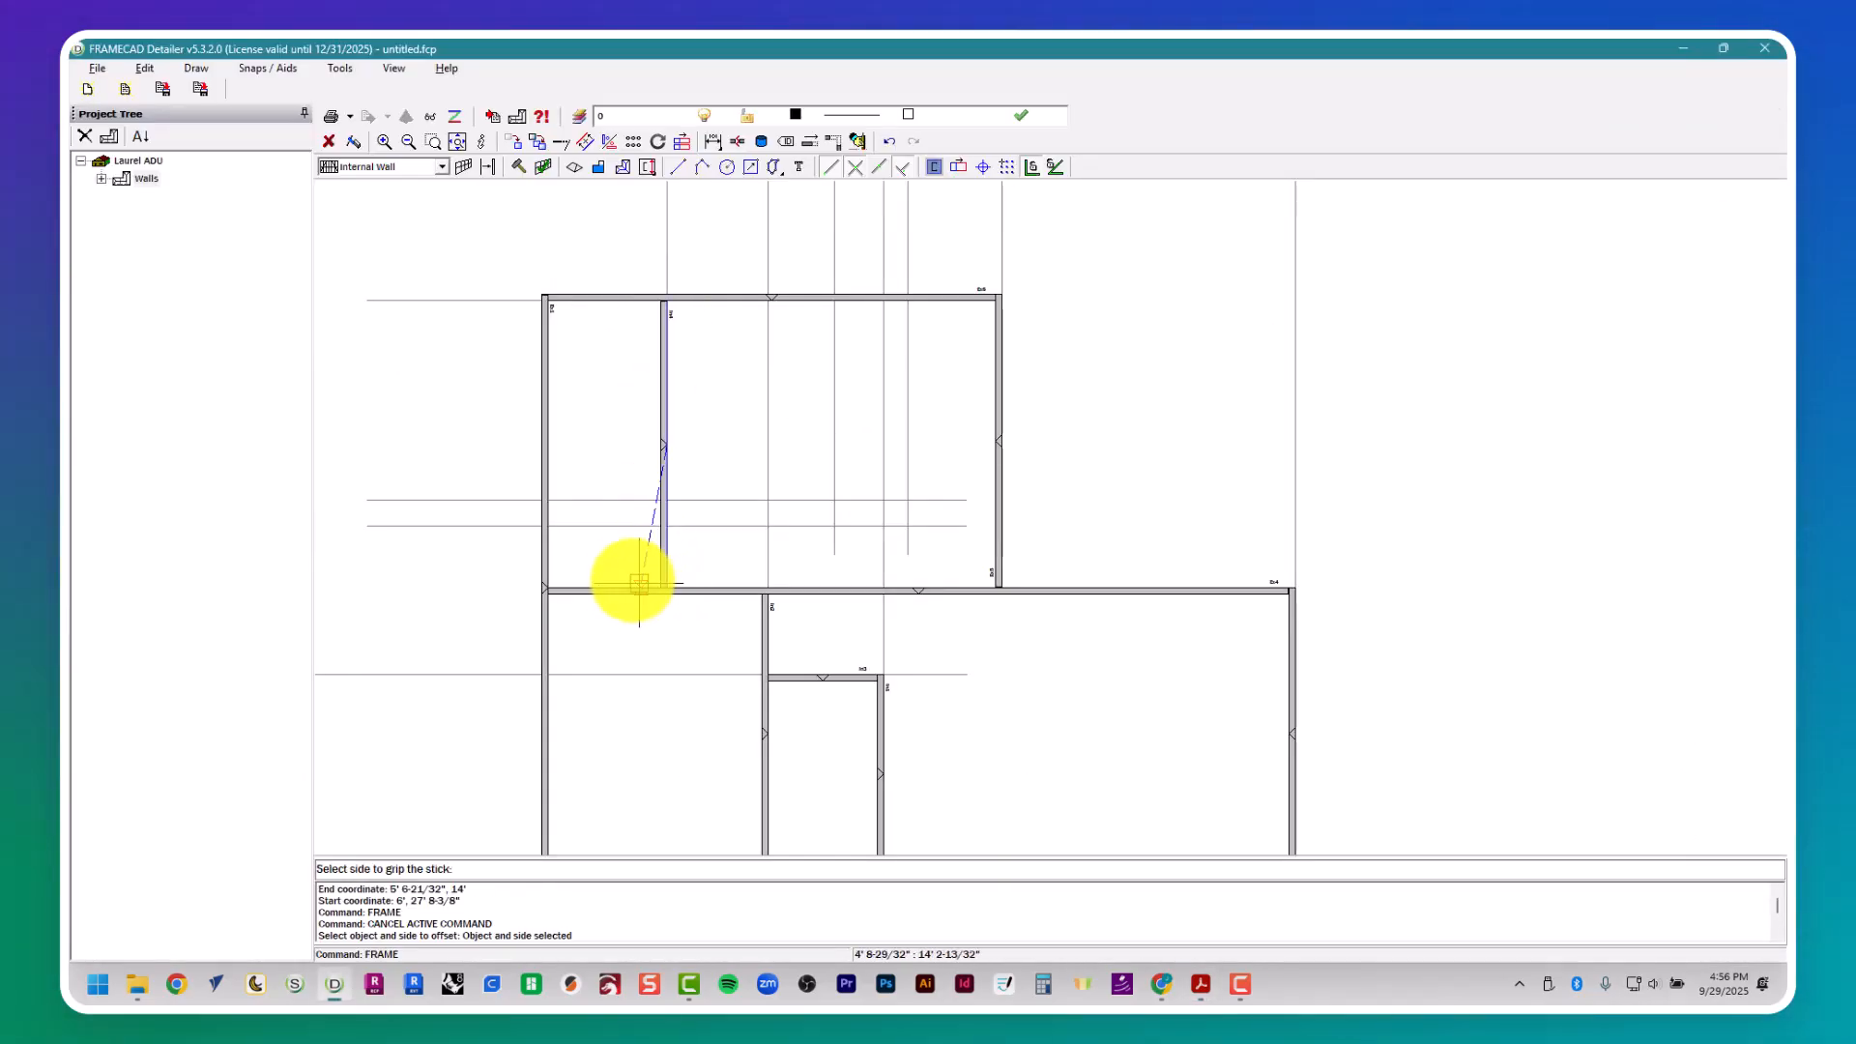
pyautogui.click(620, 562)
# - Place an internal wall above the 9' 6" guide between the left external wall and Bath #1's right wall, and compare it with the floor plan
pyautogui.click(552, 499)
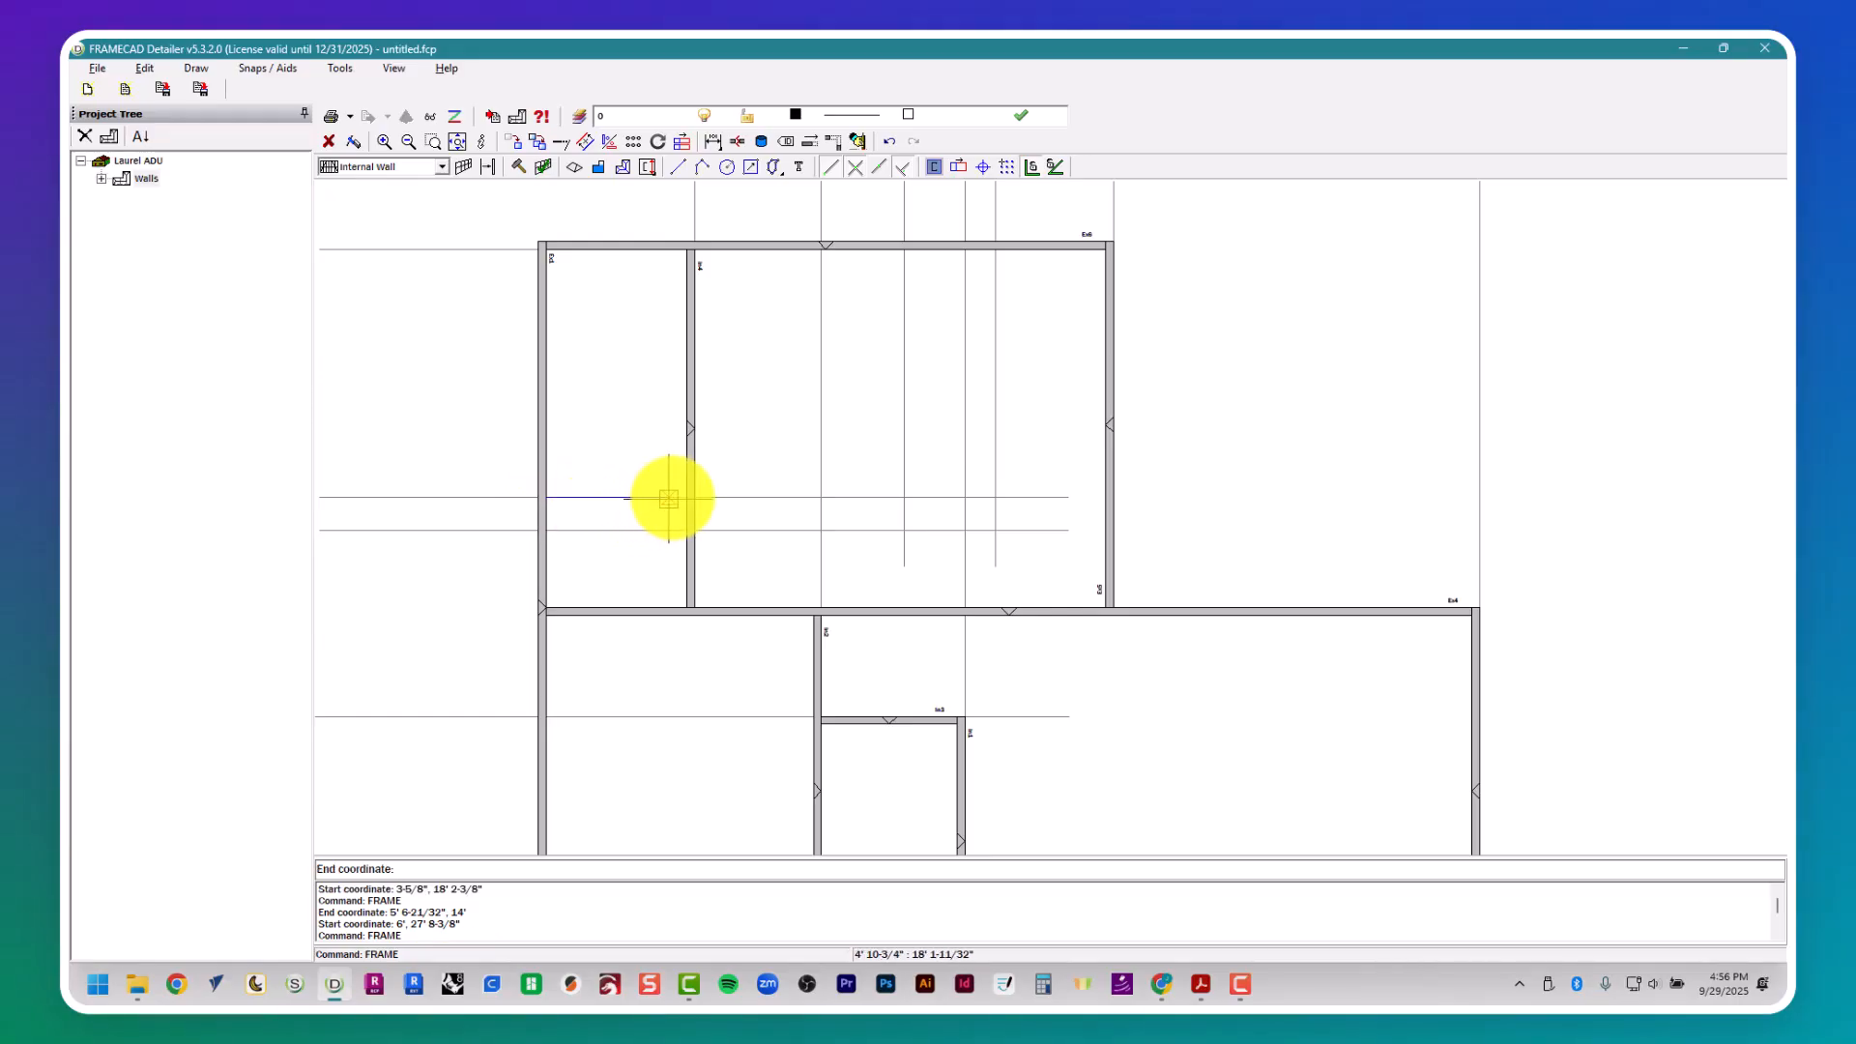
pyautogui.click(681, 497)
pyautogui.hotkey('alt', 'Tab')
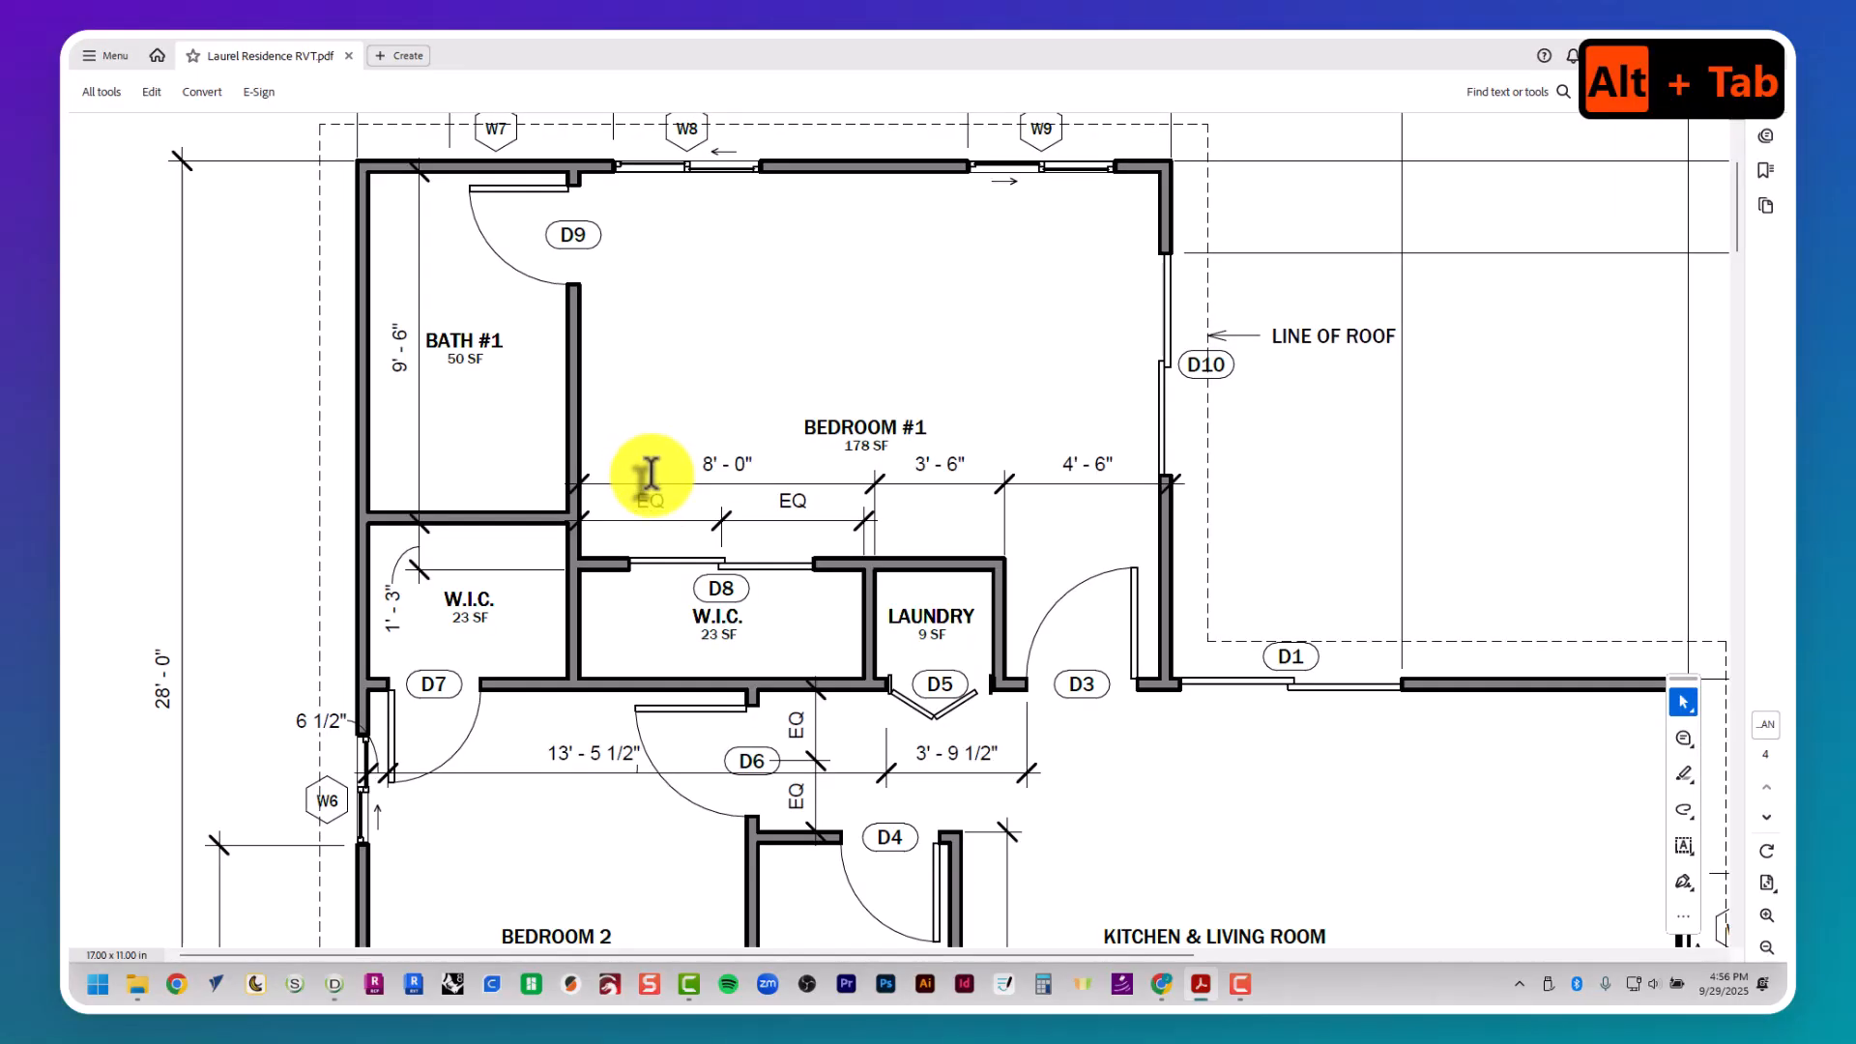
pyautogui.hotkey('alt', 'Tab')
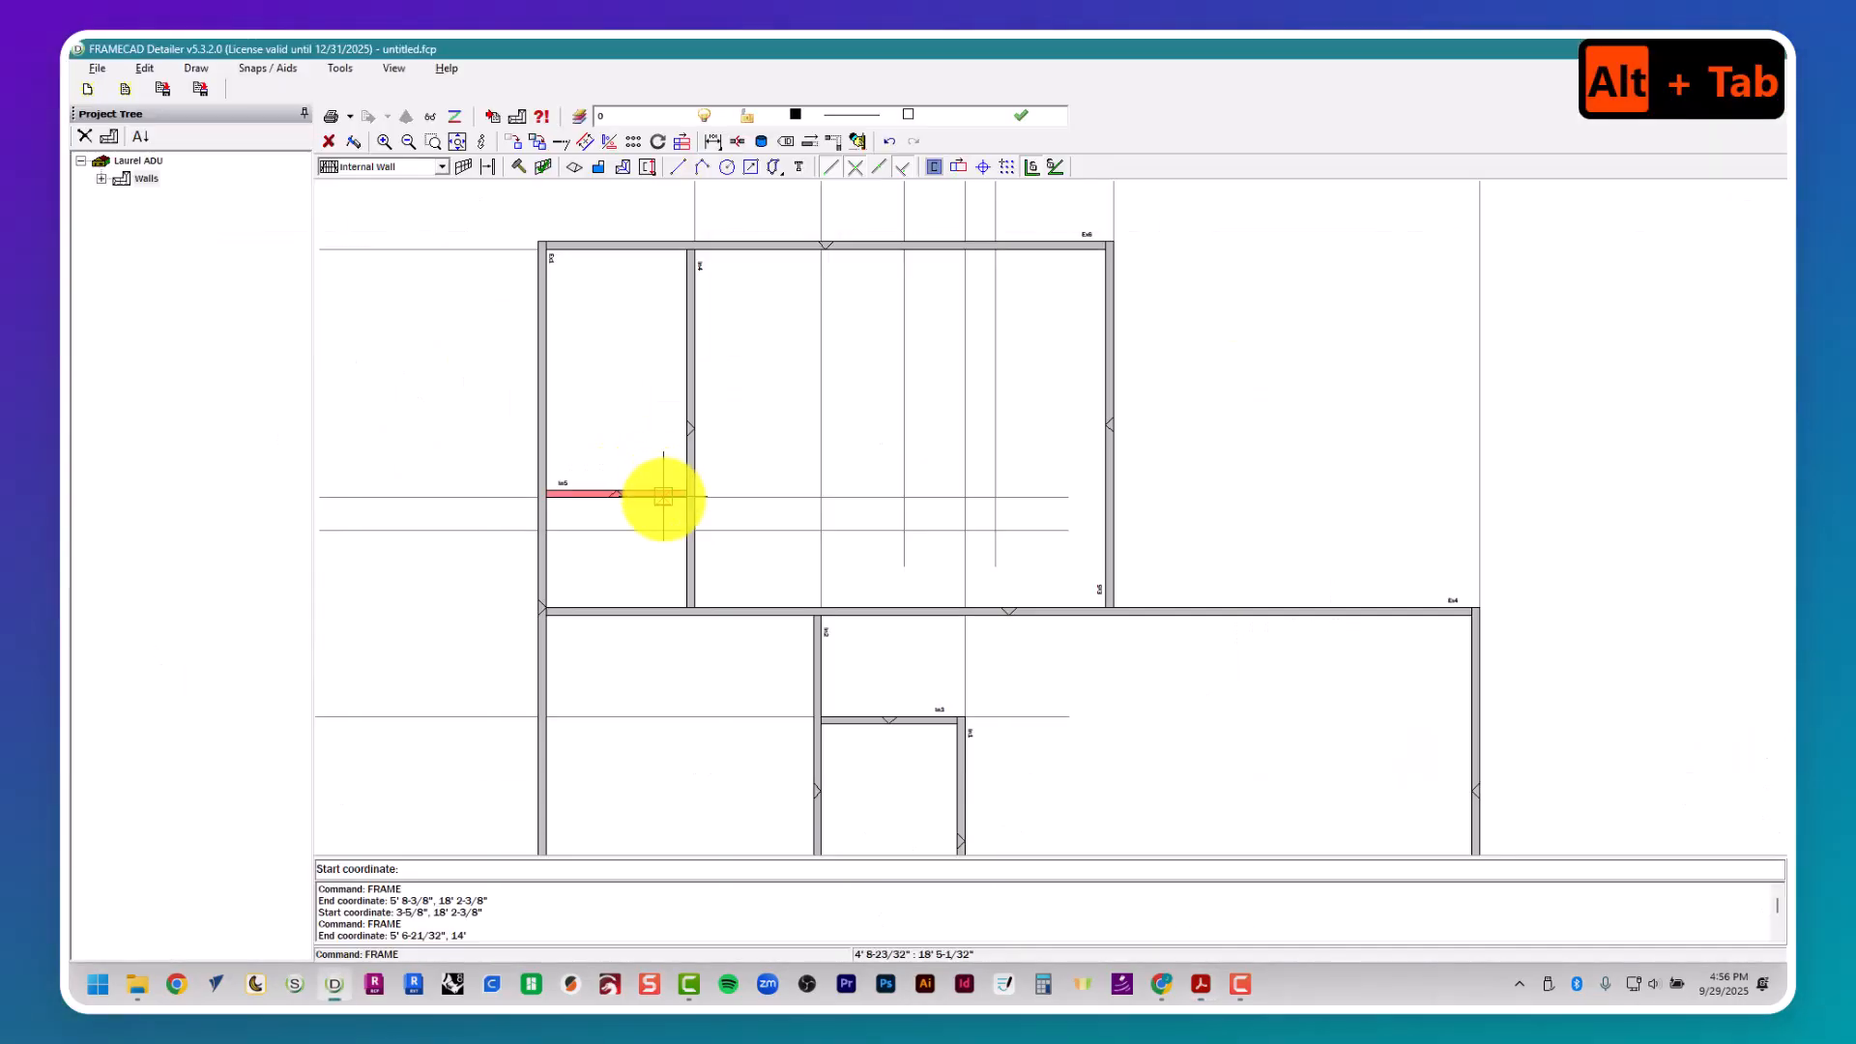
# - Place the upper W.I.C. and laundry wall above the 1' 3" guide, from Bath #1's right wall to the vertical guide at 17' 6"
pyautogui.click(694, 529)
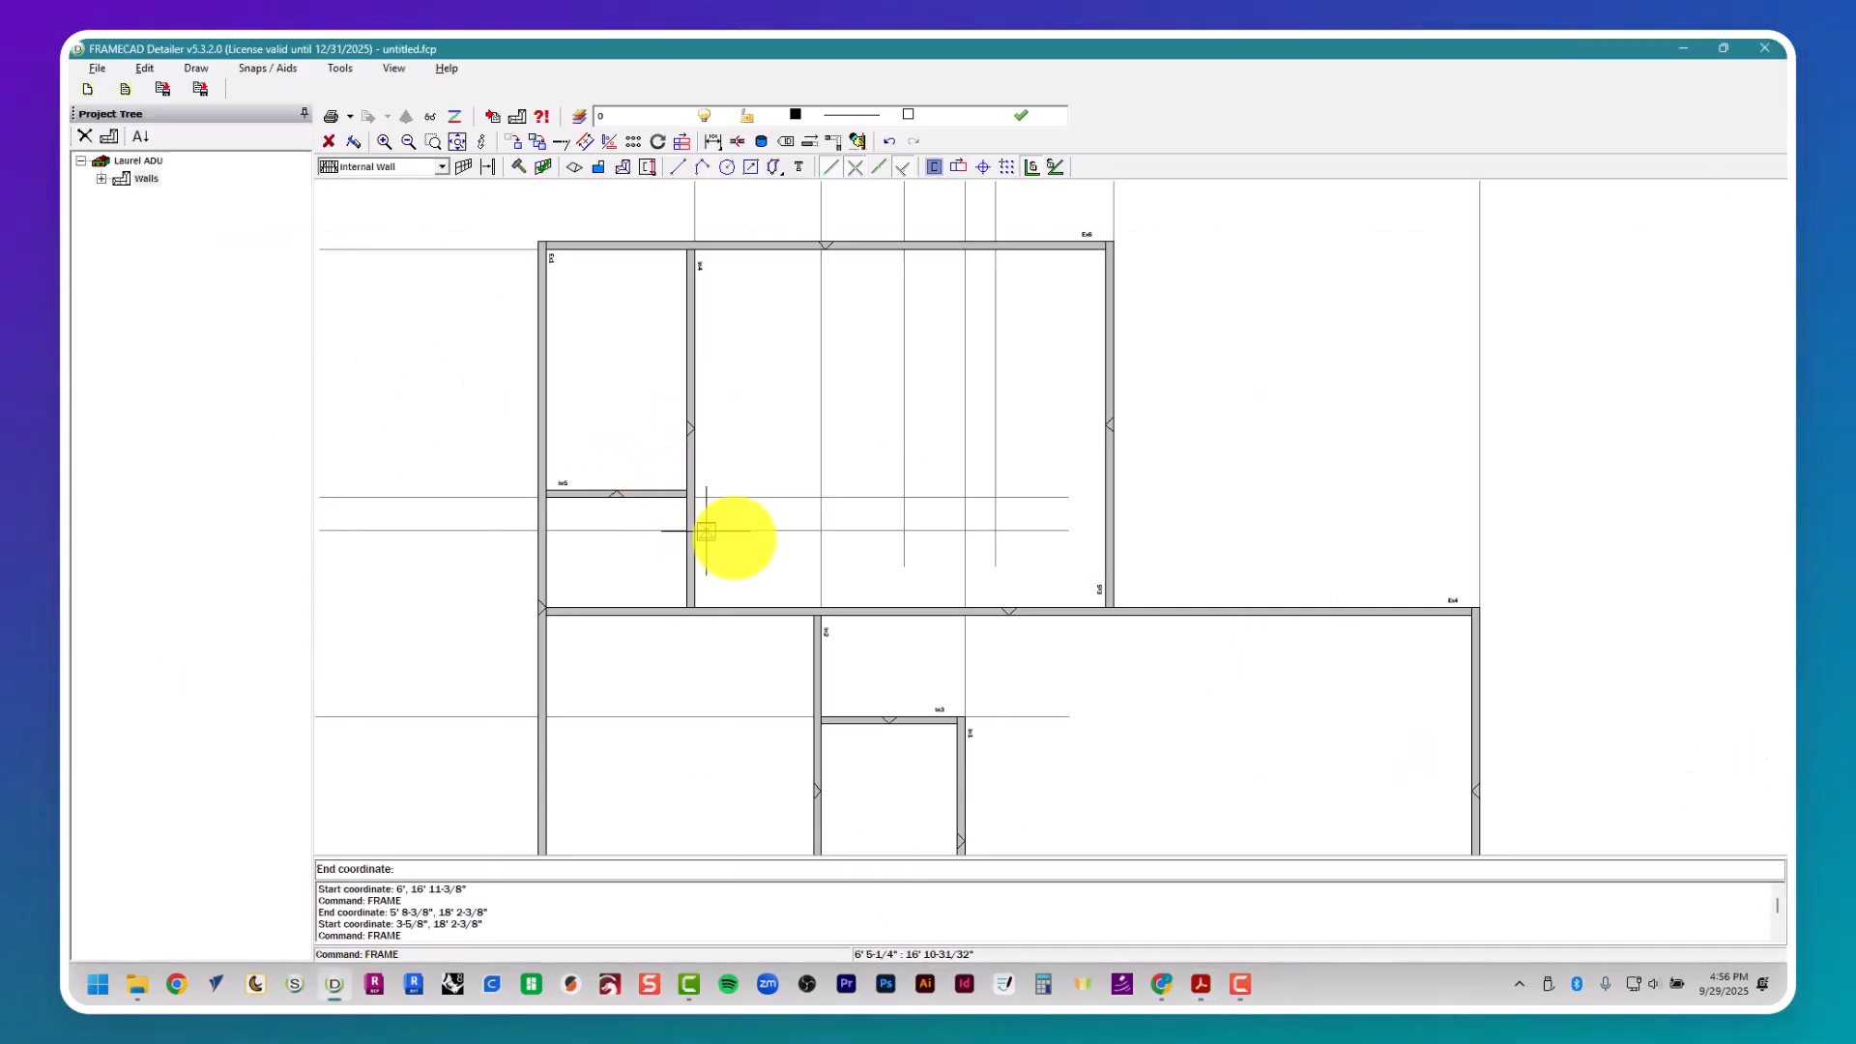
pyautogui.click(993, 529)
pyautogui.scroll(2, 976, 633)
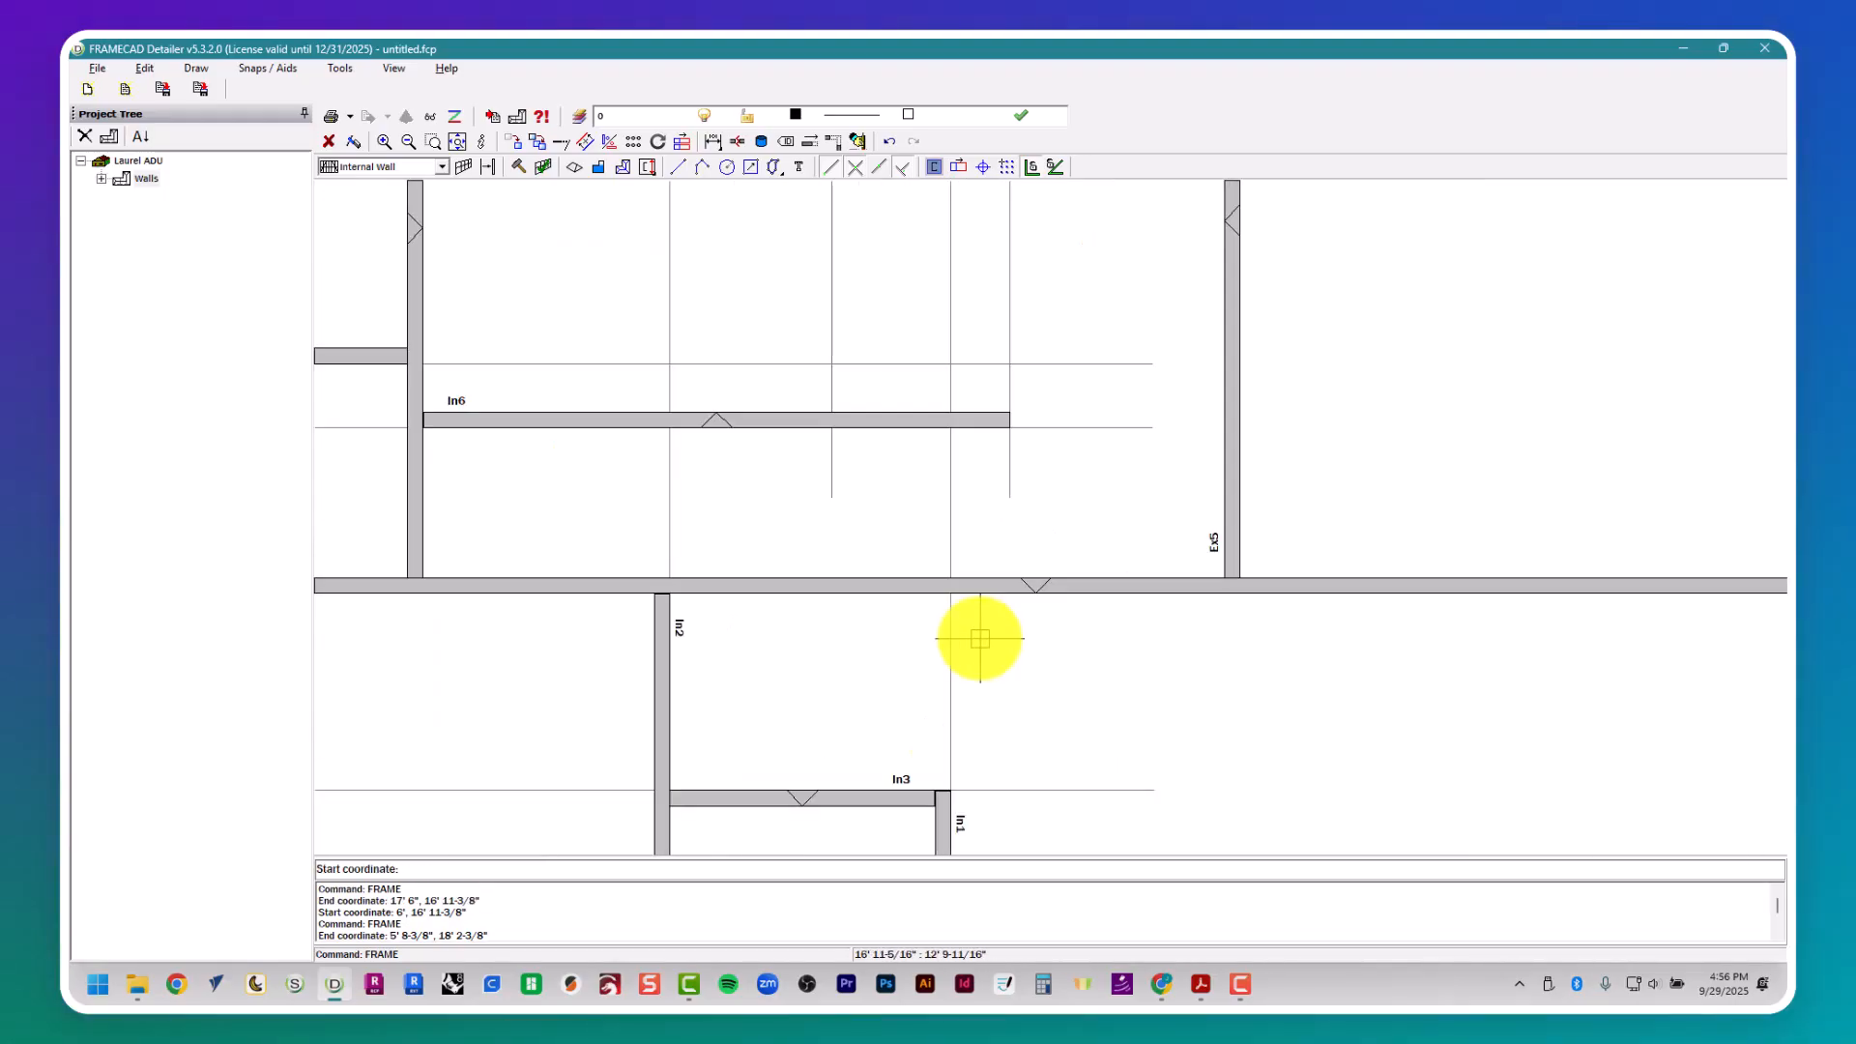
pyautogui.moveTo(936, 593); pyautogui.dragTo(1003, 730, button='middle')
pyautogui.scroll(-1, 1003, 730)
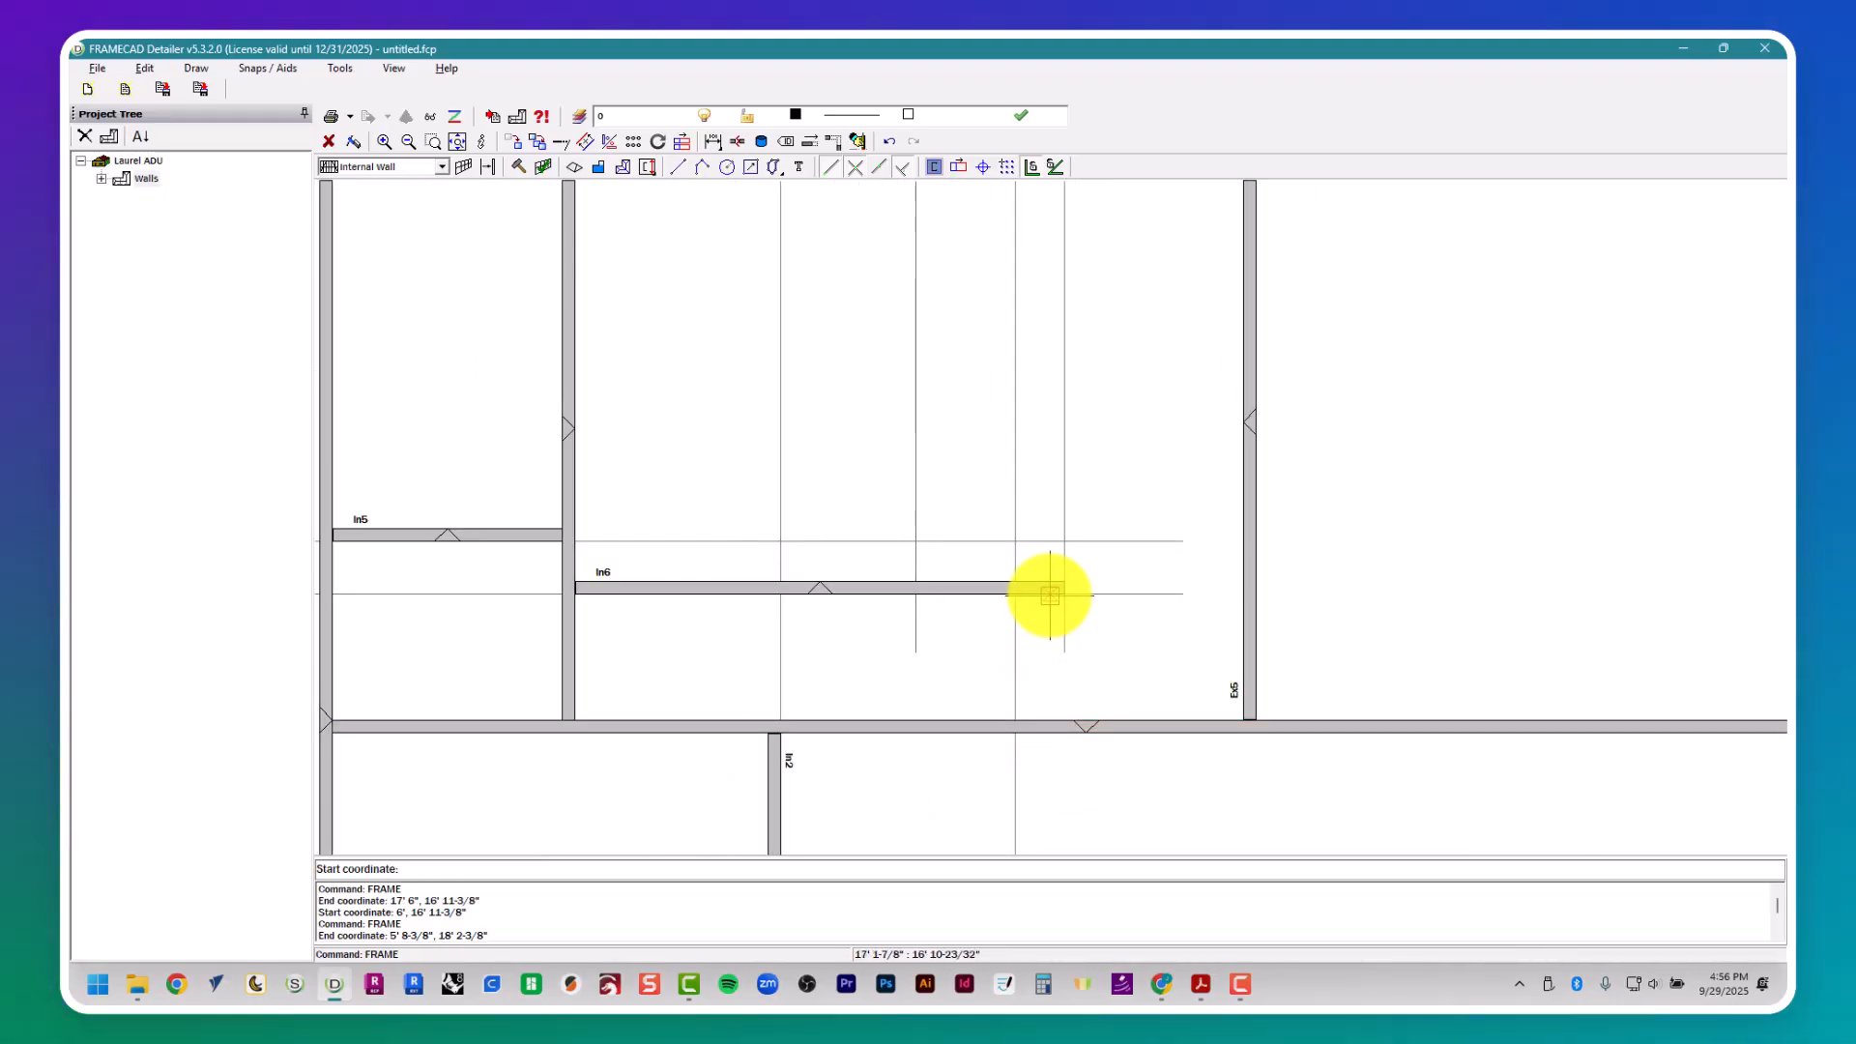
# - Place the laundry's right internal wall along the guide at 17' 6", down to the wall above the living area, checking its location in the floor plan
pyautogui.hotkey('alt', 'Tab')
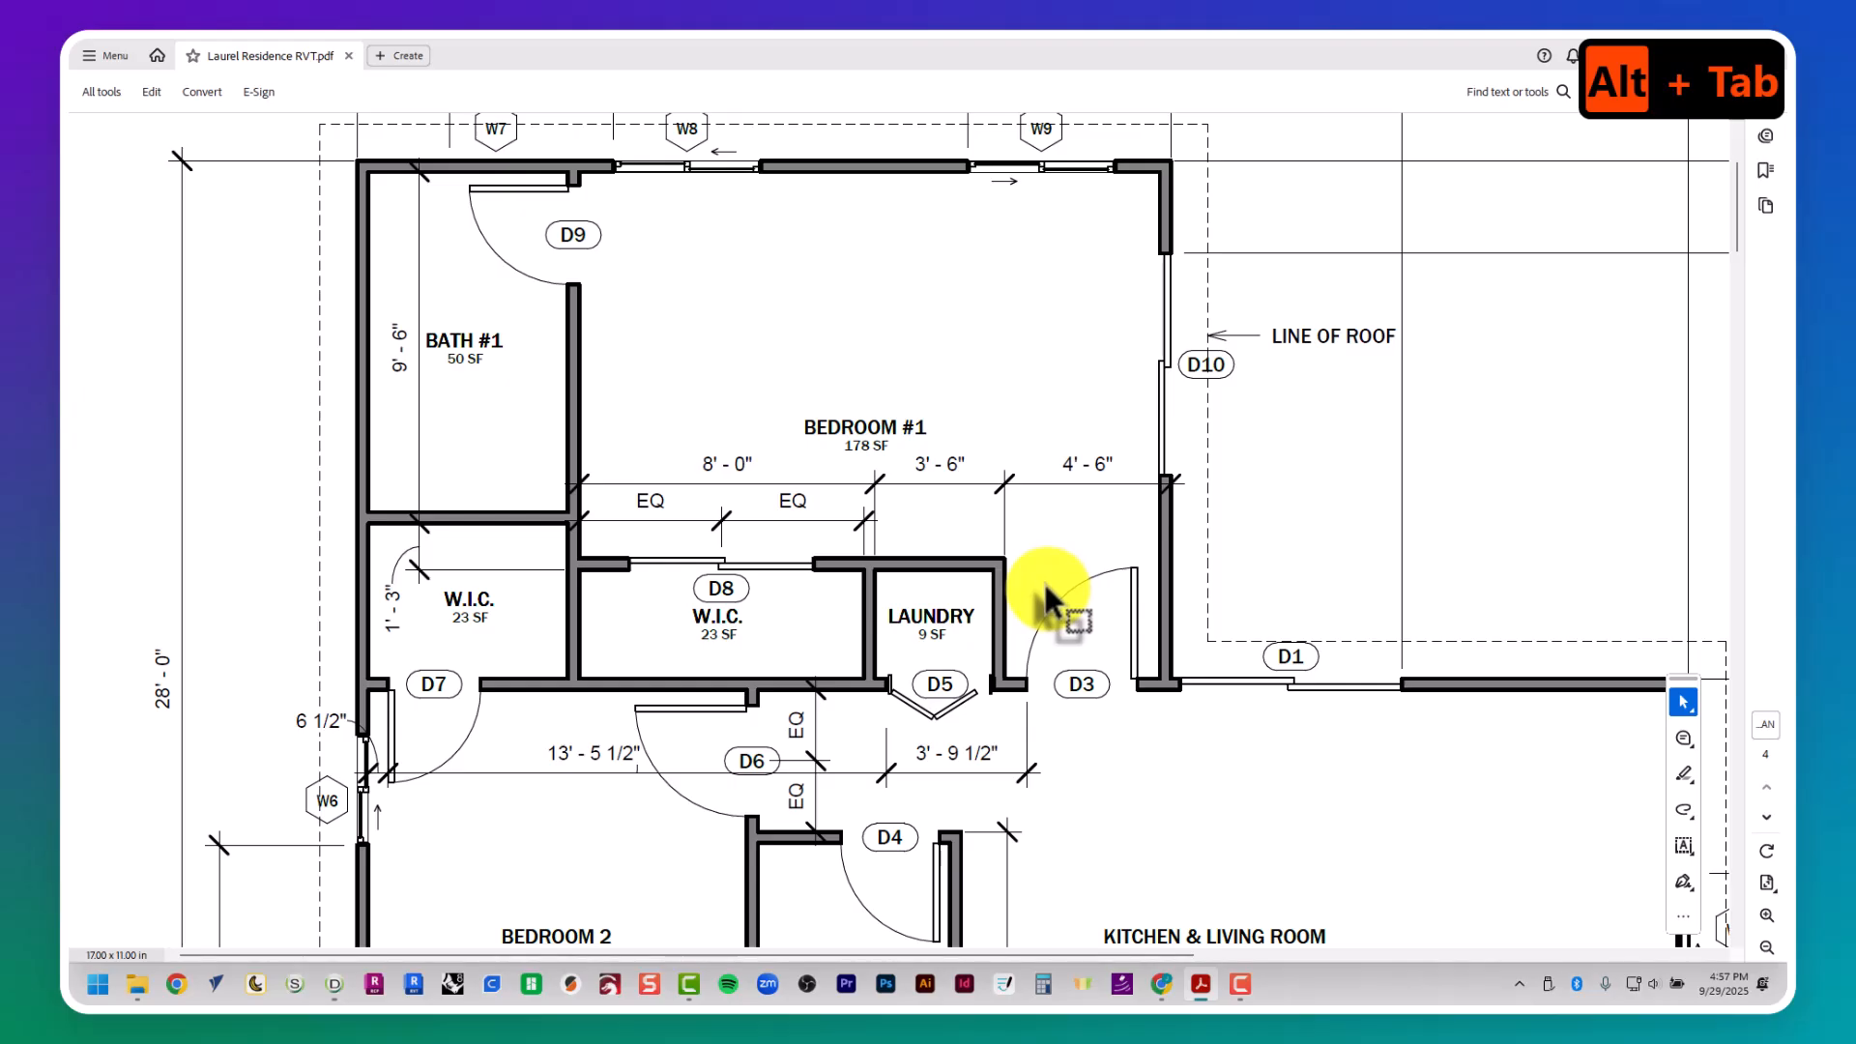
pyautogui.hotkey('alt', 'Tab')
pyautogui.hotkey('alt', 'Tab')
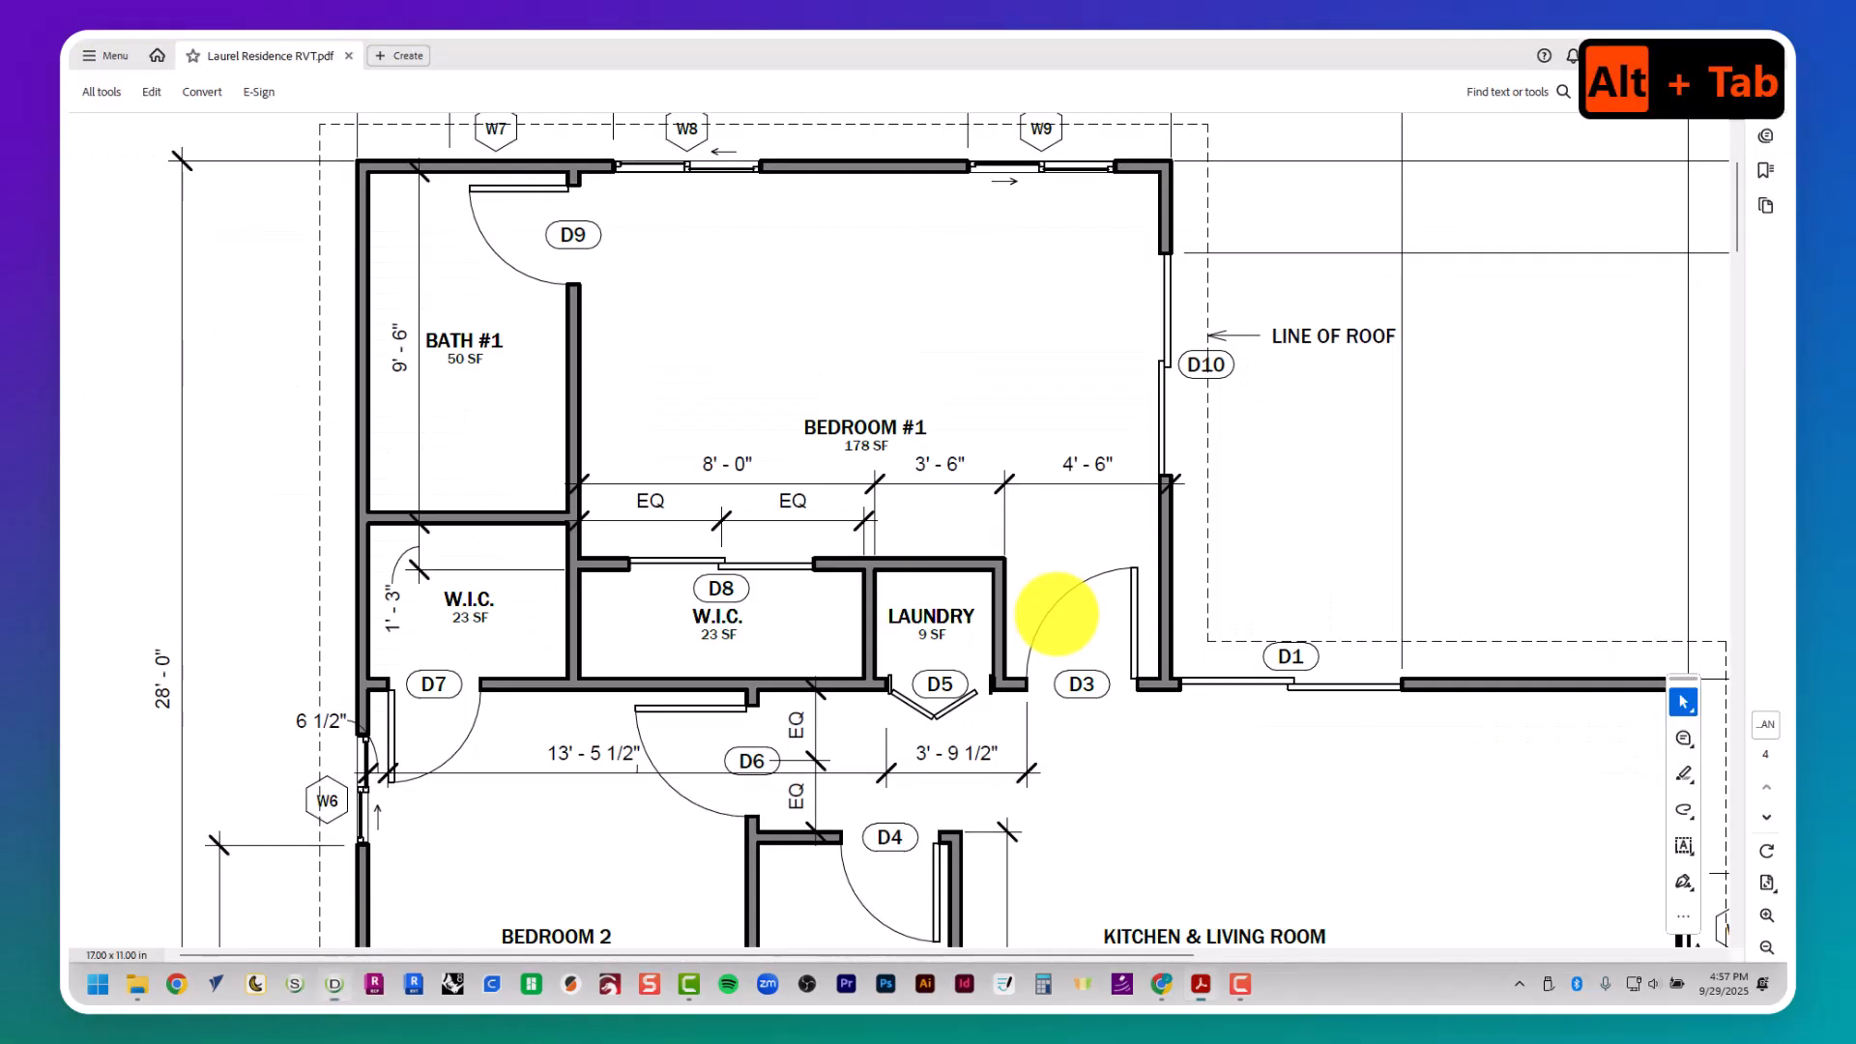
pyautogui.hotkey('alt', 'Tab')
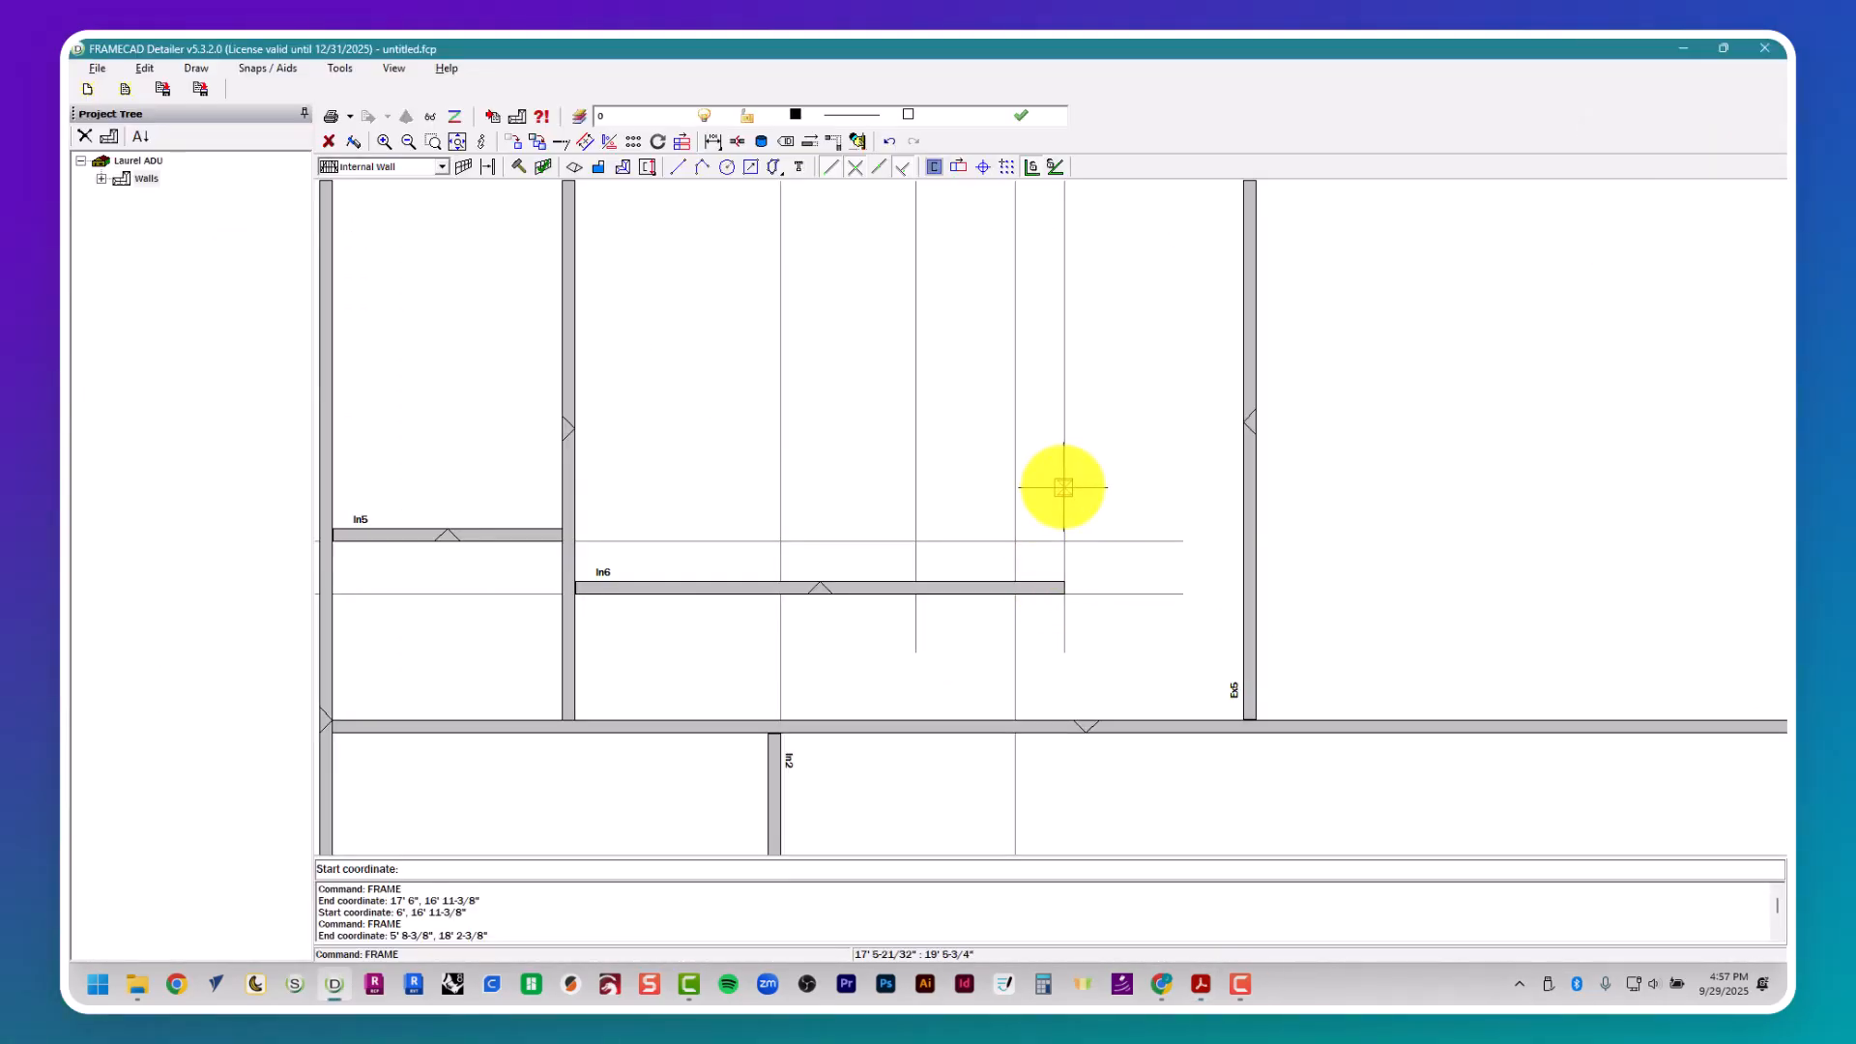
pyautogui.click(1064, 487)
pyautogui.click(1062, 719)
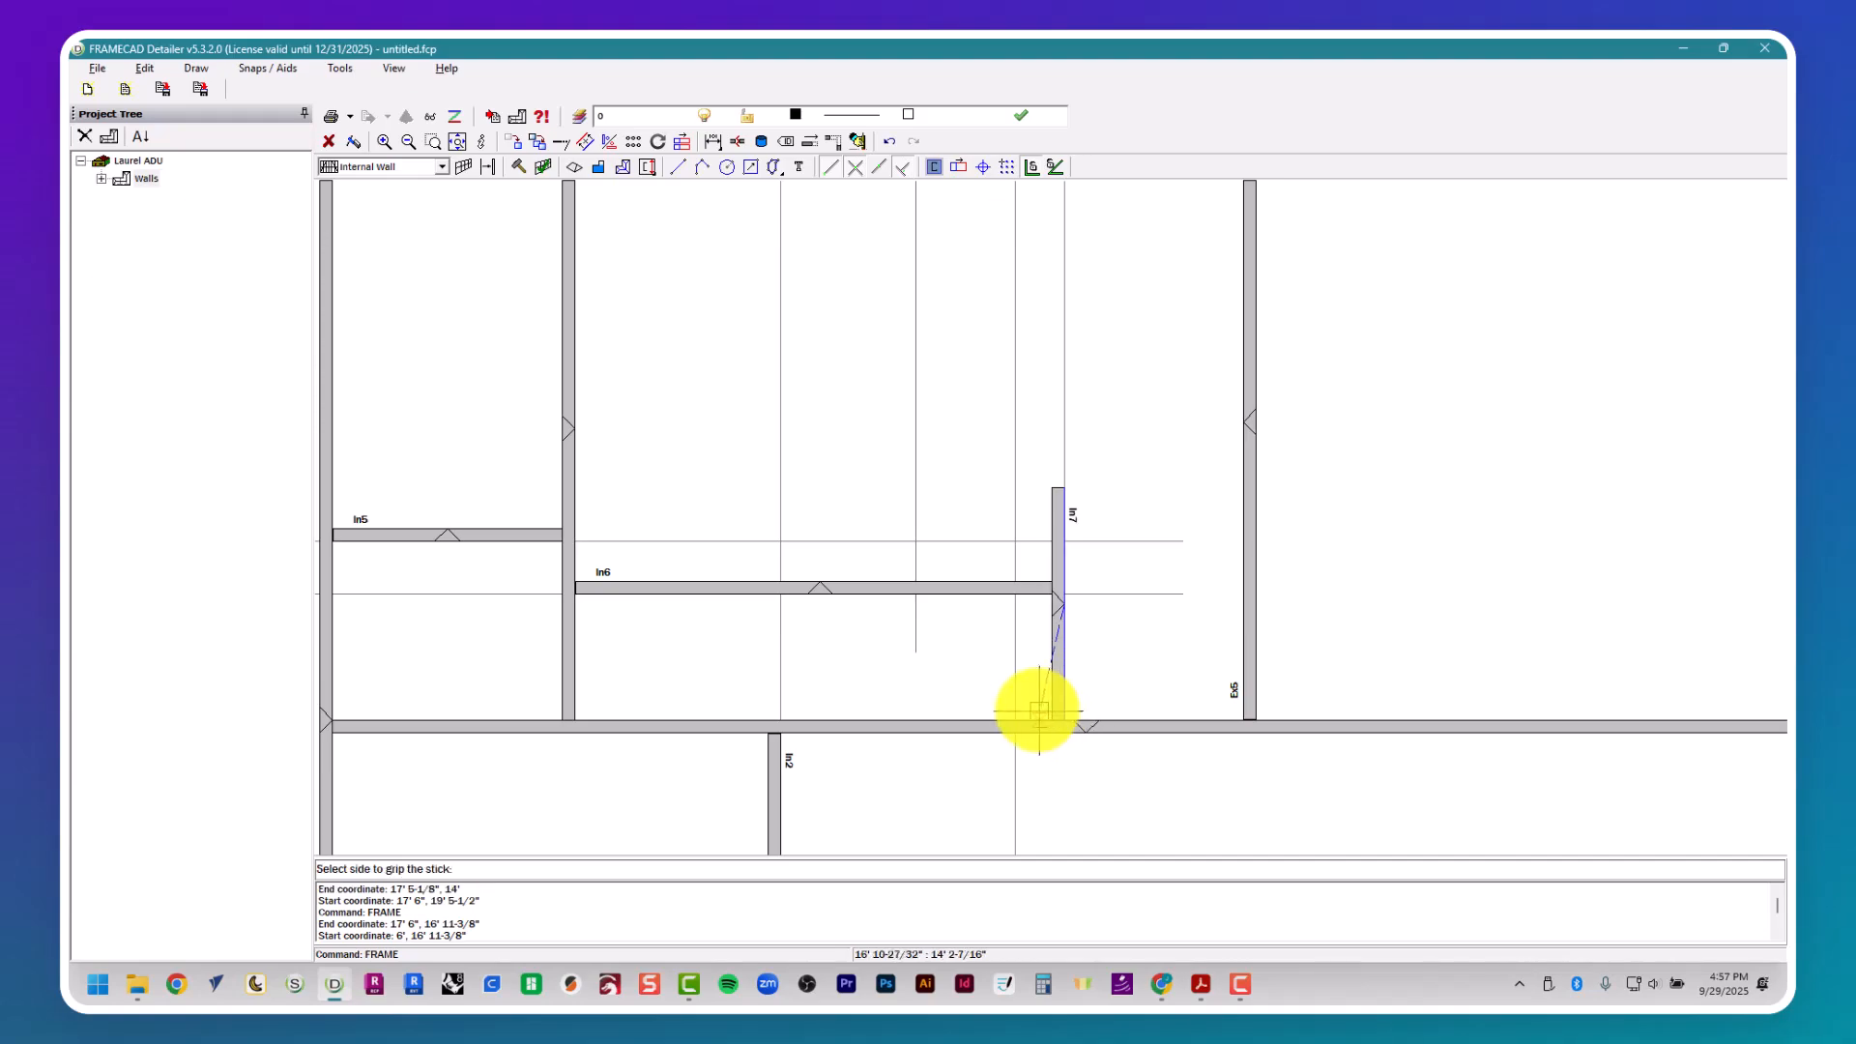
pyautogui.click(1015, 487)
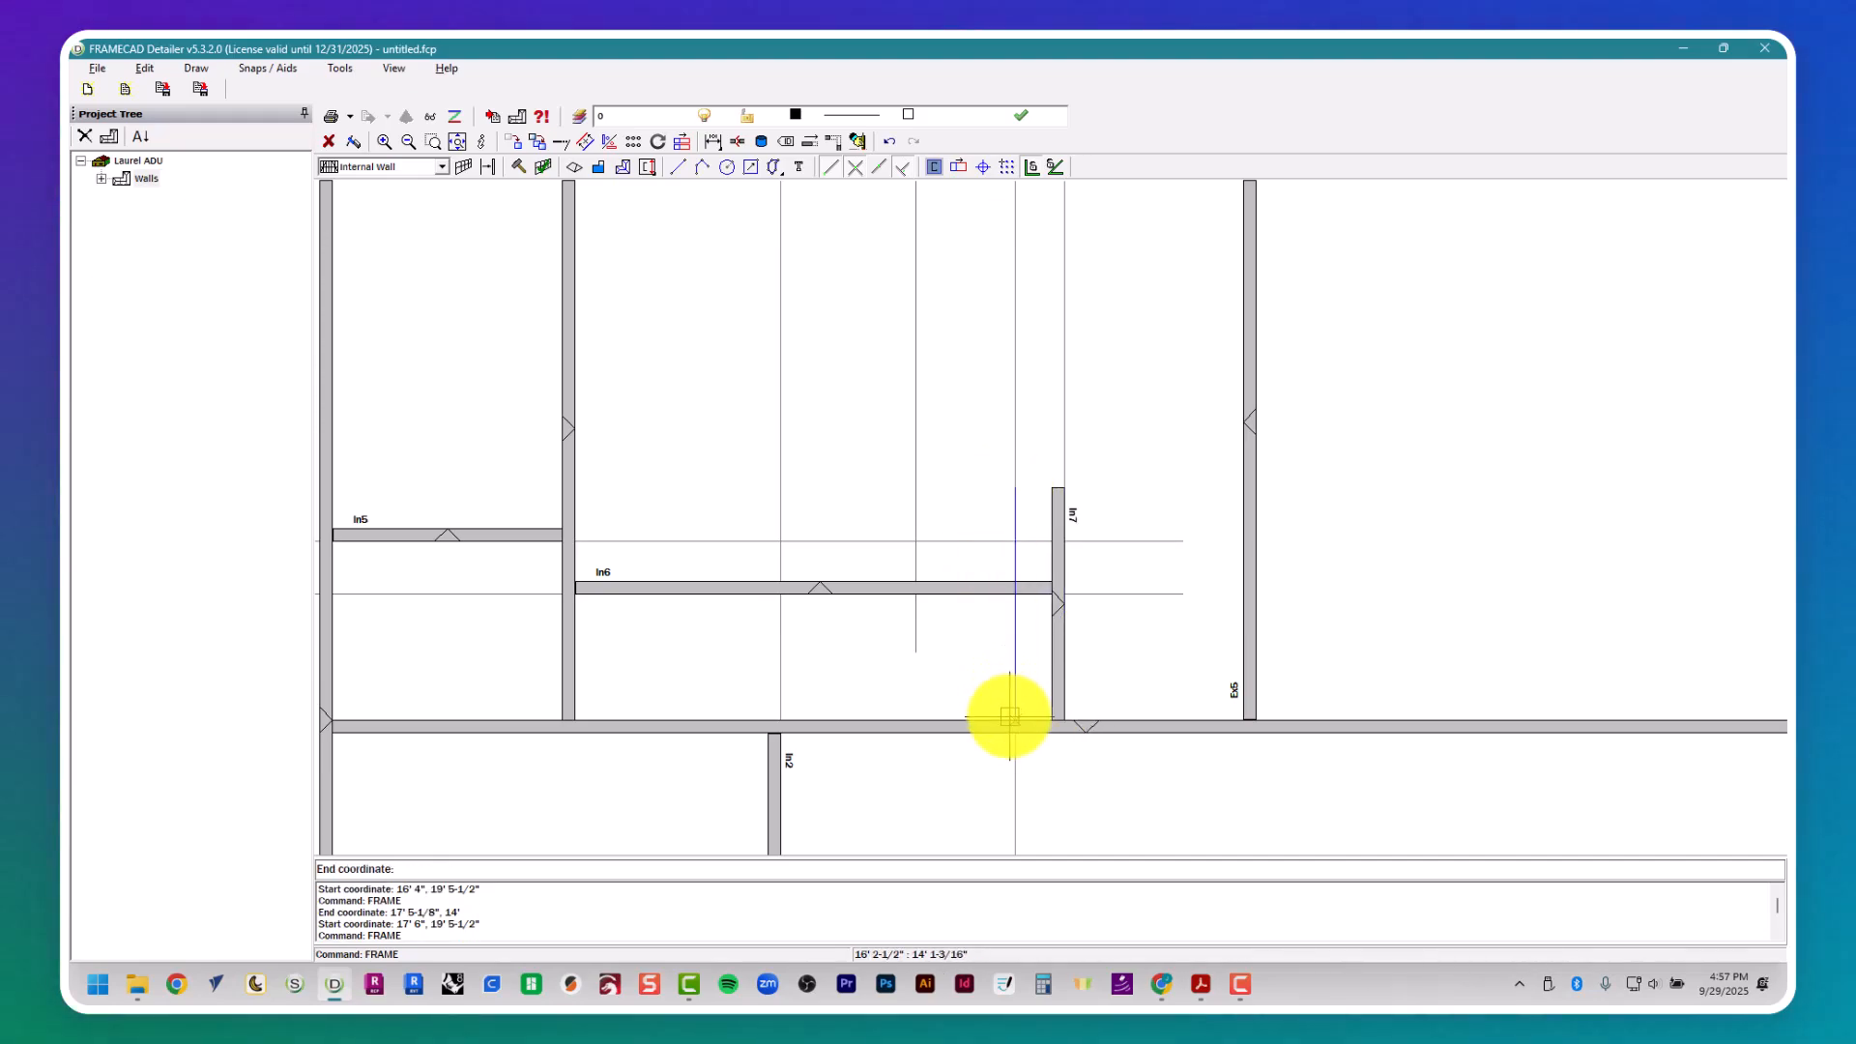
pyautogui.press('Escape')
# - Place the internal wall dividing the W.I.C. from the laundry along the left side of the guide at 14', and compare it with the floor plan
pyautogui.press('Return')
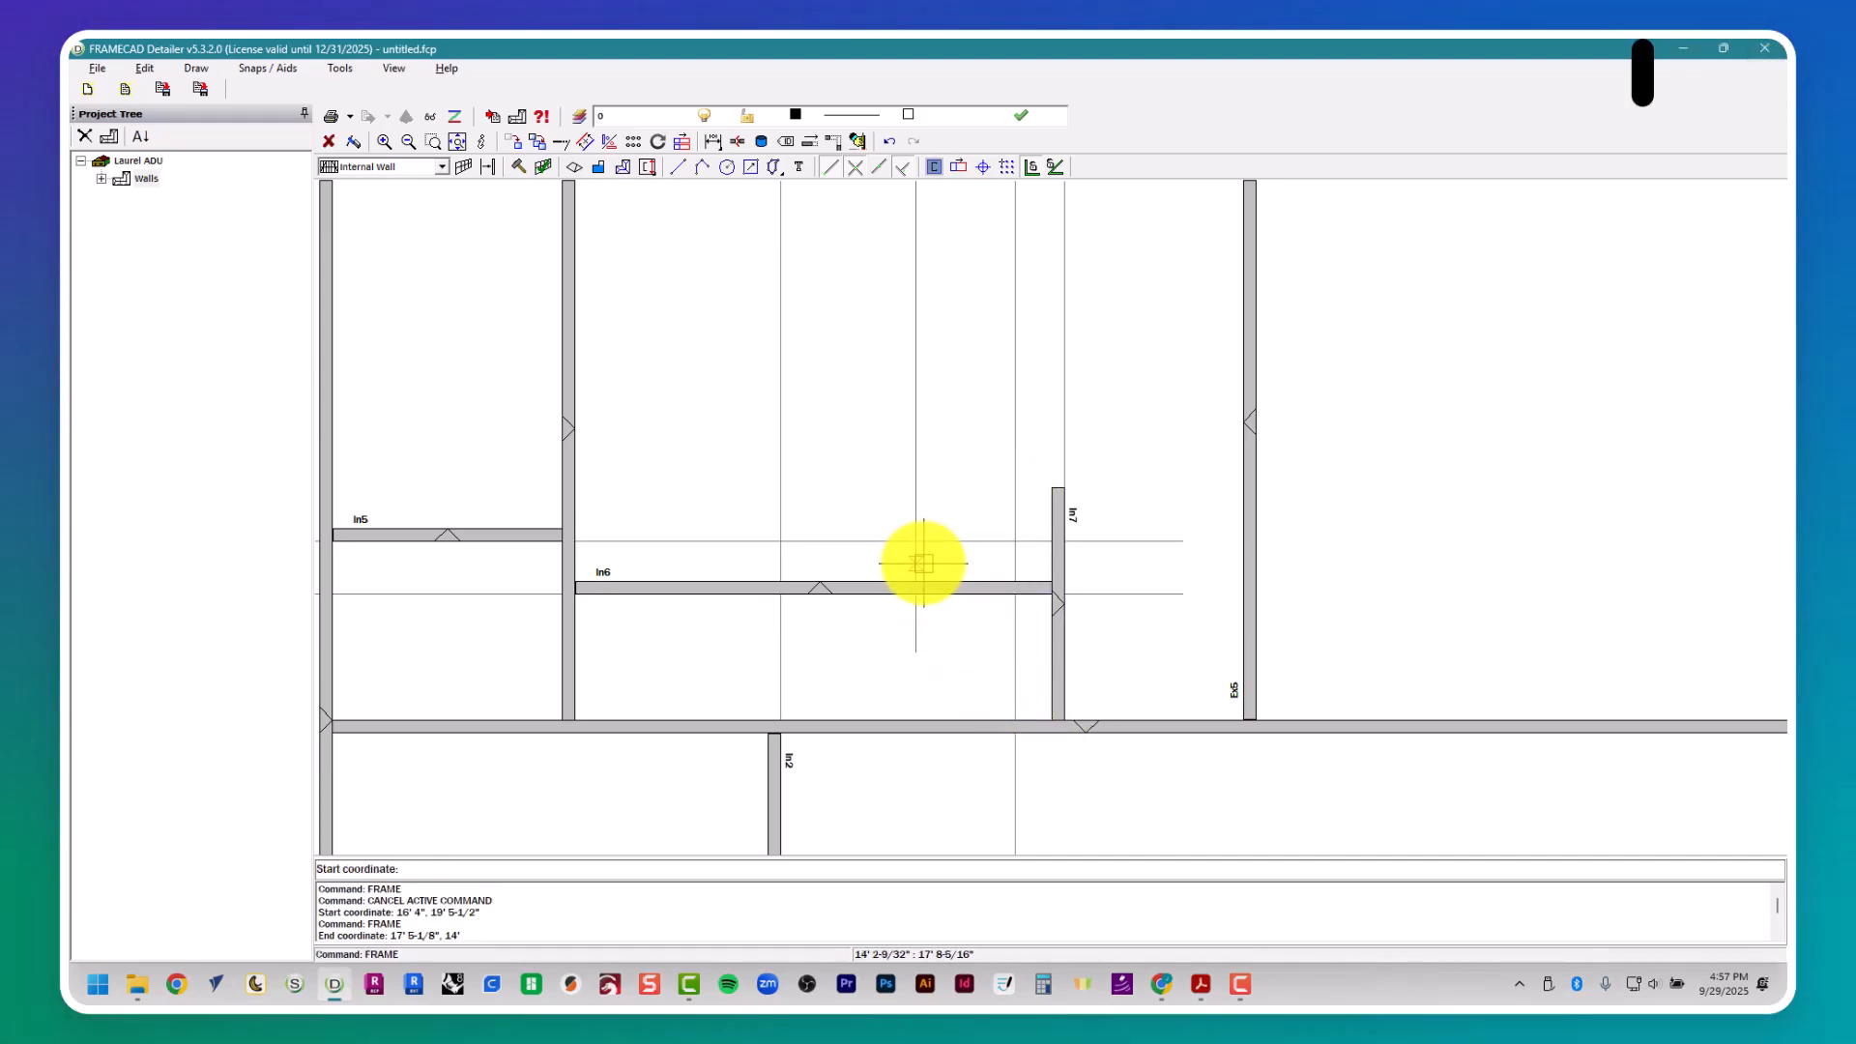
pyautogui.click(912, 567)
pyautogui.click(910, 716)
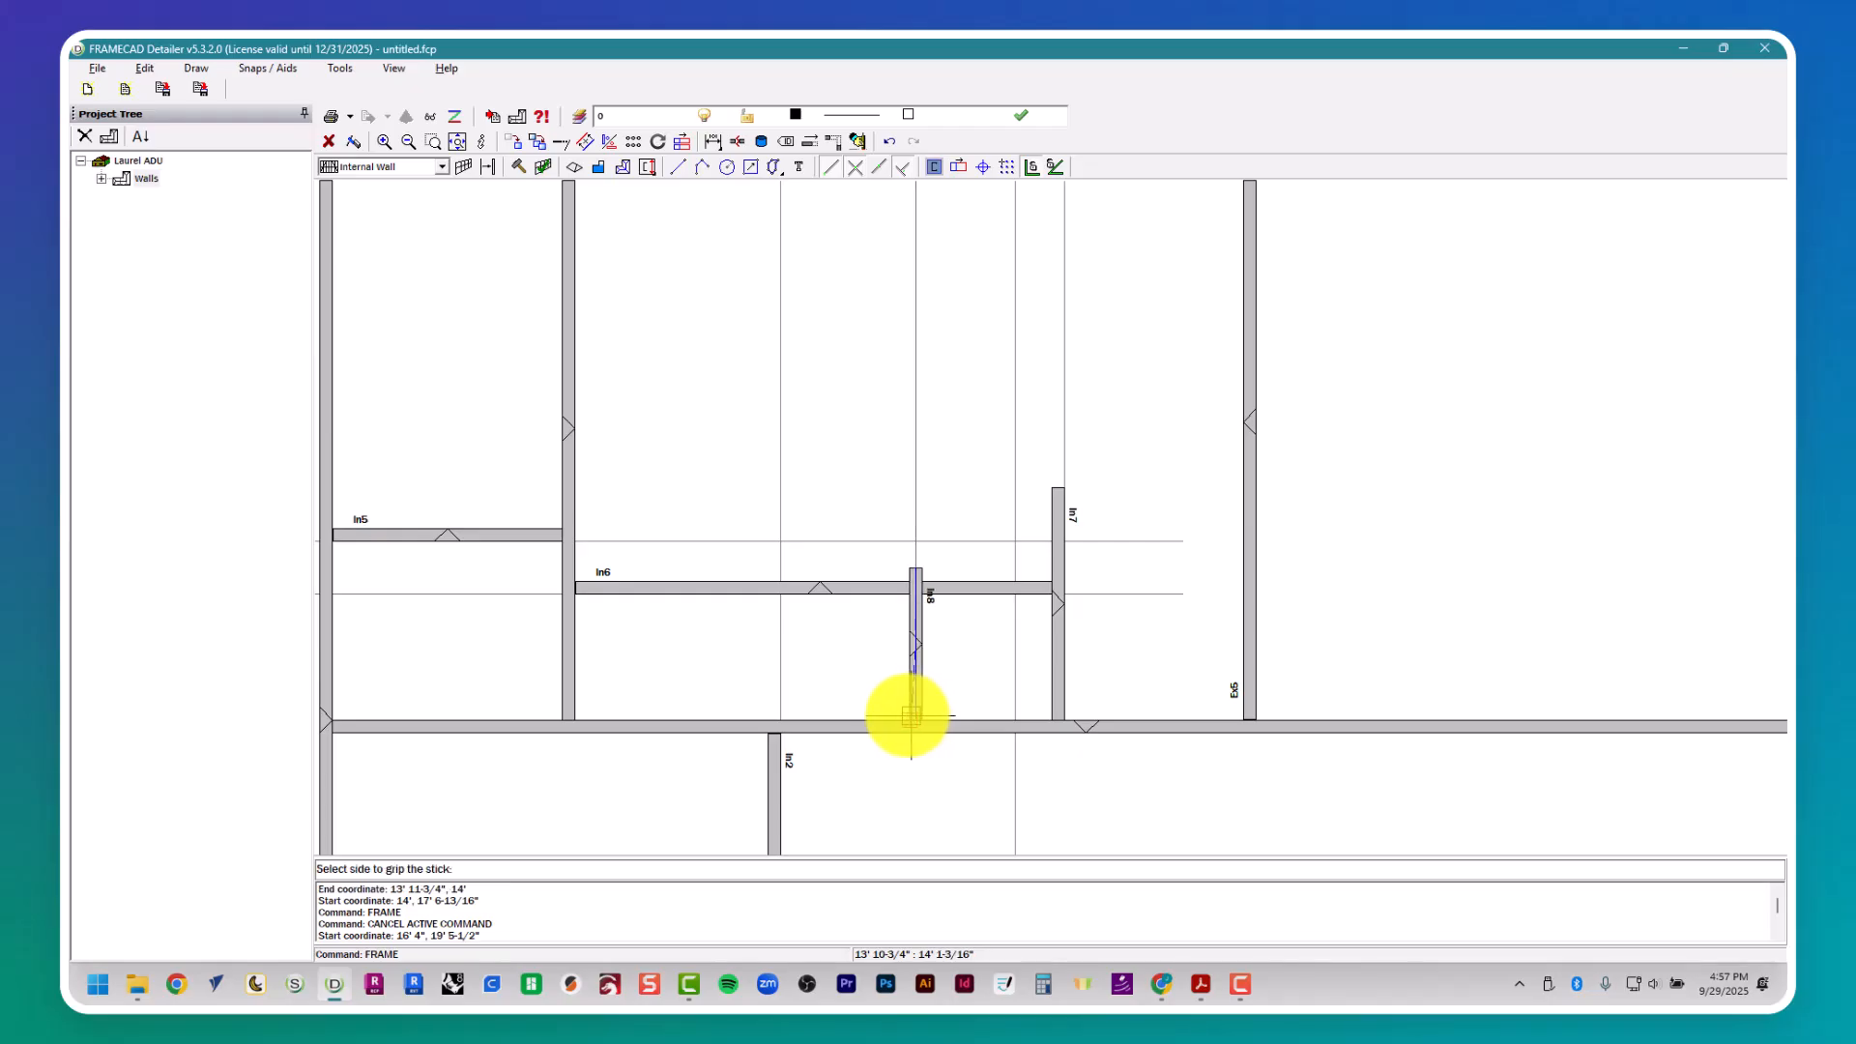
pyautogui.hotkey('alt', 'Tab')
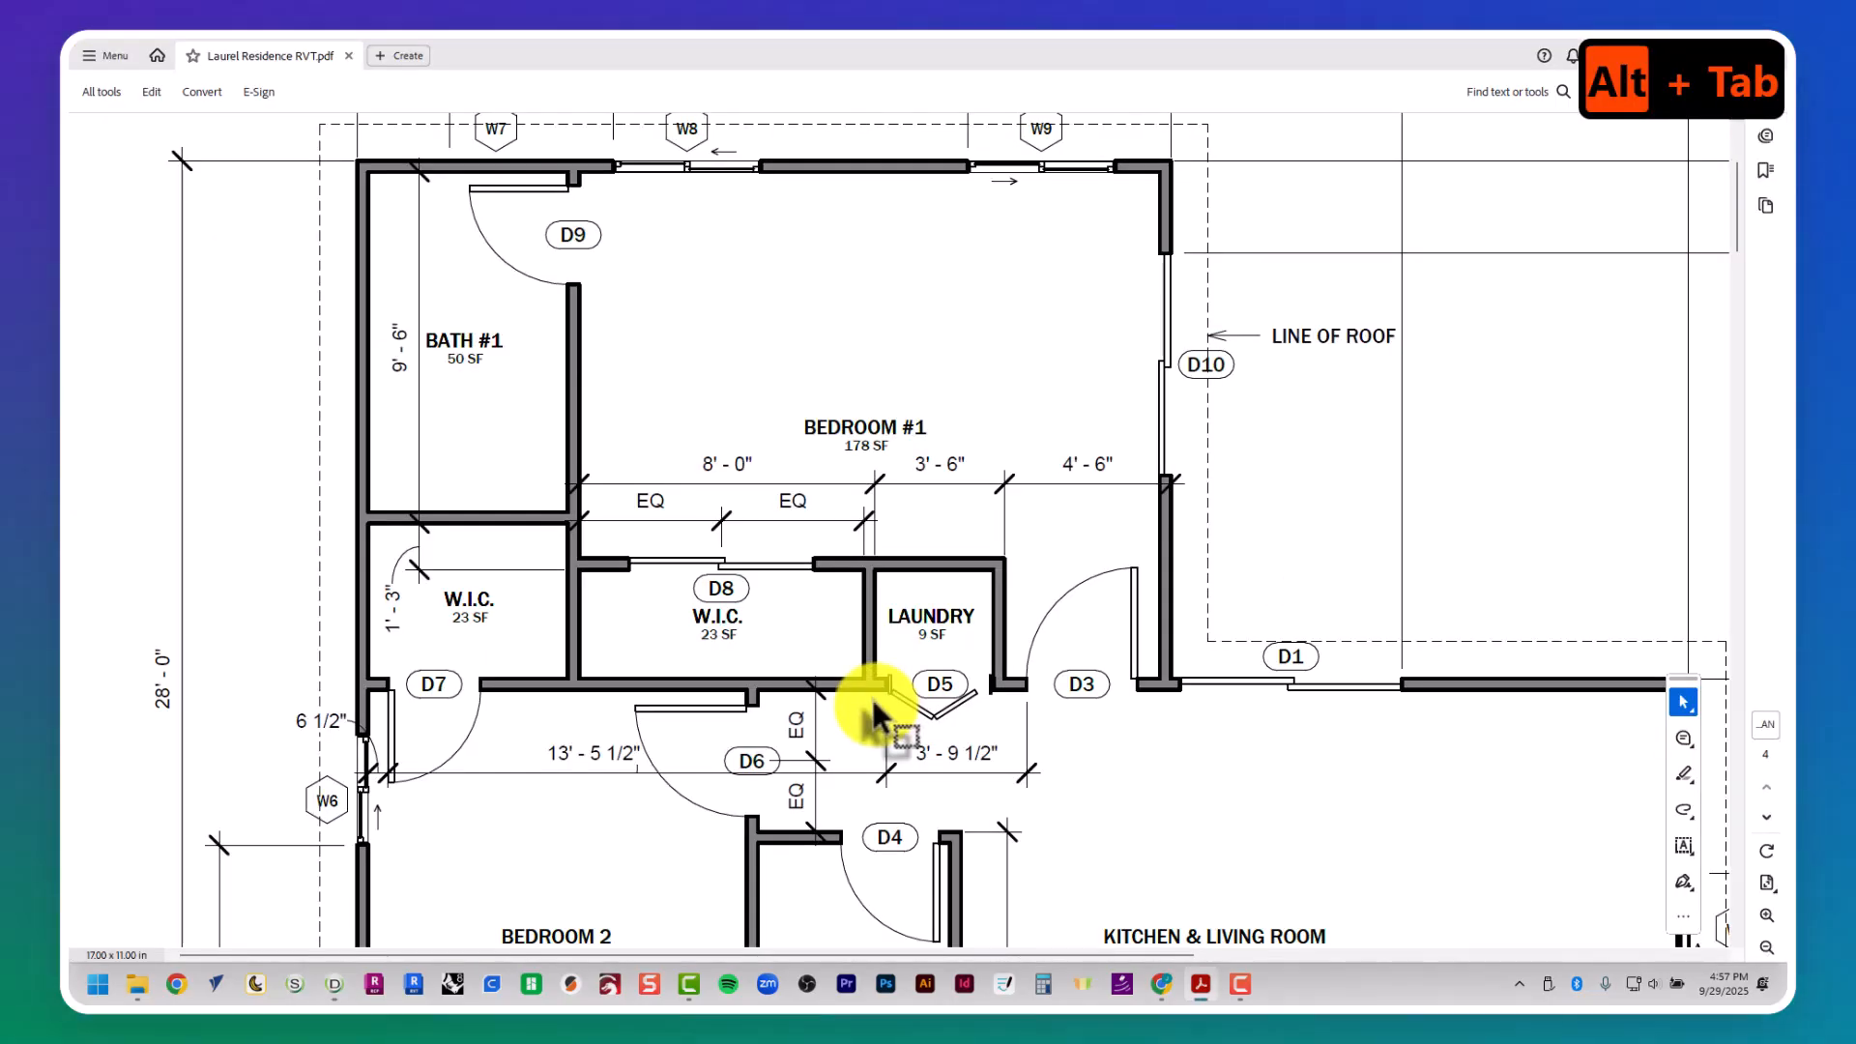
pyautogui.hotkey('alt', 'Tab')
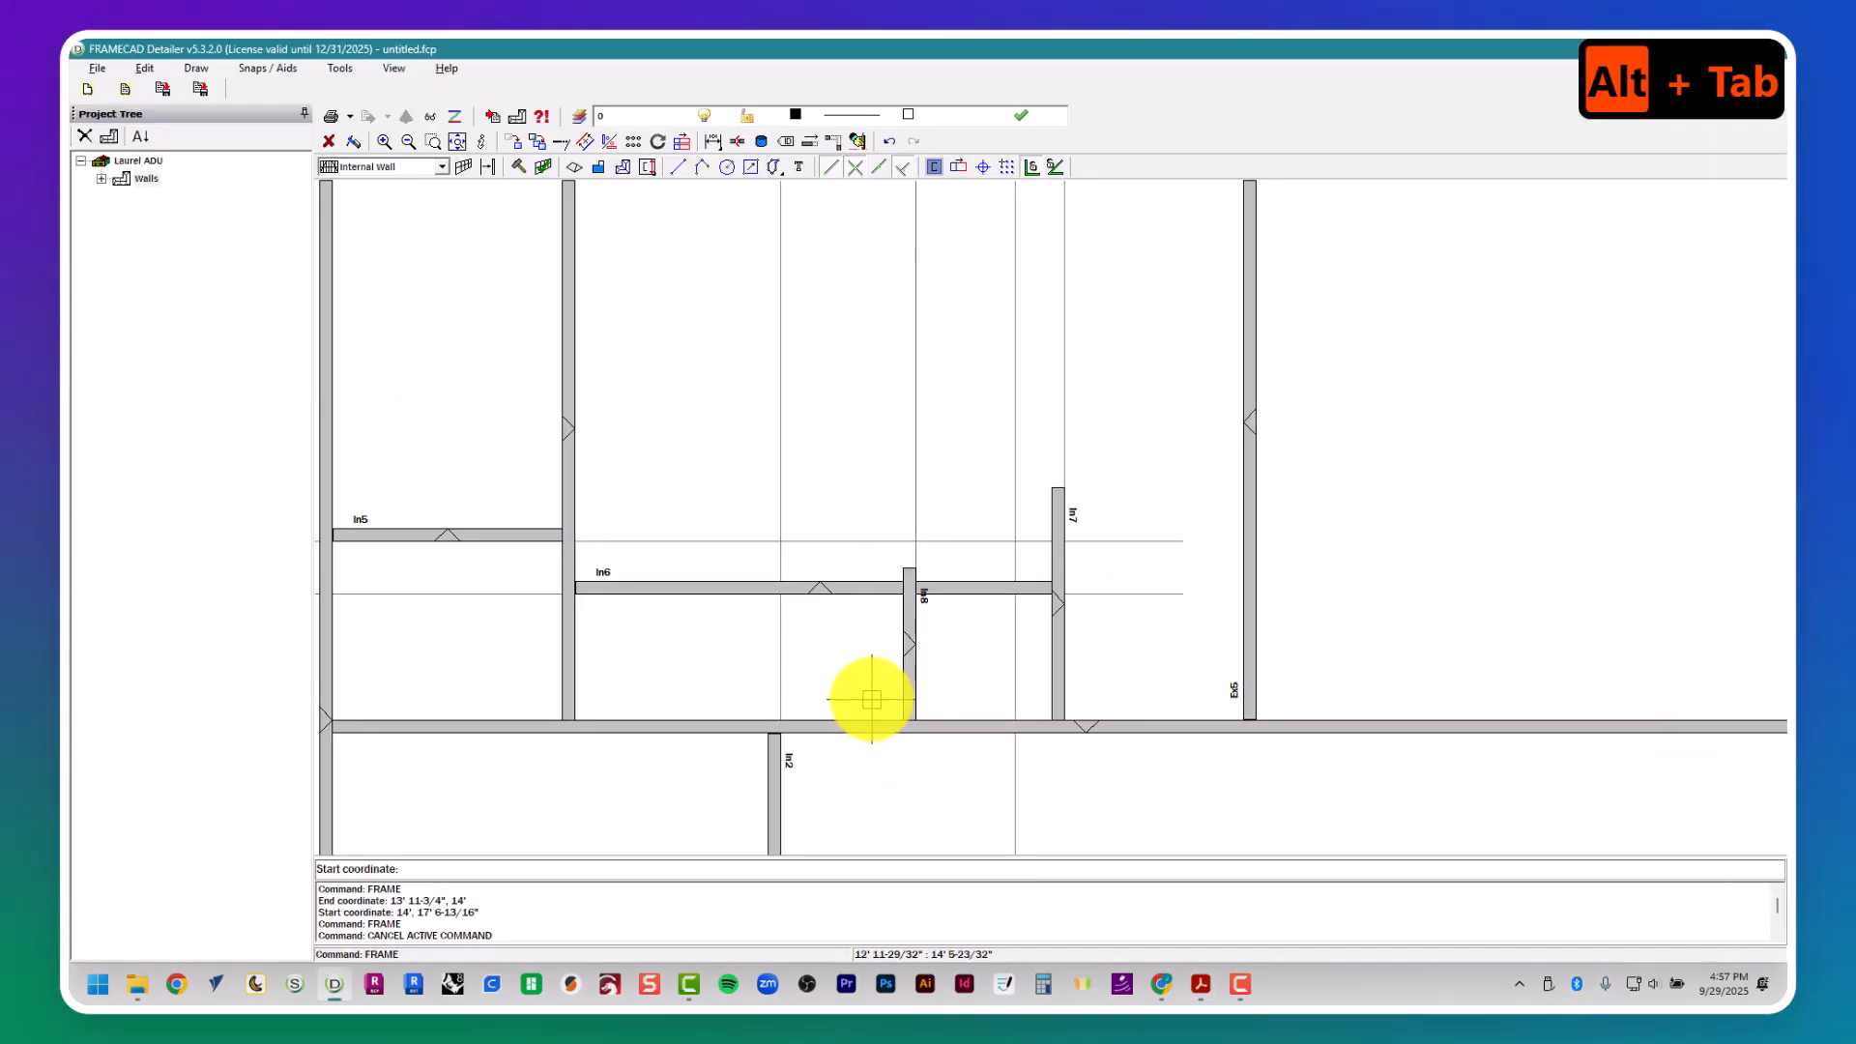
pyautogui.hotkey('alt', 'Tab')
pyautogui.hotkey('alt', 'Tab')
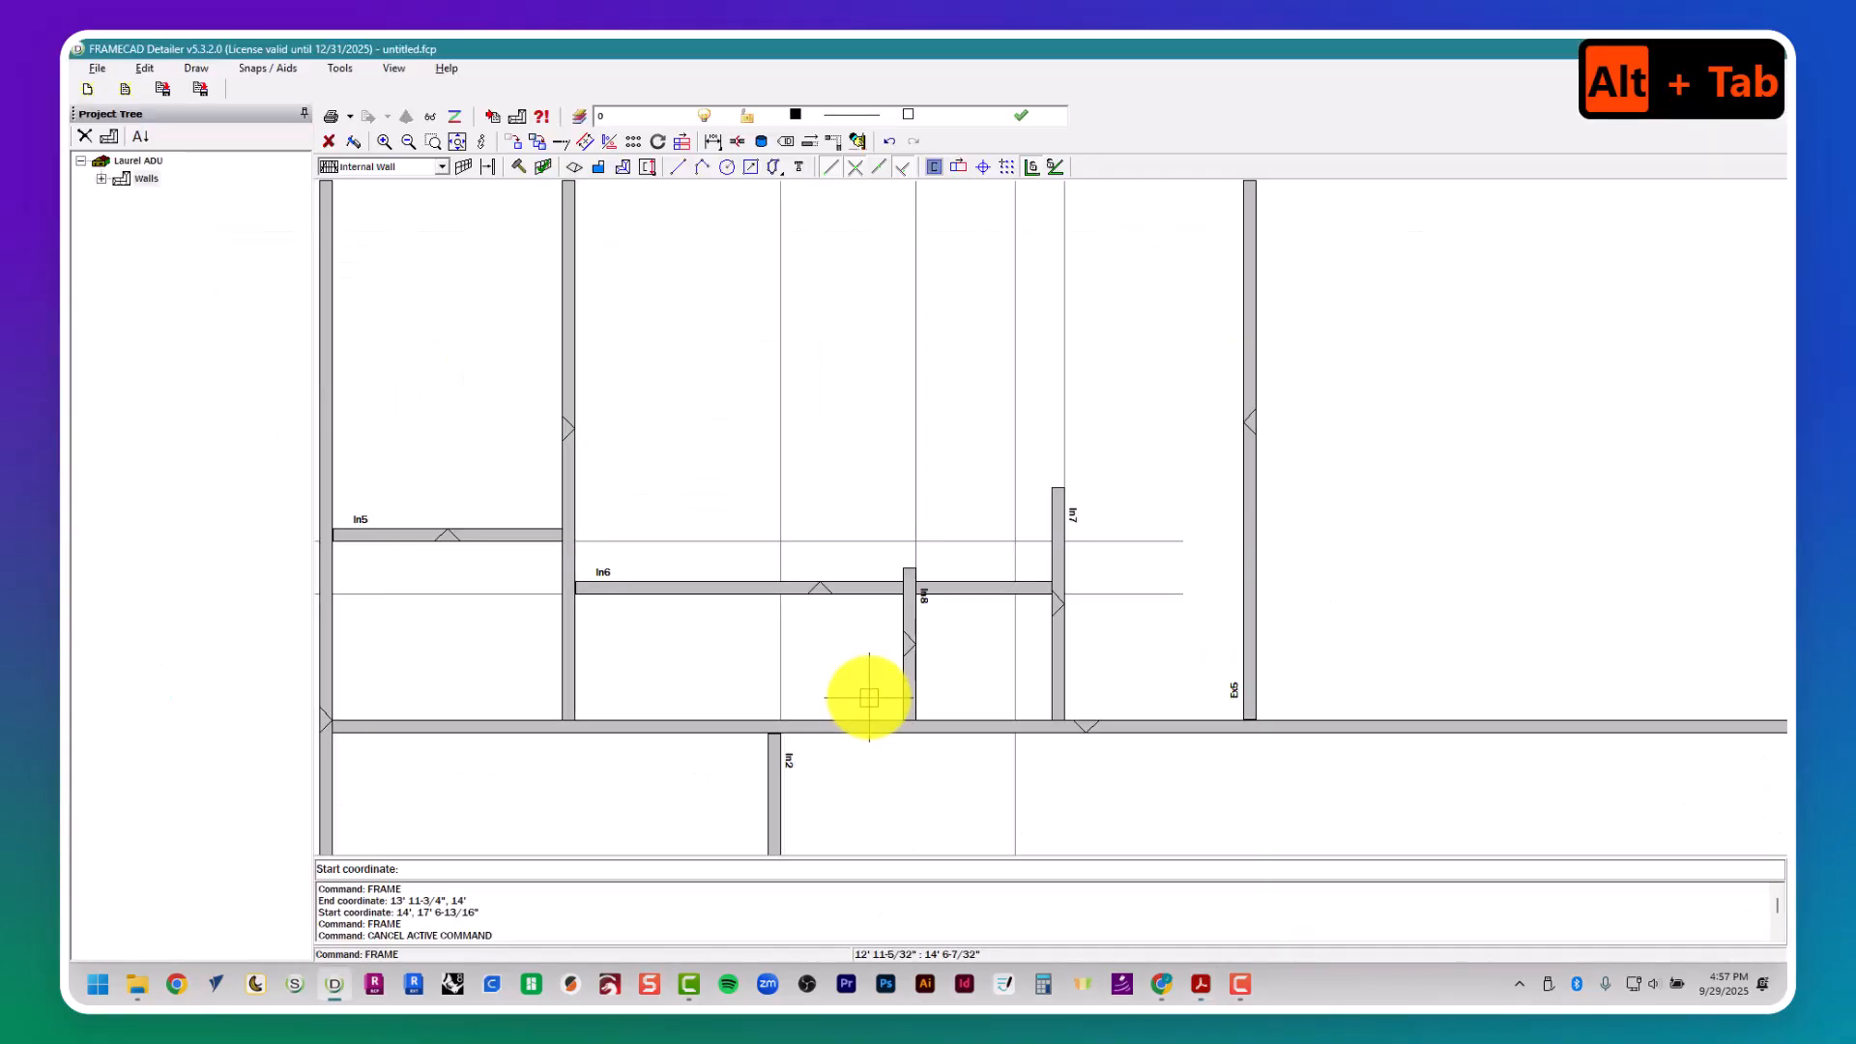
# - Fillet the laundry's right wall with the upper W.I.C. and laundry wall to form a clean corner
pyautogui.press('Escape')
pyautogui.press('Escape')
pyautogui.press('Escape')
pyautogui.press('Escape')
pyautogui.write('mf')
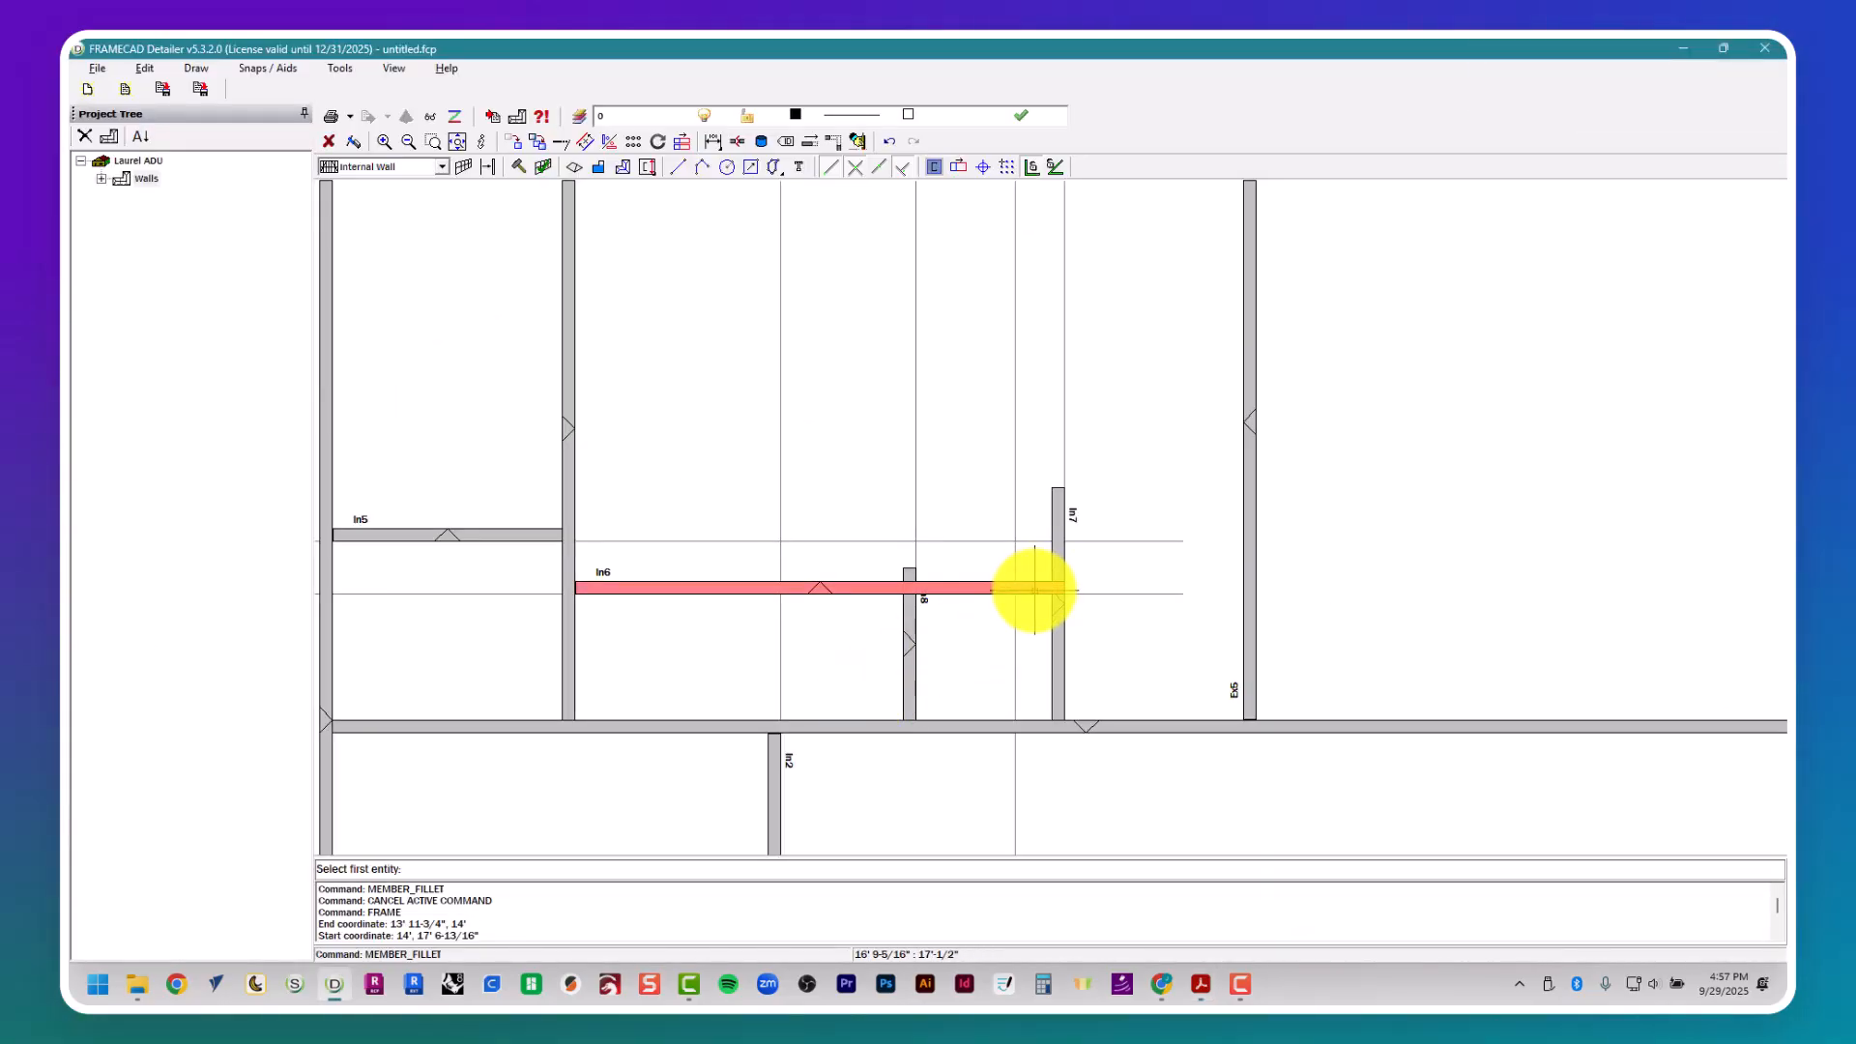
pyautogui.click(1056, 650)
pyautogui.click(982, 588)
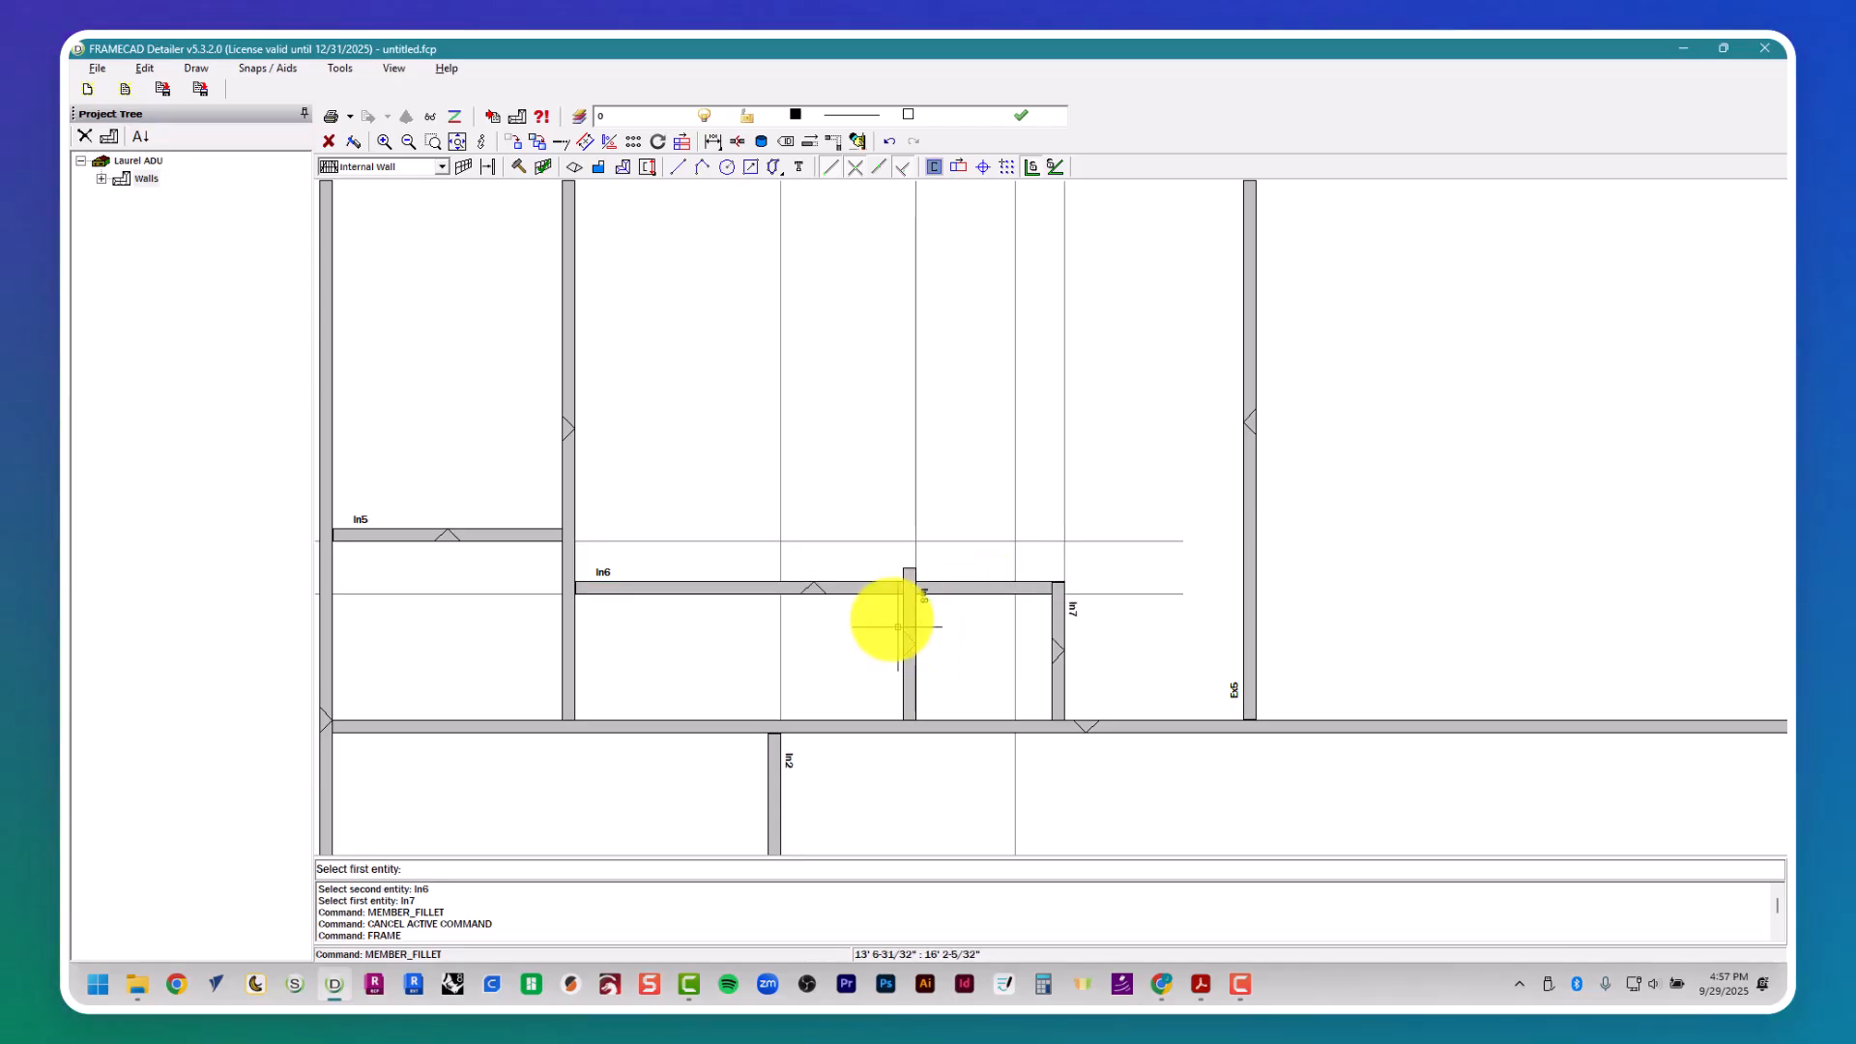
# - Trim the W.I.C./laundry dividing wall to the upper wall's underside with Member Fillet, and rejoin the upper wall to the laundry's right wall
pyautogui.click(870, 586)
pyautogui.click(906, 643)
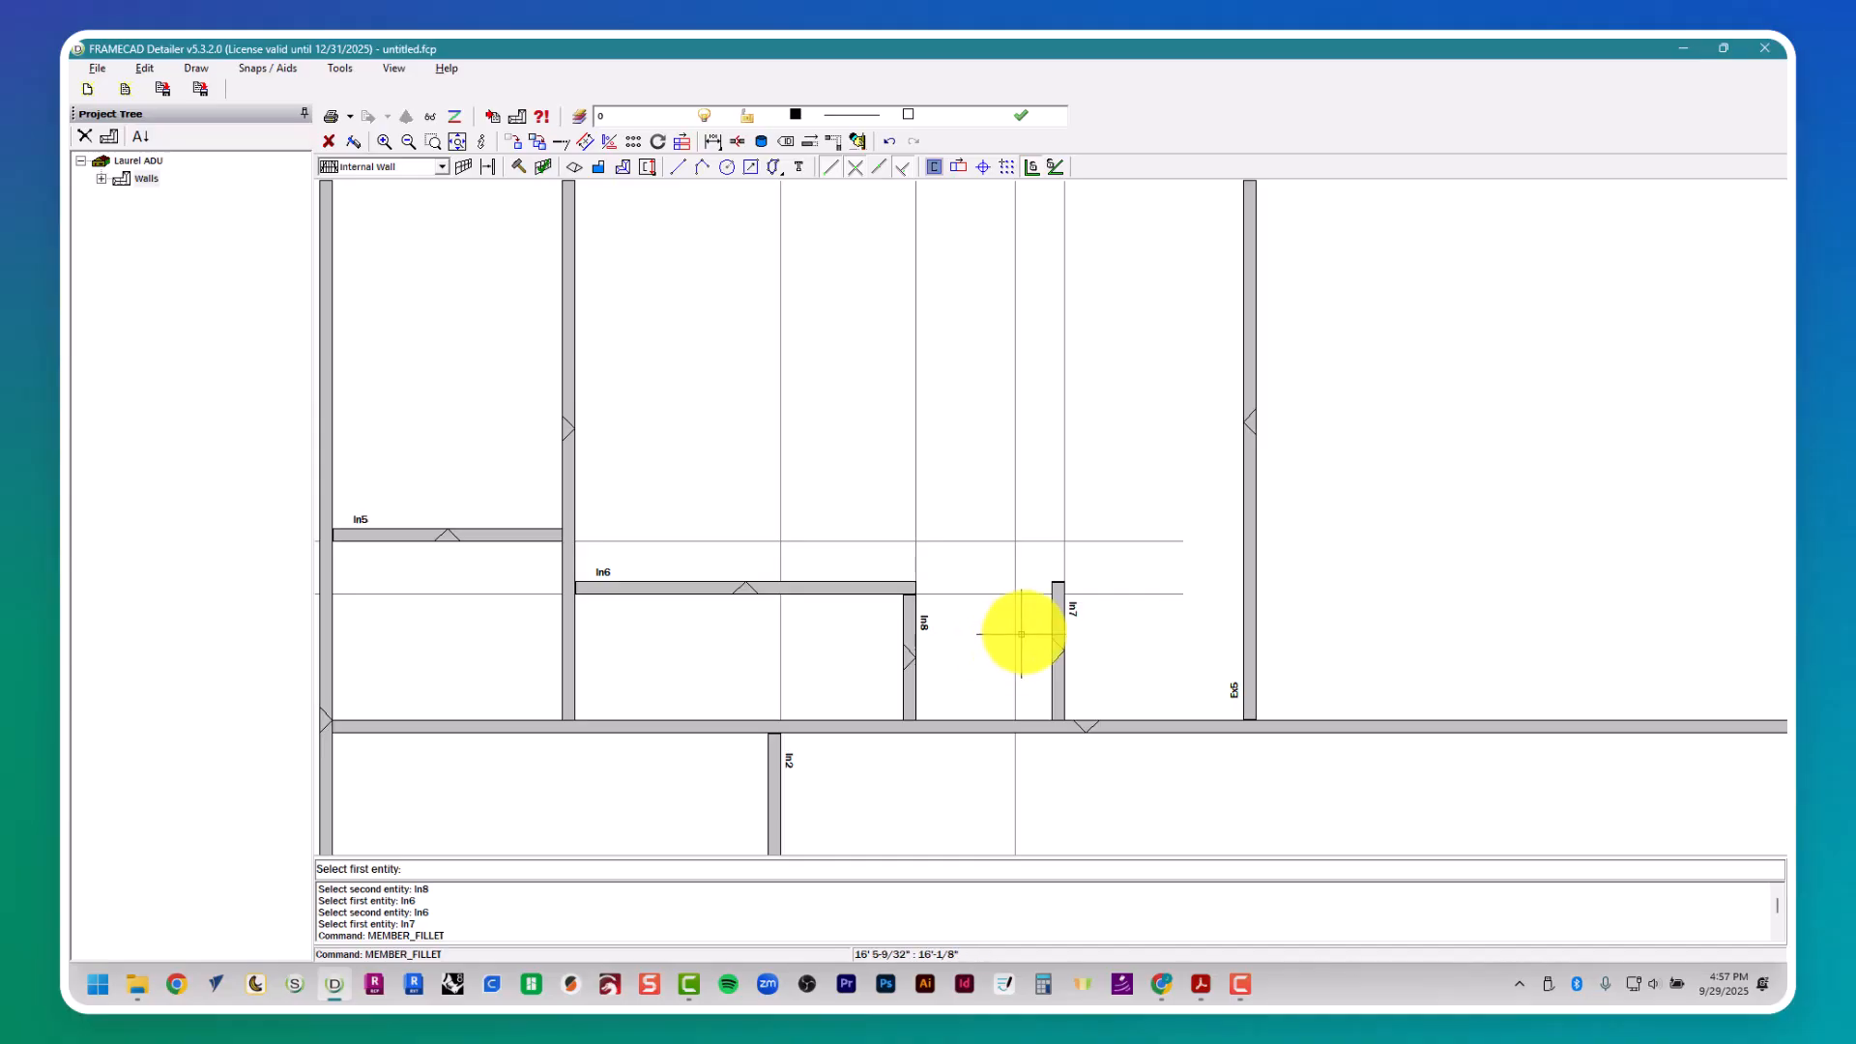
pyautogui.click(890, 586)
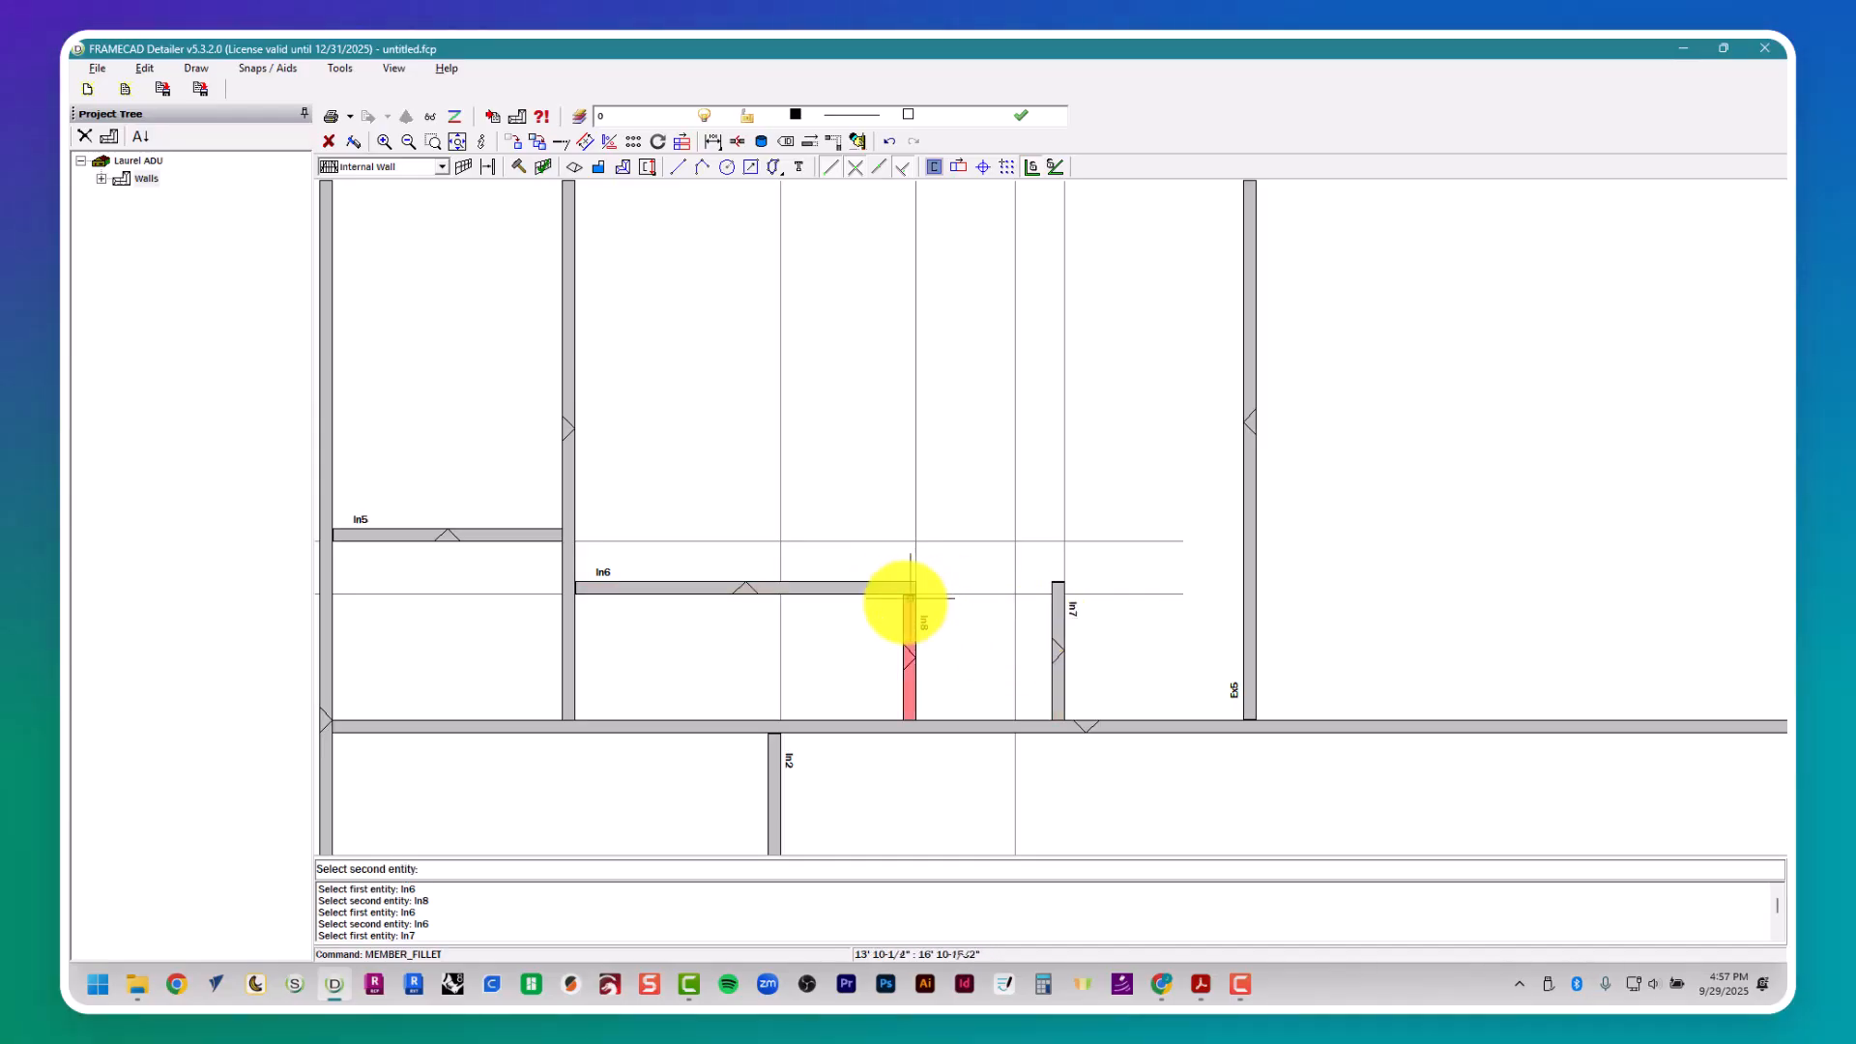
pyautogui.press('Escape')
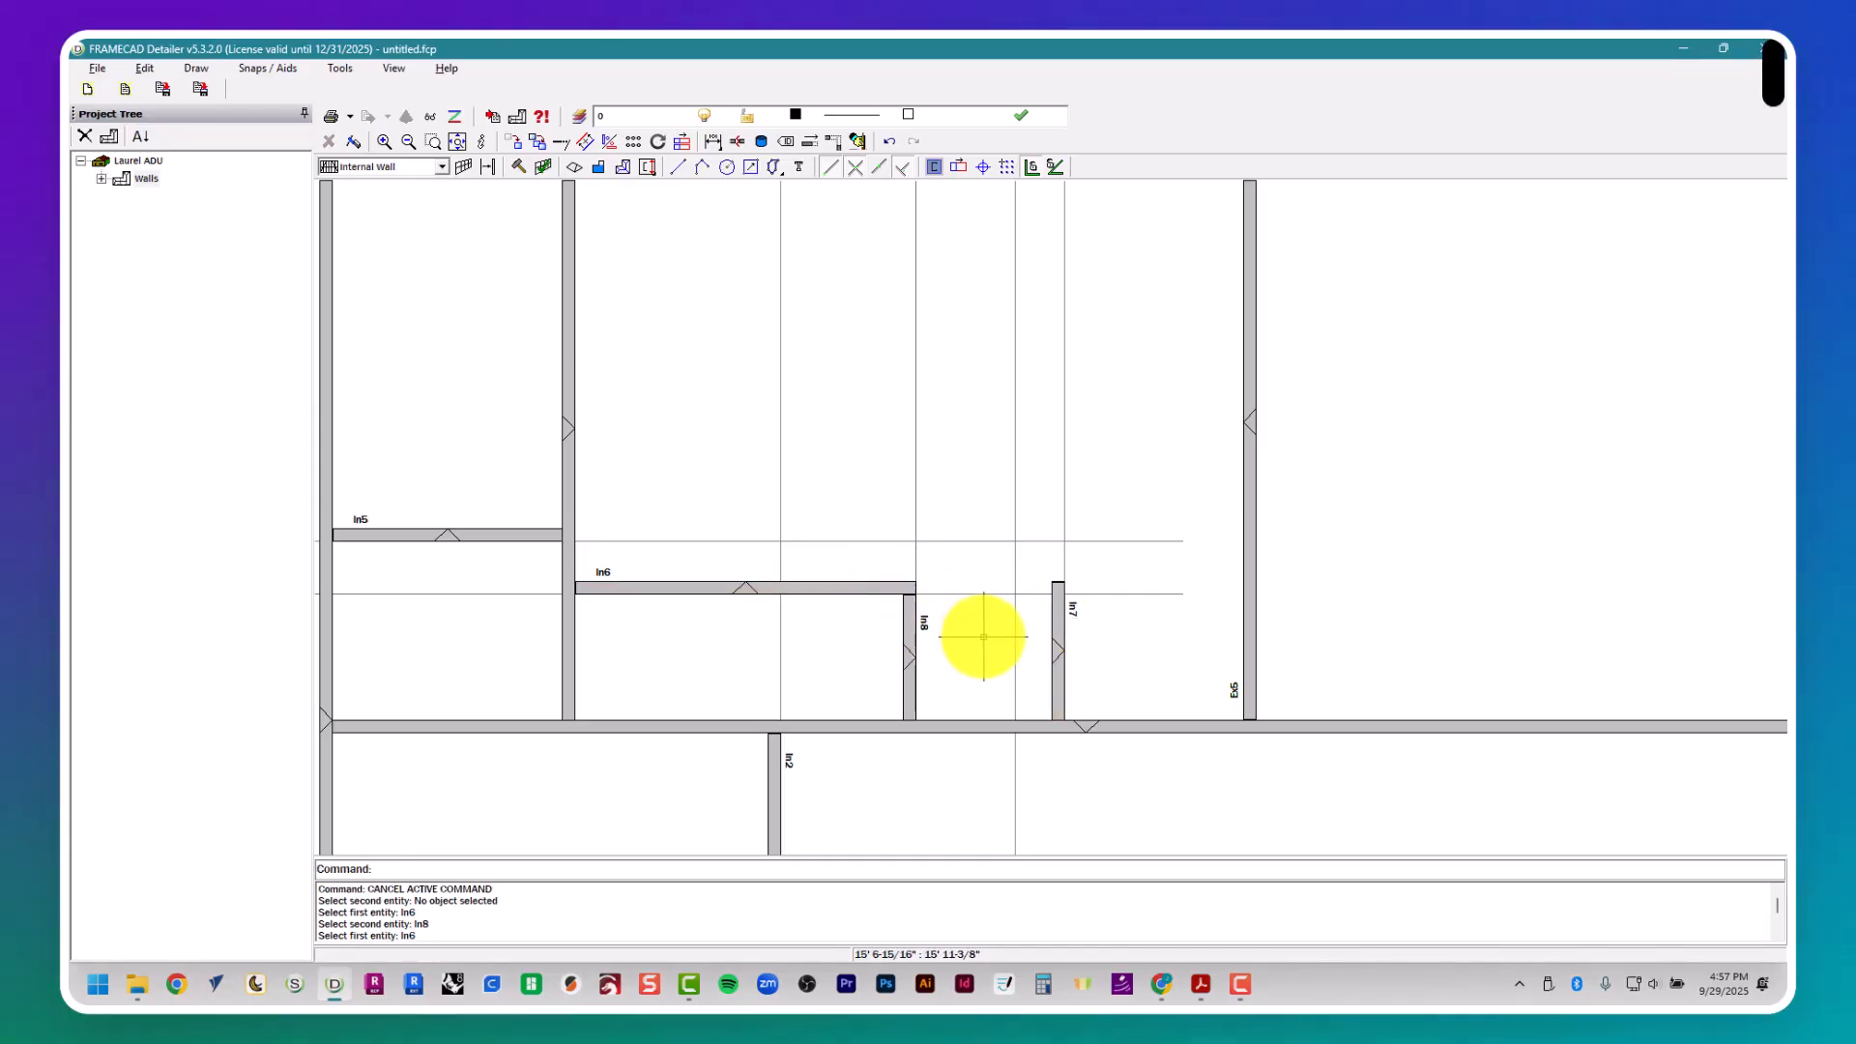
pyautogui.press('Return')
pyautogui.click(1059, 635)
pyautogui.click(895, 585)
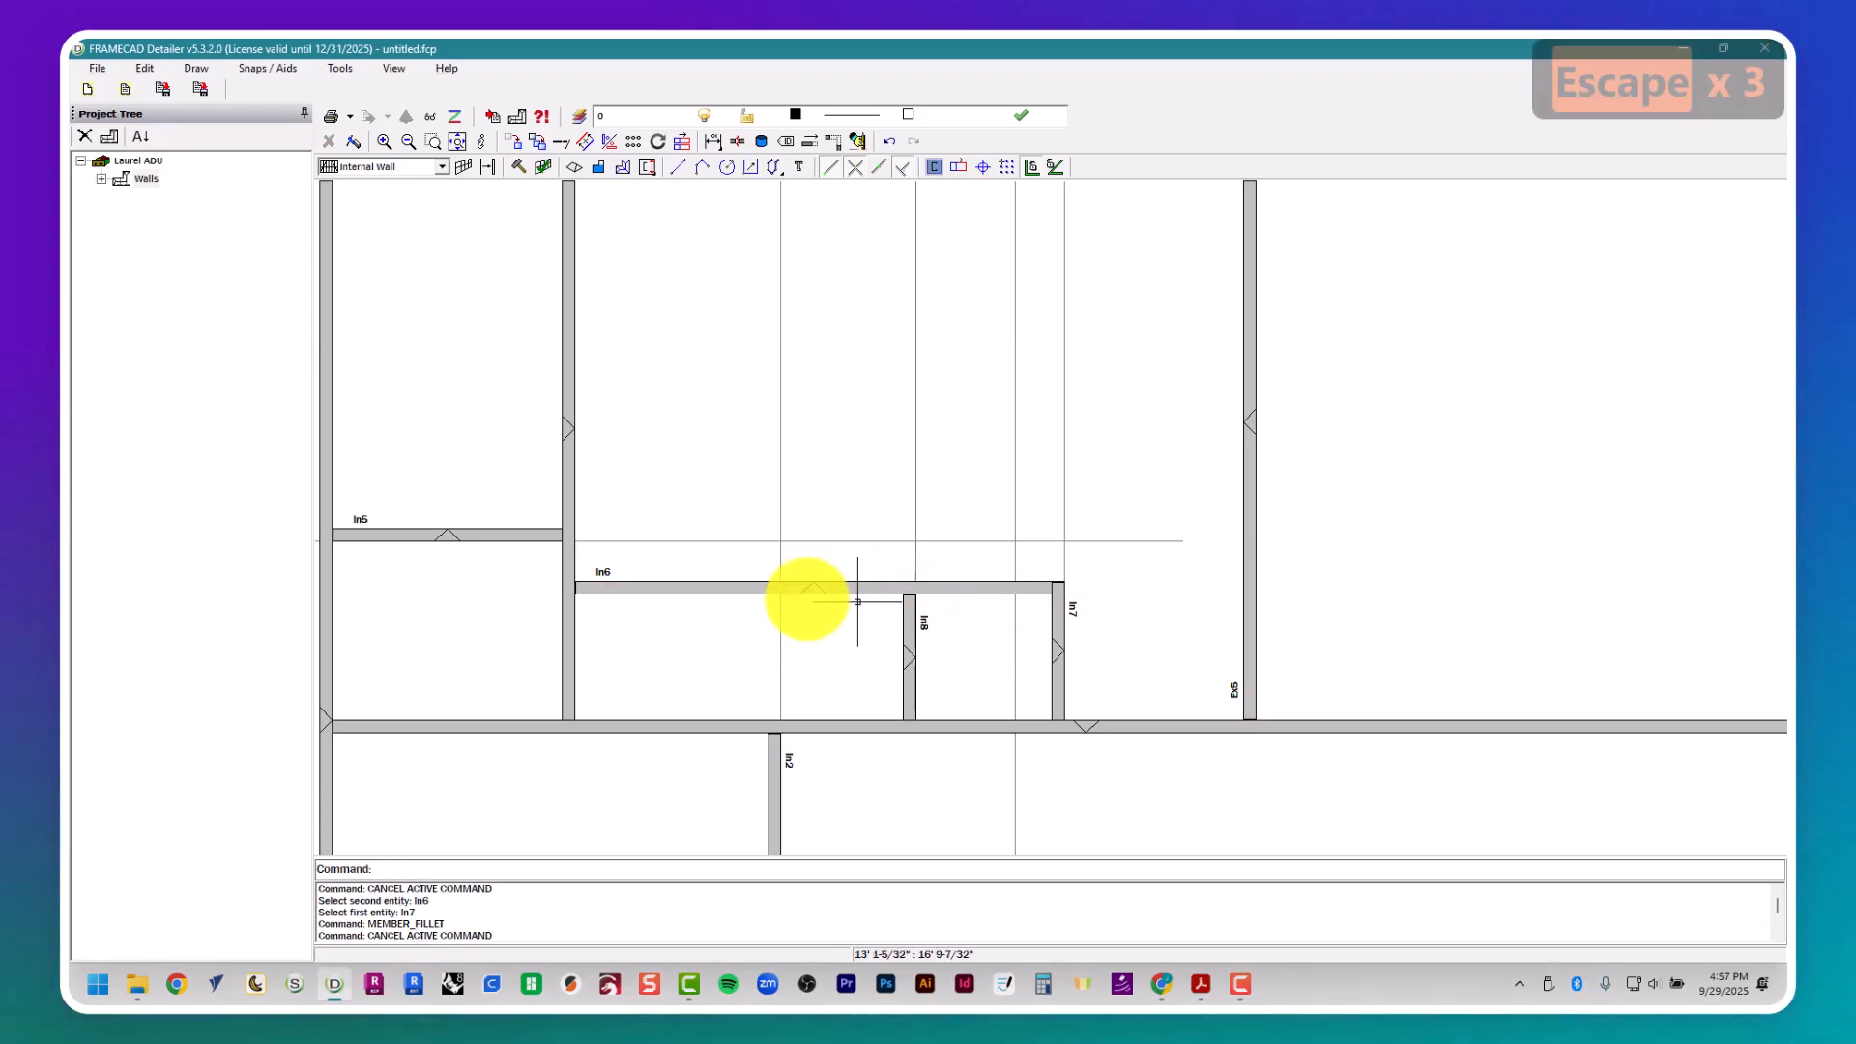
# - Delete all the horizontal and vertical guide lines extending around the wall layout
pyautogui.scroll(-6, 903, 629)
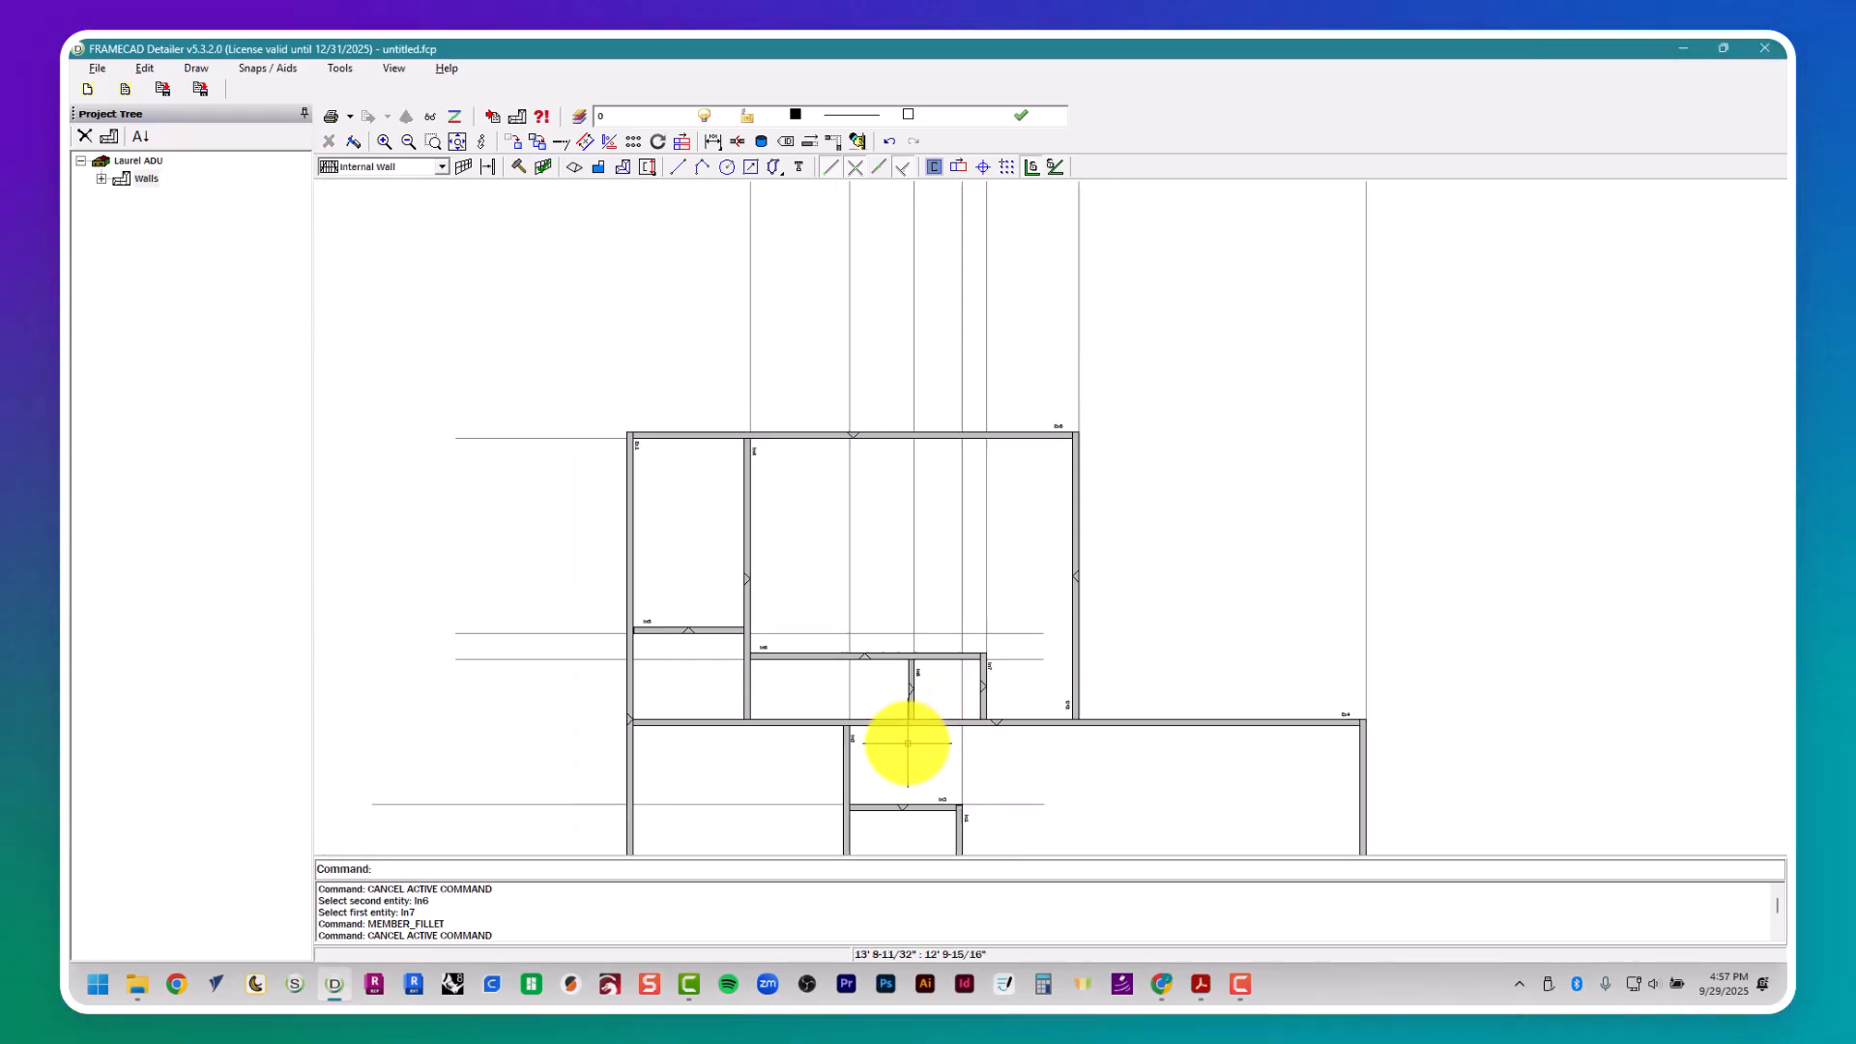
pyautogui.moveTo(903, 745); pyautogui.dragTo(885, 515, button='middle')
pyautogui.scroll(-1, 884, 515)
pyautogui.moveTo(667, 746); pyautogui.dragTo(618, 271)
pyautogui.press('Delete')
pyautogui.scroll(-2, 619, 444)
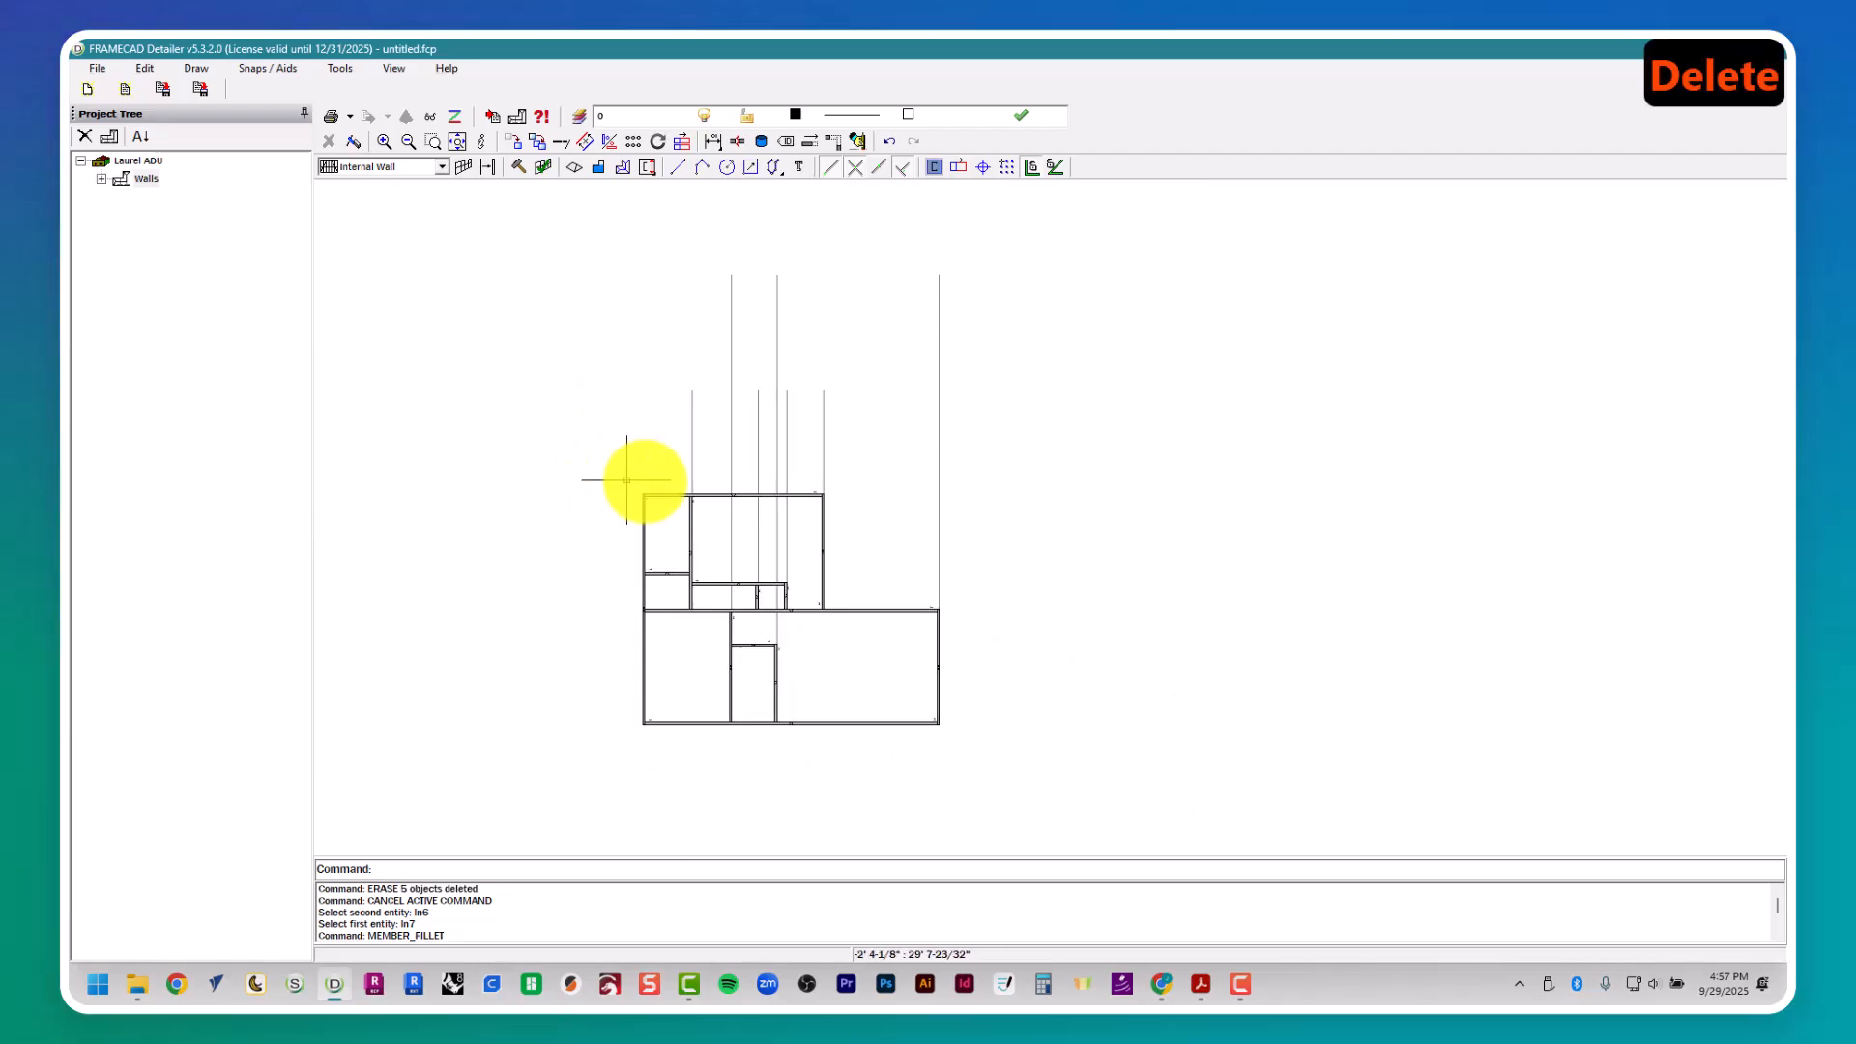
pyautogui.moveTo(1103, 402)
pyautogui.mouseDown()
pyautogui.moveTo(911, 402)
pyautogui.moveTo(622, 451)
pyautogui.mouseUp()
pyautogui.press('Delete')
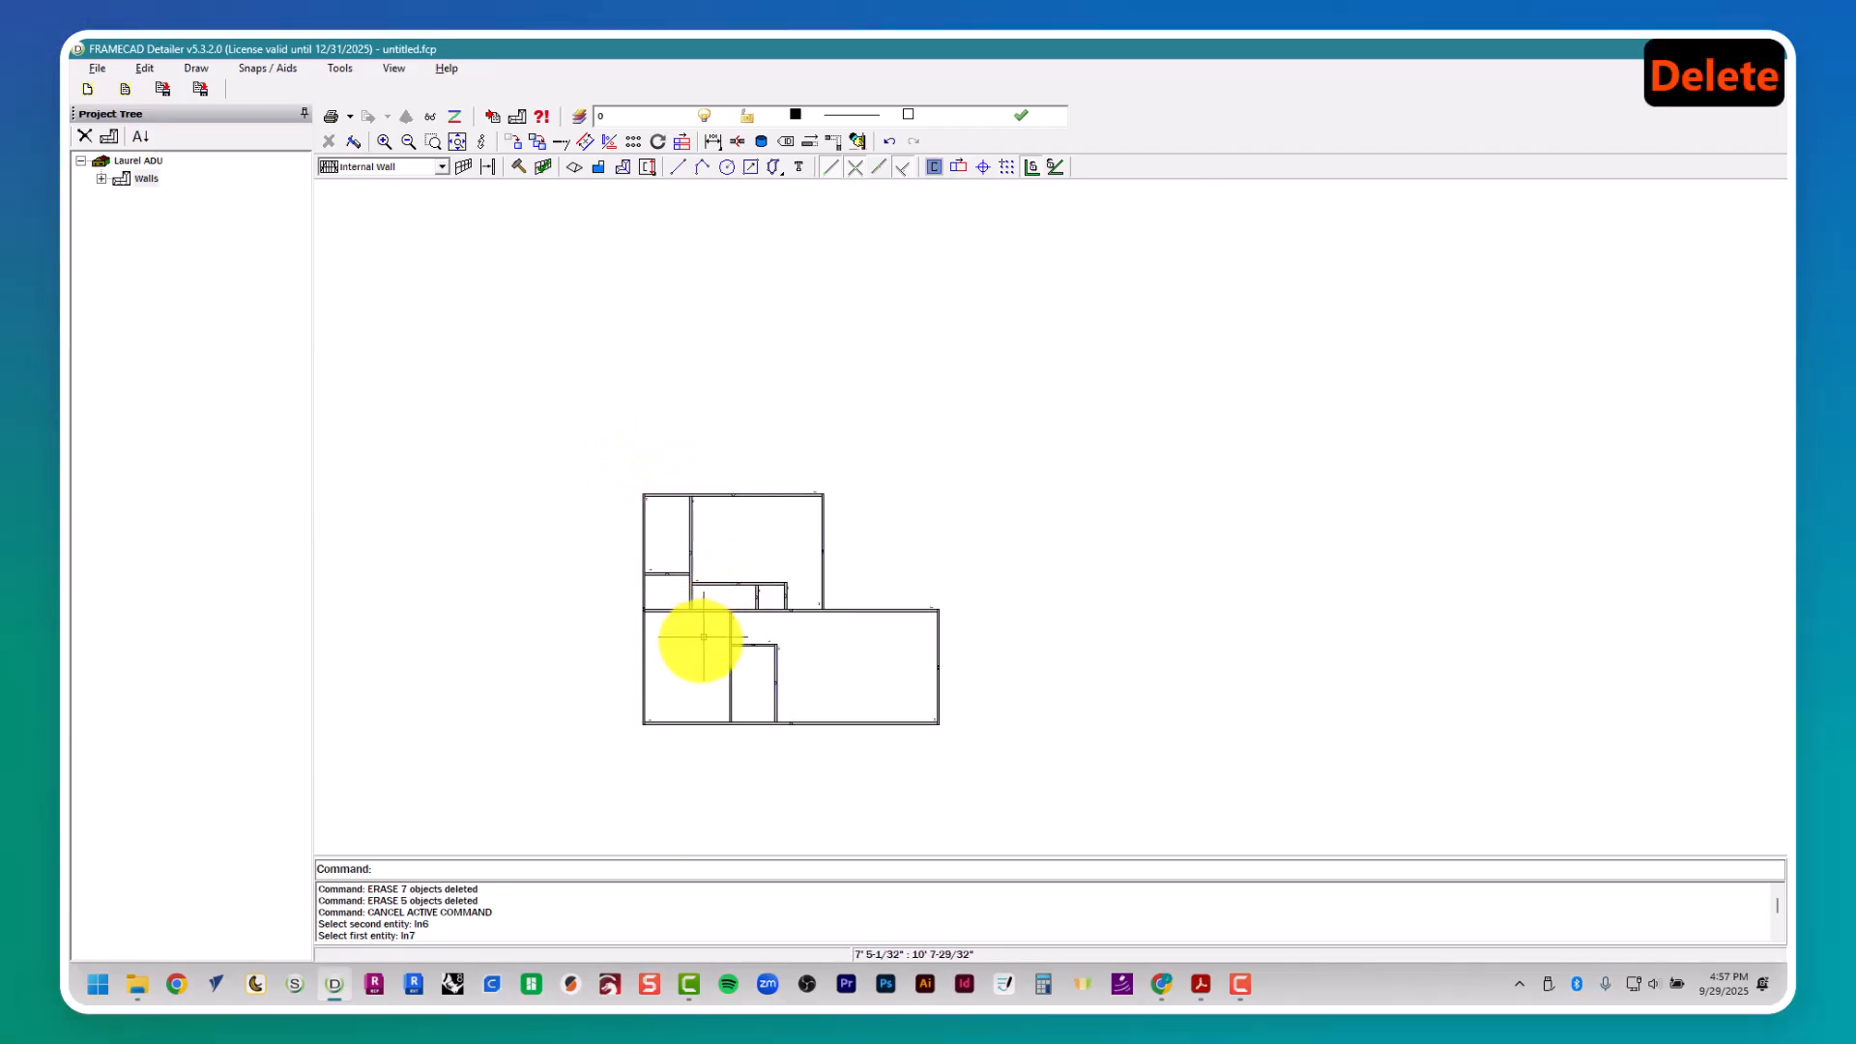
pyautogui.scroll(5, 711, 659)
pyautogui.scroll(-1, 713, 660)
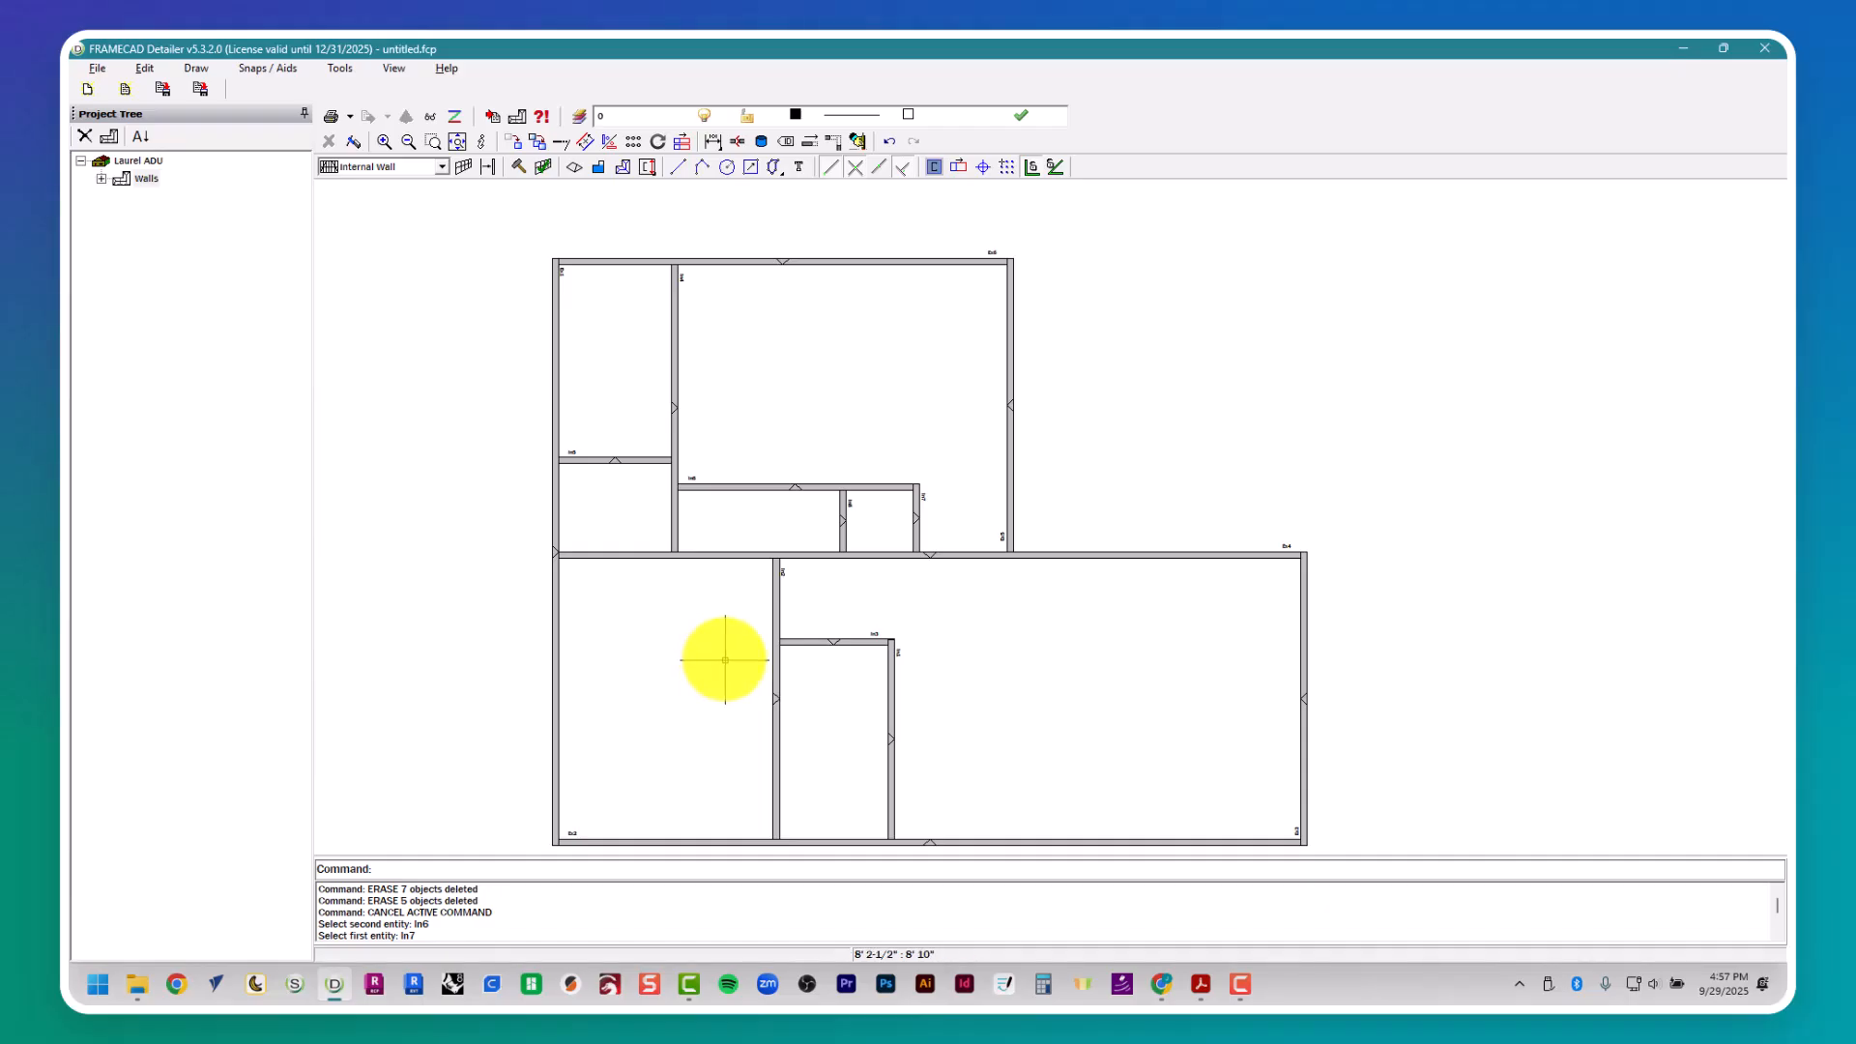
# - Compare the wall layout with the floor plan, selecting the internal and external walls in the model for review and clearing the selection
pyautogui.hotkey('alt', 'Tab')
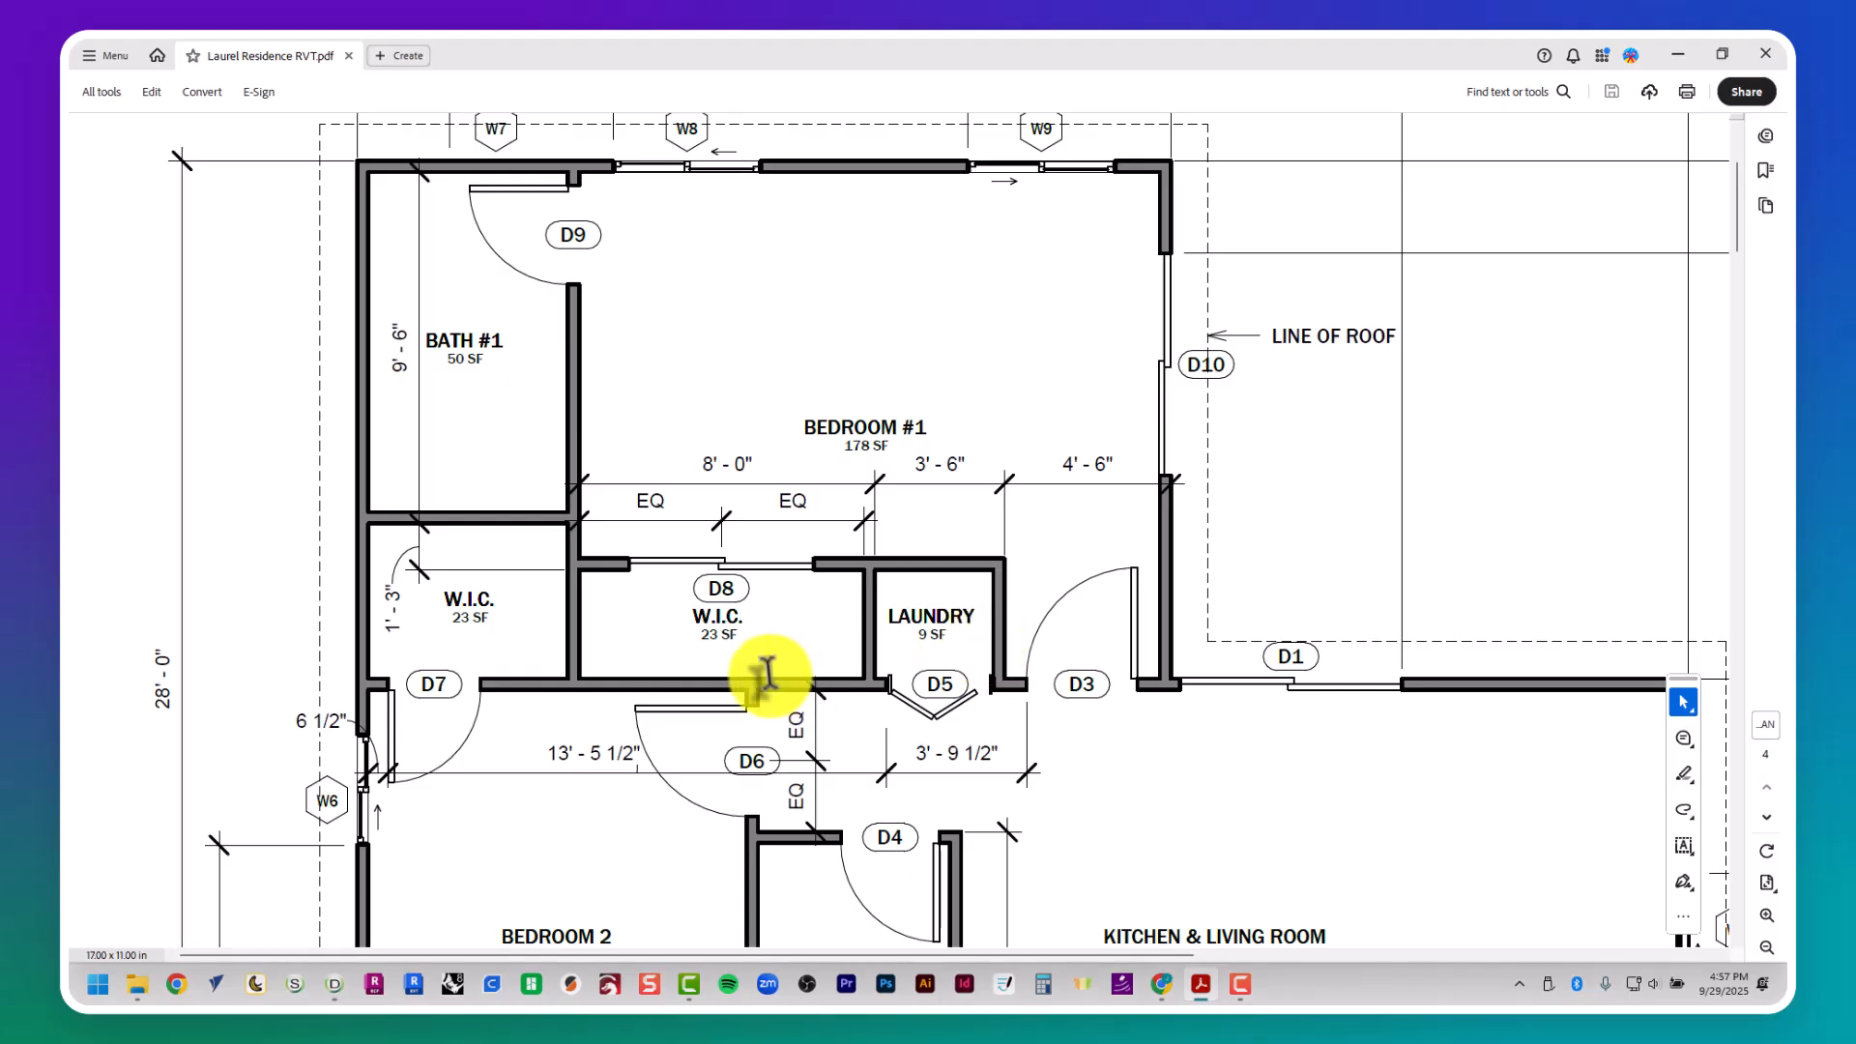
pyautogui.scroll(-3, 725, 651)
pyautogui.hotkey('alt', 'Tab')
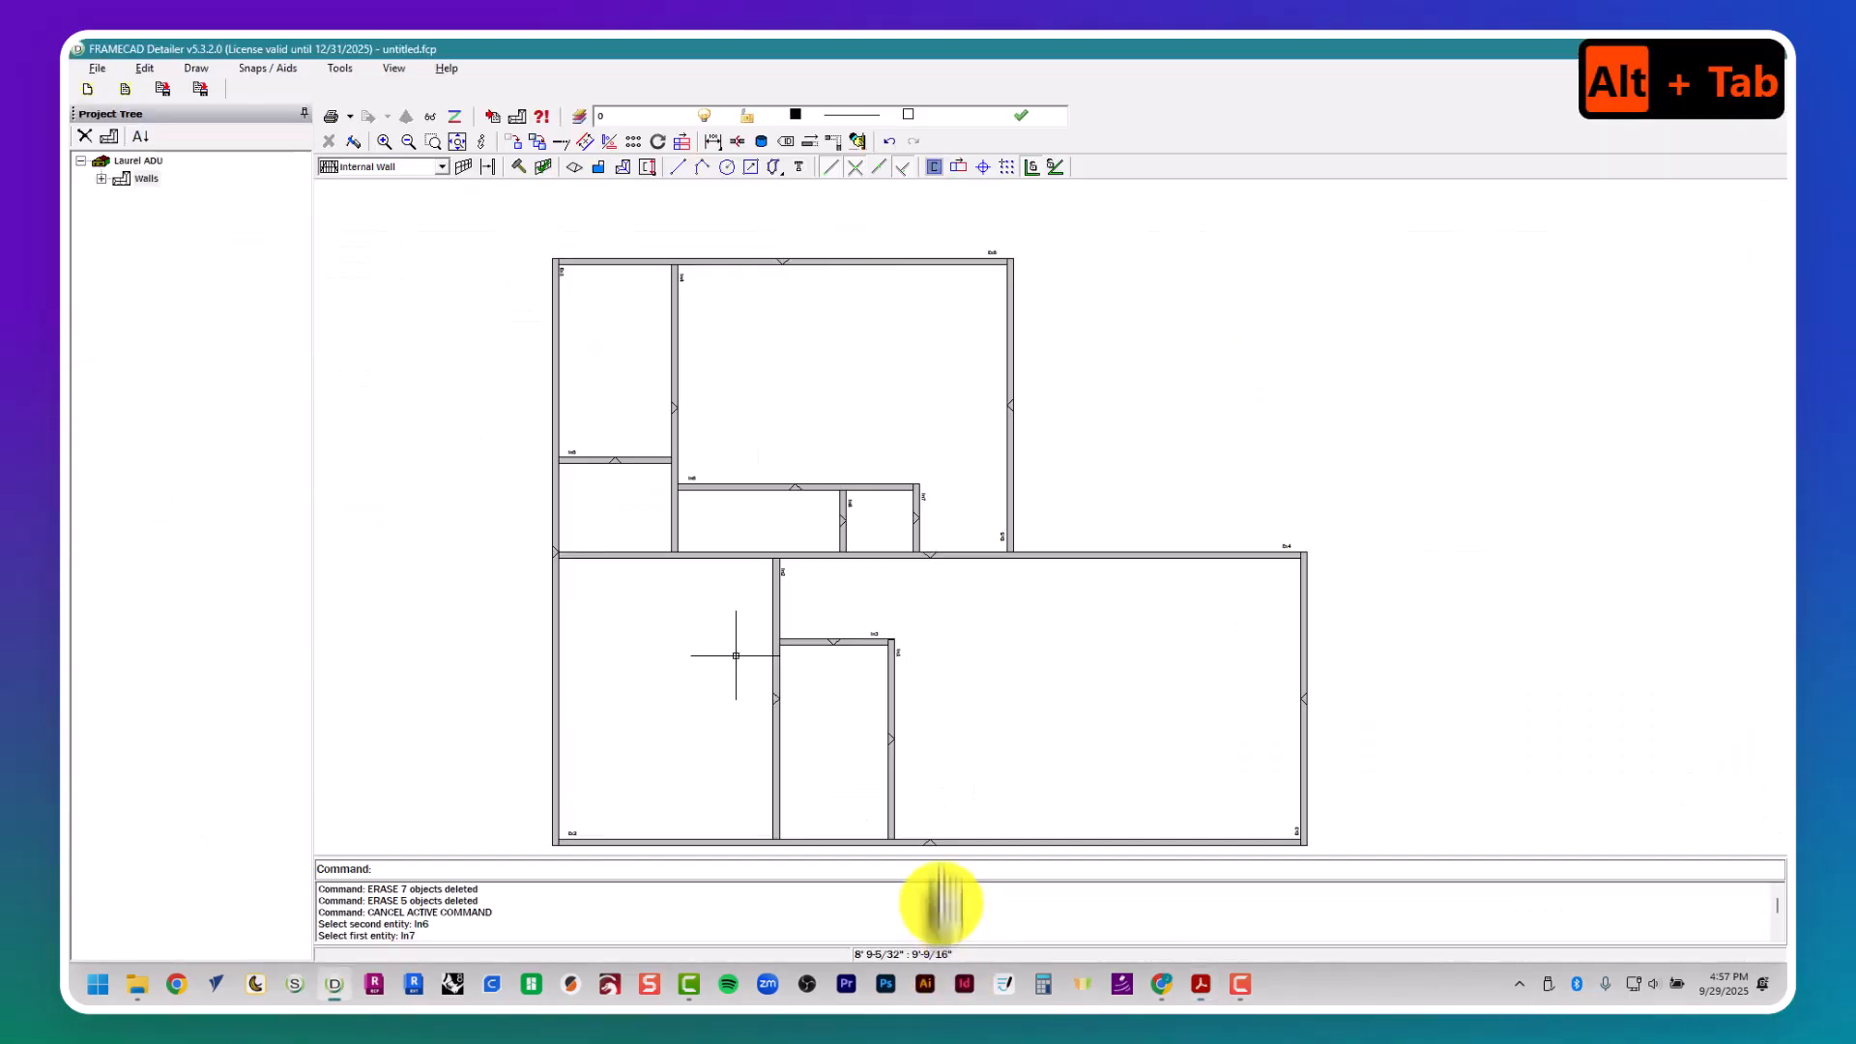
pyautogui.click(656, 460)
pyautogui.click(782, 497)
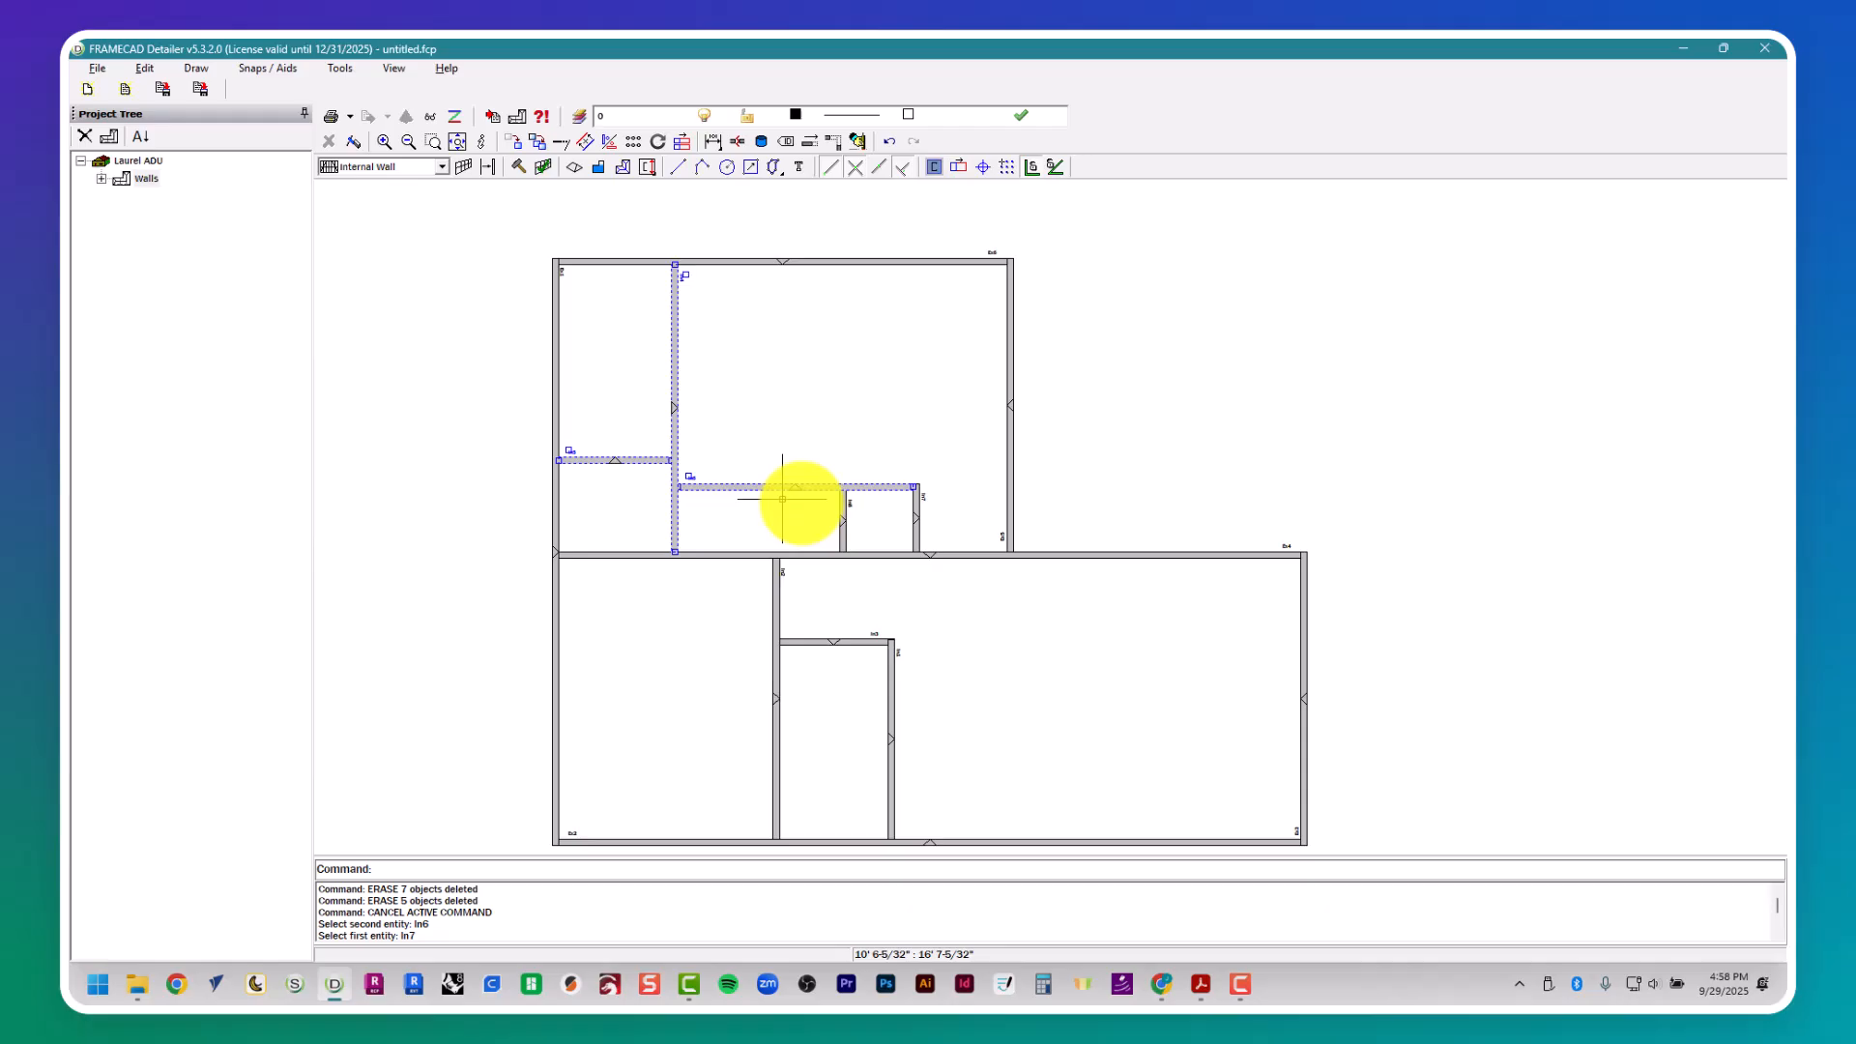
pyautogui.click(844, 516)
pyautogui.click(916, 519)
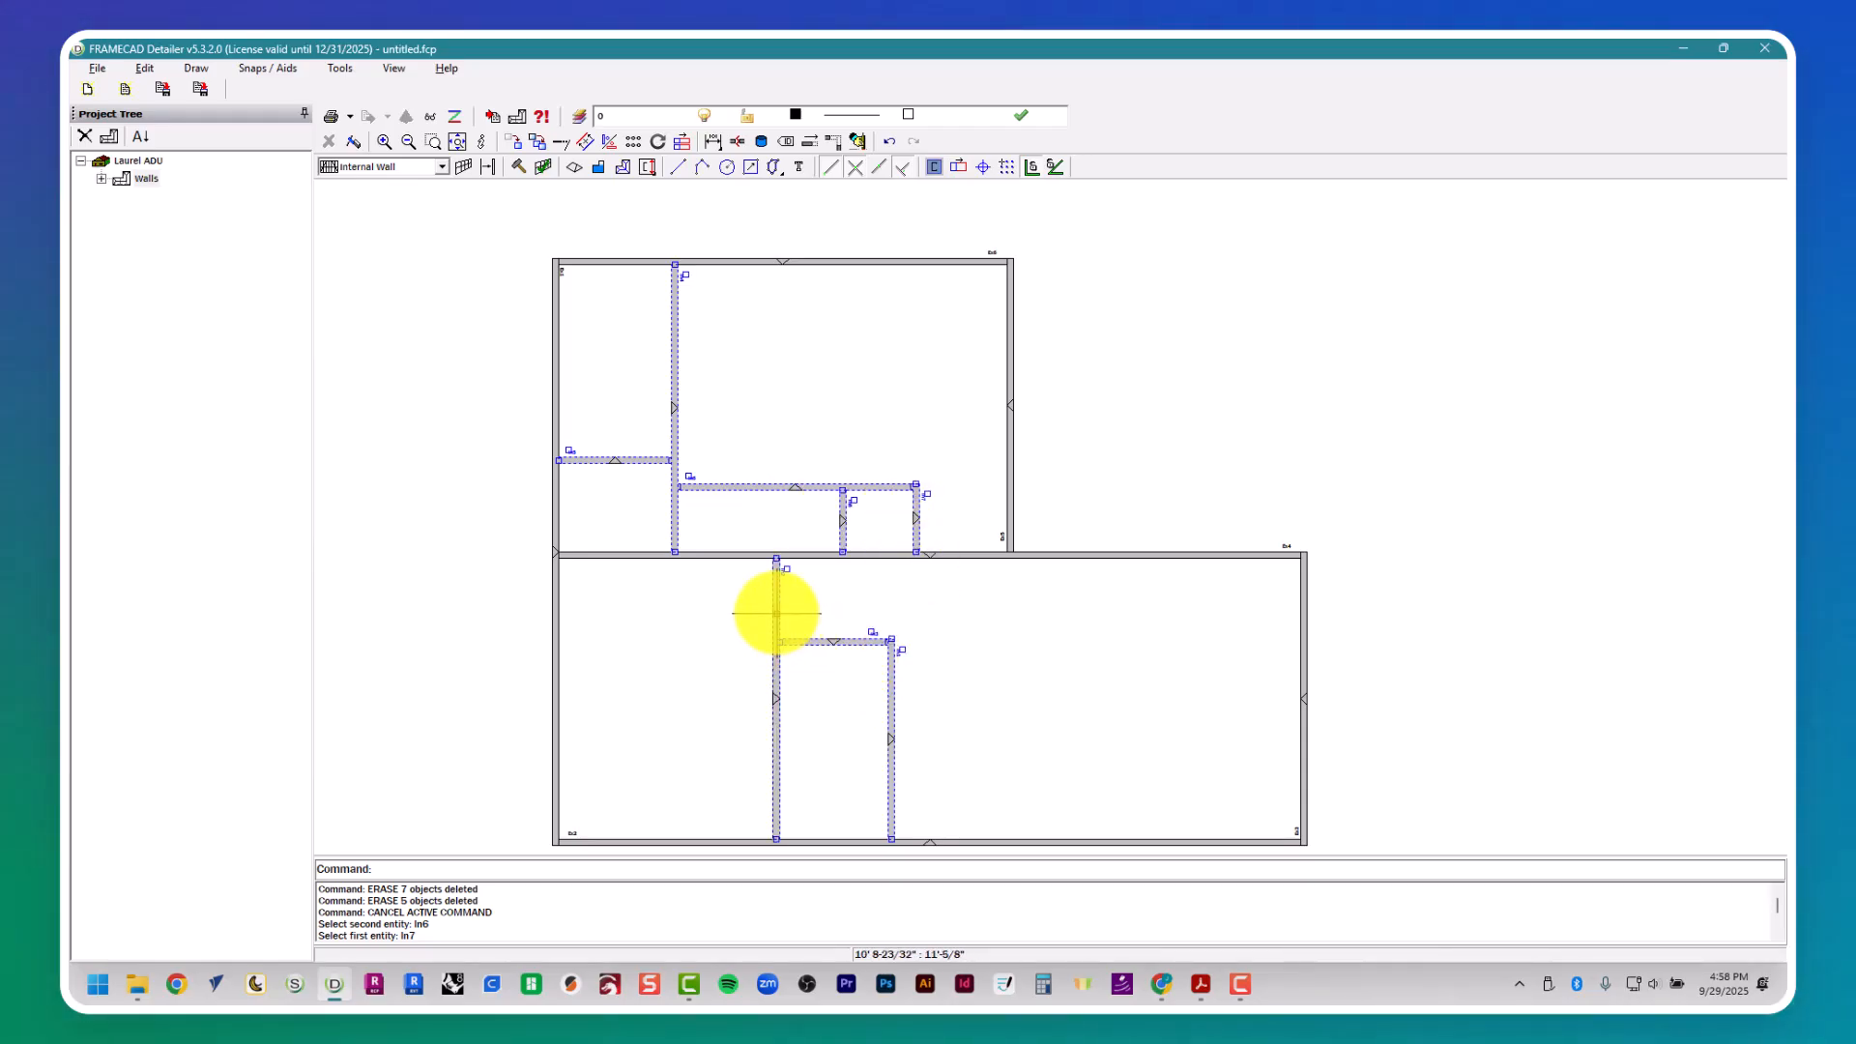
pyautogui.click(1035, 556)
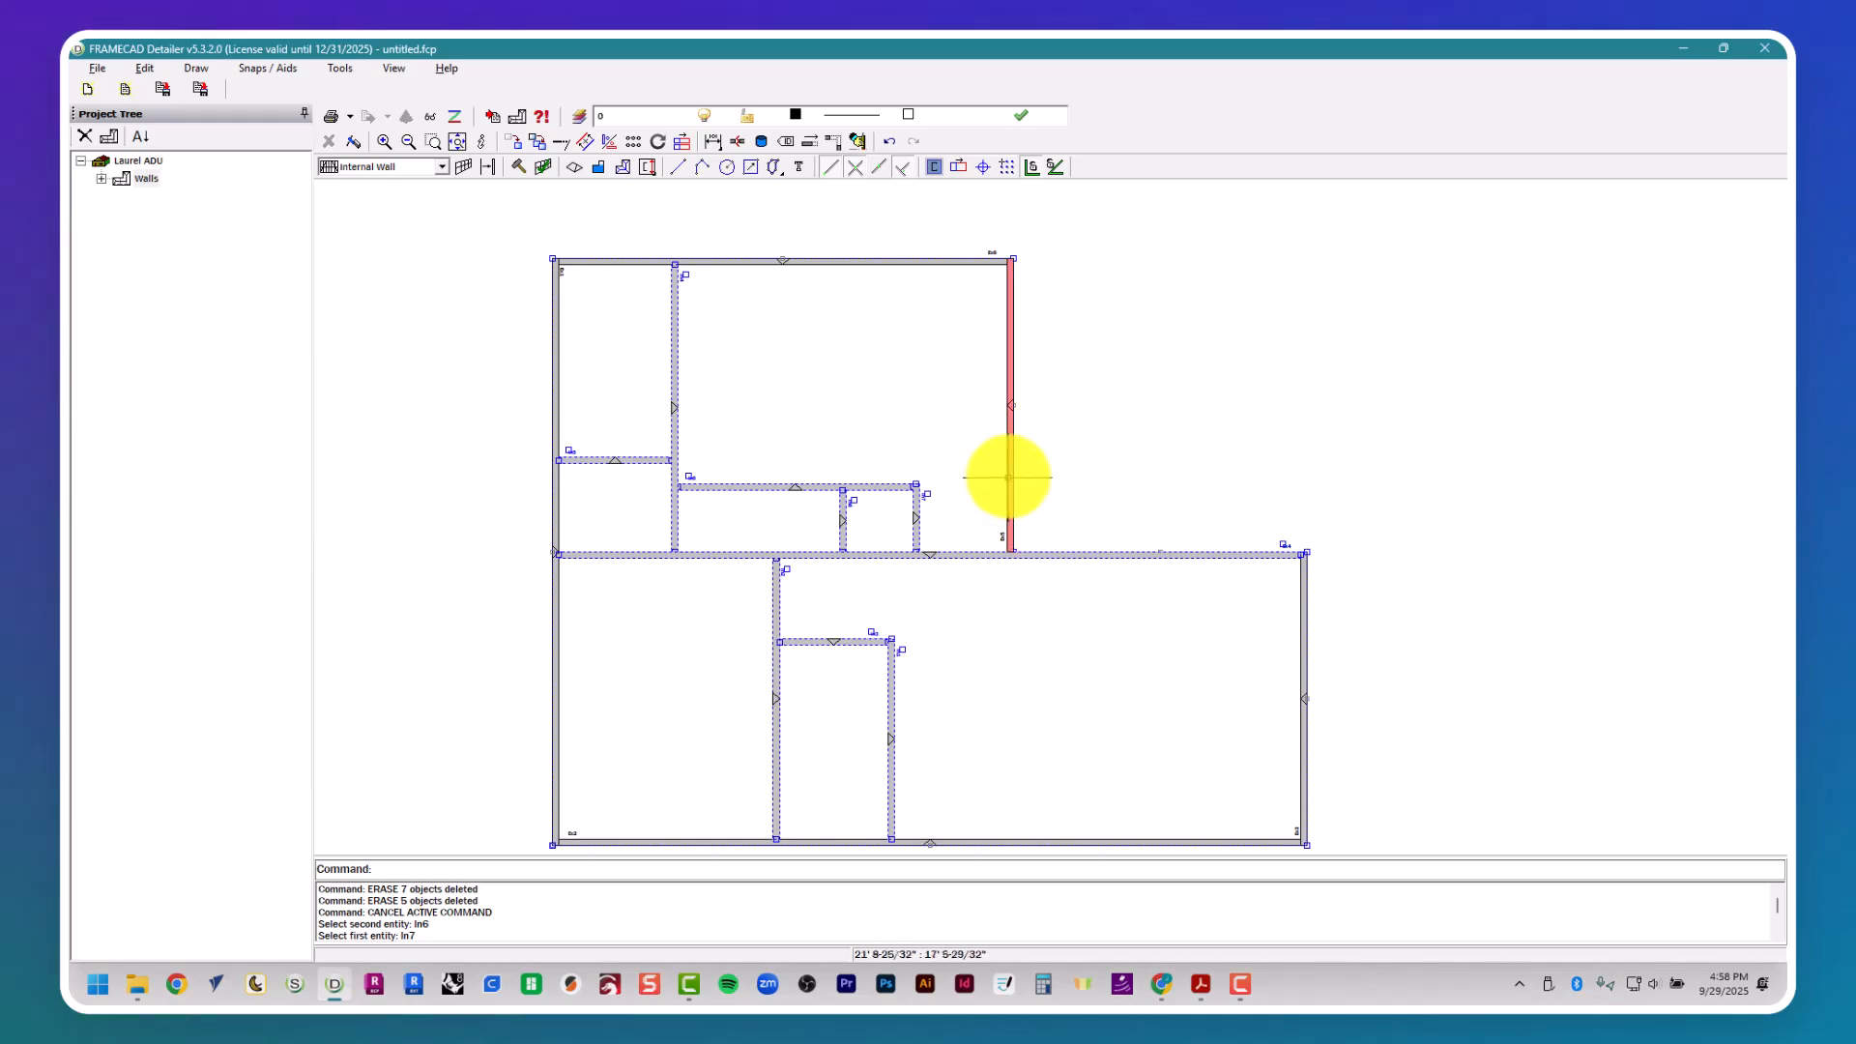
pyautogui.click(900, 261)
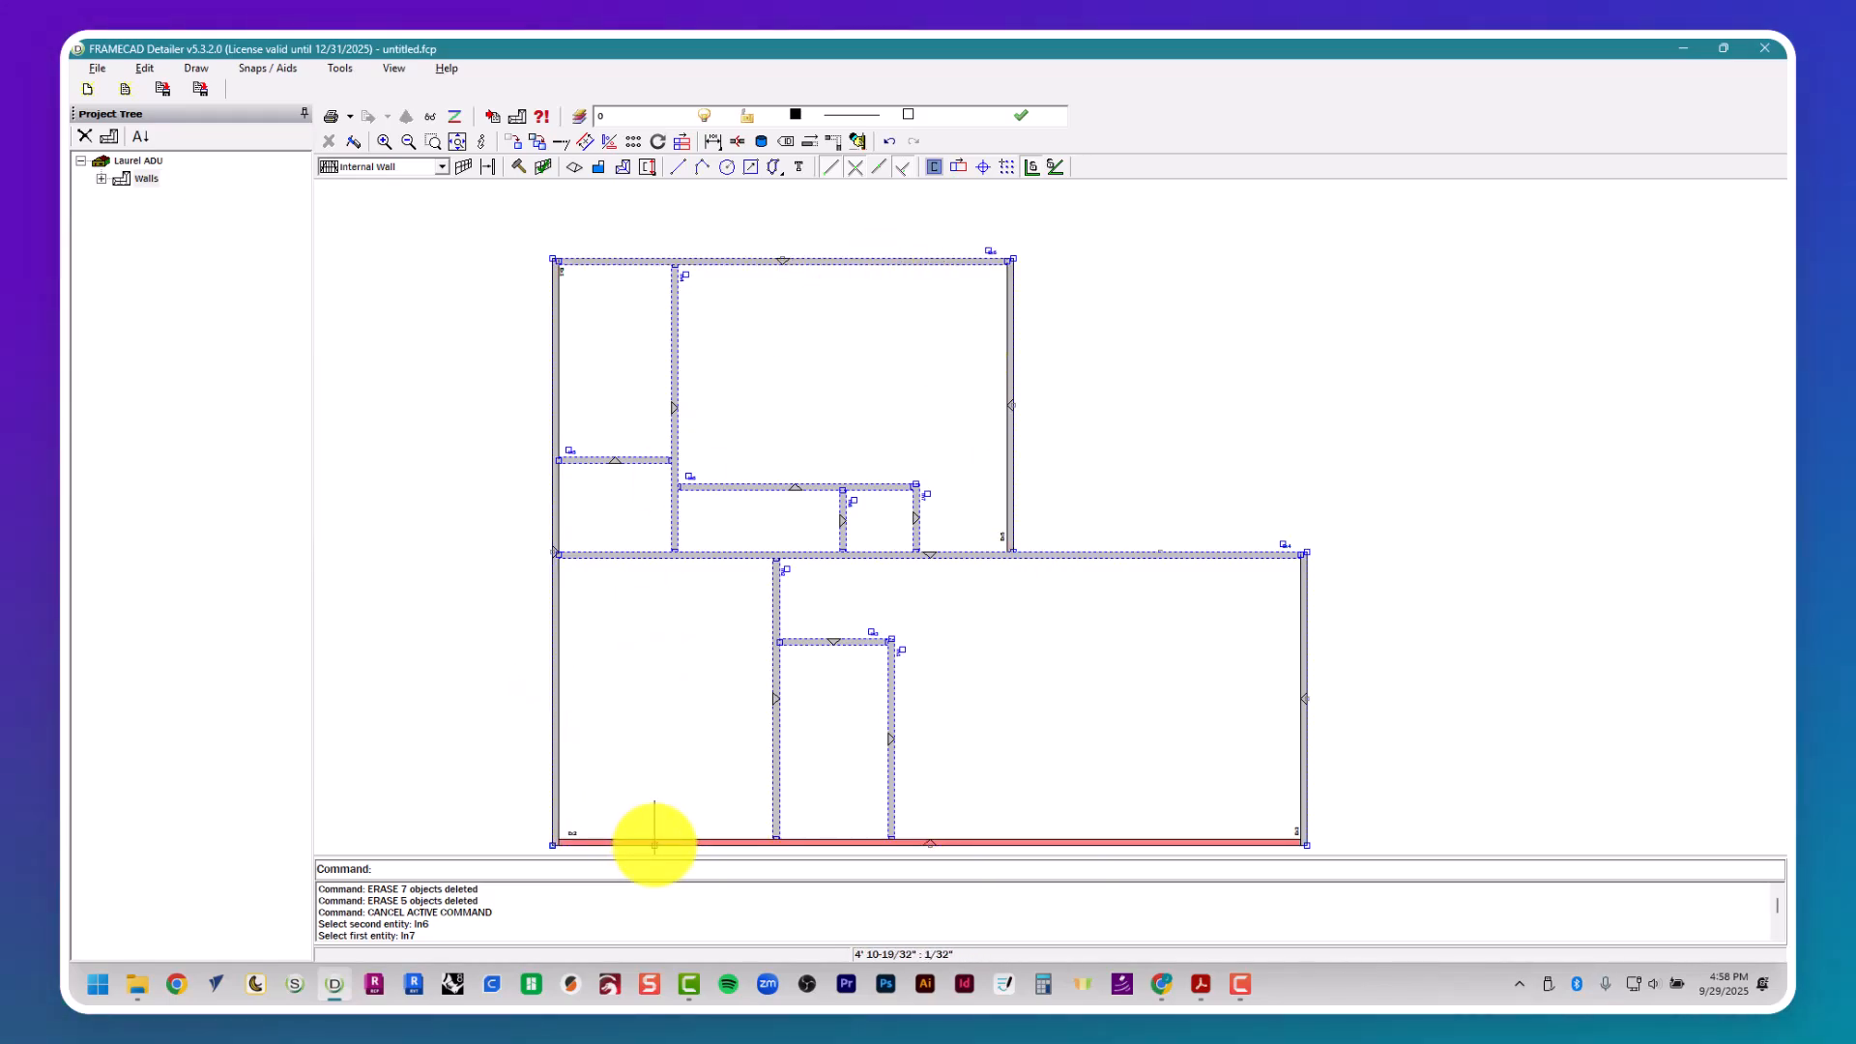
pyautogui.press('Escape')
pyautogui.press('Escape')
pyautogui.press('Escape')
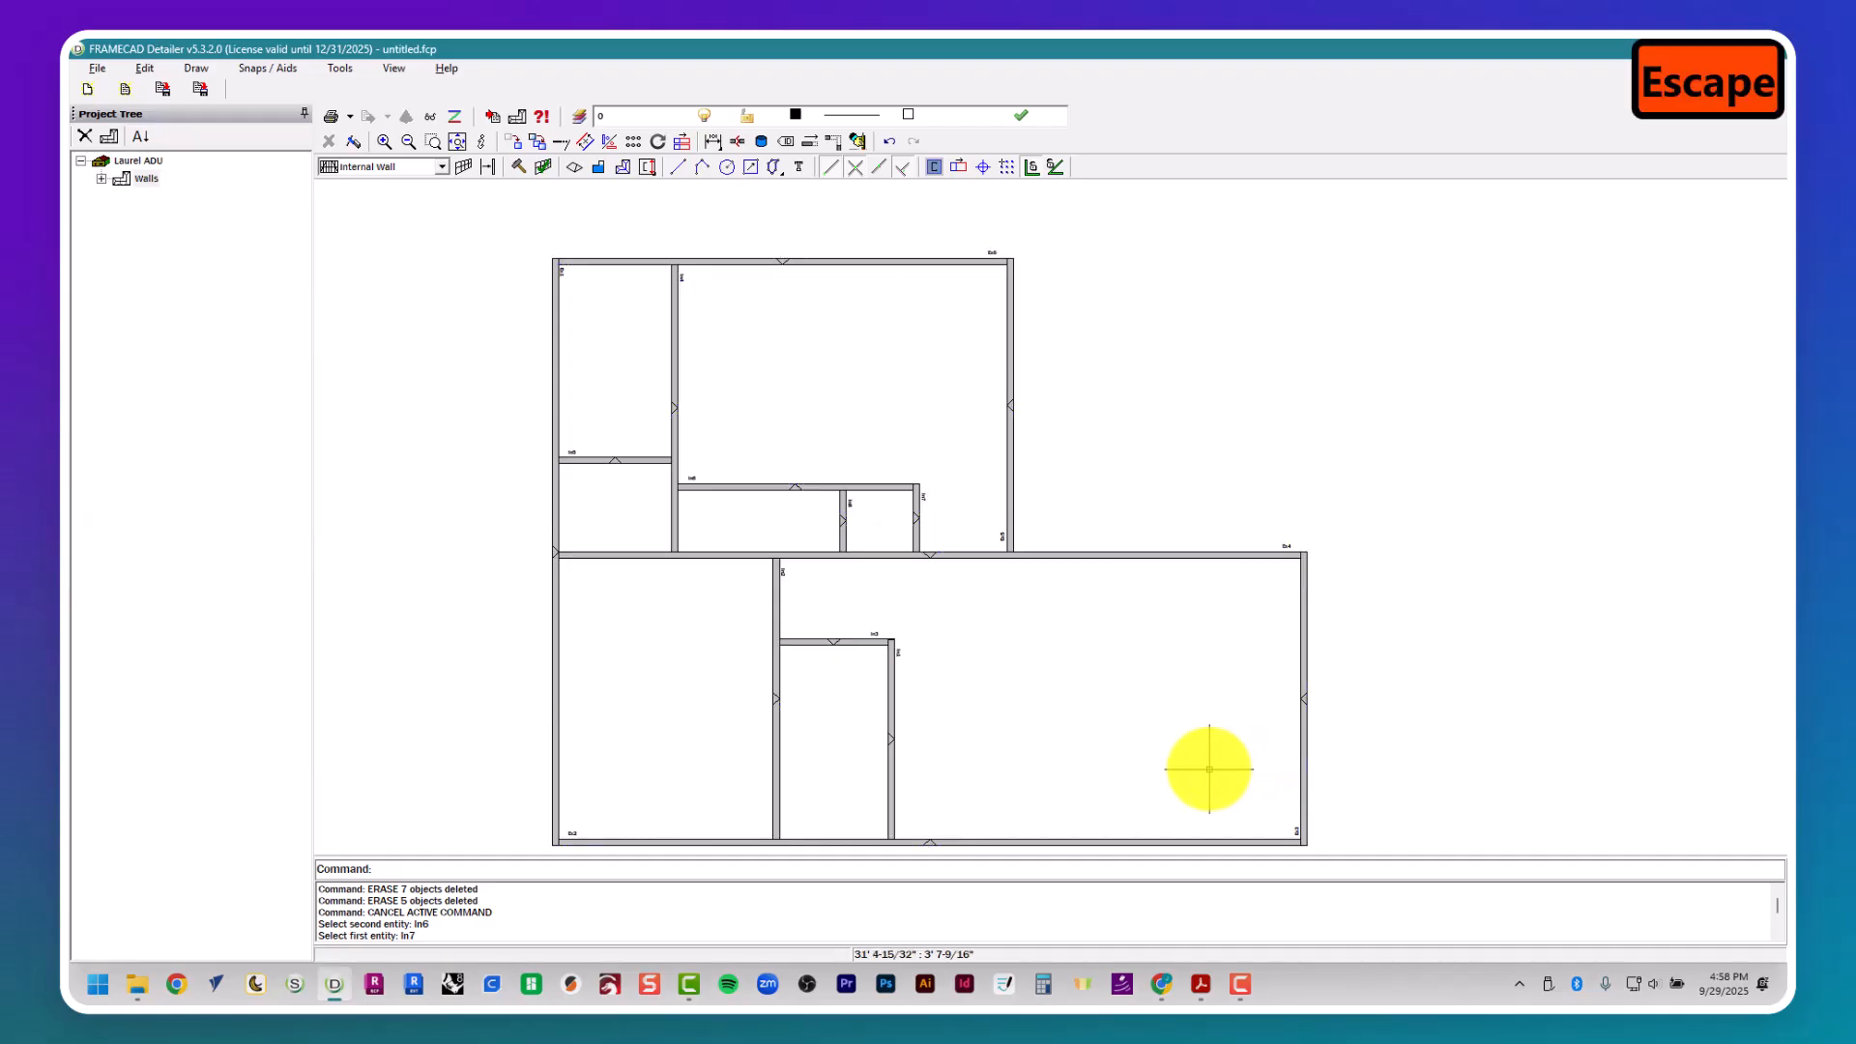
# - Check door D1's location in the floor plan and draw a vertical guide about 10' 9" long upward from the right external wall's outer face
pyautogui.scroll(1, 1210, 768)
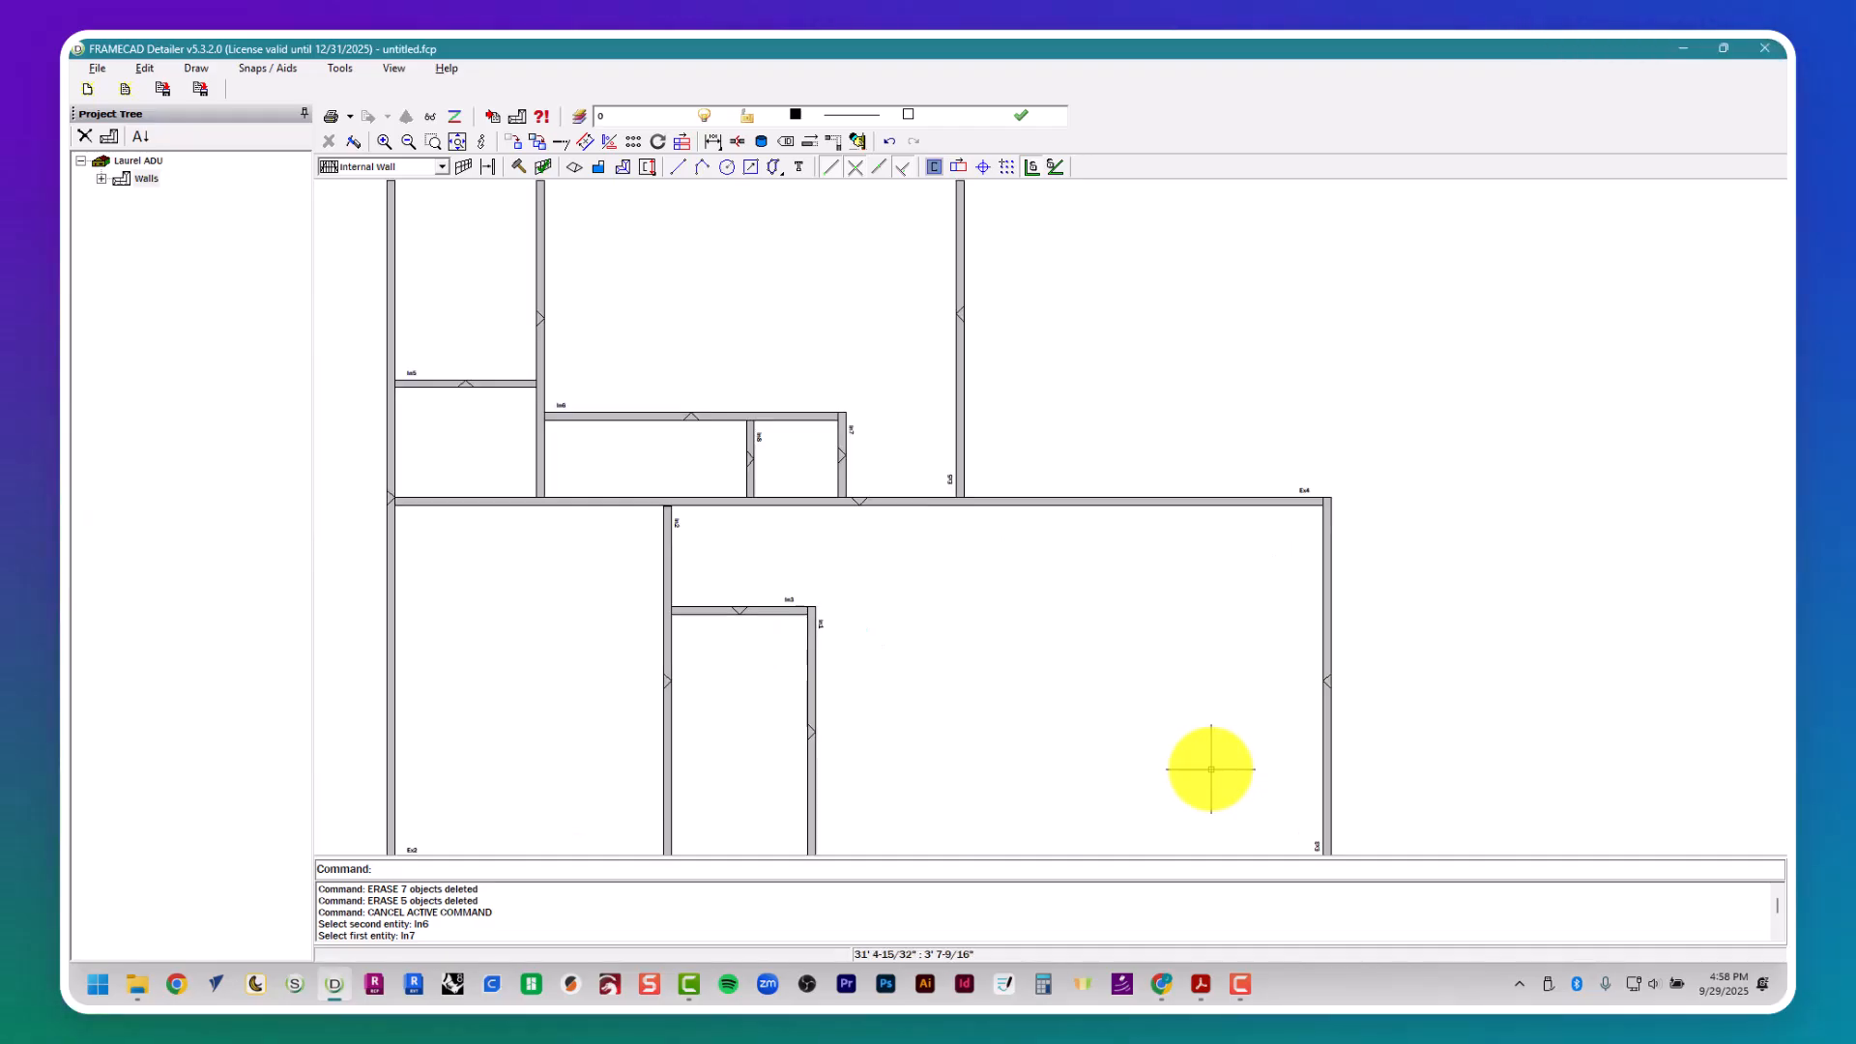
pyautogui.scroll(-3, 1208, 764)
pyautogui.scroll(3, 1207, 754)
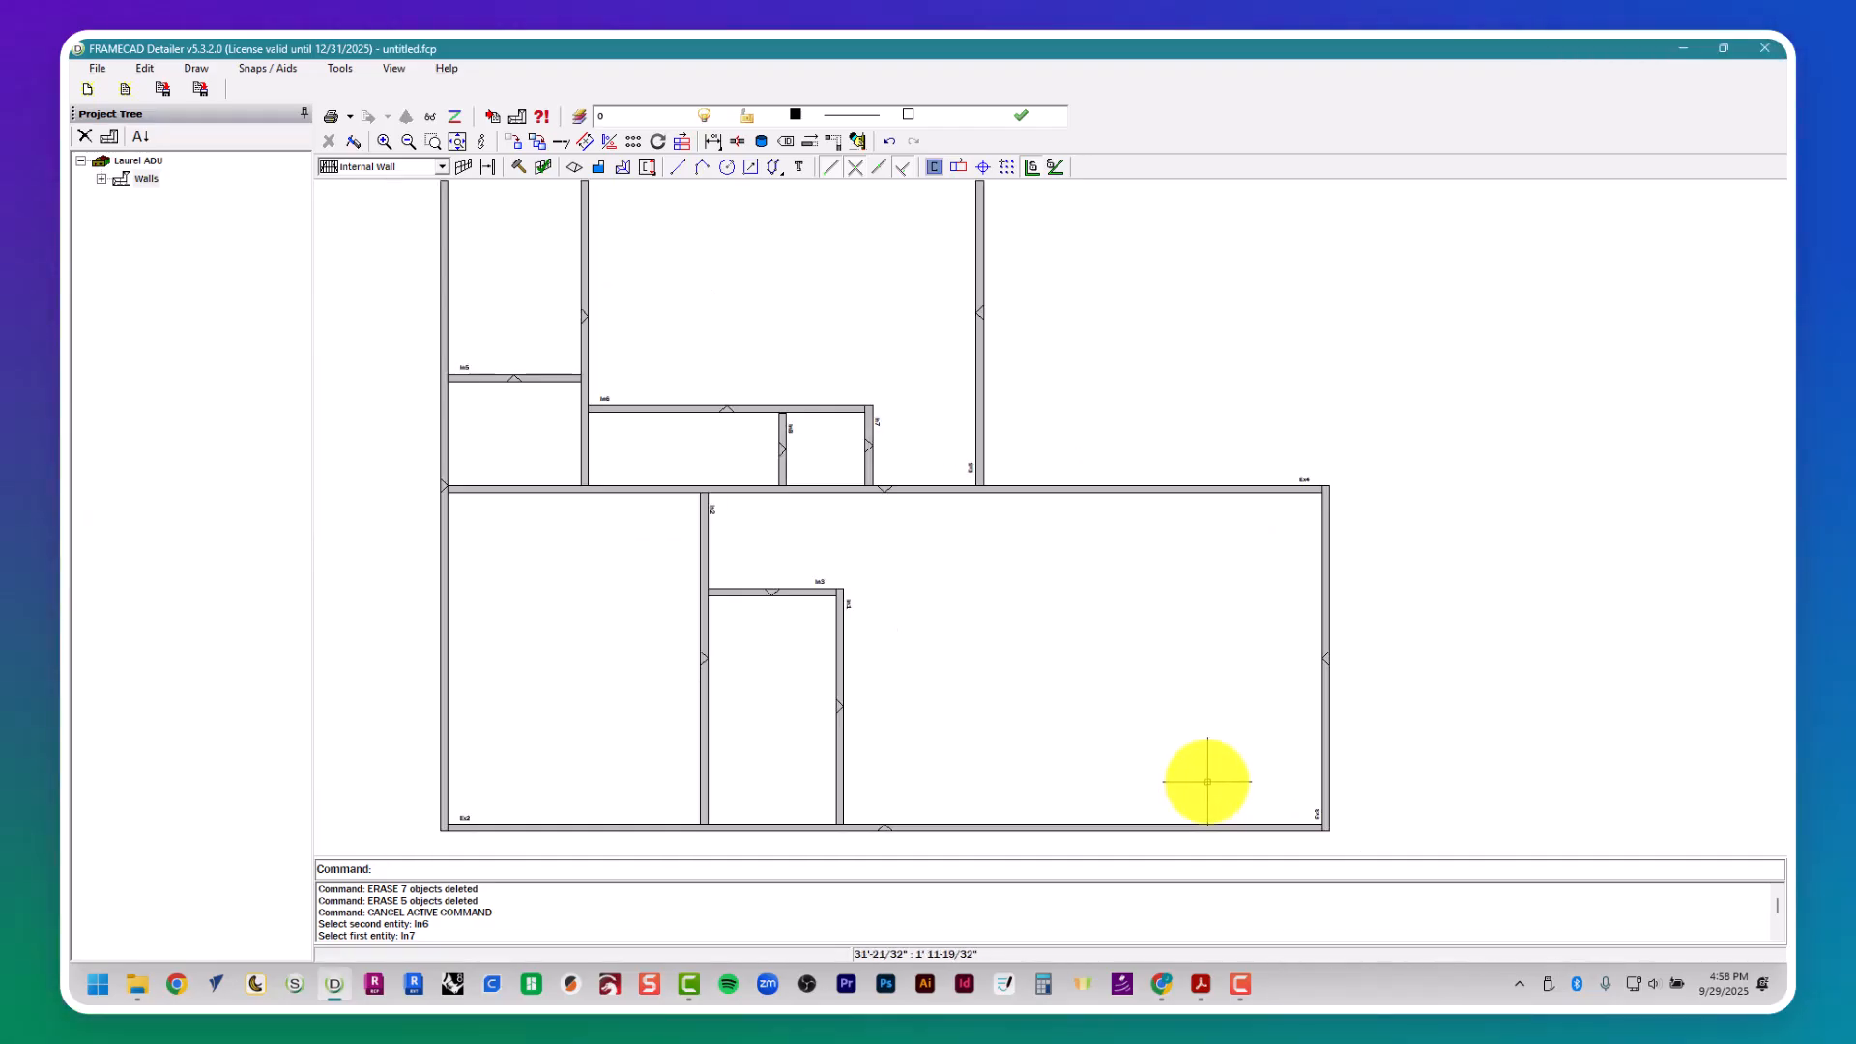
pyautogui.hotkey('alt', 'Tab')
pyautogui.hscroll(3, 1204, 744)
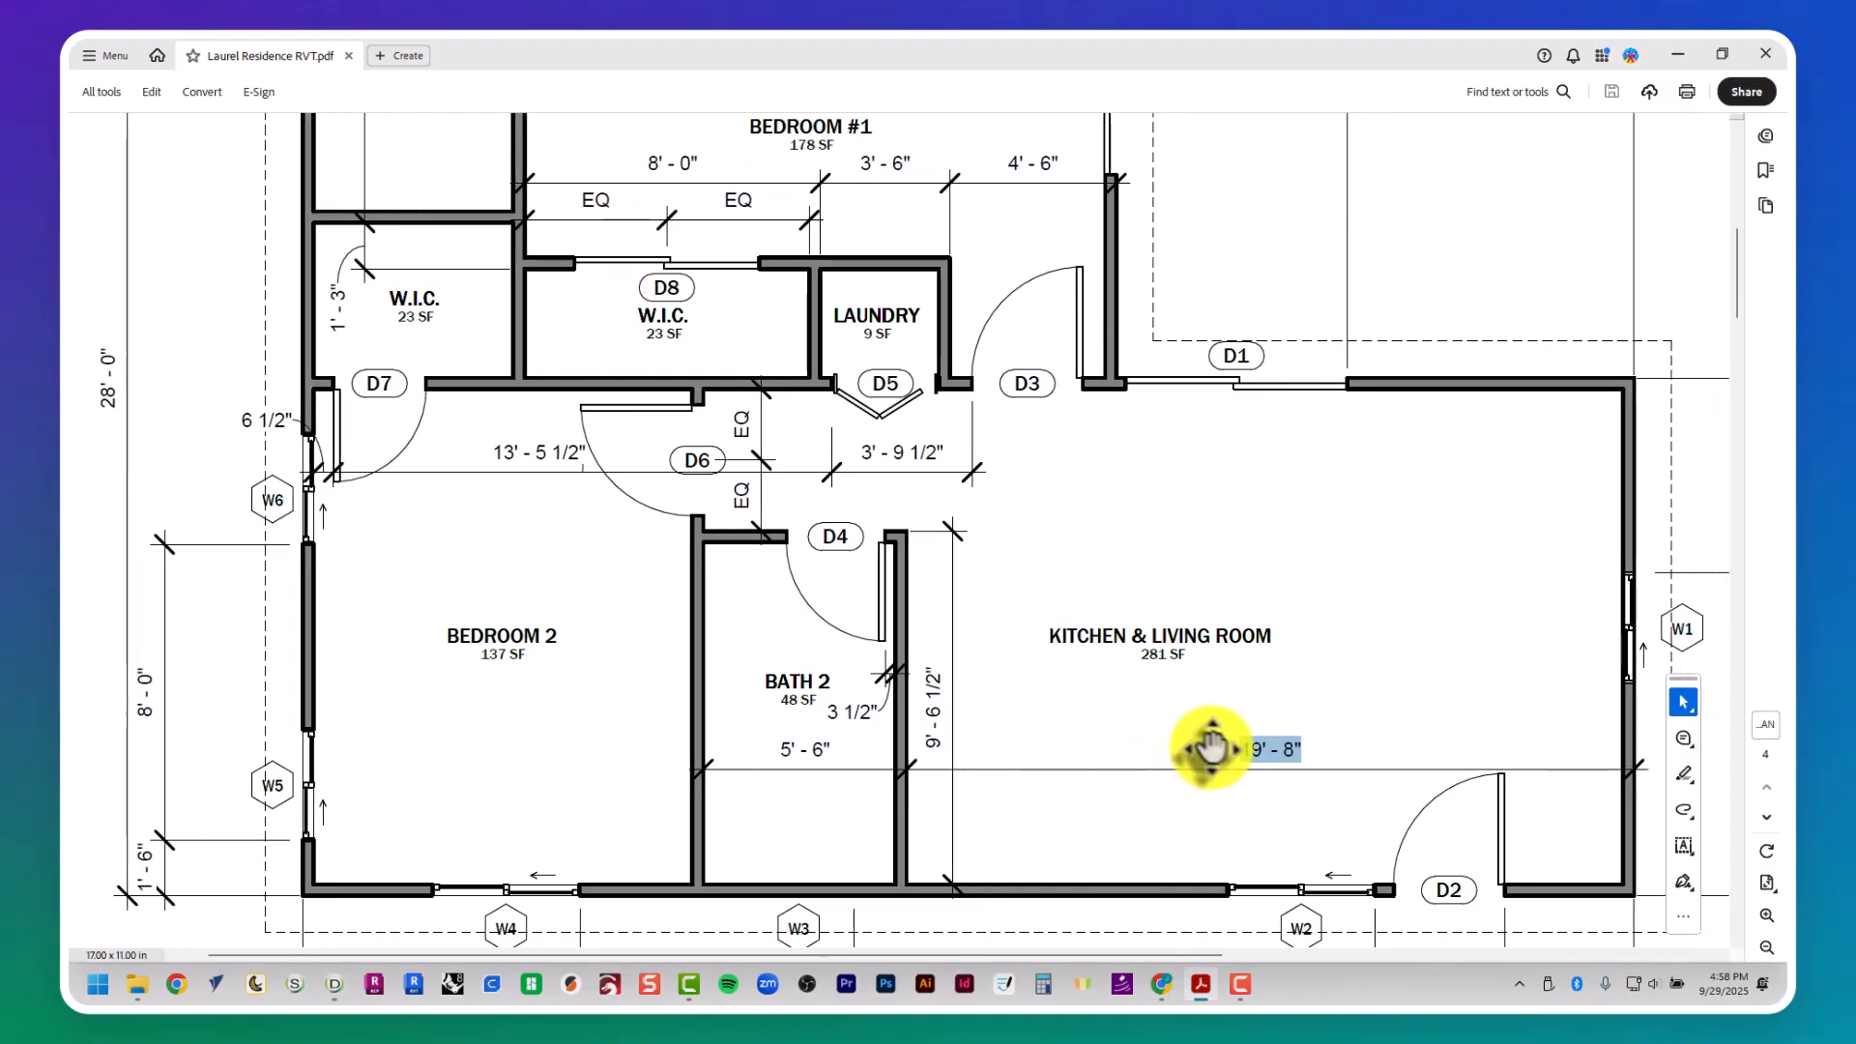
pyautogui.moveTo(1214, 744); pyautogui.dragTo(1224, 689, button='middle')
pyautogui.scroll(5, 1222, 677)
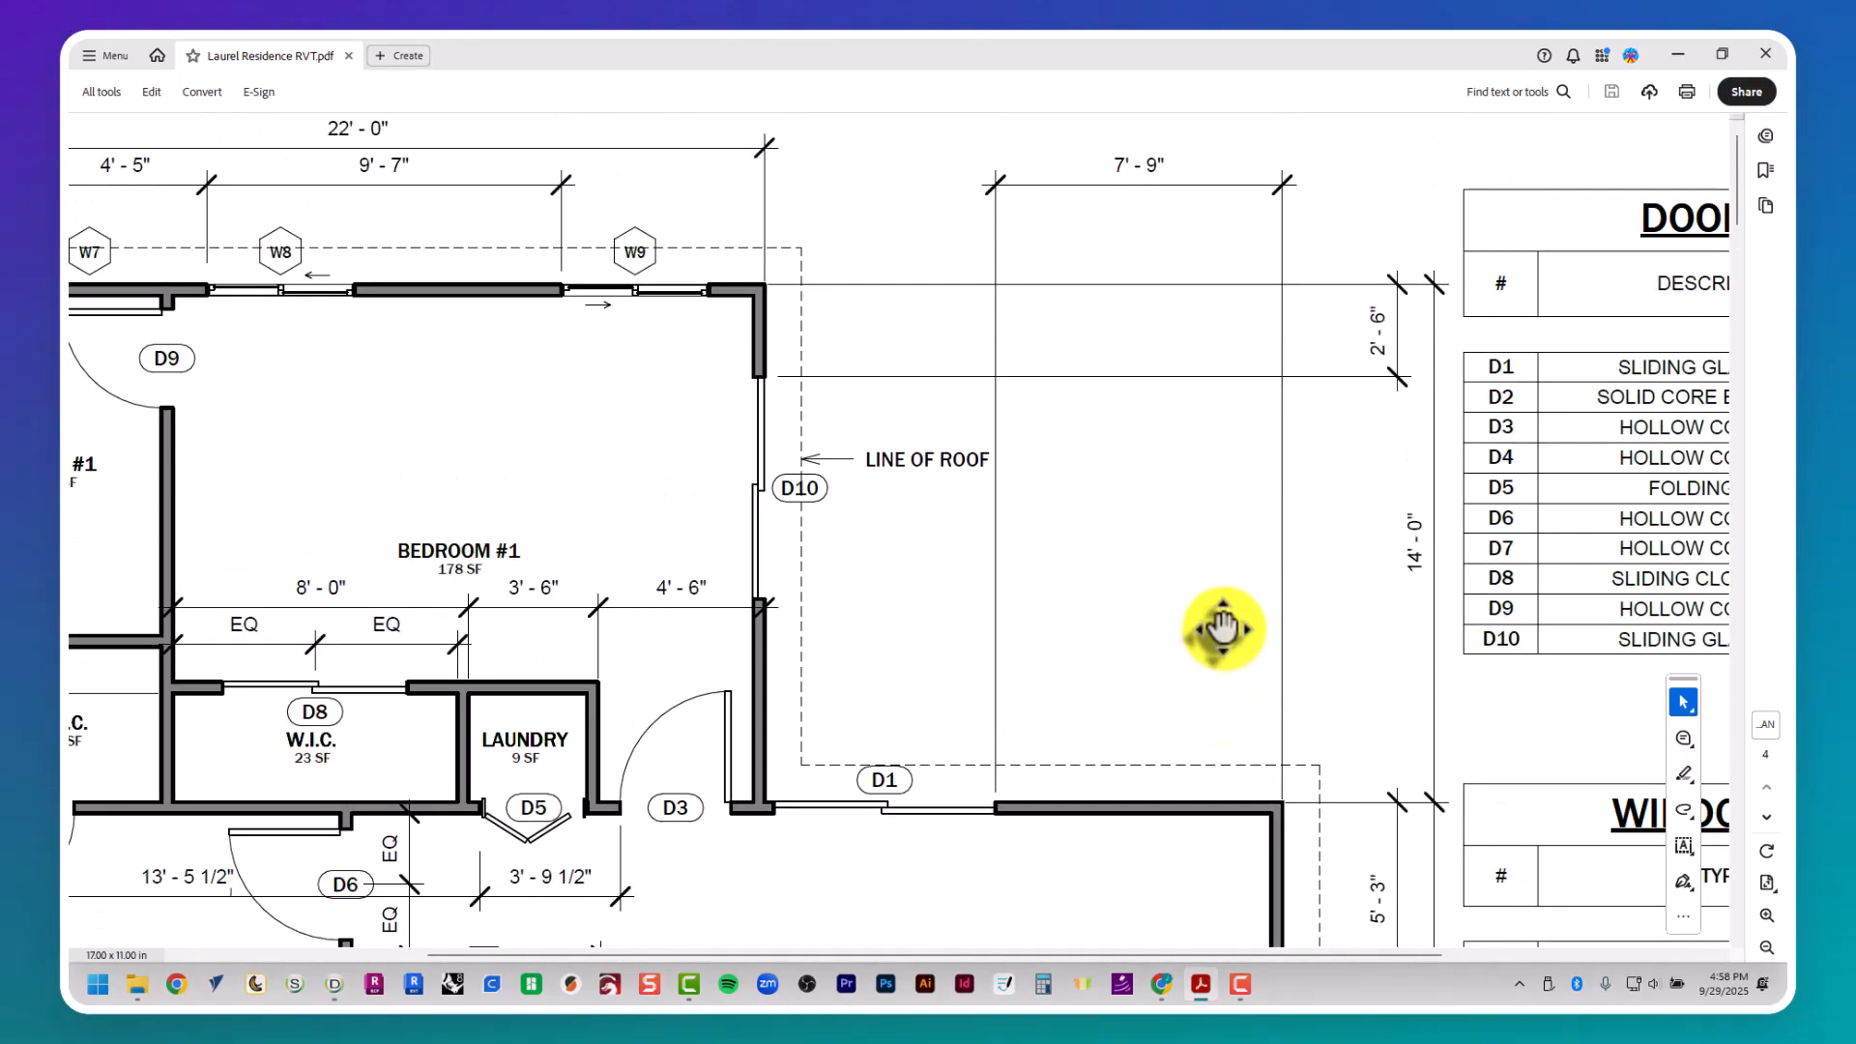
pyautogui.hotkey('alt', 'Tab')
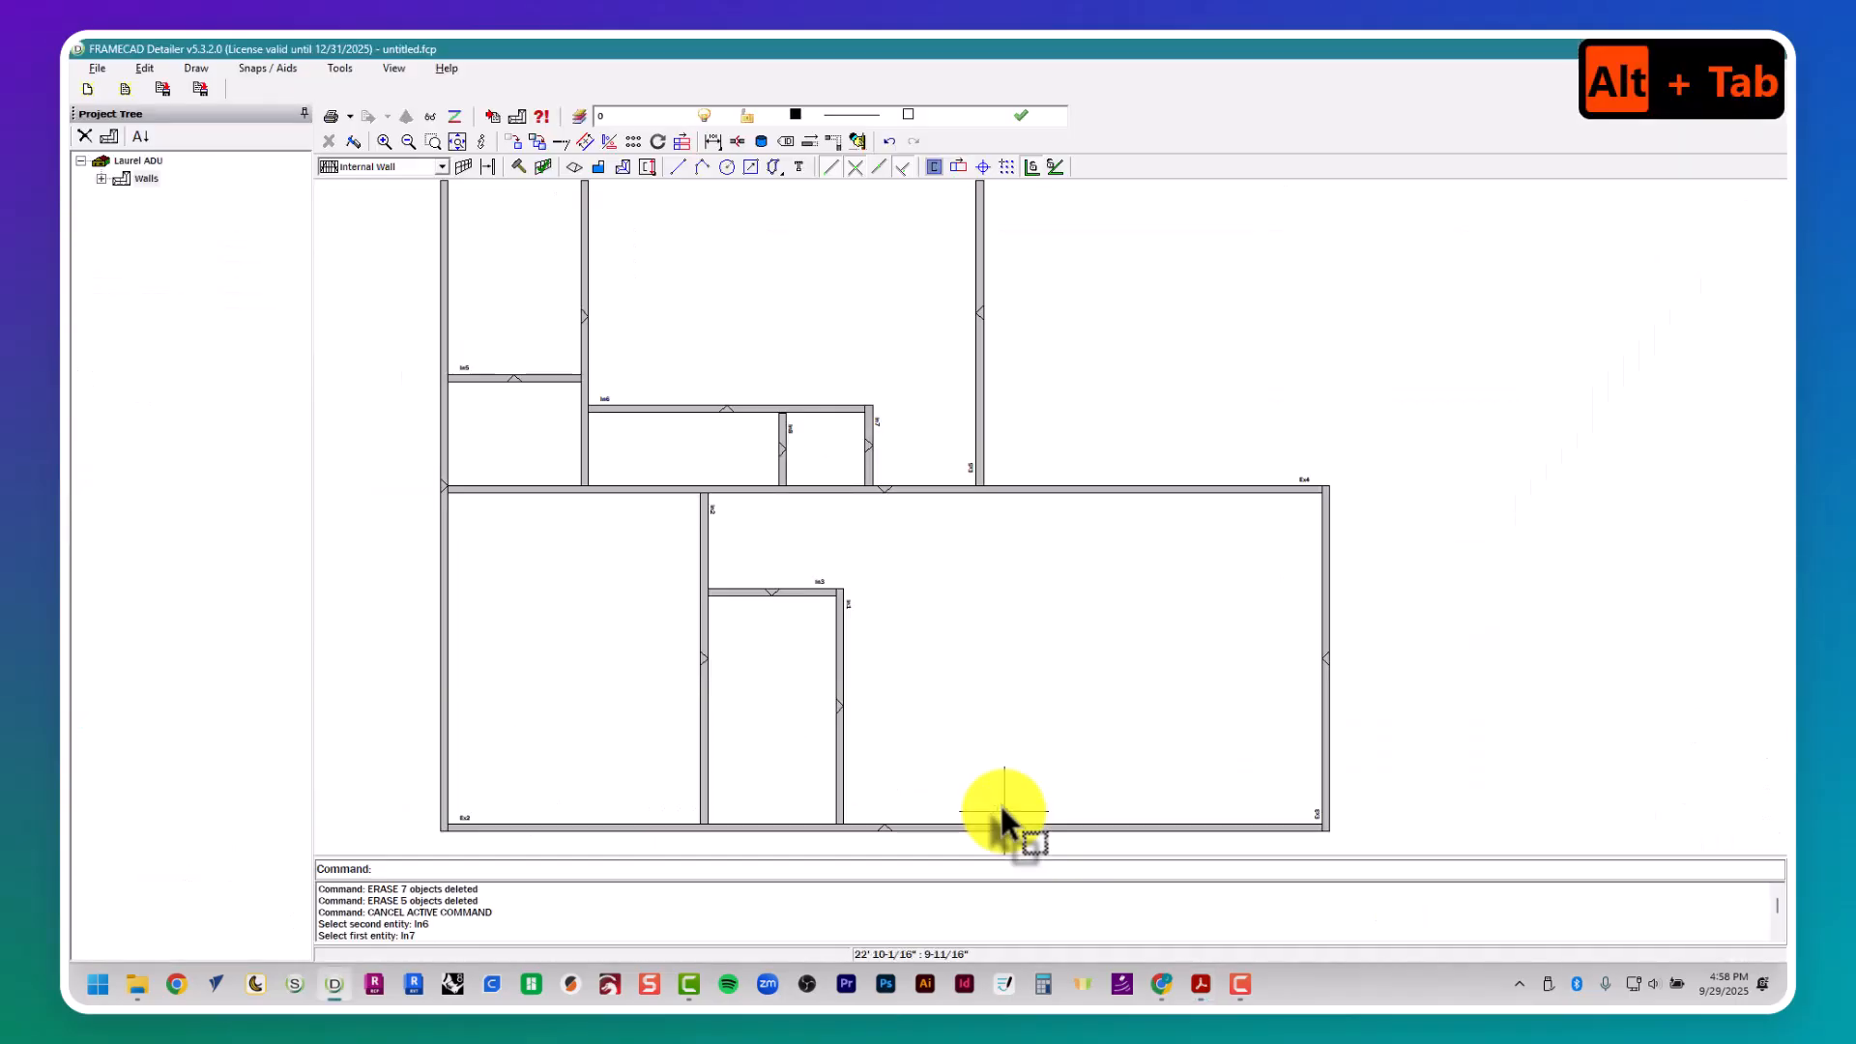
pyautogui.write('pl')
pyautogui.press('Return')
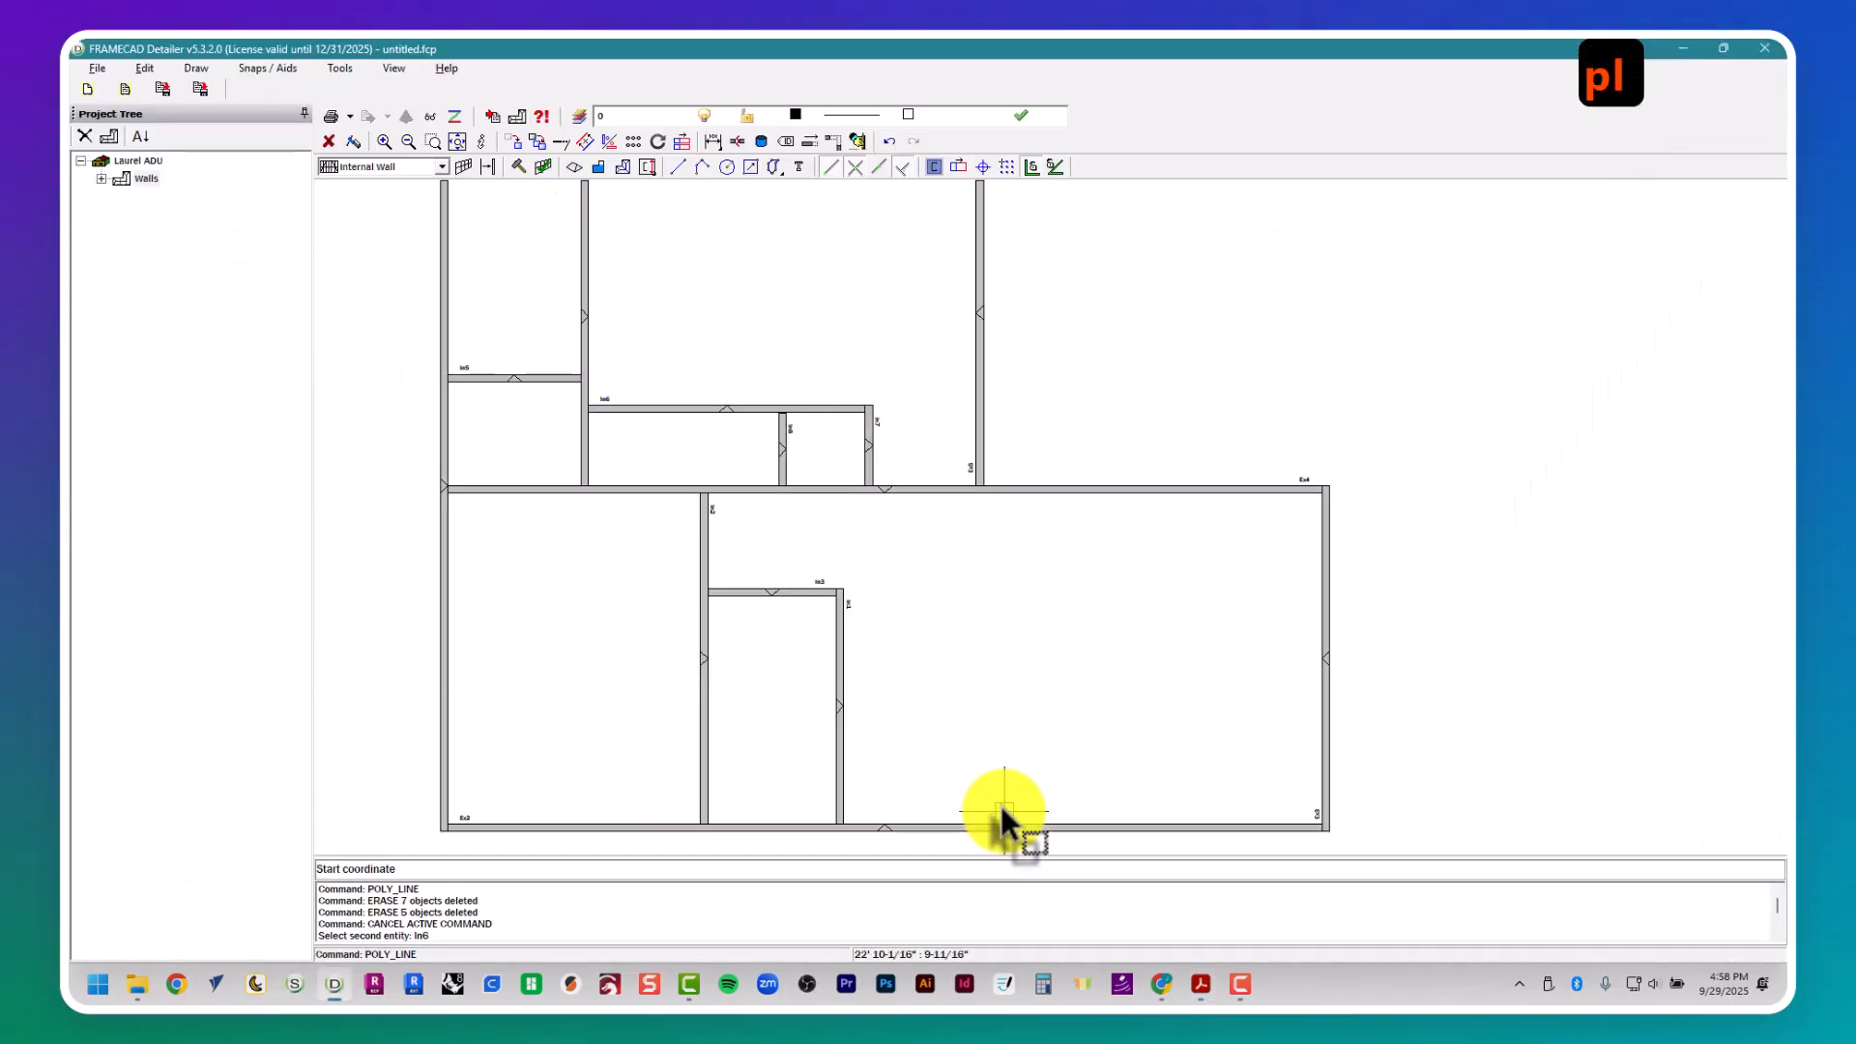
pyautogui.click(1327, 548)
pyautogui.click(1308, 284)
# - Offset the vertical guide 7' 9" to the left to mark the right side of door D1
pyautogui.write('off')
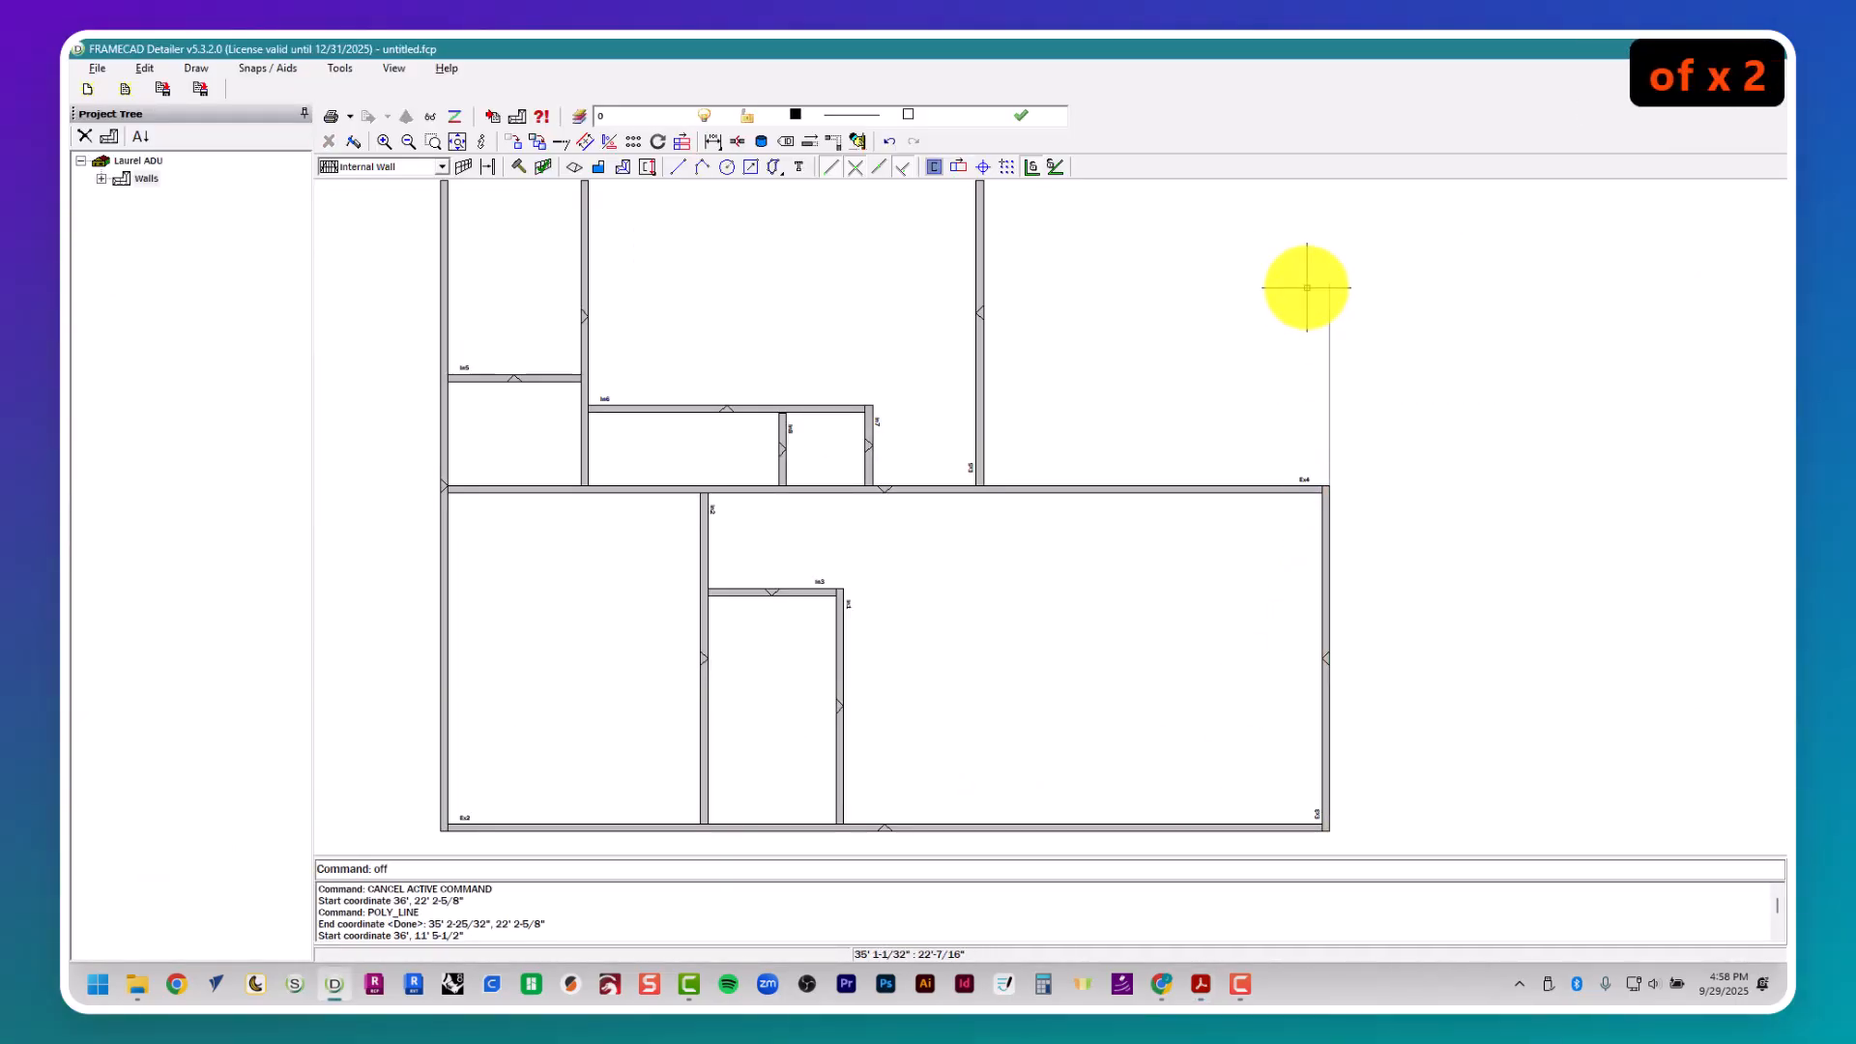
pyautogui.write('set')
pyautogui.press('Return')
pyautogui.hotkey('alt', 'Tab')
pyautogui.hotkey('alt', 'Tab')
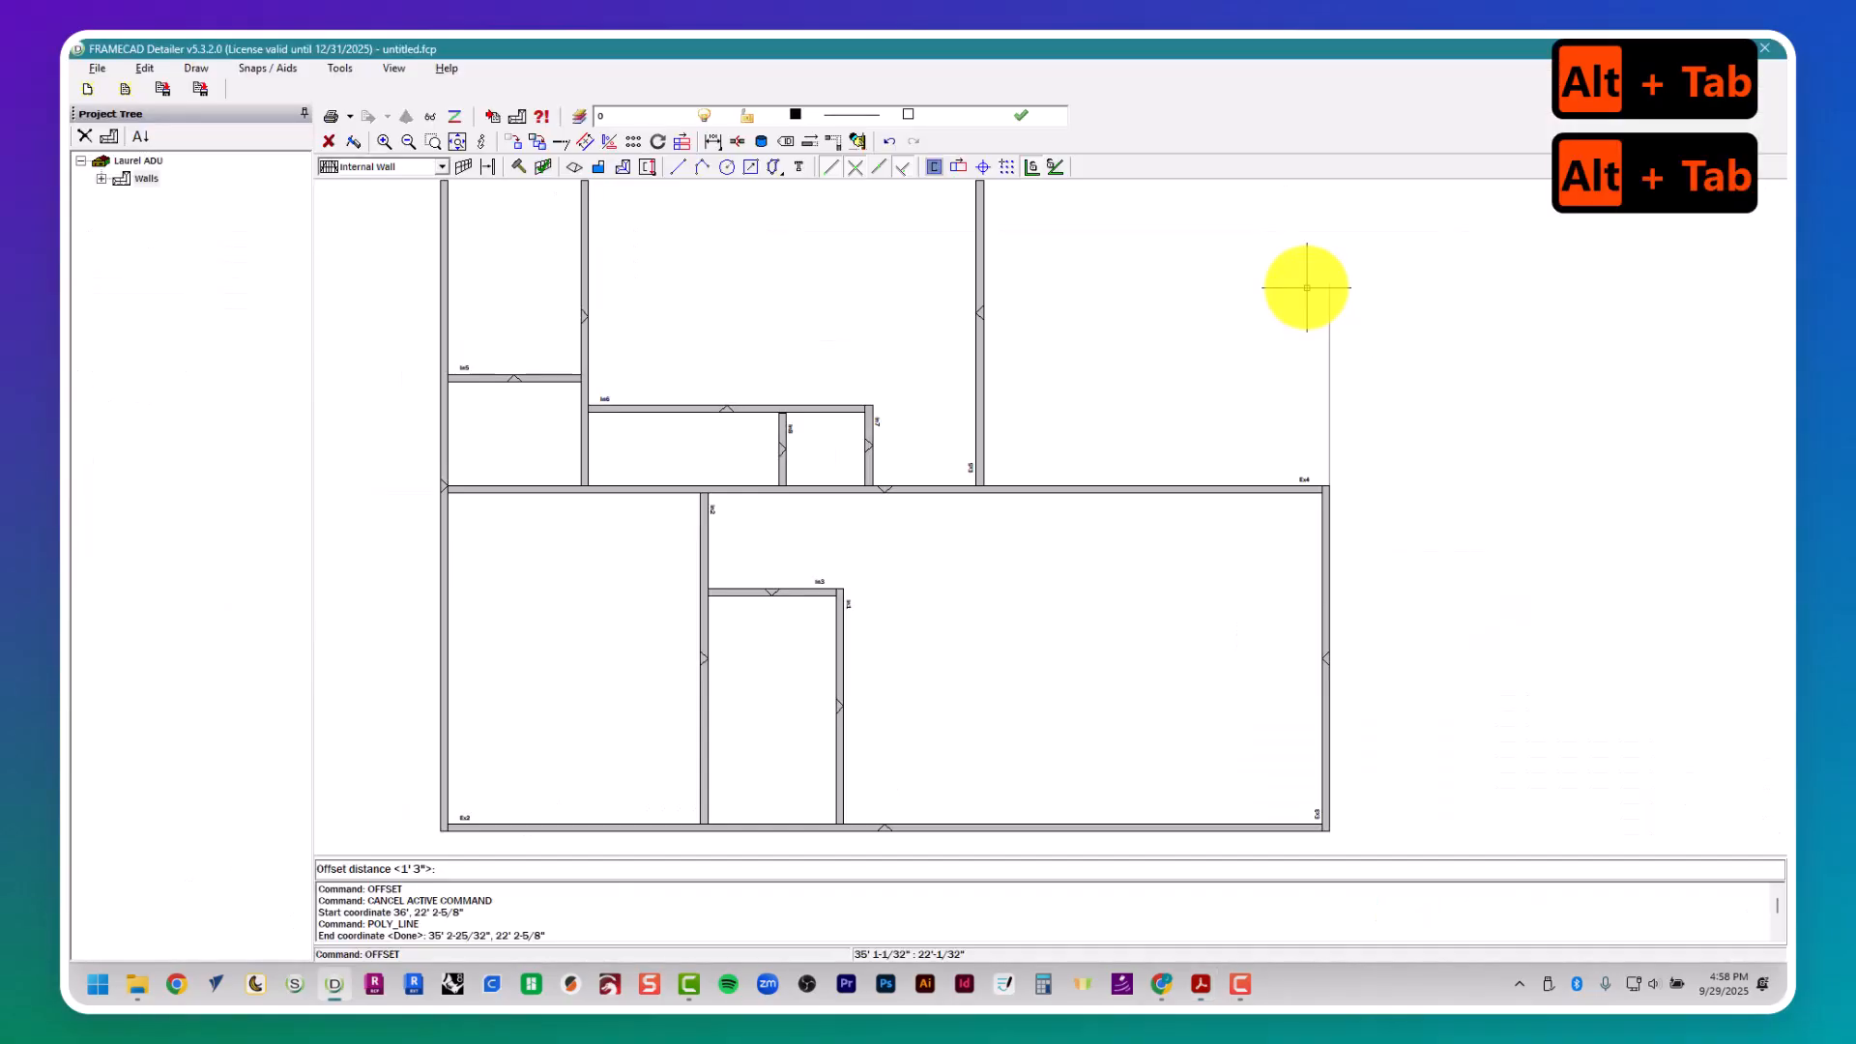
pyautogui.write('7\' 9"')
pyautogui.press('Return')
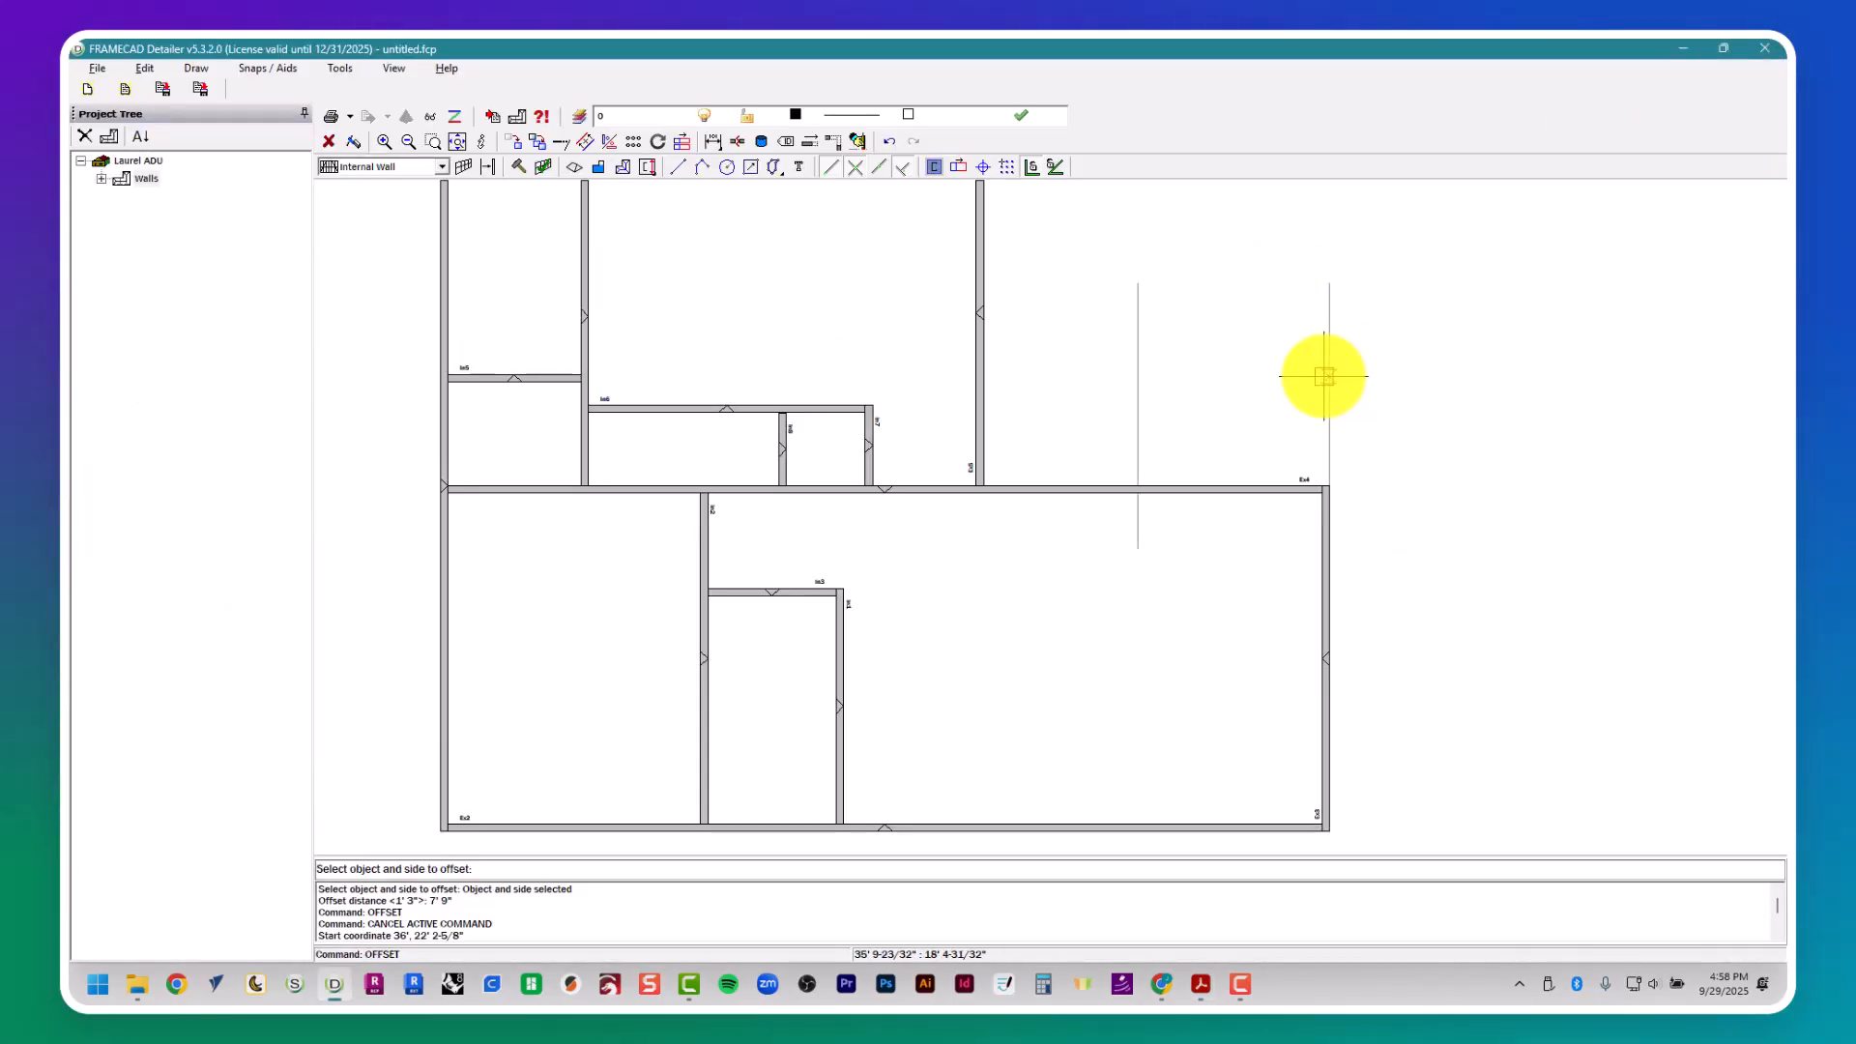
# - Look up door D1's width in the door schedule and offset the 7' 9" guide another 6' to the left for the opening
pyautogui.hotkey('alt', 'Tab')
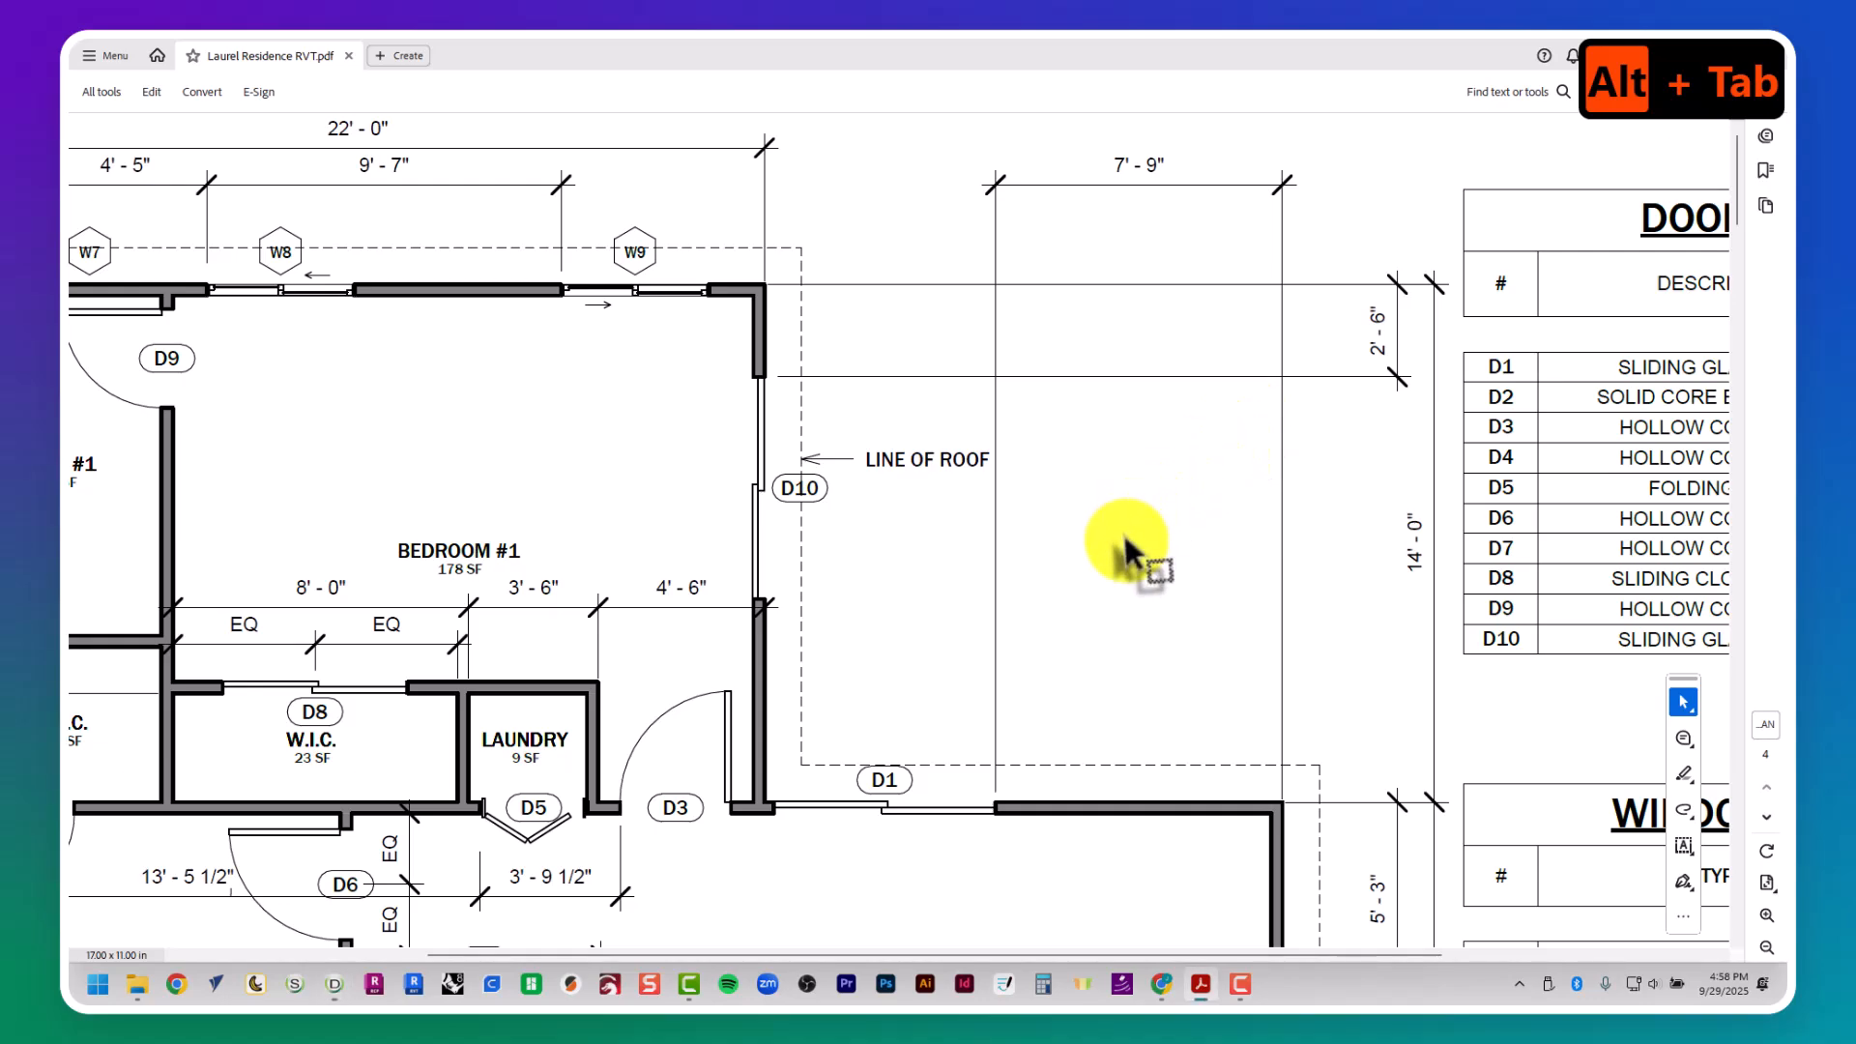
pyautogui.keyDown('ctrl'); pyautogui.scroll(5, 1131, 541); pyautogui.keyUp('ctrl')
pyautogui.scroll(-2, 1251, 443)
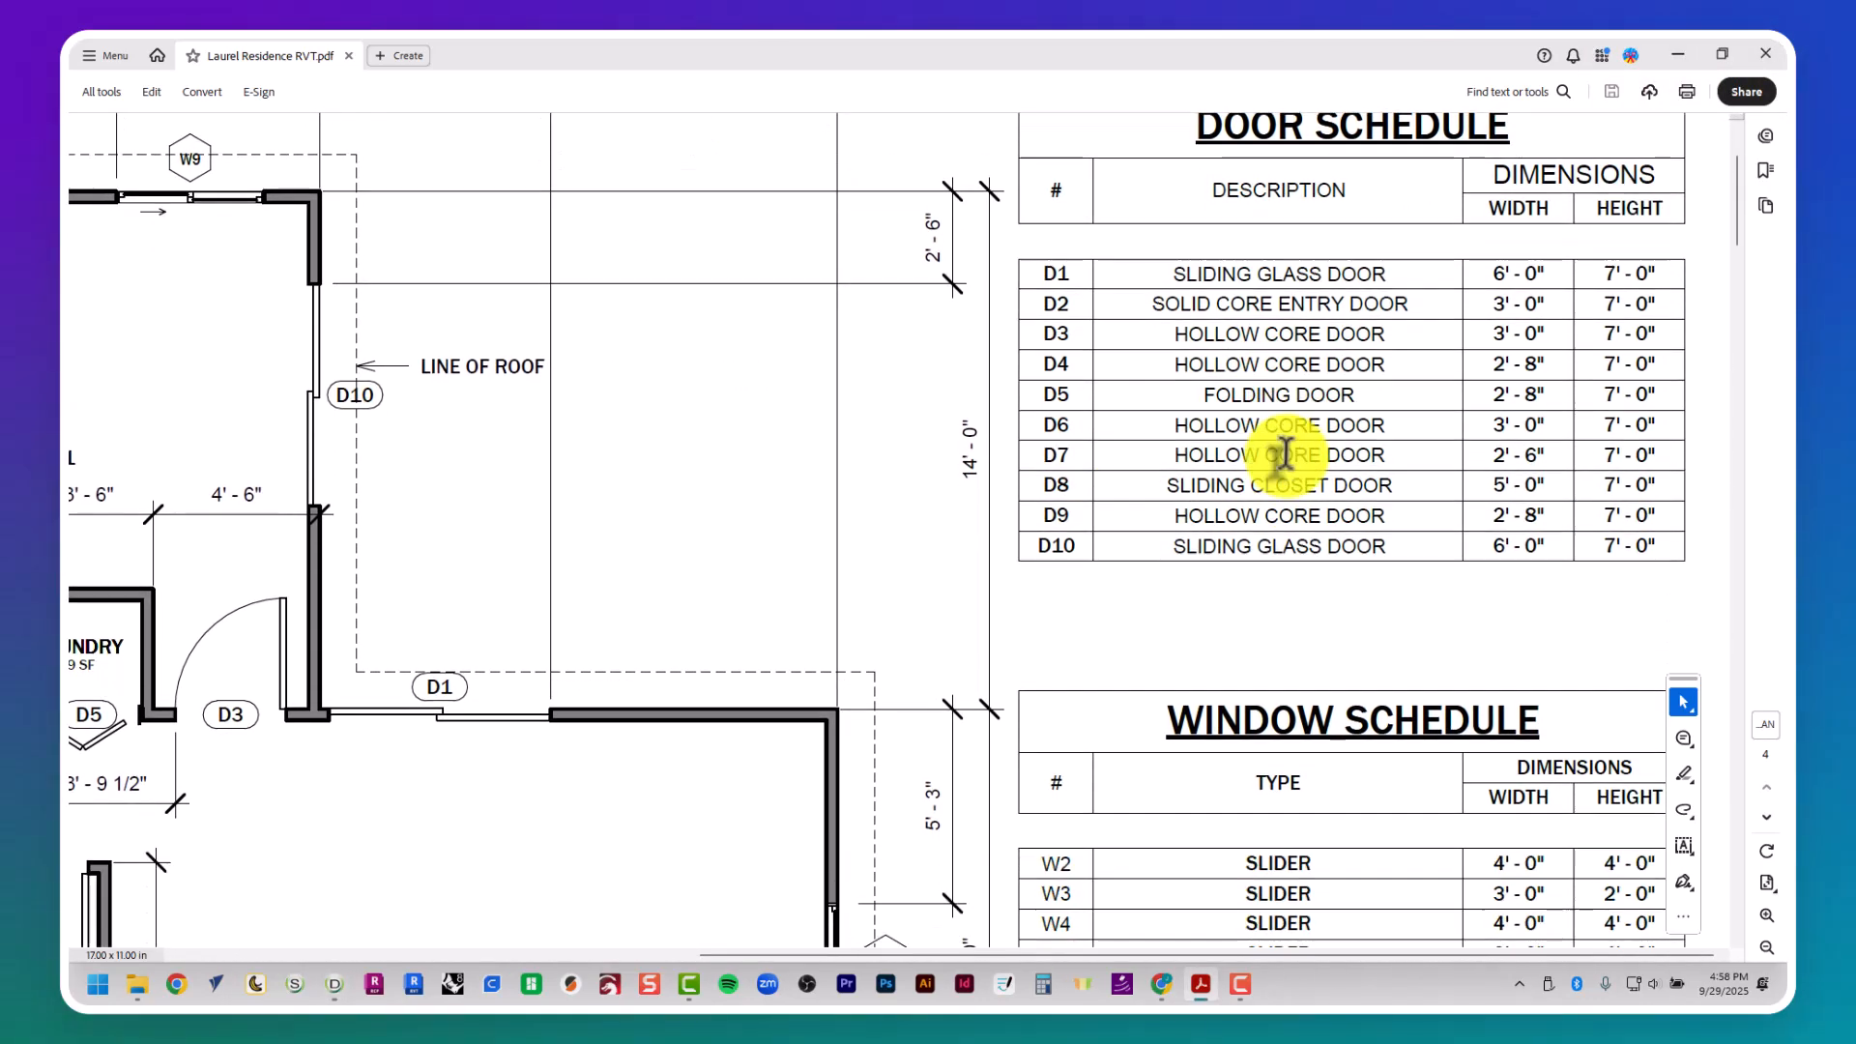
pyautogui.hotkey('alt', 'Tab')
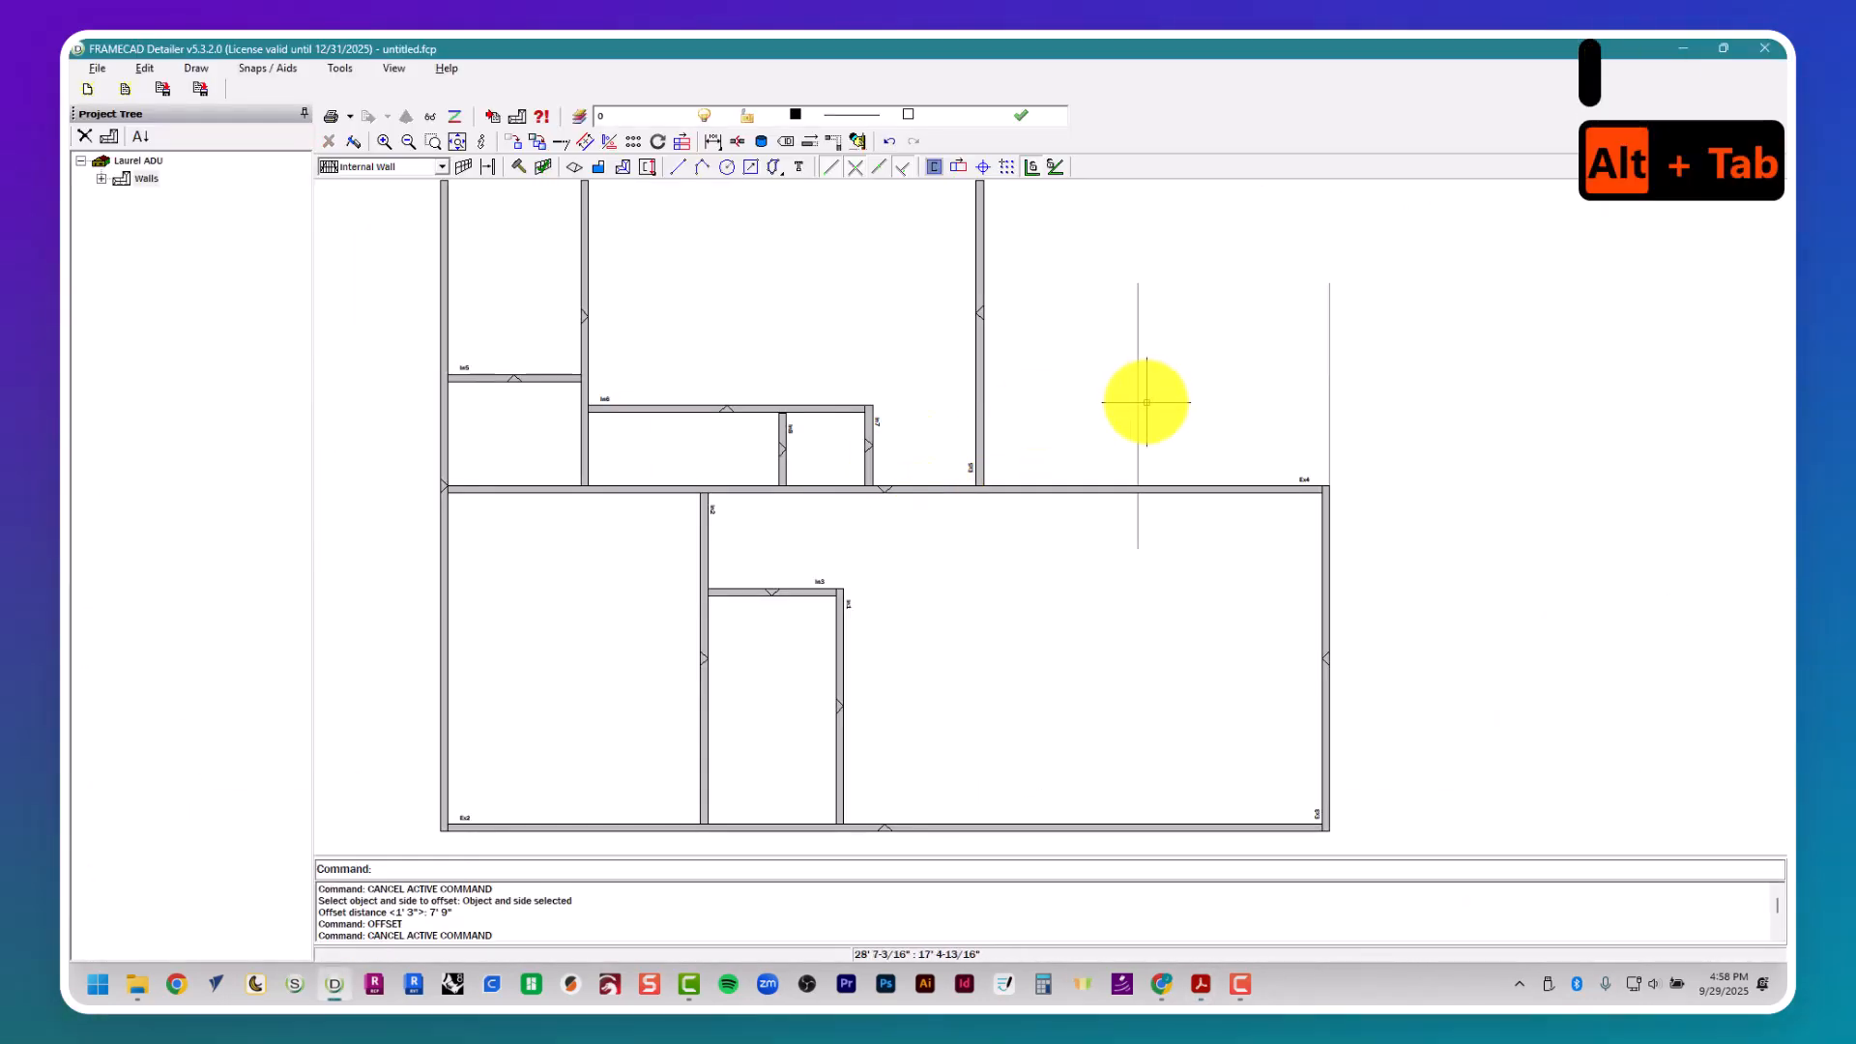
pyautogui.write("6'")
pyautogui.press('Return')
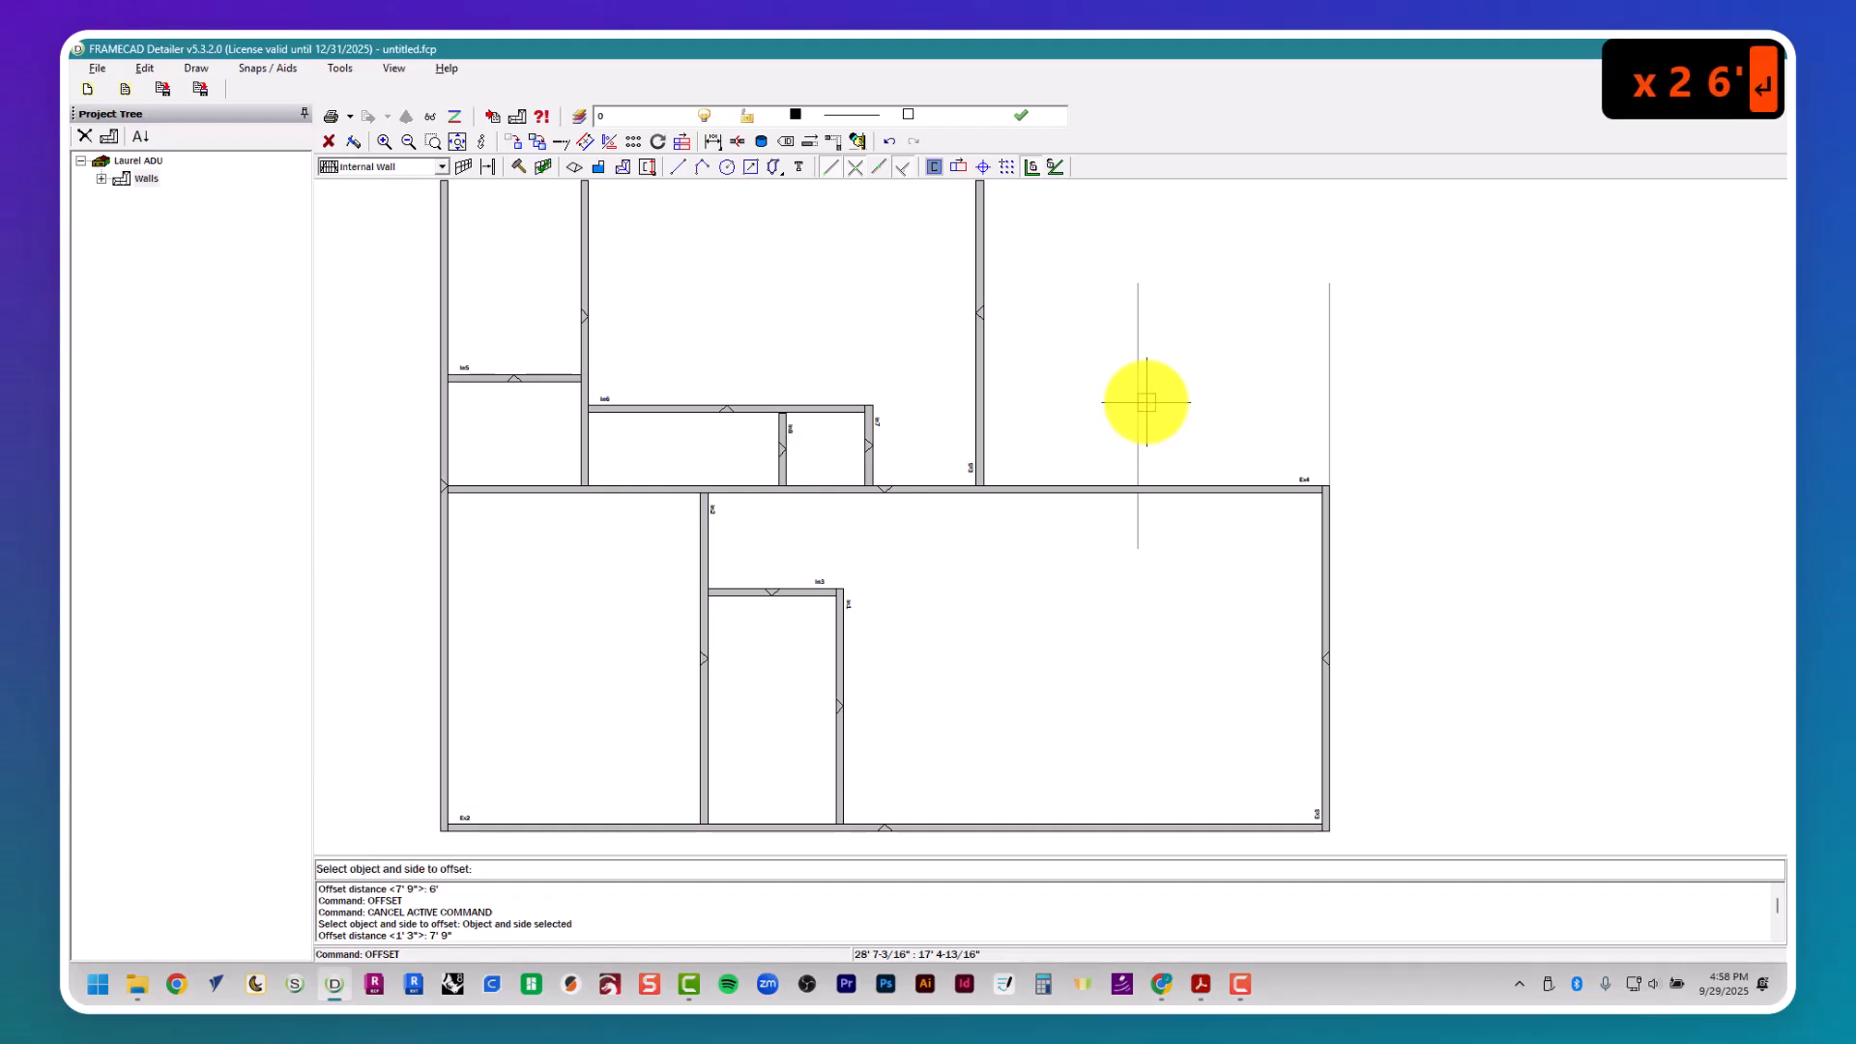
pyautogui.press('Escape')
pyautogui.press('Escape')
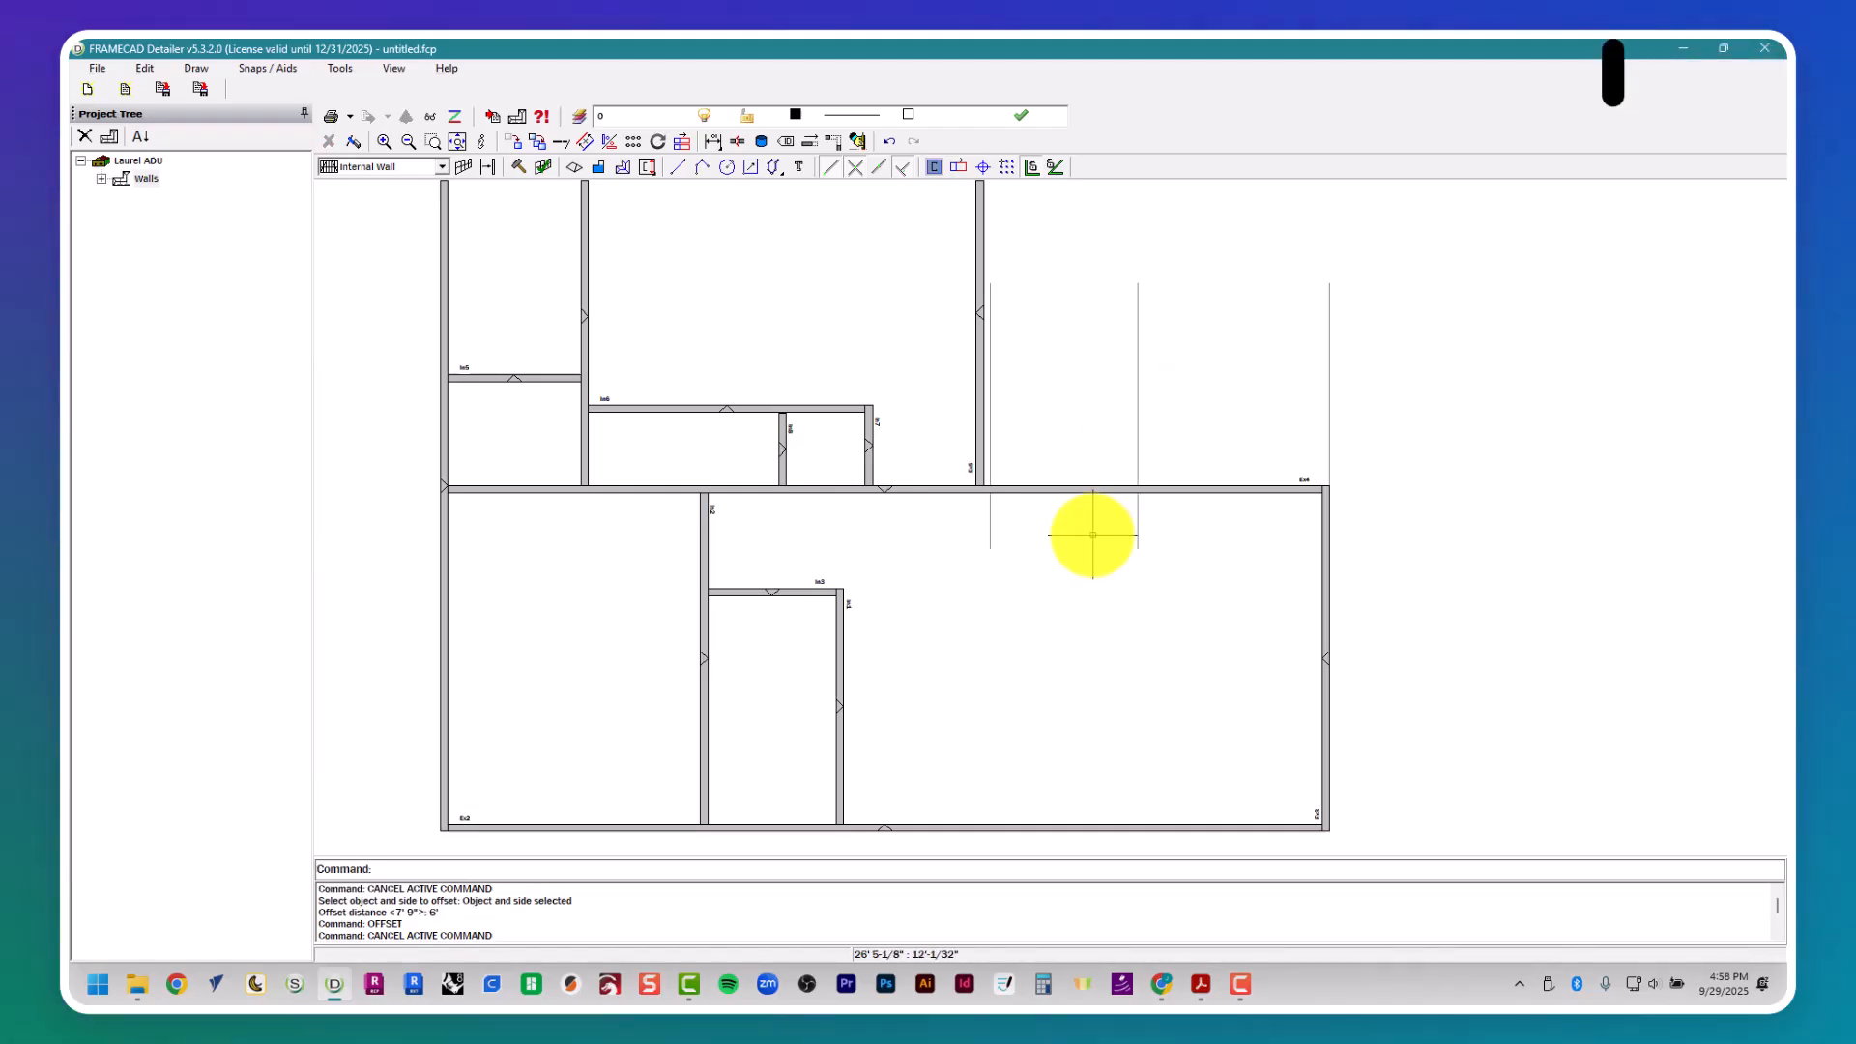
pyautogui.click(973, 509)
pyautogui.press('Escape')
# - Check window W1's location in the floor plan and draw a horizontal guide about 11' 11" long along the living area's upper wall, past the right external wall
pyautogui.hotkey('alt', 'Tab')
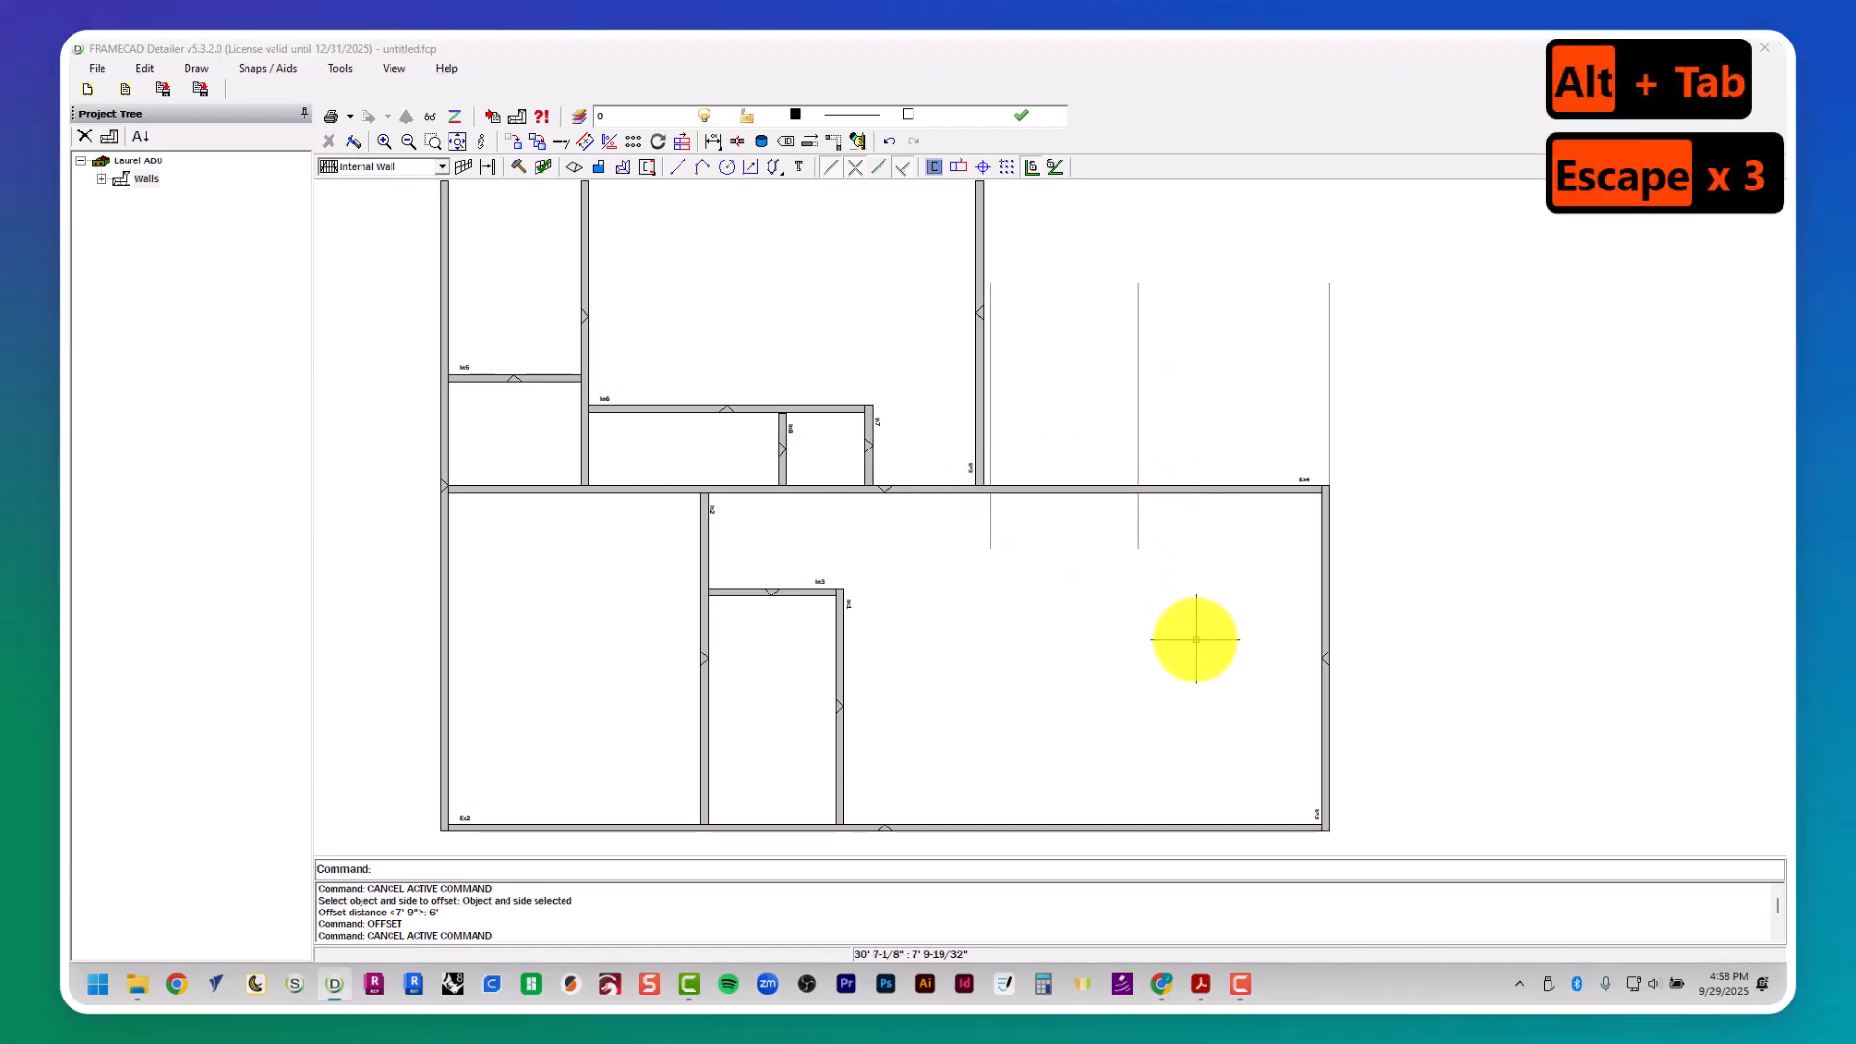
pyautogui.scroll(-5, 1104, 638)
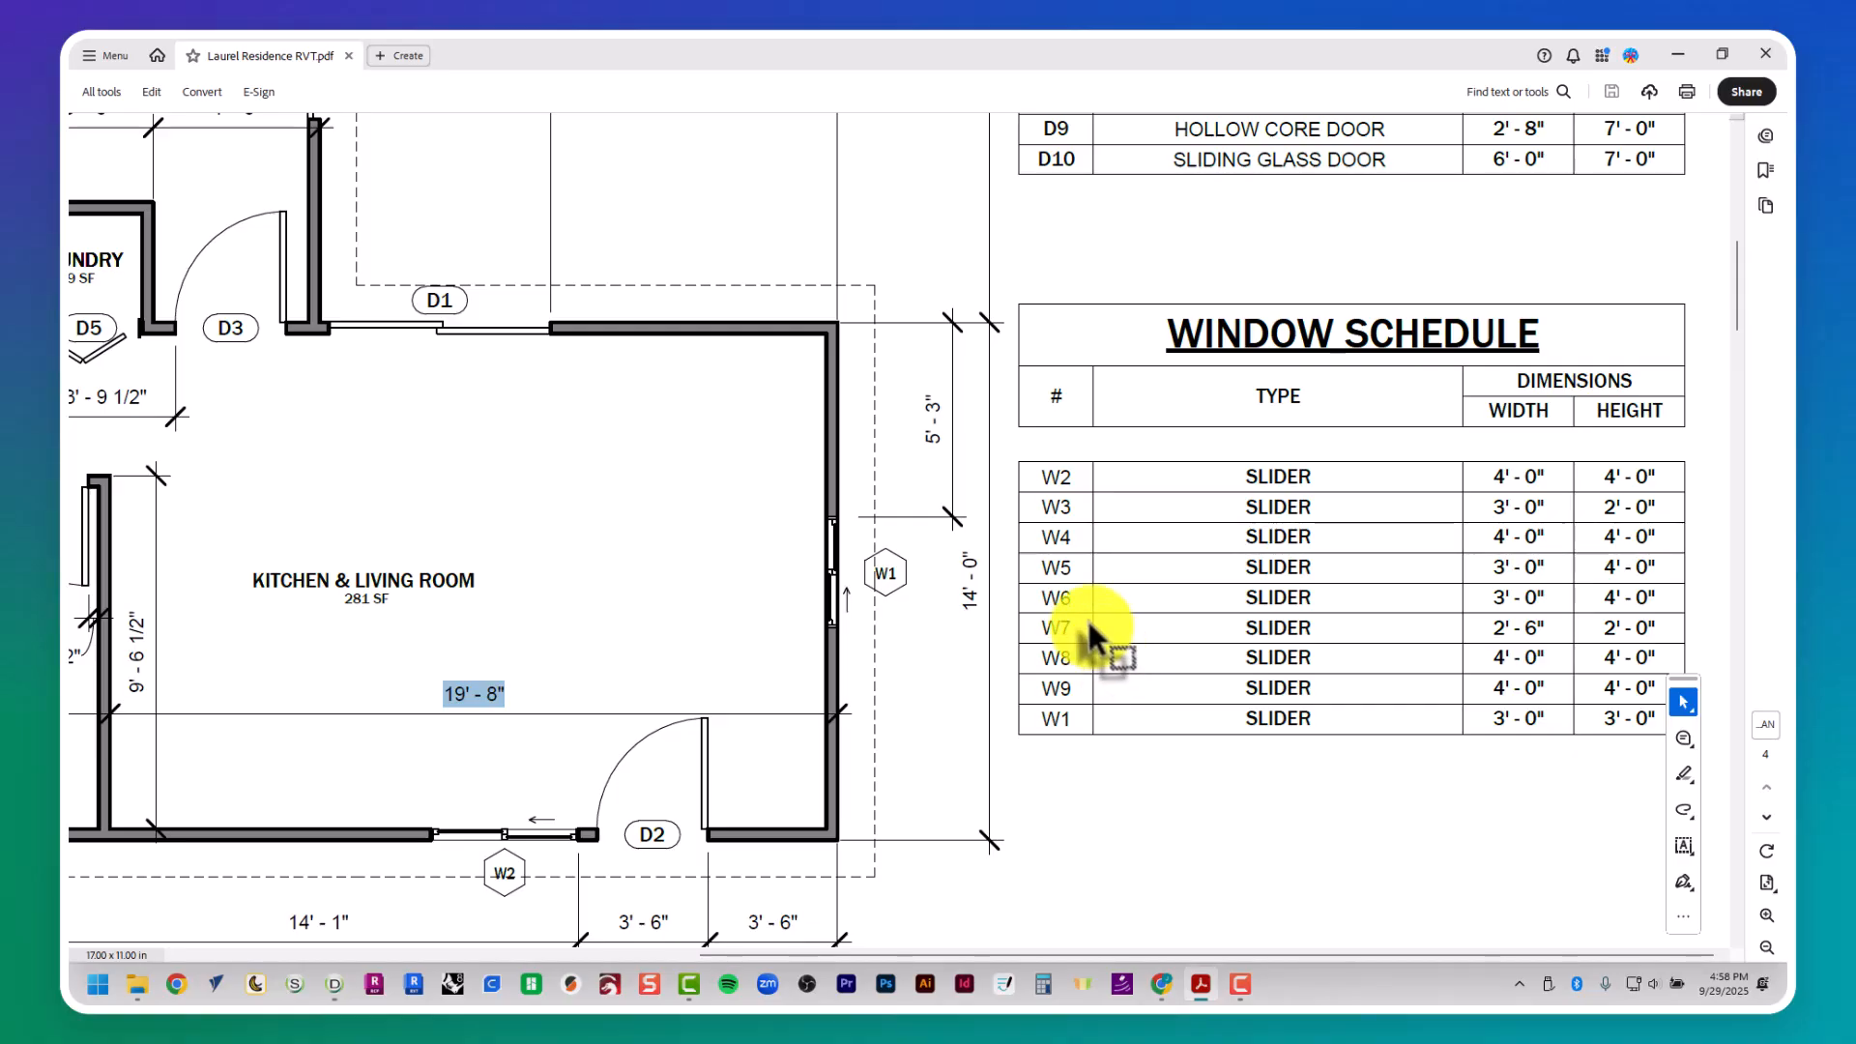
pyautogui.hotkey('alt', 'Tab')
pyautogui.press('Escape')
pyautogui.press('Escape')
pyautogui.write('pl')
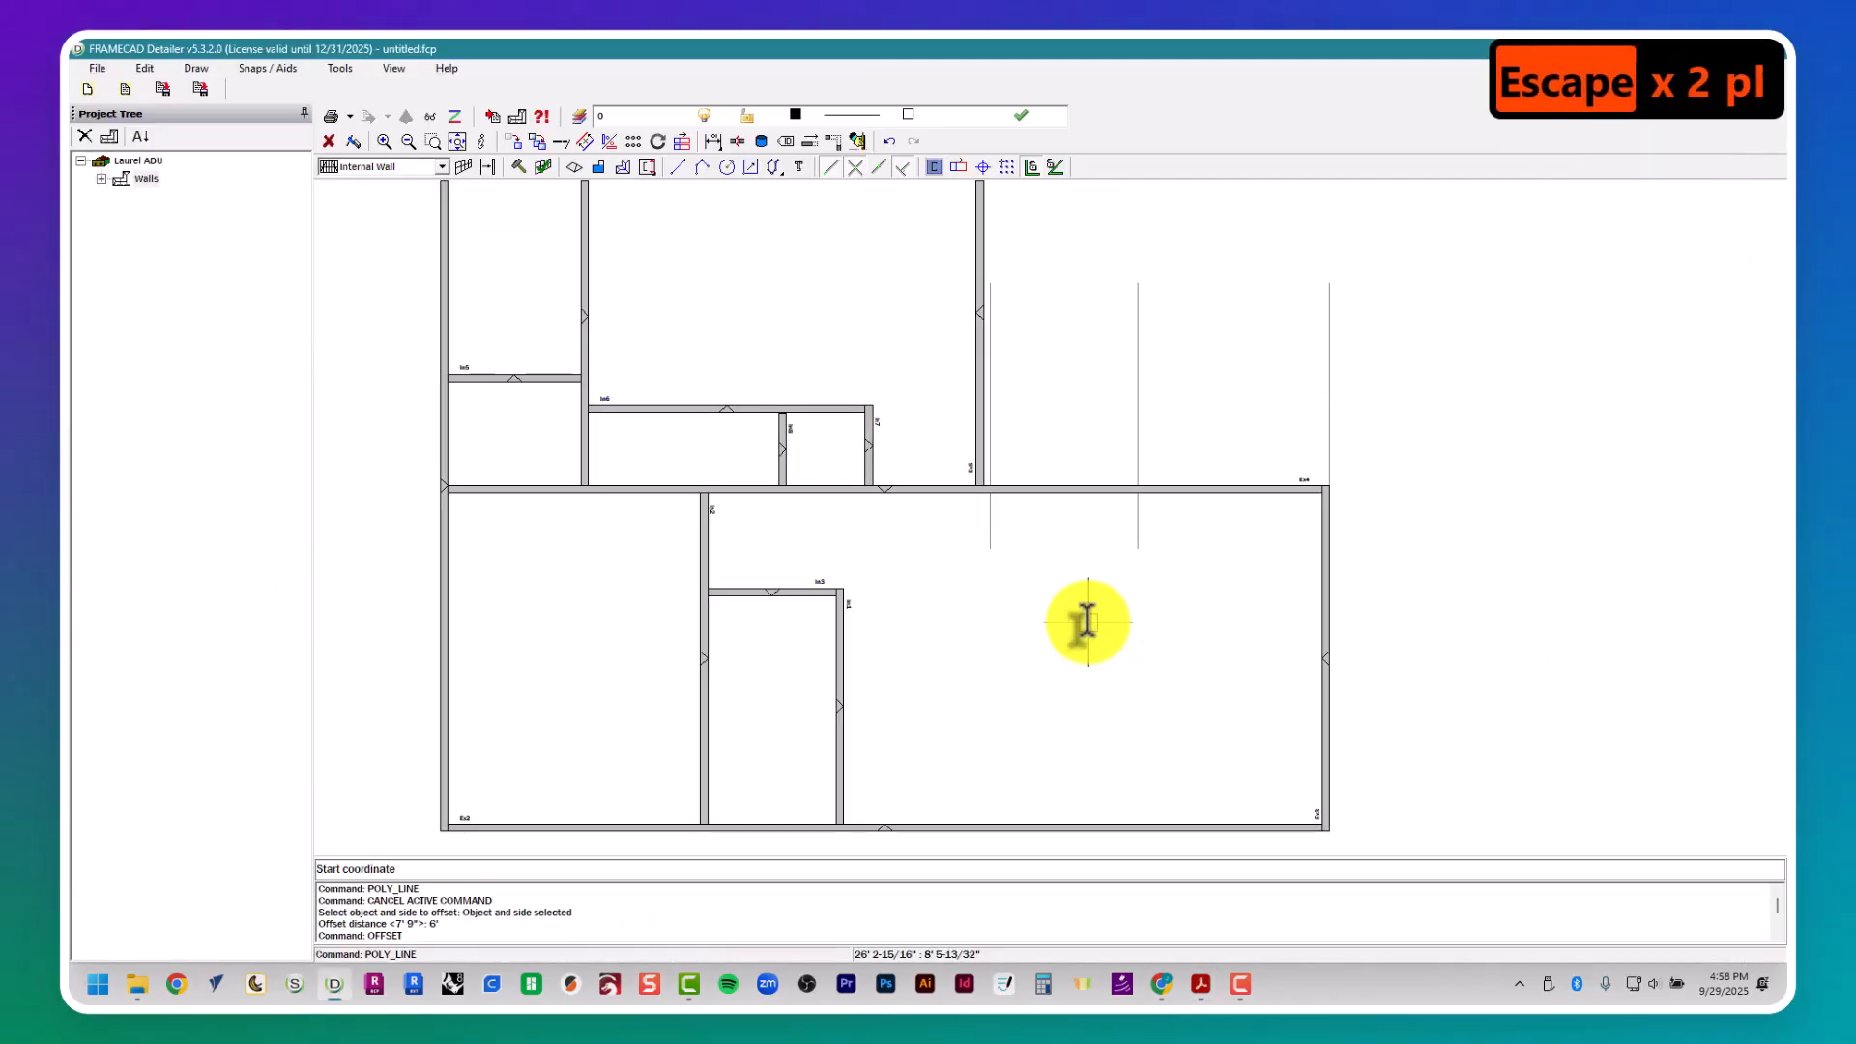
pyautogui.click(1258, 486)
pyautogui.click(1551, 542)
pyautogui.press('Escape')
pyautogui.press('Escape')
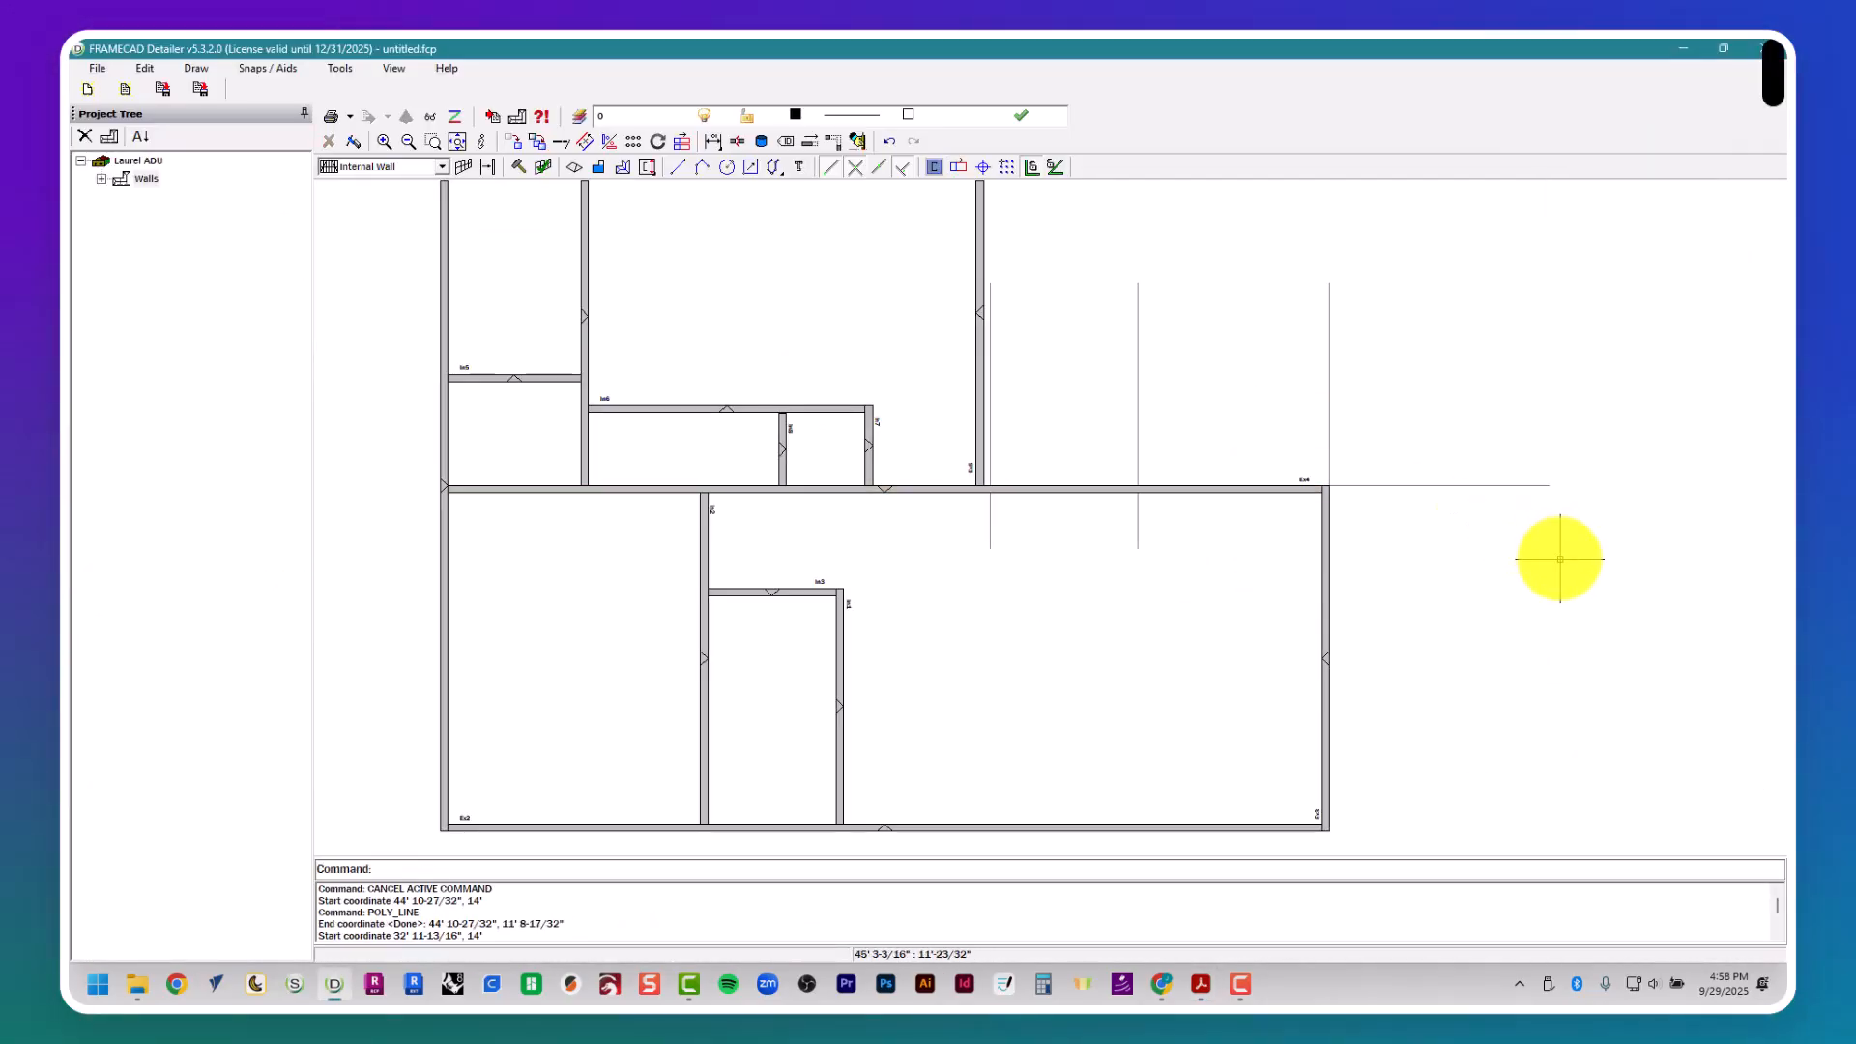
# - Offset the horizontal guide along the living area's upper wall 5' 3" downward to mark the upper side of window W1
pyautogui.press('Escape')
pyautogui.press('Escape')
pyautogui.write('offset')
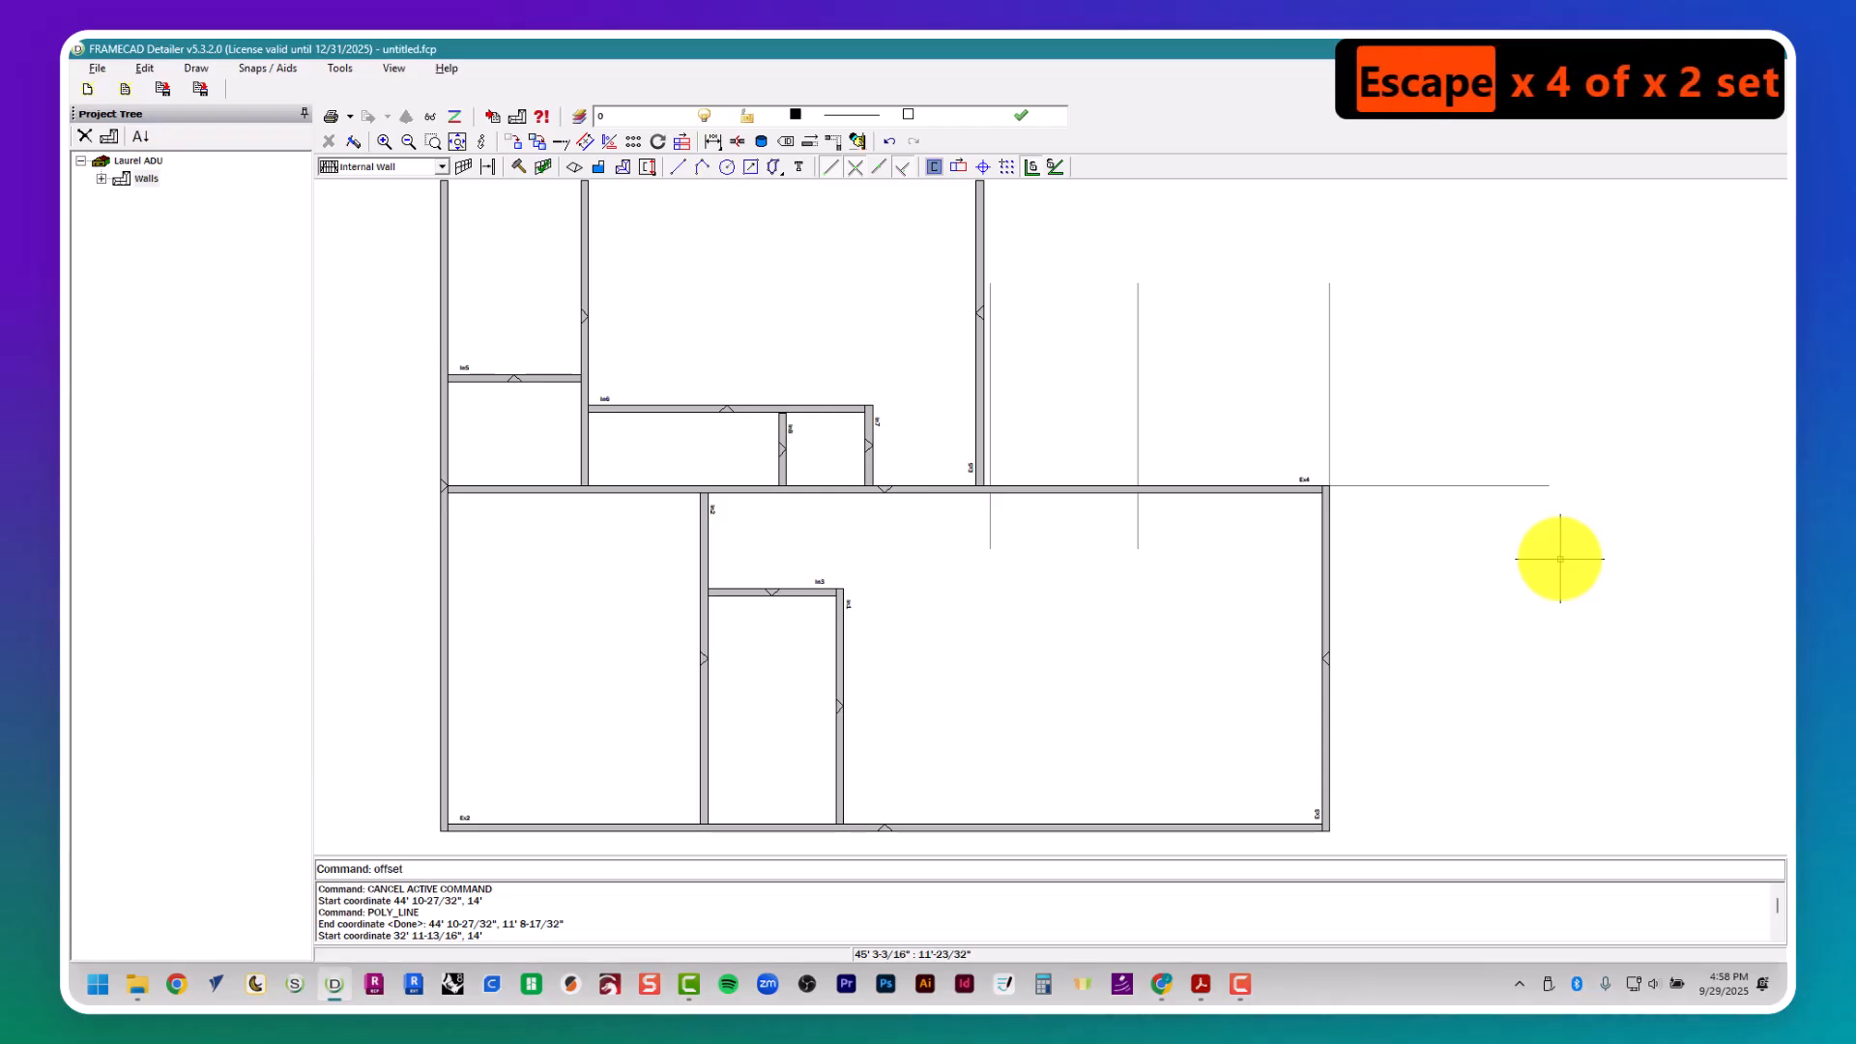
pyautogui.press('Return')
pyautogui.write('5\' 3"')
pyautogui.press('Return')
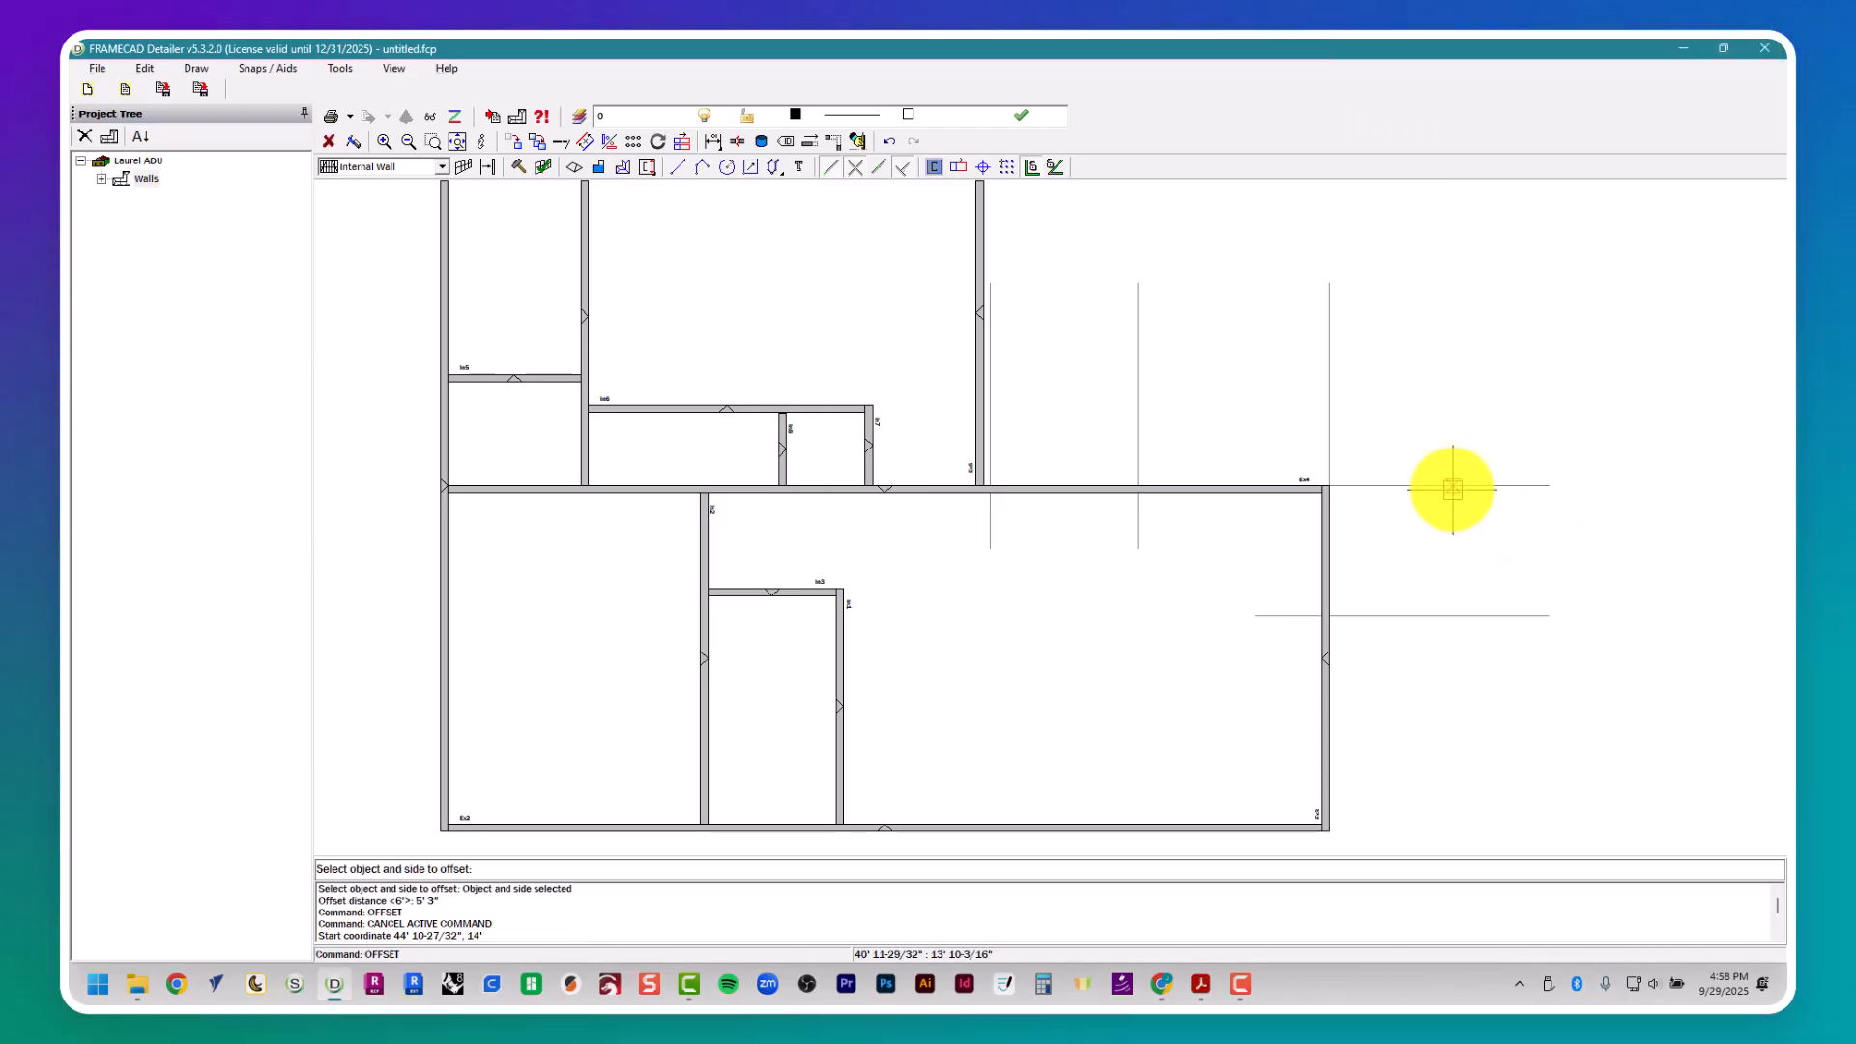
# - Look up window W1's width in the window schedule and offset the 5' 3" guide another 3' downward for the opening
pyautogui.hotkey('alt', 'Tab')
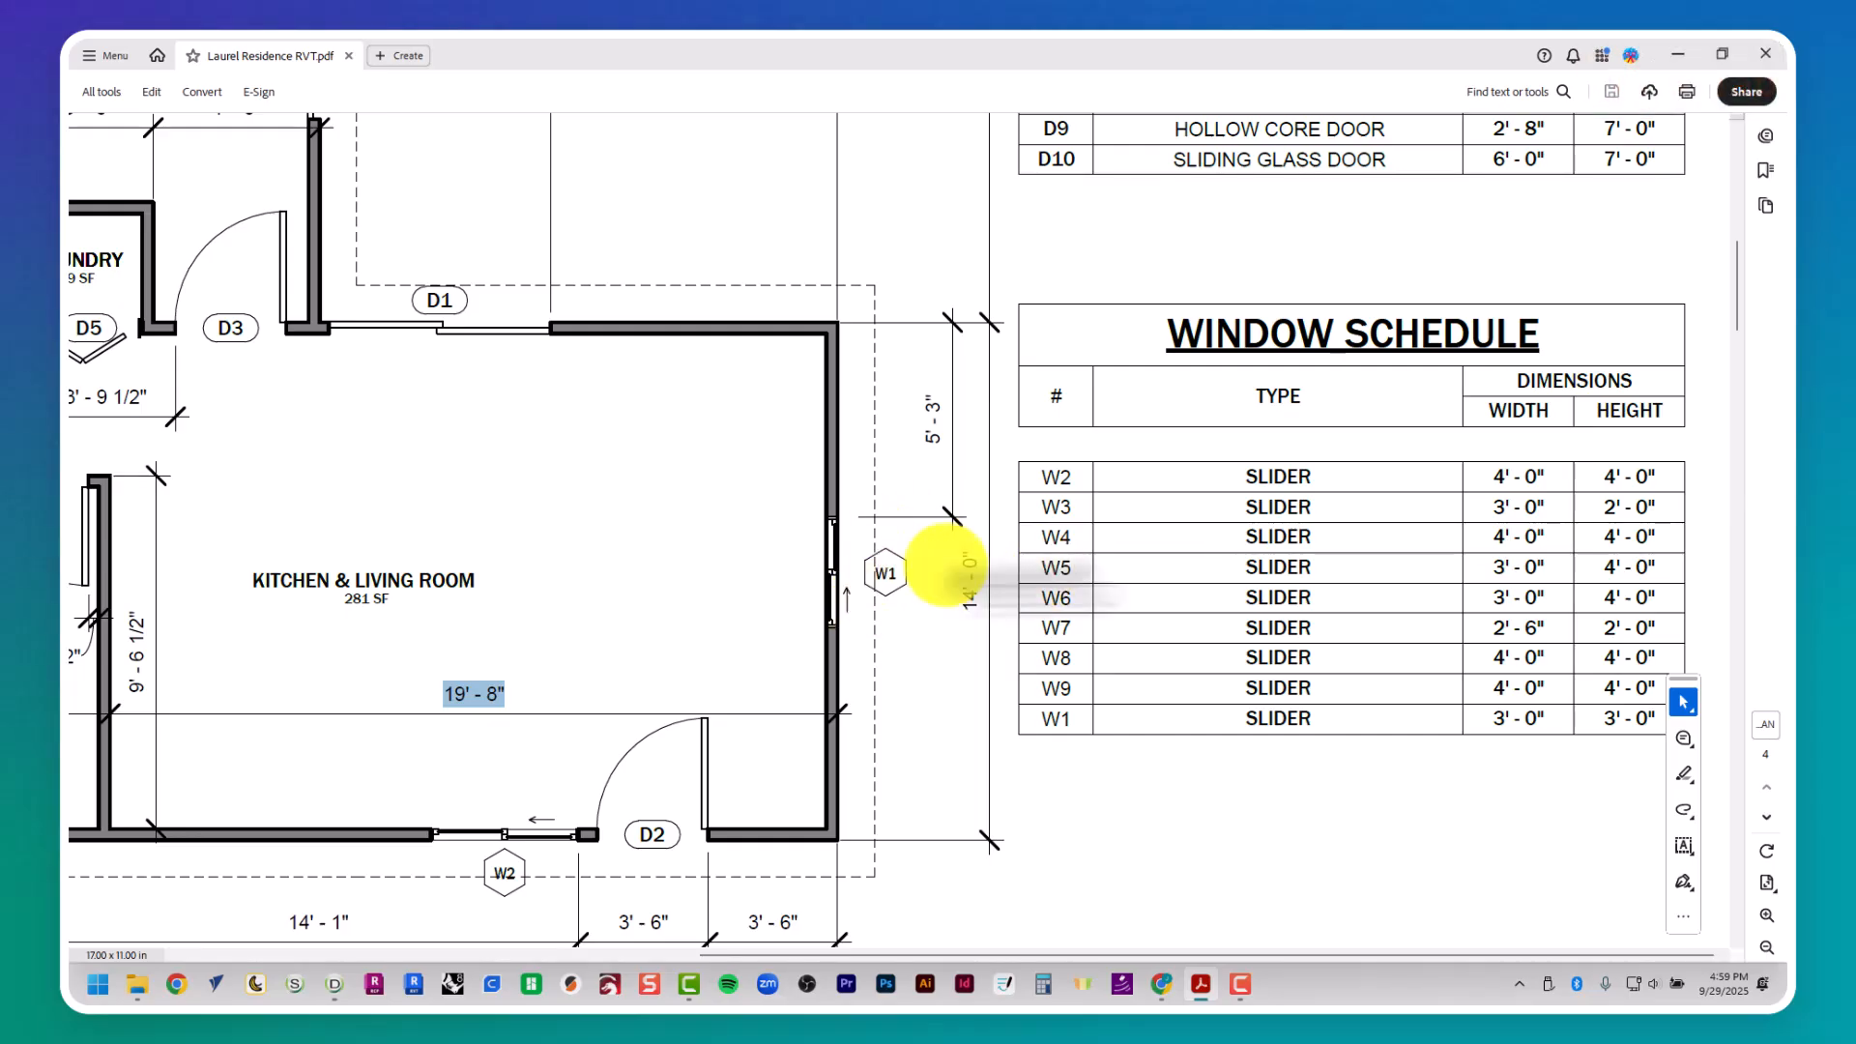
pyautogui.hotkey('alt', 'Tab')
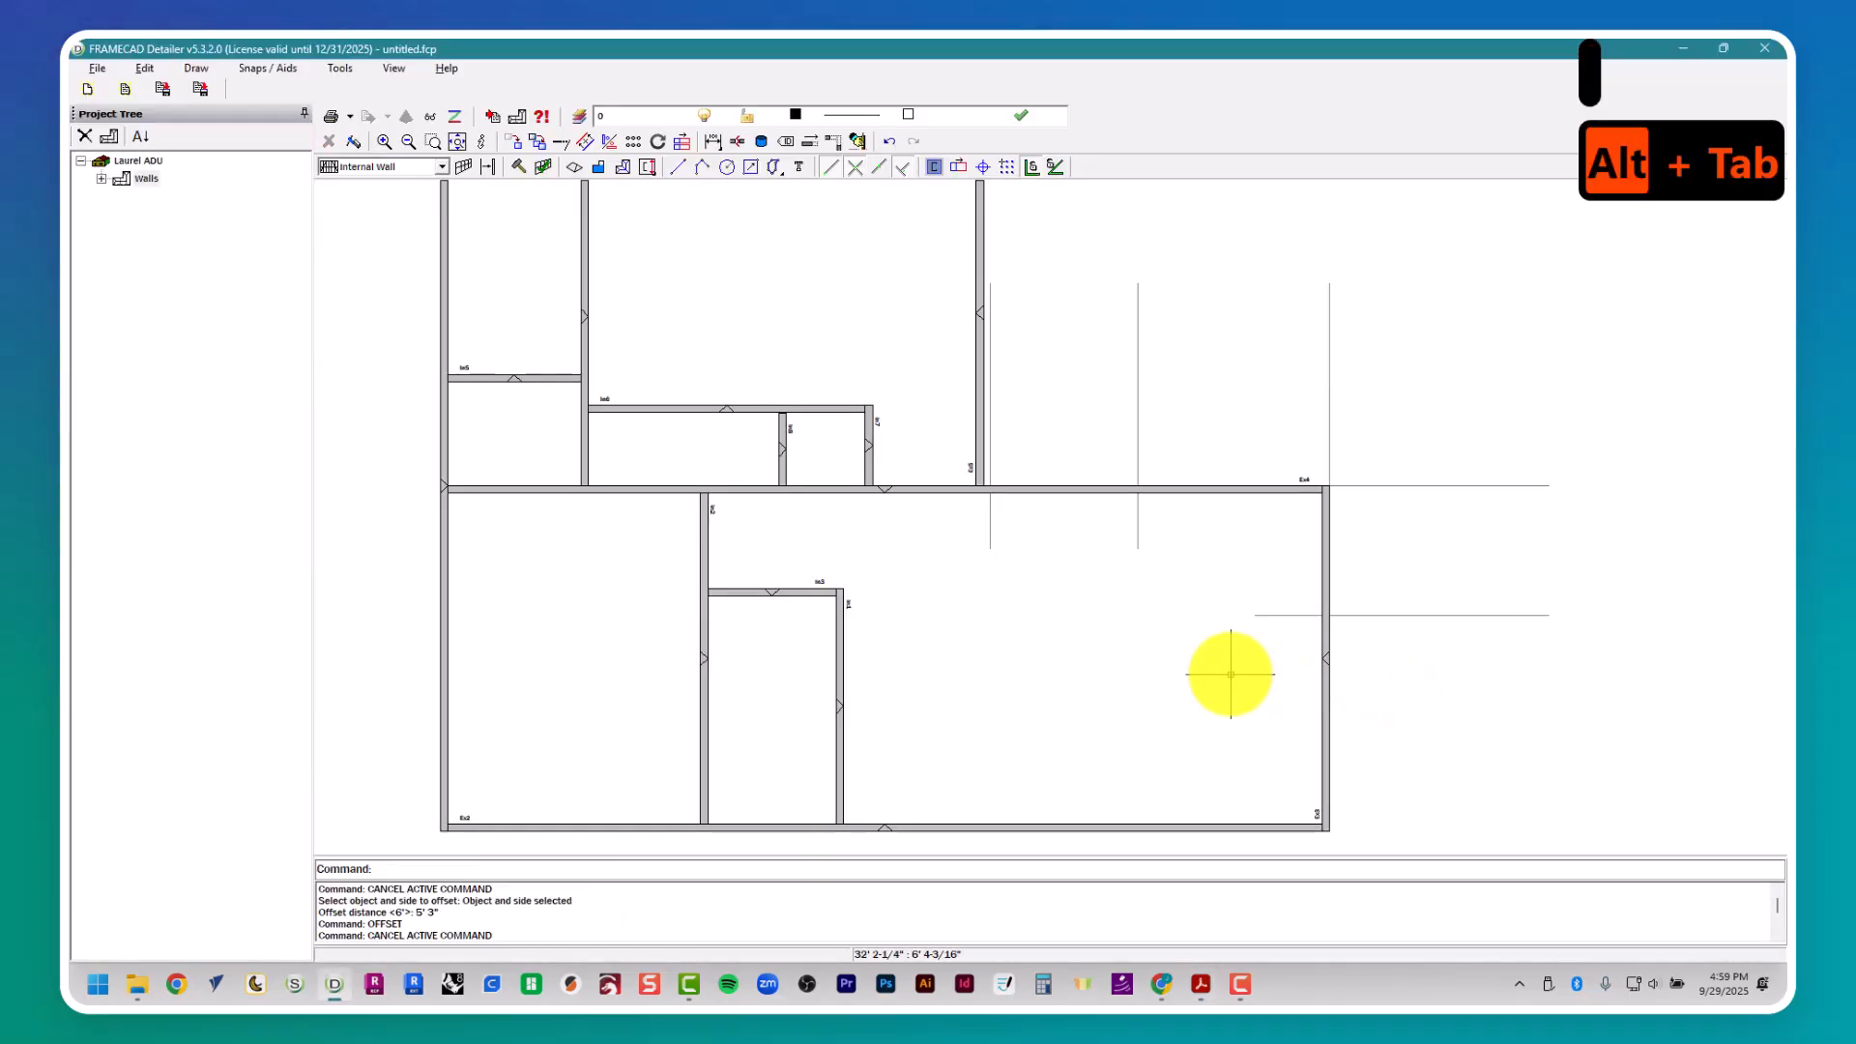
pyautogui.write("3'")
pyautogui.press('Return')
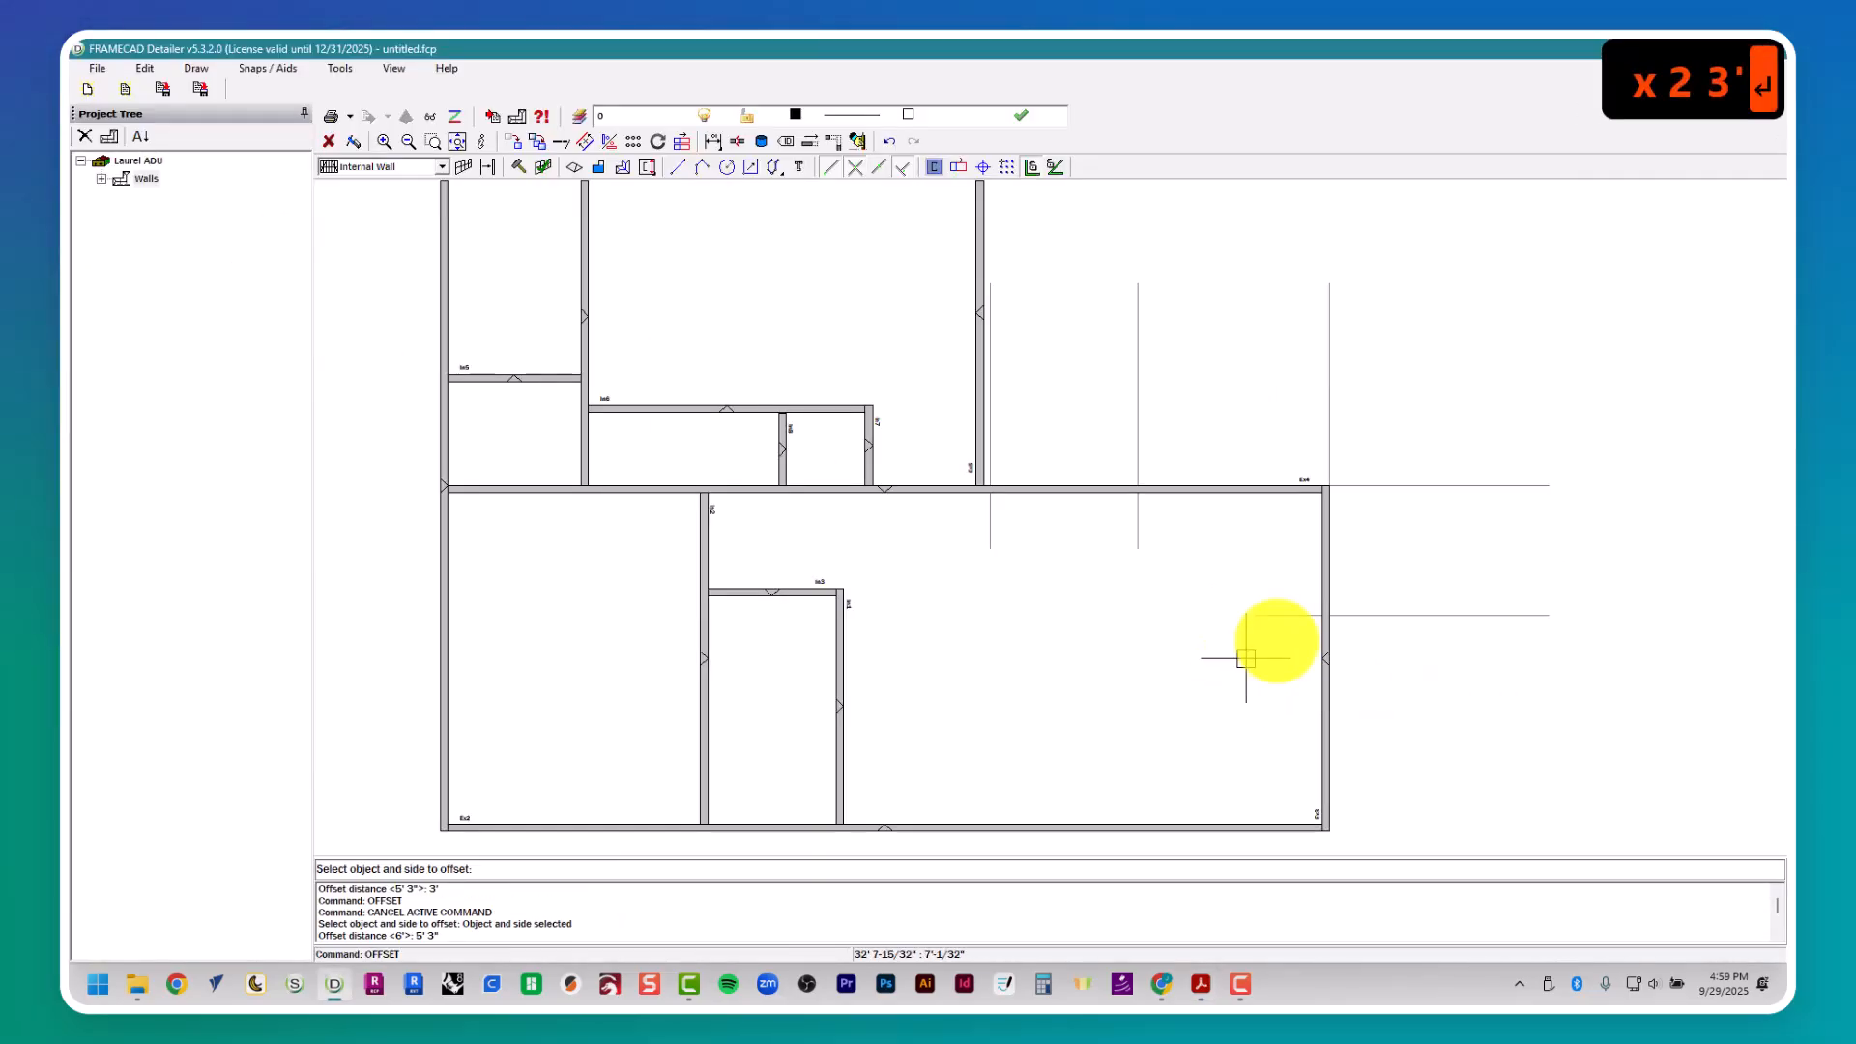
pyautogui.click(1423, 620)
pyautogui.moveTo(1371, 758); pyautogui.dragTo(1284, 497, button='middle')
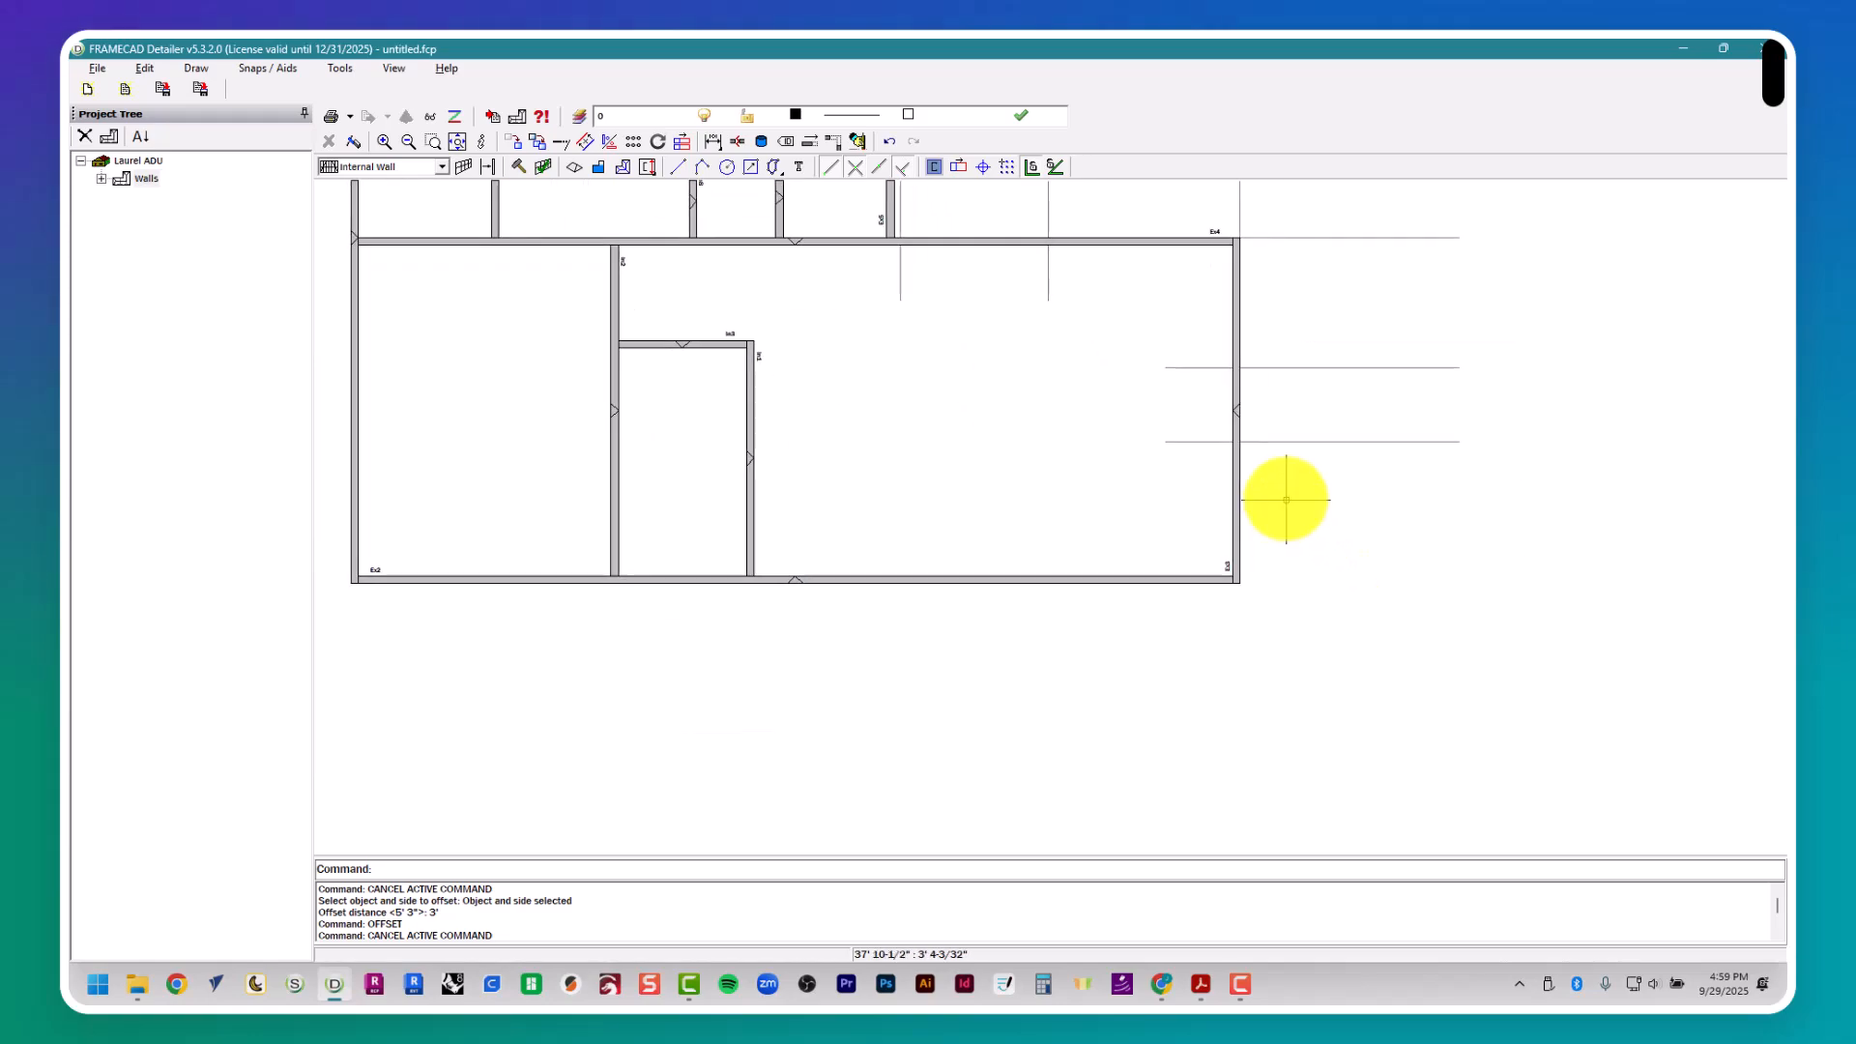
# - Check door D2's location in the floor plan and draw a vertical guide about 6' 7" long down the right external wall's outer face, past the lower wall
pyautogui.hotkey('alt', 'Tab')
pyautogui.scroll(-4, 1256, 553)
pyautogui.hotkey('alt', 'Tab')
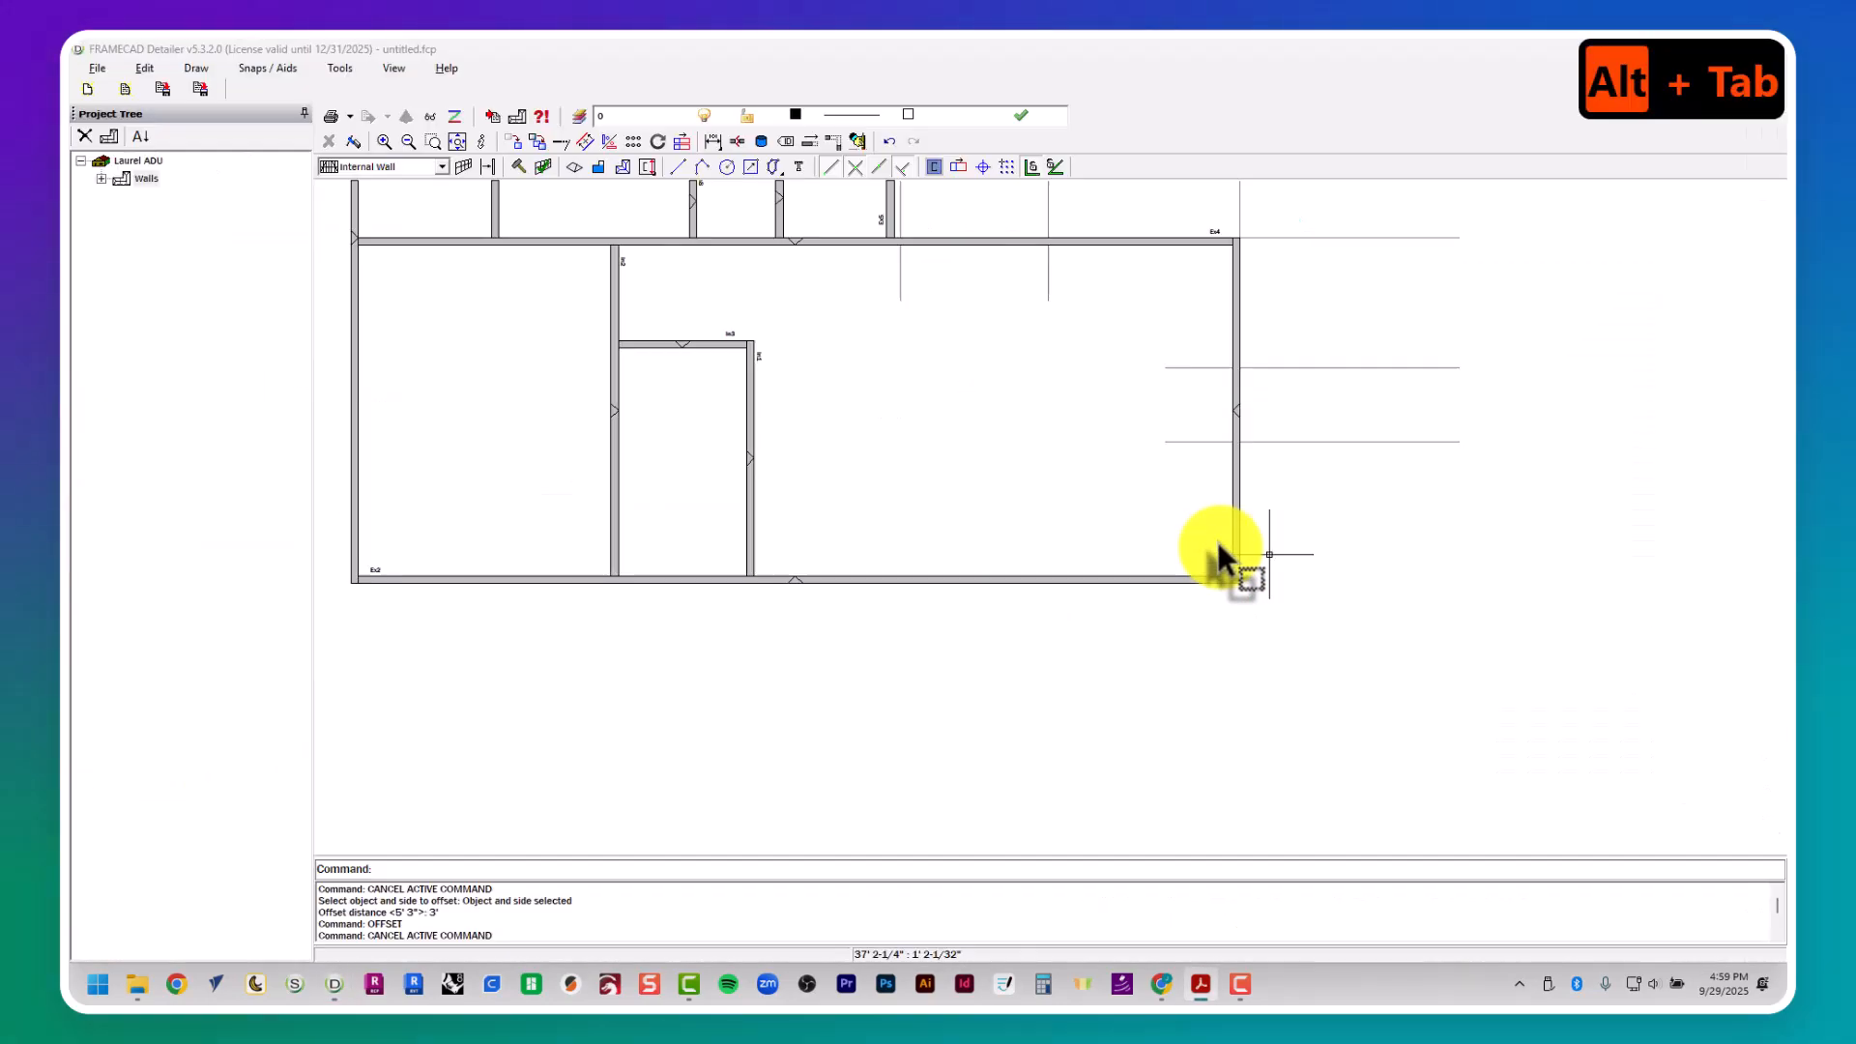
pyautogui.press('Escape')
pyautogui.press('Escape')
pyautogui.press('Escape')
pyautogui.press('Escape')
pyautogui.write('pl')
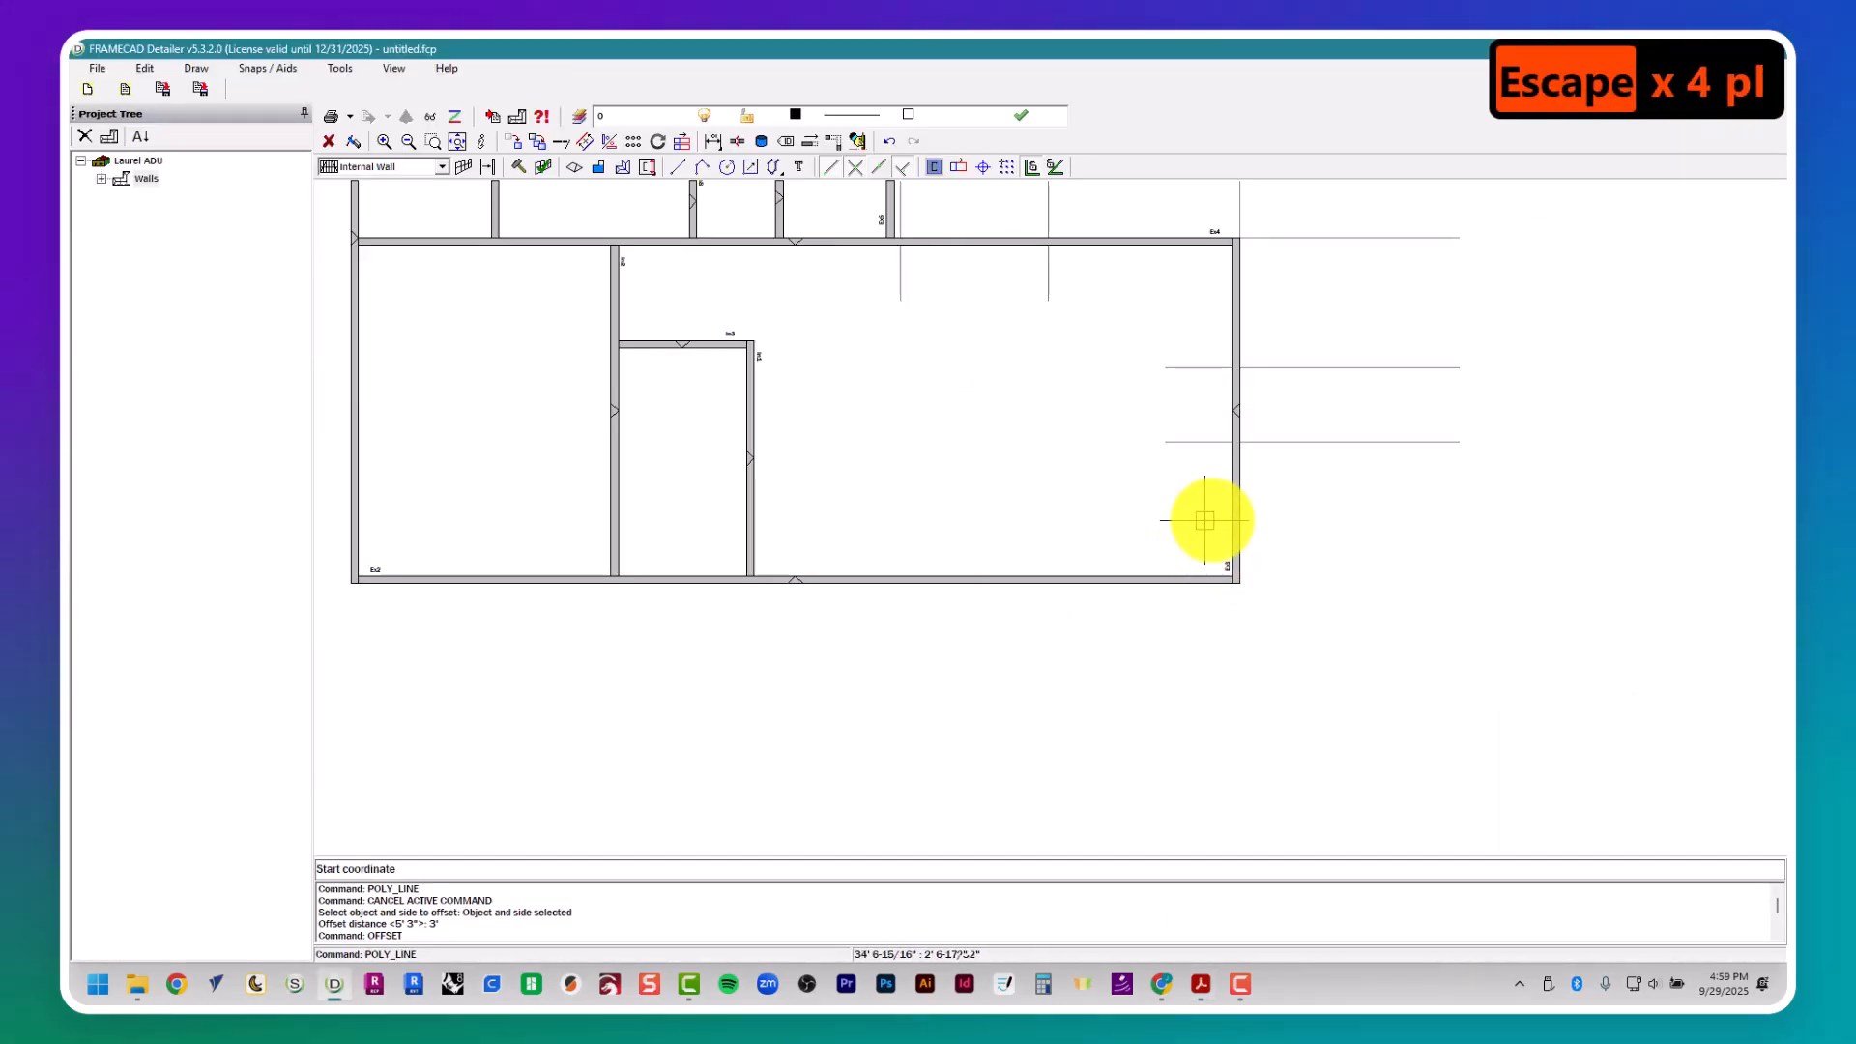
pyautogui.click(1241, 523)
pyautogui.click(1235, 685)
pyautogui.press('Escape')
pyautogui.press('Escape')
pyautogui.press('Escape')
pyautogui.press('Escape')
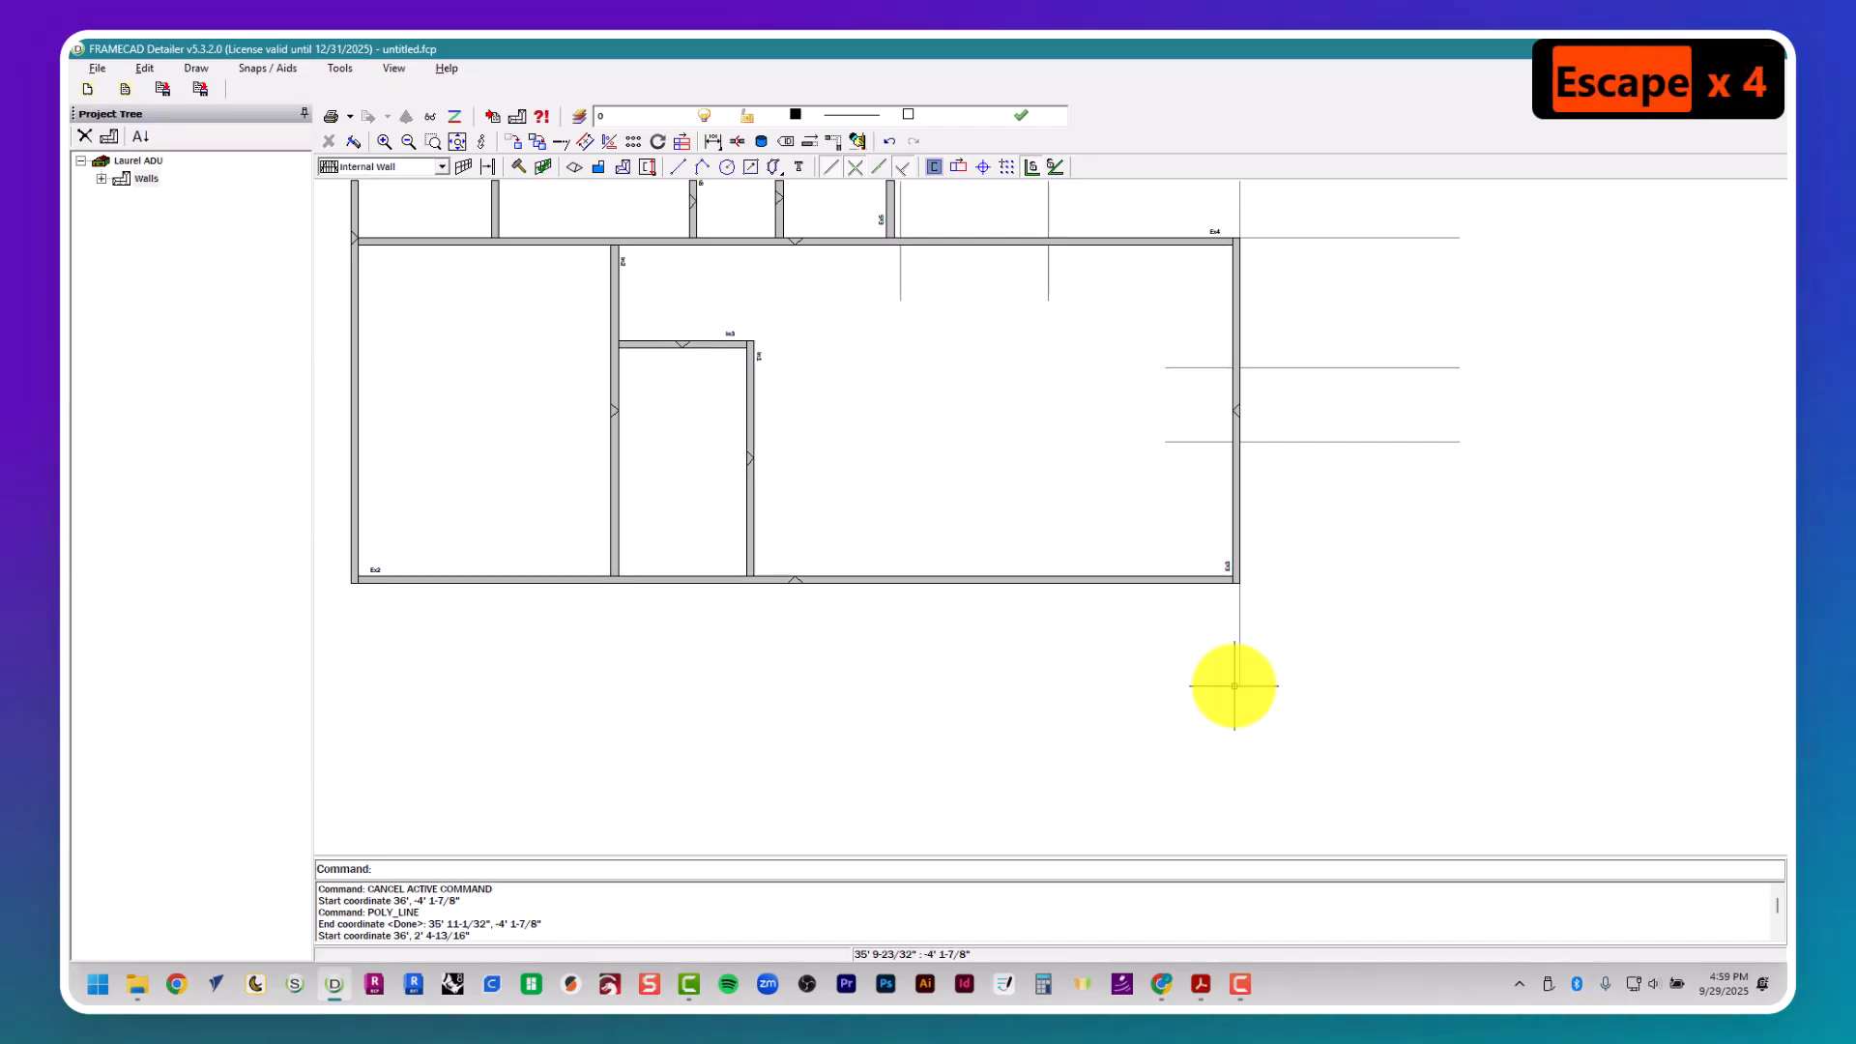
# - Check door D2's distance from the corner in the floor plan and offset the new vertical guide 3' 6" to the left
pyautogui.write('offset')
pyautogui.hotkey('alt', 'Tab')
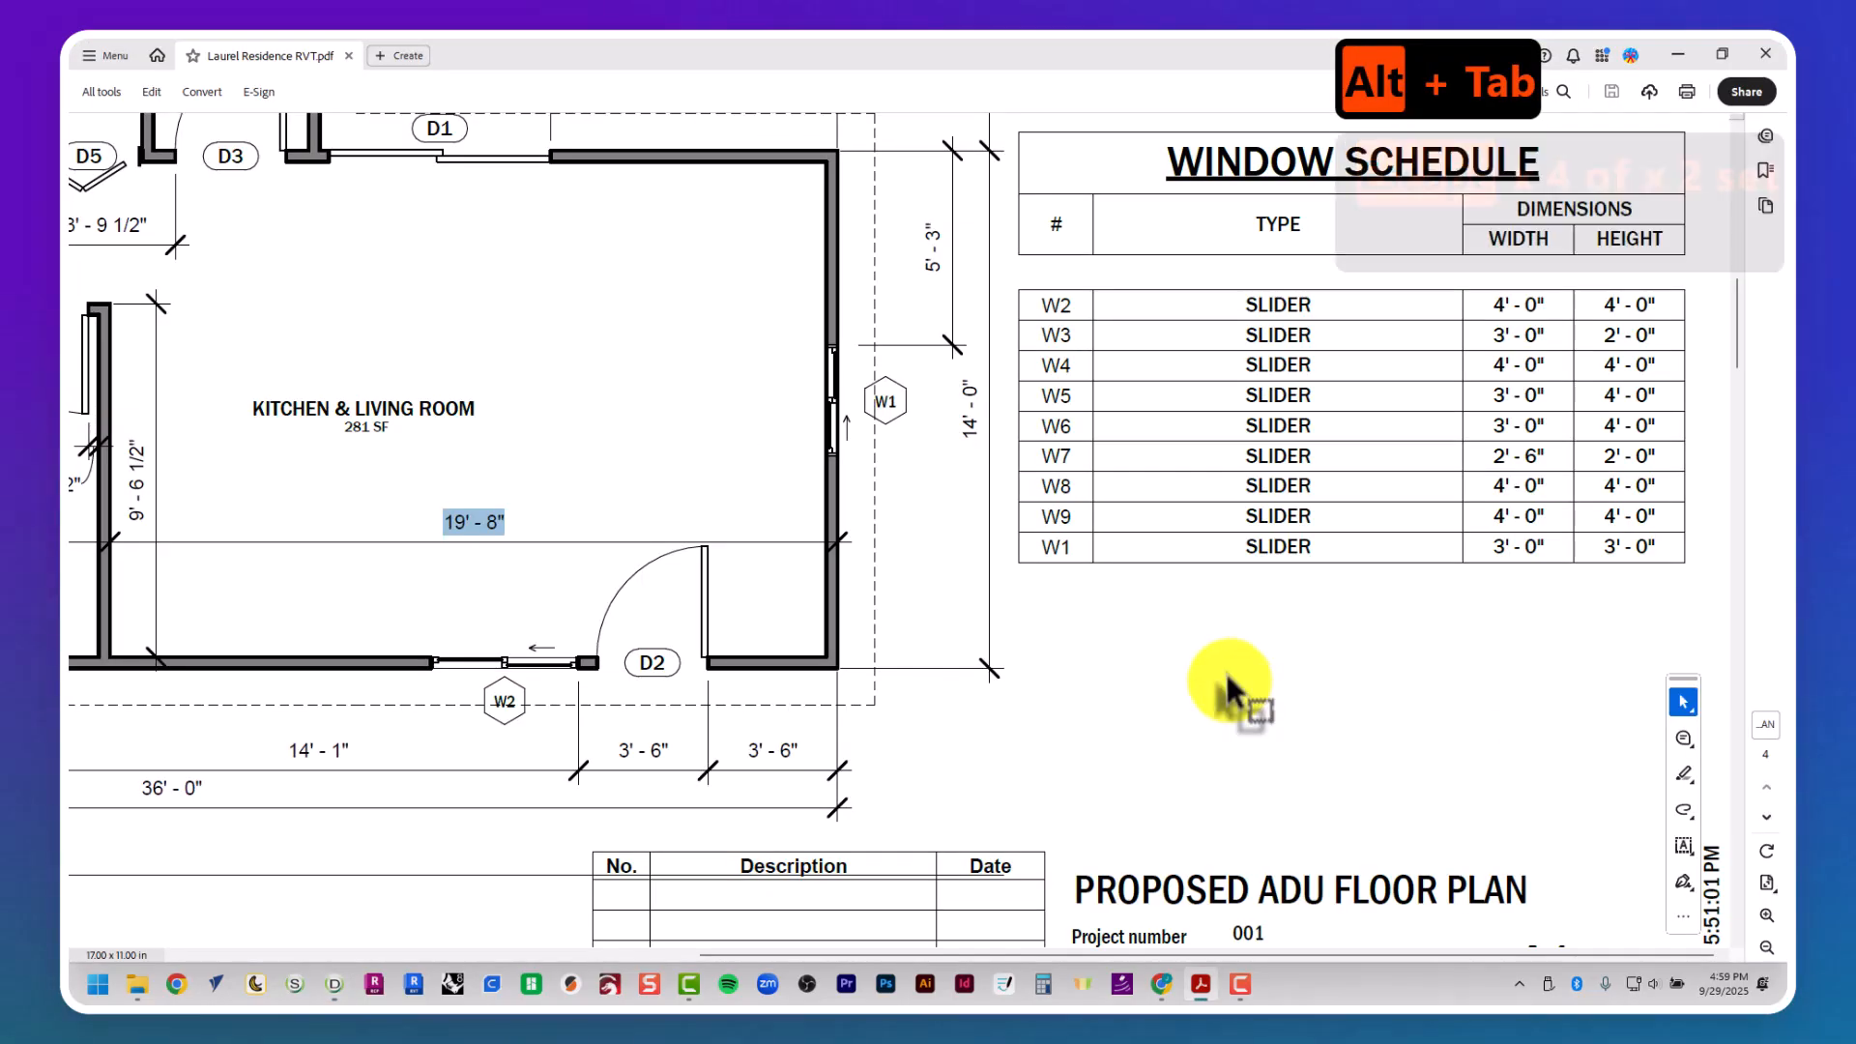
pyautogui.hotkey('alt', 'Tab')
pyautogui.write("3' ")
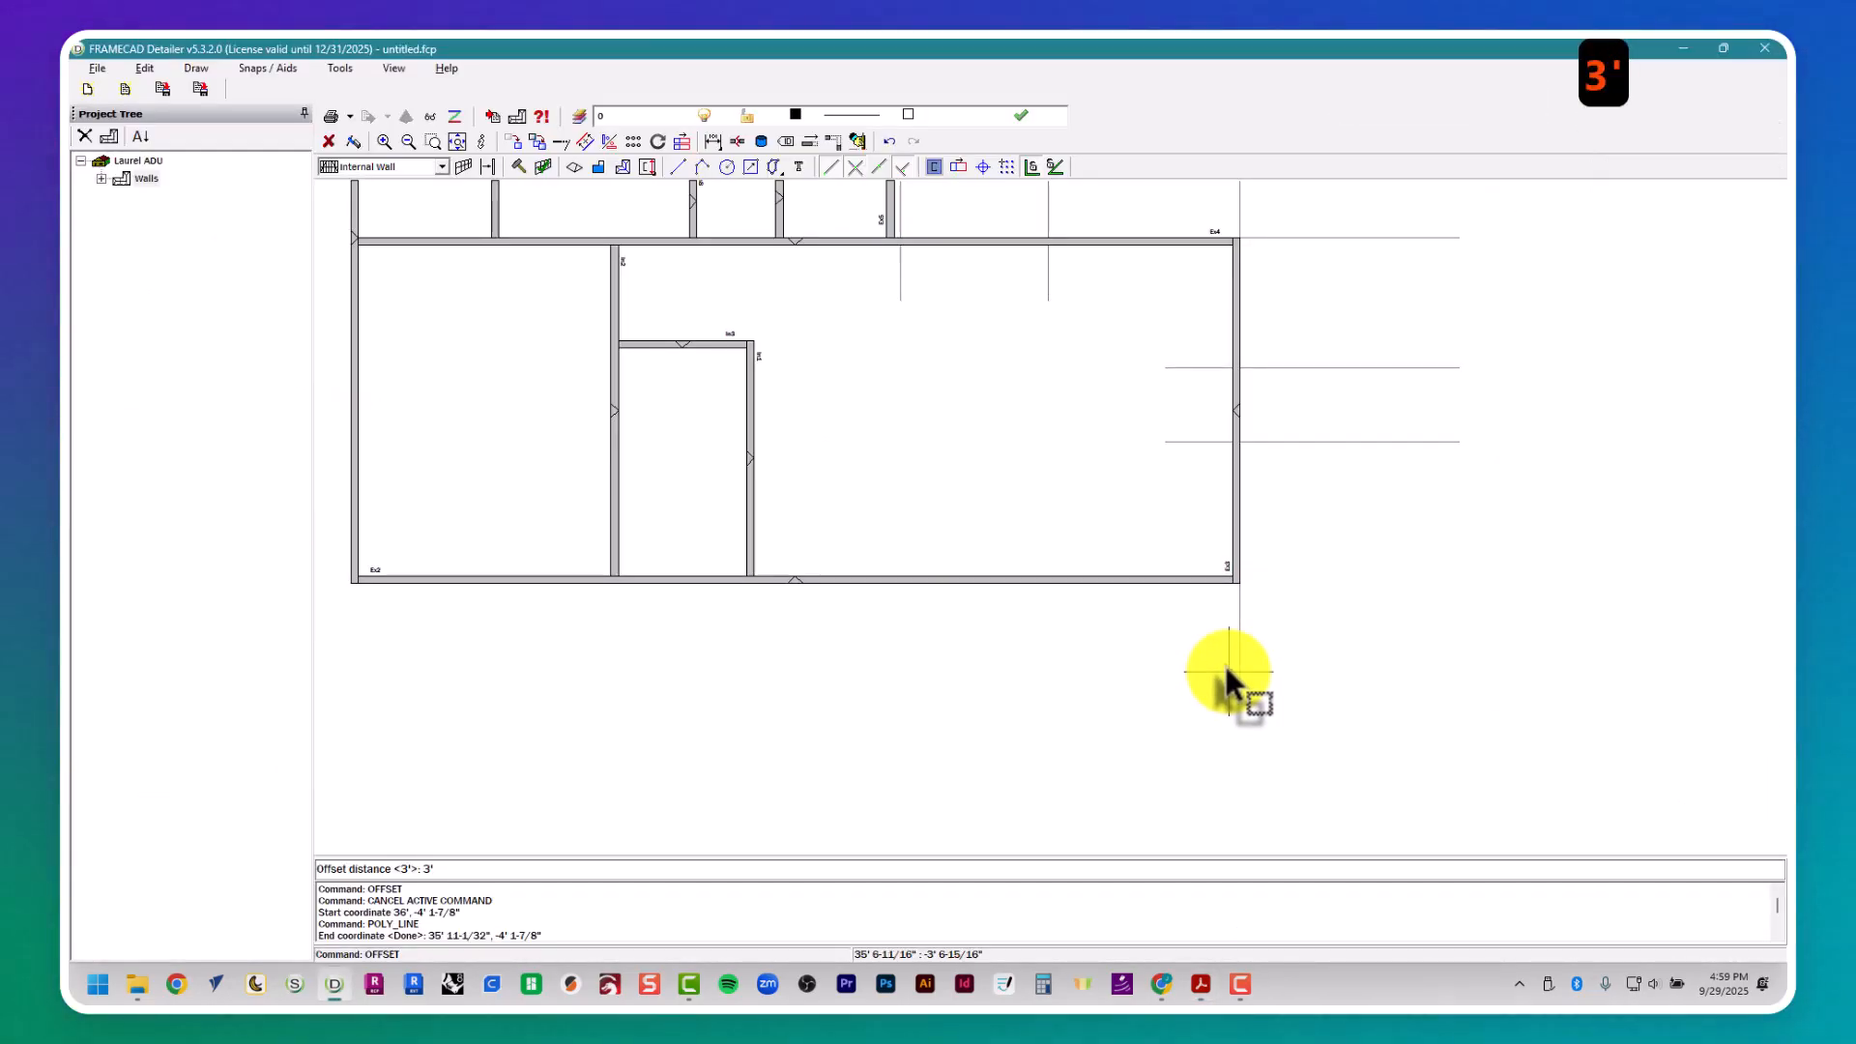
pyautogui.write('6"')
pyautogui.press('Return')
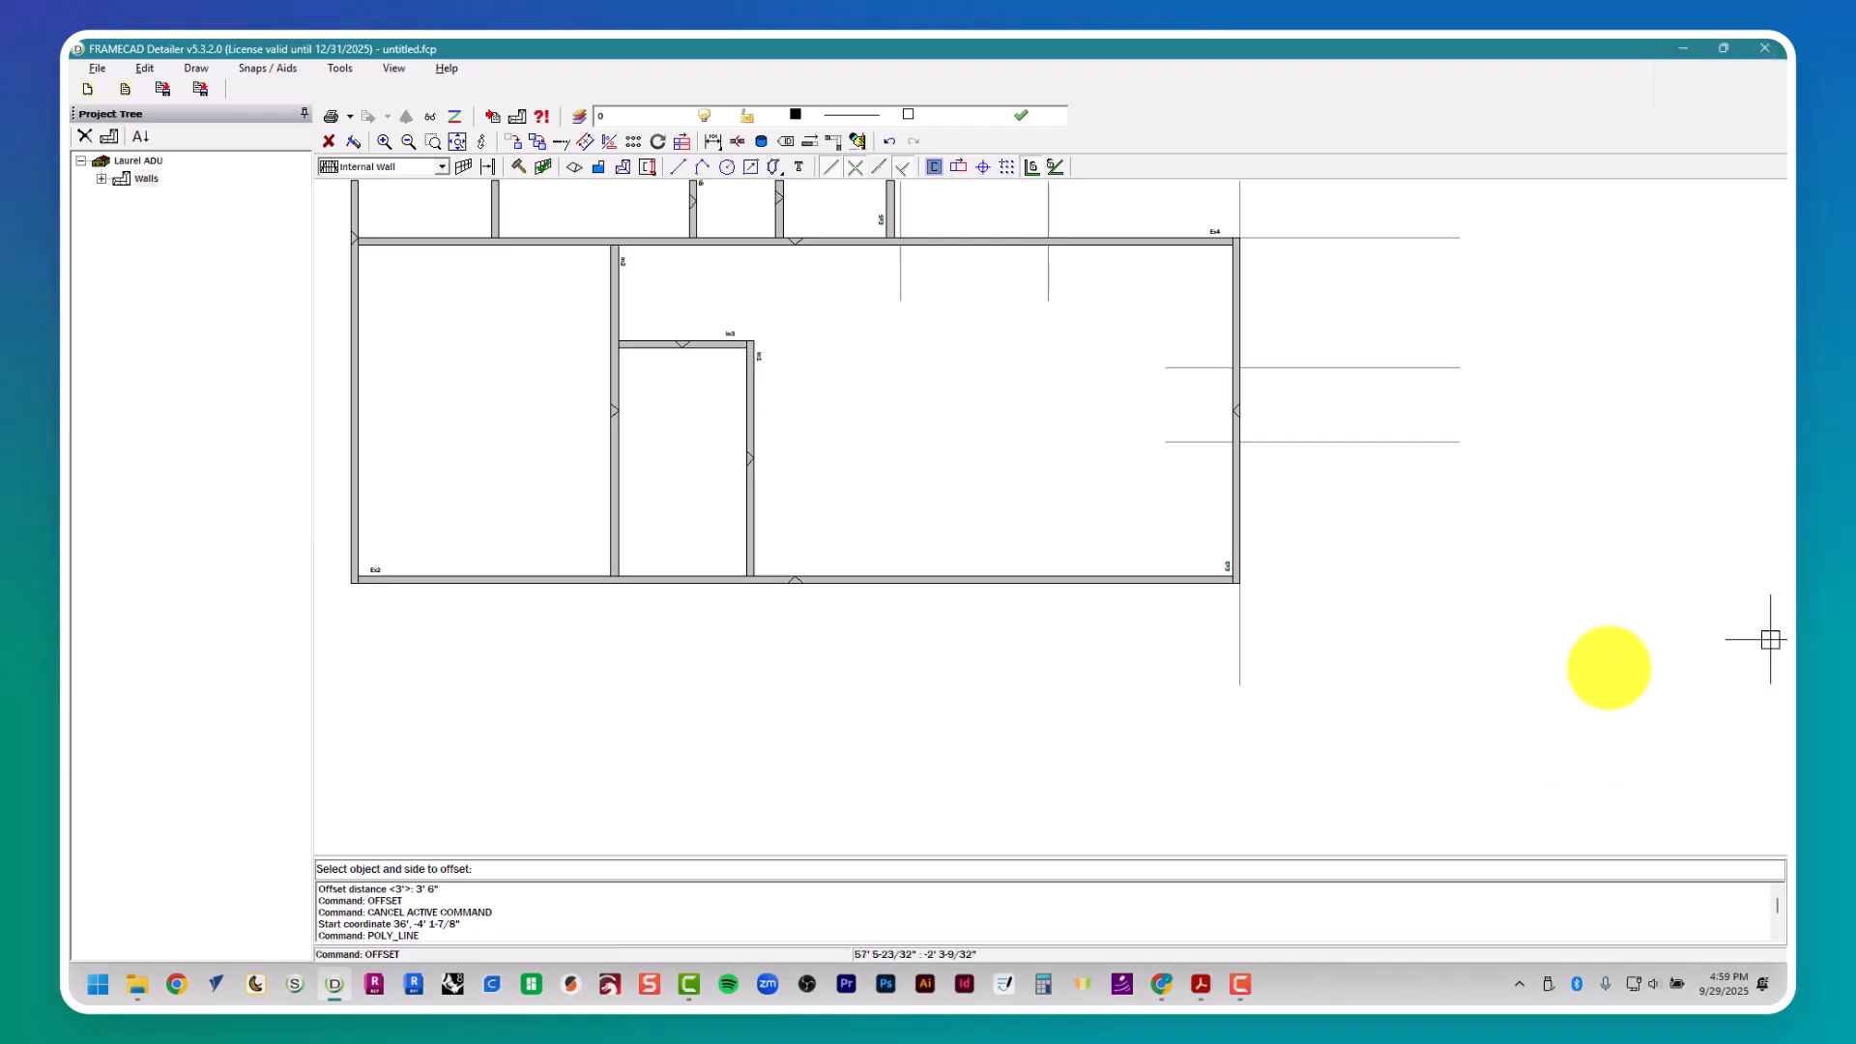
# - Look up door D2's width in the door schedule and offset the 3' 6" guide another 3' to the left for the opening
pyautogui.hotkey('alt', 'Tab')
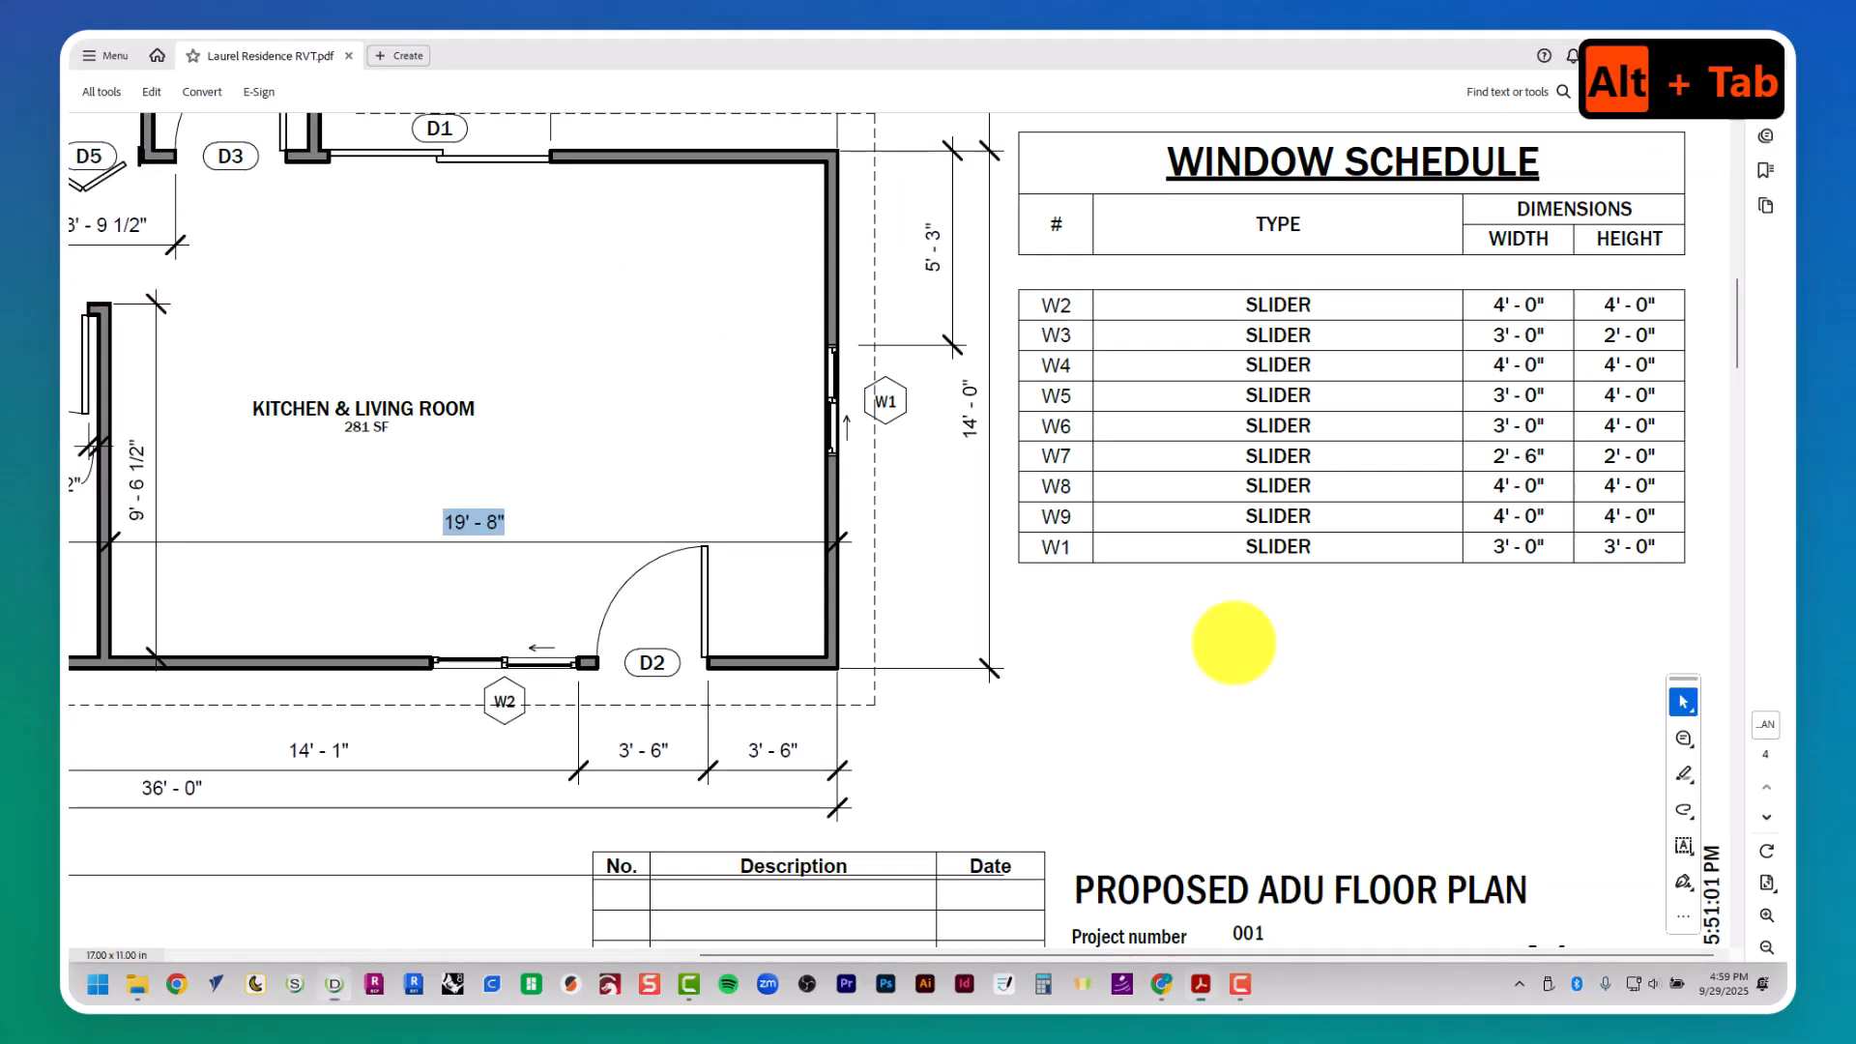
pyautogui.keyDown('ctrl'); pyautogui.scroll(3, 1029, 635); pyautogui.keyUp('ctrl')
pyautogui.keyDown('ctrl'); pyautogui.scroll(-3, 1029, 635); pyautogui.keyUp('ctrl')
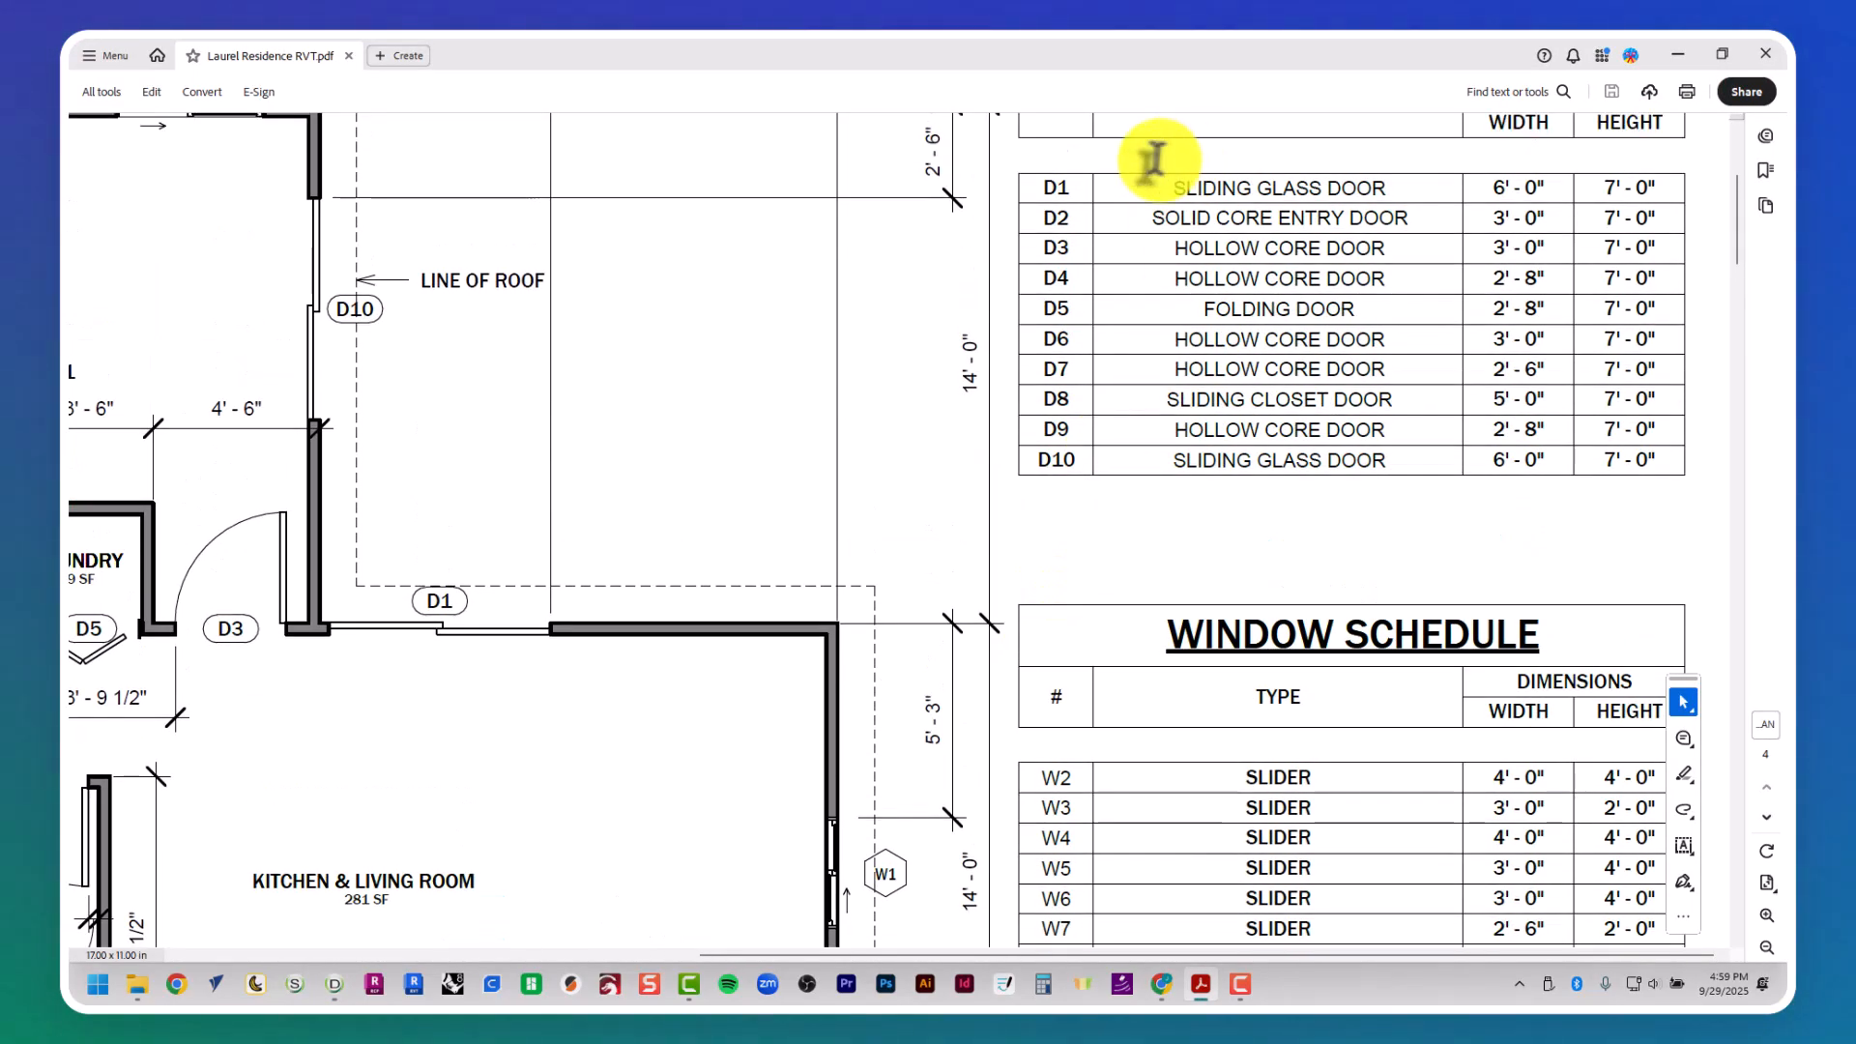
pyautogui.scroll(-2, 1491, 241)
pyautogui.hotkey('alt', 'Tab')
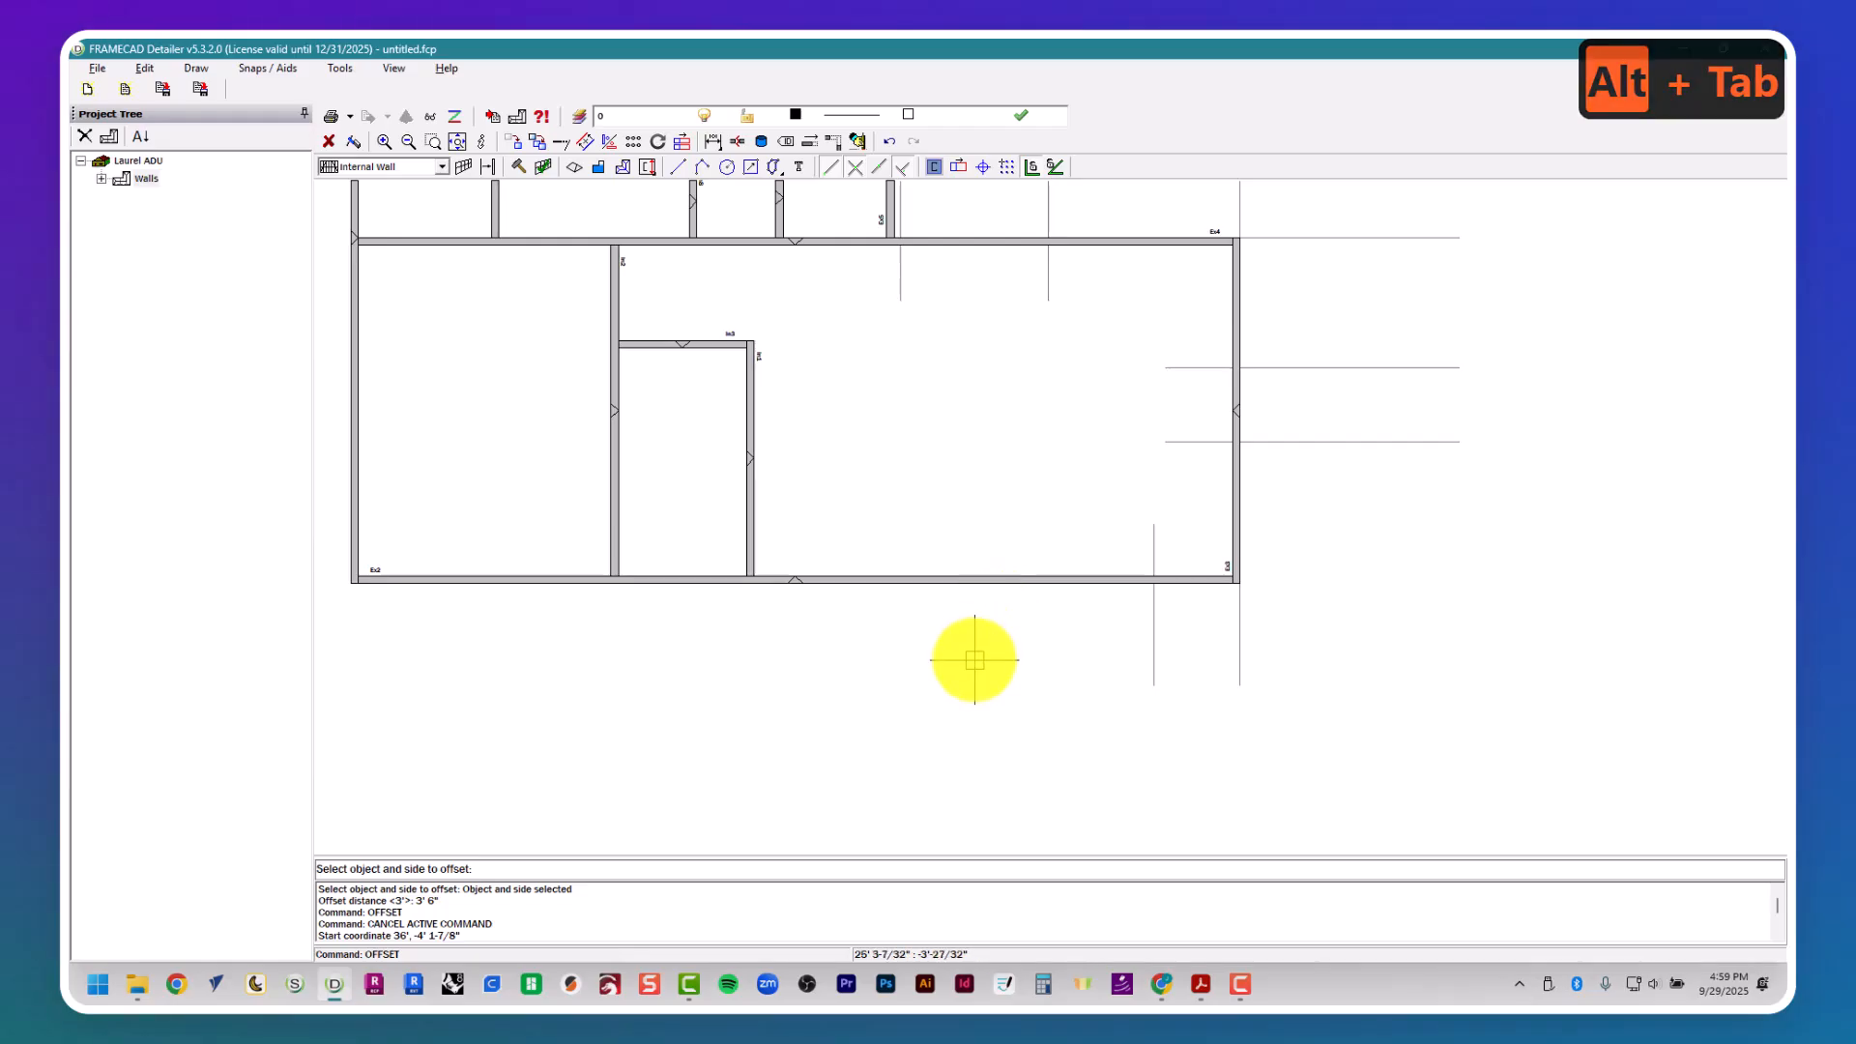
pyautogui.press('Return')
pyautogui.press('Return')
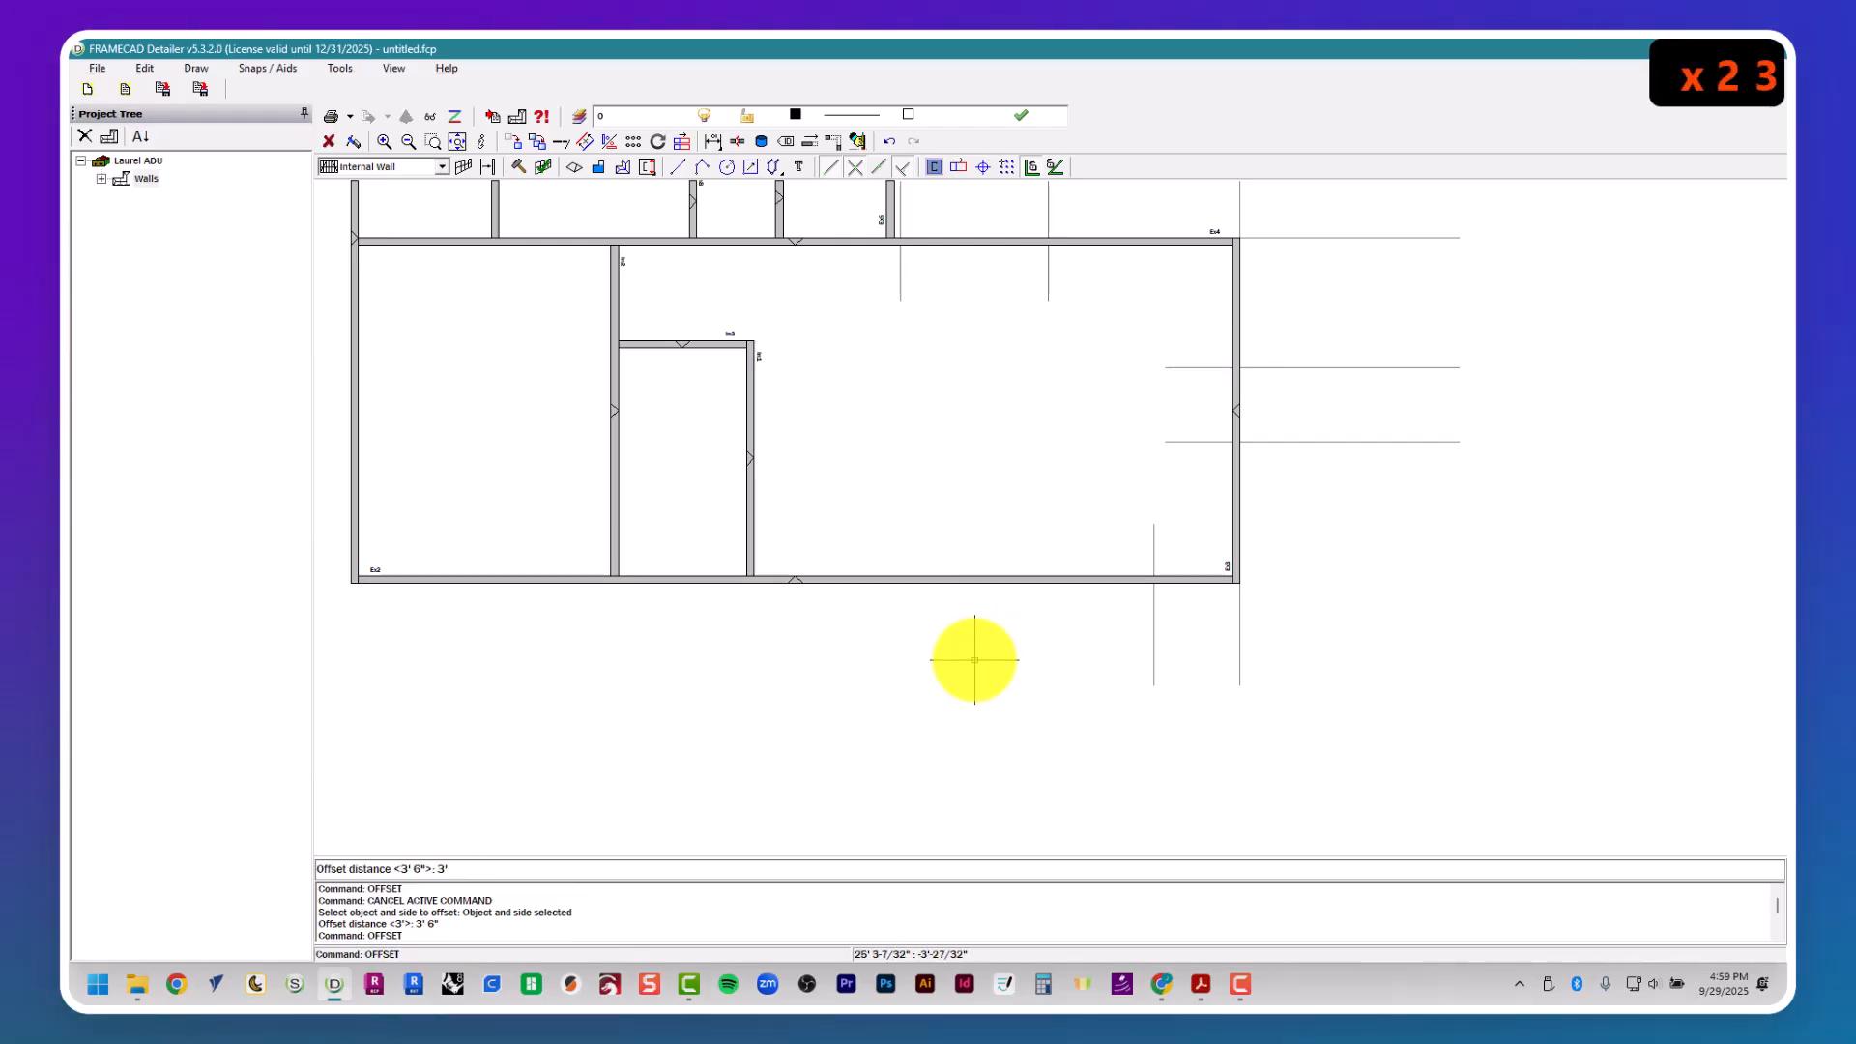
pyautogui.write("3'")
pyautogui.press('Return')
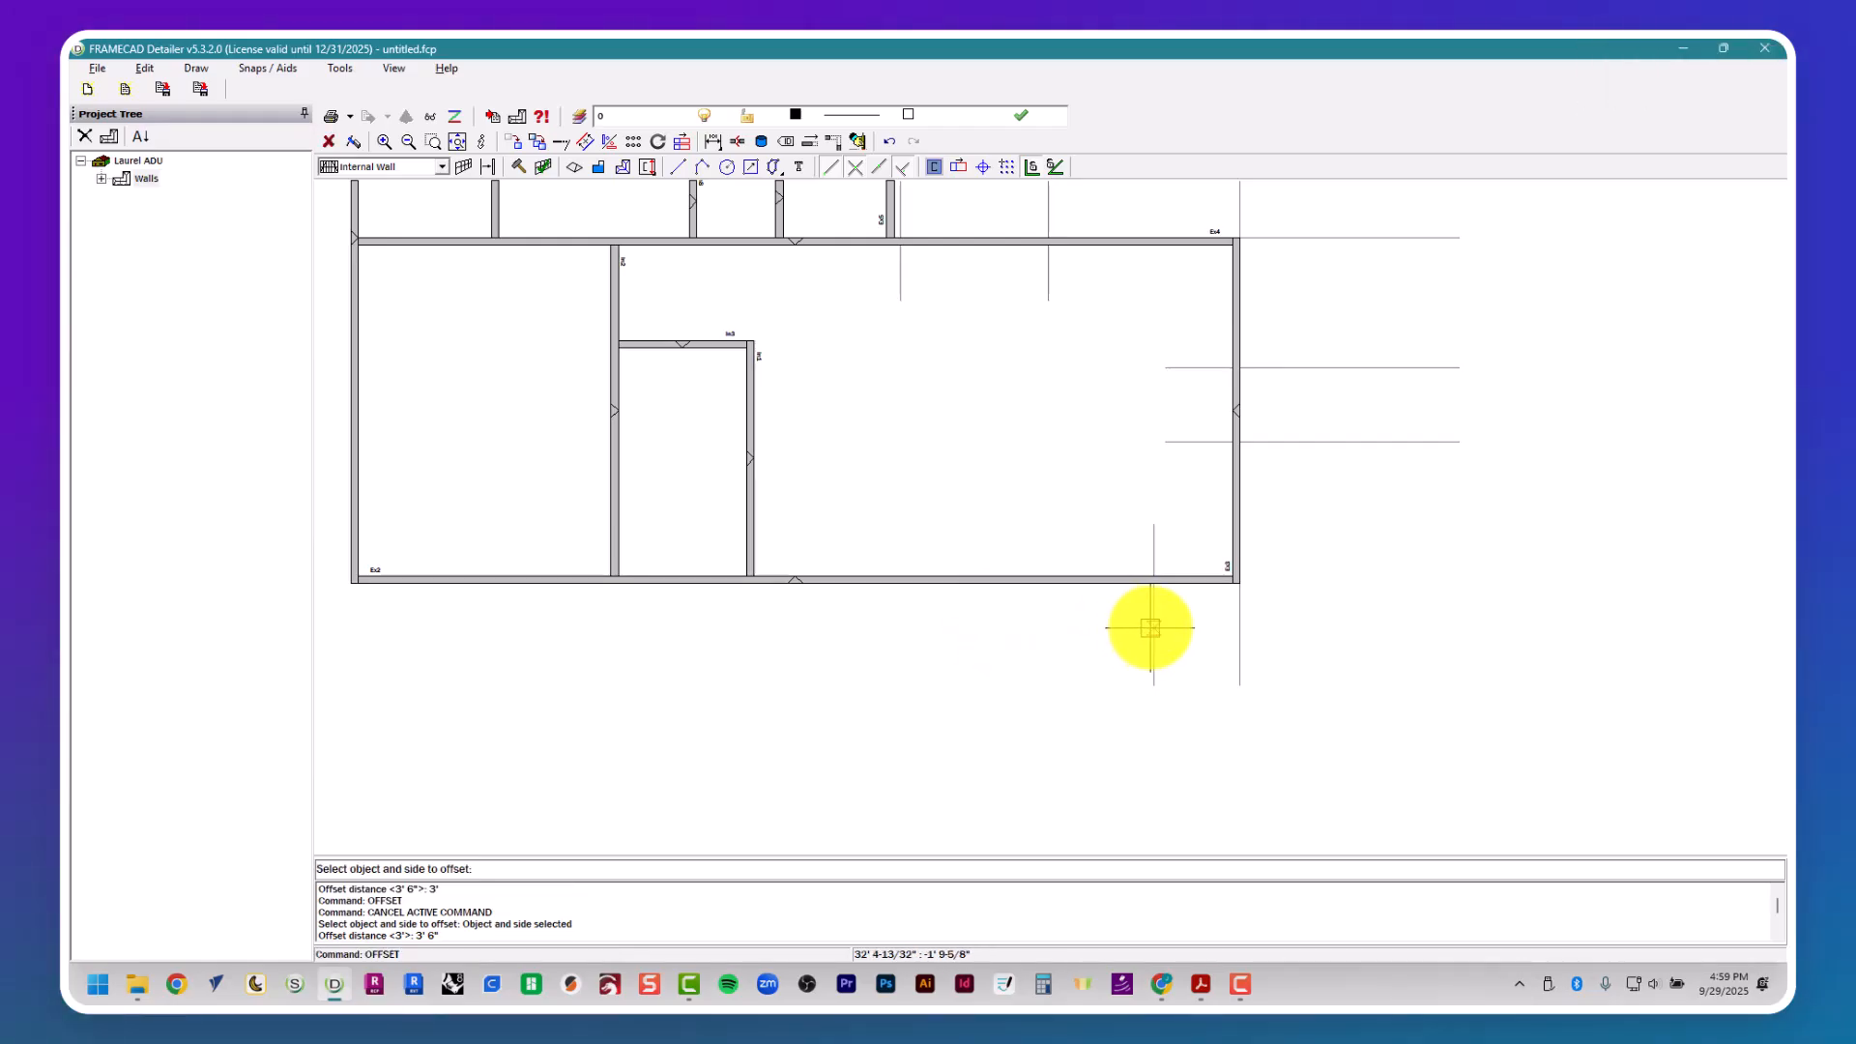
# - Check window W2's location in the floor plan and offset door D2's right-side guide 3' 6" to the left to mark W2's right side
pyautogui.hotkey('alt', 'Tab')
pyautogui.scroll(-3, 1109, 623)
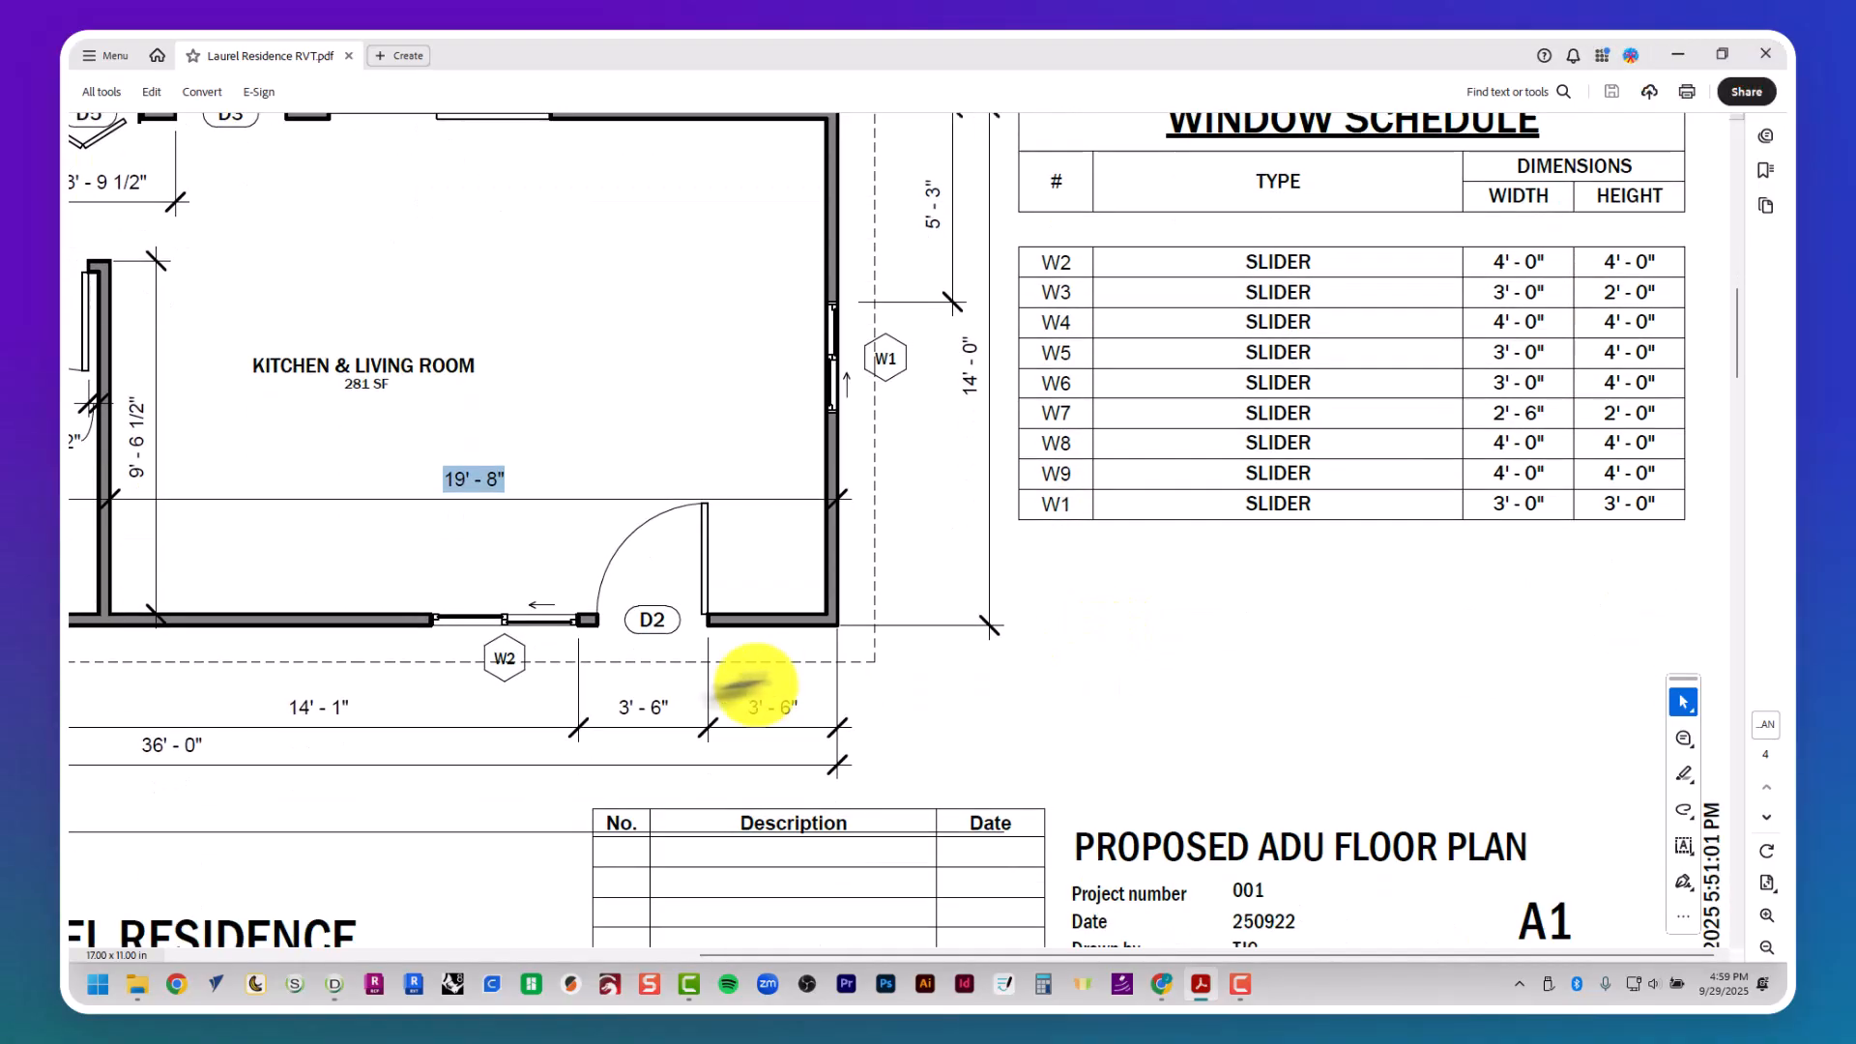
pyautogui.hscroll(-3, 712, 684)
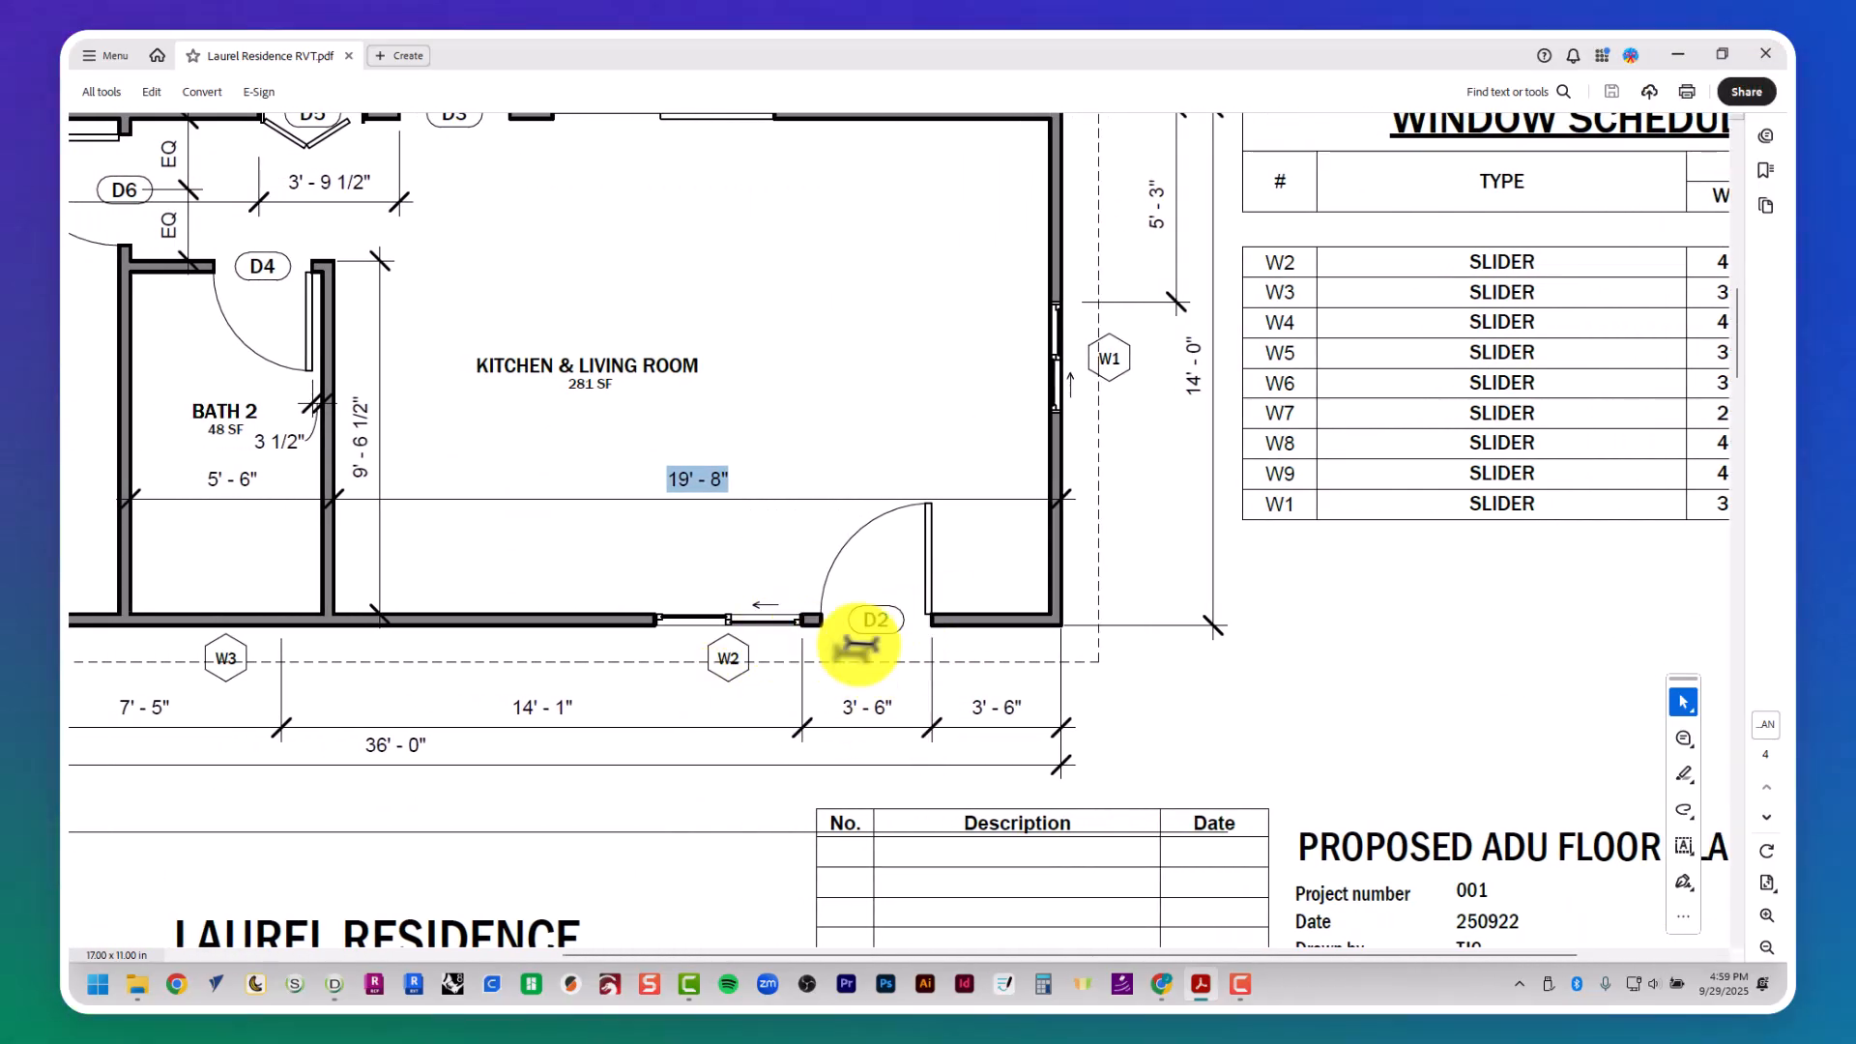
pyautogui.hotkey('alt', 'Tab')
pyautogui.press('space')
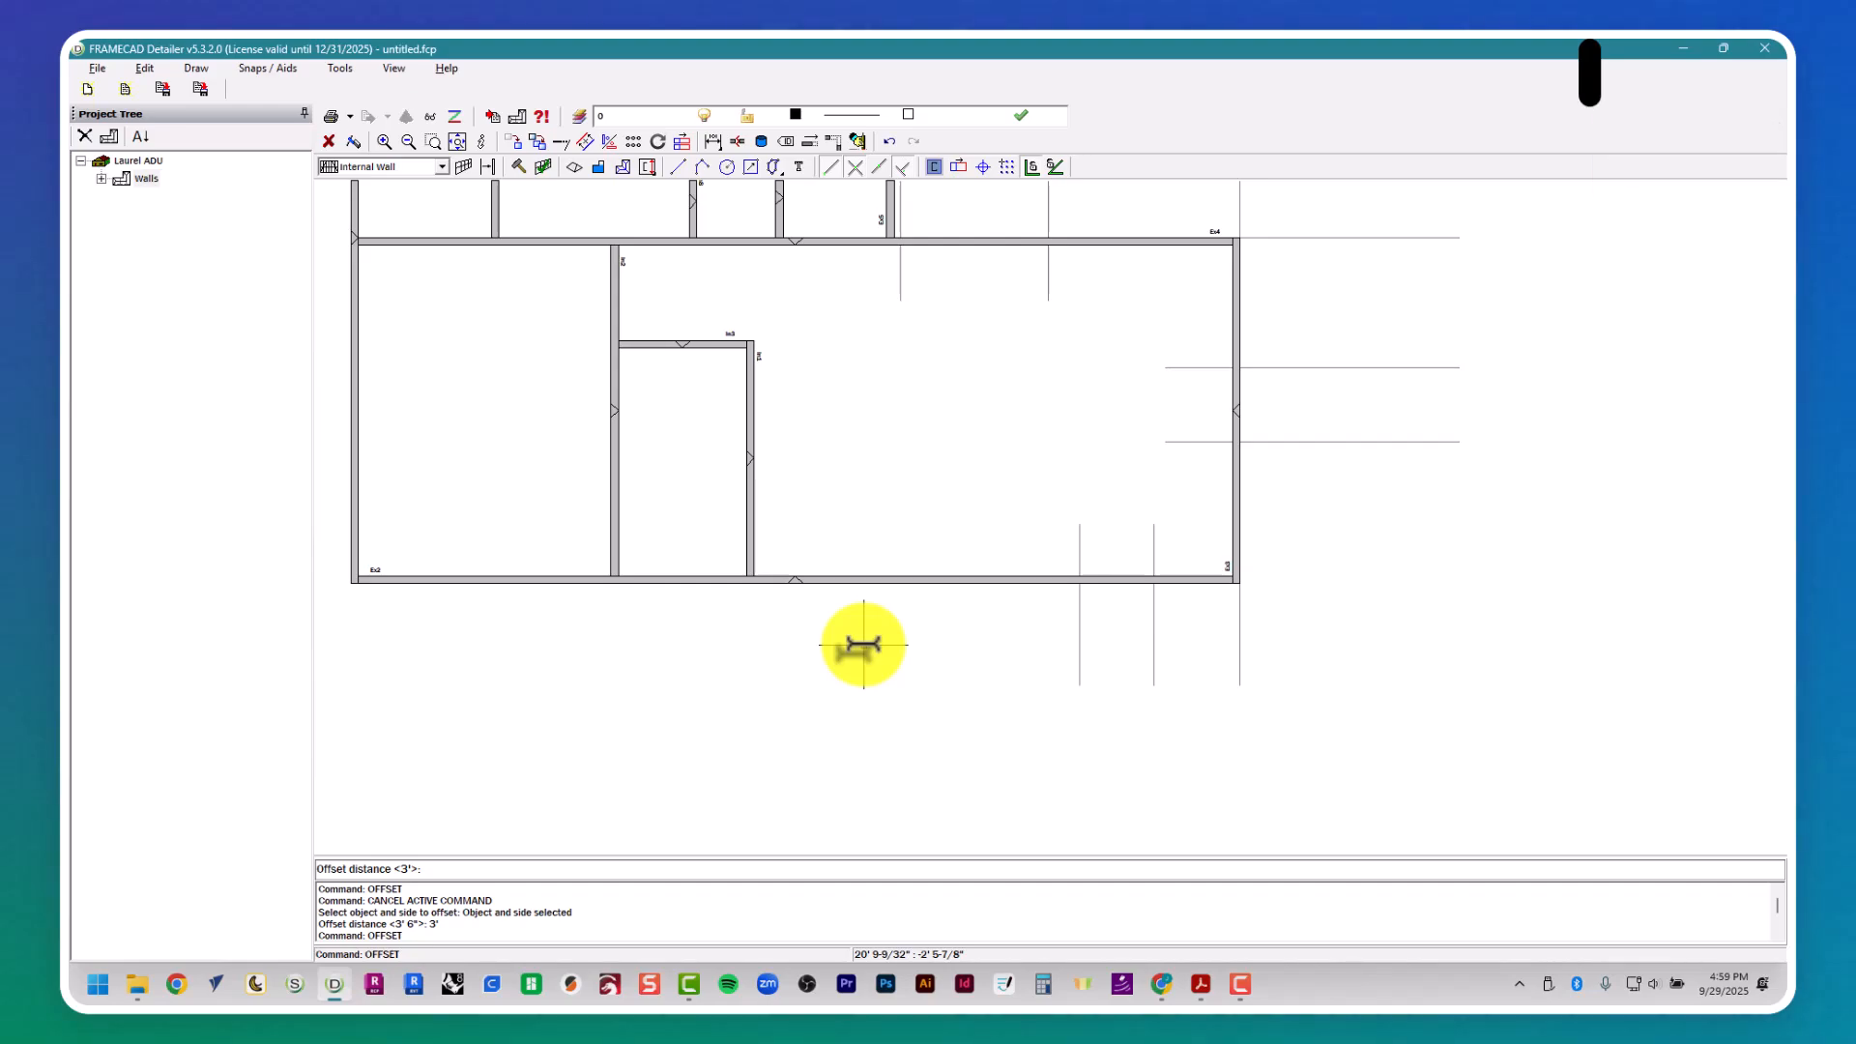
pyautogui.press('Return')
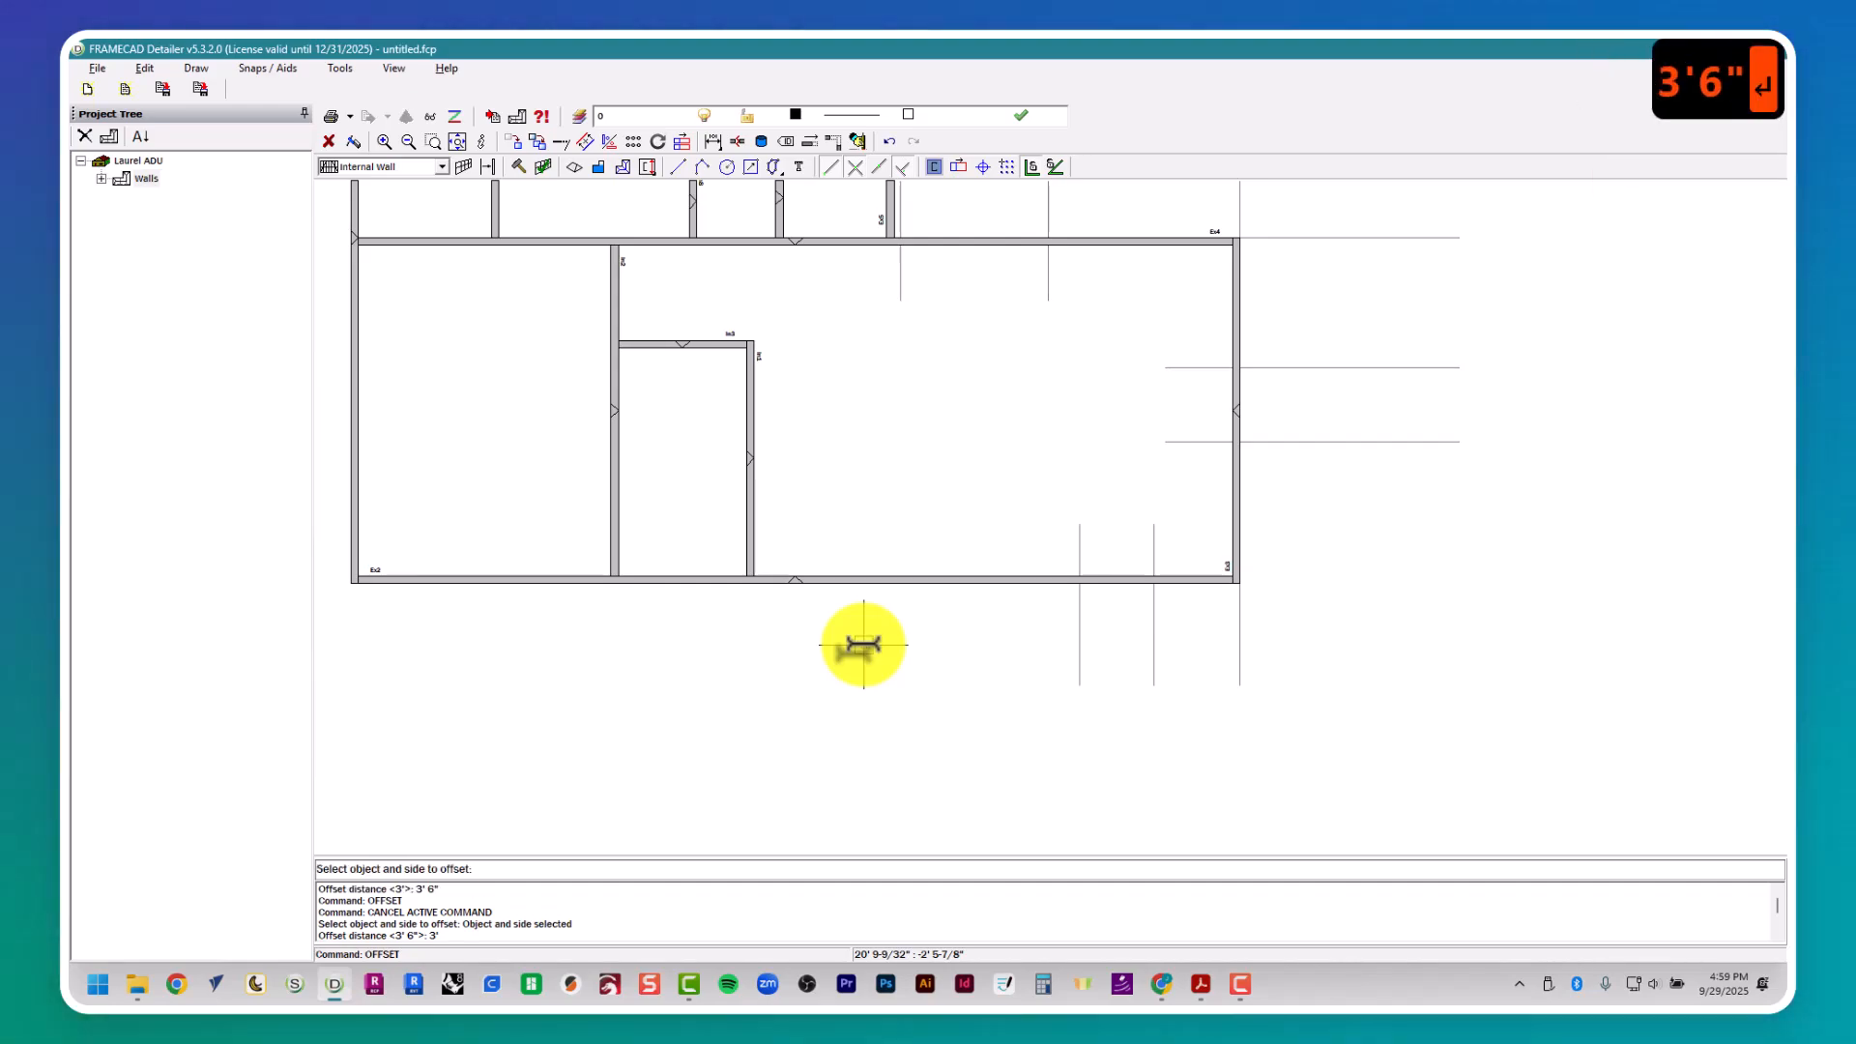
pyautogui.click(1146, 607)
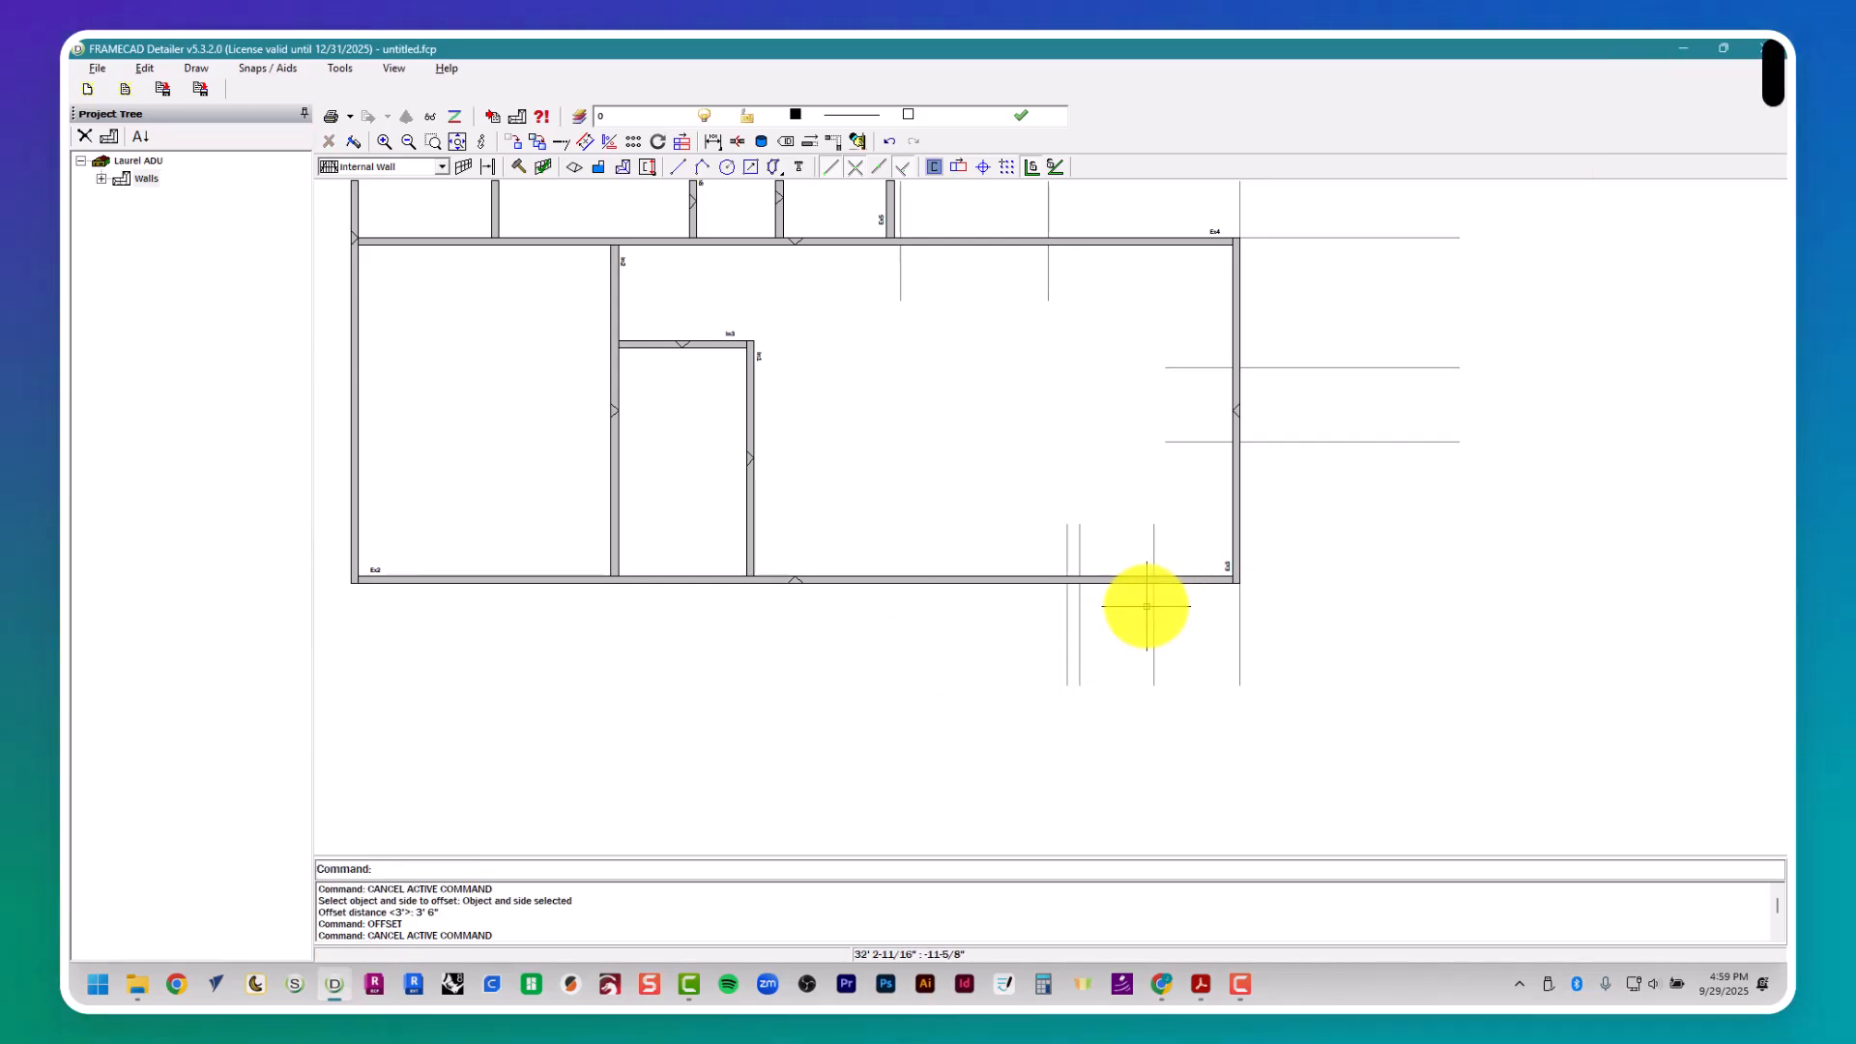
pyautogui.press('Escape')
pyautogui.press('Escape')
# - Look up window W2's width in the window schedule and offset its right-side guide 4' to the left for the opening
pyautogui.hotkey('alt', 'Tab')
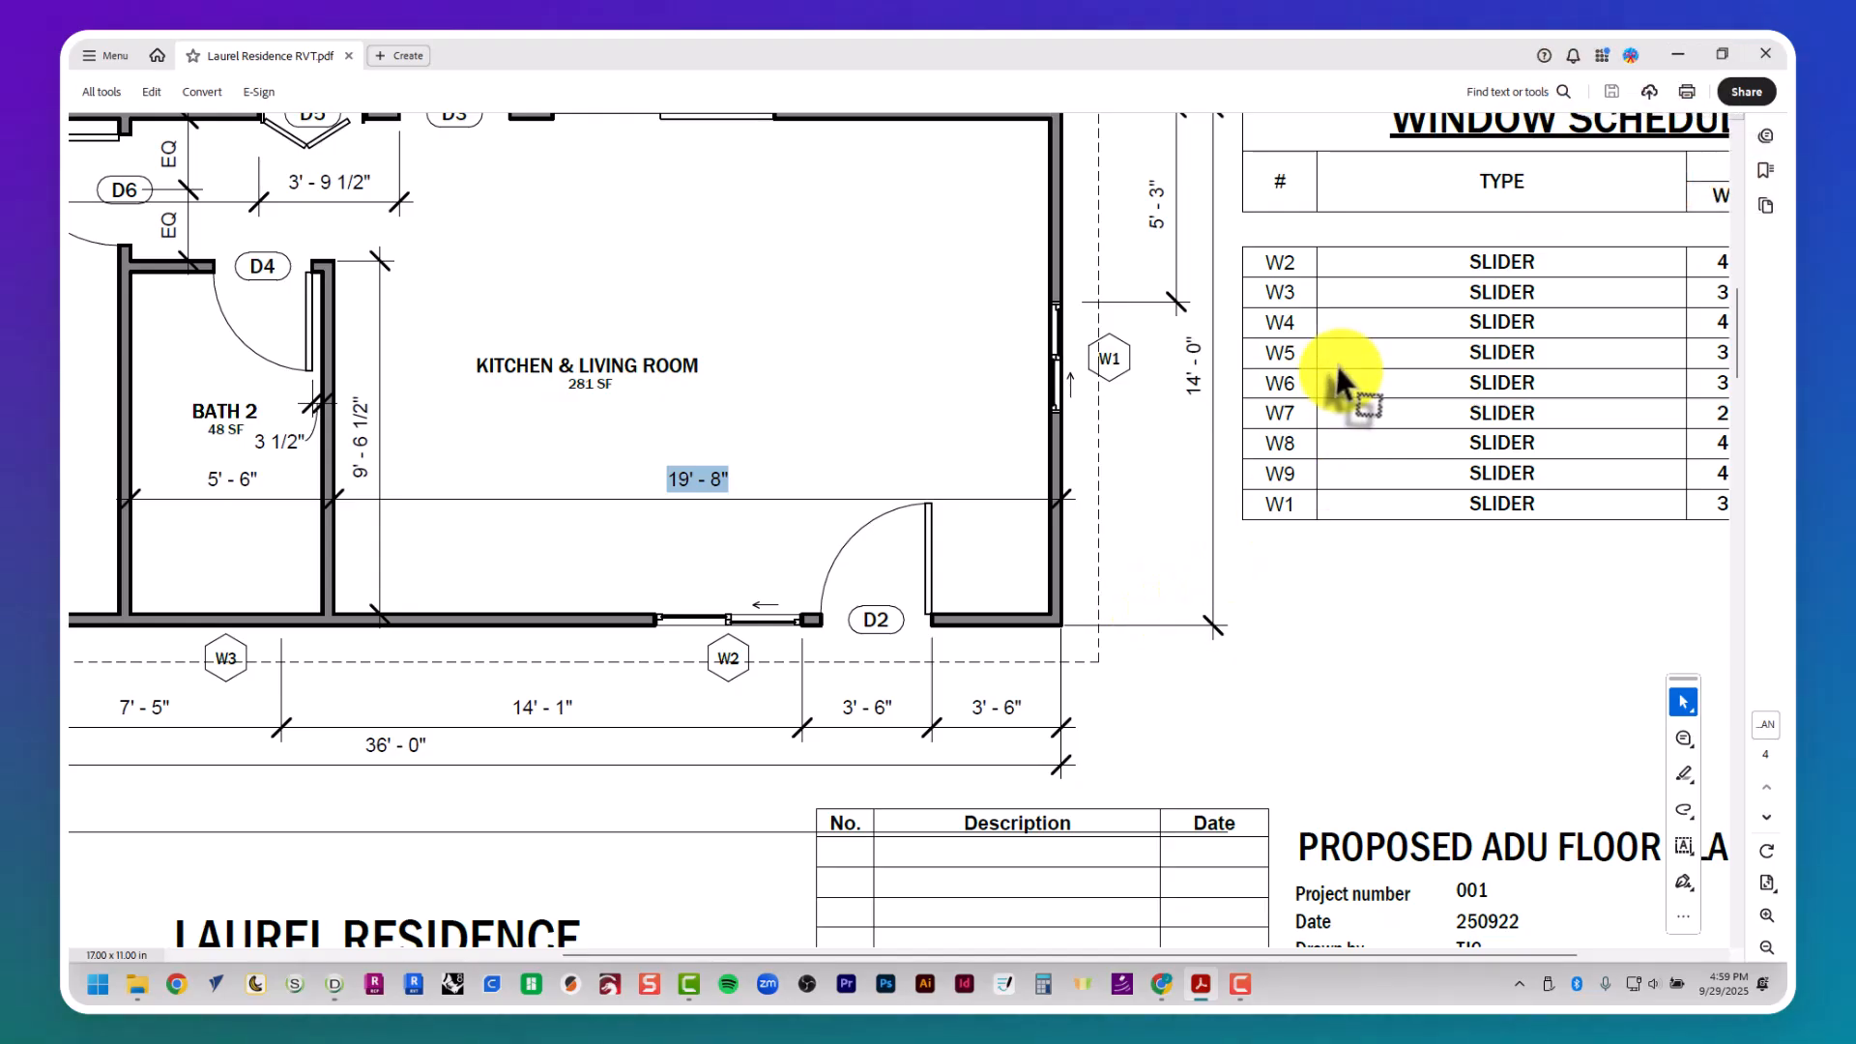
pyautogui.hscroll(3, 1339, 382)
pyautogui.hotkey('alt', 'Tab')
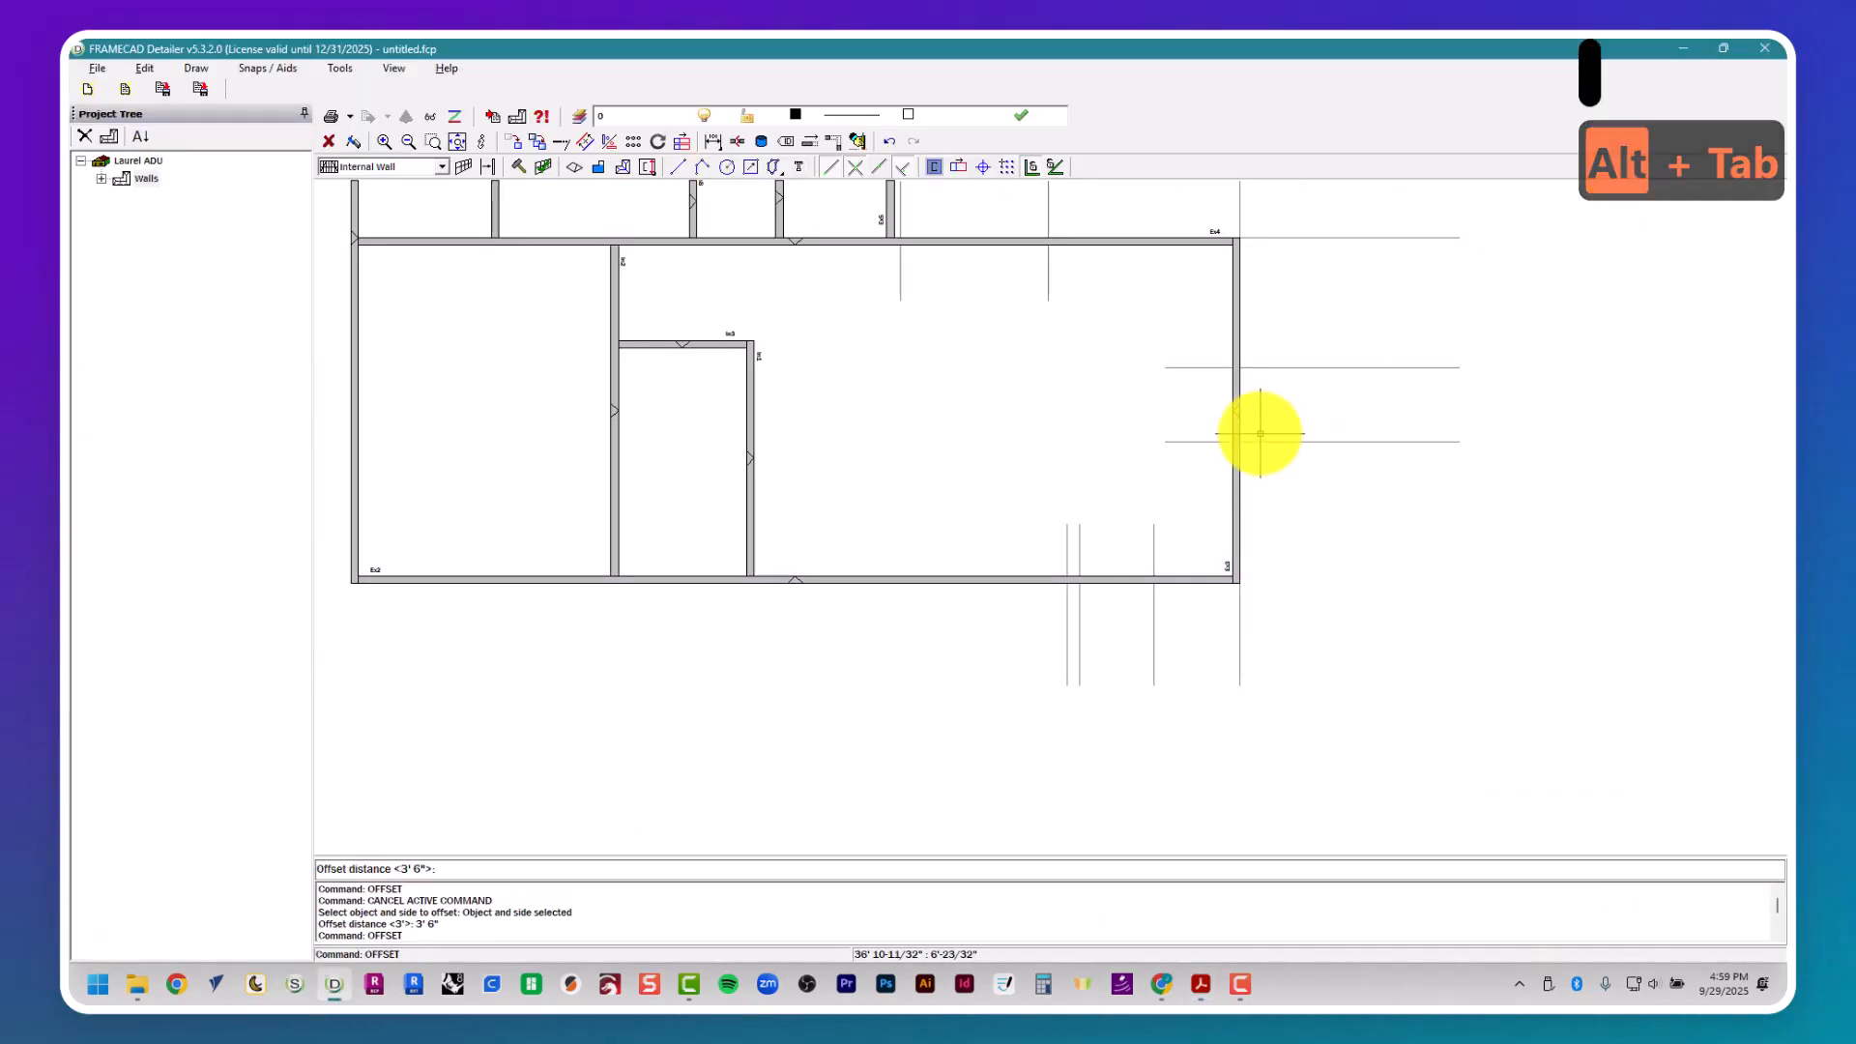
pyautogui.write("'")
pyautogui.press('Return')
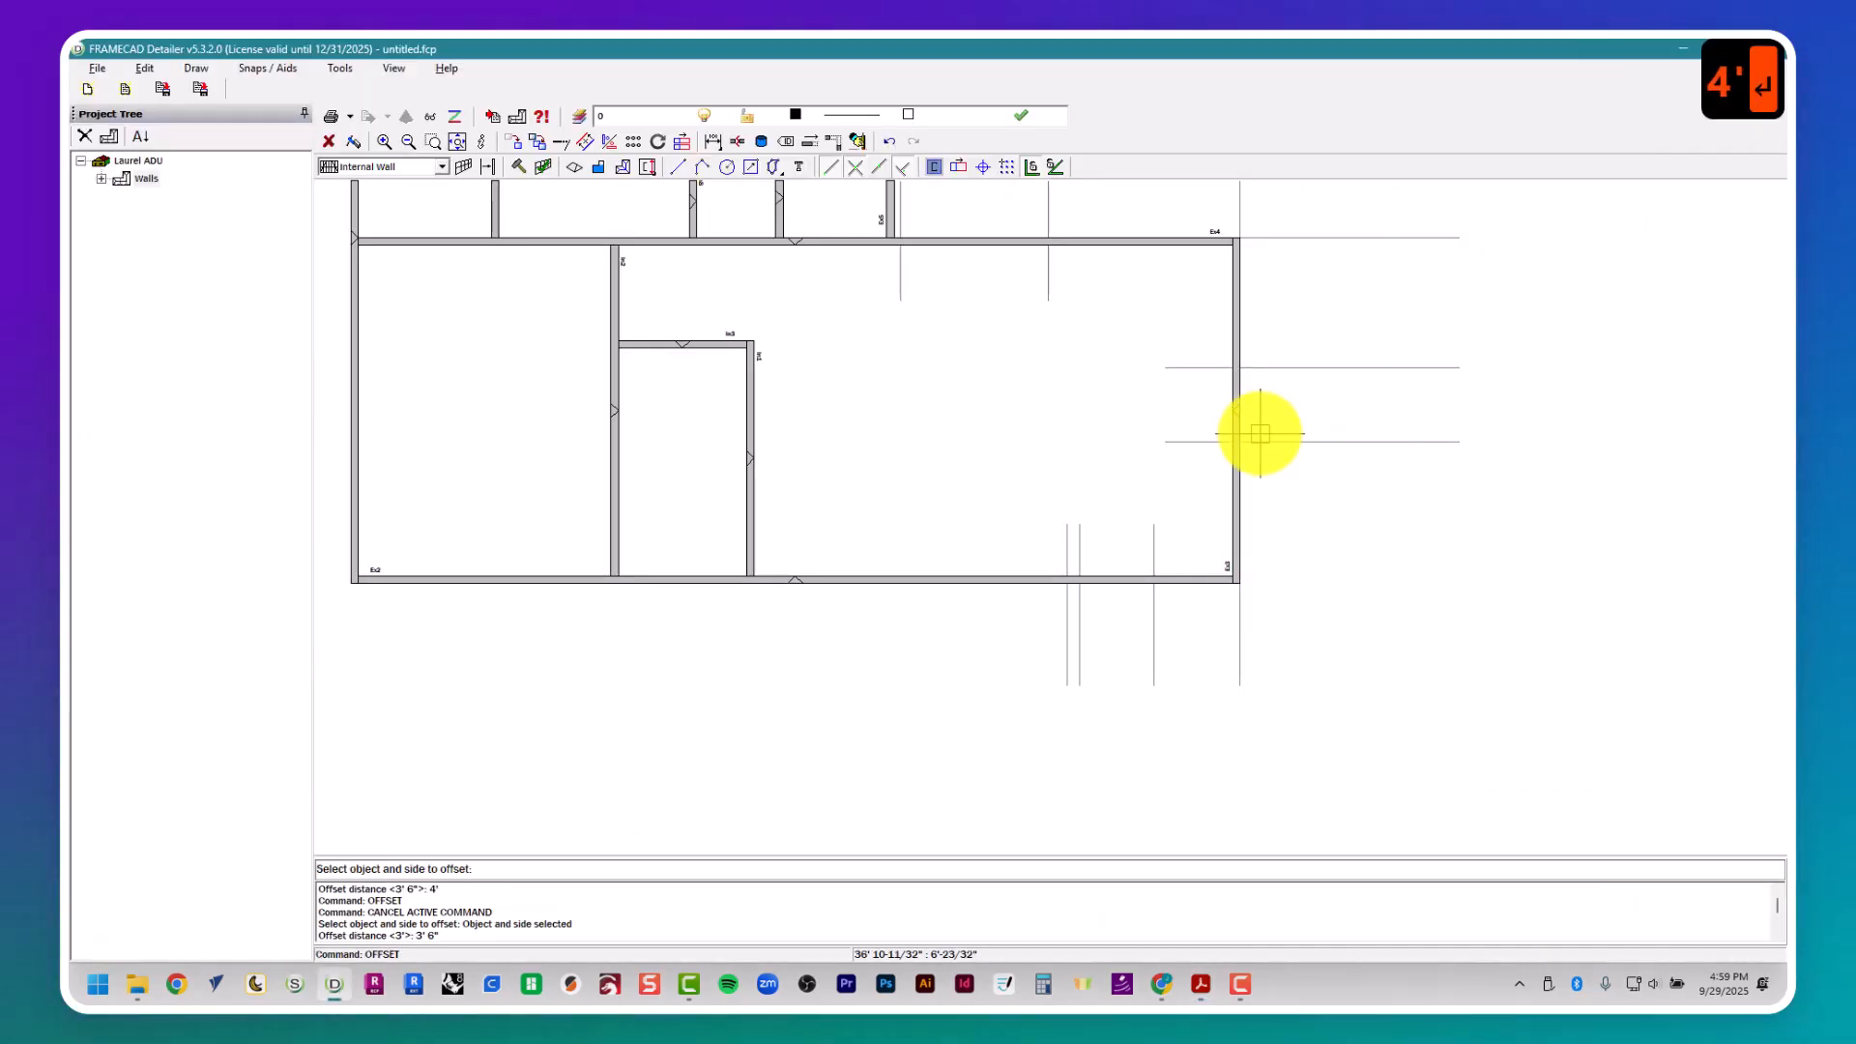
pyautogui.click(1063, 622)
pyautogui.rightClick(1061, 621)
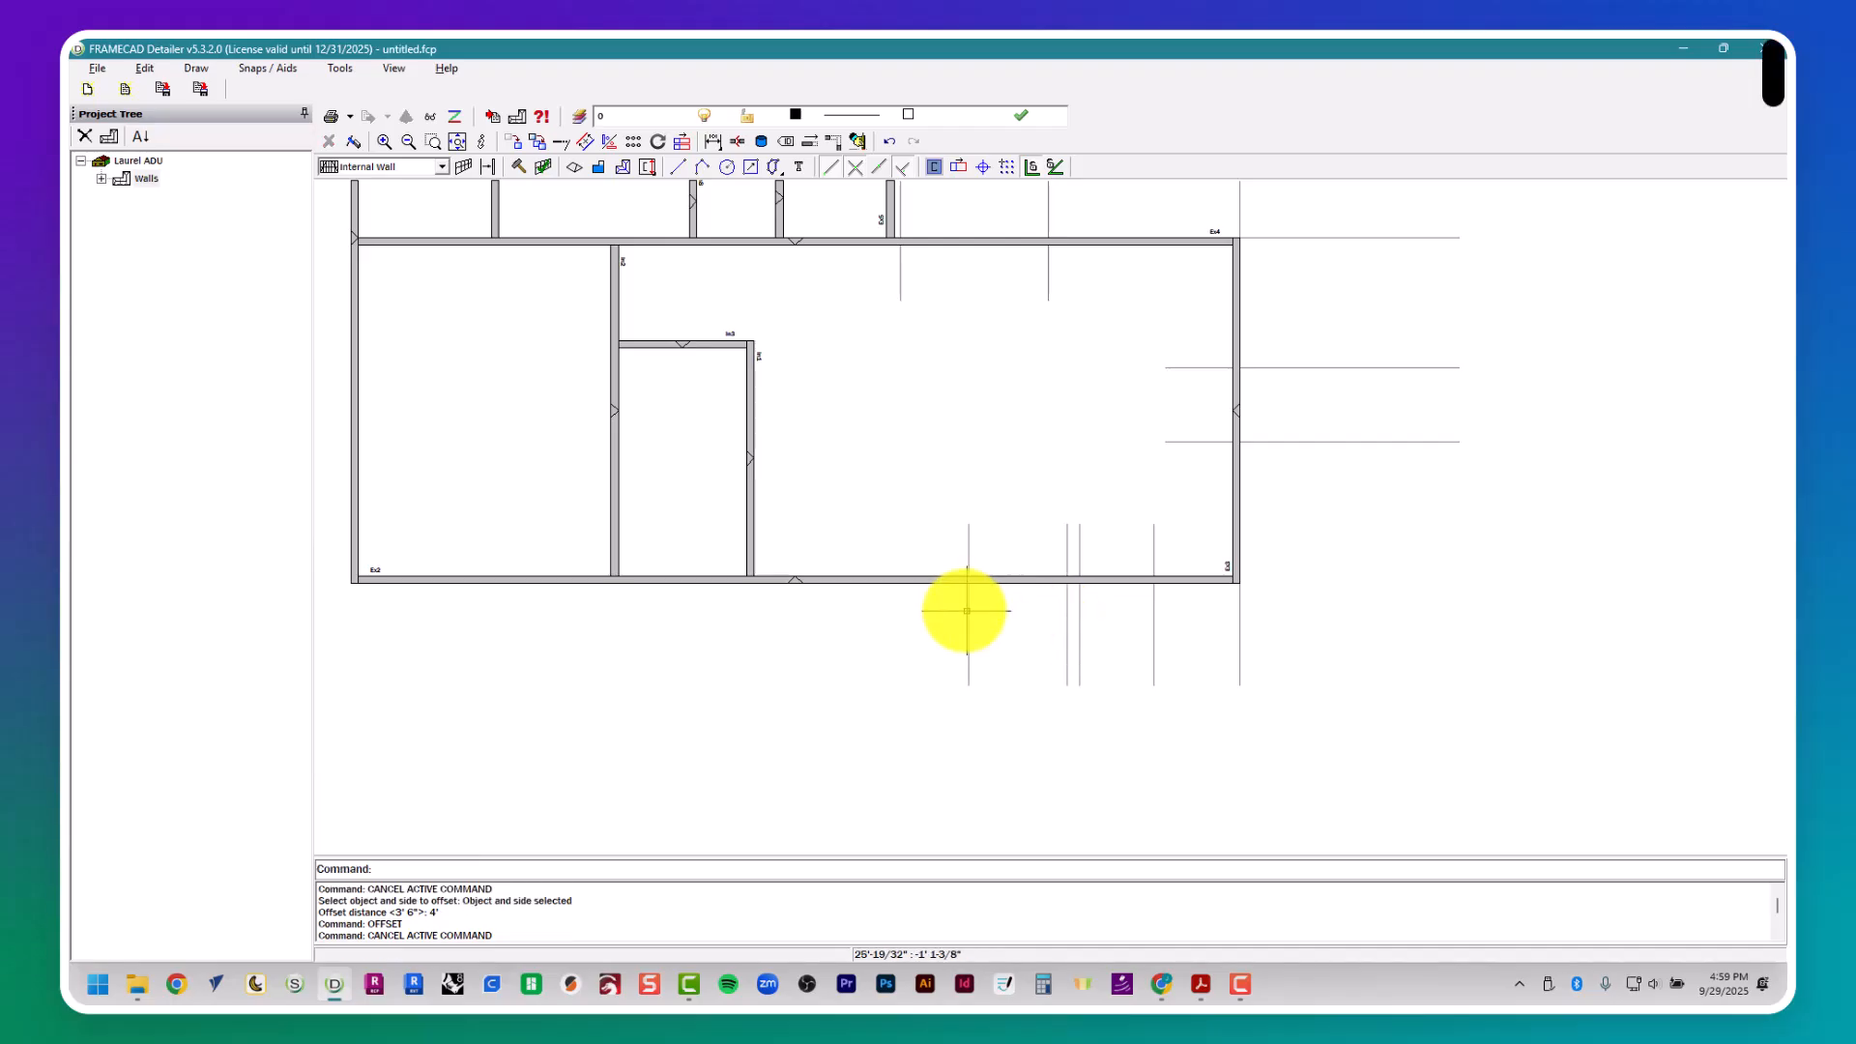
# - Check the location of window W3 along the lower external wall in the floor plan
pyautogui.hotkey('alt', 'Tab')
pyautogui.moveTo(962, 597); pyautogui.dragTo(926, 605, button='middle')
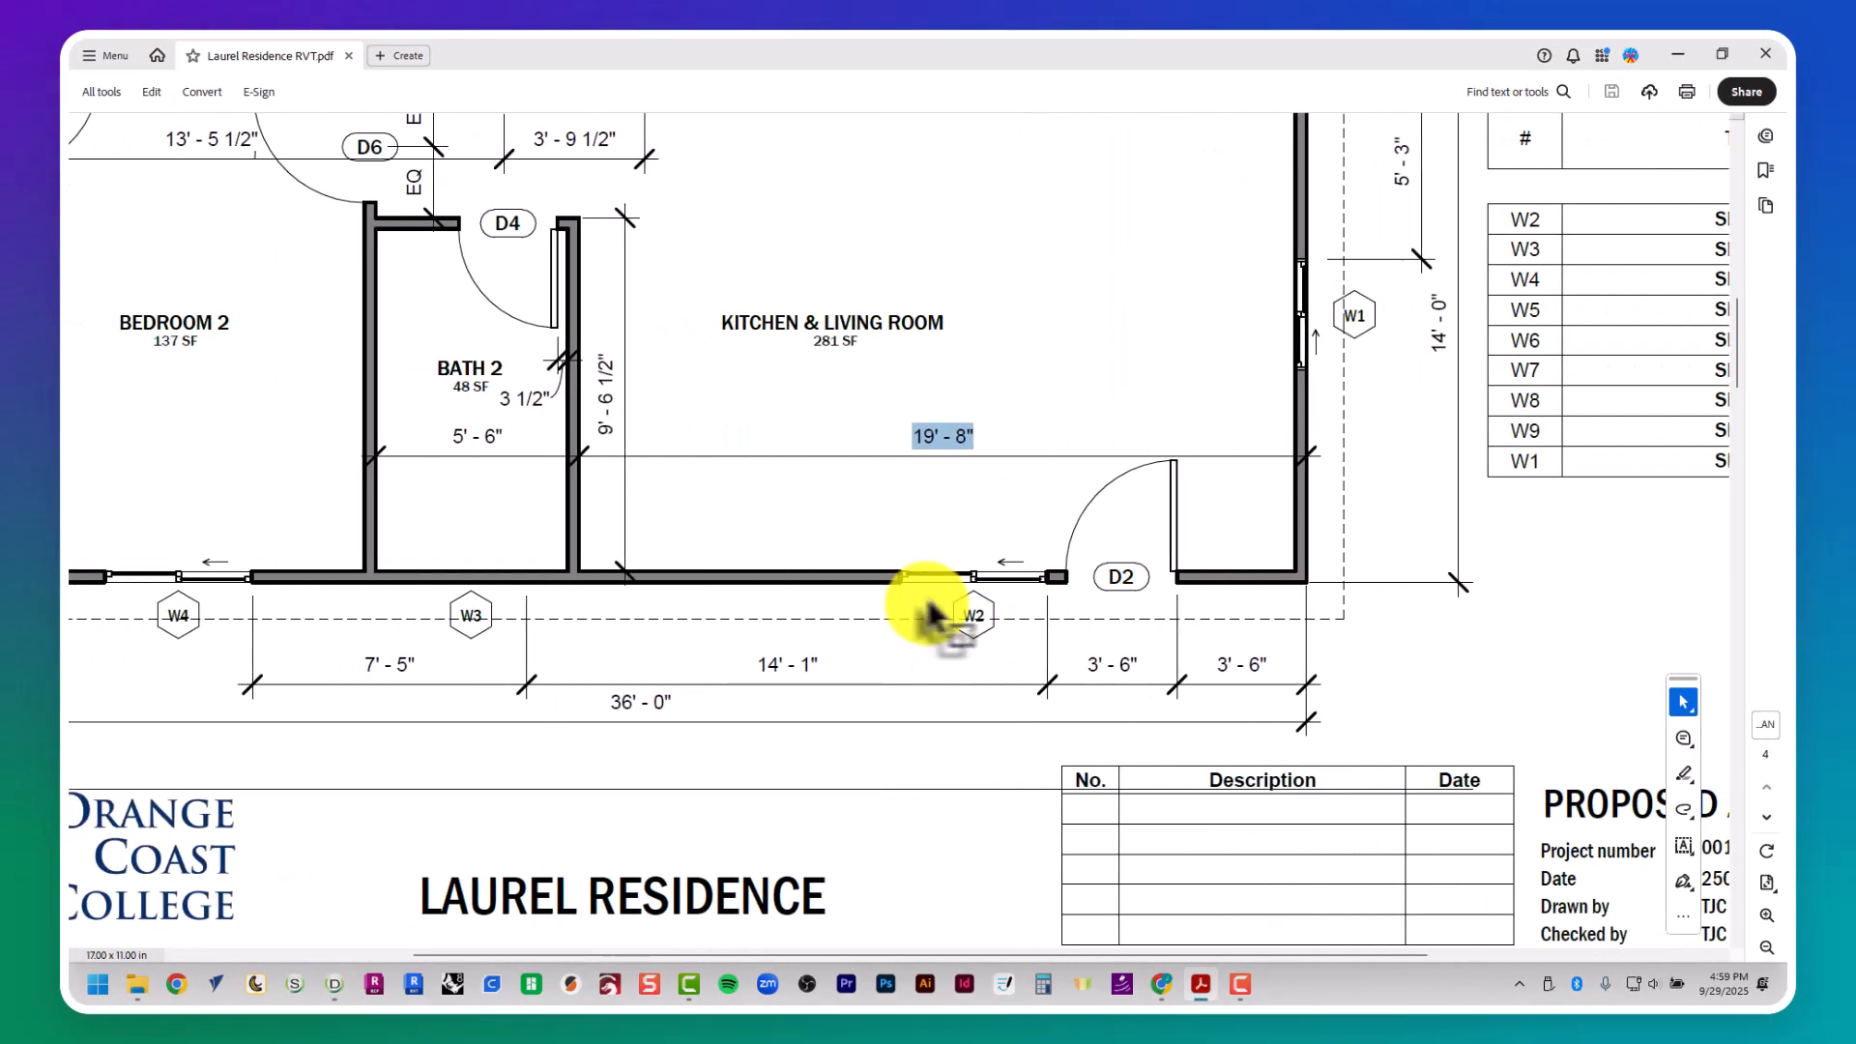
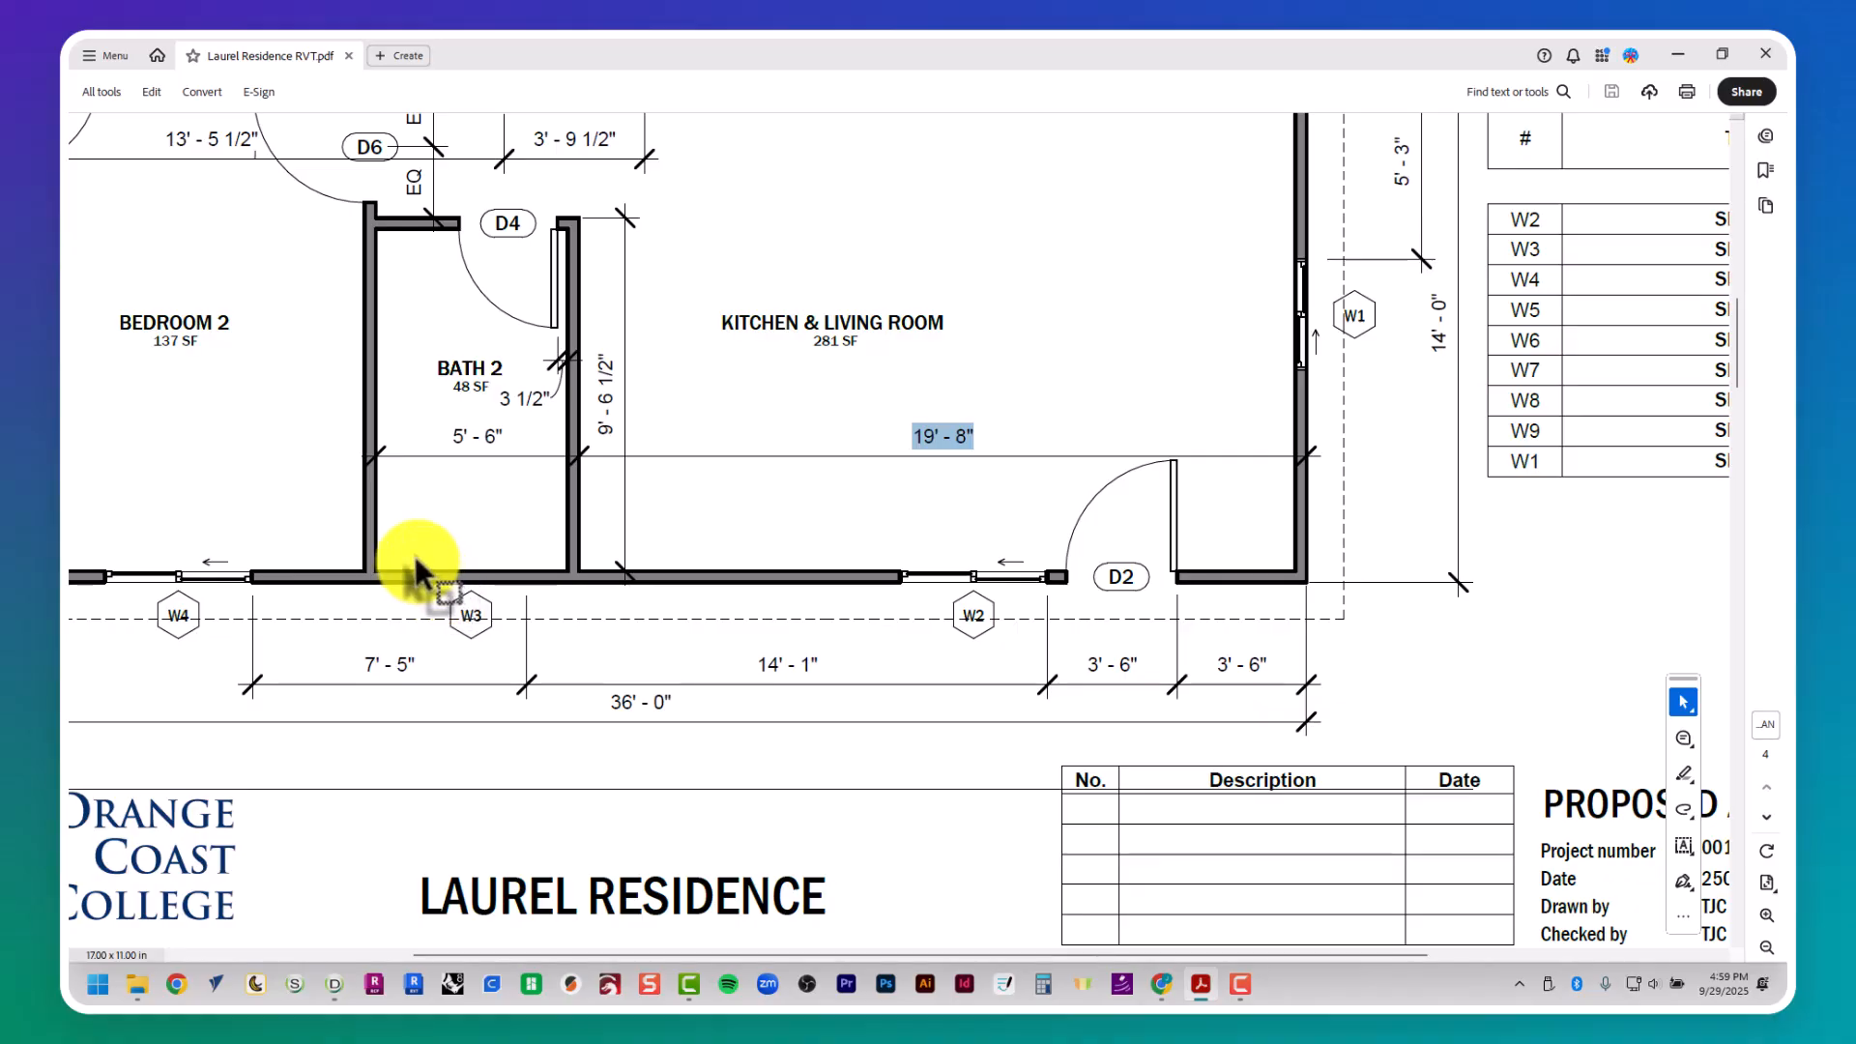
# - Check window W3's location in the floor plan and offset window W2's right-side guide 14' 1" to the left to mark W3's right side
pyautogui.moveTo(418, 570); pyautogui.dragTo(529, 590)
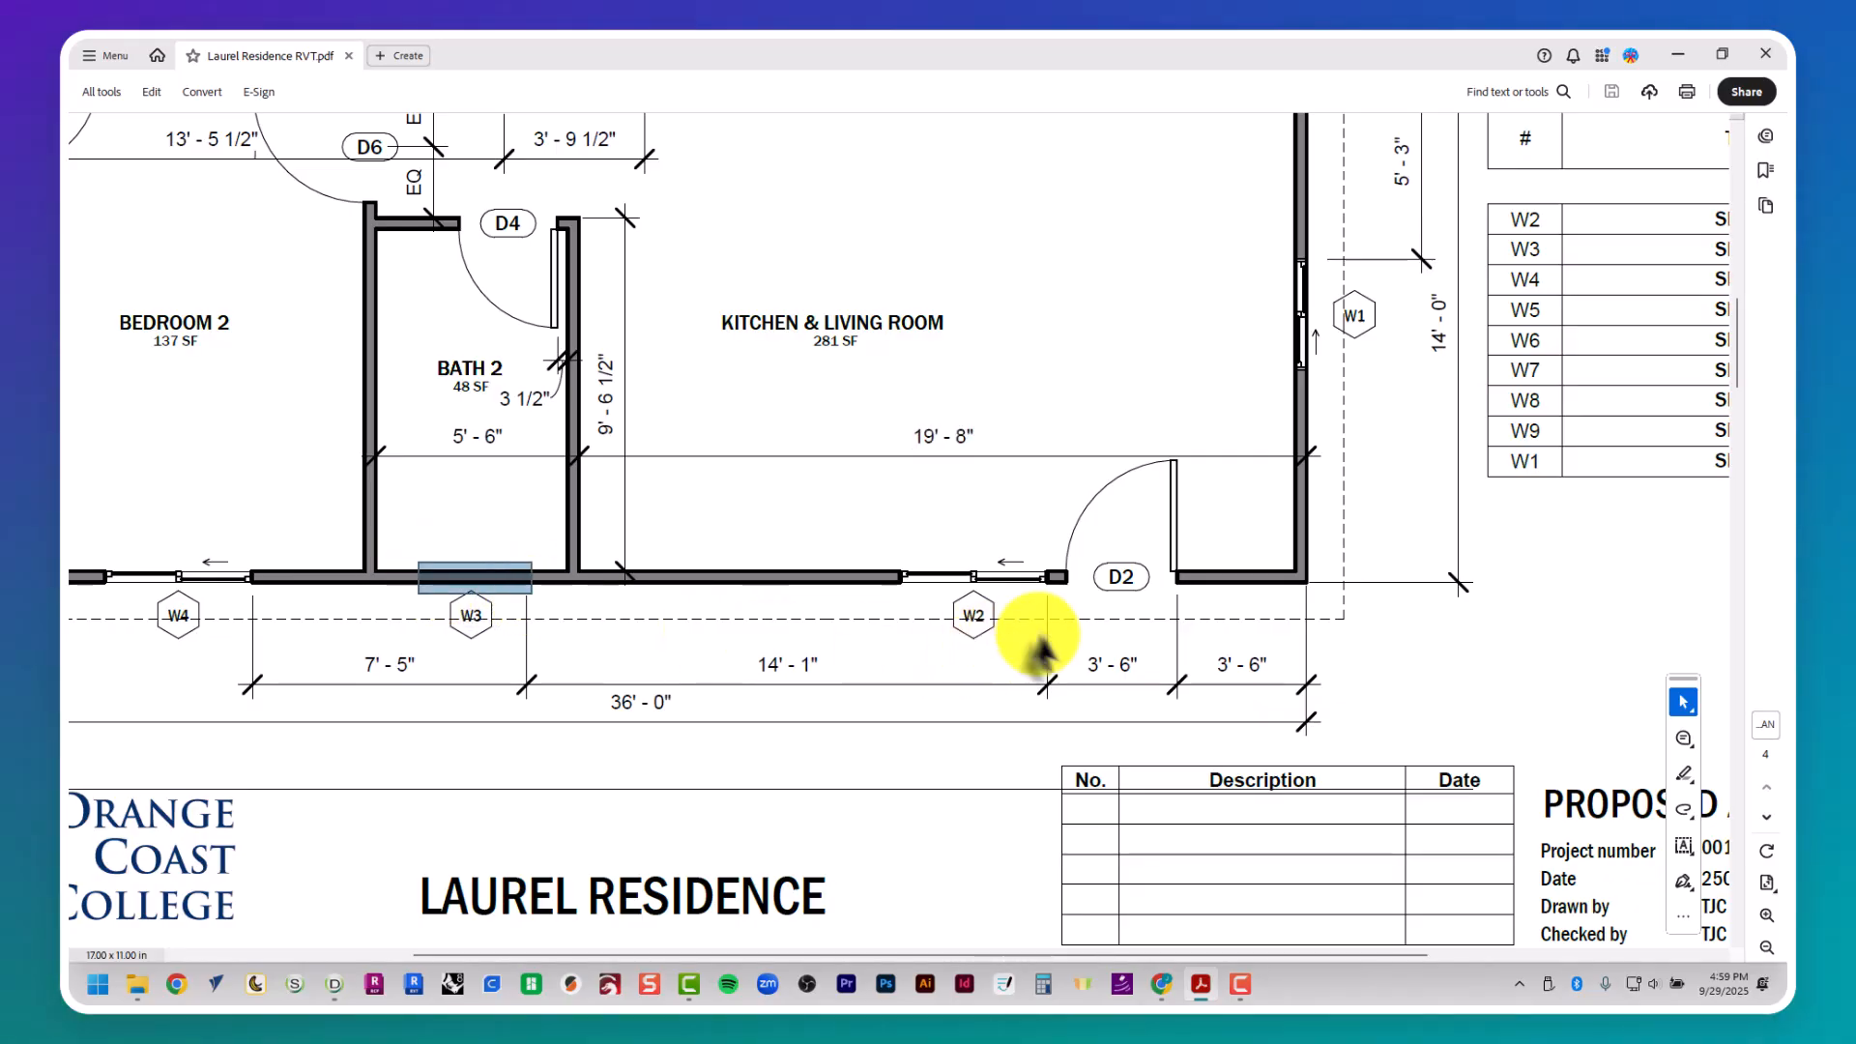
pyautogui.hotkey('alt', 'Tab')
pyautogui.press('Escape')
pyautogui.press('Escape')
pyautogui.press('Escape')
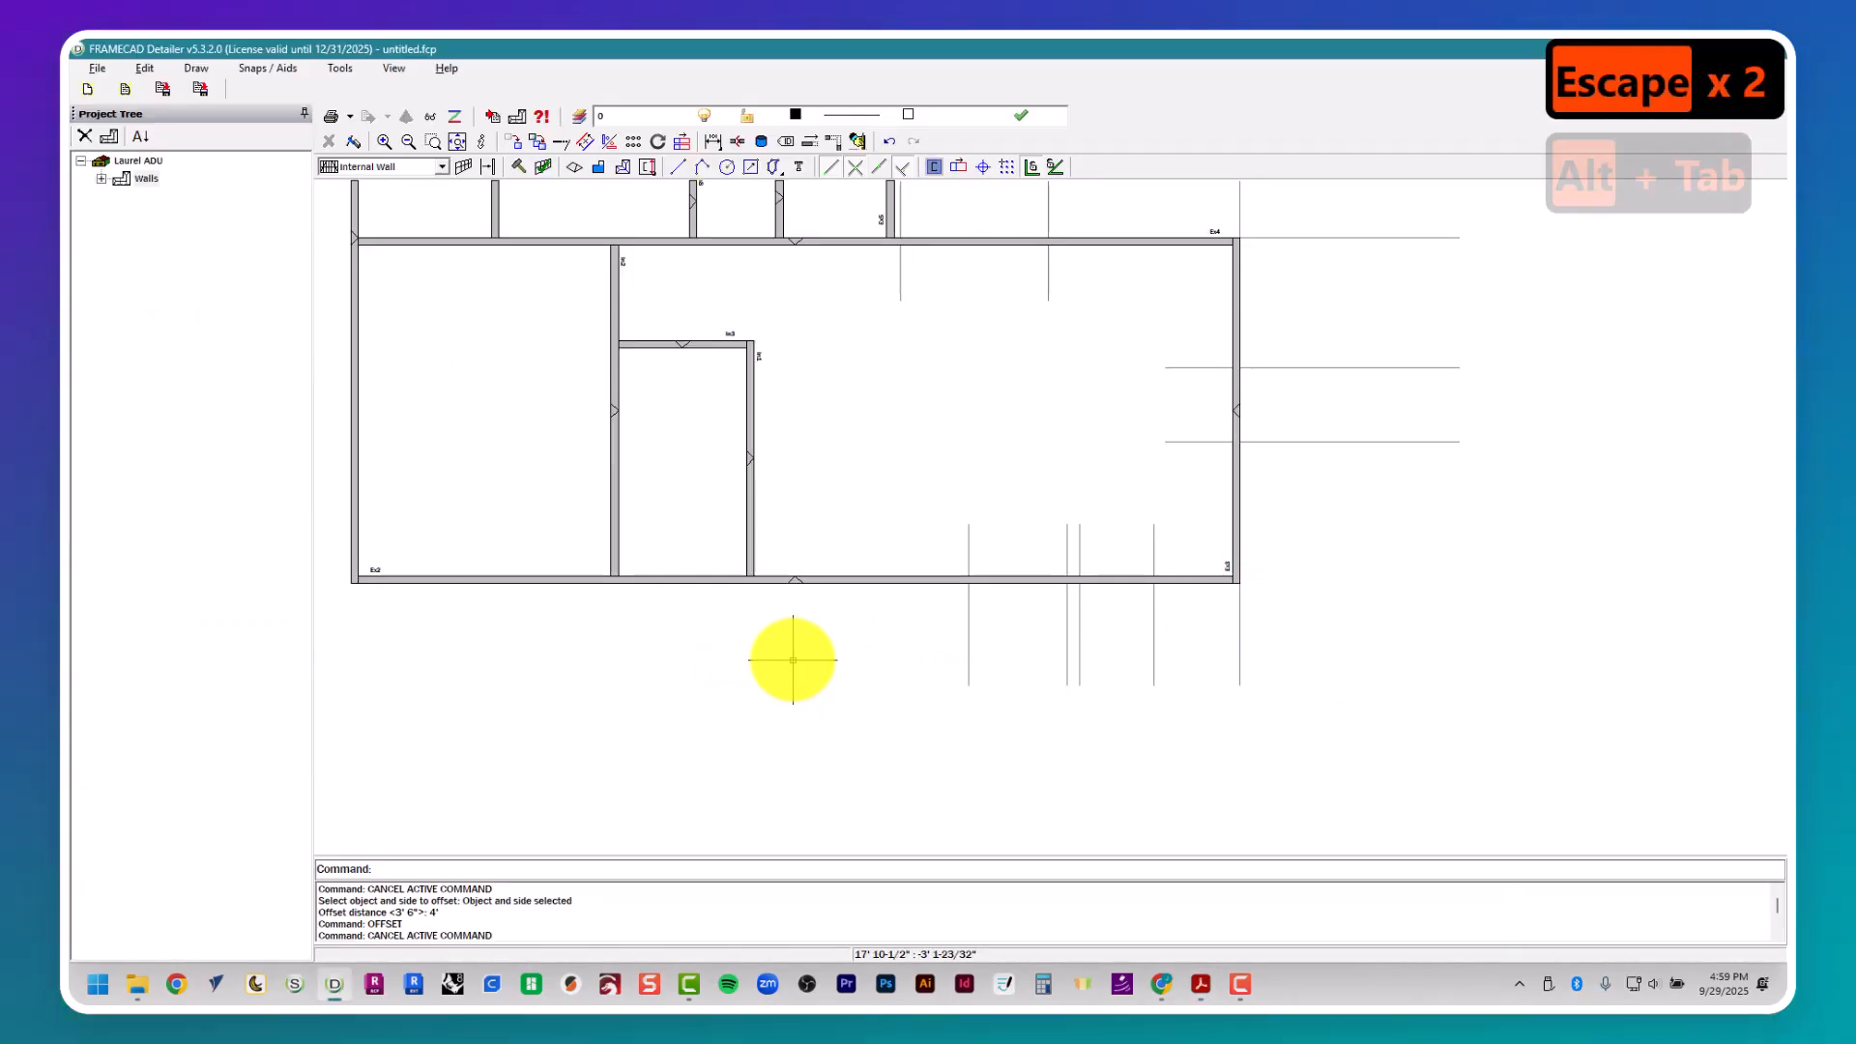
pyautogui.write('offset')
pyautogui.press('Return')
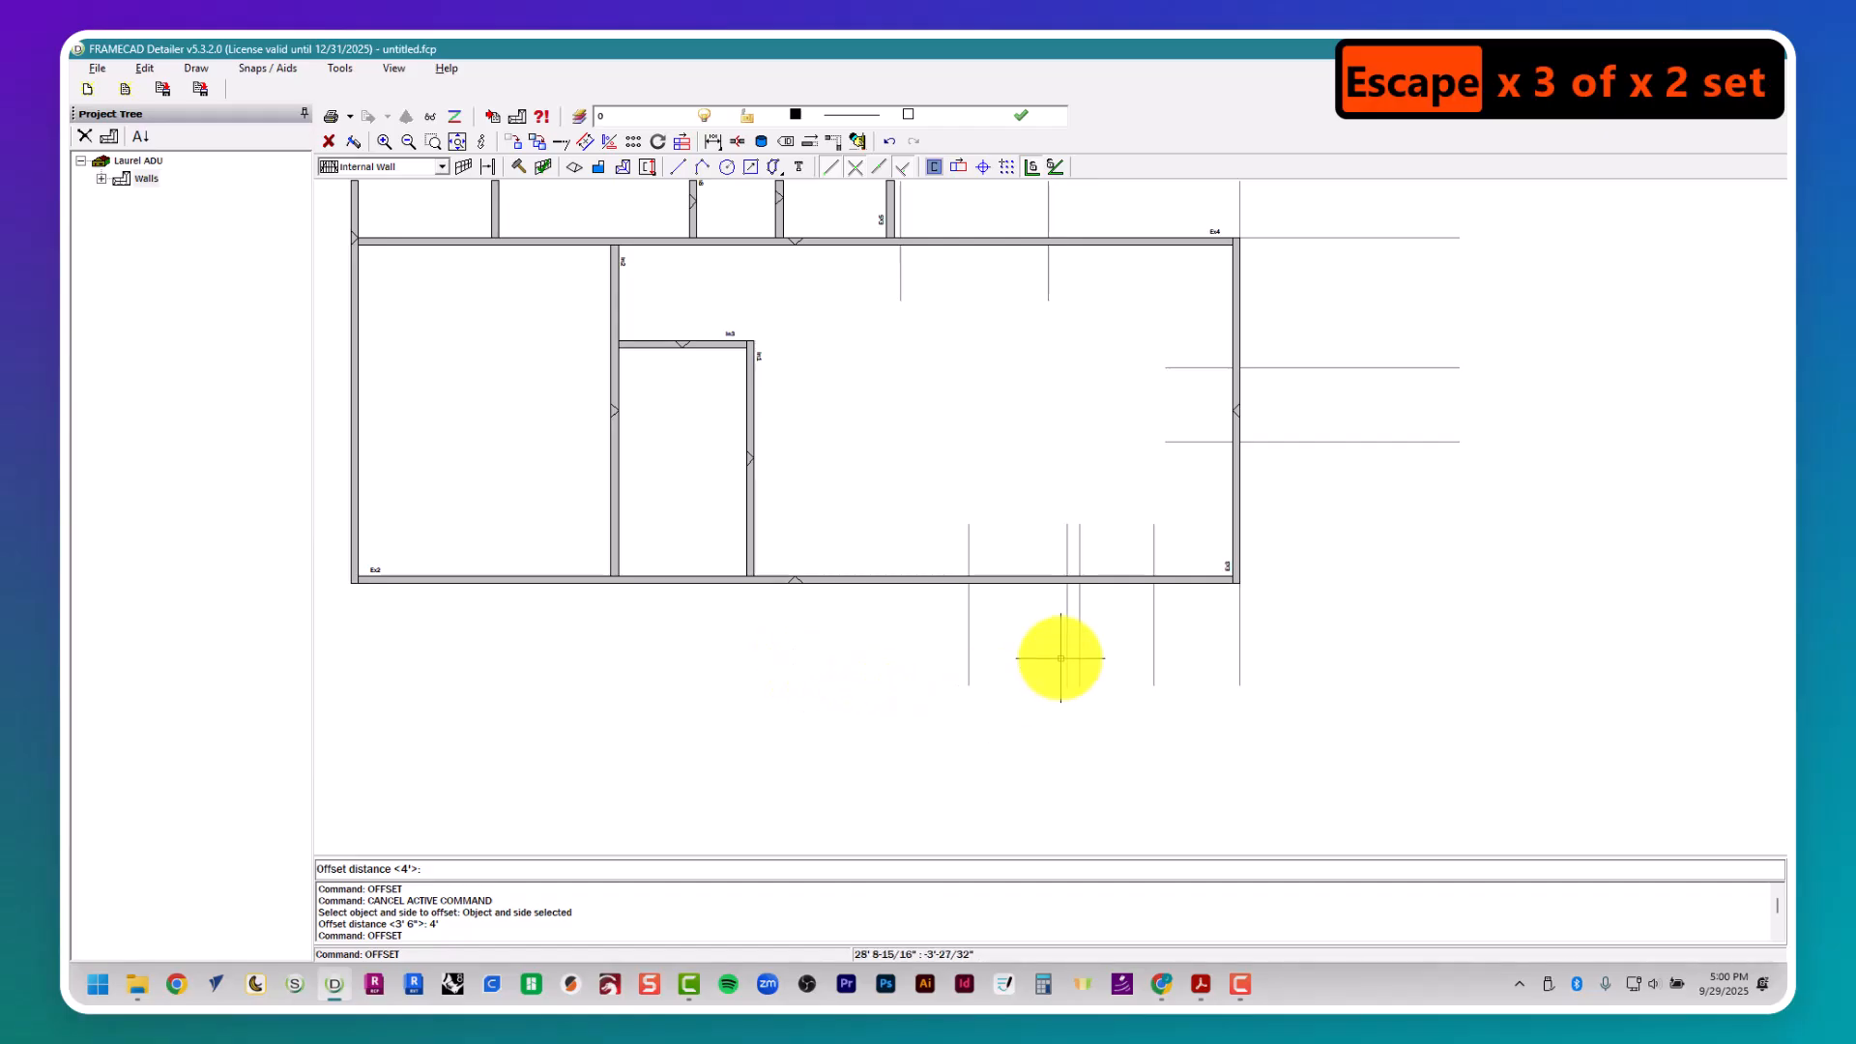
pyautogui.hotkey('alt', 'Tab')
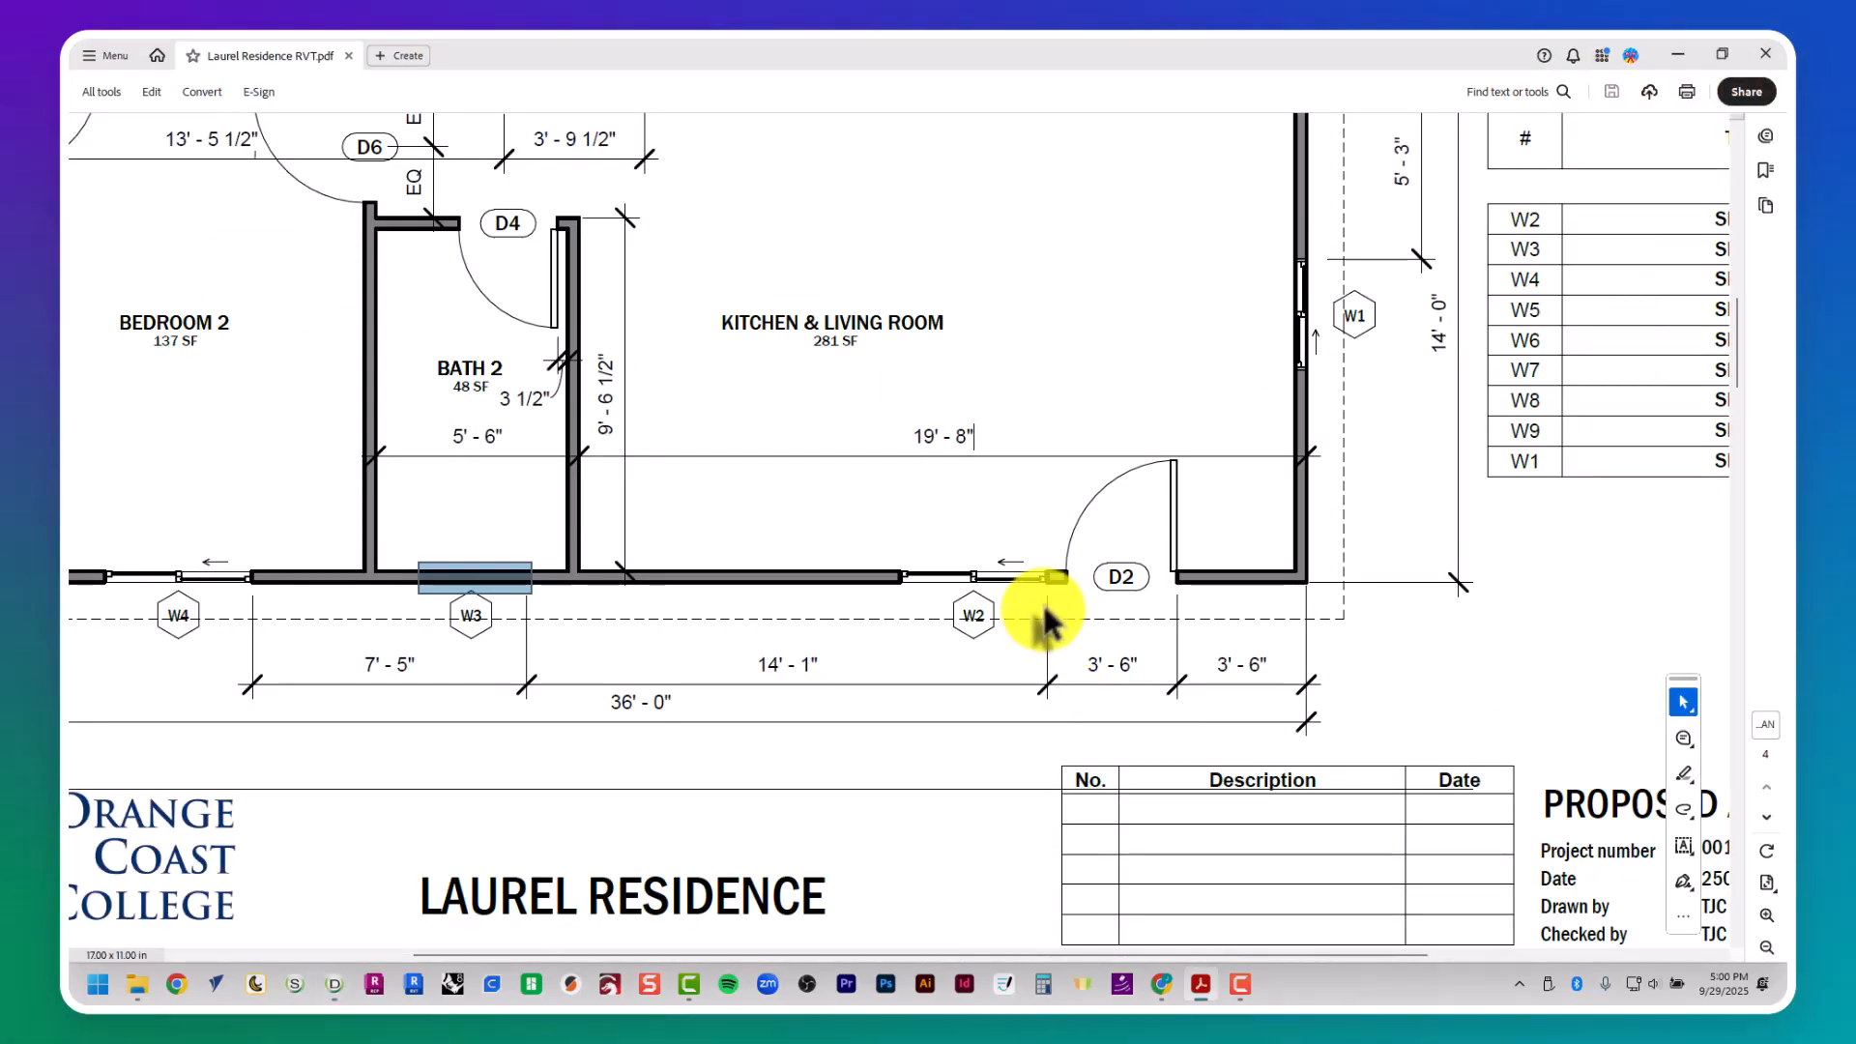
pyautogui.hotkey('alt', 'Tab')
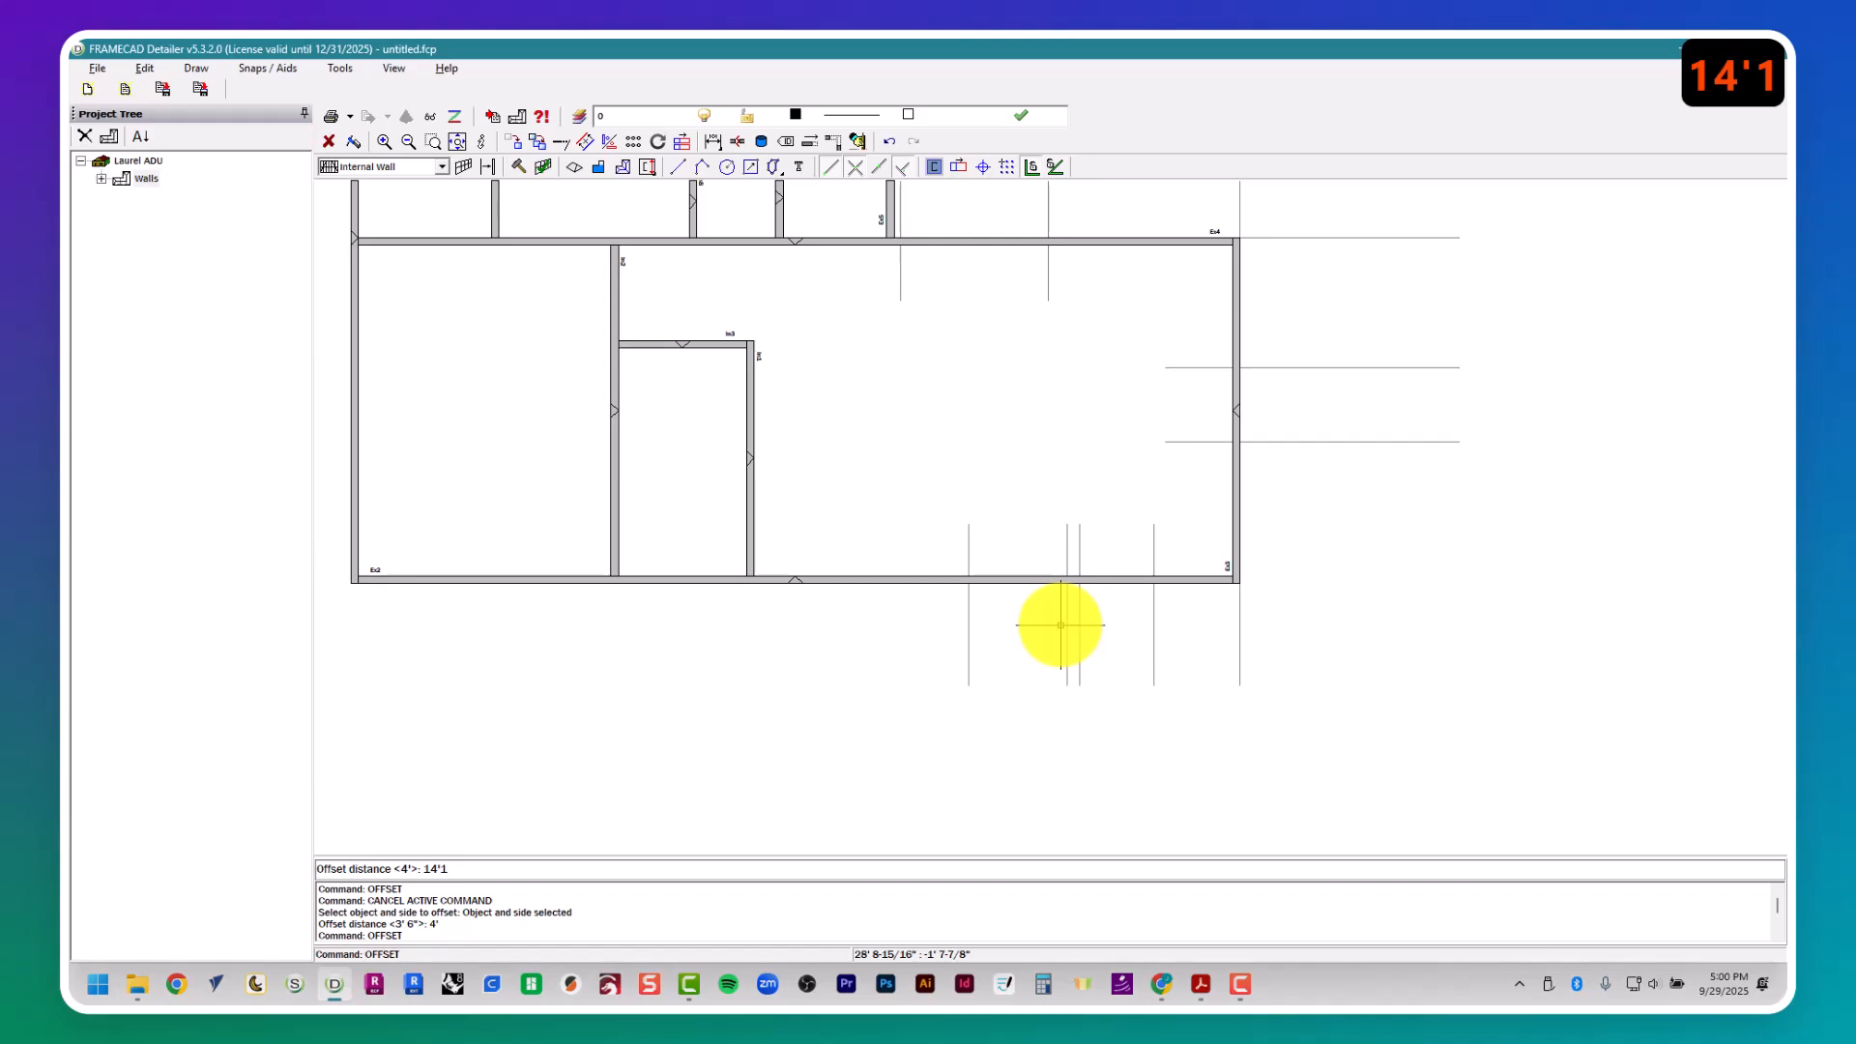
pyautogui.write("14'1")
pyautogui.press('Return')
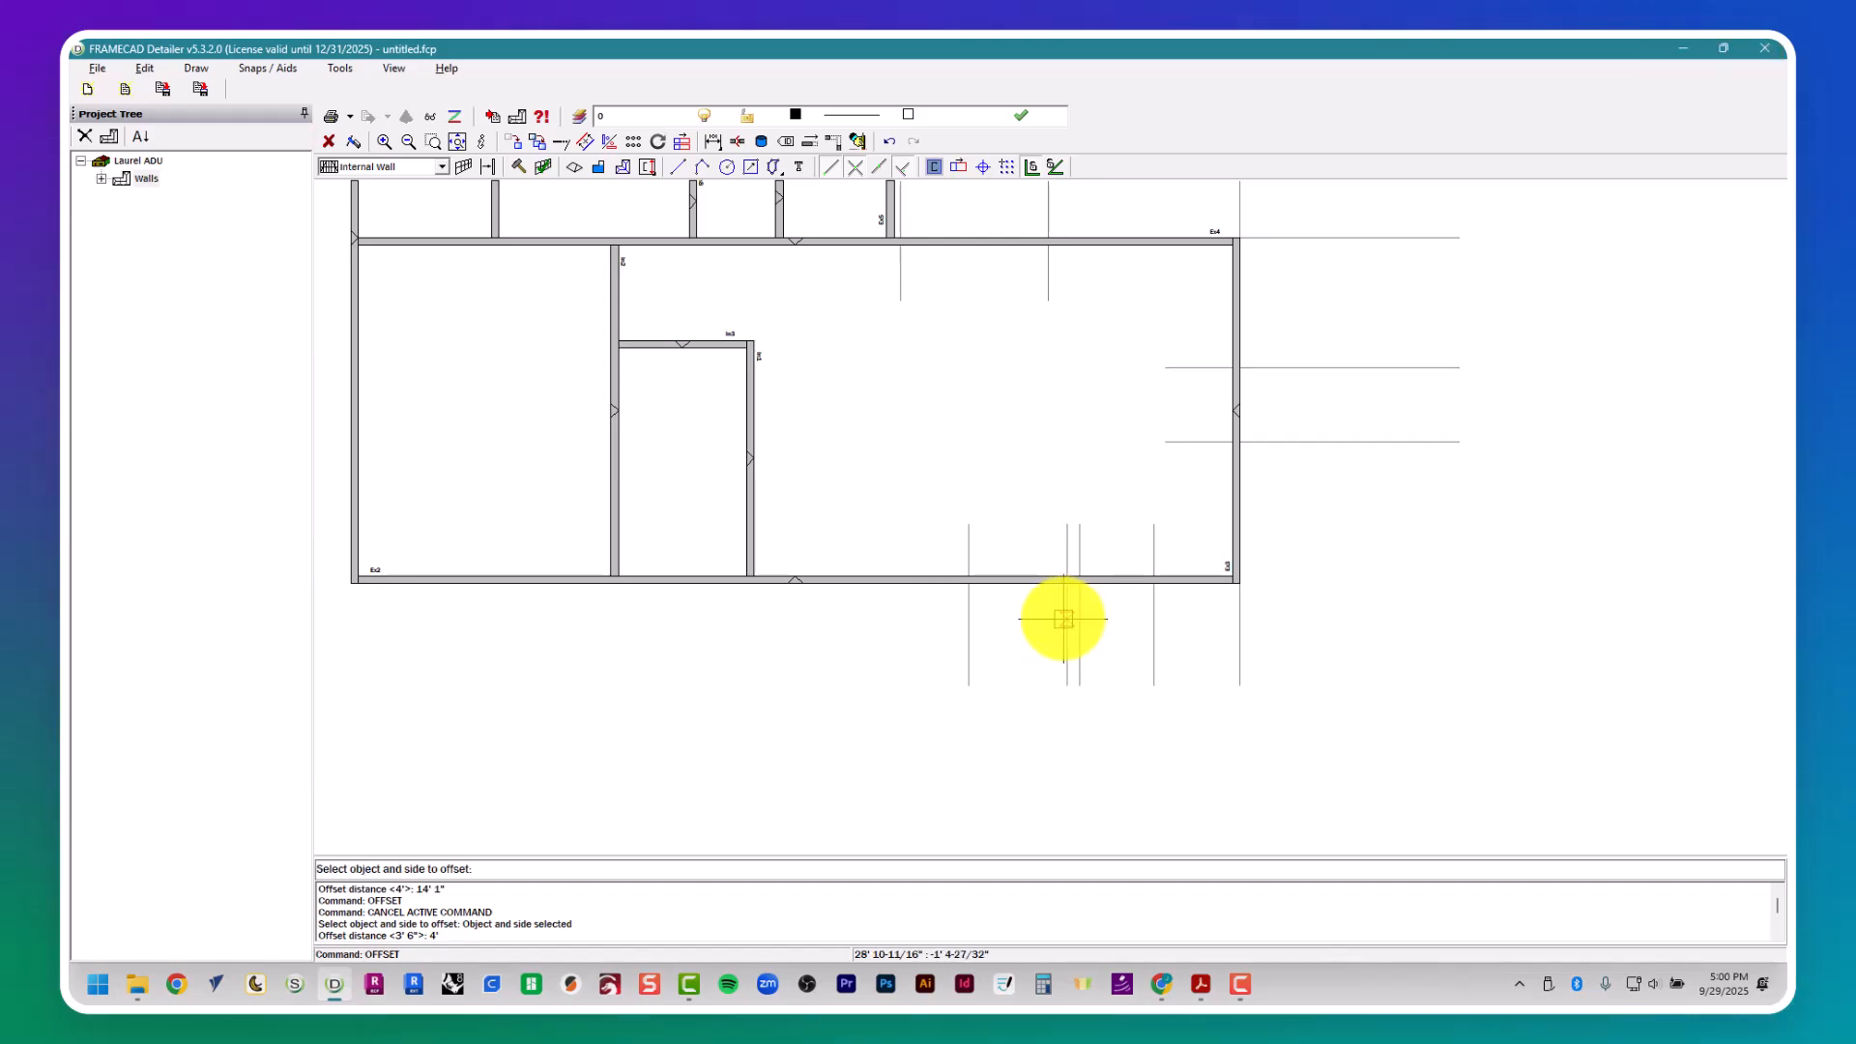
# - Look up window W3's width in the window schedule and offset its right-side guide 3' to the left for the opening
pyautogui.hotkey('alt', 'Tab')
pyautogui.hscroll(1, 1280, 536)
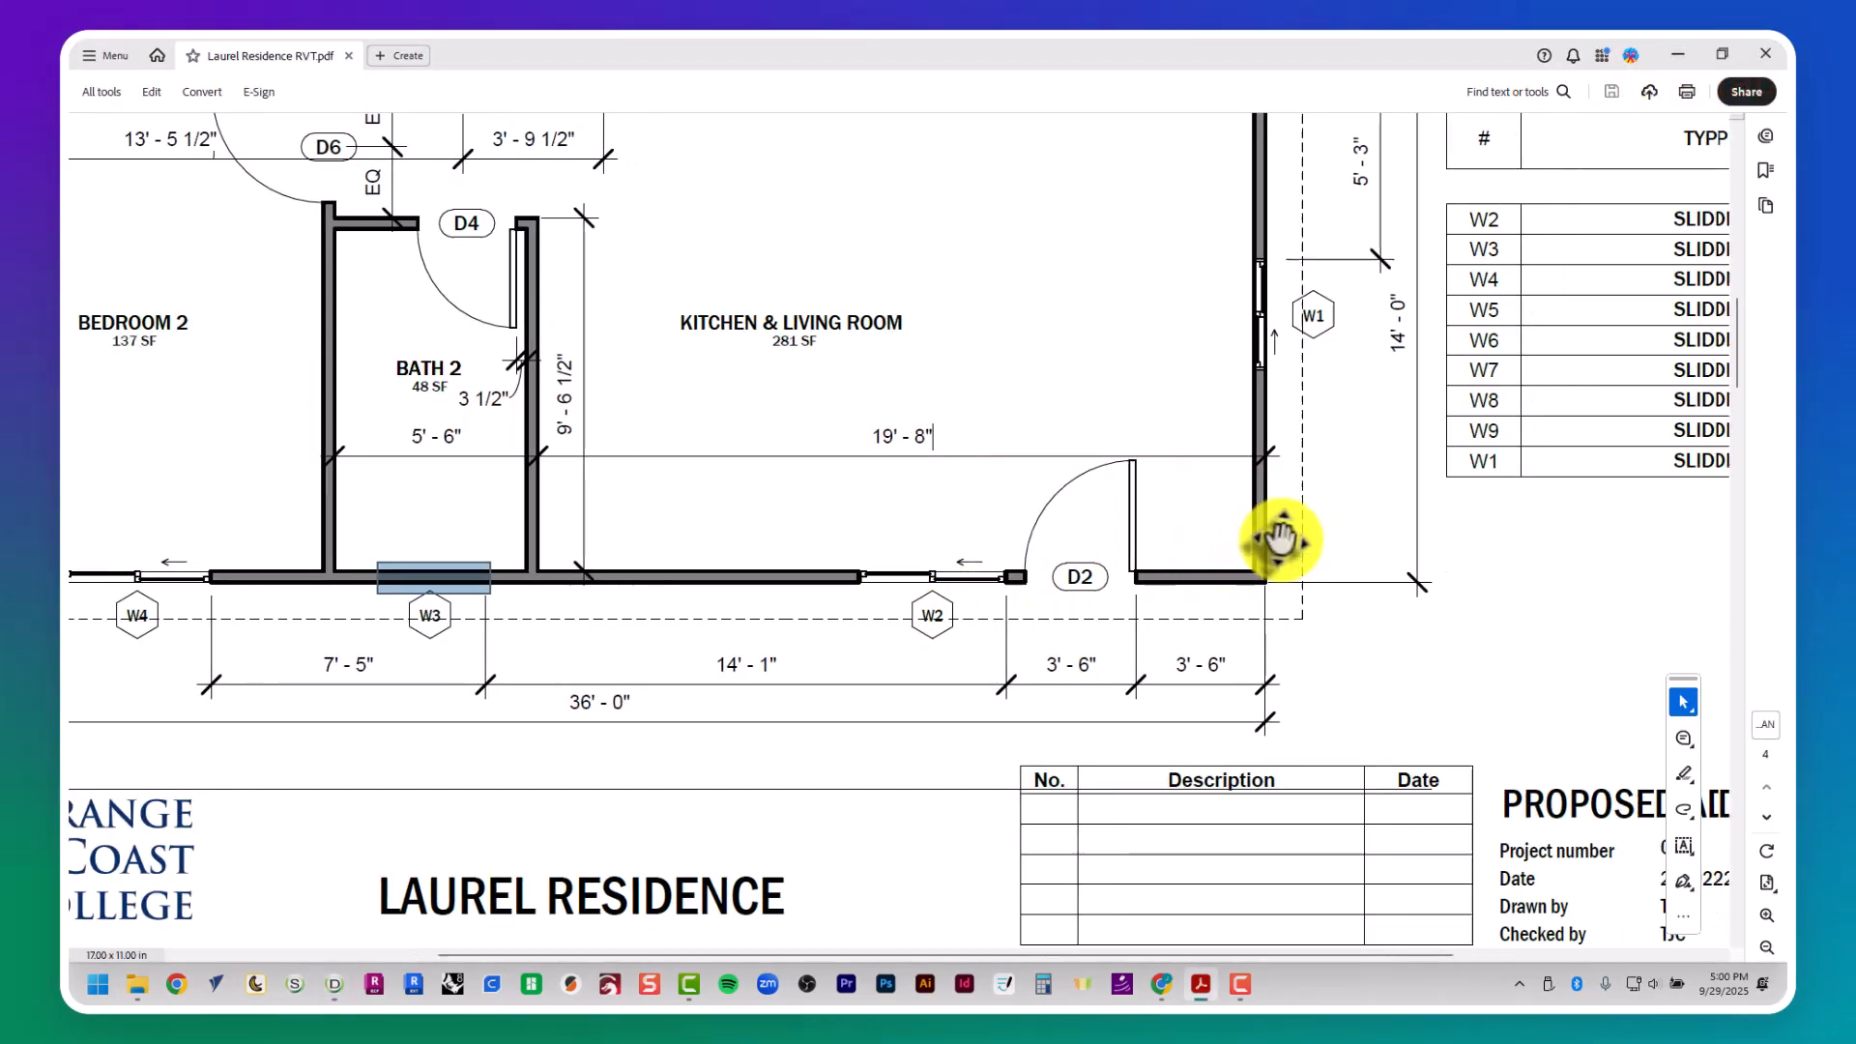
pyautogui.hscroll(3, 1281, 536)
pyautogui.hscroll(-3, 1286, 542)
pyautogui.hotkey('alt', 'Tab')
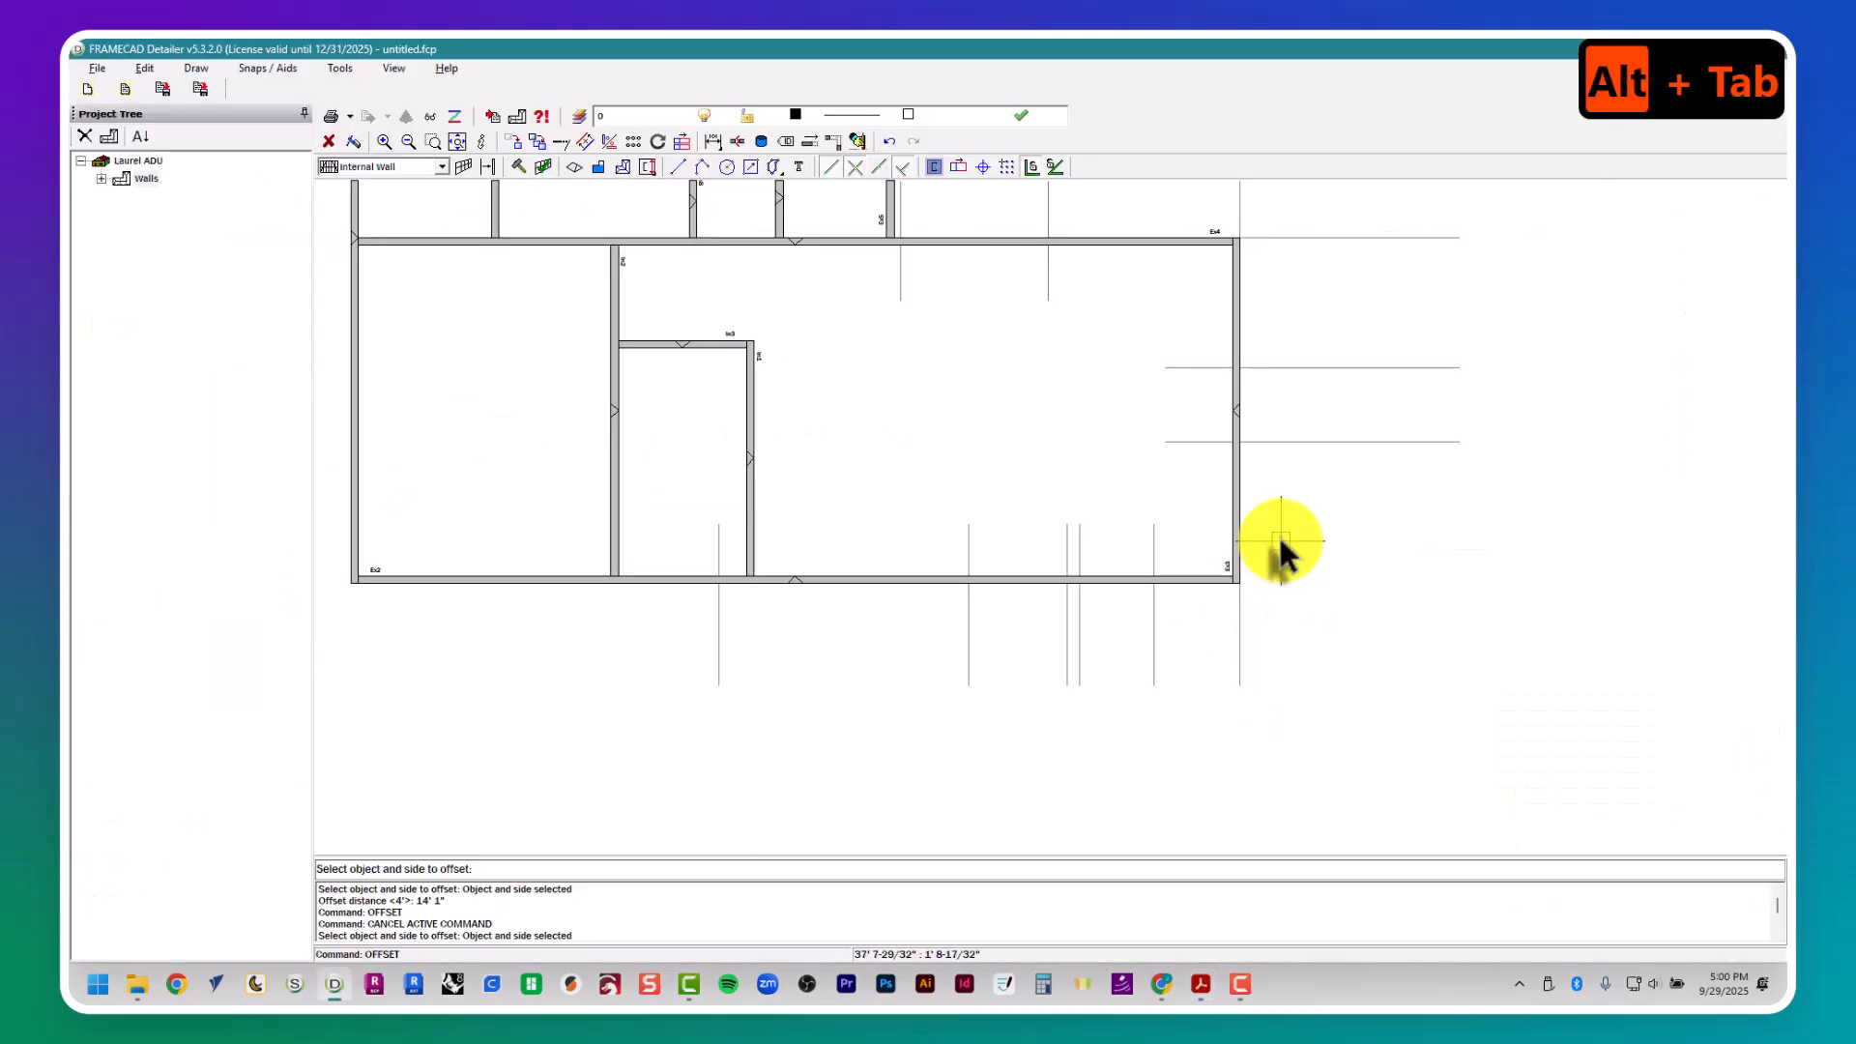
pyautogui.press('Escape')
pyautogui.press('Escape')
pyautogui.press('Escape')
pyautogui.write('3')
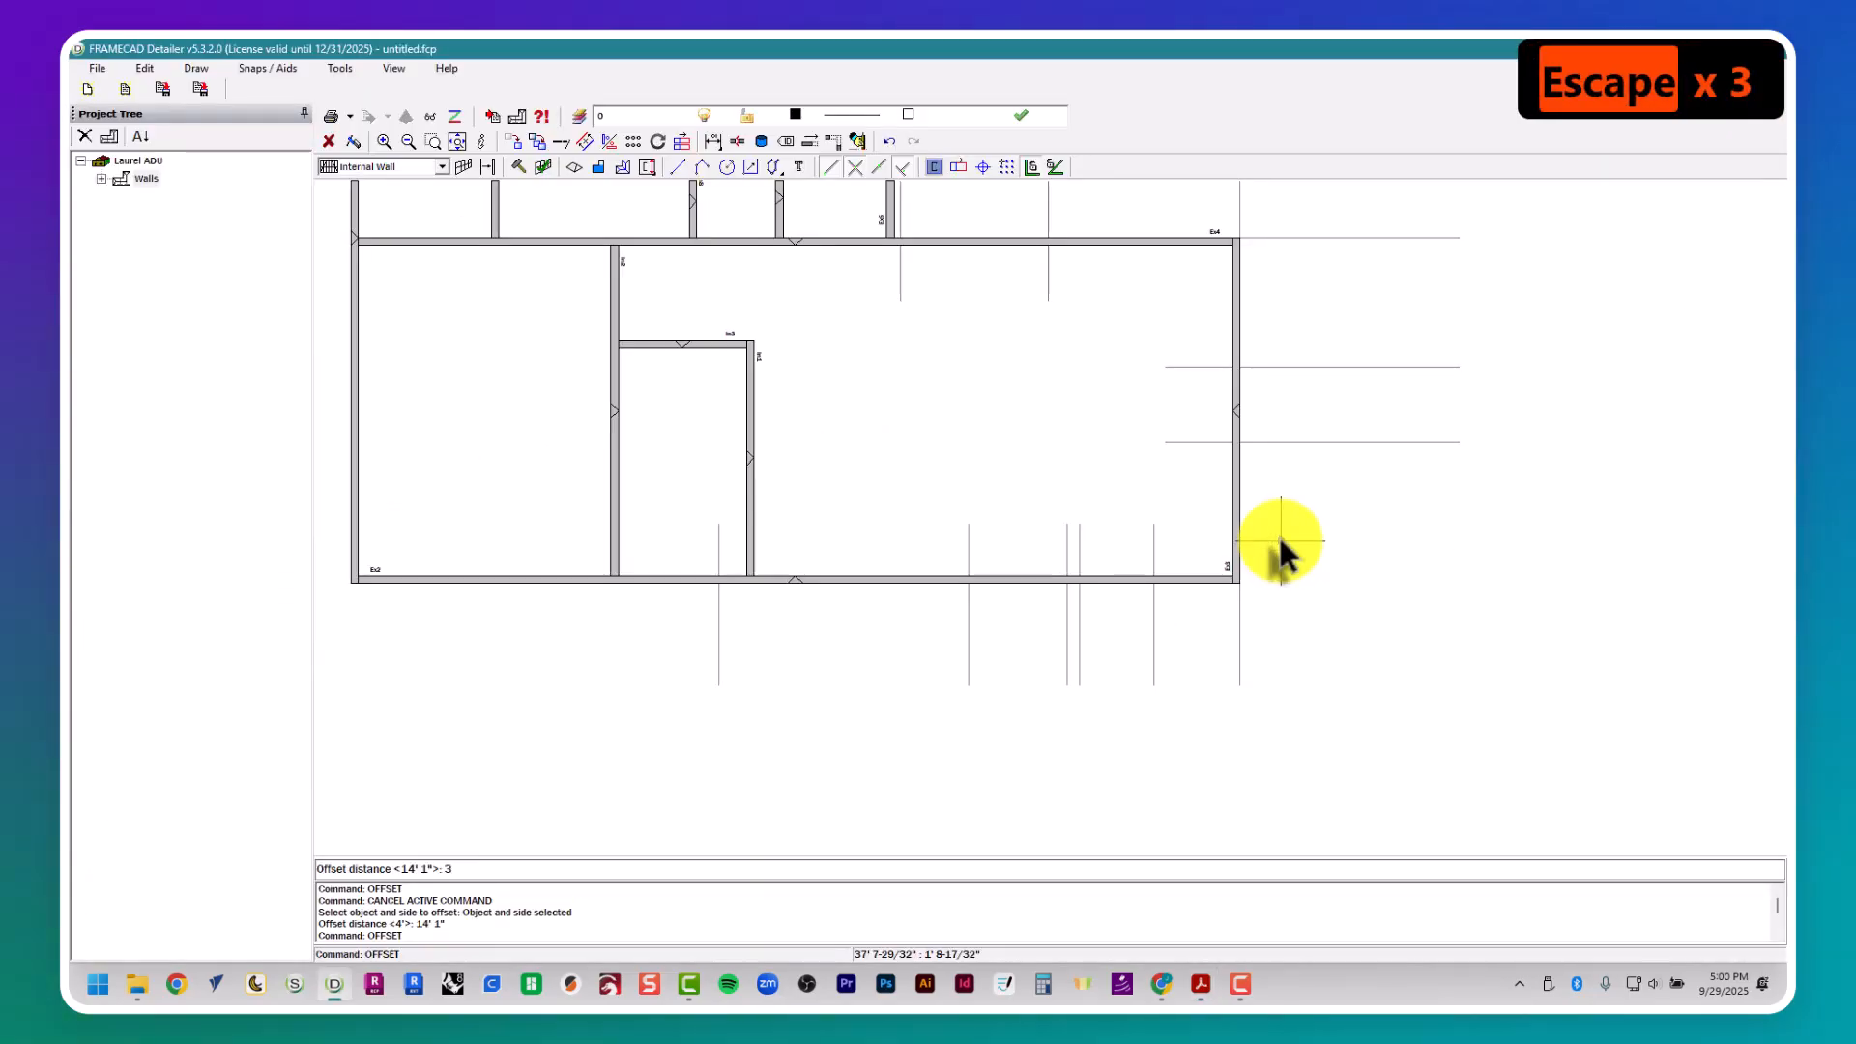
pyautogui.write("'")
pyautogui.press('Return')
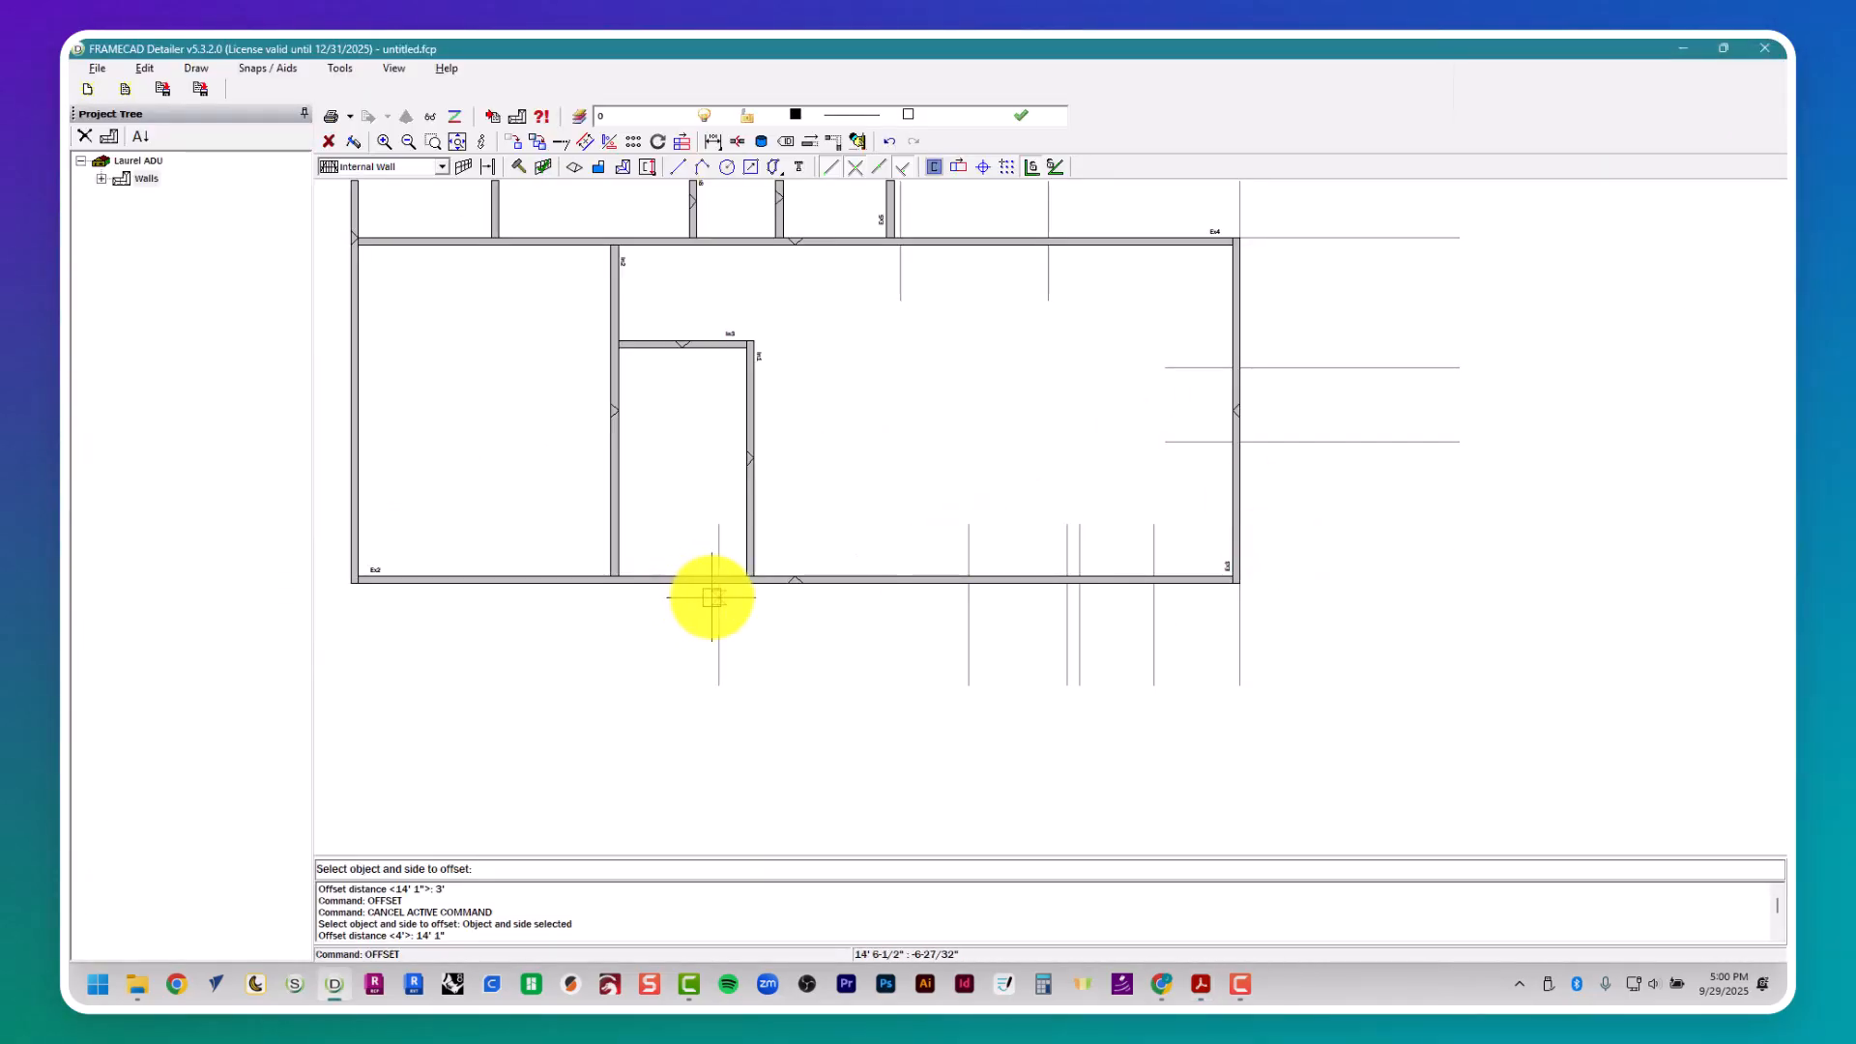
pyautogui.click(712, 597)
pyautogui.press('Escape')
# - Check window W4's location in the floor plan and offset W3's right-side guide 7' 5" to the left to mark W4's right side
pyautogui.hotkey('alt', 'Tab')
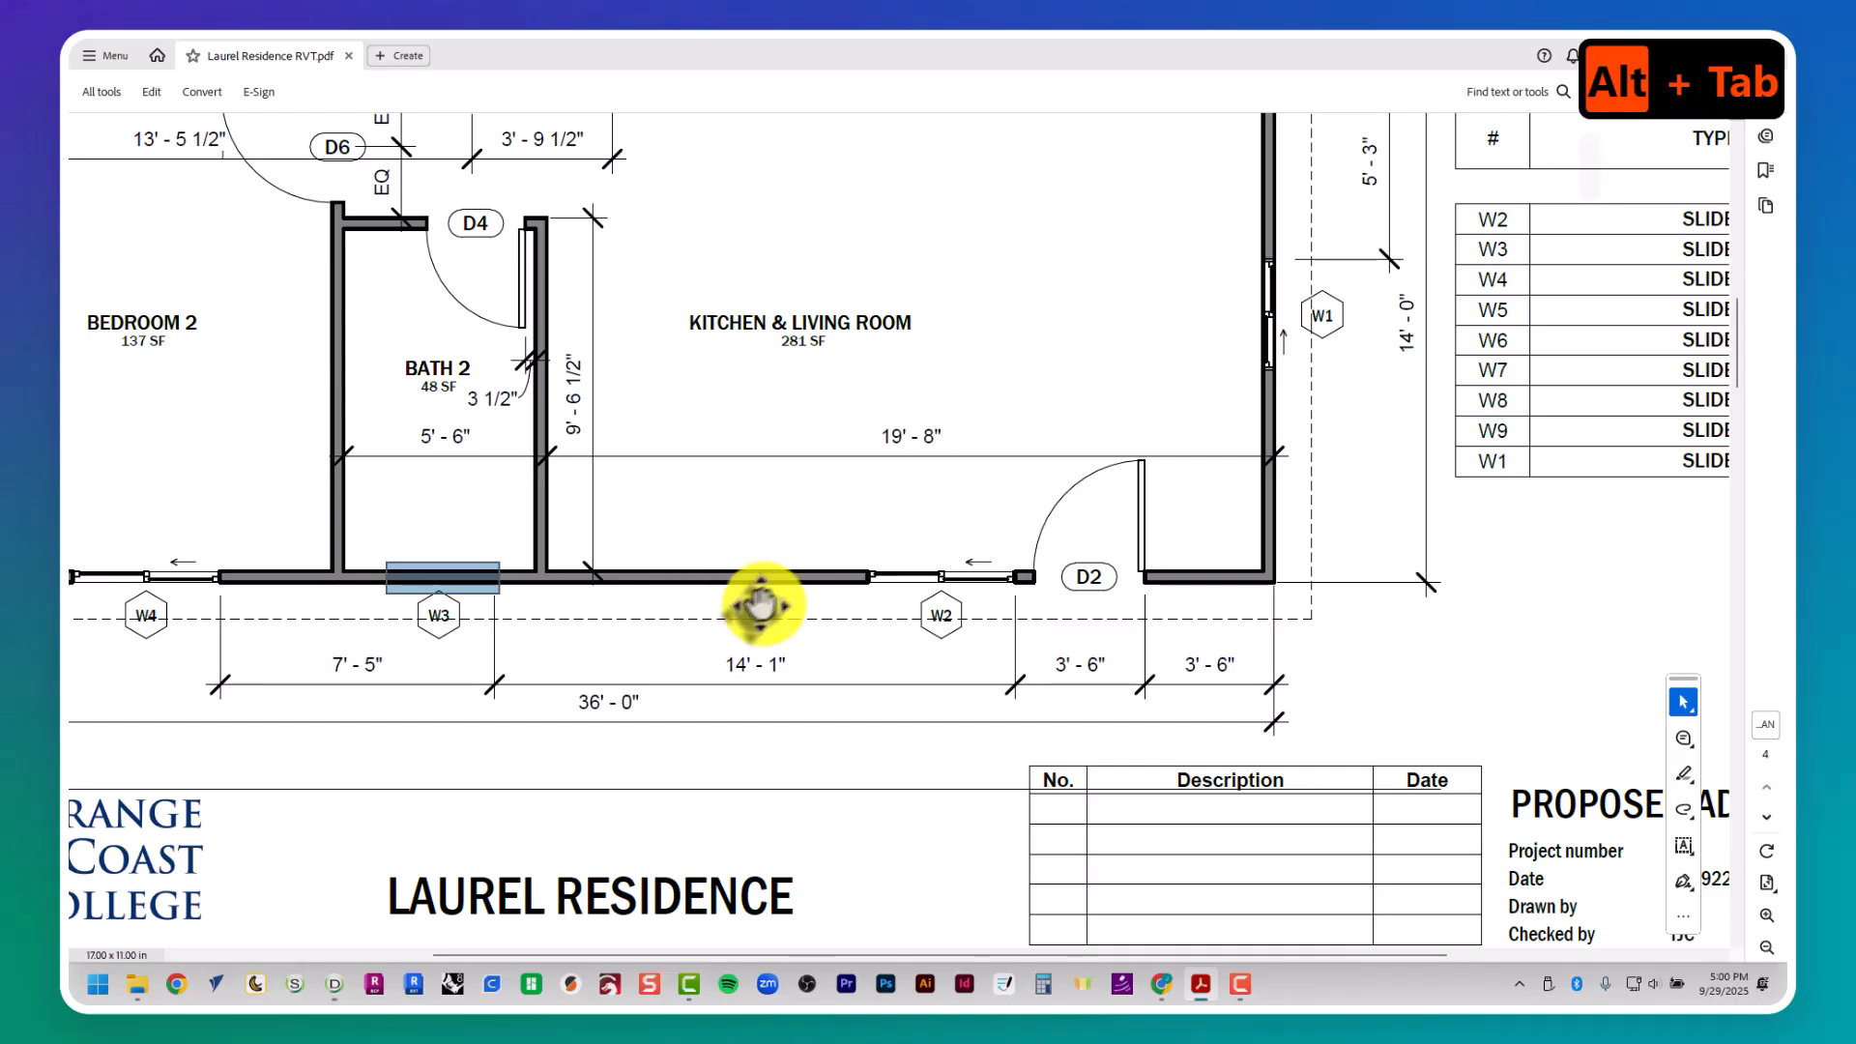
pyautogui.moveTo(762, 605); pyautogui.dragTo(755, 640, button='middle')
pyautogui.hotkey('alt', 'Tab')
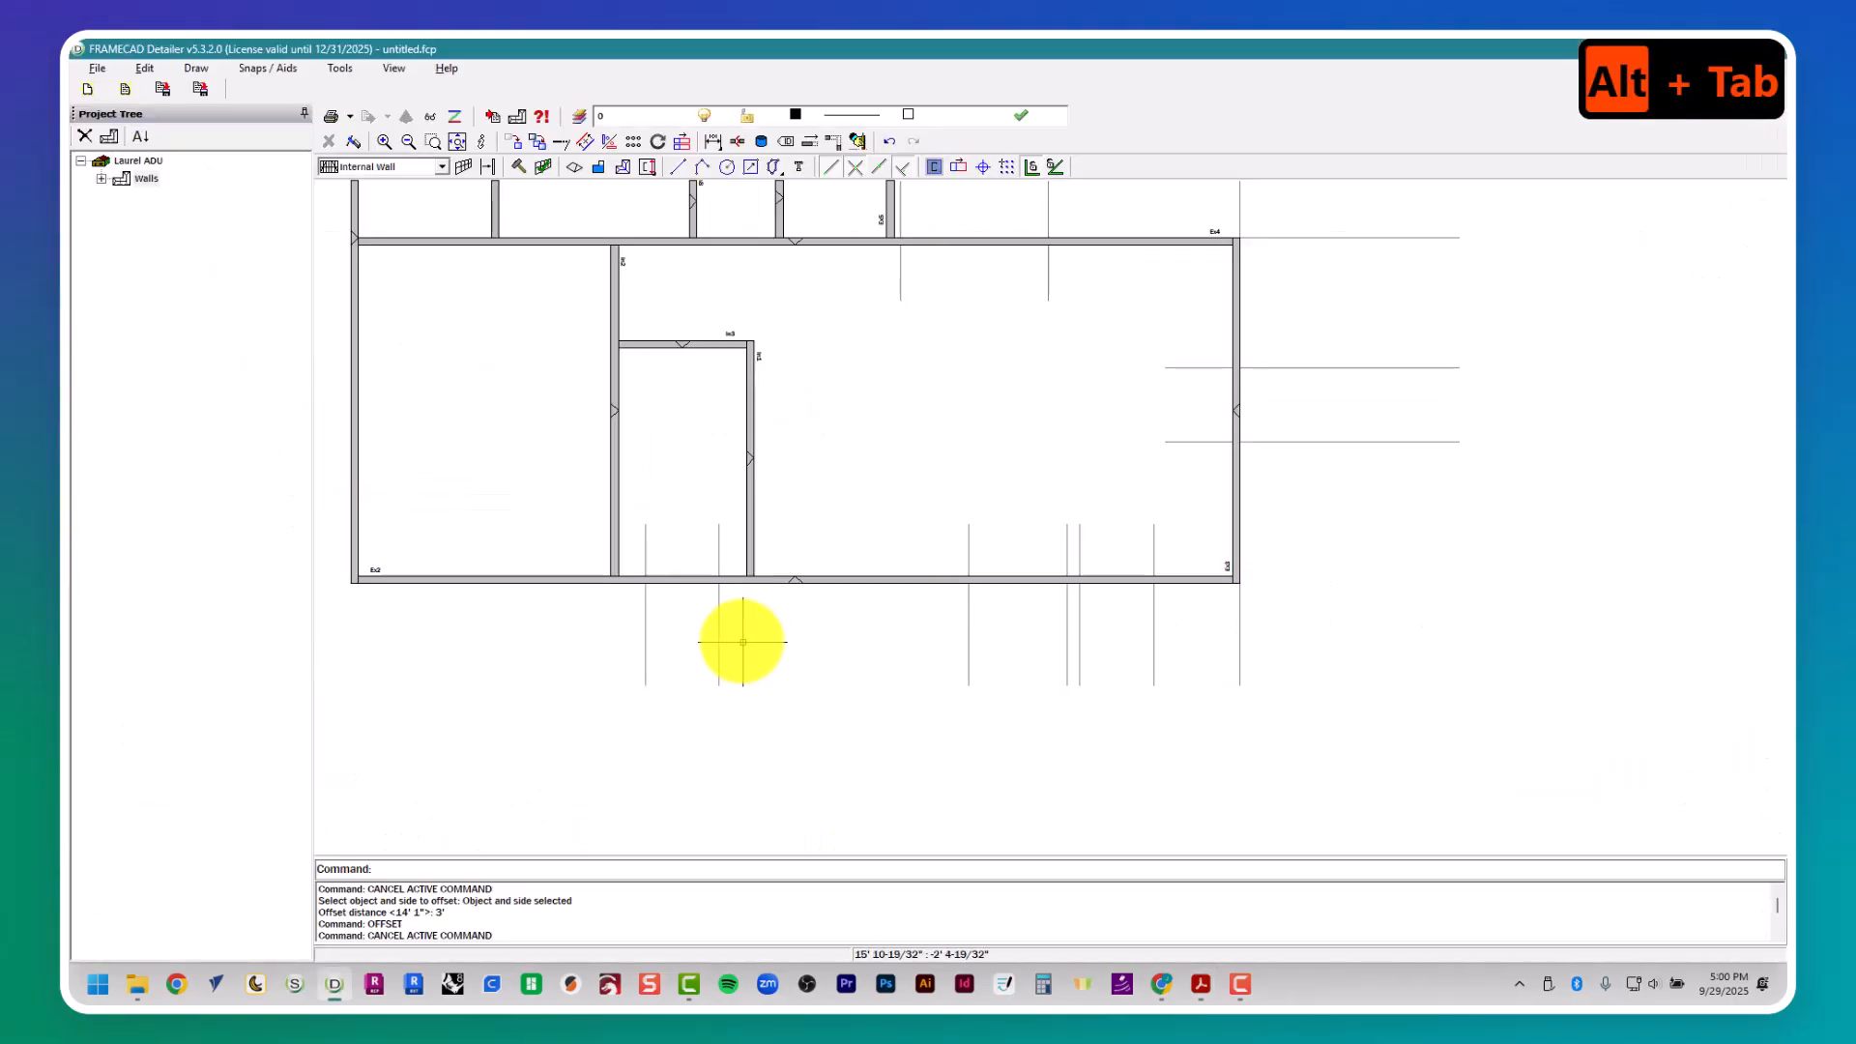
pyautogui.press('Escape')
pyautogui.press('Escape')
pyautogui.press('Escape')
pyautogui.press('Escape')
pyautogui.write('7\'5"')
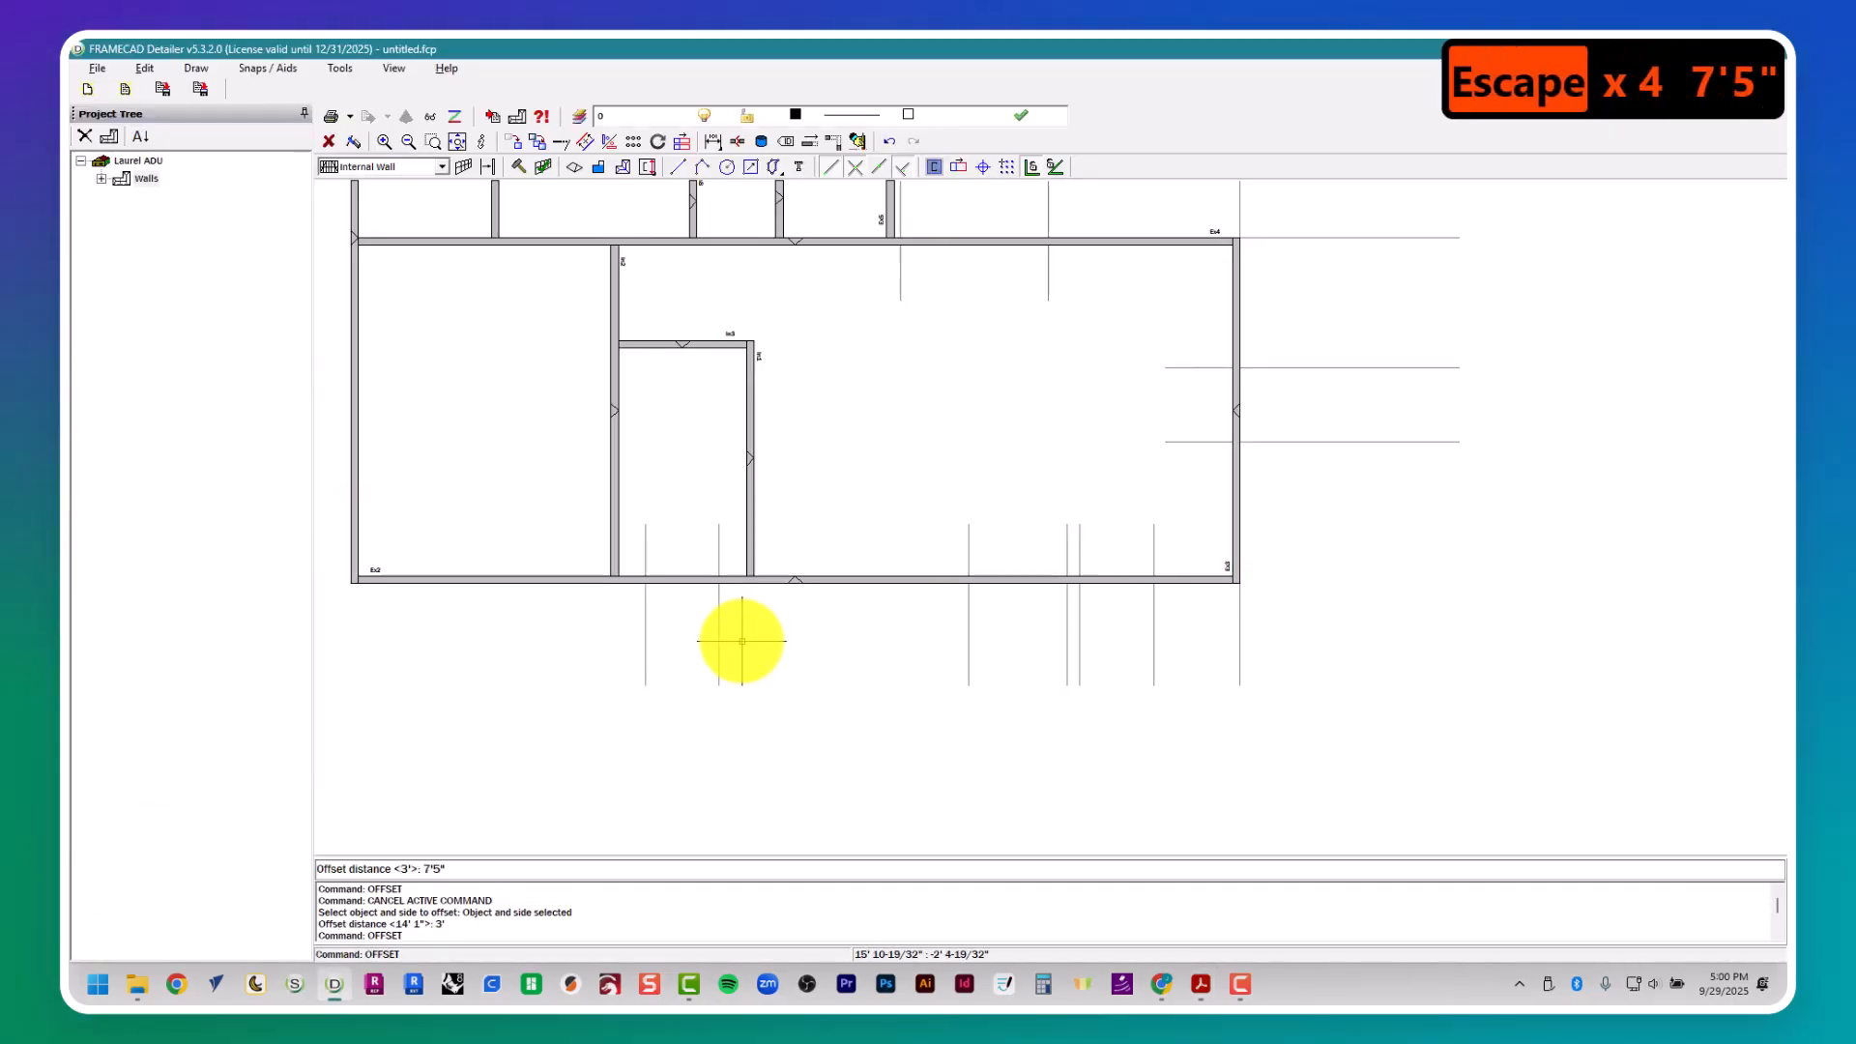
pyautogui.press('Return')
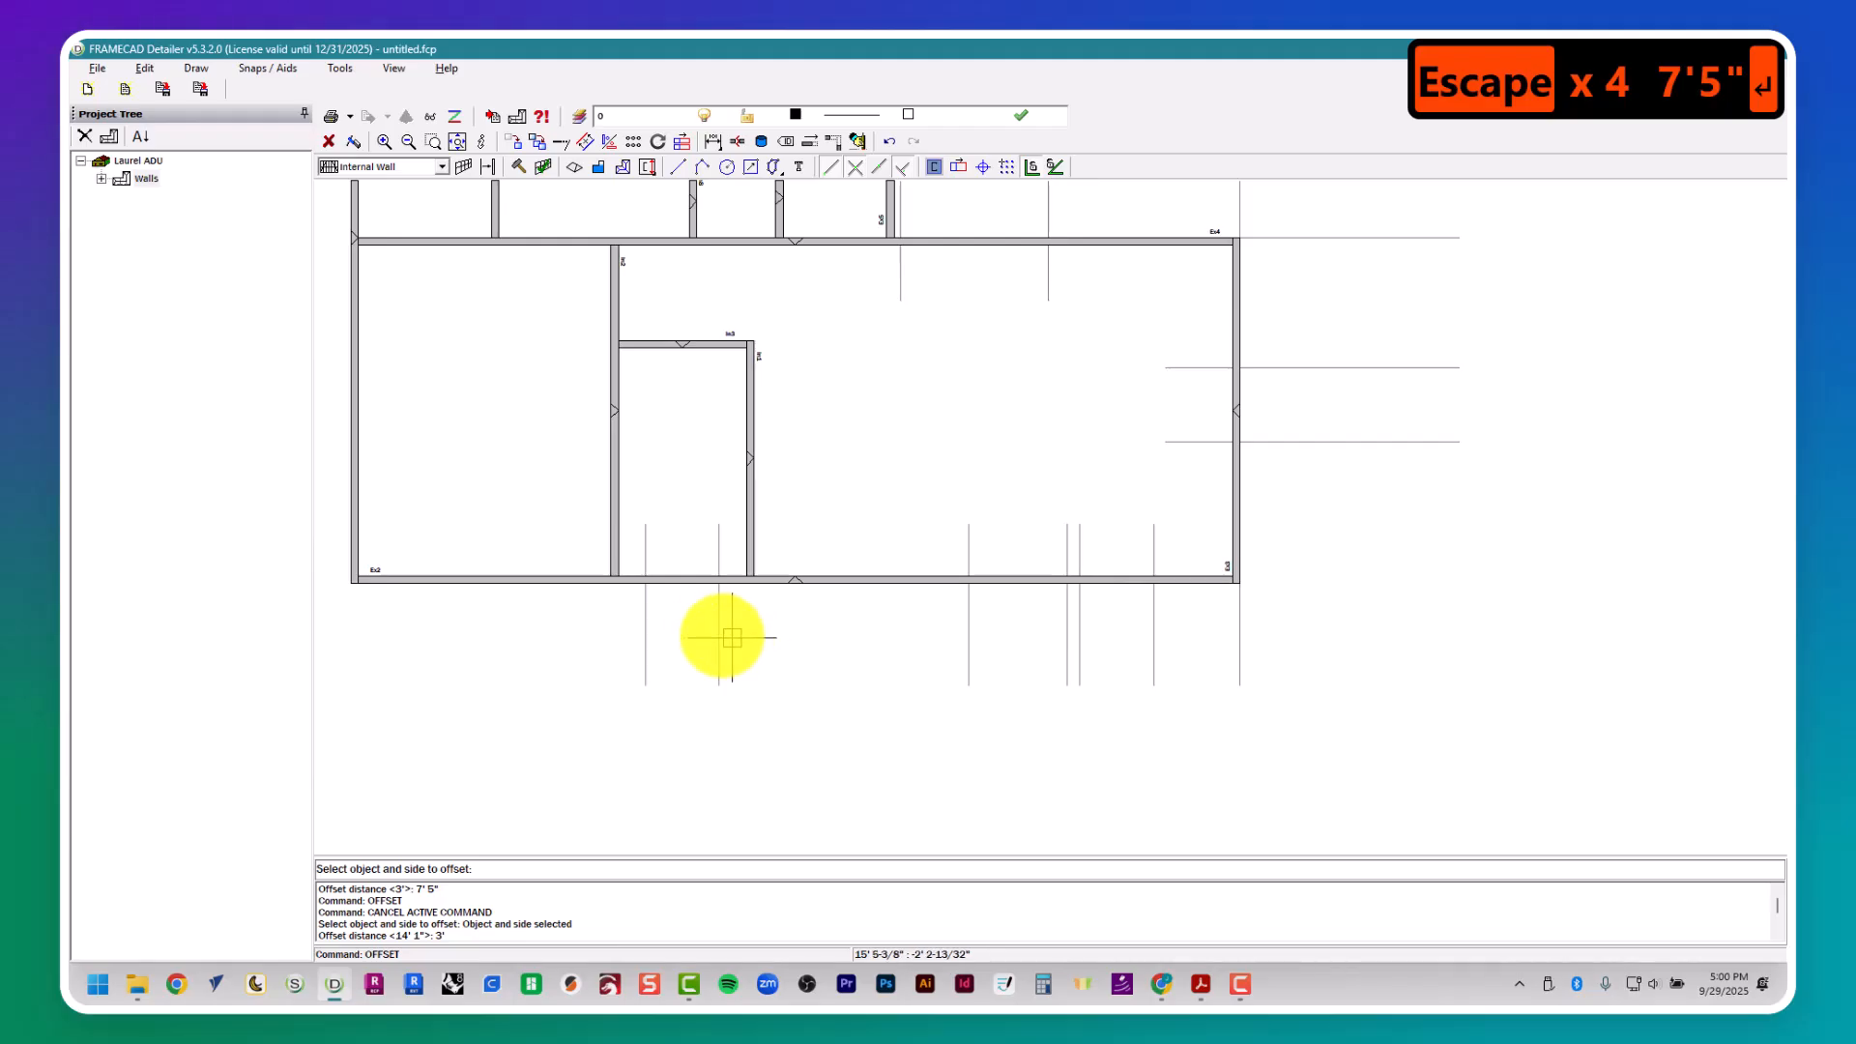
pyautogui.click(713, 628)
# - Look up window W4's width in the window schedule and offset its right-side guide 4' to the left for the opening
pyautogui.hotkey('alt', 'Tab')
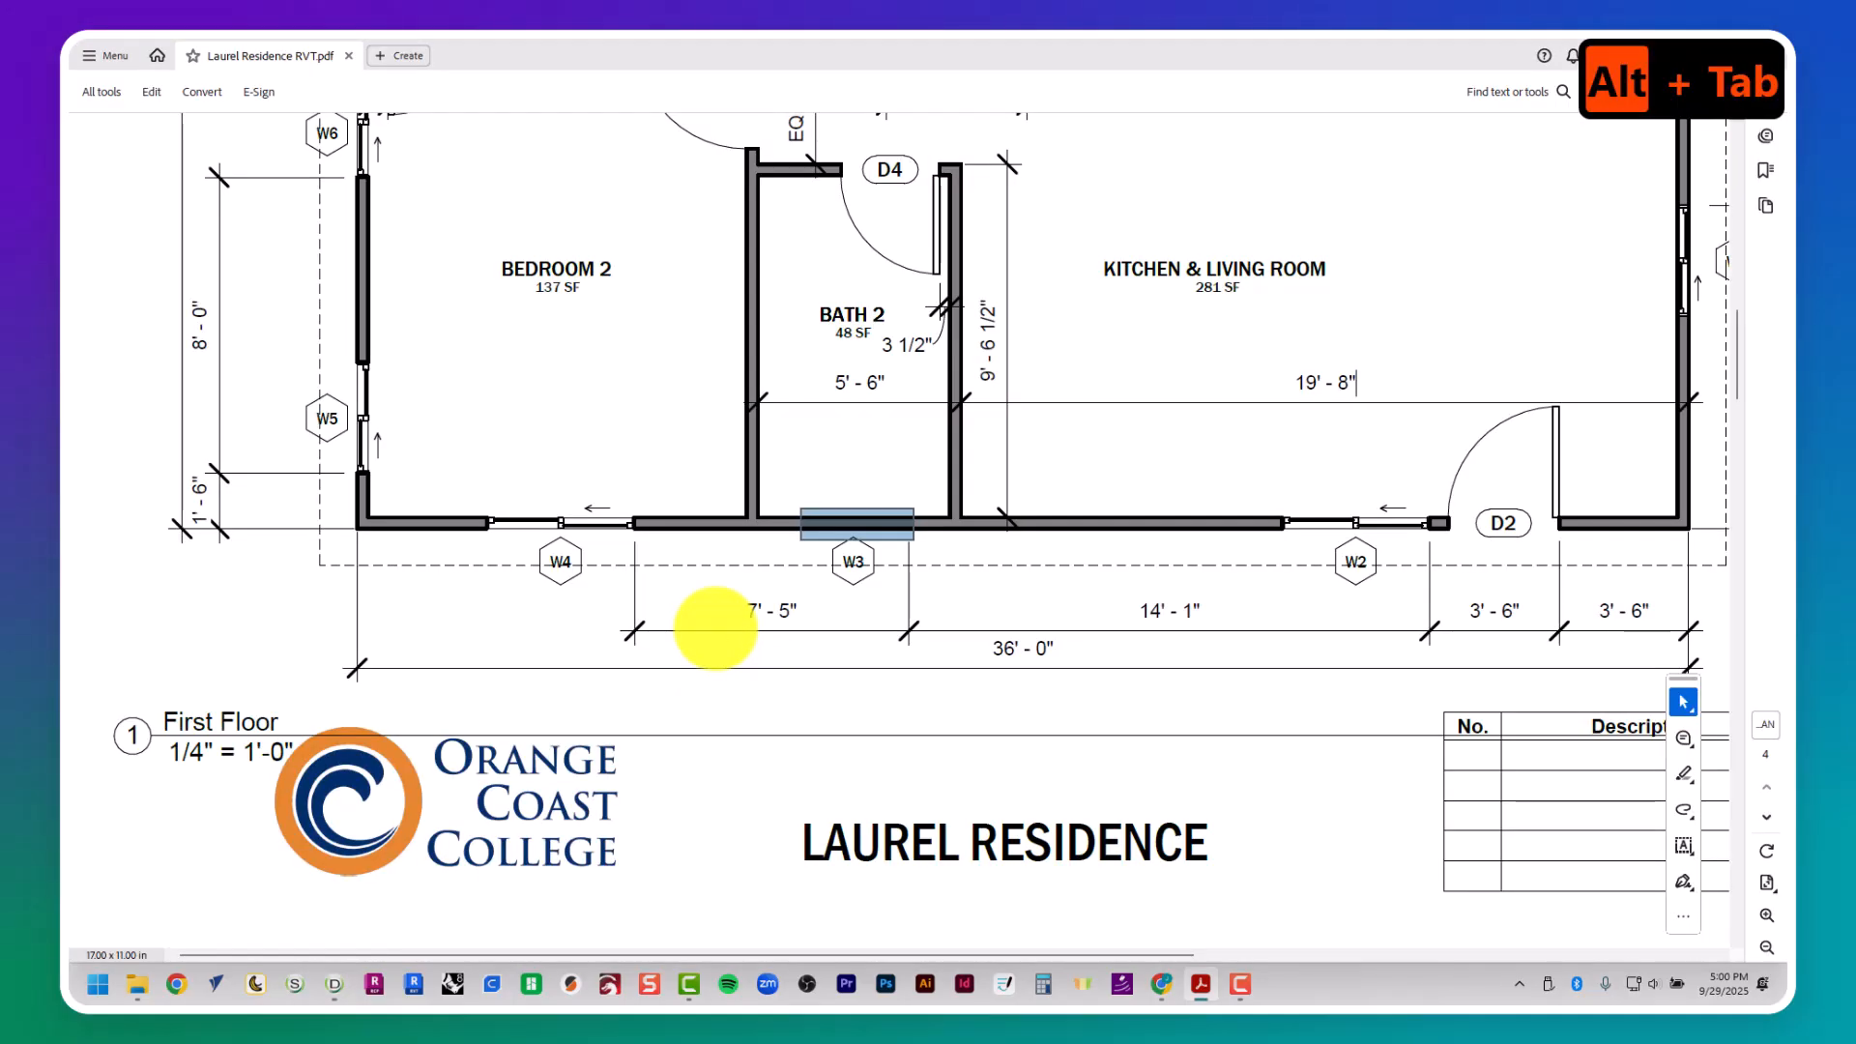
pyautogui.moveTo(735, 619); pyautogui.dragTo(733, 615, button='middle')
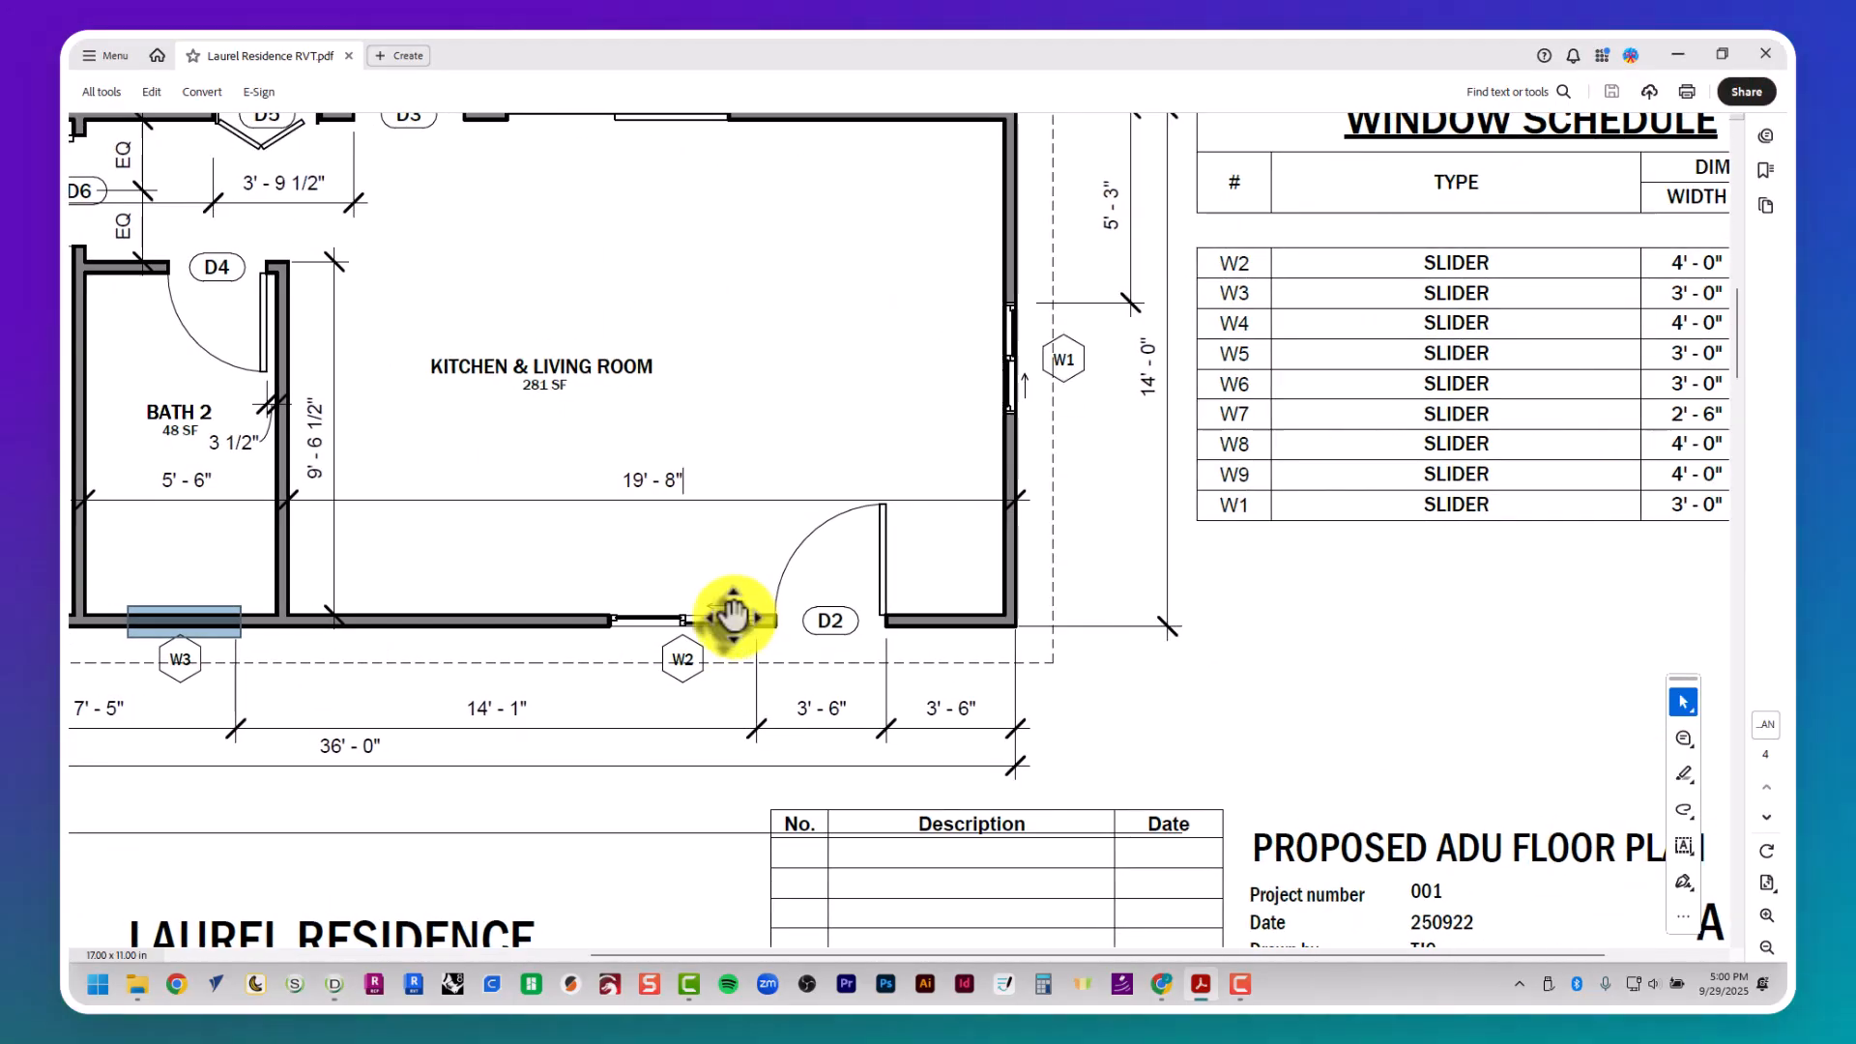
pyautogui.hotkey('alt', 'Tab')
pyautogui.press('Return')
pyautogui.press('Return')
pyautogui.write('4')
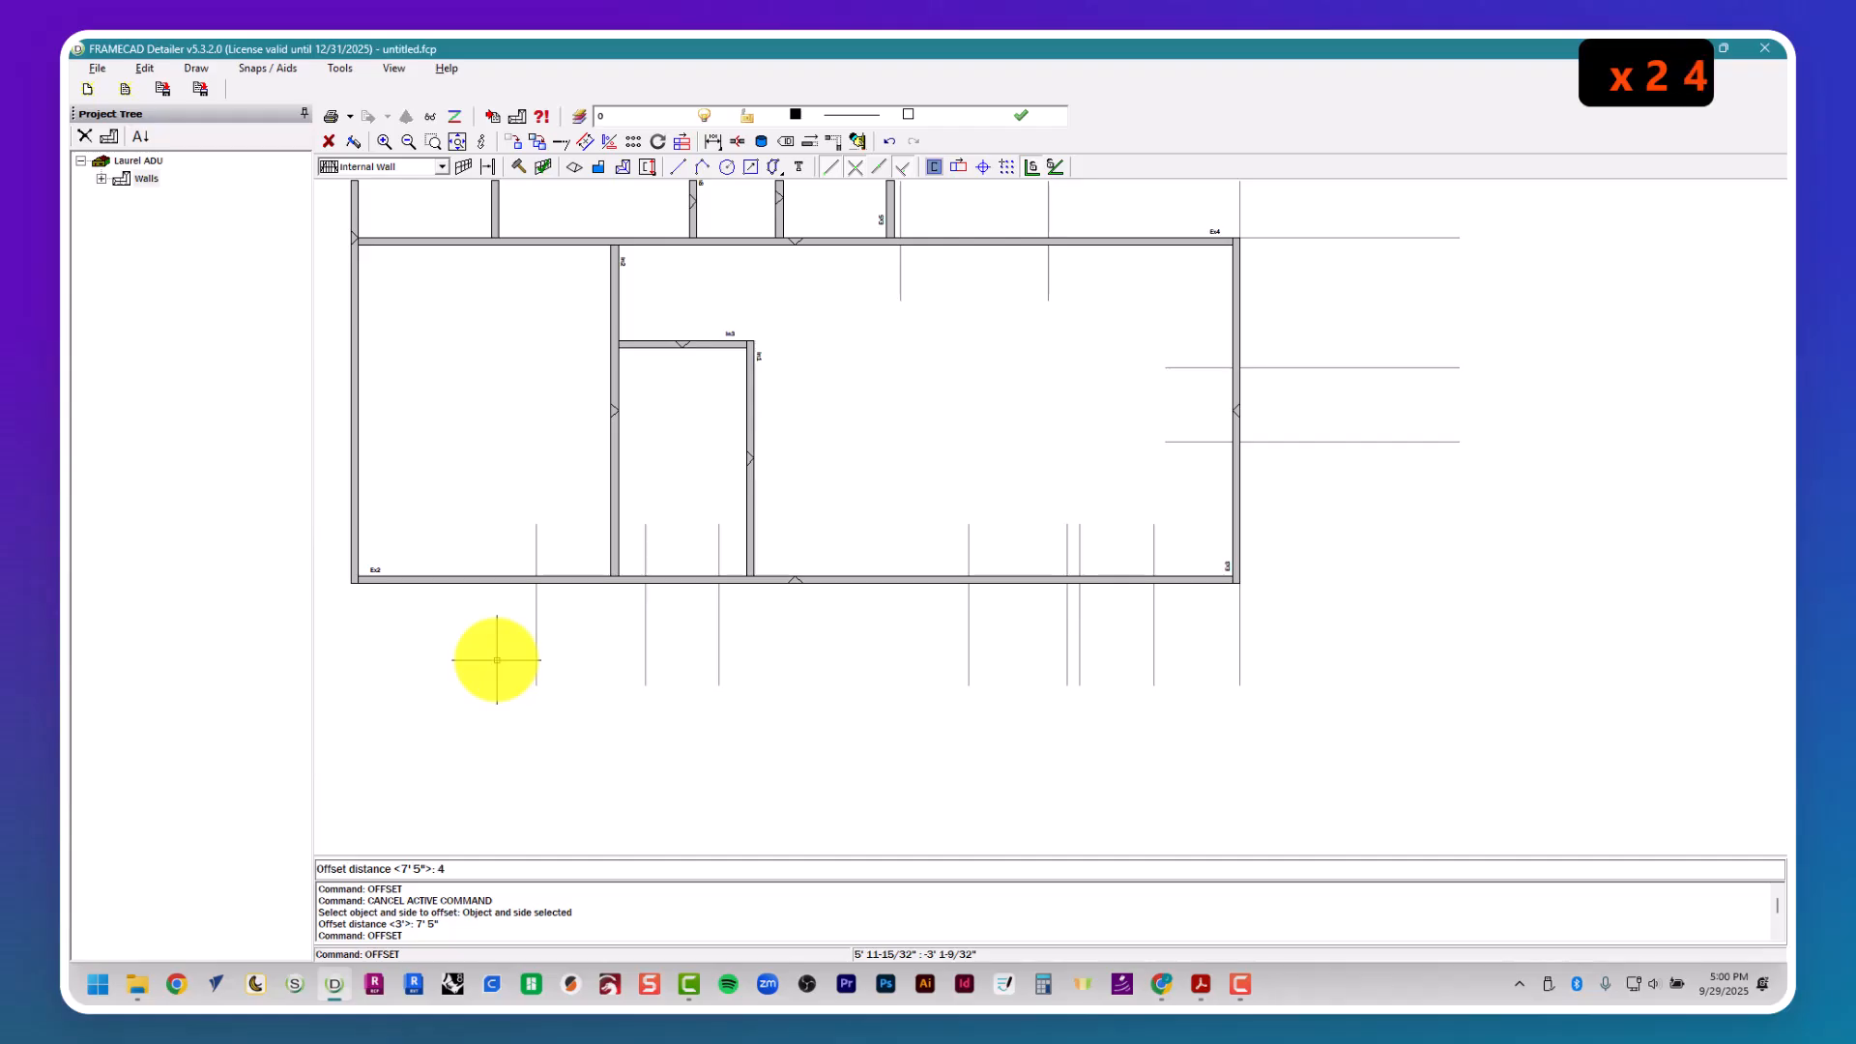
pyautogui.write("'")
pyautogui.press('Return')
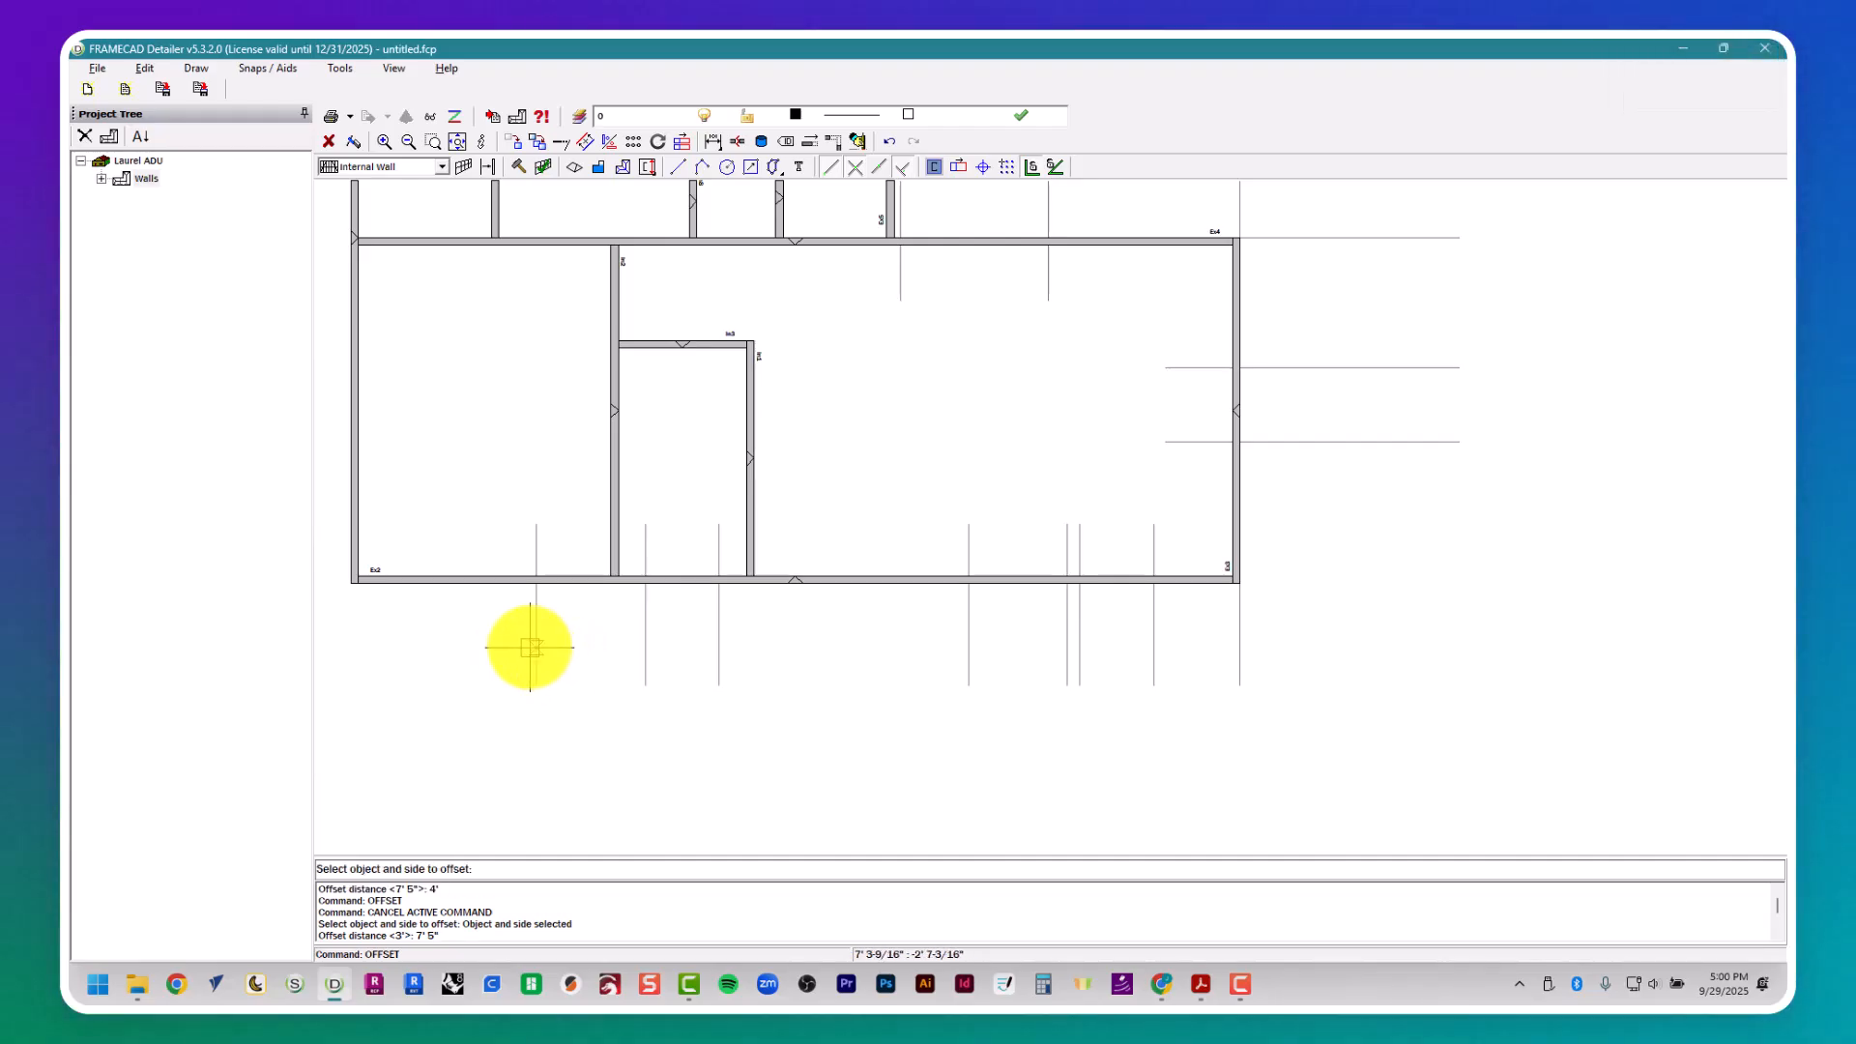
# - Check window W5's location in the floor plan and draw a horizontal guide about 9' 8" long along the lower wall's outer face, past the lower-left corner
pyautogui.hotkey('alt', 'Tab')
pyautogui.keyDown('ctrl'); pyautogui.scroll(4, 513, 650); pyautogui.keyUp('ctrl')
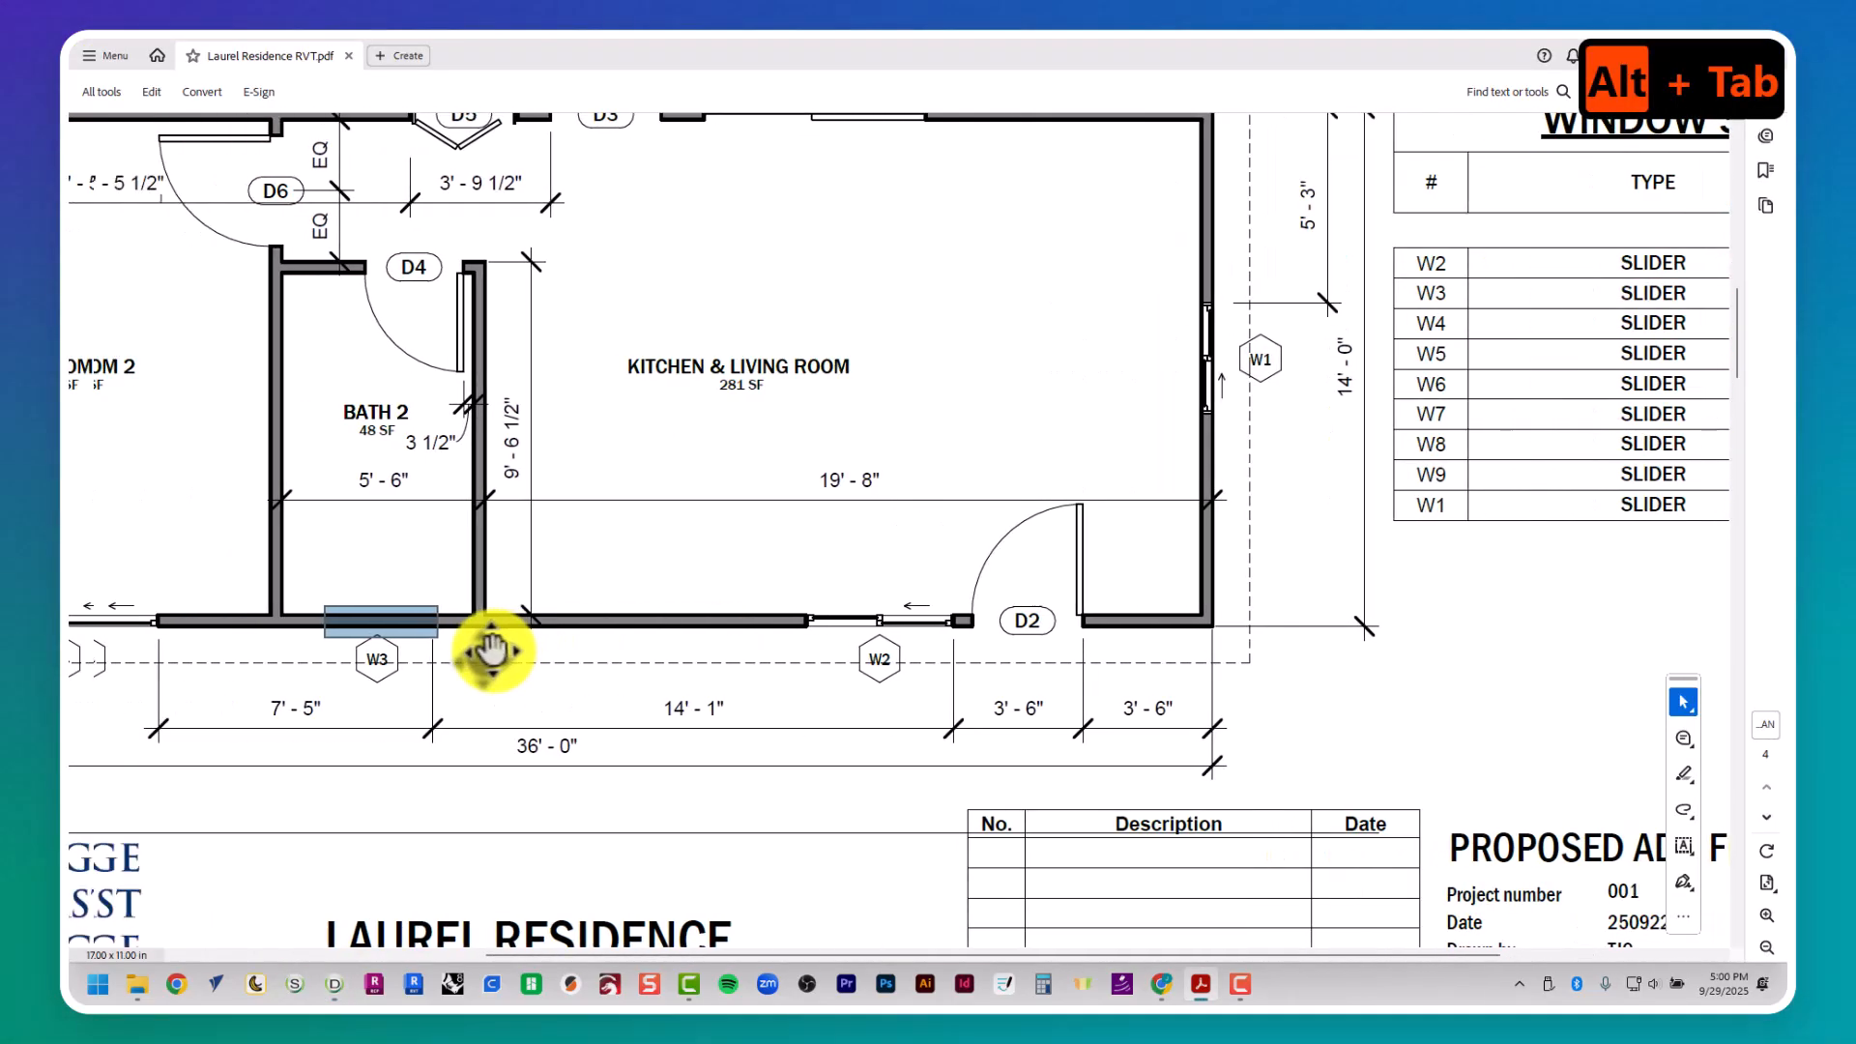
pyautogui.moveTo(483, 639); pyautogui.dragTo(448, 635, button='middle')
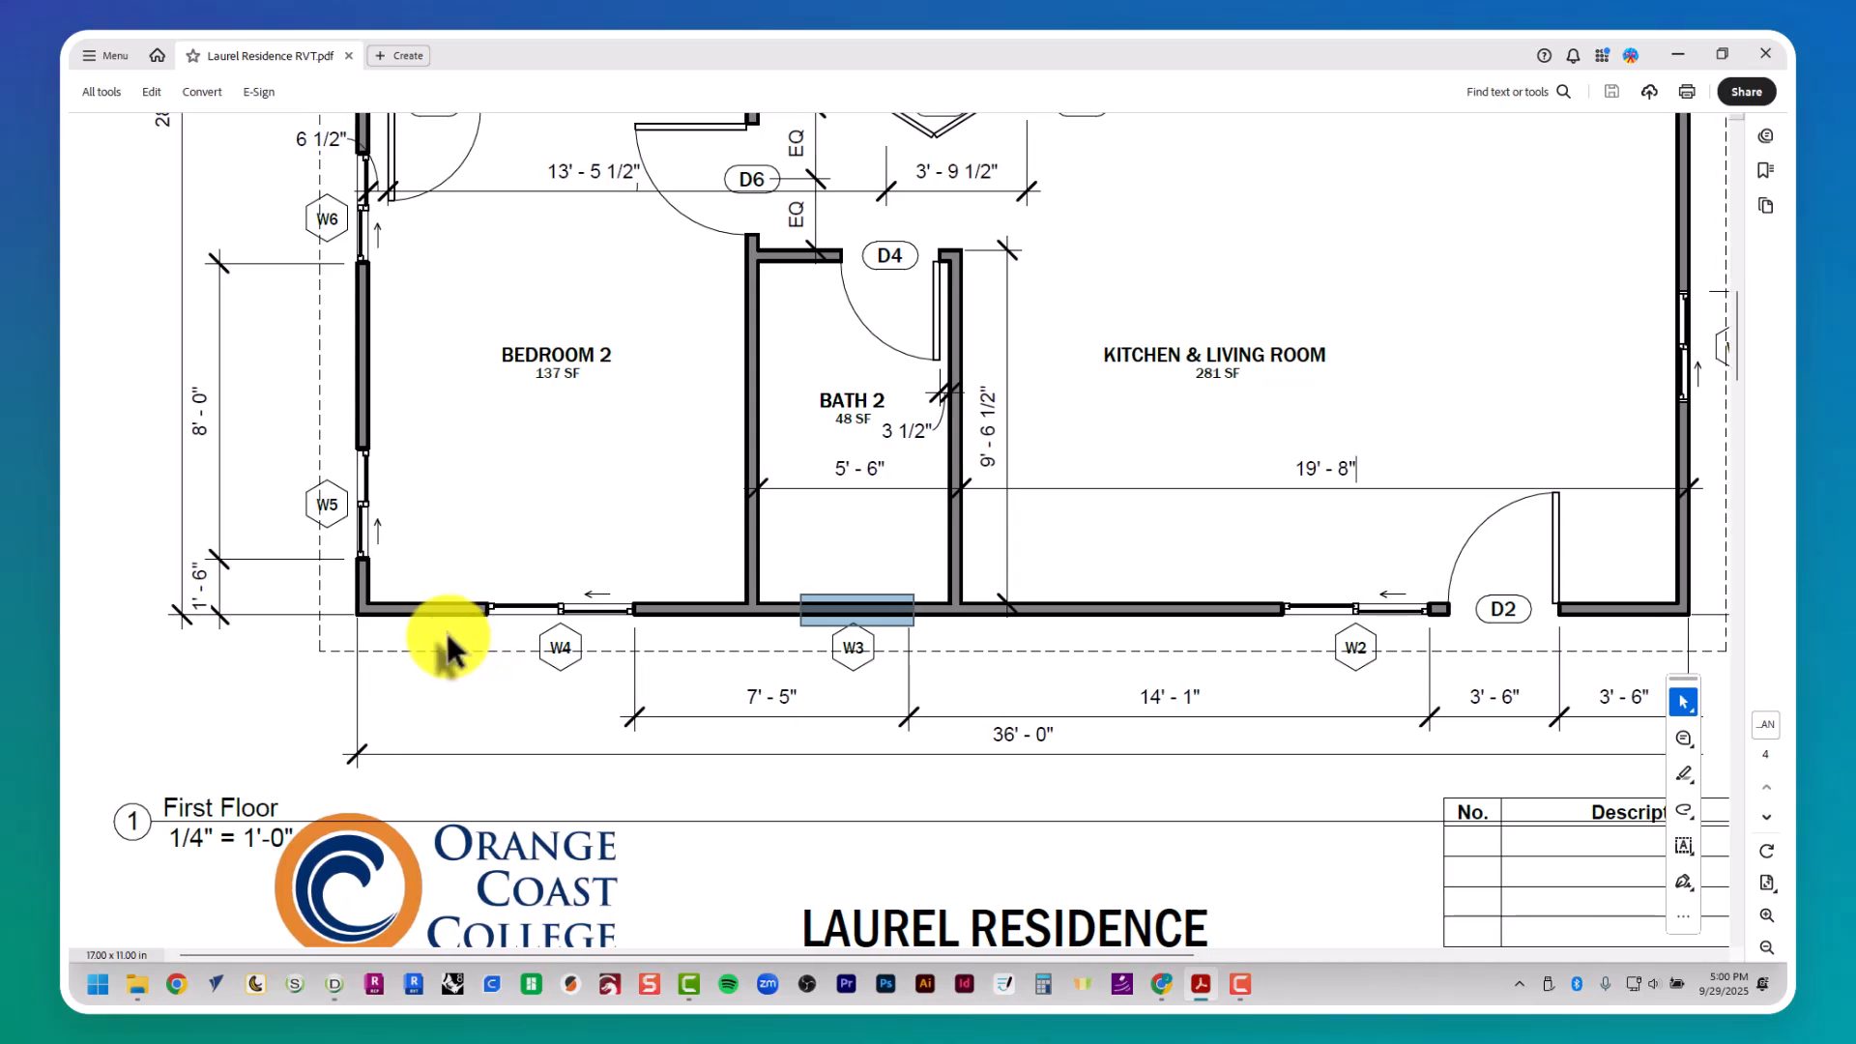
pyautogui.scroll(2, 440, 635)
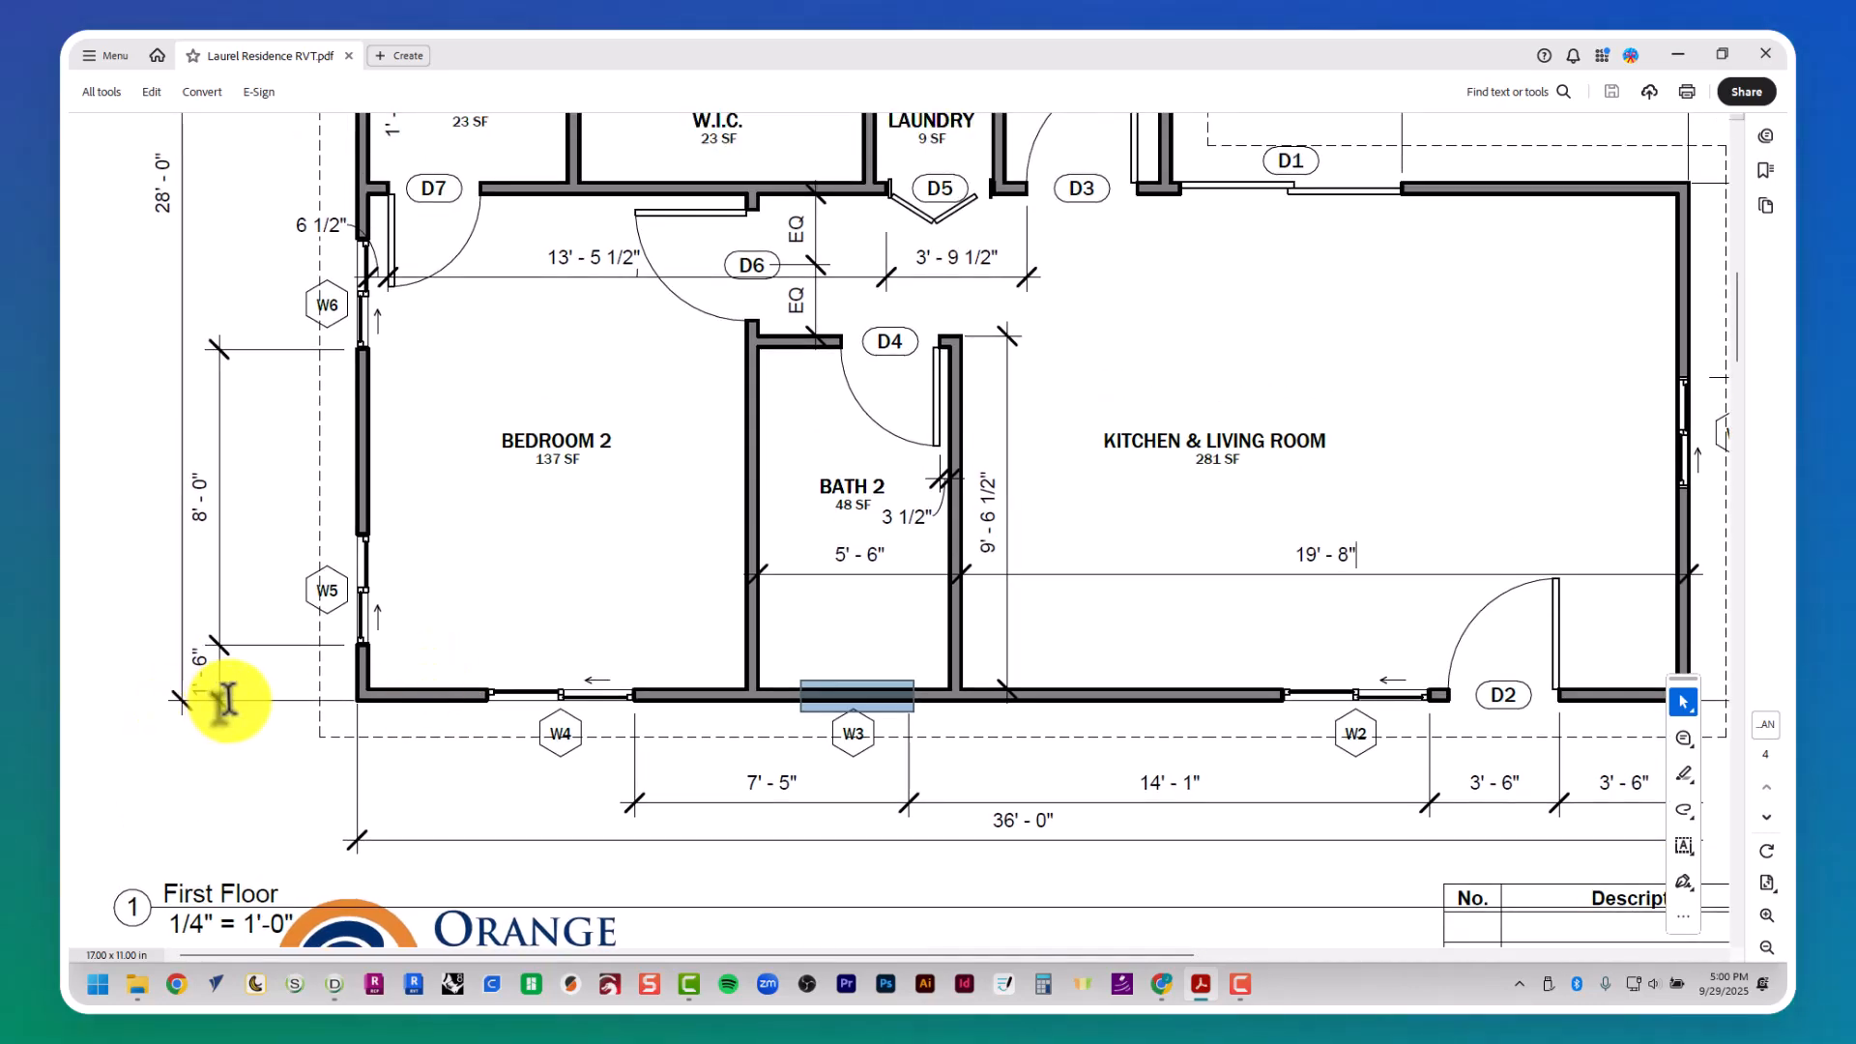
pyautogui.hotkey('alt', 'Tab')
pyautogui.press('Escape')
pyautogui.press('Escape')
pyautogui.press('Escape')
pyautogui.write('pl')
pyautogui.press('Return')
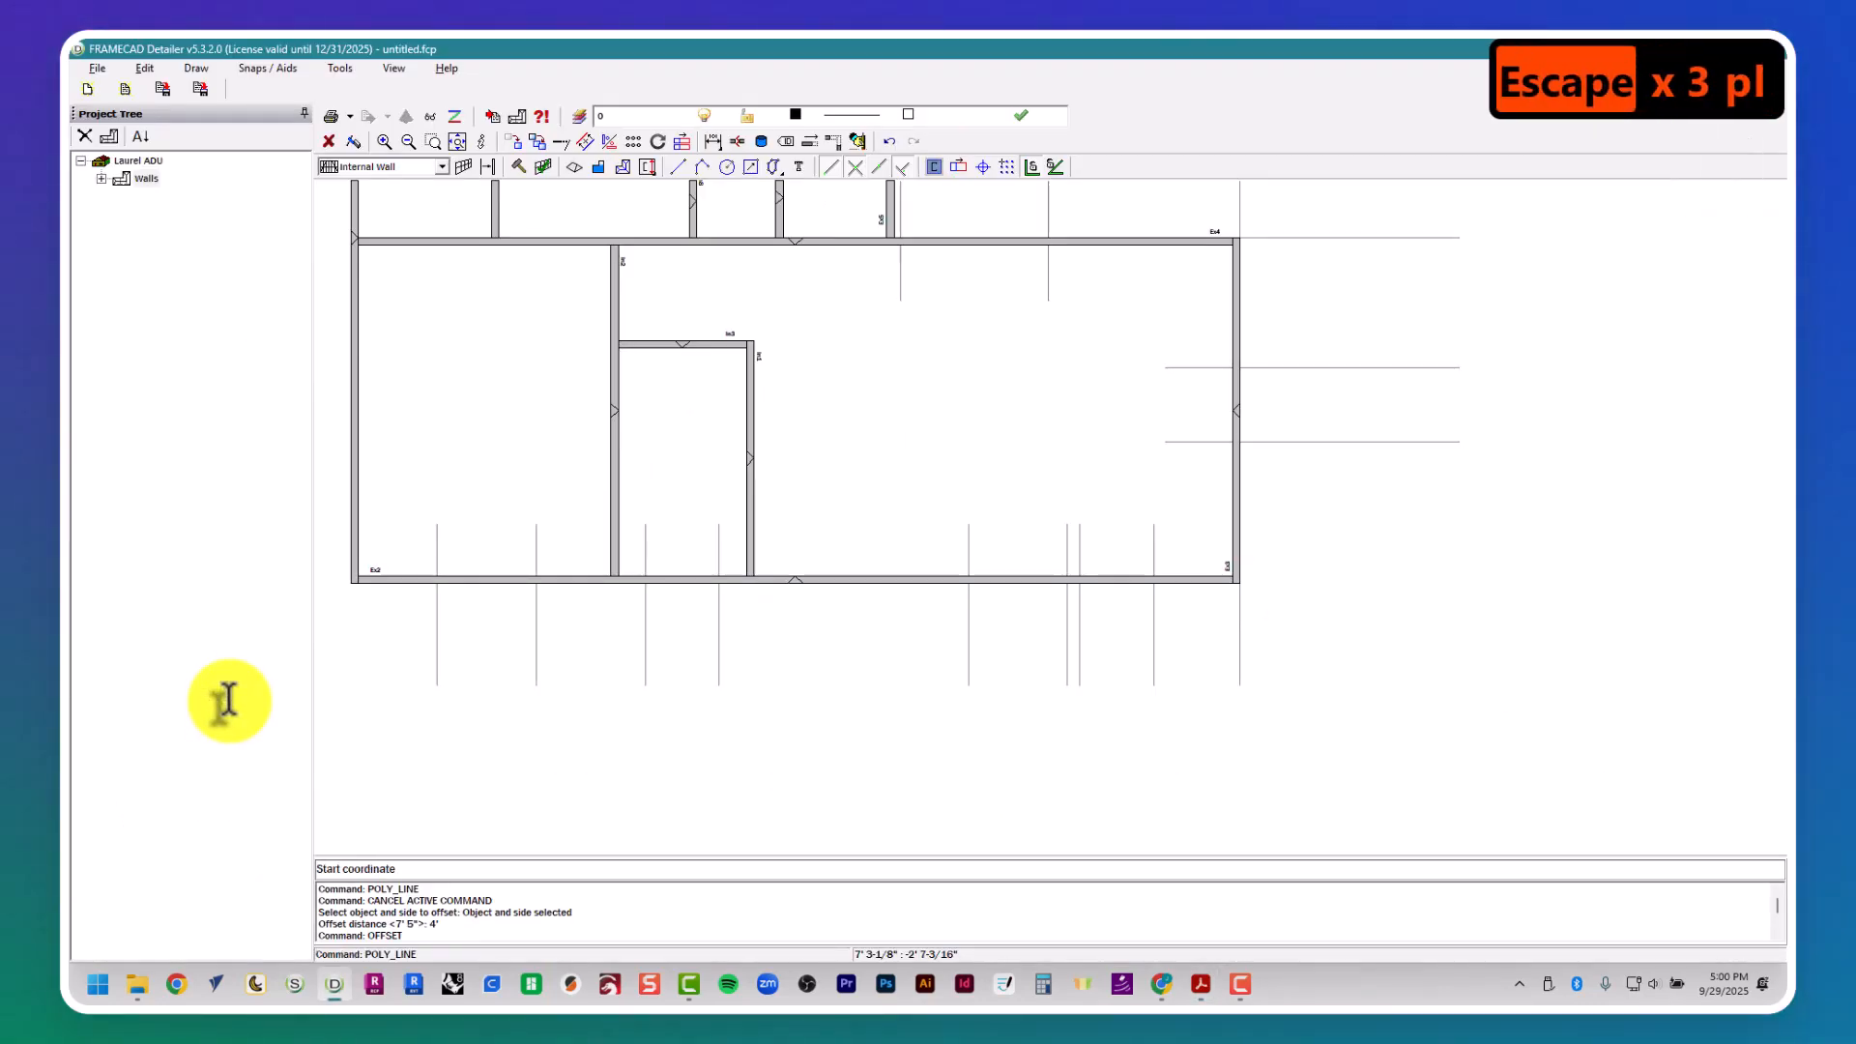
pyautogui.click(395, 584)
pyautogui.moveTo(381, 599); pyautogui.dragTo(709, 594, button='middle')
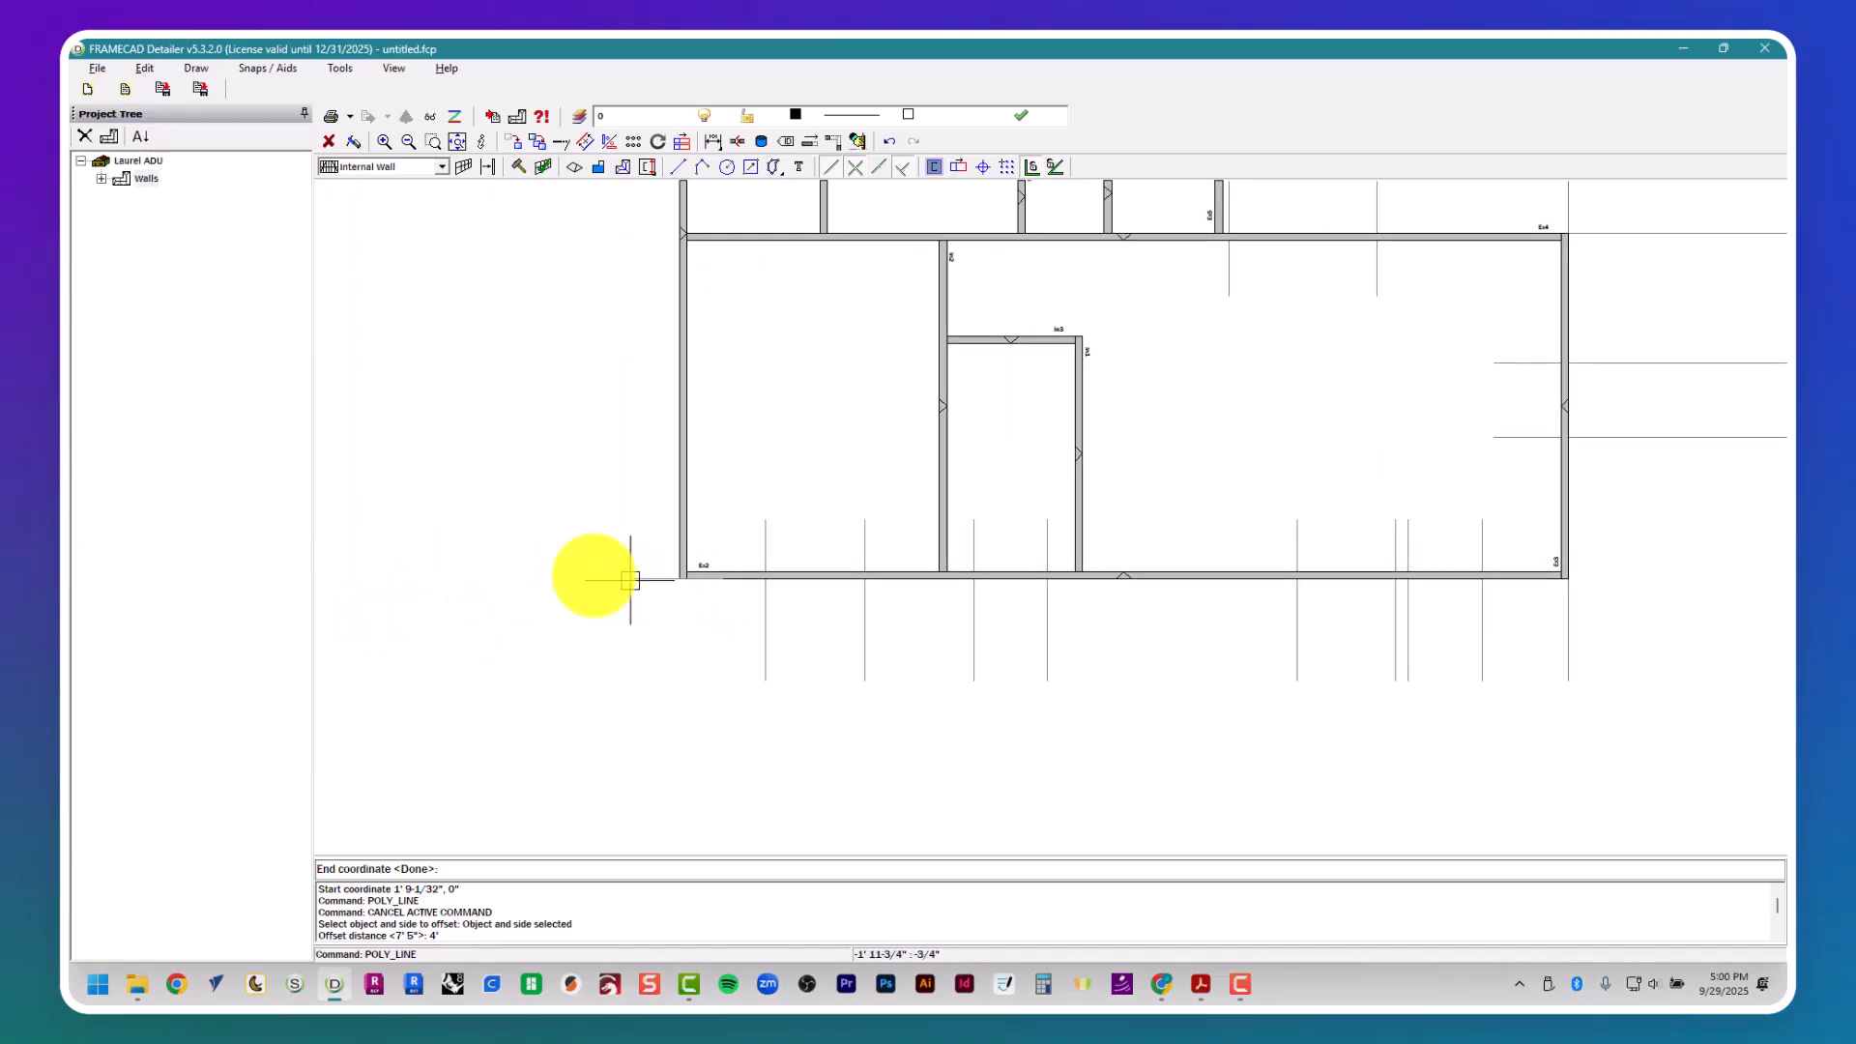
pyautogui.click(485, 584)
pyautogui.press('Escape')
pyautogui.press('Escape')
# - Offset the horizontal guide at the lower-left corner 1' 6" upward to mark window W5's lower side
pyautogui.write('offset')
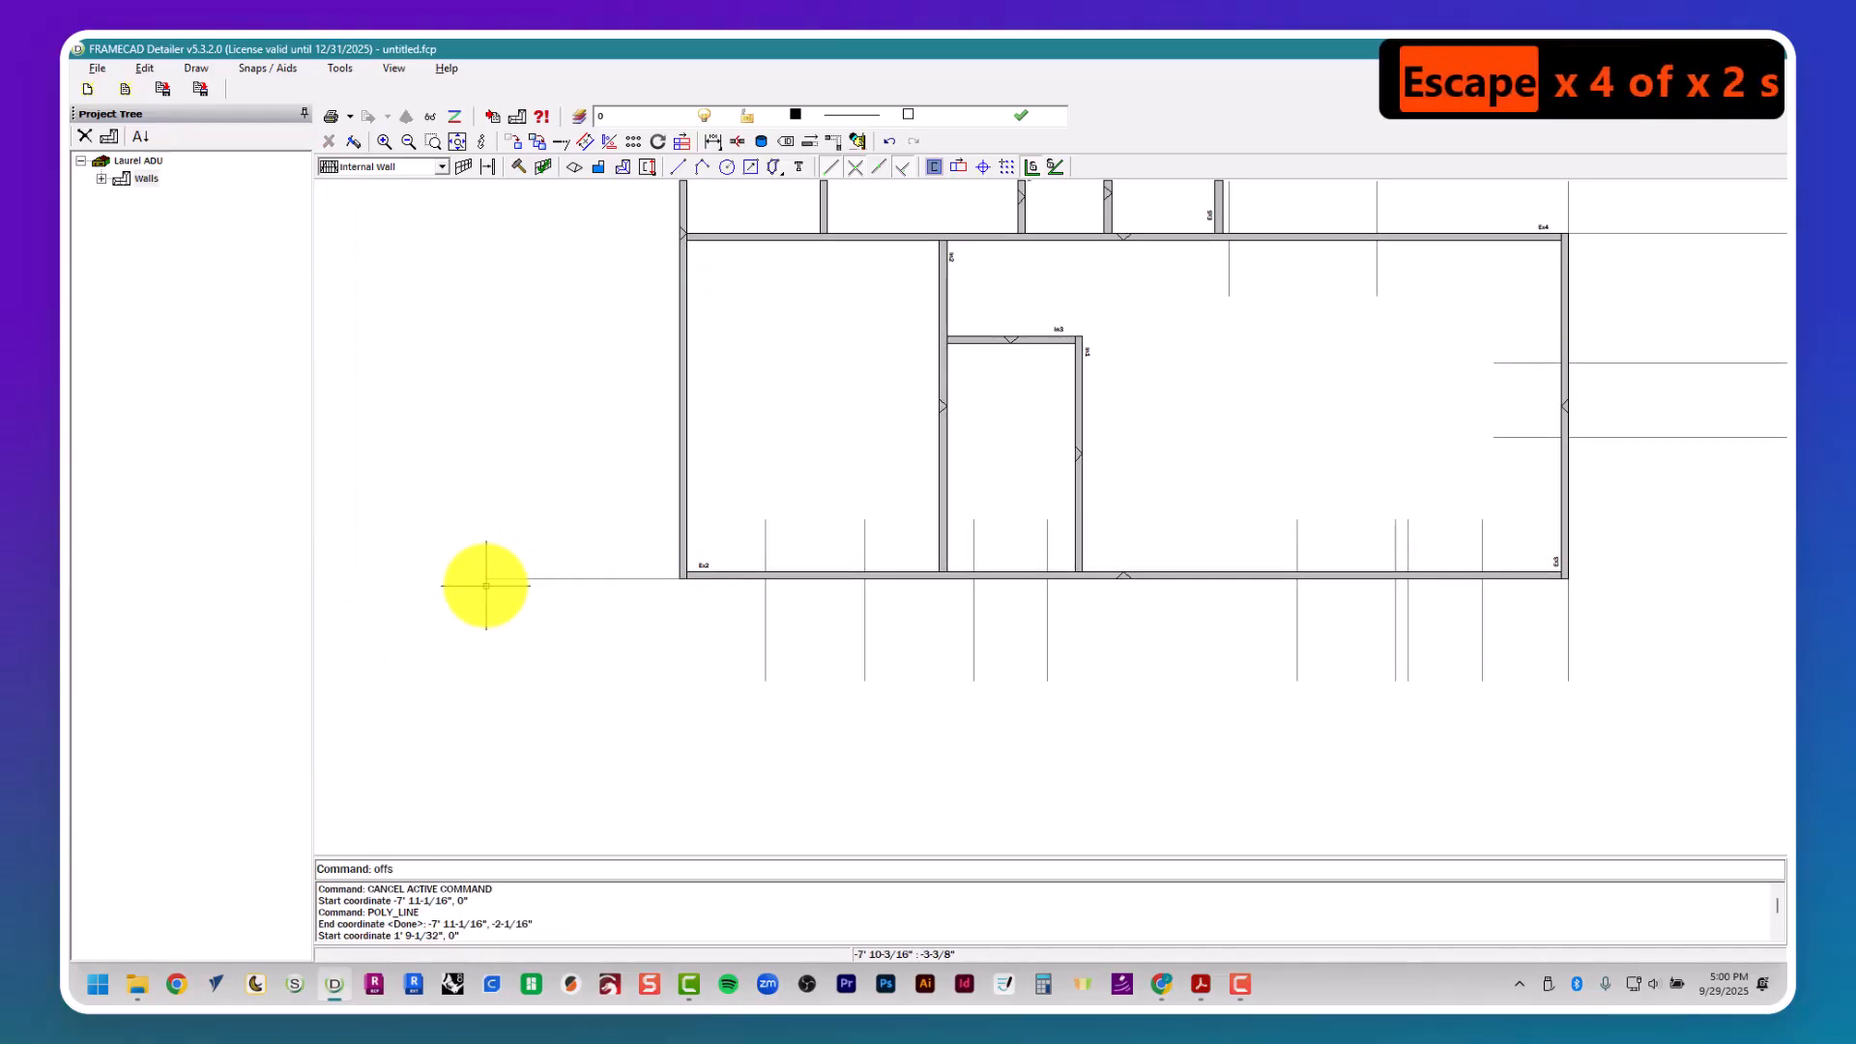
pyautogui.press('Return')
pyautogui.hotkey('alt', 'Tab')
pyautogui.hotkey('alt', 'Tab')
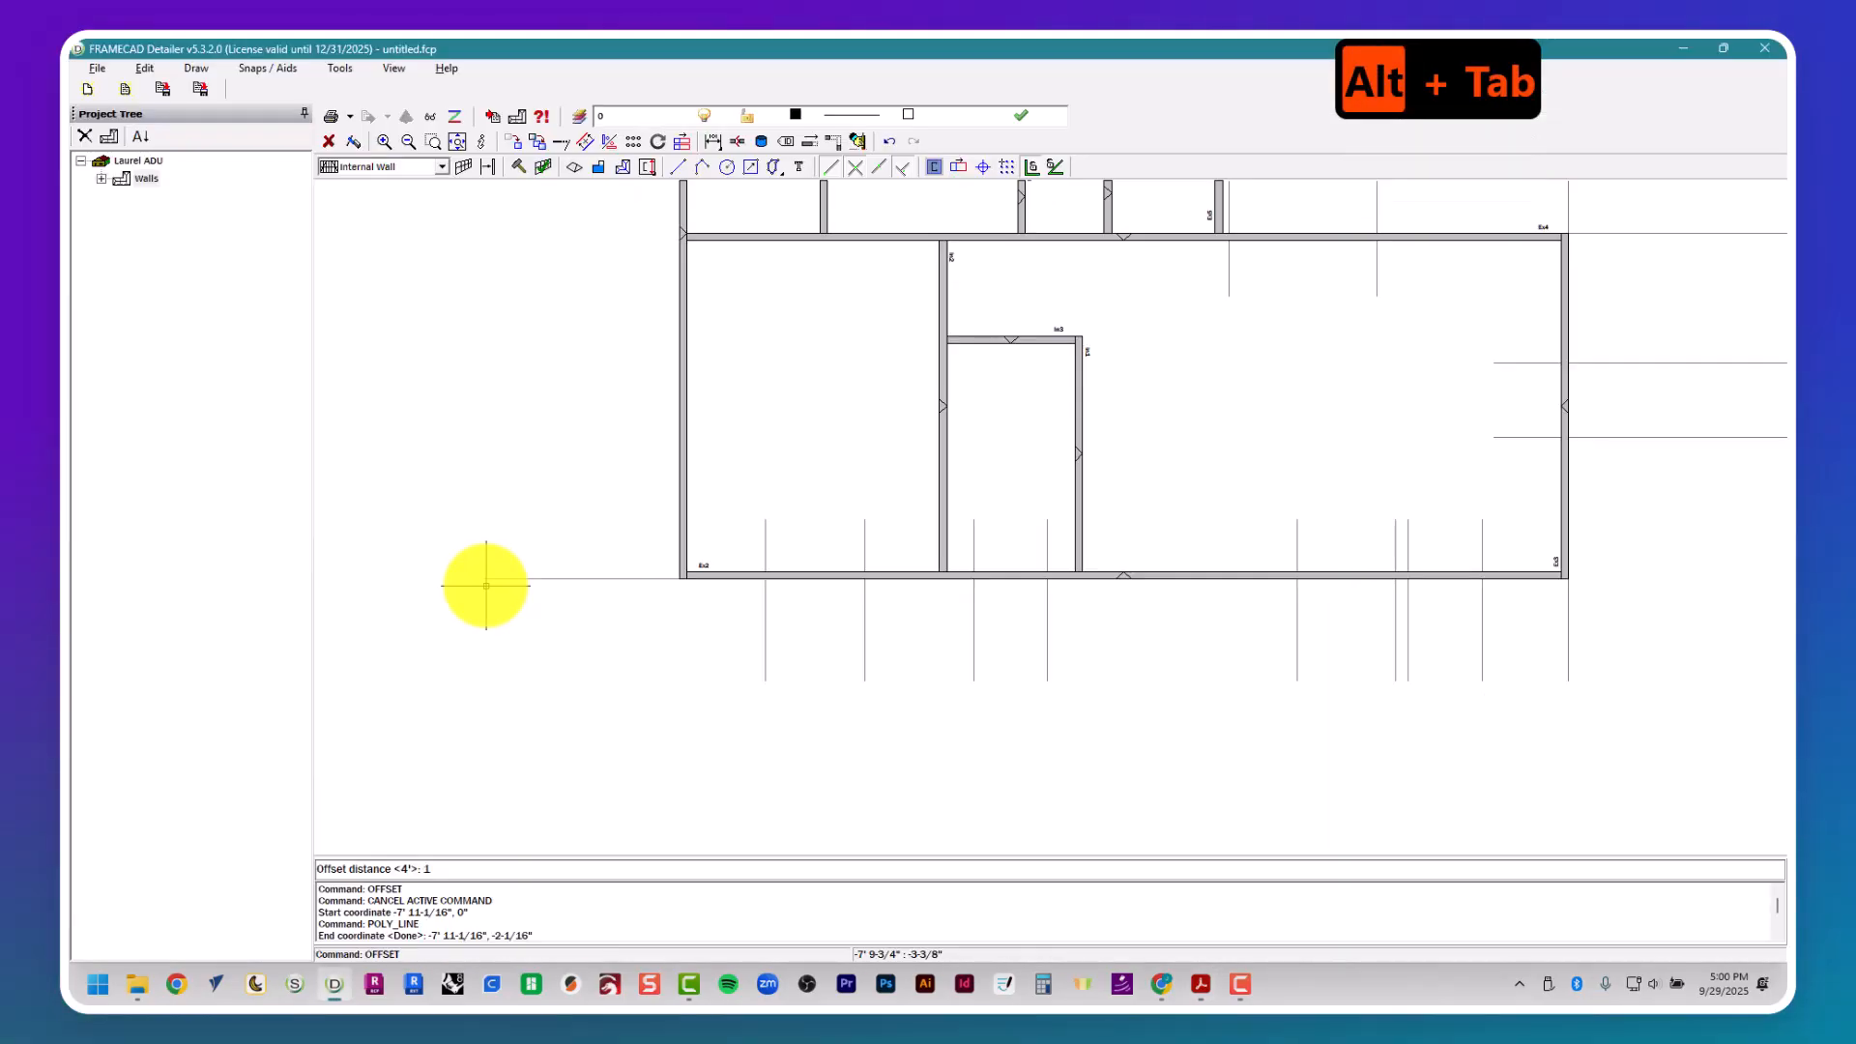
pyautogui.write('1\'6"')
pyautogui.press('Return')
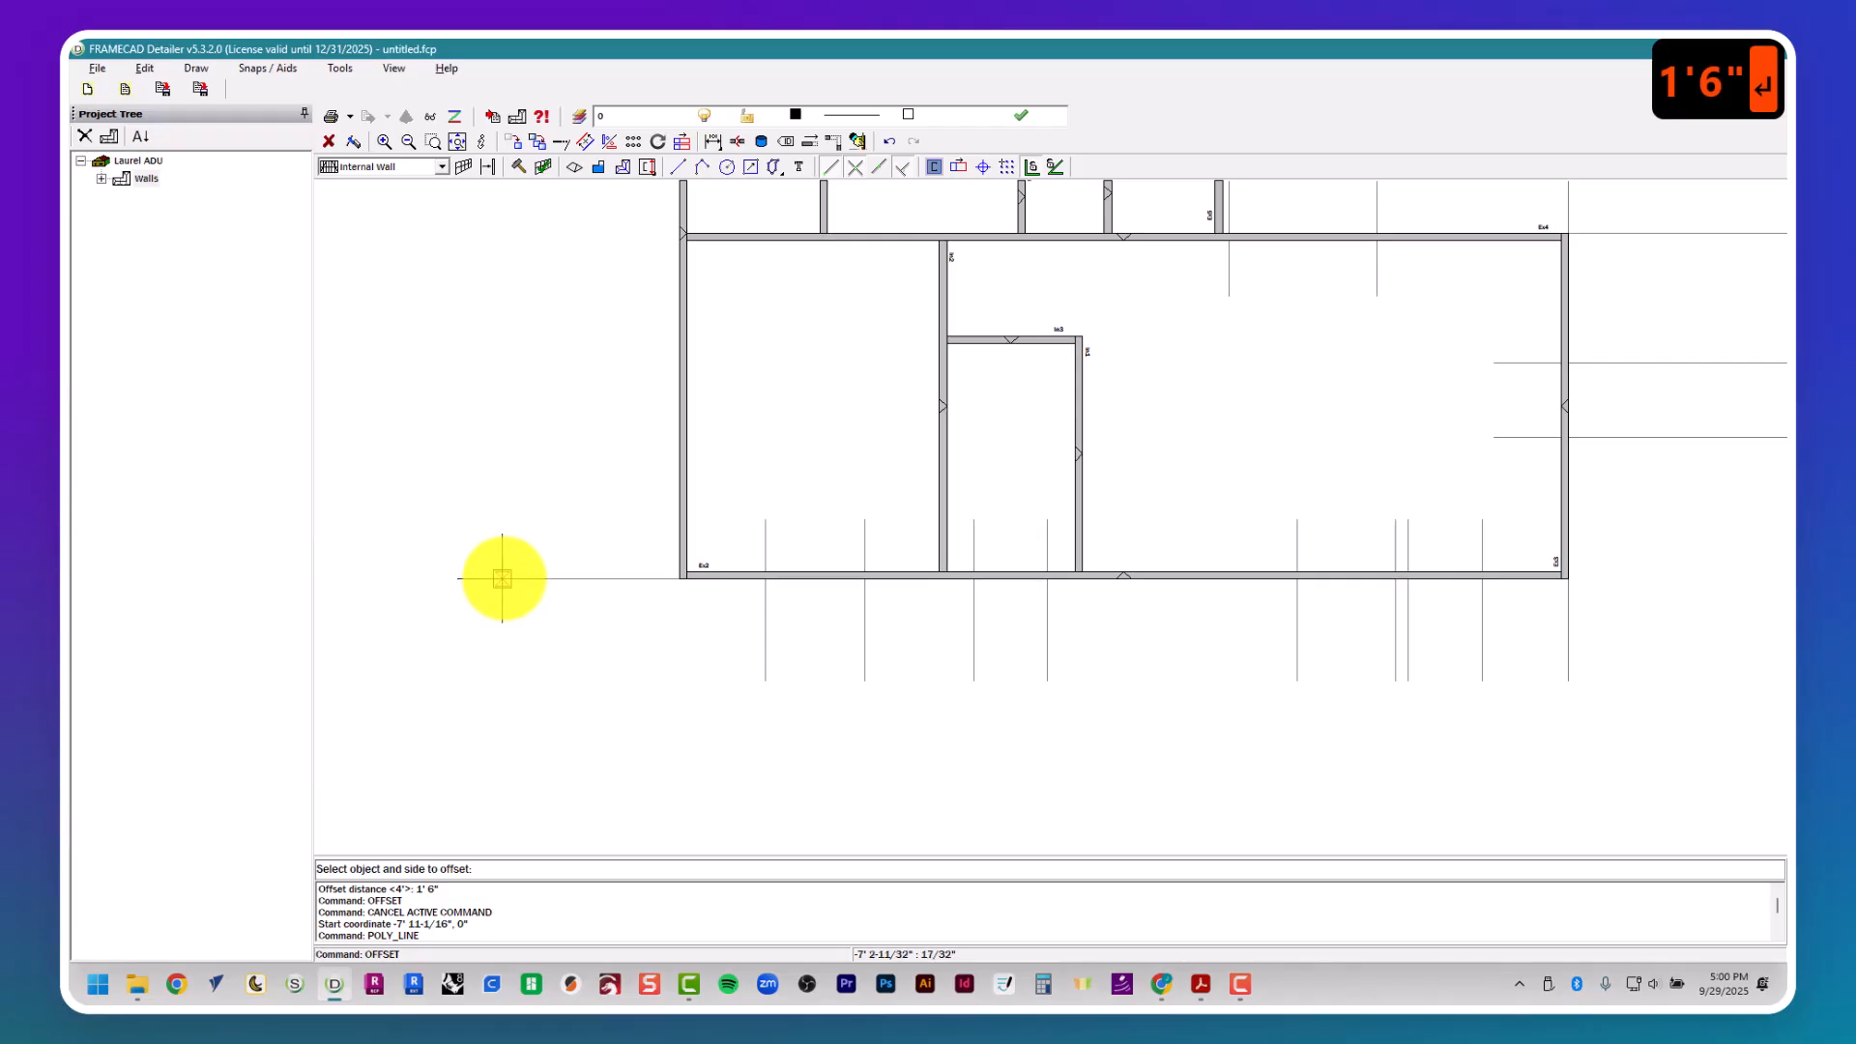
pyautogui.click(508, 574)
# - Look up window W5's width in the window schedule and offset its lower guide 3' upward for the opening
pyautogui.hotkey('alt', 'Tab')
pyautogui.moveTo(493, 572); pyautogui.dragTo(521, 574, button='middle')
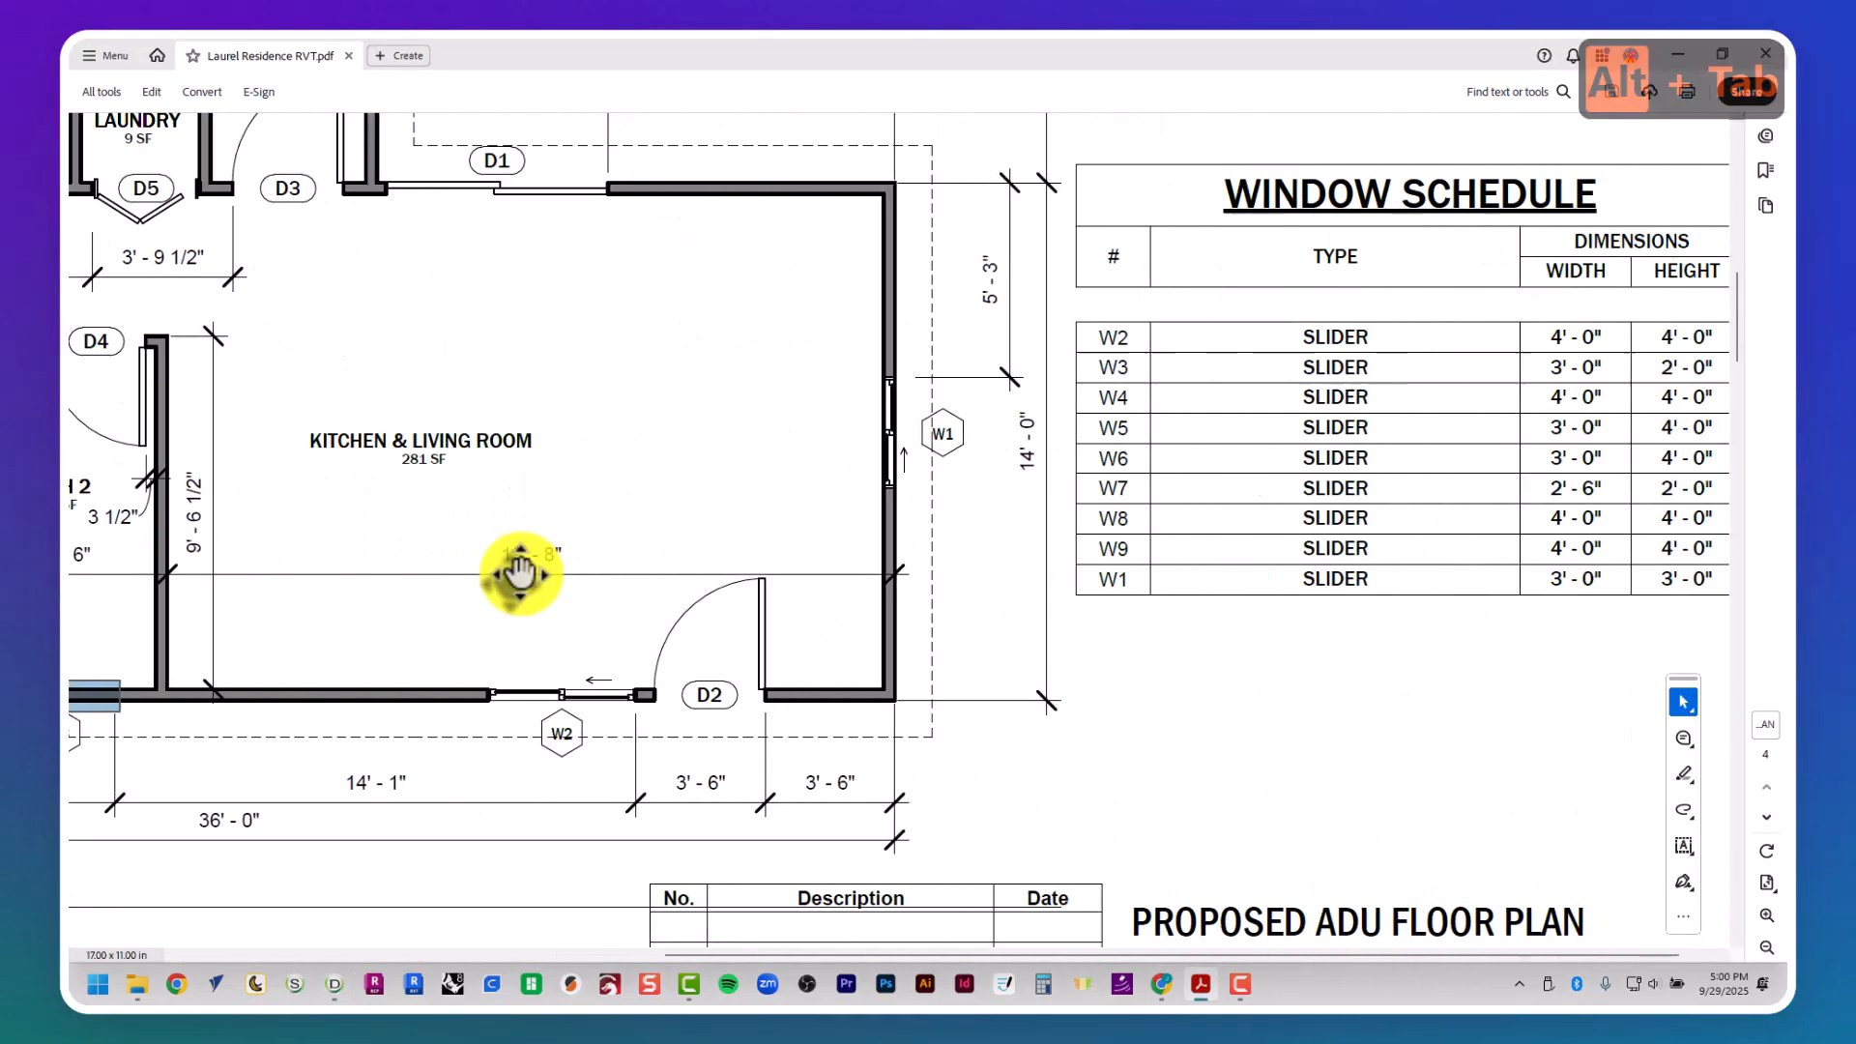
pyautogui.hscroll(-5, 488, 570)
pyautogui.hotkey('alt', 'Tab')
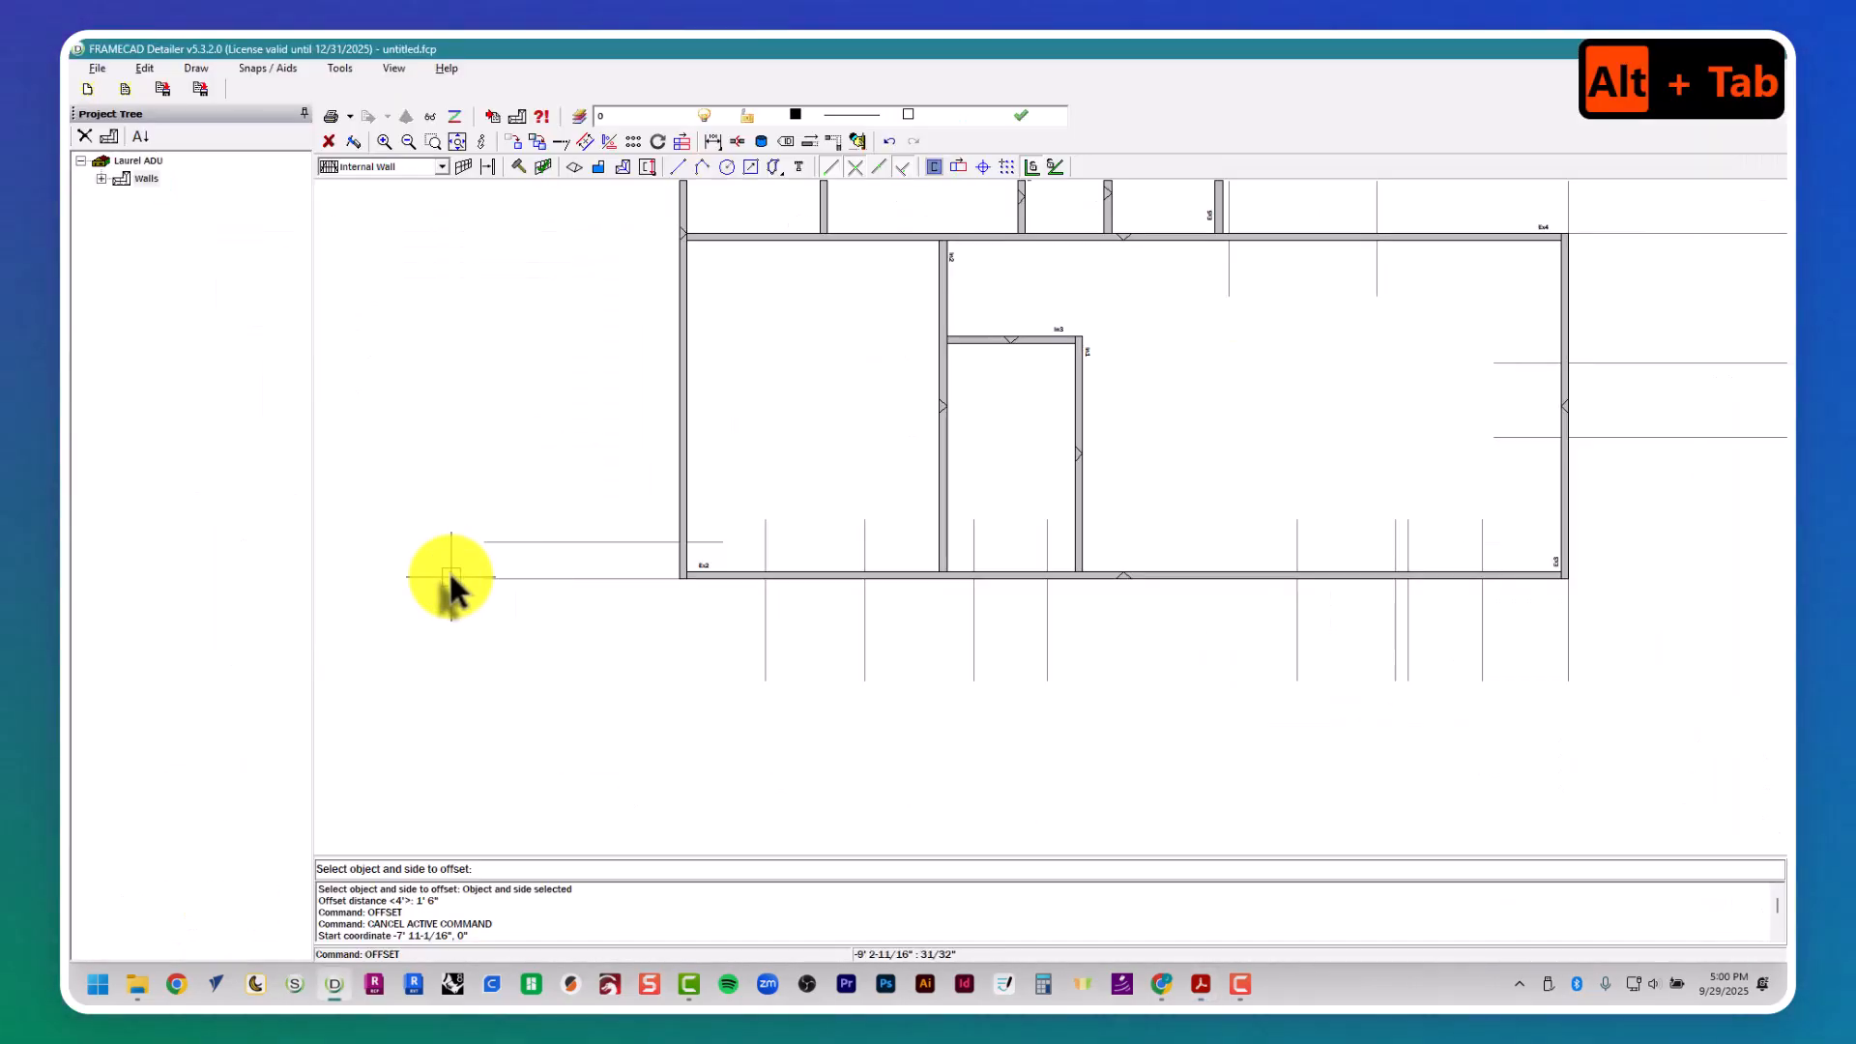
pyautogui.press('space')
pyautogui.press('space')
pyautogui.press('Return')
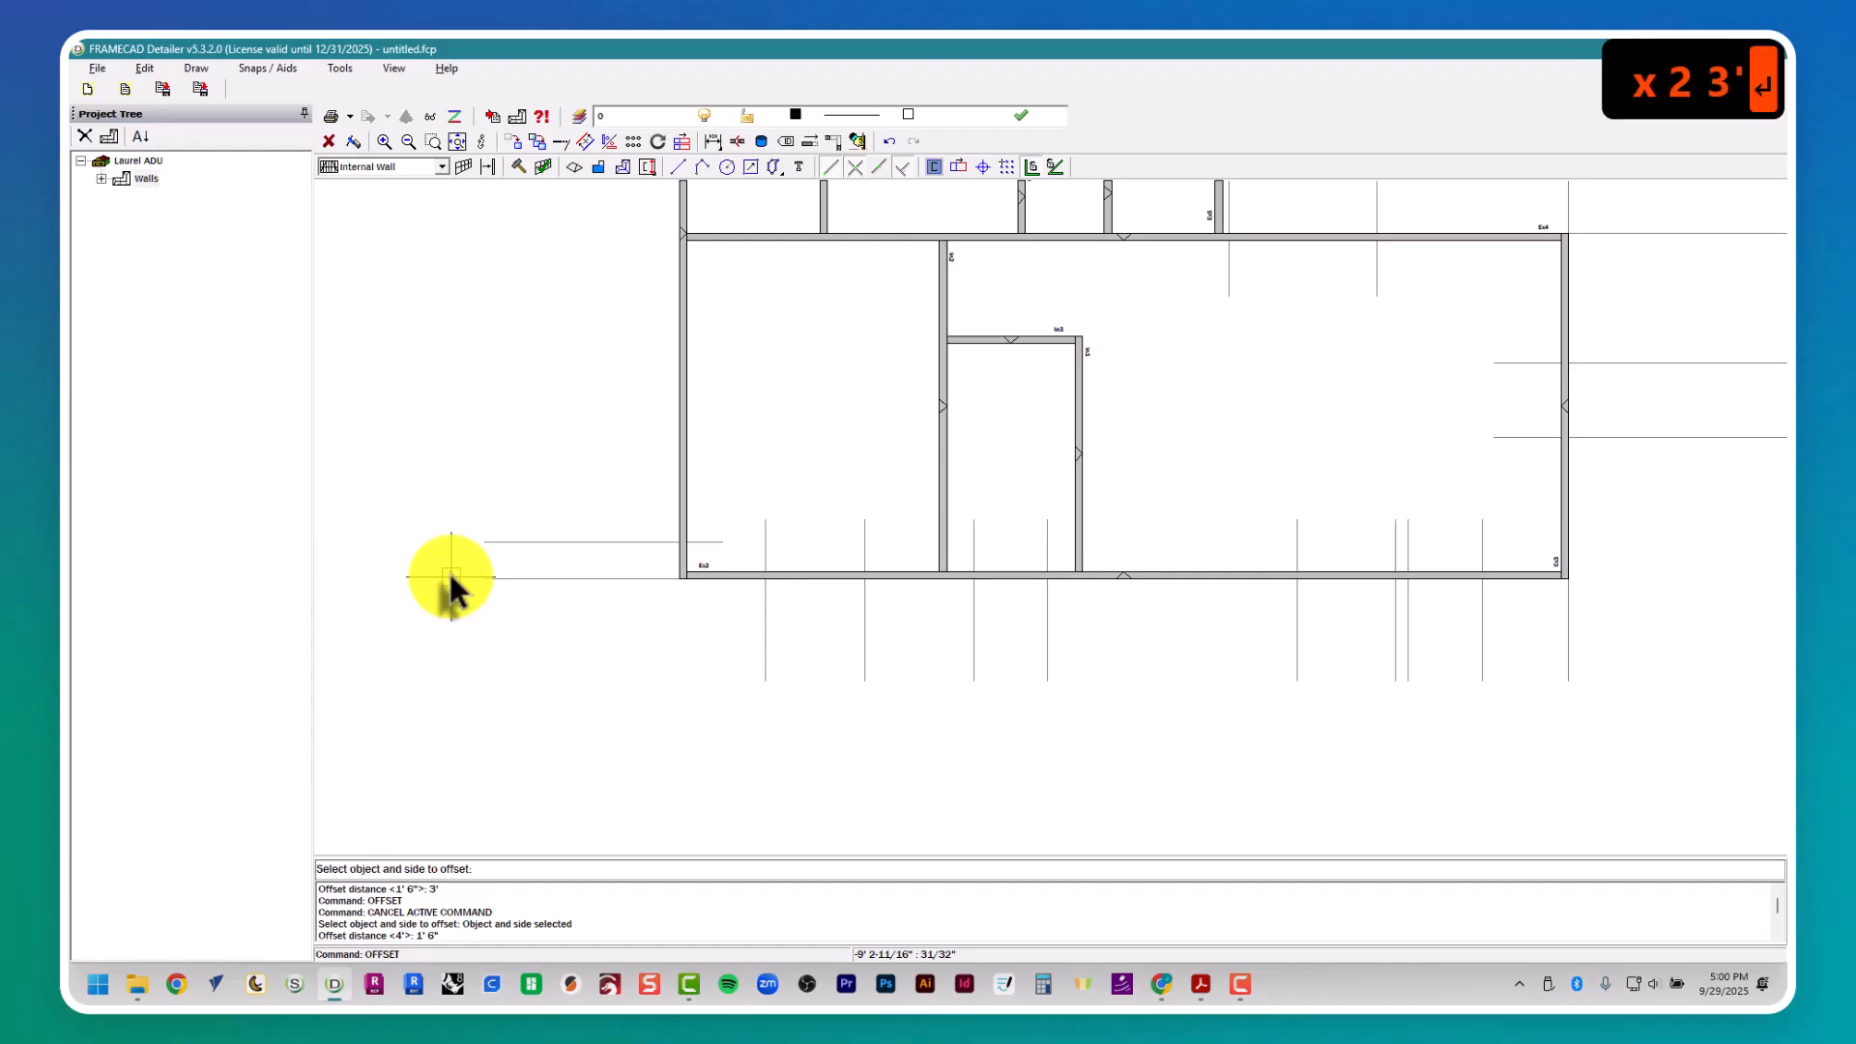
pyautogui.click(599, 535)
# - Check window W6's location in the floor plan and offset W5's lower guide 8' upward to mark W6's lower side
pyautogui.hotkey('alt', 'Tab')
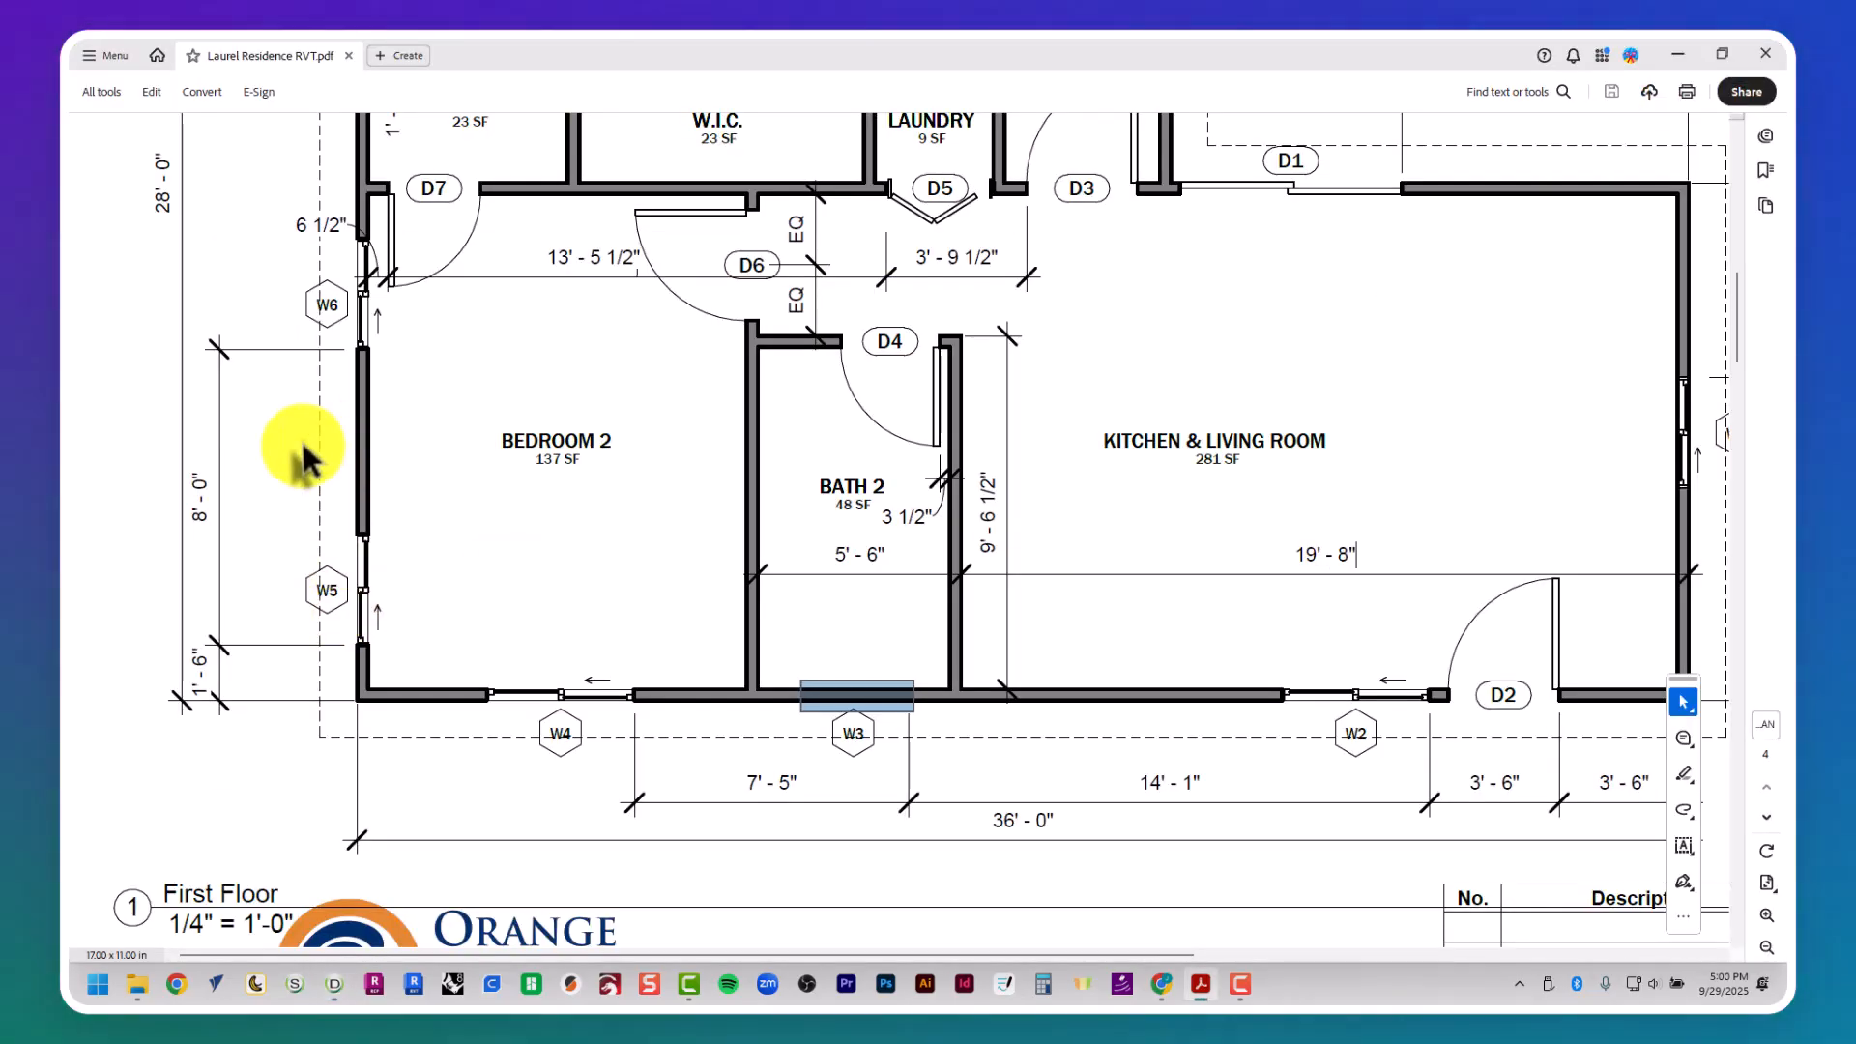
pyautogui.hotkey('alt', 'Tab')
pyautogui.press('space')
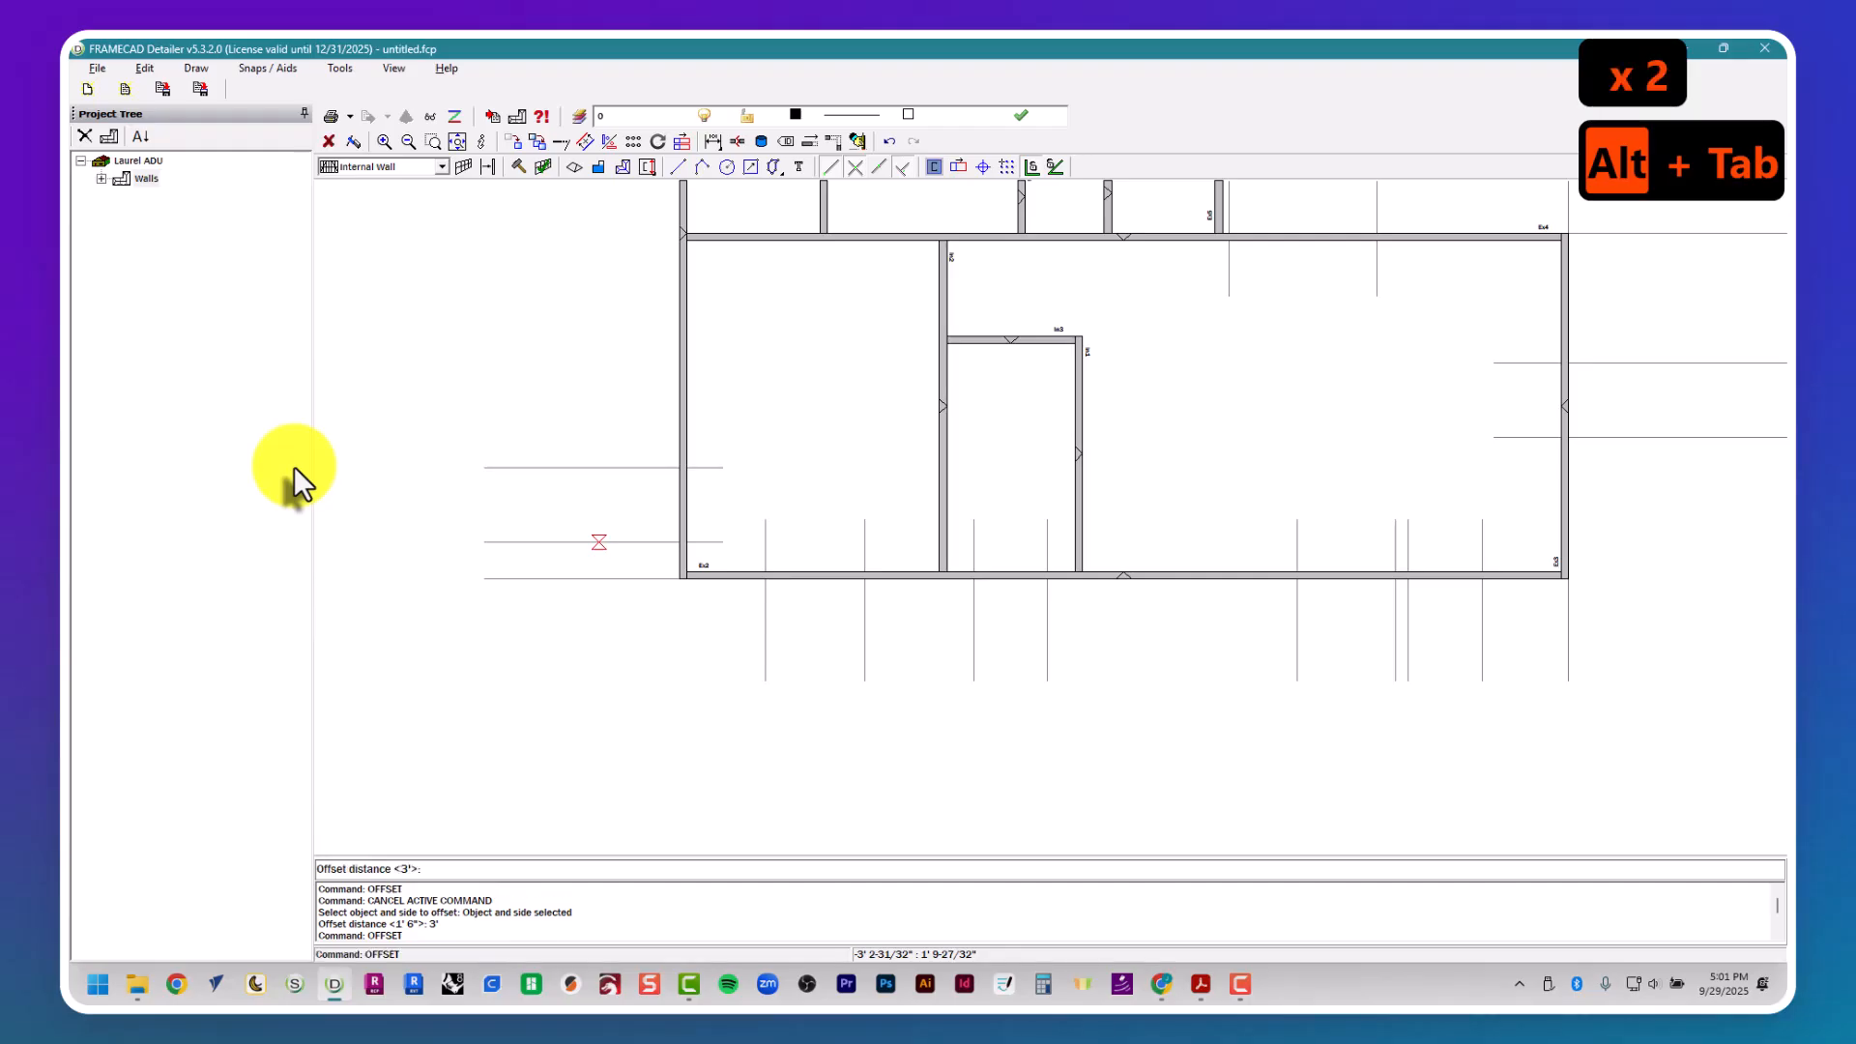
pyautogui.write("8'")
pyautogui.press('Return')
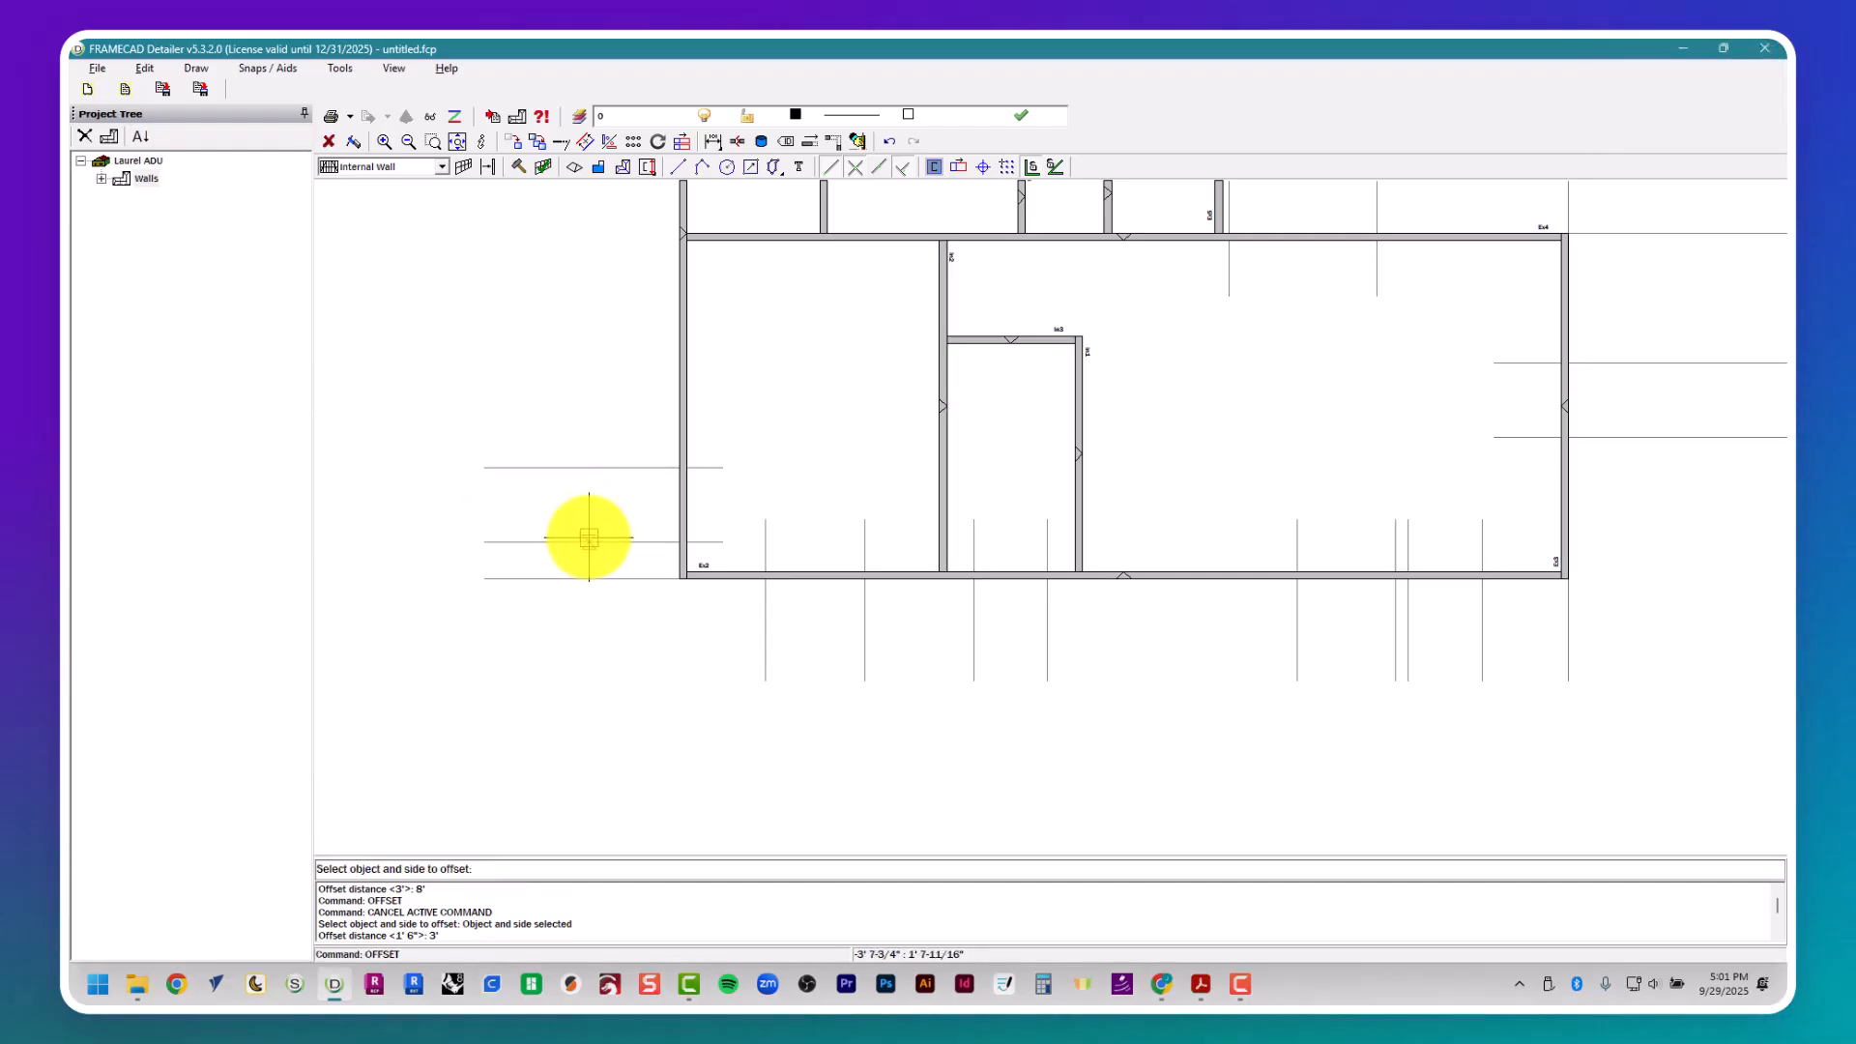
pyautogui.click(590, 535)
# - Look up window W6's width in the window schedule and offset its lower guide 3' upward for the opening
pyautogui.hotkey('alt', 'Tab')
pyautogui.keyDown('ctrl'); pyautogui.scroll(3, 602, 530); pyautogui.keyUp('ctrl')
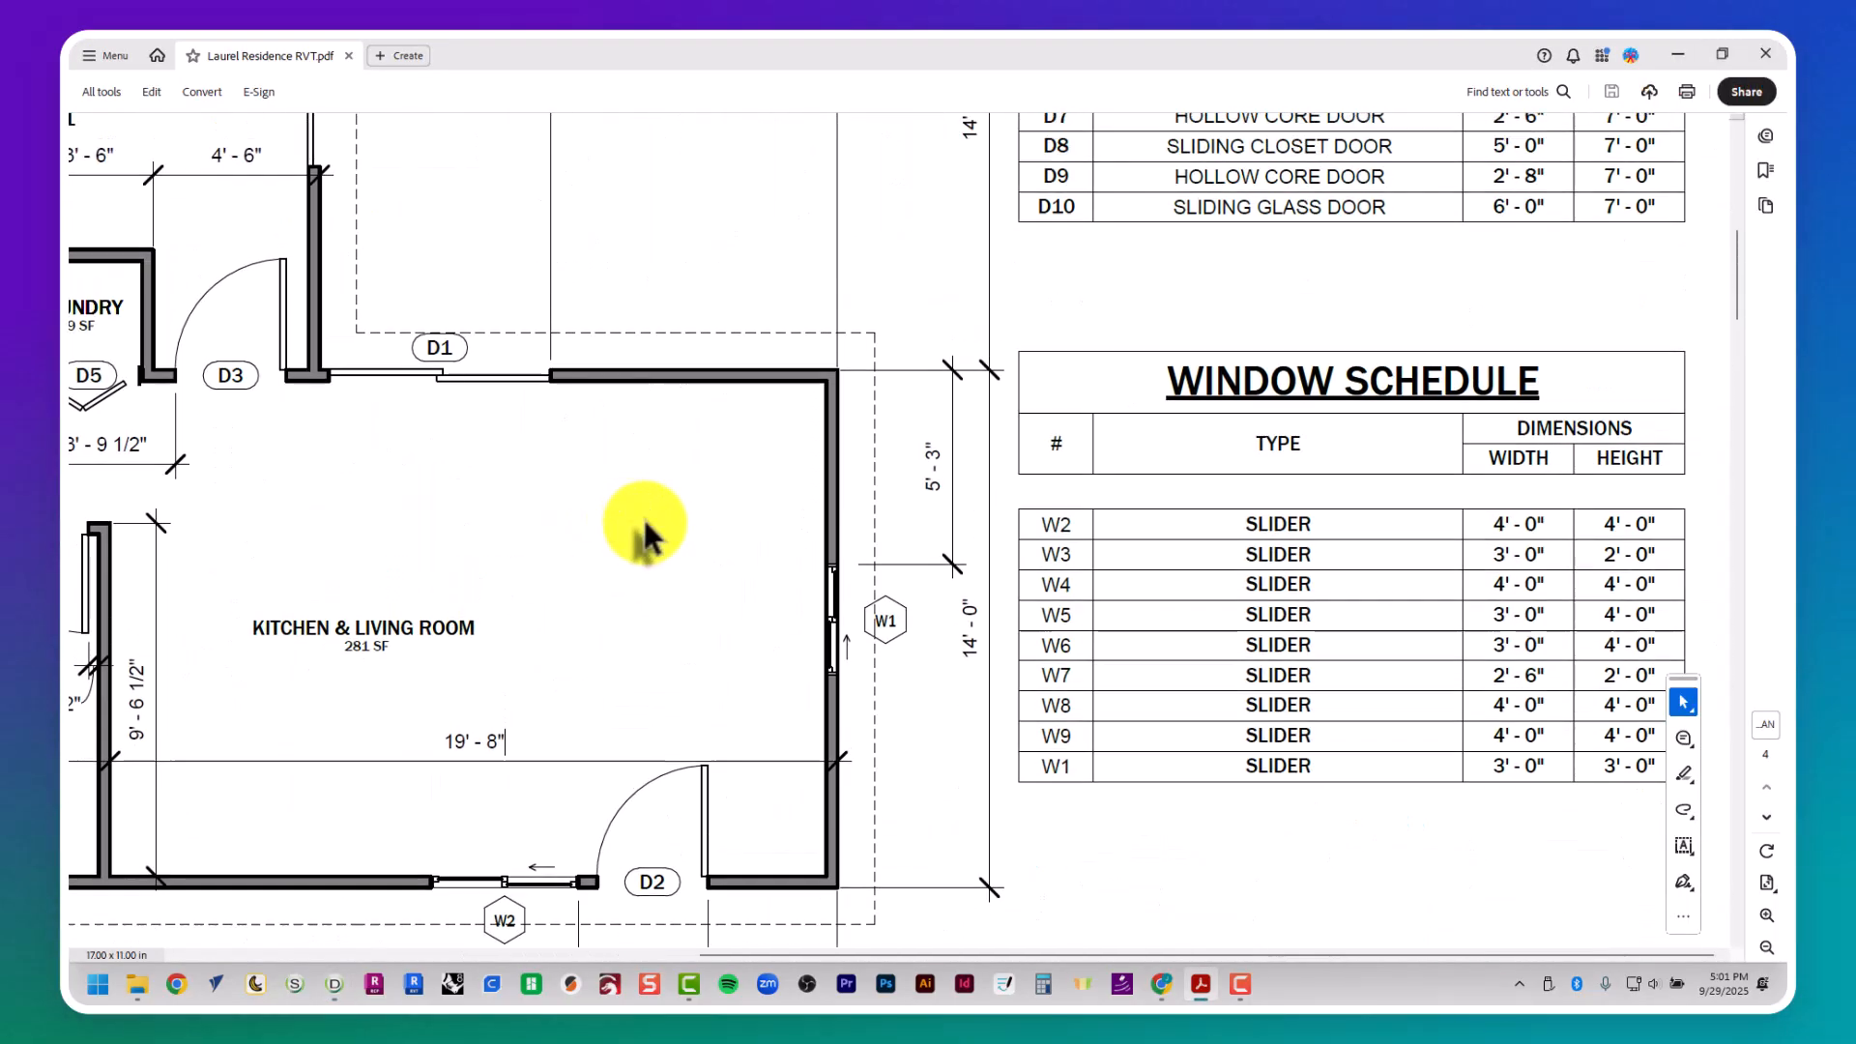
pyautogui.hotkey('alt', 'Tab')
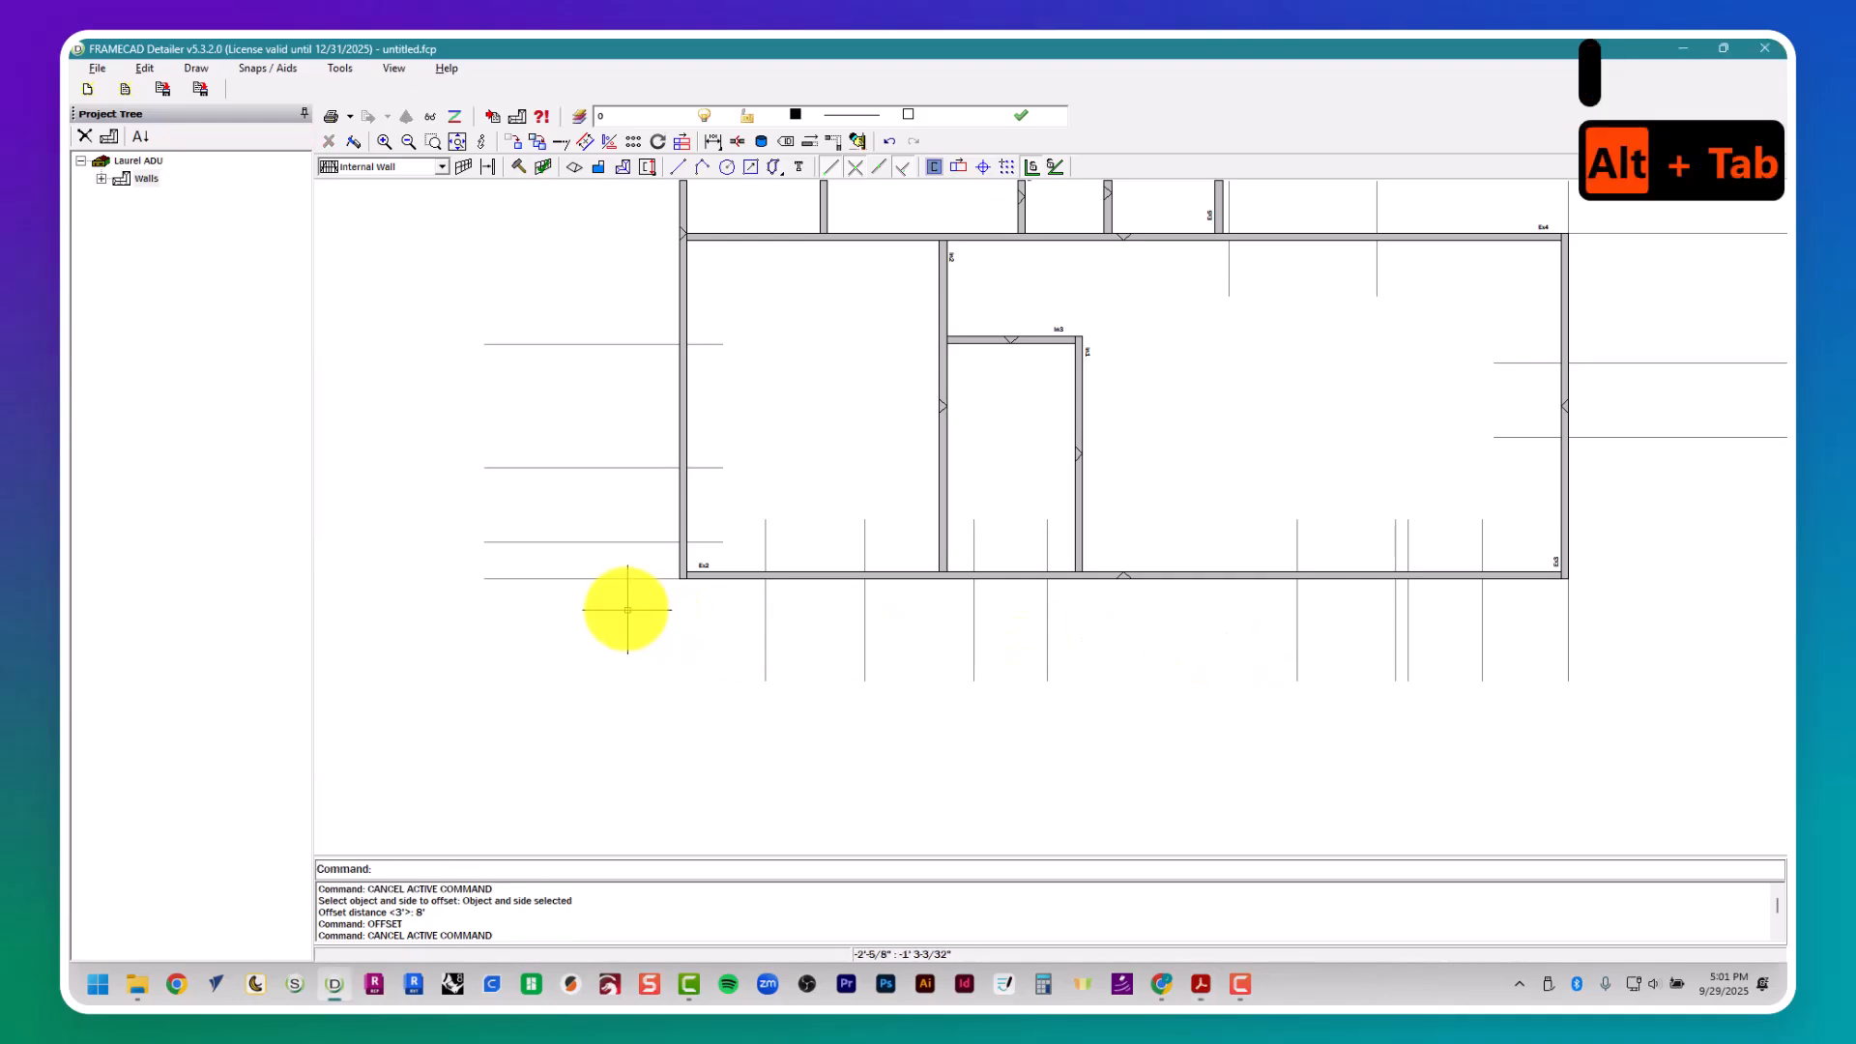
pyautogui.write("3'")
pyautogui.press('Return')
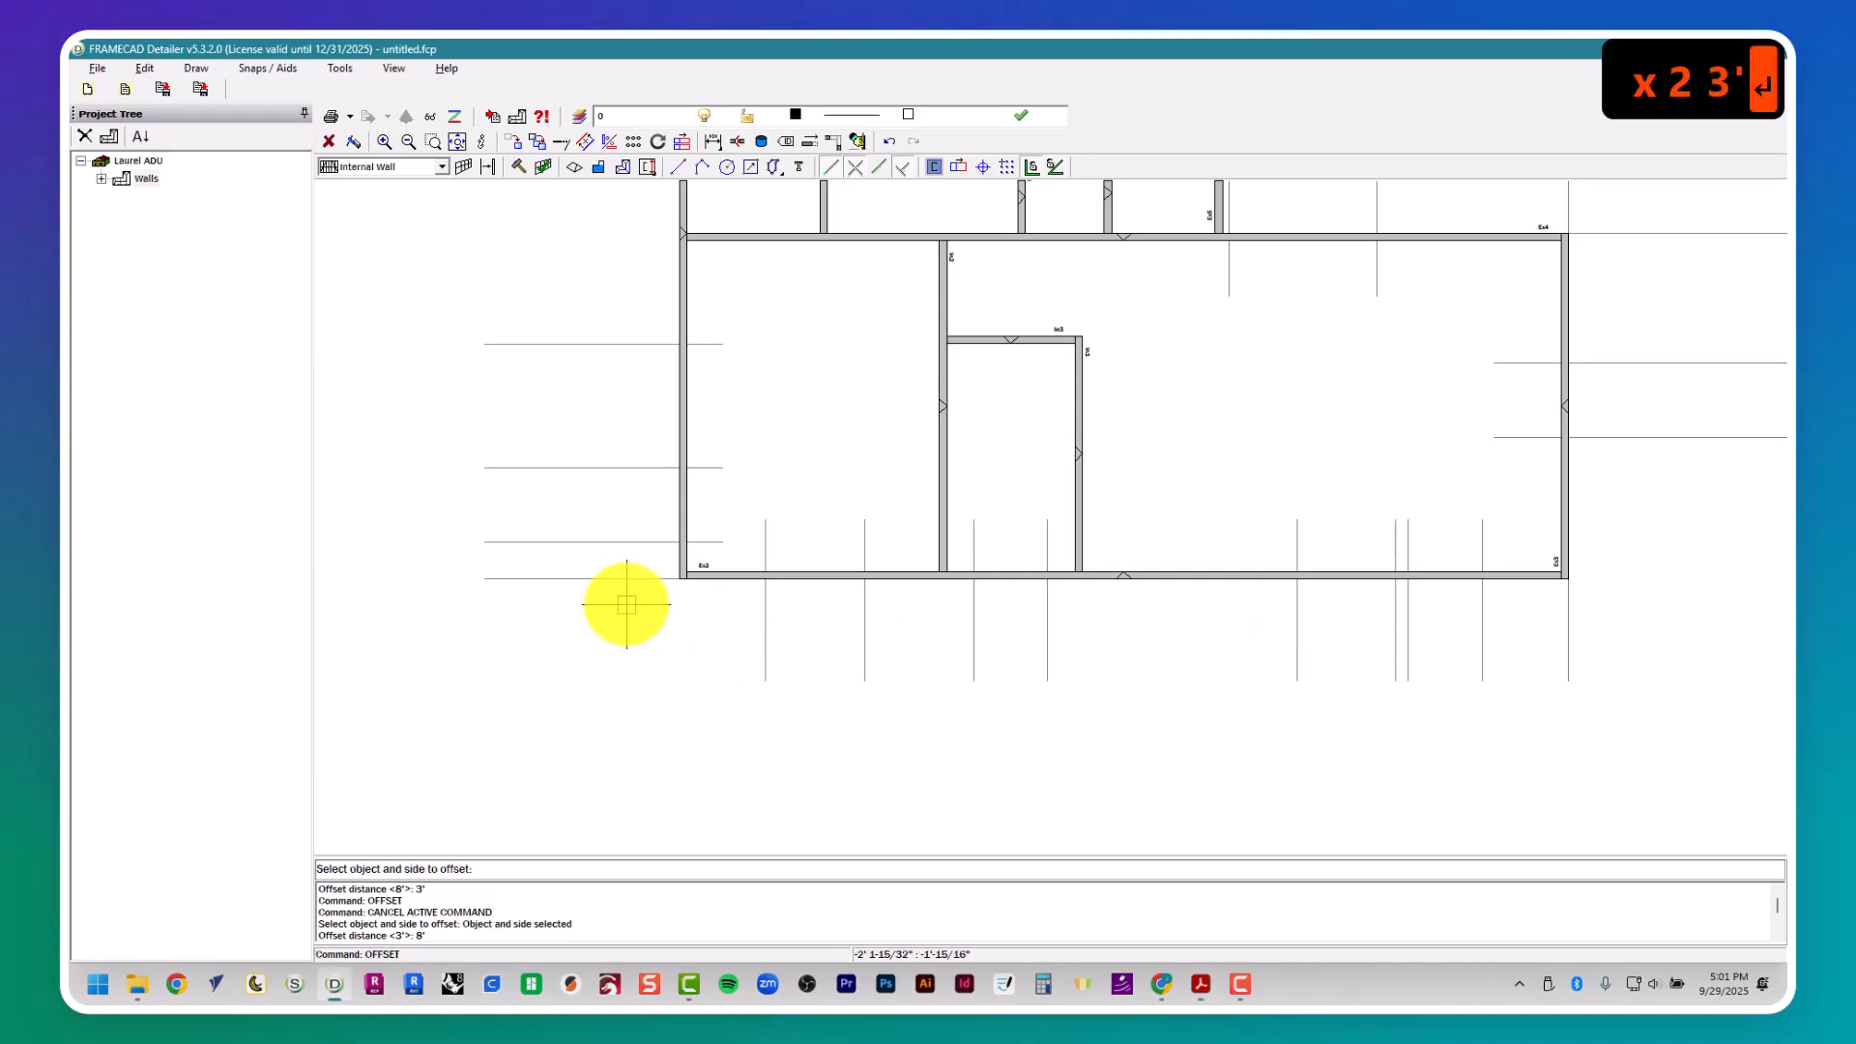
pyautogui.click(643, 334)
# - Check window W7's location in the floor plan and draw a vertical guide about 7' 6" long along the left wall's outer face, past the upper-left corner
pyautogui.hotkey('alt', 'Tab')
pyautogui.moveTo(386, 450); pyautogui.dragTo(565, 418, button='middle')
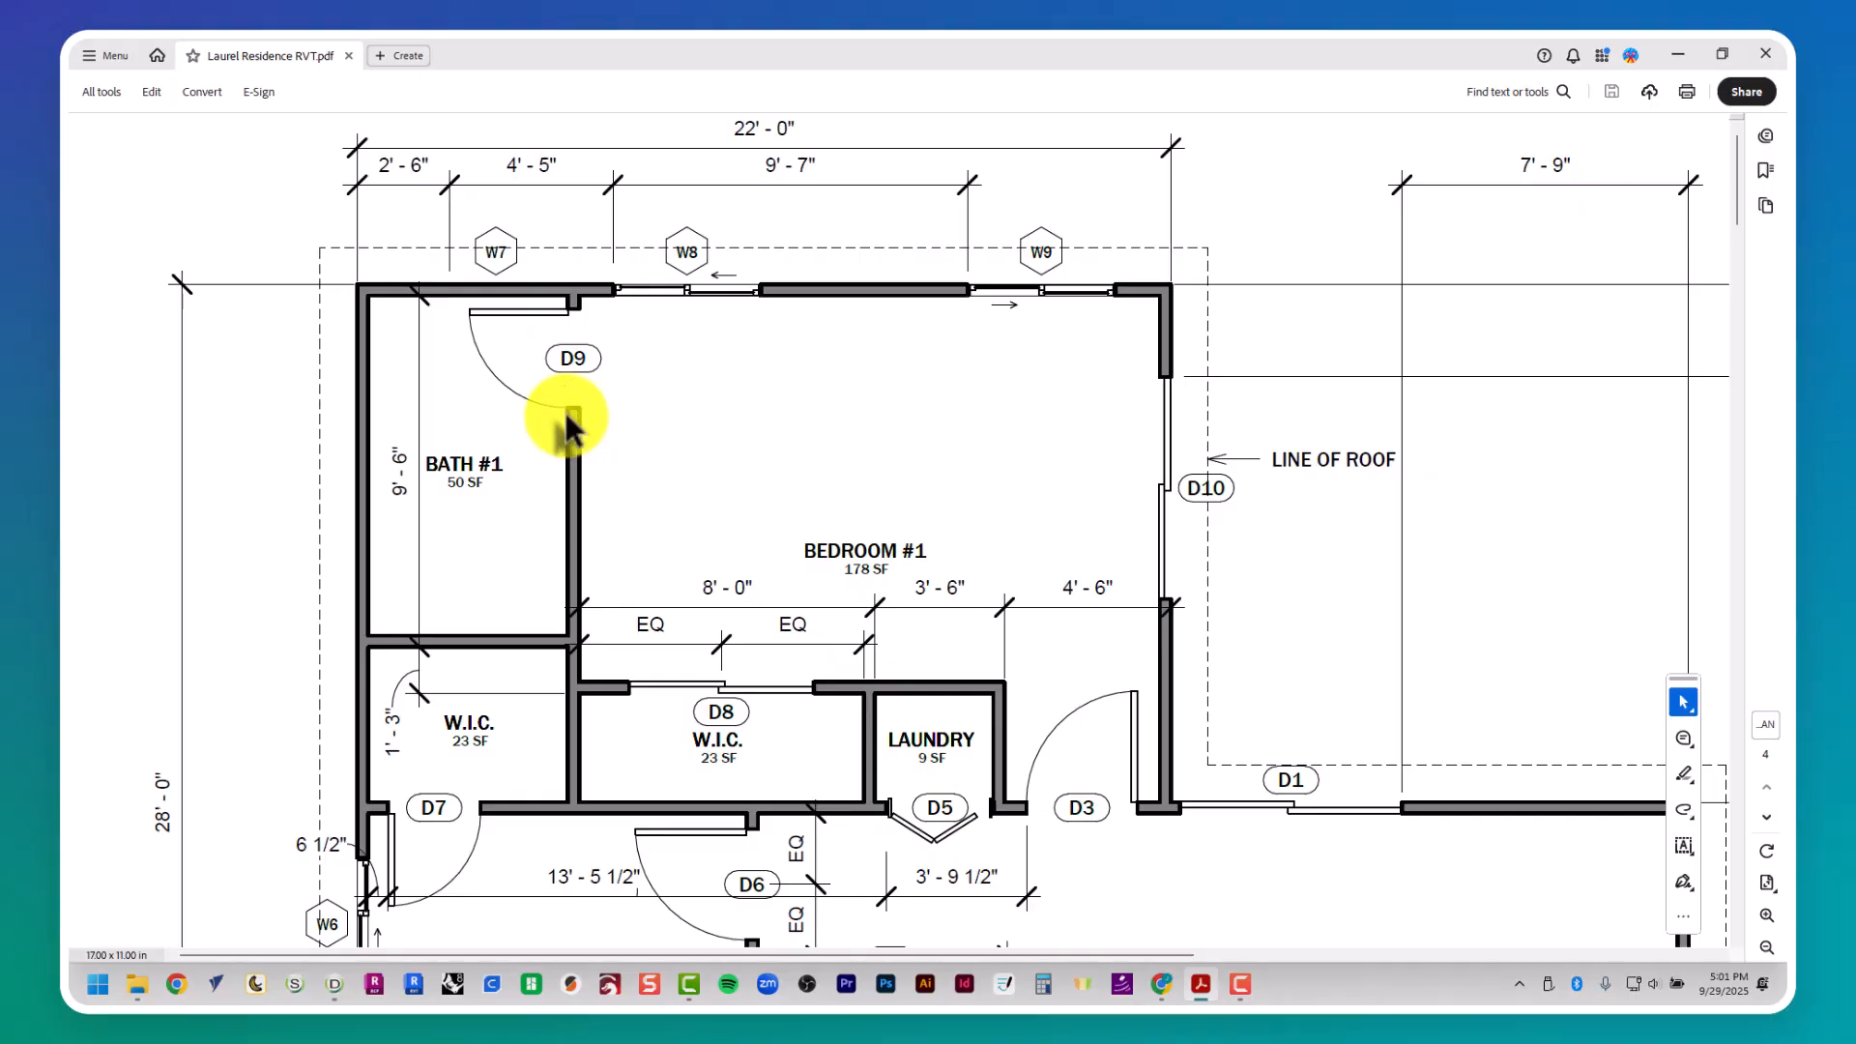
pyautogui.hotkey('alt', 'Tab')
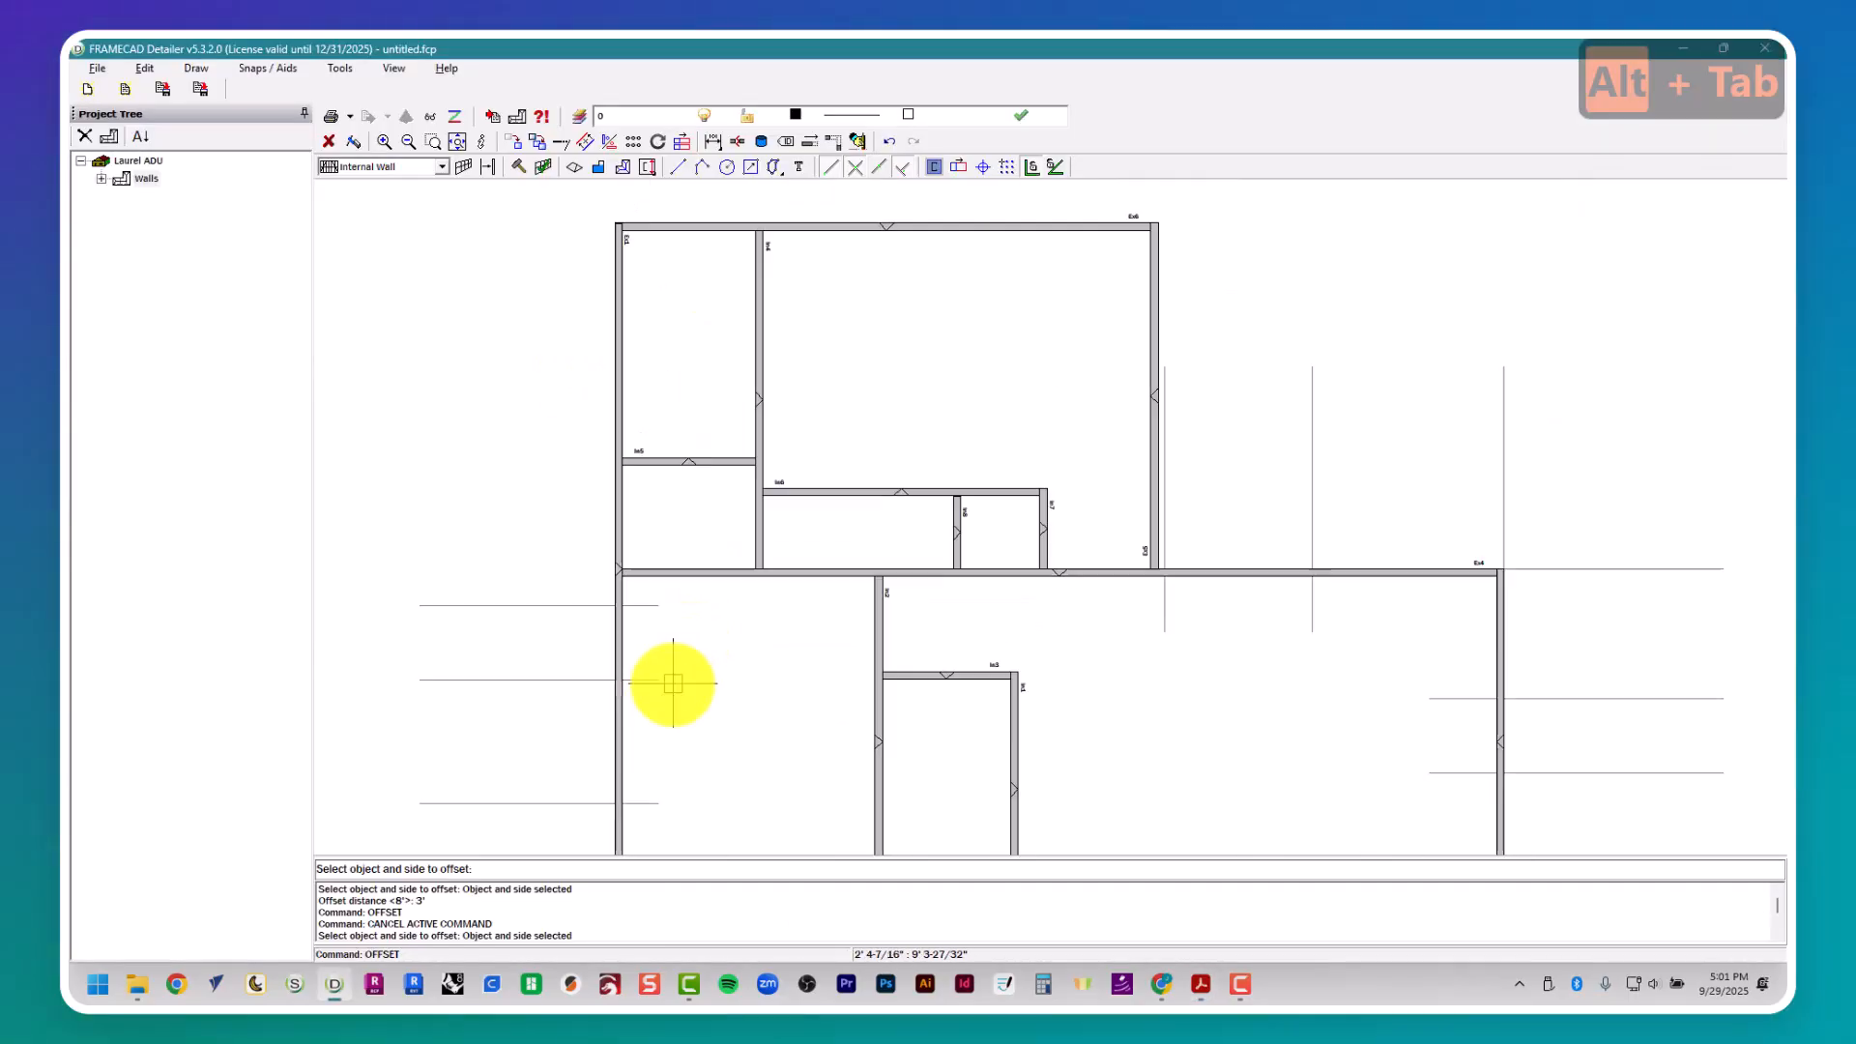
pyautogui.moveTo(736, 410); pyautogui.dragTo(692, 550, button='middle')
pyautogui.press('Escape')
pyautogui.hotkey('alt', 'Tab')
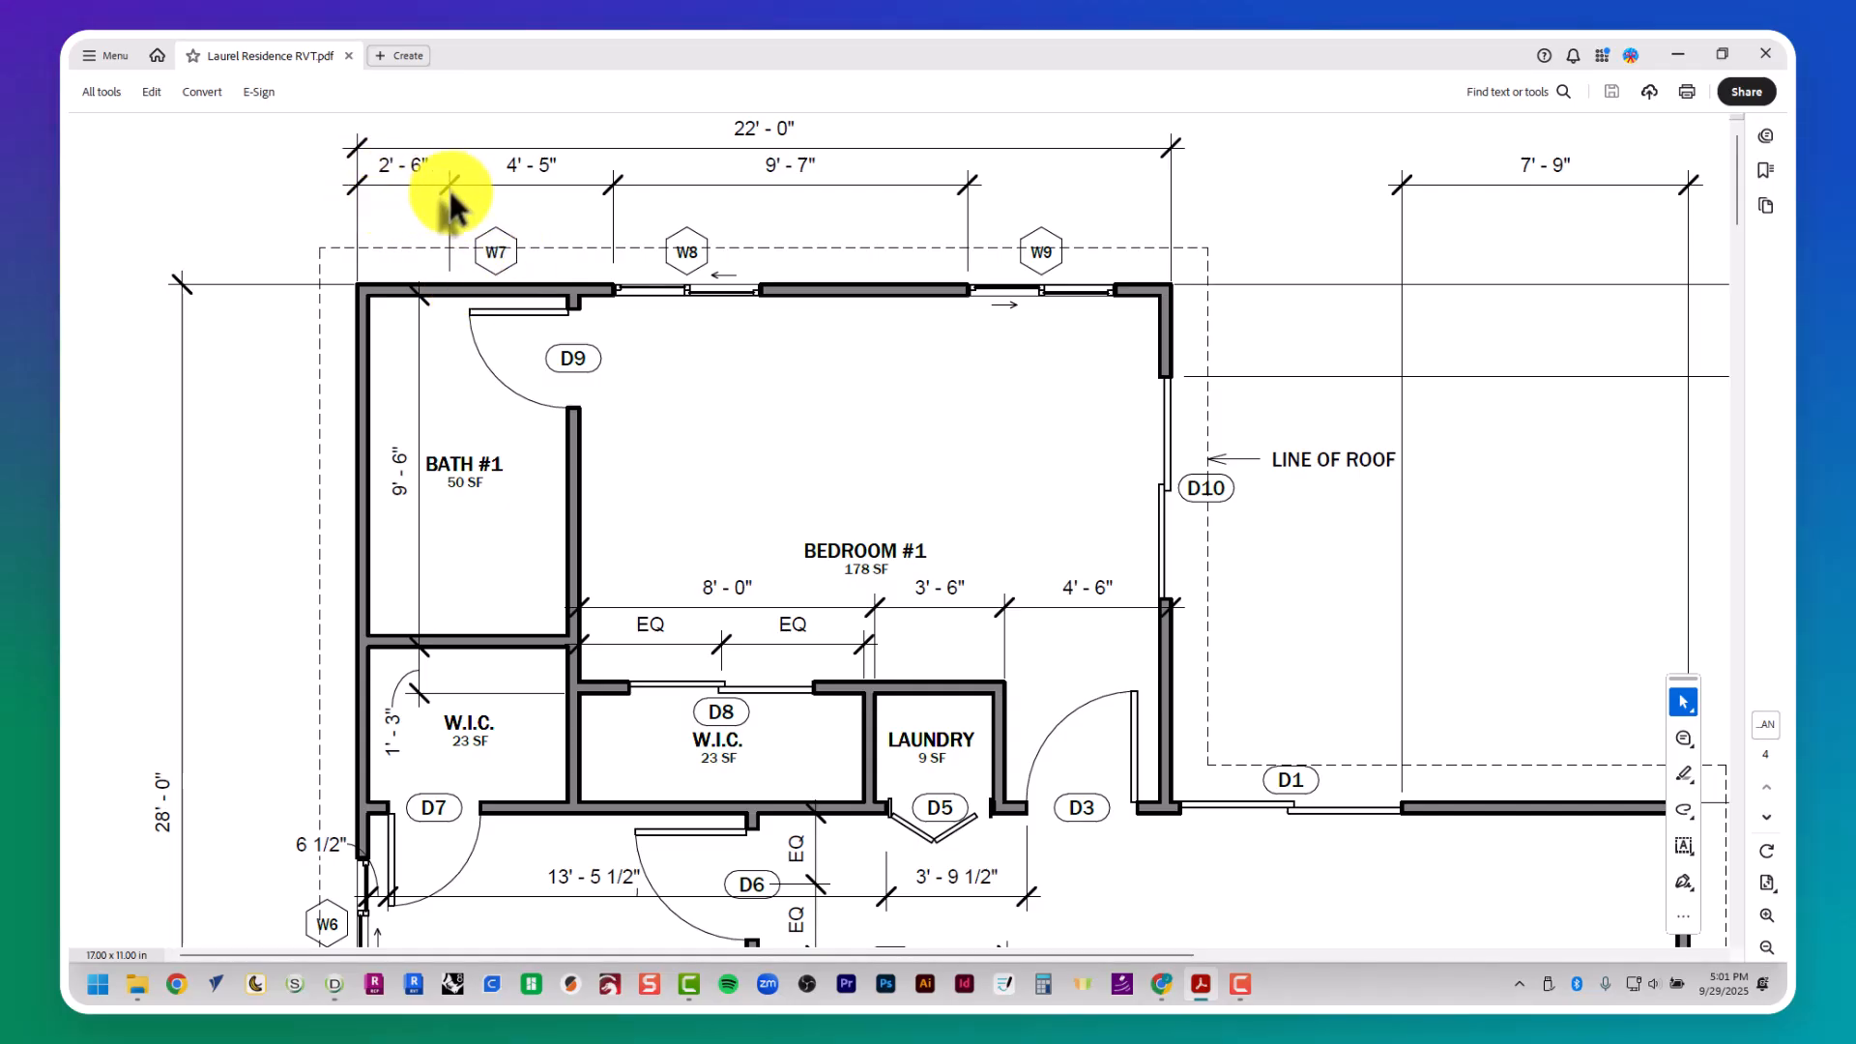
pyautogui.hotkey('alt', 'Tab')
pyautogui.write('pl')
pyautogui.press('Return')
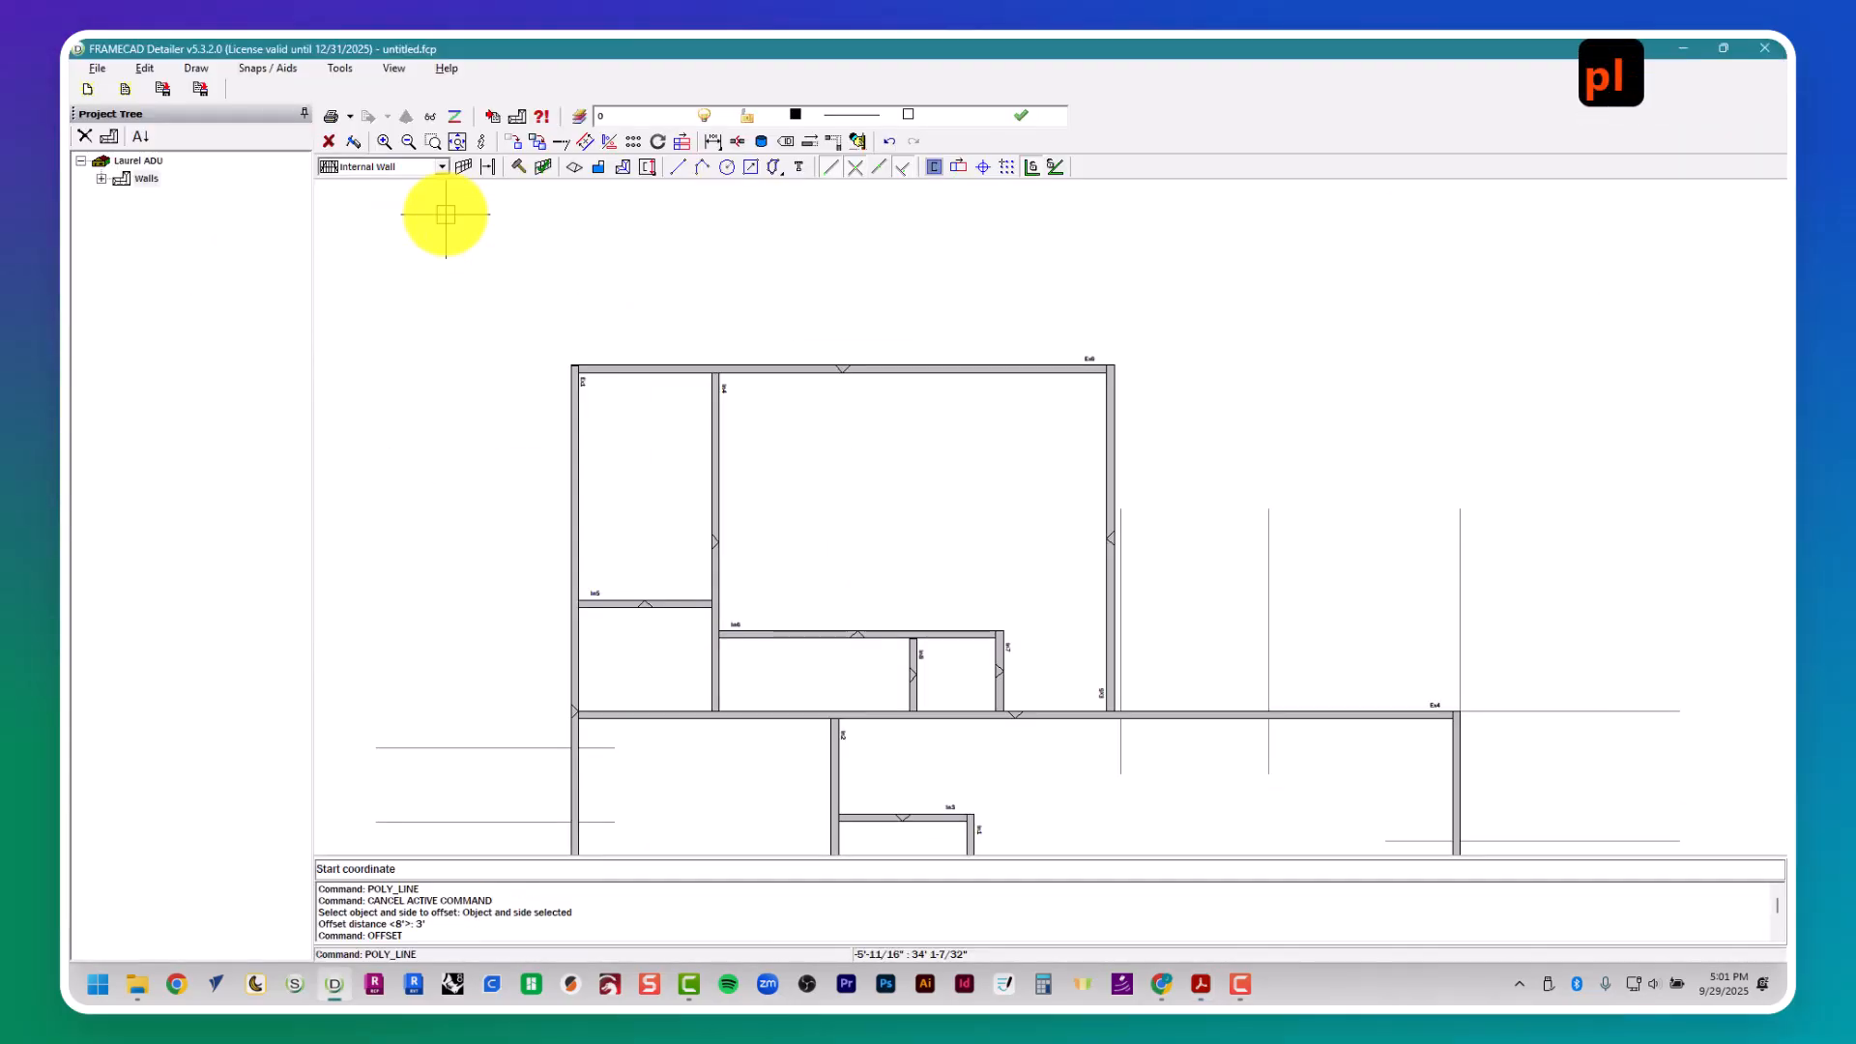
pyautogui.click(565, 440)
pyautogui.click(567, 257)
pyautogui.press('Escape')
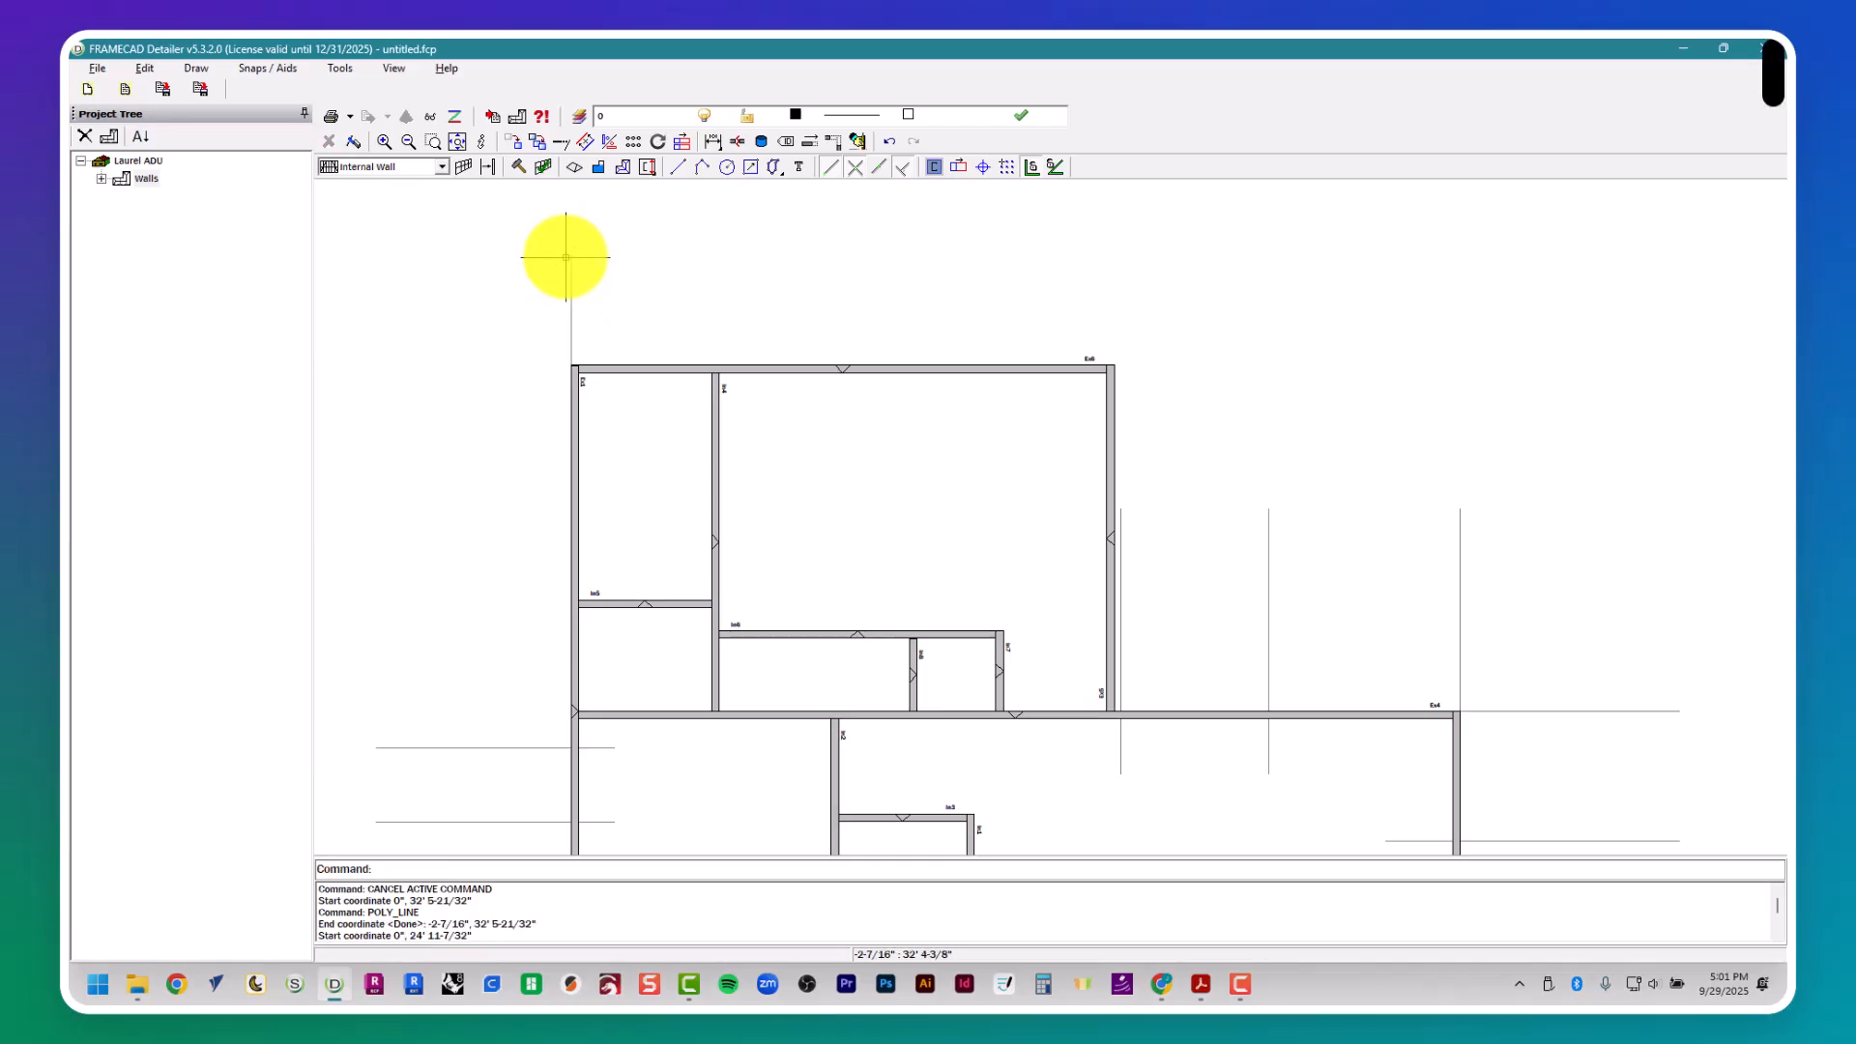
# - Offset the vertical guide at the upper-left corner 2' 6" to the right to mark window W7's left side
pyautogui.write('offset')
pyautogui.press('Return')
pyautogui.write('2\'6"')
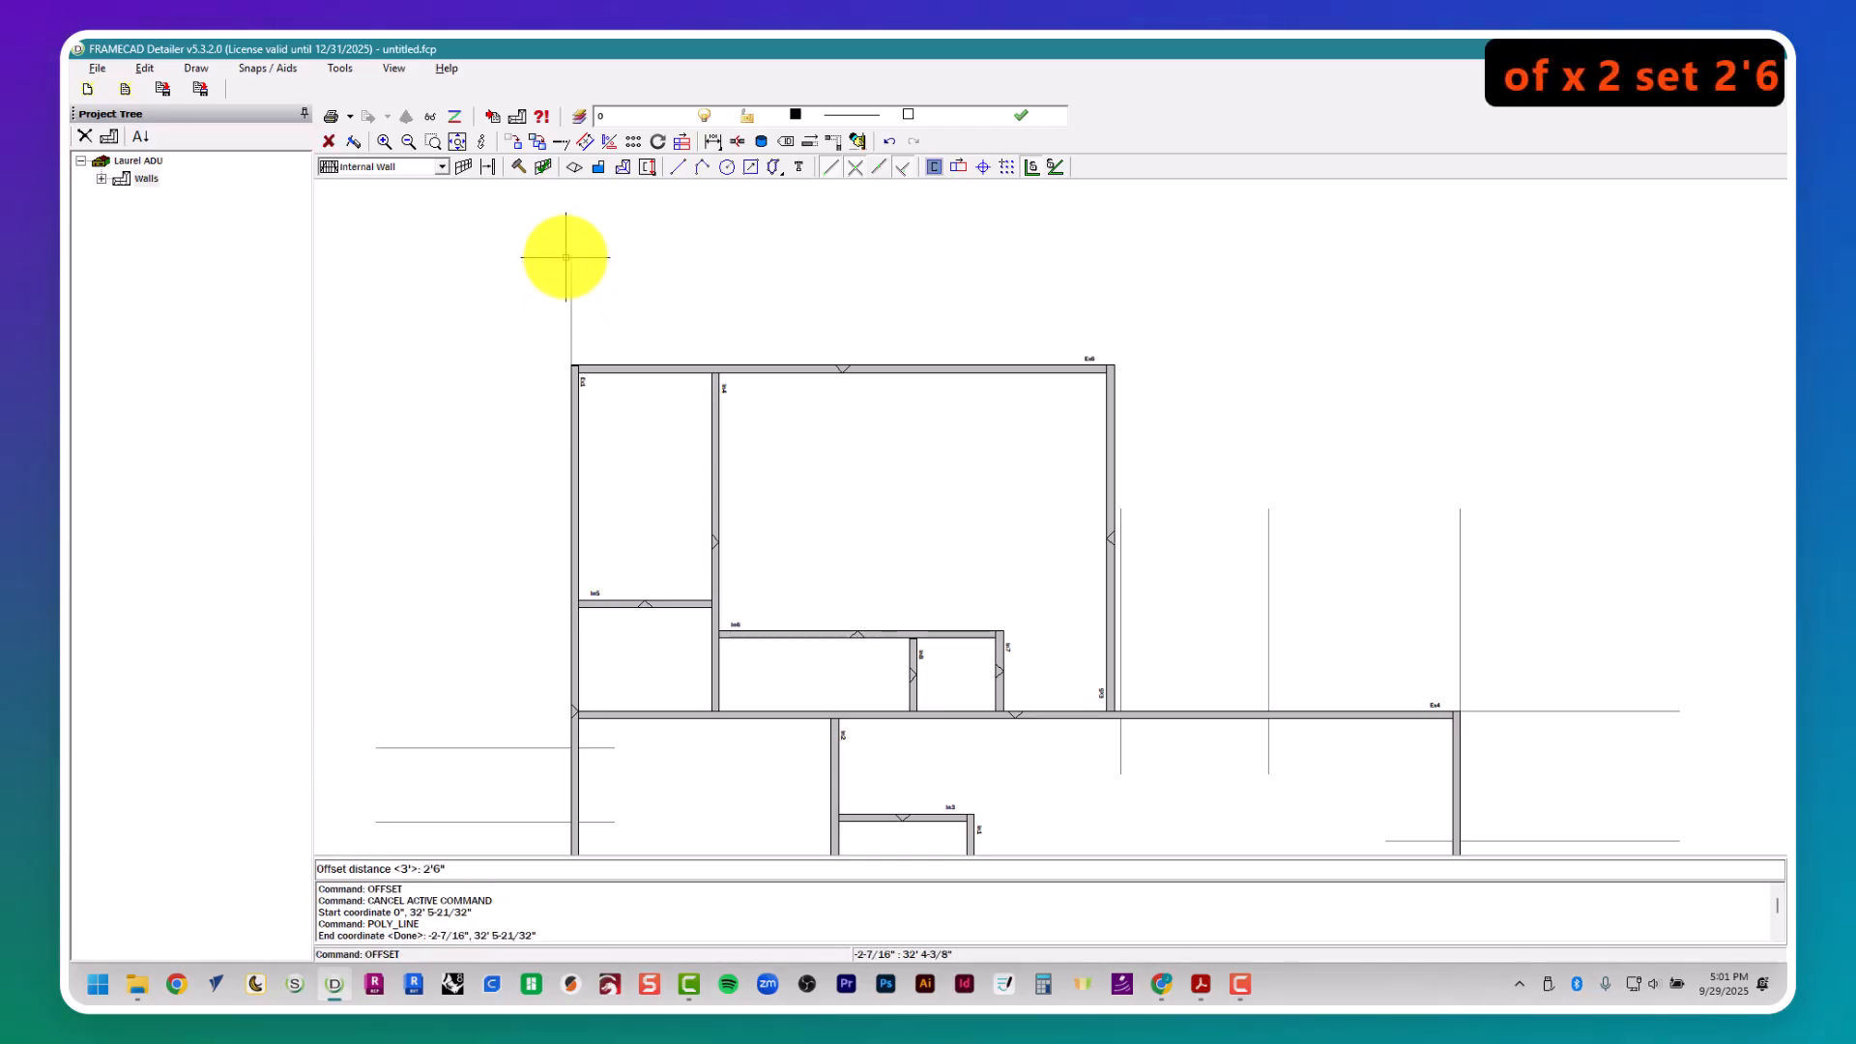
pyautogui.press('Return')
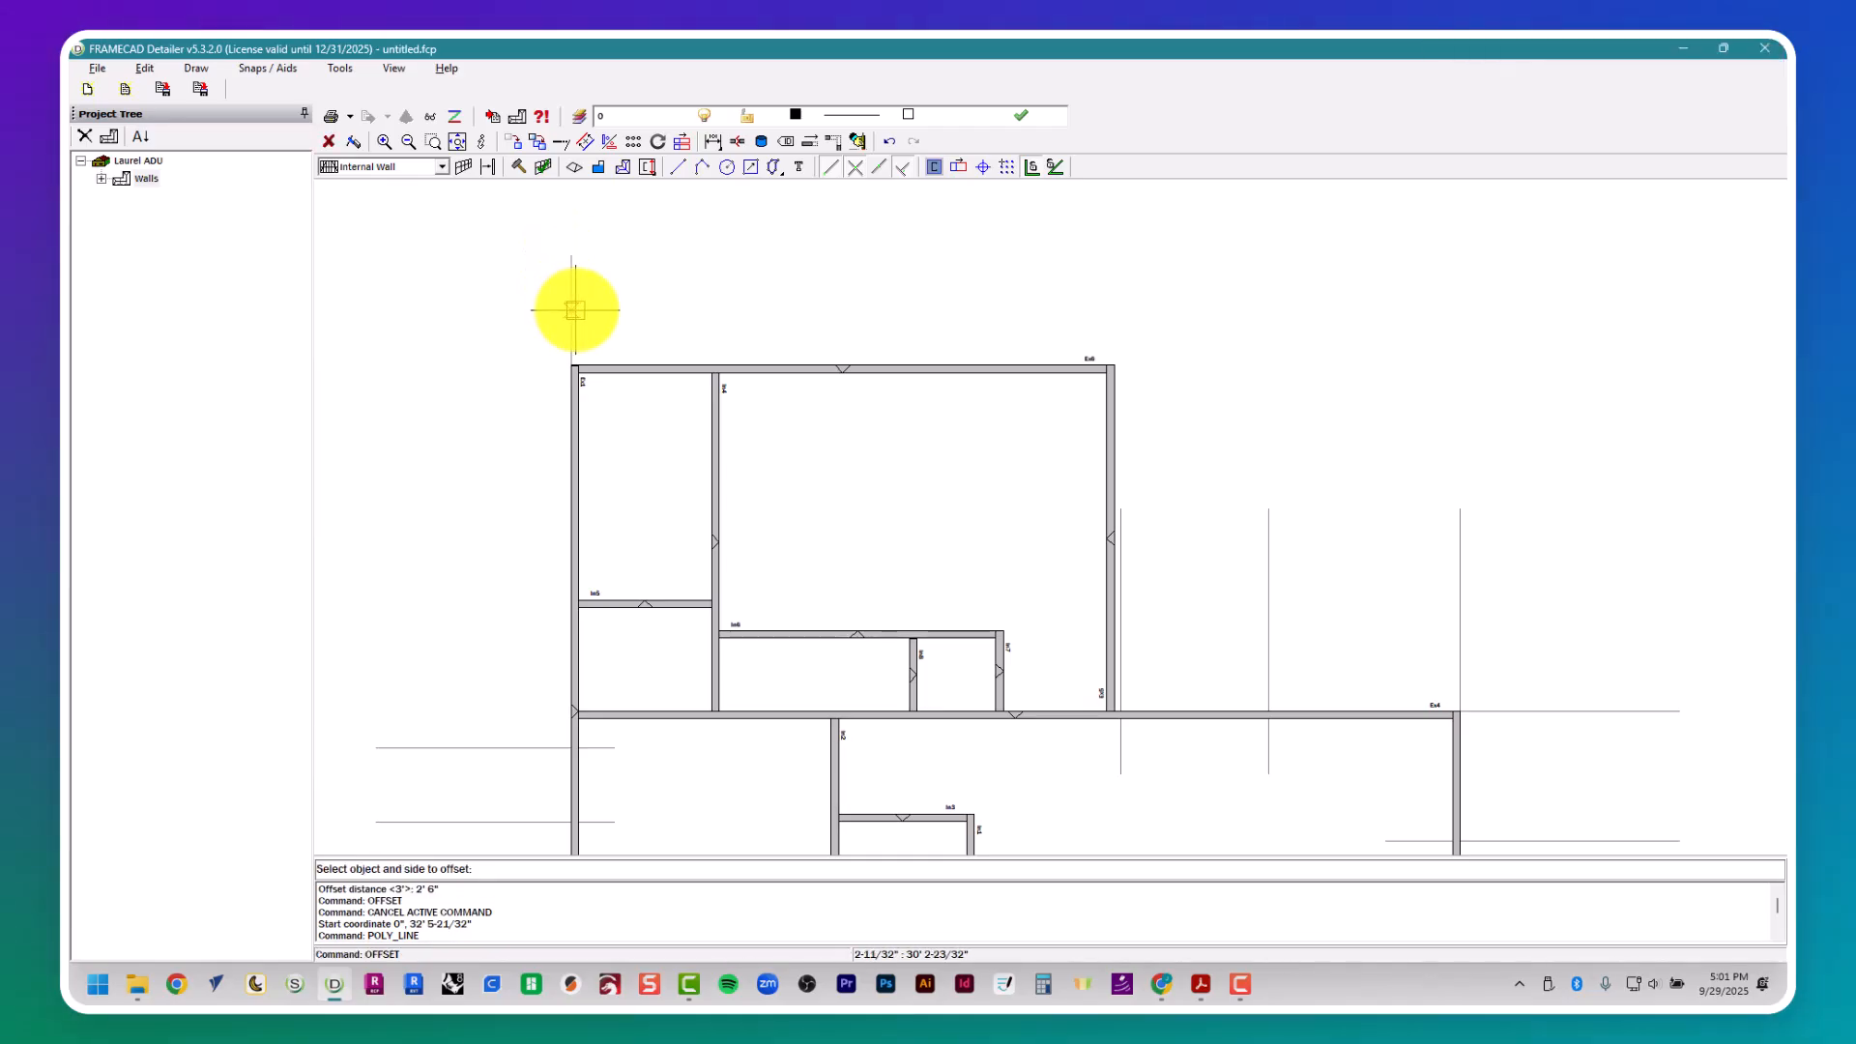
# - Look up window W7's width in the window schedule and offset its left guide 2' 6" to the right for the opening
pyautogui.hotkey('alt', 'Tab')
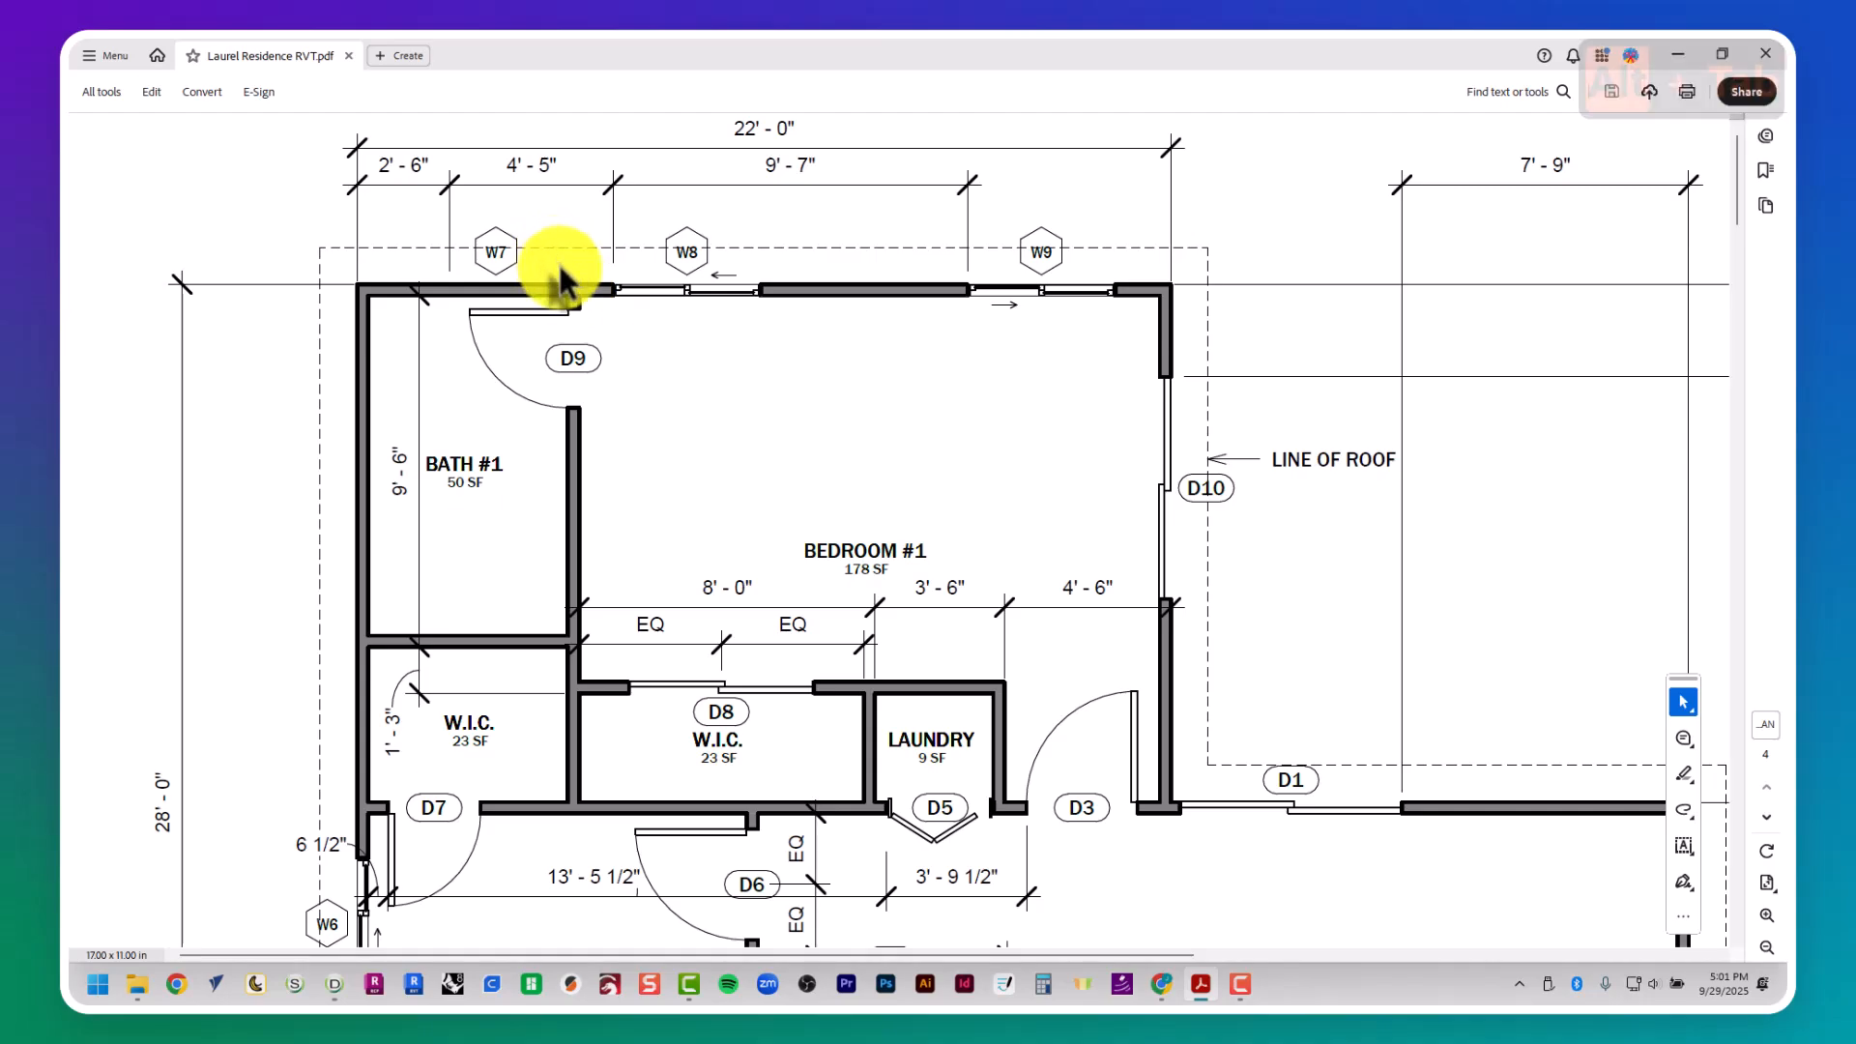
pyautogui.hscroll(5, 580, 290)
pyautogui.scroll(-6, 618, 319)
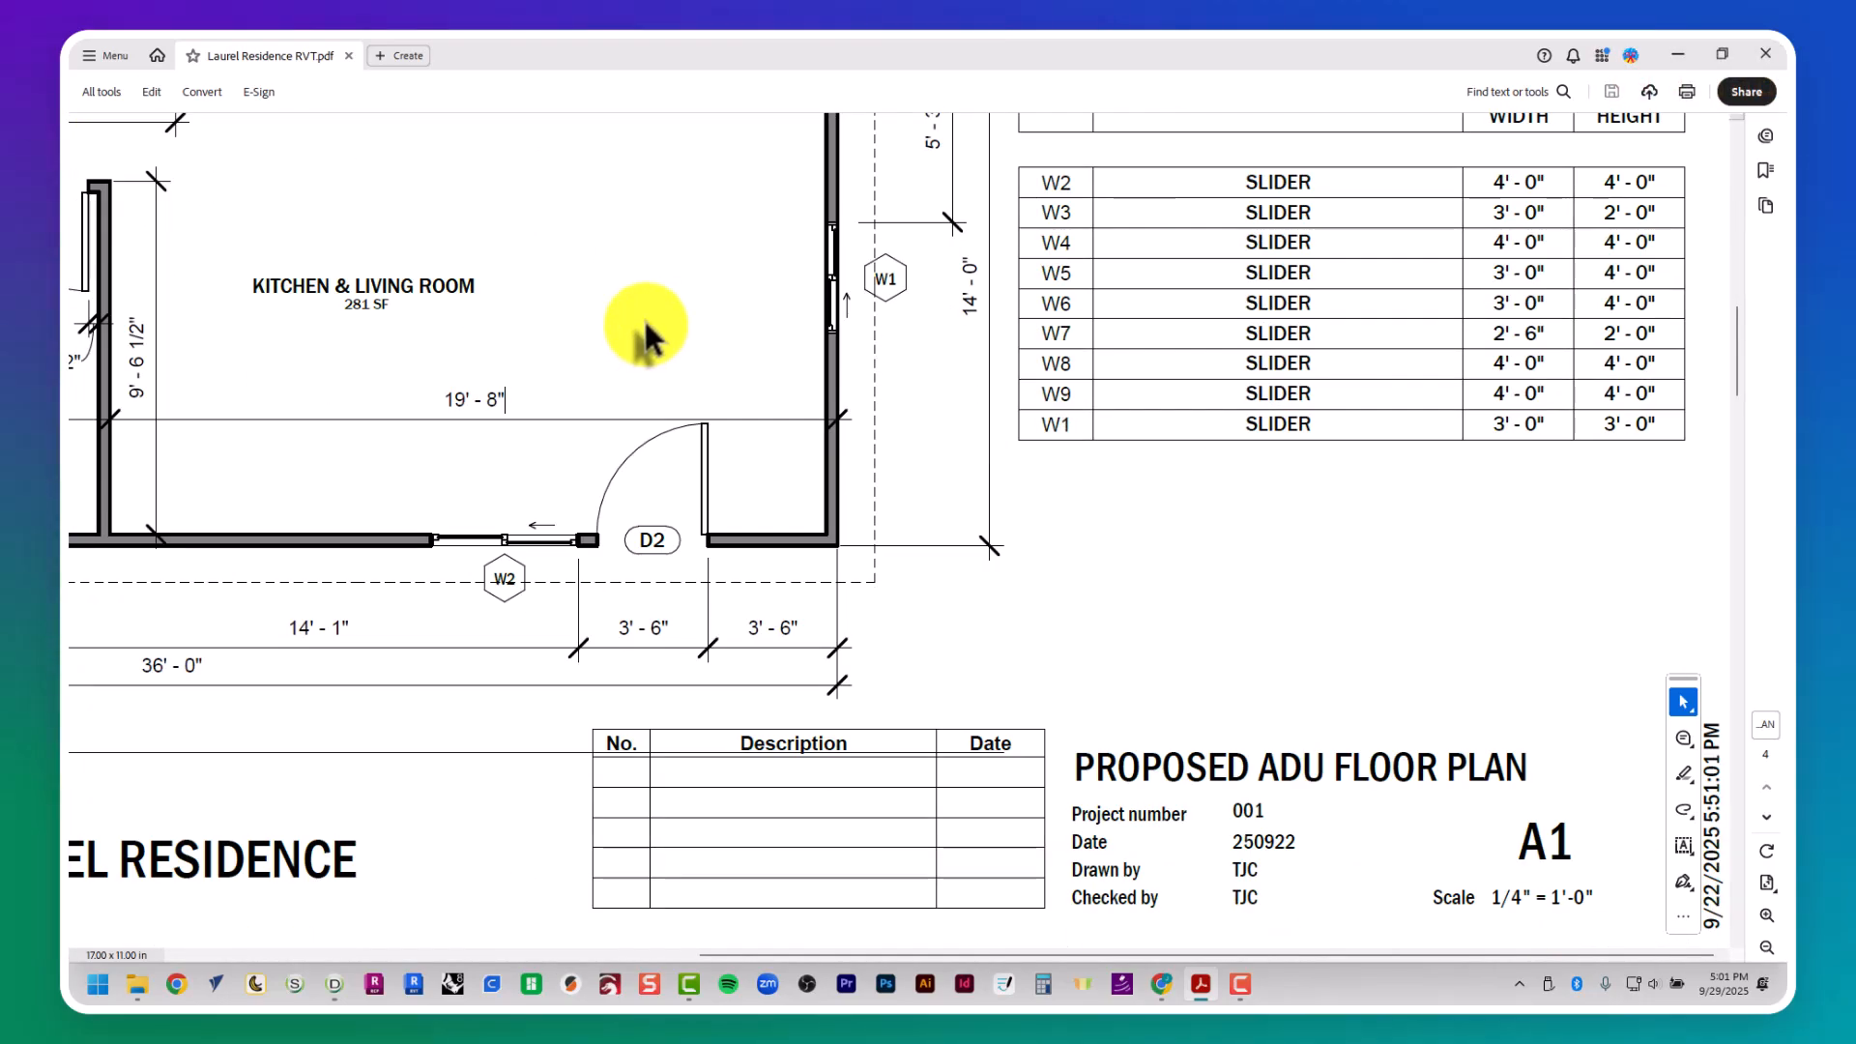
pyautogui.hscroll(-8, 629, 309)
pyautogui.scroll(10, 590, 286)
pyautogui.hotkey('alt', 'Tab')
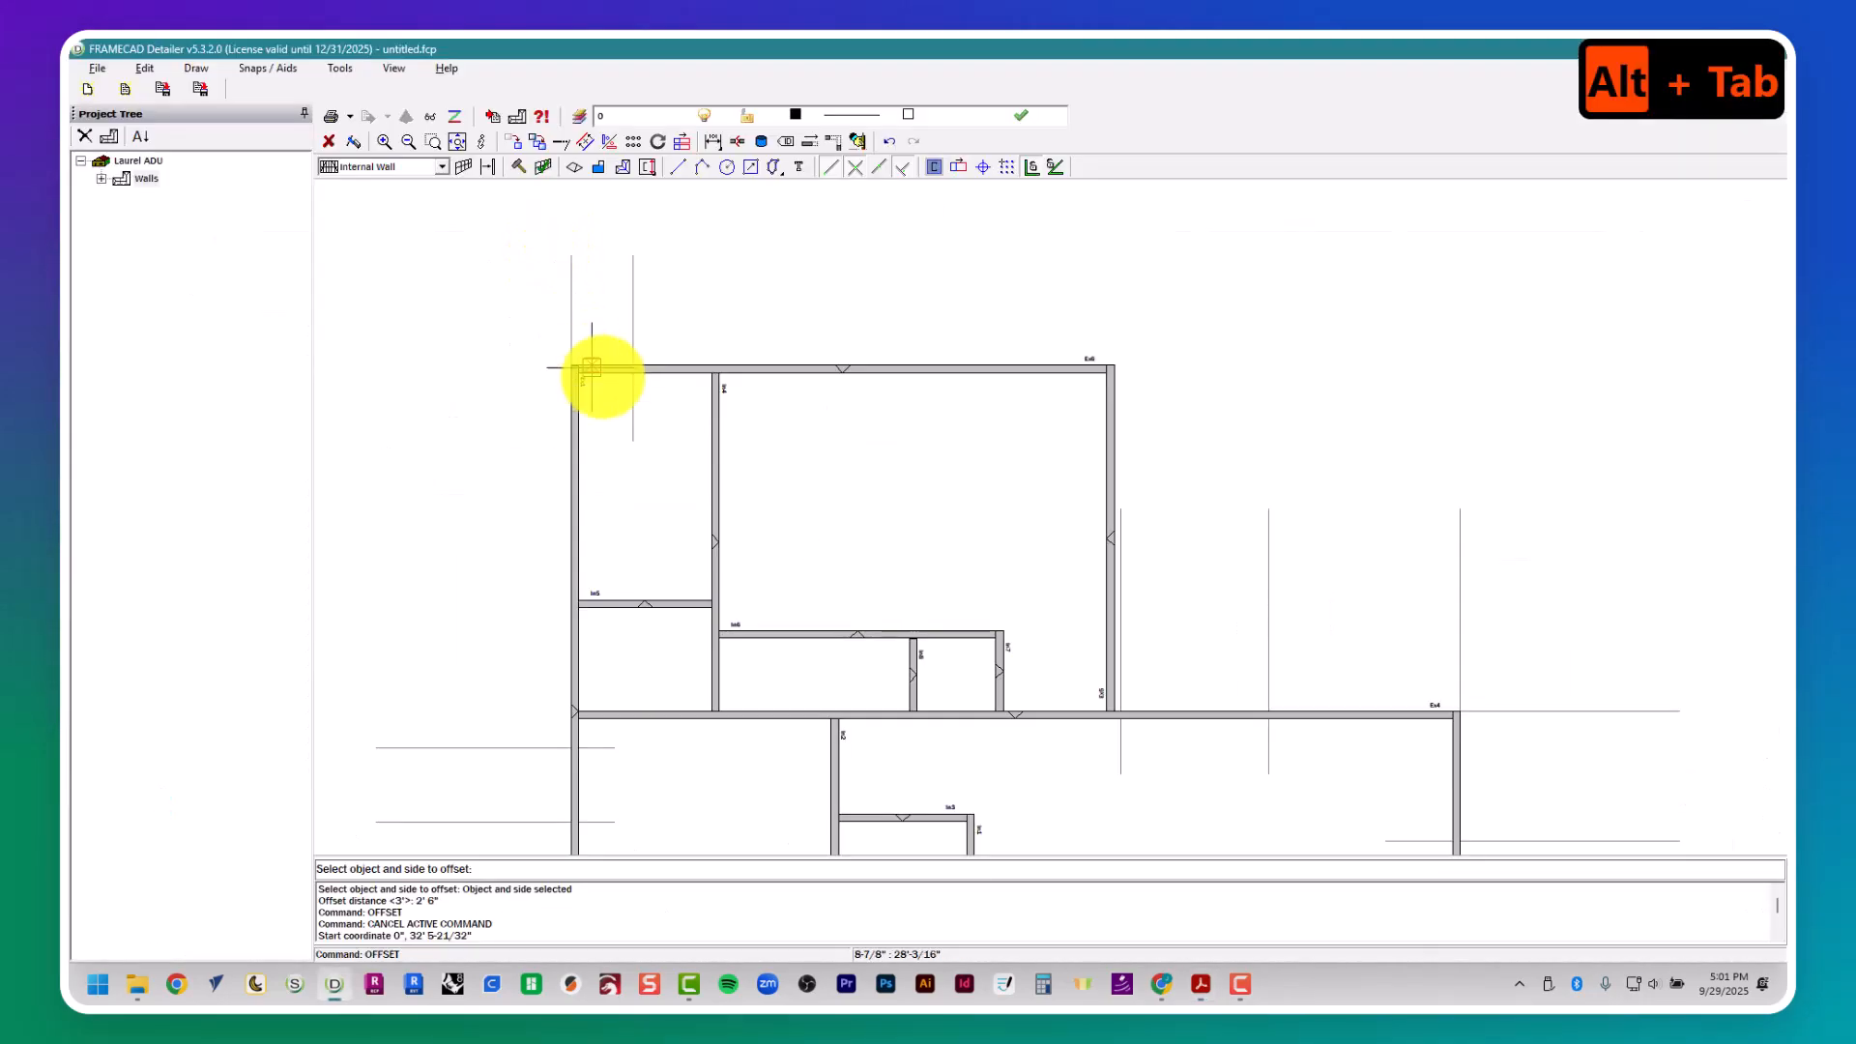
# - Check window W8's location in the floor plan and offset W7's left guide 4' 5" to the right to mark W8's left side
pyautogui.hotkey('alt', 'Tab')
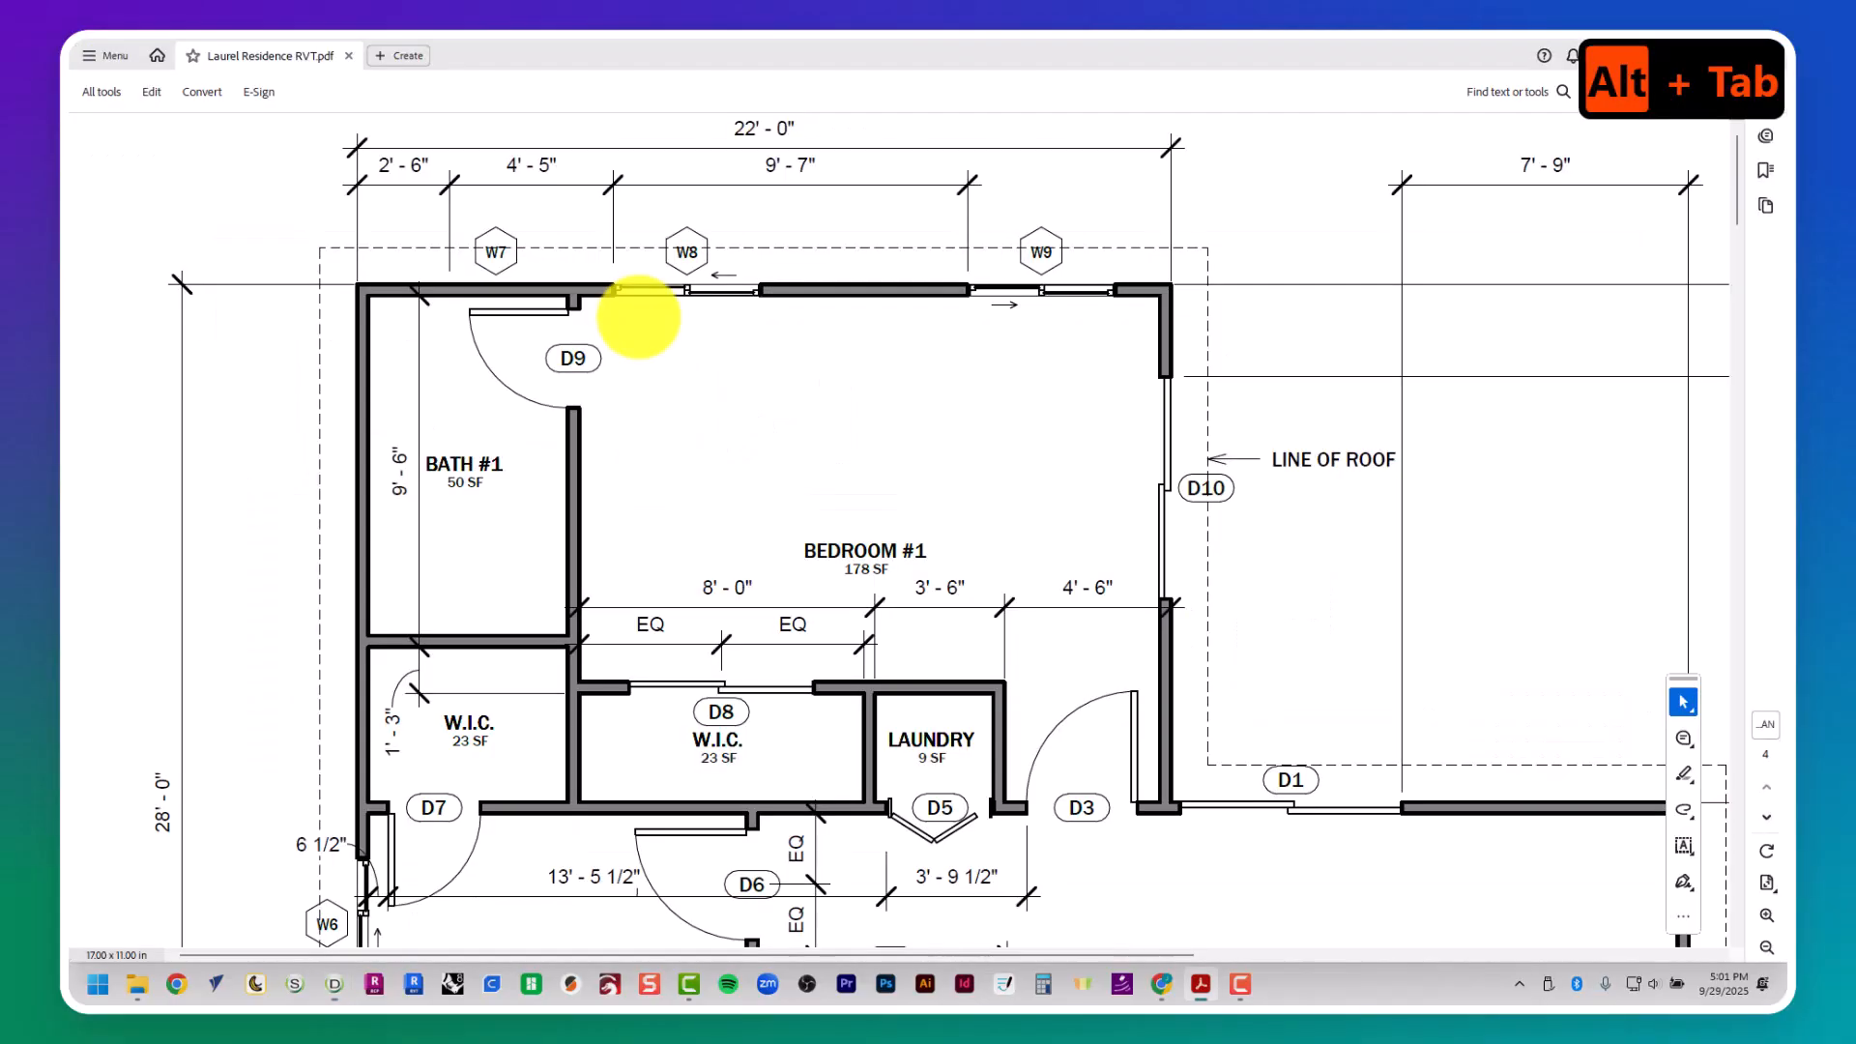
pyautogui.hotkey('alt', 'Tab')
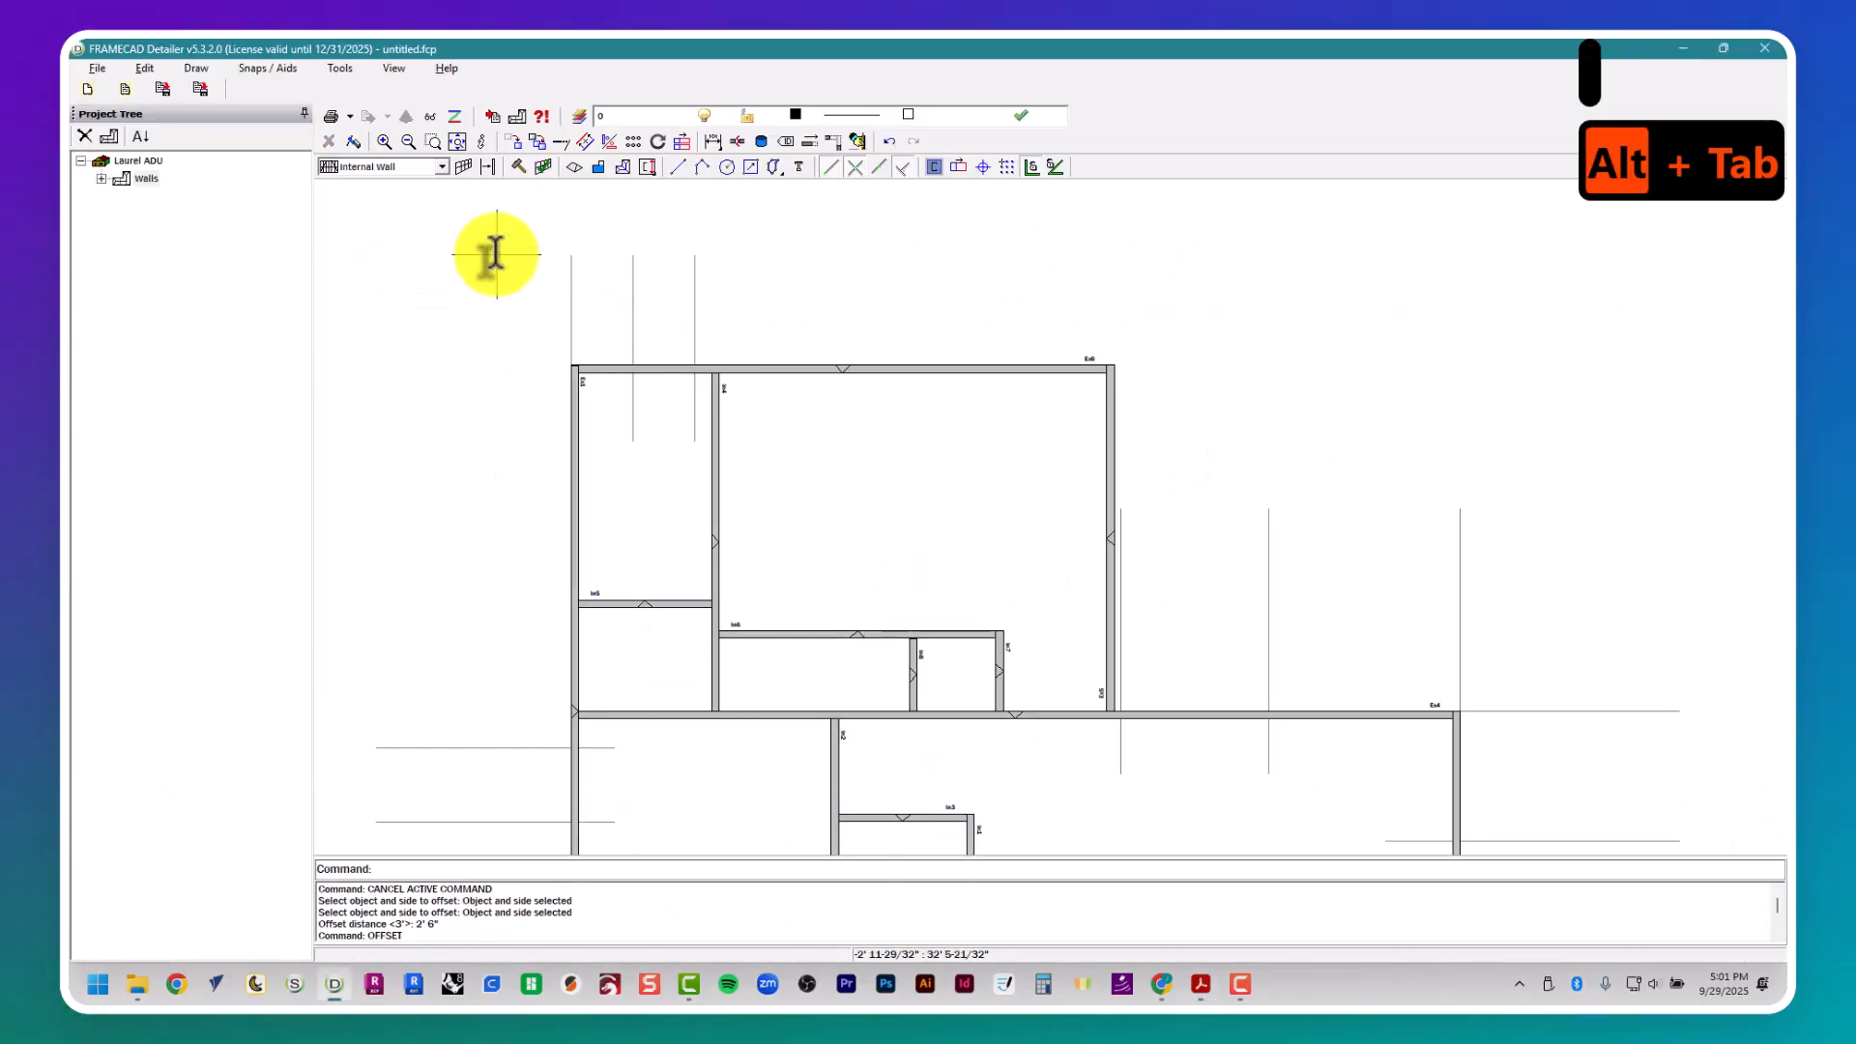
pyautogui.write('4\' 5"')
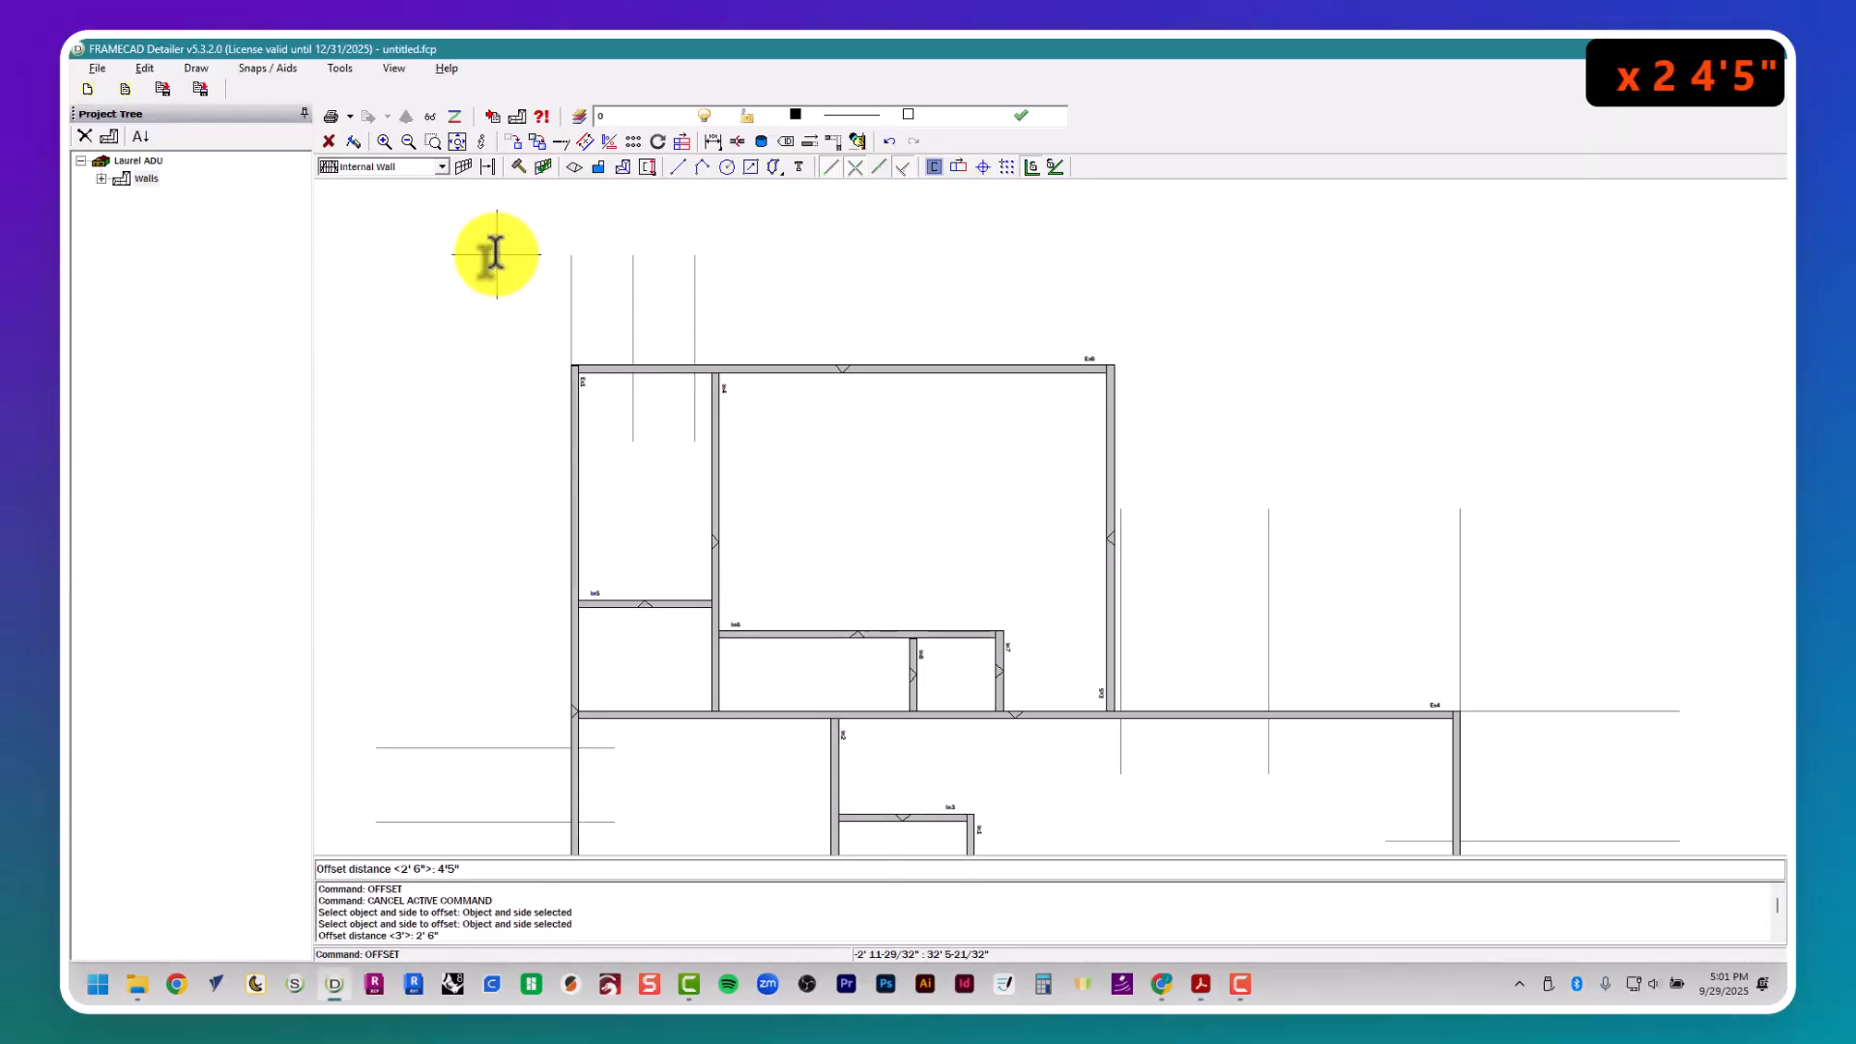
pyautogui.press('Return')
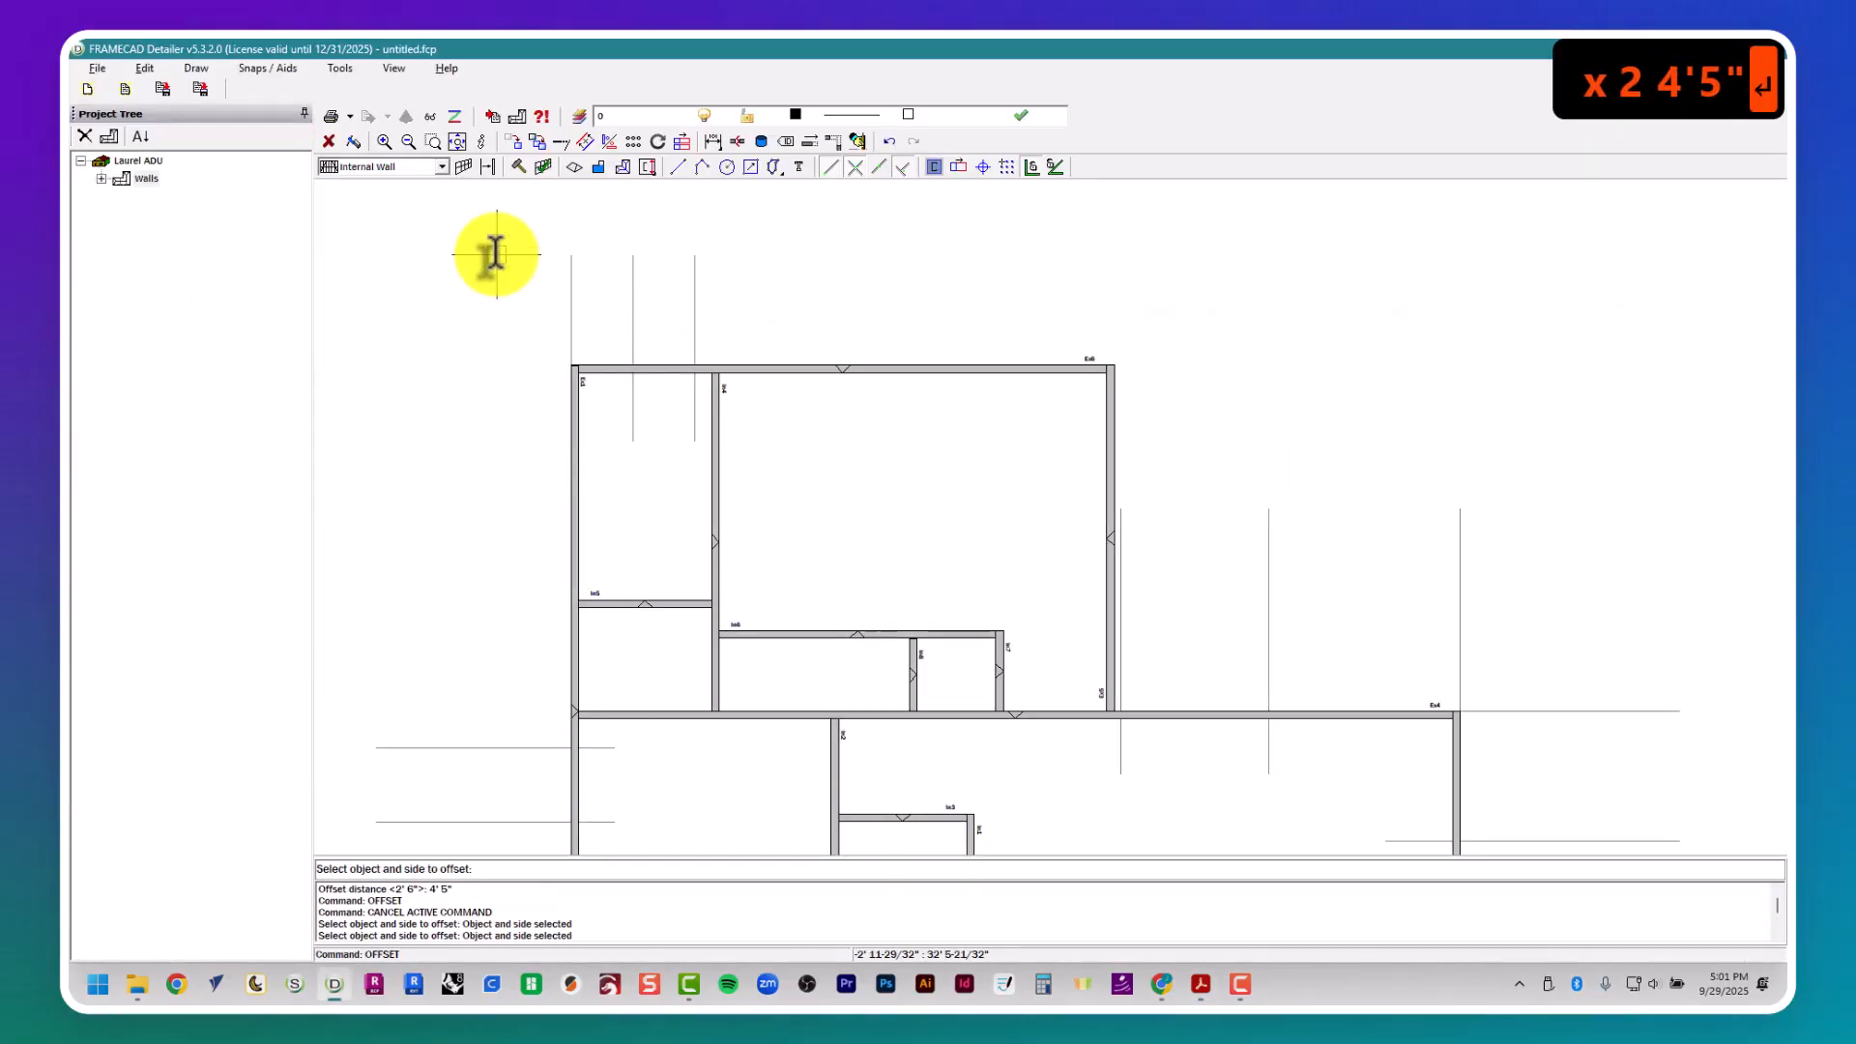
pyautogui.click(641, 335)
# - Look up window W8's width in the window schedule and offset its left guide 4' to the right for the opening
pyautogui.hotkey('alt', 'Tab')
pyautogui.moveTo(638, 333); pyautogui.dragTo(707, 351, button='middle')
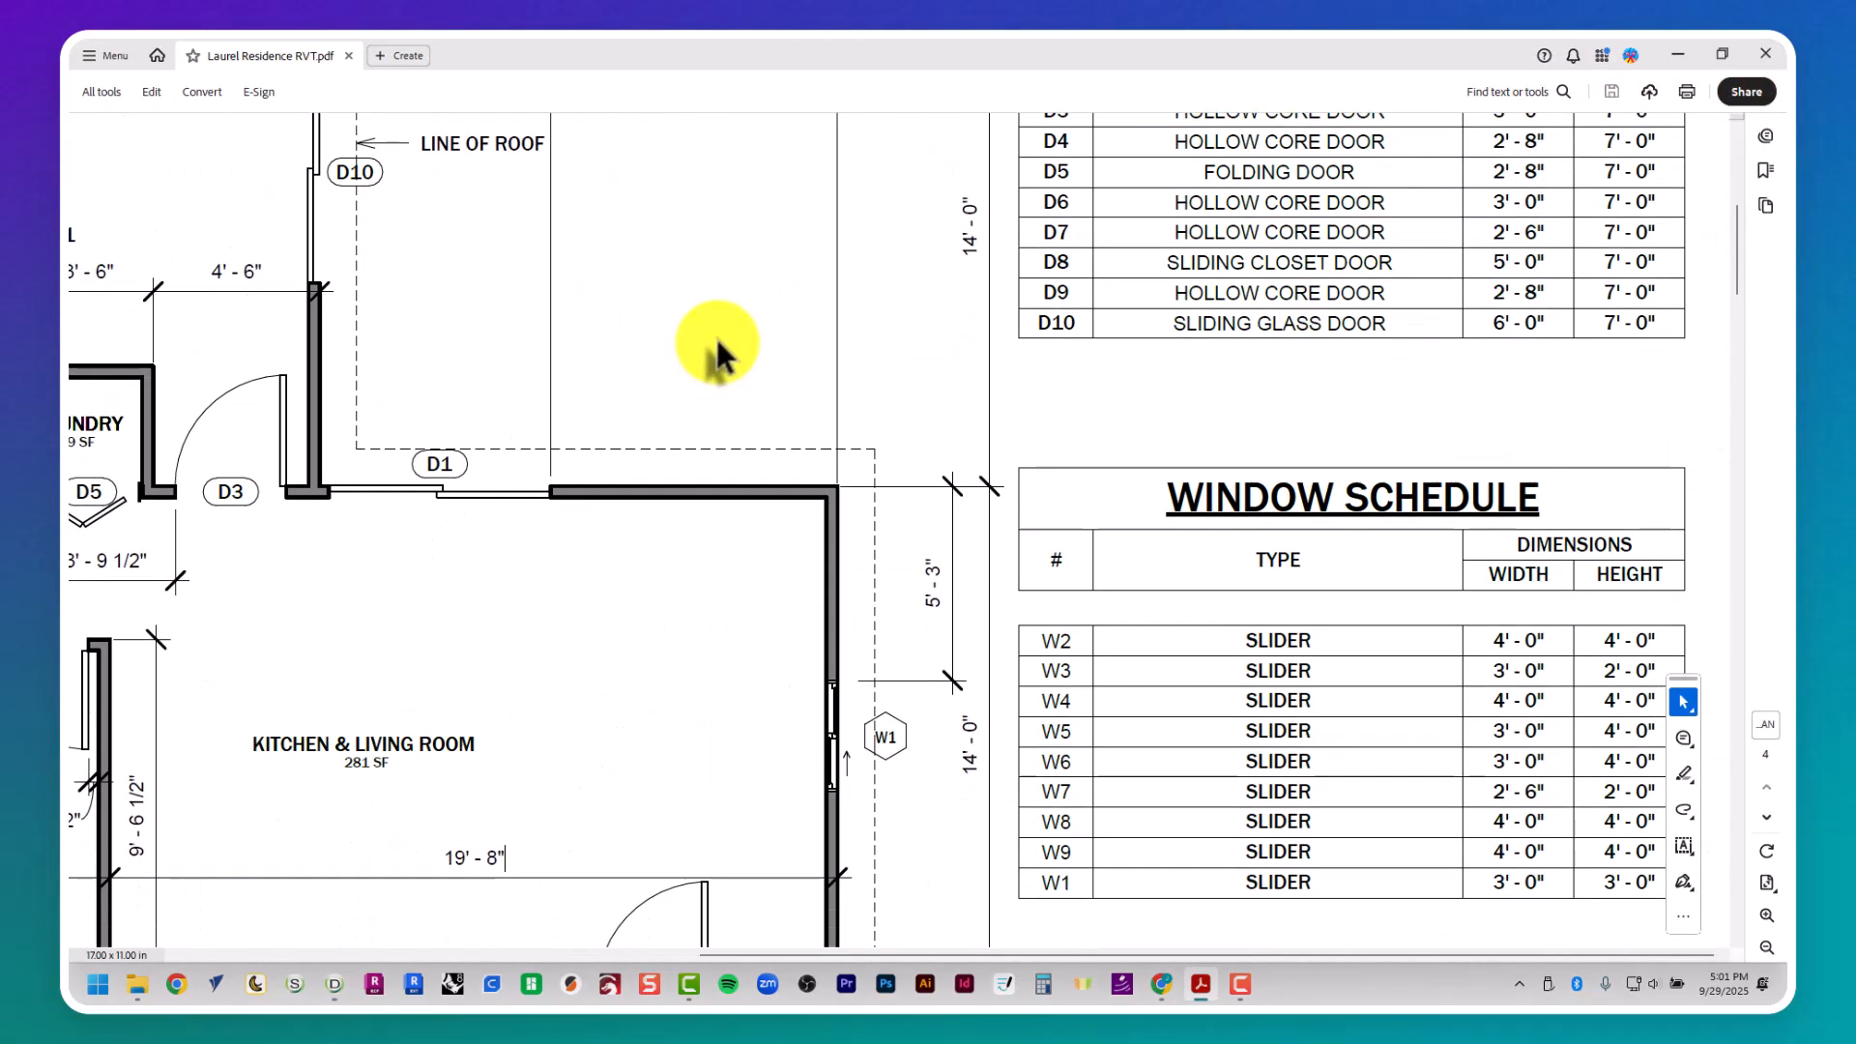
pyautogui.hotkey('alt', 'Tab')
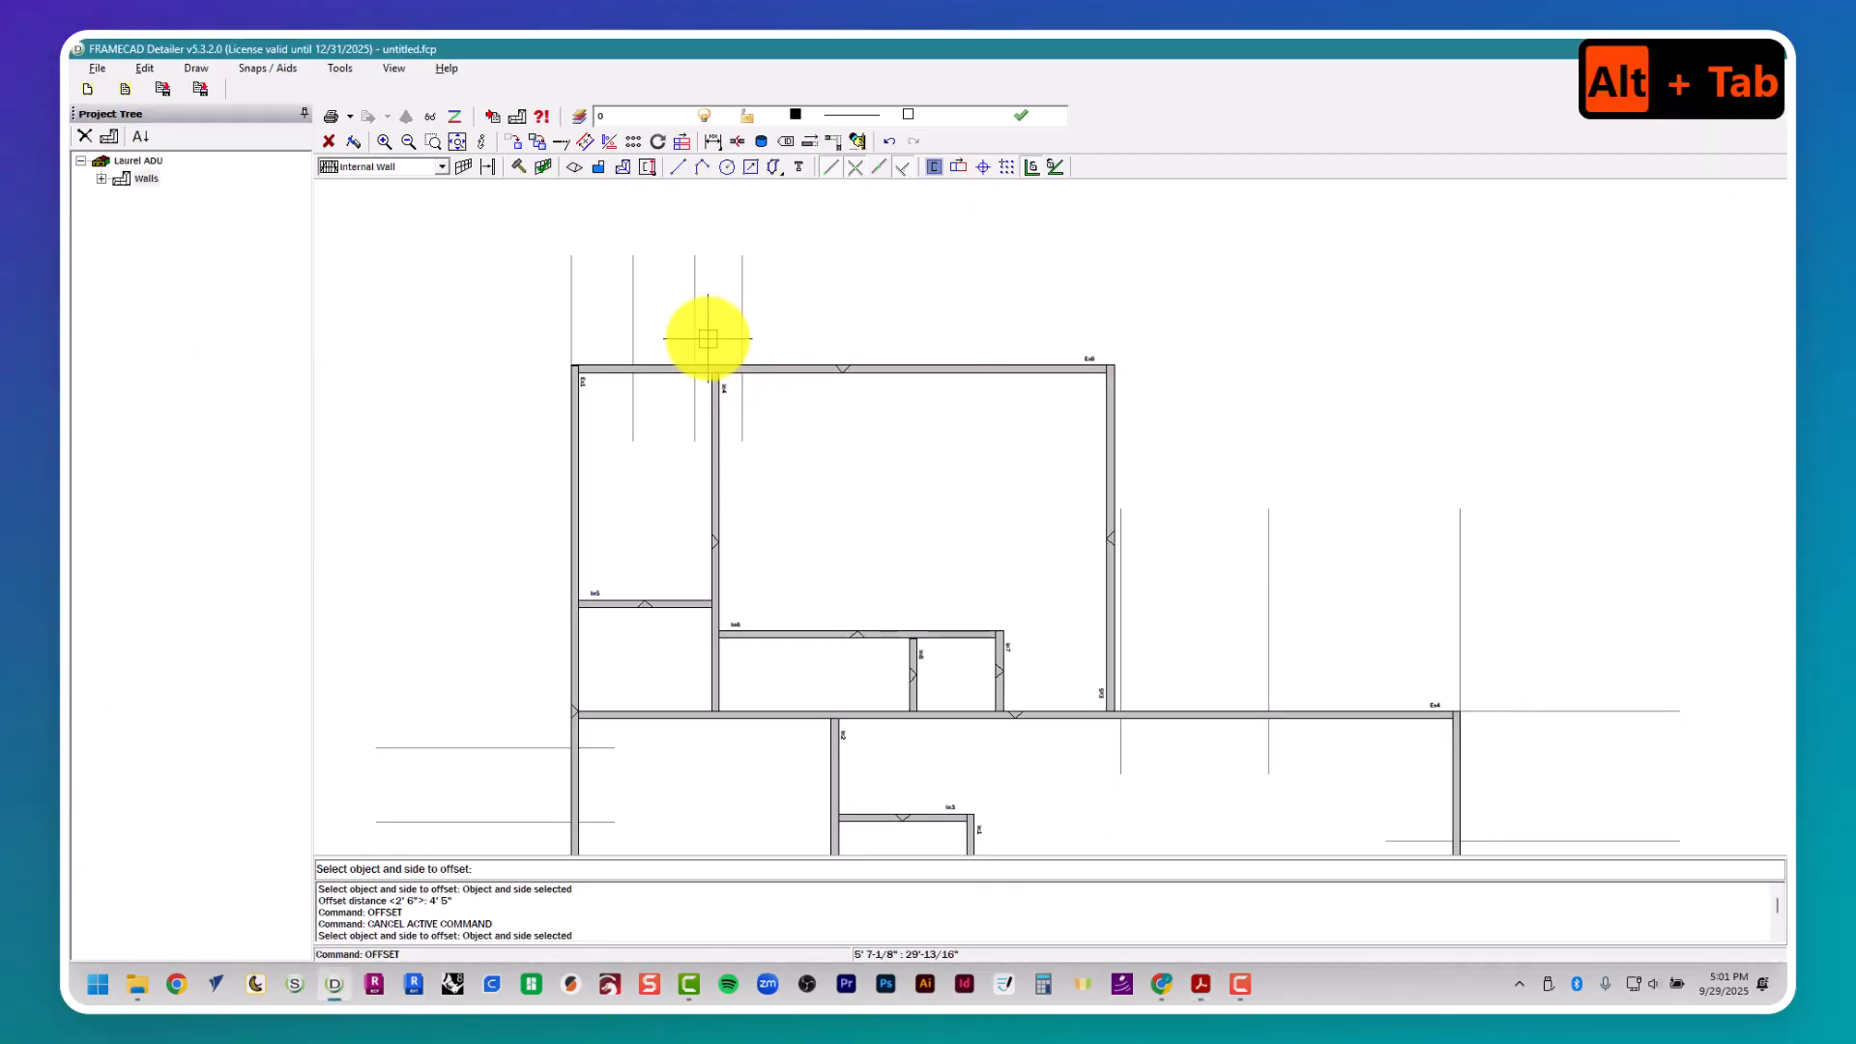
pyautogui.press('Return')
pyautogui.press('Return')
pyautogui.write("4'")
pyautogui.press('Return')
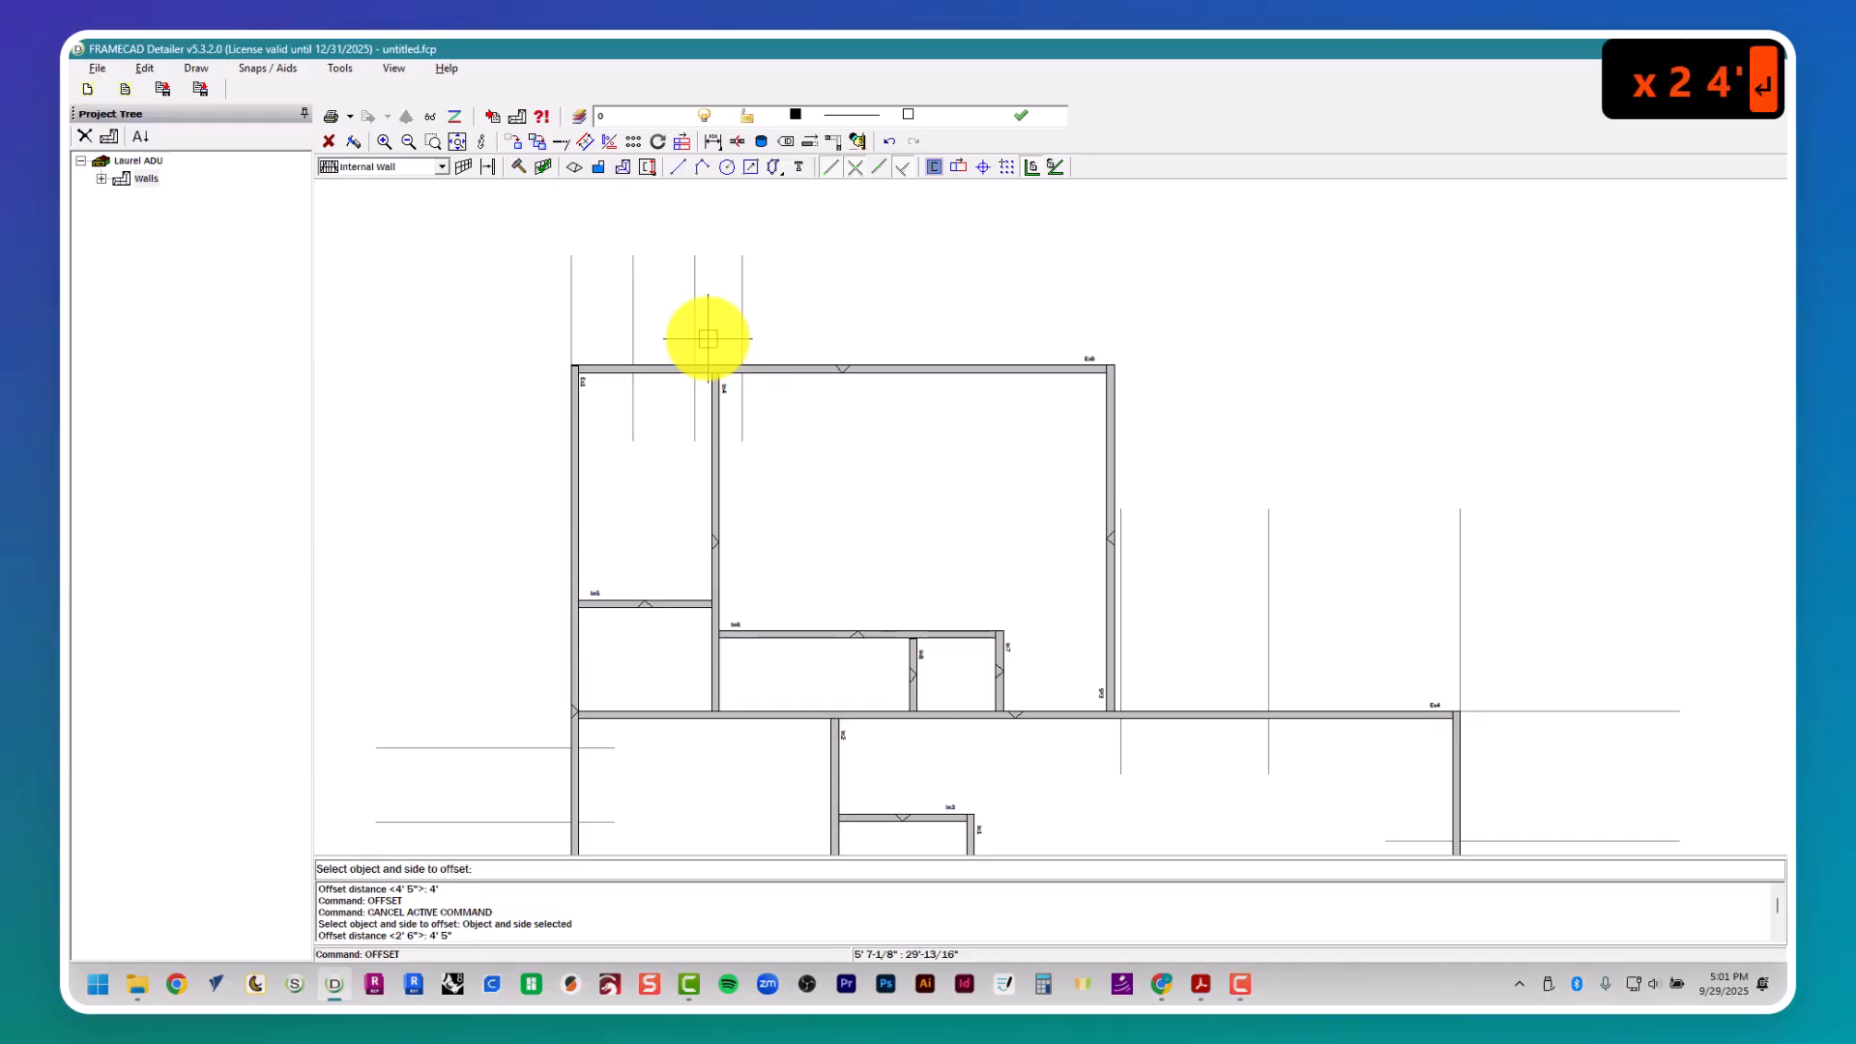
pyautogui.click(742, 332)
# - Check window W9's location in the floor plan and offset W8's left guide 9' 7" to the right to mark W9's left side
pyautogui.hotkey('alt', 'Tab')
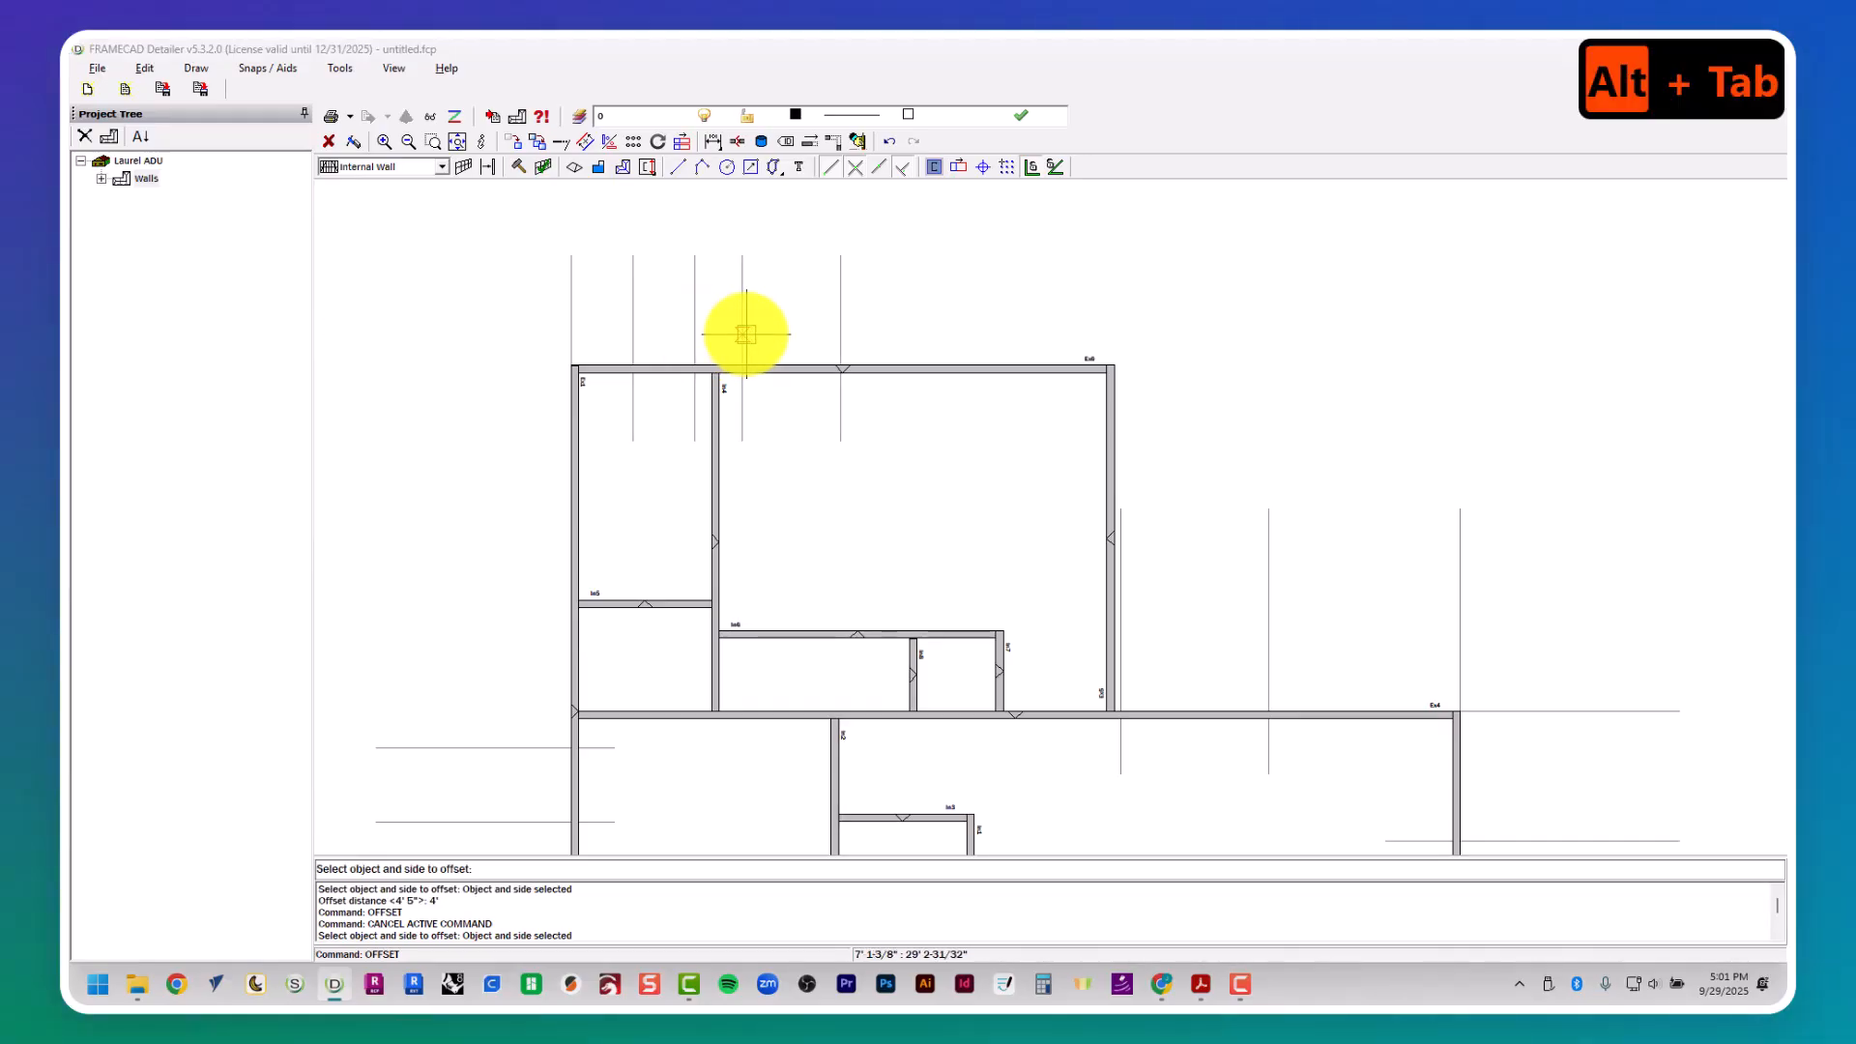
pyautogui.moveTo(734, 331); pyautogui.dragTo(649, 284, button='middle')
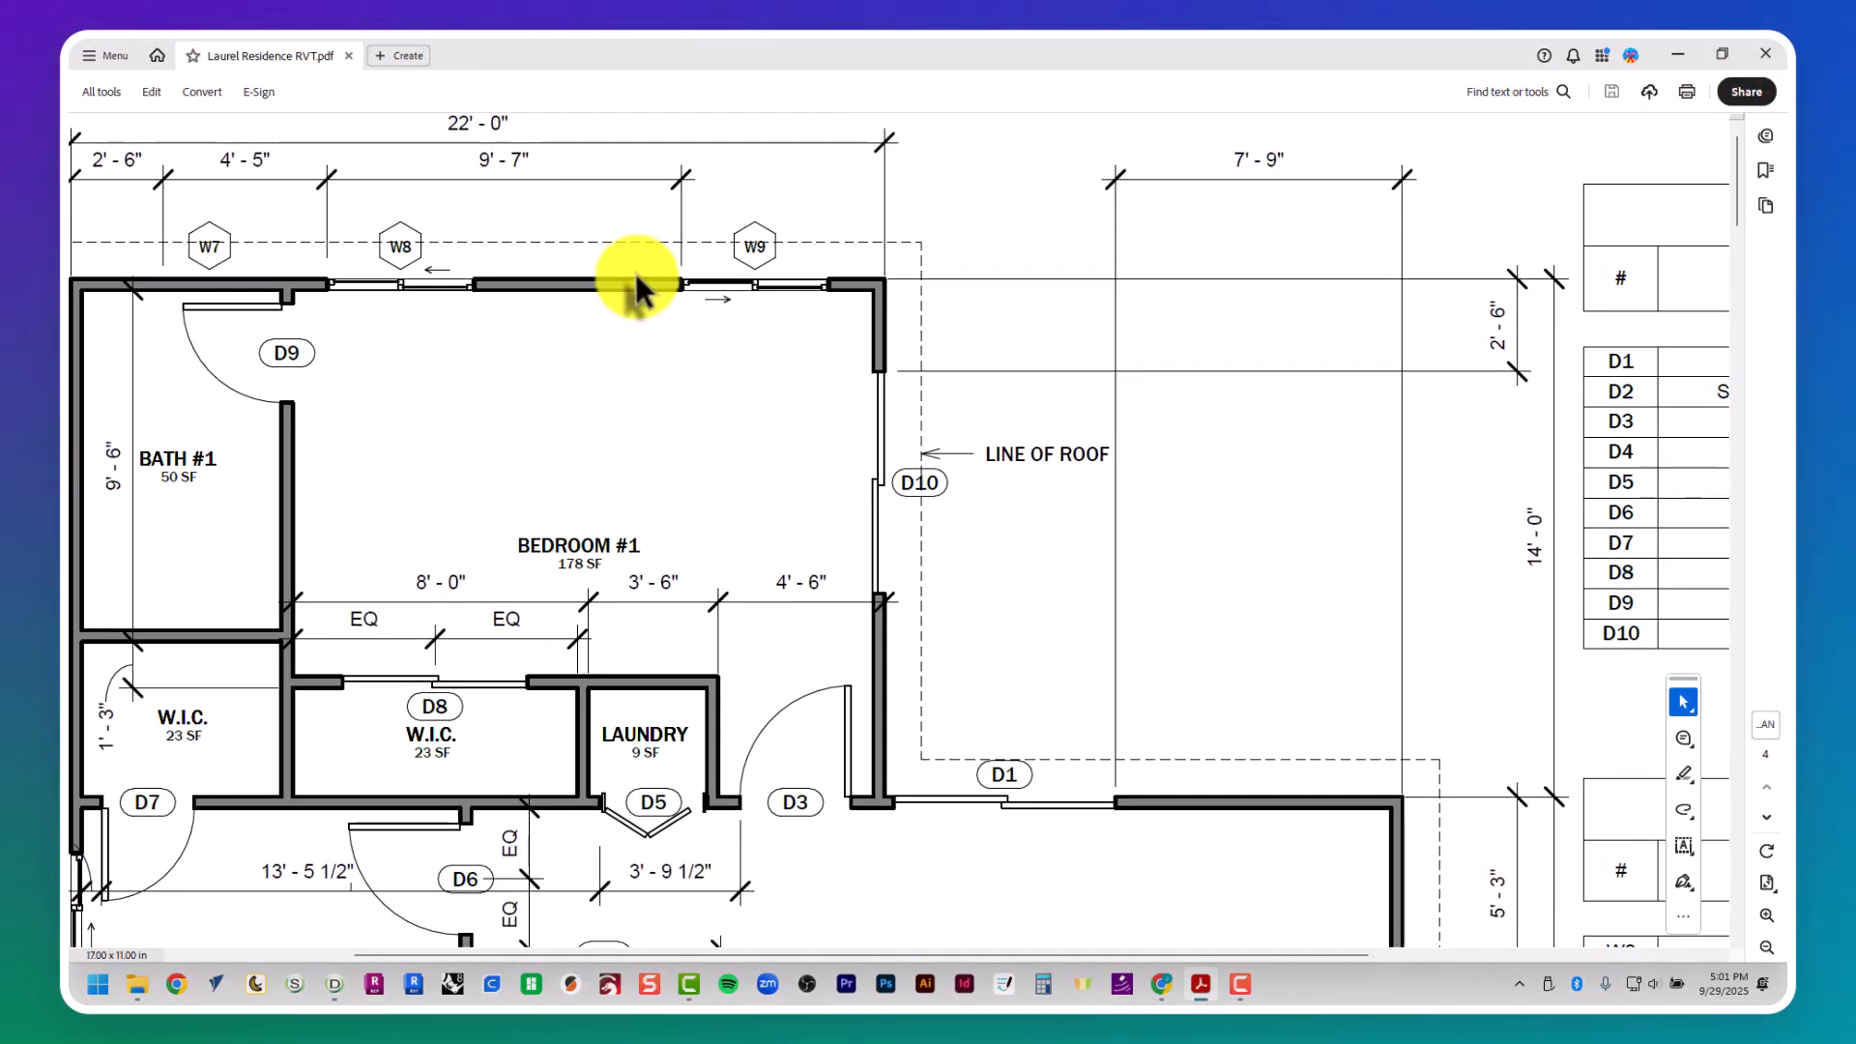
pyautogui.hotkey('alt', 'Tab')
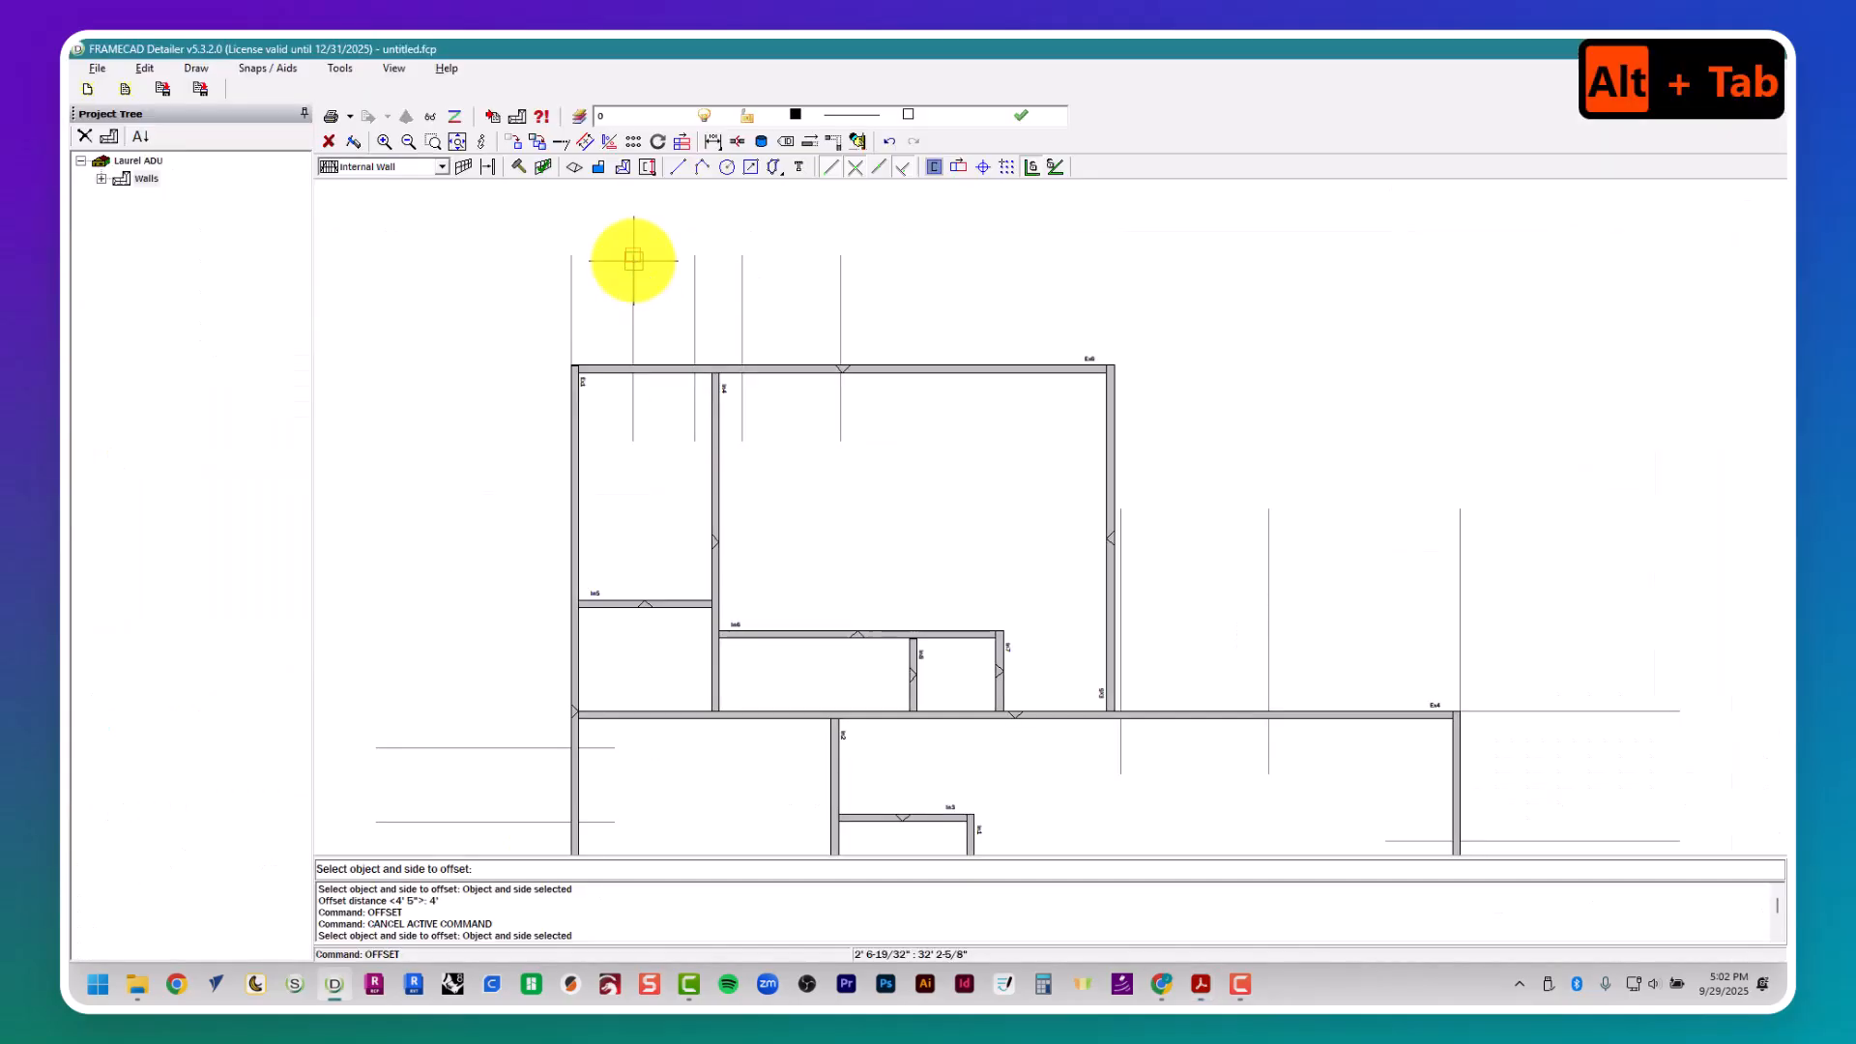
pyautogui.press('space')
pyautogui.write('9\' 7"')
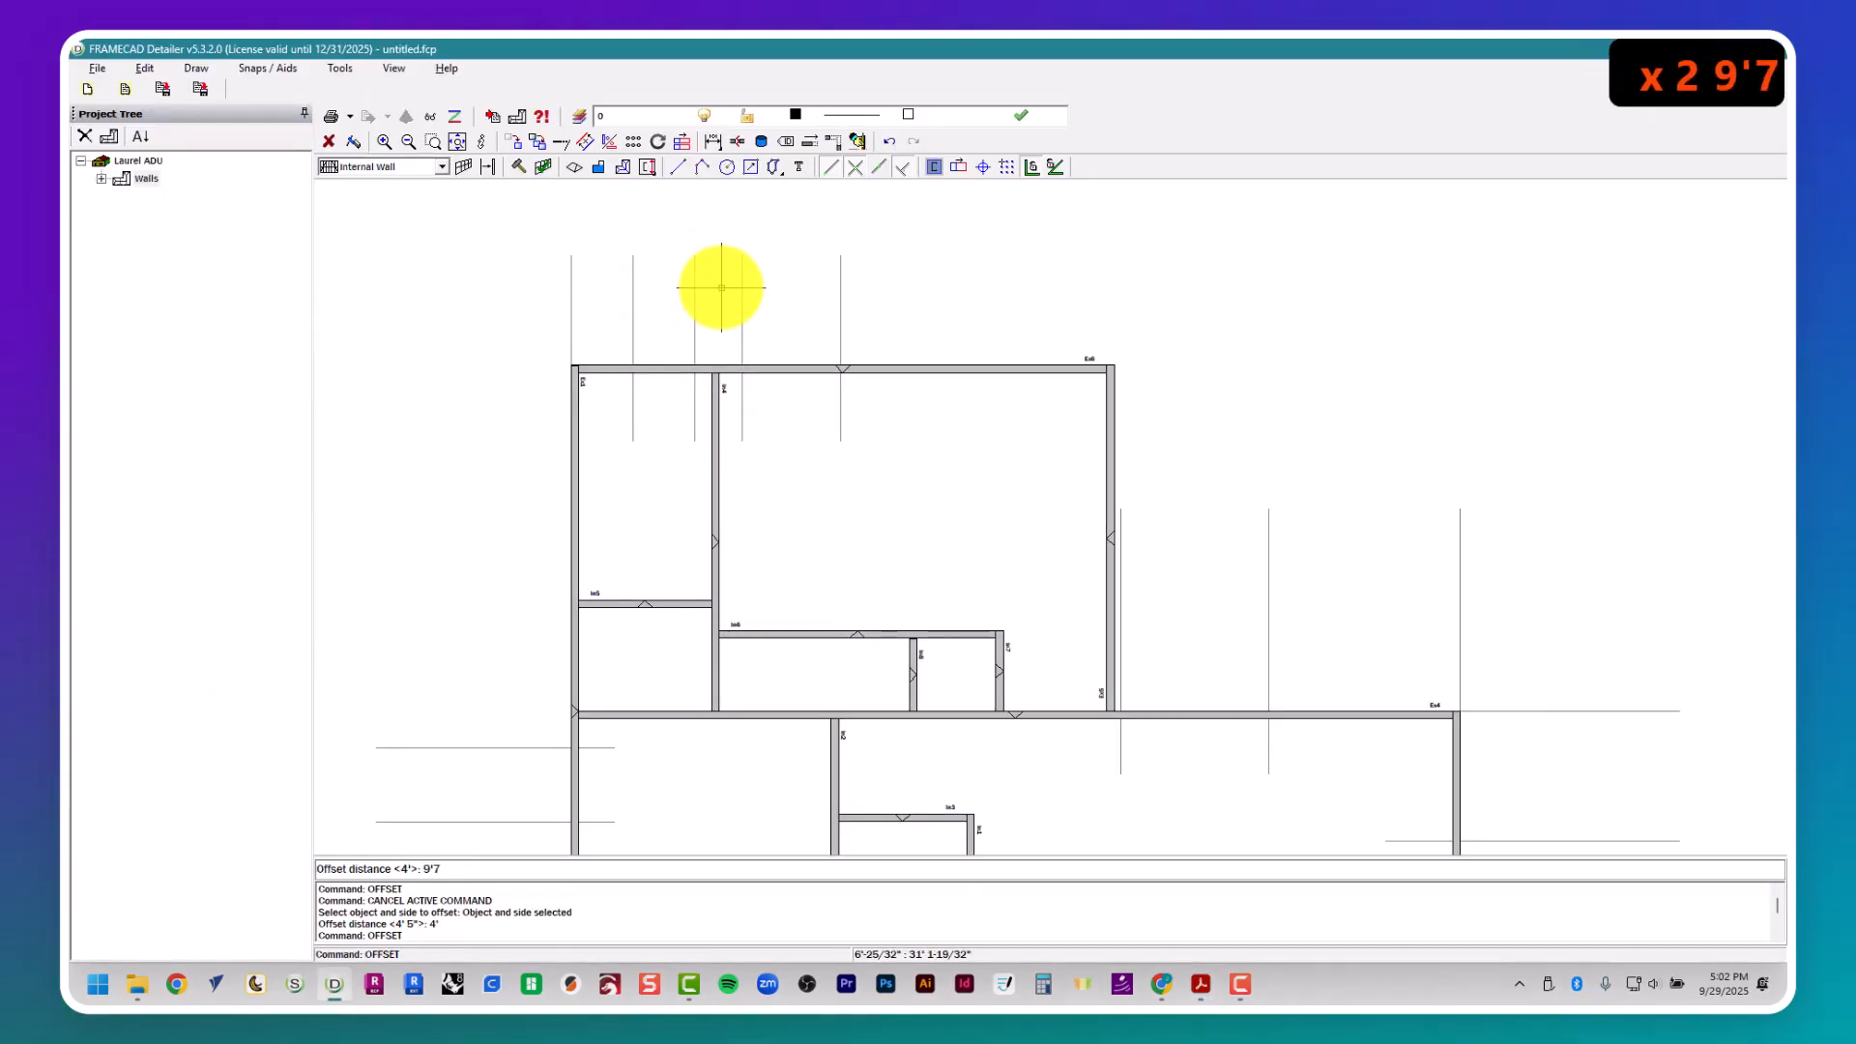
pyautogui.press('Return')
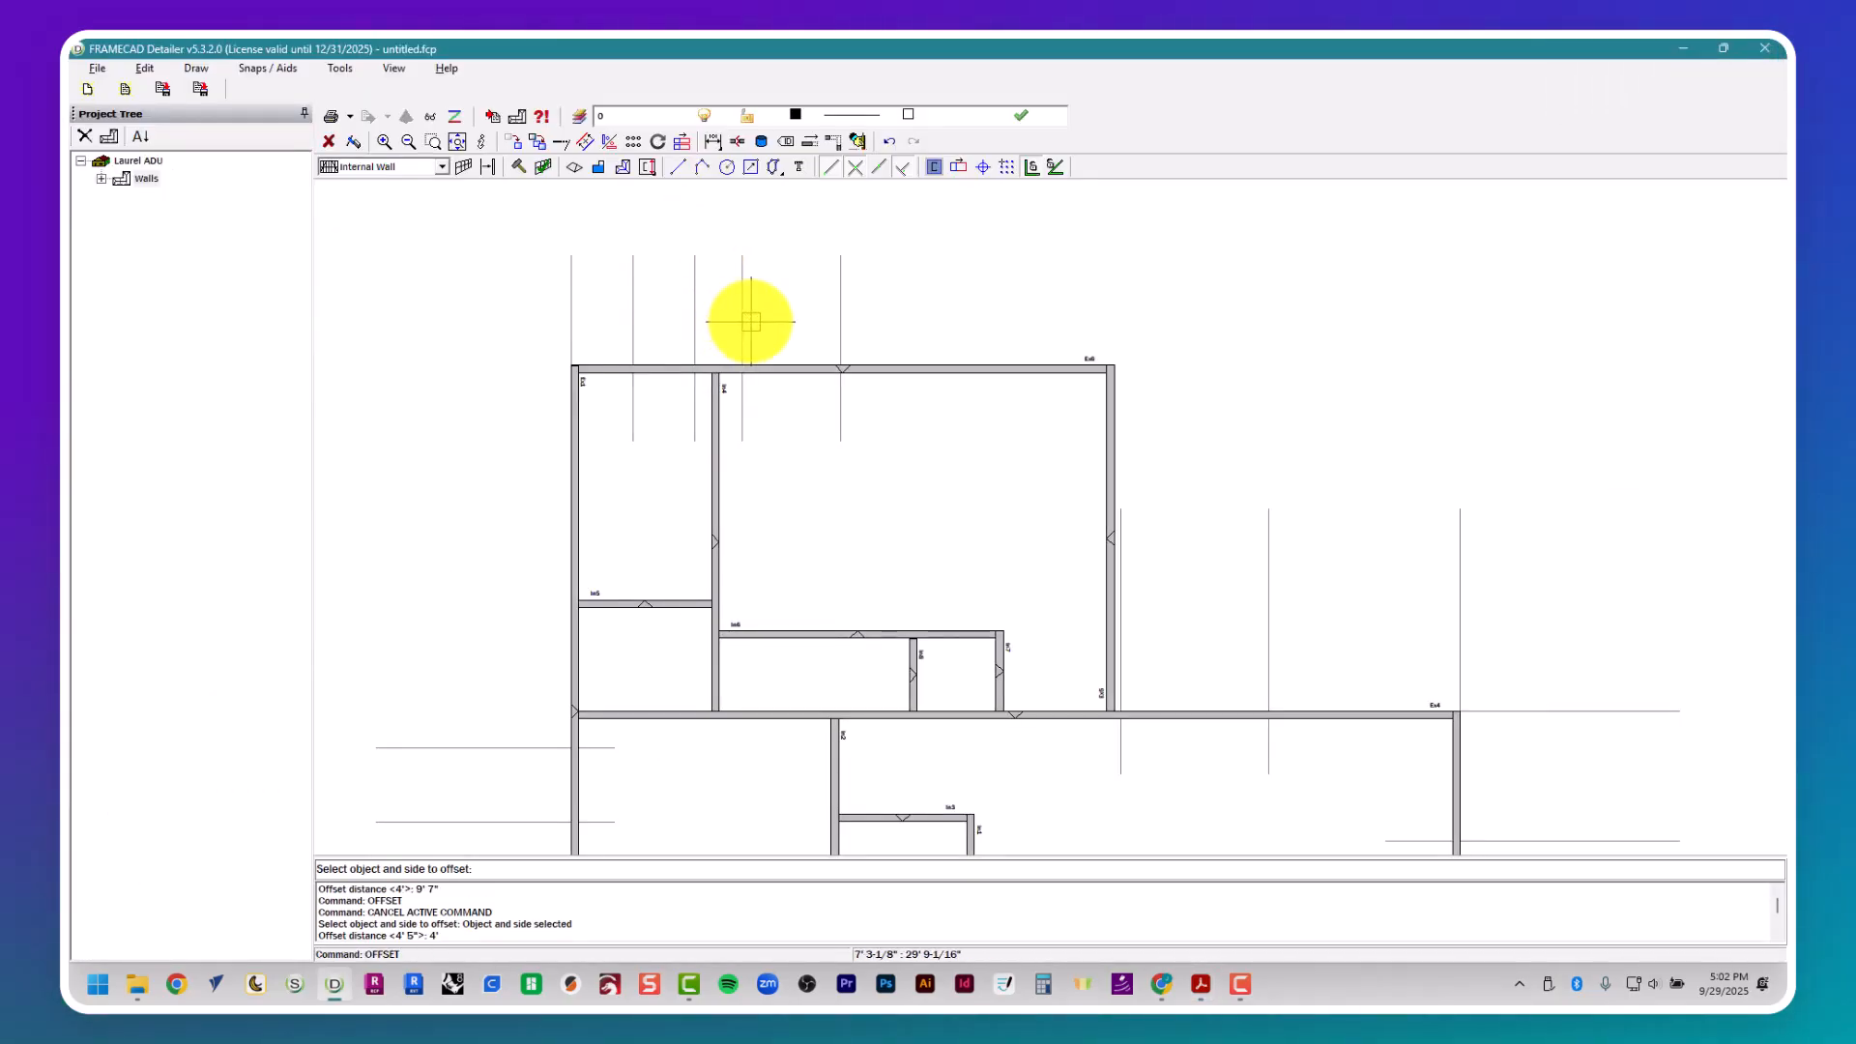
# - Recheck window W9 in the floor plan and offset its left guide 4' to the right for the opening
pyautogui.hotkey('alt', 'Tab')
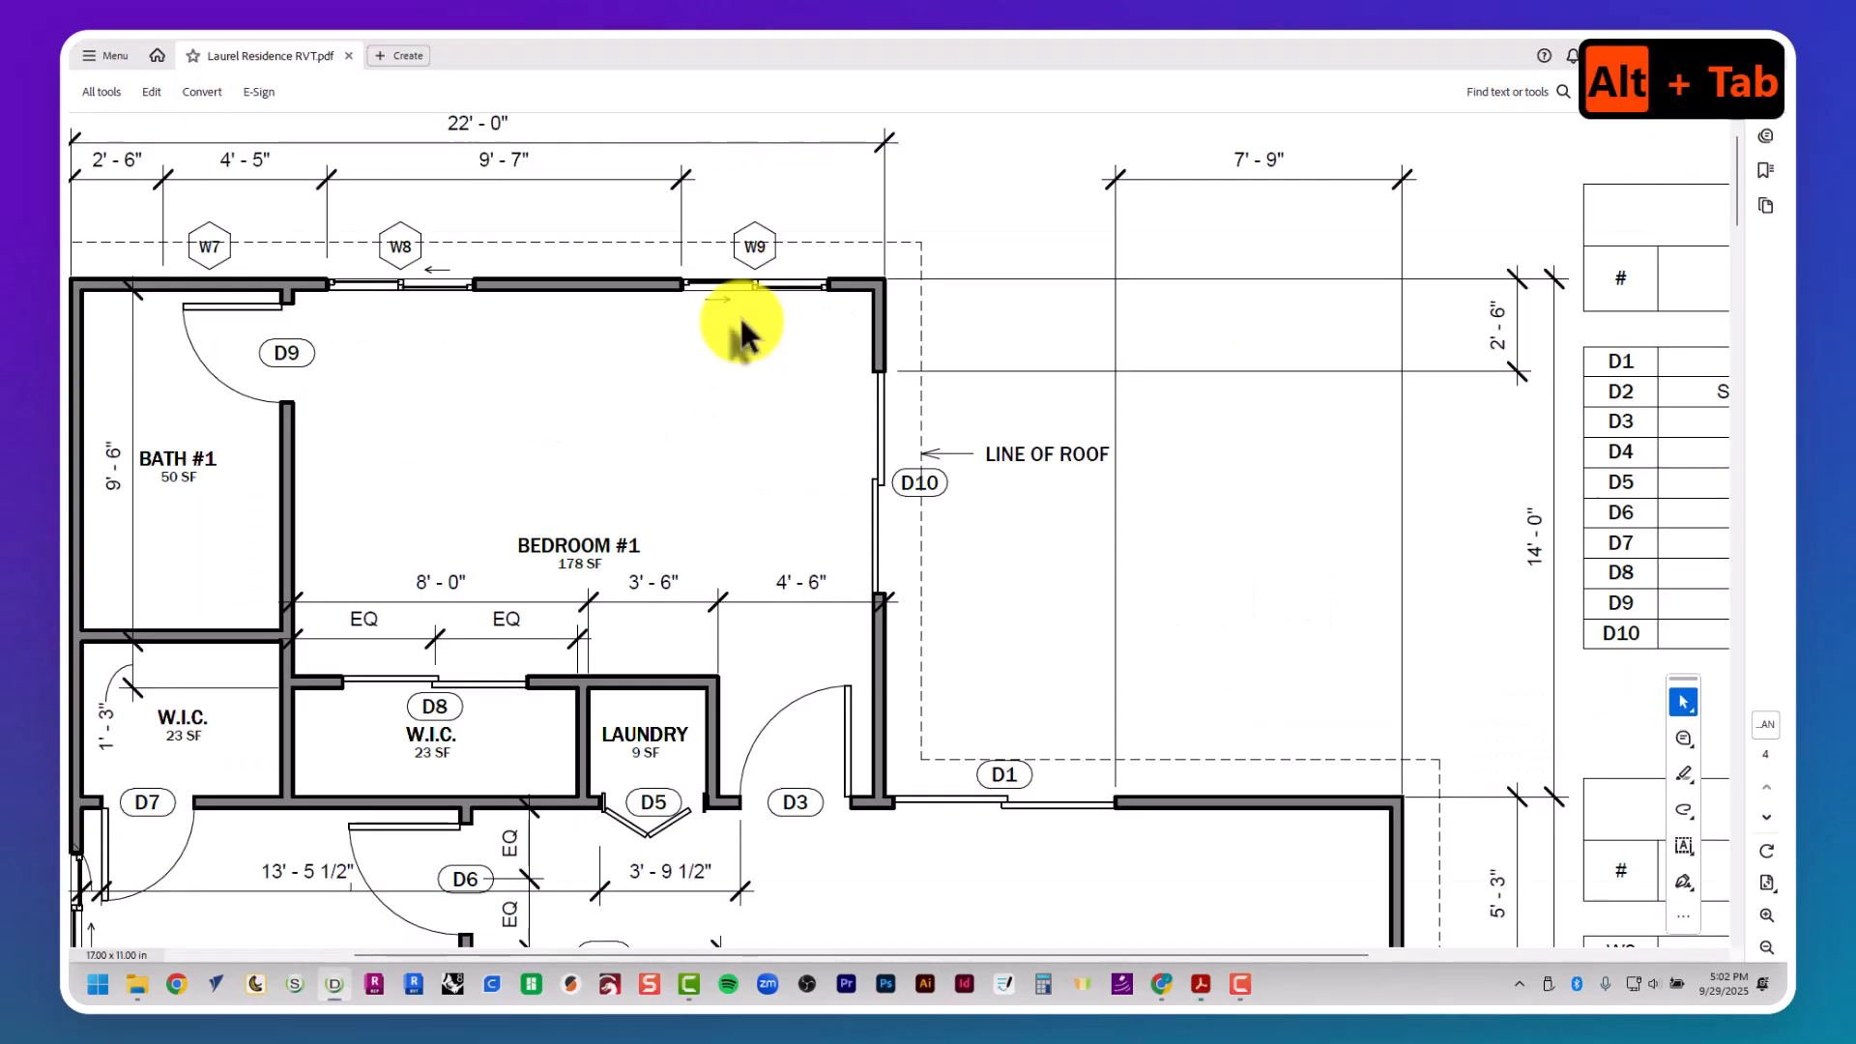
pyautogui.moveTo(745, 321); pyautogui.dragTo(734, 284, button='middle')
pyautogui.hotkey('alt', 'Tab')
pyautogui.press('space')
pyautogui.press('space')
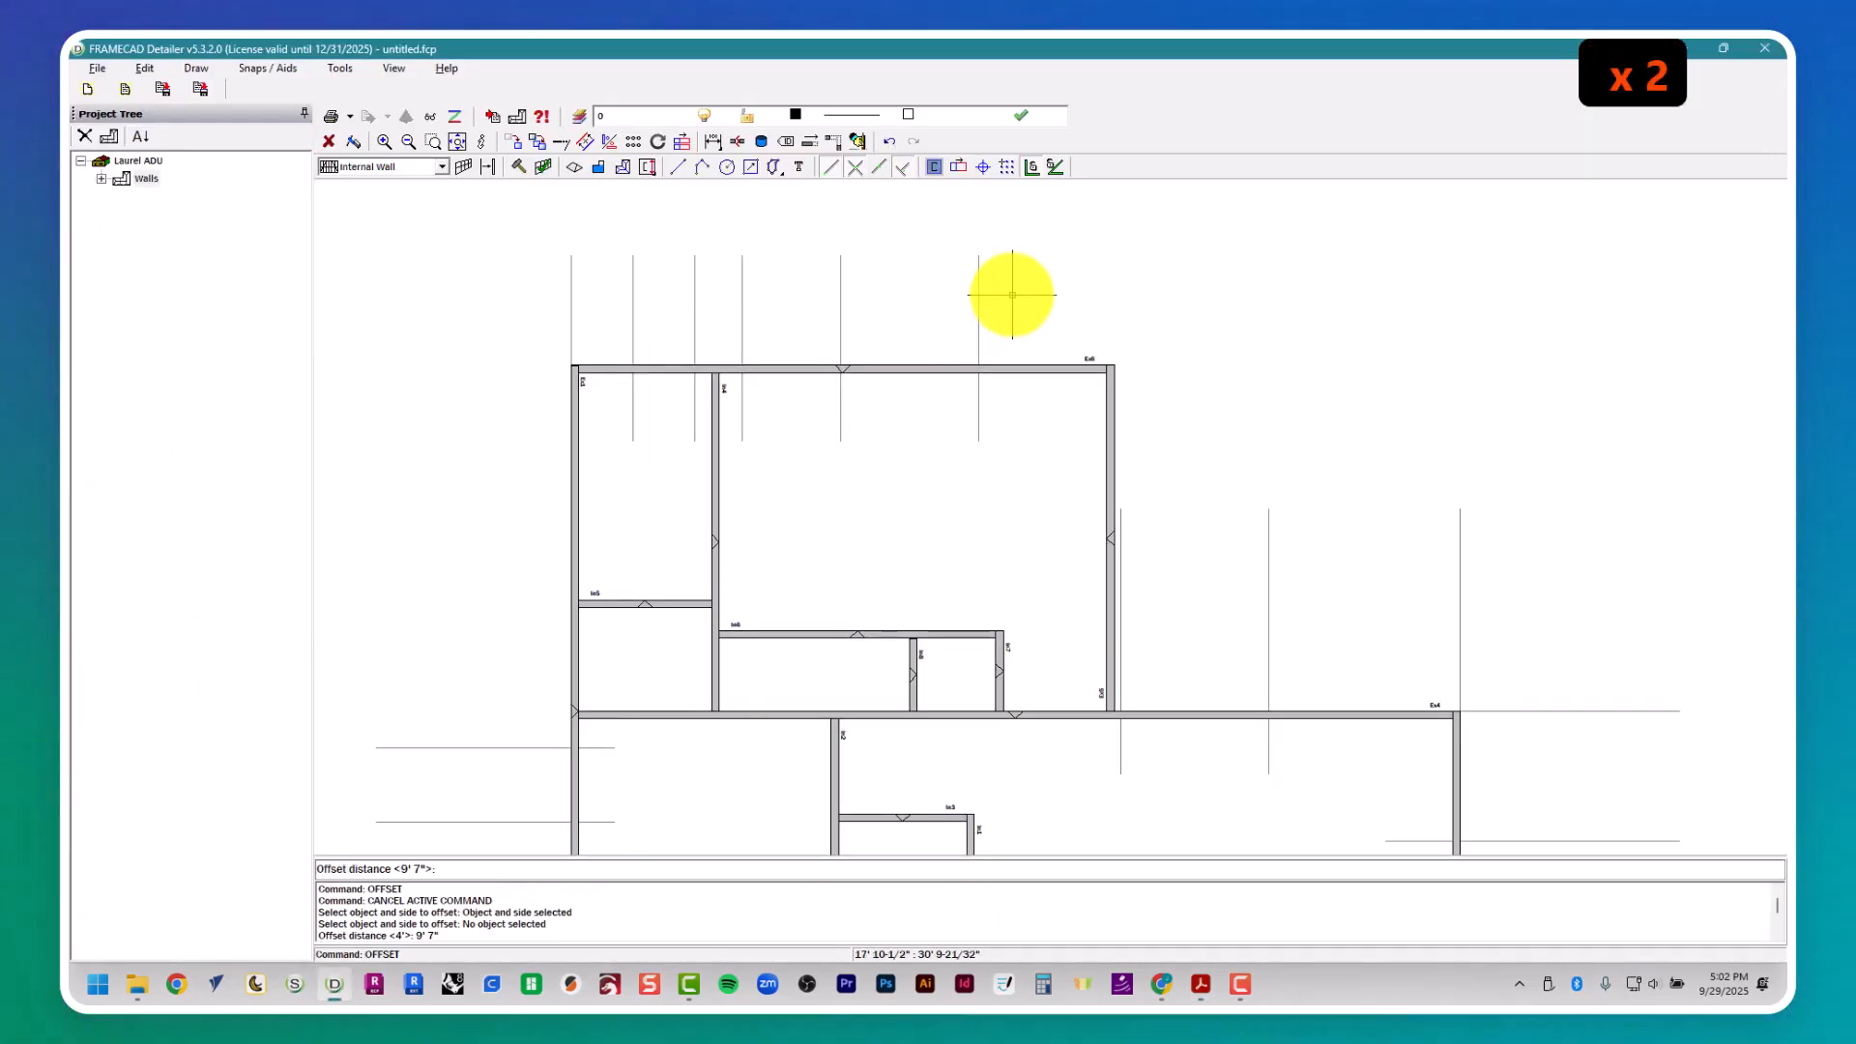
pyautogui.write("4'")
pyautogui.press('Return')
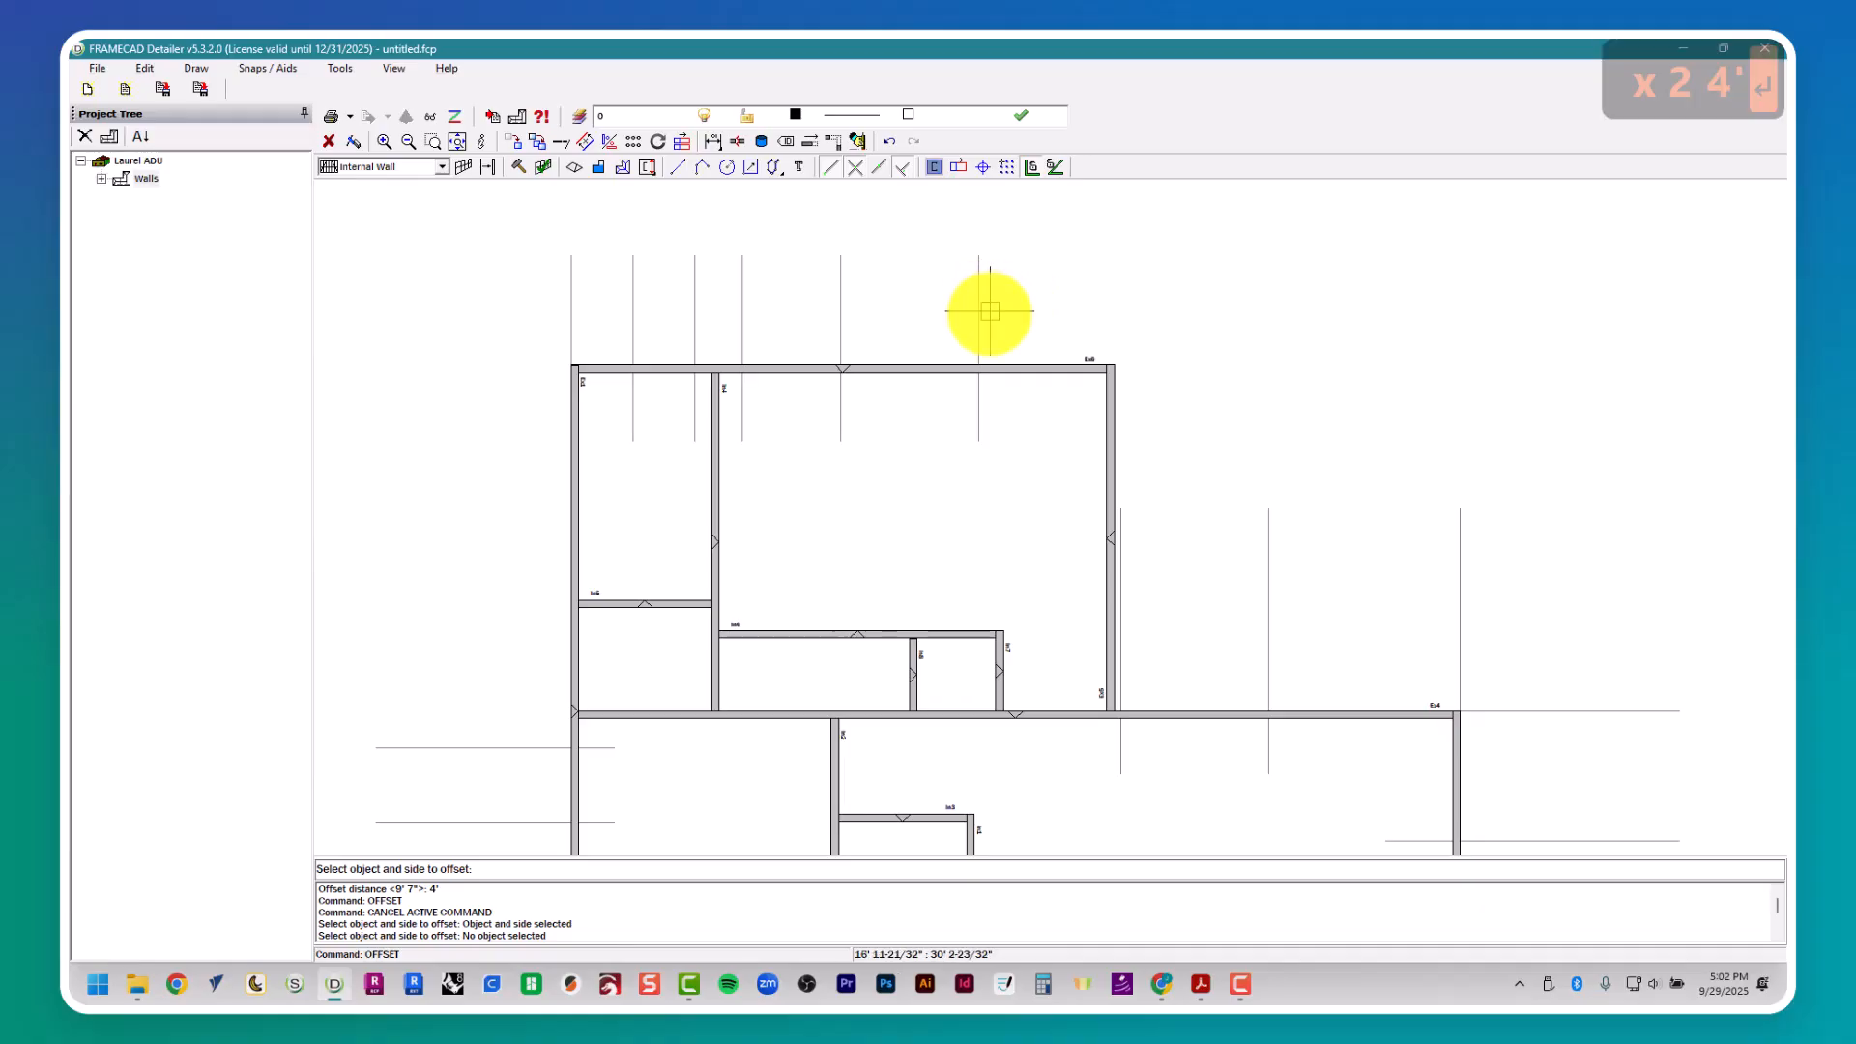
# - Check door D10's location in the floor plan and draw a horizontal guide about 11' 1" long along the upper wall's outer face, past Bedroom #1's upper-right corner
pyautogui.hotkey('alt', 'Tab')
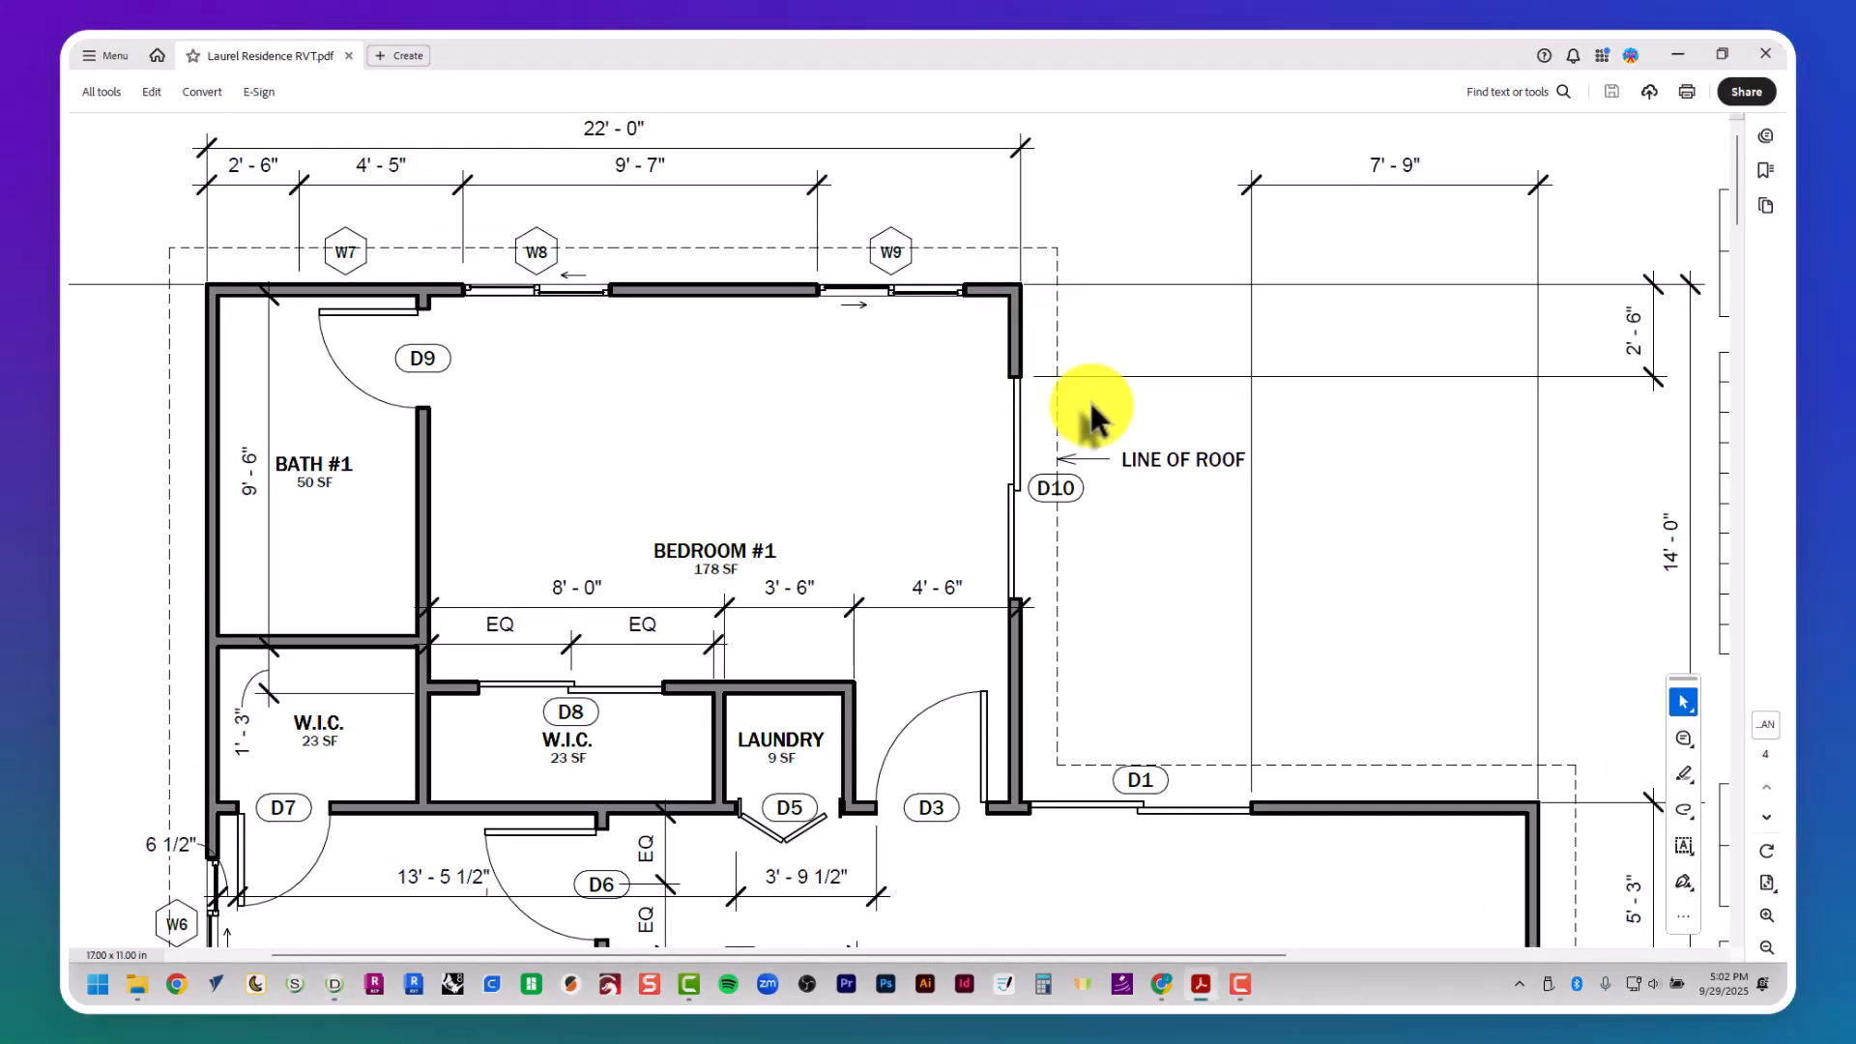
pyautogui.hotkey('alt', 'Tab')
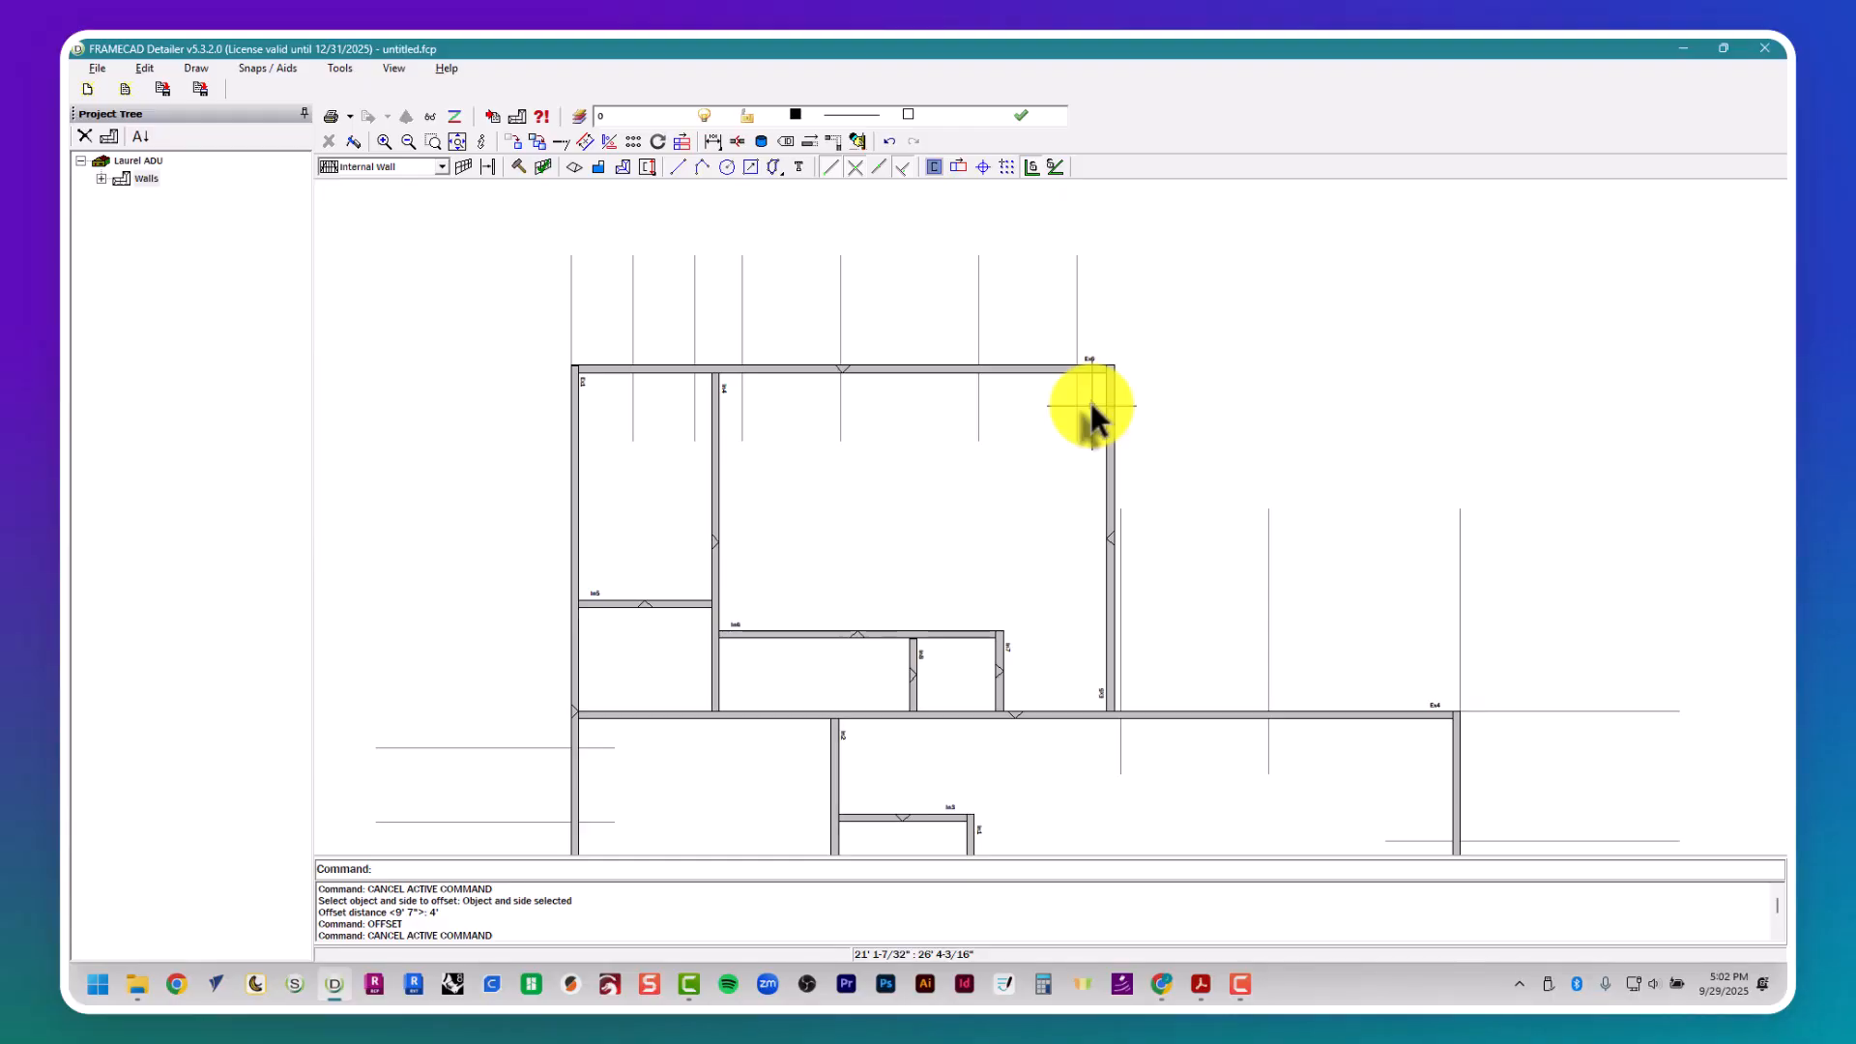
pyautogui.write('pl')
pyautogui.click(1060, 365)
pyautogui.click(1334, 367)
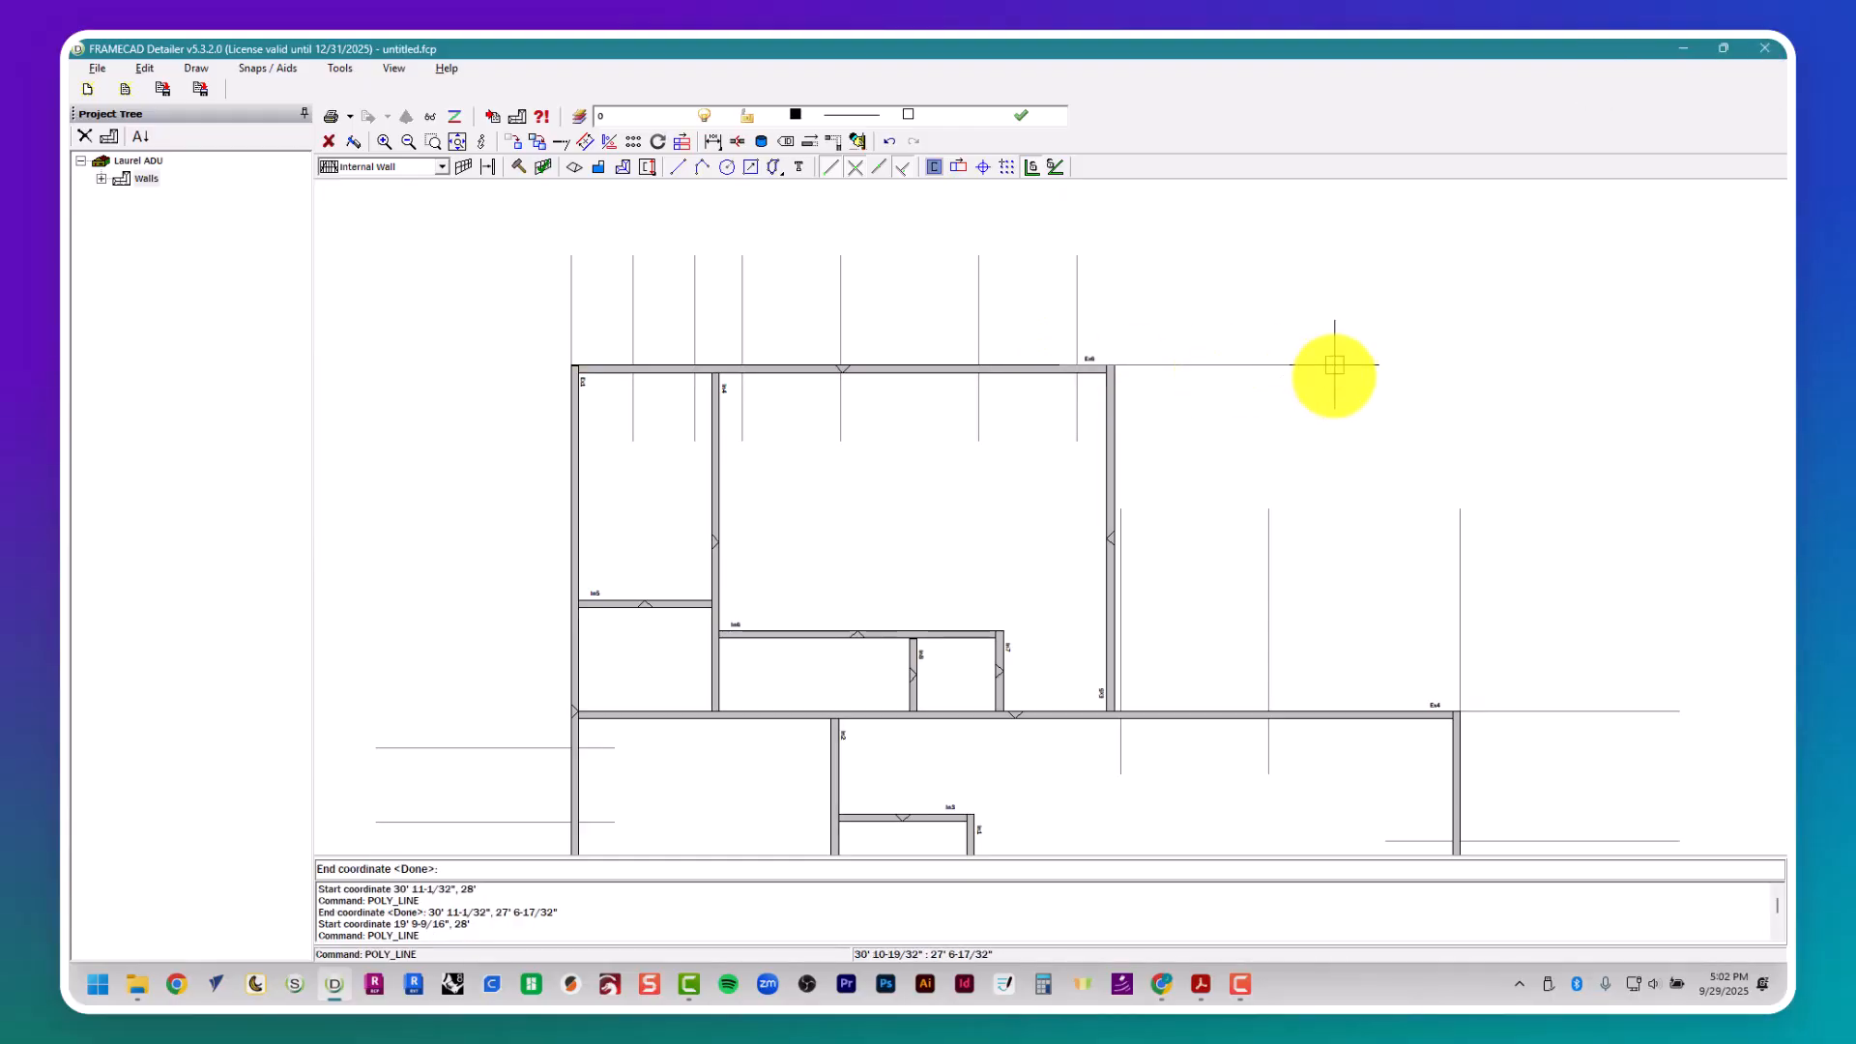
pyautogui.press('Escape')
# - Offset the horizontal guide at Bedroom #1's upper-right corner 2' 6" downward to mark door D10's upper side
pyautogui.write('offset')
pyautogui.press('Return')
pyautogui.write('2')
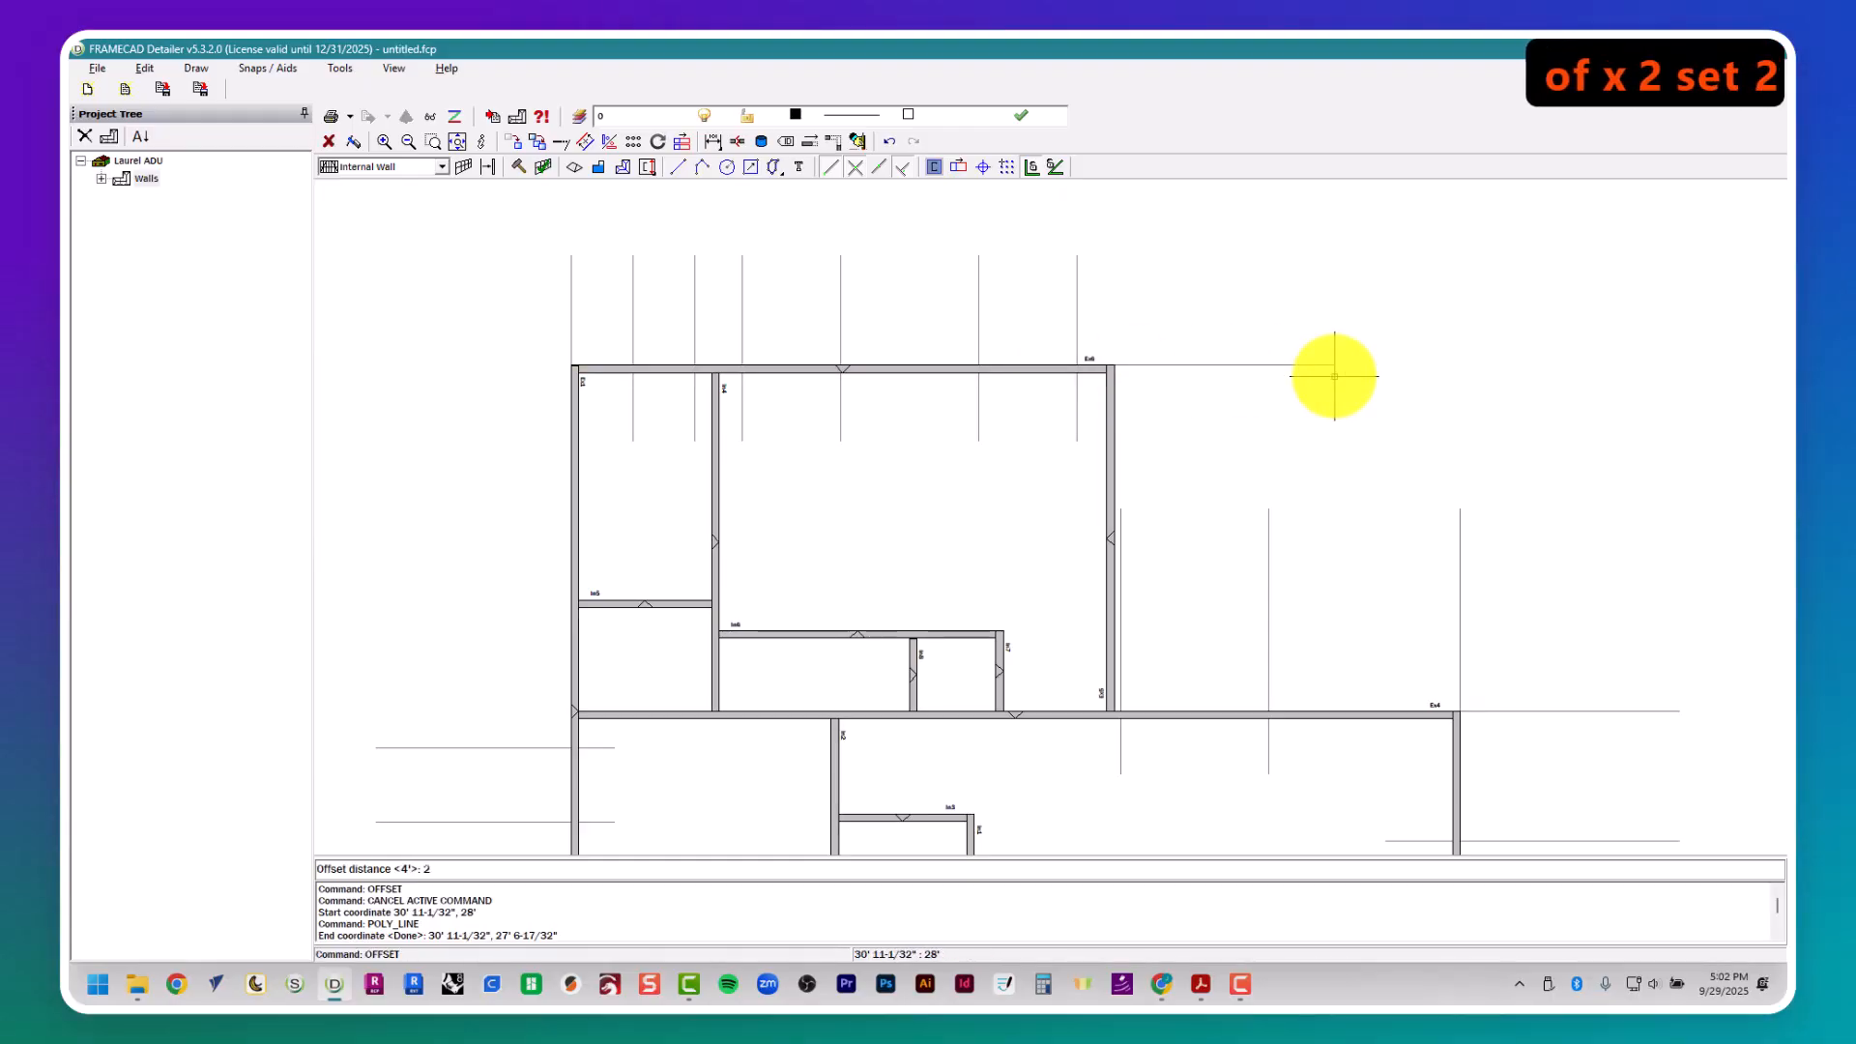
pyautogui.write('\' 6"')
pyautogui.press('Return')
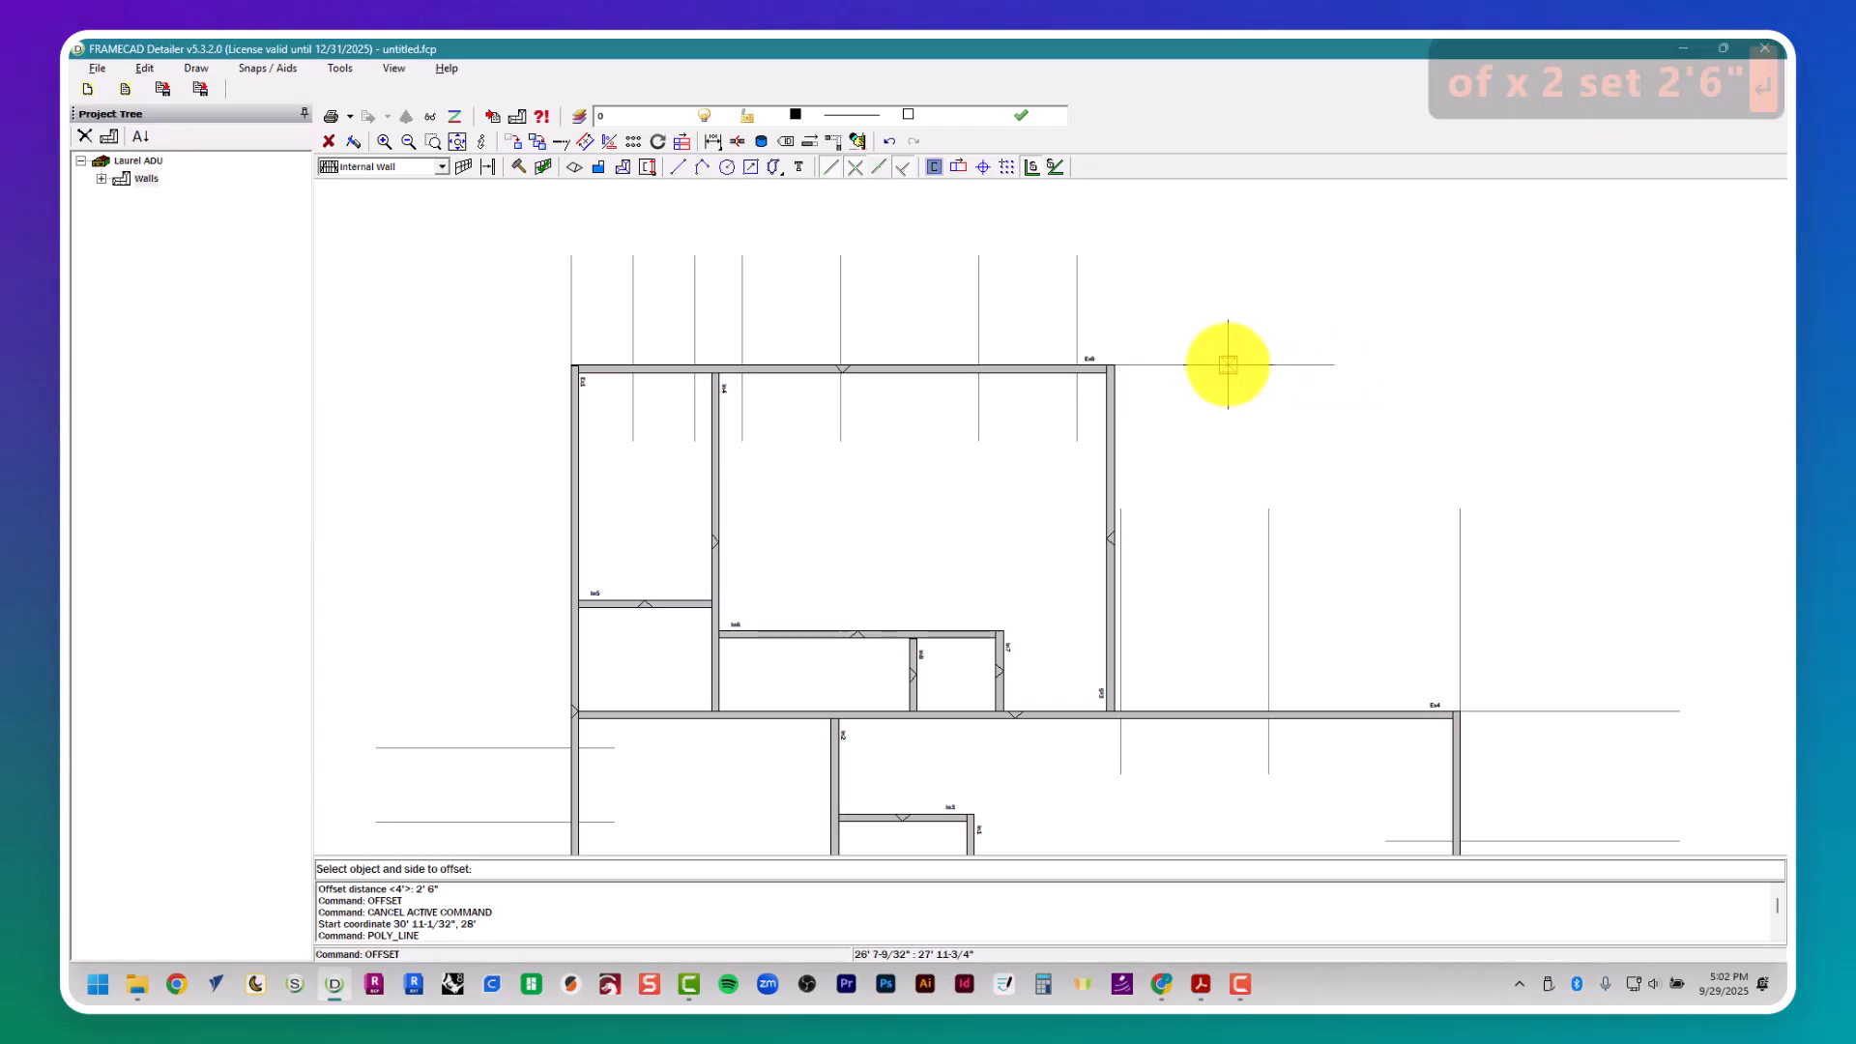
# - Check door D10's width in the door schedule and offset its upper guide 6' downward to mark the opening's lower side
pyautogui.hotkey('alt', 'Tab')
pyautogui.scroll(-5, 1208, 387)
pyautogui.hscroll(5, 1194, 421)
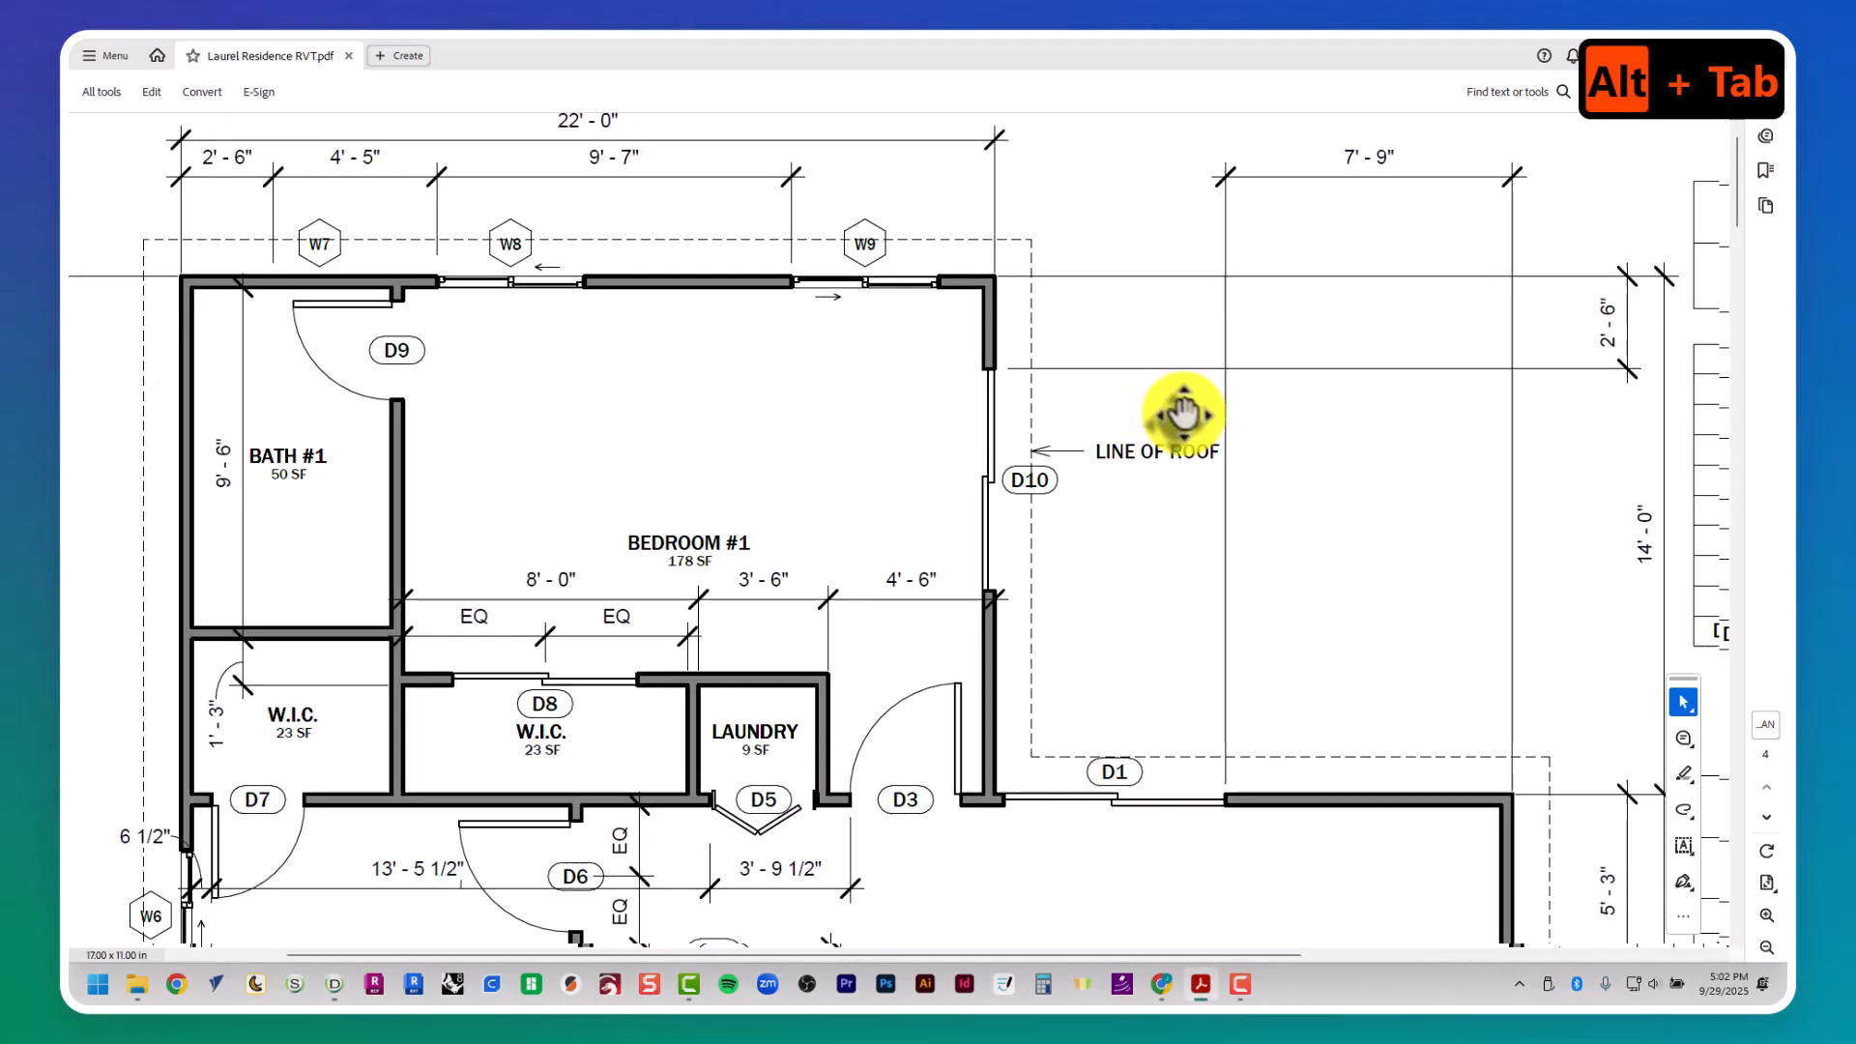
pyautogui.scroll(3, 1160, 406)
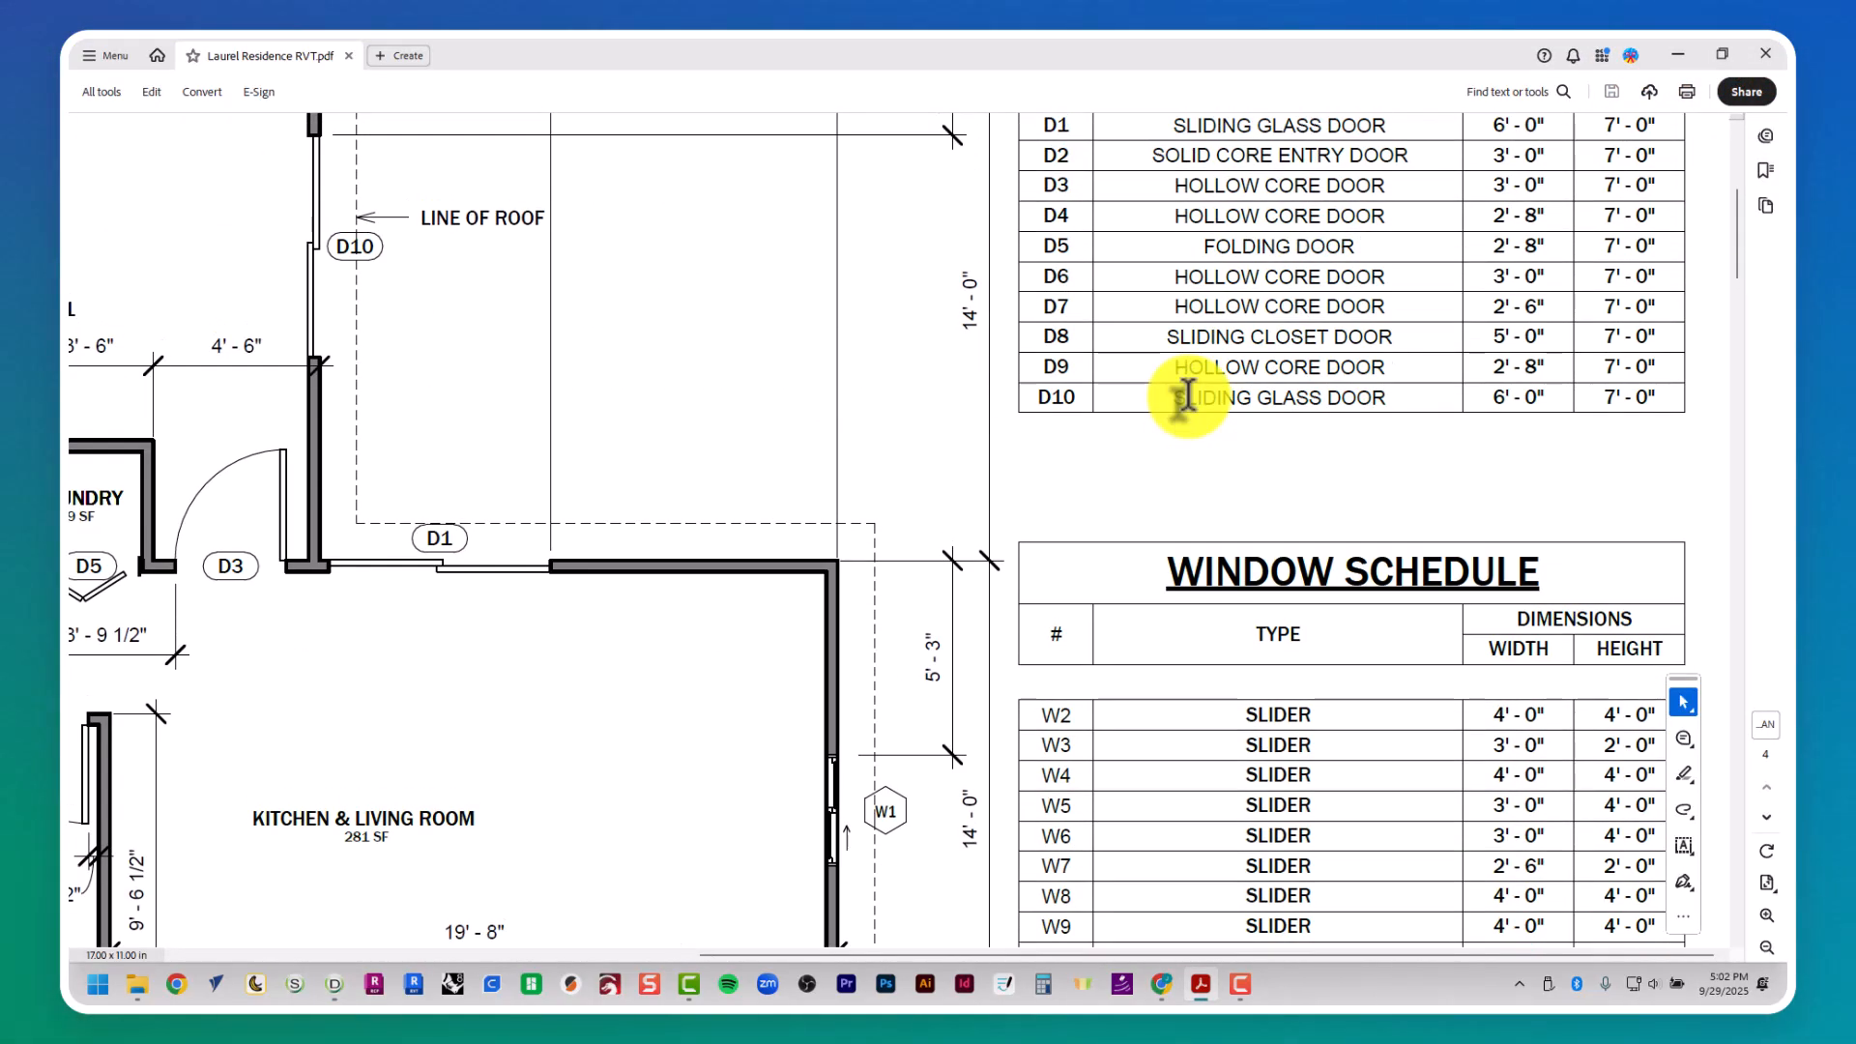
pyautogui.hotkey('alt', 'Tab')
pyautogui.write("6'")
pyautogui.press('Return')
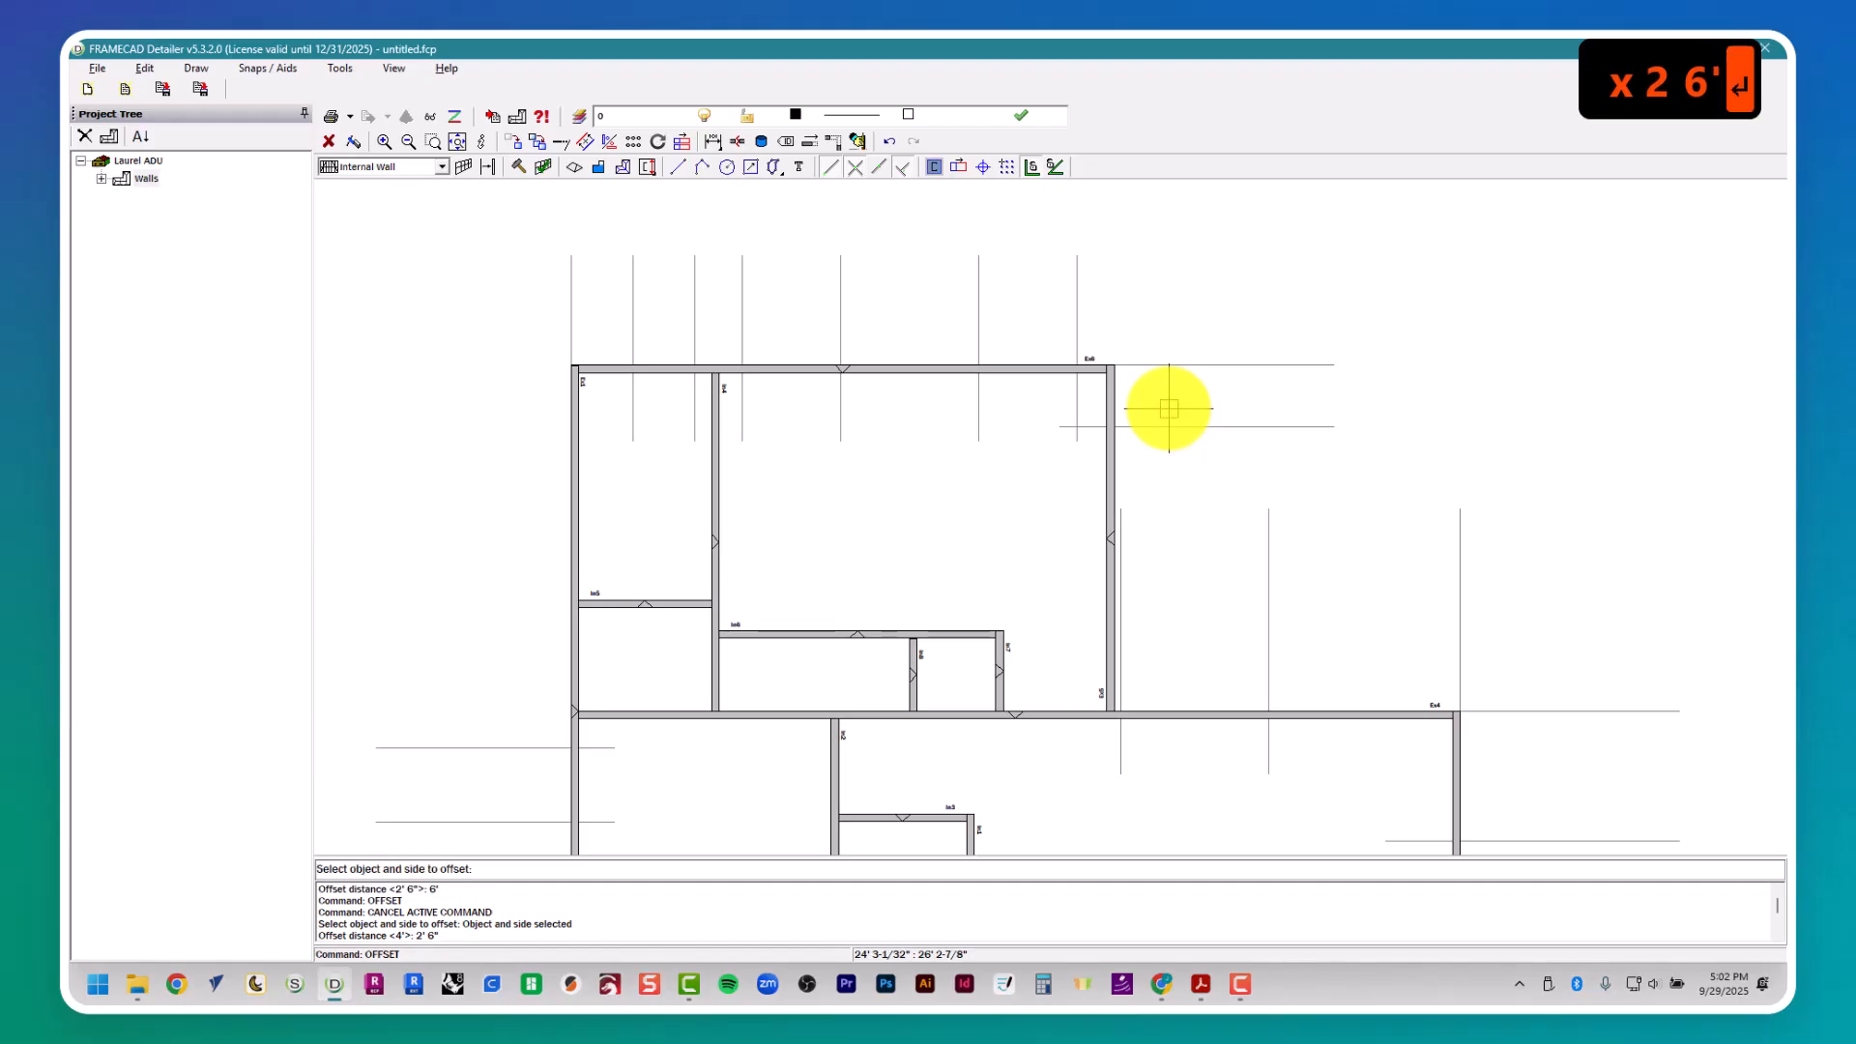
# - Check door D4's location in the floor plan and draw a vertical guide about 7' long along Bath 2's right wall inner face, past its upper wall
pyautogui.hotkey('alt', 'Tab')
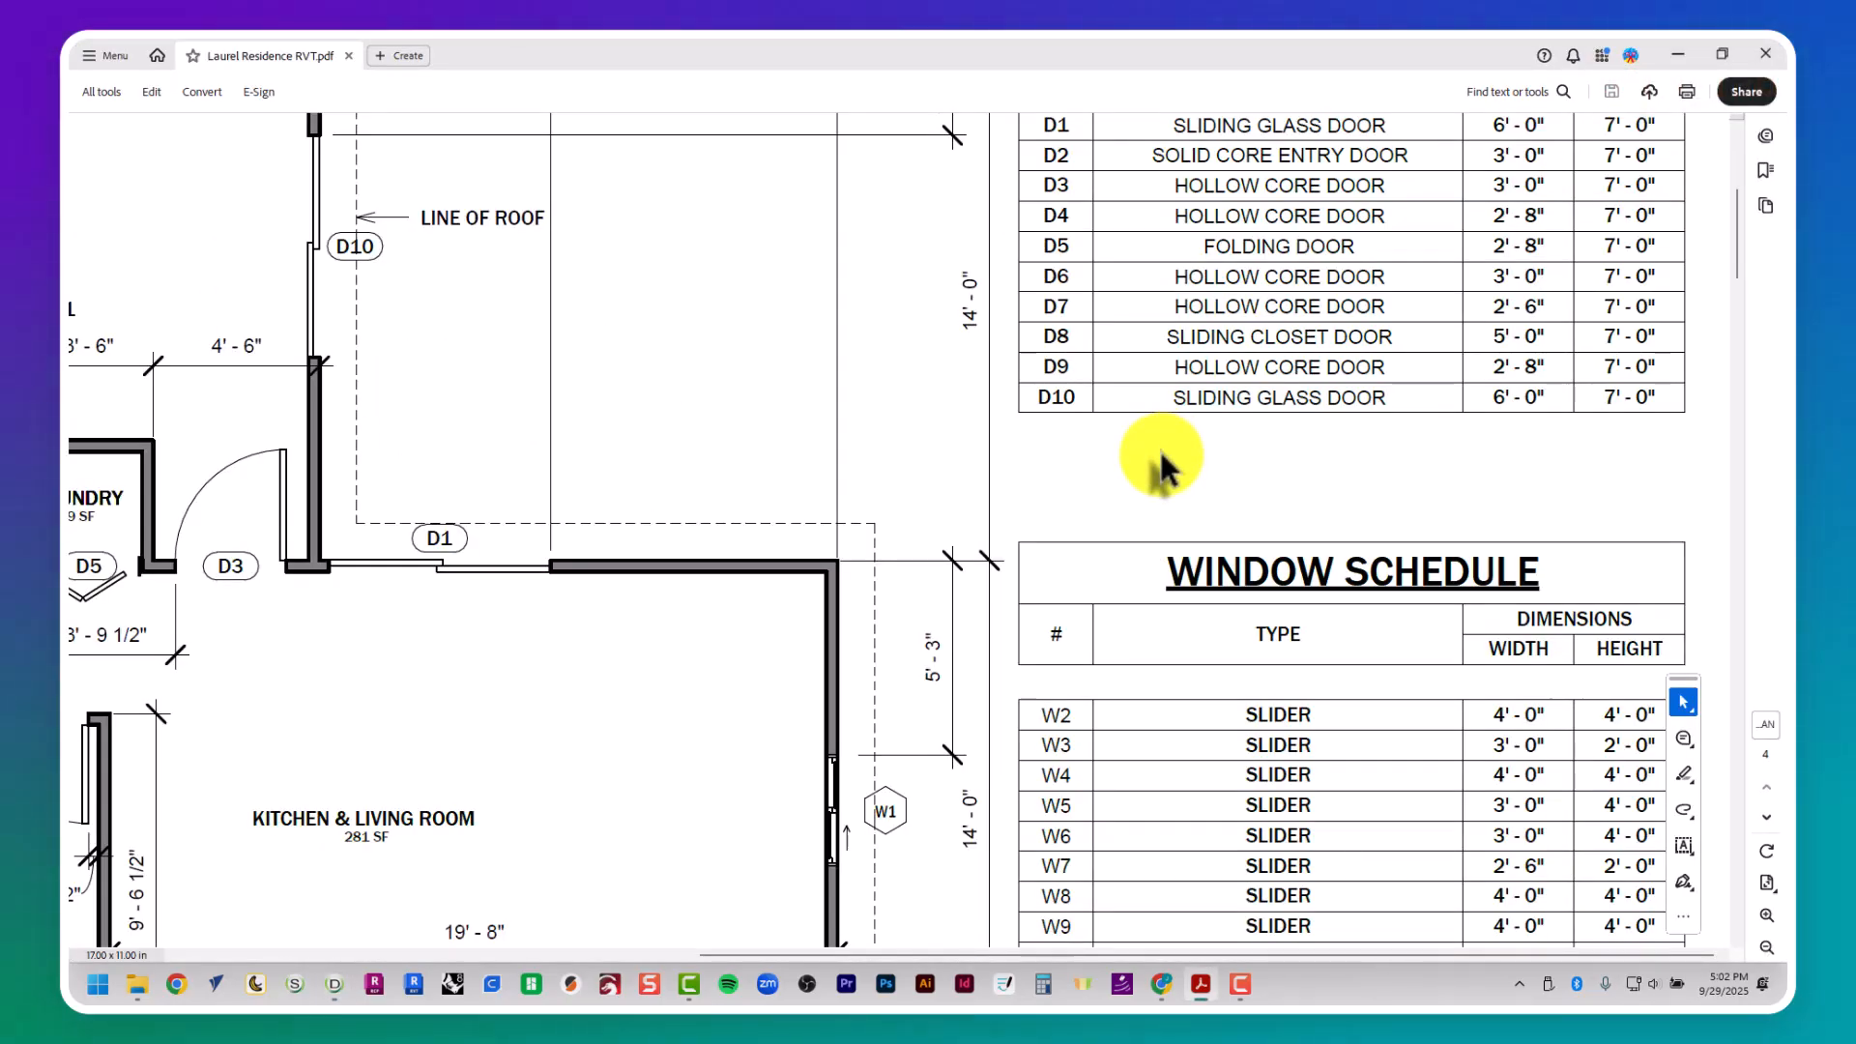
pyautogui.scroll(1, 668, 305)
pyautogui.moveTo(750, 341); pyautogui.dragTo(745, 335, button='middle')
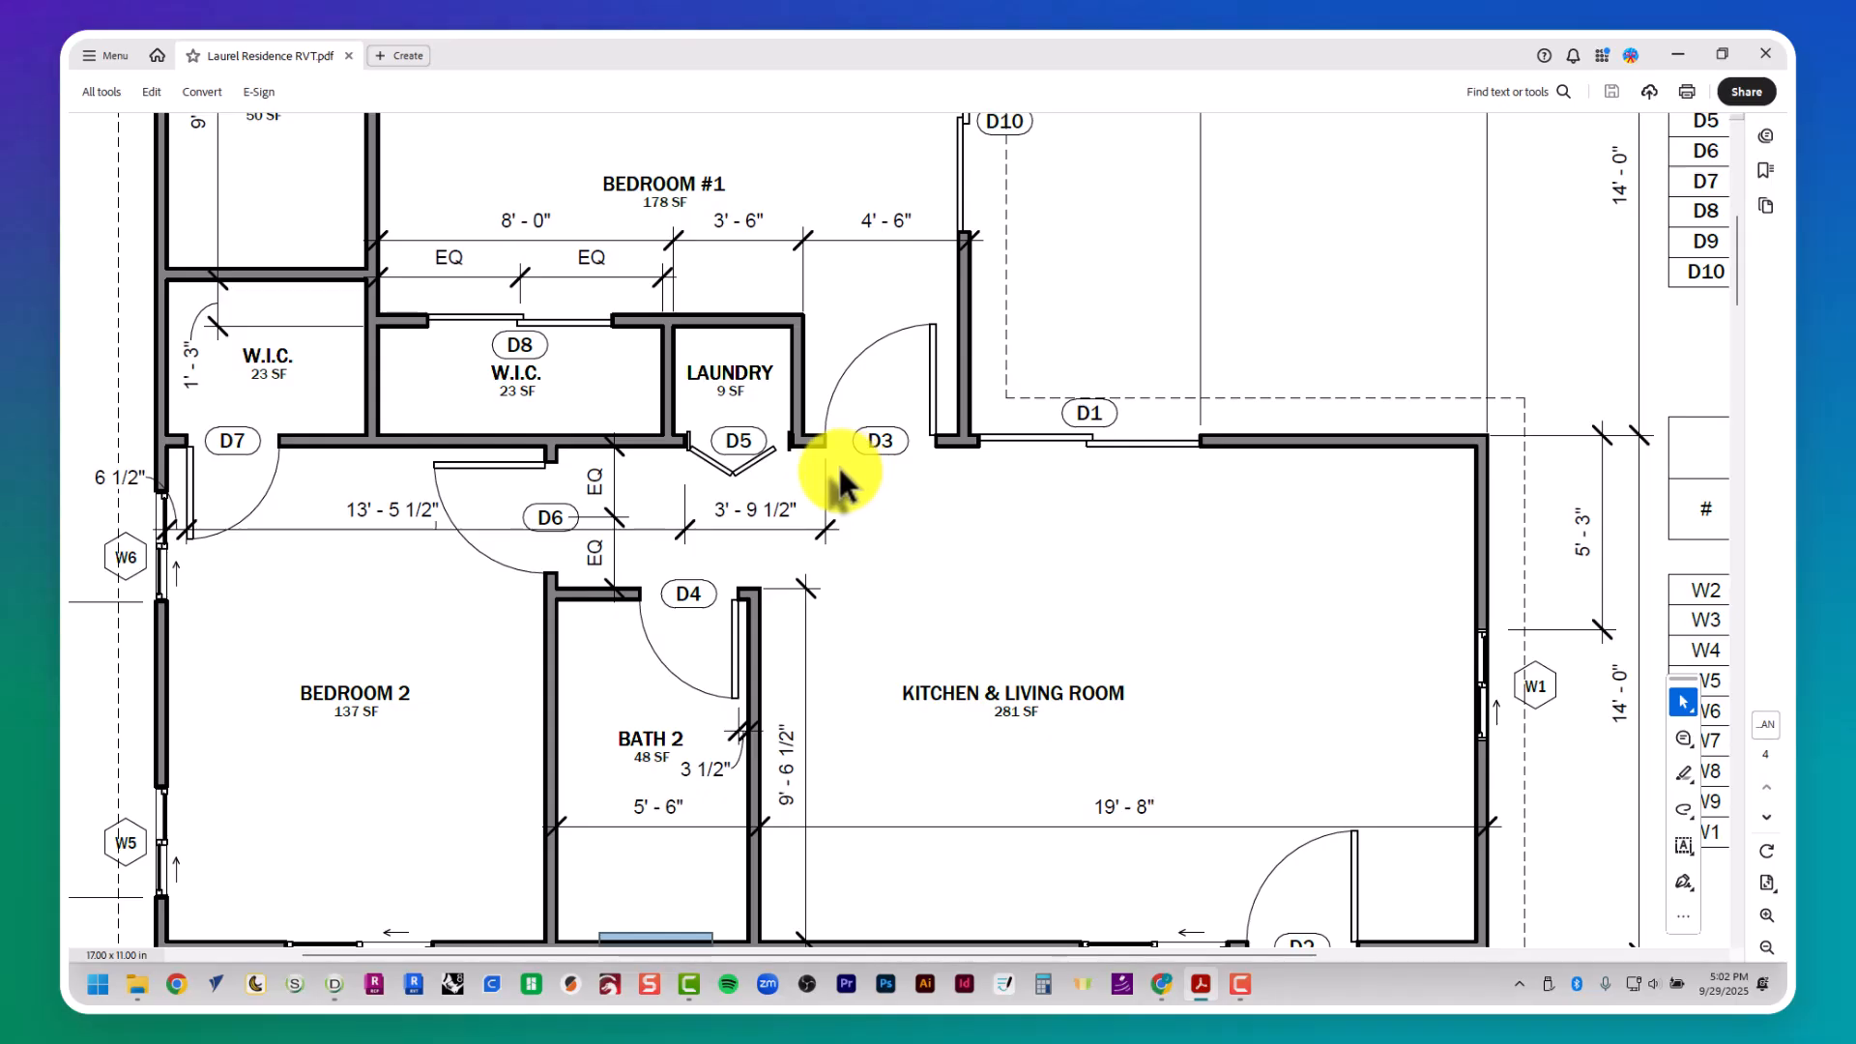
pyautogui.moveTo(833, 466); pyautogui.dragTo(768, 512, button='middle')
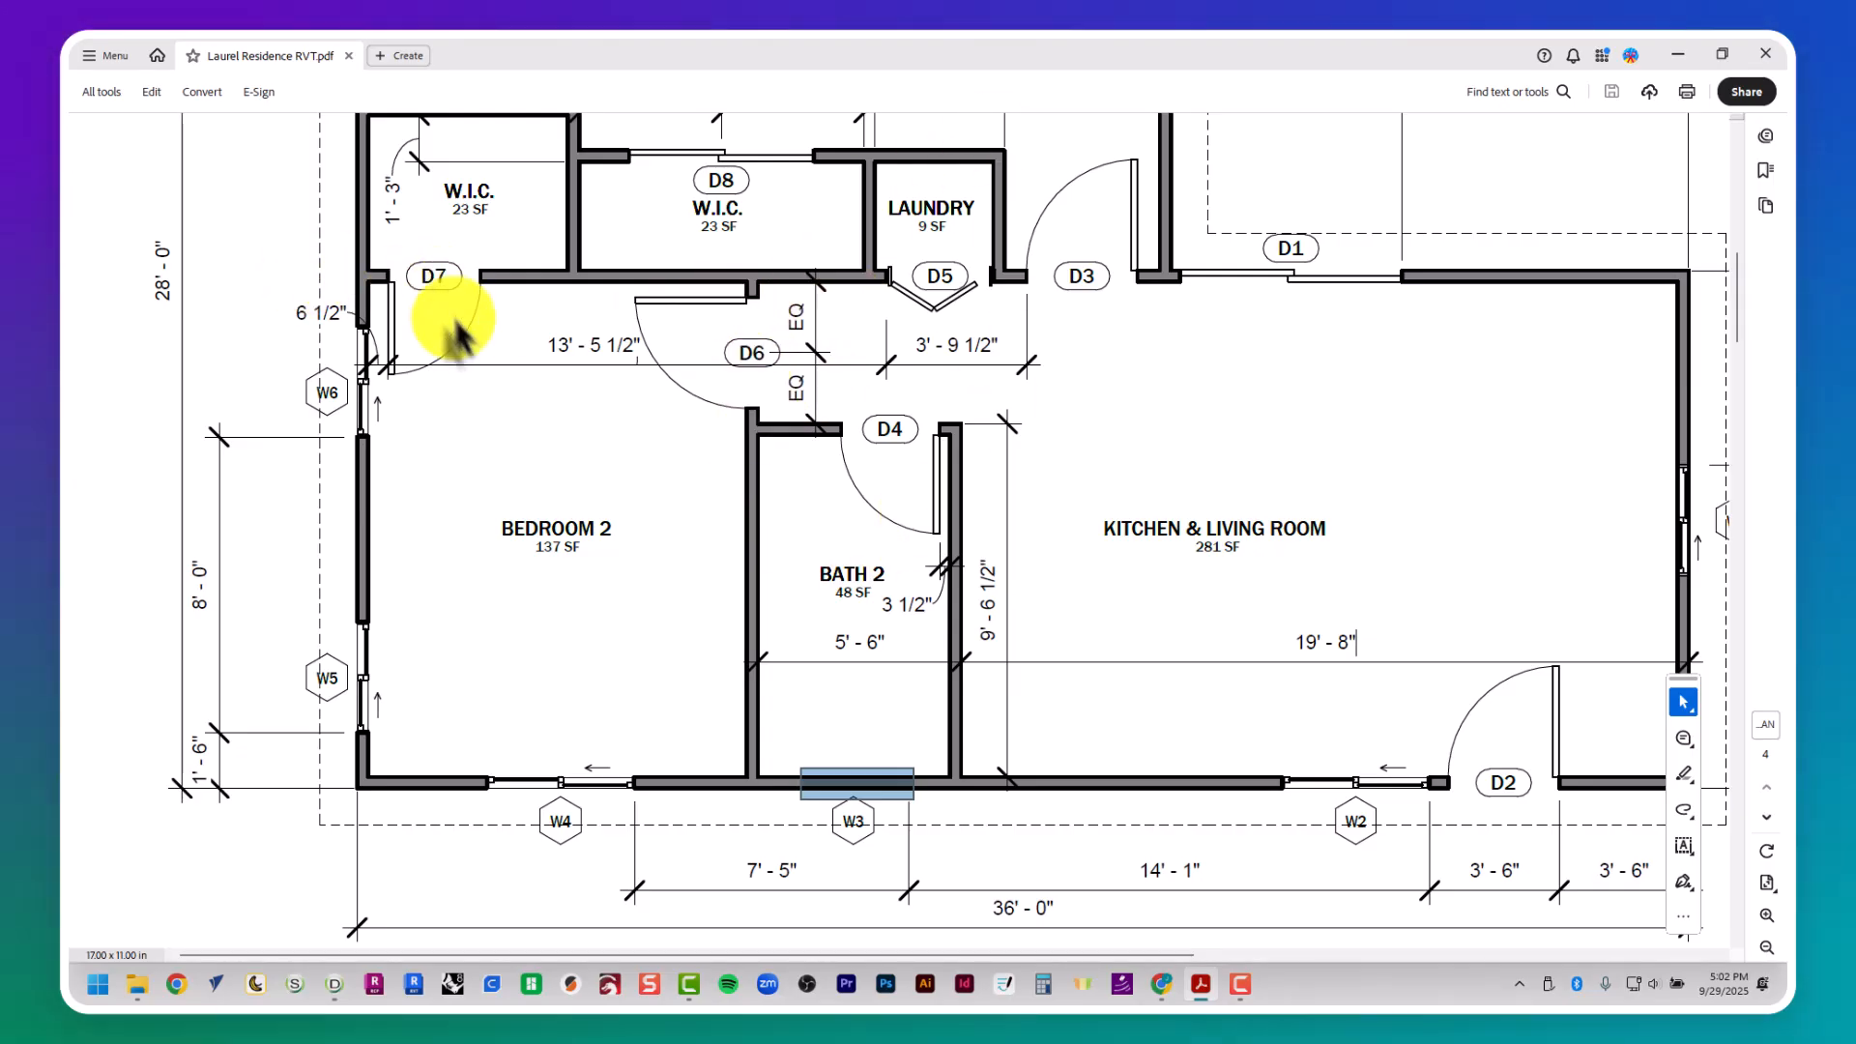
pyautogui.hotkey('alt', 'Tab')
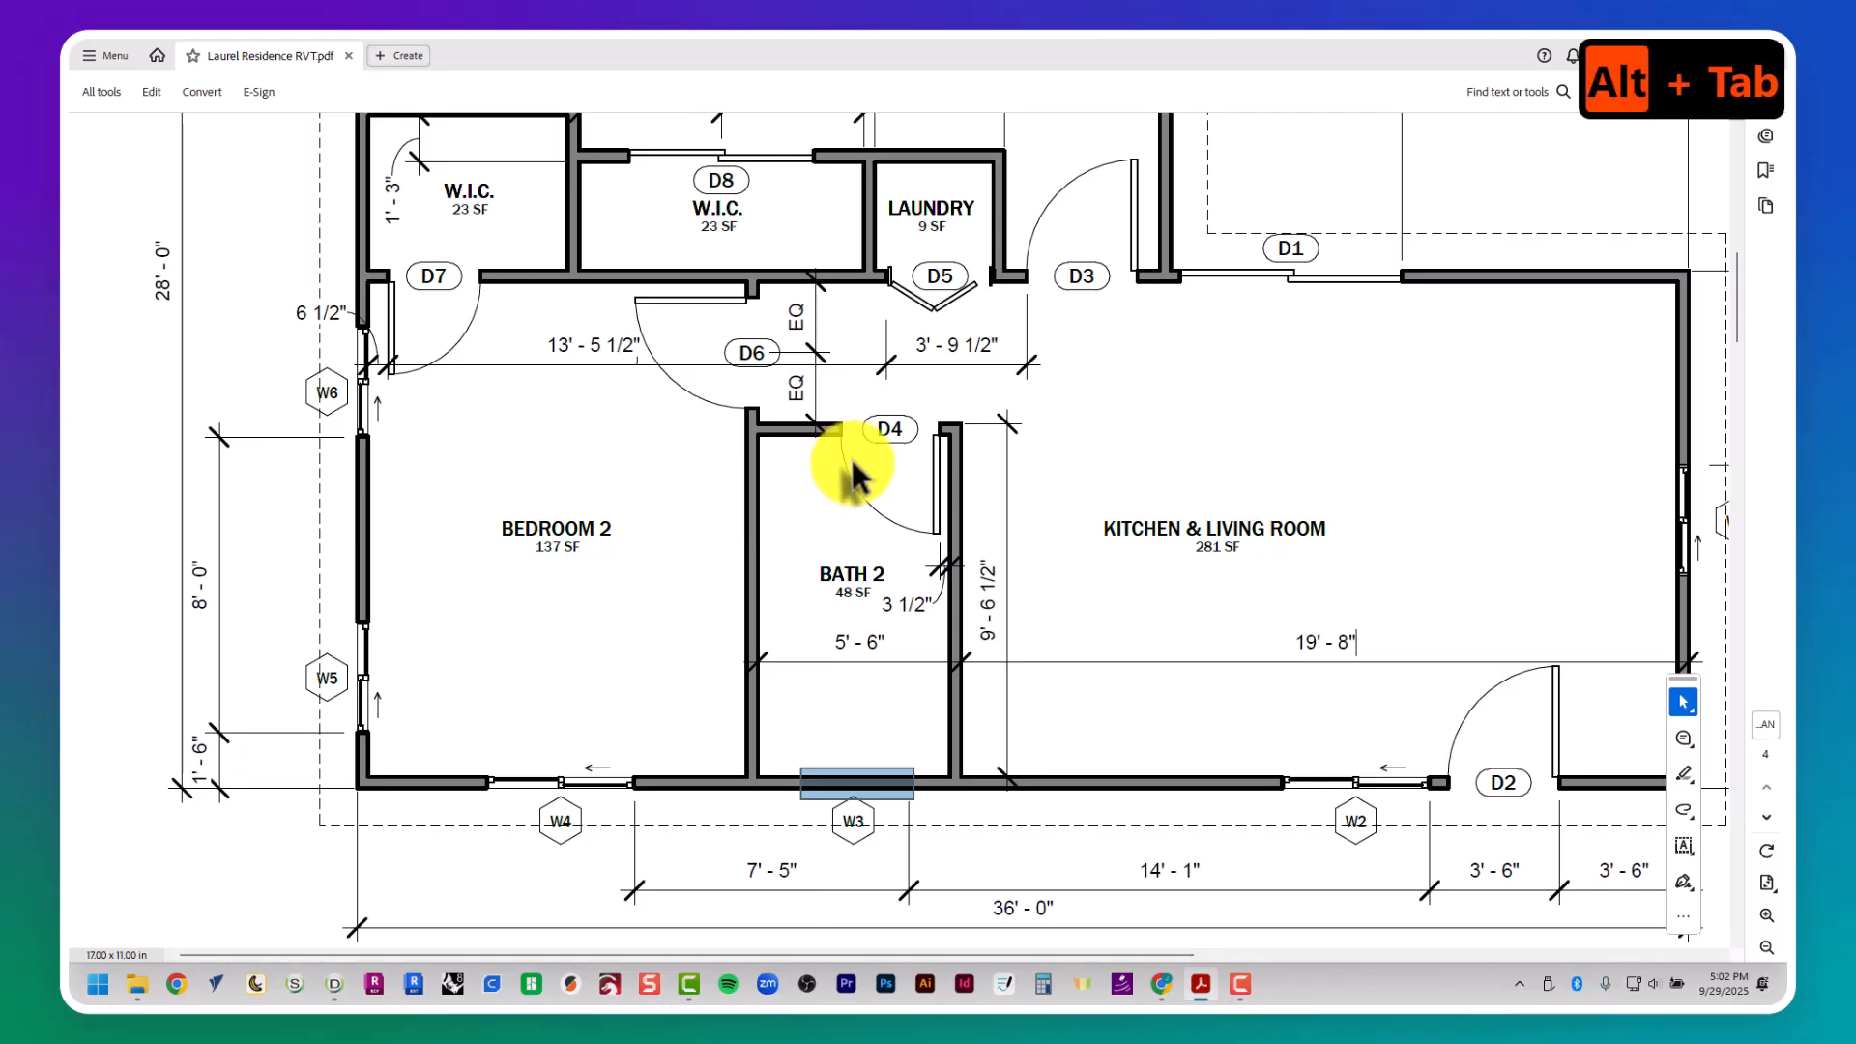
pyautogui.scroll(4, 849, 455)
pyautogui.press('Escape')
pyautogui.press('Escape')
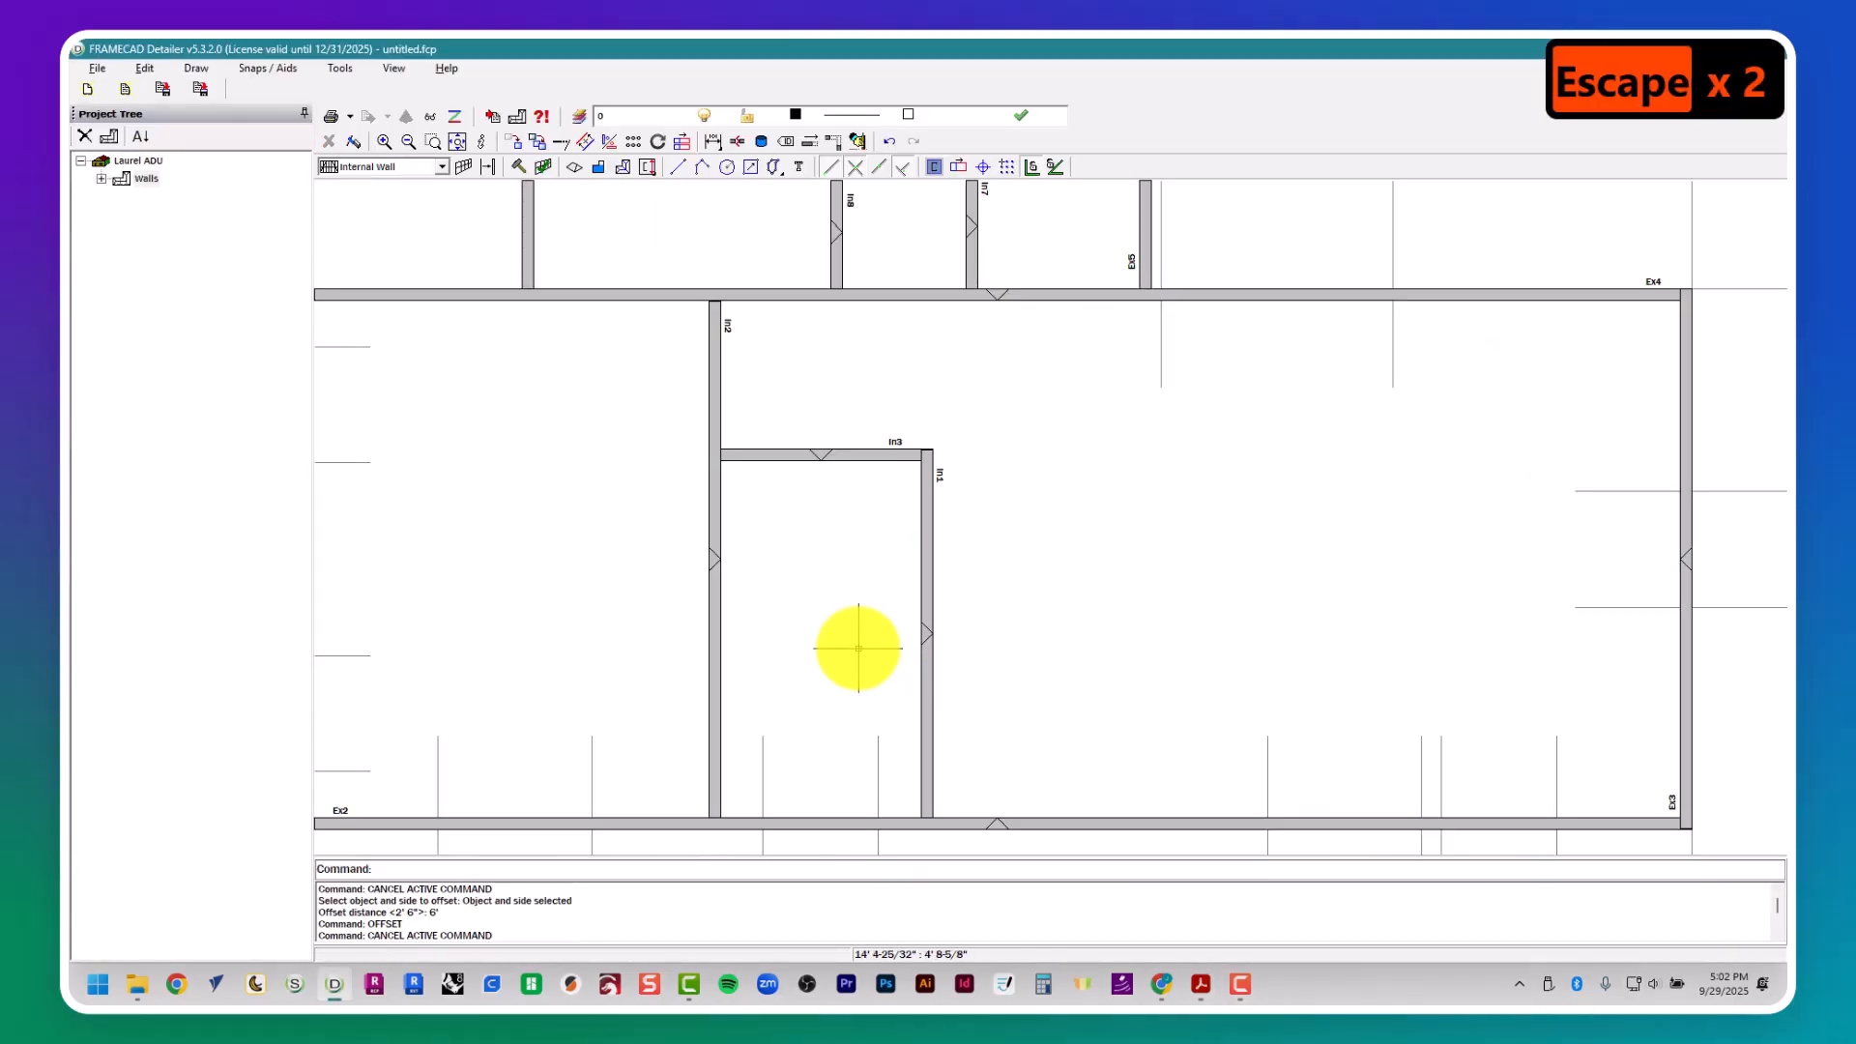
pyautogui.press('Escape')
pyautogui.write('pl')
pyautogui.press('Return')
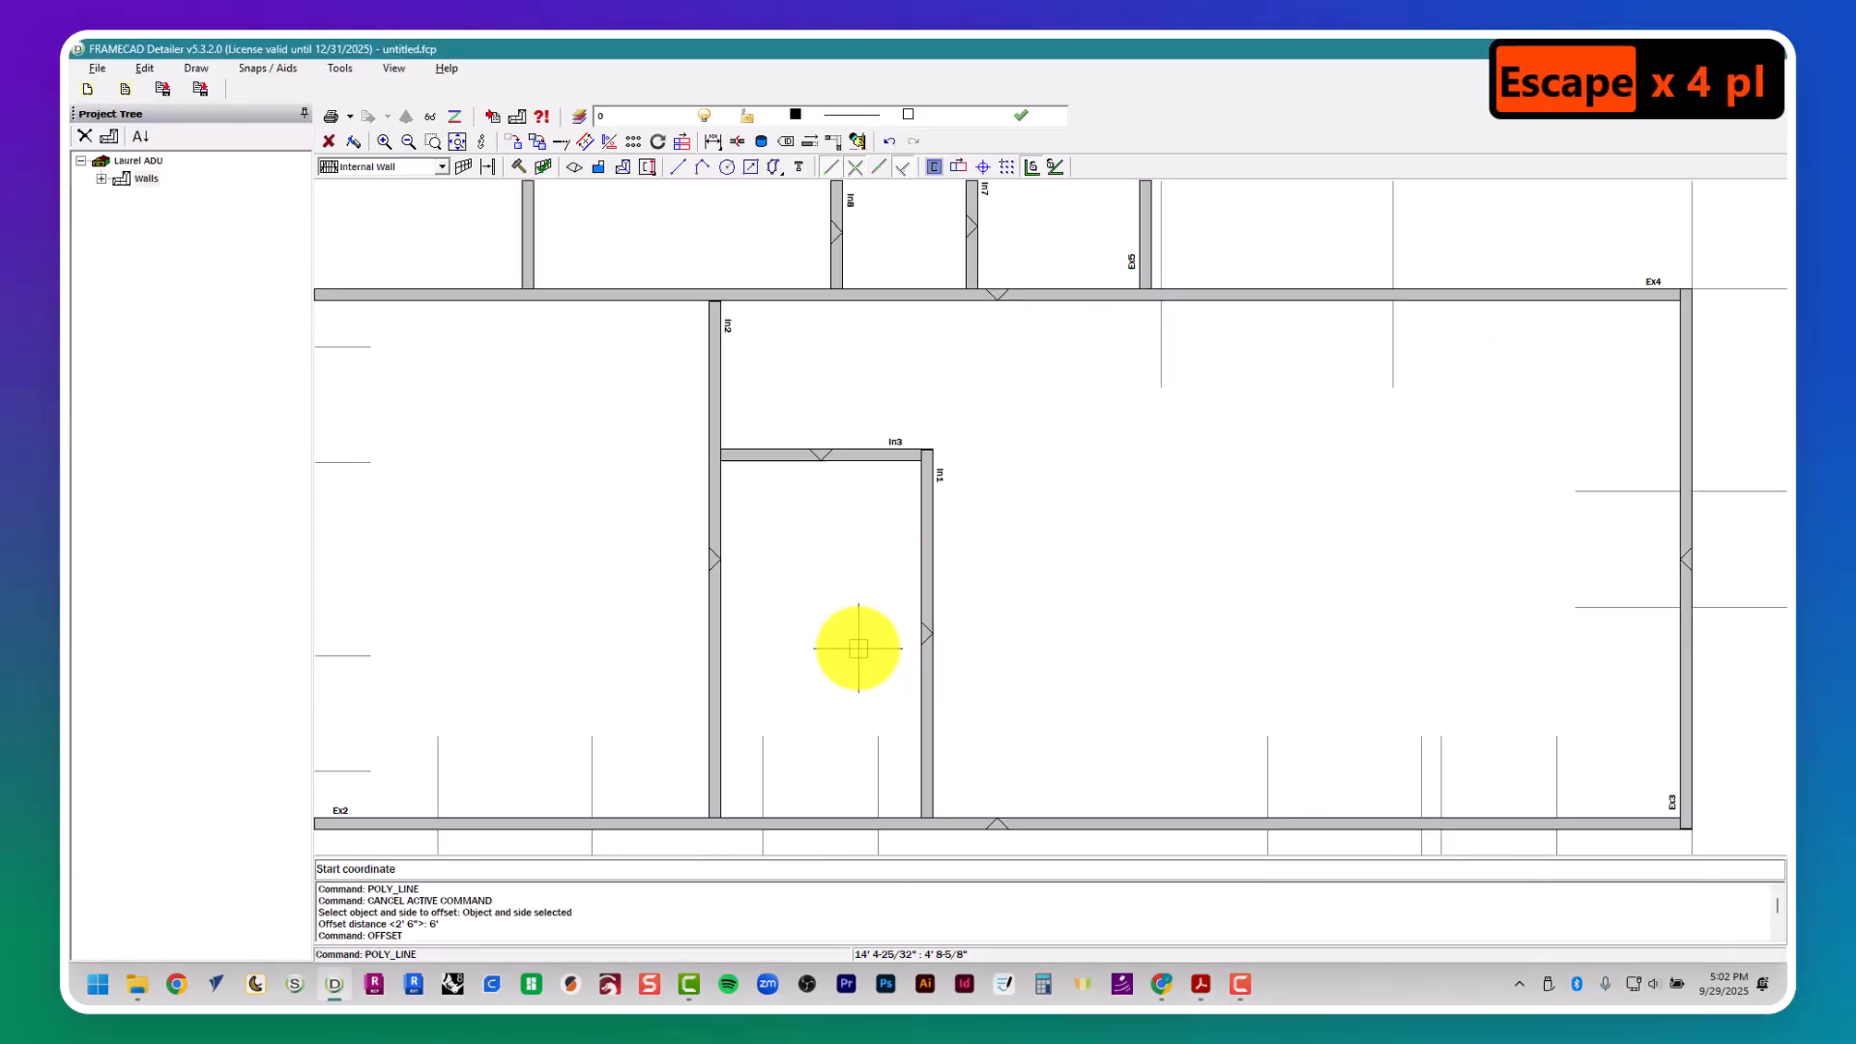
pyautogui.click(918, 609)
pyautogui.click(919, 339)
pyautogui.press('space')
# - Check door D4's distance from the wall in the floor plan and offset the Bath 2 guide 3-1/2" to the left for its right side
pyautogui.hotkey('alt', 'Tab')
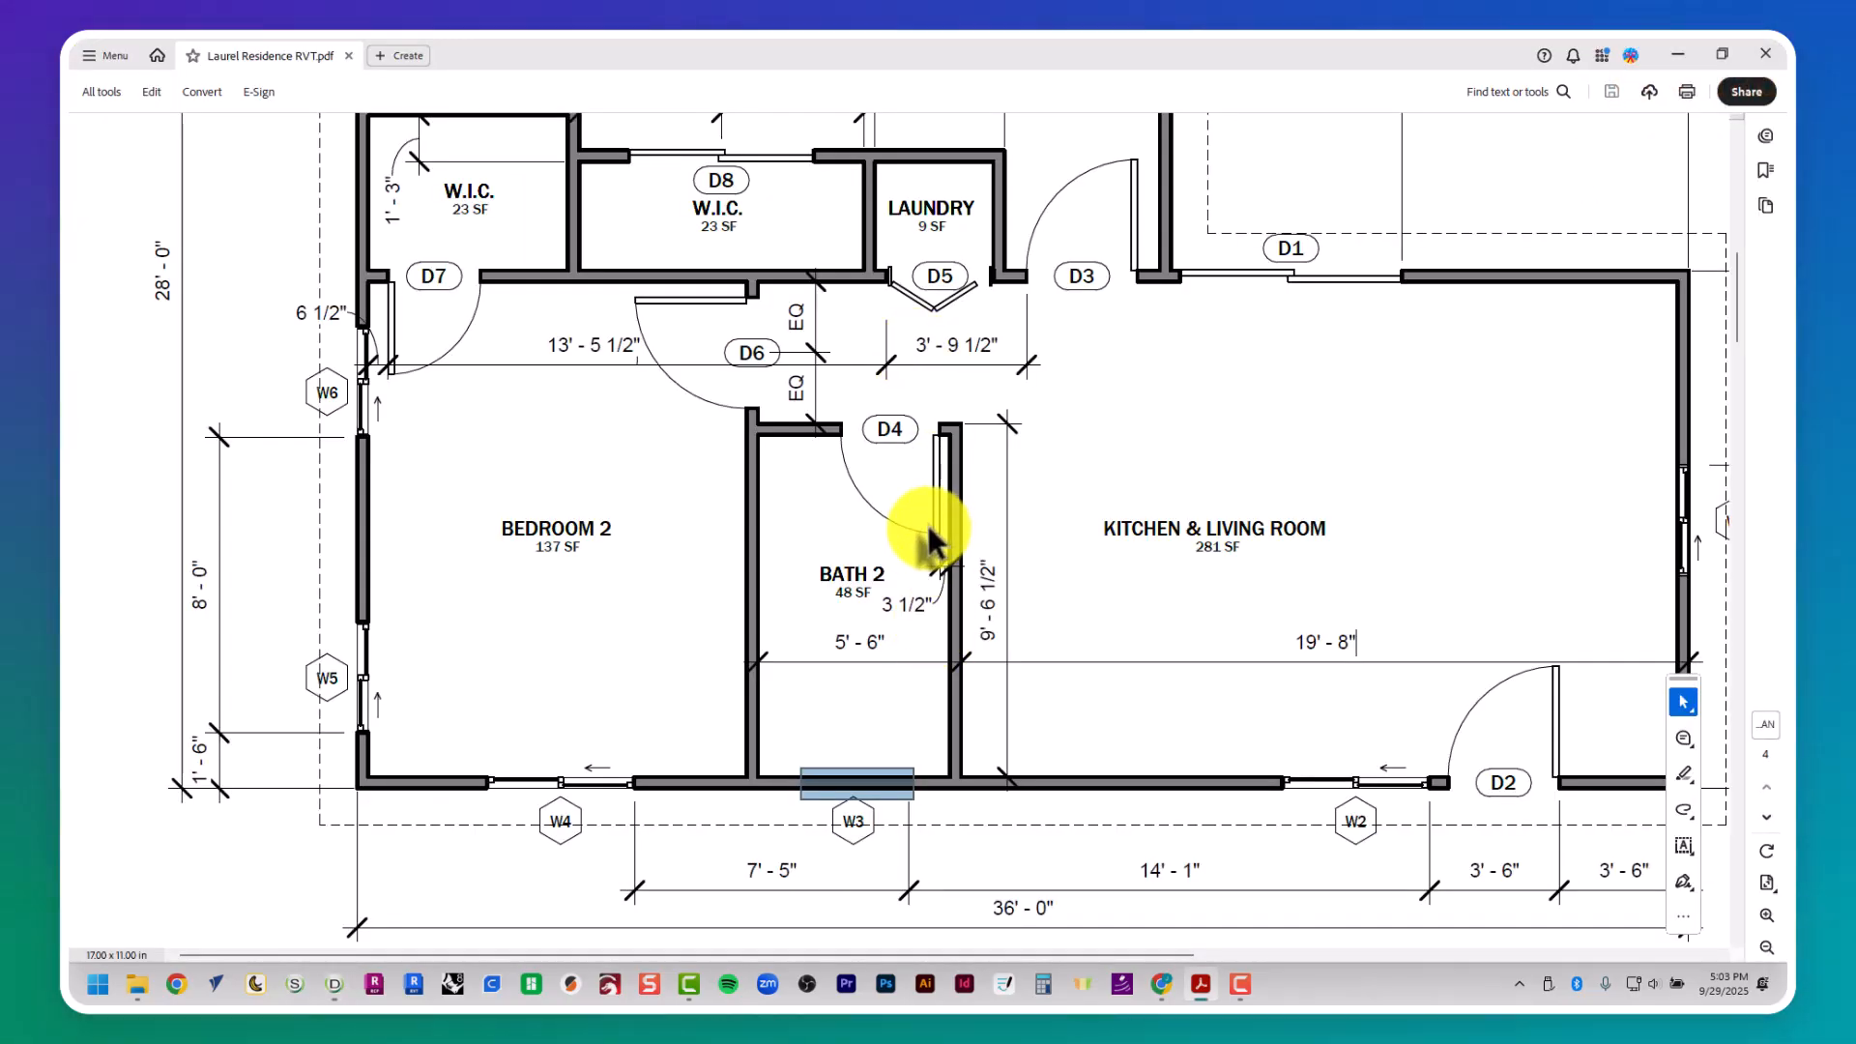
pyautogui.hotkey('alt', 'Tab')
pyautogui.write('of')
pyautogui.press('space')
pyautogui.write('3.5')
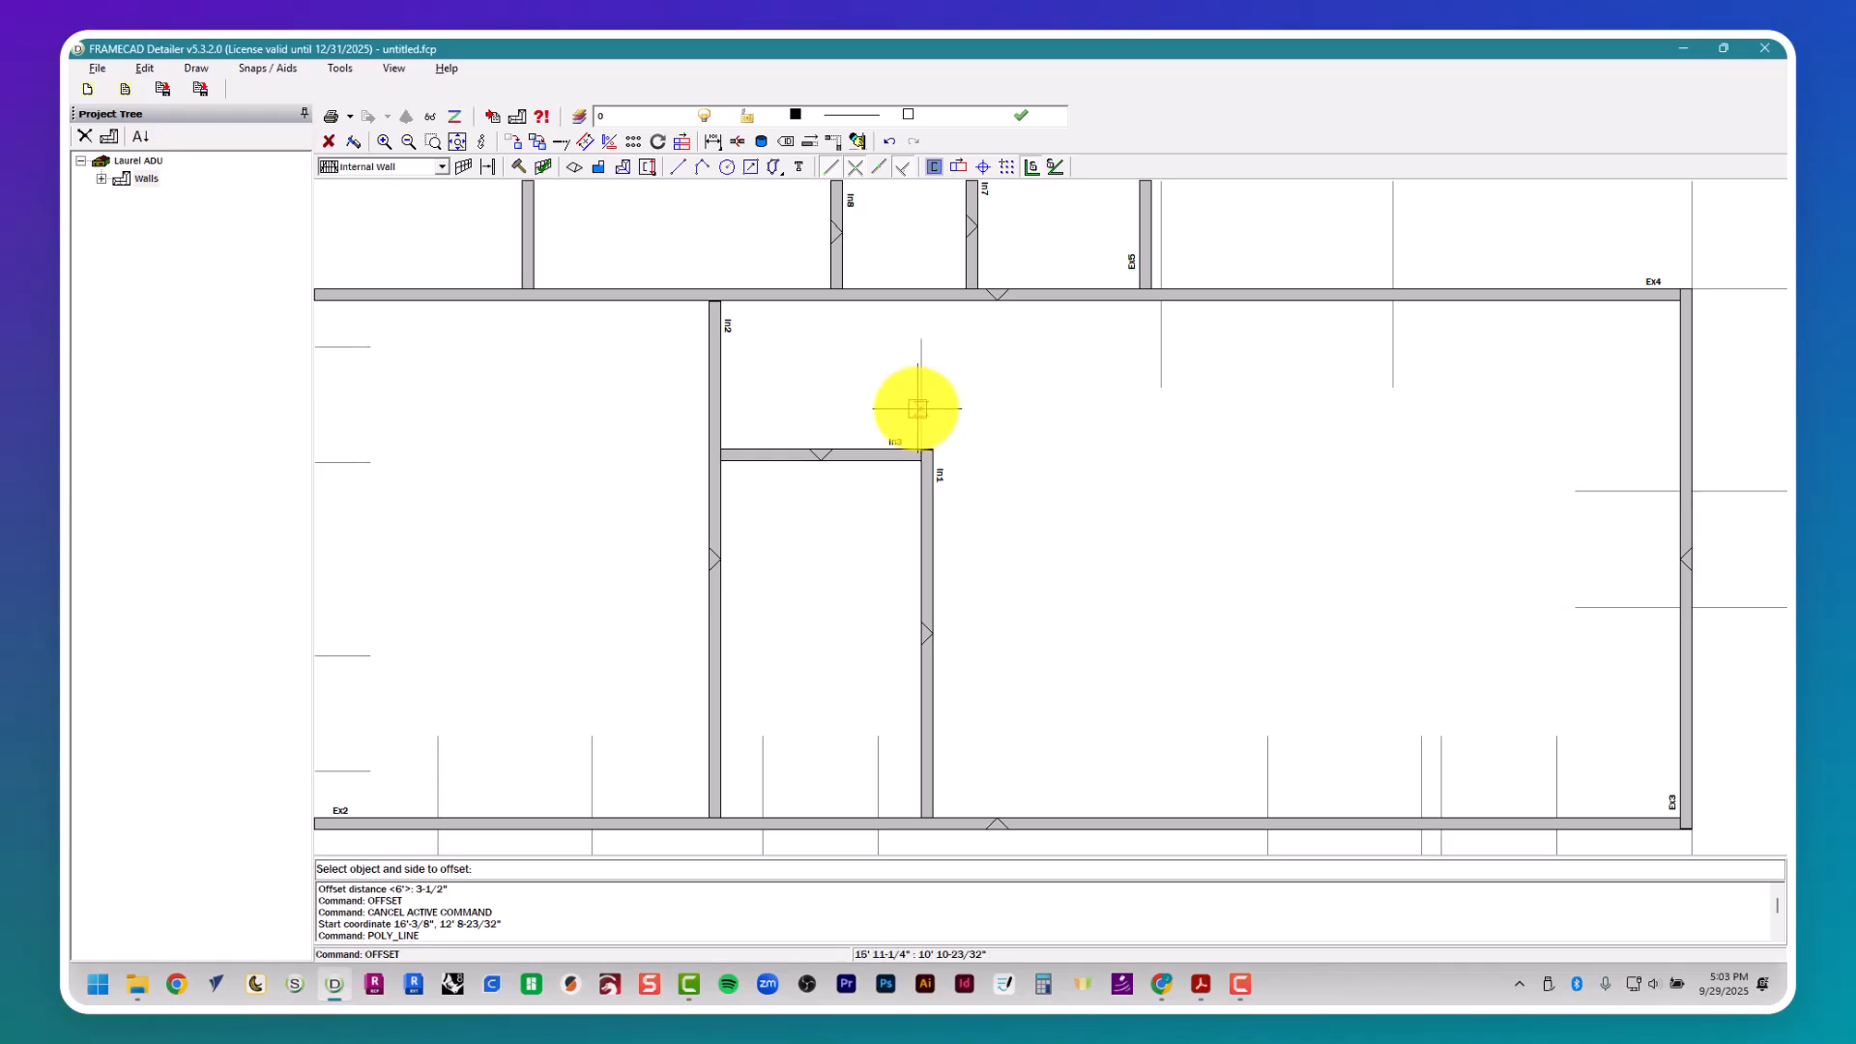
# - Look up door D4's width in the door schedule and offset its right guide 2' 8" to the left for the opening
pyautogui.hotkey('alt', 'Tab')
pyautogui.hscroll(9, 904, 401)
pyautogui.scroll(4, 908, 401)
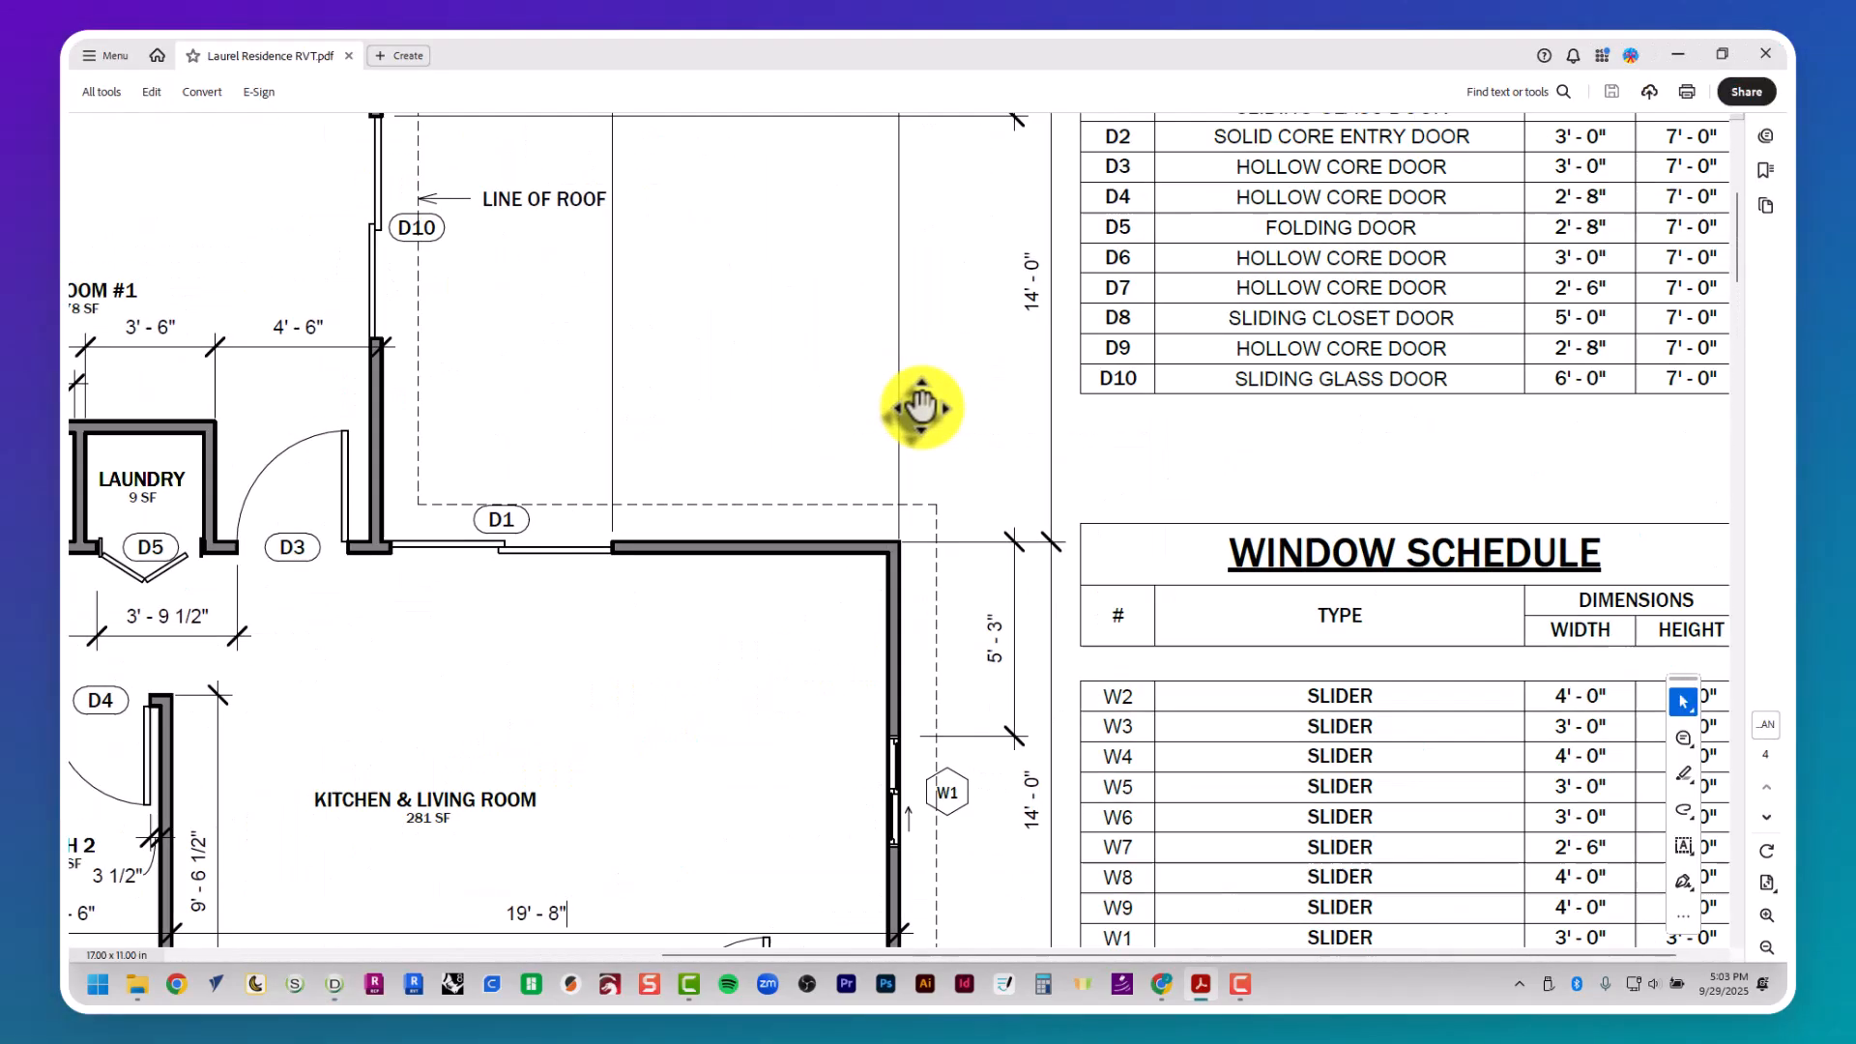
pyautogui.hotkey('alt', 'Tab')
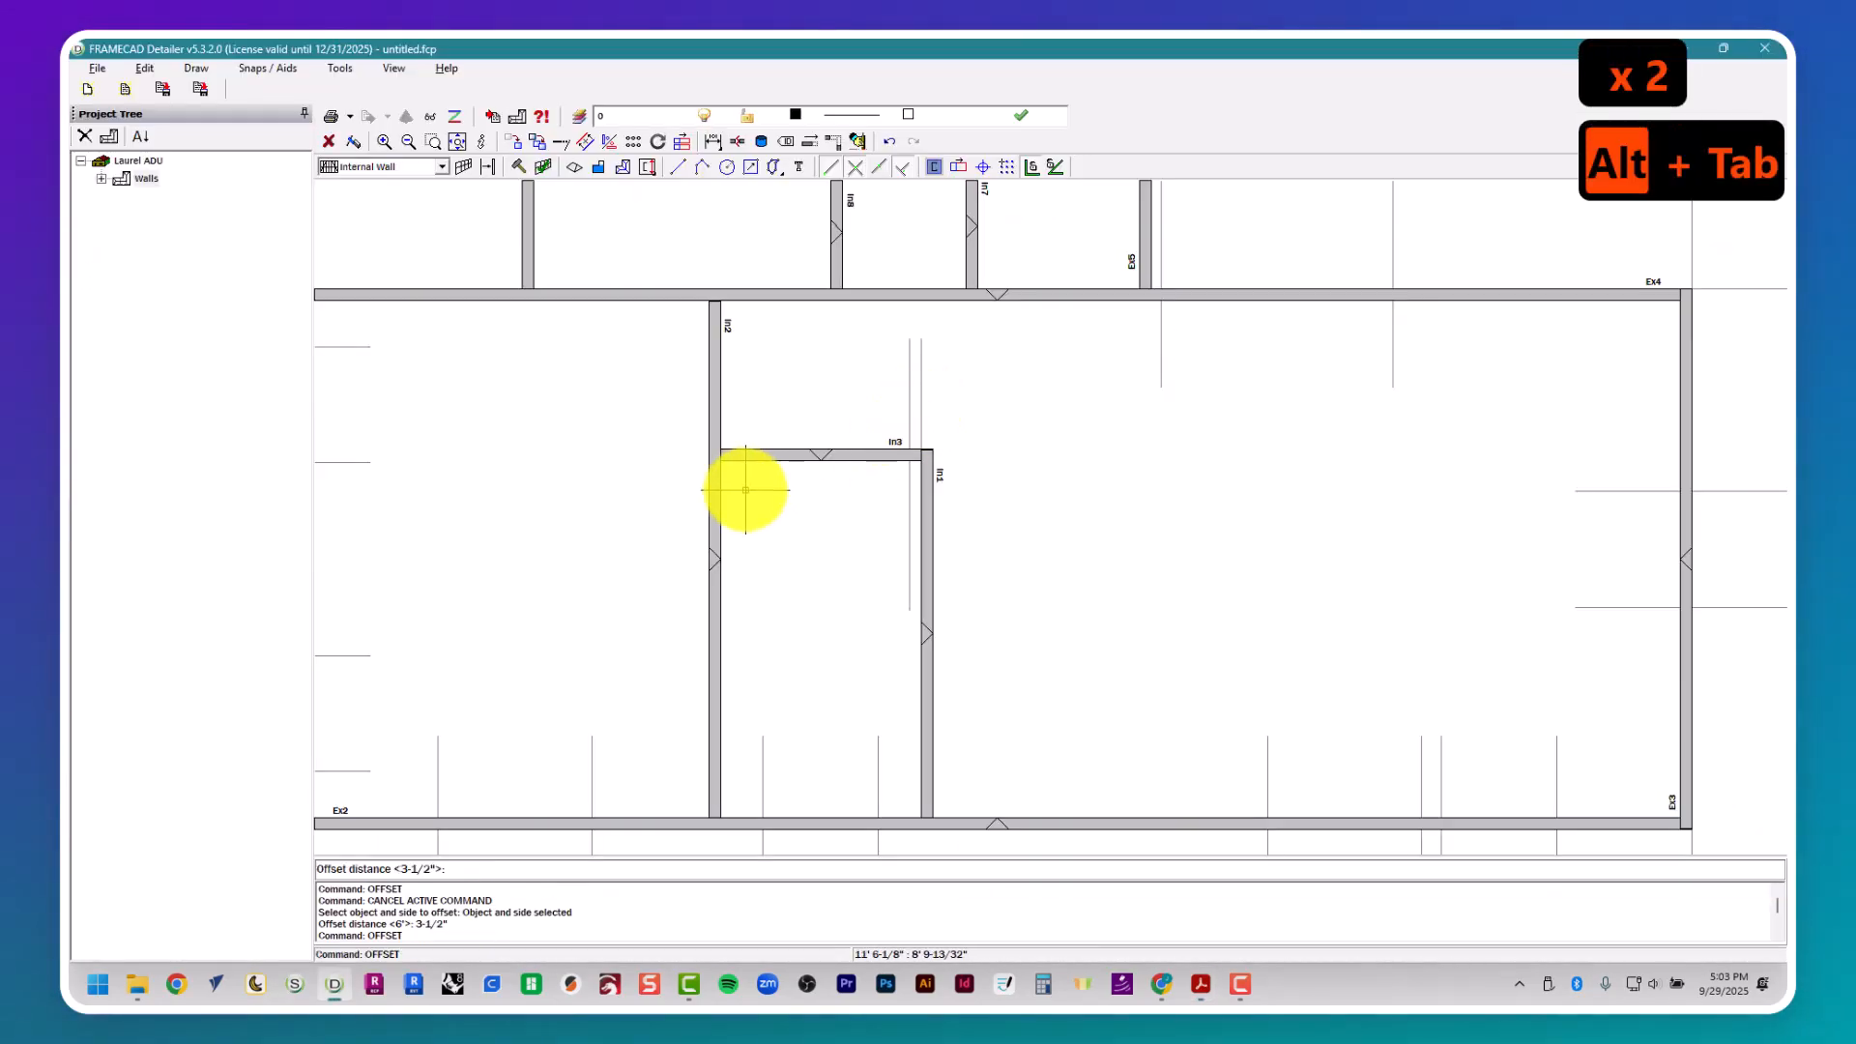
pyautogui.write("2' 8")
pyautogui.press('Return')
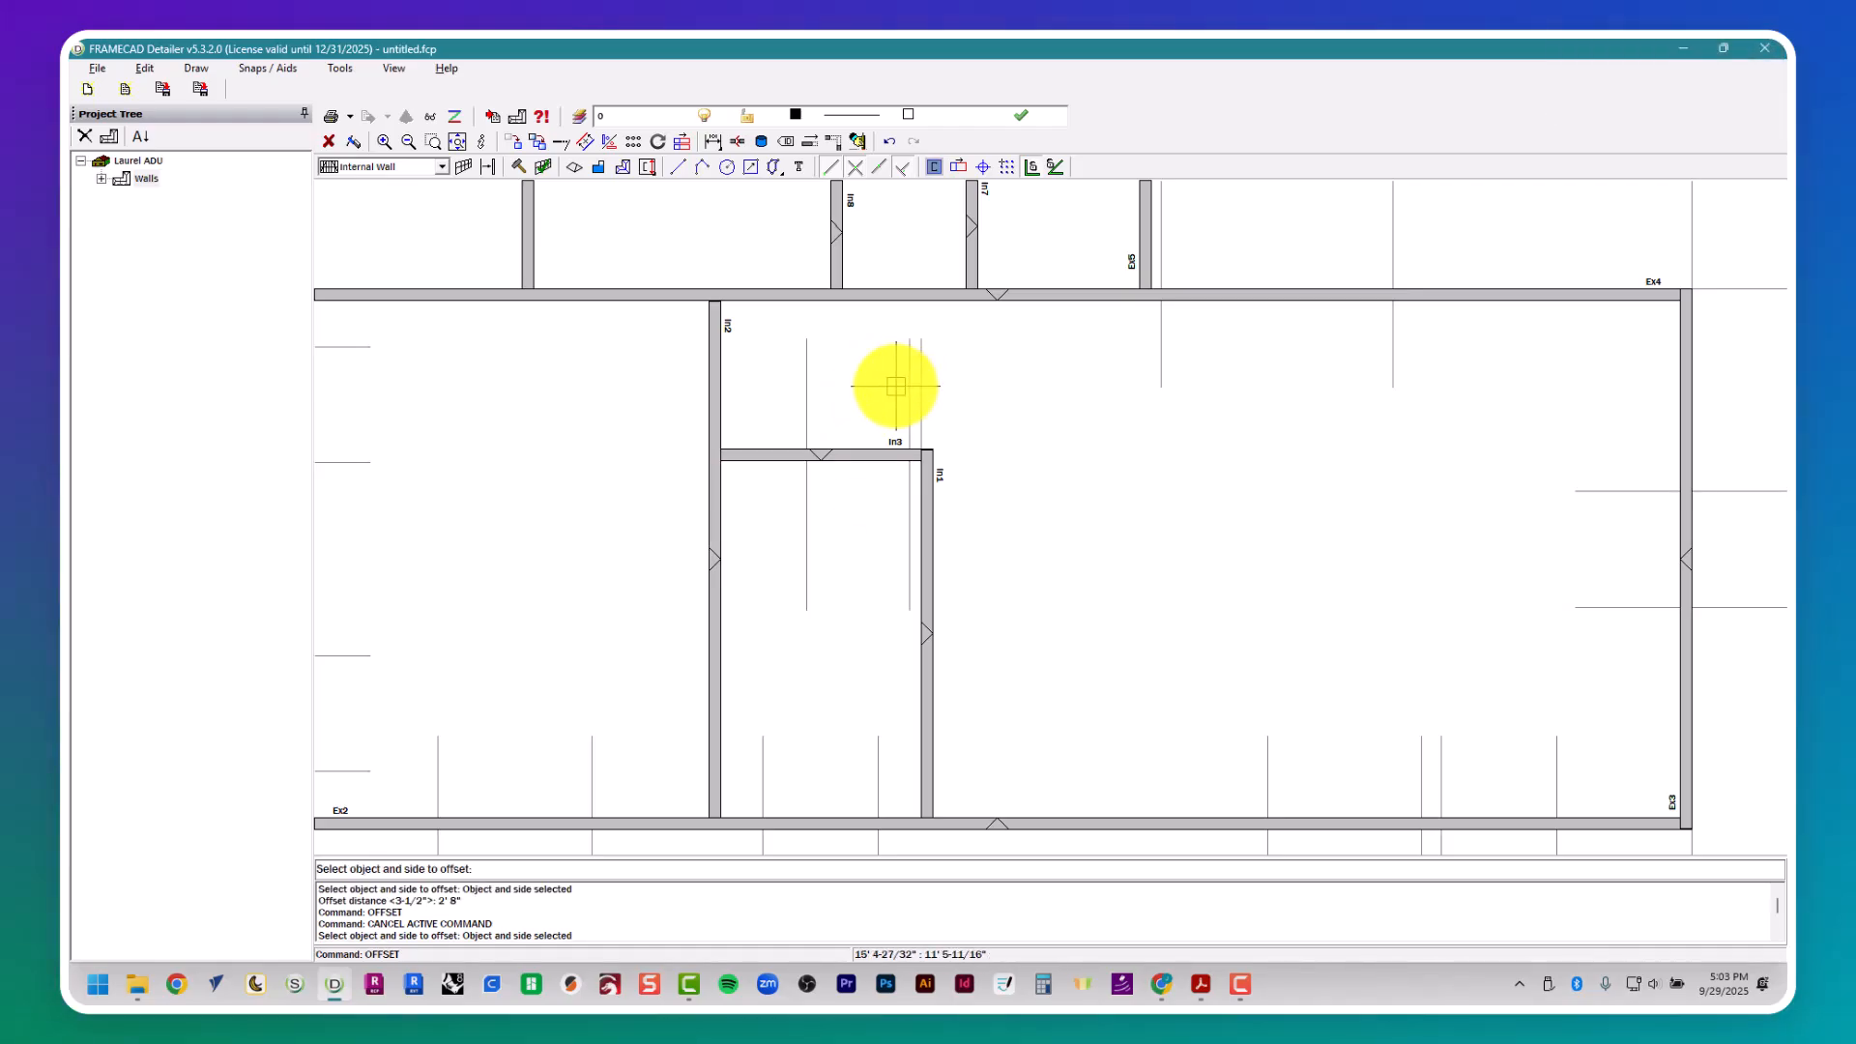
pyautogui.press('Escape')
# - Examine the dimensions of the doors around Bedroom 2 in the floor plan and locate the matching walls in the model
pyautogui.moveTo(792, 435); pyautogui.dragTo(1032, 463, button='middle')
pyautogui.hotkey('alt', 'Tab')
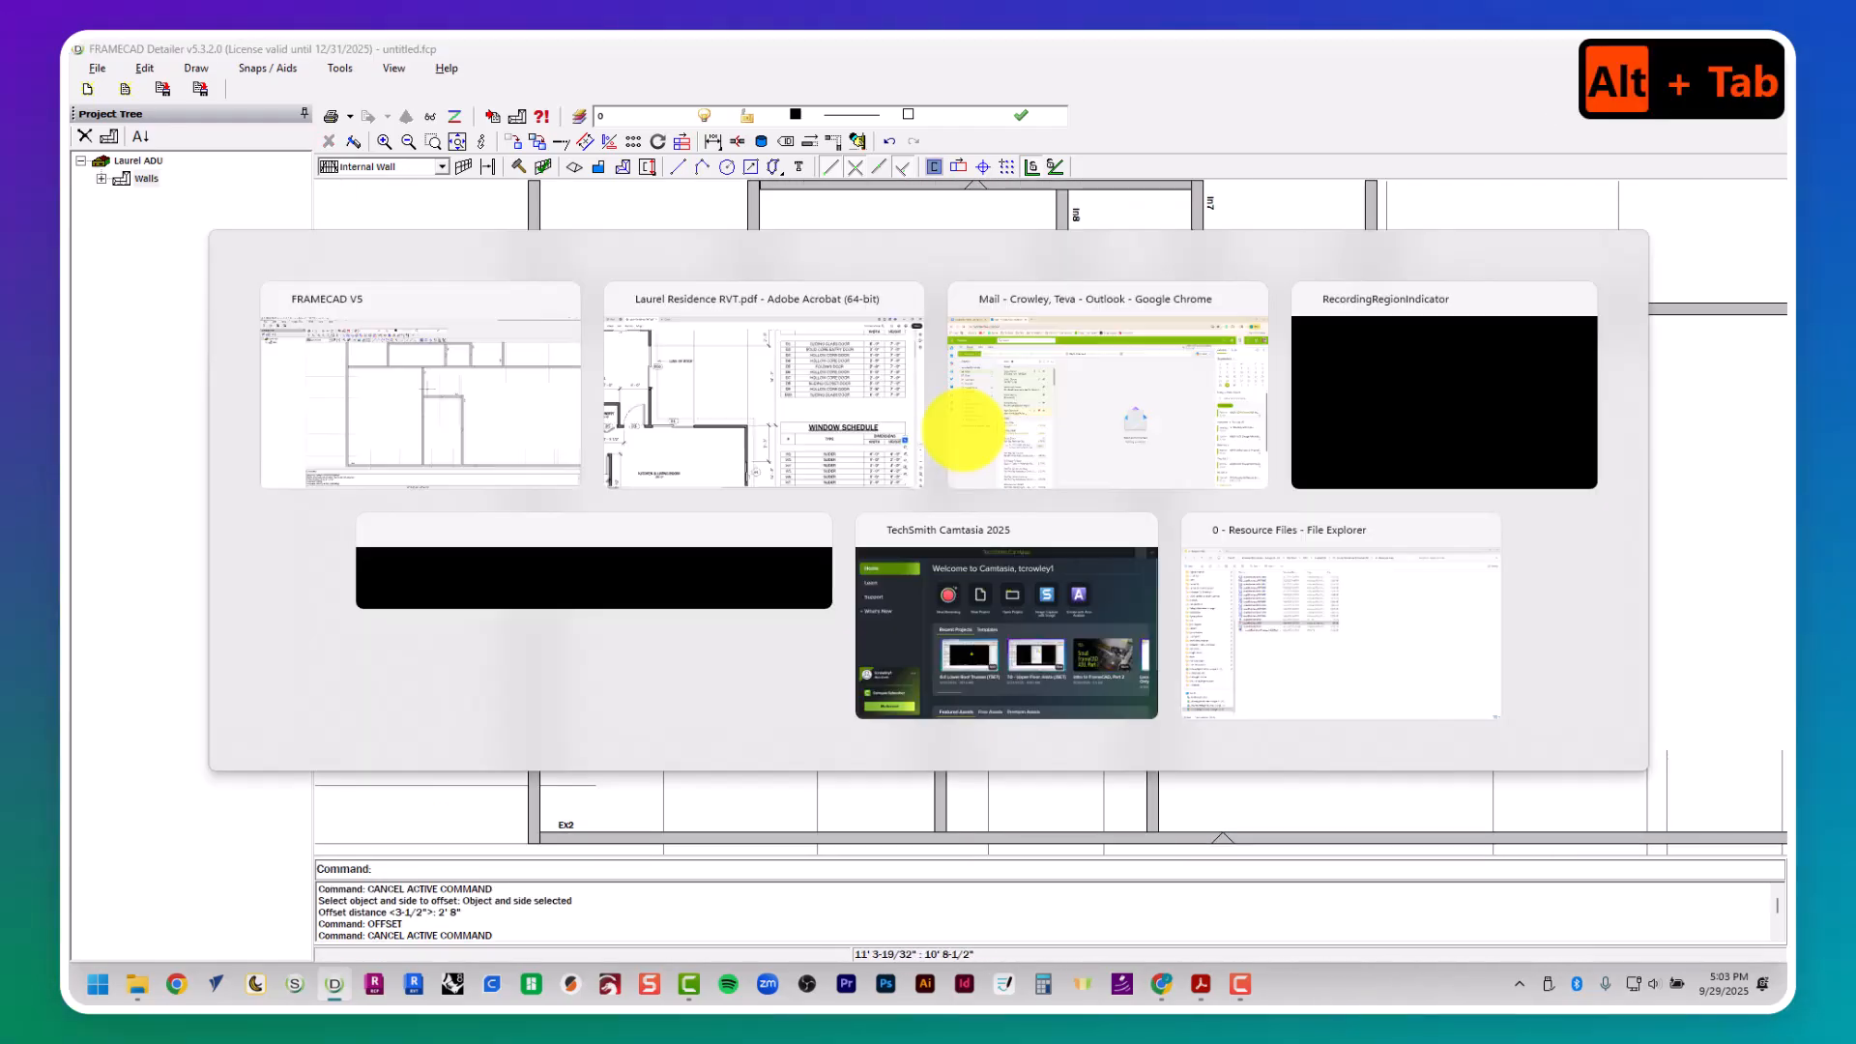
pyautogui.hscroll(-7, 821, 487)
pyautogui.scroll(-1, 815, 484)
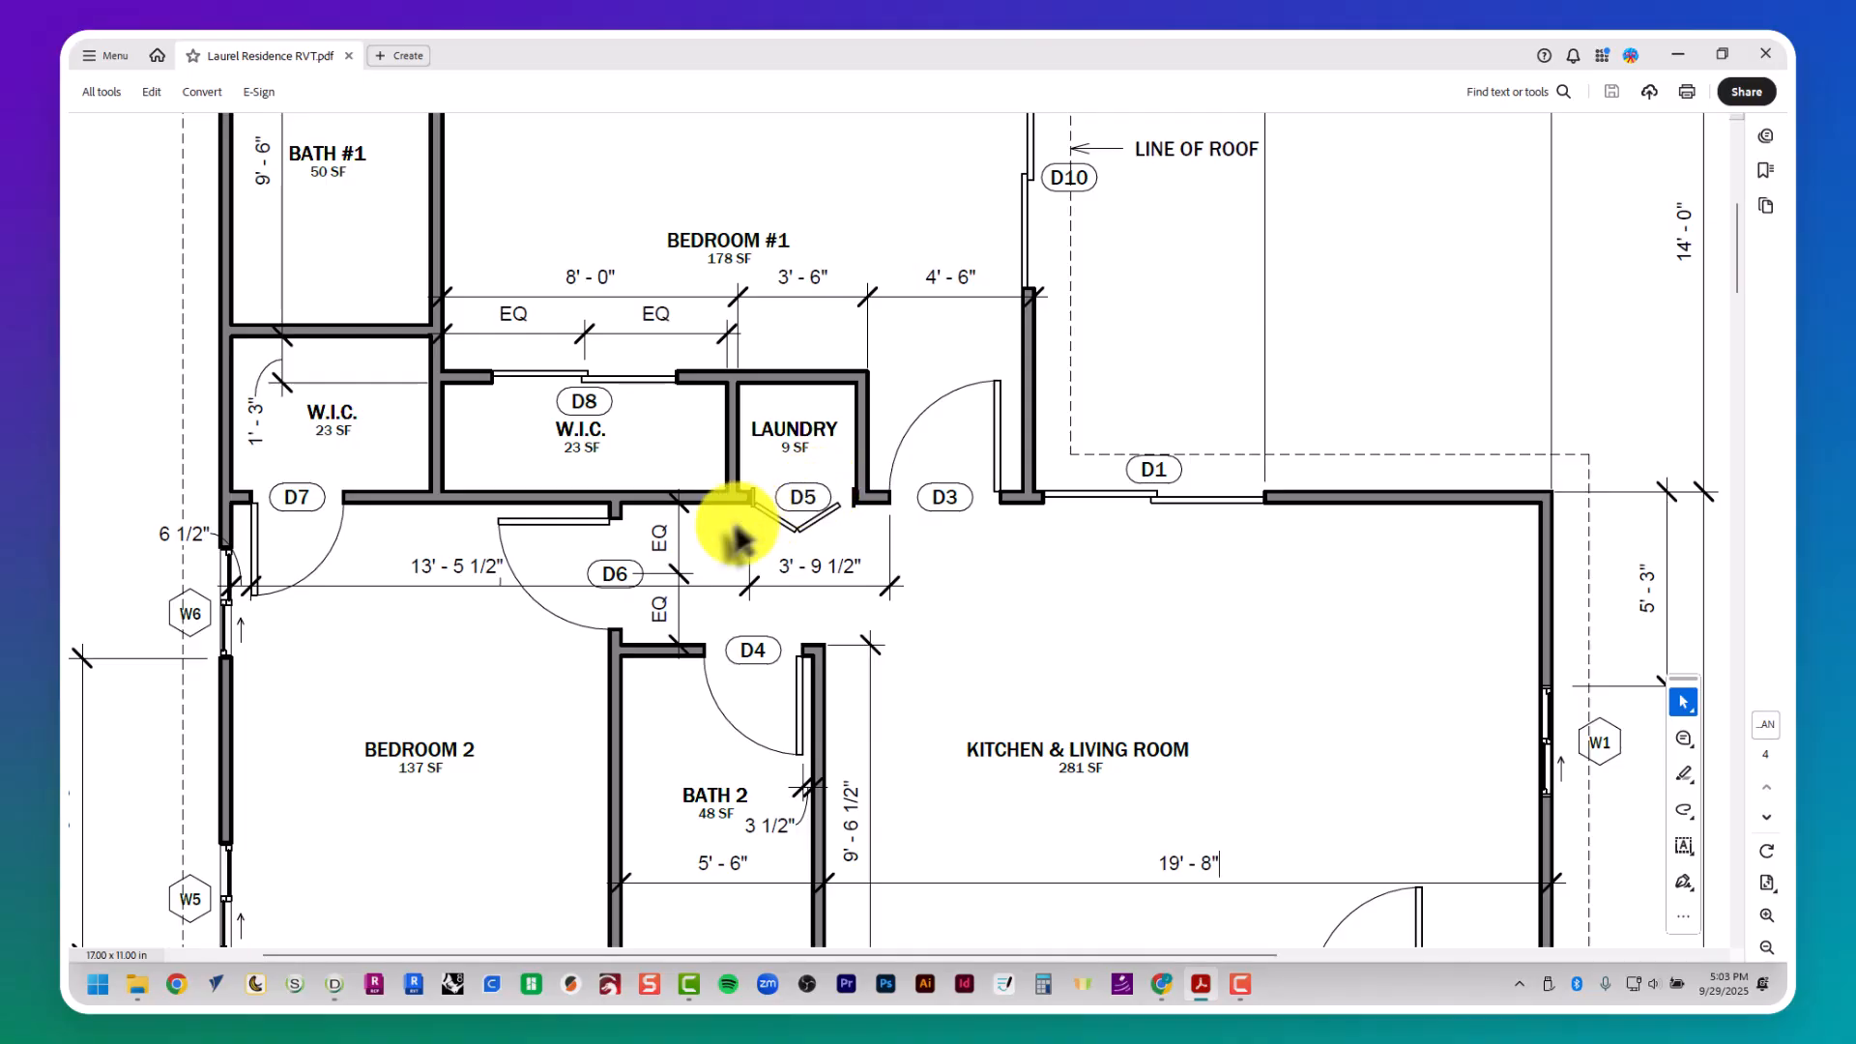
pyautogui.hotkey('alt', 'Tab')
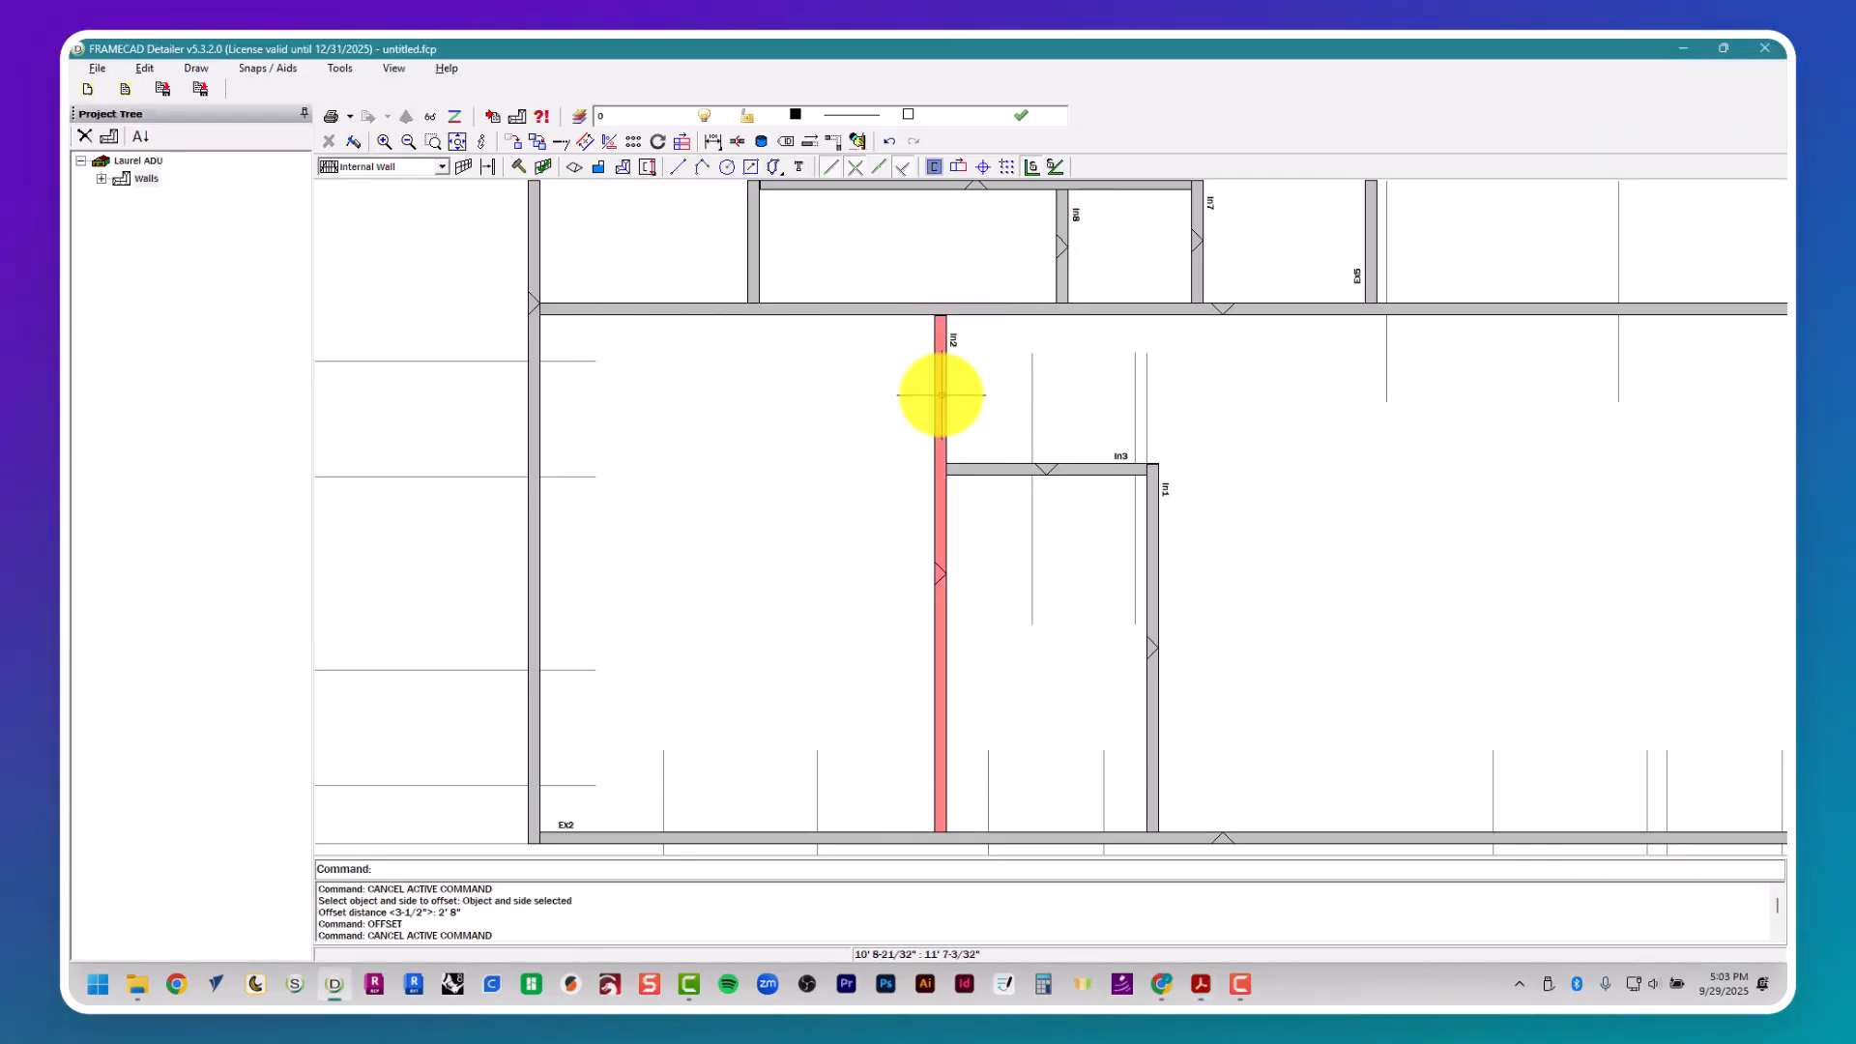
pyautogui.moveTo(817, 288); pyautogui.dragTo(858, 538, button='middle')
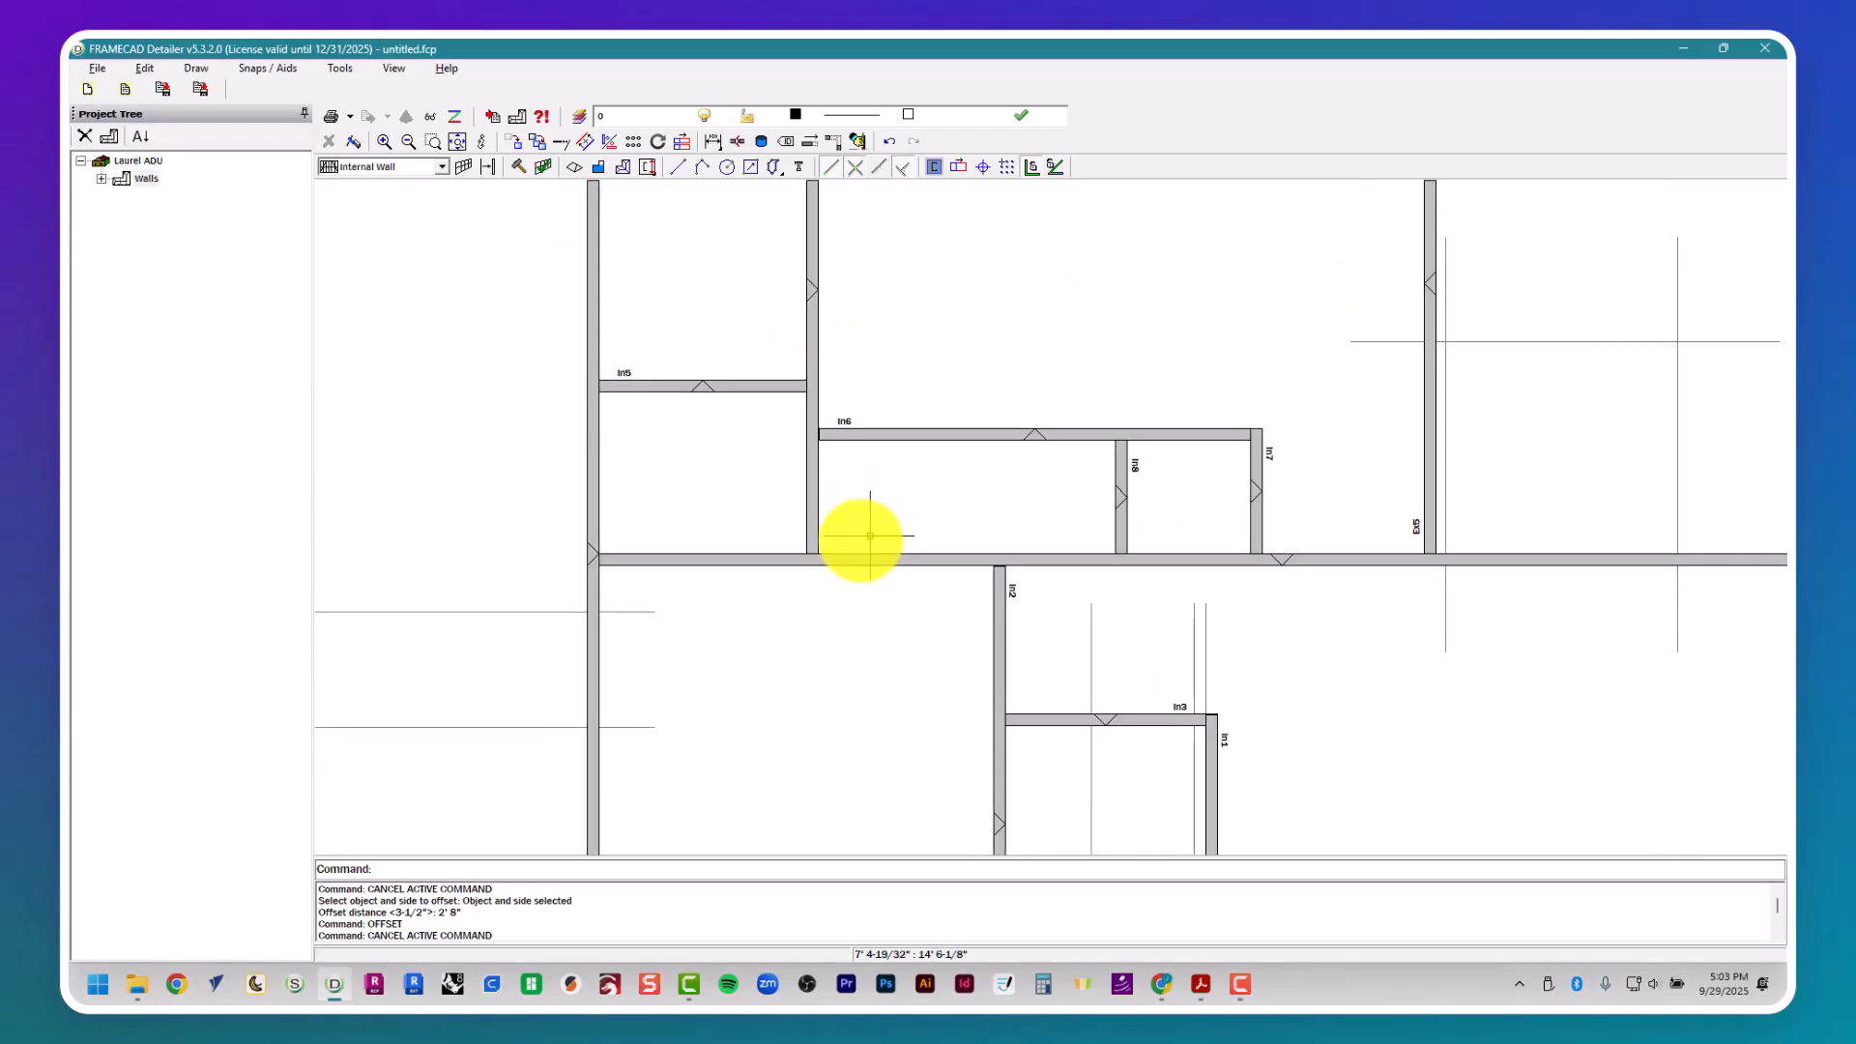
pyautogui.hotkey('alt', 'Tab')
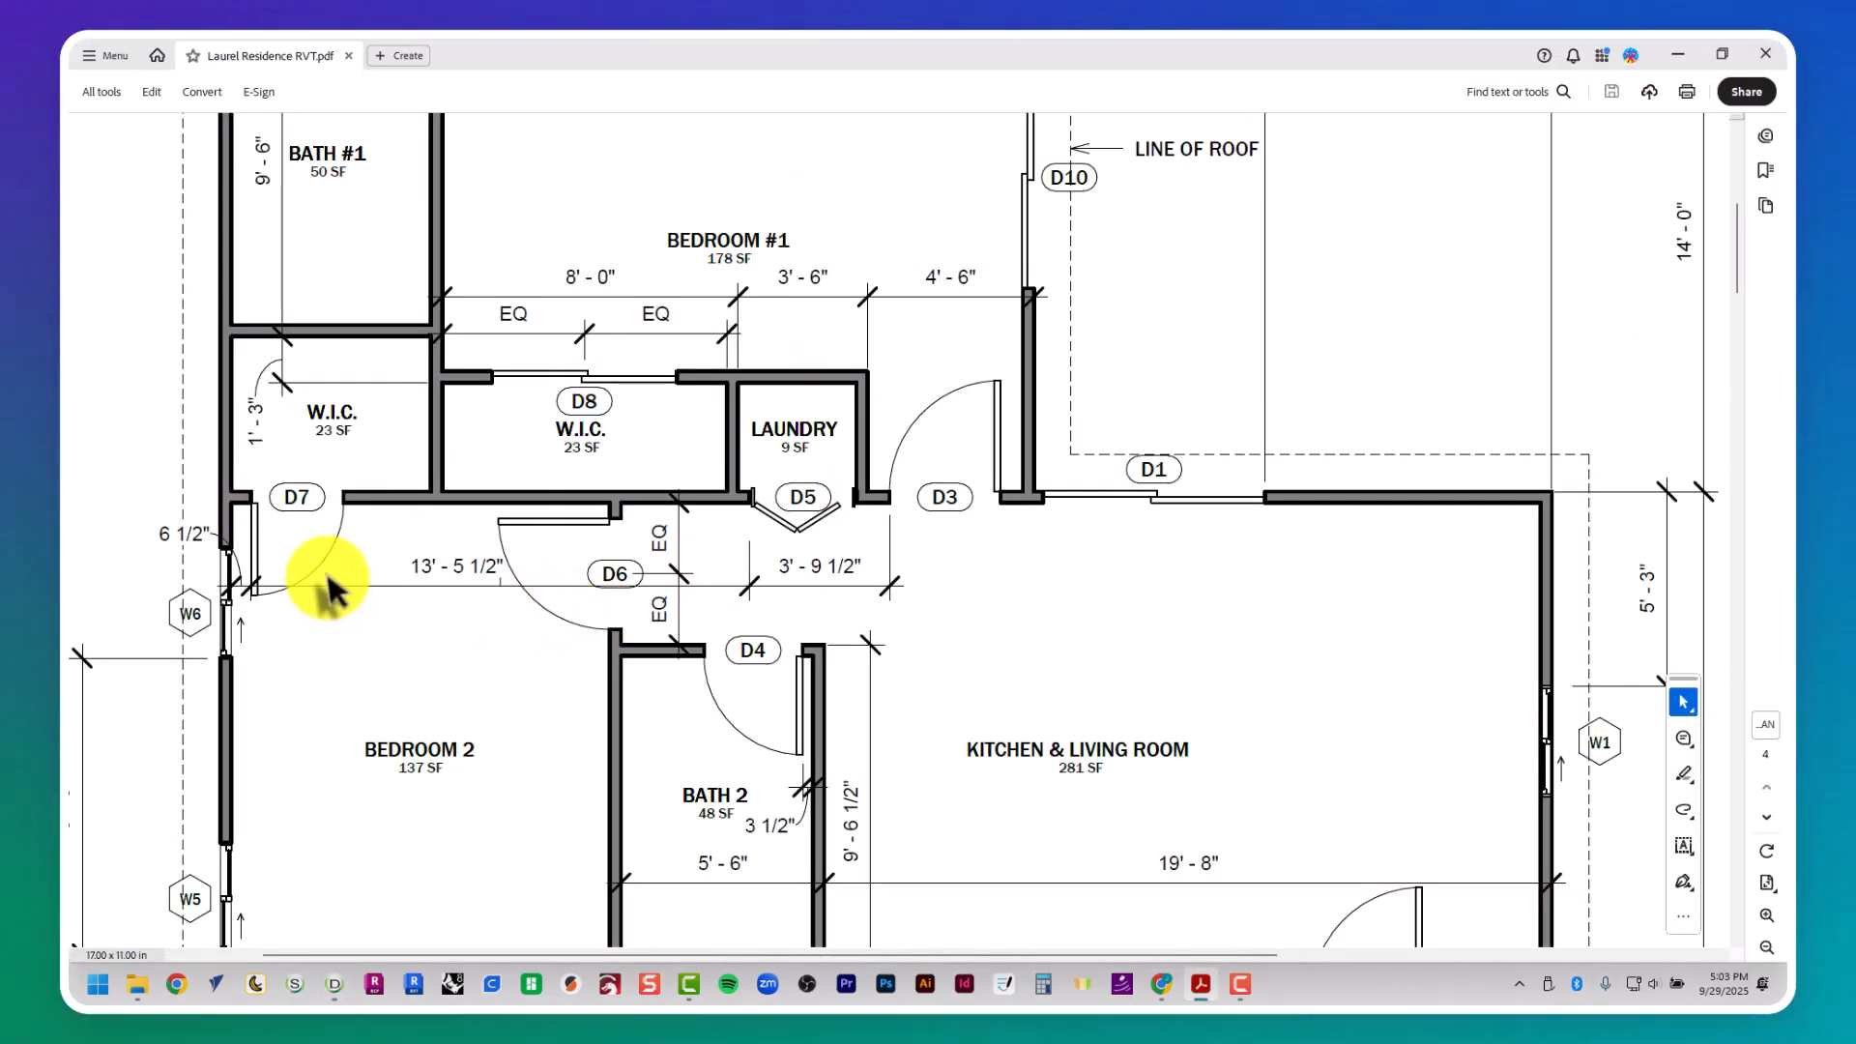
# - Draw a vertical guide about 33' 9" long along the left external wall's inner face, from the walk-in closet down past the lower wall
pyautogui.hotkey('alt', 'Tab')
pyautogui.write('pl')
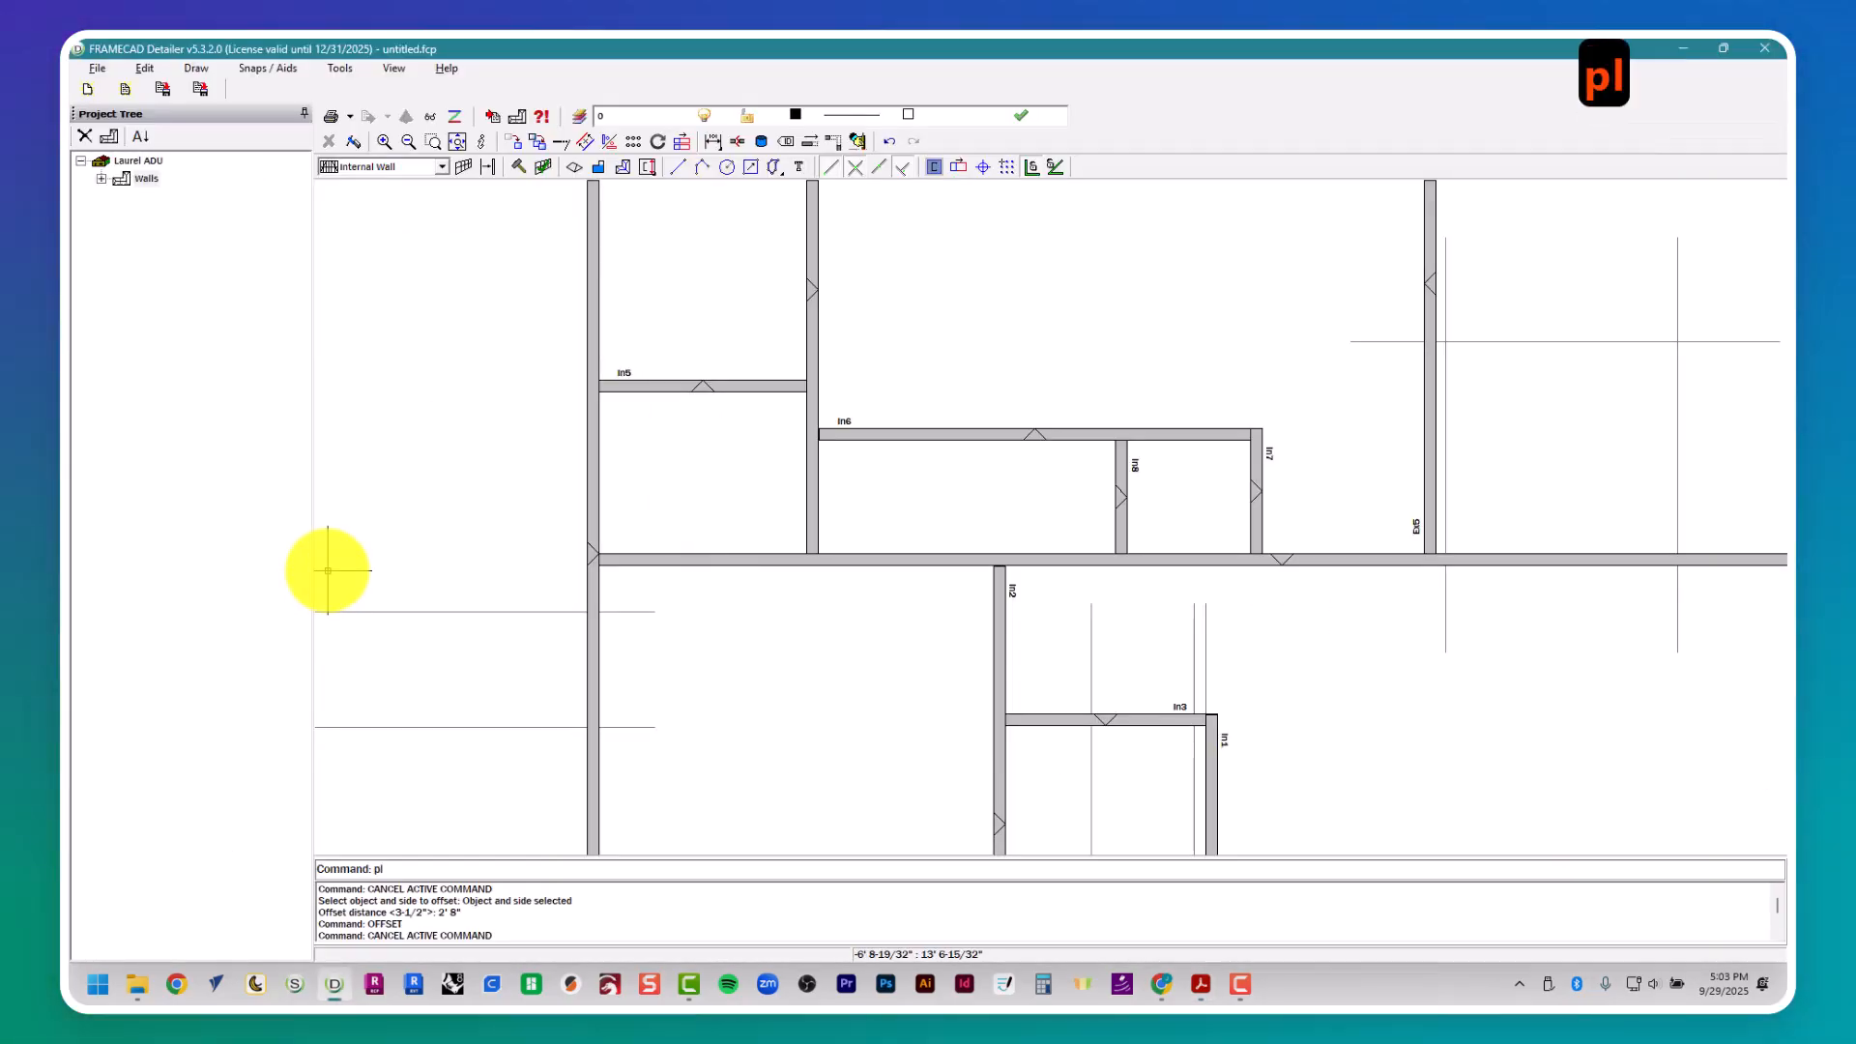
pyautogui.press('Return')
pyautogui.scroll(-3, 780, 404)
pyautogui.click(675, 431)
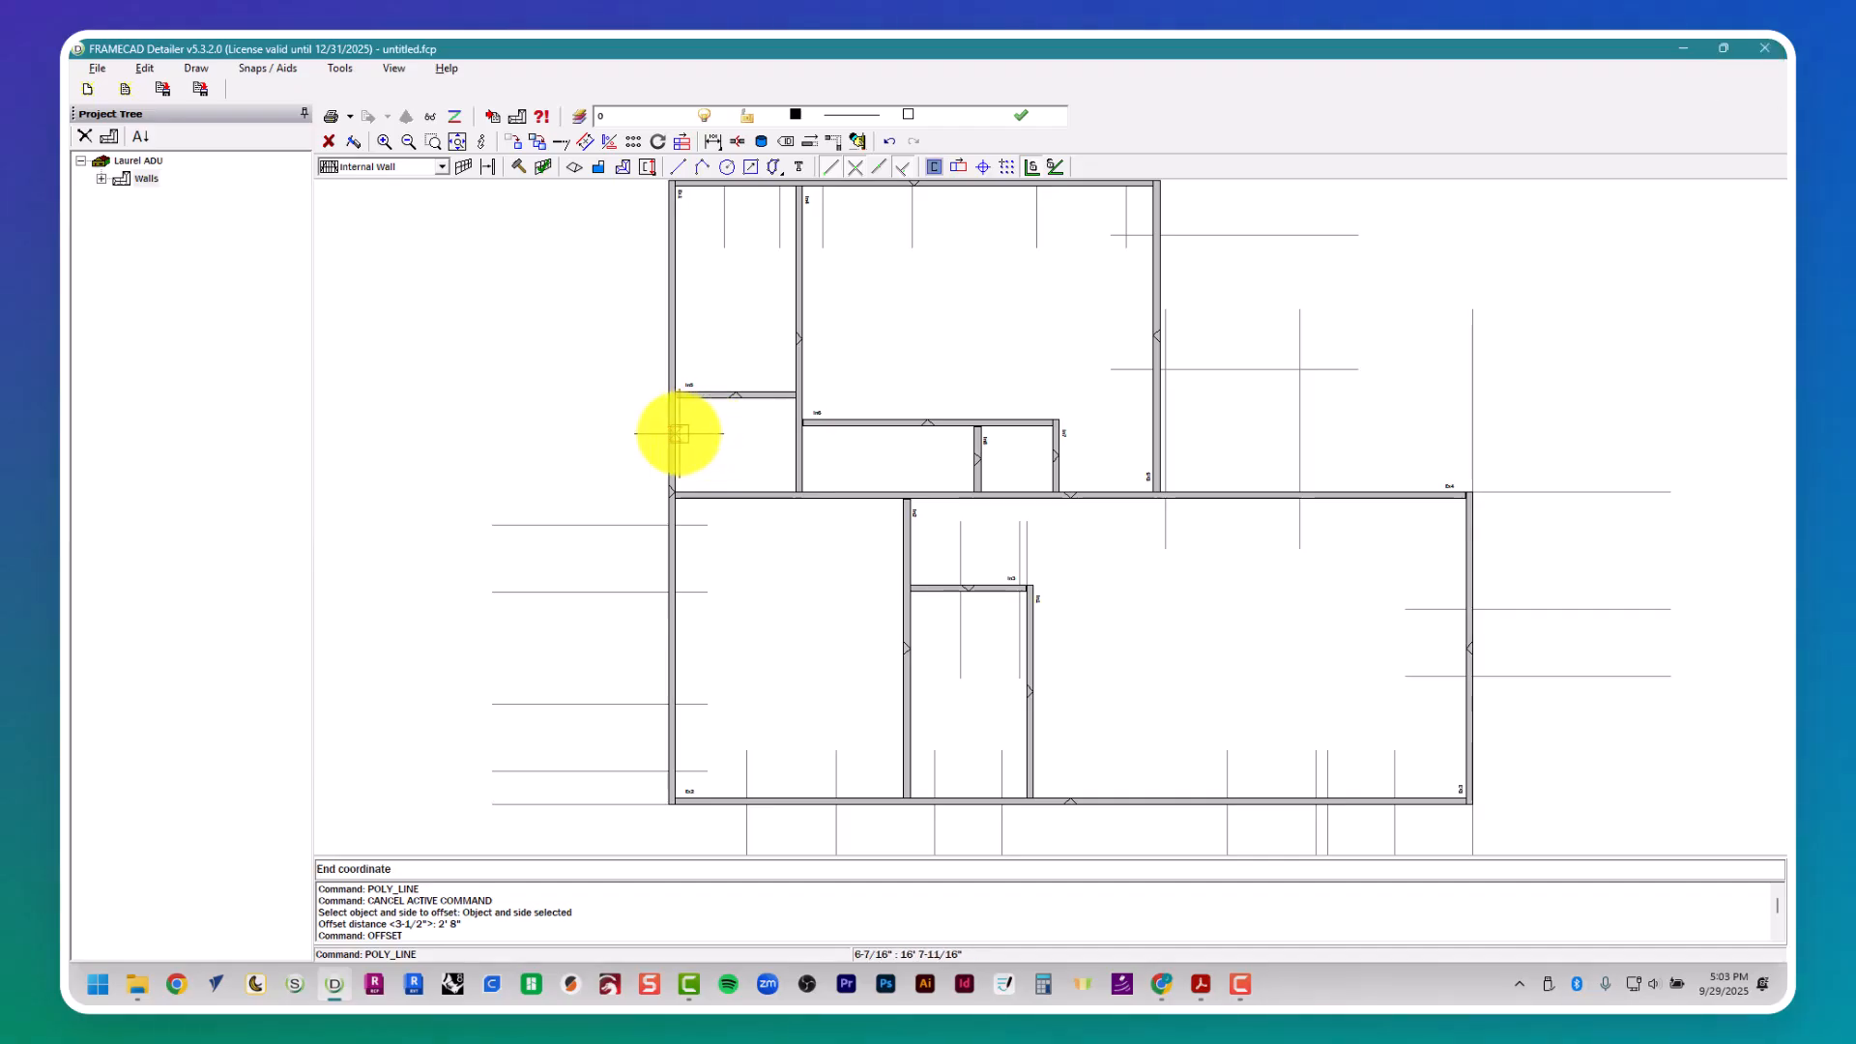
pyautogui.moveTo(664, 649); pyautogui.dragTo(647, 289, button='middle')
pyautogui.scroll(-1, 646, 289)
pyautogui.click(684, 766)
pyautogui.press('Escape')
pyautogui.moveTo(687, 479); pyautogui.dragTo(662, 679, button='middle')
# - Recheck door D7's location in the floor plan and offset the left wall's inner-face guide 6-1/2" to the right for its left side
pyautogui.hotkey('alt', 'Tab')
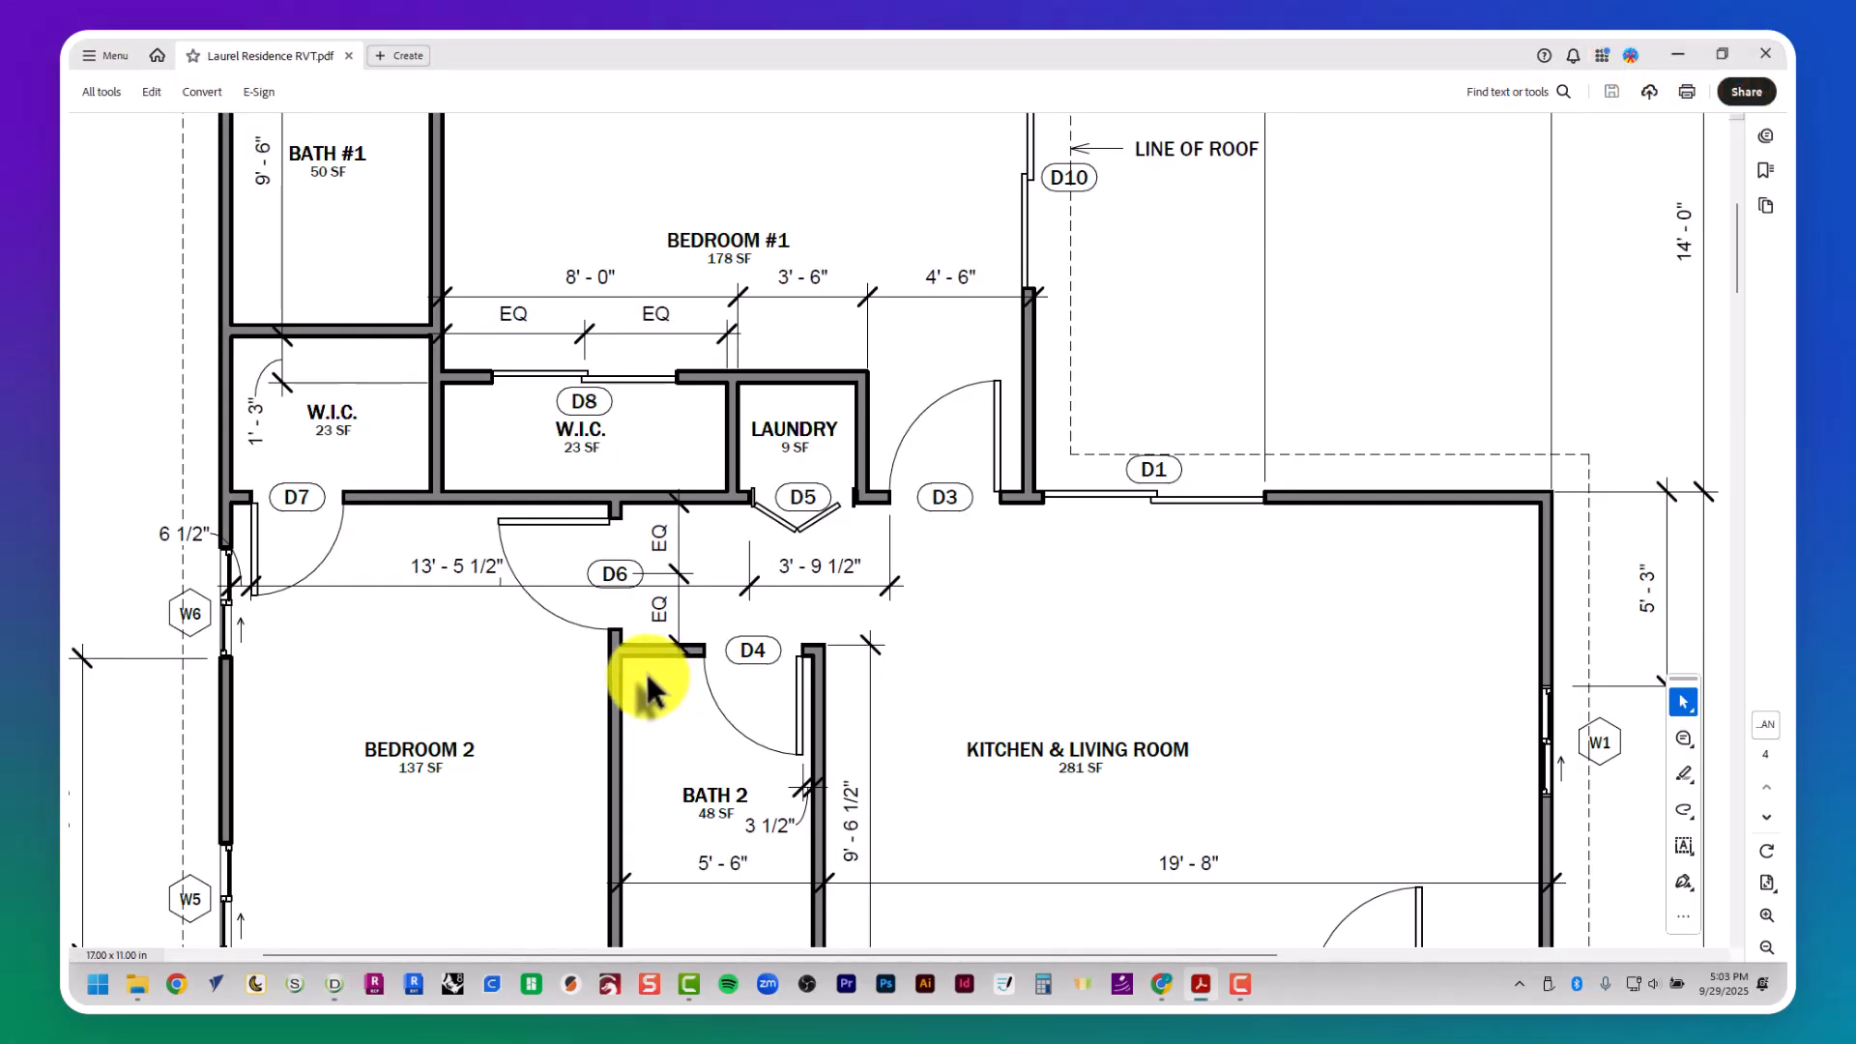
pyautogui.hotkey('alt', 'Tab')
pyautogui.scroll(-3, 640, 670)
pyautogui.moveTo(638, 667); pyautogui.dragTo(826, 617, button='middle')
pyautogui.scroll(3, 623, 665)
pyautogui.press('Escape')
pyautogui.press('Escape')
pyautogui.press('Escape')
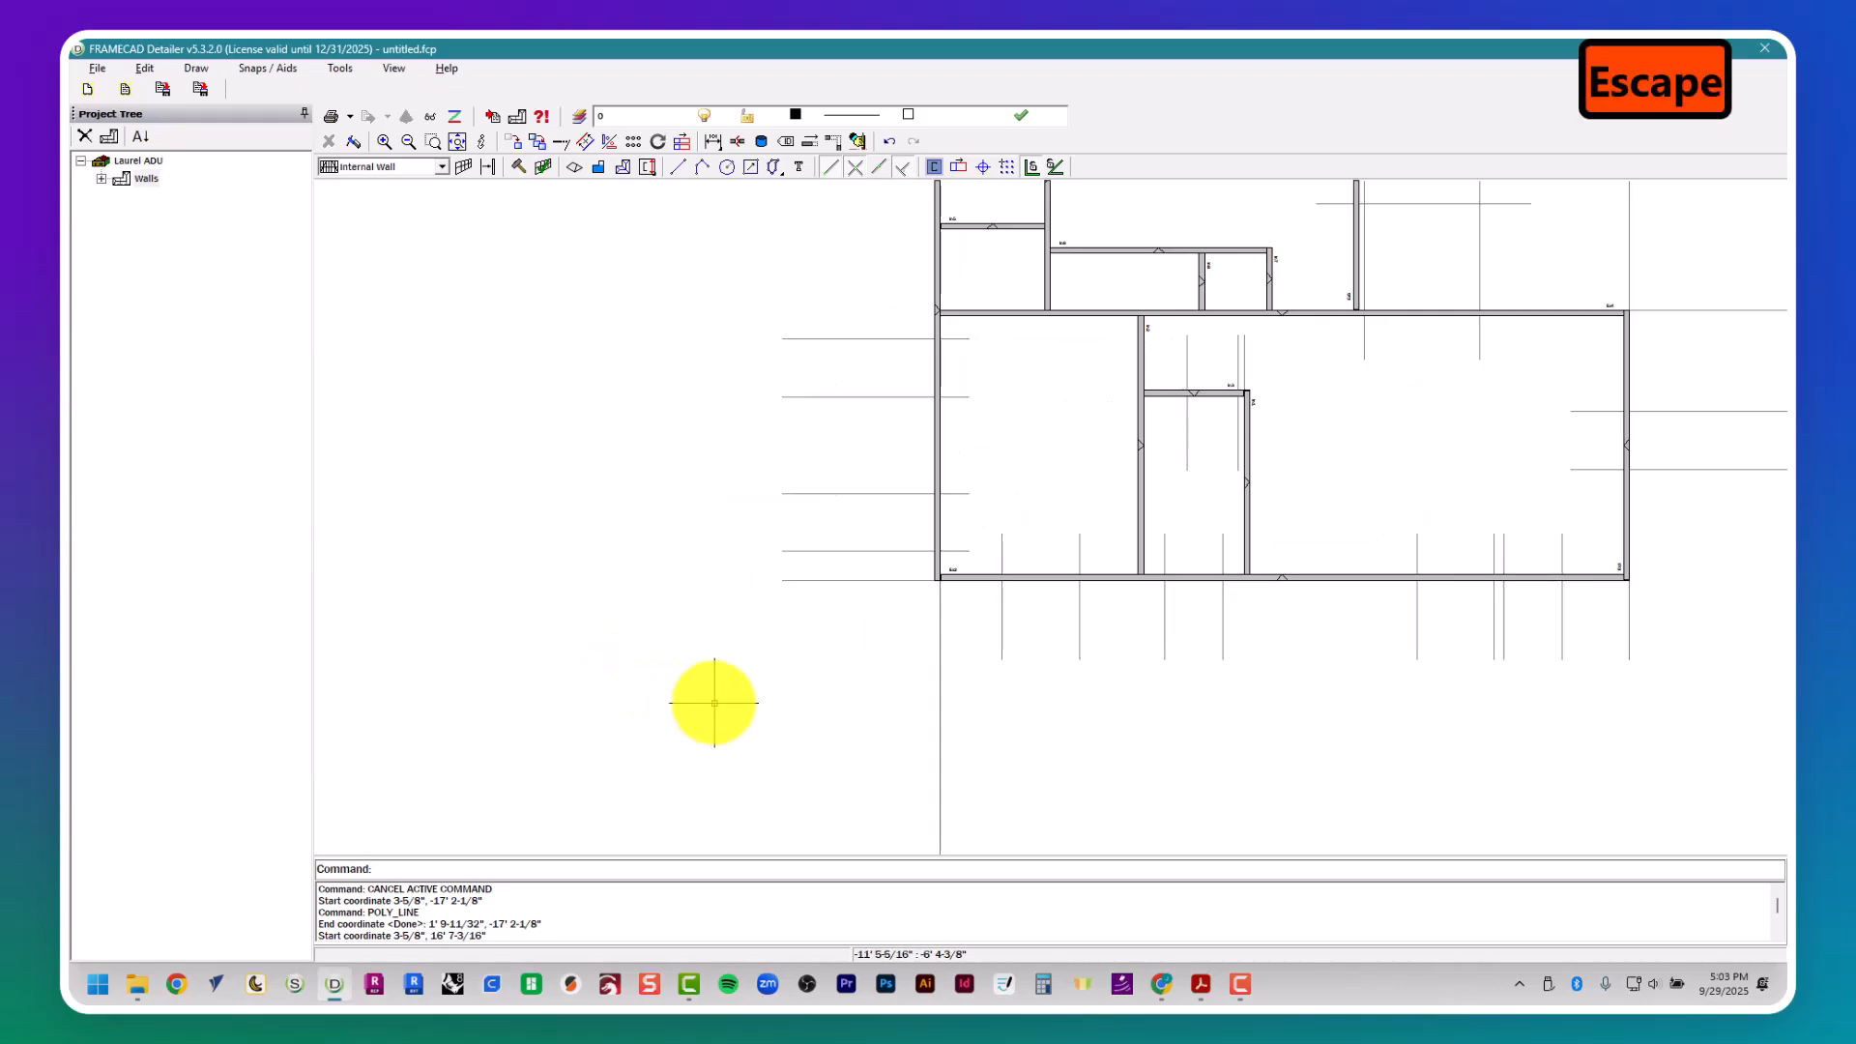
pyautogui.write('offset')
pyautogui.press('Return')
pyautogui.write('6.5')
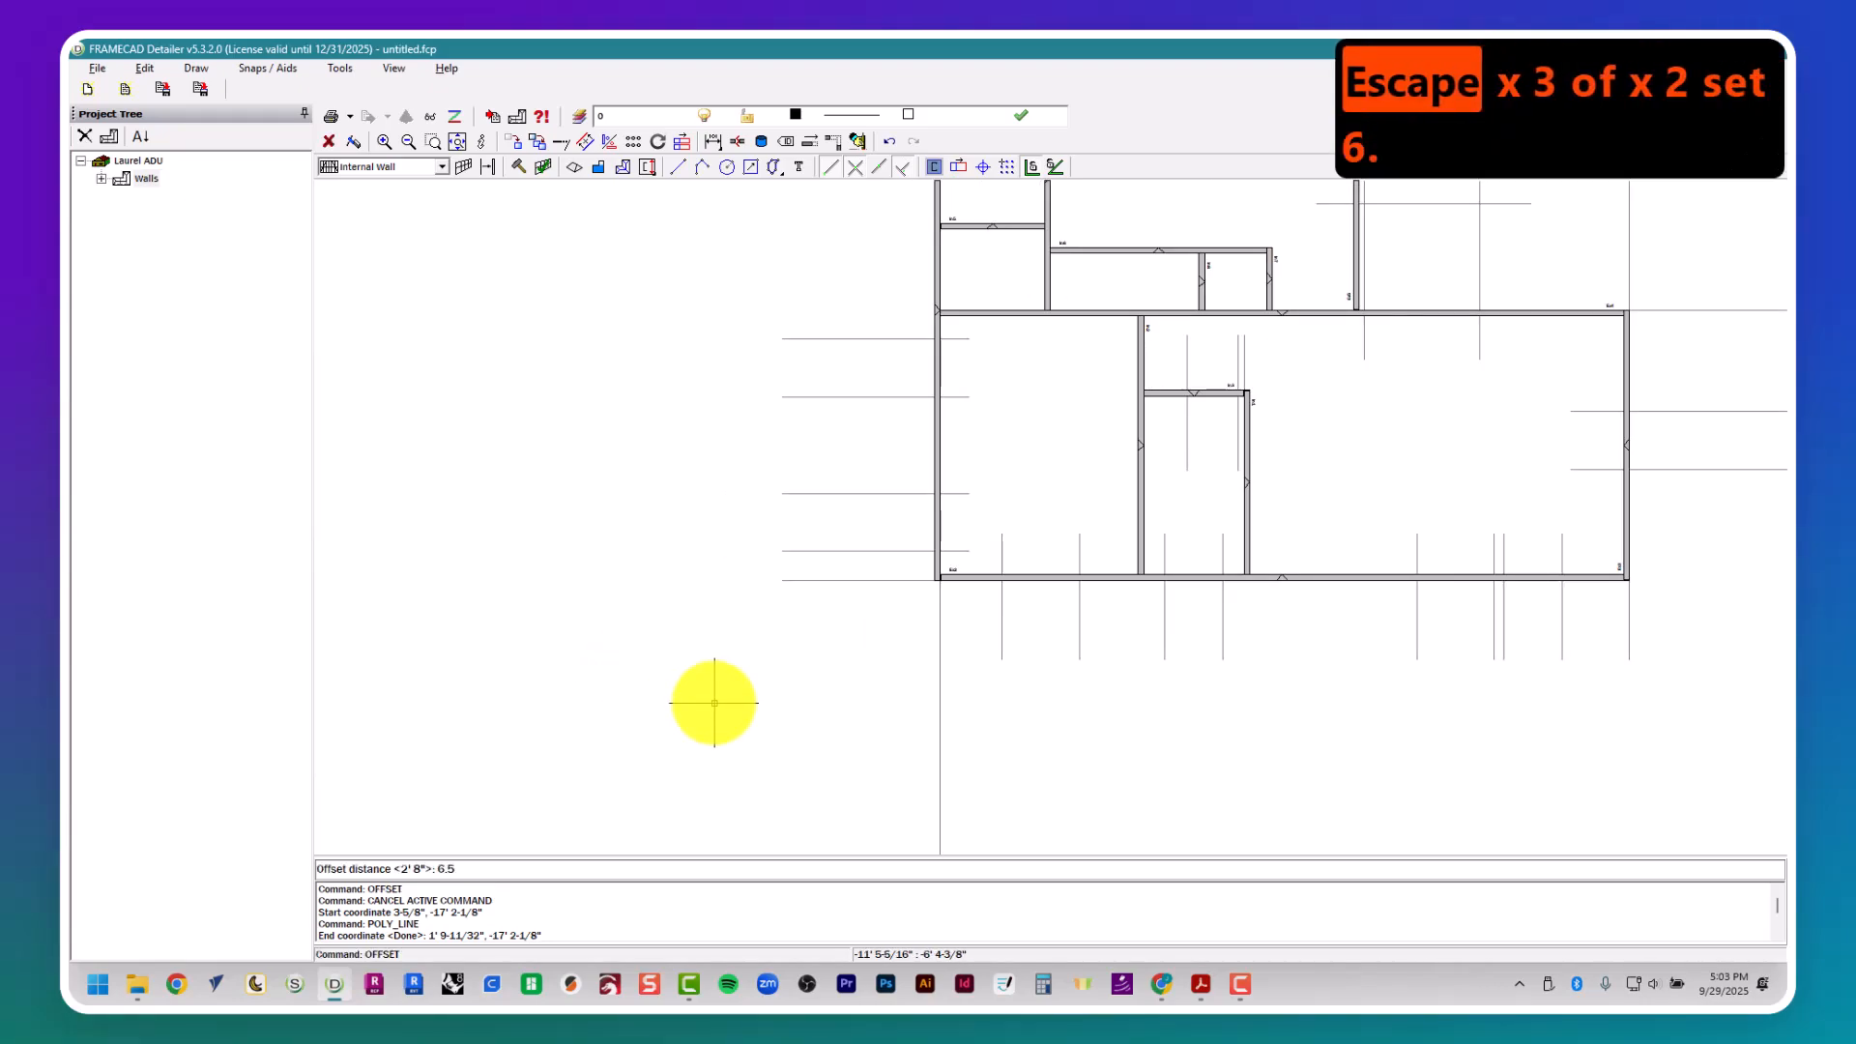
pyautogui.press('Return')
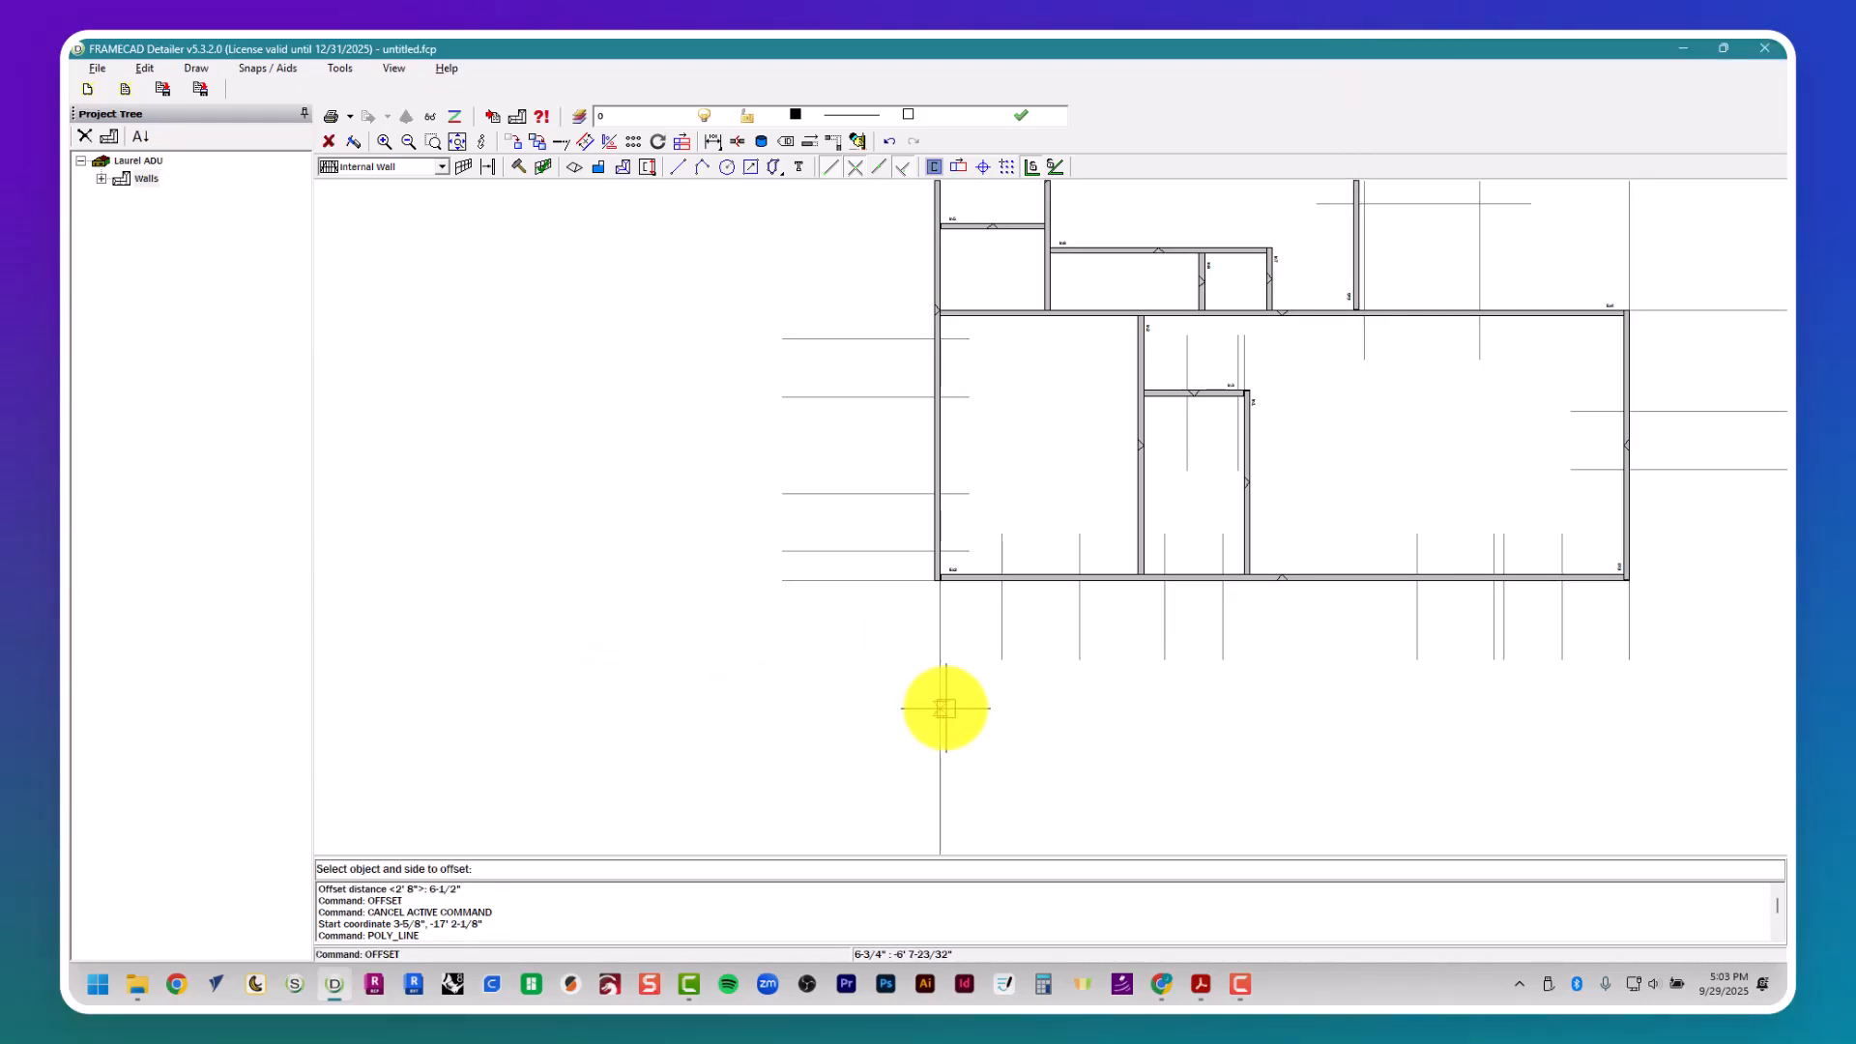
# - Look up door D7's width in the door schedule and offset its left guide 2' 6" to the right for the opening
pyautogui.hotkey('alt', 'Tab')
pyautogui.keyDown('ctrl'); pyautogui.scroll(3, 879, 663); pyautogui.keyUp('ctrl')
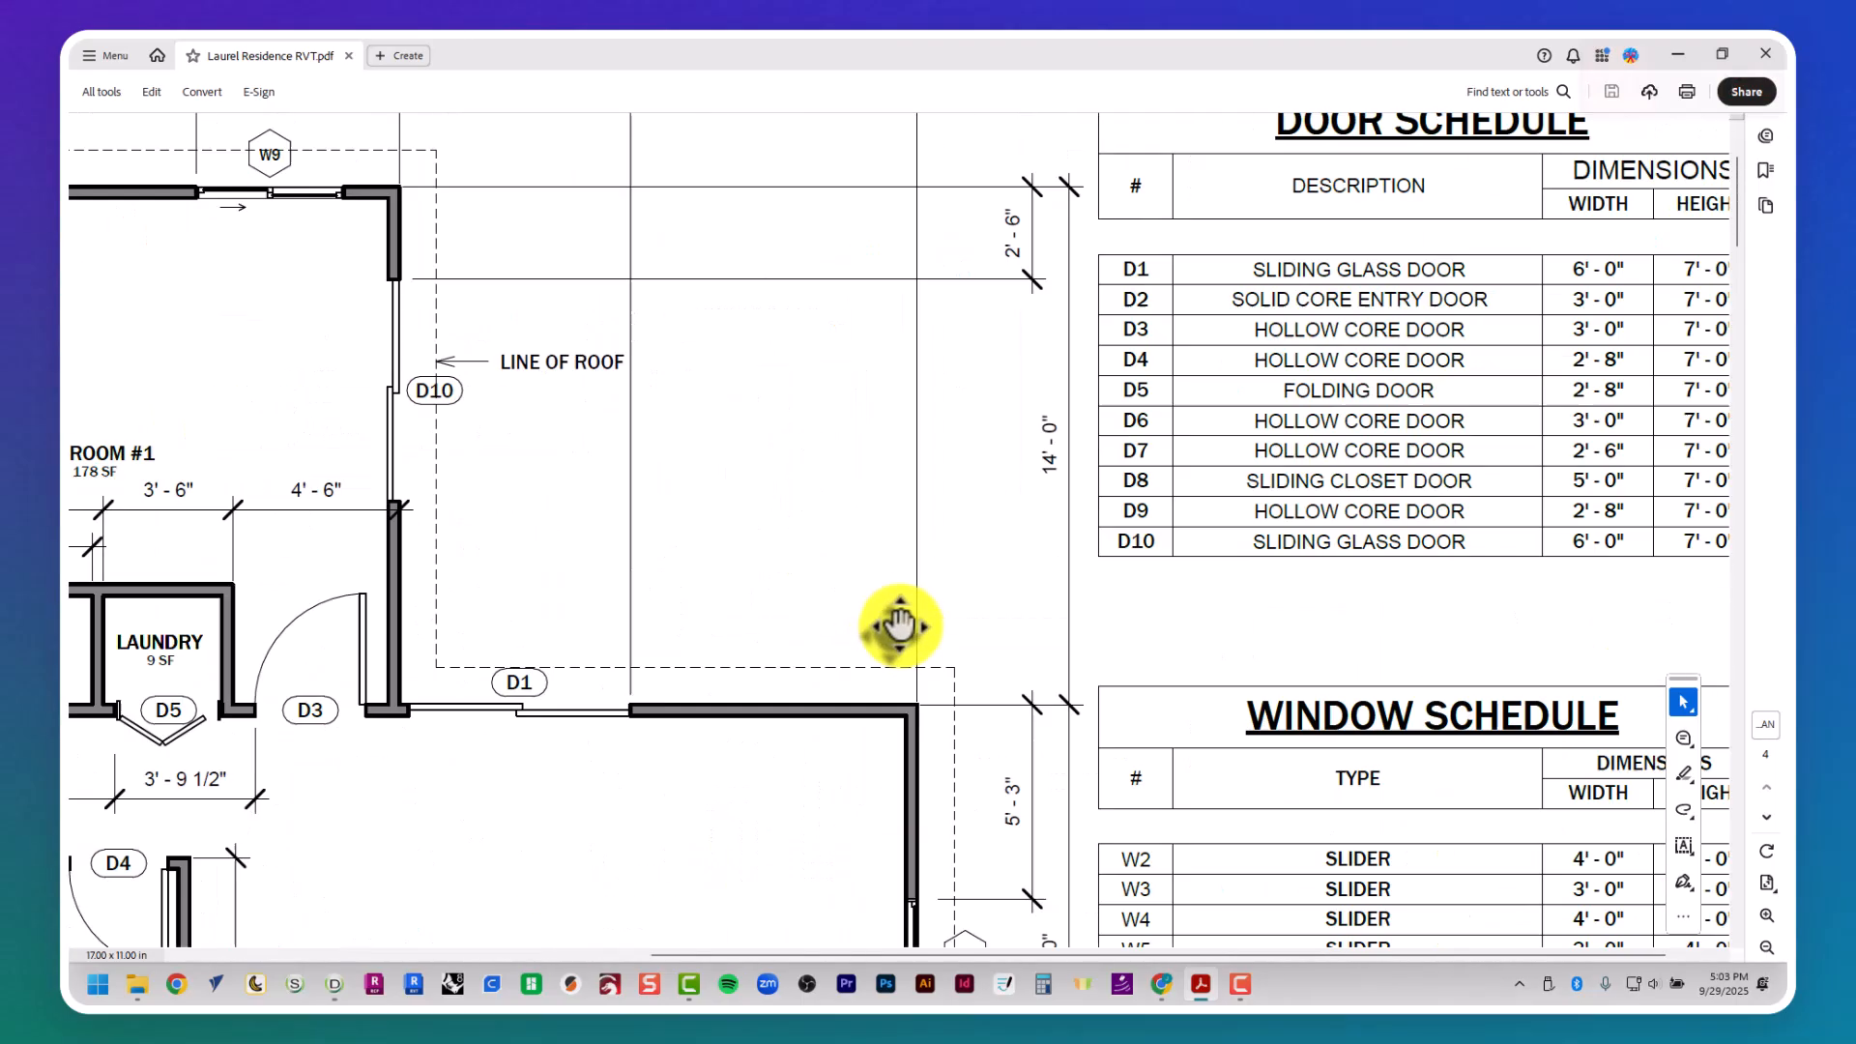
pyautogui.keyDown('ctrl'); pyautogui.scroll(-3, 899, 626); pyautogui.keyUp('ctrl')
pyautogui.hotkey('alt', 'Tab')
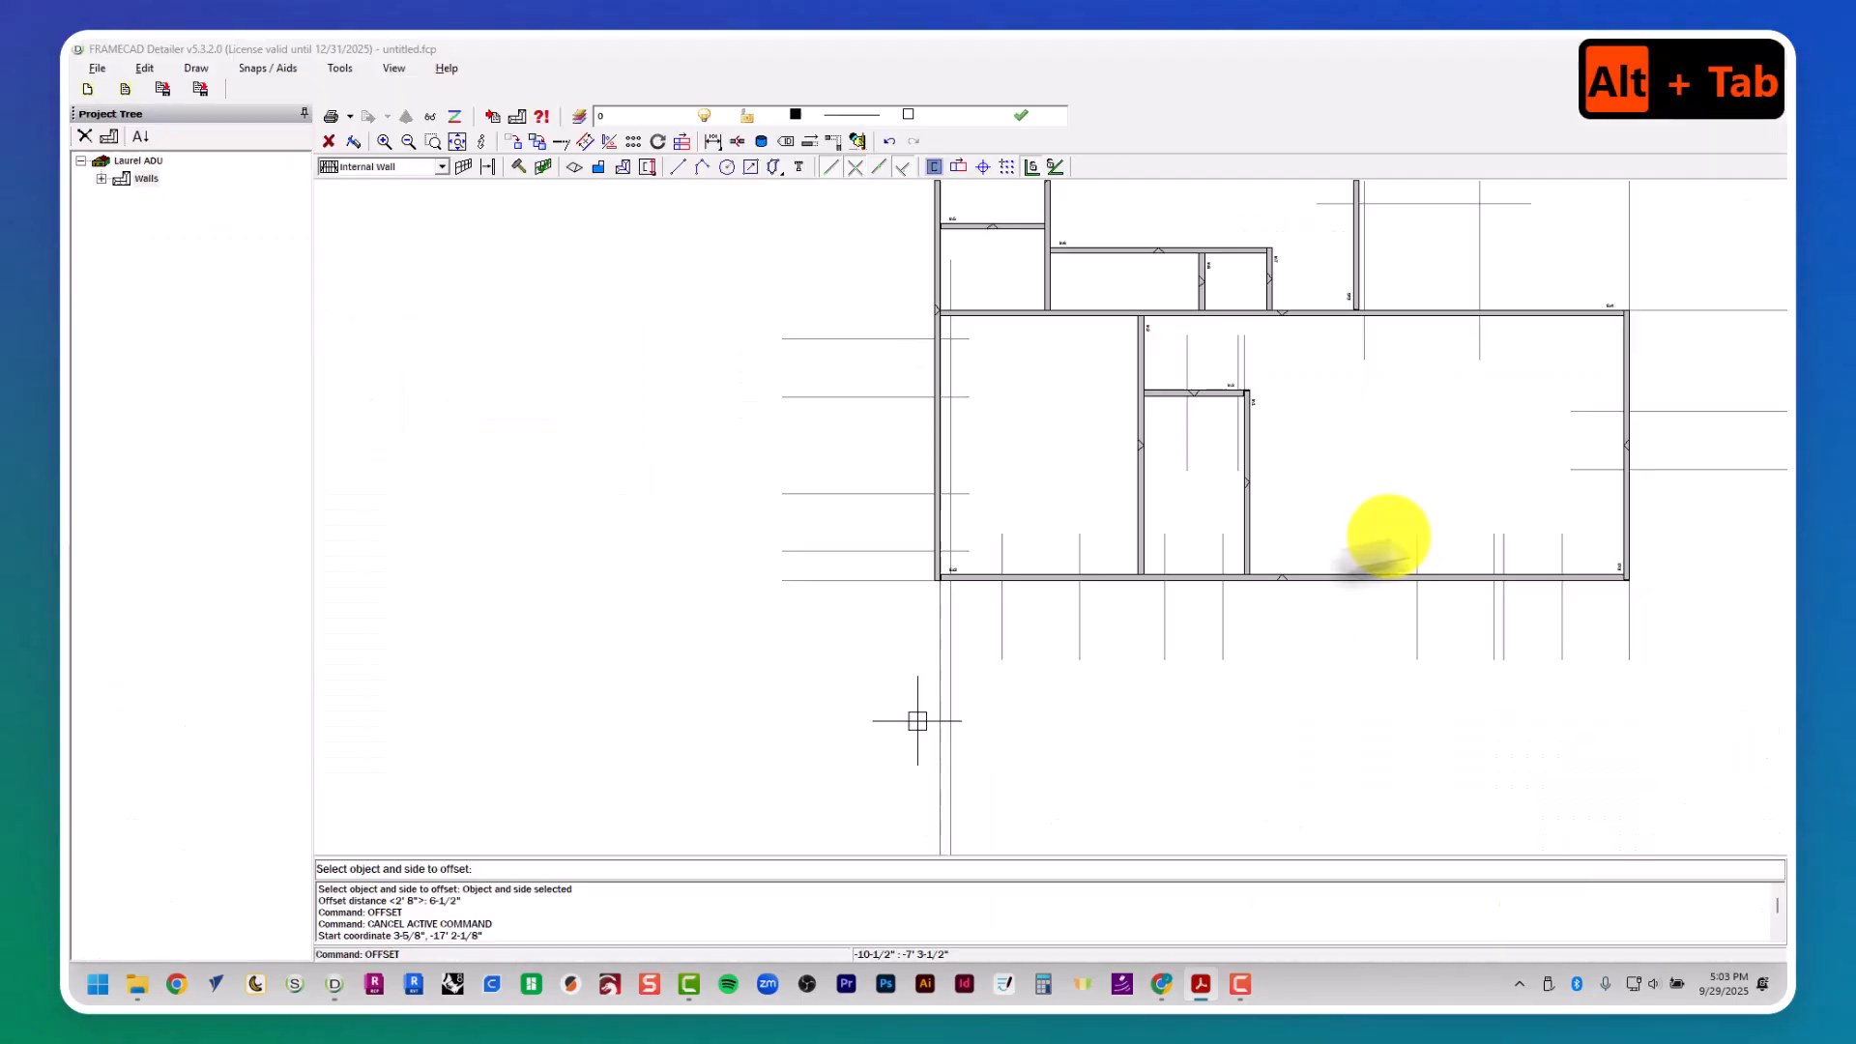
pyautogui.press('Return')
pyautogui.press('Return')
pyautogui.write("2' ")
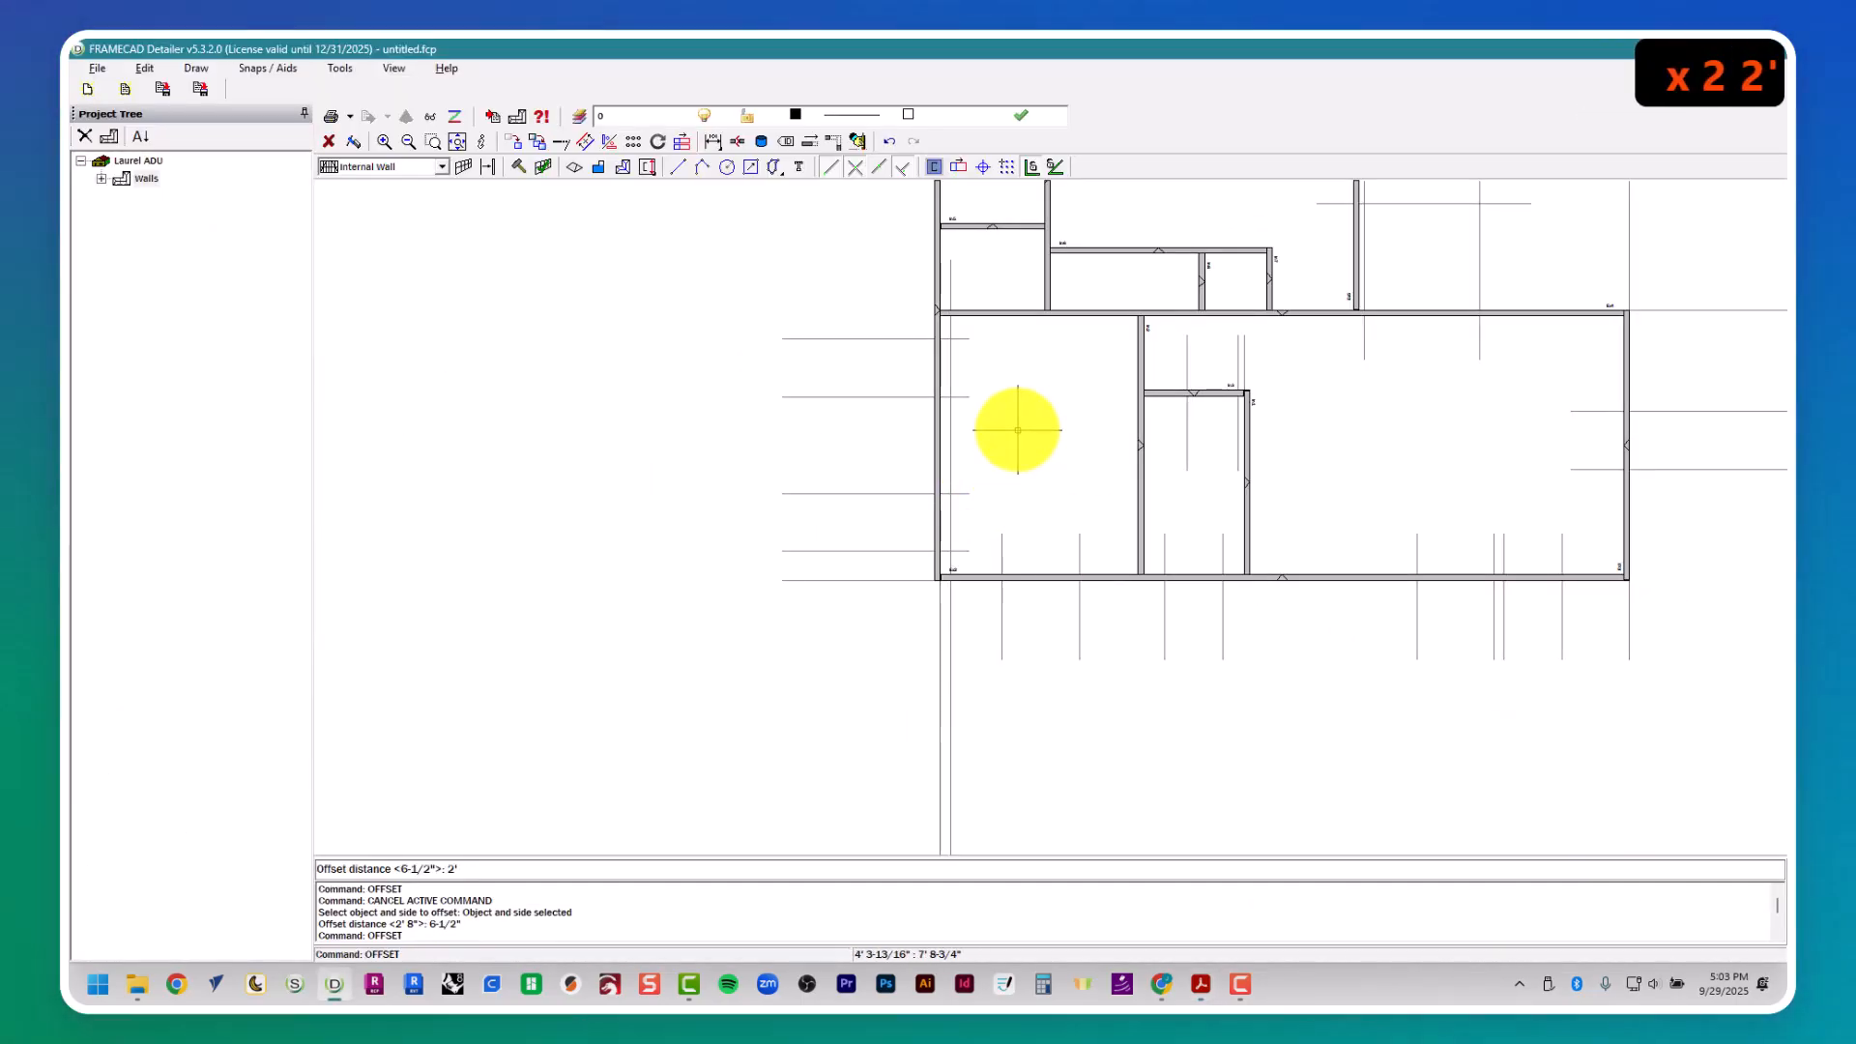
pyautogui.write('6"')
pyautogui.press('Return')
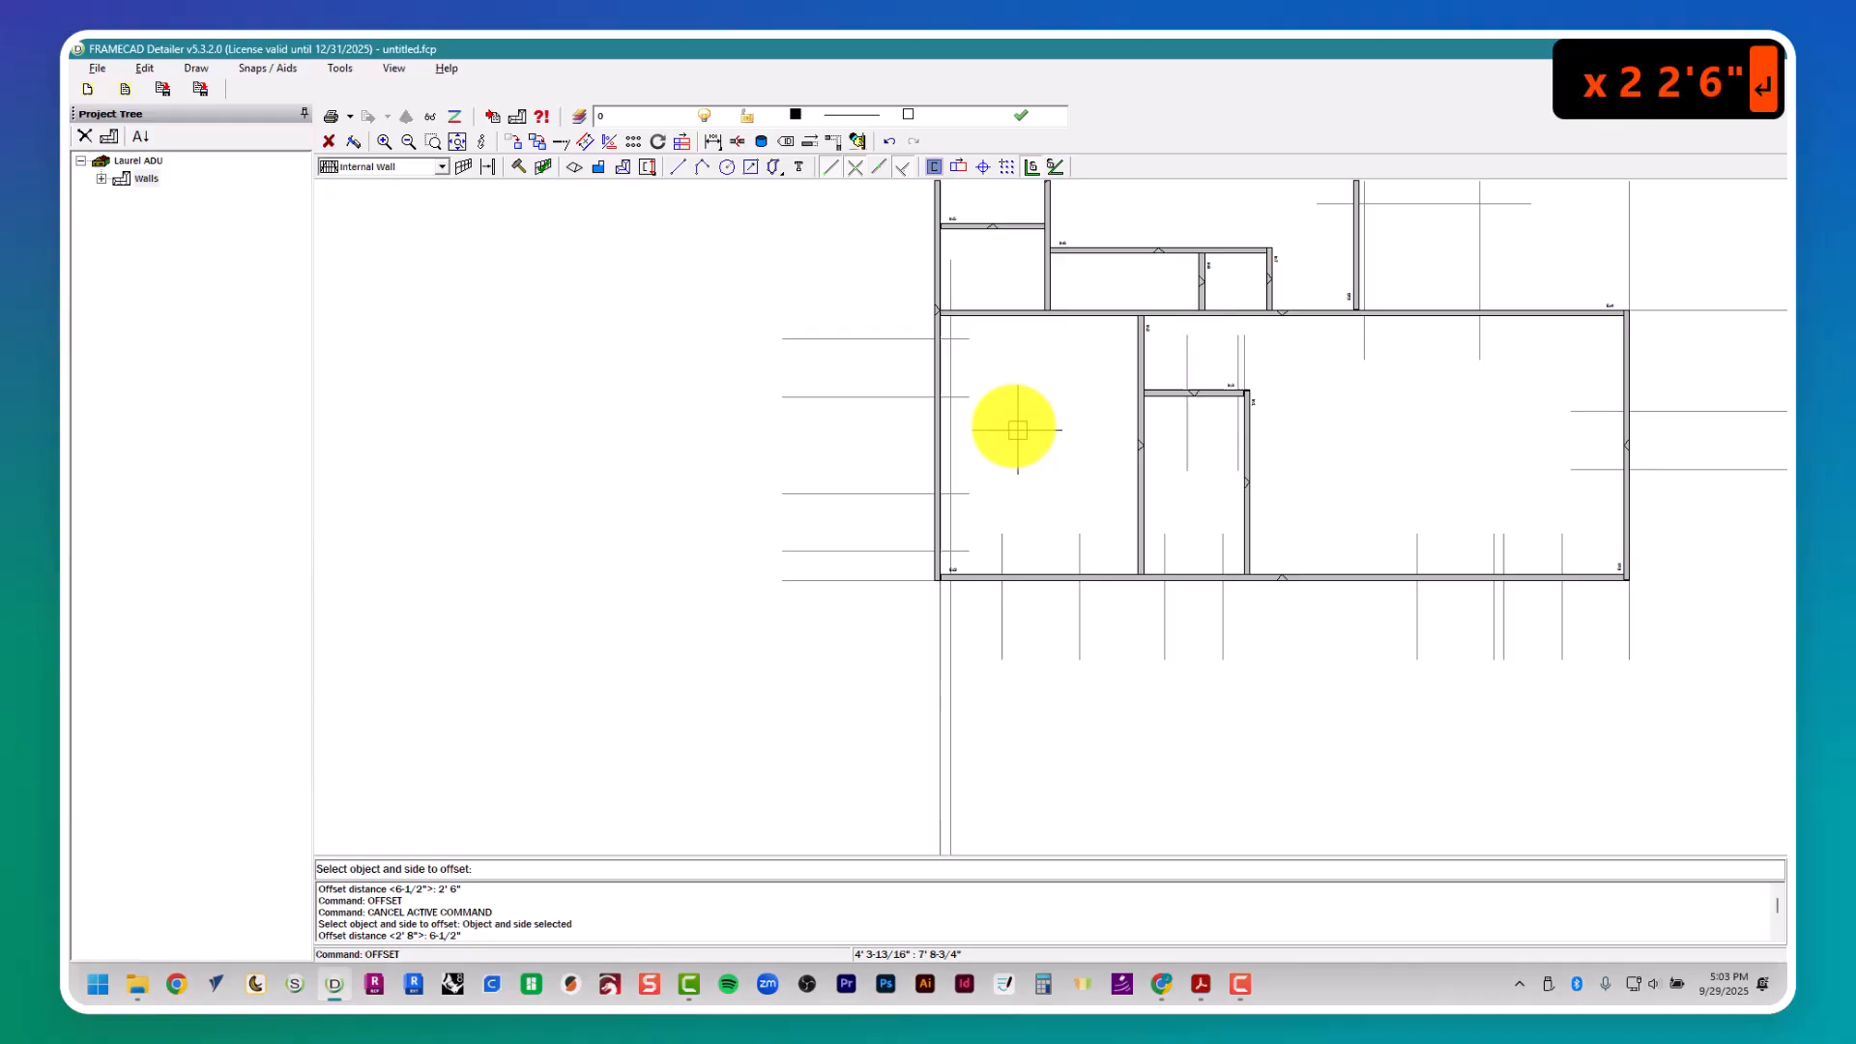
pyautogui.click(953, 373)
# - Examine the floor plan around Bedroom #1 and Bath #1 for the locations of the remaining interior doors, including D9
pyautogui.hotkey('alt', 'Tab')
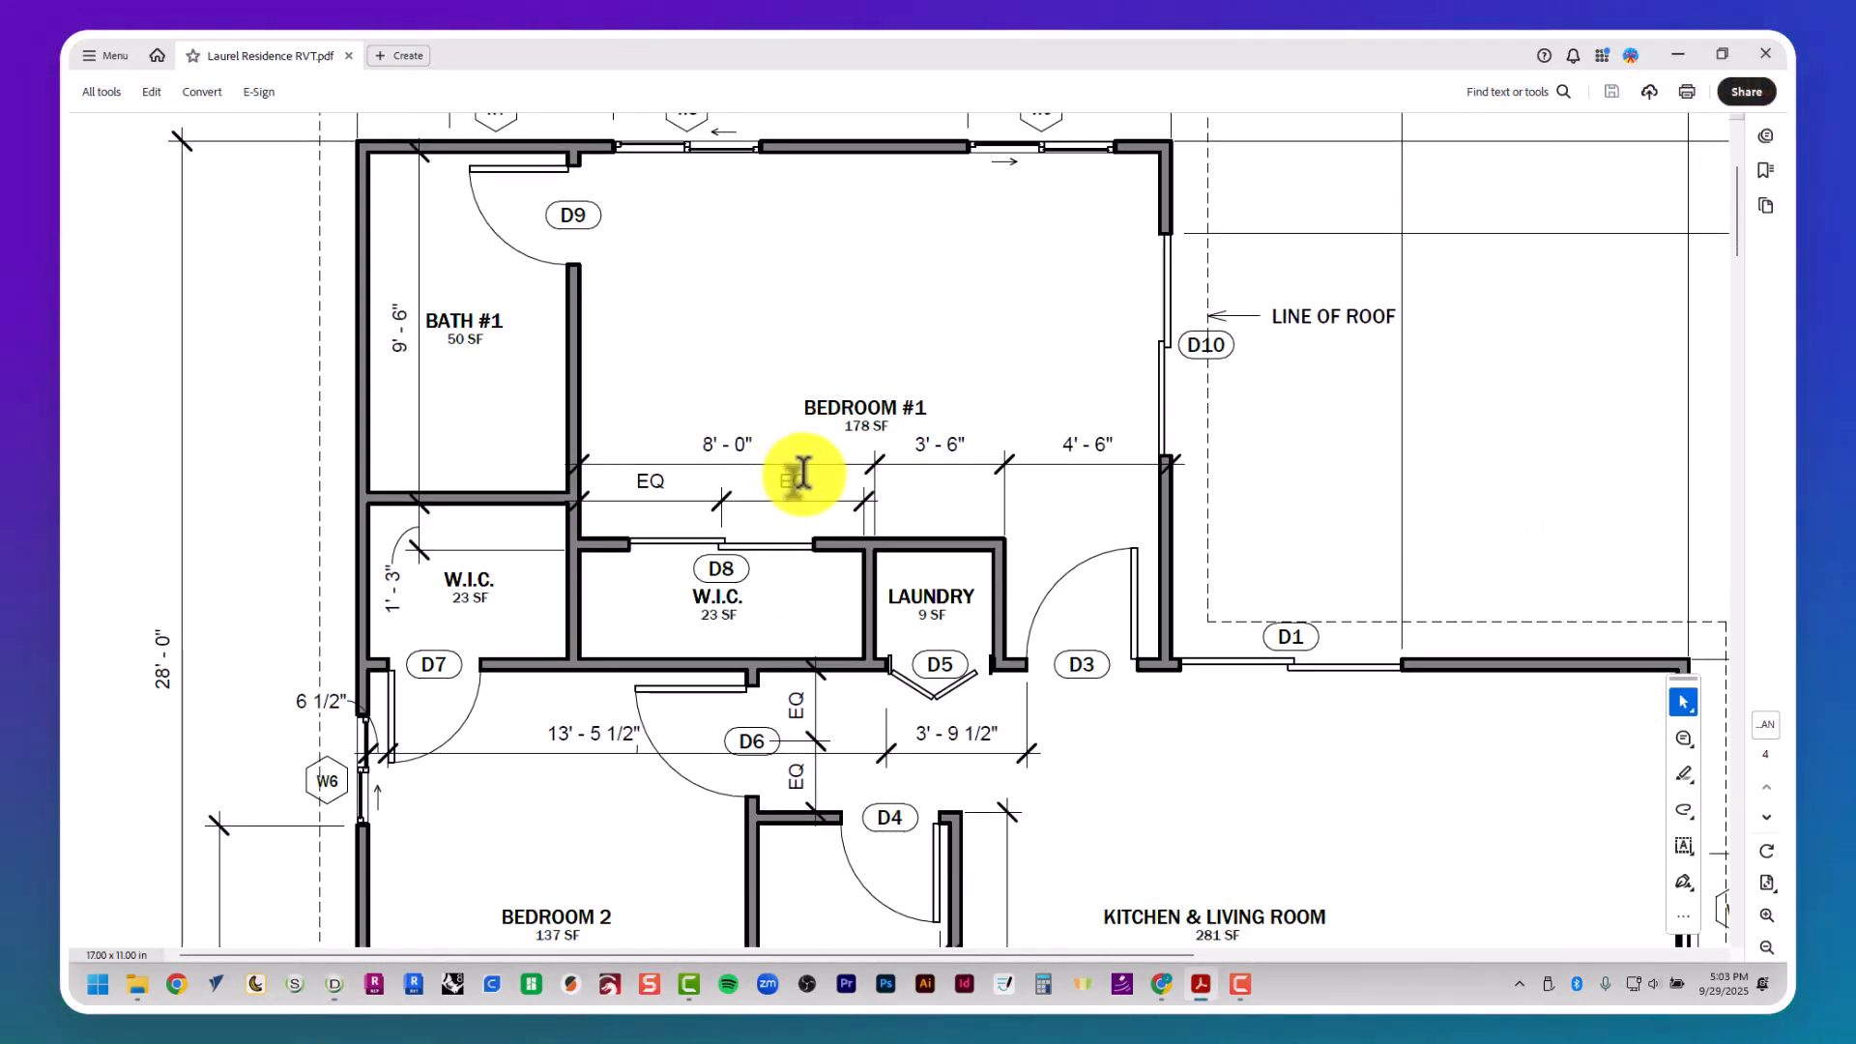
pyautogui.hotkey('alt', 'Tab')
pyautogui.scroll(6, 874, 496)
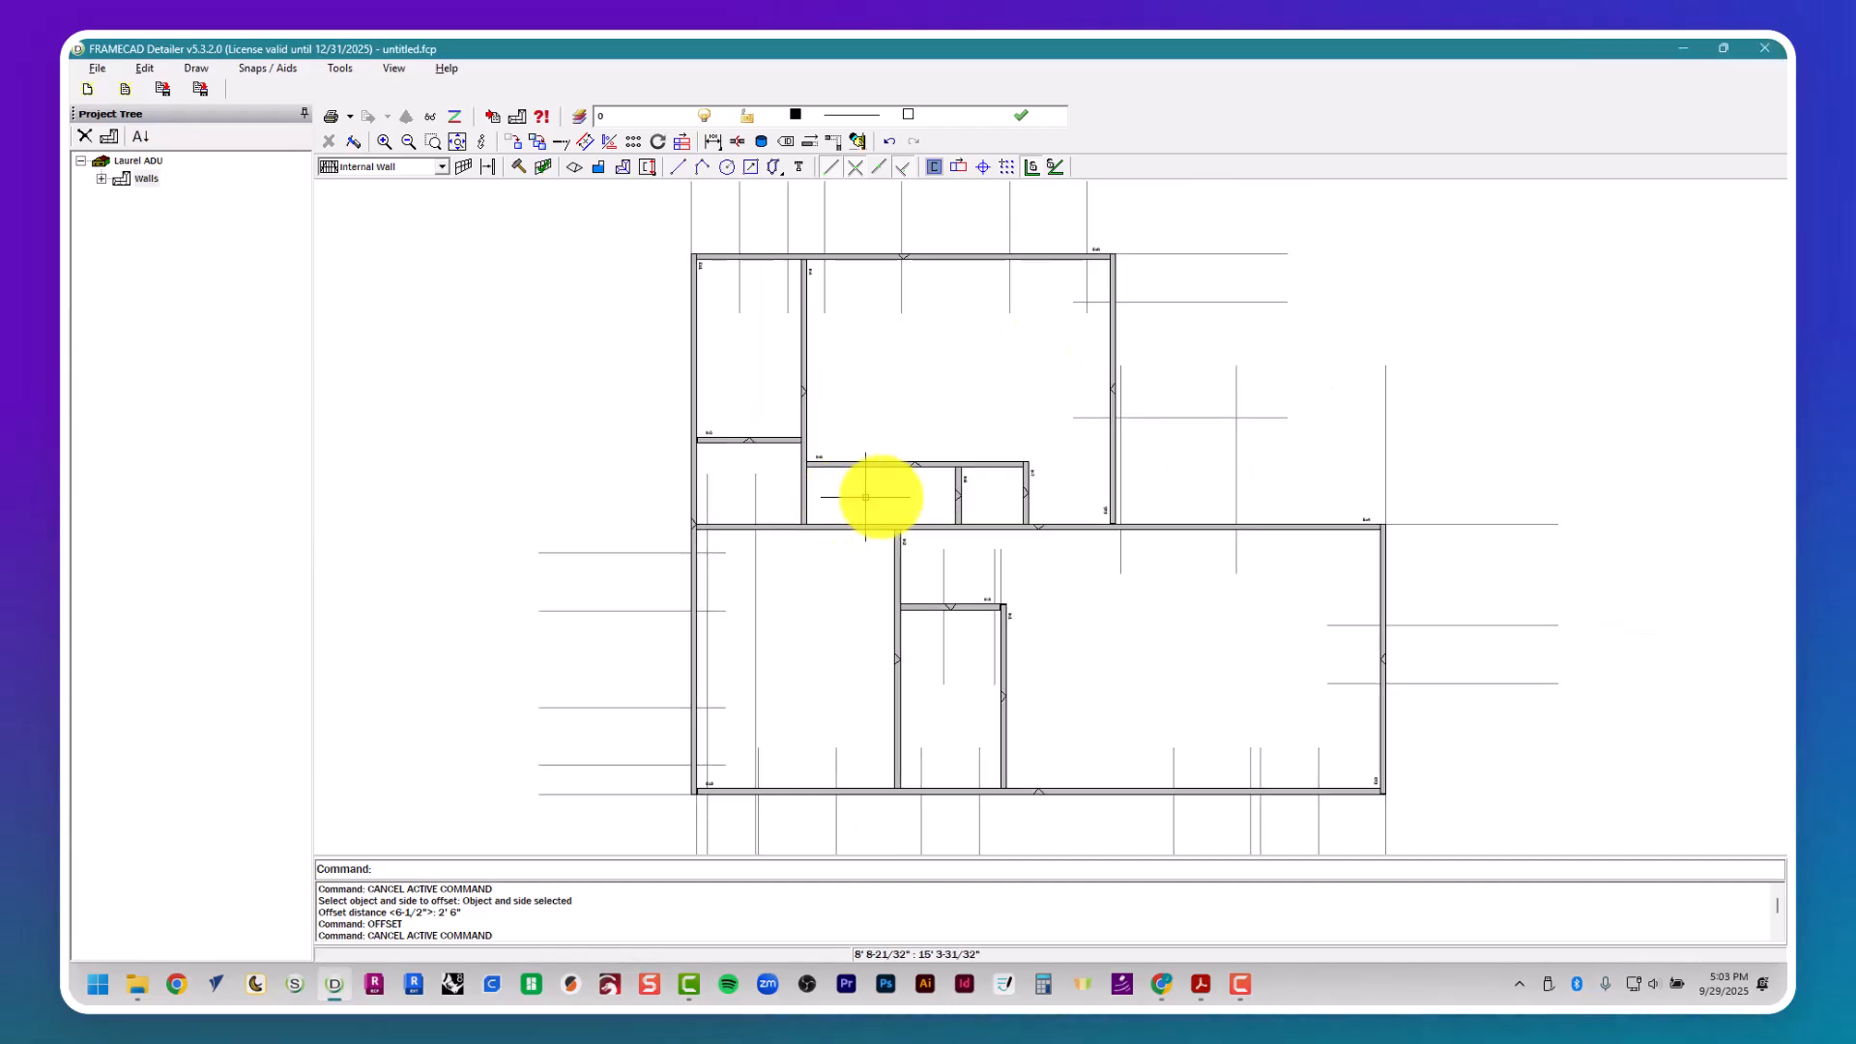
pyautogui.hotkey('alt', 'Tab')
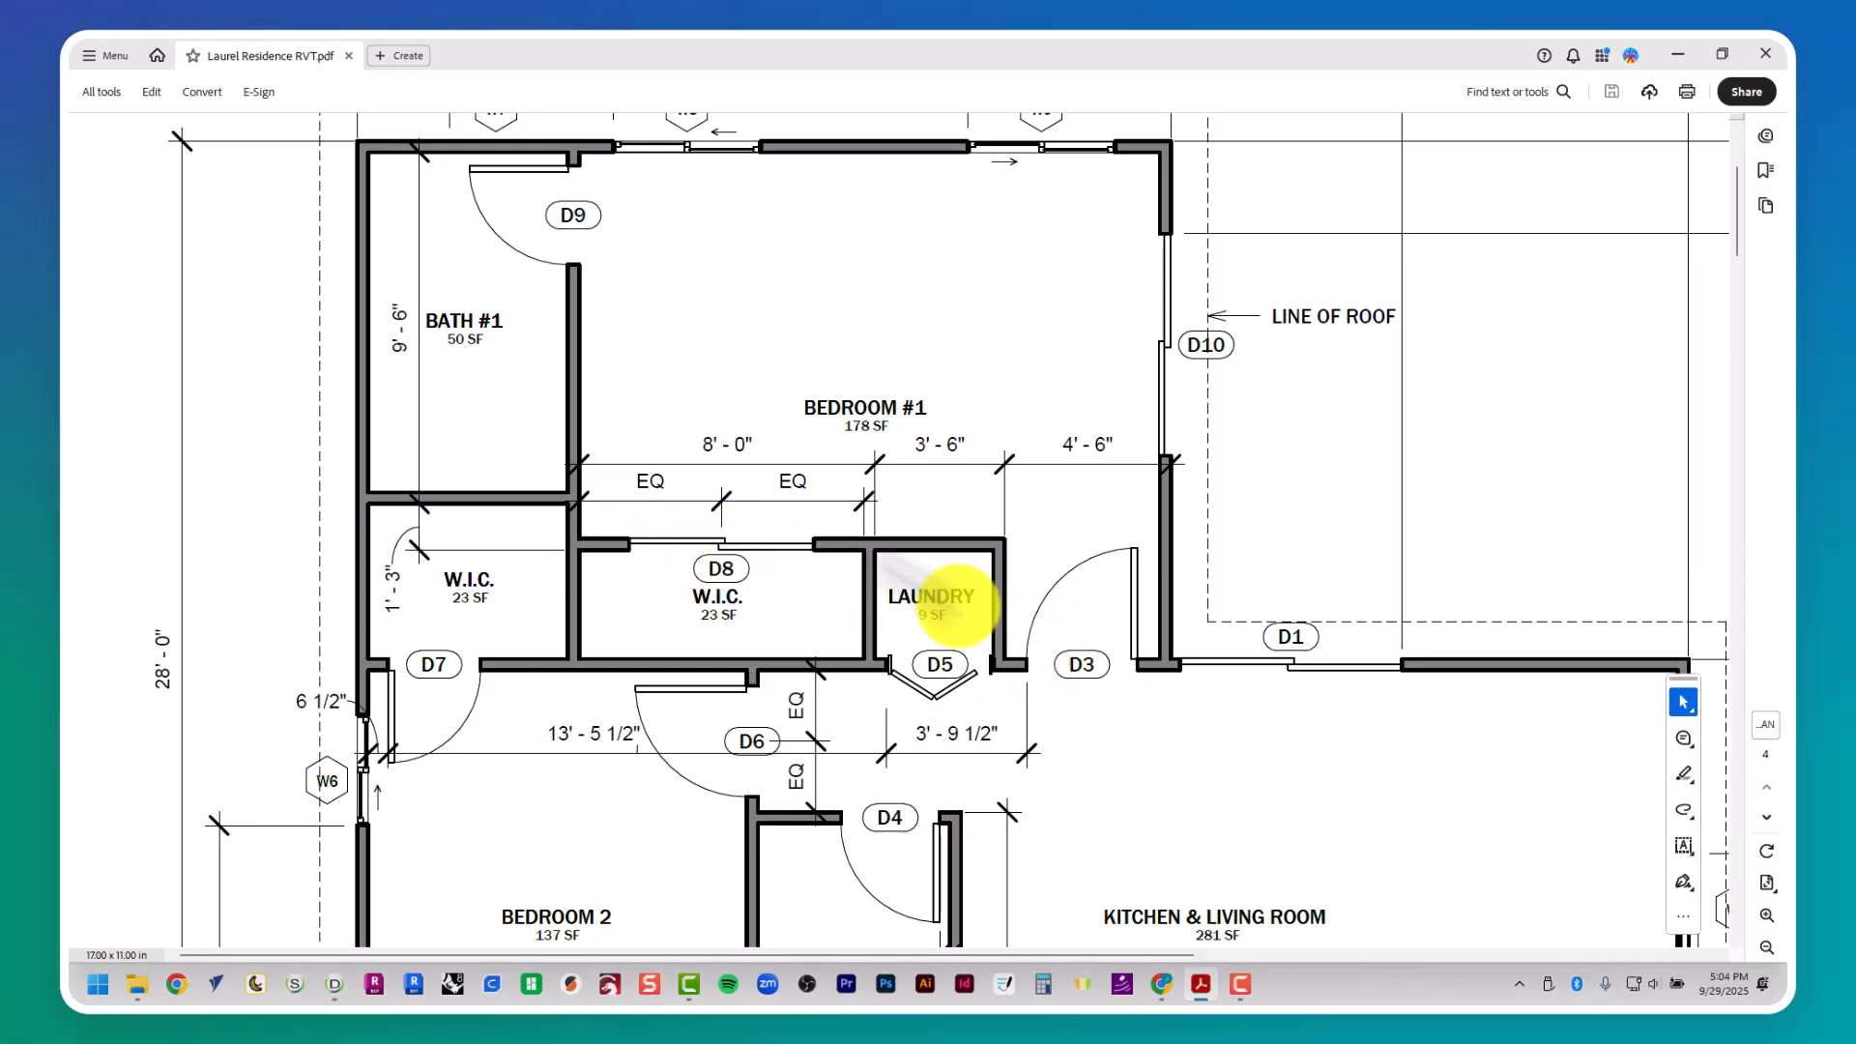
pyautogui.scroll(2, 742, 456)
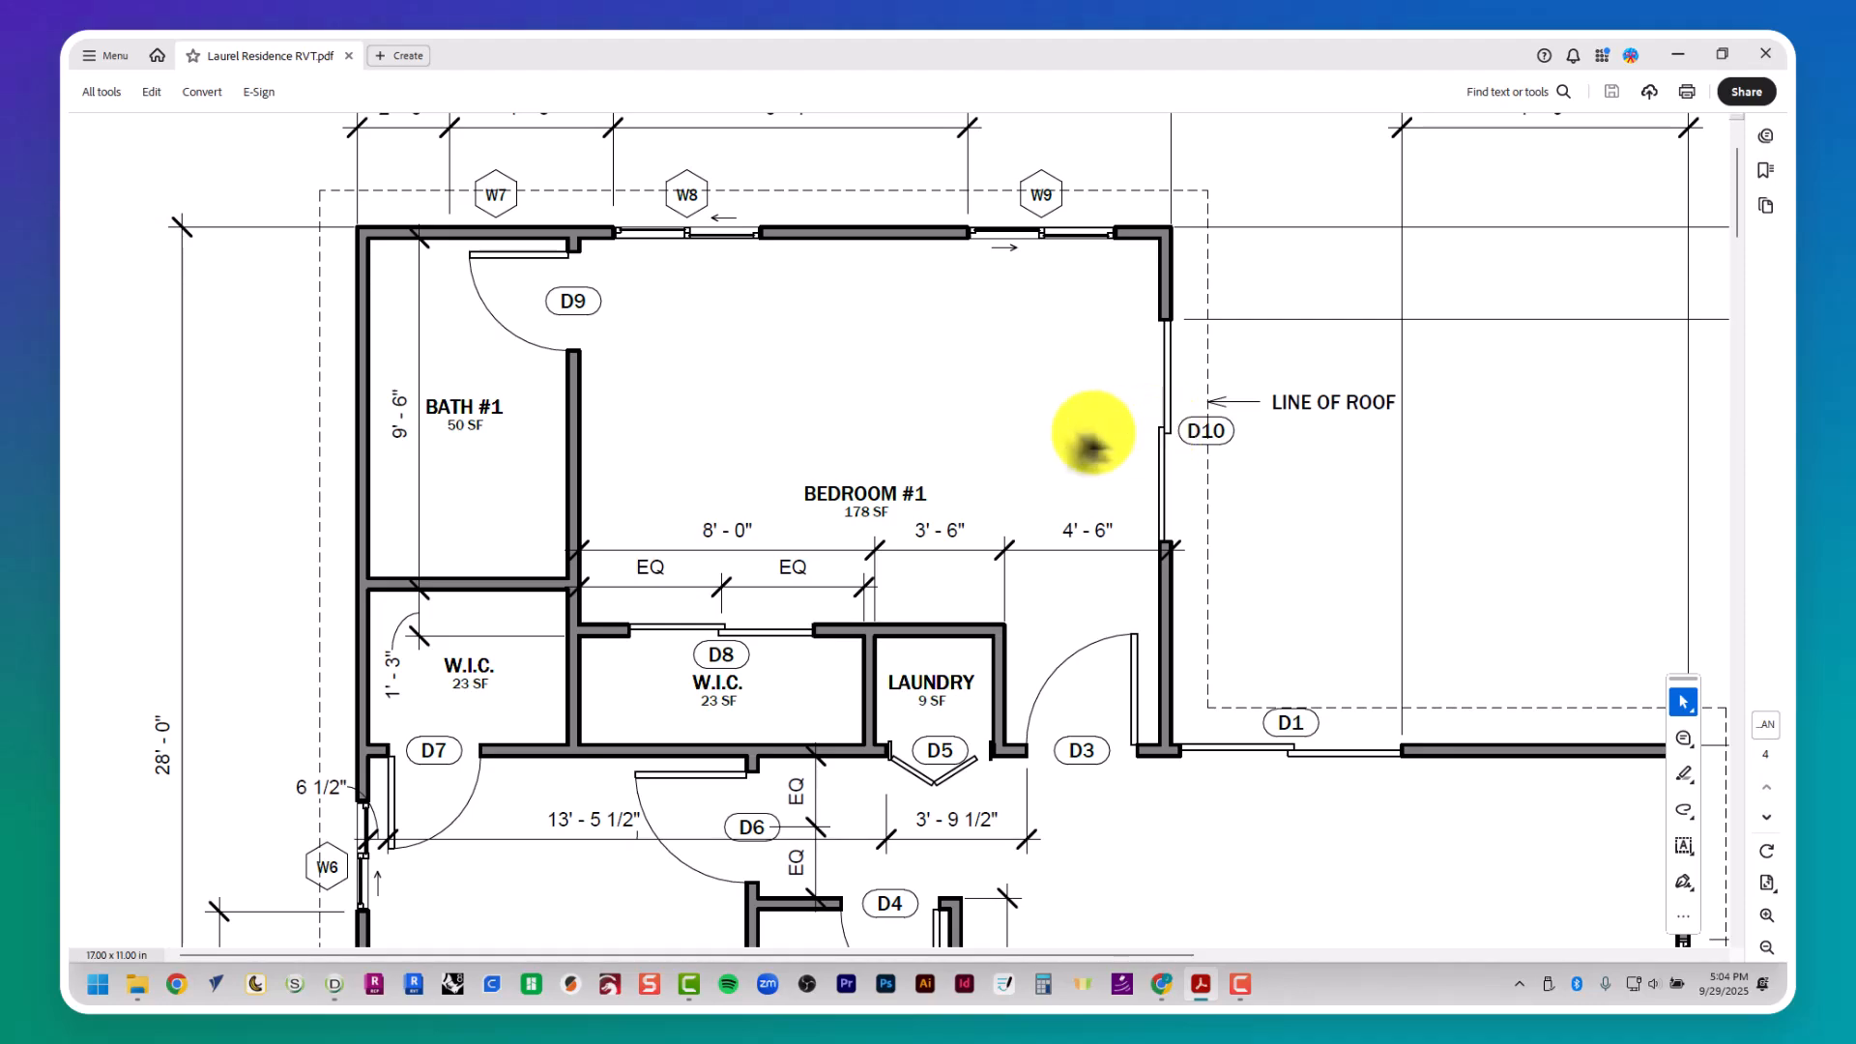
pyautogui.scroll(-11, 1028, 441)
pyautogui.scroll(10, 1028, 441)
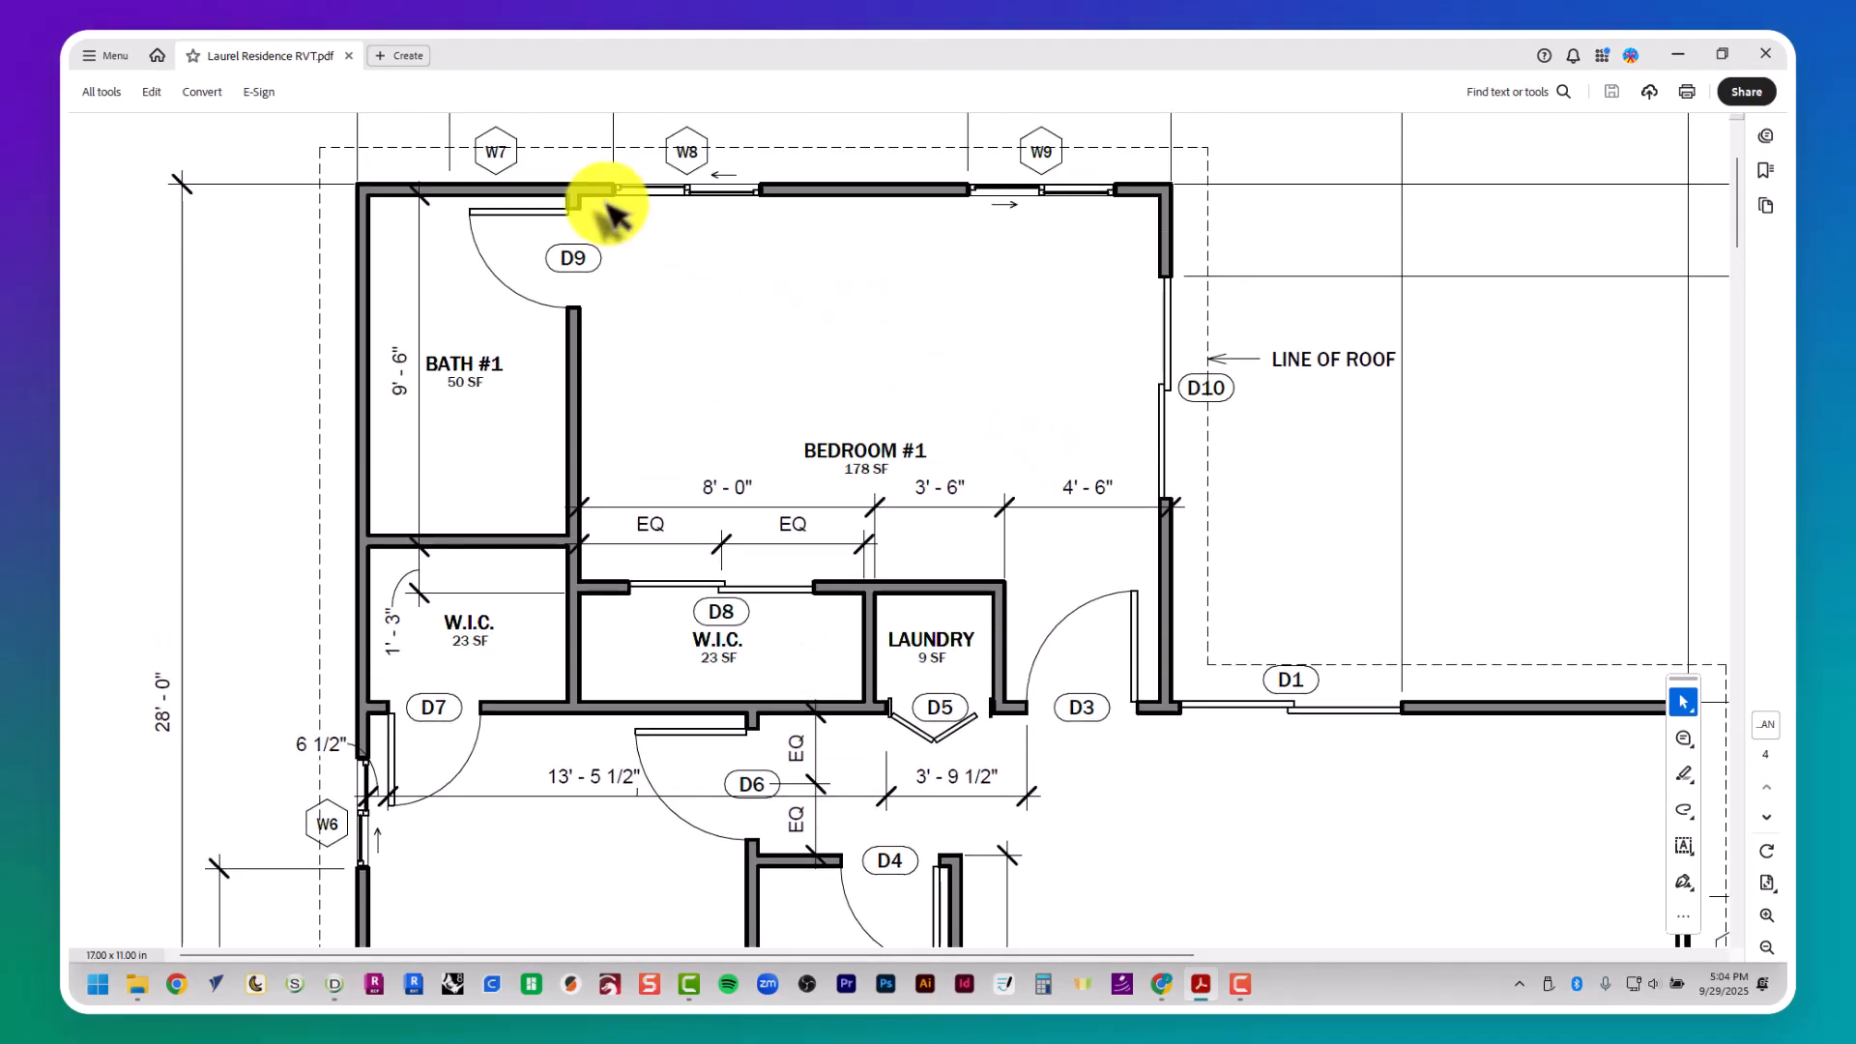
pyautogui.scroll(2, 576, 228)
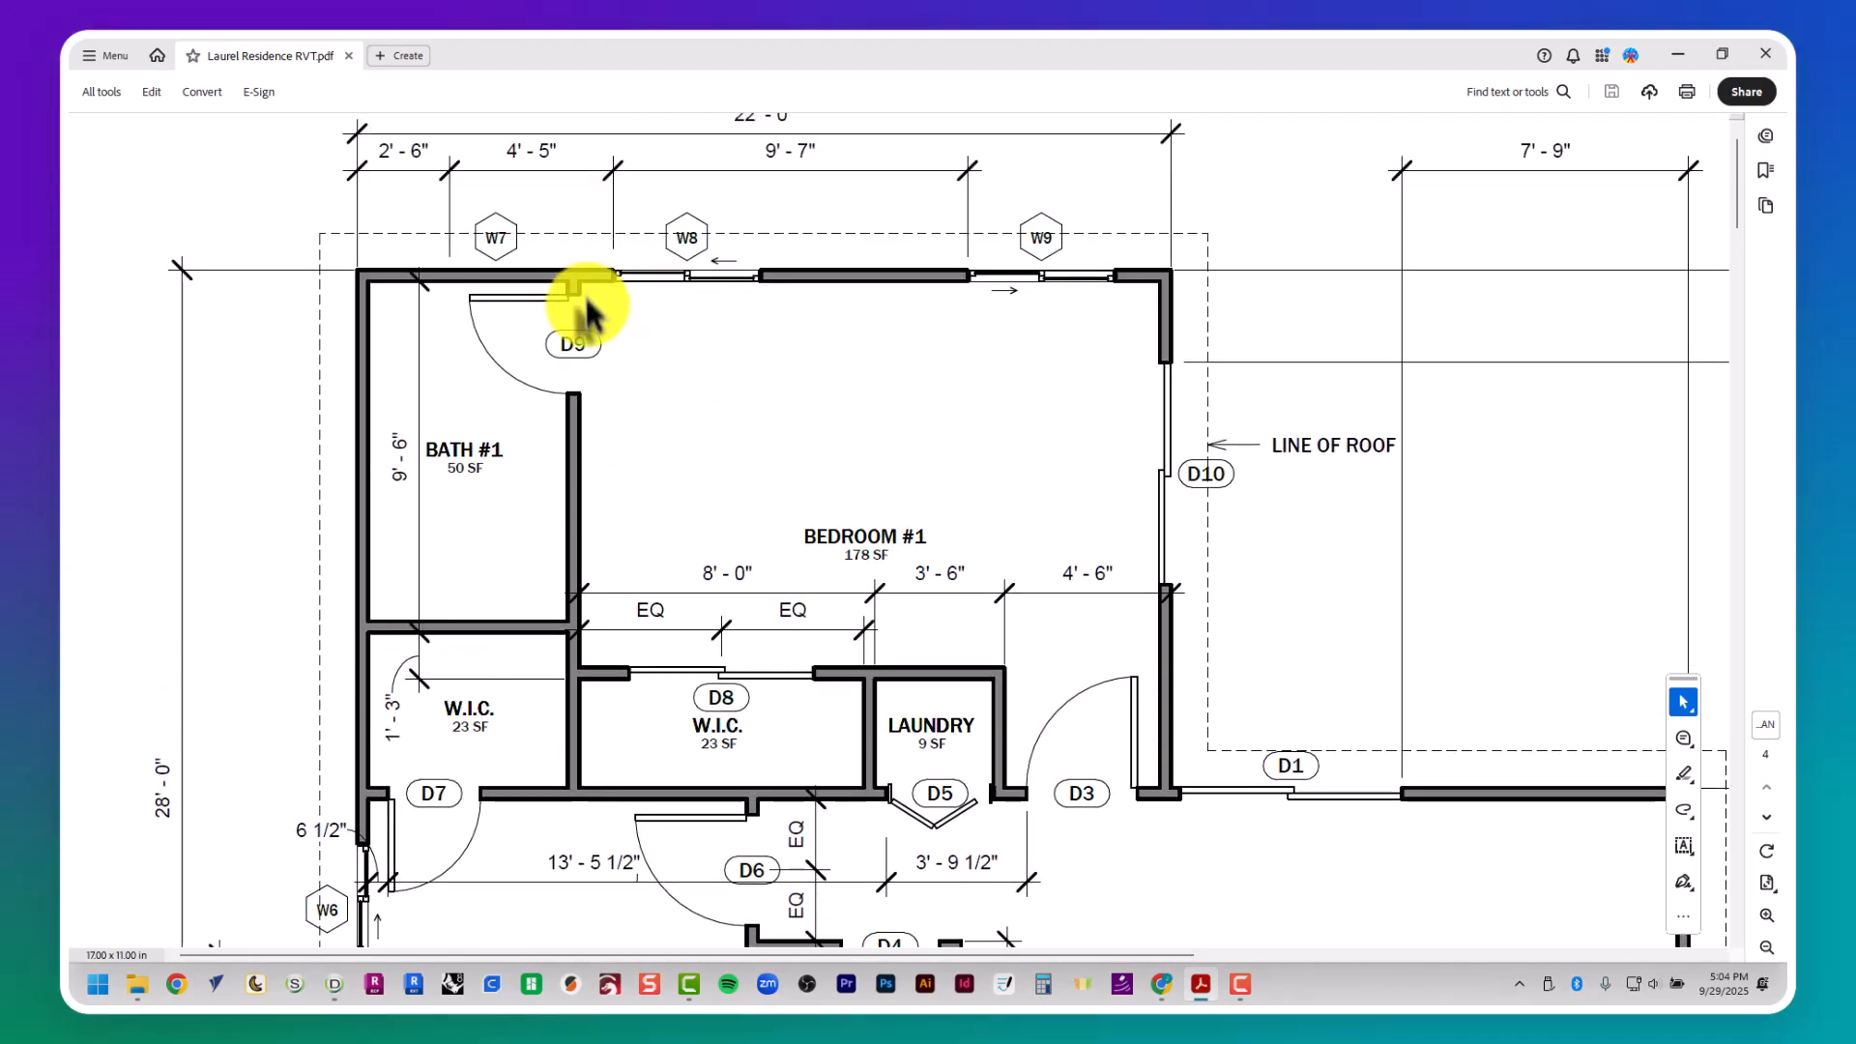
# - Draw a horizontal guide about 14' 5" long along the upper external wall's inner face, from Bedroom #1 across Bath #1 past the left wall
pyautogui.hotkey('alt', 'Tab')
pyautogui.moveTo(572, 315); pyautogui.dragTo(704, 551, button='middle')
pyautogui.scroll(-5, 696, 526)
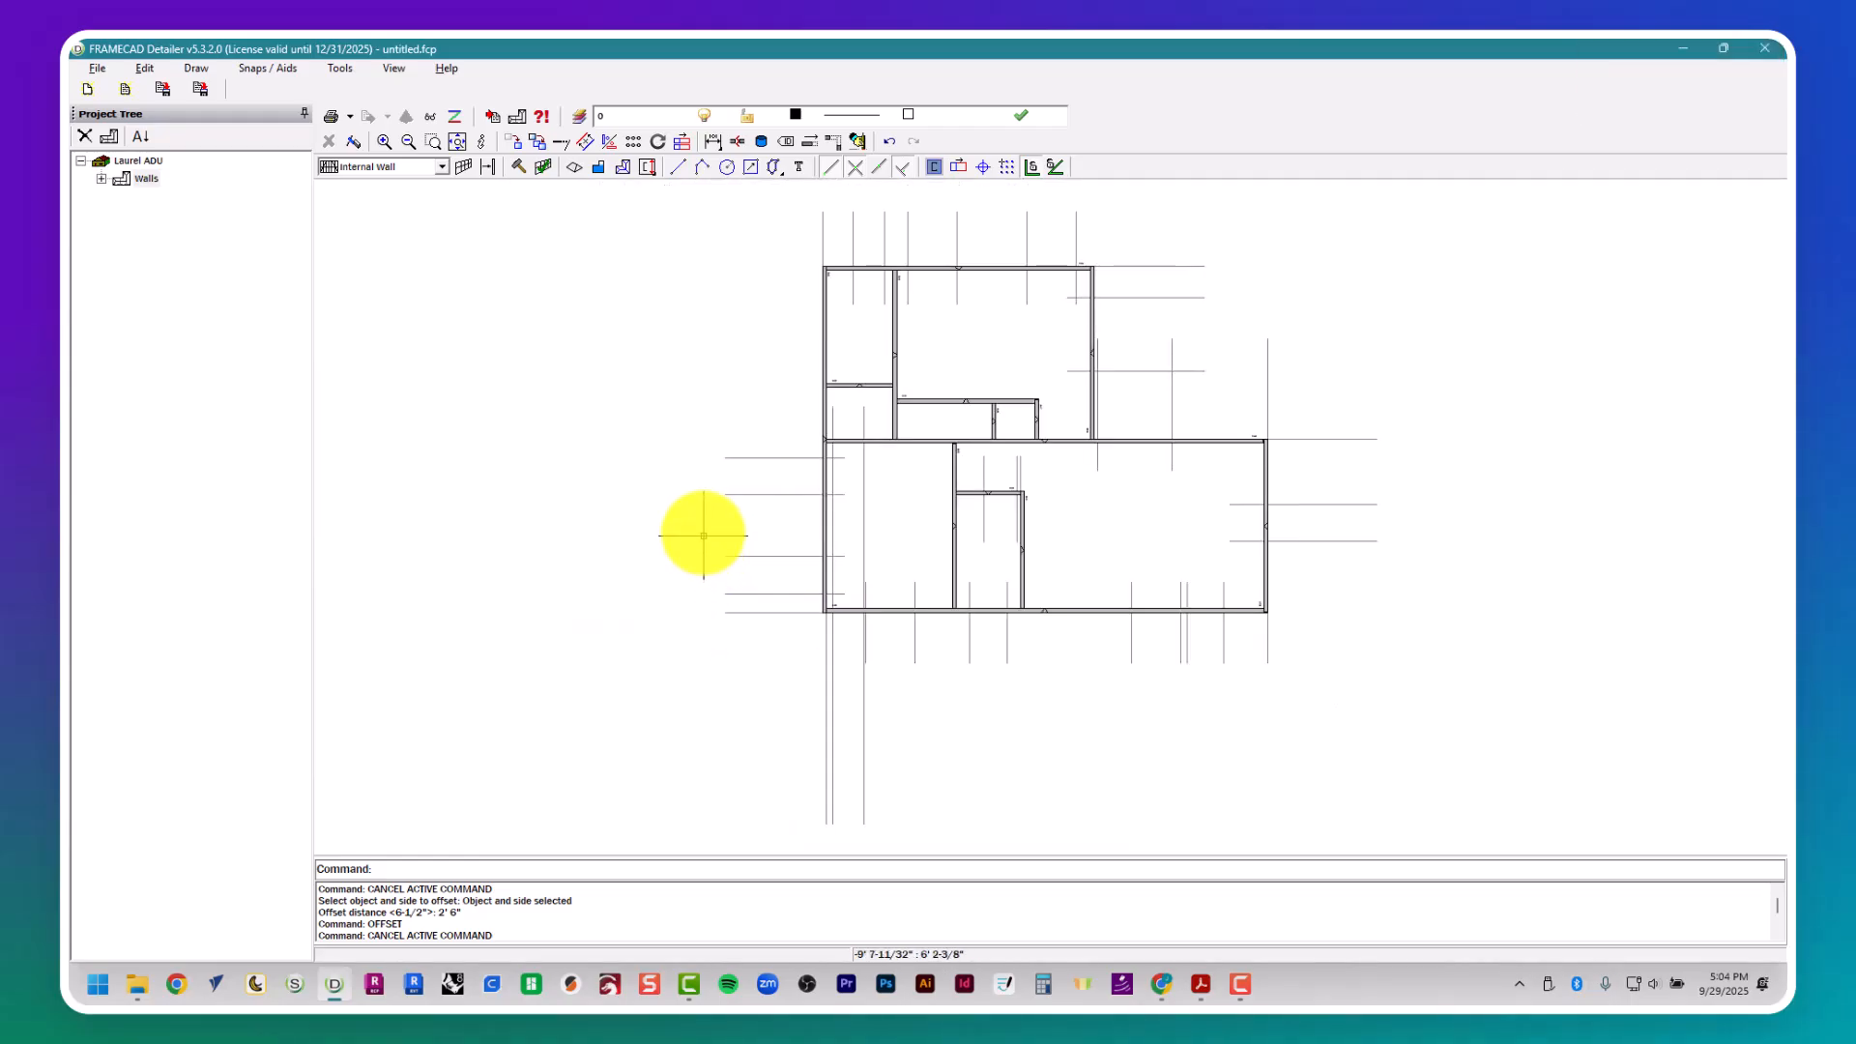
pyautogui.scroll(3, 849, 287)
pyautogui.scroll(2, 848, 287)
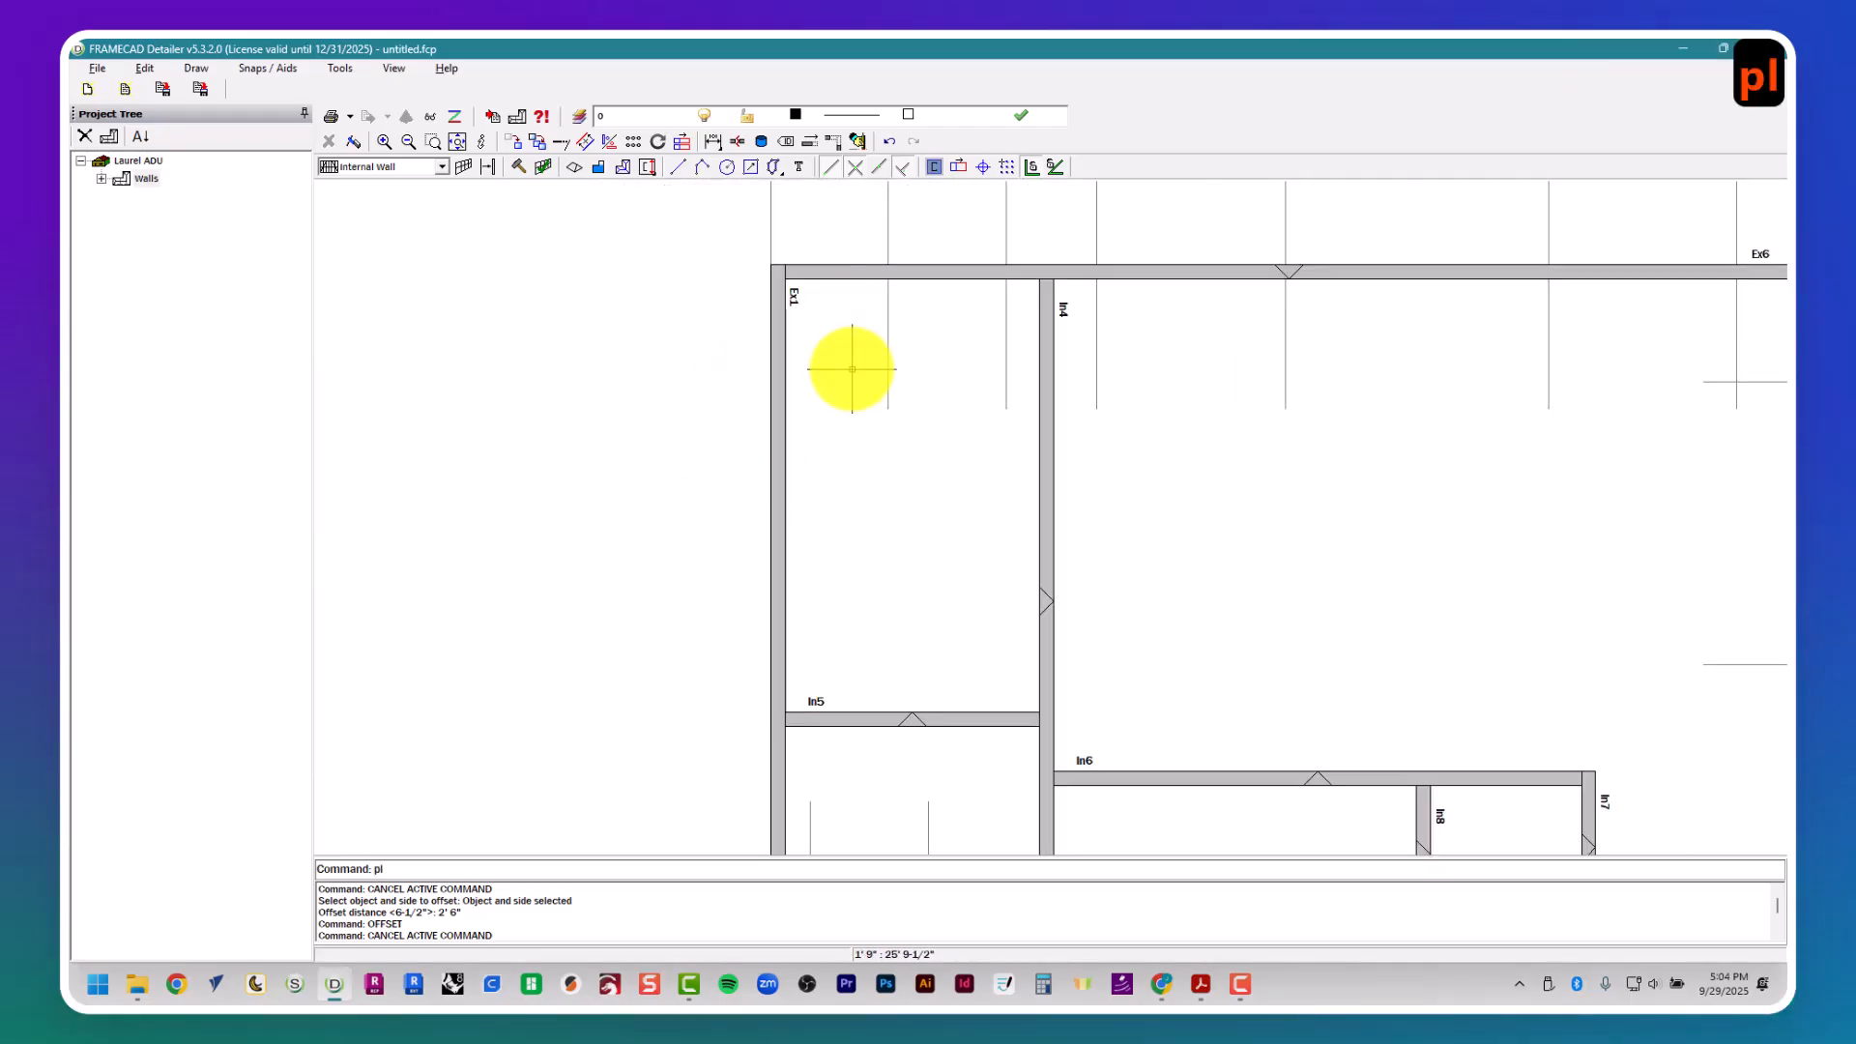
pyautogui.press('Return')
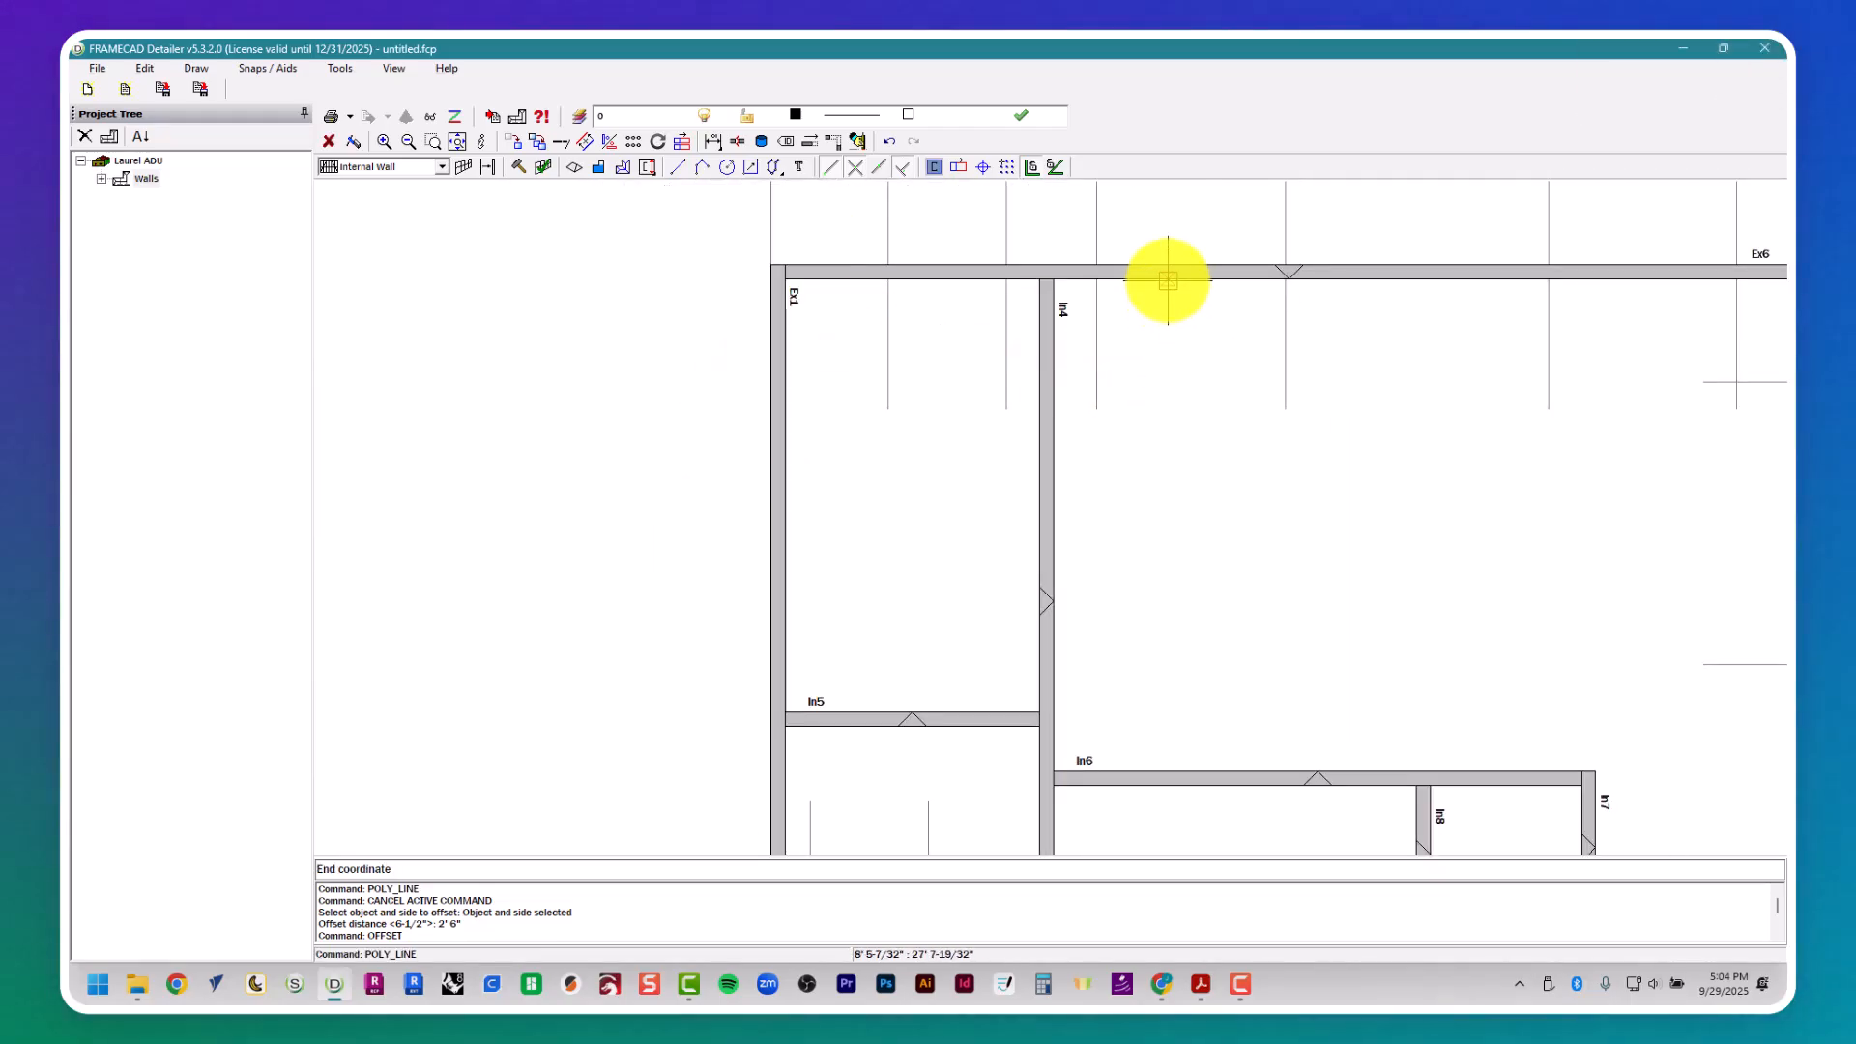
pyautogui.click(488, 306)
# - Offset the upper wall's inner-face guide 3-1/2" downward for the upper side of door D9
pyautogui.write('offset')
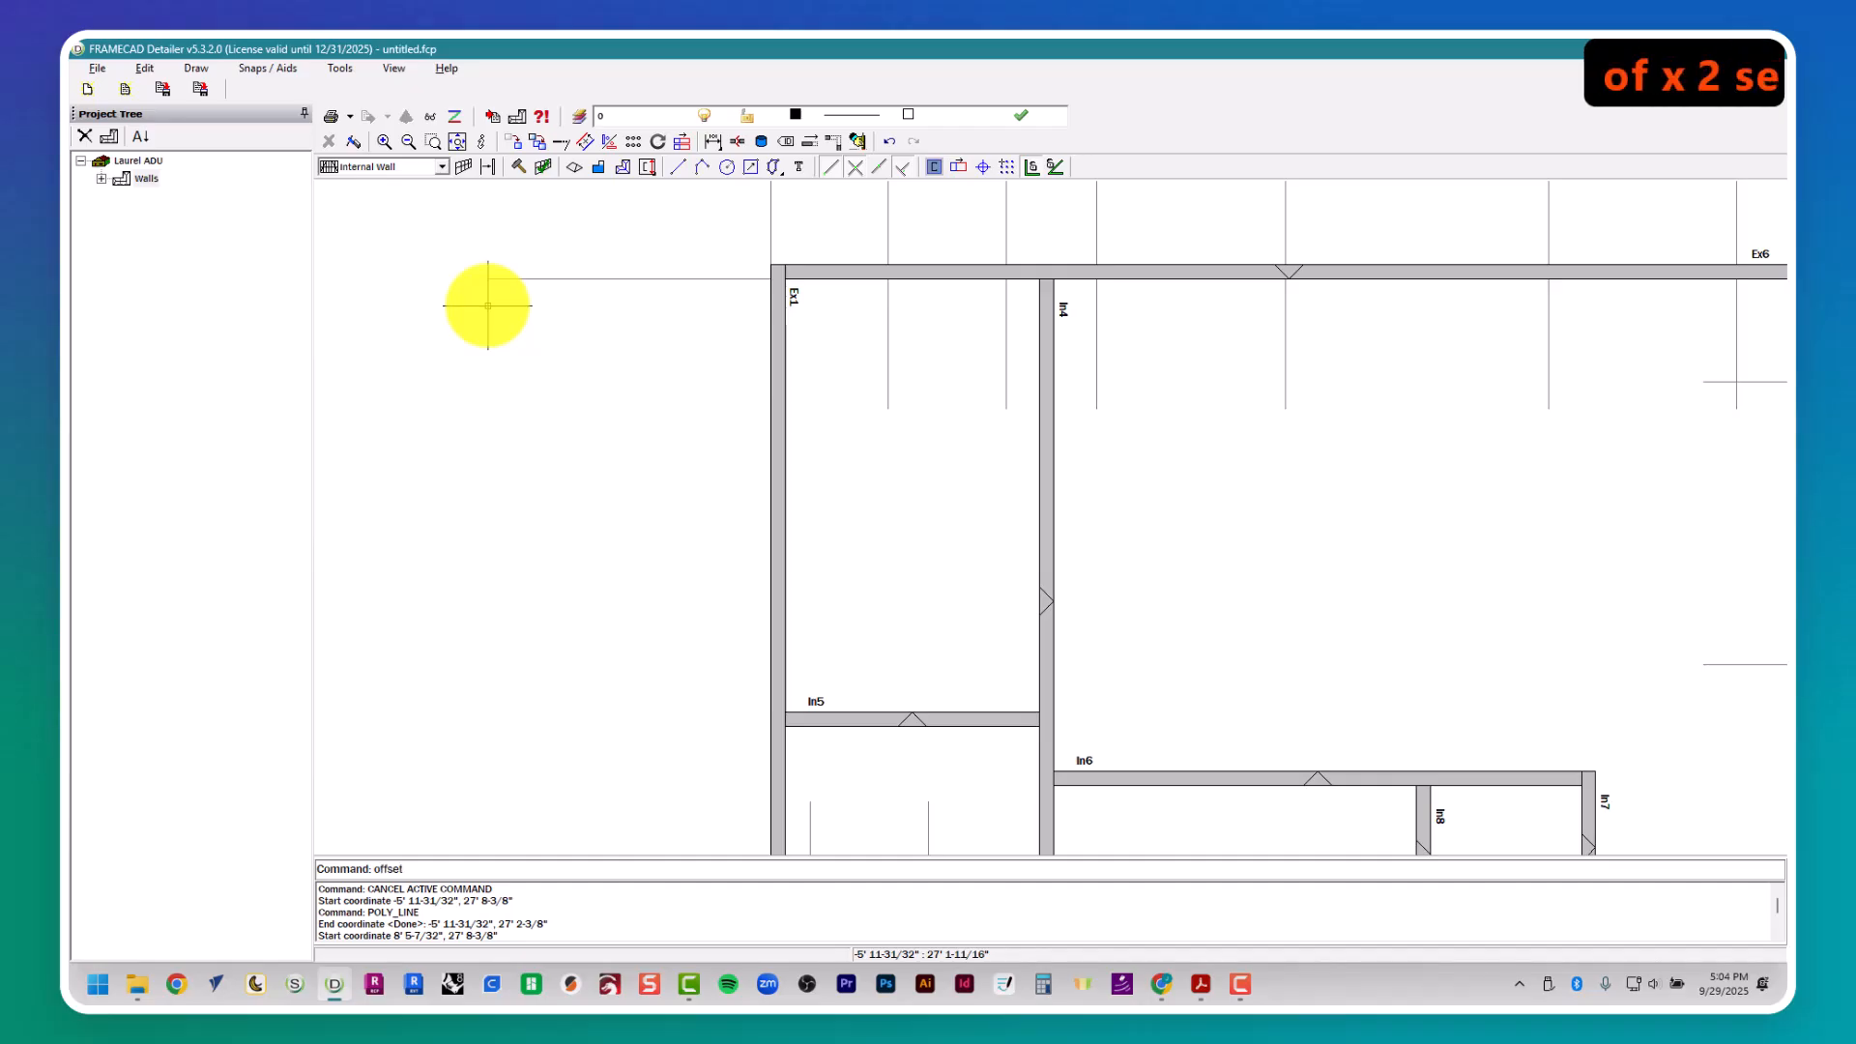
pyautogui.press('Return')
pyautogui.write('3.5')
pyautogui.press('Return')
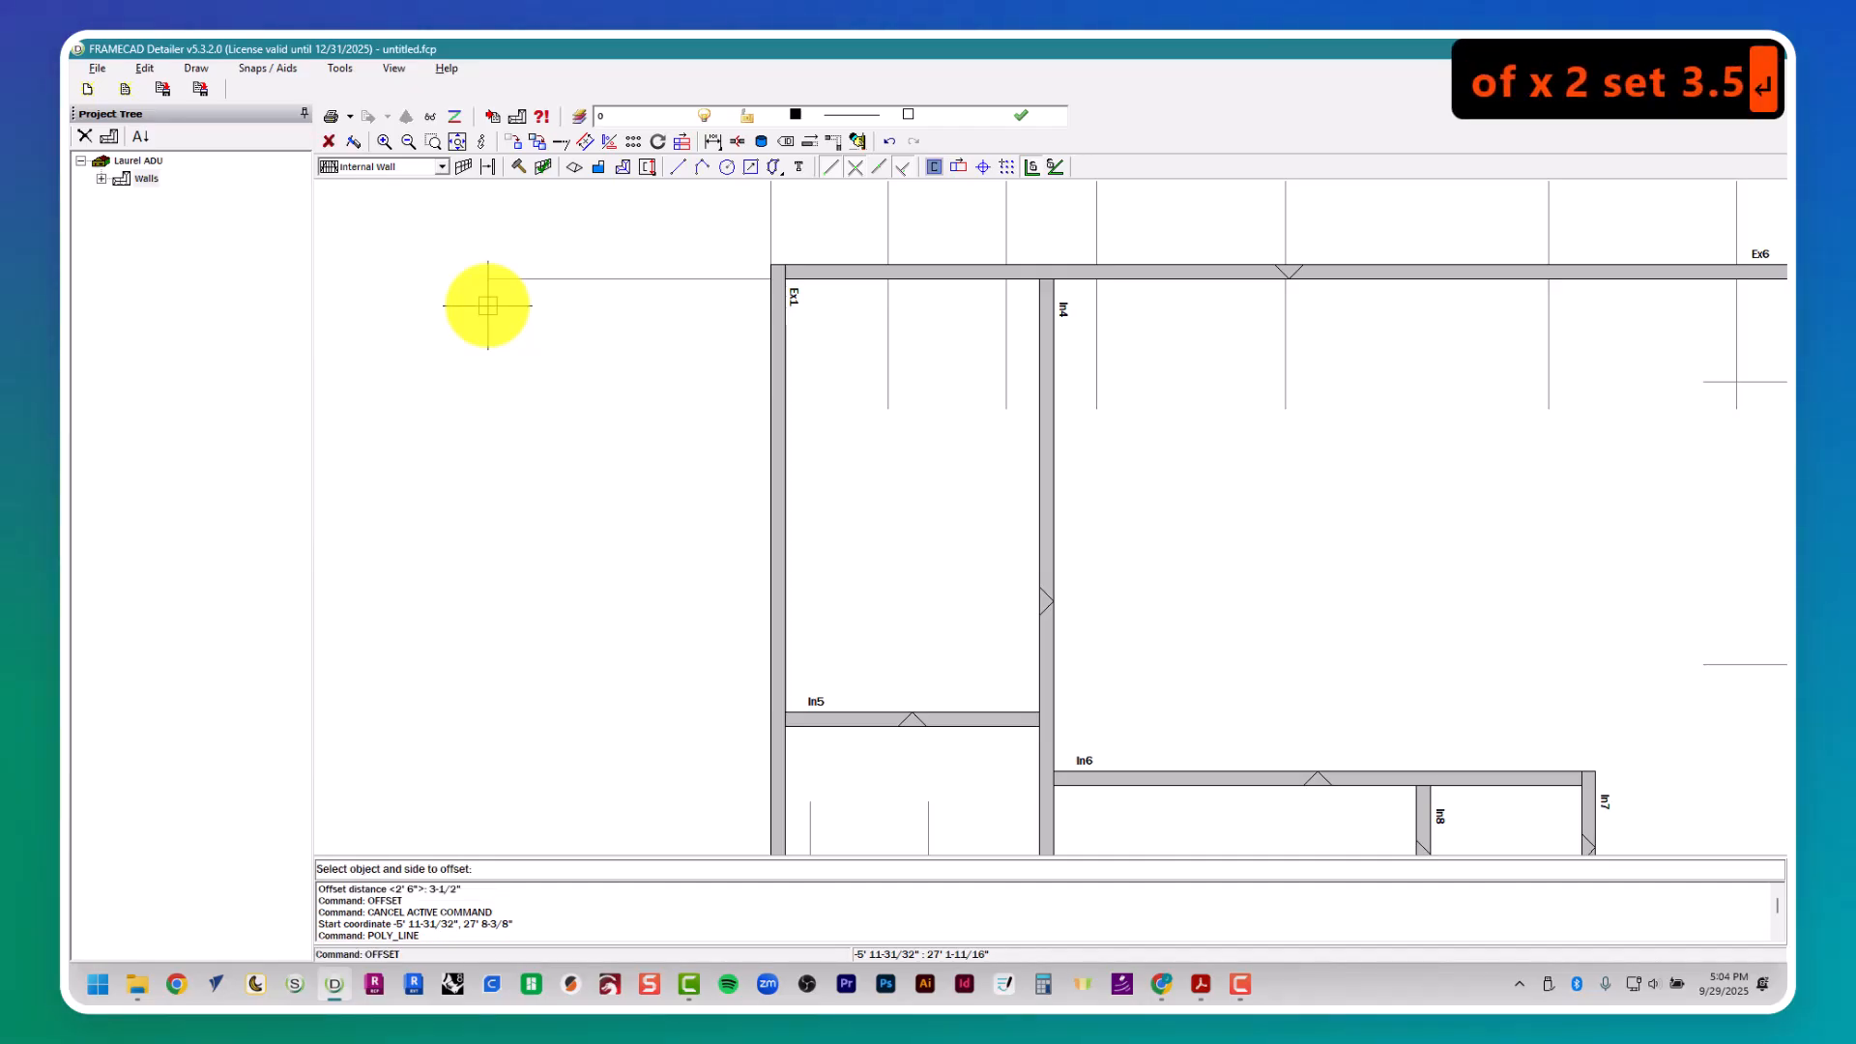
# - Look up door D9's width in the door schedule and offset its upper guide 2' 8" downward for the opening
pyautogui.hotkey('alt', 'Tab')
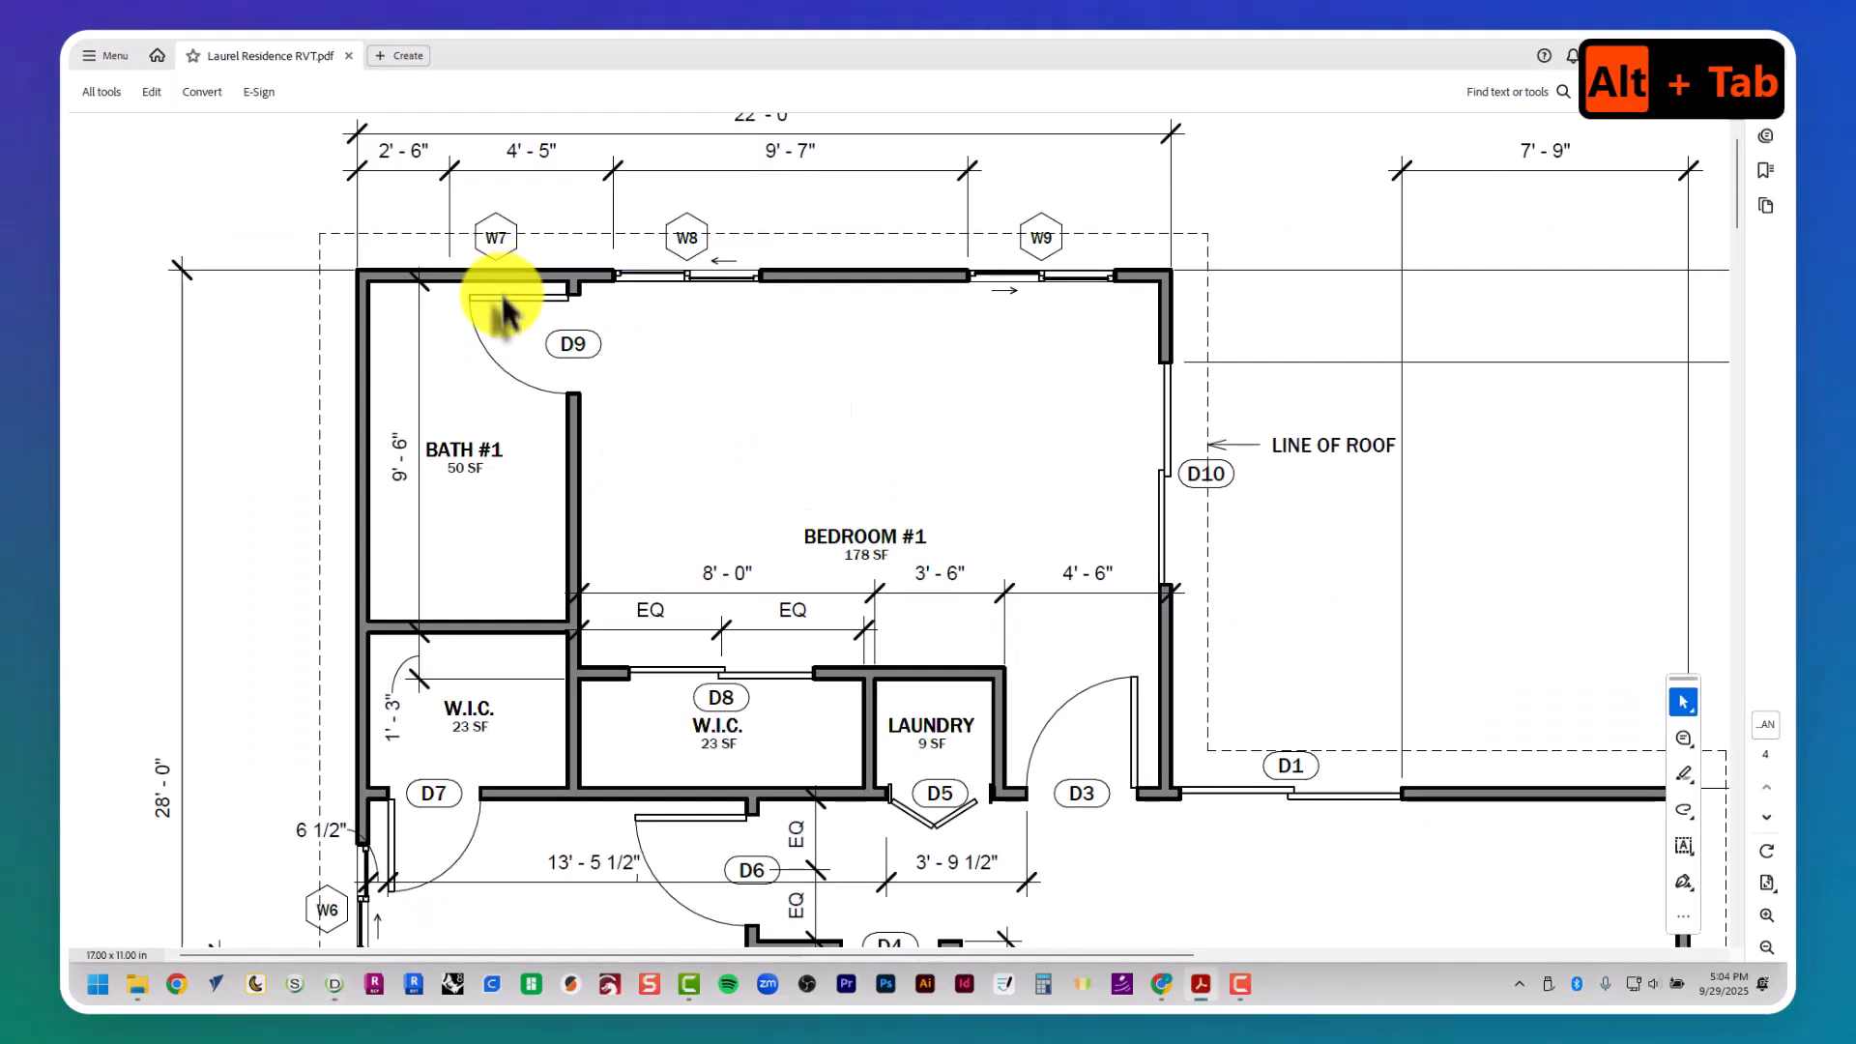
pyautogui.hscroll(8, 663, 402)
pyautogui.hotkey('alt', 'Tab')
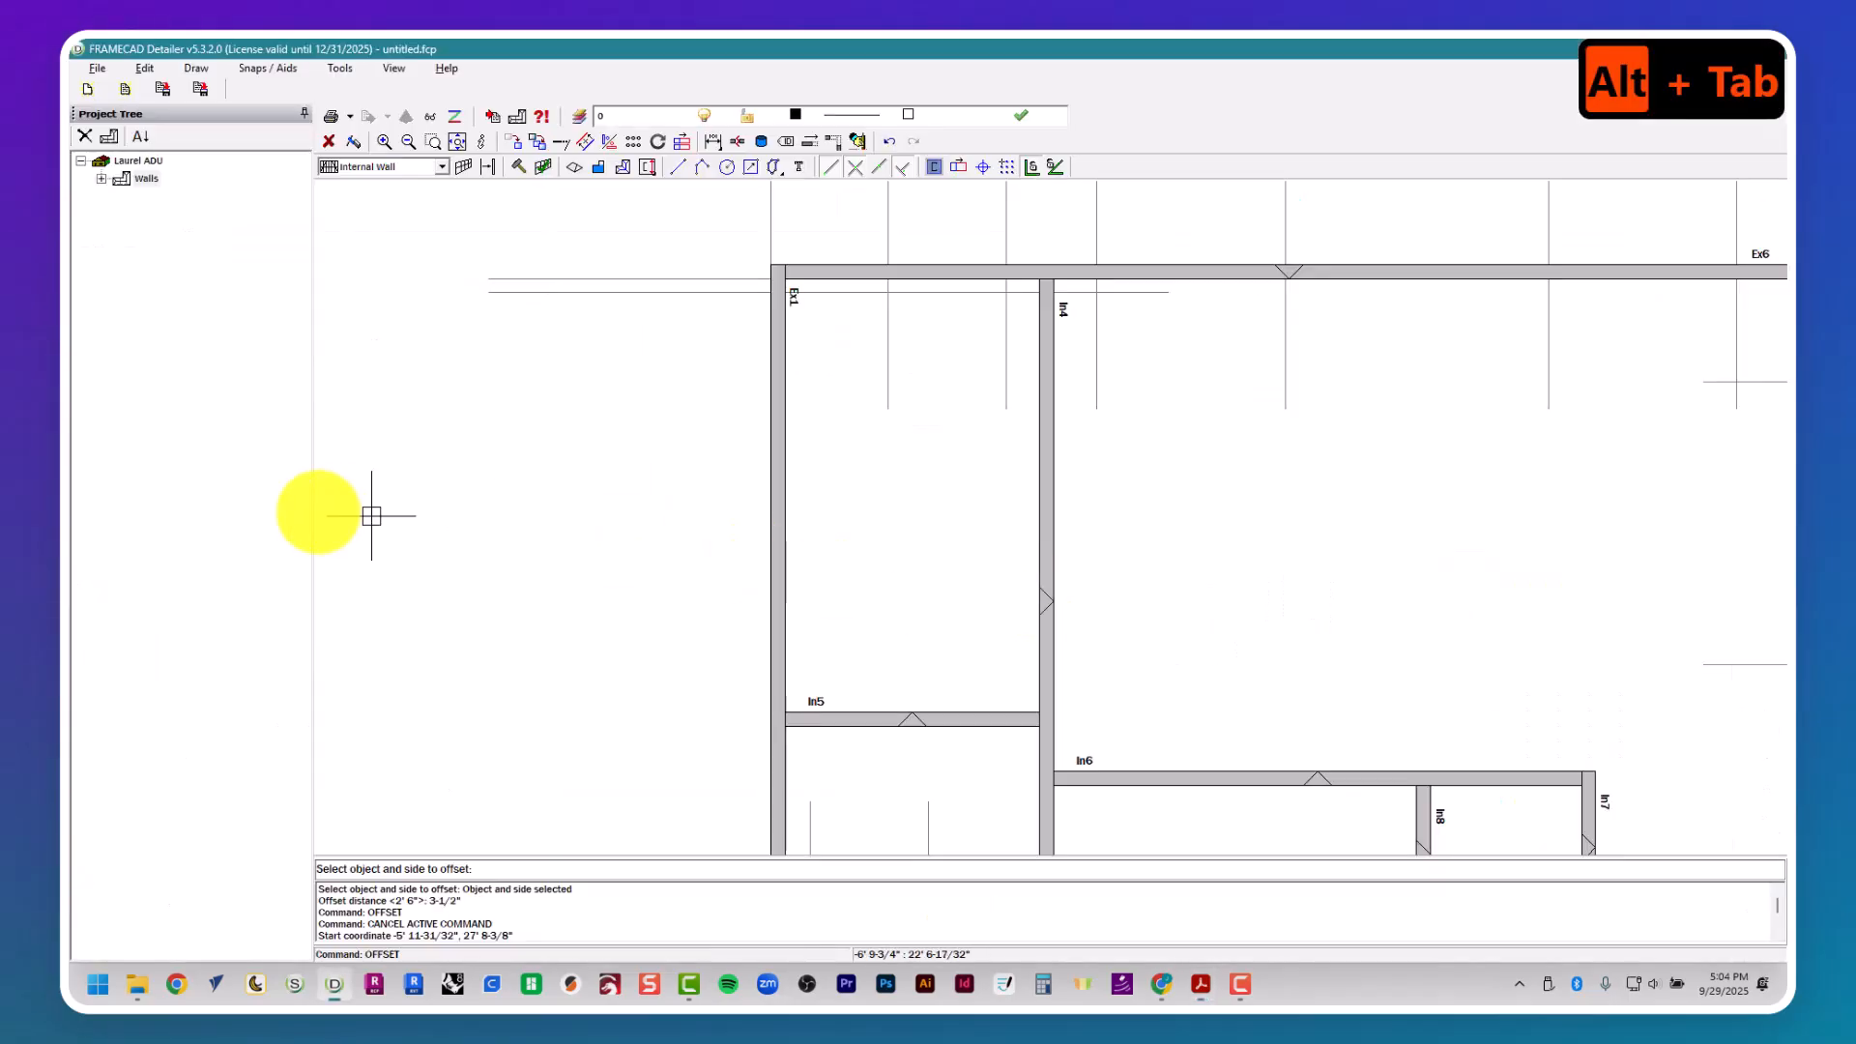
pyautogui.press('space')
pyautogui.press('space')
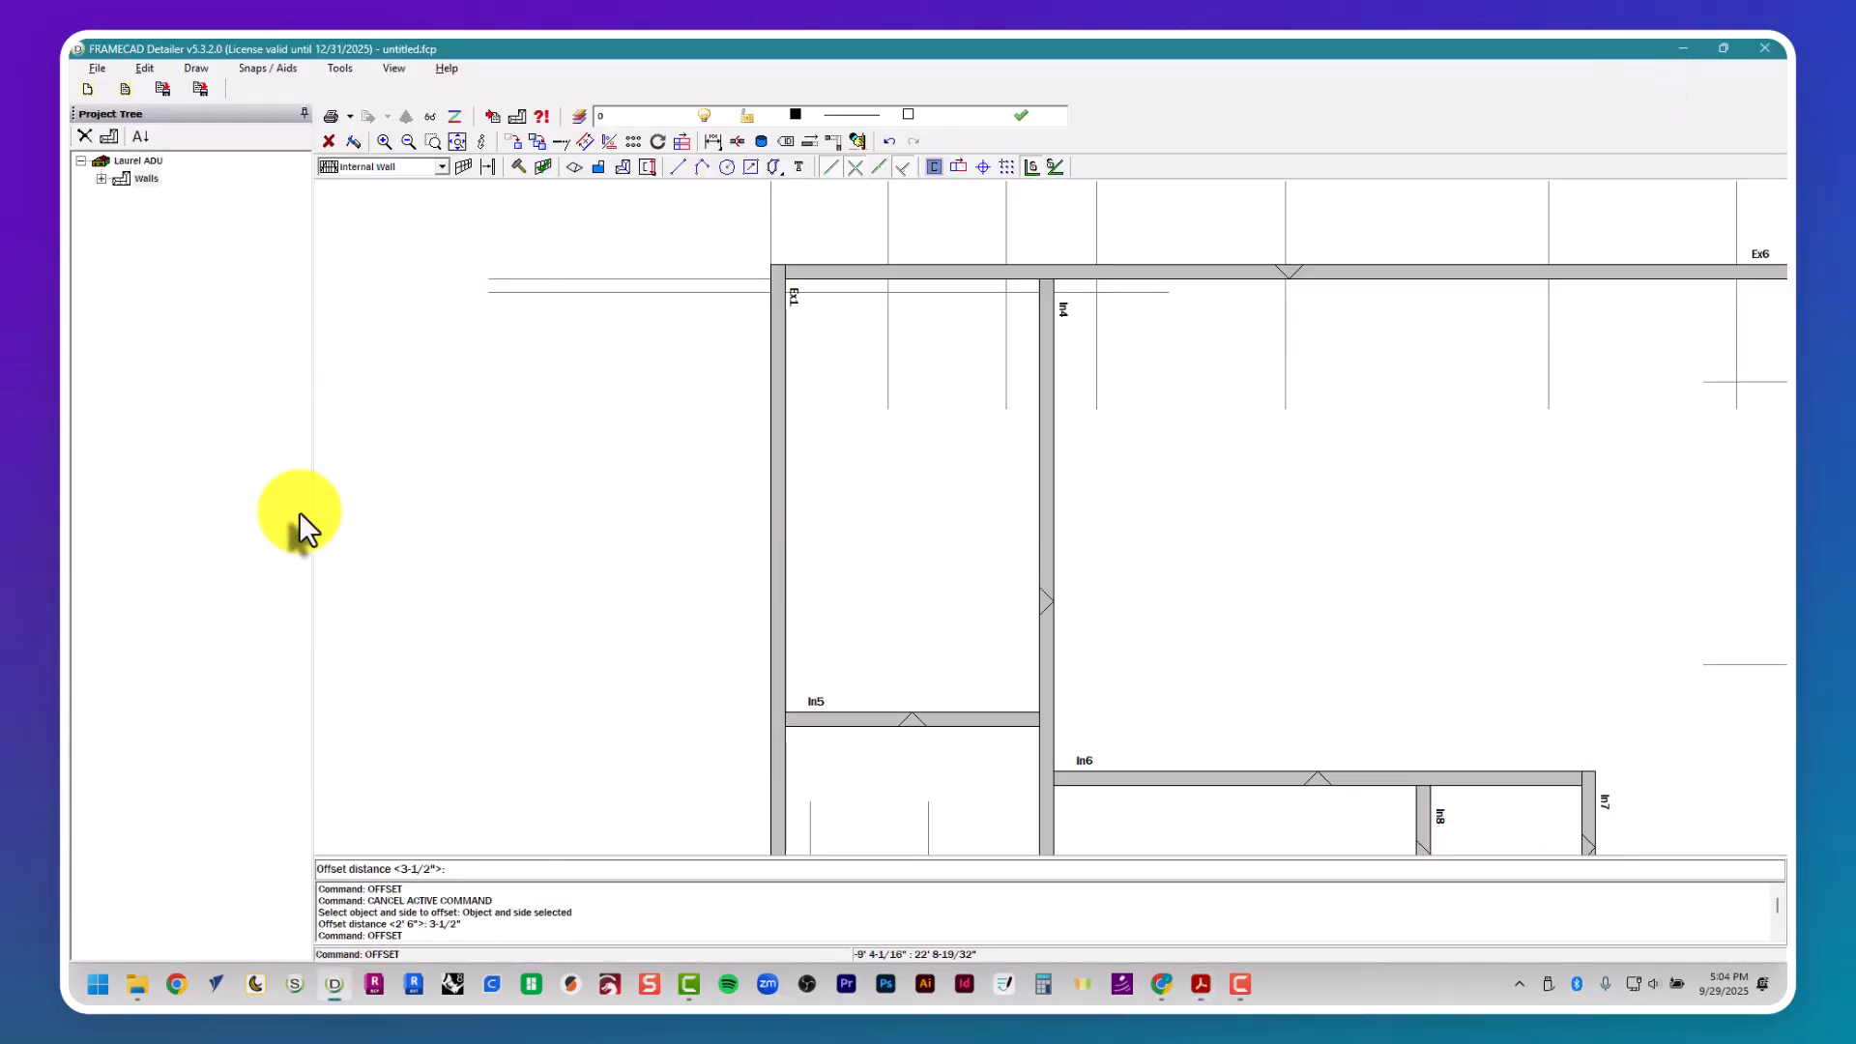
pyautogui.press('Return')
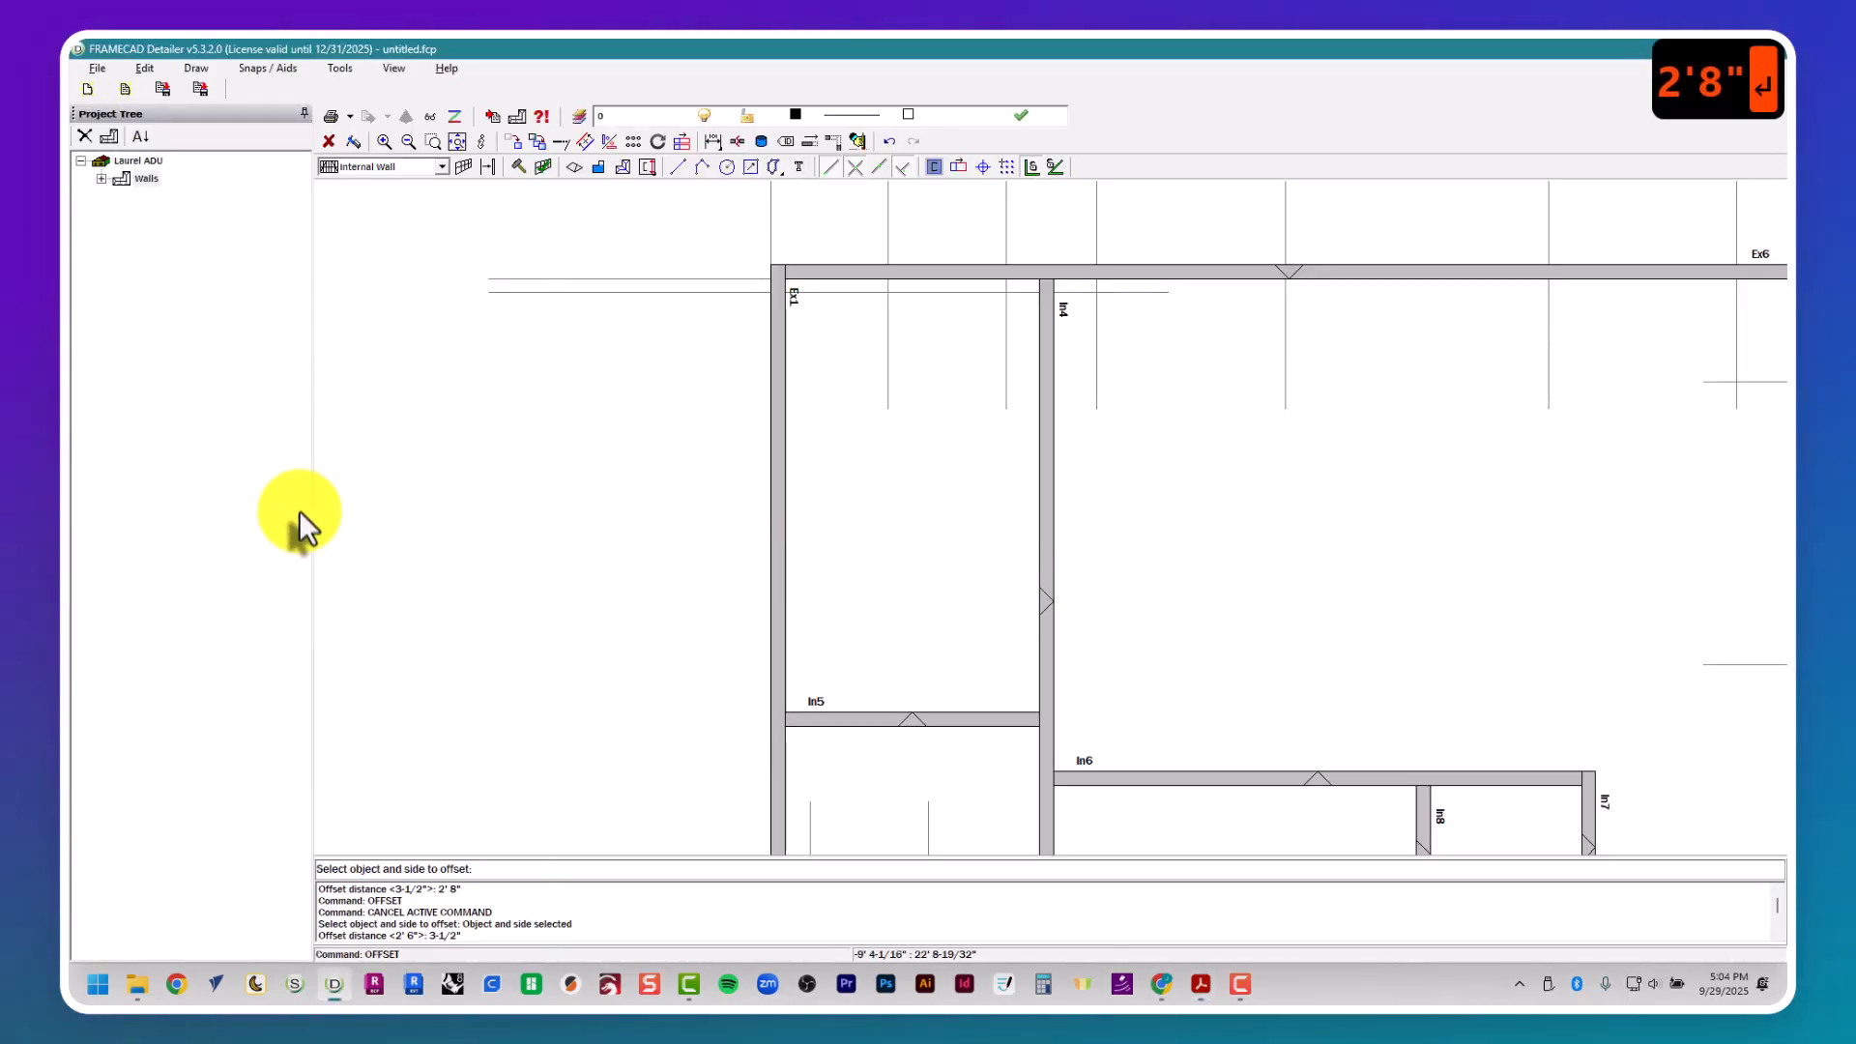
pyautogui.click(648, 299)
pyautogui.press('Escape')
pyautogui.press('Escape')
# - Open the frame properties of wall Ex4, the long horizontal external wall between the bedroom wing and the living area
pyautogui.scroll(-5, 712, 497)
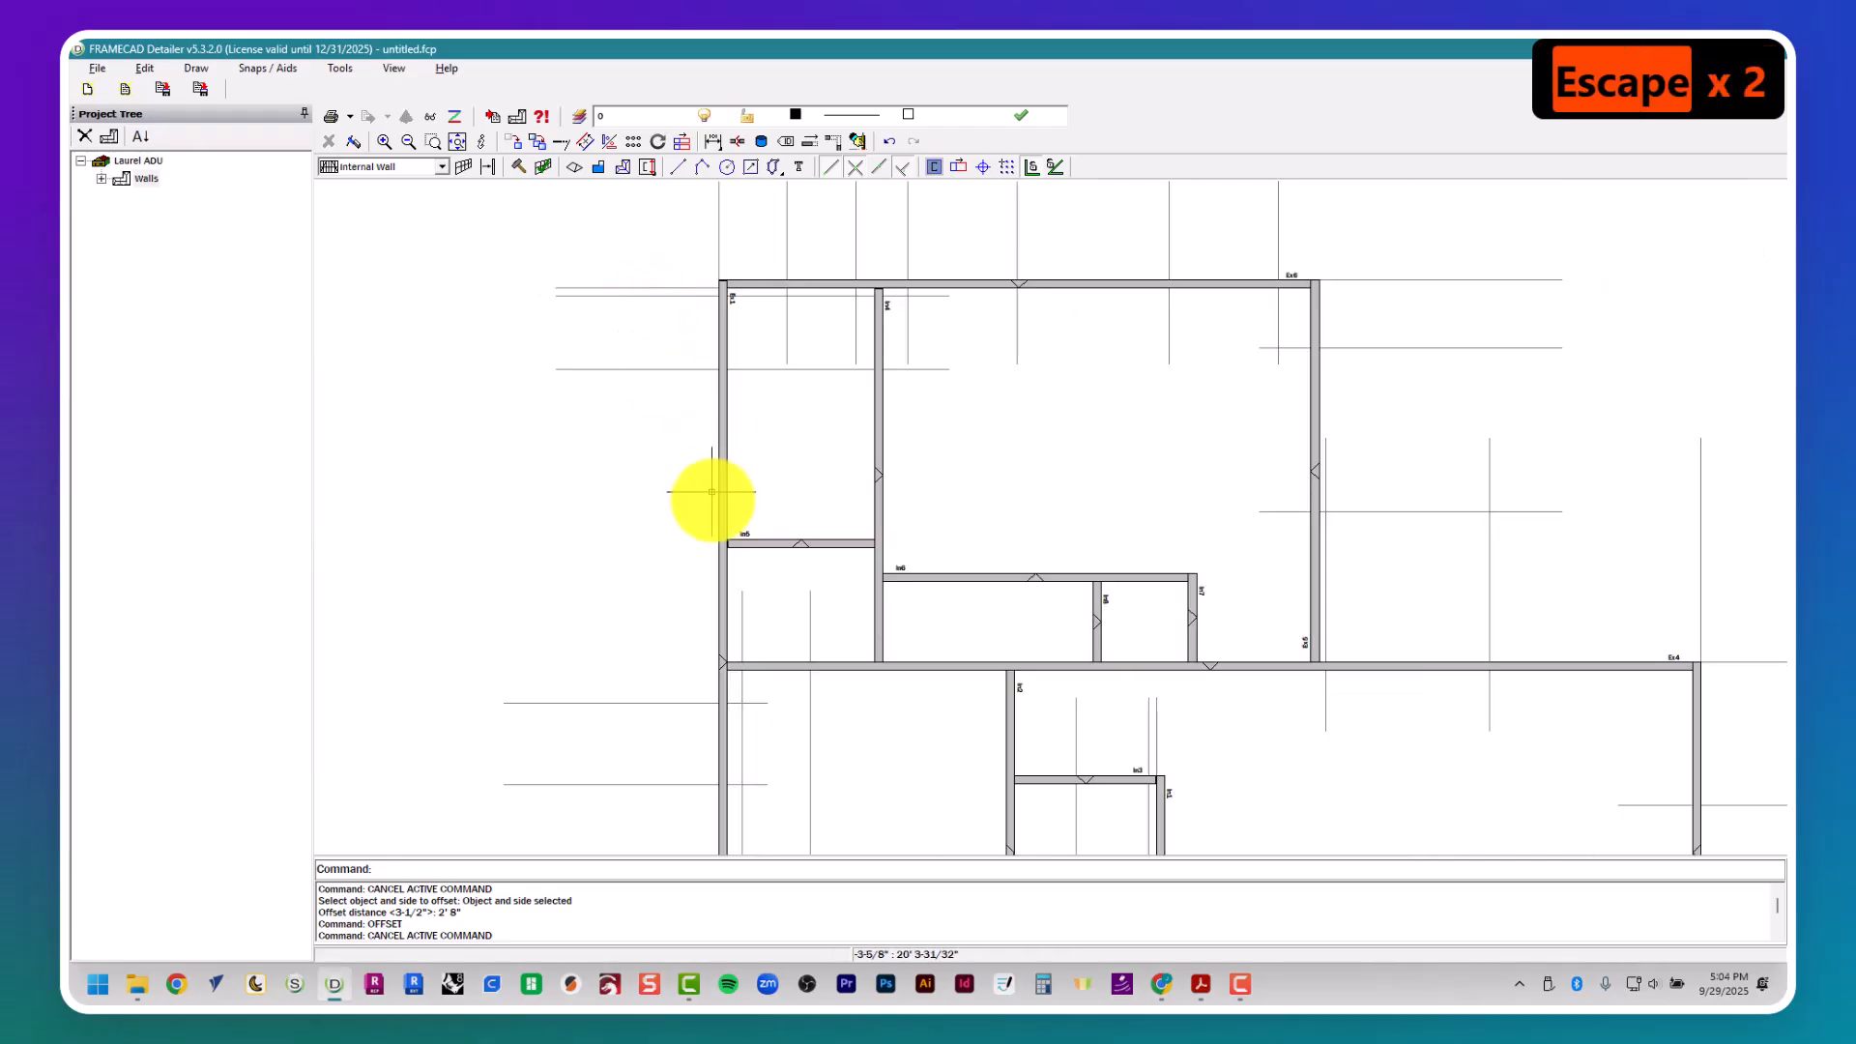
pyautogui.scroll(2, 688, 692)
pyautogui.press('Escape')
pyautogui.press('Escape')
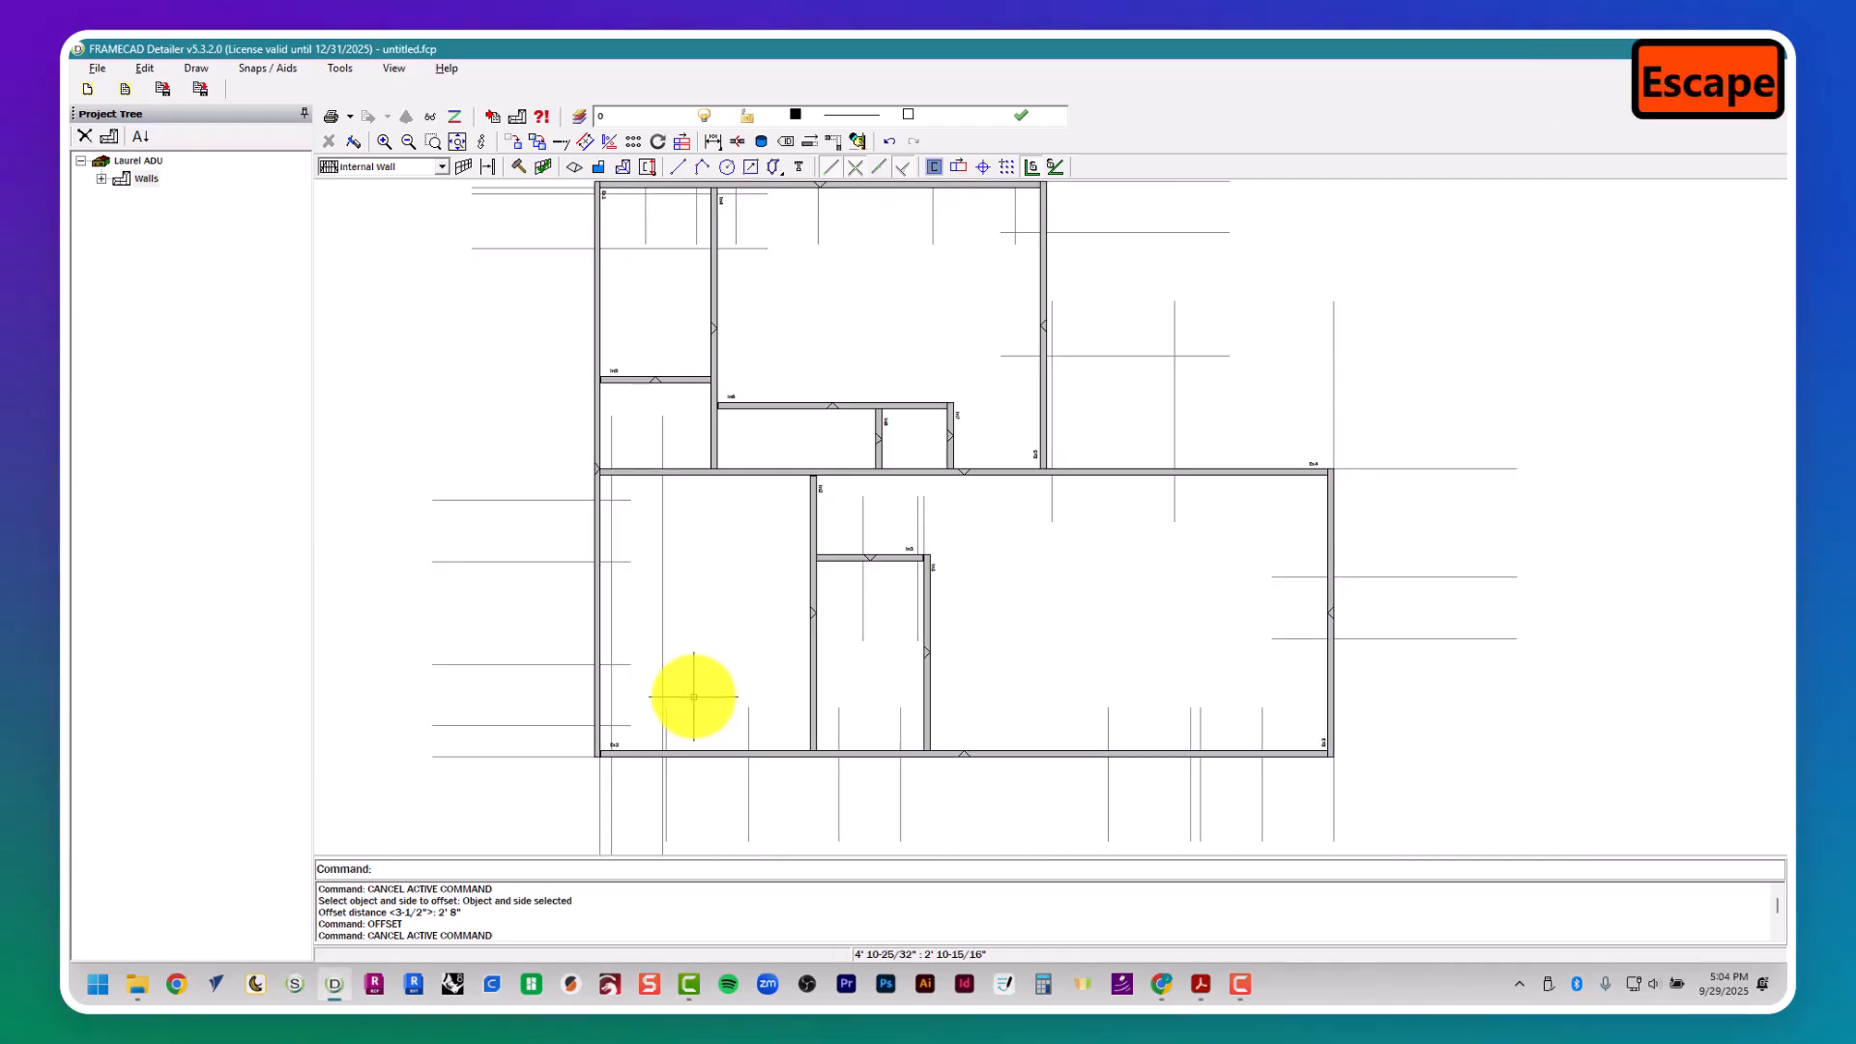
pyautogui.moveTo(1098, 607); pyautogui.dragTo(935, 629, button='middle')
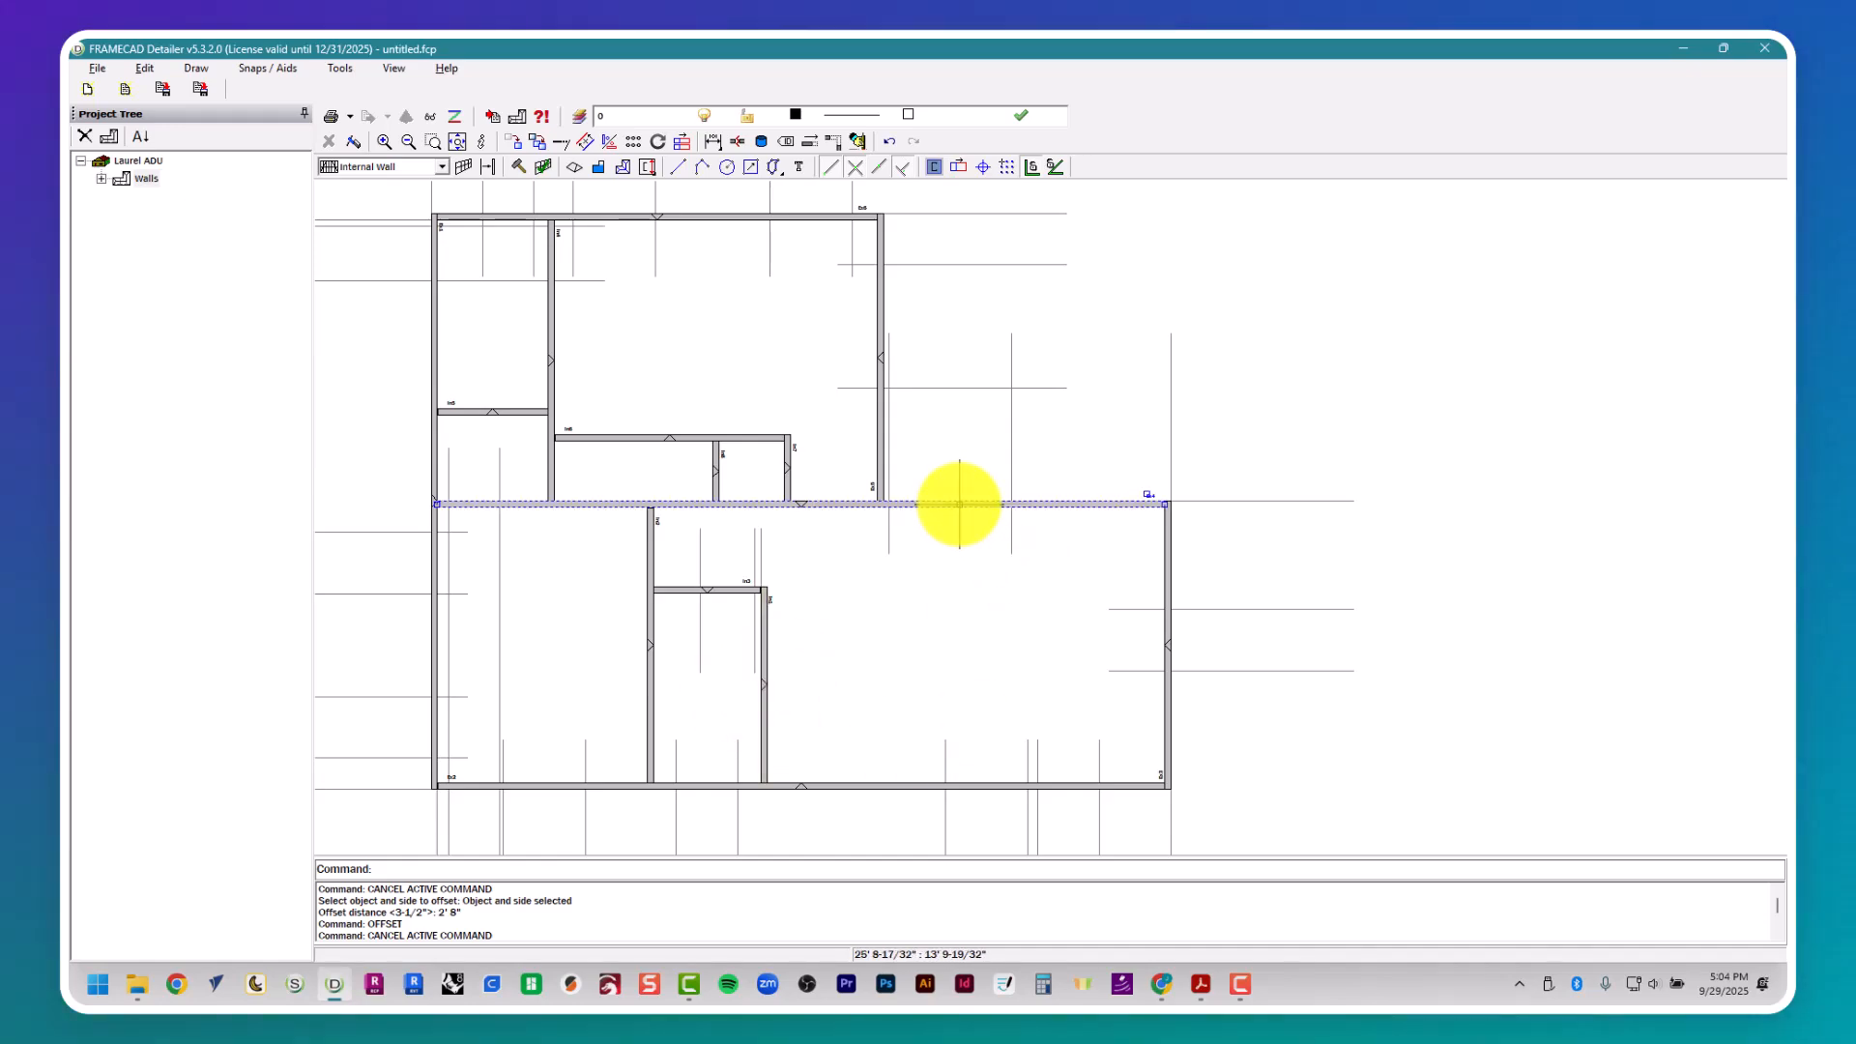
pyautogui.scroll(4, 956, 504)
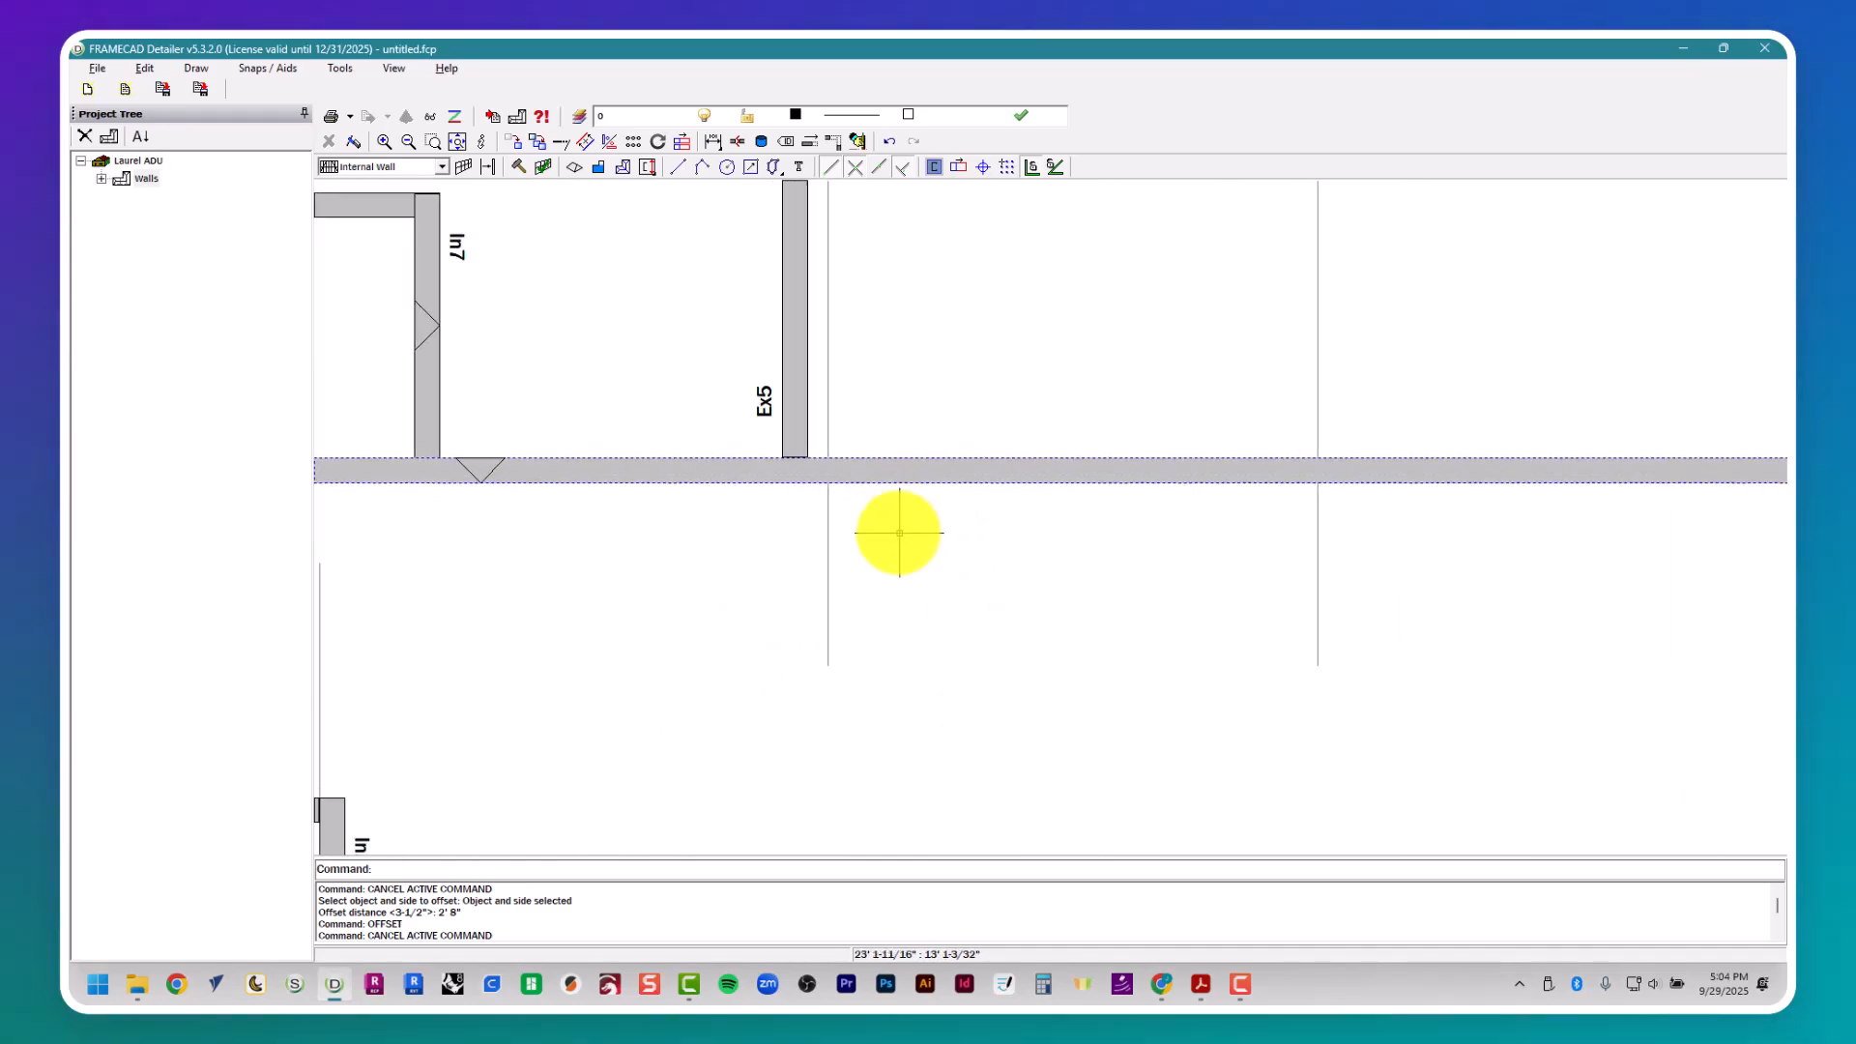
pyautogui.scroll(-2, 895, 530)
pyautogui.moveTo(868, 614); pyautogui.dragTo(1046, 499, button='middle')
pyautogui.scroll(-1, 1068, 466)
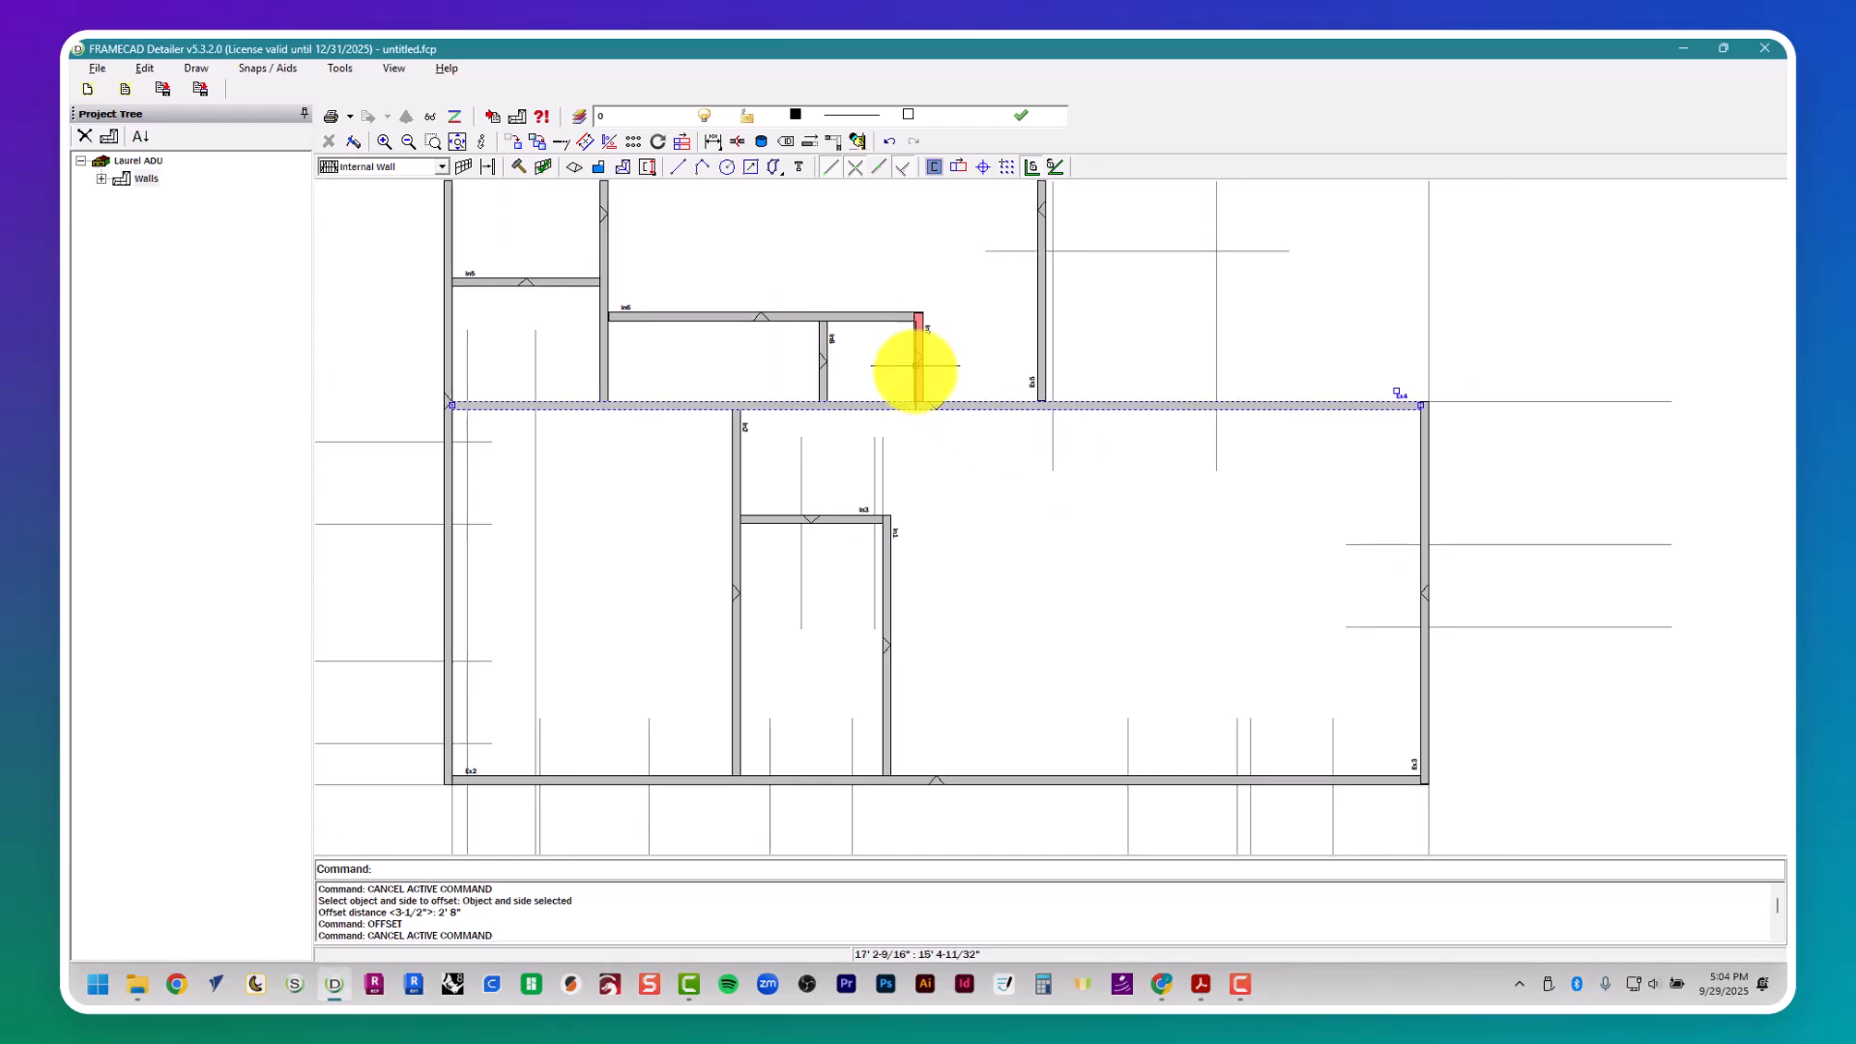
pyautogui.scroll(7, 921, 390)
pyautogui.scroll(-5, 986, 455)
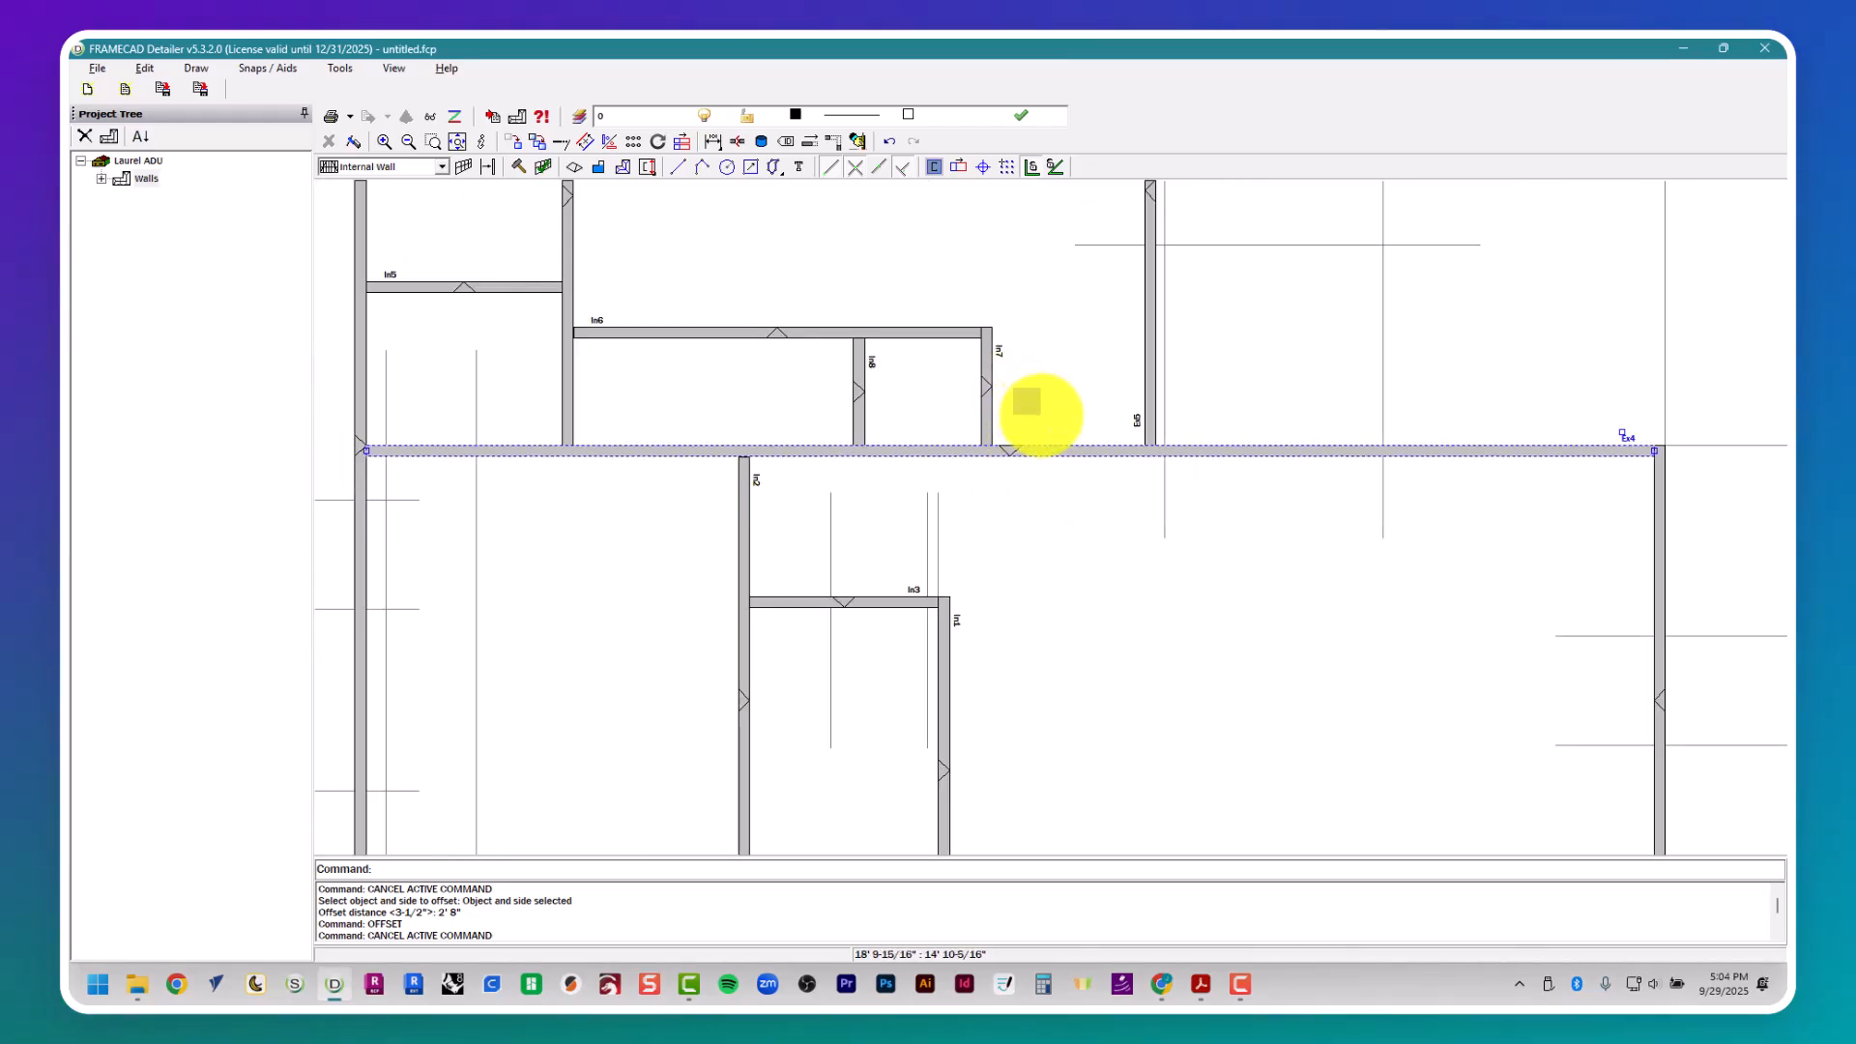
pyautogui.rightClick(1112, 451)
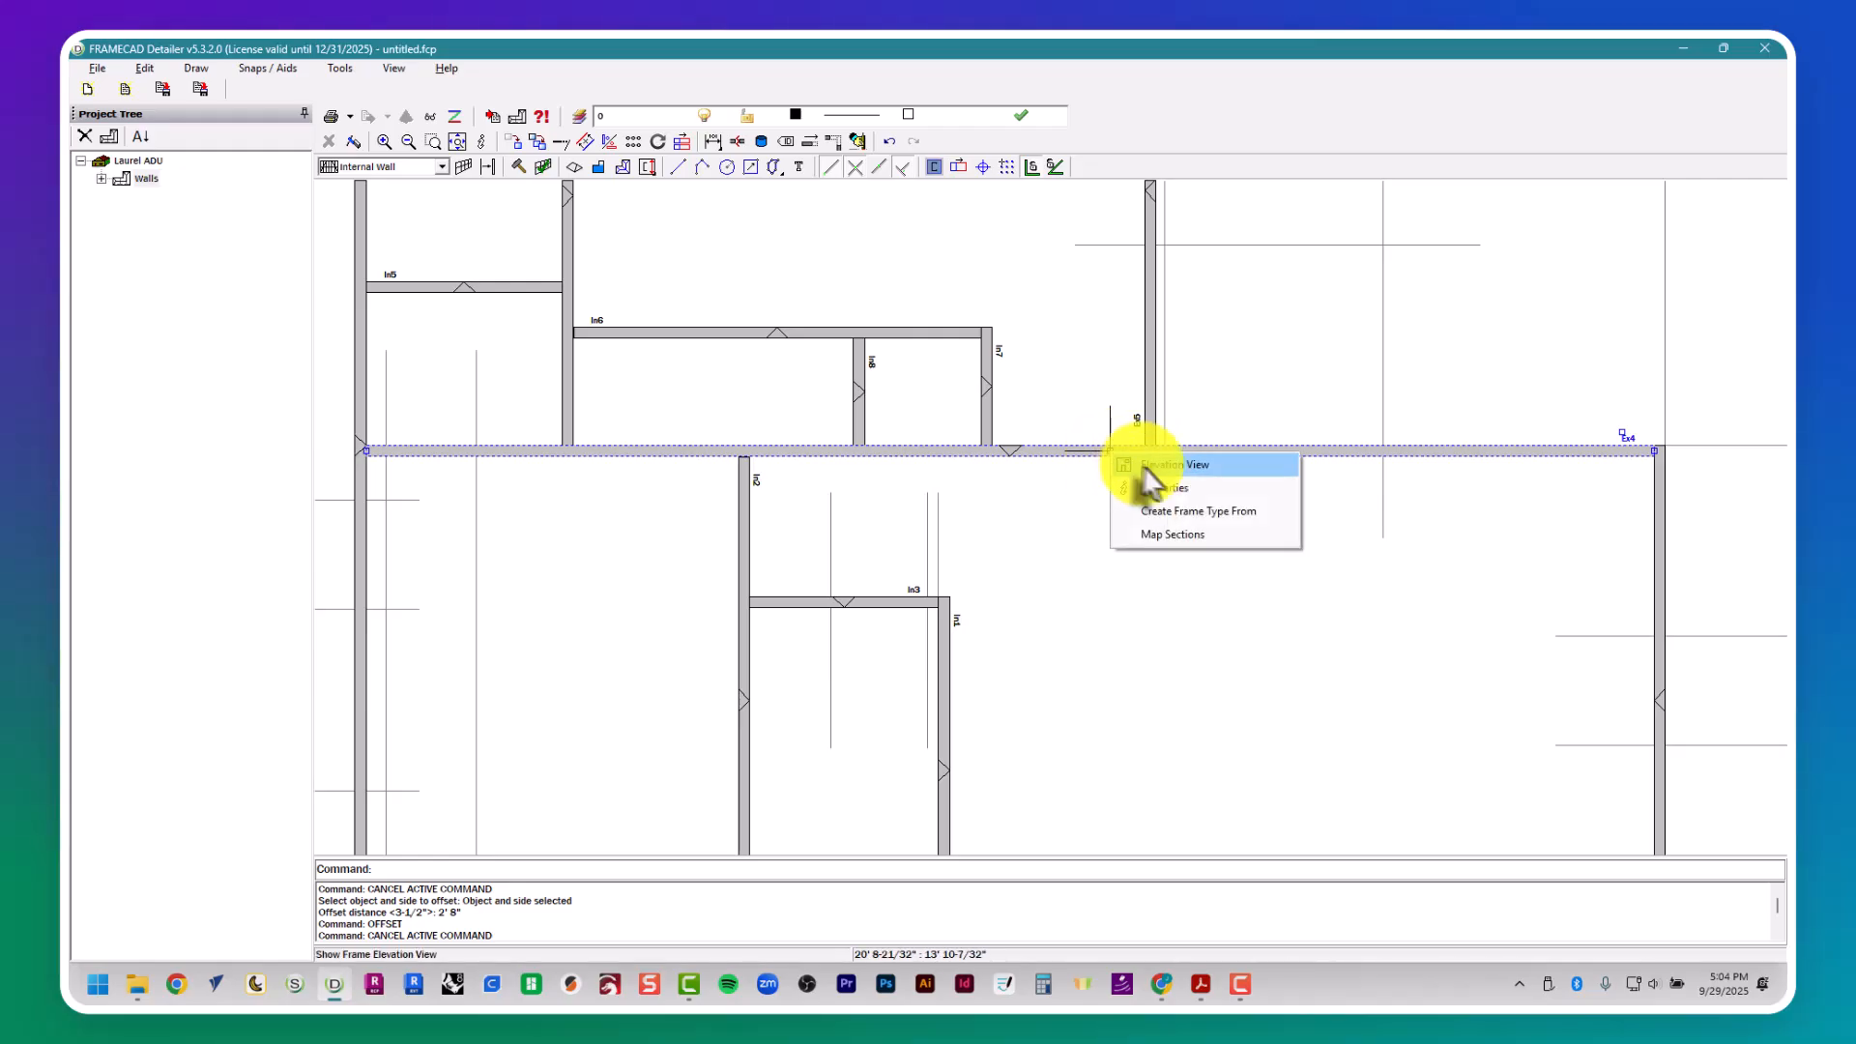
pyautogui.click(1160, 490)
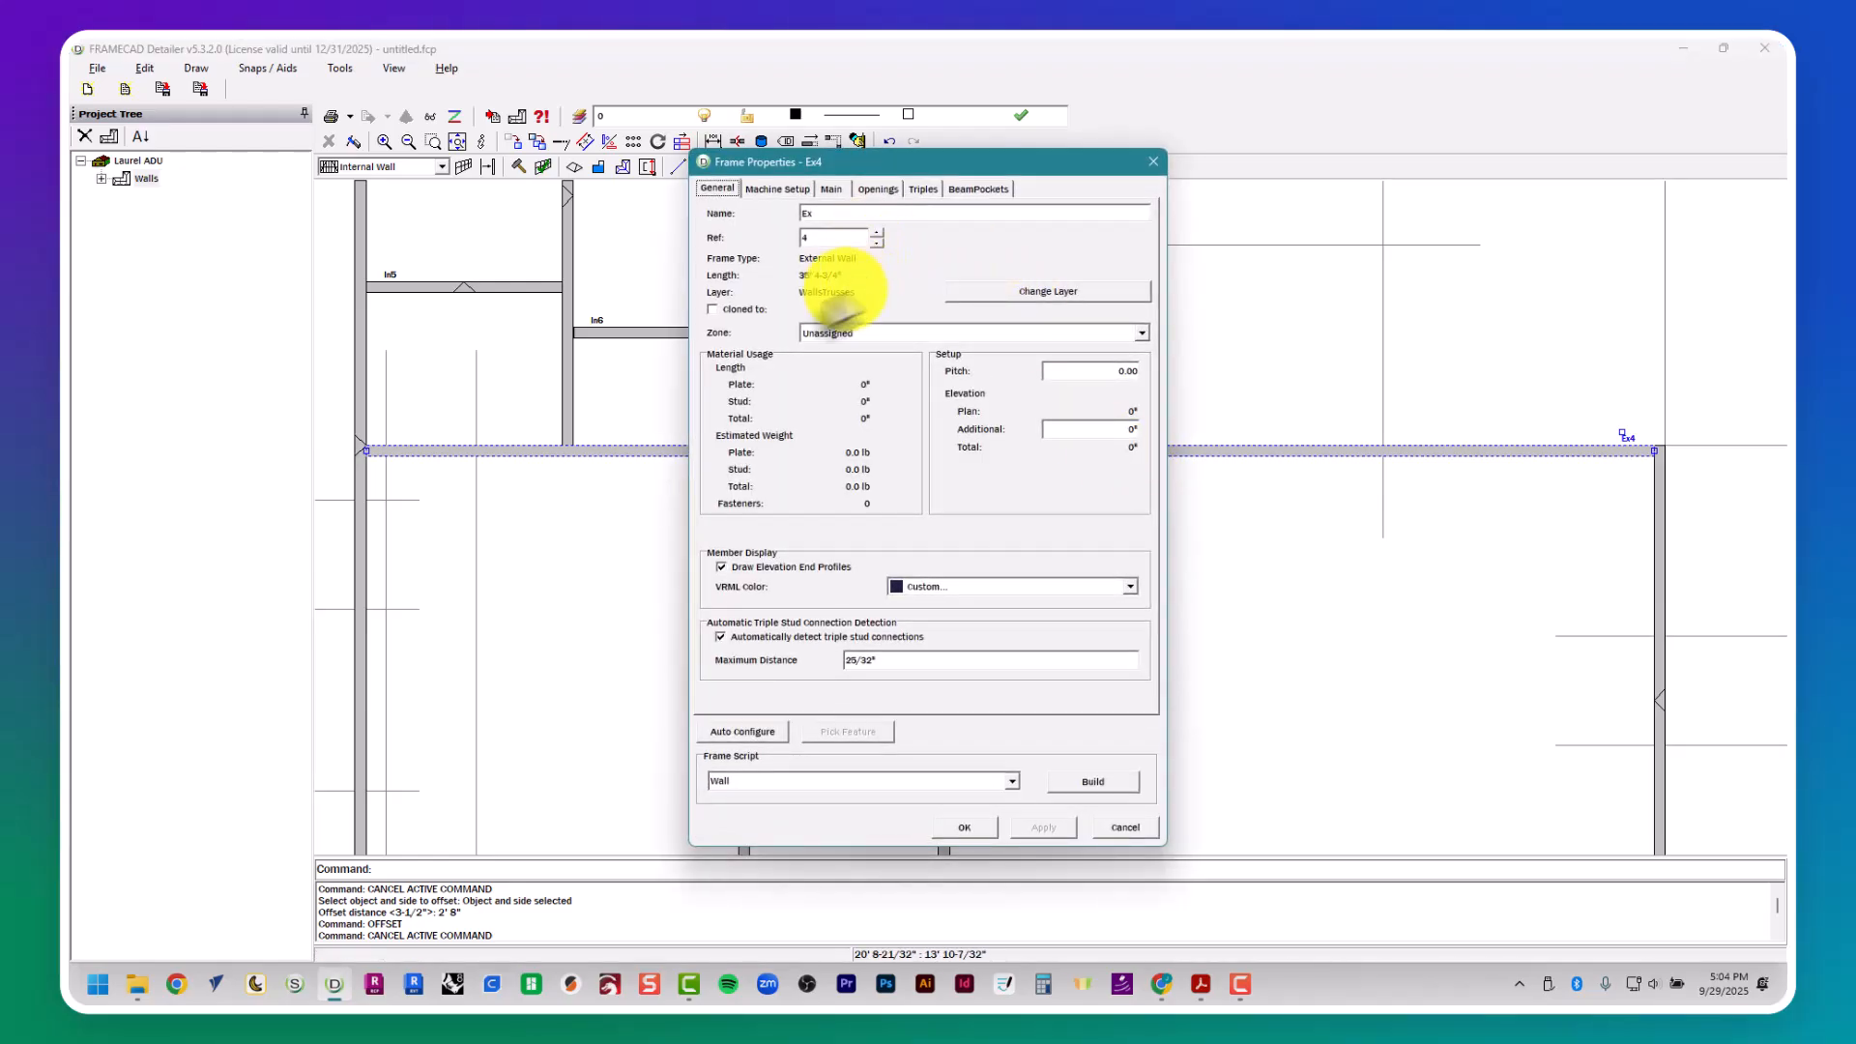
# - Review wall Ex4's main frame settings, including its height, stud spacing, stud references and nog use
pyautogui.click(832, 189)
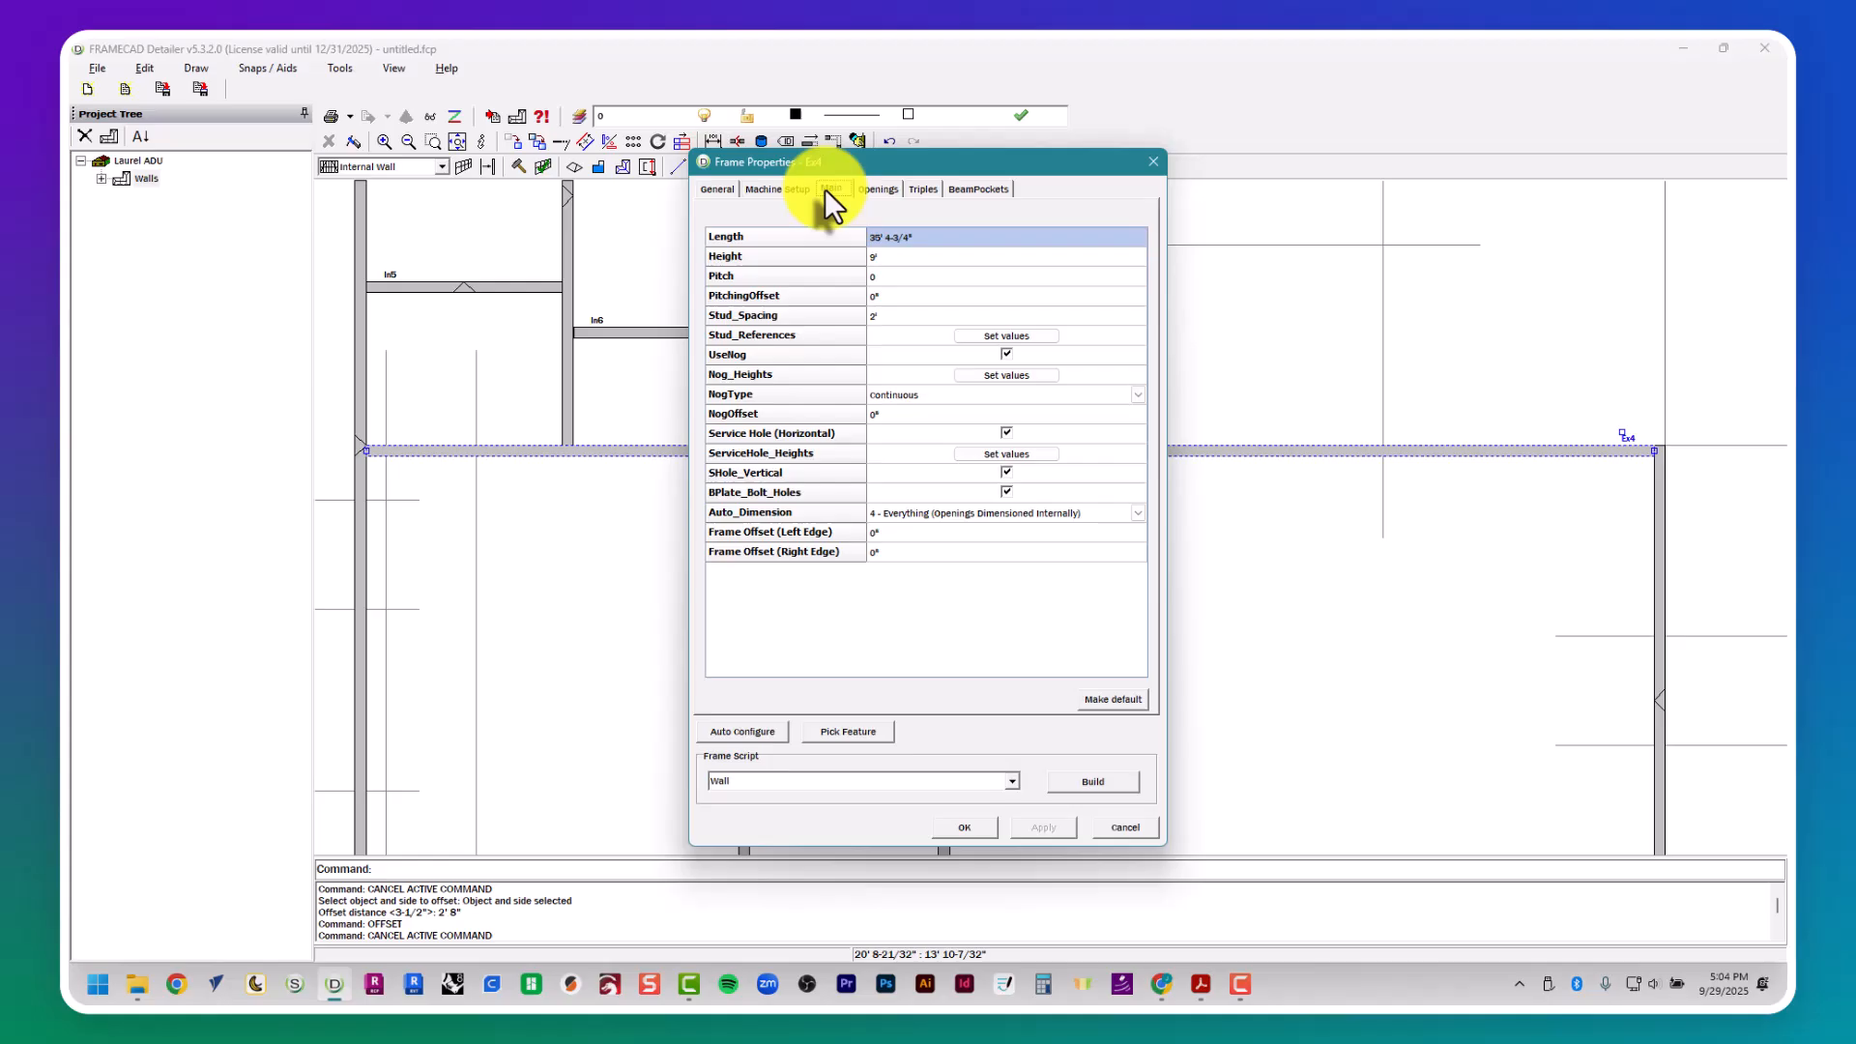
pyautogui.click(887, 258)
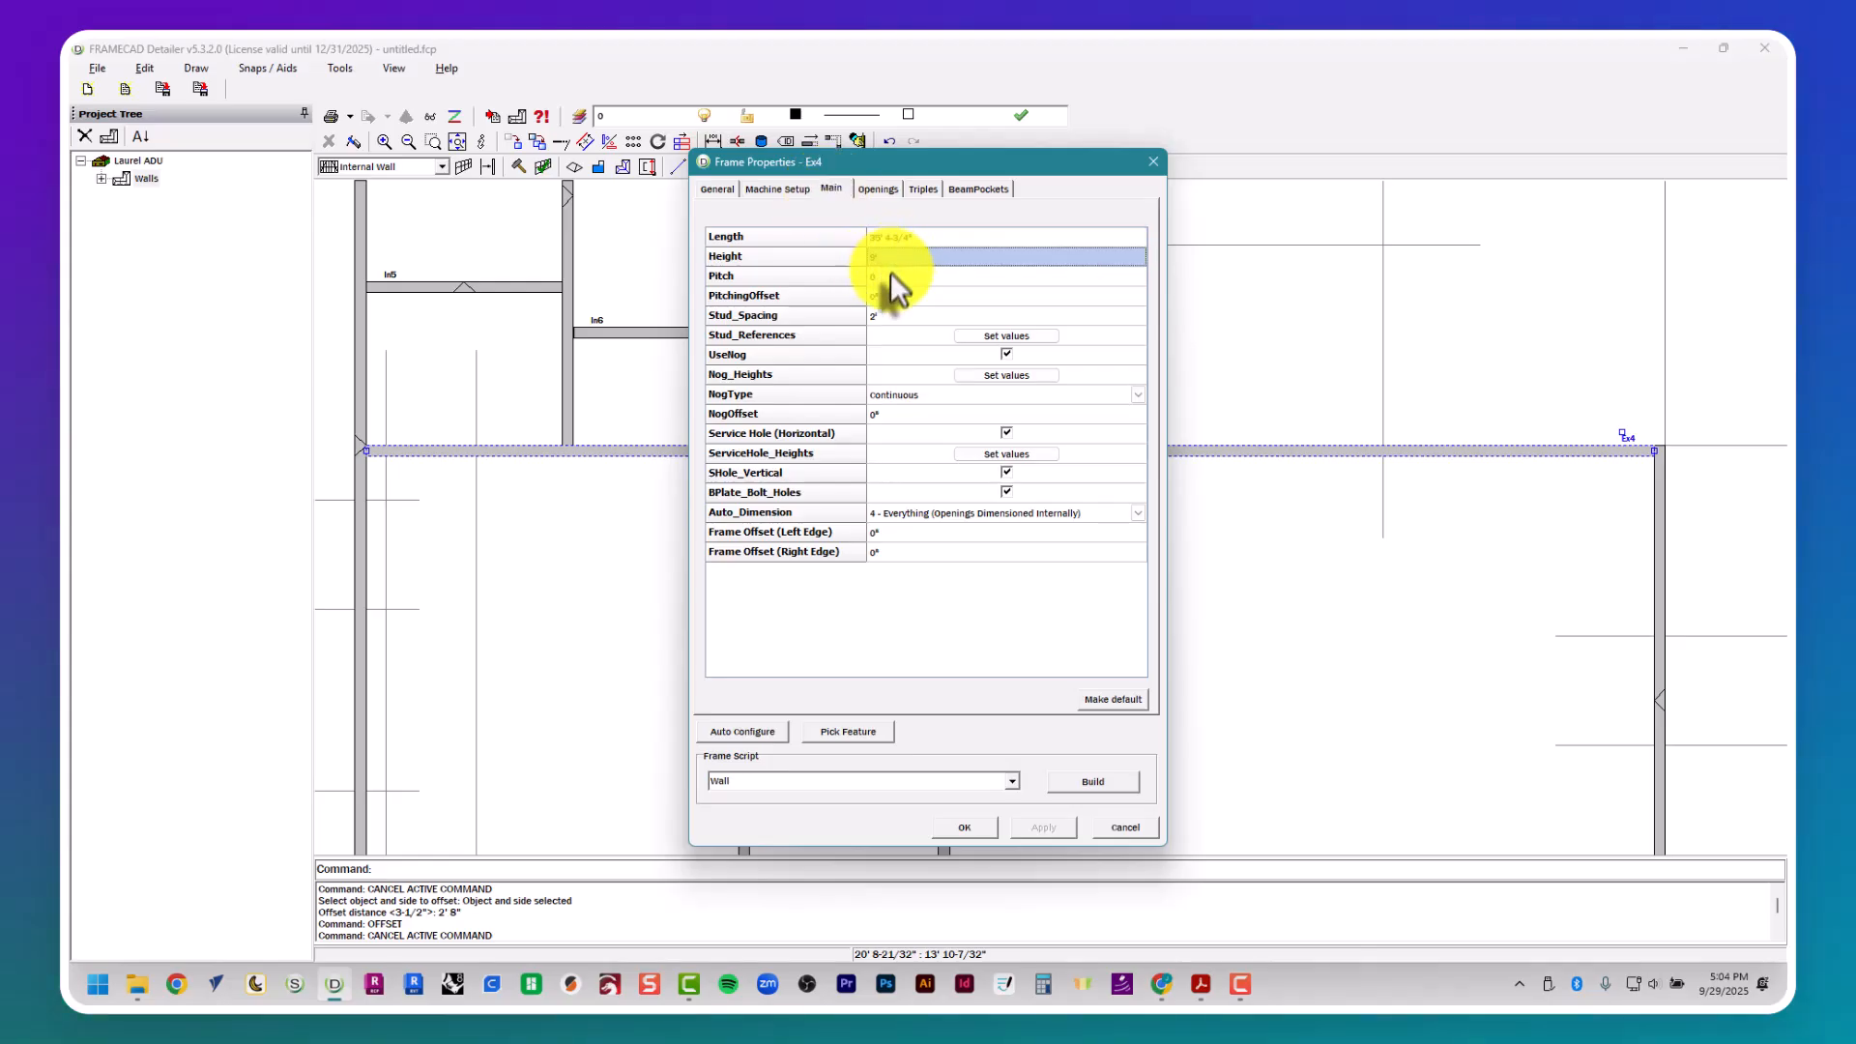
pyautogui.click(897, 317)
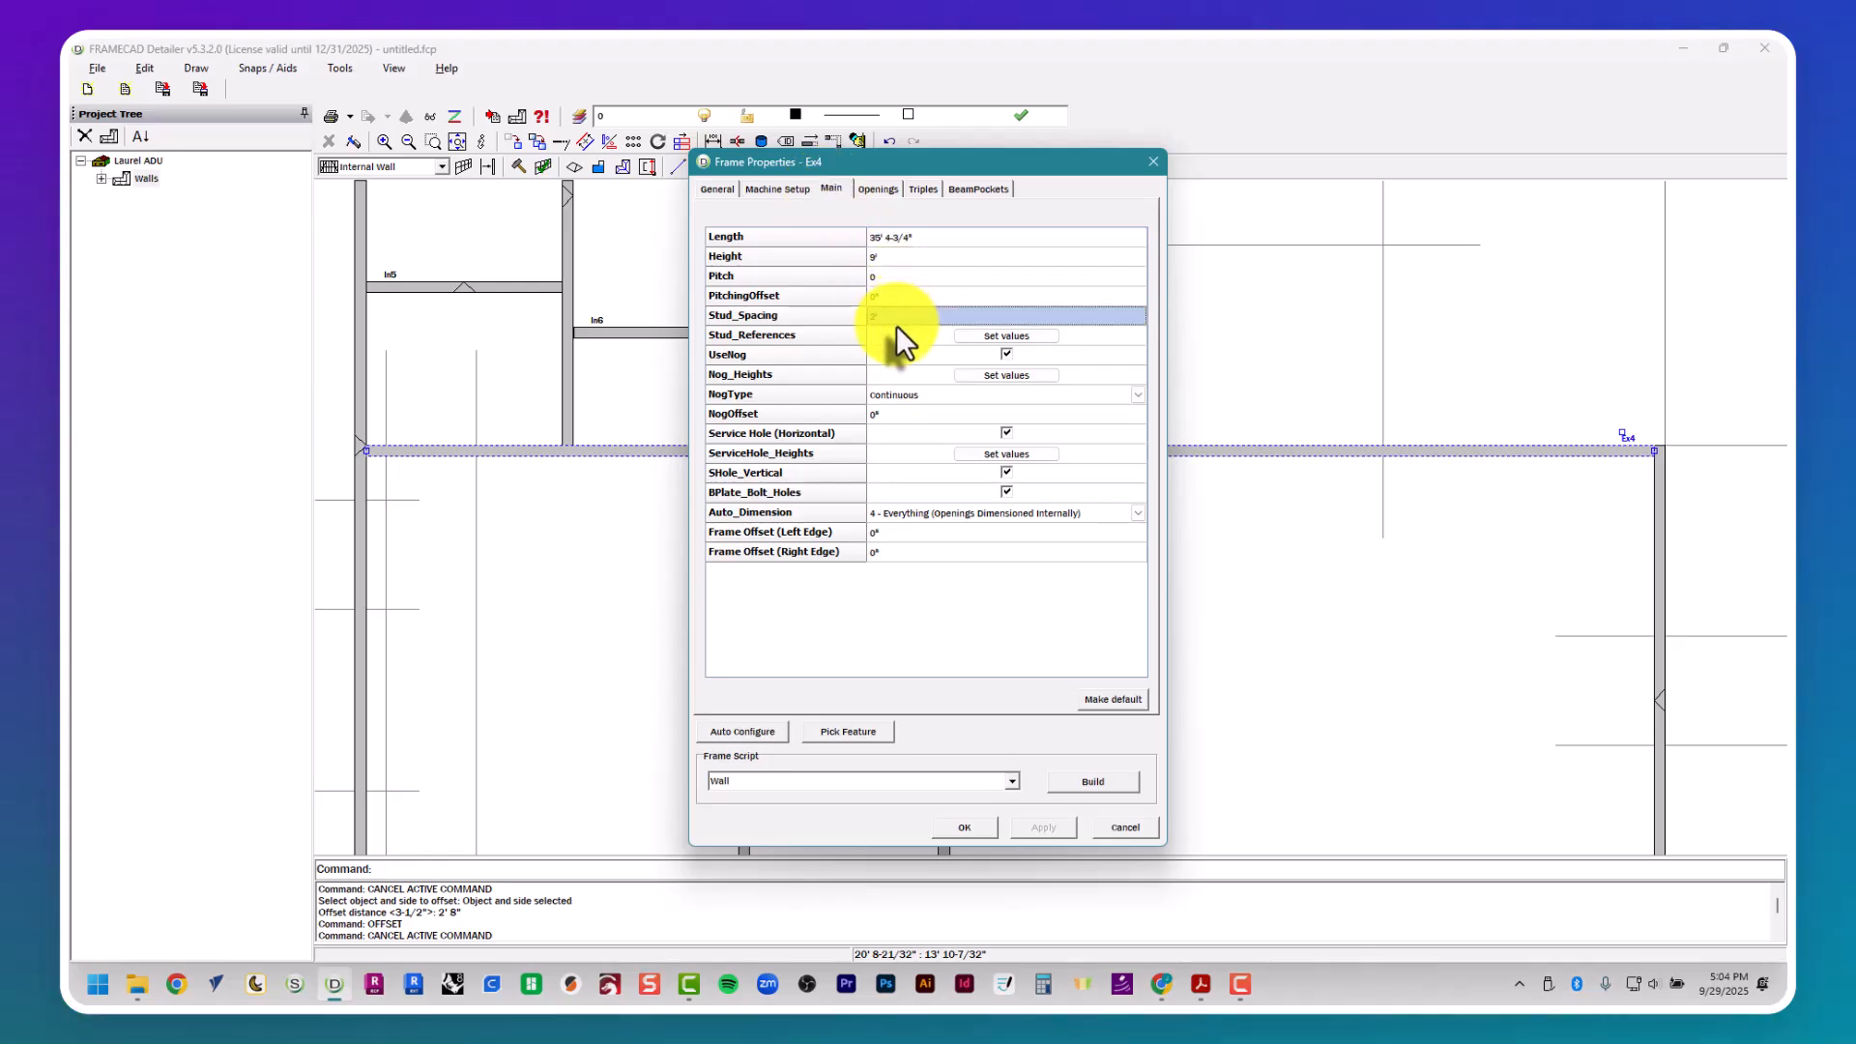
pyautogui.click(896, 334)
pyautogui.click(896, 351)
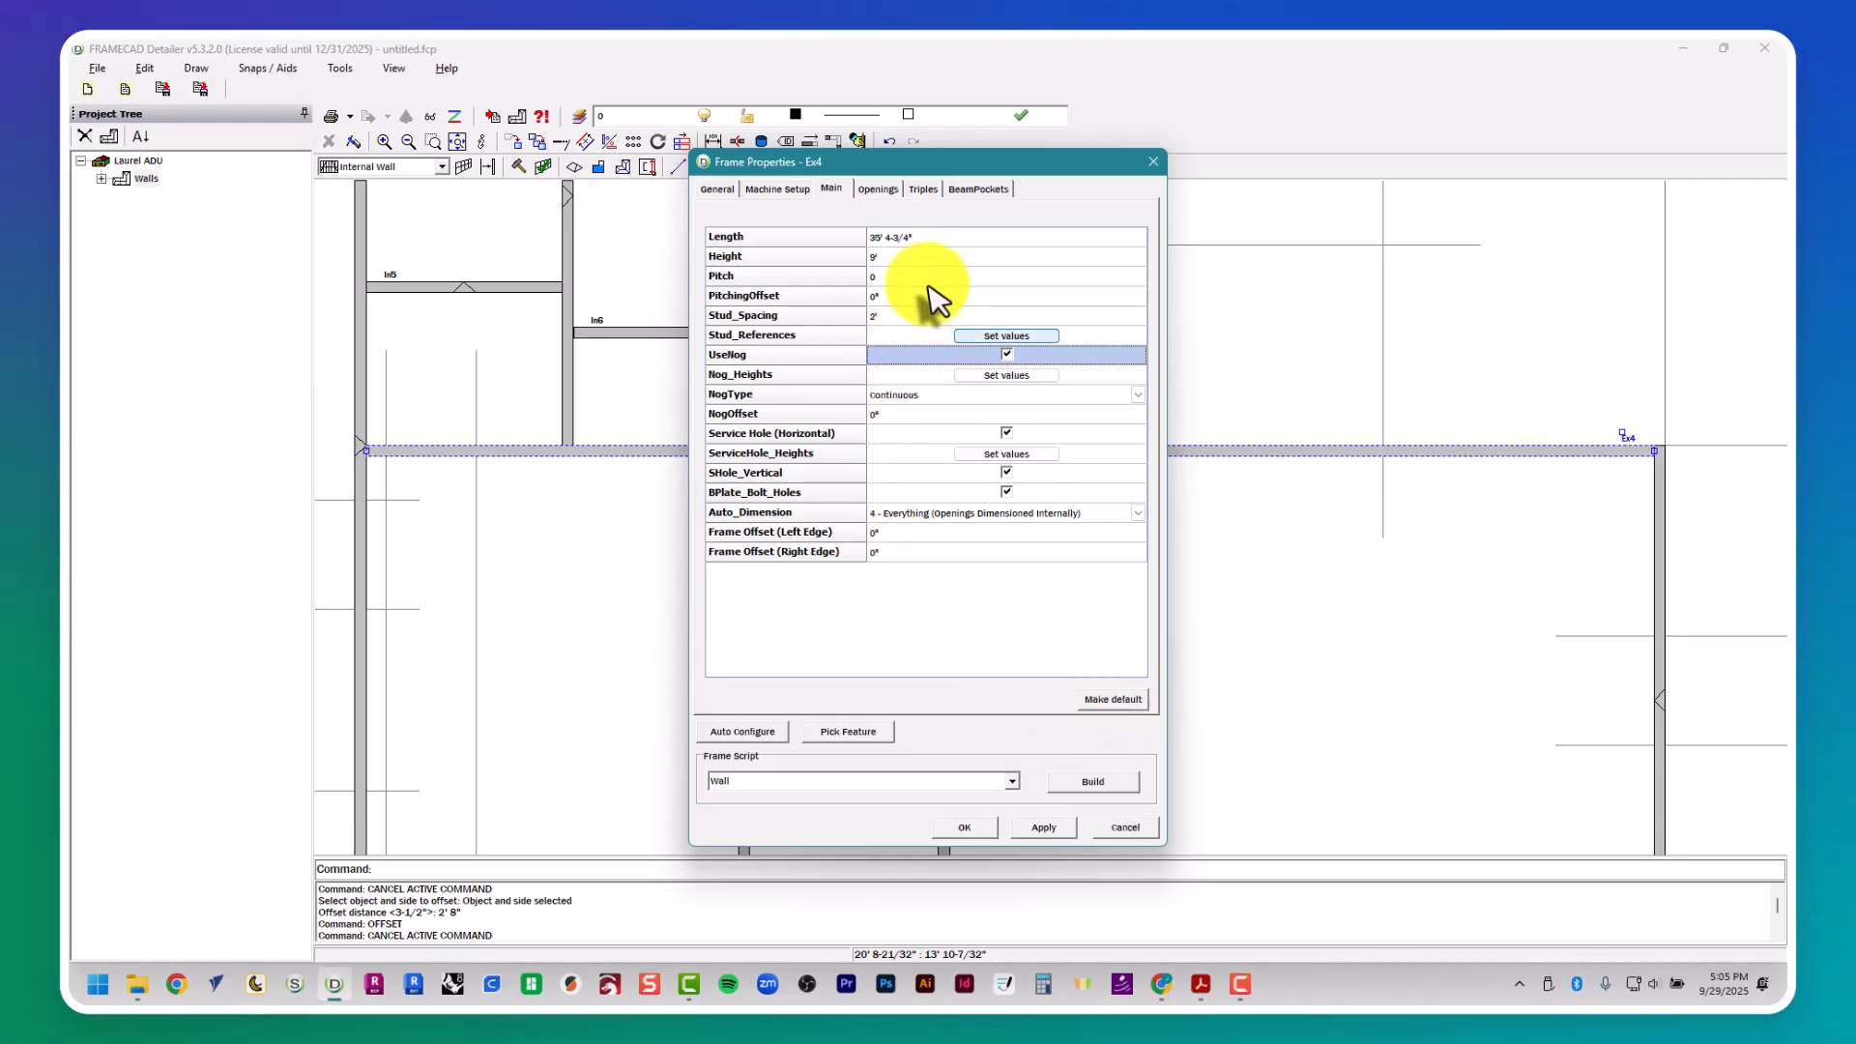
# - Add an opening for door D1 to wall Ex4 and set its height to 7' as listed in the door schedule
pyautogui.click(878, 188)
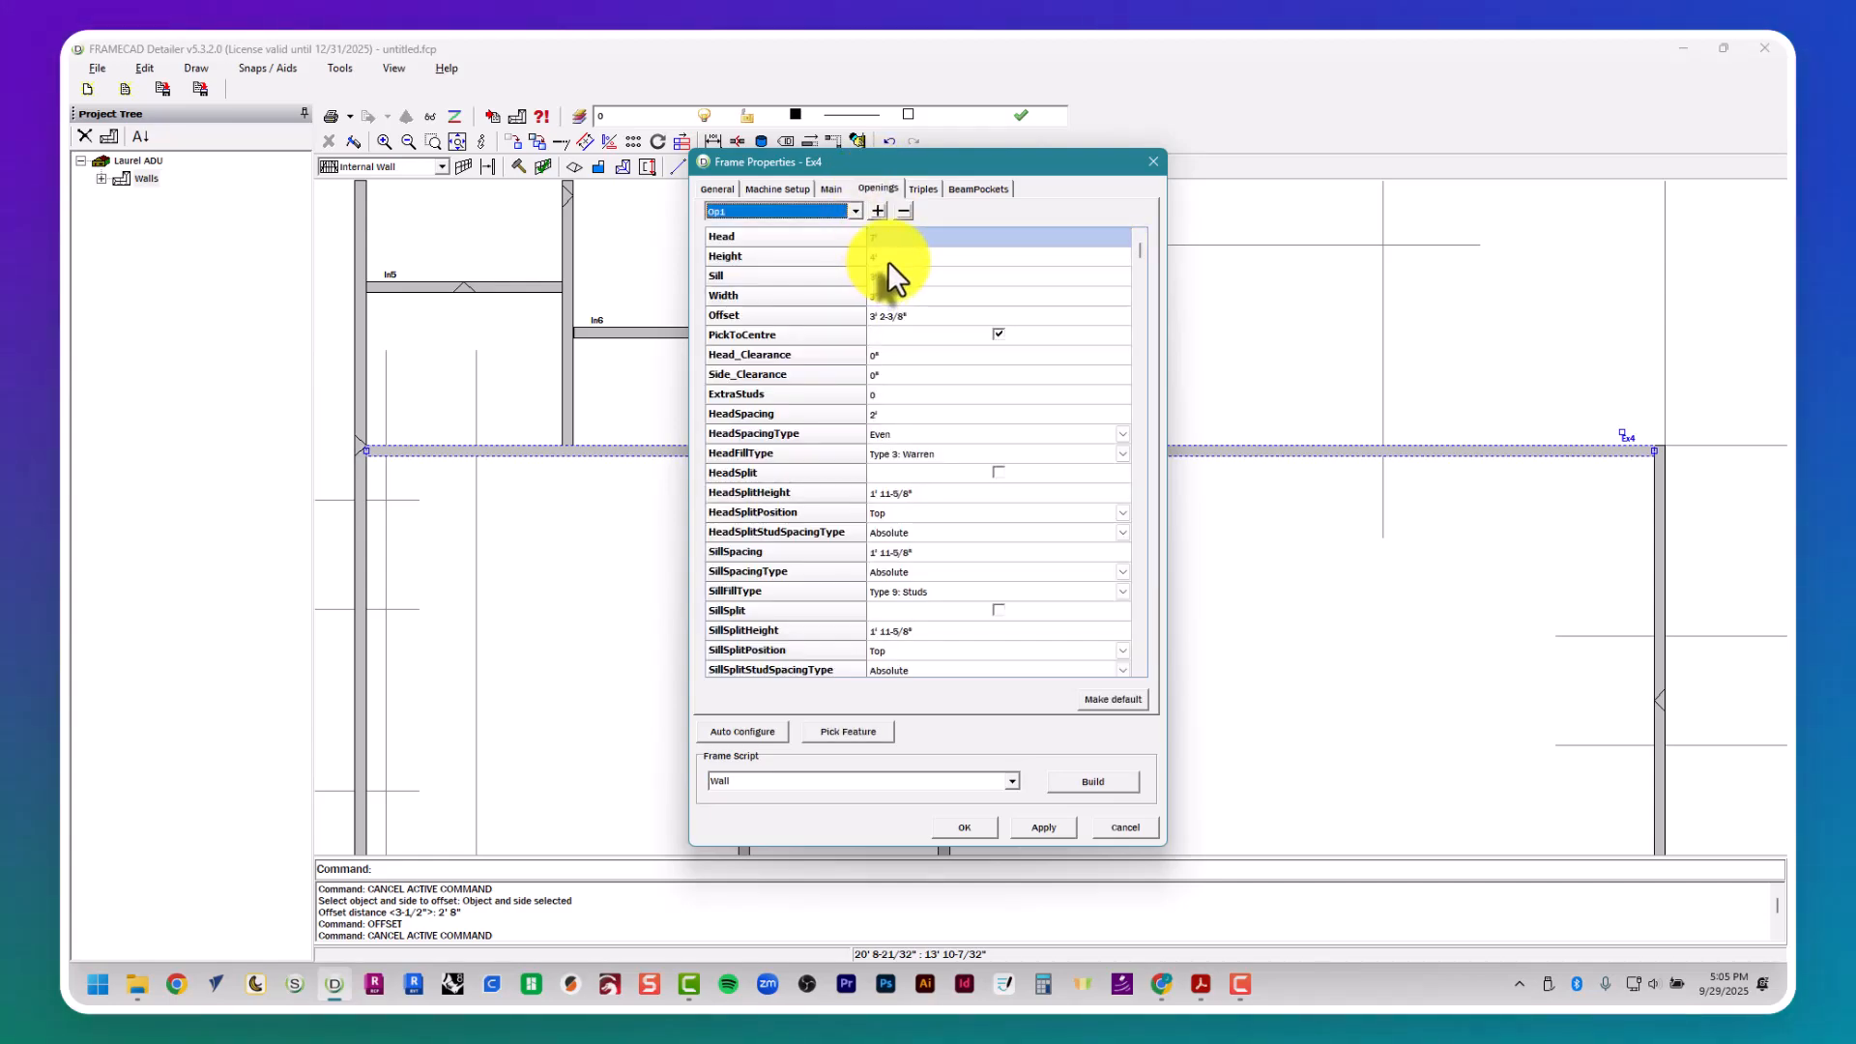
pyautogui.hotkey('alt', 'Tab')
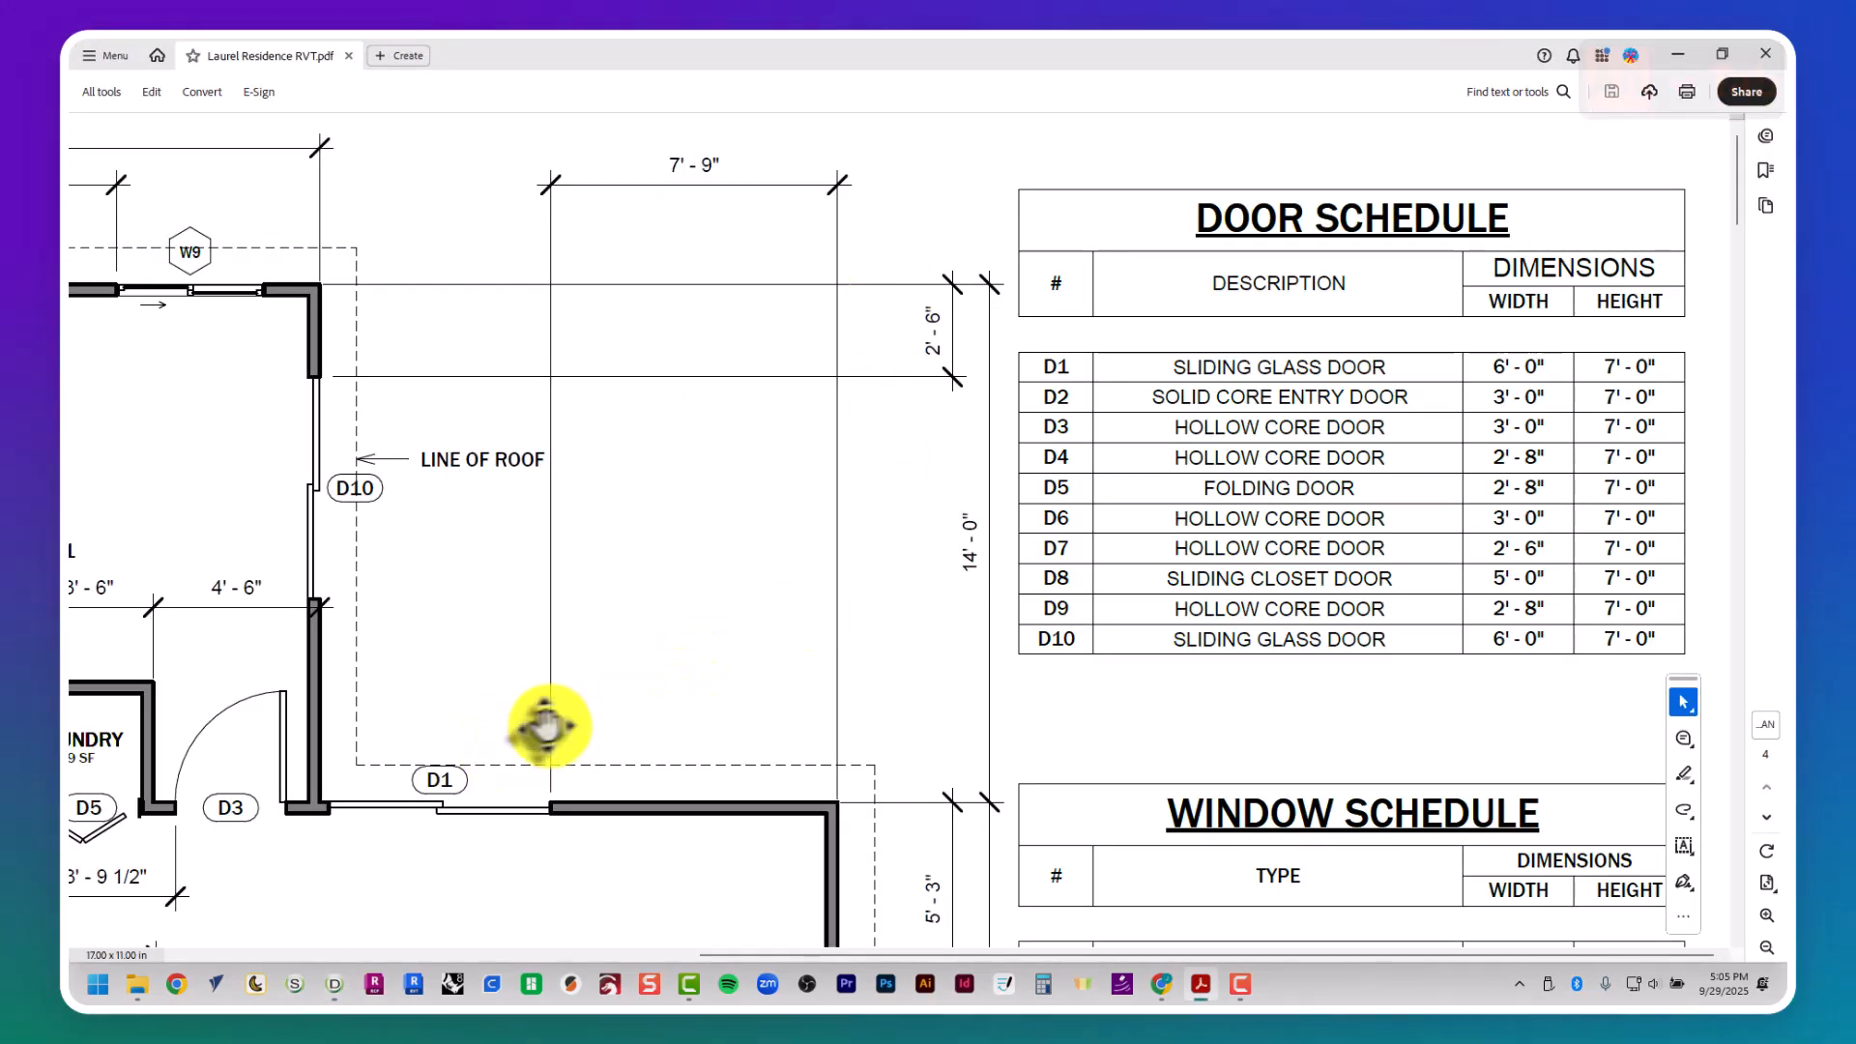
pyautogui.hscroll(-3, 764, 759)
pyautogui.hscroll(3, 841, 779)
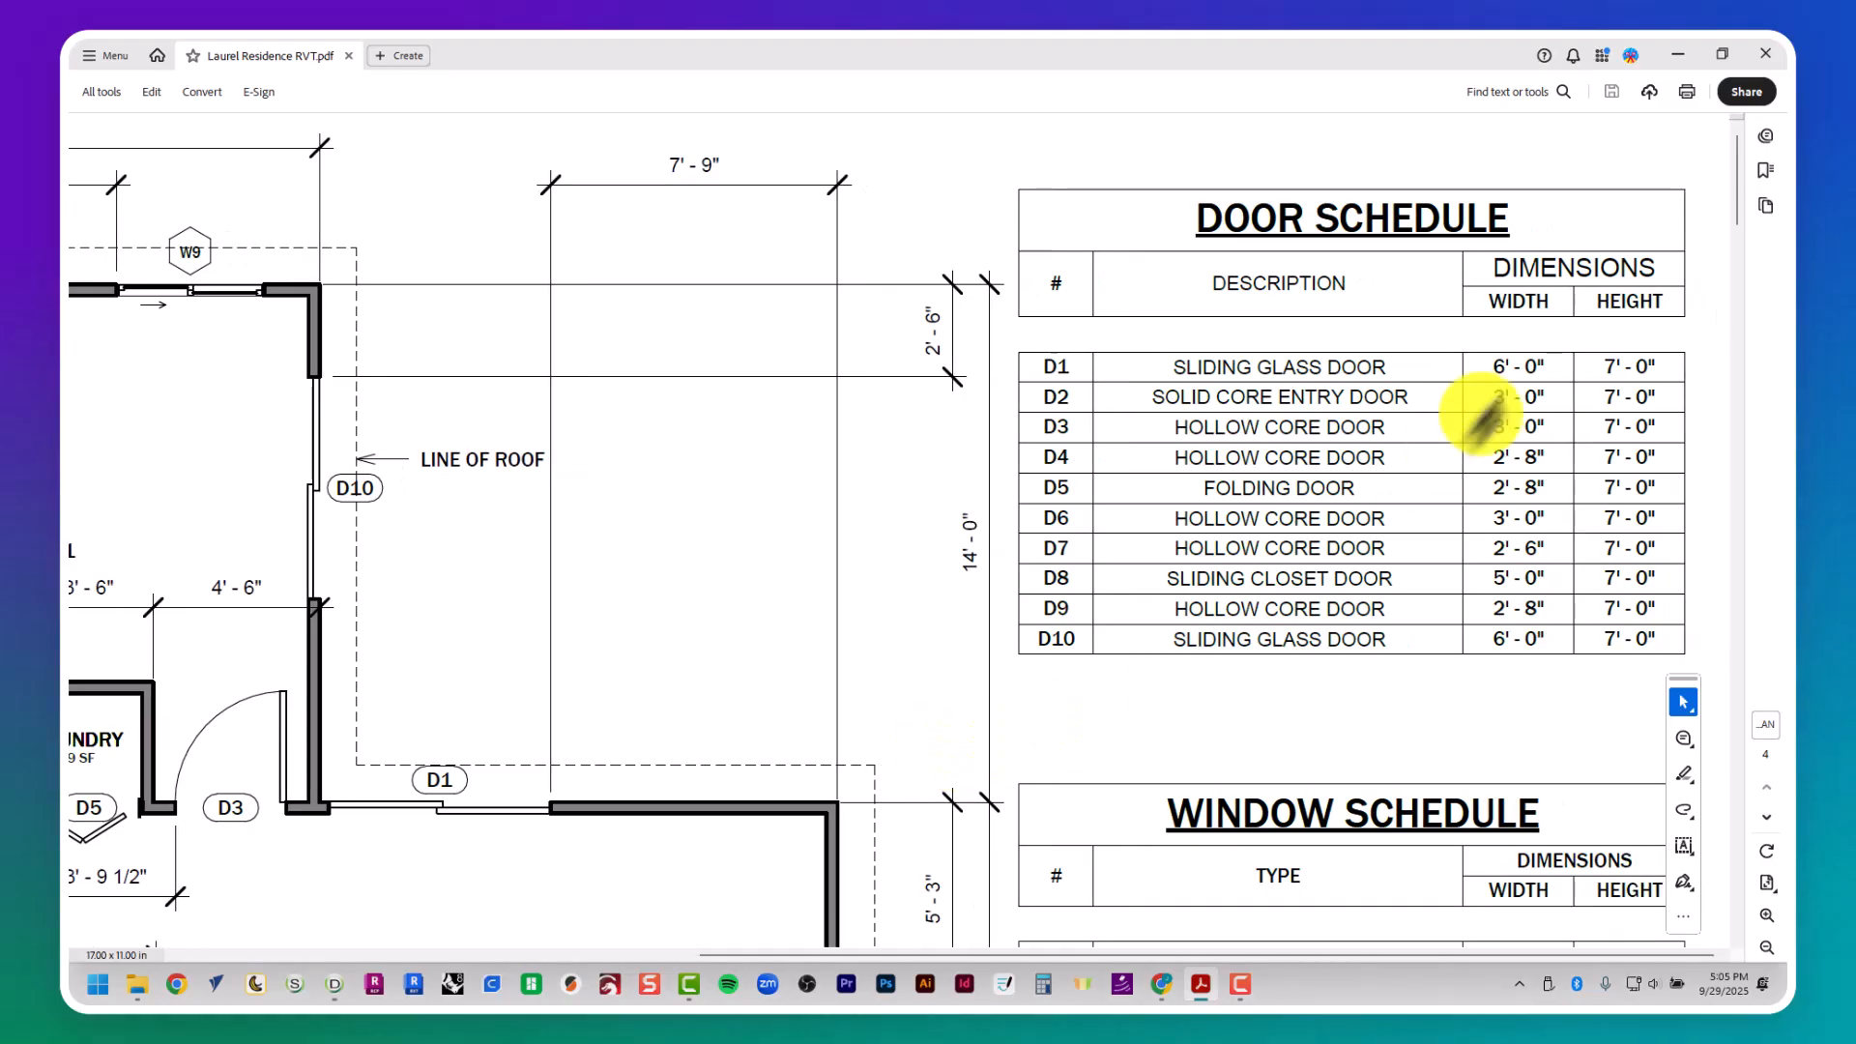
pyautogui.hotkey('alt', 'Tab')
pyautogui.click(891, 239)
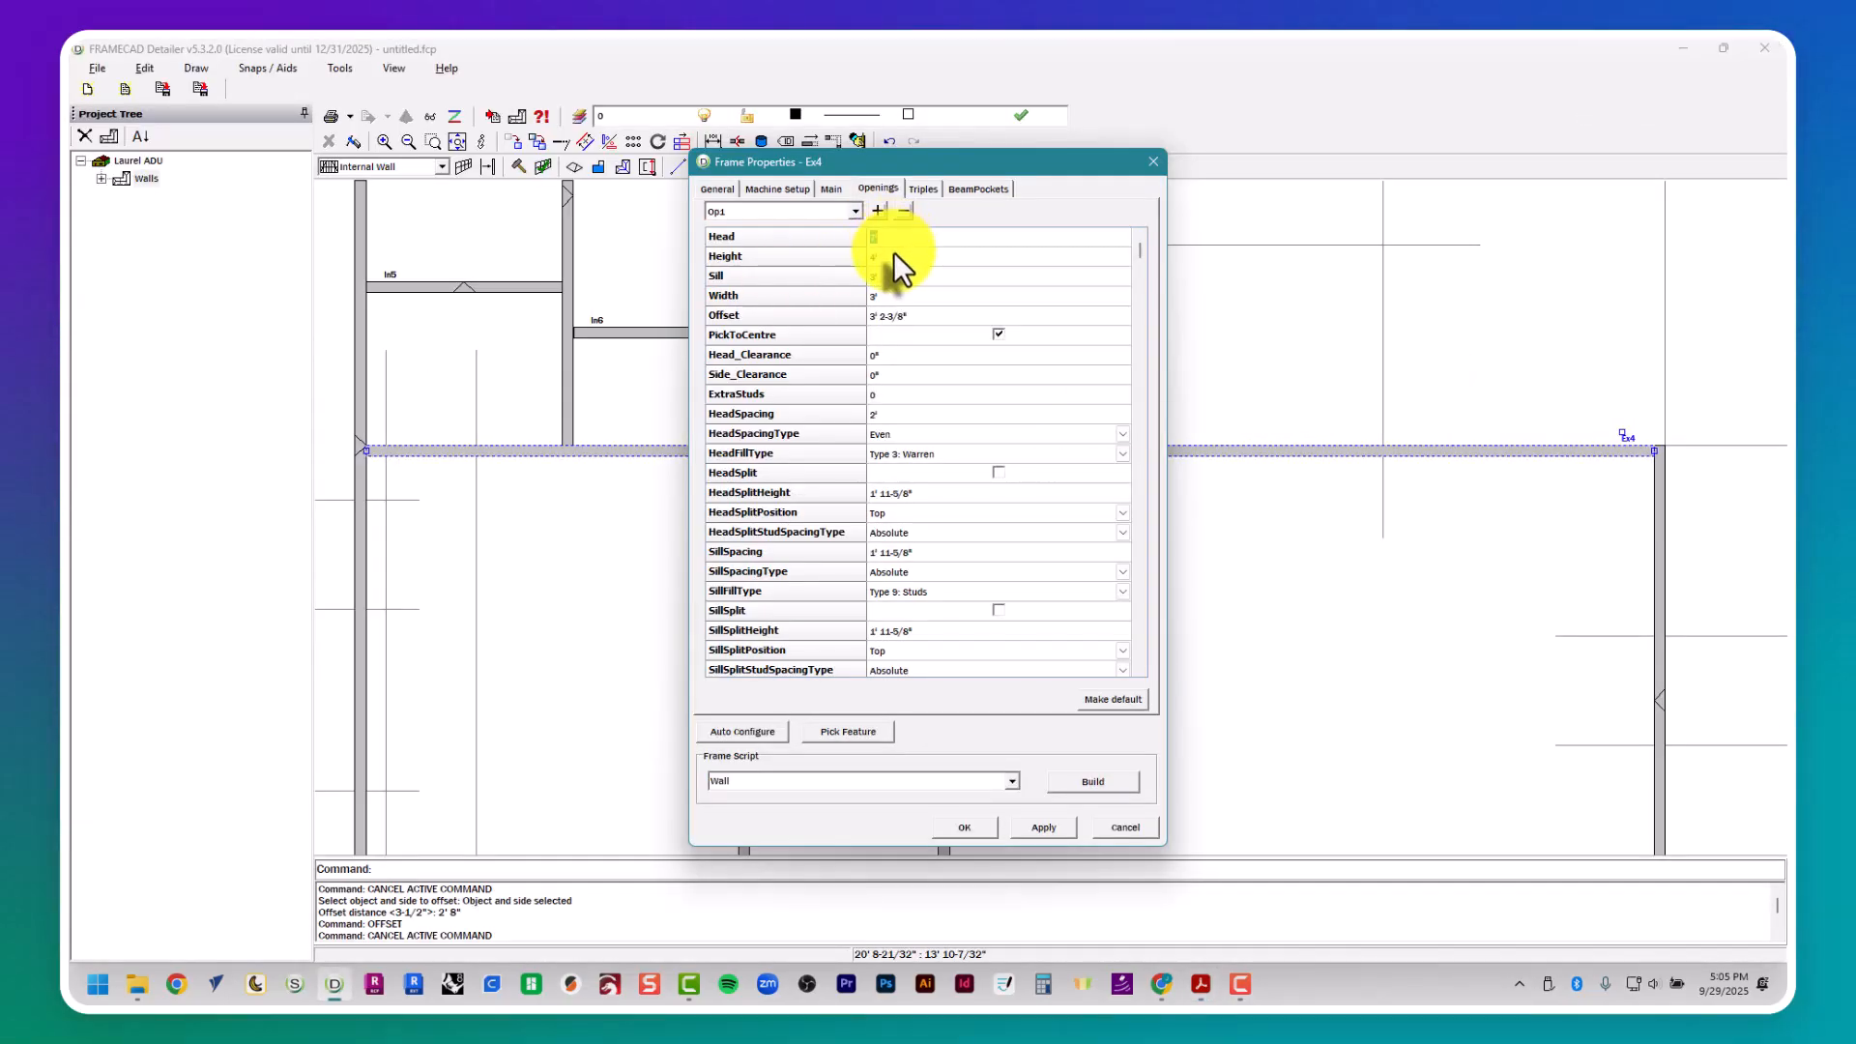
pyautogui.click(894, 256)
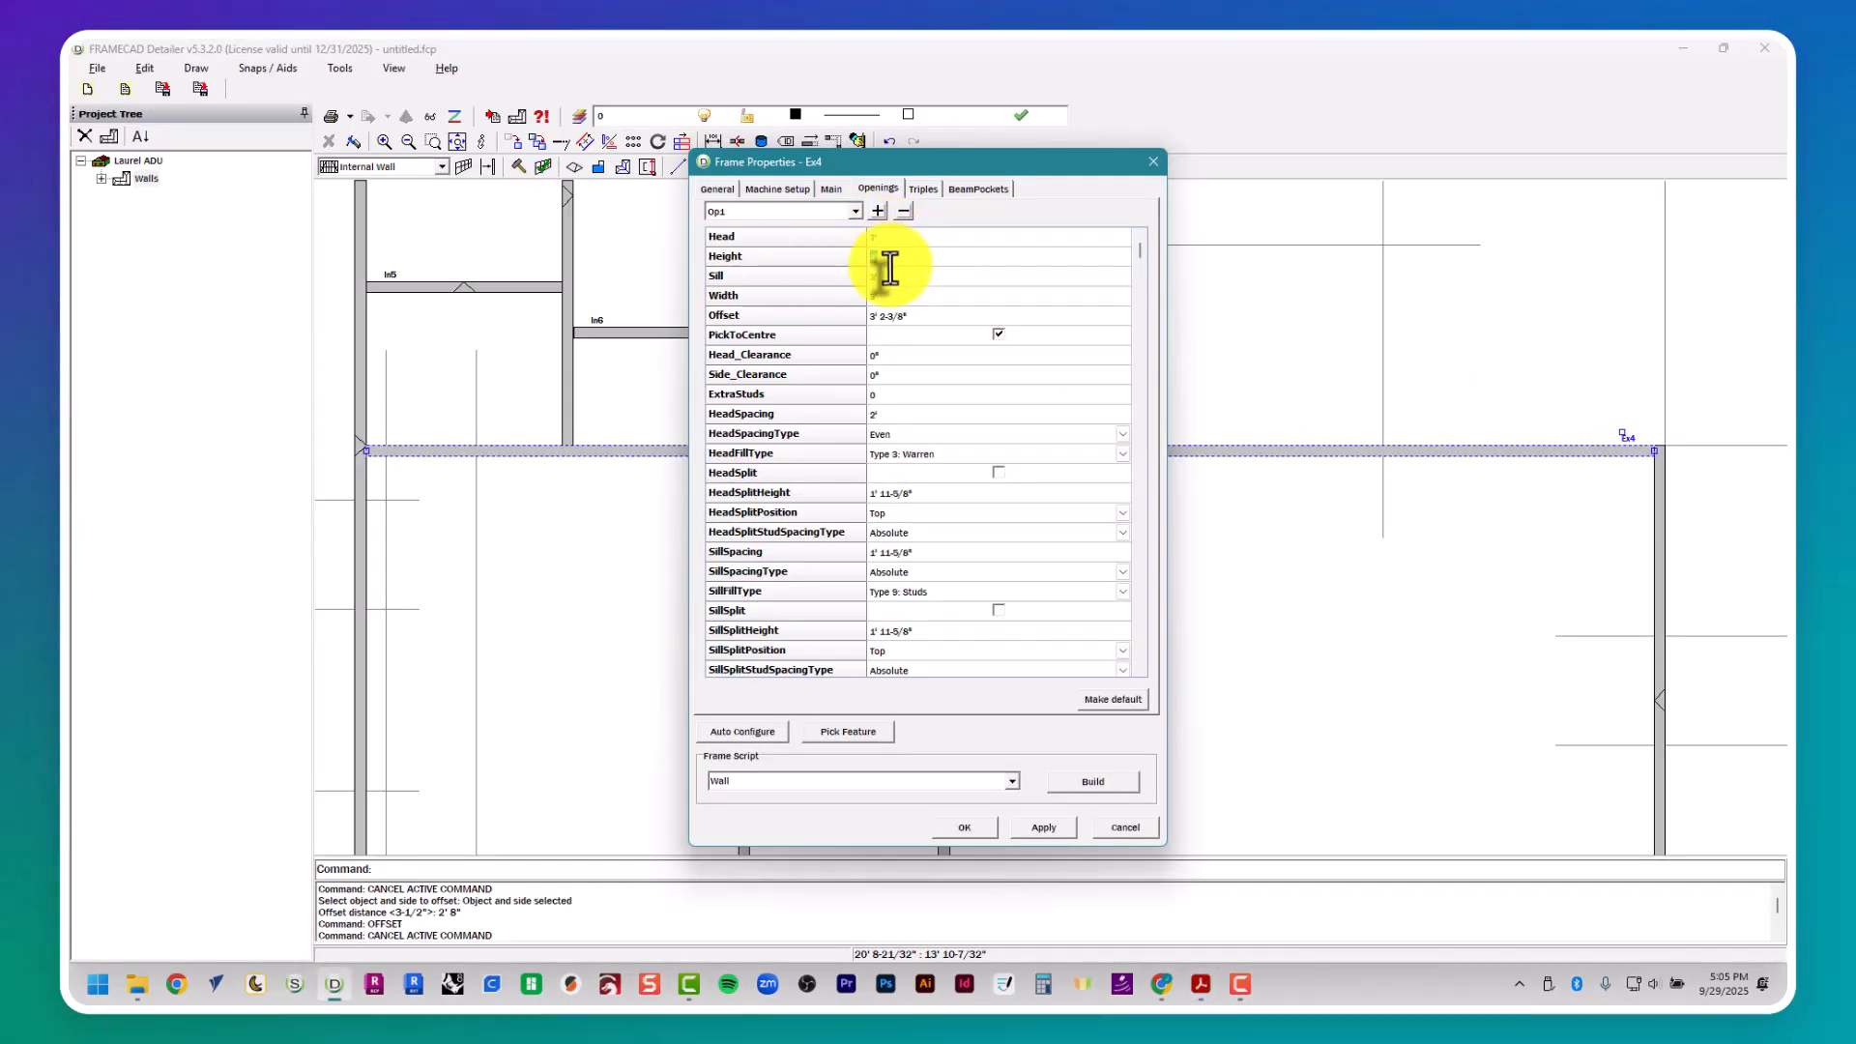
pyautogui.write("7'")
pyautogui.press('Tab')
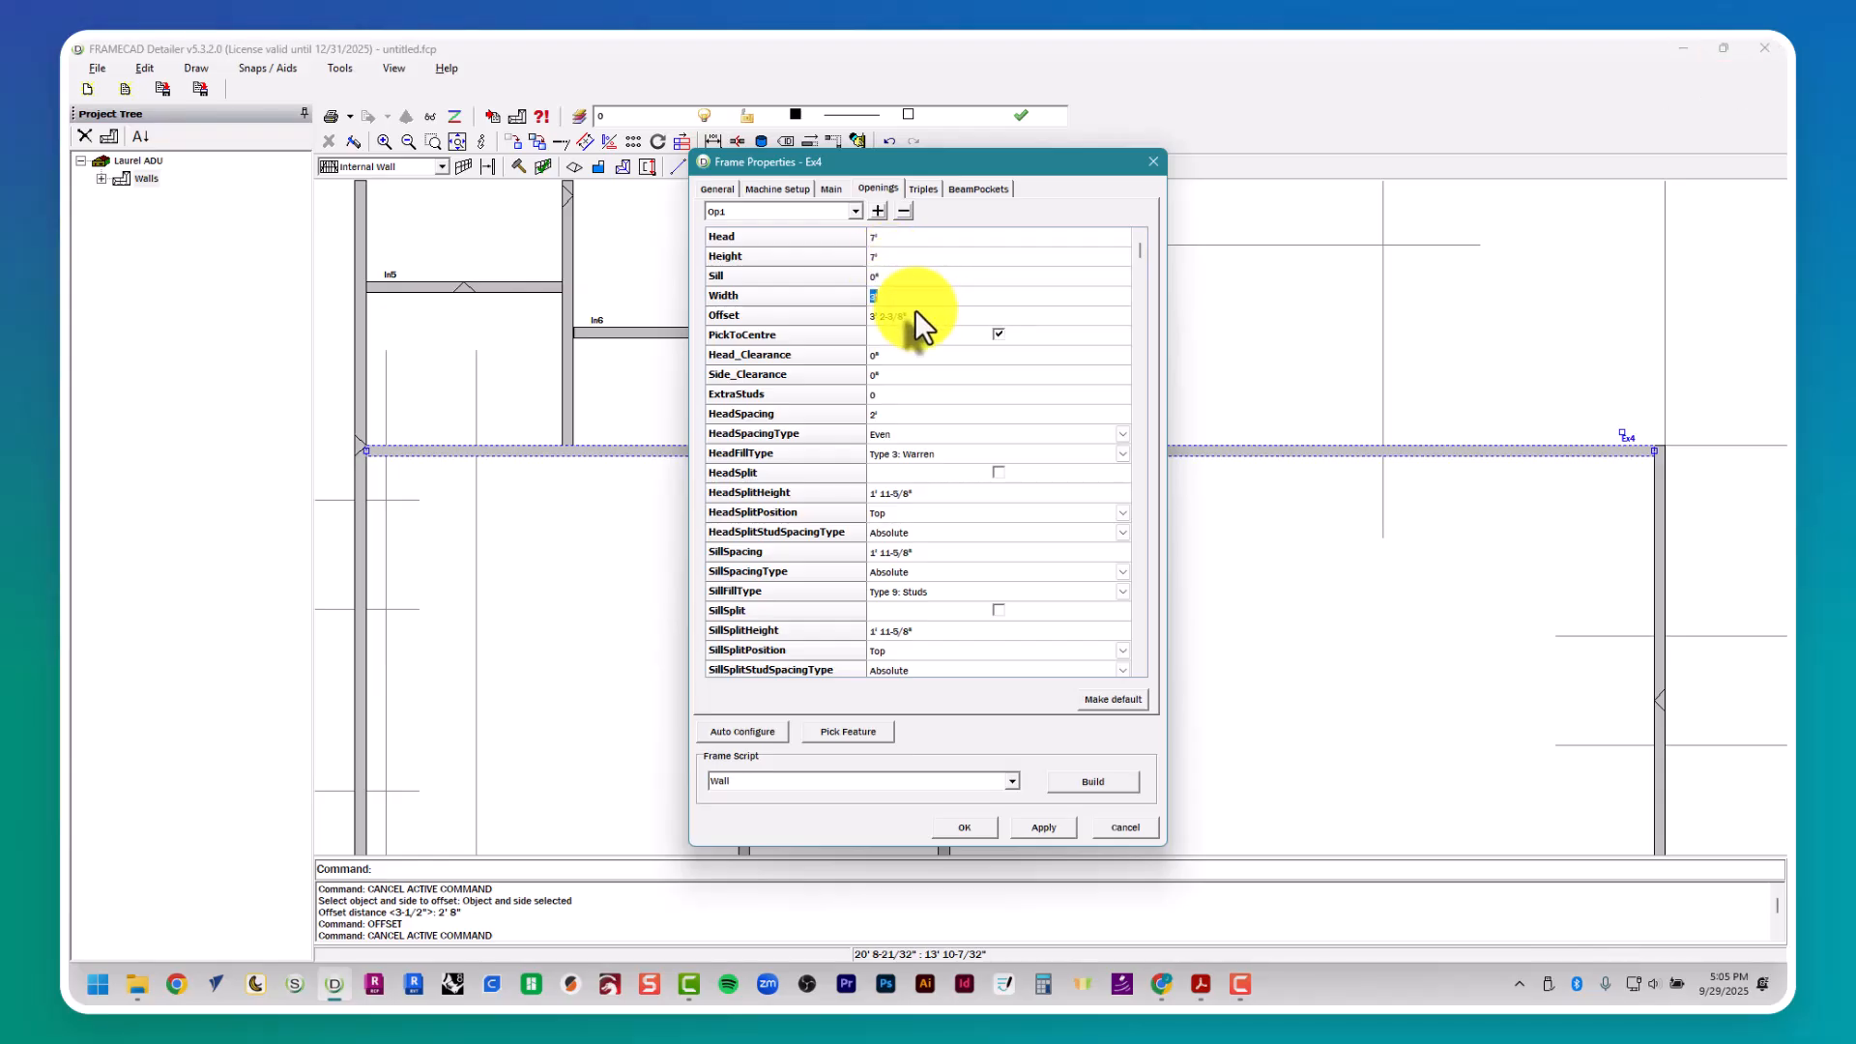
# - Recheck door D1's width in the door schedule and set the opening's width to 6'
pyautogui.hotkey('alt', 'Tab')
pyautogui.hotkey('alt', 'Tab')
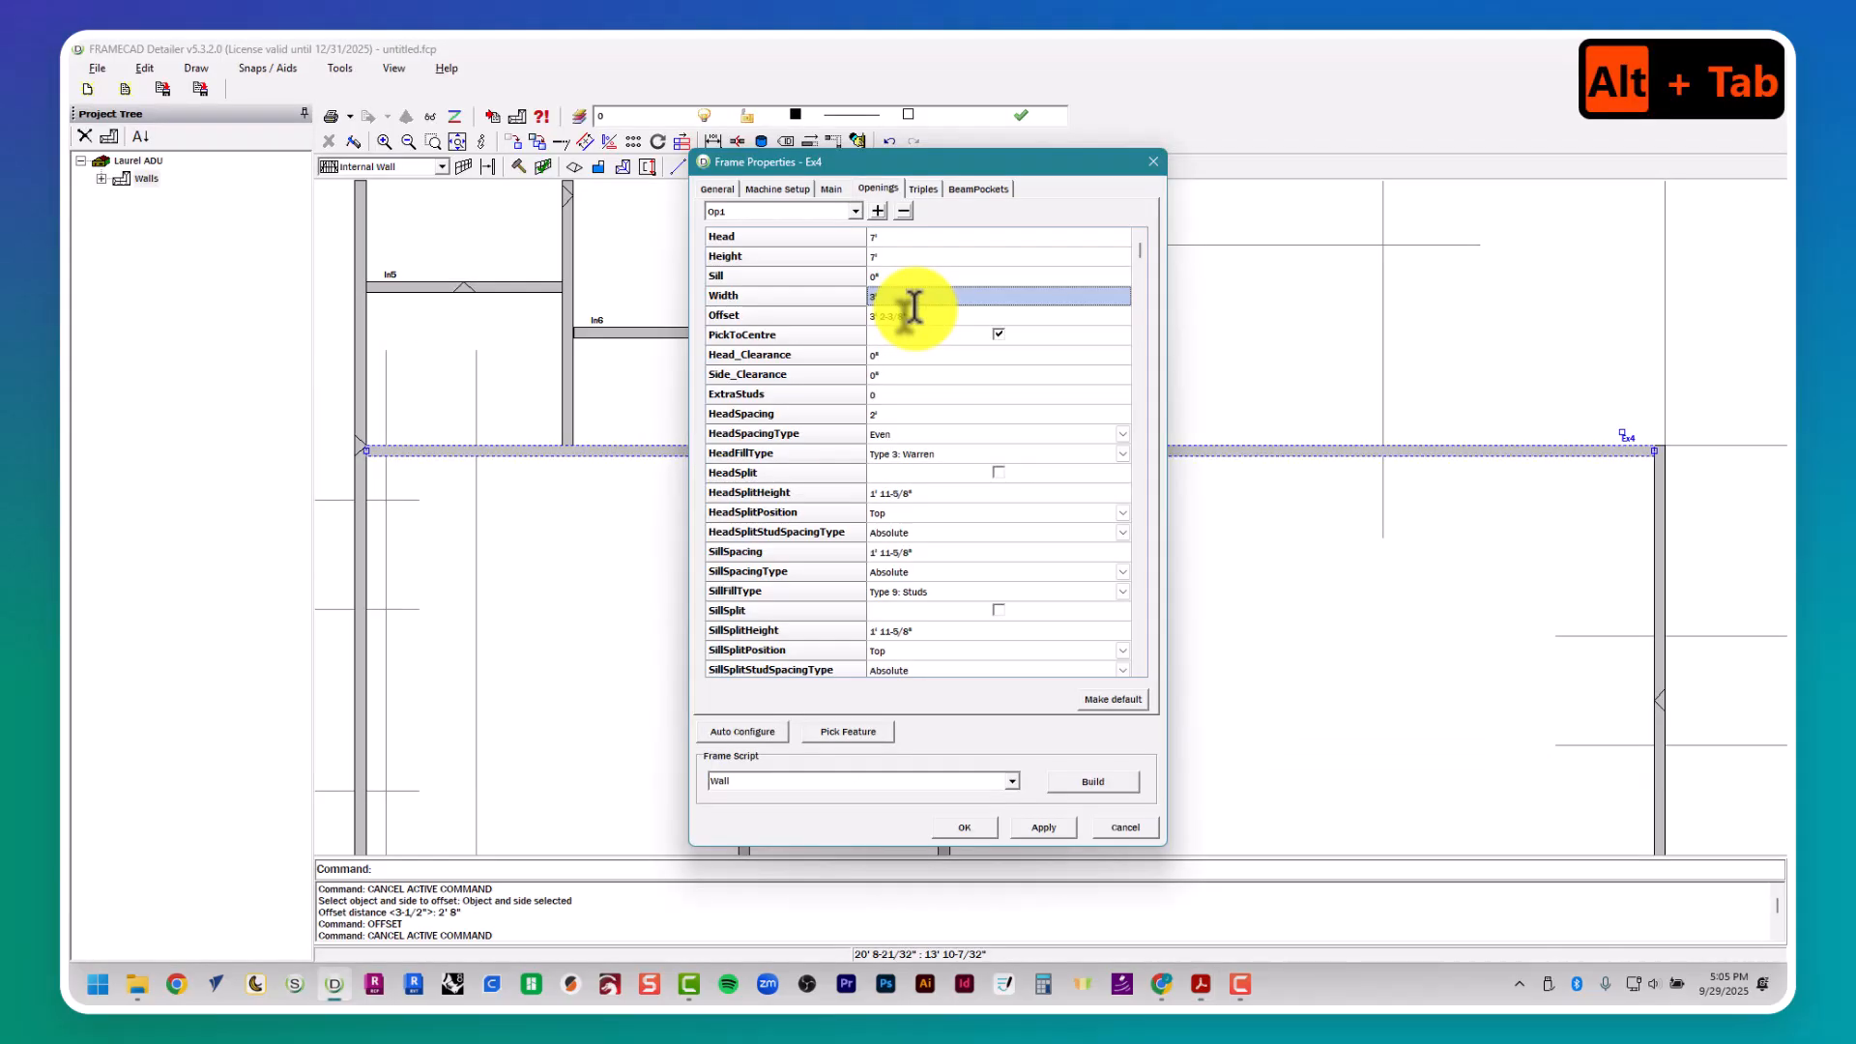
pyautogui.write("6'")
pyautogui.press('Tab')
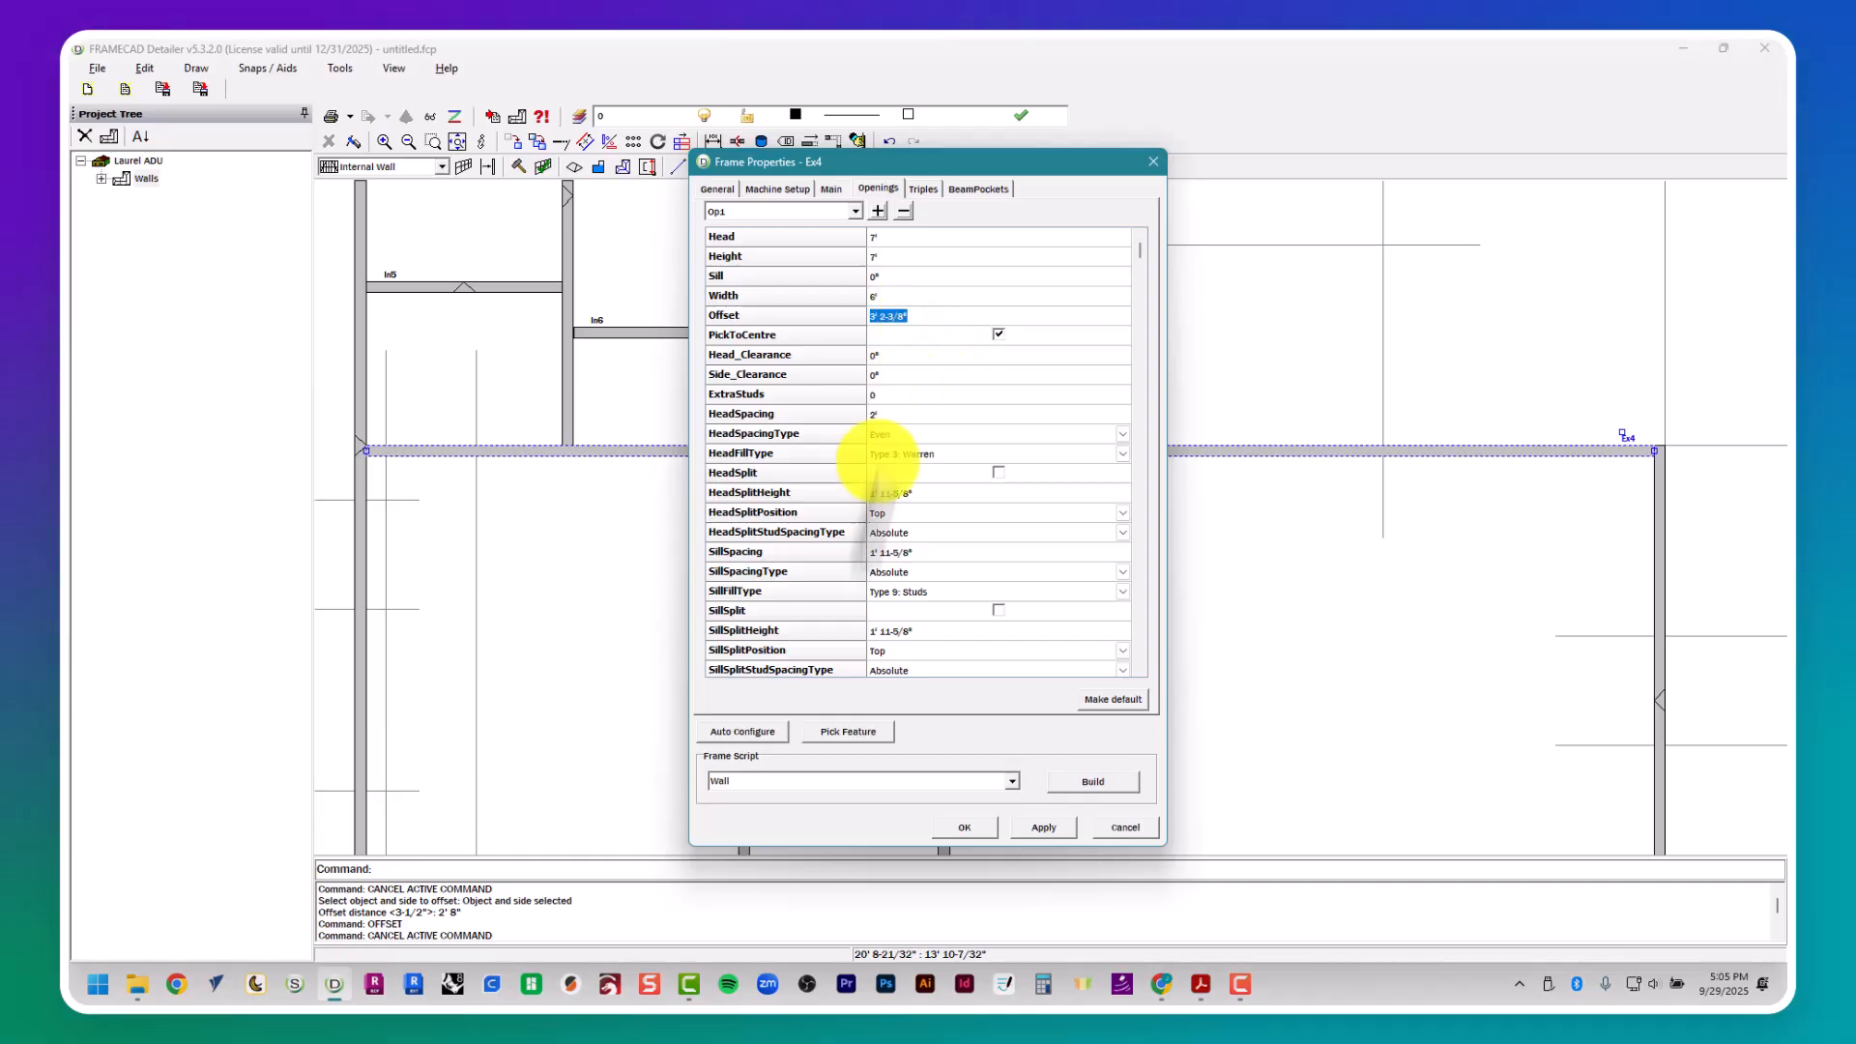
# - Position the D1 opening by picking wall Ex4's intersections with the two D1 guides to centre it between them
pyautogui.click(845, 734)
pyautogui.click(909, 748)
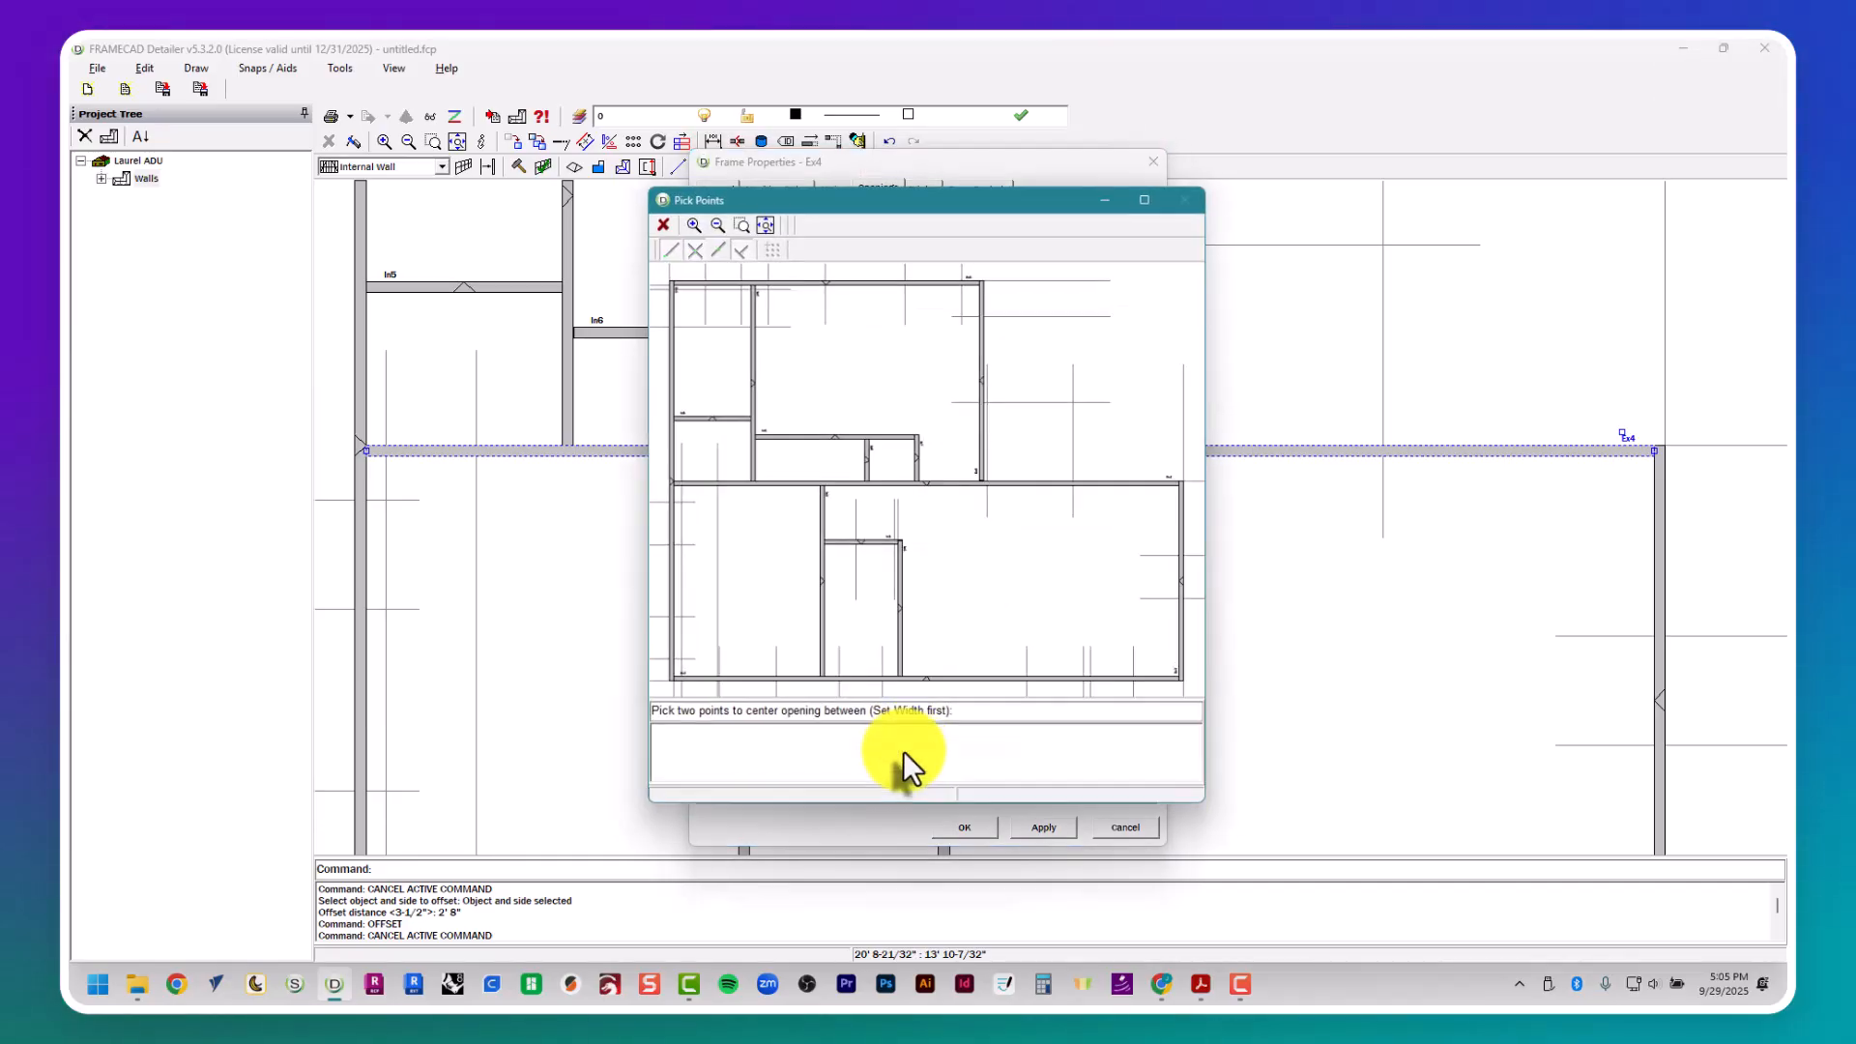
pyautogui.scroll(3, 1020, 570)
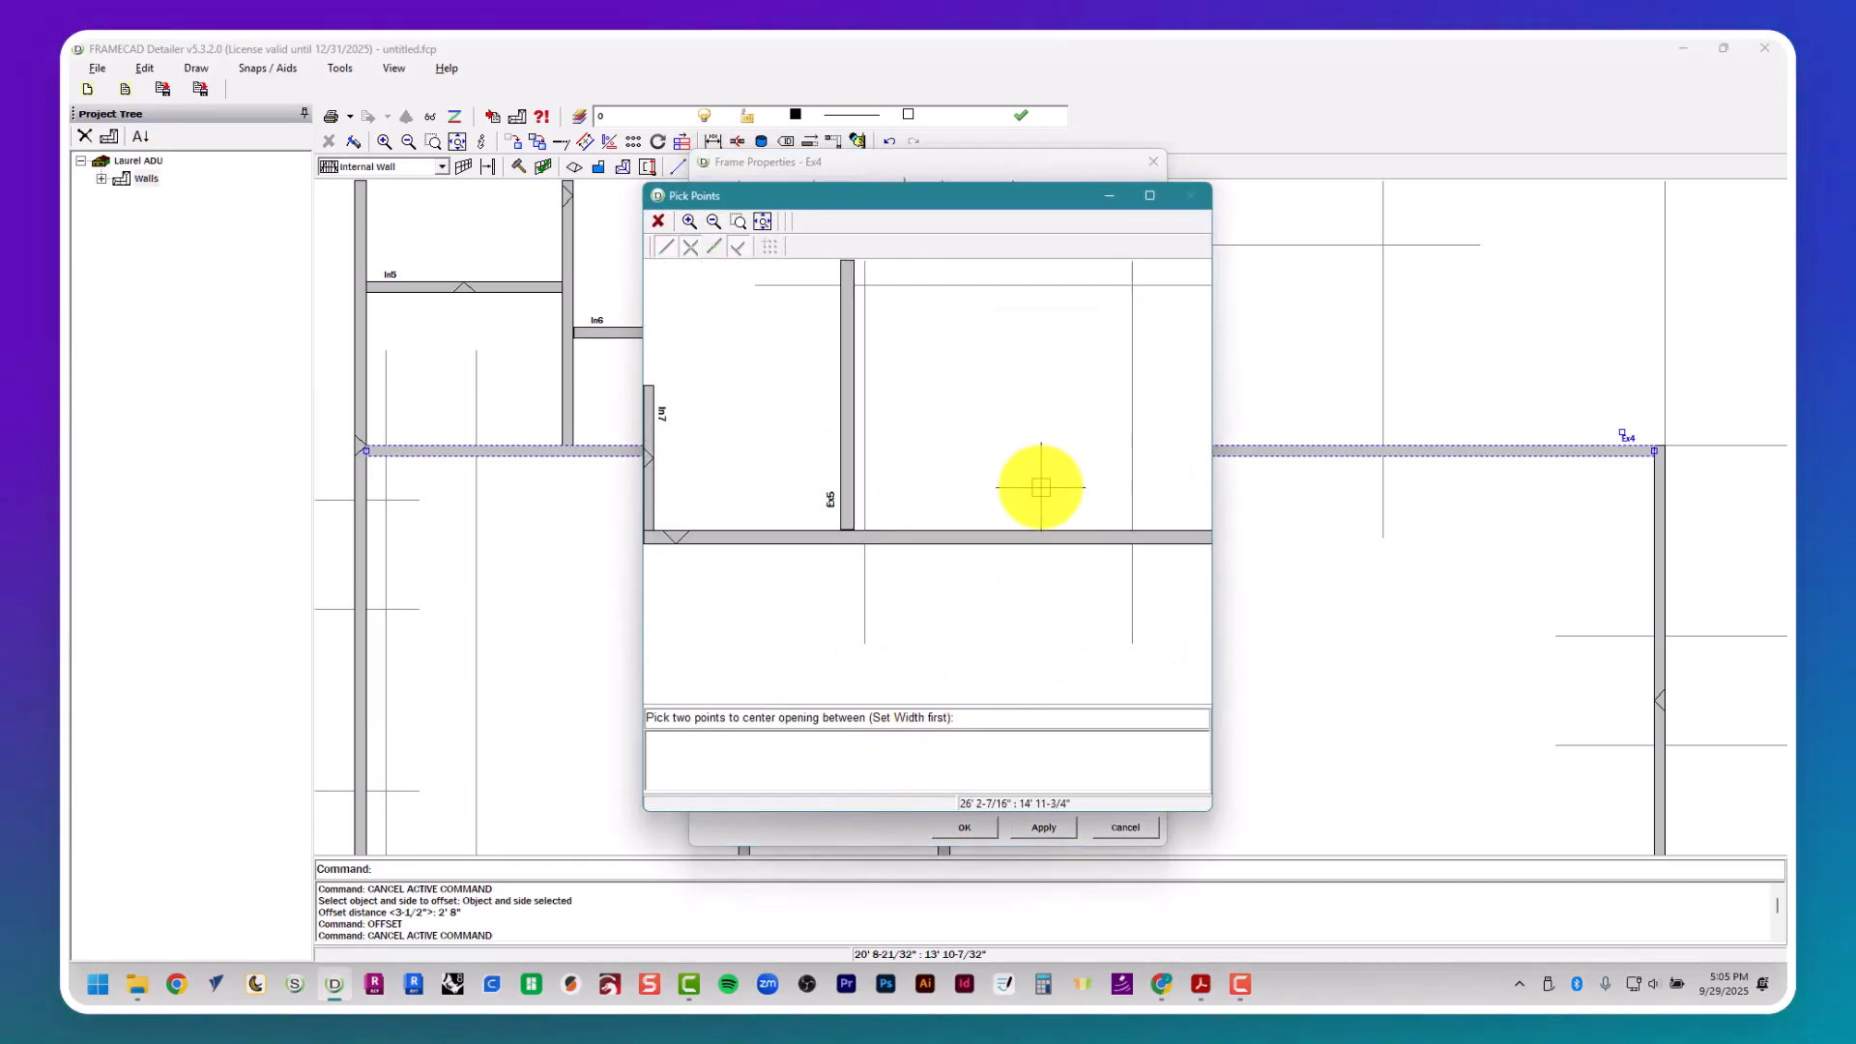
pyautogui.click(1127, 534)
pyautogui.click(865, 529)
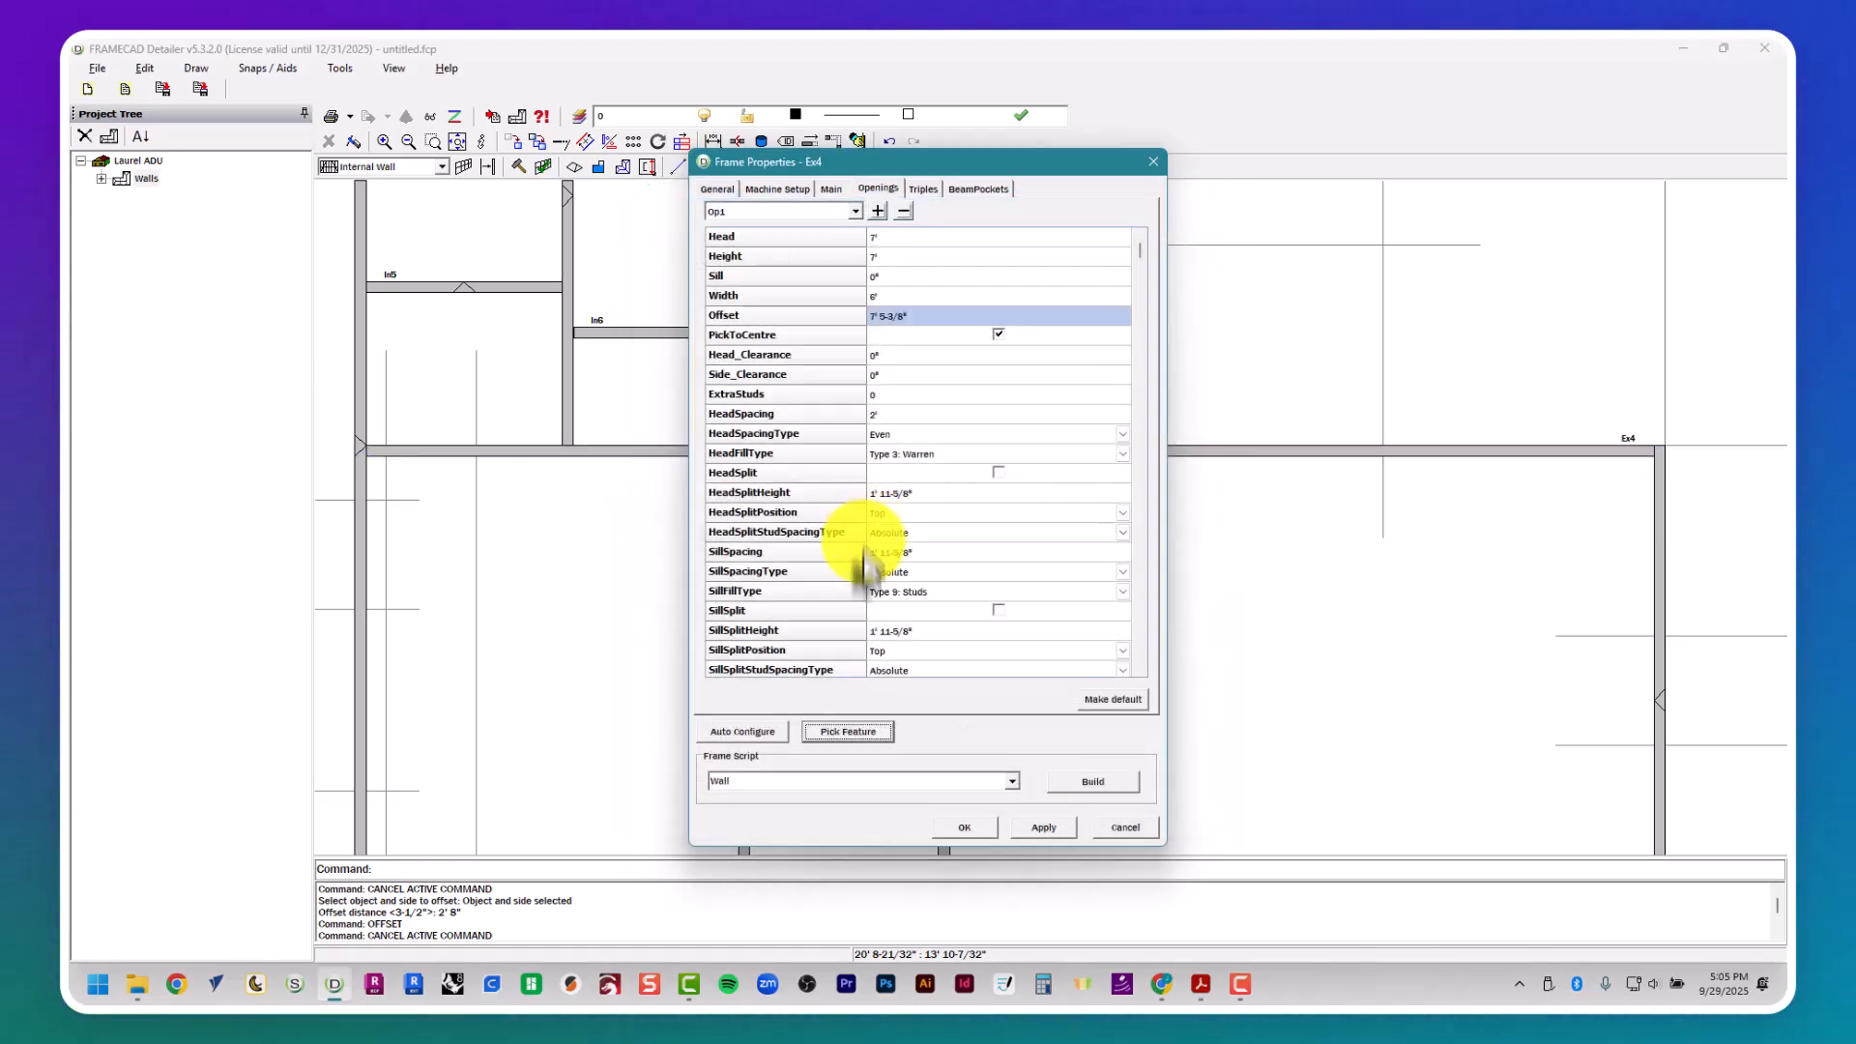
# - Add a second opening to wall Ex4 for door D3 and look up its width and height in the door schedule
pyautogui.hotkey('alt', 'Tab')
pyautogui.moveTo(498, 822); pyautogui.dragTo(1348, 509, button='middle')
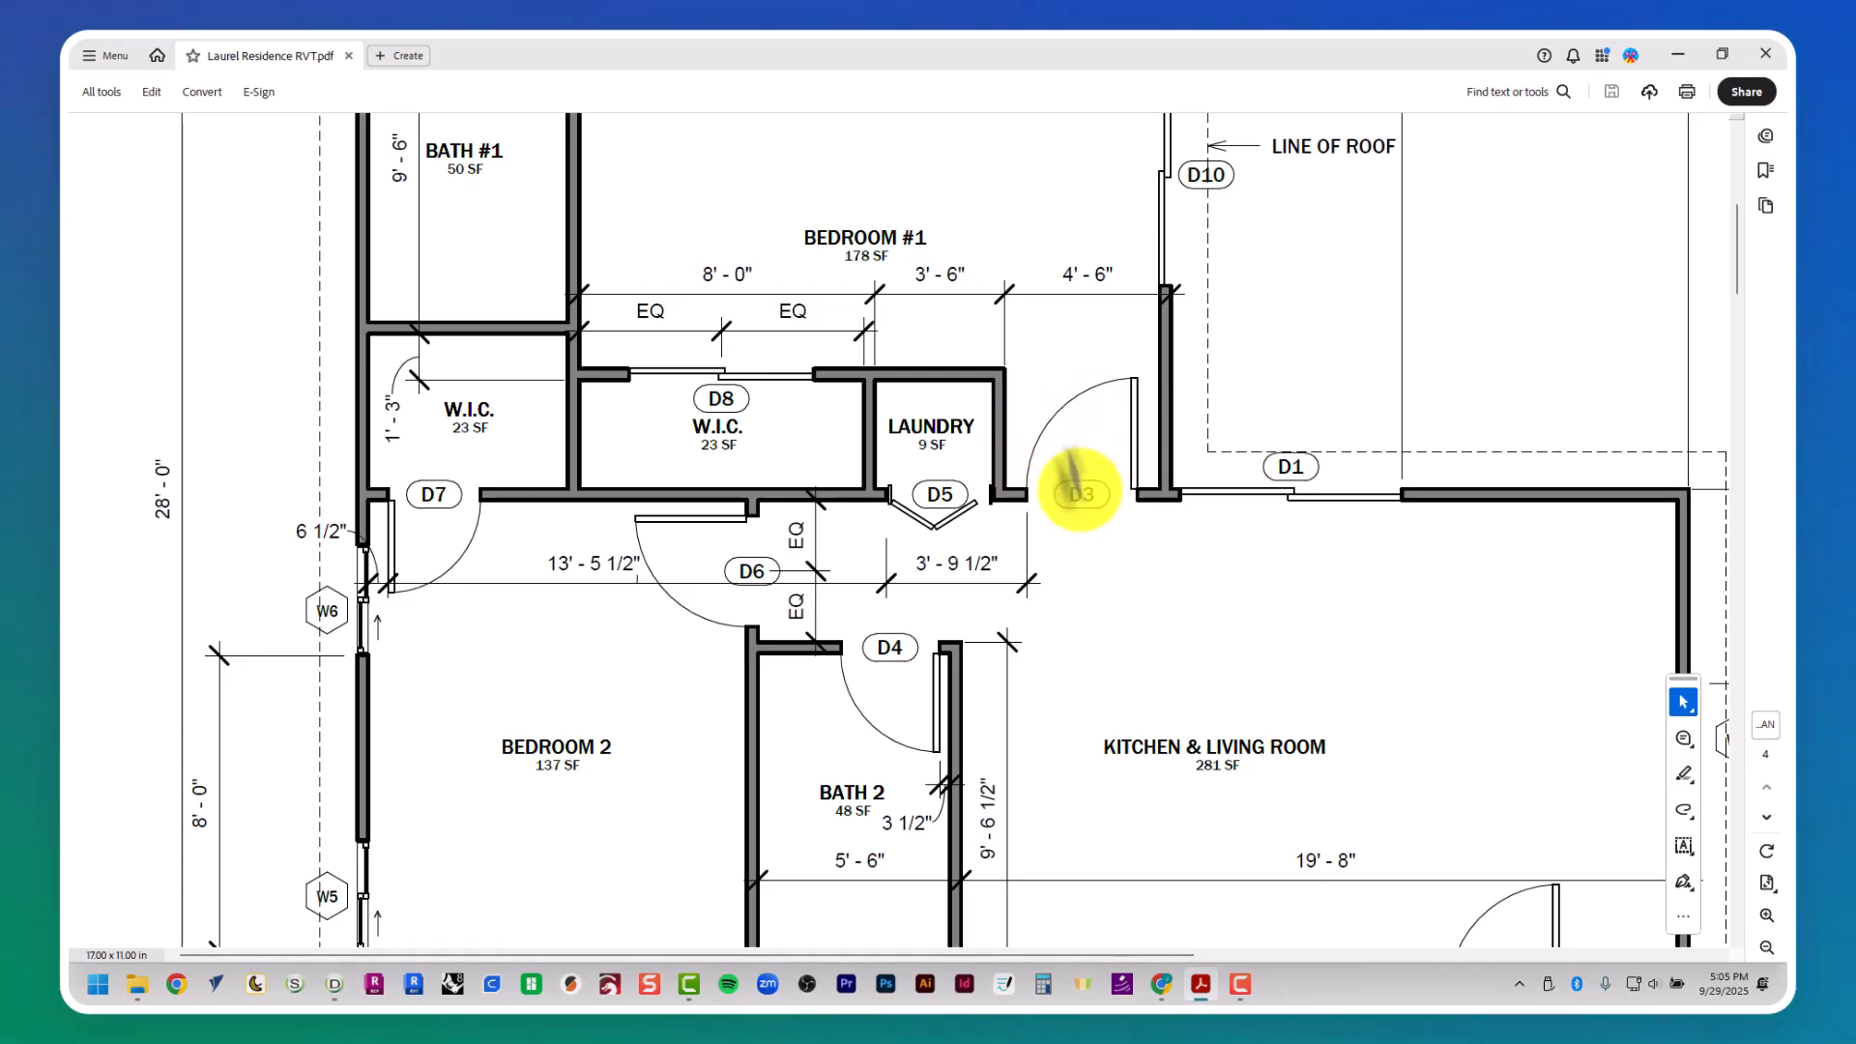
pyautogui.hotkey('alt', 'Tab')
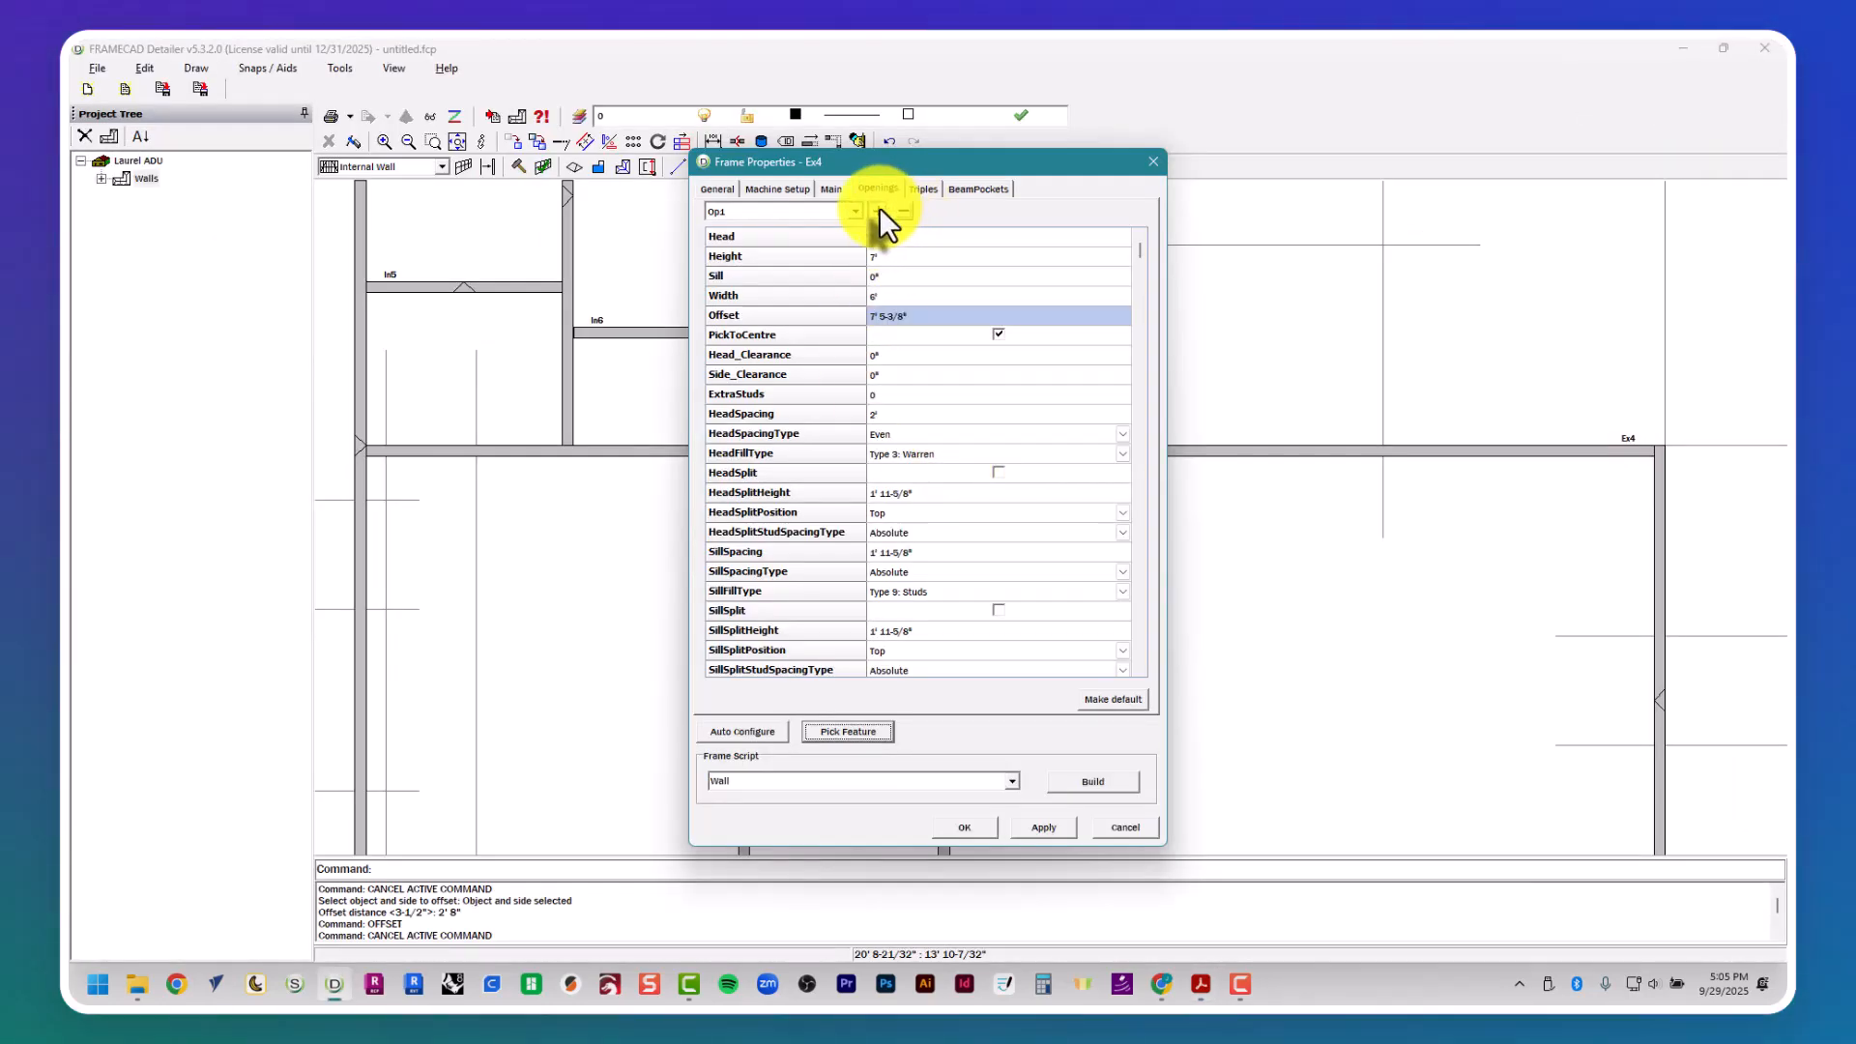
pyautogui.hotkey('alt', 'Tab')
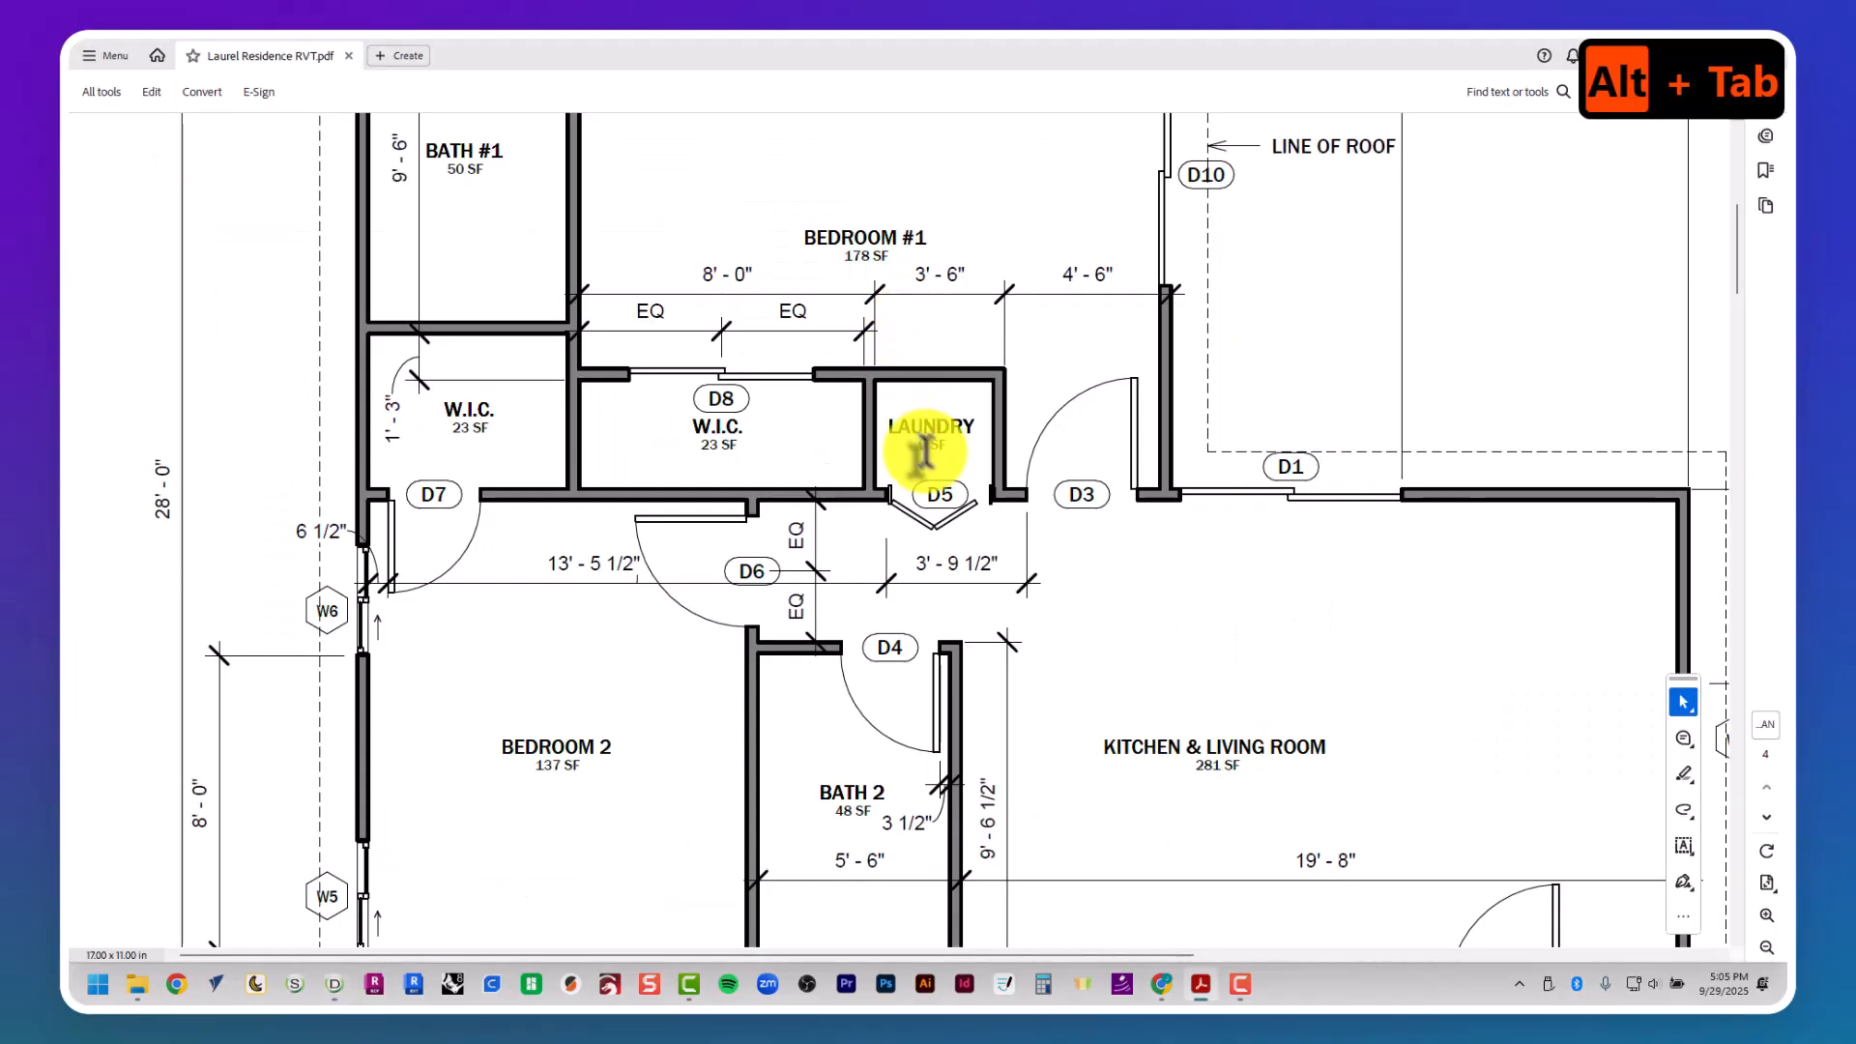
pyautogui.hscroll(8, 1015, 435)
pyautogui.scroll(3, 1015, 435)
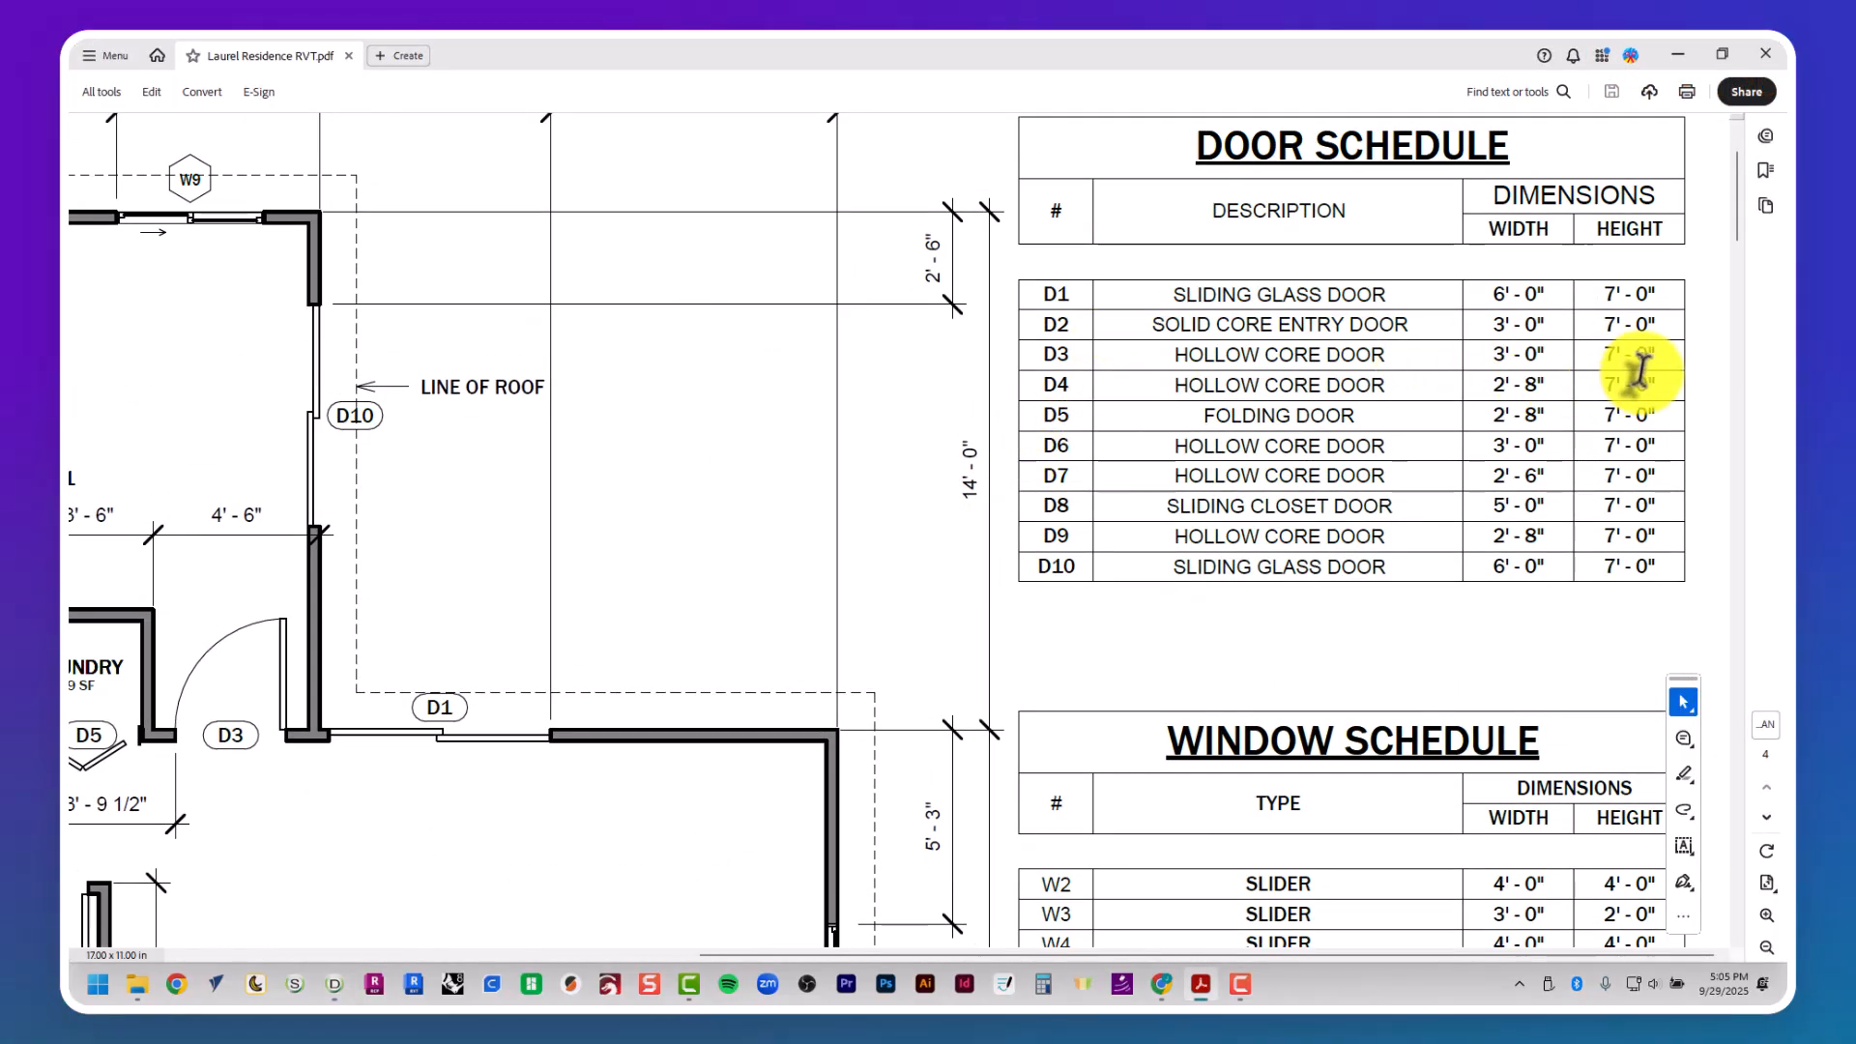
# - Set the D3 opening's height to 7' and sill to 0", then make these the default opening values
pyautogui.hotkey('alt', 'Tab')
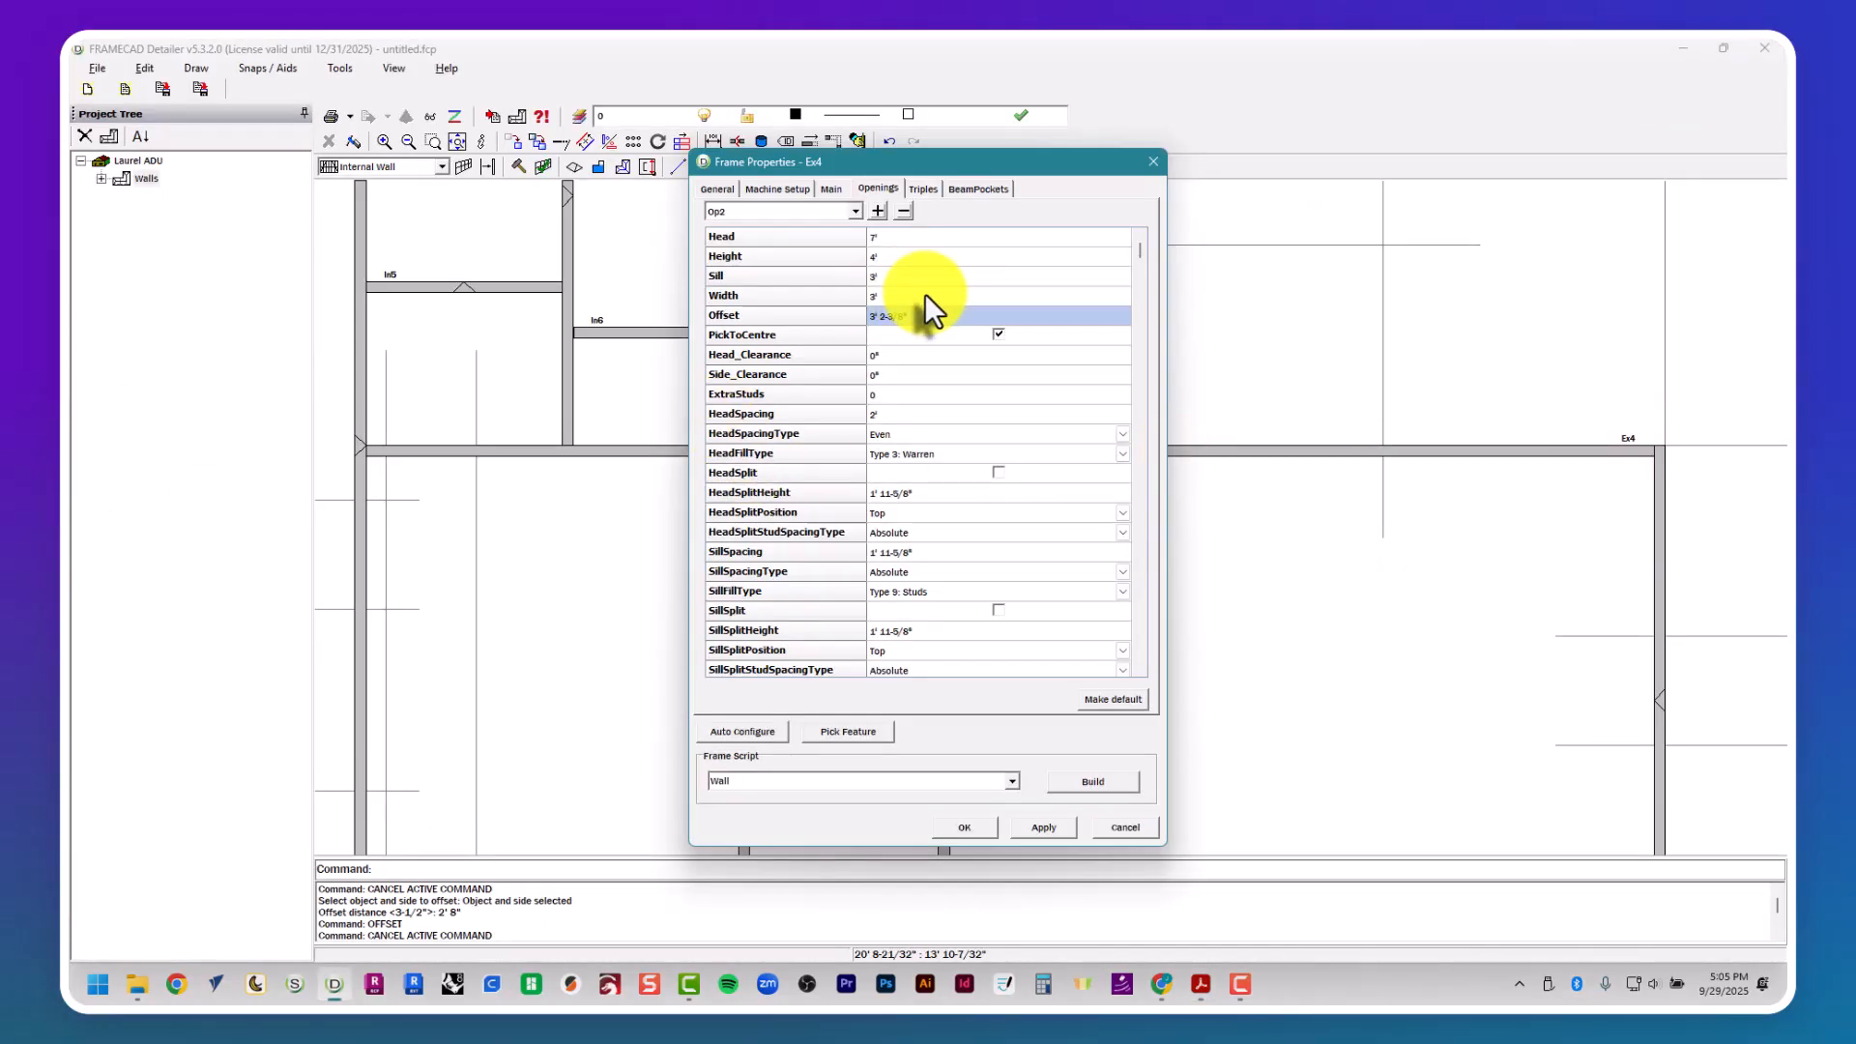
pyautogui.click(924, 295)
pyautogui.click(896, 255)
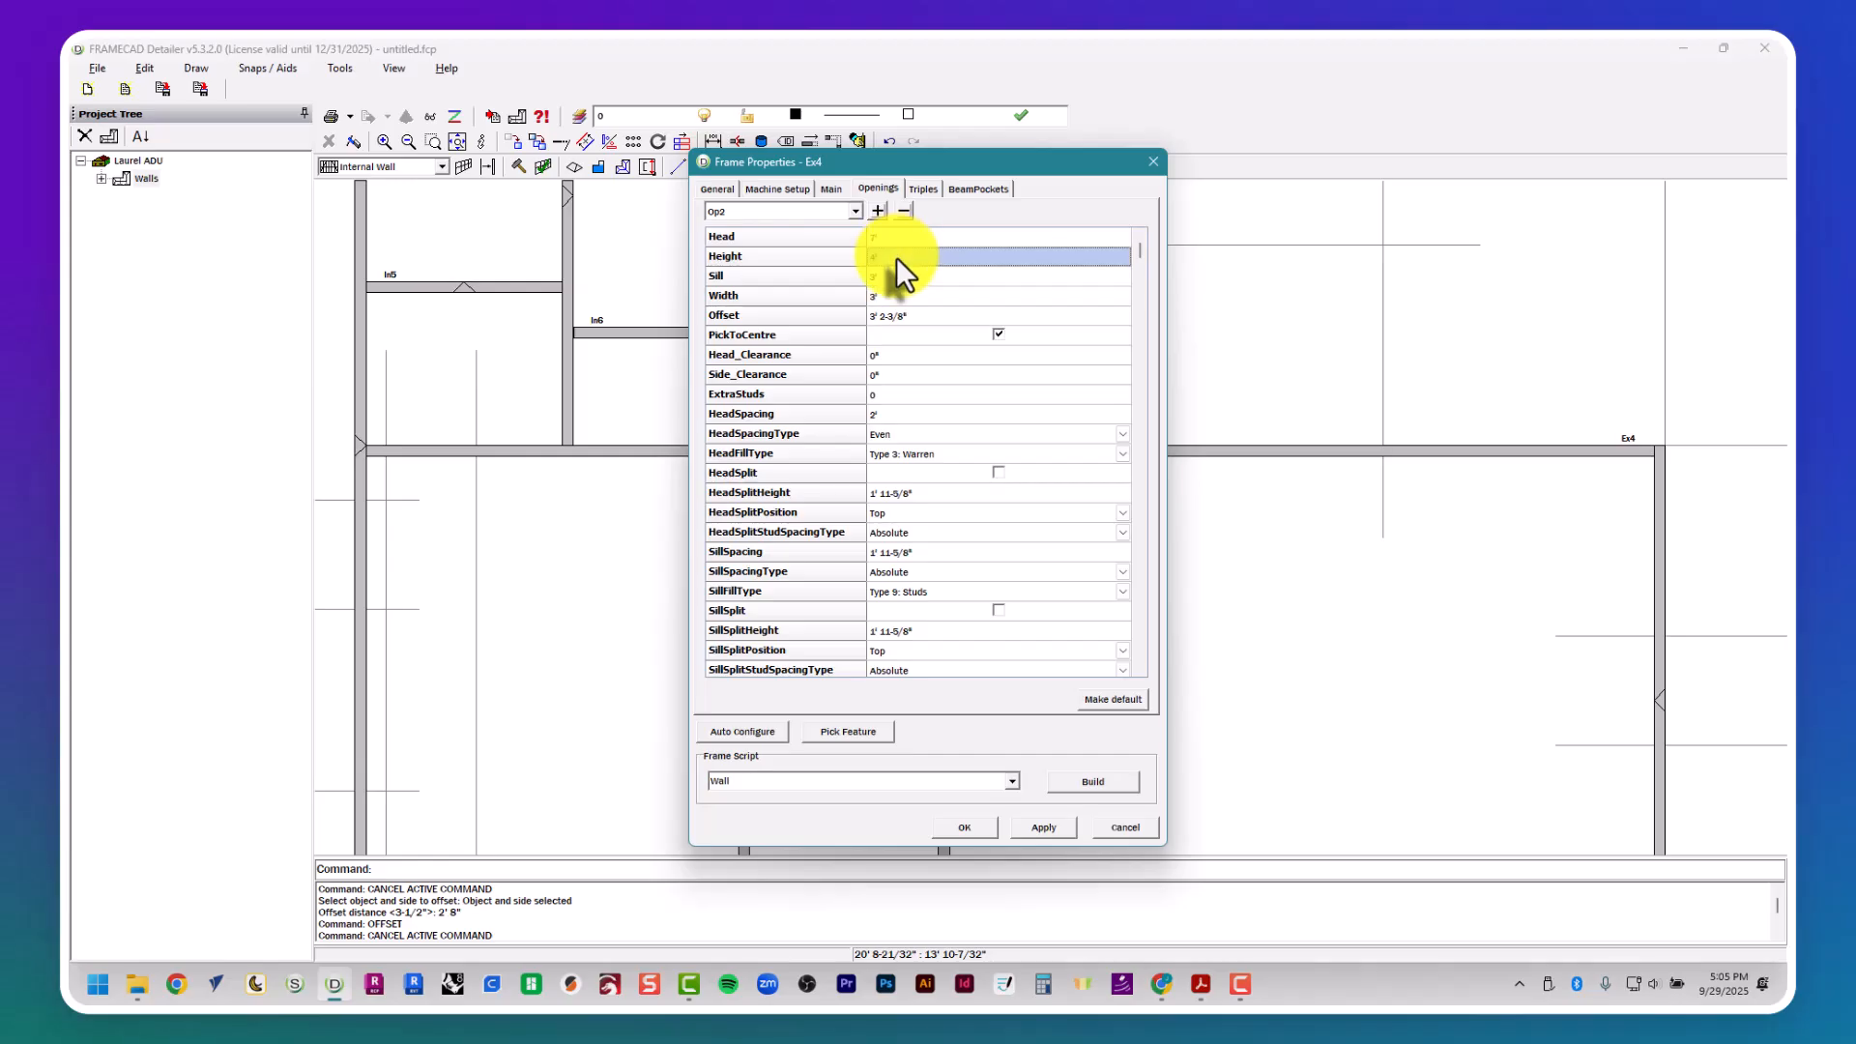
pyautogui.write("7'")
pyautogui.press('Tab')
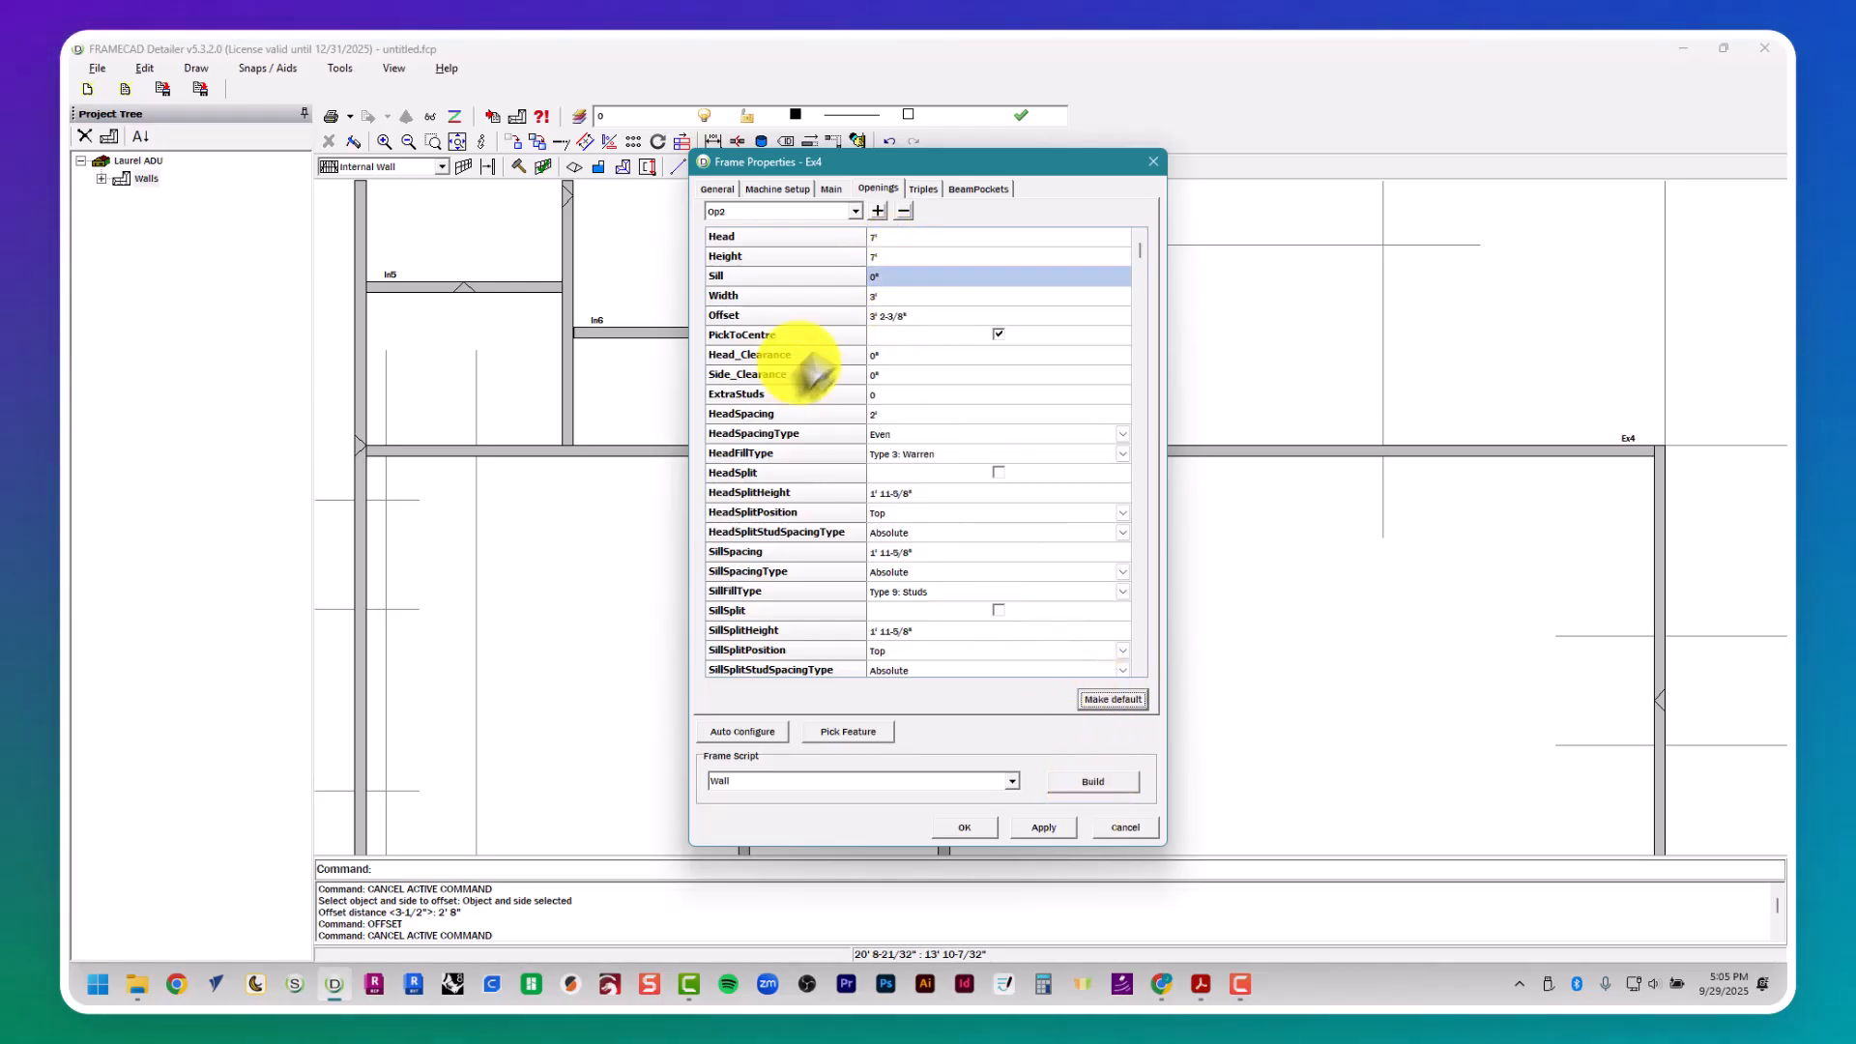
# - Centre the D3 opening by picking from the plan the corners where walls In7 and Ex5 meet wall Ex4
pyautogui.click(848, 735)
pyautogui.click(935, 746)
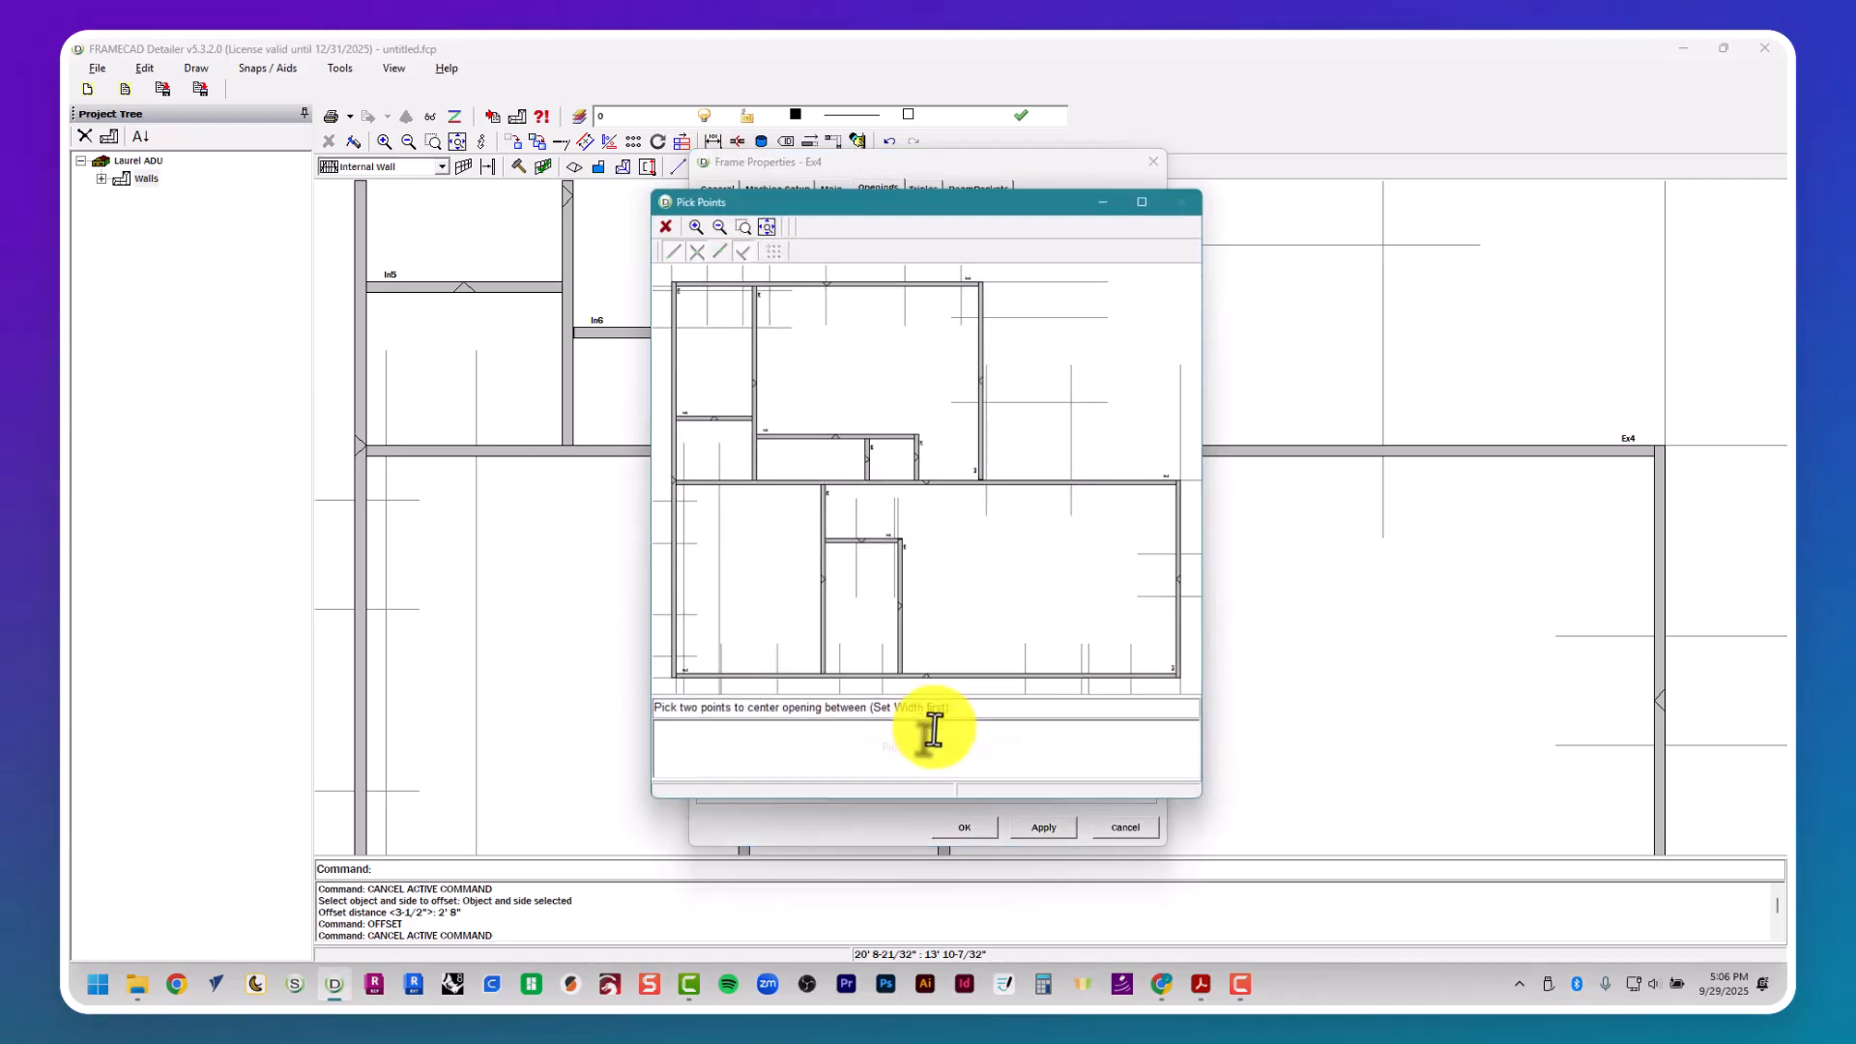
pyautogui.scroll(2, 930, 488)
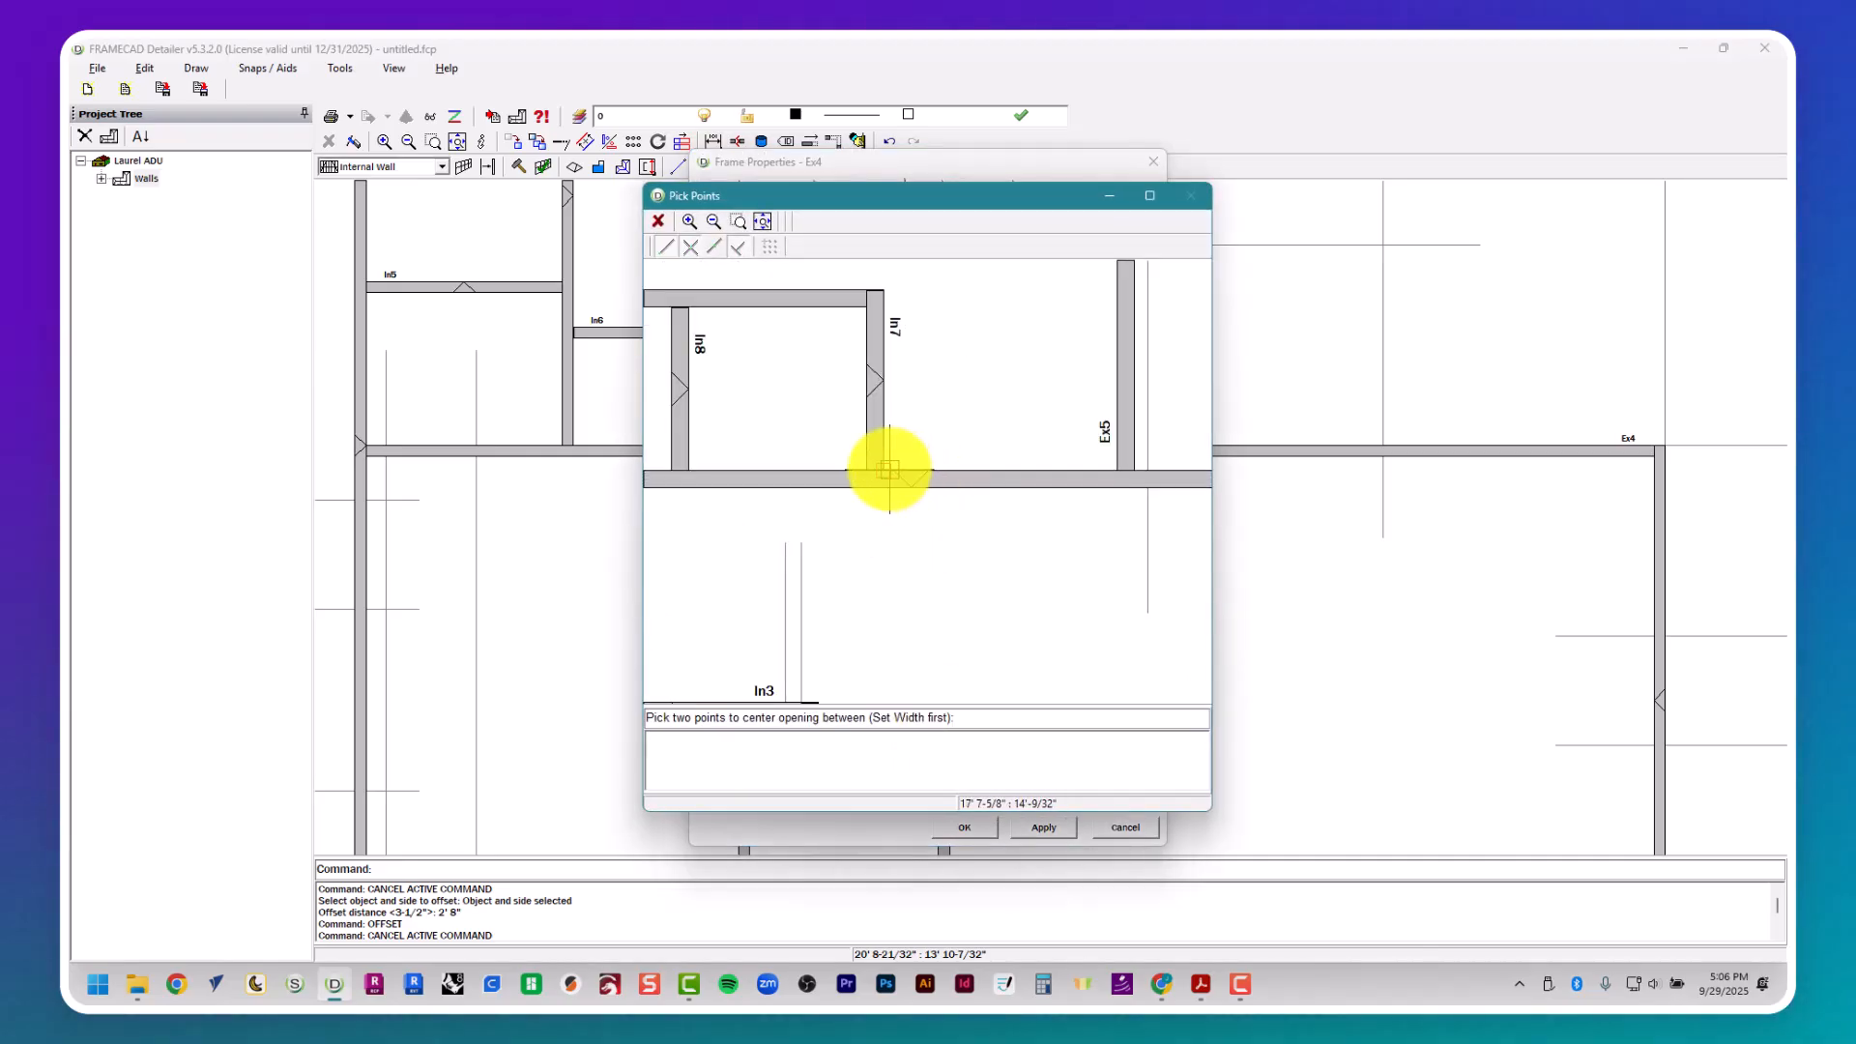
pyautogui.click(882, 470)
pyautogui.click(1113, 474)
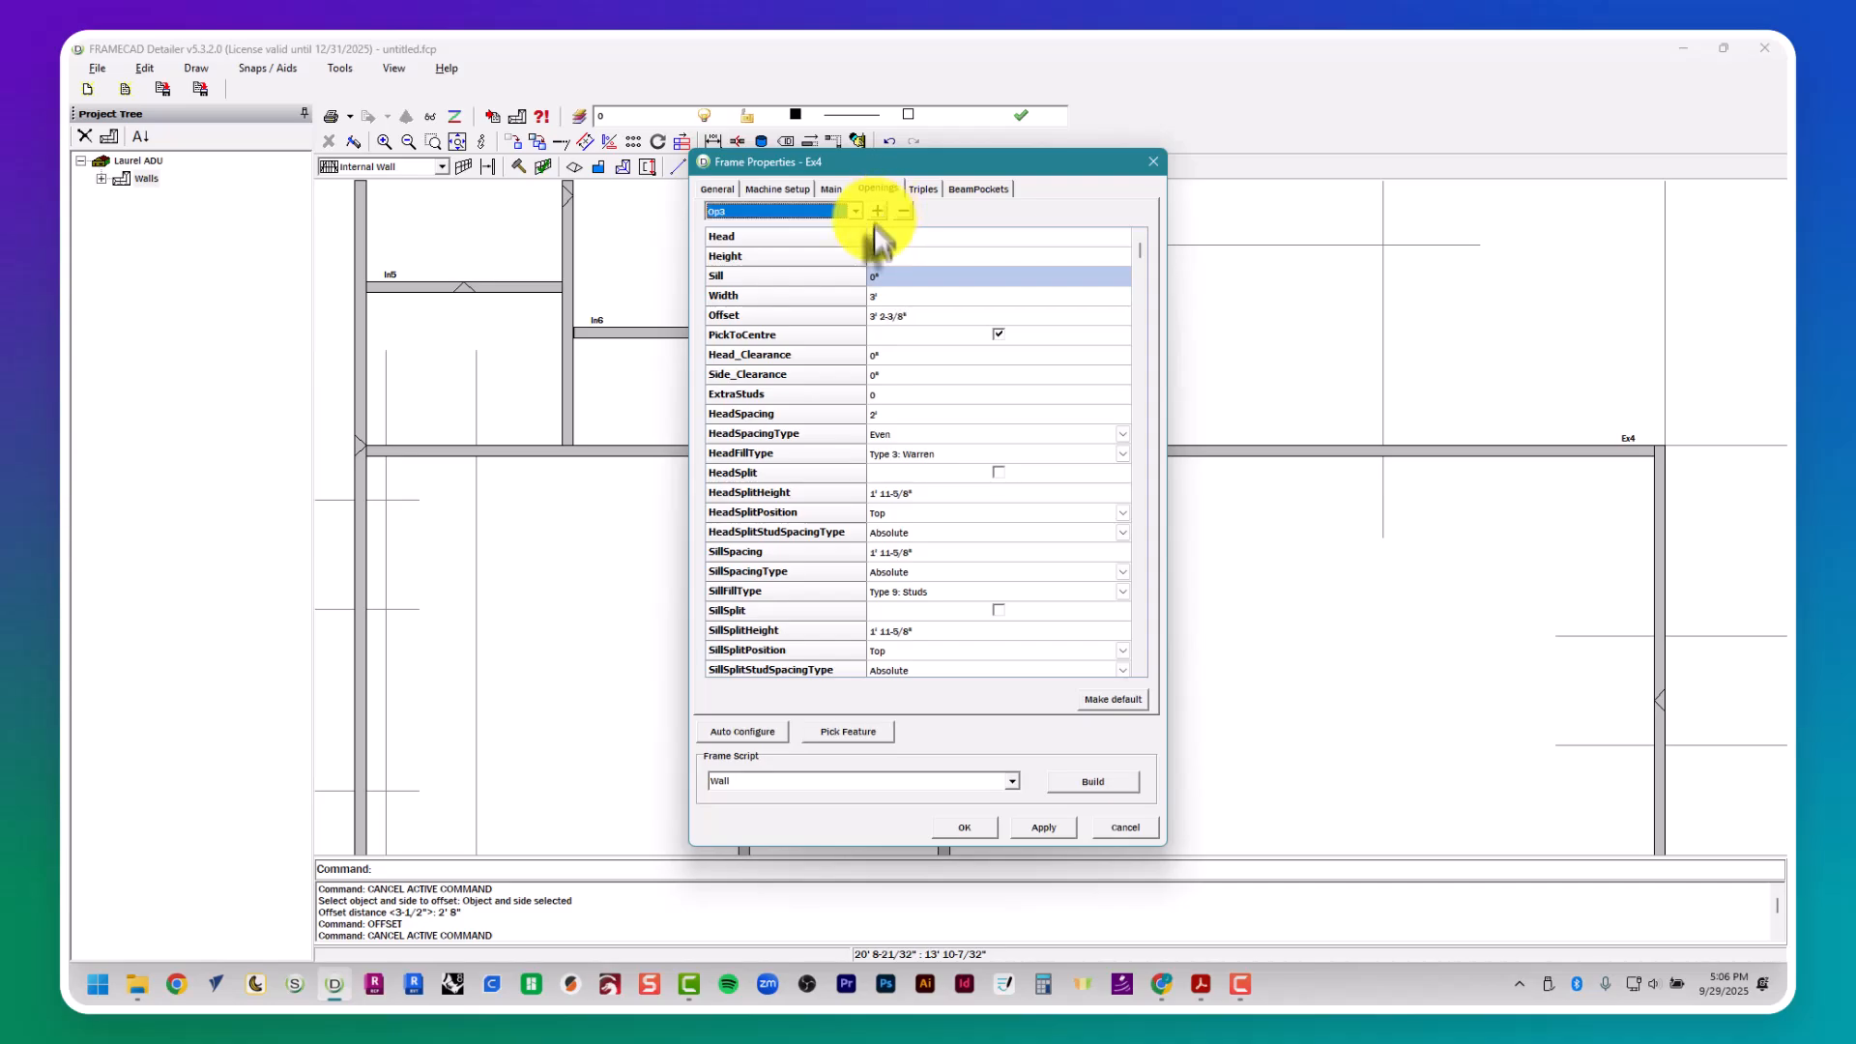
# - Add a third opening to wall Ex4 for folding door D5 and set its width to 2'8" from the door schedule
pyautogui.hotkey('alt', 'Tab')
pyautogui.moveTo(827, 472); pyautogui.dragTo(709, 518, button='middle')
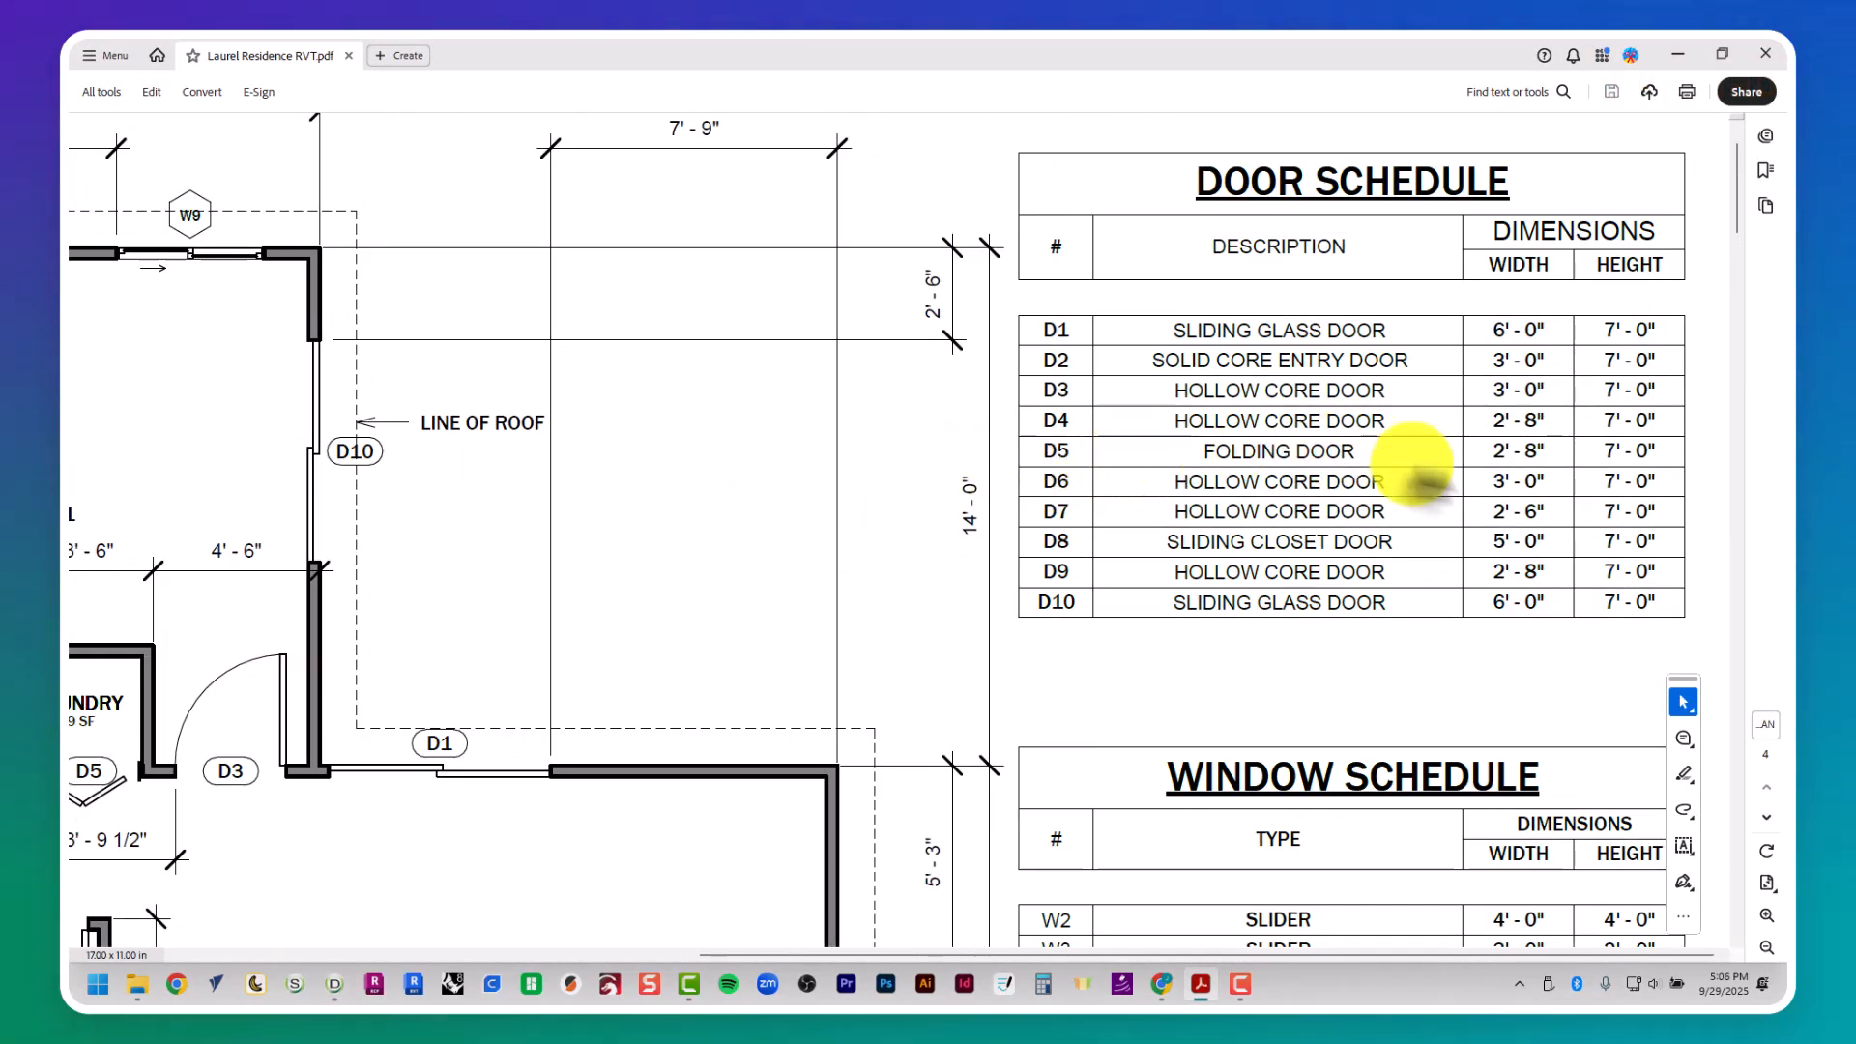
pyautogui.hotkey('alt', 'Tab')
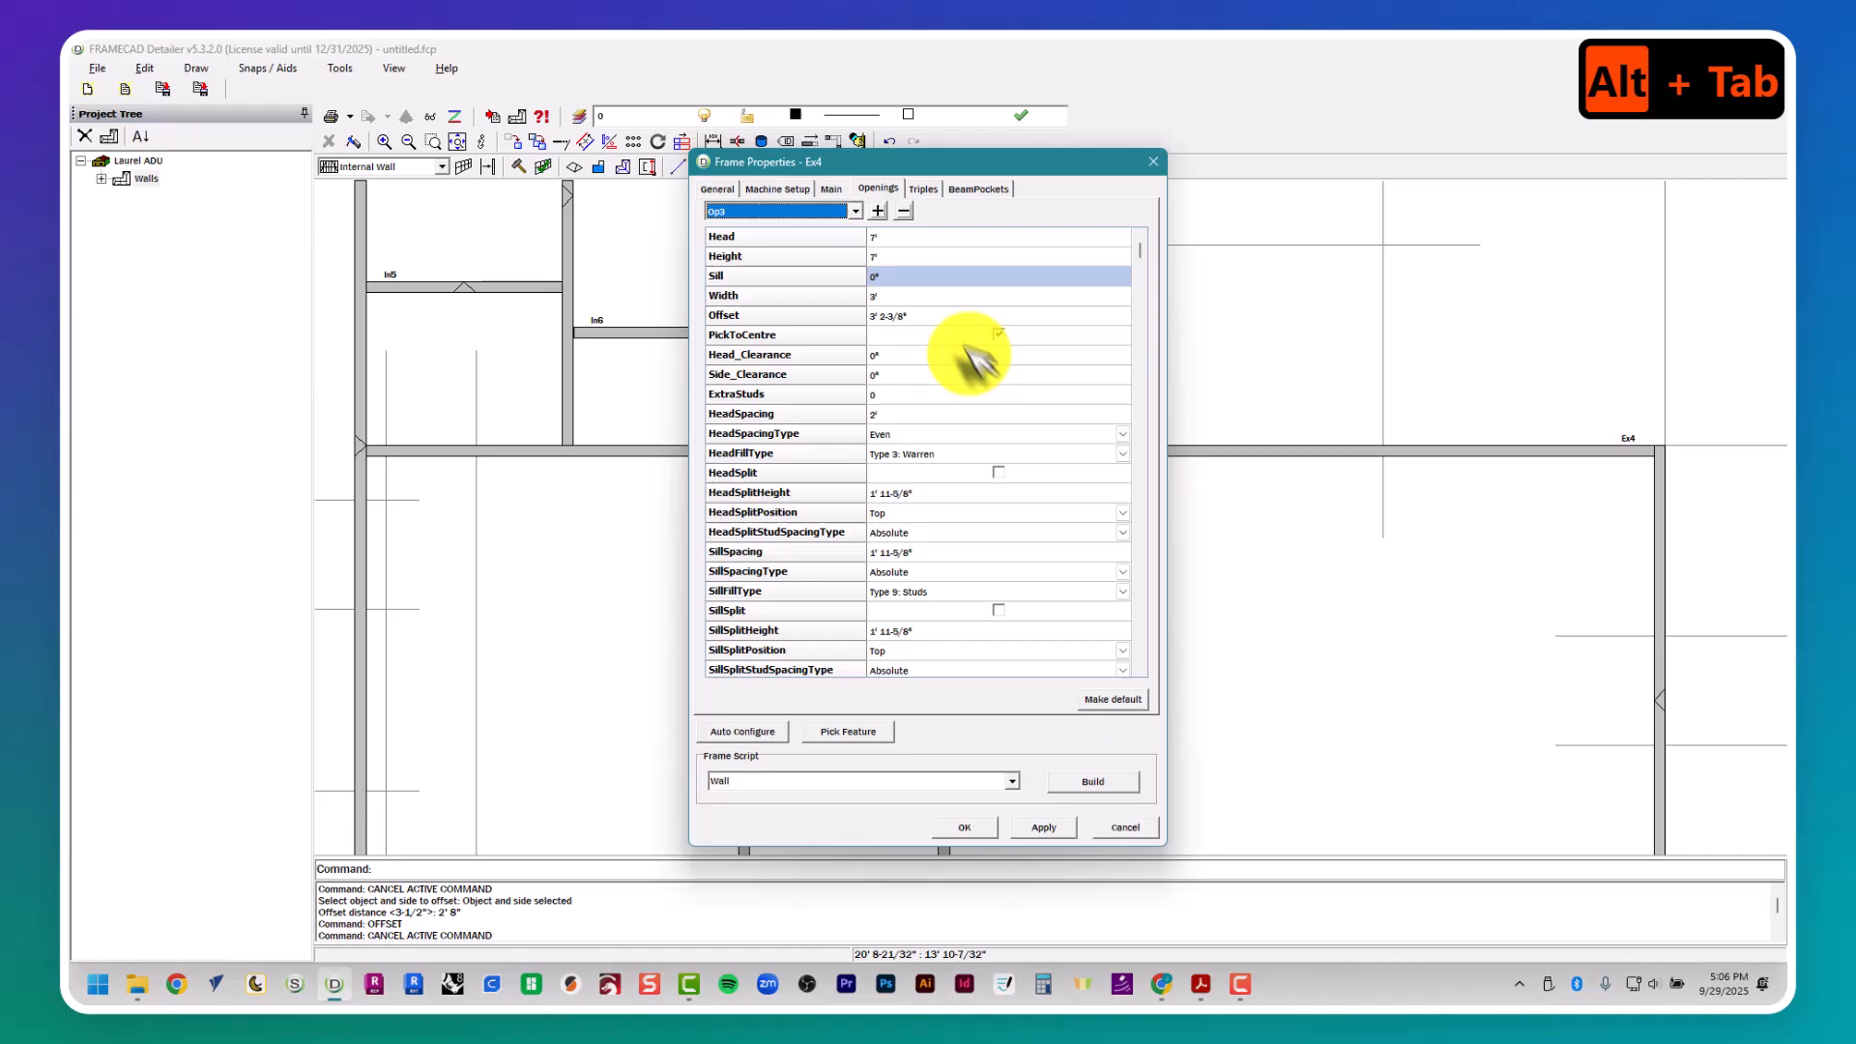
pyautogui.click(904, 296)
pyautogui.write('2')
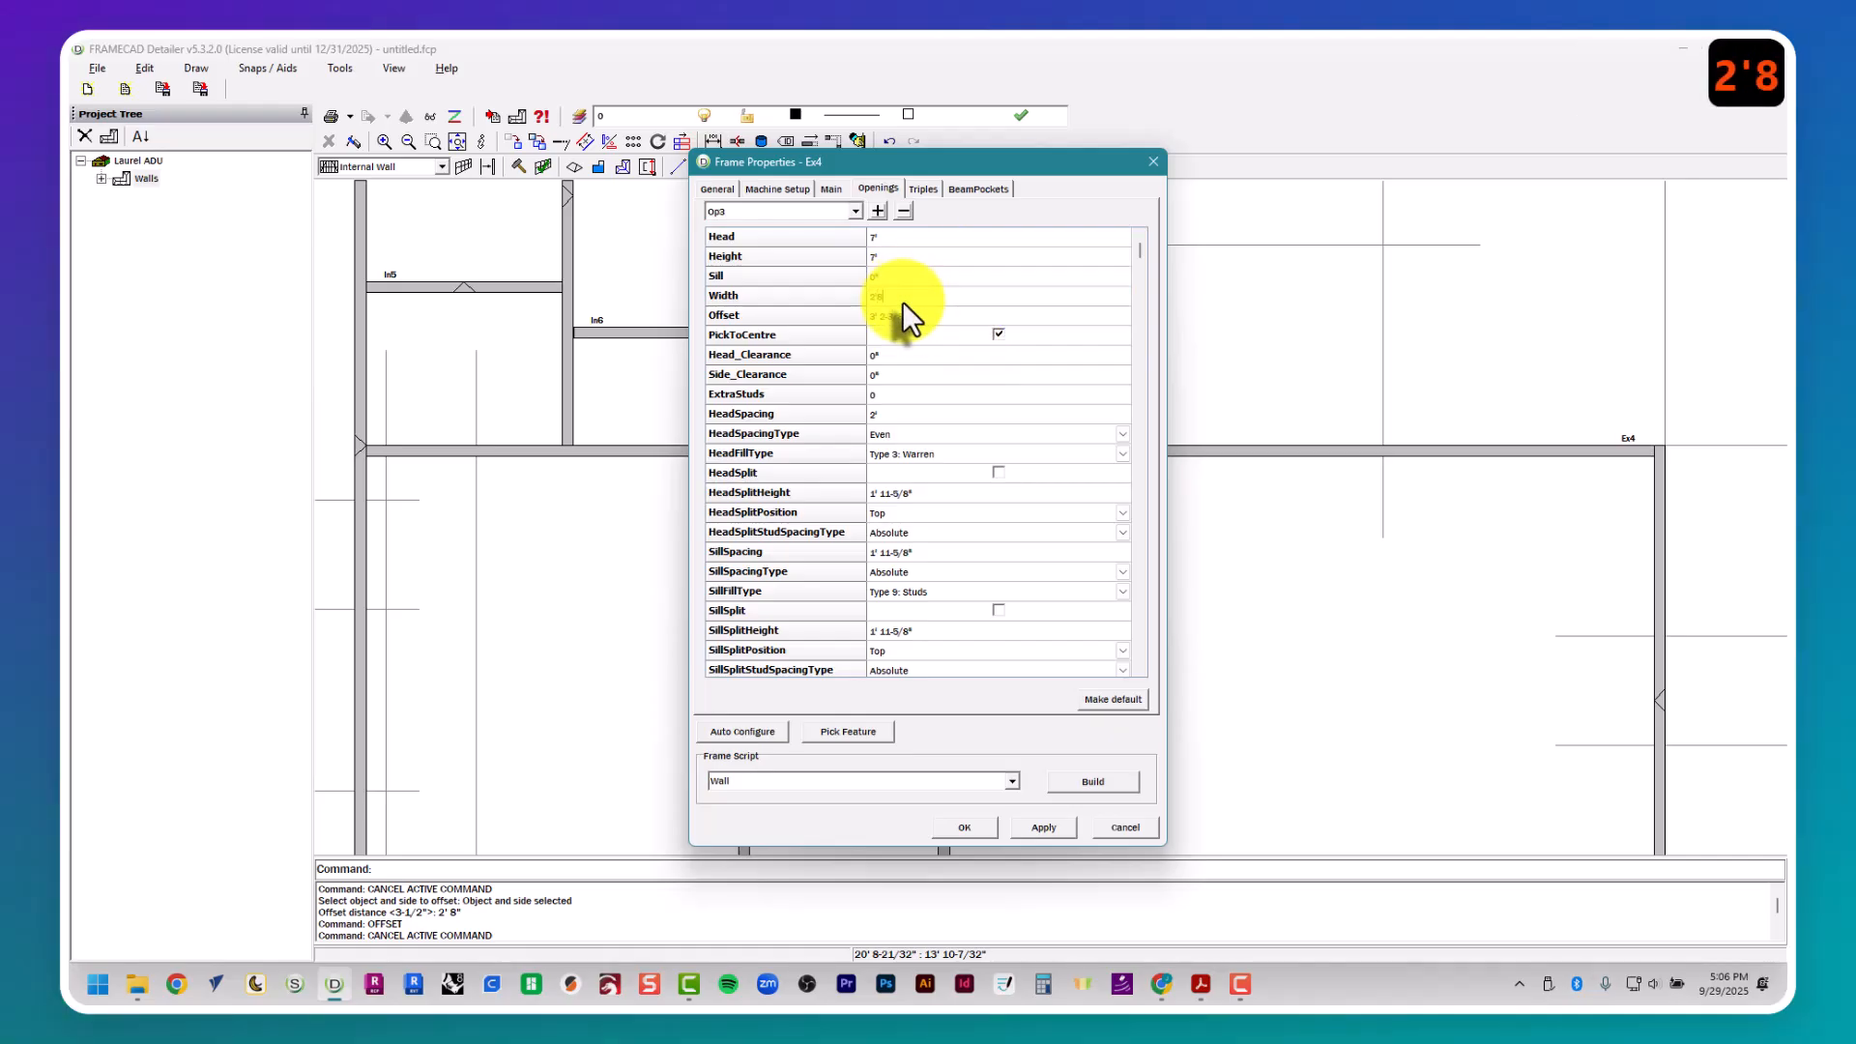
# - Centre the D5 opening by picking from the plan the corners where walls In8 and In7 meet wall Ex4
pyautogui.click(880, 736)
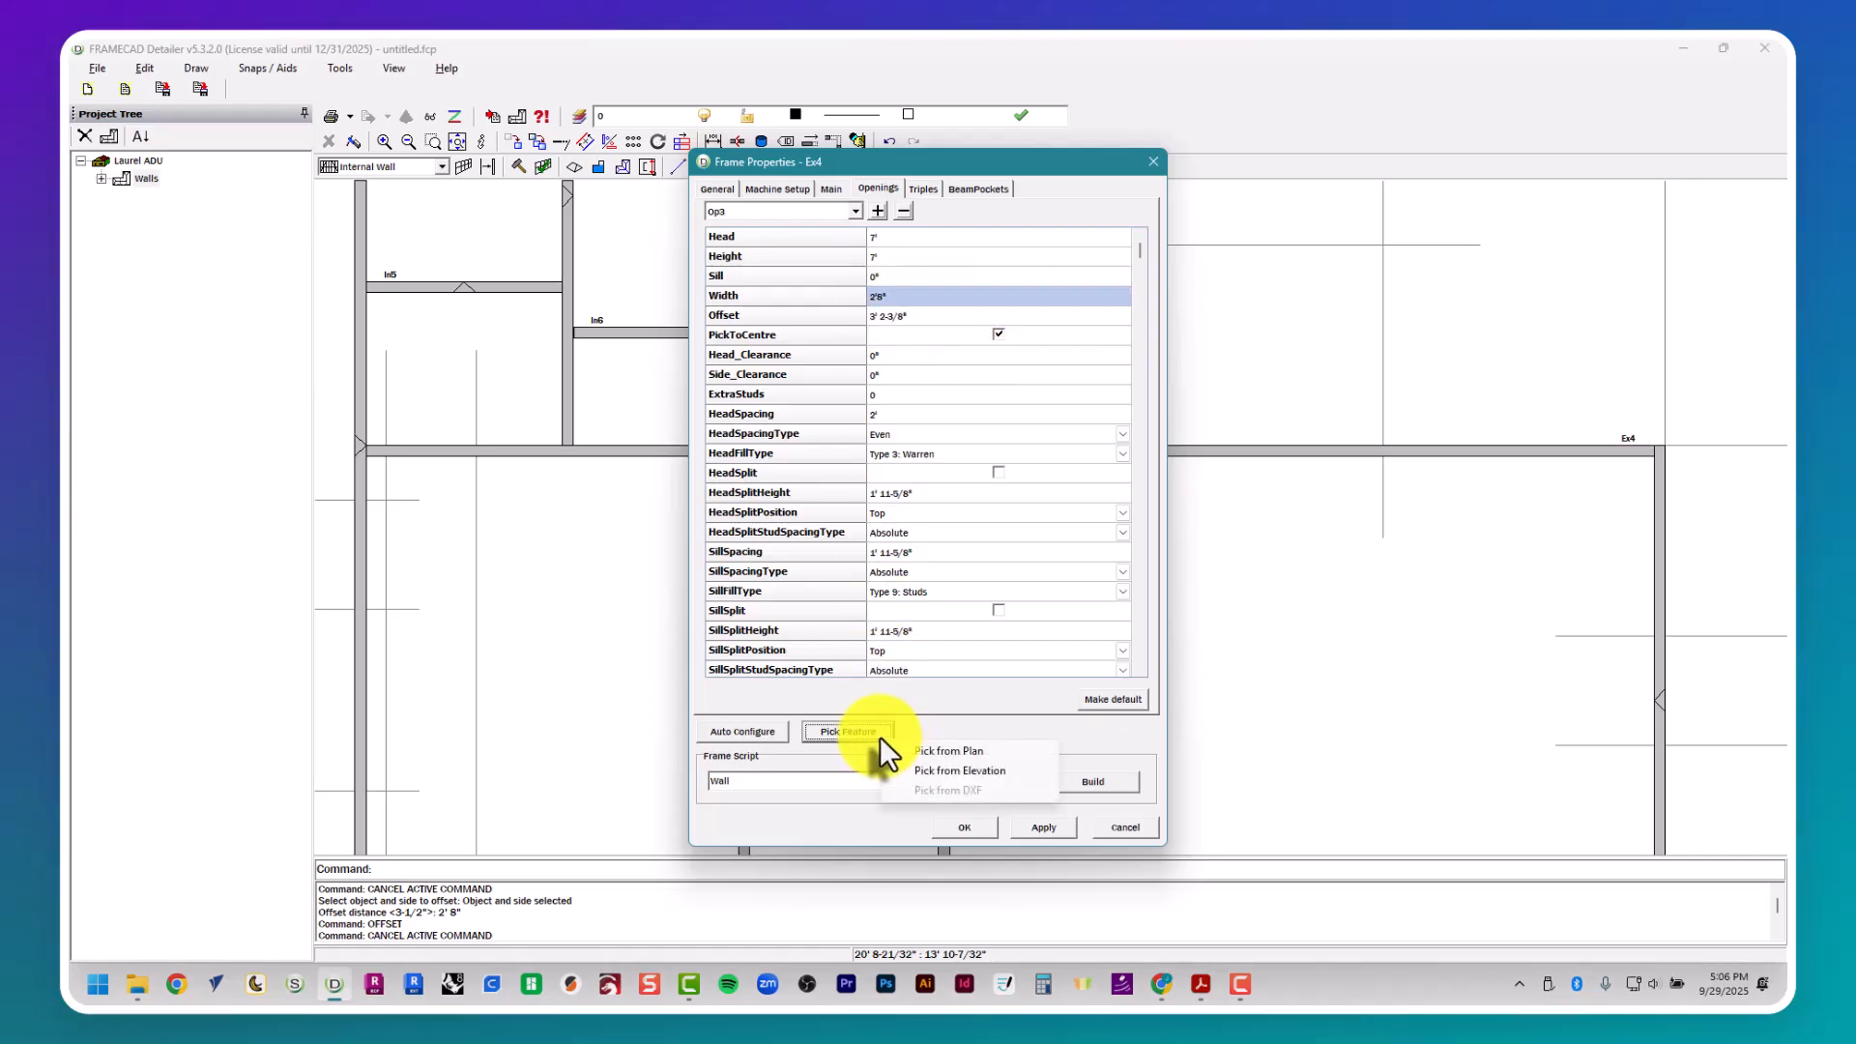
pyautogui.click(939, 751)
pyautogui.scroll(4, 862, 485)
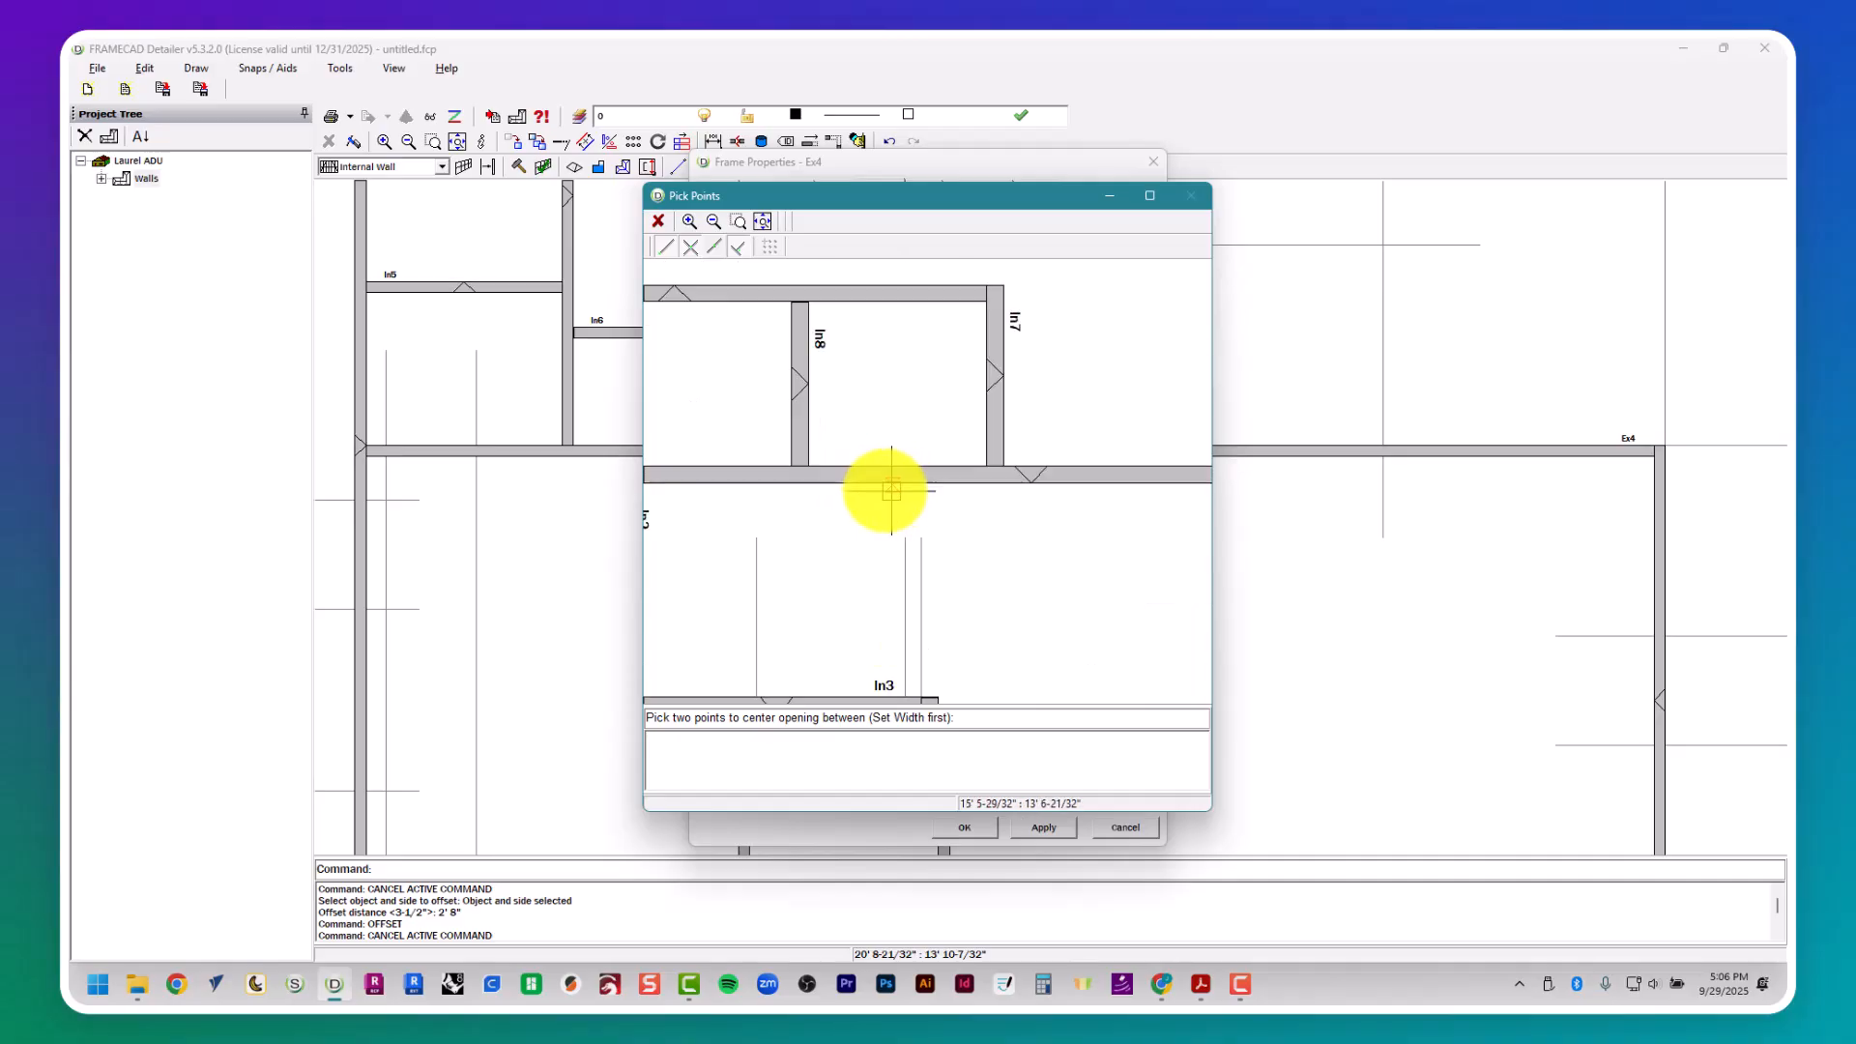
pyautogui.click(810, 467)
pyautogui.click(982, 464)
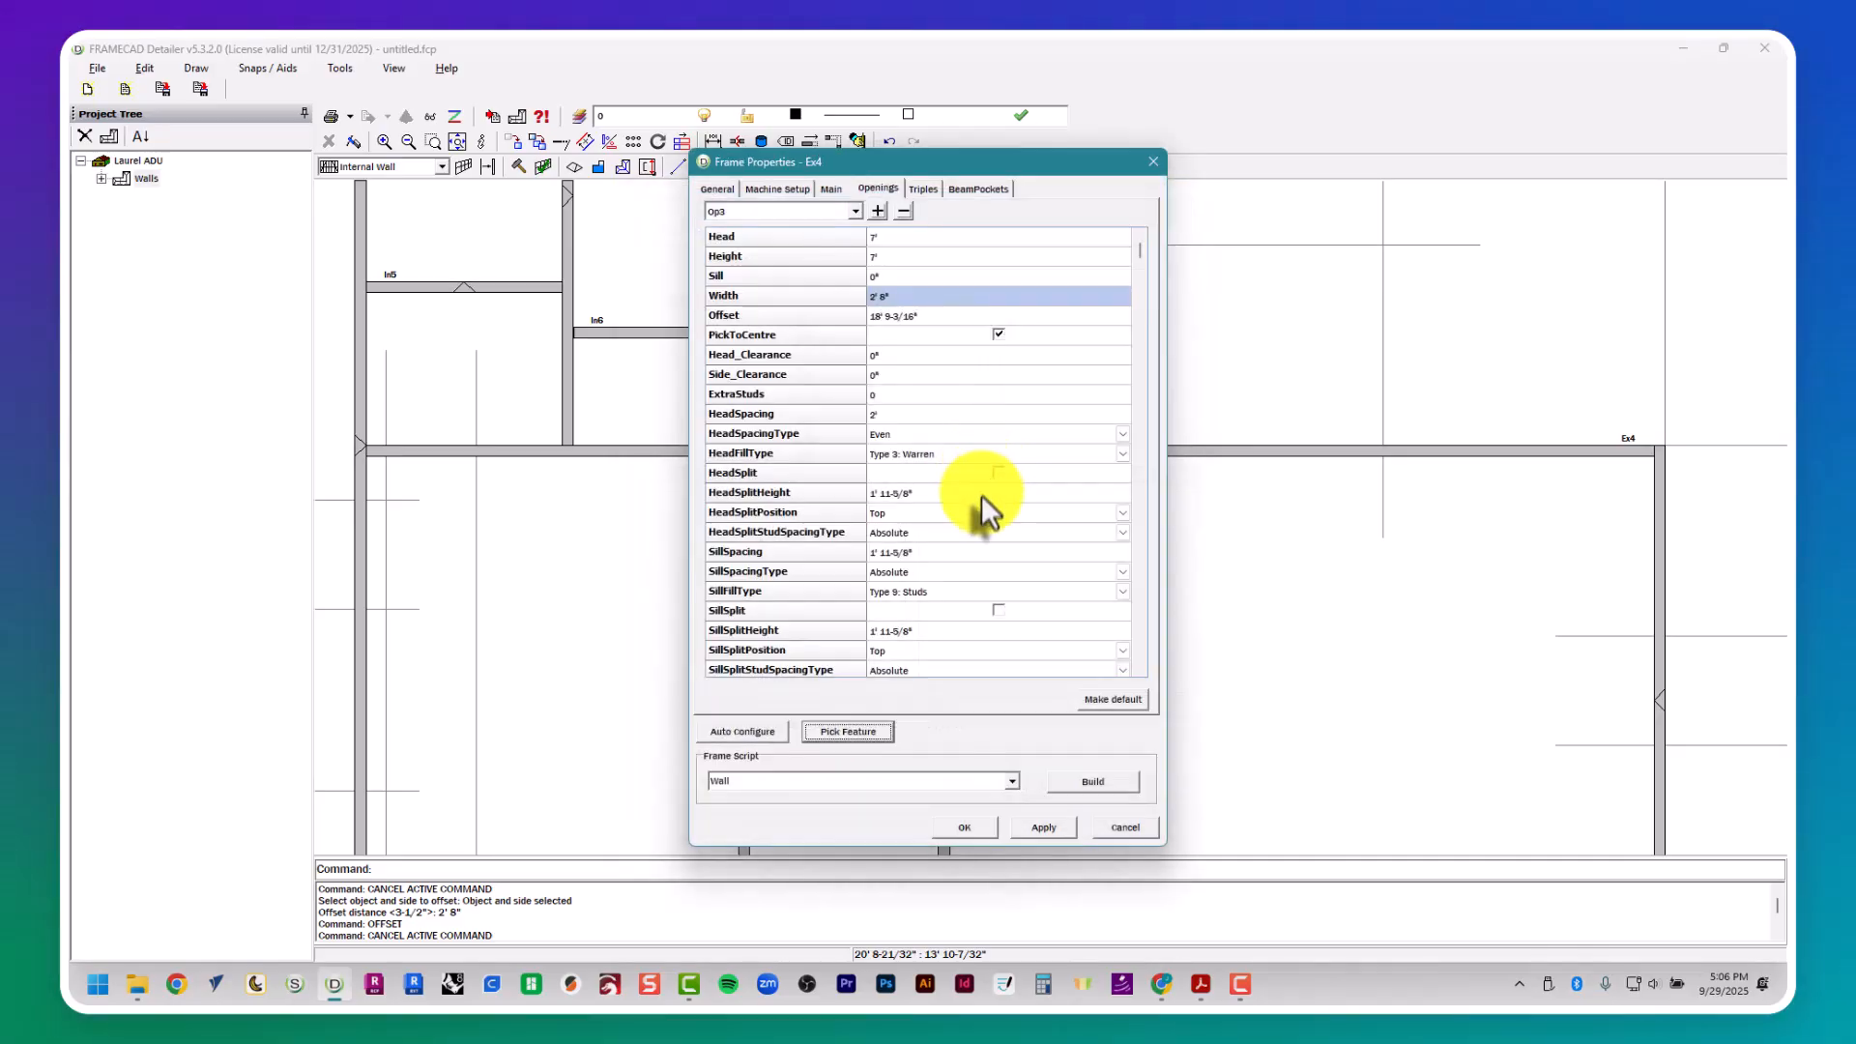
# - Check door D7 in the floor plan and door schedule, and add a fourth opening to wall Ex4 with width 2'6"
pyautogui.hotkey('alt', 'Tab')
pyautogui.hscroll(-8, 952, 532)
pyautogui.scroll(-3, 952, 532)
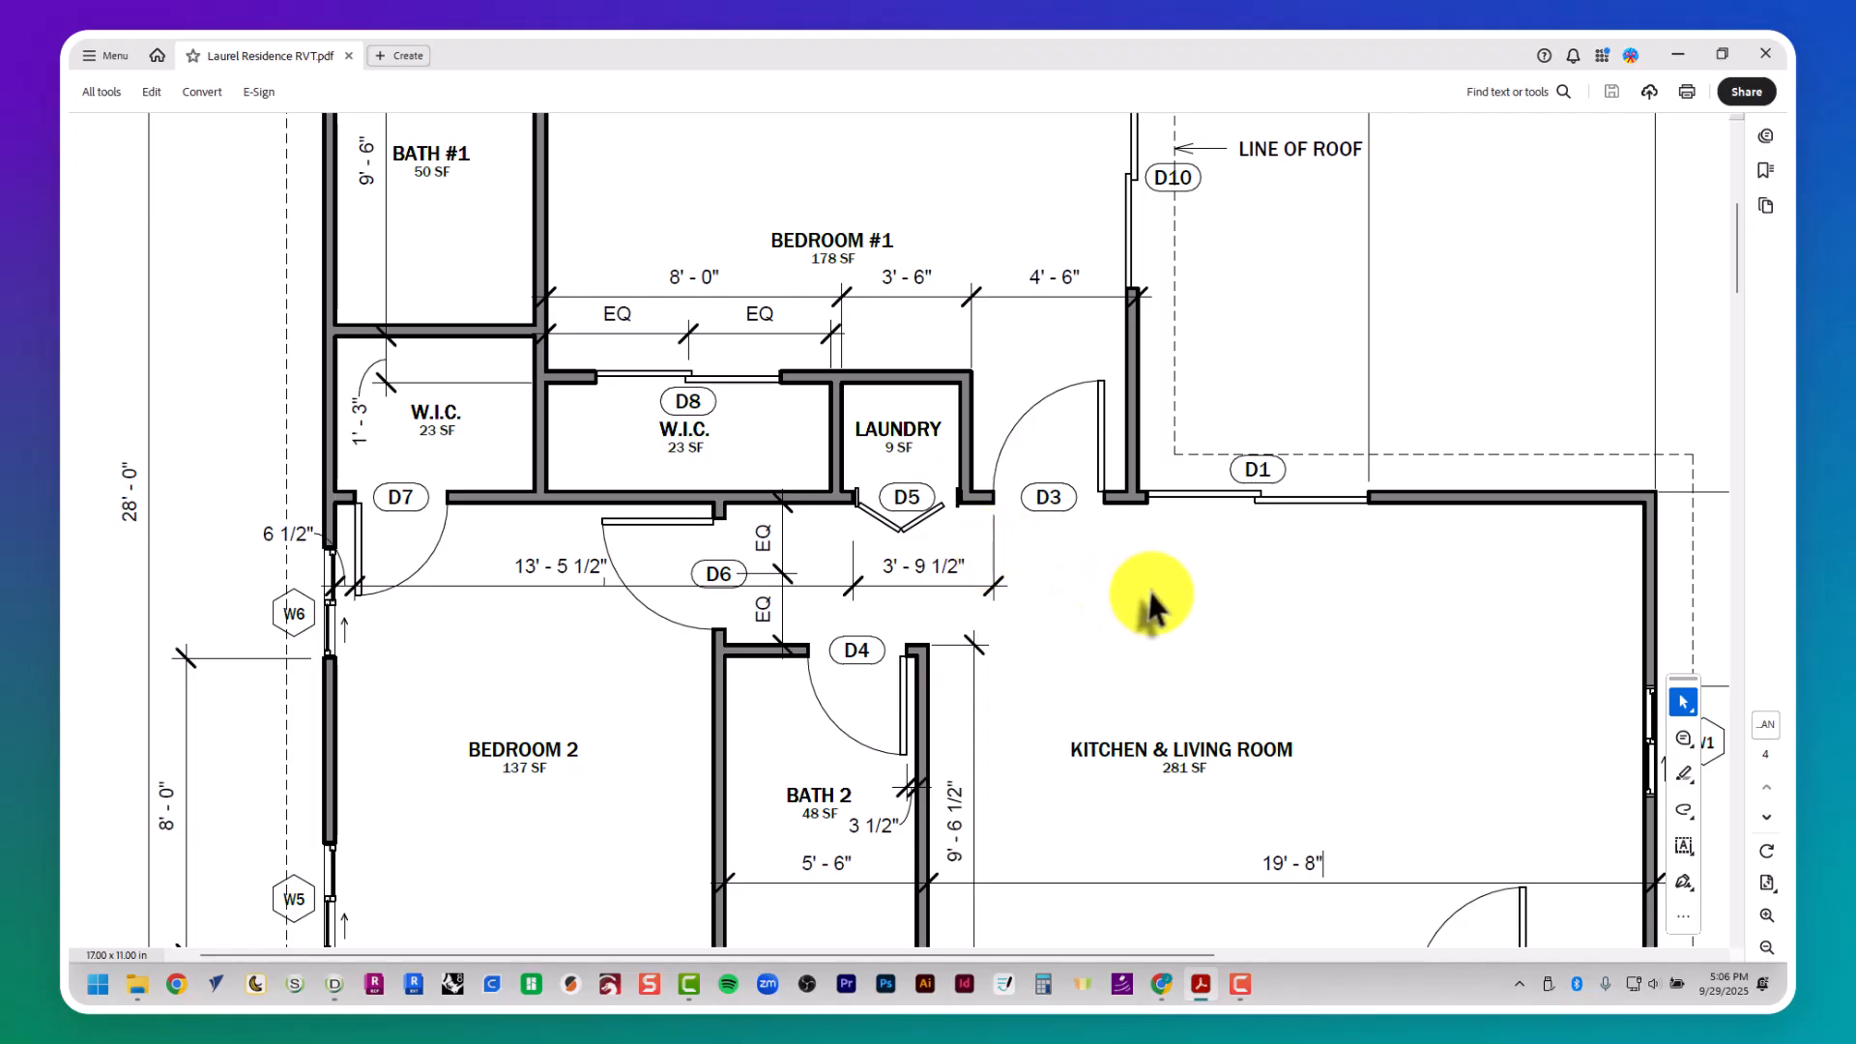
pyautogui.hscroll(8, 1160, 589)
pyautogui.scroll(2, 1209, 580)
pyautogui.hotkey('alt', 'Tab')
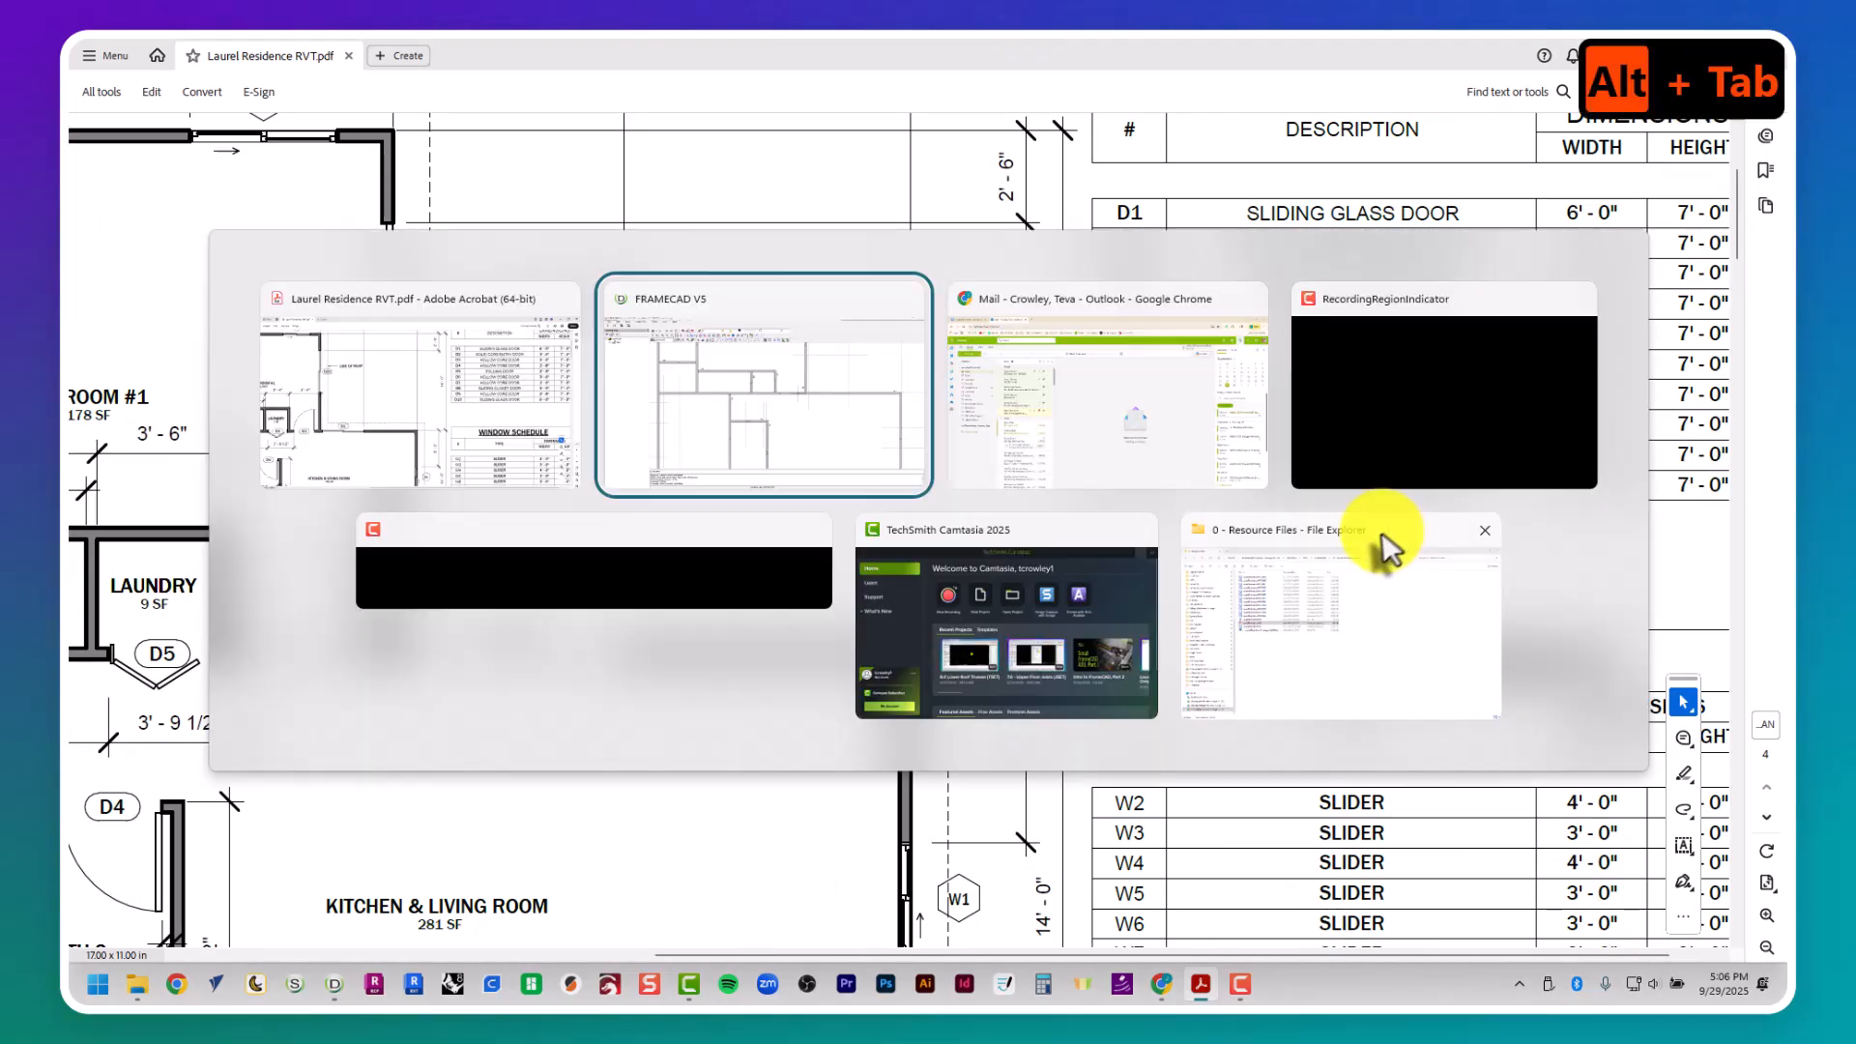
pyautogui.click(875, 211)
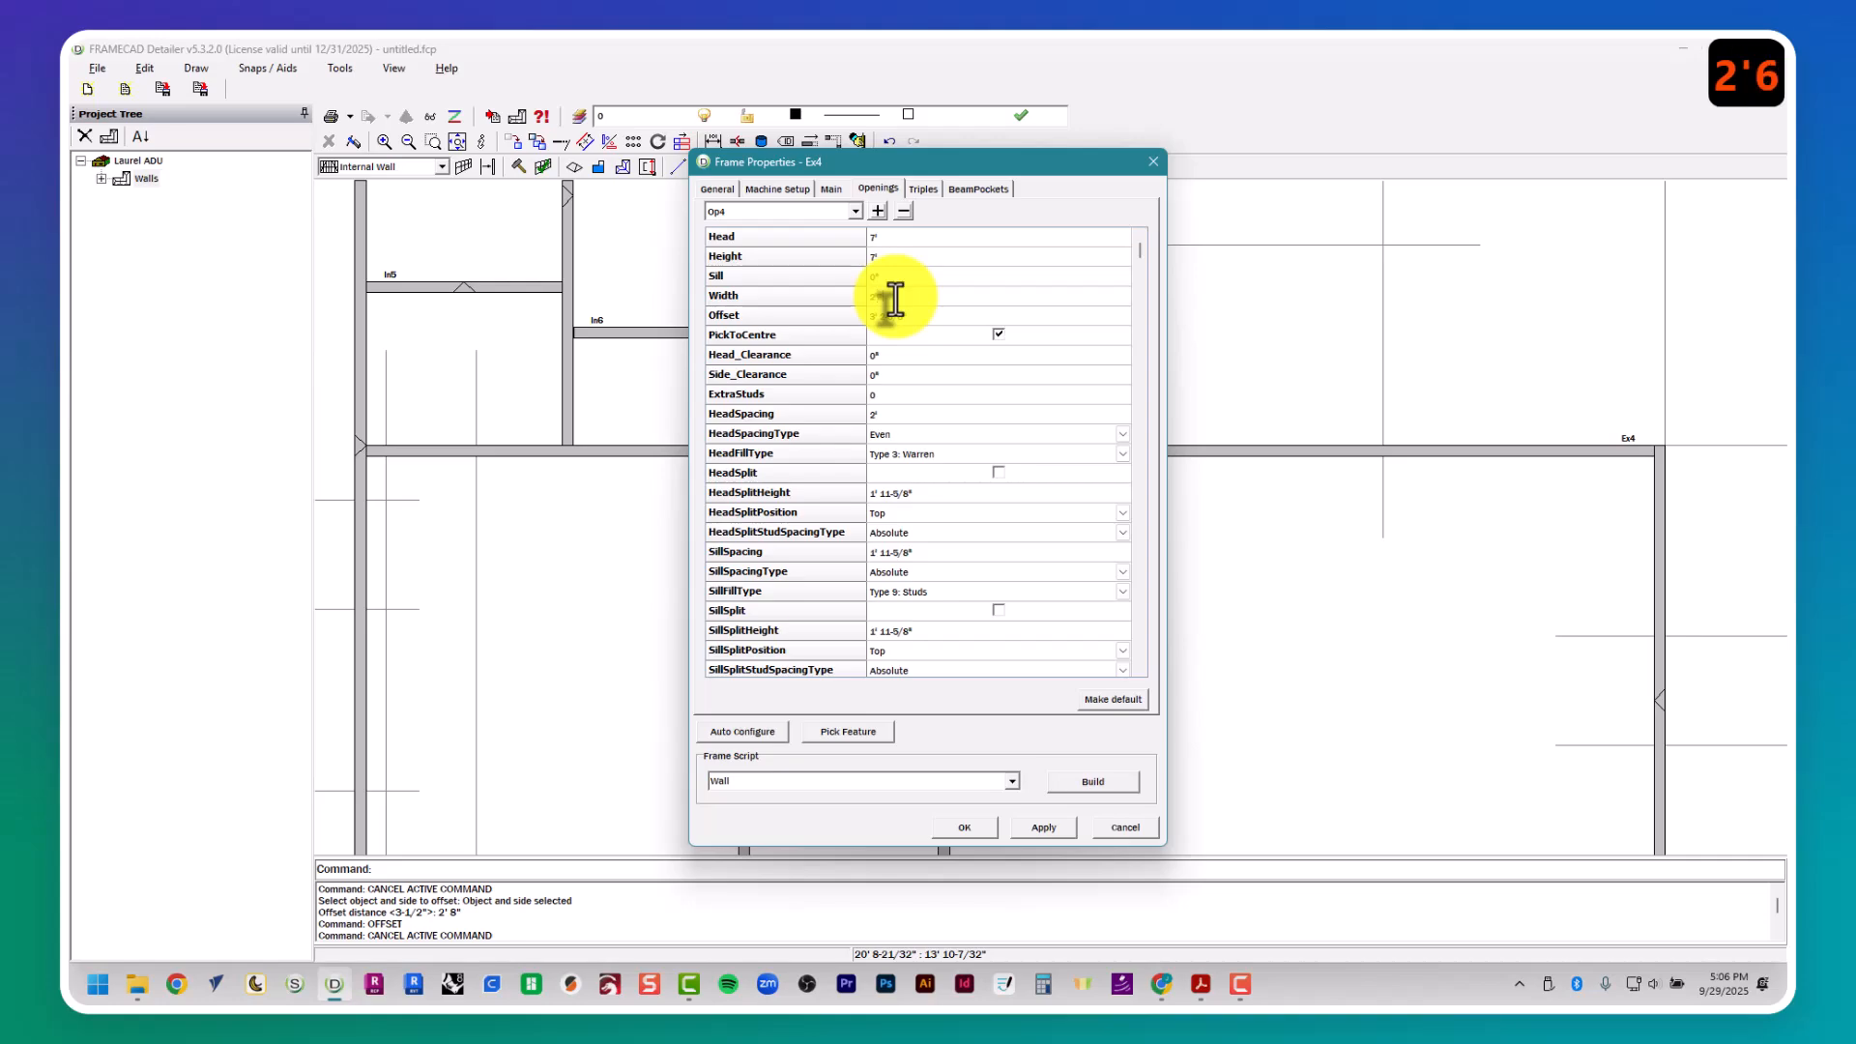
# - Centre the D7 opening between its two guides on wall Ex4 and build the wall's frame
pyautogui.click(851, 732)
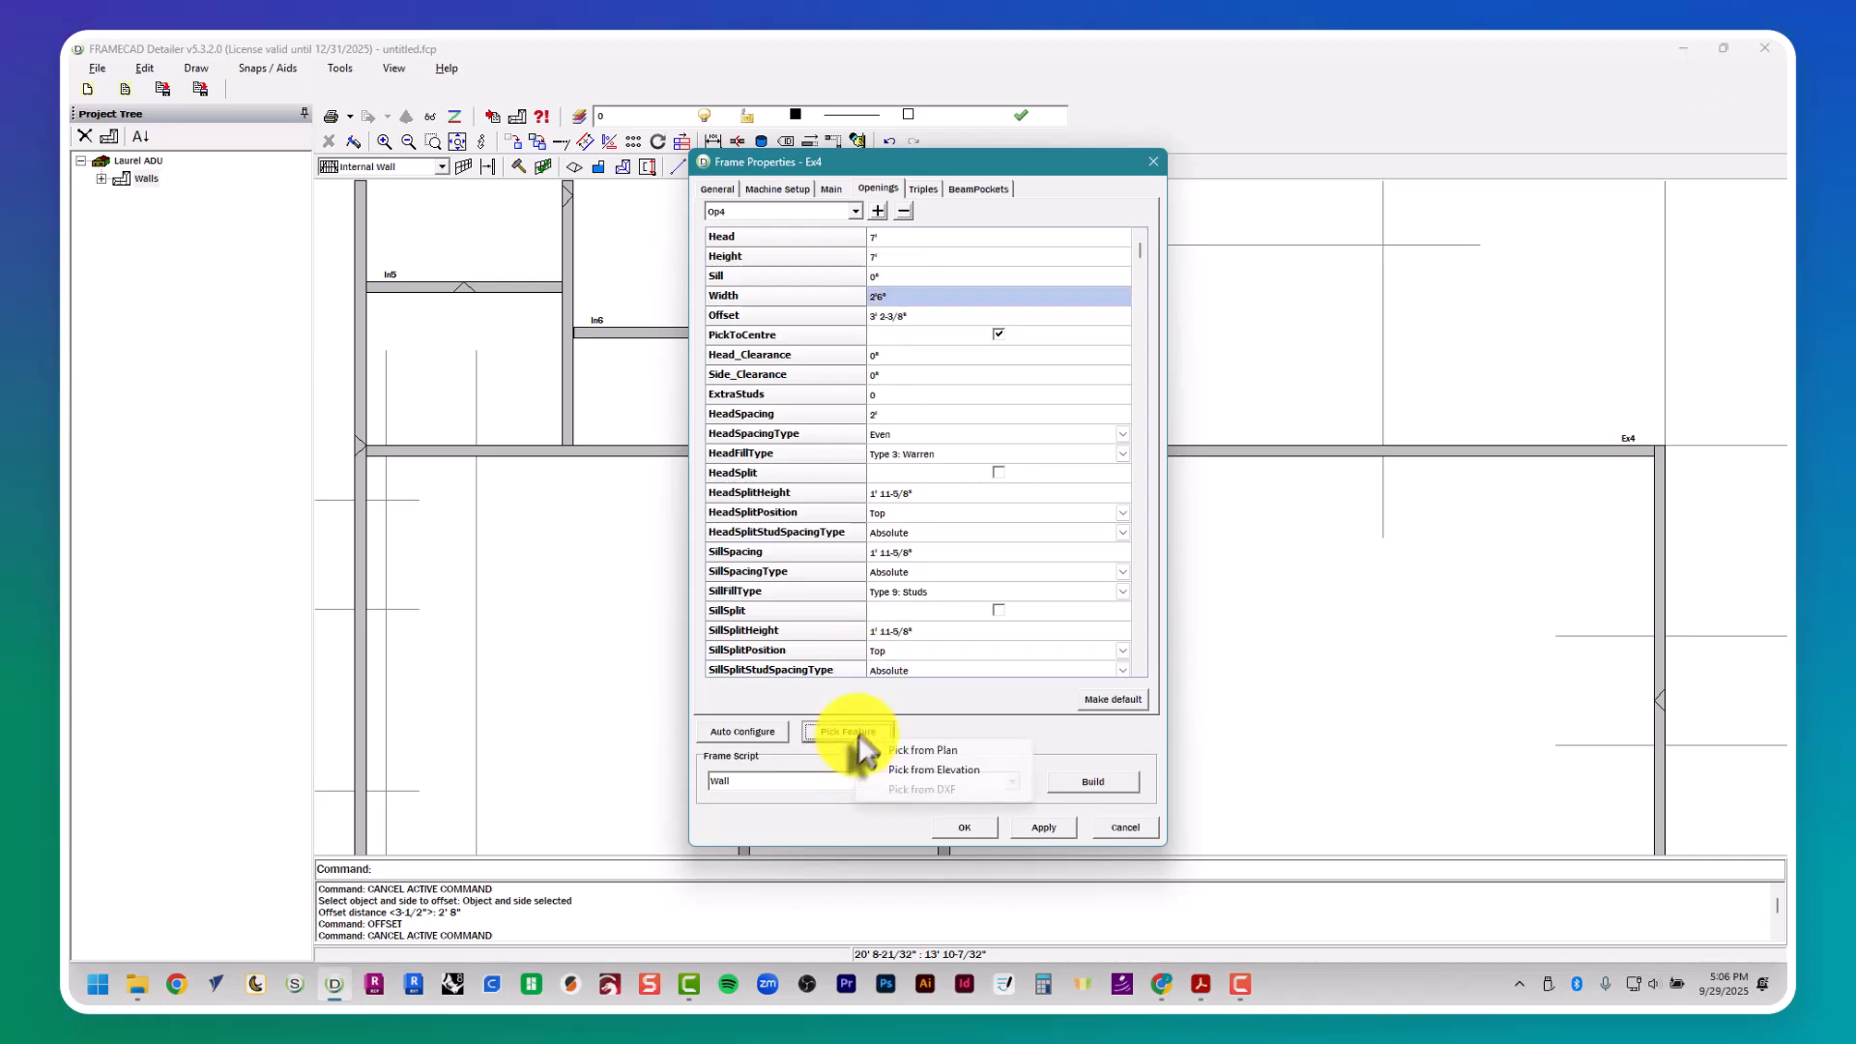
pyautogui.click(894, 755)
pyautogui.scroll(4, 653, 479)
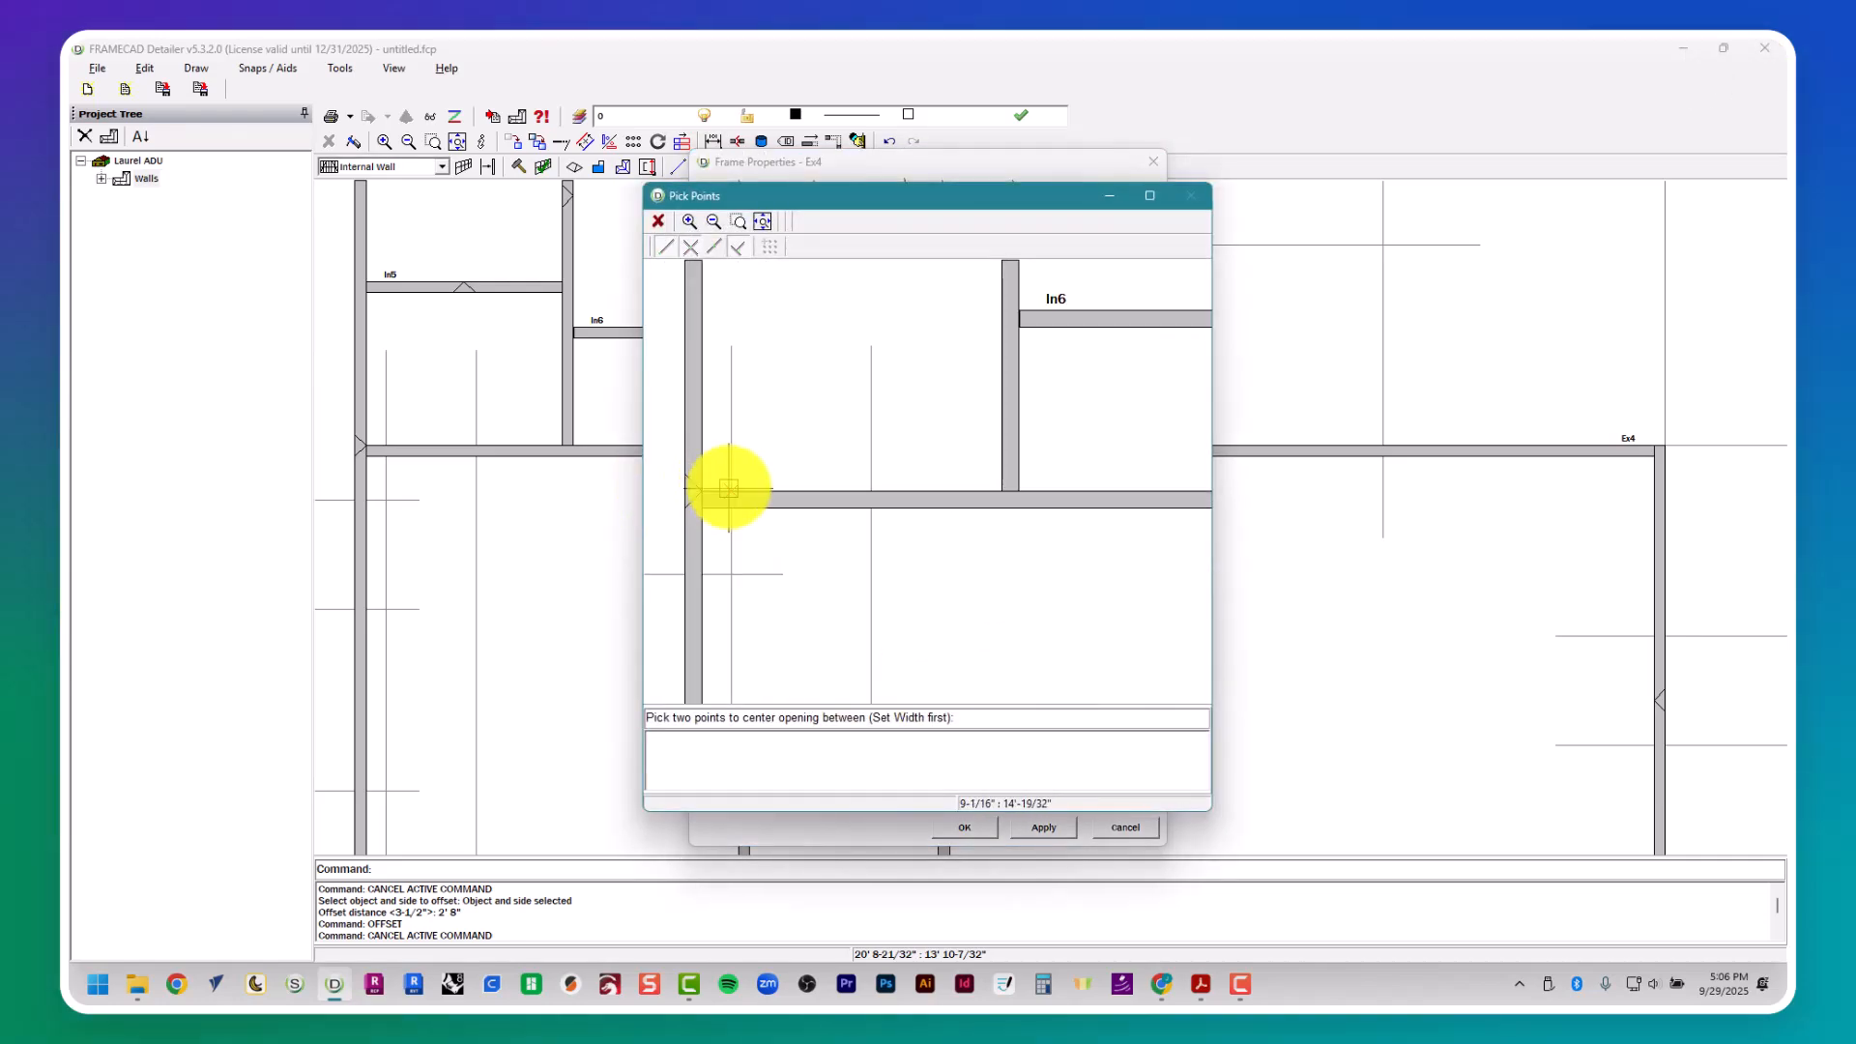
pyautogui.click(858, 495)
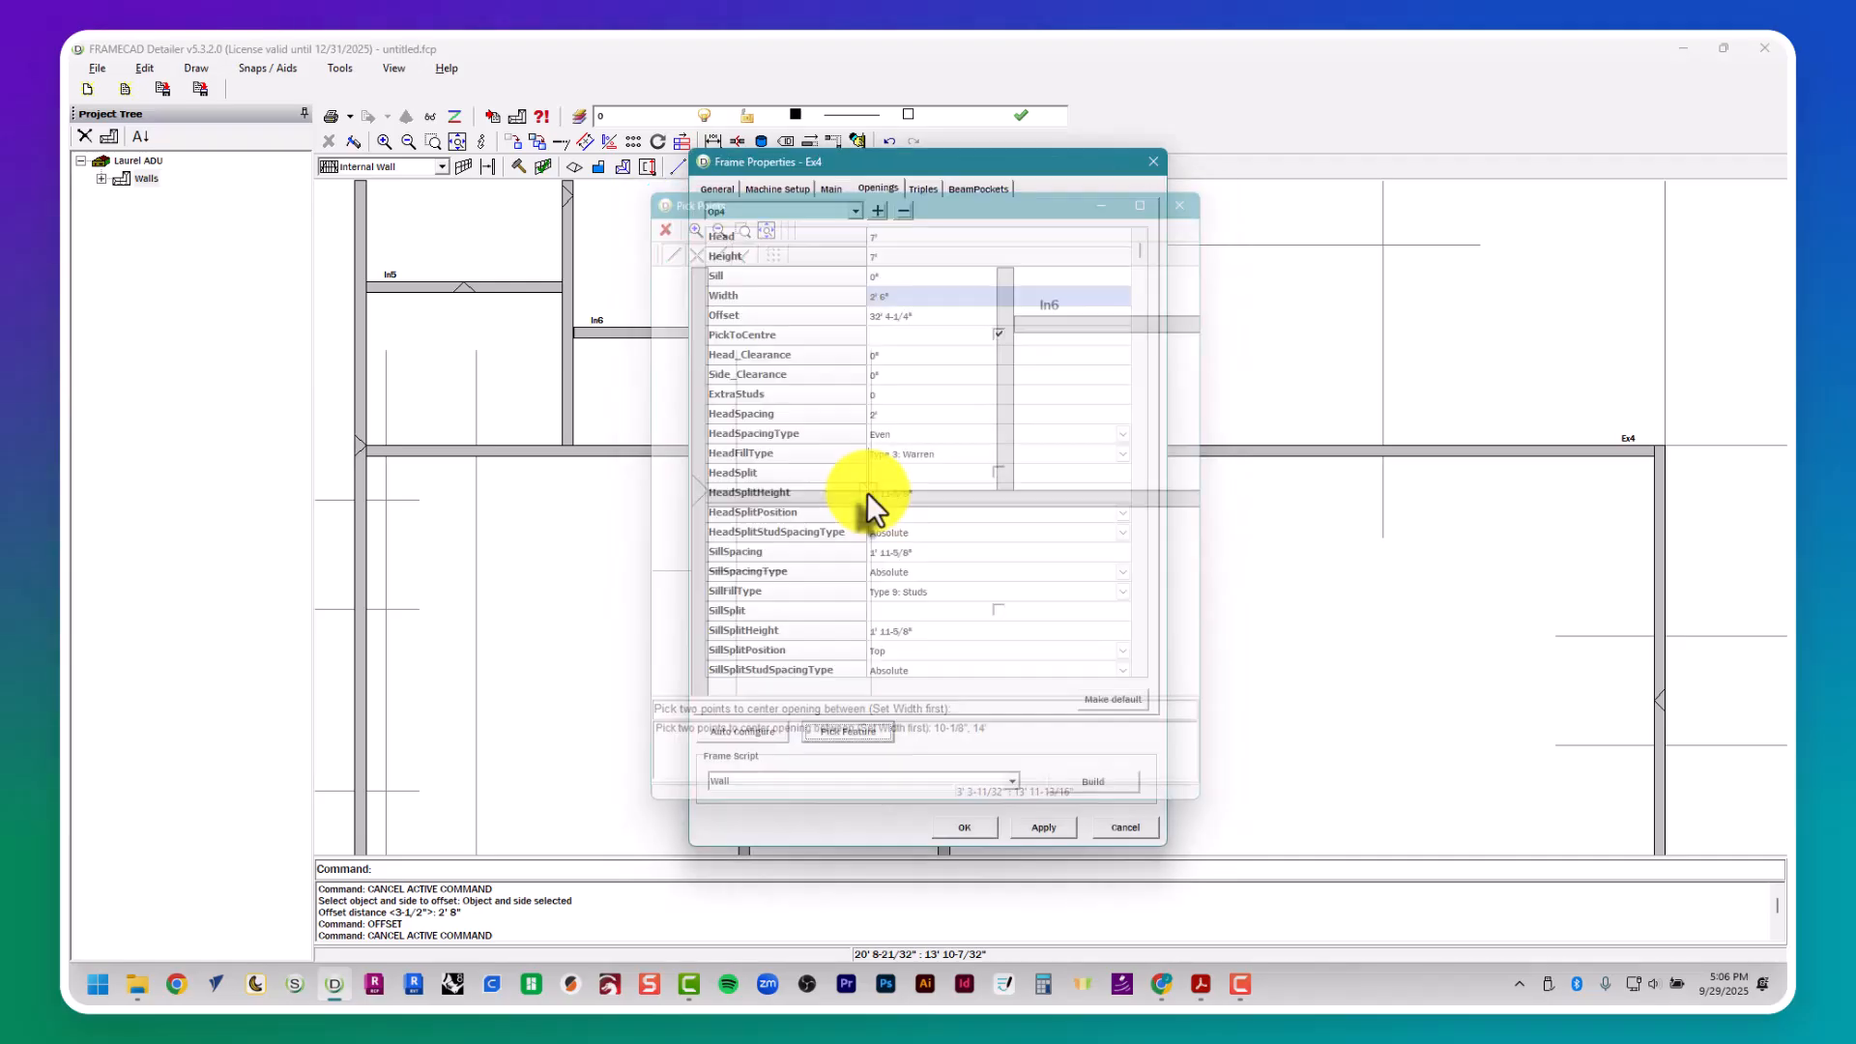
pyautogui.click(1093, 785)
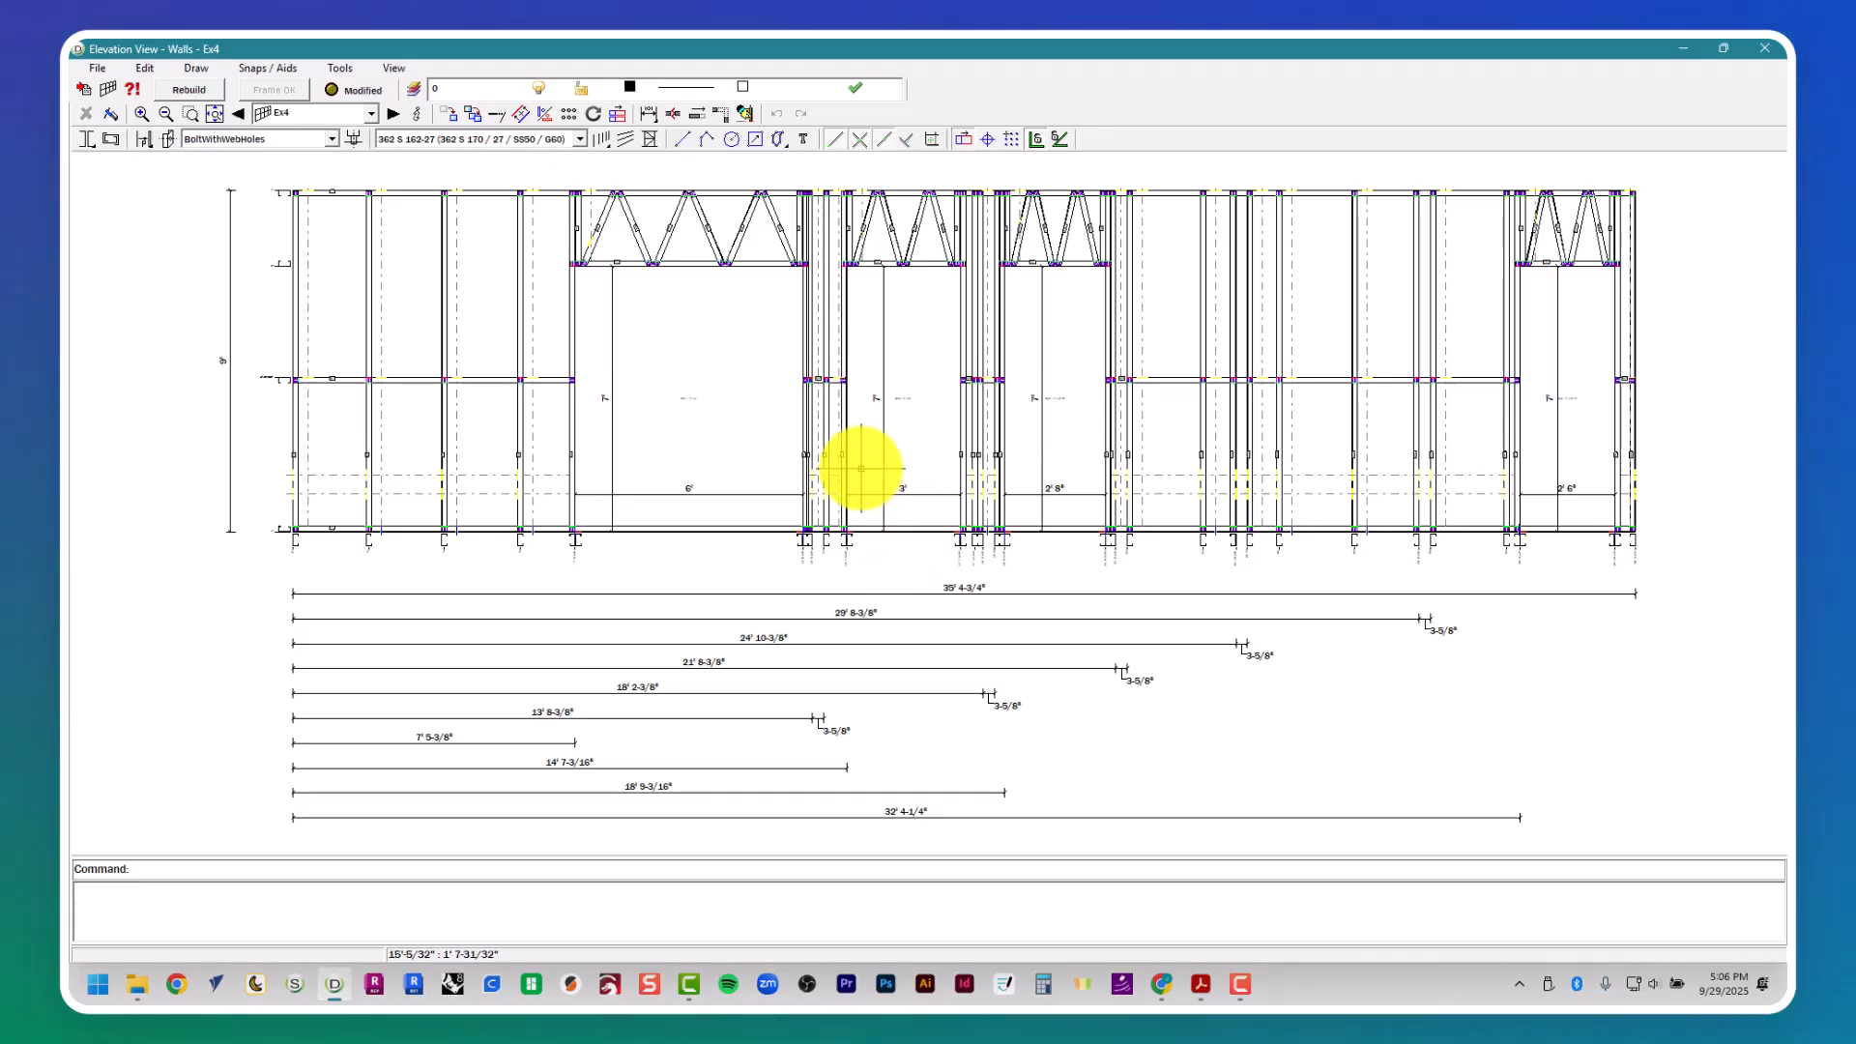
pyautogui.click(1767, 50)
# - Inspect wall Ex4's openings and the studs around doors D3 and D5 in plan and in the wall's elevation view
pyautogui.scroll(3, 1035, 563)
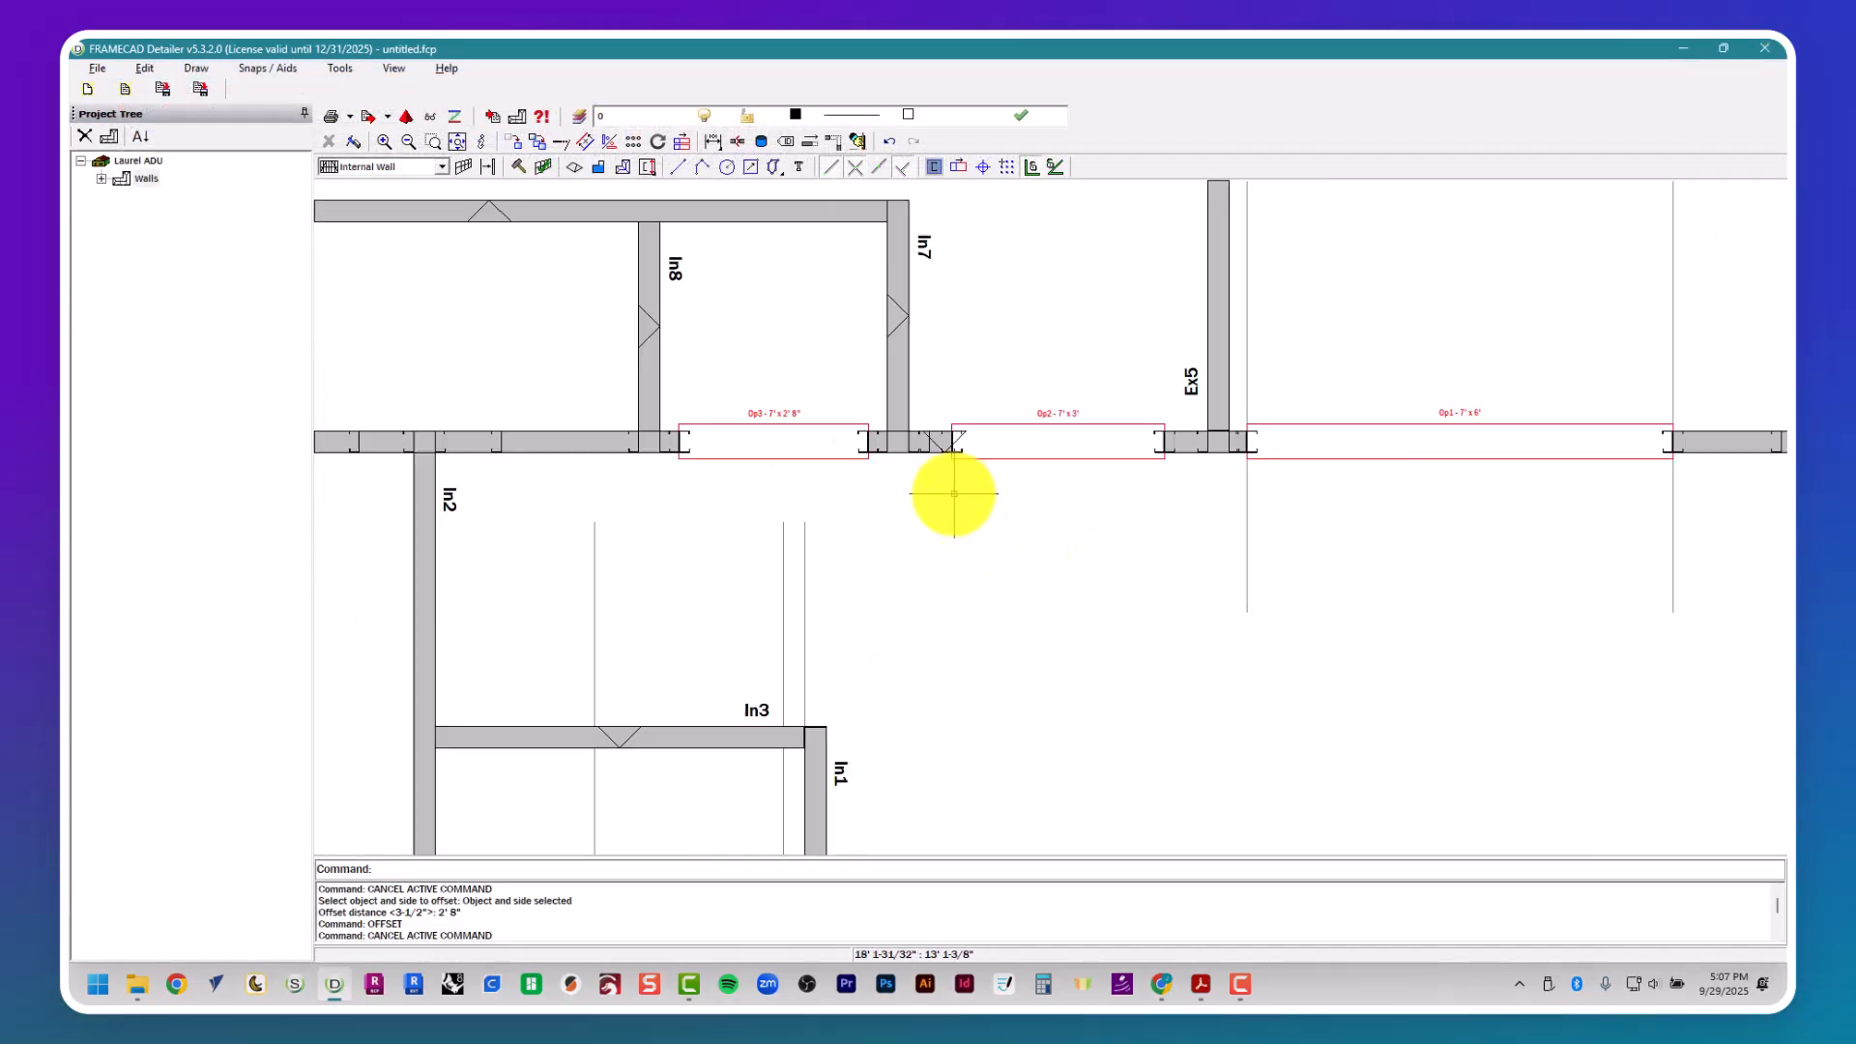
pyautogui.scroll(3, 954, 494)
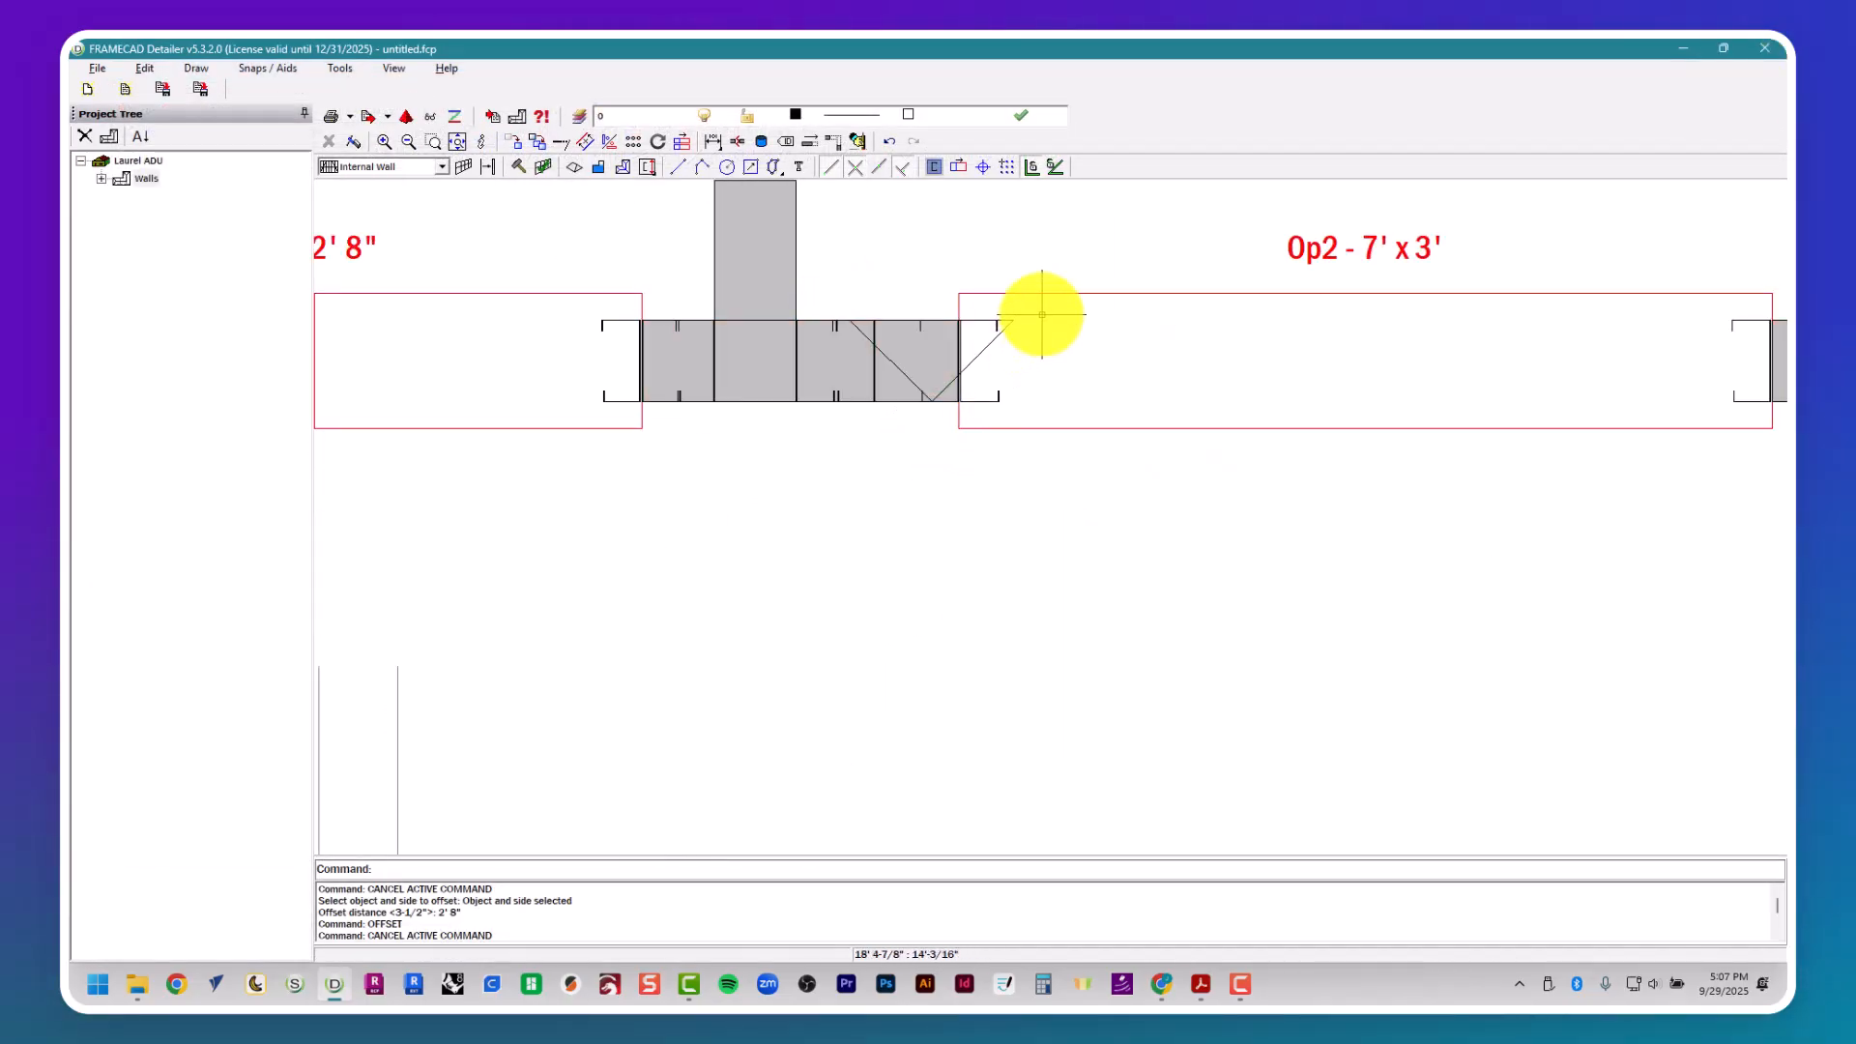
pyautogui.scroll(-5, 1019, 653)
pyautogui.moveTo(953, 323); pyautogui.dragTo(1196, 455)
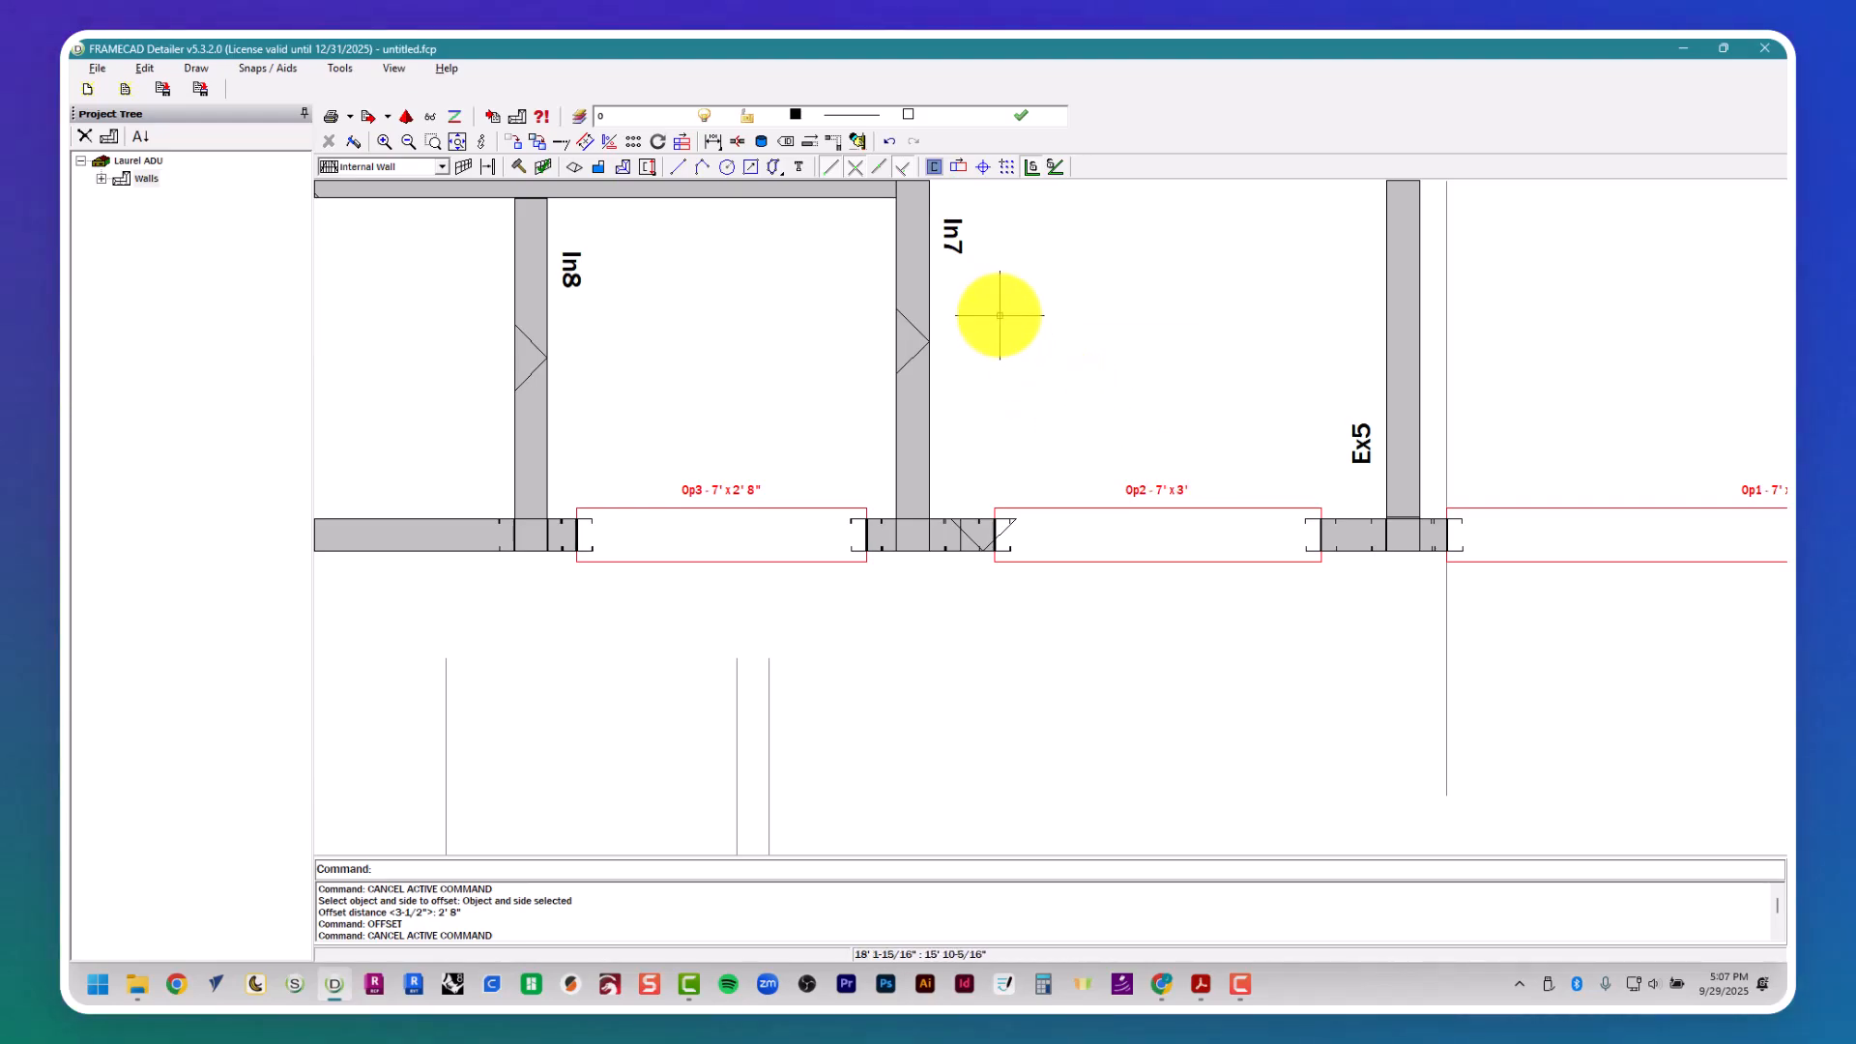
pyautogui.scroll(-3, 954, 532)
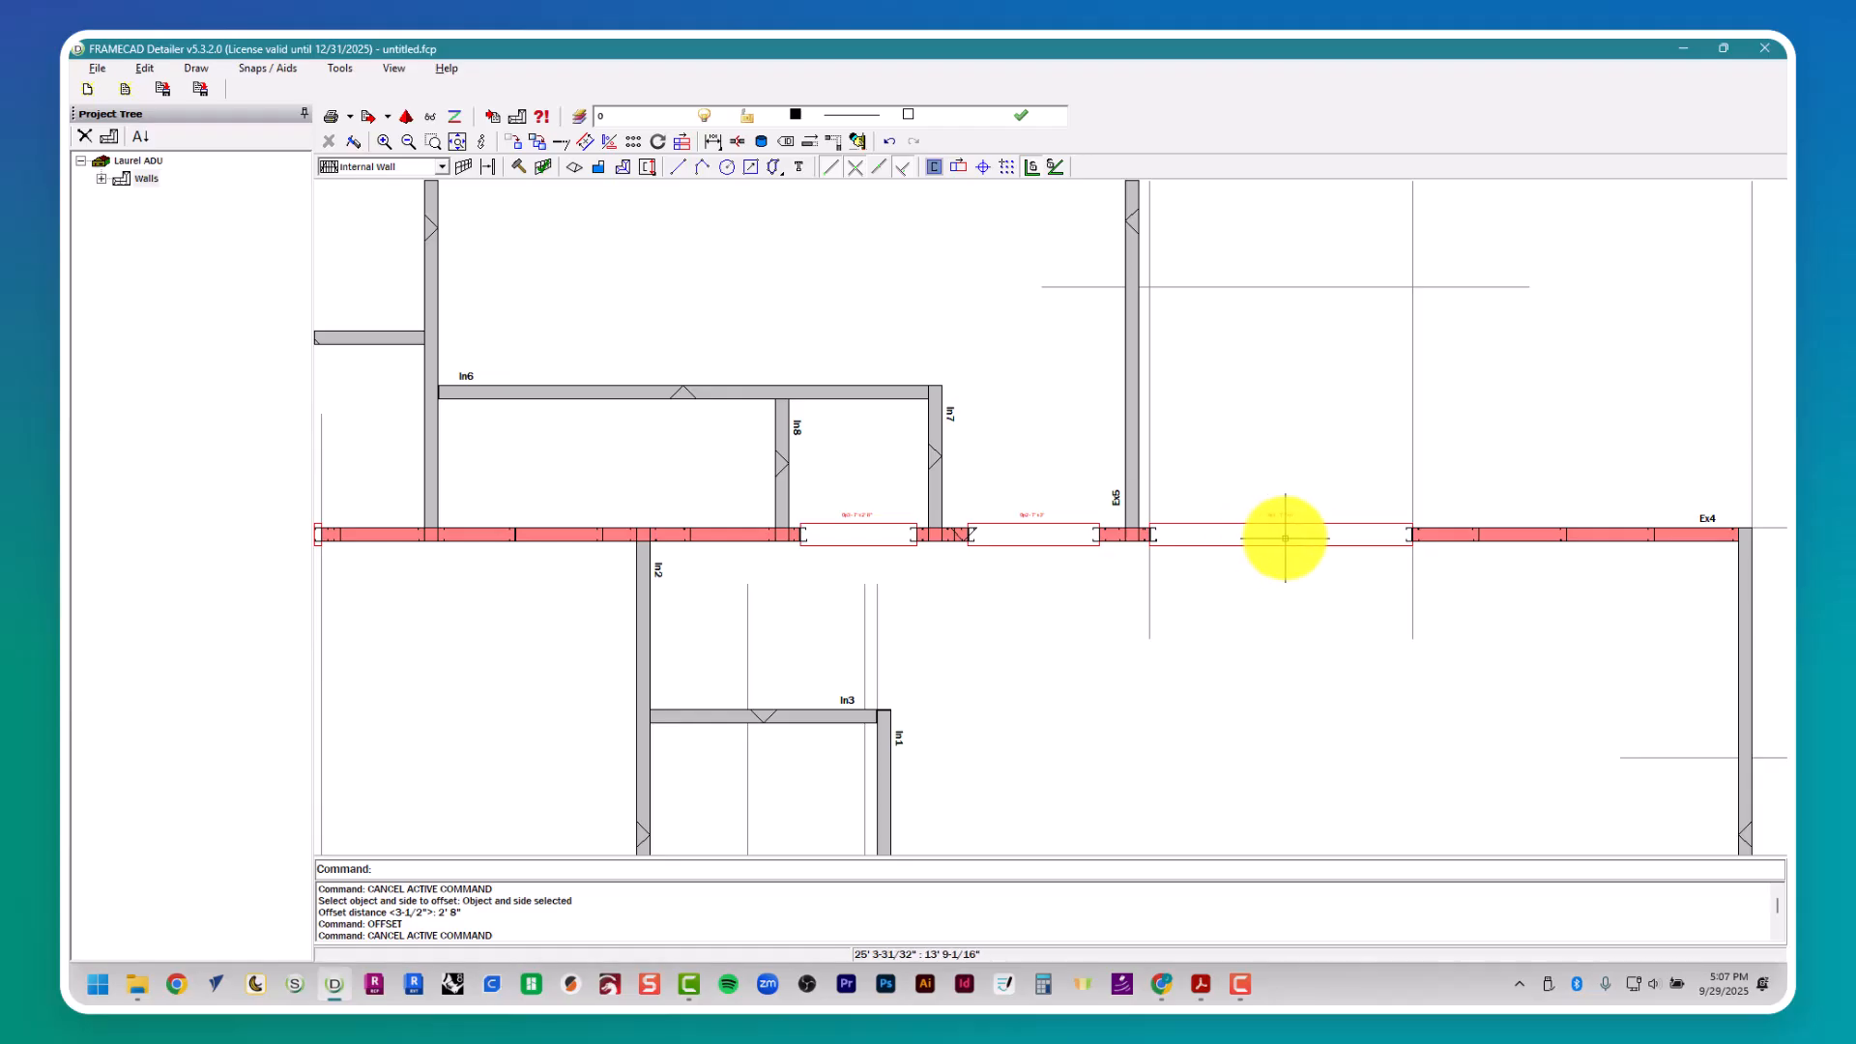
pyautogui.doubleClick(978, 535)
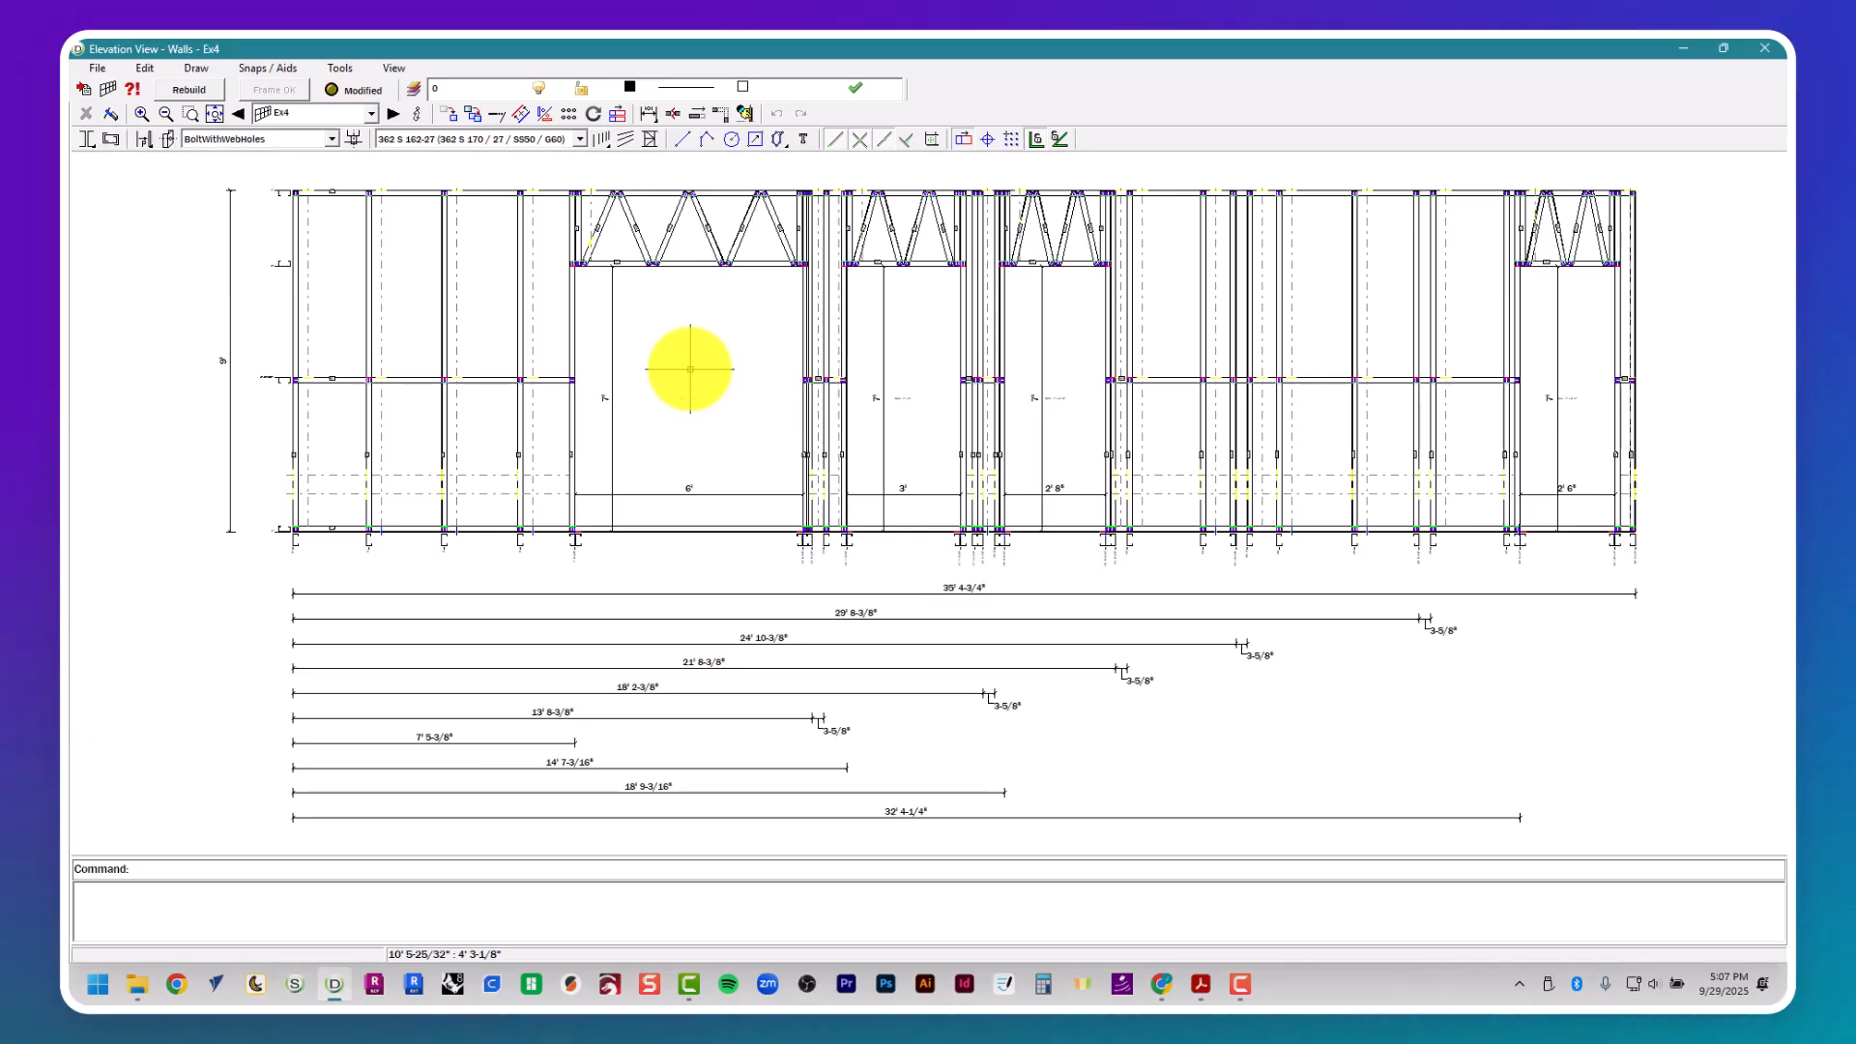
pyautogui.click(1764, 48)
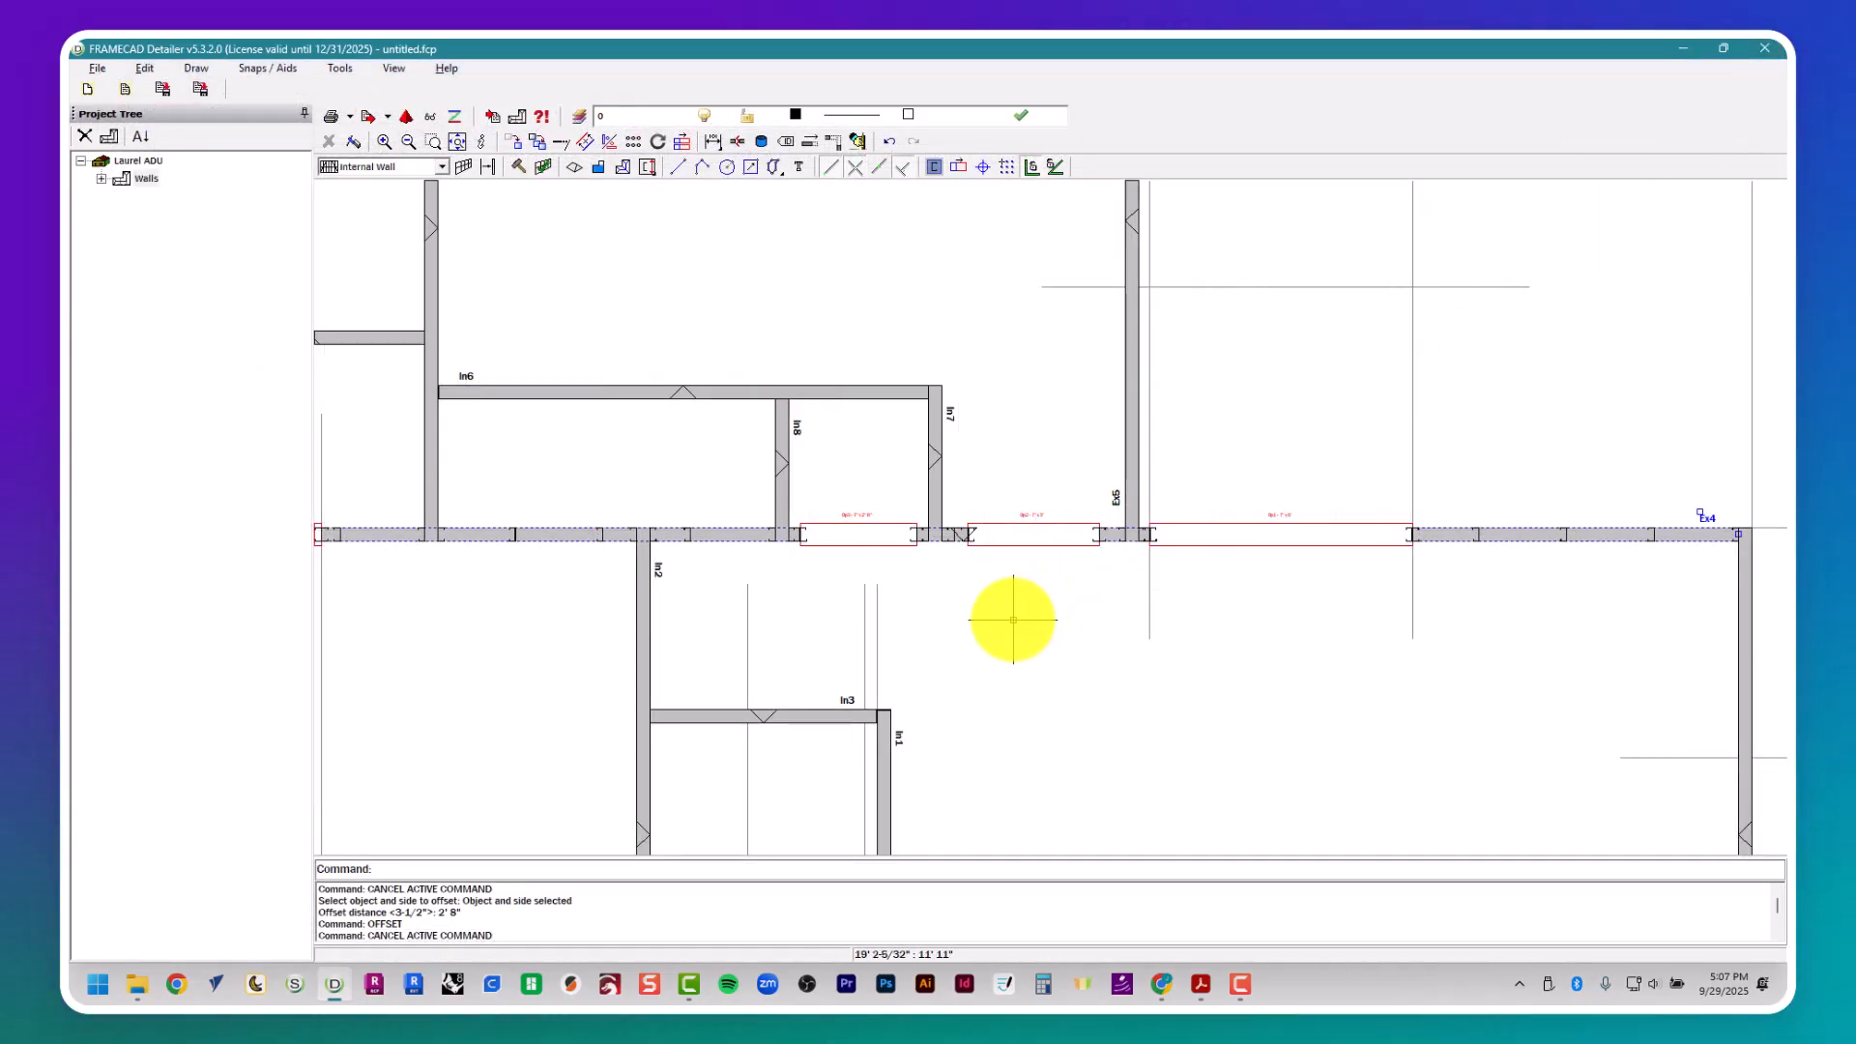
pyautogui.press('Escape')
pyautogui.scroll(-2, 946, 543)
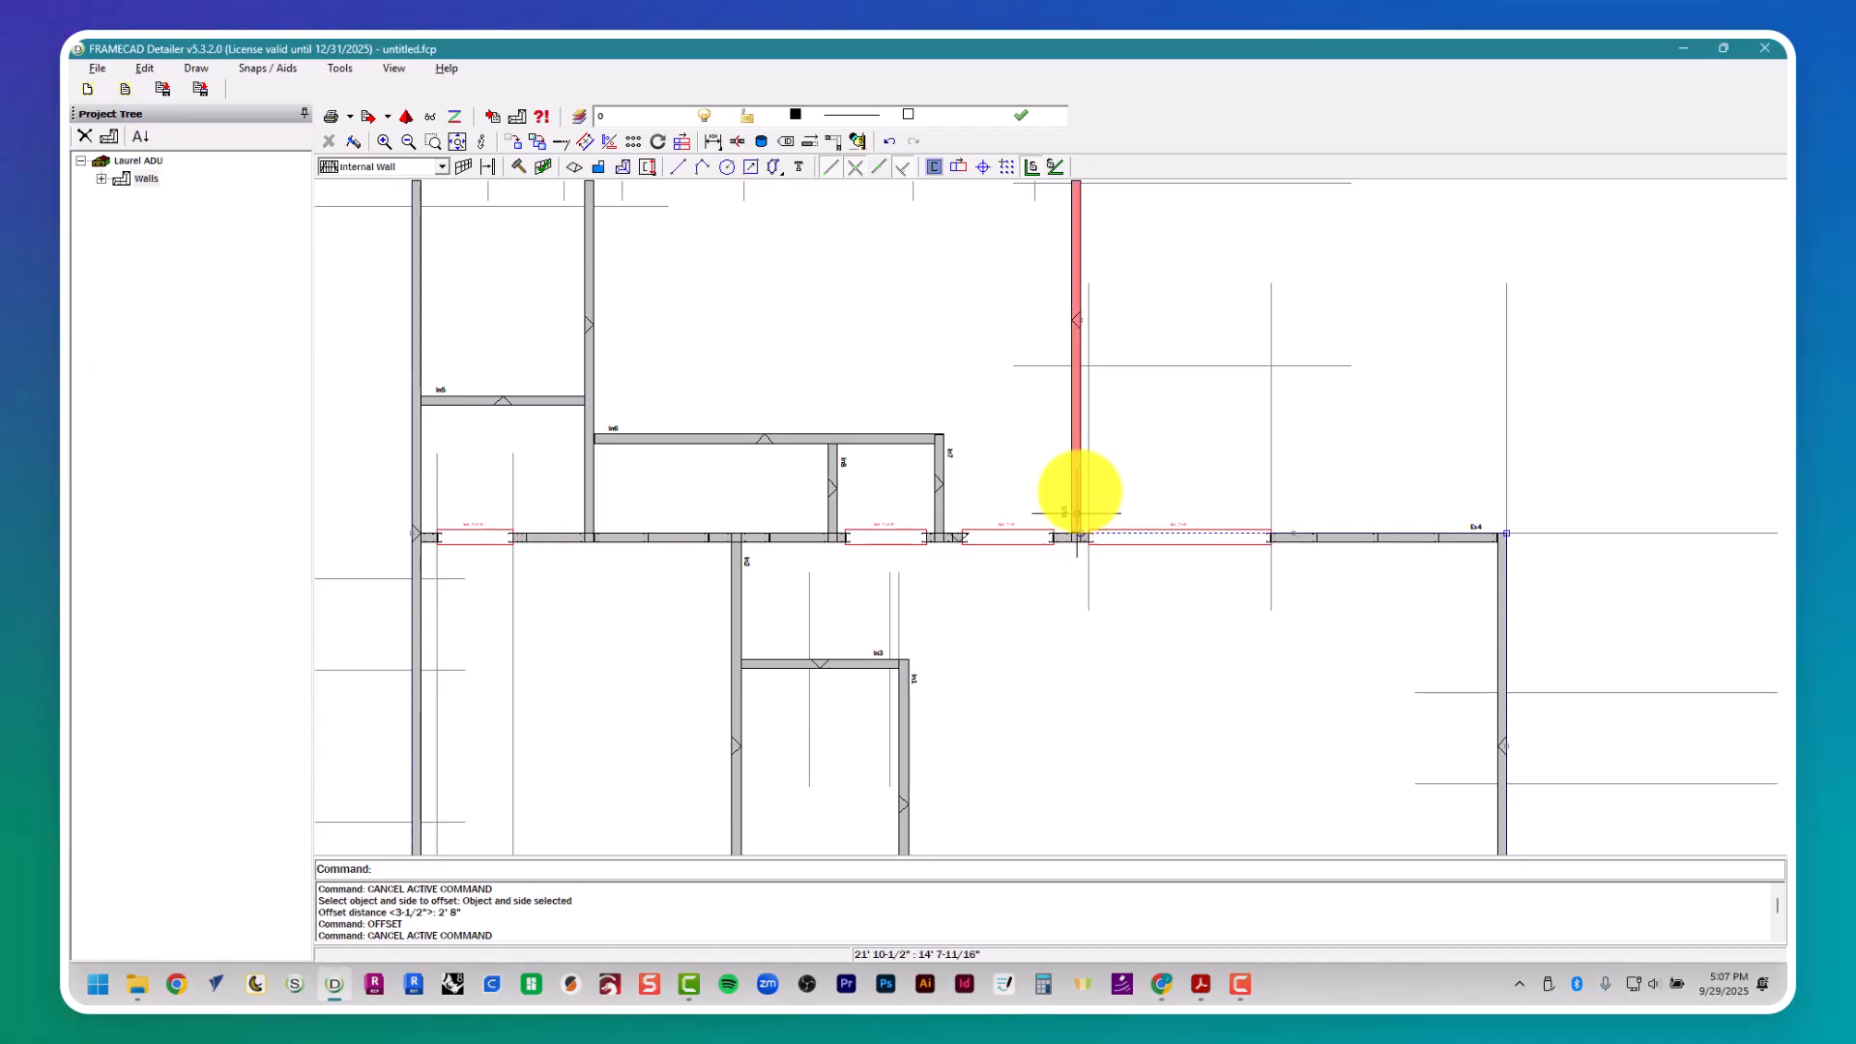
# - Open wall Ex4's triples settings and pick wall Ex5 as the connecting wall for triple Tr1
pyautogui.press('Escape')
pyautogui.press('Escape')
pyautogui.click(1063, 539)
pyautogui.rightClick(1063, 538)
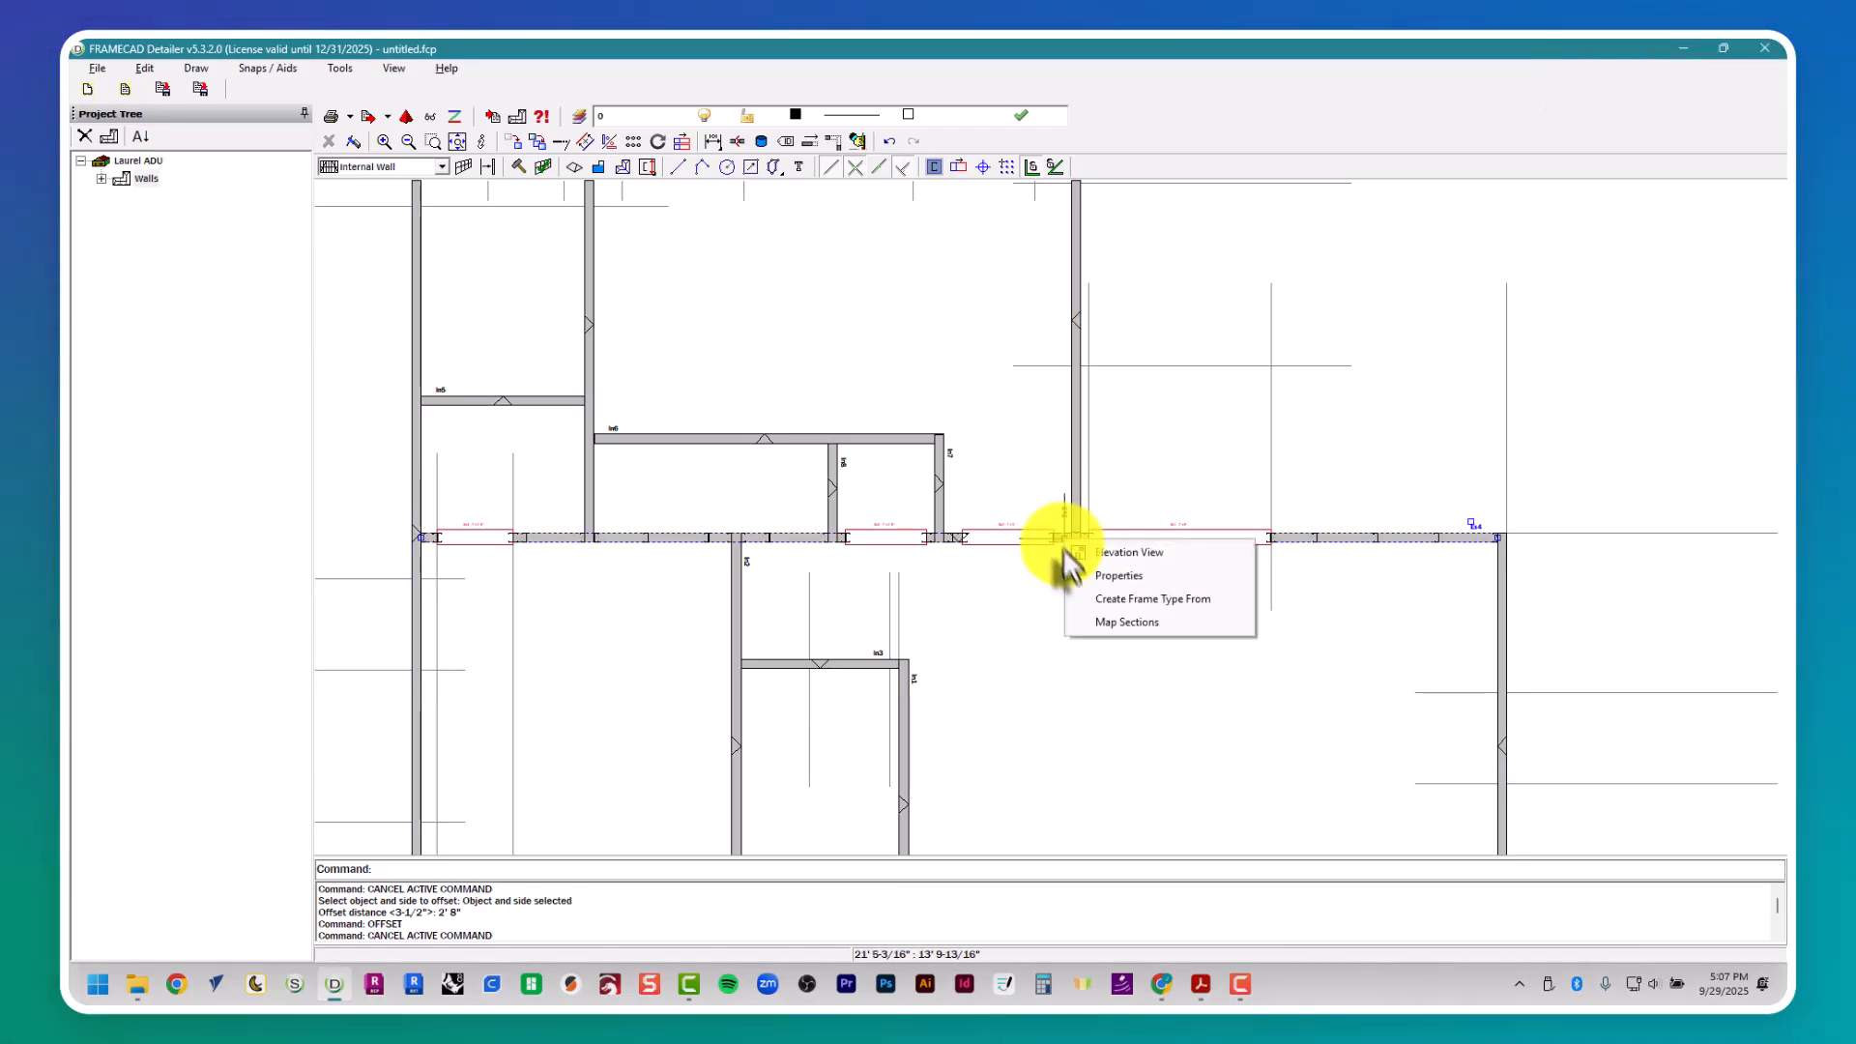
pyautogui.click(1082, 578)
pyautogui.click(924, 190)
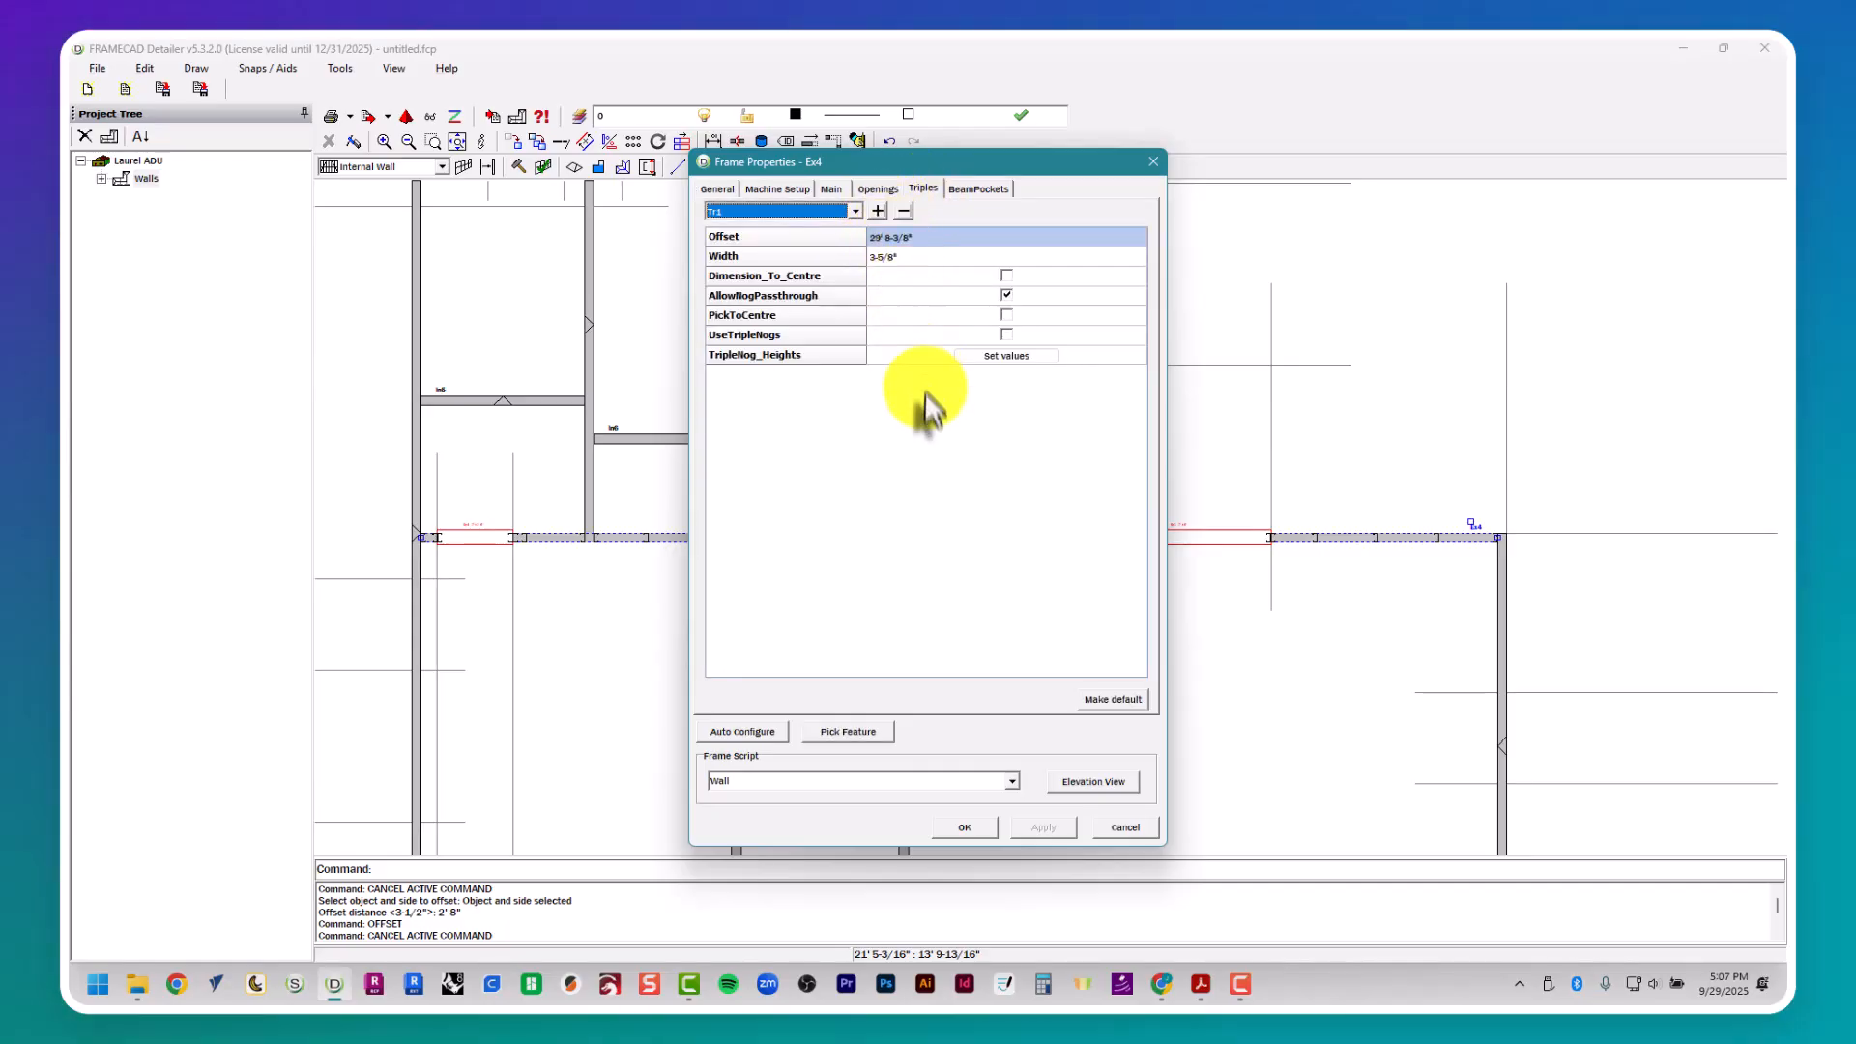
pyautogui.click(859, 734)
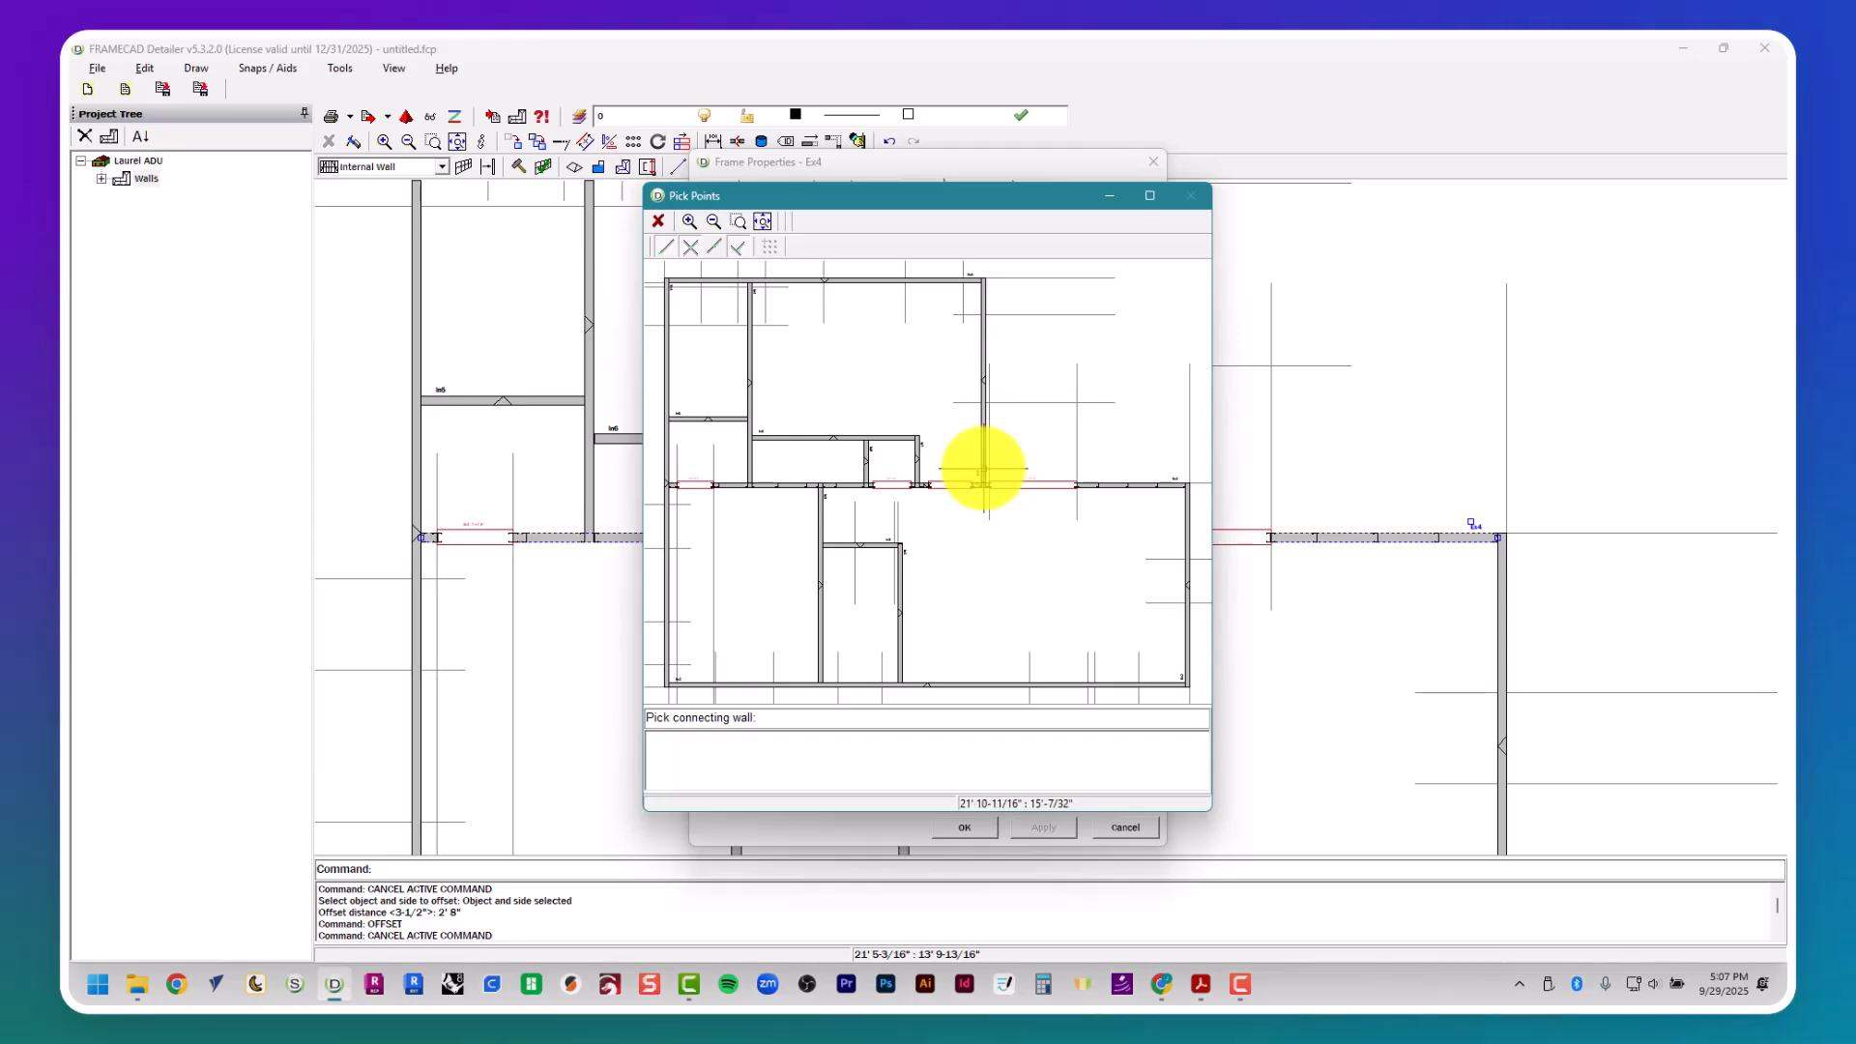
pyautogui.click(981, 473)
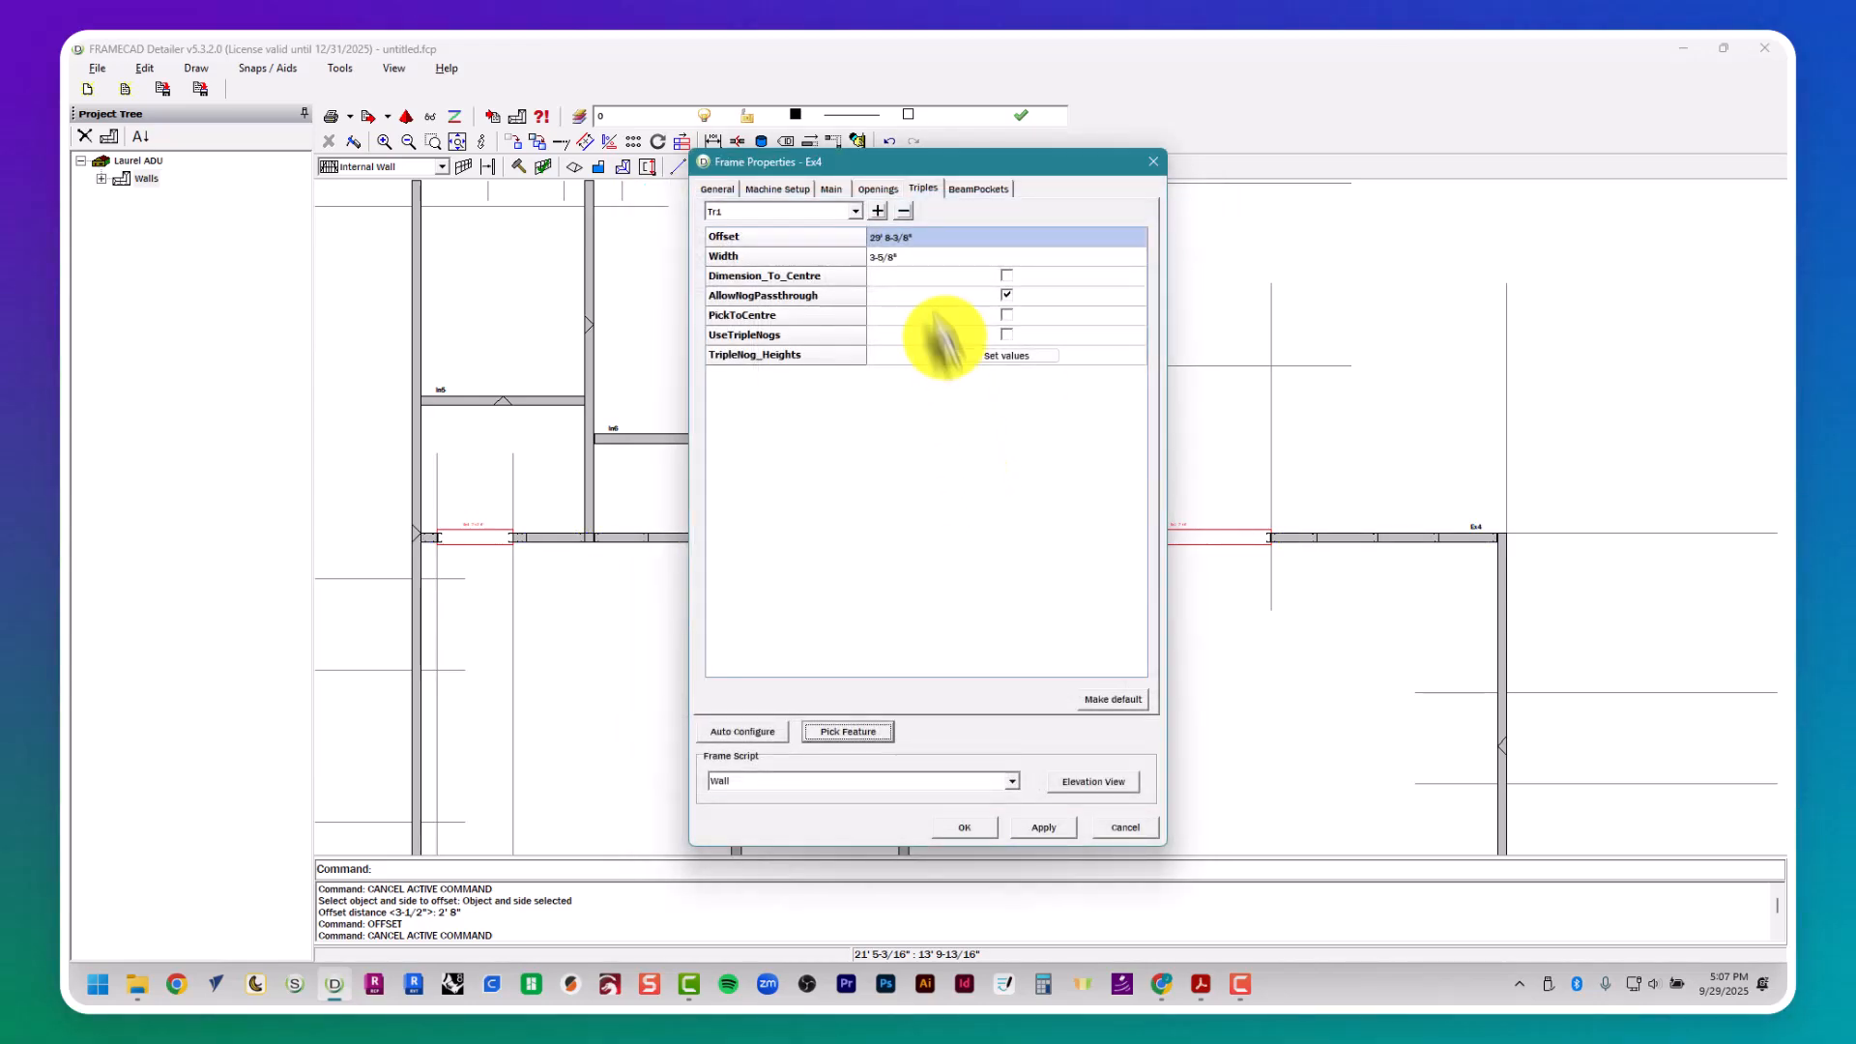
# - Add triple Tr6 to wall Ex4 and pick the short wall W7 in plan as its connecting wall
pyautogui.click(855, 210)
pyautogui.click(874, 290)
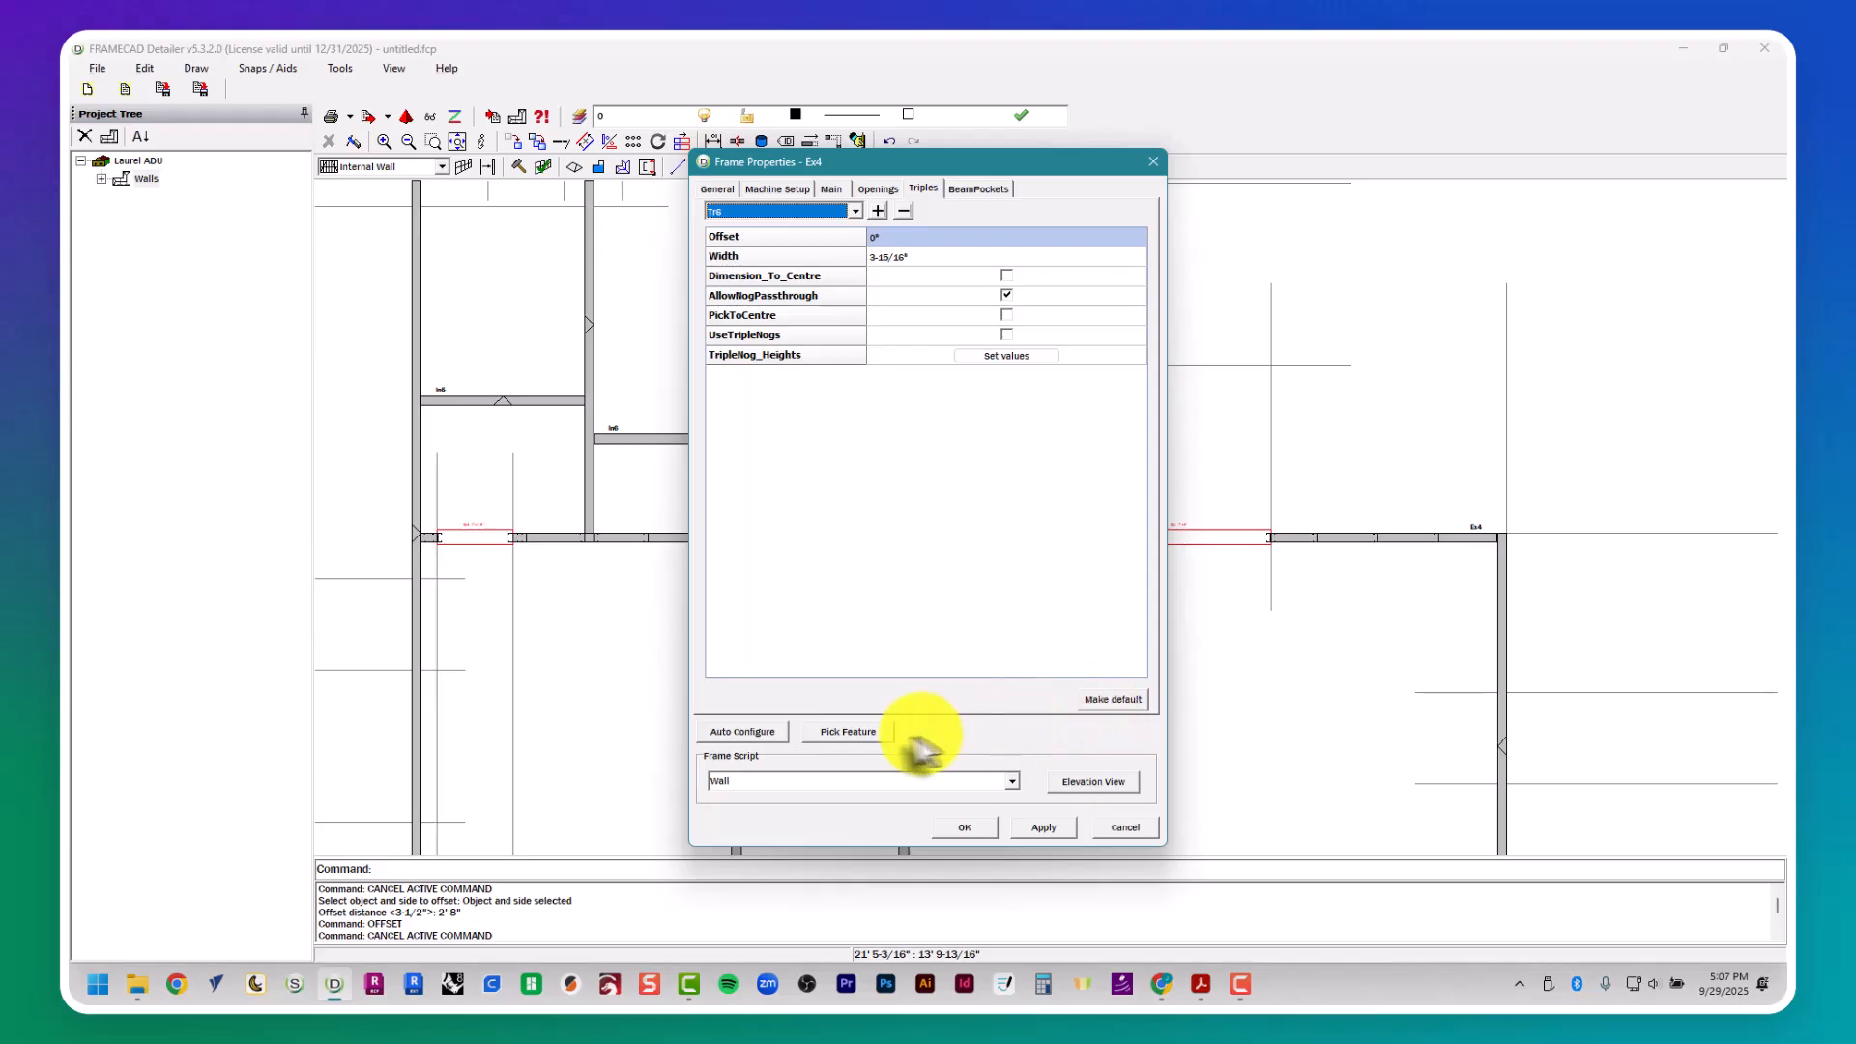
pyautogui.click(863, 734)
pyautogui.click(891, 741)
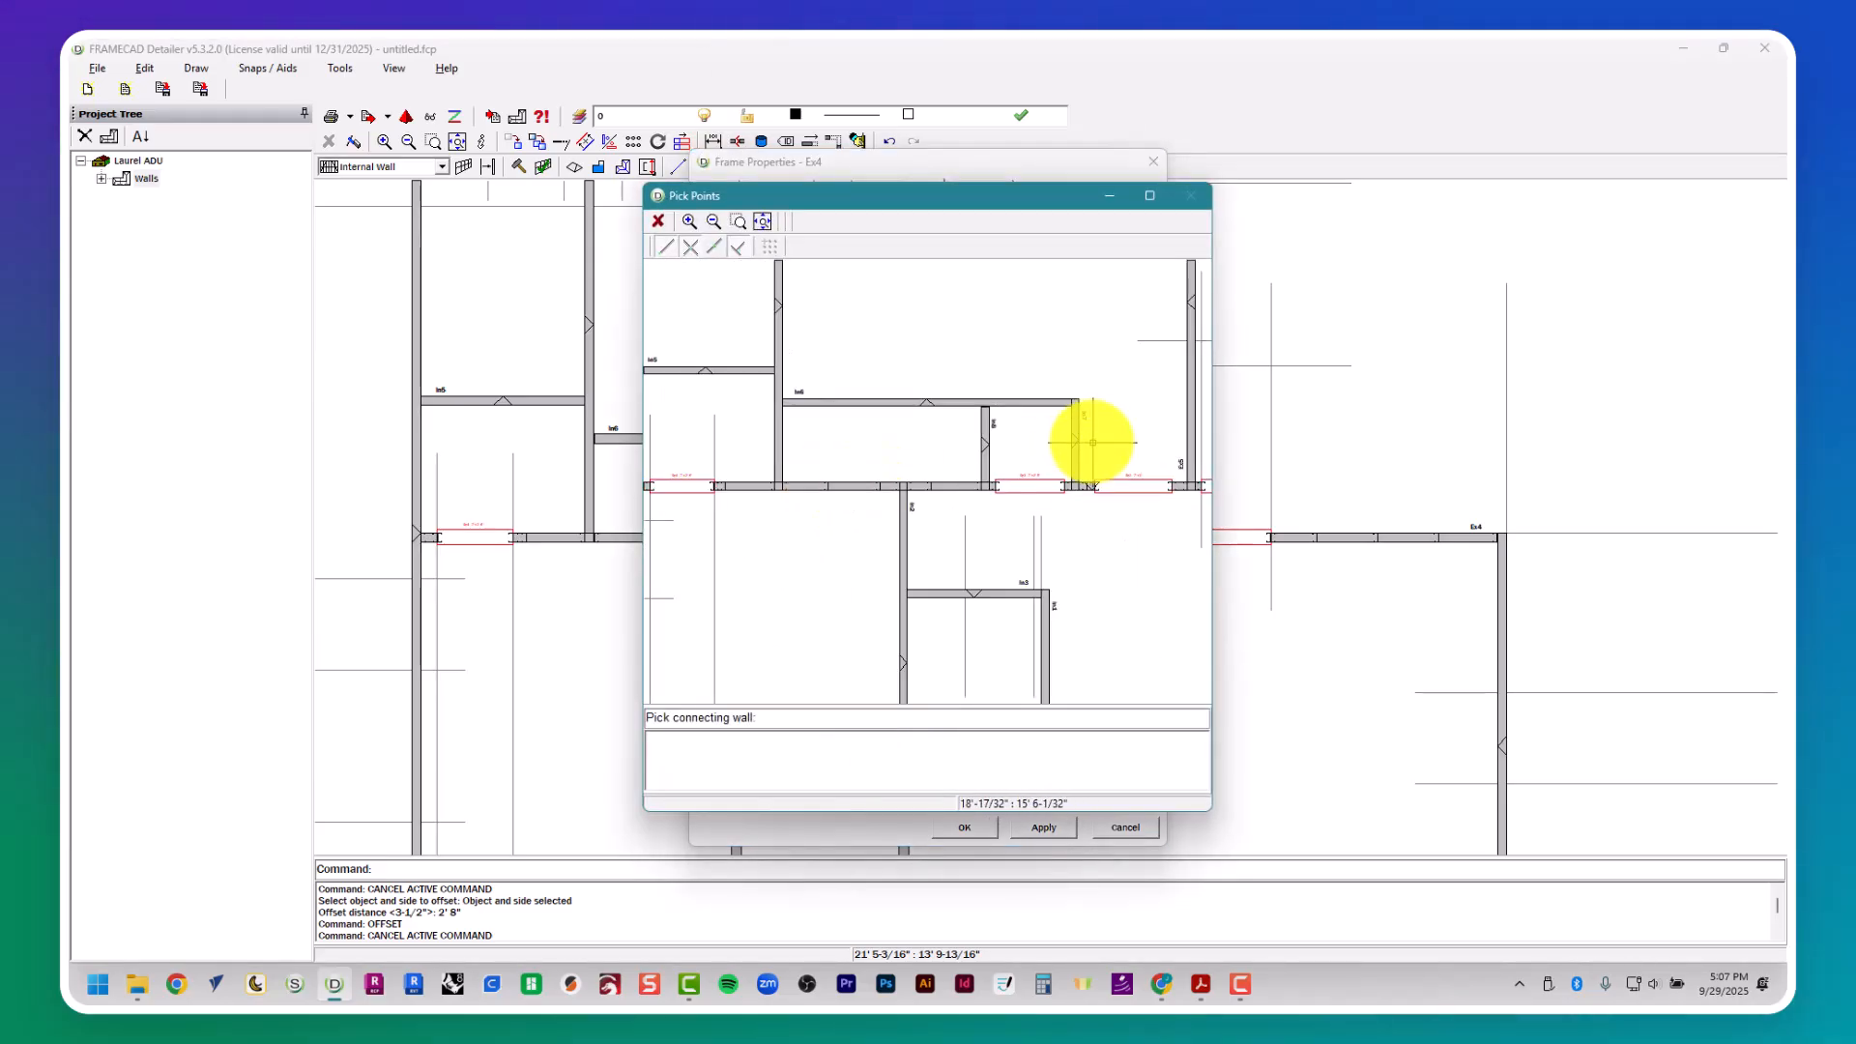
pyautogui.click(1065, 483)
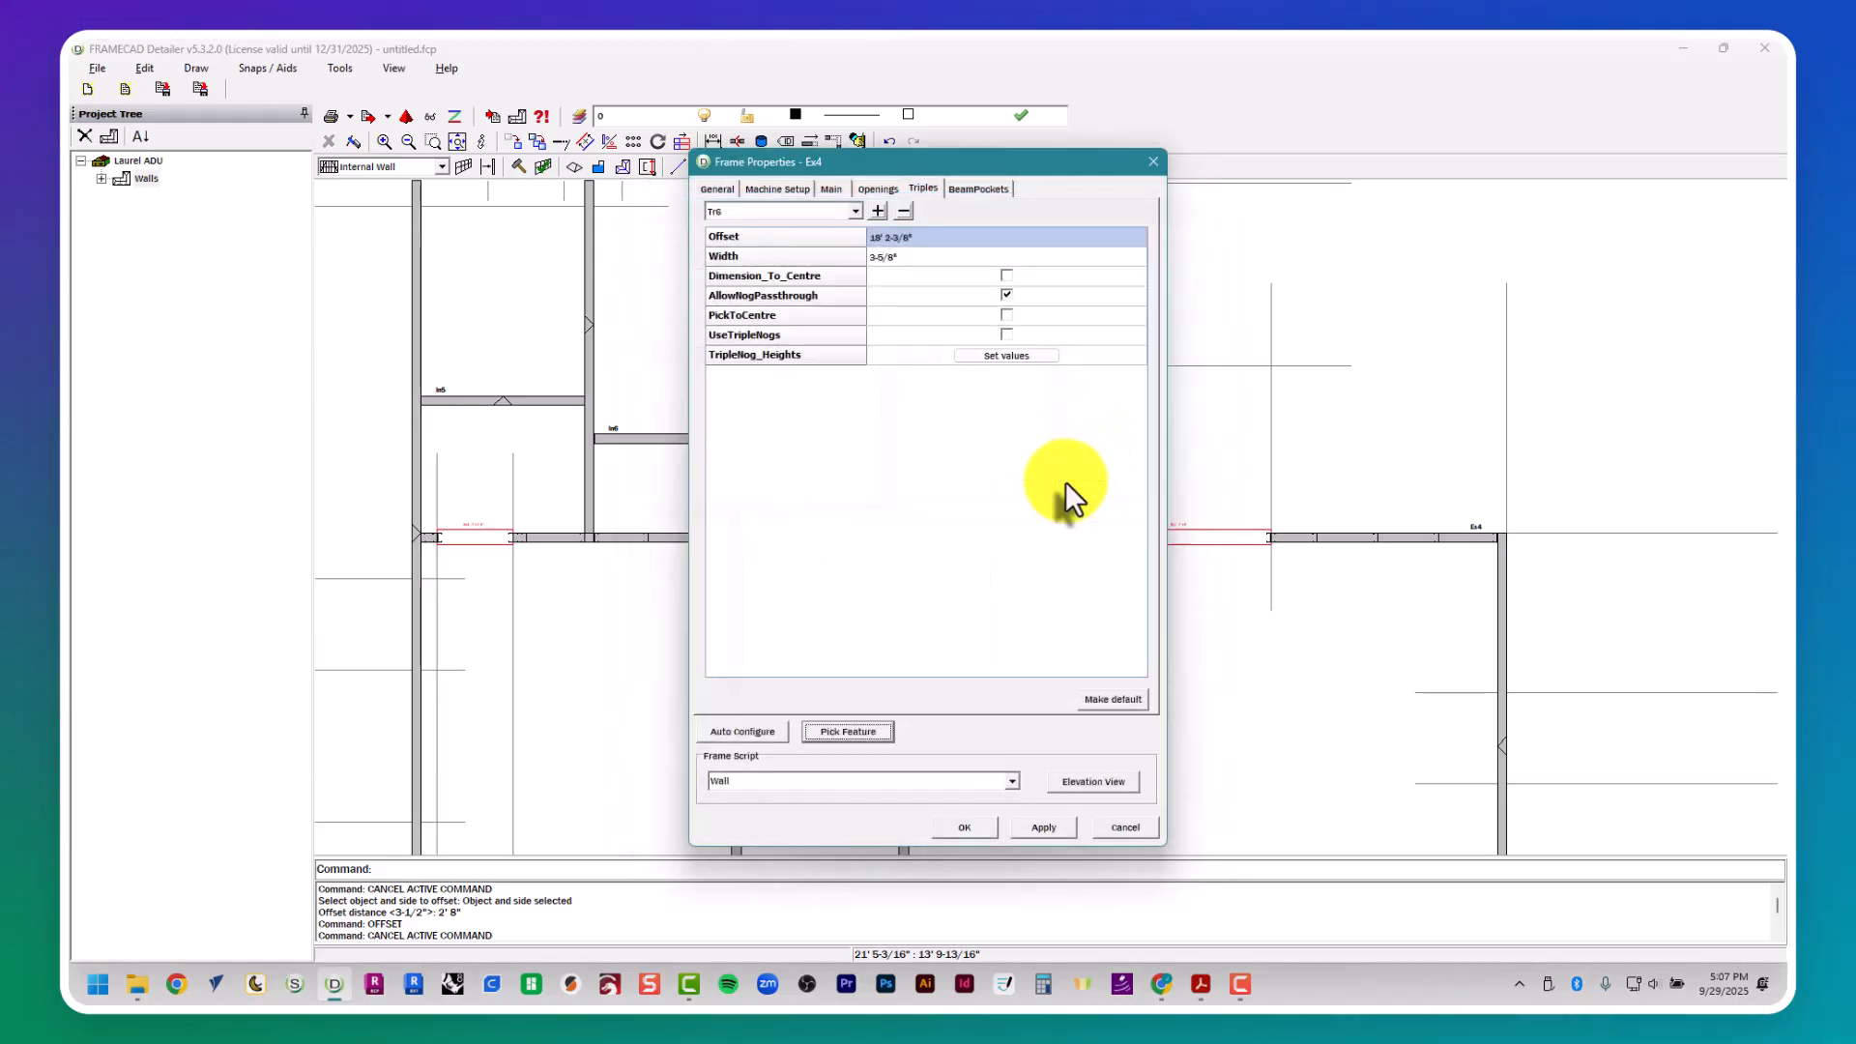
# - Add triple Tr7 to wall Ex4 and pick the short wall W8 in plan as its connecting wall
pyautogui.click(878, 211)
pyautogui.click(817, 739)
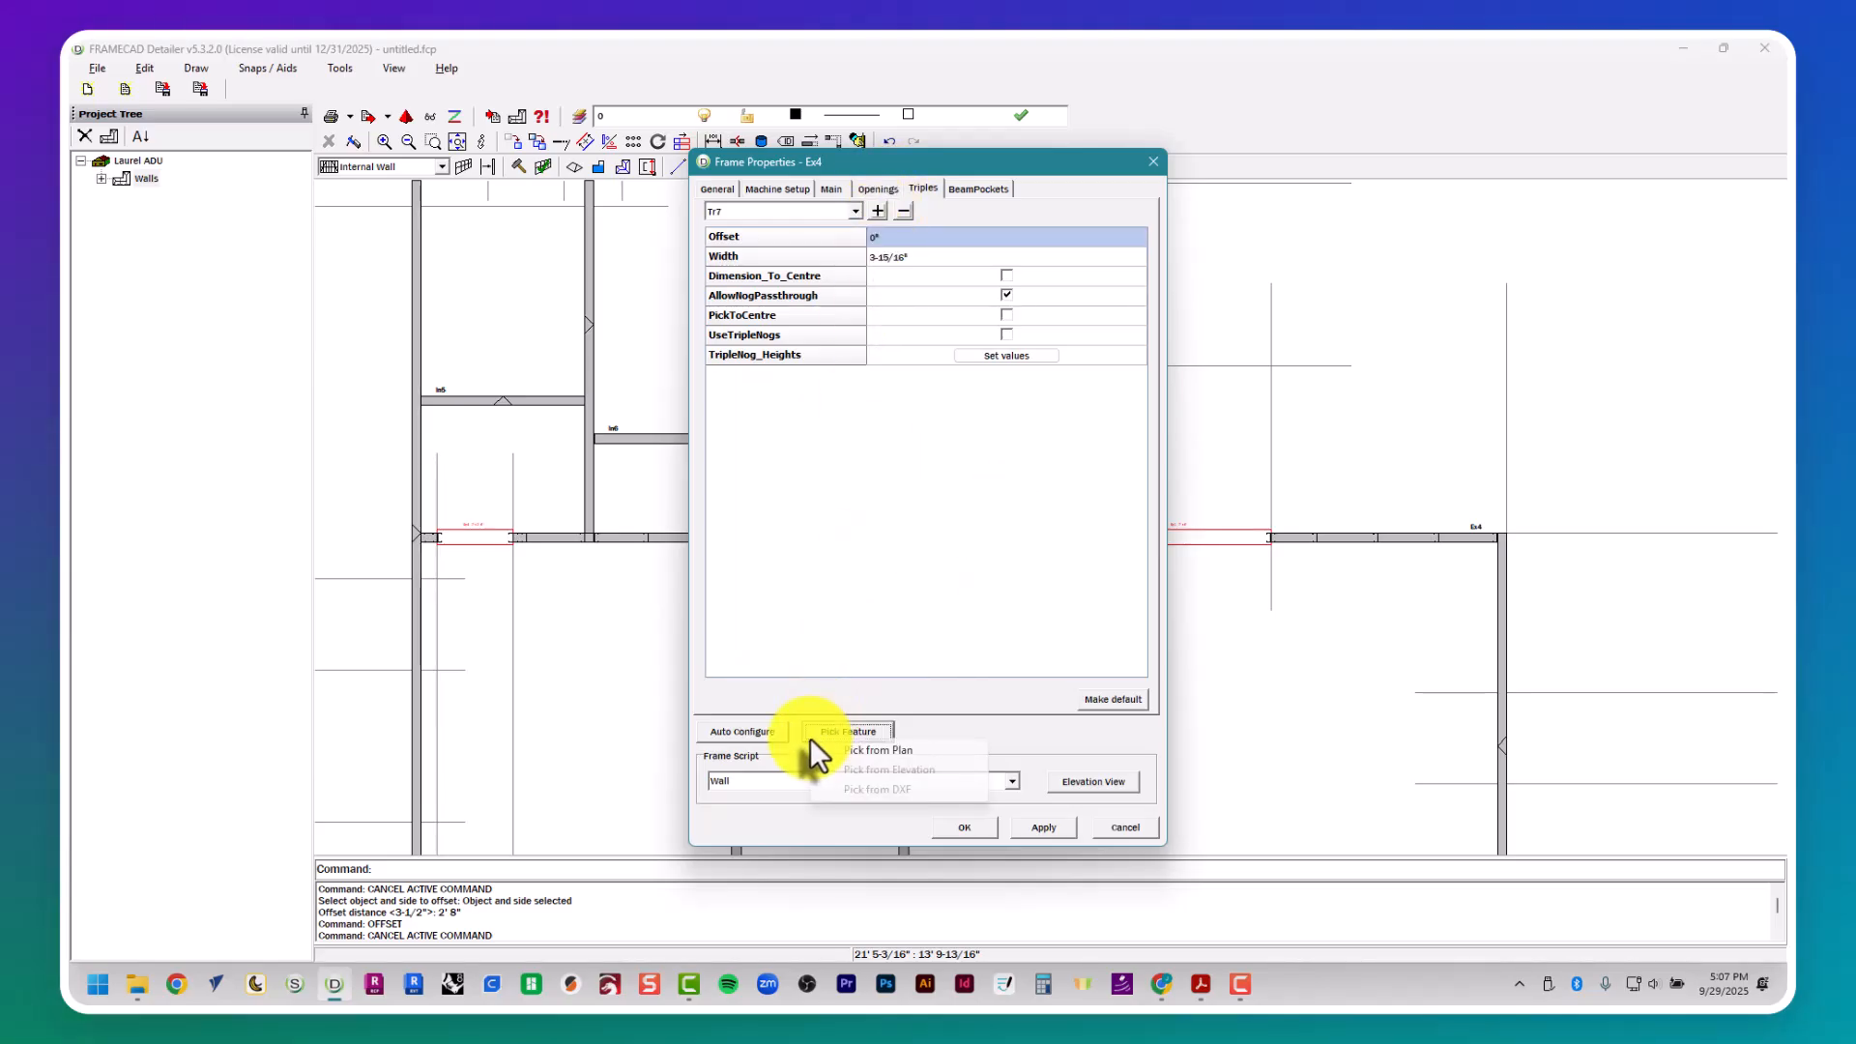
pyautogui.click(851, 752)
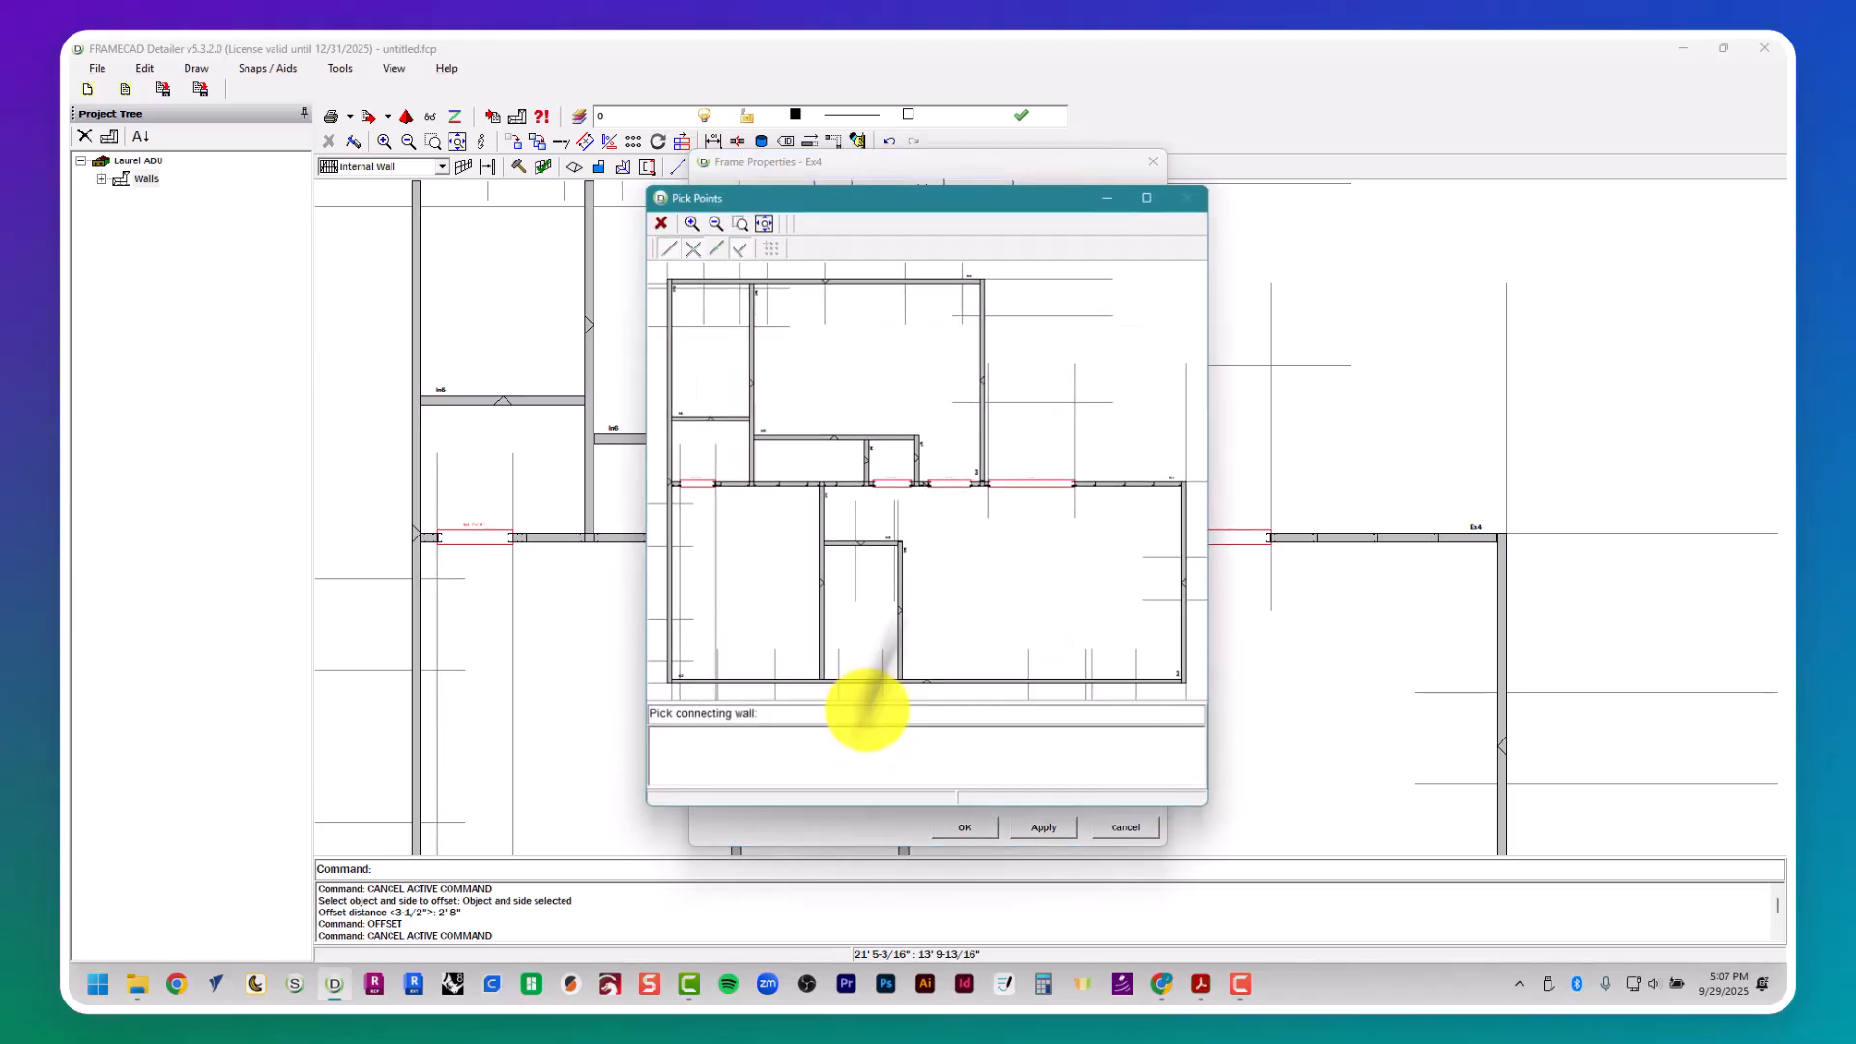
pyautogui.click(868, 463)
# - Add triple Tr8 to wall Ex4 and pick the long internal wall between the two upper rooms as its connecting wall
pyautogui.click(878, 211)
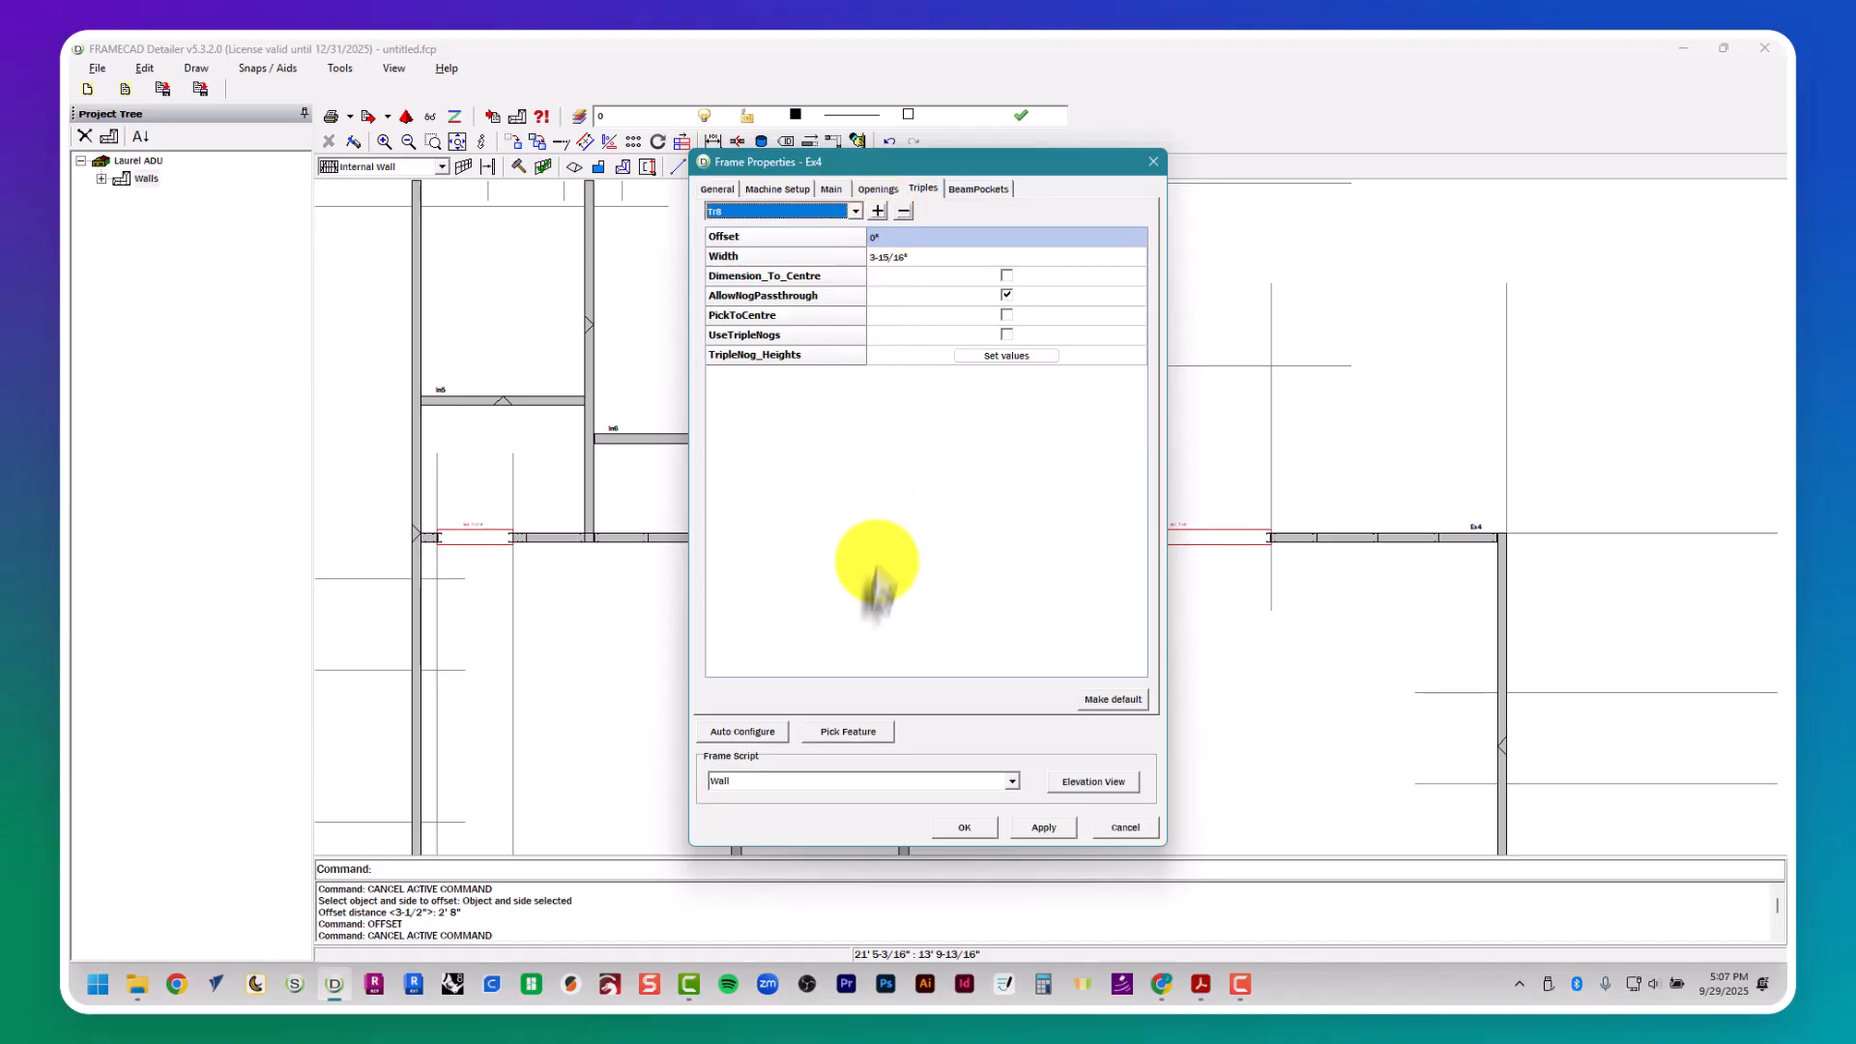
pyautogui.click(827, 731)
pyautogui.click(852, 752)
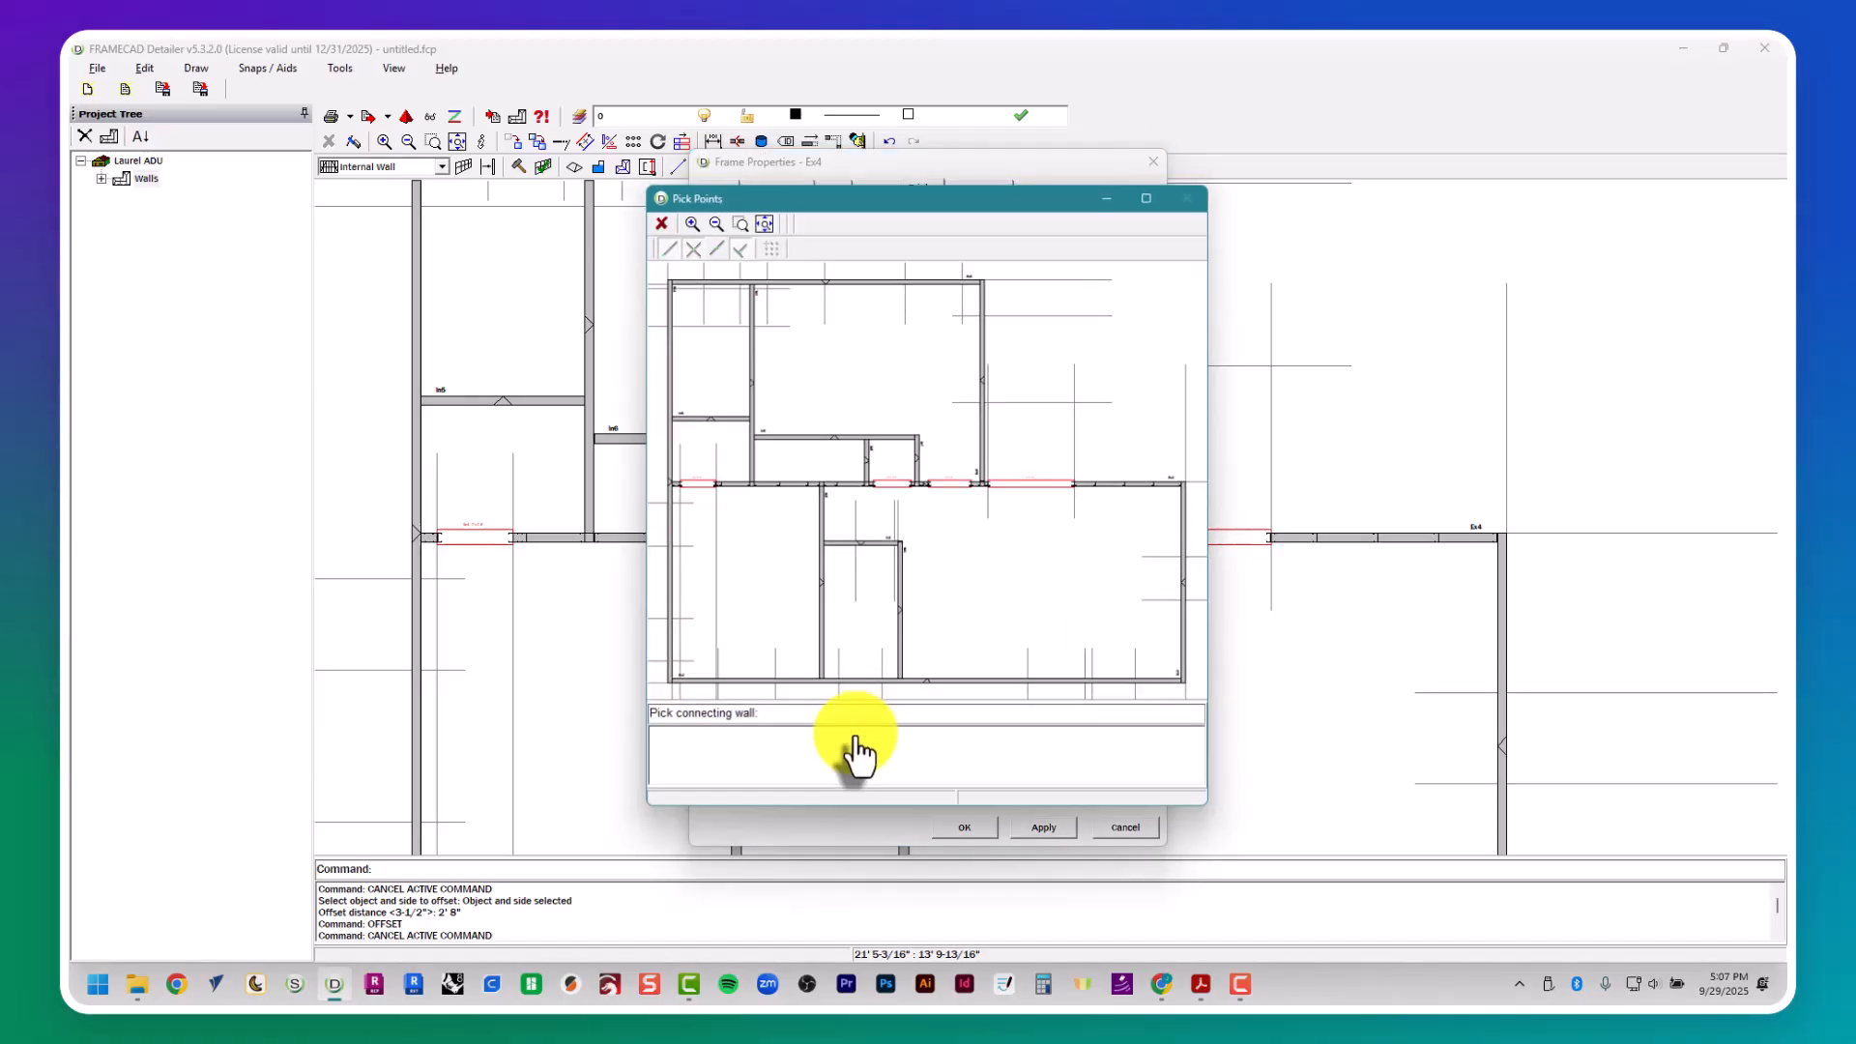
pyautogui.click(748, 481)
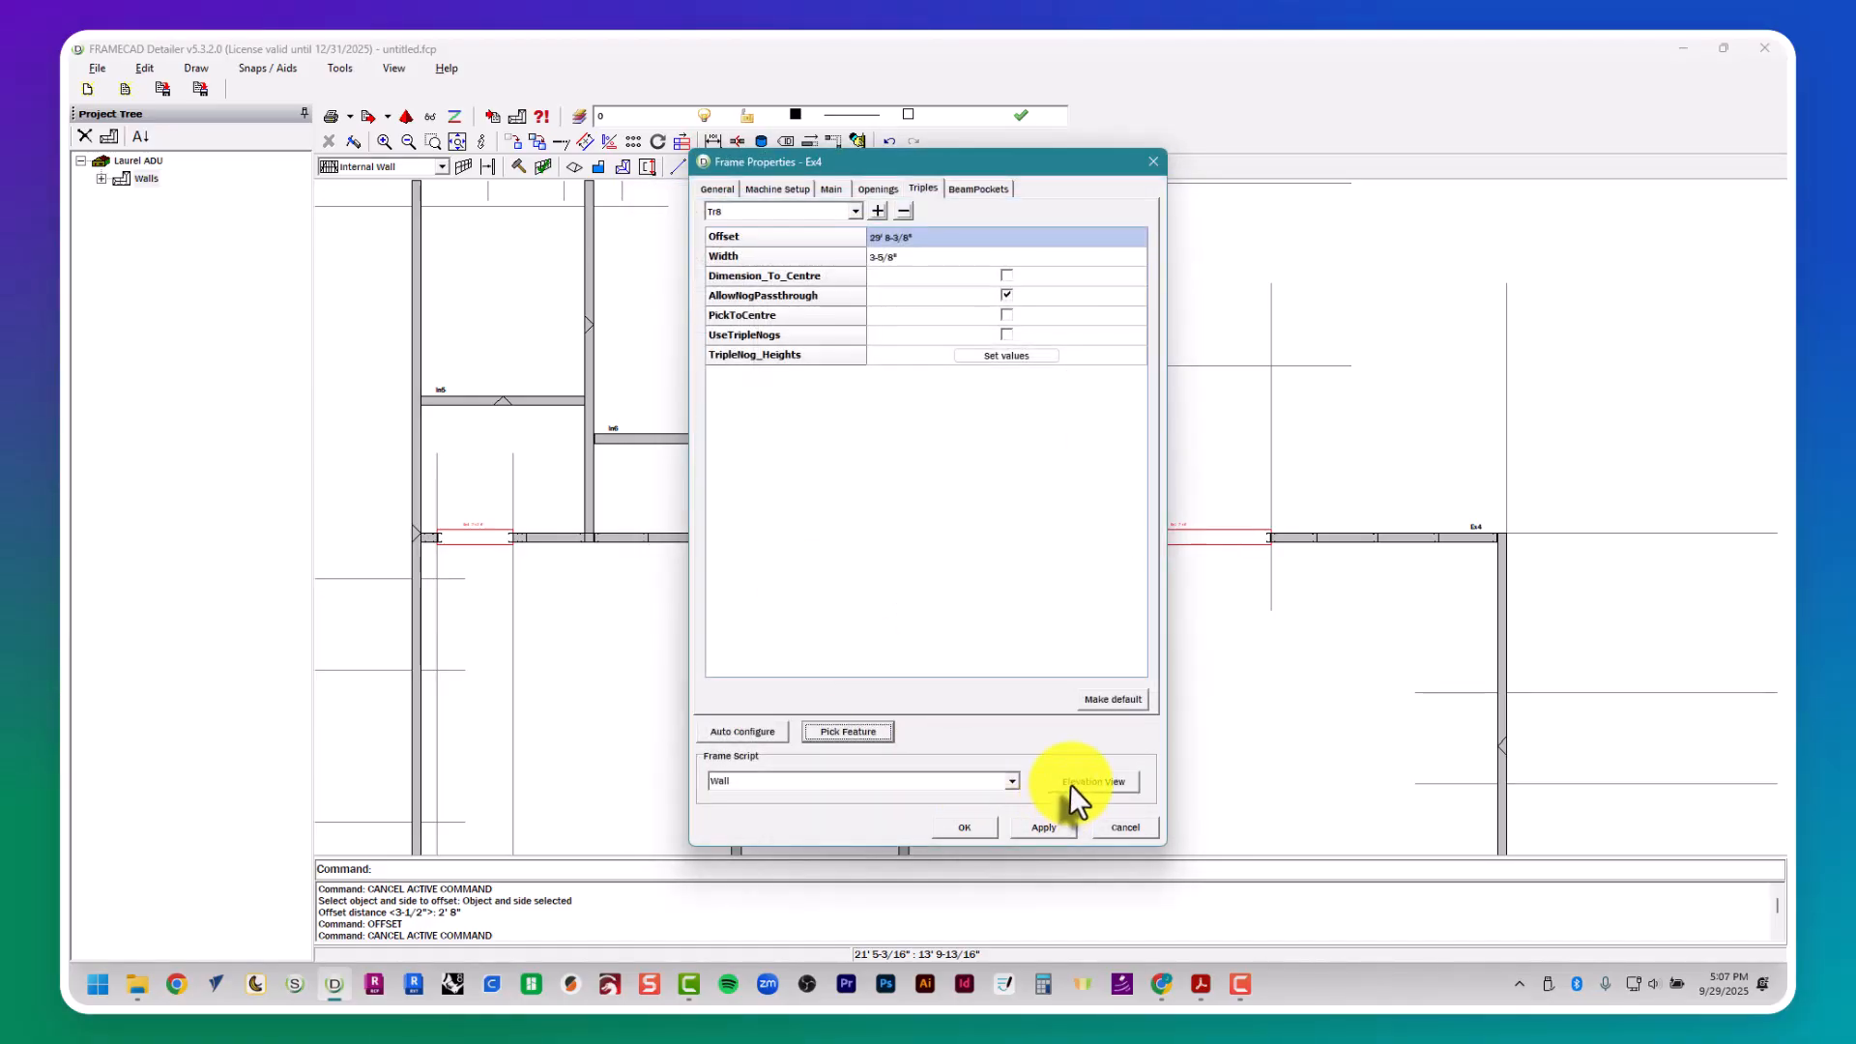
# - Apply the triples and rebuild wall Ex4's frame in its elevation view, returning to the plan
pyautogui.click(1048, 828)
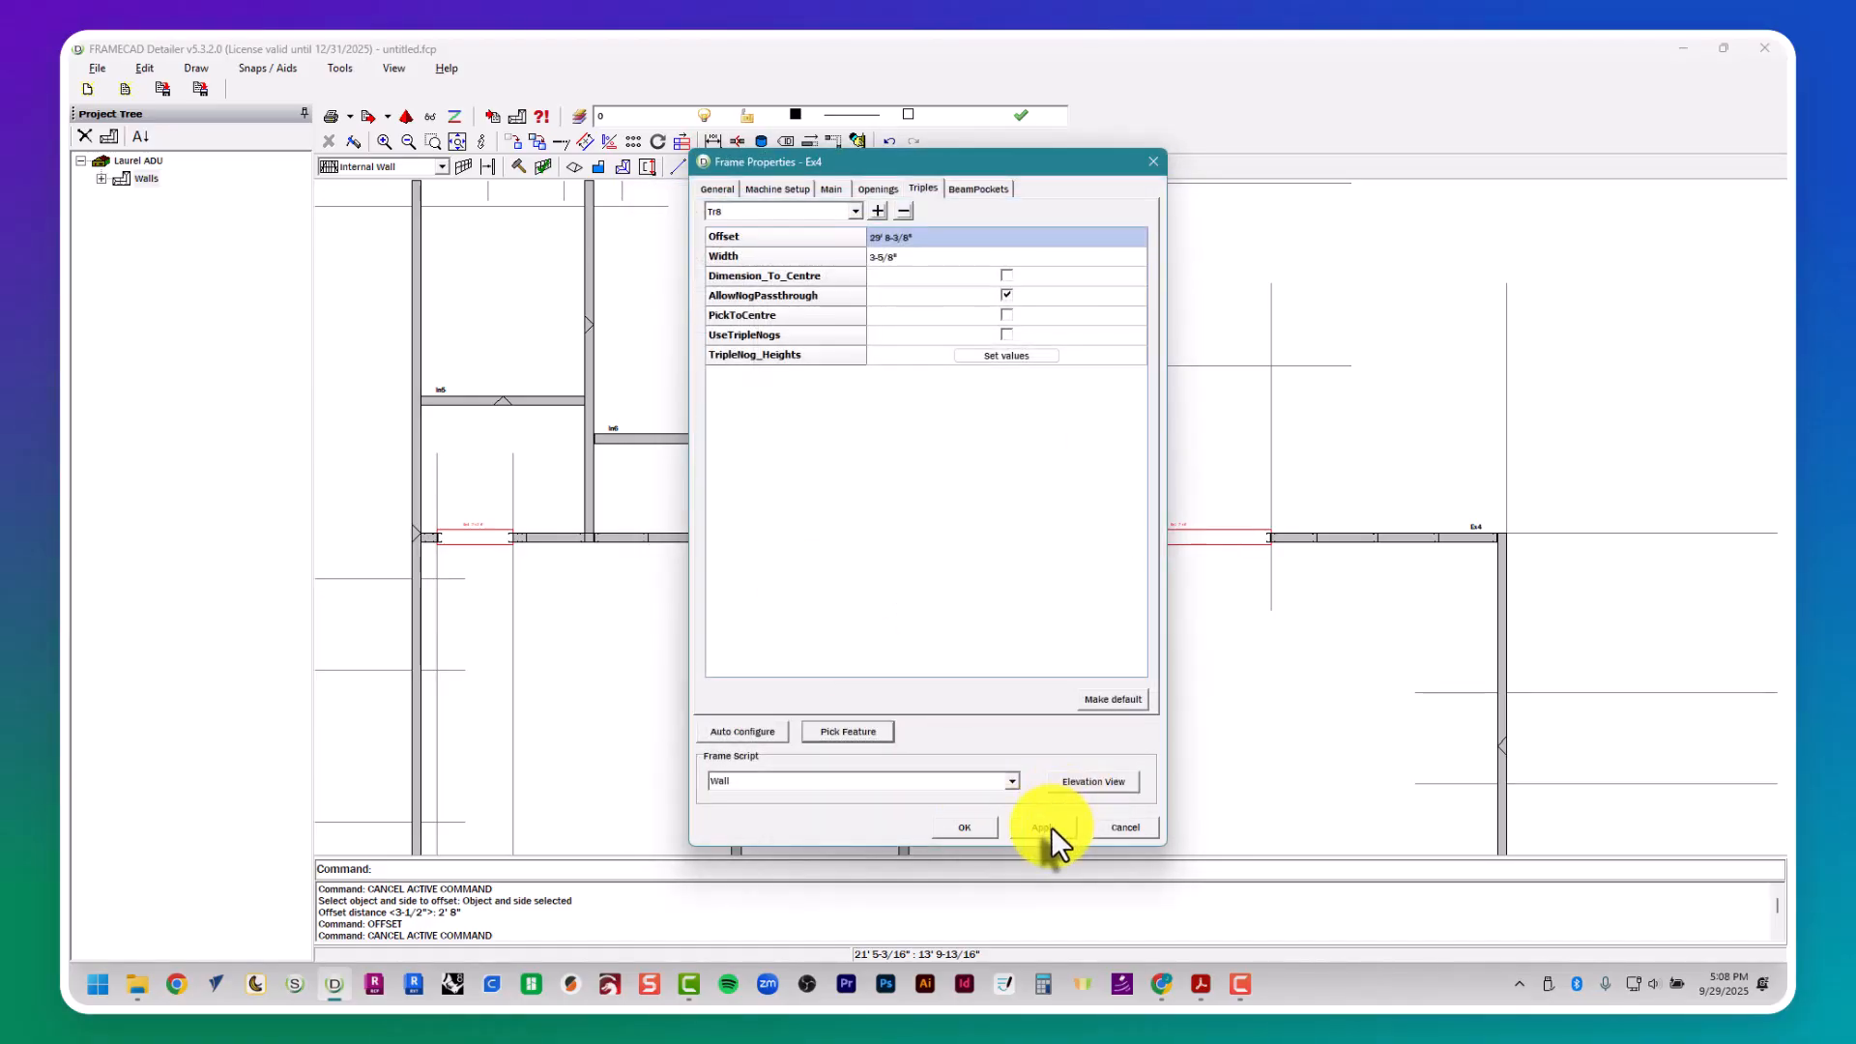
pyautogui.click(1076, 785)
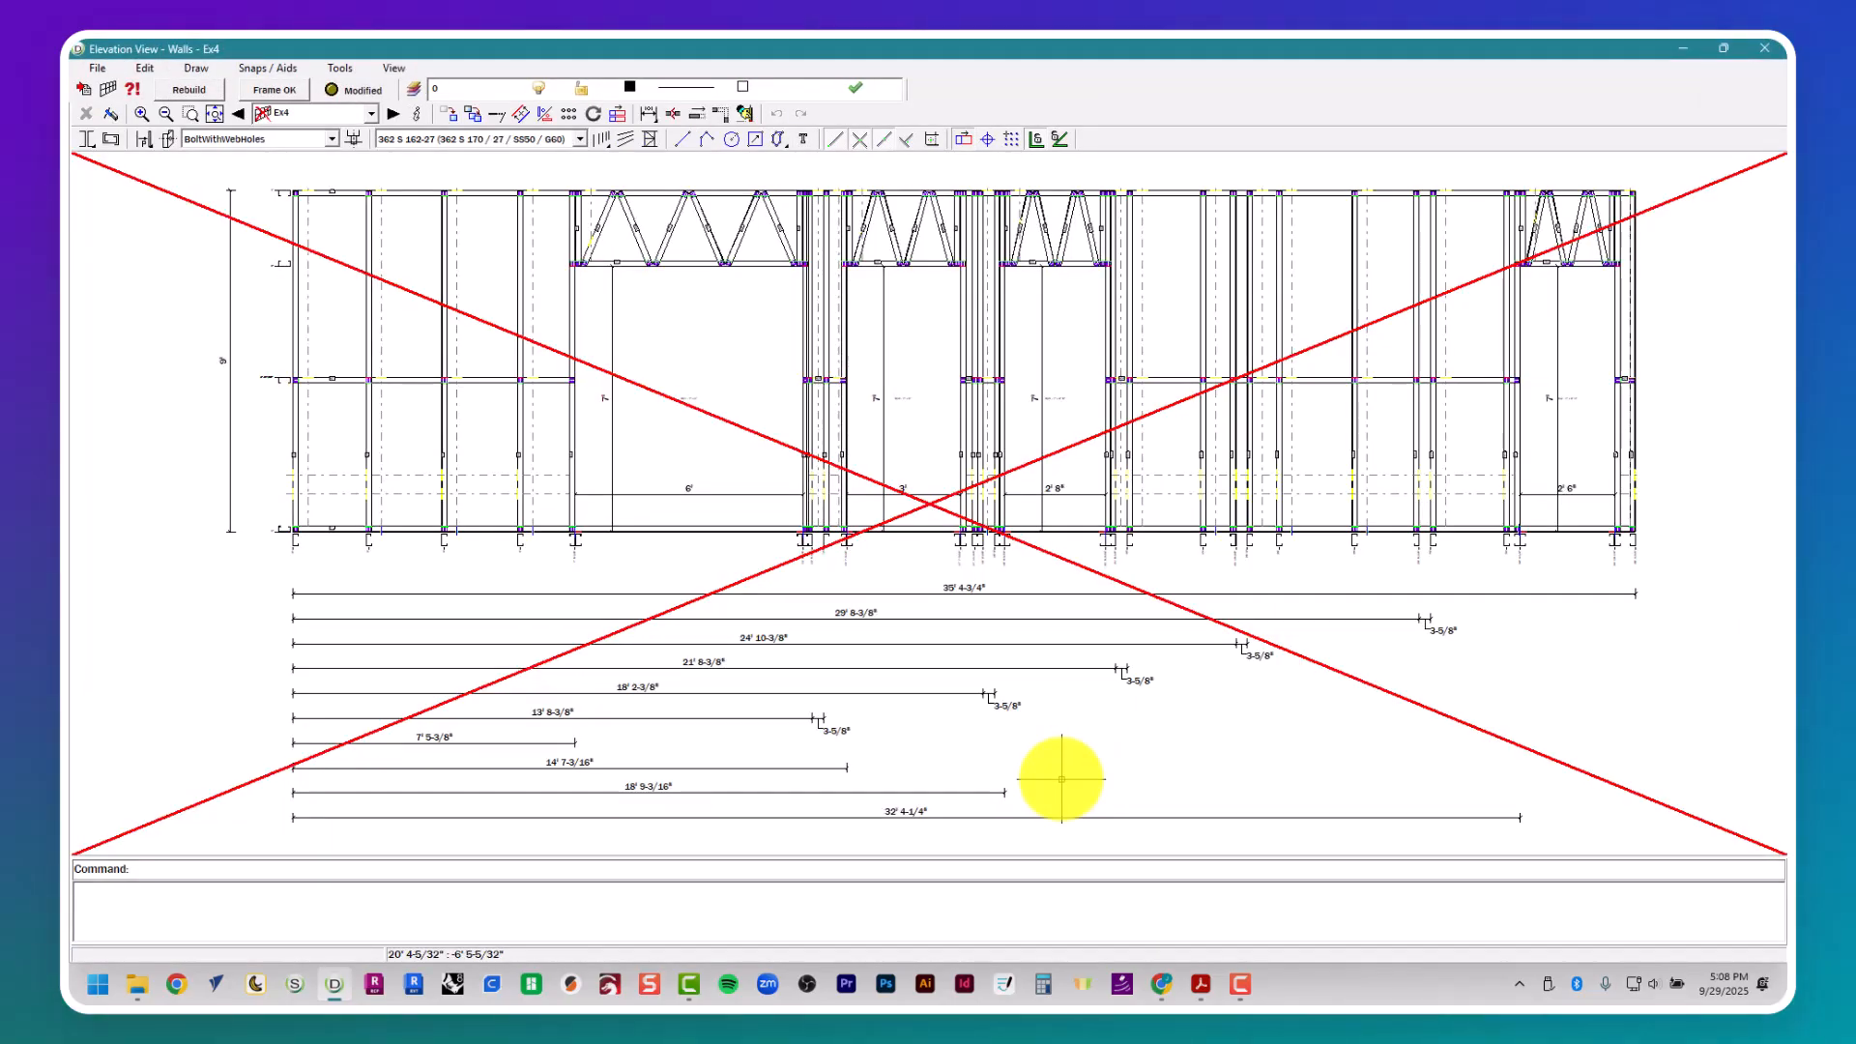
pyautogui.click(192, 89)
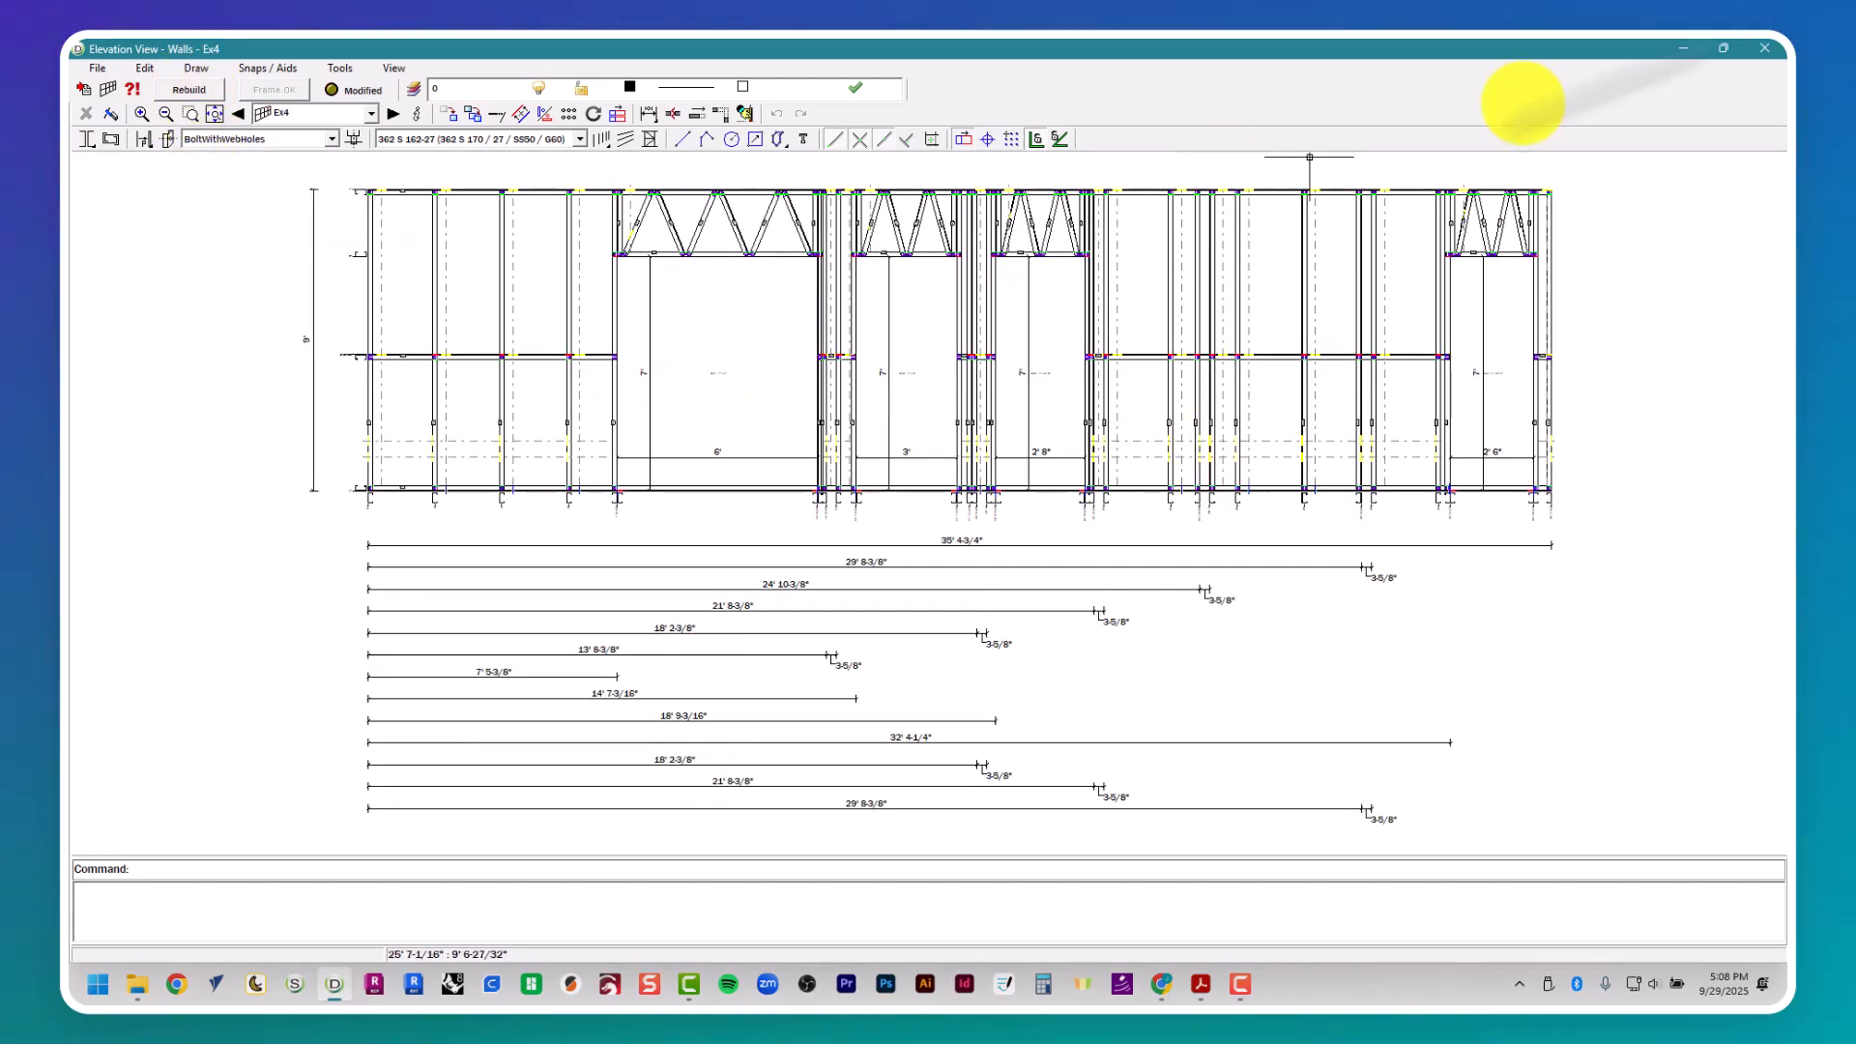
pyautogui.click(1775, 56)
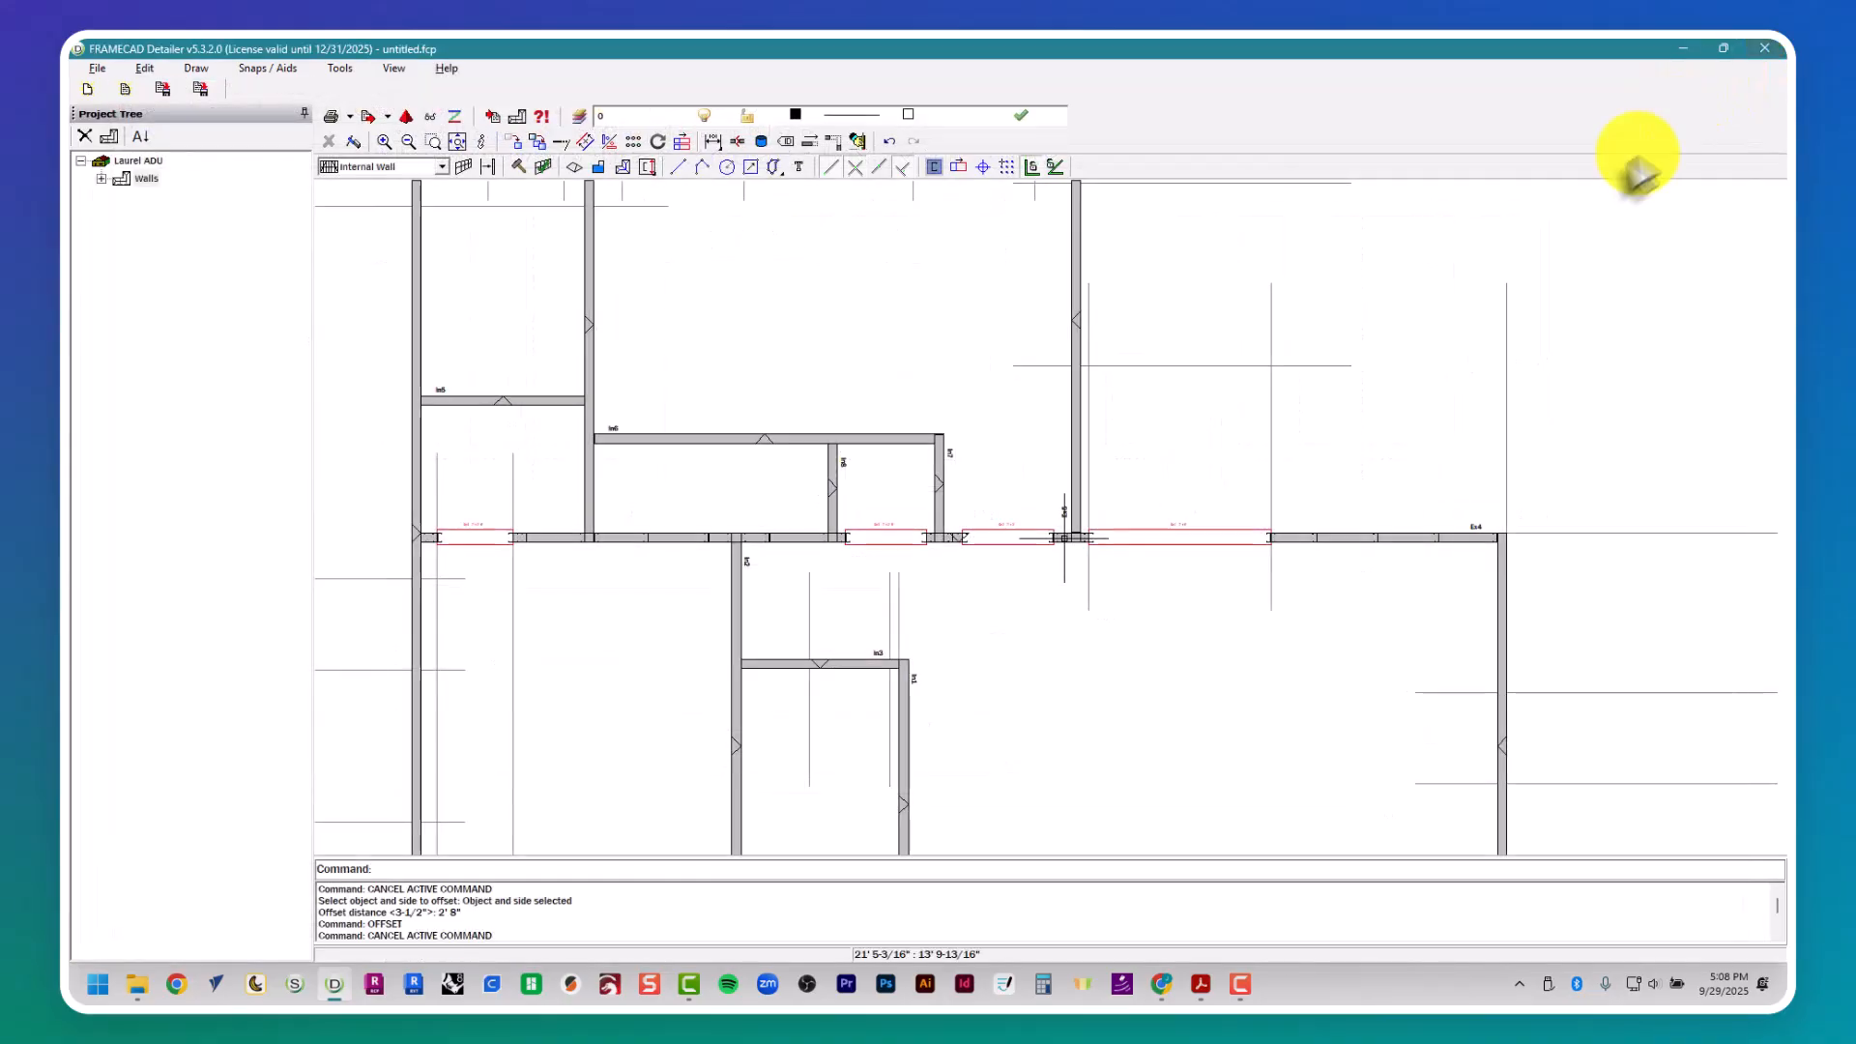
pyautogui.press('Escape')
# - Add two diagonal braces in the end bay of wall Ex4's elevation, running from the end stud's mid-height to the top and bottom plates
pyautogui.scroll(-1, 881, 418)
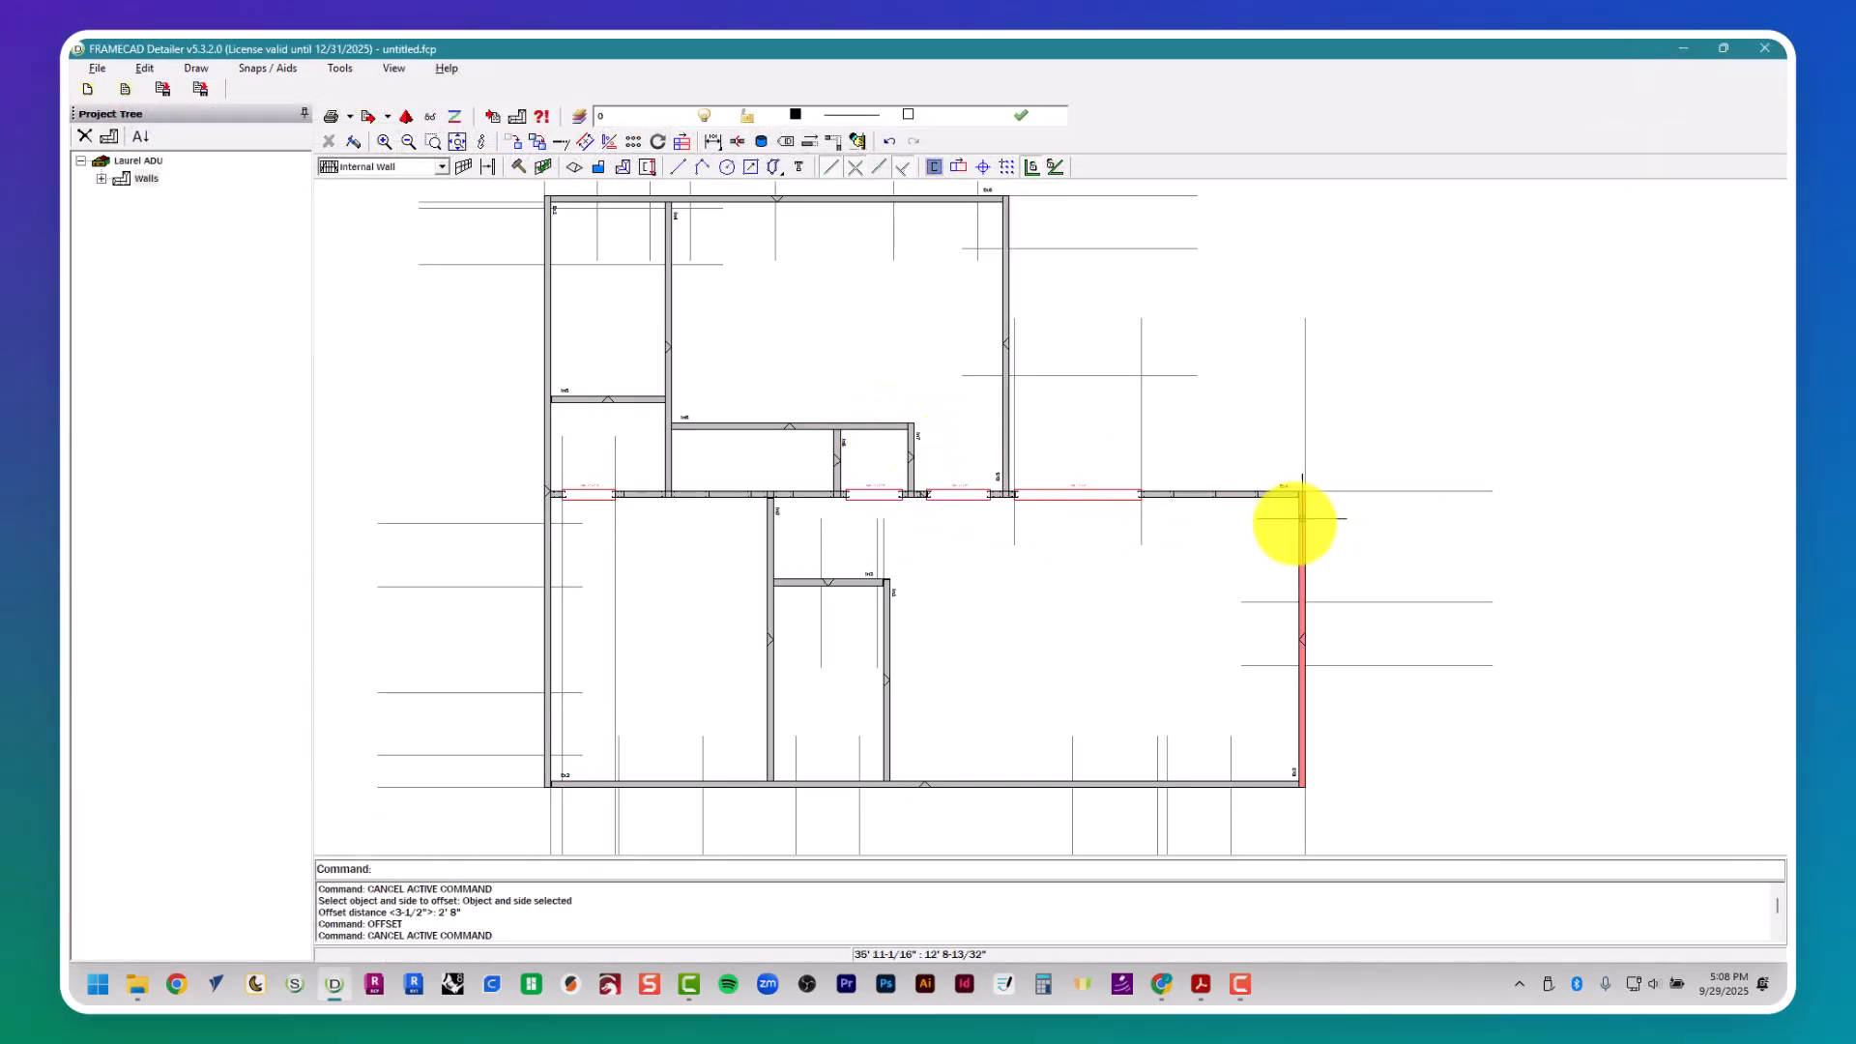
pyautogui.scroll(2, 1290, 518)
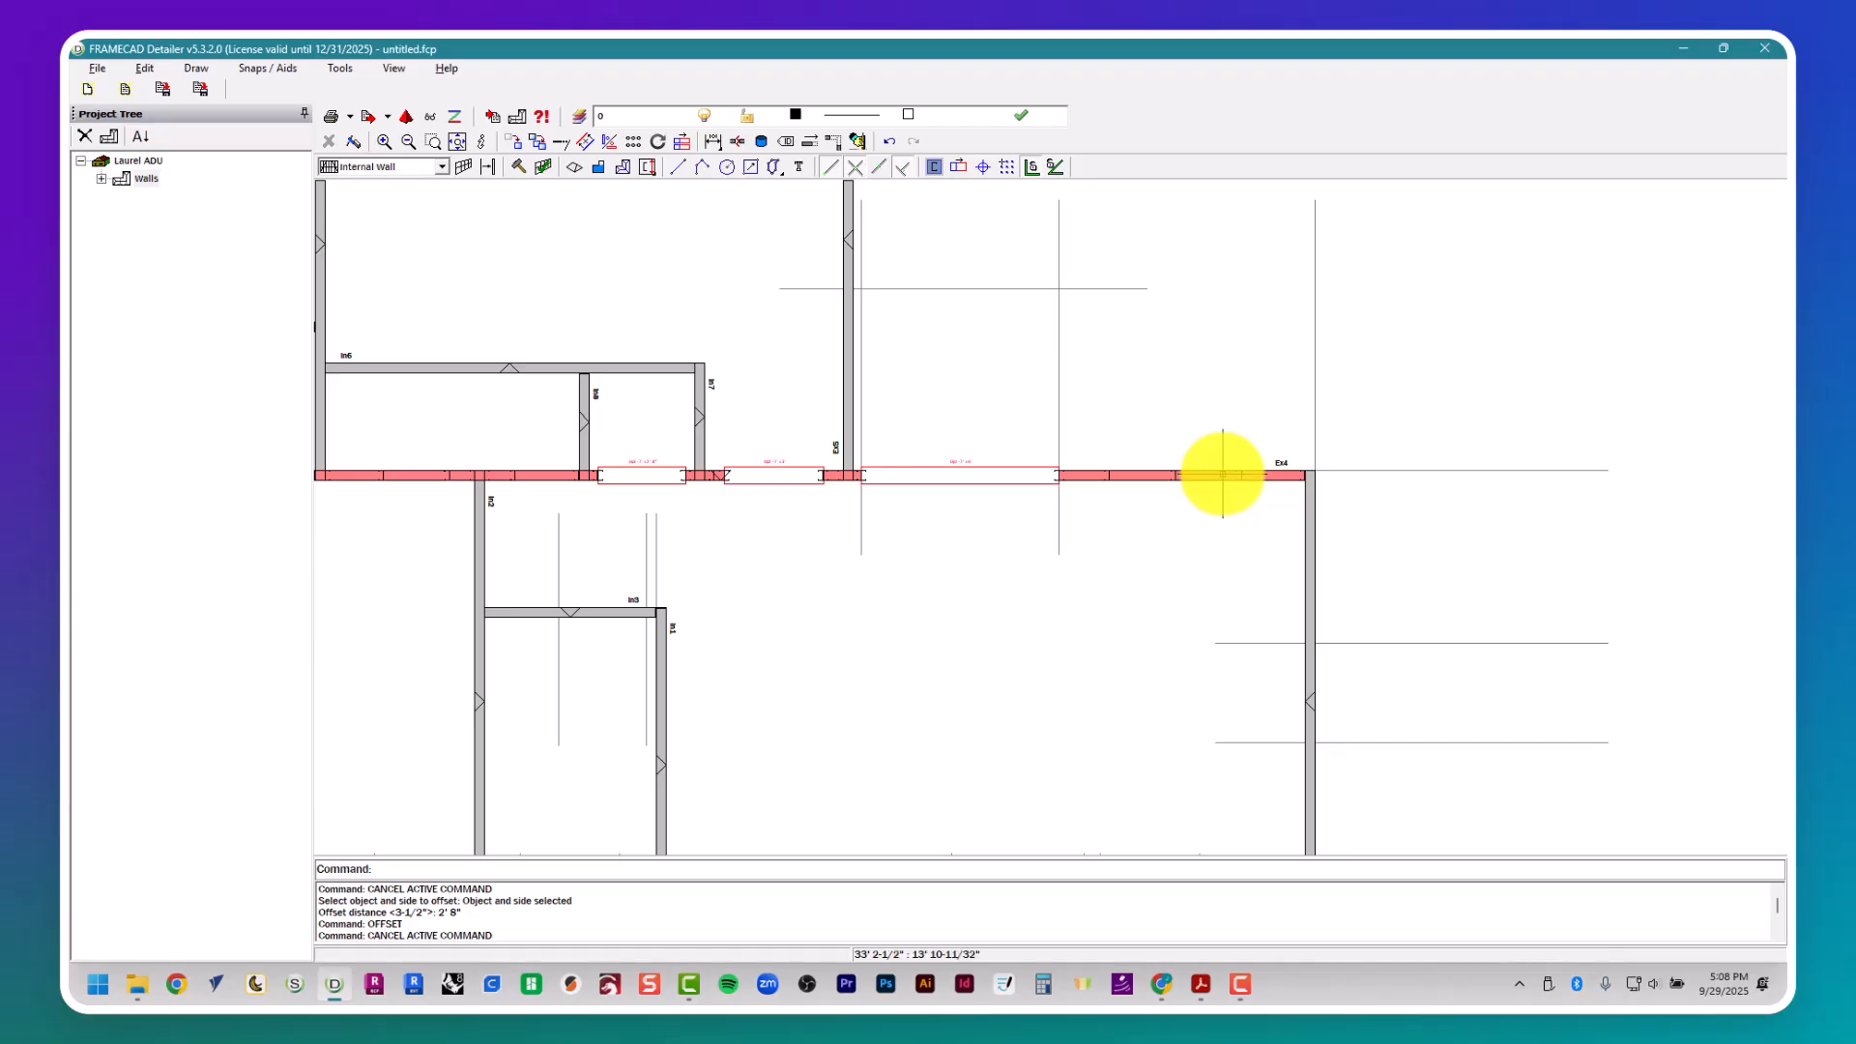
pyautogui.doubleClick(1222, 474)
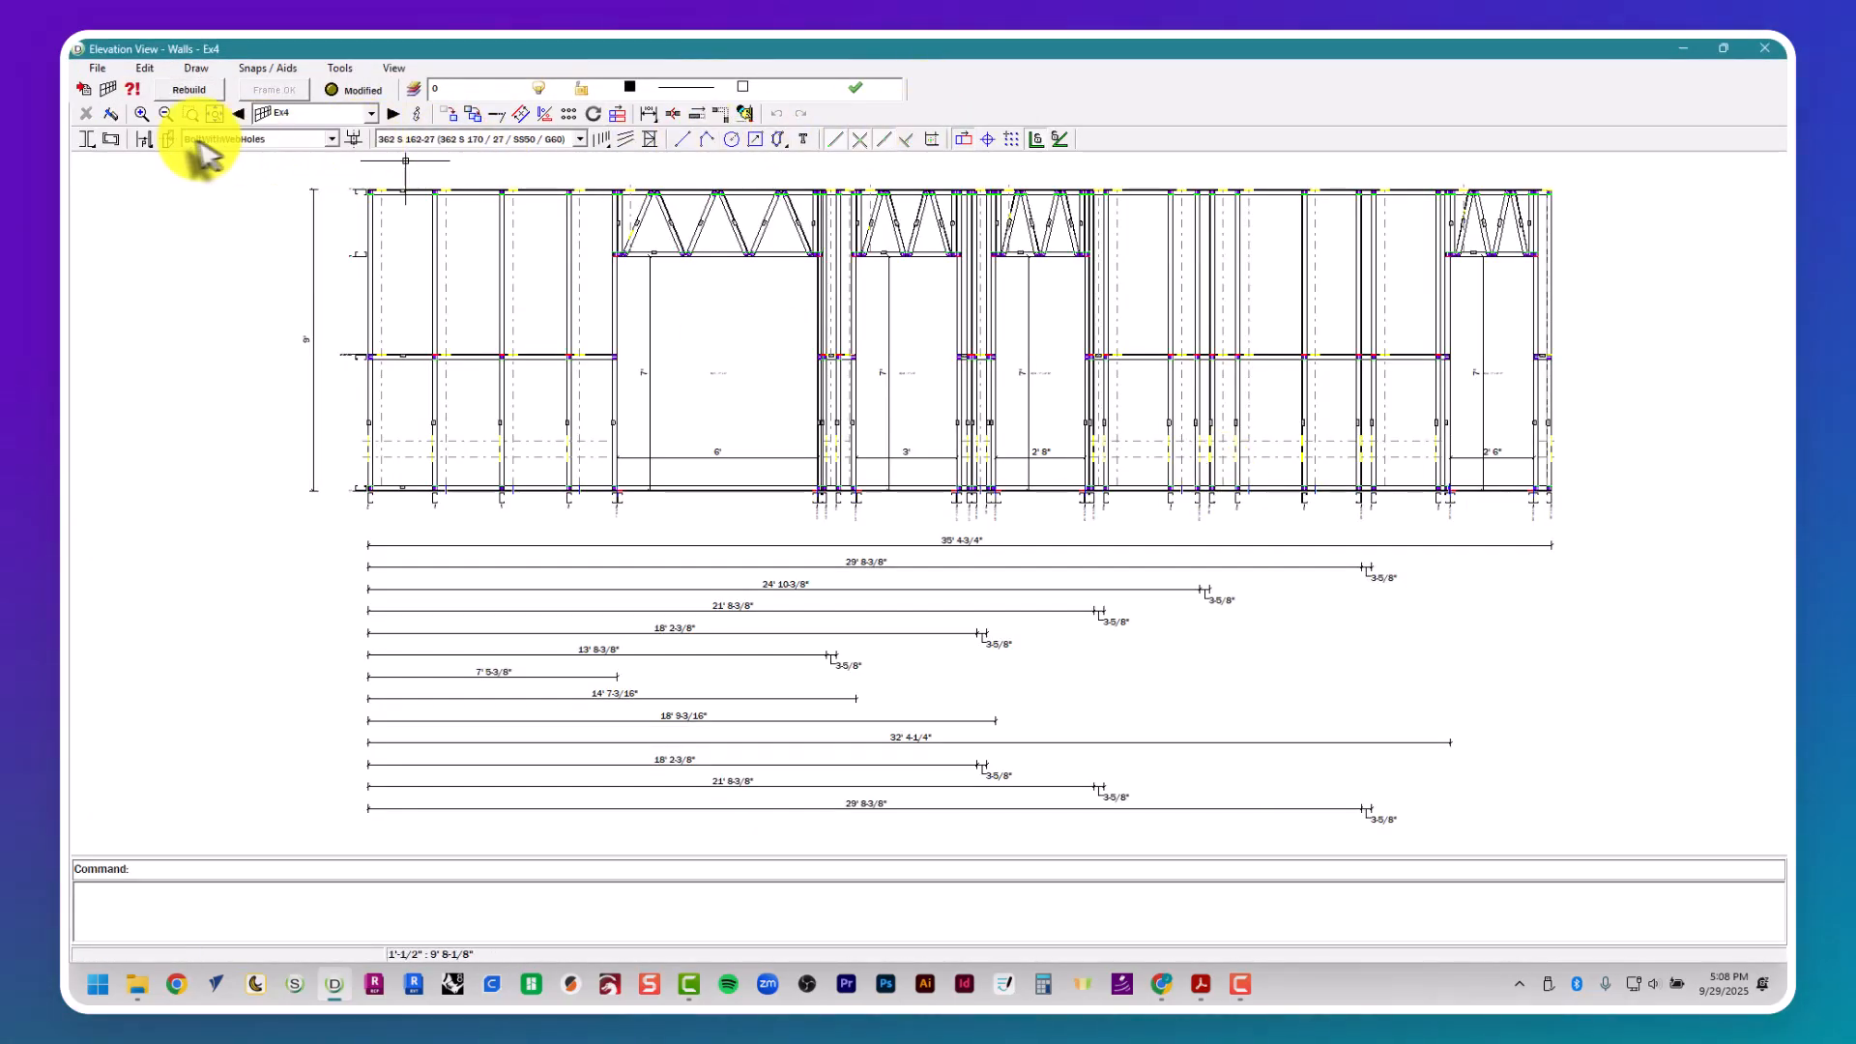
pyautogui.click(650, 143)
pyautogui.click(424, 207)
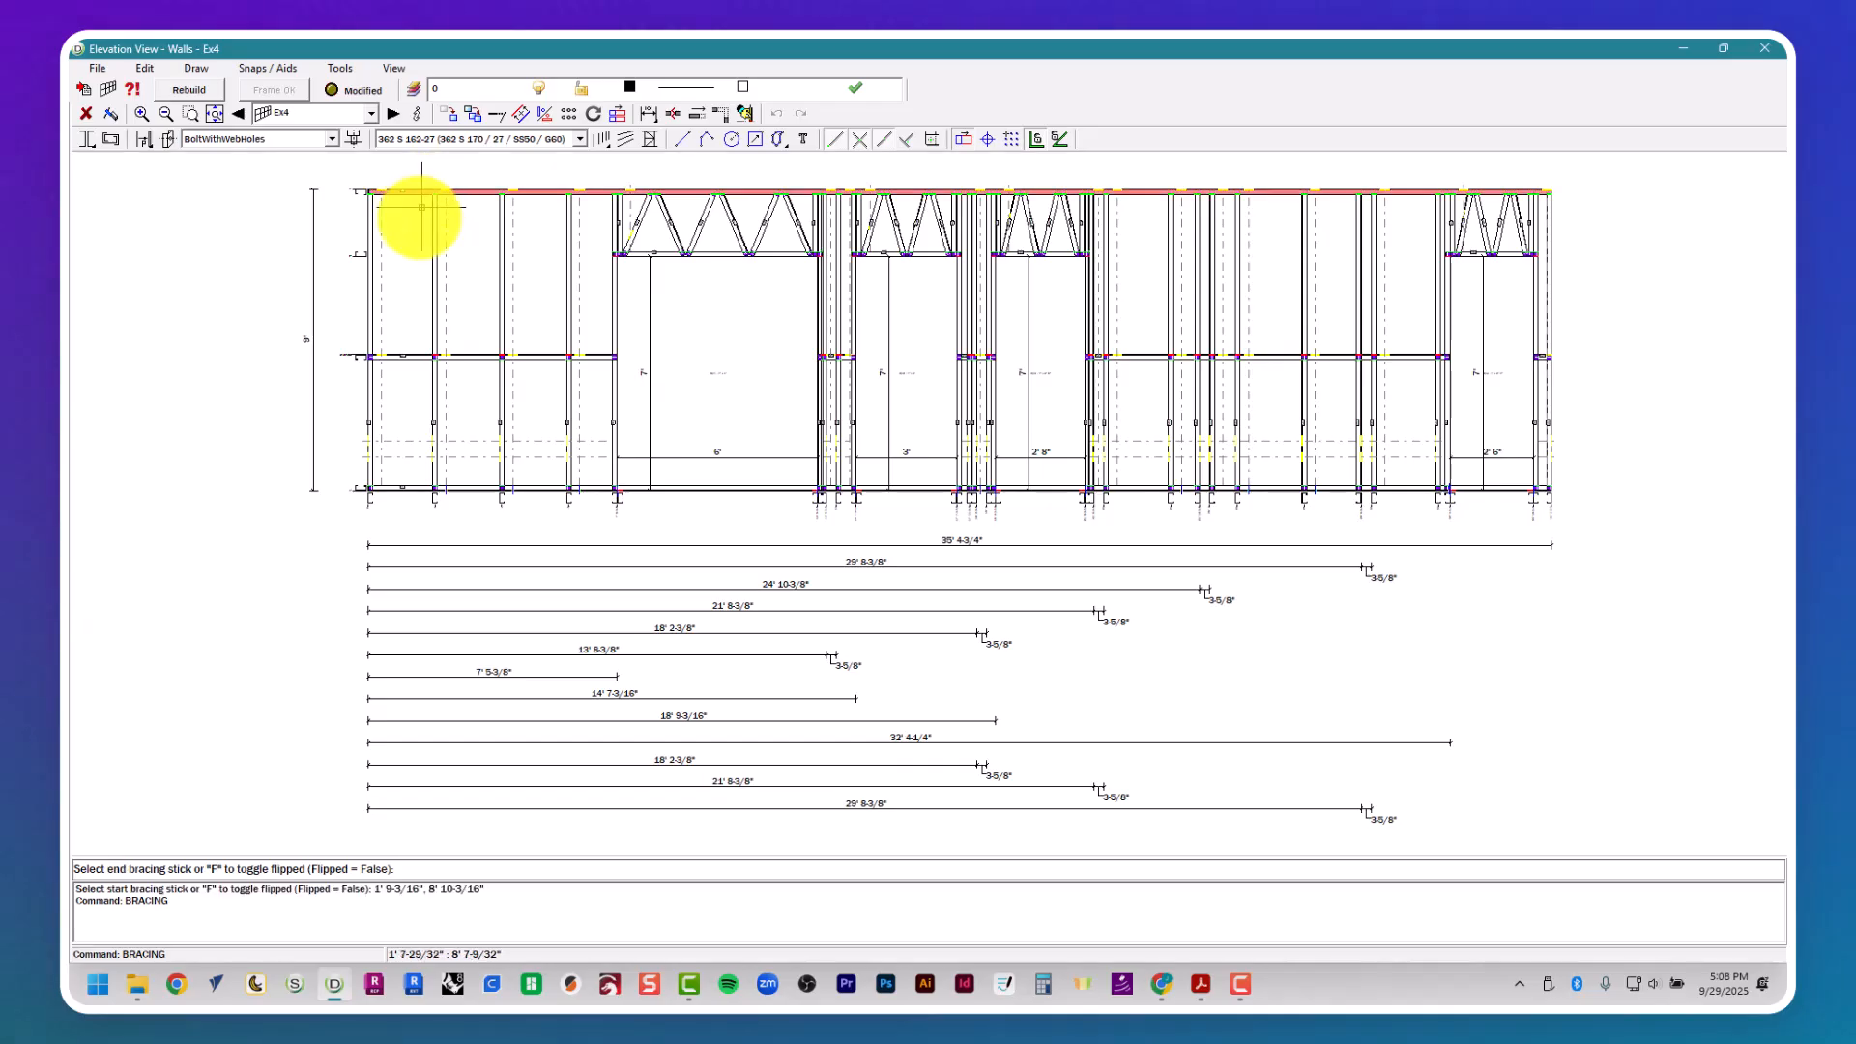
pyautogui.click(371, 360)
pyautogui.click(372, 367)
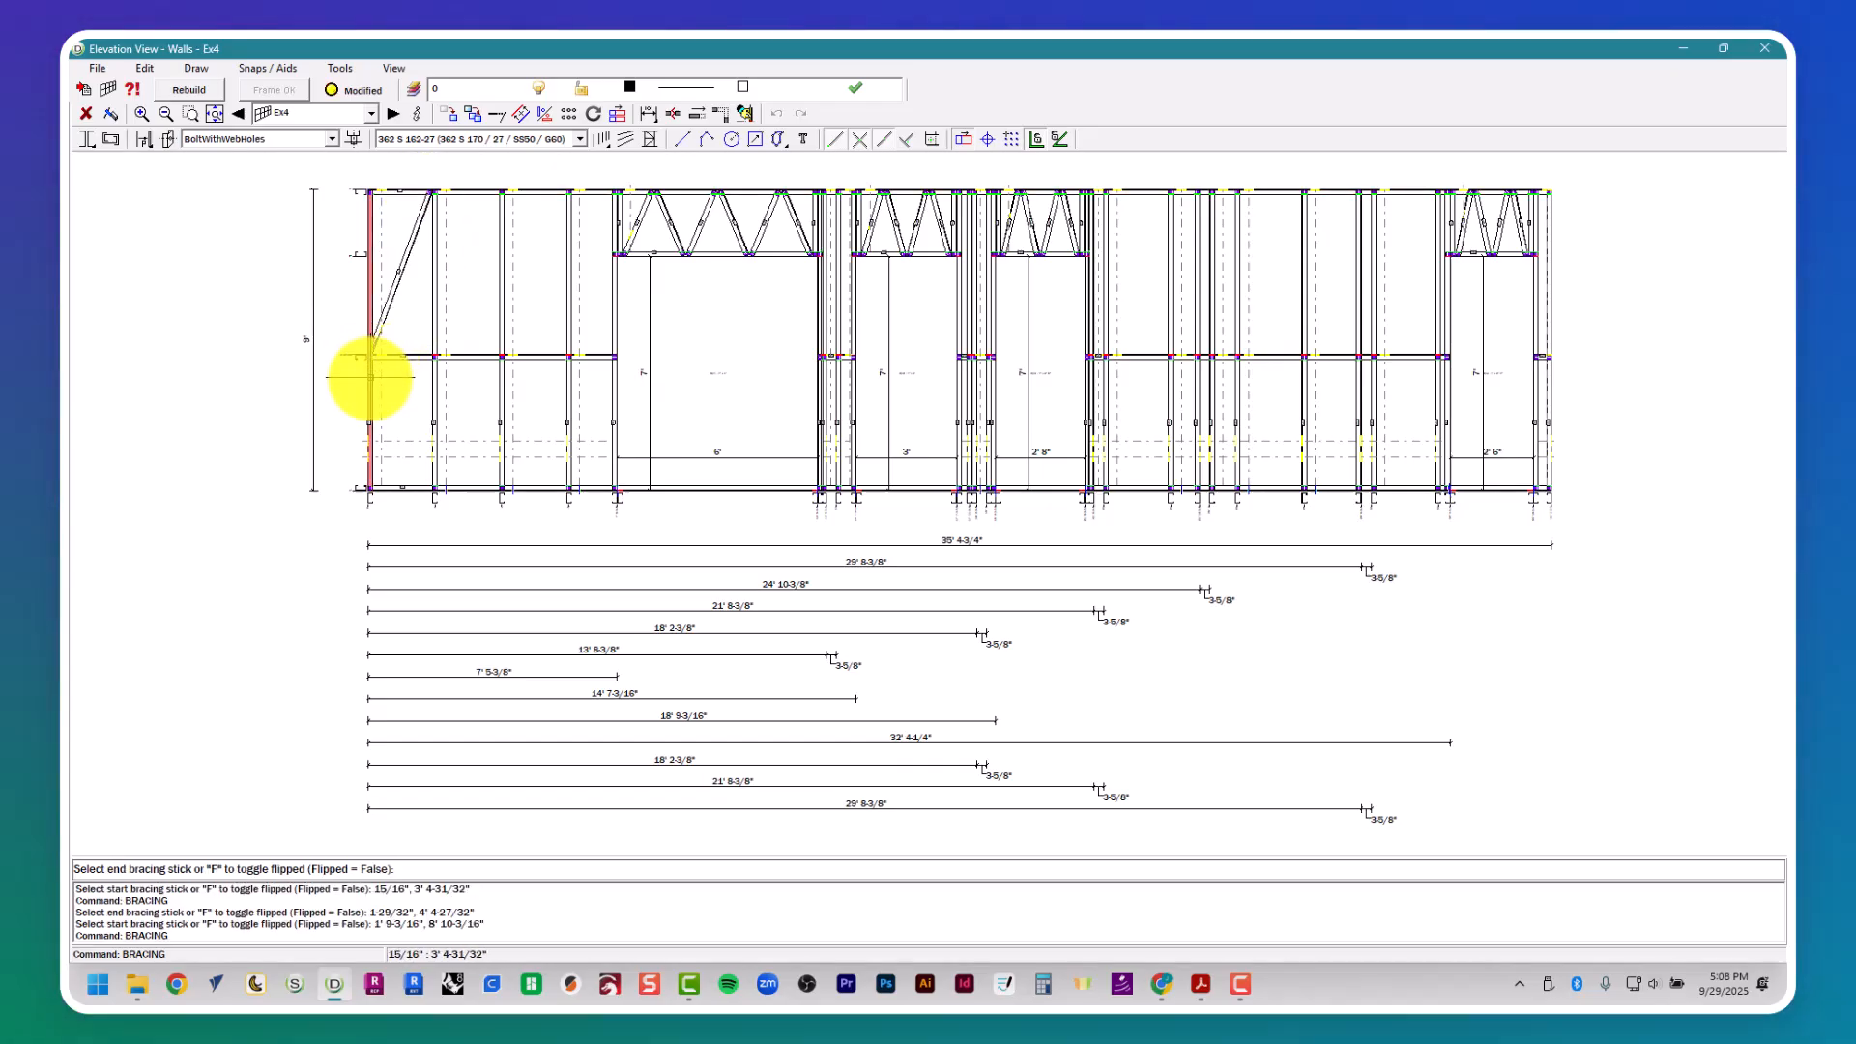
pyautogui.click(426, 480)
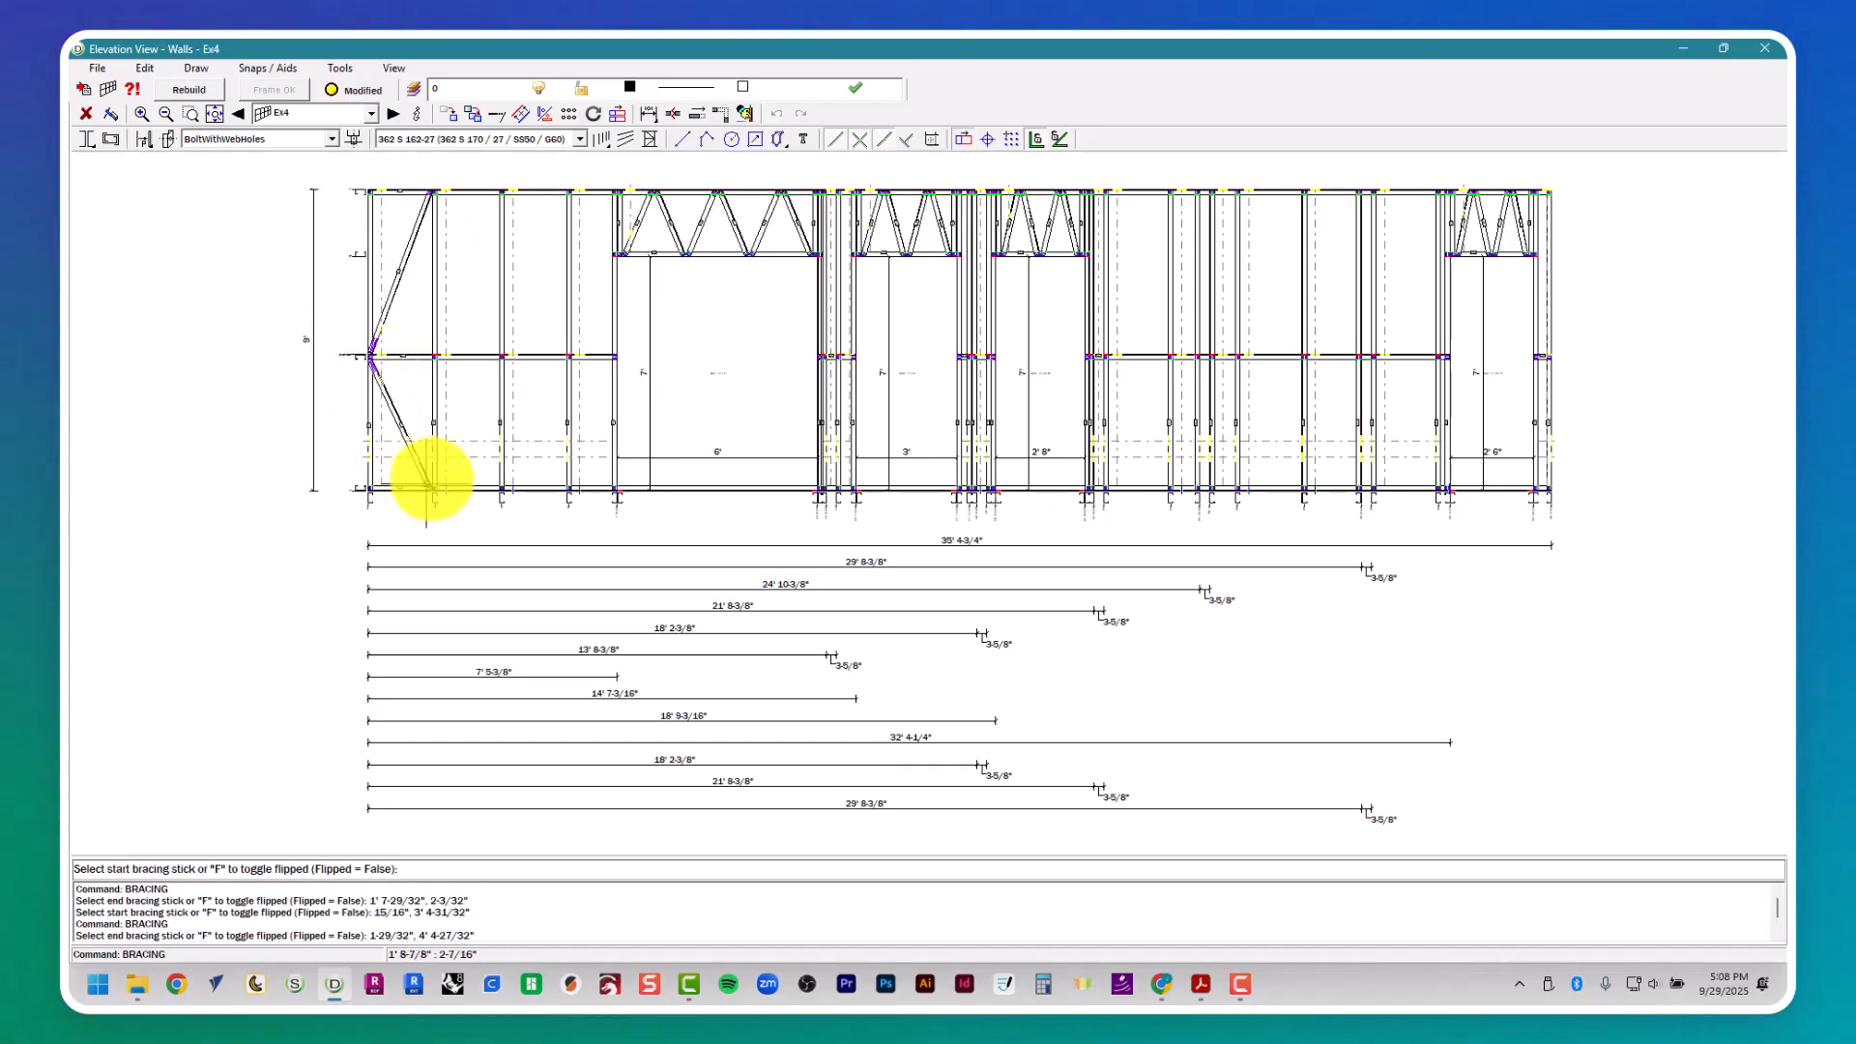
pyautogui.click(1773, 49)
pyautogui.press('Escape')
pyautogui.press('Escape')
pyautogui.click(1214, 443)
pyautogui.press('Escape')
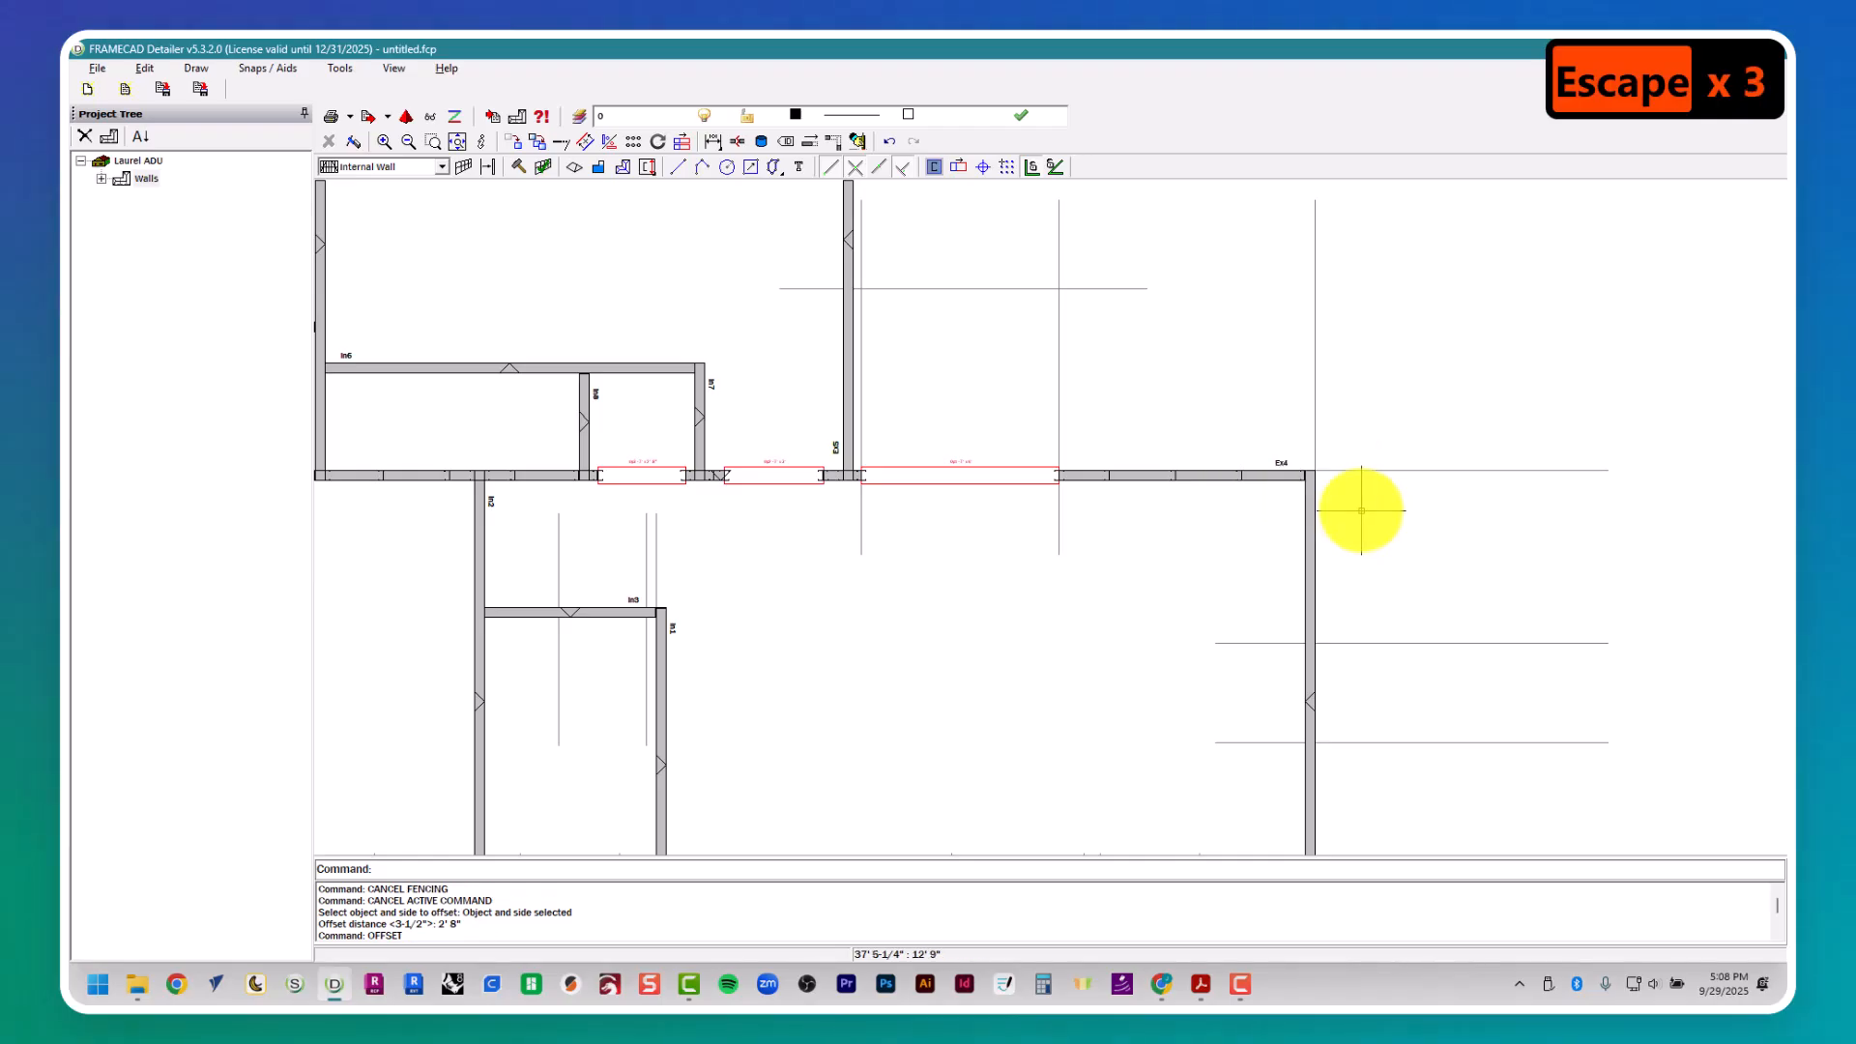
# - Examine wall Ex4 in plan and reopen its elevation to check which end of the wall carries the diagonal braces
pyautogui.scroll(-2, 1202, 435)
pyautogui.moveTo(1202, 435); pyautogui.dragTo(1193, 501, button='middle')
pyautogui.scroll(-1, 1219, 469)
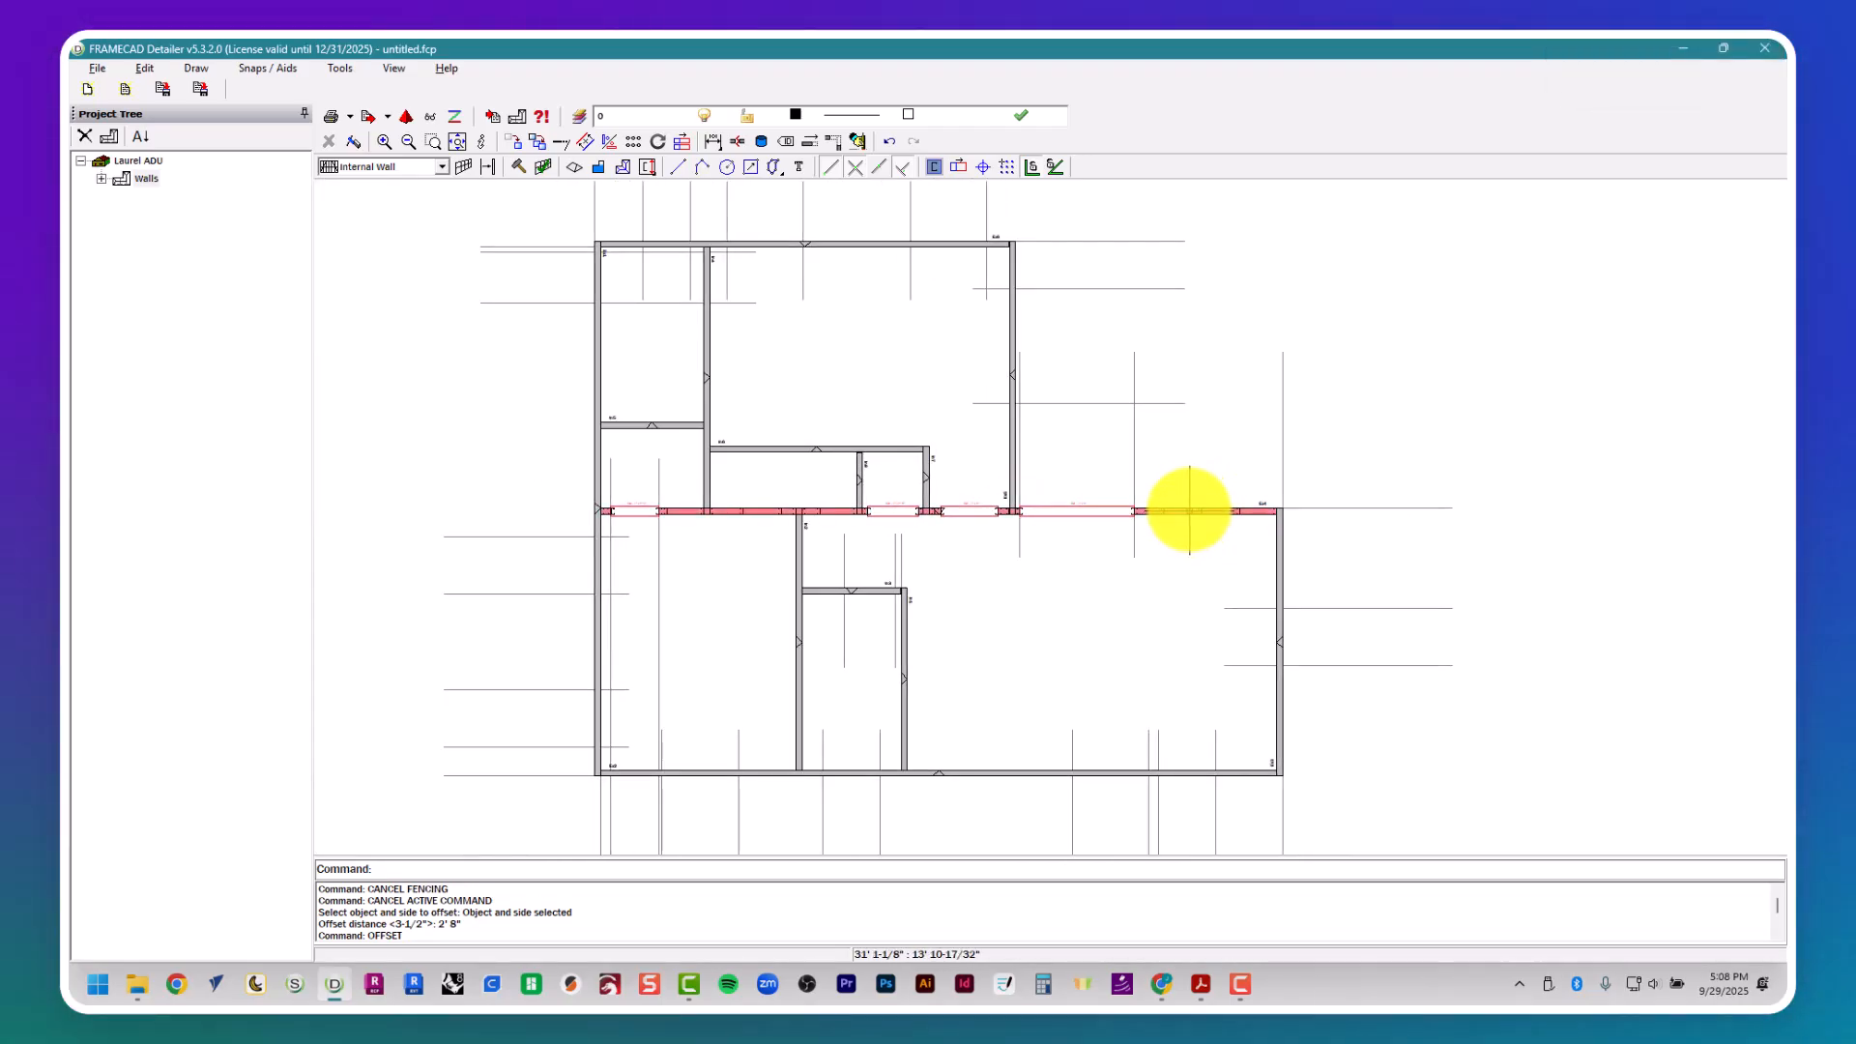
pyautogui.click(1204, 490)
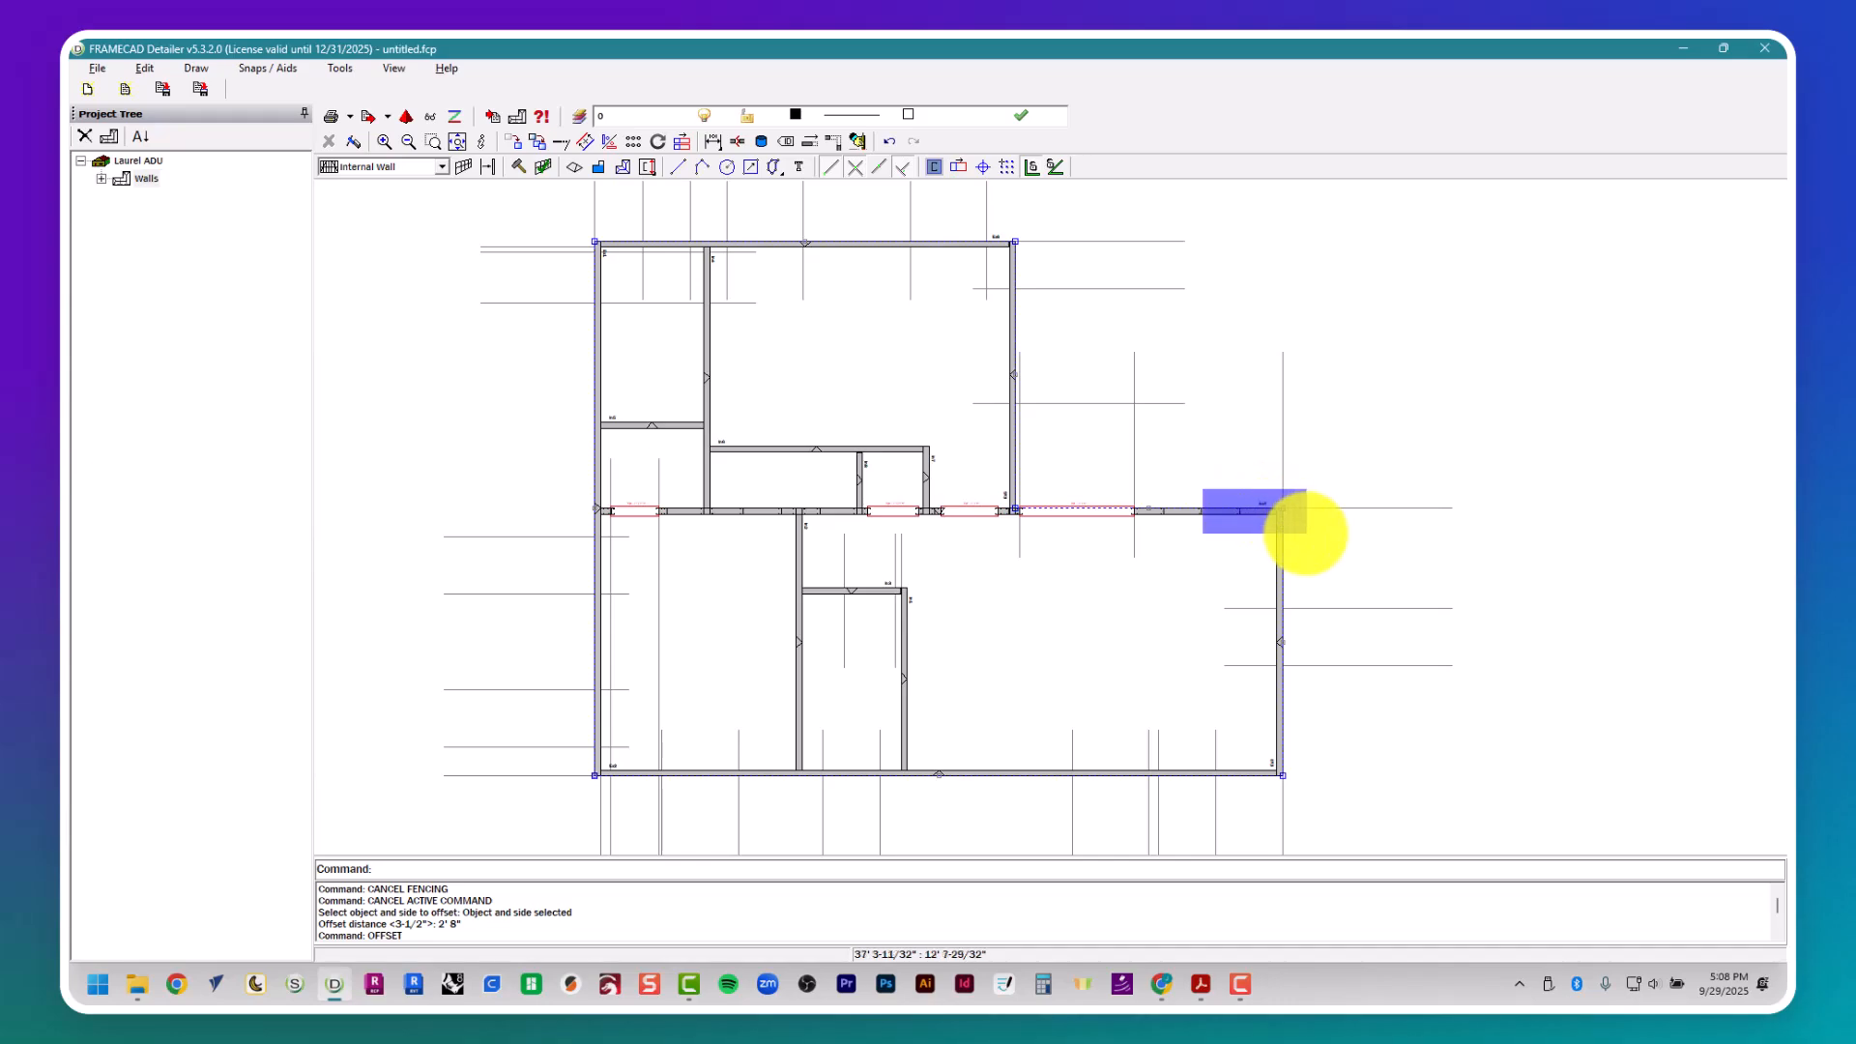
pyautogui.press('Escape')
pyautogui.press('Escape')
pyautogui.press('Escape')
pyautogui.click(1168, 433)
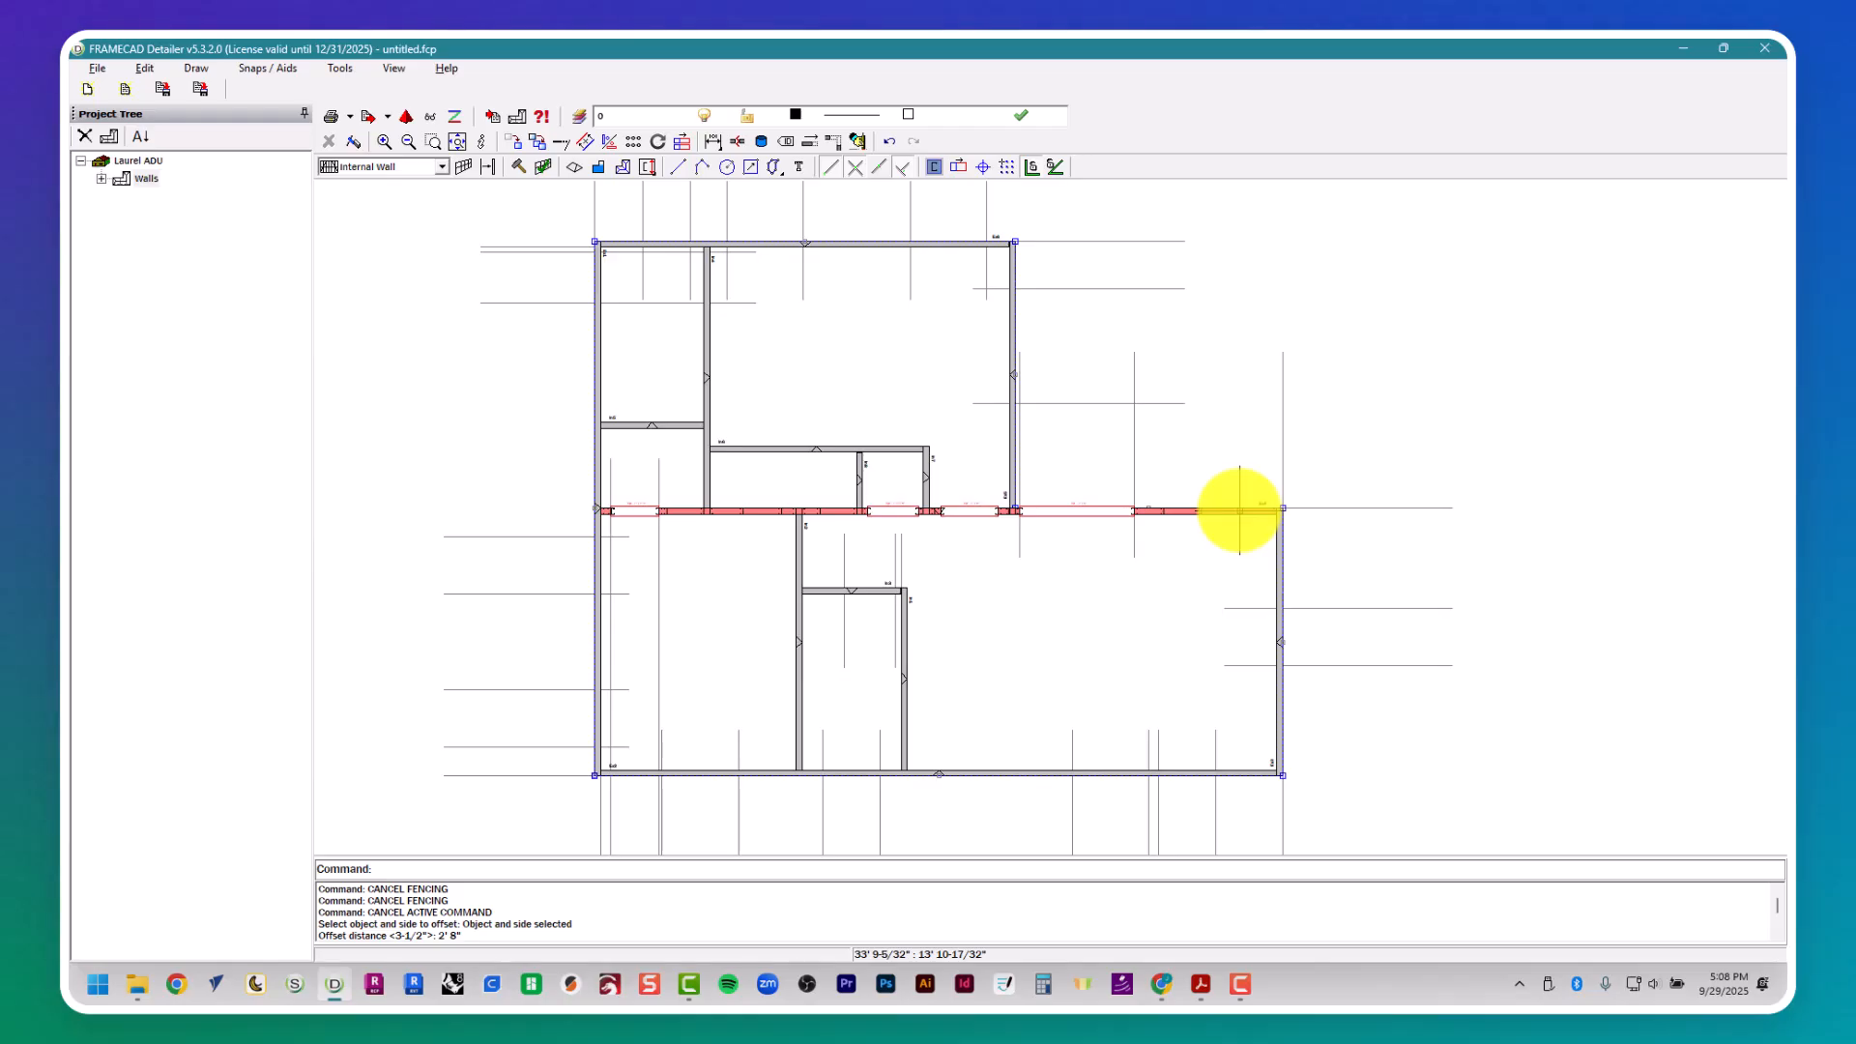
pyautogui.press('Escape')
pyautogui.press('Escape')
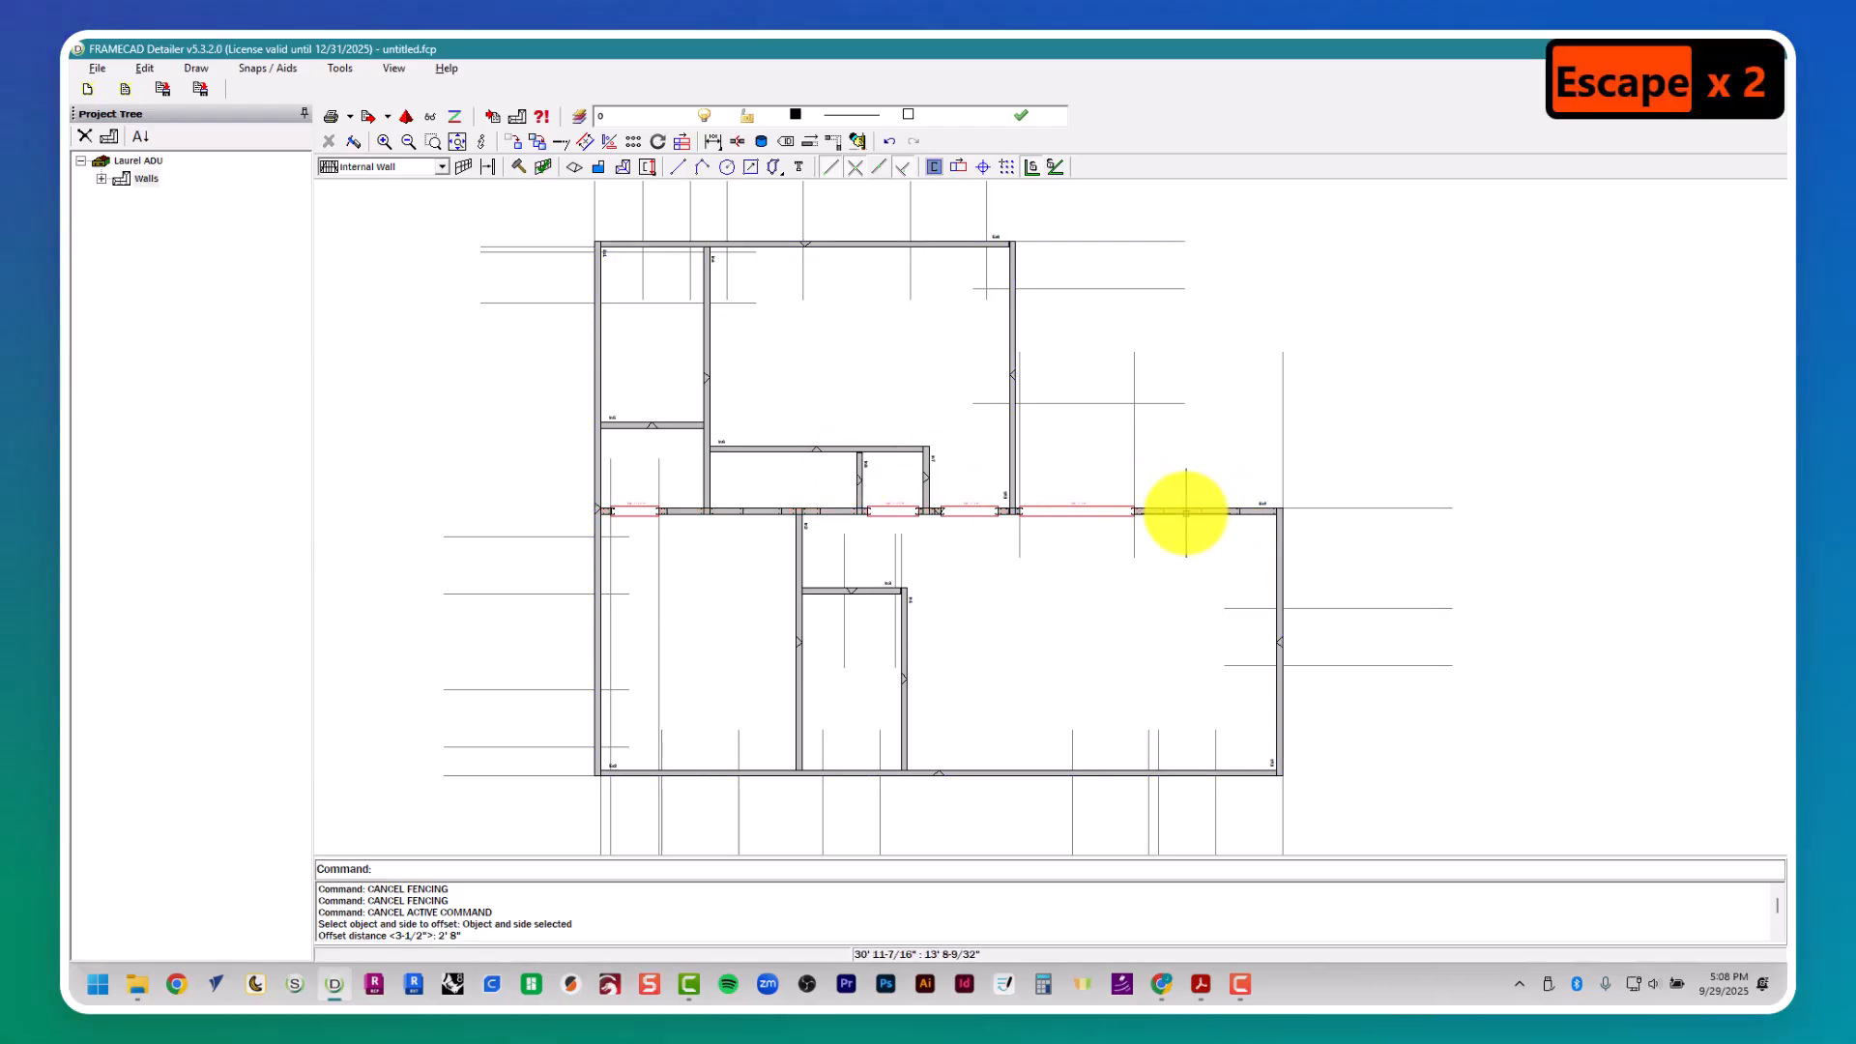
pyautogui.doubleClick(1185, 513)
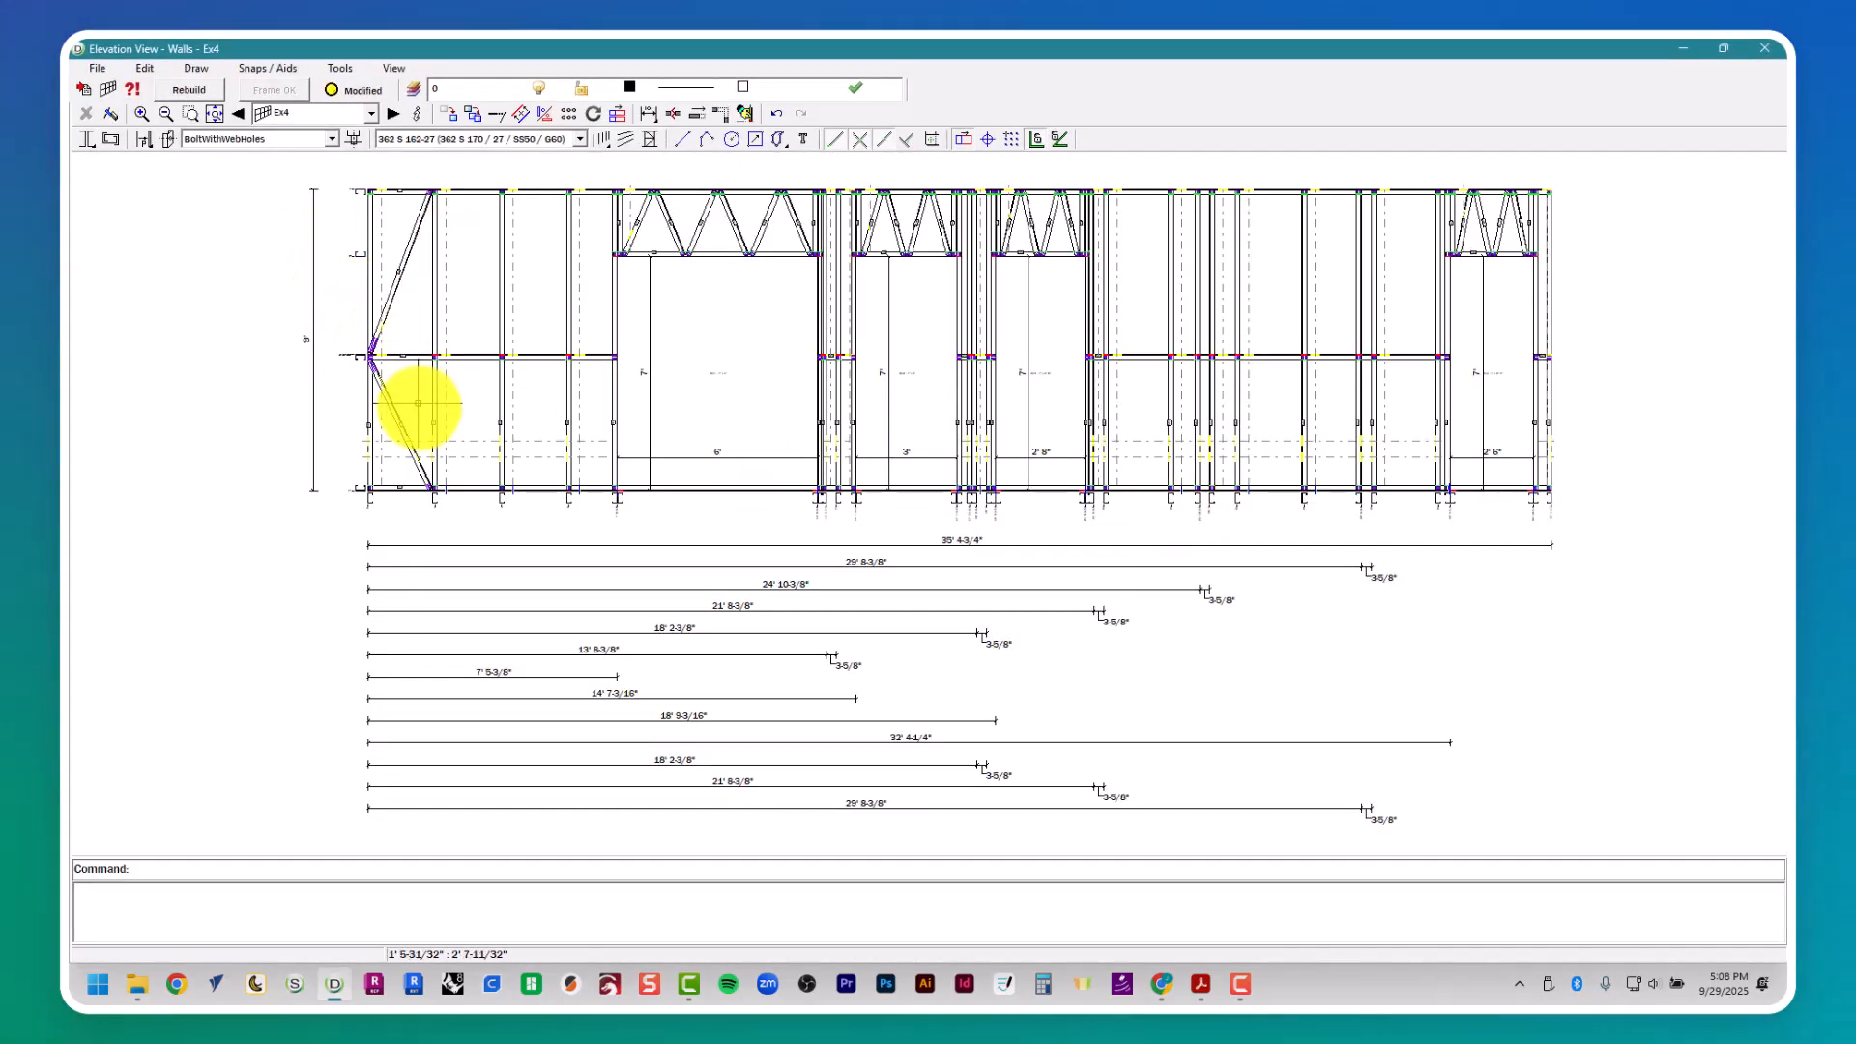
pyautogui.click(1764, 47)
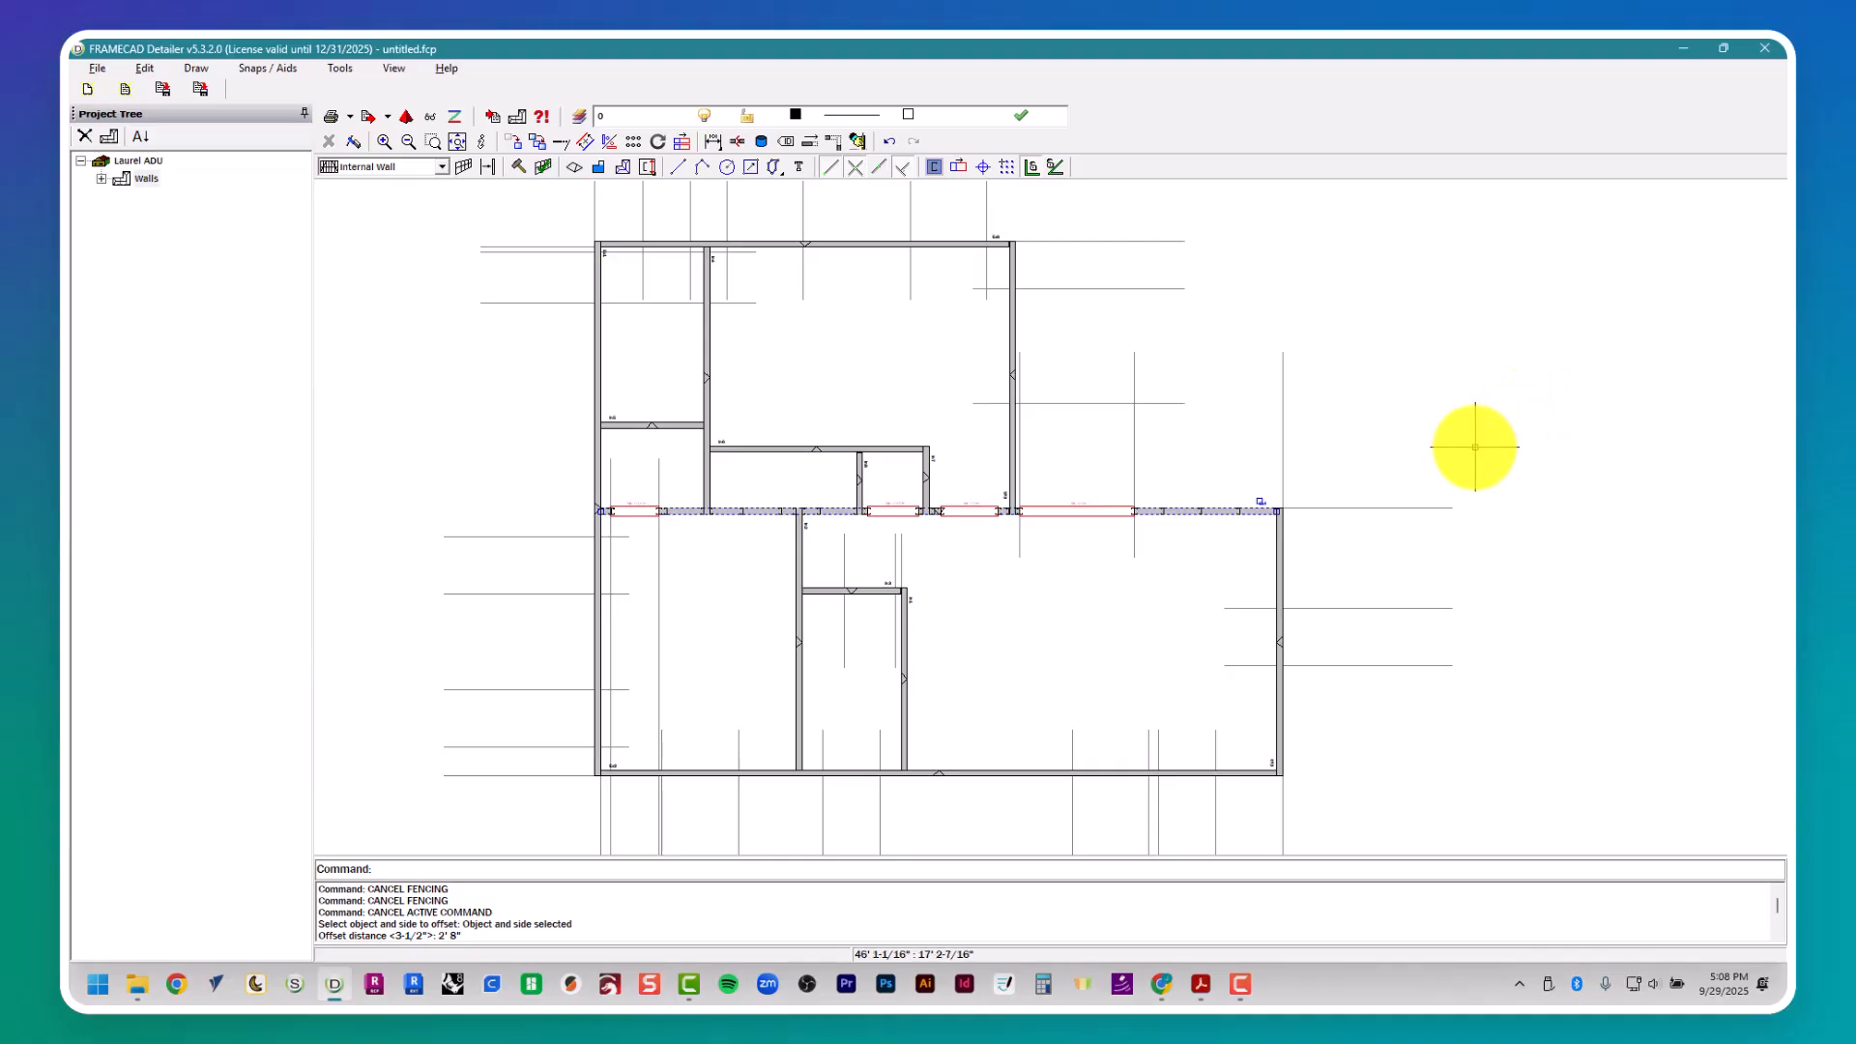
pyautogui.press('Escape')
pyautogui.press('Escape')
# - Open the frame properties of external wall Ex3 and review its main height and stud spacing settings
pyautogui.click(1278, 701)
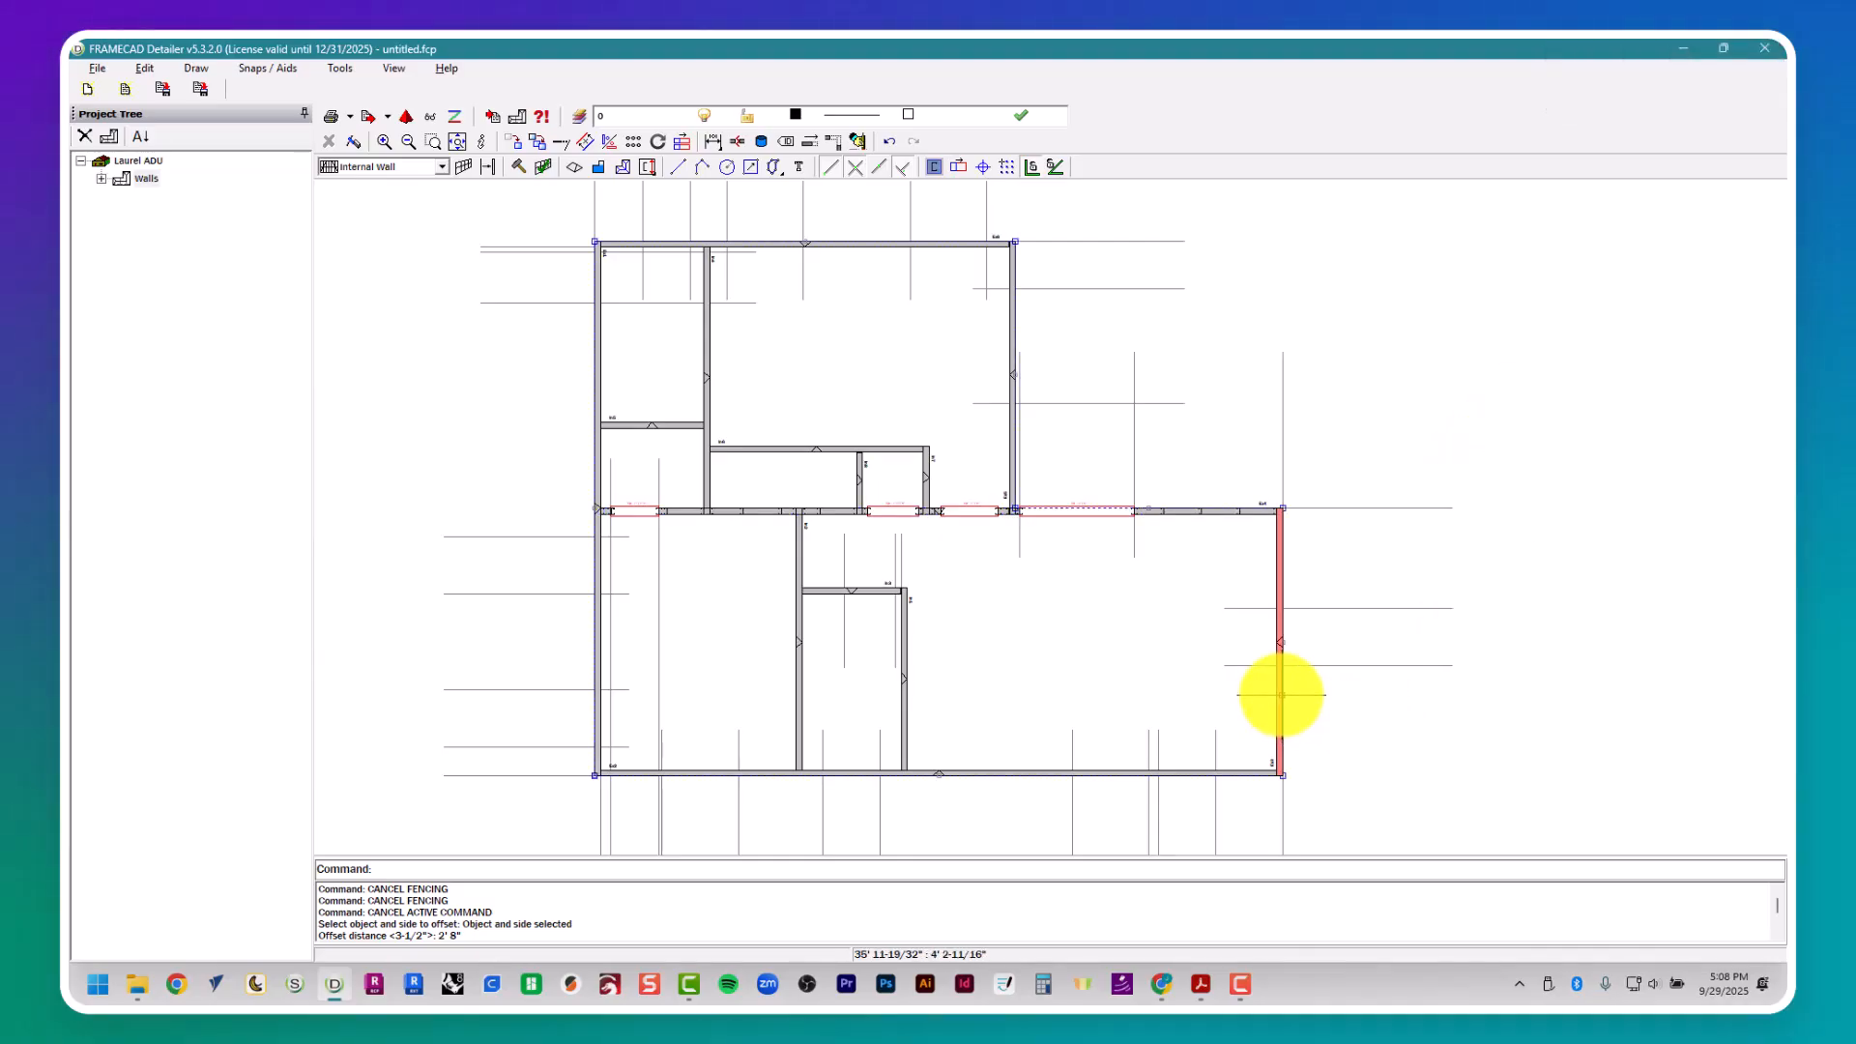
pyautogui.doubleClick(1281, 694)
pyautogui.press('Escape')
pyautogui.press('Escape')
pyautogui.scroll(3, 1275, 696)
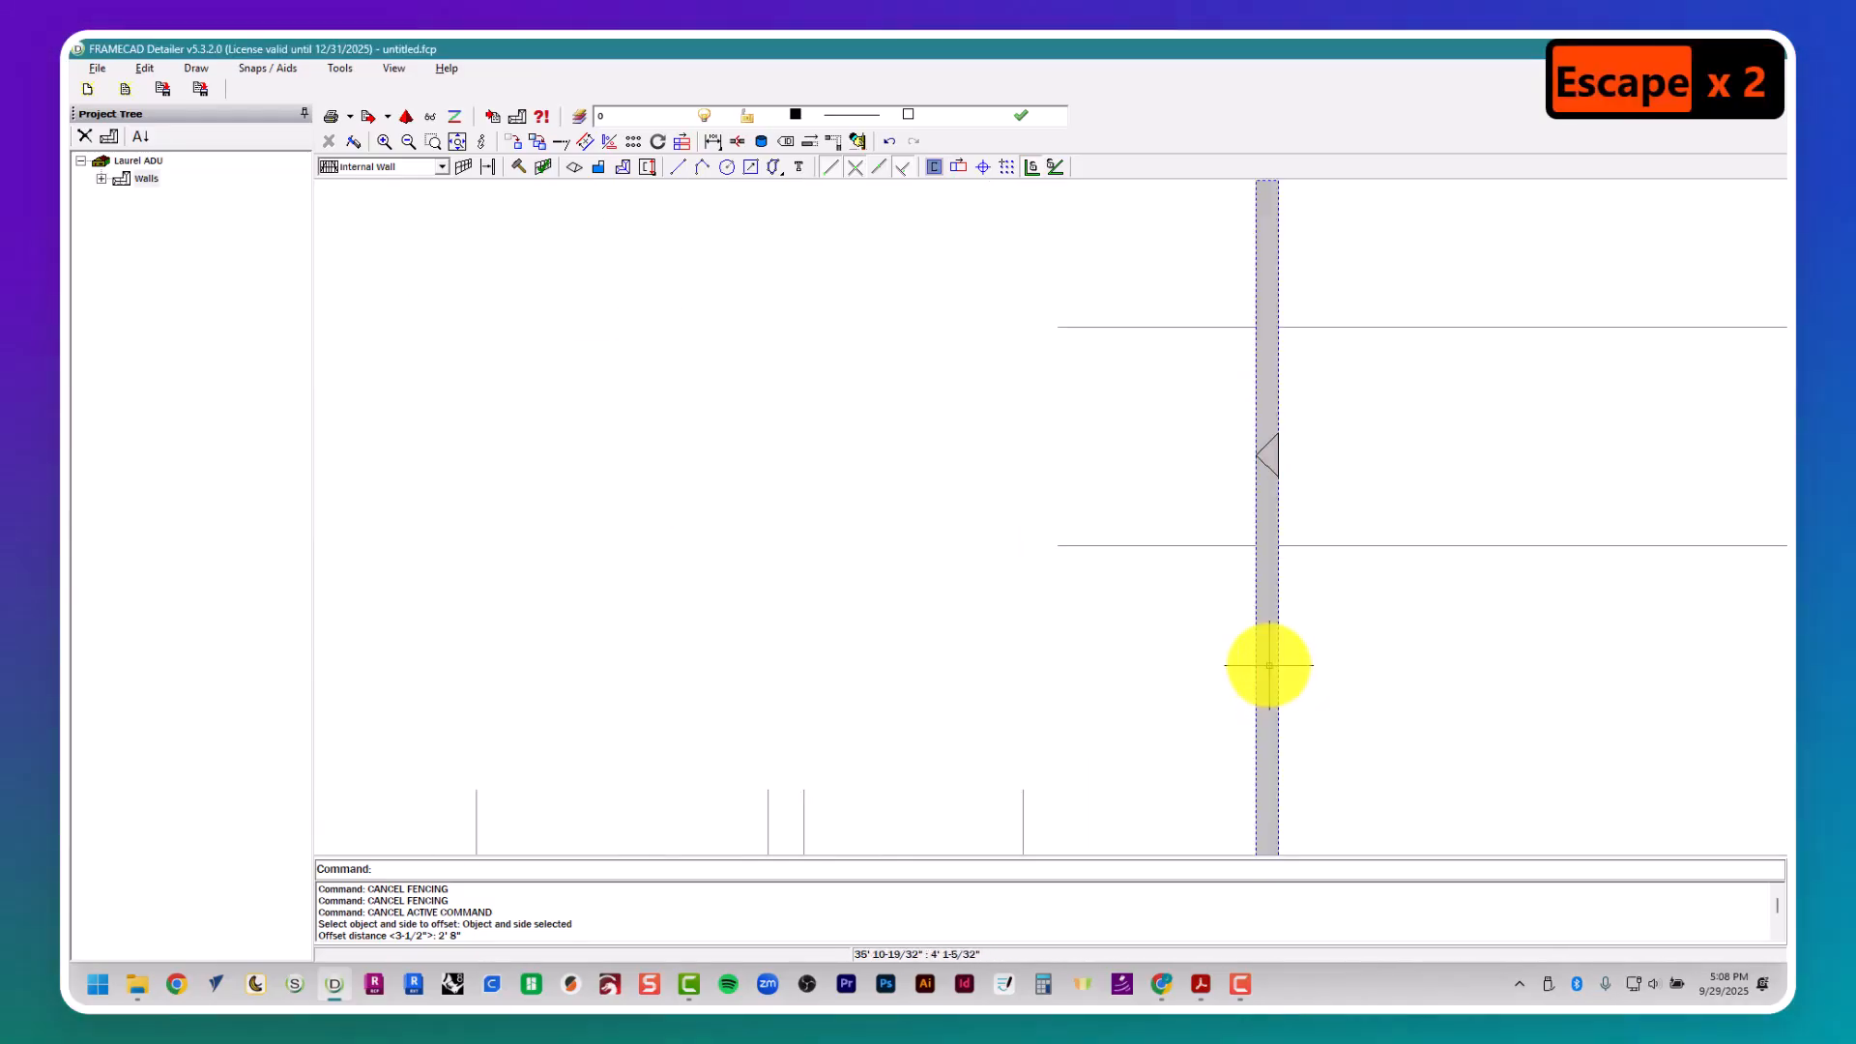
pyautogui.rightClick(1268, 665)
pyautogui.click(1295, 704)
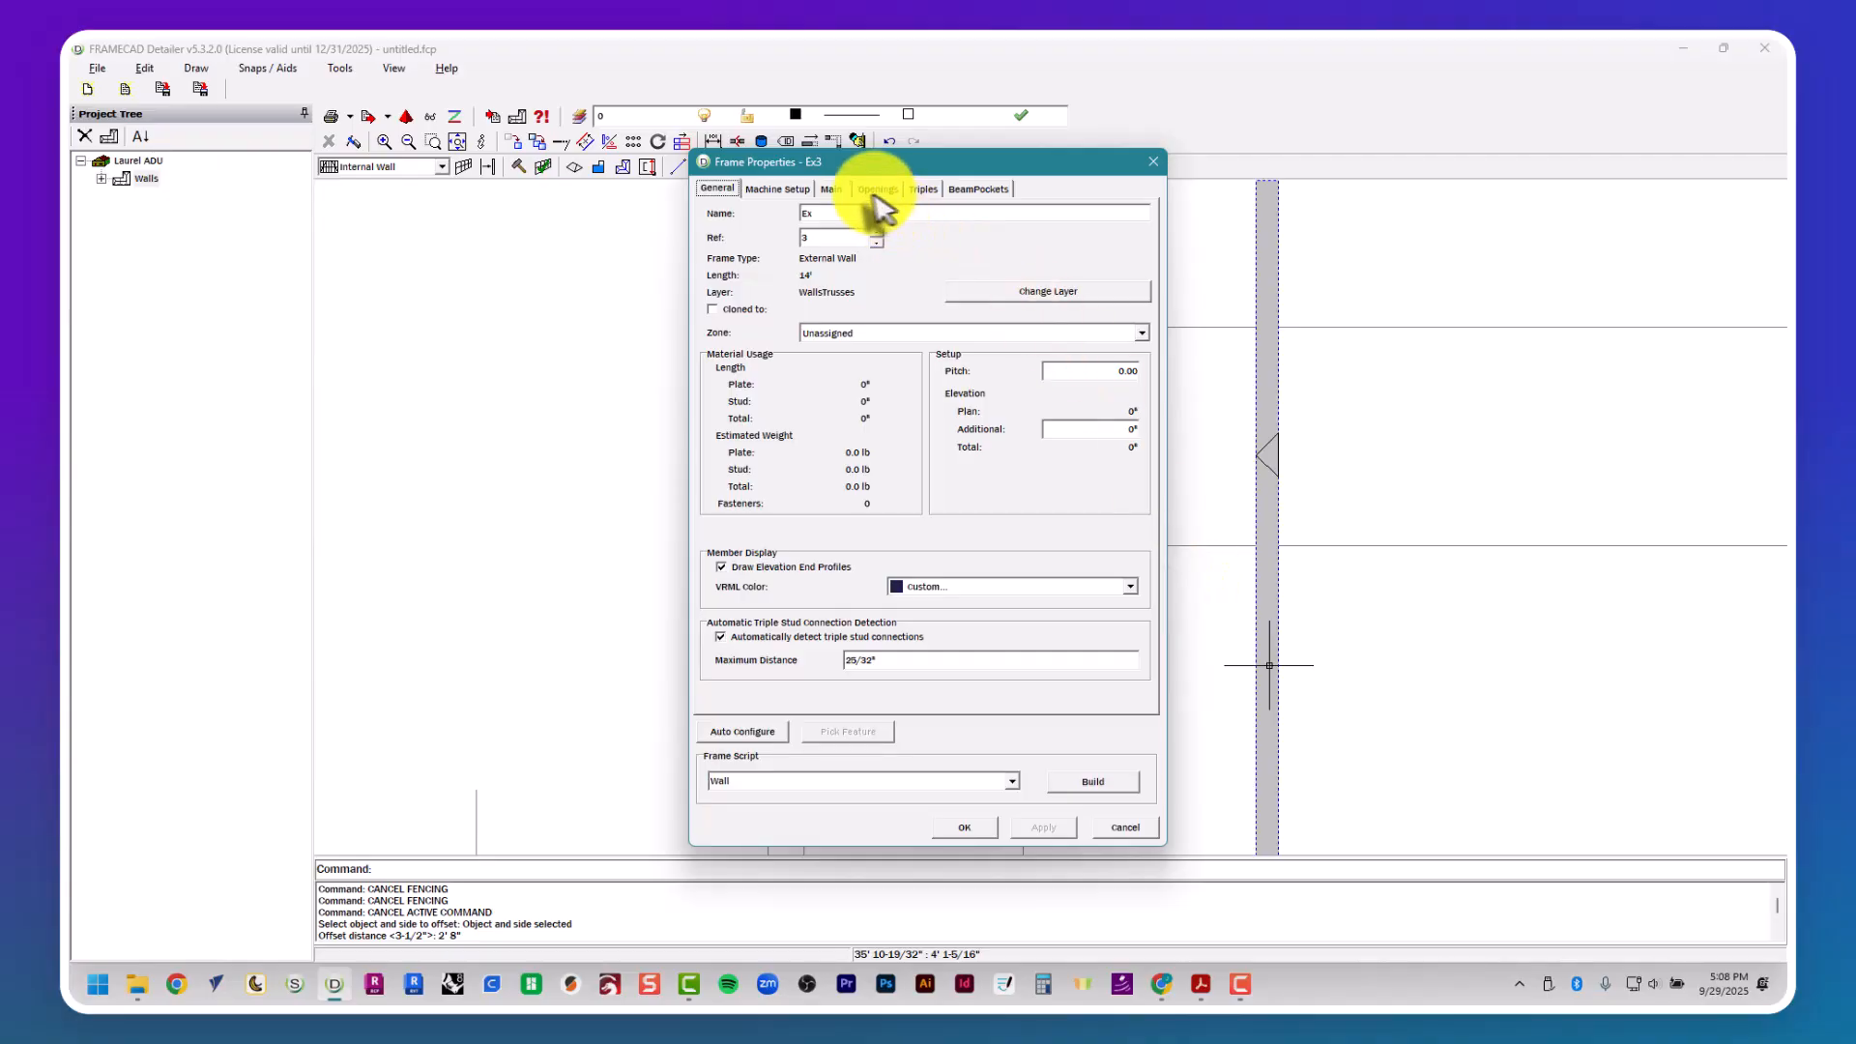
pyautogui.click(829, 189)
pyautogui.click(913, 256)
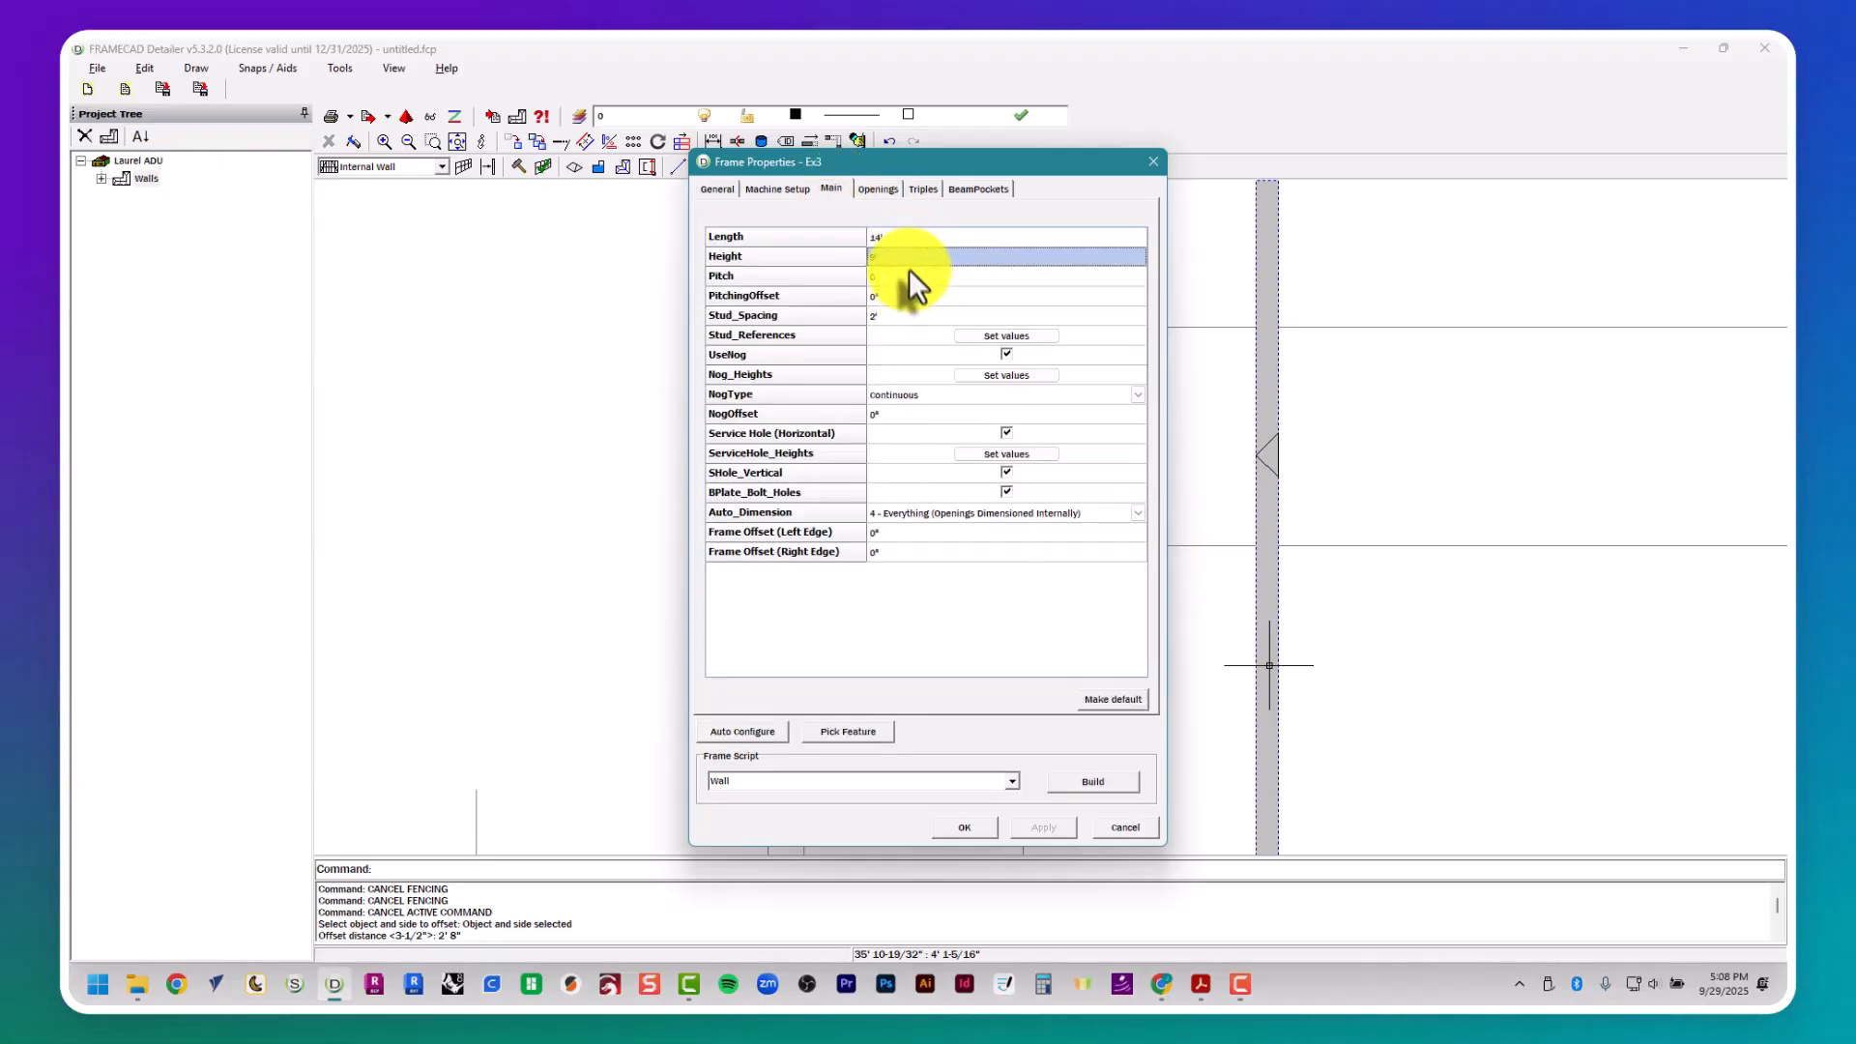
pyautogui.click(908, 315)
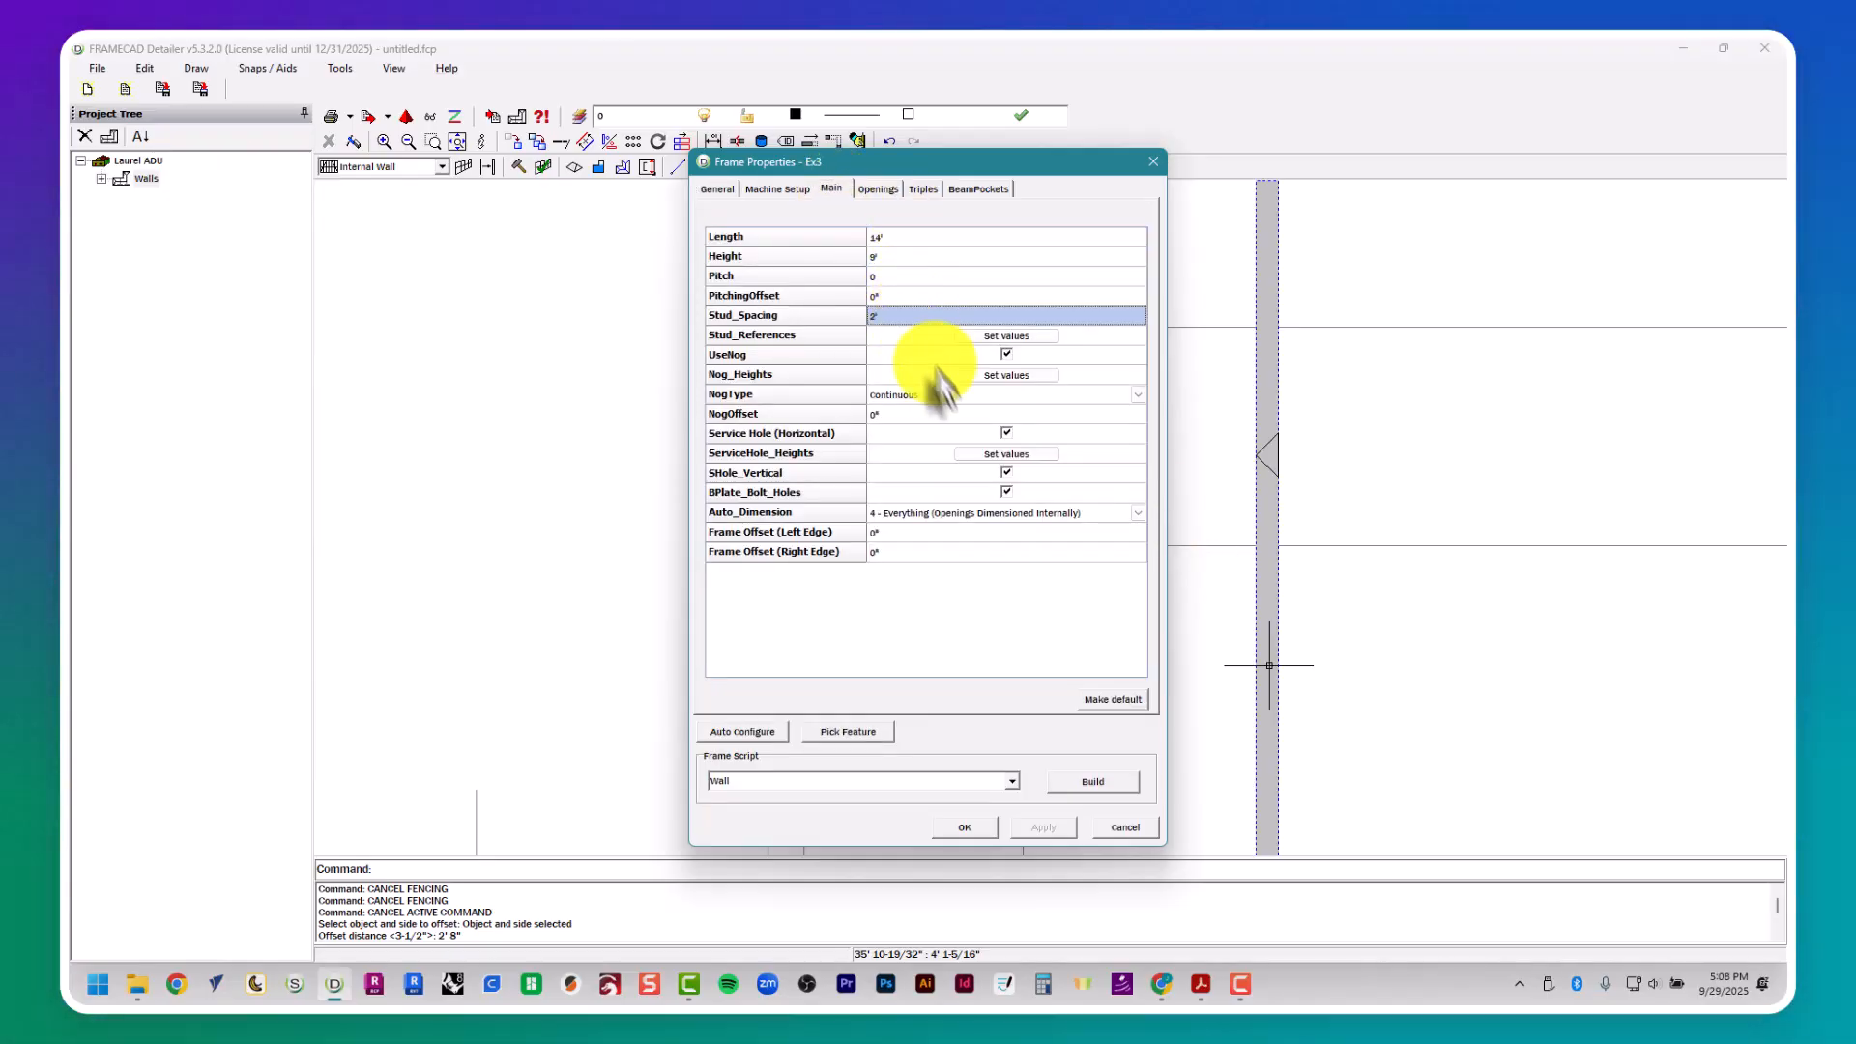
# - Add an opening to wall Ex3 and look up window W1's dimensions in the Laurel Residence PDF's window schedule
pyautogui.click(877, 189)
pyautogui.hotkey('alt', 'Tab')
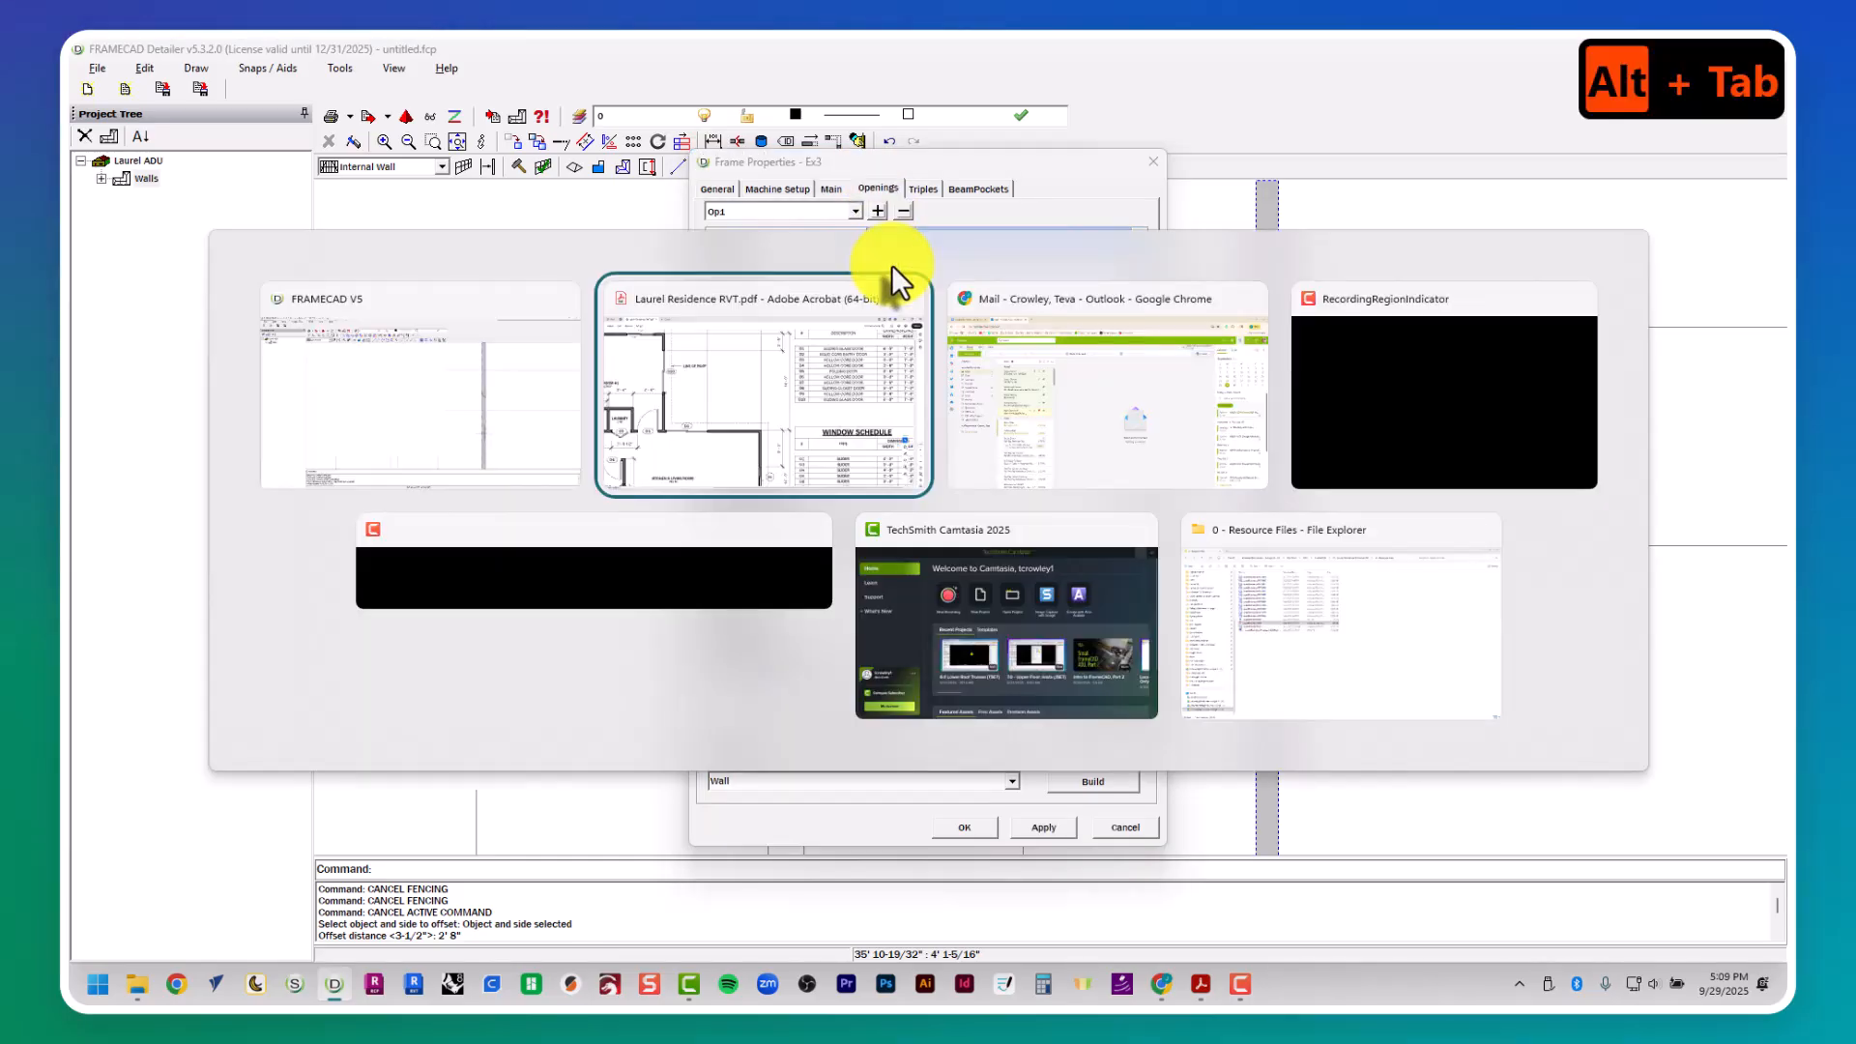
pyautogui.scroll(-5, 891, 265)
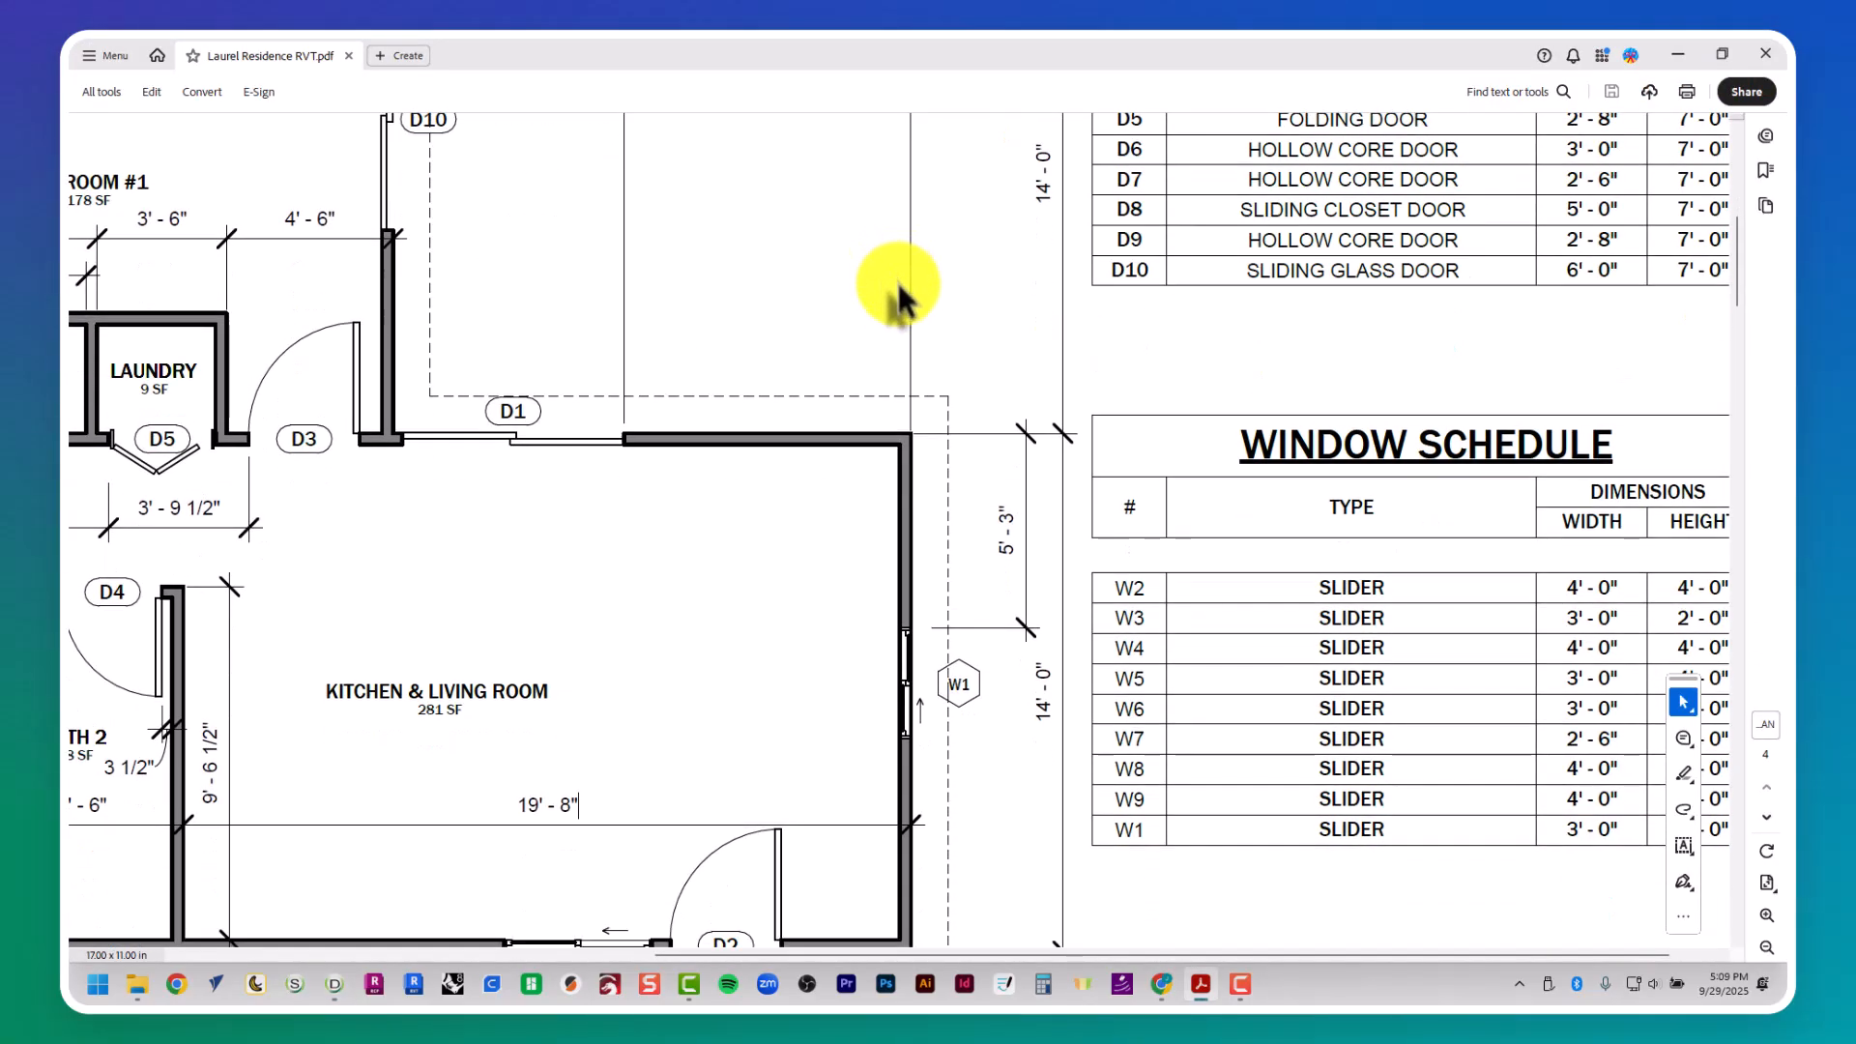
pyautogui.scroll(2, 976, 319)
pyautogui.scroll(-4, 1005, 338)
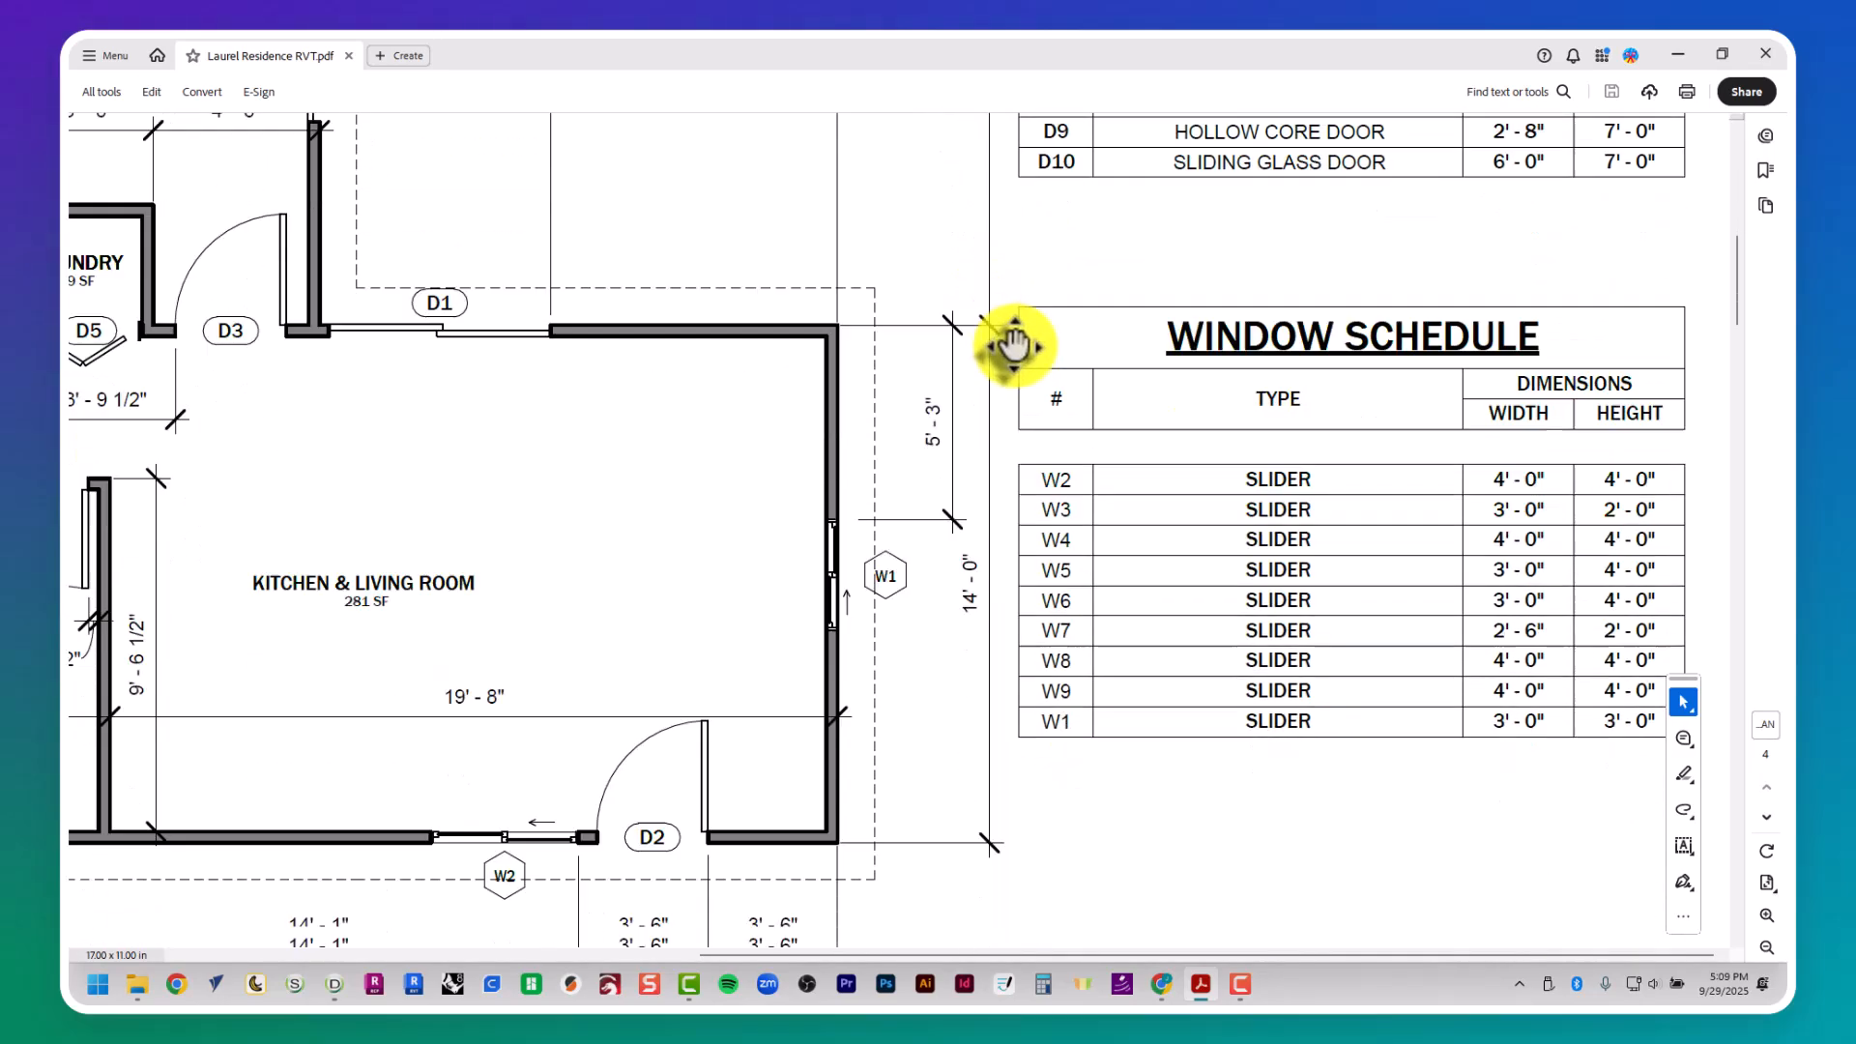
pyautogui.hotkey('alt', 'Tab')
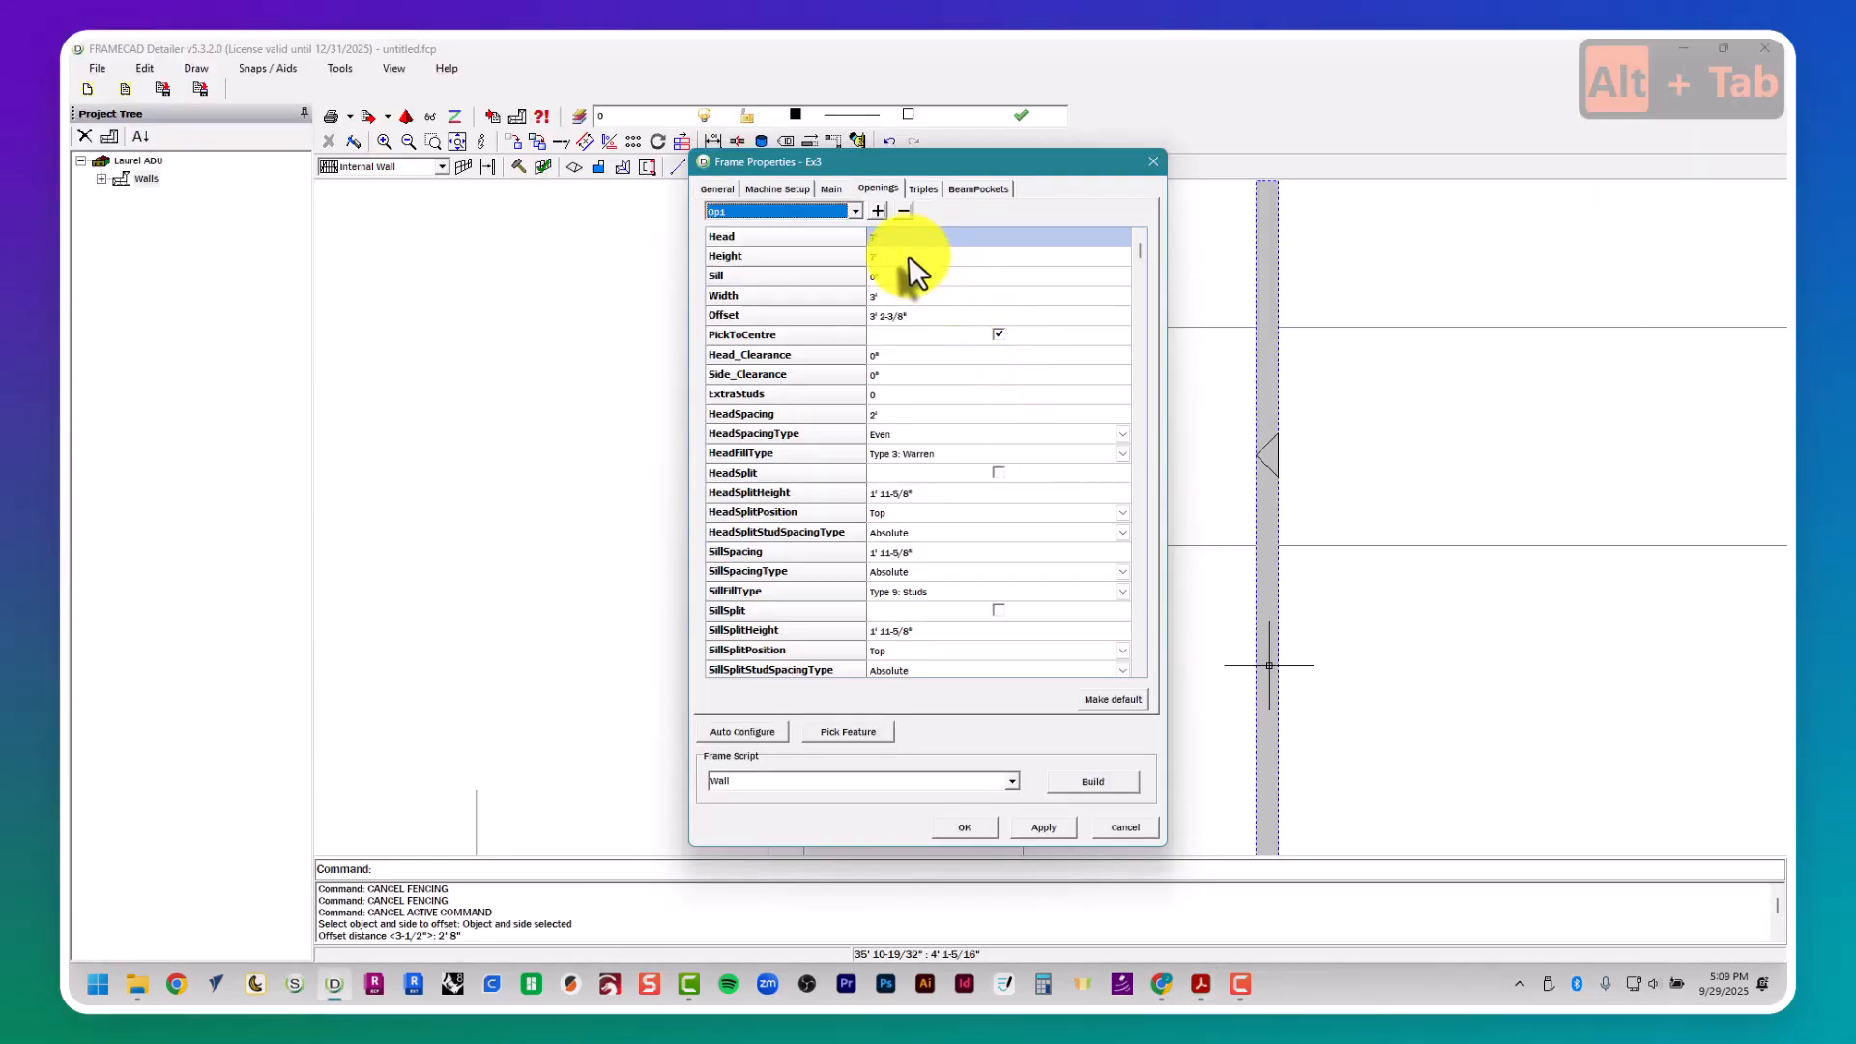
# - Set the height and width of wall Ex3's window opening to 3' each
pyautogui.click(908, 257)
pyautogui.write('3')
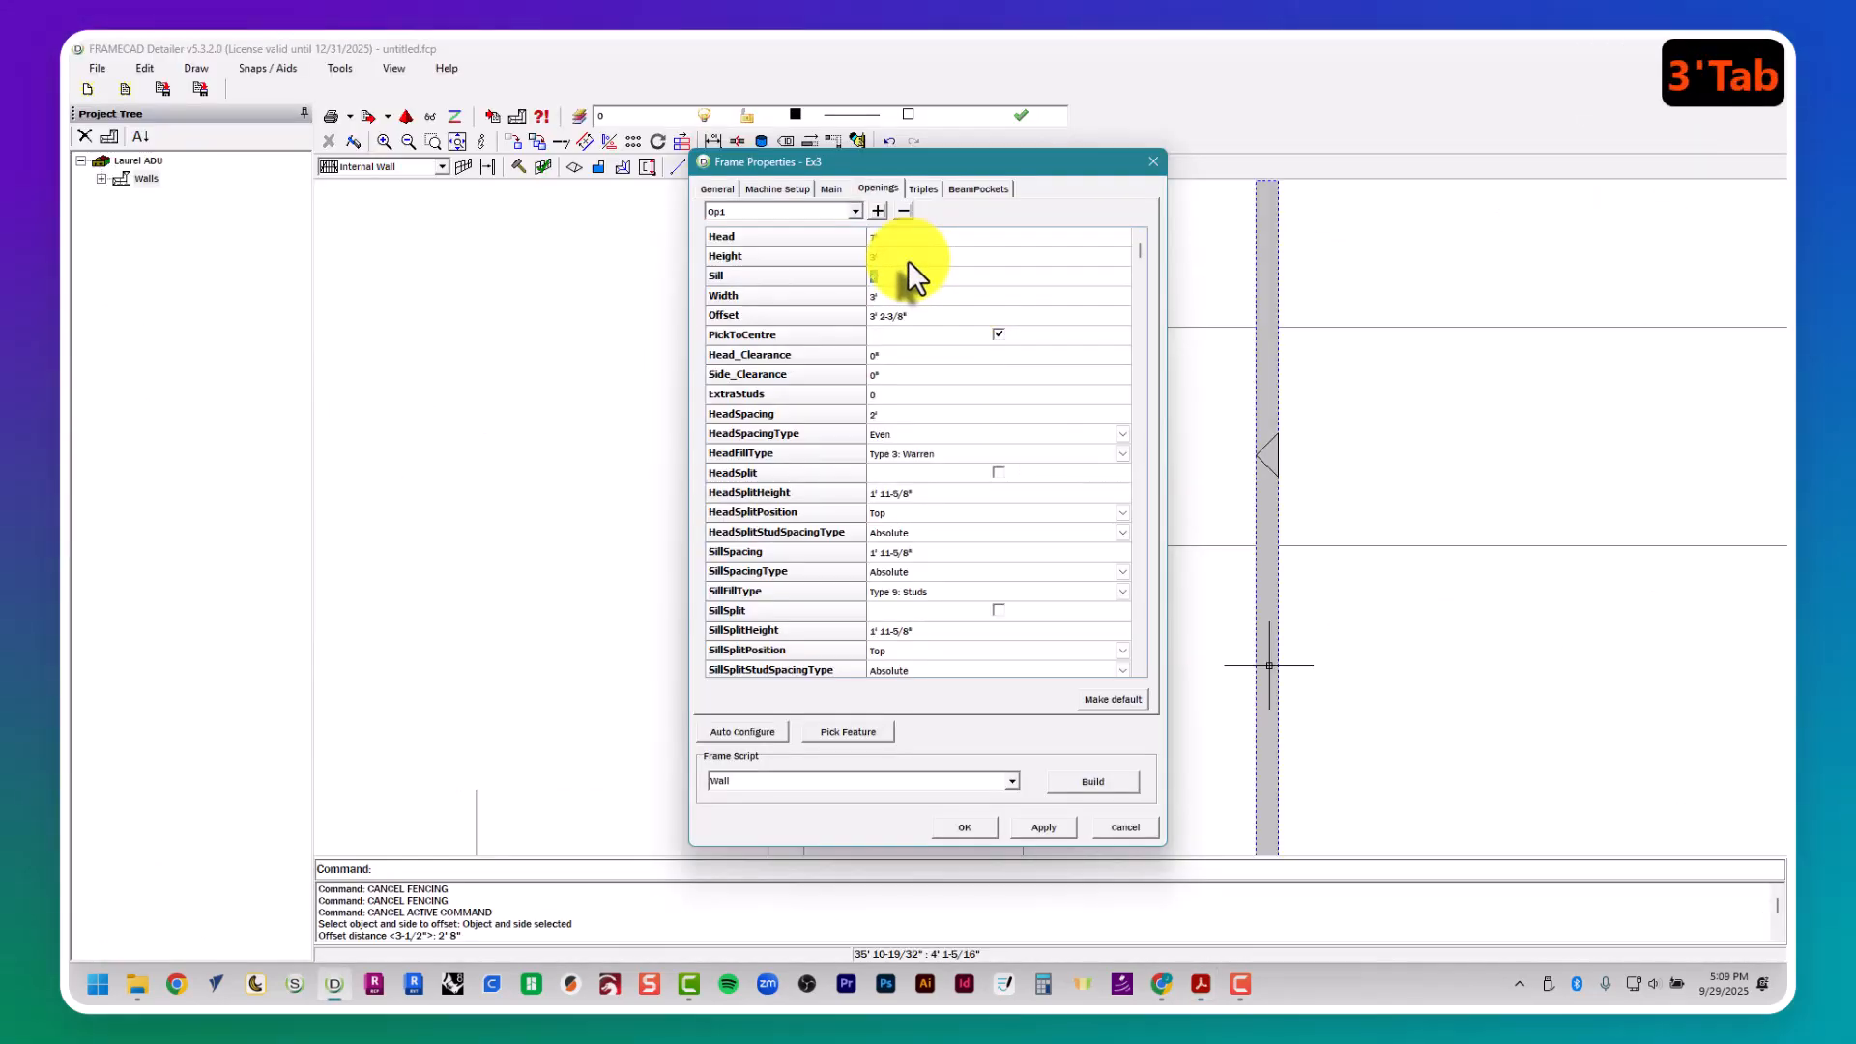
pyautogui.write("3'")
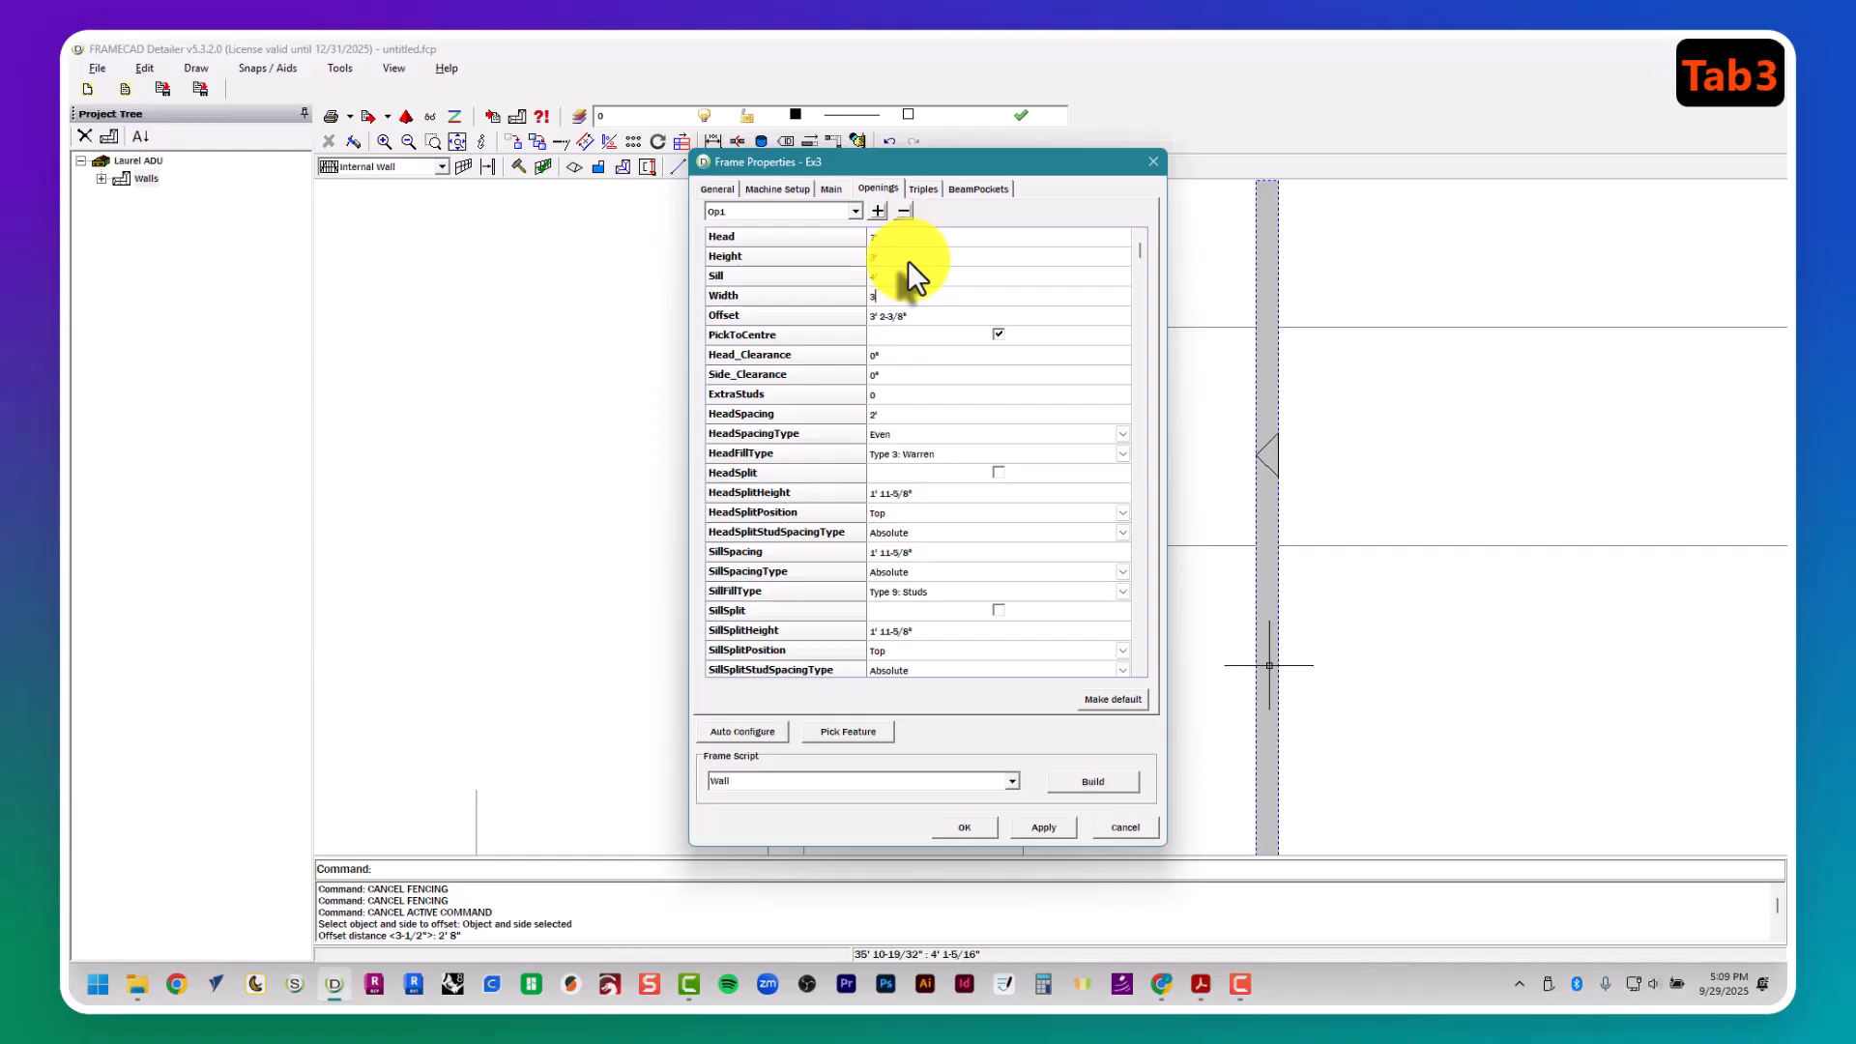
pyautogui.press('Tab')
# - Center the opening between the two horizontal guide lines crossing wall Ex3 in plan, and build the frame
pyautogui.click(875, 732)
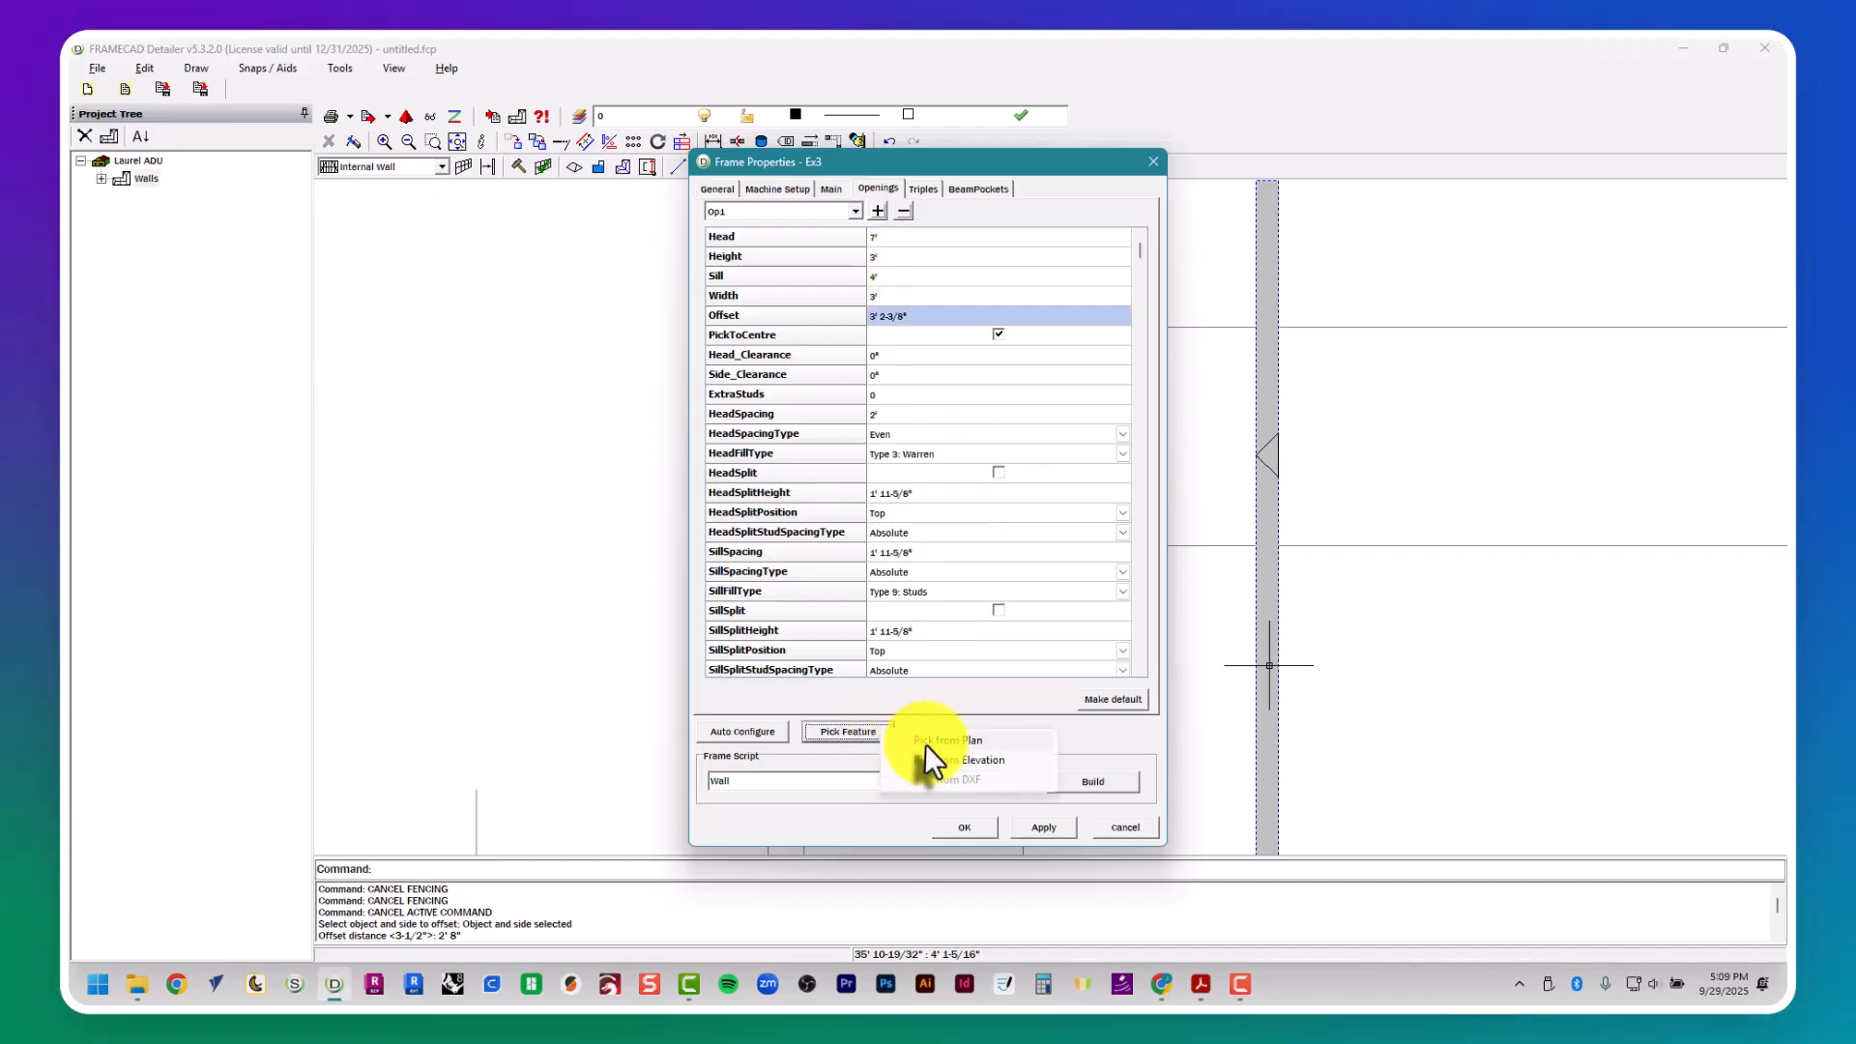
pyautogui.click(940, 431)
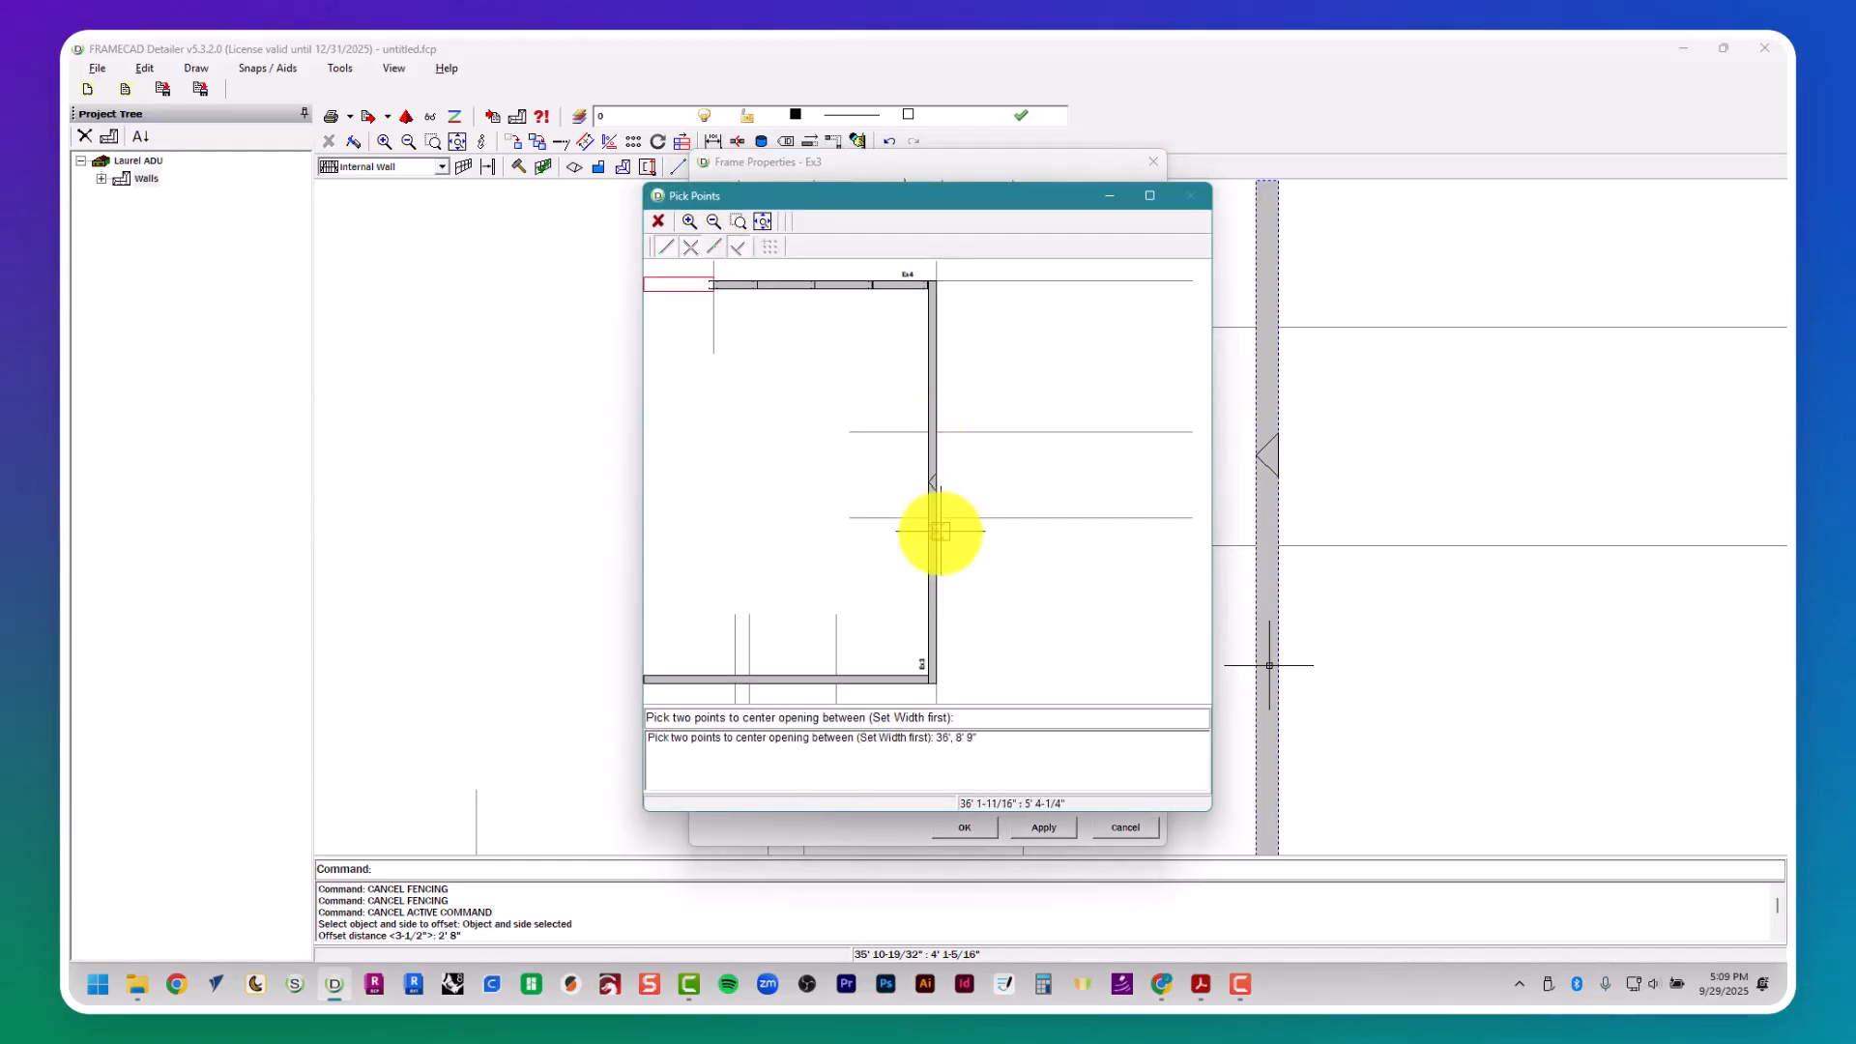
pyautogui.click(939, 518)
pyautogui.click(1013, 826)
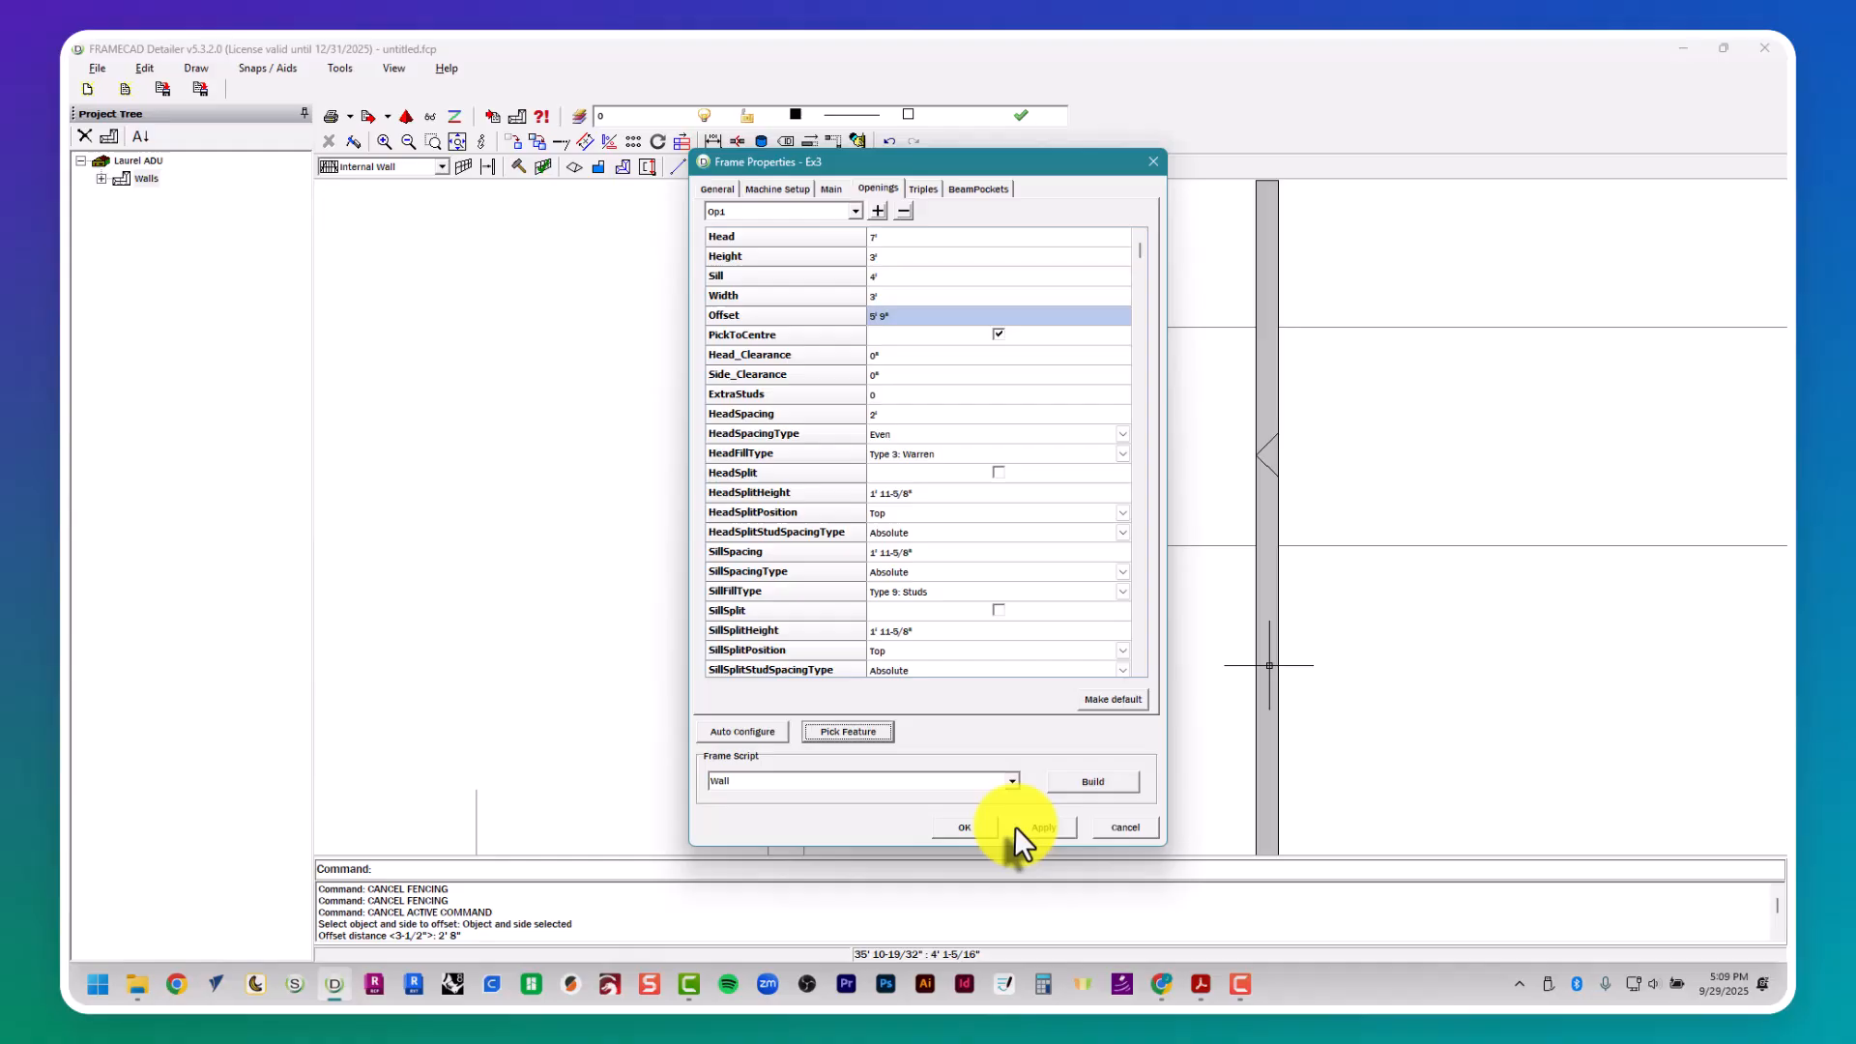
pyautogui.click(1087, 786)
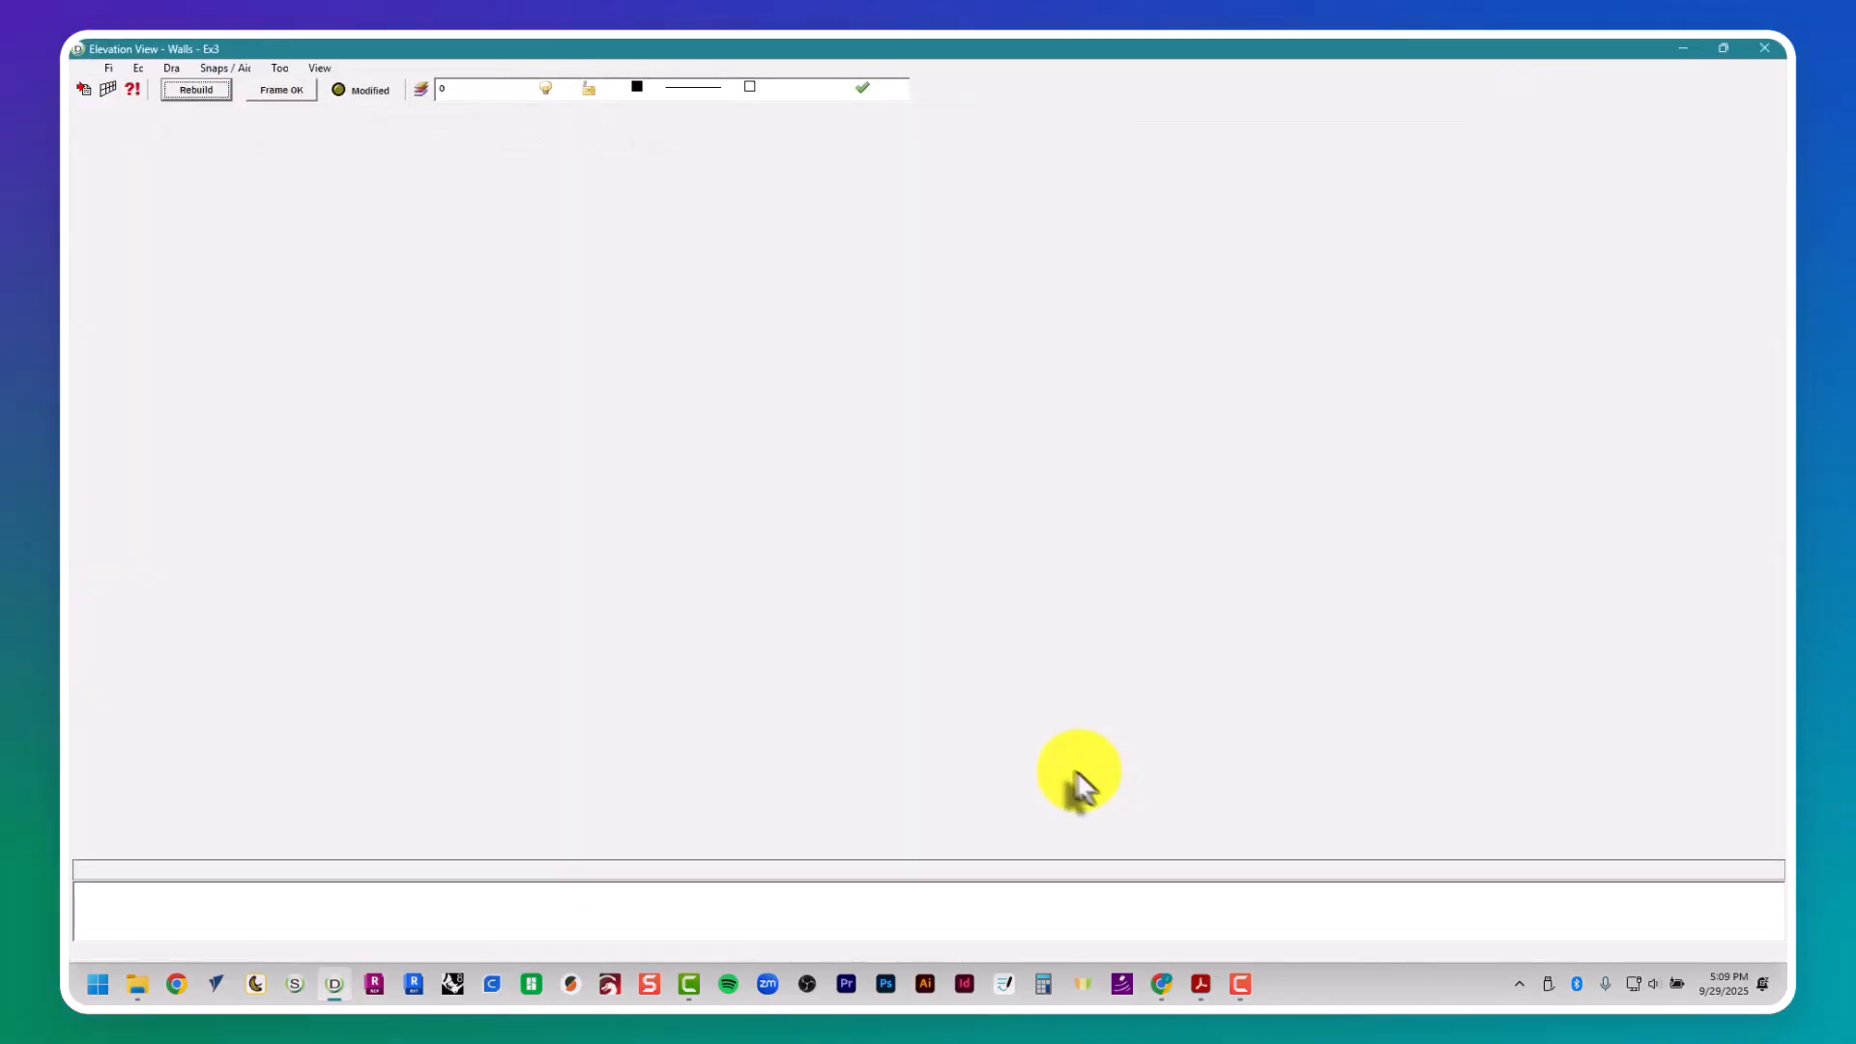
# - Add two diagonal braces in the left end bay of wall Ex3's elevation, from the end stud's mid-height to the top and bottom plates
pyautogui.click(625, 138)
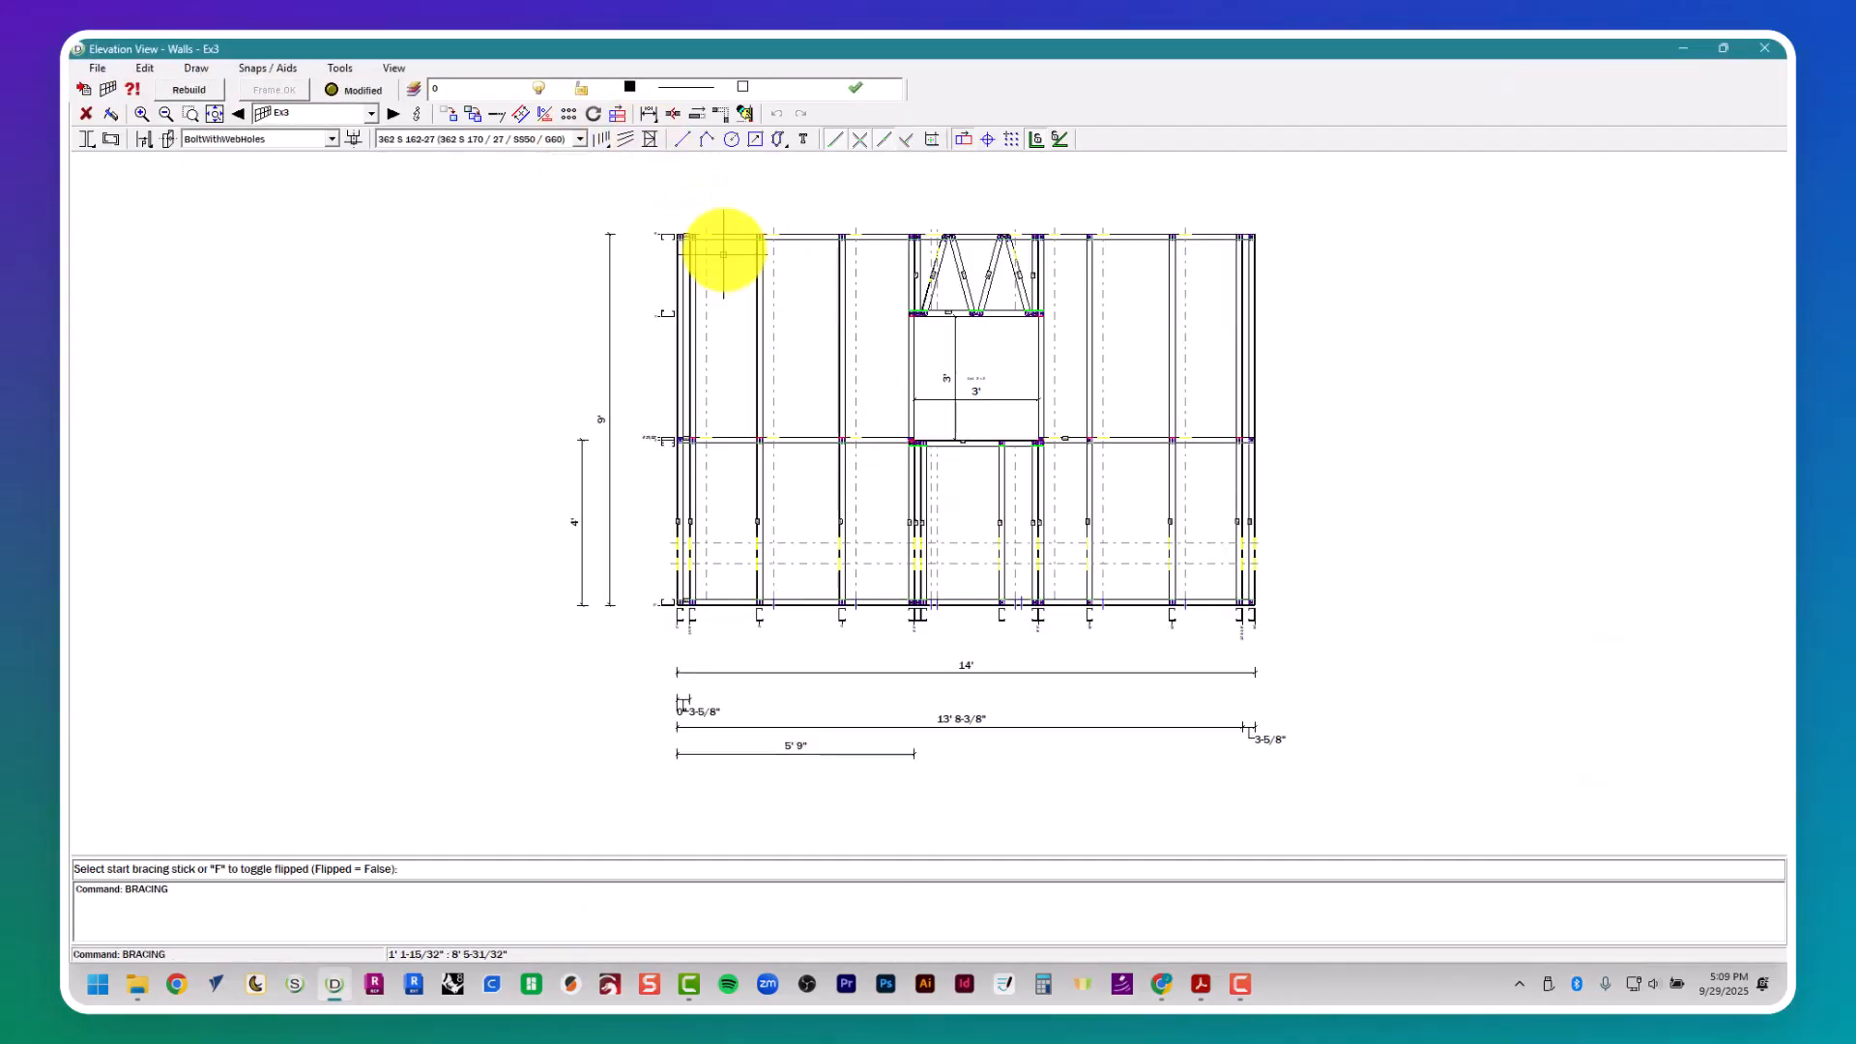
pyautogui.click(745, 238)
pyautogui.click(695, 418)
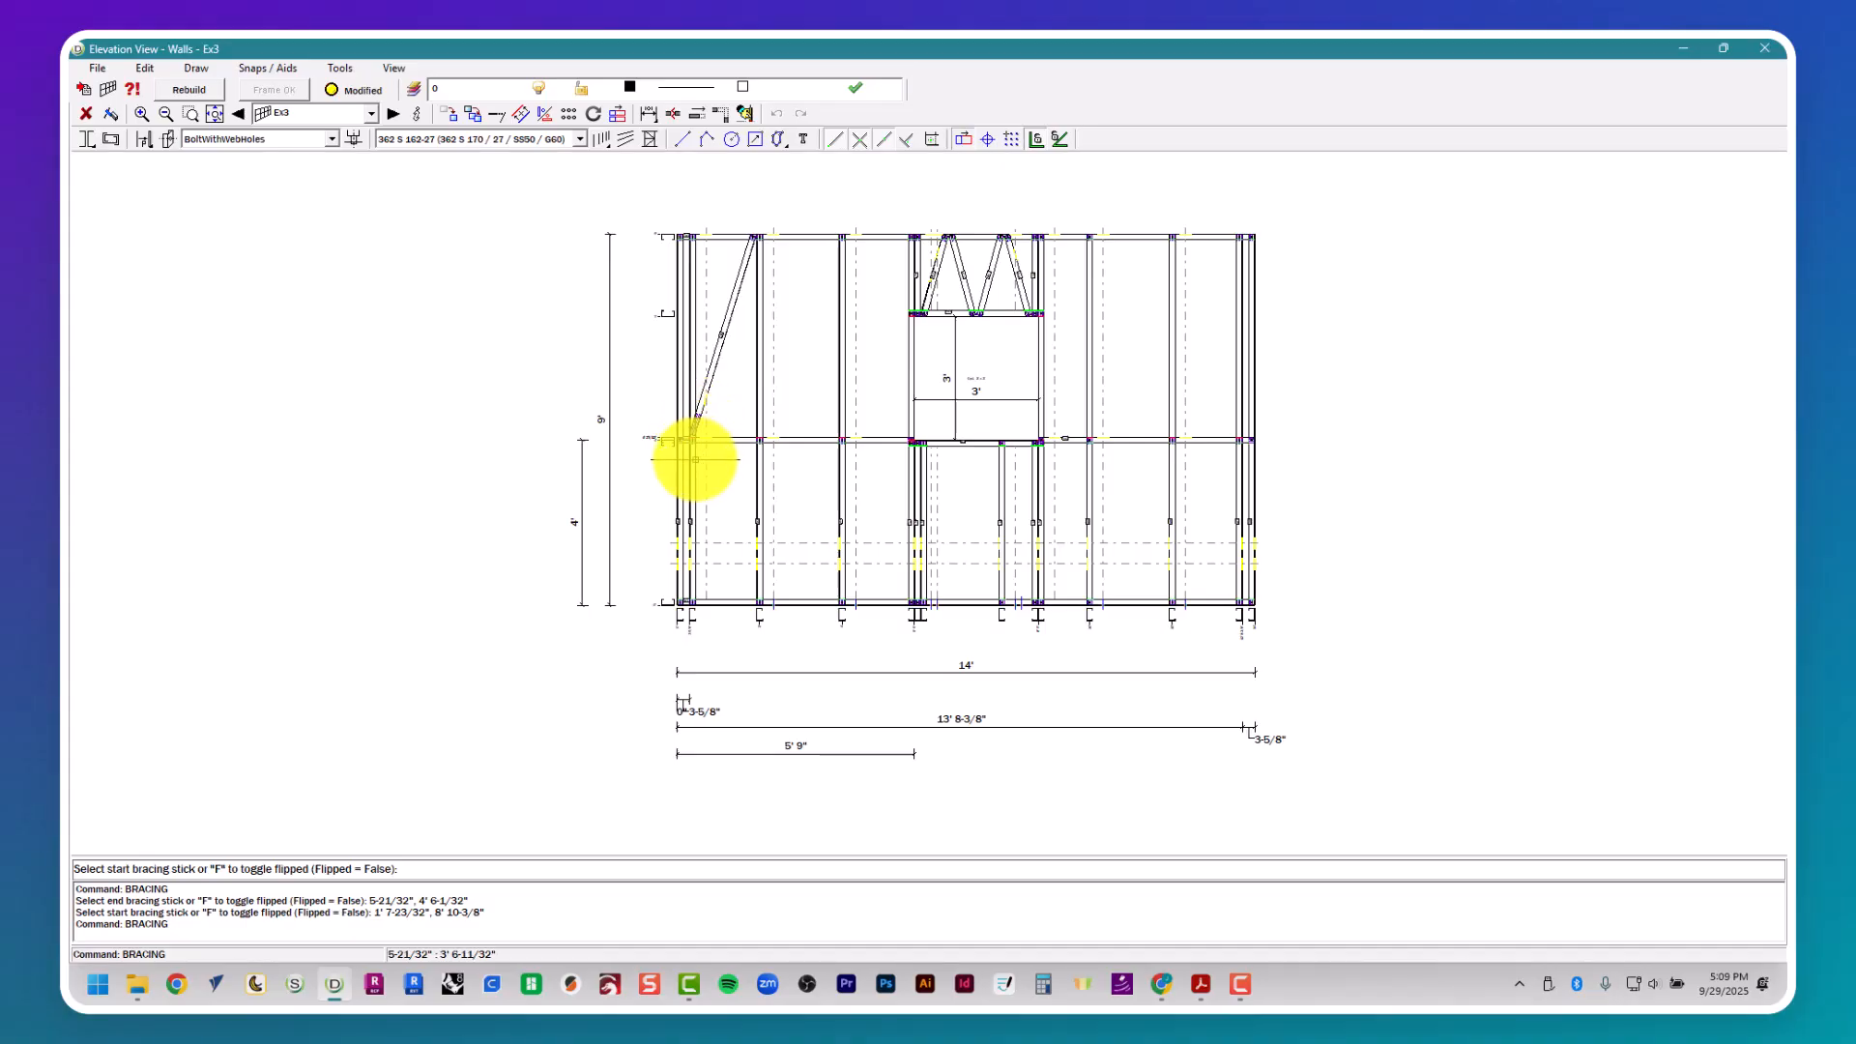
pyautogui.click(694, 459)
pyautogui.click(750, 604)
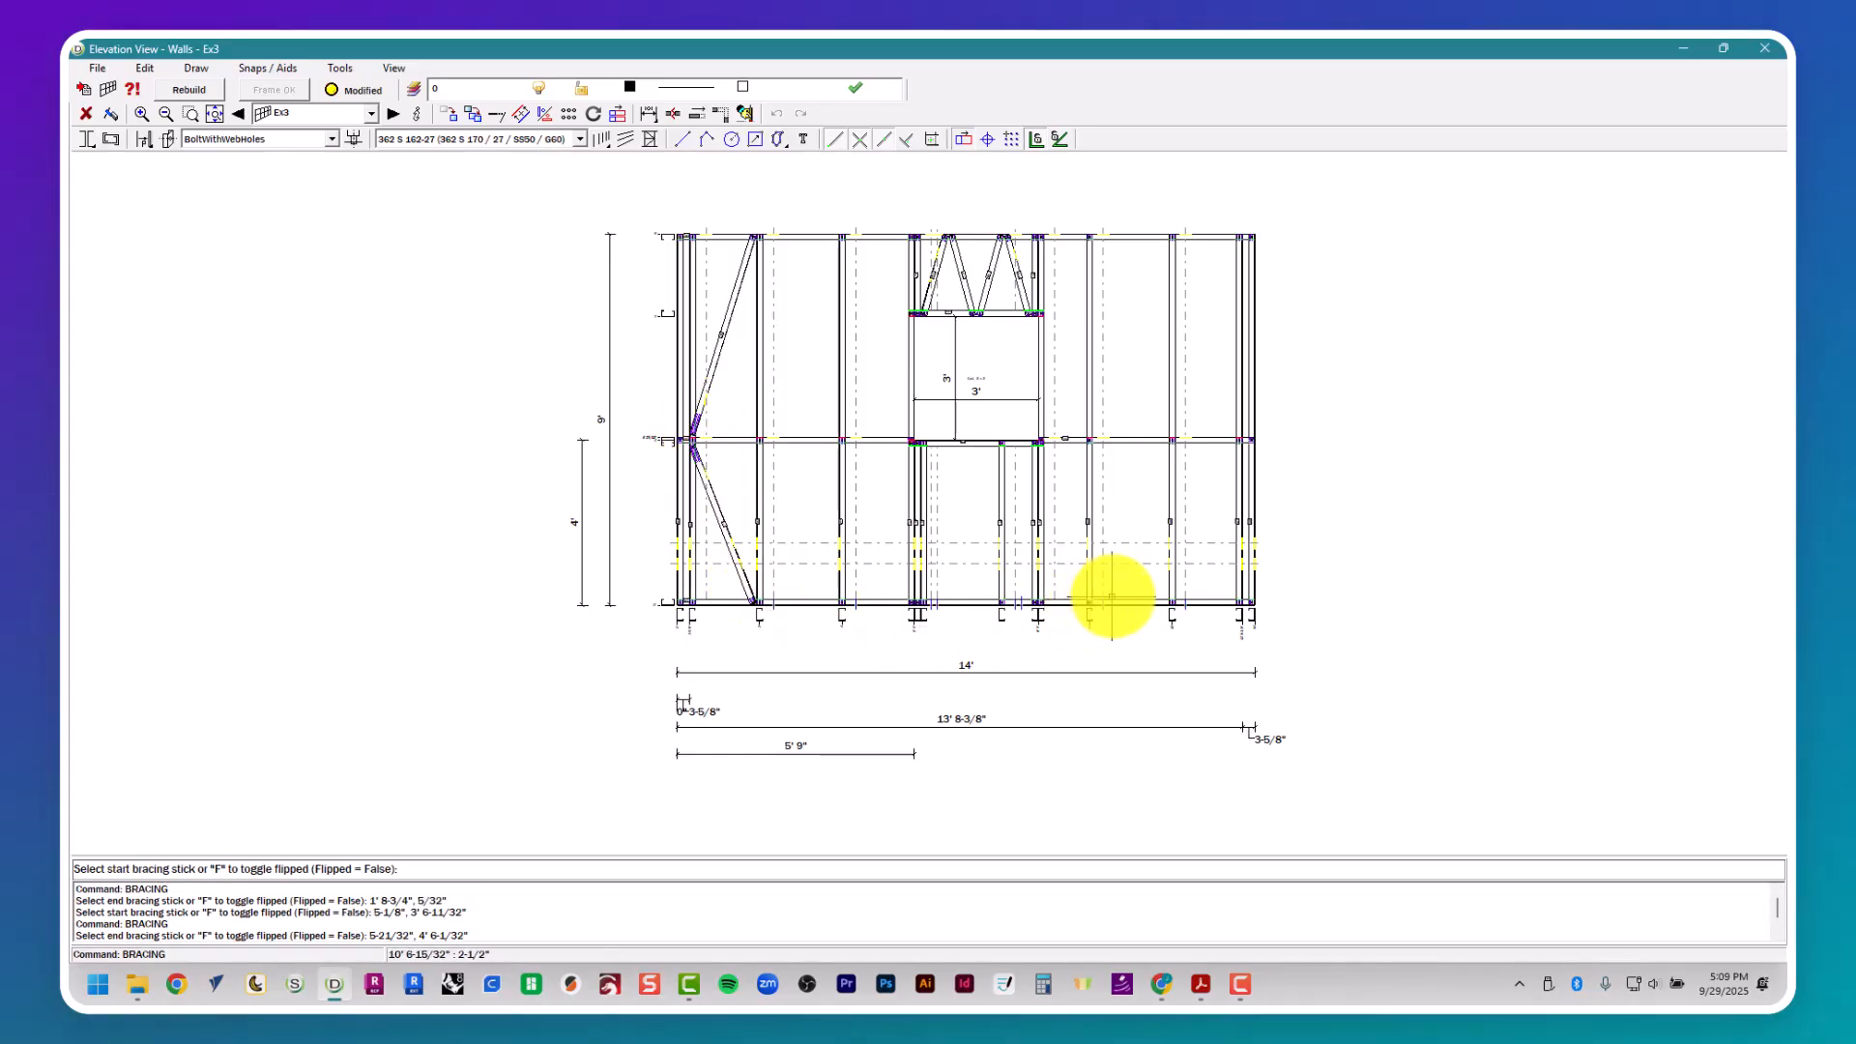
# - Add two mirrored diagonal braces in the right end bay of wall Ex3, joining the plates to the inner end stud at mid-height
pyautogui.click(1185, 601)
pyautogui.click(1238, 451)
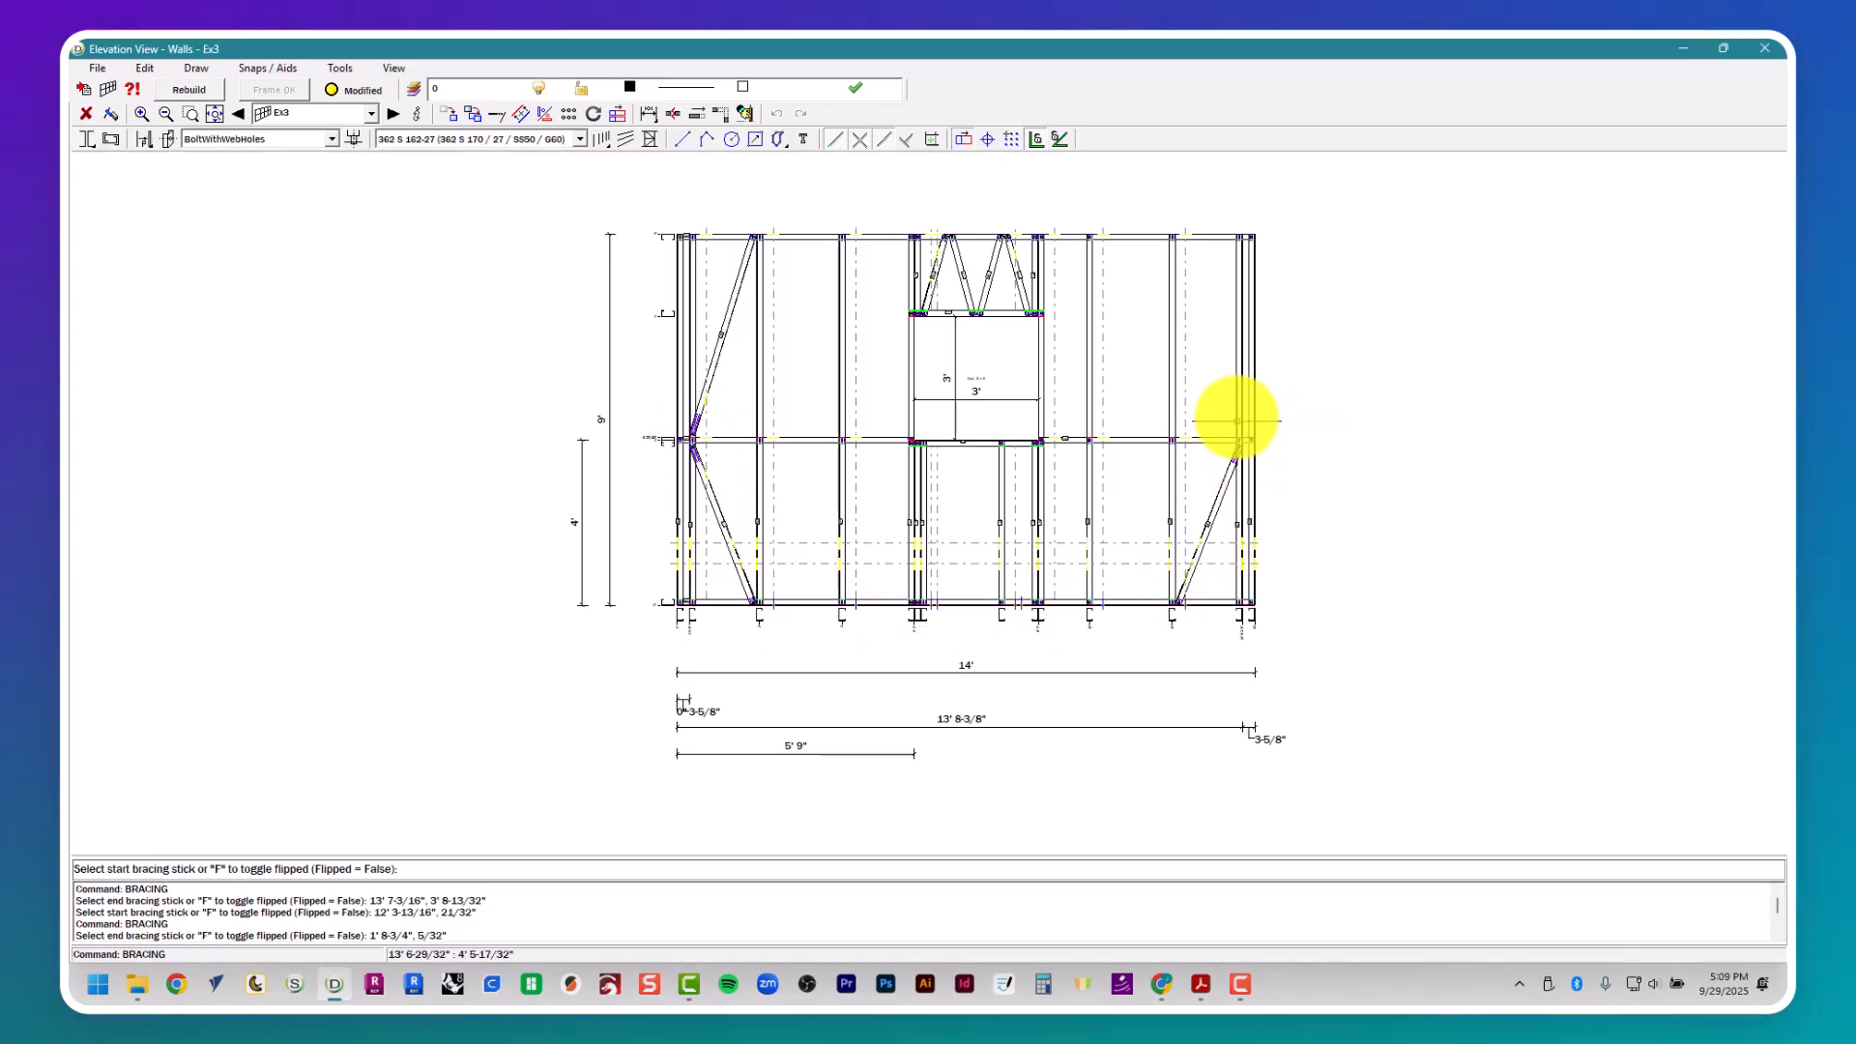
pyautogui.click(1238, 413)
pyautogui.click(1180, 241)
pyautogui.scroll(3, 1222, 444)
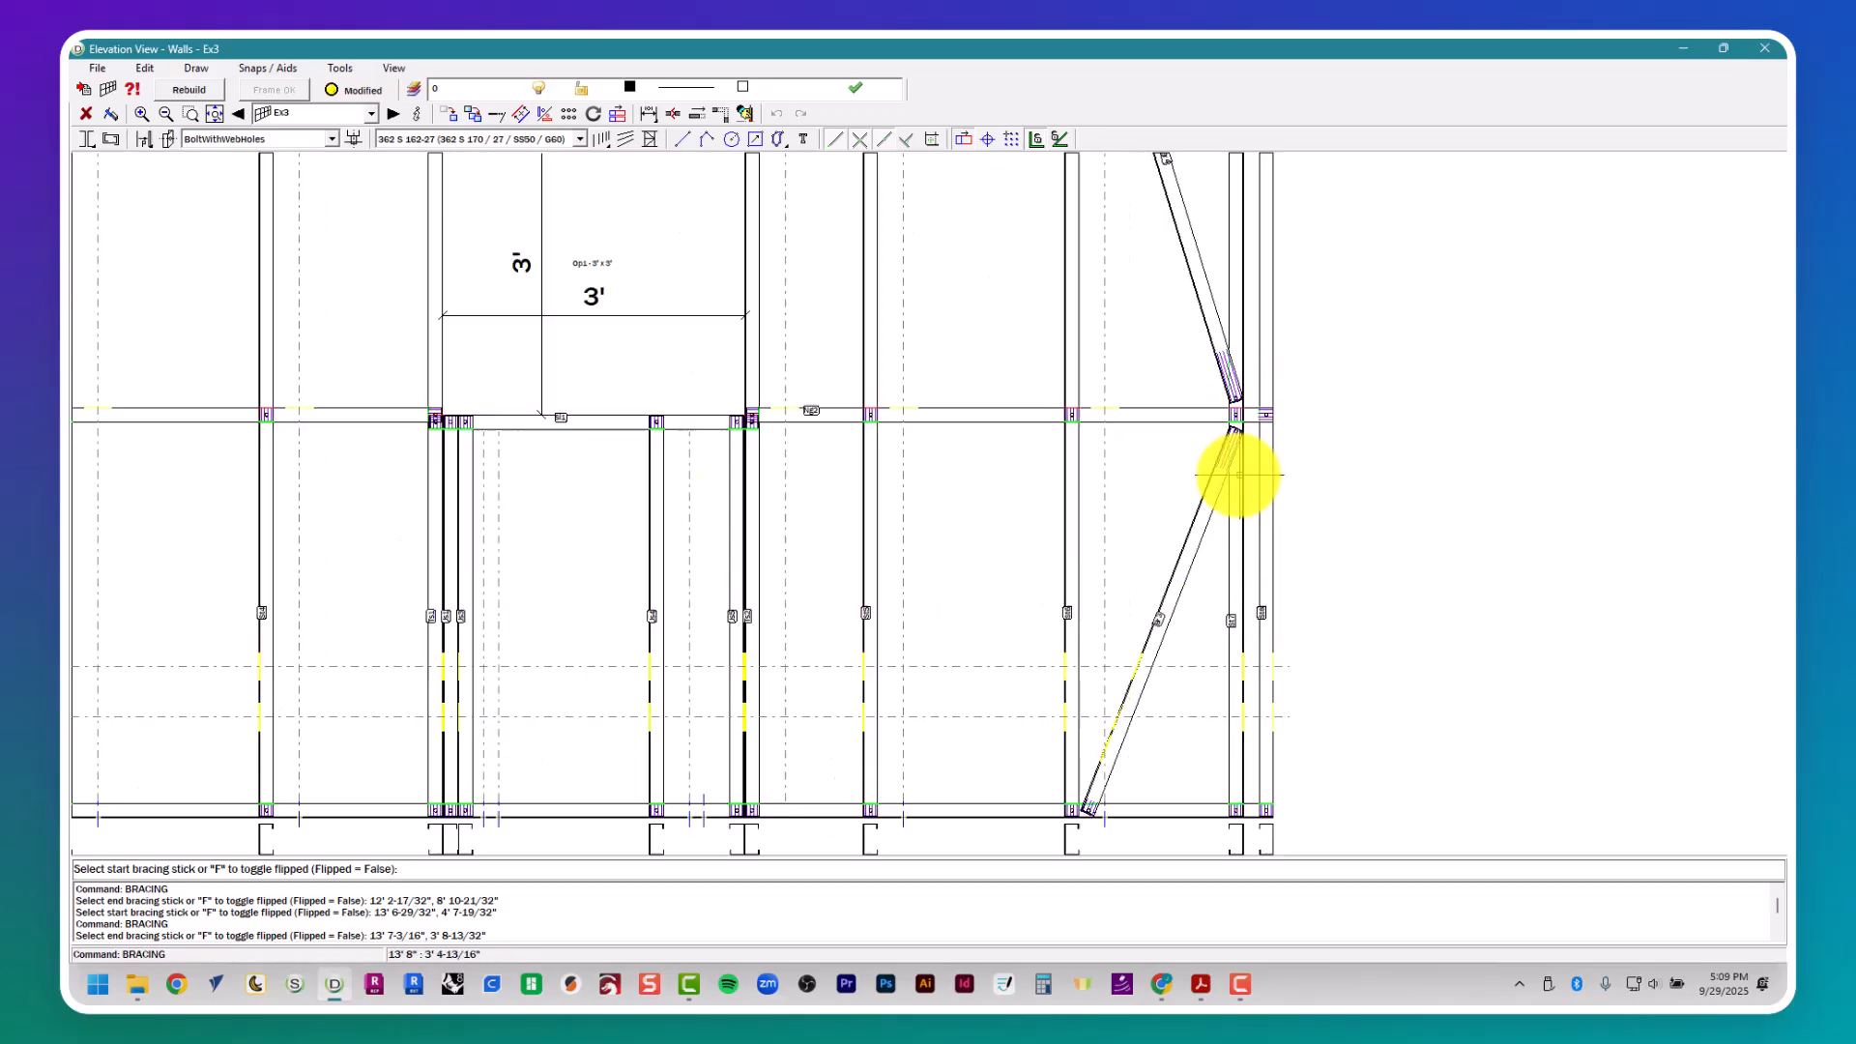
pyautogui.scroll(-3, 1233, 725)
pyautogui.press('Escape')
pyautogui.press('Escape')
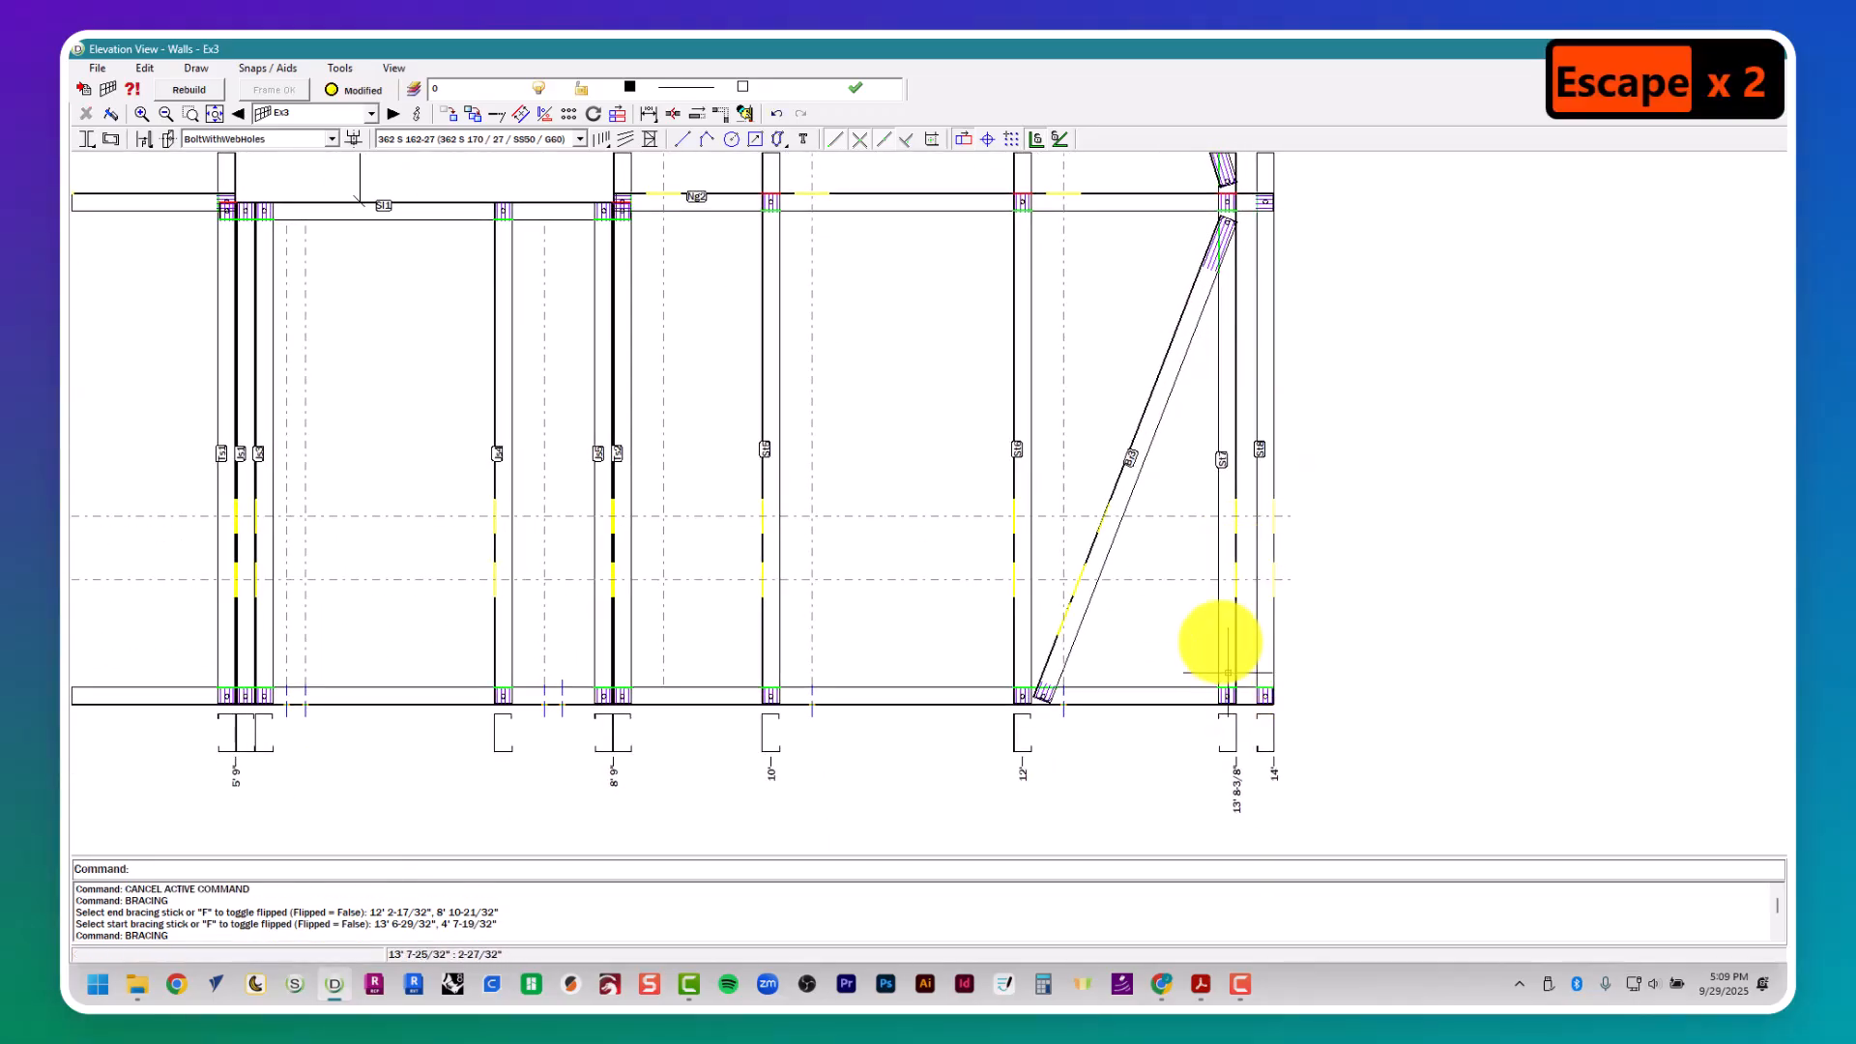
# - Inspect the inner end stud beside the braces in wall Ex3, clear the selection and return to the plan
pyautogui.scroll(-4, 1193, 770)
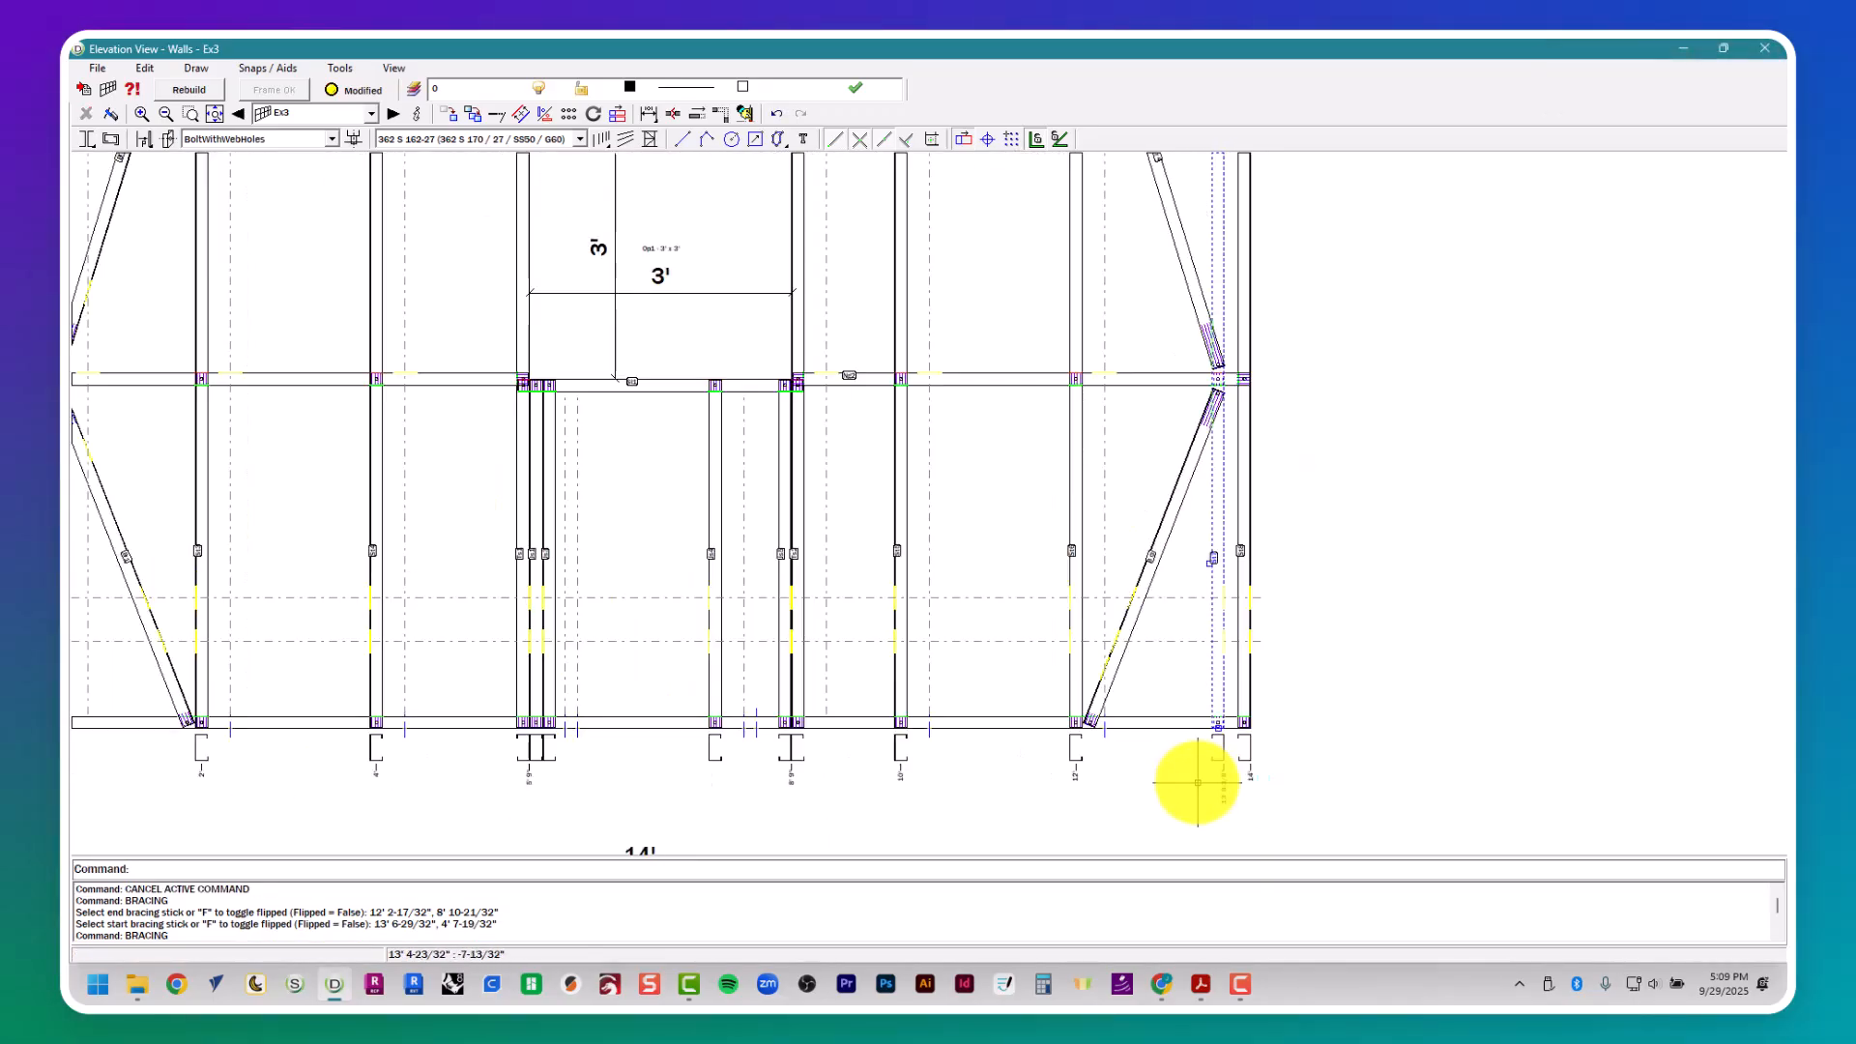
pyautogui.press('Escape')
pyautogui.press('Escape')
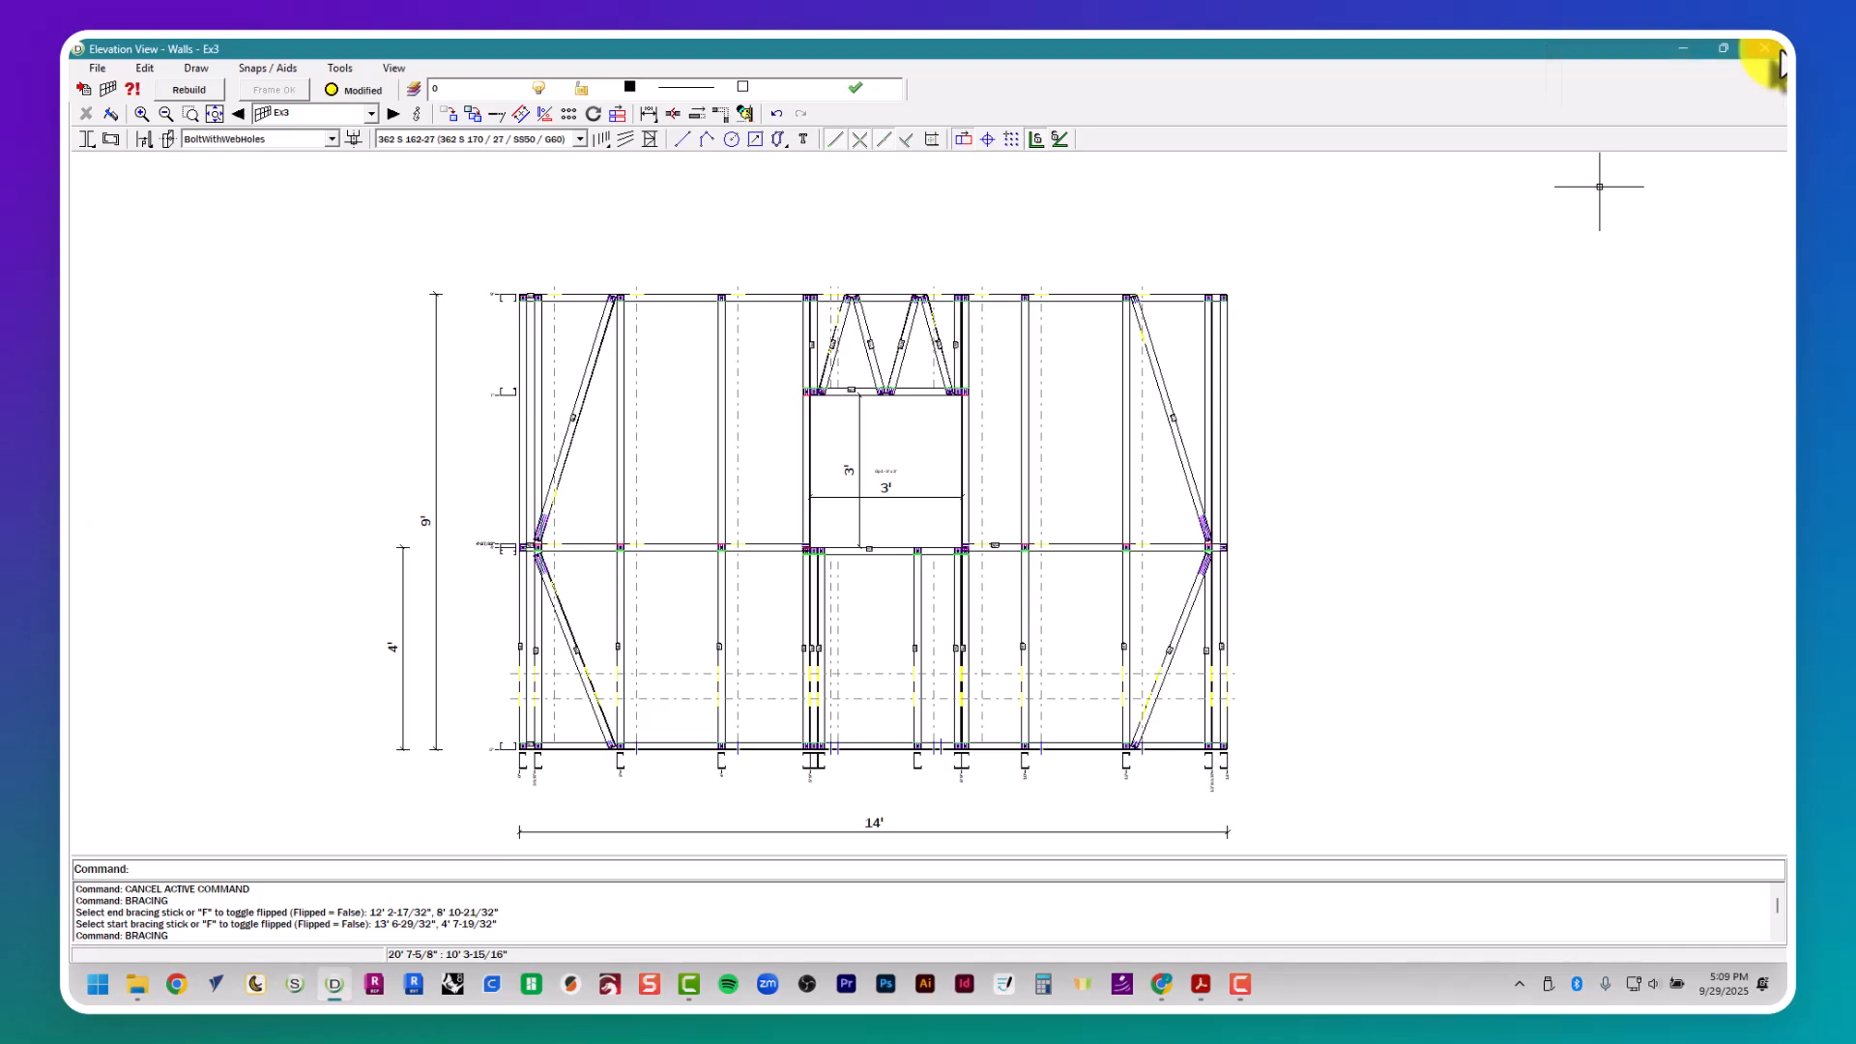
pyautogui.click(1780, 50)
# - Open the frame properties of external wall Ex2, review its main settings and add a first opening
pyautogui.scroll(-6, 954, 497)
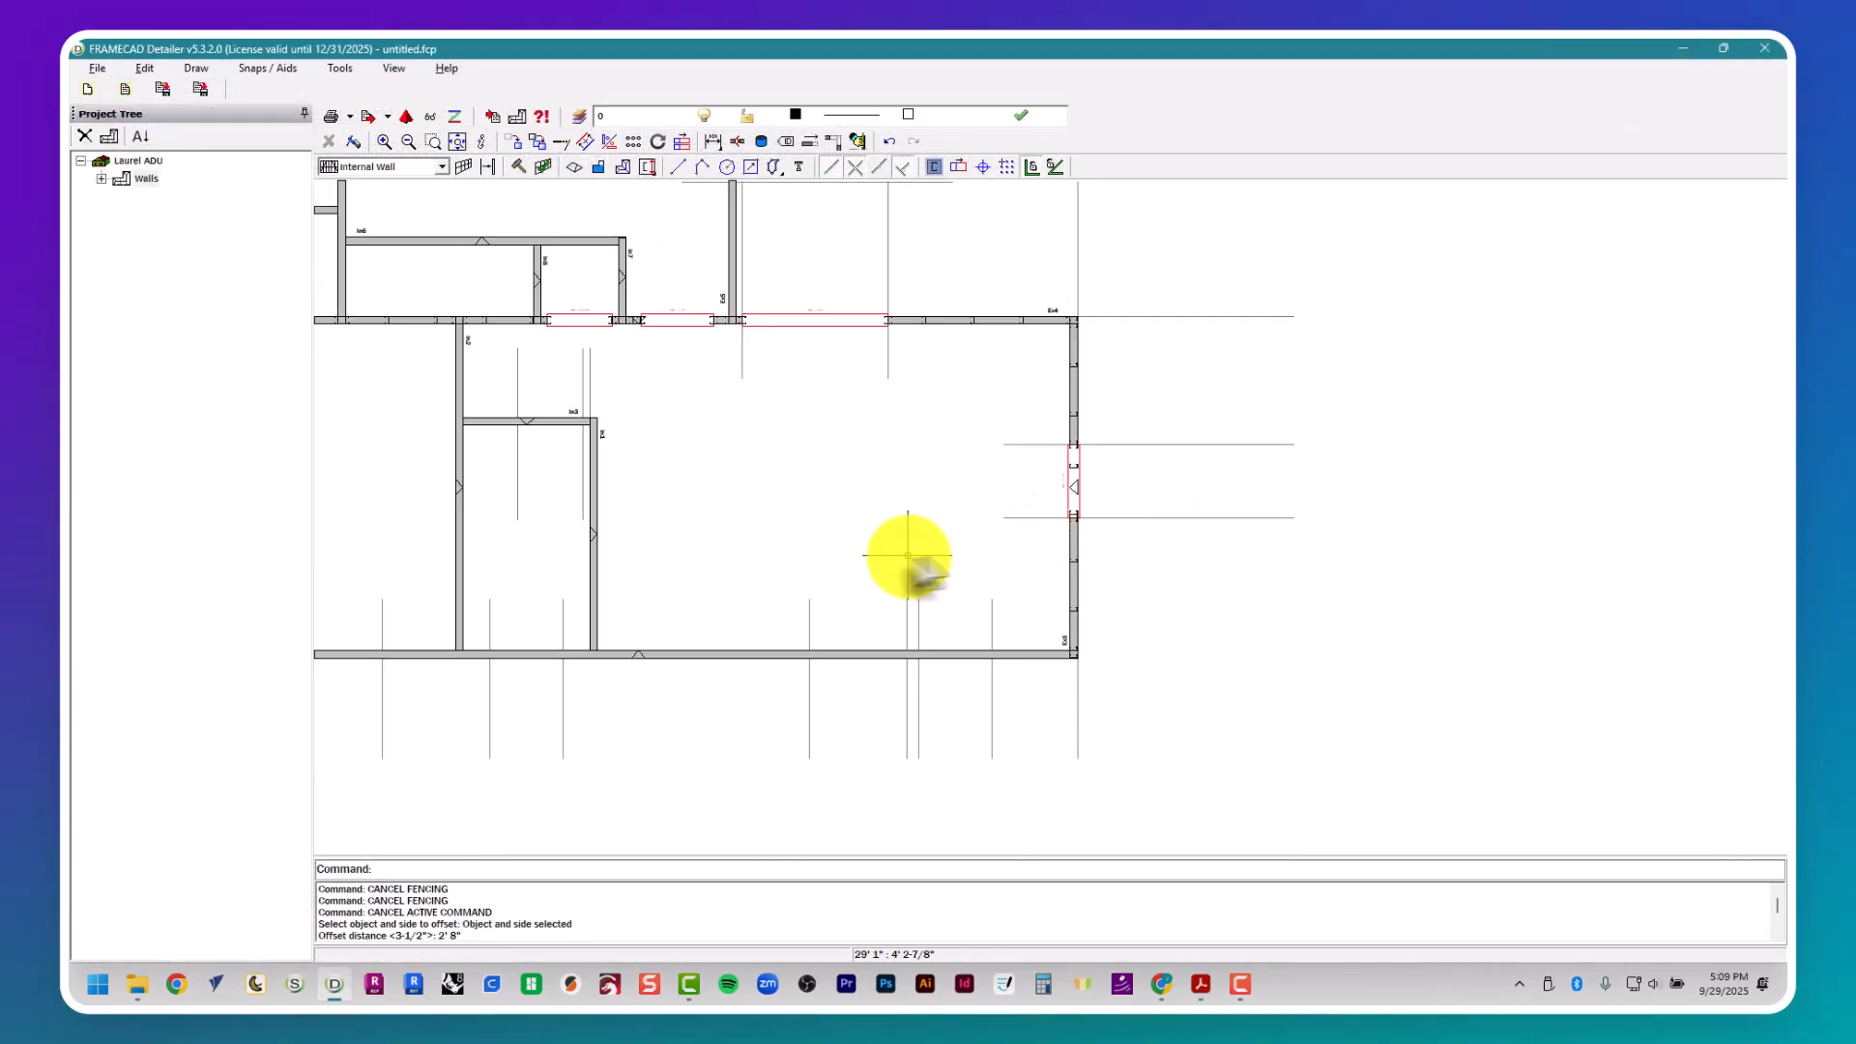
pyautogui.moveTo(909, 552); pyautogui.dragTo(1237, 434, button='middle')
pyautogui.press('Escape')
pyautogui.click(1086, 533)
pyautogui.rightClick(1086, 533)
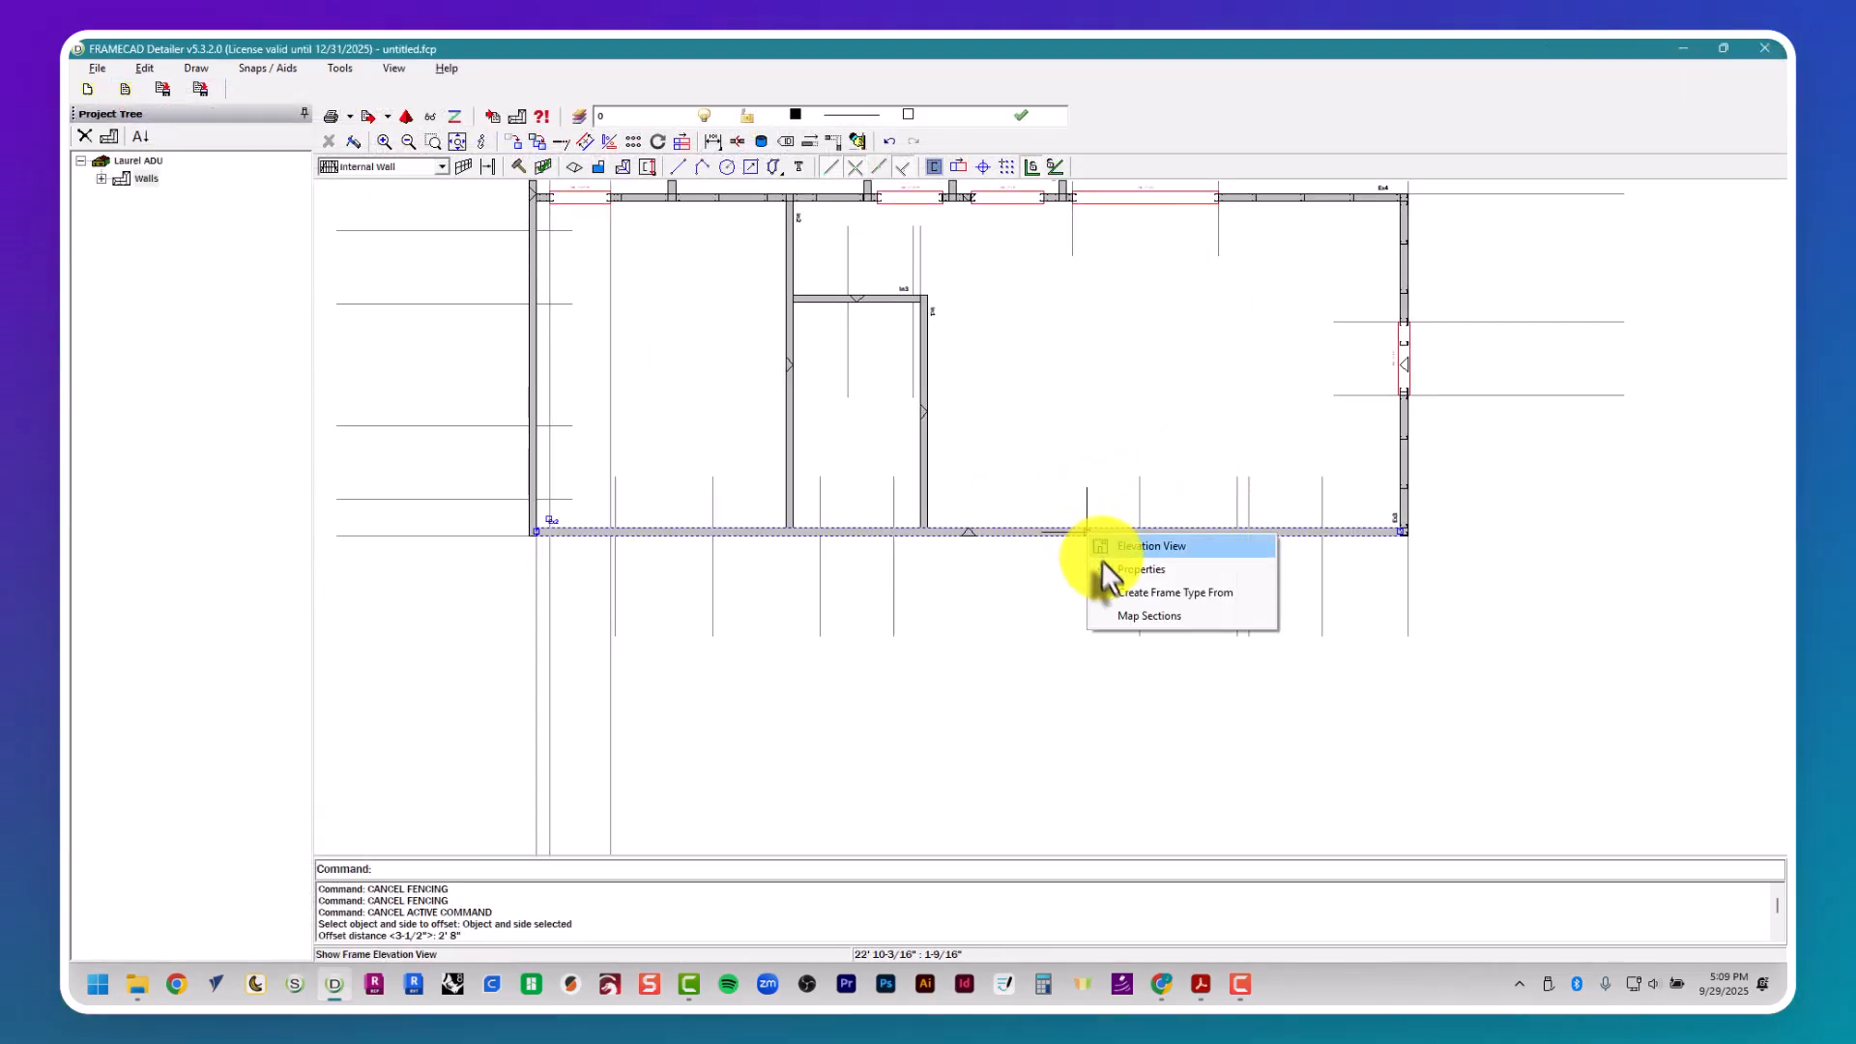
pyautogui.click(1105, 567)
pyautogui.click(831, 188)
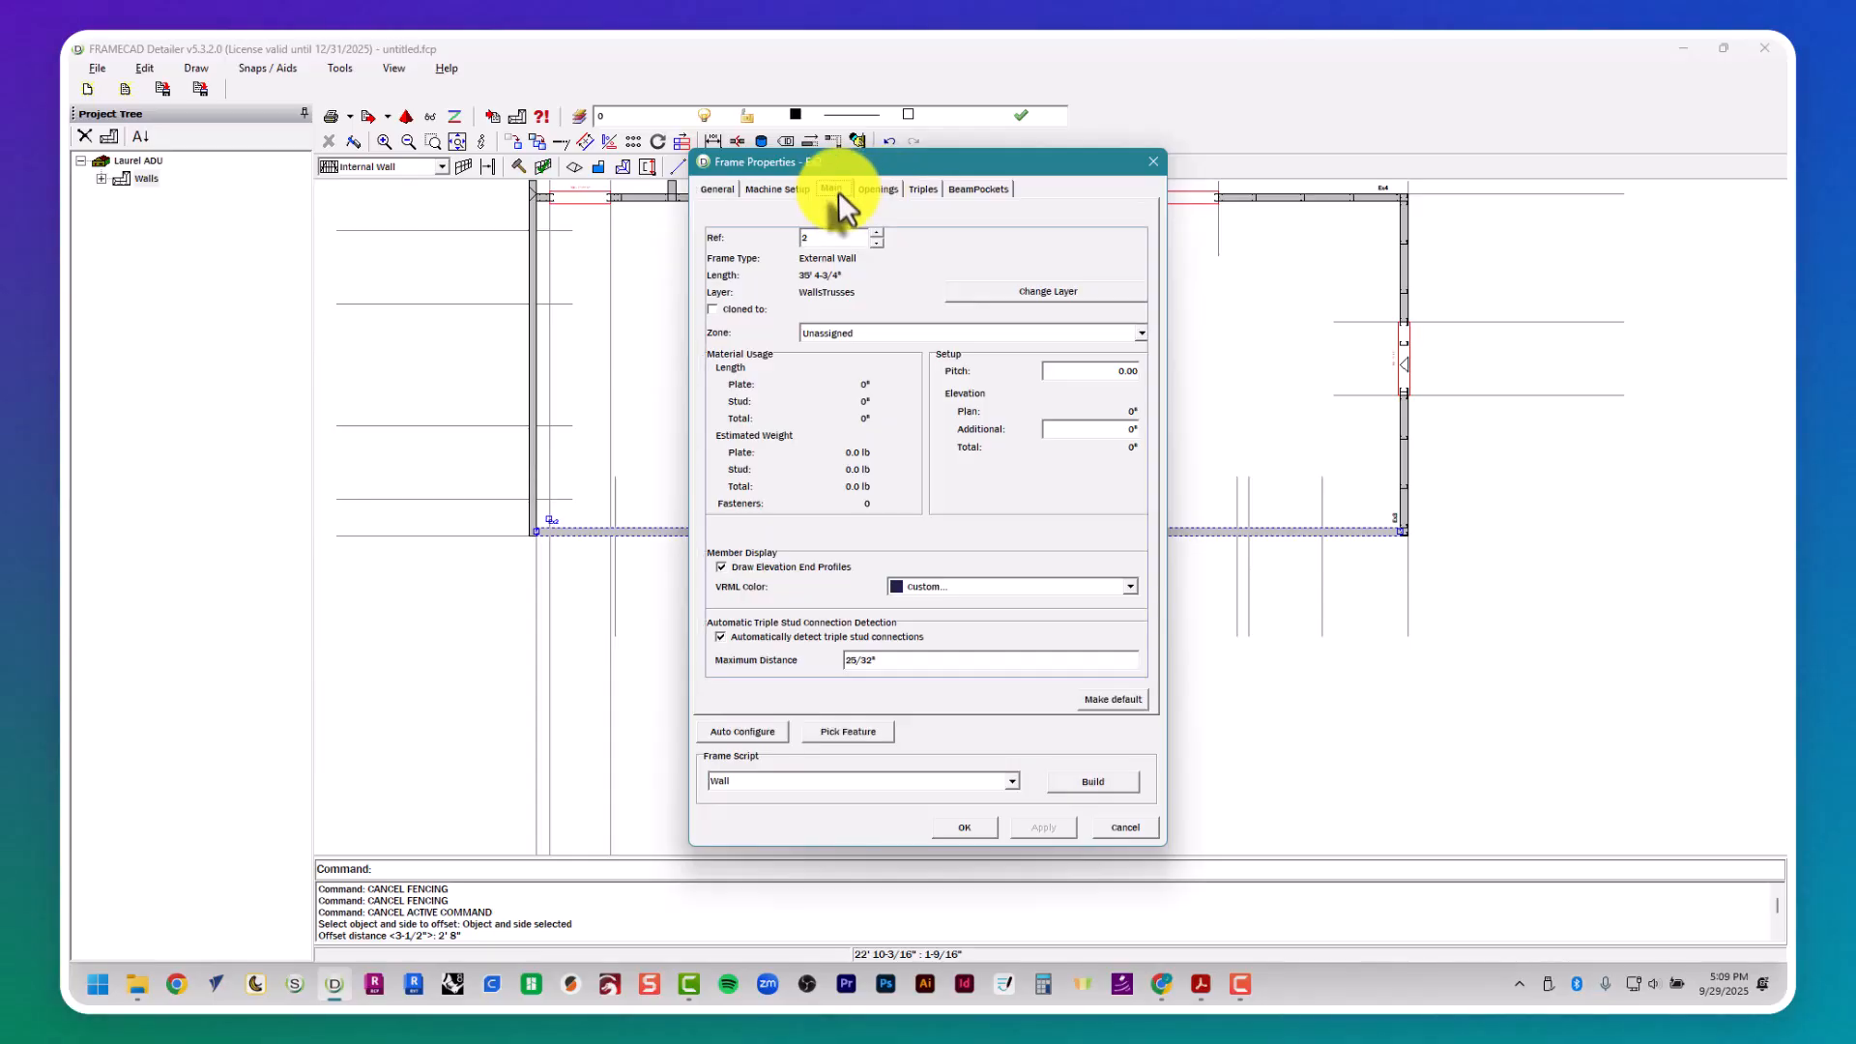
pyautogui.click(900, 257)
pyautogui.click(891, 190)
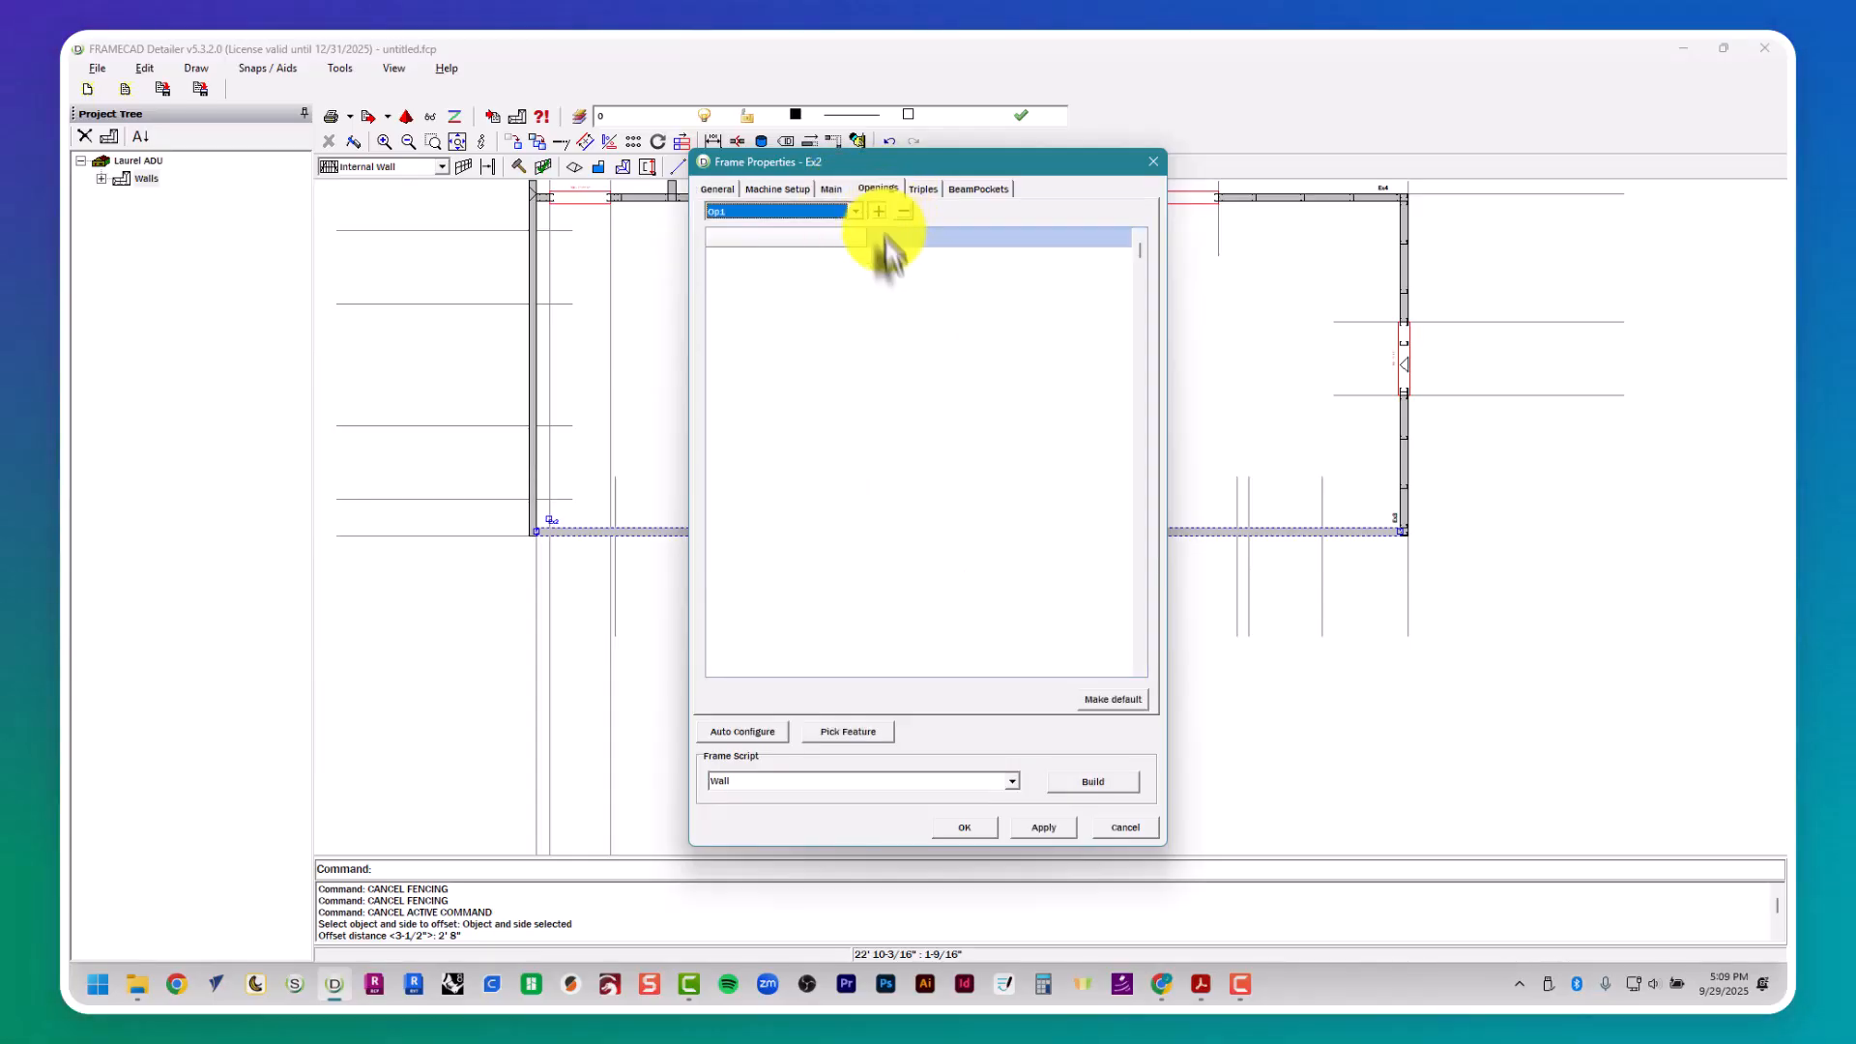
# - Check door D2's location on the PDF floor plan and its size in the door schedule, returning to wall Ex2's properties
pyautogui.hotkey('alt', 'Tab')
pyautogui.scroll(-1, 1010, 647)
pyautogui.moveTo(1013, 633)
pyautogui.mouseDown(button='middle')
pyautogui.moveTo(986, 655)
pyautogui.moveTo(976, 638)
pyautogui.mouseUp(button='middle')
pyautogui.hscroll(5, 1234, 547)
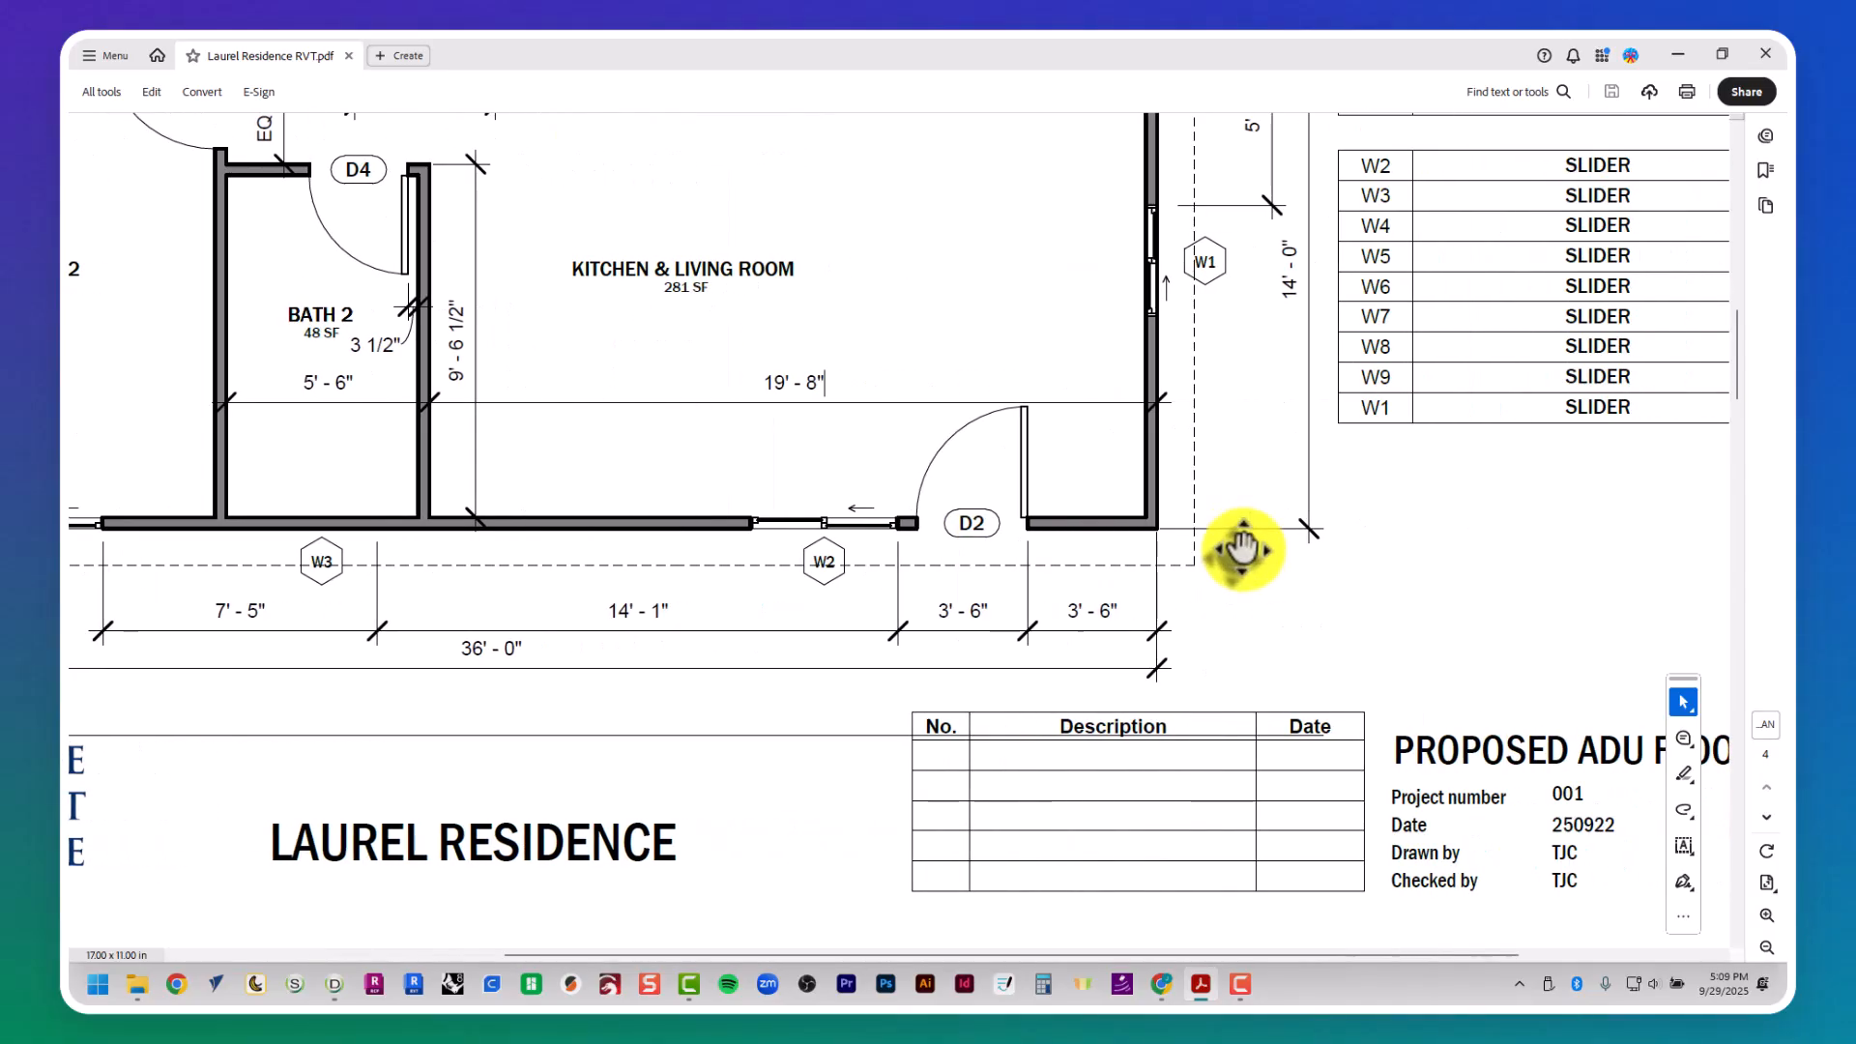
pyautogui.scroll(8, 1263, 530)
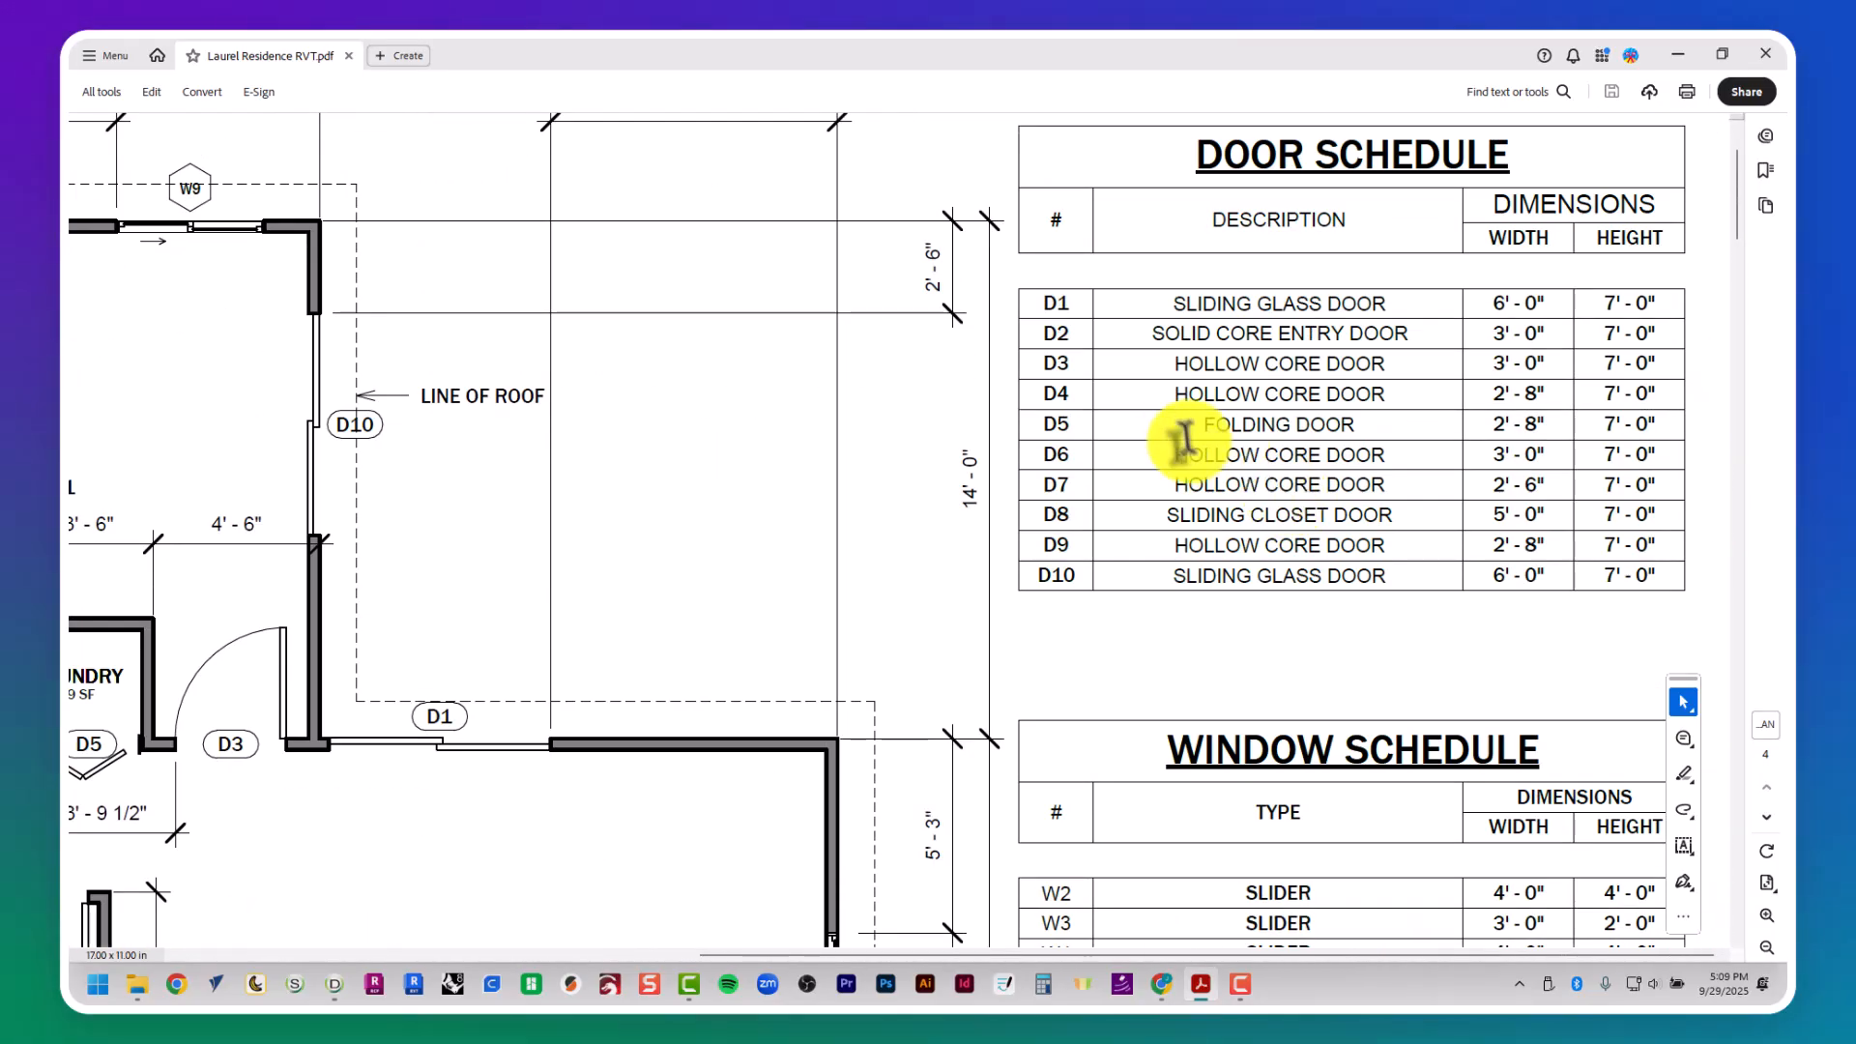
pyautogui.hotkey('alt', 'Tab')
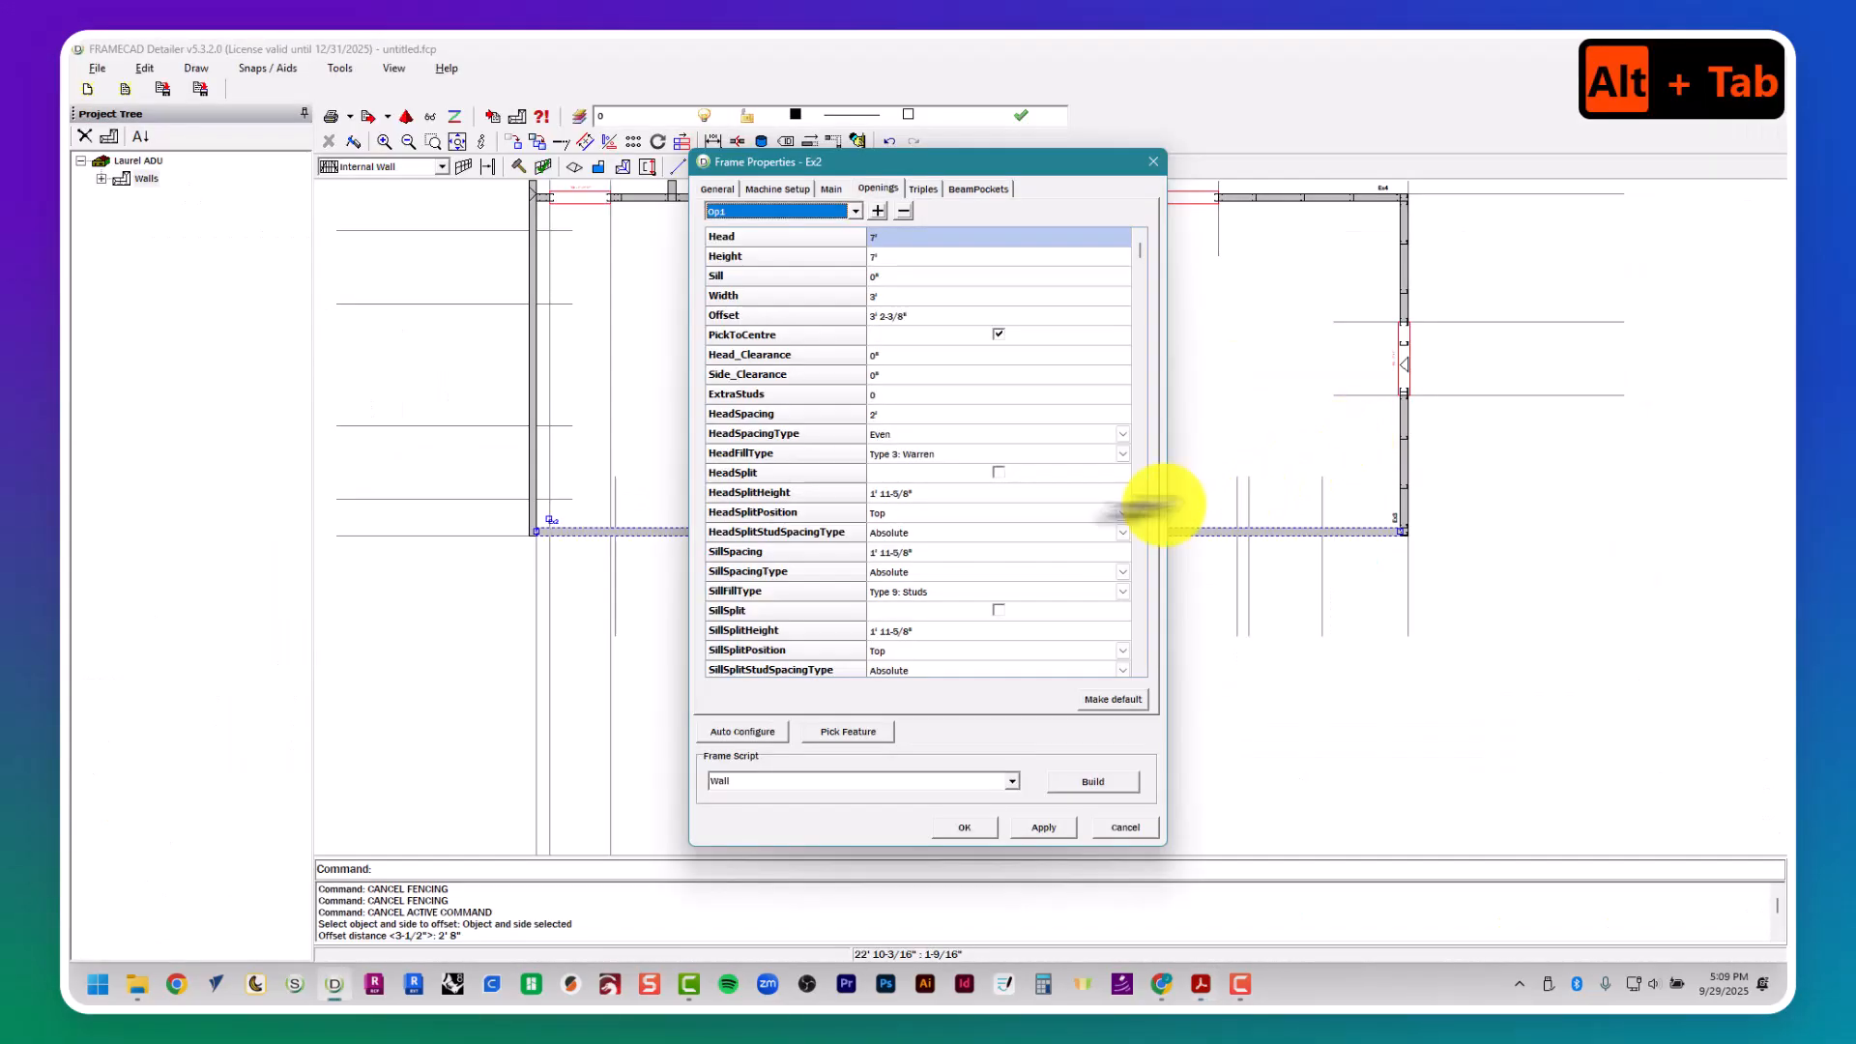
# - Verify the first opening's width and height against door D2, and center it on wall Ex2 between the door's two guide lines
pyautogui.click(897, 298)
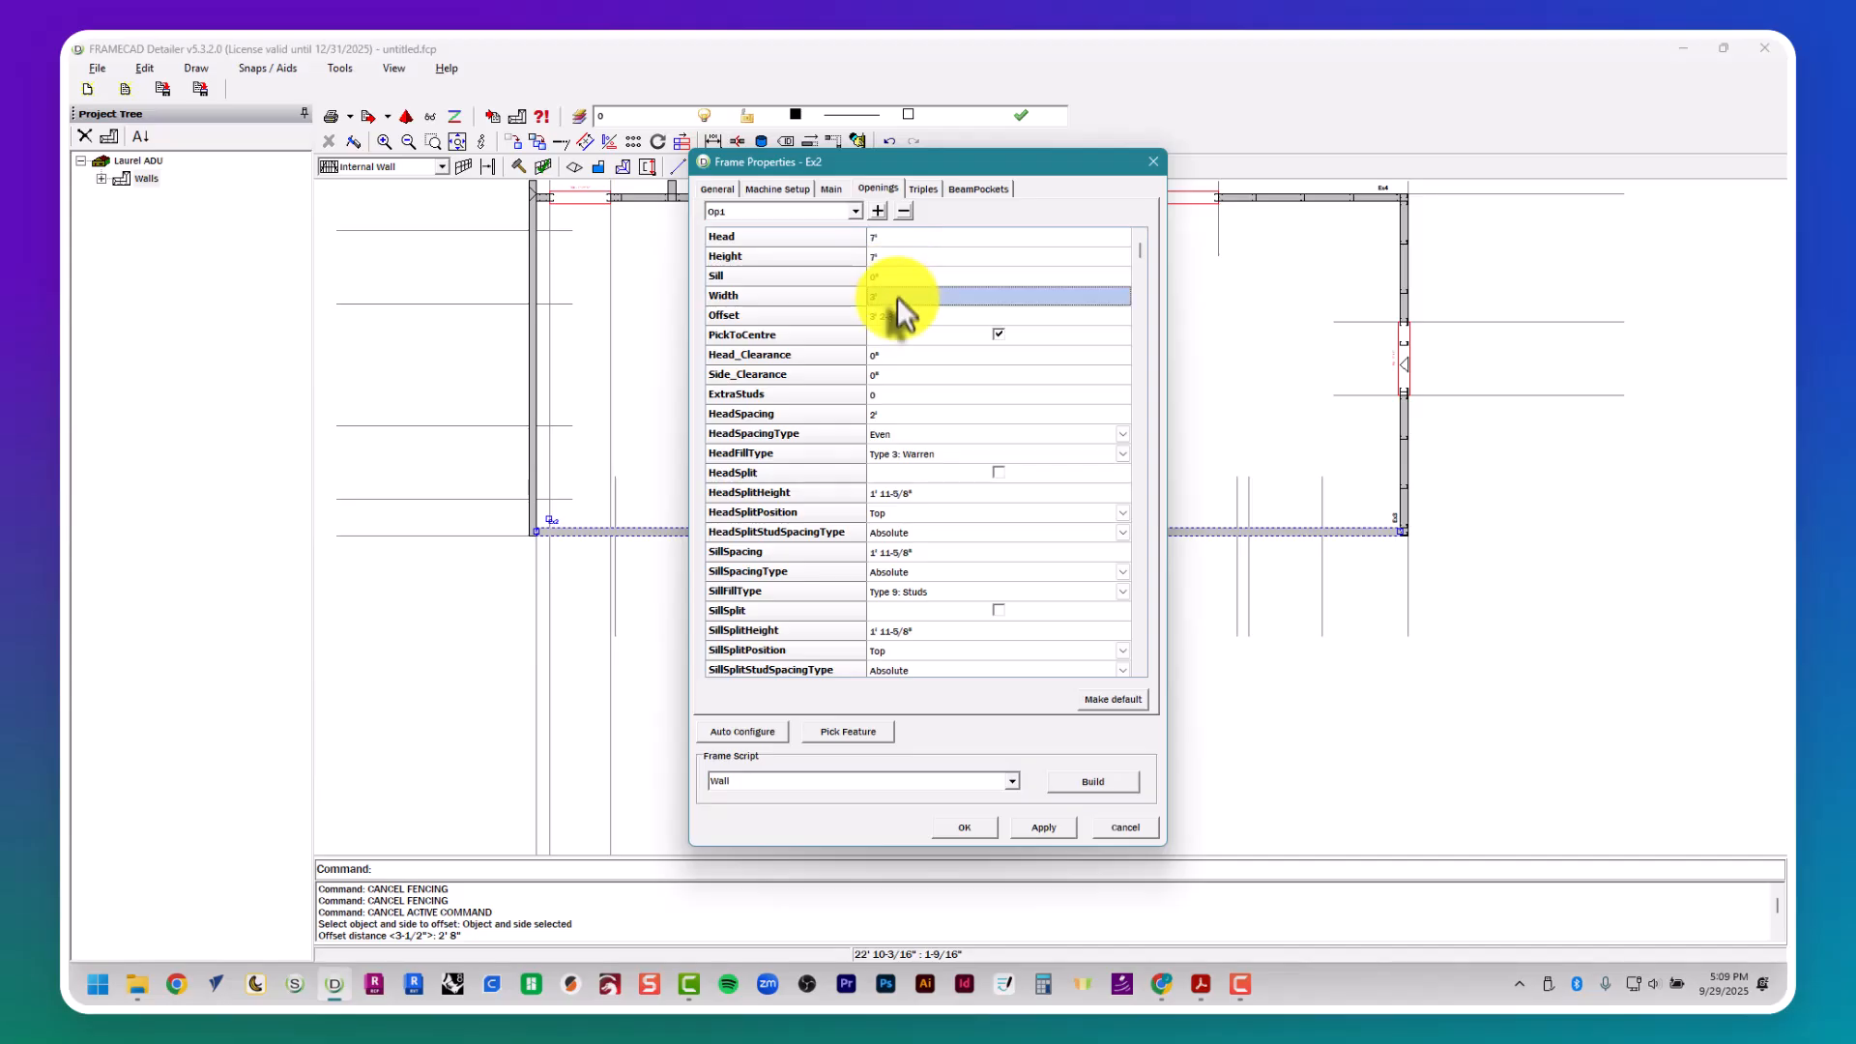
pyautogui.click(891, 256)
pyautogui.click(875, 731)
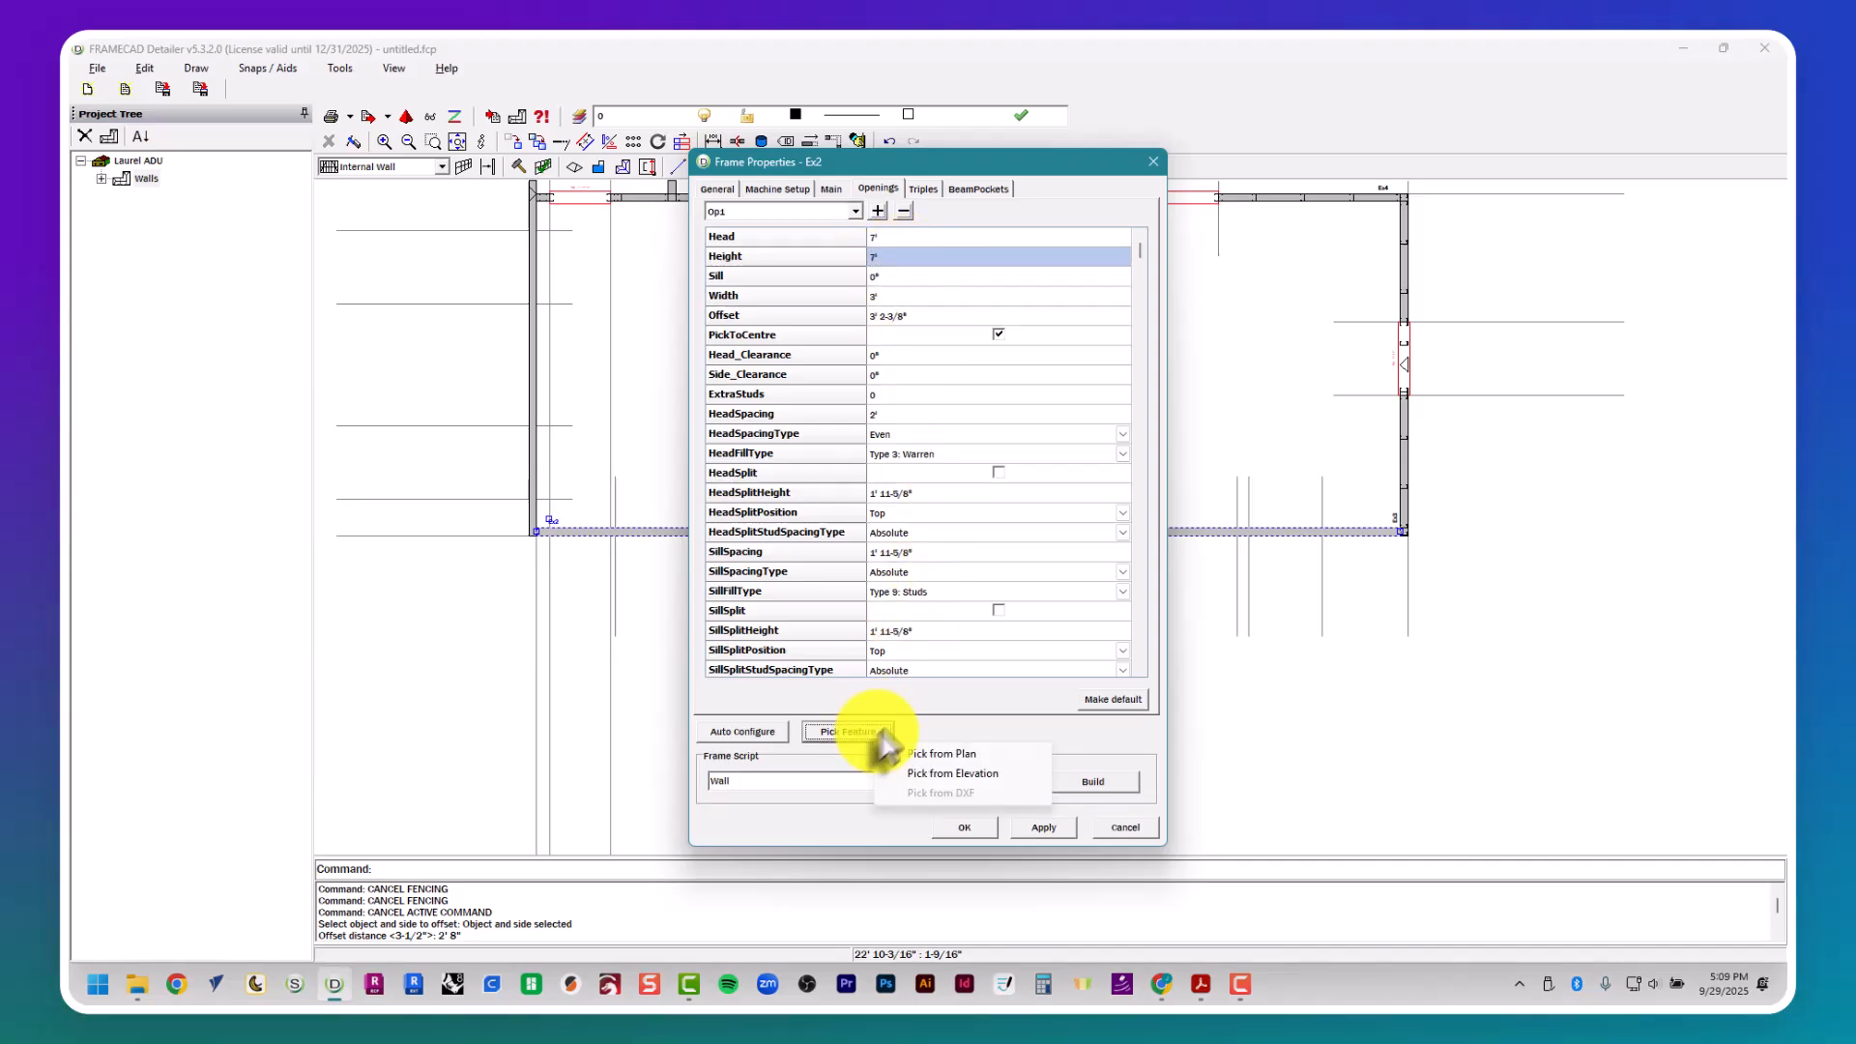
pyautogui.click(941, 755)
pyautogui.scroll(3, 1176, 488)
pyautogui.scroll(1, 1176, 488)
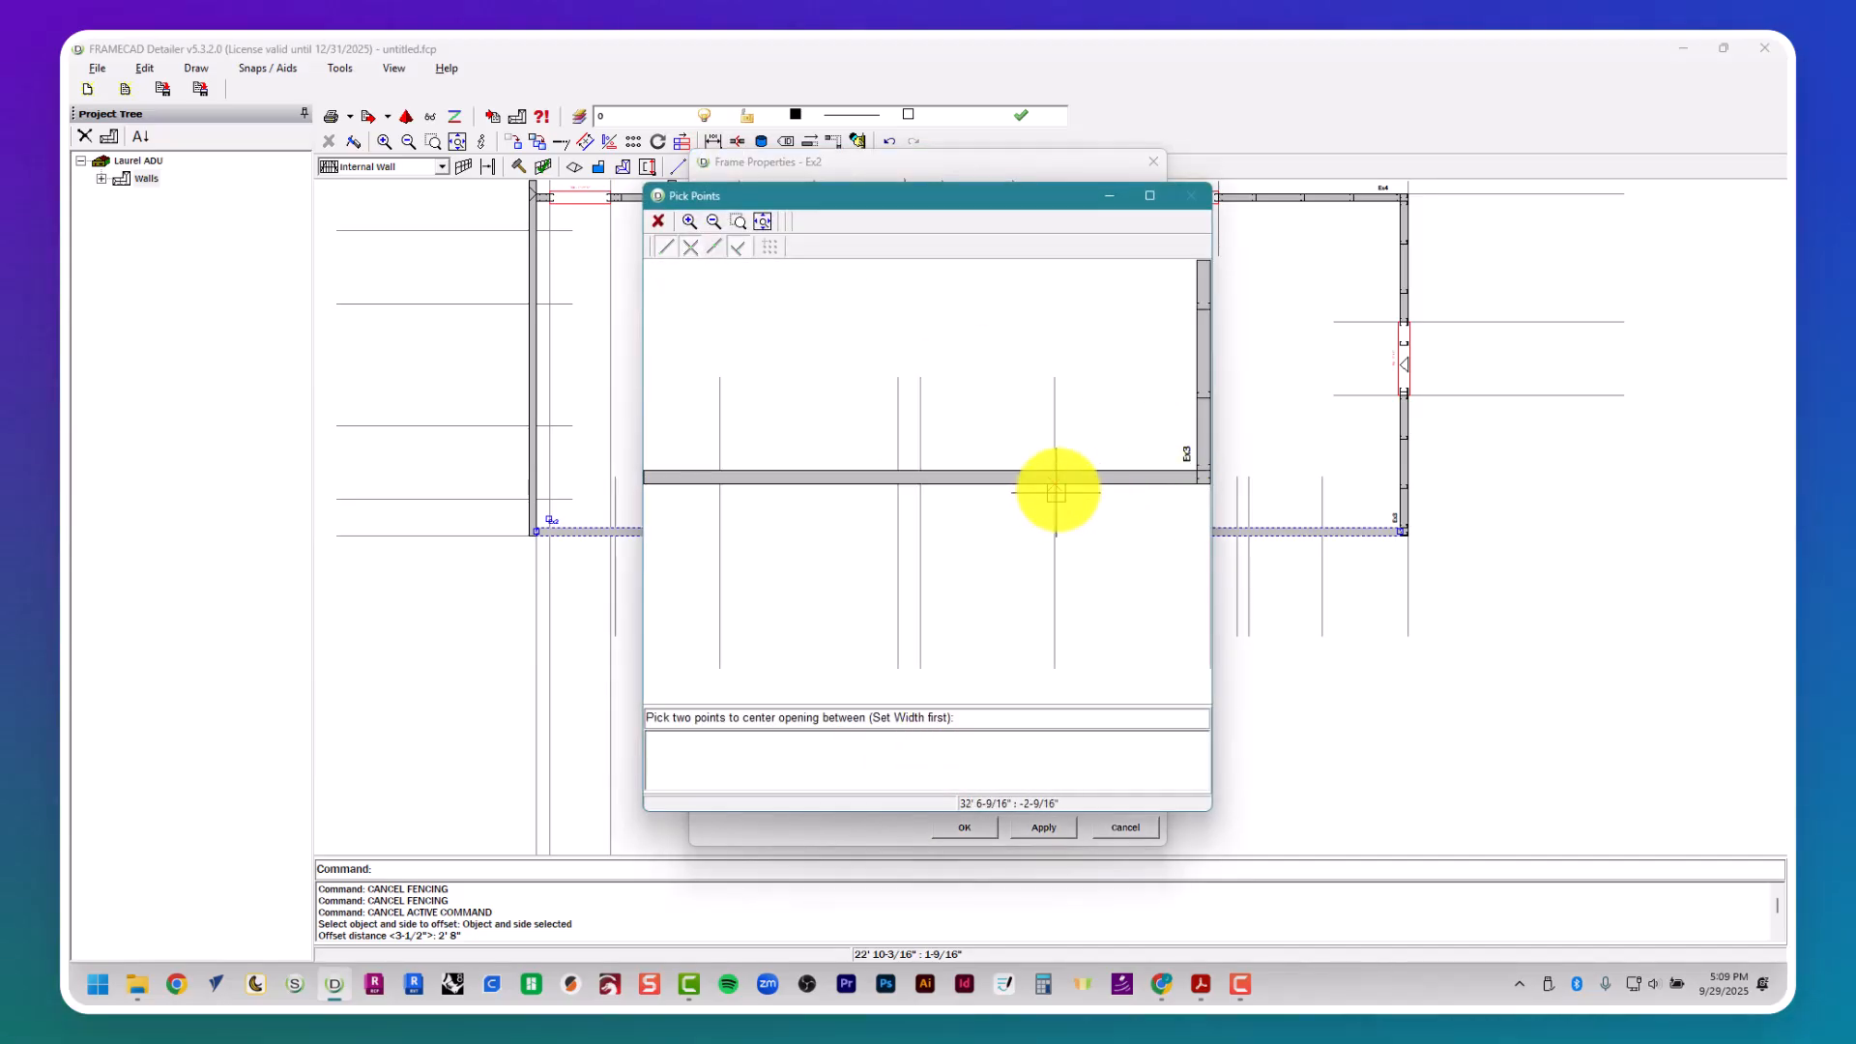
pyautogui.click(1058, 484)
pyautogui.click(920, 485)
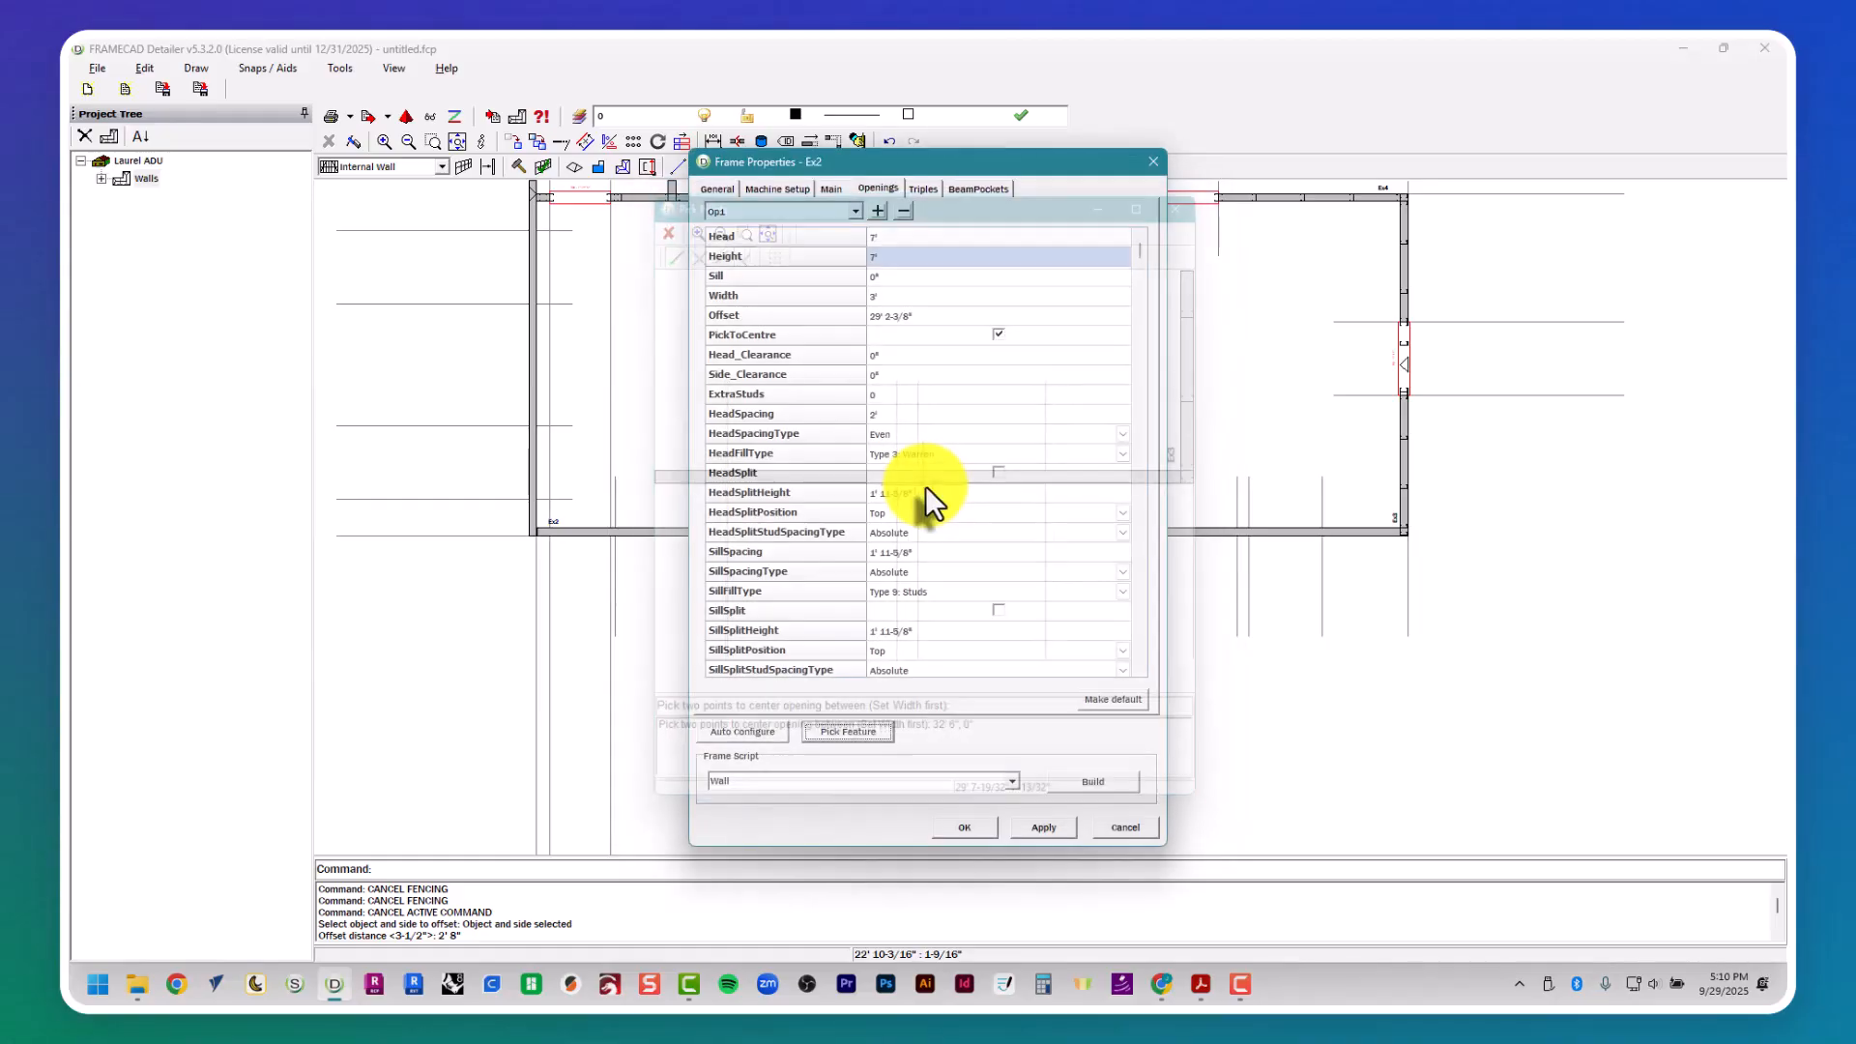
# - Add a second opening to wall Ex2 and look up window W2's dimensions in the PDF drawing
pyautogui.hotkey('alt', 'Tab')
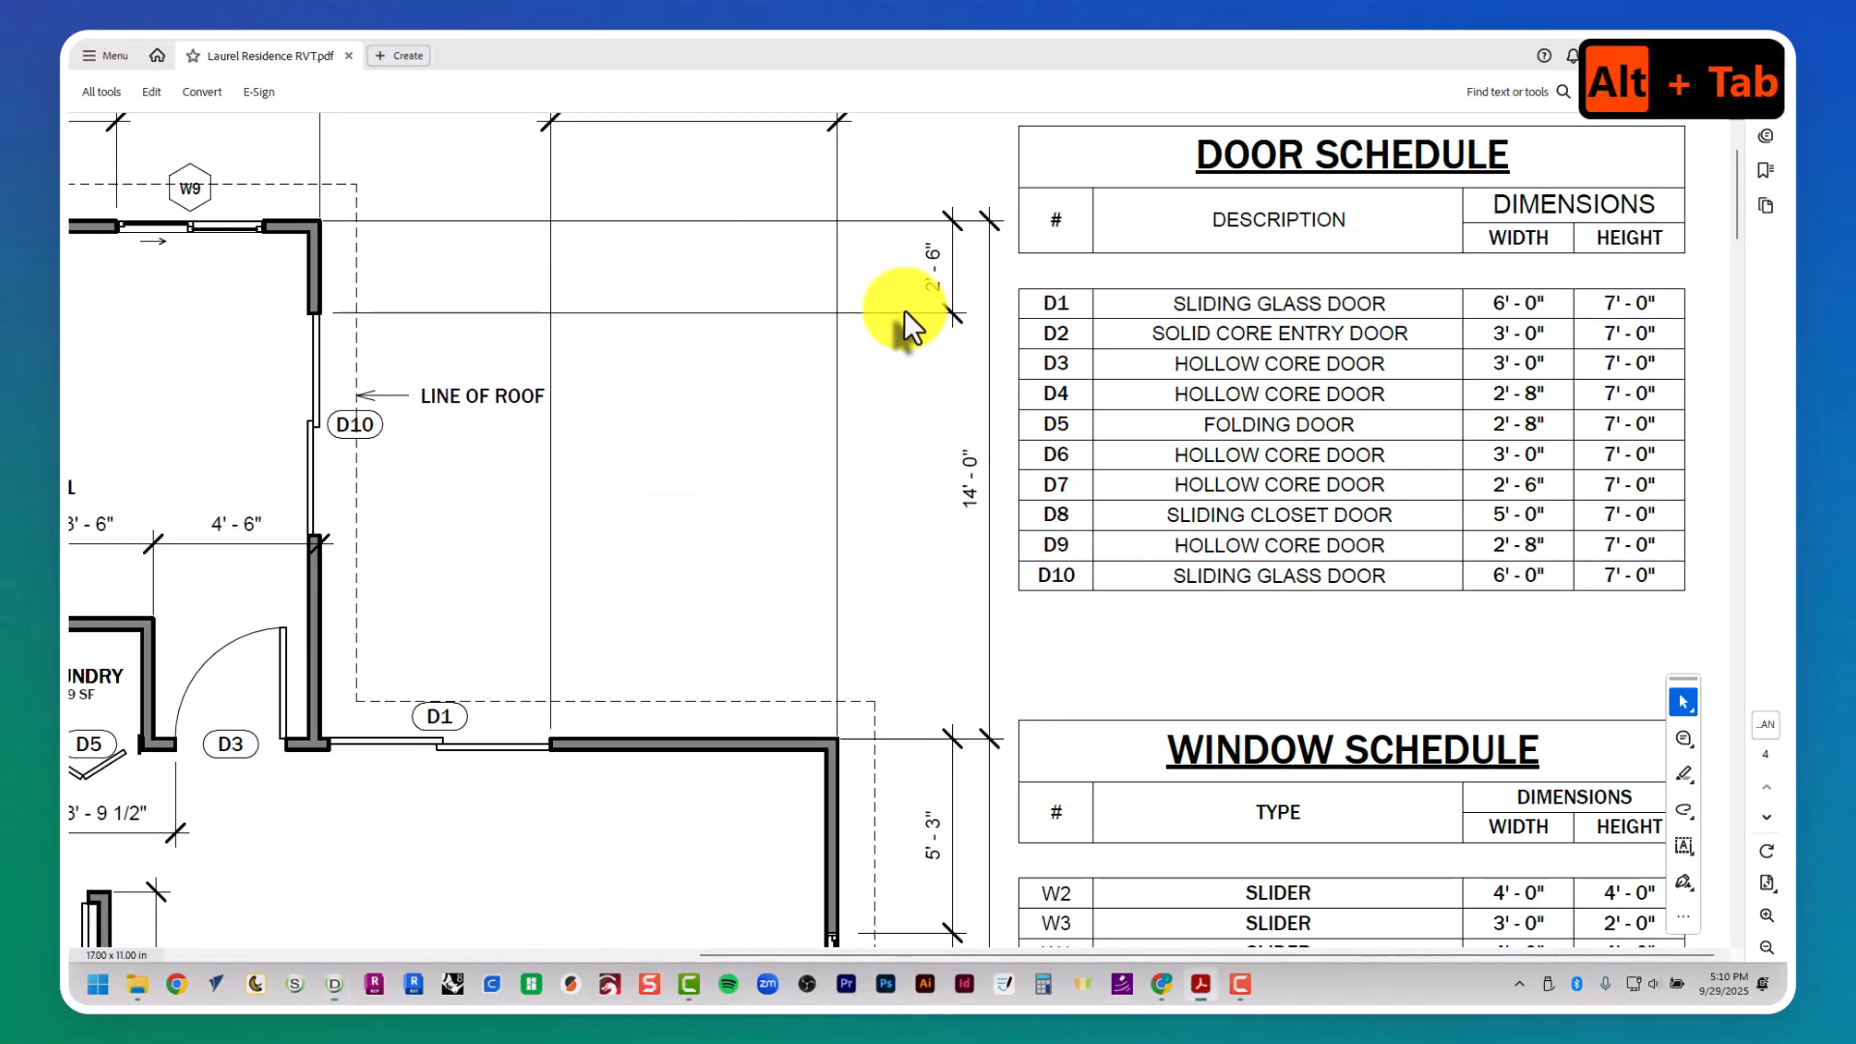
pyautogui.scroll(-1, 908, 319)
pyautogui.moveTo(909, 325); pyautogui.dragTo(919, 394, button='middle')
pyautogui.hotkey('alt', 'Tab')
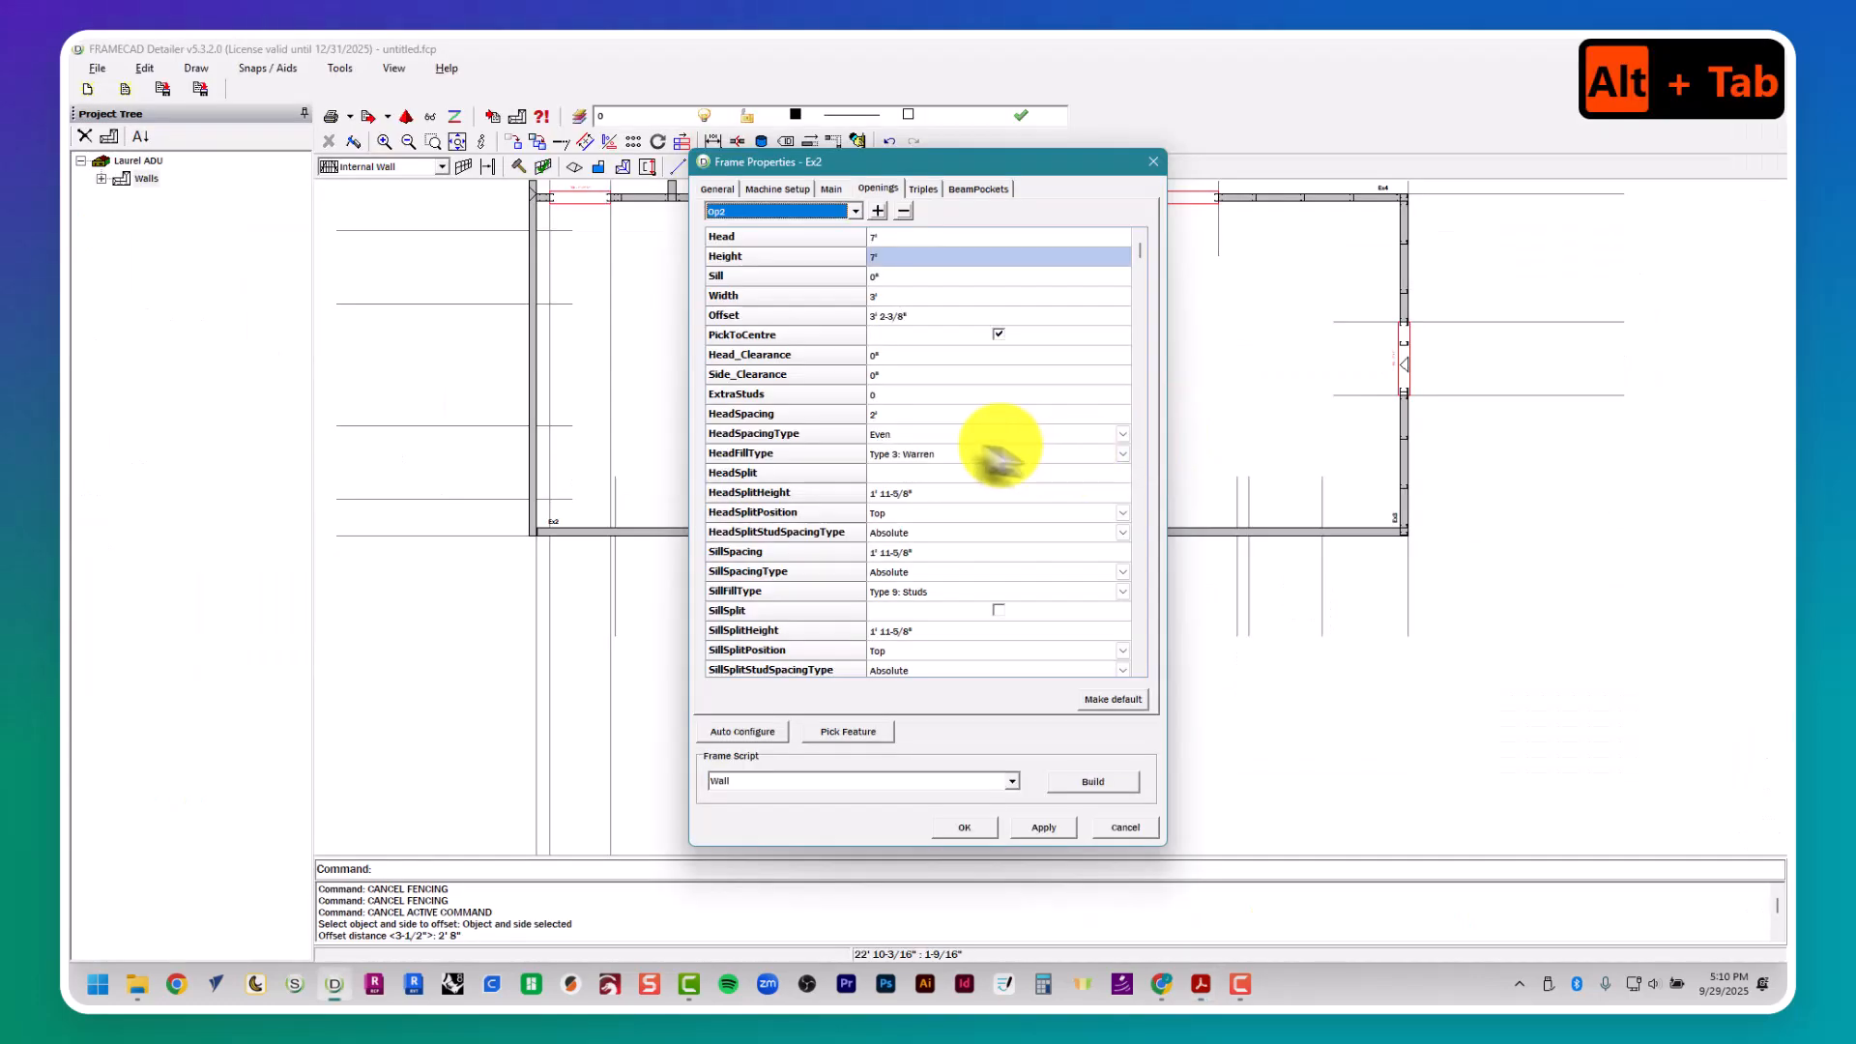
# - Set the second opening of wall Ex2 to a height of 4' and a width of 4'
pyautogui.click(905, 259)
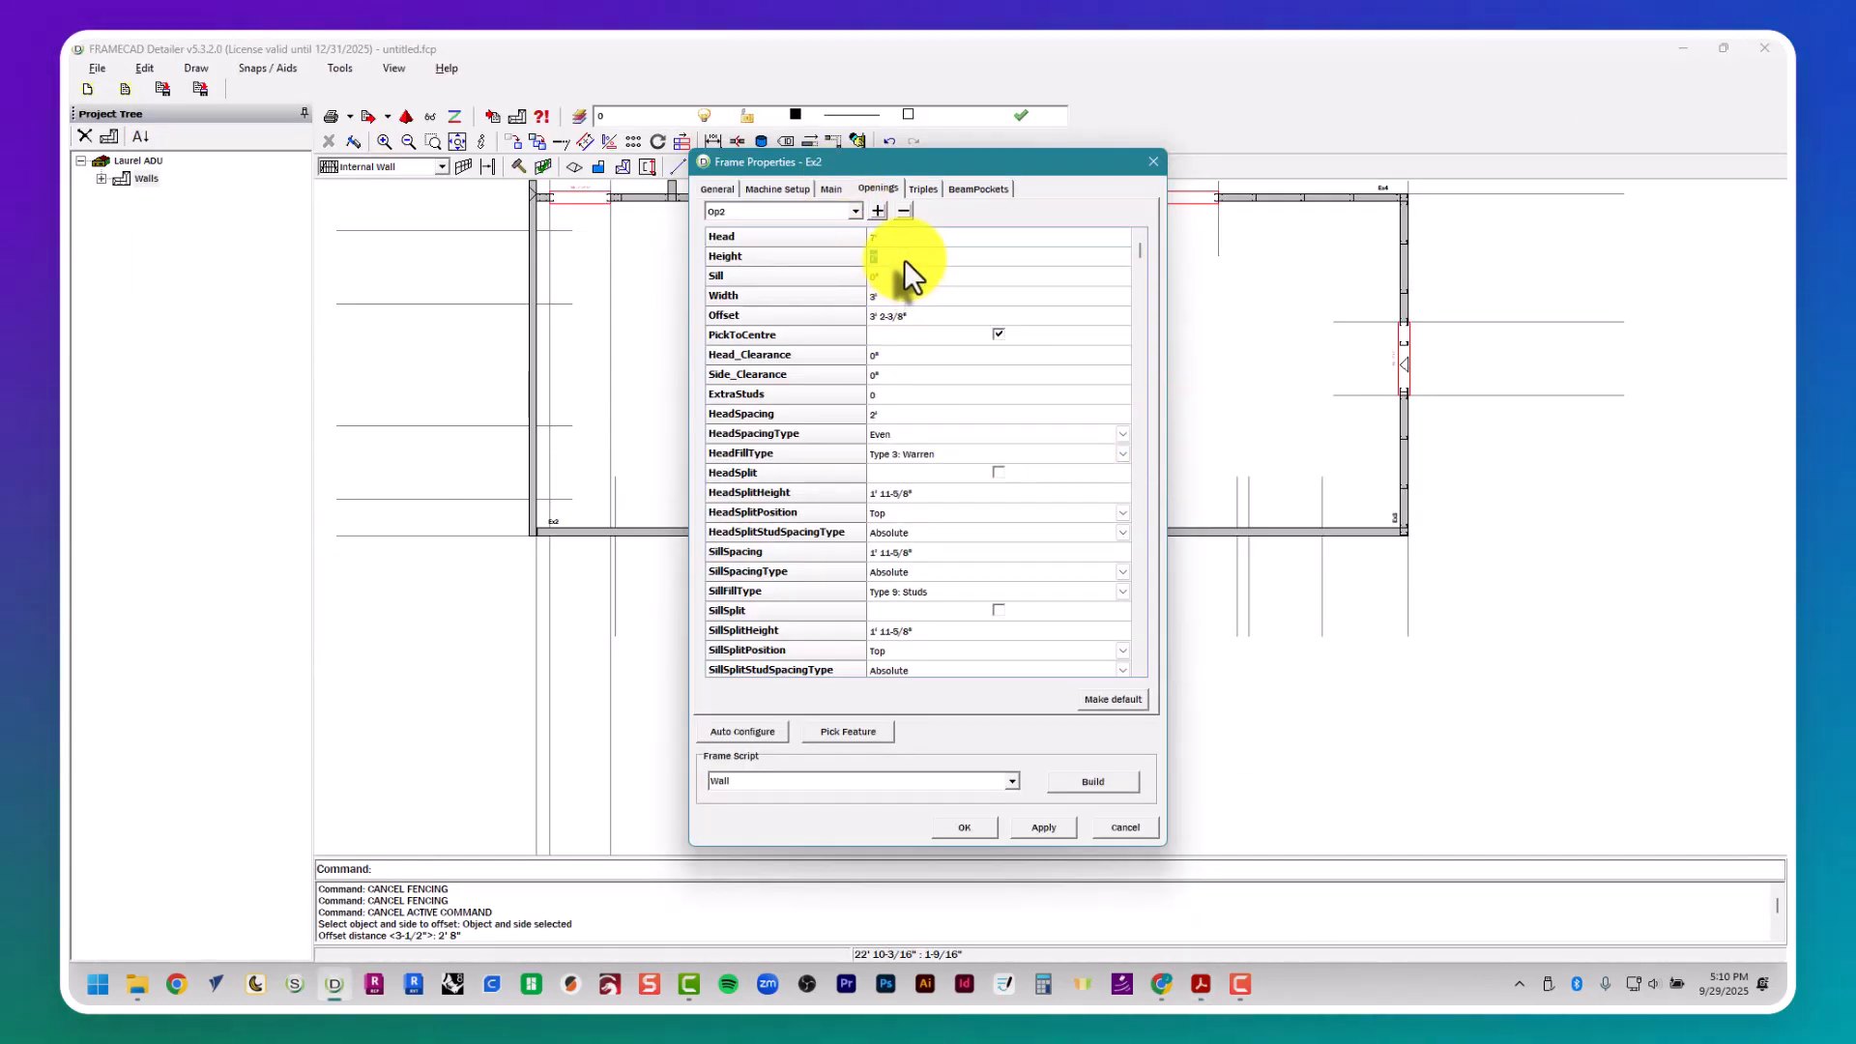
pyautogui.write("4'")
pyautogui.press('Tab')
pyautogui.press('Tab')
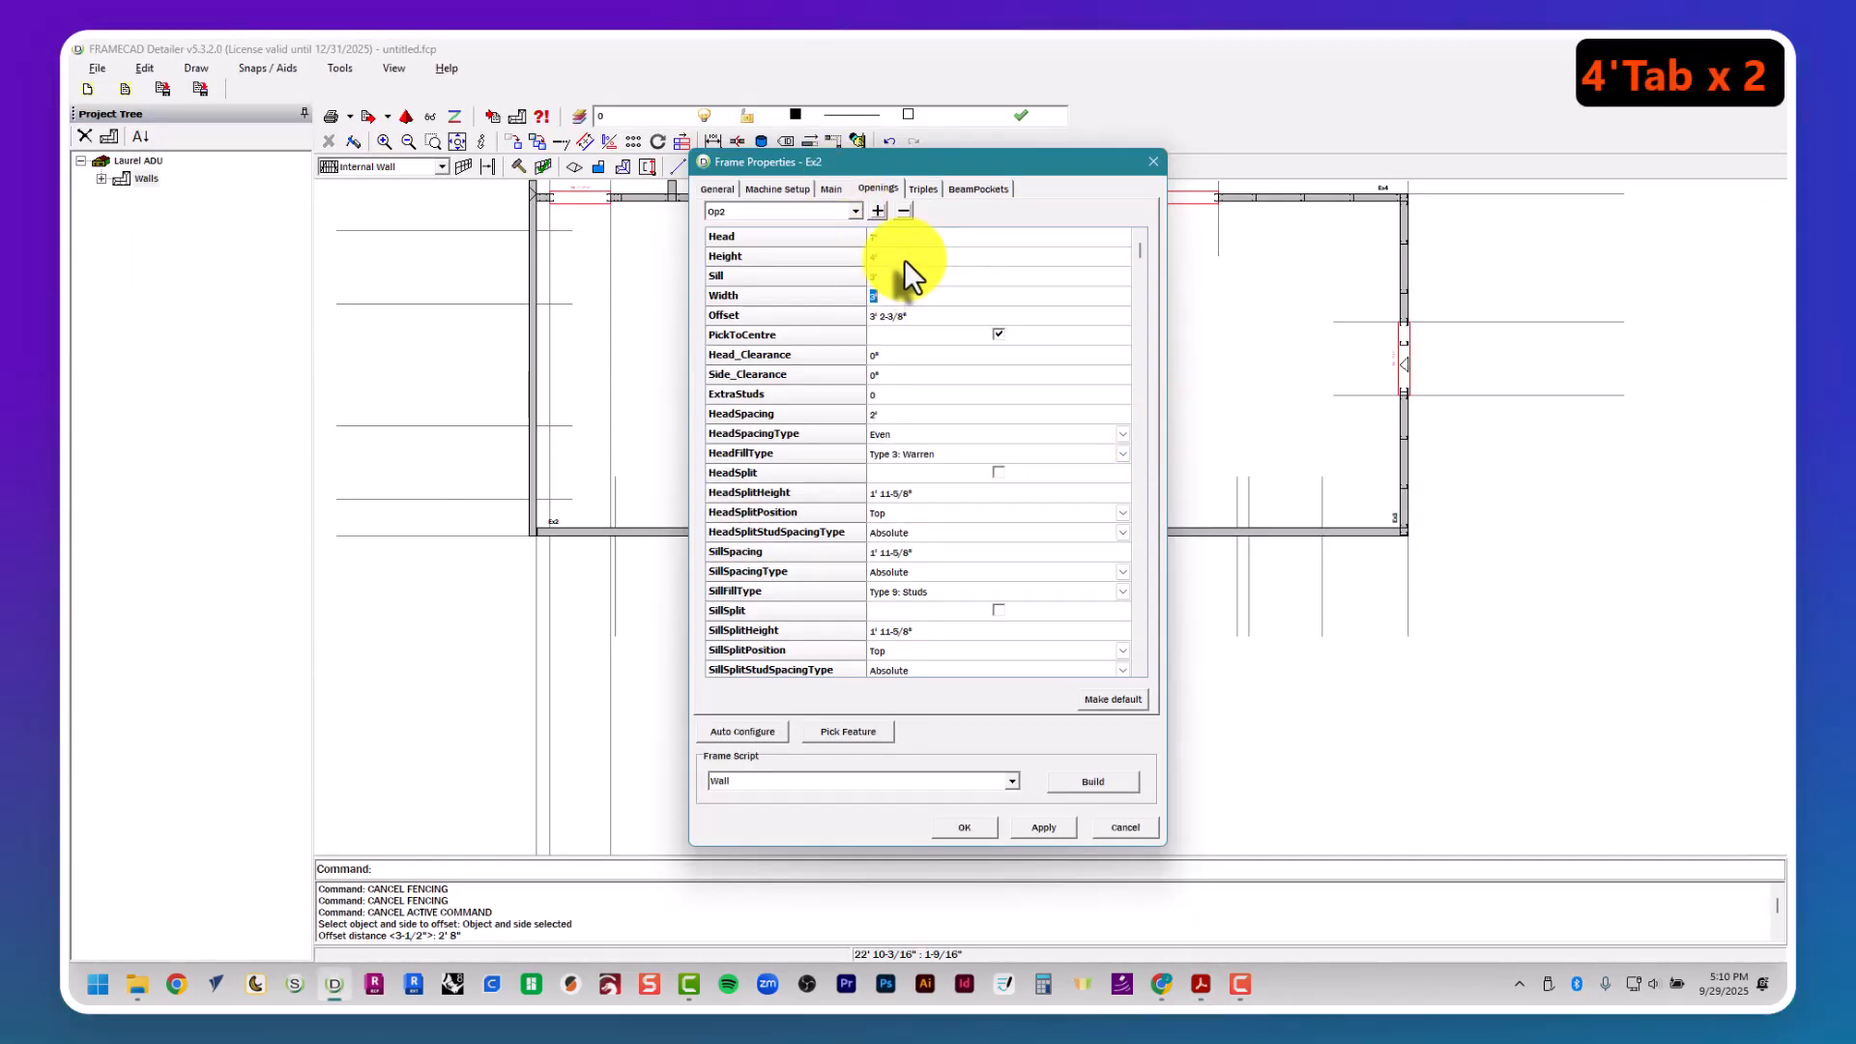
pyautogui.write("4'")
pyautogui.press('Tab')
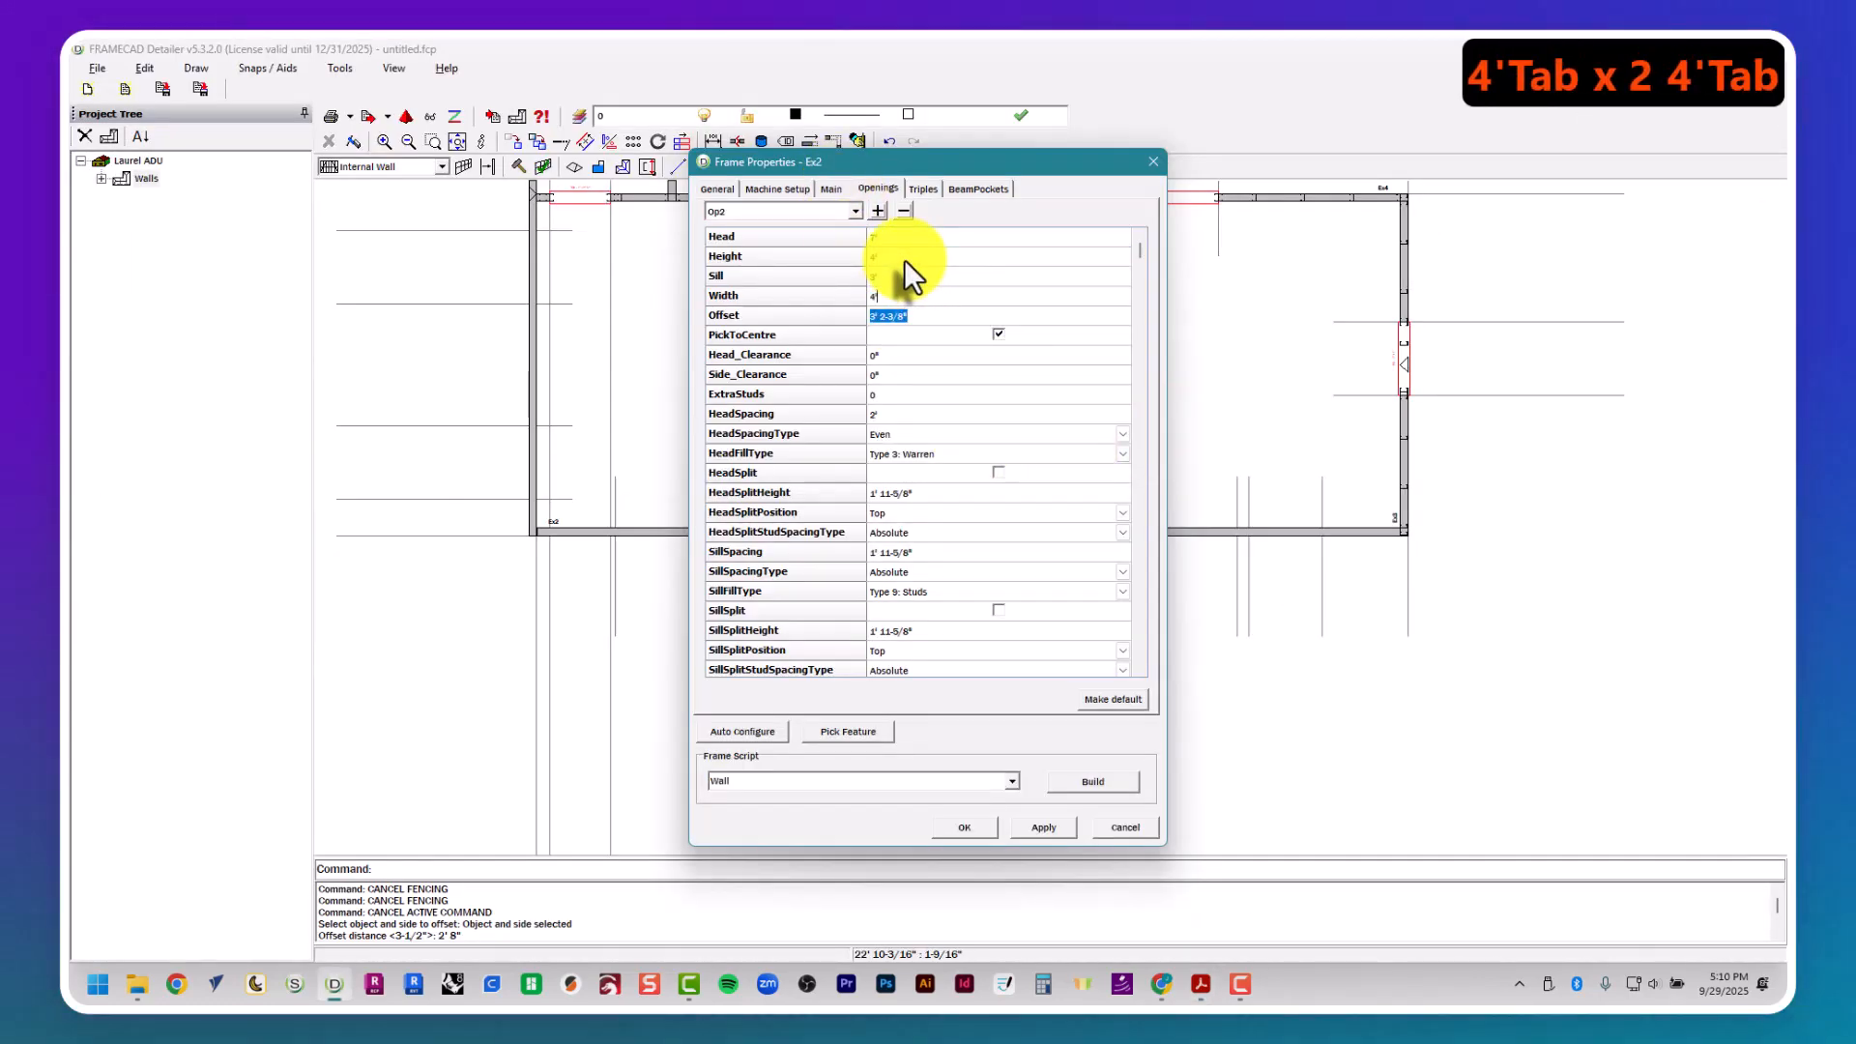
# - Center the second opening on wall Ex2 by picking window W2's two guide lines in the plan
pyautogui.click(870, 732)
pyautogui.click(909, 765)
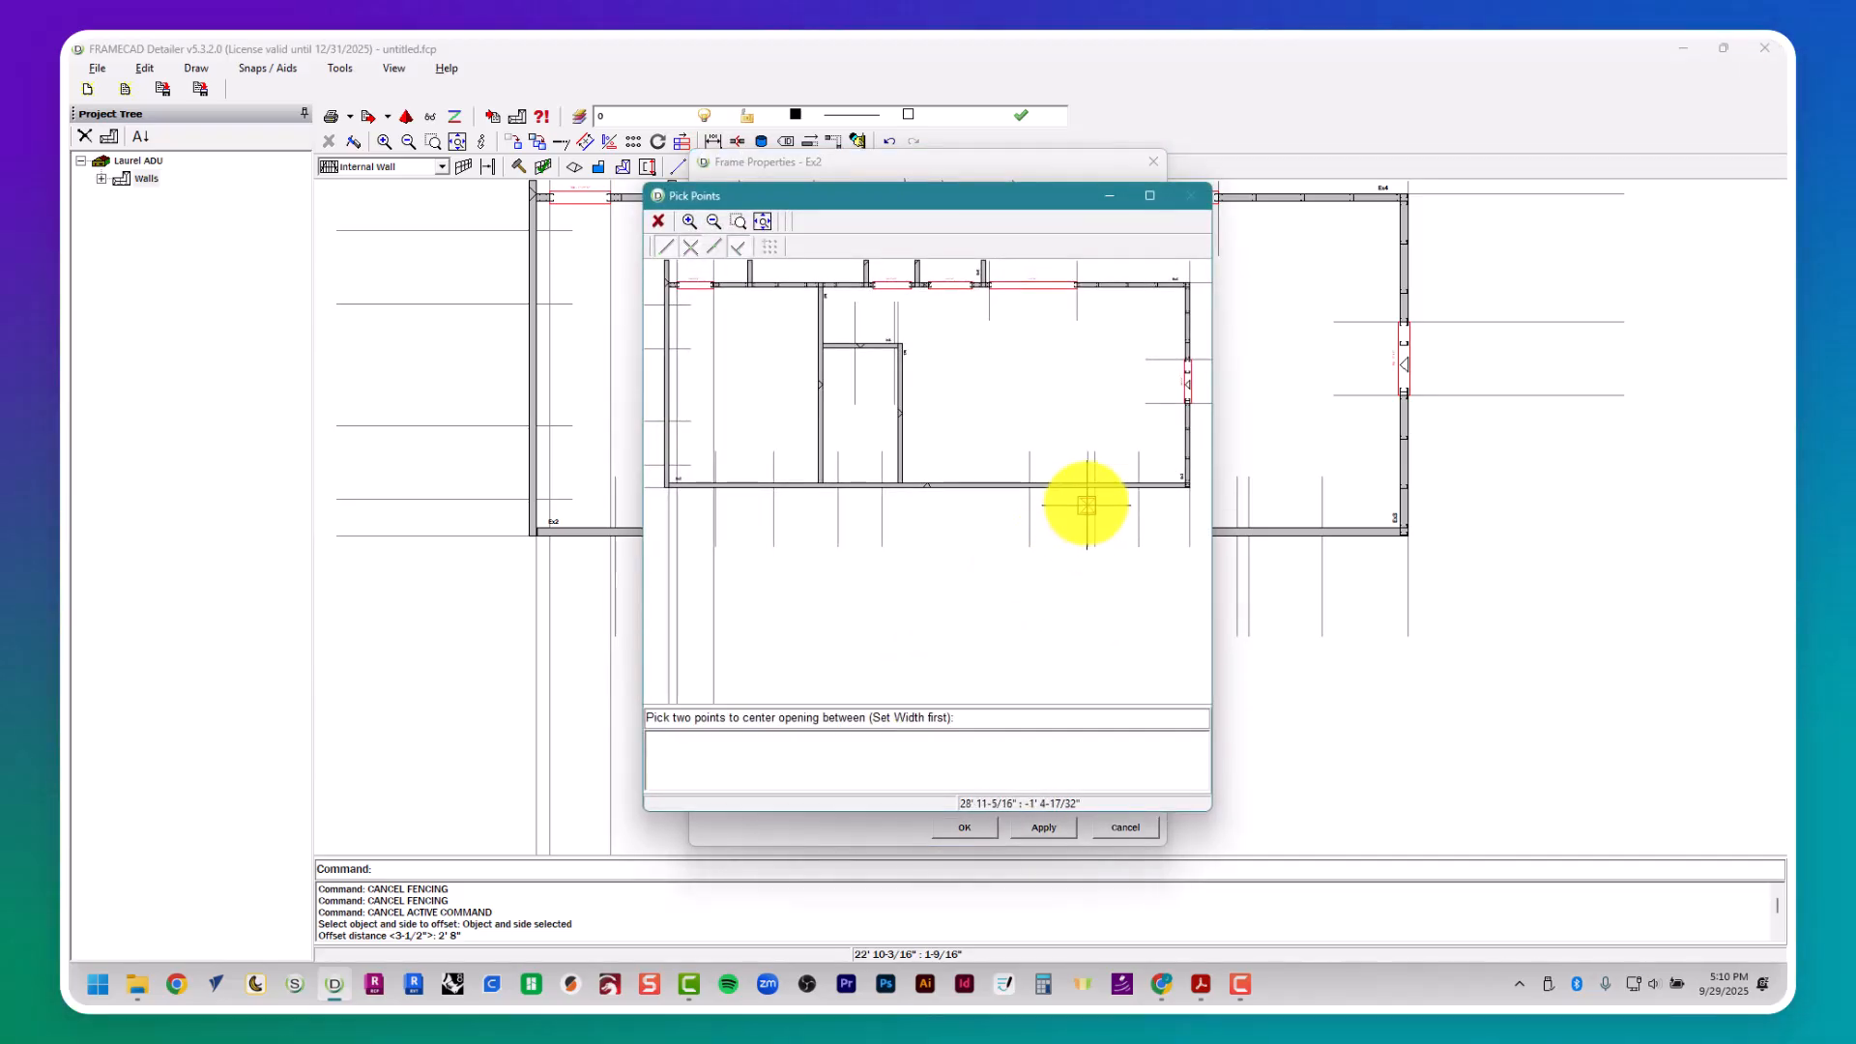
pyautogui.scroll(4, 1082, 502)
pyautogui.click(1085, 481)
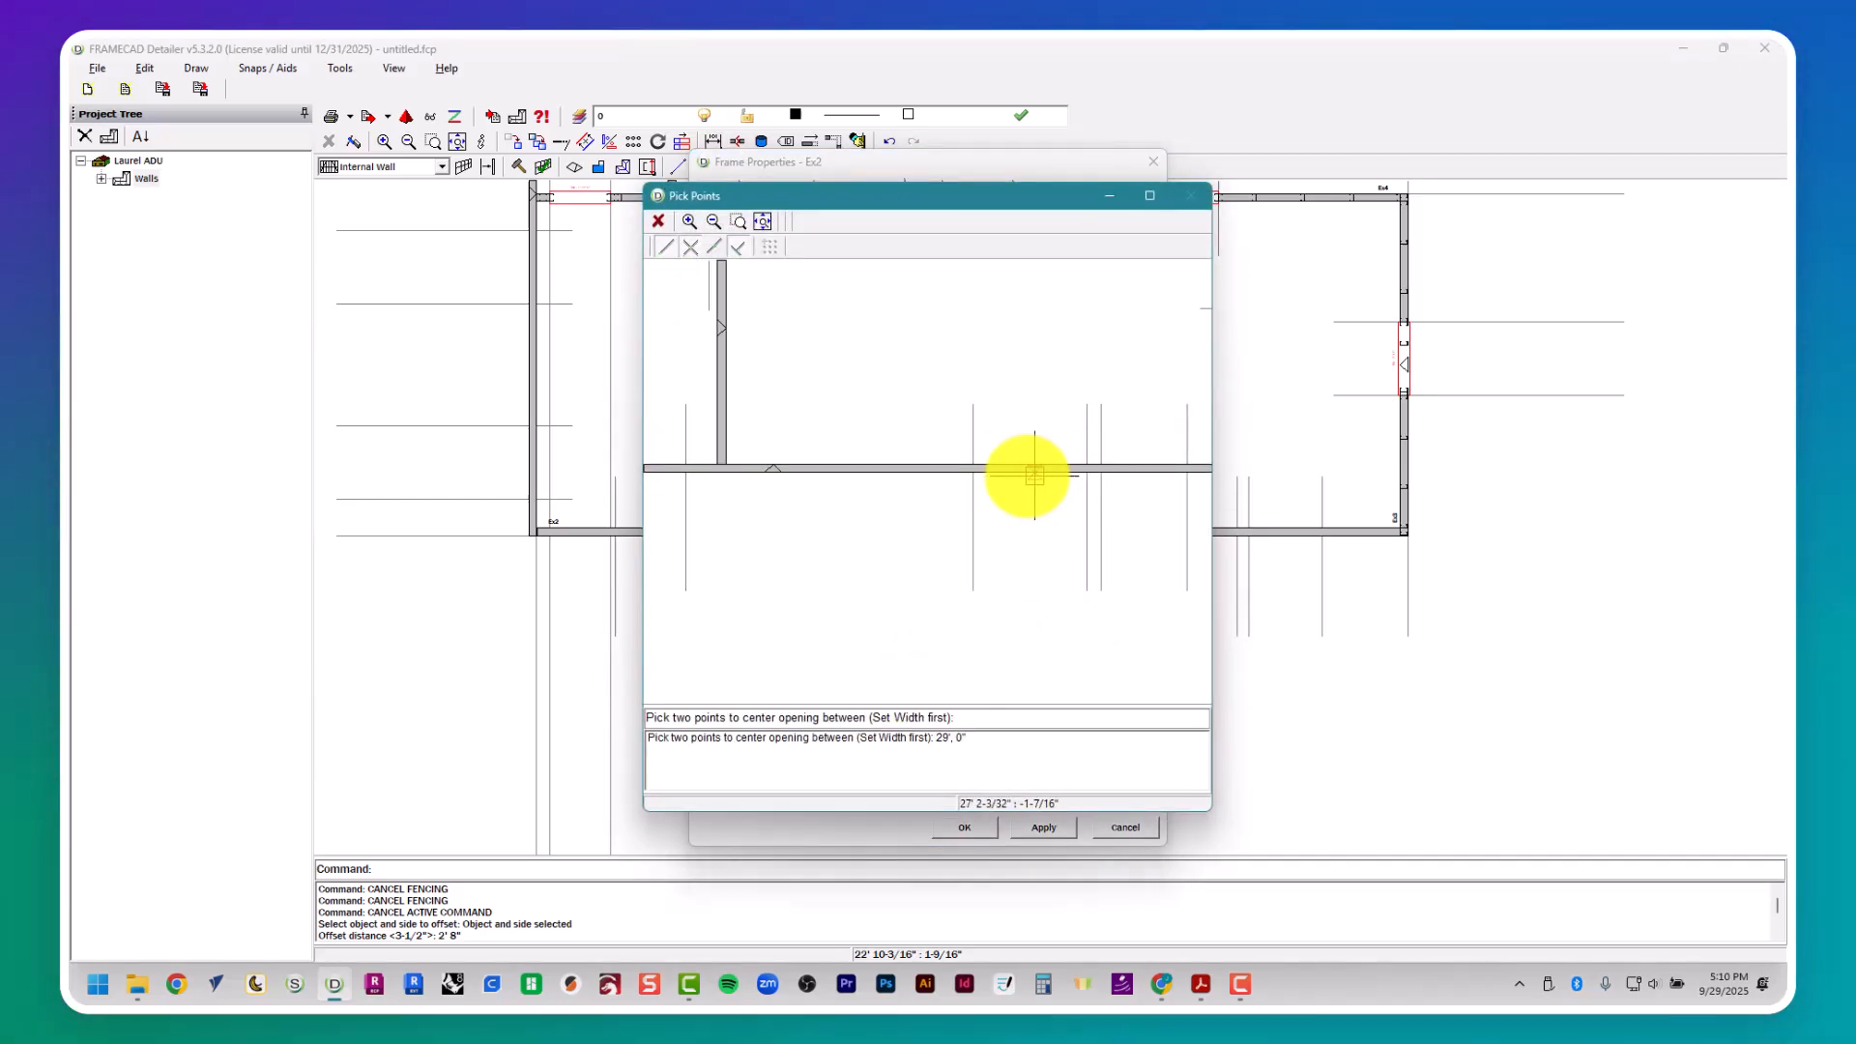
pyautogui.click(972, 473)
# - Look up window W3's width and height in the PDF window schedule, returning to wall Ex2's properties
pyautogui.hotkey('alt', 'Tab')
pyautogui.moveTo(967, 481)
pyautogui.mouseDown(button='middle')
pyautogui.moveTo(898, 491)
pyautogui.moveTo(972, 468)
pyautogui.mouseUp(button='middle')
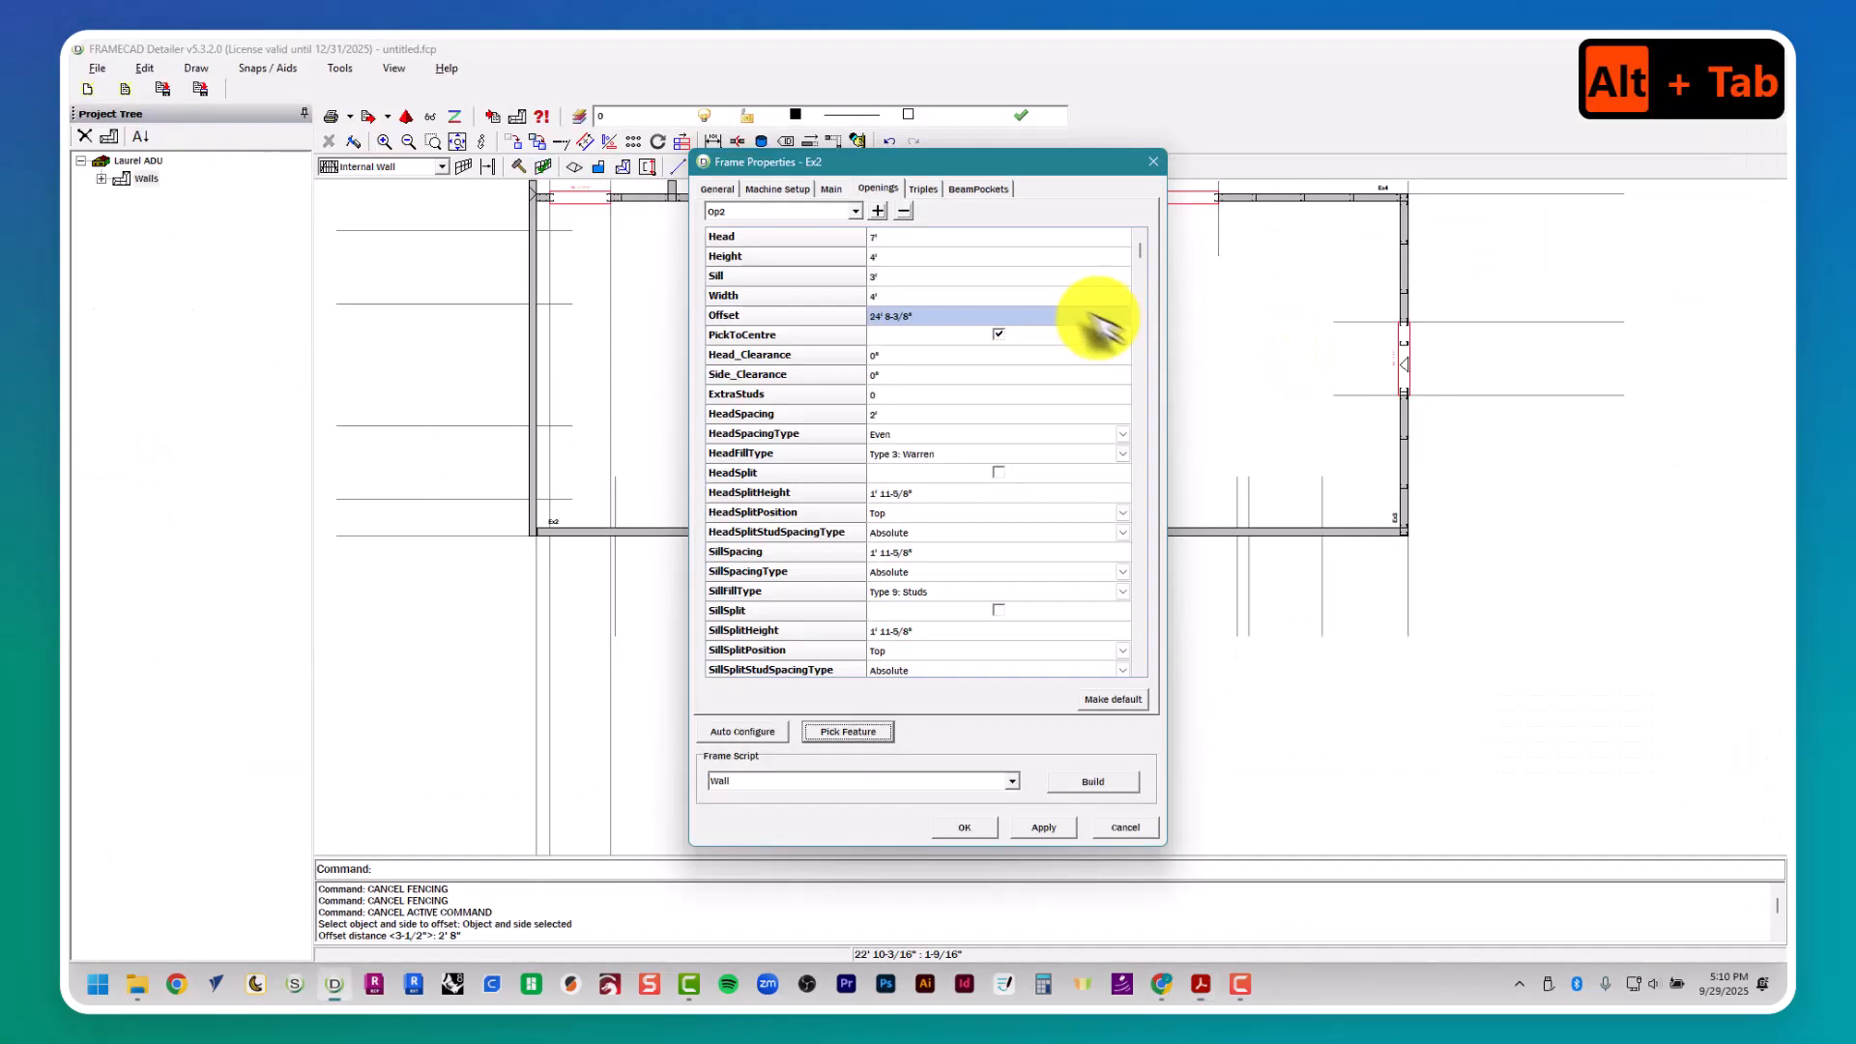
pyautogui.hotkey('alt', 'Tab')
# - Add a third opening to wall Ex2 with a height of 2', centered between window W3's two guide lines
pyautogui.click(878, 211)
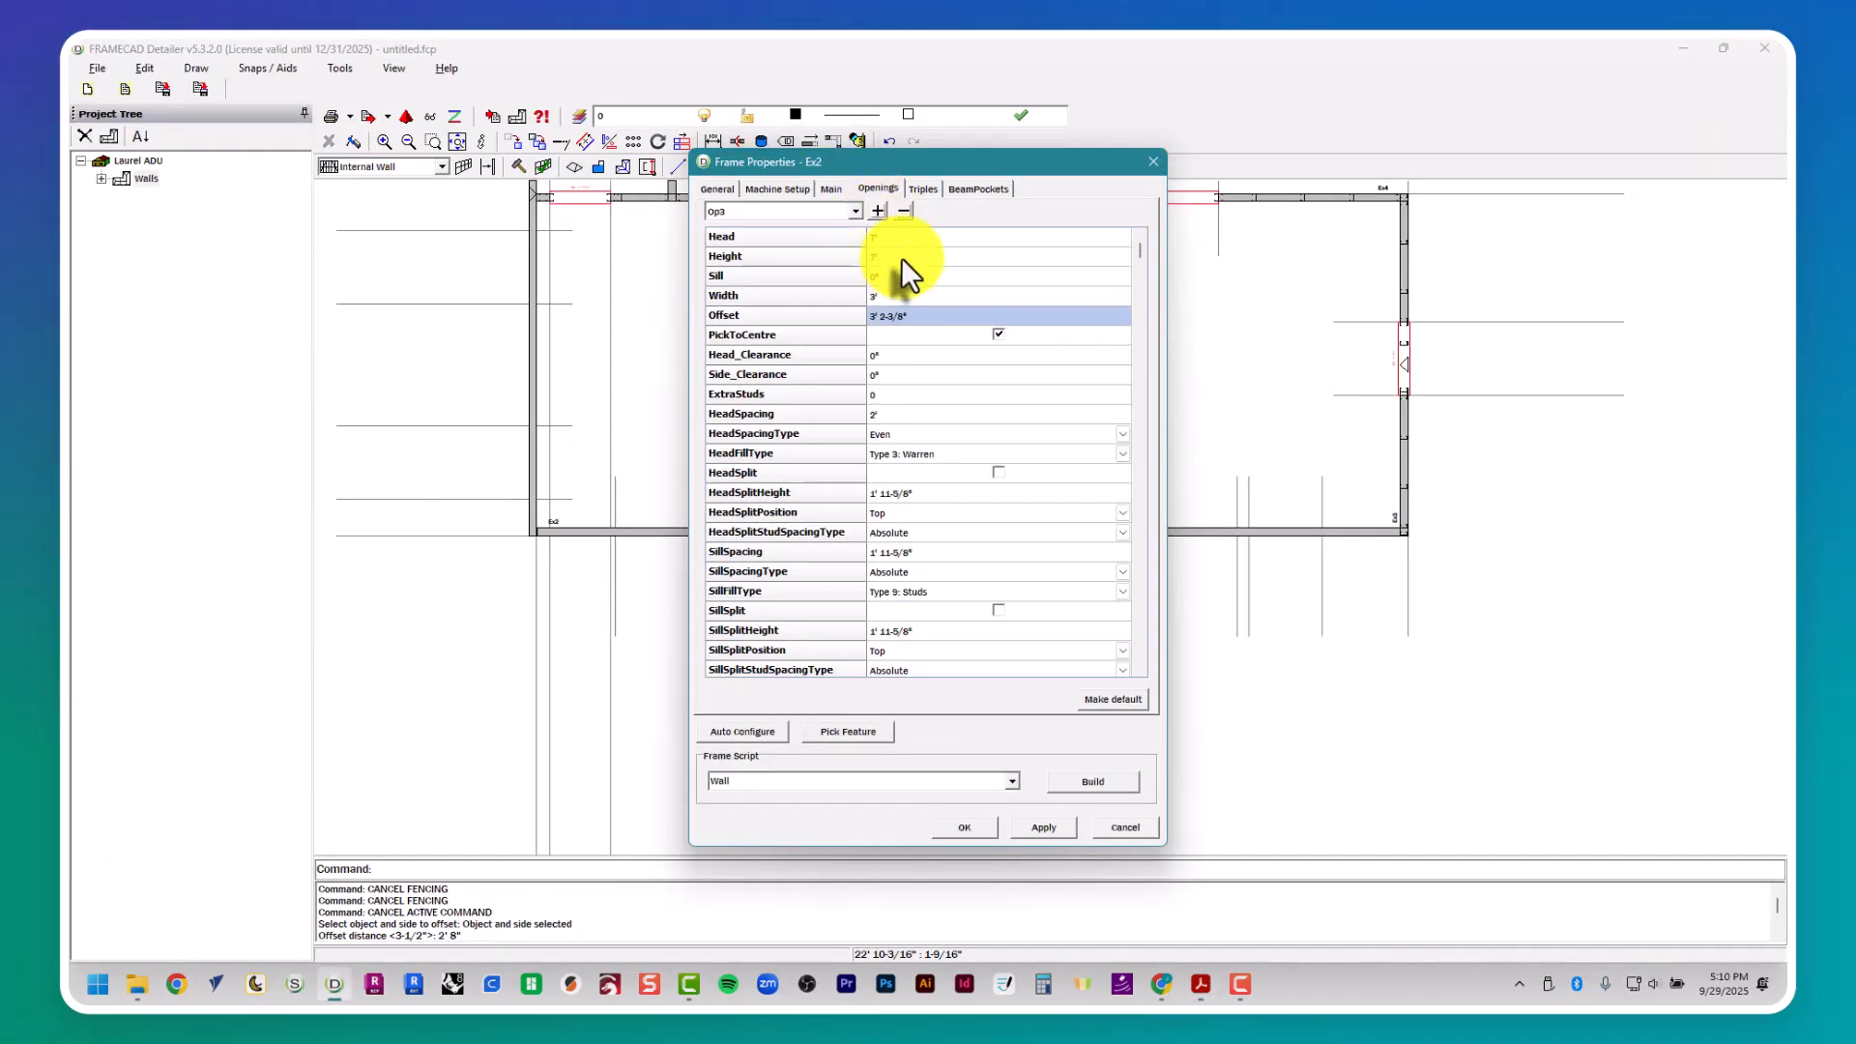
pyautogui.click(899, 255)
pyautogui.click(897, 251)
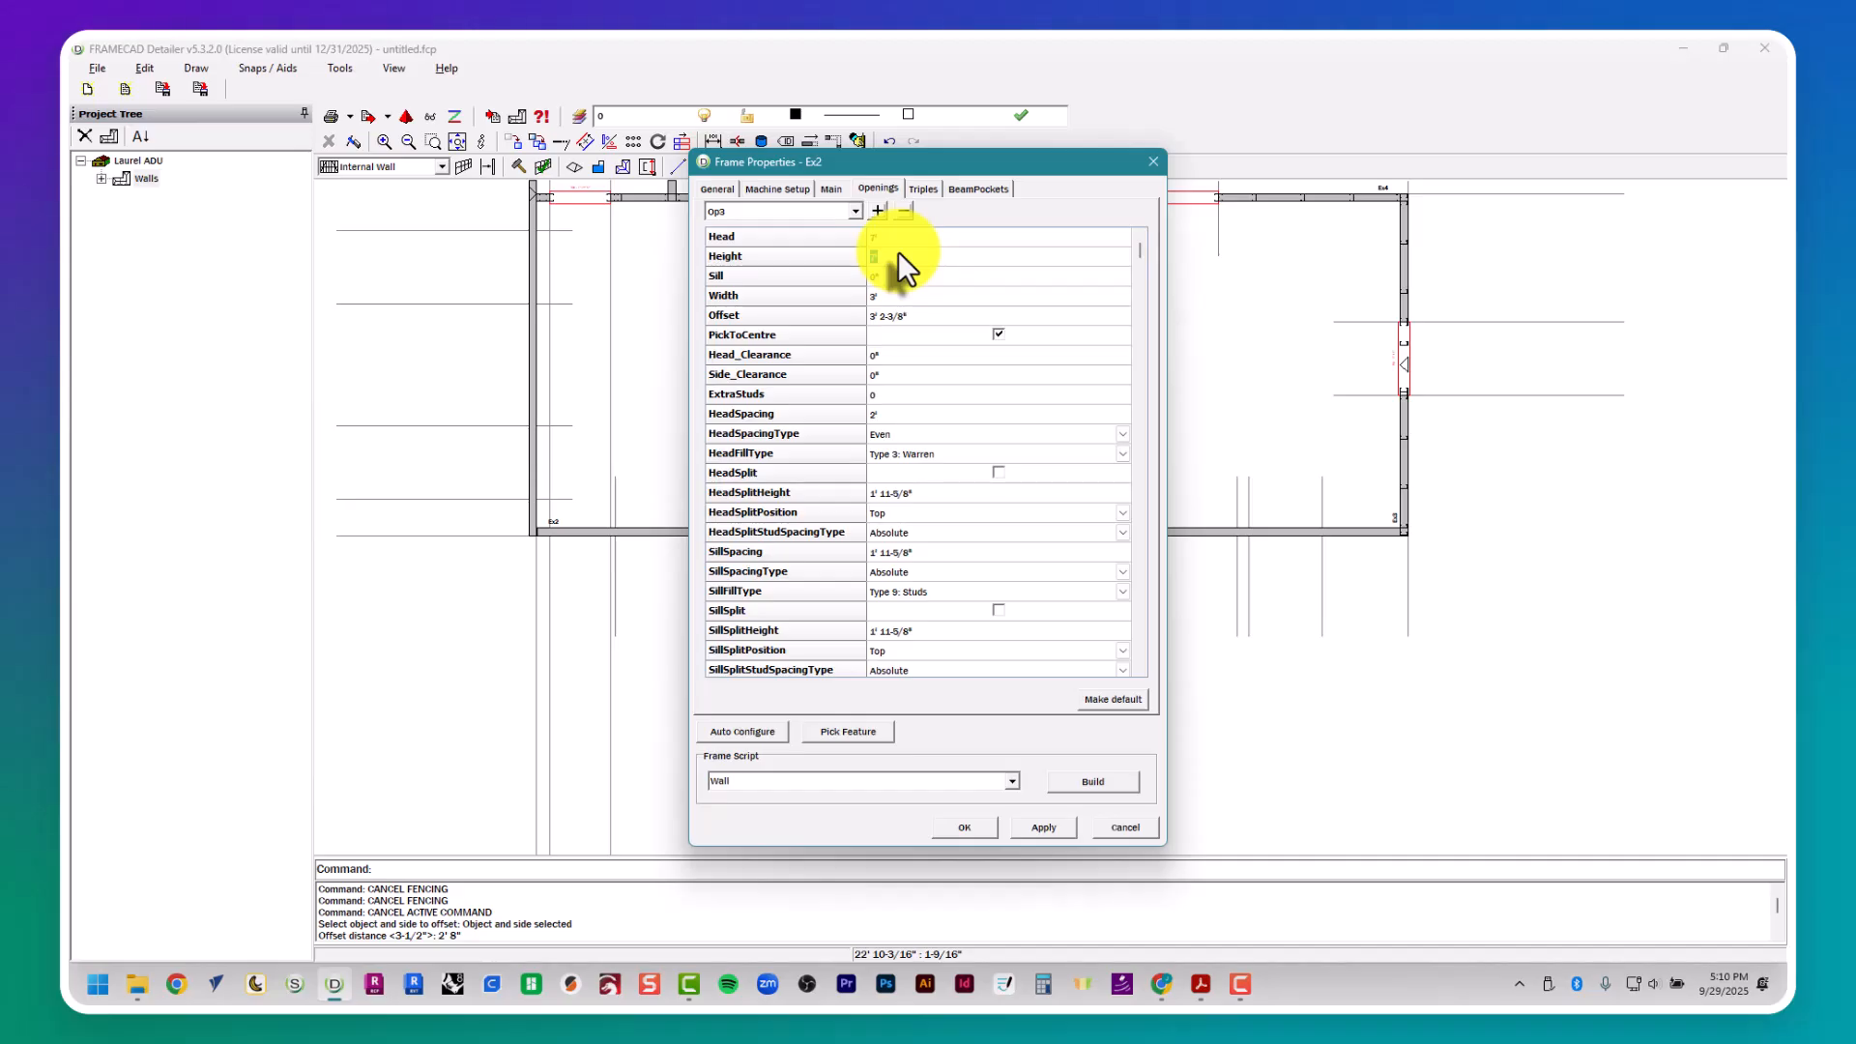
pyautogui.write("2'")
pyautogui.press('Tab')
pyautogui.press('Tab')
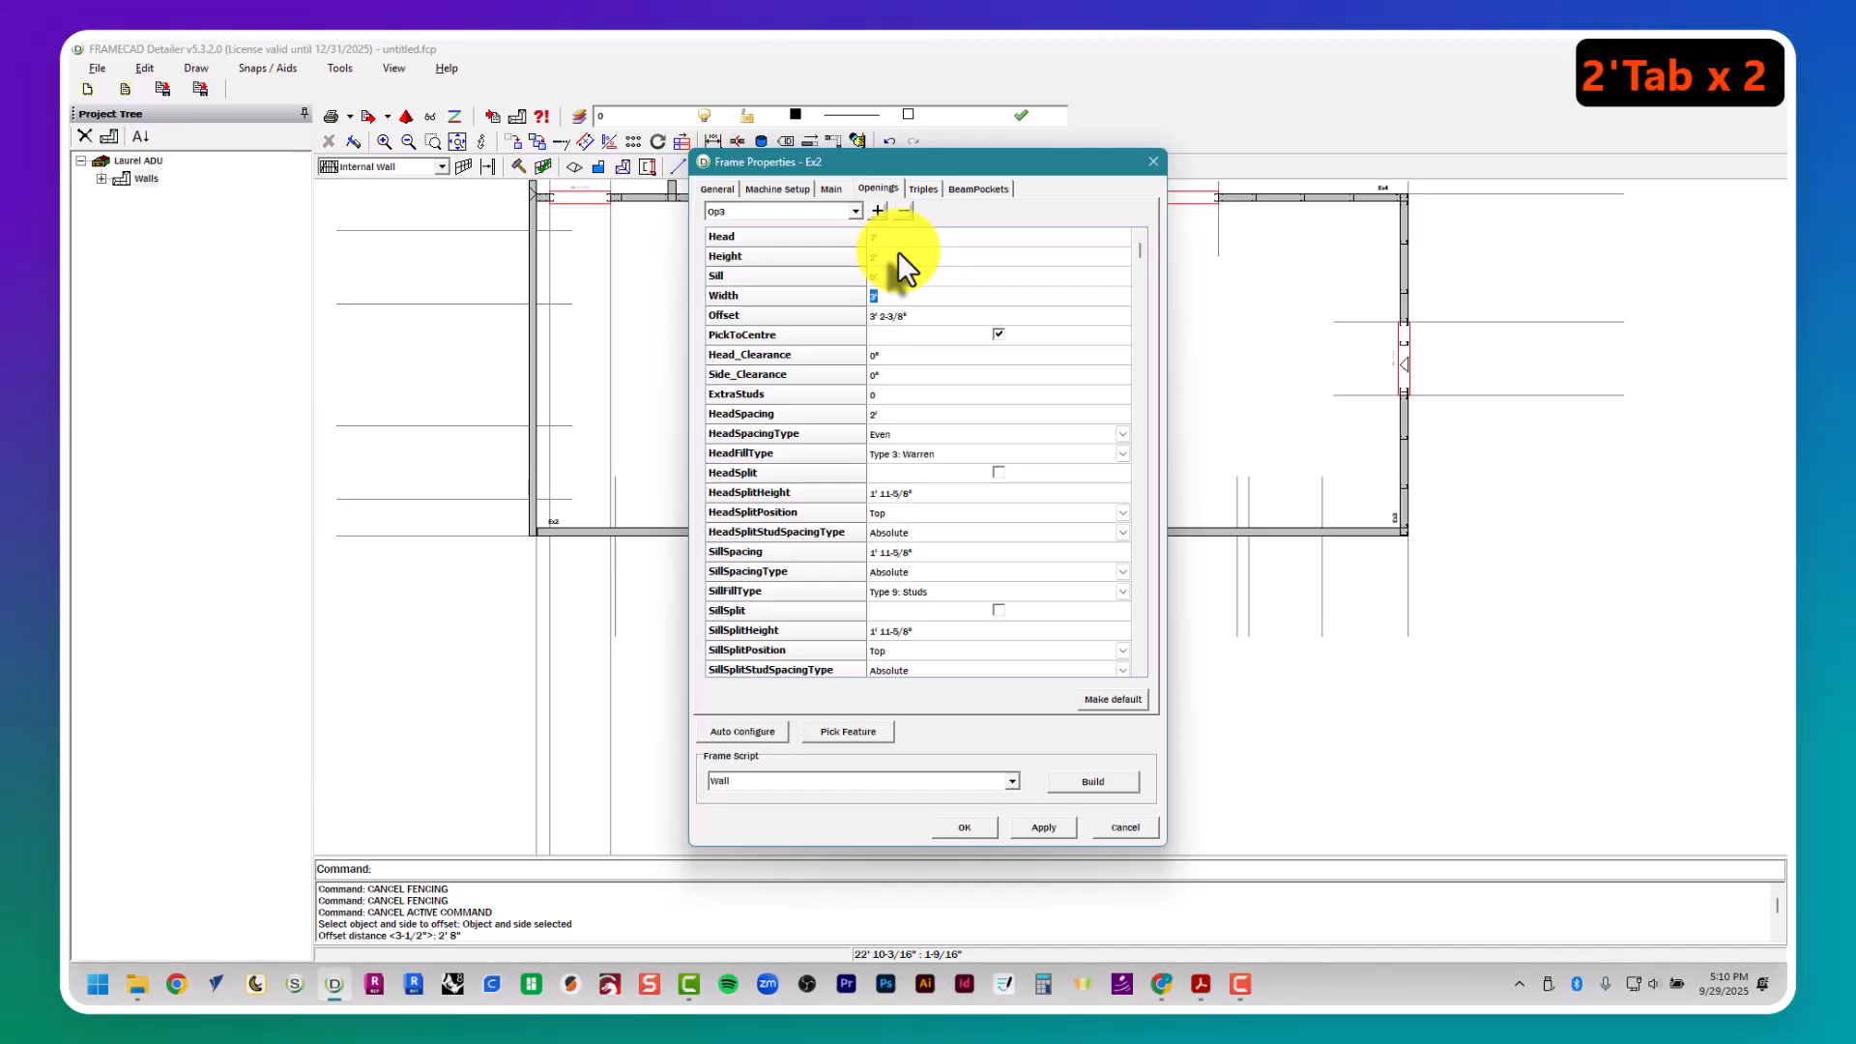
pyautogui.click(855, 732)
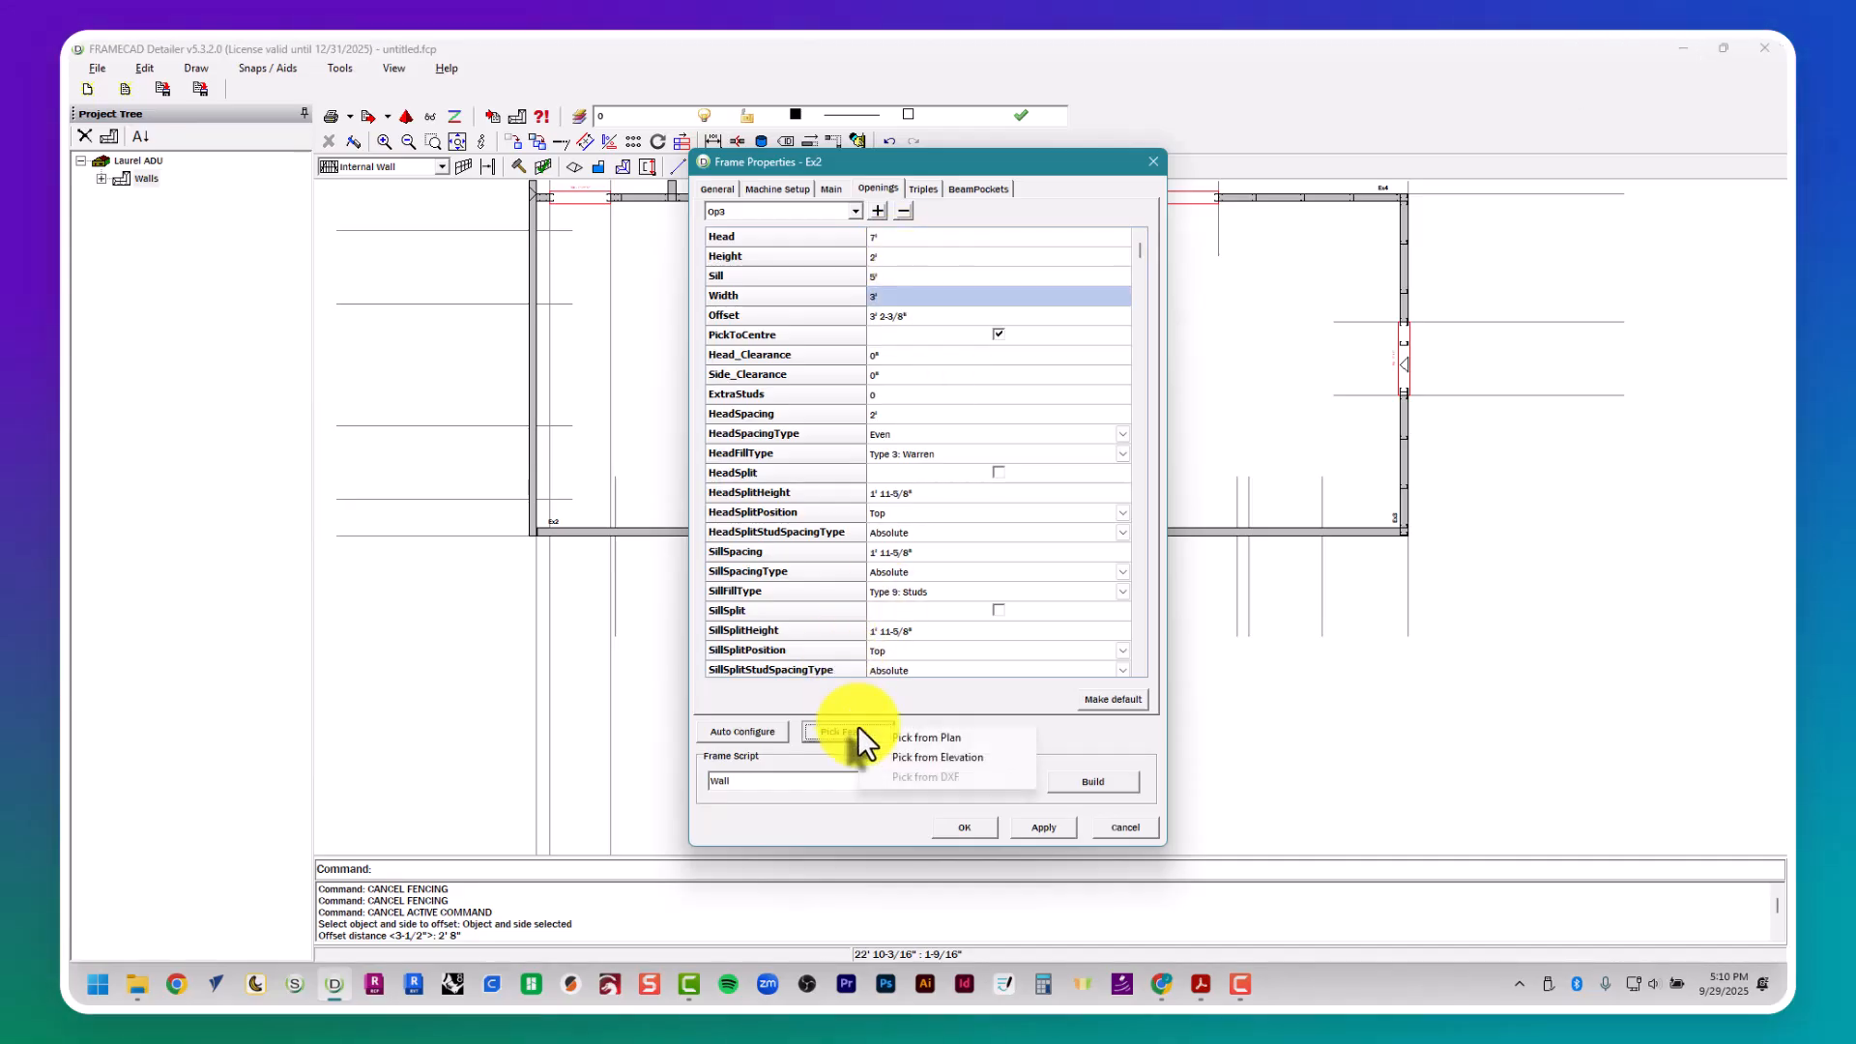
pyautogui.click(885, 771)
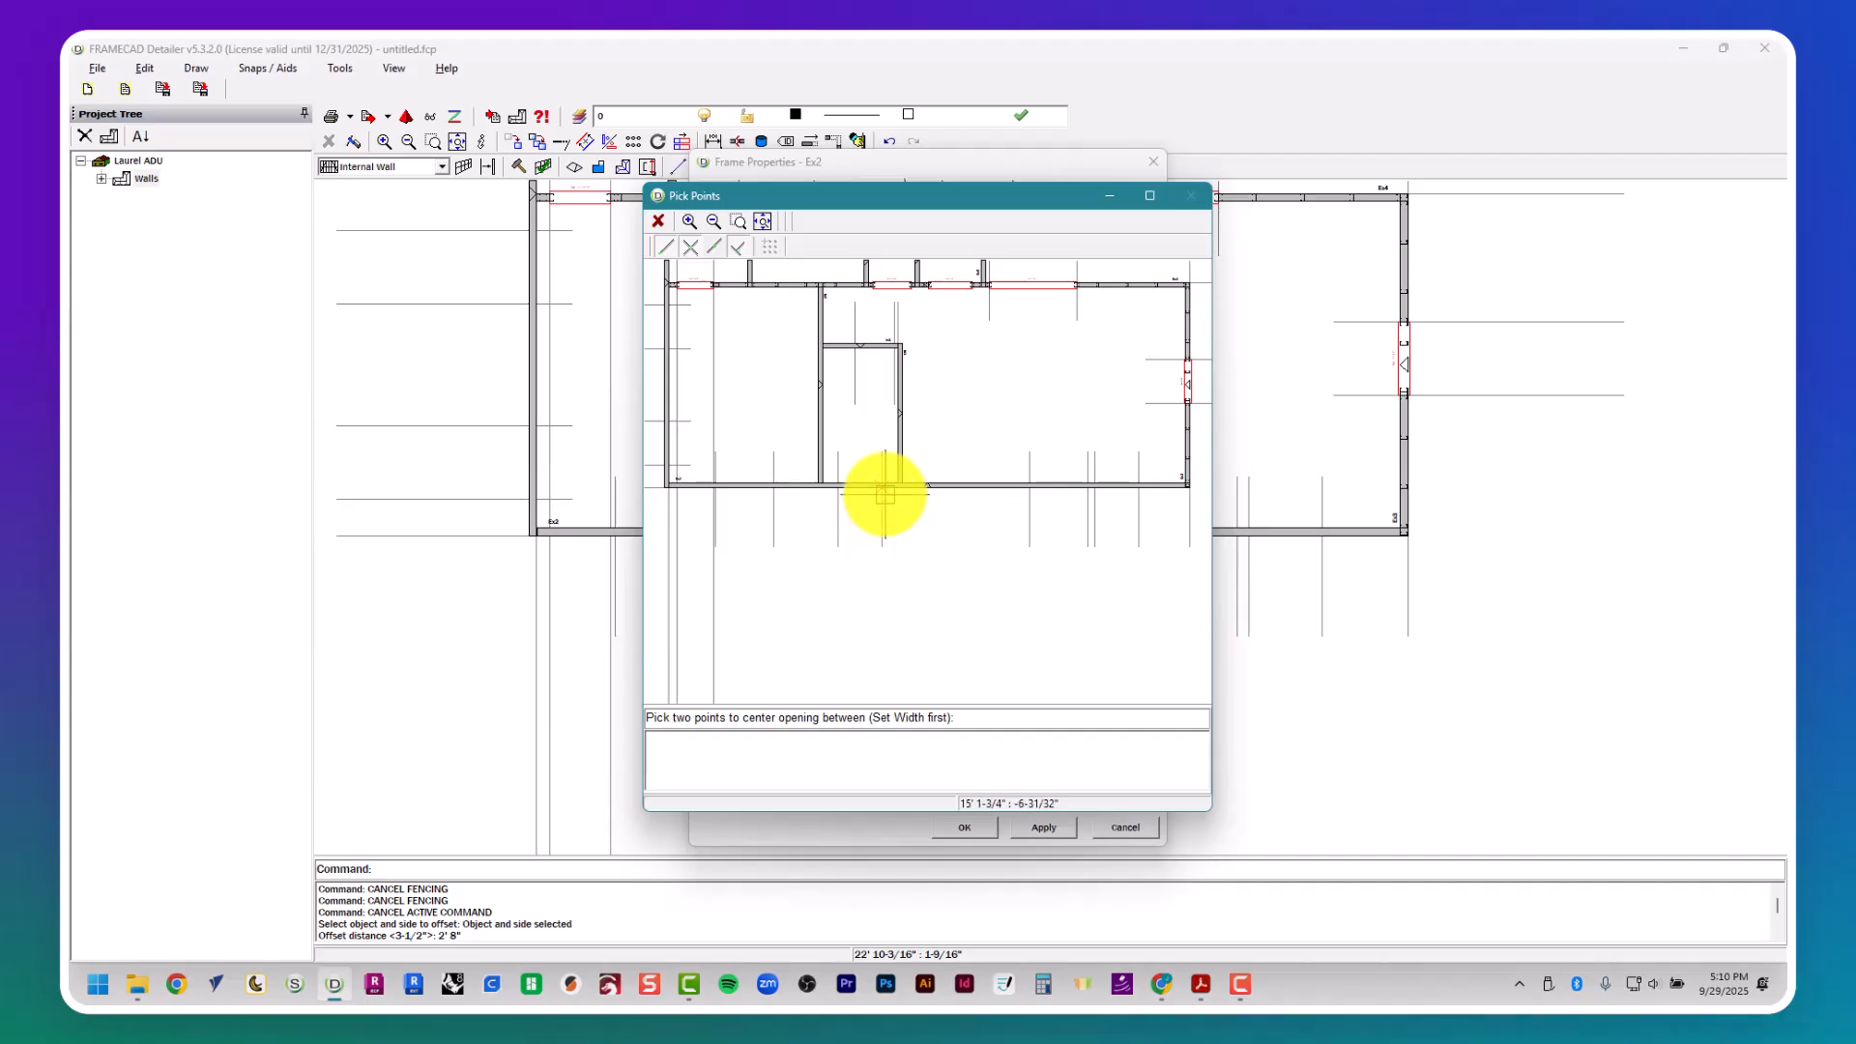
pyautogui.click(840, 492)
# - Check window W4's location on the PDF floor plan and its size in the window schedule
pyautogui.hotkey('alt', 'Tab')
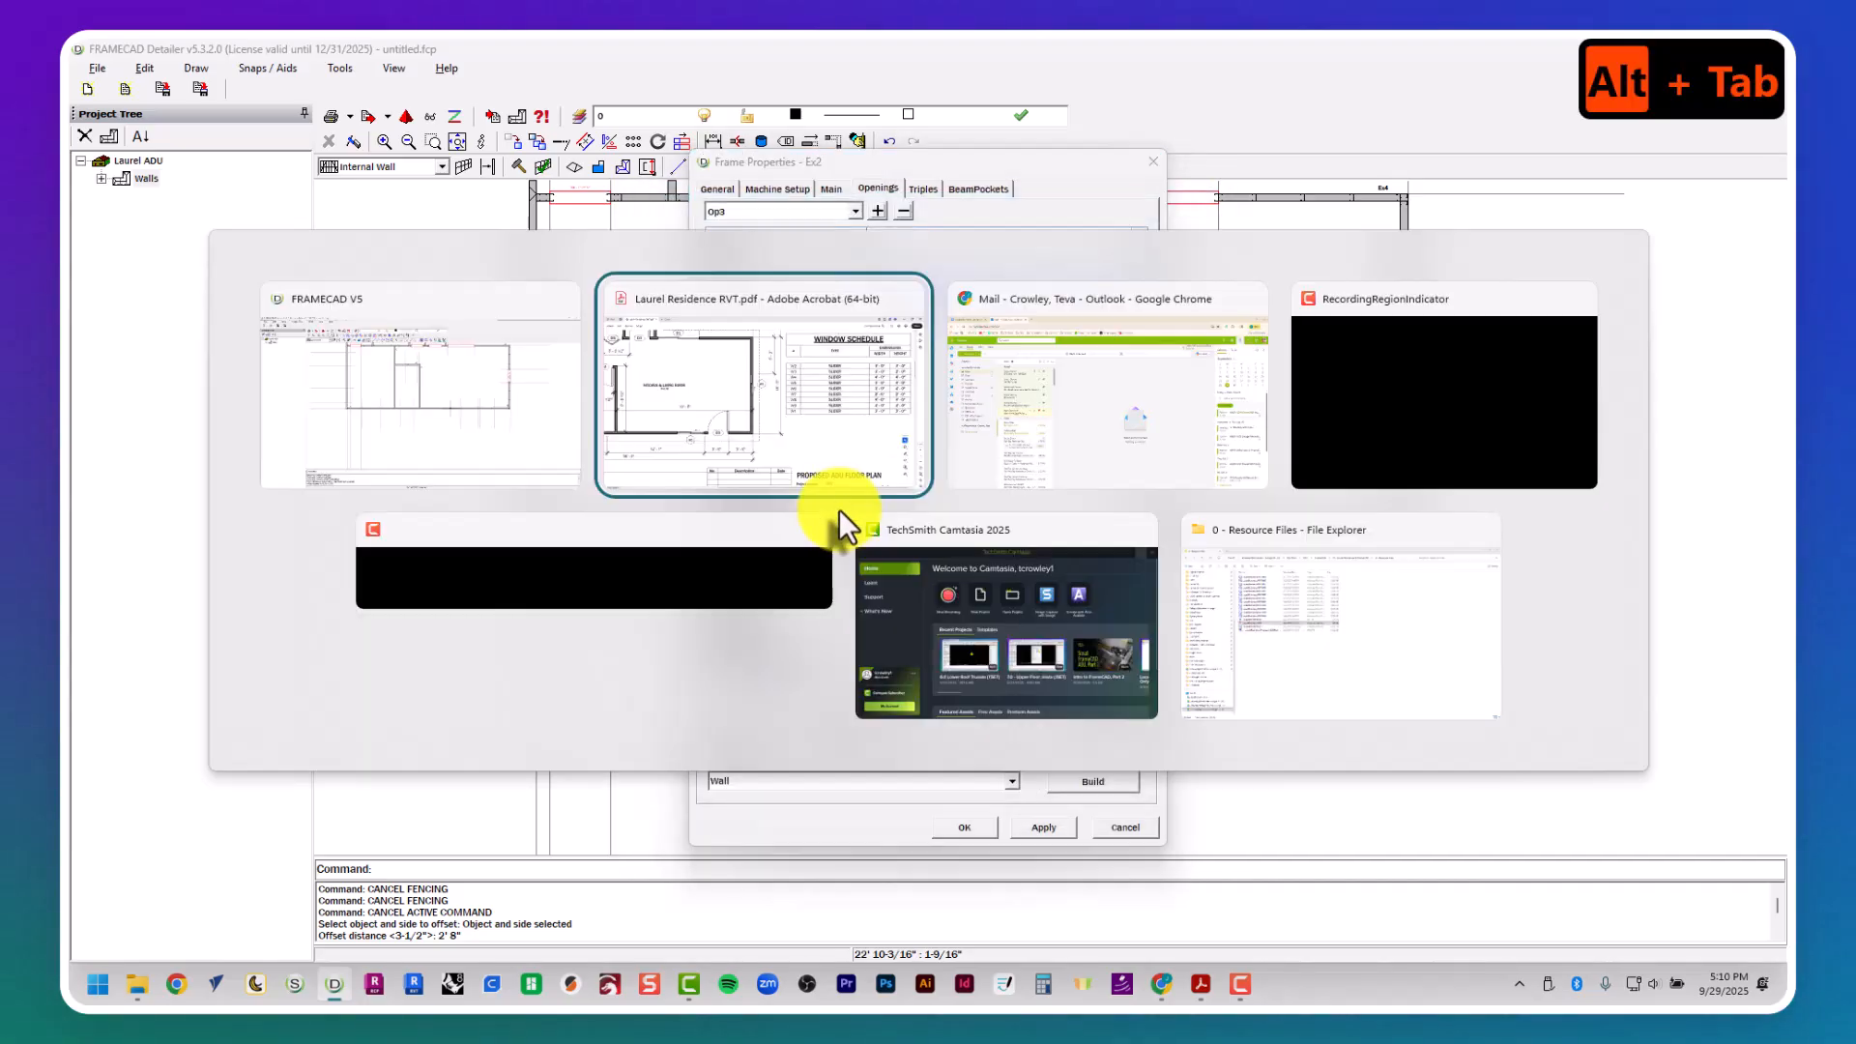
pyautogui.hscroll(-8, 831, 593)
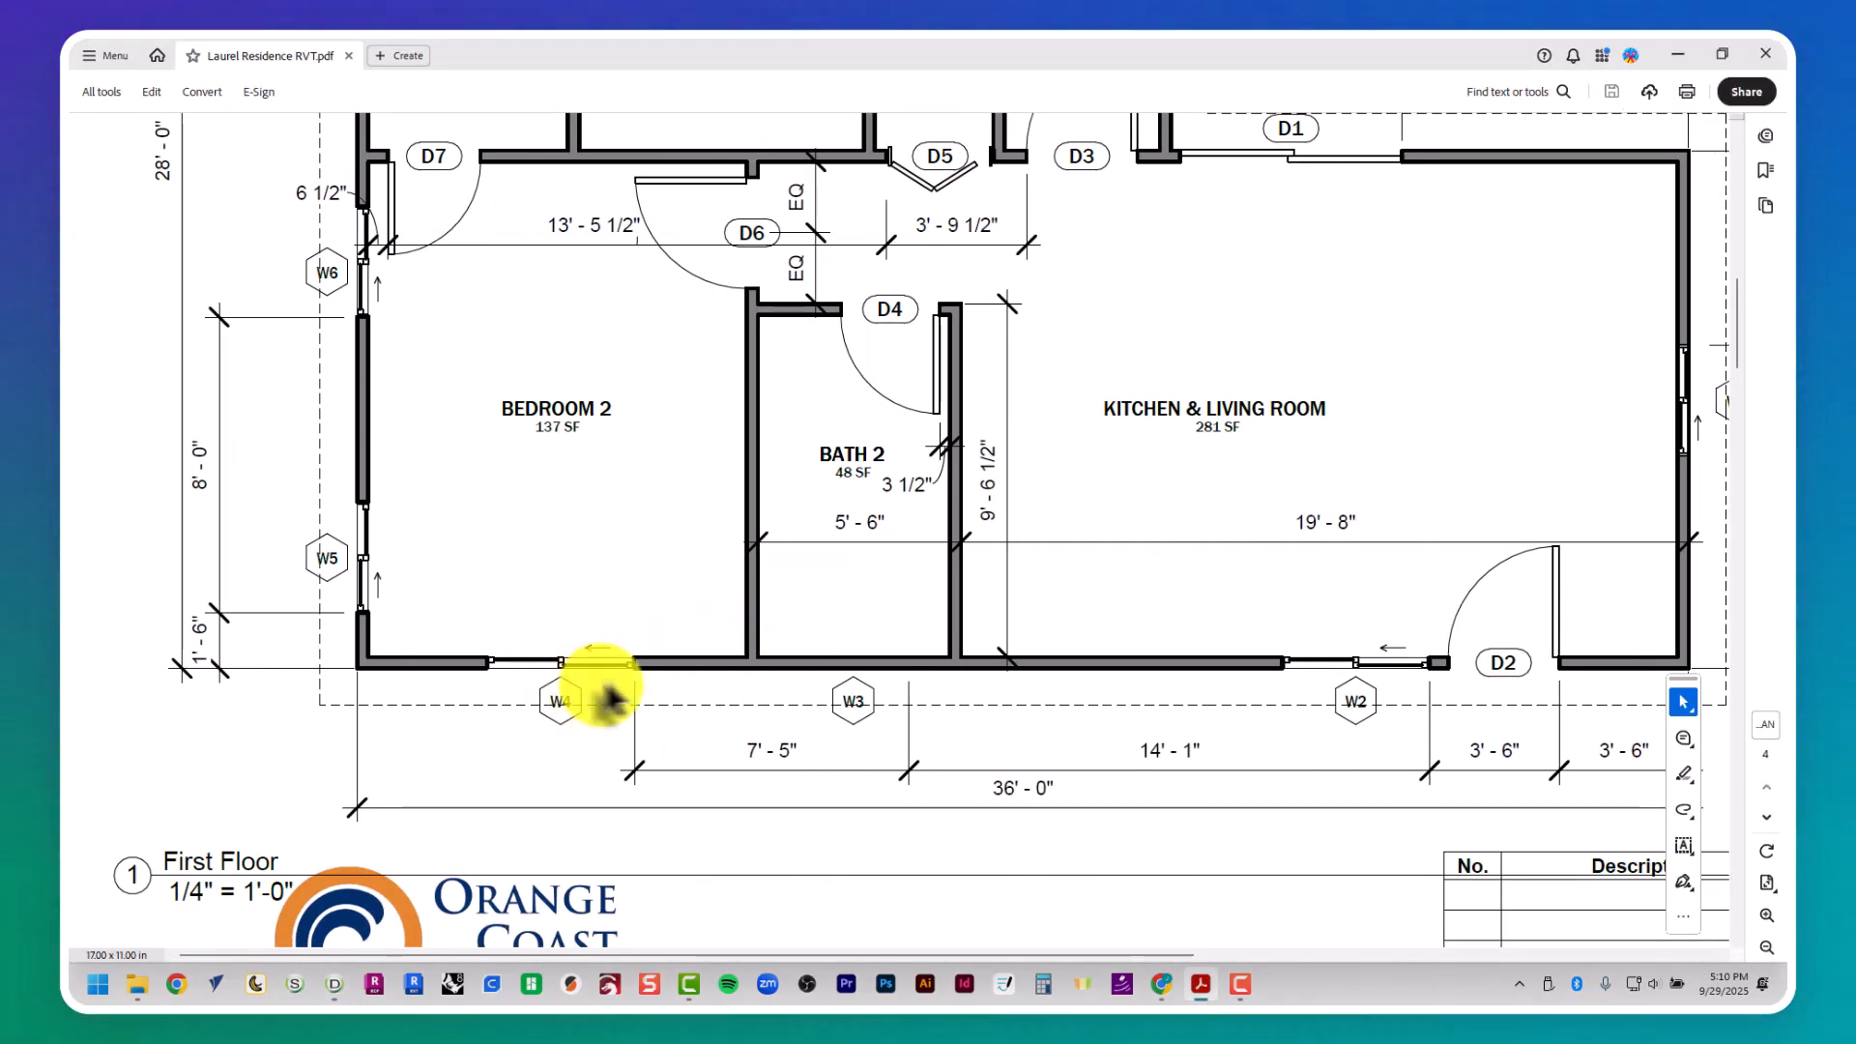
pyautogui.hscroll(8, 609, 696)
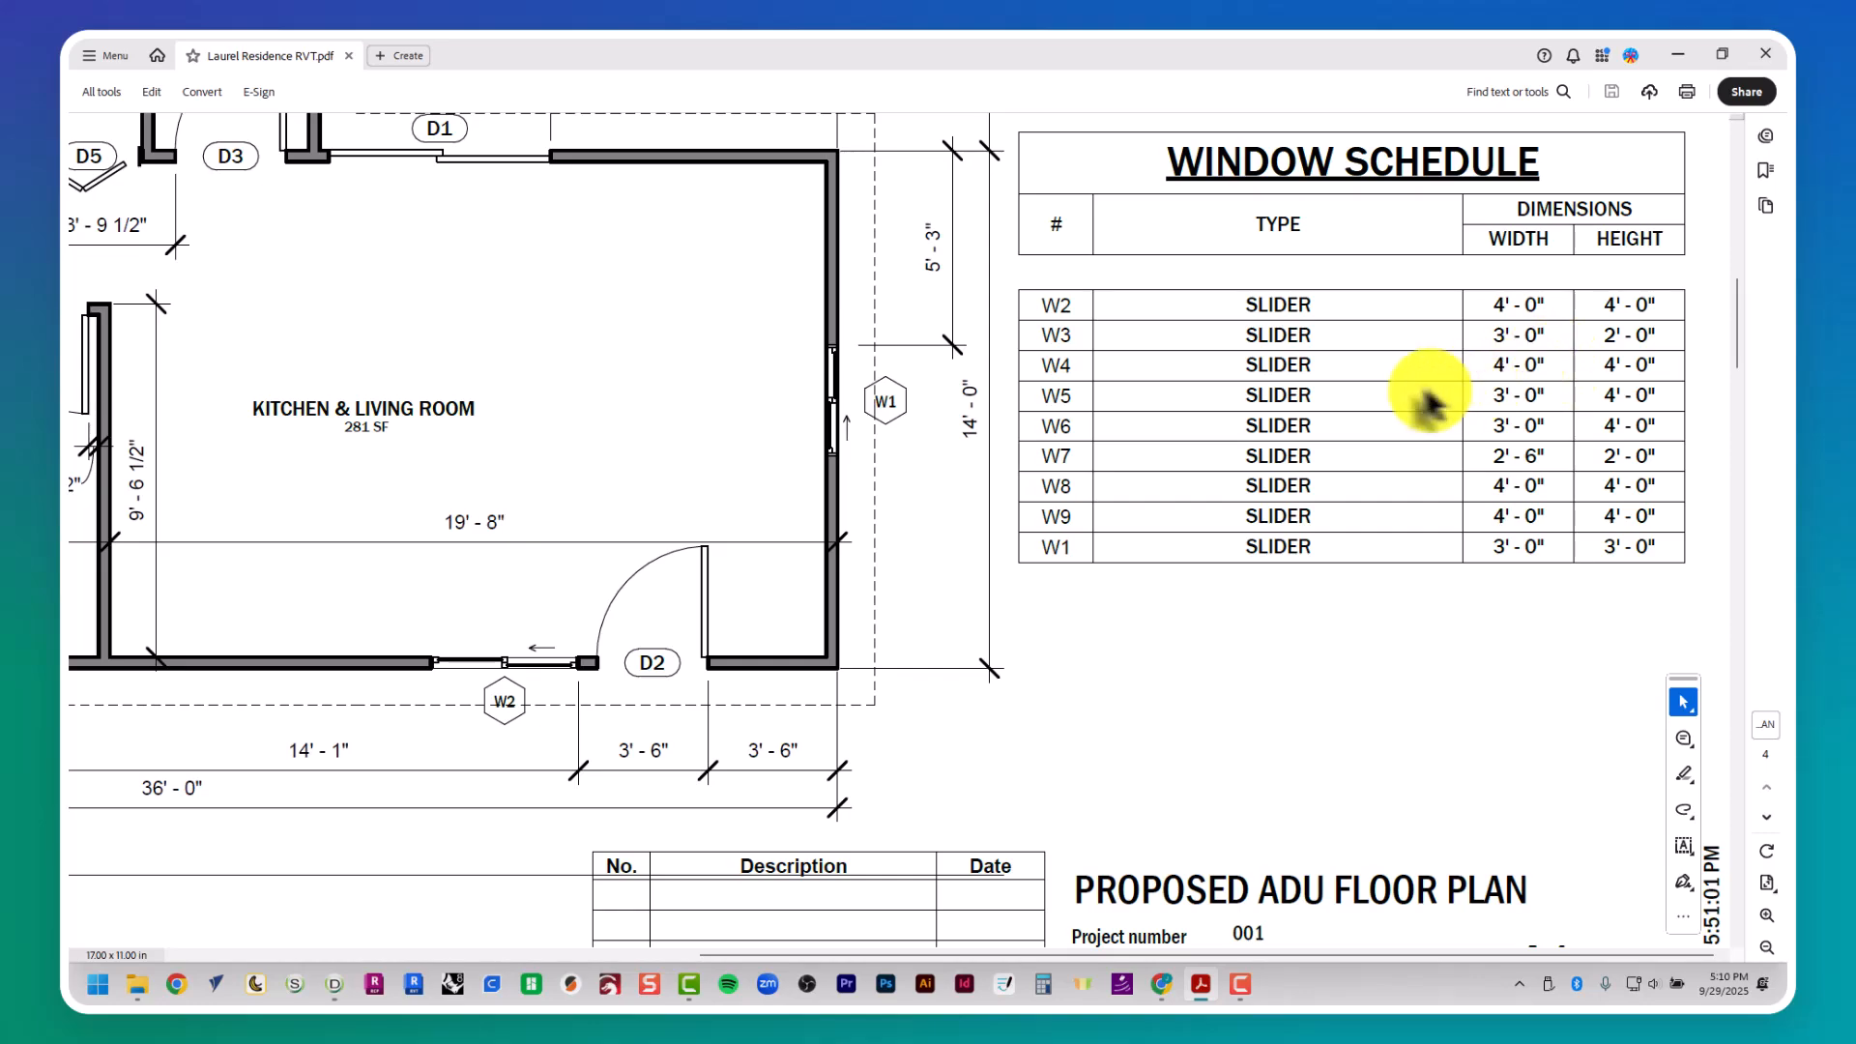
pyautogui.hotkey('alt', 'Tab')
# - Add a fourth opening to wall Ex2, 4' high and 4' wide, centered between window W4's two guide lines
pyautogui.click(877, 210)
pyautogui.click(891, 257)
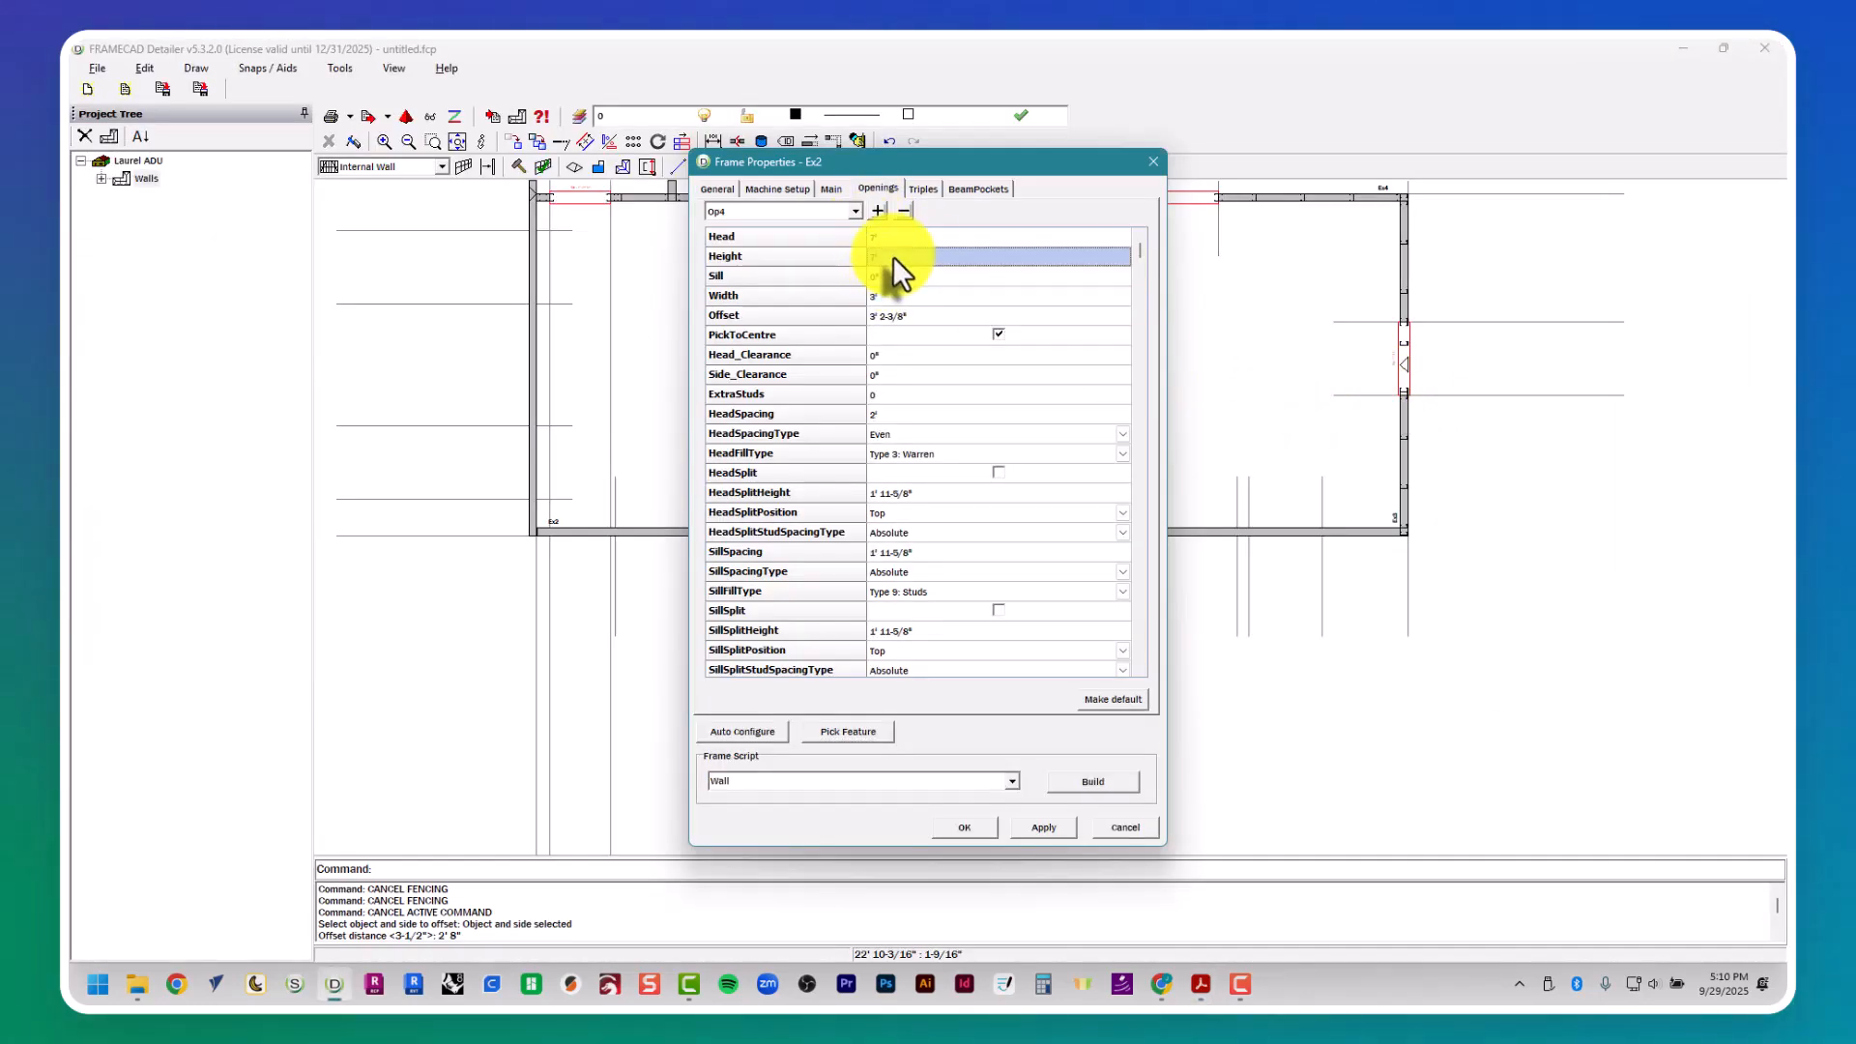
pyautogui.write("4'")
pyautogui.press('Tab')
pyautogui.press('Tab')
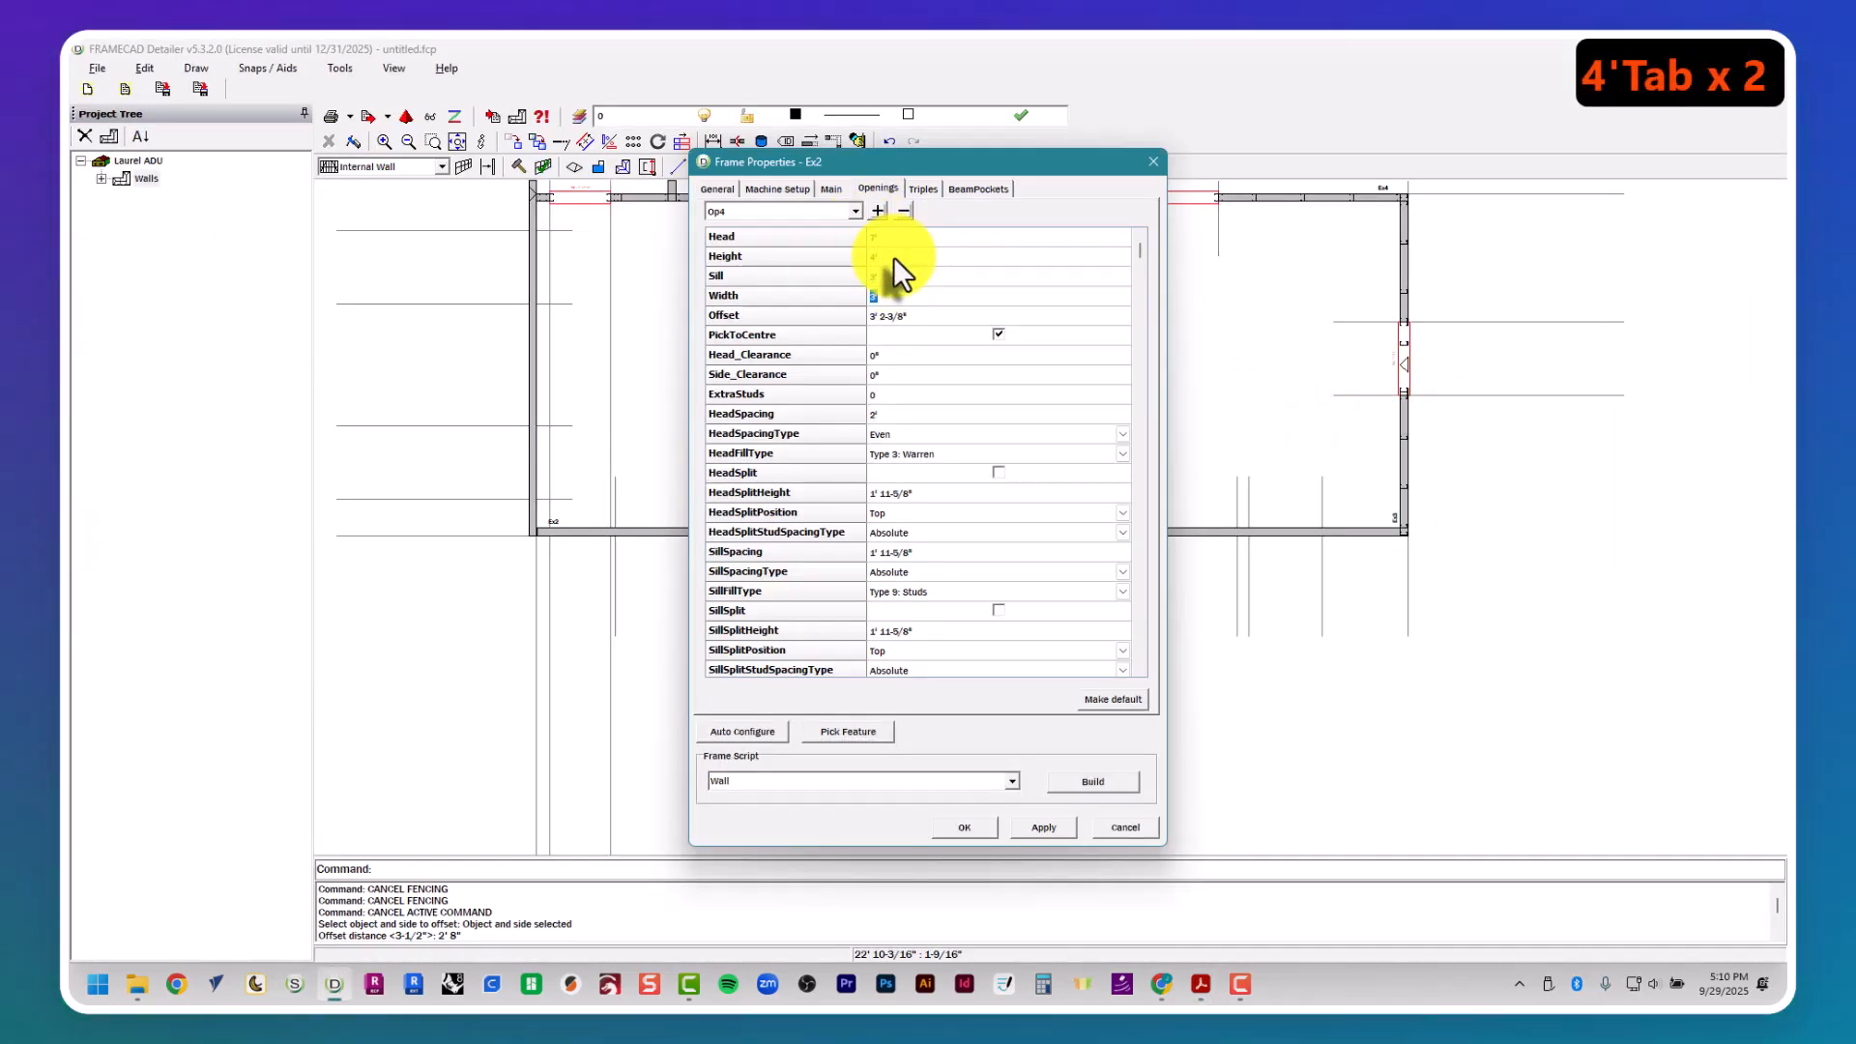
pyautogui.write("4'")
pyautogui.press('Tab')
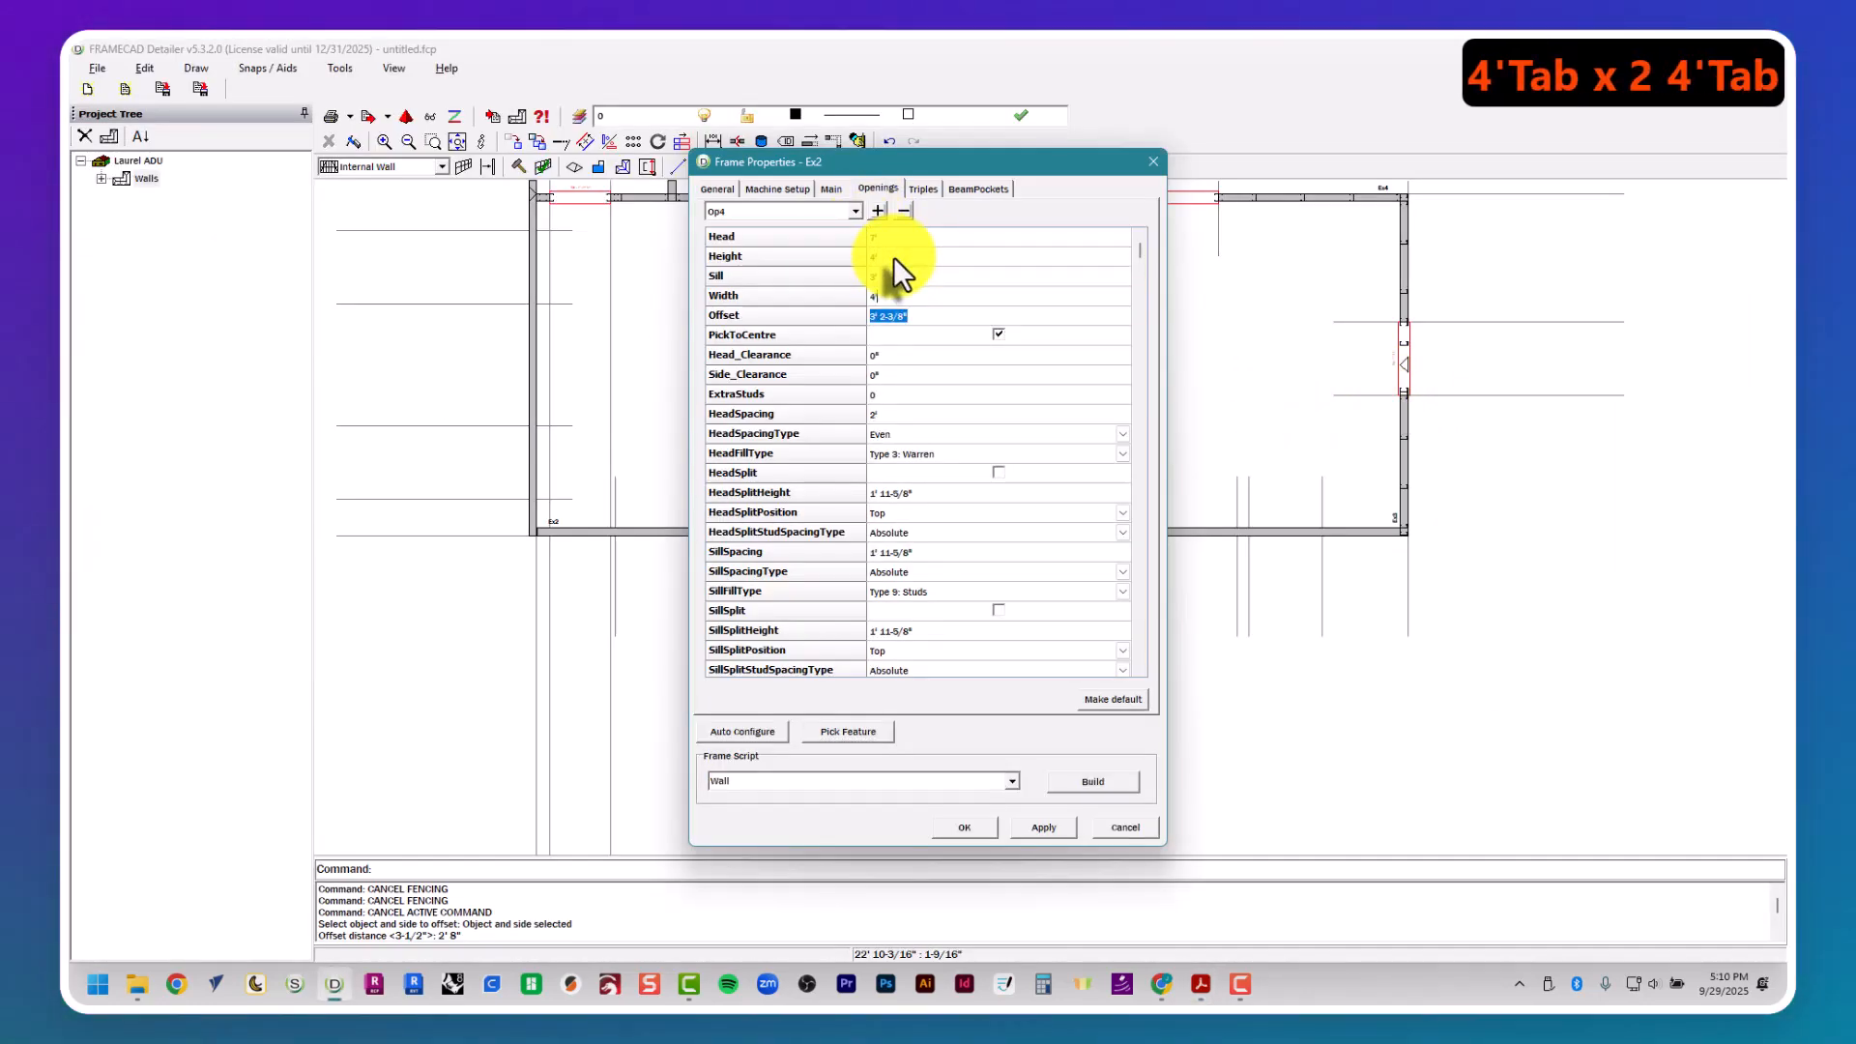
pyautogui.click(865, 732)
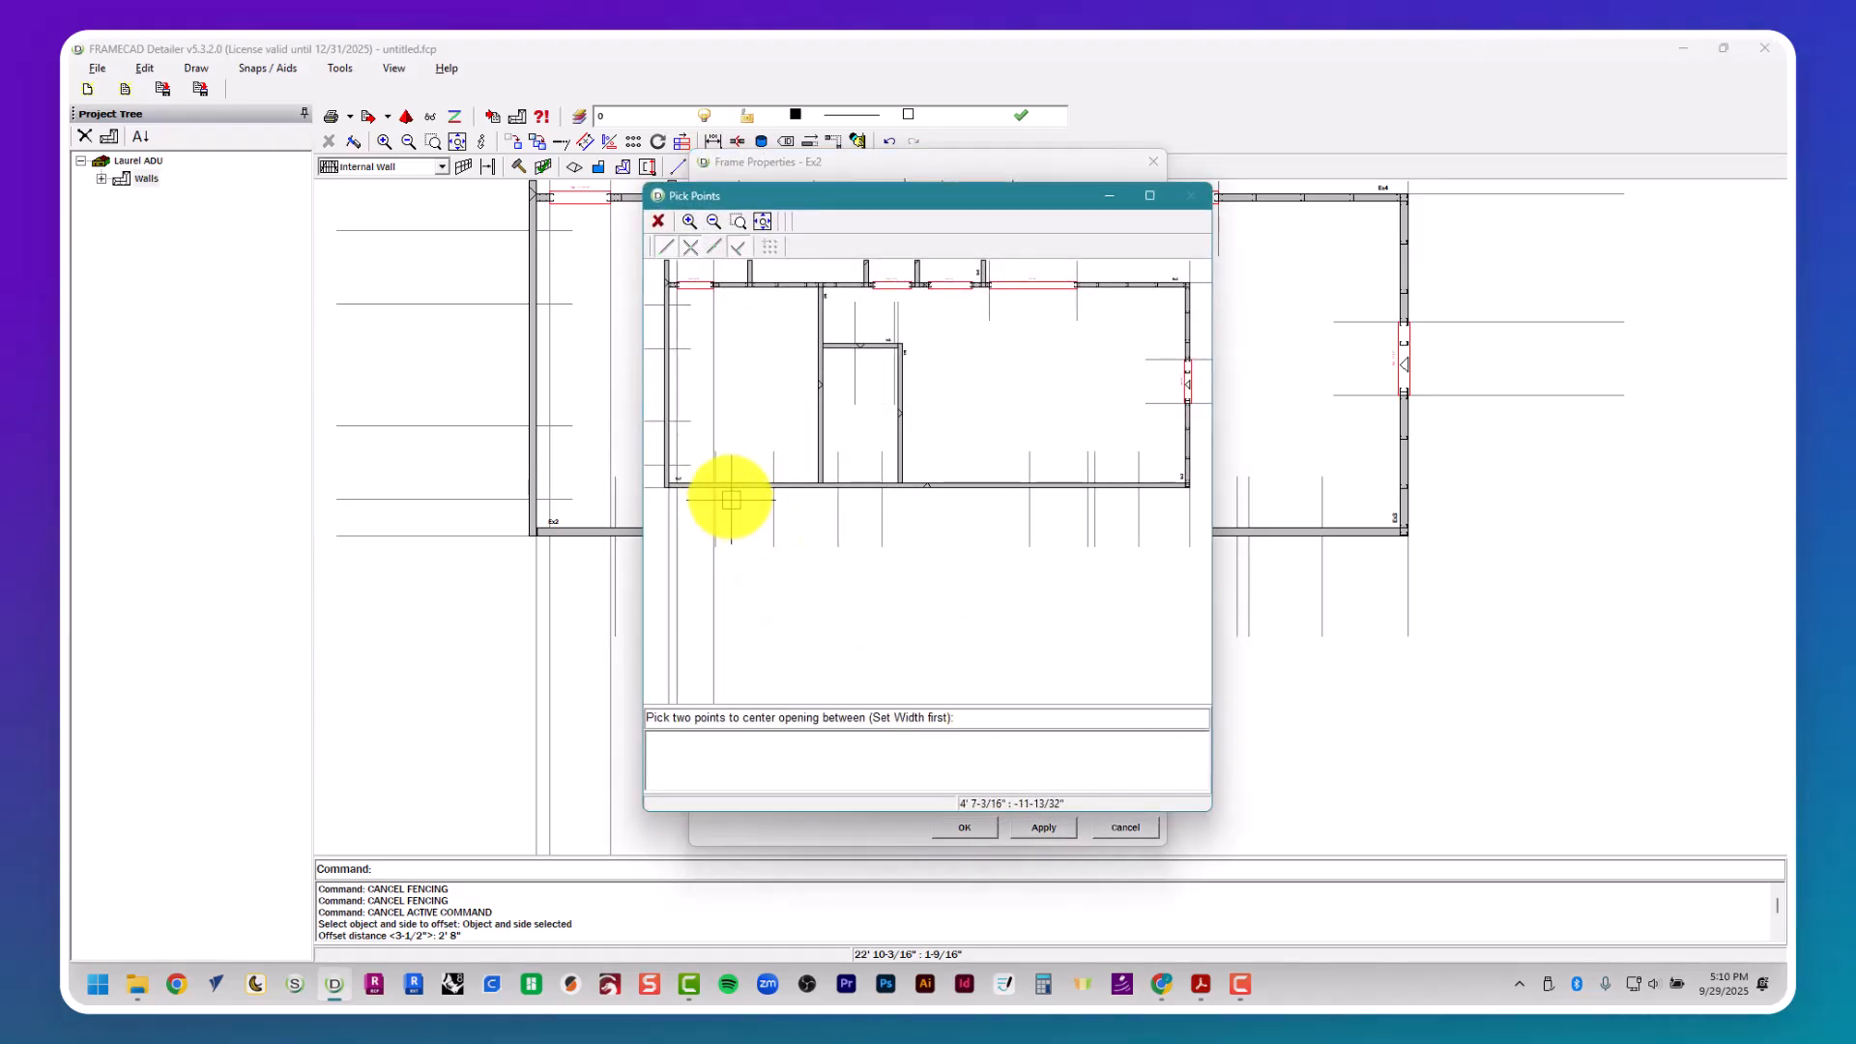
pyautogui.click(775, 487)
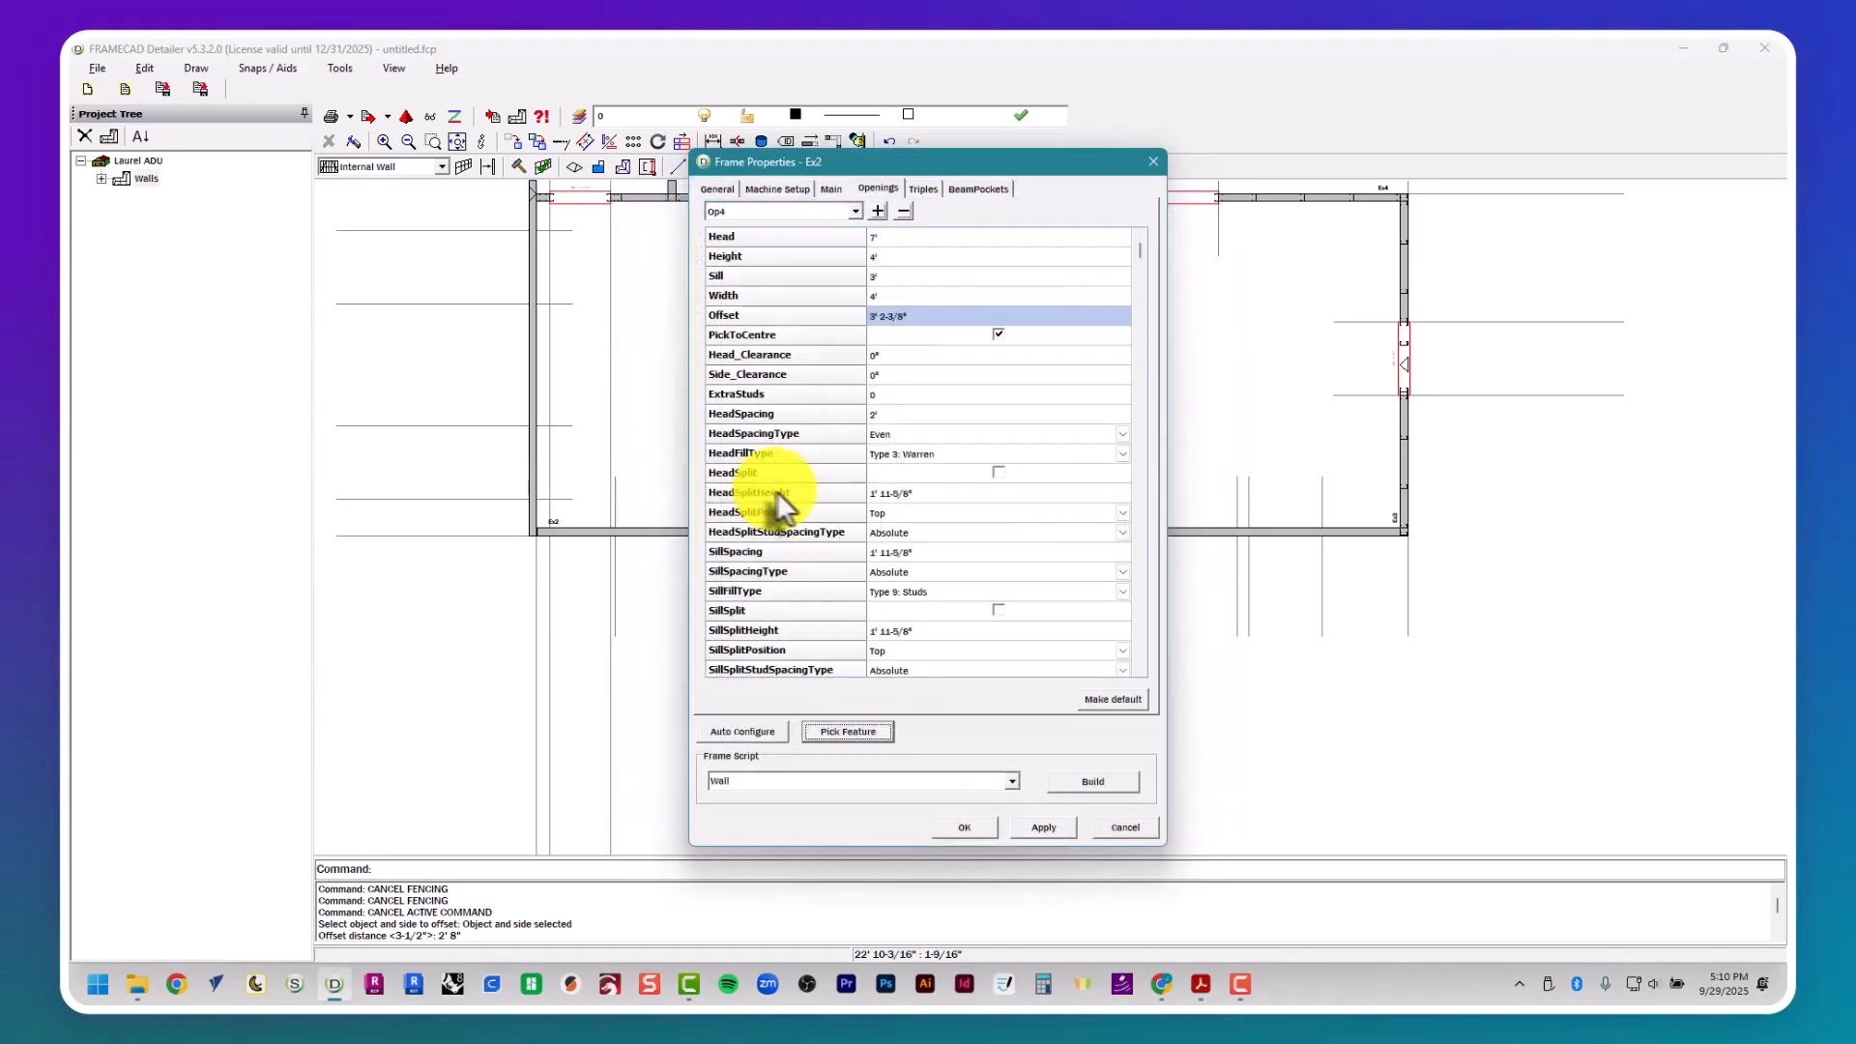
# - Position triple Tr1 of wall Ex2 from the plan at the wall between Bath 2 and the kitchen and living room
pyautogui.moveTo(907, 157); pyautogui.dragTo(373, 211)
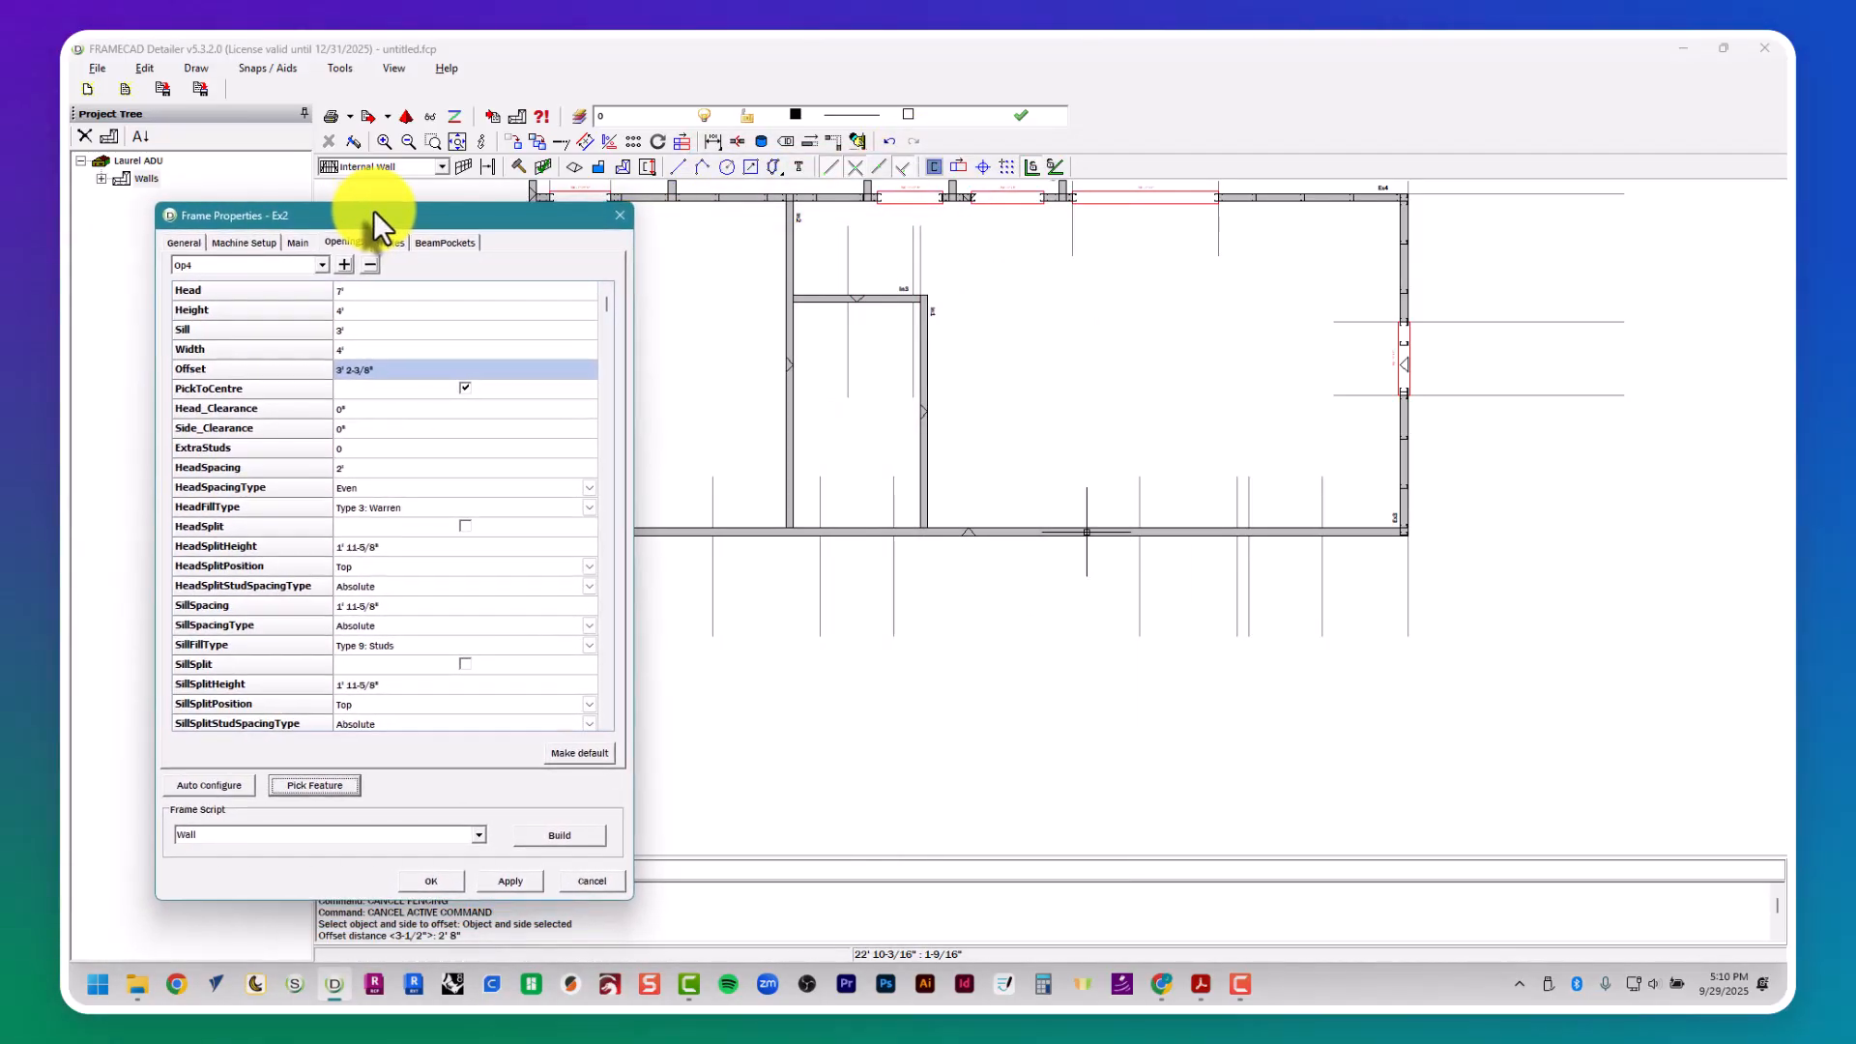
pyautogui.click(394, 243)
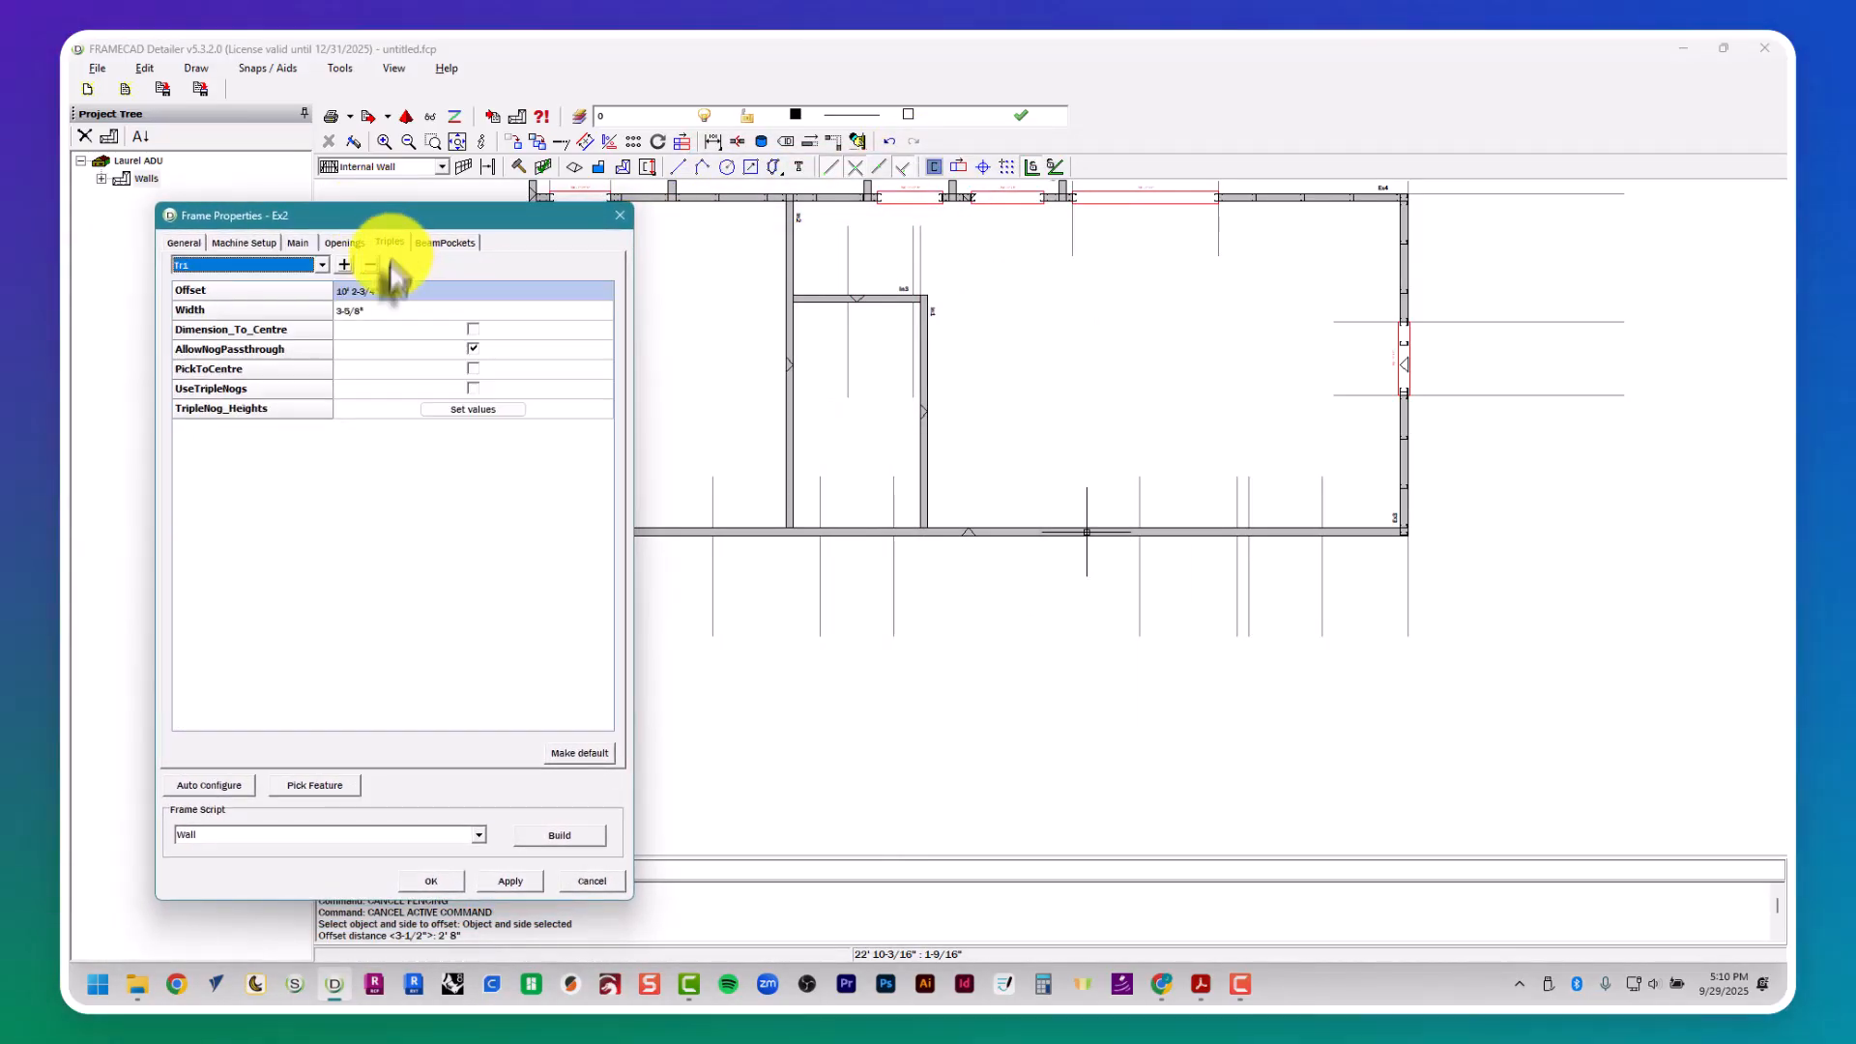
pyautogui.click(333, 785)
pyautogui.click(385, 794)
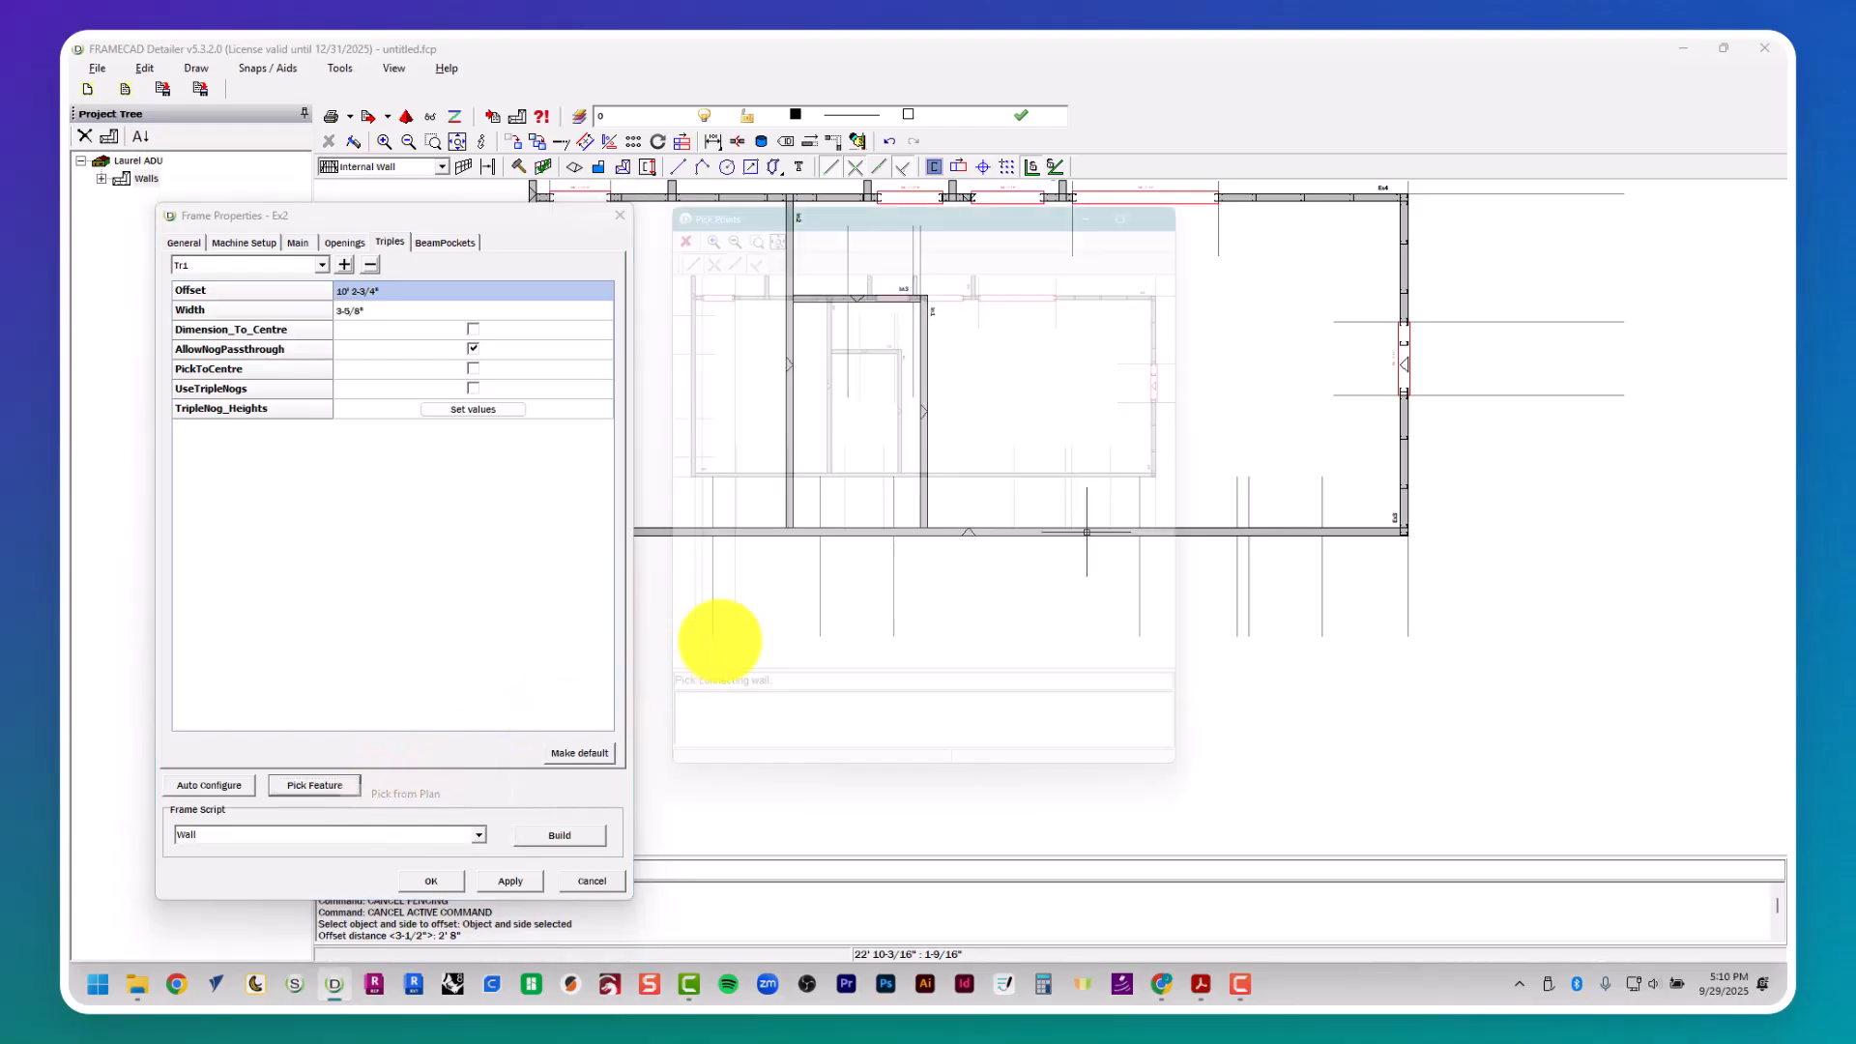
pyautogui.click(901, 475)
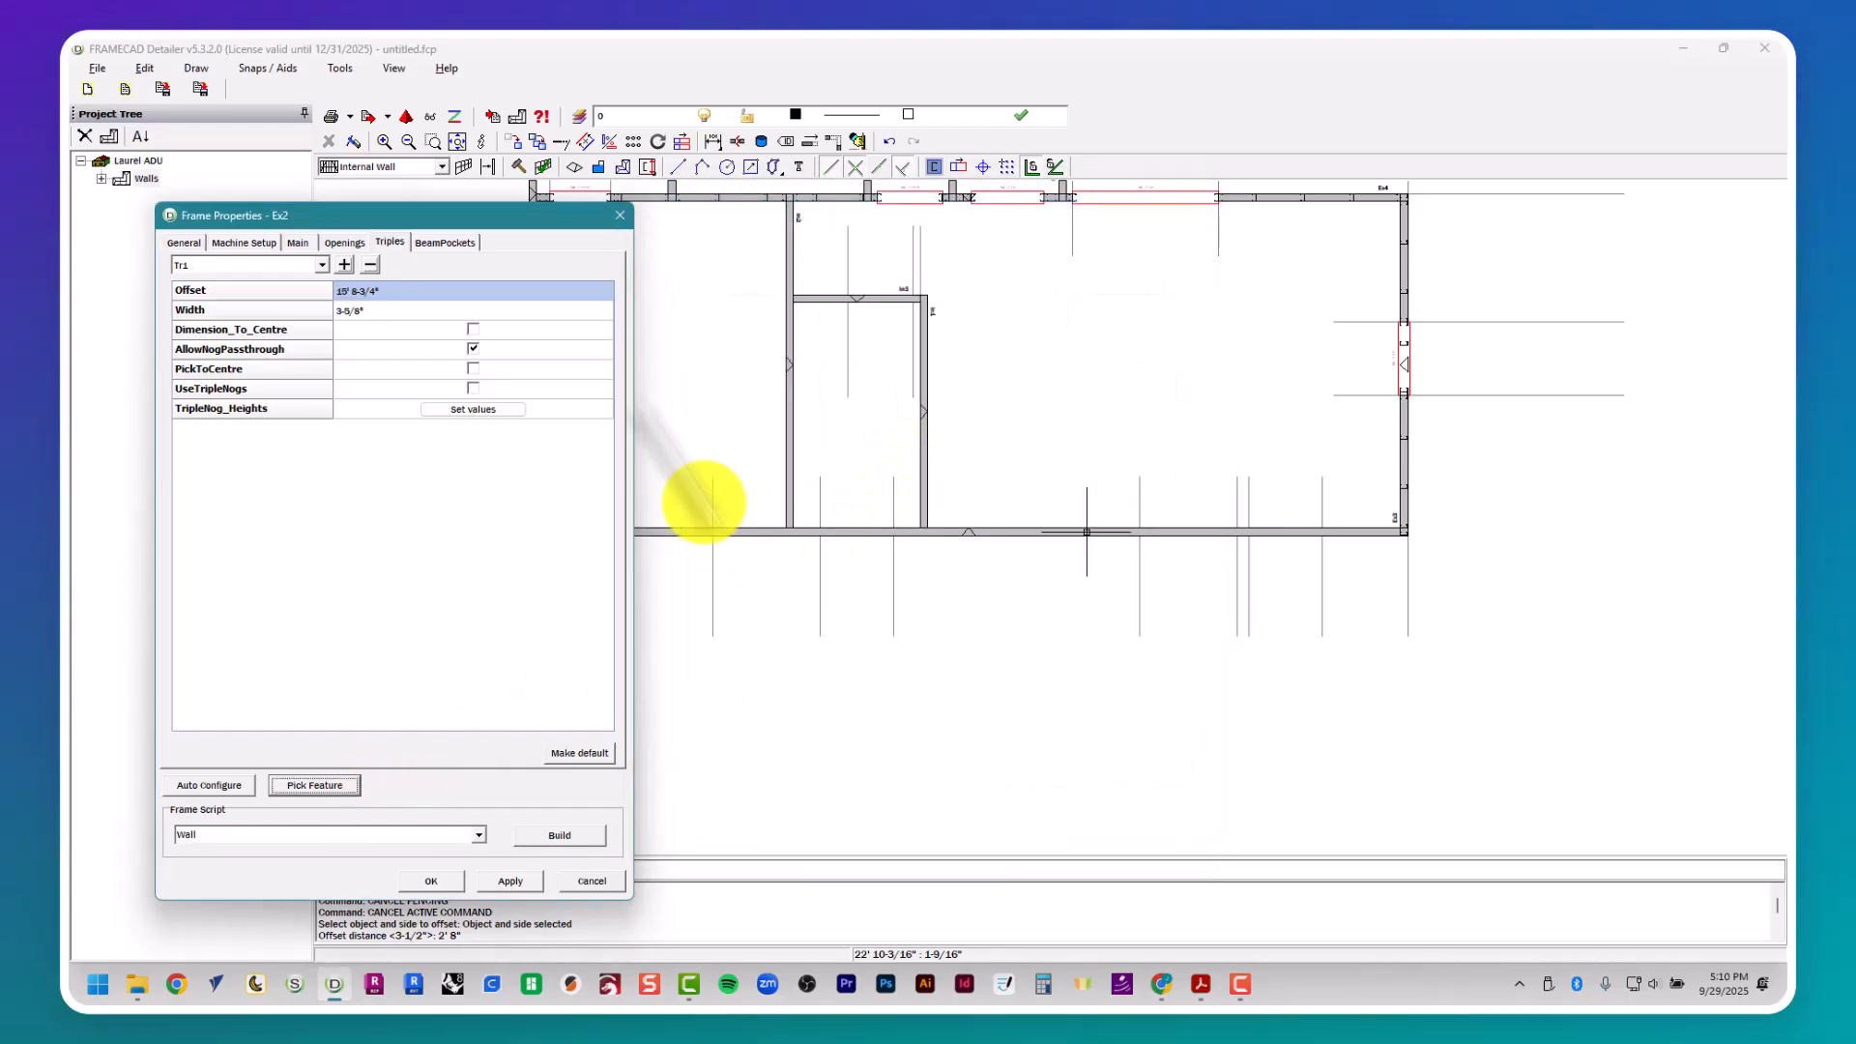
# - Add an extra triple to wall Ex2, and position triple Tr2 at the connecting wall between Bedroom 2 and Bath 2
pyautogui.click(344, 265)
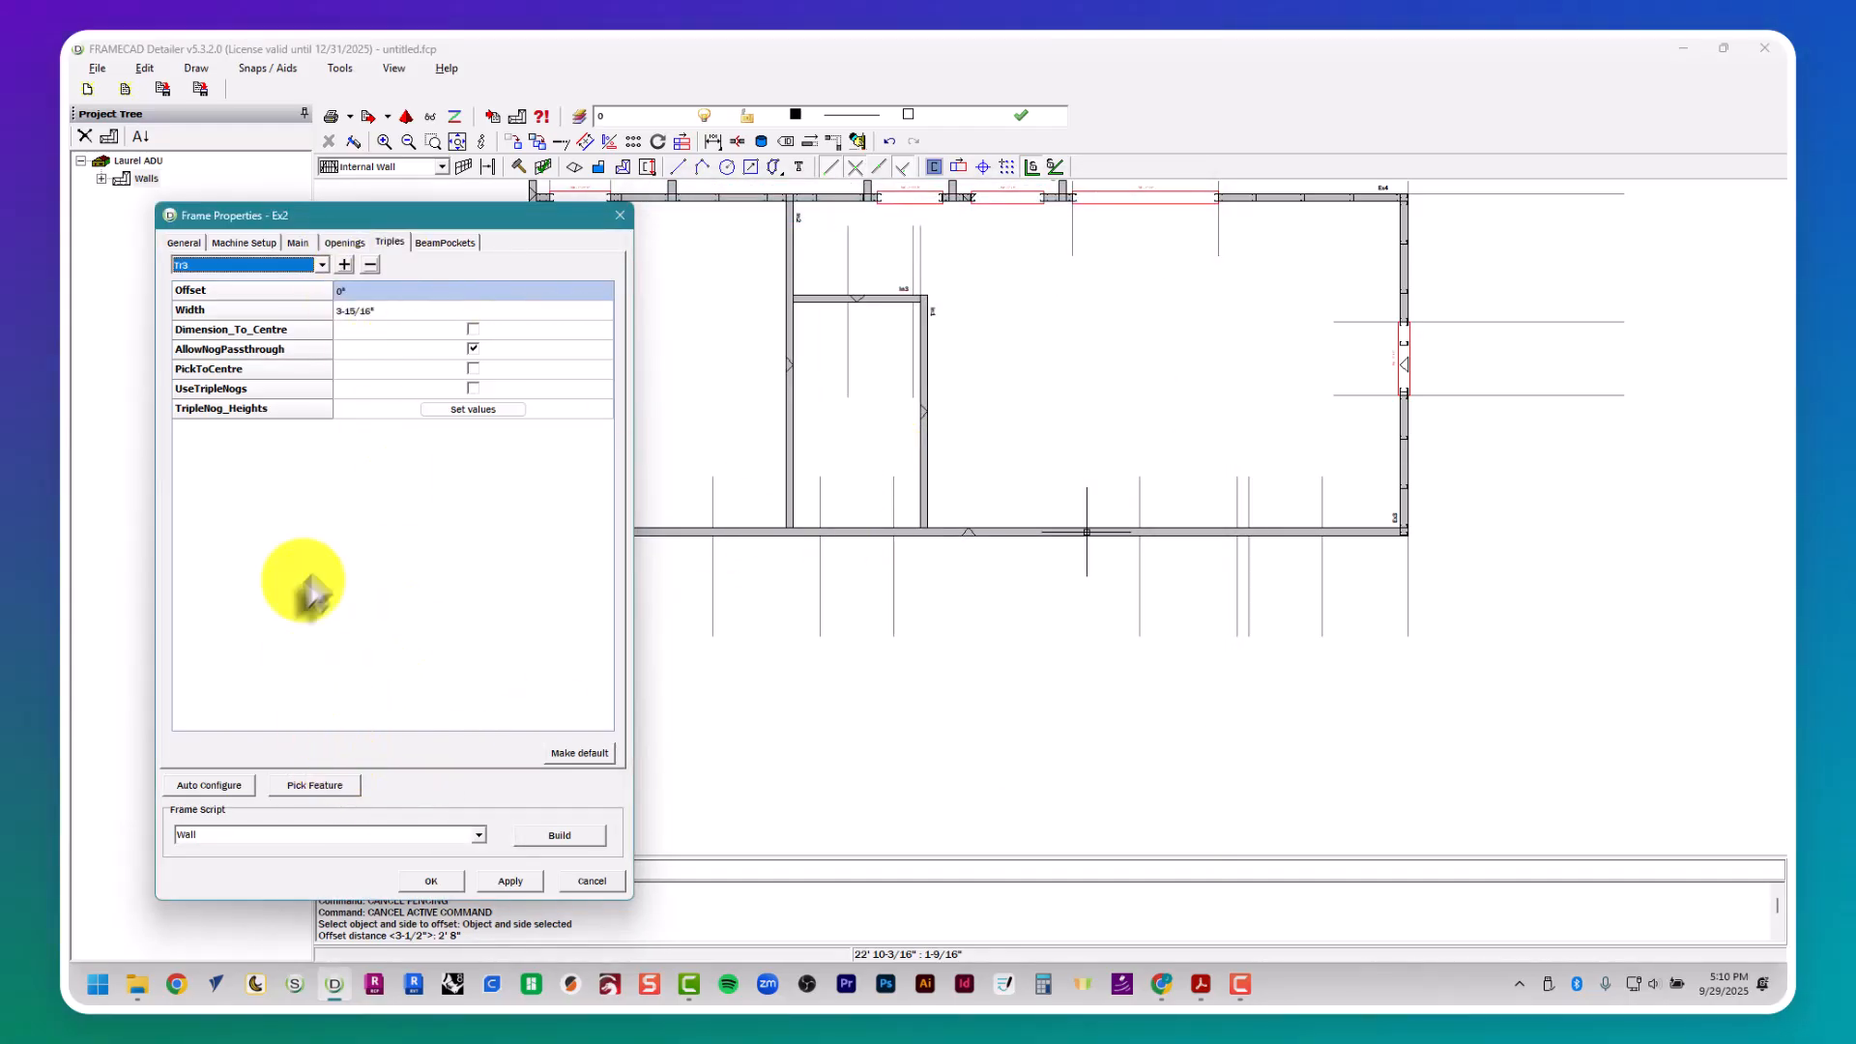
pyautogui.click(323, 265)
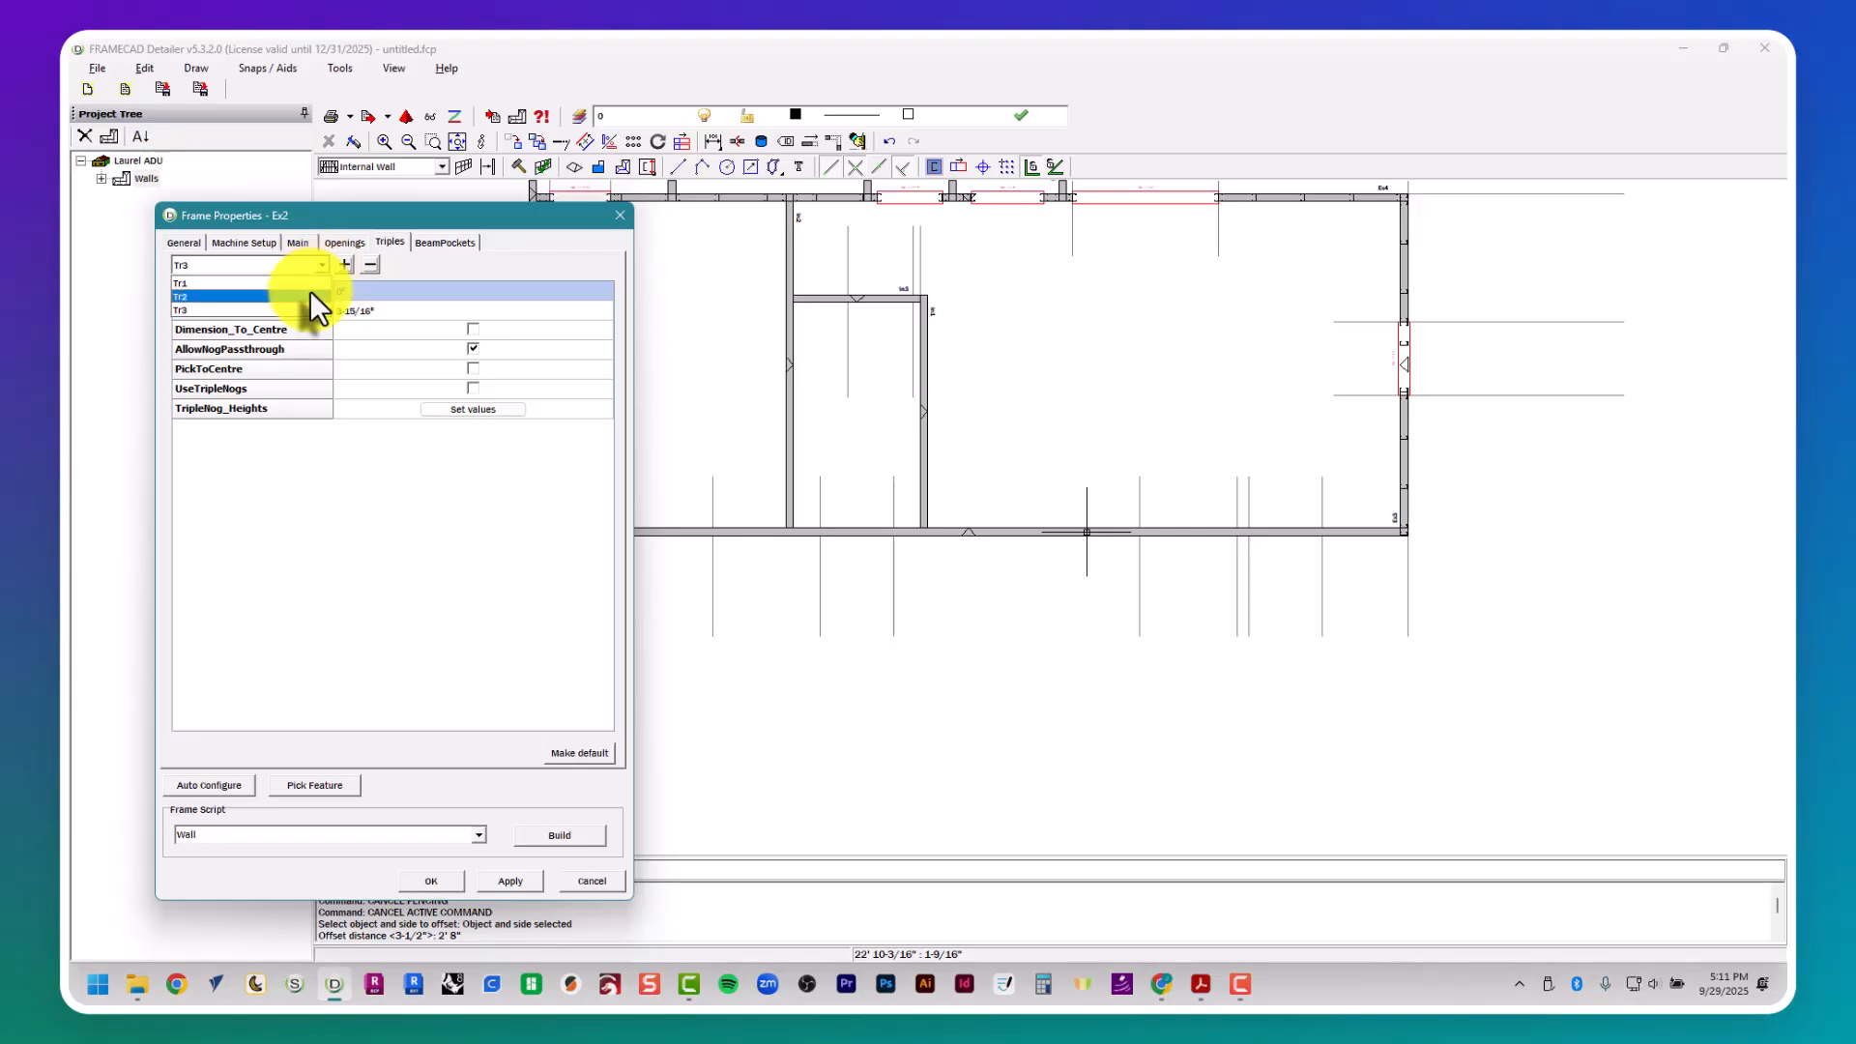
pyautogui.click(309, 290)
pyautogui.click(302, 785)
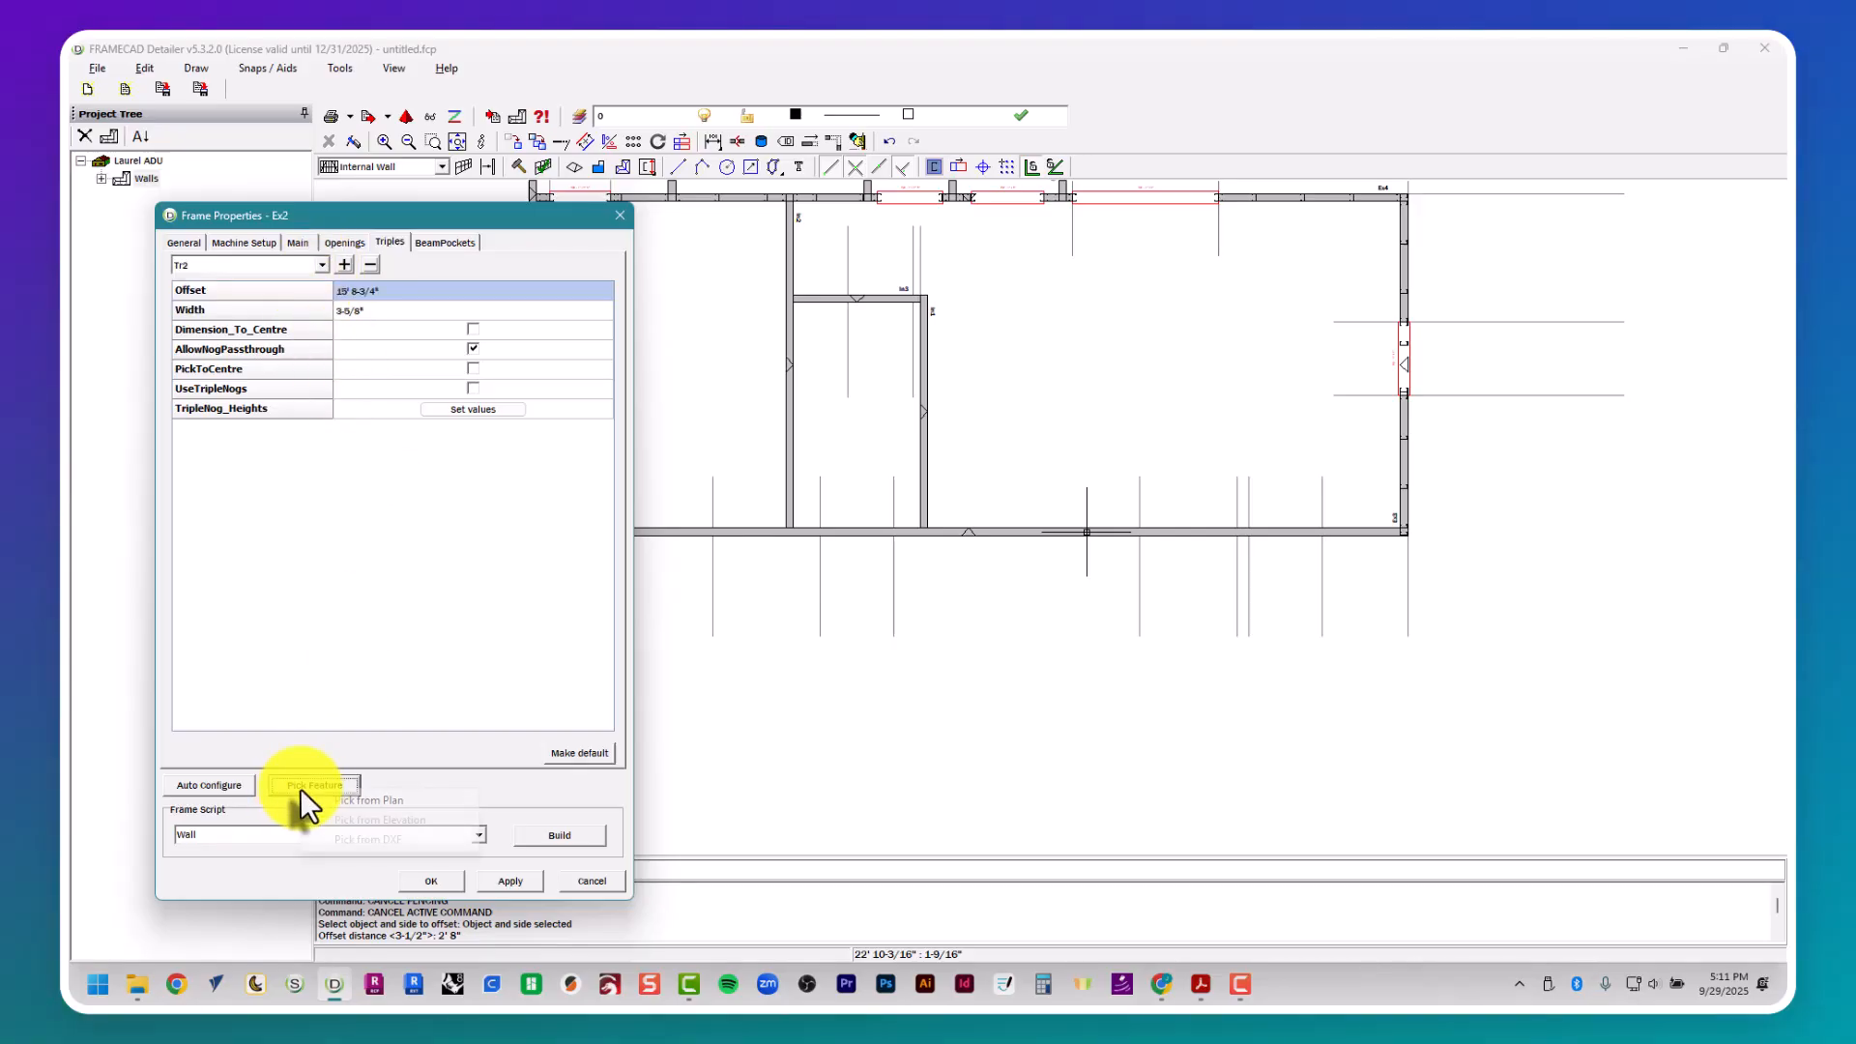
pyautogui.click(359, 801)
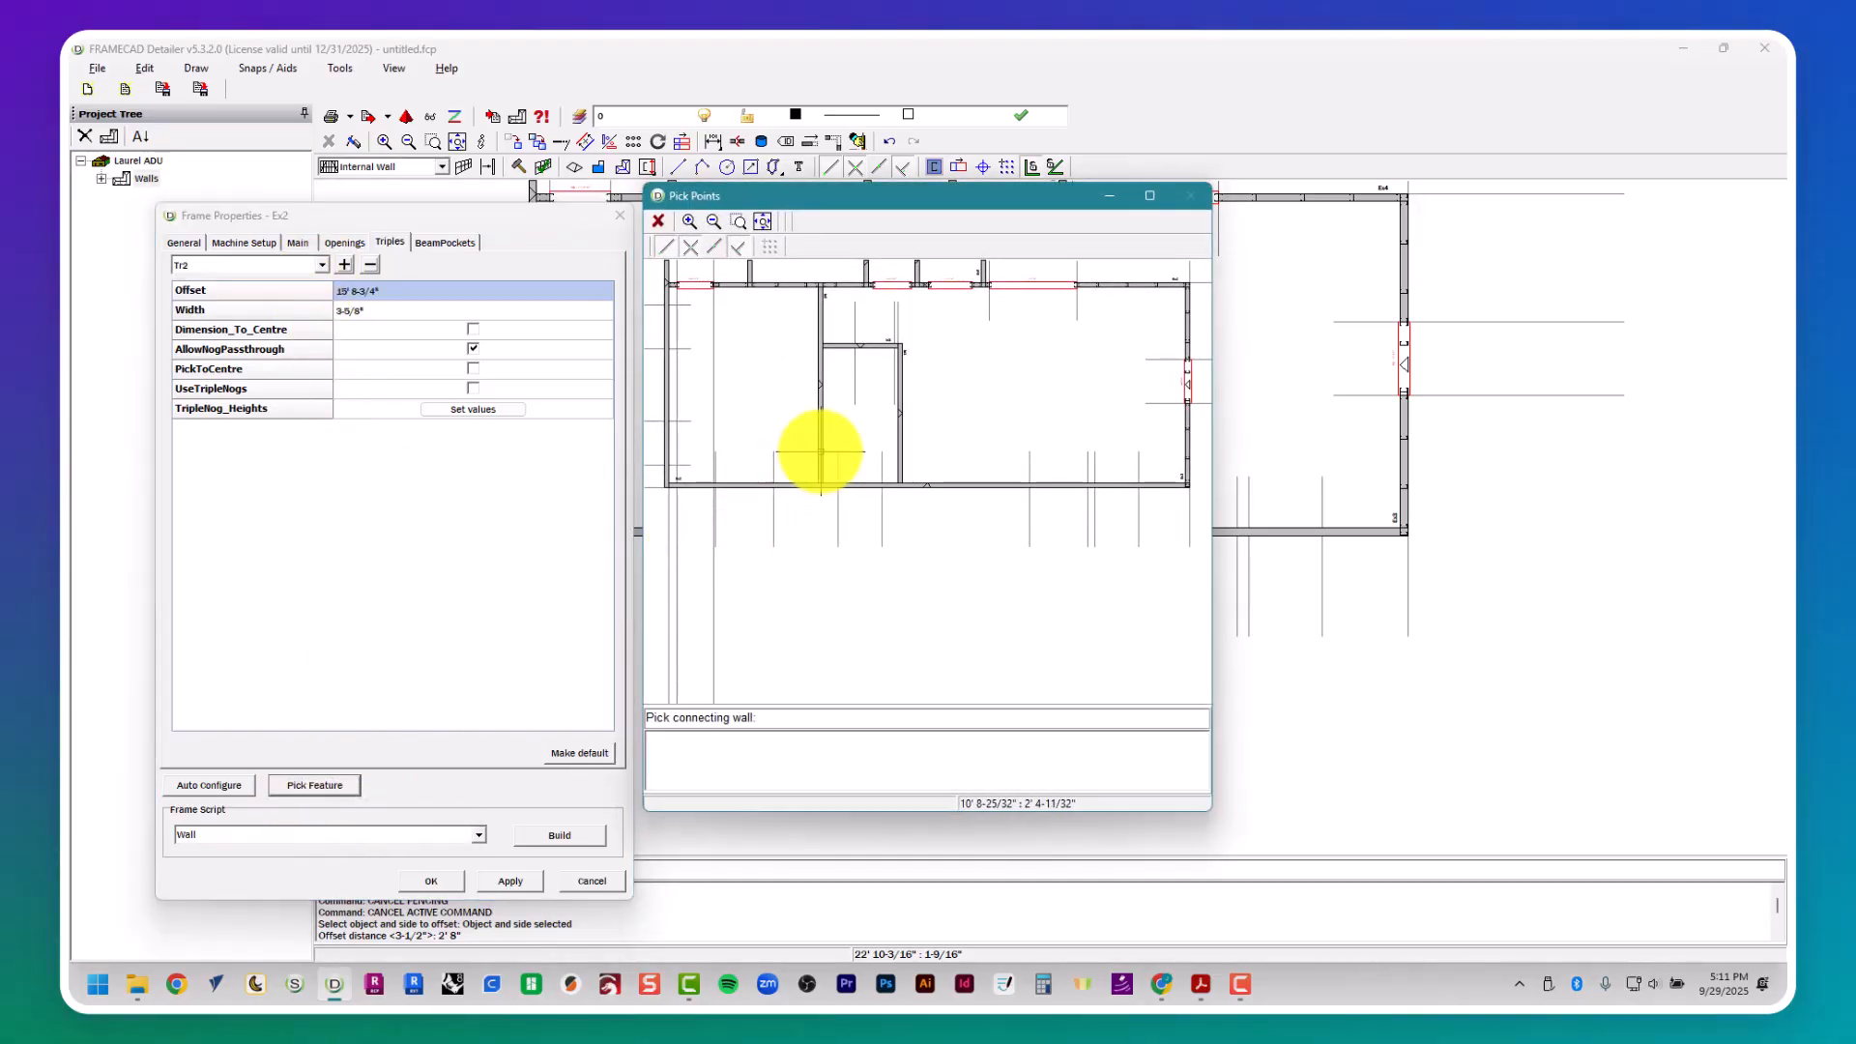
pyautogui.click(820, 452)
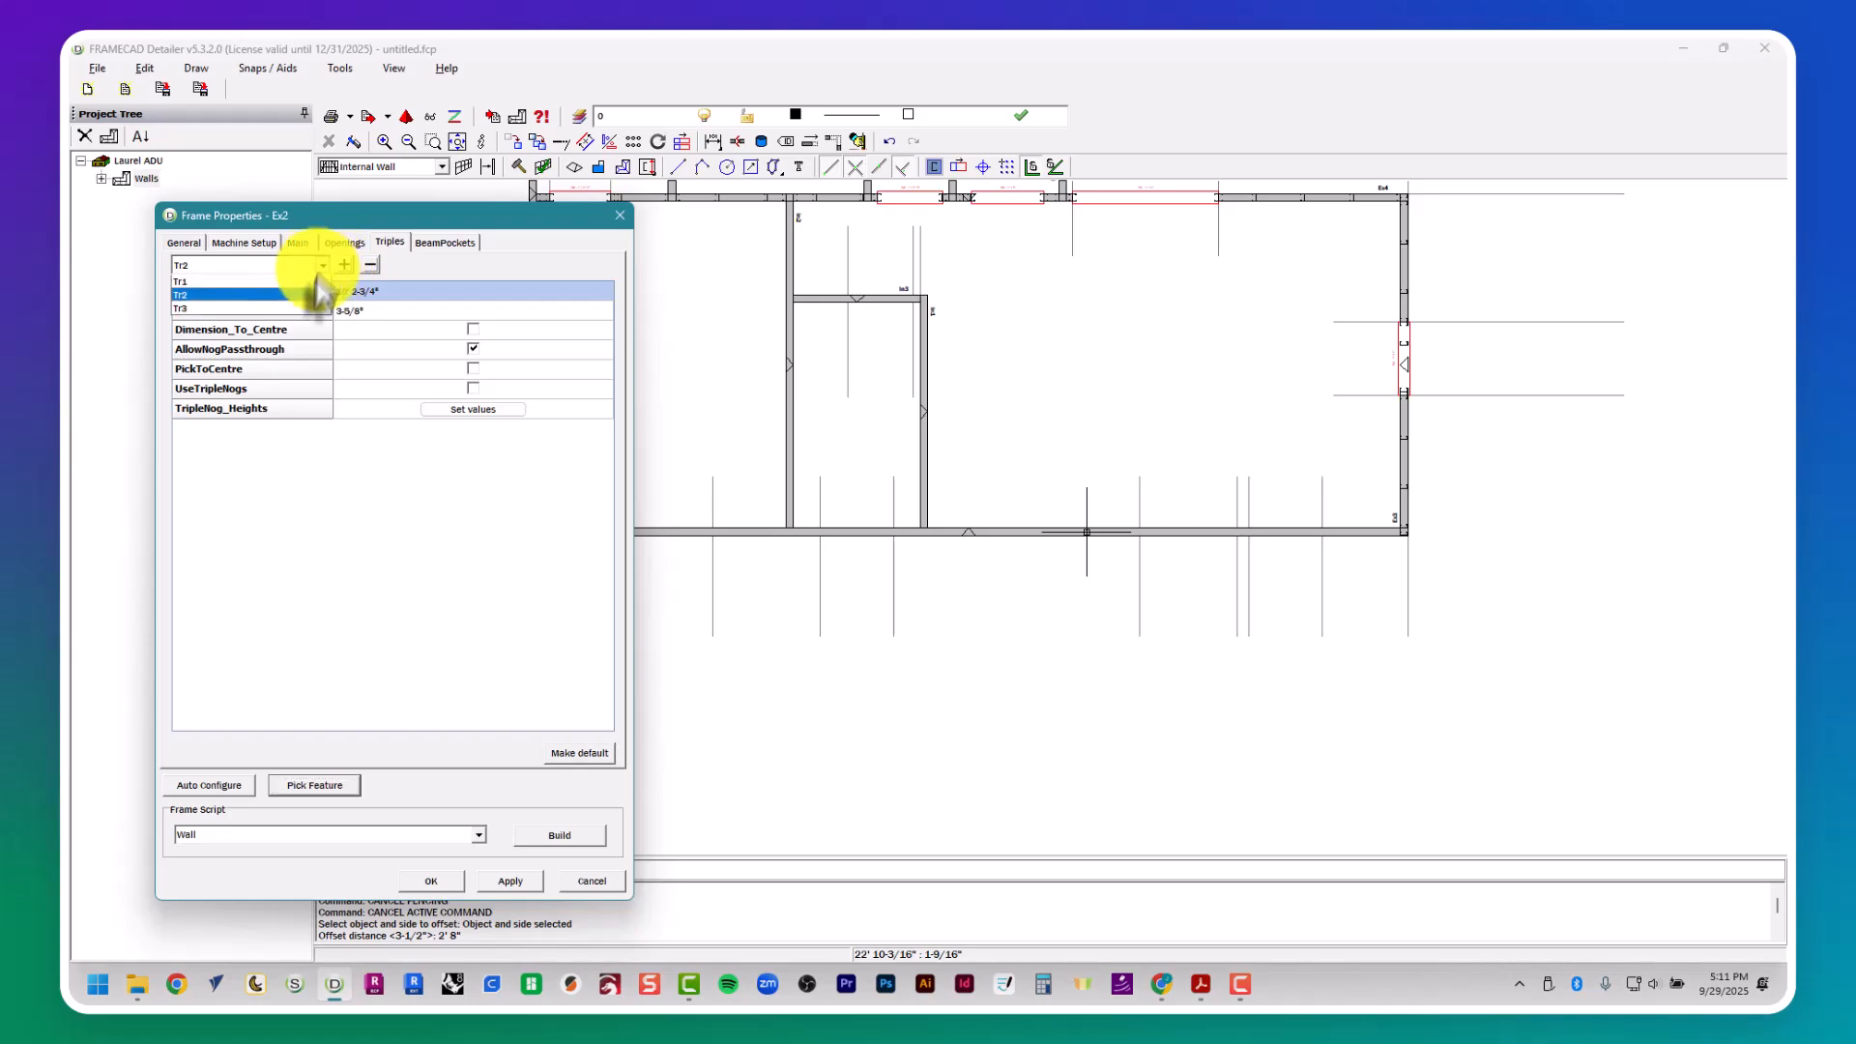
# - Delete the surplus triple Tr3 and build wall Ex2's frame with the Wall script
pyautogui.click(307, 307)
pyautogui.click(373, 264)
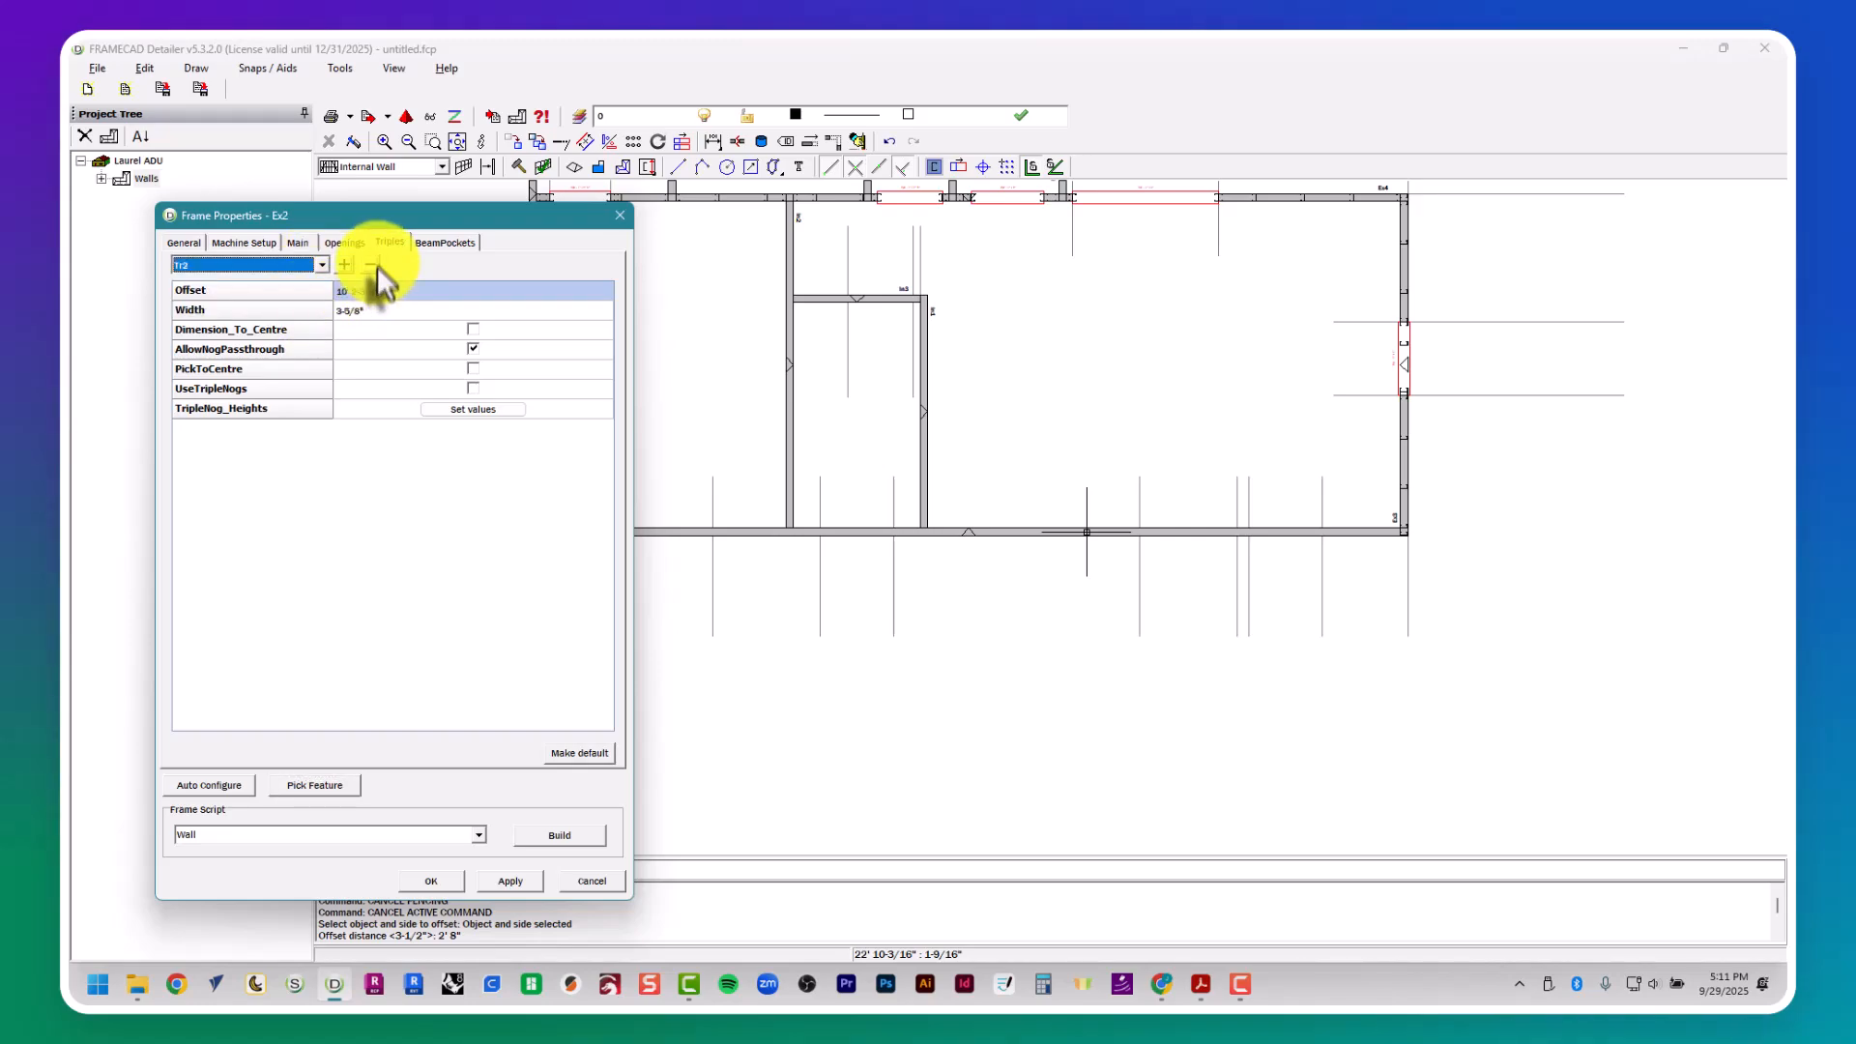
pyautogui.click(572, 839)
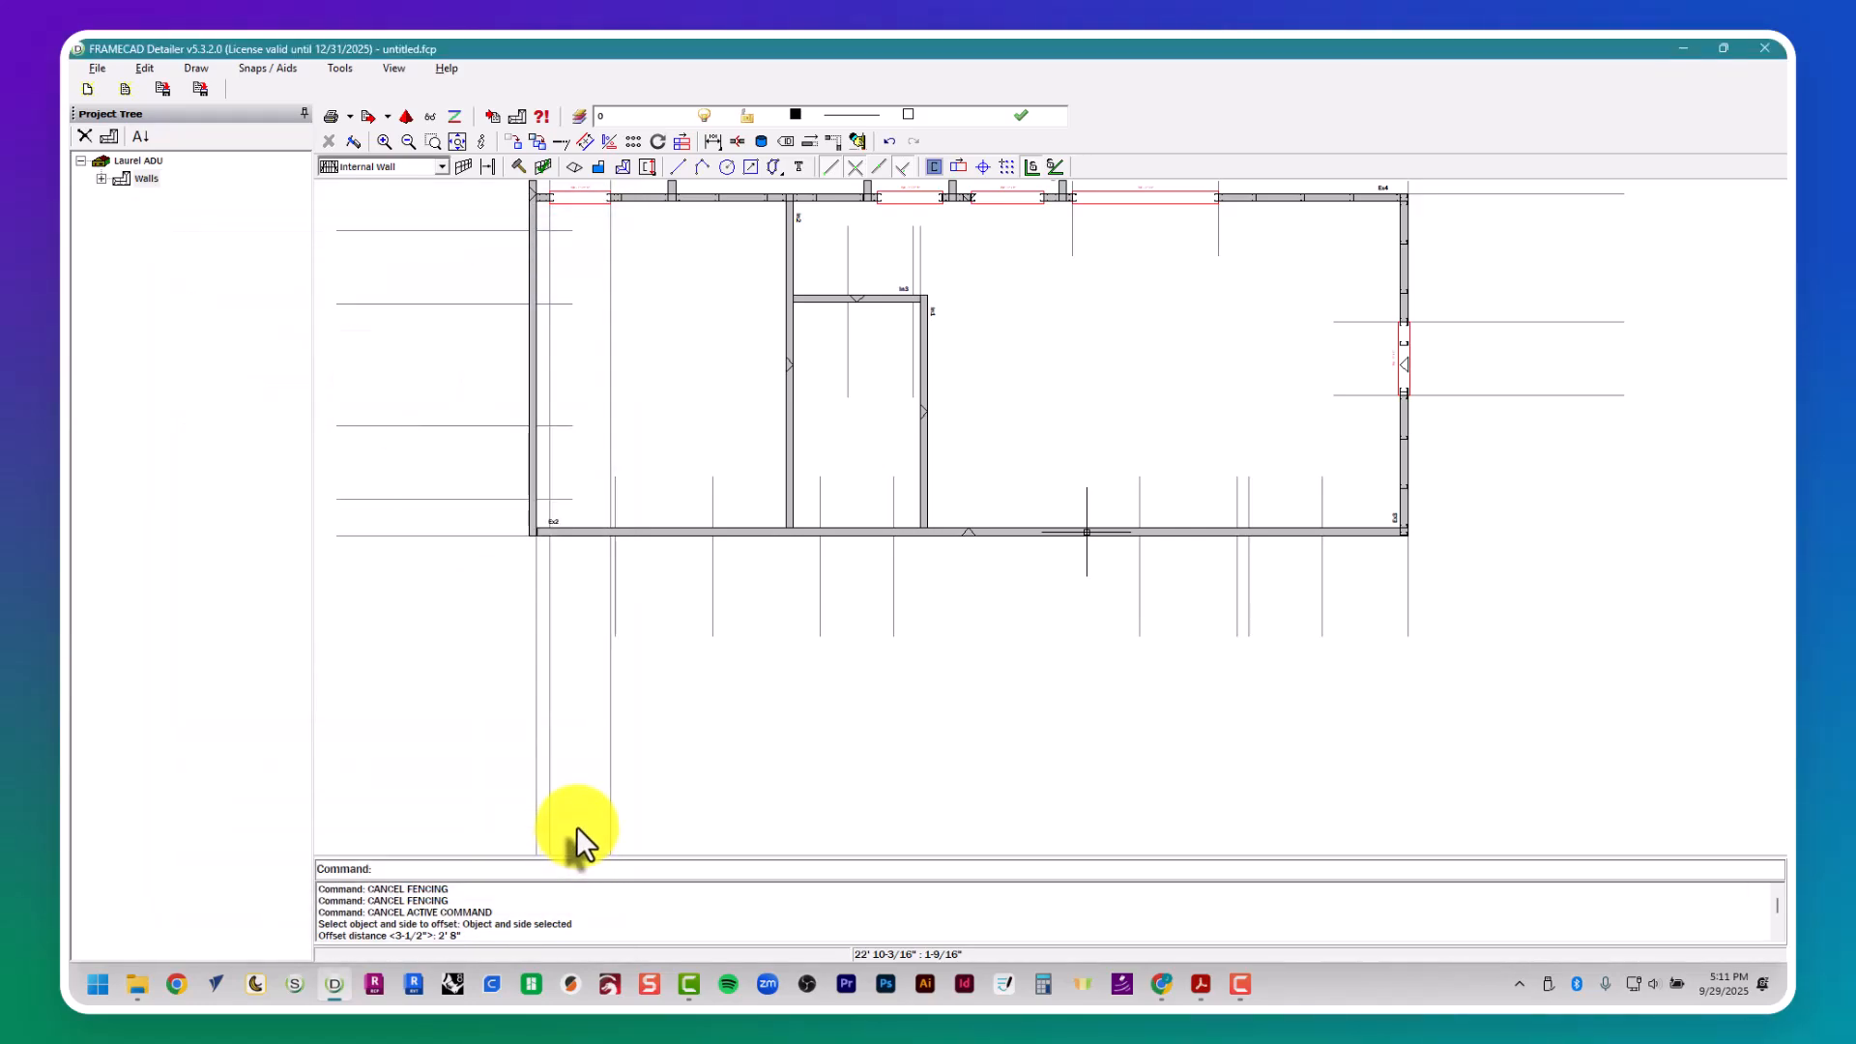
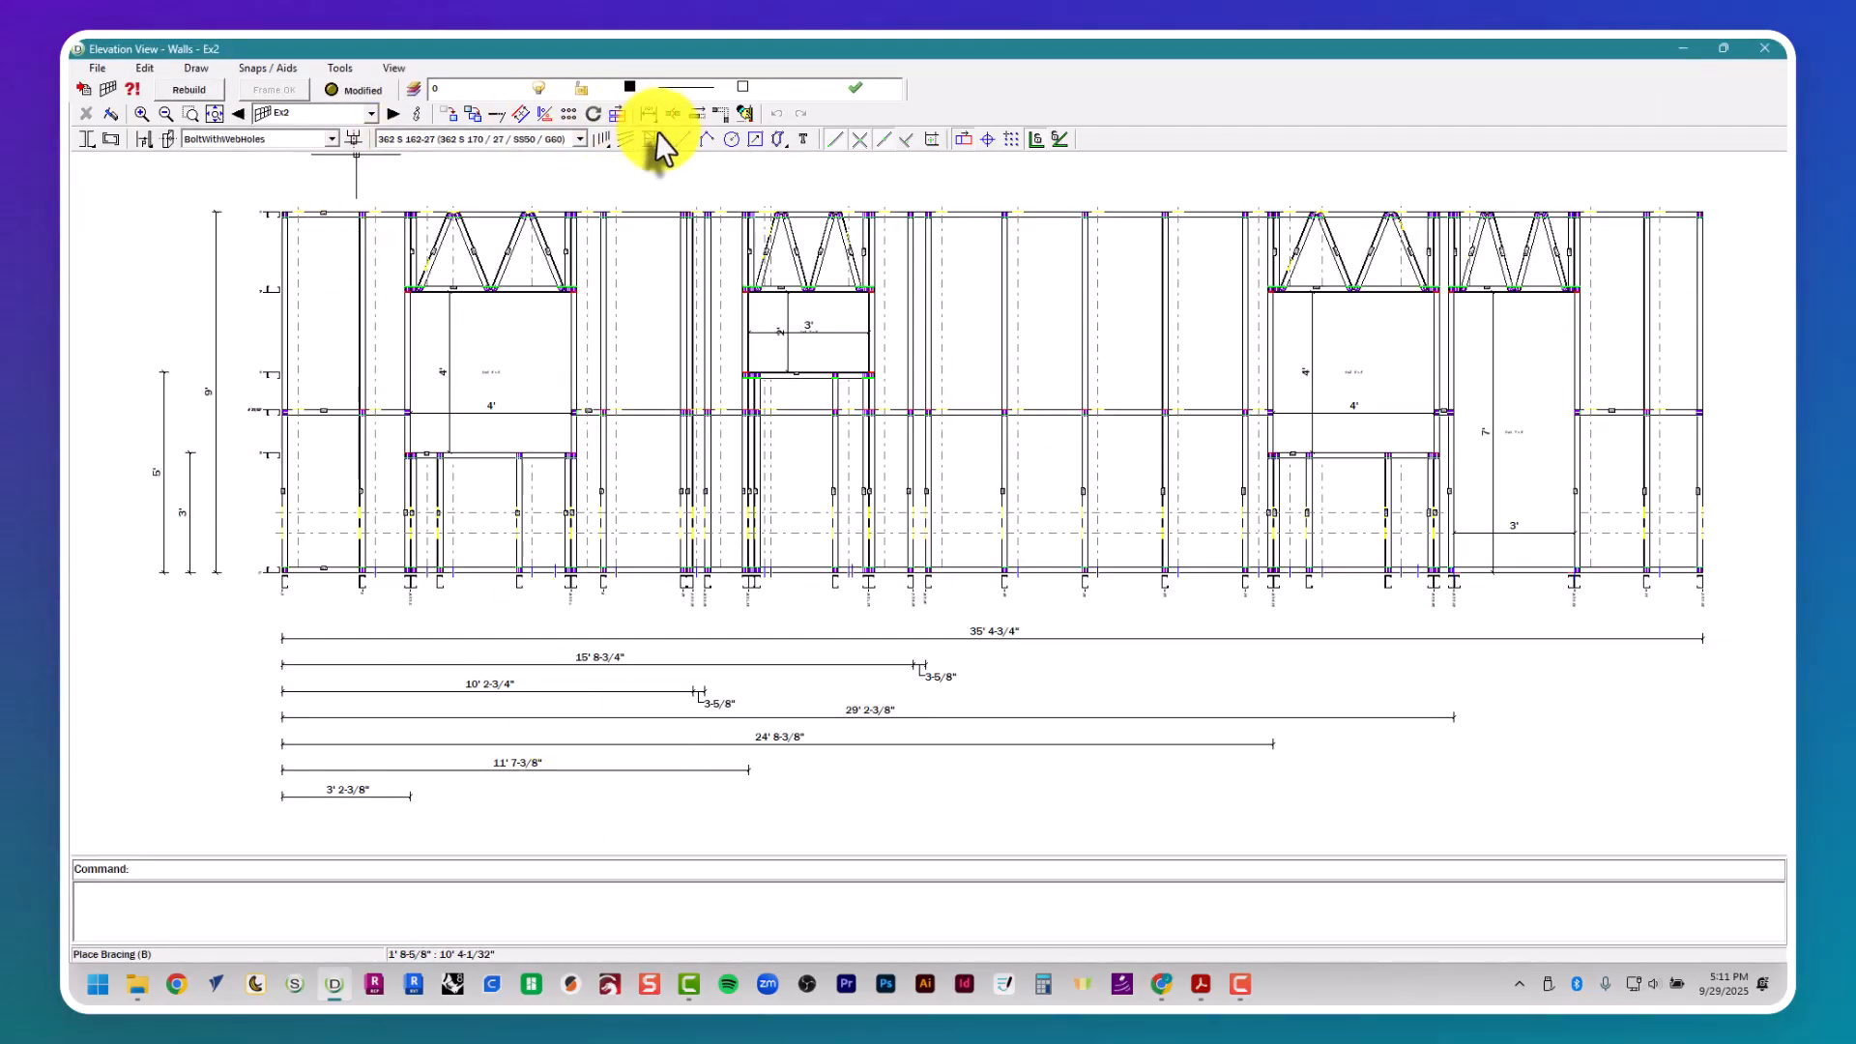
# - Brace the first stud bay of wall Ex2 with two diagonals, from the top and bottom plates to the end stud's mid-height
pyautogui.click(650, 139)
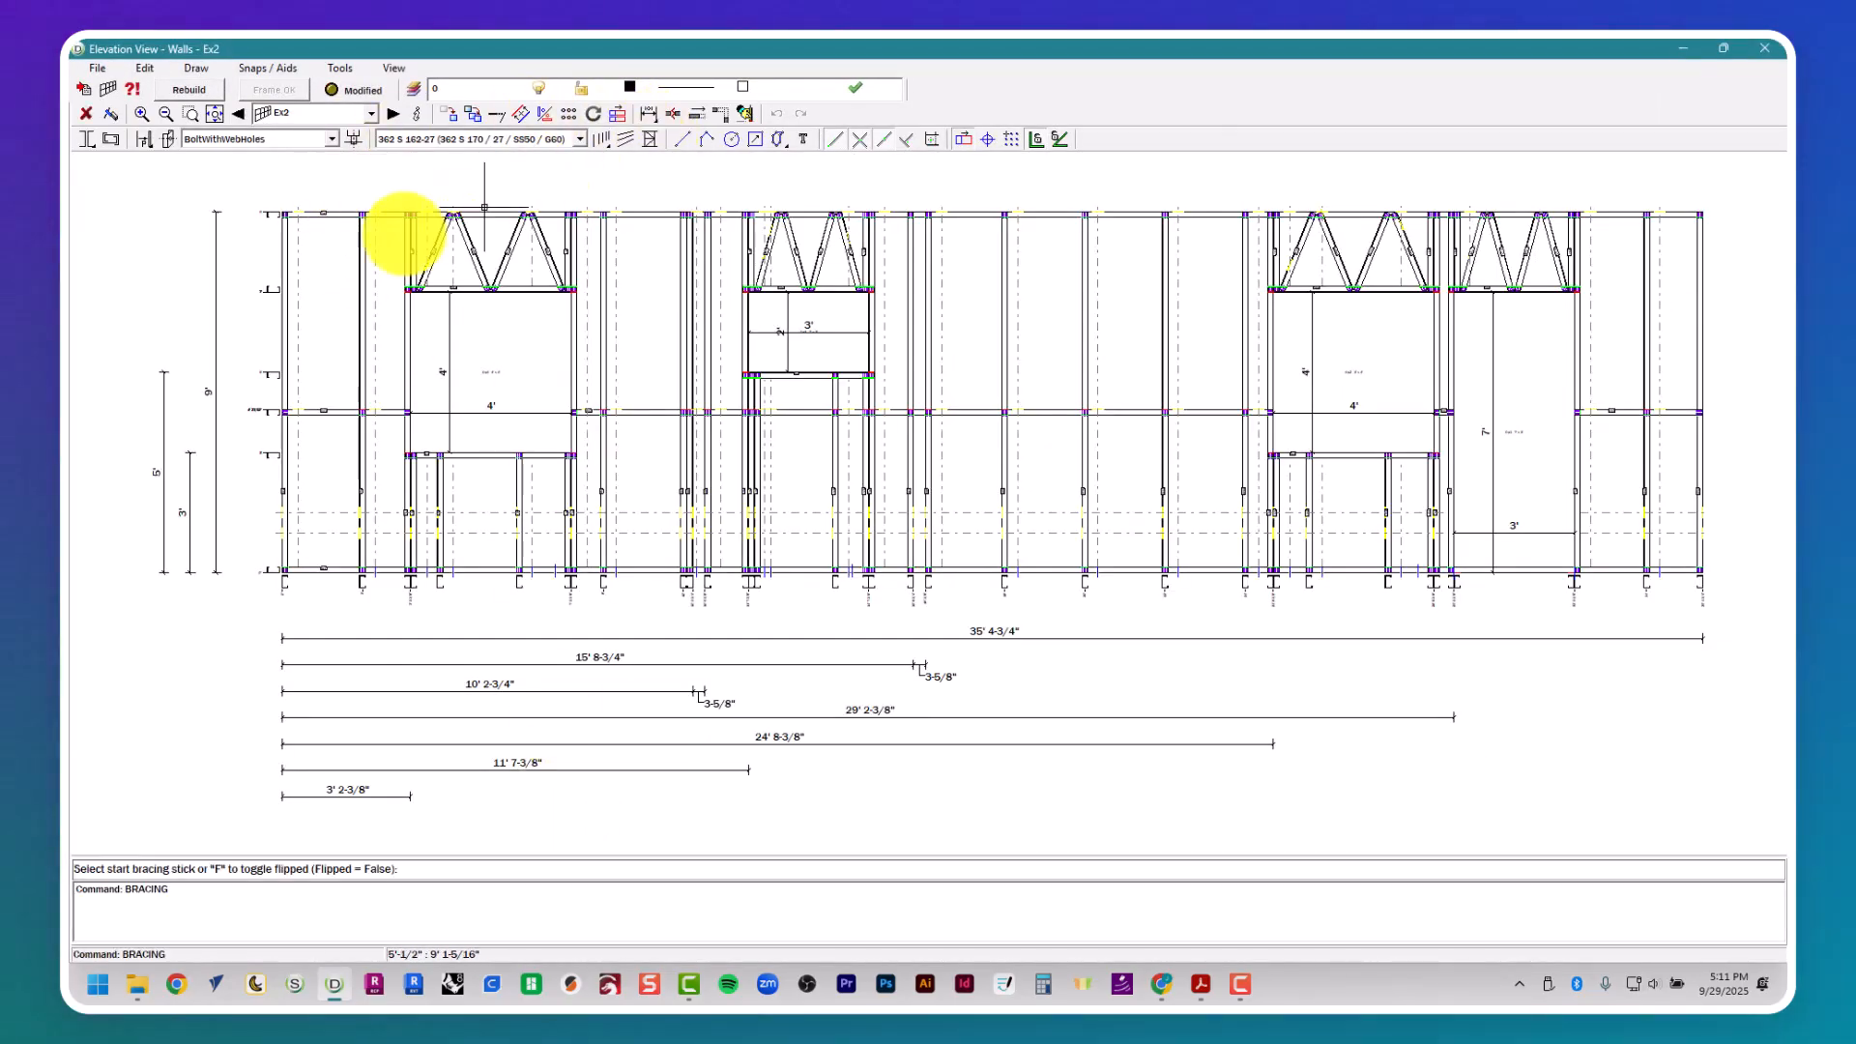
pyautogui.click(282, 404)
pyautogui.click(282, 426)
pyautogui.click(351, 569)
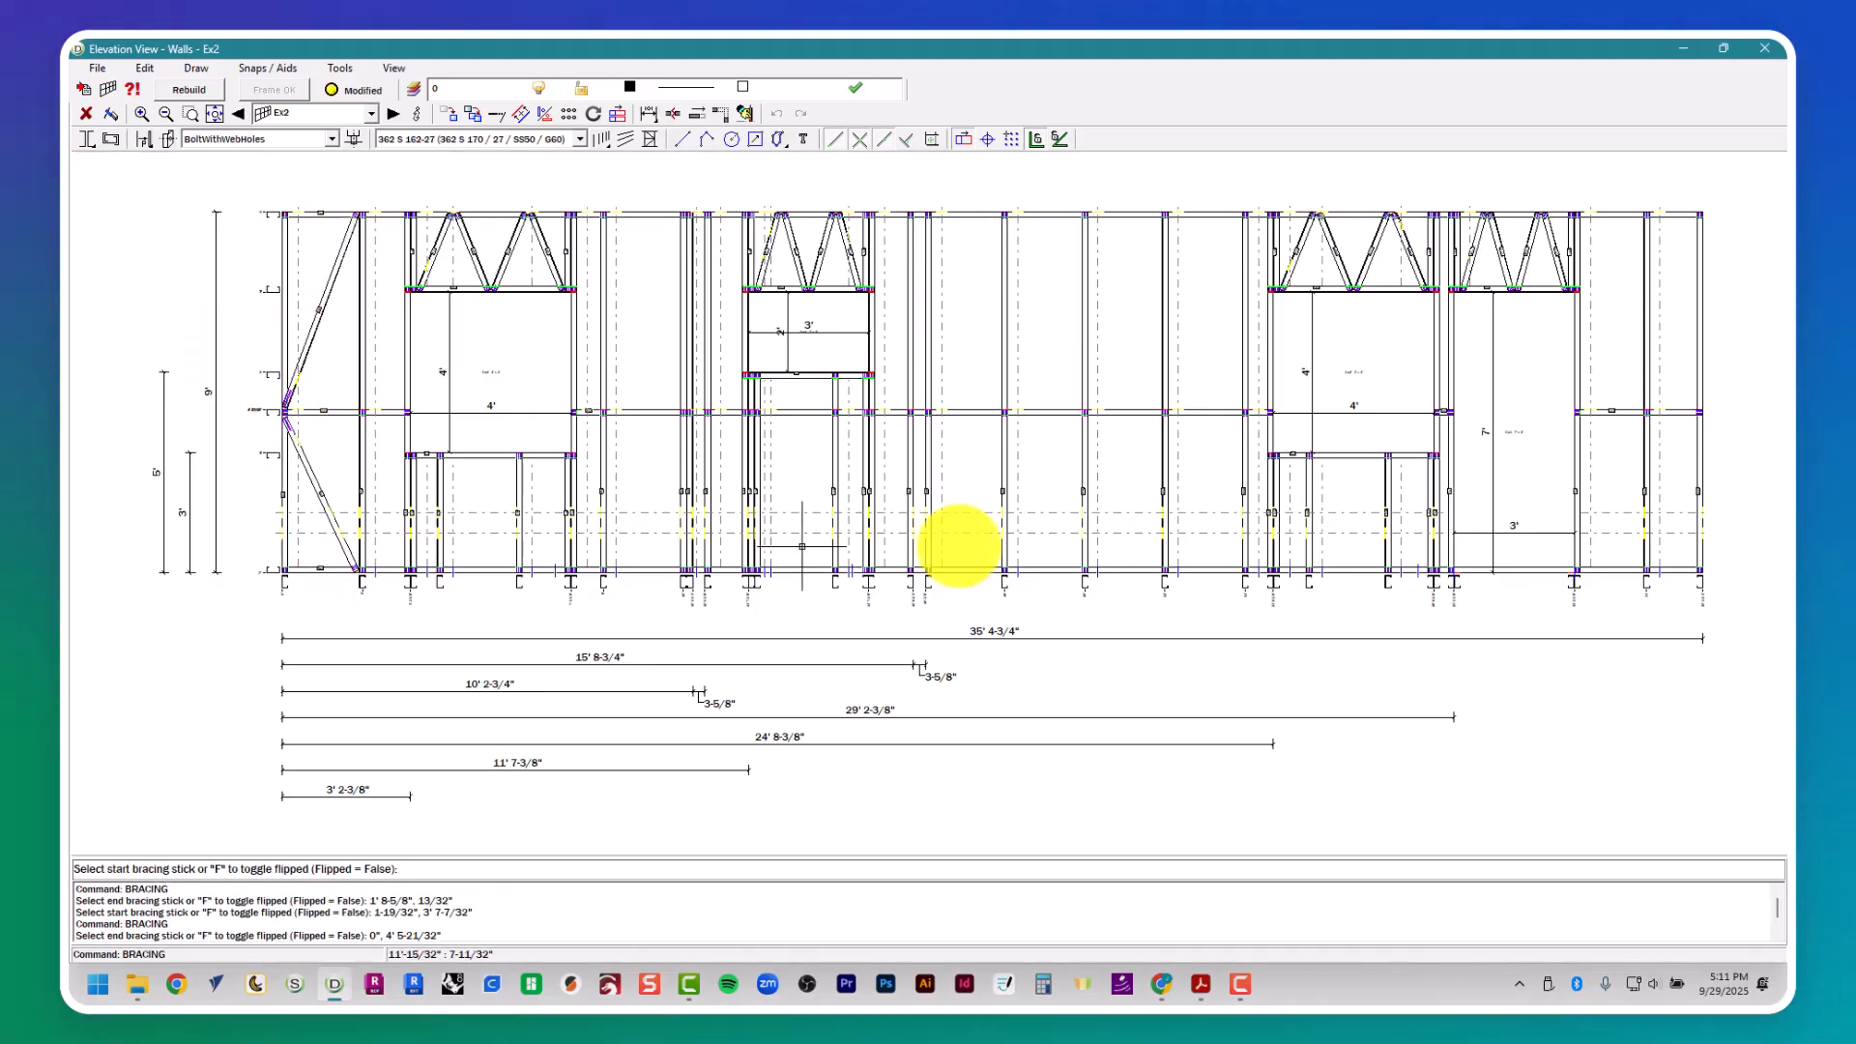
# - Brace the last stud bay of wall Ex2 with two diagonals meeting at the end stud's mid-height, and close its elevation view
pyautogui.click(1662, 570)
pyautogui.click(1698, 429)
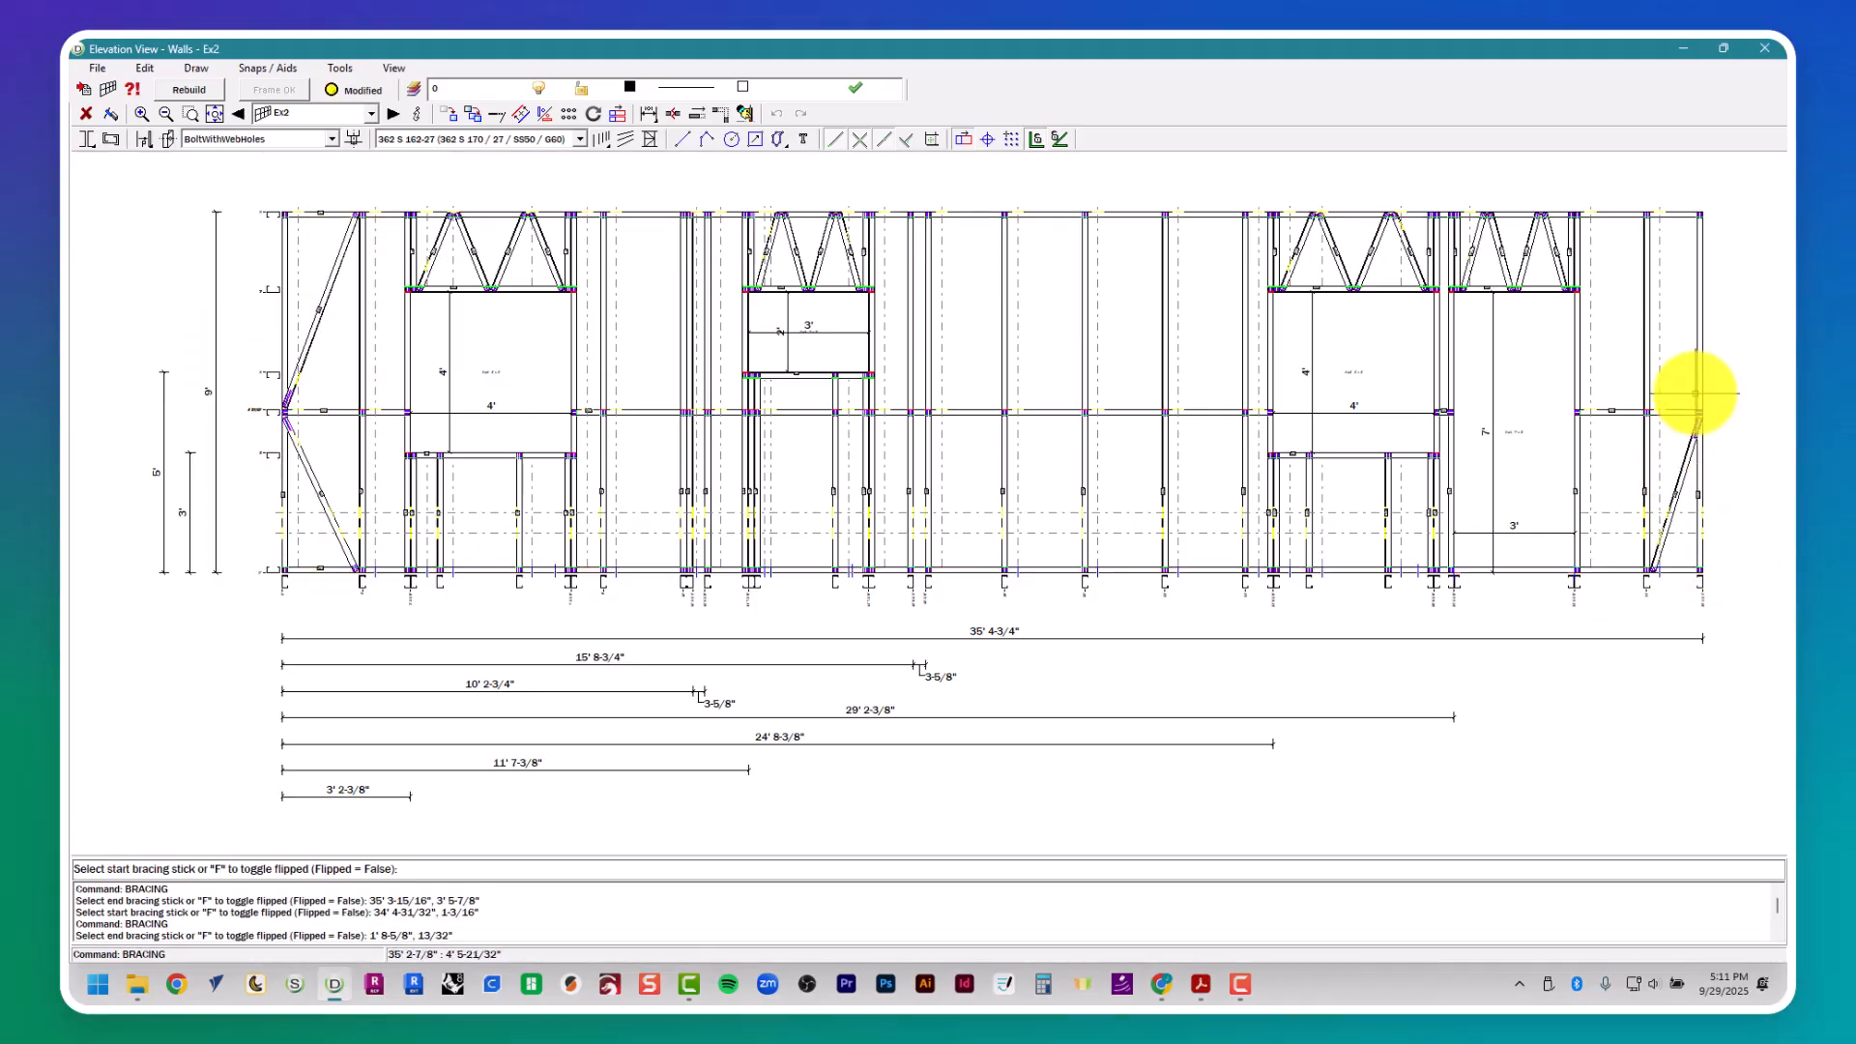
pyautogui.click(1698, 388)
pyautogui.click(1655, 213)
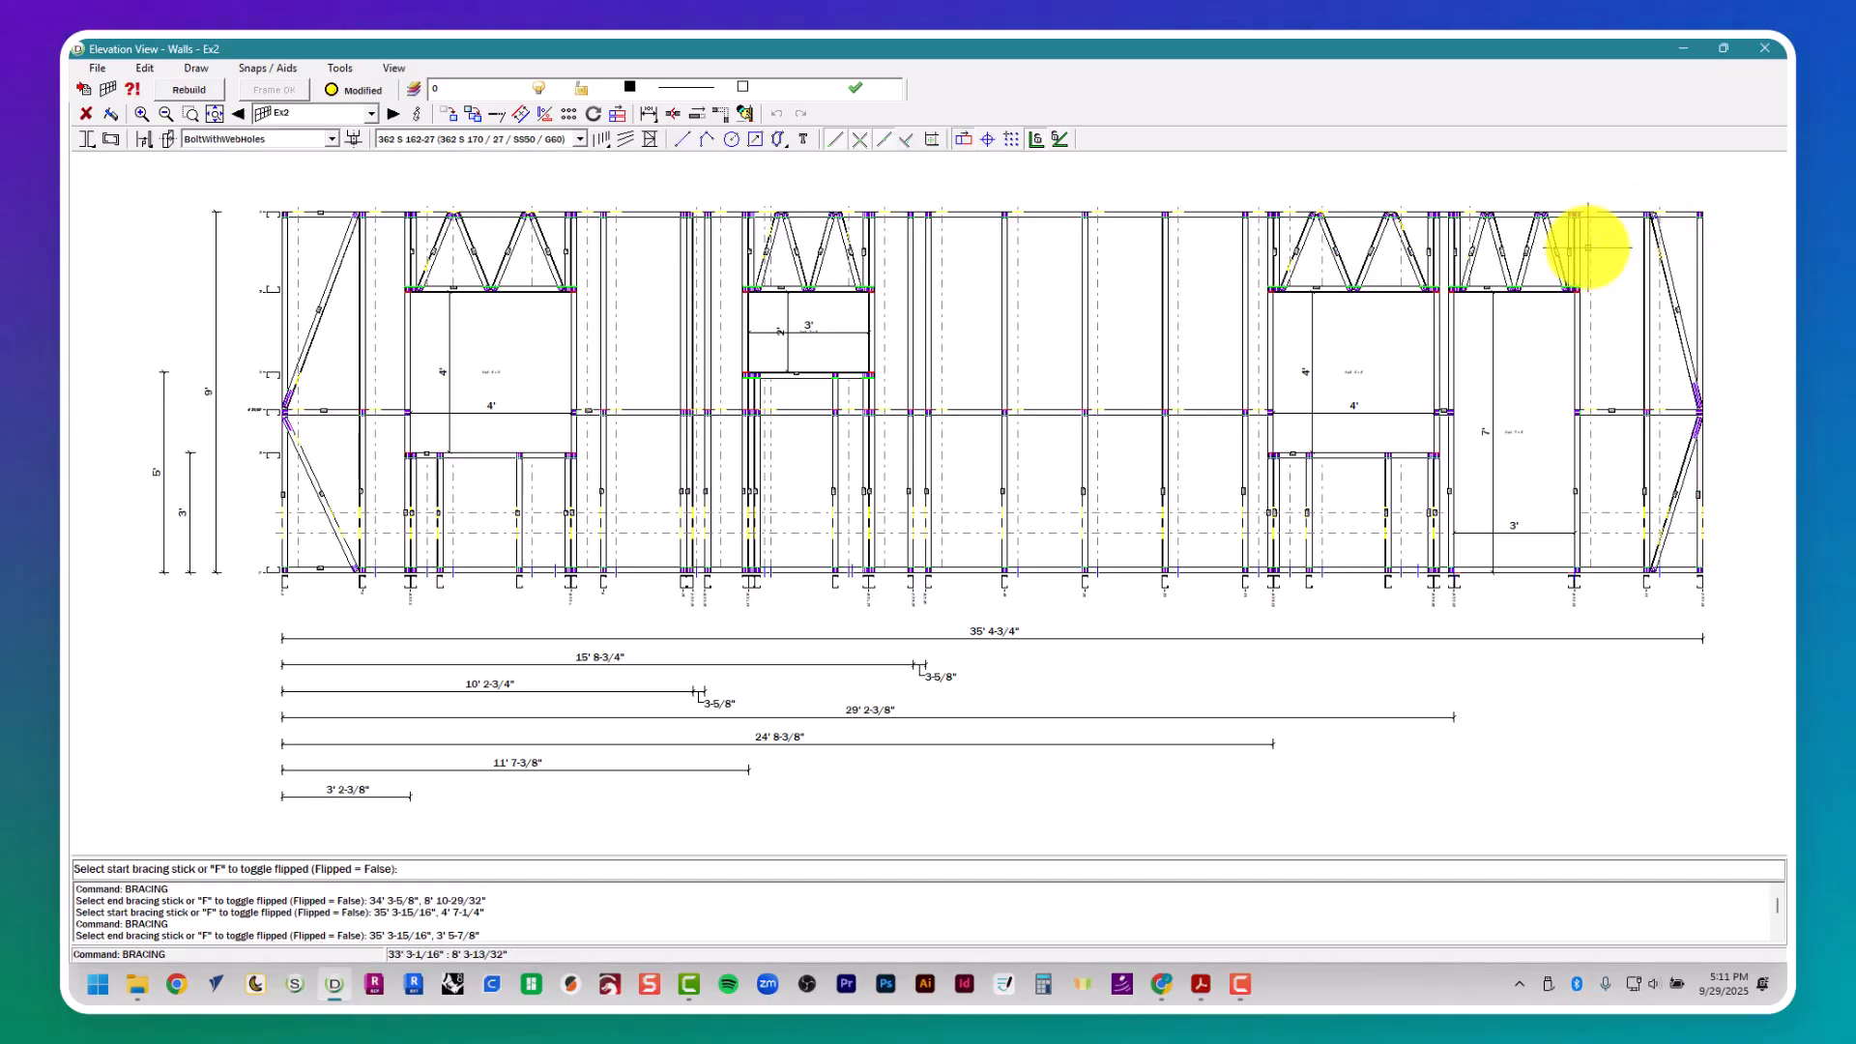
pyautogui.click(1770, 48)
pyautogui.press('Escape')
pyautogui.press('Escape')
pyautogui.press('Escape')
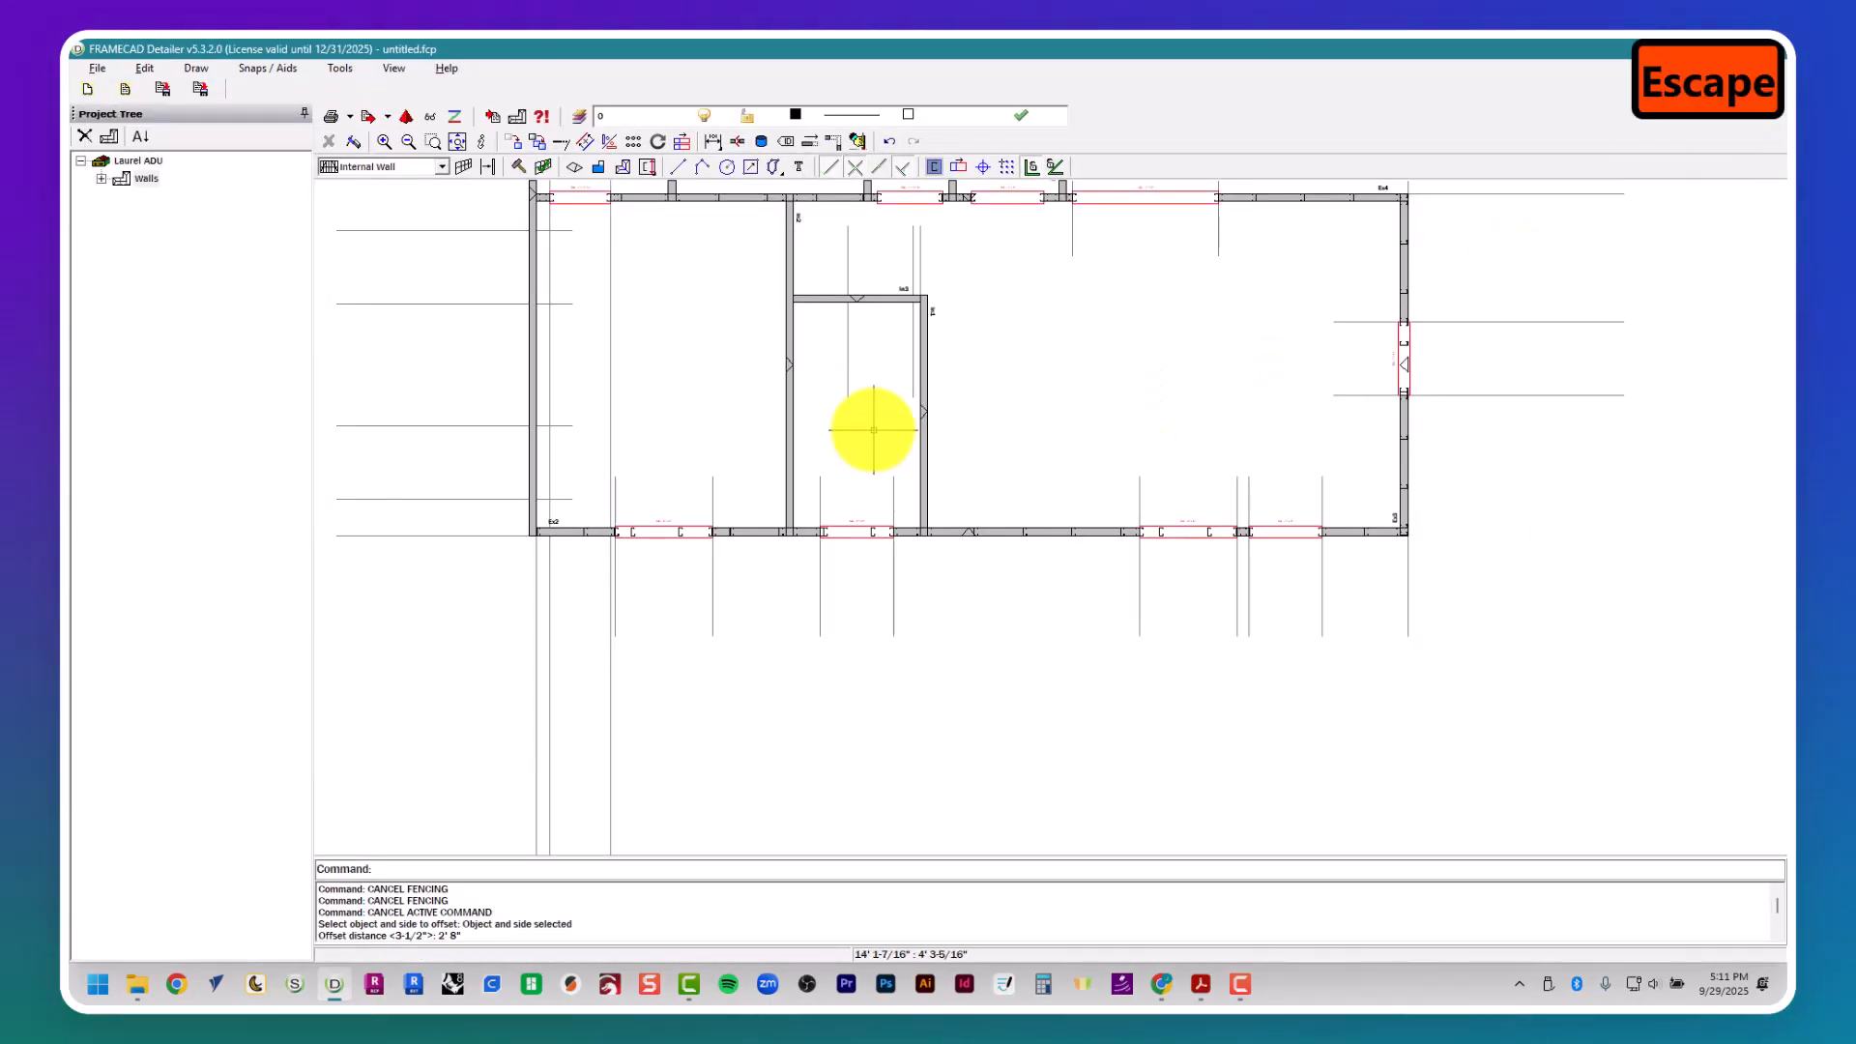
# - Open the frame properties of exterior wall Ex1 at its main wall settings
pyautogui.moveTo(787, 381); pyautogui.dragTo(773, 611, button='middle')
pyautogui.click(540, 513)
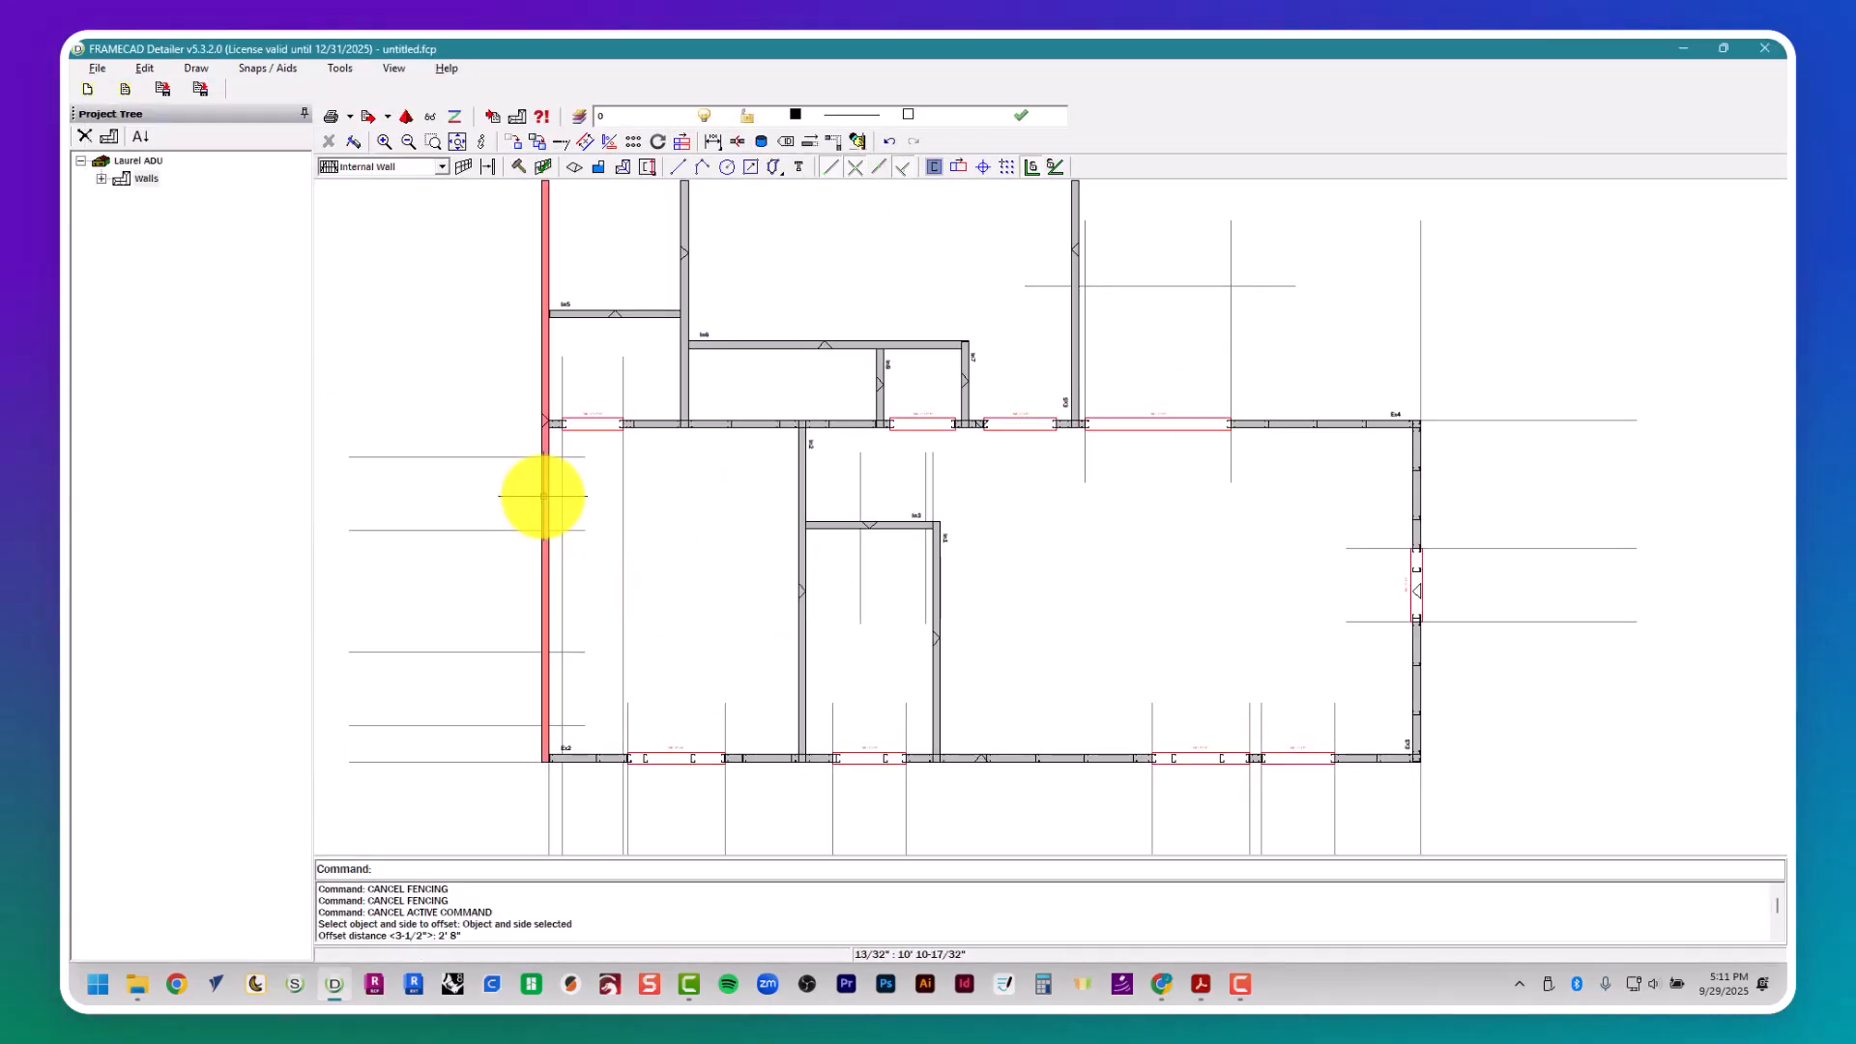
pyautogui.doubleClick(544, 496)
pyautogui.press('Escape')
pyautogui.press('Escape')
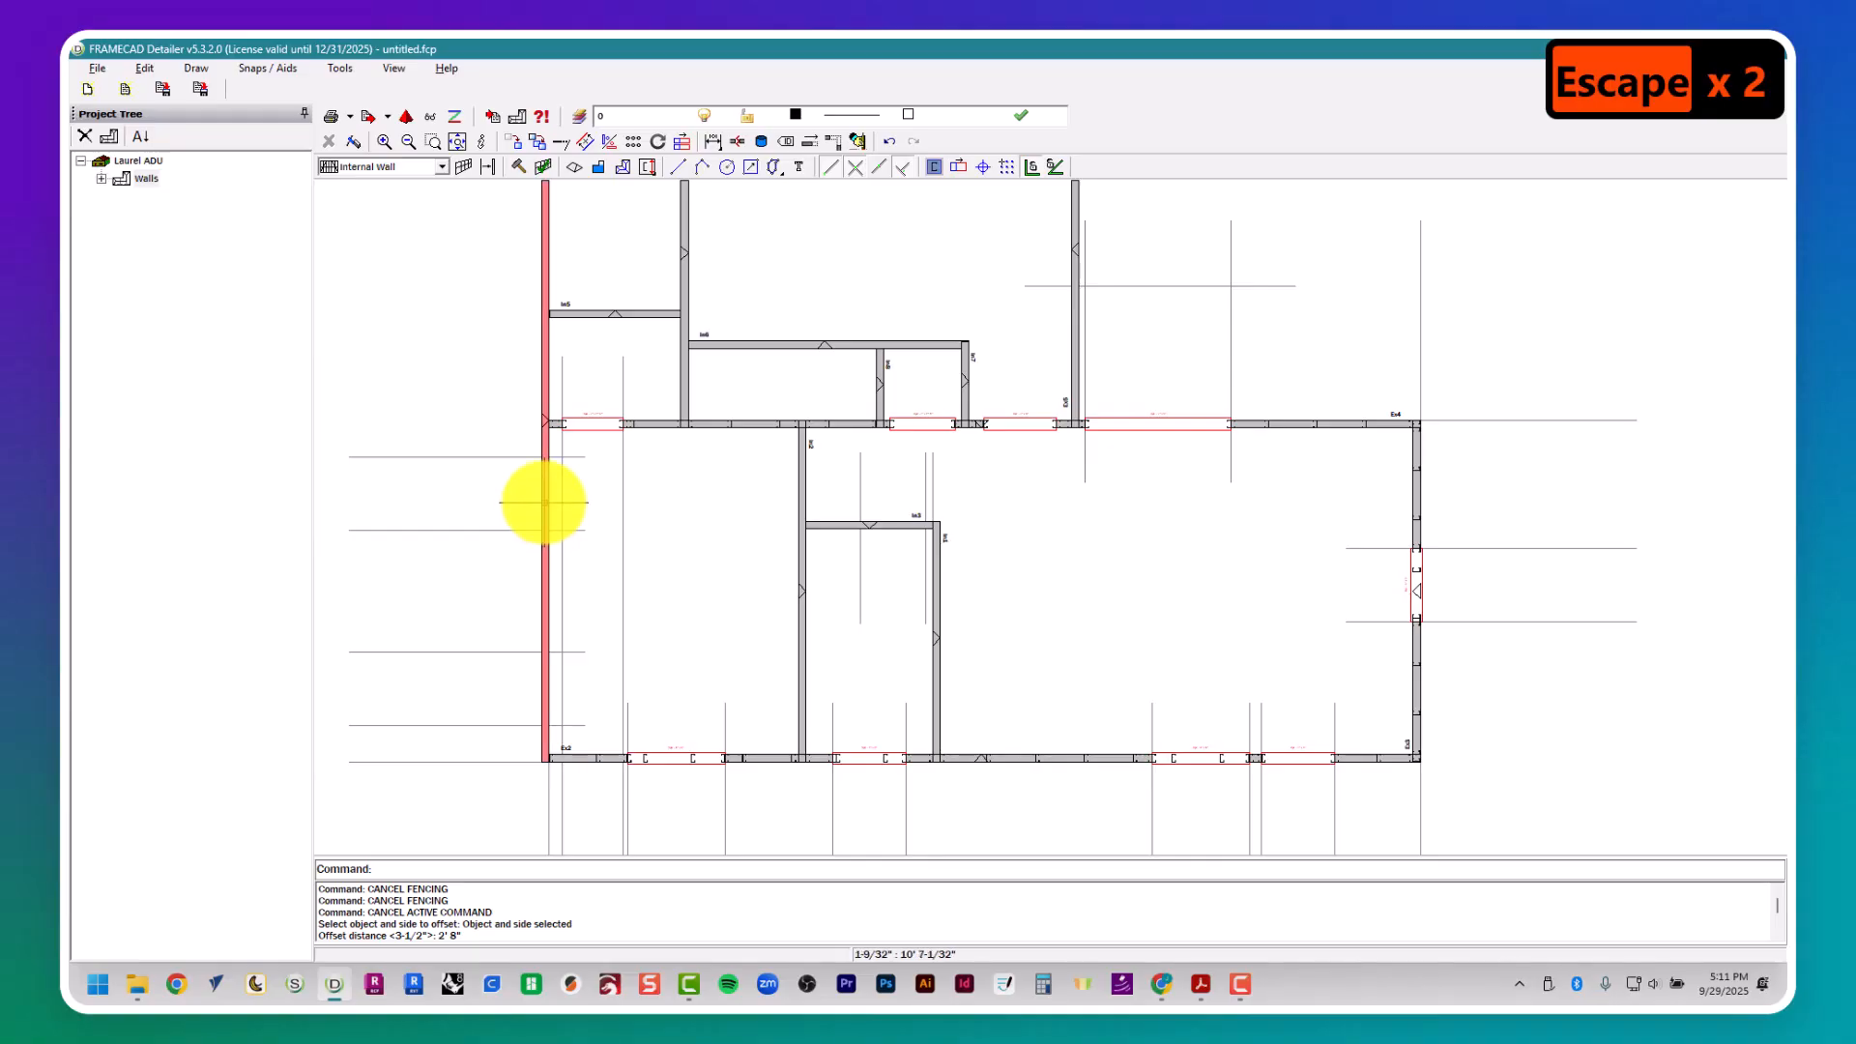
pyautogui.scroll(3, 544, 502)
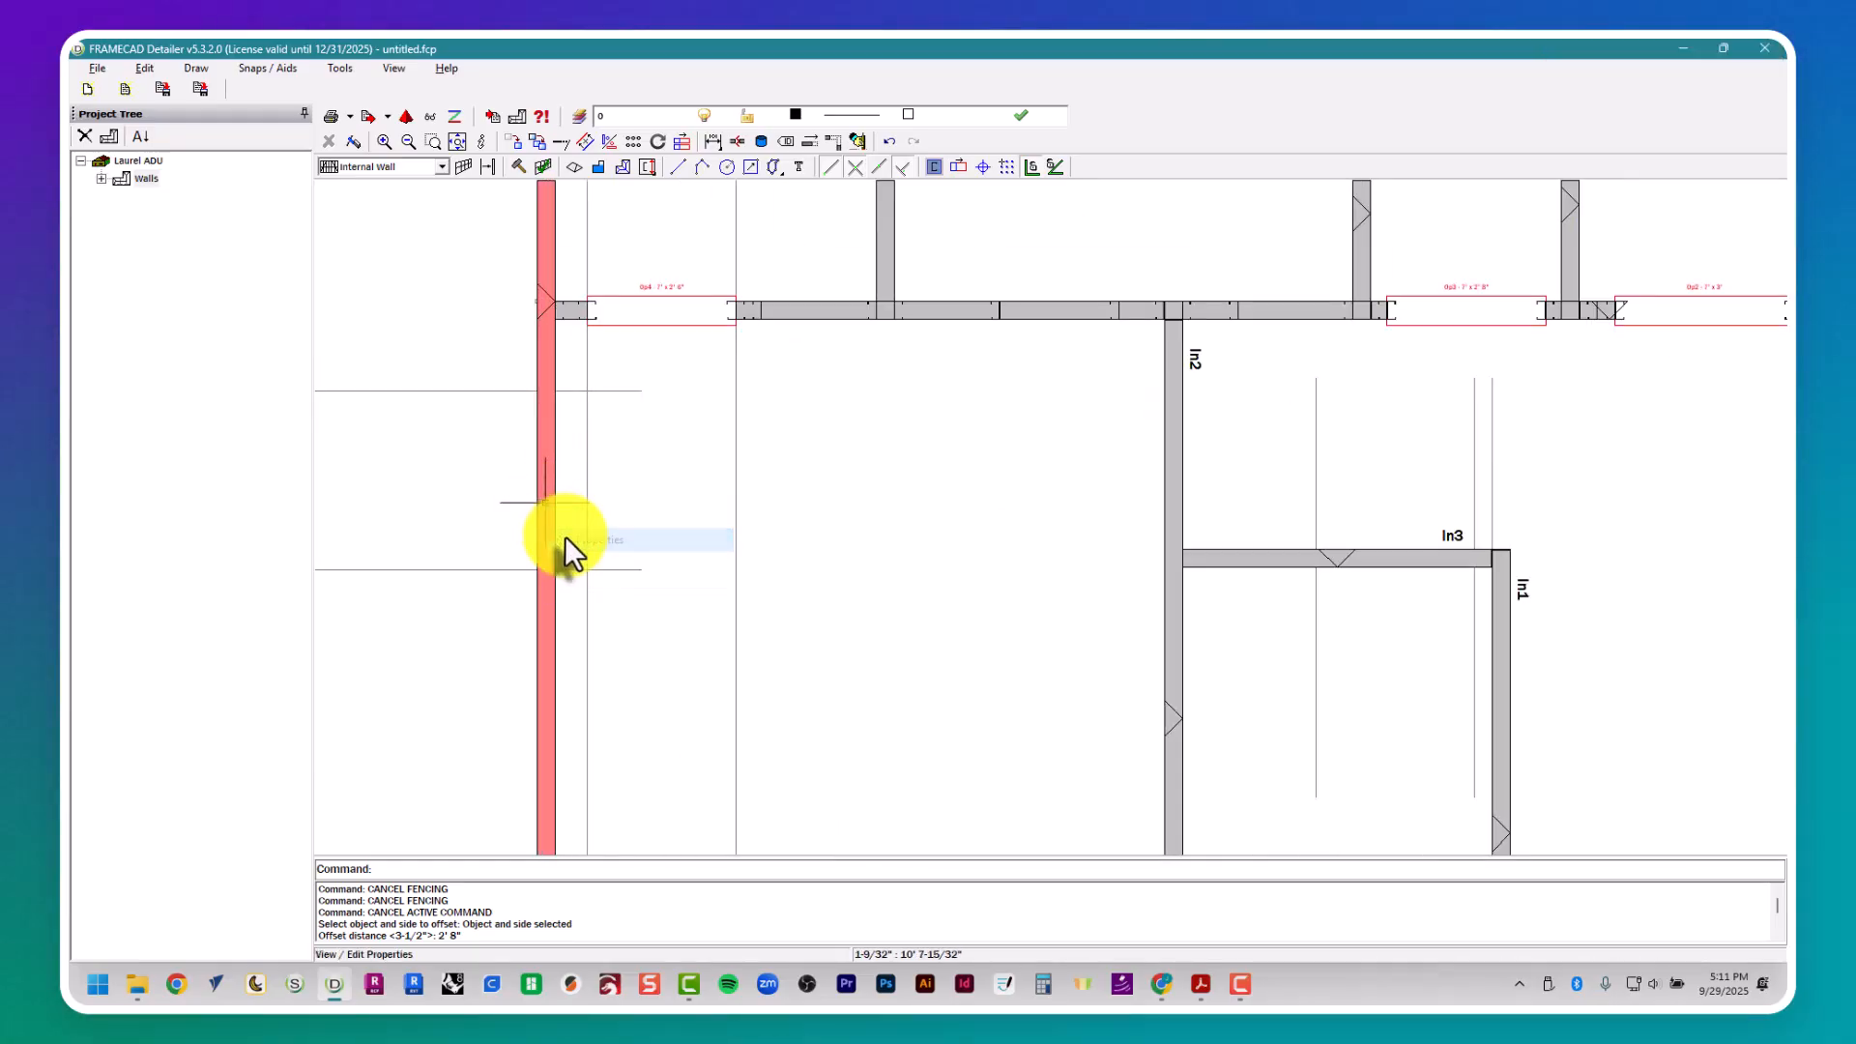
pyautogui.click(564, 535)
pyautogui.click(833, 190)
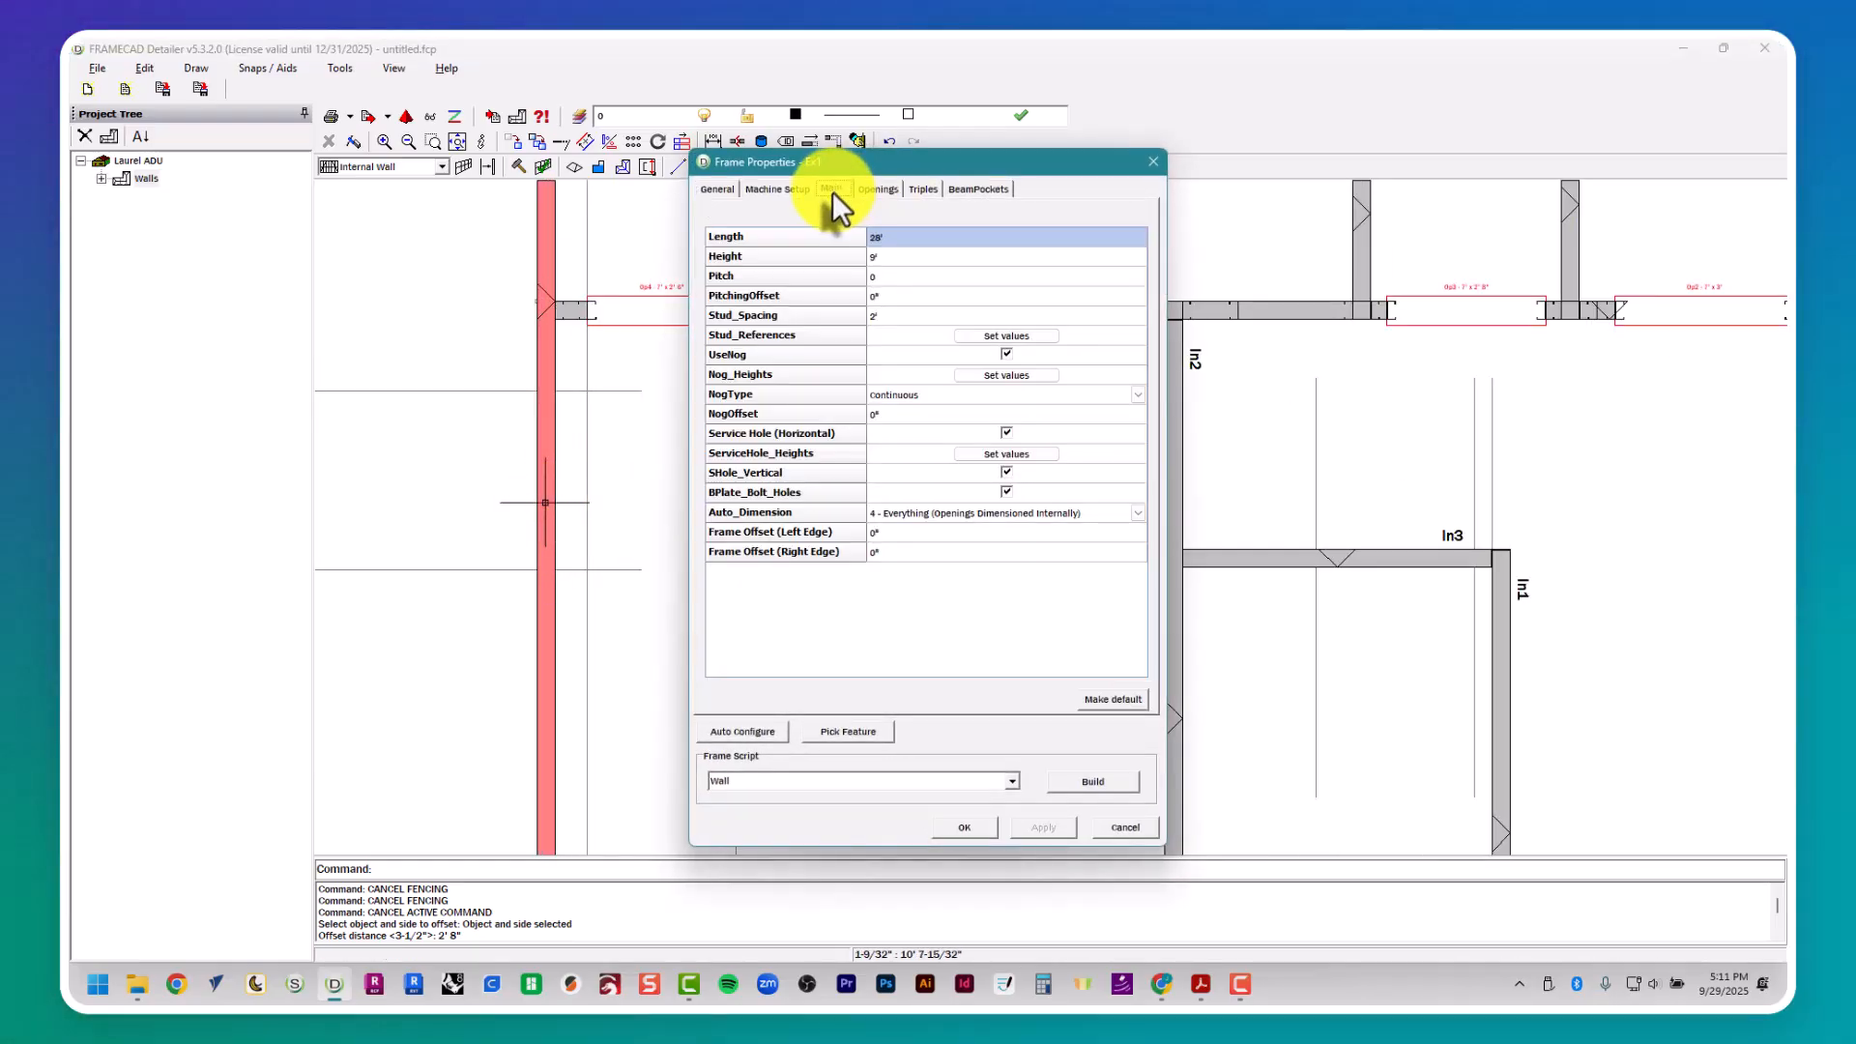
# - Check the window schedule, set opening Op1 of wall Ex1 to 4' high, and center it between the guide lines nearest wall Ex2
pyautogui.hotkey('alt', 'Tab')
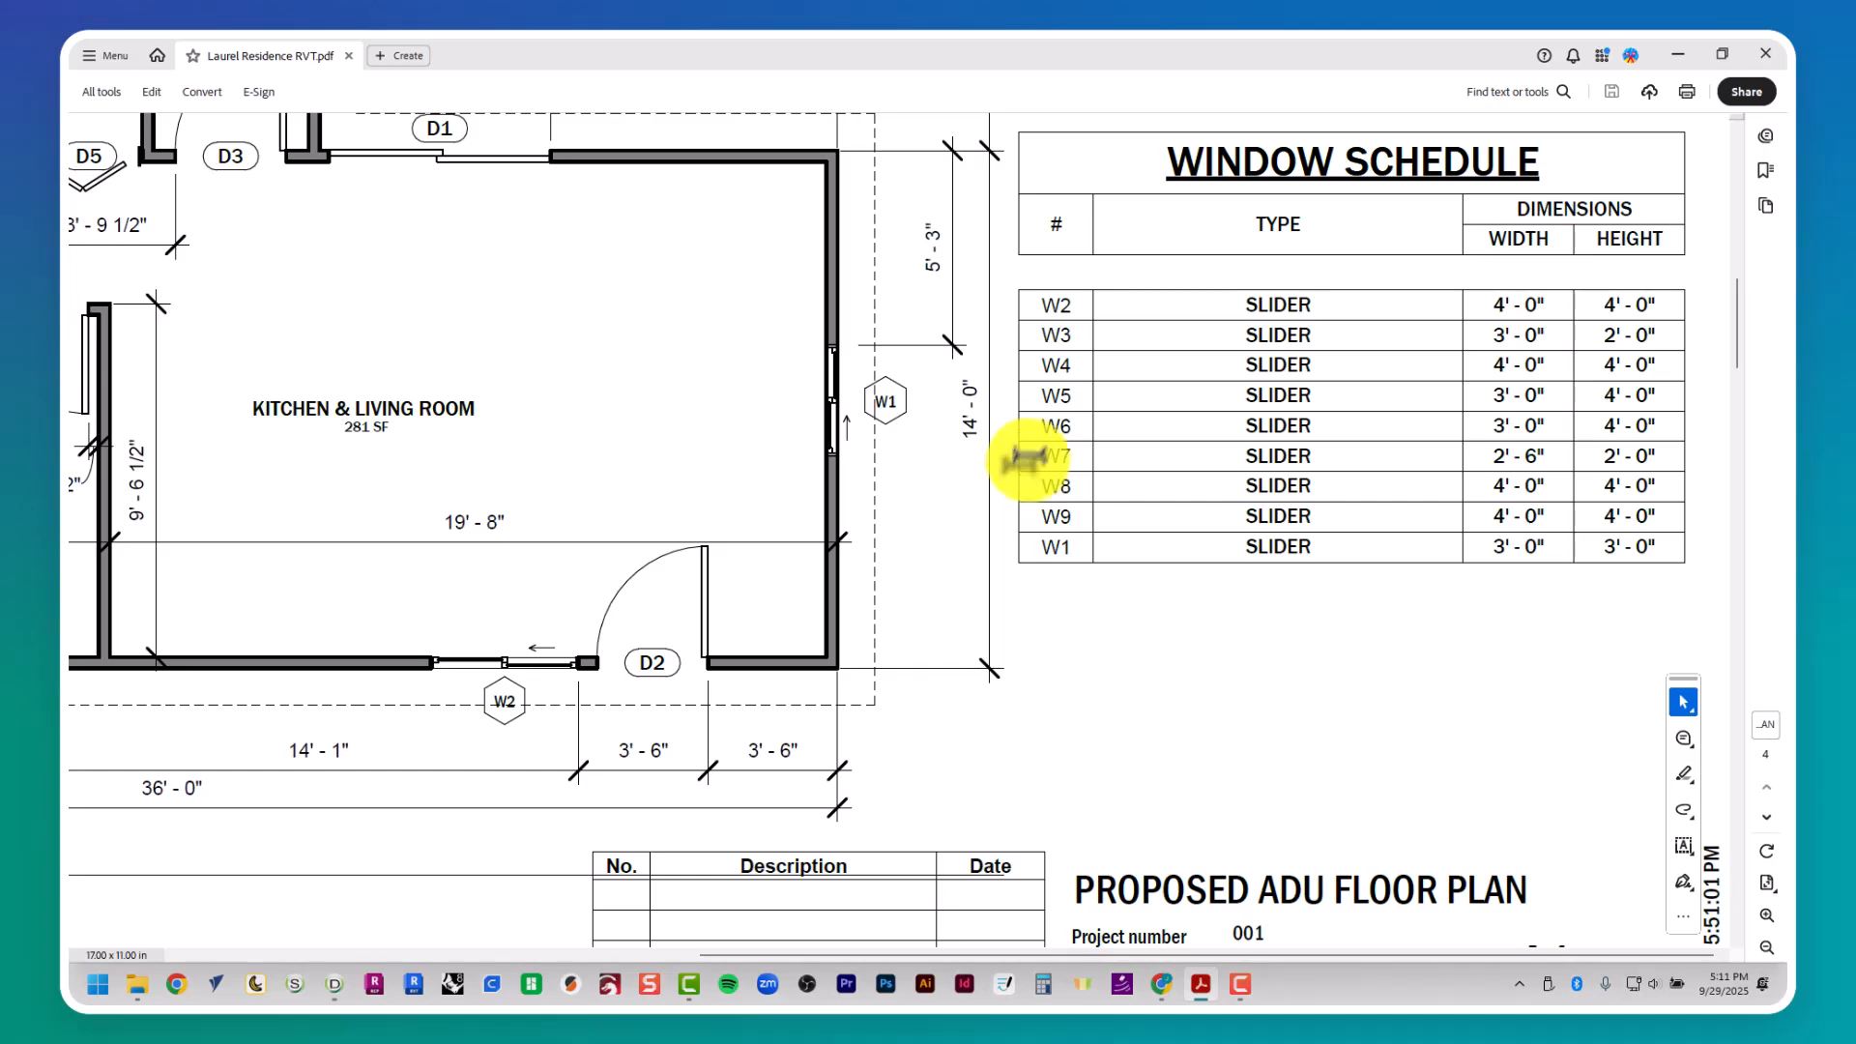
pyautogui.moveTo(1027, 456)
pyautogui.mouseDown(button='middle')
pyautogui.moveTo(986, 441)
pyautogui.moveTo(1046, 452)
pyautogui.mouseUp(button='middle')
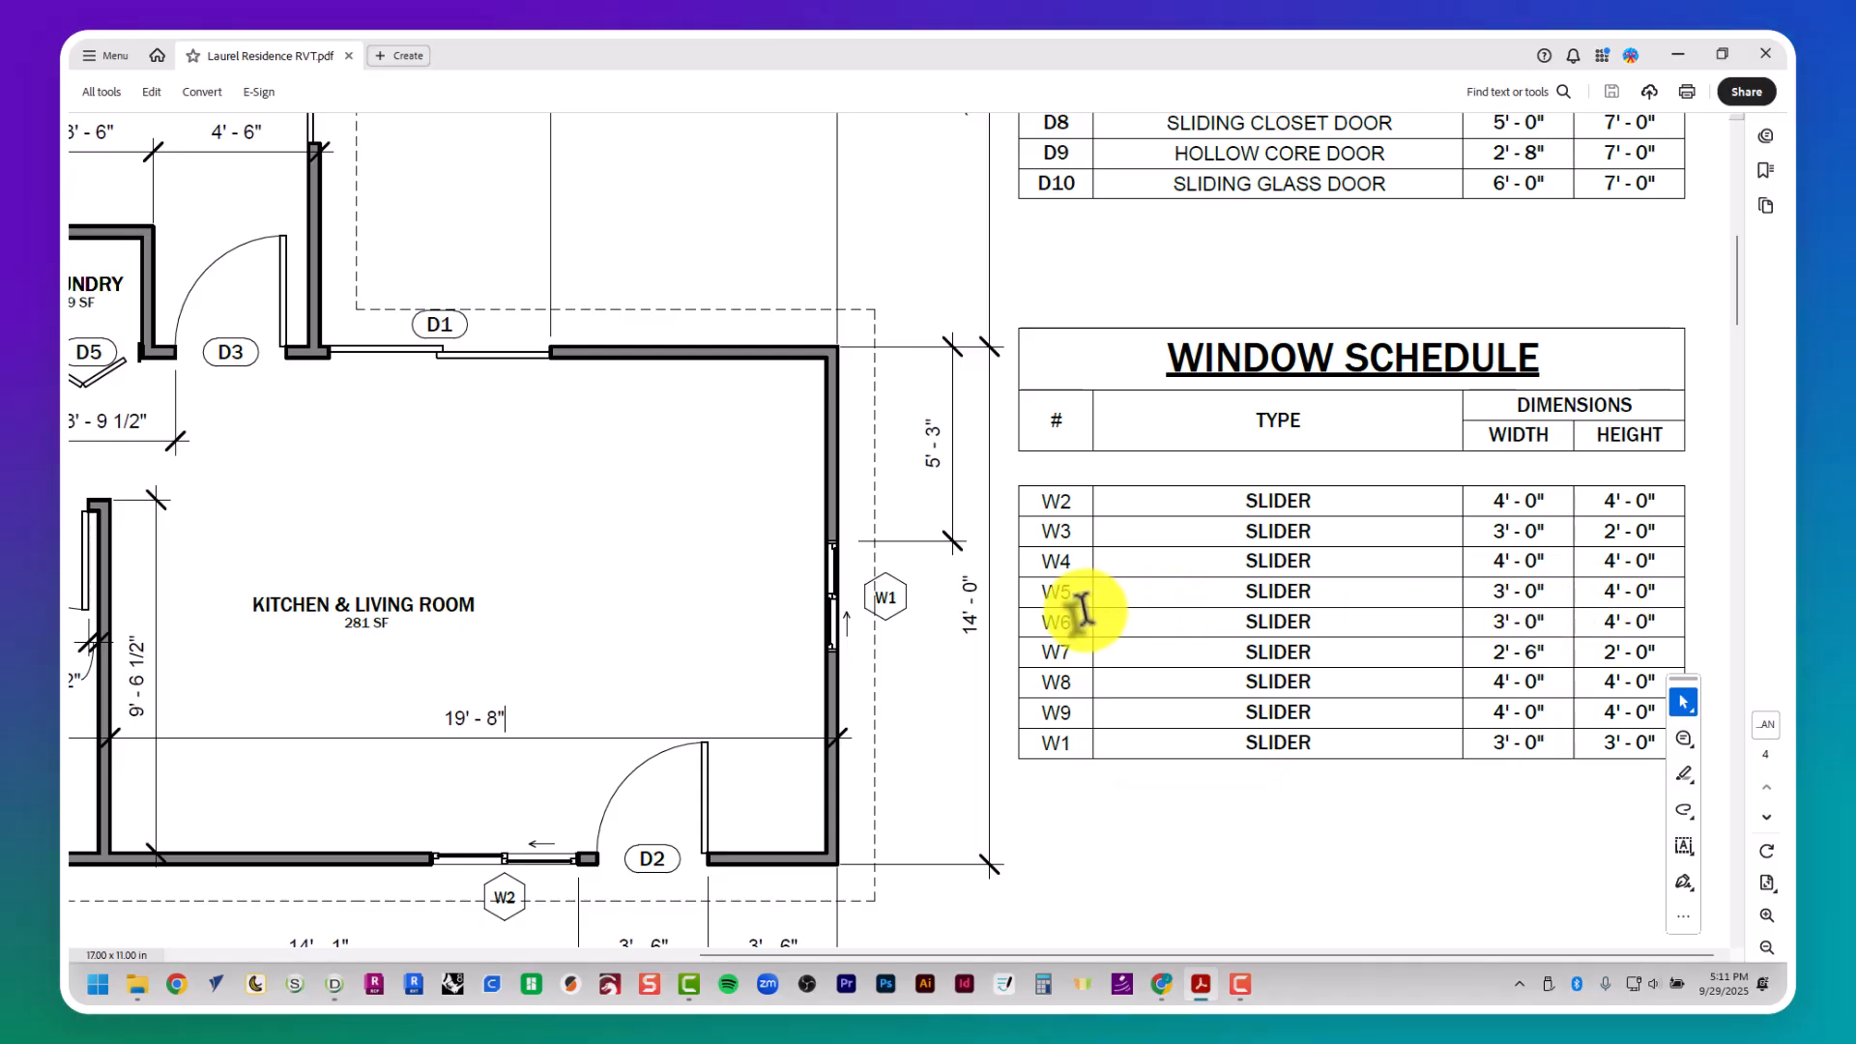
pyautogui.hotkey('alt', 'Tab')
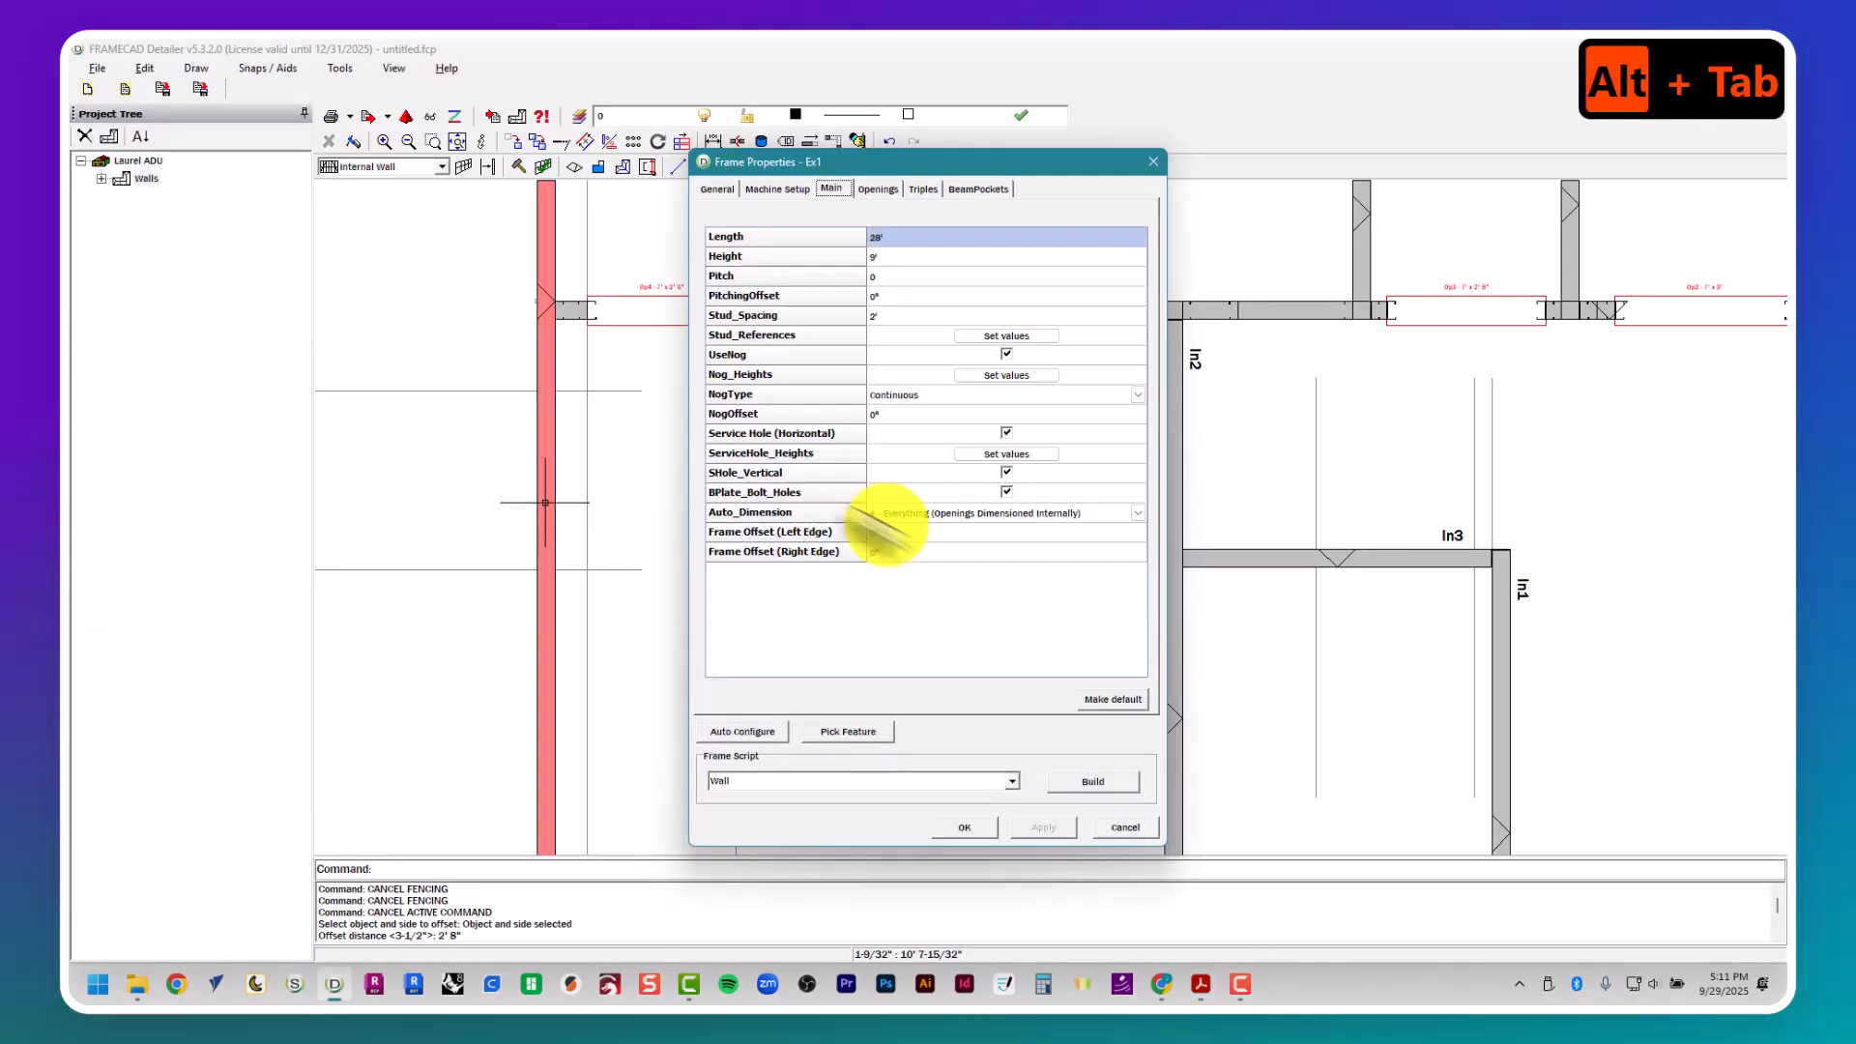
pyautogui.click(883, 189)
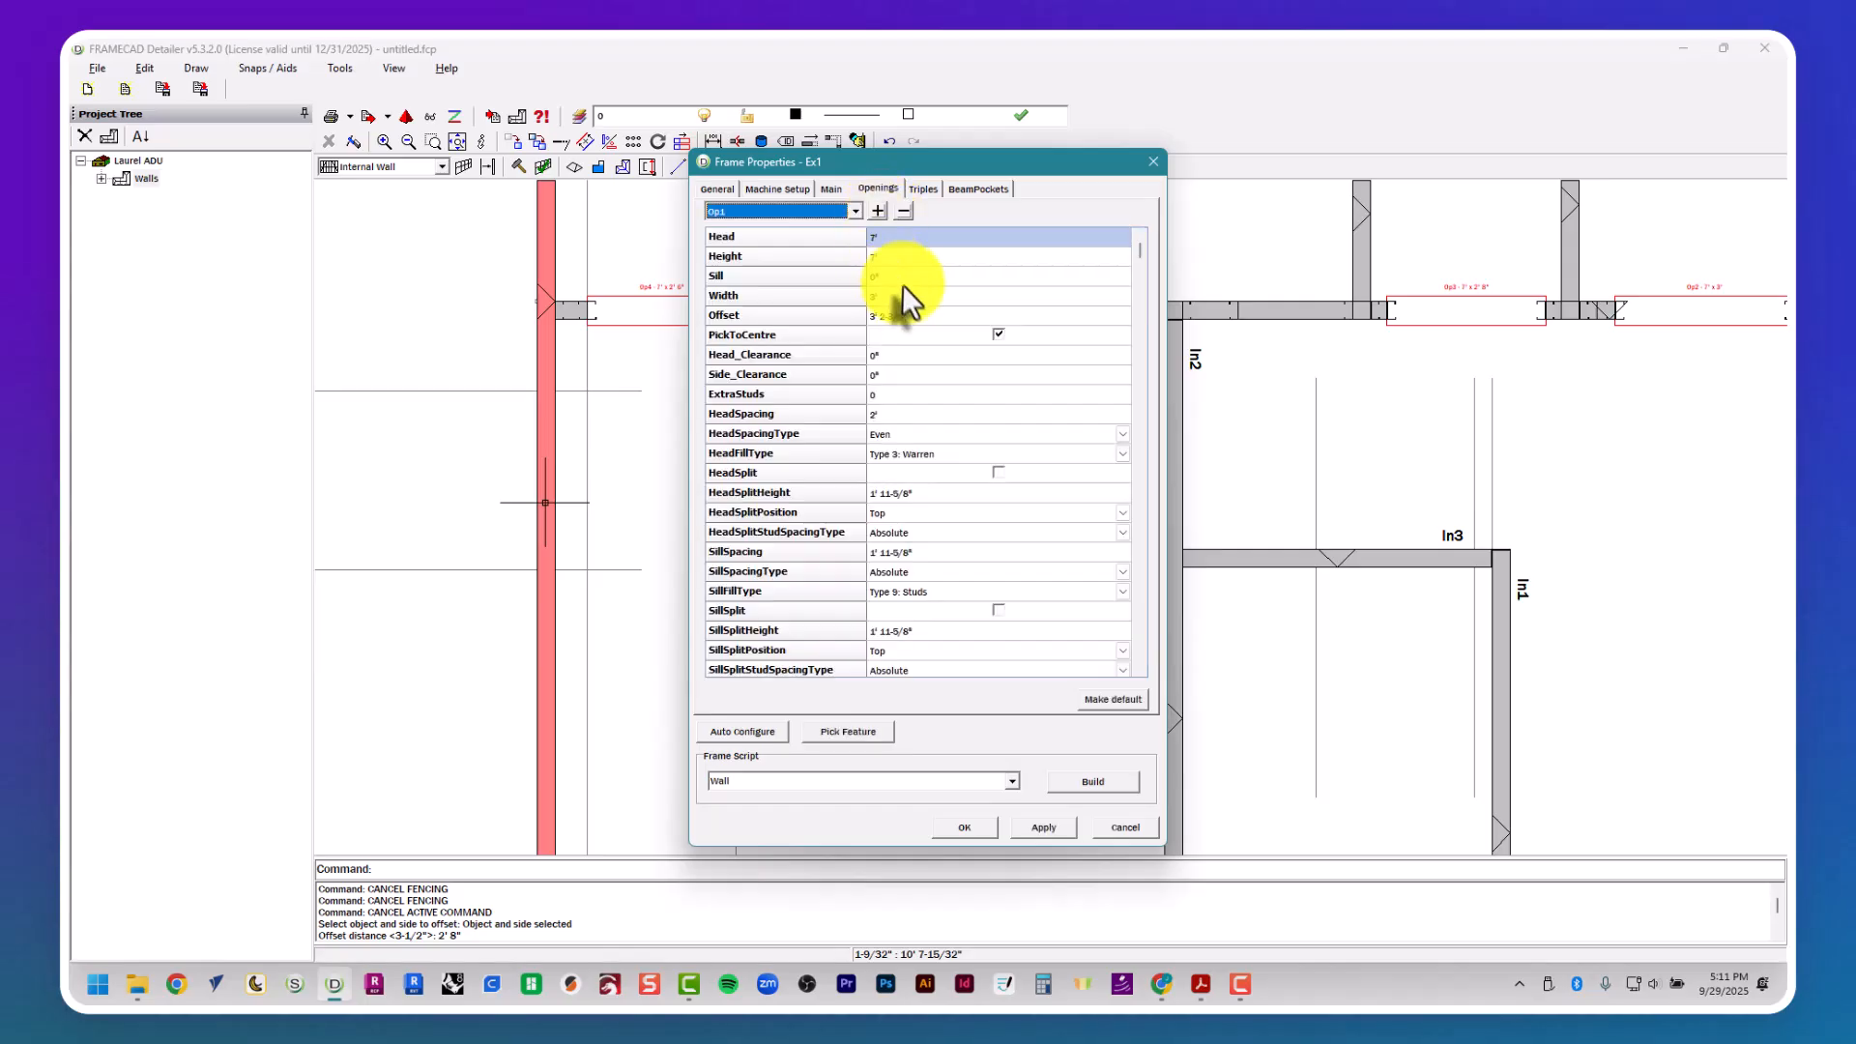
pyautogui.click(897, 255)
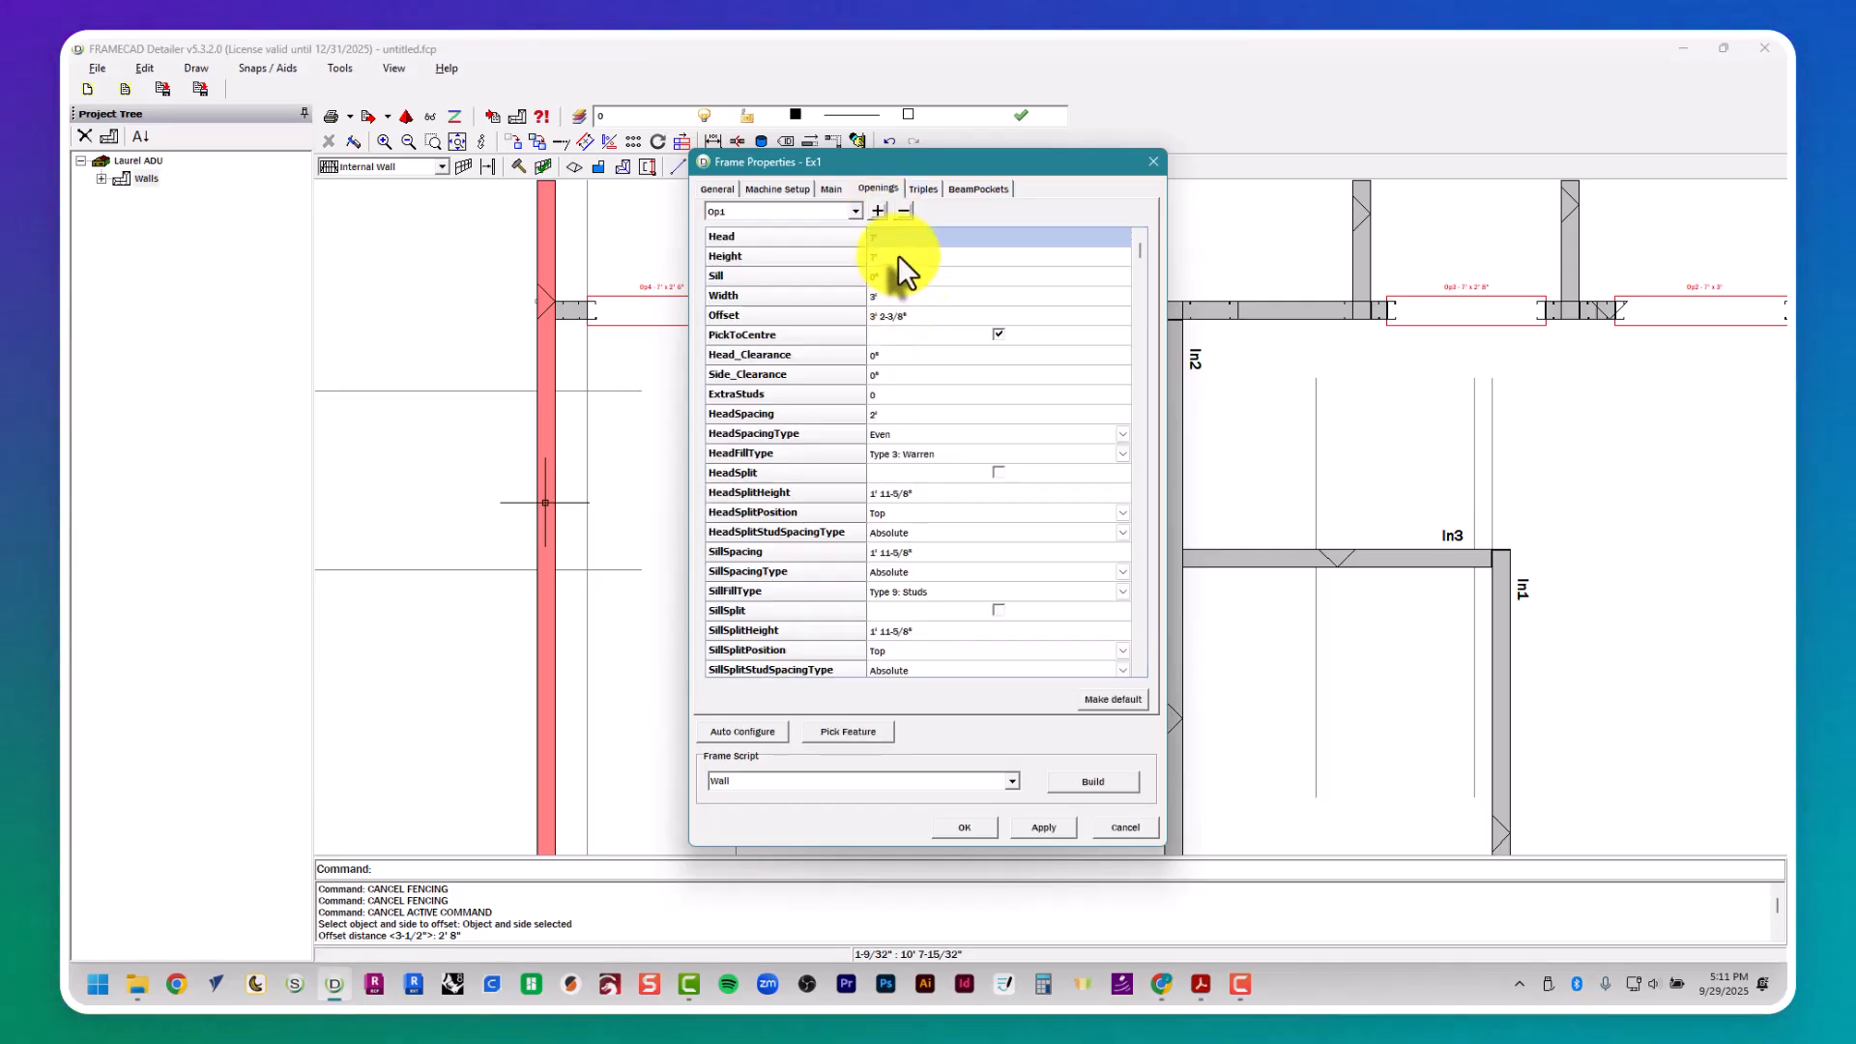
pyautogui.write("4'")
pyautogui.press('Tab')
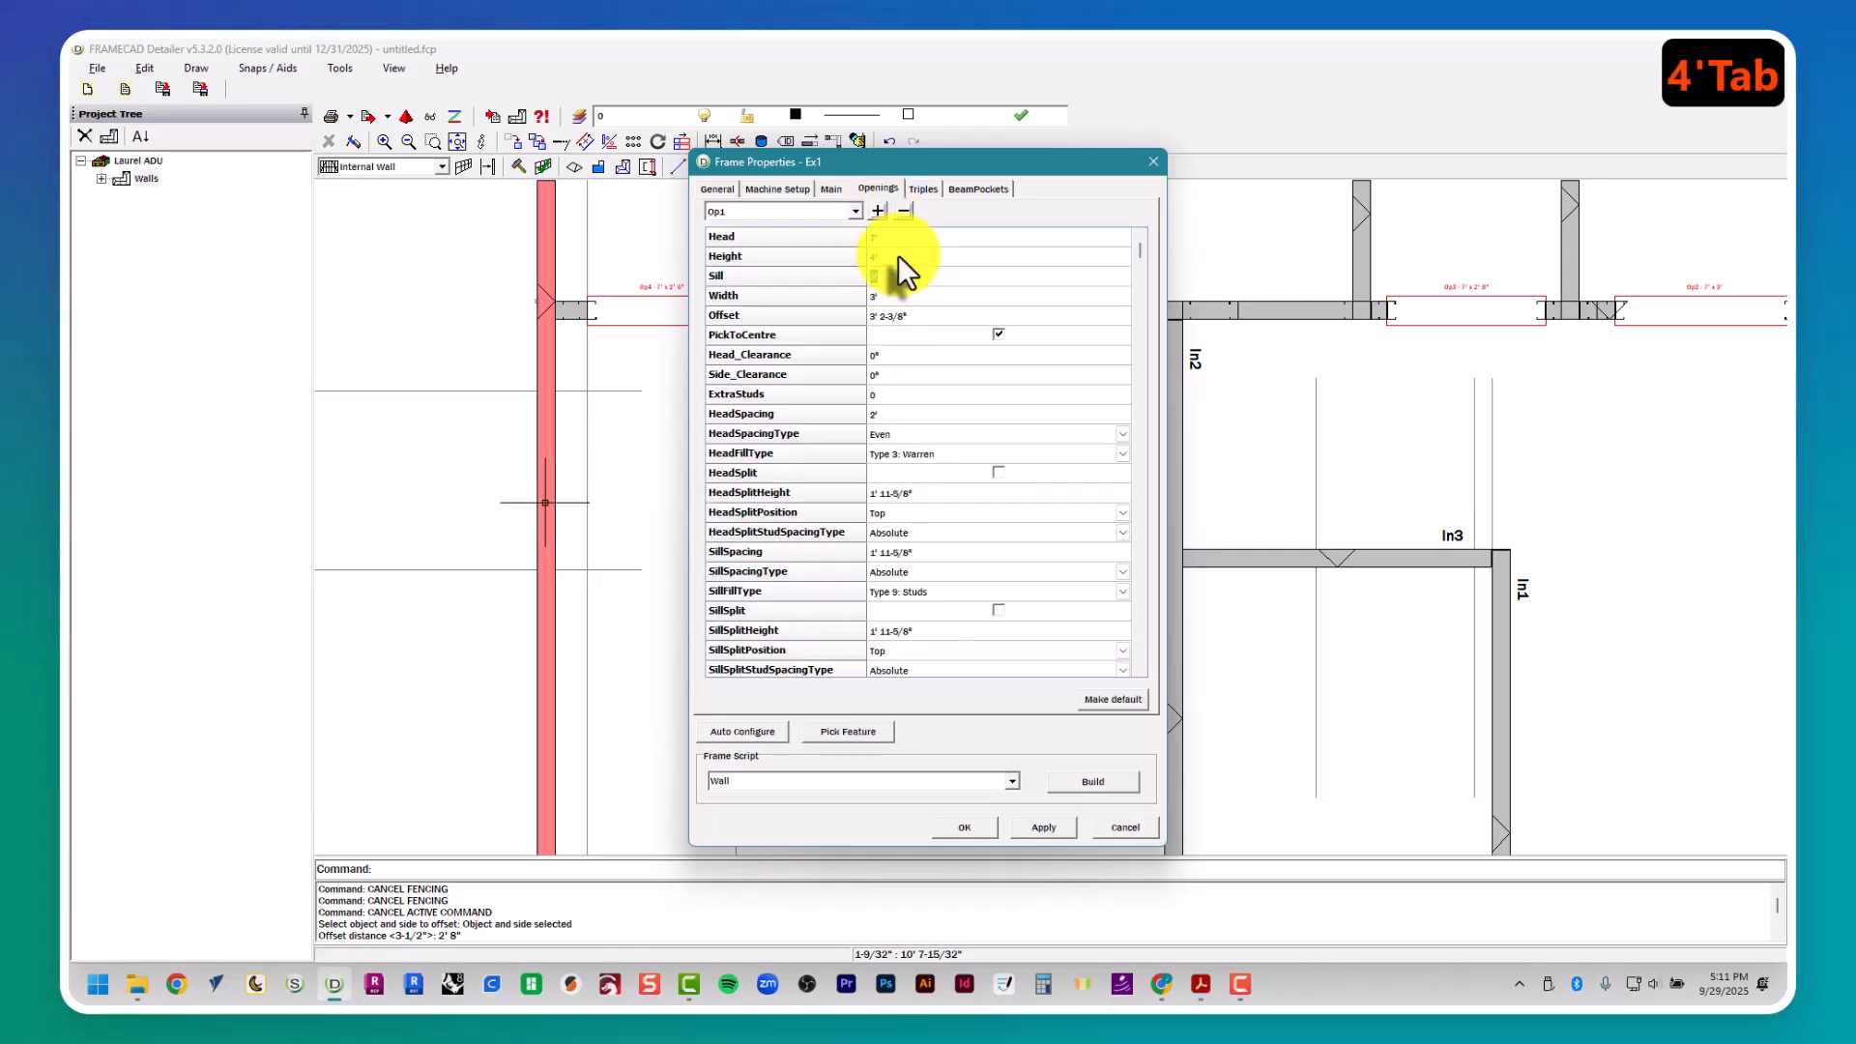
pyautogui.click(856, 732)
pyautogui.click(928, 742)
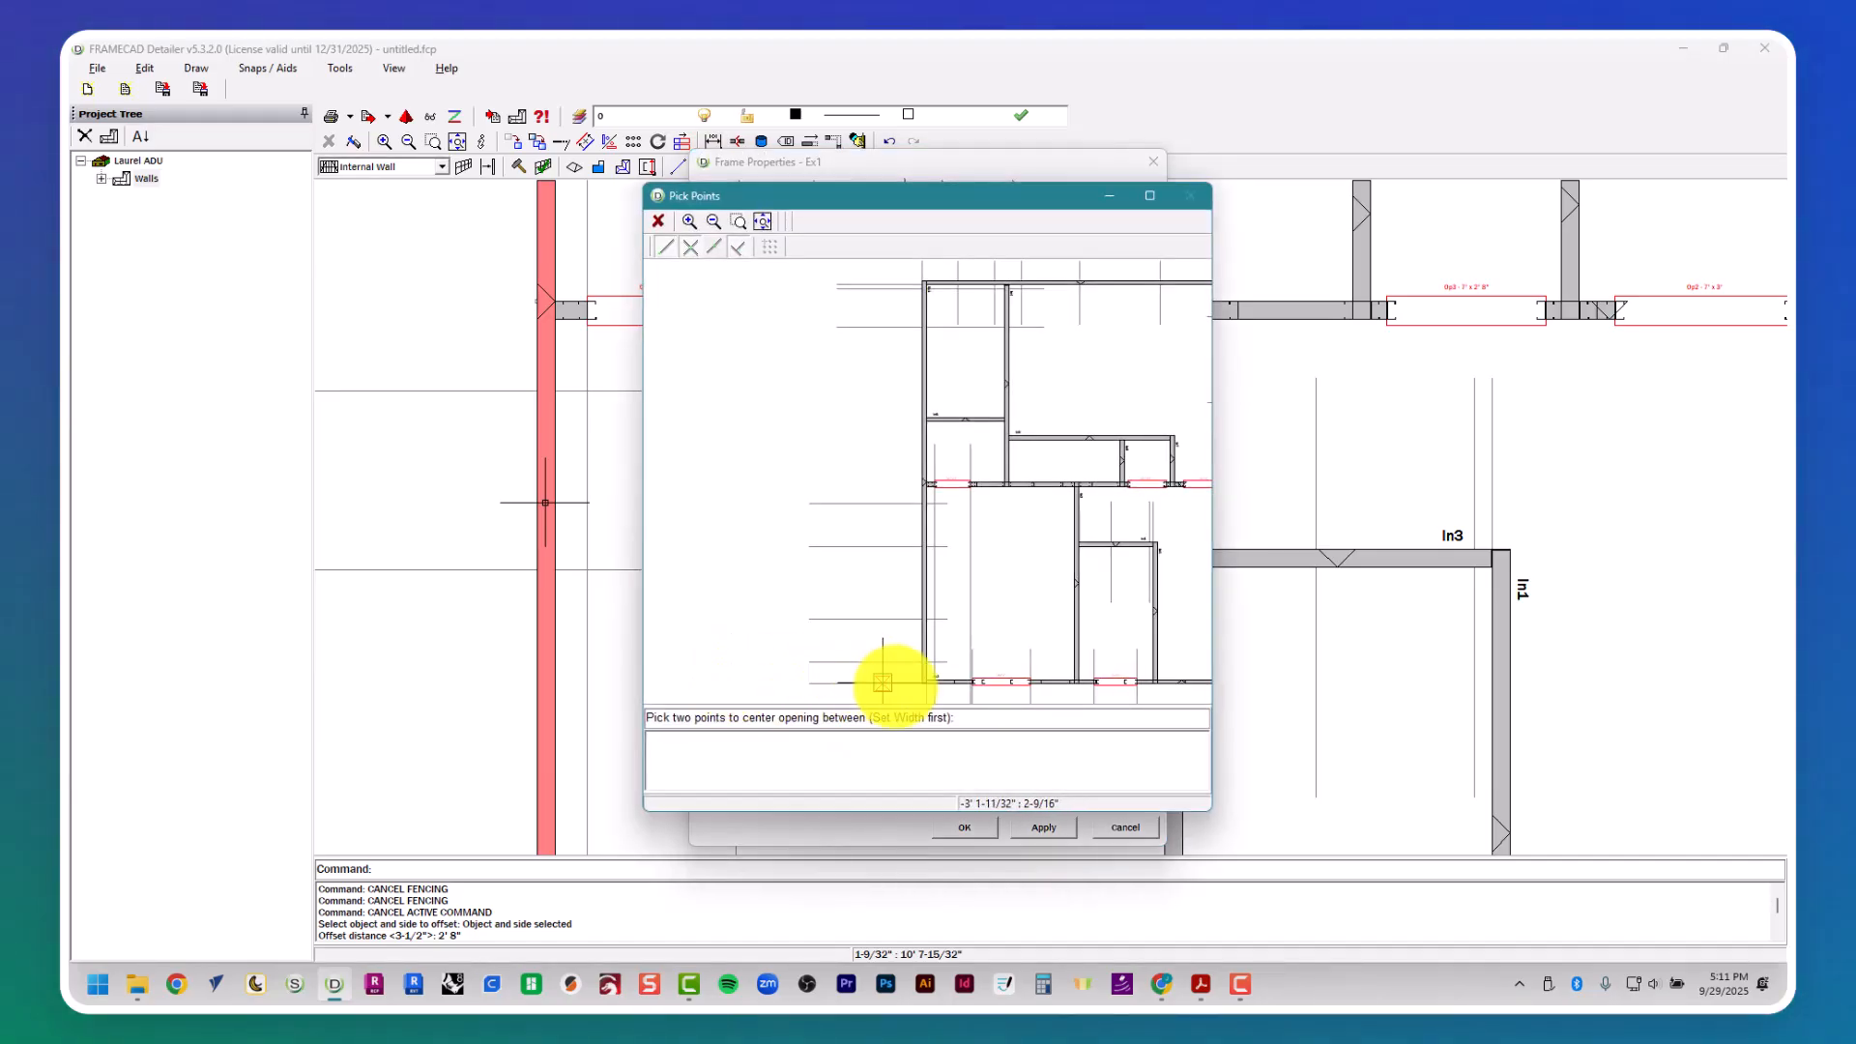
pyautogui.click(912, 570)
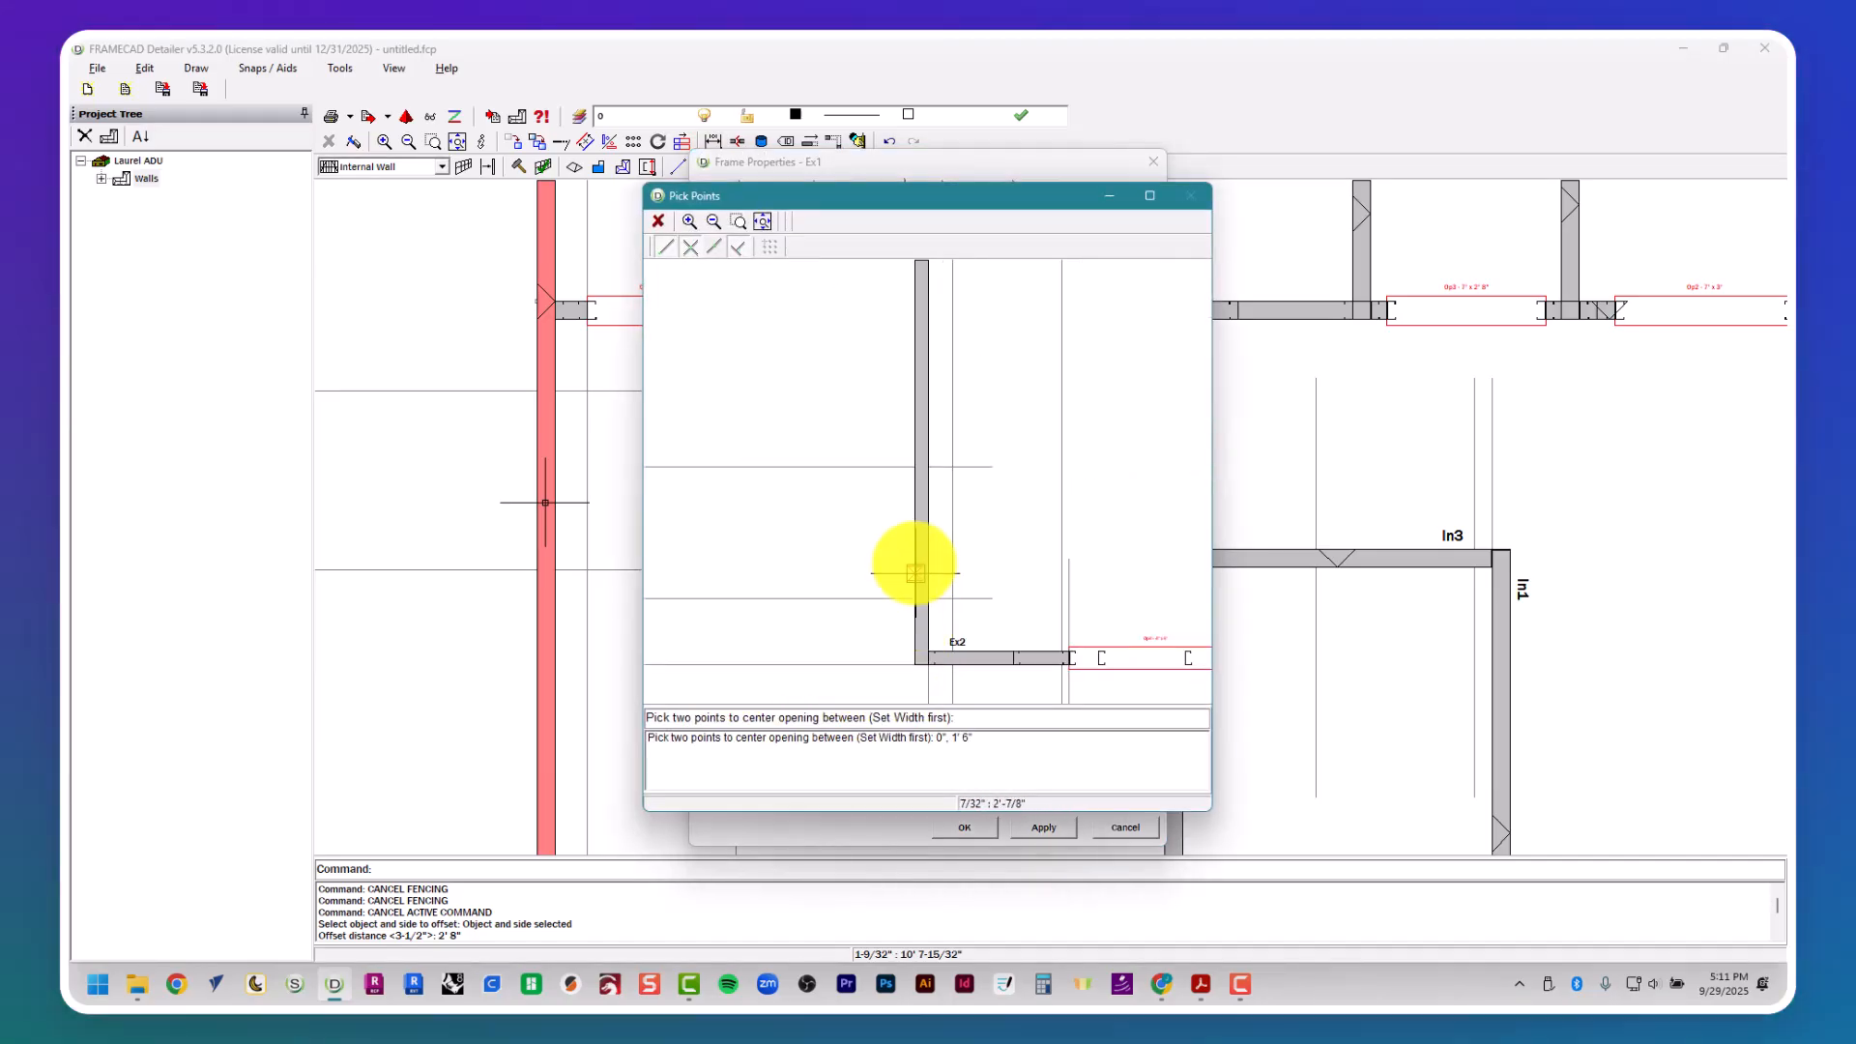
pyautogui.click(909, 479)
# - Add a second opening to wall Ex1 and center it between window W6's two guide lines on the plan
pyautogui.click(876, 209)
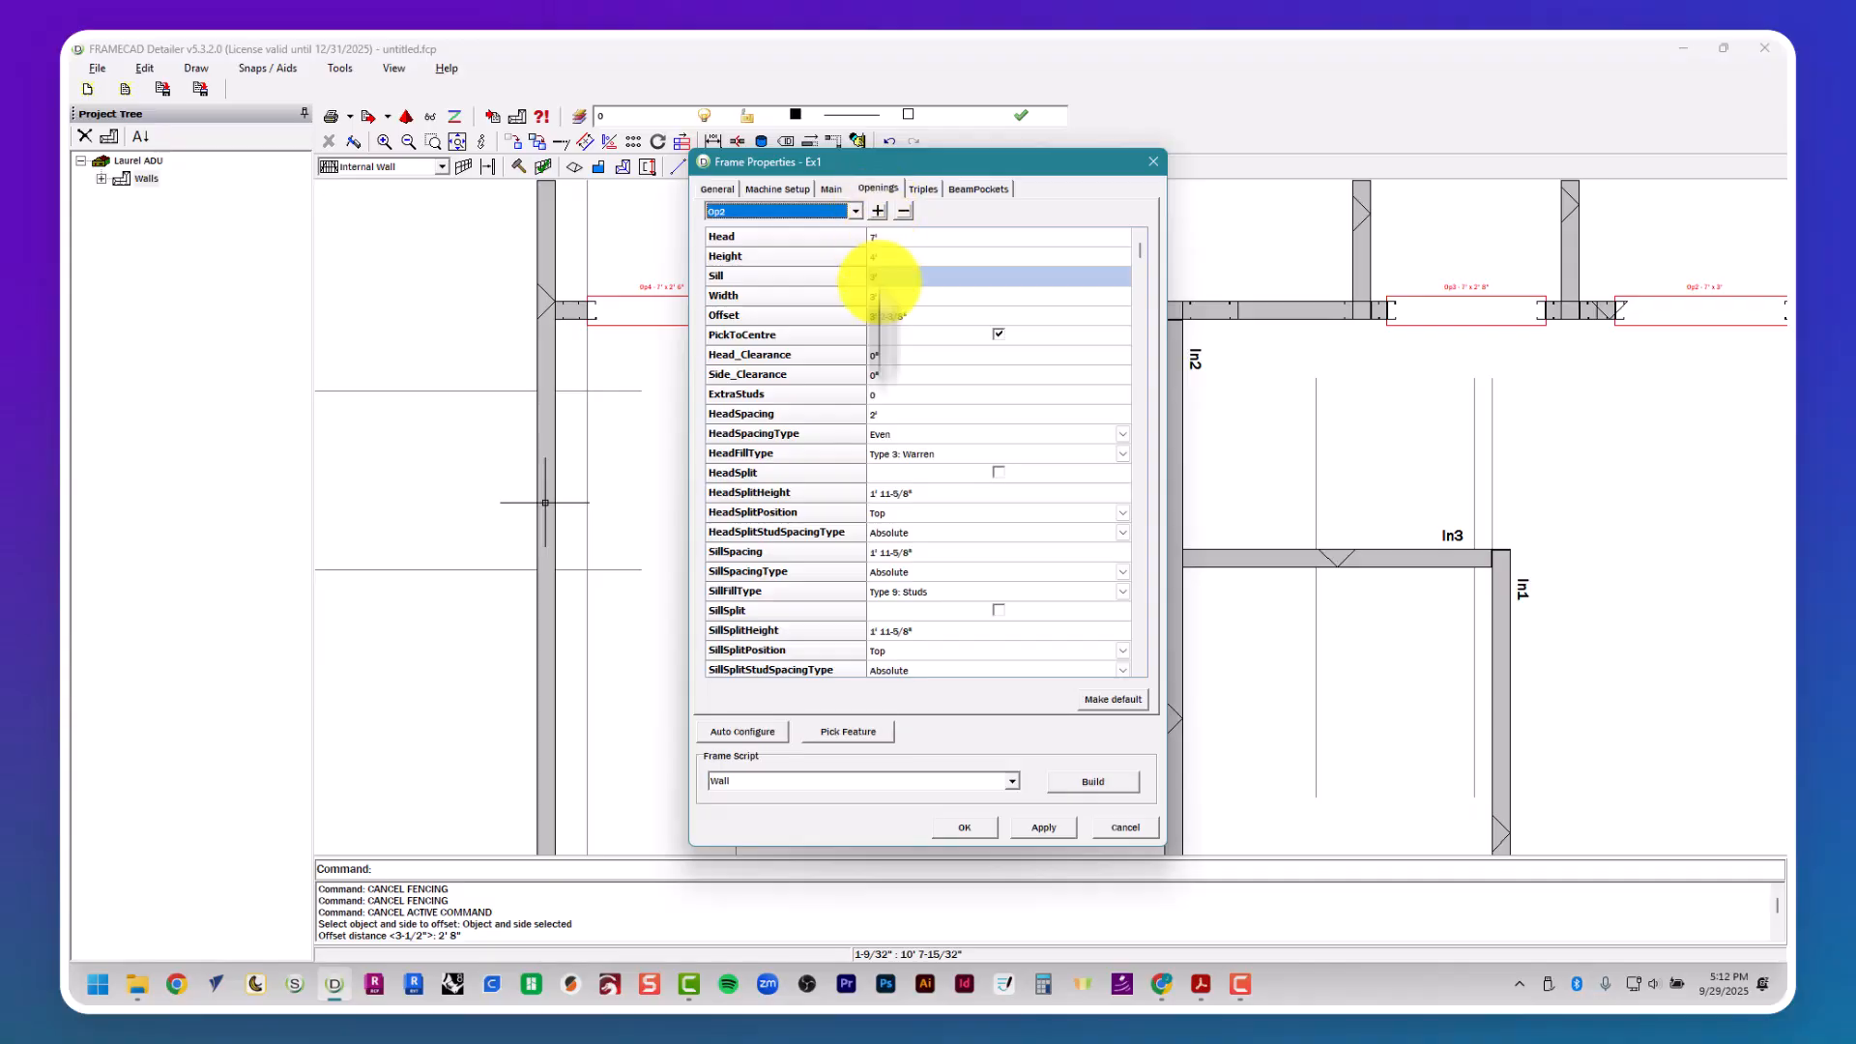
pyautogui.click(873, 728)
pyautogui.click(926, 741)
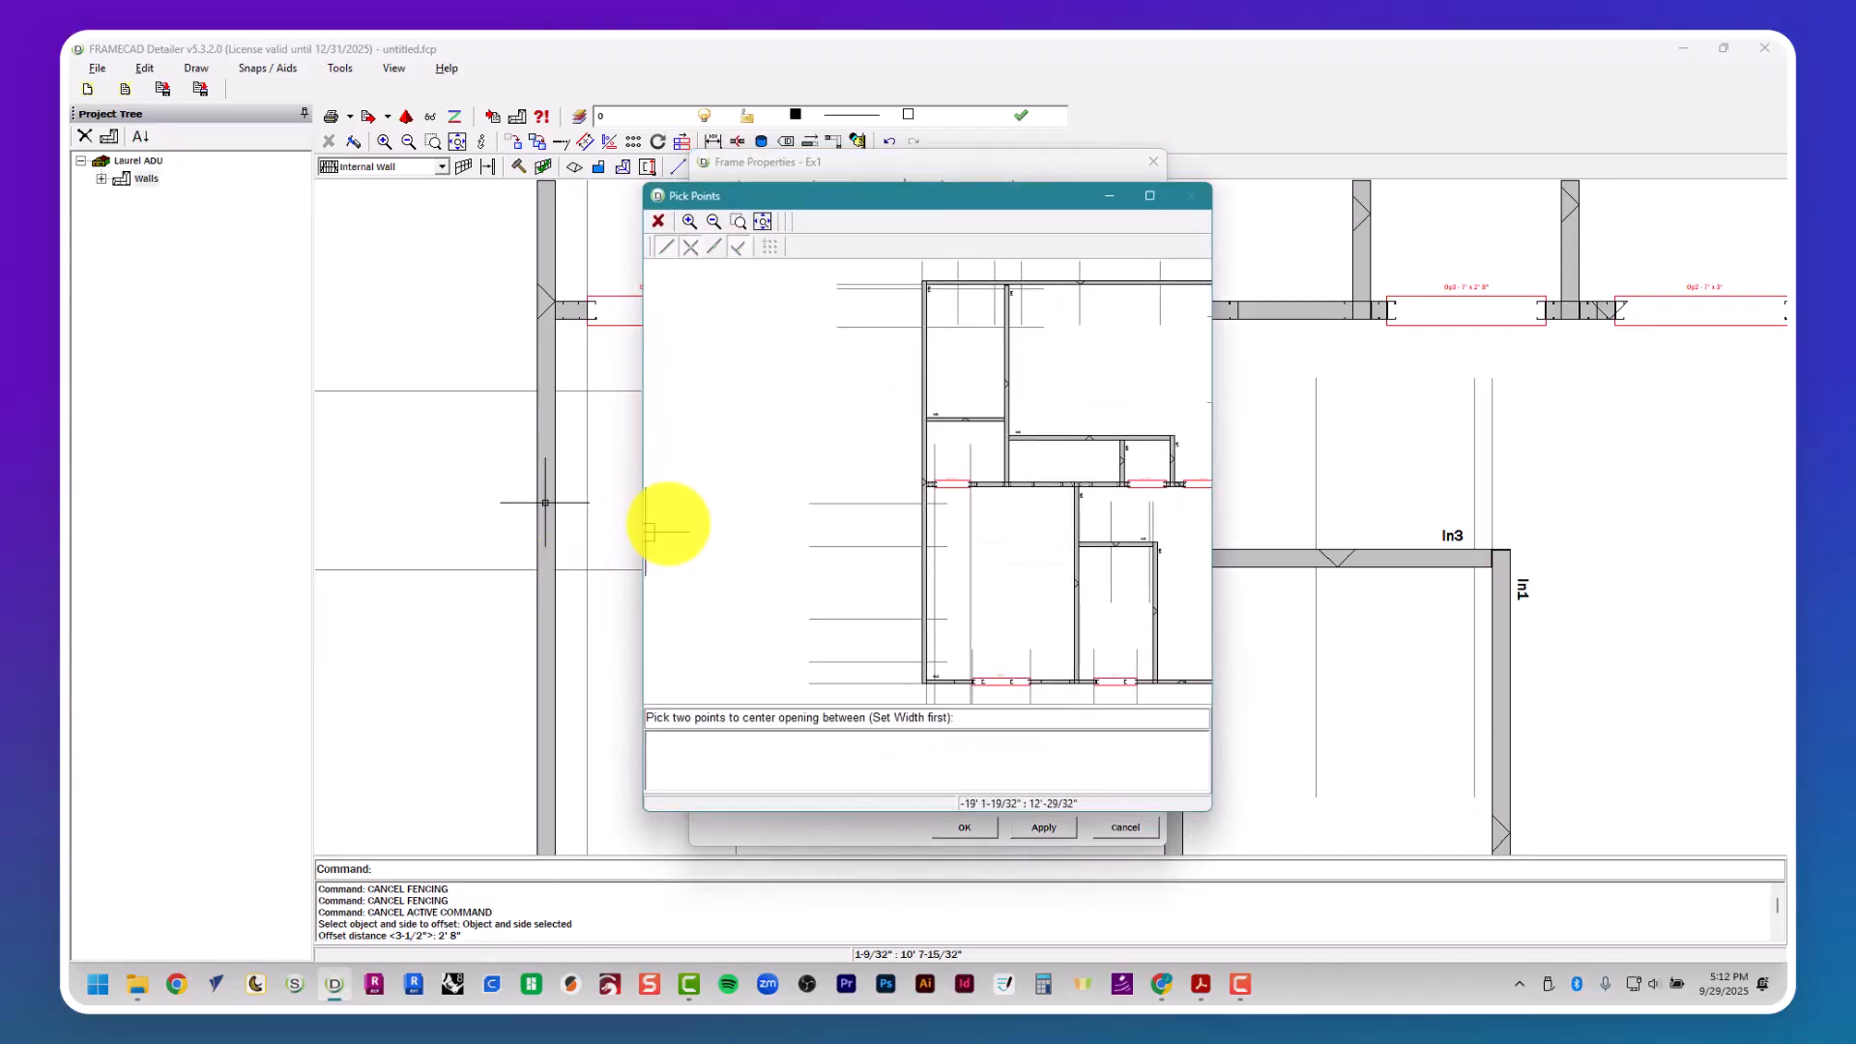
pyautogui.click(917, 513)
# - Check the floor plan and position triple Tr1 of wall Ex1 from the plan at the connecting wall between the W.I.C. and Bedroom 2
pyautogui.hotkey('alt', 'Tab')
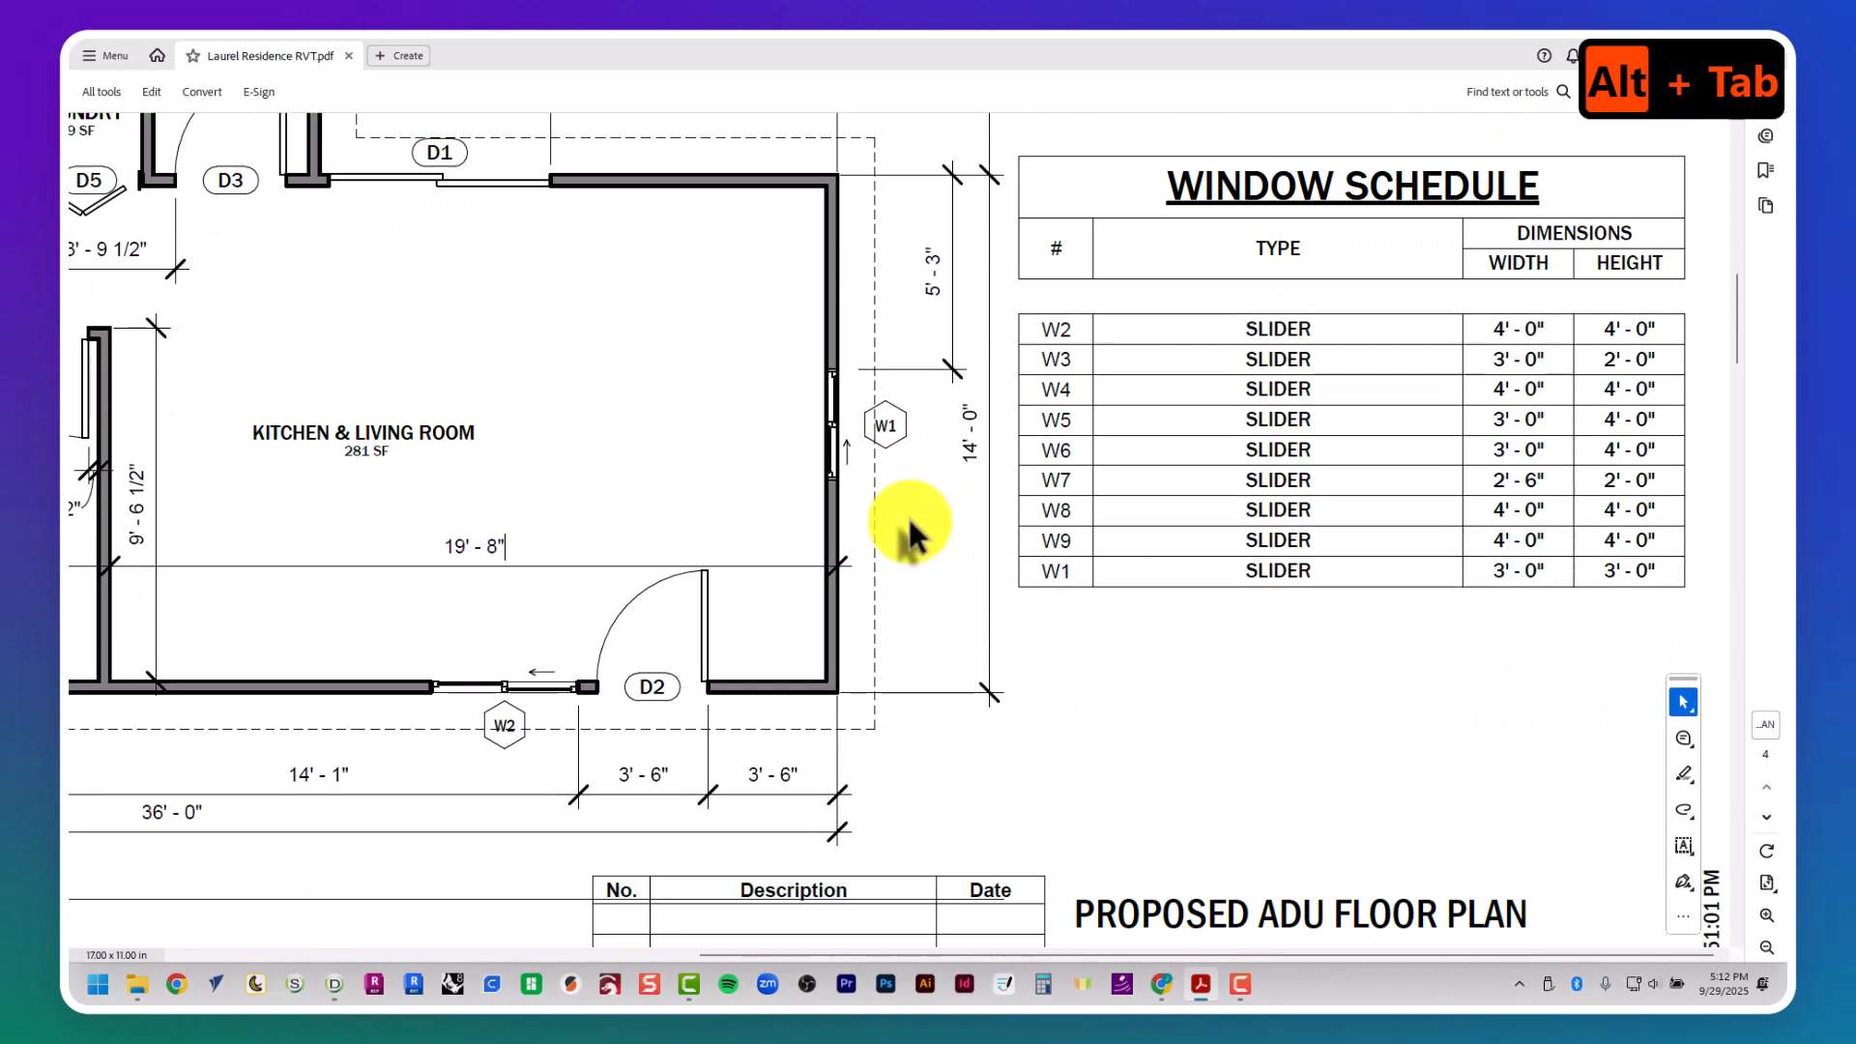
pyautogui.scroll(7, 908, 514)
pyautogui.hscroll(-8, 907, 514)
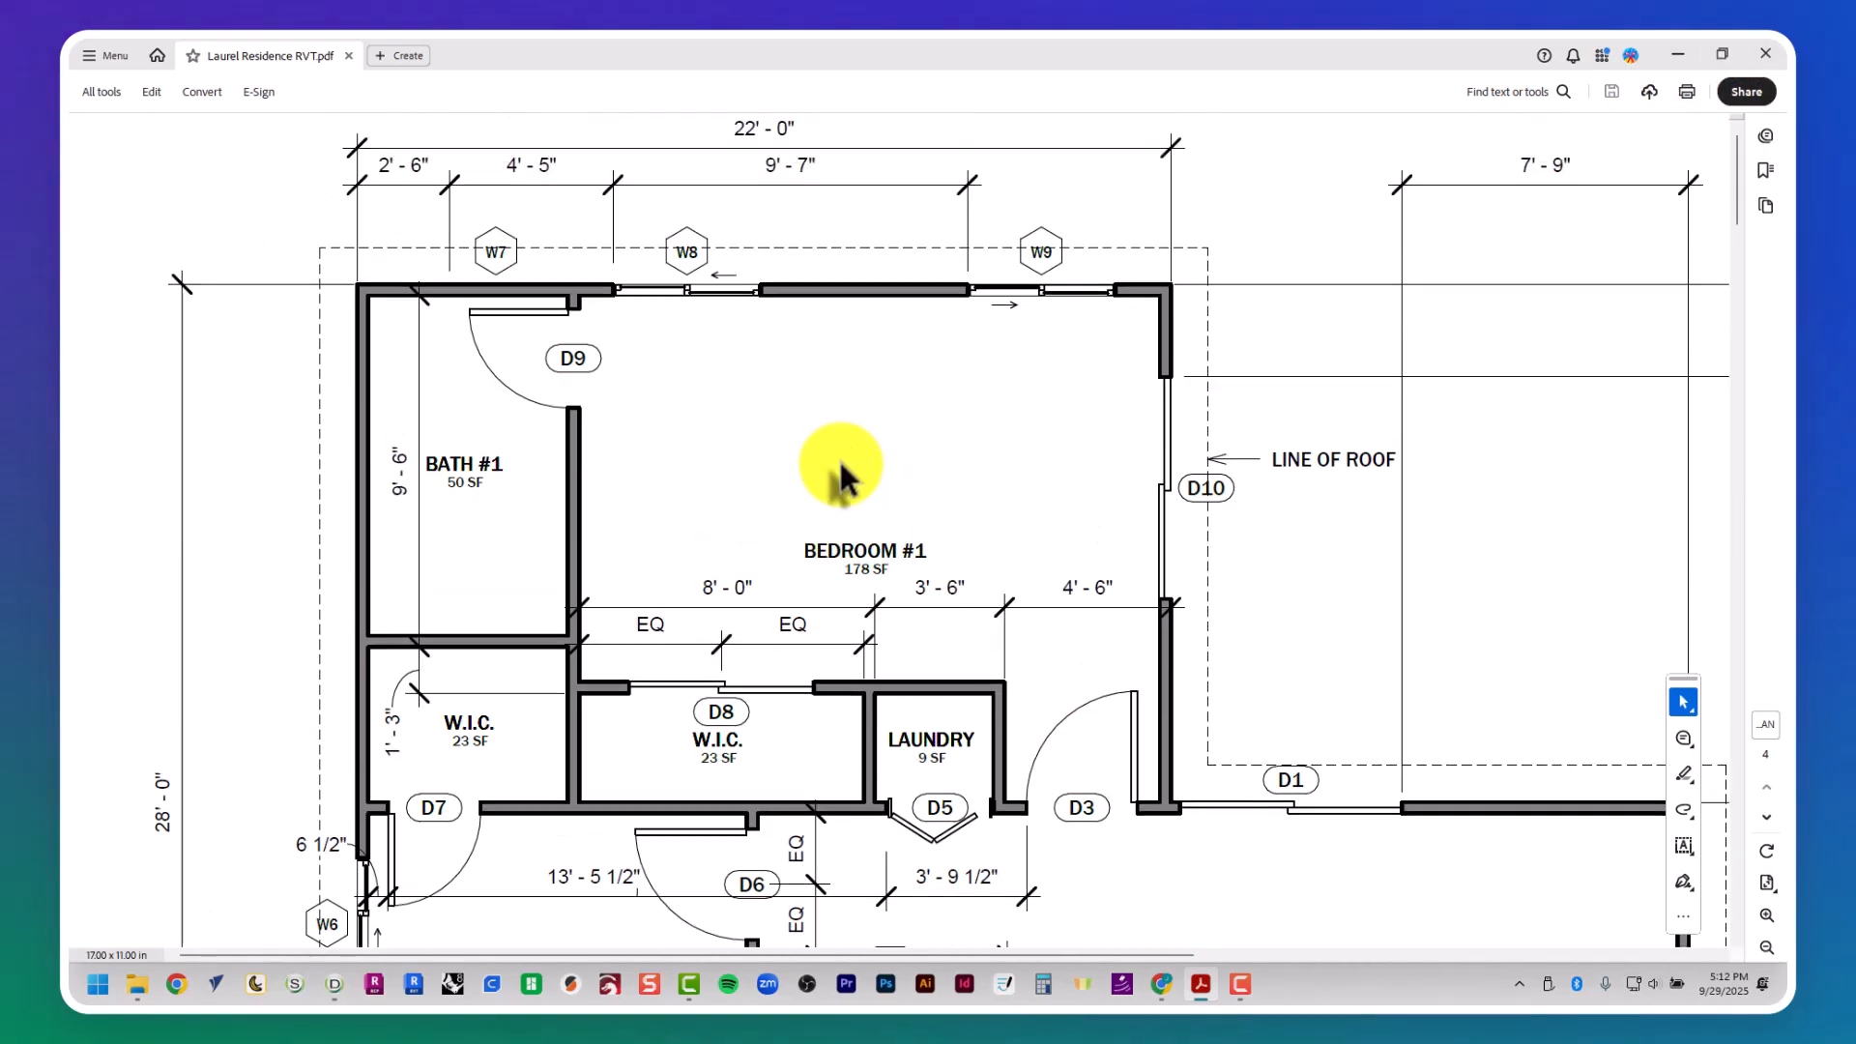
pyautogui.hotkey('alt', 'Tab')
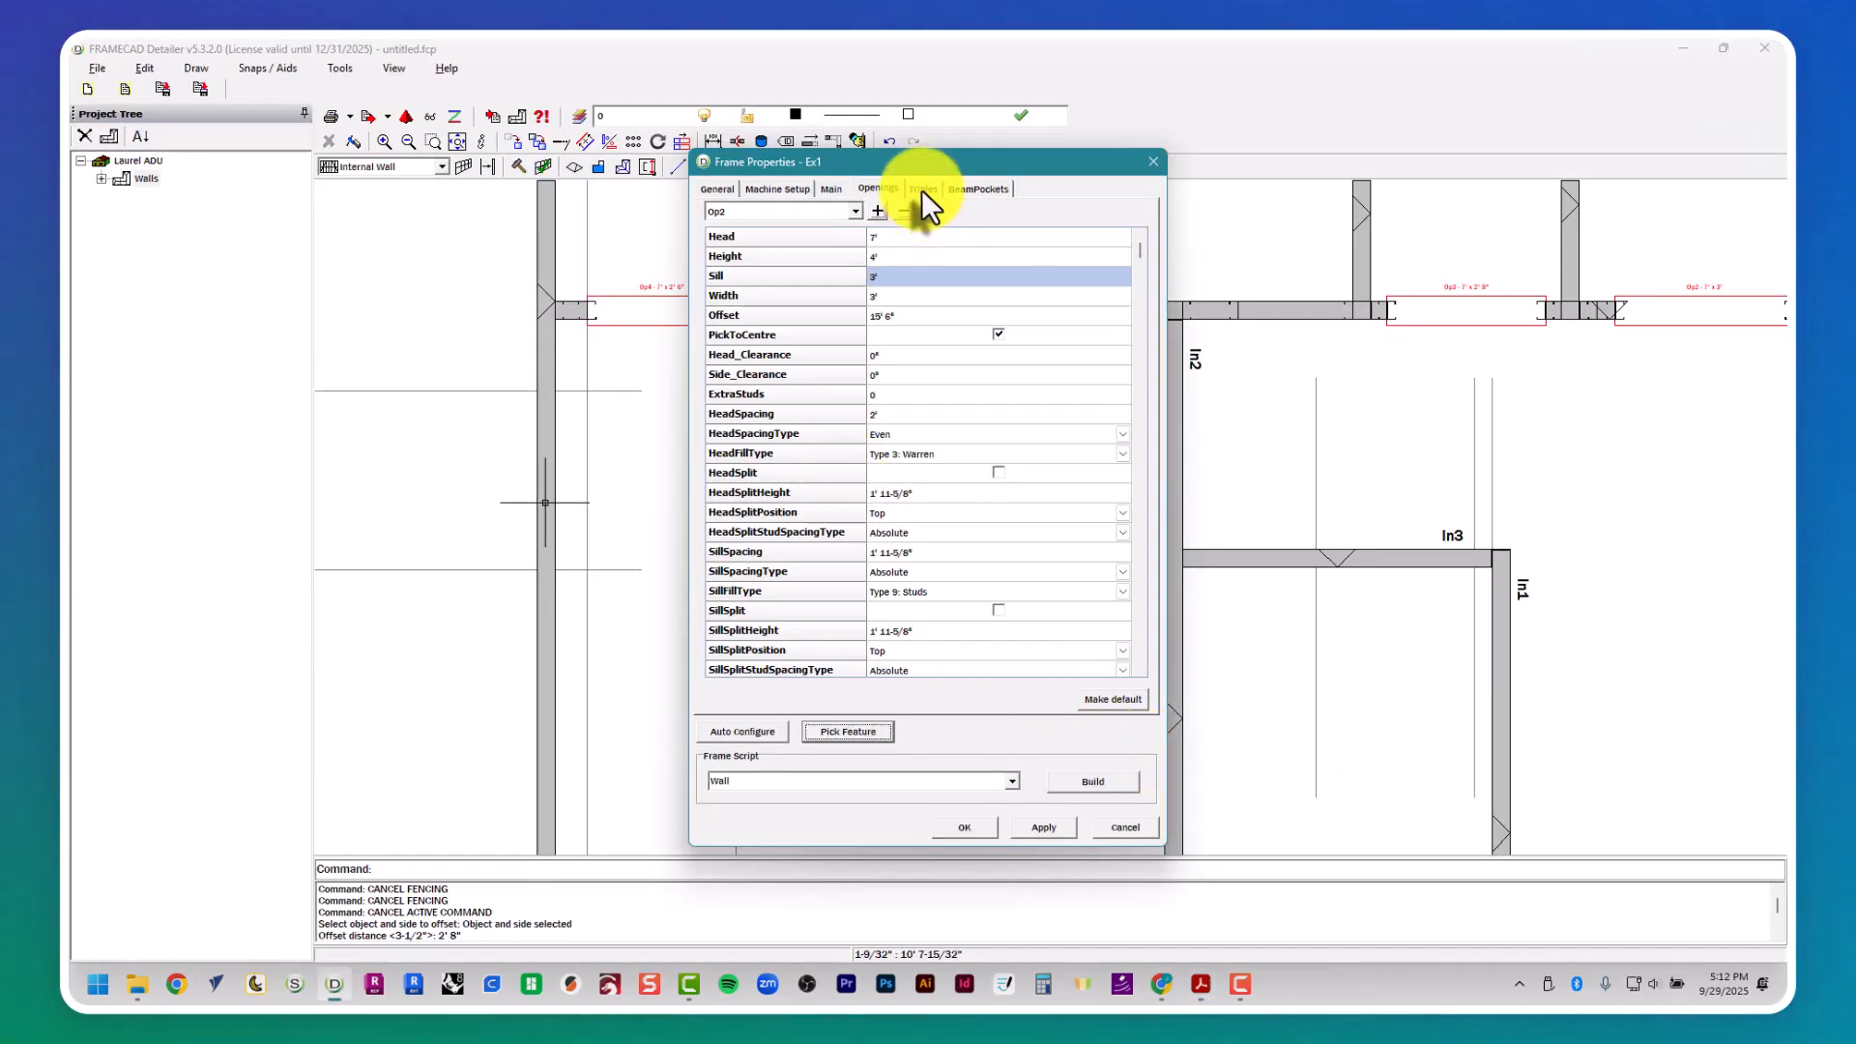
pyautogui.click(923, 190)
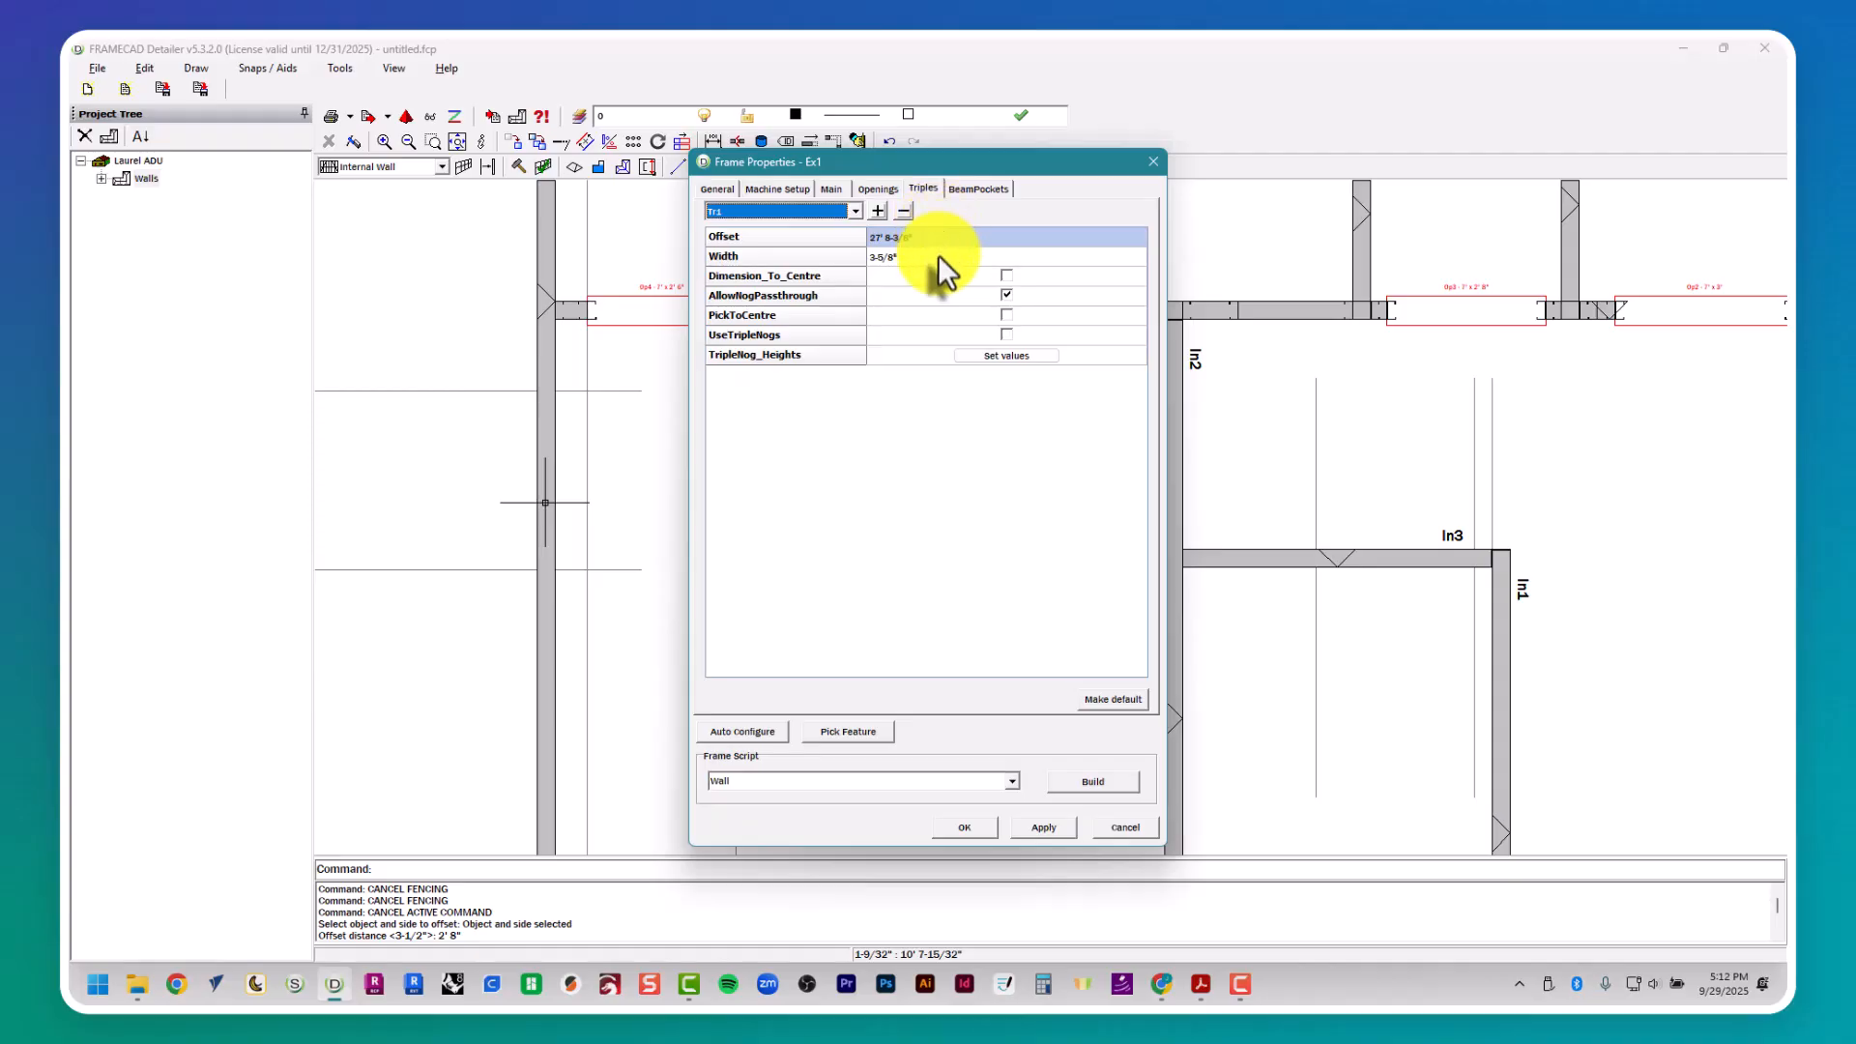
pyautogui.moveTo(932, 164); pyautogui.dragTo(710, 165)
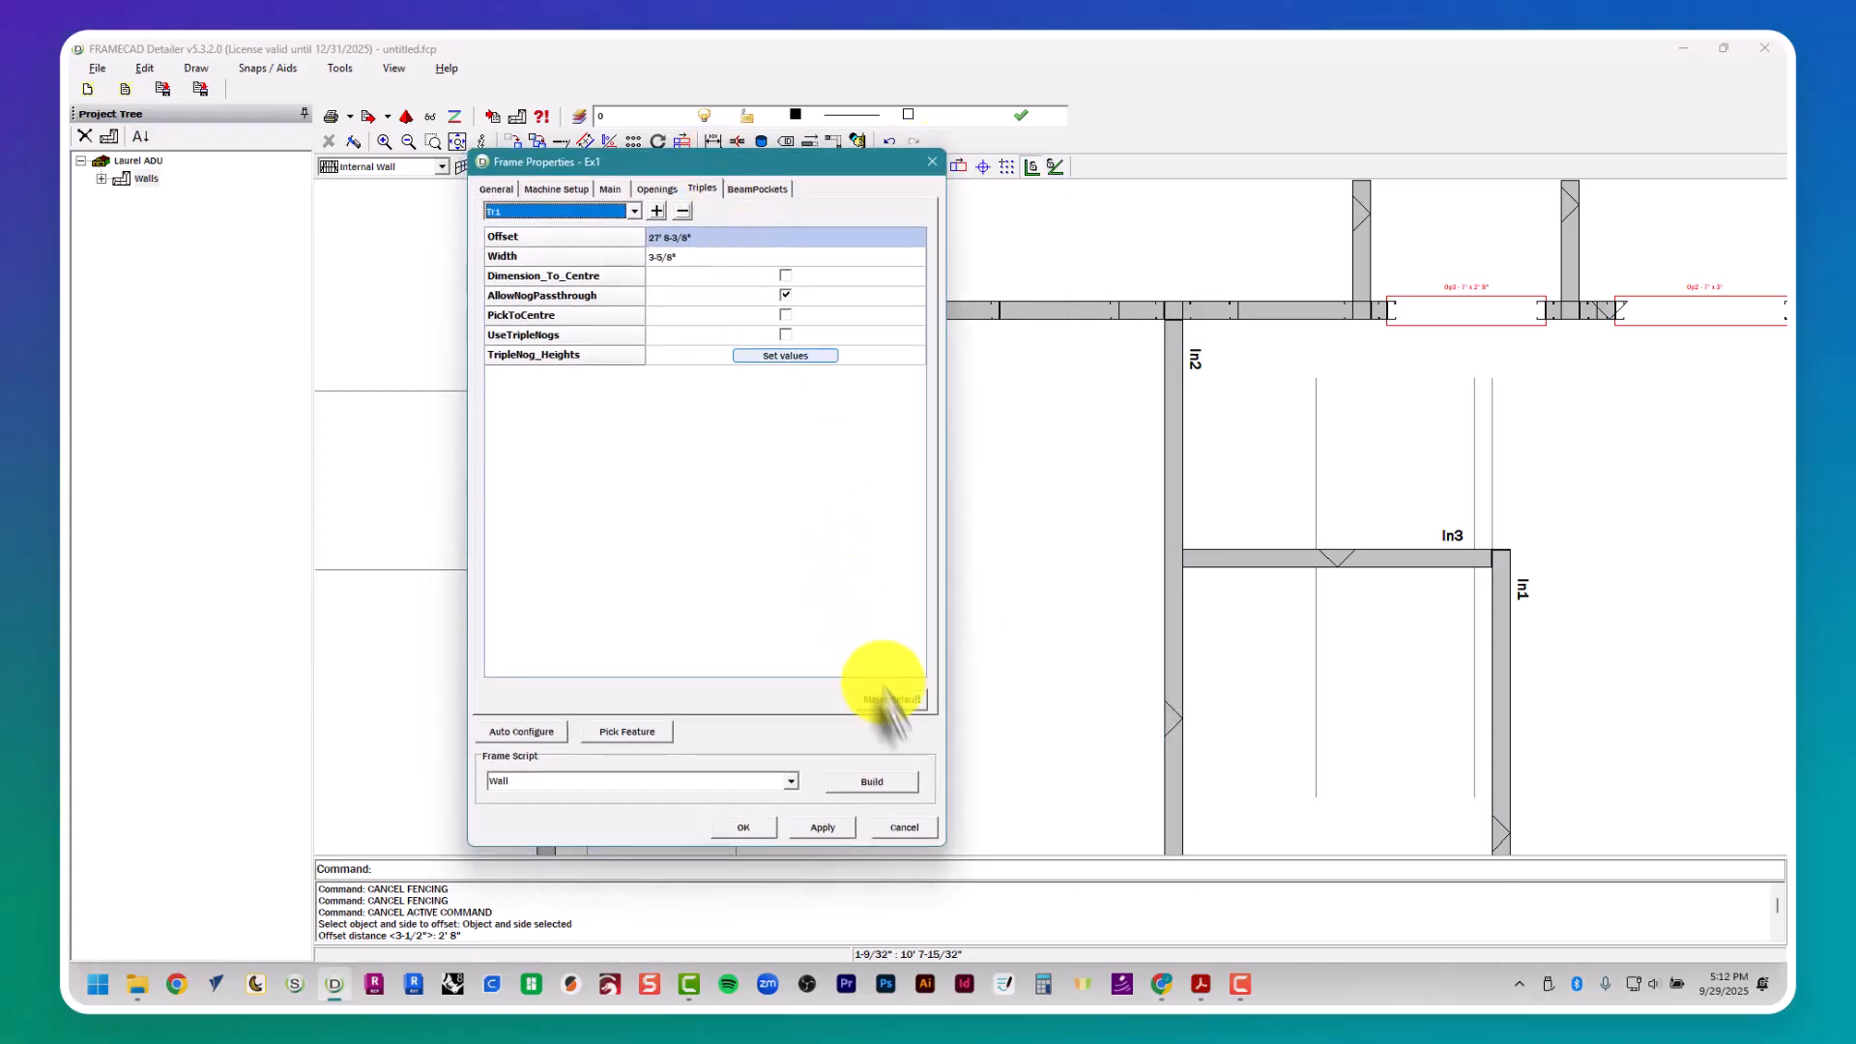
pyautogui.click(649, 734)
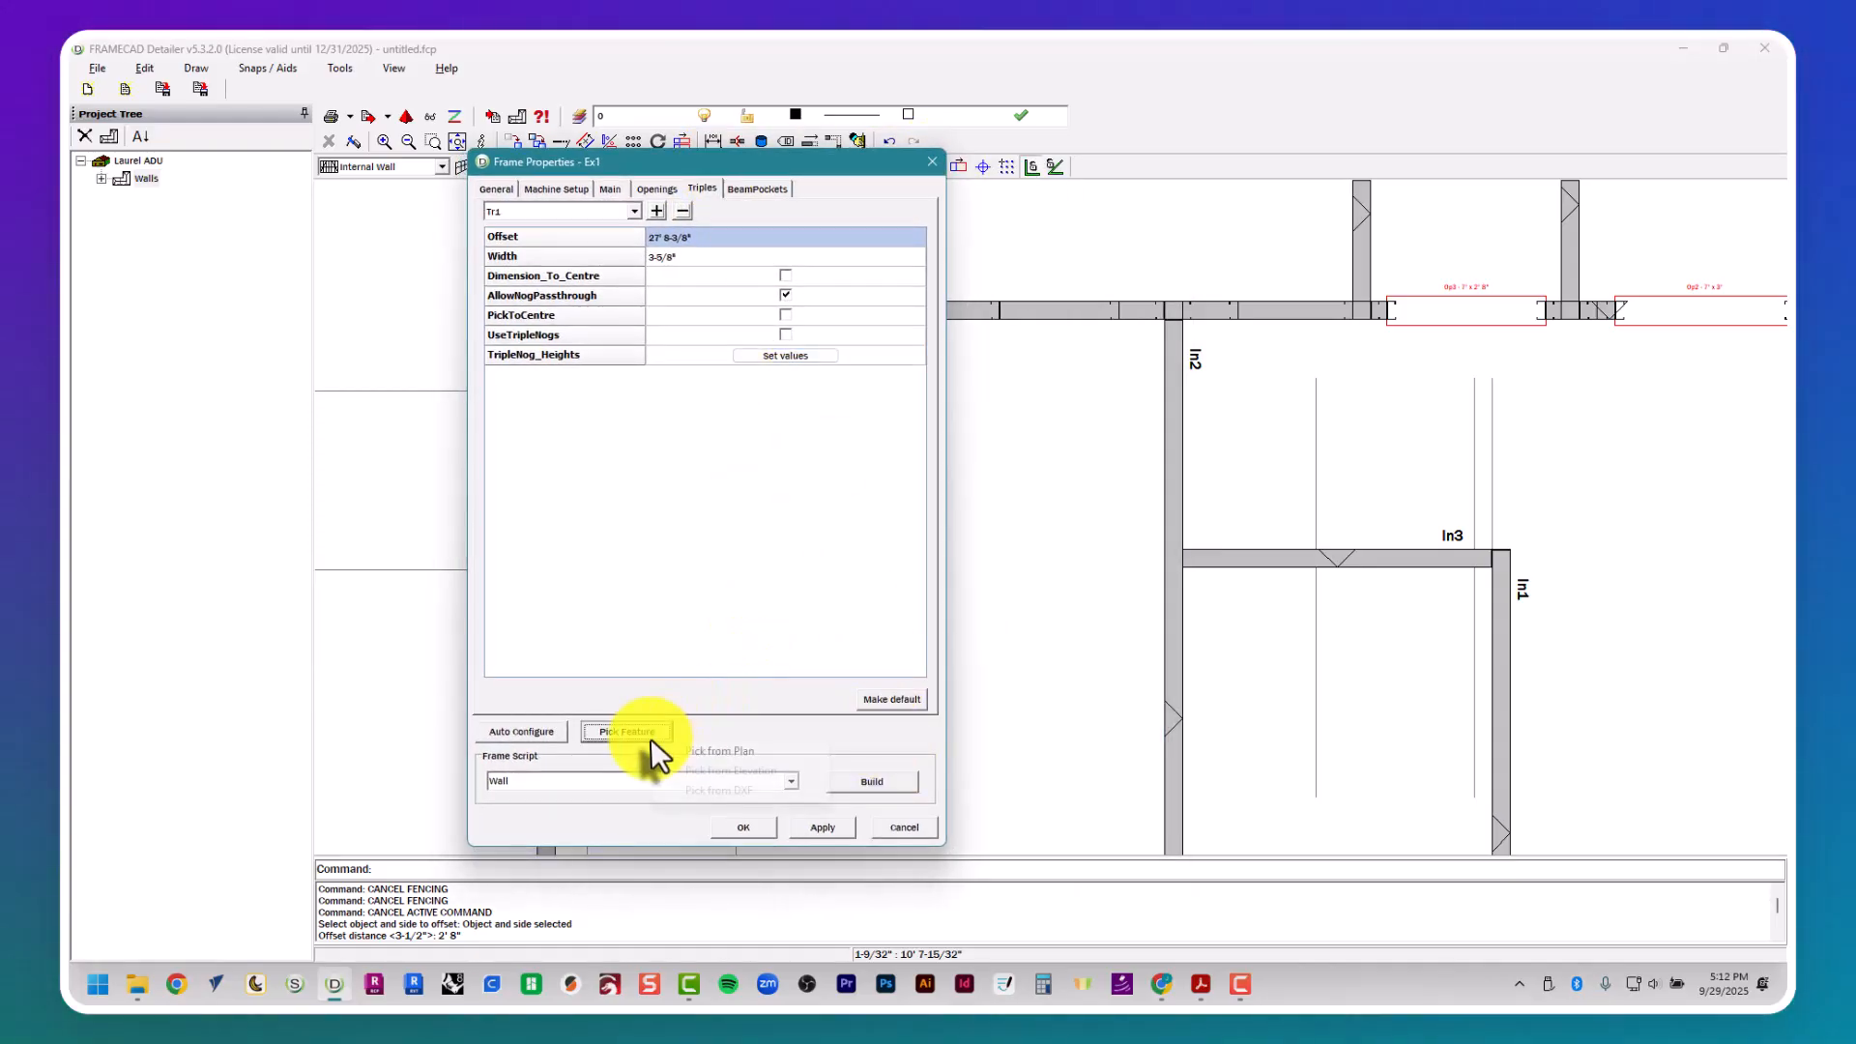
pyautogui.click(697, 756)
pyautogui.moveTo(986, 632); pyautogui.dragTo(911, 571, button='middle')
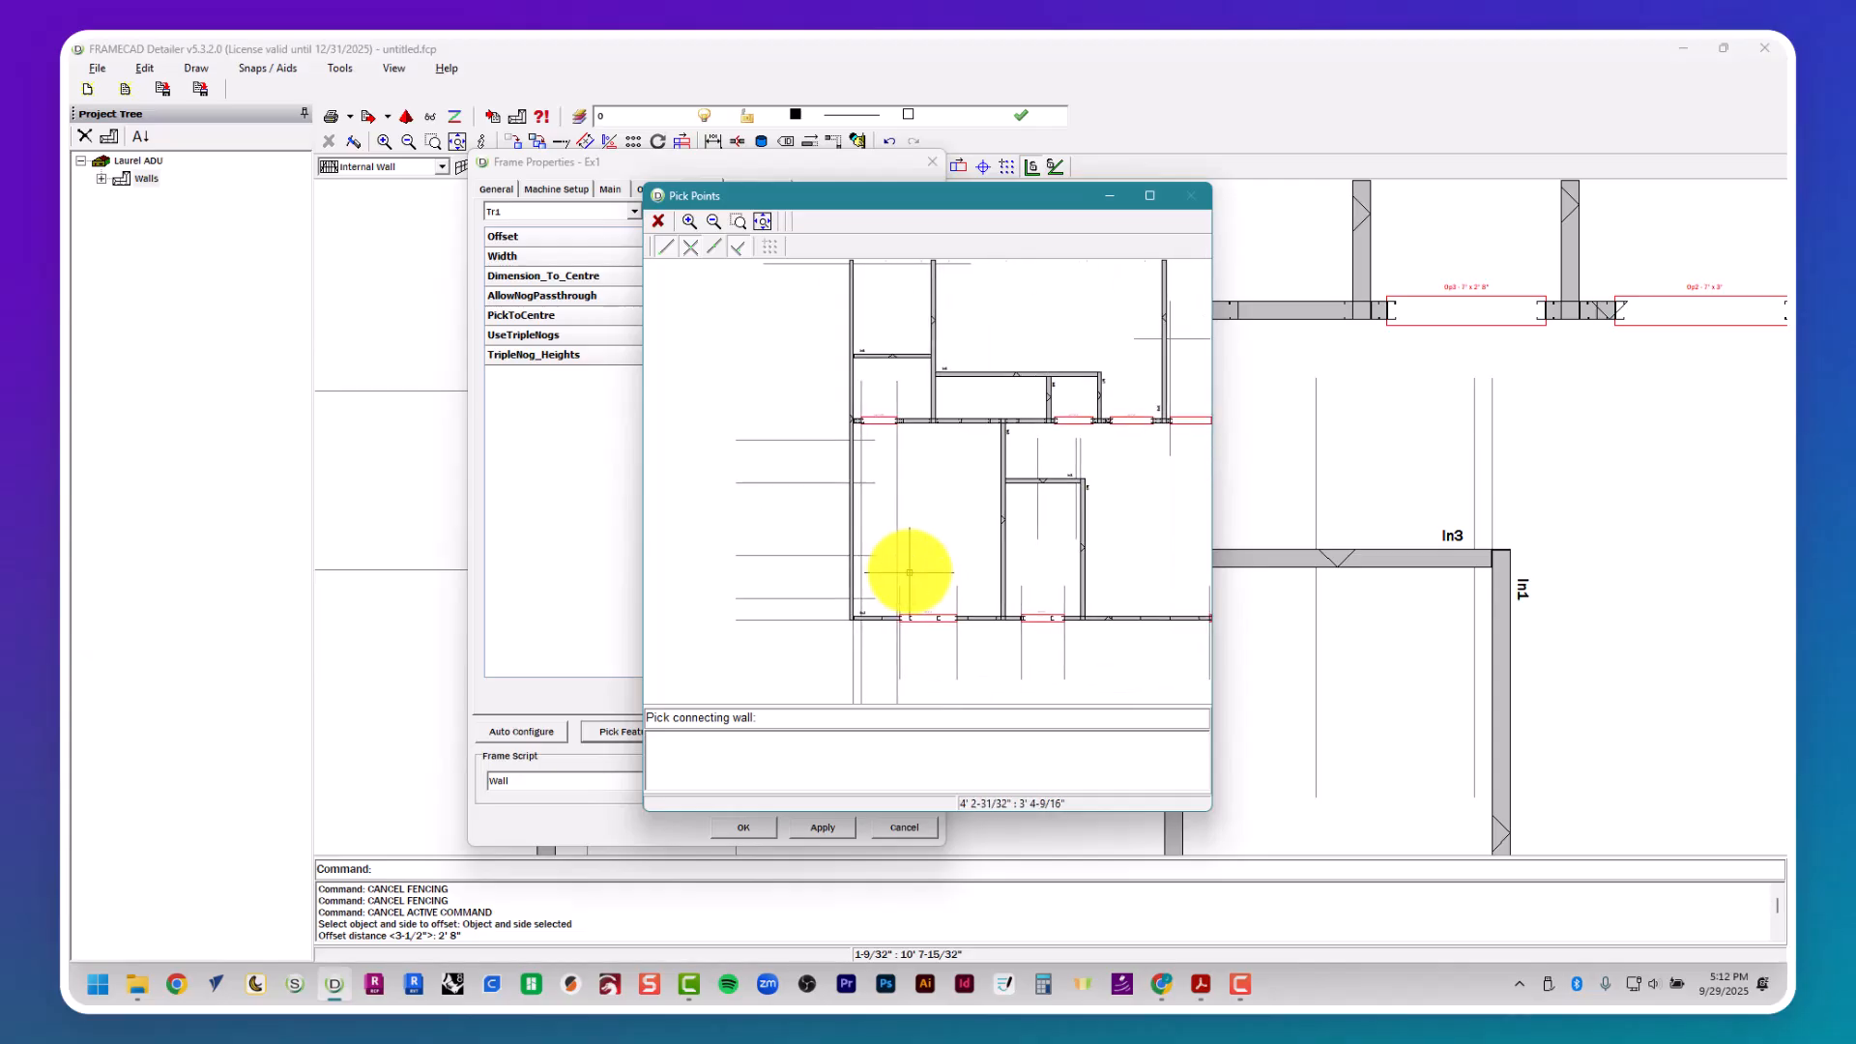
pyautogui.scroll(2, 897, 352)
pyautogui.scroll(2, 891, 365)
pyautogui.click(1003, 584)
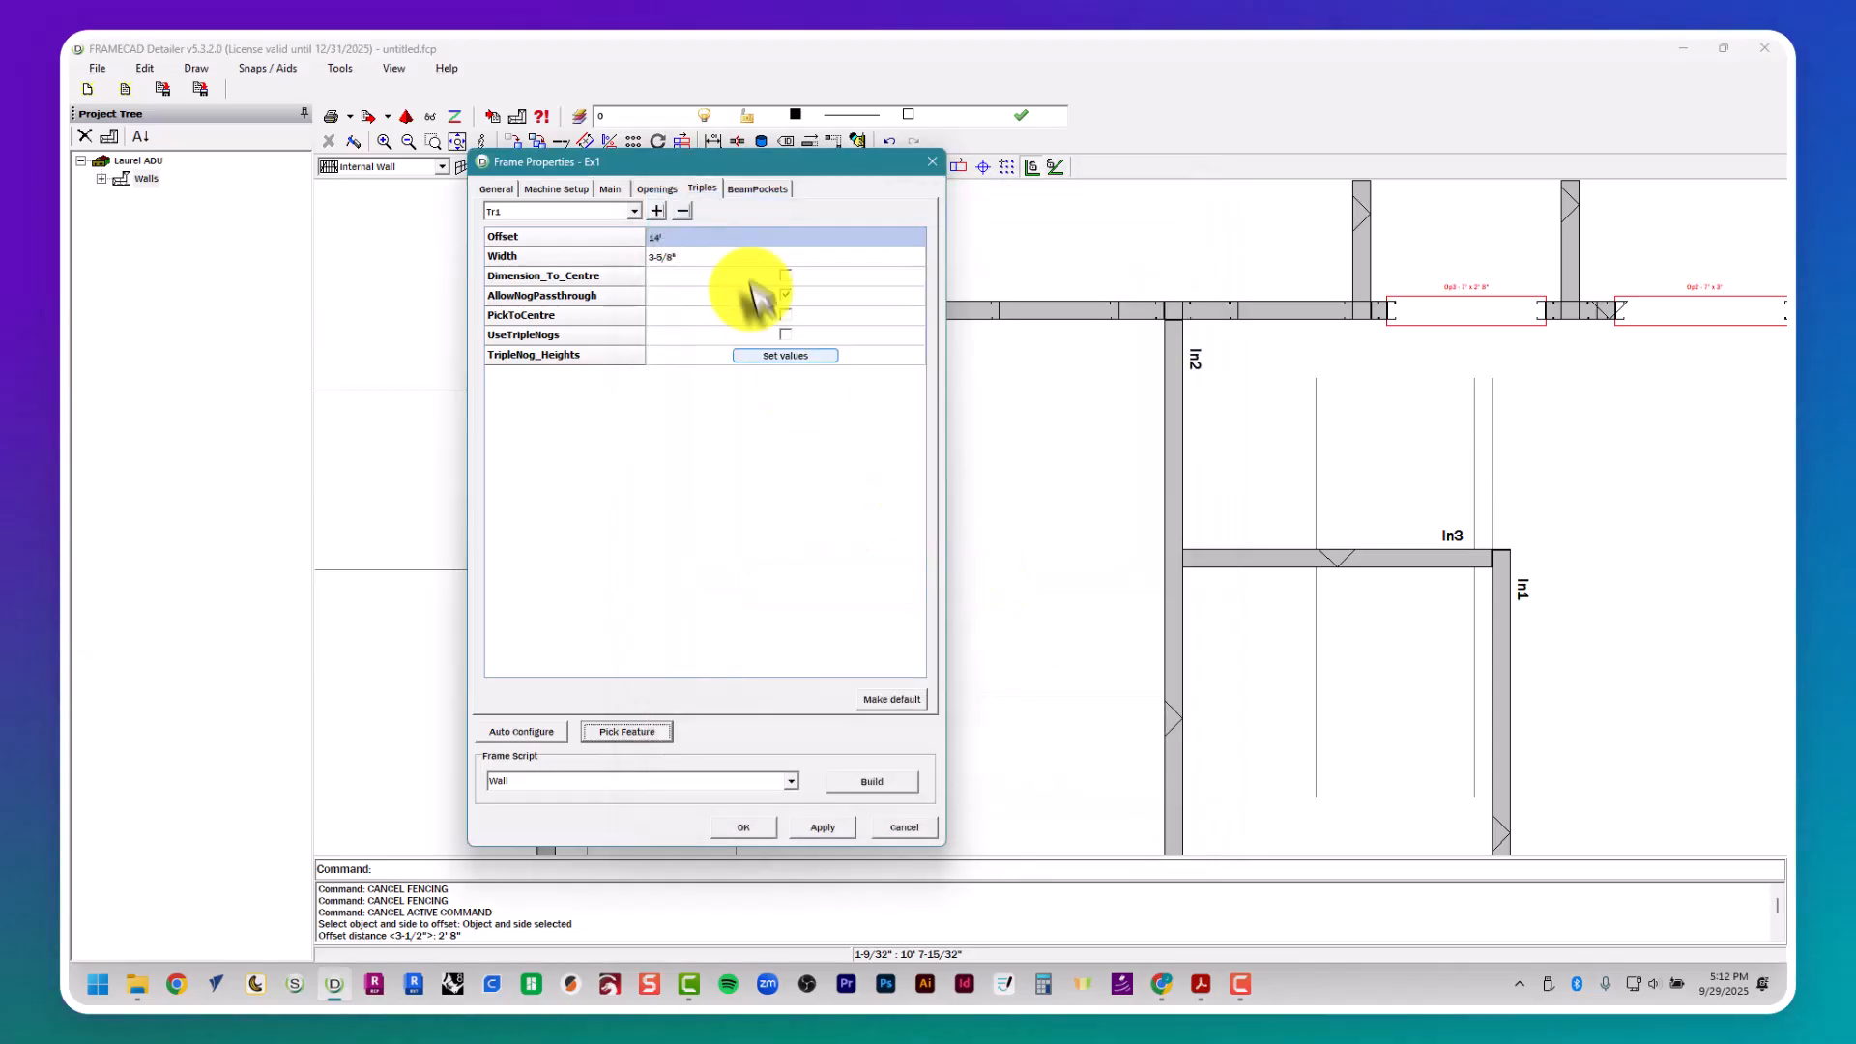
# - Position added triple Tr5 at the wall between Bath 1 and the W.I.C., and build wall Ex1's frame with the Wall script
pyautogui.click(632, 212)
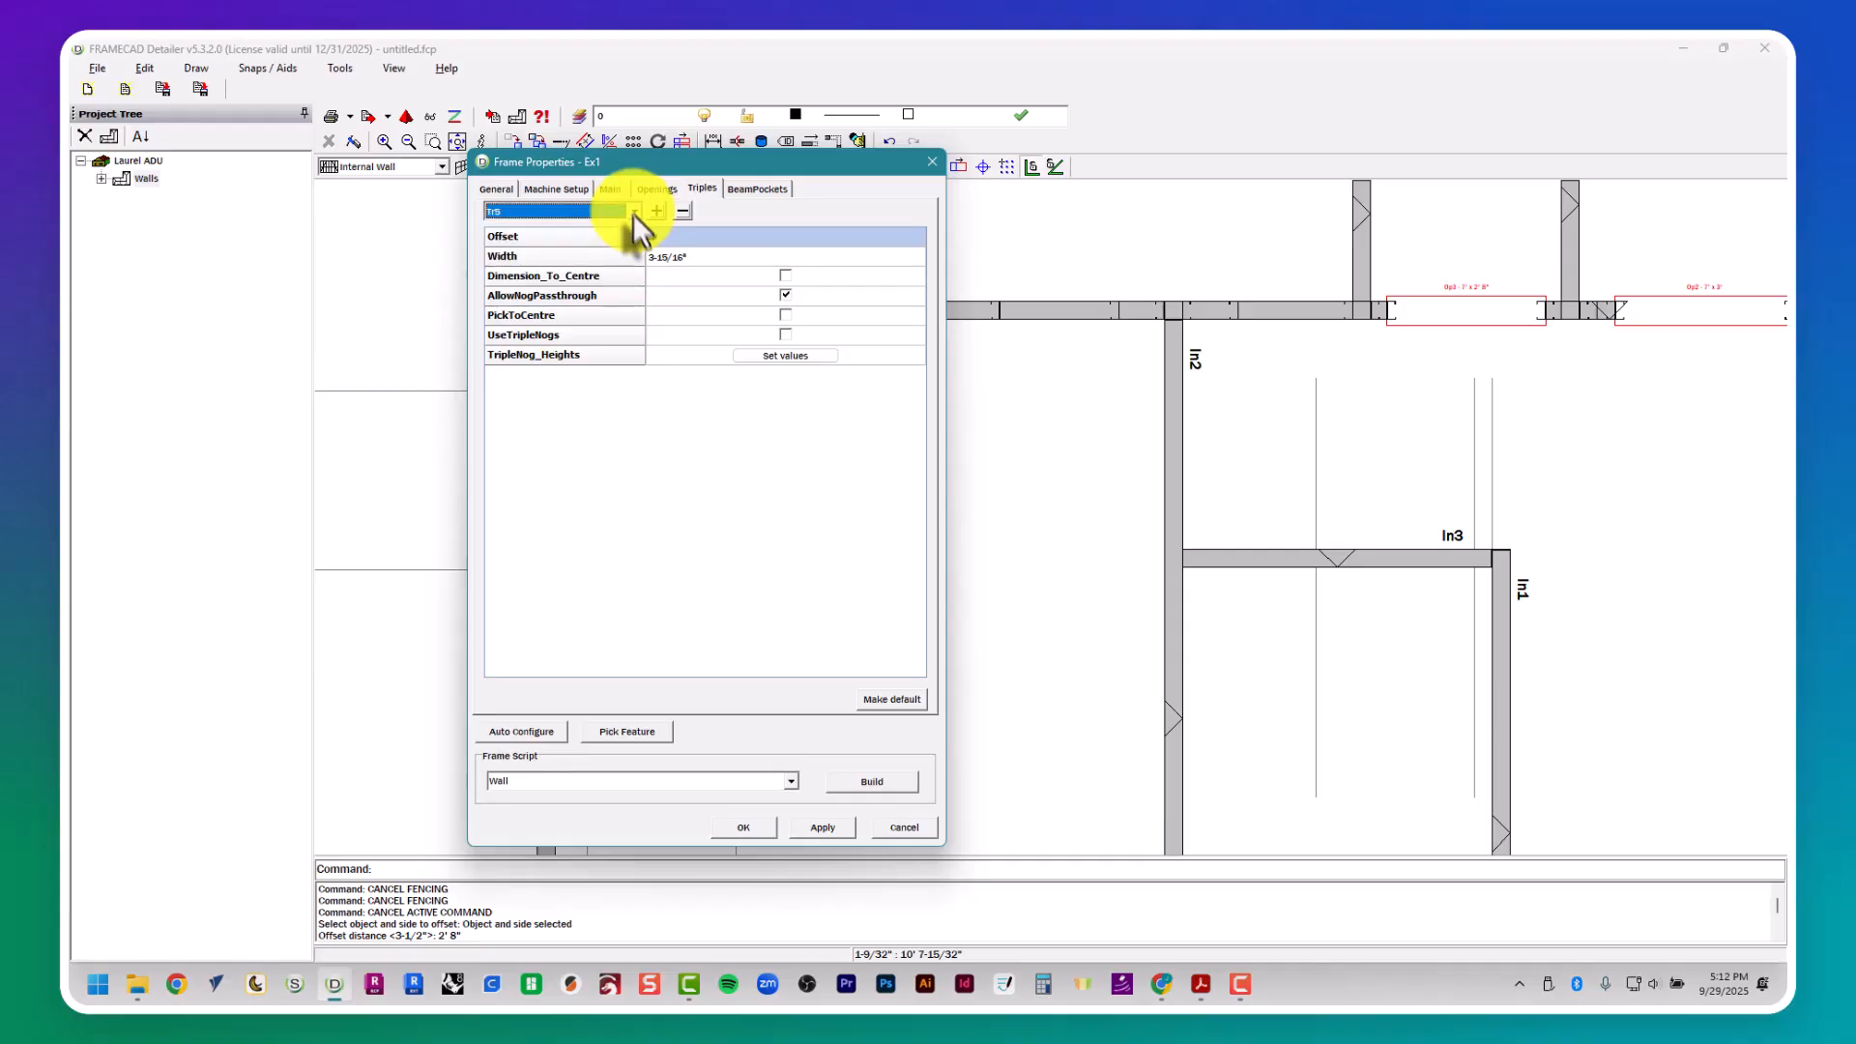
pyautogui.click(638, 732)
pyautogui.click(668, 749)
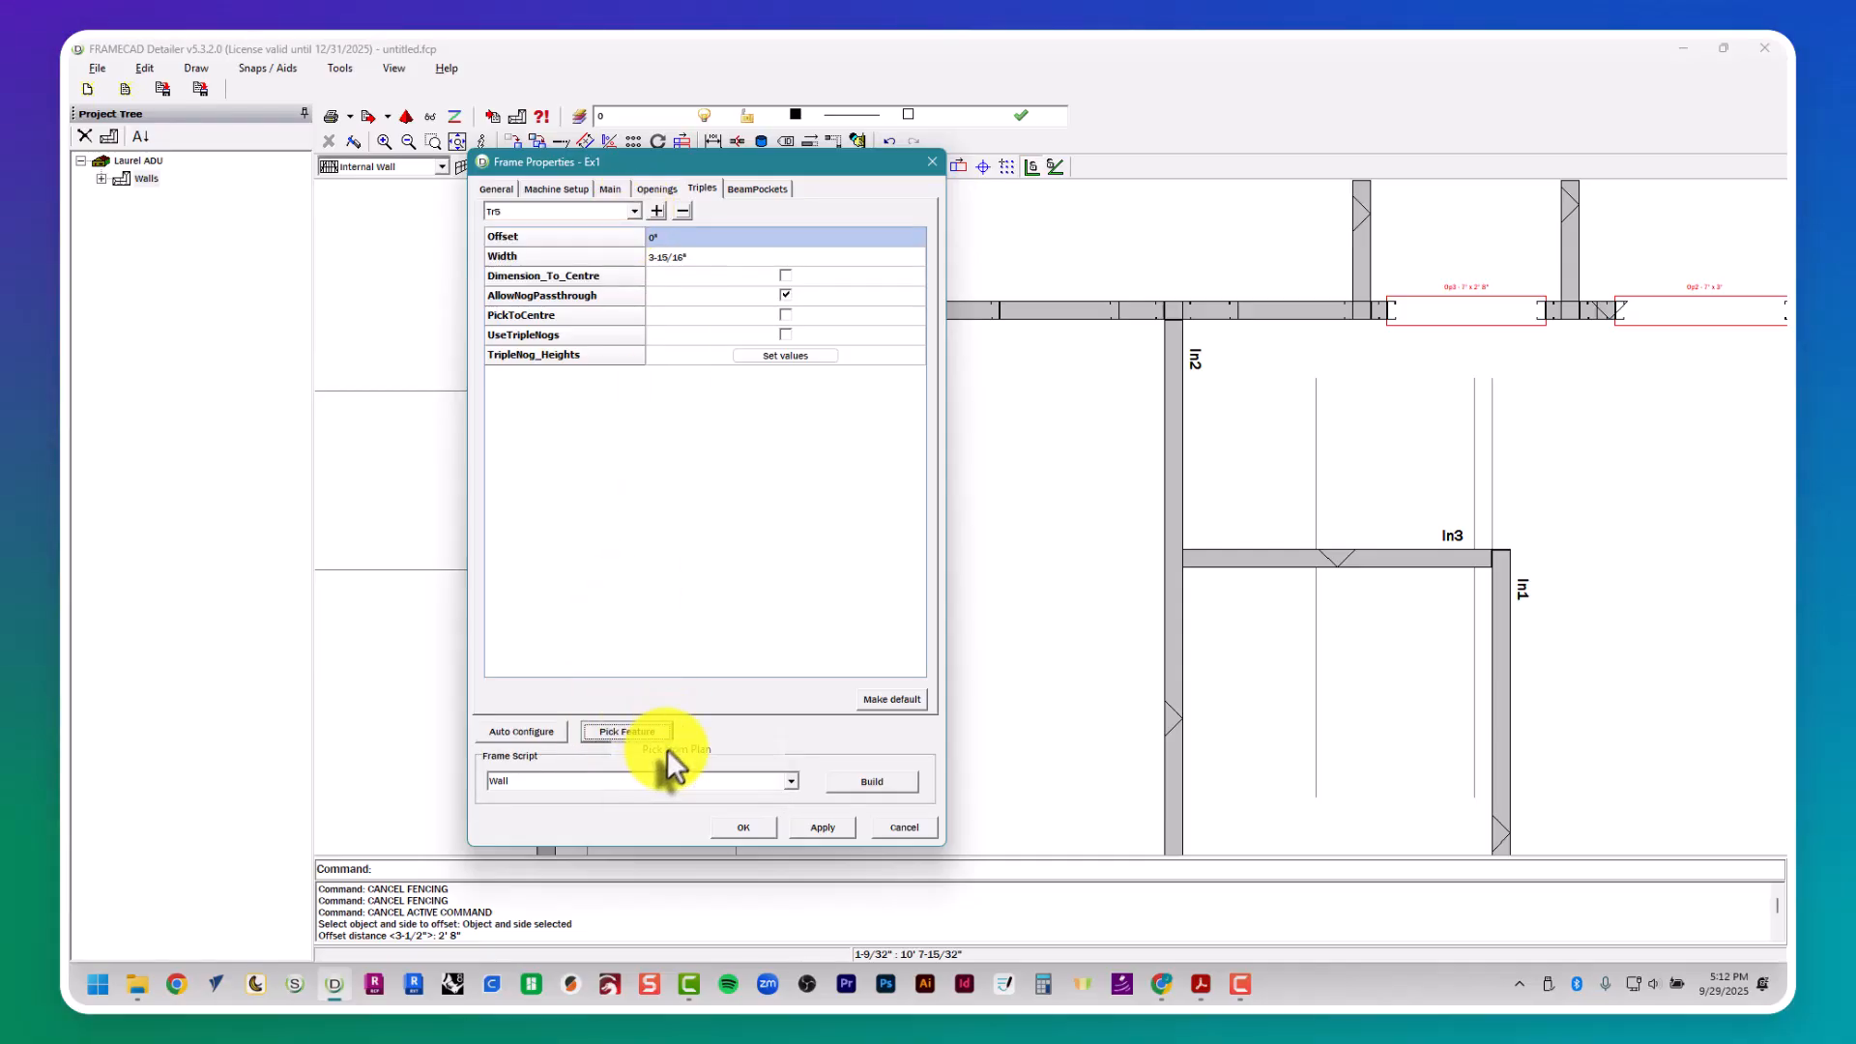
pyautogui.click(915, 338)
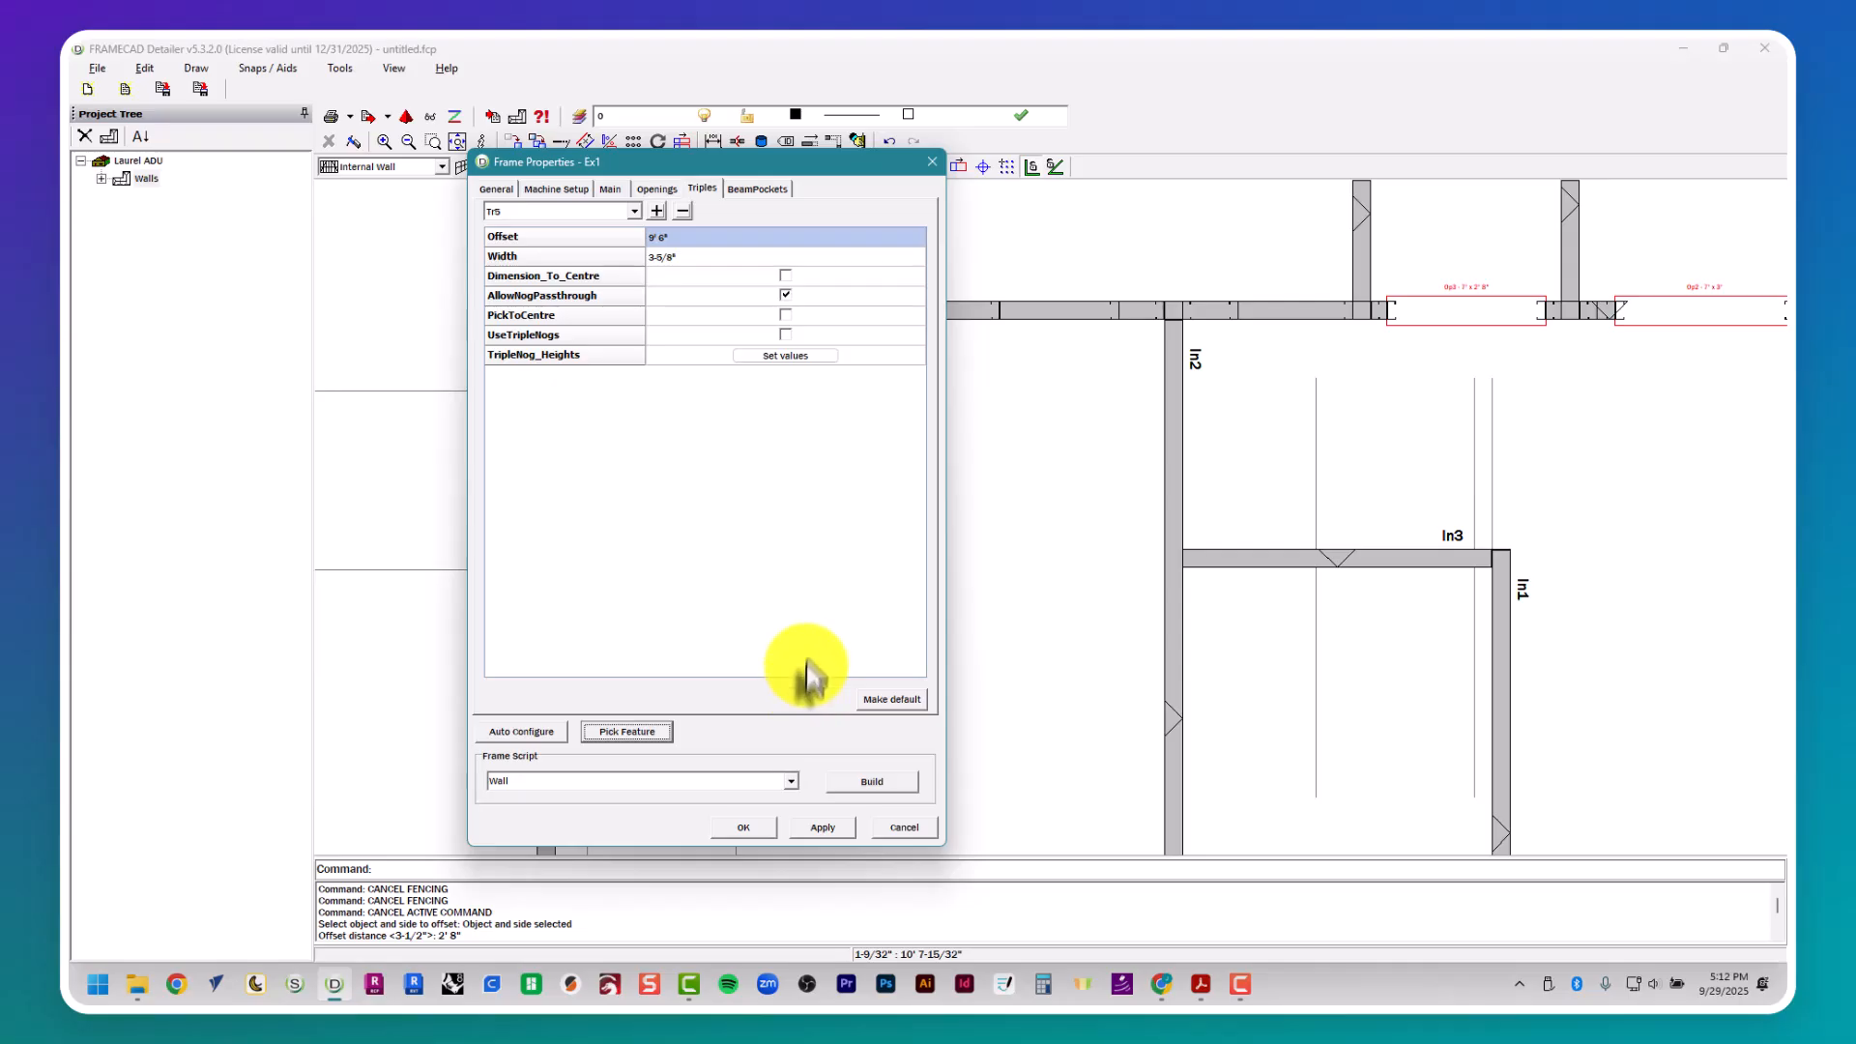
pyautogui.click(873, 789)
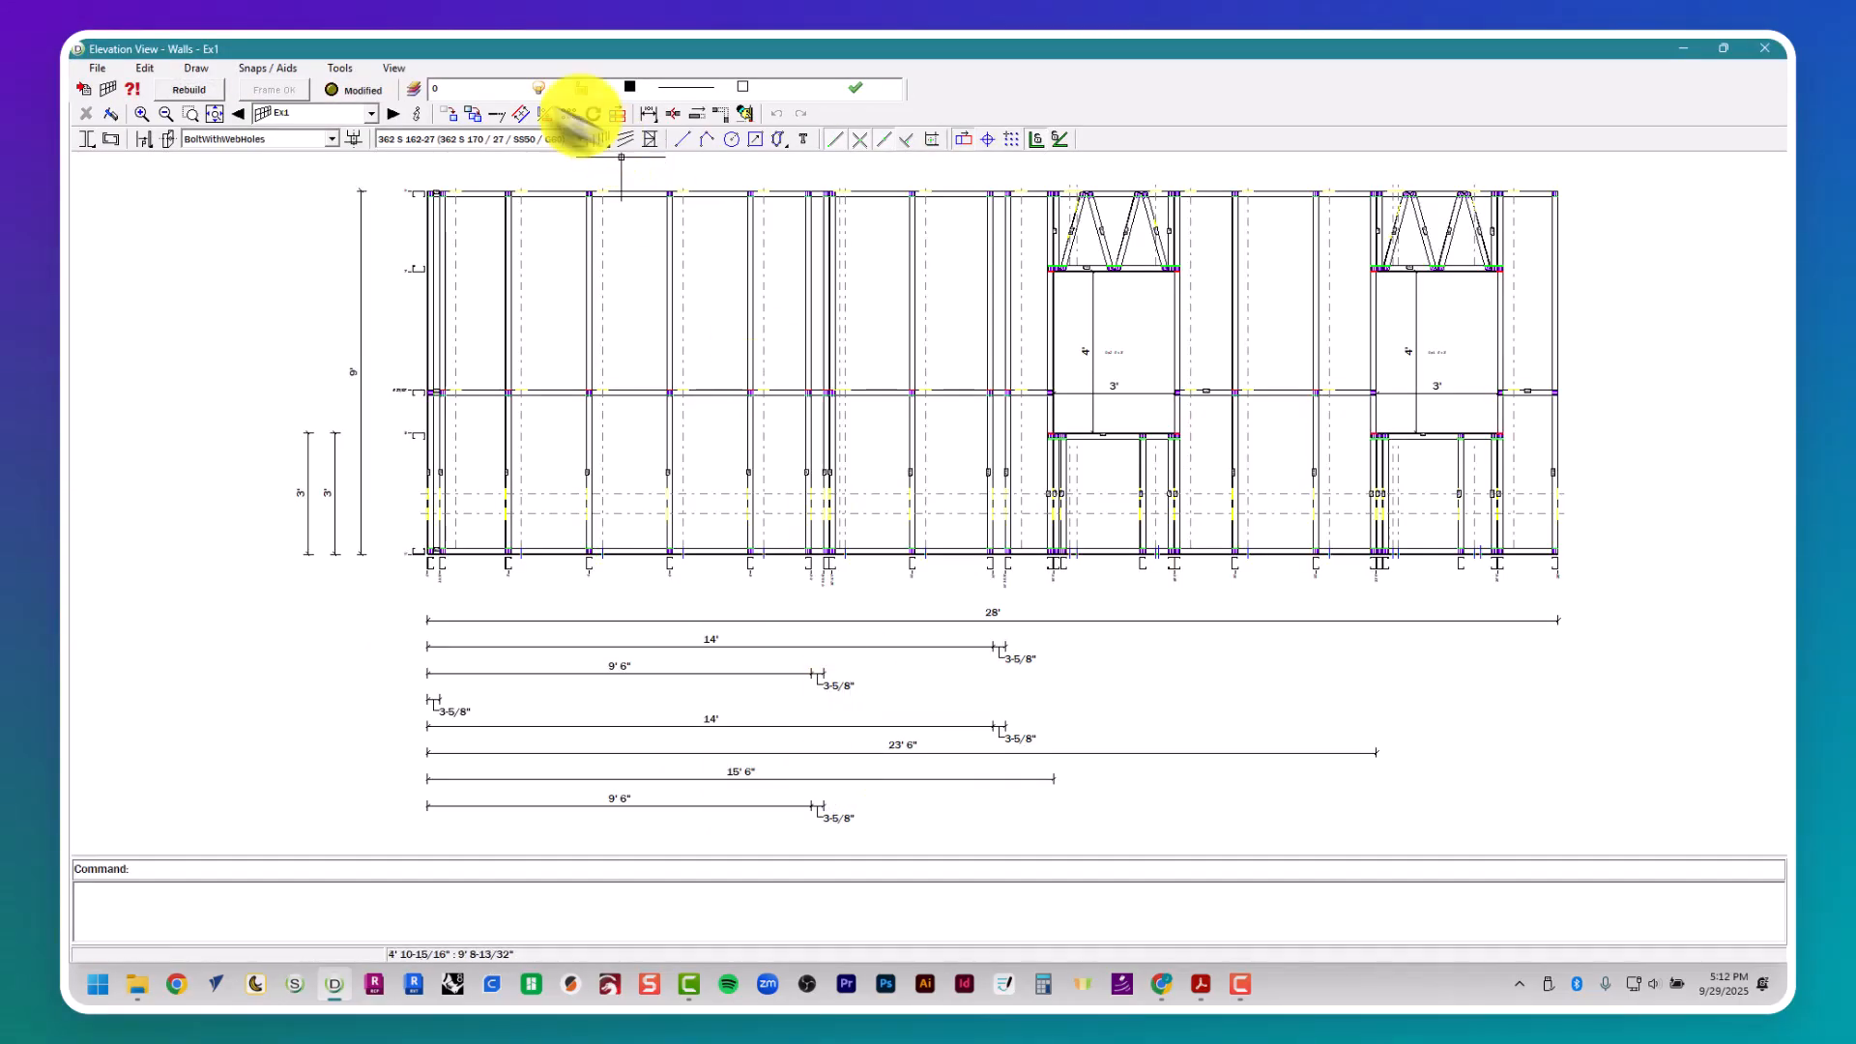
# - Brace the first stud bay of wall Ex1 with two diagonals, from the top and bottom plates to the triple's inner stud at mid-height
pyautogui.click(629, 139)
pyautogui.click(497, 196)
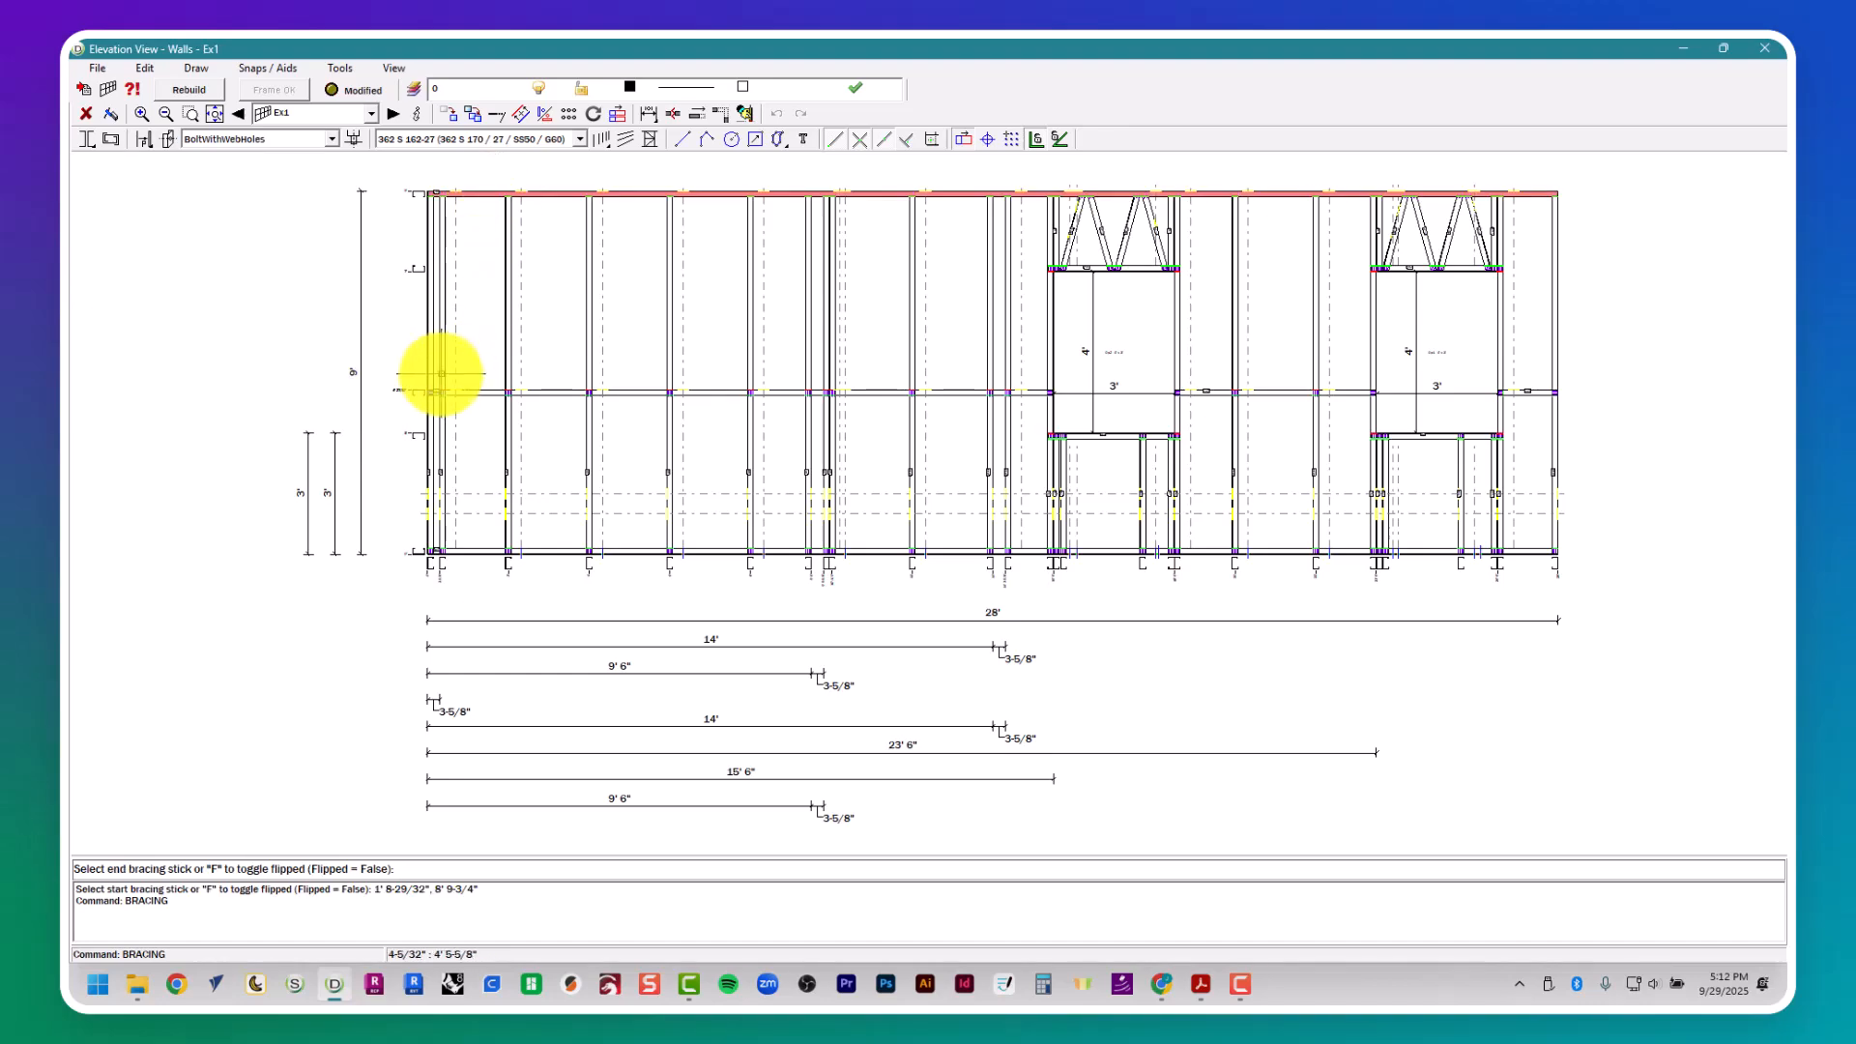
pyautogui.click(442, 387)
pyautogui.click(443, 411)
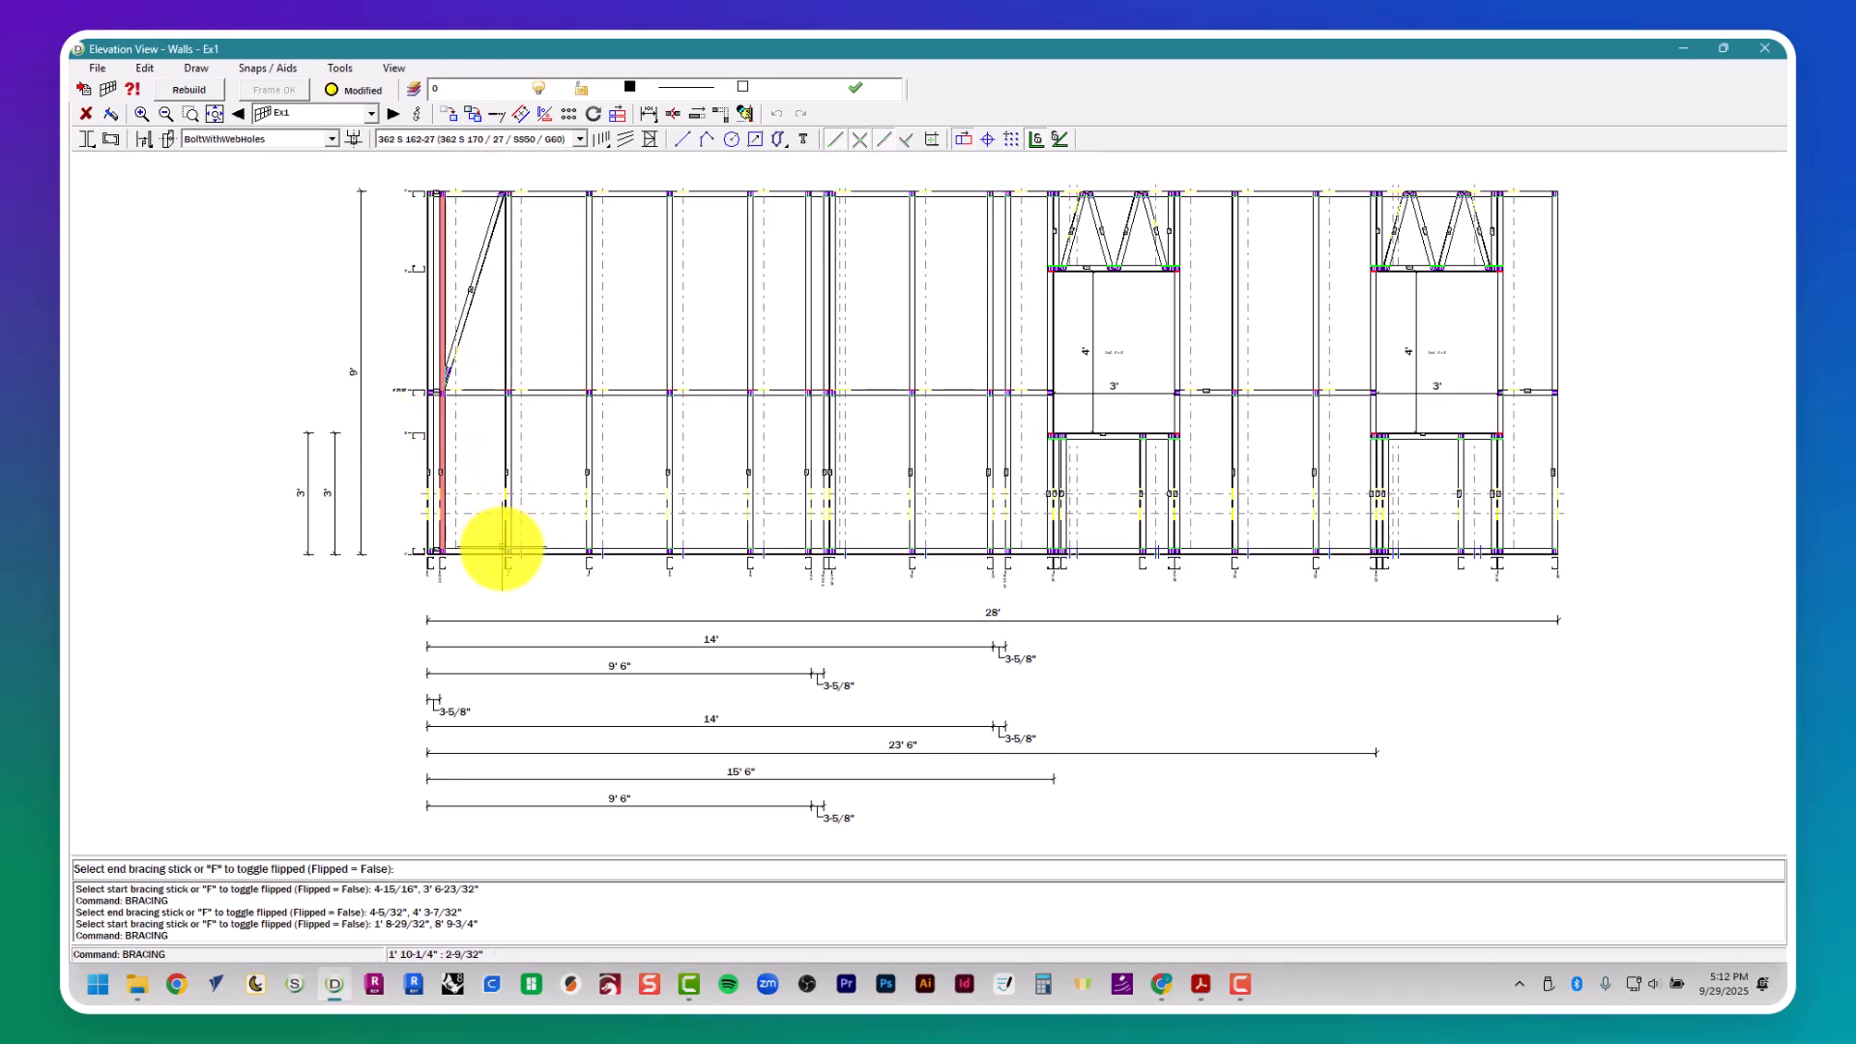
pyautogui.click(499, 551)
# - Brace the last stud bay of wall Ex1 with two diagonals, from the bottom and top plates to the end stud's mid-height
pyautogui.click(1515, 553)
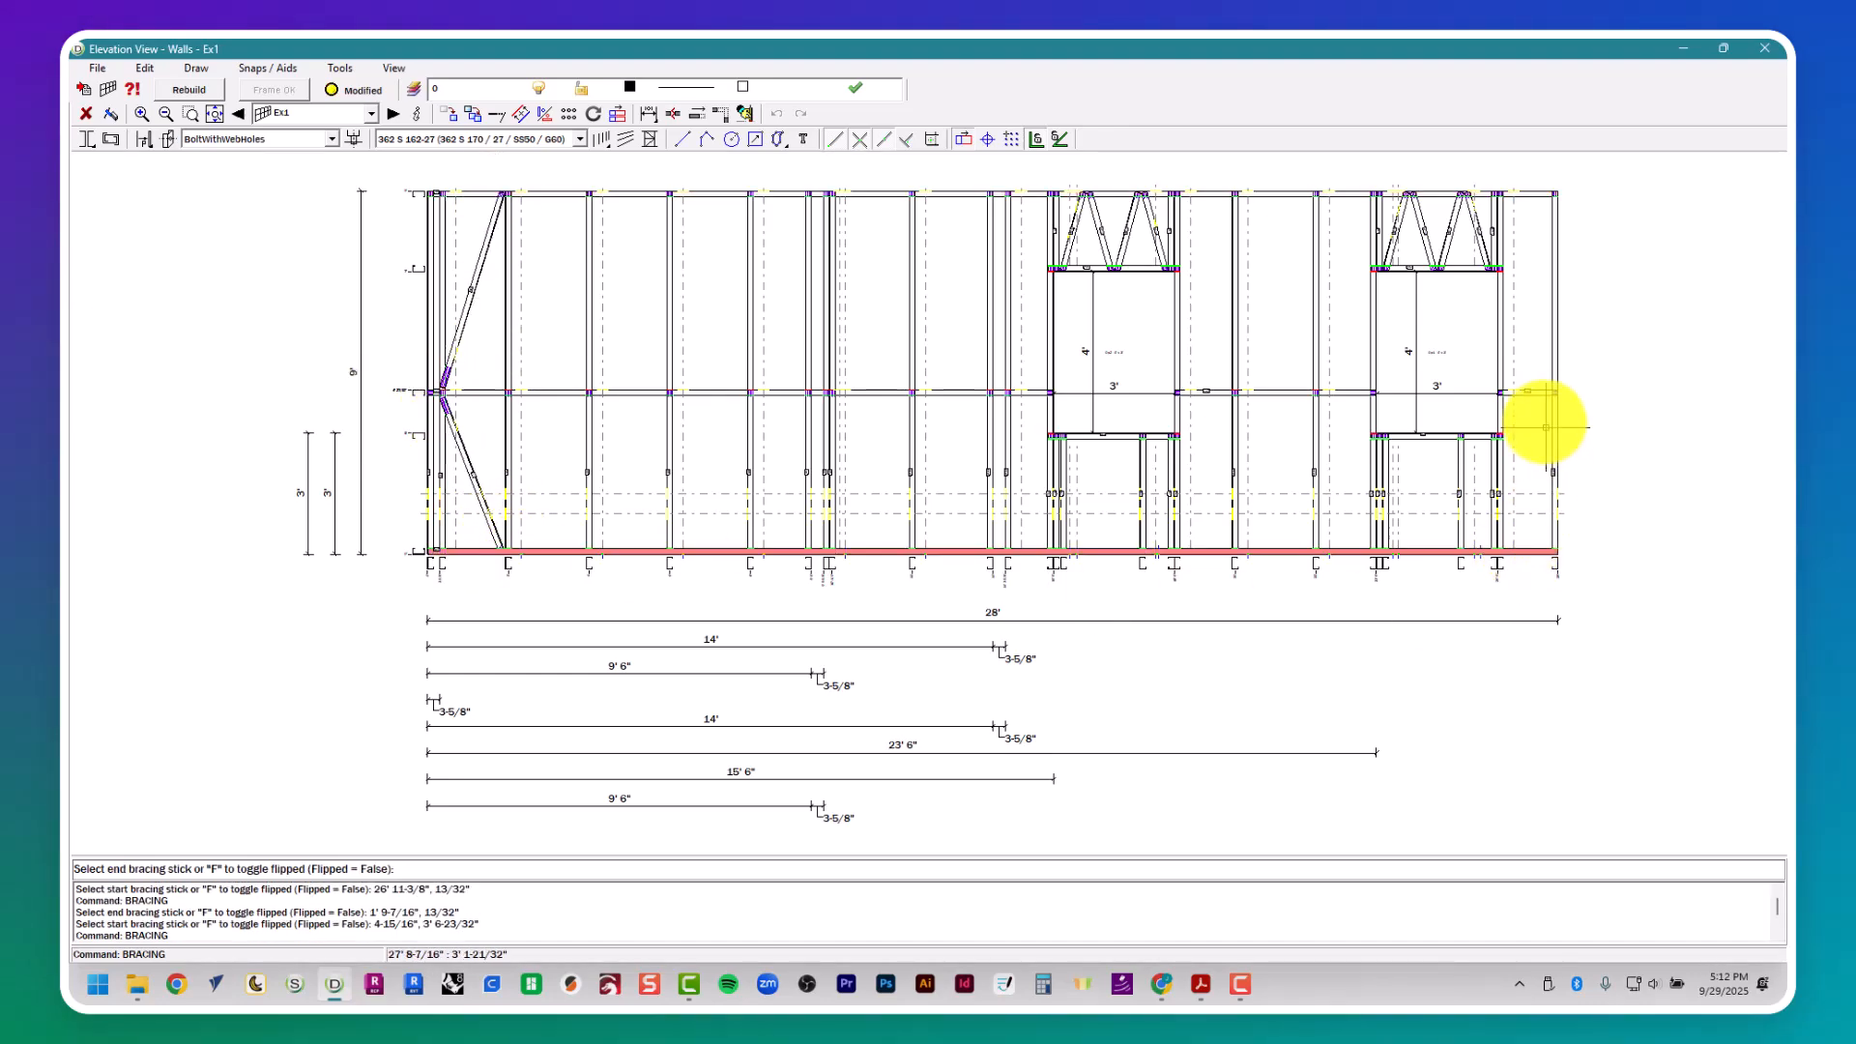
pyautogui.click(1554, 411)
pyautogui.click(1554, 379)
pyautogui.click(1515, 192)
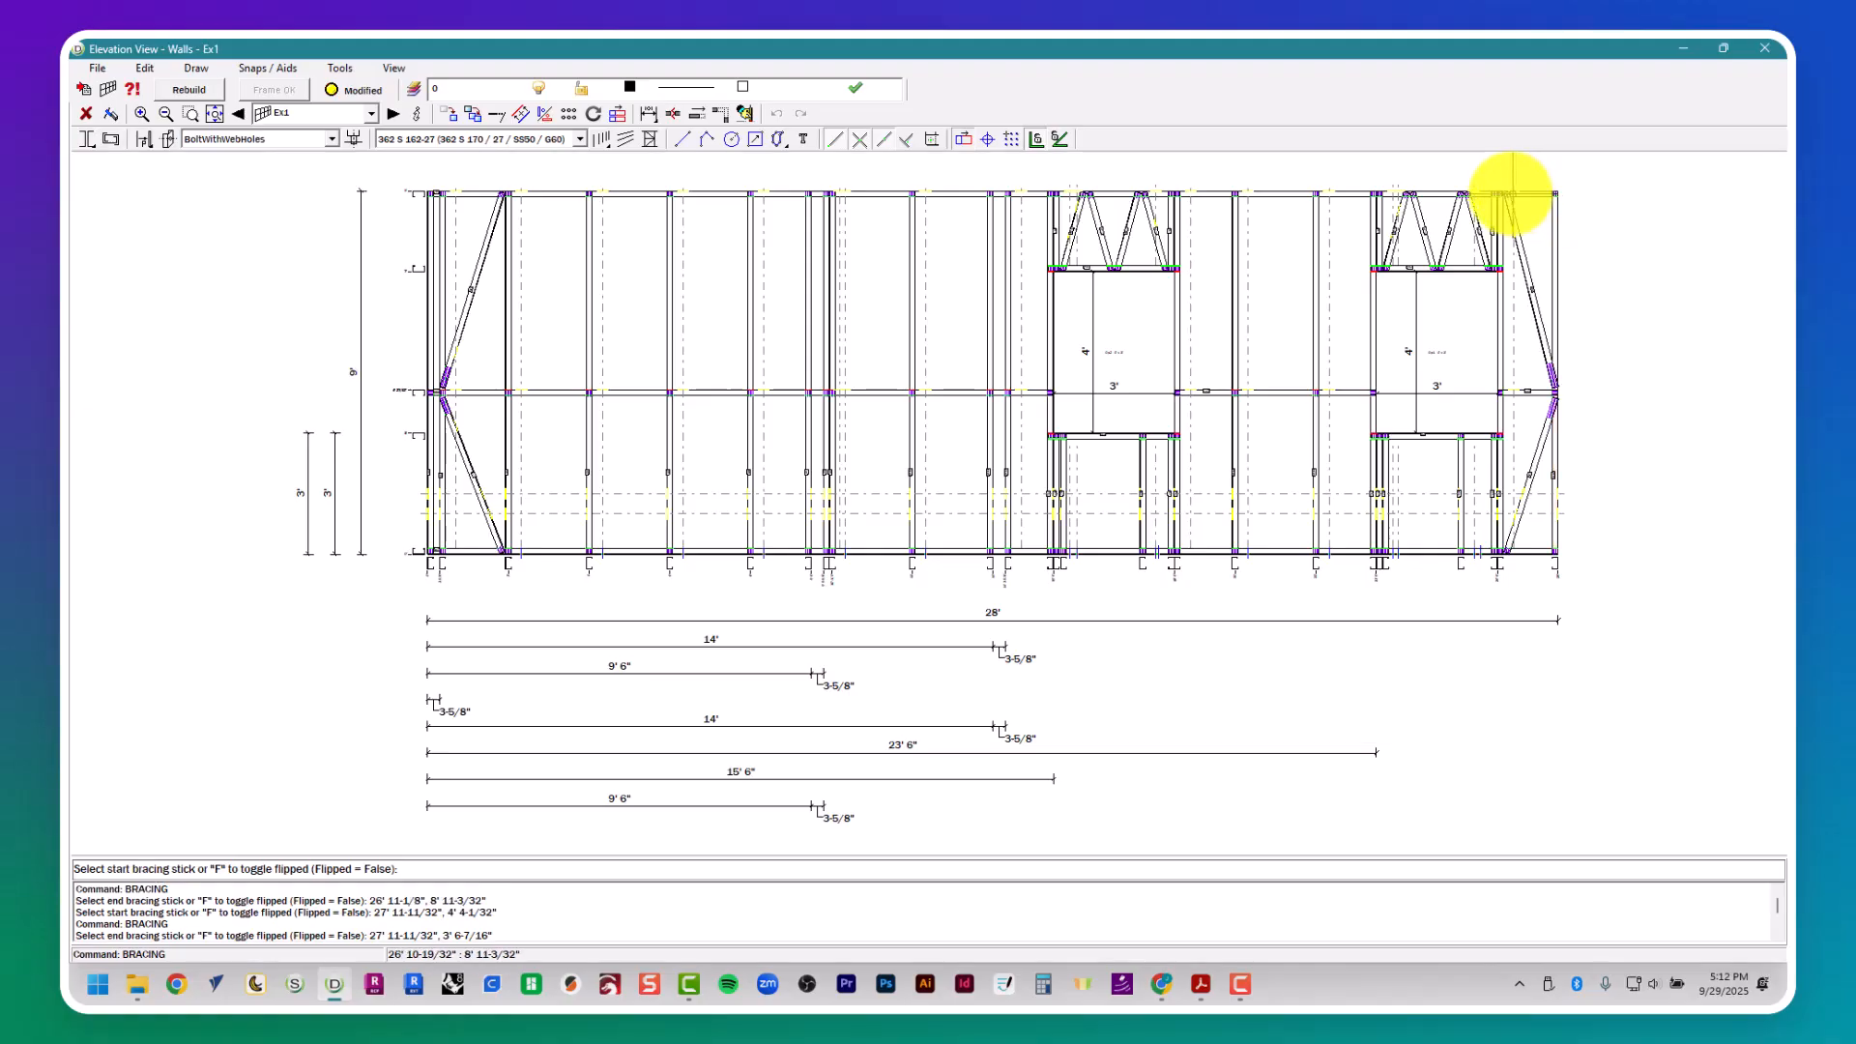
# - Close the Ex1 elevation and delete the vertical construction lines across the plan's lower exterior wall
pyautogui.click(1765, 48)
pyautogui.scroll(-4, 737, 621)
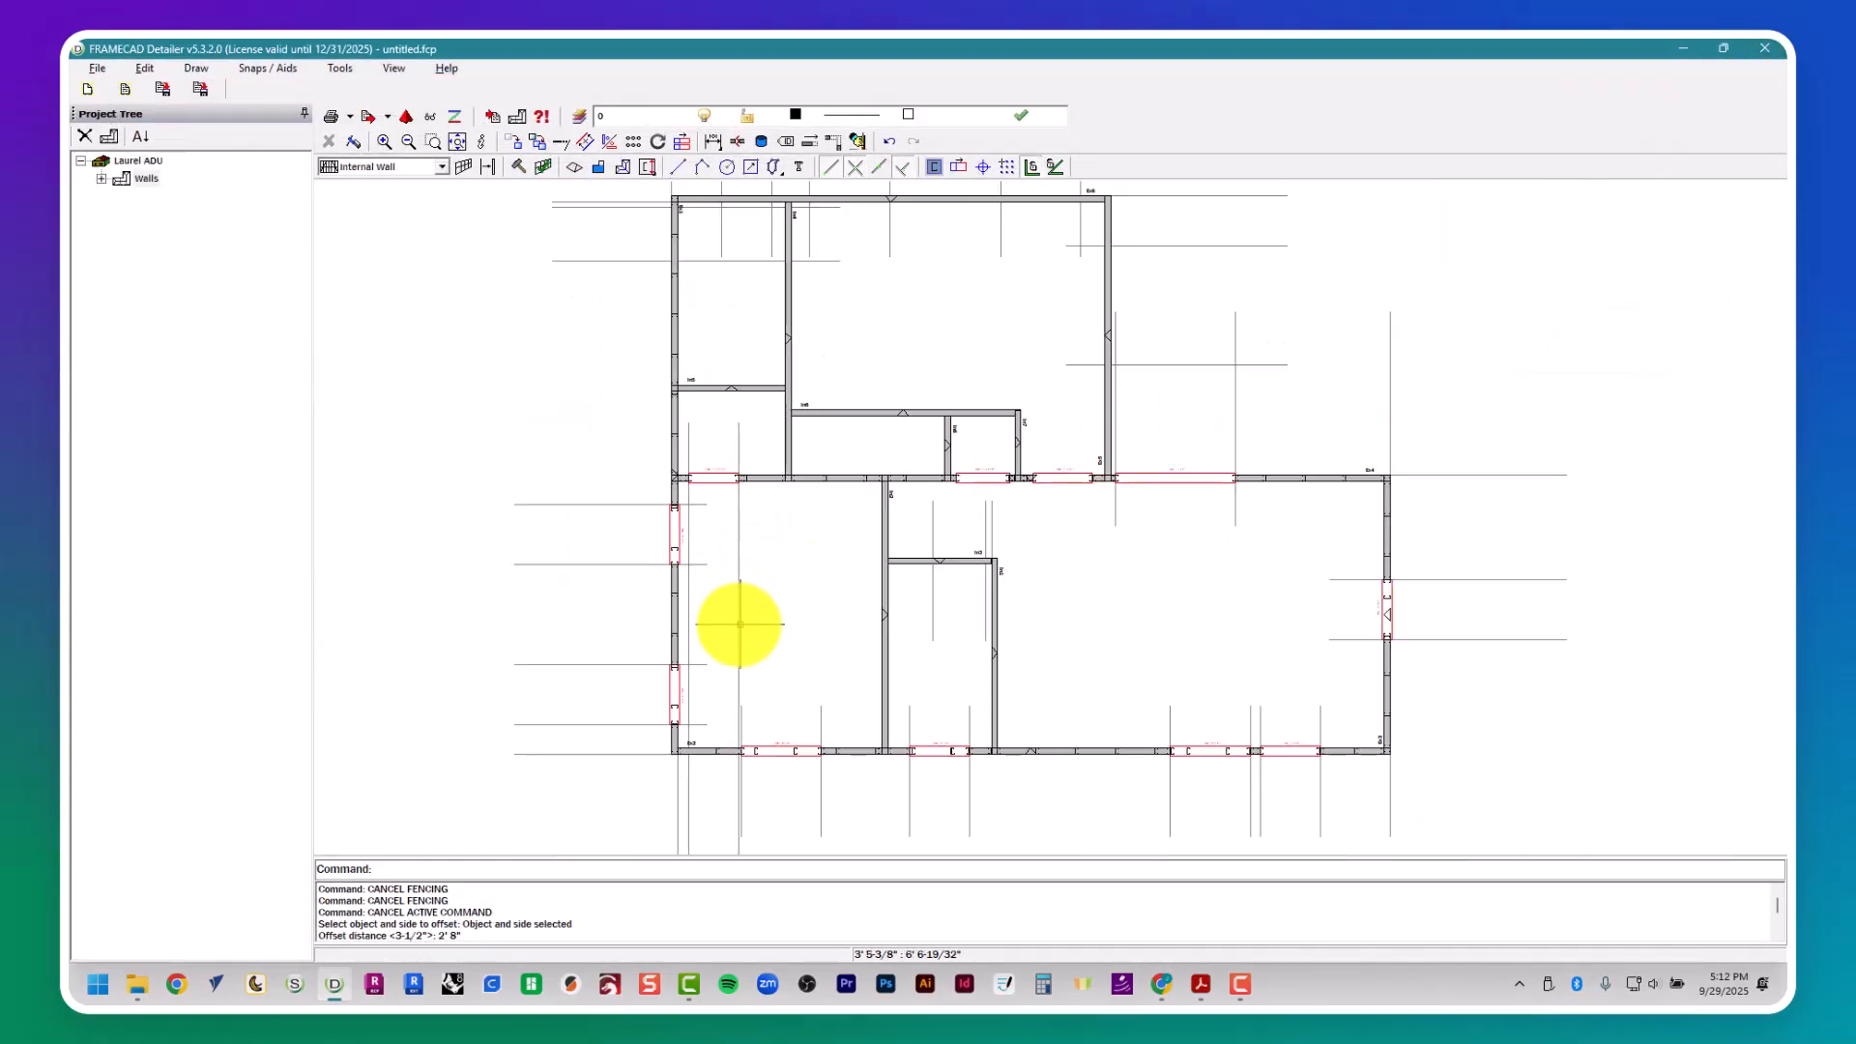
pyautogui.press('Escape')
pyautogui.press('Escape')
pyautogui.press('Escape')
pyautogui.moveTo(1354, 785); pyautogui.dragTo(656, 770)
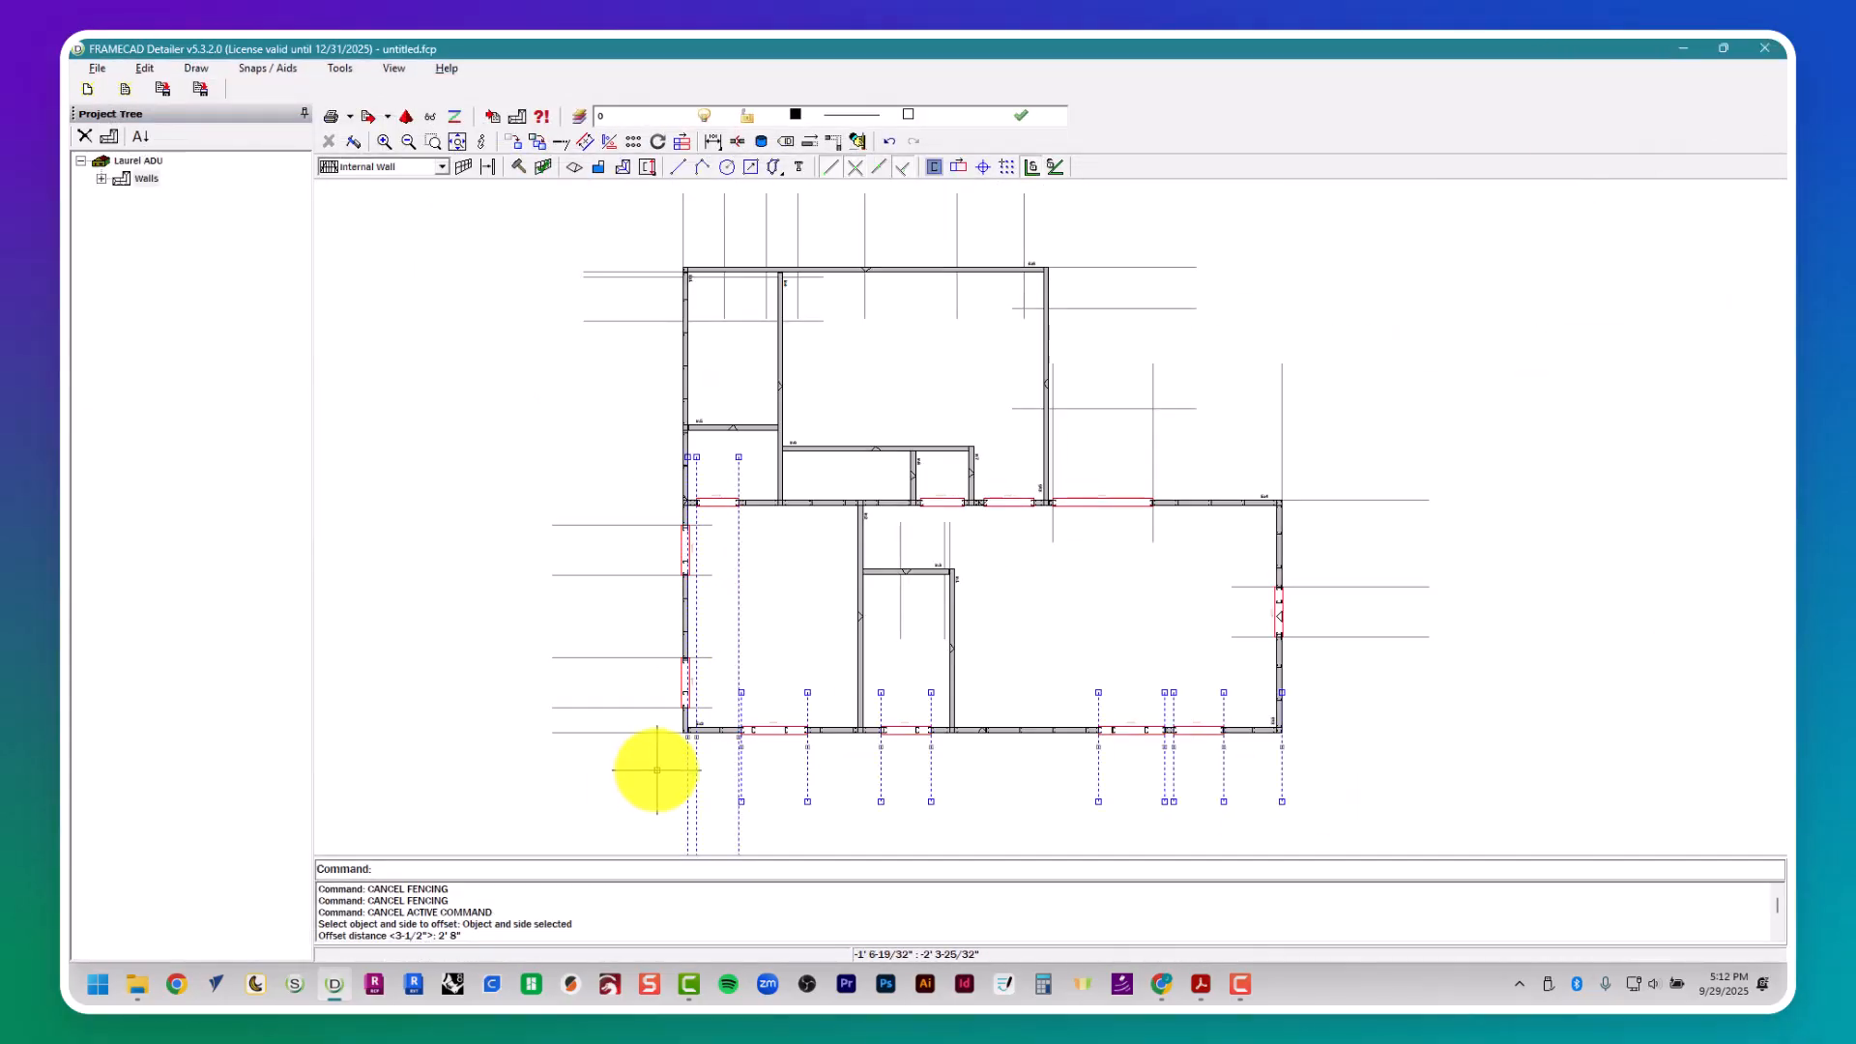
pyautogui.press('Delete')
# - Delete the construction lines around the D1 door opening, the W1 window wall and the window openings in wall Ex2
pyautogui.moveTo(1450, 713)
pyautogui.mouseDown()
pyautogui.moveTo(1380, 435)
pyautogui.moveTo(1131, 464)
pyautogui.mouseUp()
pyautogui.press('Delete')
pyautogui.press('Delete')
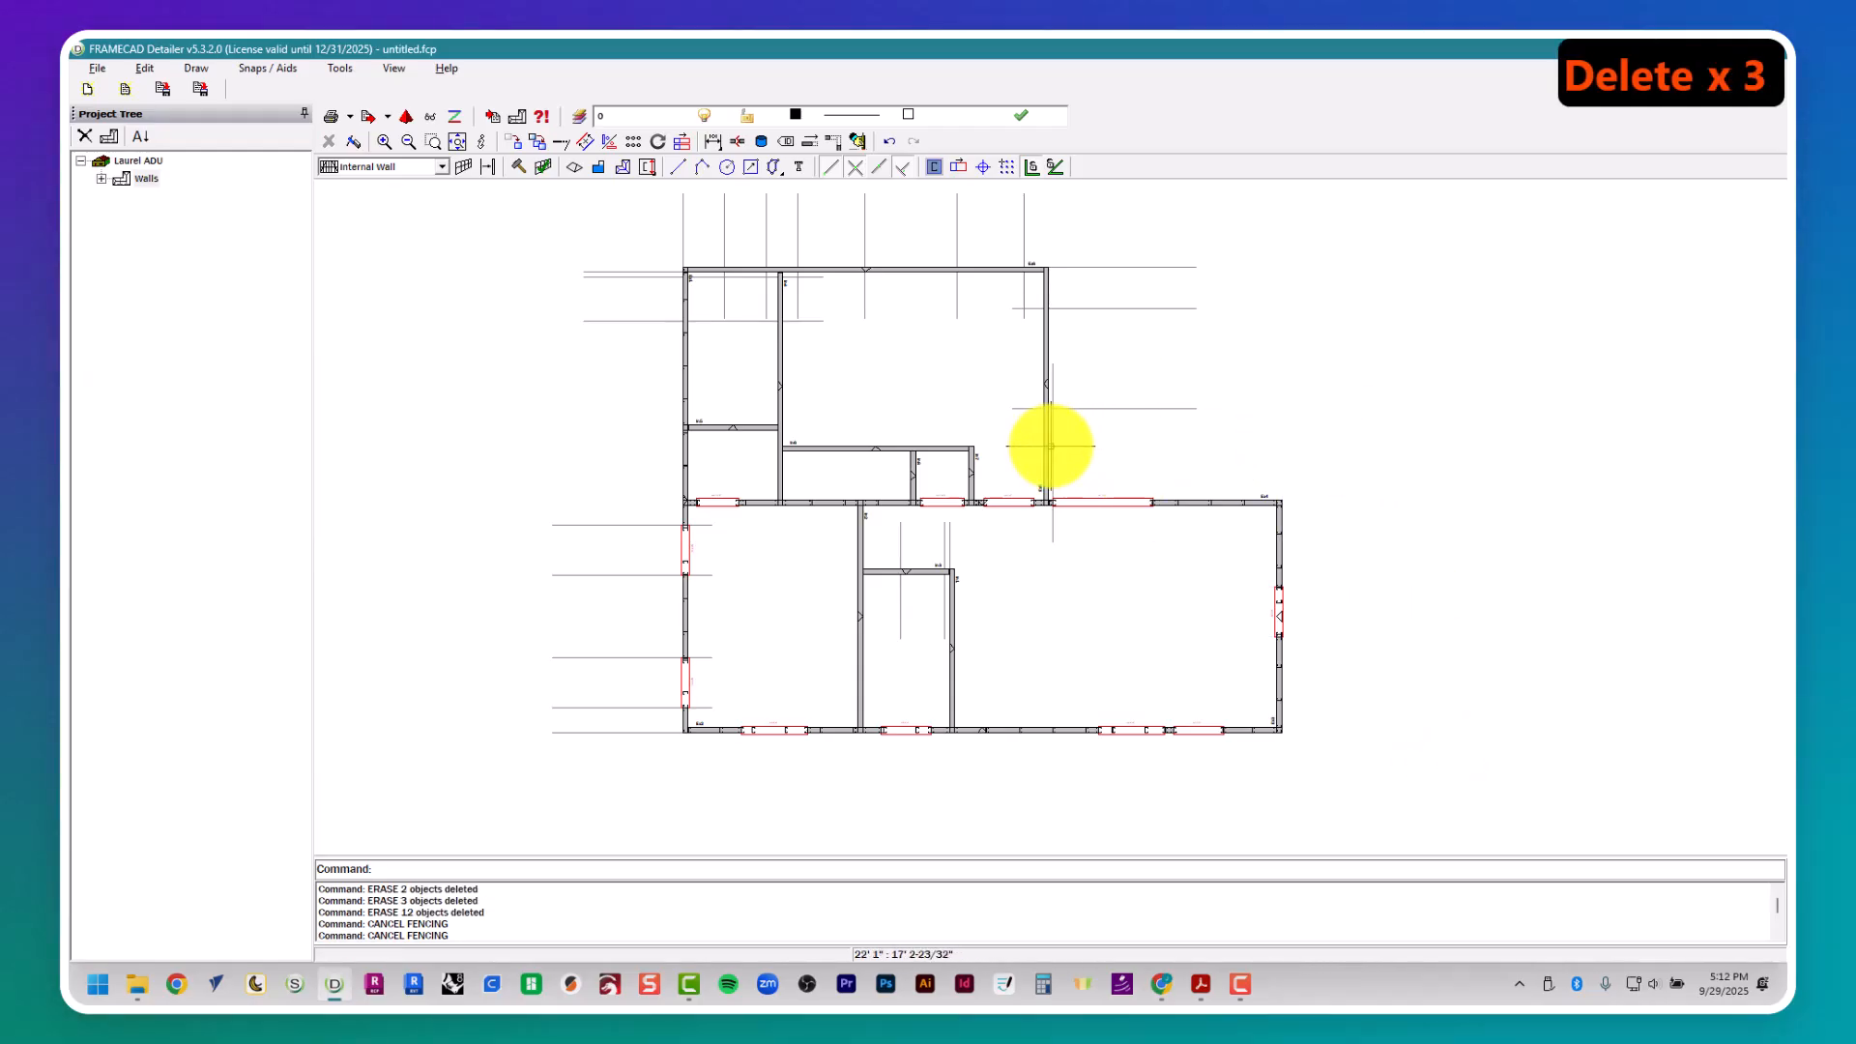
pyautogui.click(1052, 444)
pyautogui.press('Delete')
pyautogui.scroll(2, 663, 692)
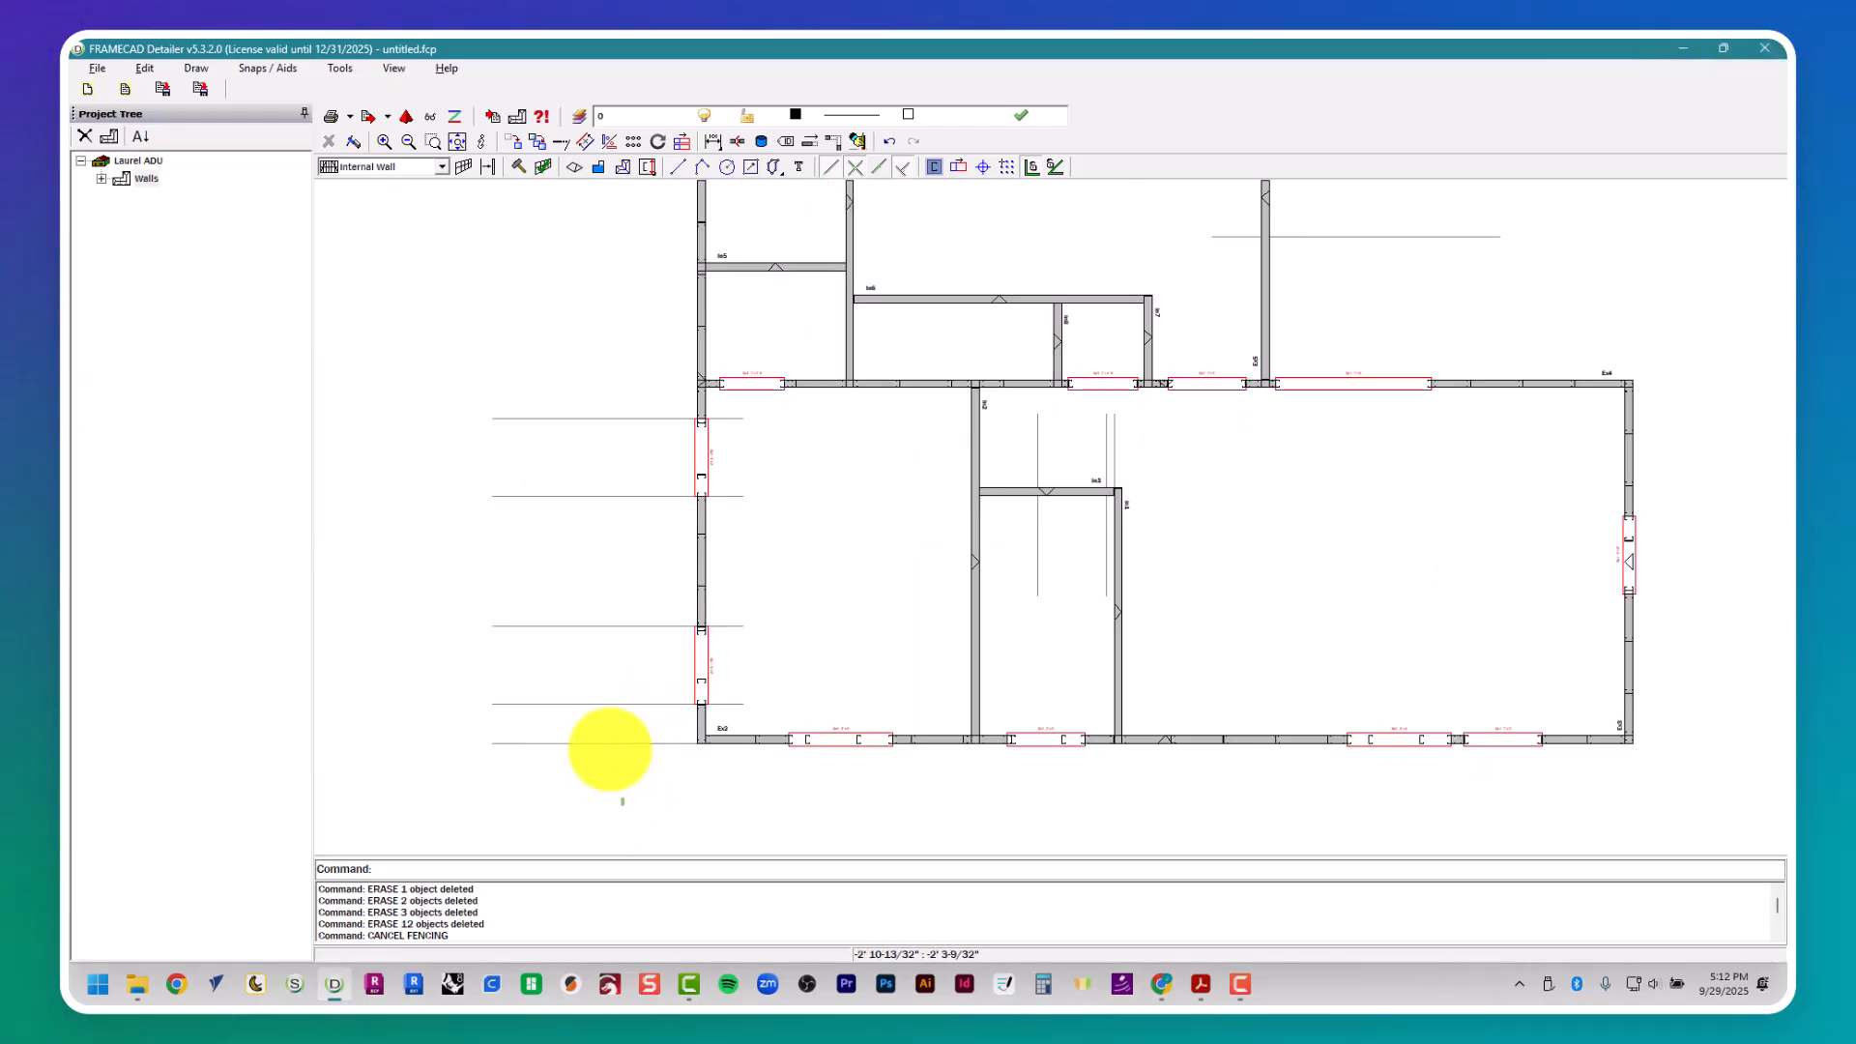
pyautogui.moveTo(610, 749); pyautogui.dragTo(542, 394)
pyautogui.press('Delete')
# - Open the opening settings in the frame properties of exterior wall Ex6
pyautogui.moveTo(694, 311); pyautogui.dragTo(676, 845, button='middle')
pyautogui.scroll(3, 653, 656)
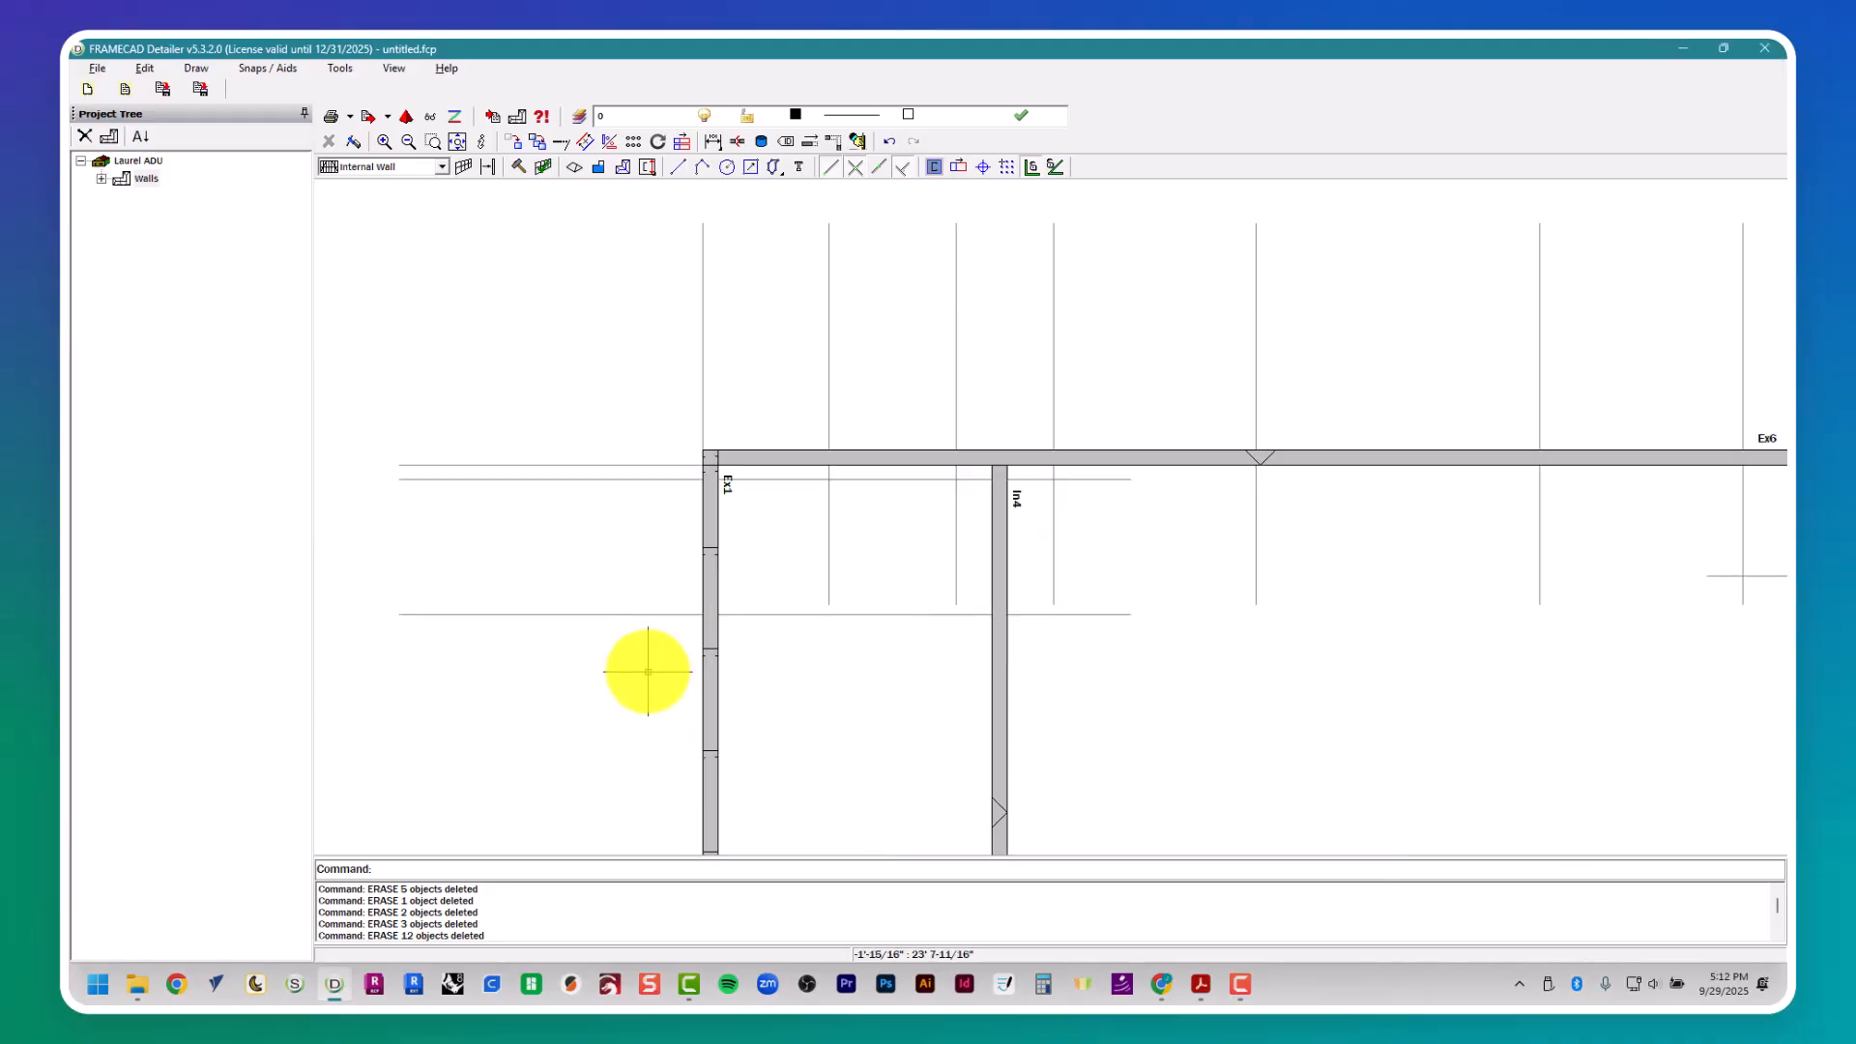
pyautogui.moveTo(798, 499)
pyautogui.mouseDown(button='middle')
pyautogui.moveTo(737, 493)
pyautogui.moveTo(700, 426)
pyautogui.moveTo(584, 572)
pyautogui.moveTo(581, 547)
pyautogui.mouseUp(button='middle')
pyautogui.click(576, 496)
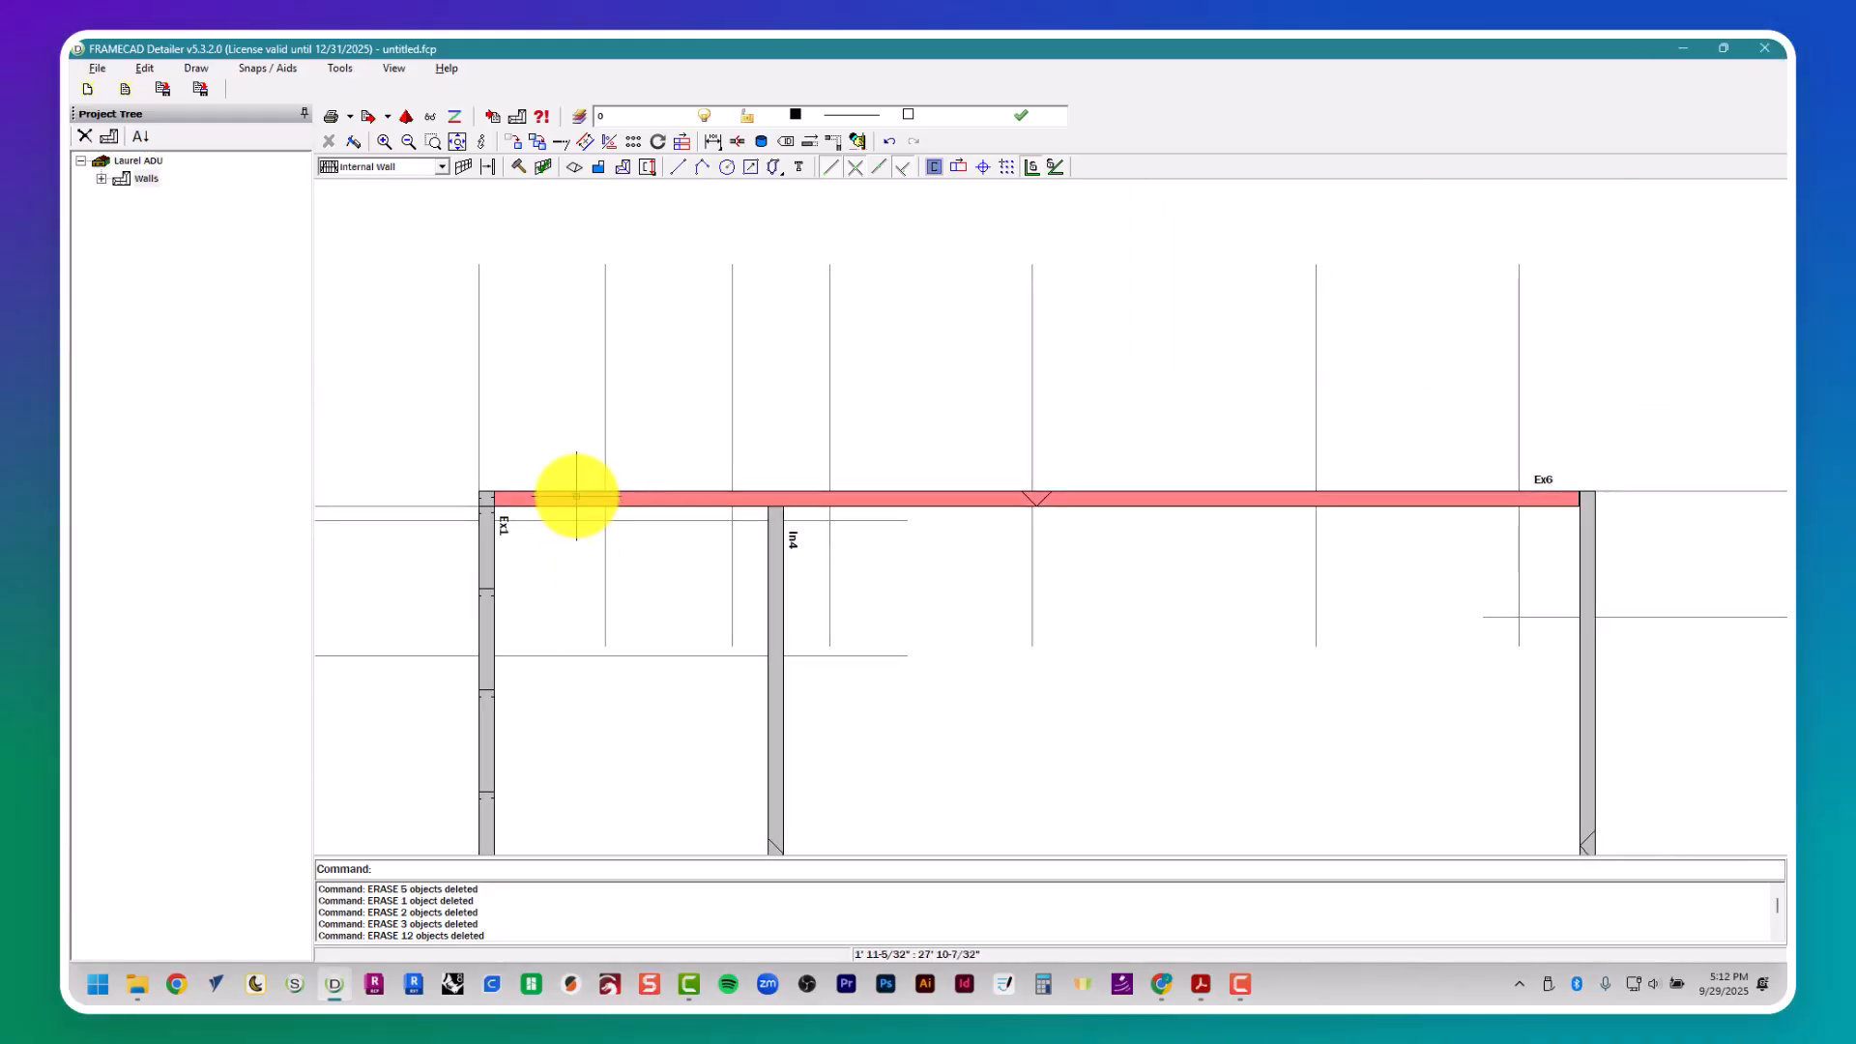
pyautogui.click(605, 530)
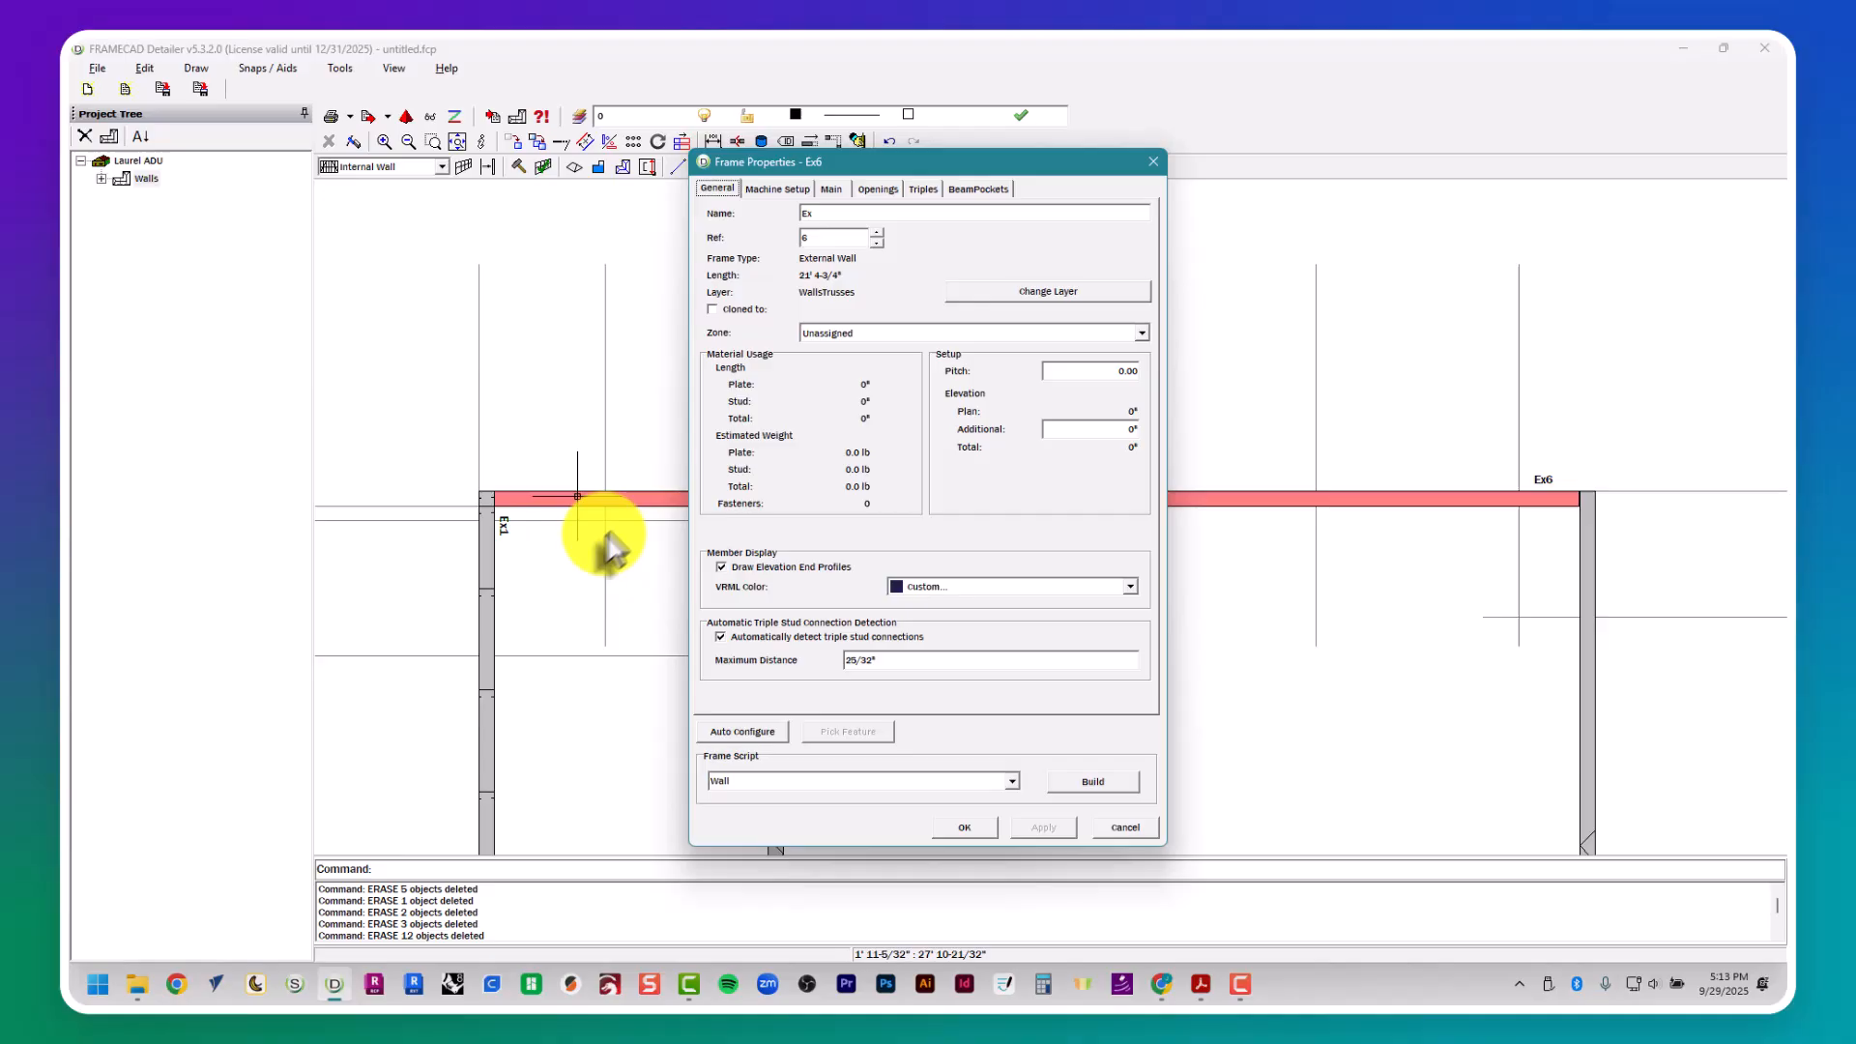
pyautogui.click(833, 190)
pyautogui.click(878, 188)
# - Look up window W7 in the floor plan PDF and add opening Op1 to wall Ex6, 2' high and 2'6" wide
pyautogui.hotkey('alt', 'Tab')
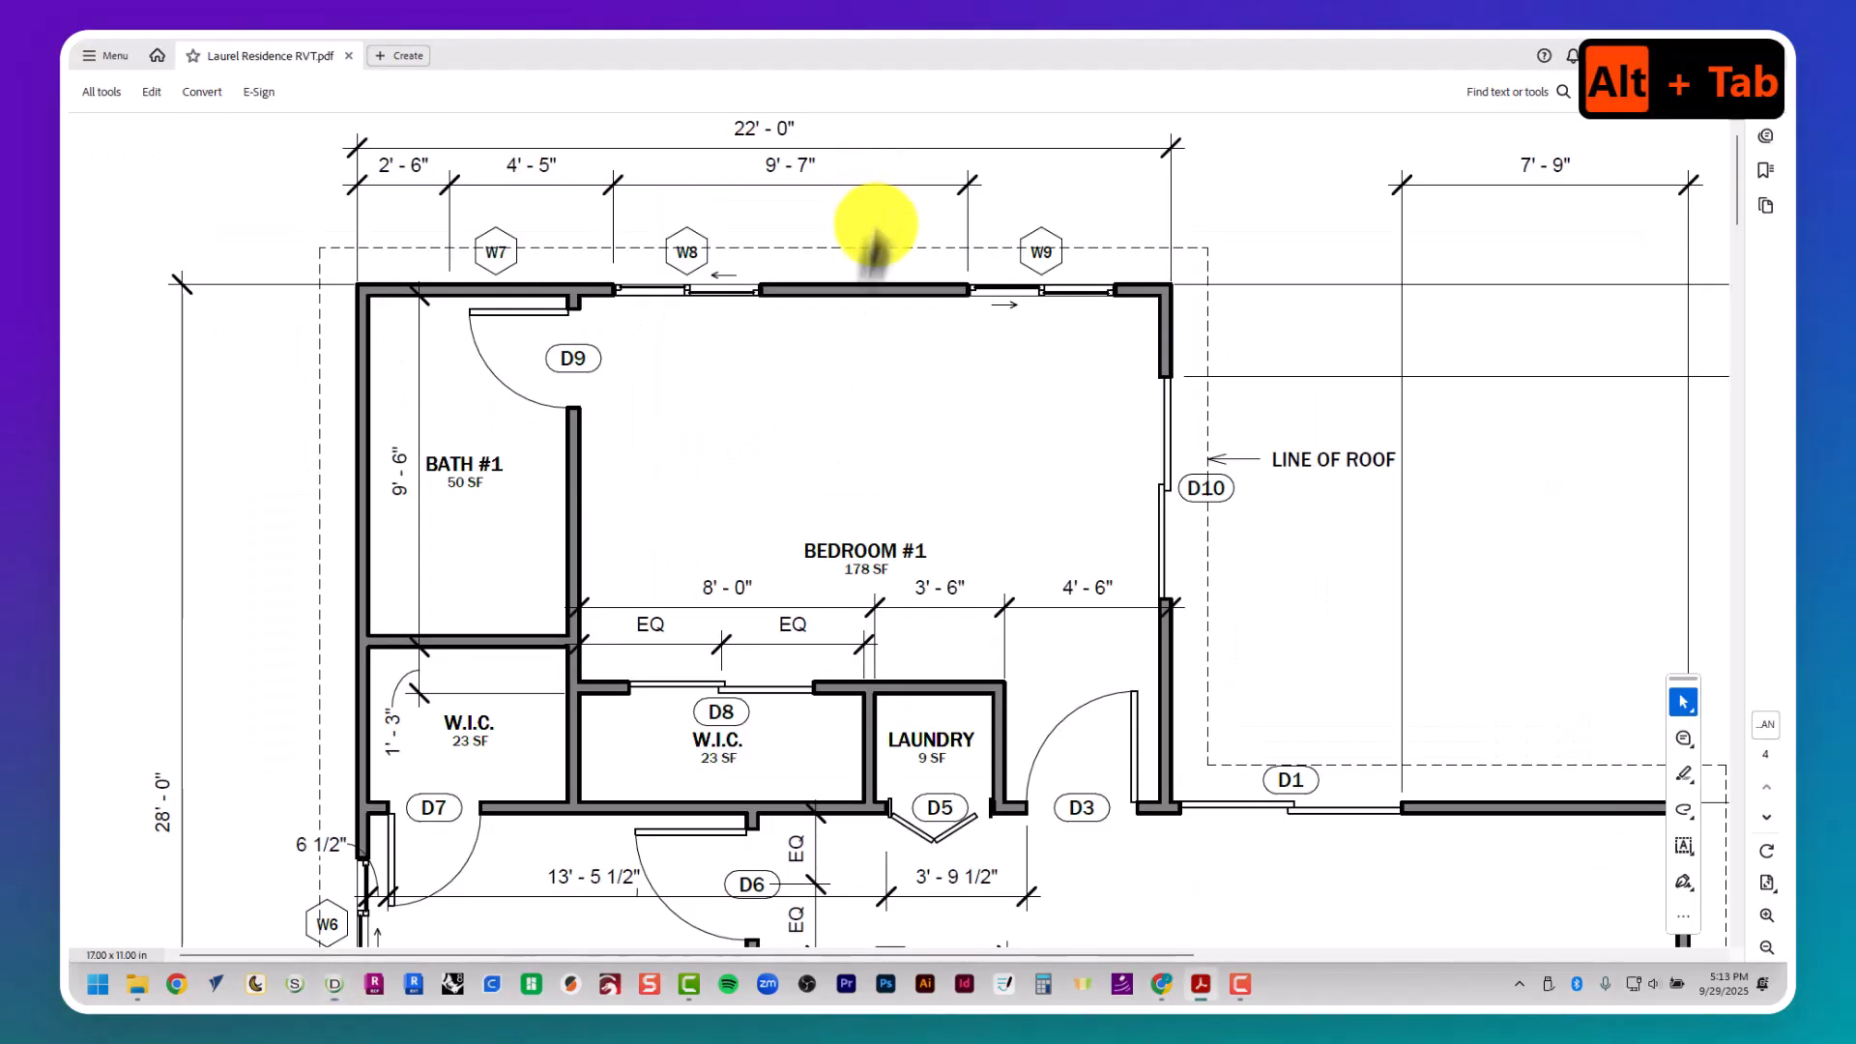
pyautogui.hscroll(8, 530, 269)
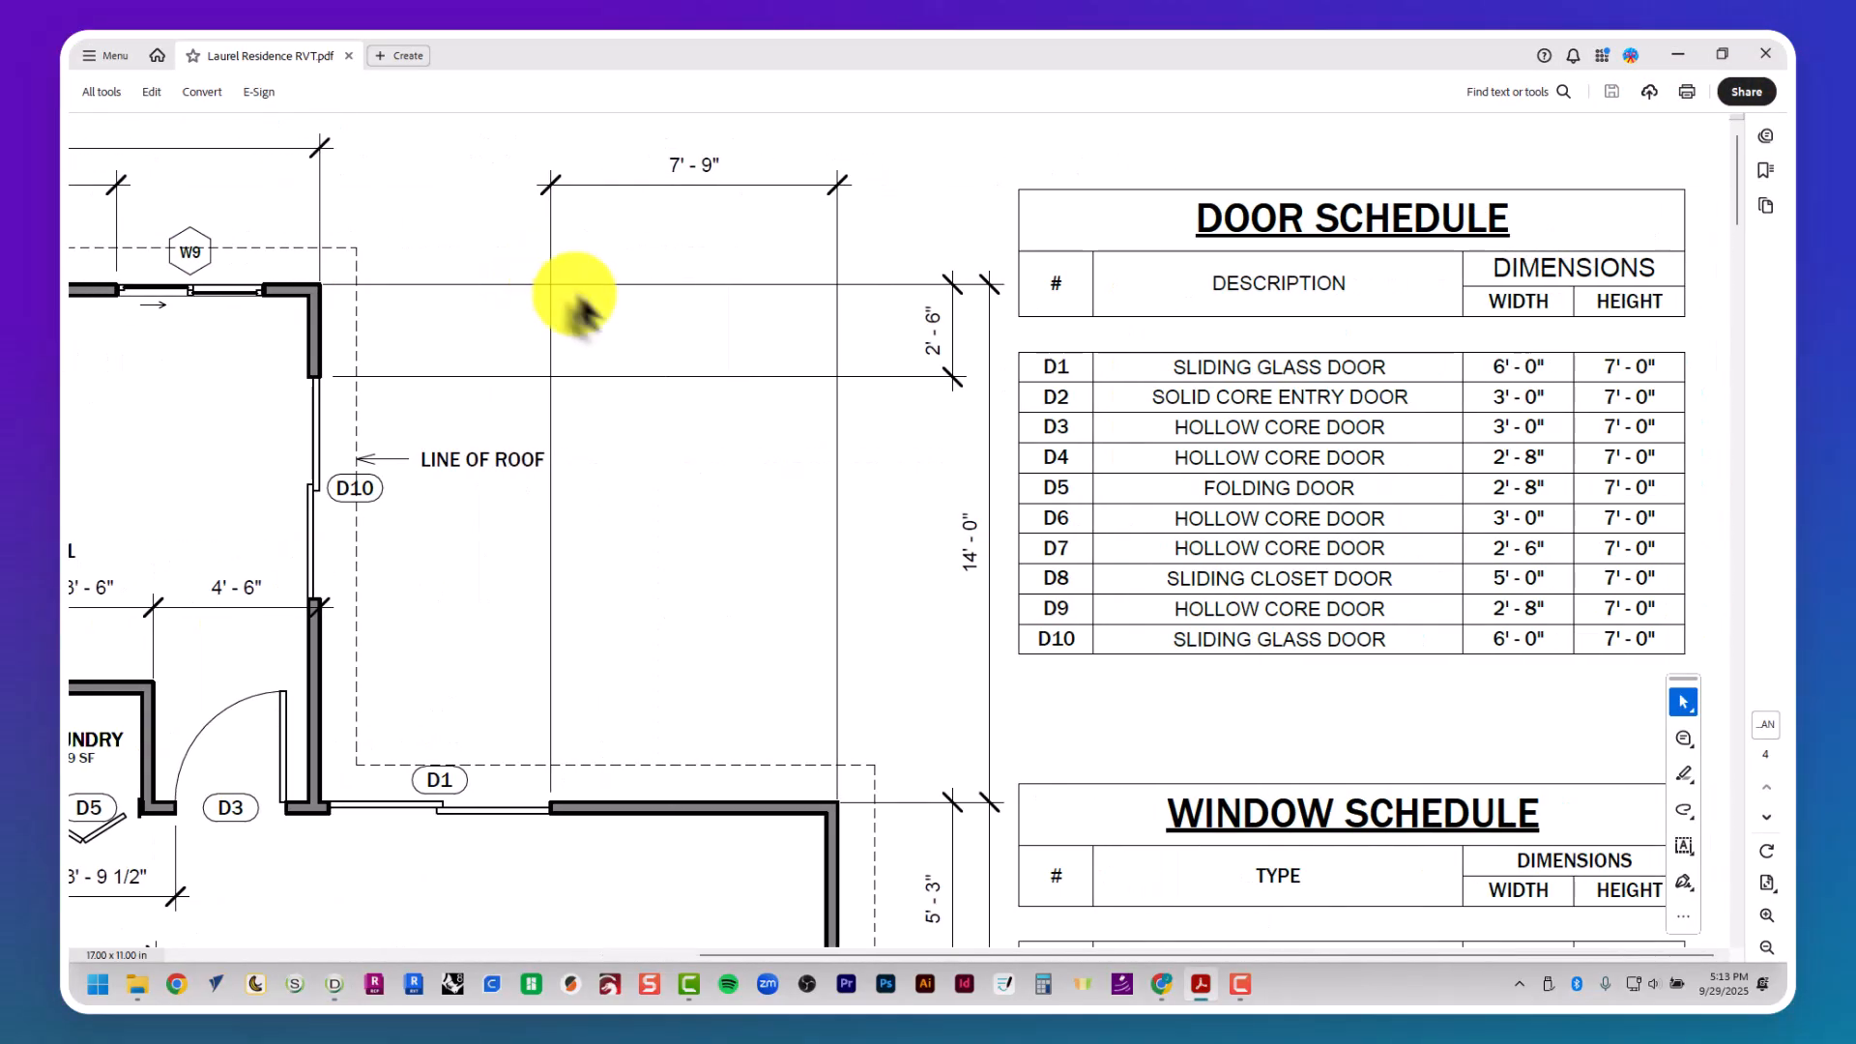
pyautogui.scroll(-8, 571, 290)
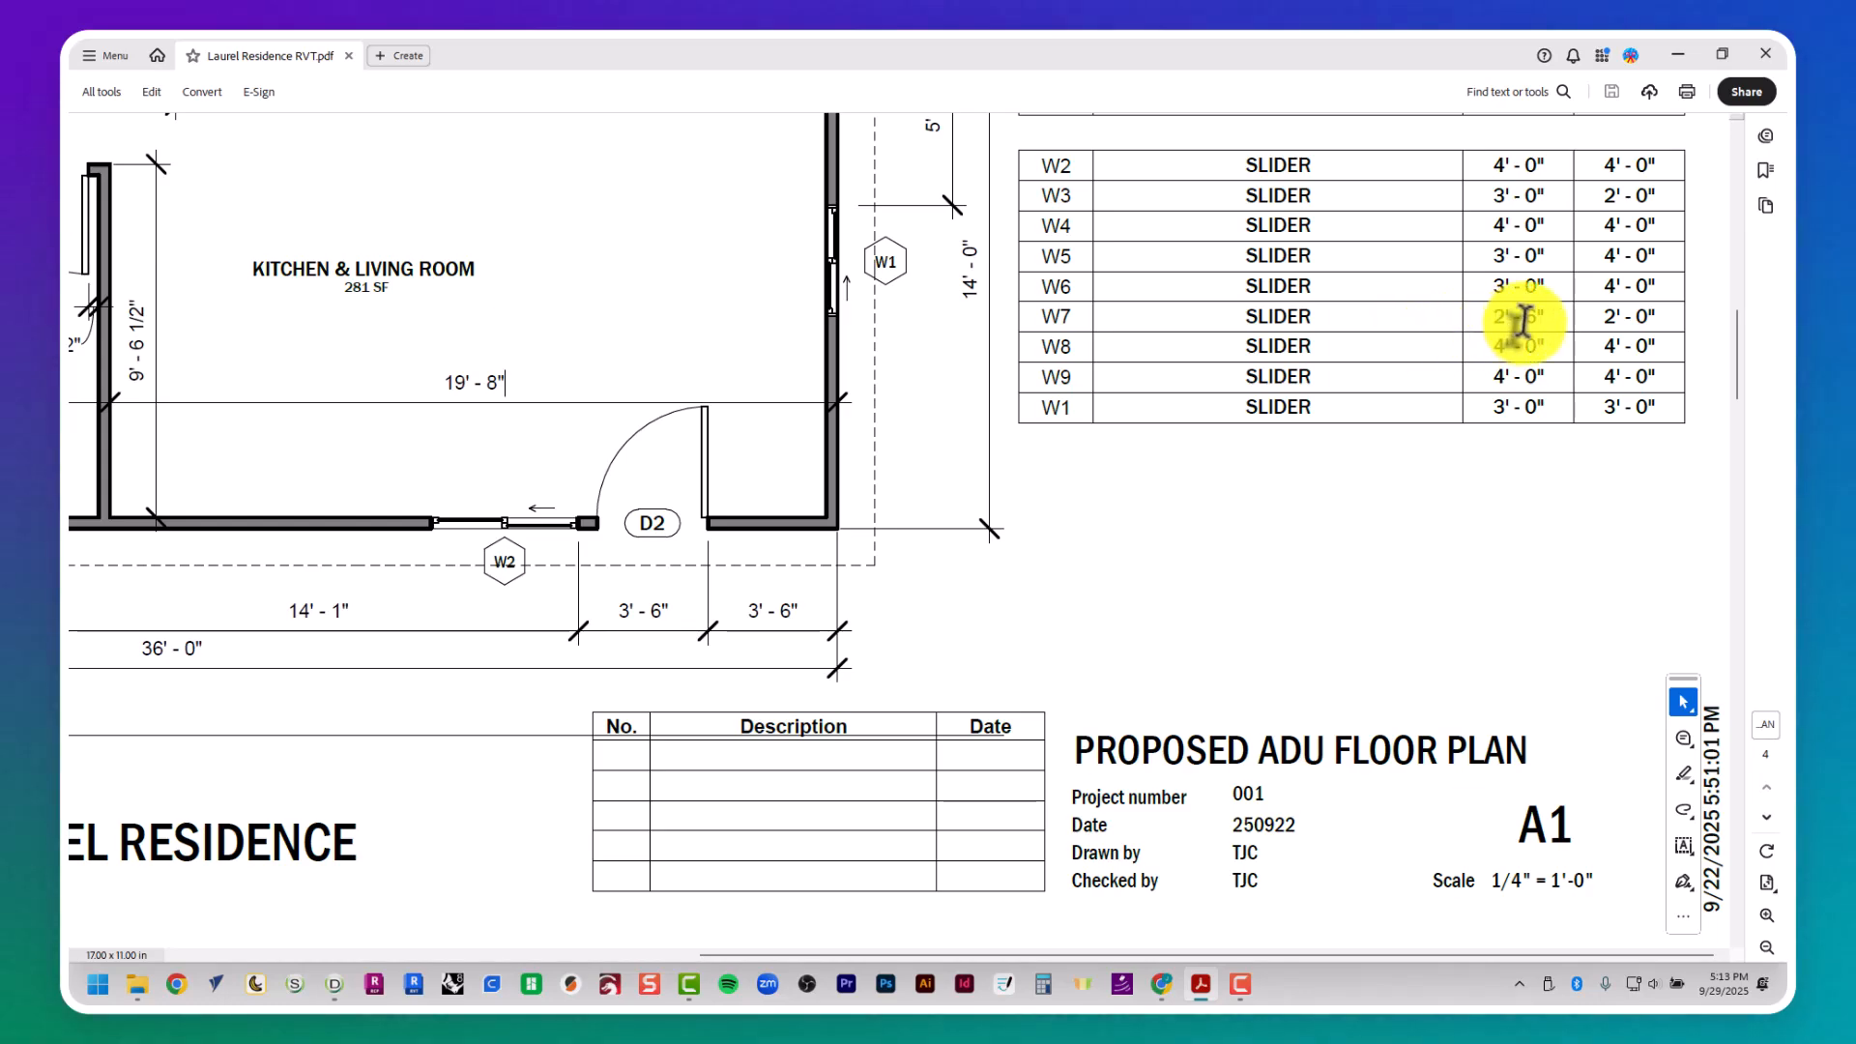
pyautogui.hotkey('alt', 'Tab')
pyautogui.click(877, 211)
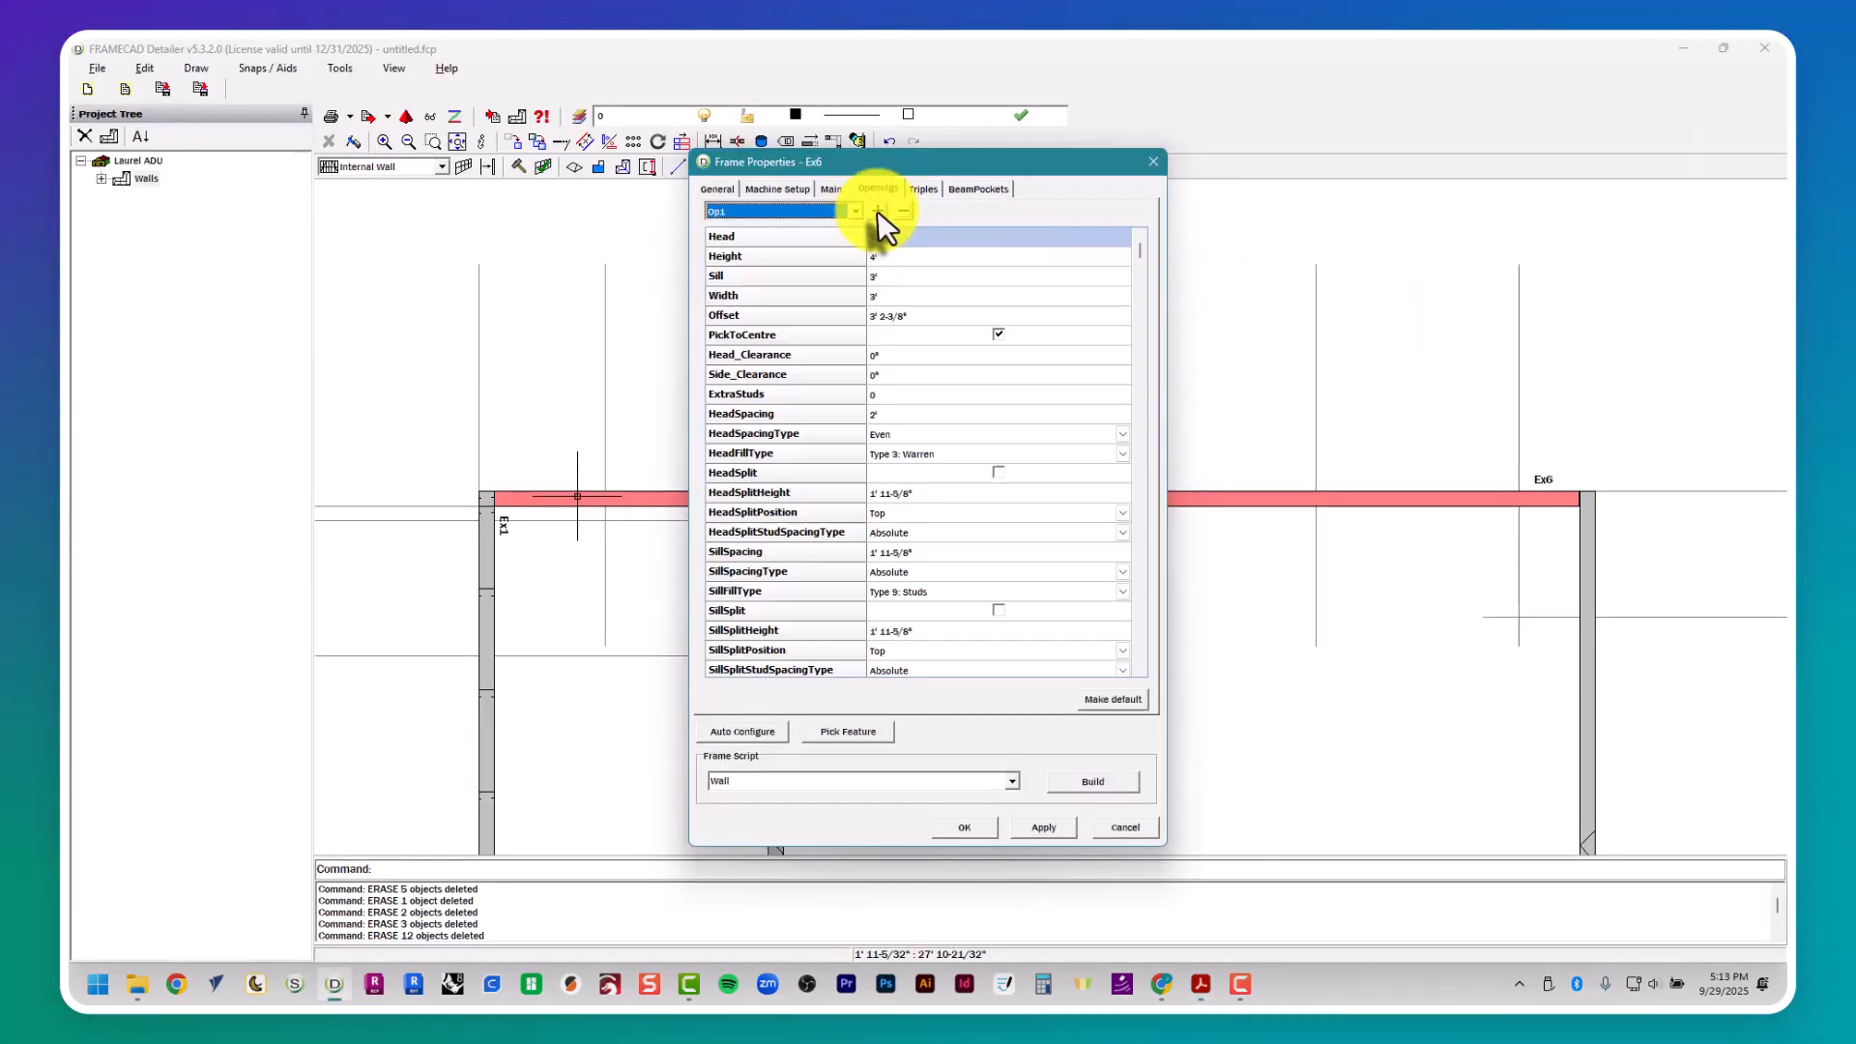
pyautogui.click(905, 255)
pyautogui.write('2')
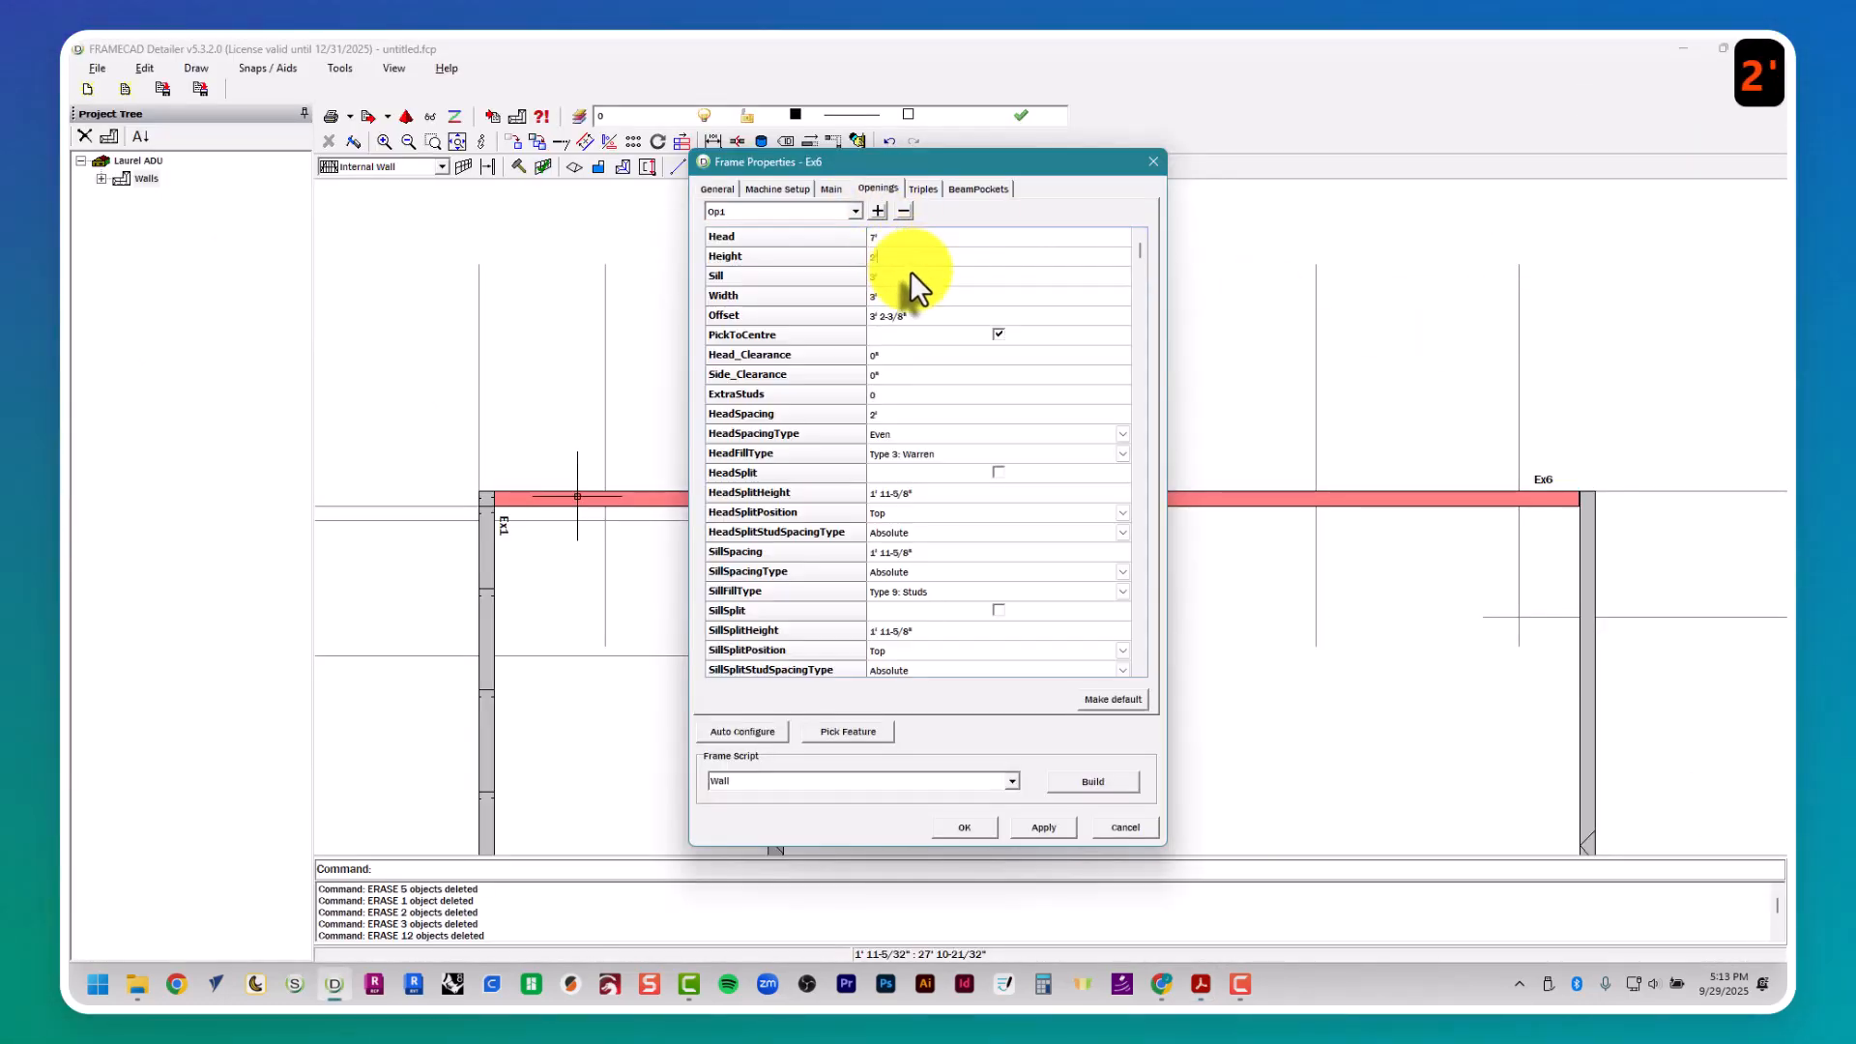
pyautogui.click(910, 302)
pyautogui.write('2')
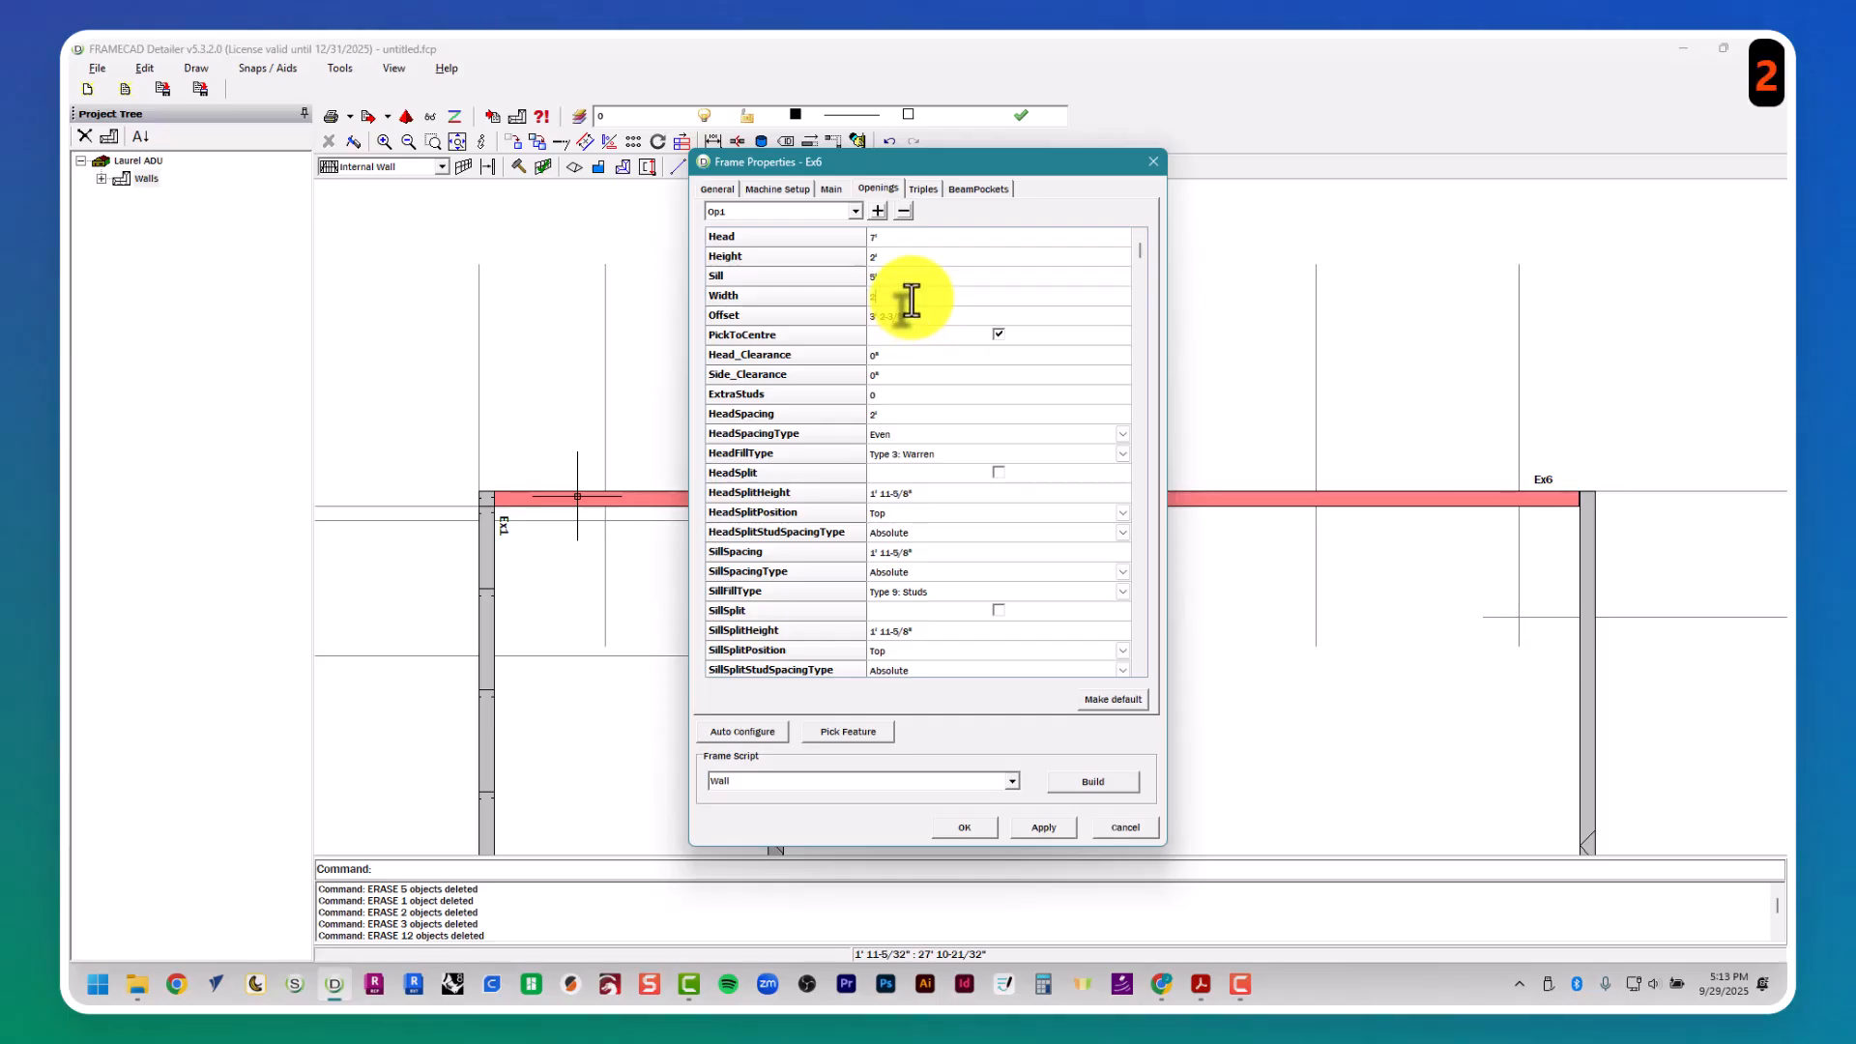
pyautogui.write('\'6"')
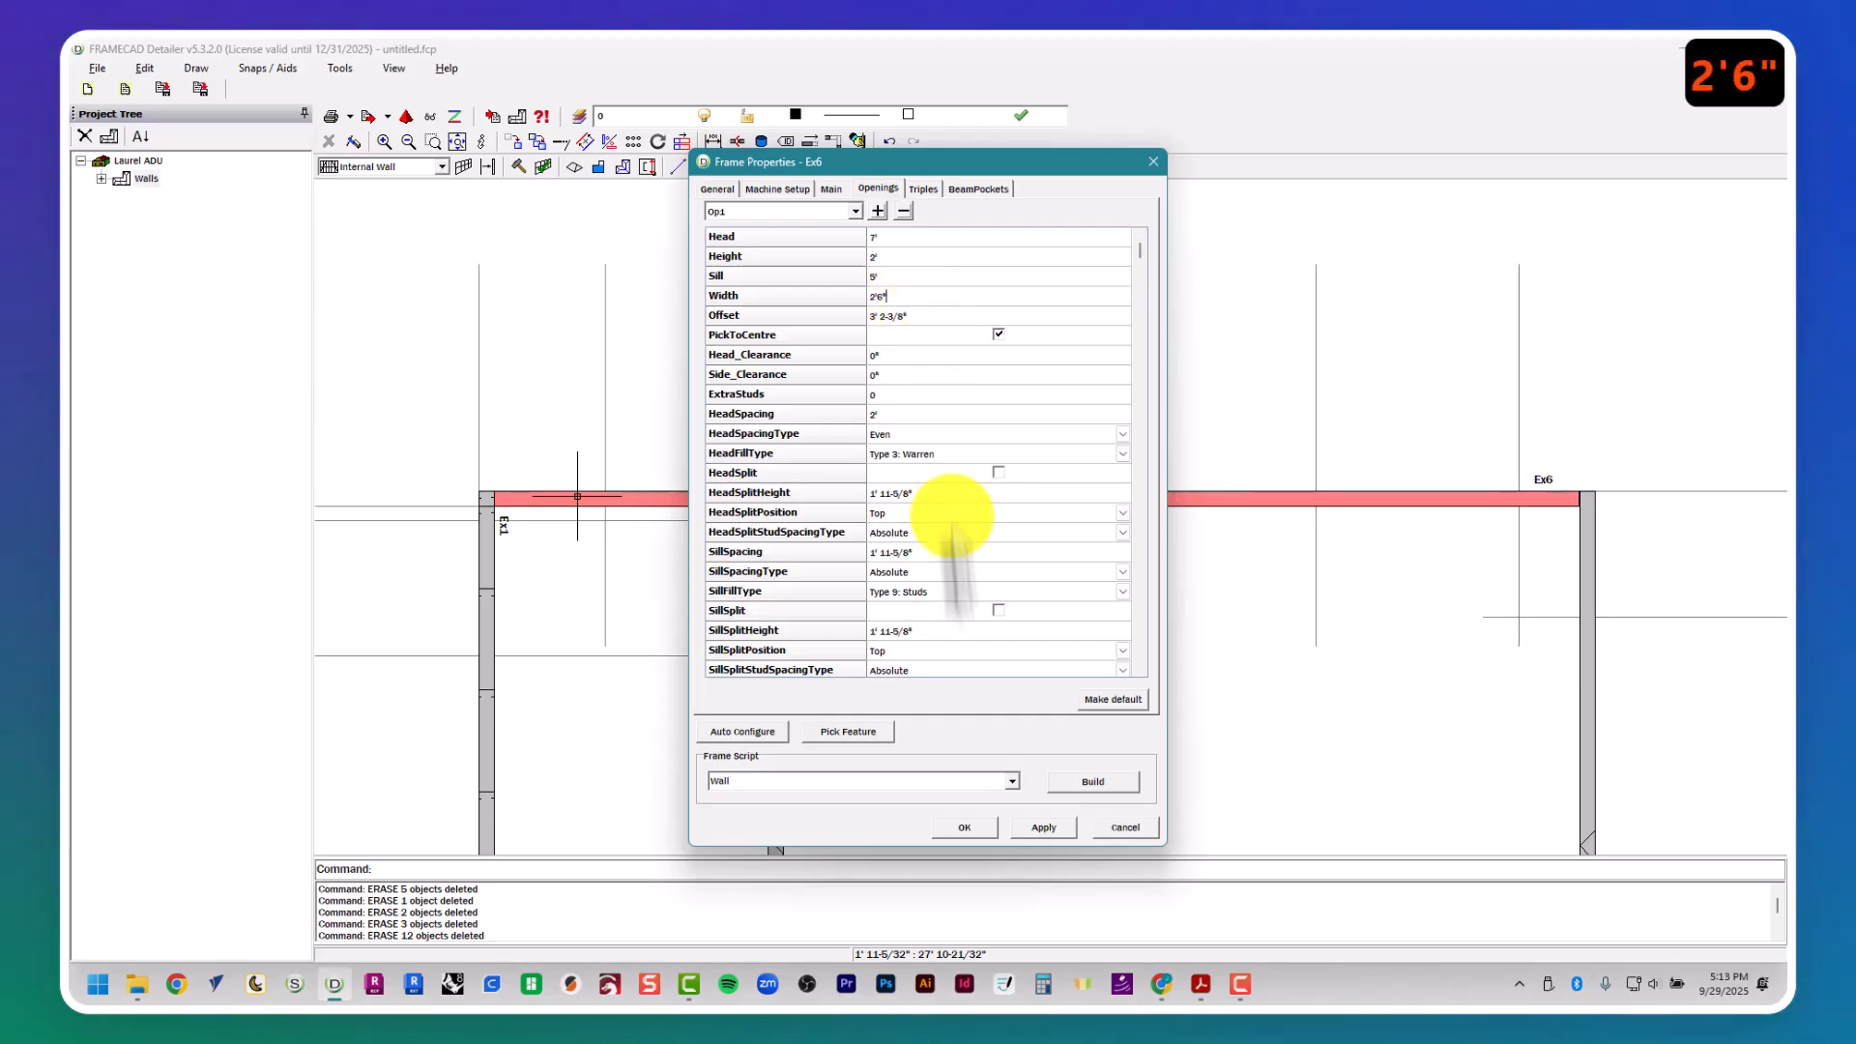
pyautogui.press('Tab')
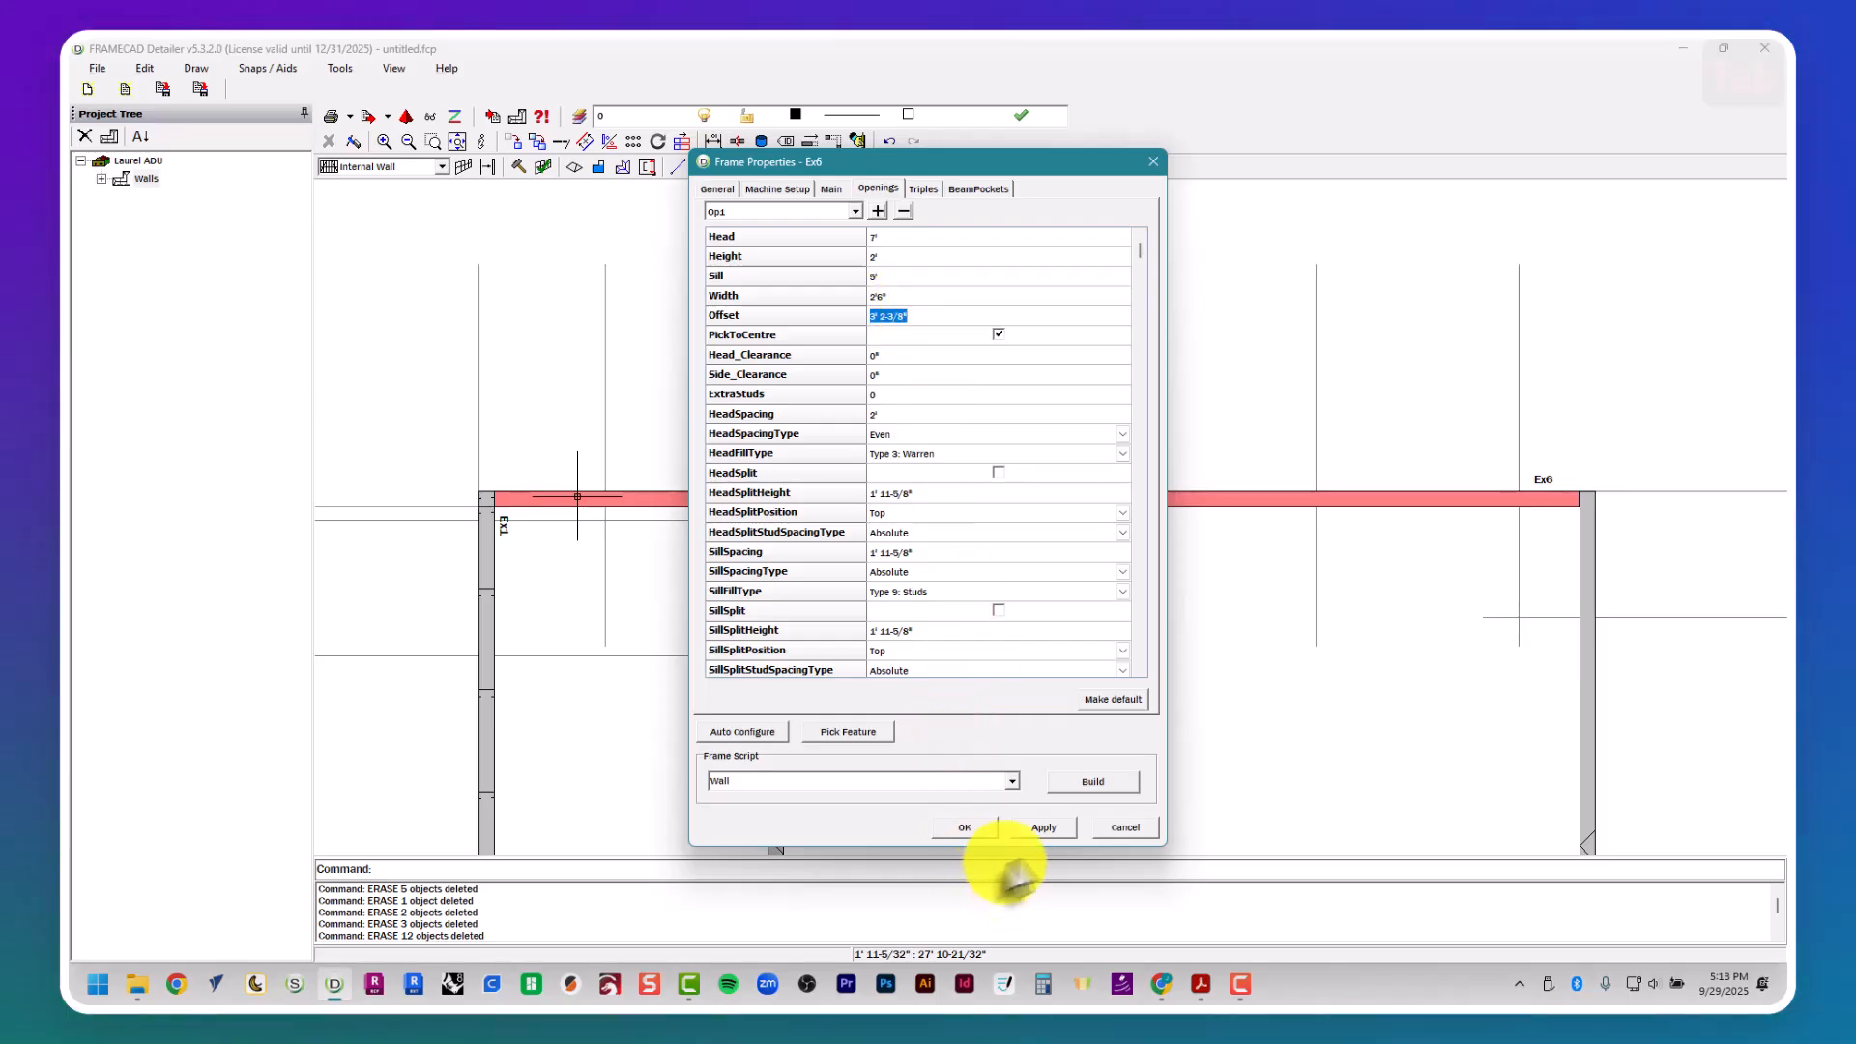
# - Center opening Op1 of wall Ex6 between the two W7 construction lines near the Bath 1 corner
pyautogui.click(868, 730)
pyautogui.click(923, 739)
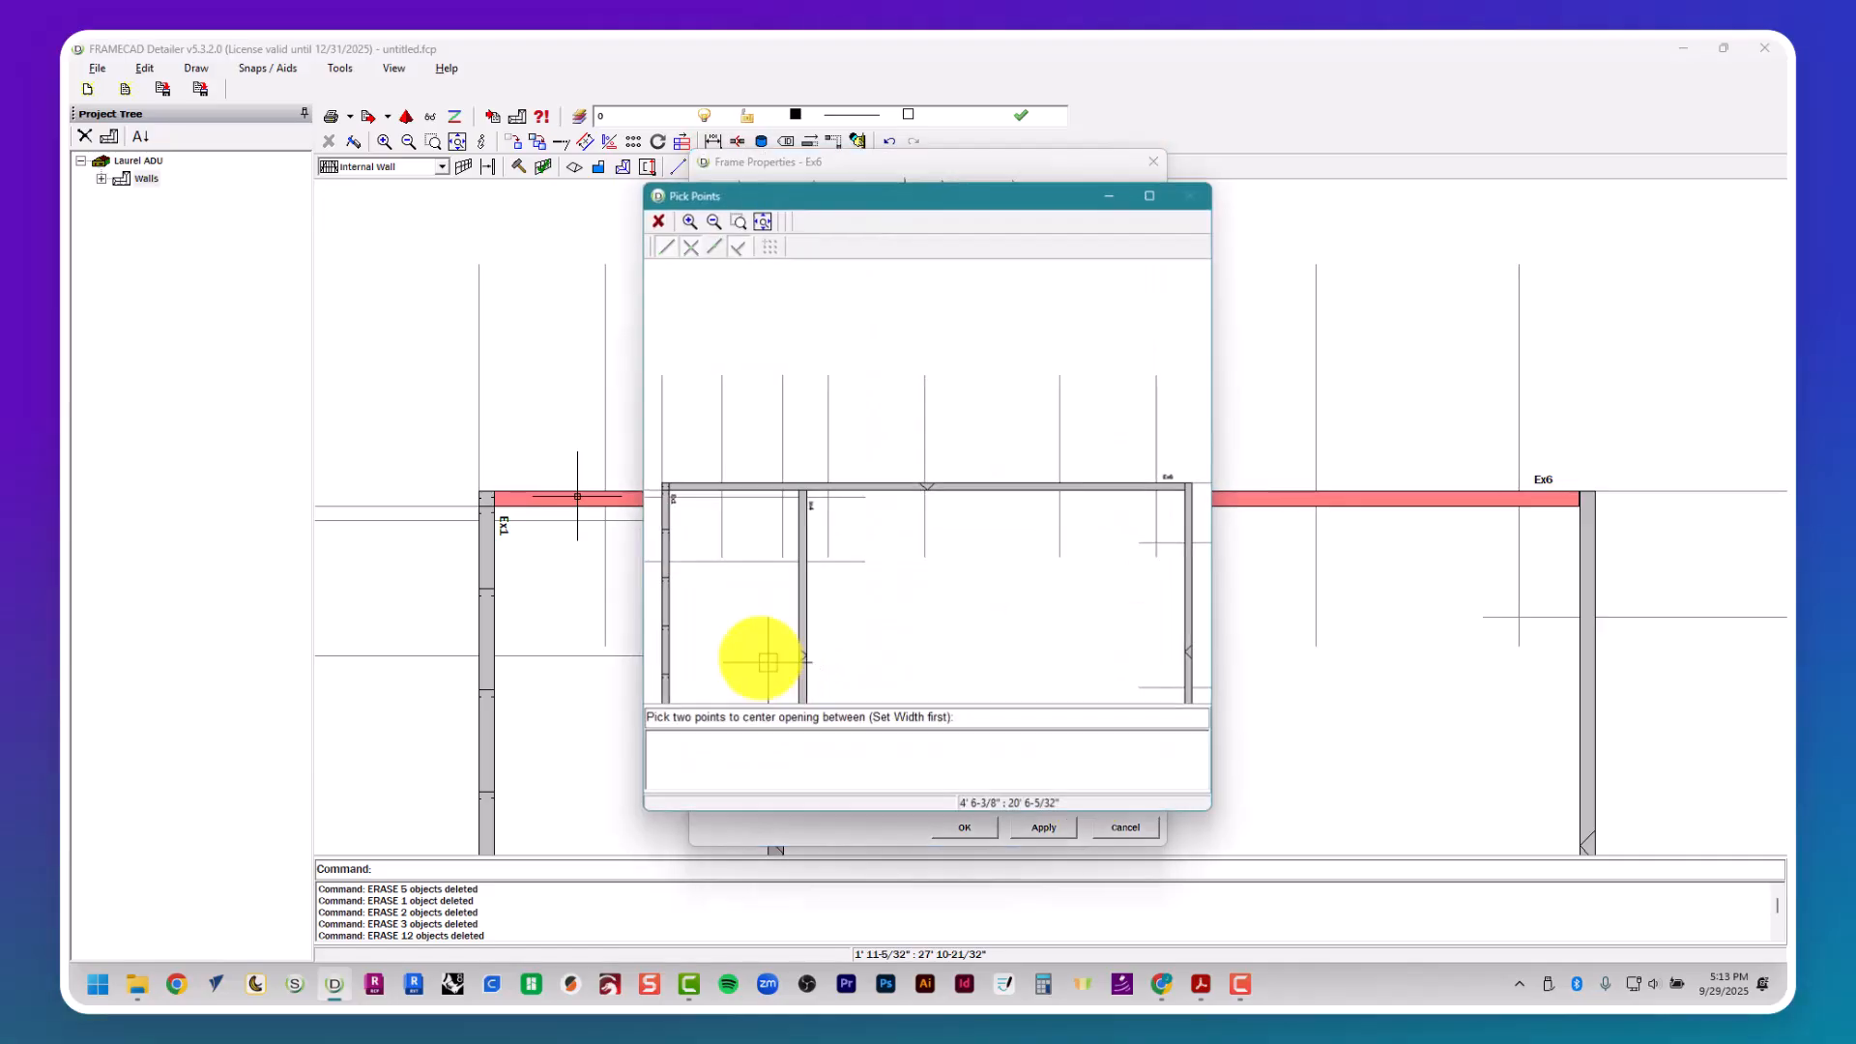
pyautogui.click(720, 490)
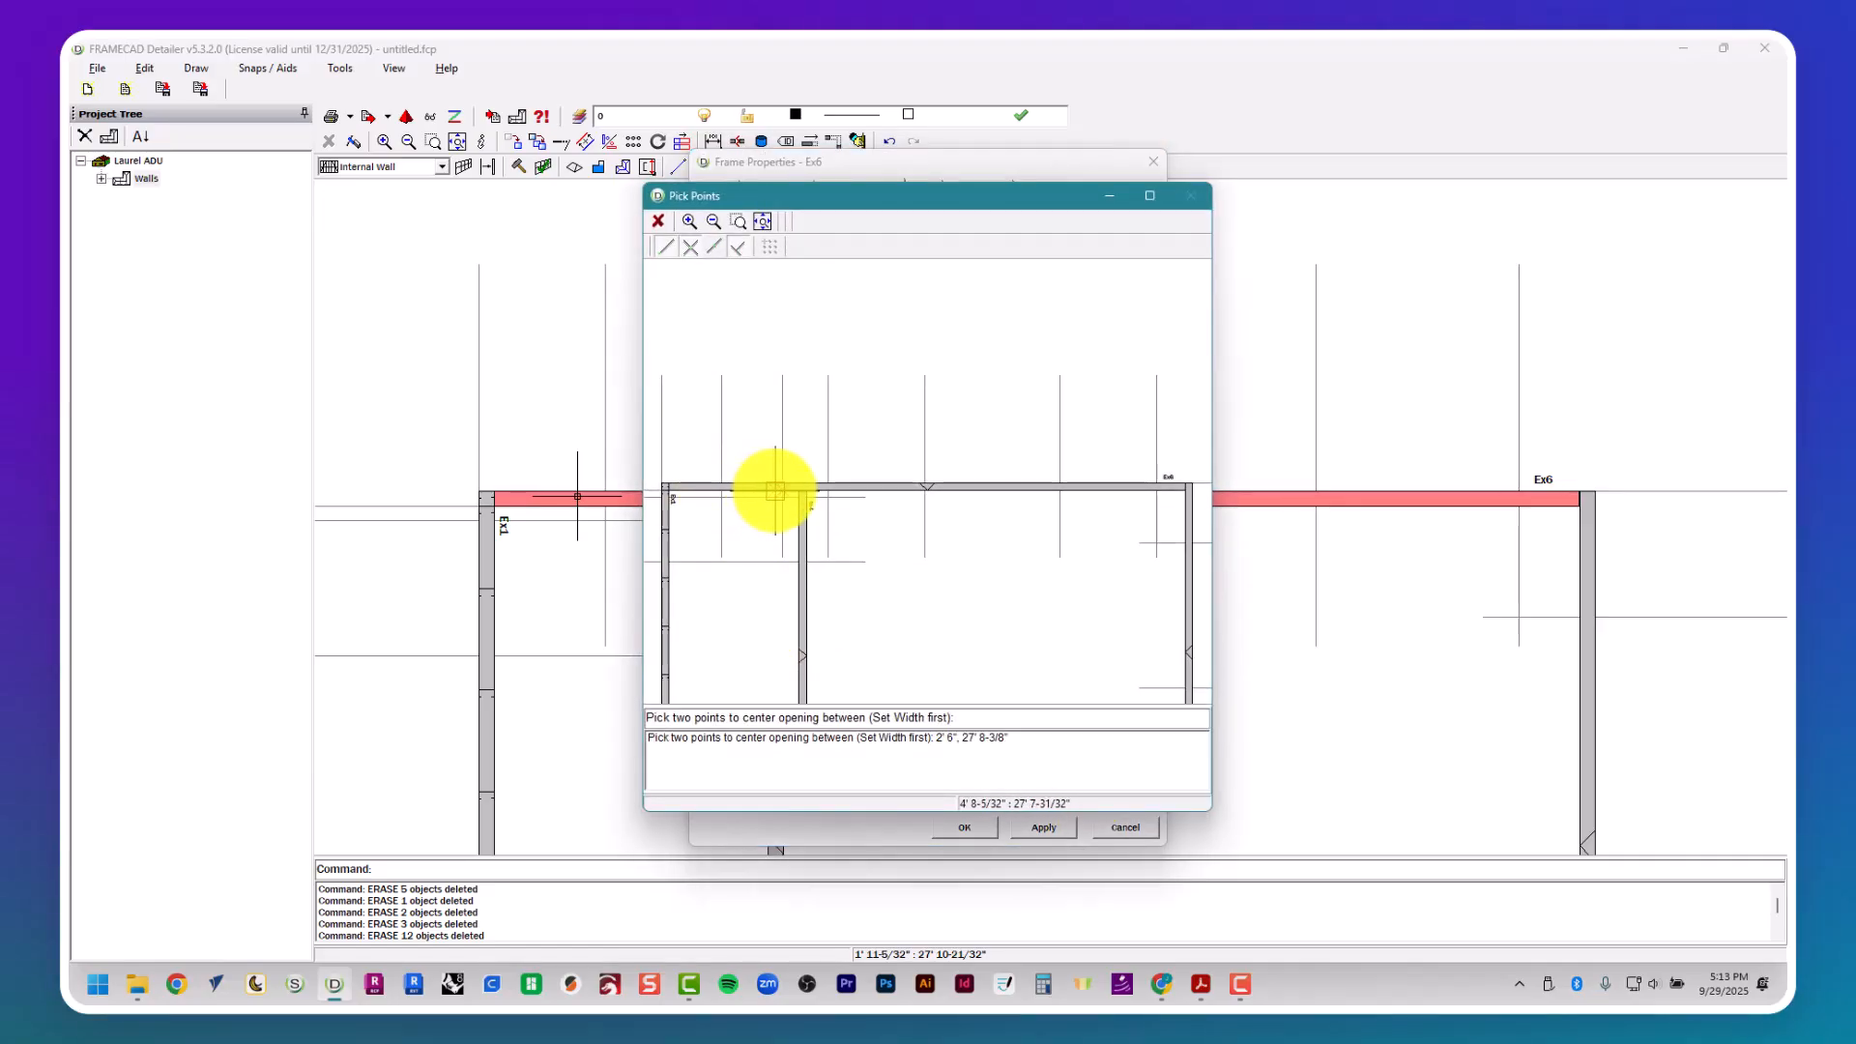
pyautogui.click(774, 491)
# - Check windows W8 and W9 in the PDF's window schedule, then add opening Op2 with a 4' width and make its values the default
pyautogui.hotkey('alt', 'Tab')
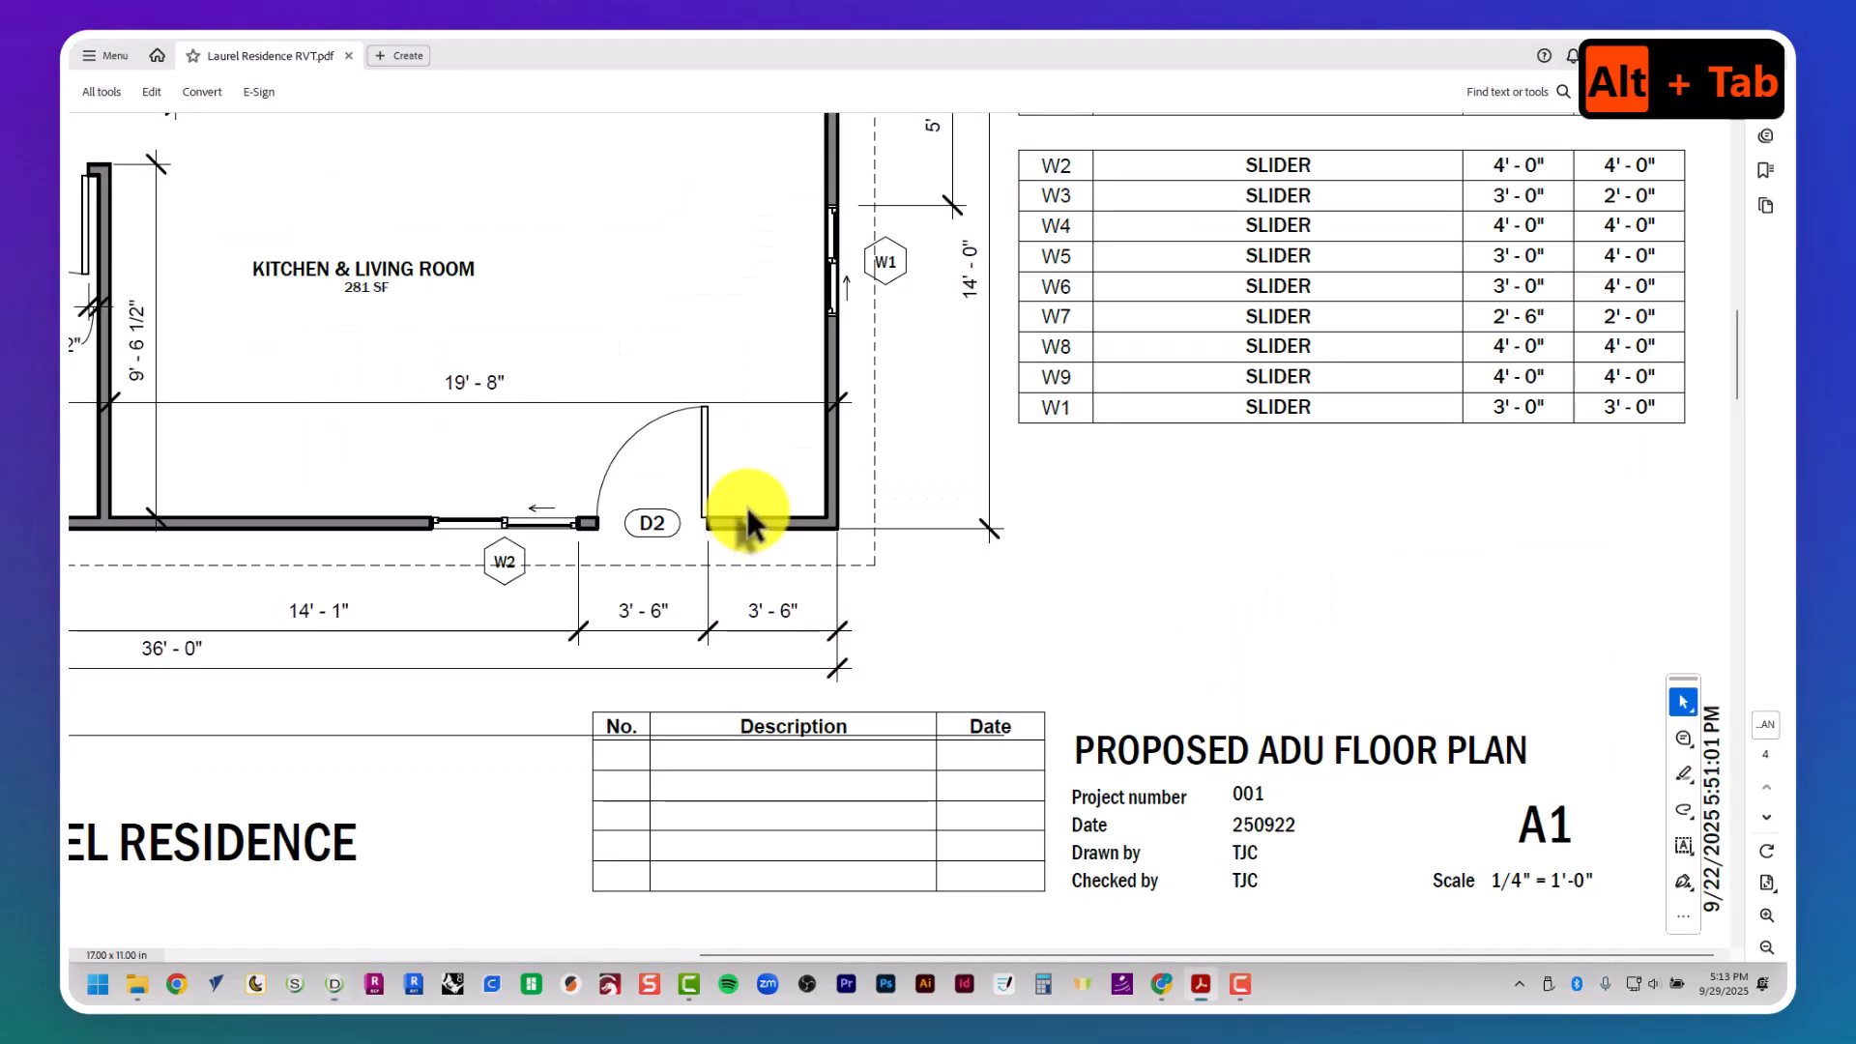
pyautogui.moveTo(747, 509); pyautogui.dragTo(744, 470, button='middle')
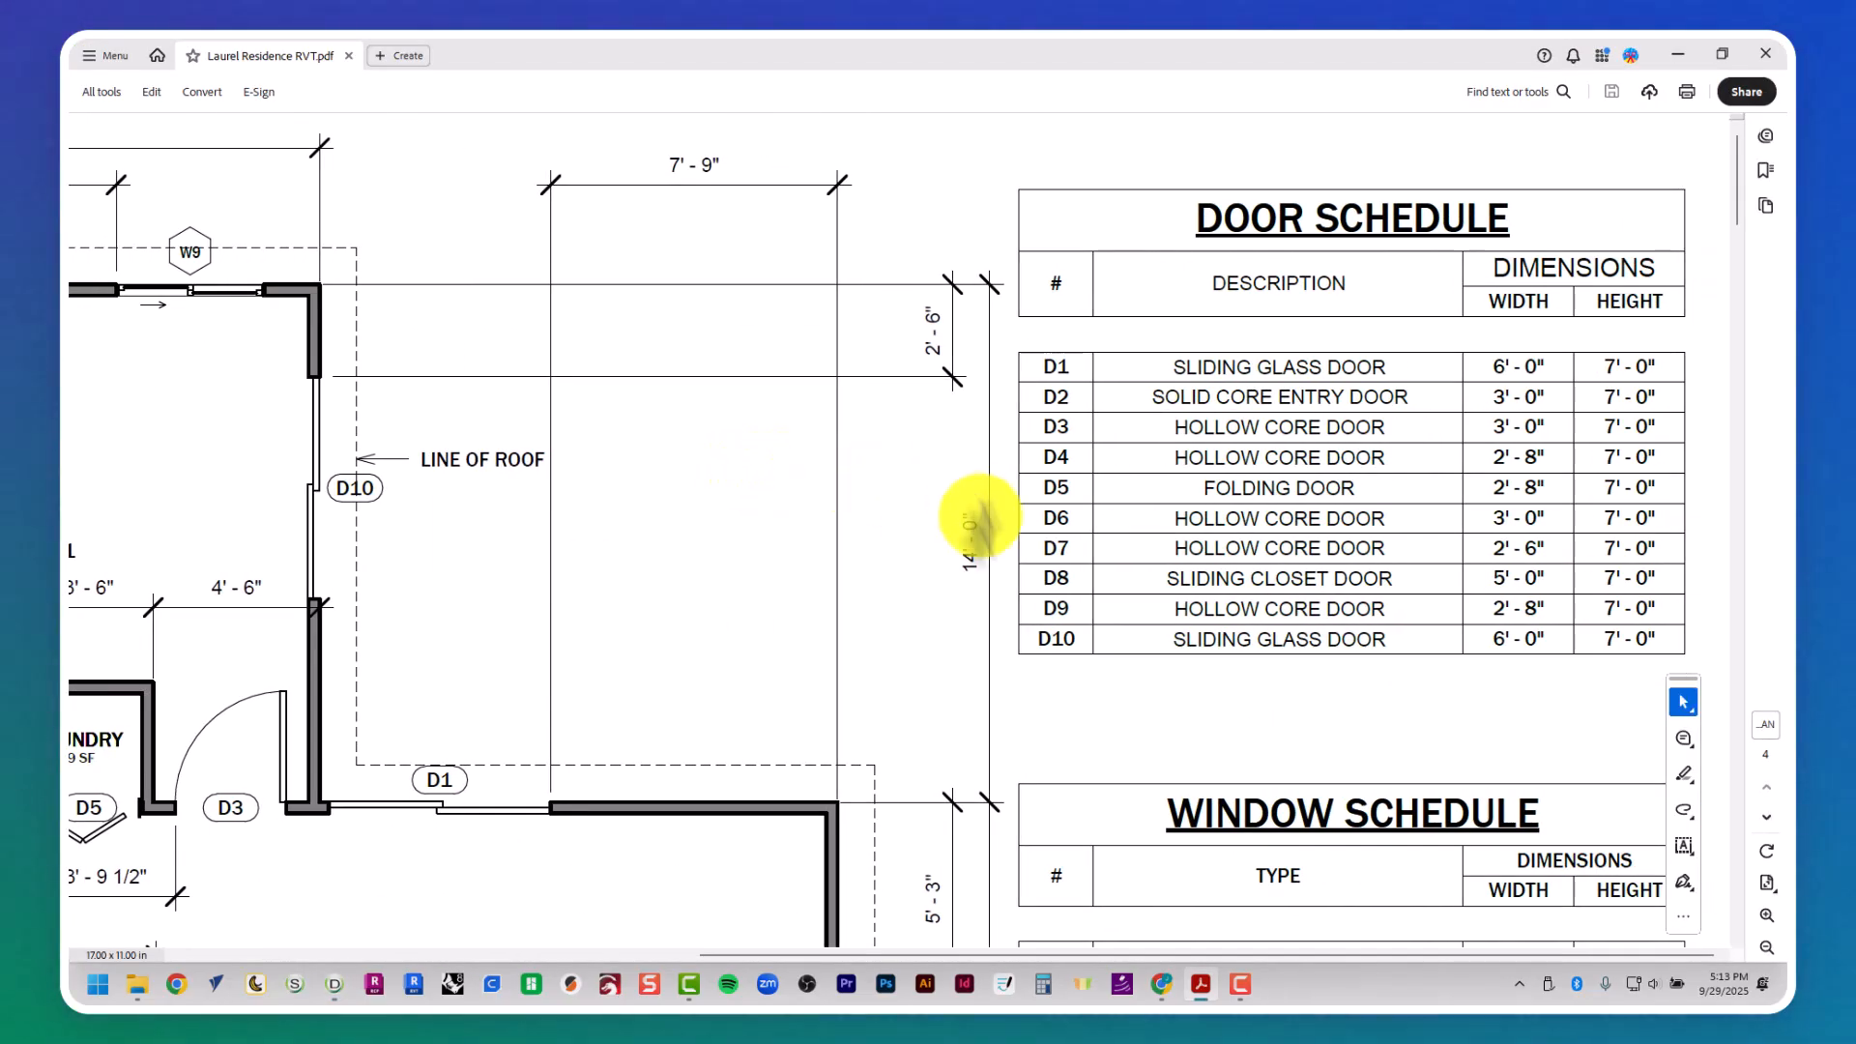
pyautogui.scroll(-5, 1042, 617)
pyautogui.scroll(1, 1113, 564)
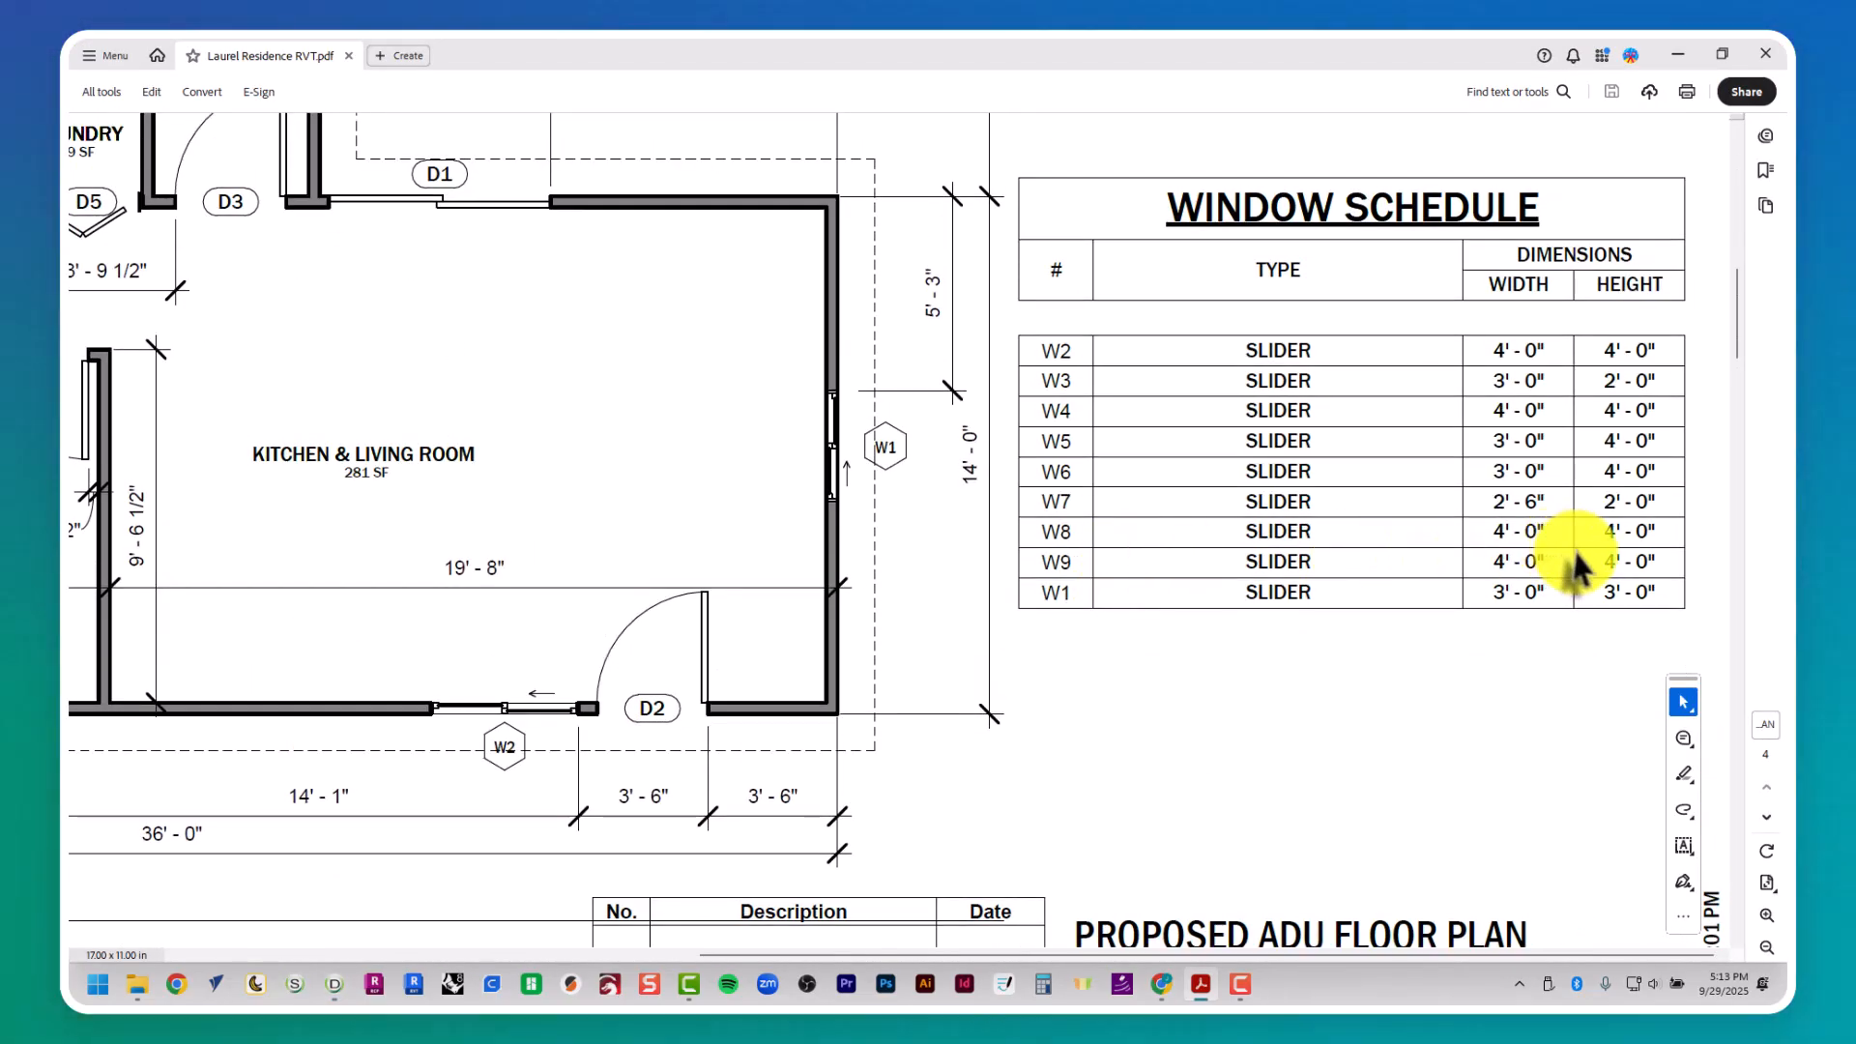
pyautogui.hotkey('alt', 'Tab')
pyautogui.click(877, 211)
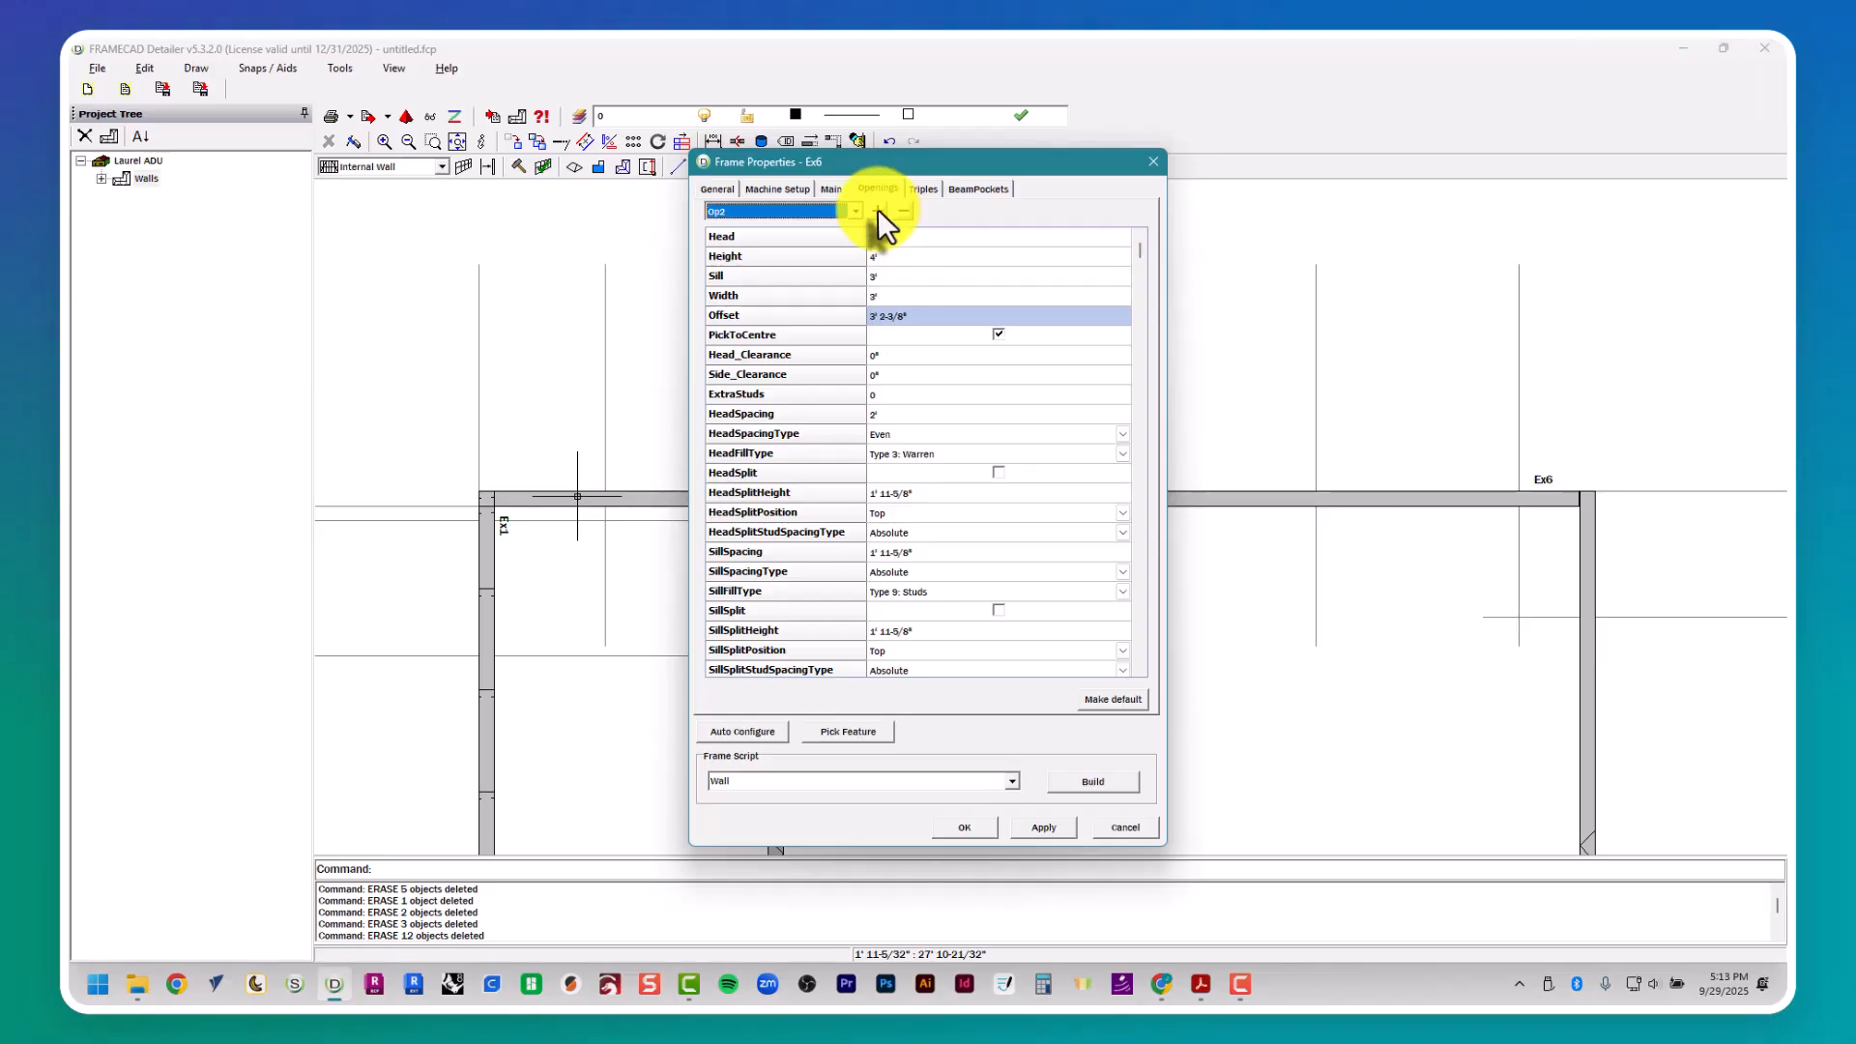
pyautogui.click(892, 275)
pyautogui.click(893, 294)
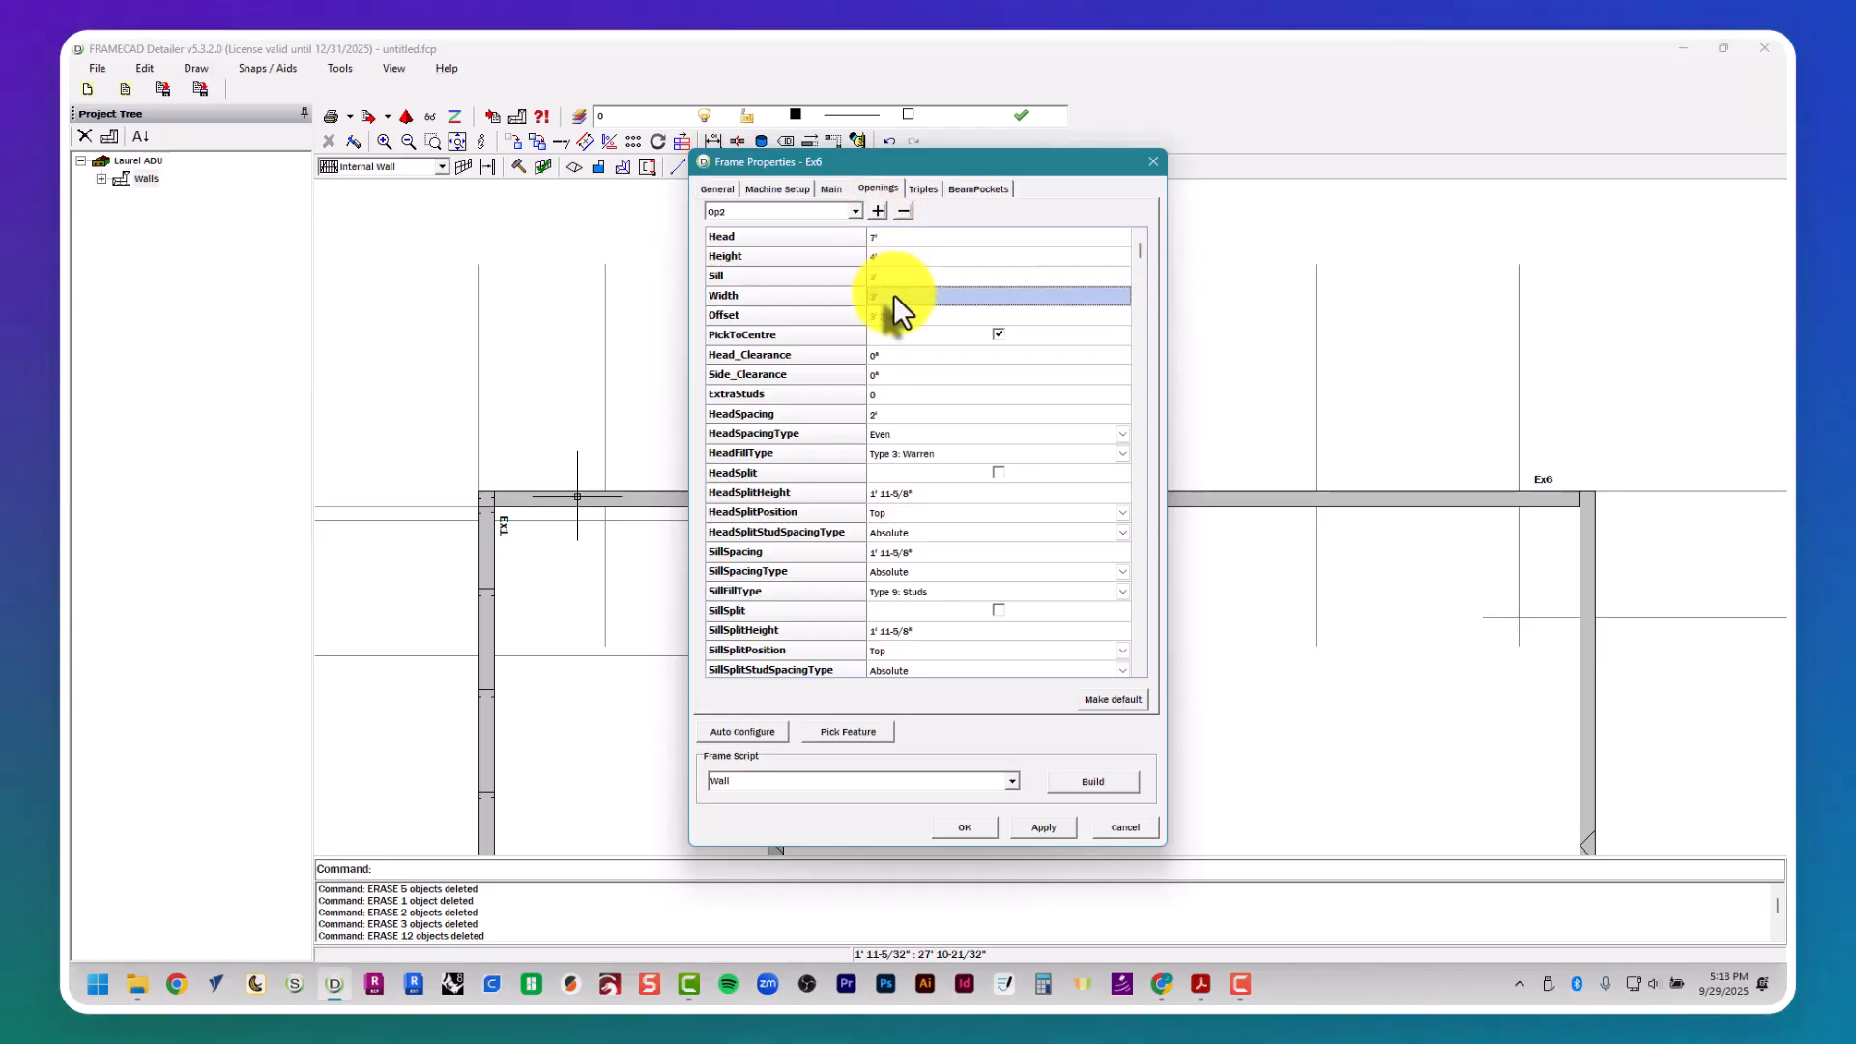
pyautogui.write("4'")
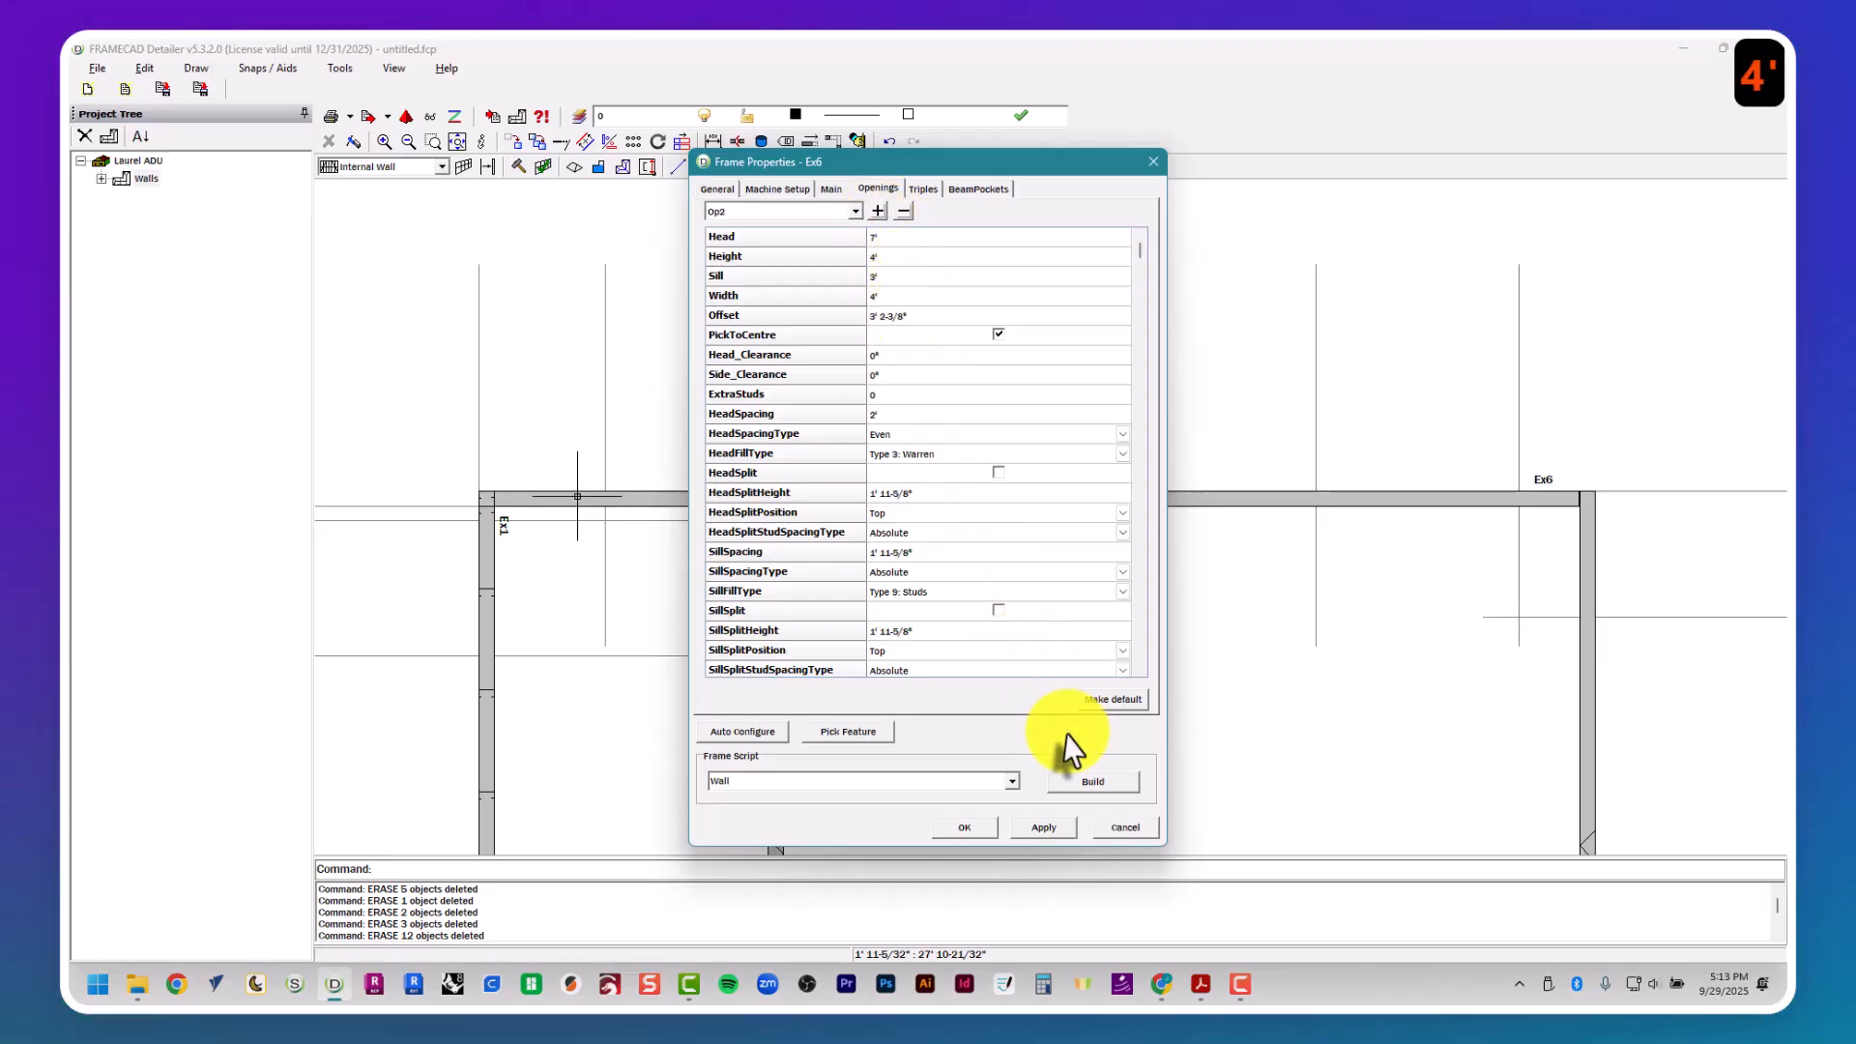
pyautogui.click(1087, 703)
# - Center opening Op2 of wall Ex6 between the two W8 construction lines and add opening Op3
pyautogui.click(856, 735)
pyautogui.click(943, 762)
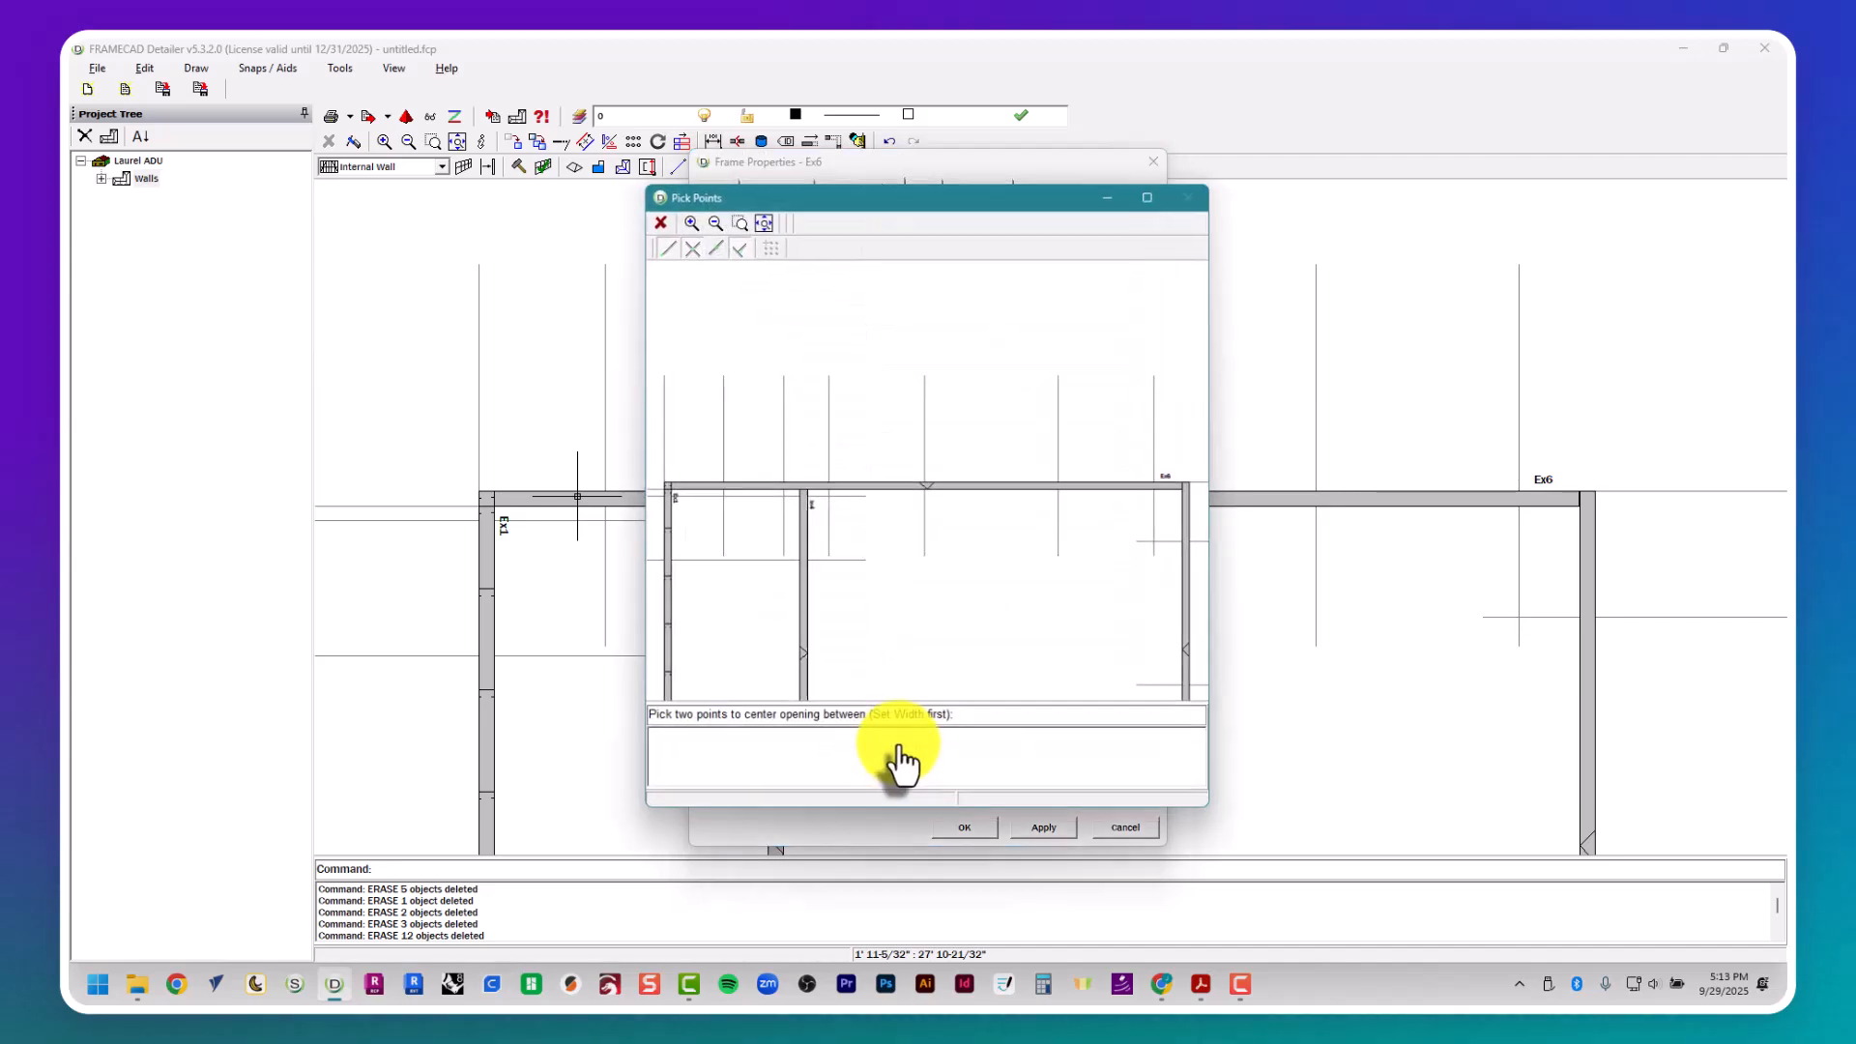
pyautogui.click(831, 488)
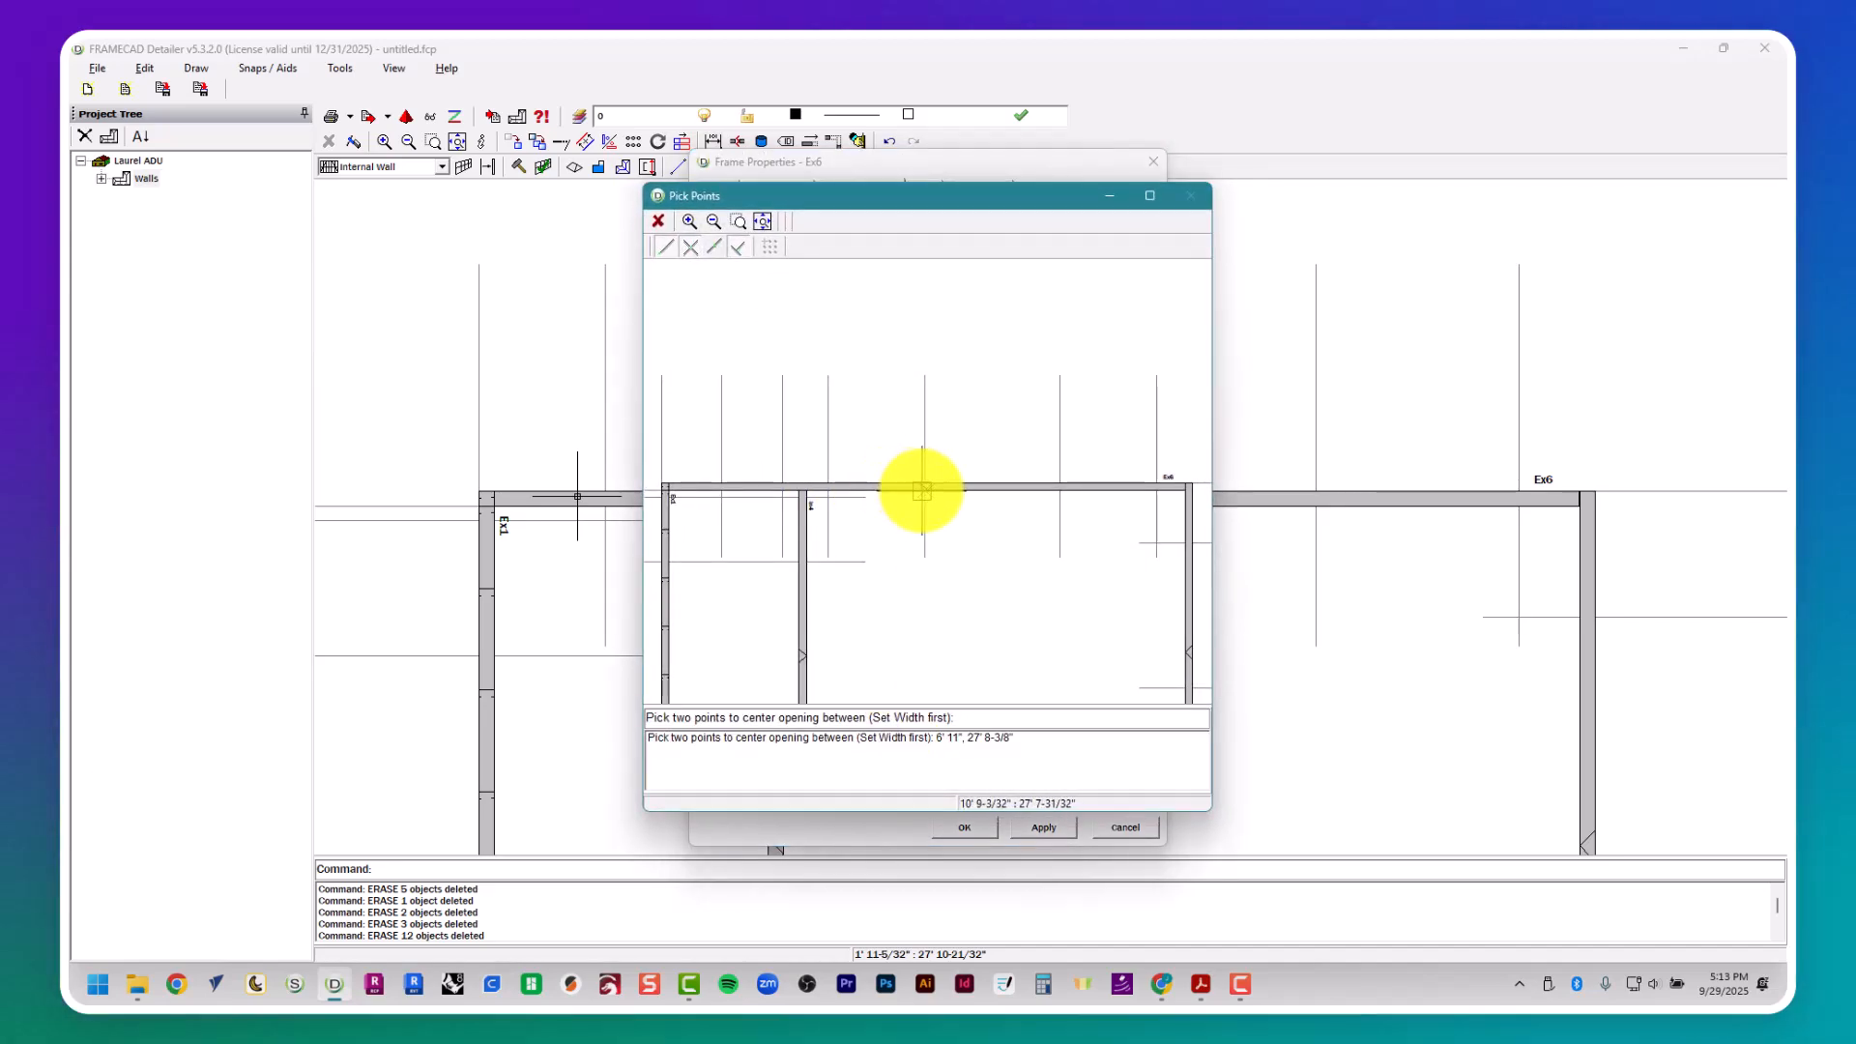
pyautogui.click(922, 491)
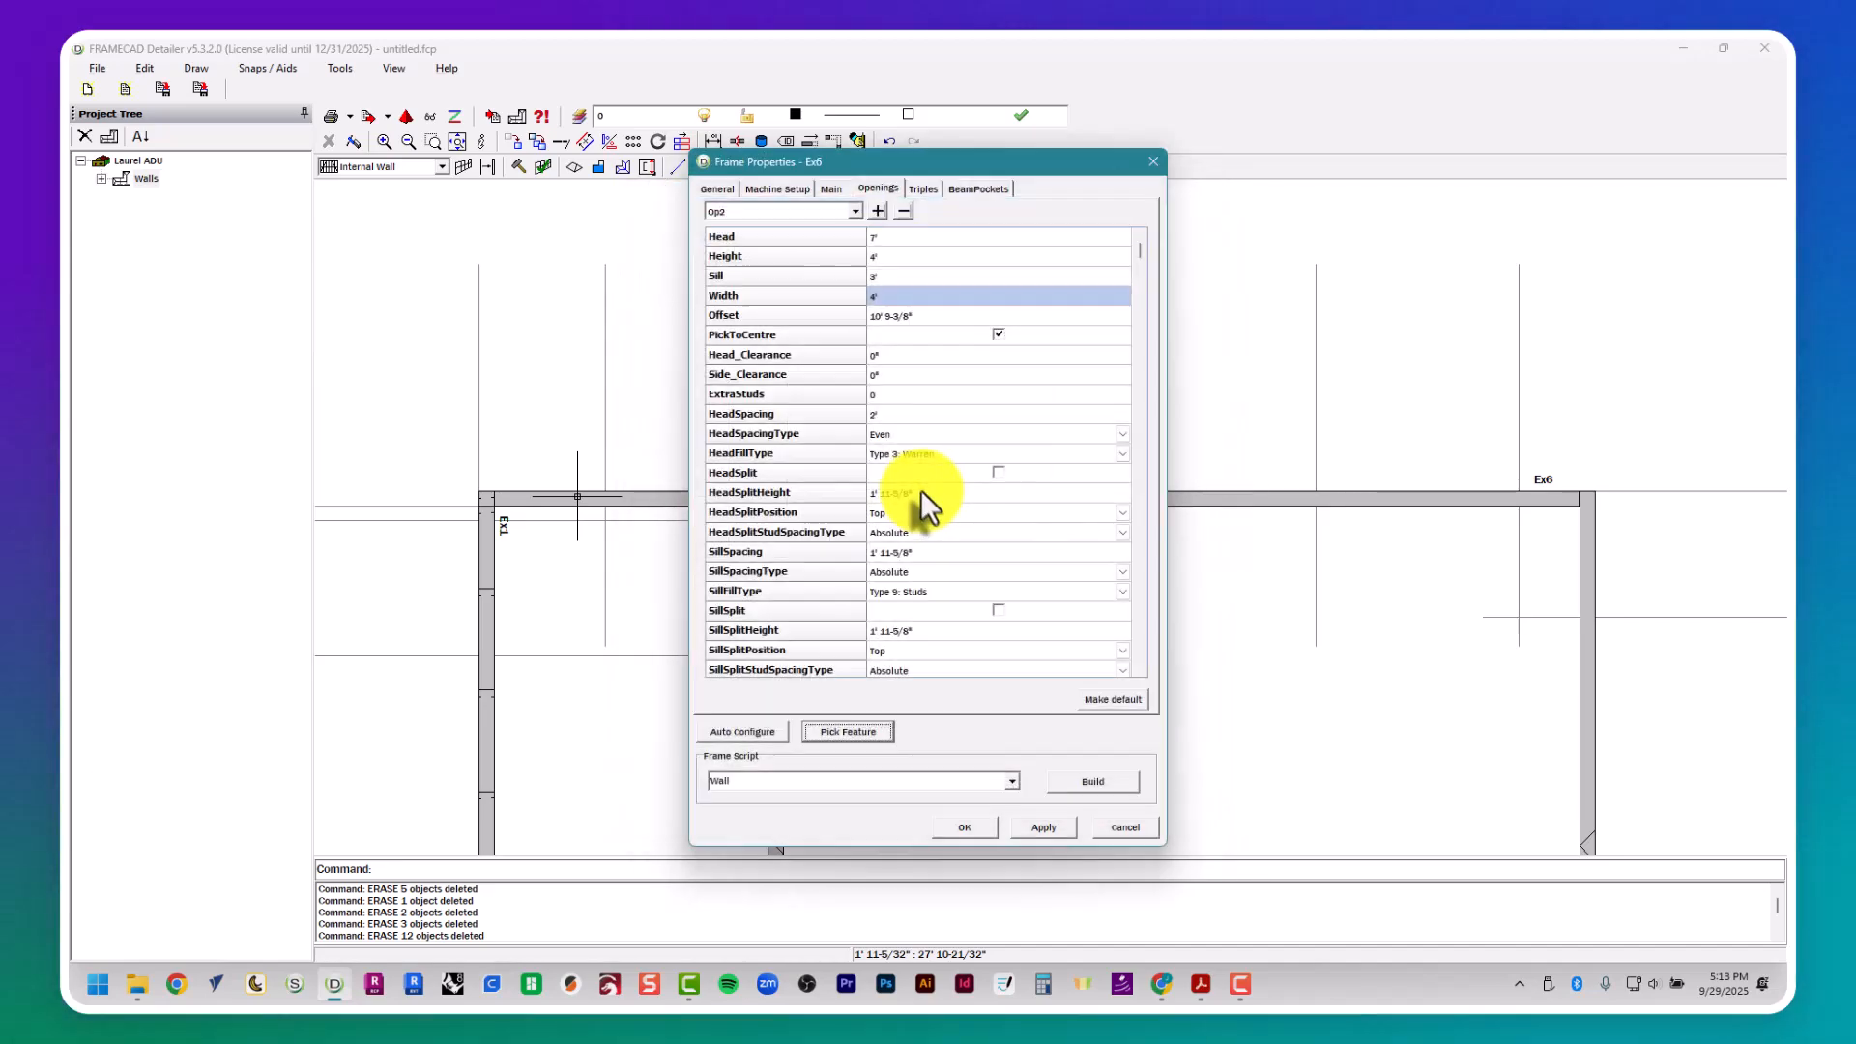
# - Center opening Op3 between the two W9 construction lines and build wall Ex6's frame with the Wall script
pyautogui.click(870, 732)
pyautogui.click(930, 740)
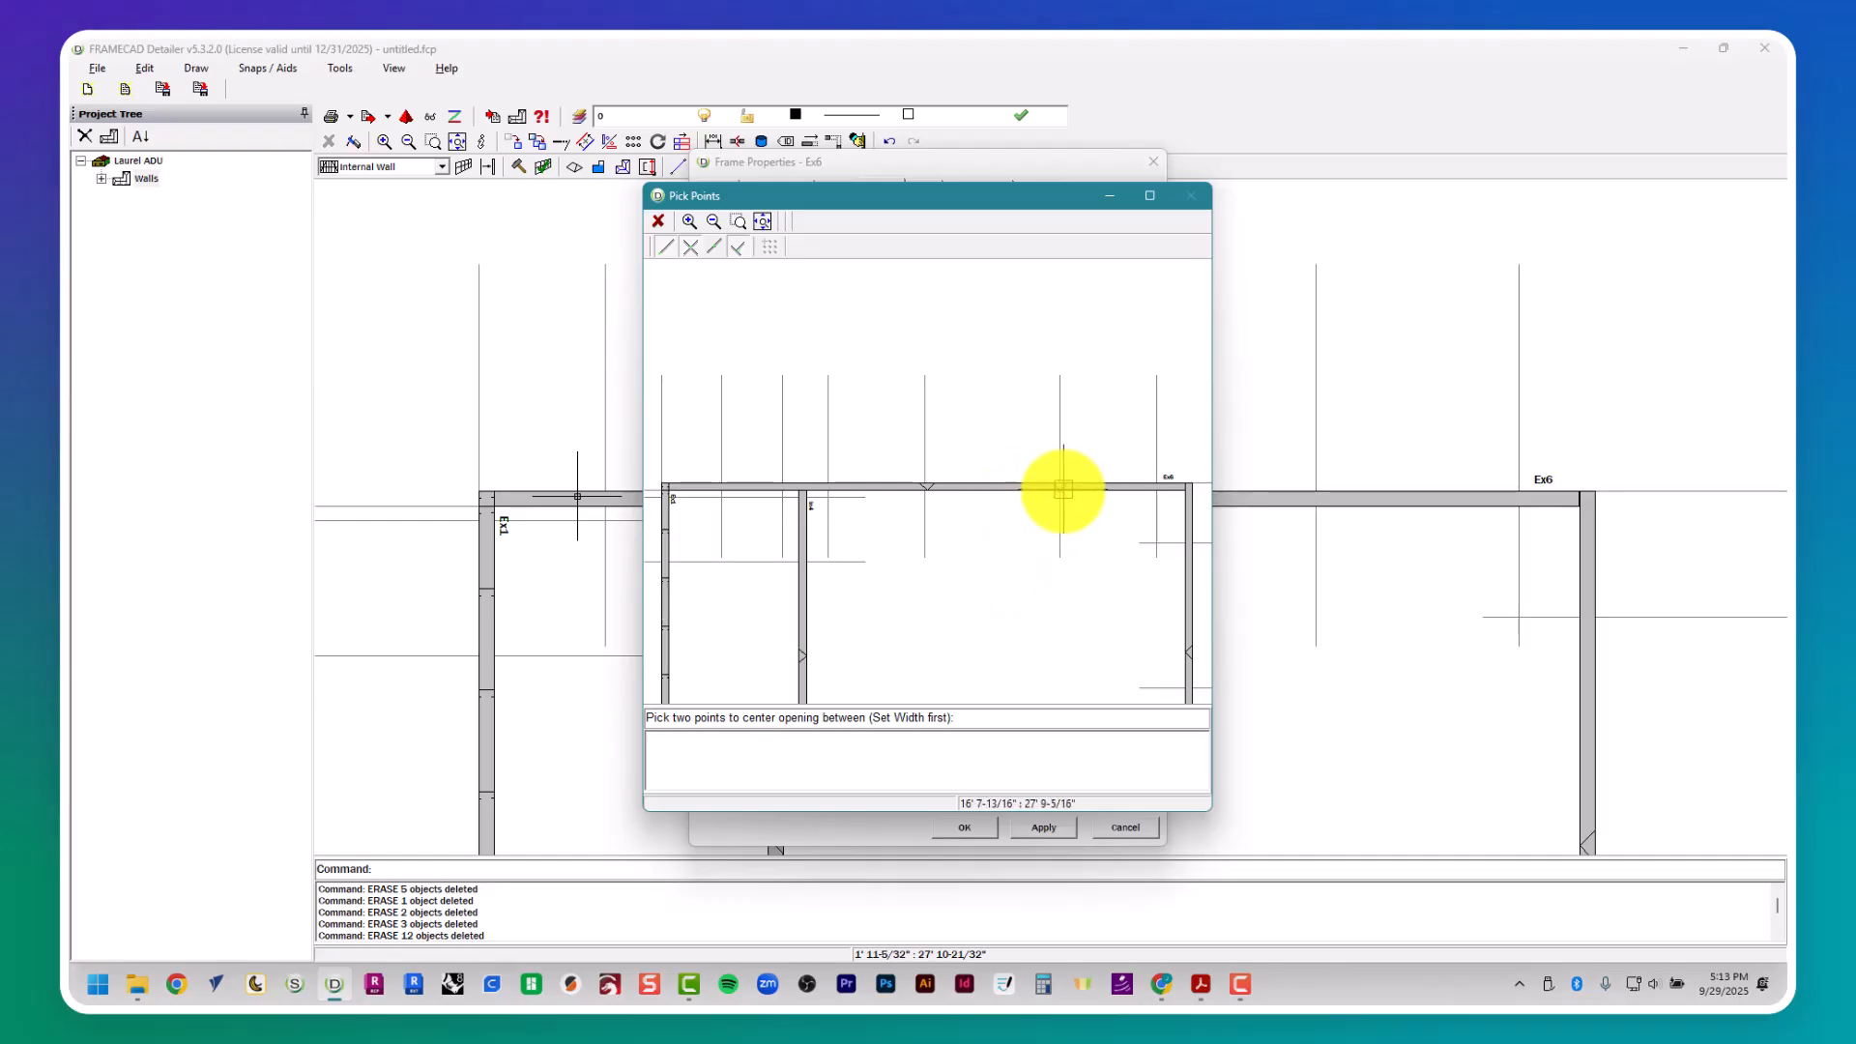
pyautogui.click(1148, 491)
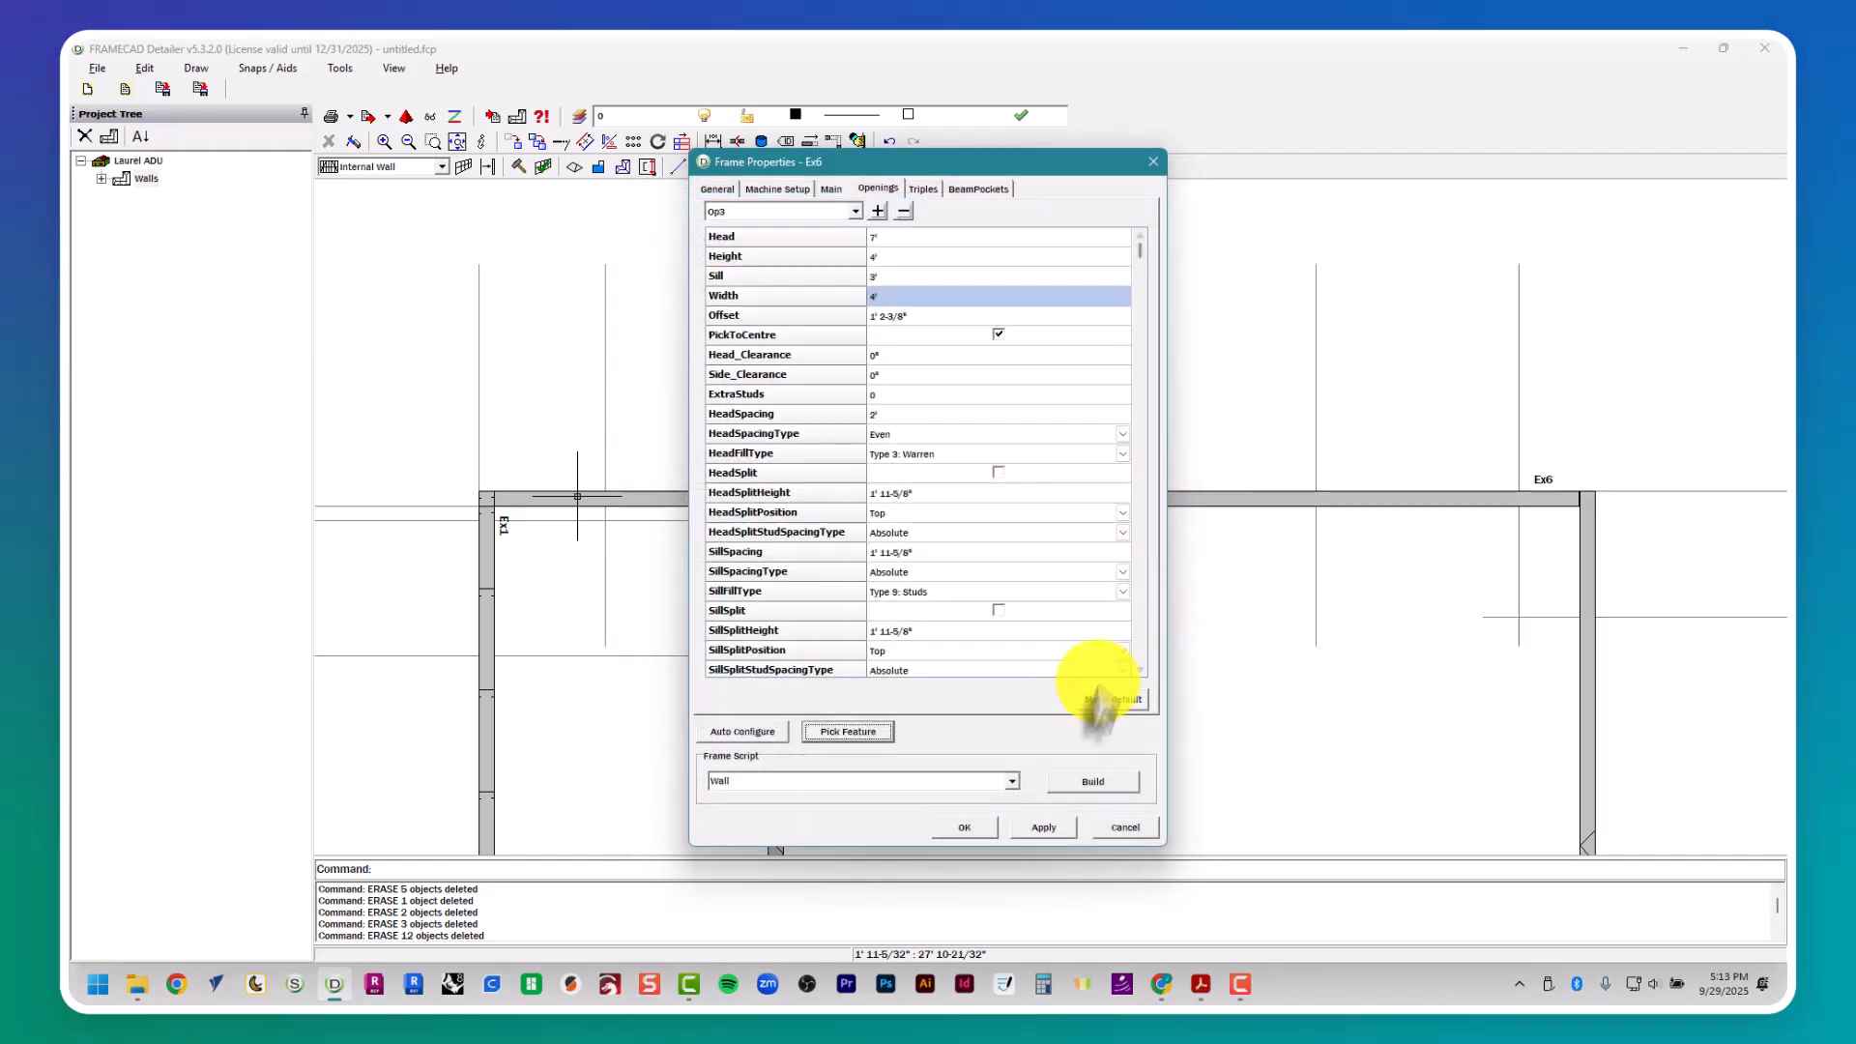
pyautogui.click(1087, 780)
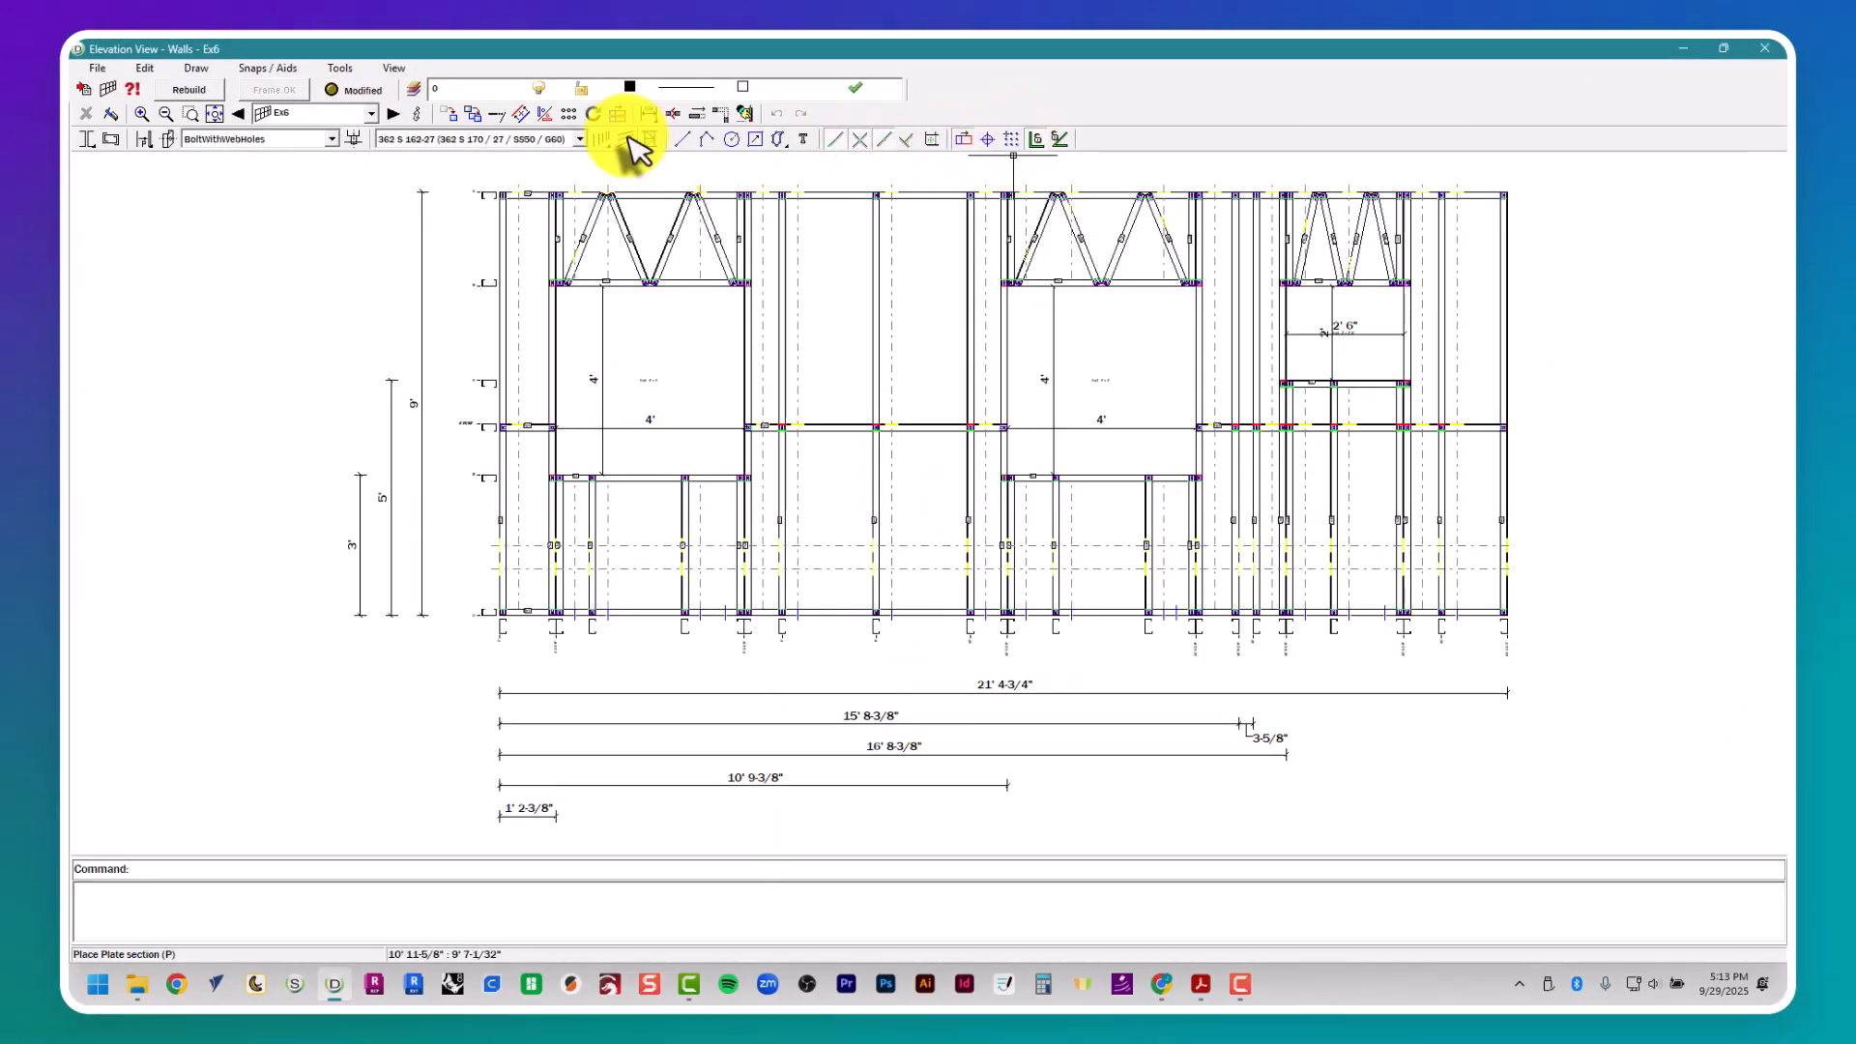
# - Brace the first bay of wall Ex6 with two diagonals, from the top and bottom plates to the end stud's mid-height
pyautogui.click(645, 140)
pyautogui.click(538, 196)
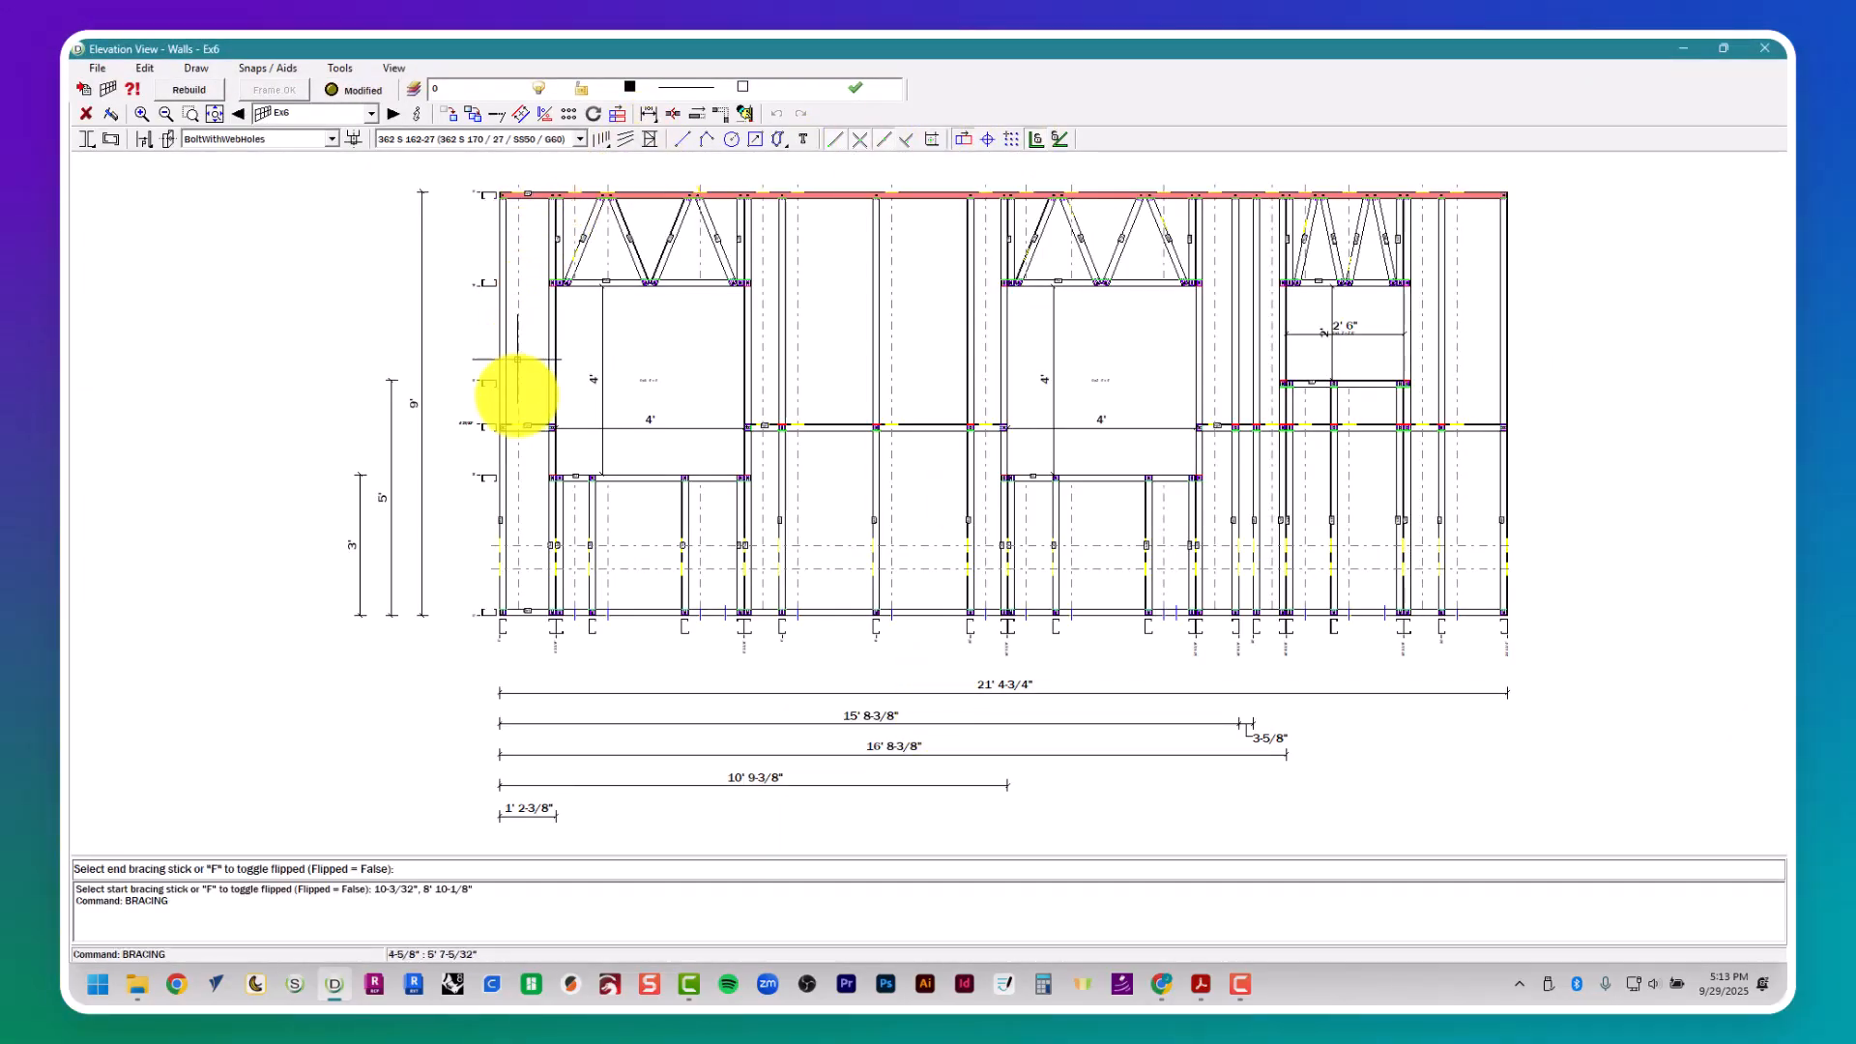
pyautogui.click(506, 421)
pyautogui.click(499, 443)
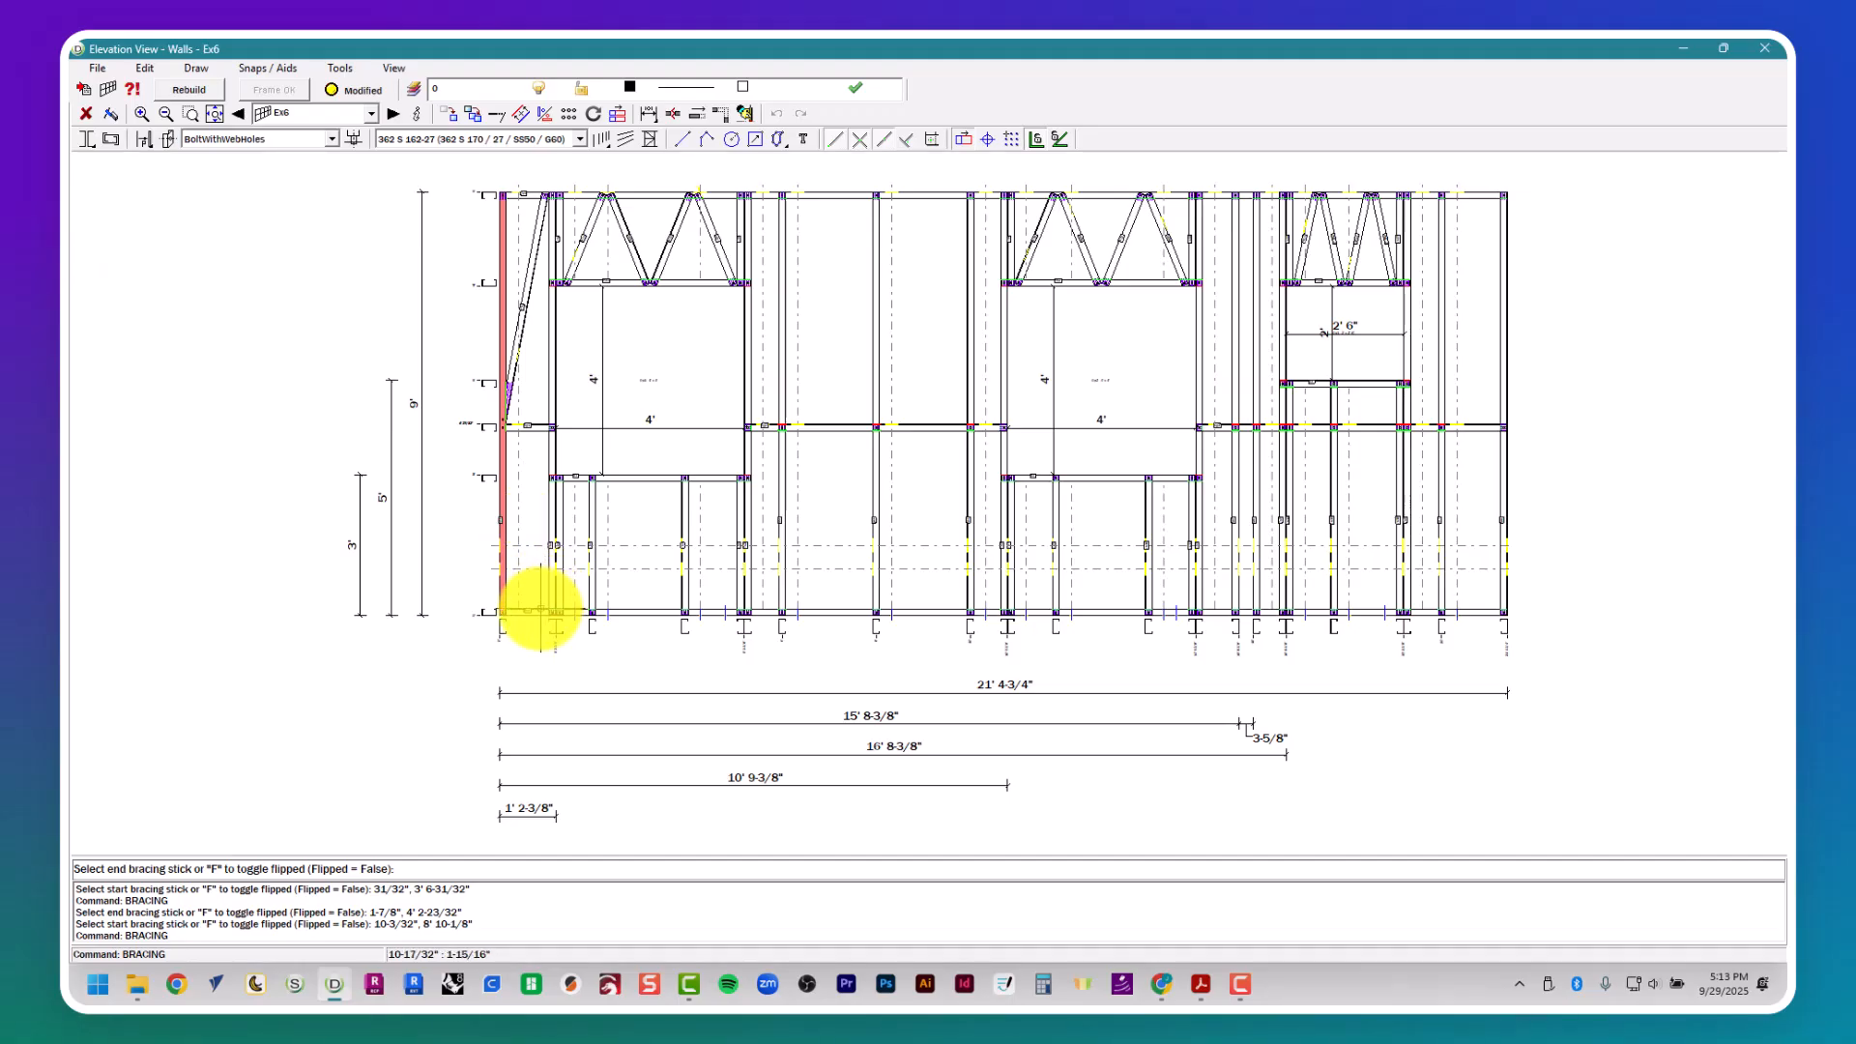
pyautogui.click(538, 609)
# - Brace the last bay of wall Ex6 with two diagonals, from the bottom and top plates to the end stud's mid-height
pyautogui.click(1455, 611)
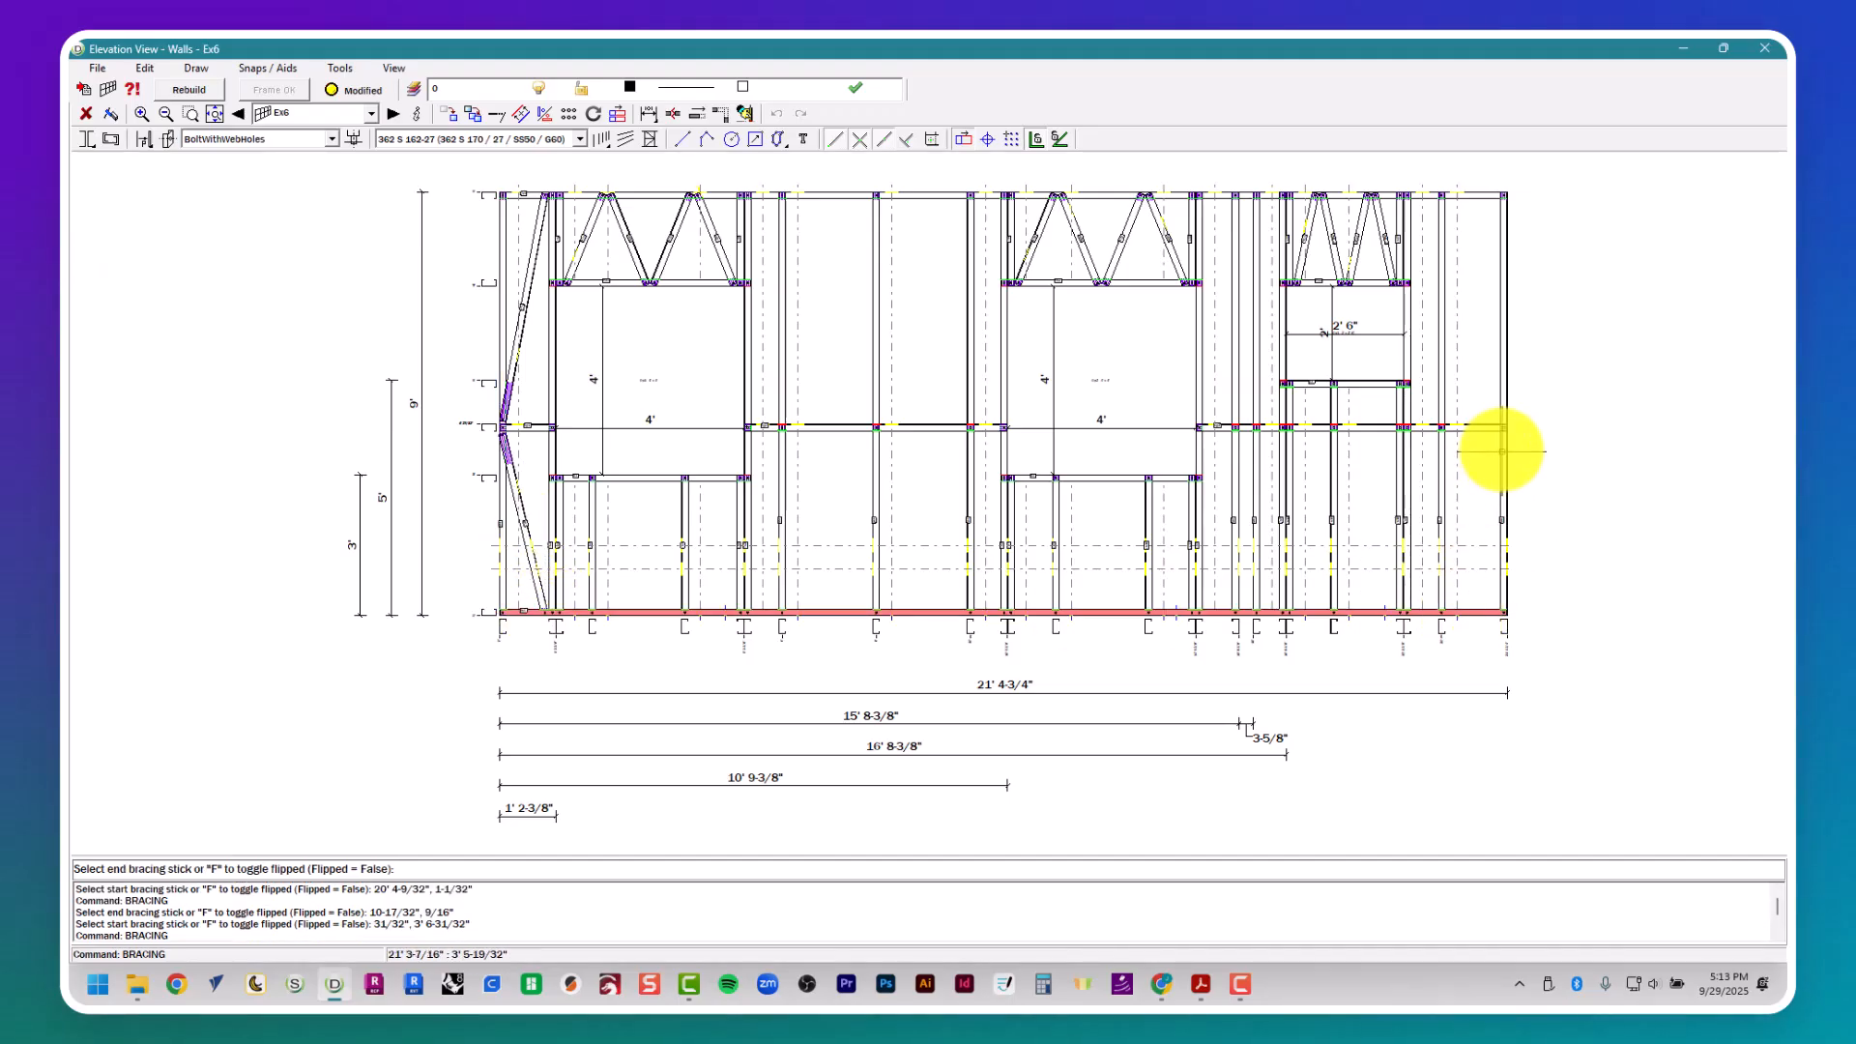
pyautogui.click(1506, 414)
pyautogui.click(1506, 411)
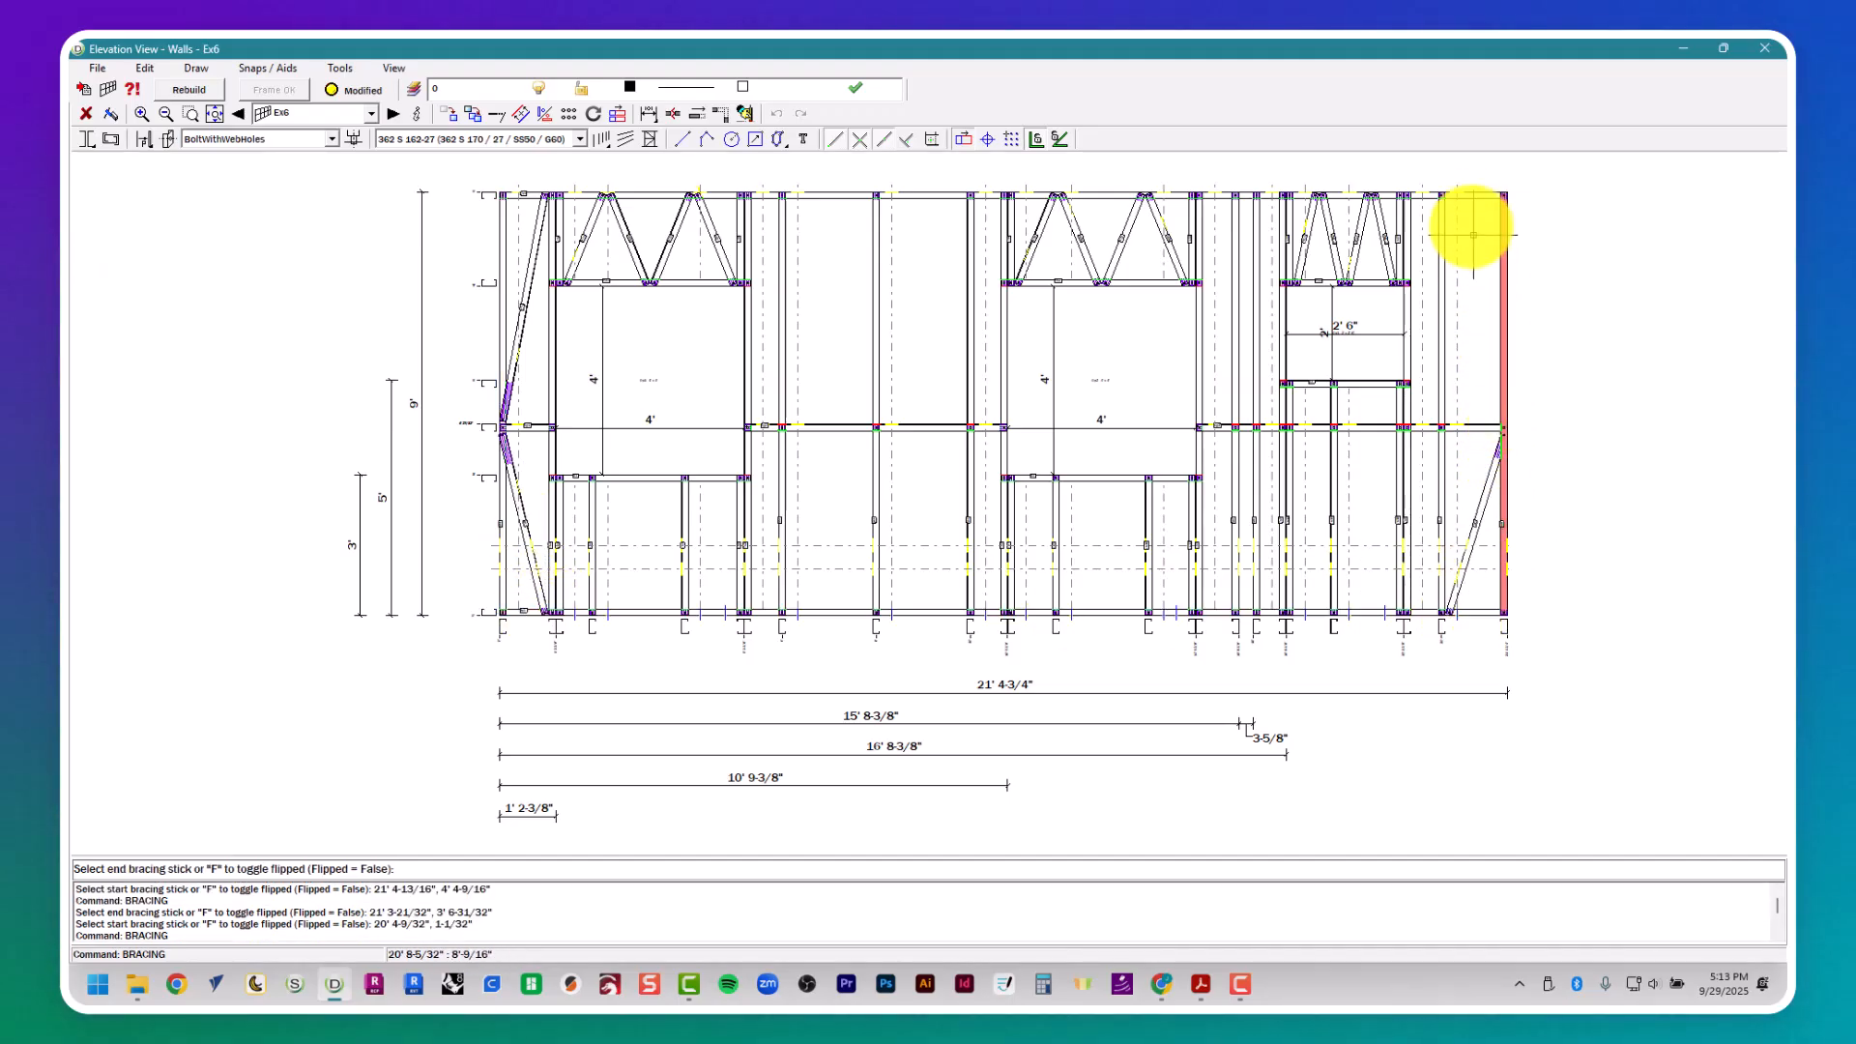
# - Close the Ex6 elevation and delete the vertical construction lines crossing wall Ex6 in the plan
pyautogui.click(1764, 48)
pyautogui.press('Escape')
pyautogui.press('Escape')
pyautogui.moveTo(1603, 275); pyautogui.dragTo(531, 385)
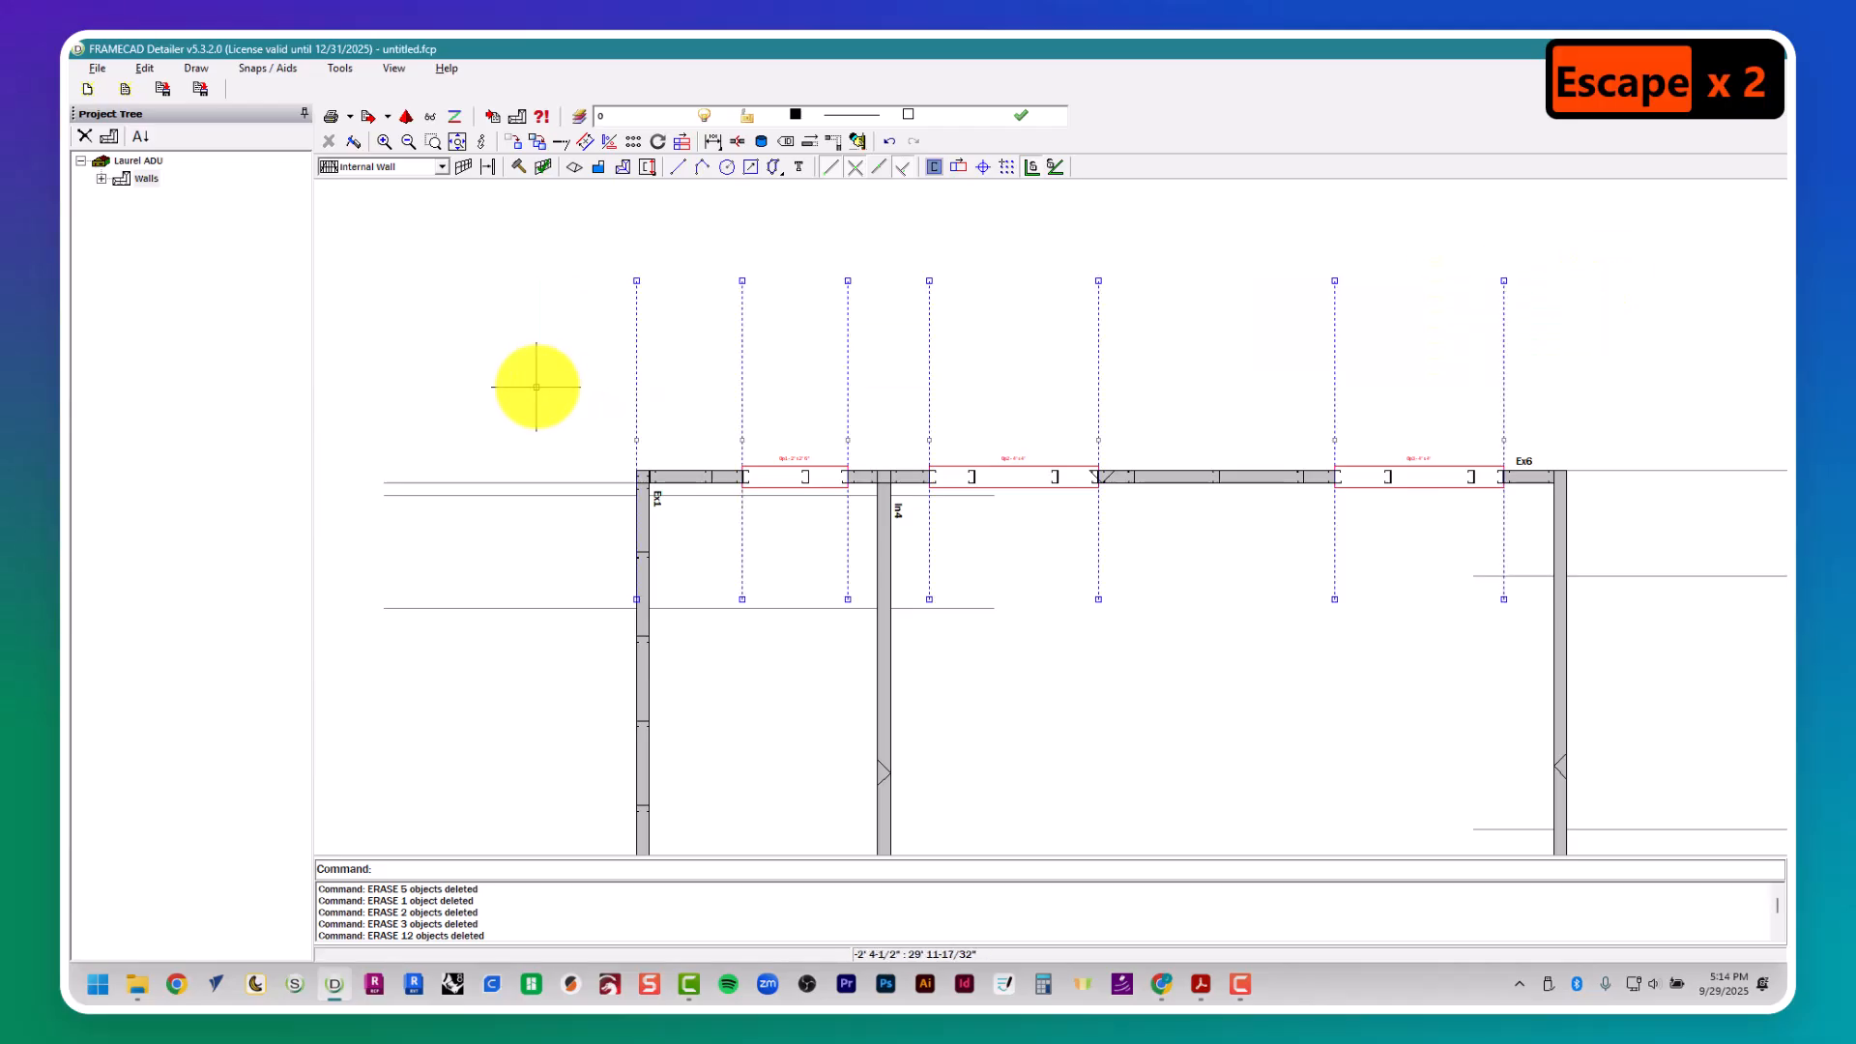
pyautogui.press('Delete')
pyautogui.scroll(-2, 559, 444)
pyautogui.moveTo(971, 667); pyautogui.dragTo(687, 451, button='middle')
pyautogui.scroll(-1, 687, 451)
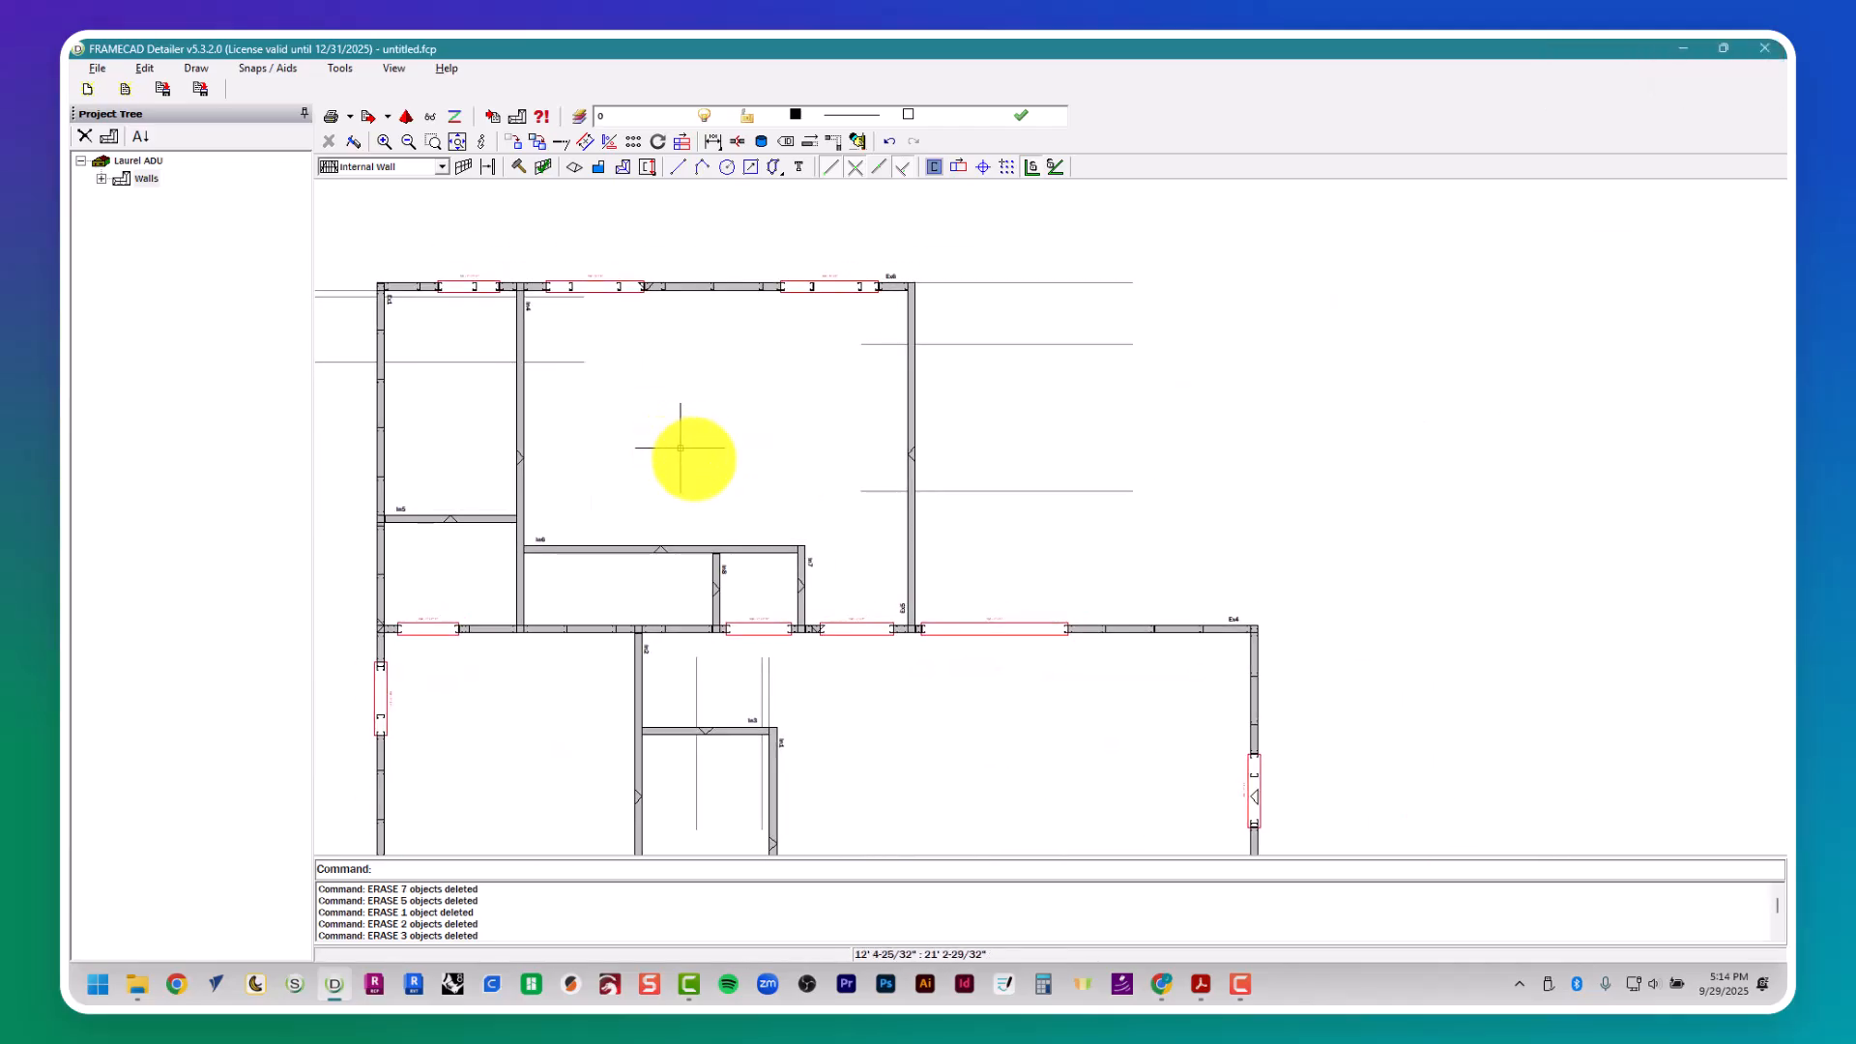
# - Open wall Ex5's frame properties and look up sliding door D10's size in the Laurel Residence PDF
pyautogui.scroll(2, 894, 450)
pyautogui.moveTo(915, 423); pyautogui.dragTo(914, 506, button='middle')
pyautogui.click(923, 495)
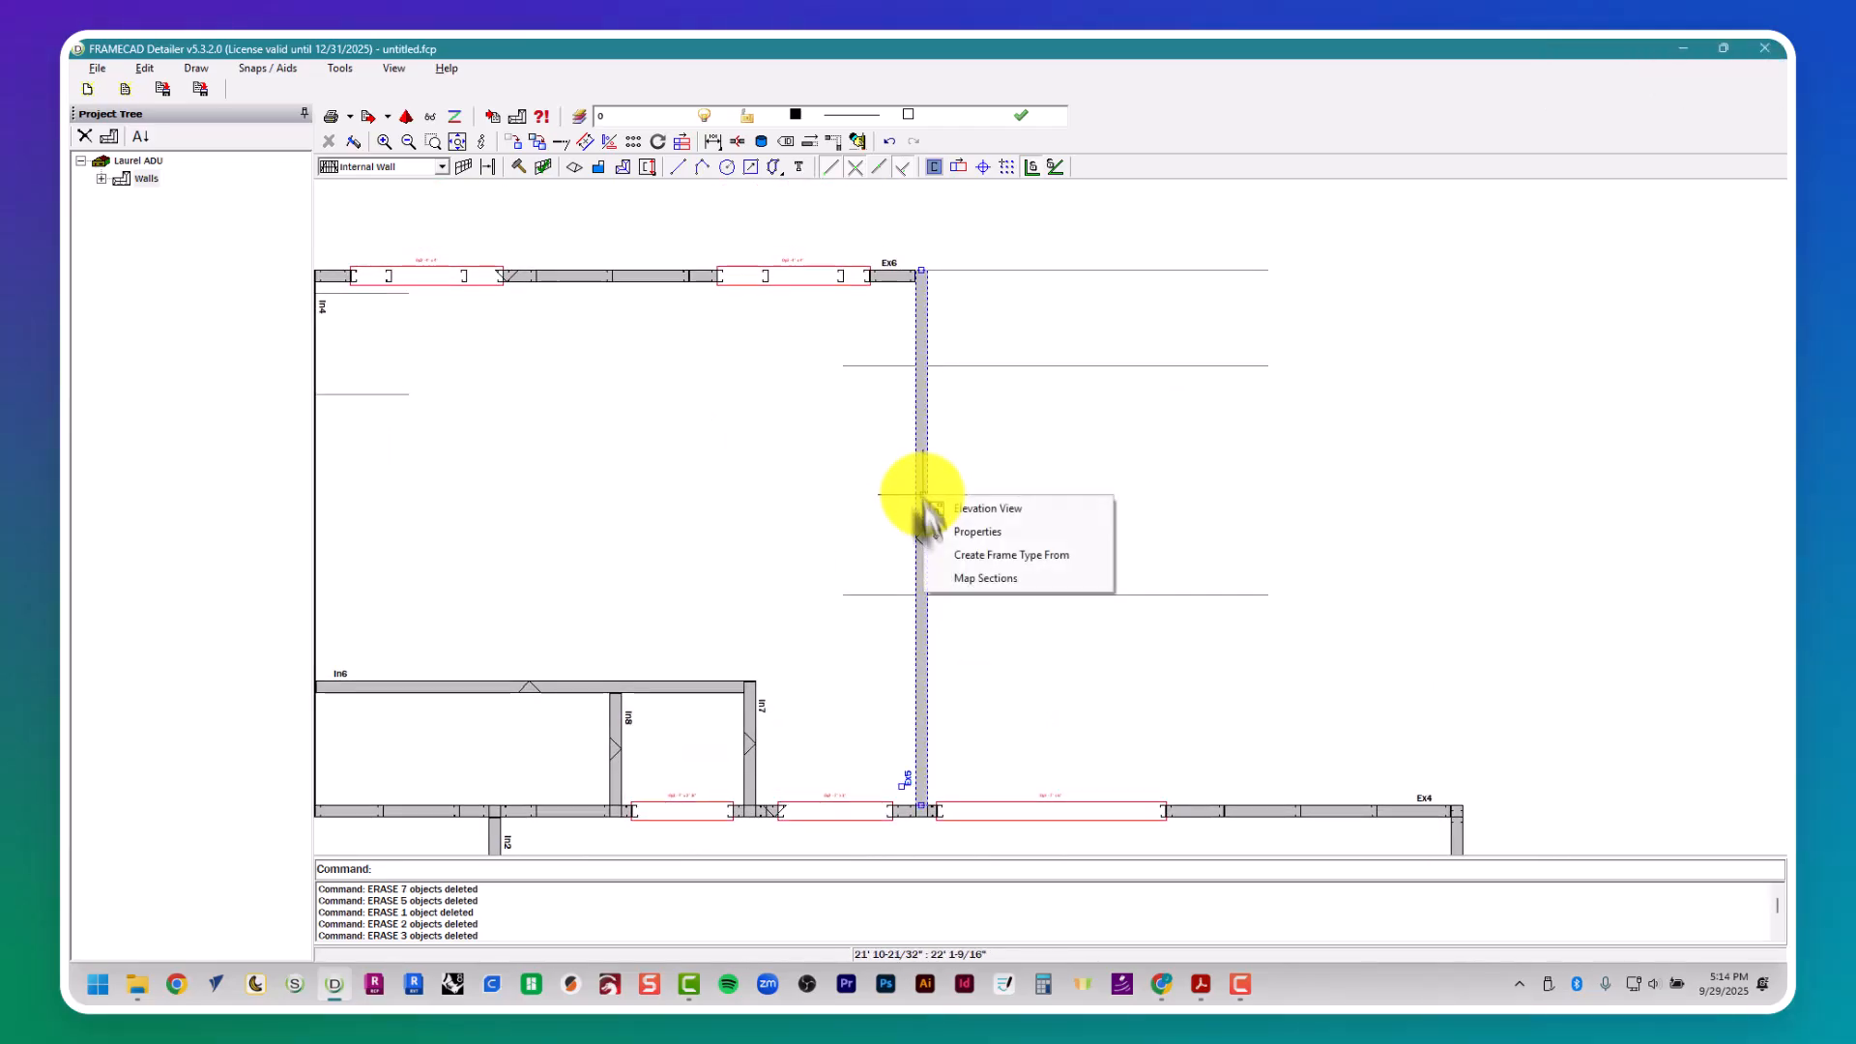
pyautogui.click(943, 535)
pyautogui.click(835, 188)
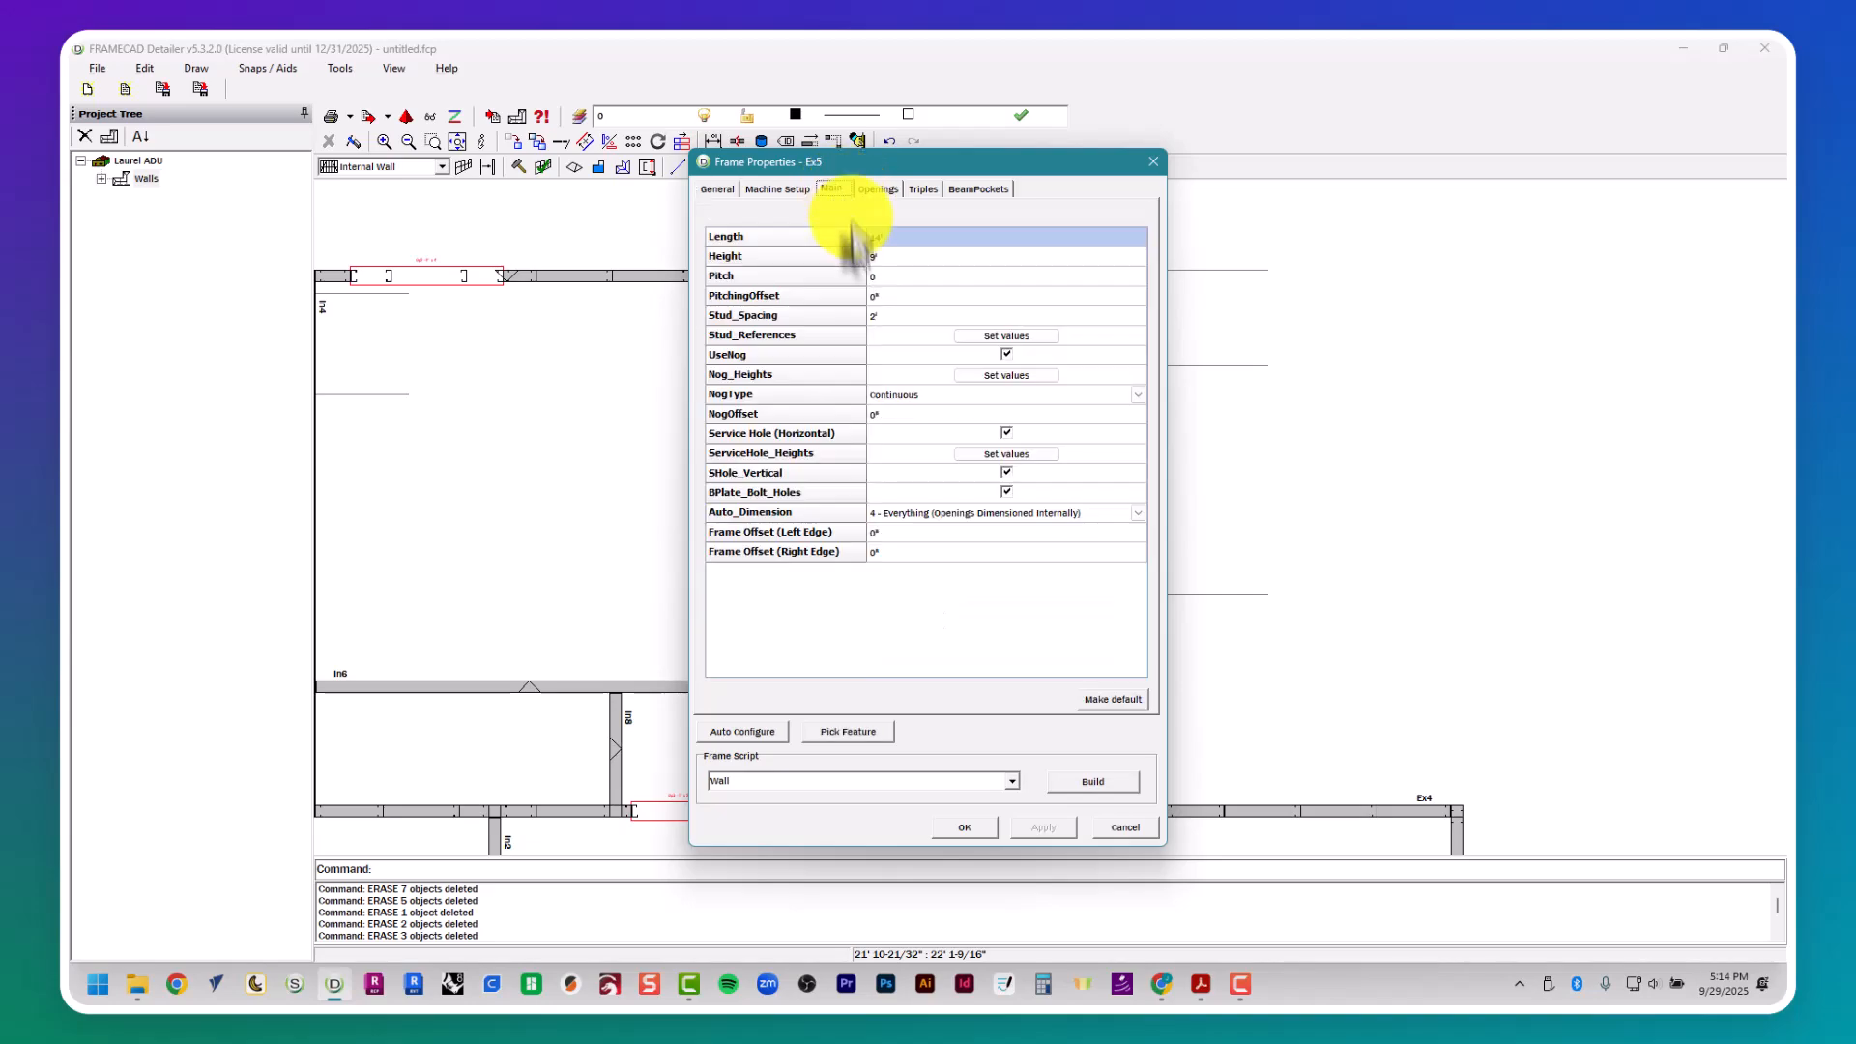
pyautogui.hotkey('alt', 'Tab')
pyautogui.scroll(5, 895, 410)
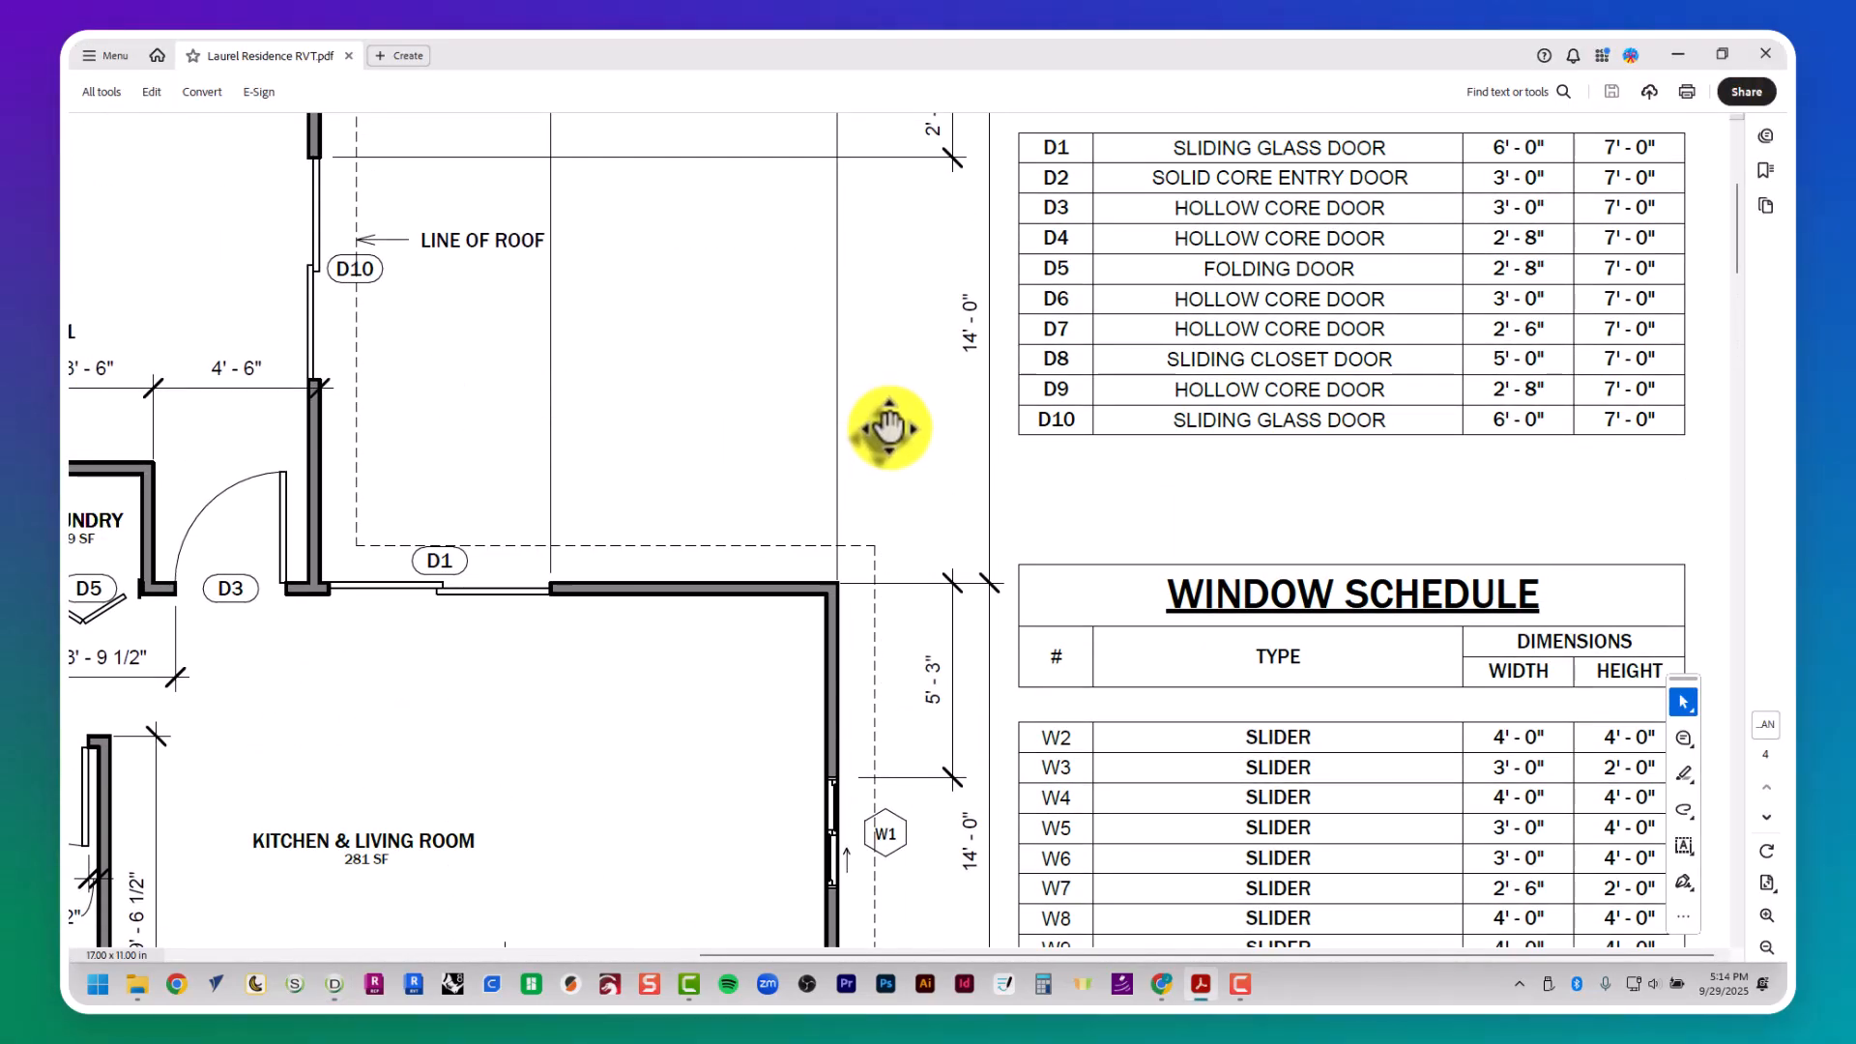
pyautogui.hotkey('alt', 'Tab')
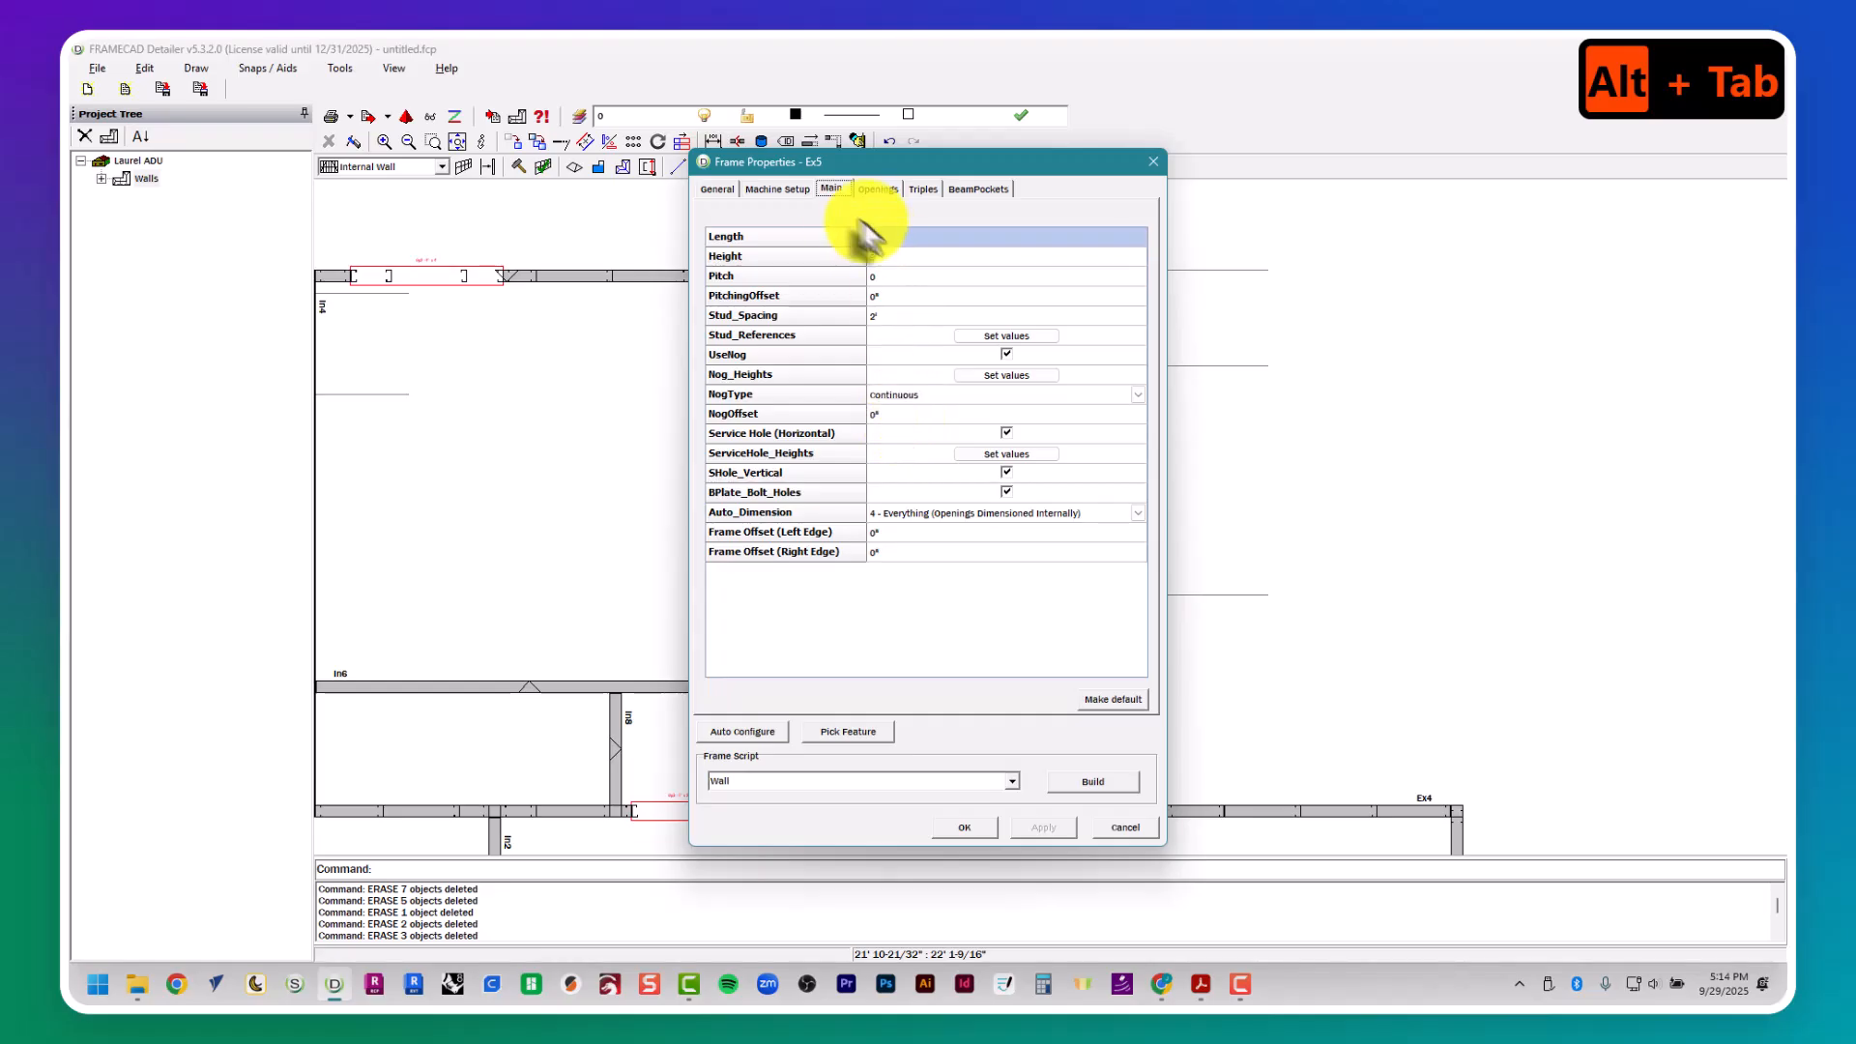
# - Add opening Op1 to wall Ex5 with a height of 7' and a width of 6'
pyautogui.click(875, 190)
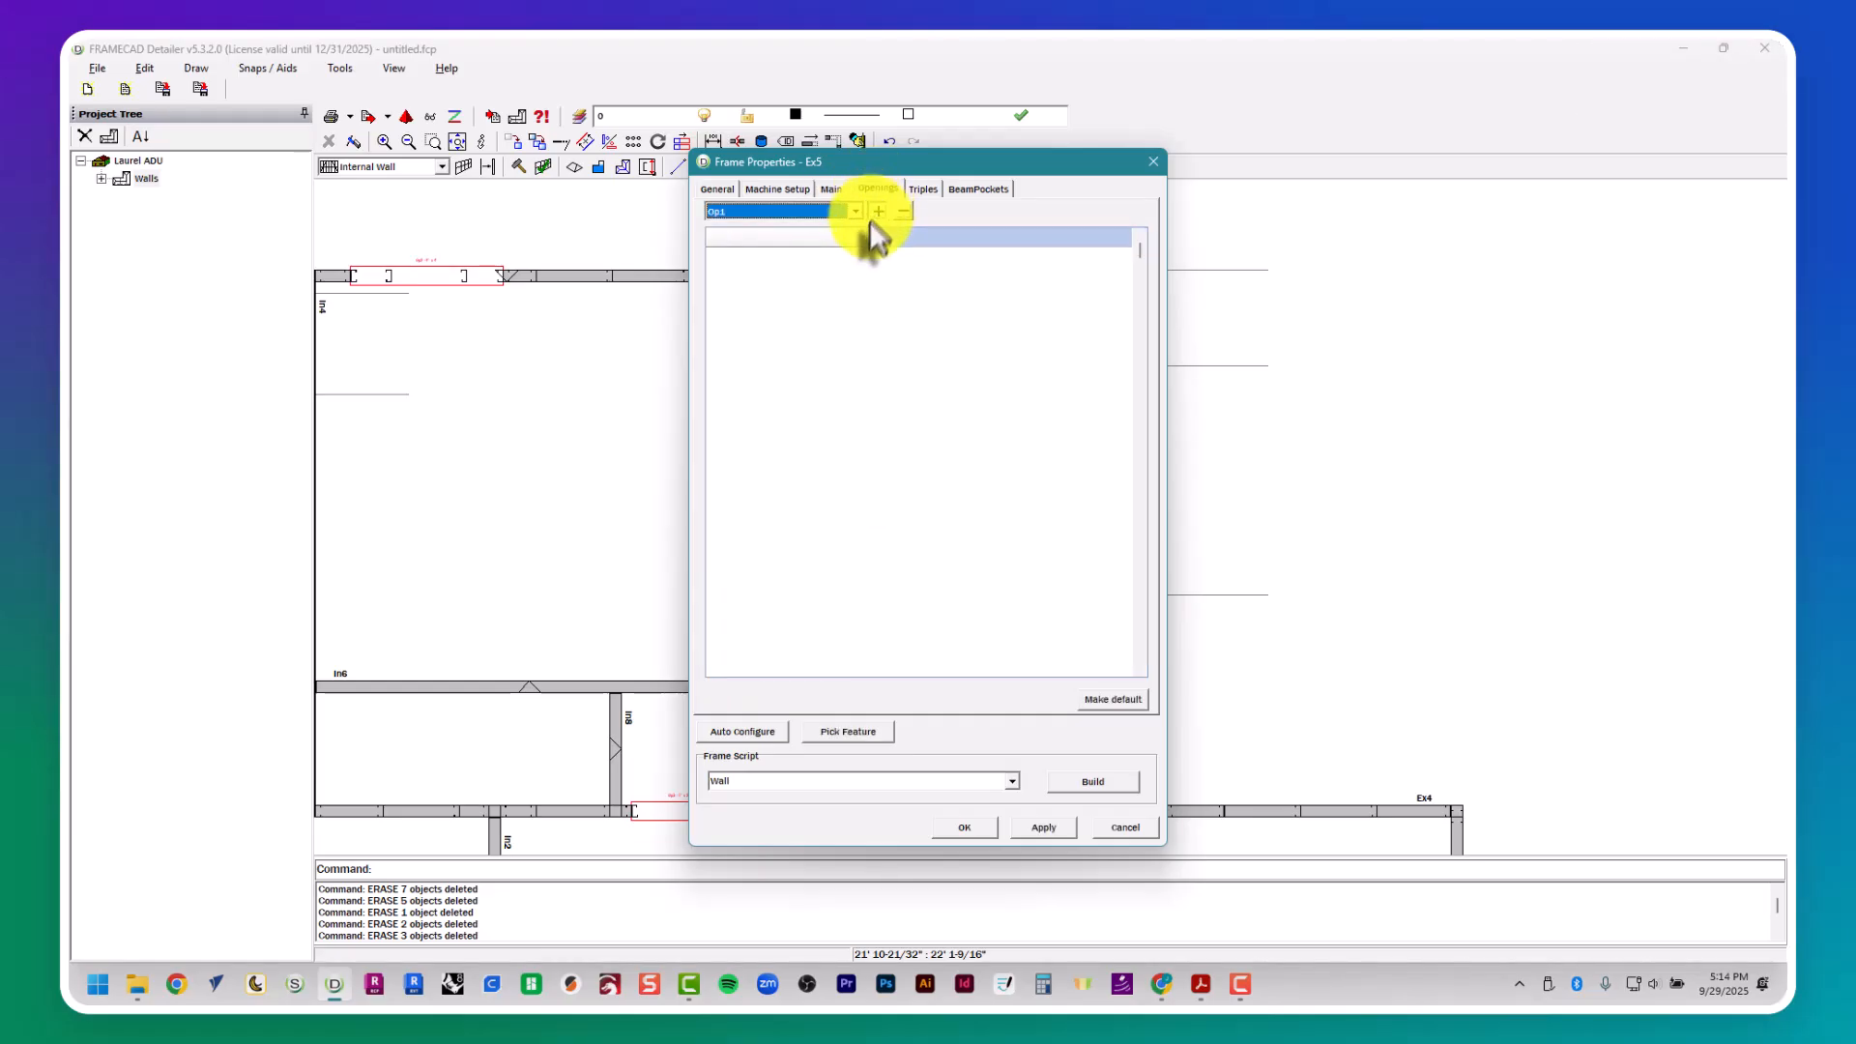
pyautogui.write("7'")
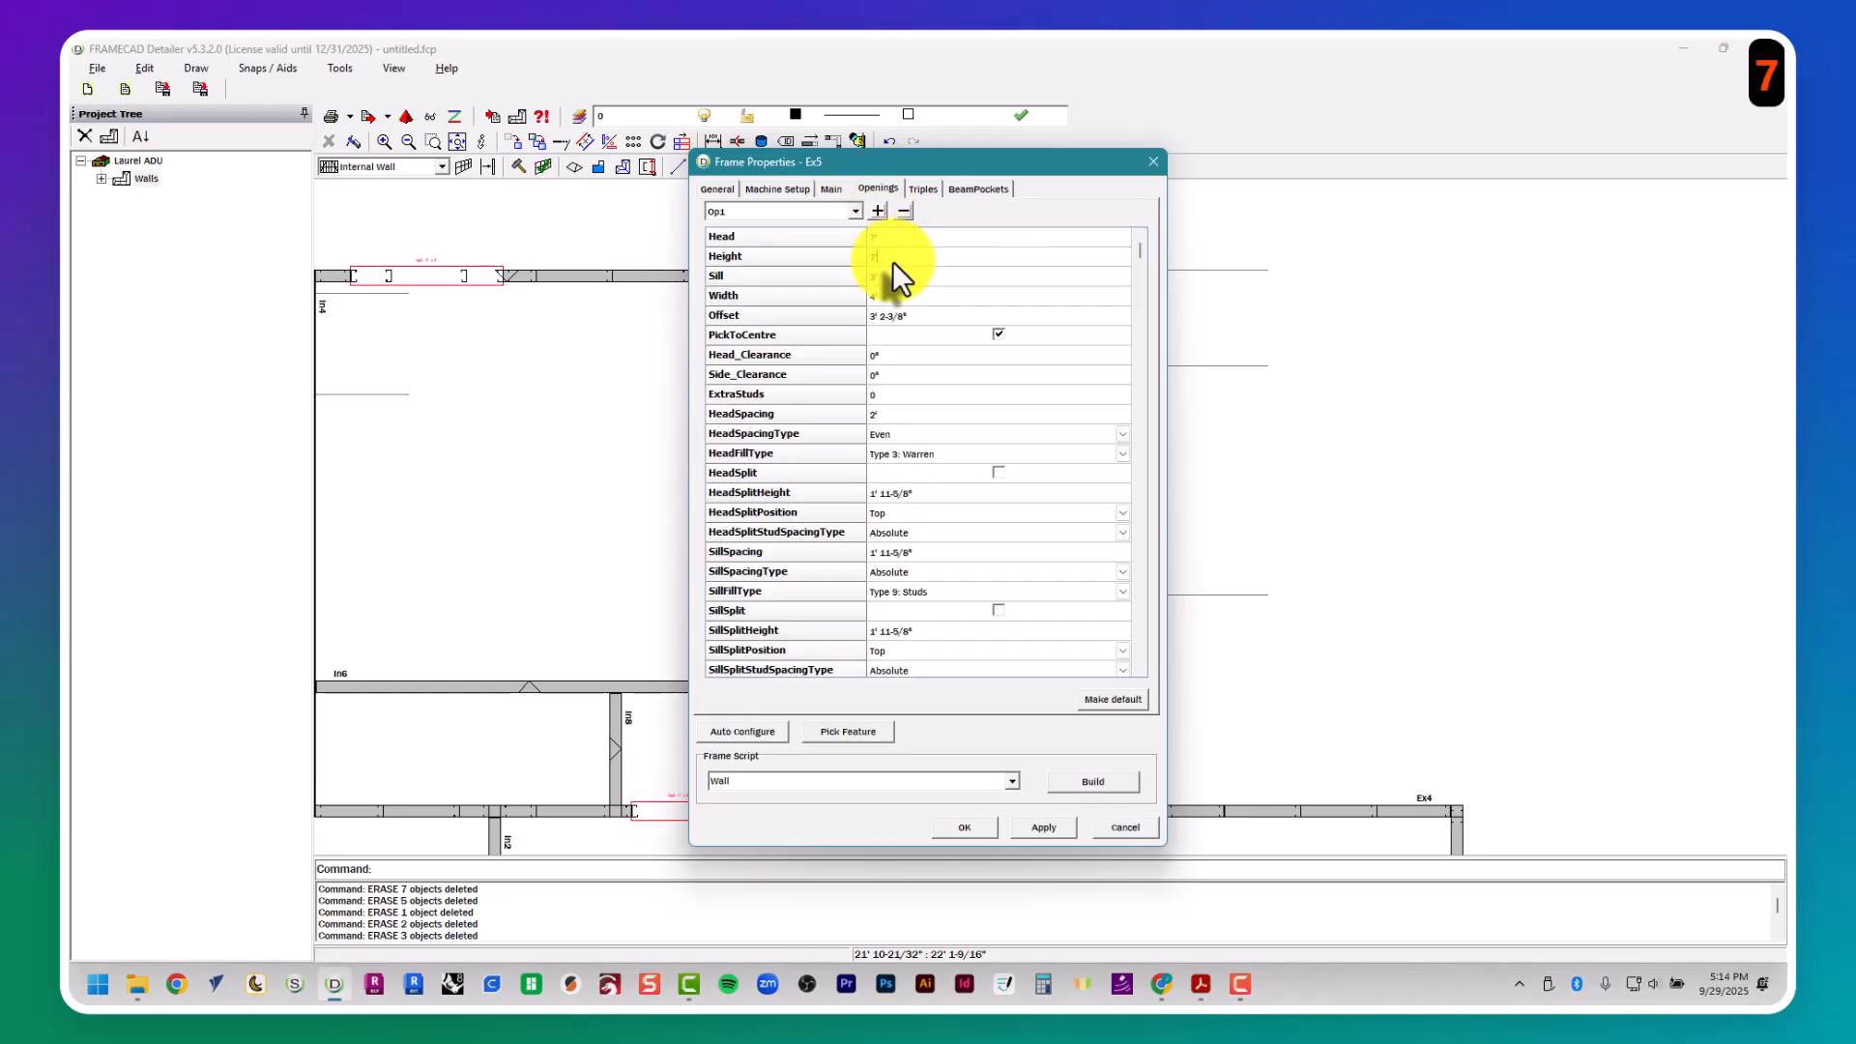
pyautogui.press('Tab')
pyautogui.press('Tab')
pyautogui.write("6'")
pyautogui.press('Tab')
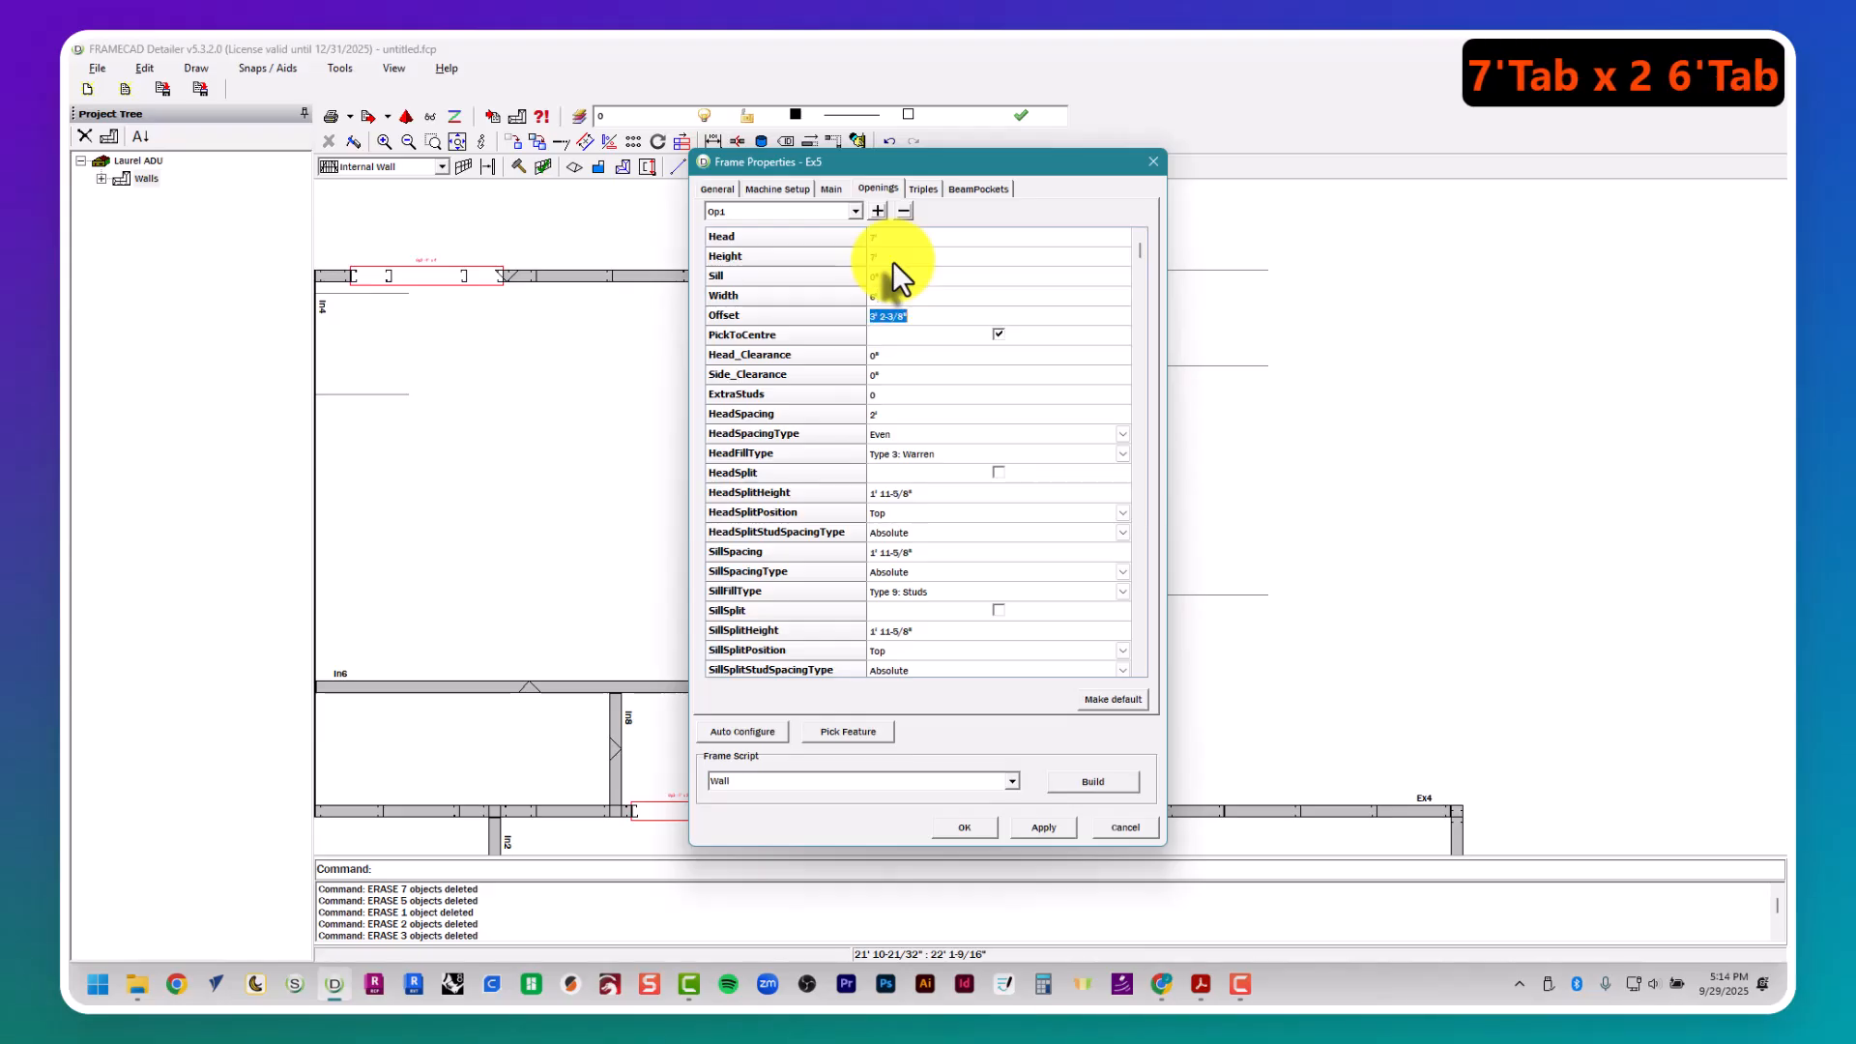
# - Center opening Op1 between the two D10 construction lines picked from the plan and build wall Ex5's frame with the Wall script
pyautogui.click(884, 728)
pyautogui.click(902, 736)
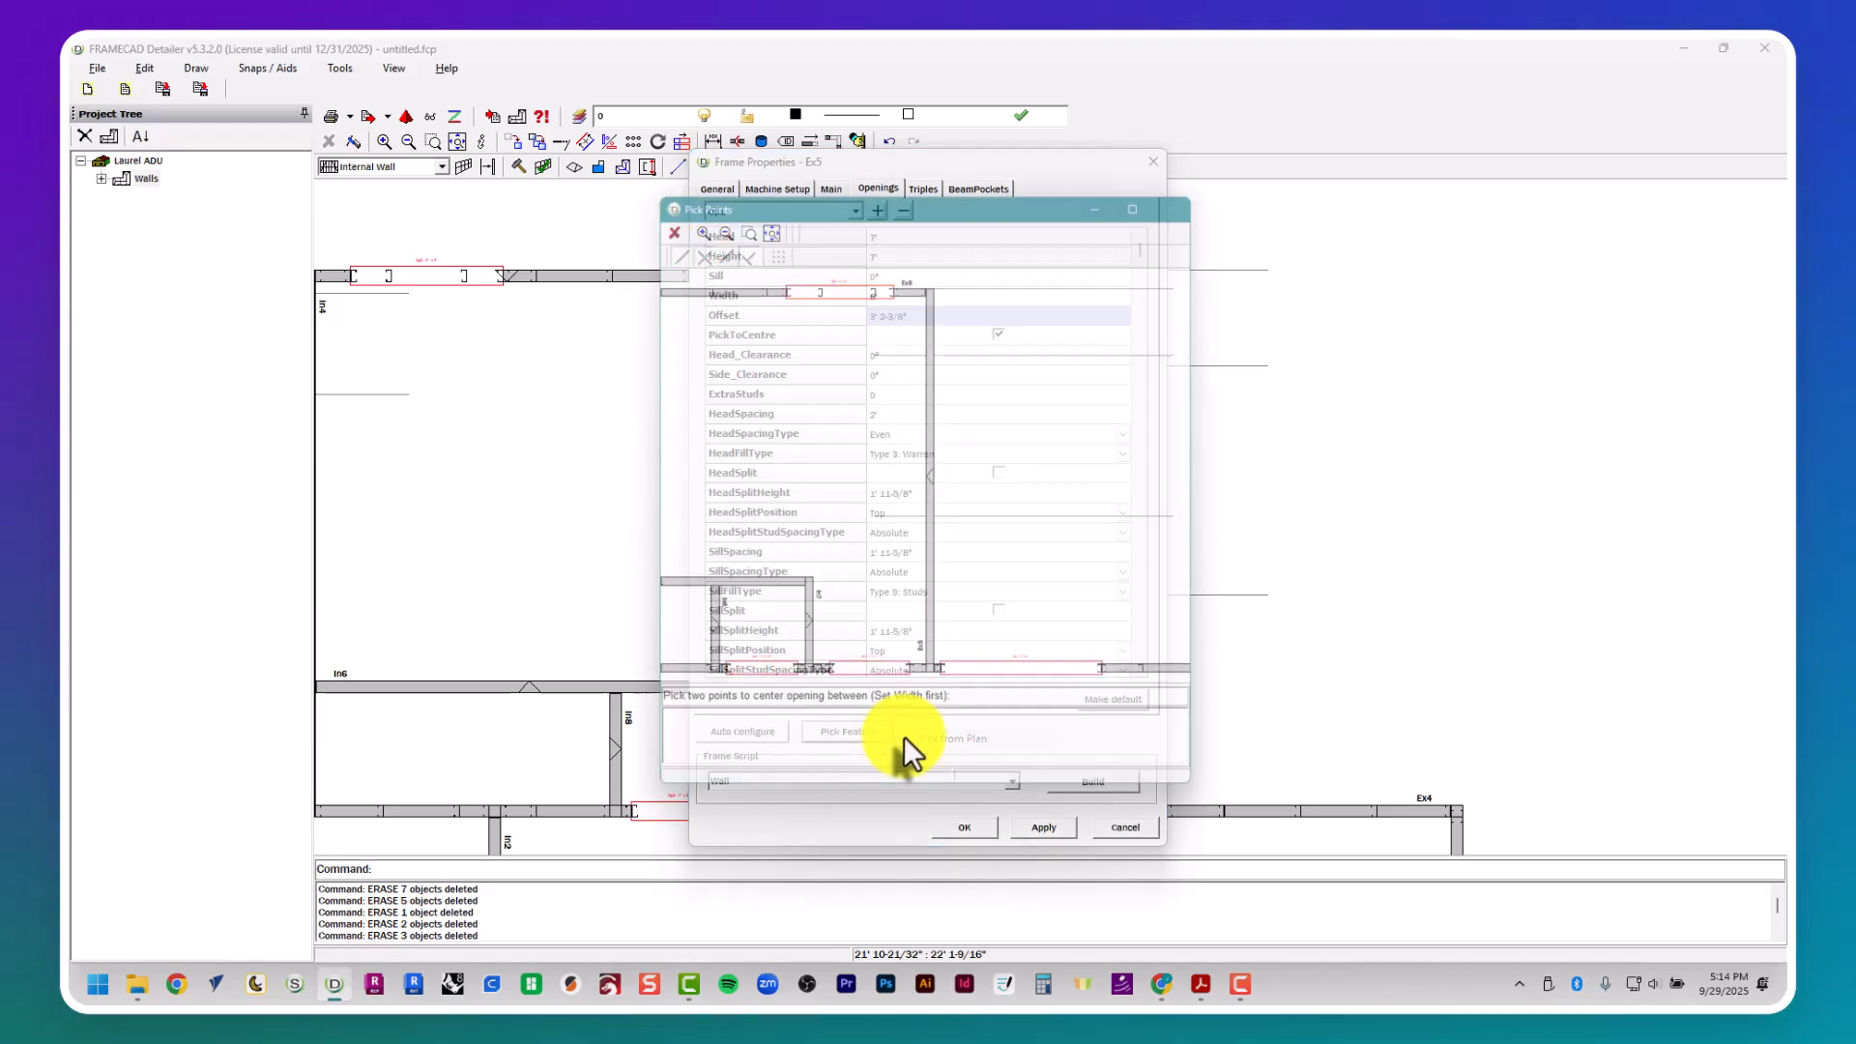
pyautogui.click(937, 363)
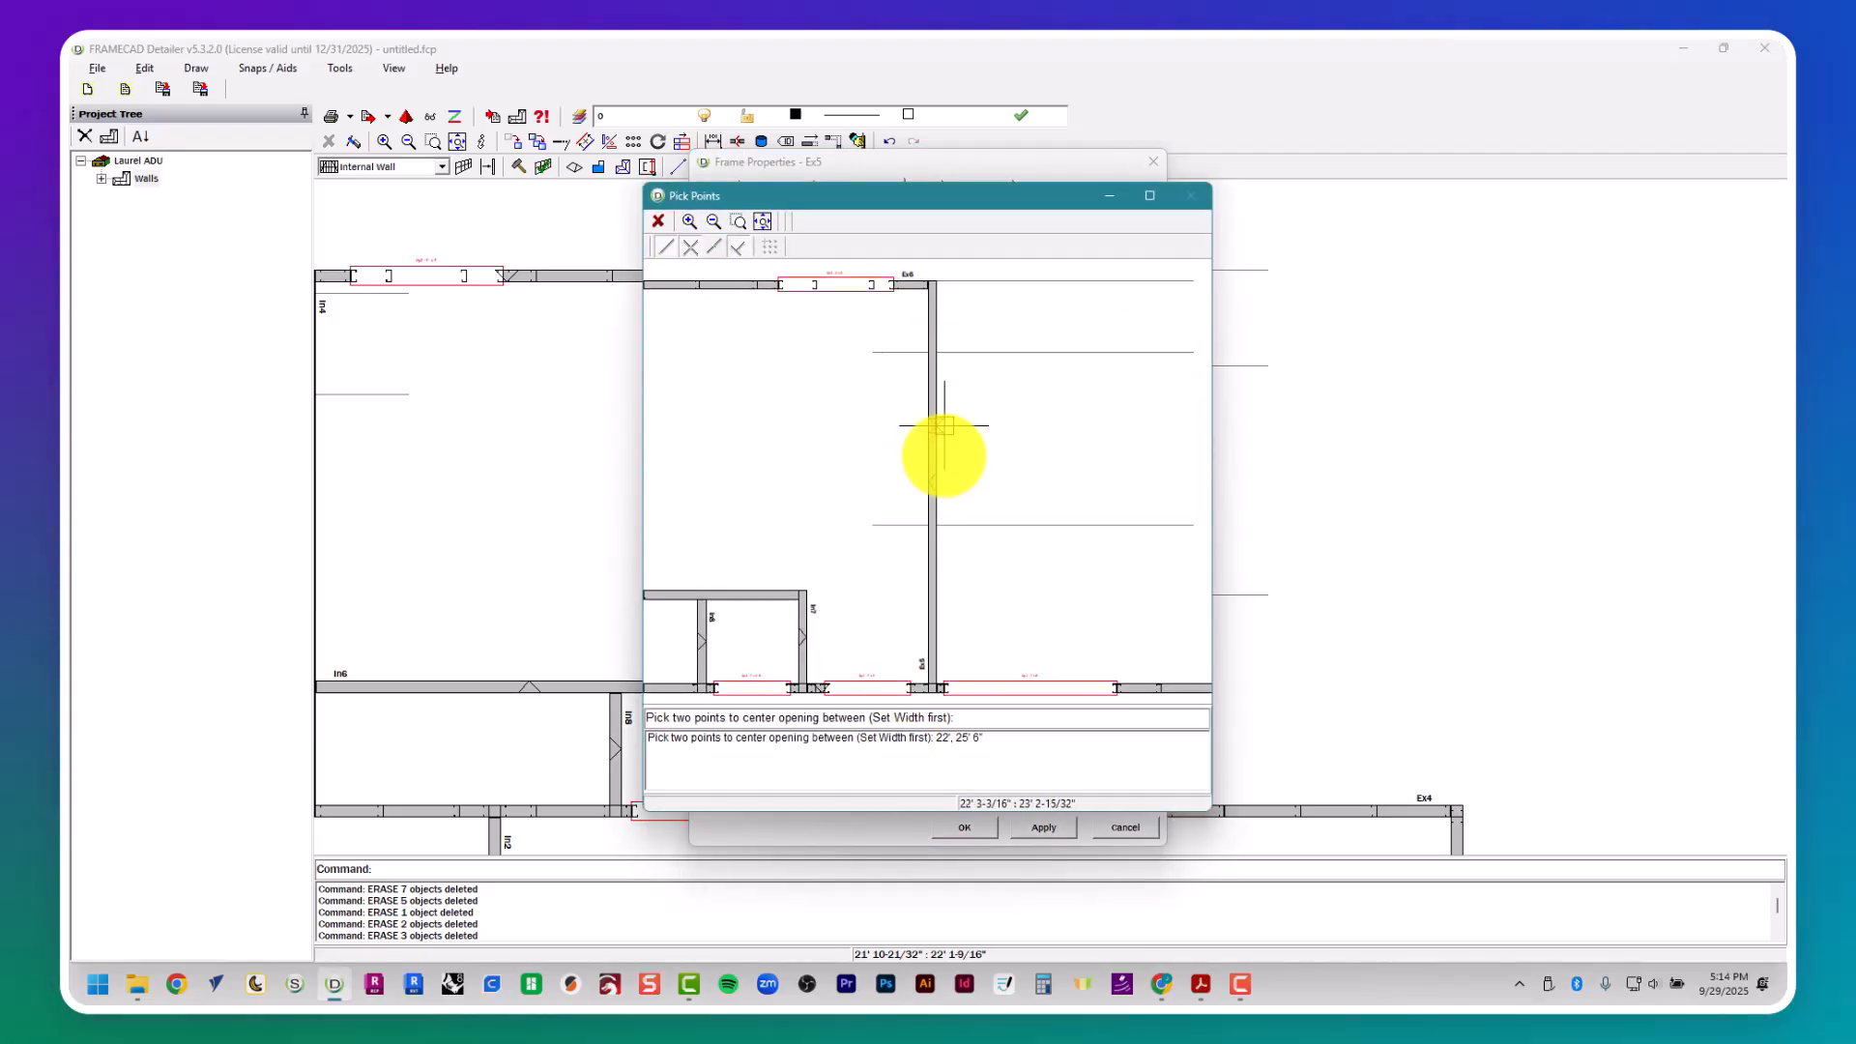
pyautogui.click(937, 522)
pyautogui.moveTo(931, 160); pyautogui.dragTo(1364, 111)
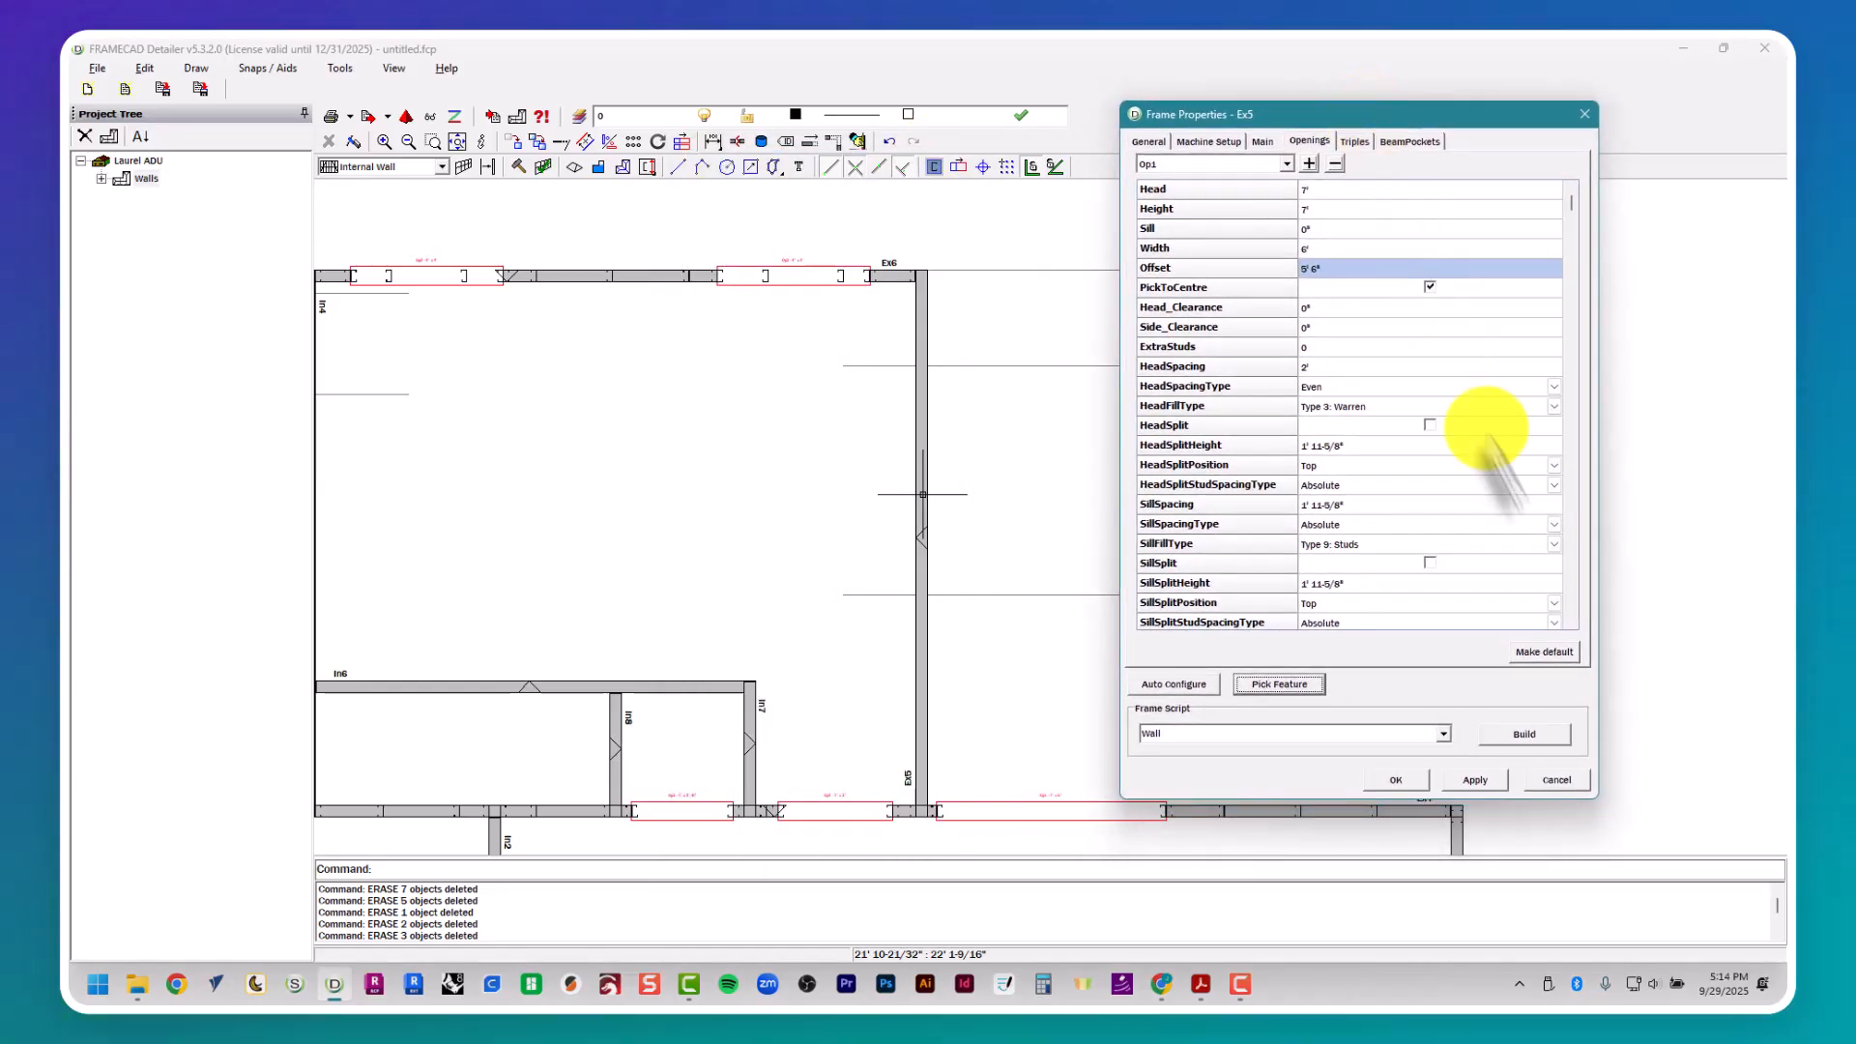
pyautogui.click(1518, 737)
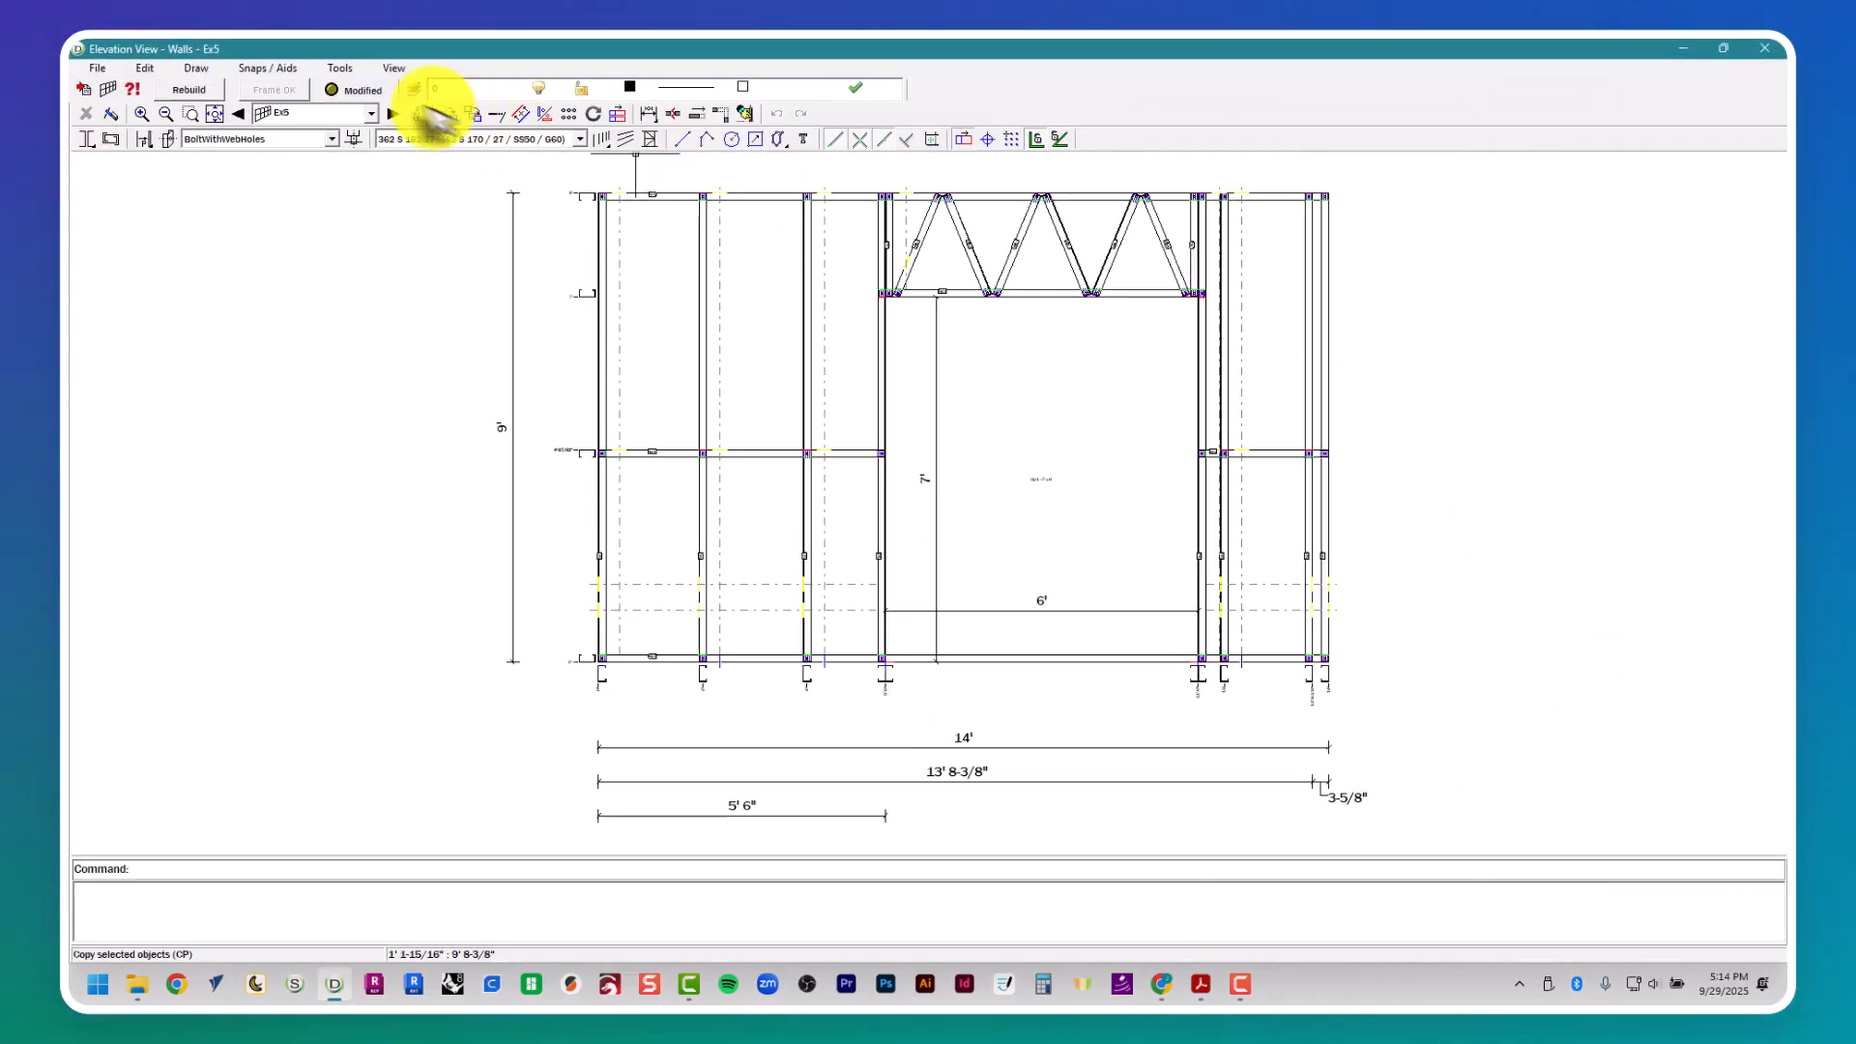
# - Brace the first bay of wall Ex5 with two diagonals, from the top and bottom plates to the end stud's mid-height
pyautogui.click(626, 139)
pyautogui.click(687, 196)
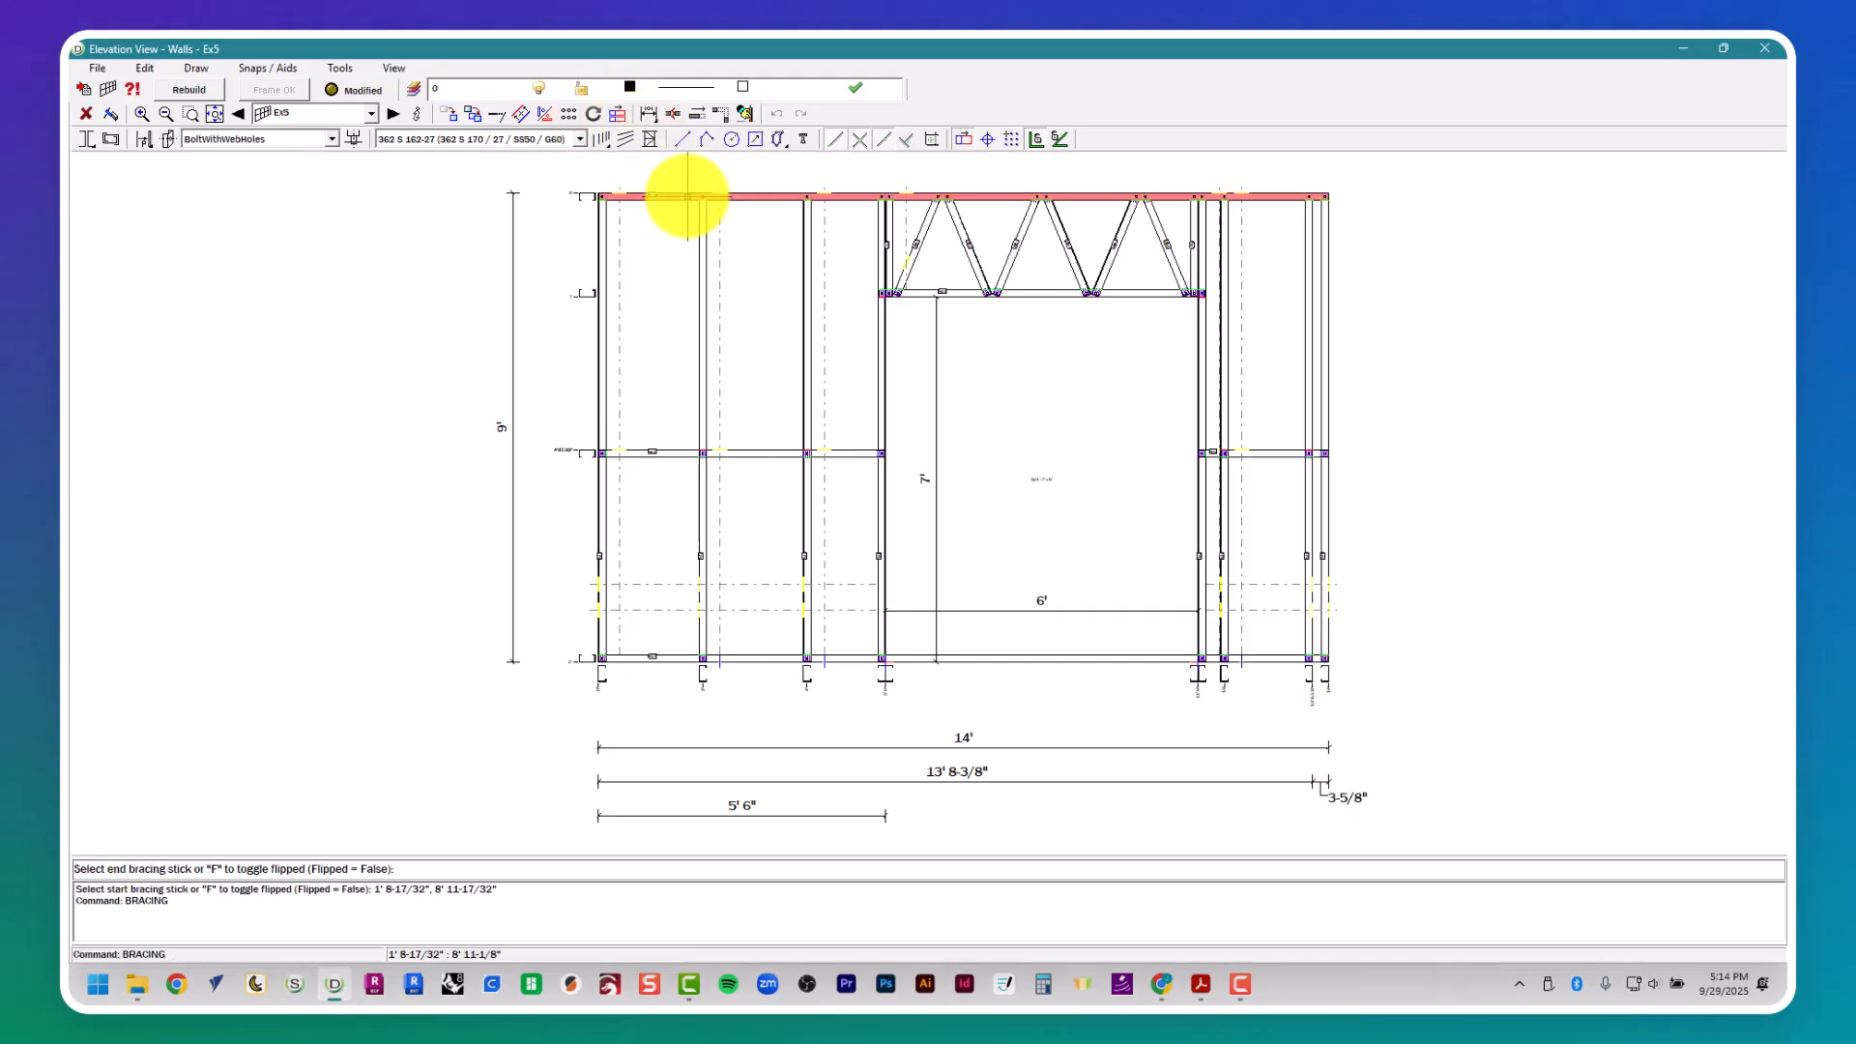
pyautogui.click(607, 436)
pyautogui.click(601, 469)
pyautogui.click(689, 660)
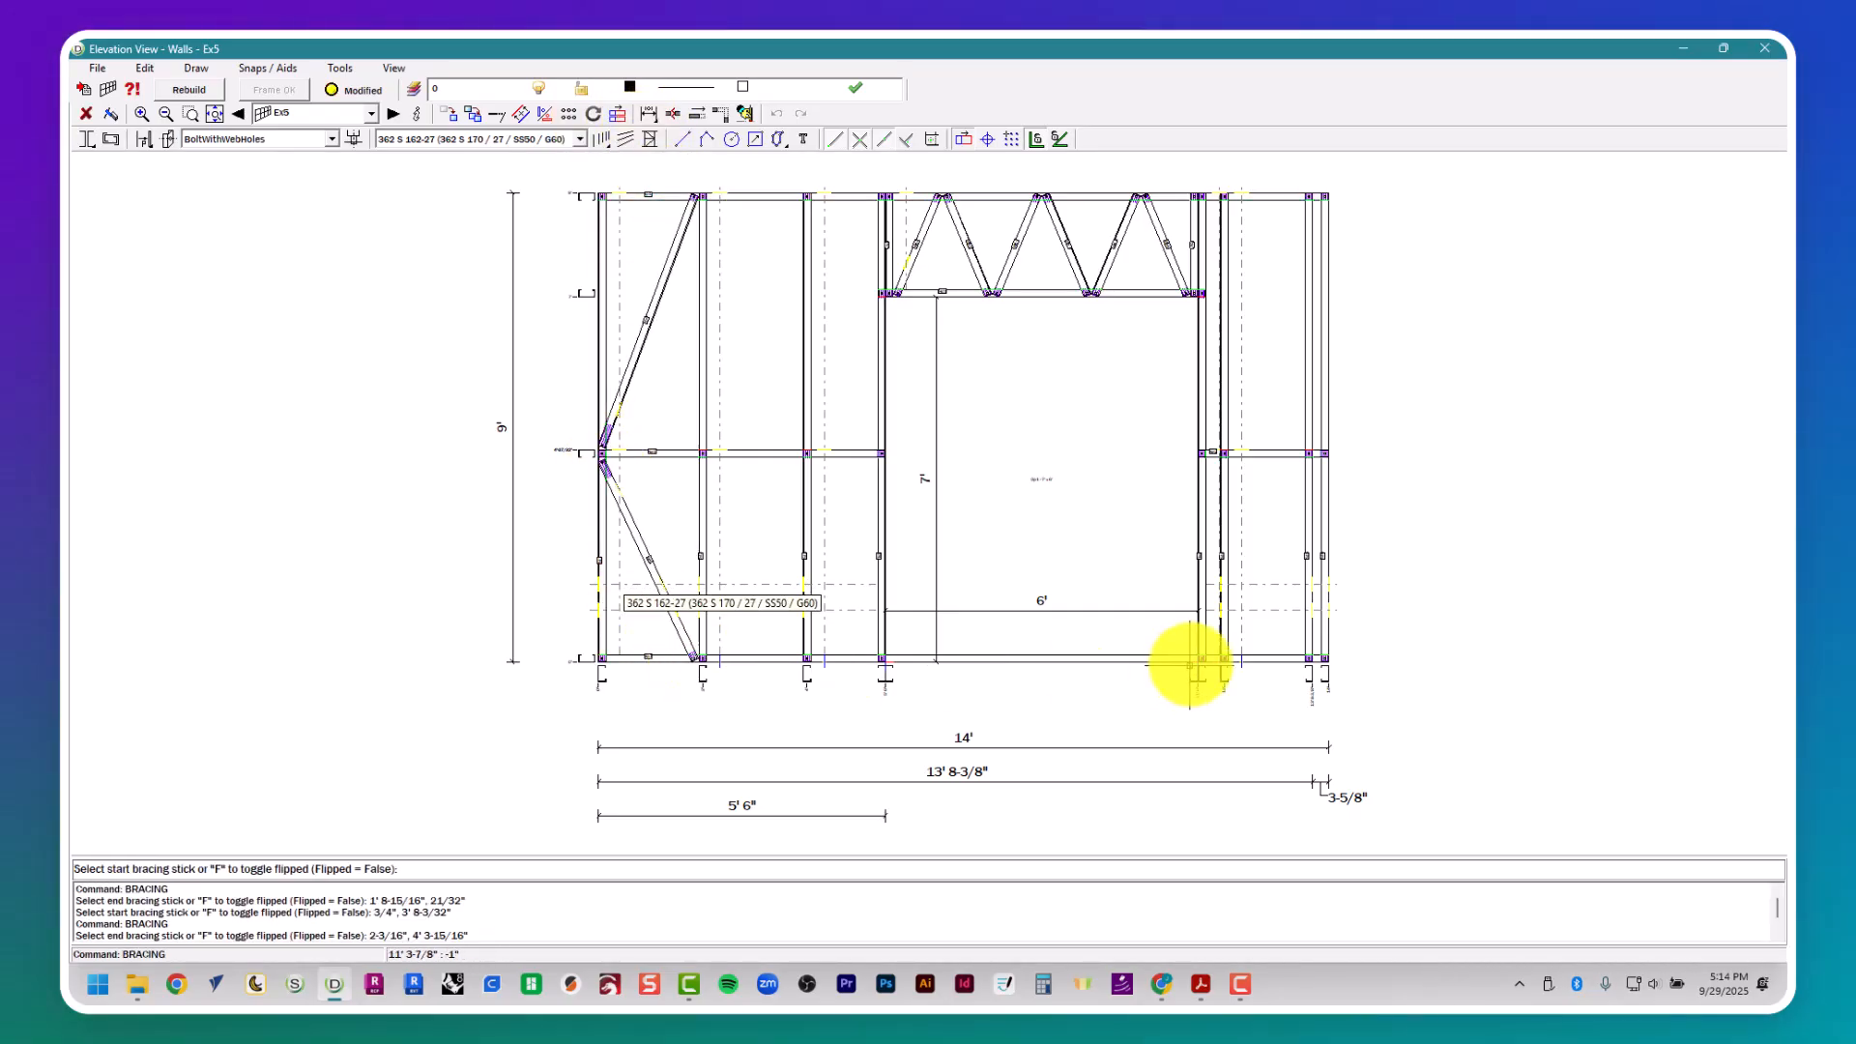
# - Brace the last bay of wall Ex5 with two diagonals, from the bottom and top plates to the second-to-last stud's mid-height
pyautogui.click(1243, 655)
pyautogui.click(1302, 473)
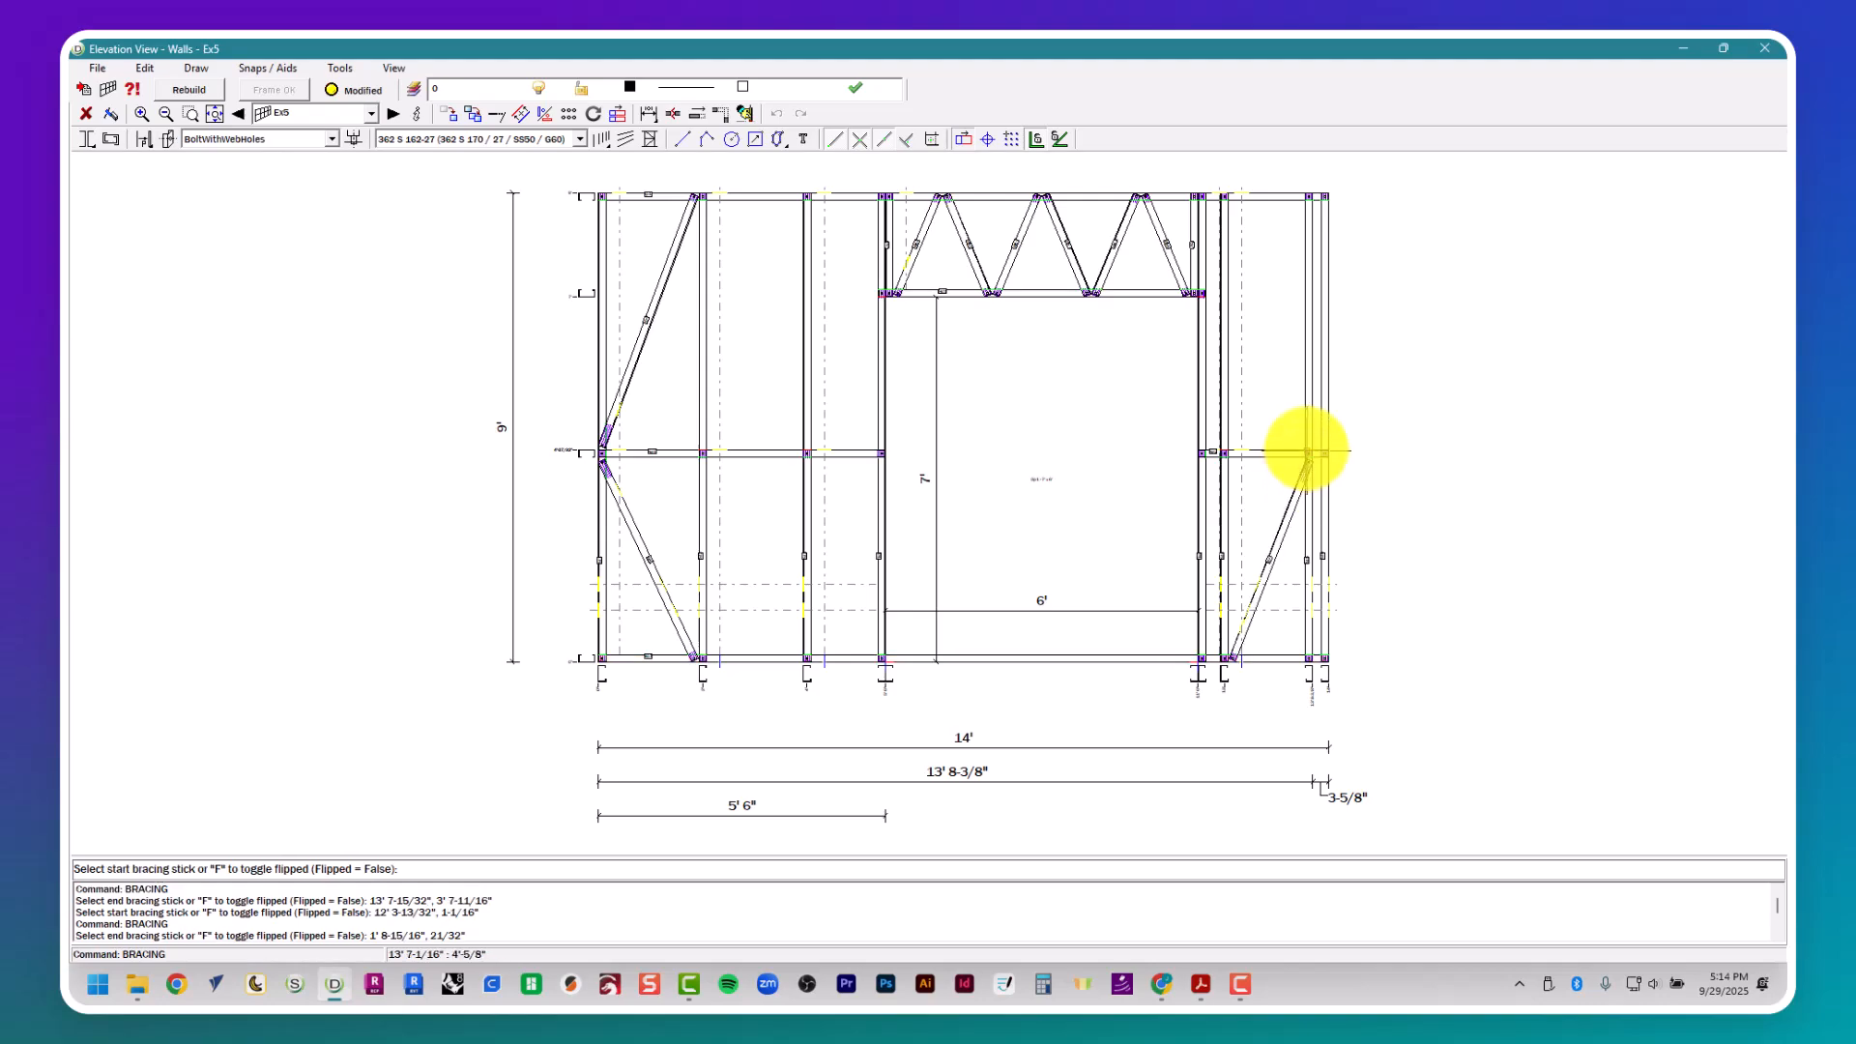
pyautogui.click(1305, 439)
pyautogui.click(1243, 196)
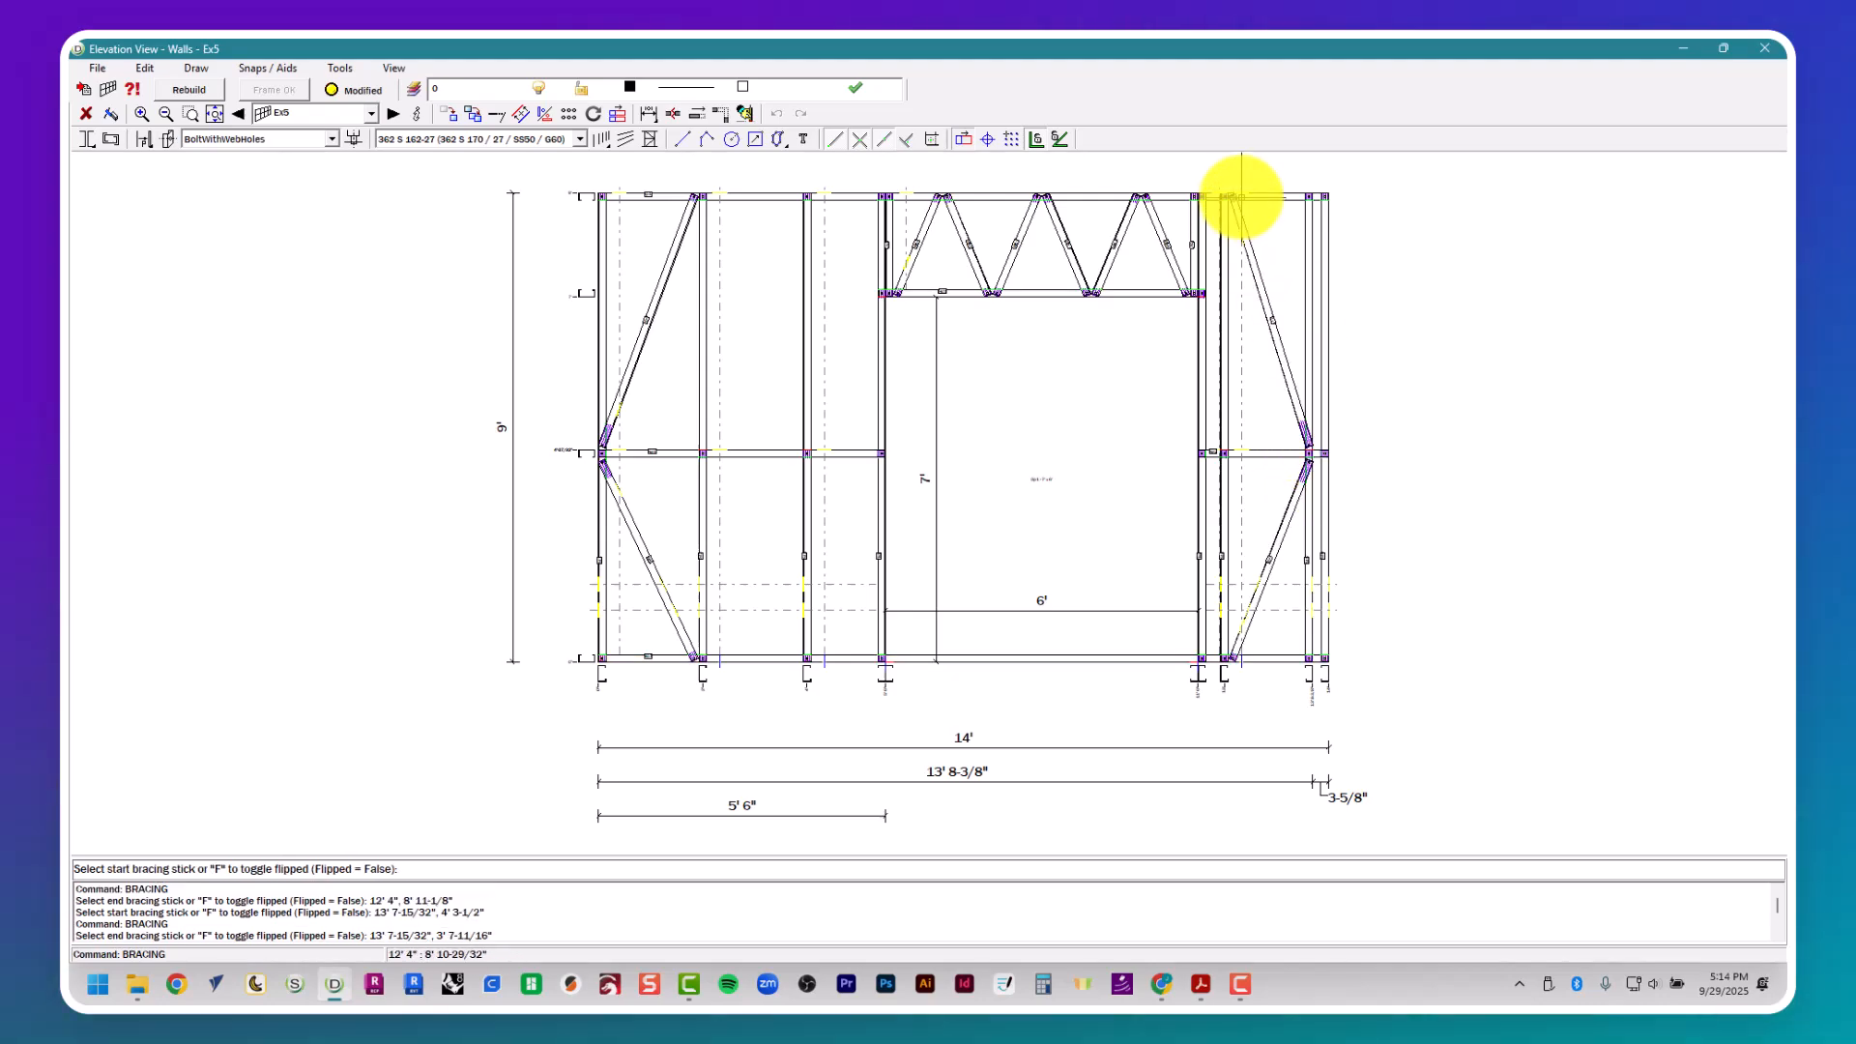
# - Close the Ex5 elevation and delete the three horizontal construction lines at wall Ex5 in the plan
pyautogui.click(1765, 47)
pyautogui.press('Escape')
pyautogui.press('Escape')
pyautogui.moveTo(1170, 502); pyautogui.dragTo(1094, 247)
pyautogui.scroll(-1, 1122, 353)
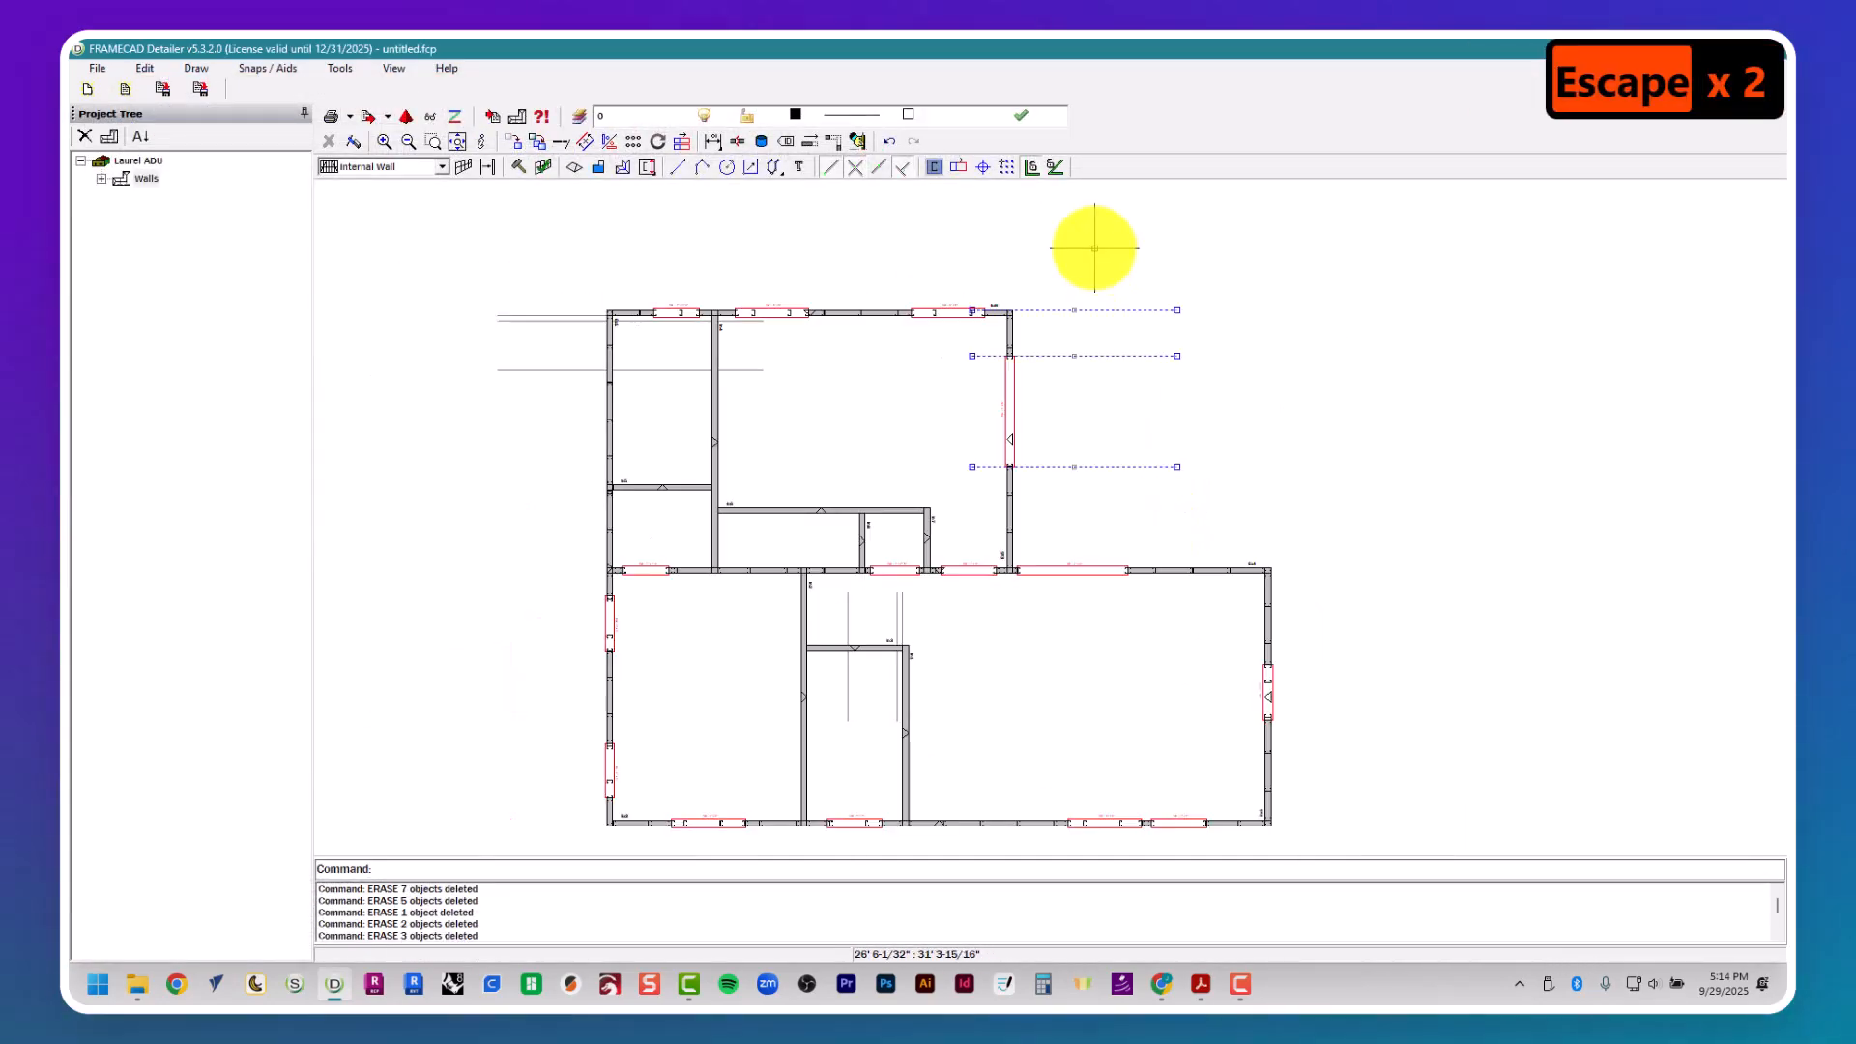
pyautogui.press('Delete')
# - Open the frame properties of internal wall In3 and check its door in the Laurel Residence PDF
pyautogui.moveTo(1044, 558); pyautogui.dragTo(1035, 455, button='middle')
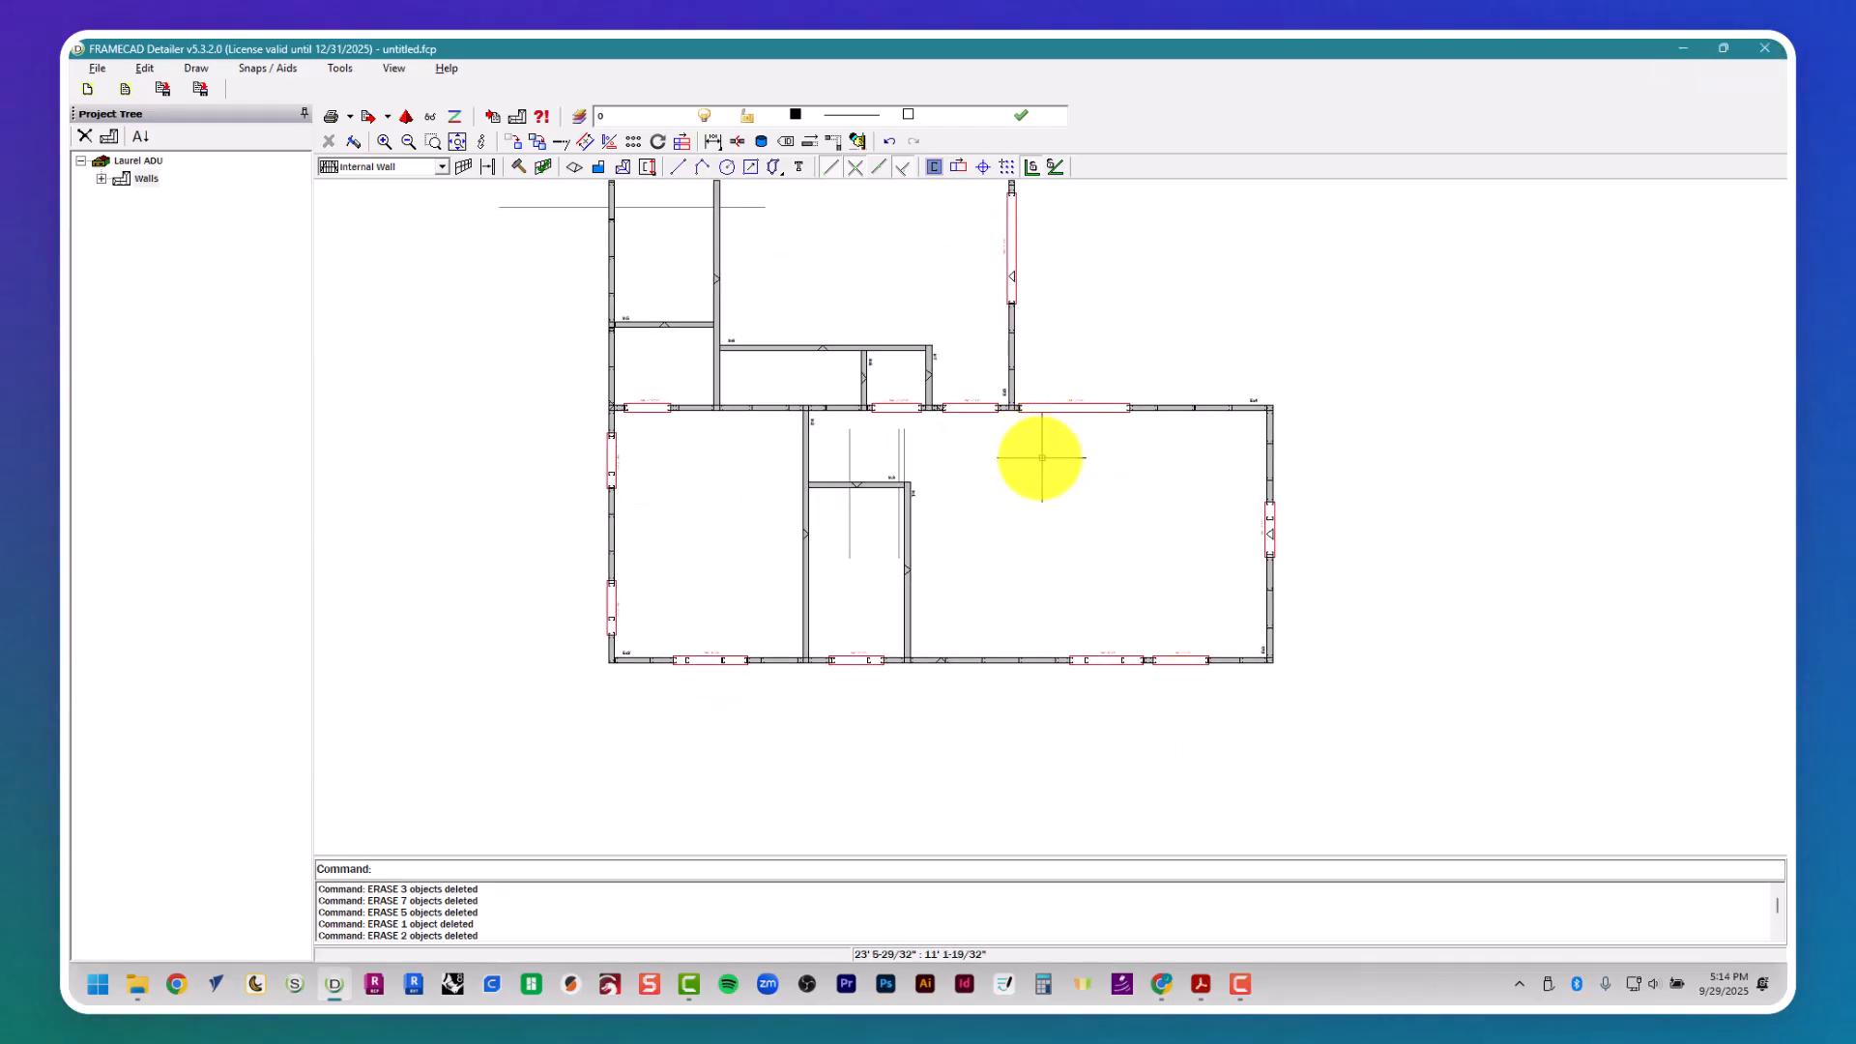
pyautogui.scroll(2, 826, 523)
pyautogui.scroll(2, 827, 523)
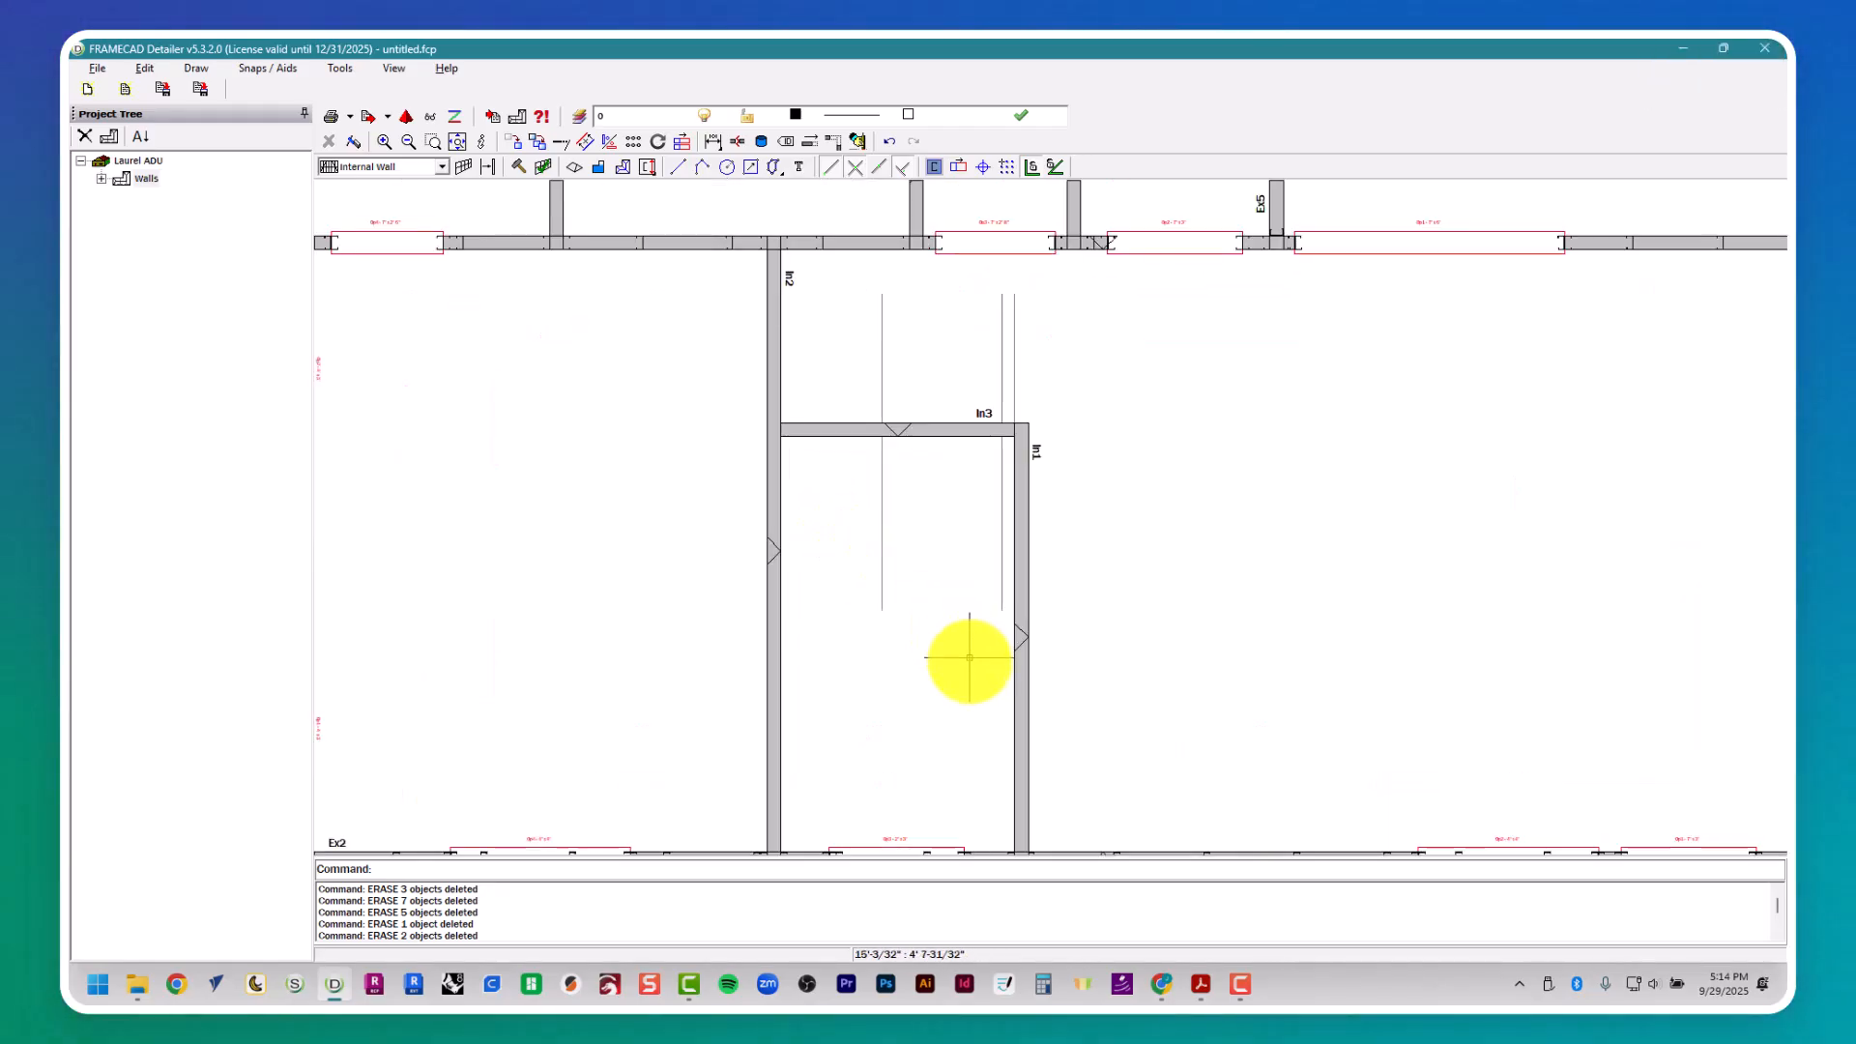
pyautogui.press('Escape')
pyautogui.press('Escape')
pyautogui.press('Escape')
pyautogui.scroll(3, 937, 426)
pyautogui.rightClick(938, 433)
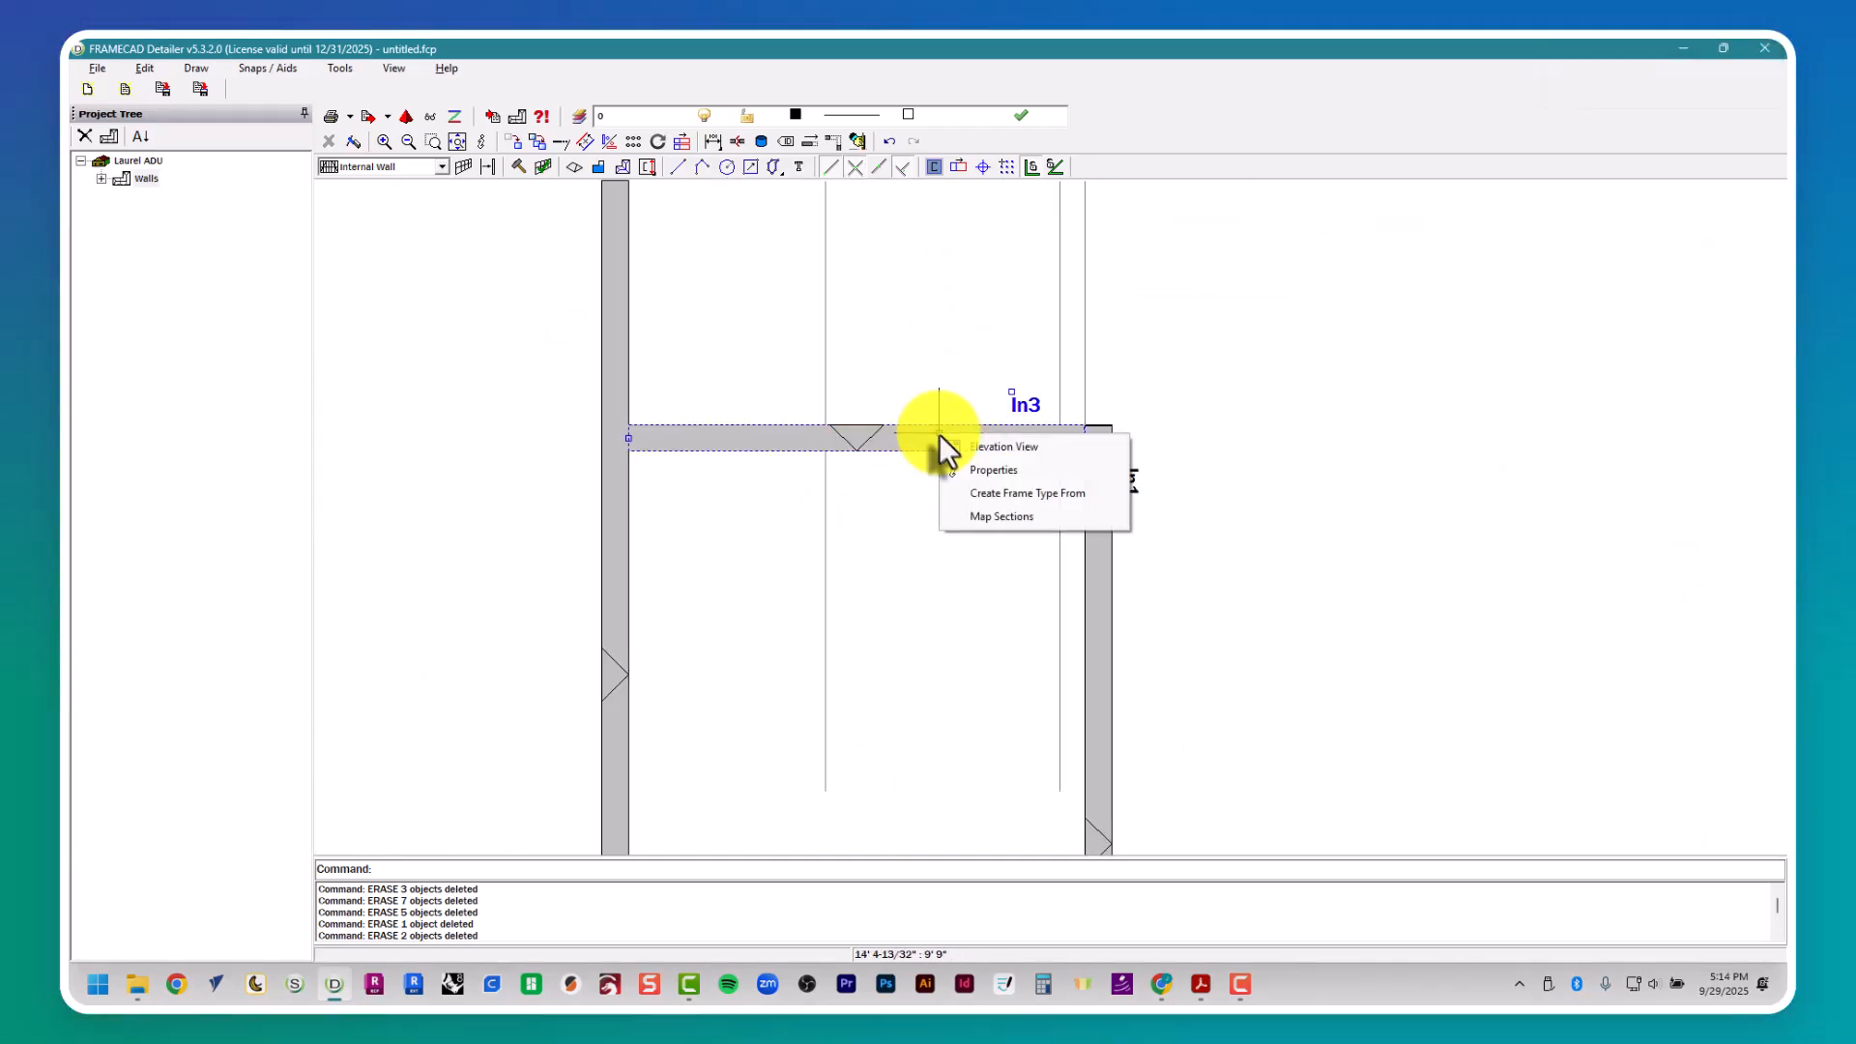
pyautogui.click(976, 474)
pyautogui.hotkey('alt', 'Tab')
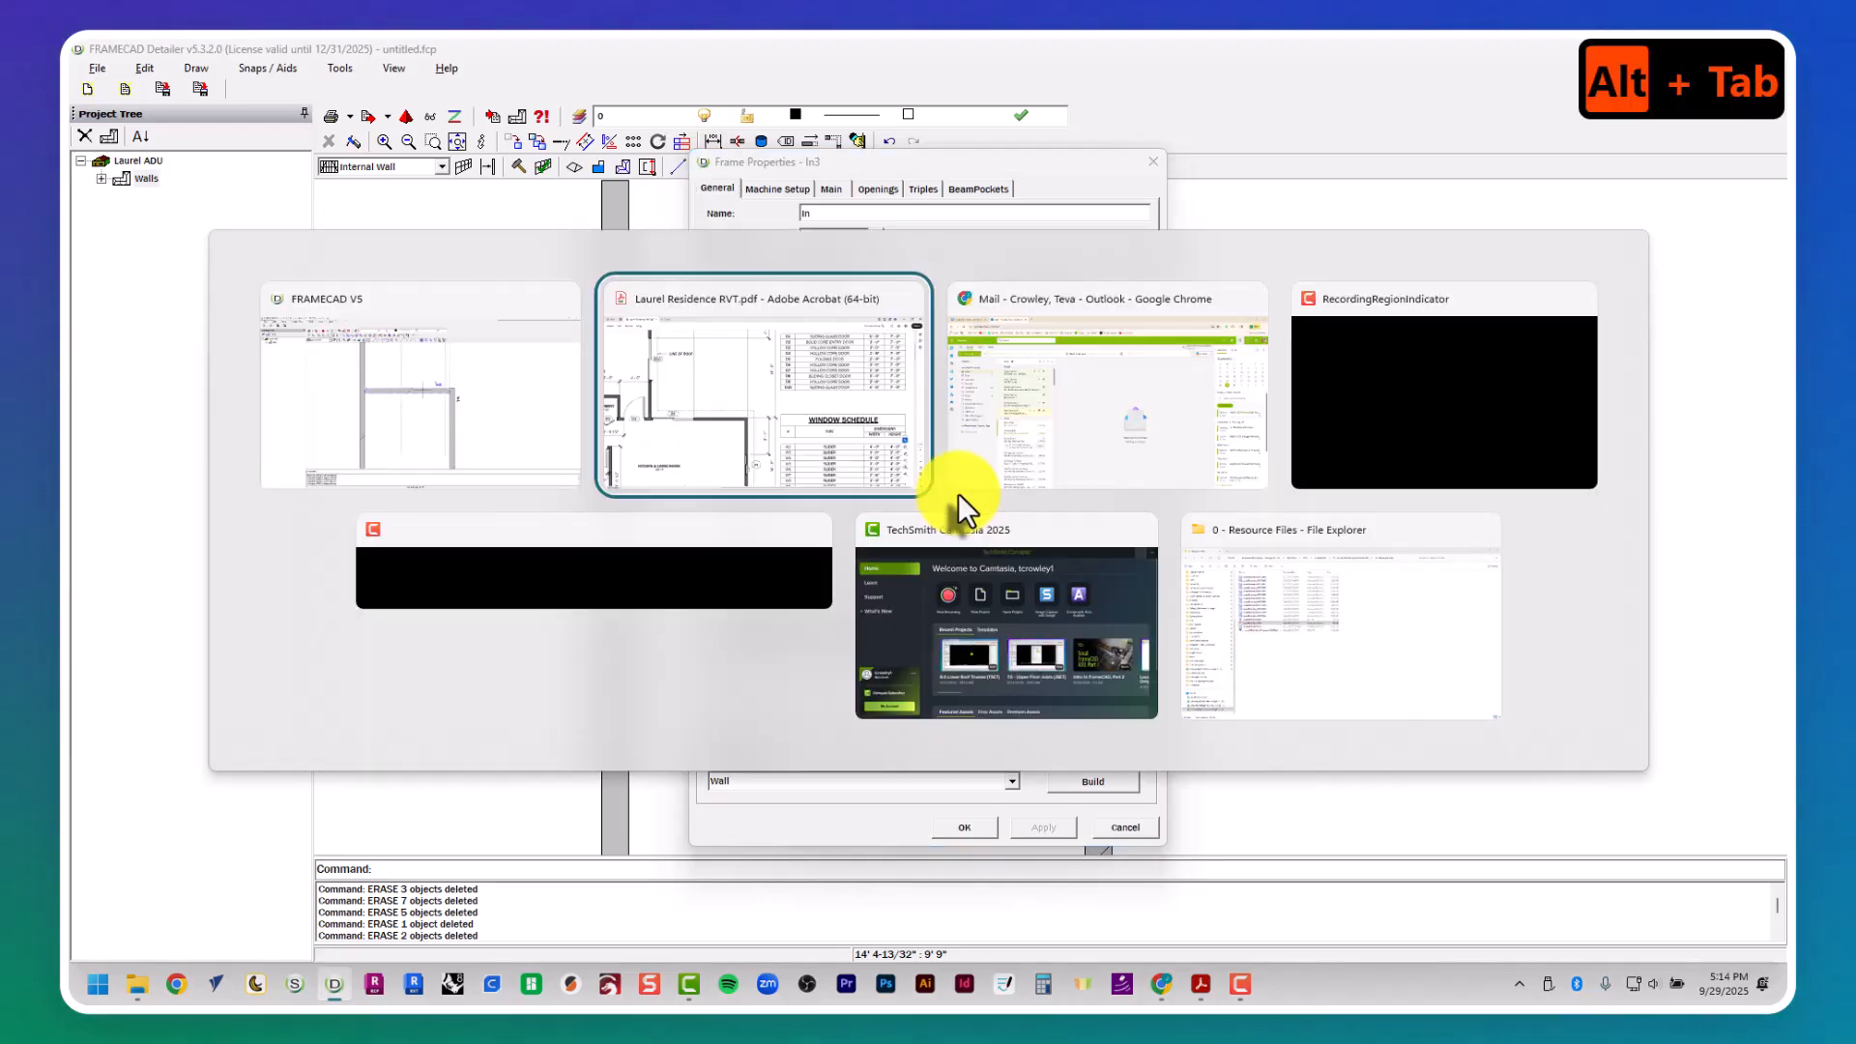
pyautogui.moveTo(916, 493); pyautogui.dragTo(1044, 475, button='middle')
pyautogui.hotkey('alt', 'Tab')
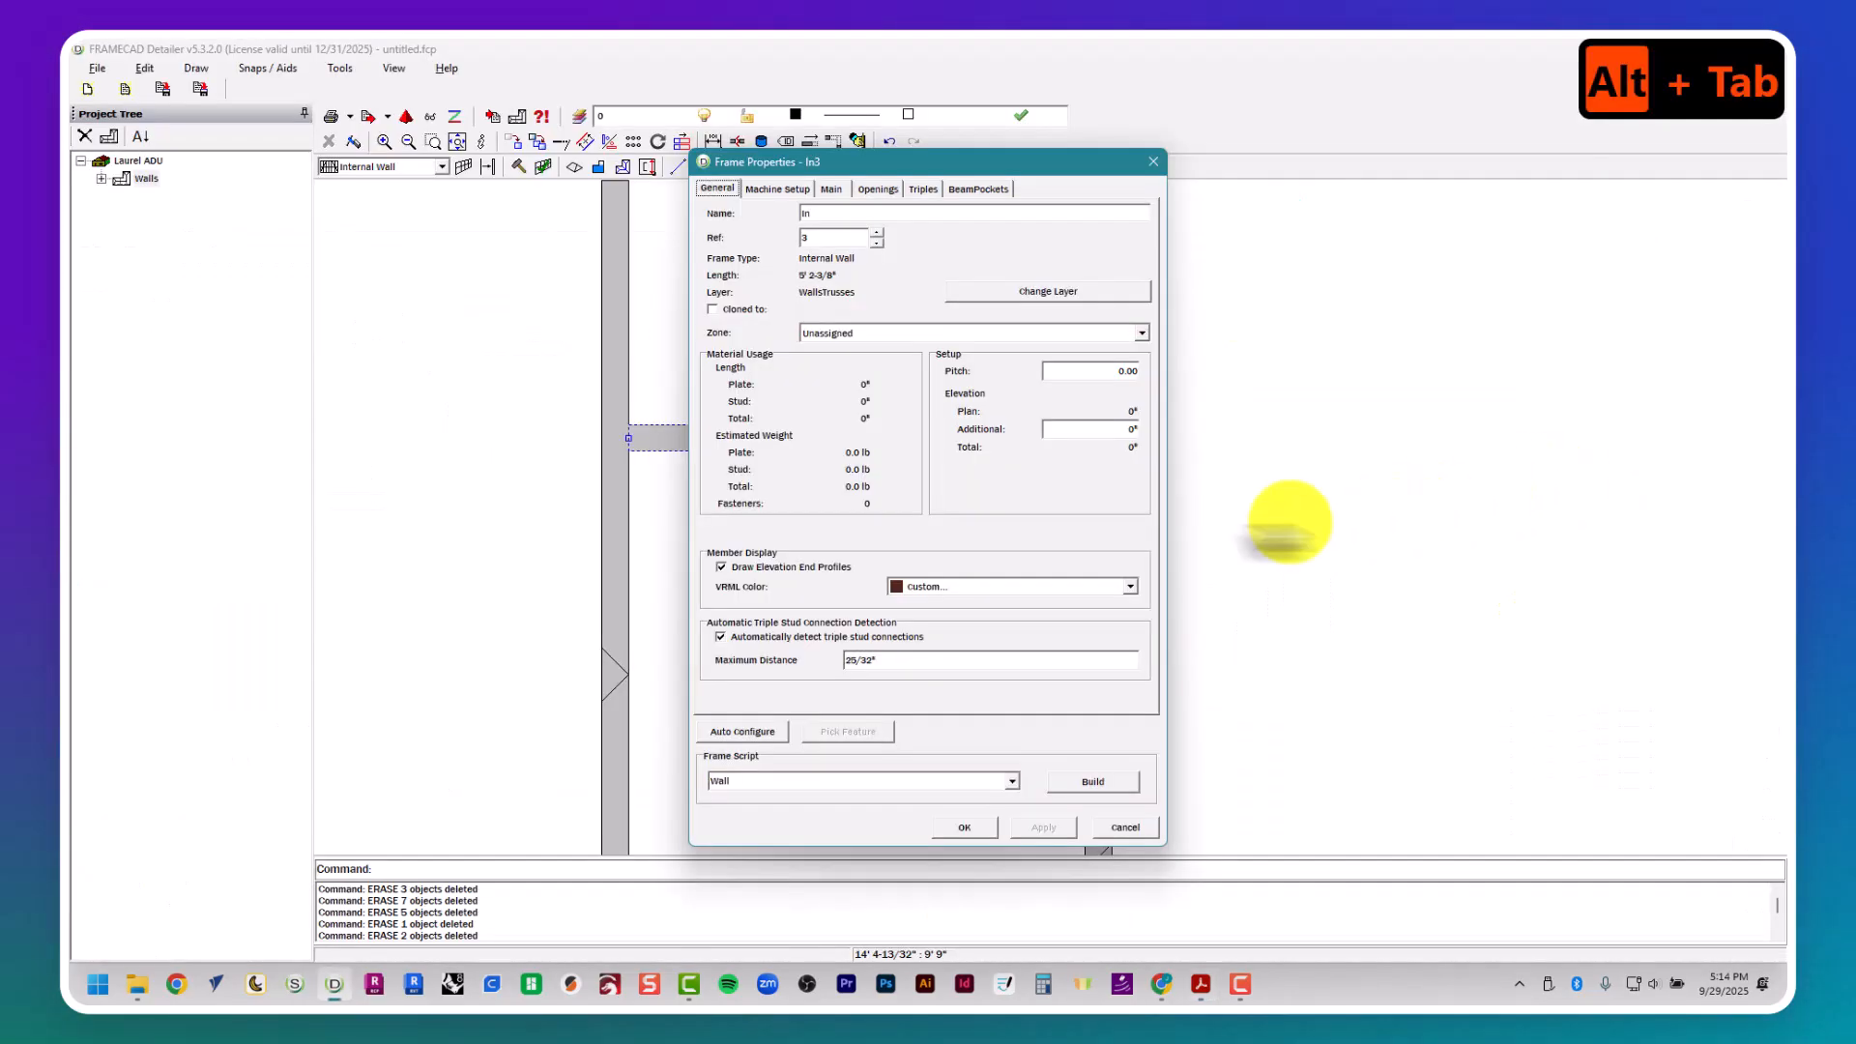
# - Add opening Op1 to wall In3 with a height of 7' and a width of 2'8", and make these values the default
pyautogui.click(877, 189)
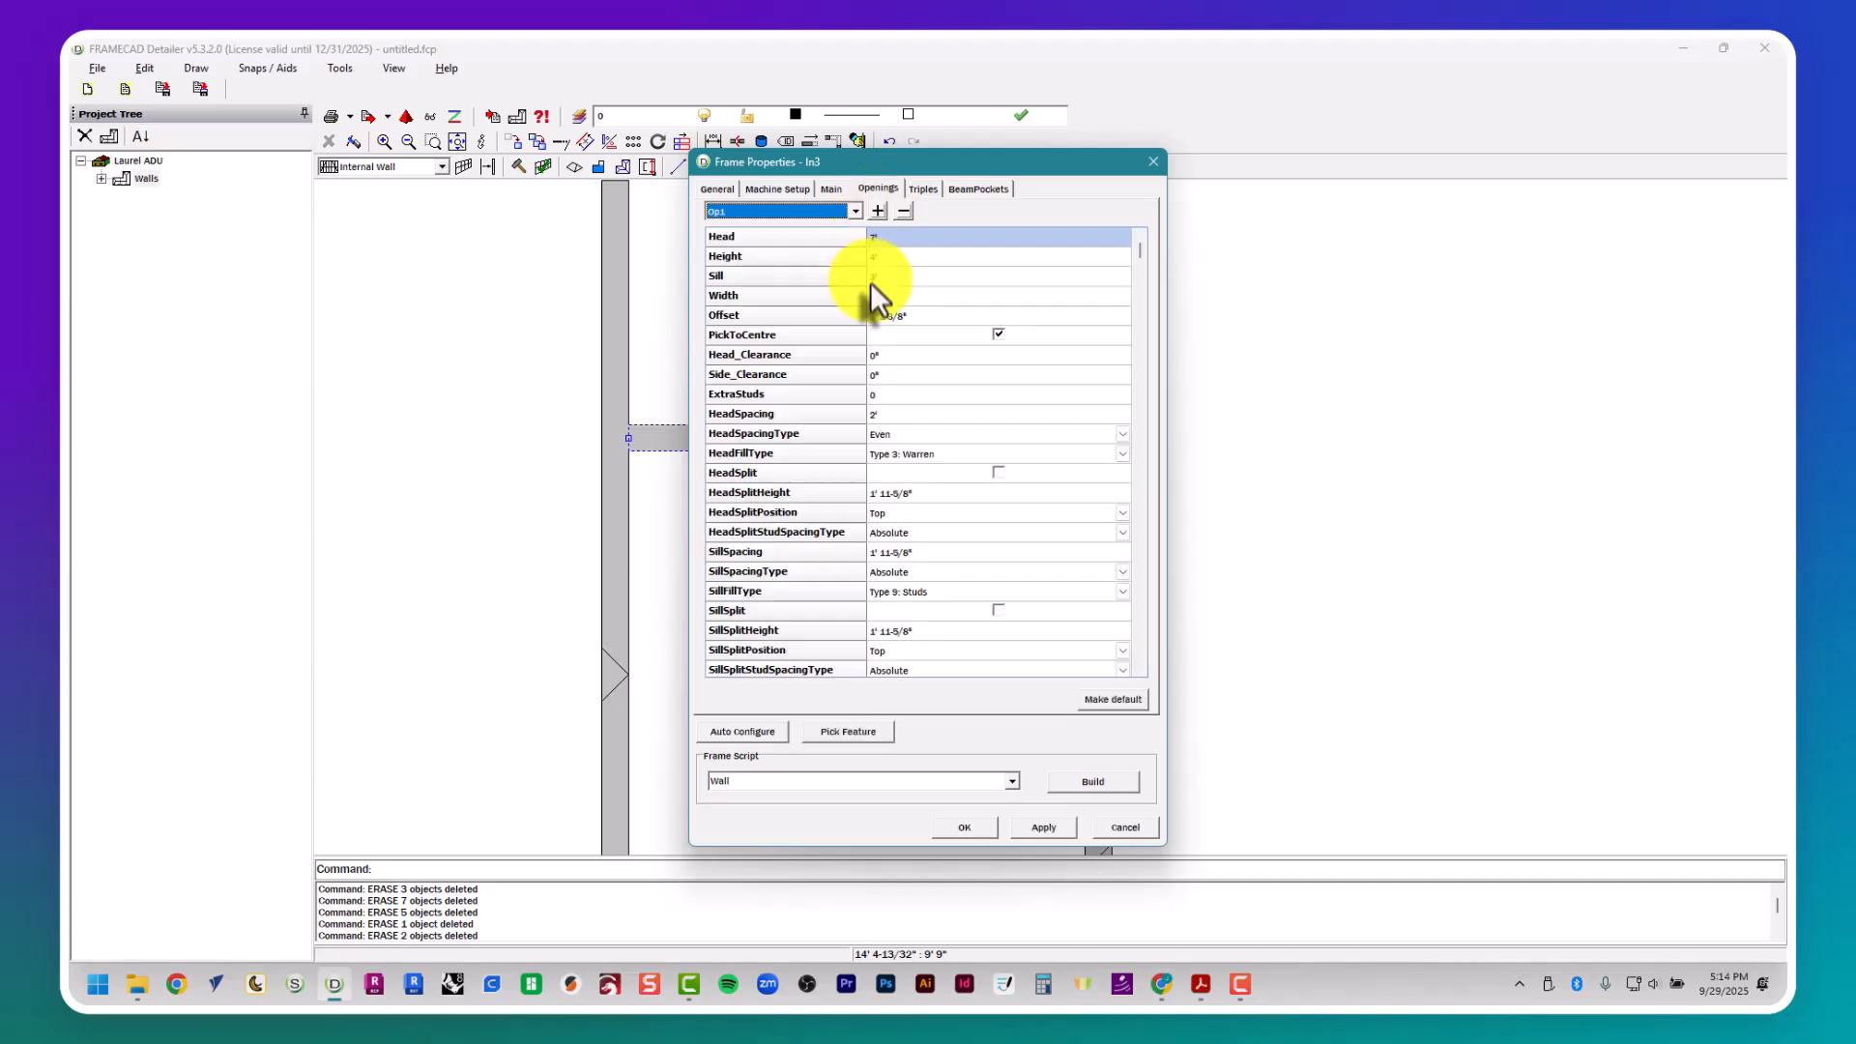
pyautogui.click(895, 257)
pyautogui.write("7'")
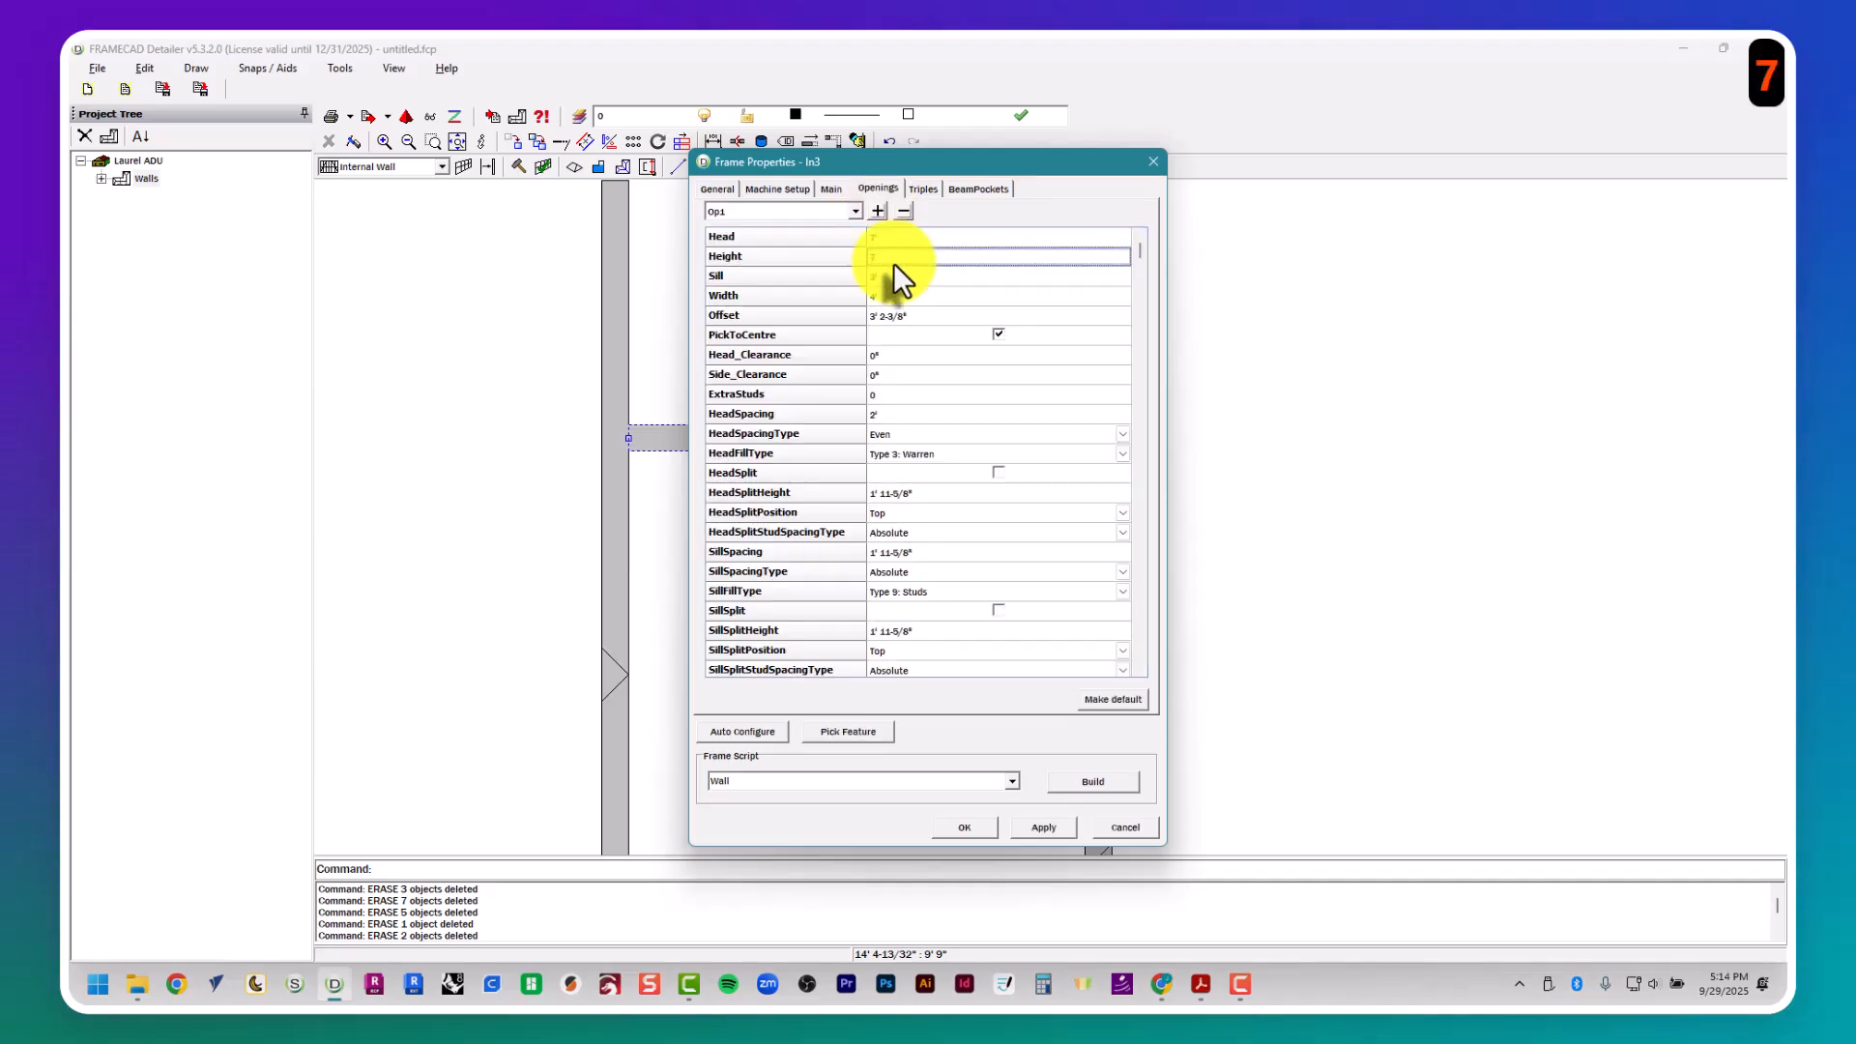
pyautogui.press('Tab')
pyautogui.press('Tab')
pyautogui.write('2')
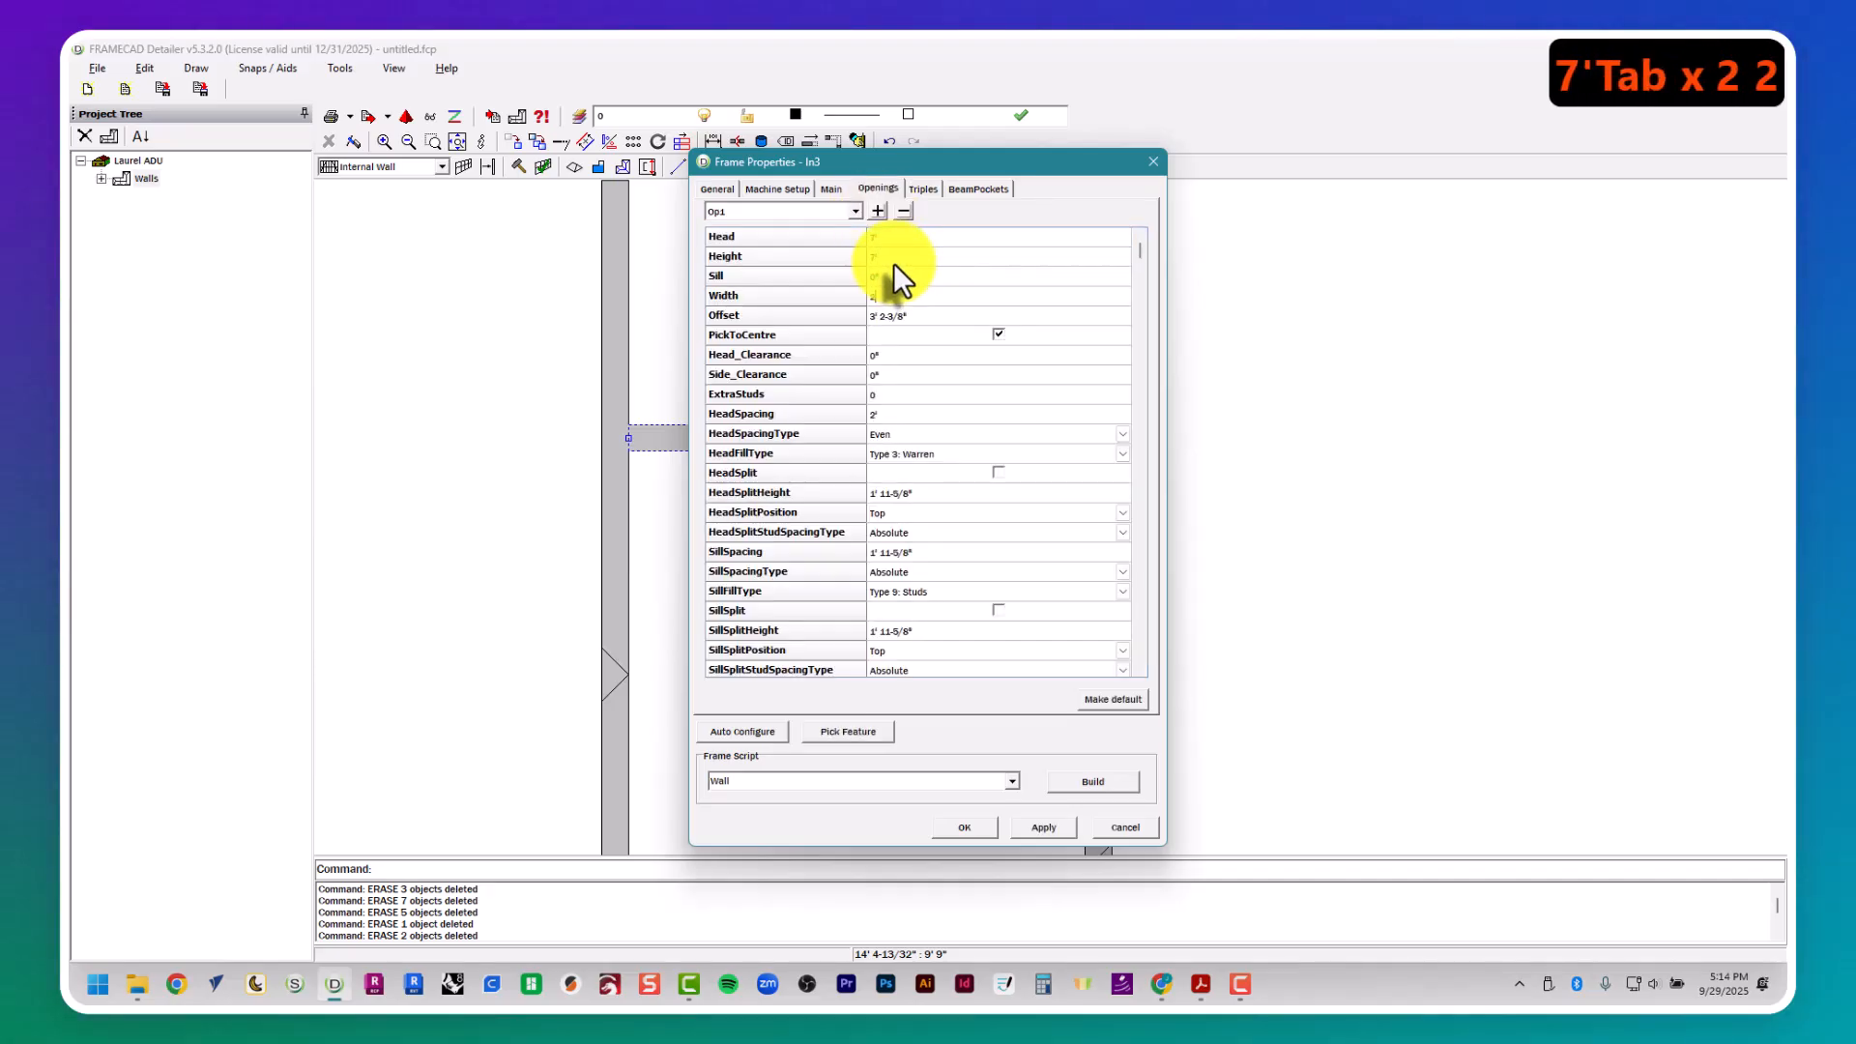
pyautogui.write('\'8"')
pyautogui.press('Tab')
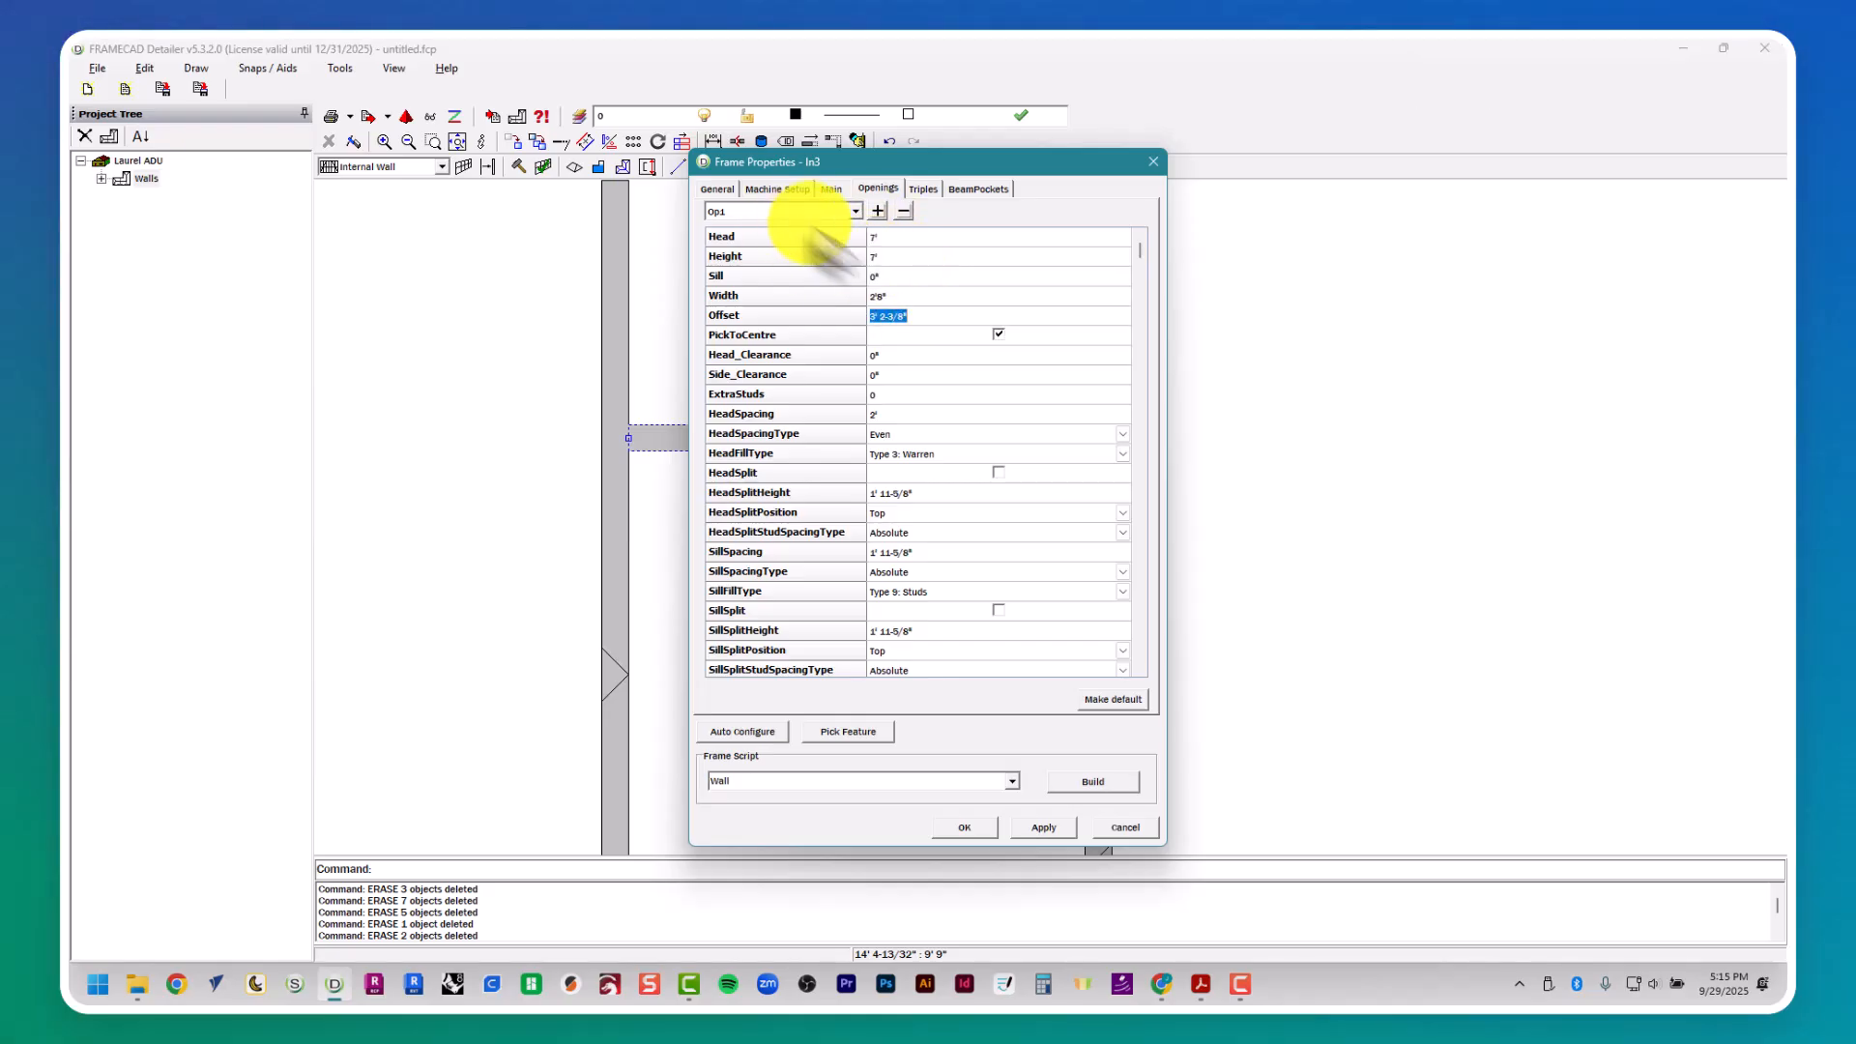
pyautogui.click(1110, 700)
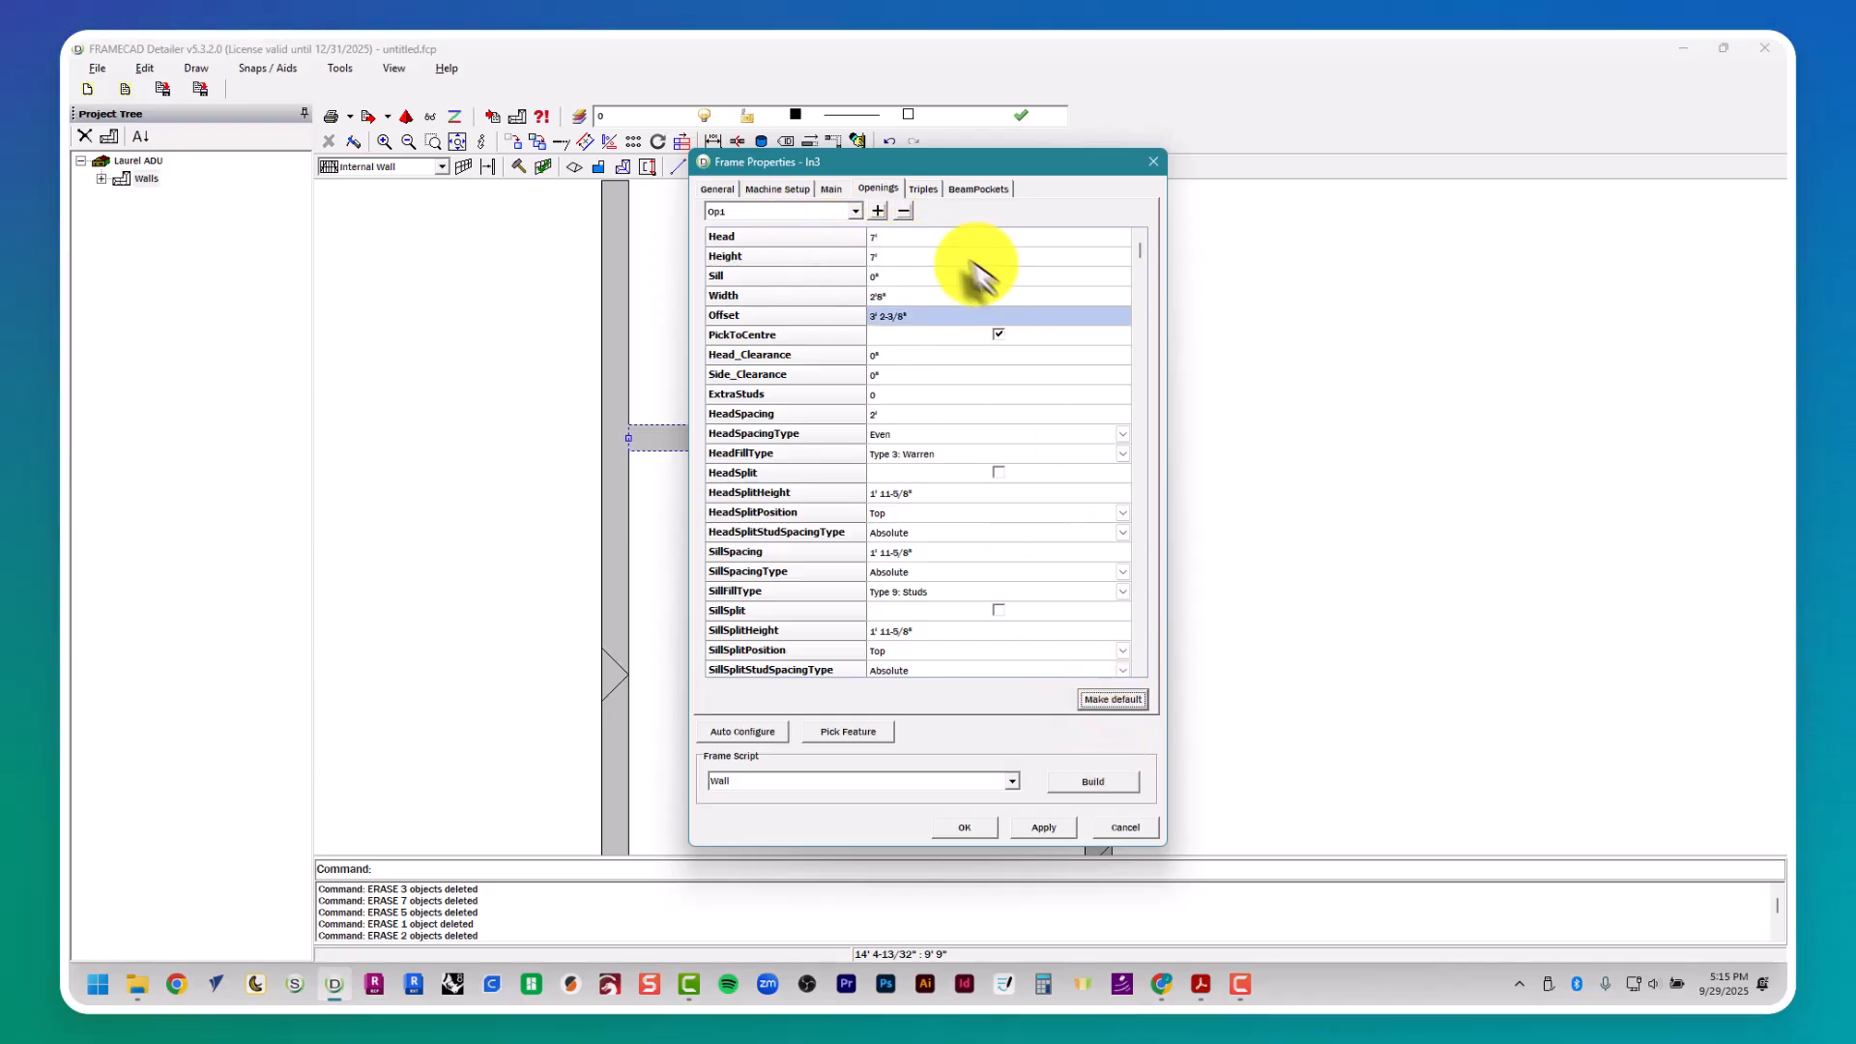
pyautogui.click(890, 255)
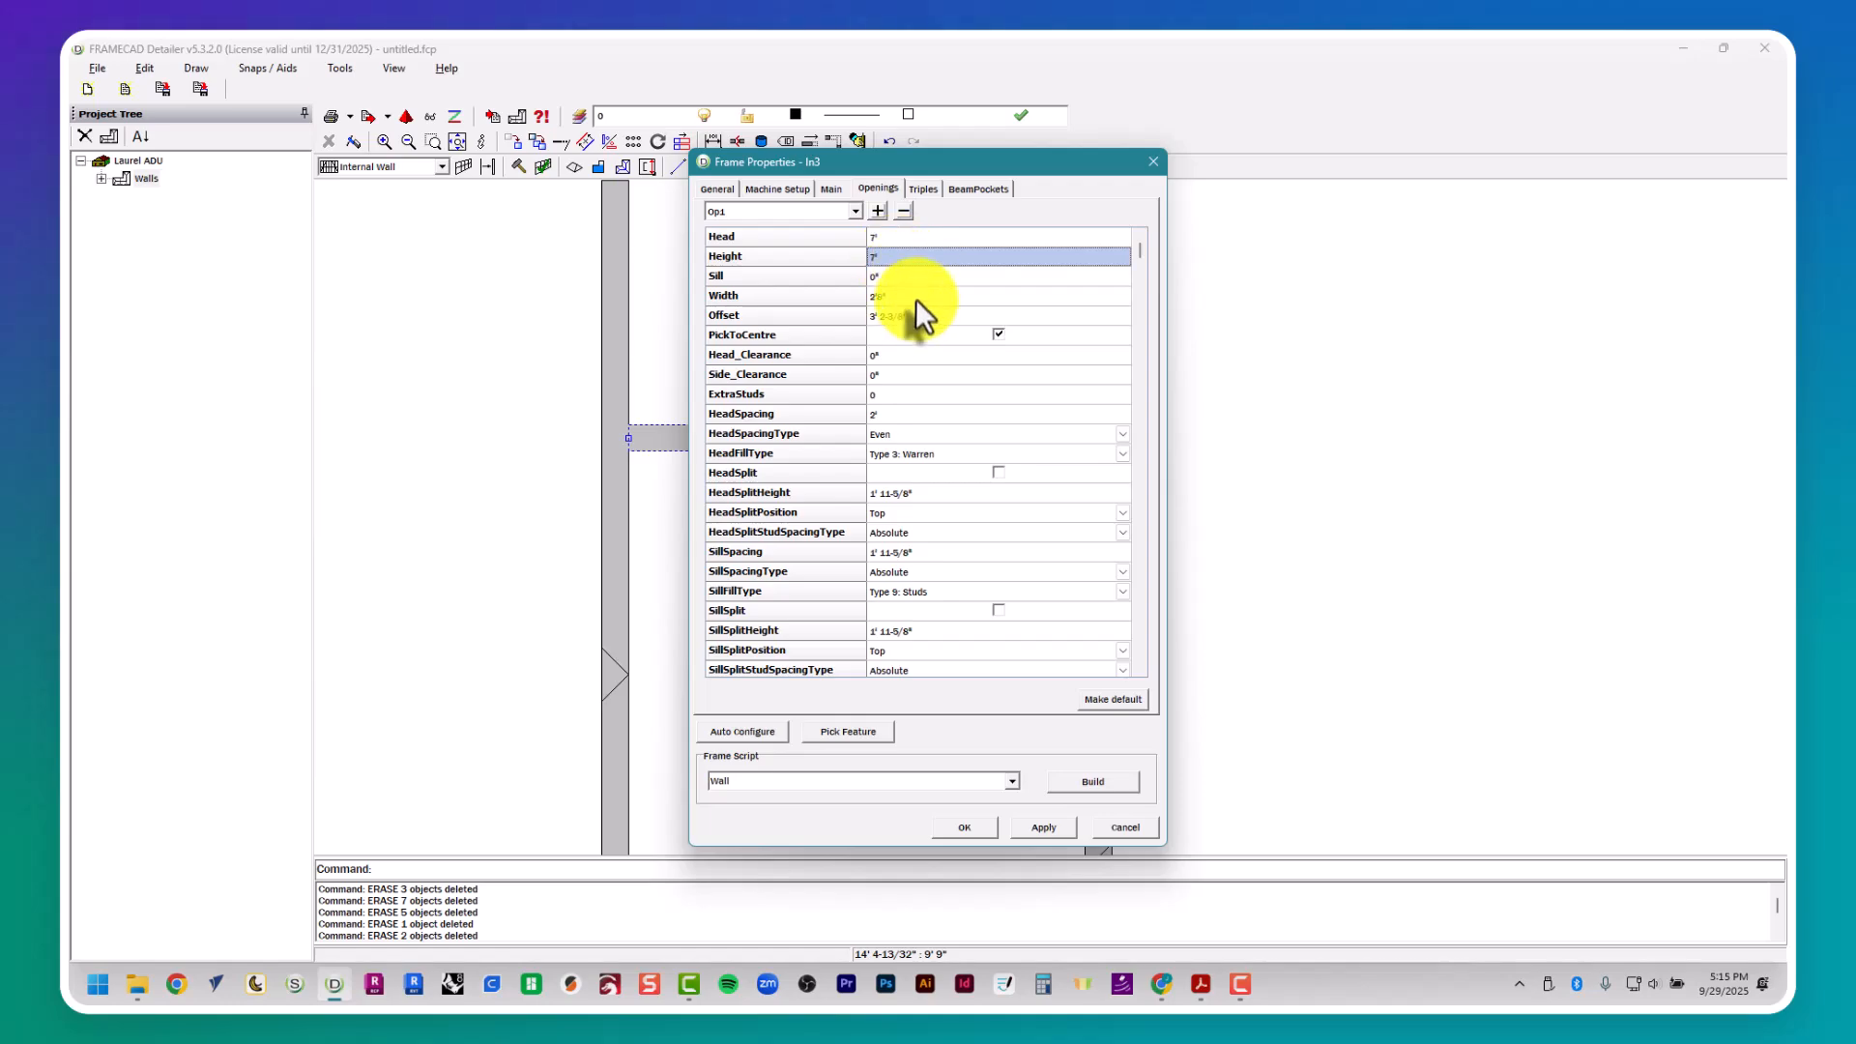
pyautogui.click(914, 296)
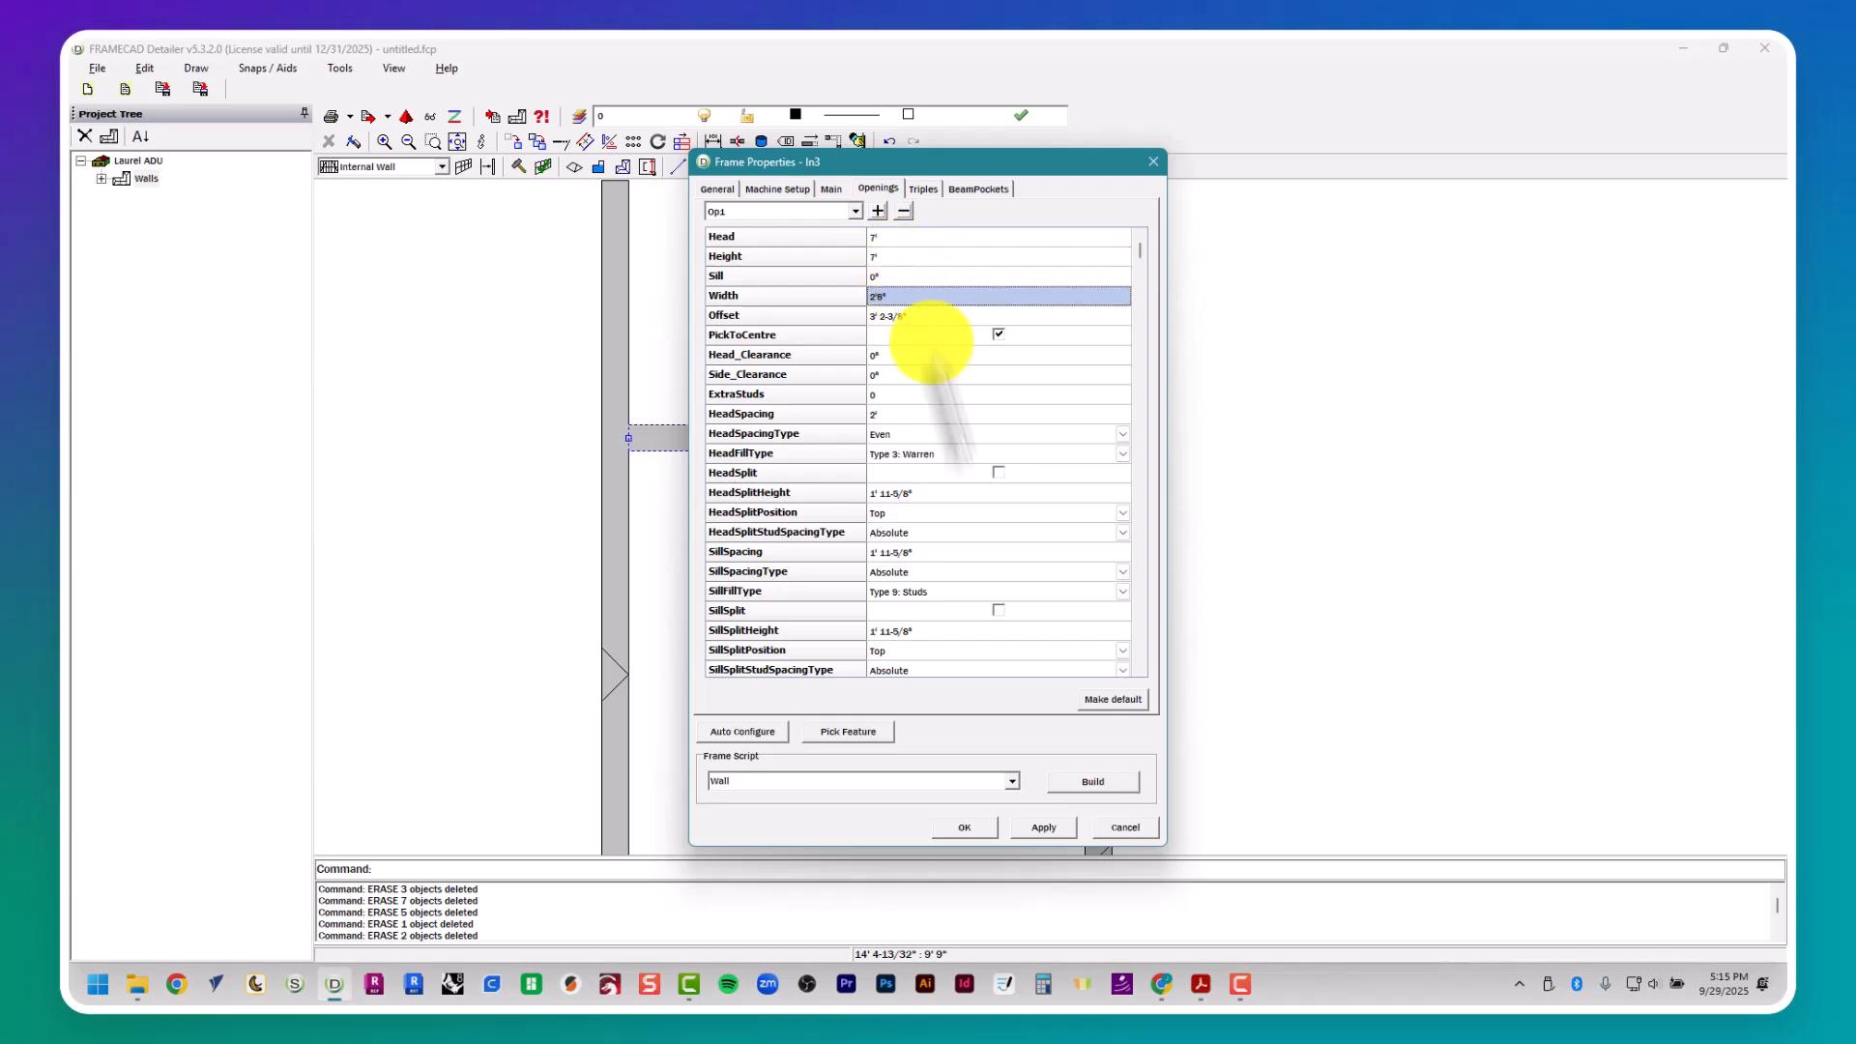
# - Center opening Op1 between the two door D4 construction lines and build wall In3's frame with the Wall script
pyautogui.click(923, 741)
pyautogui.click(1154, 516)
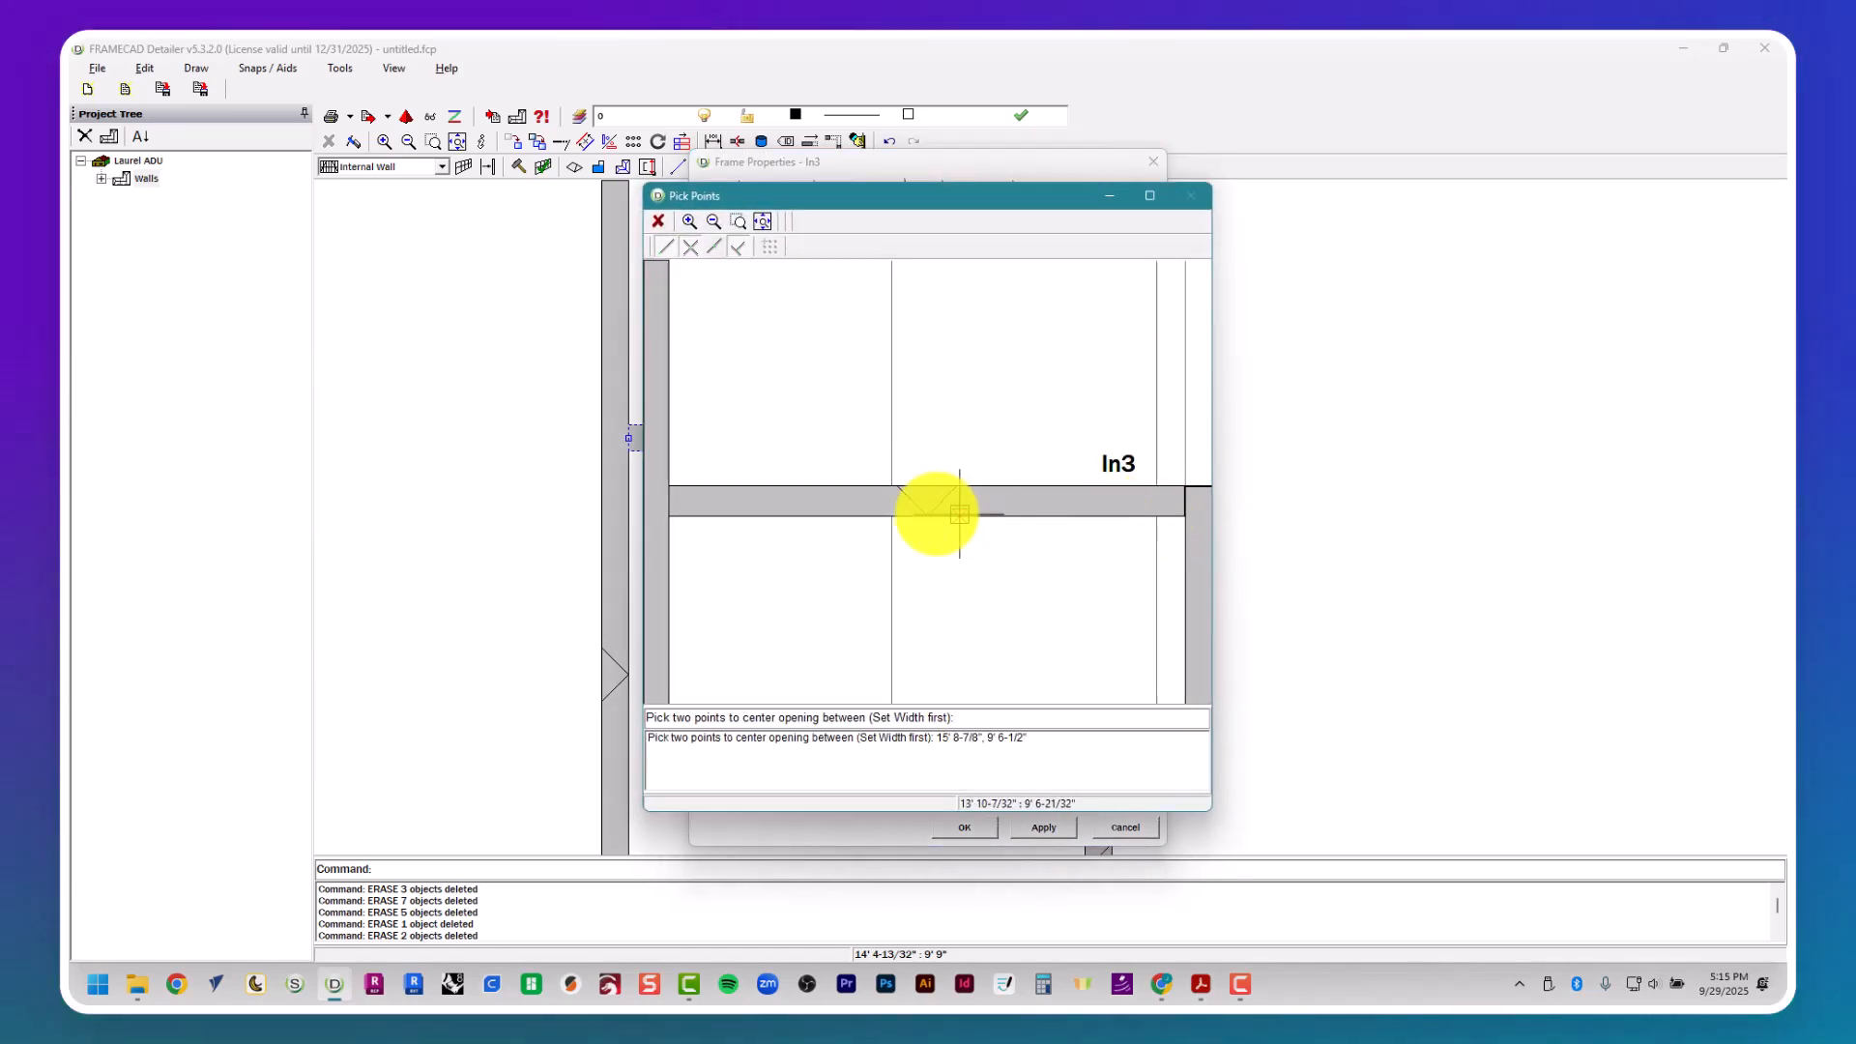
pyautogui.click(891, 518)
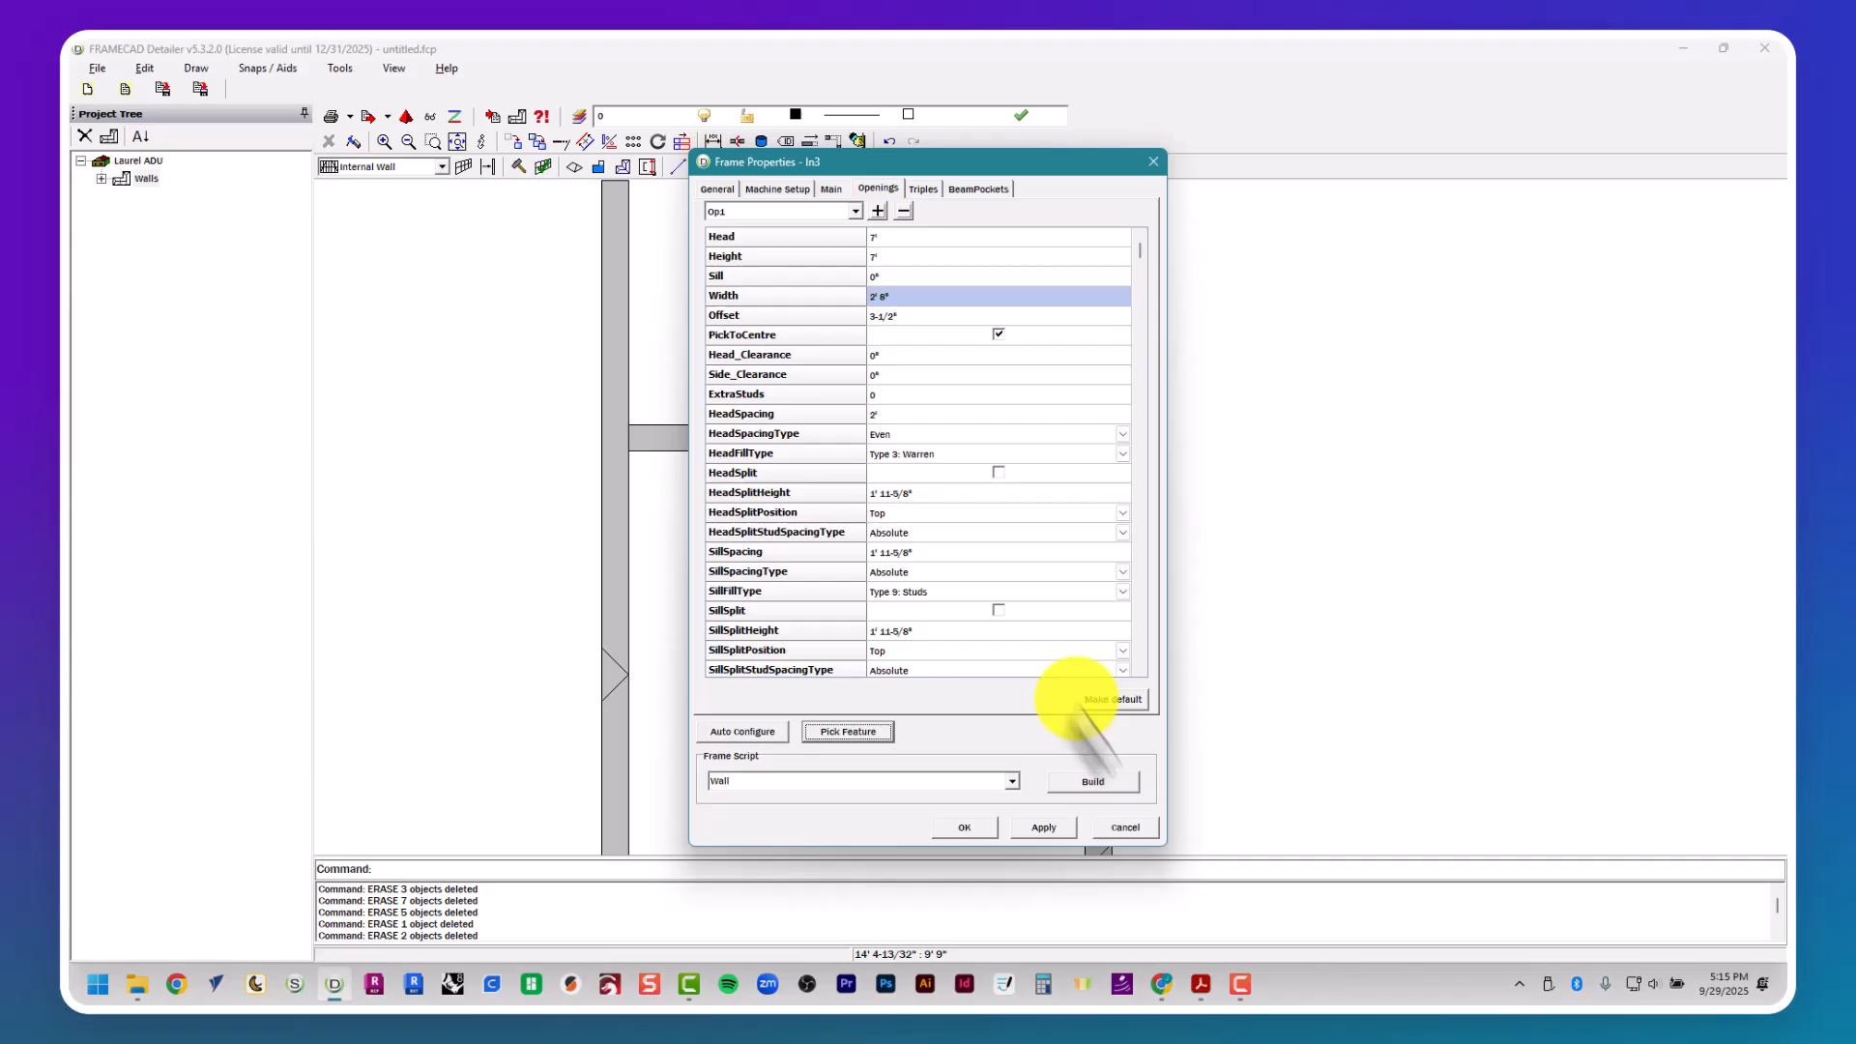
pyautogui.click(1117, 779)
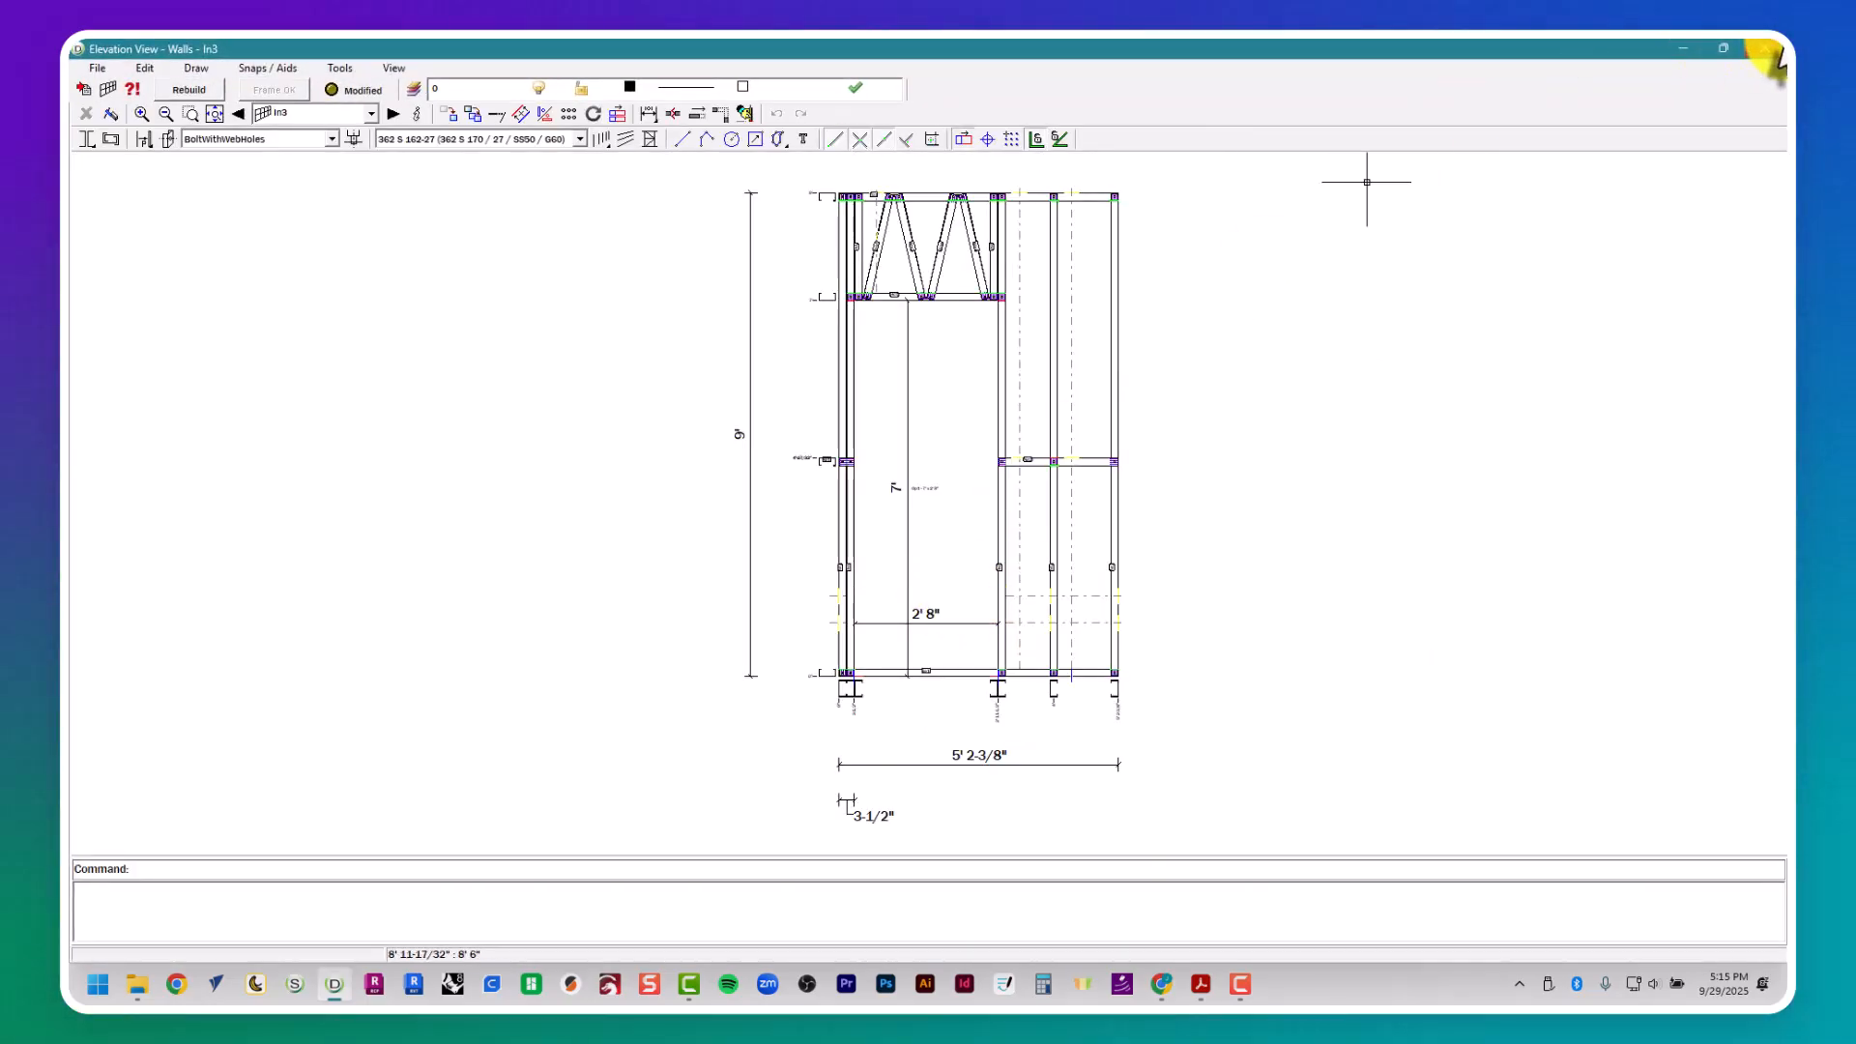
# - Close the In3 elevation and delete the three vertical construction lines around wall In3 in the plan
pyautogui.click(1765, 47)
pyautogui.press('Escape')
pyautogui.press('Escape')
pyautogui.click(804, 416)
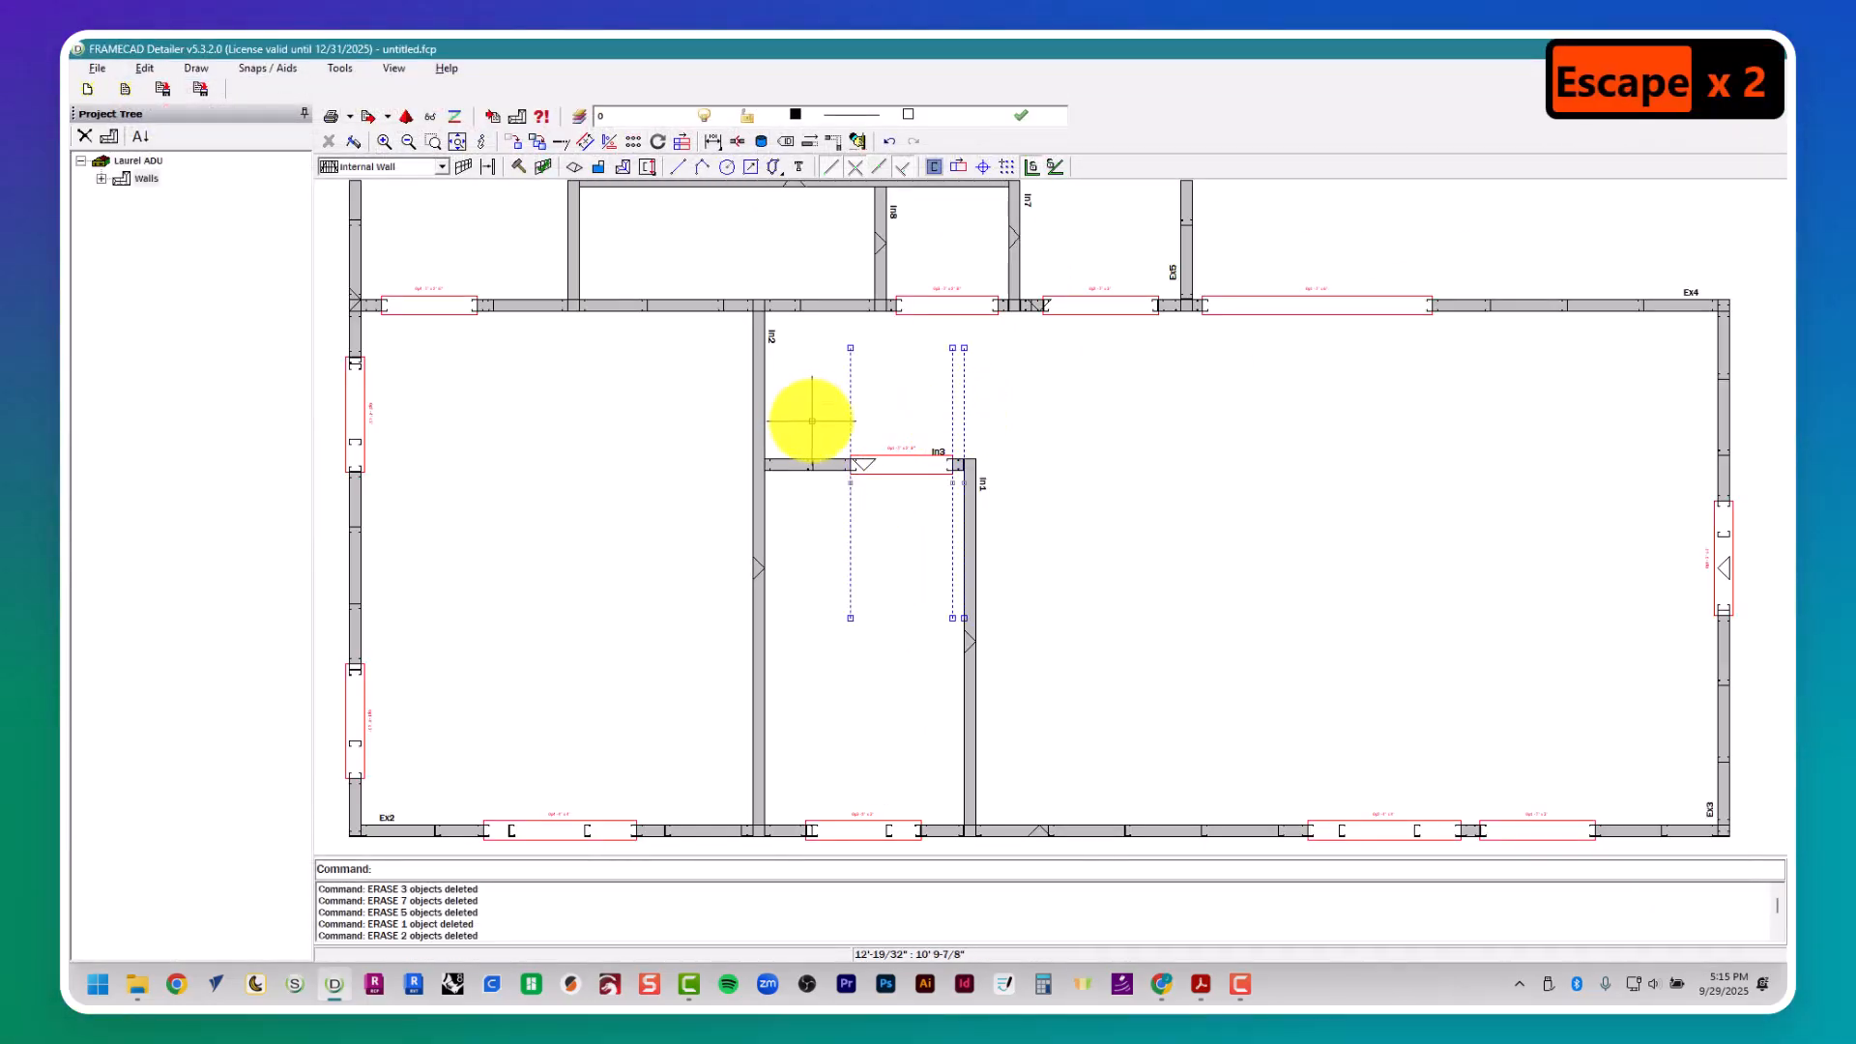
pyautogui.press('Delete')
# - Open the frame properties of internal wall In2 and check its door D6 in the Laurel Residence PDF
pyautogui.click(763, 414)
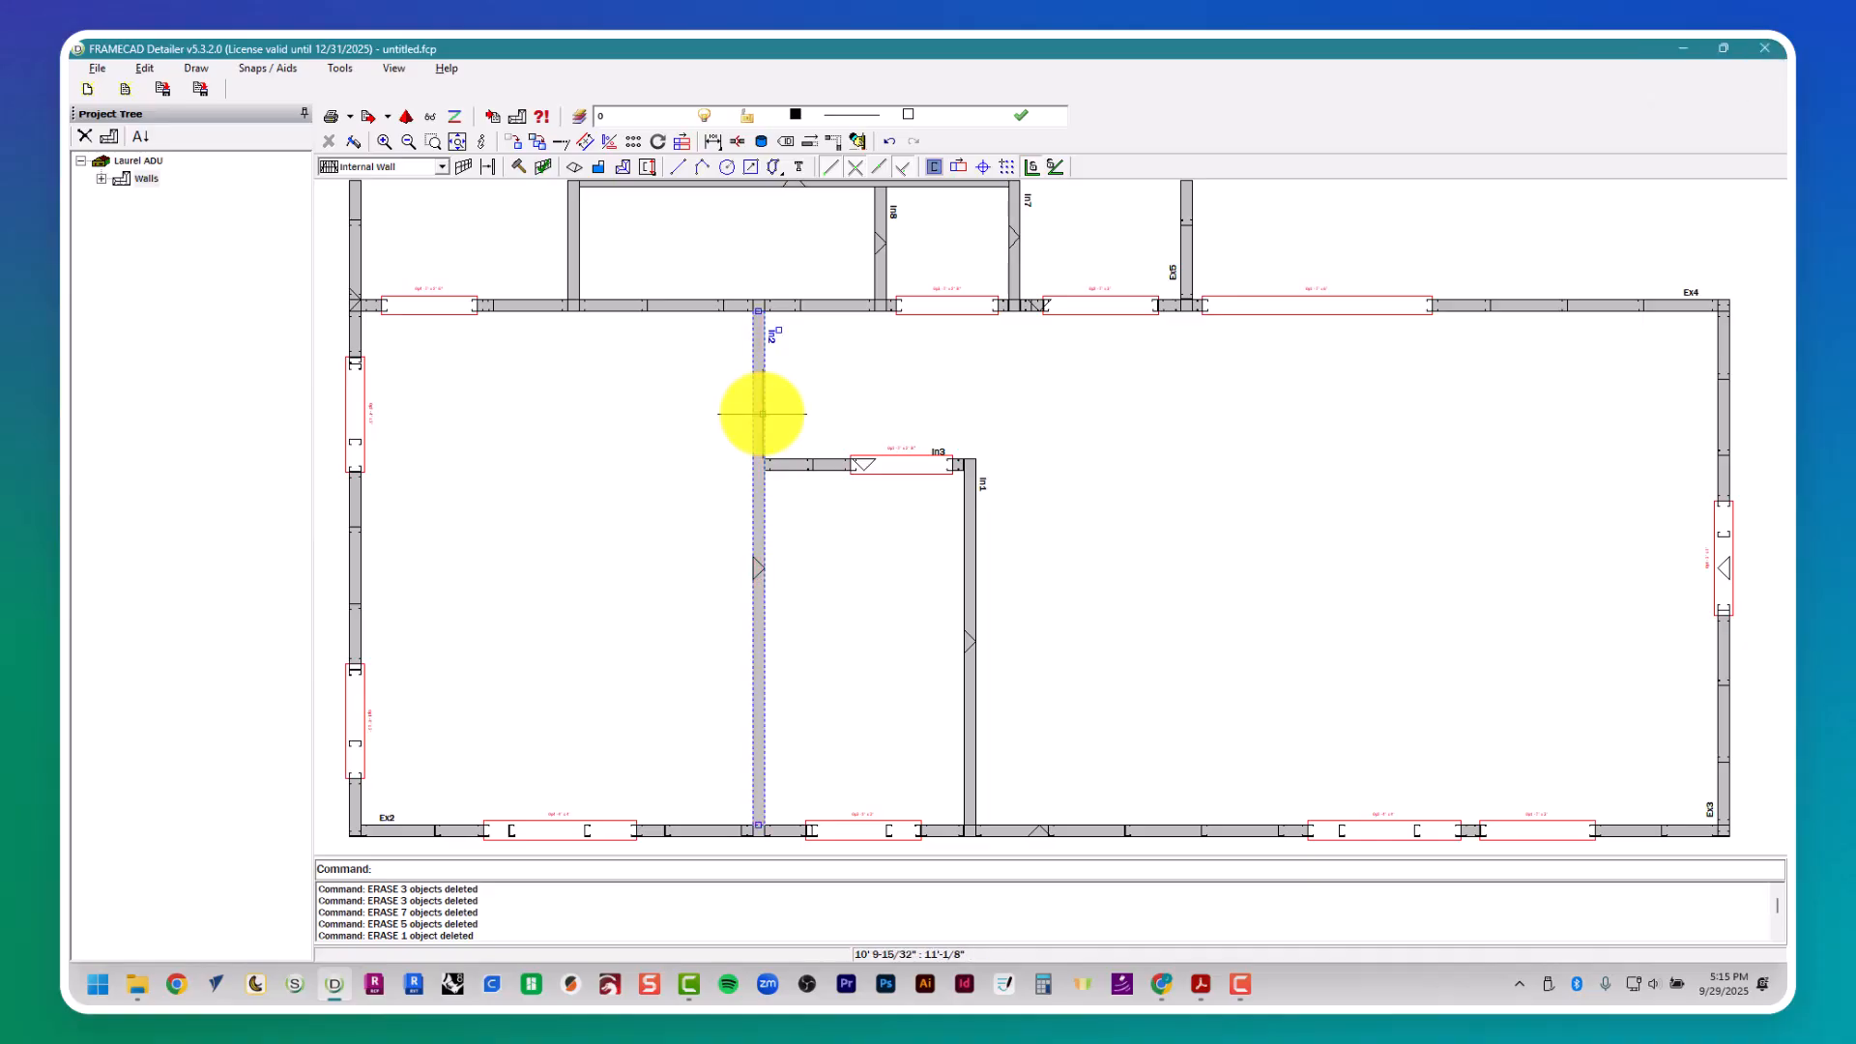
pyautogui.click(785, 450)
pyautogui.hotkey('alt', 'Tab')
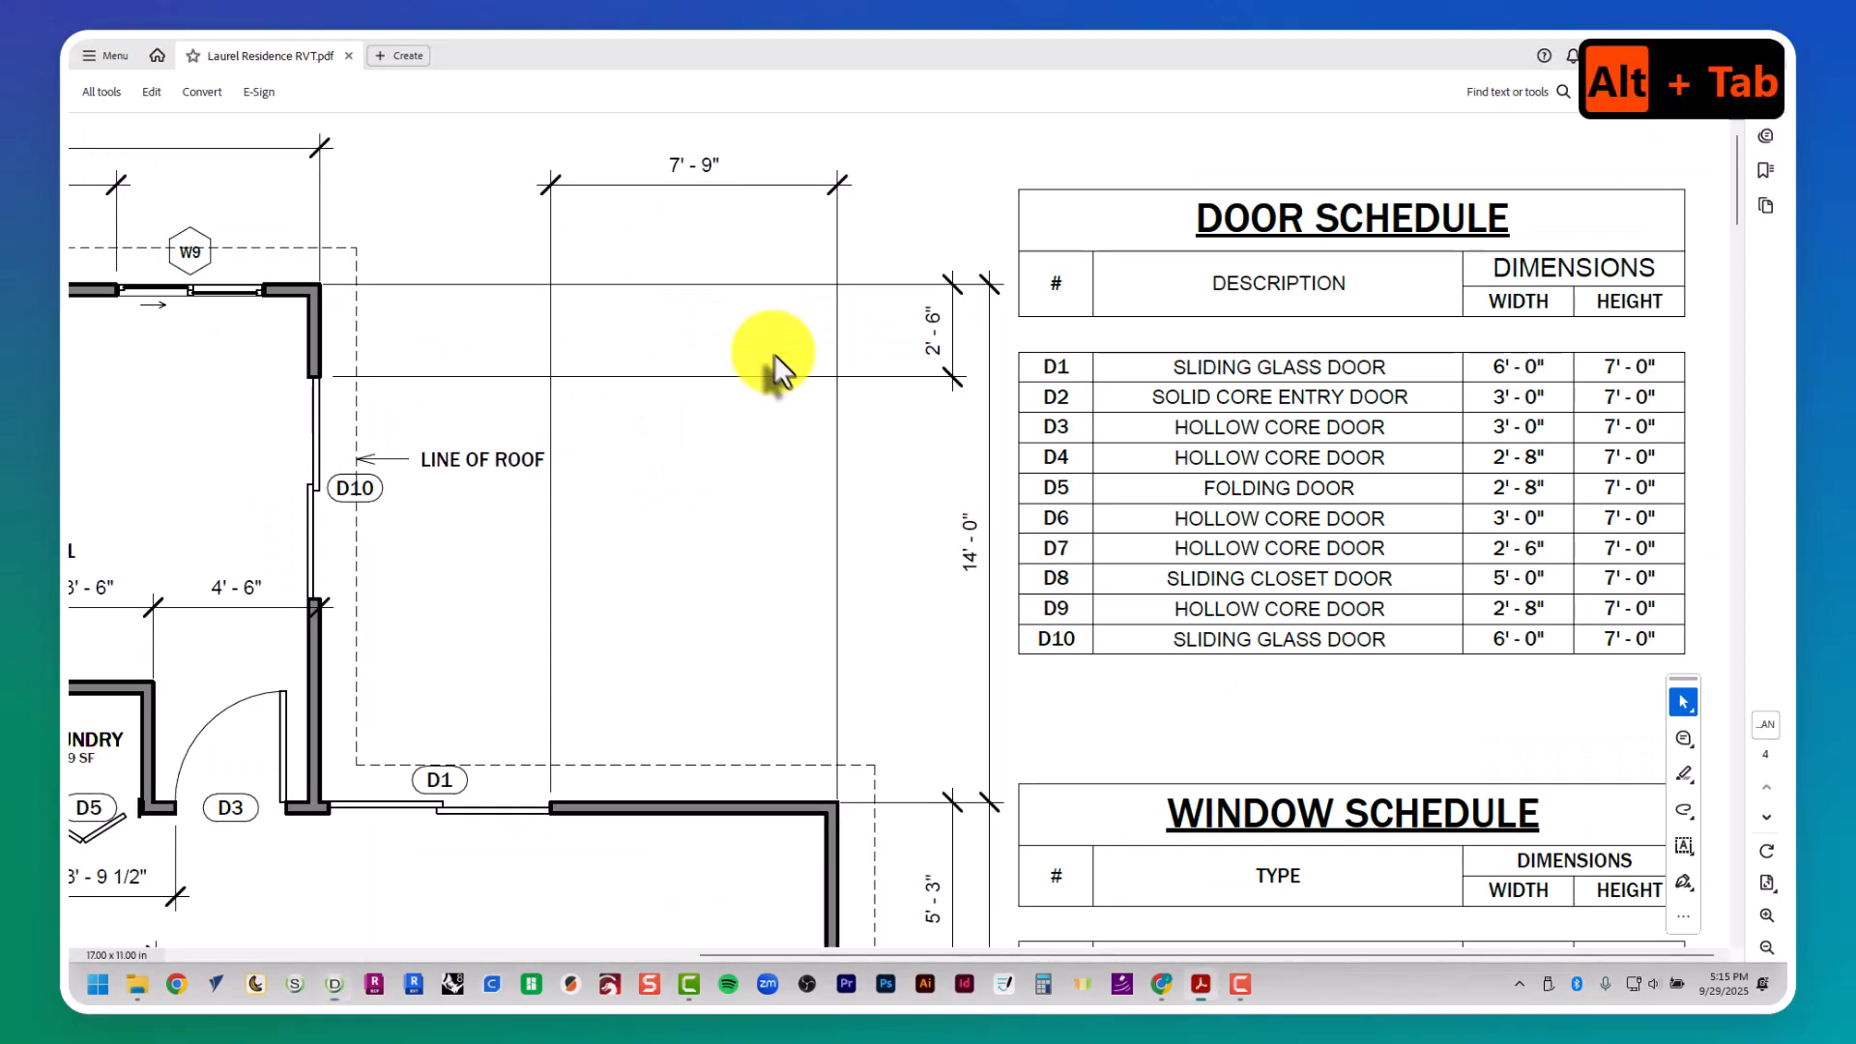
pyautogui.keyDown('ctrl'); pyautogui.scroll(-3, 727, 406); pyautogui.keyUp('ctrl')
pyautogui.keyDown('ctrl'); pyautogui.scroll(3, 738, 422); pyautogui.keyUp('ctrl')
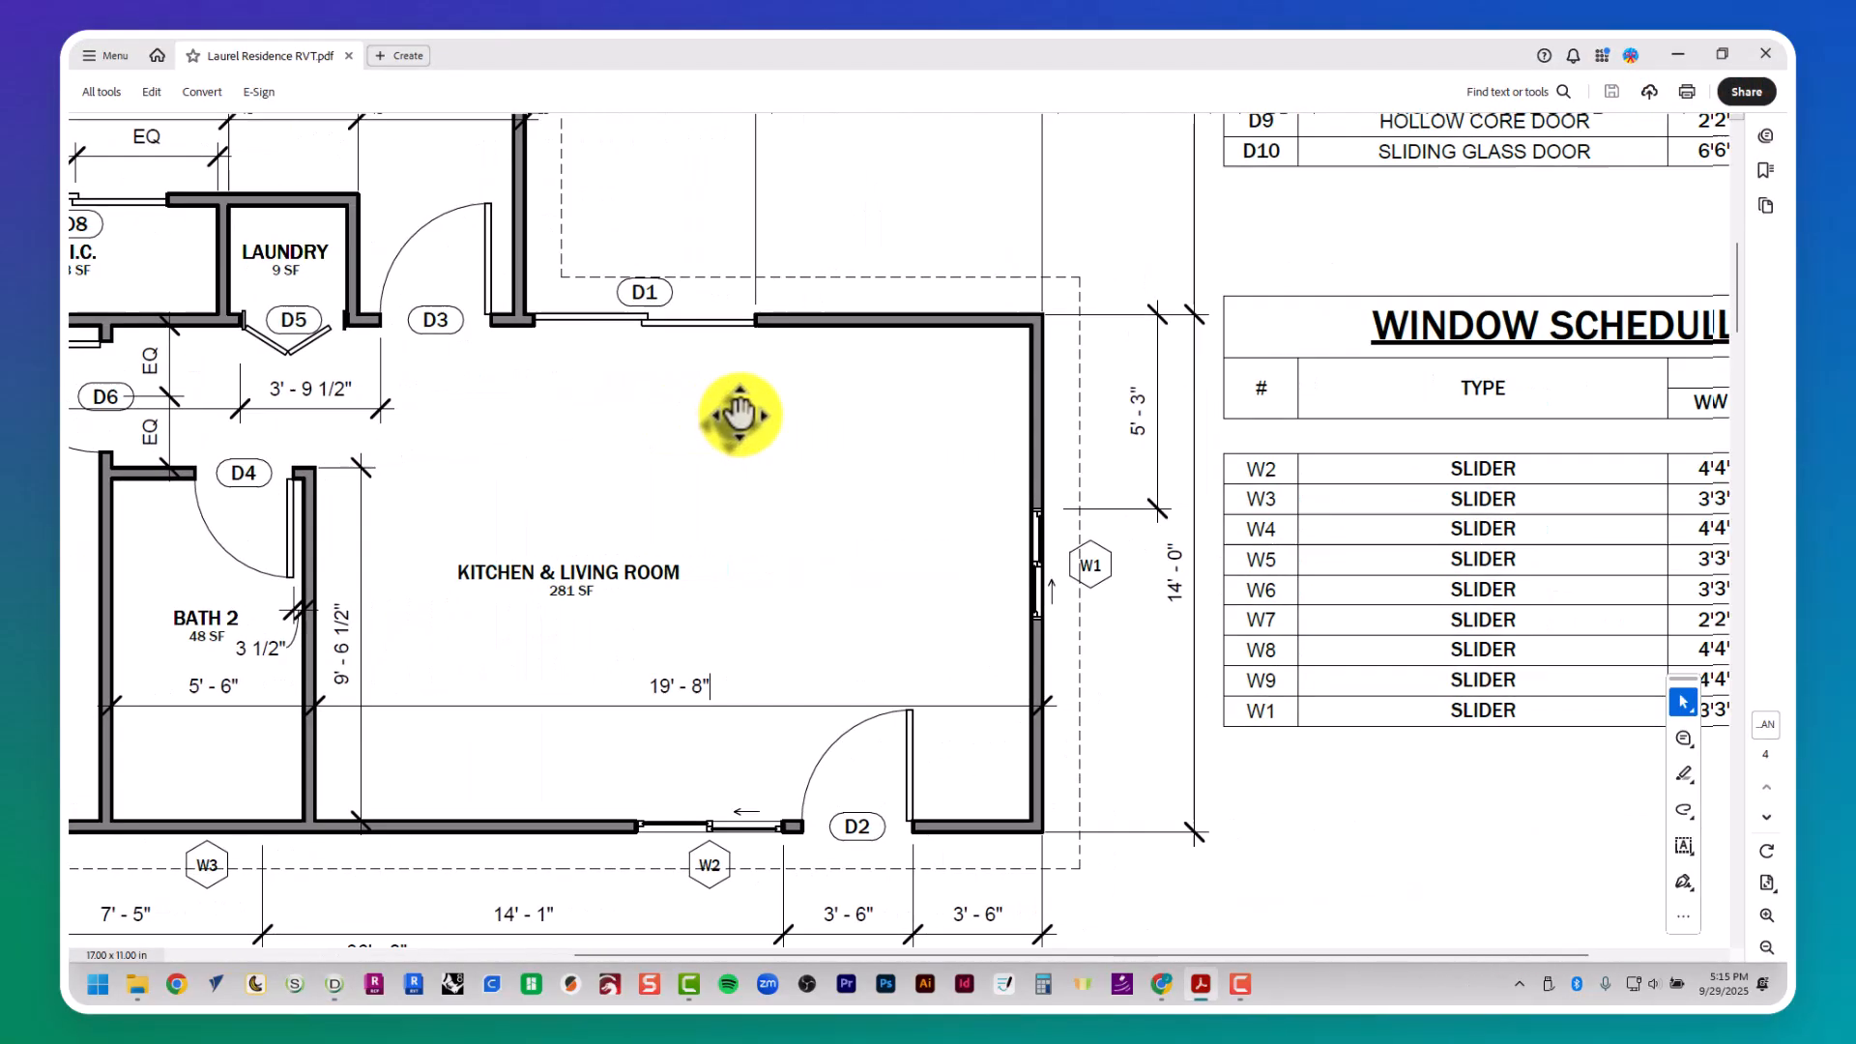
pyautogui.hotkey('alt', 'Tab')
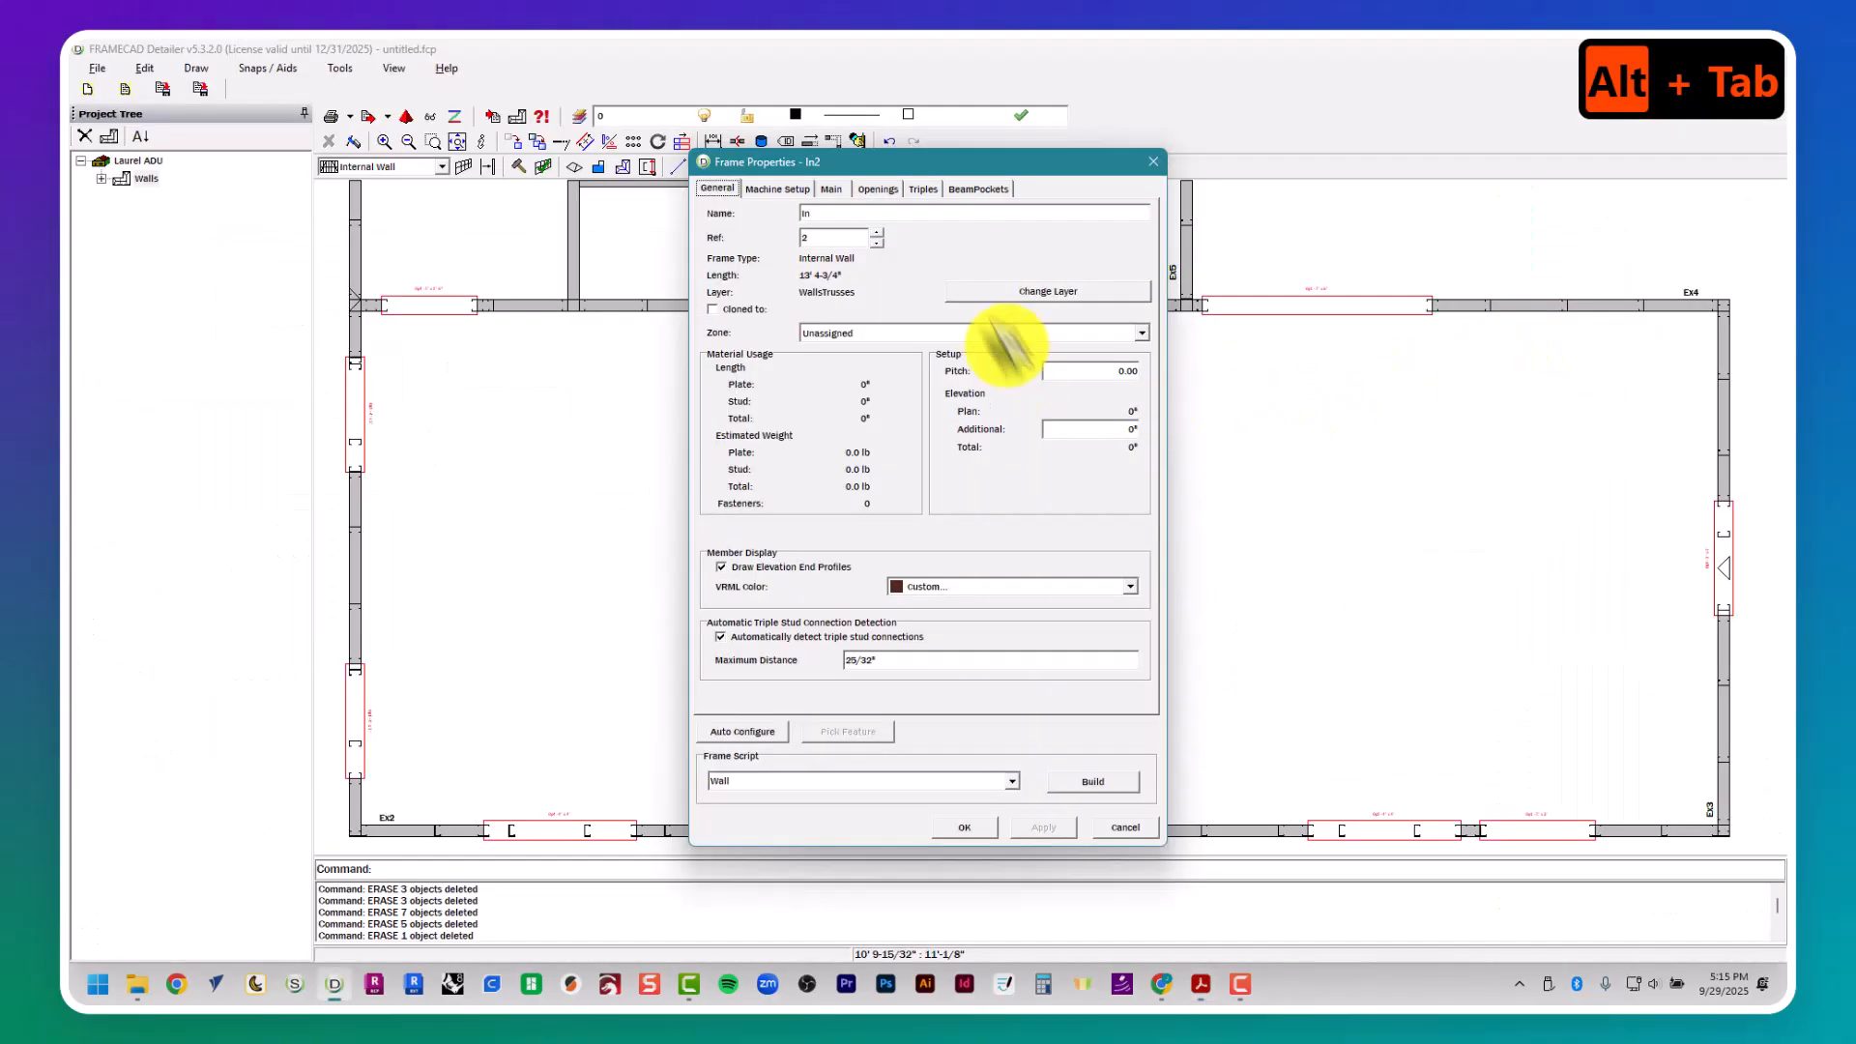
# - Add opening Op1 to wall In2 and set its width to 3'
pyautogui.click(878, 189)
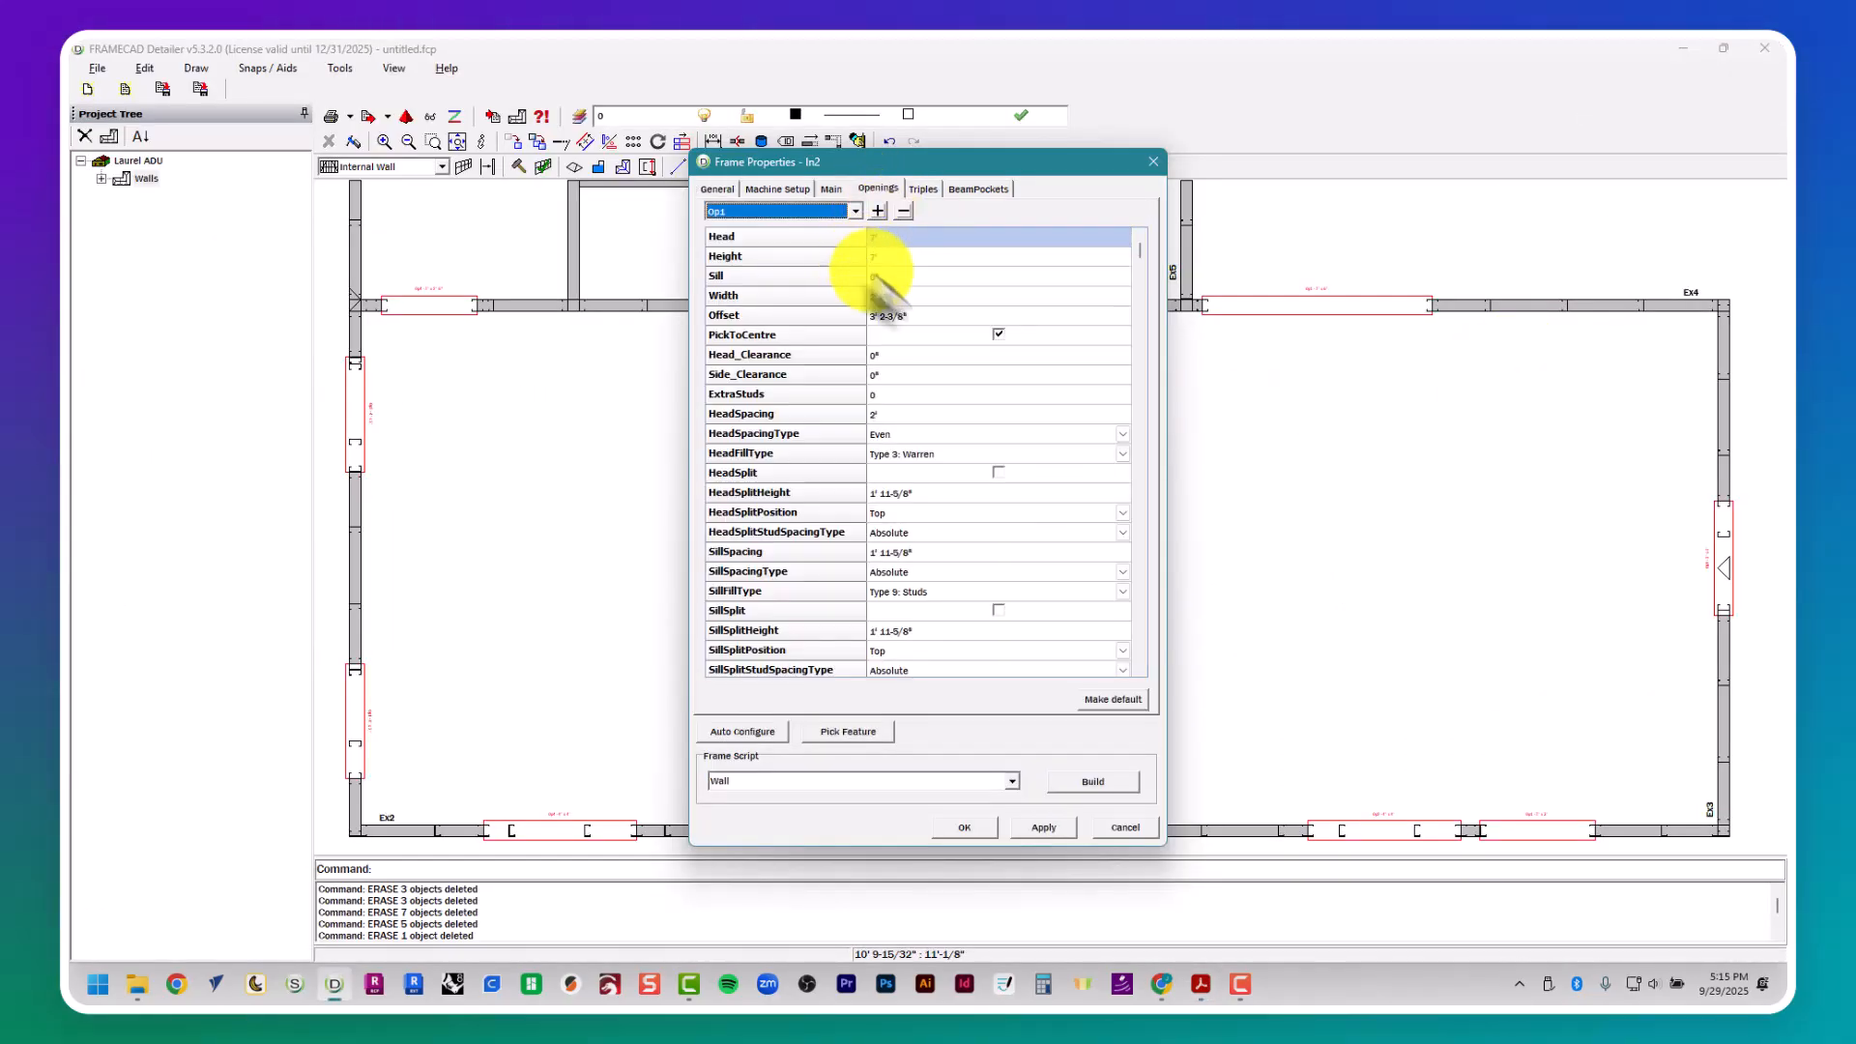
pyautogui.click(913, 298)
pyautogui.write("3'")
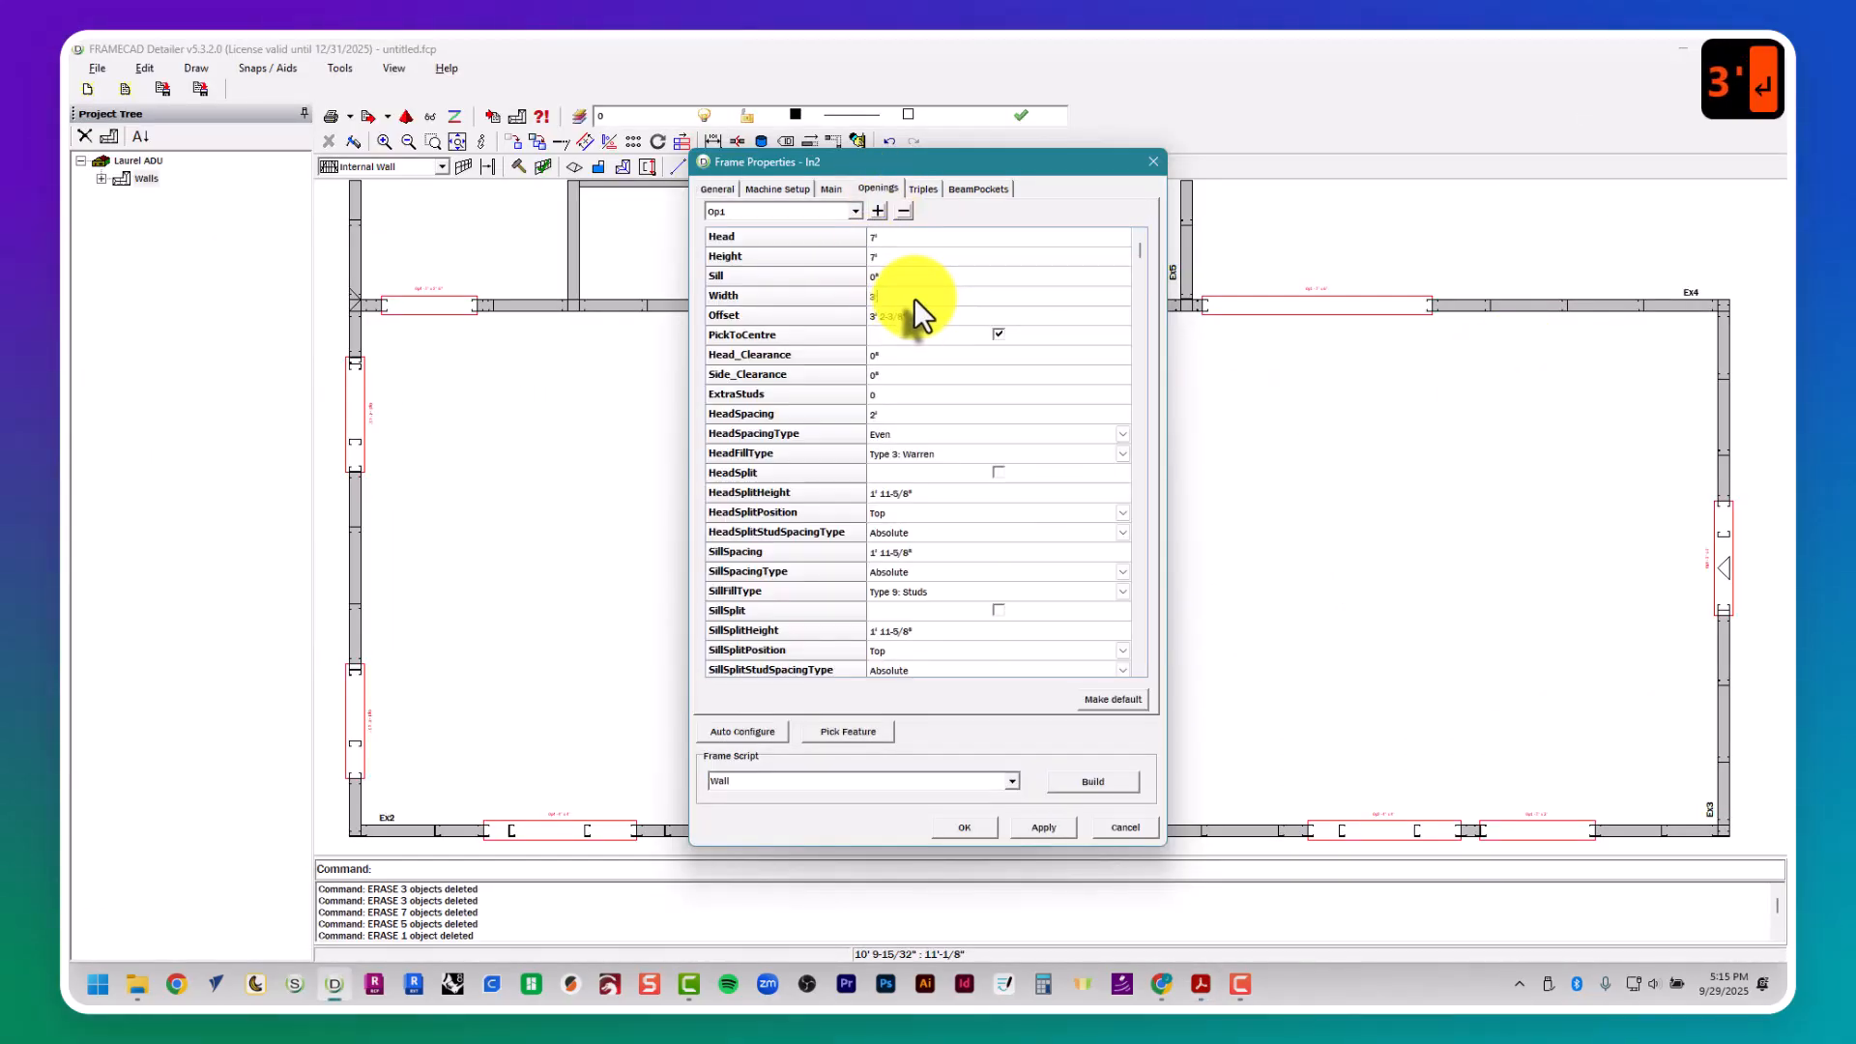
pyautogui.press('Return')
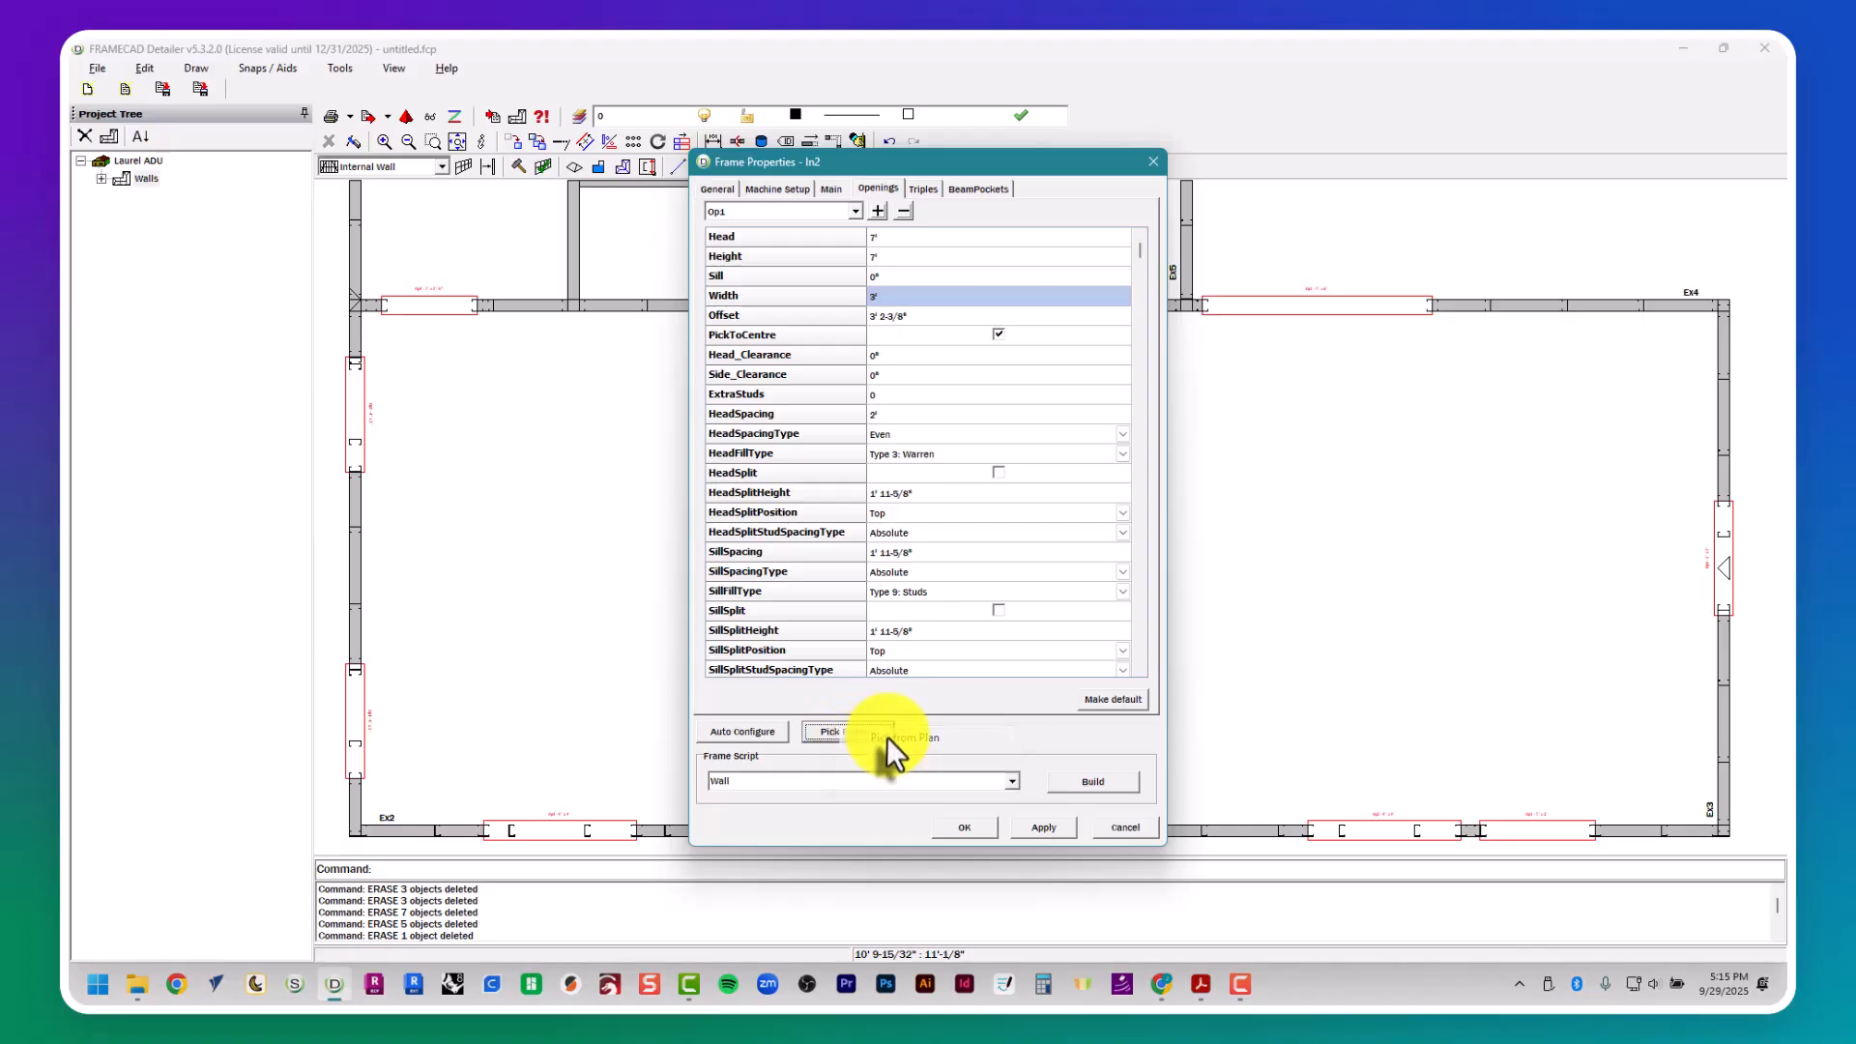
# - Center opening Op1 between wall In3 and the crossing wall Ex4, and build wall In2's frame with the Wall script
pyautogui.click(879, 734)
pyautogui.click(927, 394)
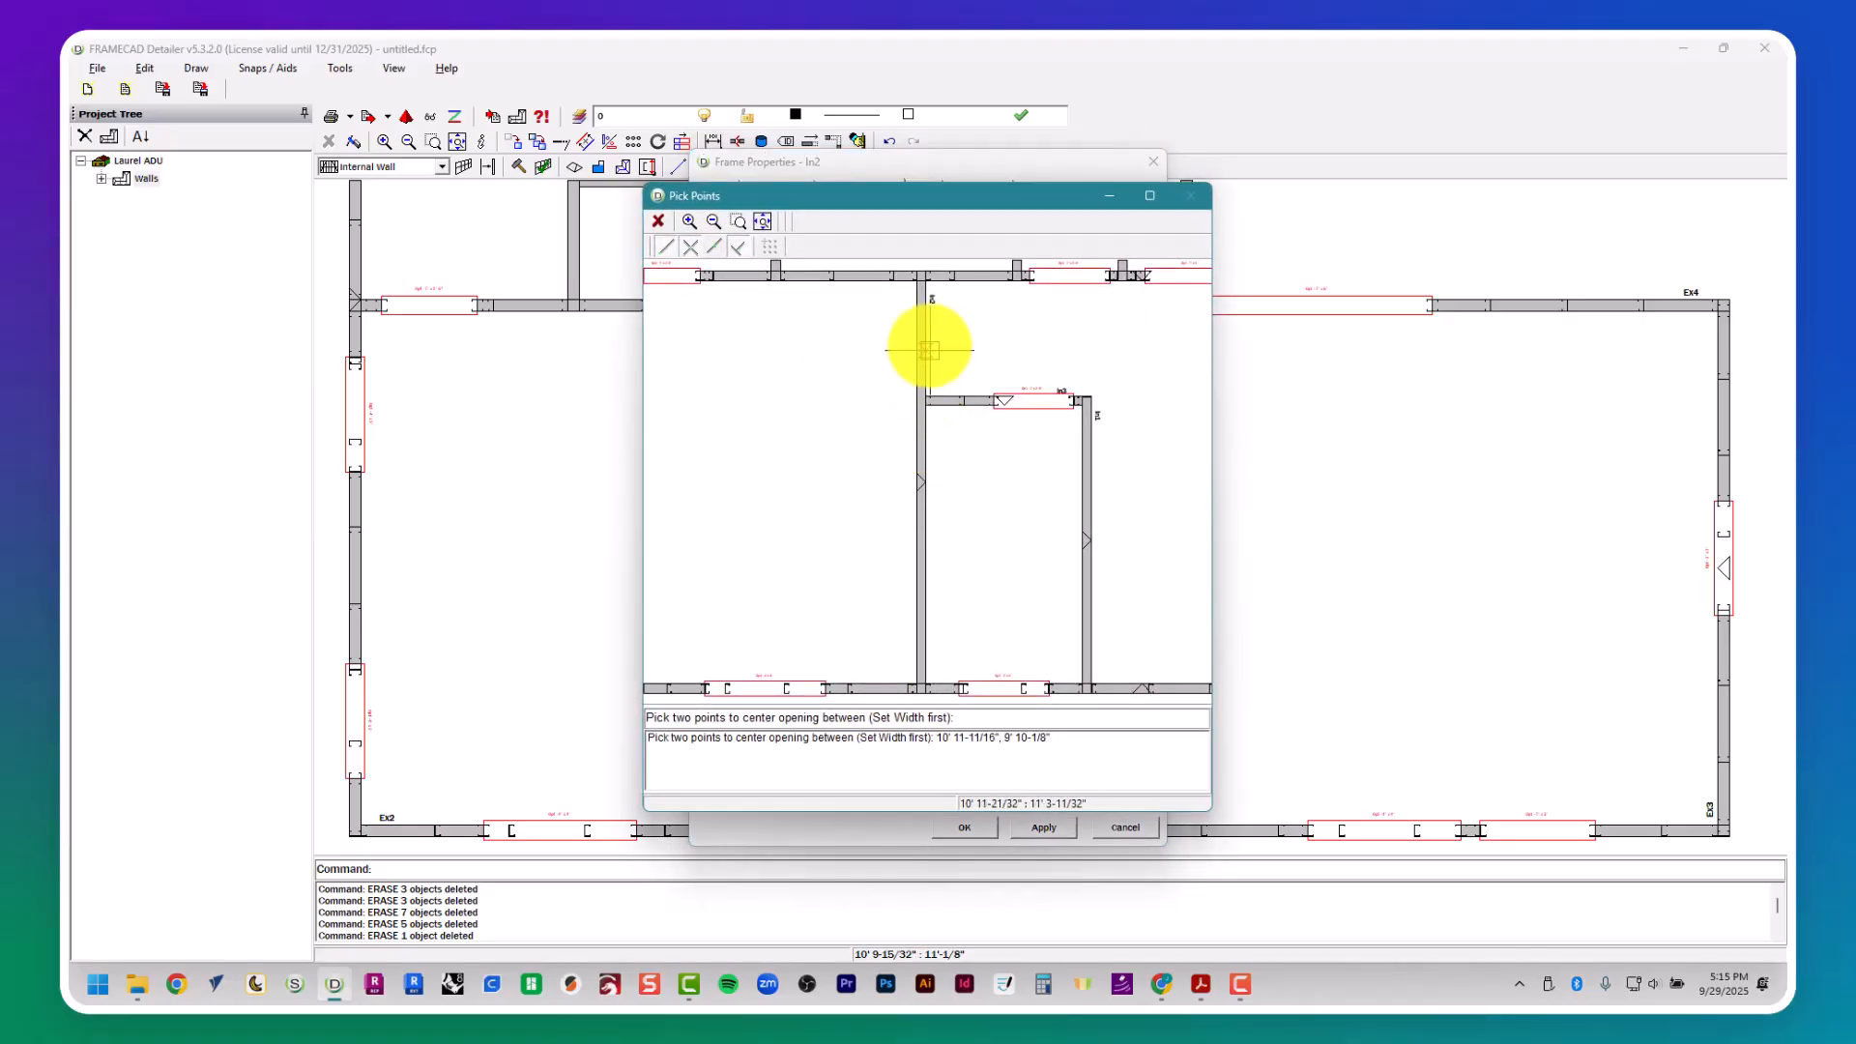
pyautogui.click(924, 279)
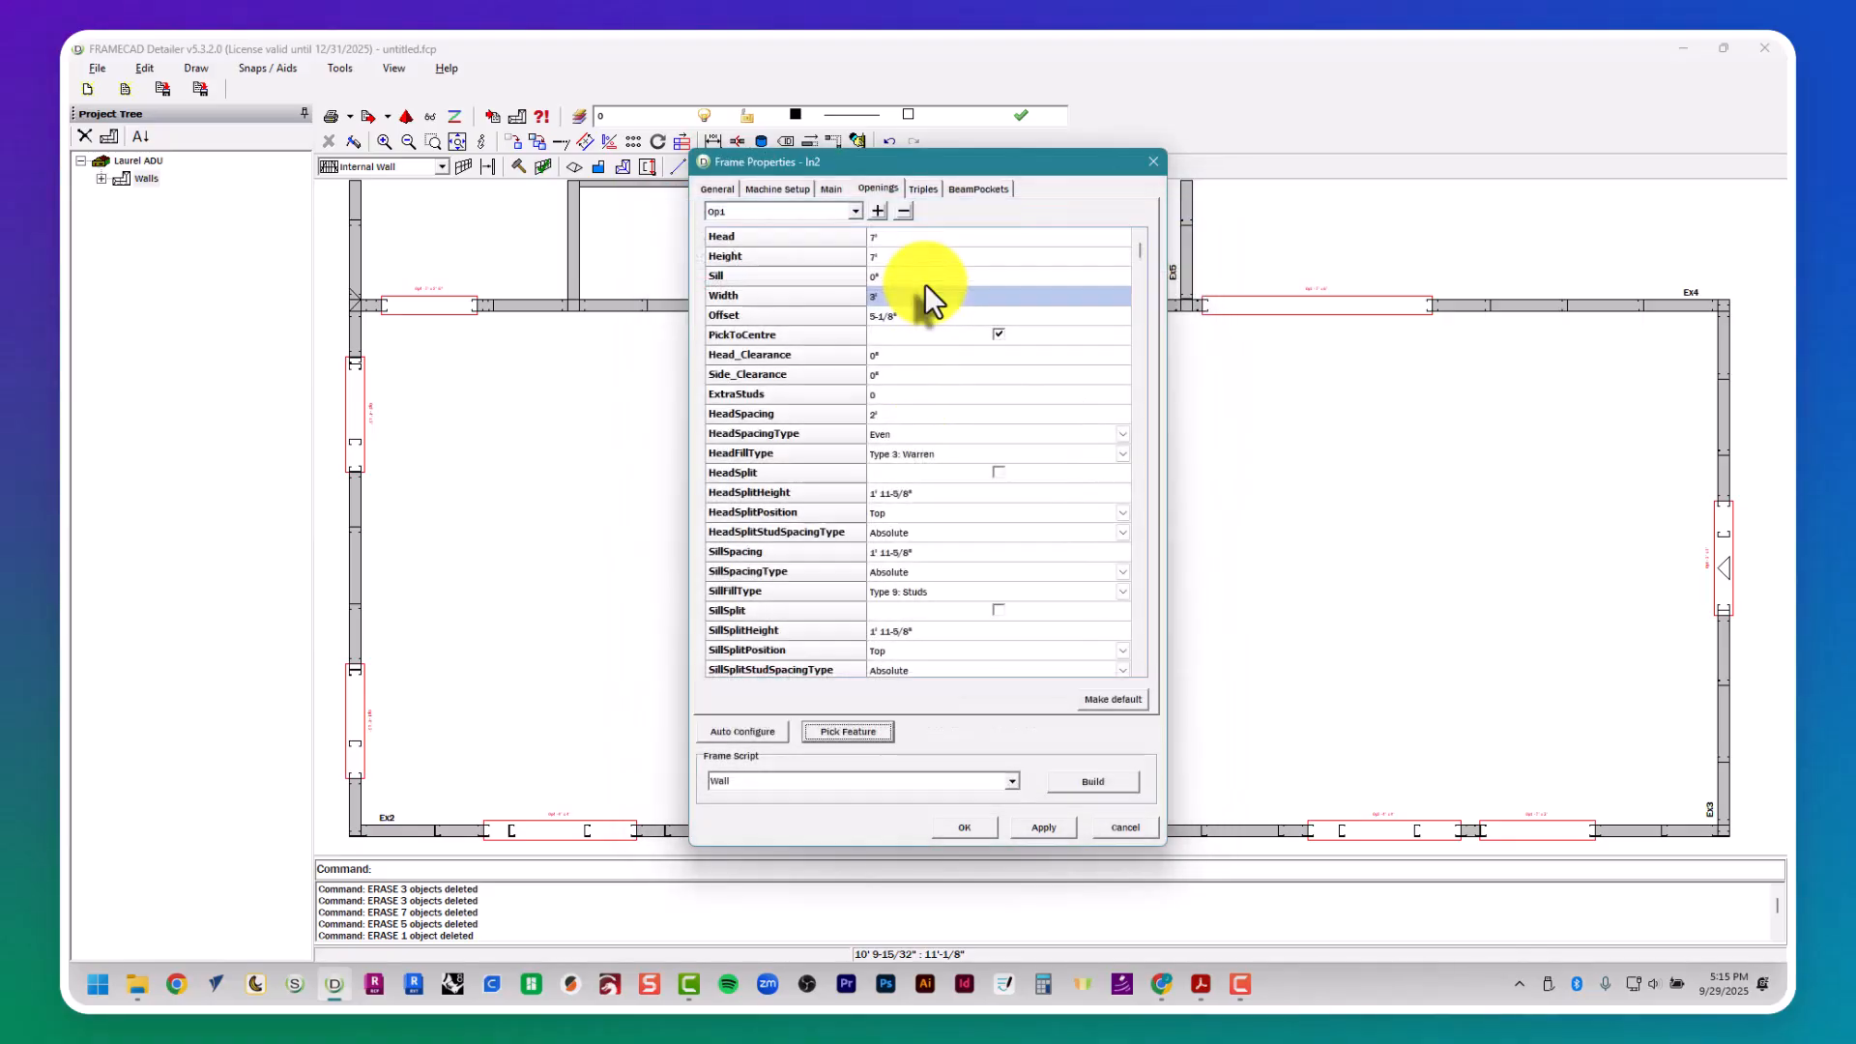
pyautogui.click(1121, 783)
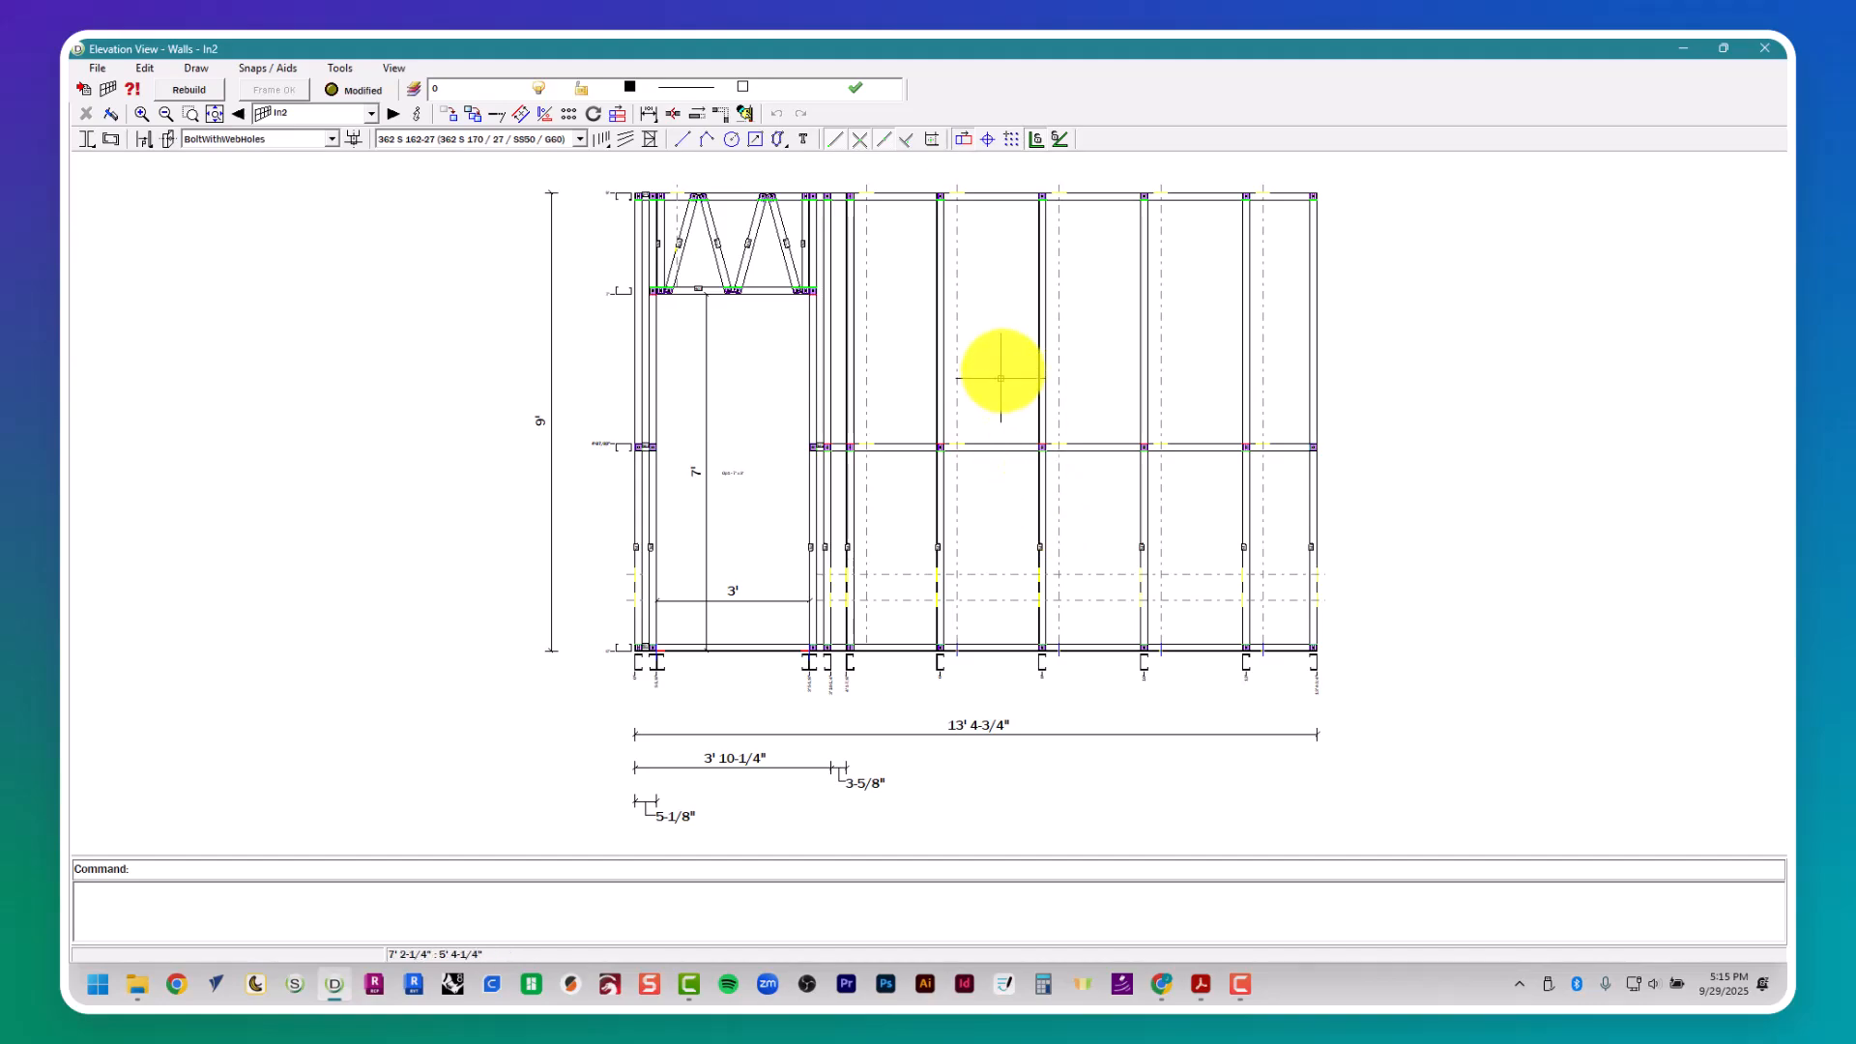
pyautogui.click(1767, 50)
# - Open the frame properties of internal wall In6 and add opening Op1
pyautogui.scroll(5, 952, 541)
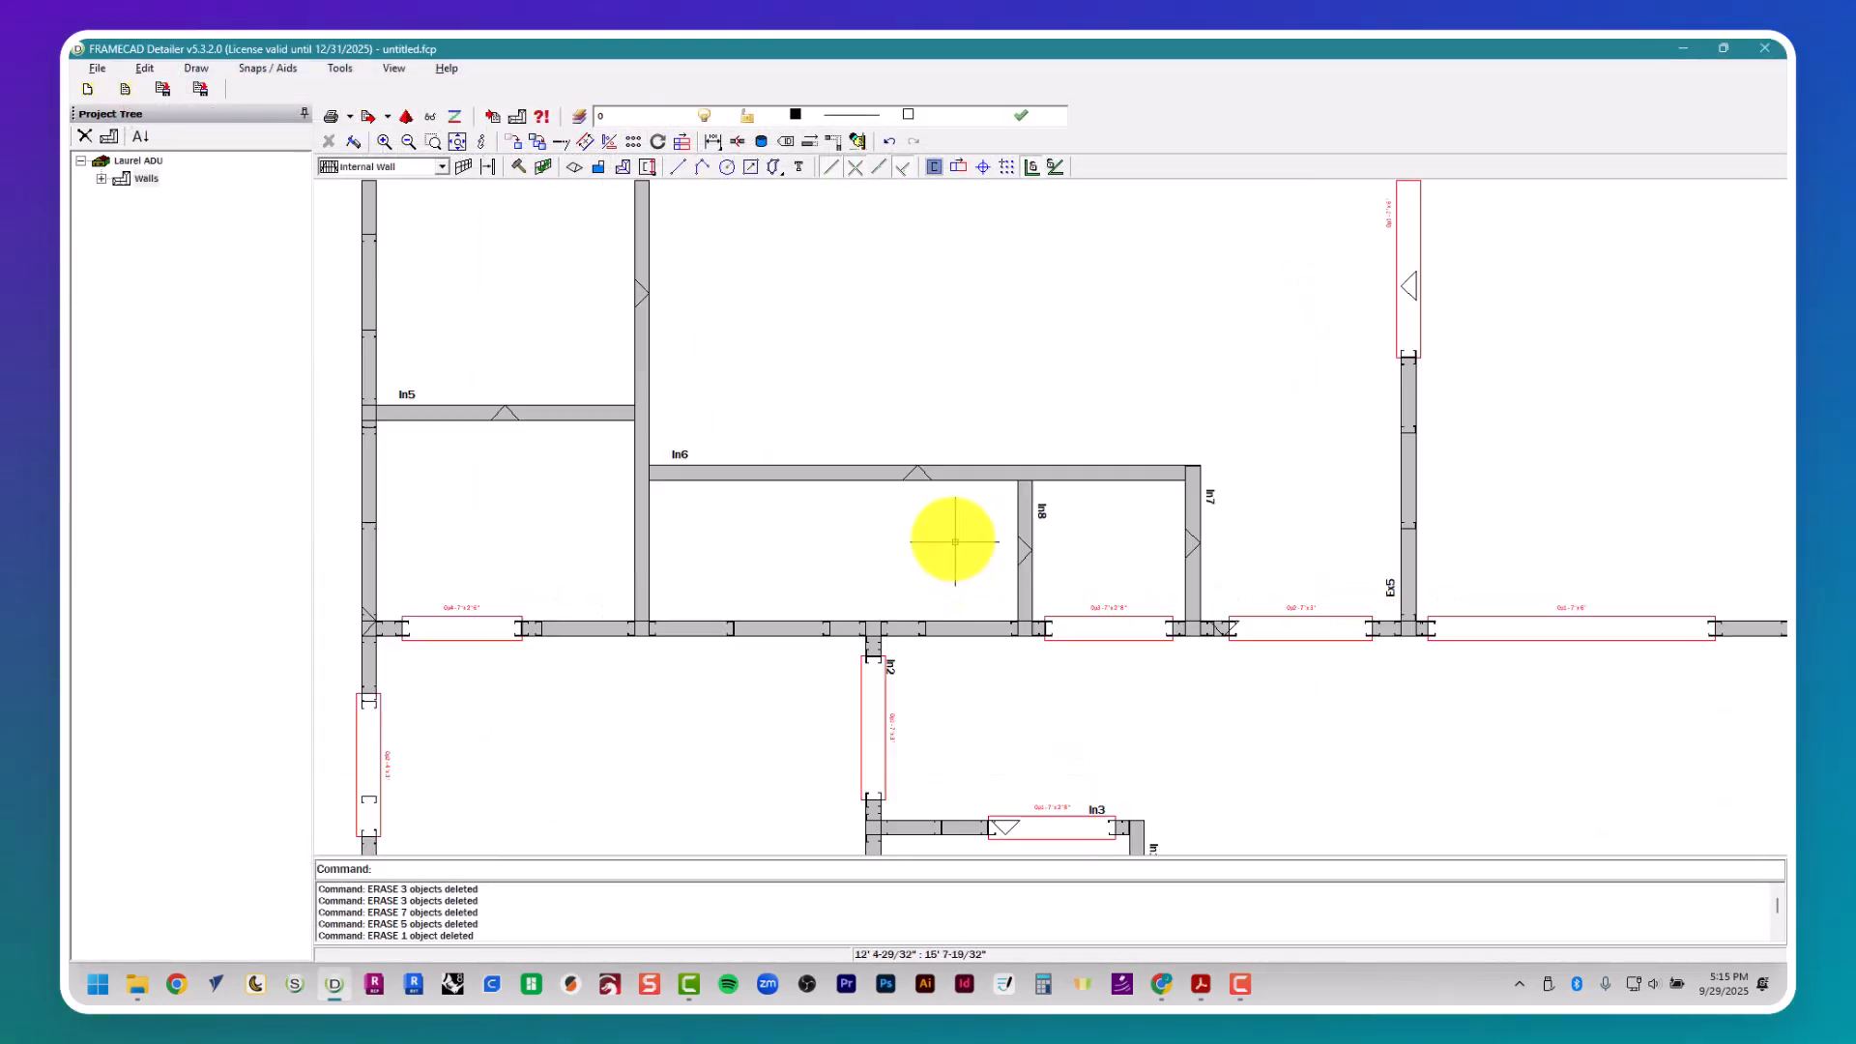
pyautogui.scroll(1, 954, 542)
pyautogui.press('Escape')
pyautogui.press('Escape')
pyautogui.press('Escape')
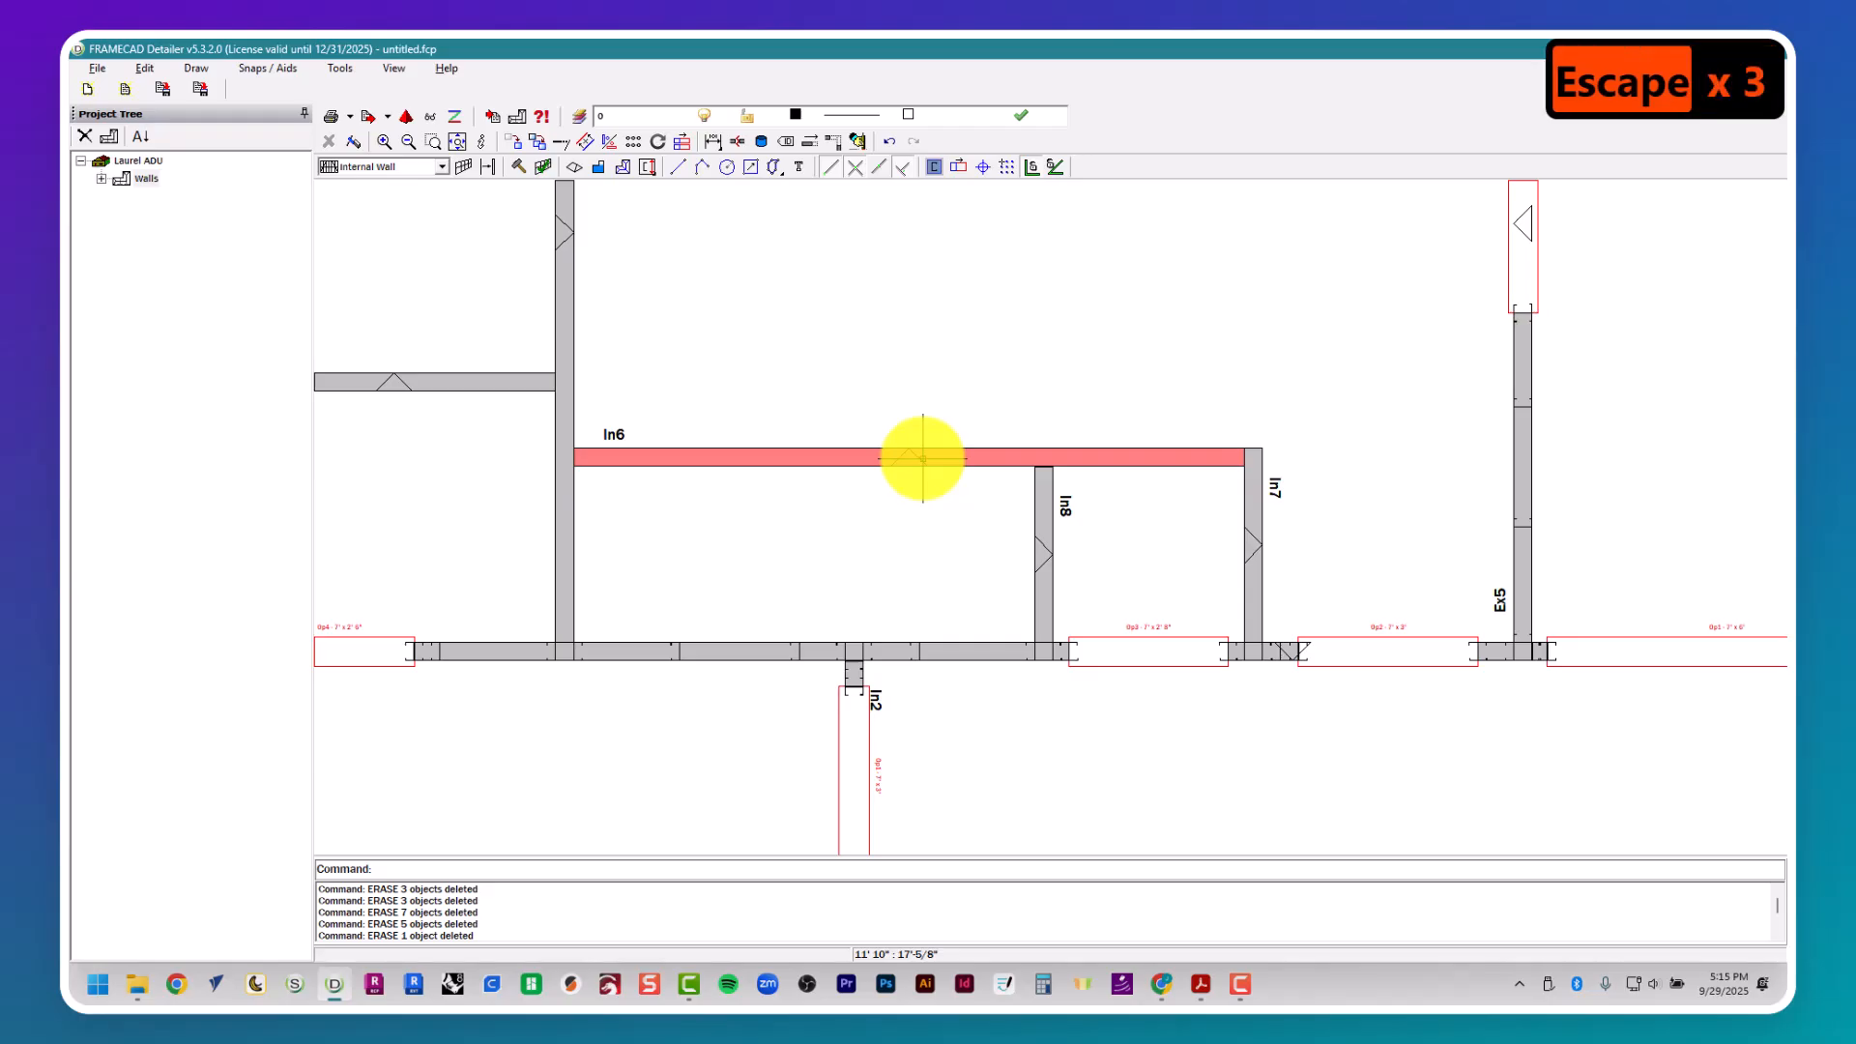
pyautogui.click(922, 458)
pyautogui.click(952, 495)
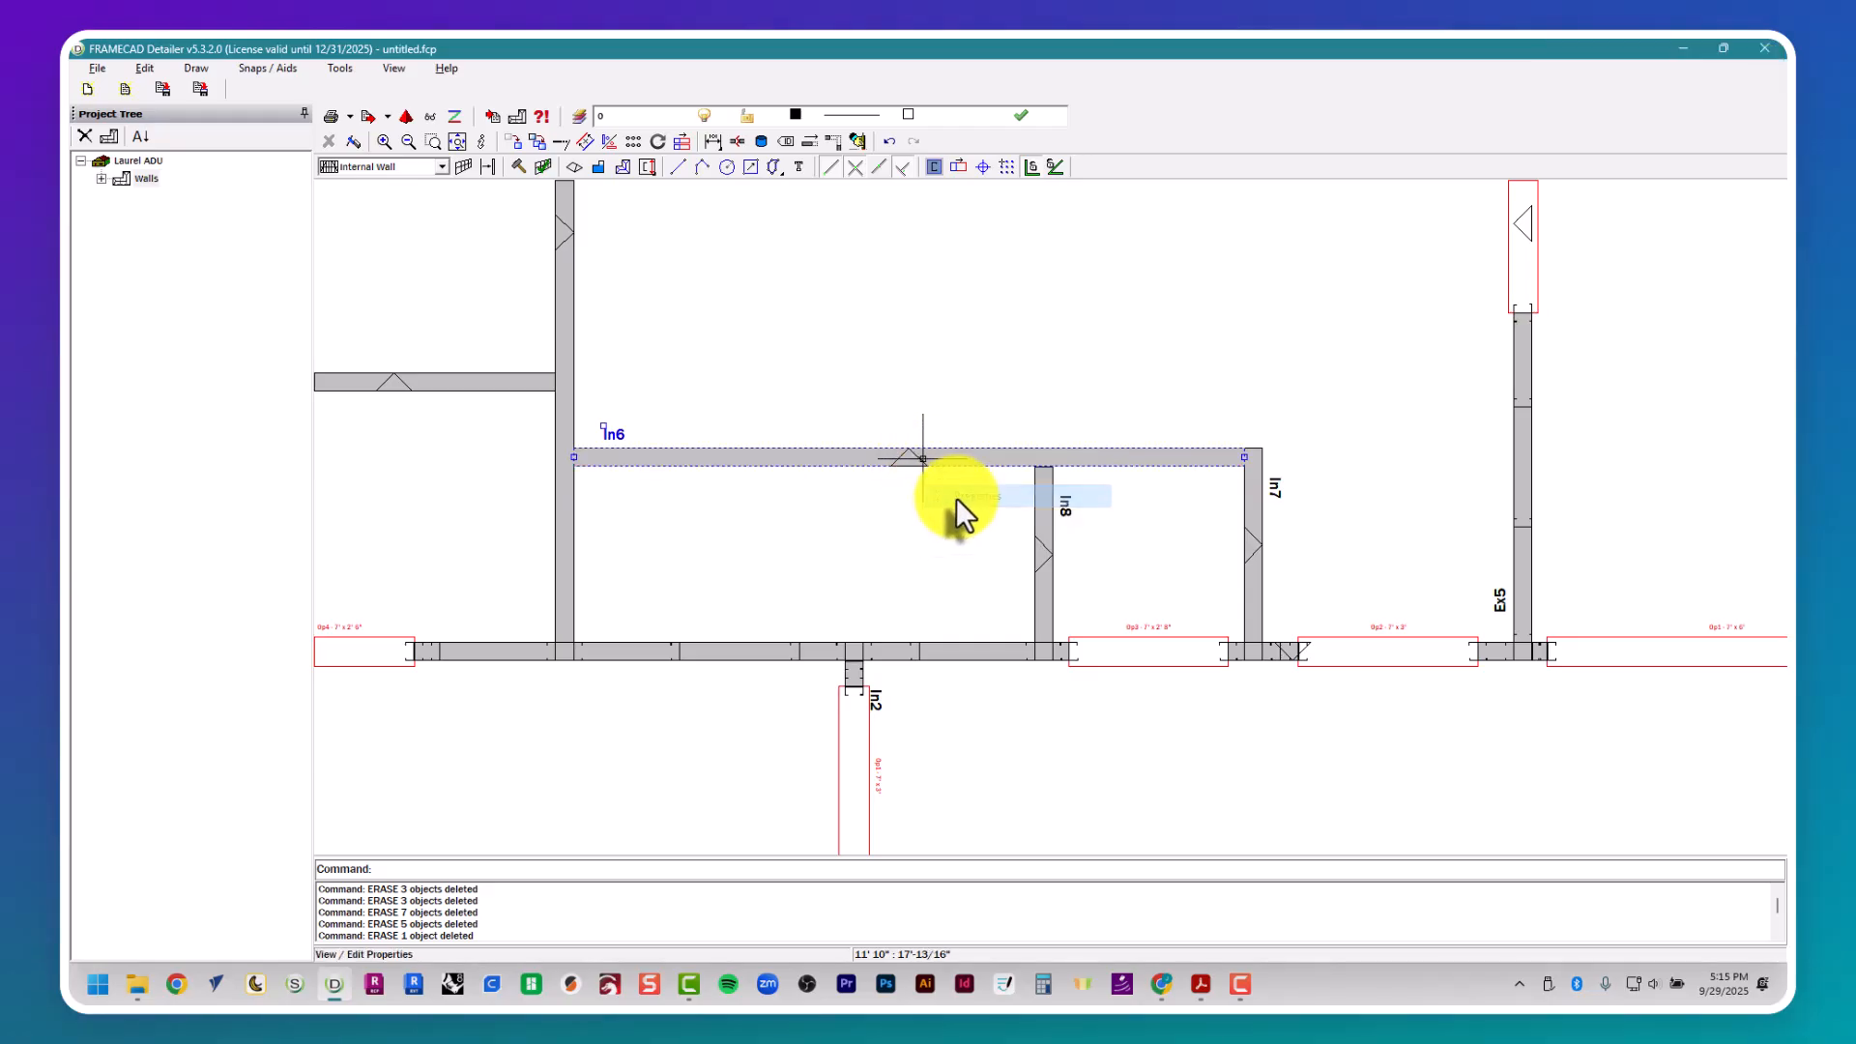
pyautogui.click(880, 191)
# - Check closet door D8 in the Laurel Residence PDF's door schedule and set wall In6's opening width to 5'
pyautogui.hotkey('alt', 'Tab')
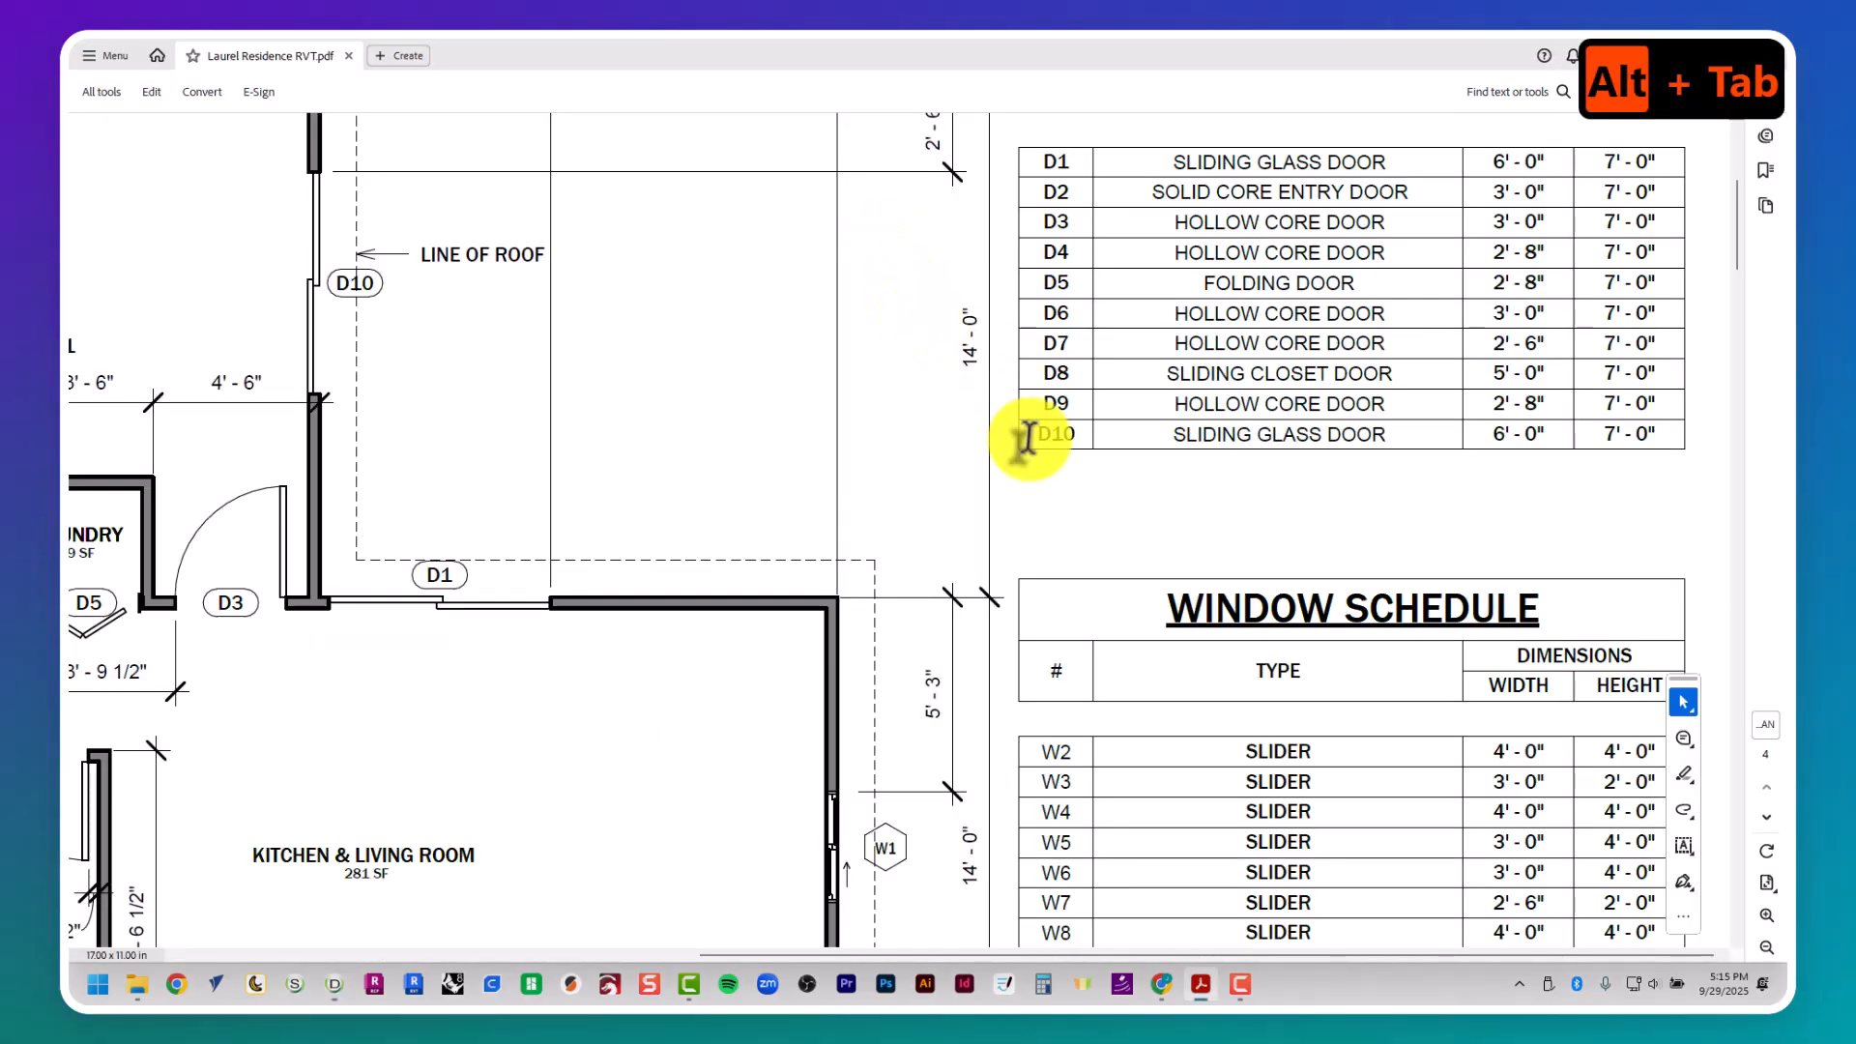
pyautogui.moveTo(1027, 440); pyautogui.dragTo(1098, 480, button='middle')
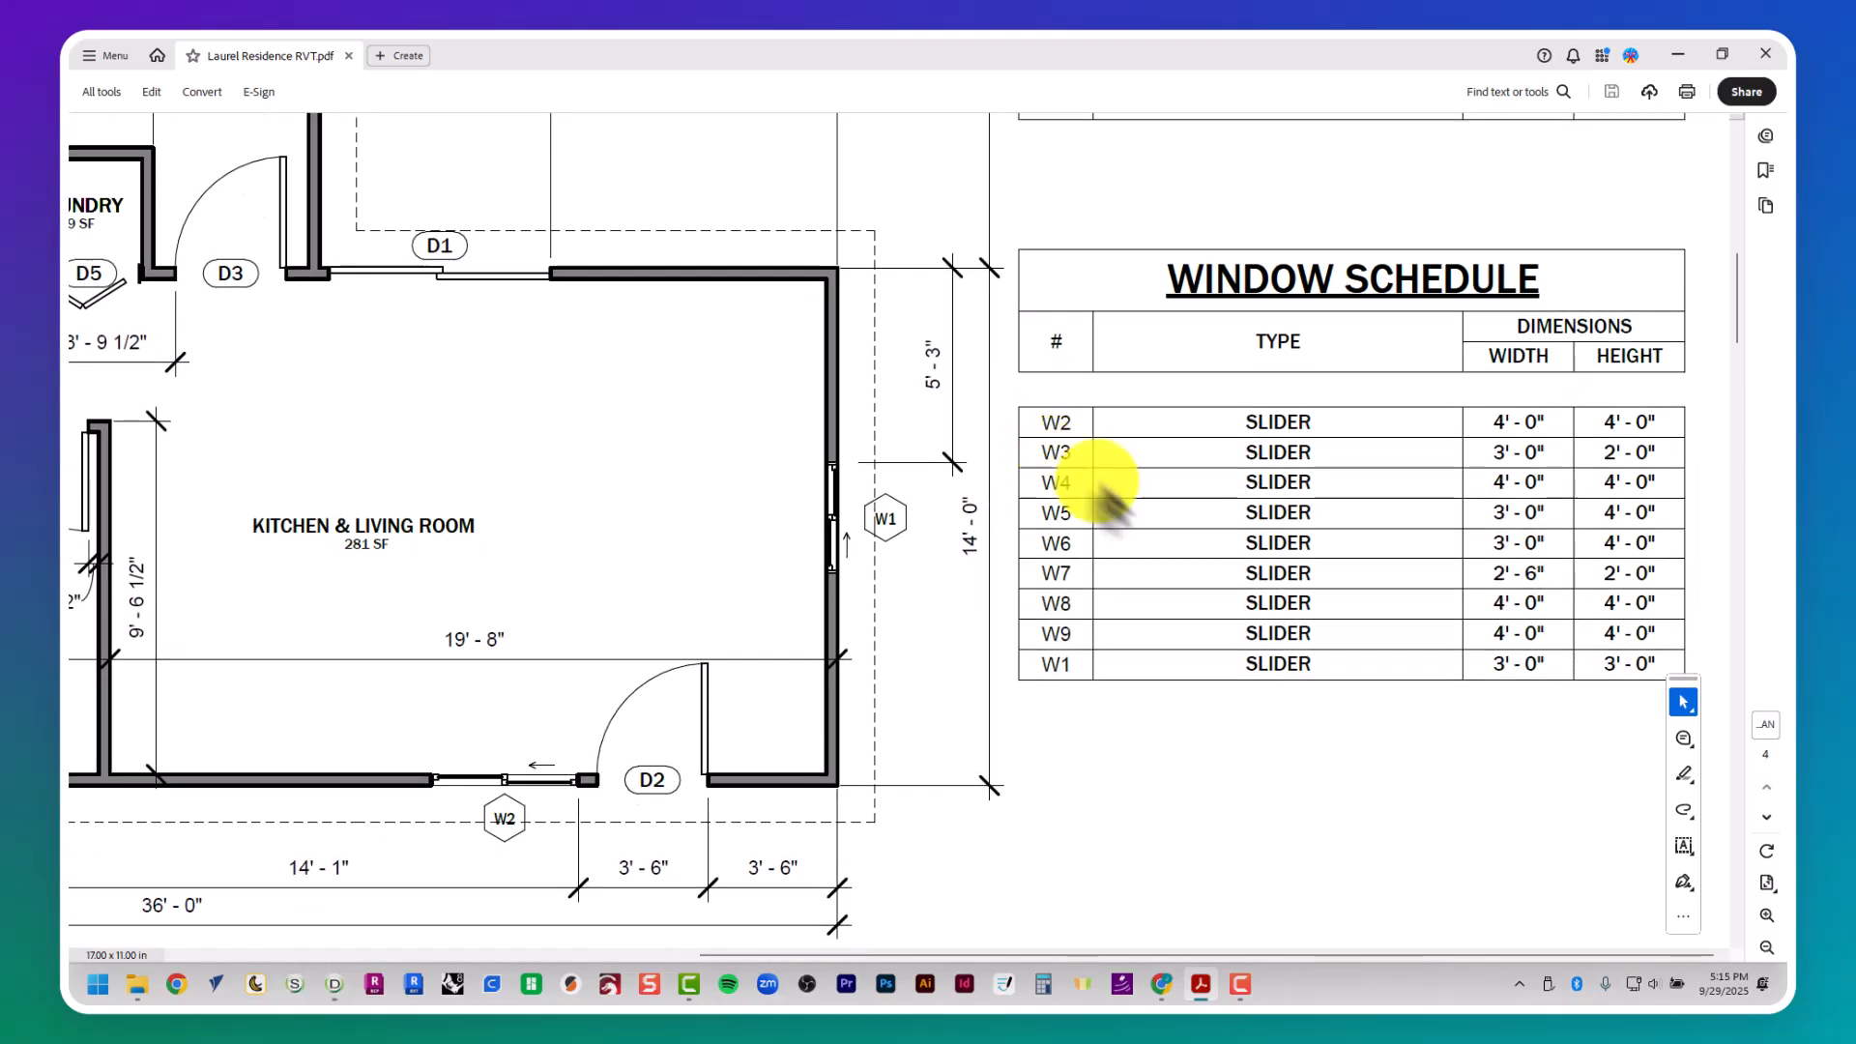
pyautogui.scroll(5, 1180, 580)
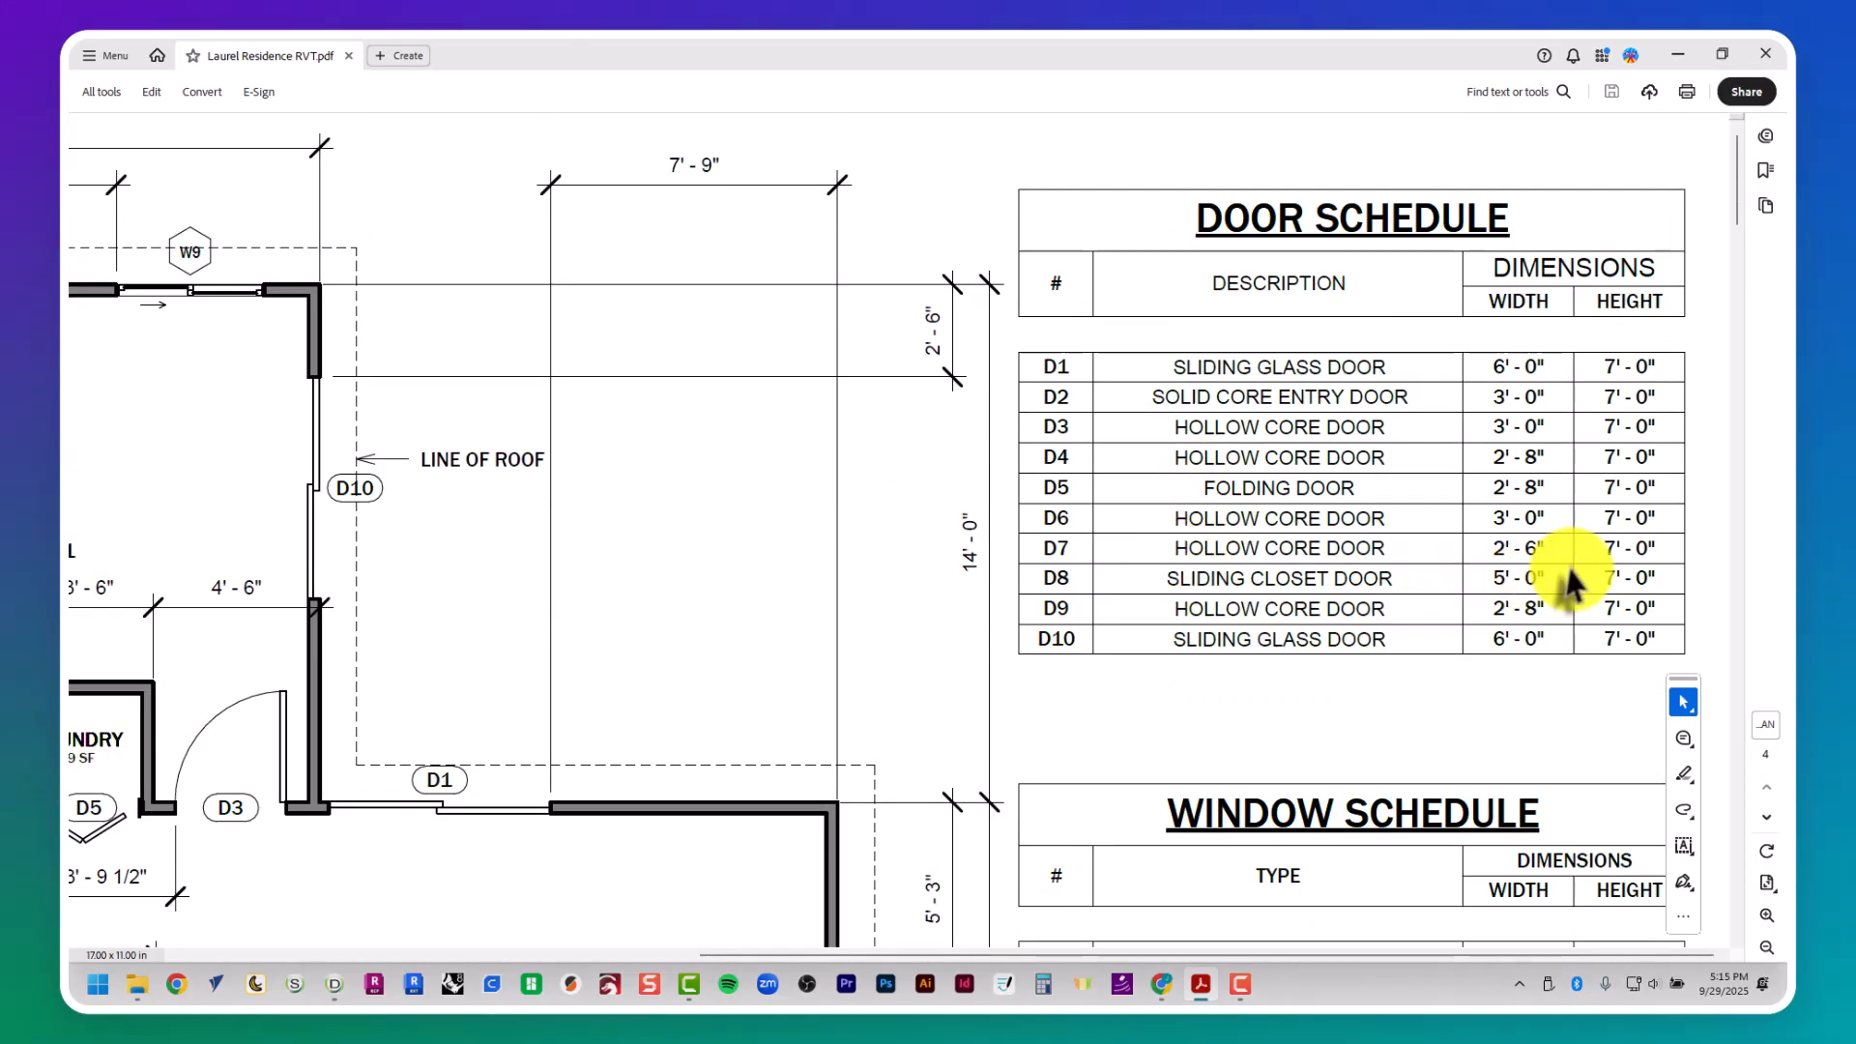
pyautogui.hotkey('alt', 'Tab')
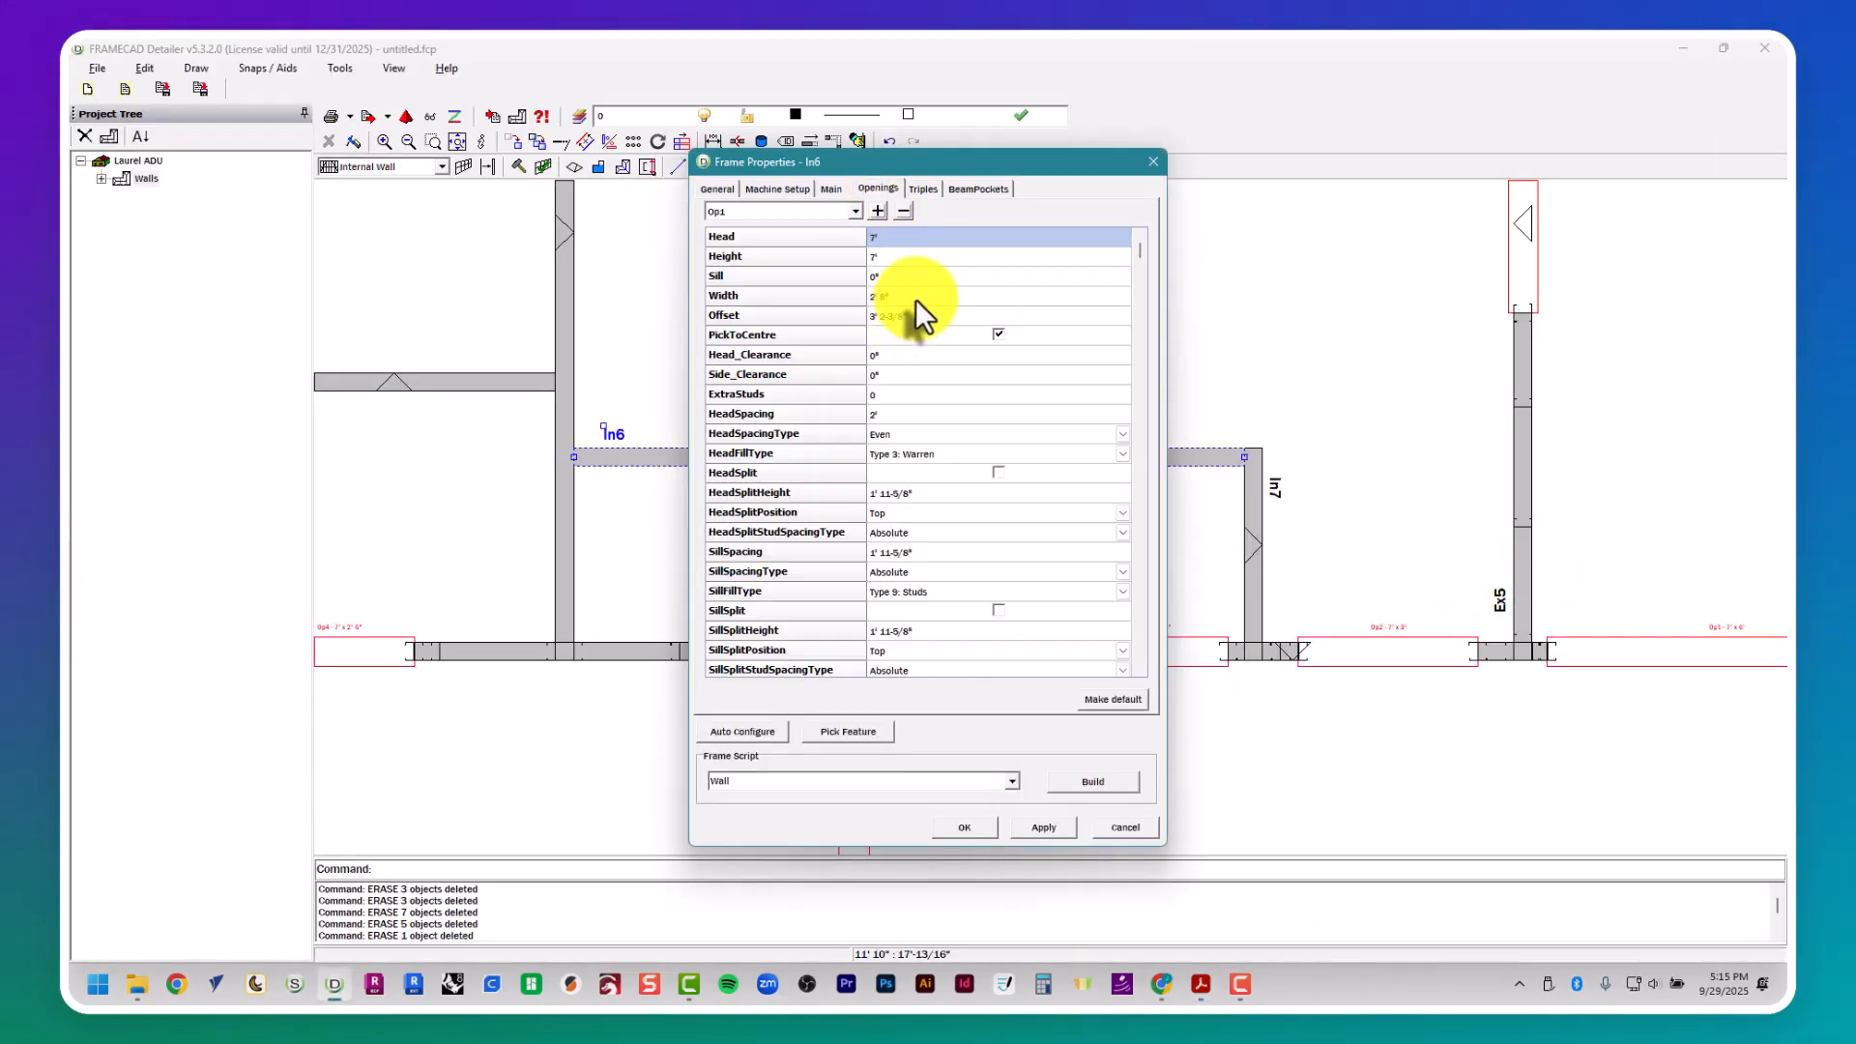
pyautogui.click(915, 296)
pyautogui.write("5'")
pyautogui.press('Return')
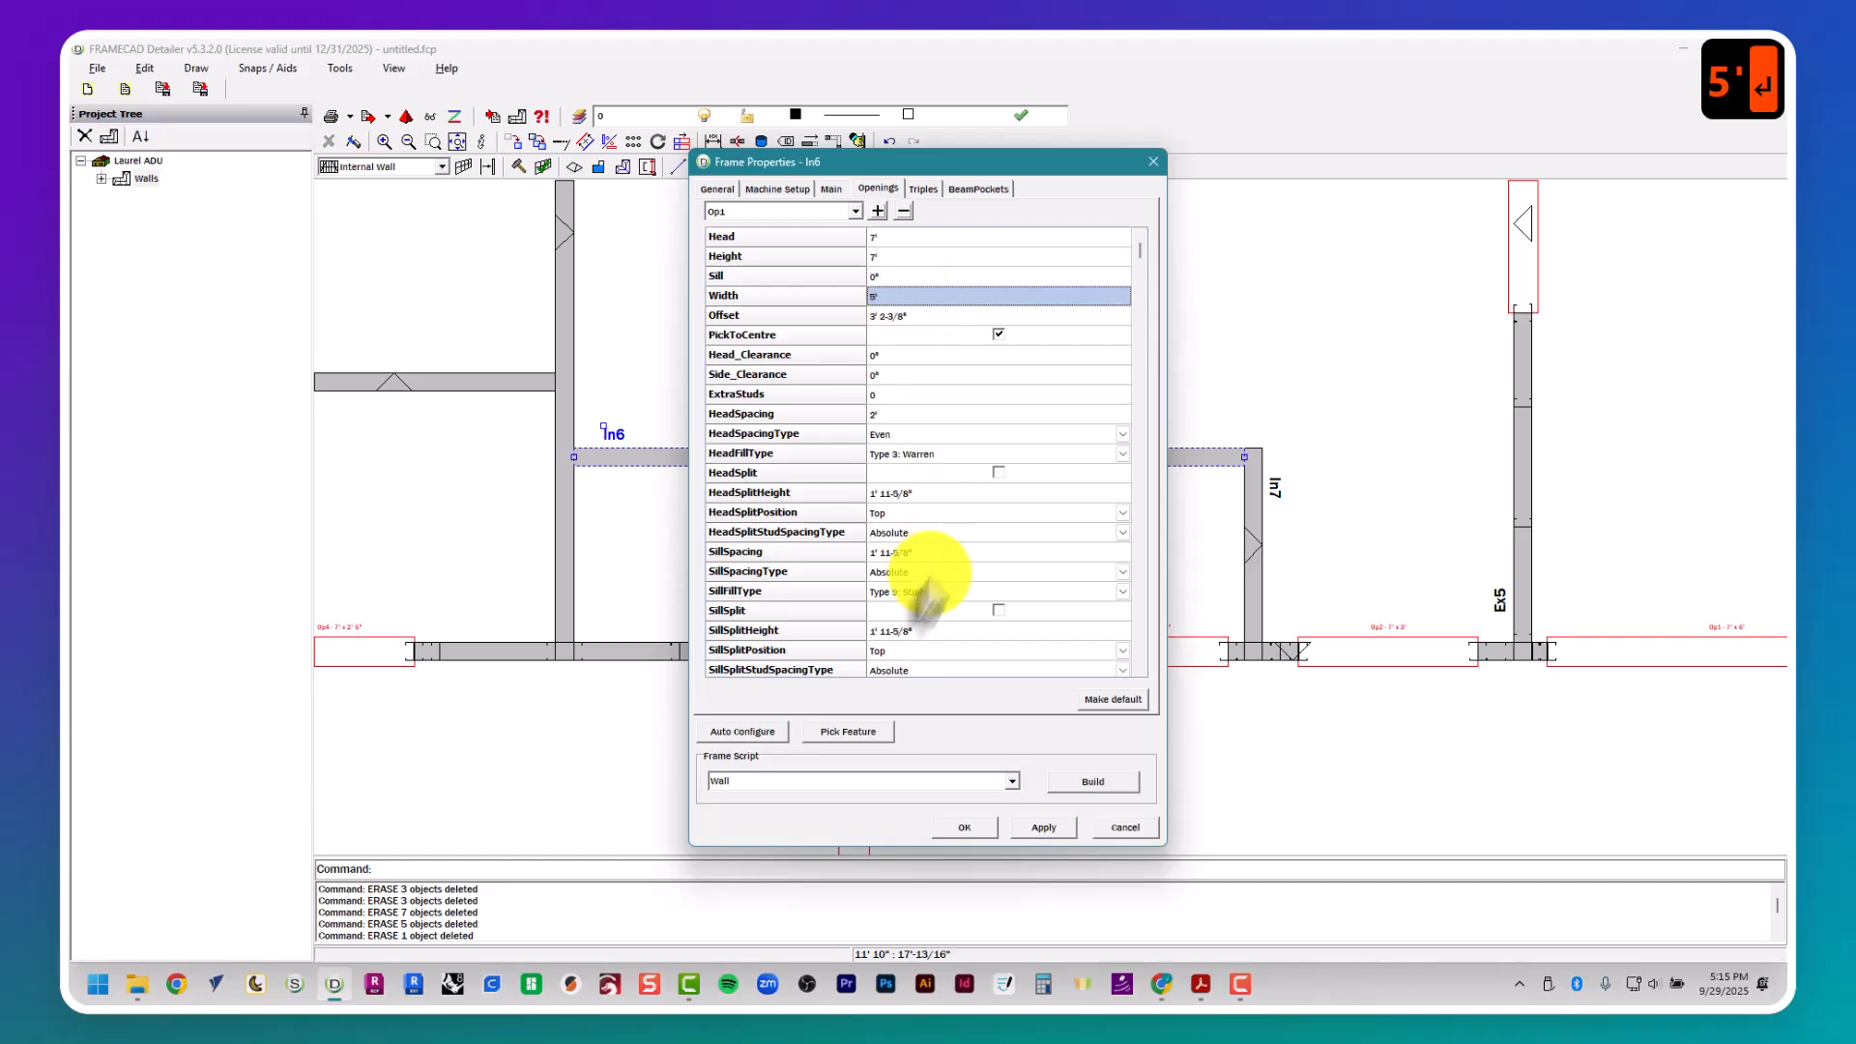
# - Center opening Op1 between walls In4 and In8 and build wall In6's frame with the Wall script
pyautogui.click(855, 734)
pyautogui.click(890, 752)
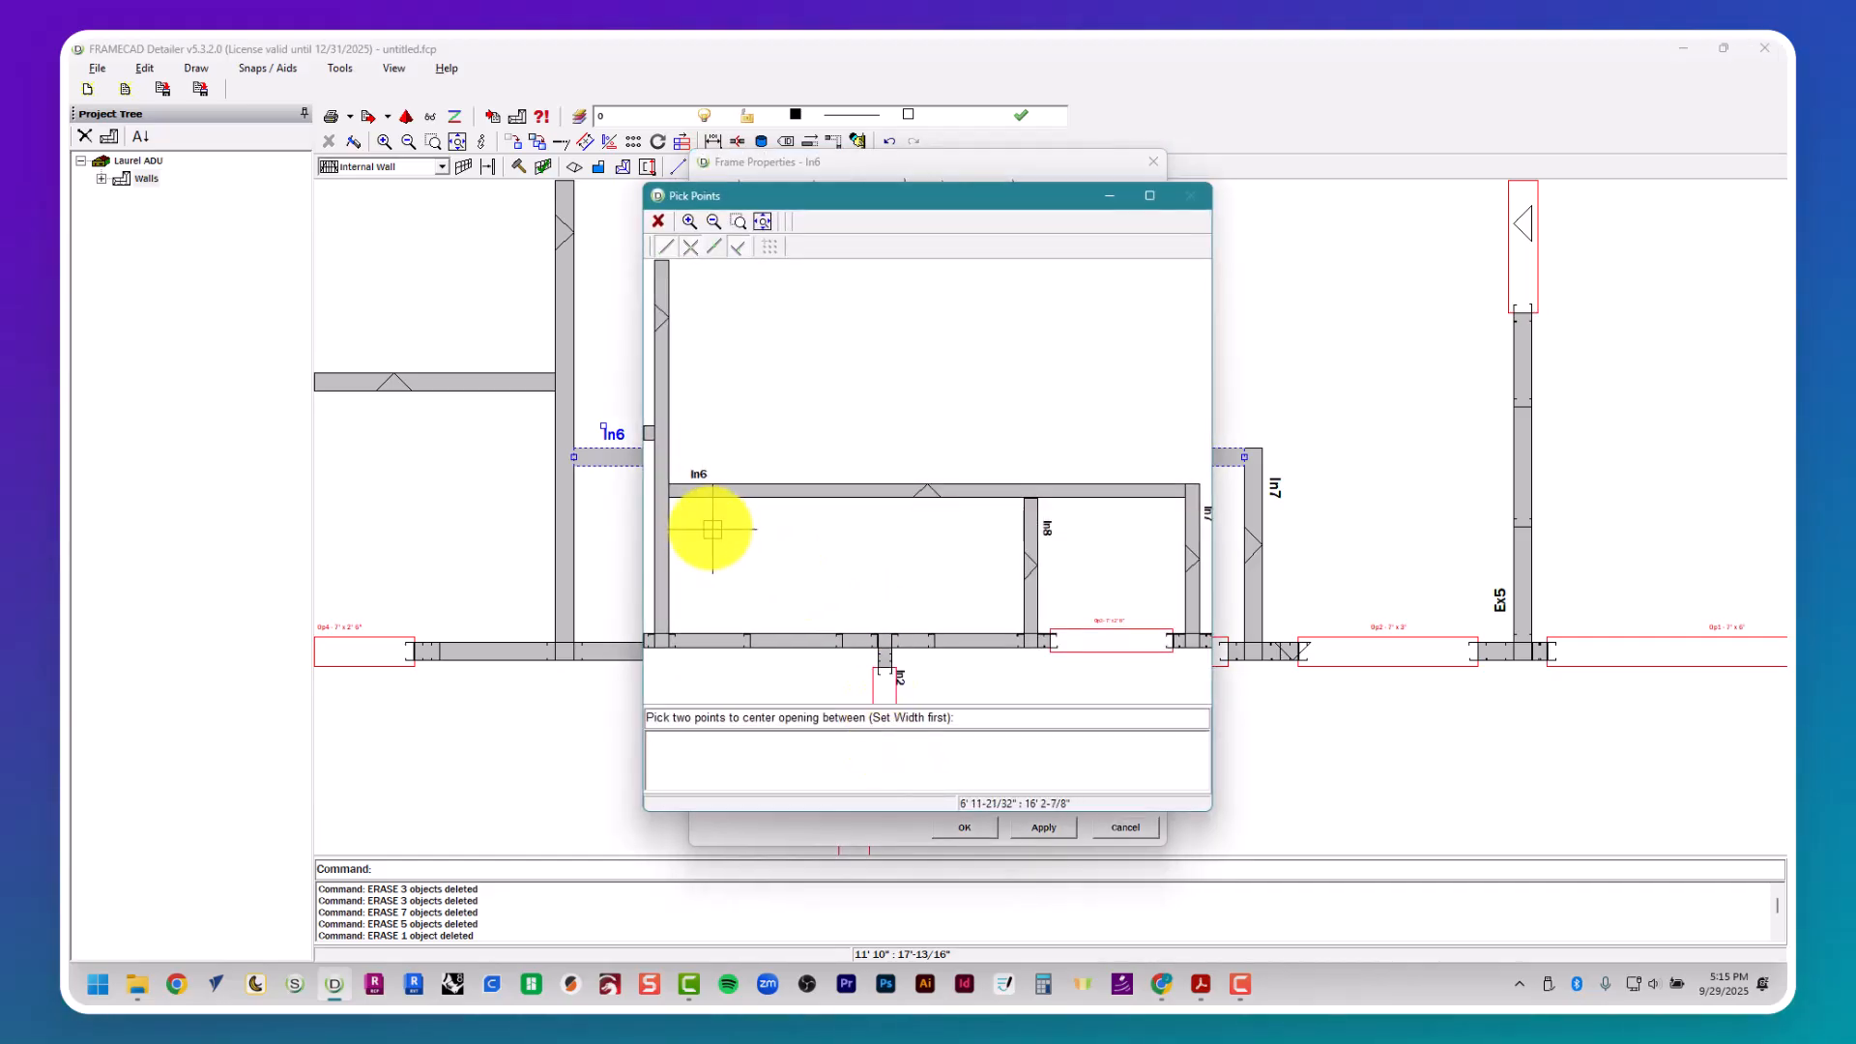
pyautogui.click(675, 500)
pyautogui.click(1020, 496)
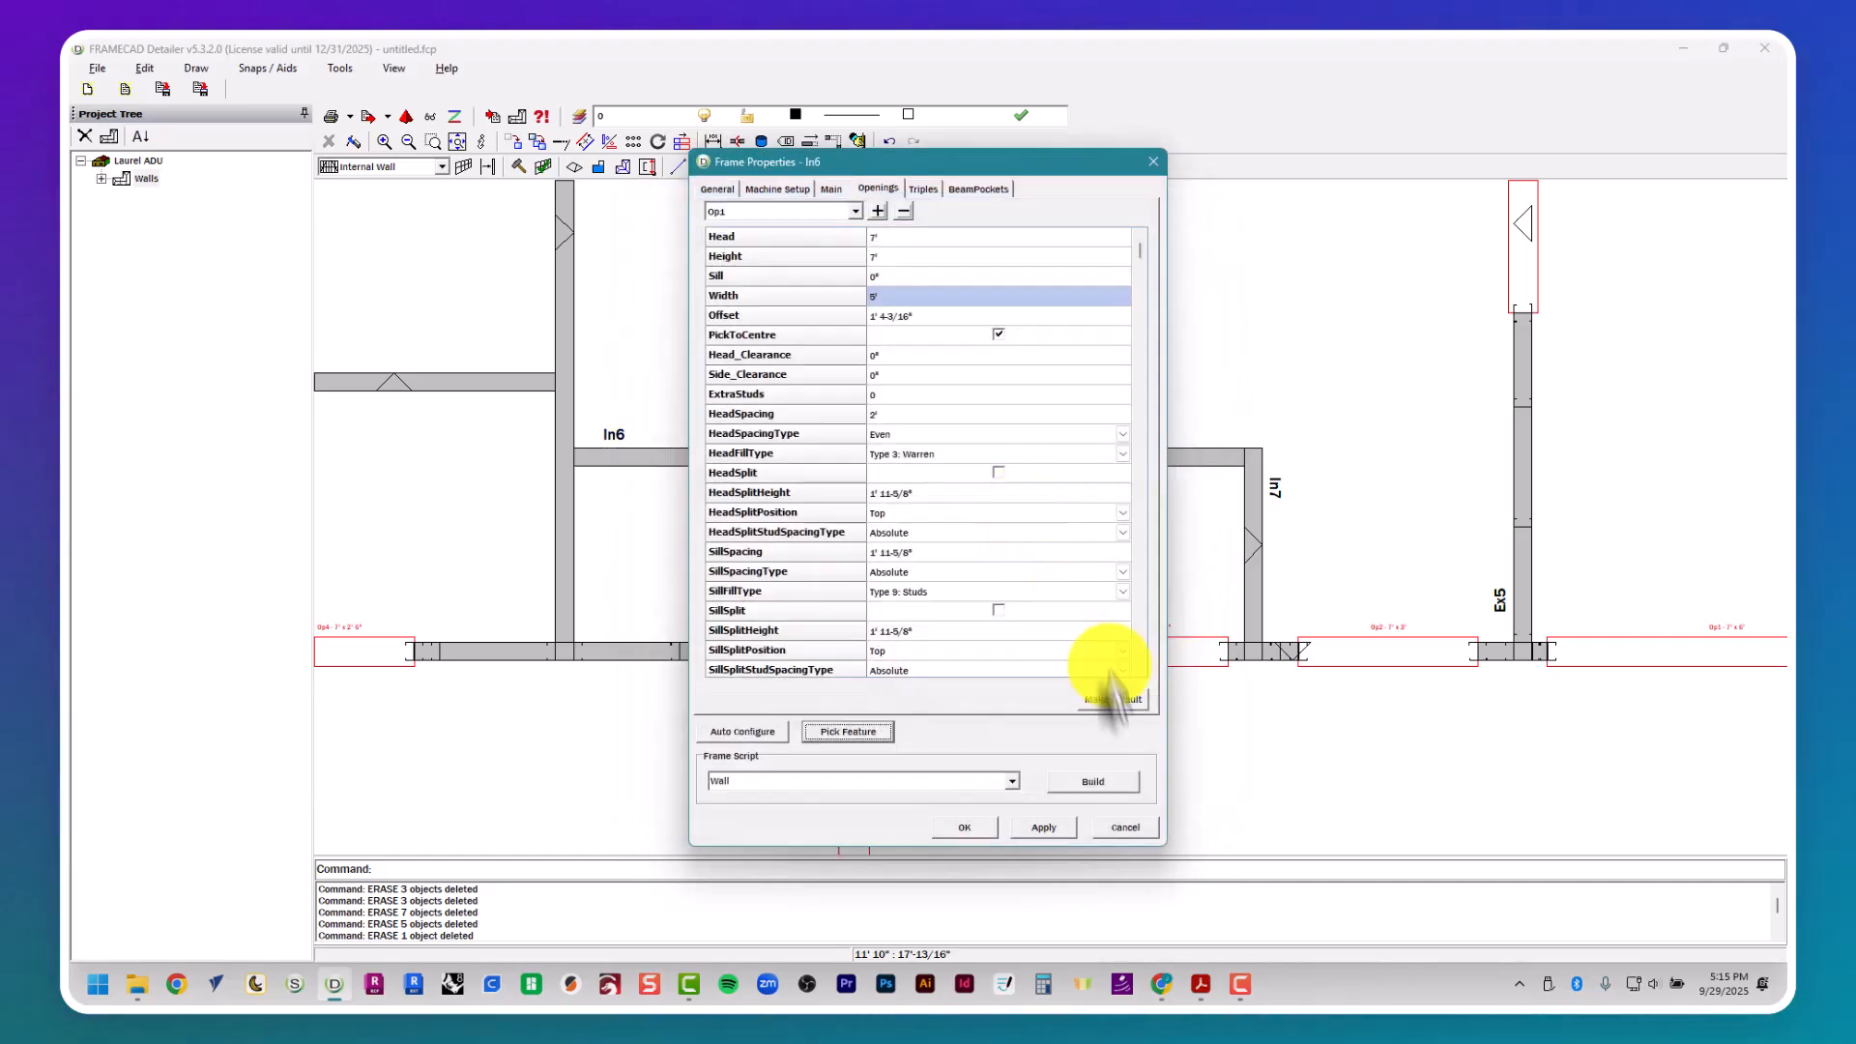
pyautogui.click(1112, 781)
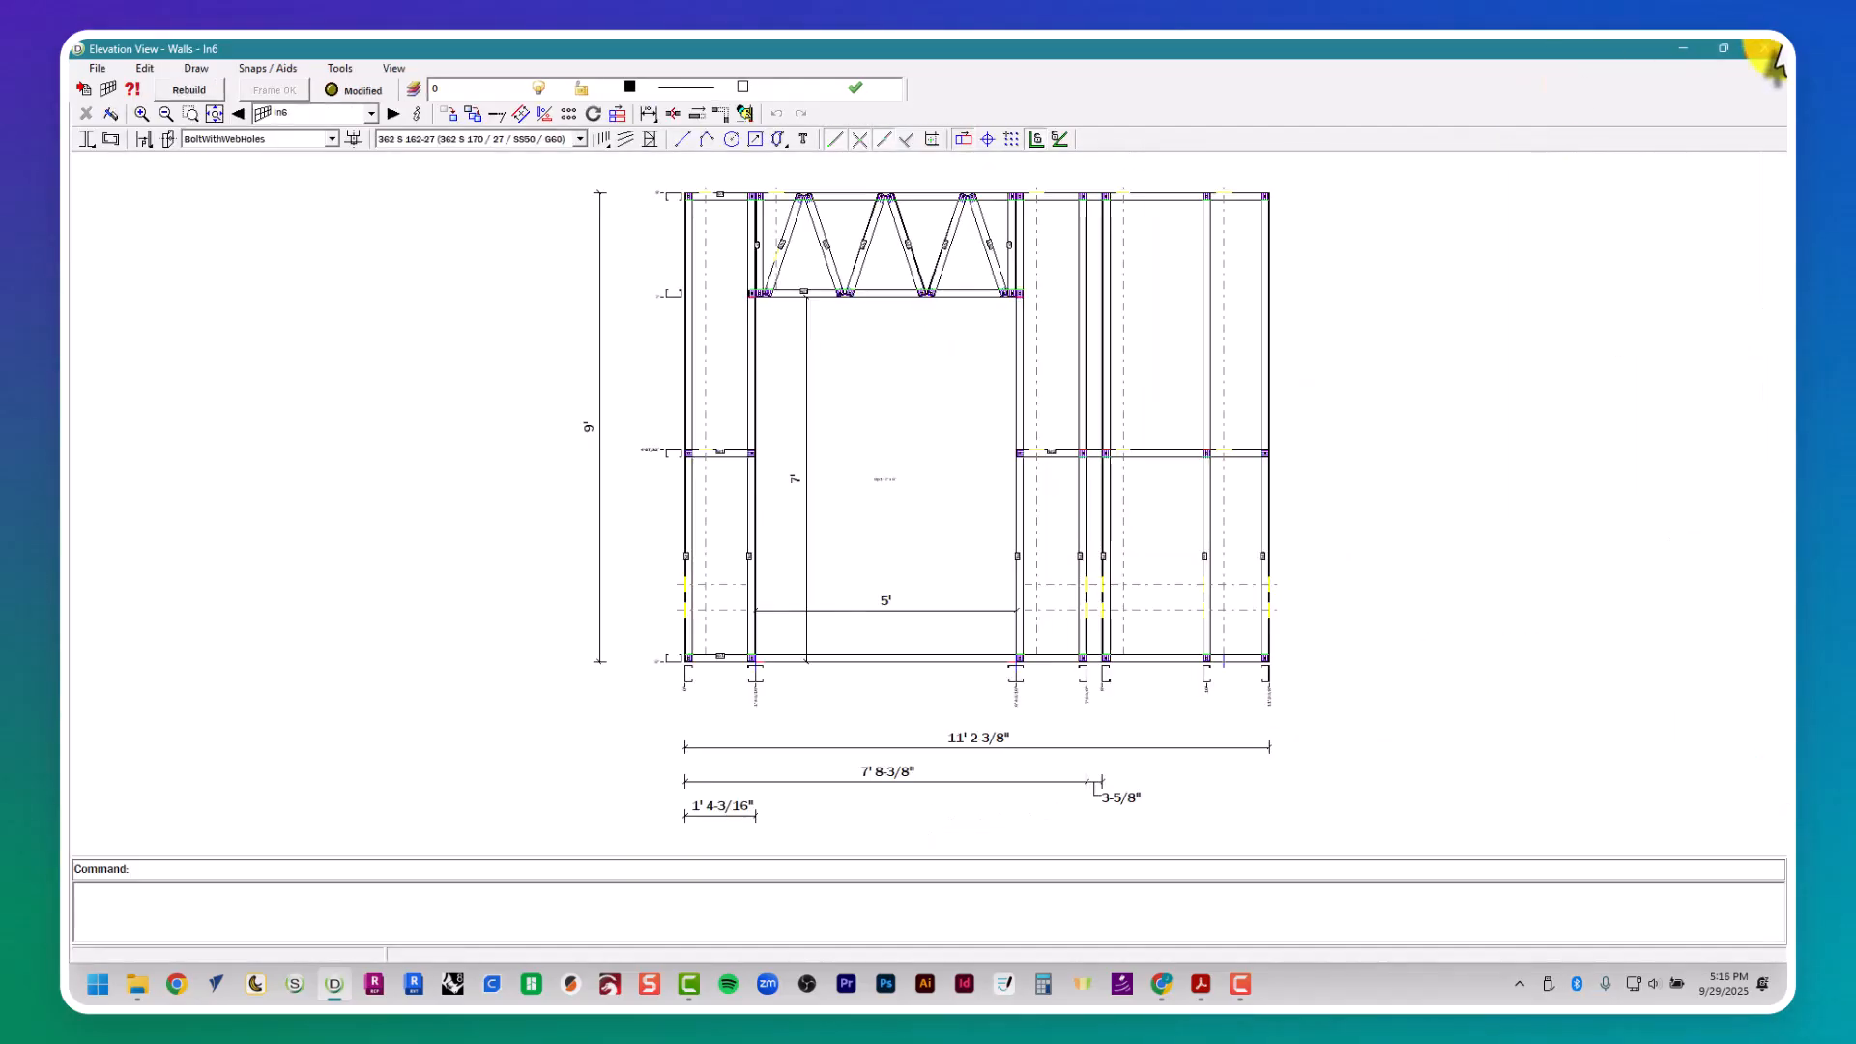
pyautogui.click(1778, 48)
# - Open the frame properties of internal wall In4 and check its door D9 in the Laurel Residence PDF
pyautogui.scroll(-5, 1156, 389)
pyautogui.press('Escape')
pyautogui.moveTo(903, 244); pyautogui.dragTo(896, 406, button='middle')
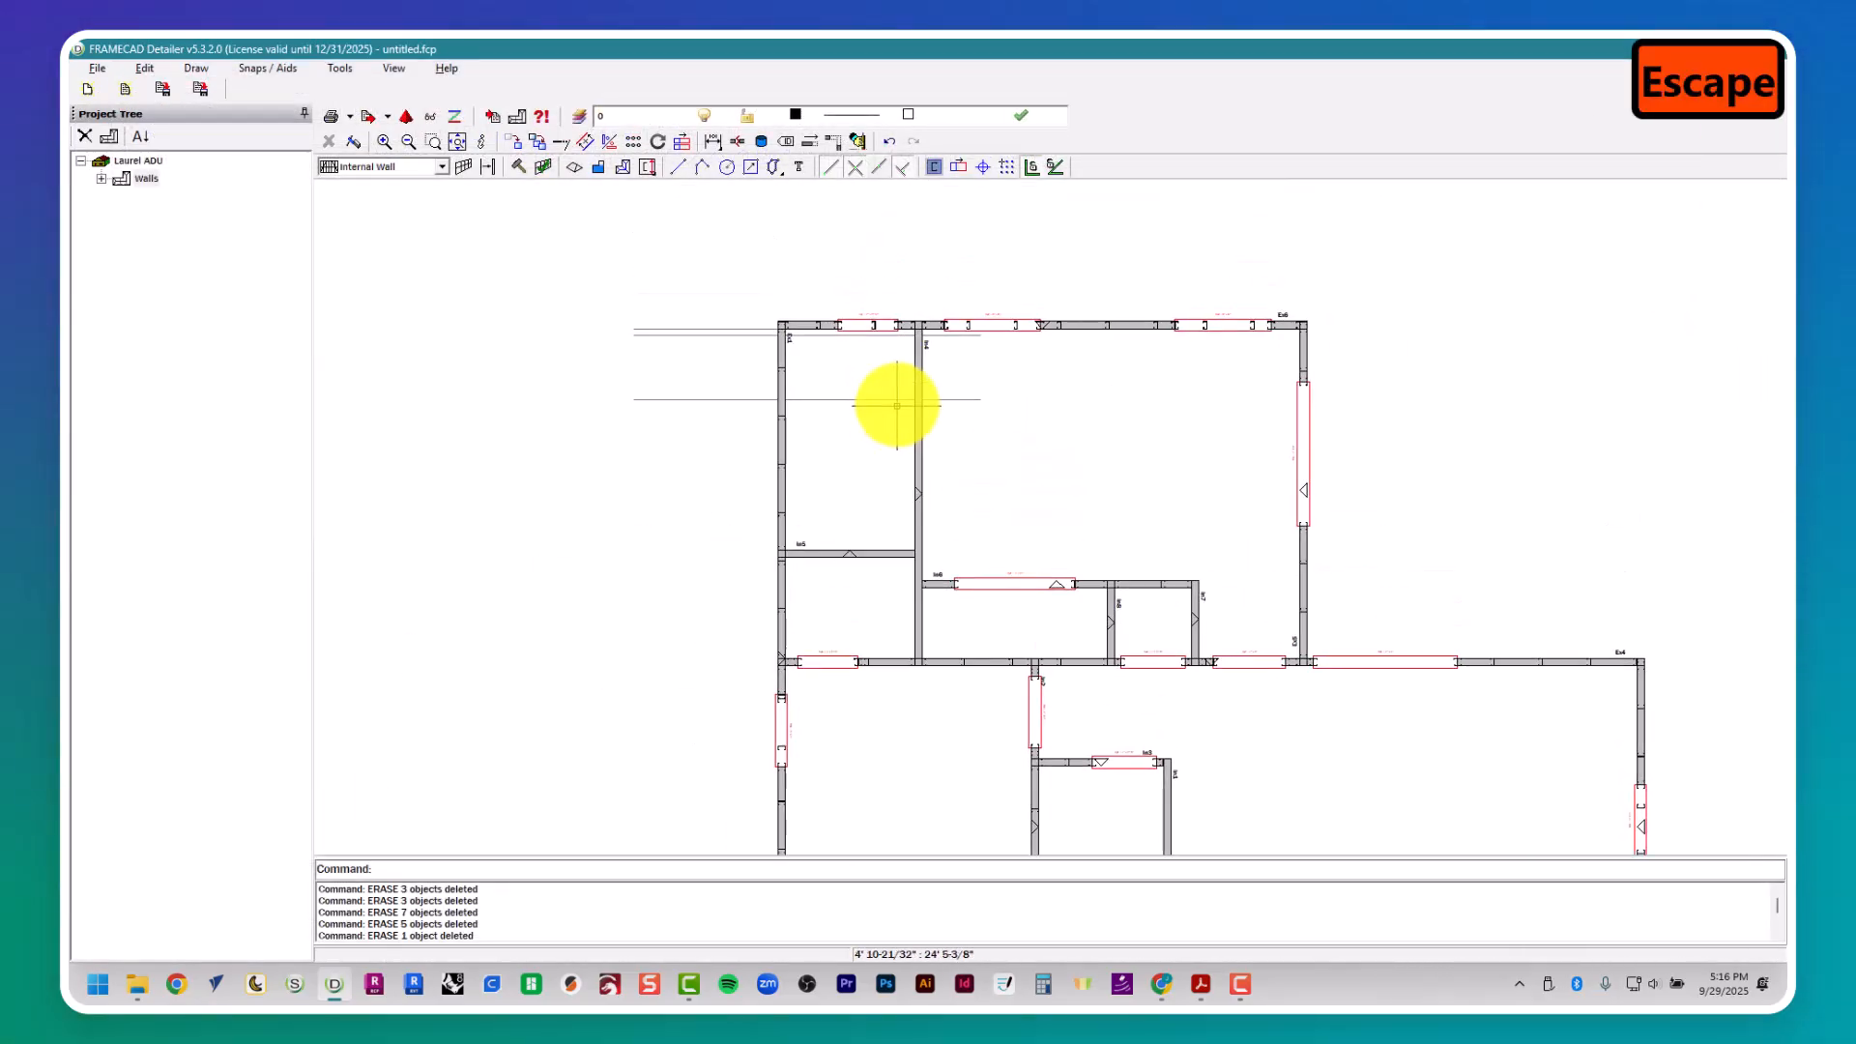
pyautogui.scroll(2, 899, 410)
pyautogui.scroll(-1, 922, 360)
pyautogui.click(924, 358)
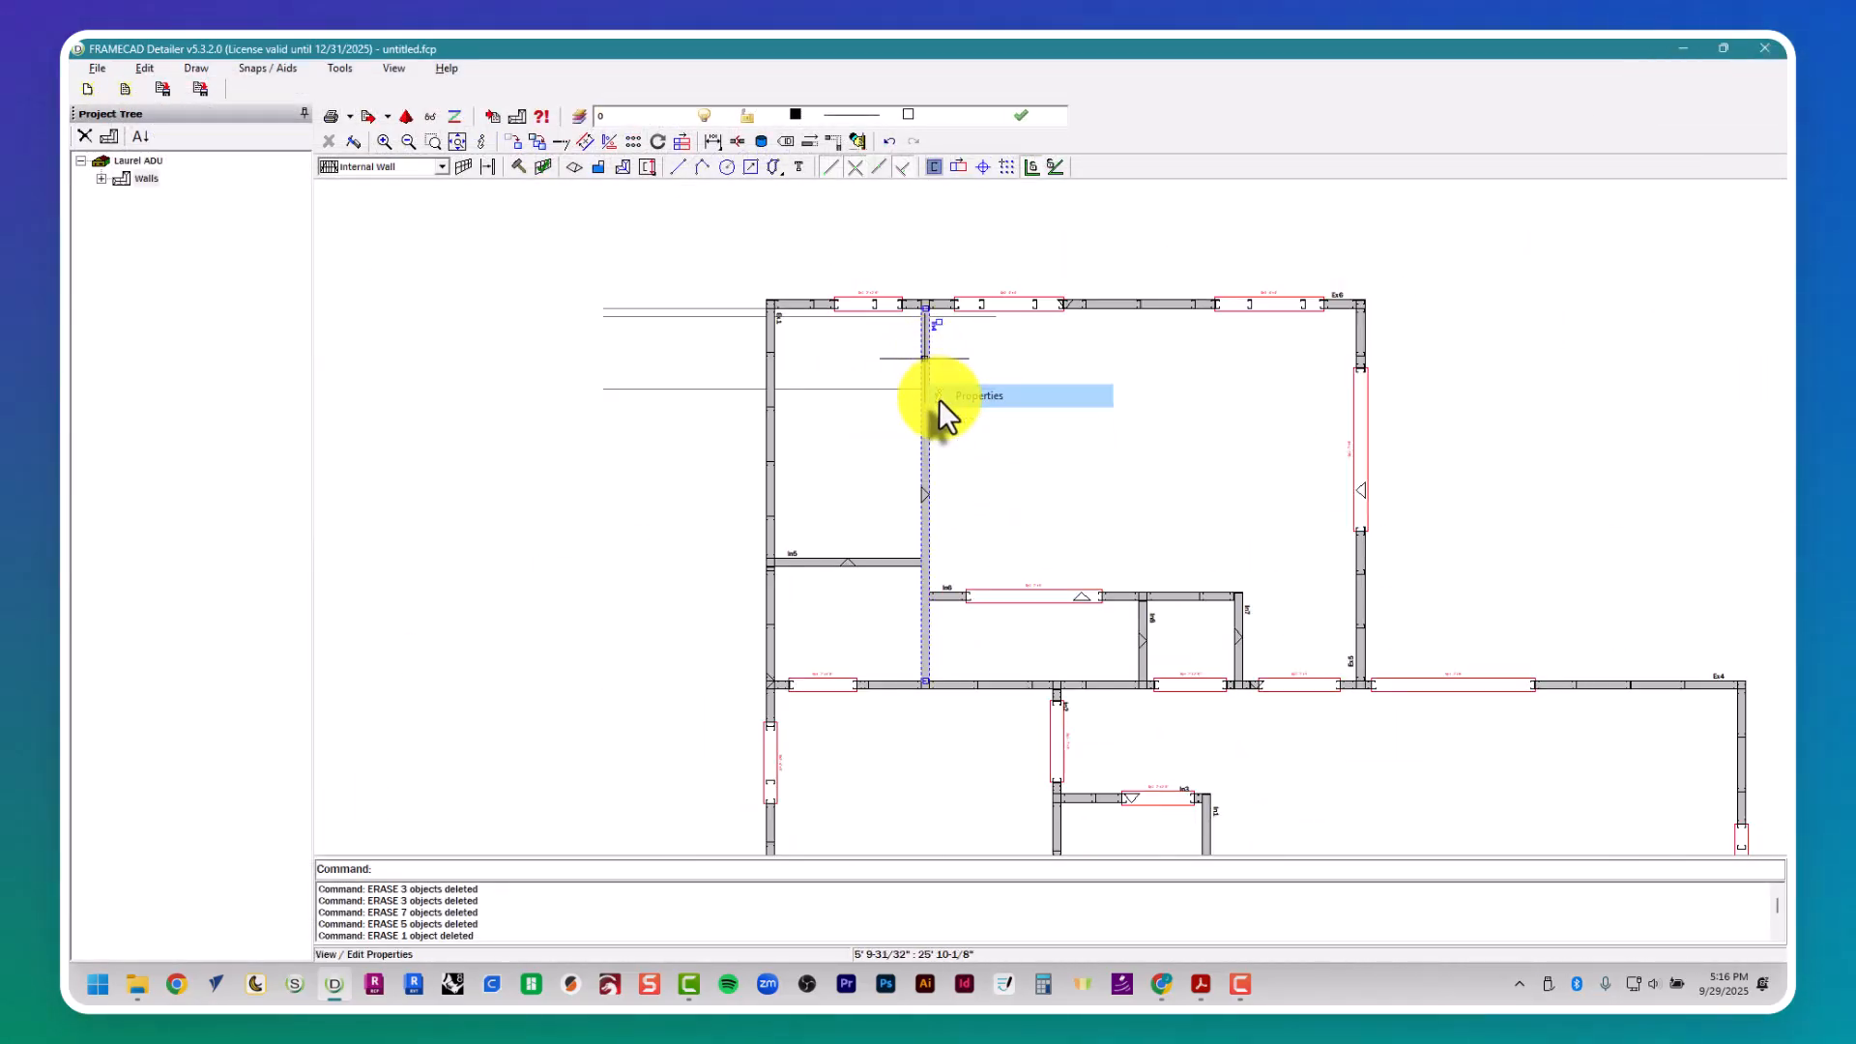
pyautogui.click(937, 396)
pyautogui.hotkey('alt', 'Tab')
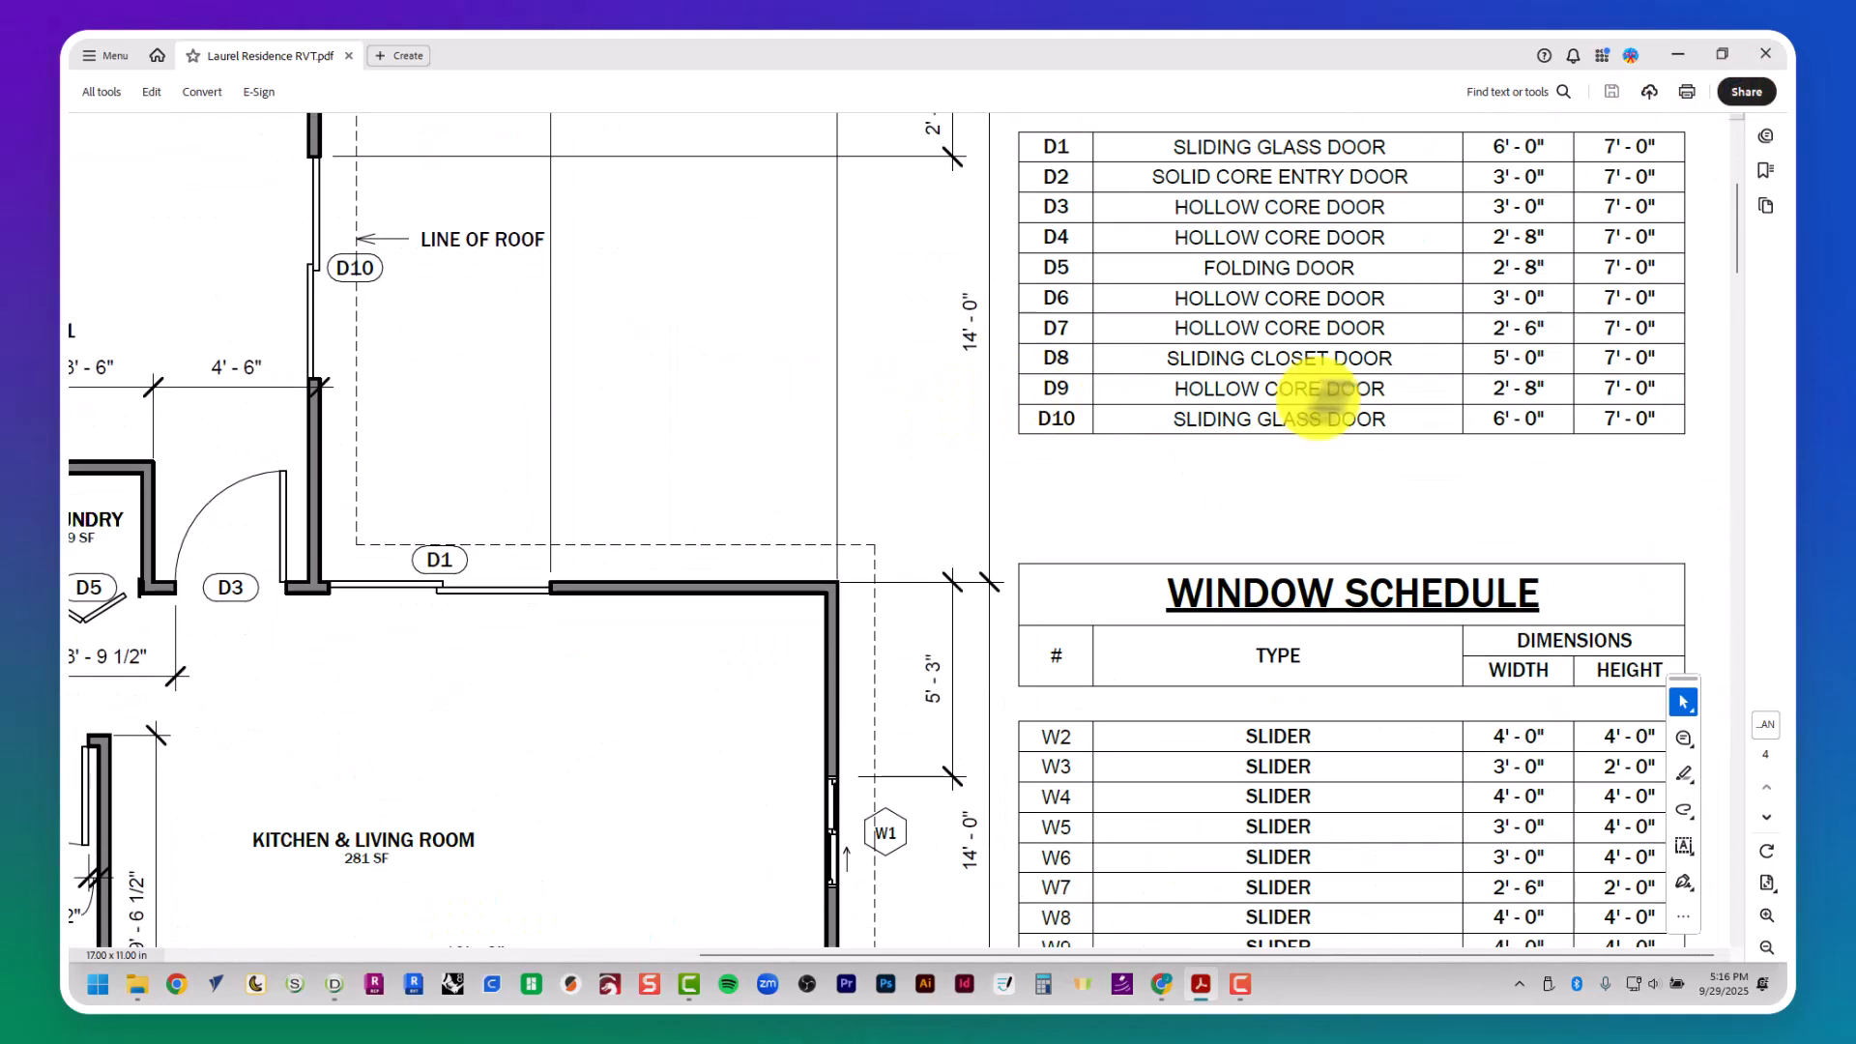
pyautogui.hotkey('alt', 'Tab')
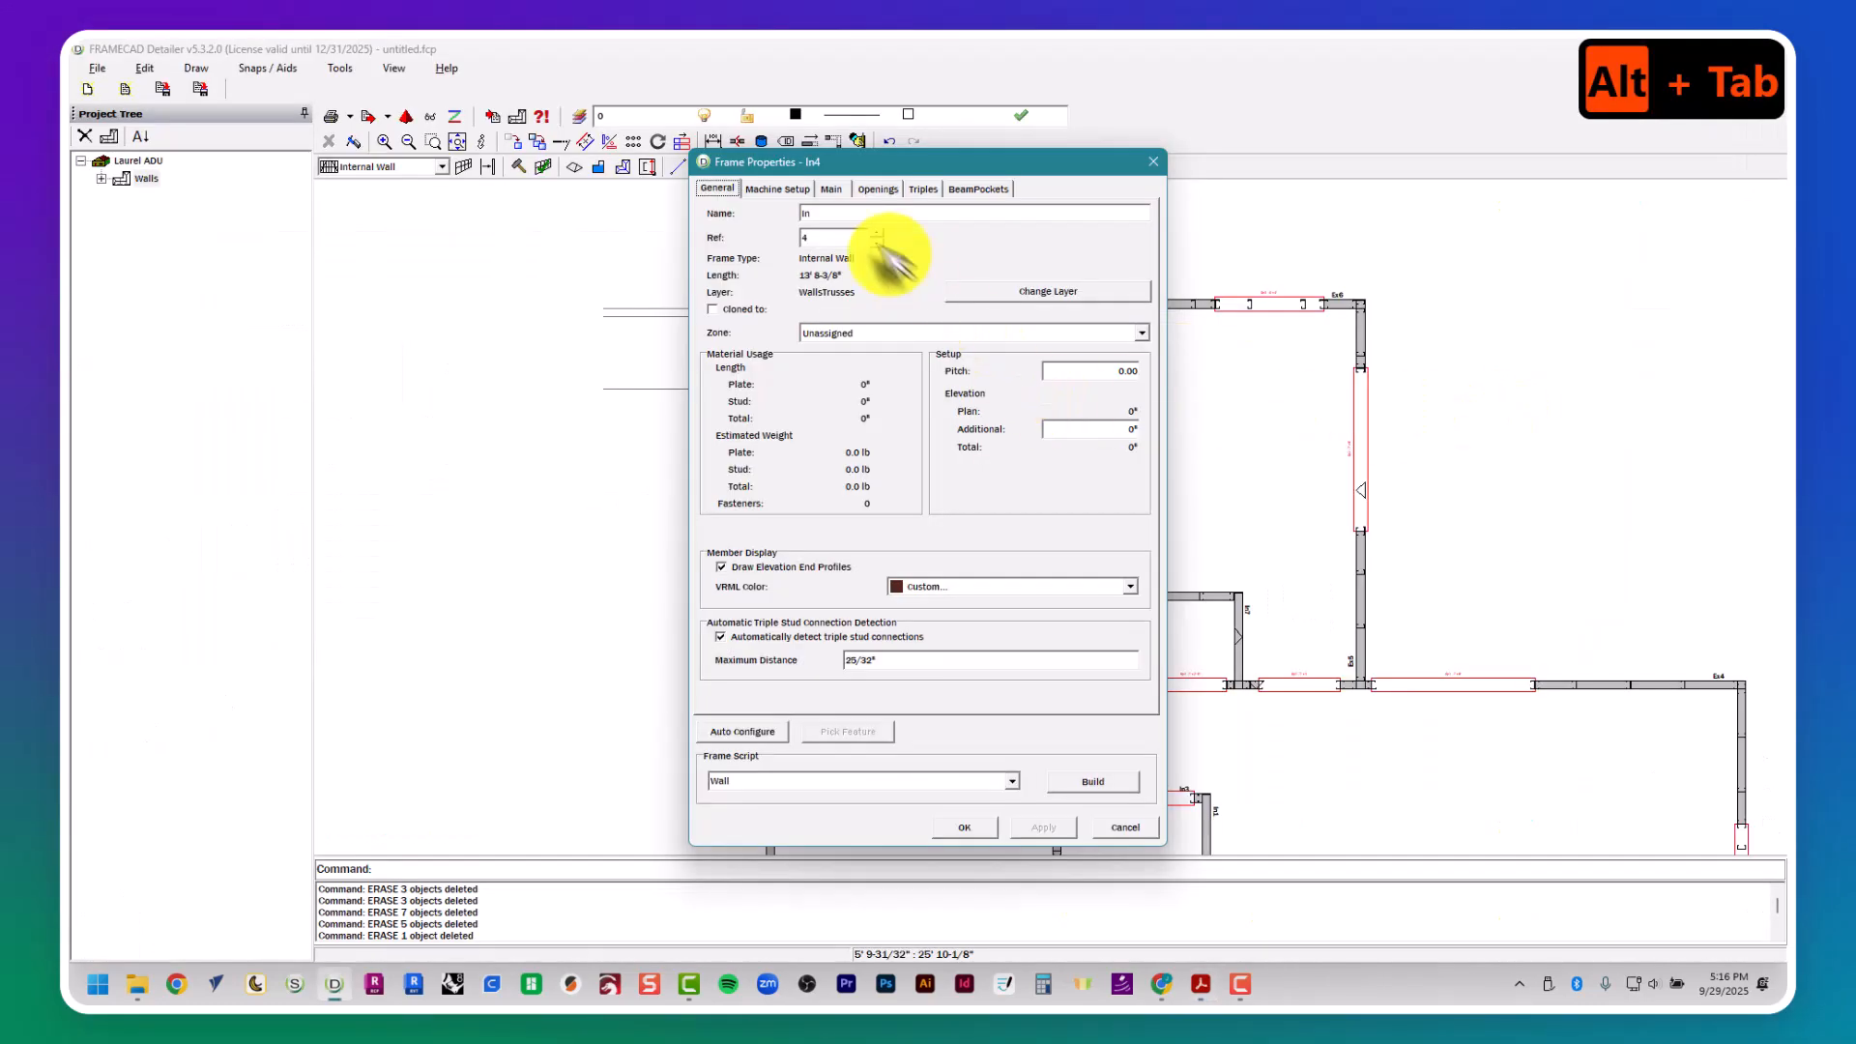
# - Add opening Op1 to wall In4 with the default 2'8" width and center it between the two door D9 construction lines
pyautogui.click(873, 200)
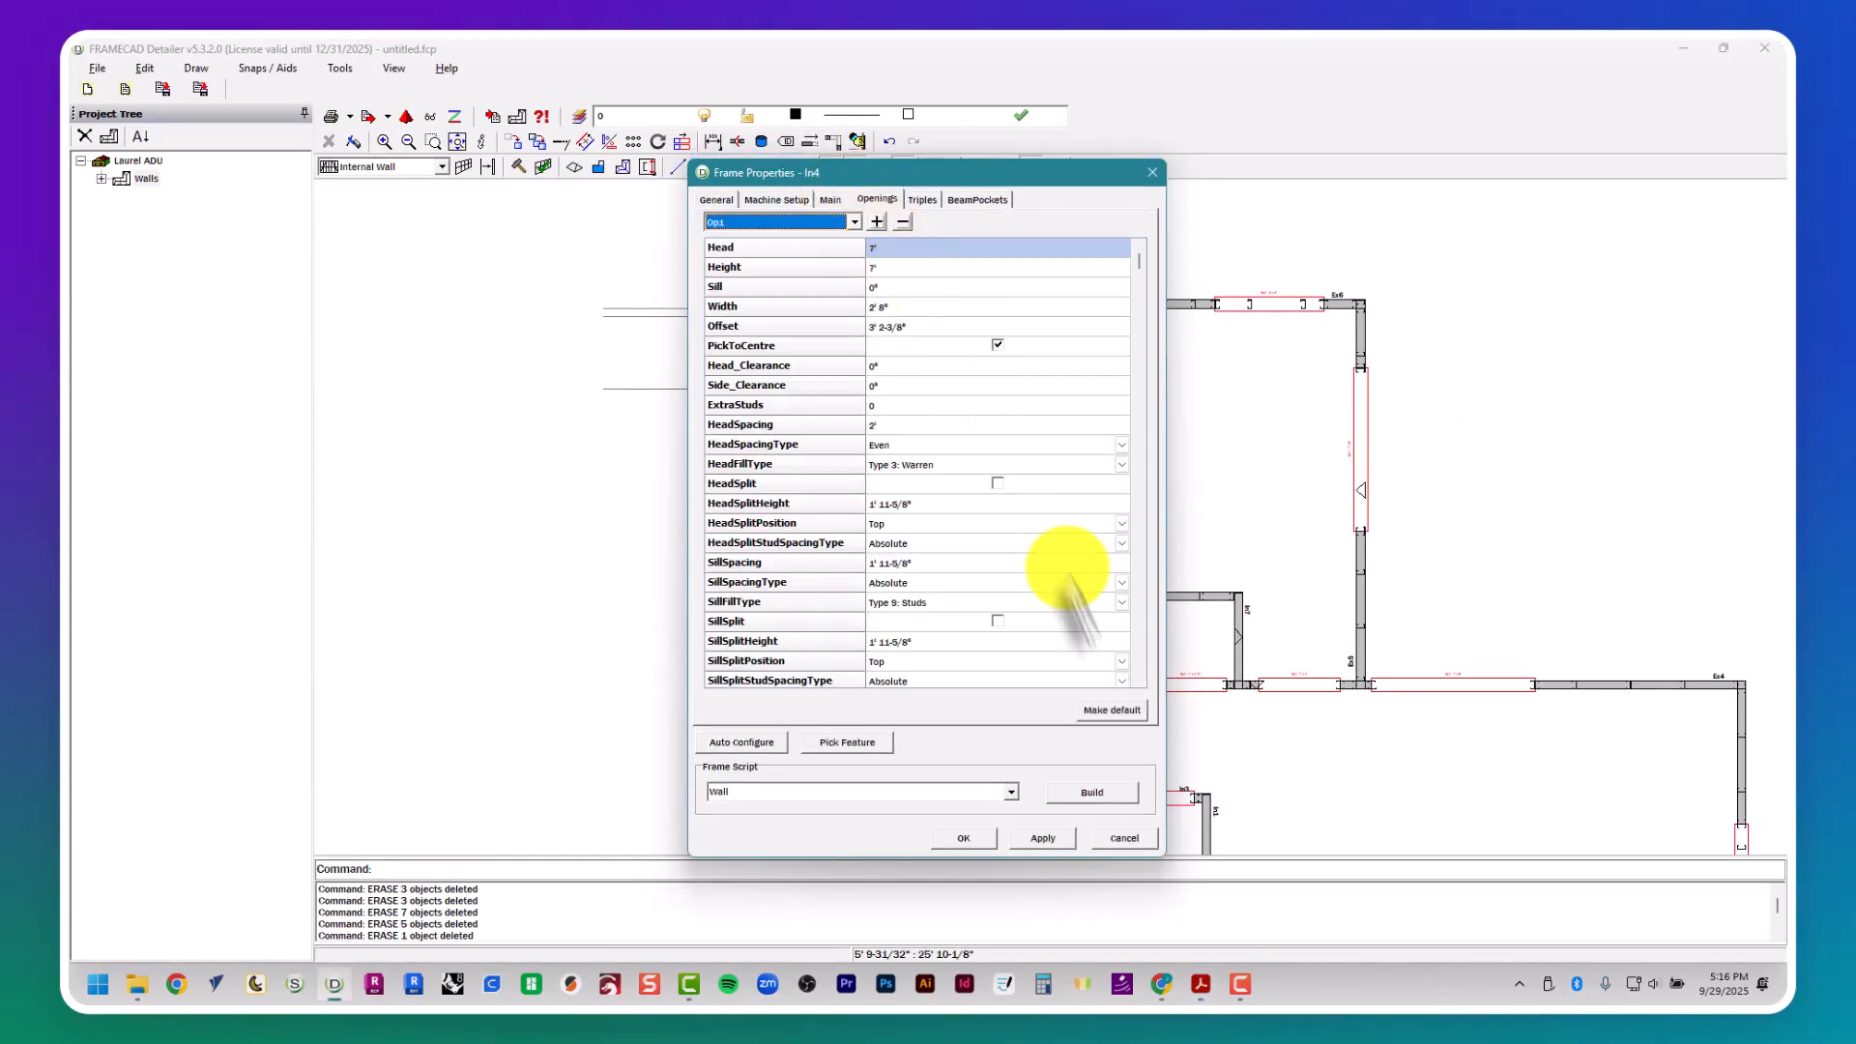
pyautogui.click(916, 305)
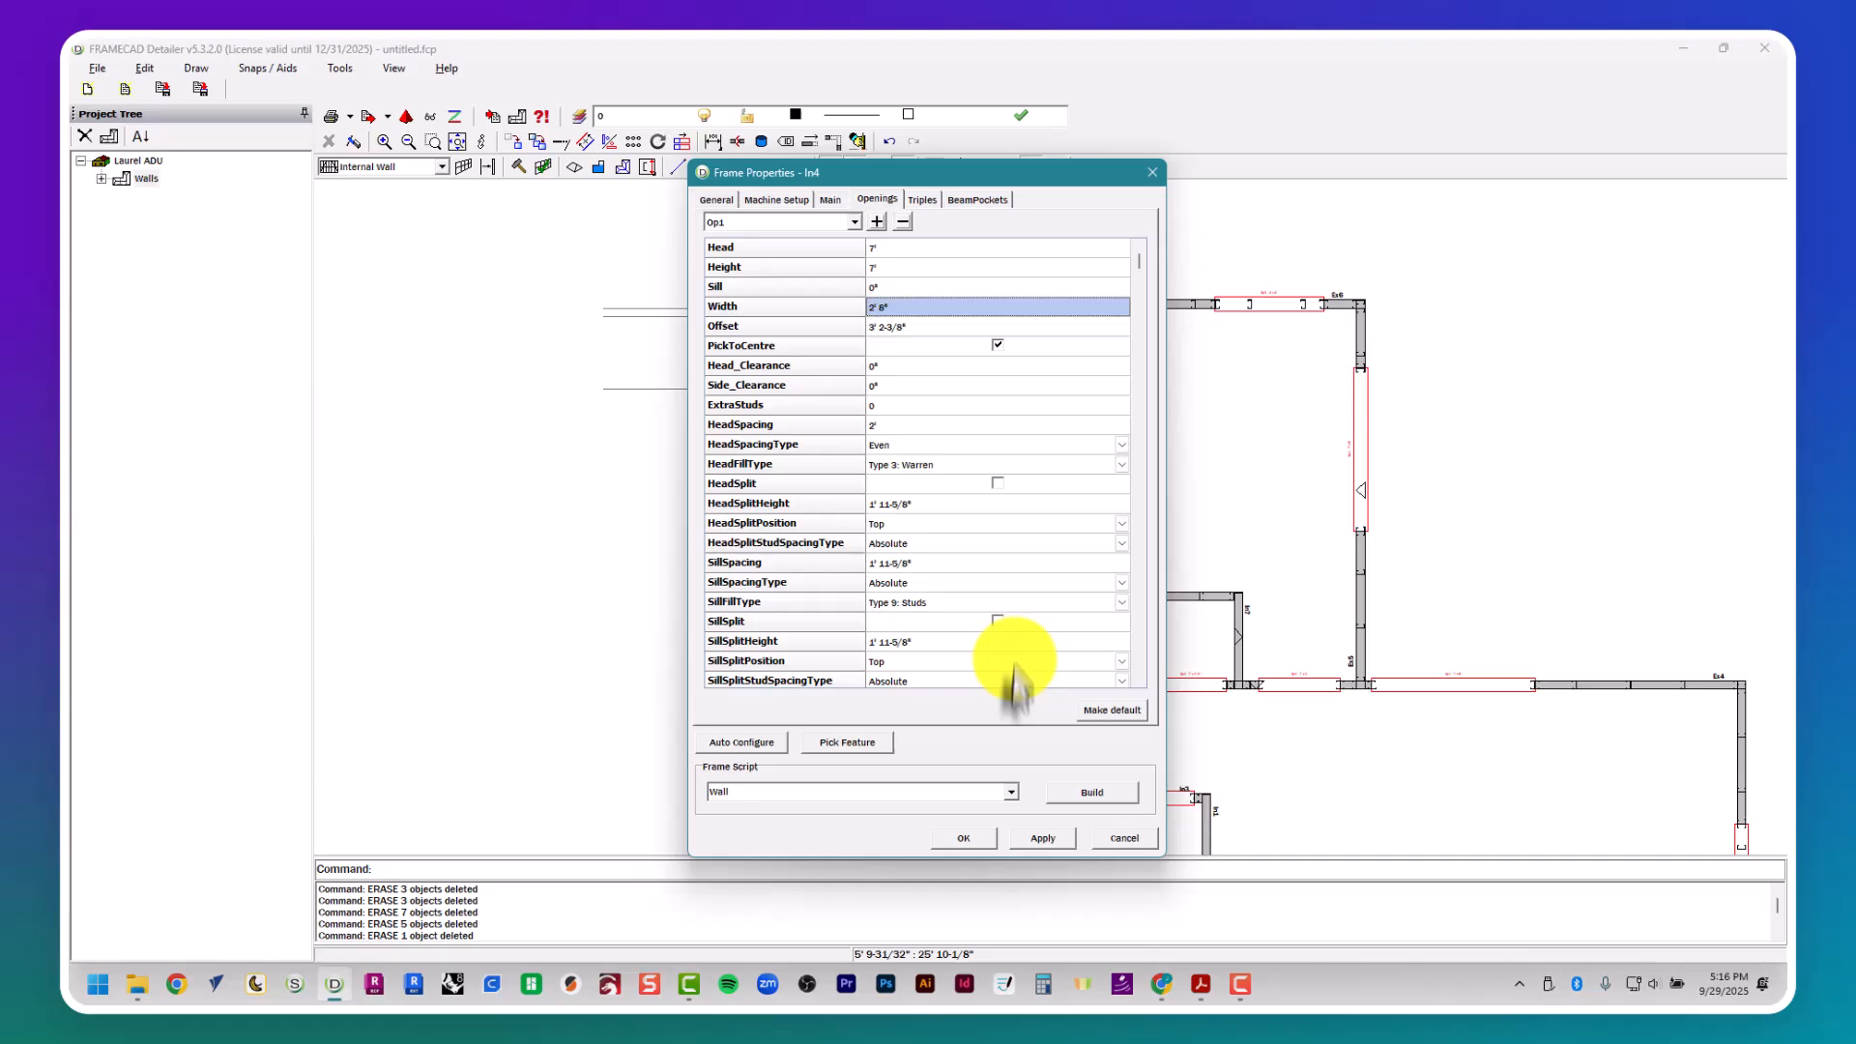
pyautogui.click(914, 755)
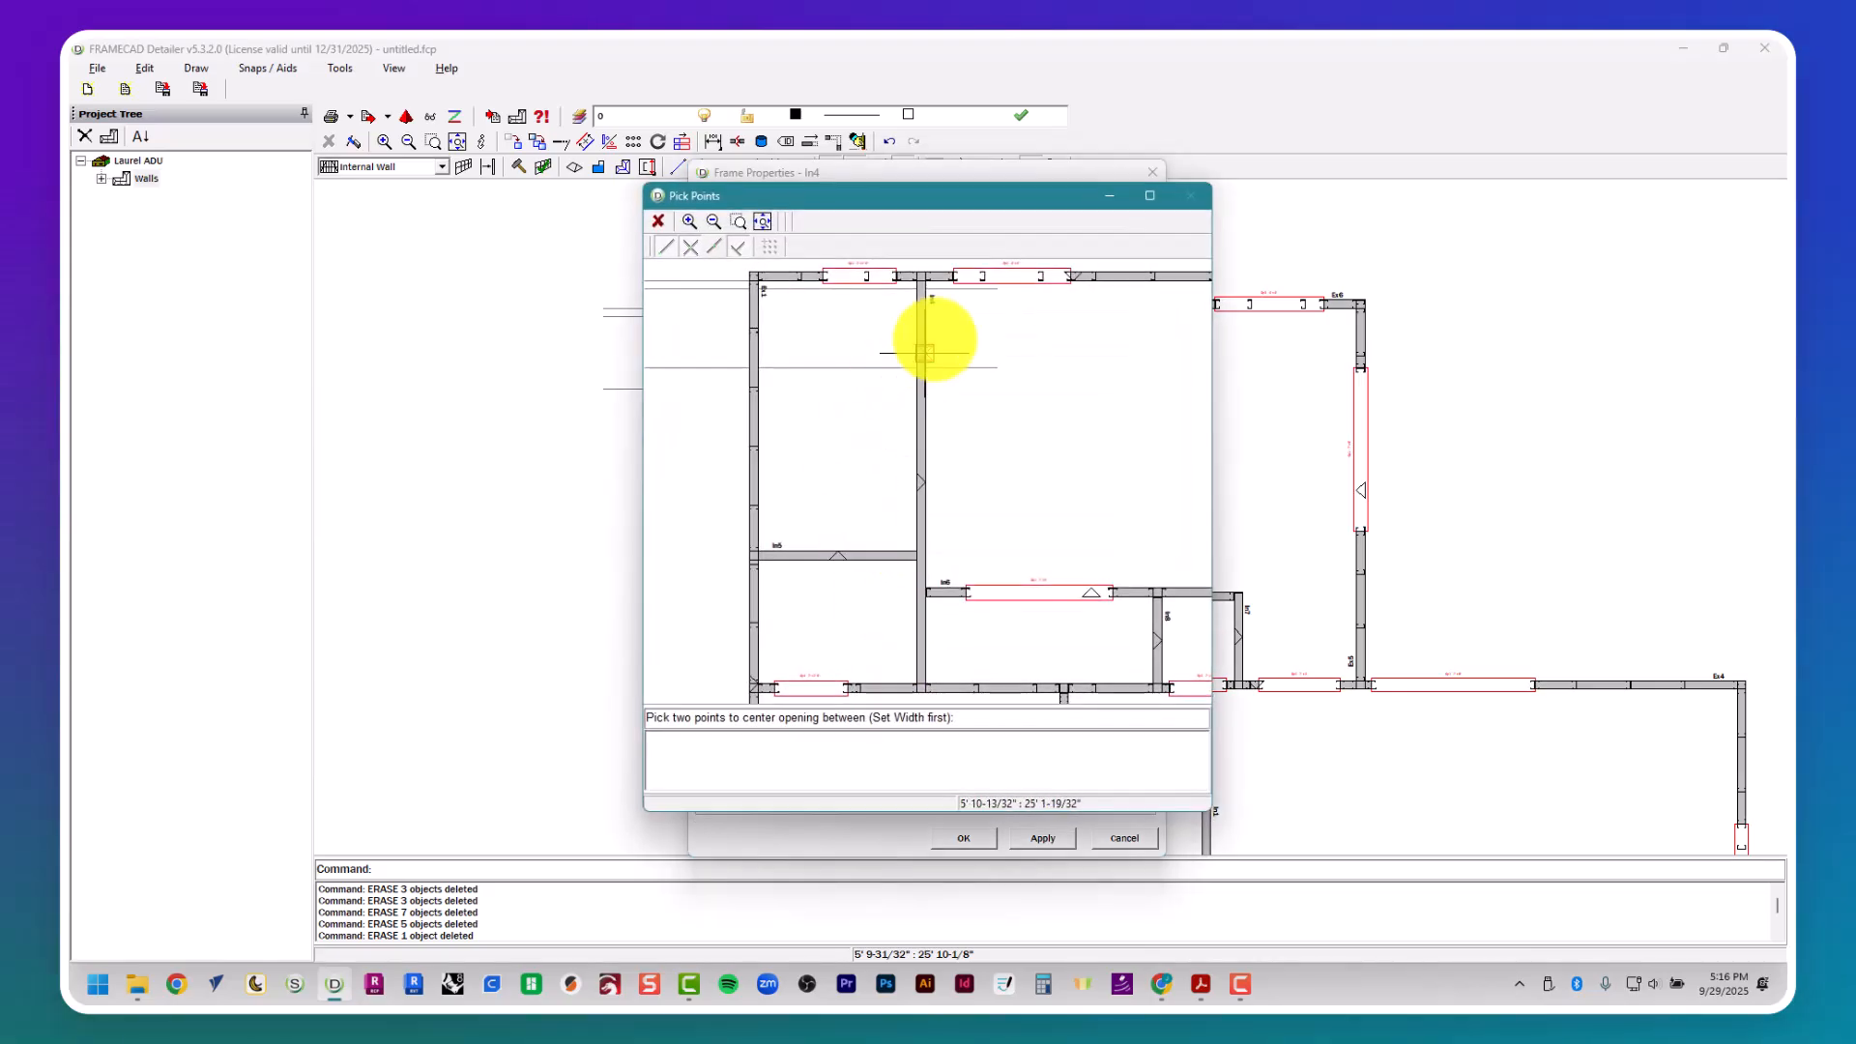
pyautogui.click(930, 365)
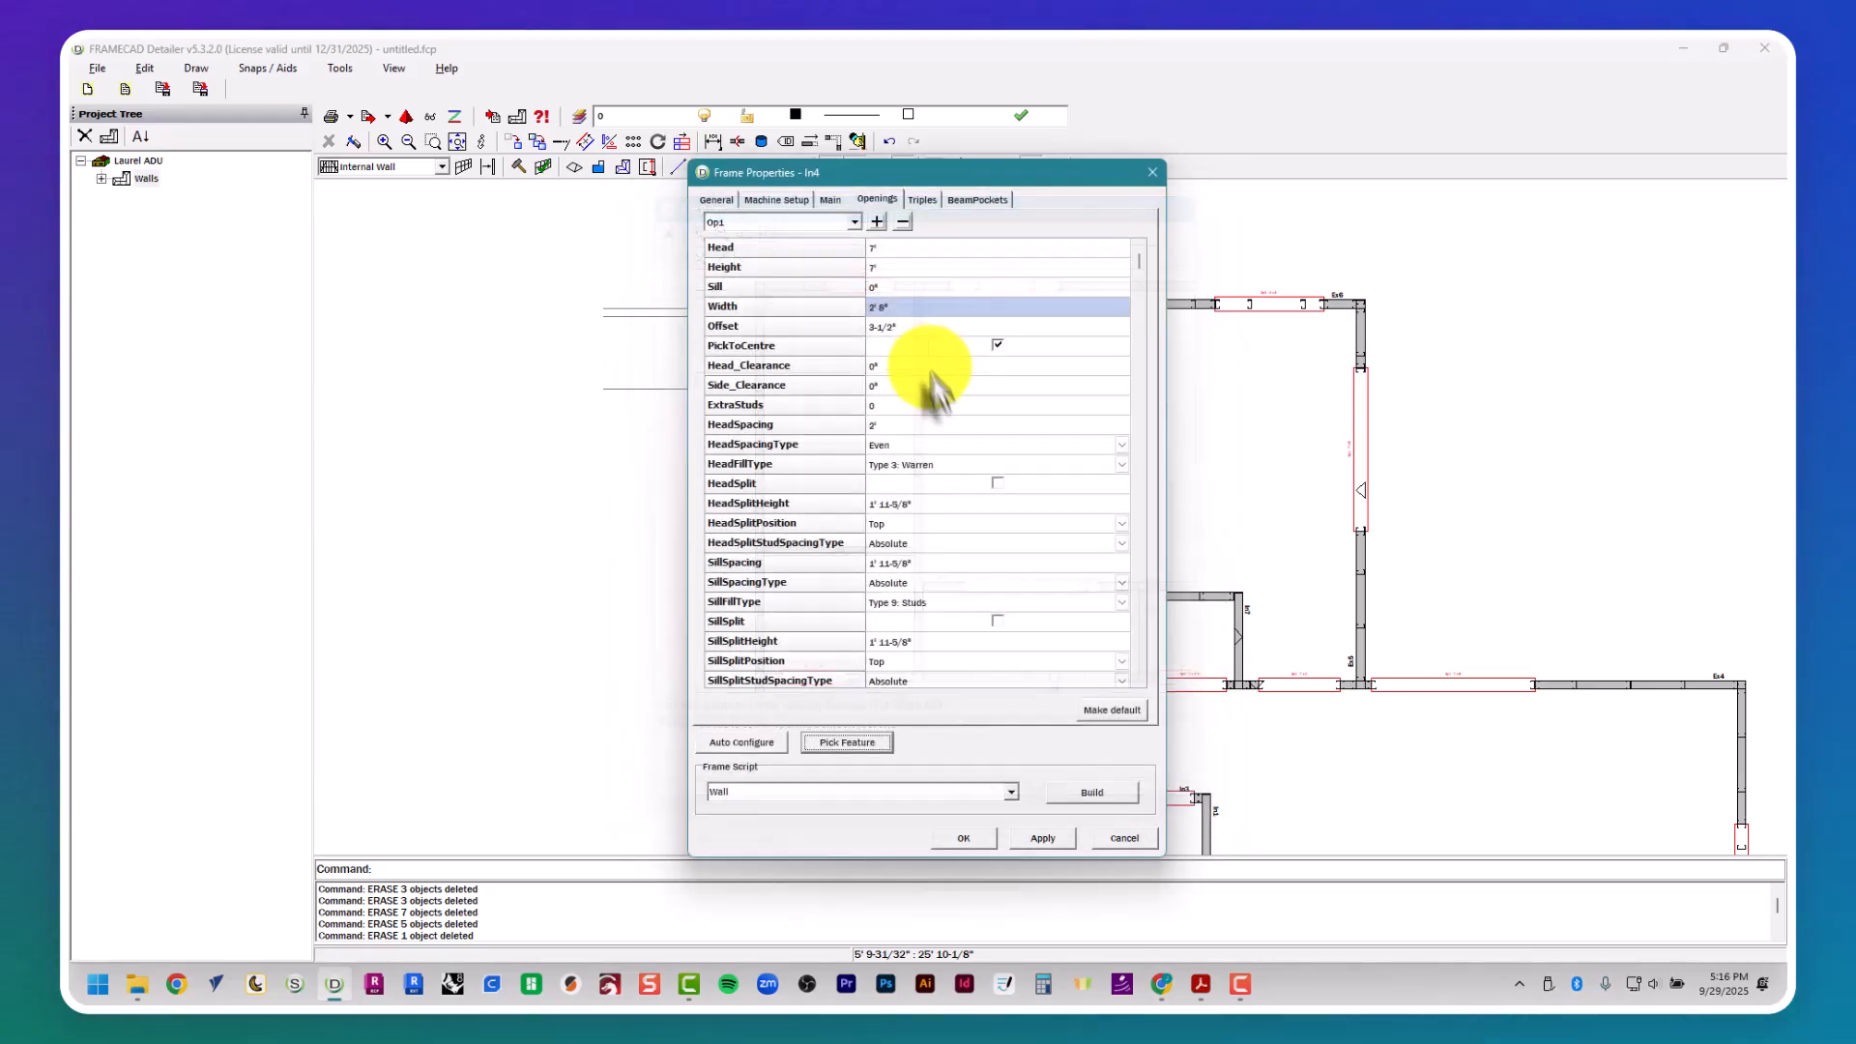
# - Build wall In4's frame with the Wall script and delete the three horizontal construction lines across the wall's upper end in the plan
pyautogui.click(1076, 784)
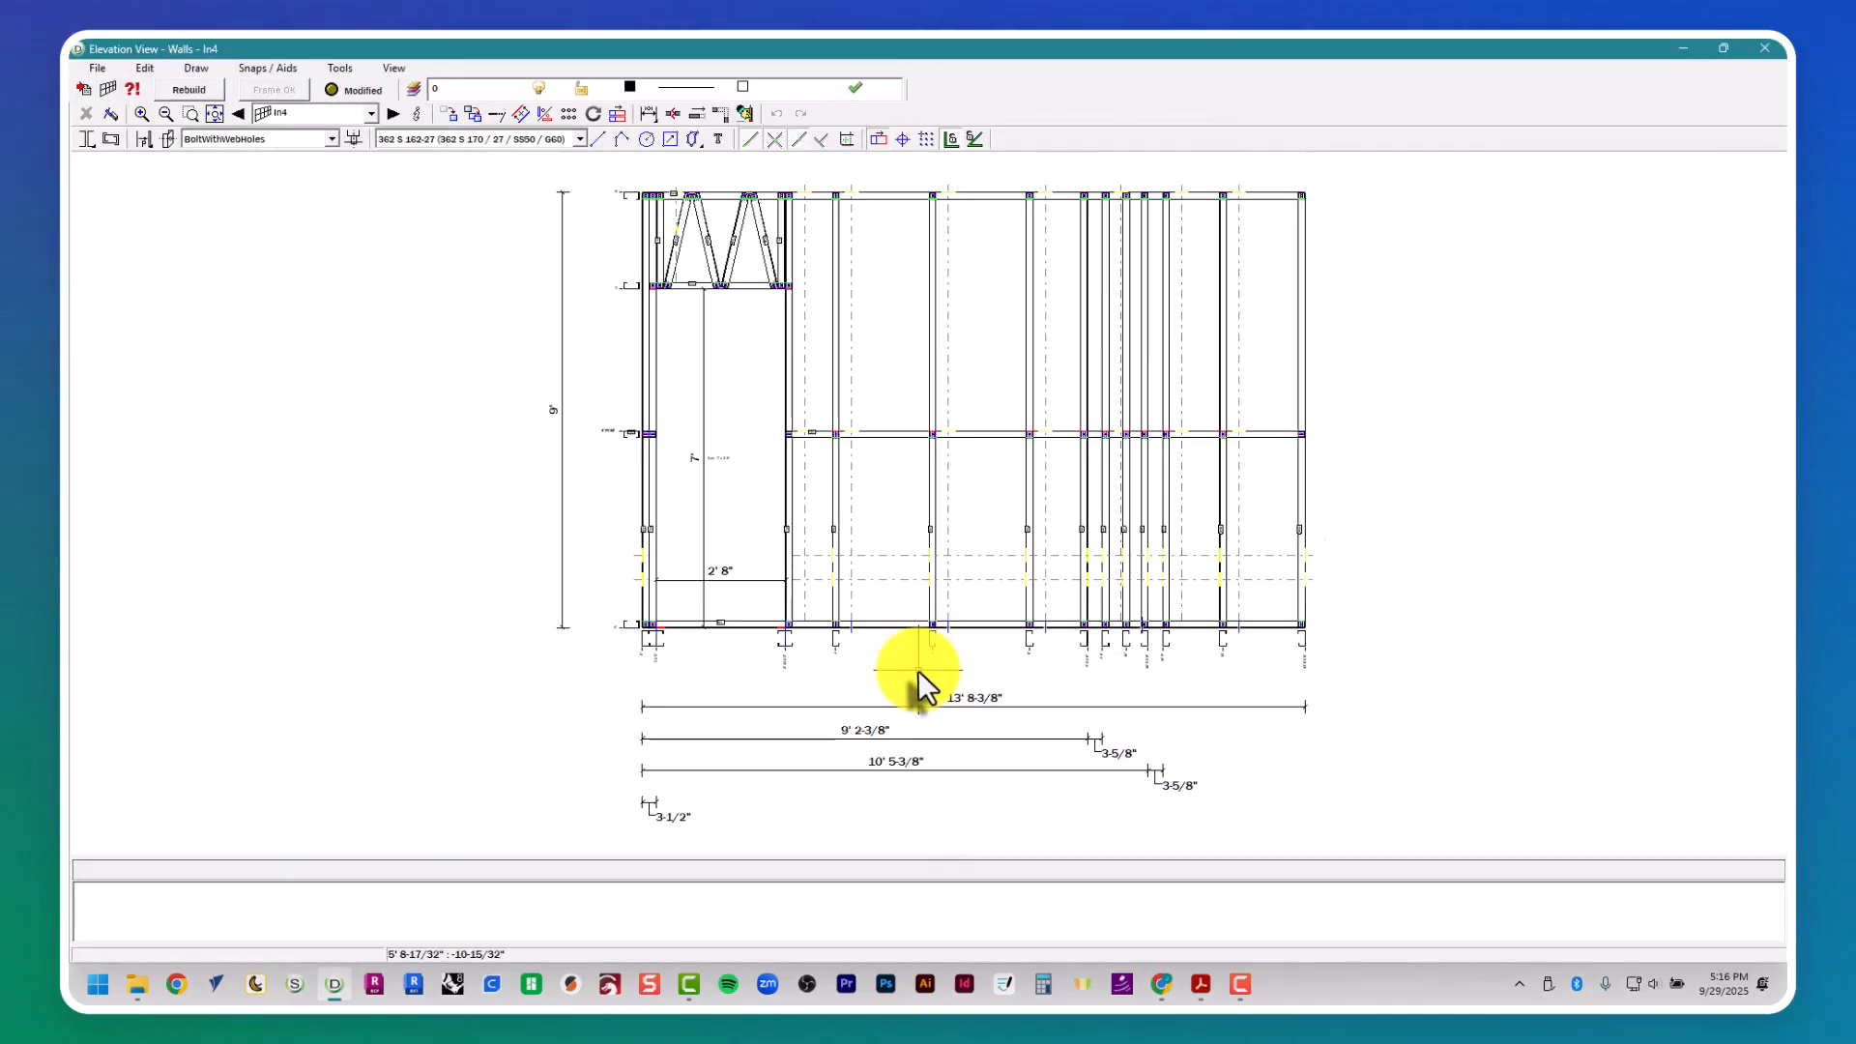
pyautogui.click(1764, 46)
pyautogui.press('Escape')
pyautogui.press('Escape')
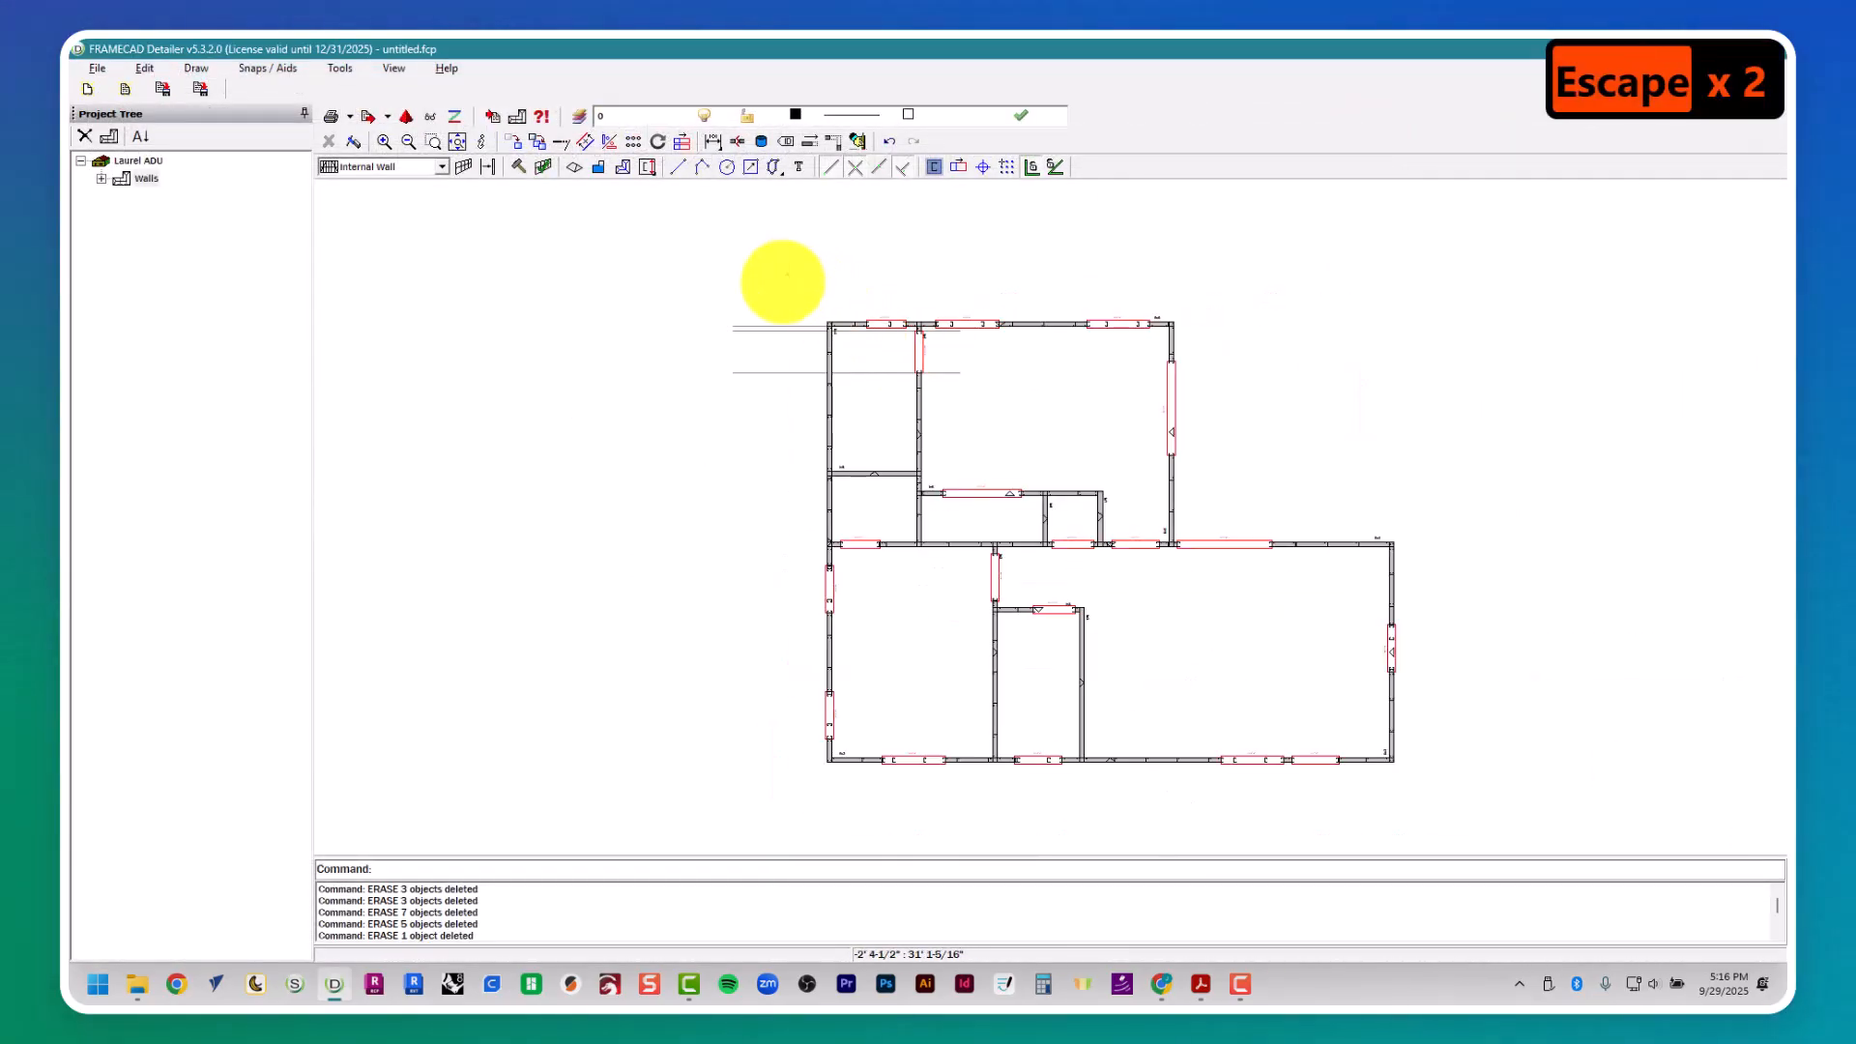
pyautogui.press('Delete')
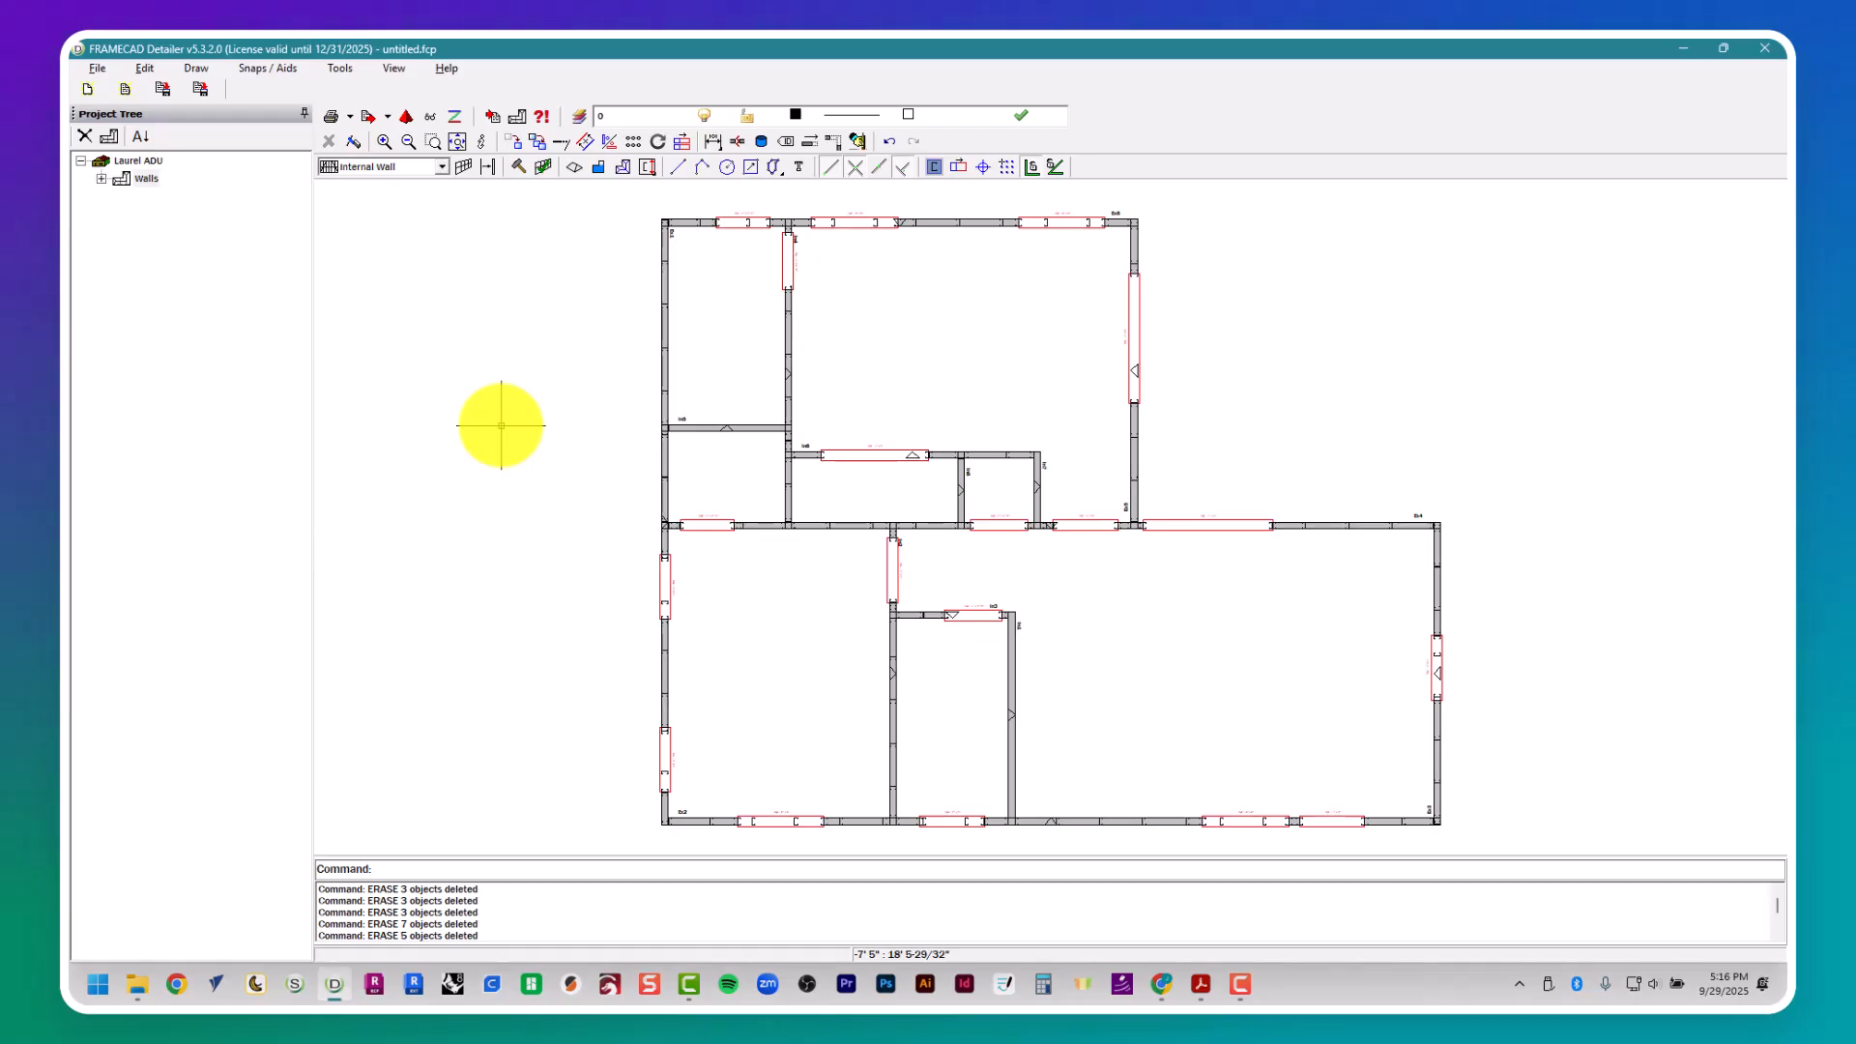
# - Export all wall frames of the Laurel ADU project to a 3D VRML file with dimples included
pyautogui.click(404, 118)
pyautogui.scroll(-10, 1046, 682)
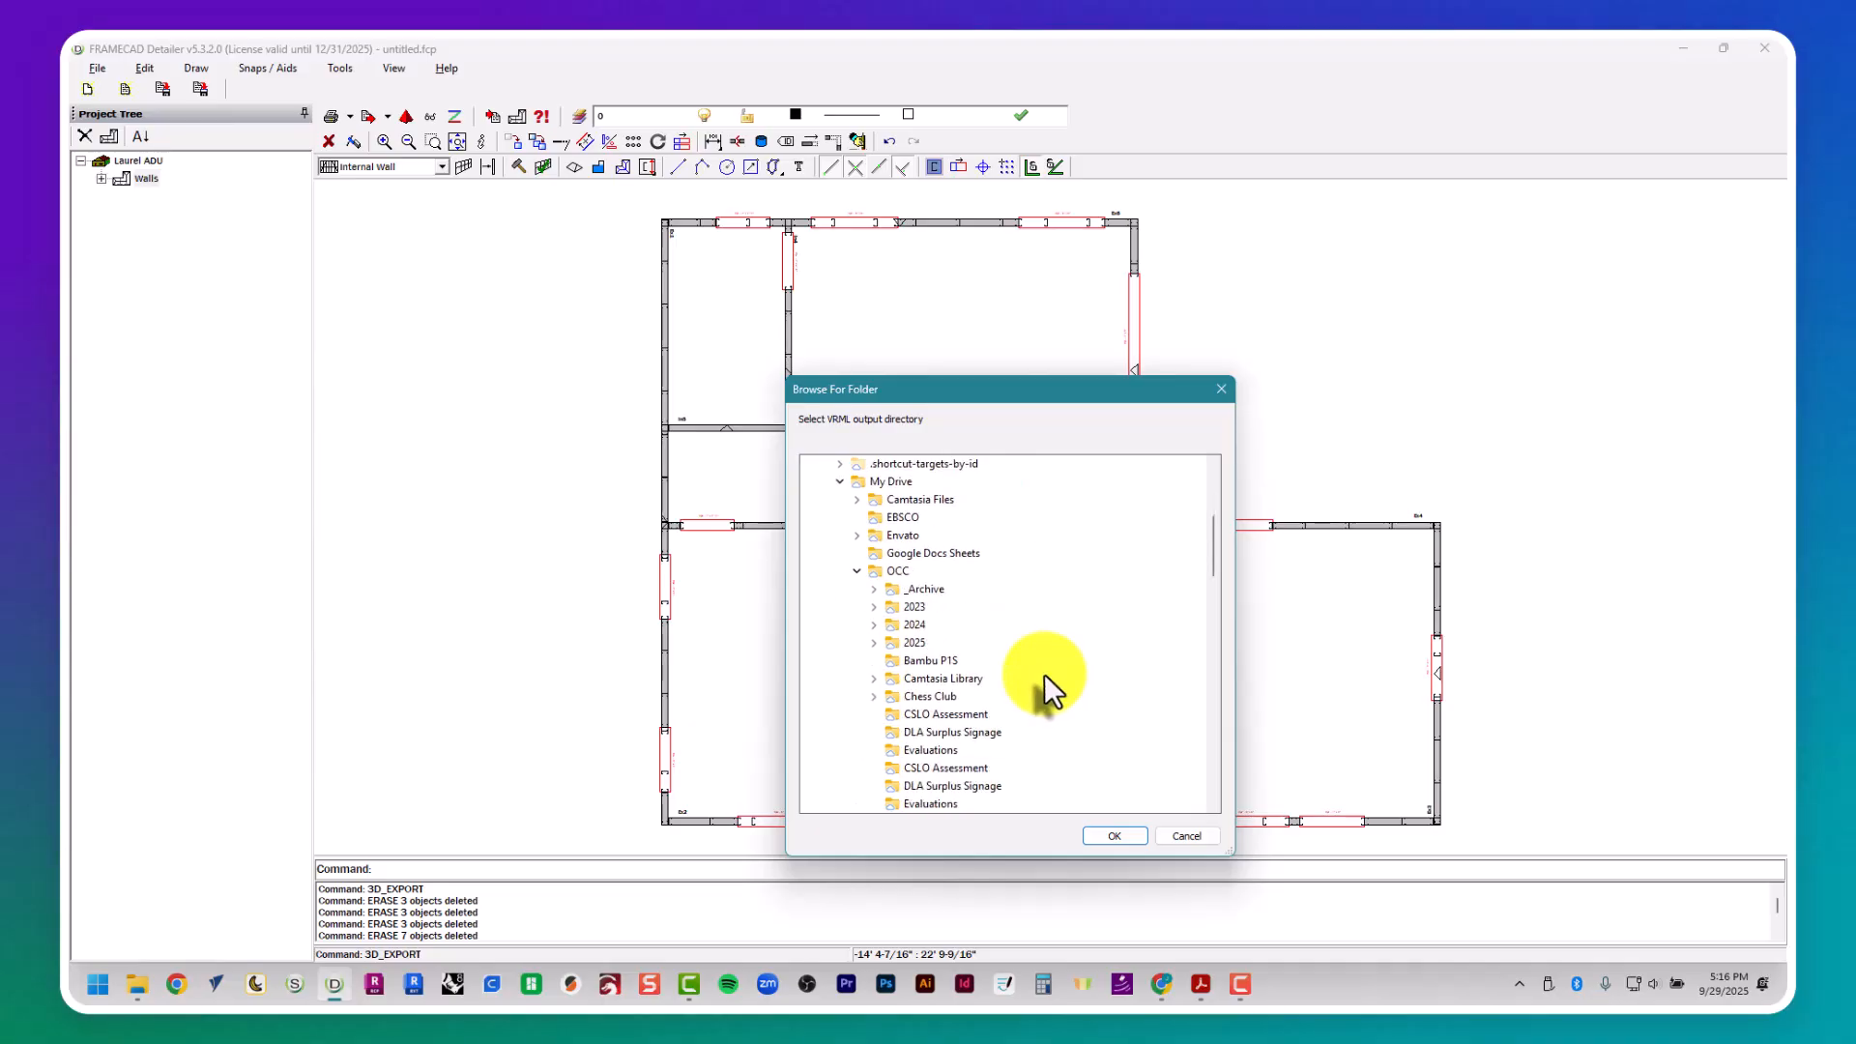
pyautogui.click(1109, 837)
pyautogui.click(1022, 297)
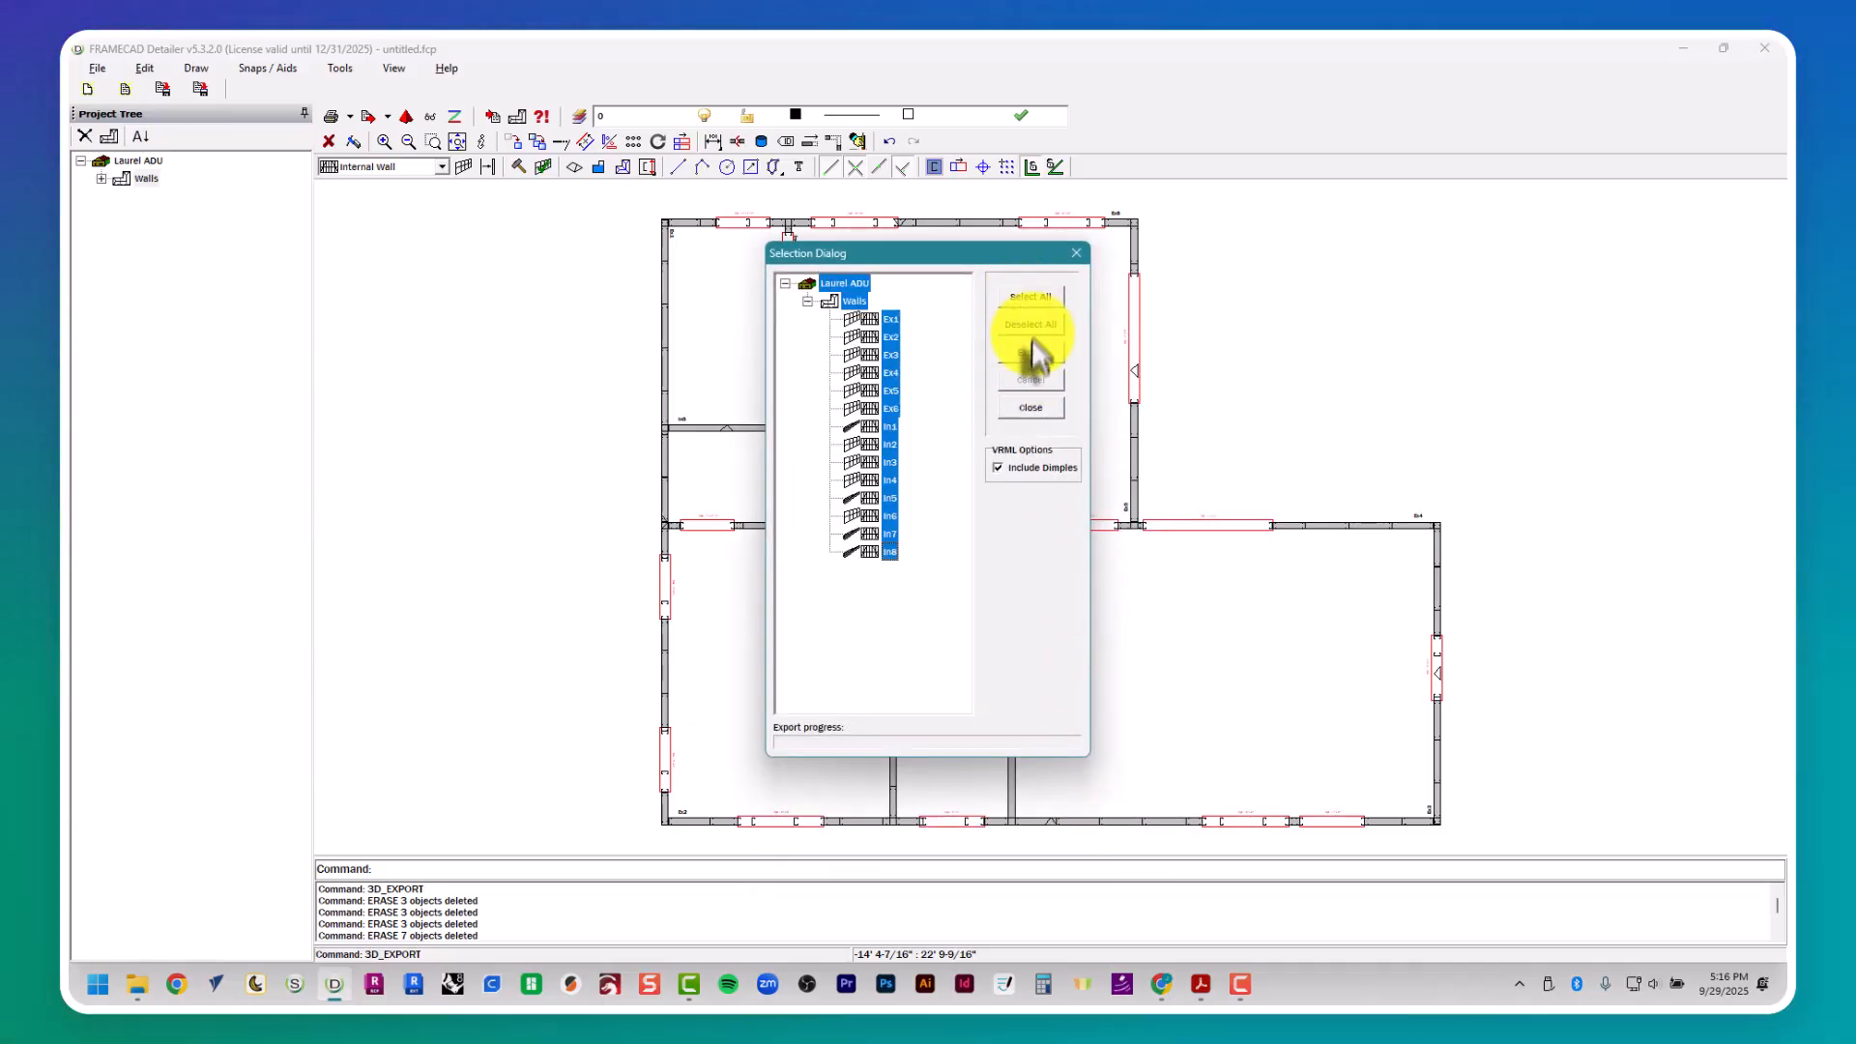
pyautogui.click(1032, 352)
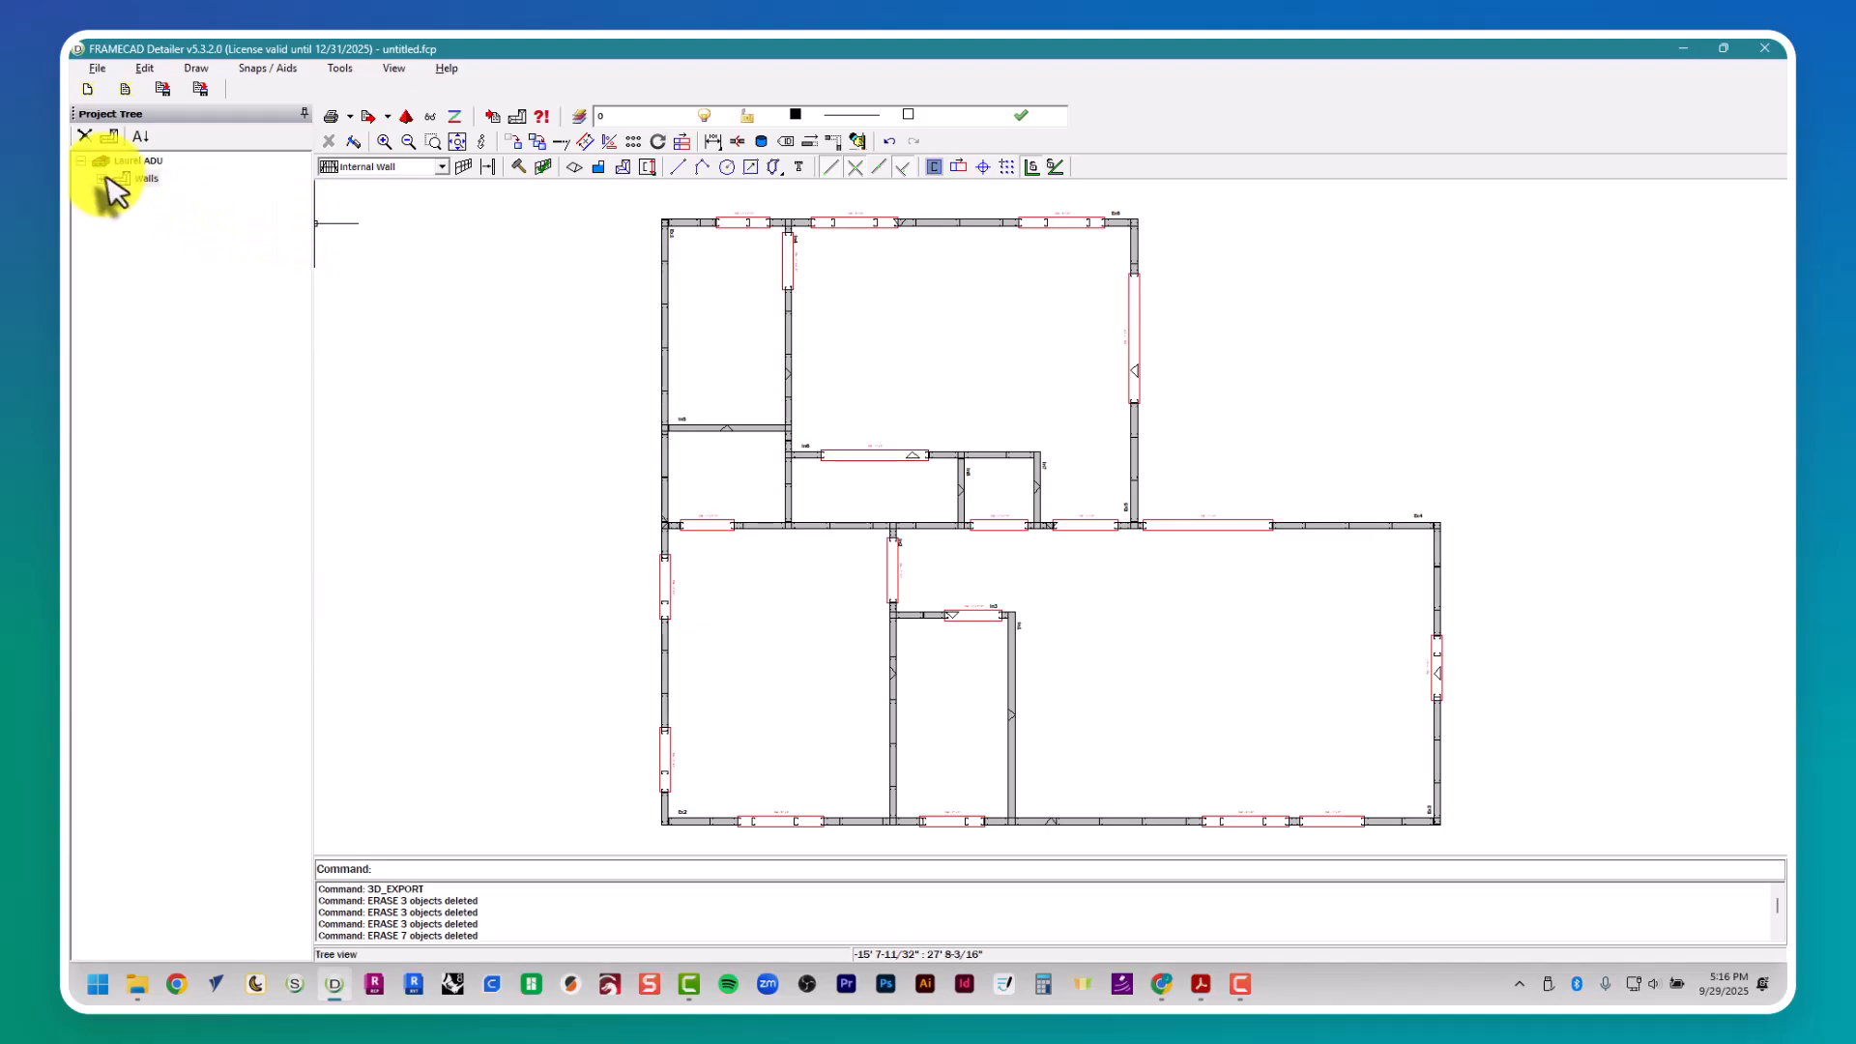
# - Build the frames of internal walls In1 and In5 from their frame properties
pyautogui.click(107, 178)
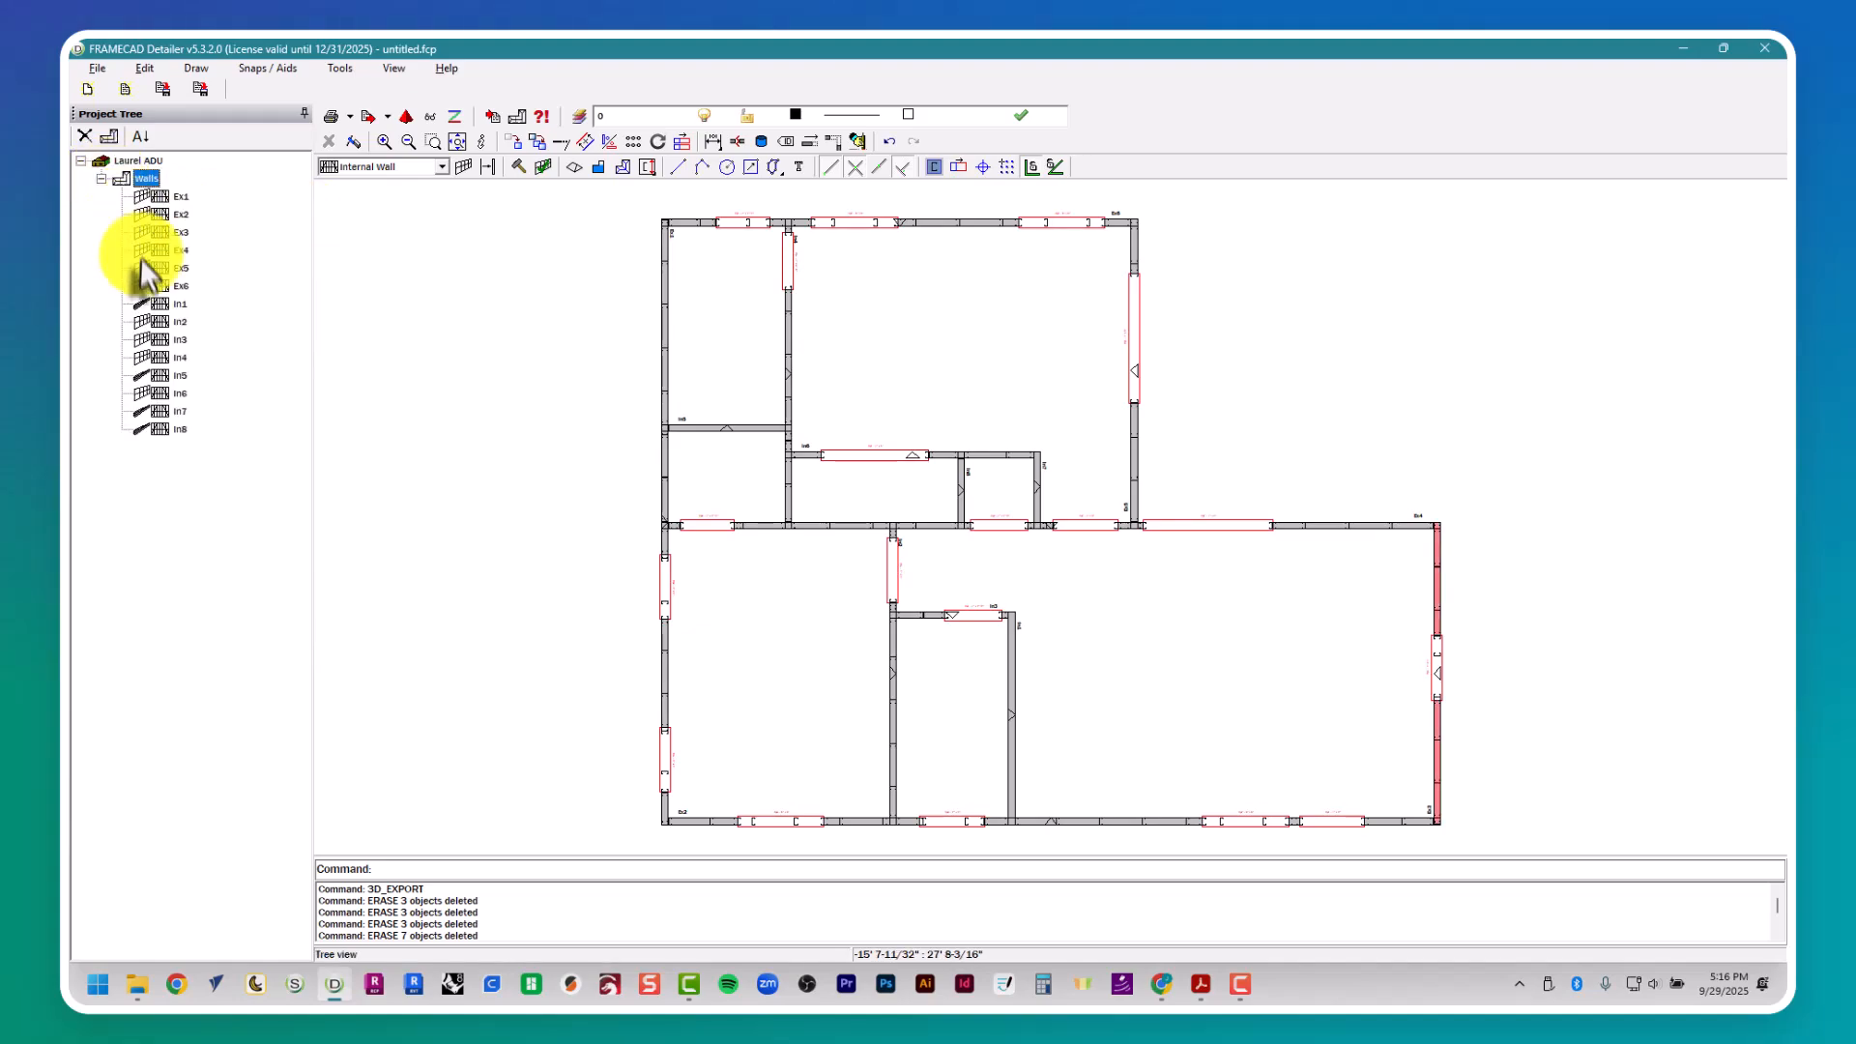
pyautogui.click(153, 304)
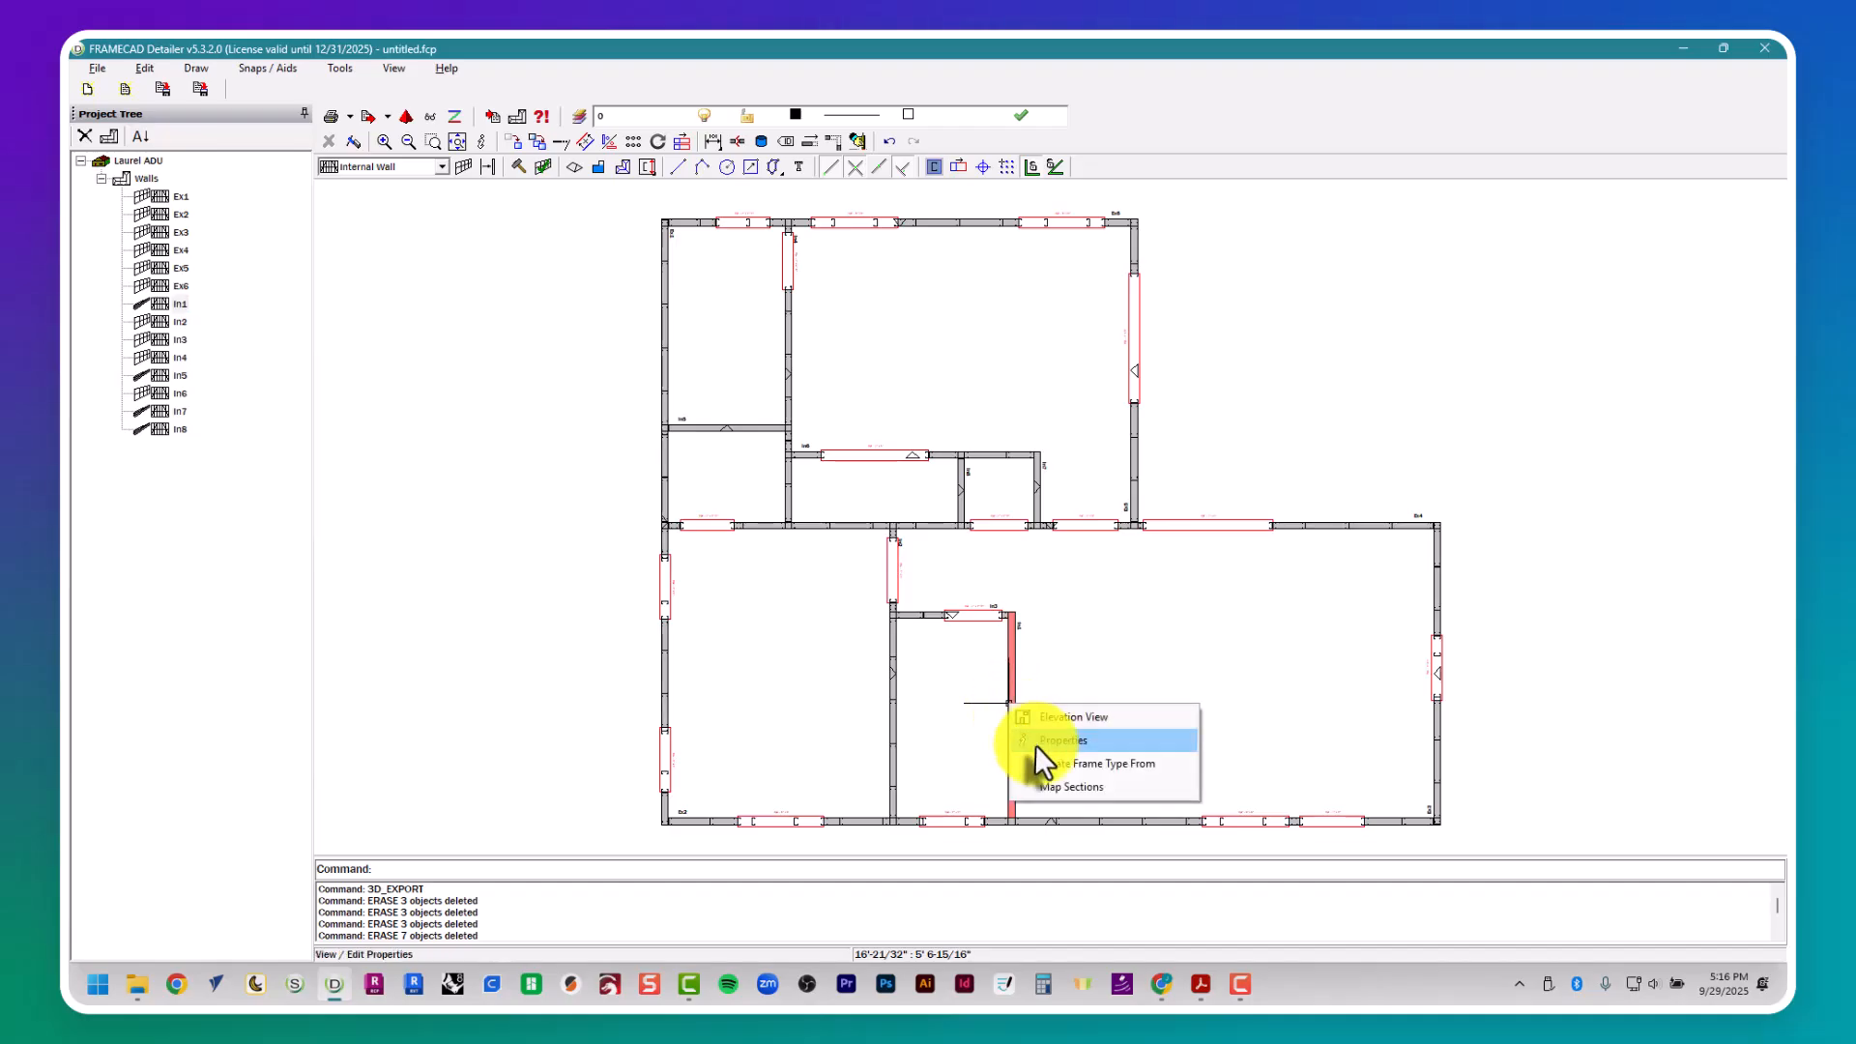
pyautogui.click(976, 823)
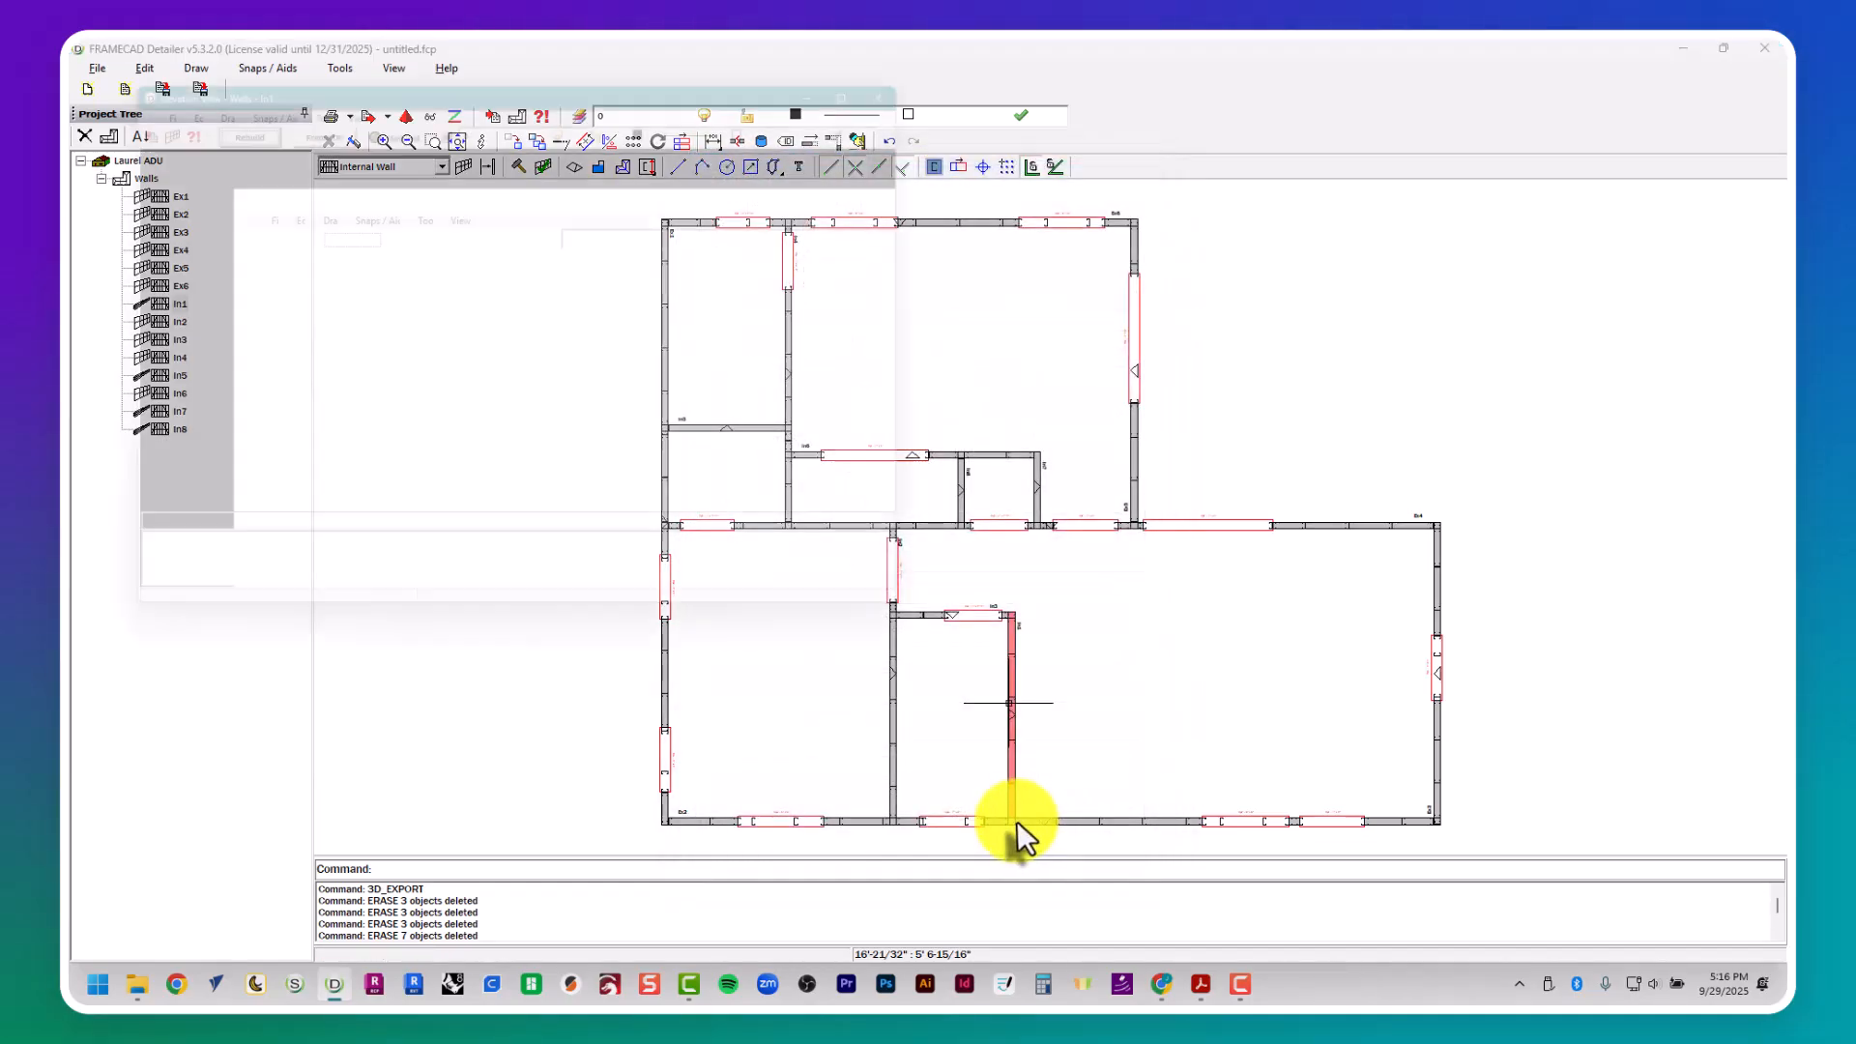
pyautogui.click(1764, 47)
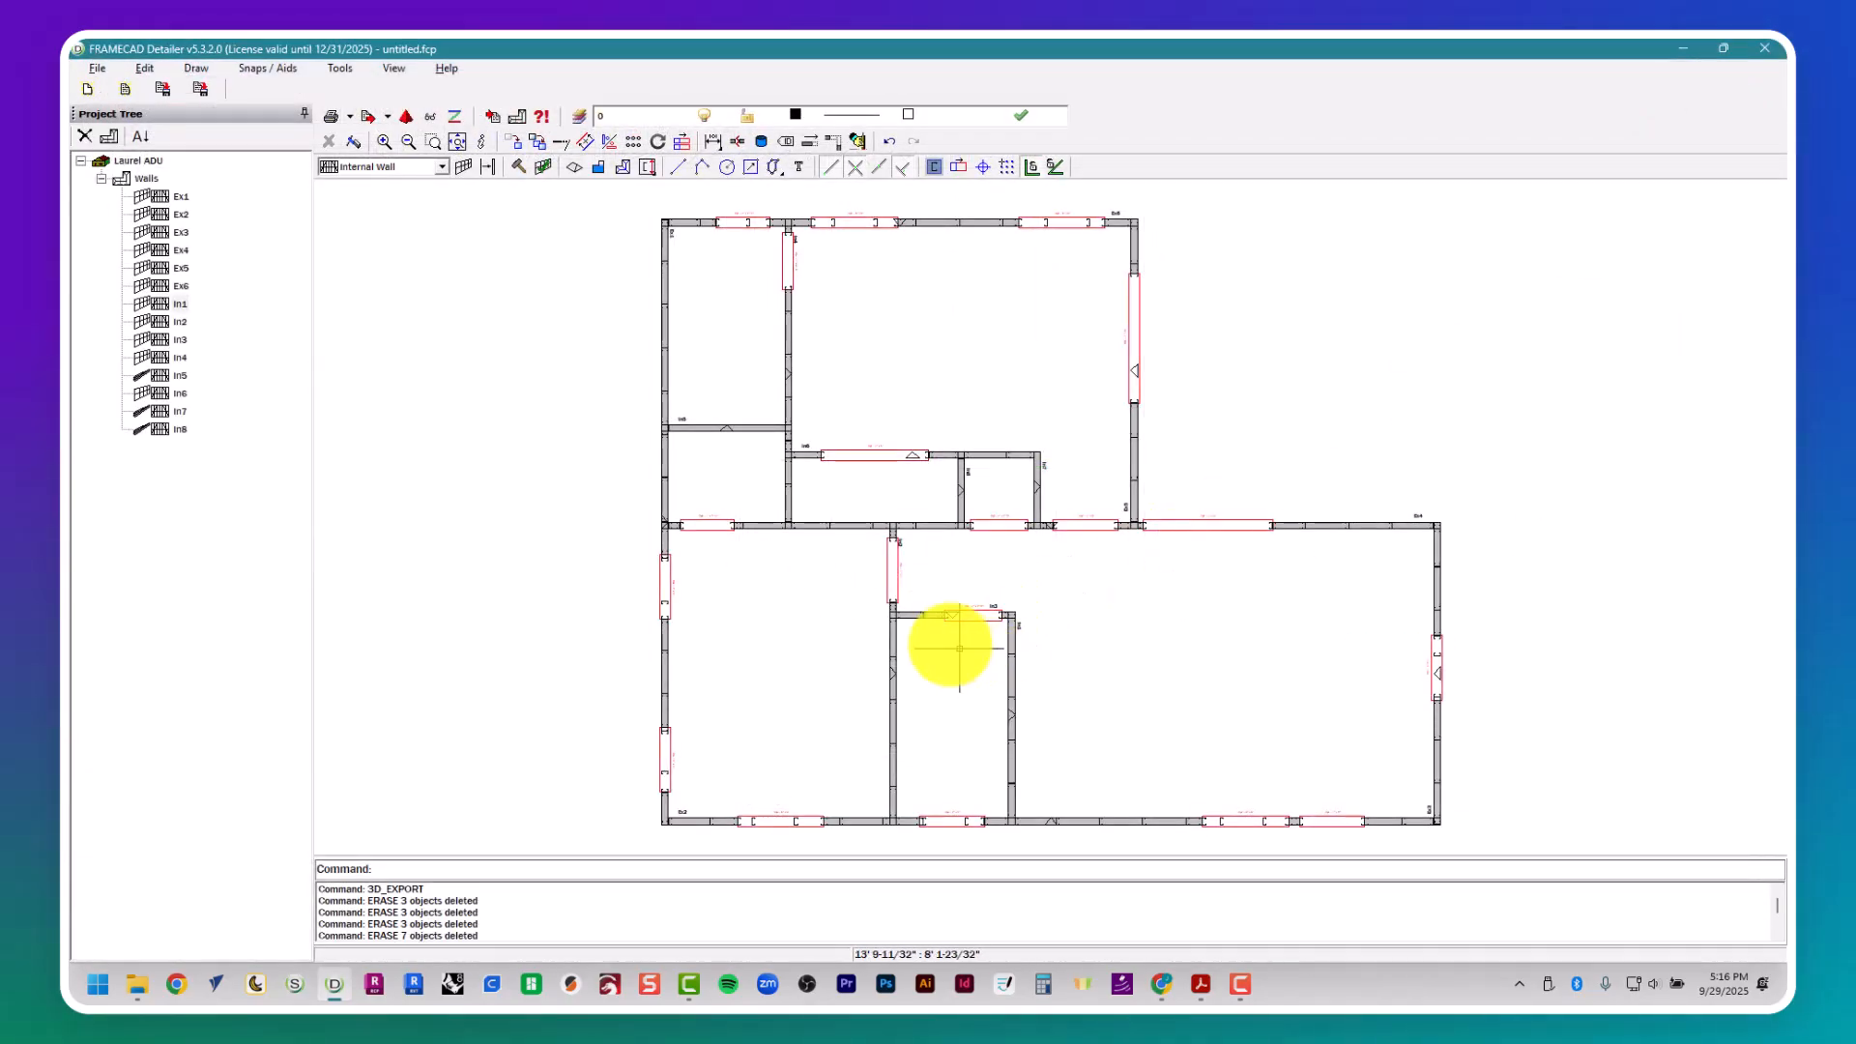
pyautogui.rightClick(729, 427)
pyautogui.click(758, 472)
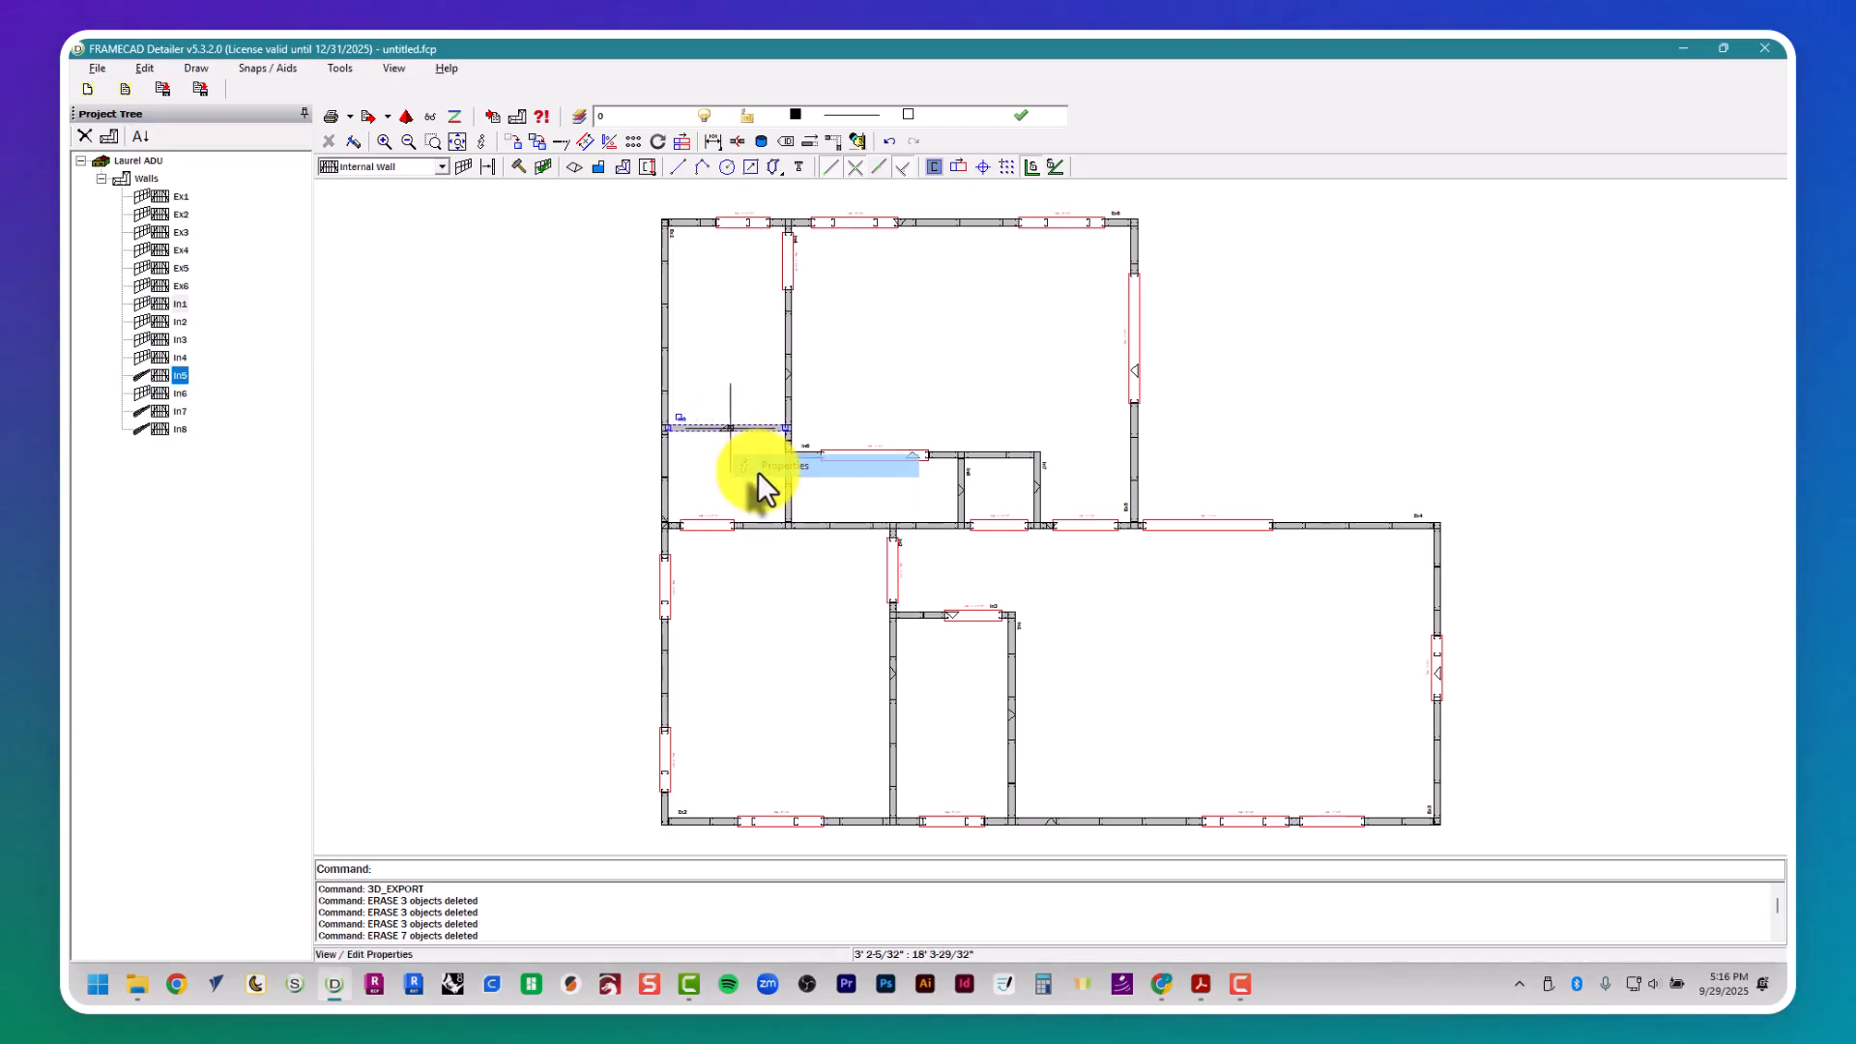
pyautogui.click(1092, 781)
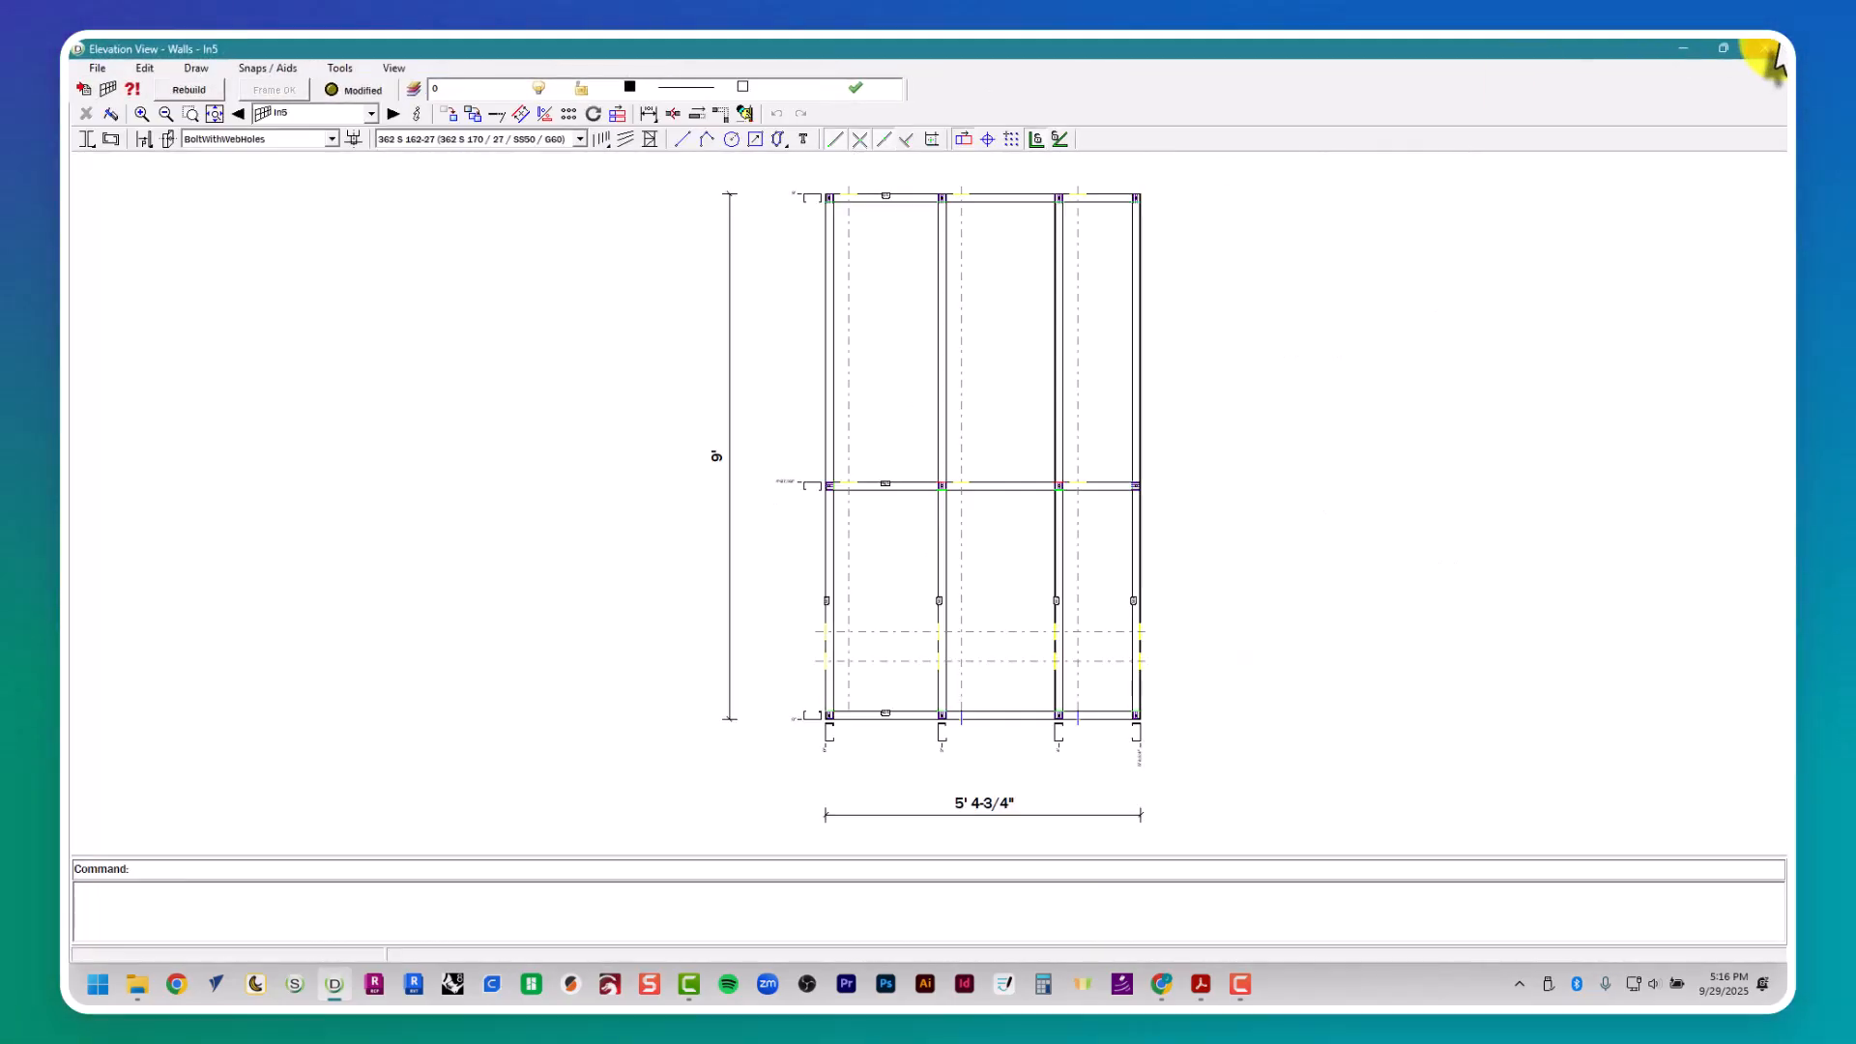
pyautogui.click(1764, 47)
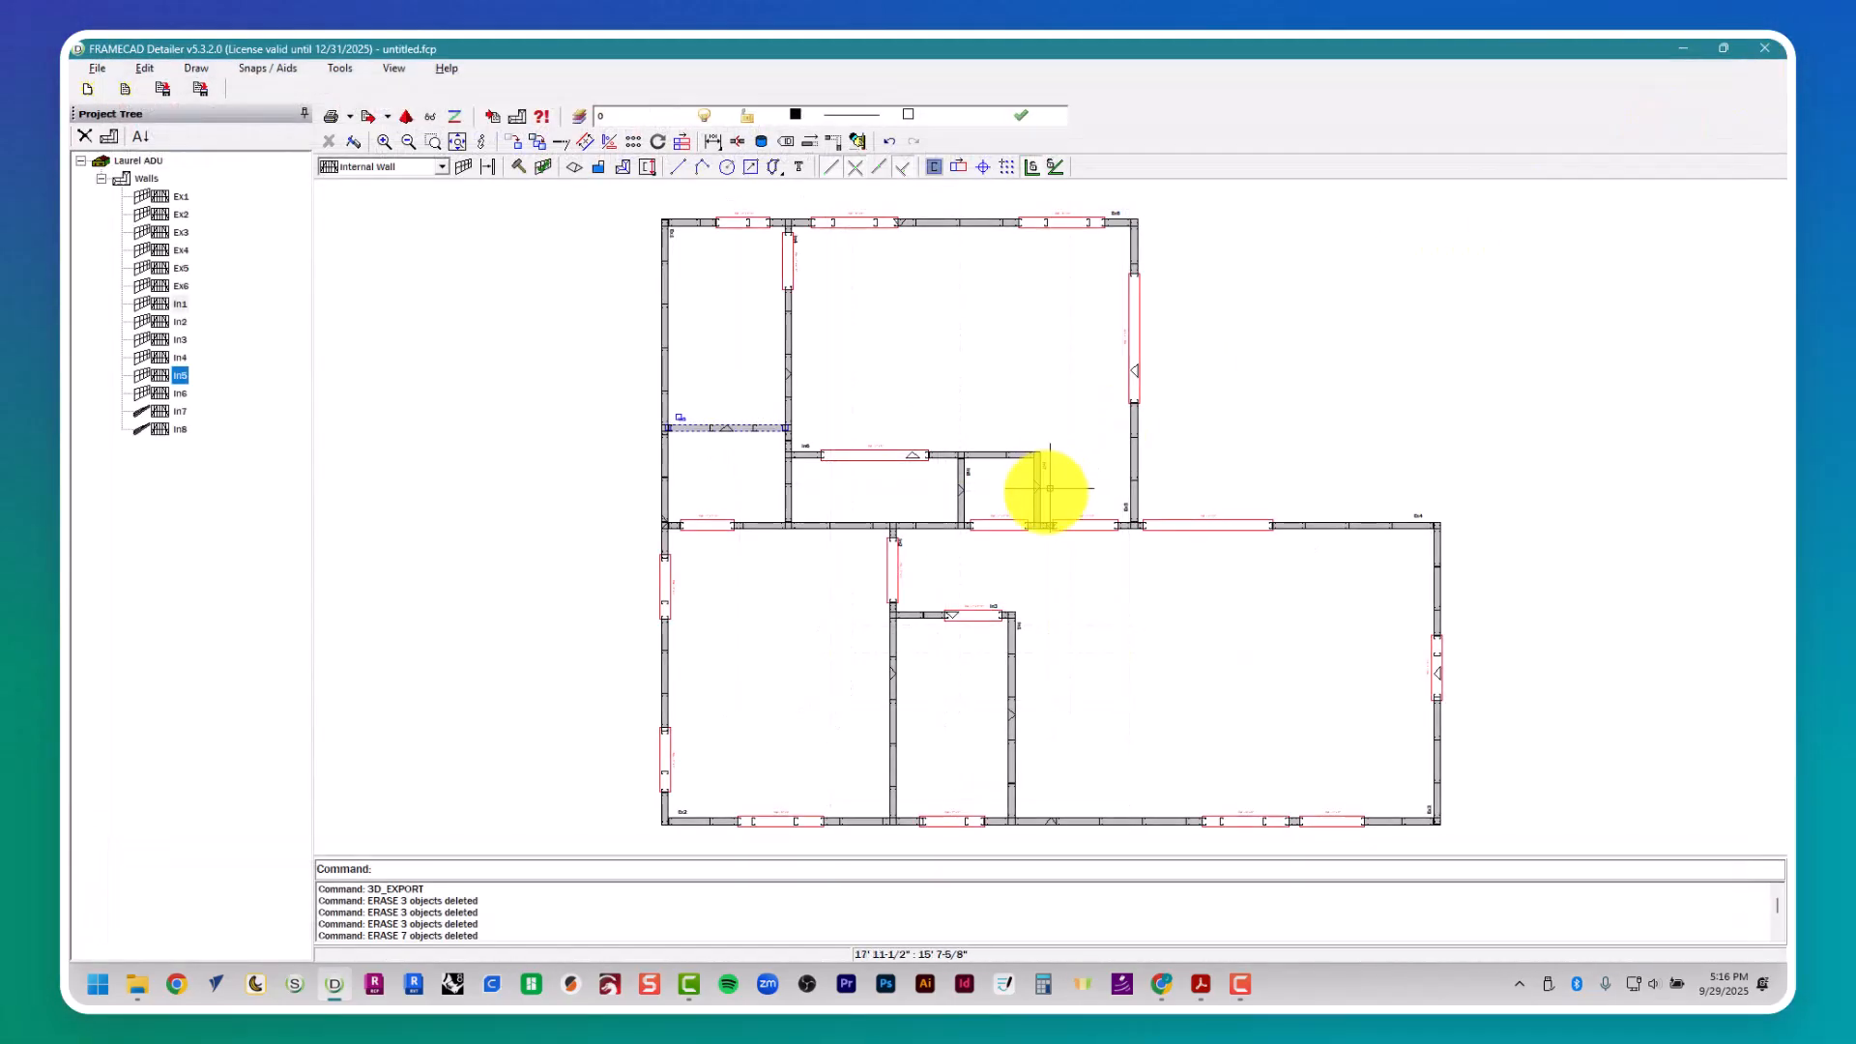
pyautogui.rightClick(180, 411)
pyautogui.click(129, 474)
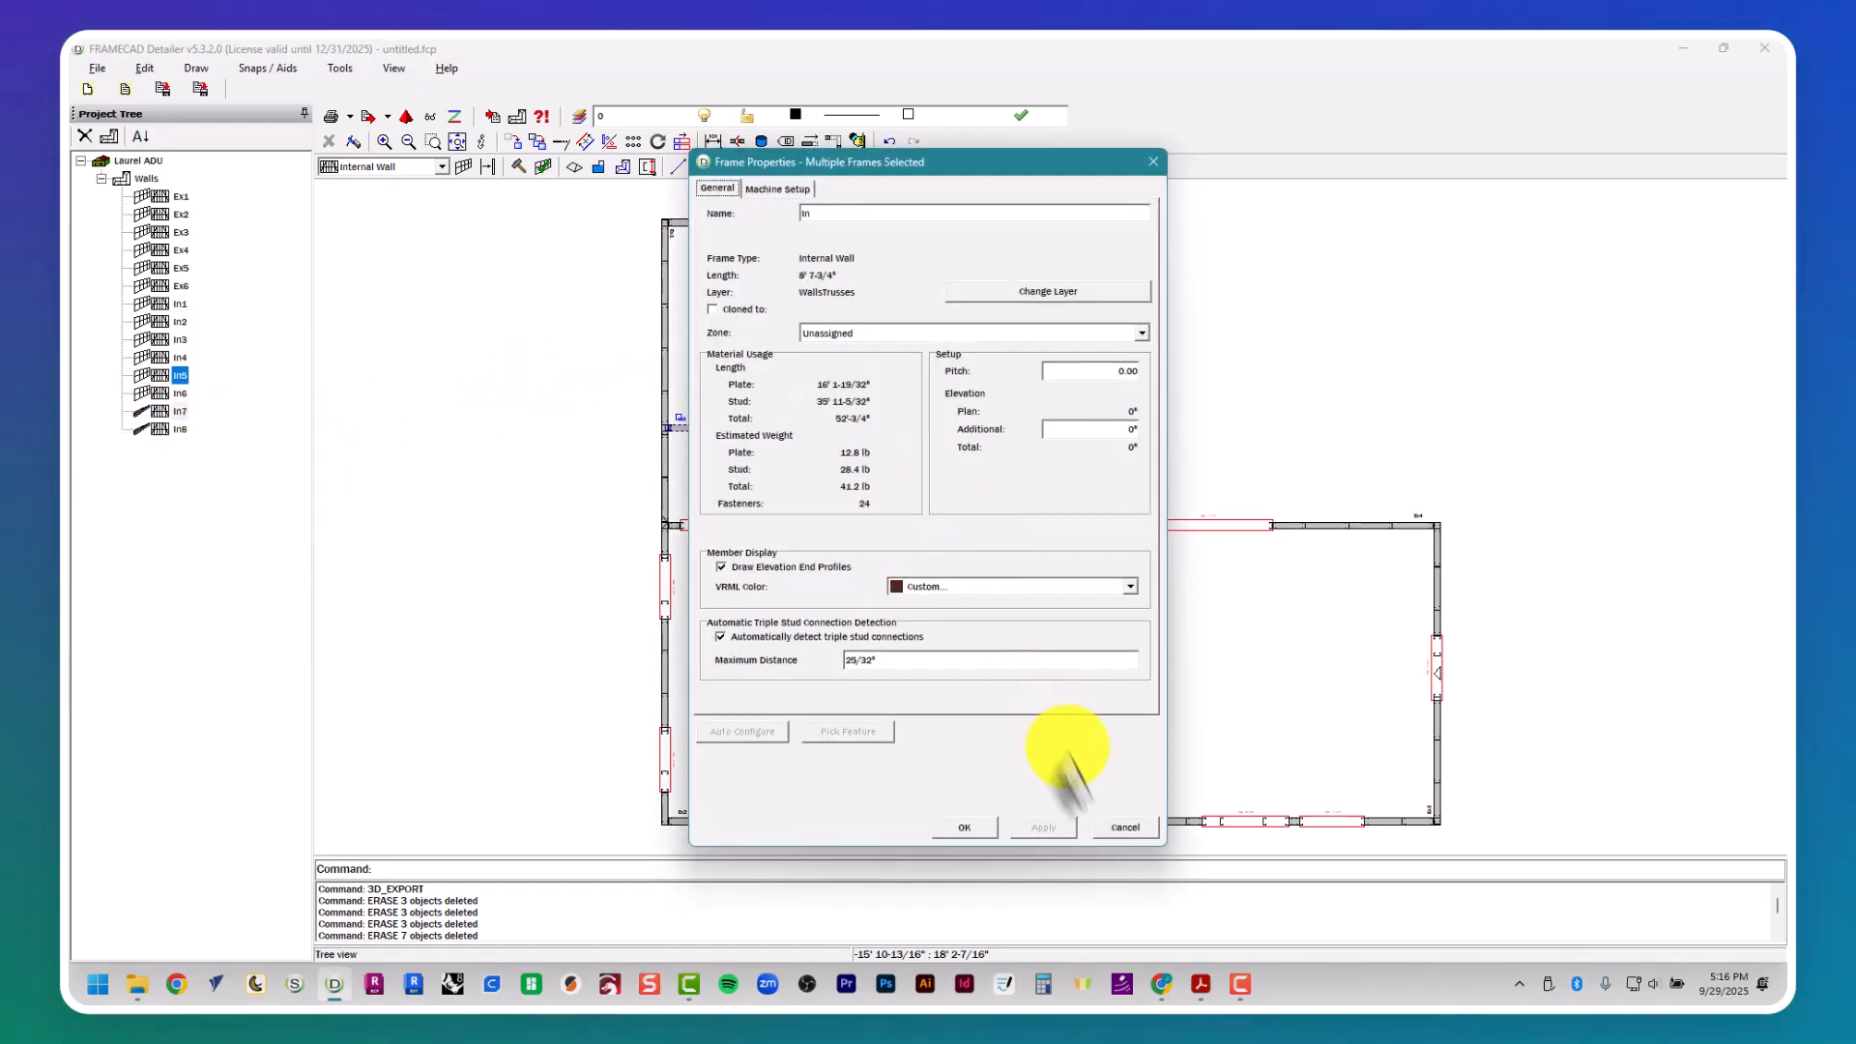
pyautogui.click(778, 189)
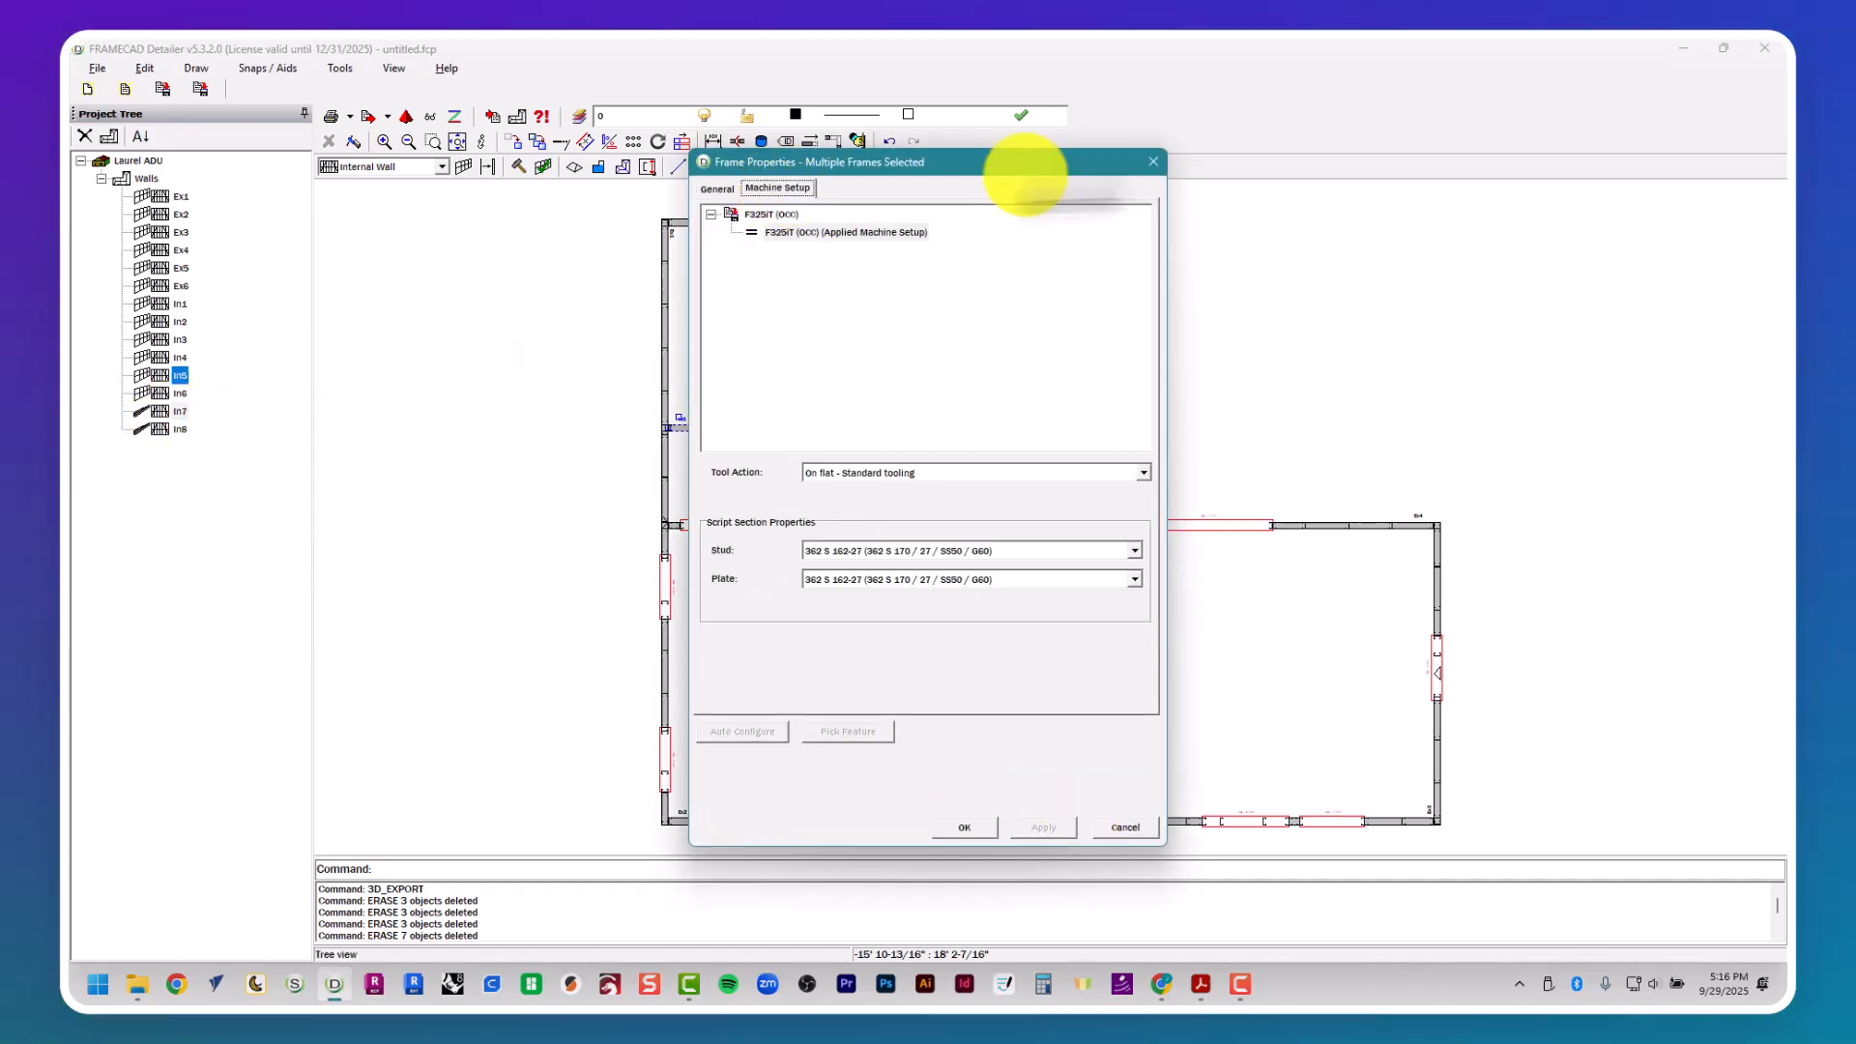
pyautogui.click(1153, 162)
pyautogui.press('Escape')
pyautogui.press('Escape')
pyautogui.press('Escape')
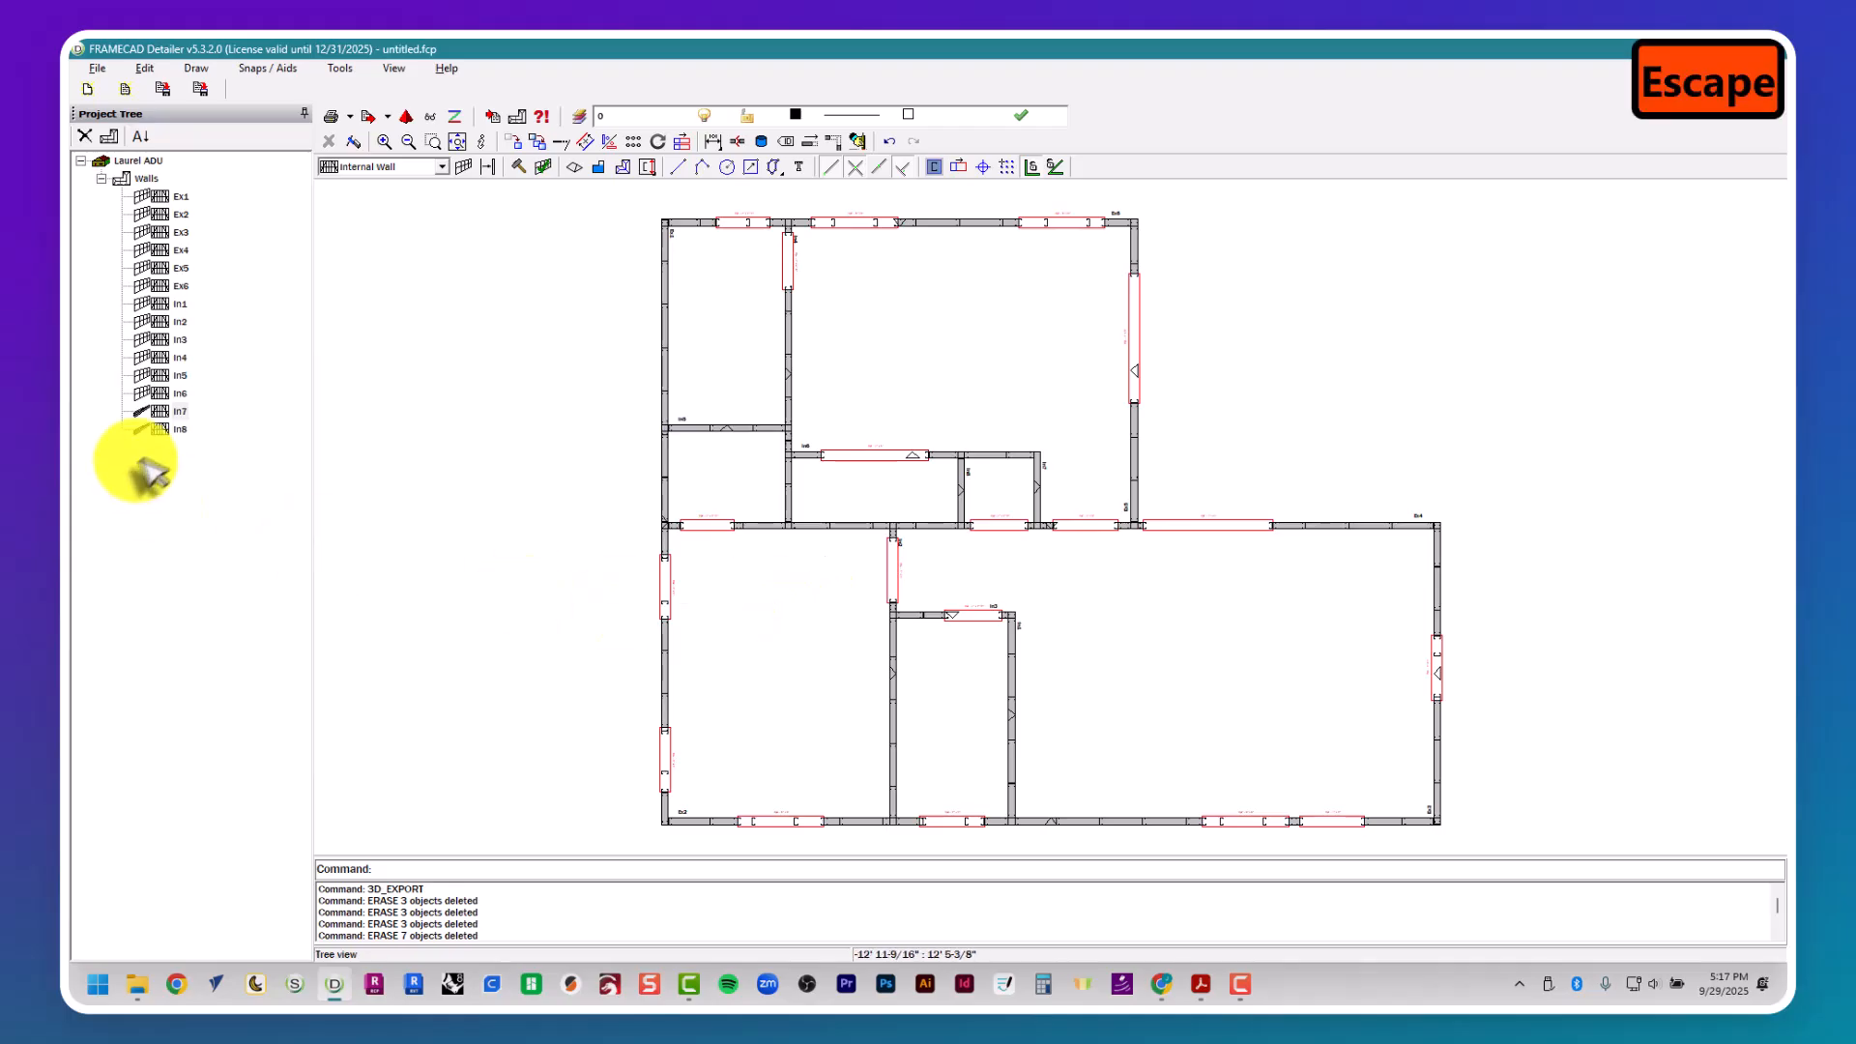
# - Build the frames of internal walls In7 and In8 with the Wall script
pyautogui.rightClick(170, 413)
pyautogui.click(177, 468)
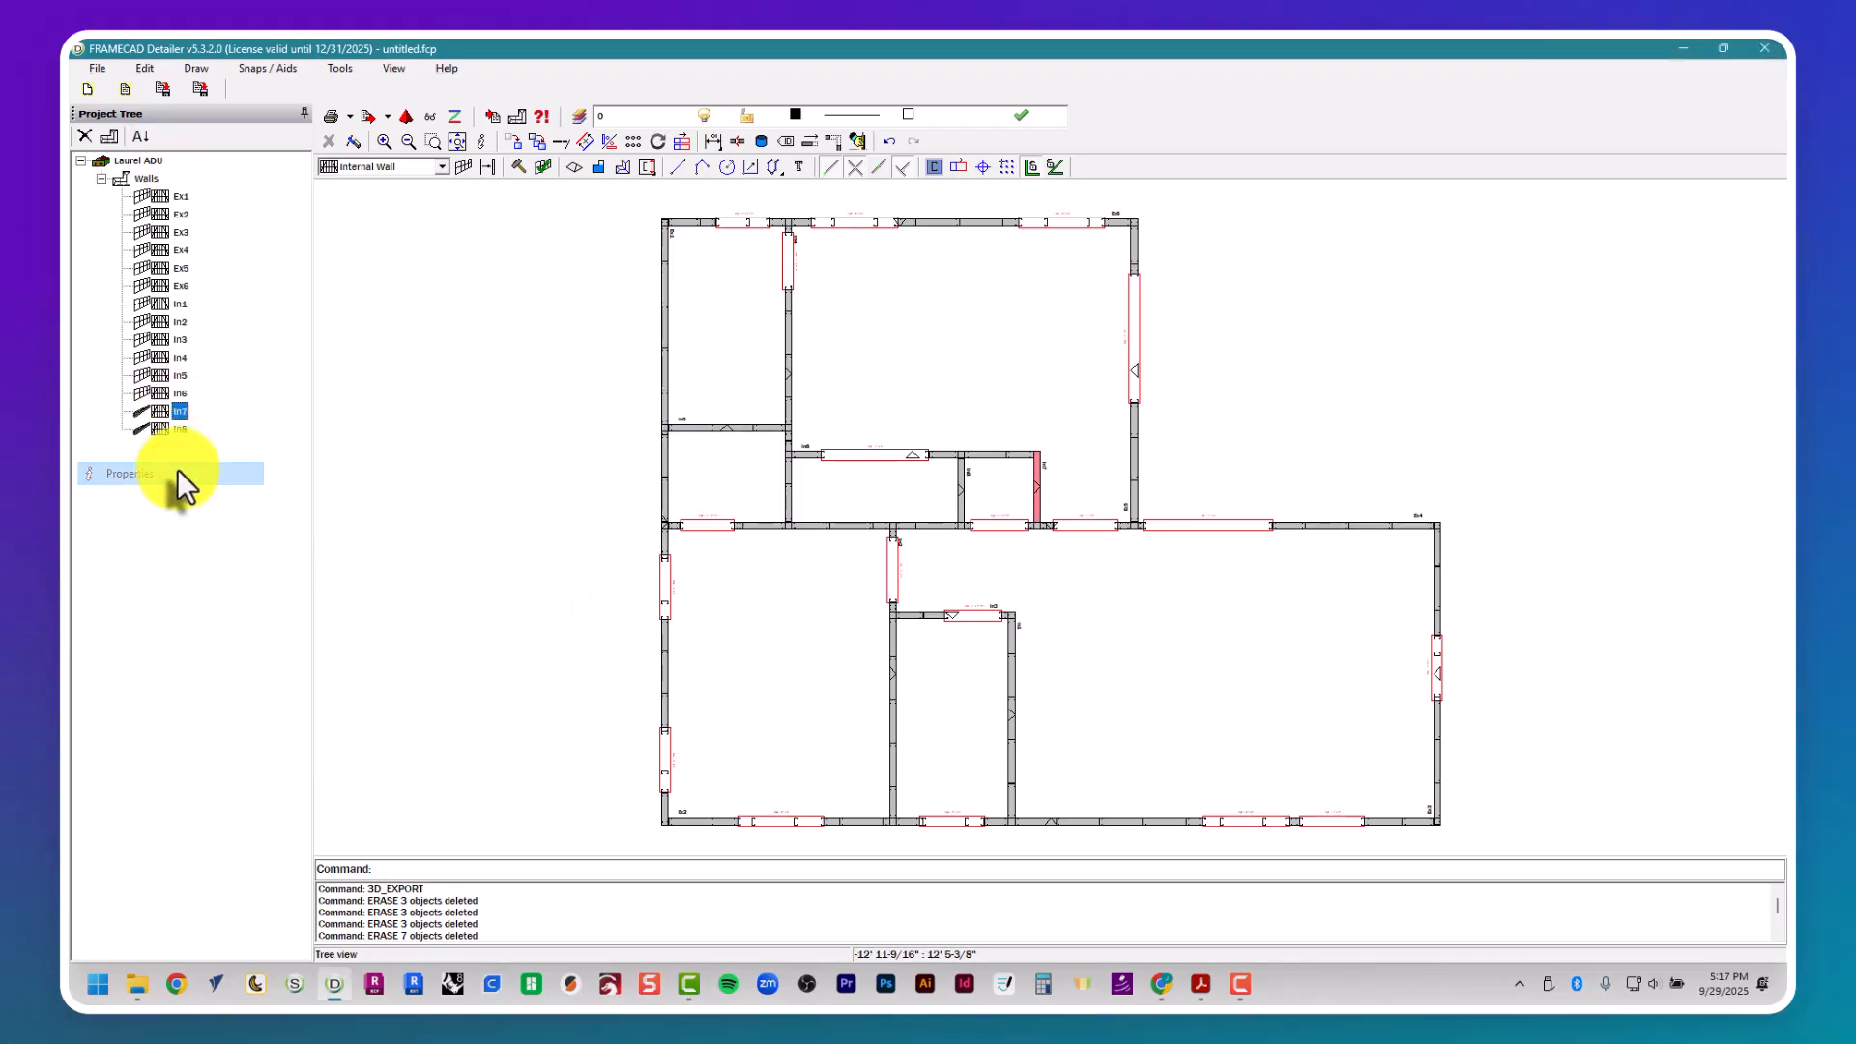
pyautogui.click(980, 825)
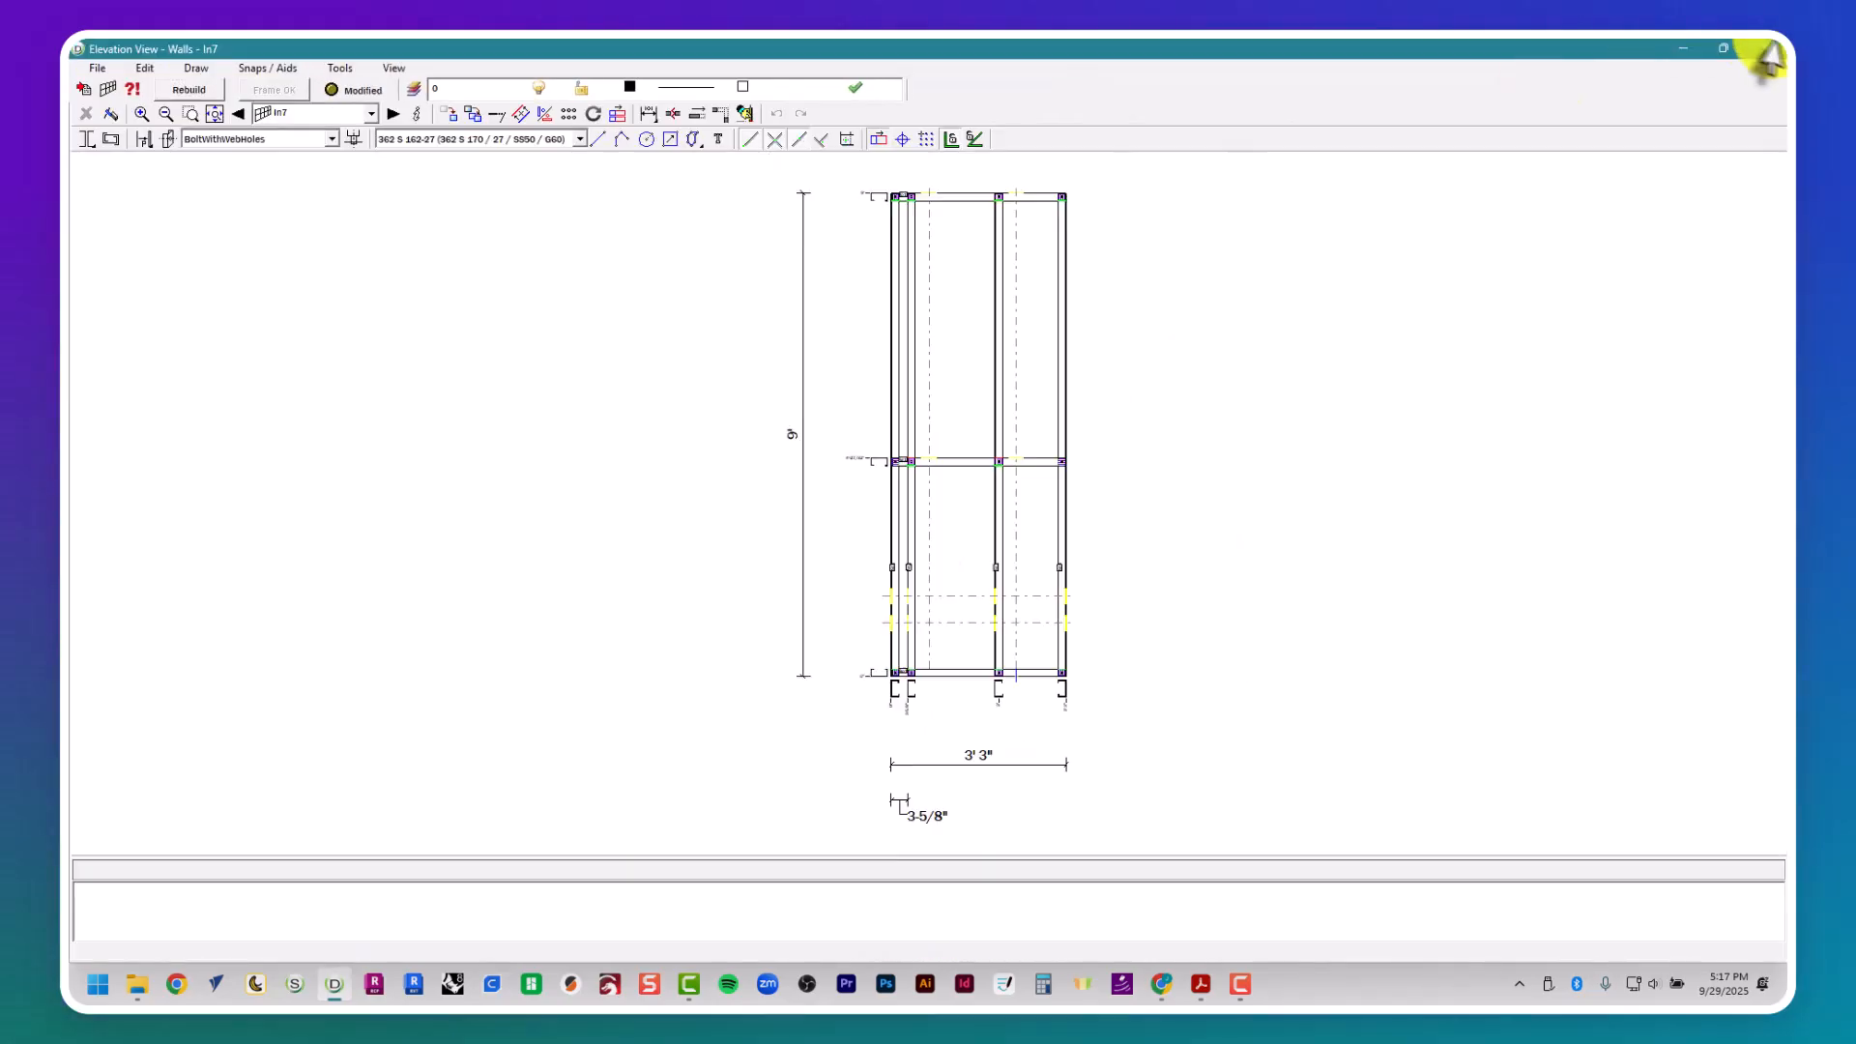
pyautogui.click(1765, 50)
pyautogui.rightClick(165, 430)
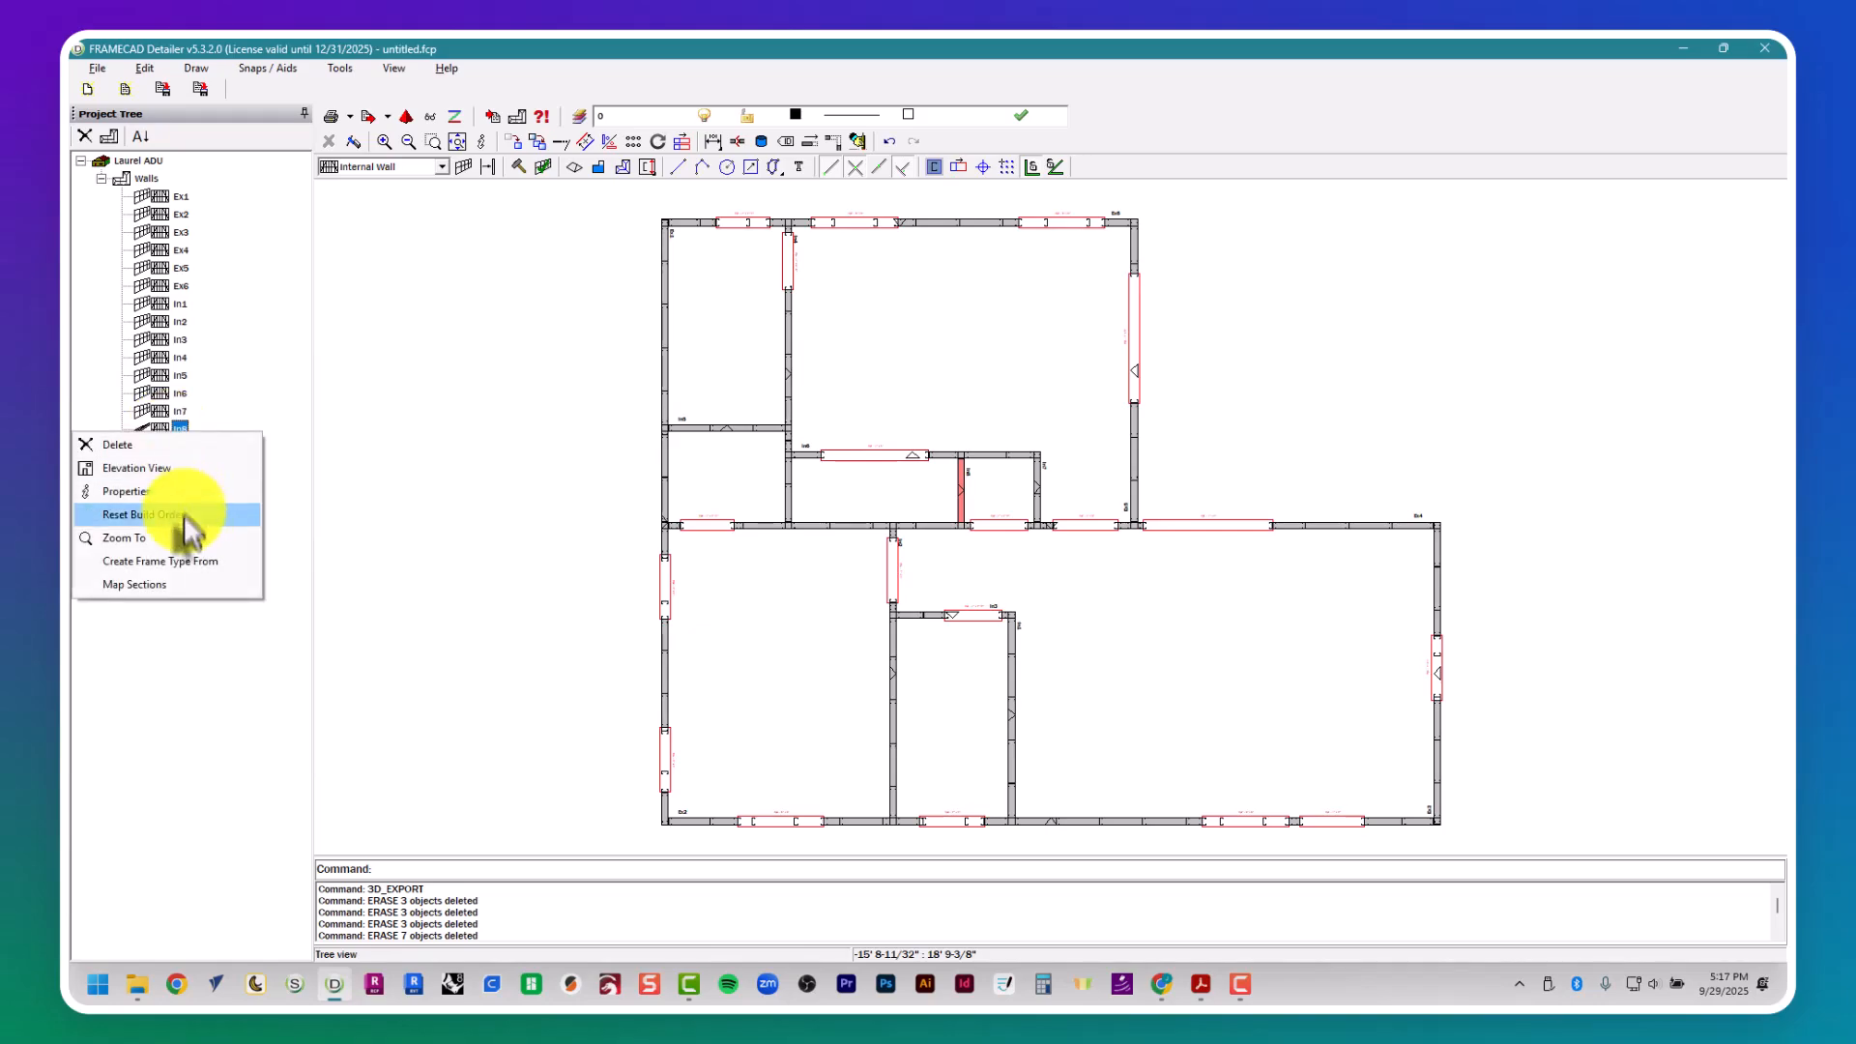
pyautogui.click(183, 485)
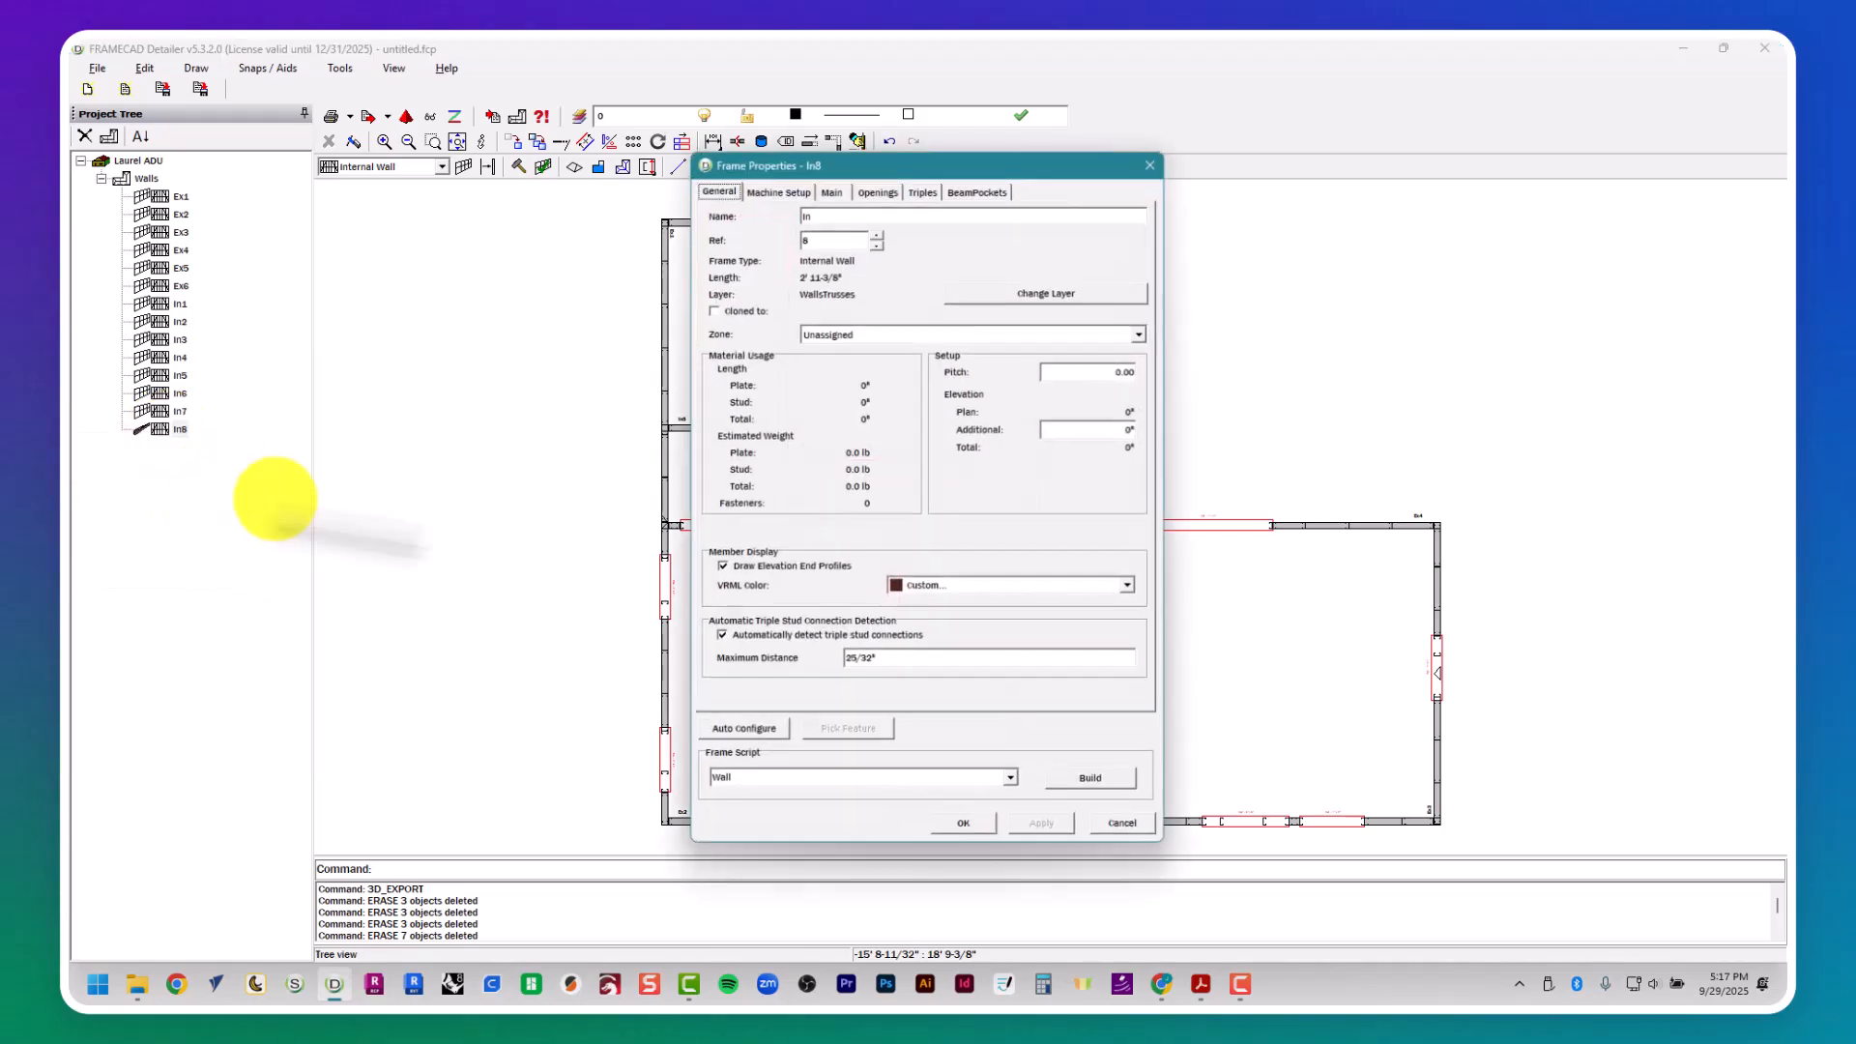
pyautogui.click(1116, 783)
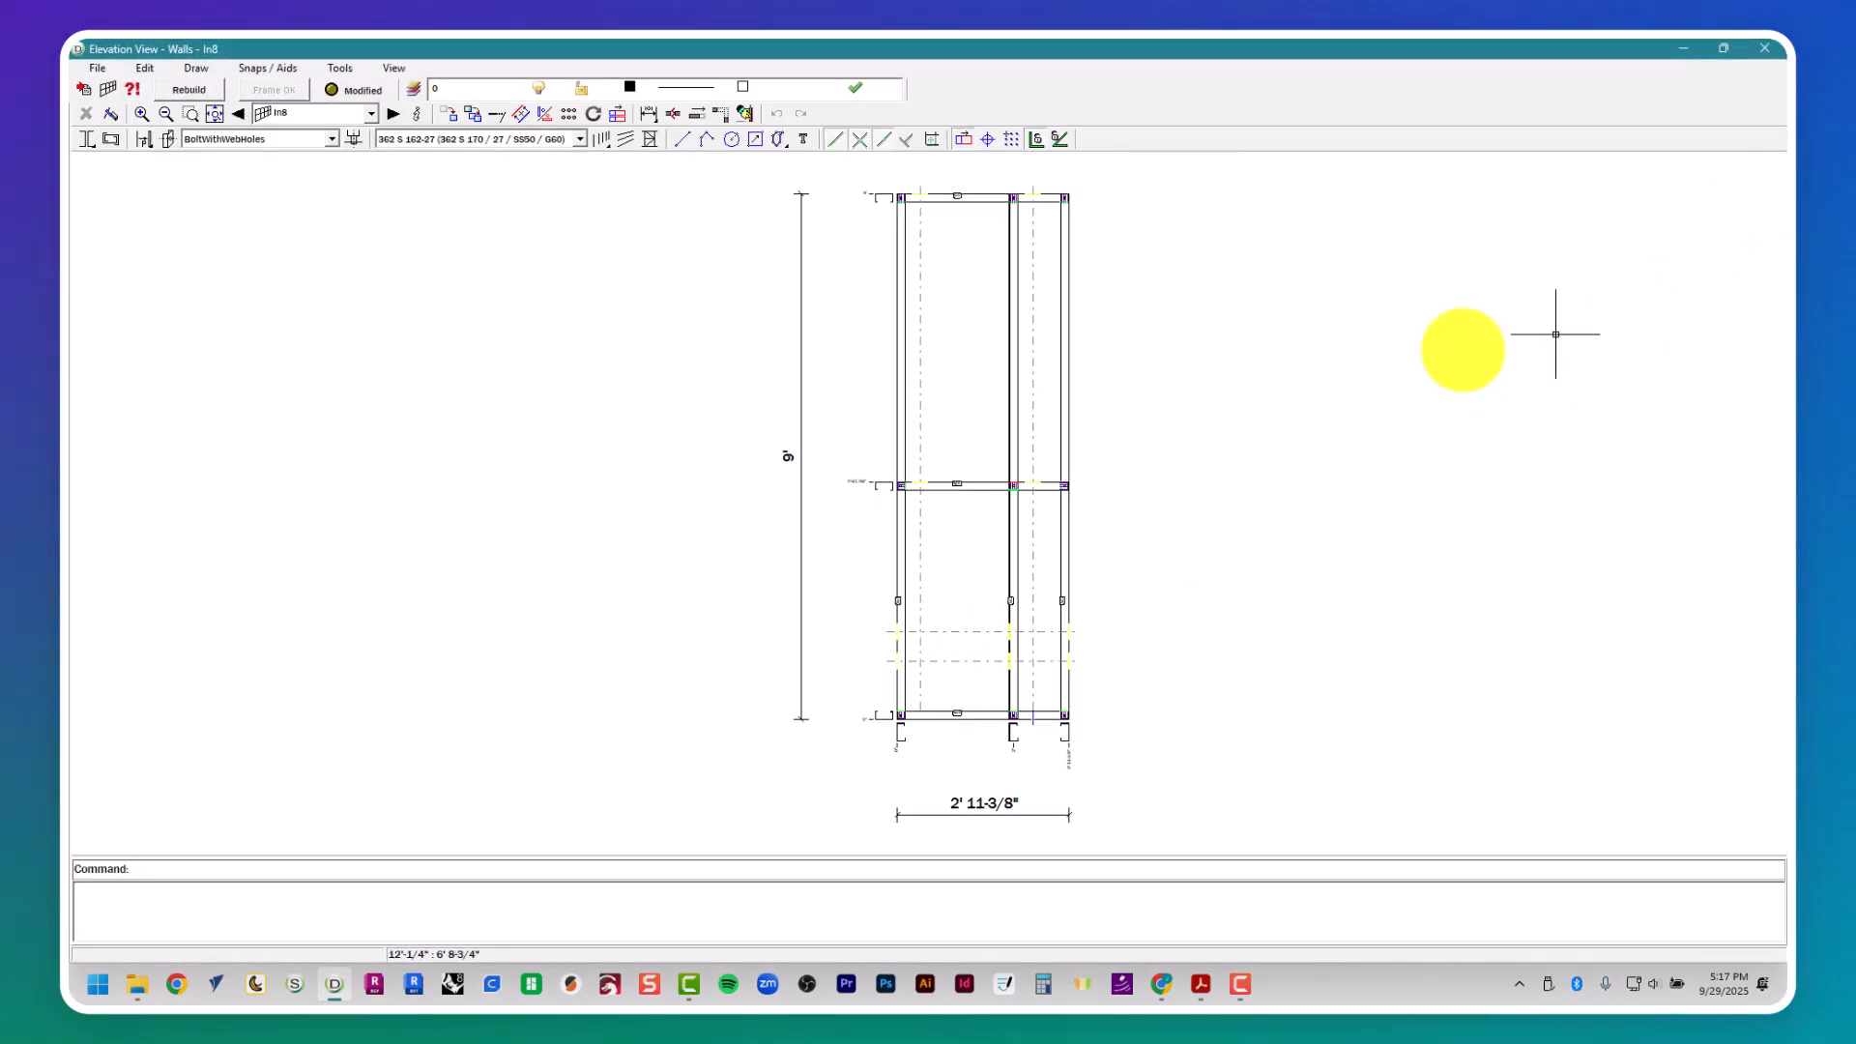
pyautogui.click(1769, 50)
# - Select all exterior and internal walls and export the whole Laurel ADU project to 3D VRML with dimples included
pyautogui.scroll(2, 861, 642)
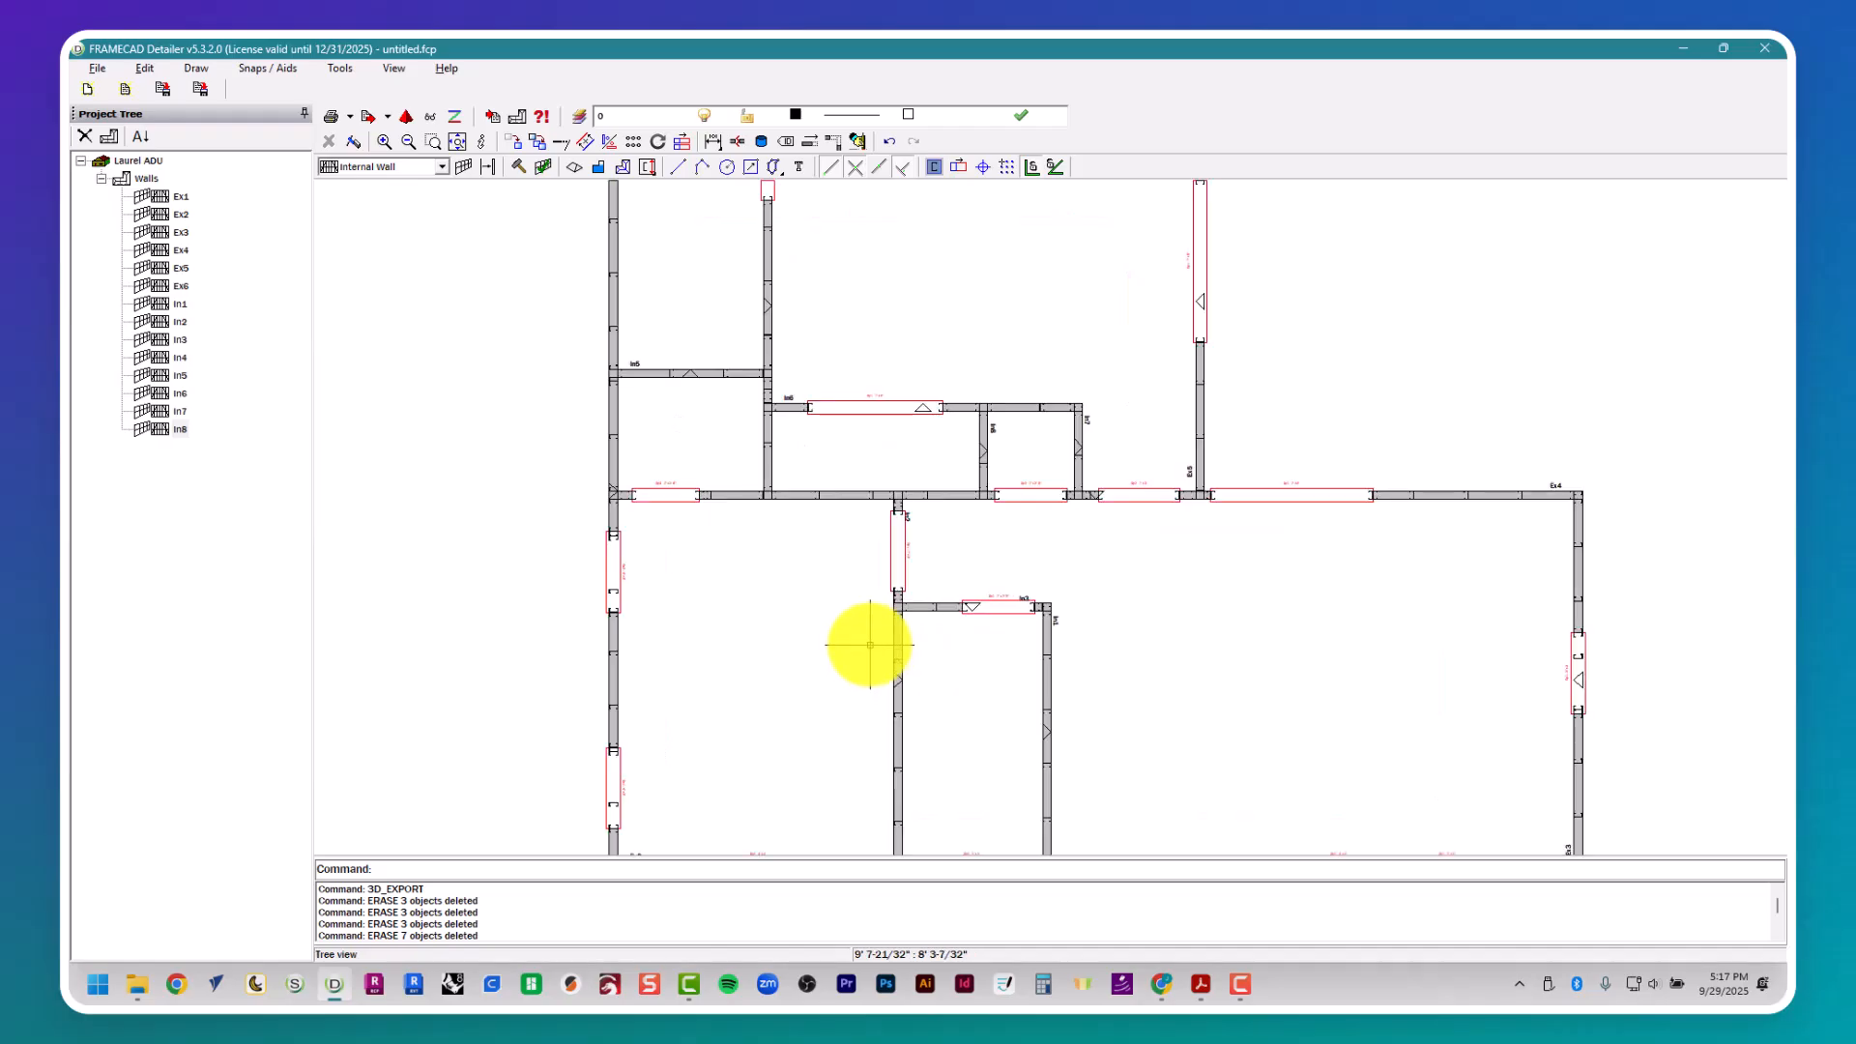
pyautogui.press('Escape')
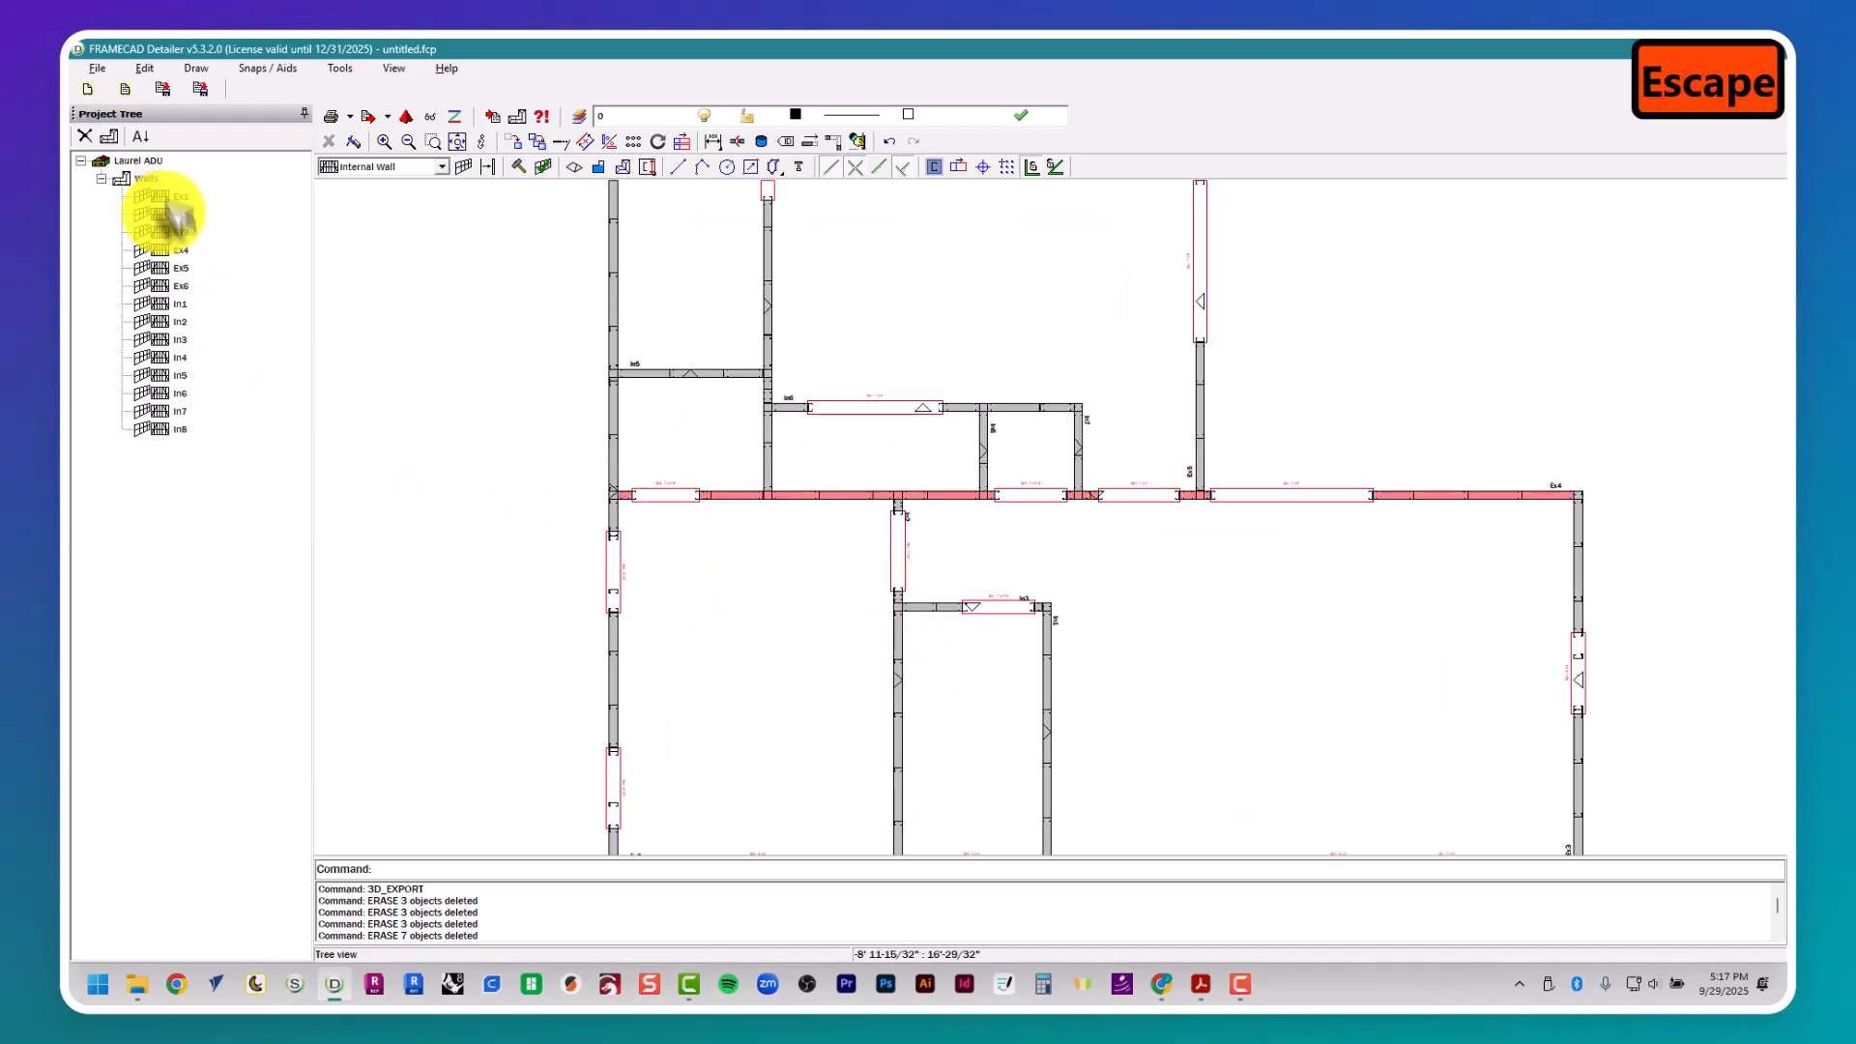
pyautogui.click(174, 428)
pyautogui.keyDown('shift'); pyautogui.click(184, 197); pyautogui.keyUp('shift')
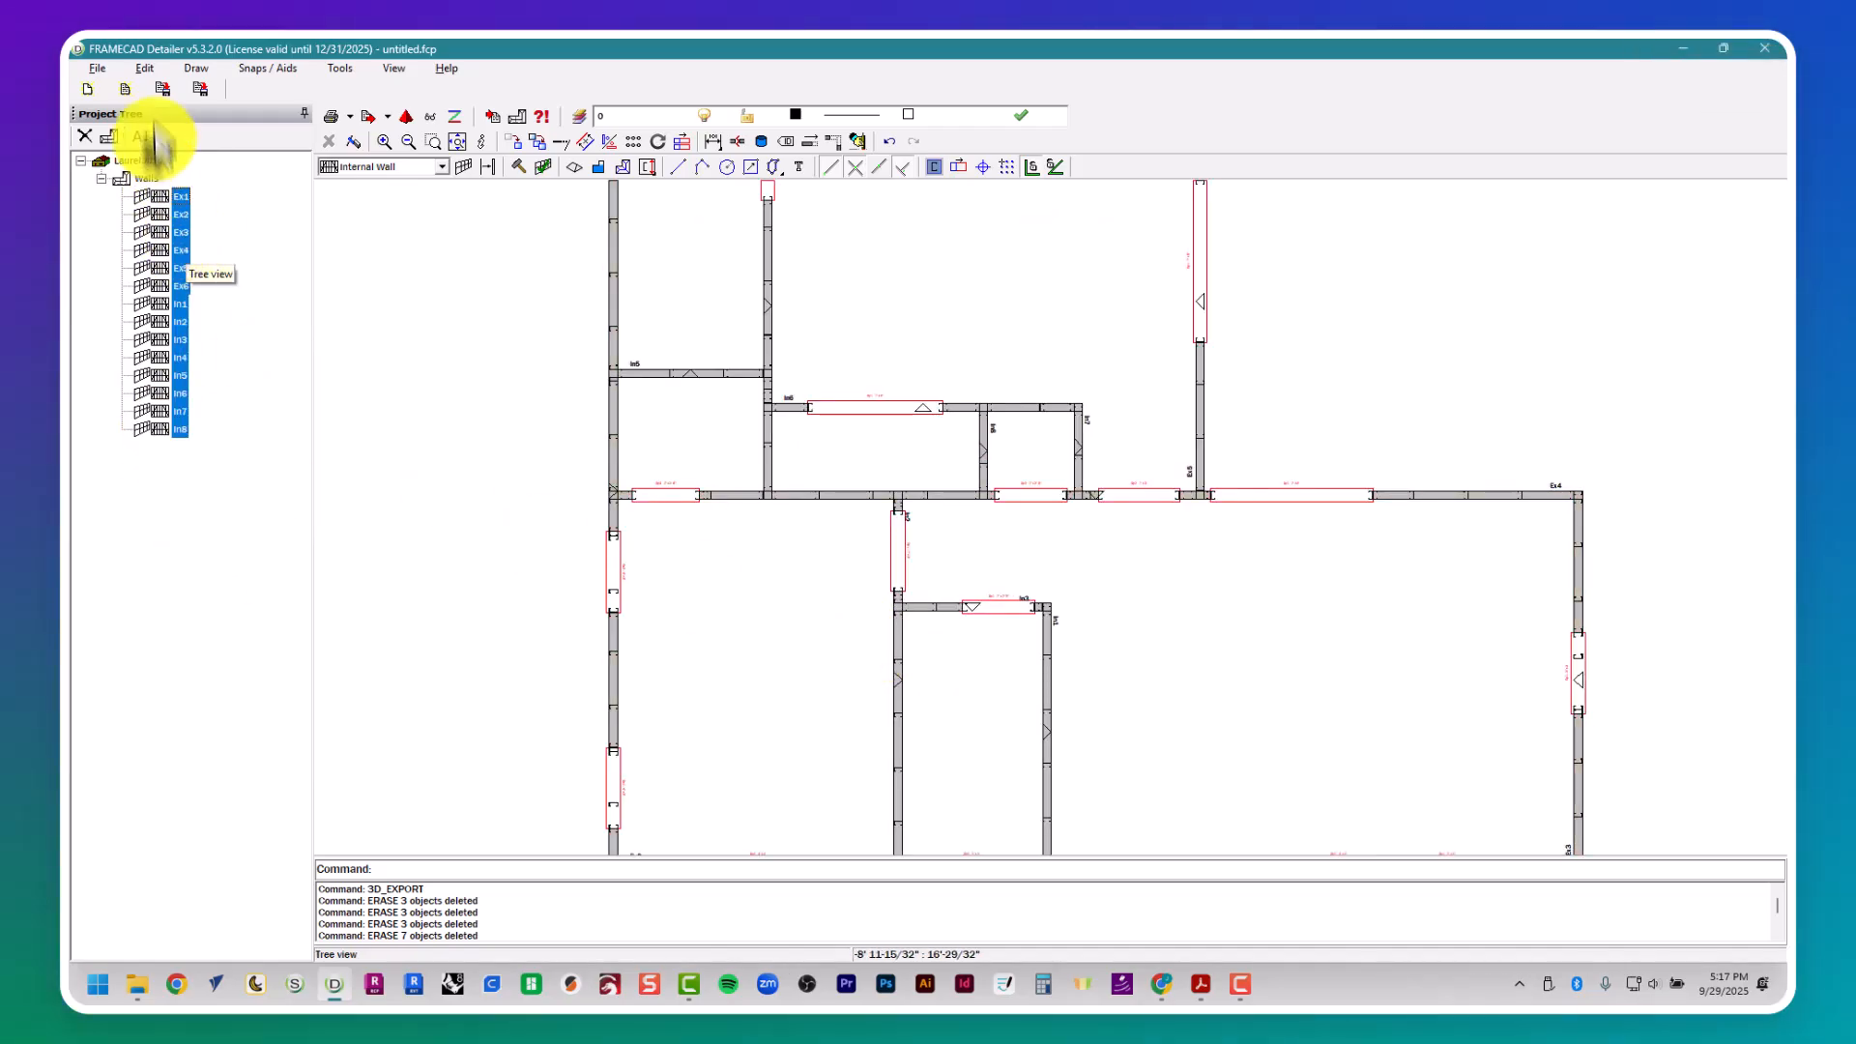
pyautogui.click(405, 114)
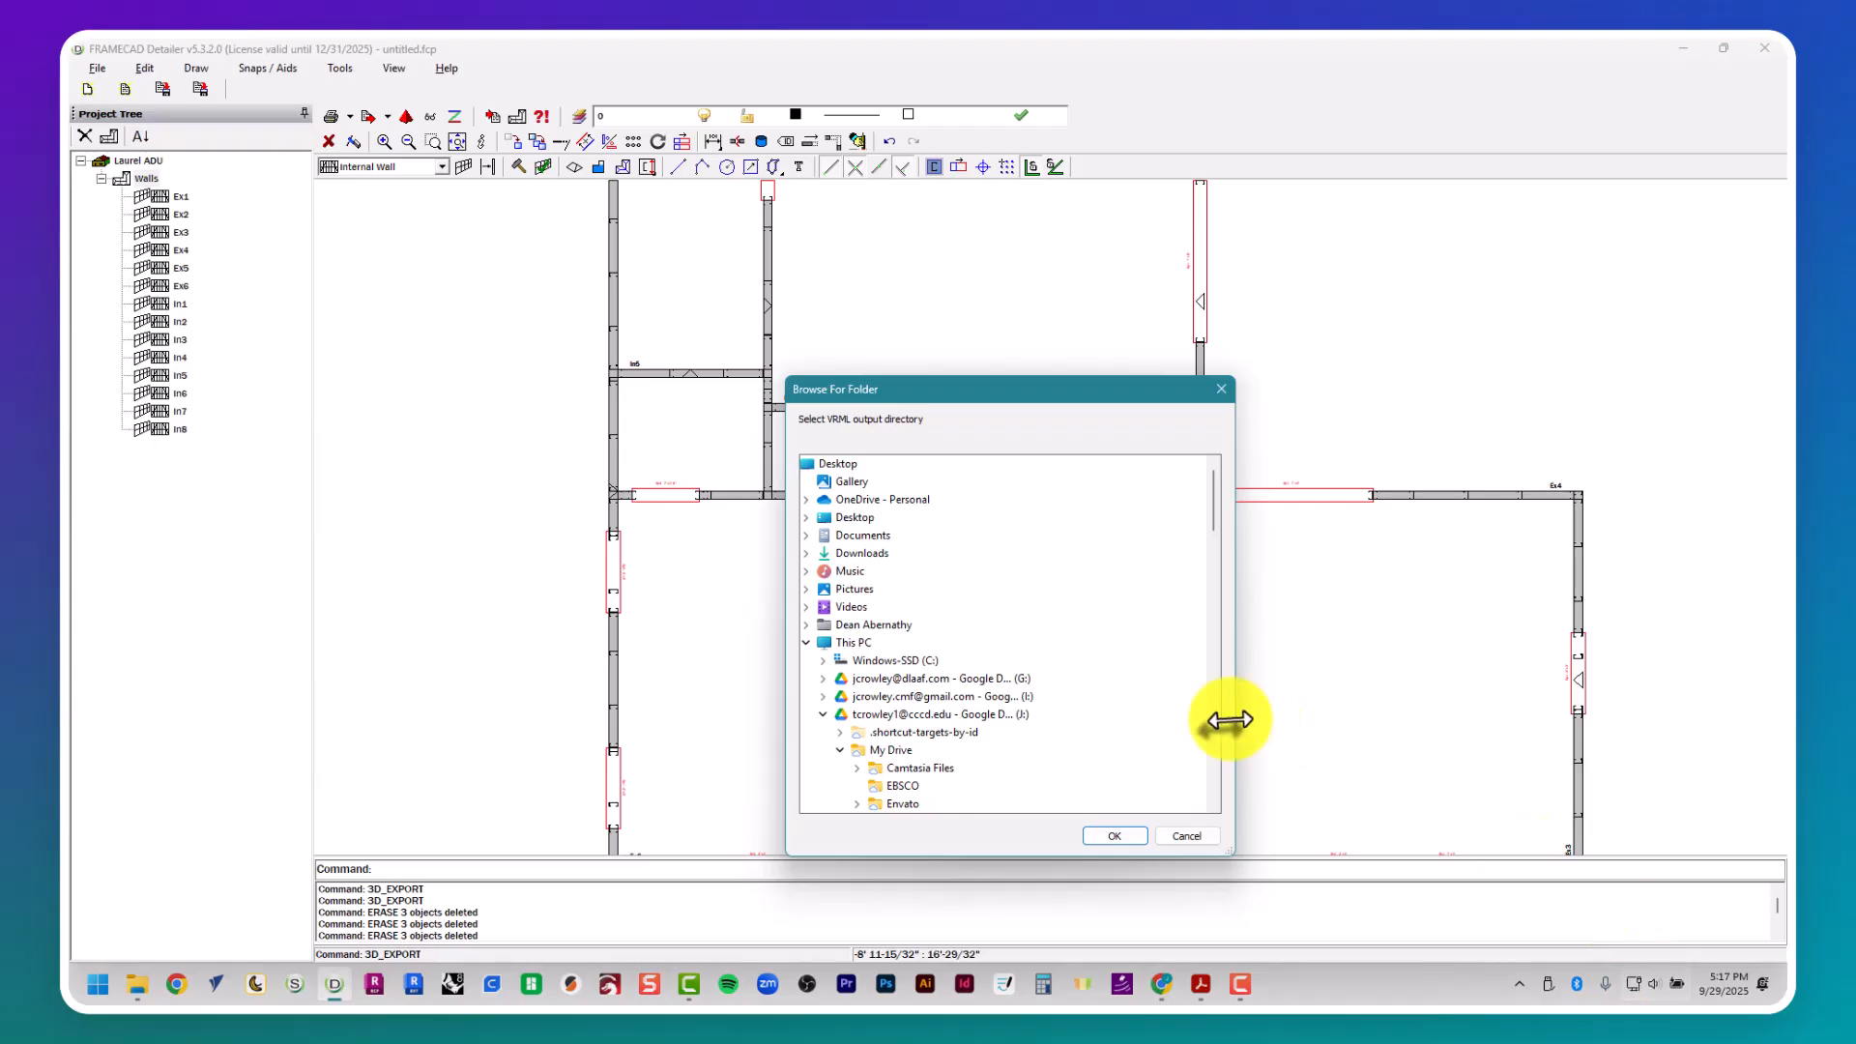
pyautogui.click(1117, 837)
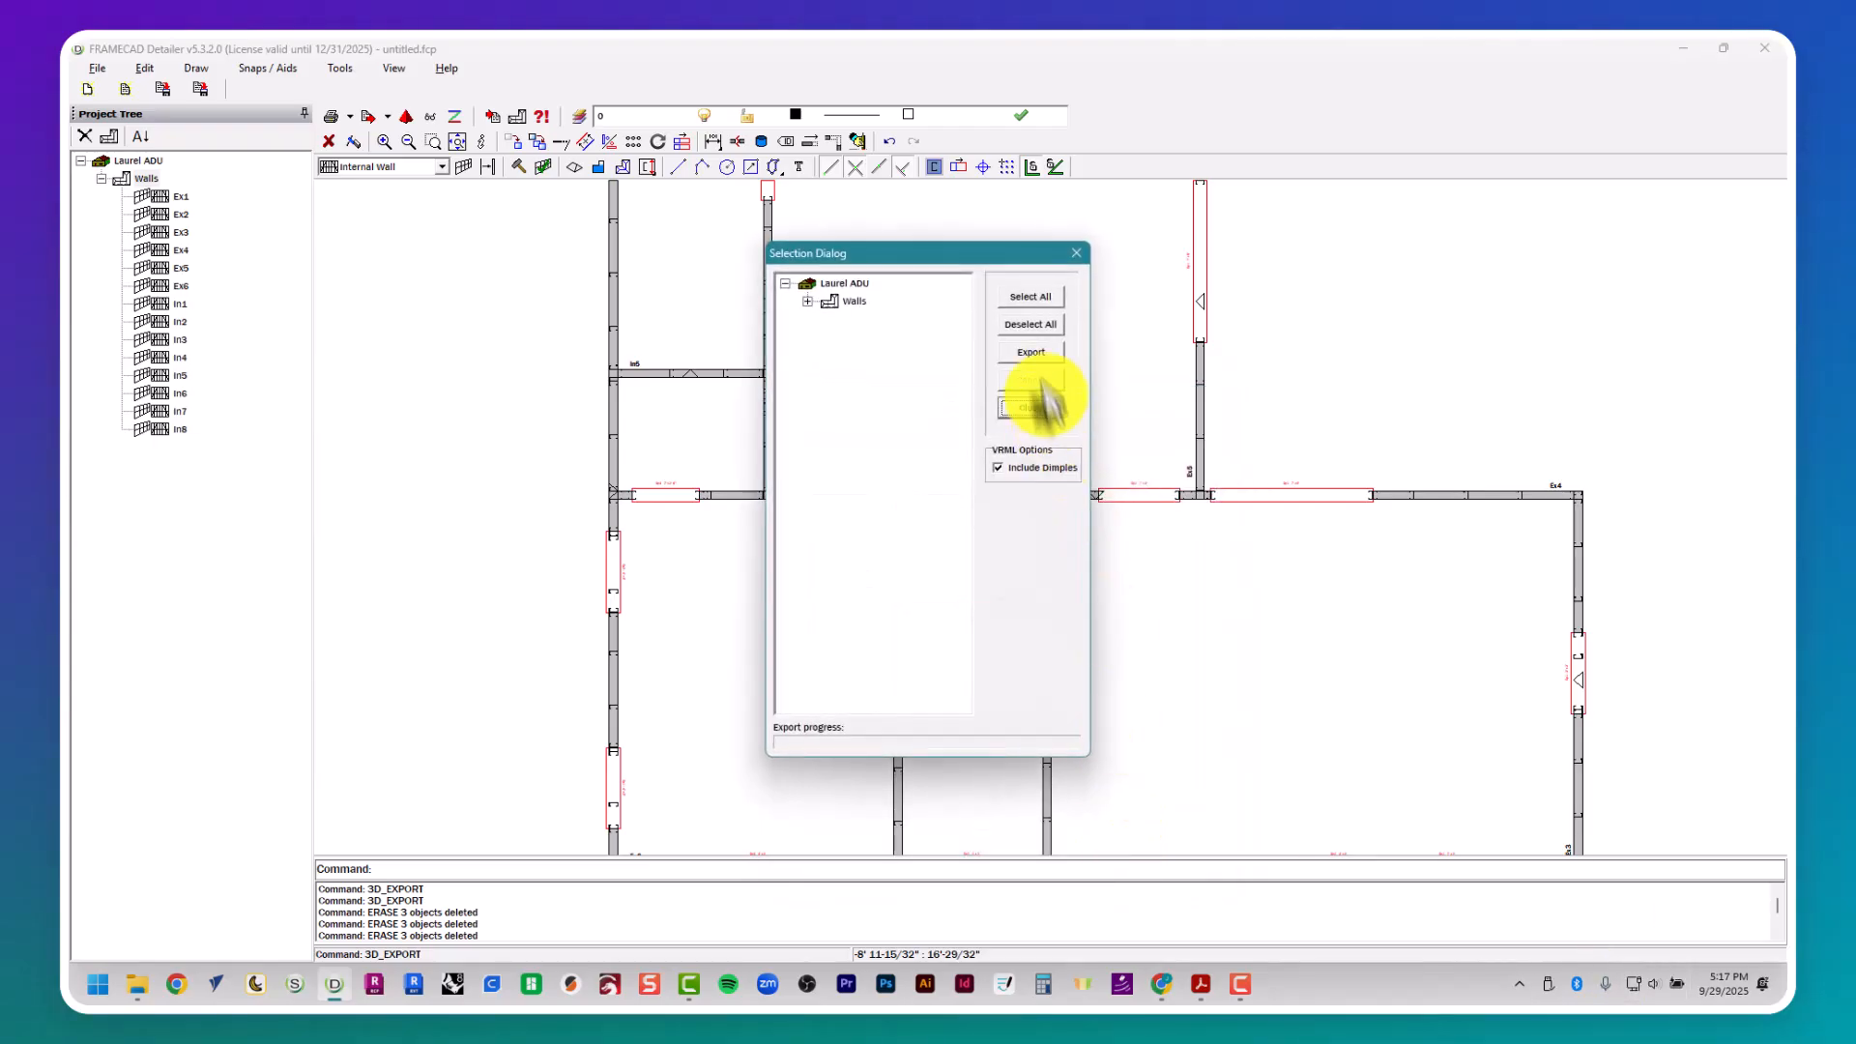
pyautogui.click(1026, 298)
pyautogui.click(1030, 350)
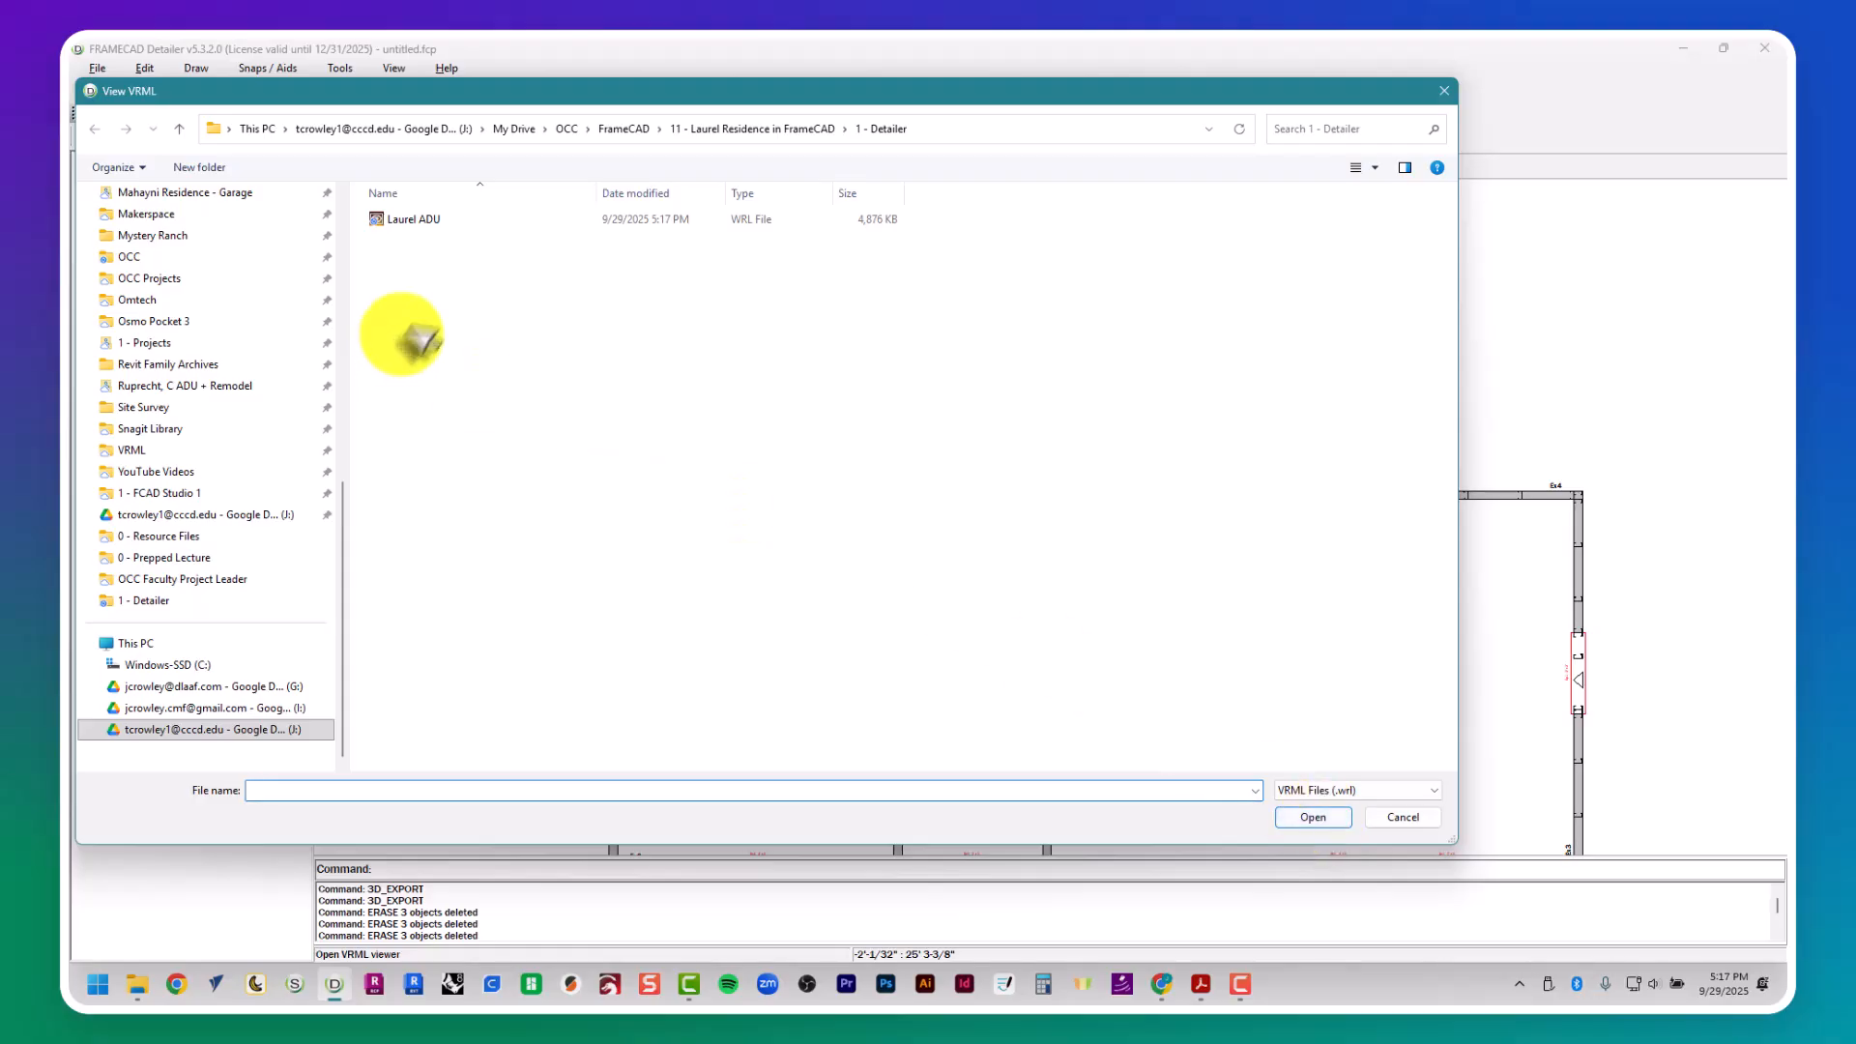
# - Open the exported Laurel ADU VRML file in SAP Visual Enterprise Viewer and inspect the wall frames using Turn mode
pyautogui.doubleClick(564, 223)
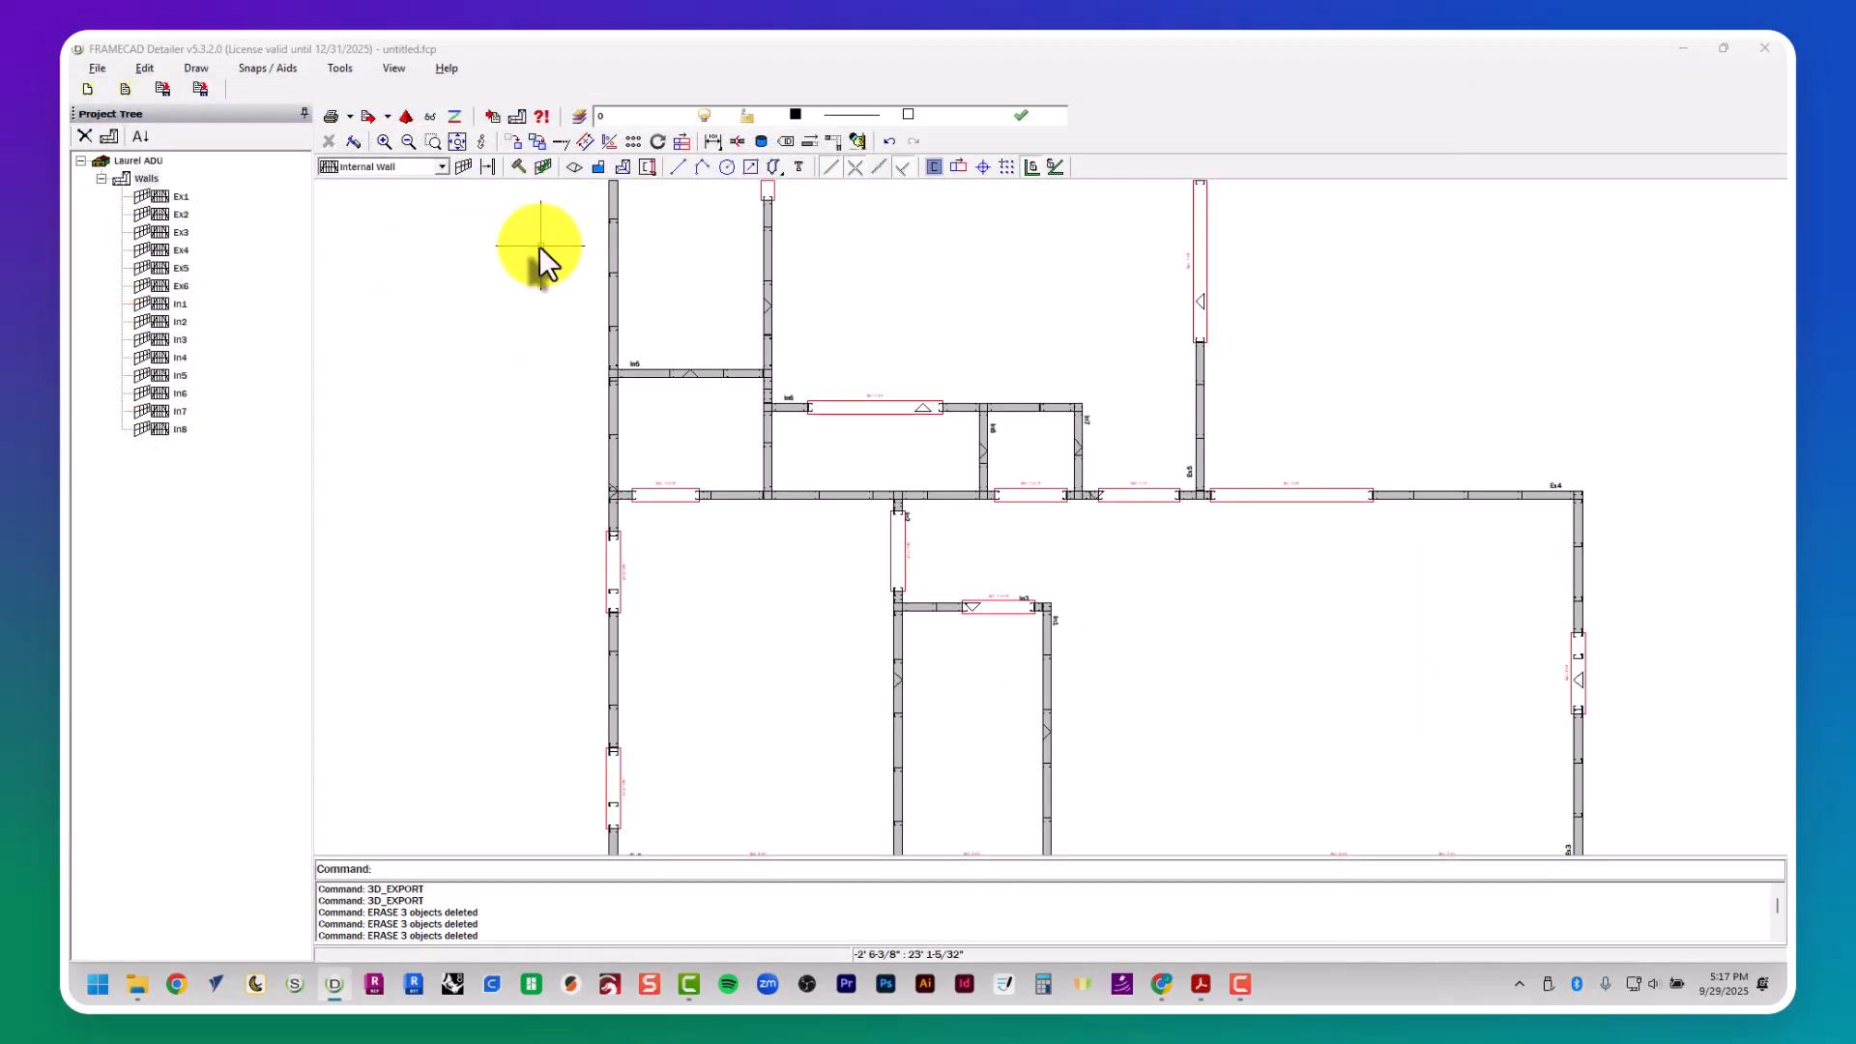
pyautogui.click(1778, 126)
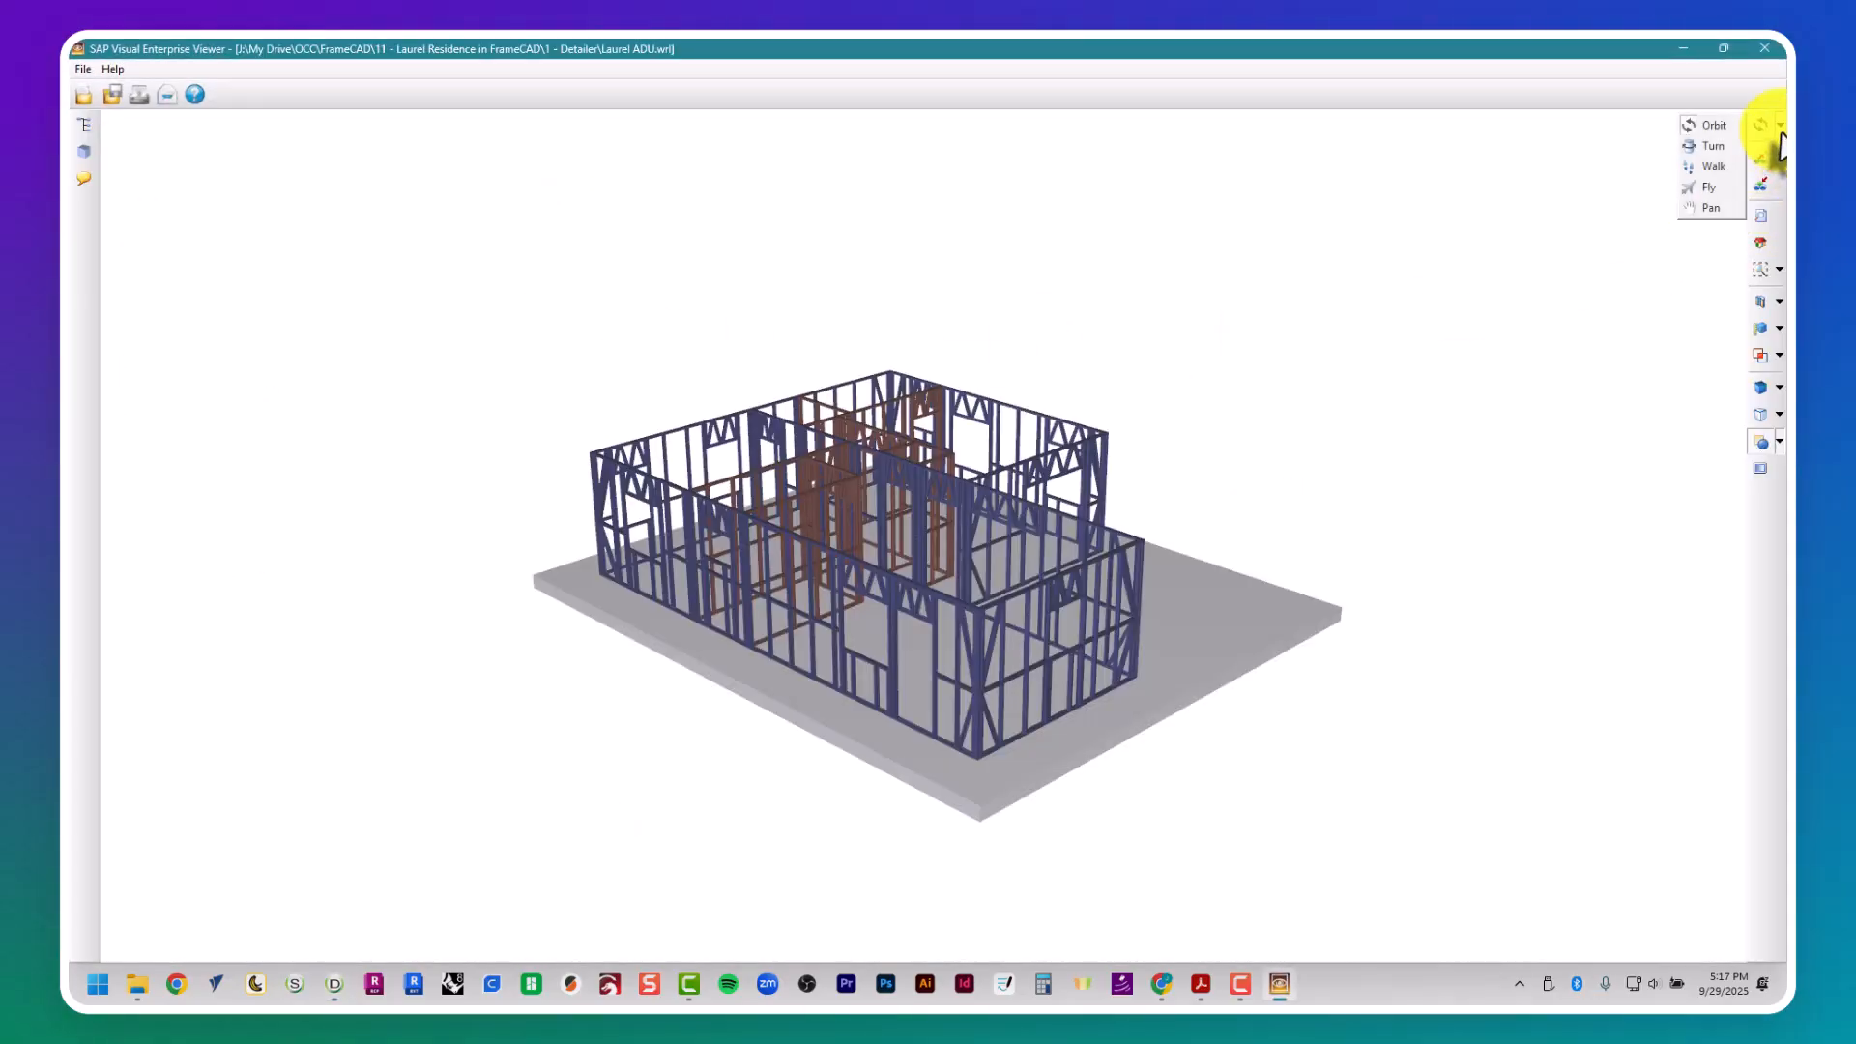
pyautogui.click(1724, 147)
pyautogui.moveTo(1276, 319); pyautogui.dragTo(954, 393)
pyautogui.click(1765, 49)
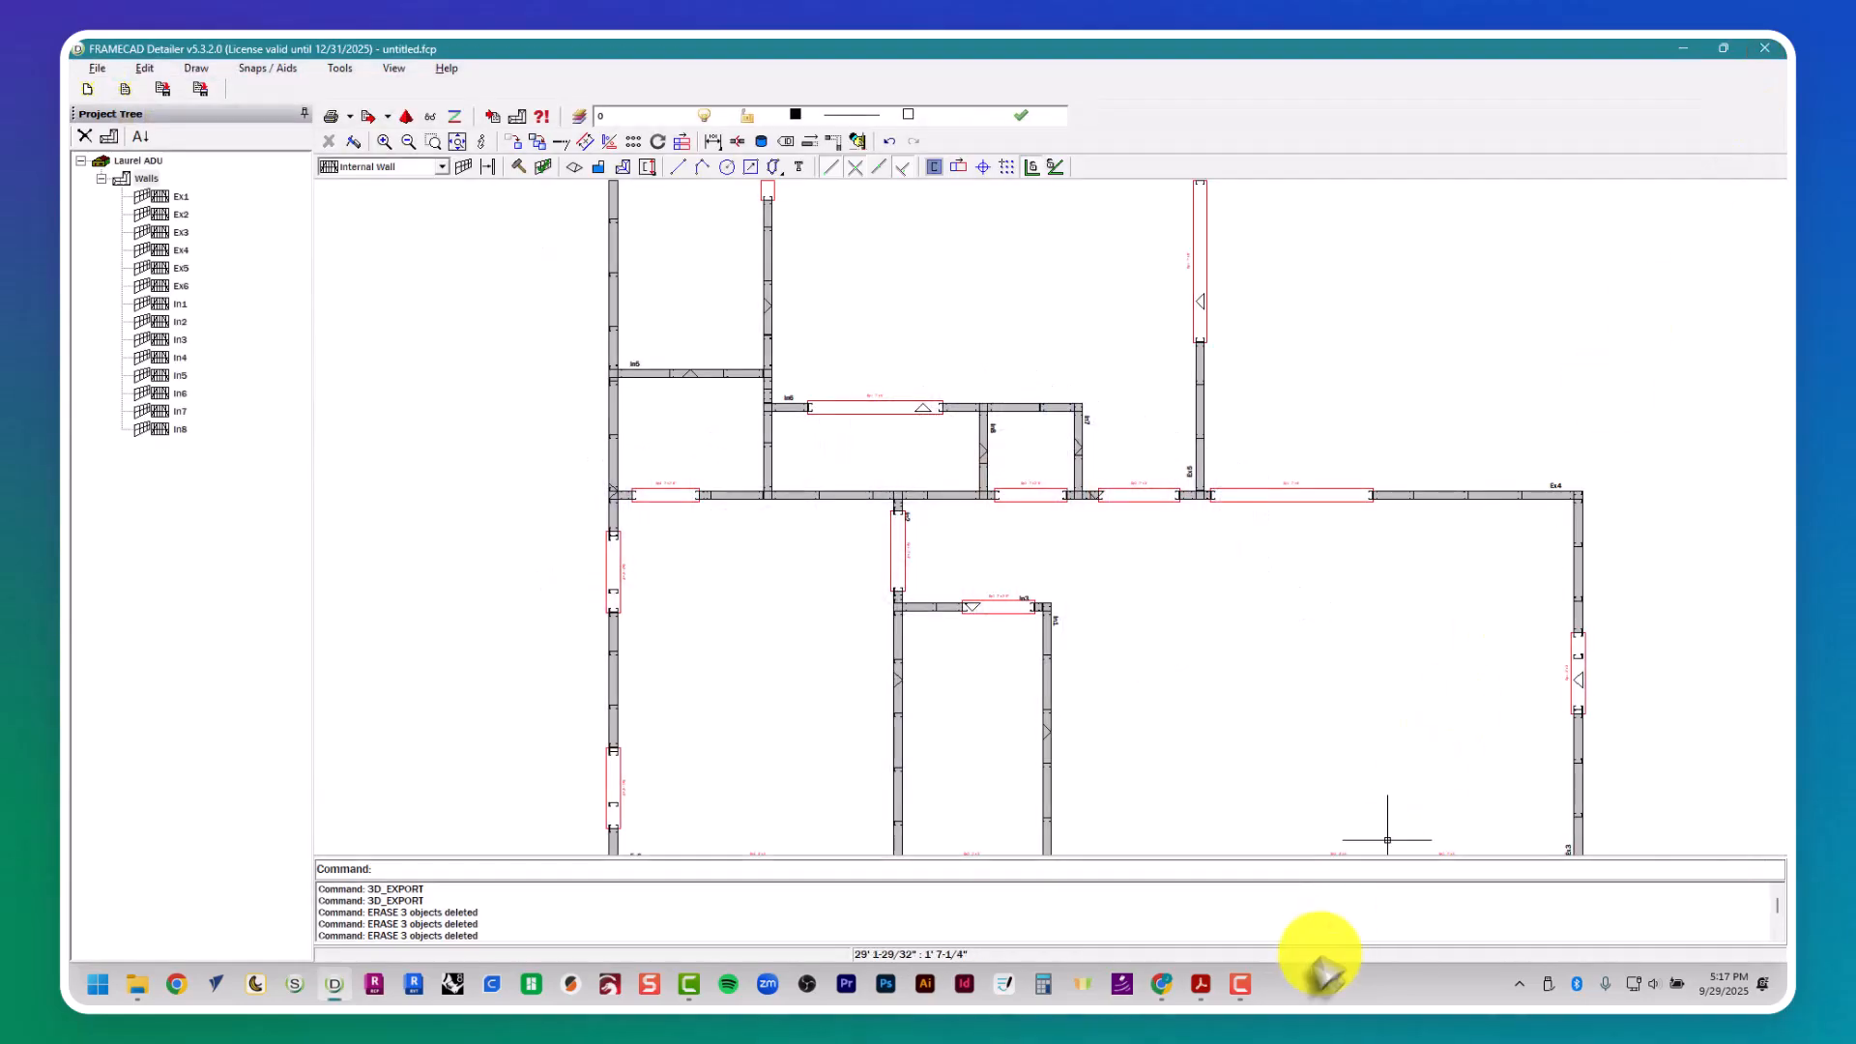
pyautogui.click(1247, 992)
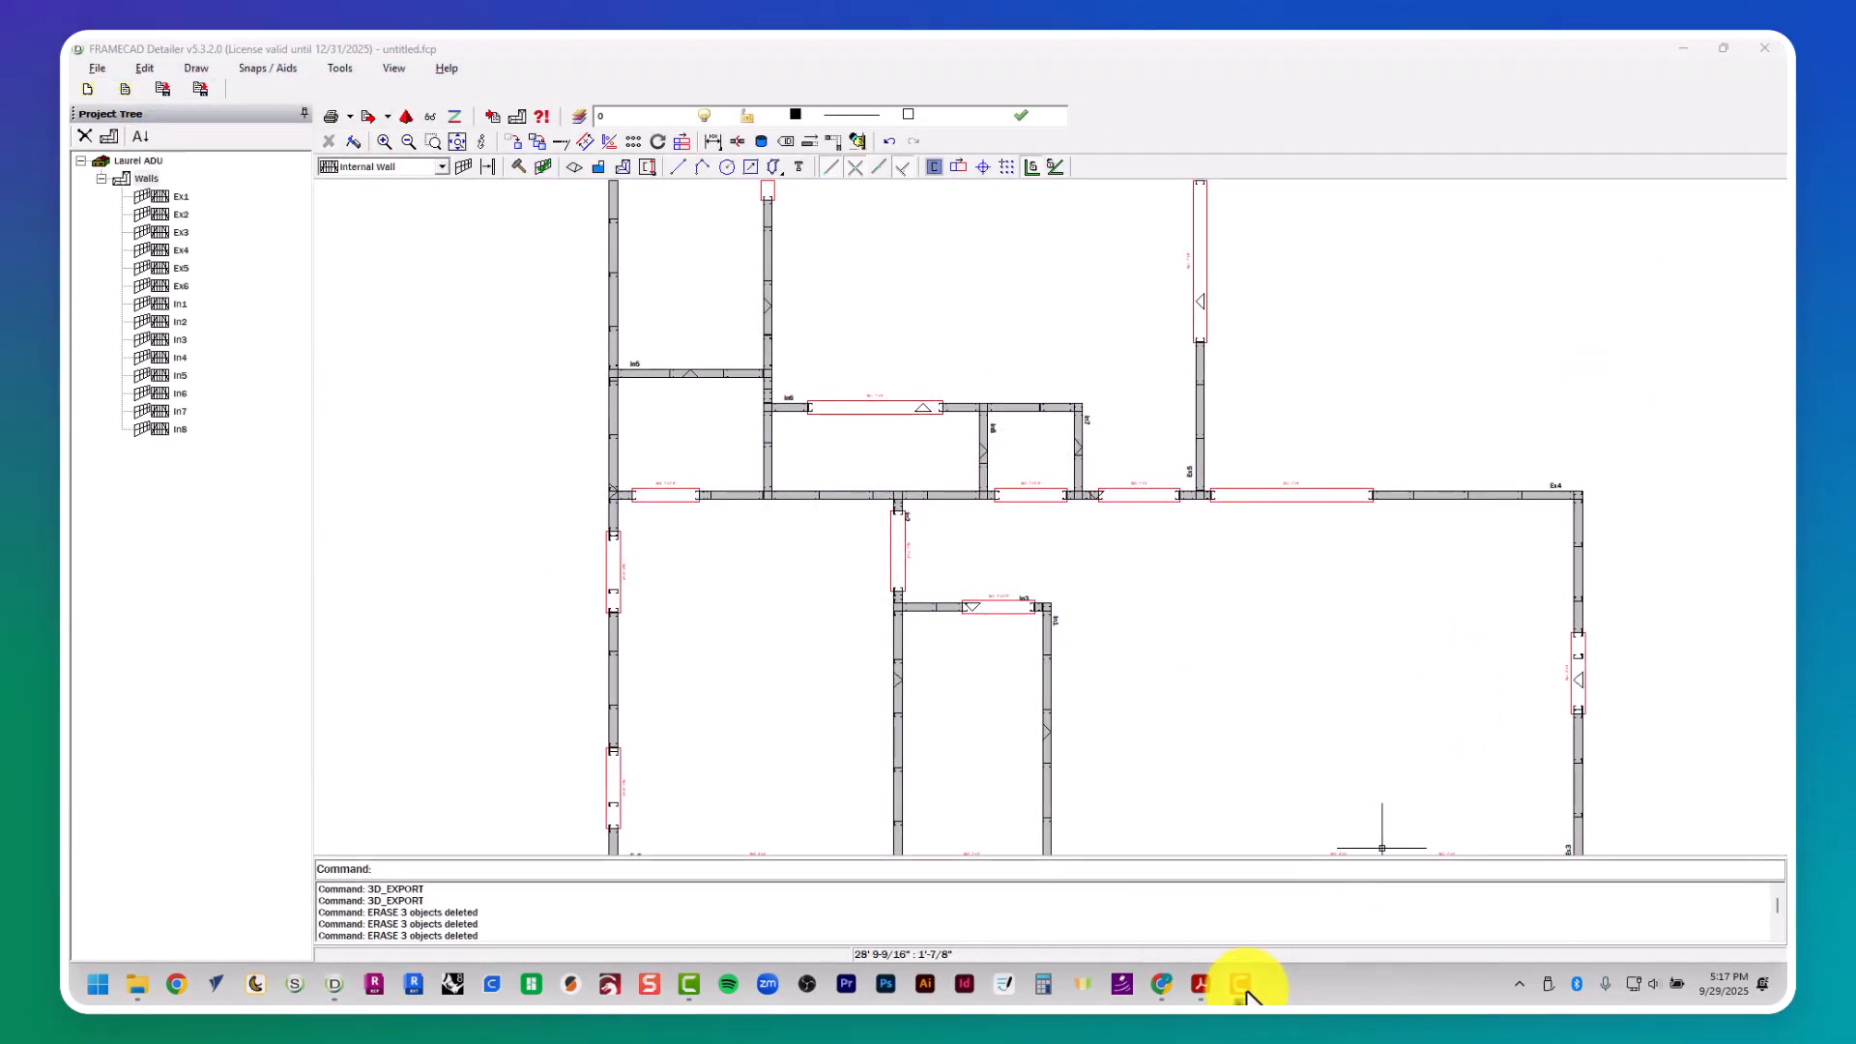
pyautogui.click(1168, 54)
pyautogui.scroll(-2, 1168, 488)
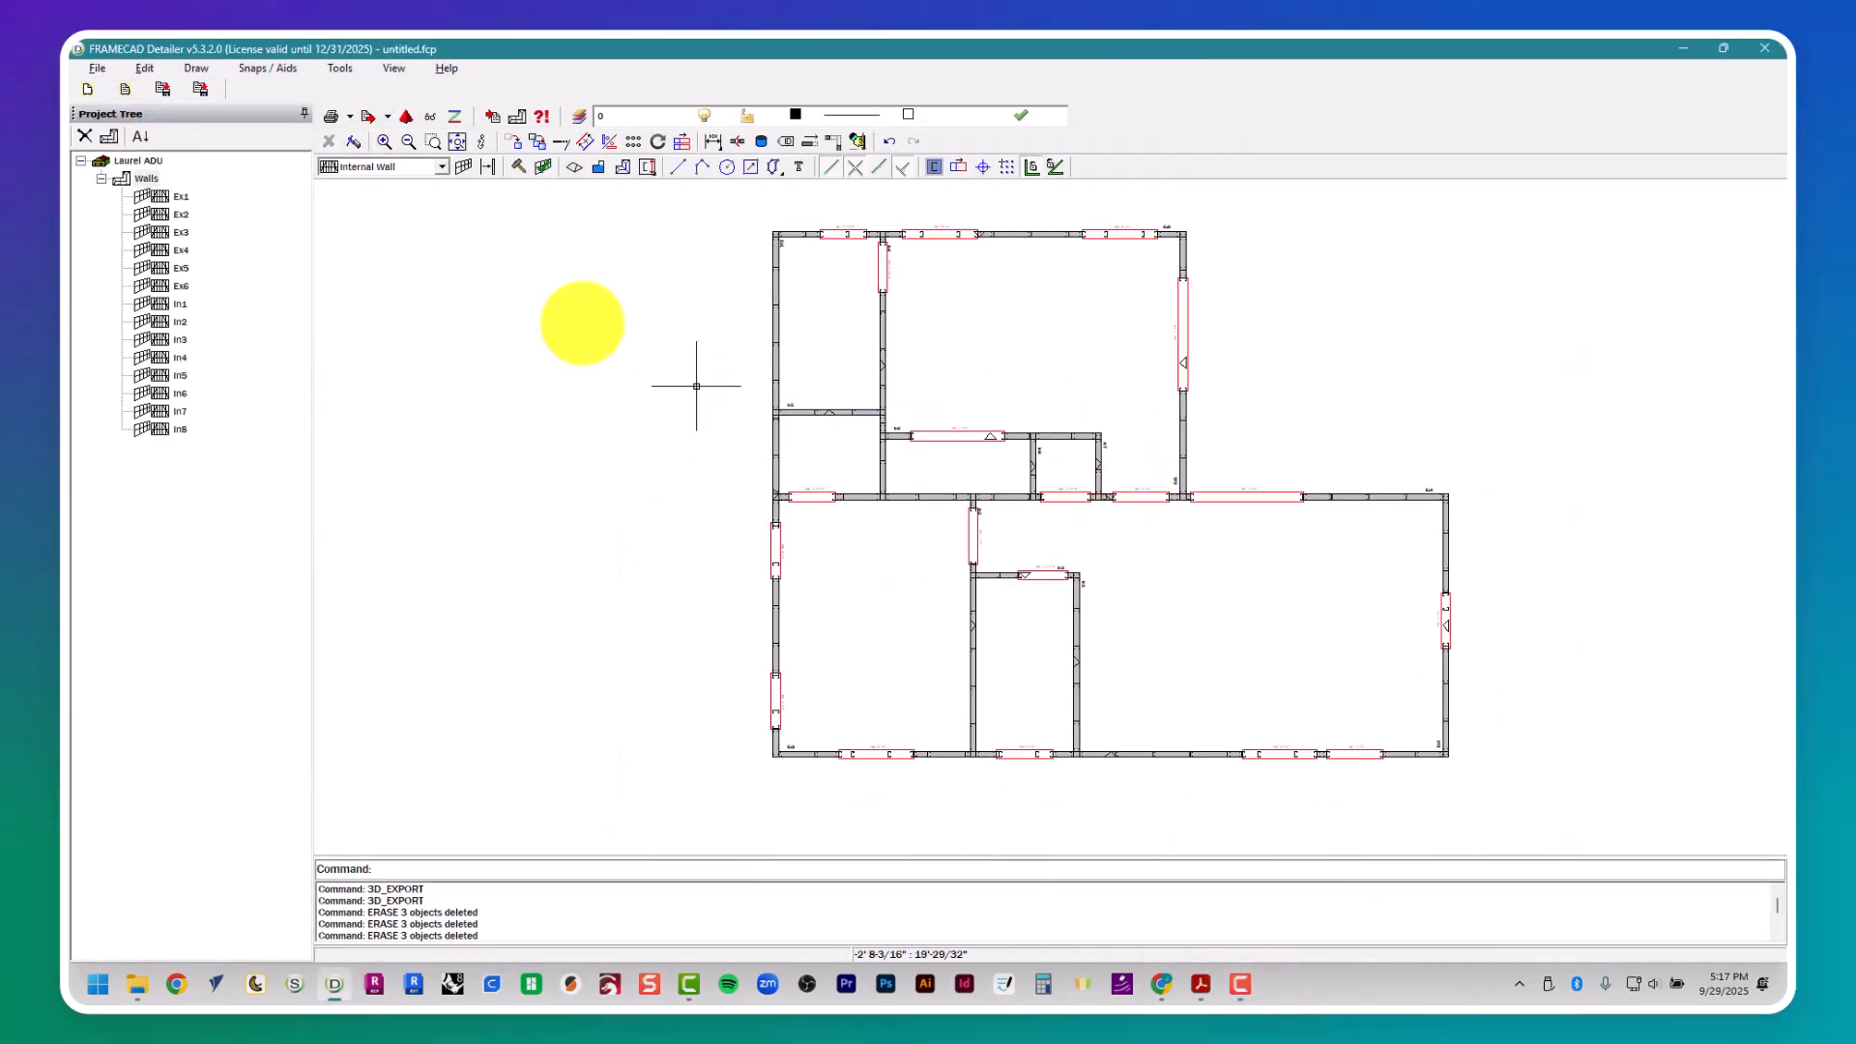
# - Add a new plan to the Laurel ADU project, name it Roof and set its elevation to 9'
pyautogui.click(108, 137)
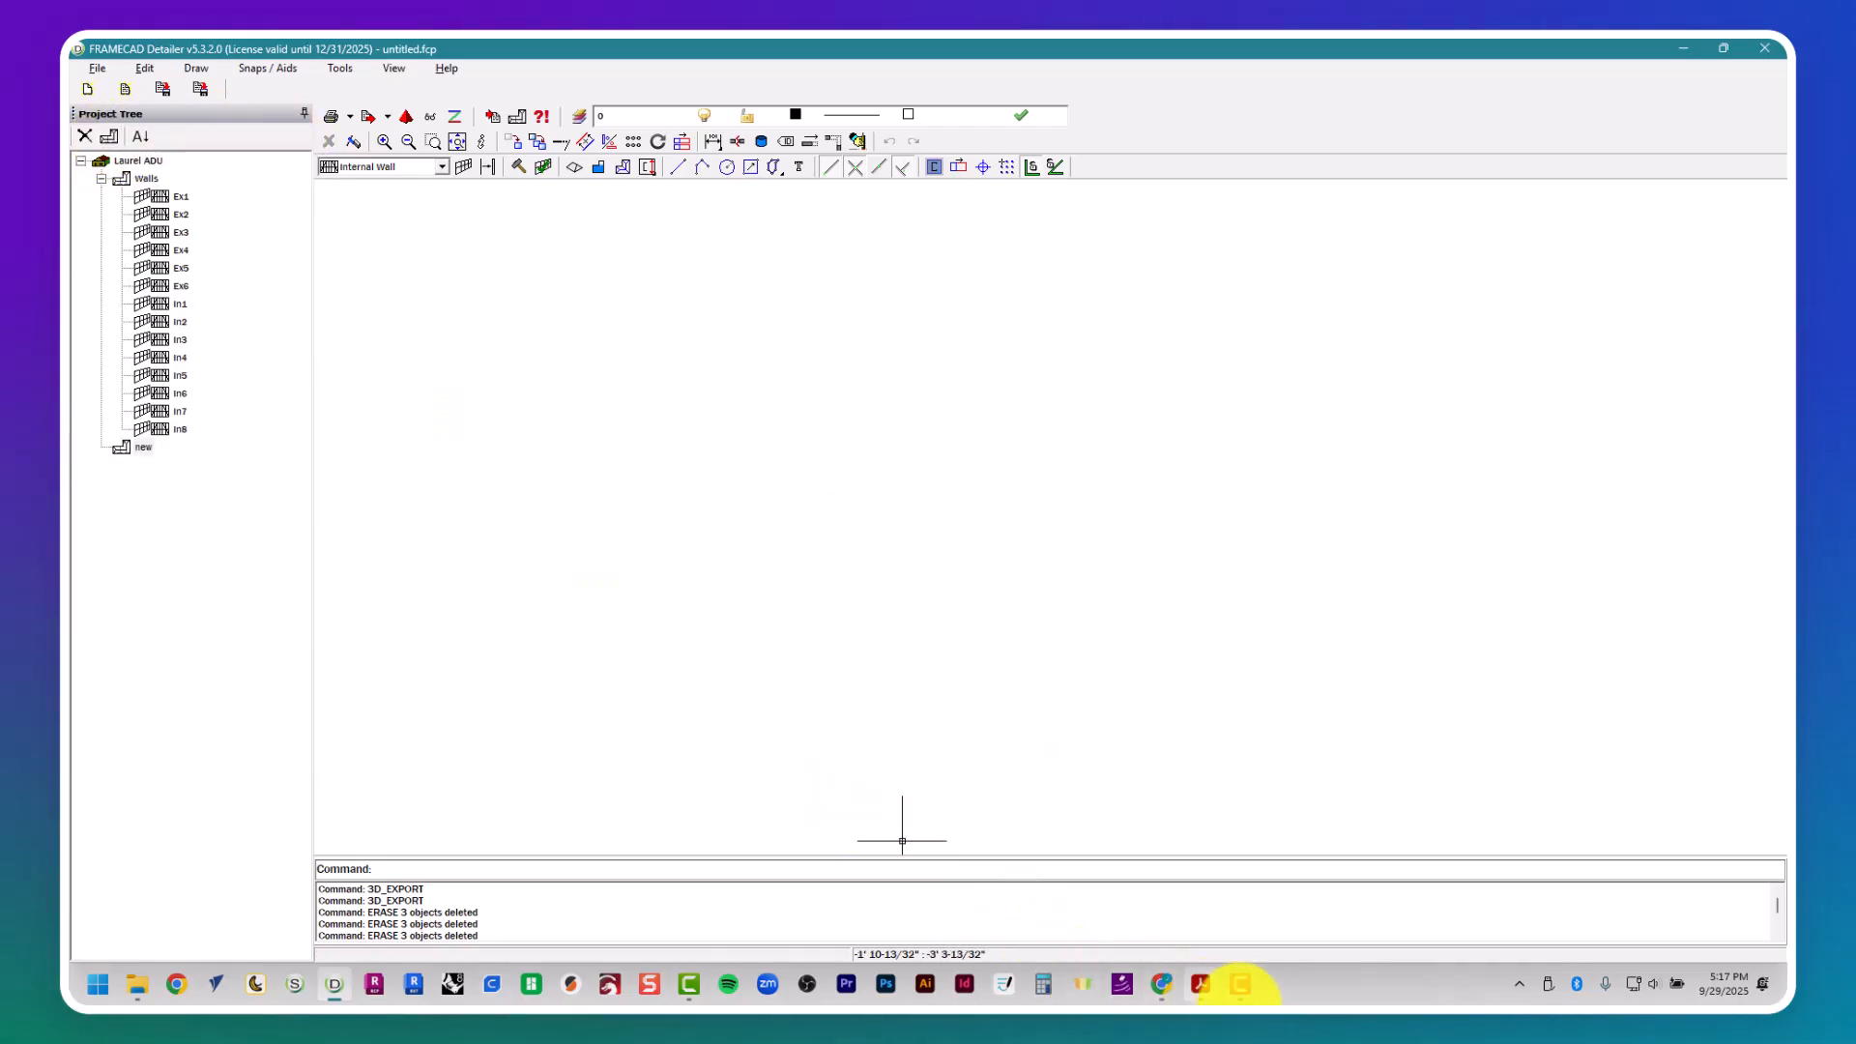
pyautogui.click(1245, 990)
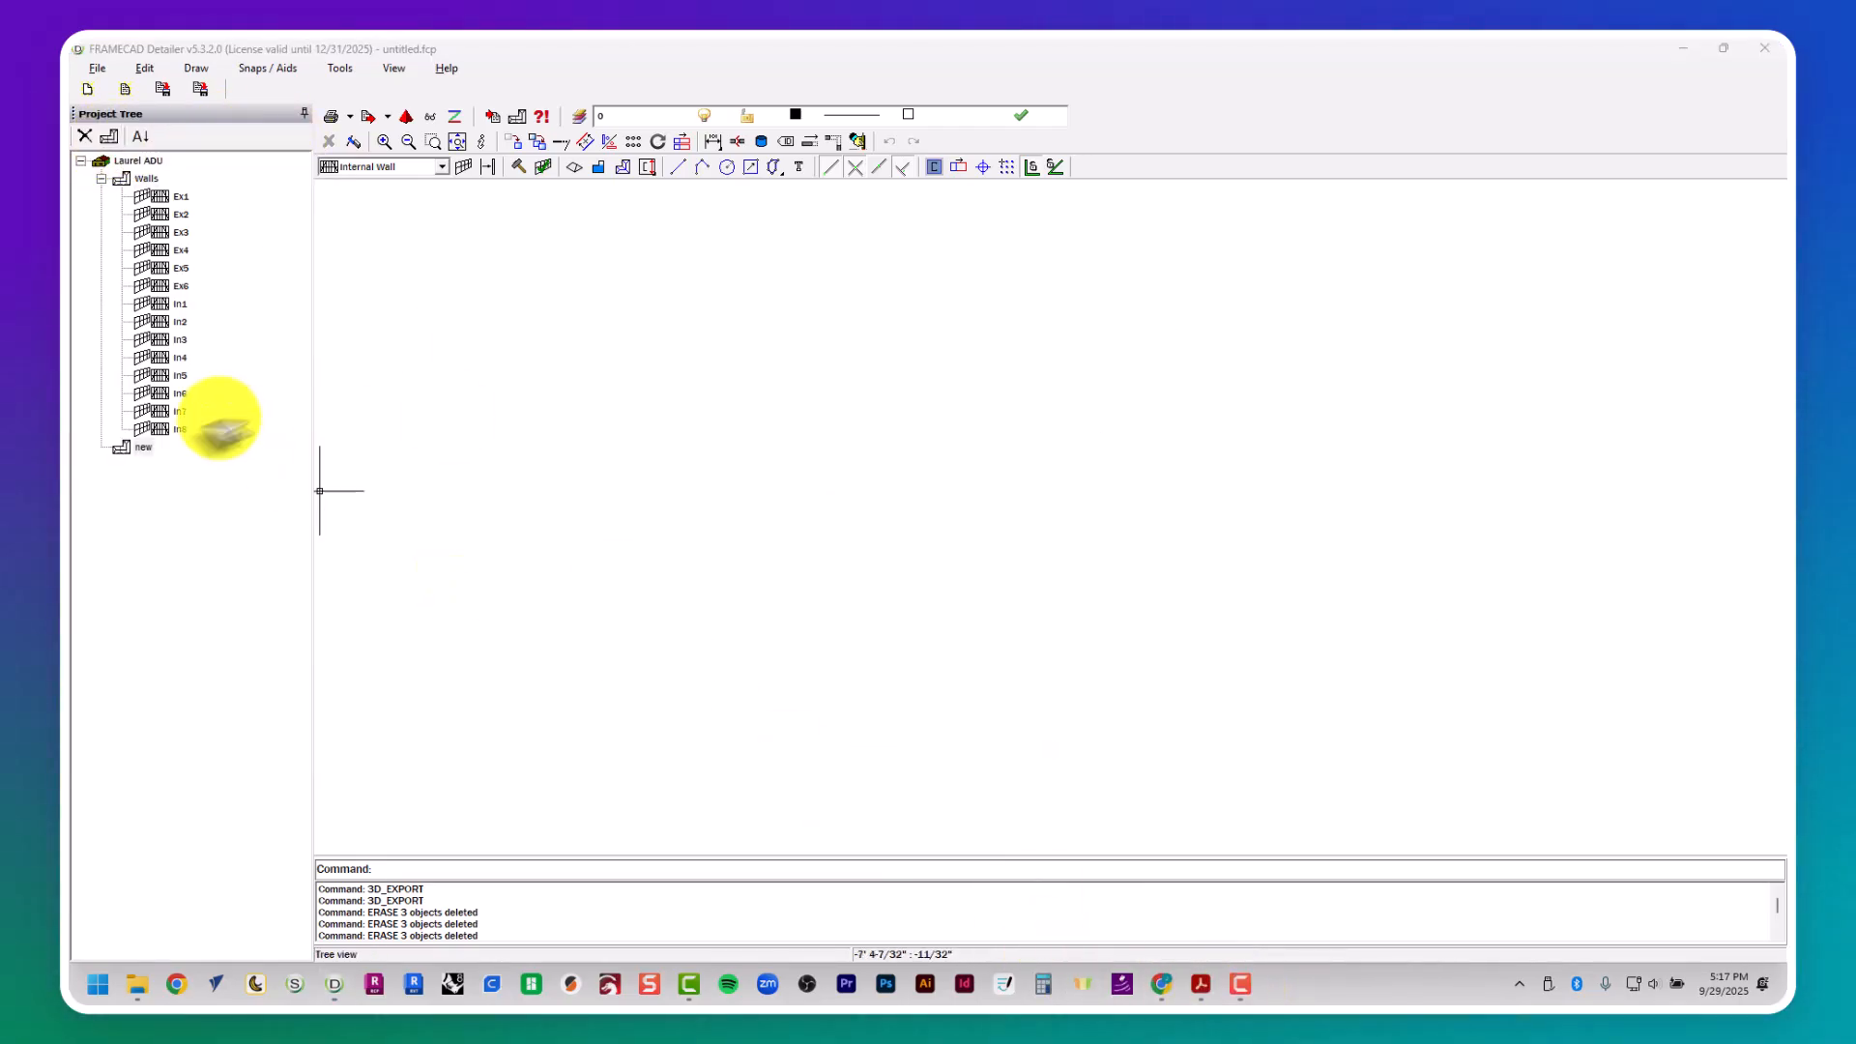
pyautogui.rightClick(143, 448)
pyautogui.click(158, 490)
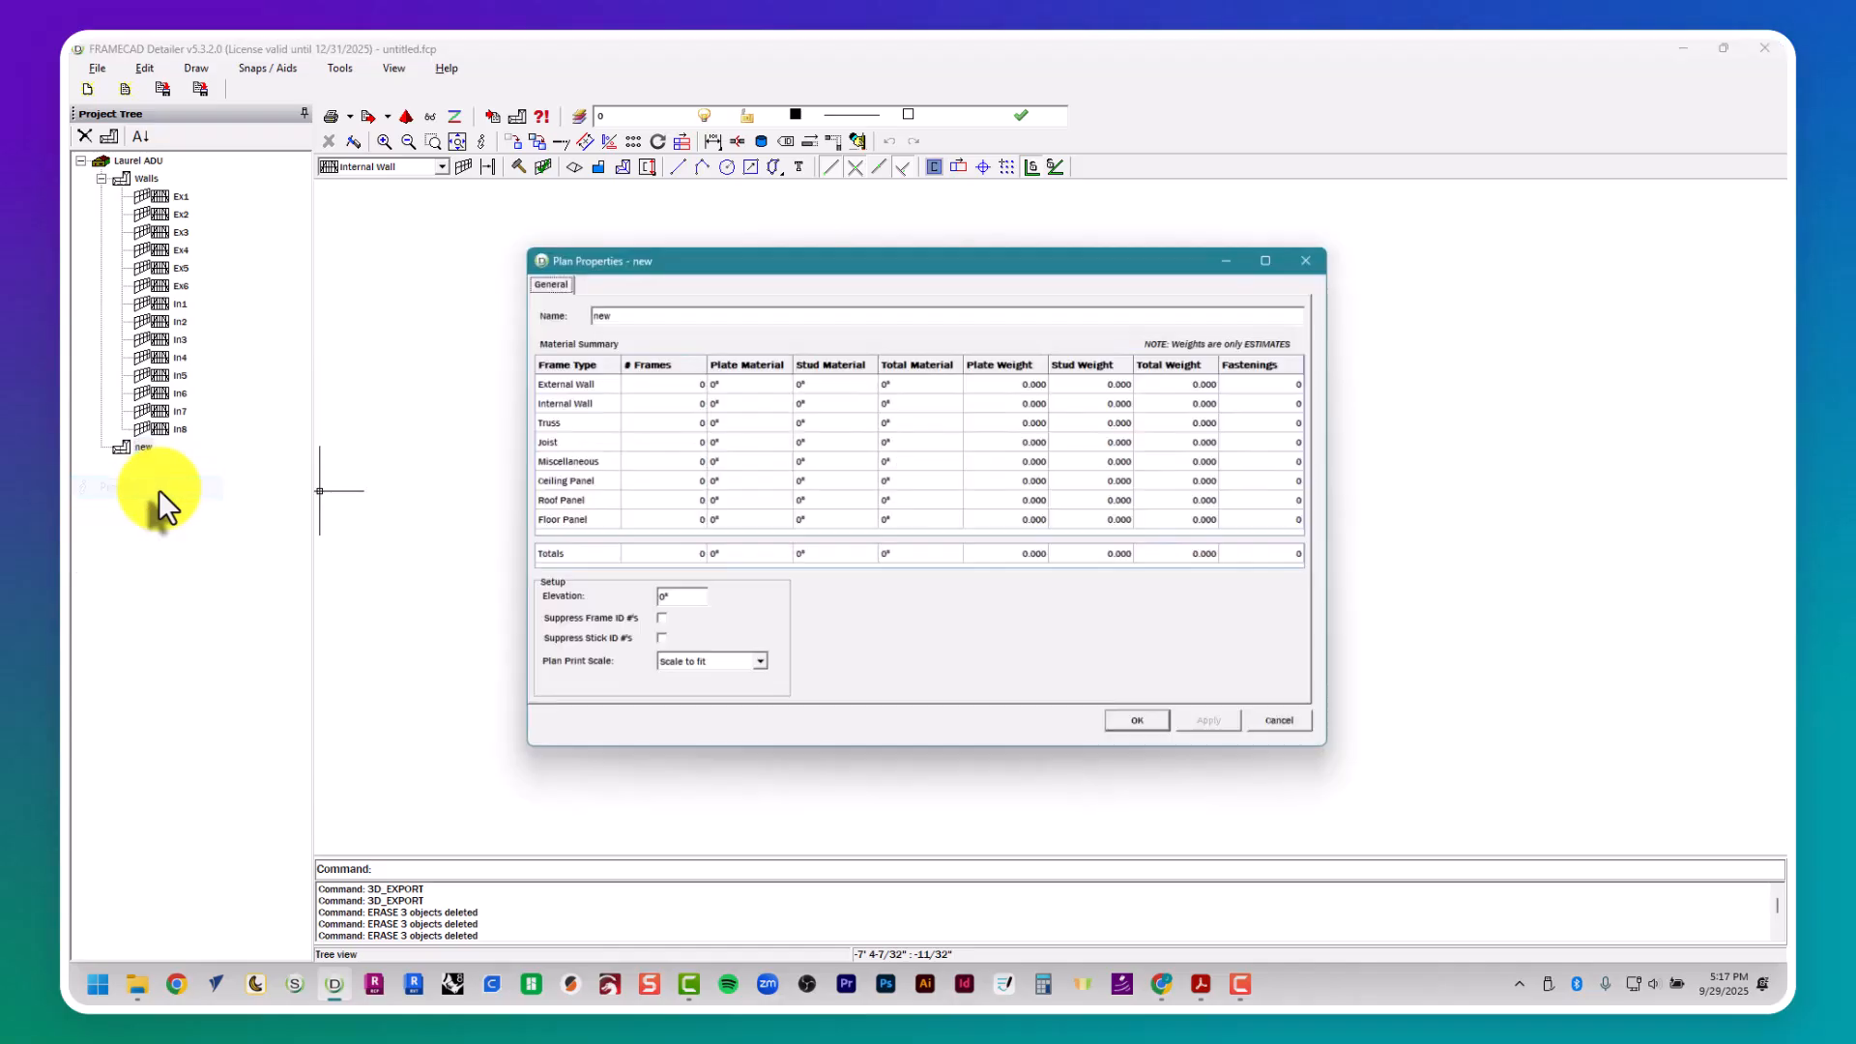
pyautogui.press('capslock')
pyautogui.press('capslock')
pyautogui.press('Tab')
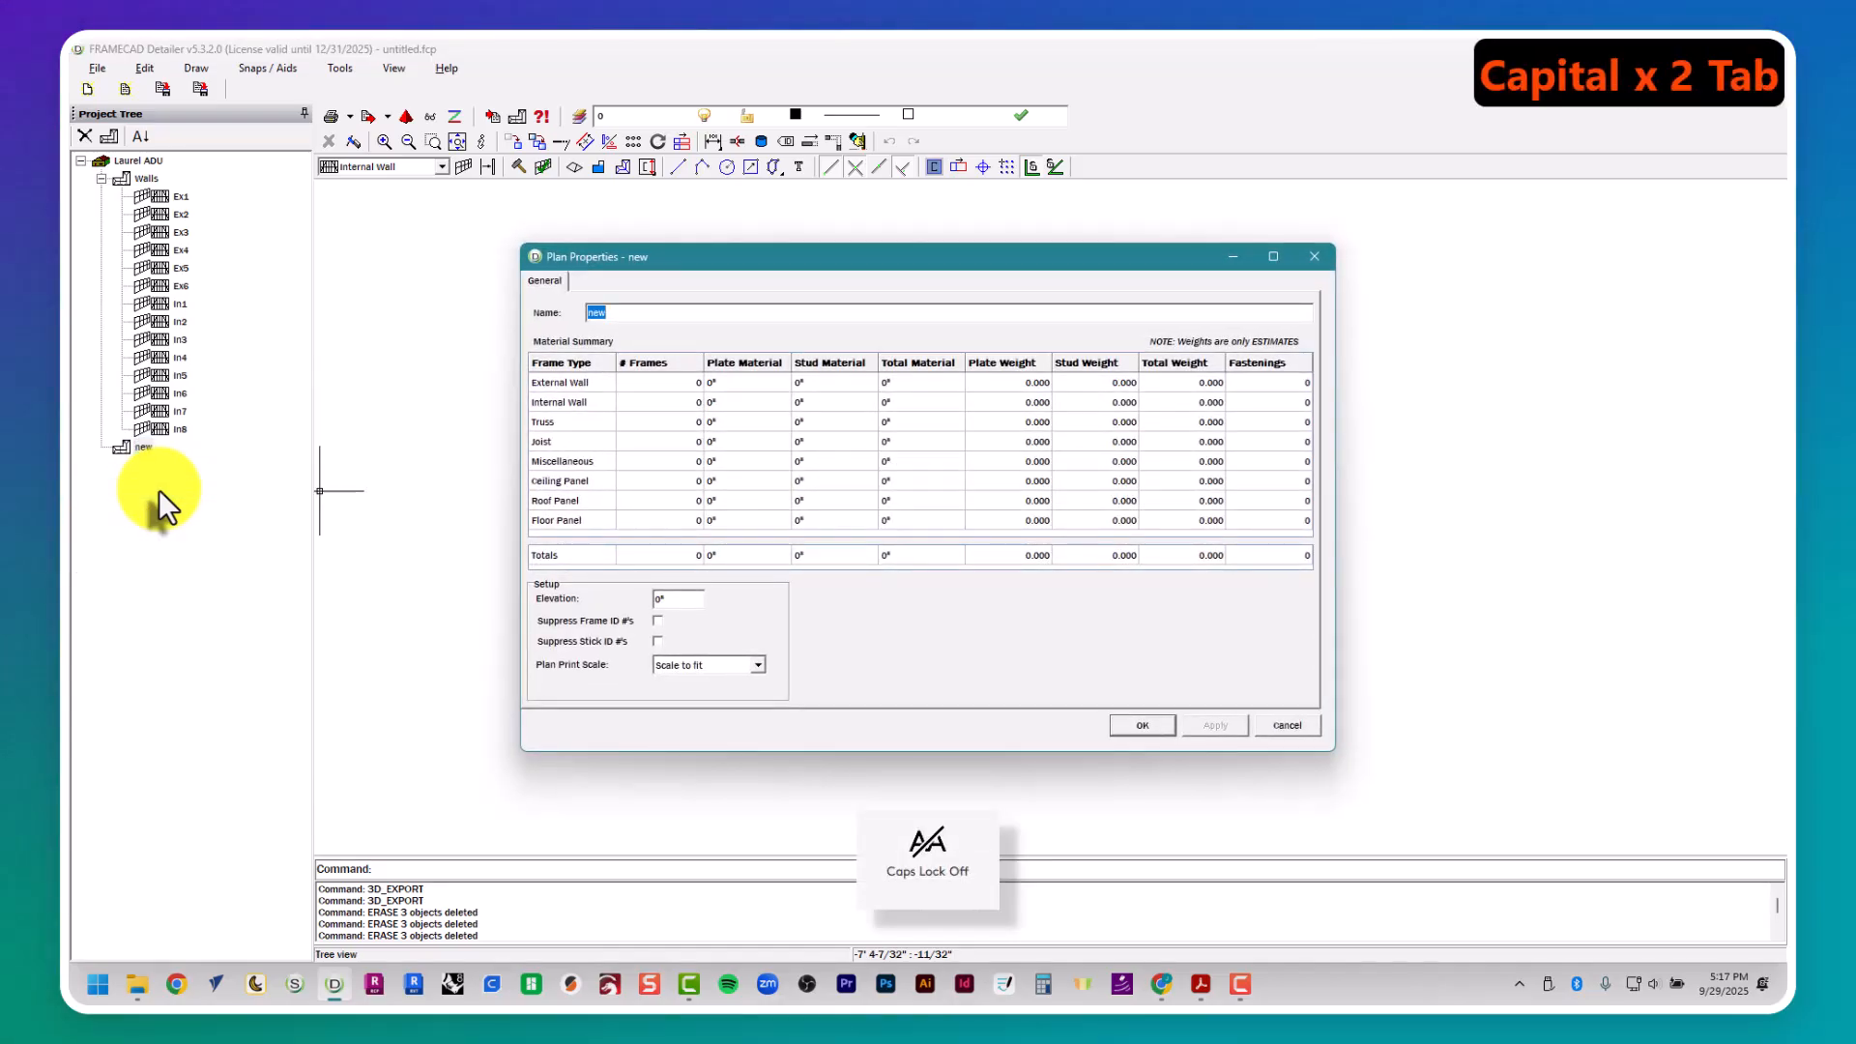
pyautogui.write('Roof')
pyautogui.press('Tab')
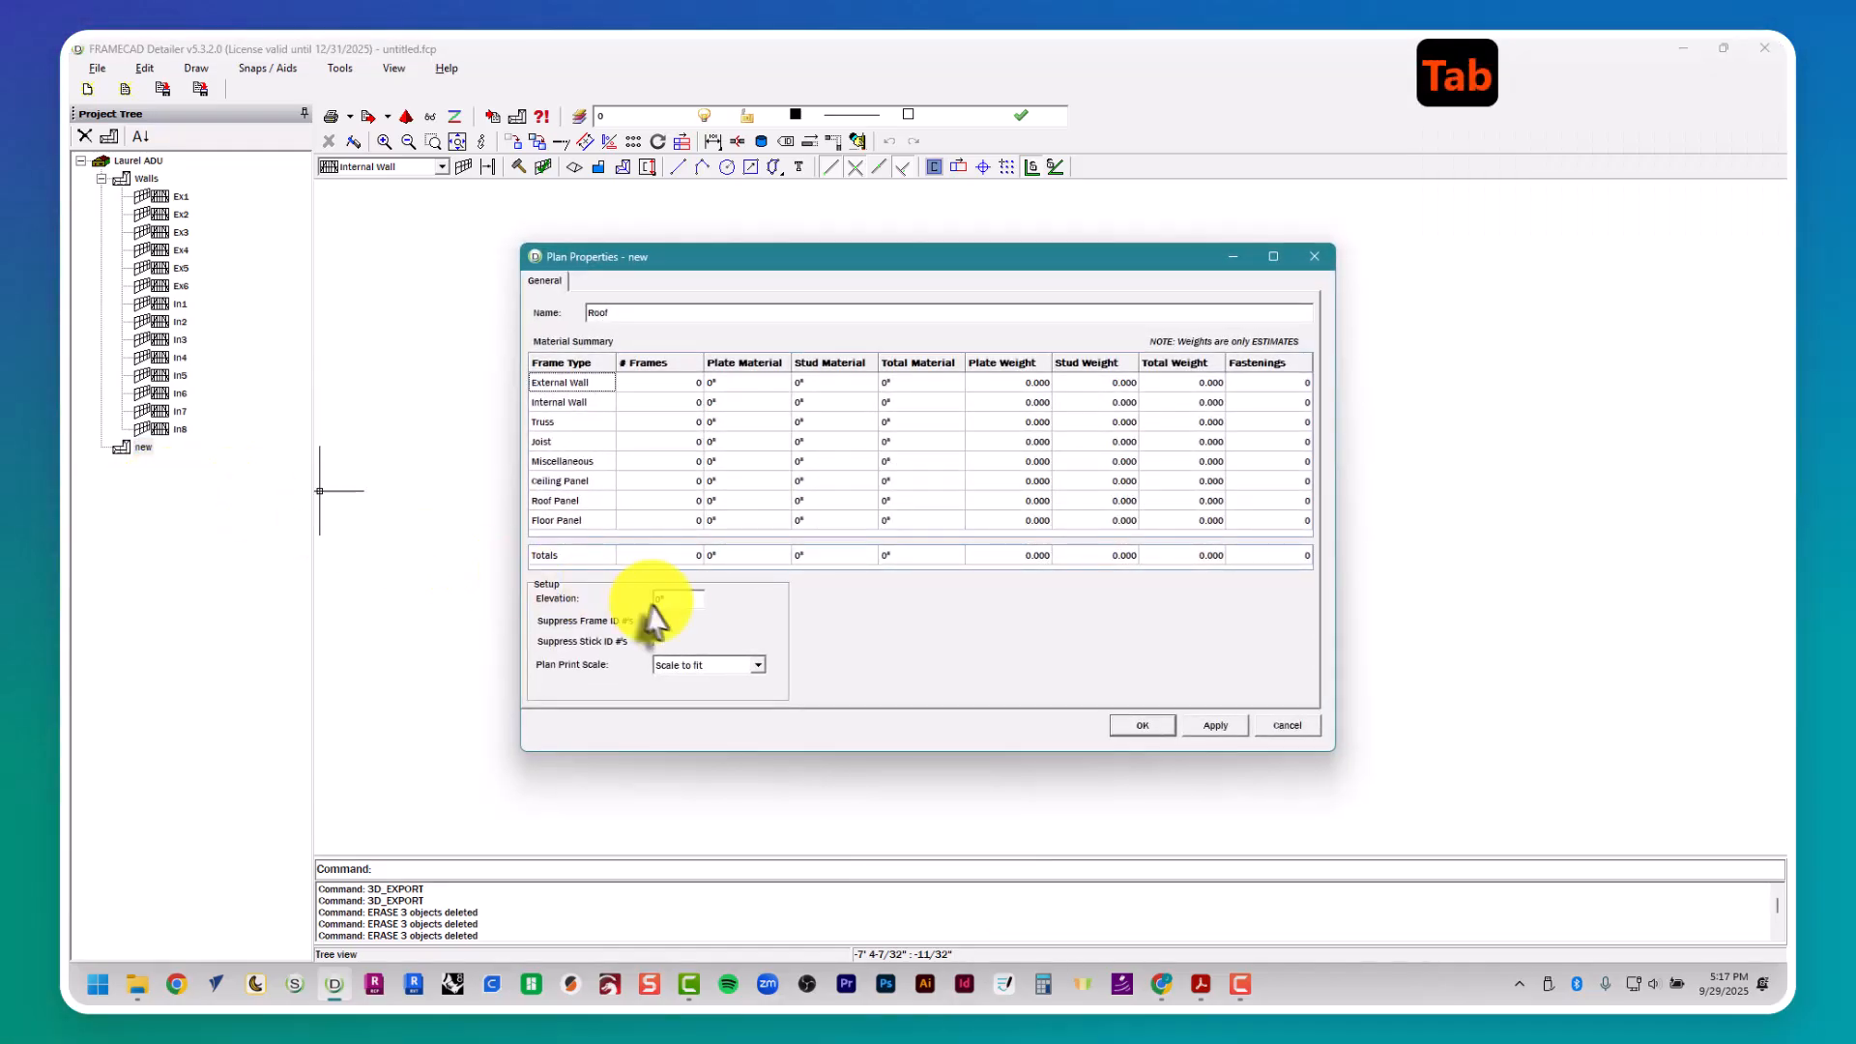
pyautogui.write("9'")
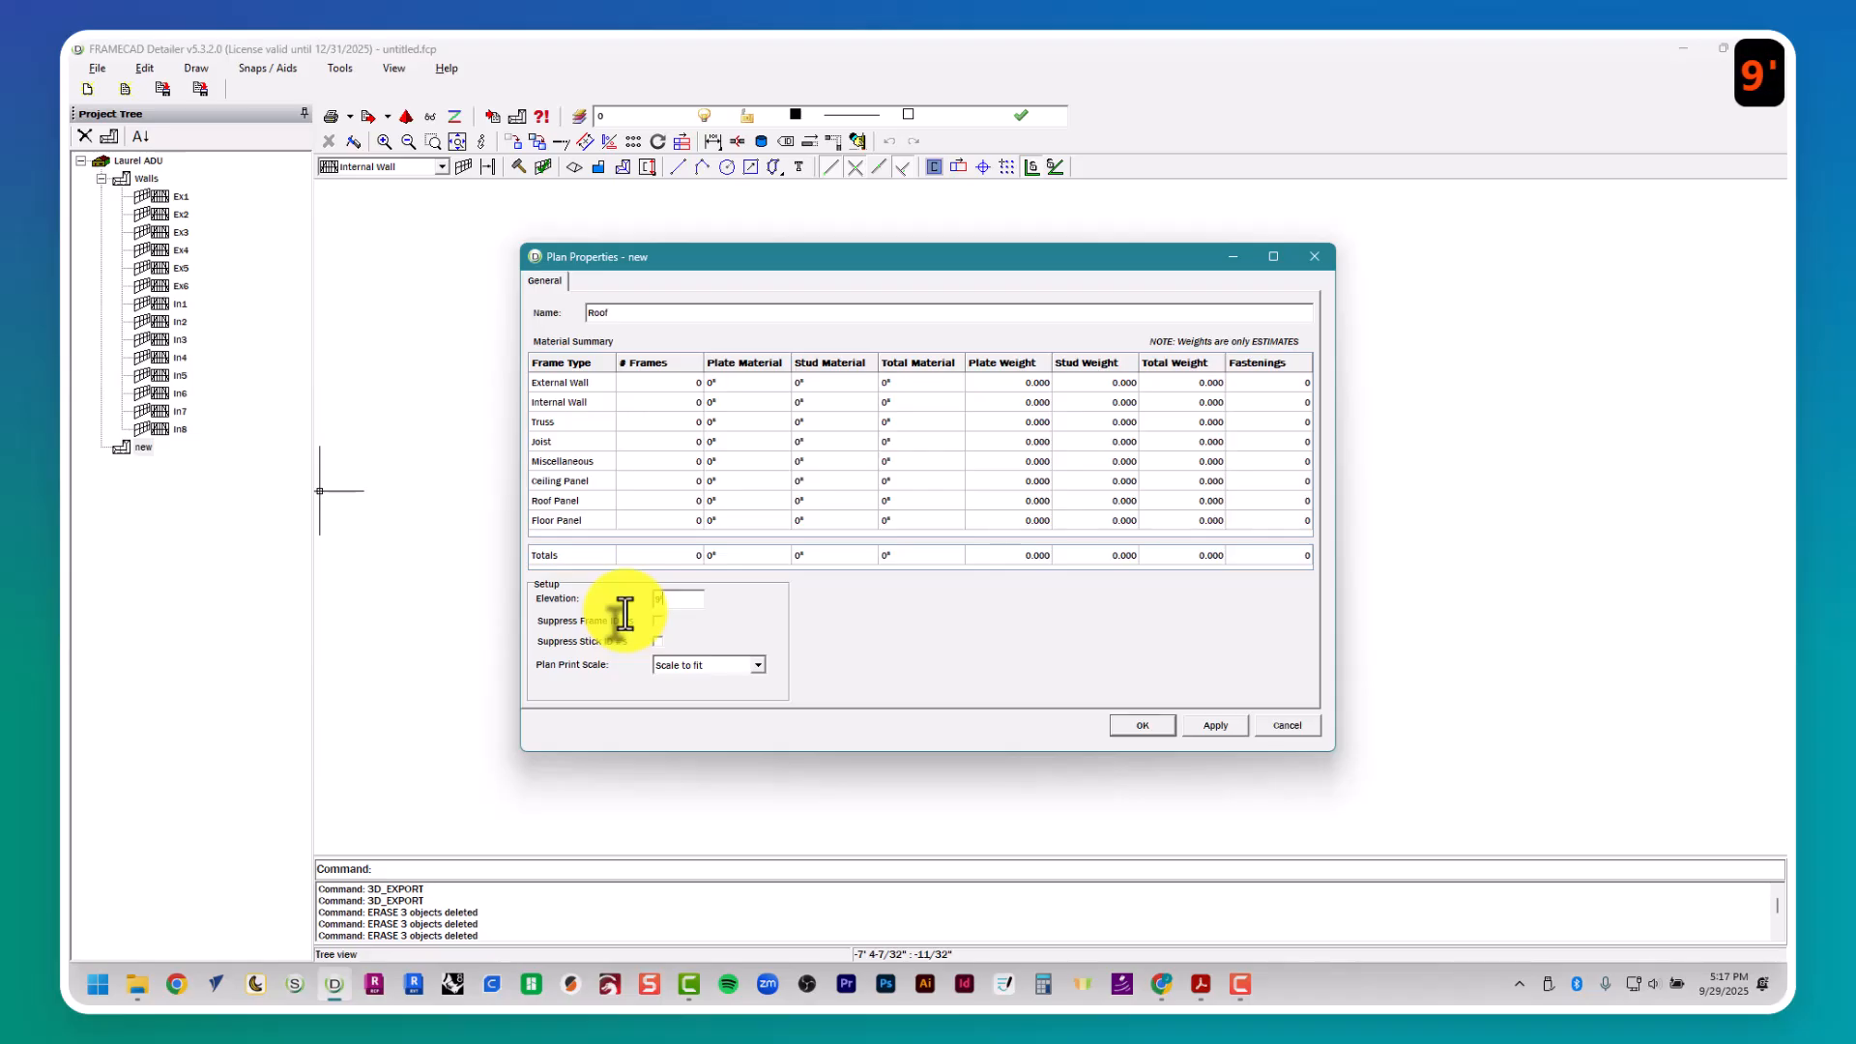
pyautogui.press('Tab')
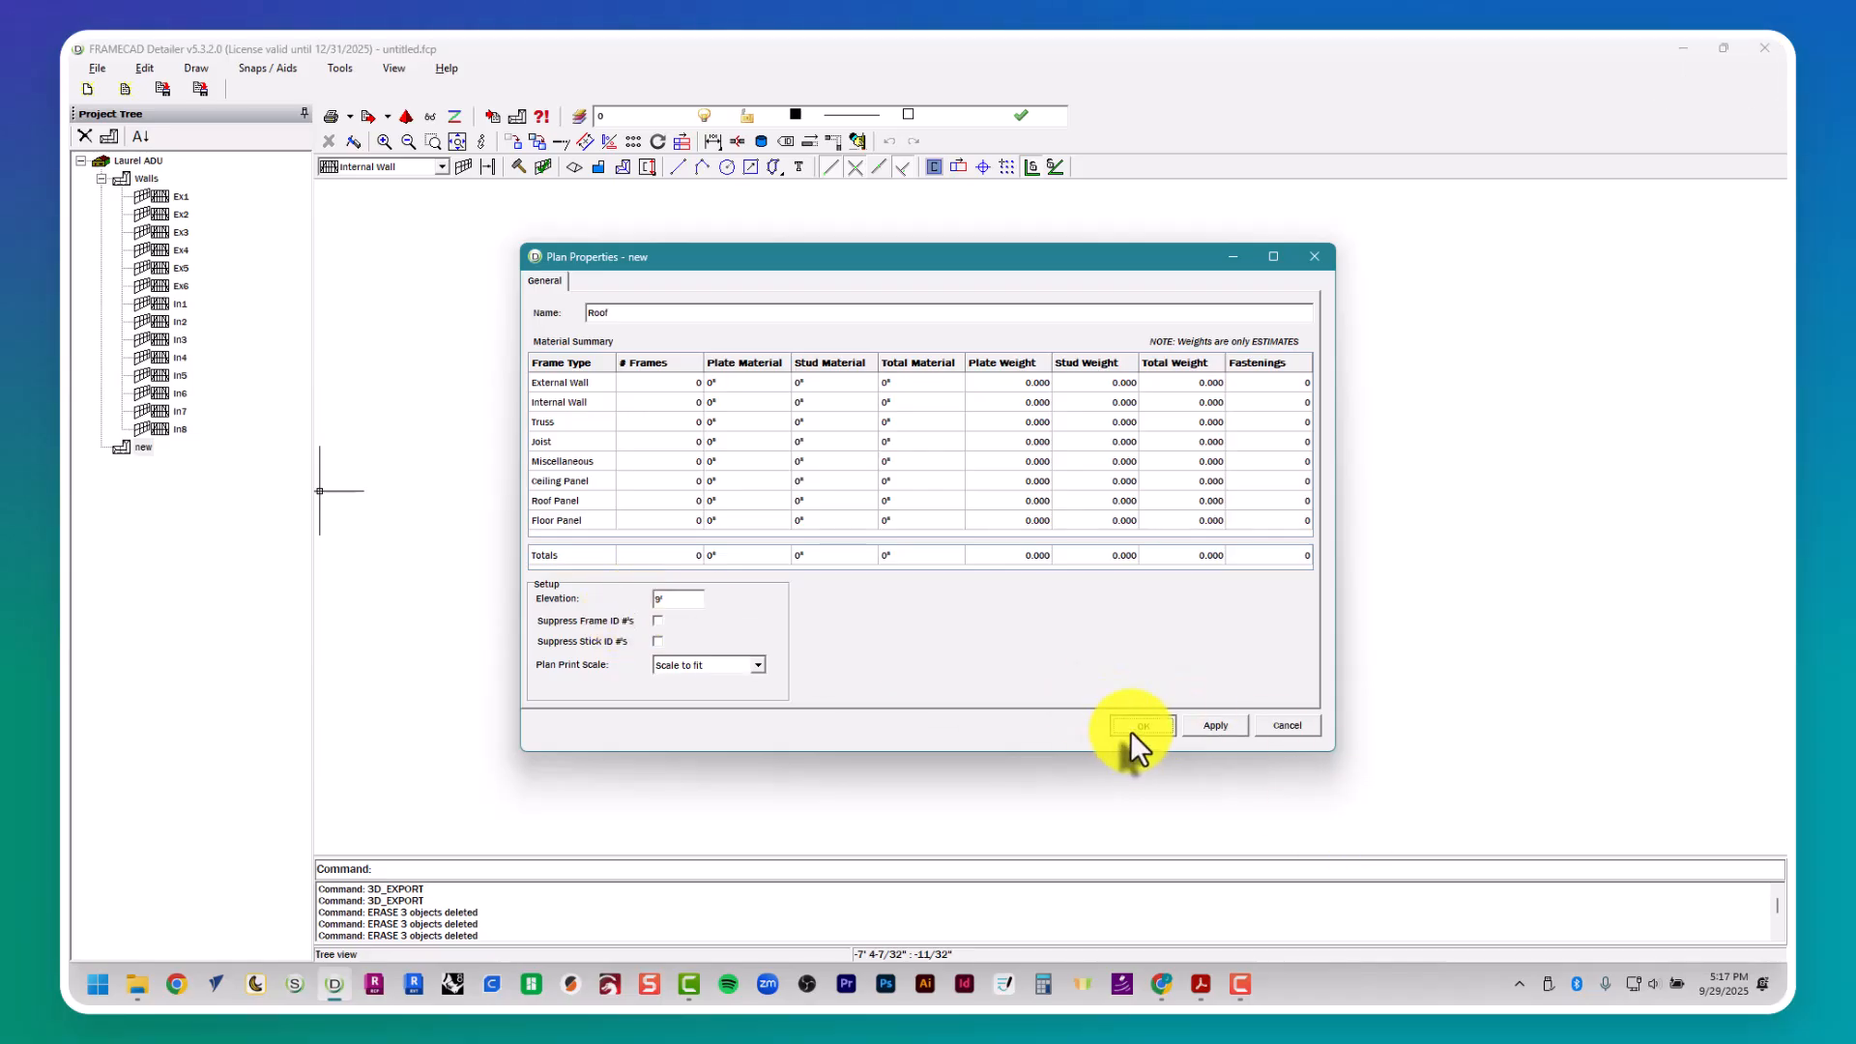
pyautogui.click(1140, 727)
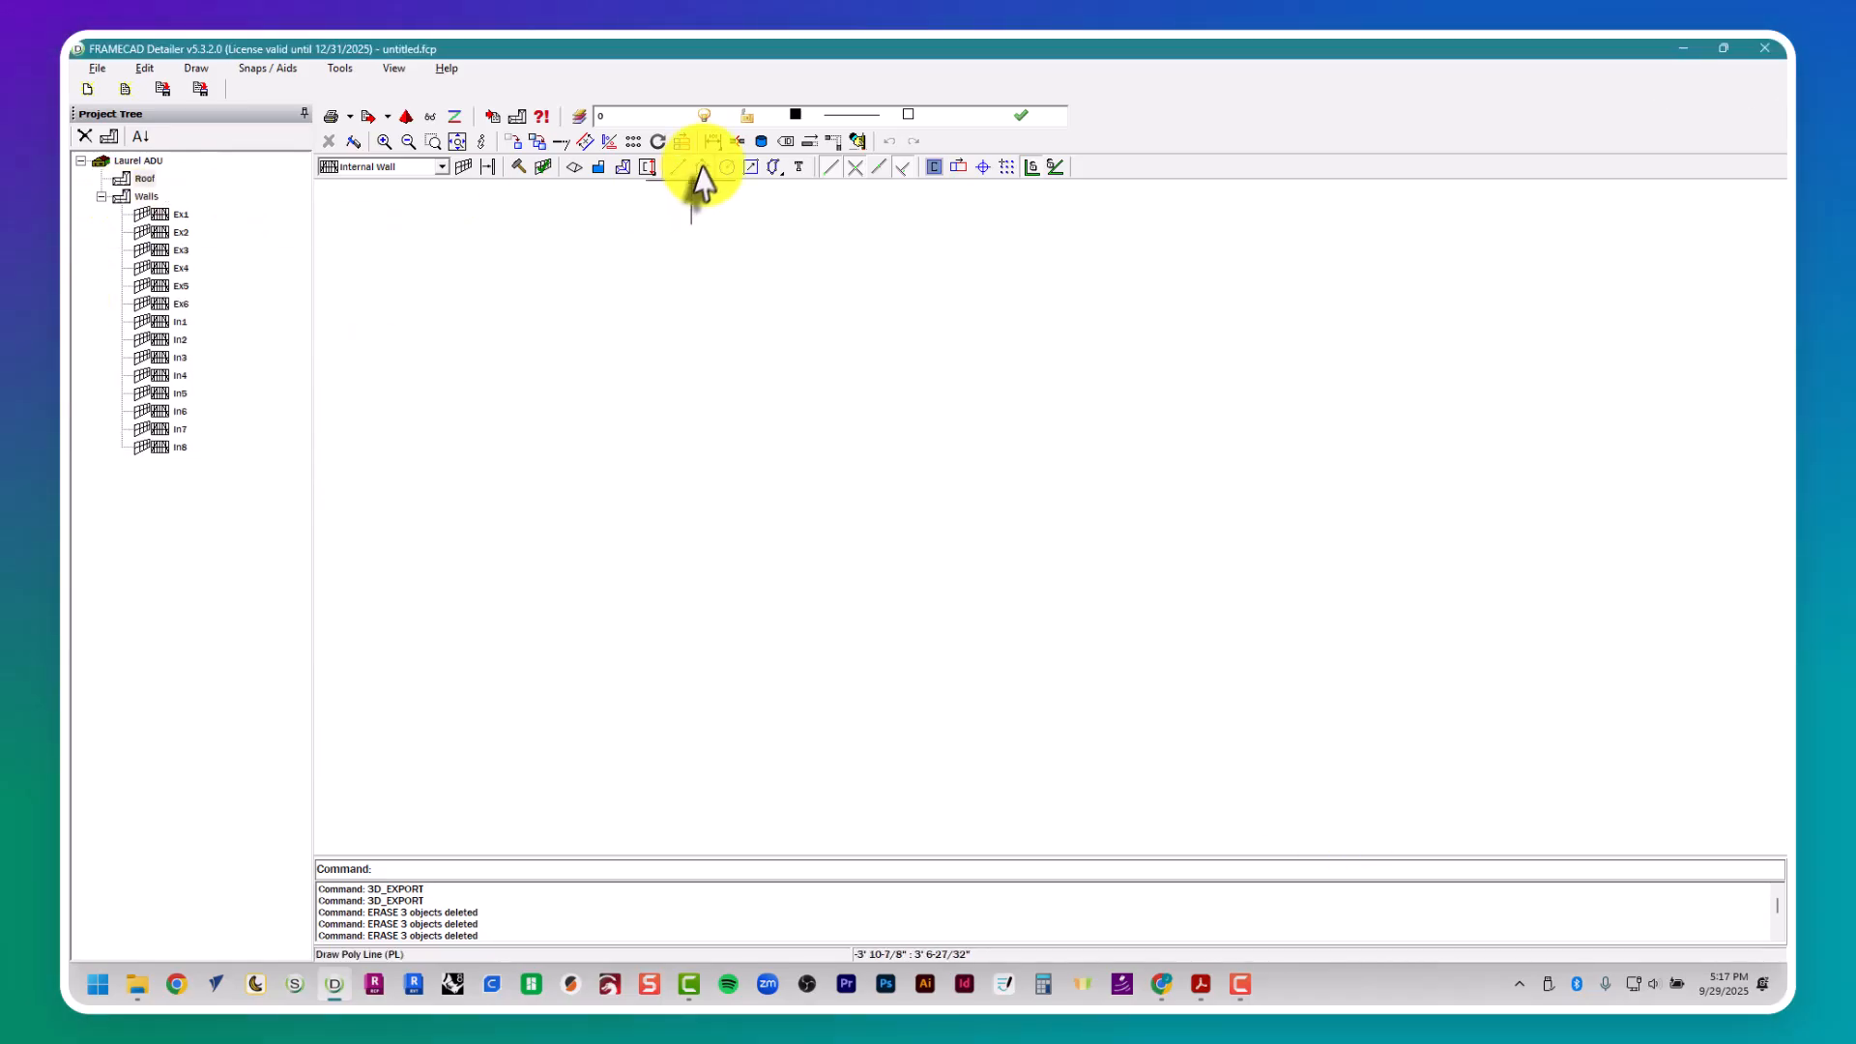
# - Import the Walls plan lines into the Roof plan as a template, without including profiles
pyautogui.click(514, 117)
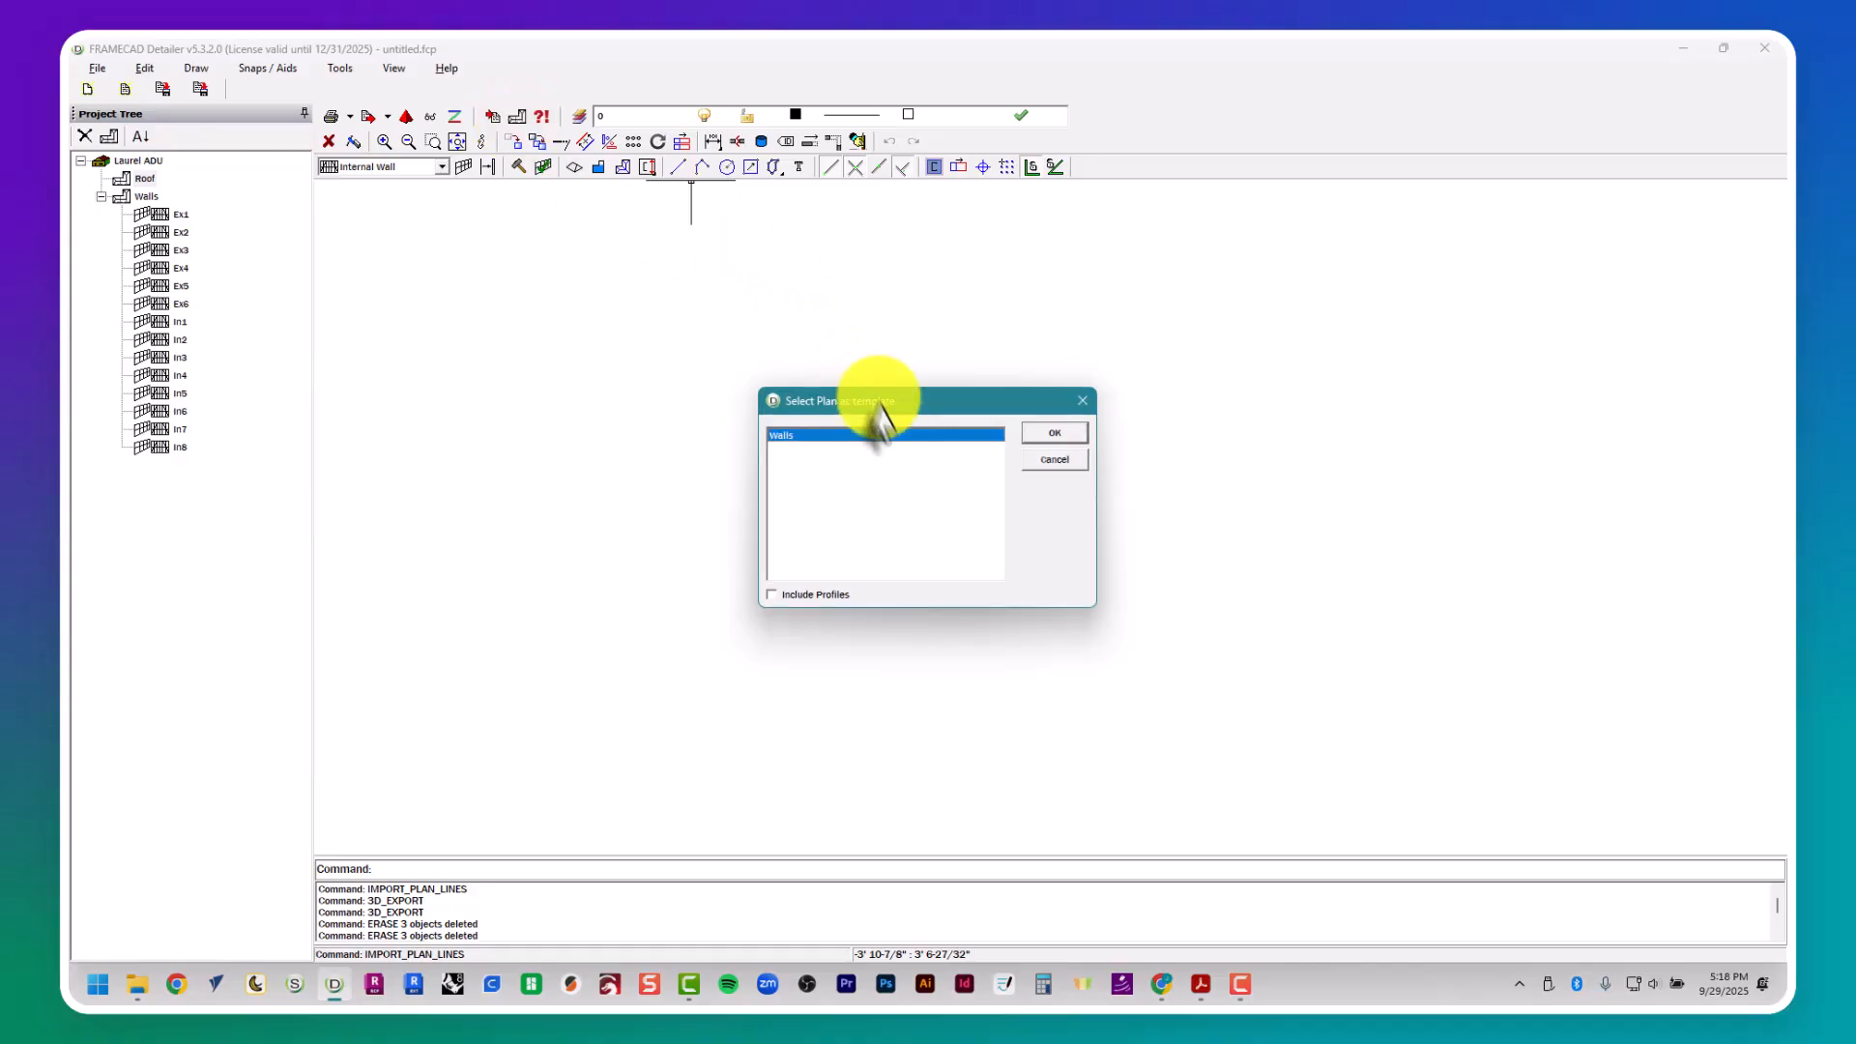
pyautogui.click(1054, 432)
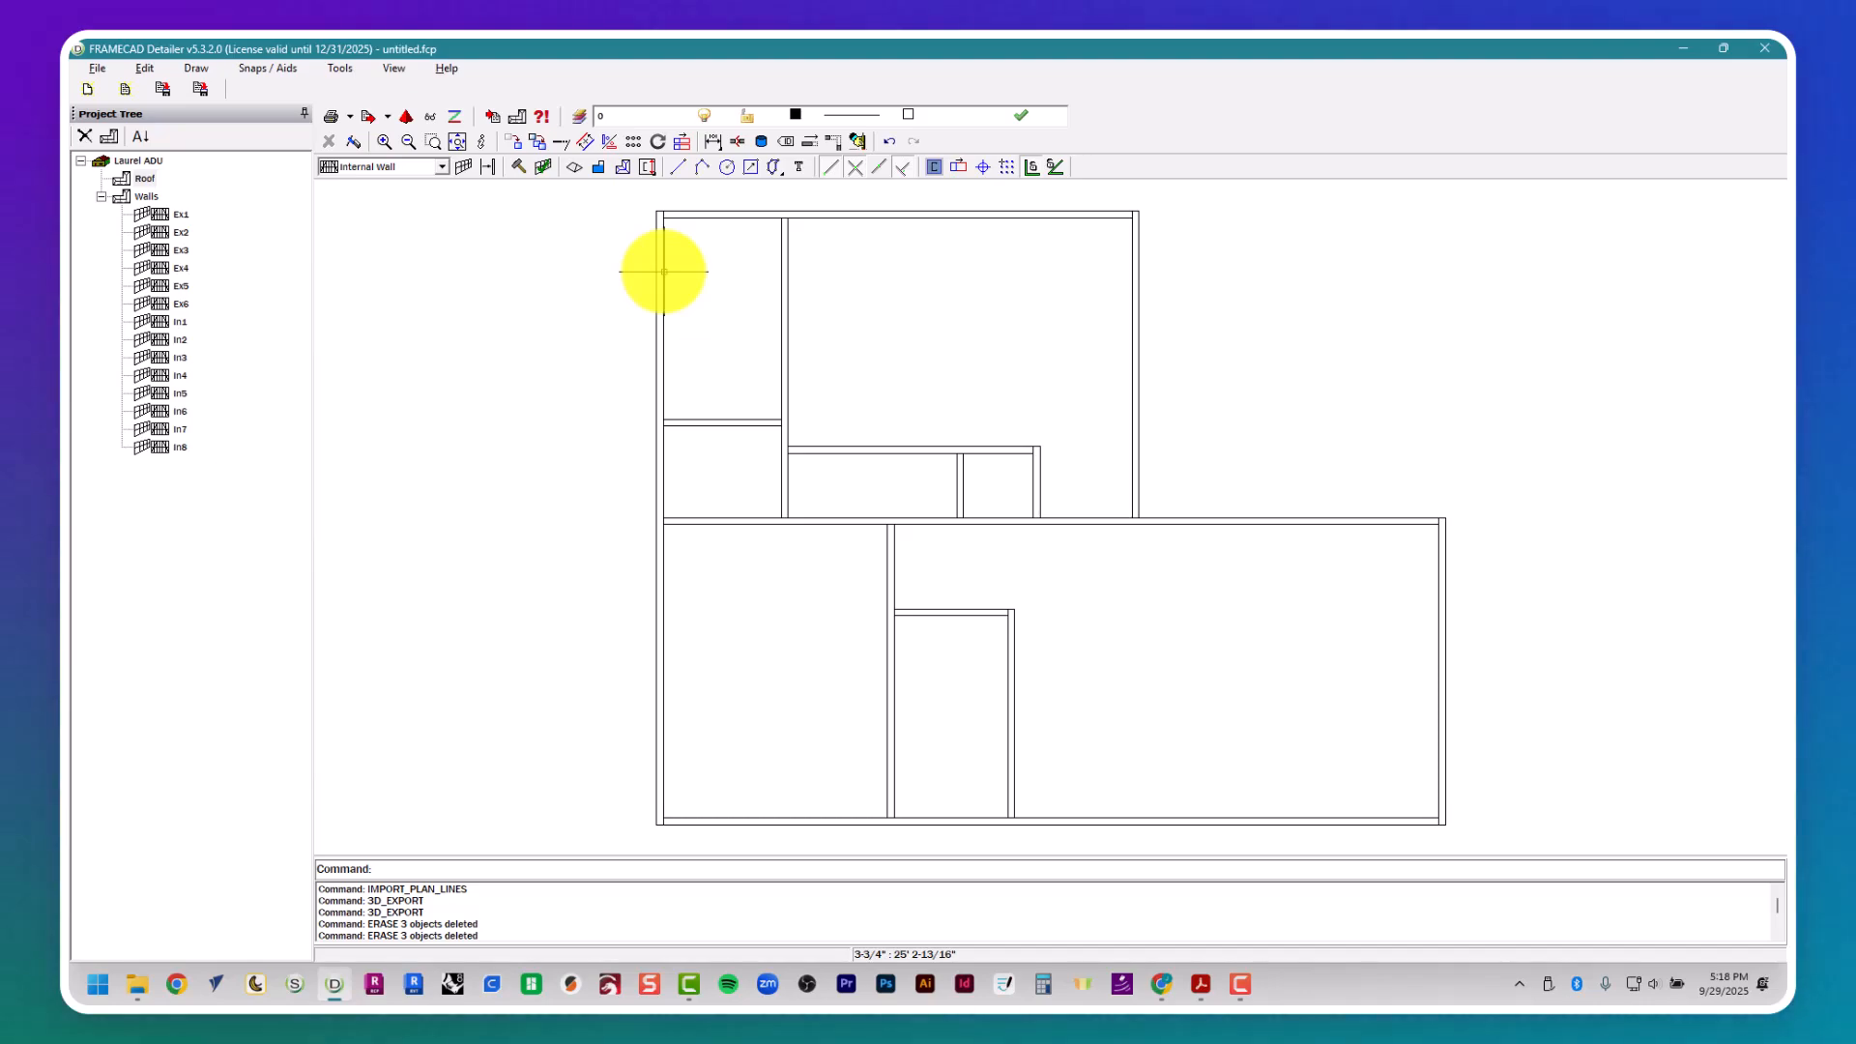
# - Try erasing an imported line of the left exterior wall in the Roof plan, and undo the erasure
pyautogui.scroll(1, 640, 312)
pyautogui.press('Delete')
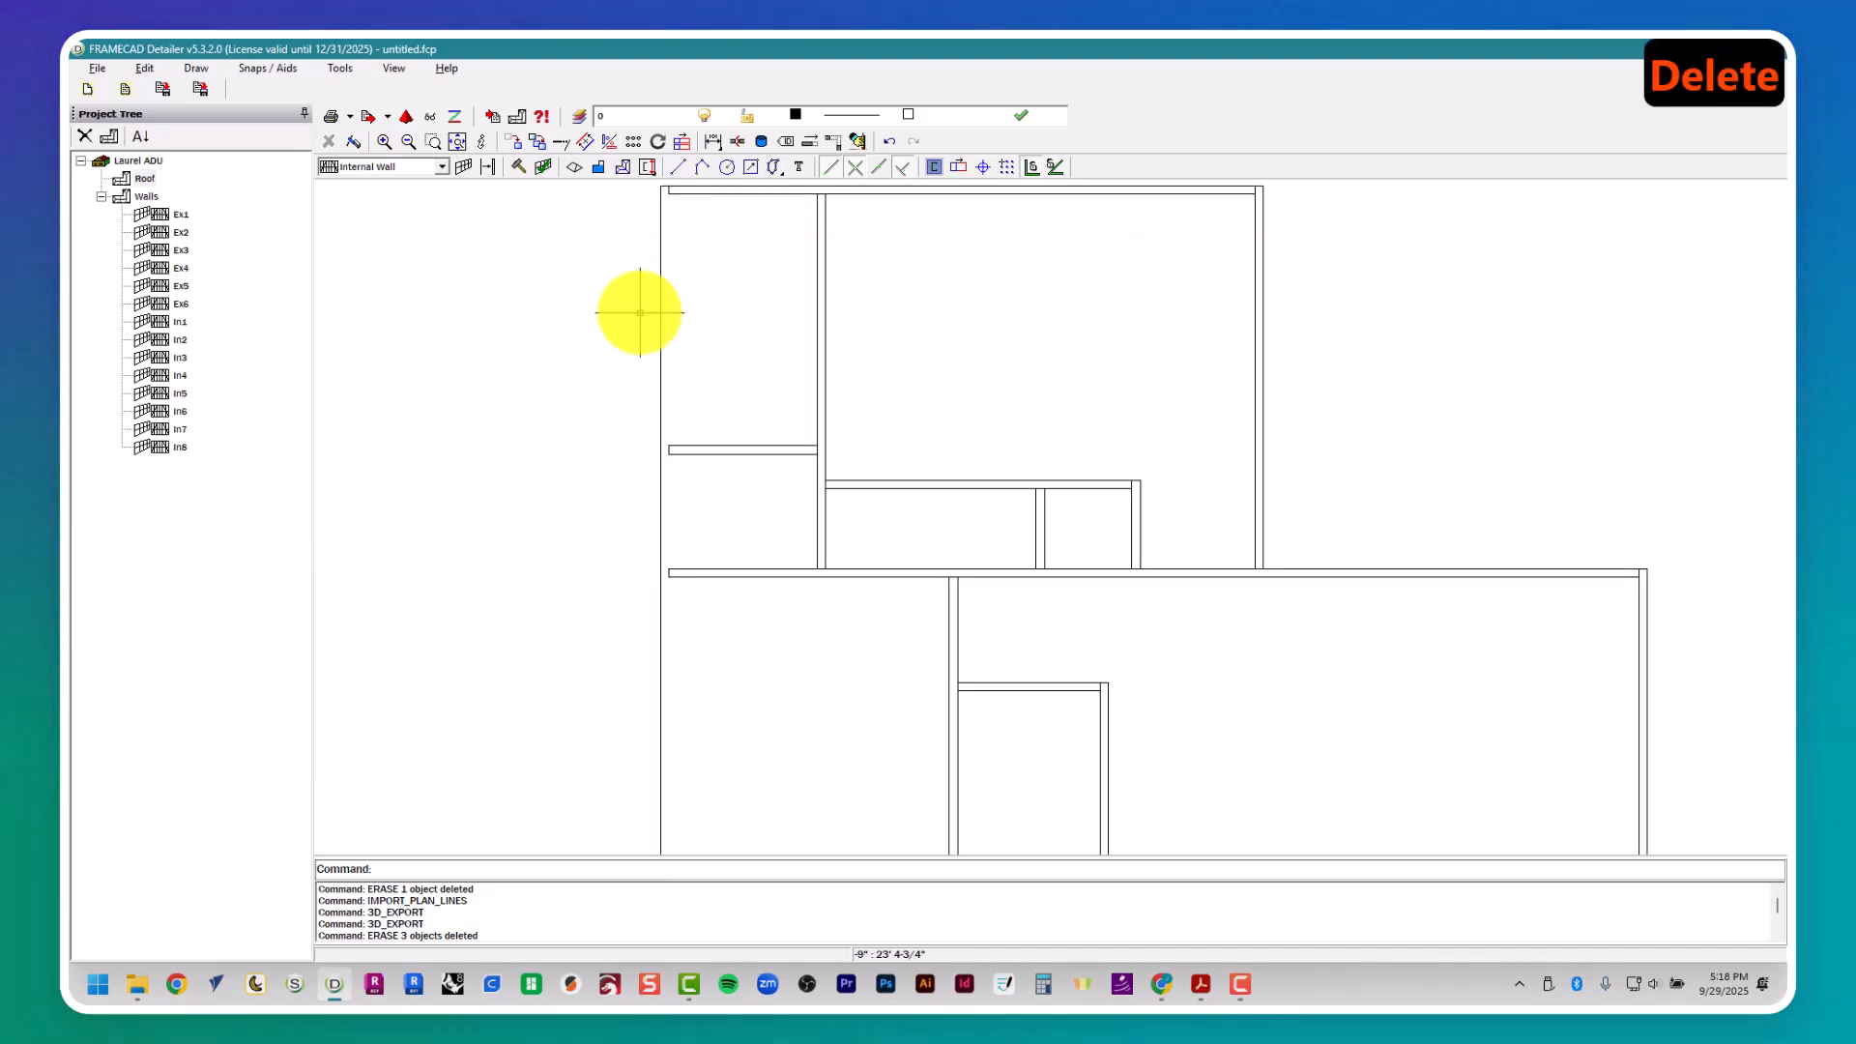
pyautogui.hotkey('ctrl', 'z')
pyautogui.press('Escape')
pyautogui.press('Escape')
pyautogui.press('Escape')
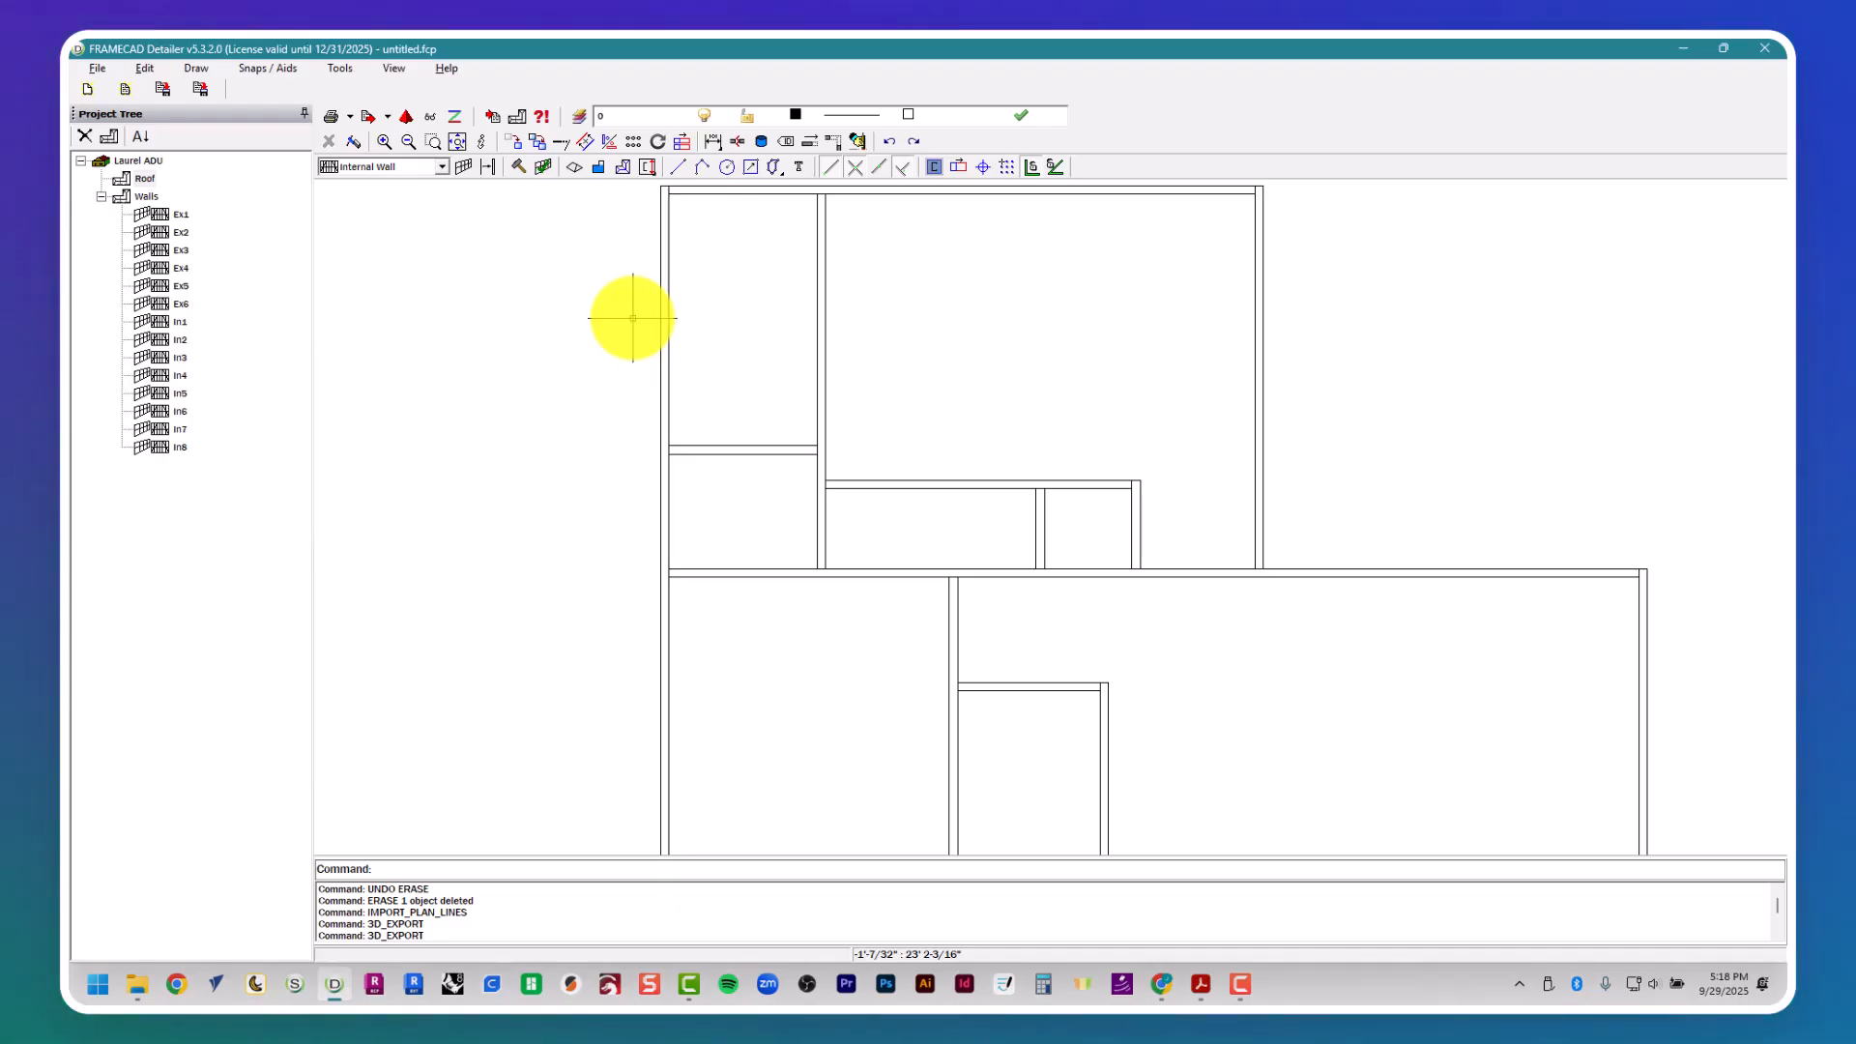
# - Trace the outer exterior-wall outline with a closed polyline through 0",0"; 36',0"; 36',14'; 22',14'; 22',28' and 0",28'
pyautogui.write('pl')
pyautogui.press('space')
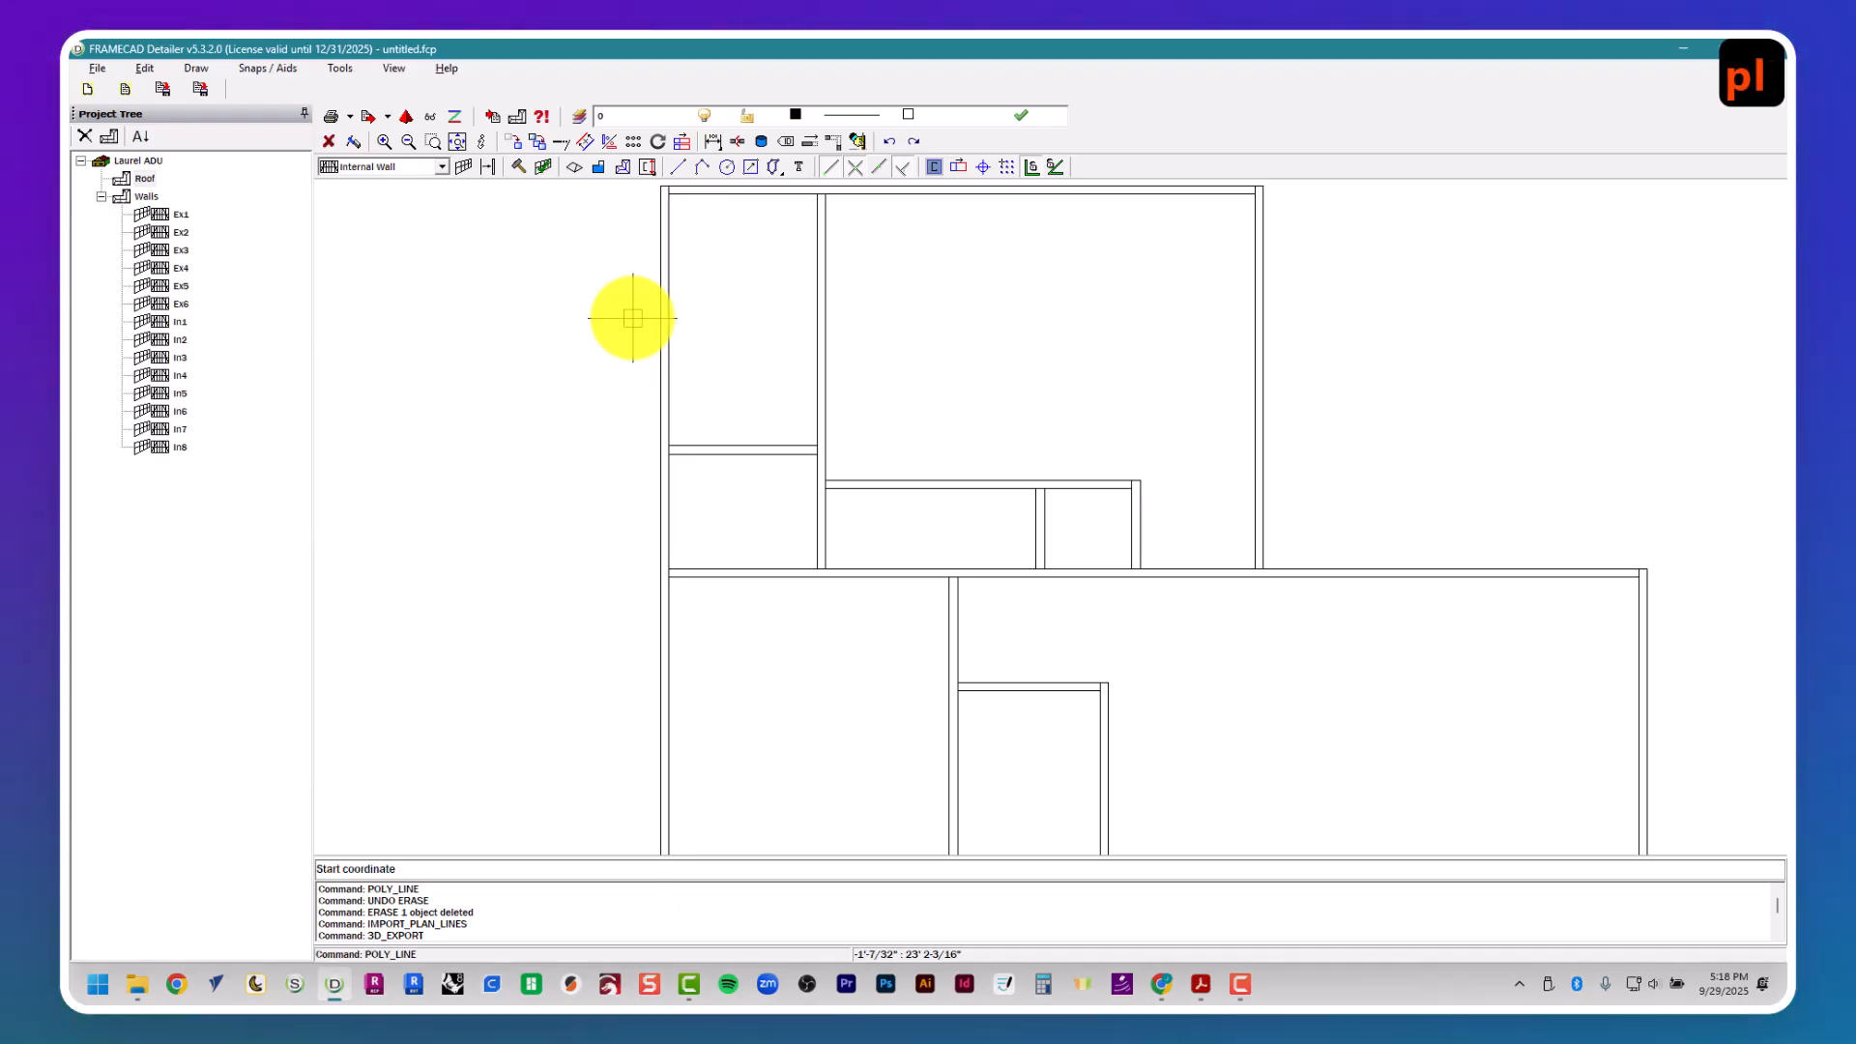
pyautogui.moveTo(682, 771); pyautogui.dragTo(627, 652, button='middle')
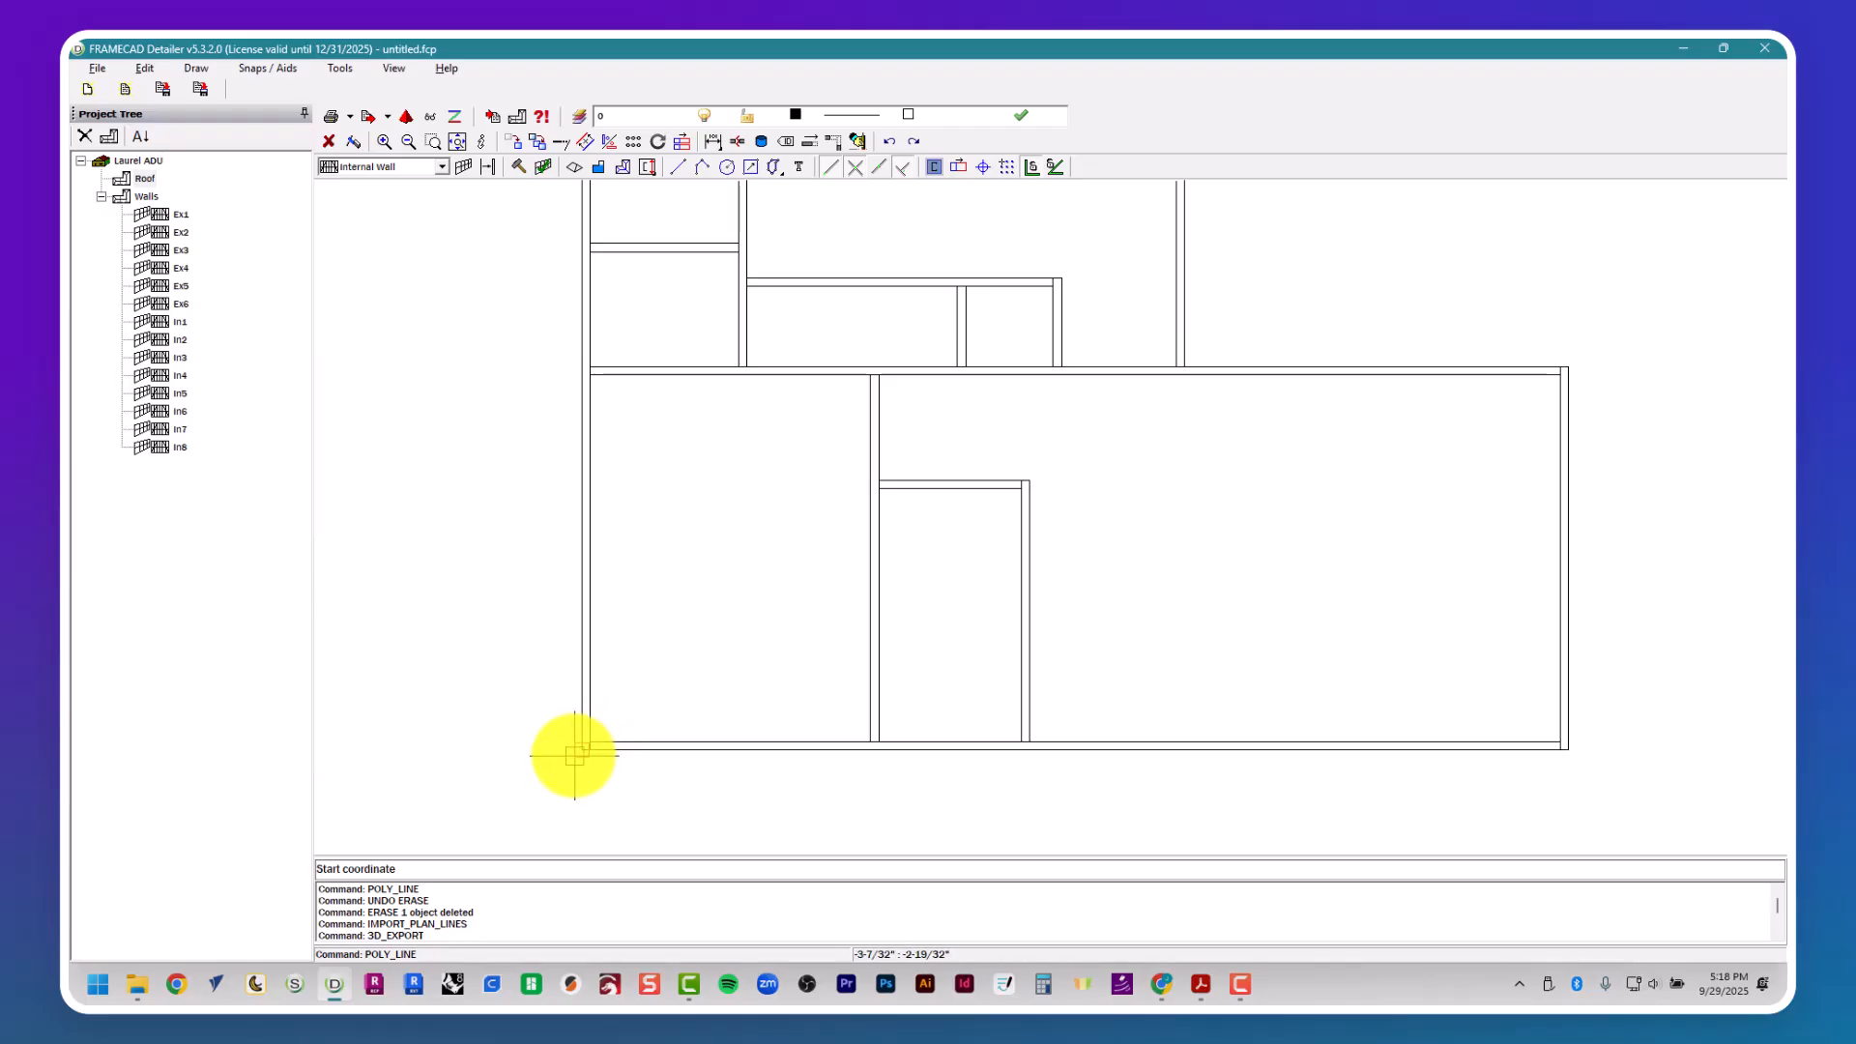
pyautogui.click(580, 750)
pyautogui.click(1568, 747)
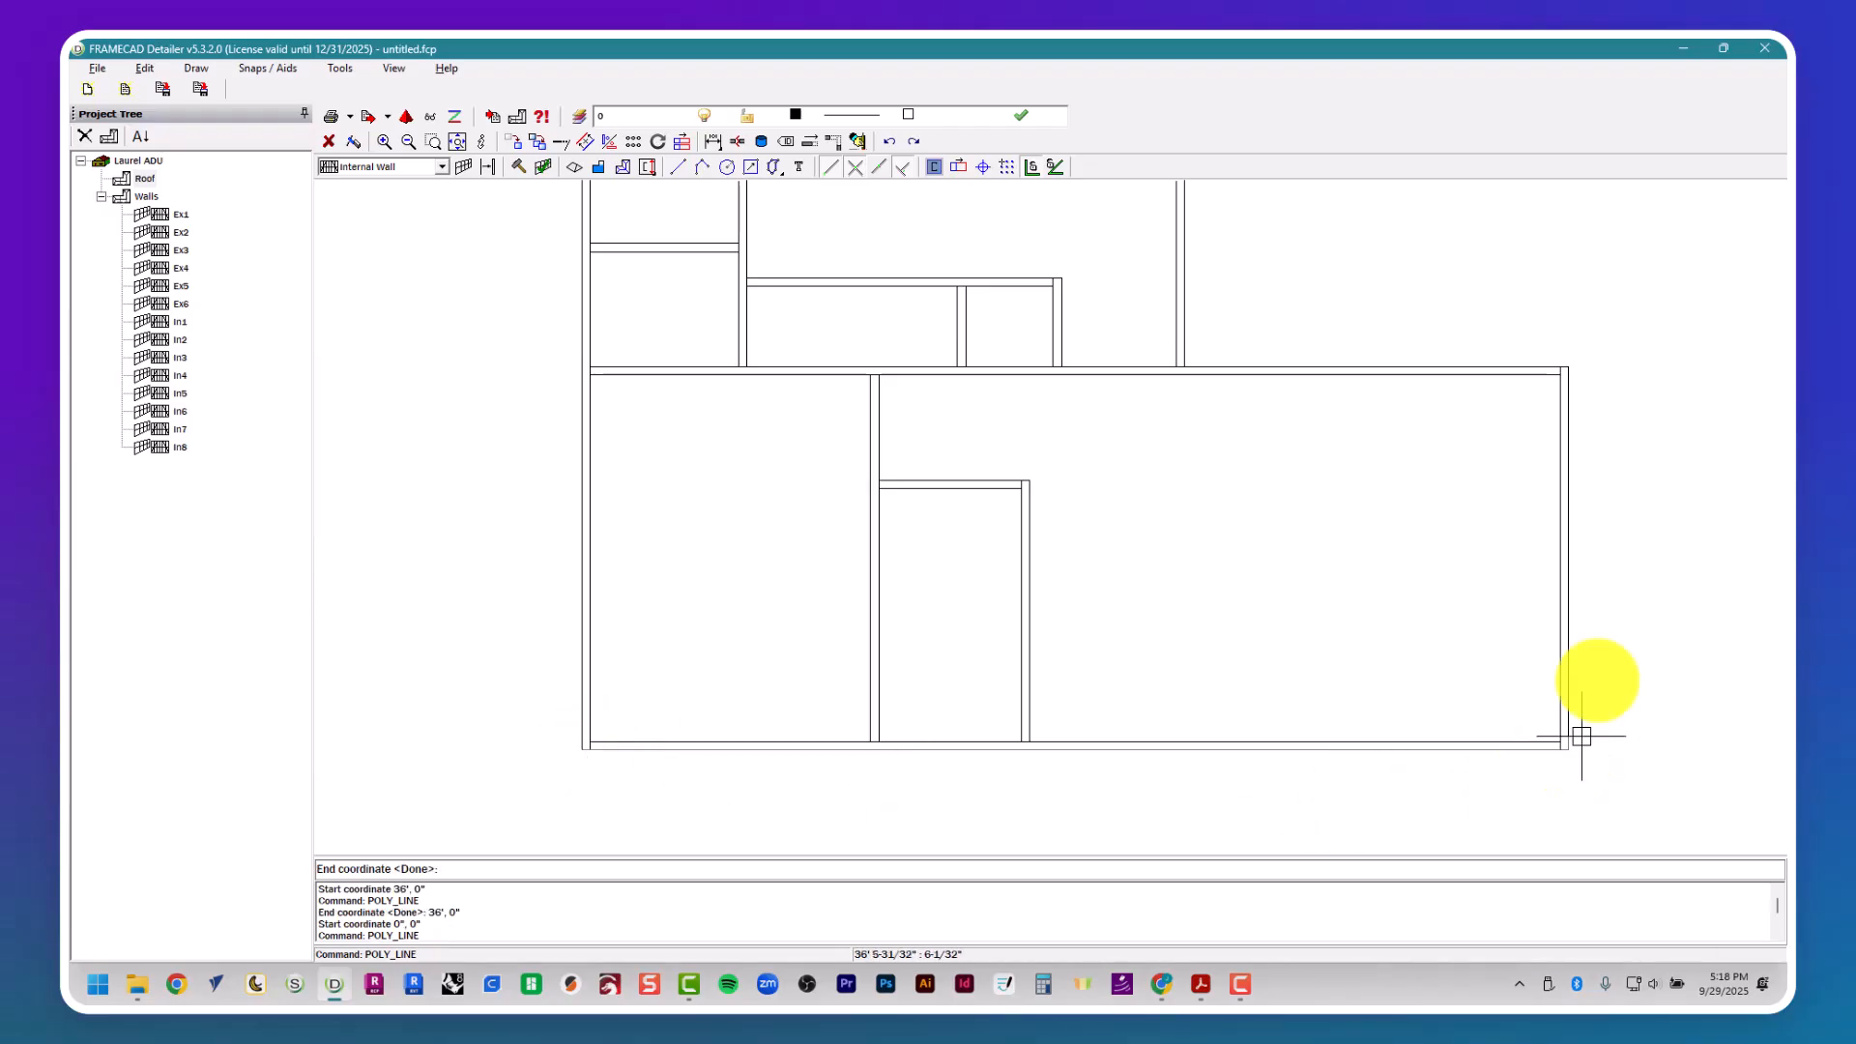
pyautogui.click(1571, 366)
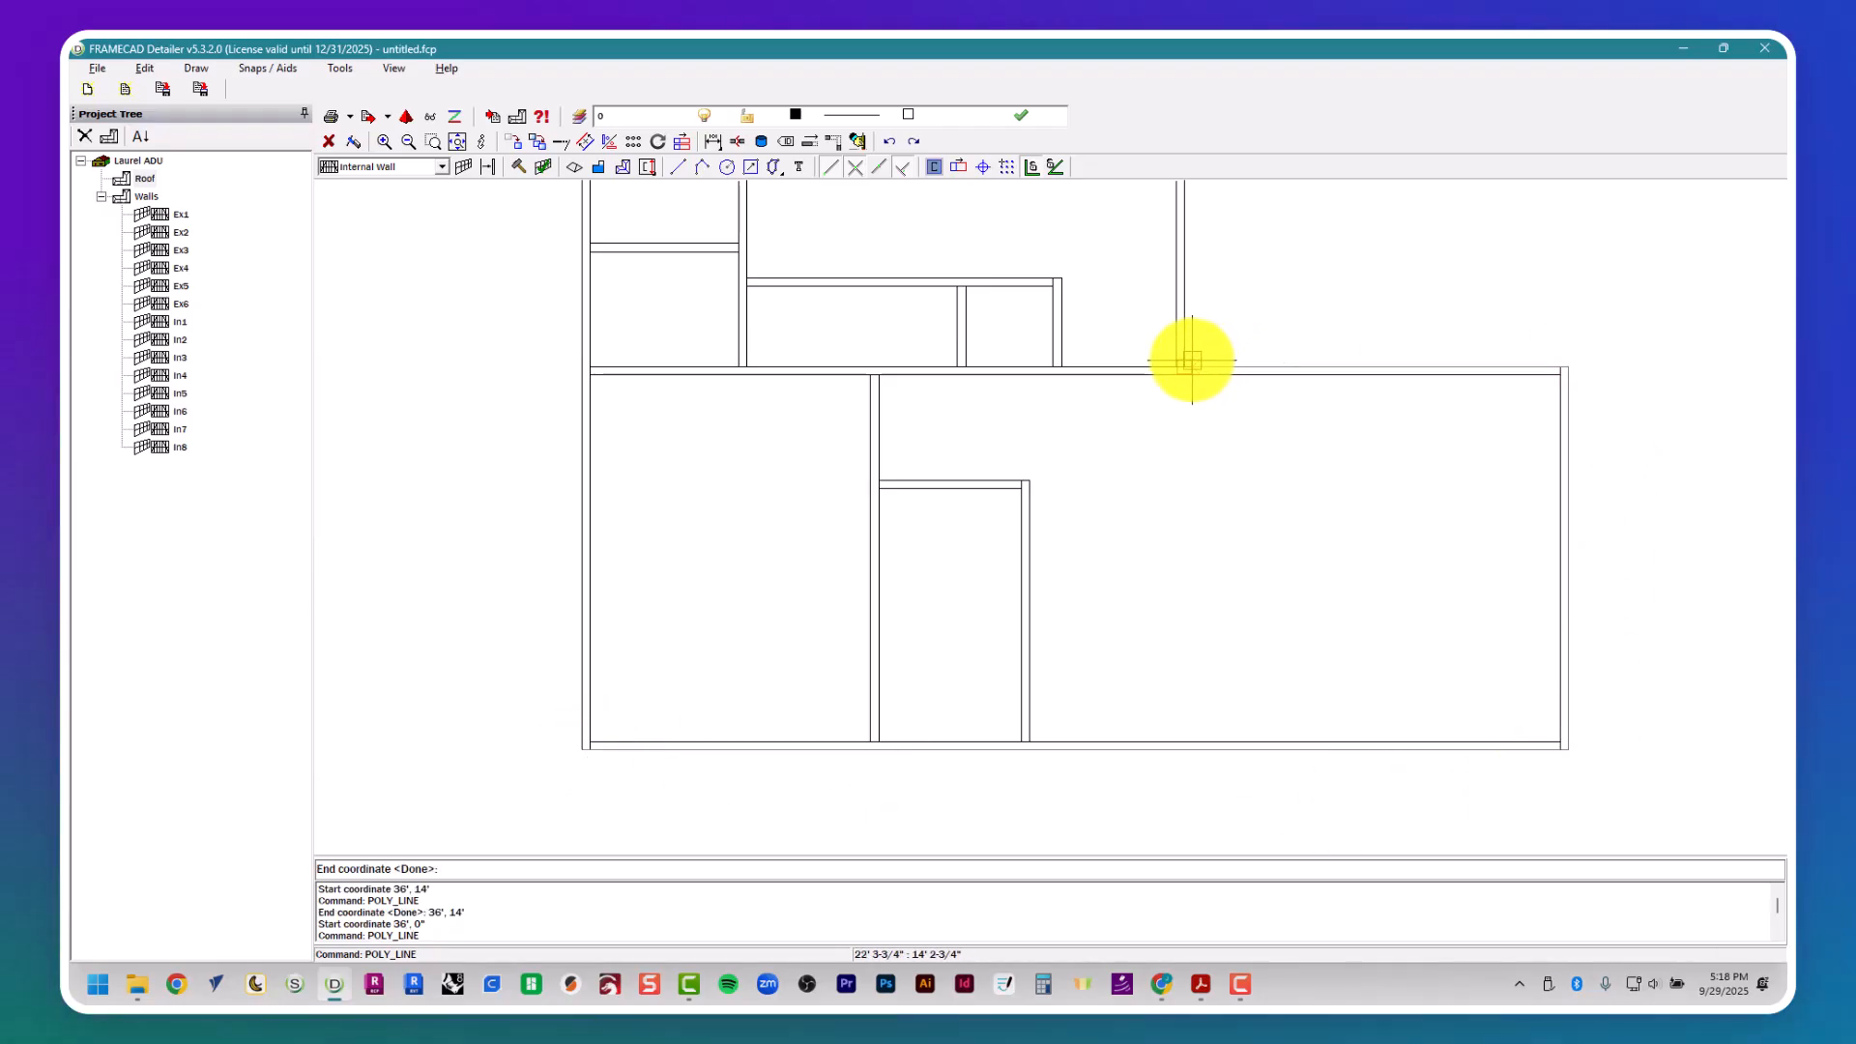
pyautogui.moveTo(1185, 334); pyautogui.dragTo(1193, 668, button='middle')
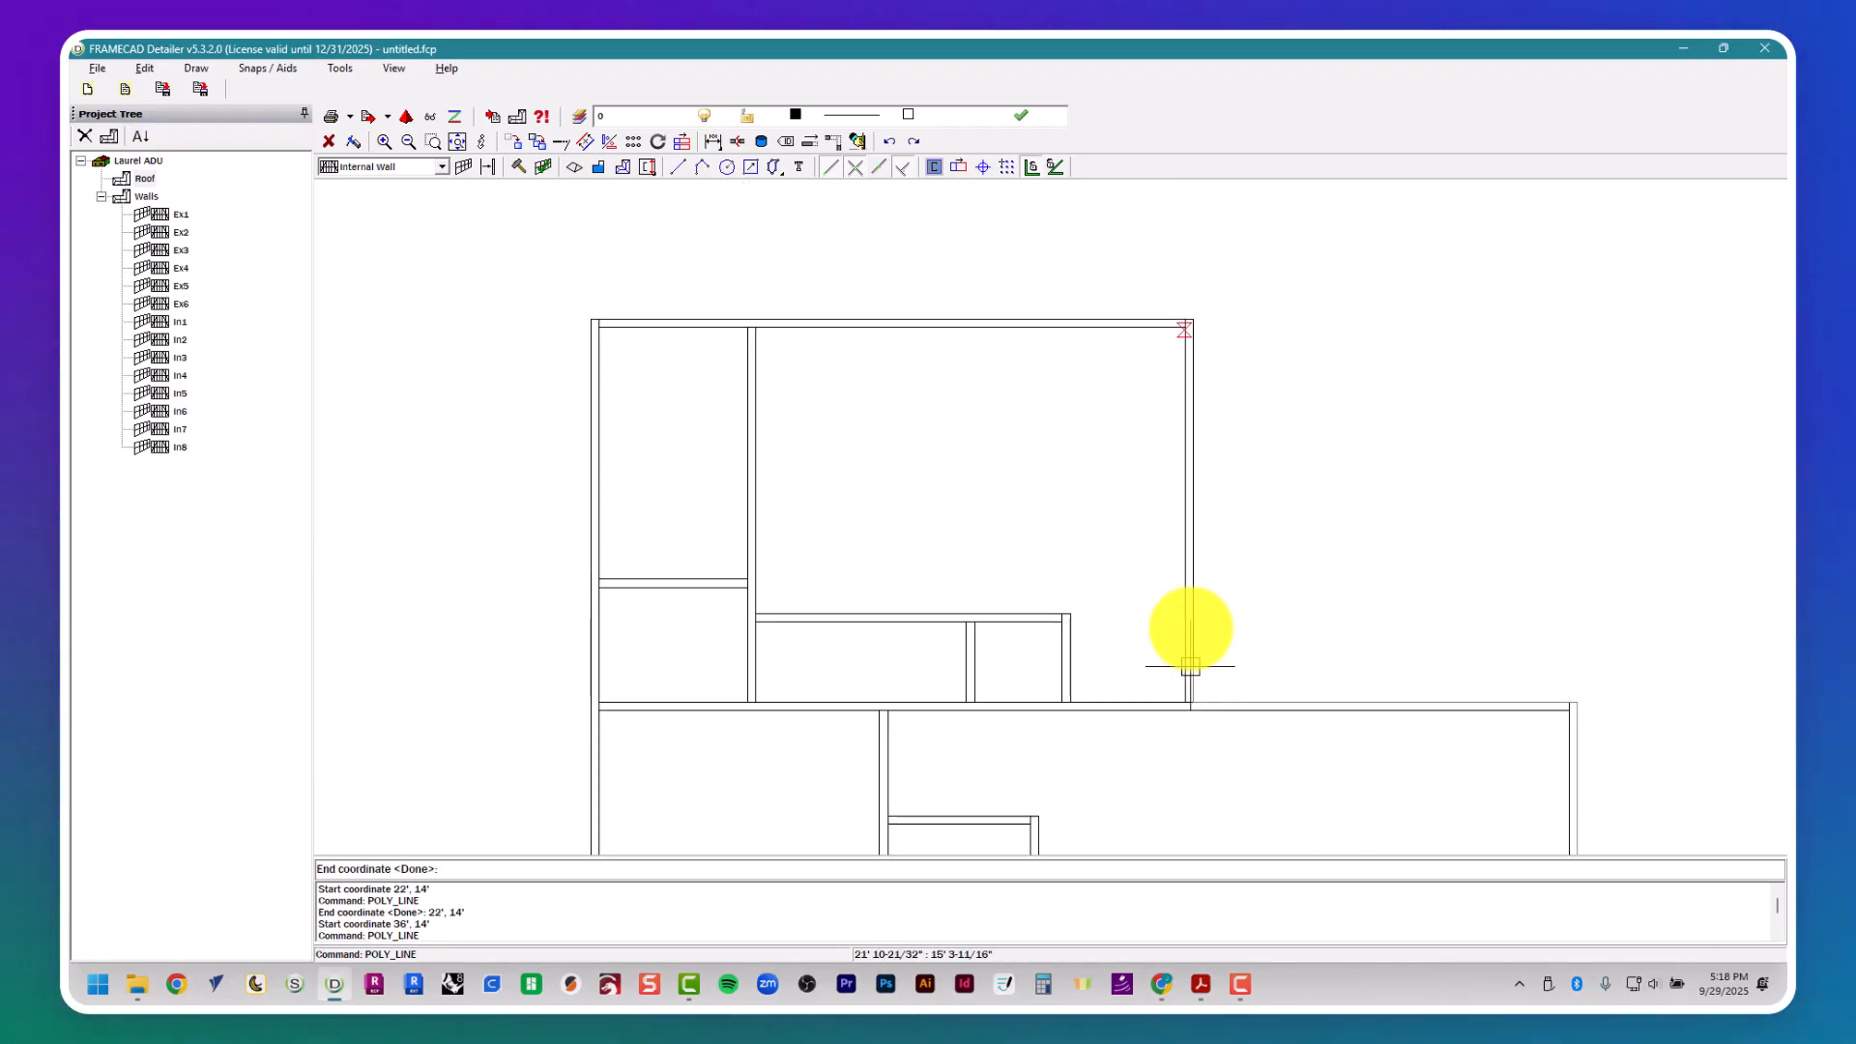
pyautogui.click(1195, 319)
pyautogui.click(588, 319)
pyautogui.scroll(-1, 578, 807)
pyautogui.moveTo(578, 812); pyautogui.dragTo(622, 531, button='middle')
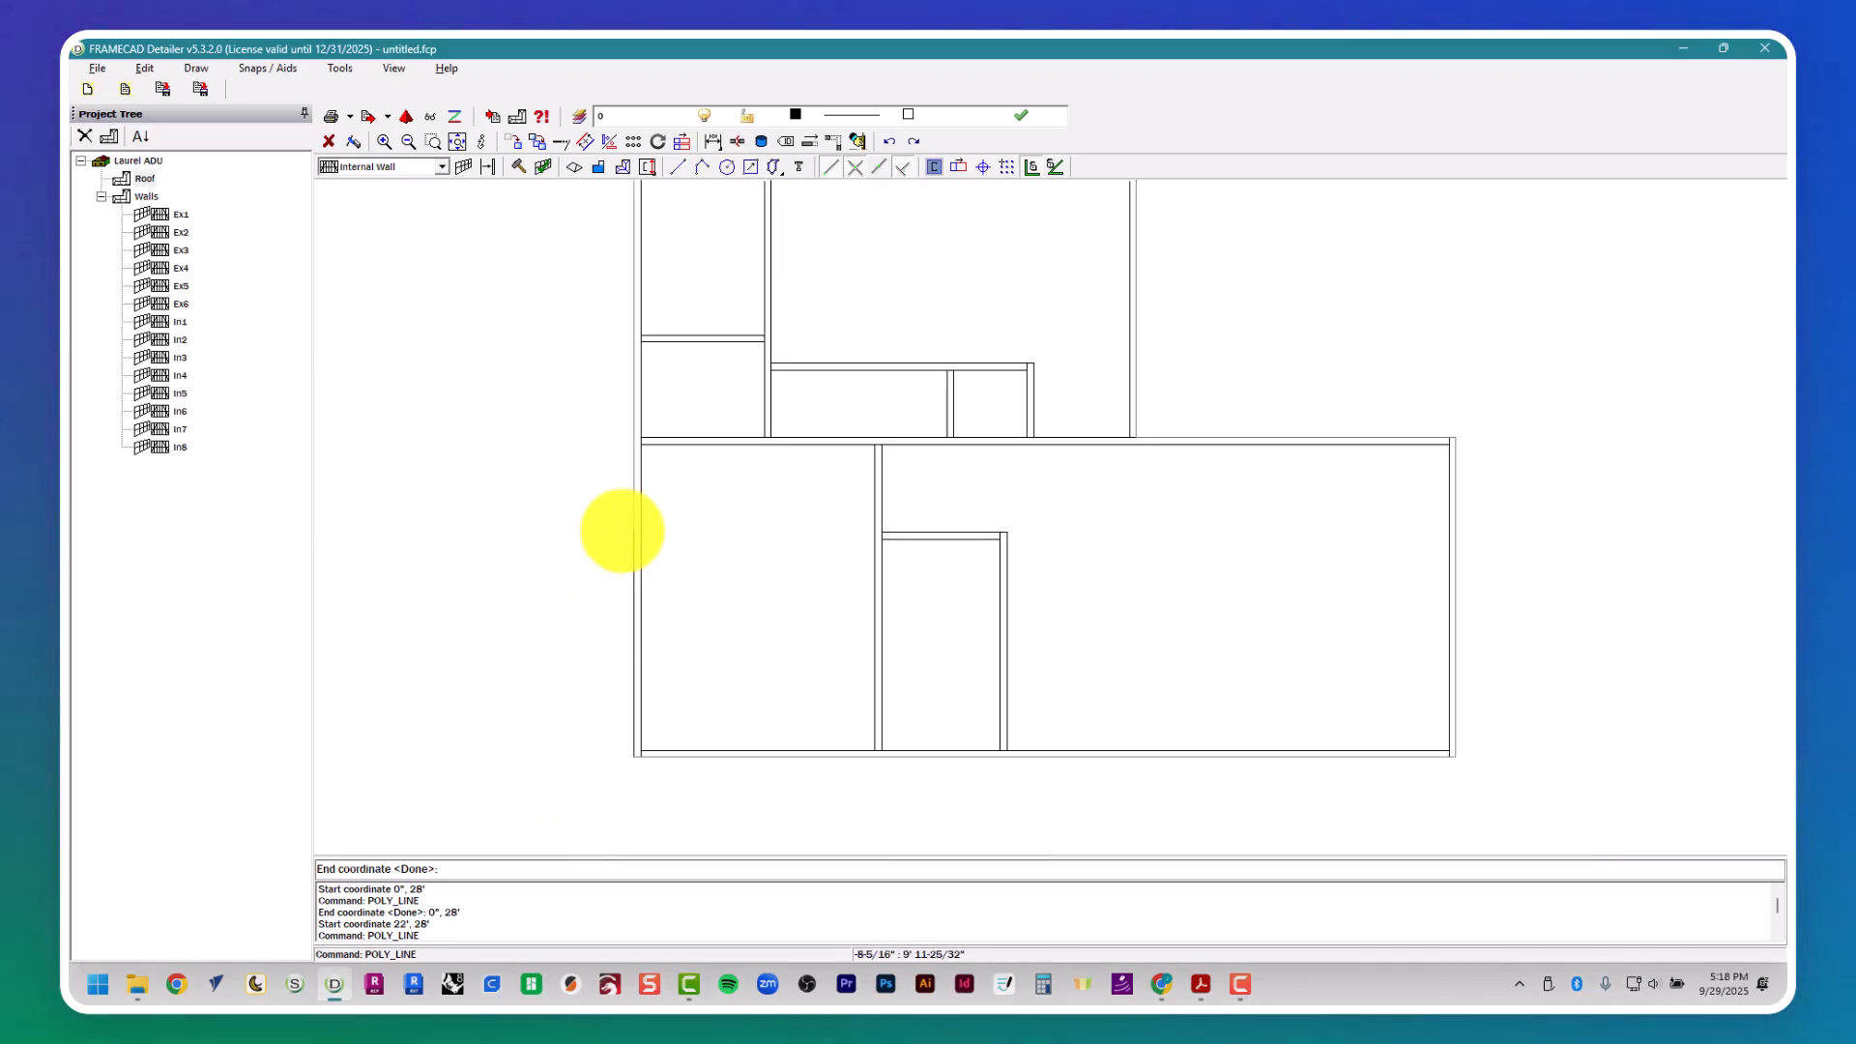
pyautogui.scroll(1, 629, 652)
pyautogui.click(630, 778)
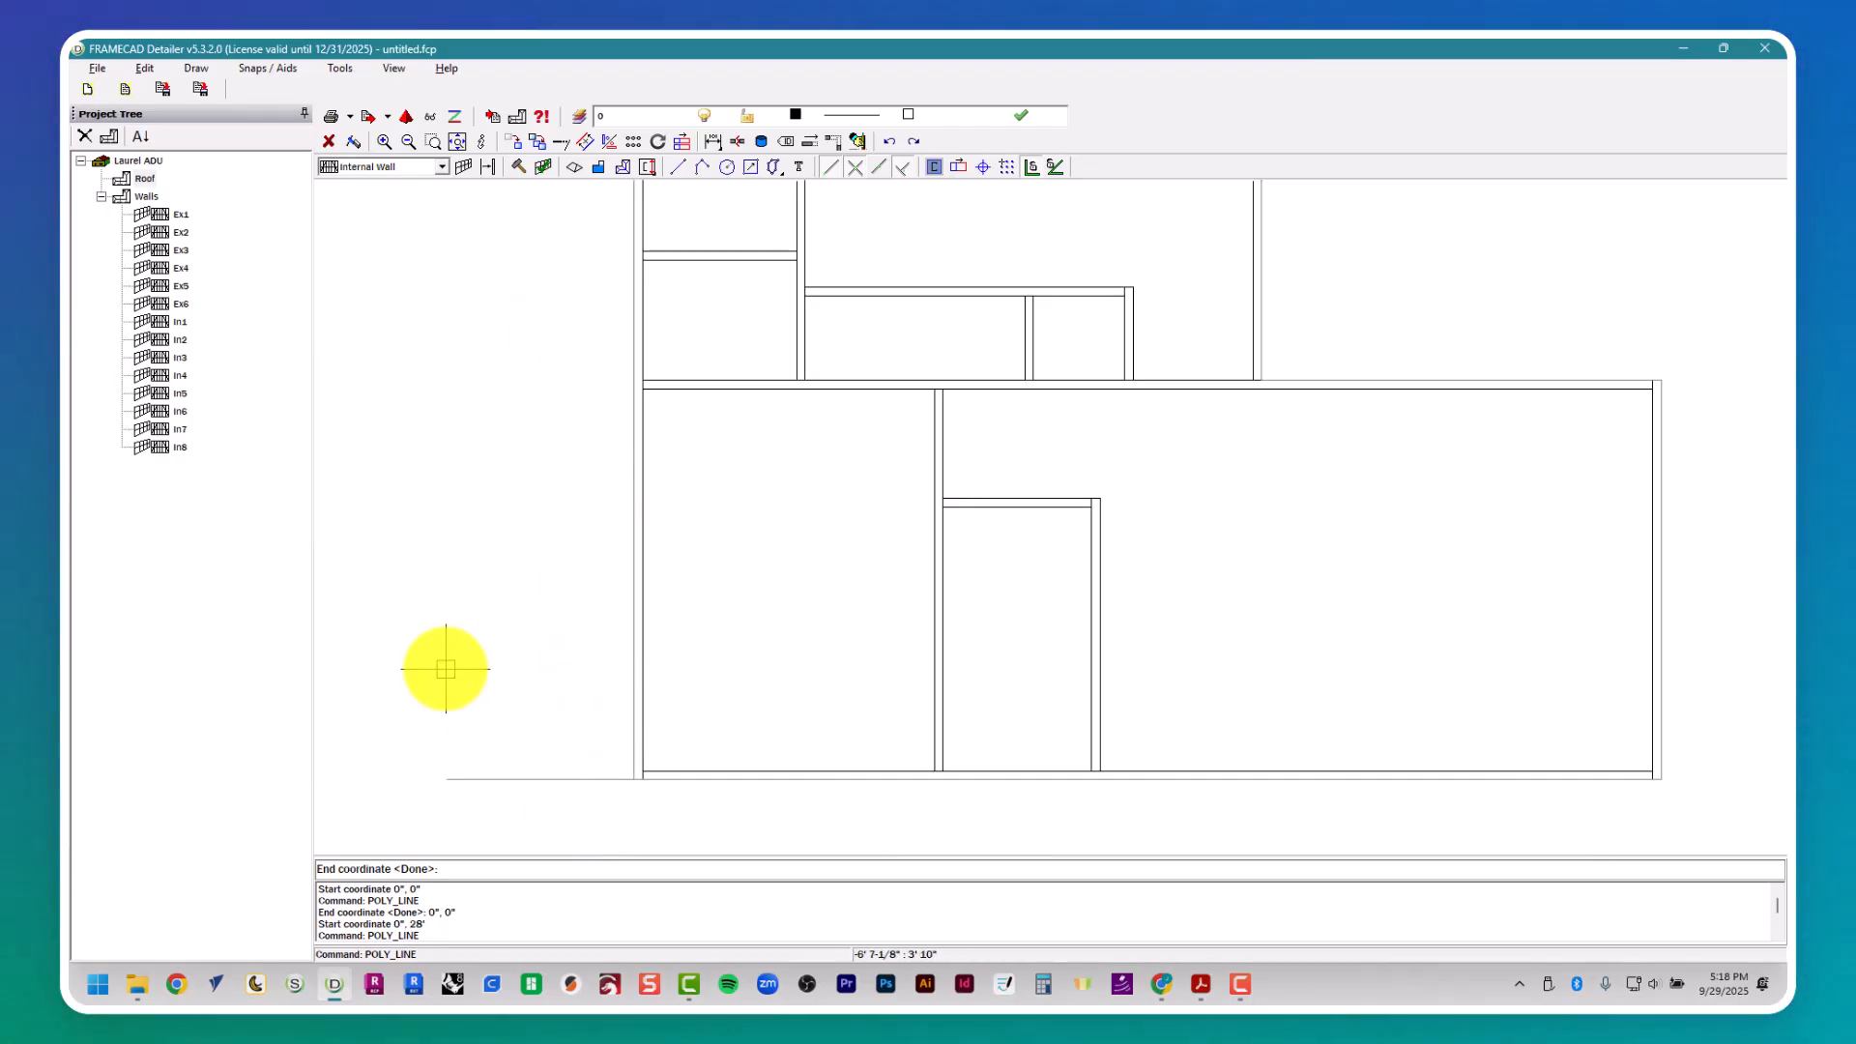
pyautogui.press('Escape')
pyautogui.press('Escape')
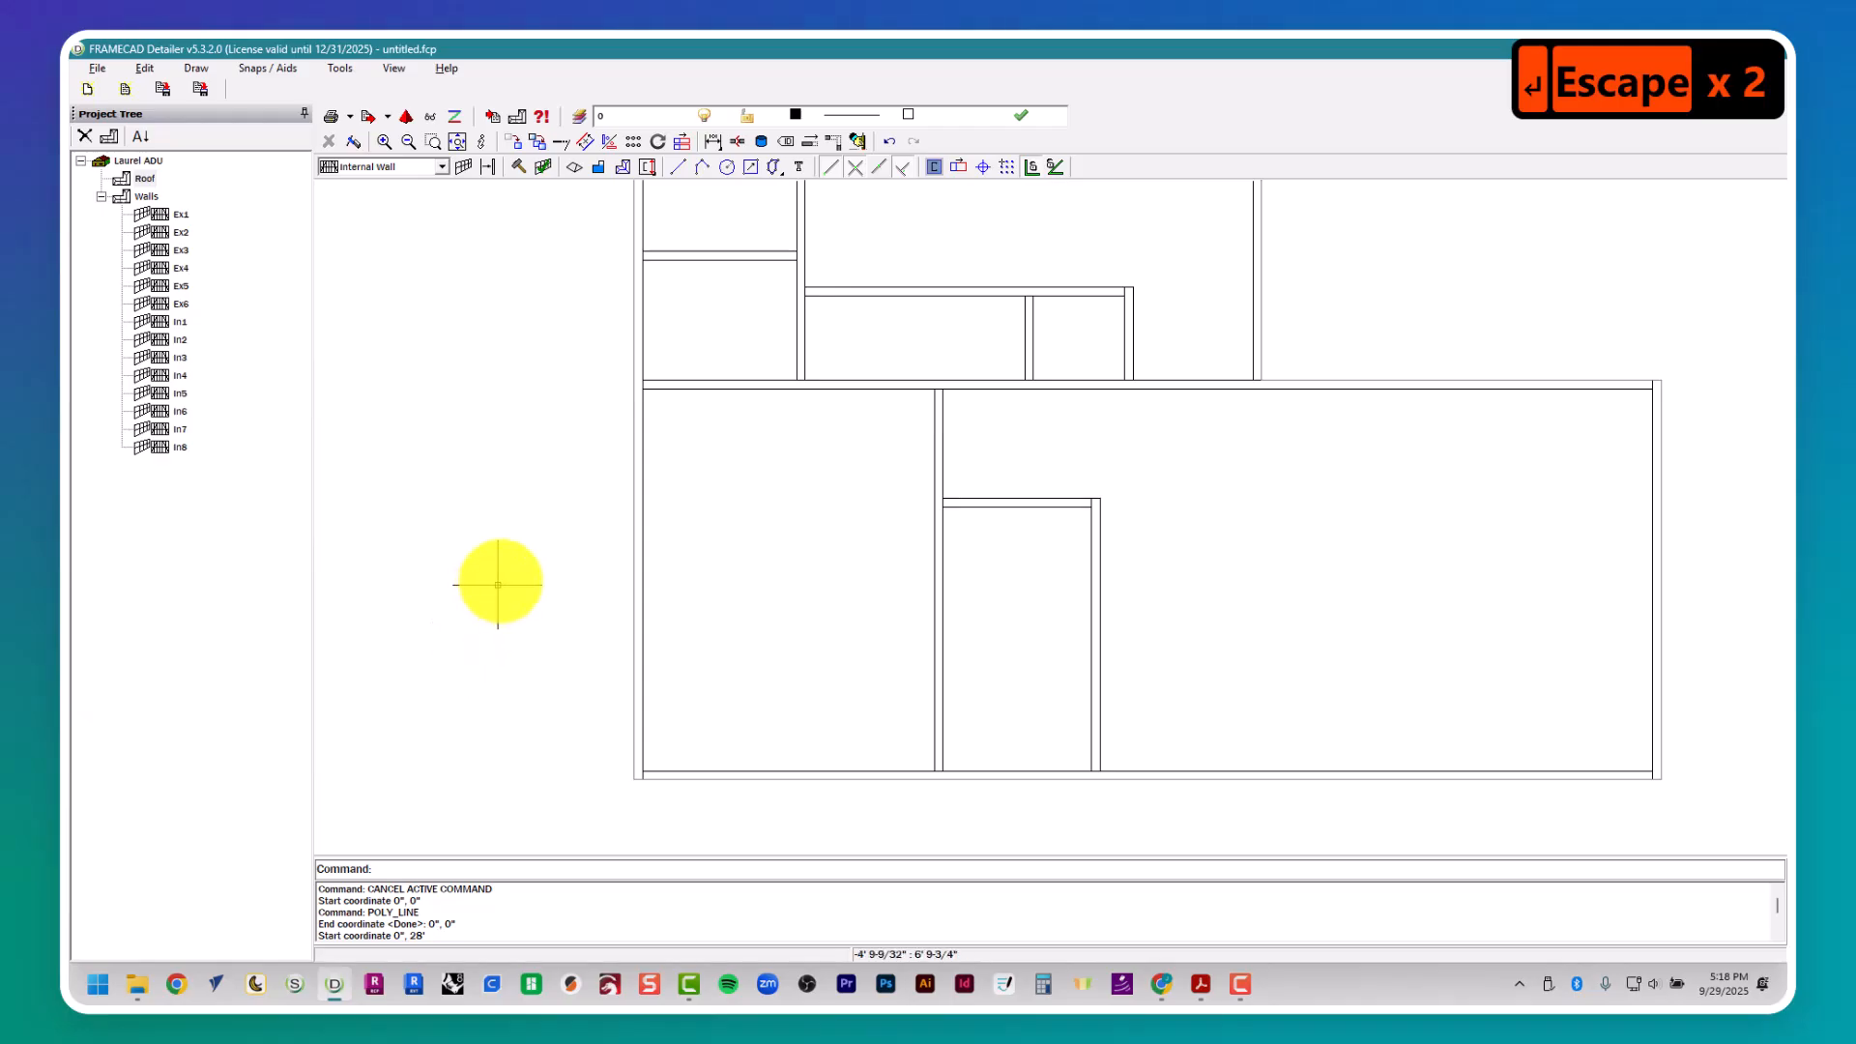
# - Delete all objects on the Imported Lines layer, keeping only the traced L-shaped outline
pyautogui.click(857, 141)
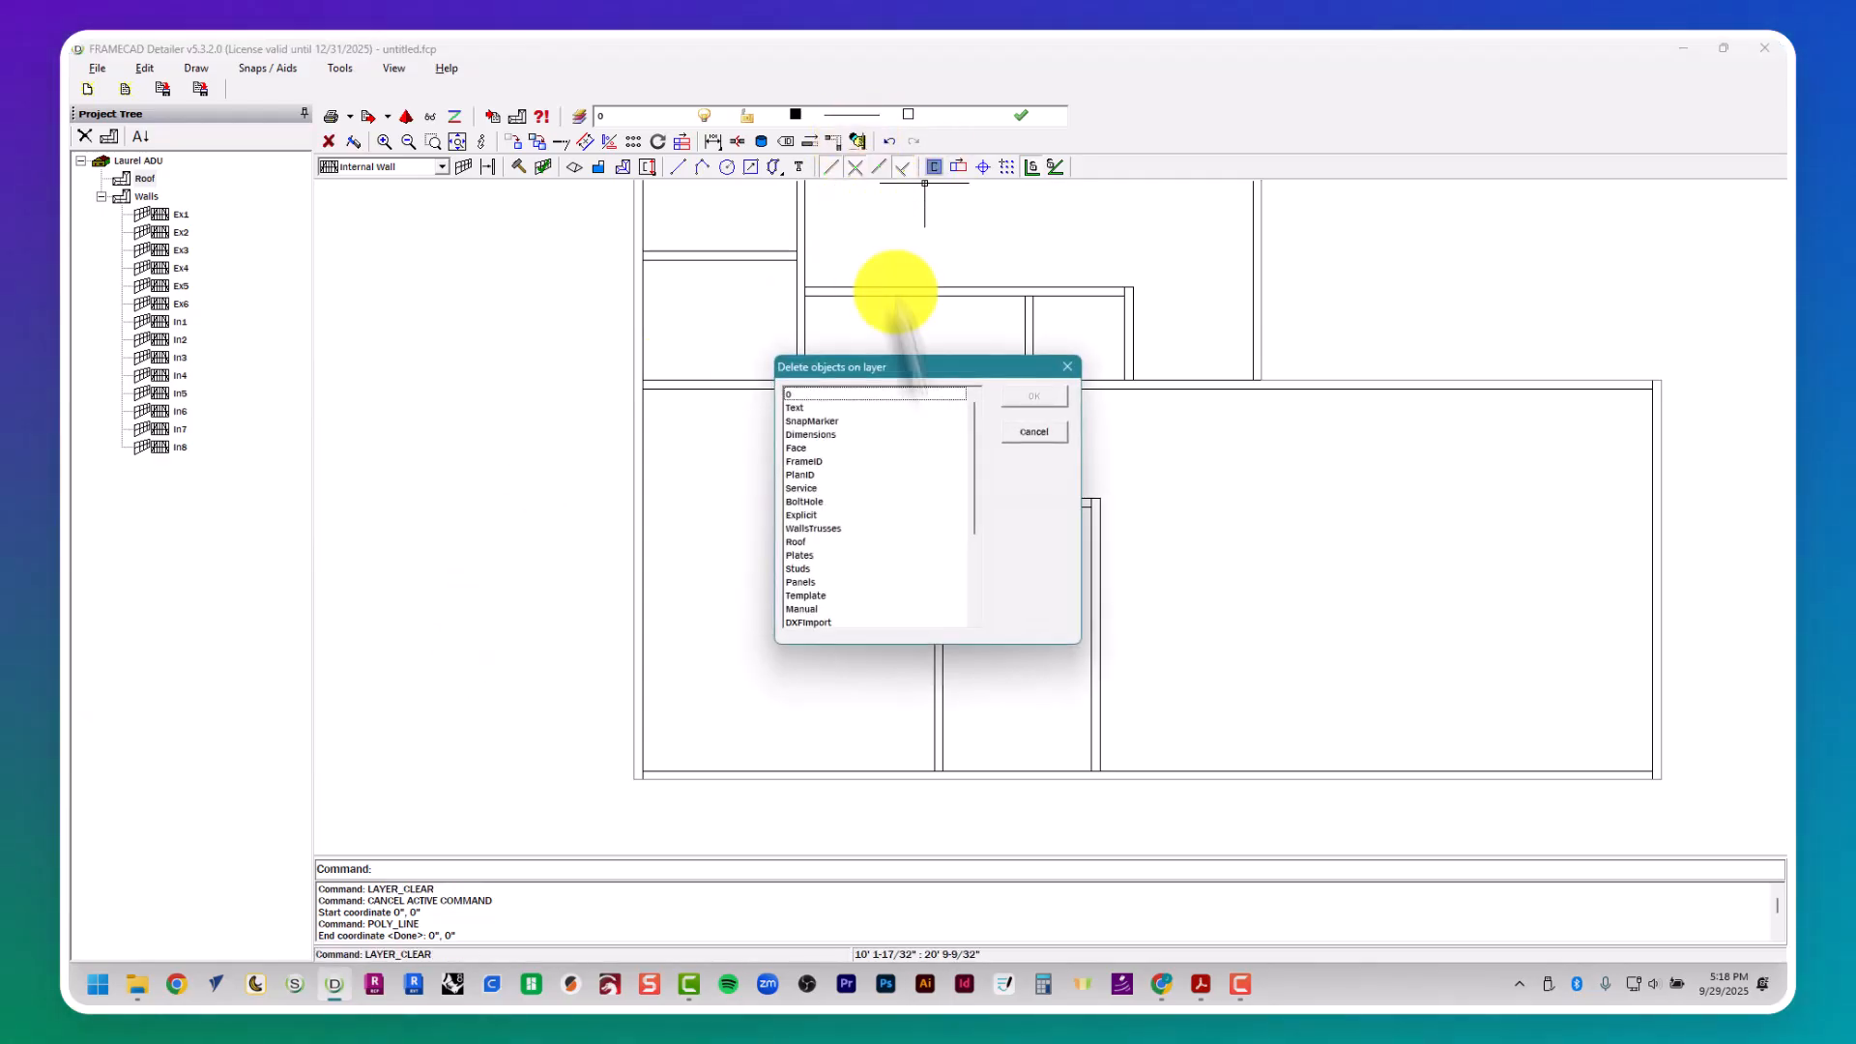
pyautogui.scroll(-1, 895, 460)
pyautogui.scroll(-3, 893, 462)
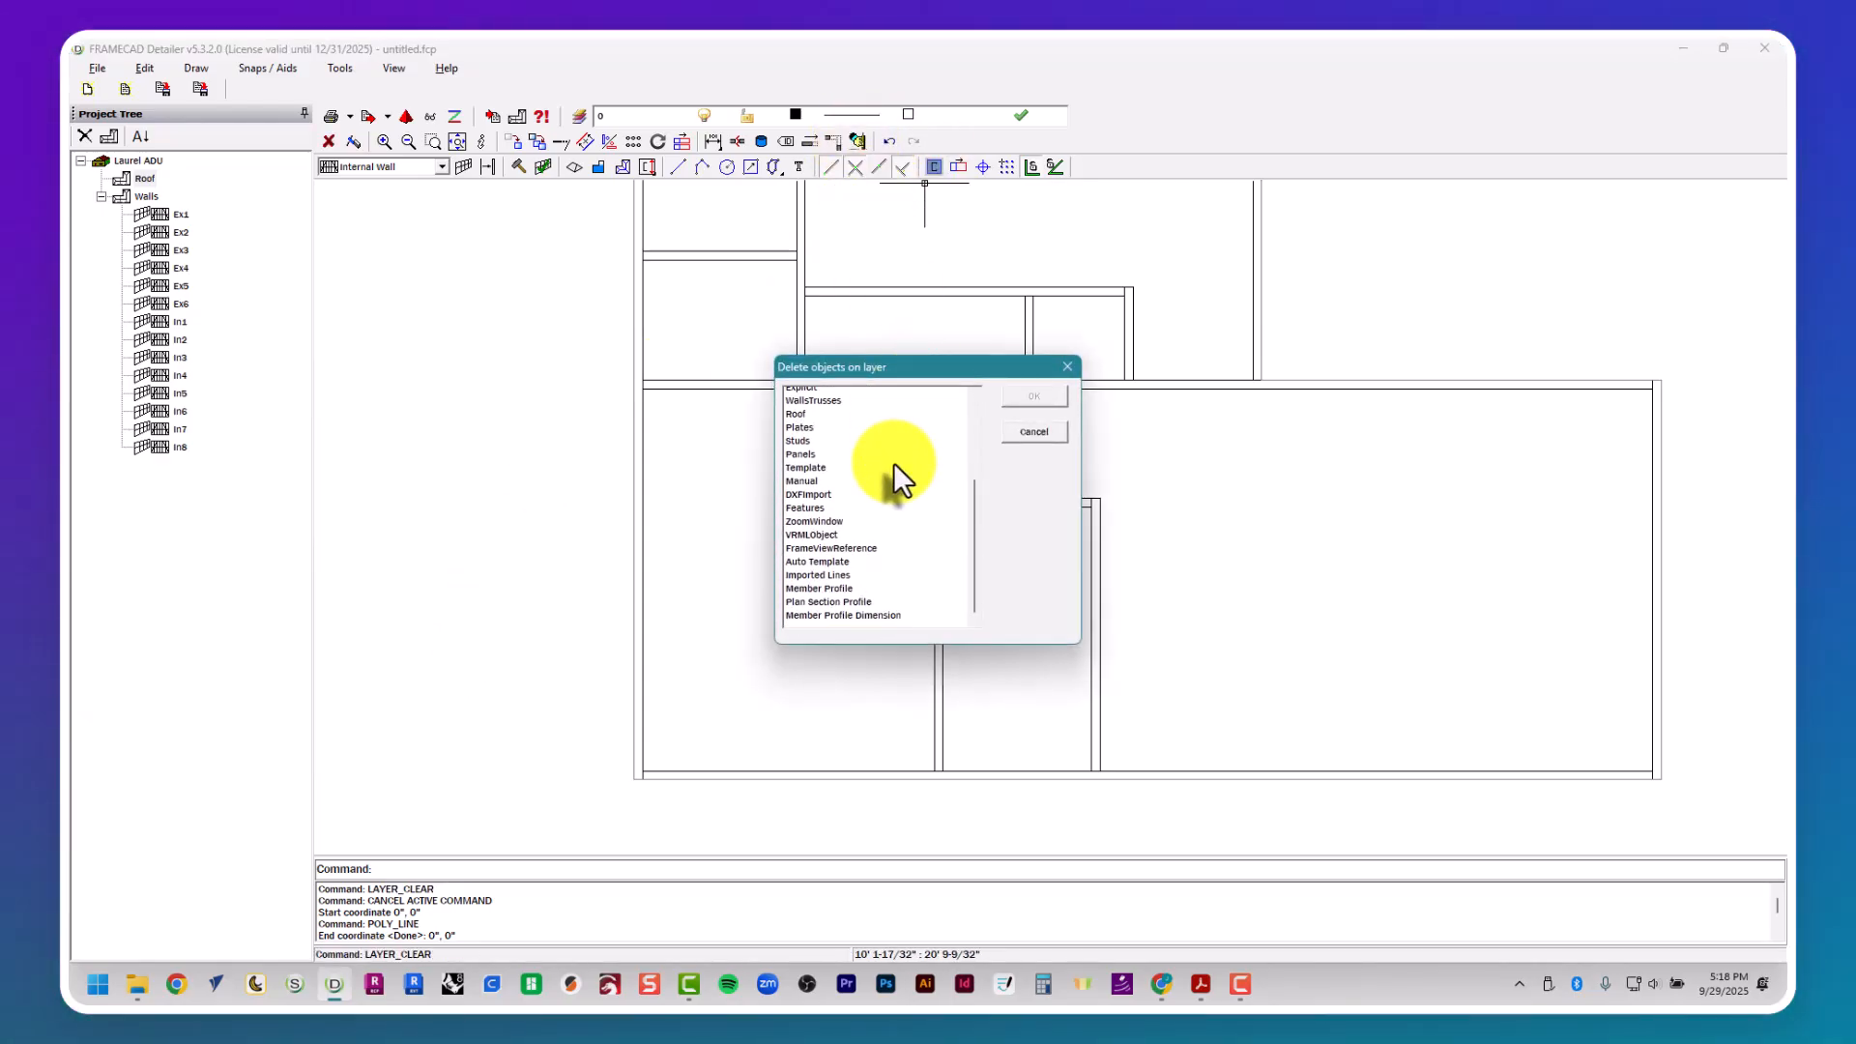
pyautogui.click(829, 569)
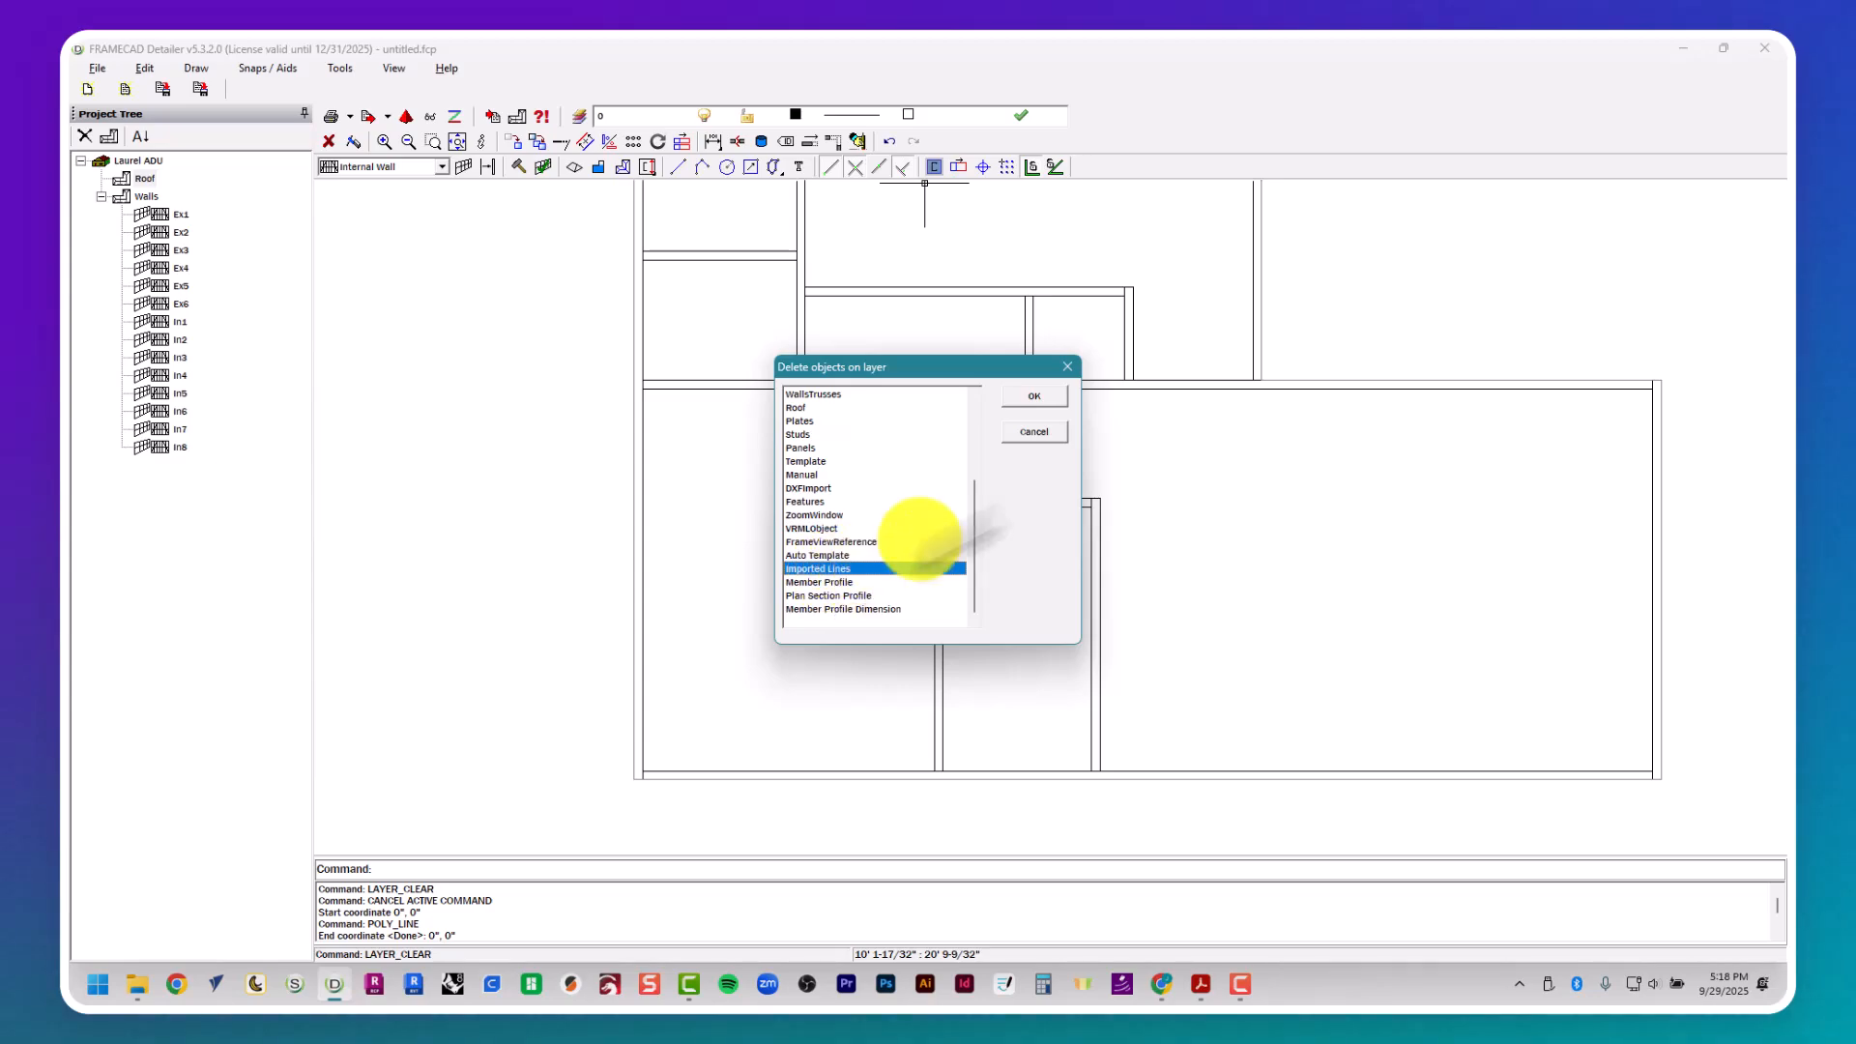
pyautogui.click(1034, 396)
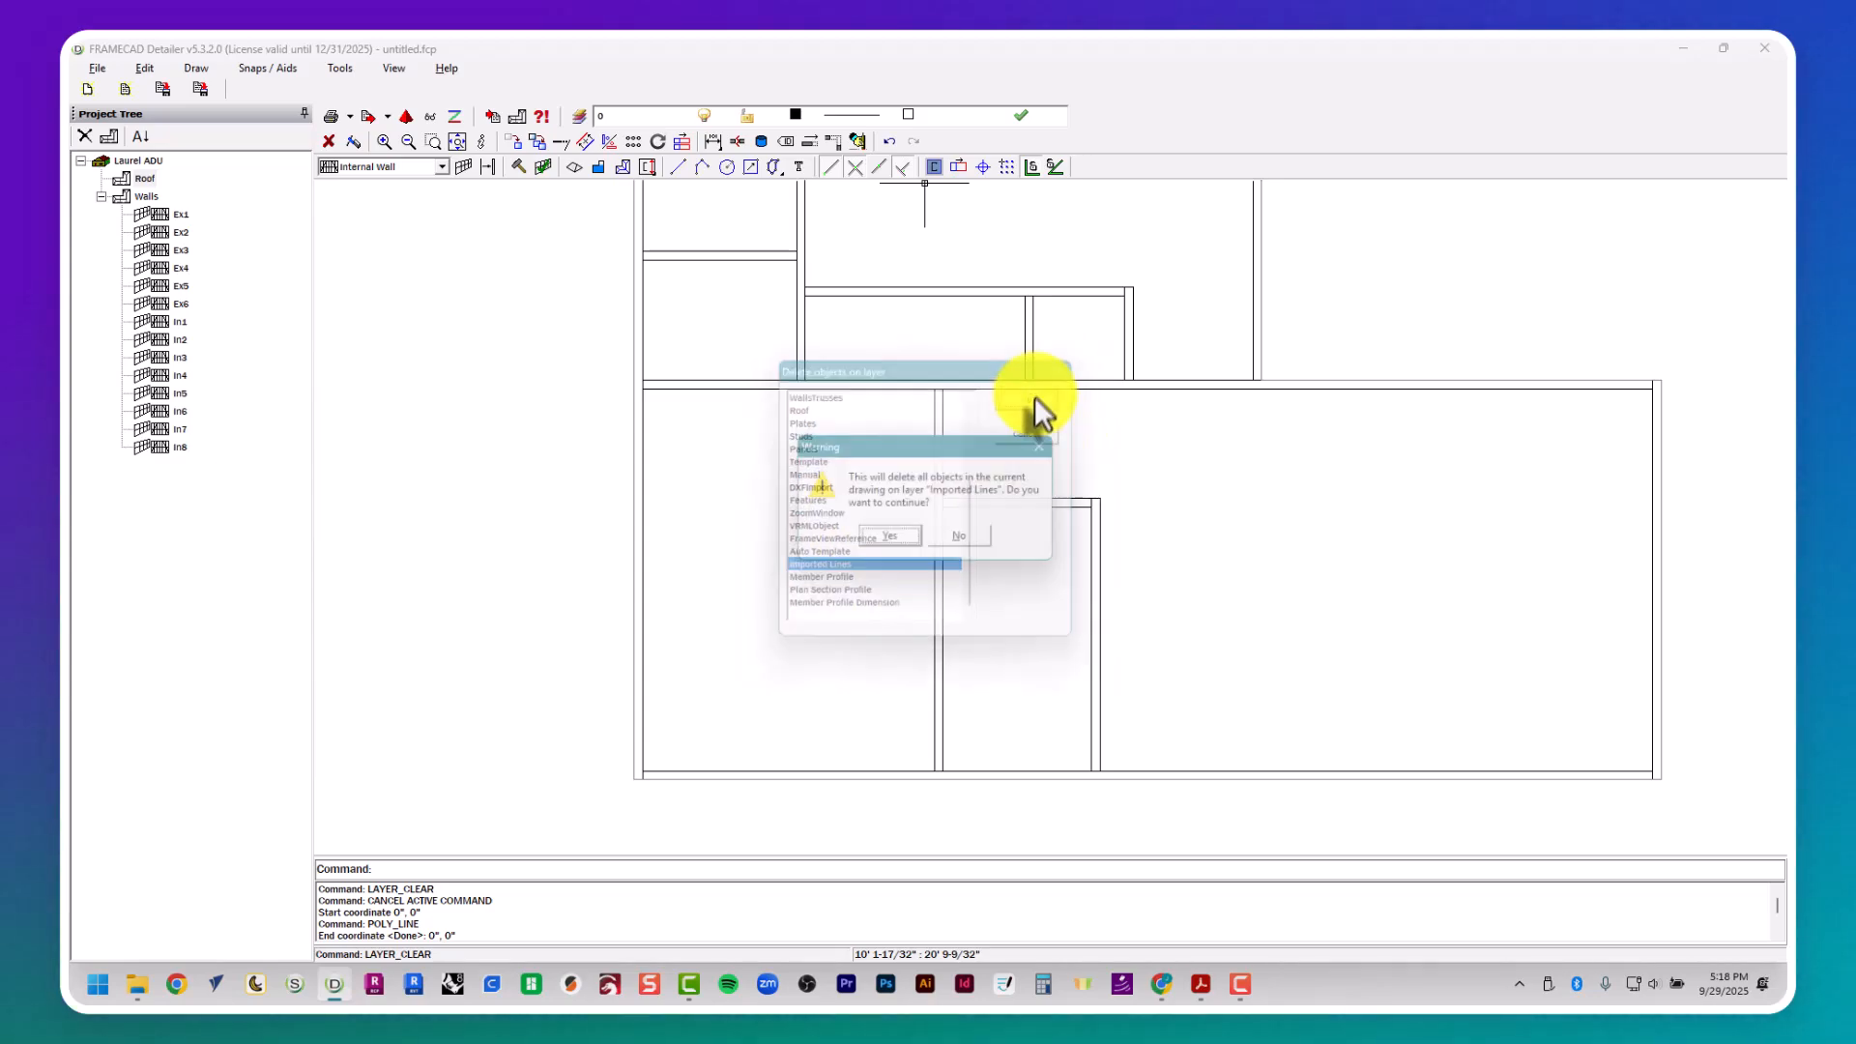
pyautogui.click(897, 538)
pyautogui.scroll(-3, 658, 496)
pyautogui.scroll(-1, 915, 533)
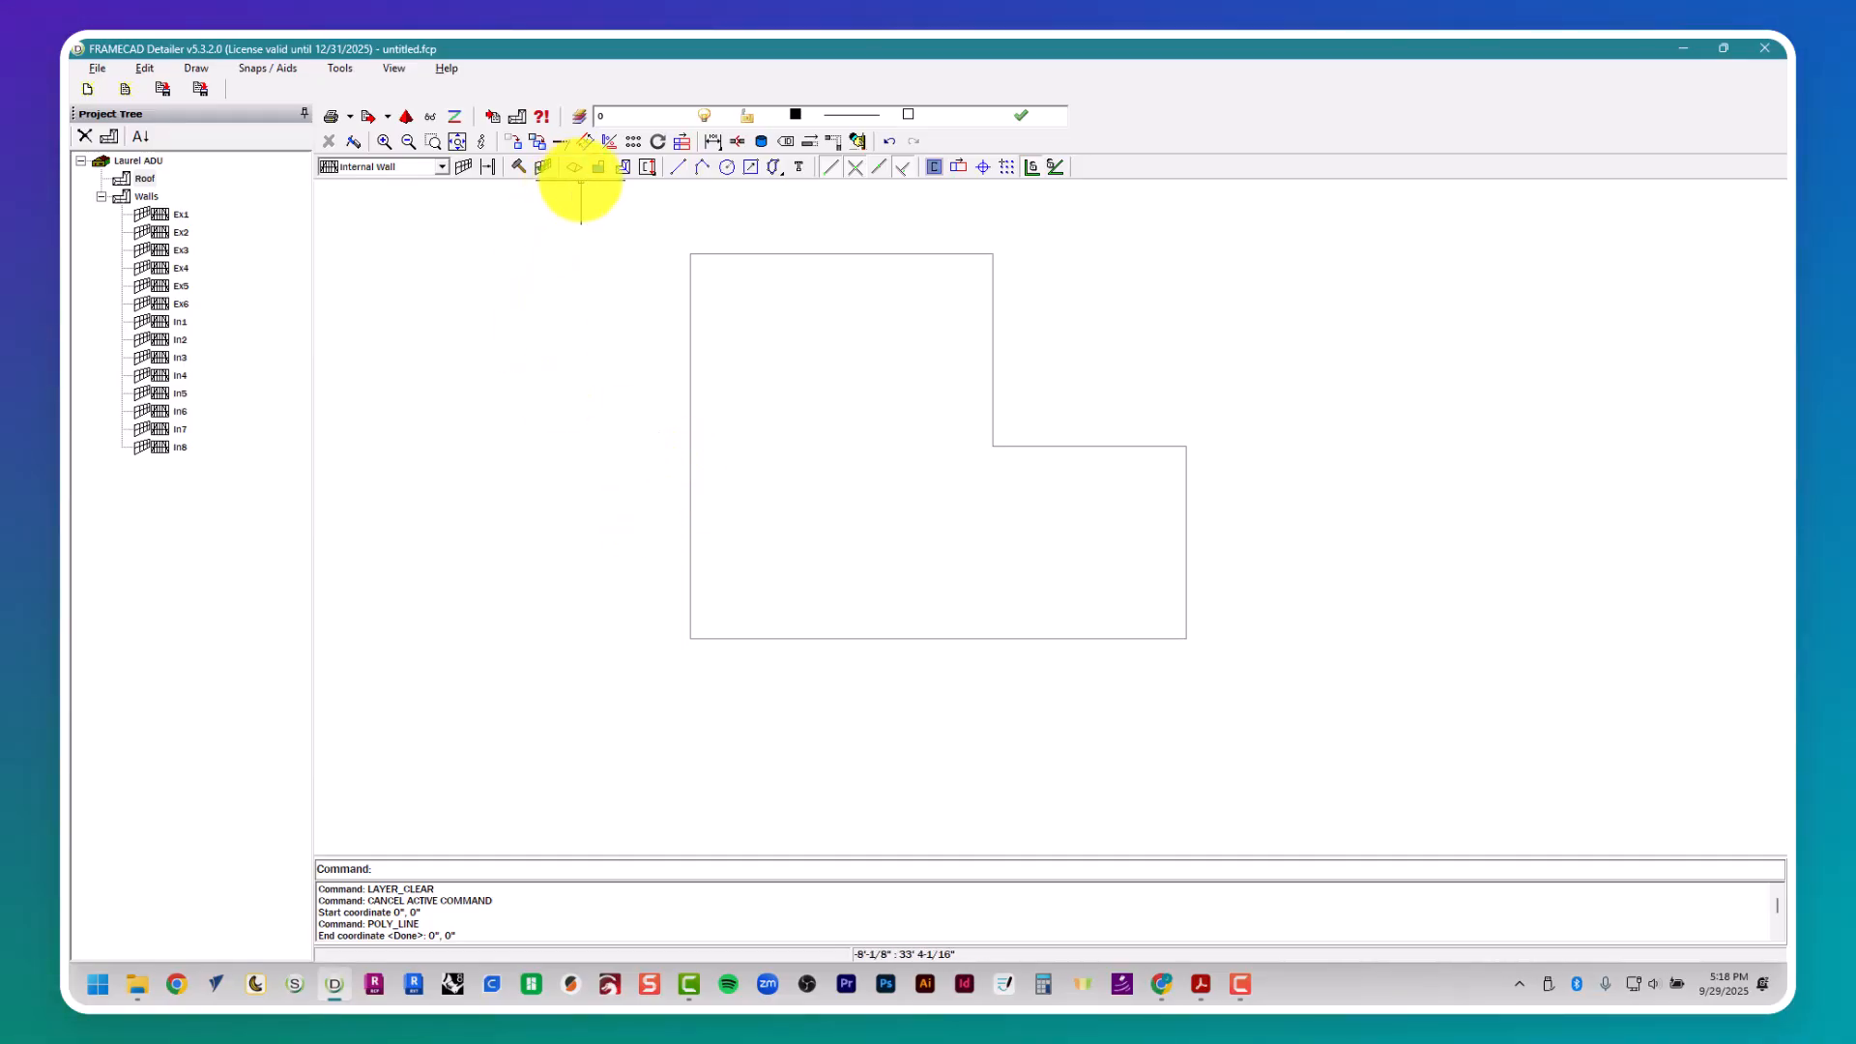
# - Start the Roof command and set the pitch to 18.4 degrees and the eave to 12", accepting the parameters
pyautogui.click(573, 169)
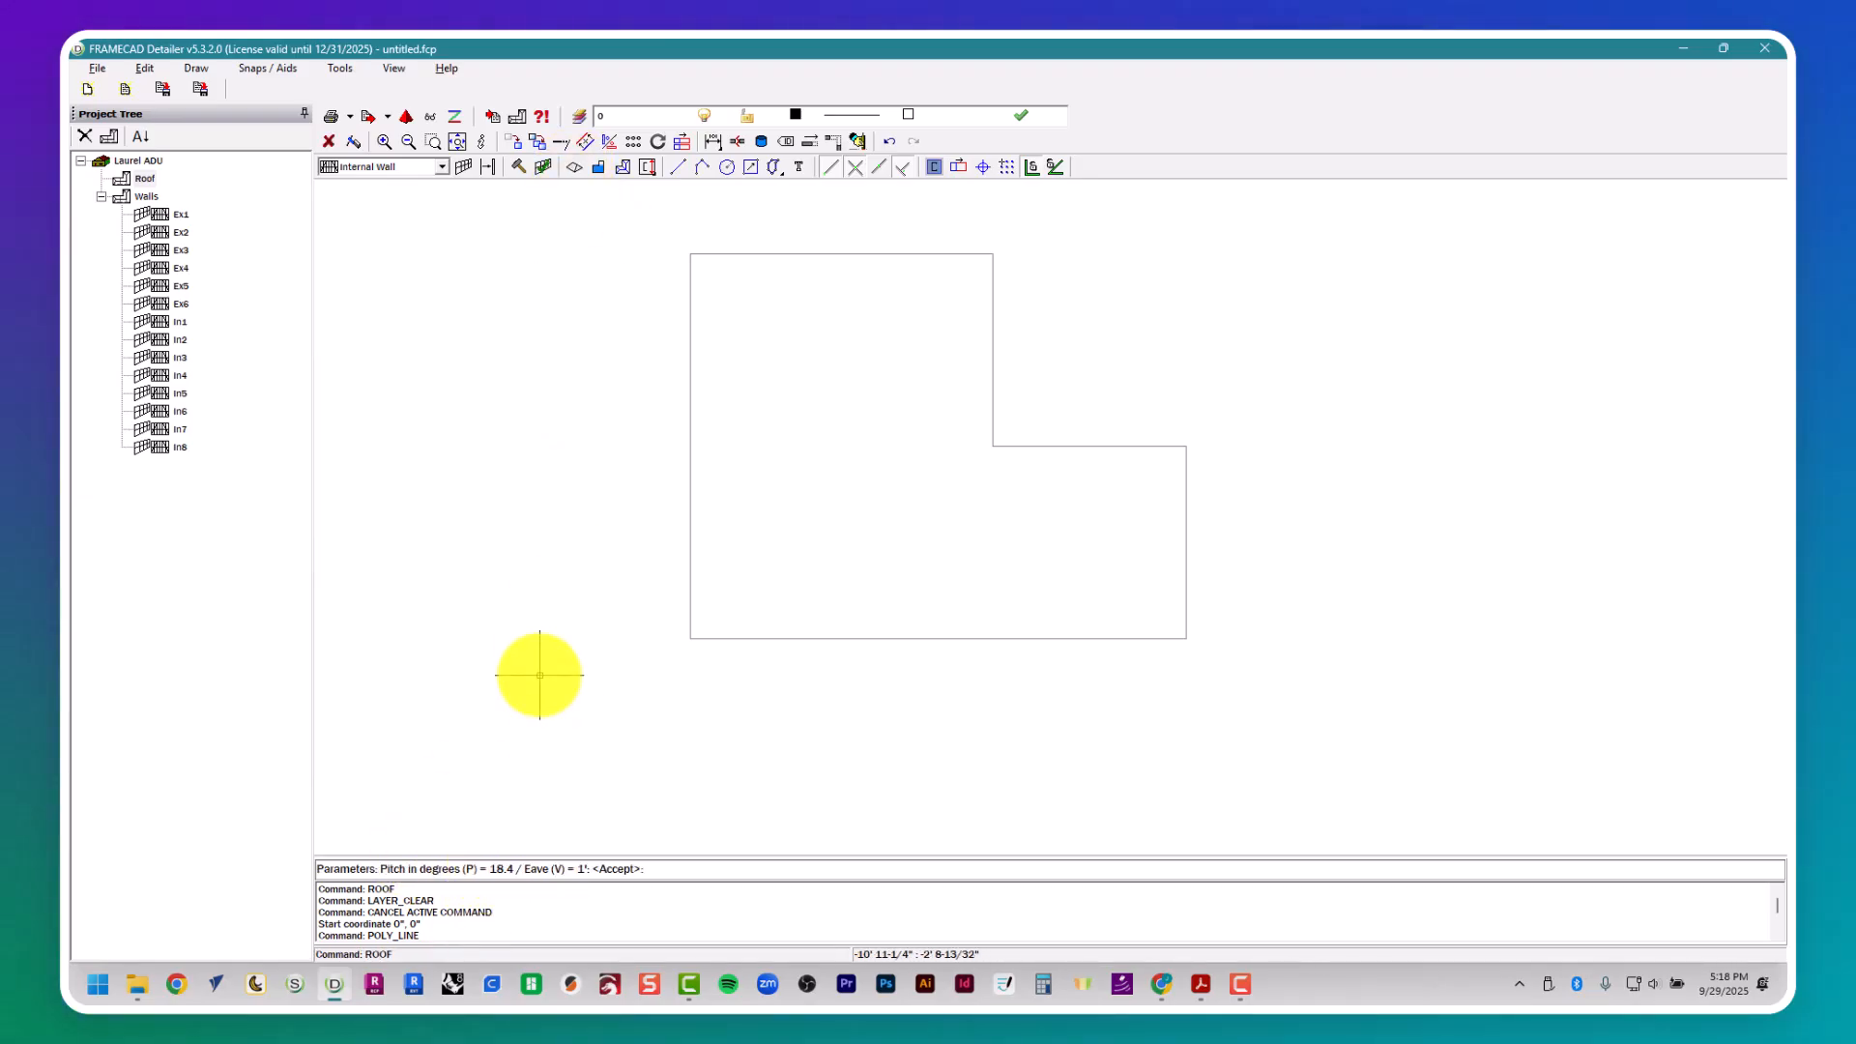
pyautogui.write('p')
pyautogui.press('Return')
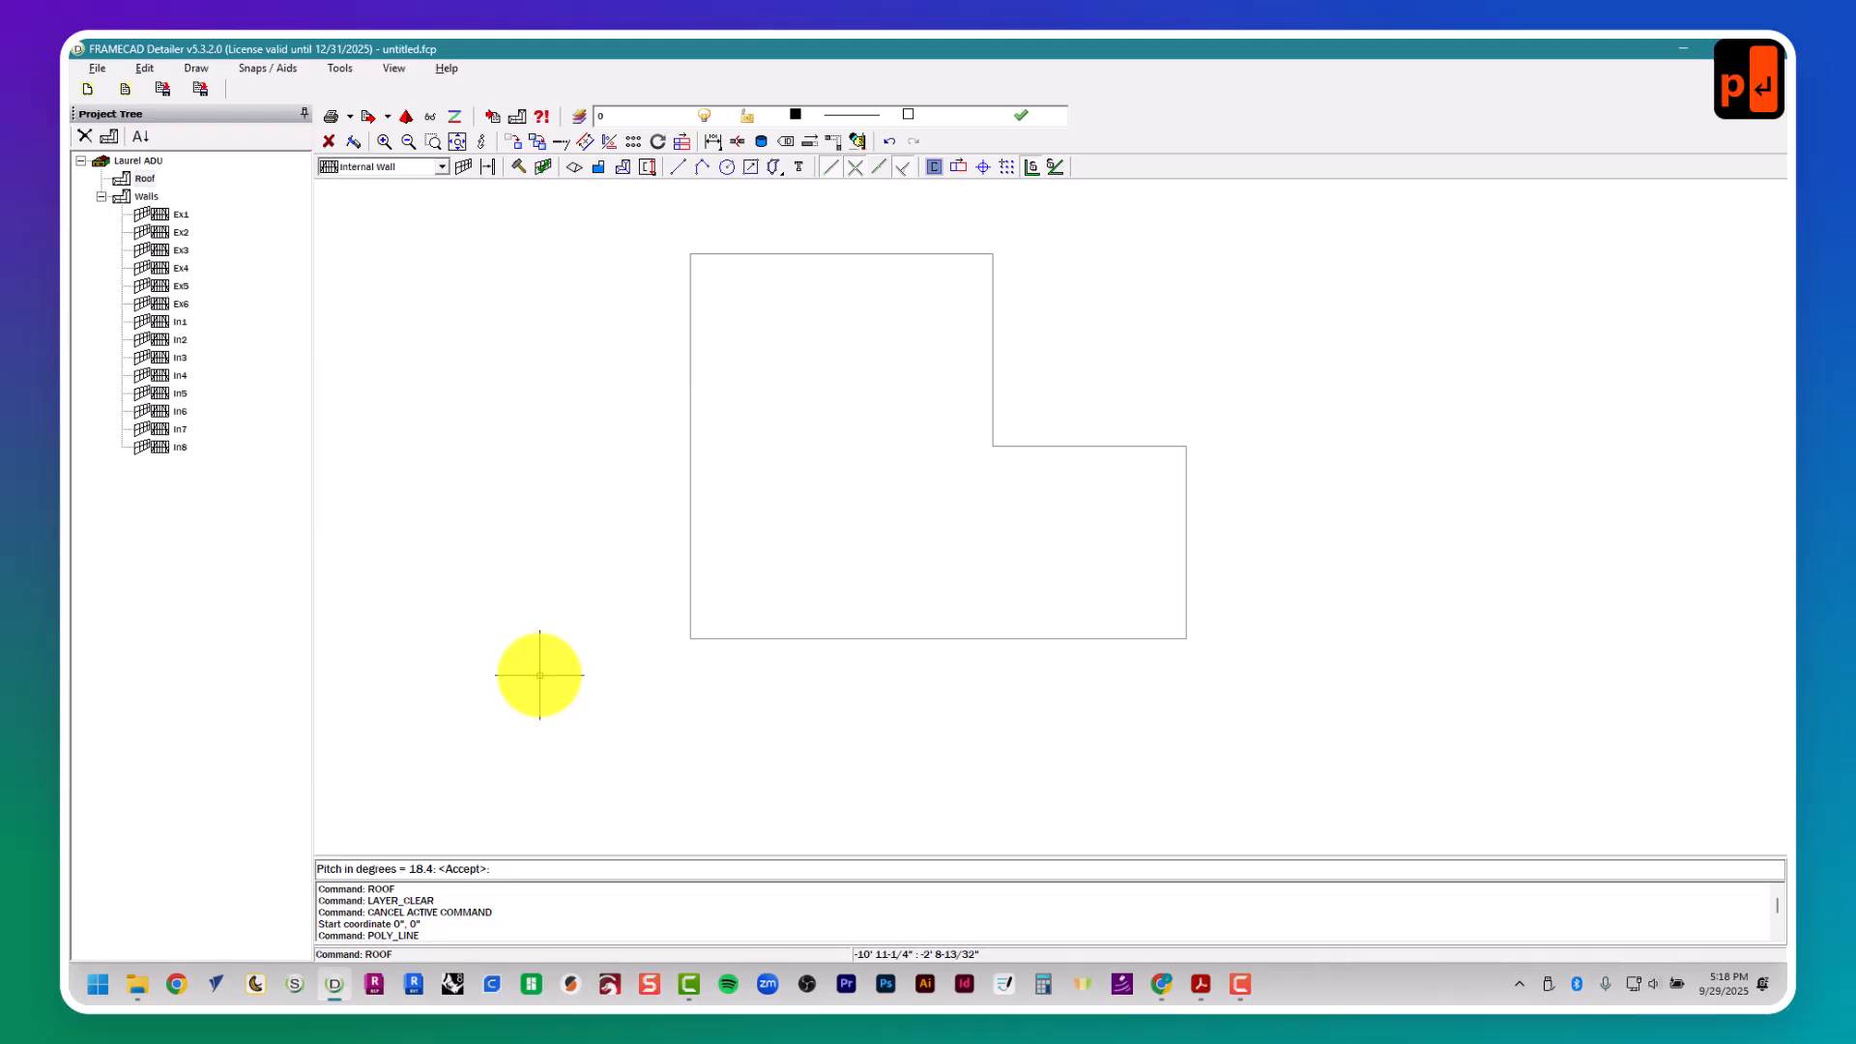
pyautogui.write('18.4')
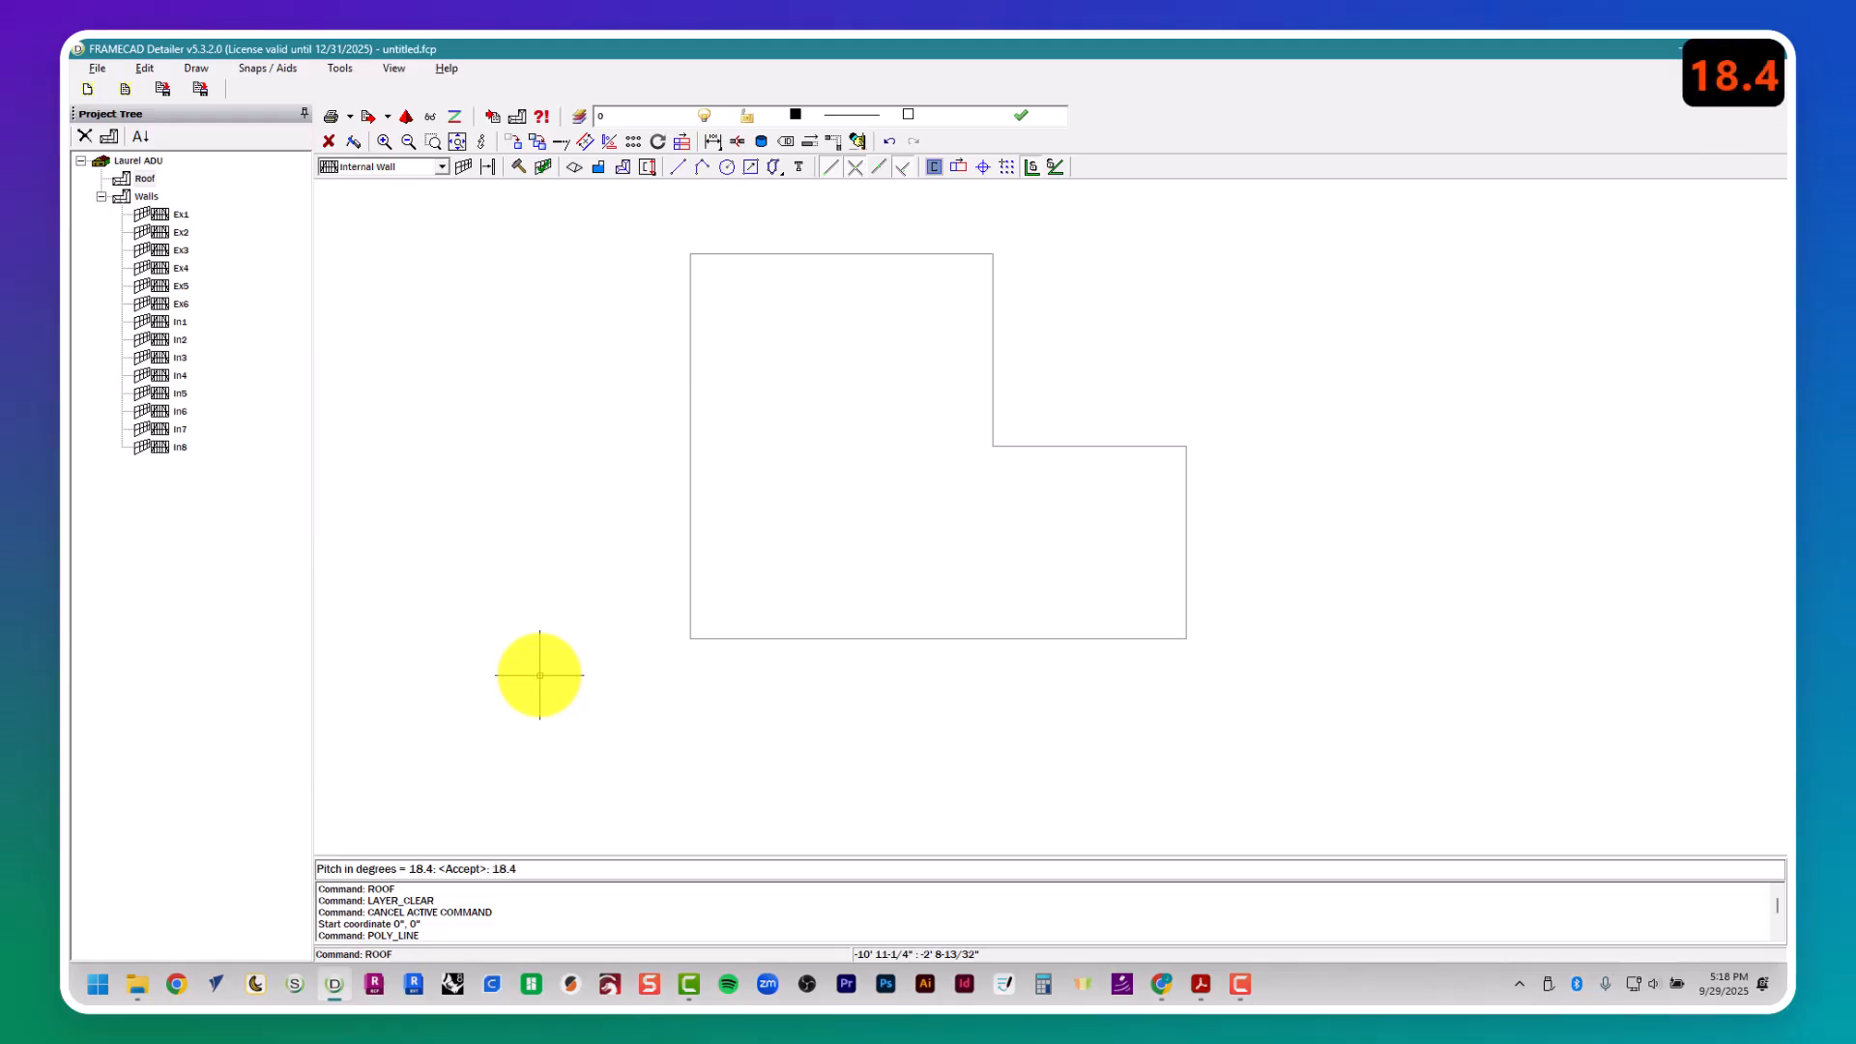
pyautogui.press('Return')
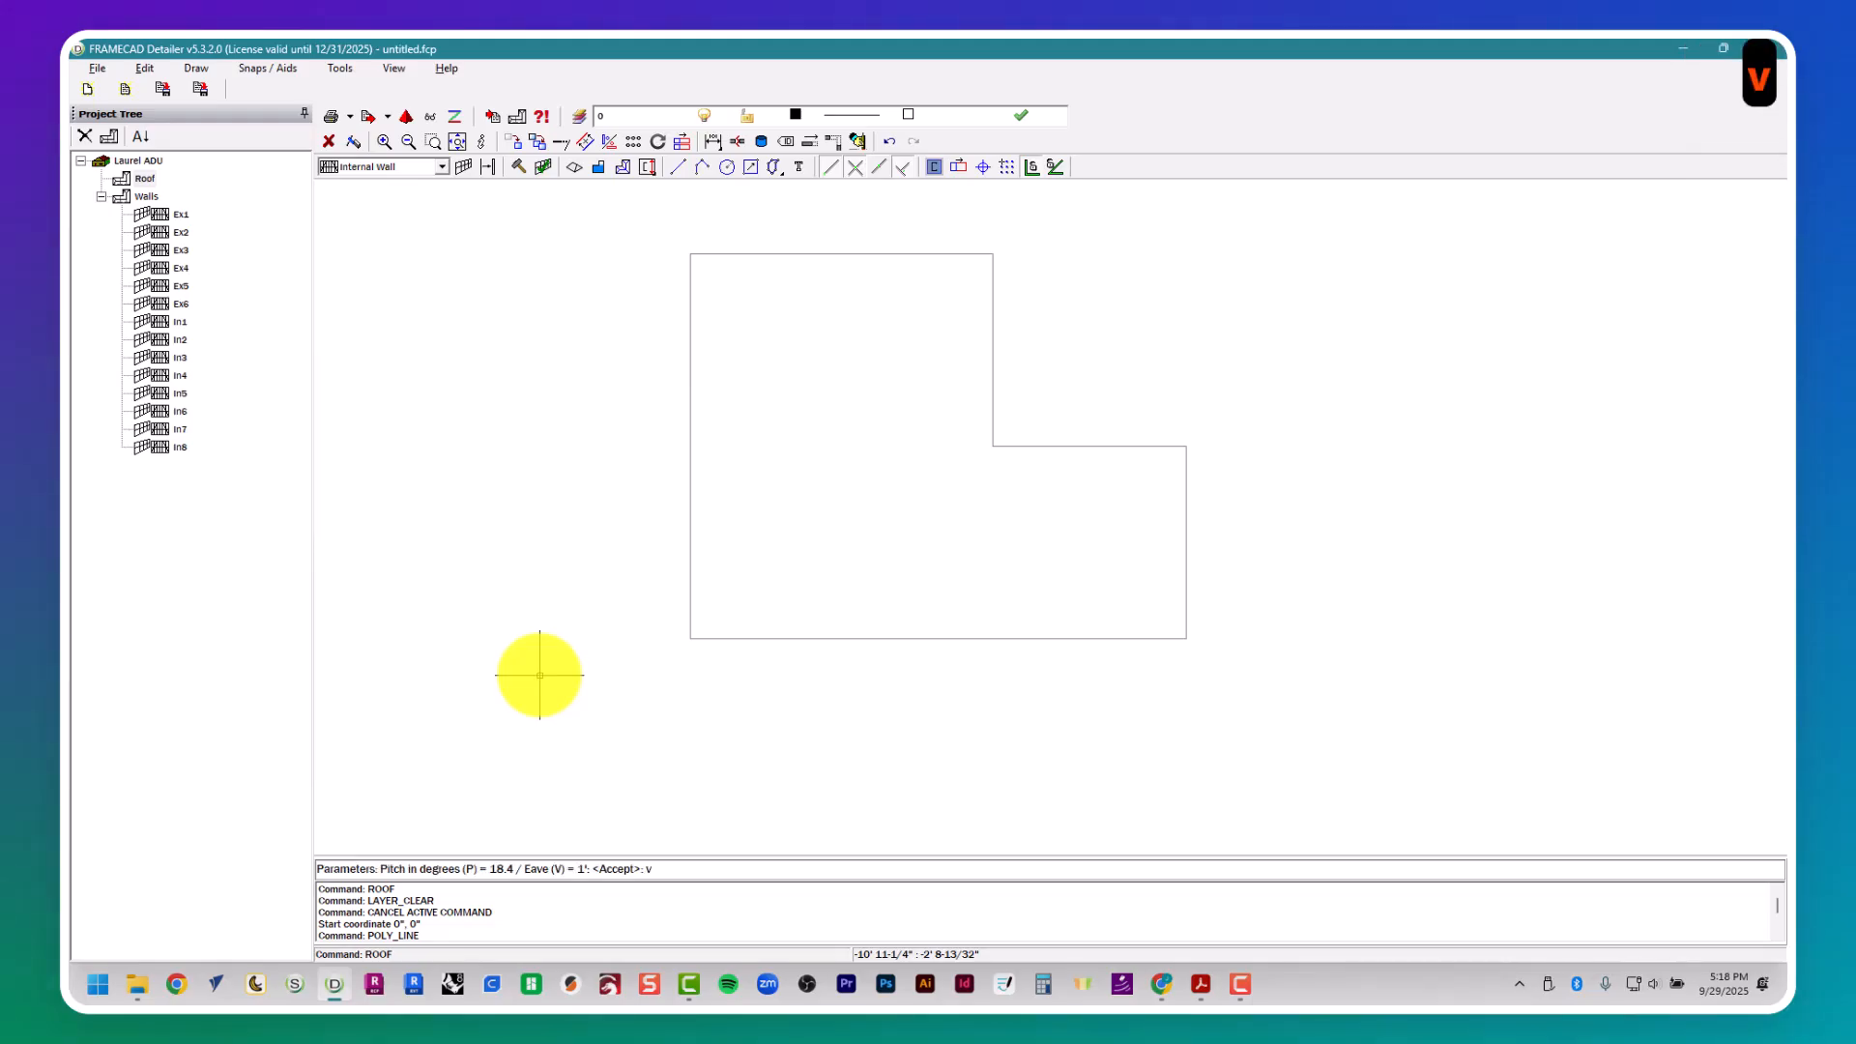
pyautogui.write('v')
pyautogui.press('Return')
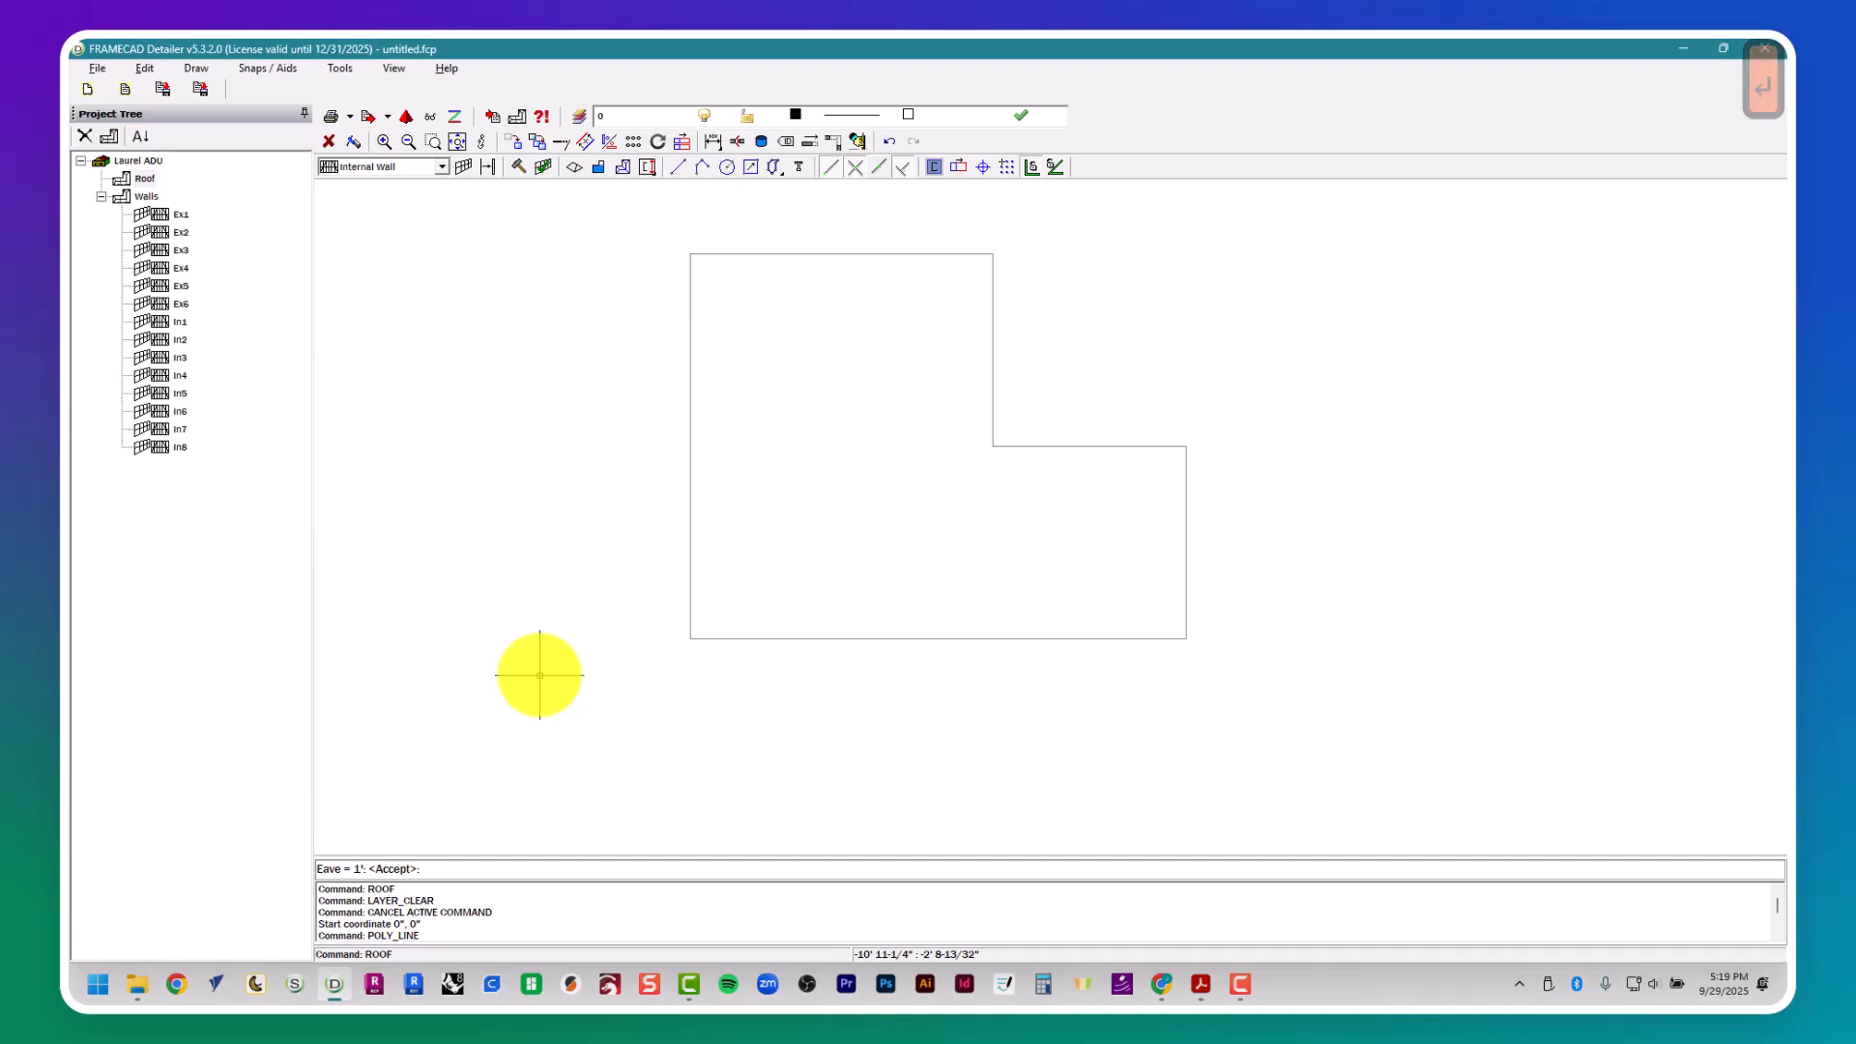
pyautogui.write('12"')
pyautogui.press('Return')
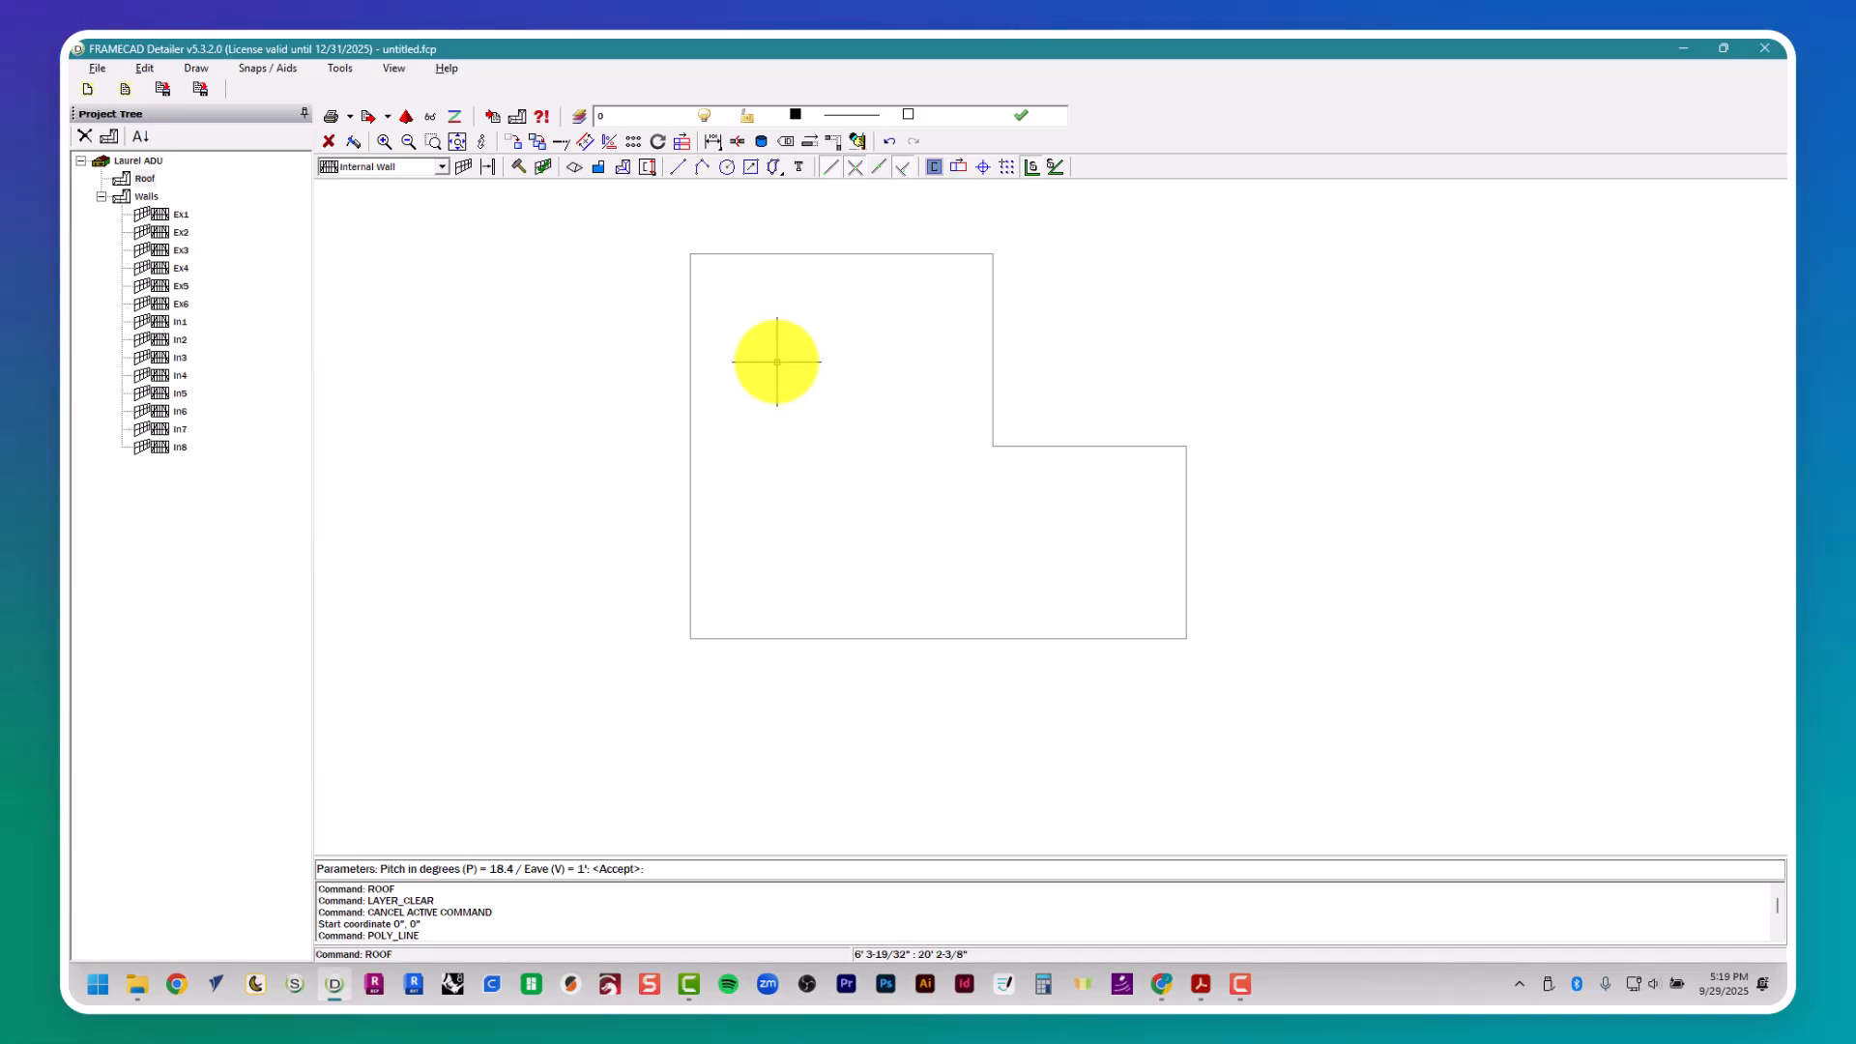
pyautogui.press('Return')
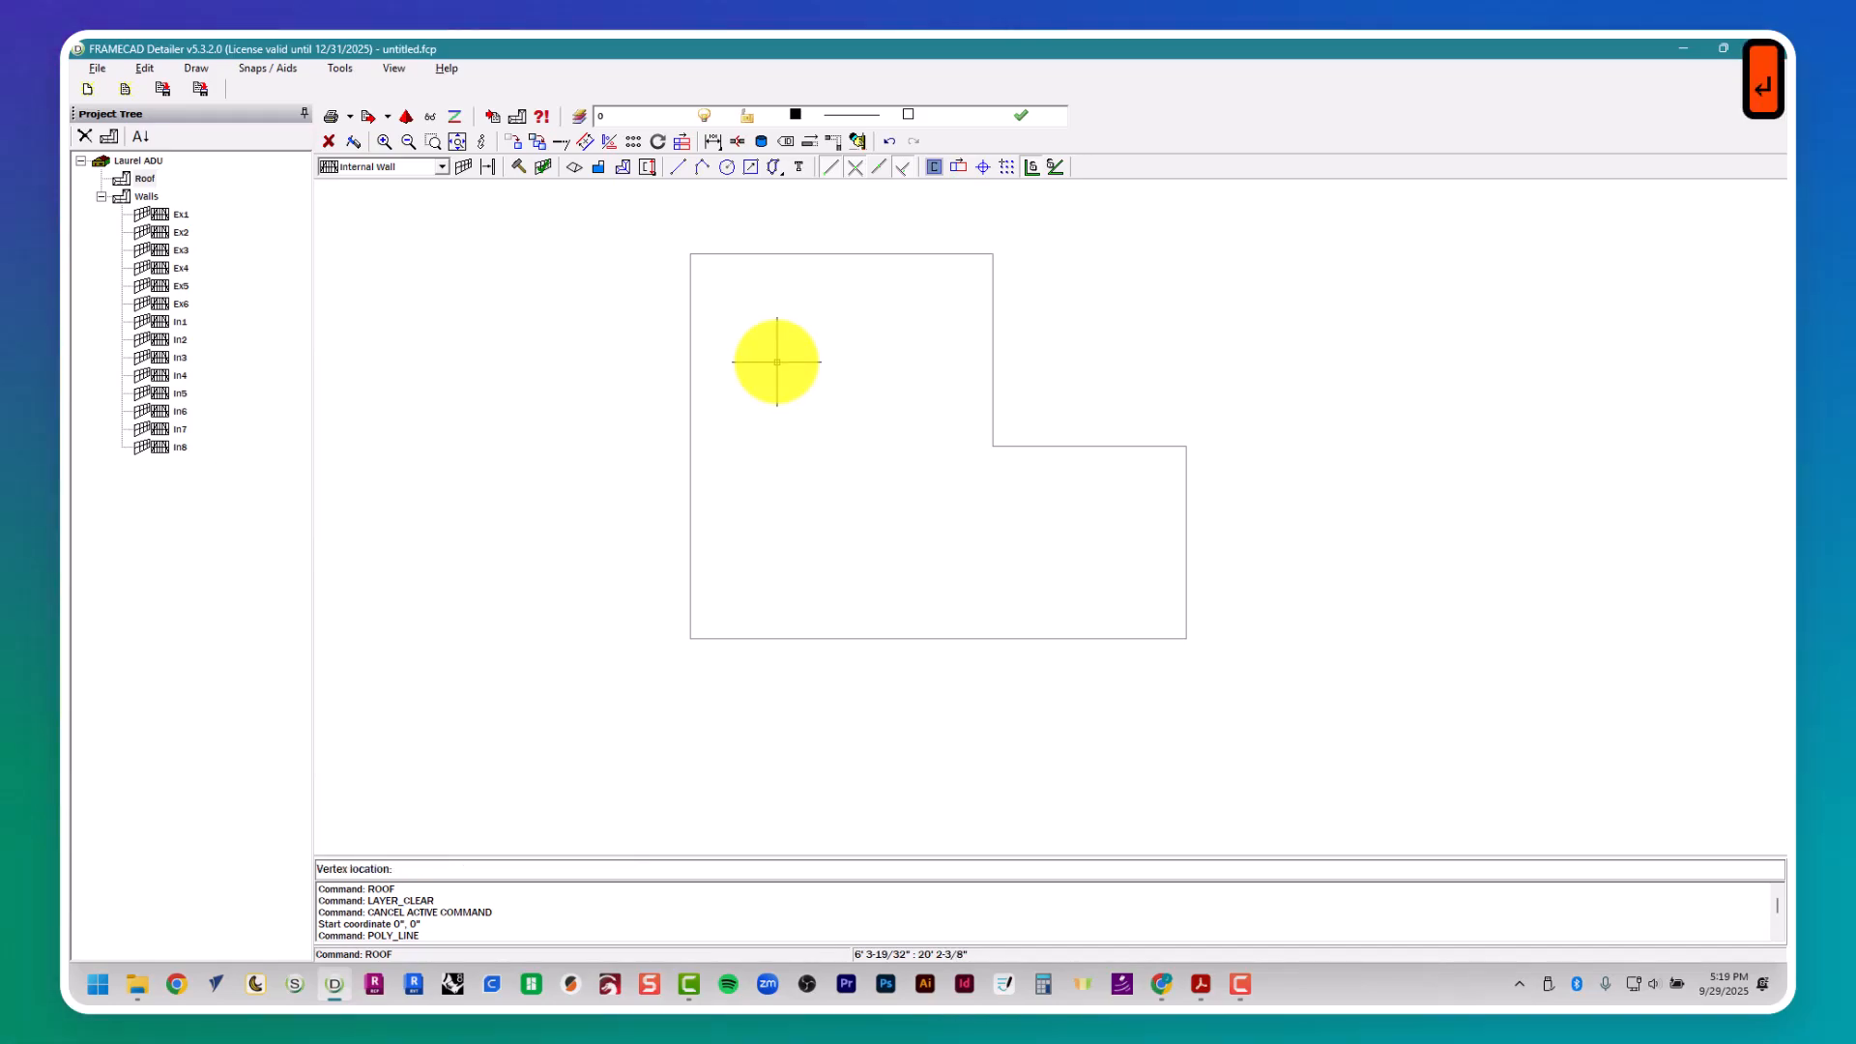
# - Define the L-shaped roof perimeter through all six corners of the traced outline, starting at 0",28', and close the polygon
pyautogui.click(690, 255)
pyautogui.click(993, 254)
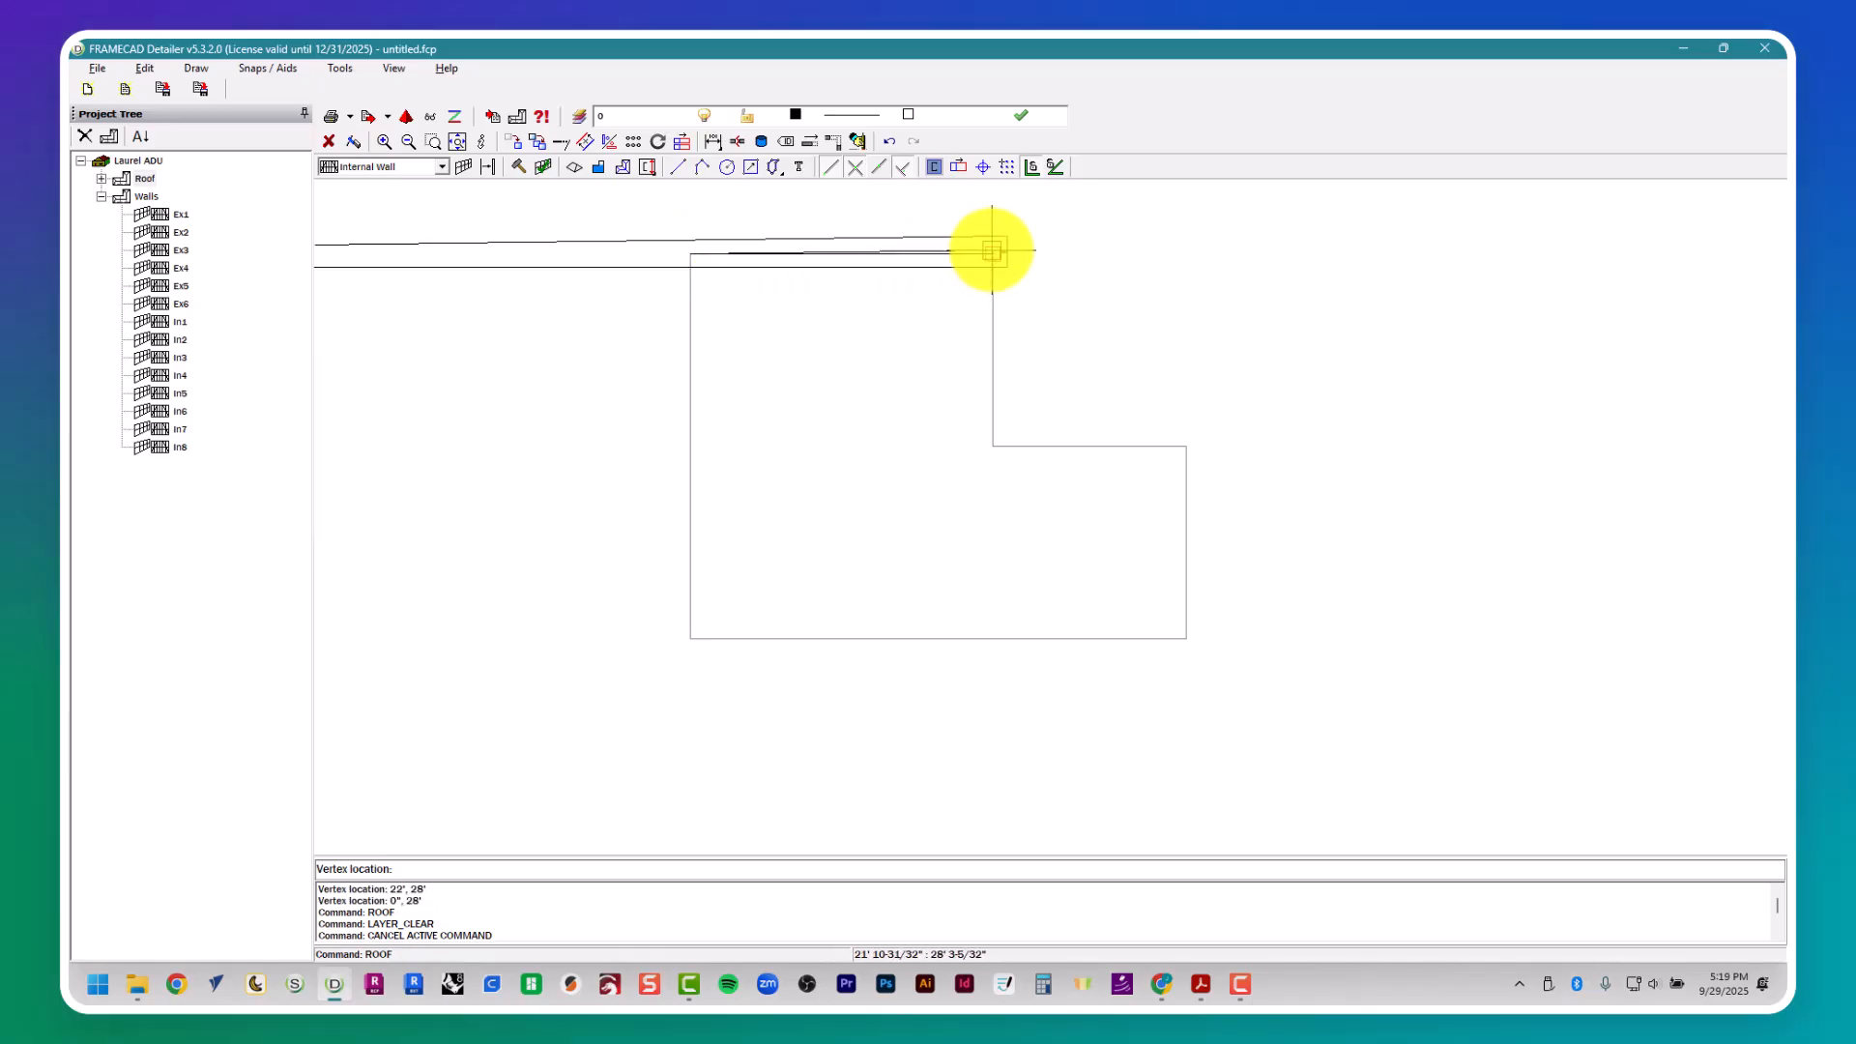
pyautogui.click(995, 445)
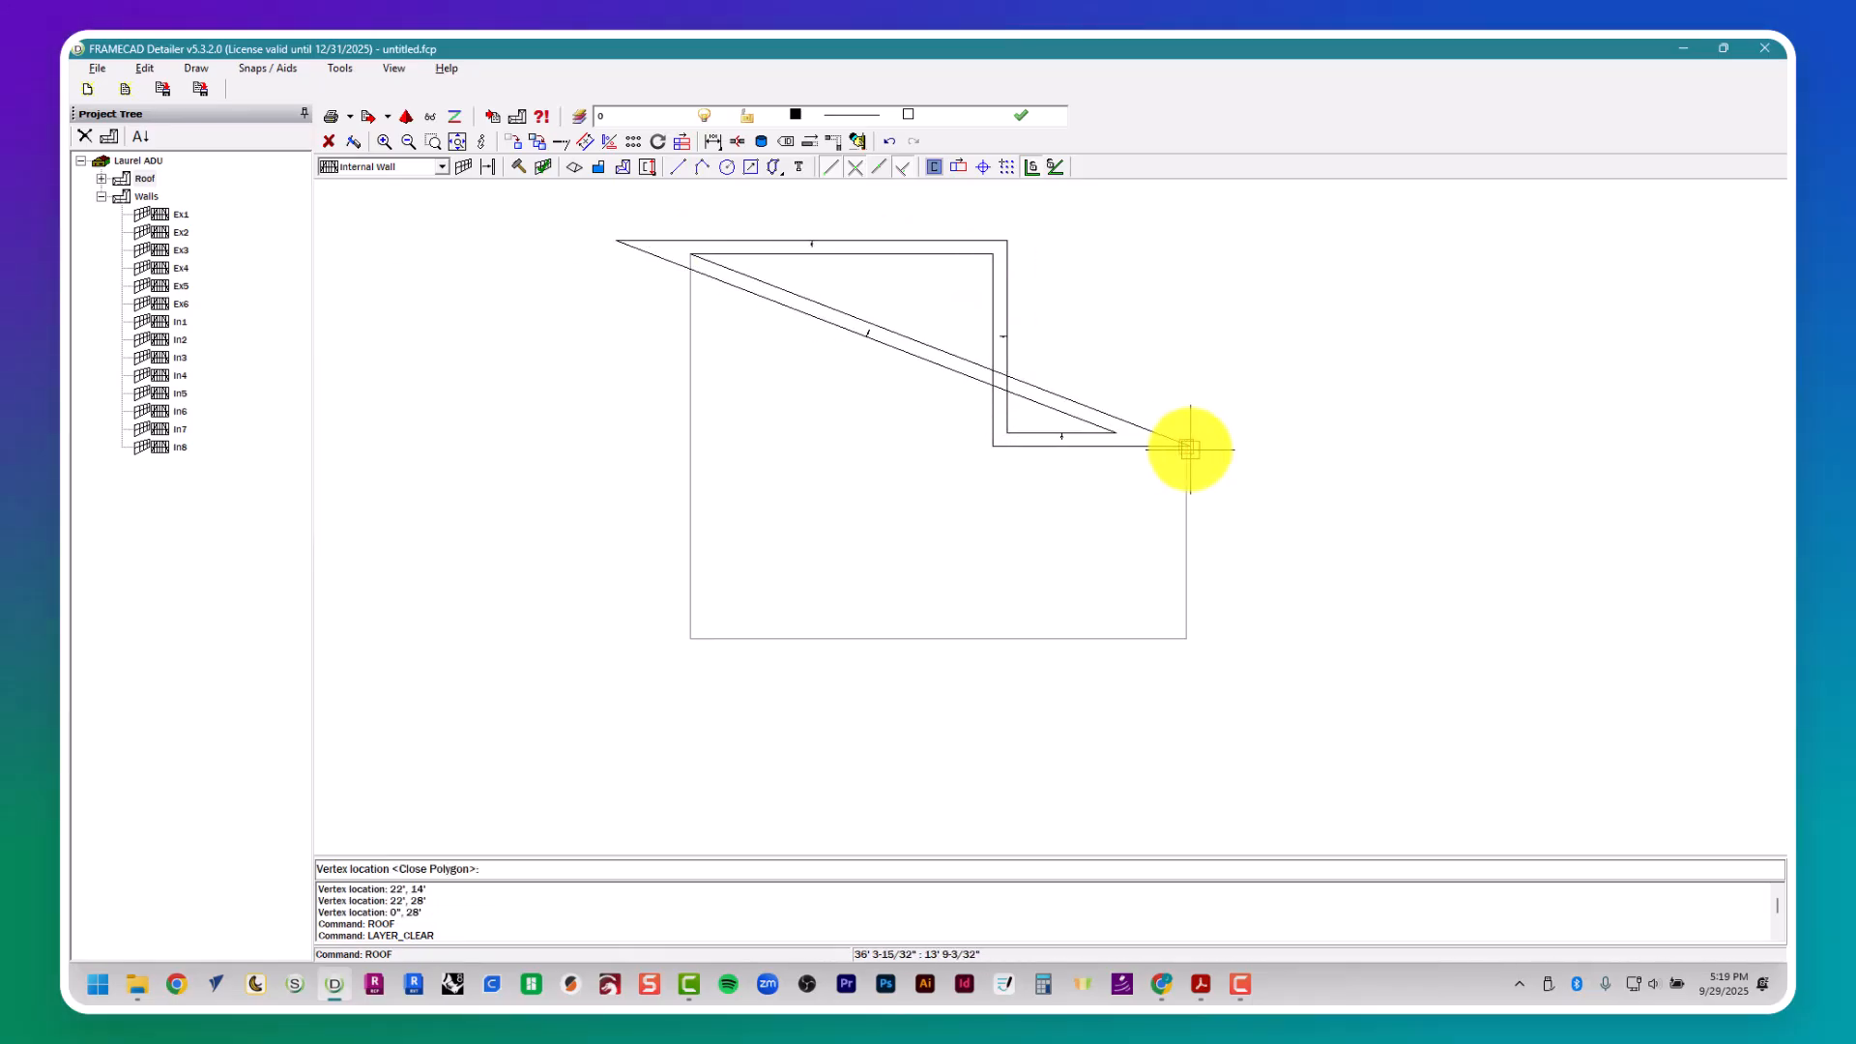
pyautogui.click(1186, 445)
pyautogui.click(1187, 638)
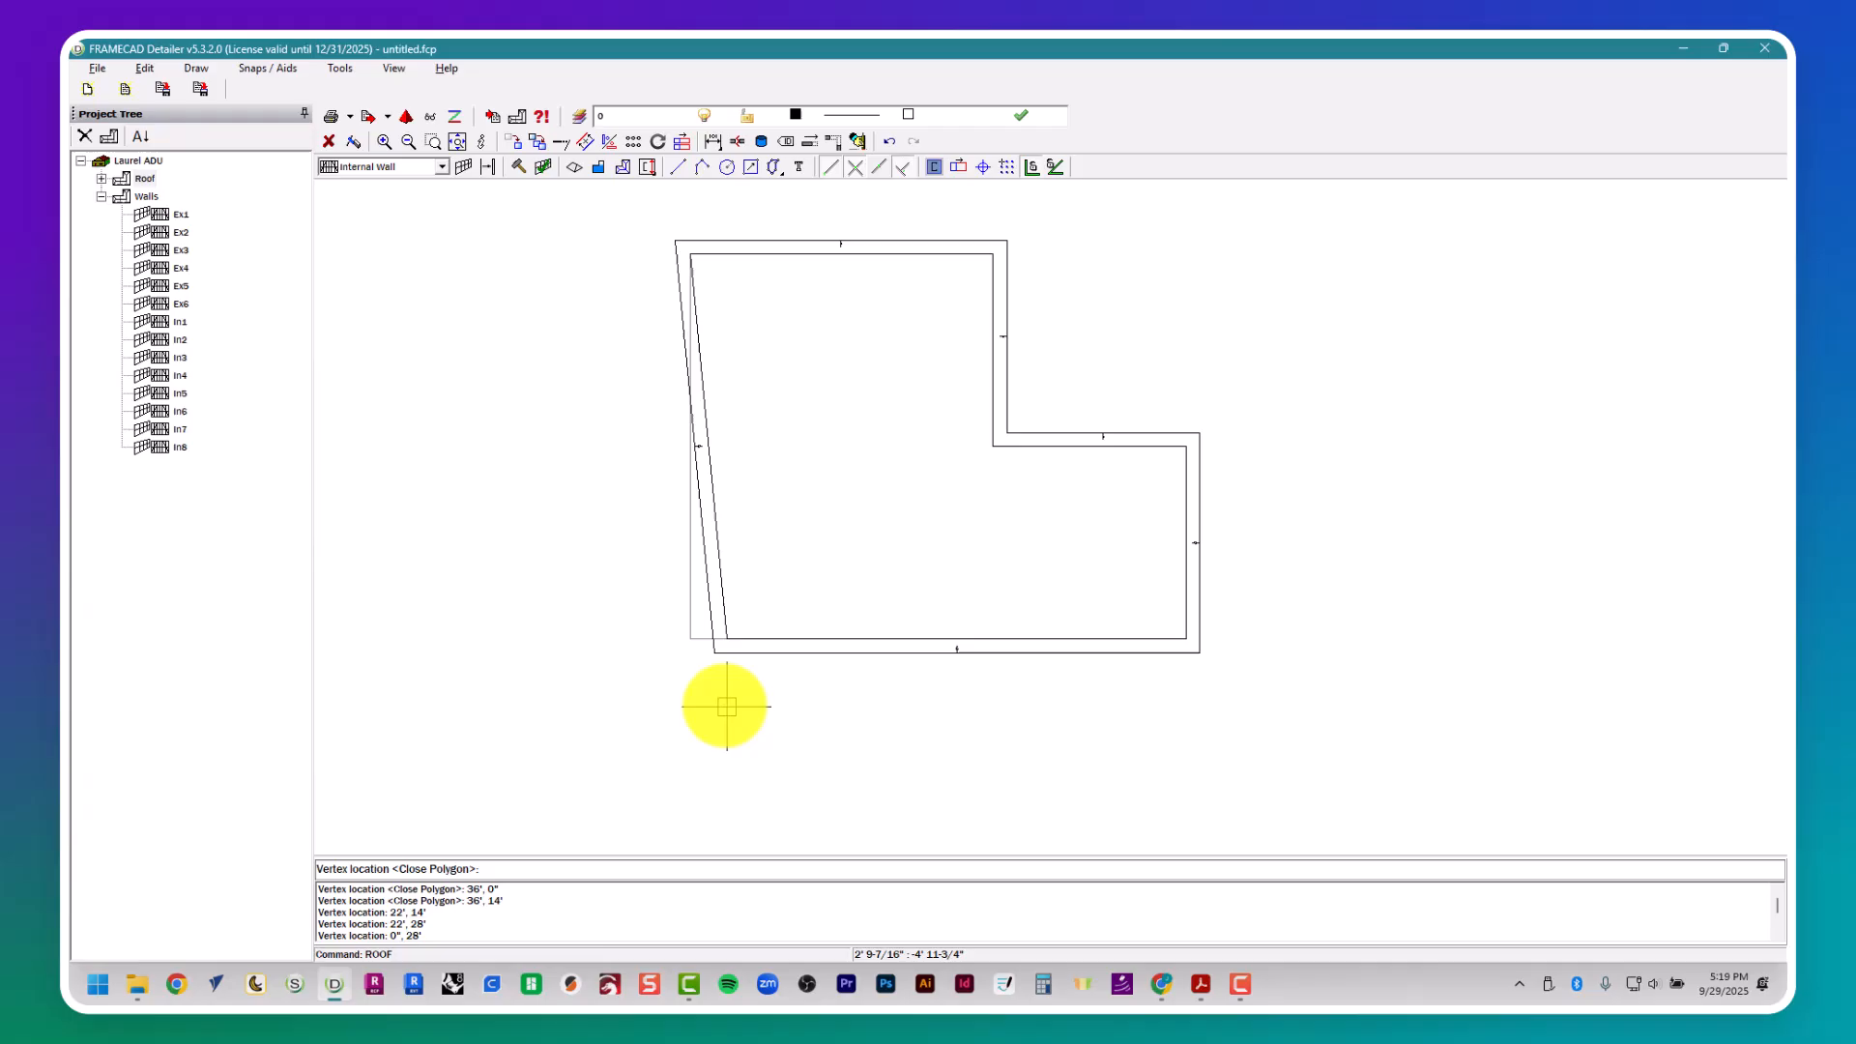
pyautogui.click(687, 639)
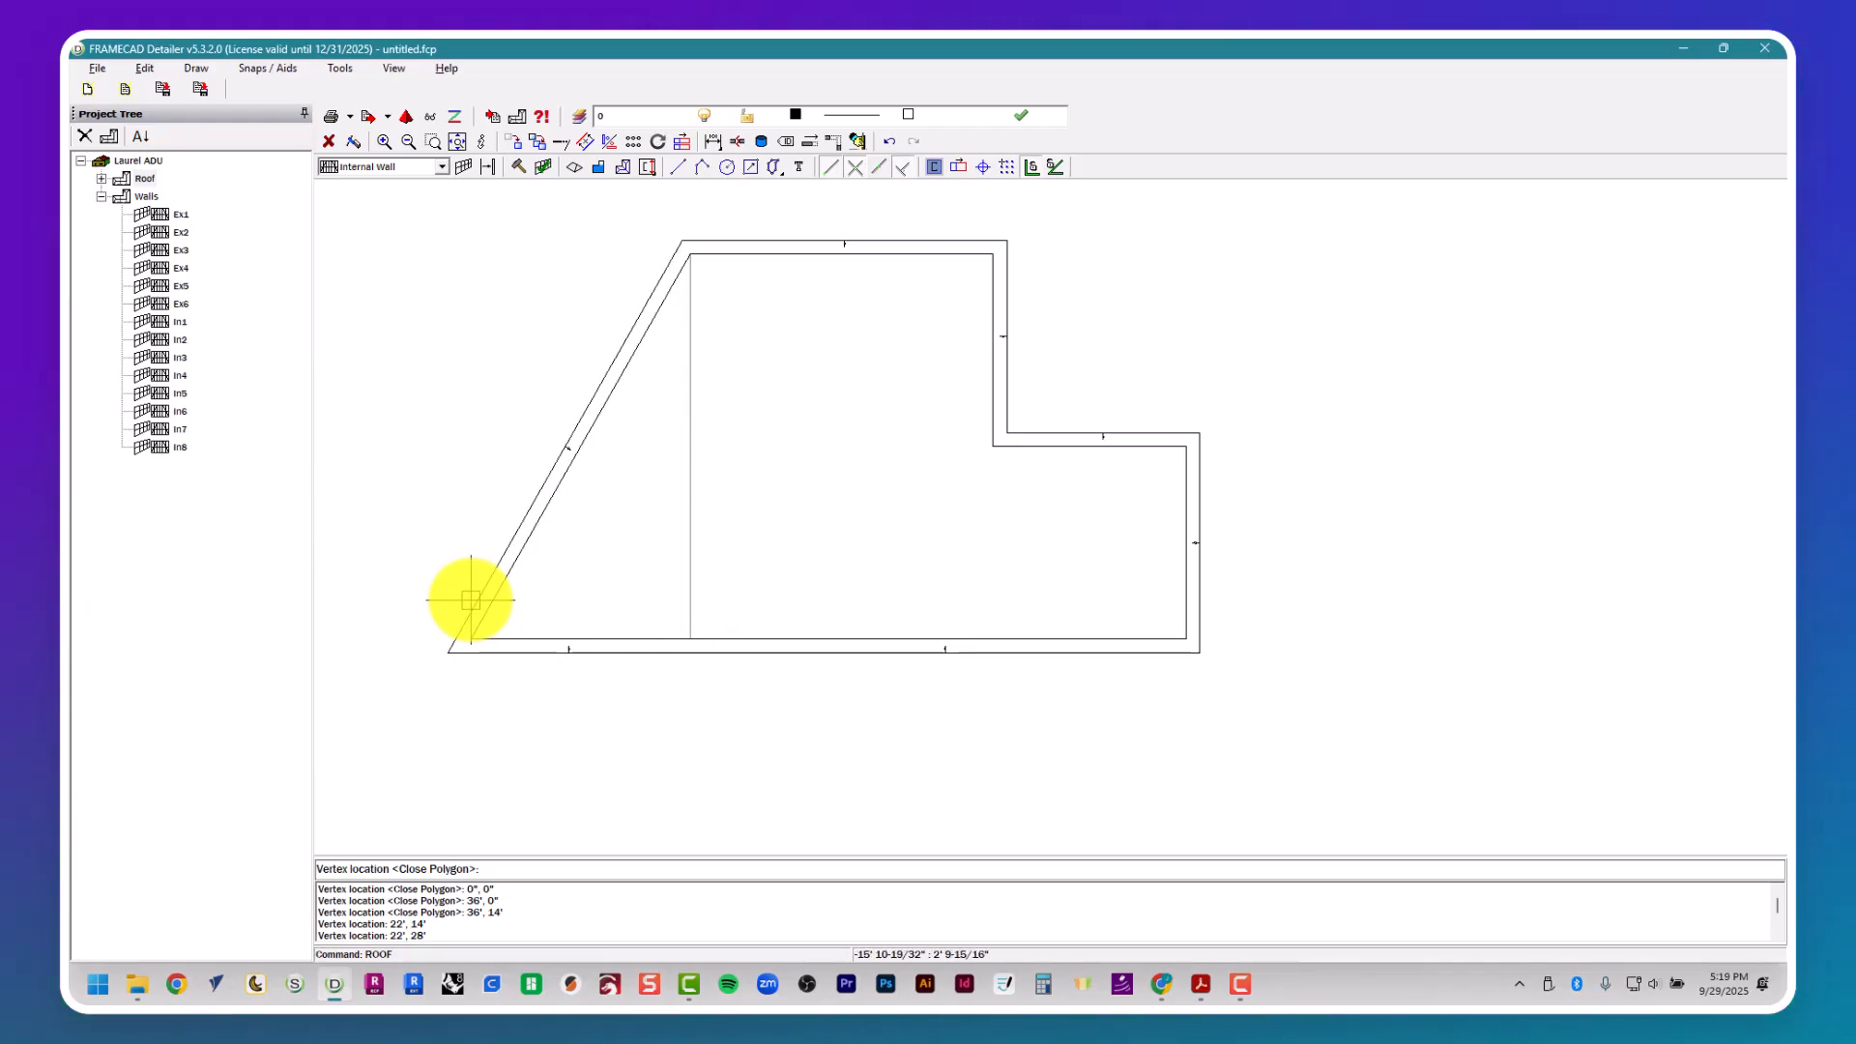
pyautogui.press('Return')
pyautogui.press('Escape')
pyautogui.press('Escape')
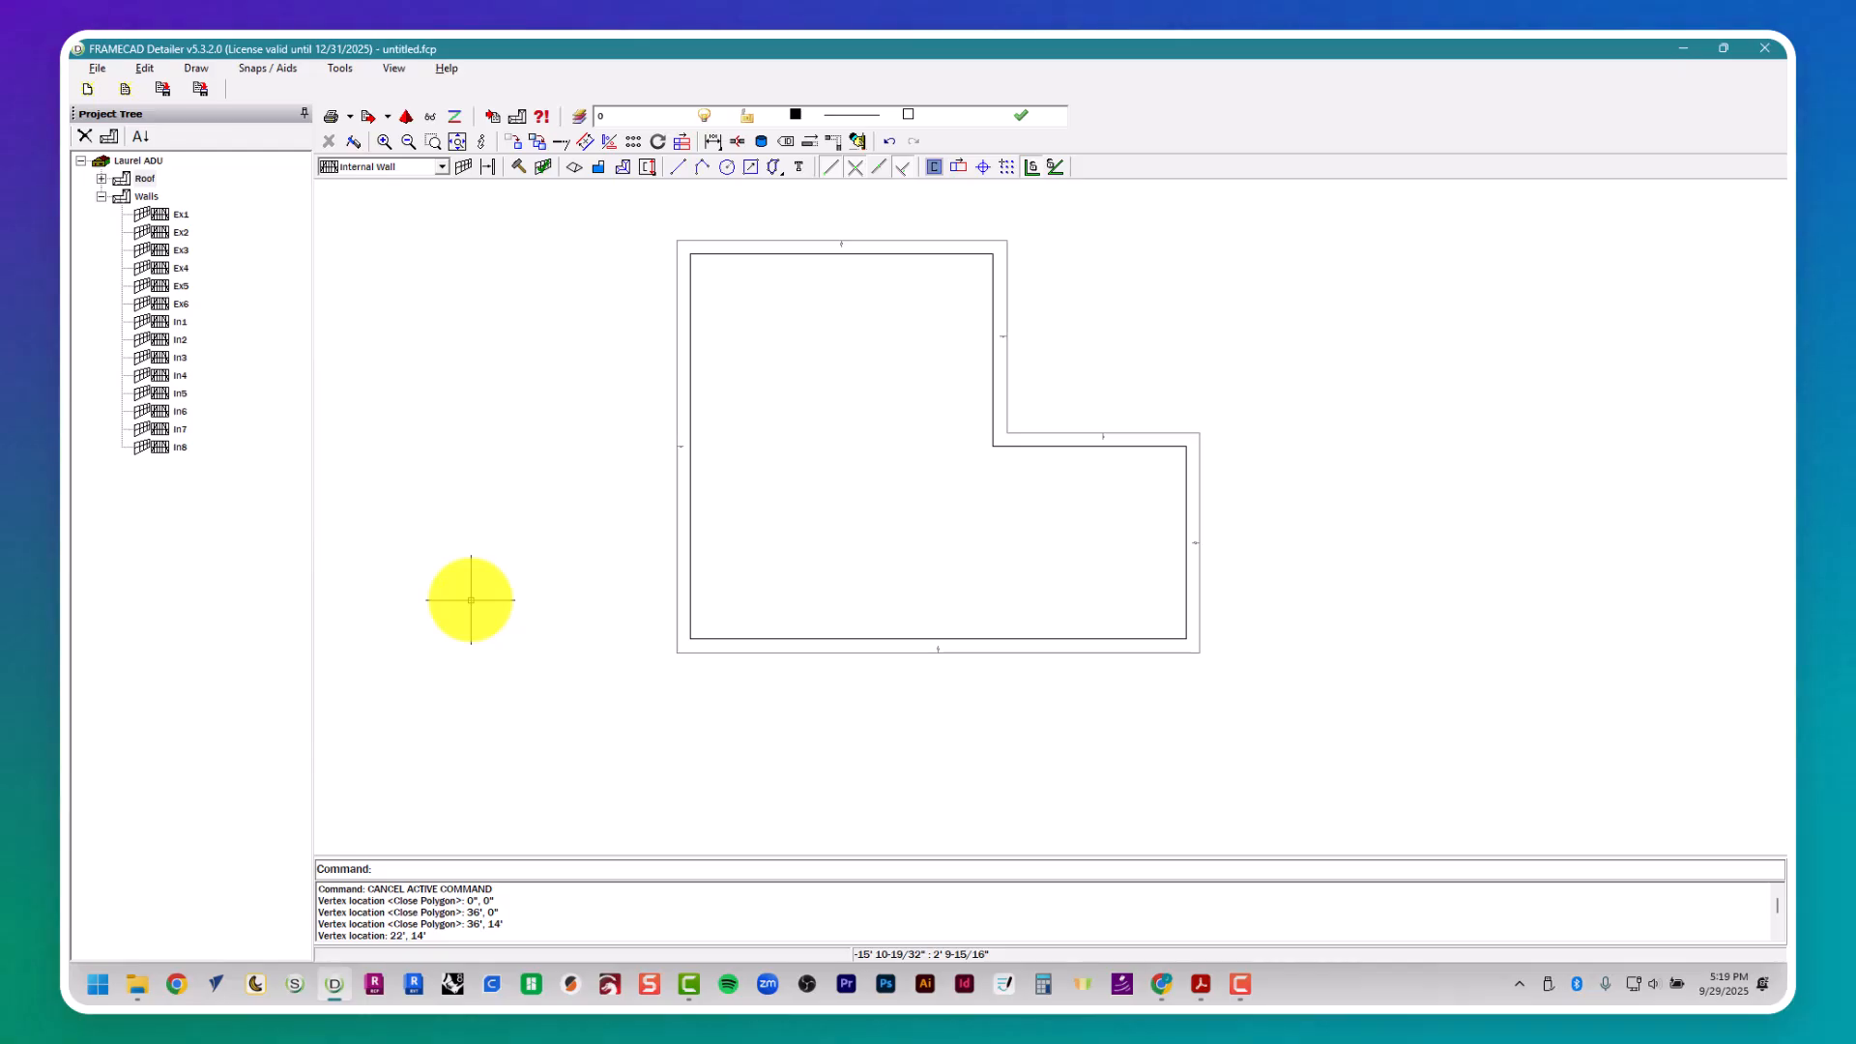
# - Start a roof block with 2' truss spacing, Absolute Spacing (From Start) and gable overhang None, and make these properties the default
pyautogui.click(600, 169)
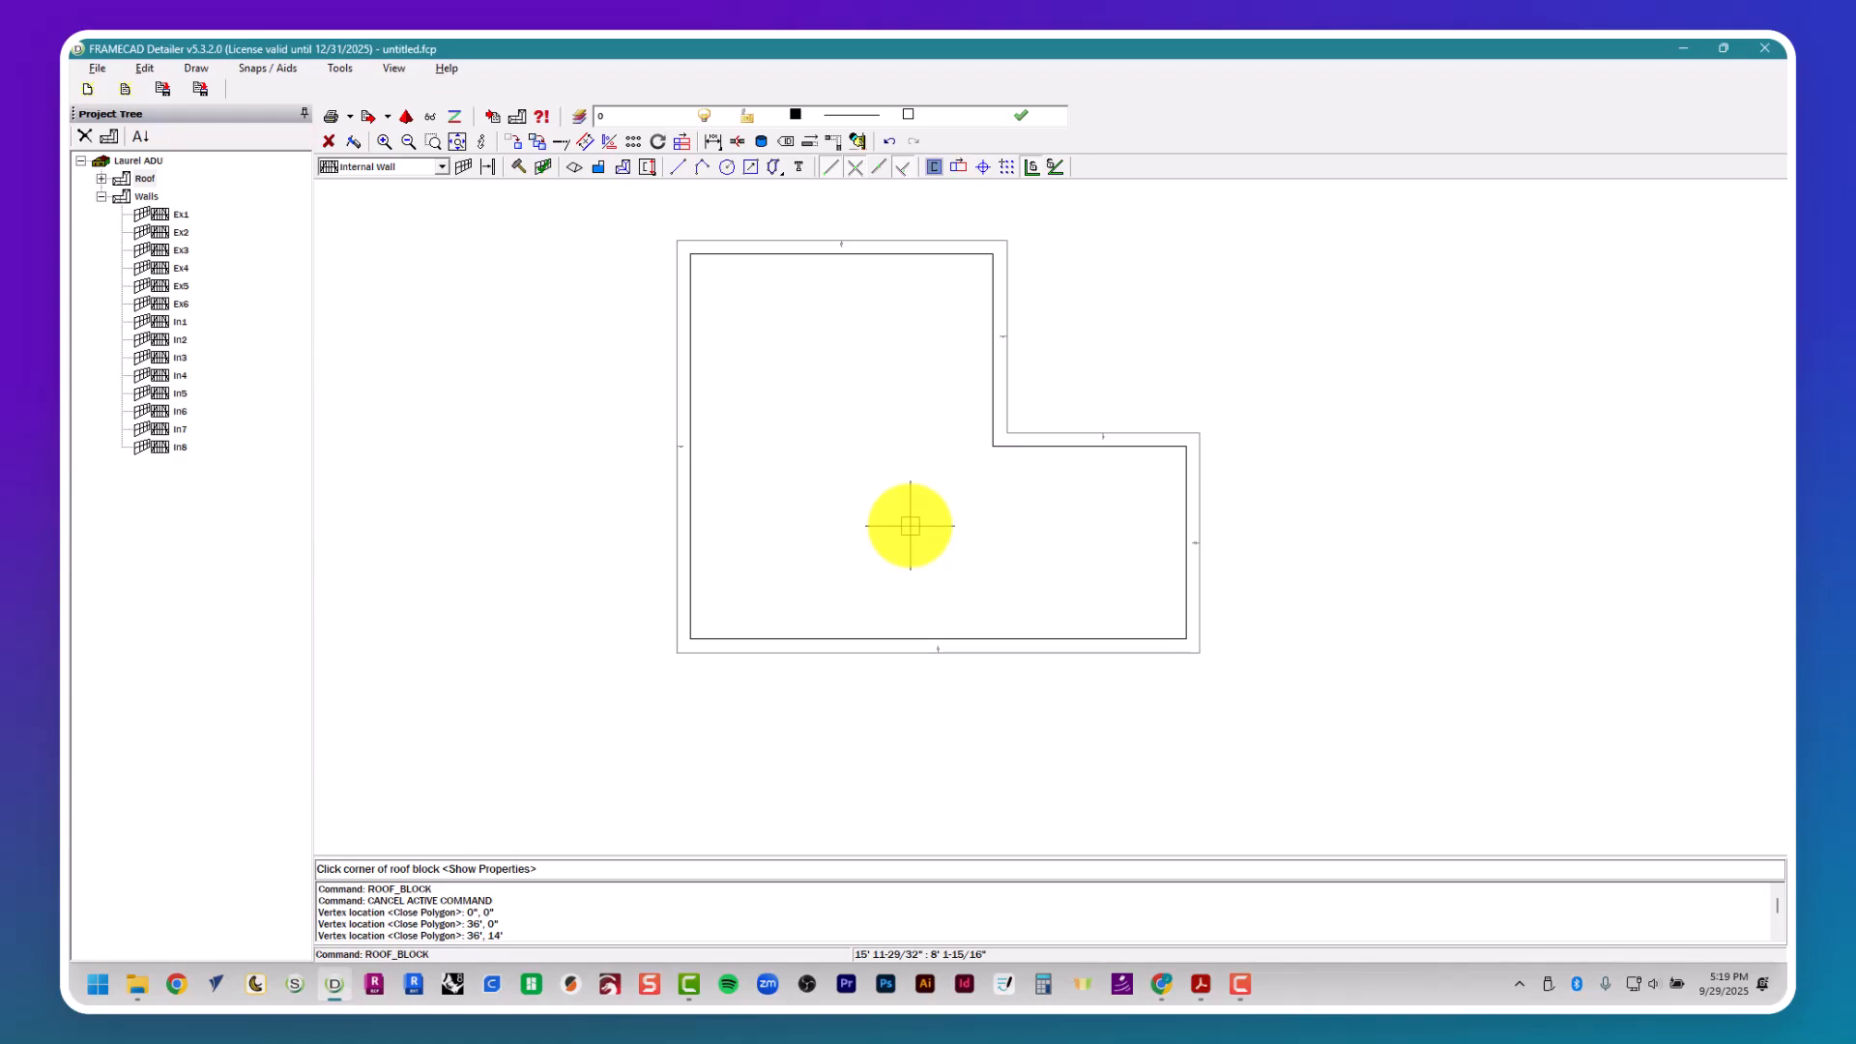
pyautogui.press('Return')
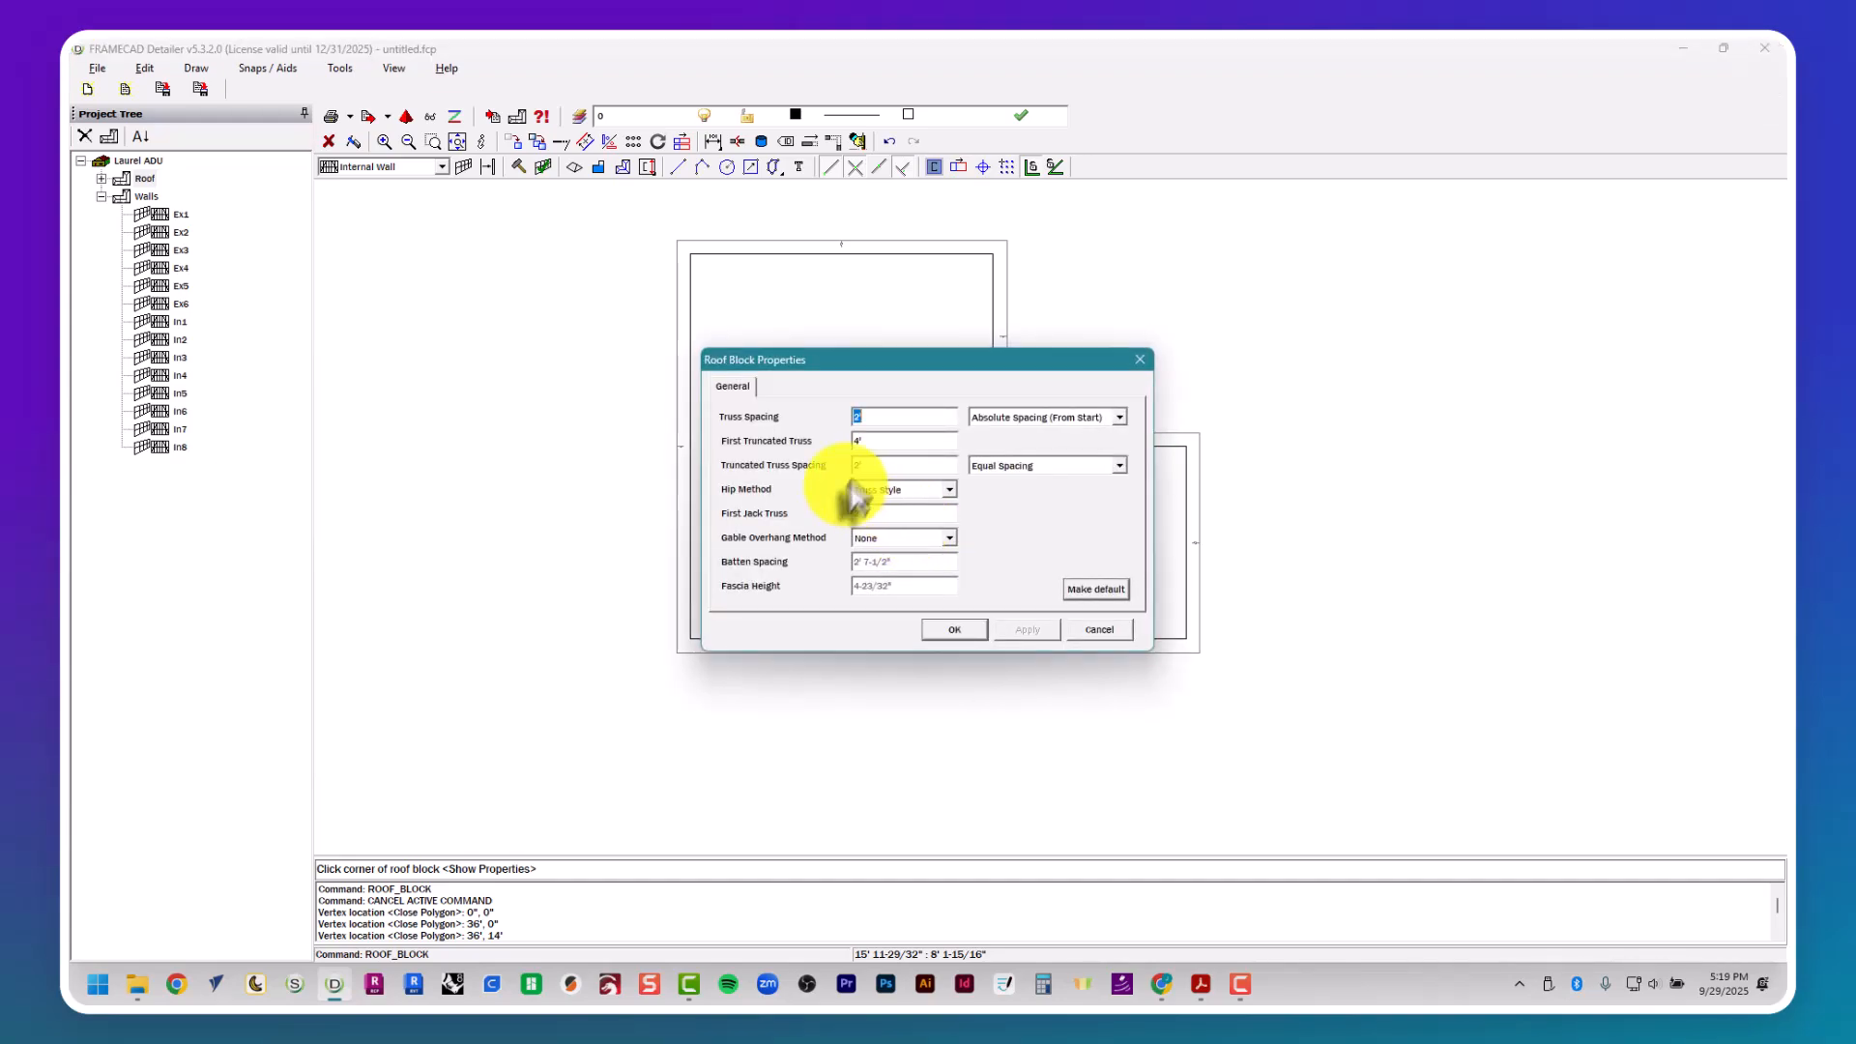
pyautogui.moveTo(879, 421); pyautogui.dragTo(803, 486)
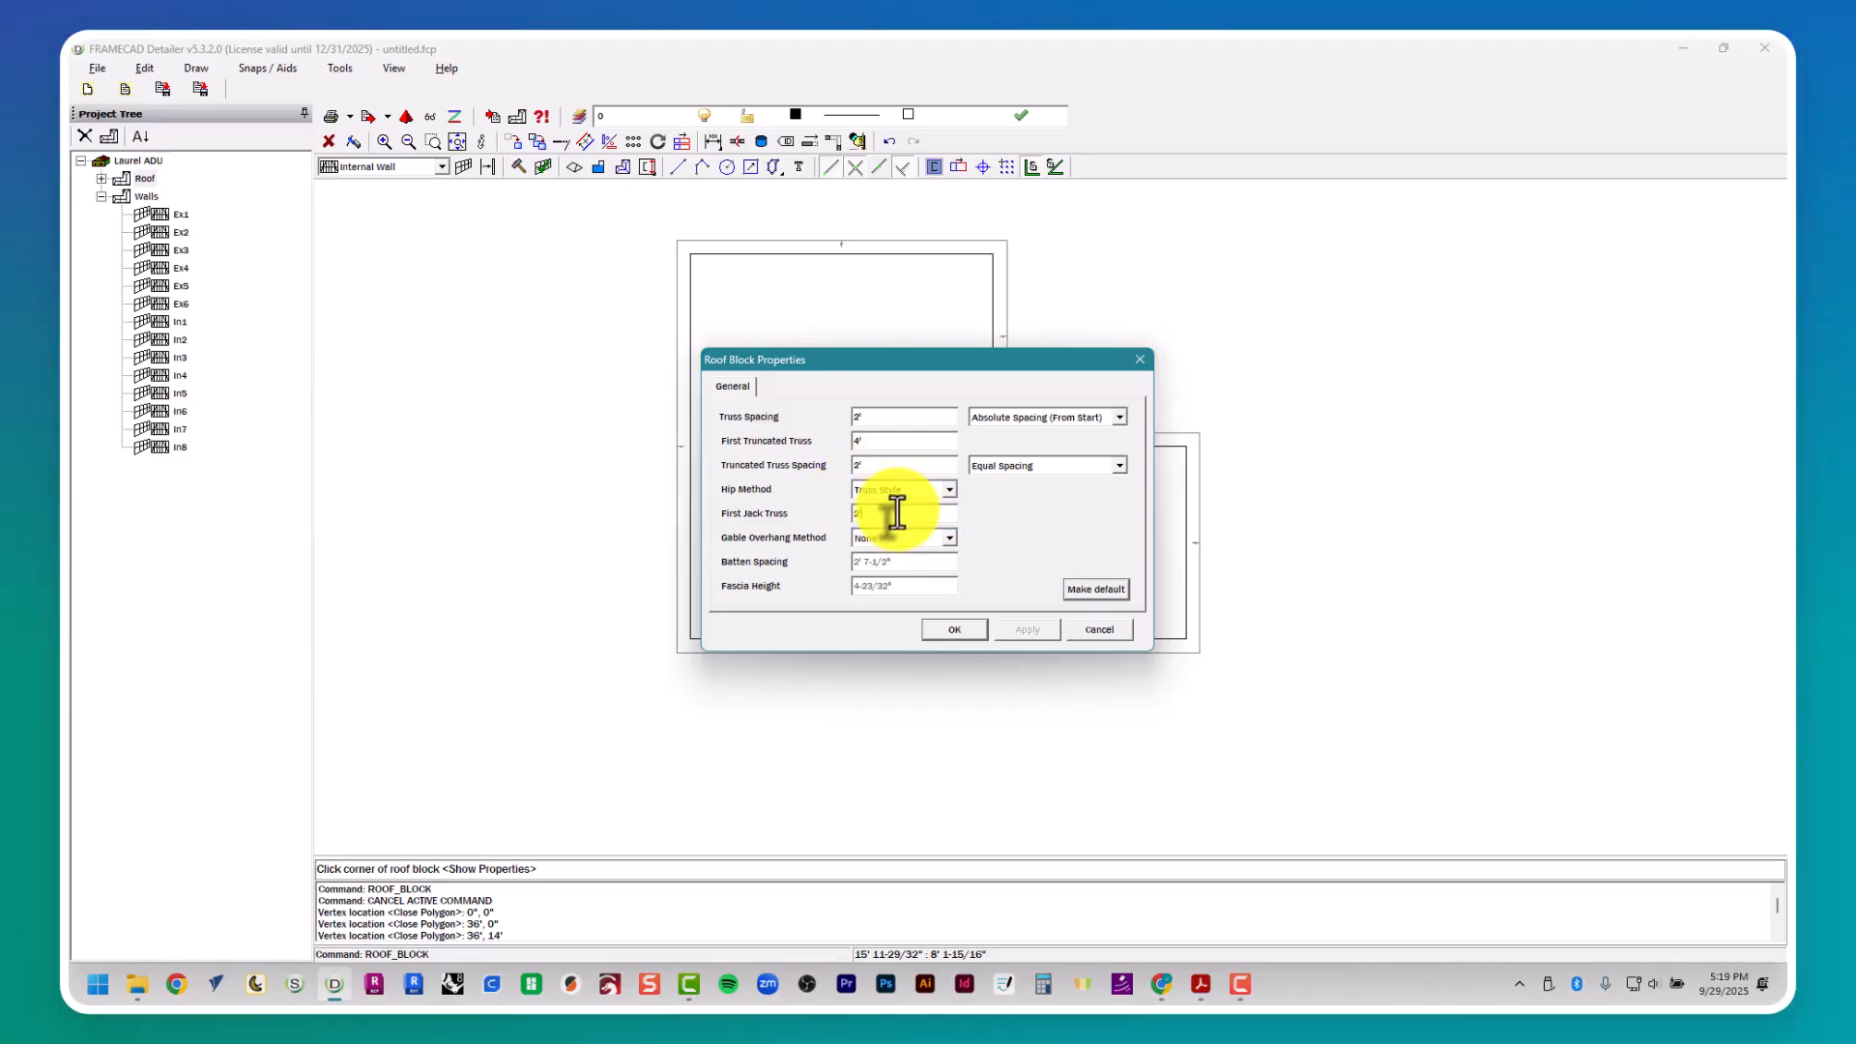
pyautogui.click(880, 539)
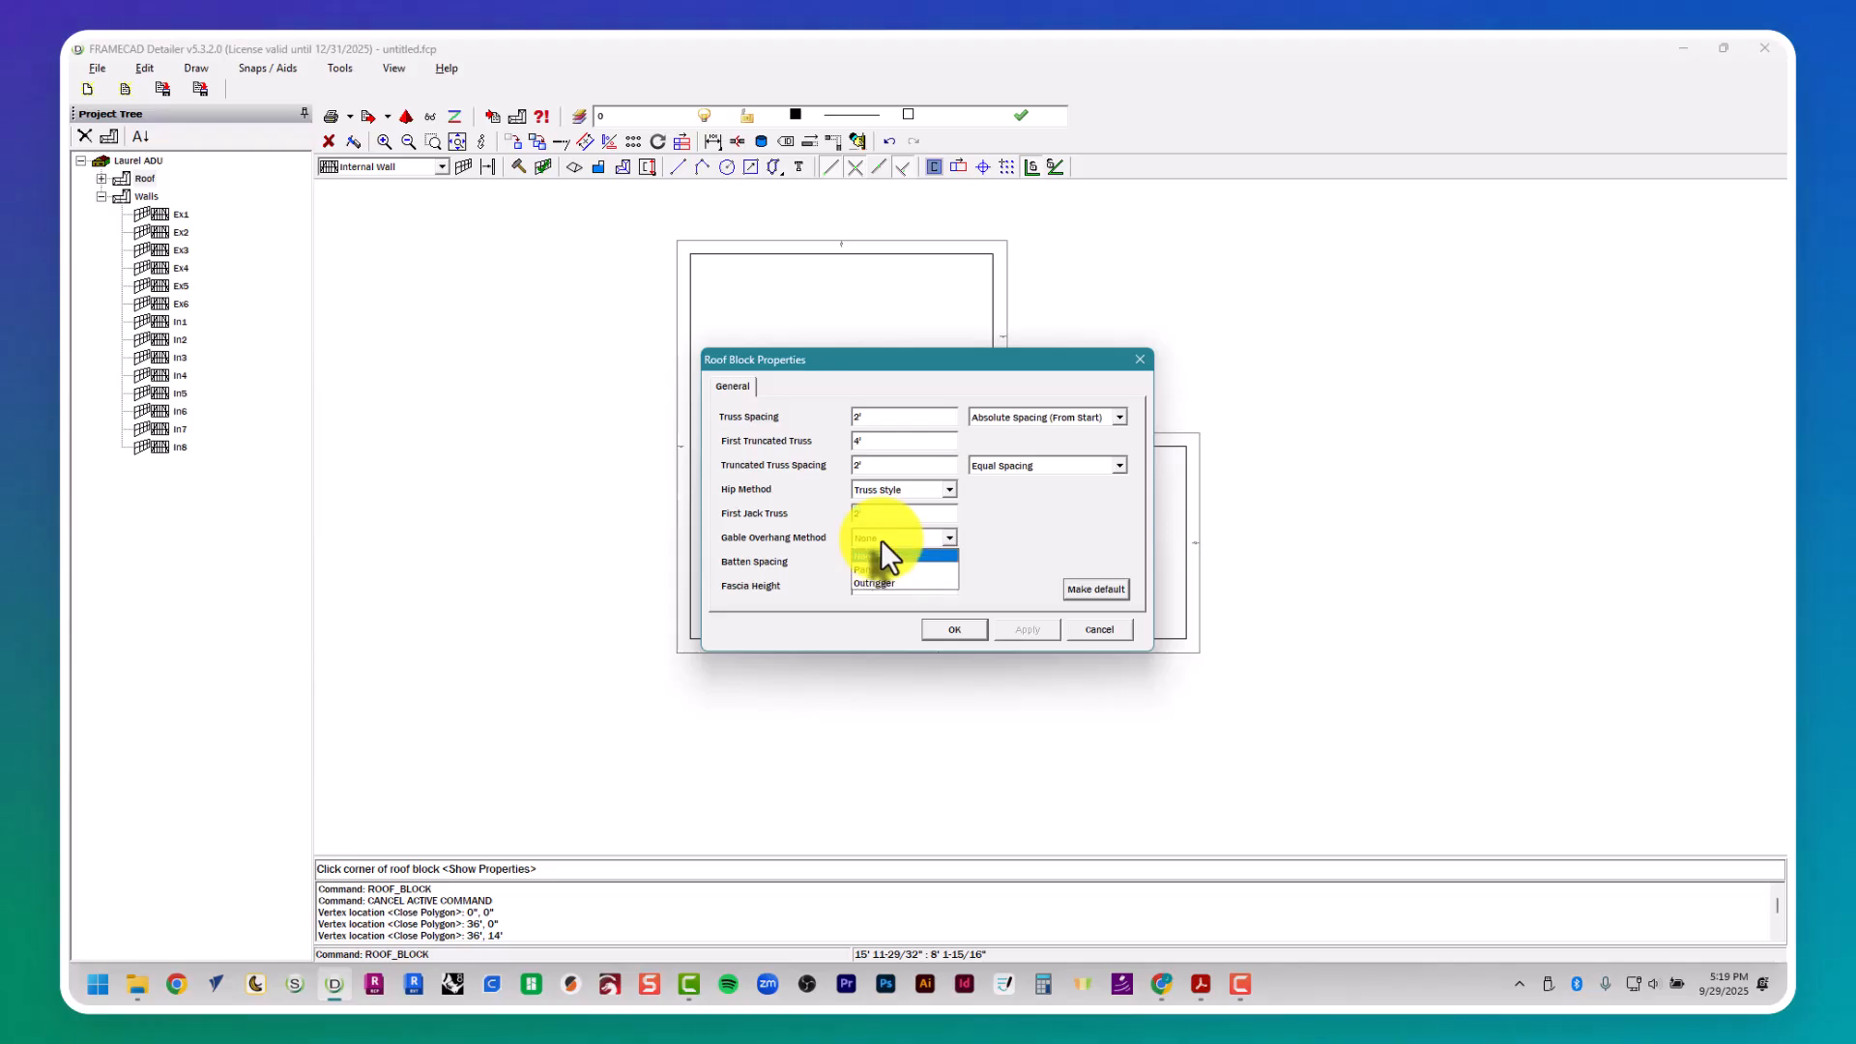
pyautogui.click(882, 544)
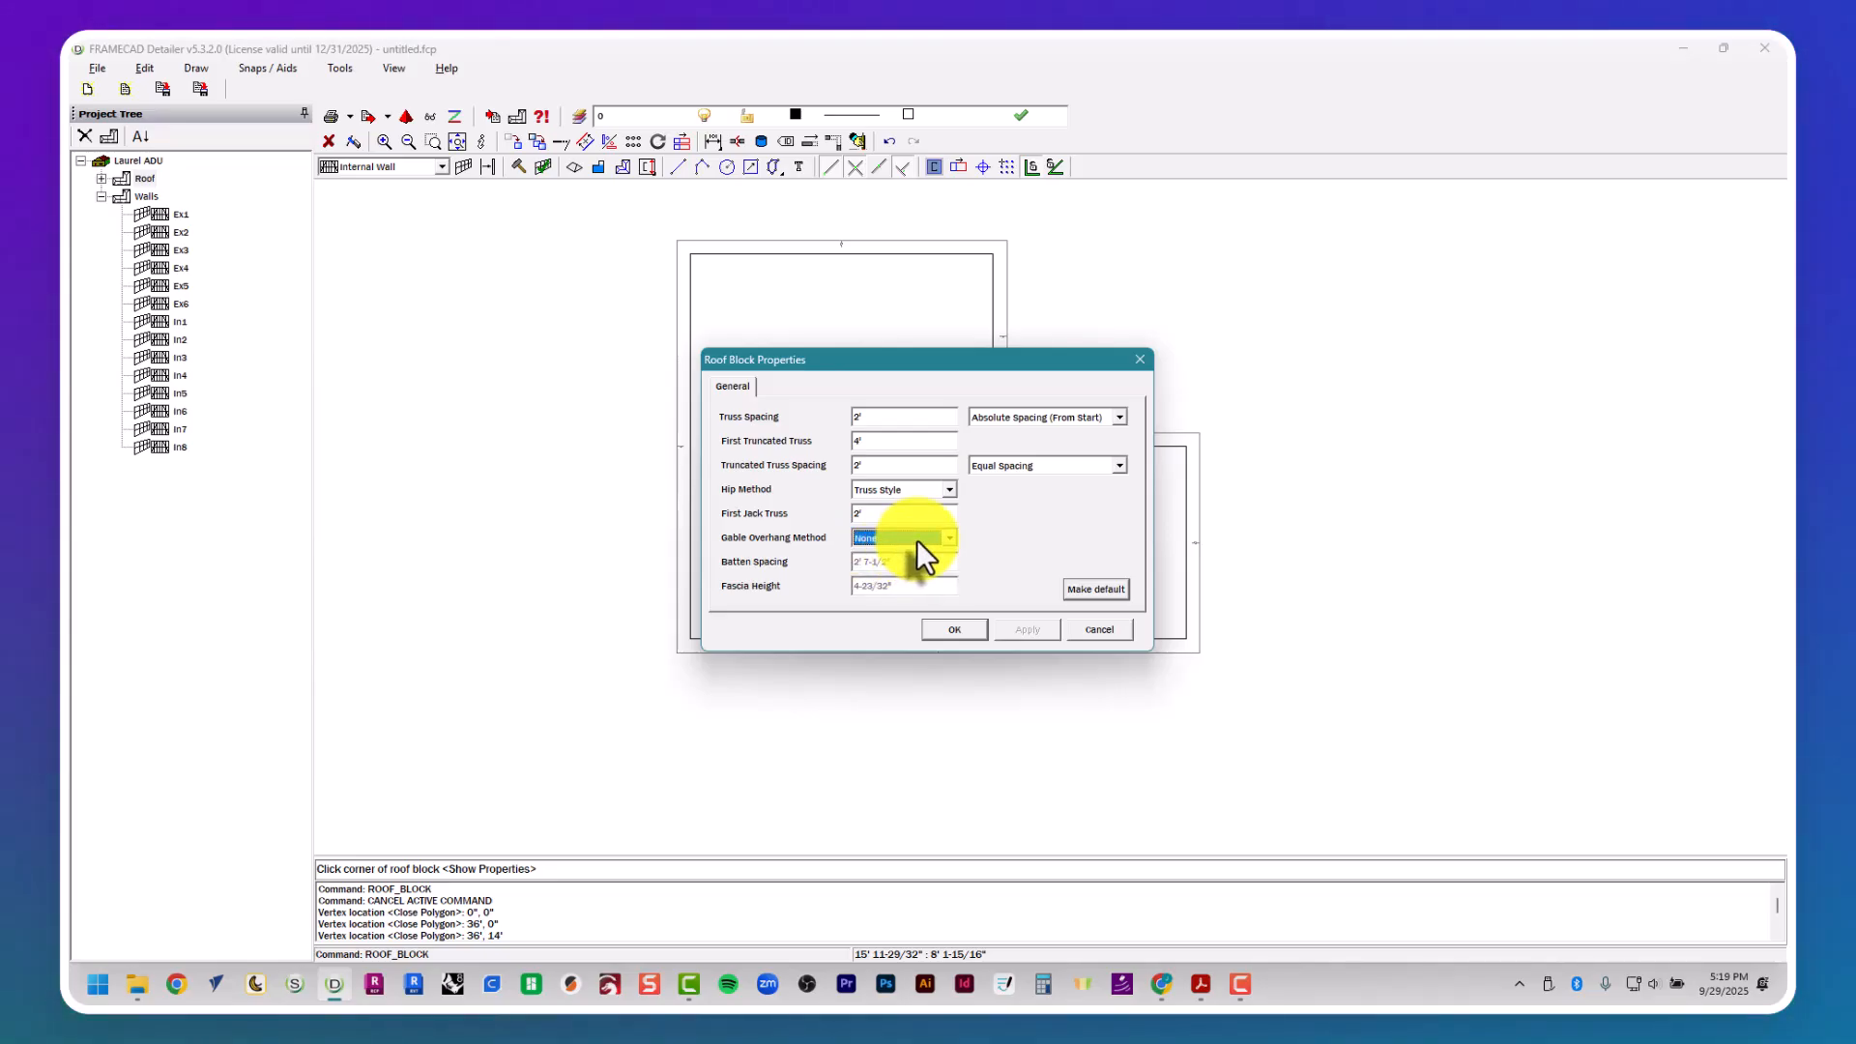
pyautogui.click(1057, 419)
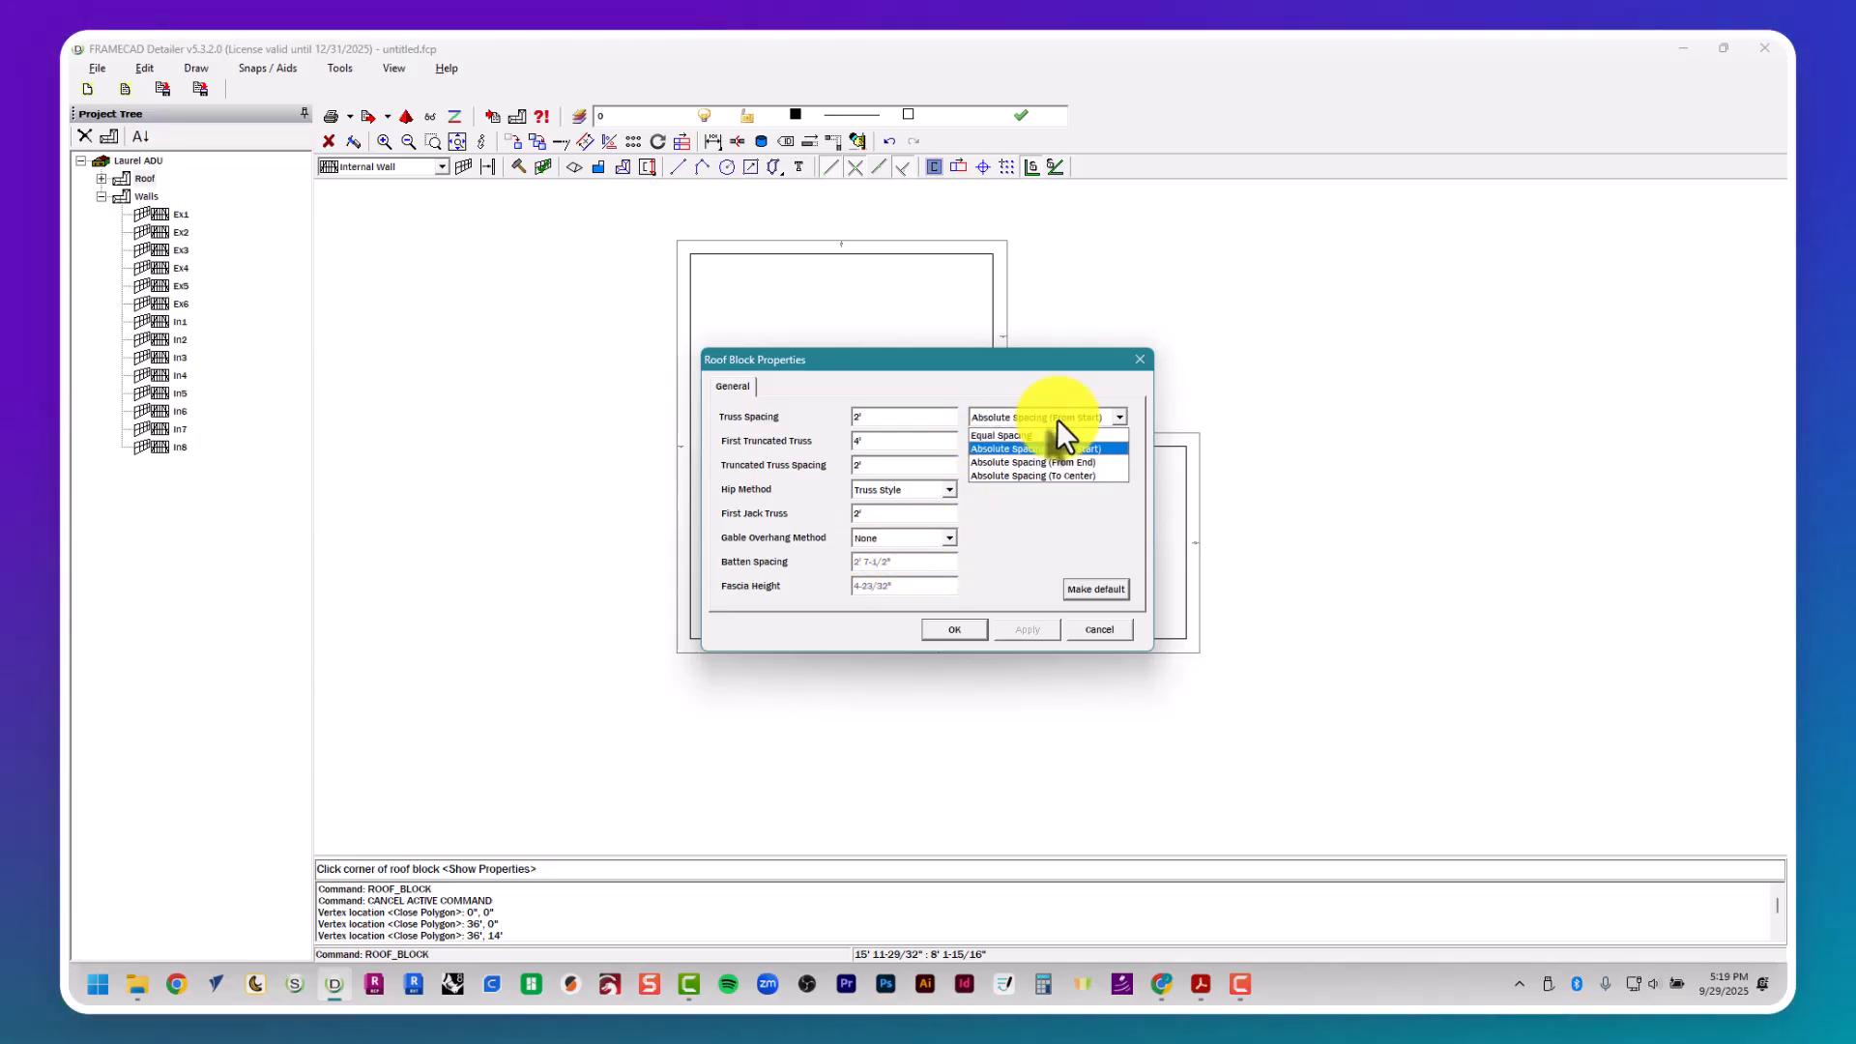
pyautogui.click(1061, 448)
pyautogui.click(1067, 473)
pyautogui.click(1067, 473)
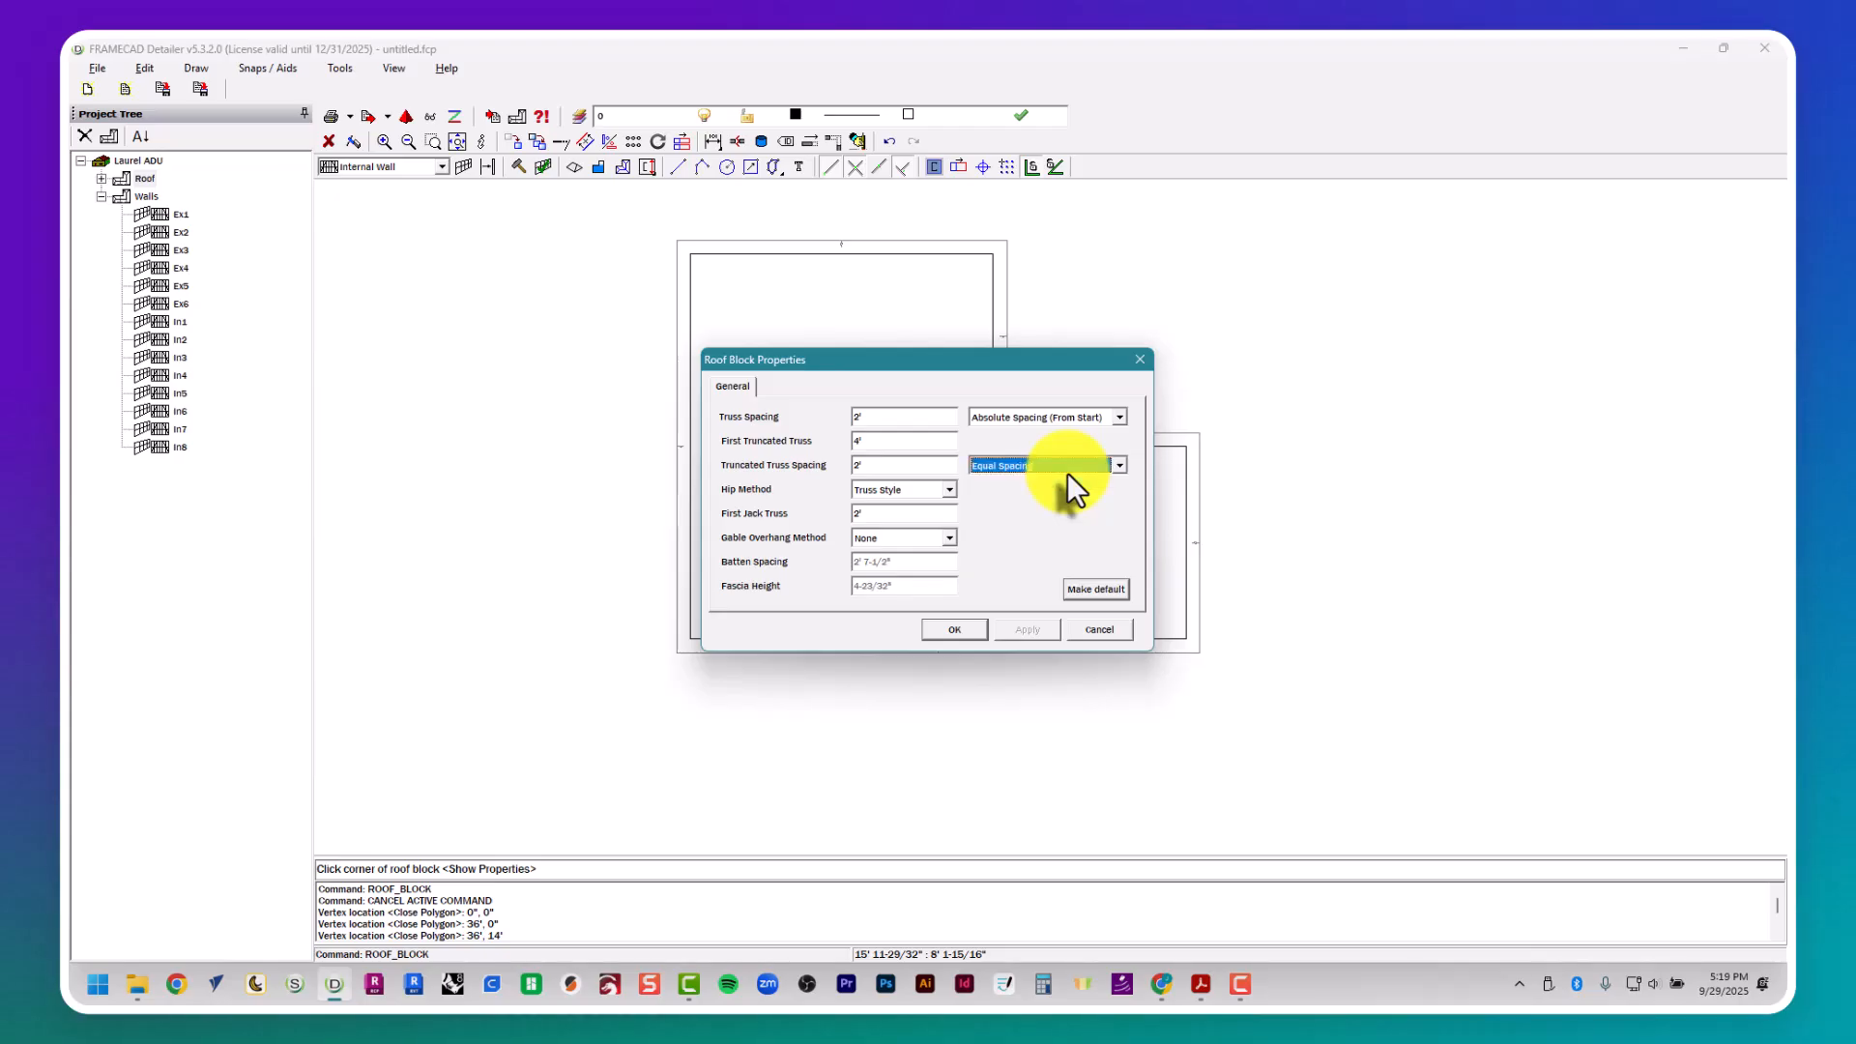
pyautogui.click(1109, 593)
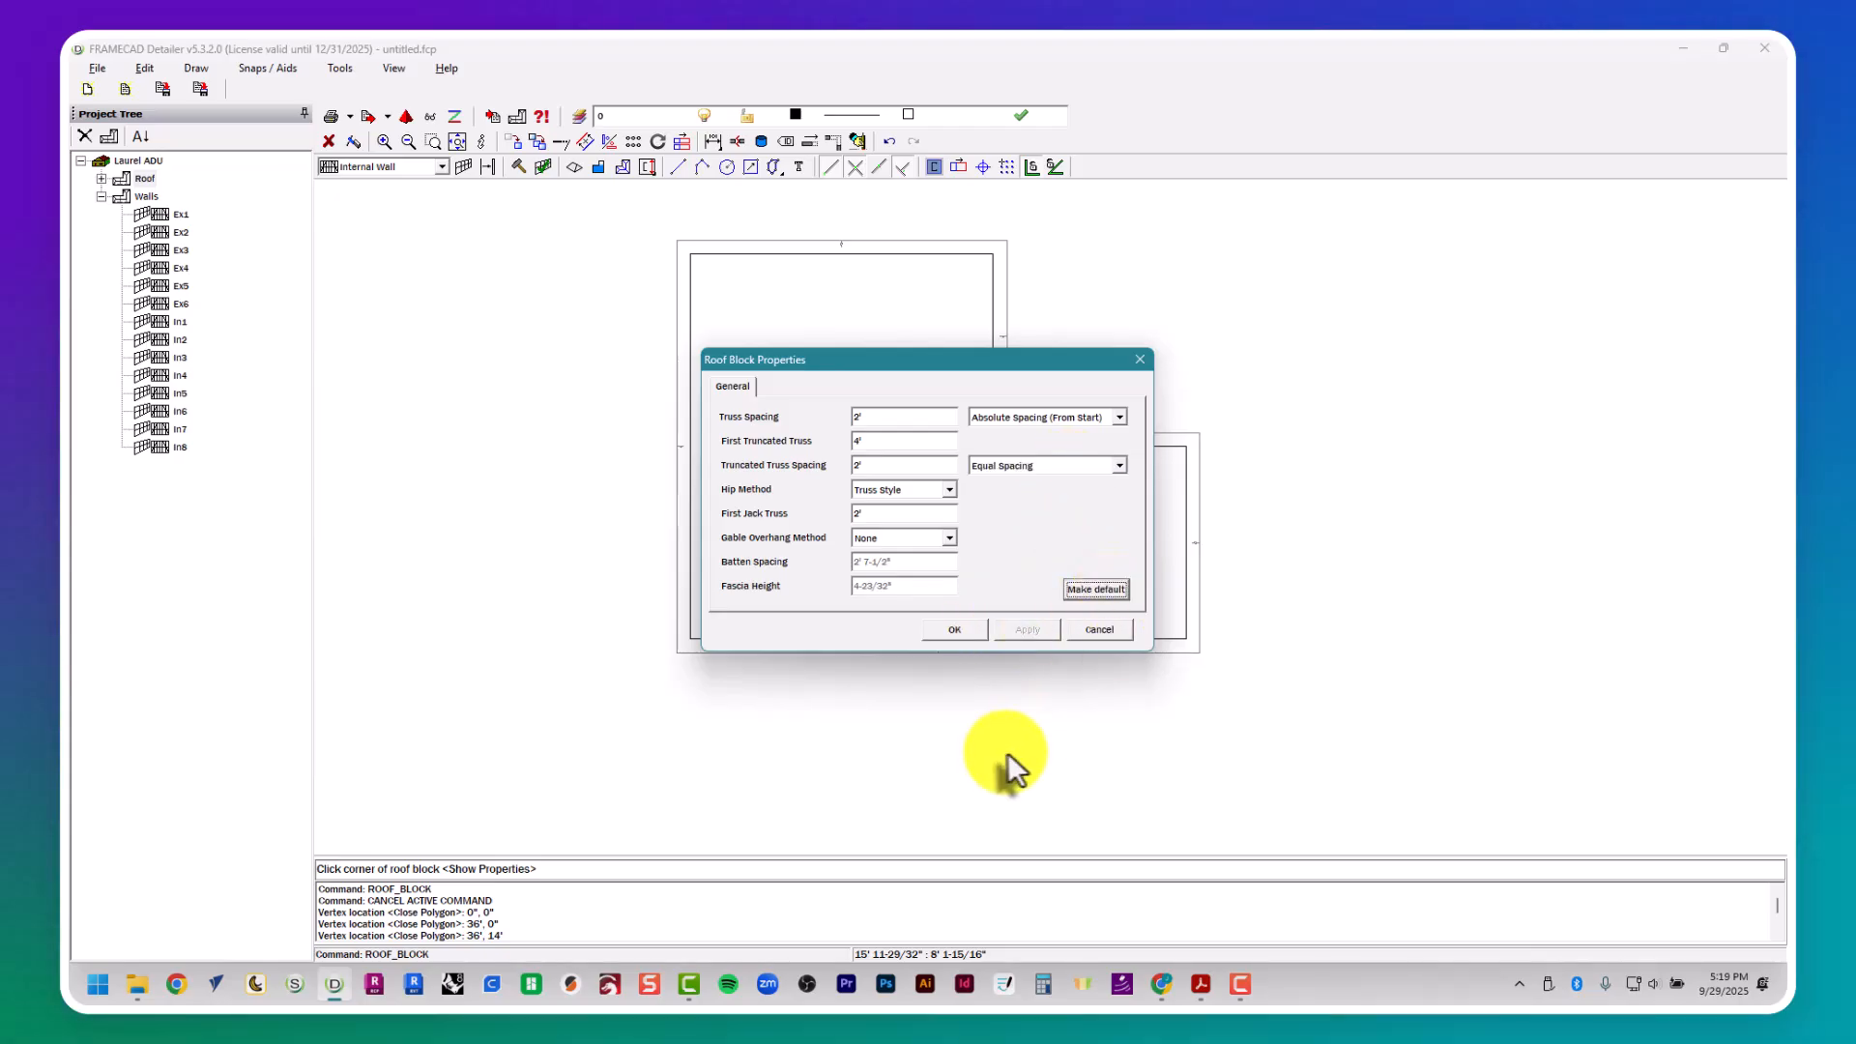
pyautogui.click(955, 632)
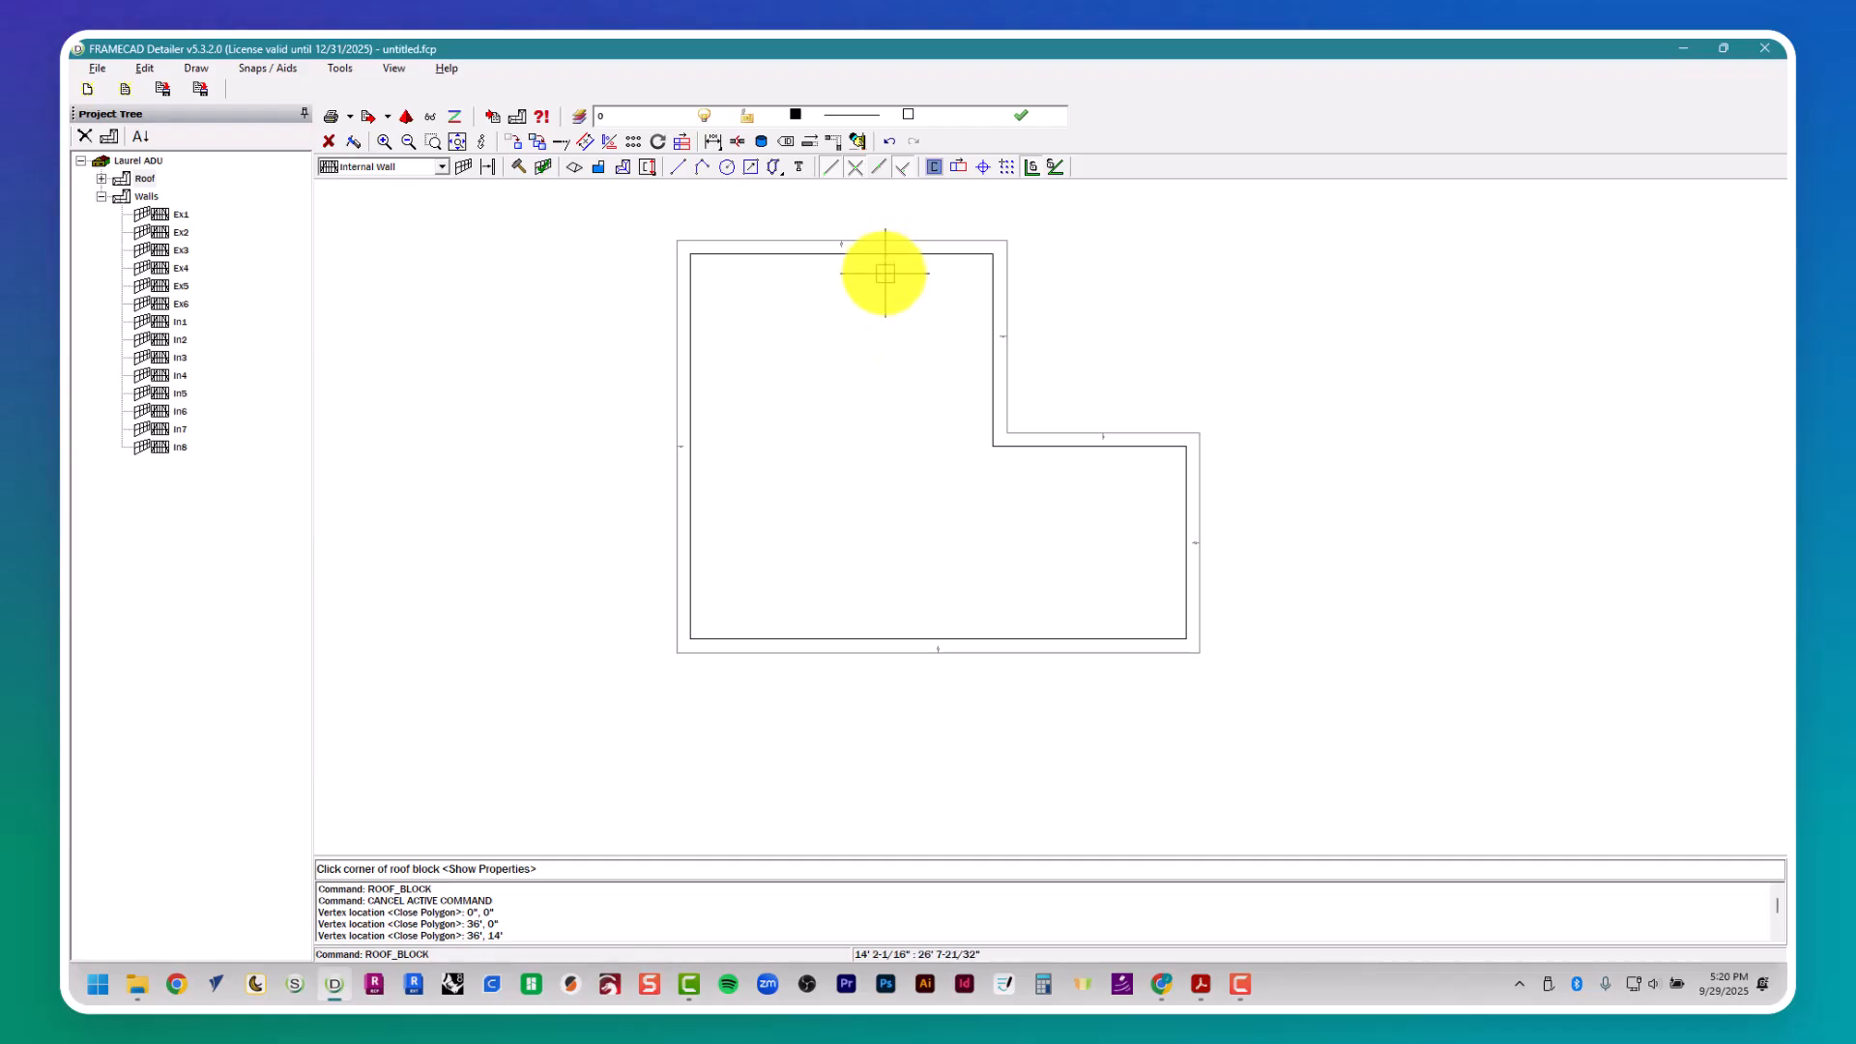
# - Build the main roof block from corners 0",28'; 22',28' and 0",0", with gable ends on both sides
pyautogui.scroll(1, 885, 273)
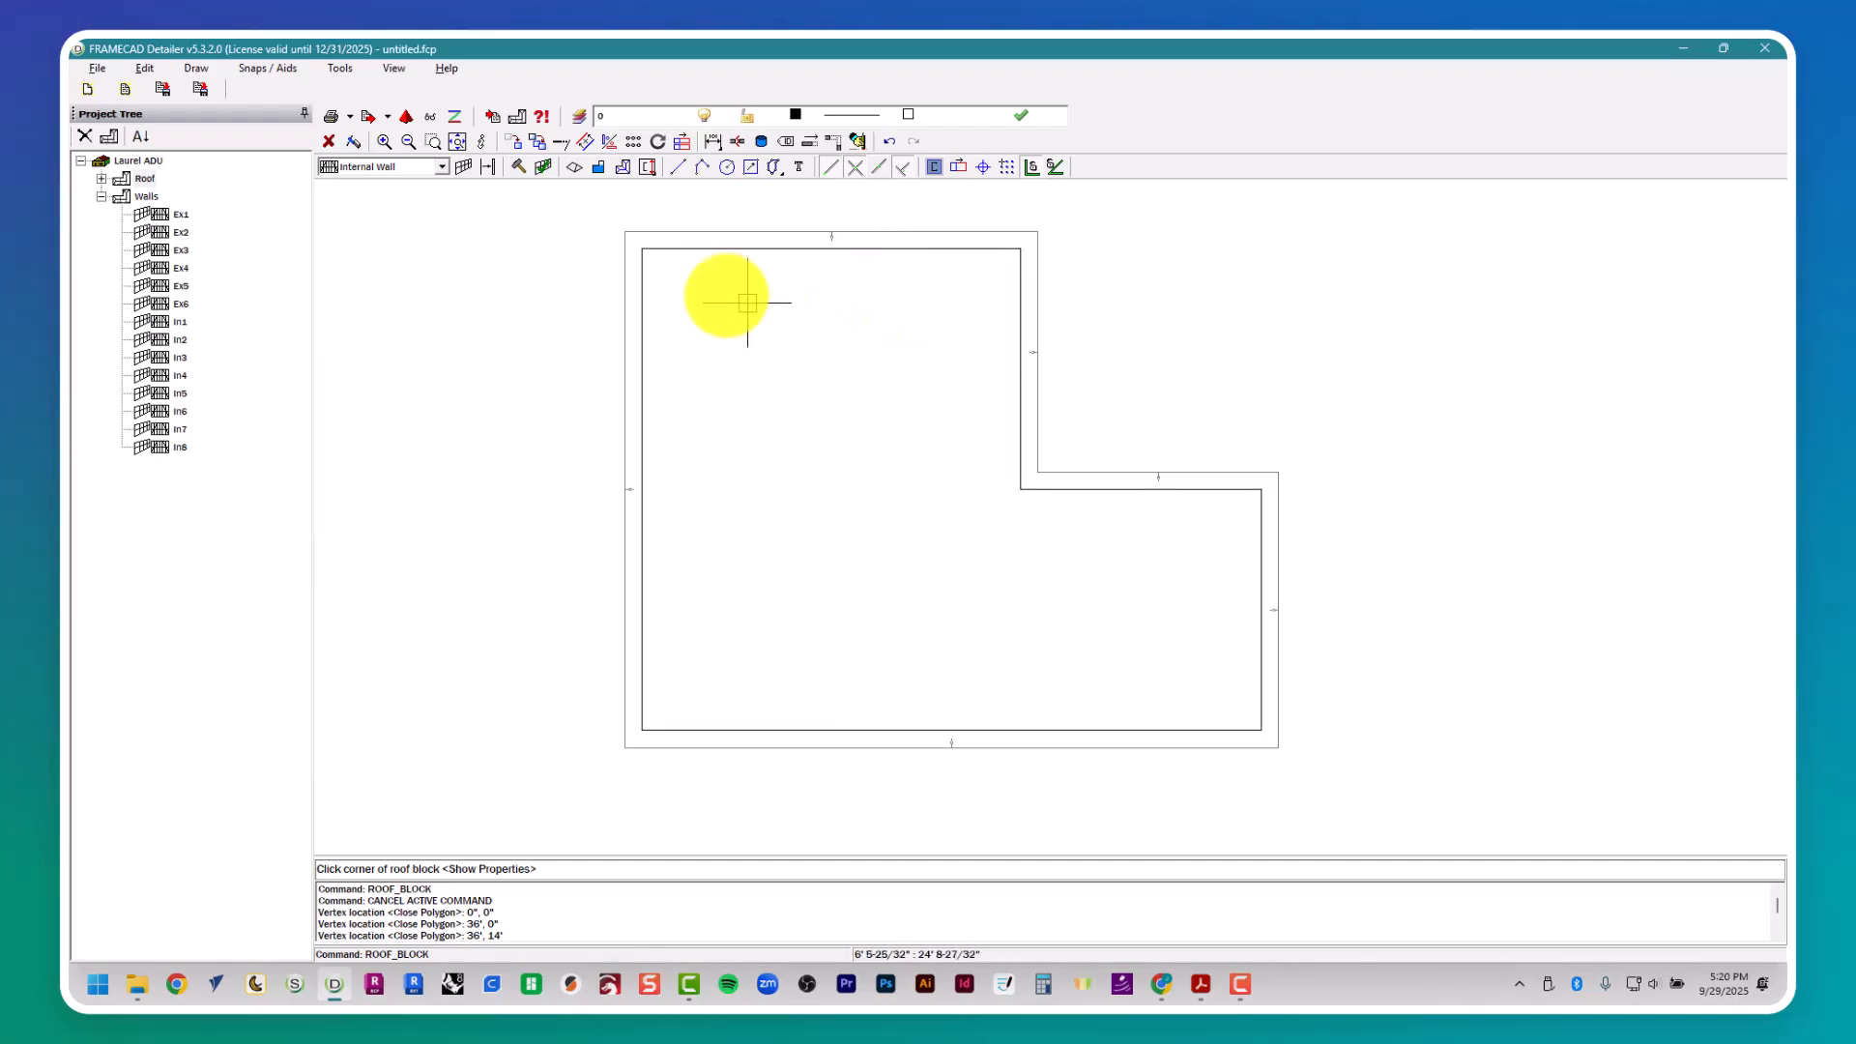
pyautogui.click(643, 249)
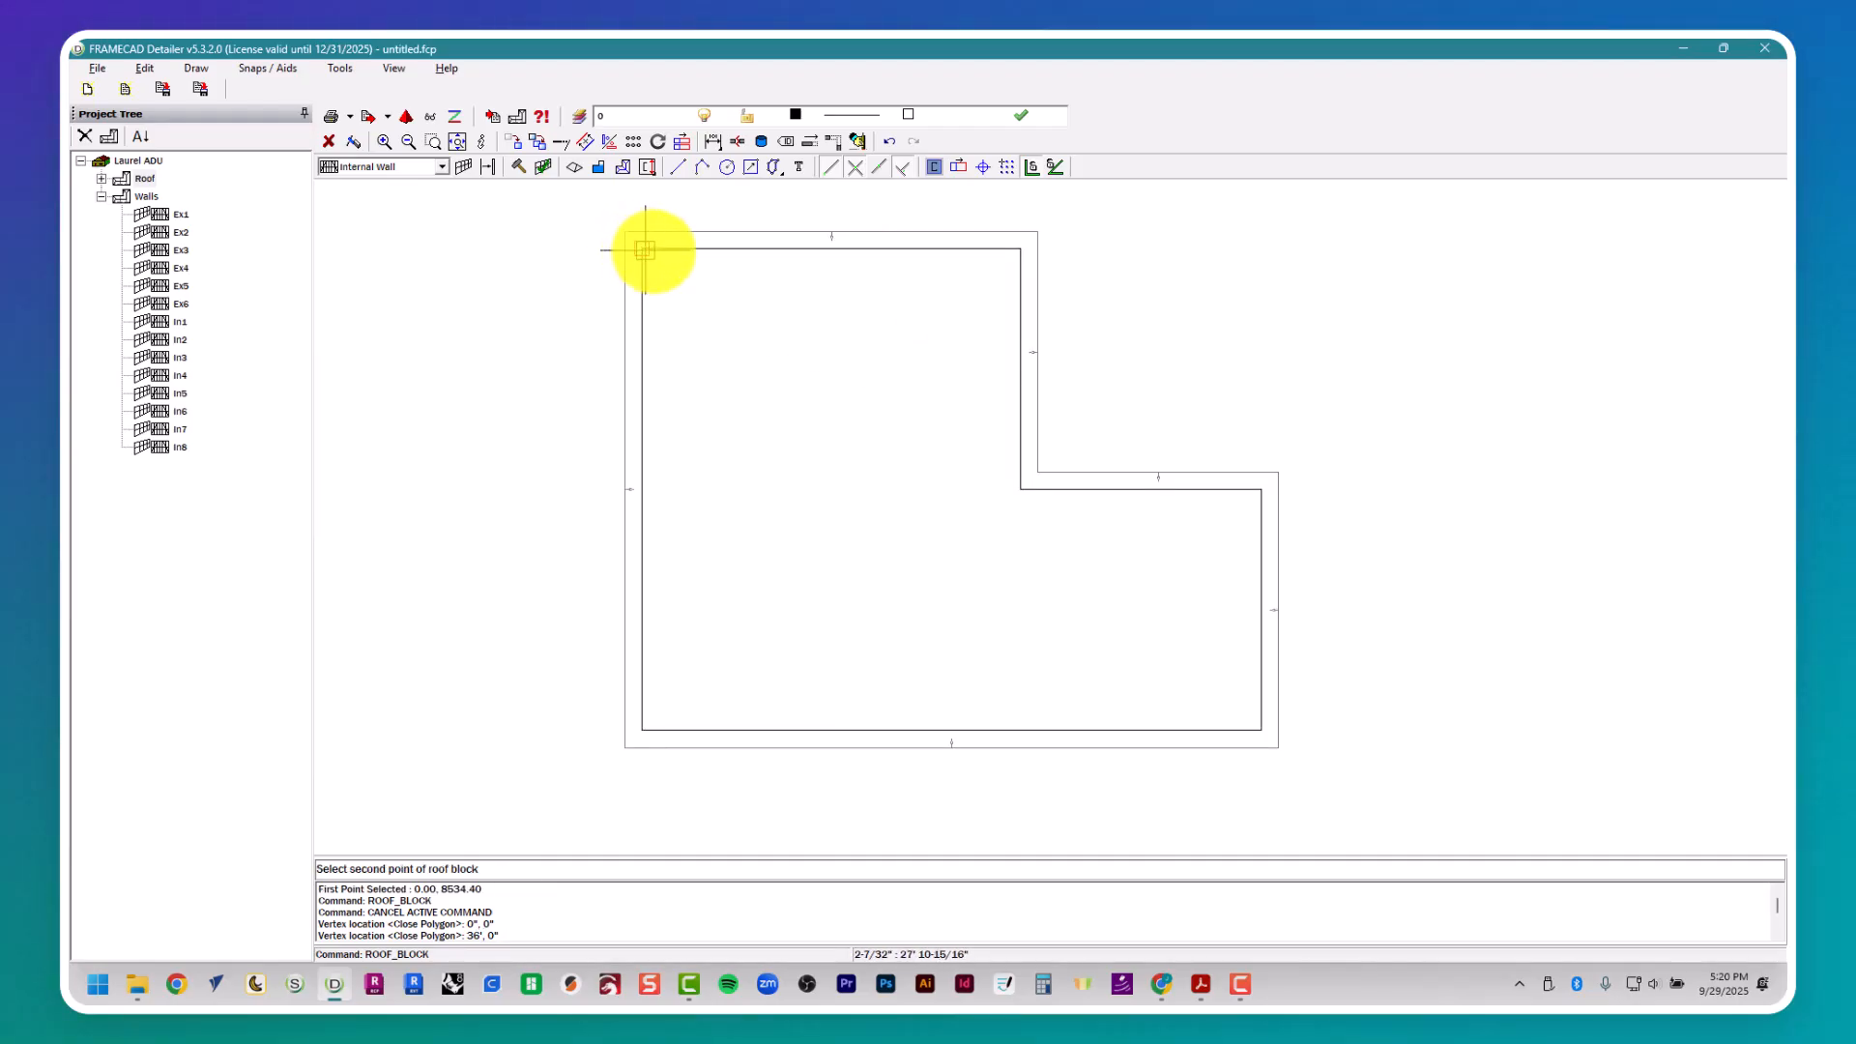
pyautogui.click(1018, 249)
pyautogui.click(644, 732)
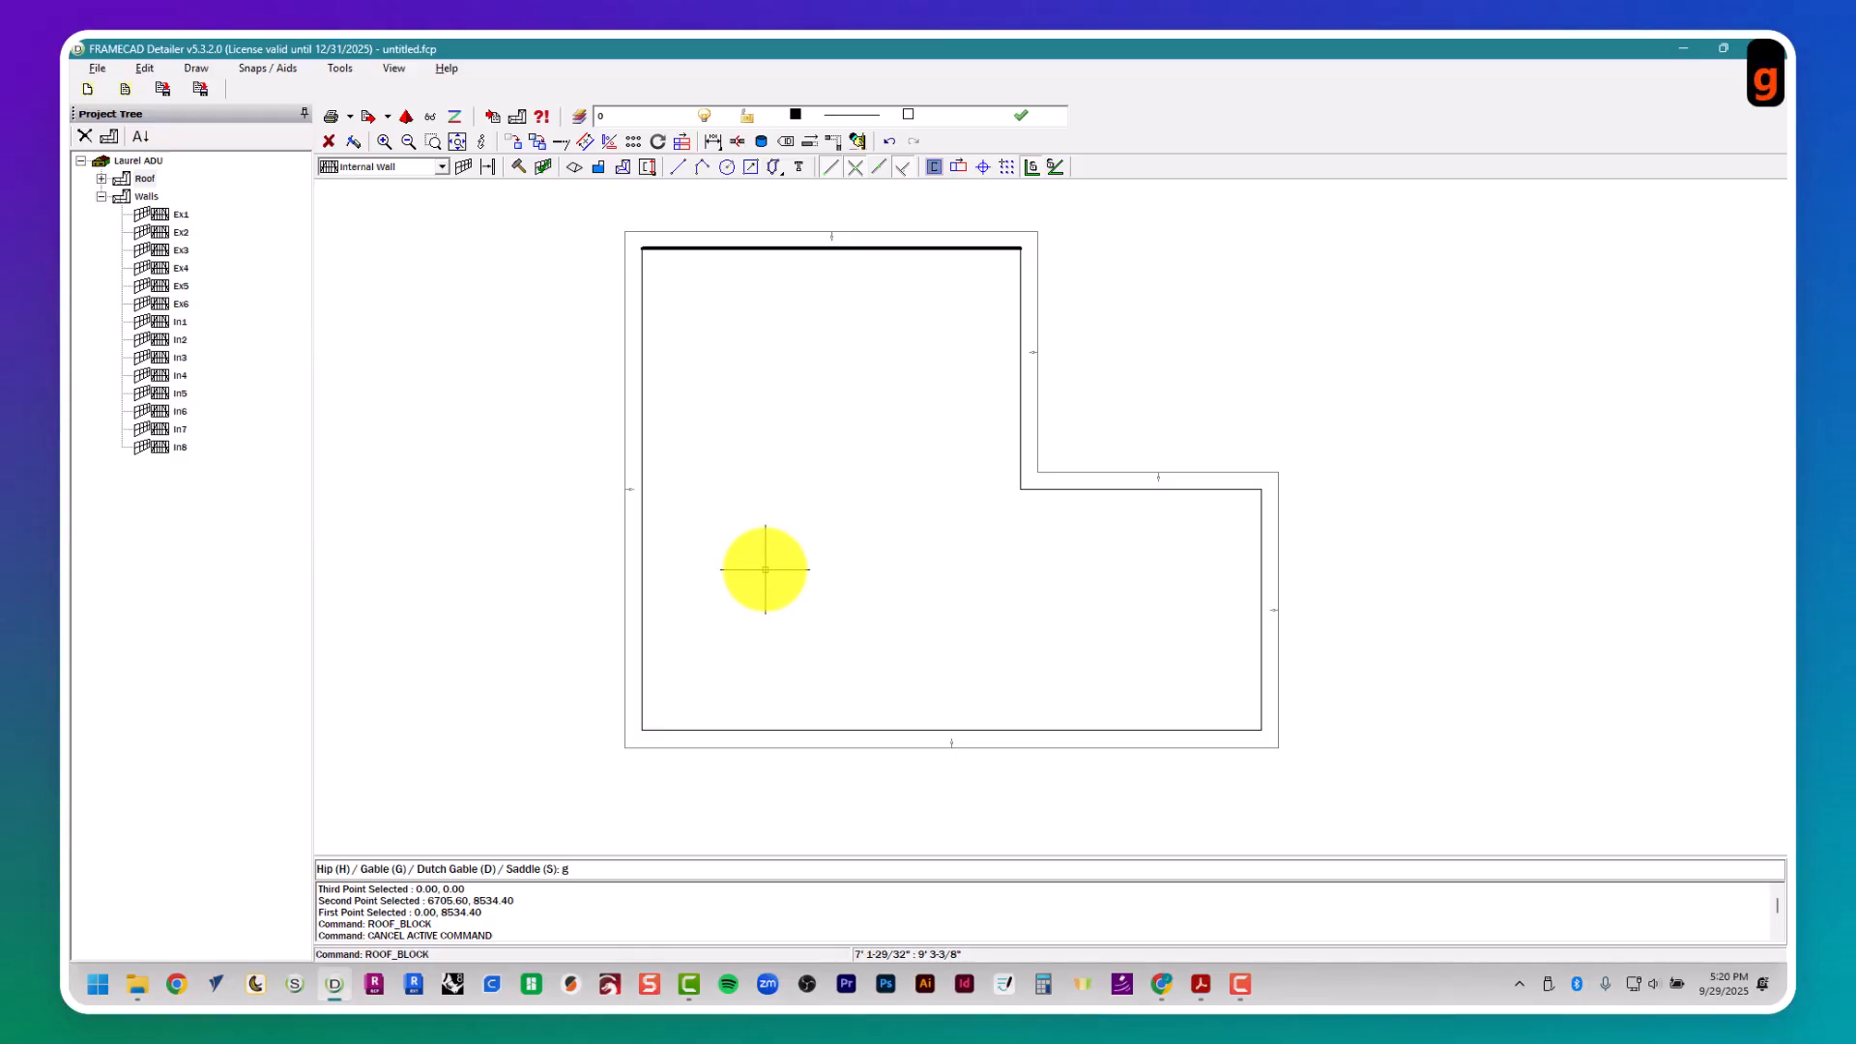
pyautogui.press('Return')
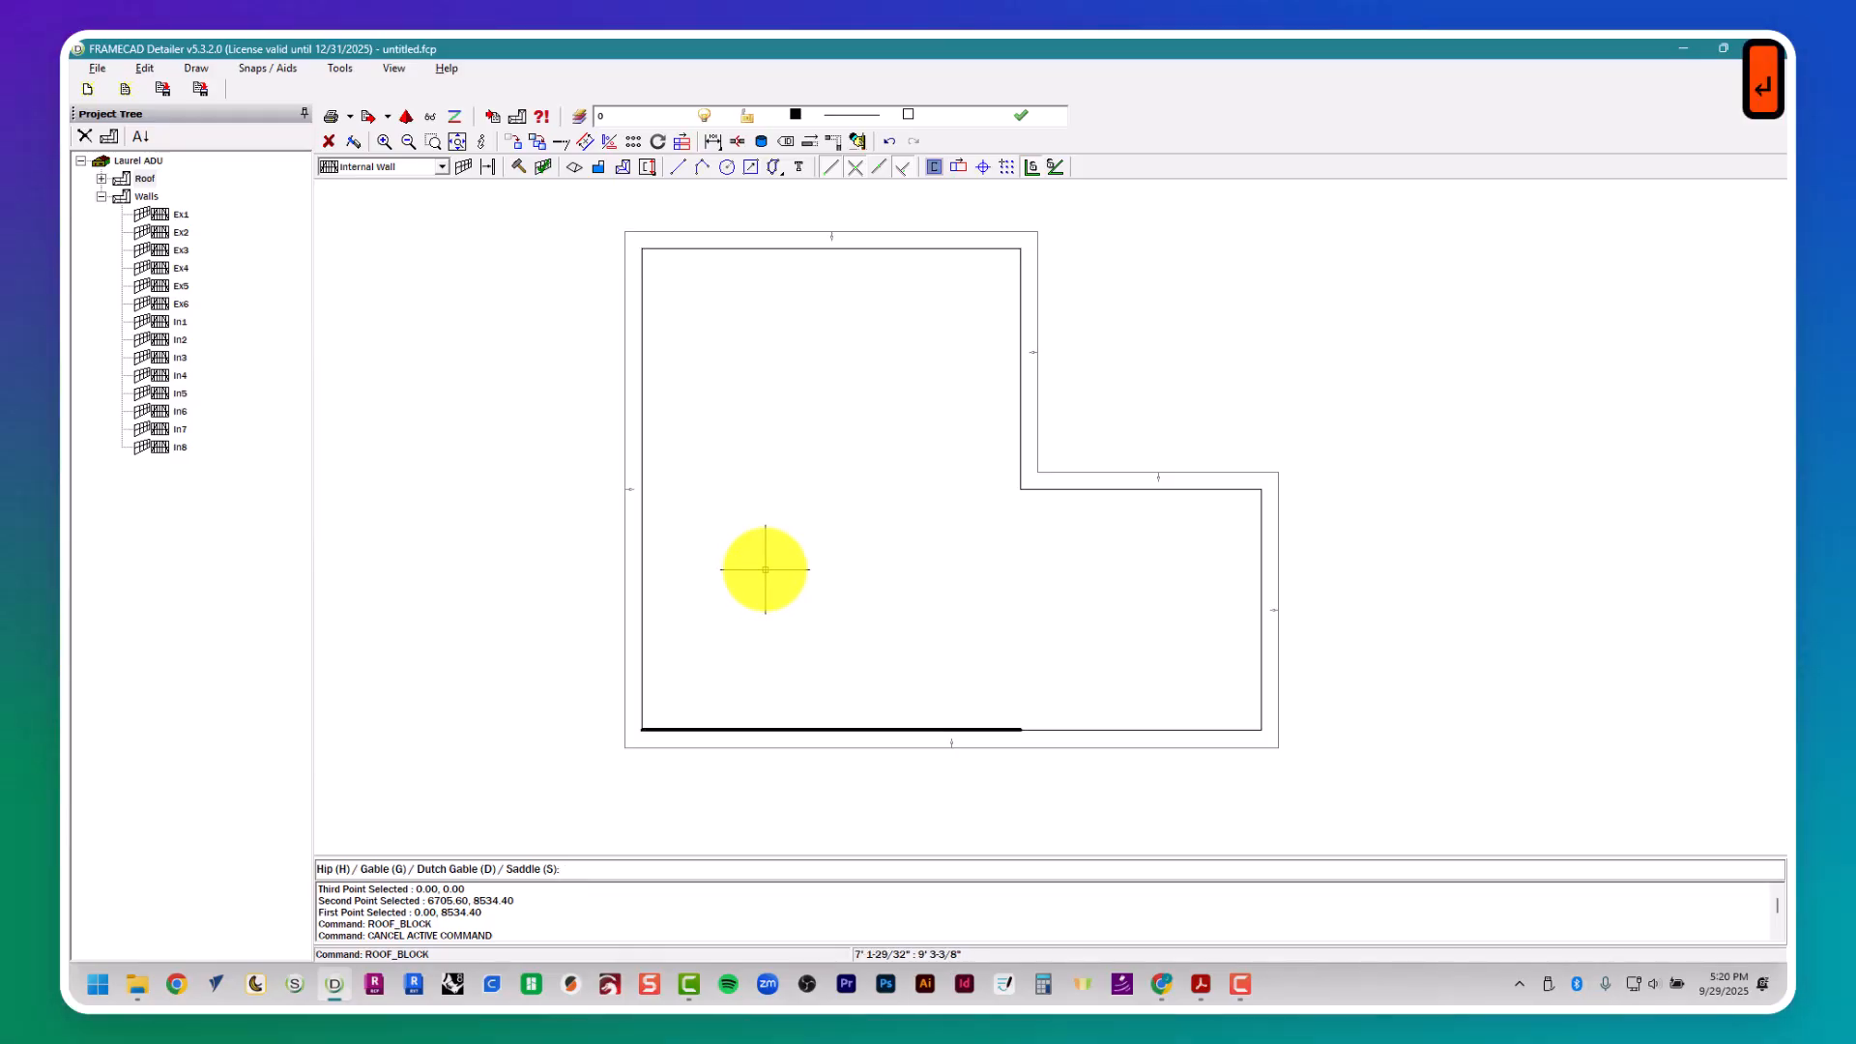
pyautogui.write('g')
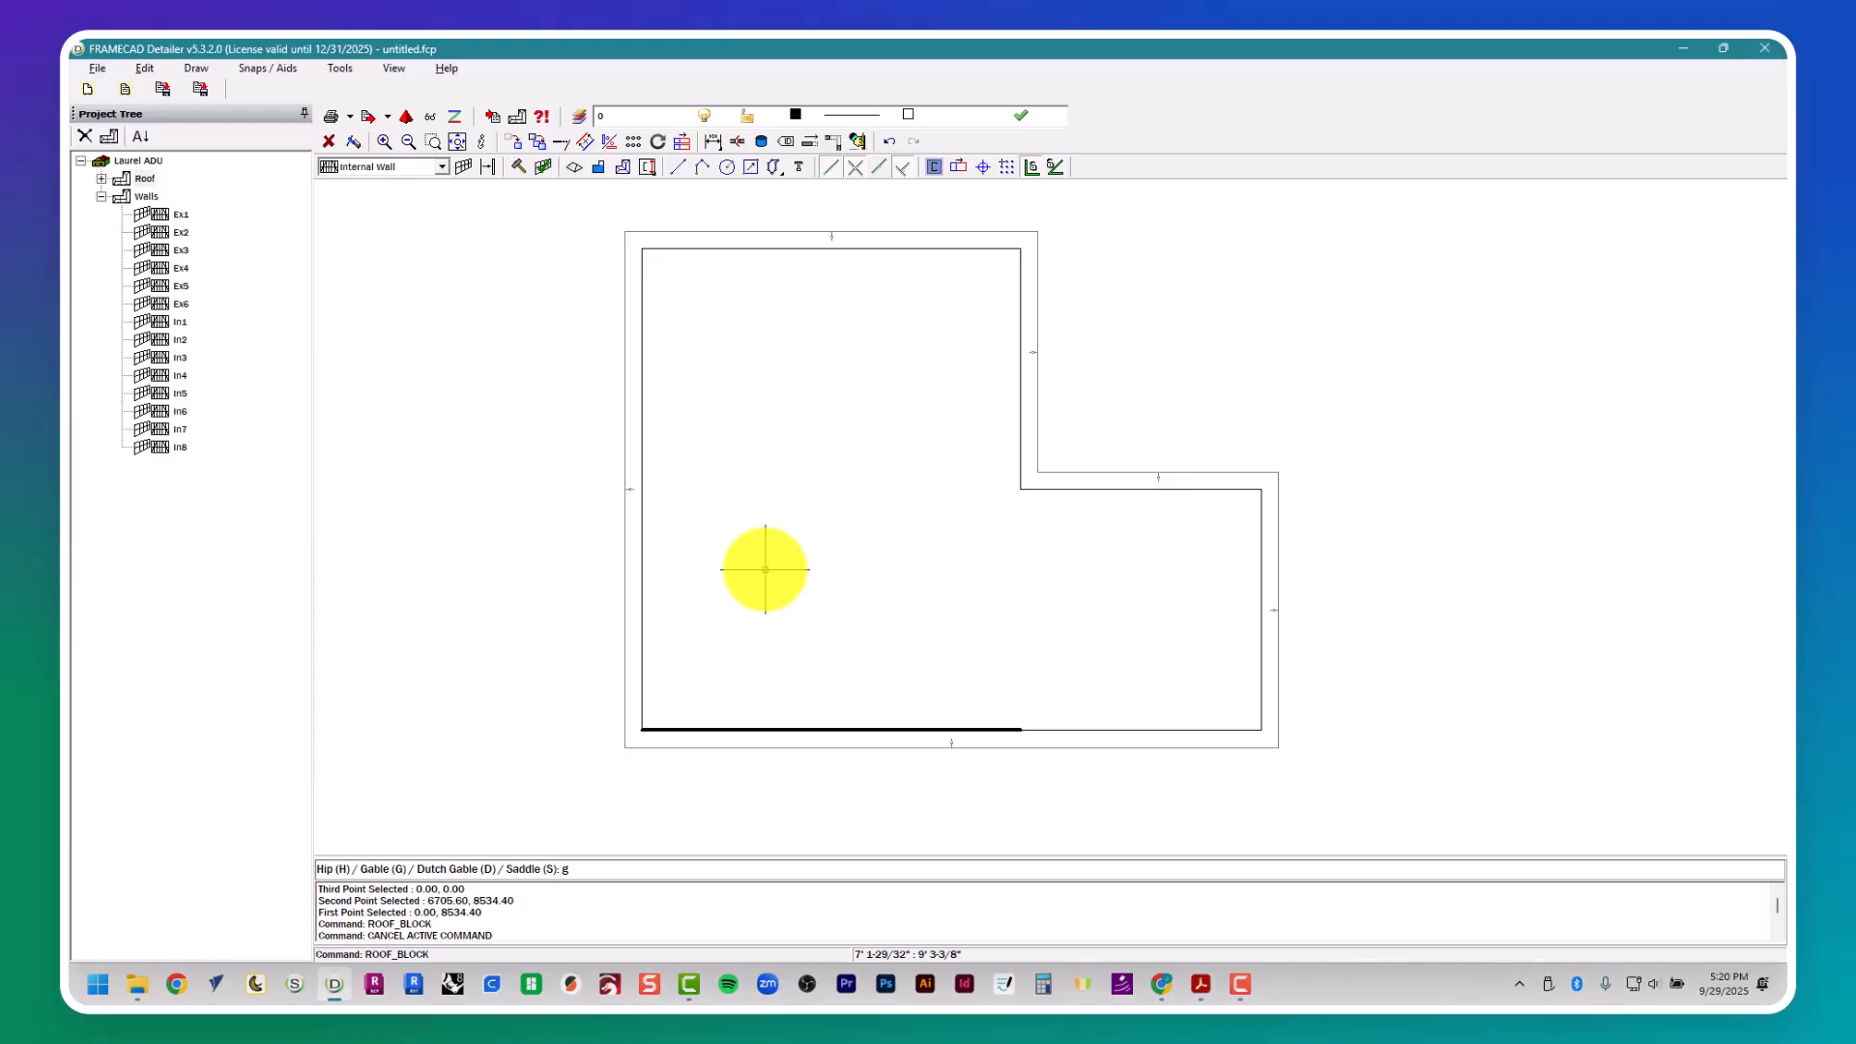
pyautogui.press('Return')
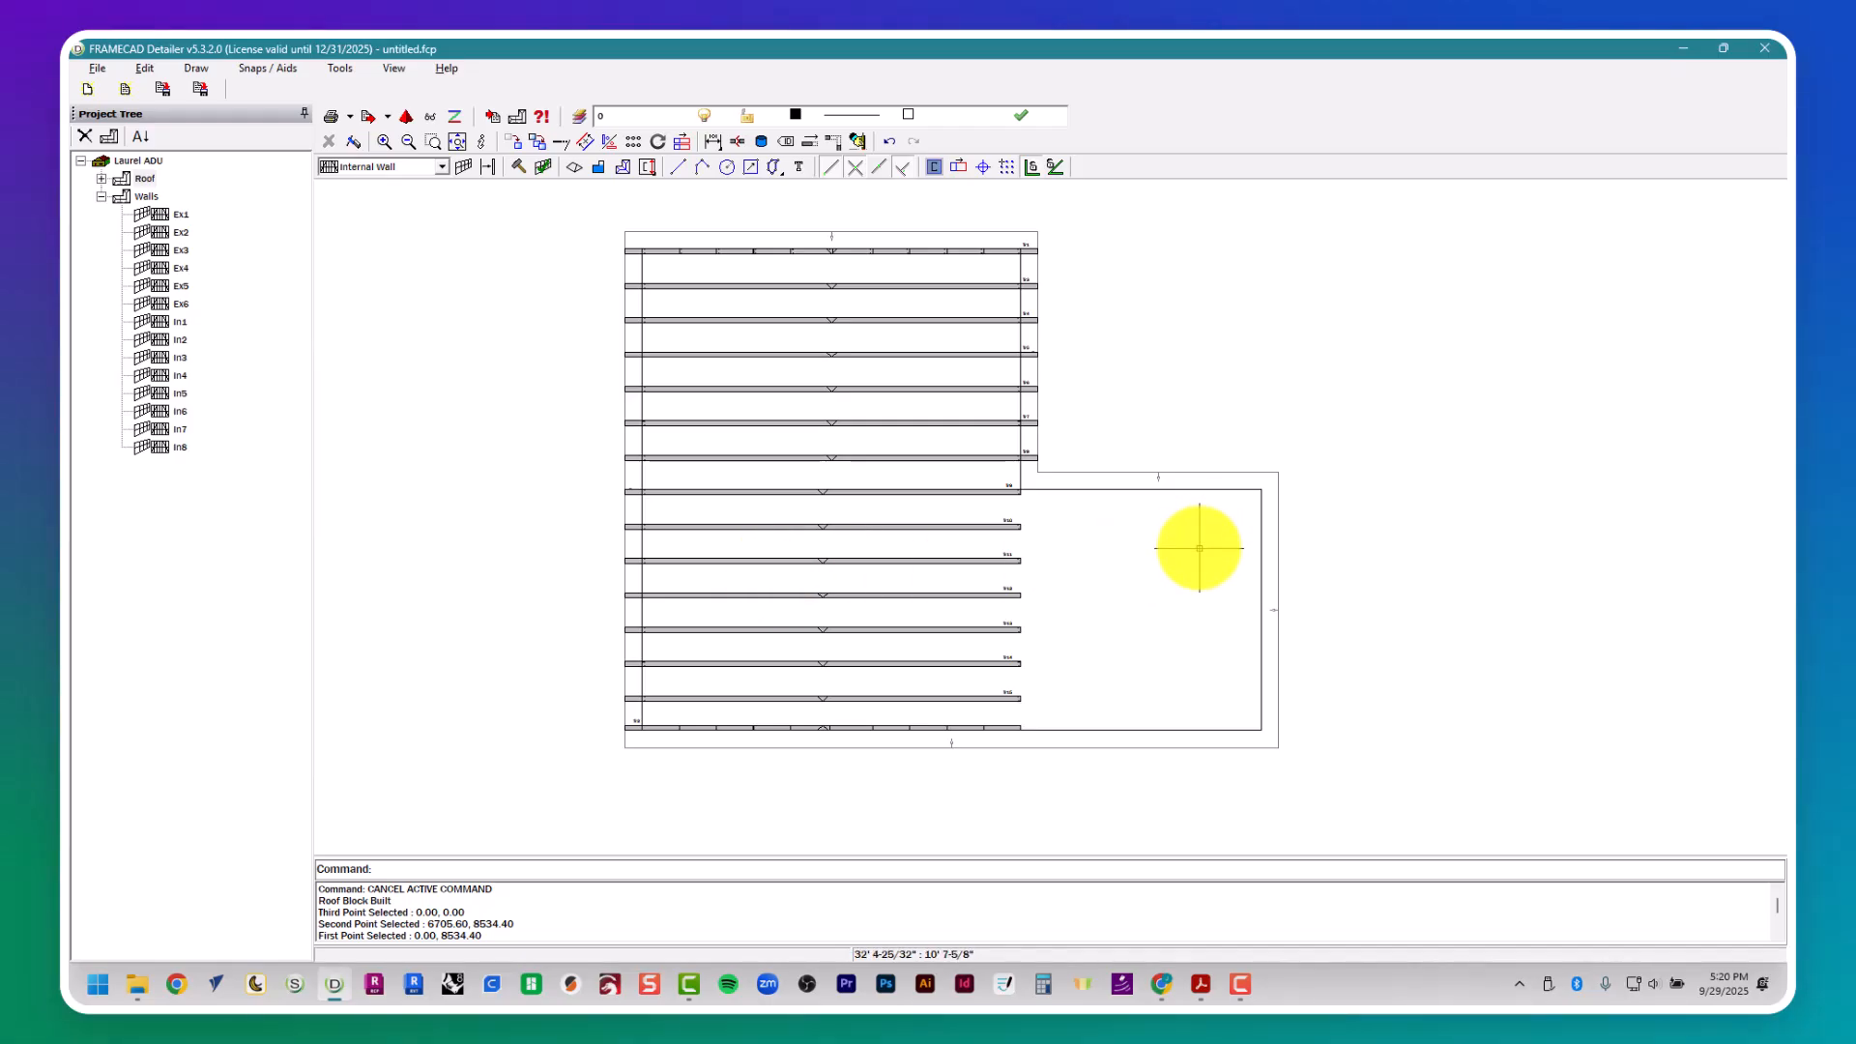
# - Build the wing's roof block from corners 36',14'; 36',0" and 22',14', with a gable outer end and a saddle at the main roof
pyautogui.press('Return')
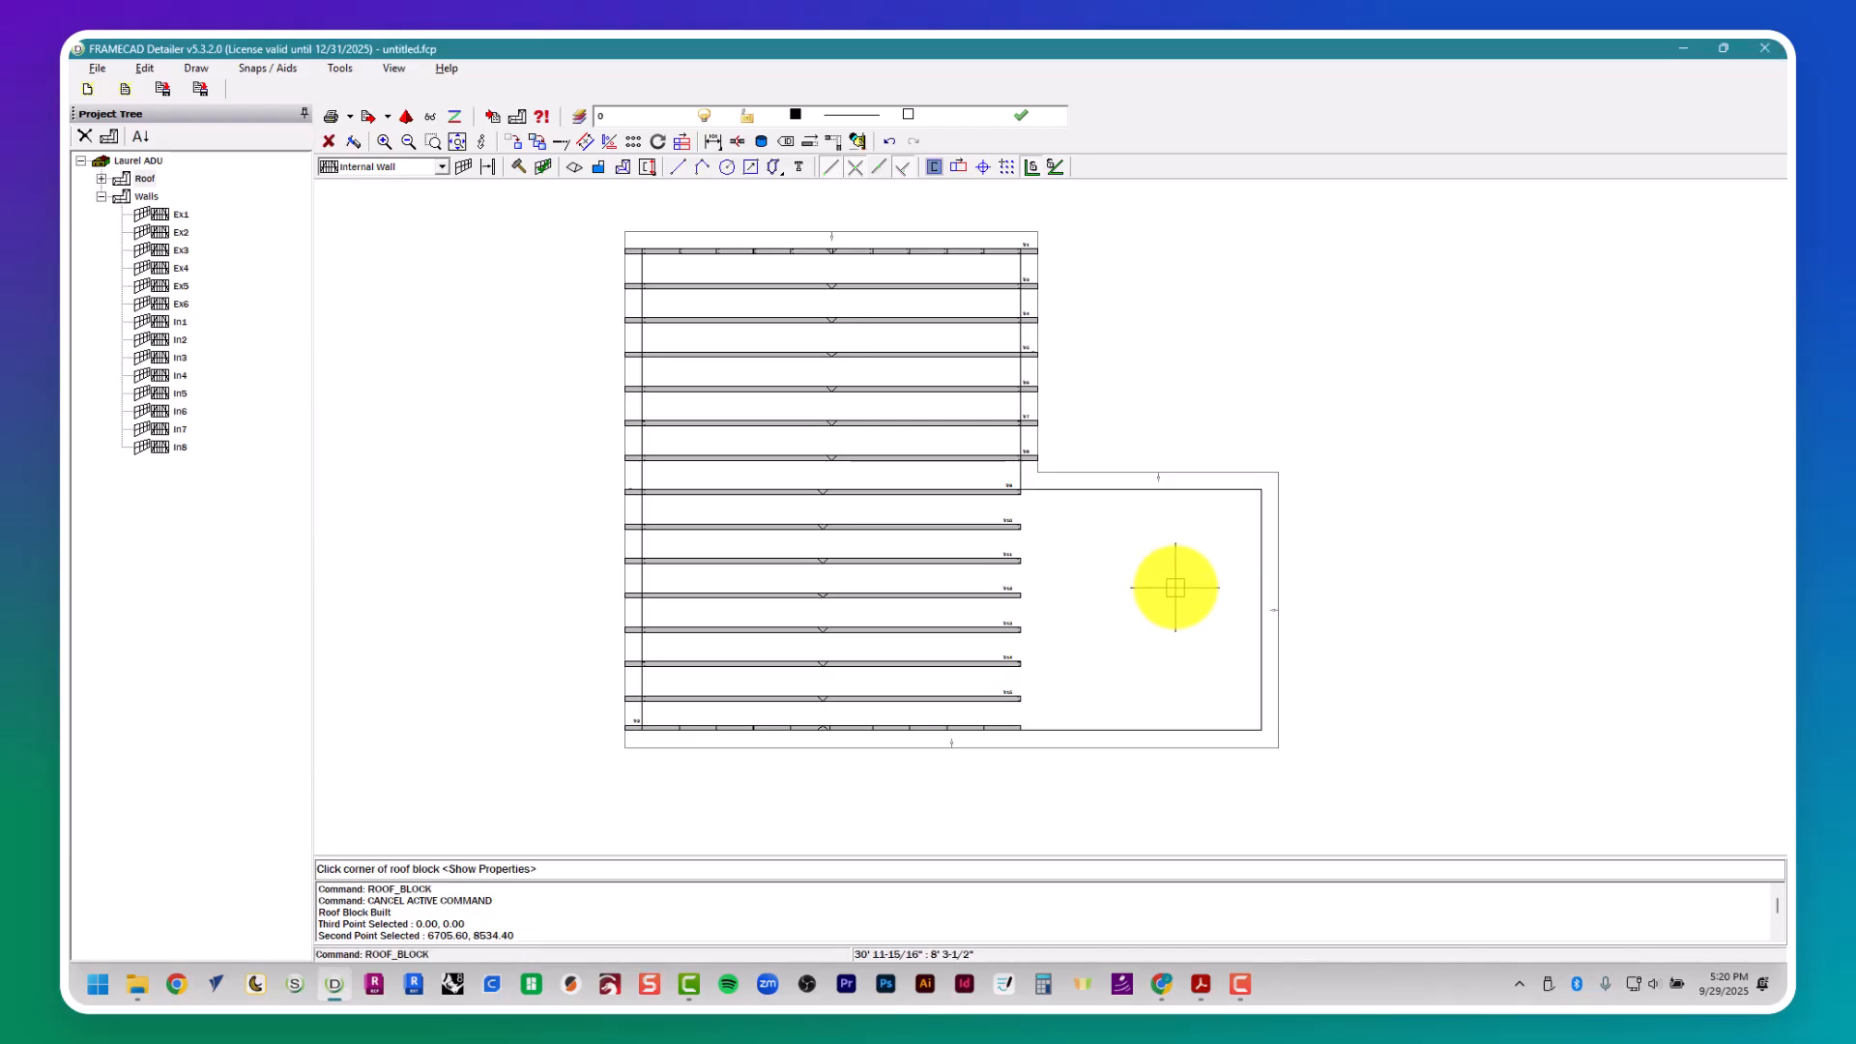
pyautogui.click(1259, 492)
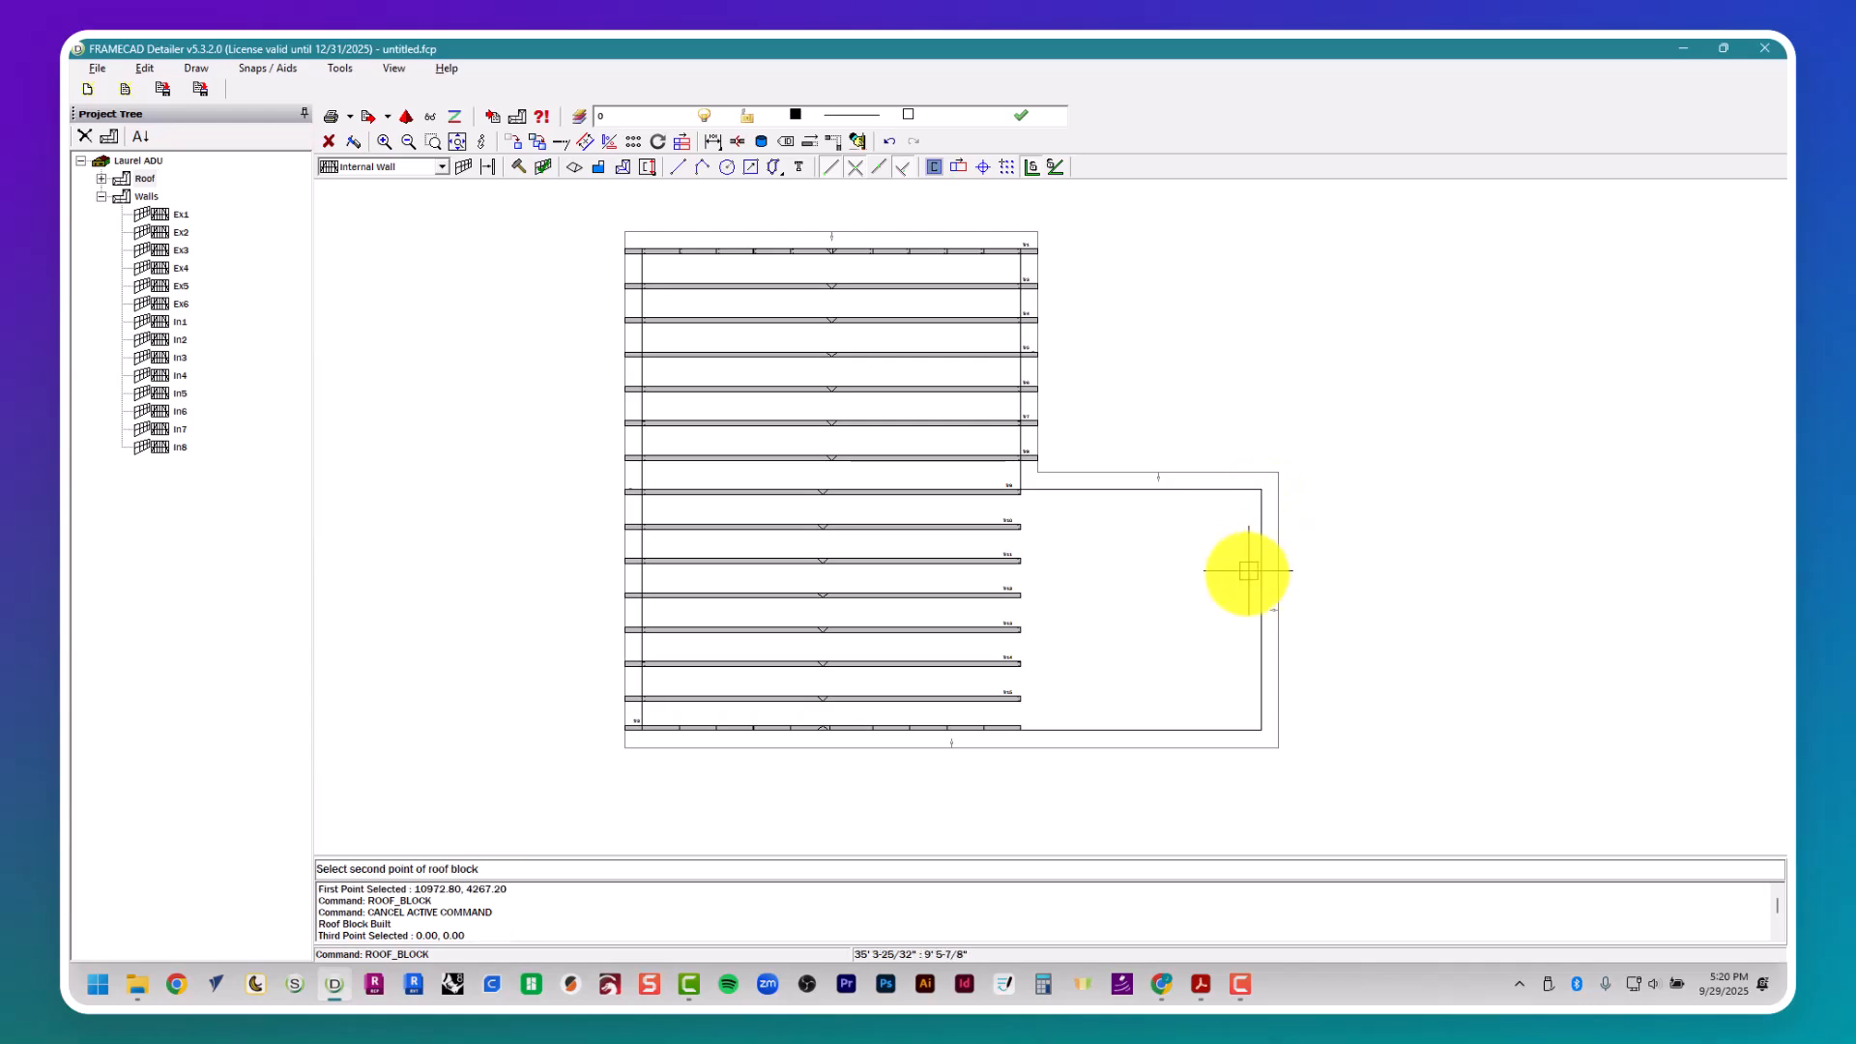
pyautogui.click(1261, 730)
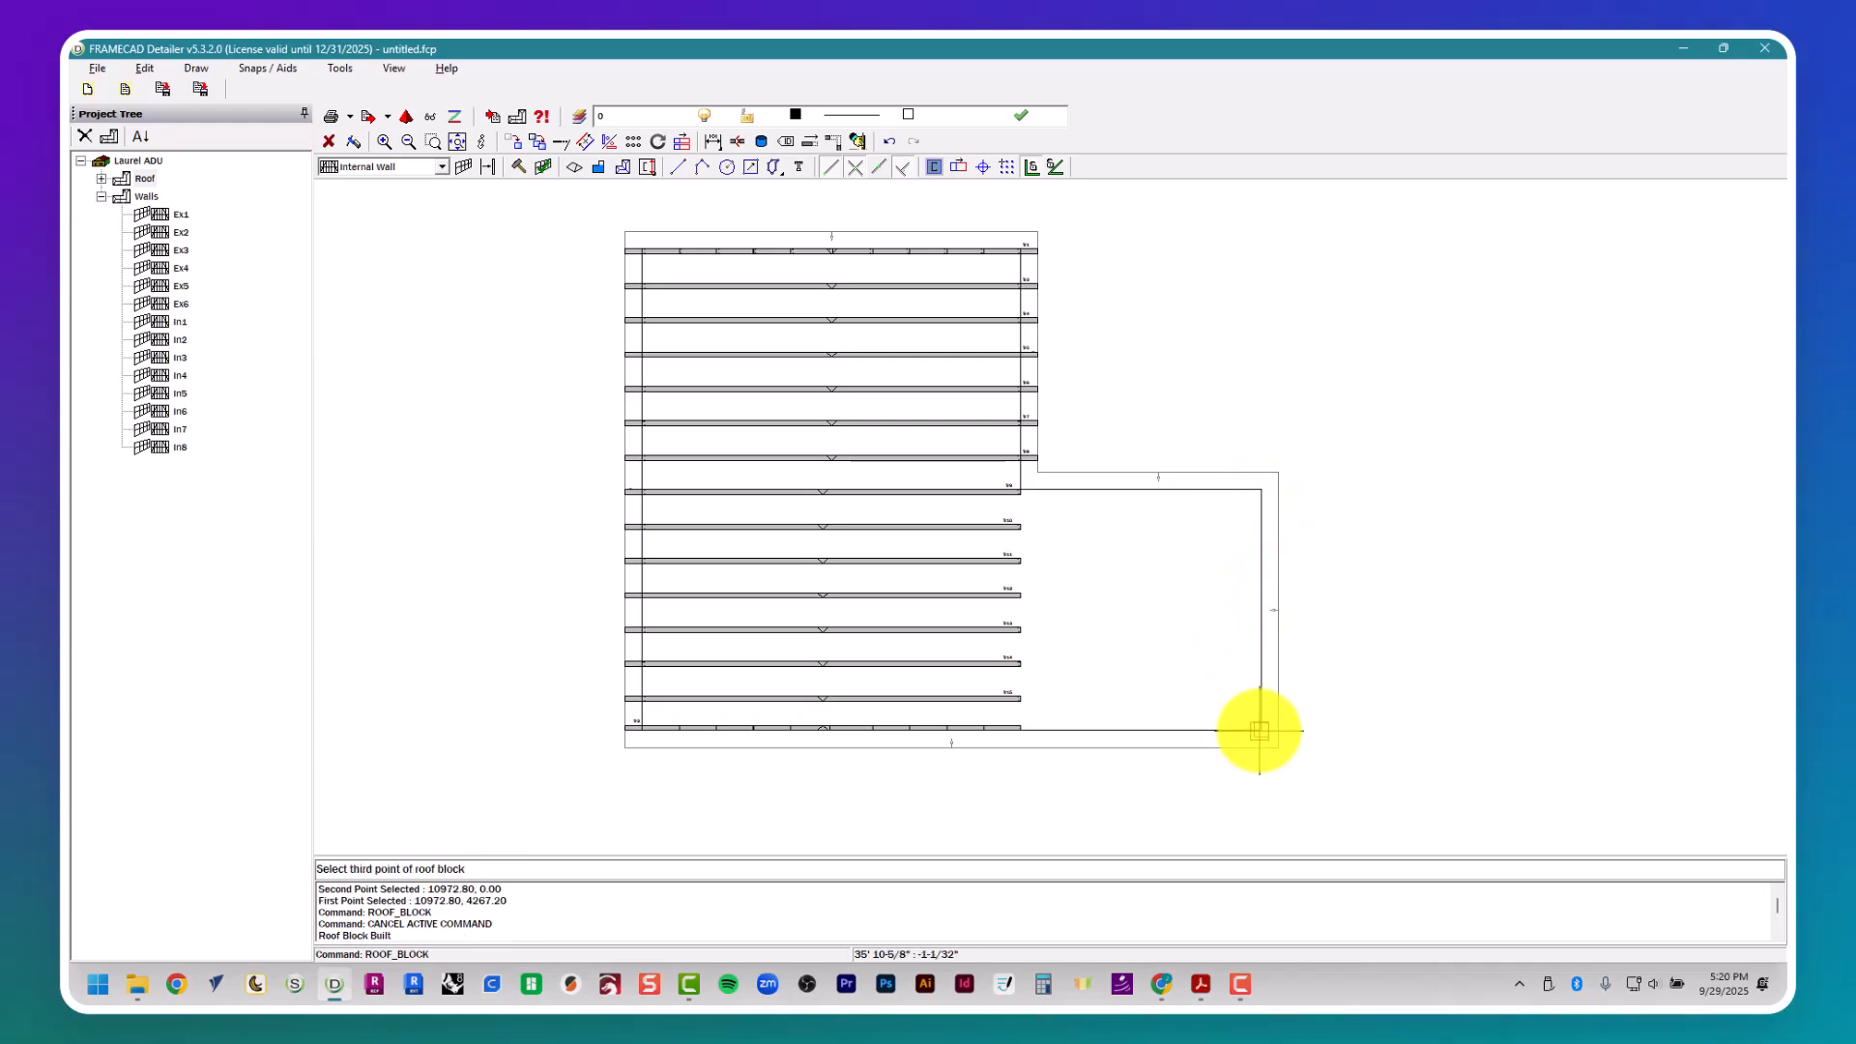
pyautogui.click(1025, 488)
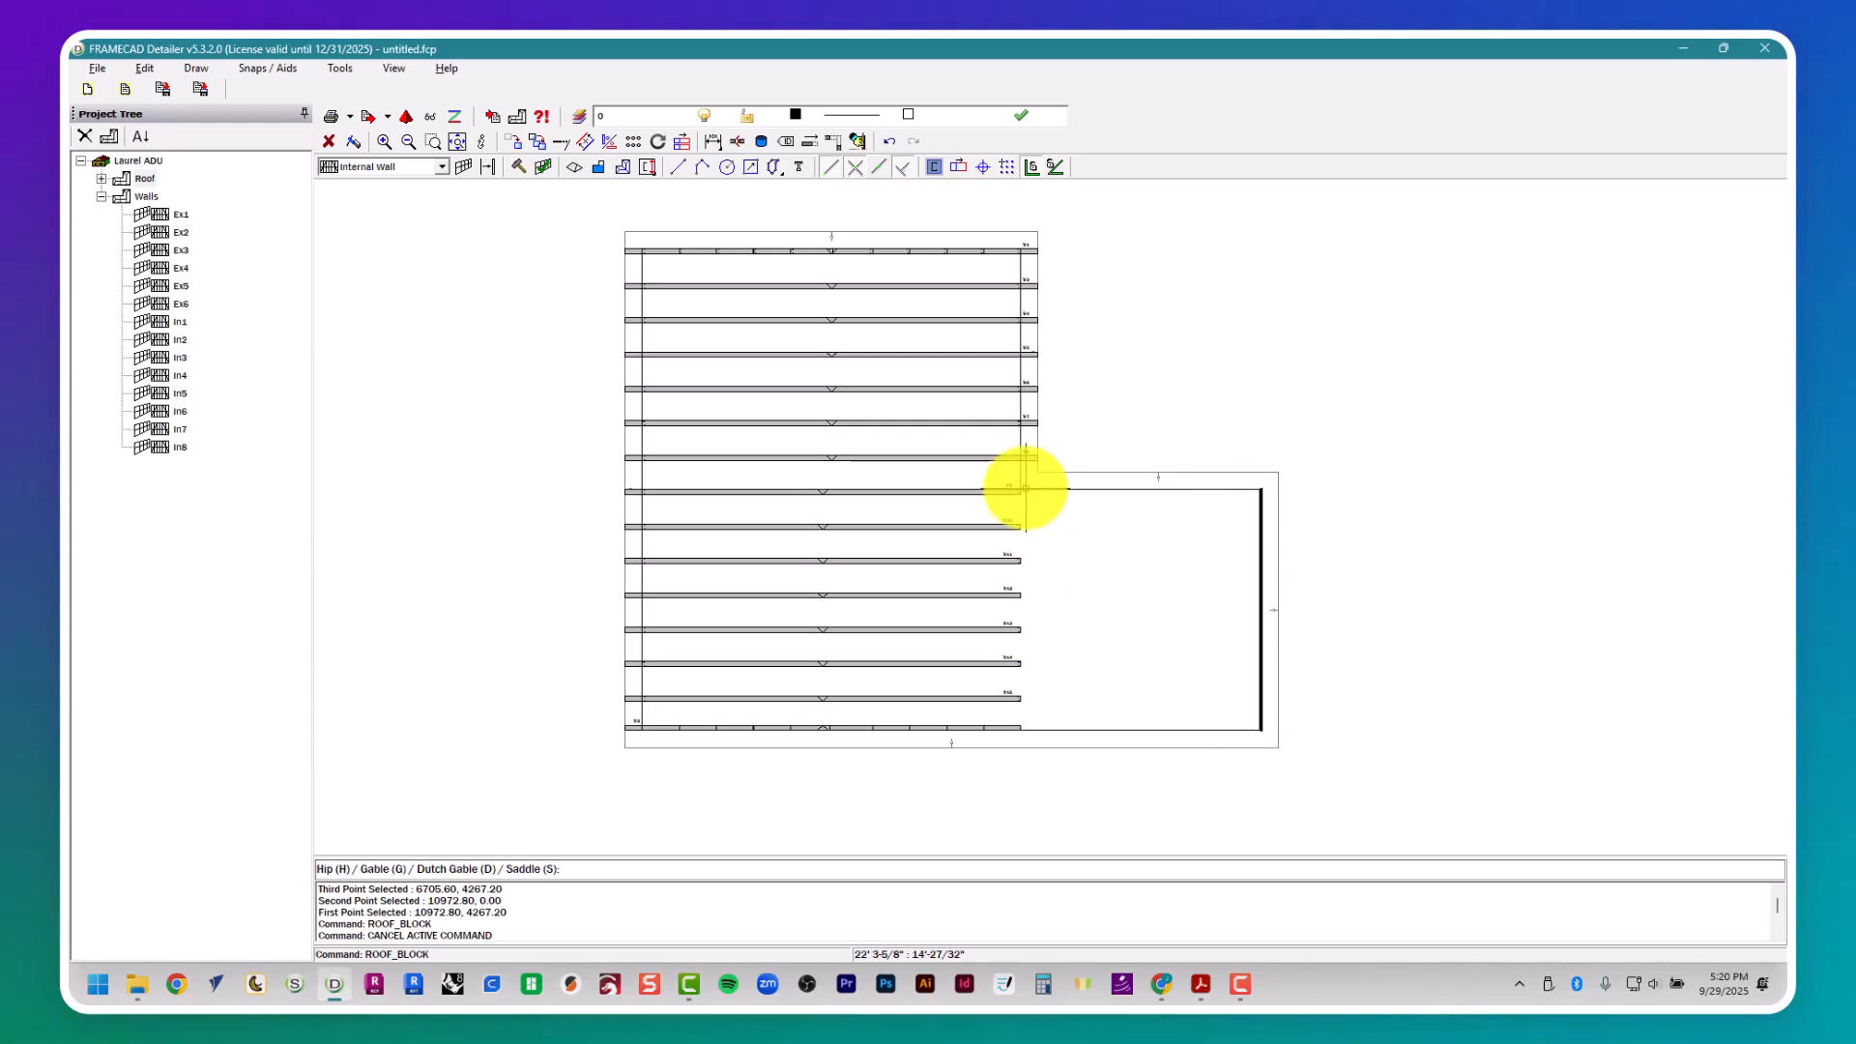
pyautogui.write('g')
pyautogui.press('Return')
pyautogui.write('s')
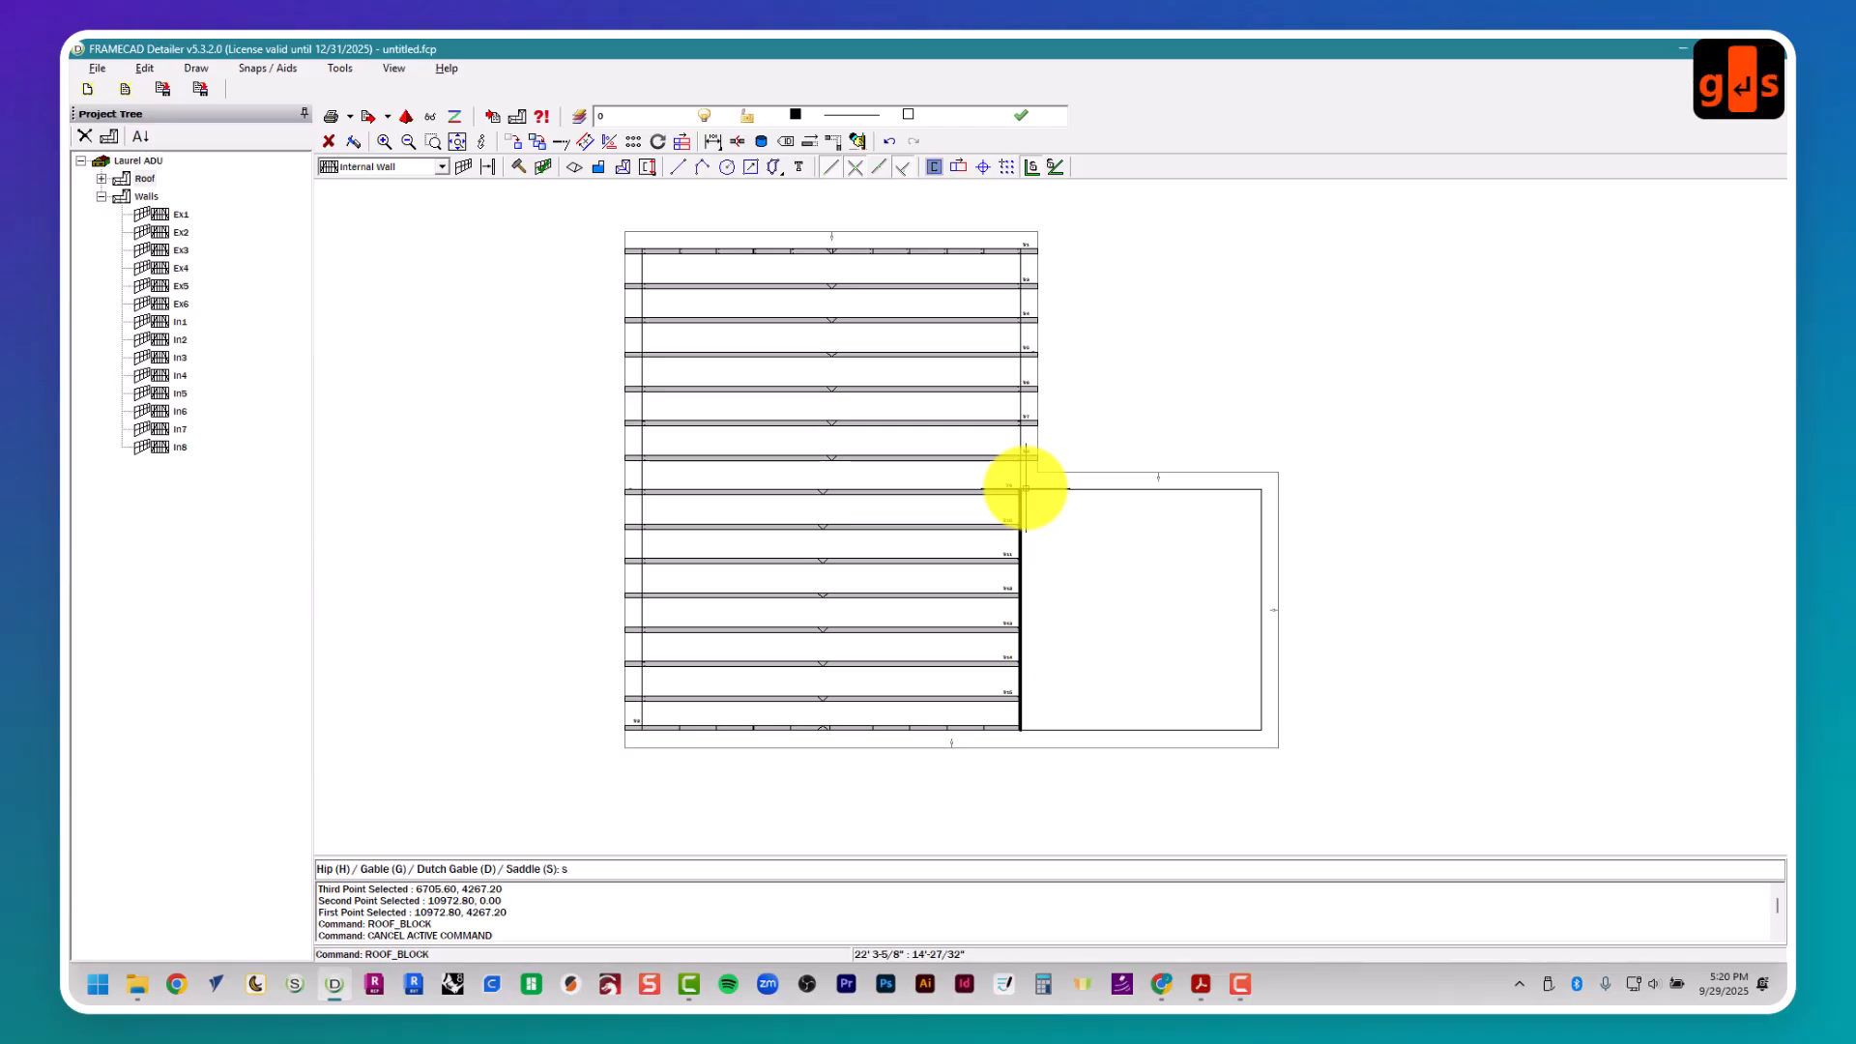
pyautogui.press('Return')
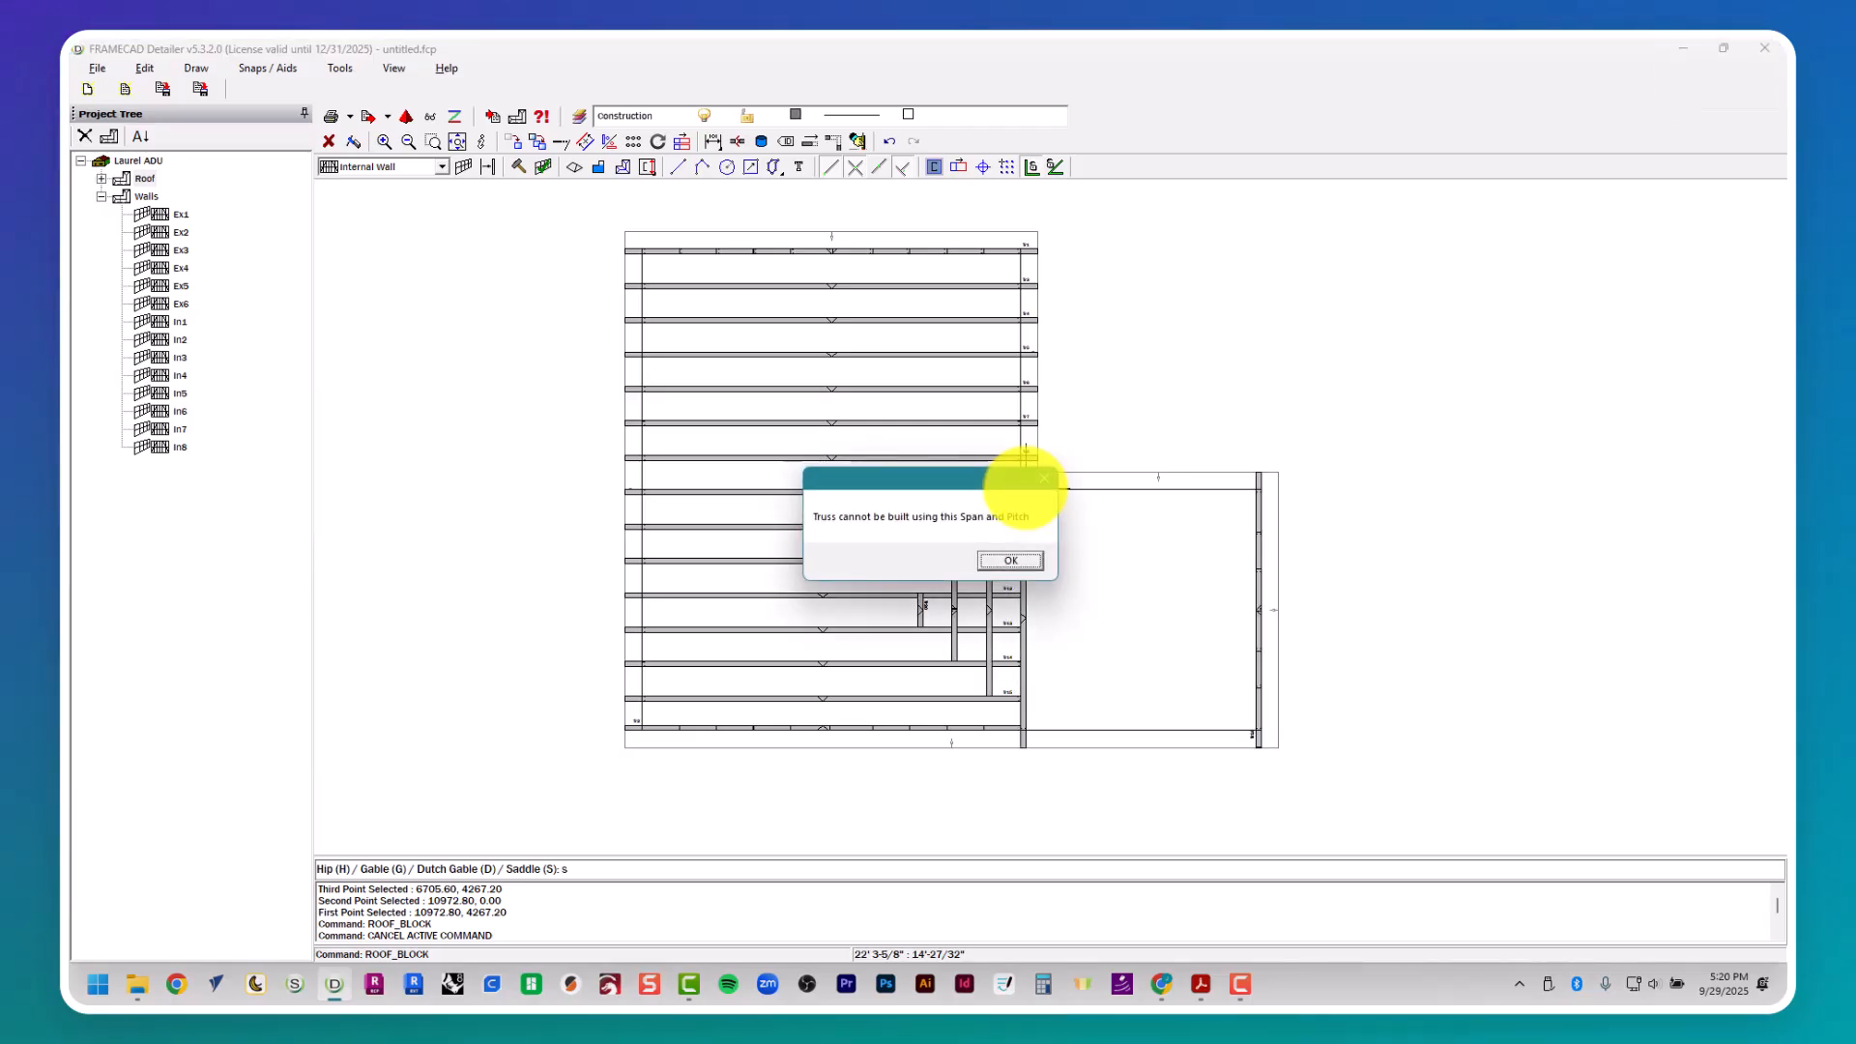
pyautogui.click(1035, 558)
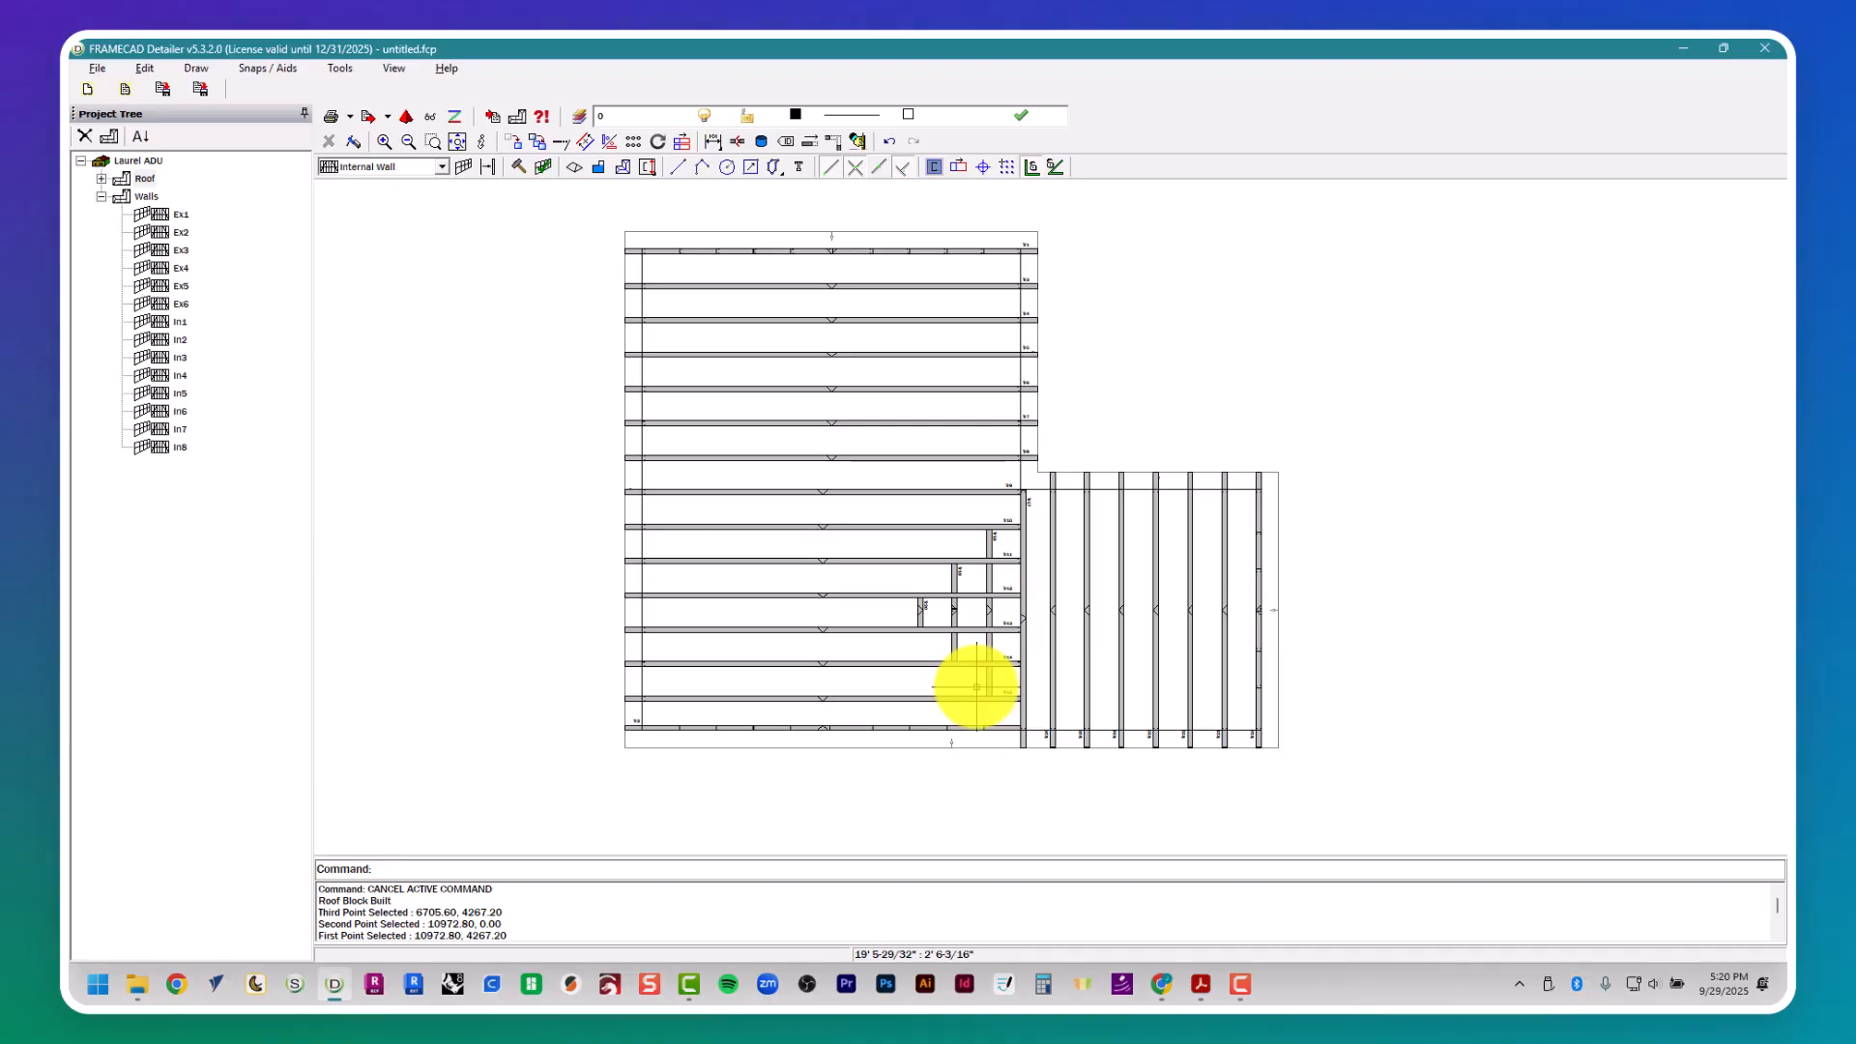
# - Examine the elevations of the main block's trusses one after another, starting from Tr1
pyautogui.click(100, 181)
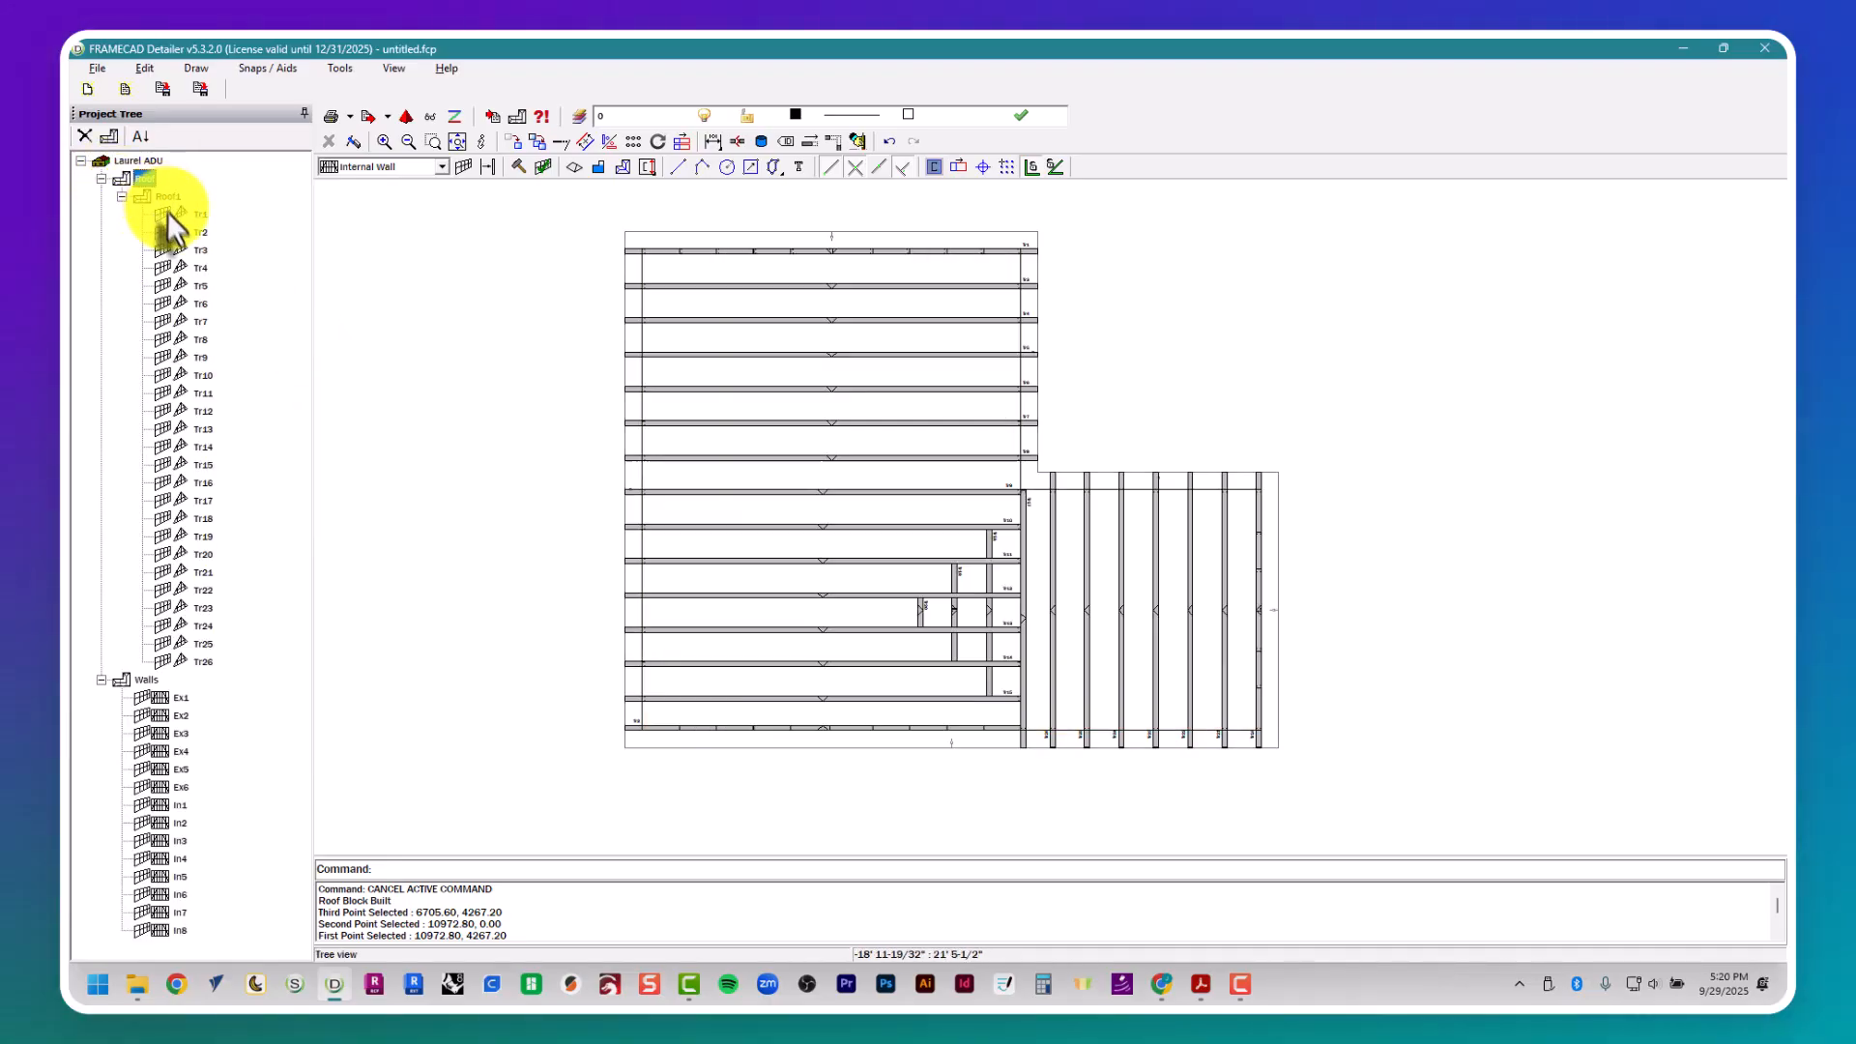
pyautogui.doubleClick(178, 216)
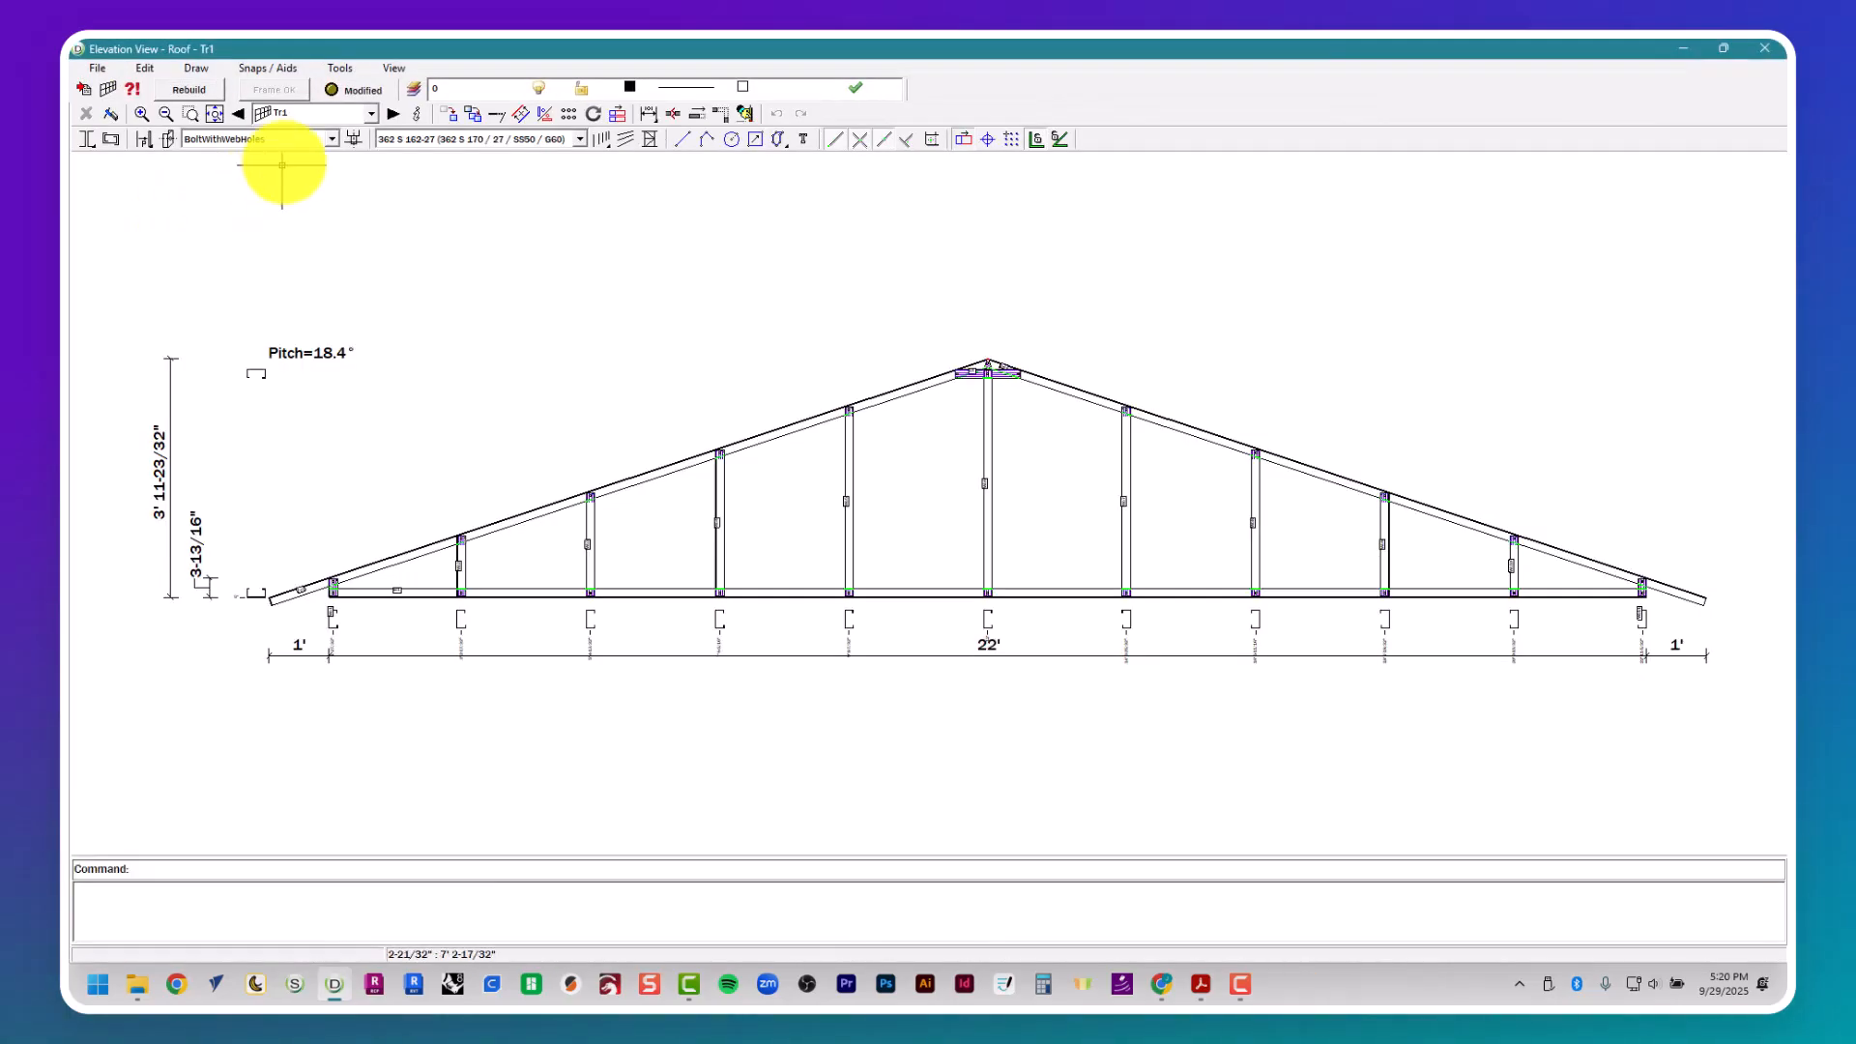
pyautogui.click(393, 116)
pyautogui.click(392, 116)
pyautogui.click(393, 116)
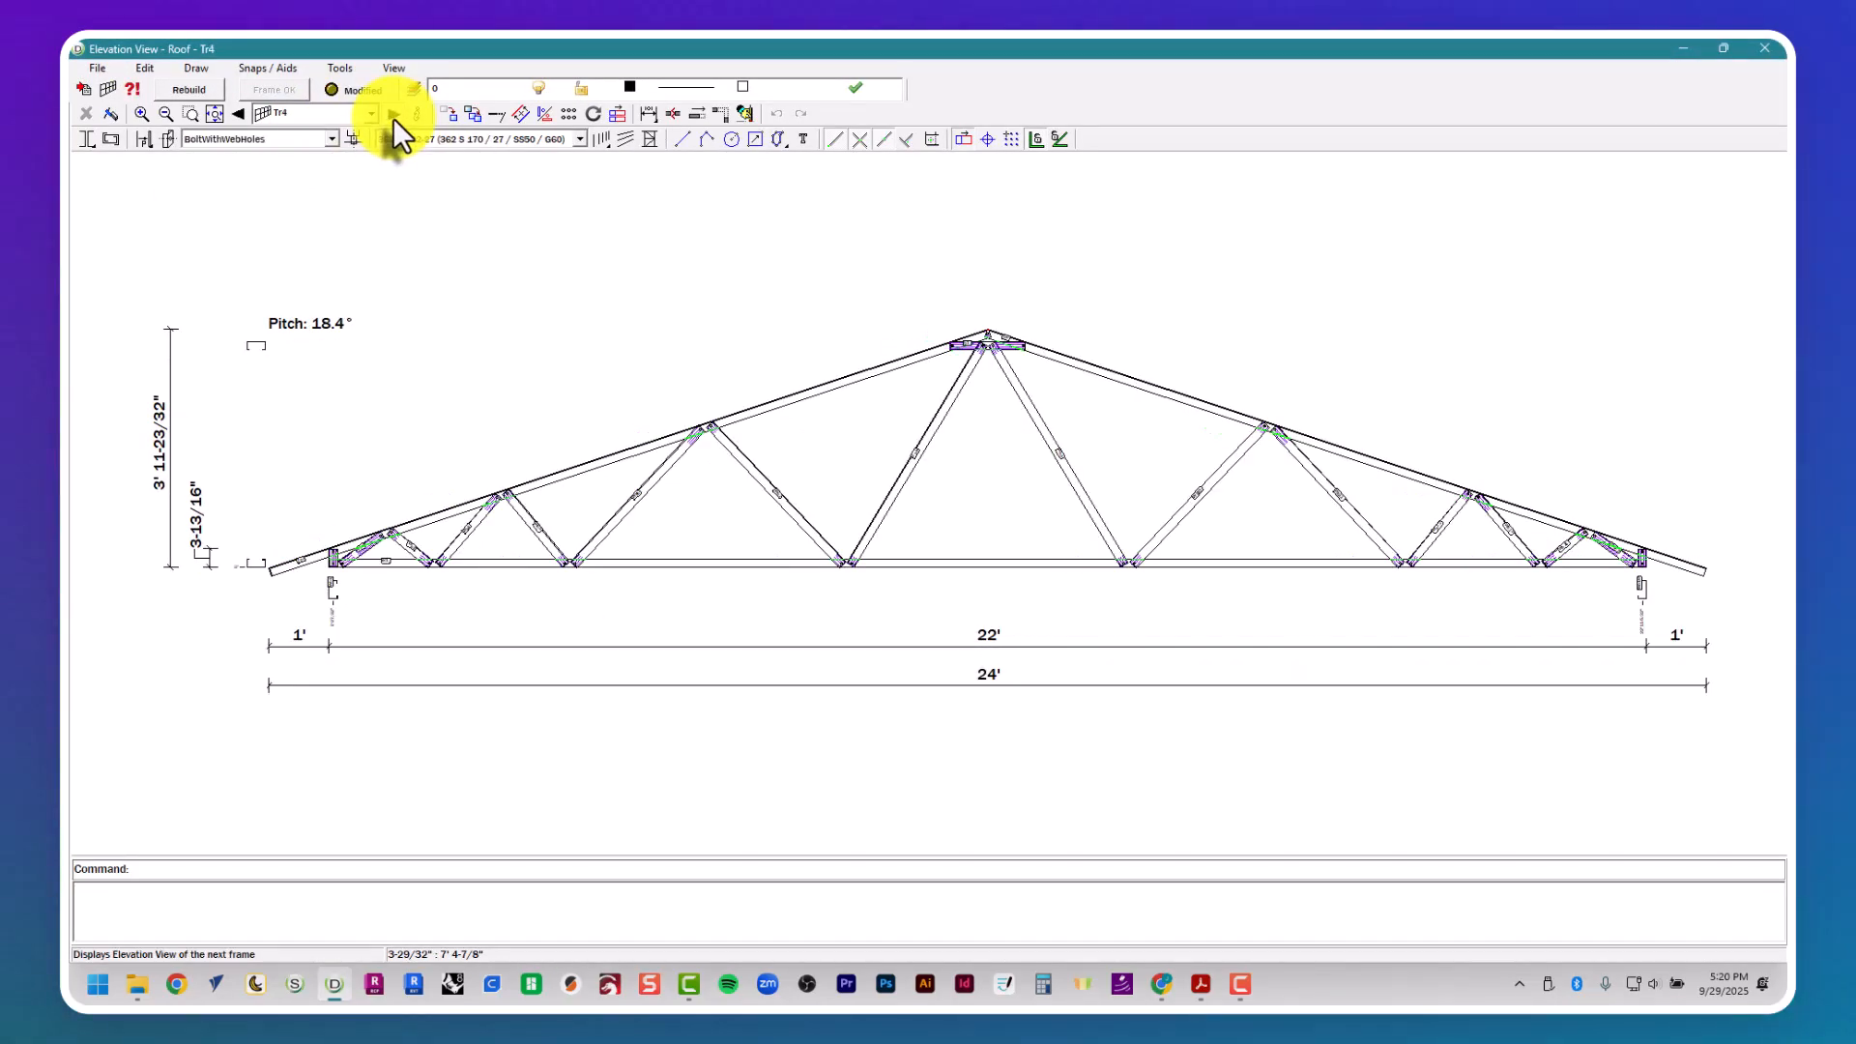
pyautogui.click(392, 118)
pyautogui.click(392, 118)
pyautogui.click(391, 118)
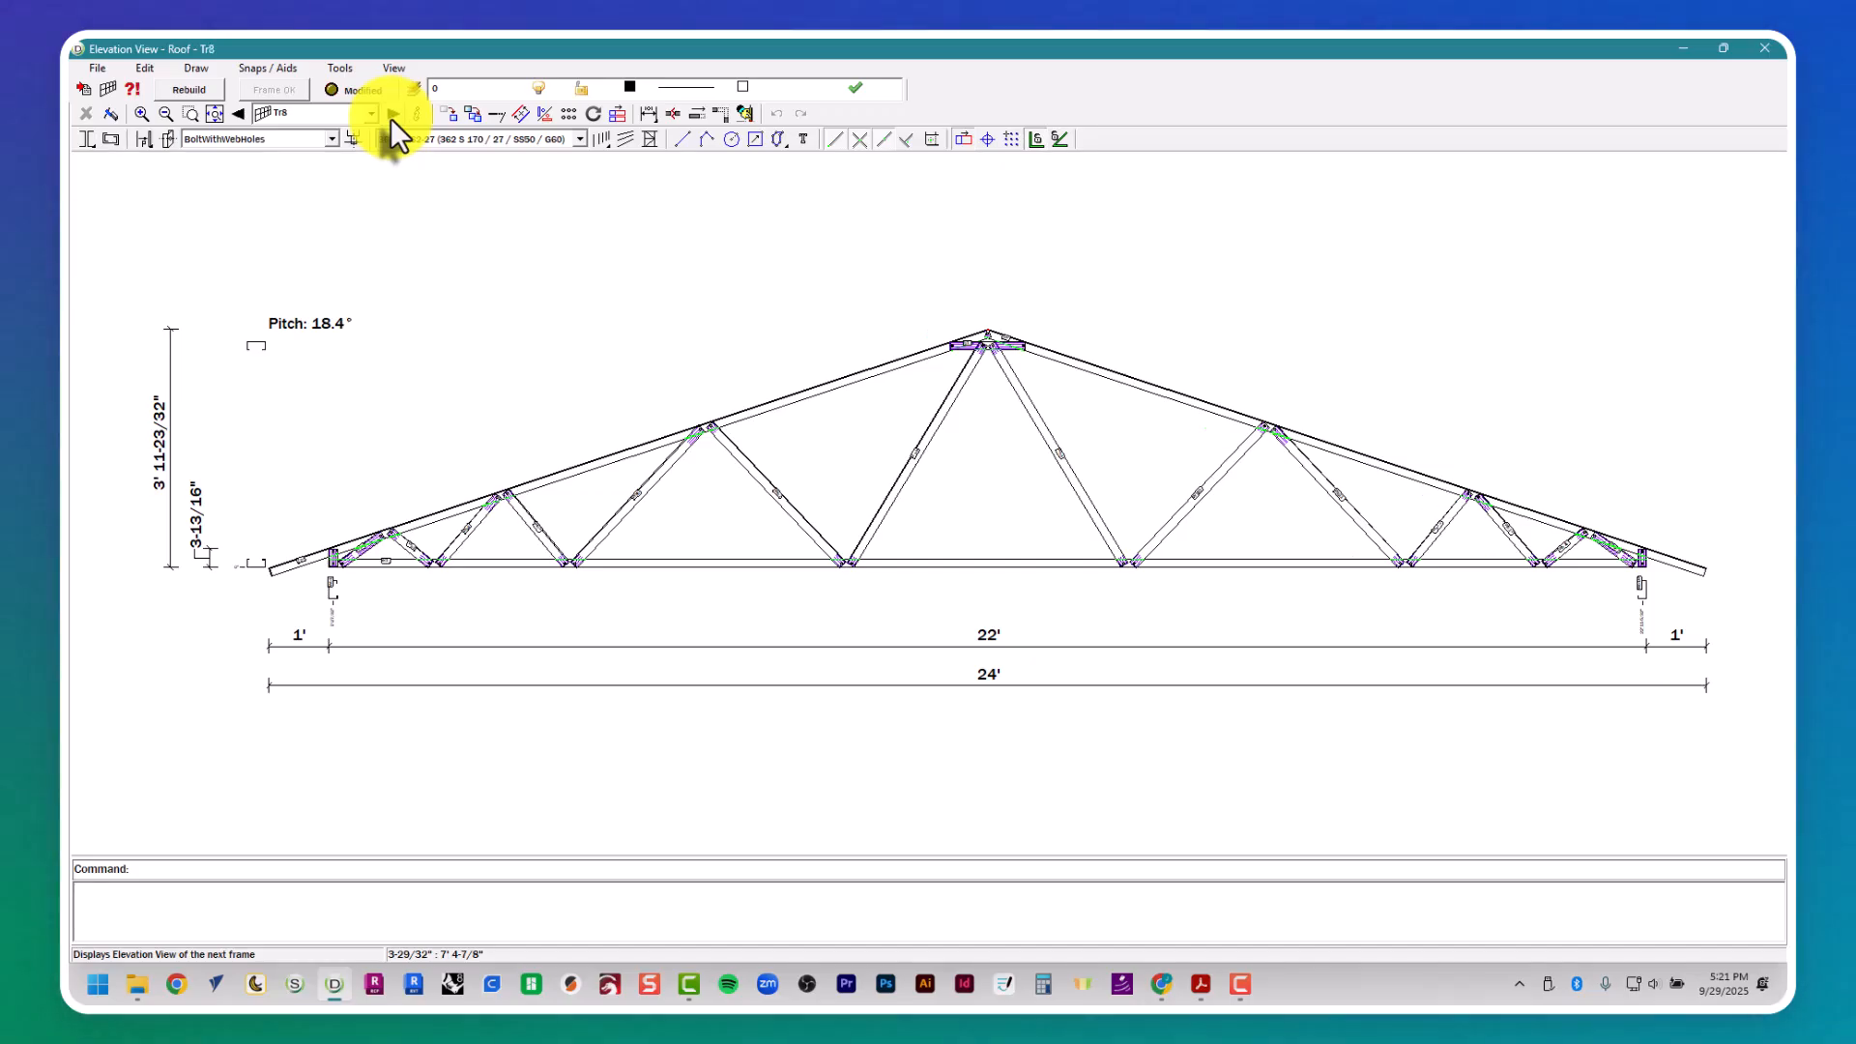
pyautogui.click(390, 118)
pyautogui.click(1765, 47)
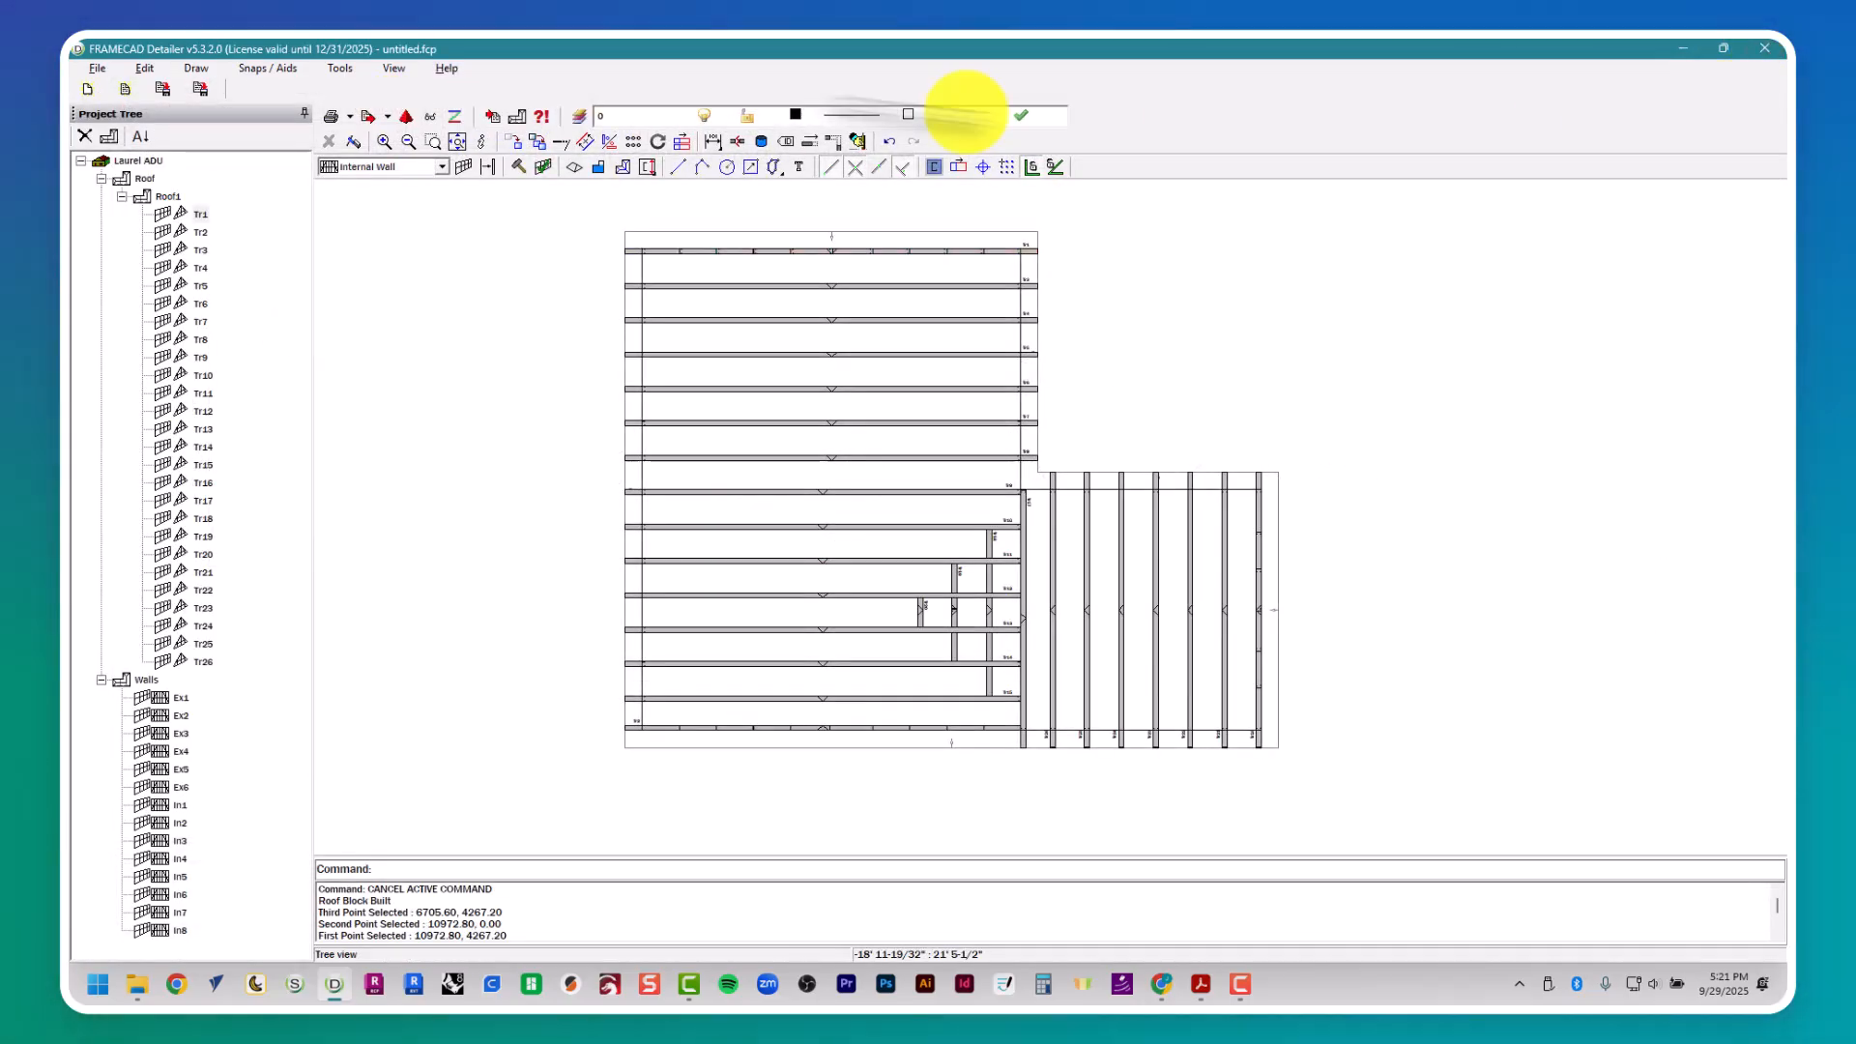
# - Export all roof trusses and walls as a VRML 3D model to the preselected output folder, including dimples
pyautogui.click(407, 117)
pyautogui.click(1114, 836)
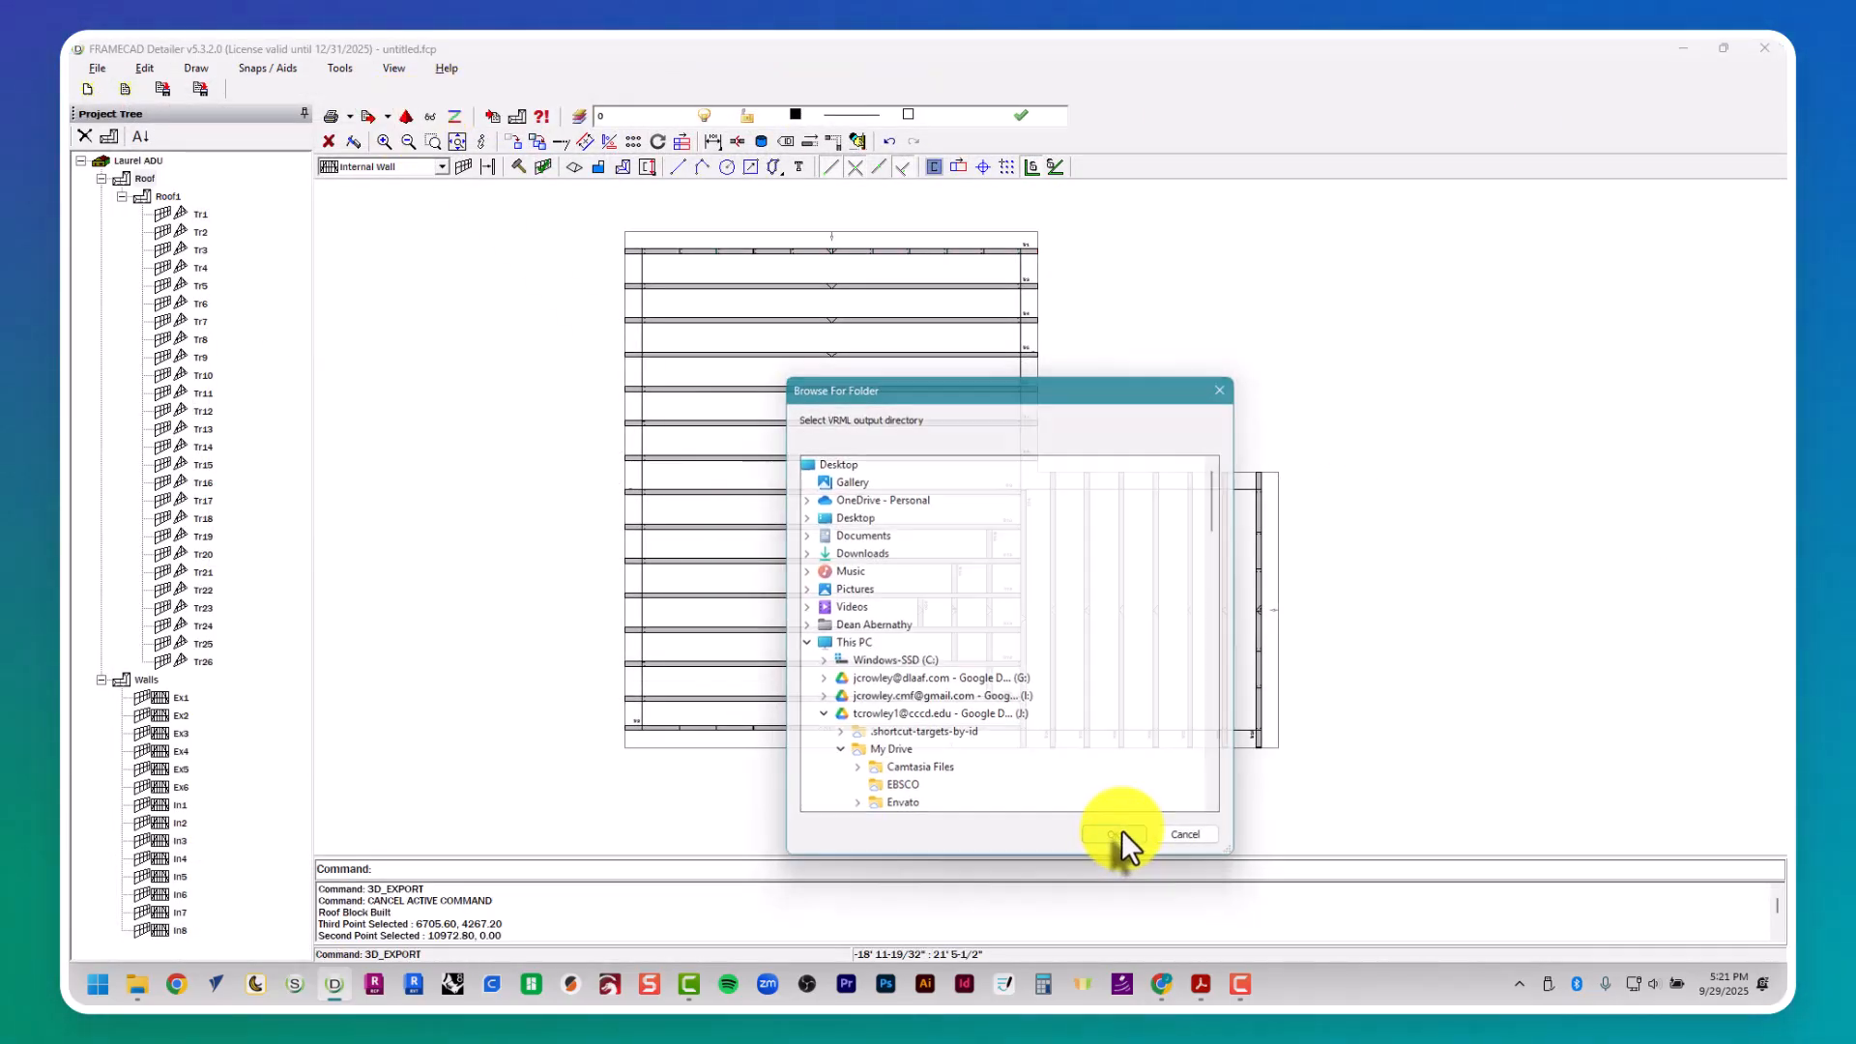
pyautogui.click(1027, 297)
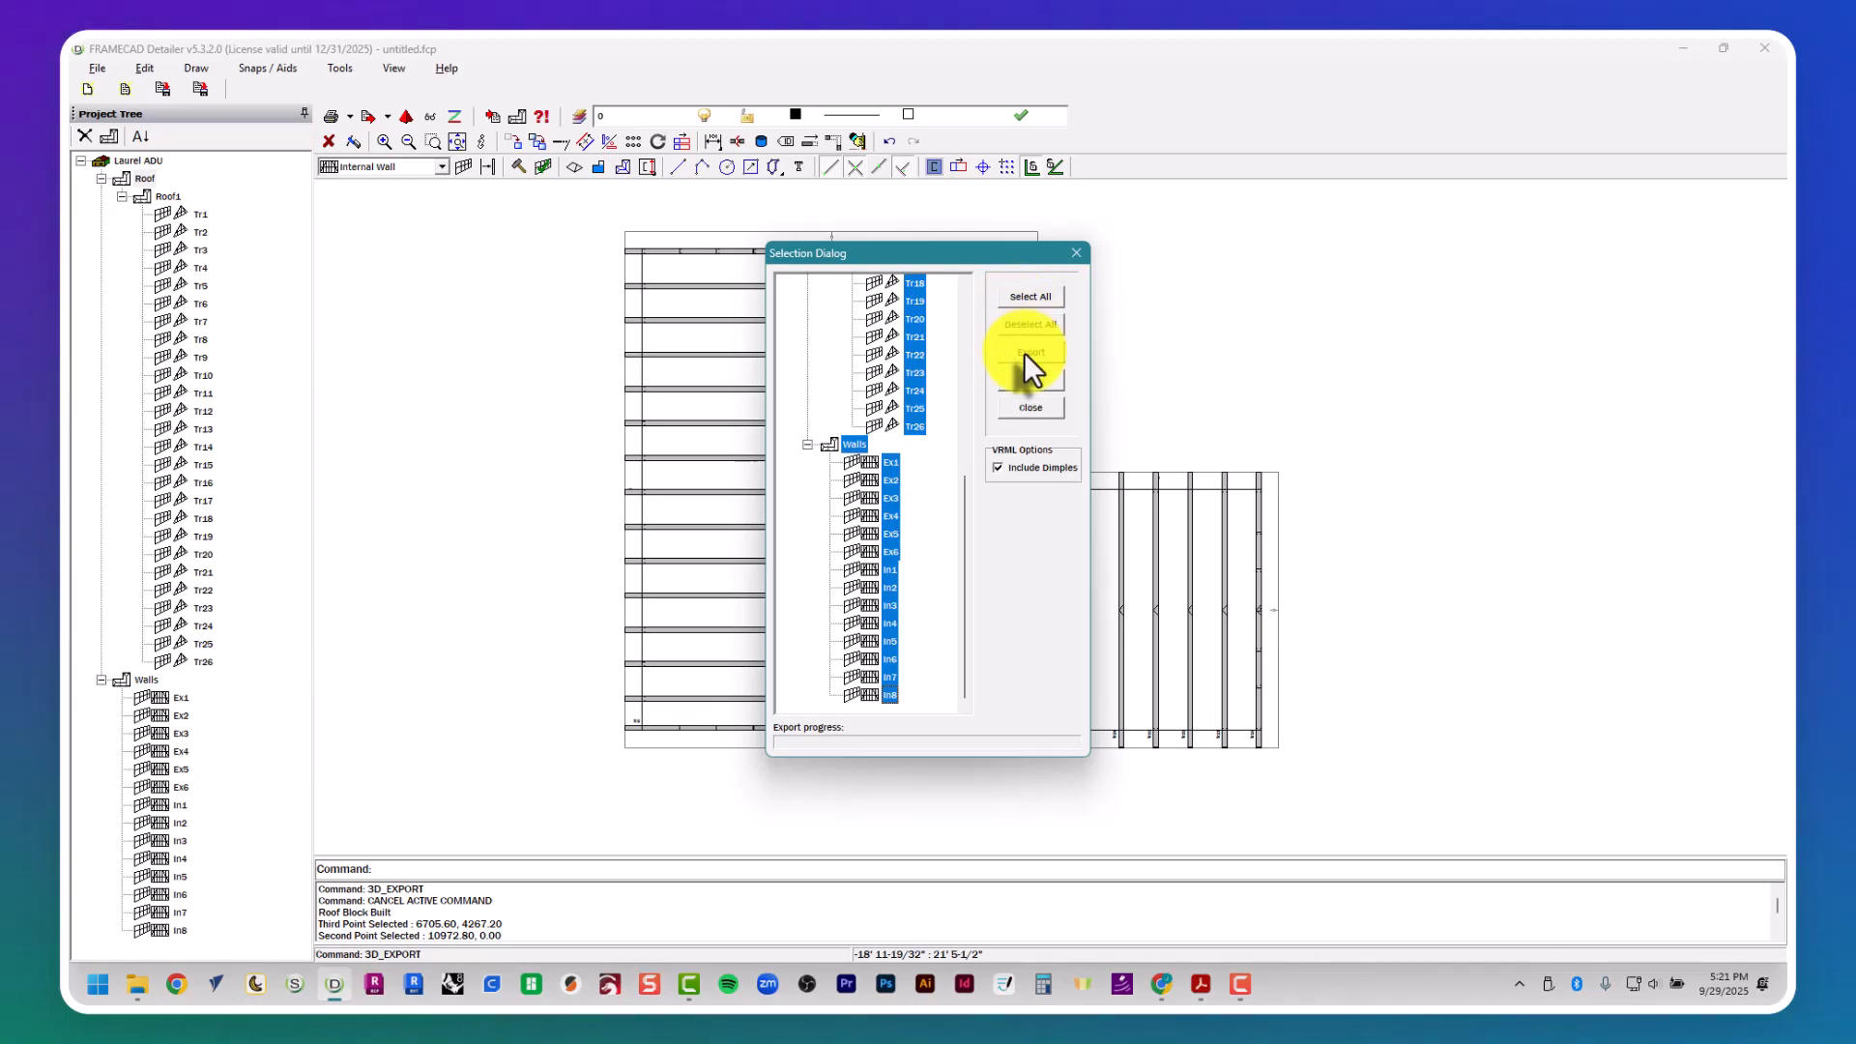
pyautogui.click(1024, 351)
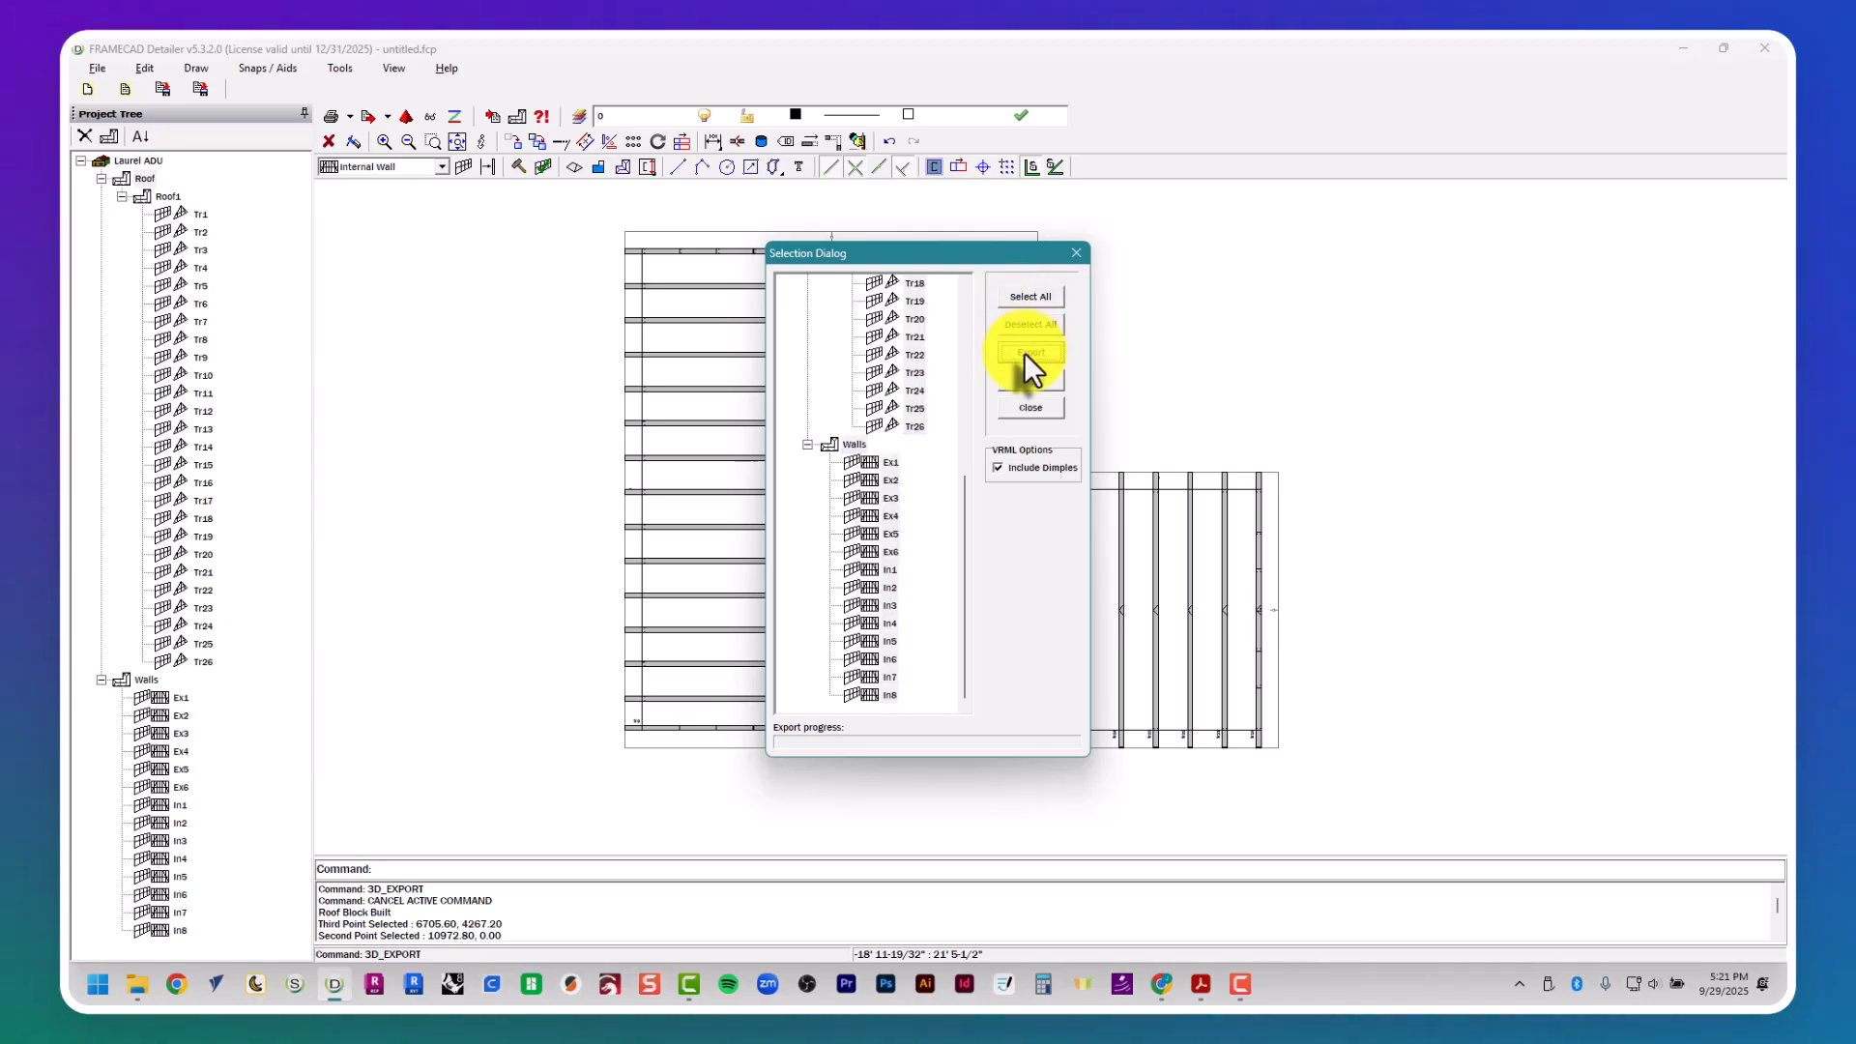
# - View the exported Laurel ADU.wrl model in the 3D viewer and inspect the trusses and walls from several sides
pyautogui.click(432, 117)
pyautogui.doubleClick(642, 230)
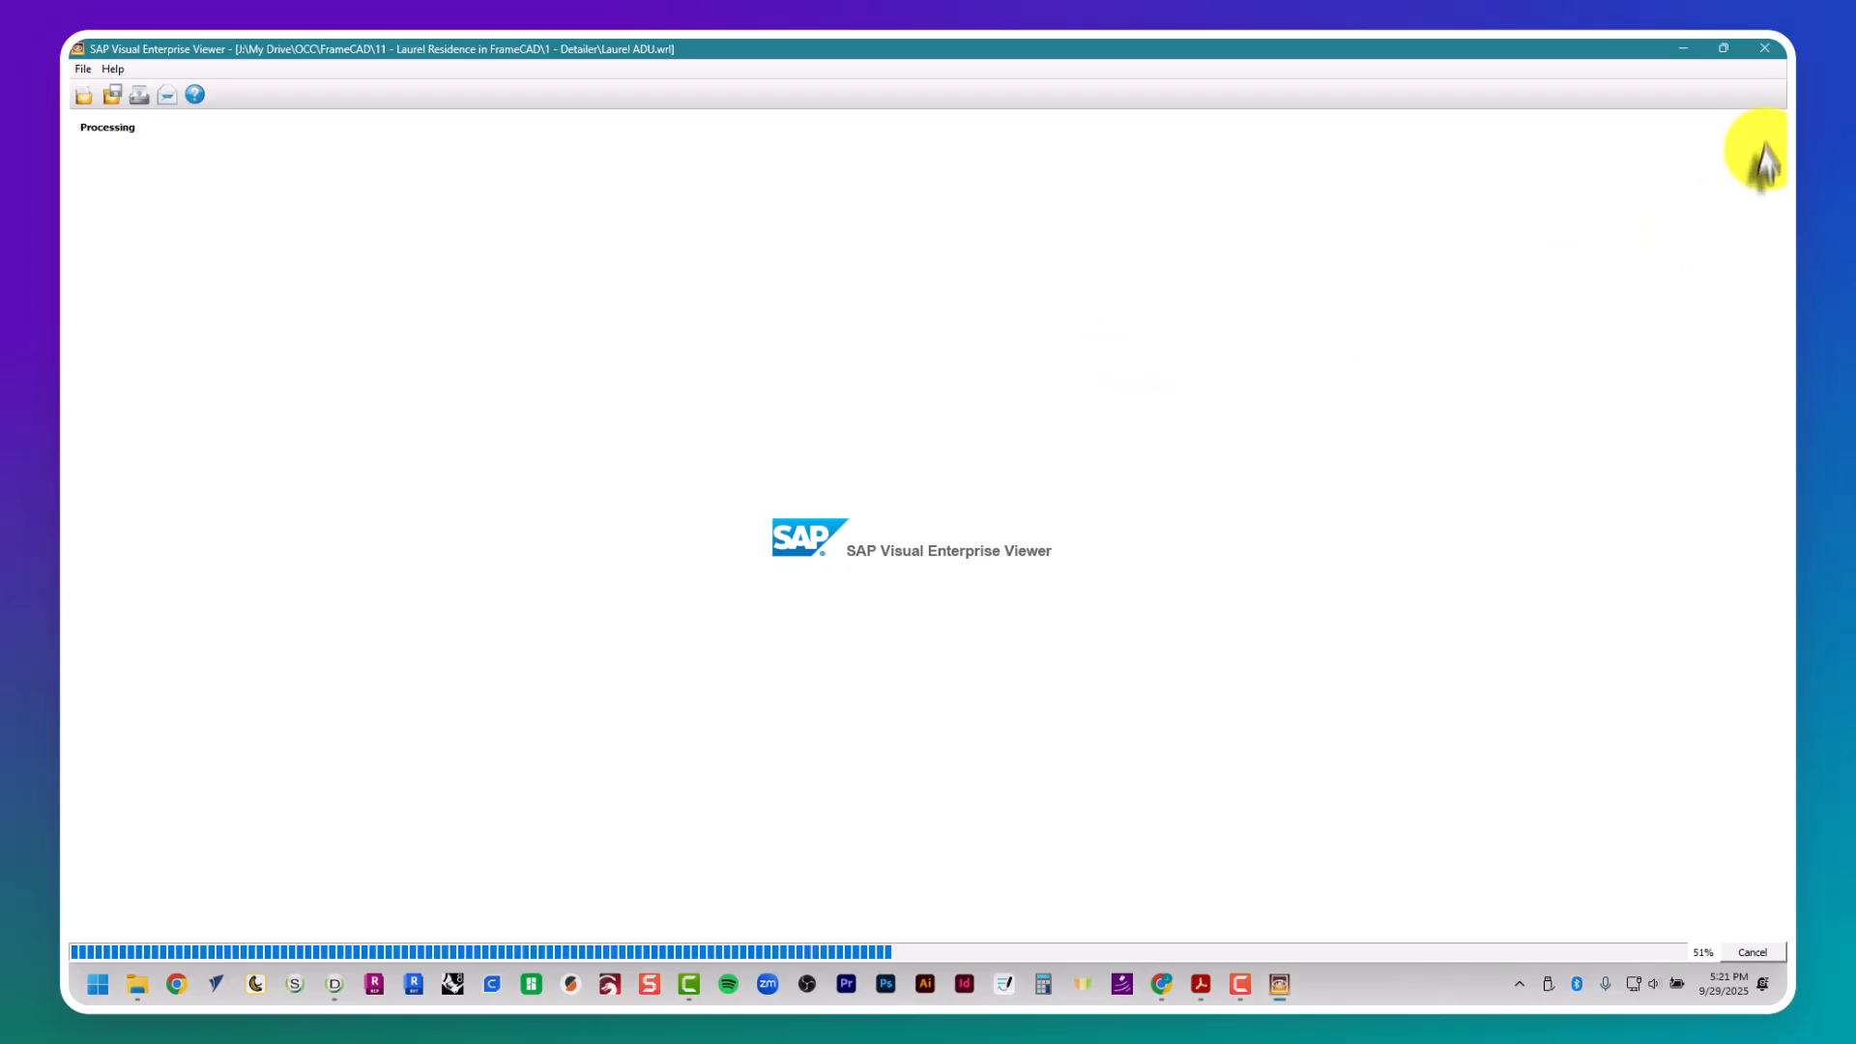
pyautogui.click(1779, 125)
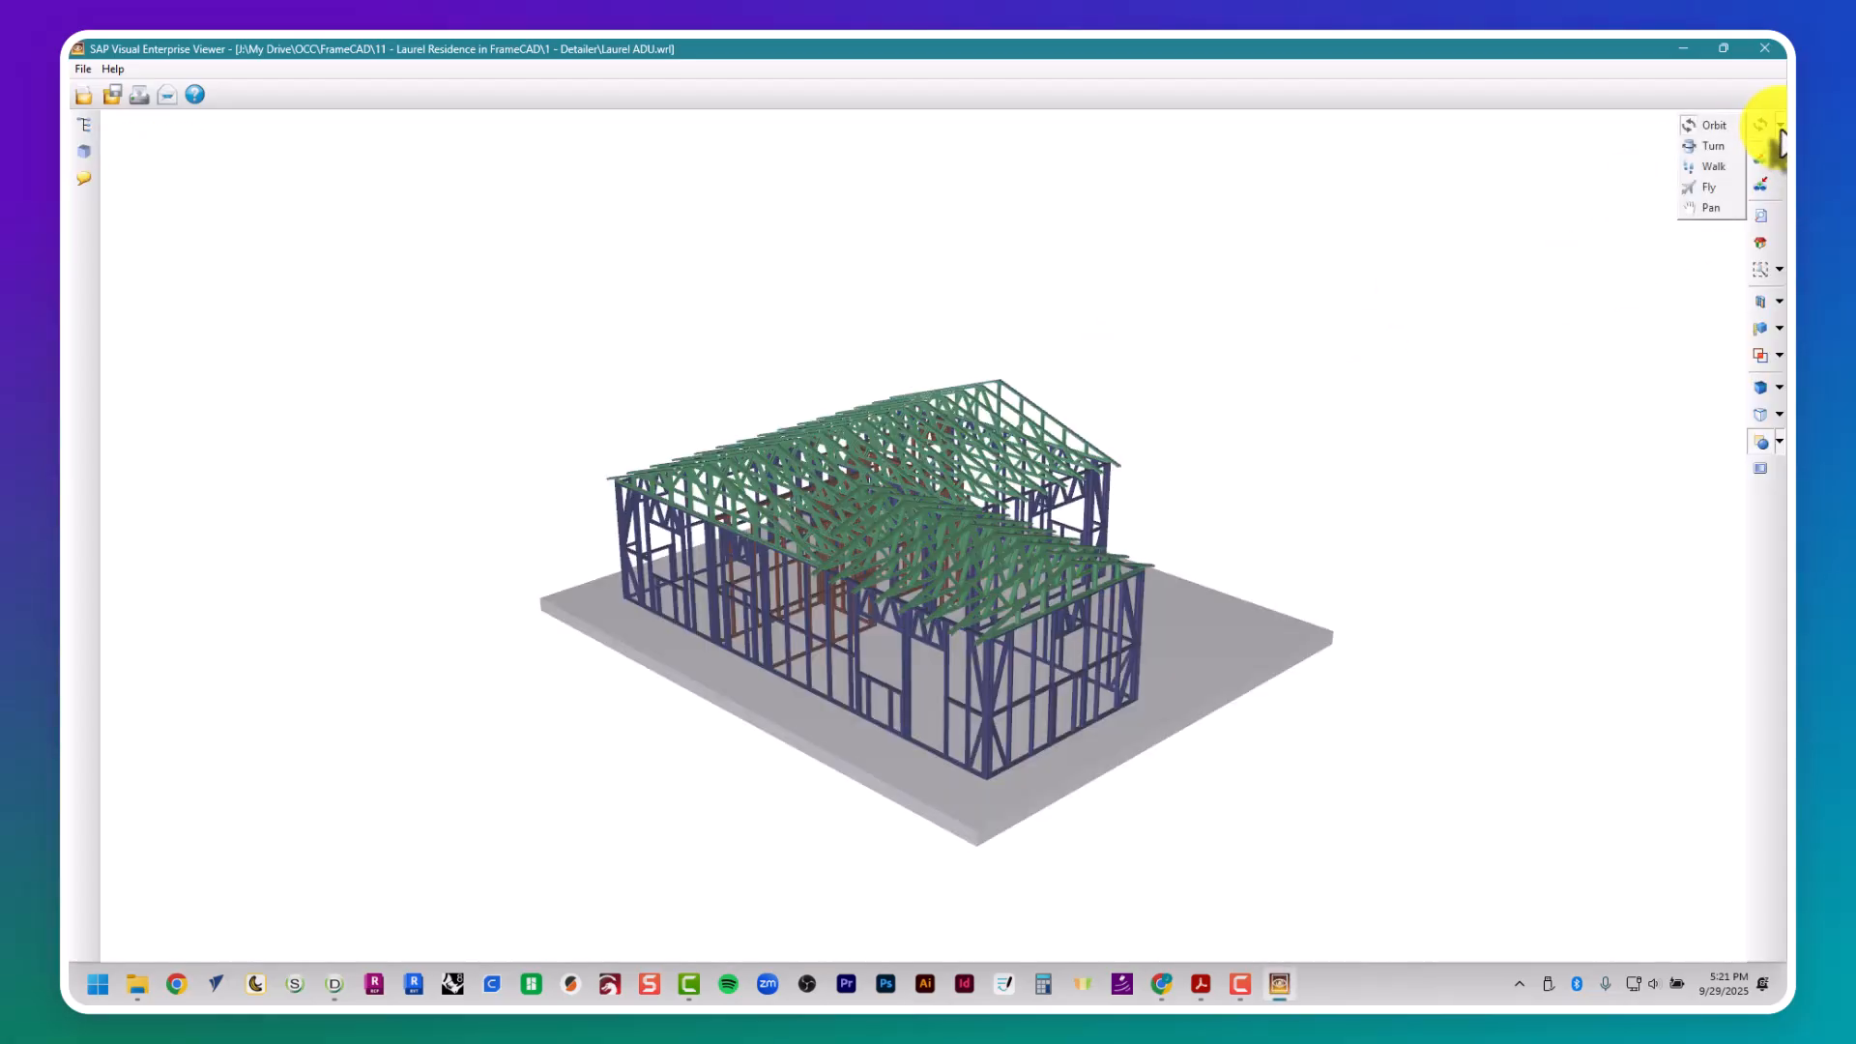
pyautogui.click(1718, 147)
pyautogui.moveTo(1718, 149); pyautogui.dragTo(1369, 180)
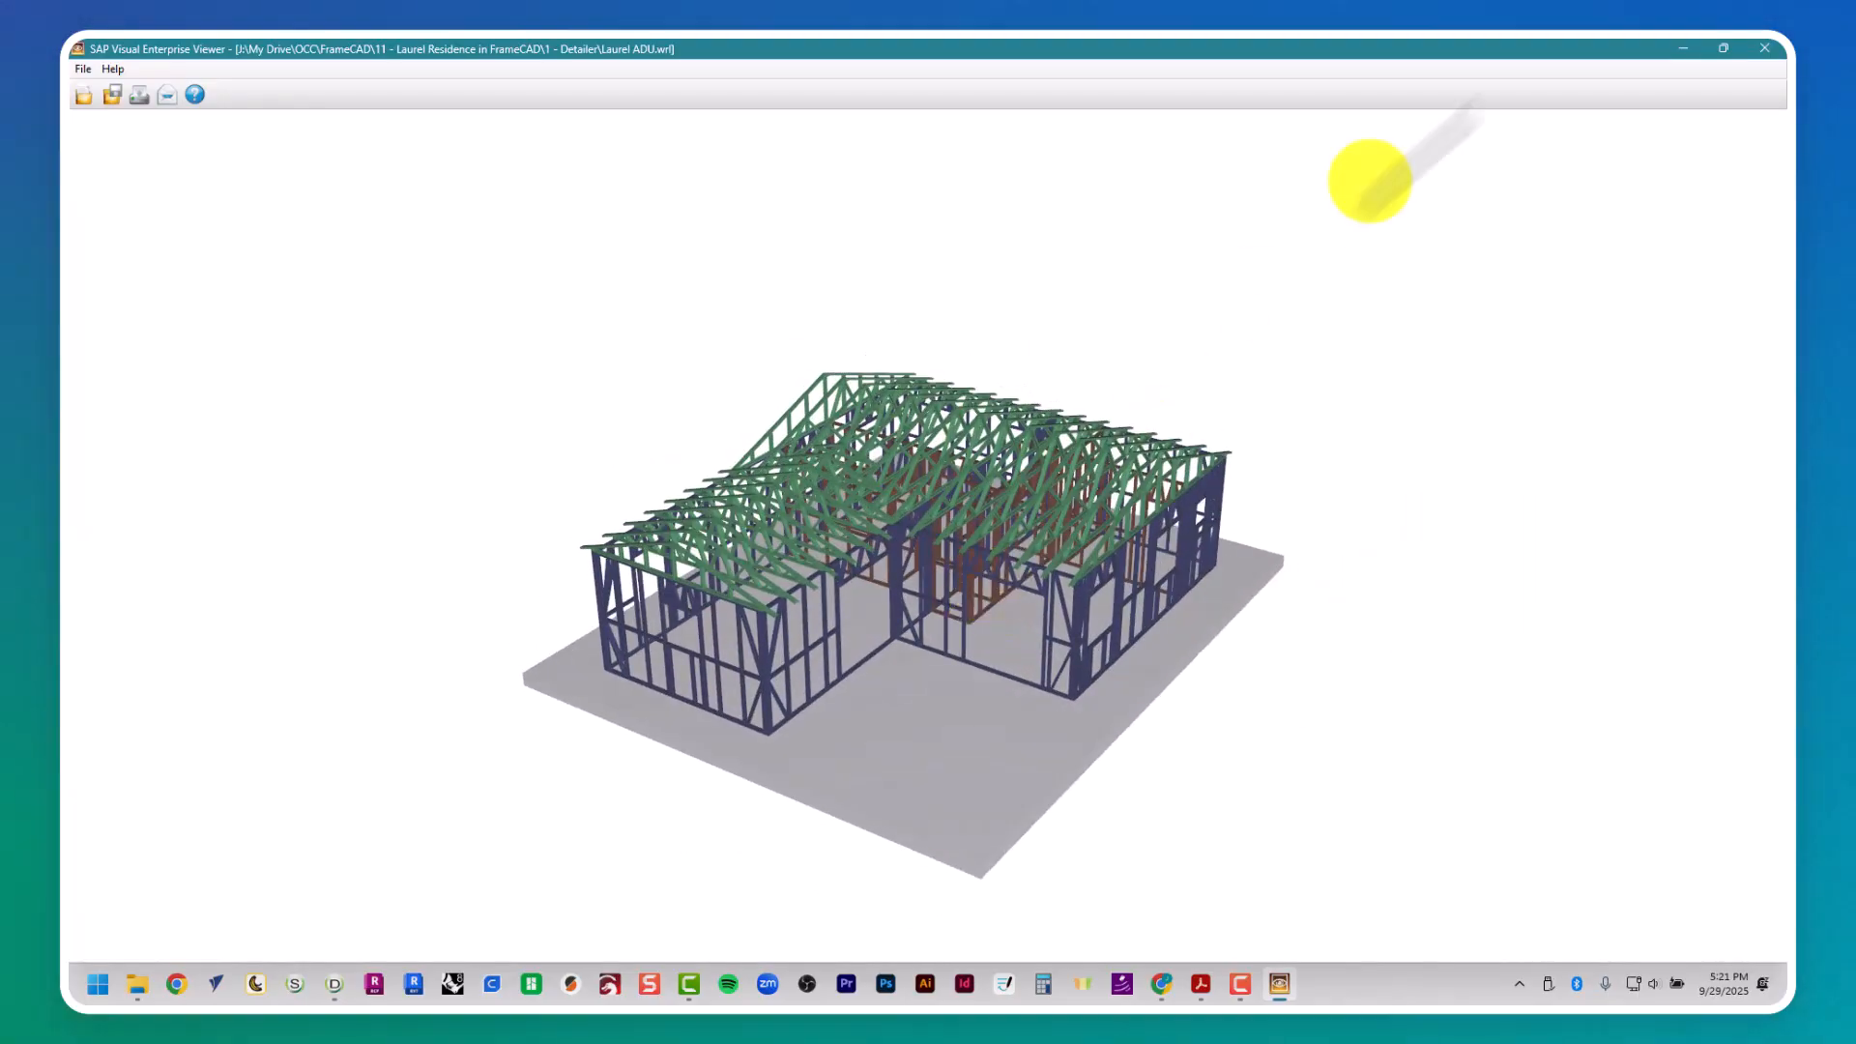
pyautogui.click(1764, 48)
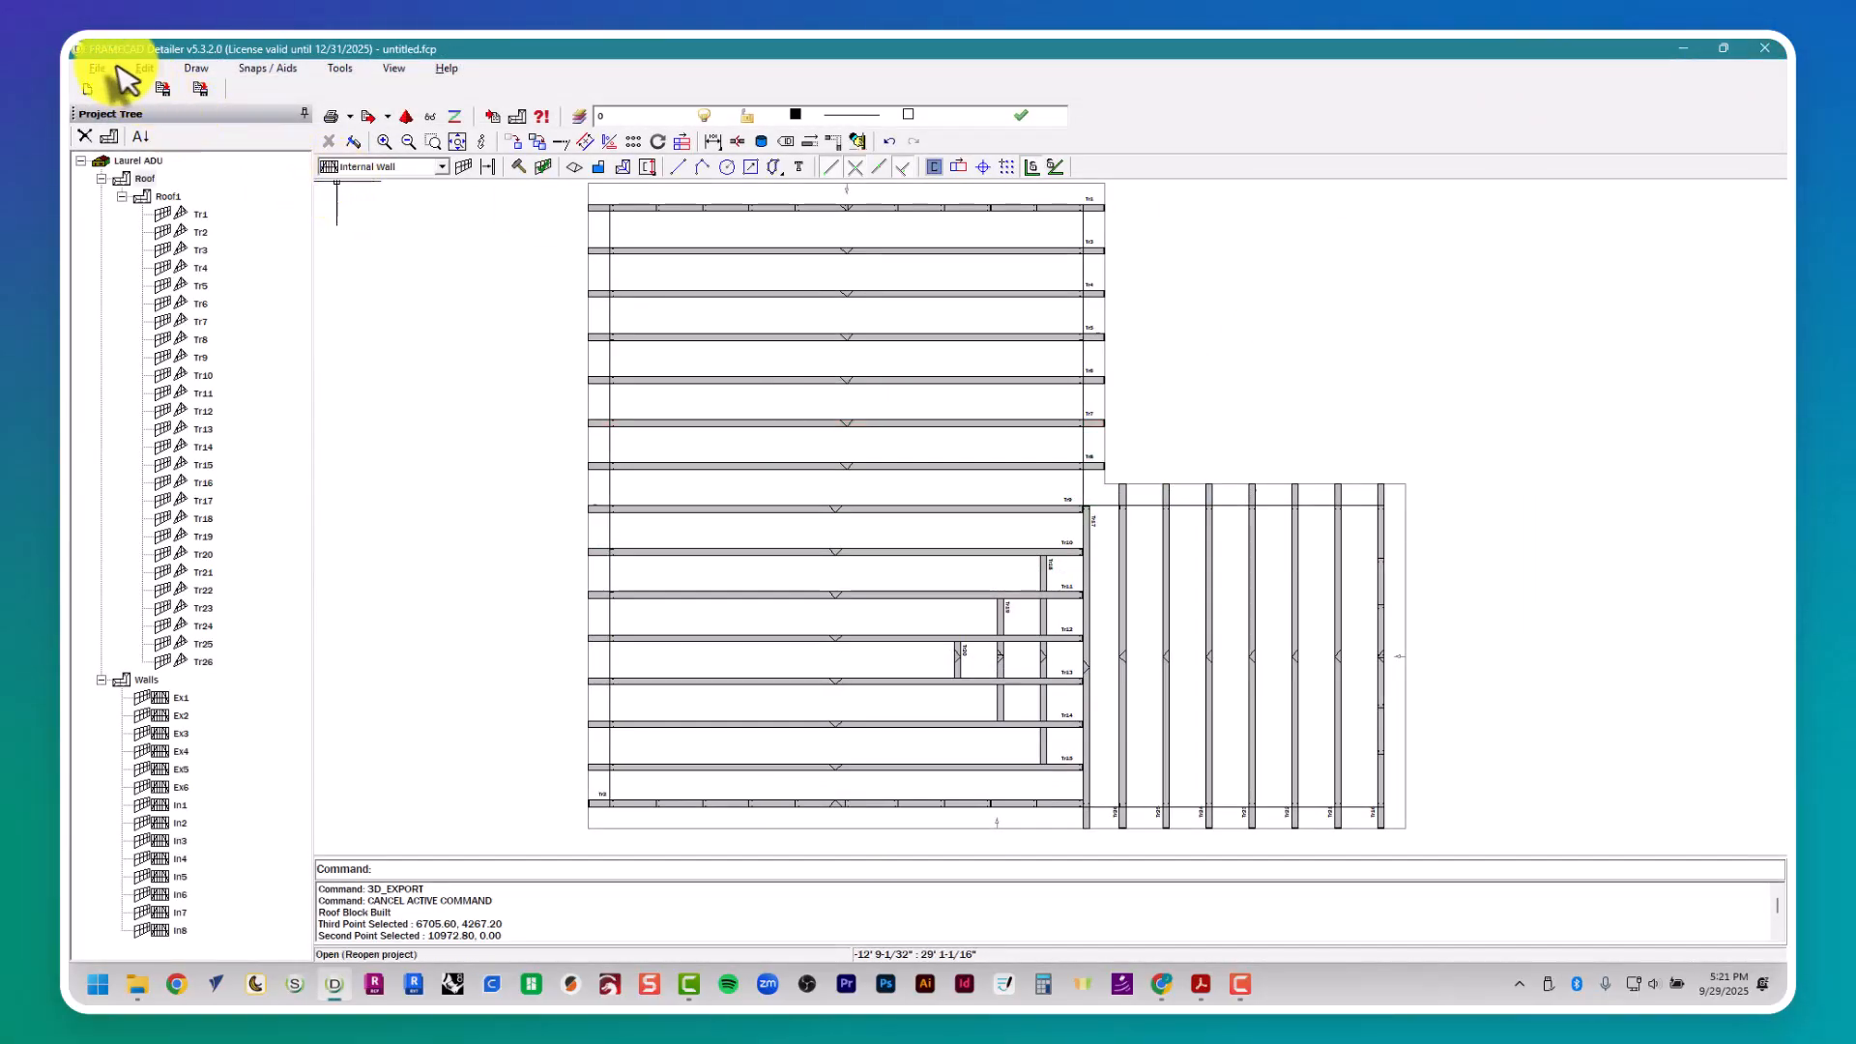
# - Print the reports for the whole Laurel ADU project, including the roof and walls, with all pages sent to Adobe PDF
pyautogui.click(102, 69)
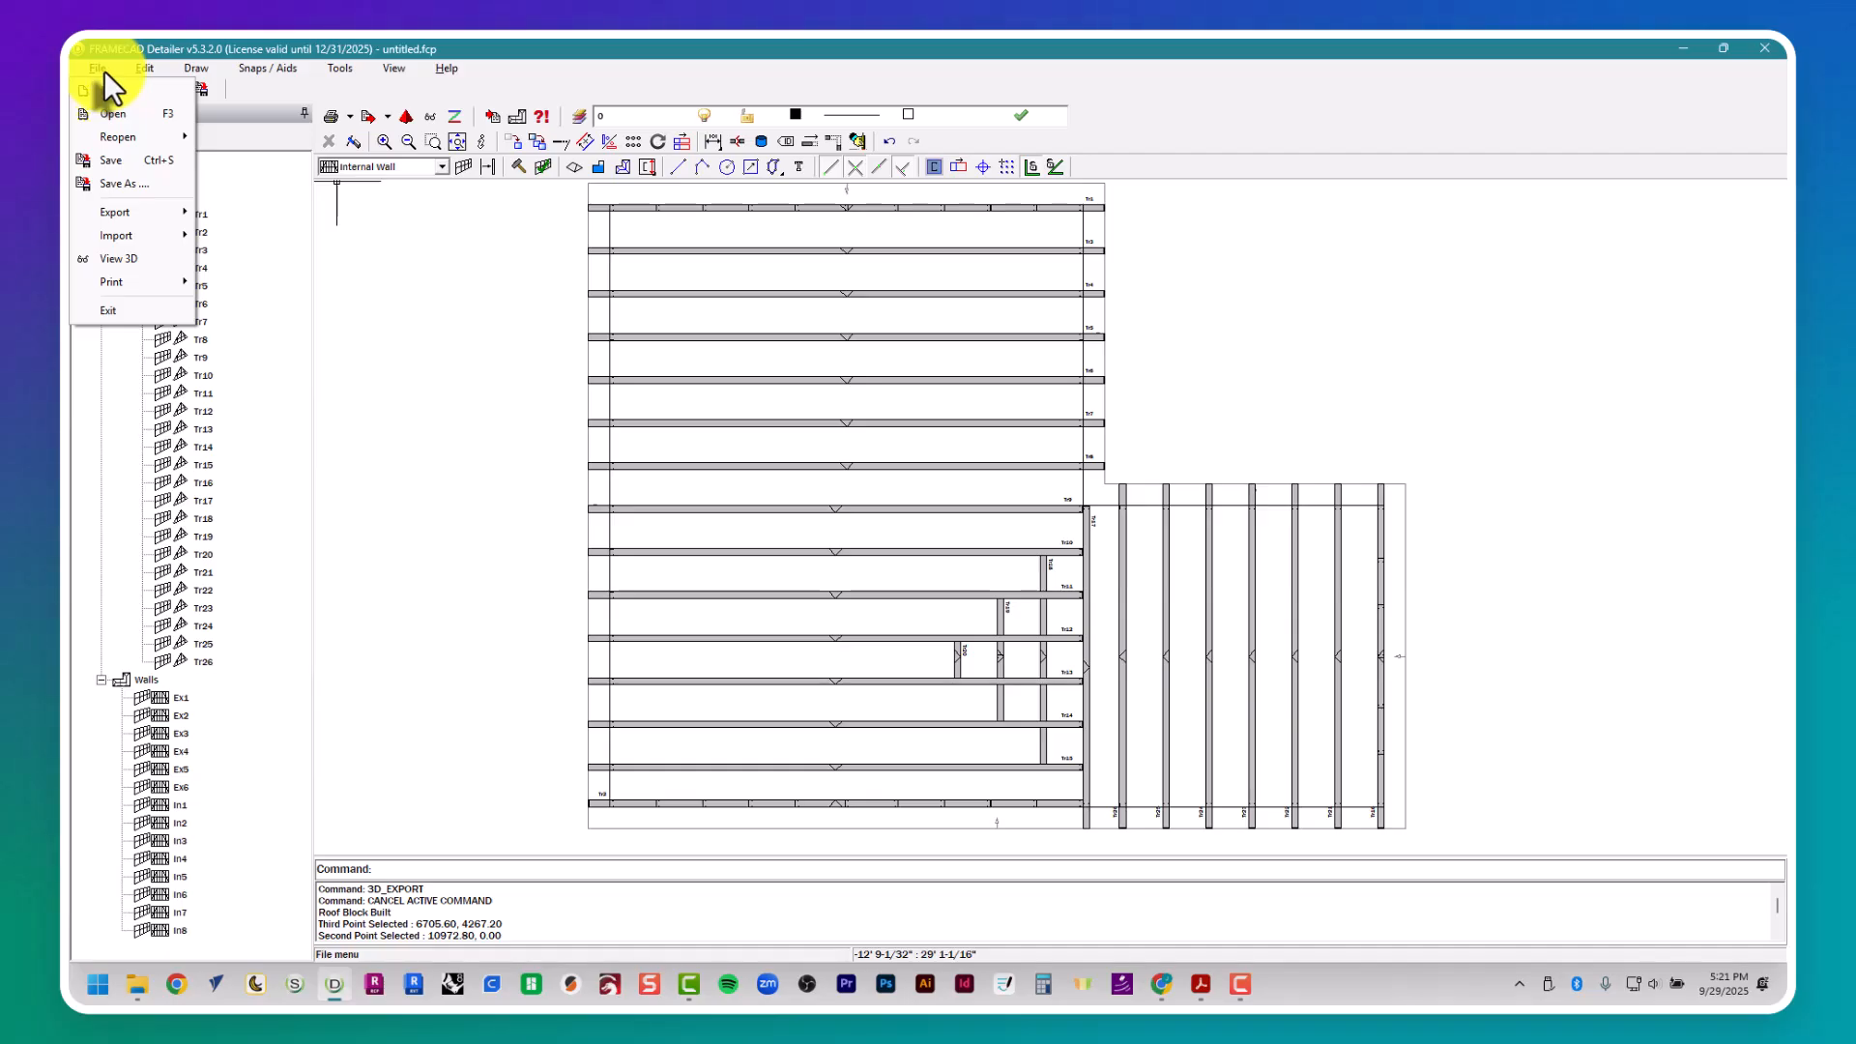
pyautogui.moveTo(165, 217)
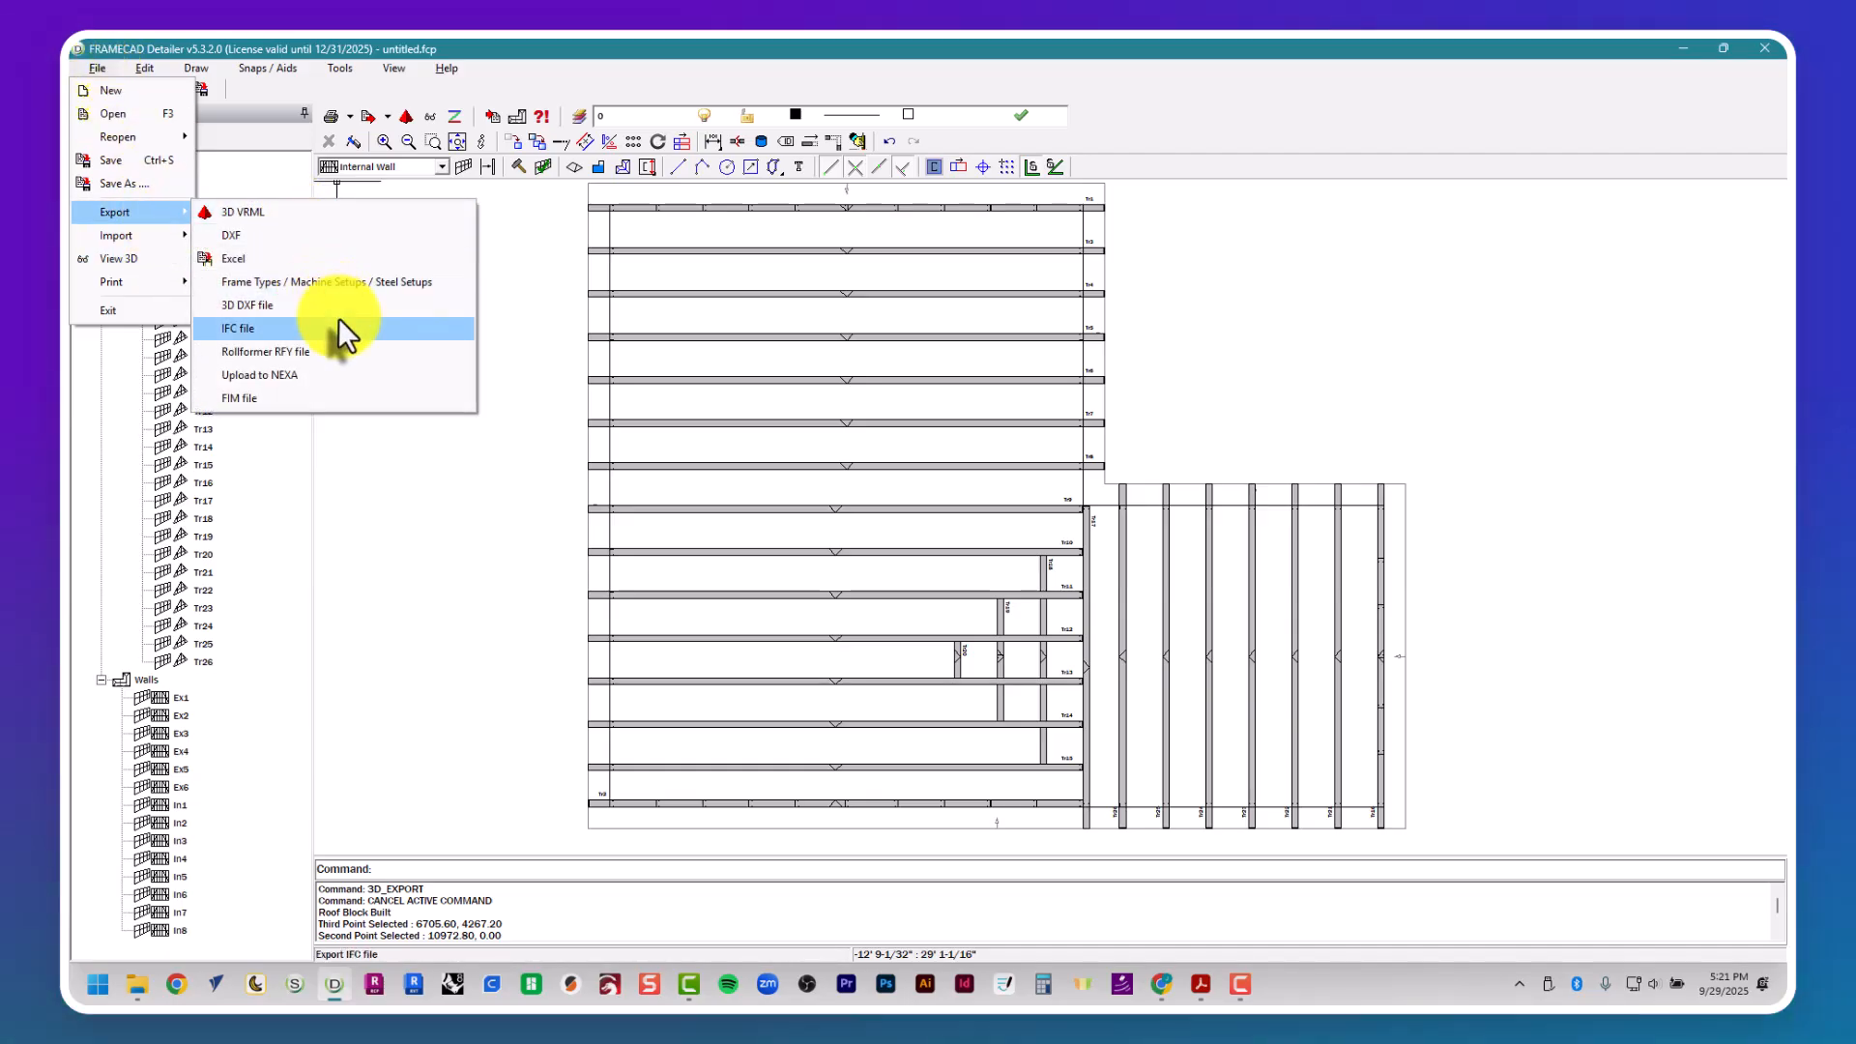
pyautogui.moveTo(136, 281)
pyautogui.click(271, 285)
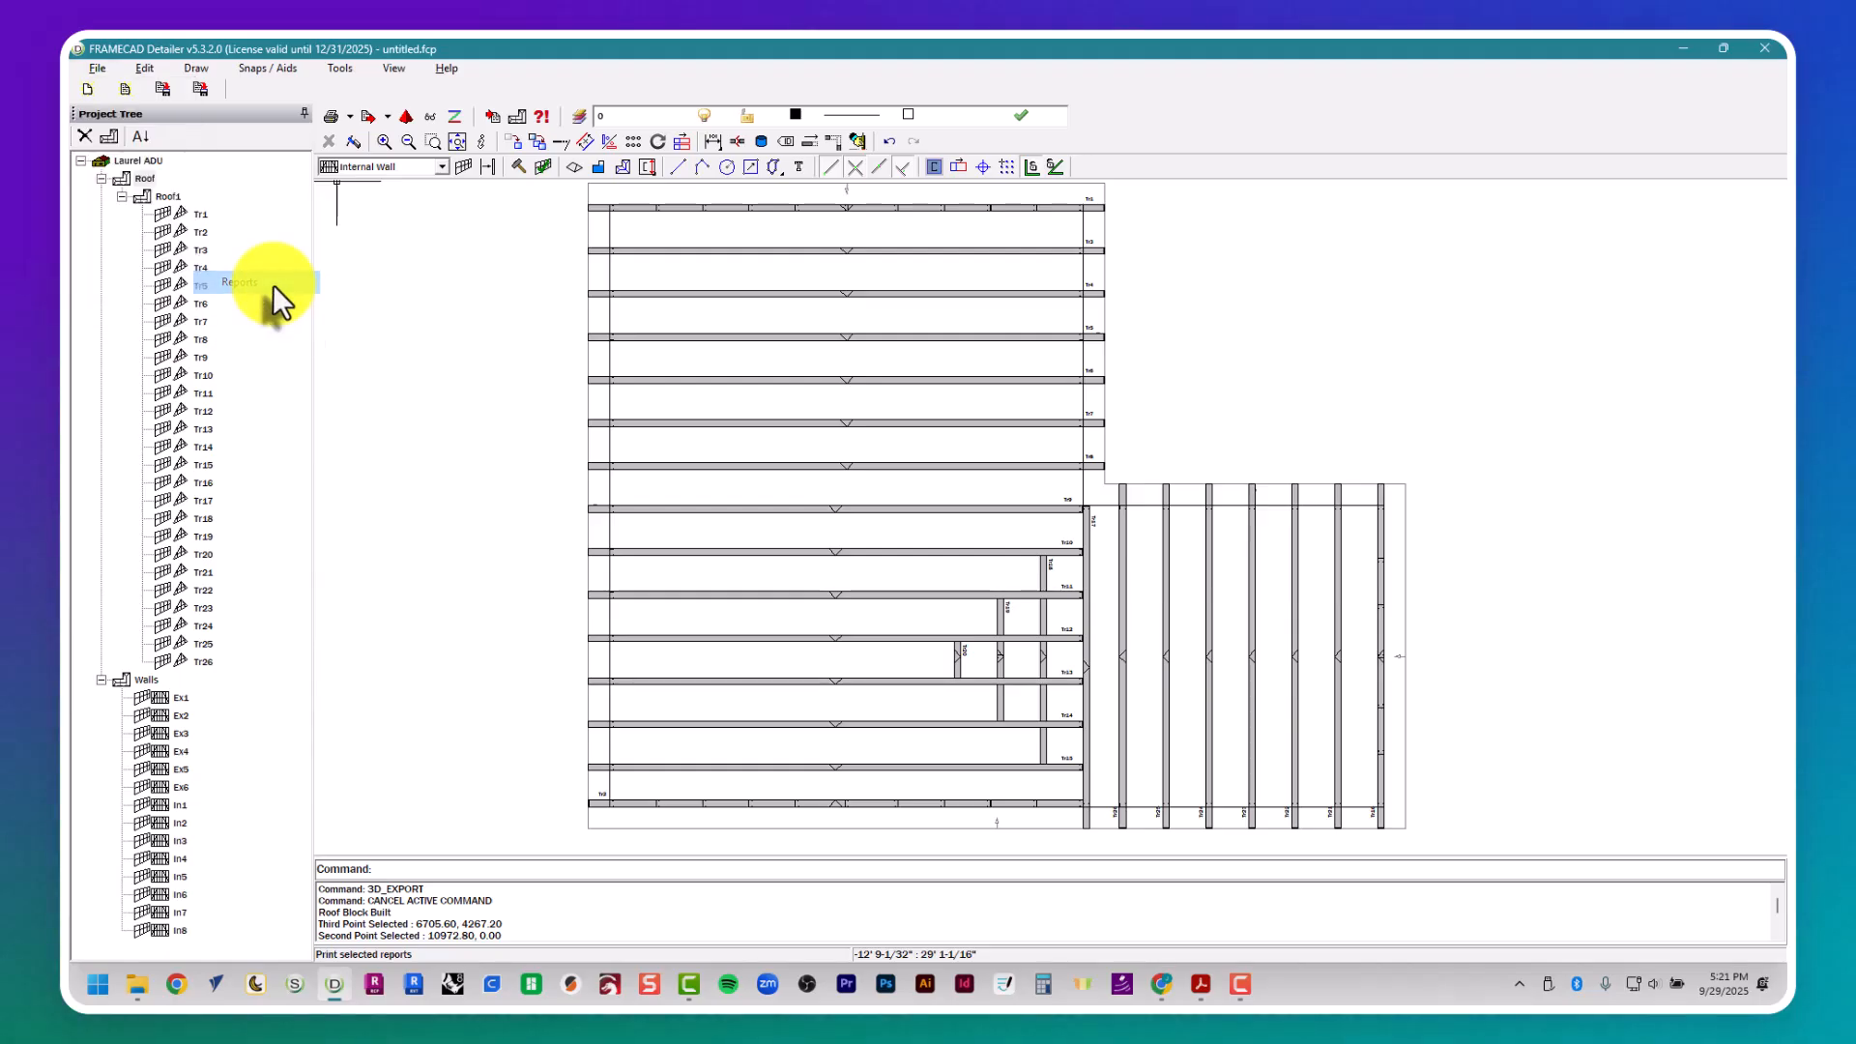
pyautogui.click(1006, 287)
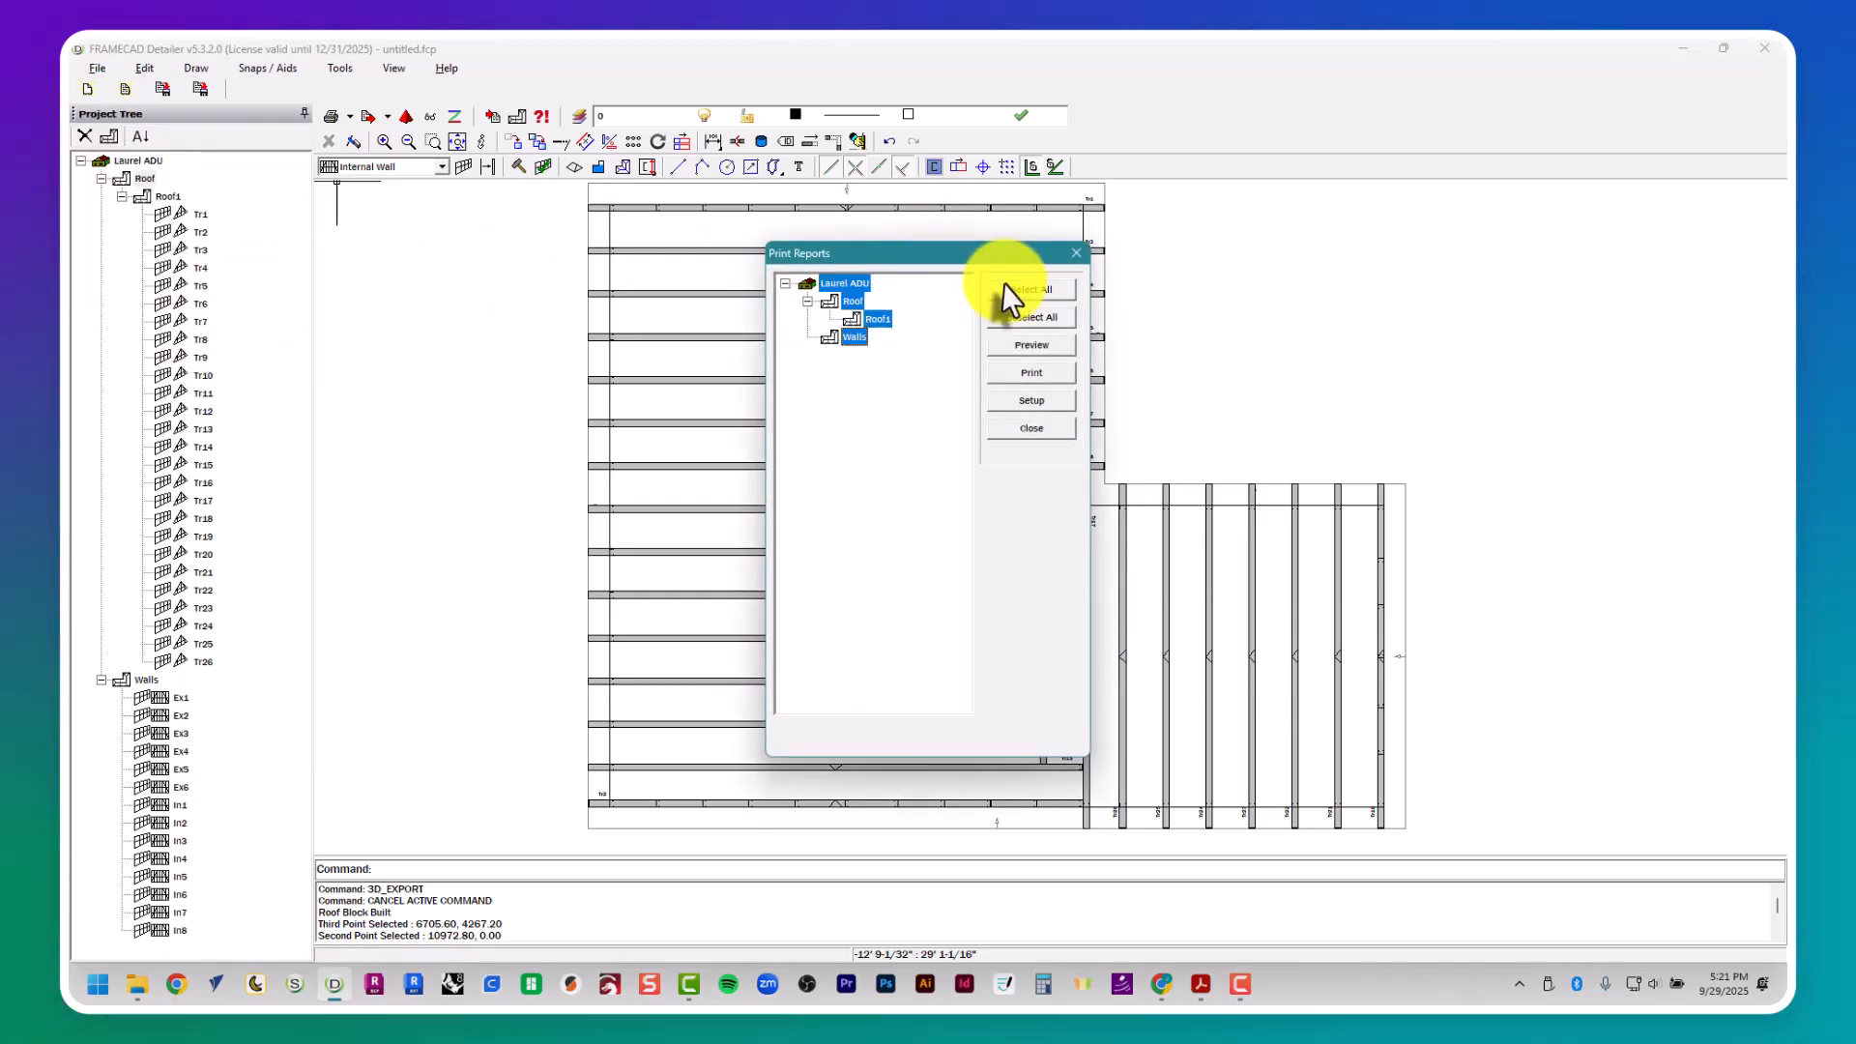
pyautogui.click(1052, 380)
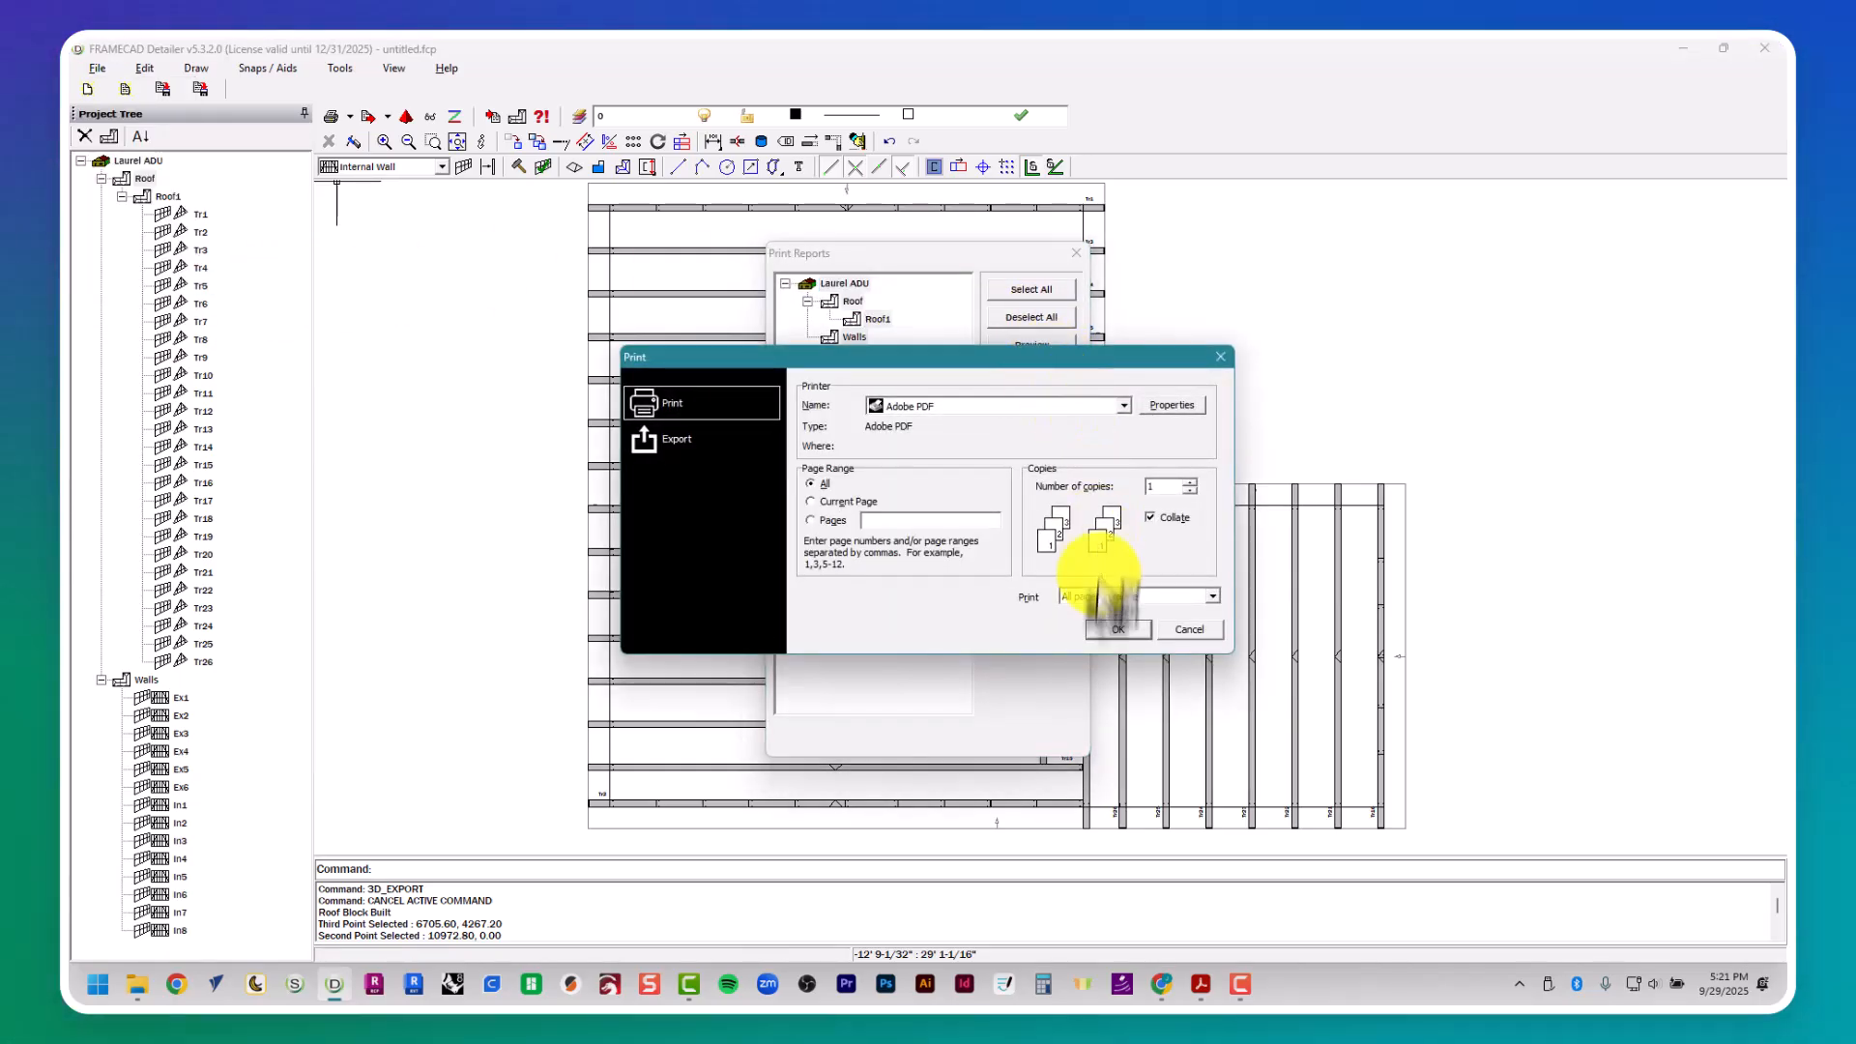
pyautogui.click(1105, 633)
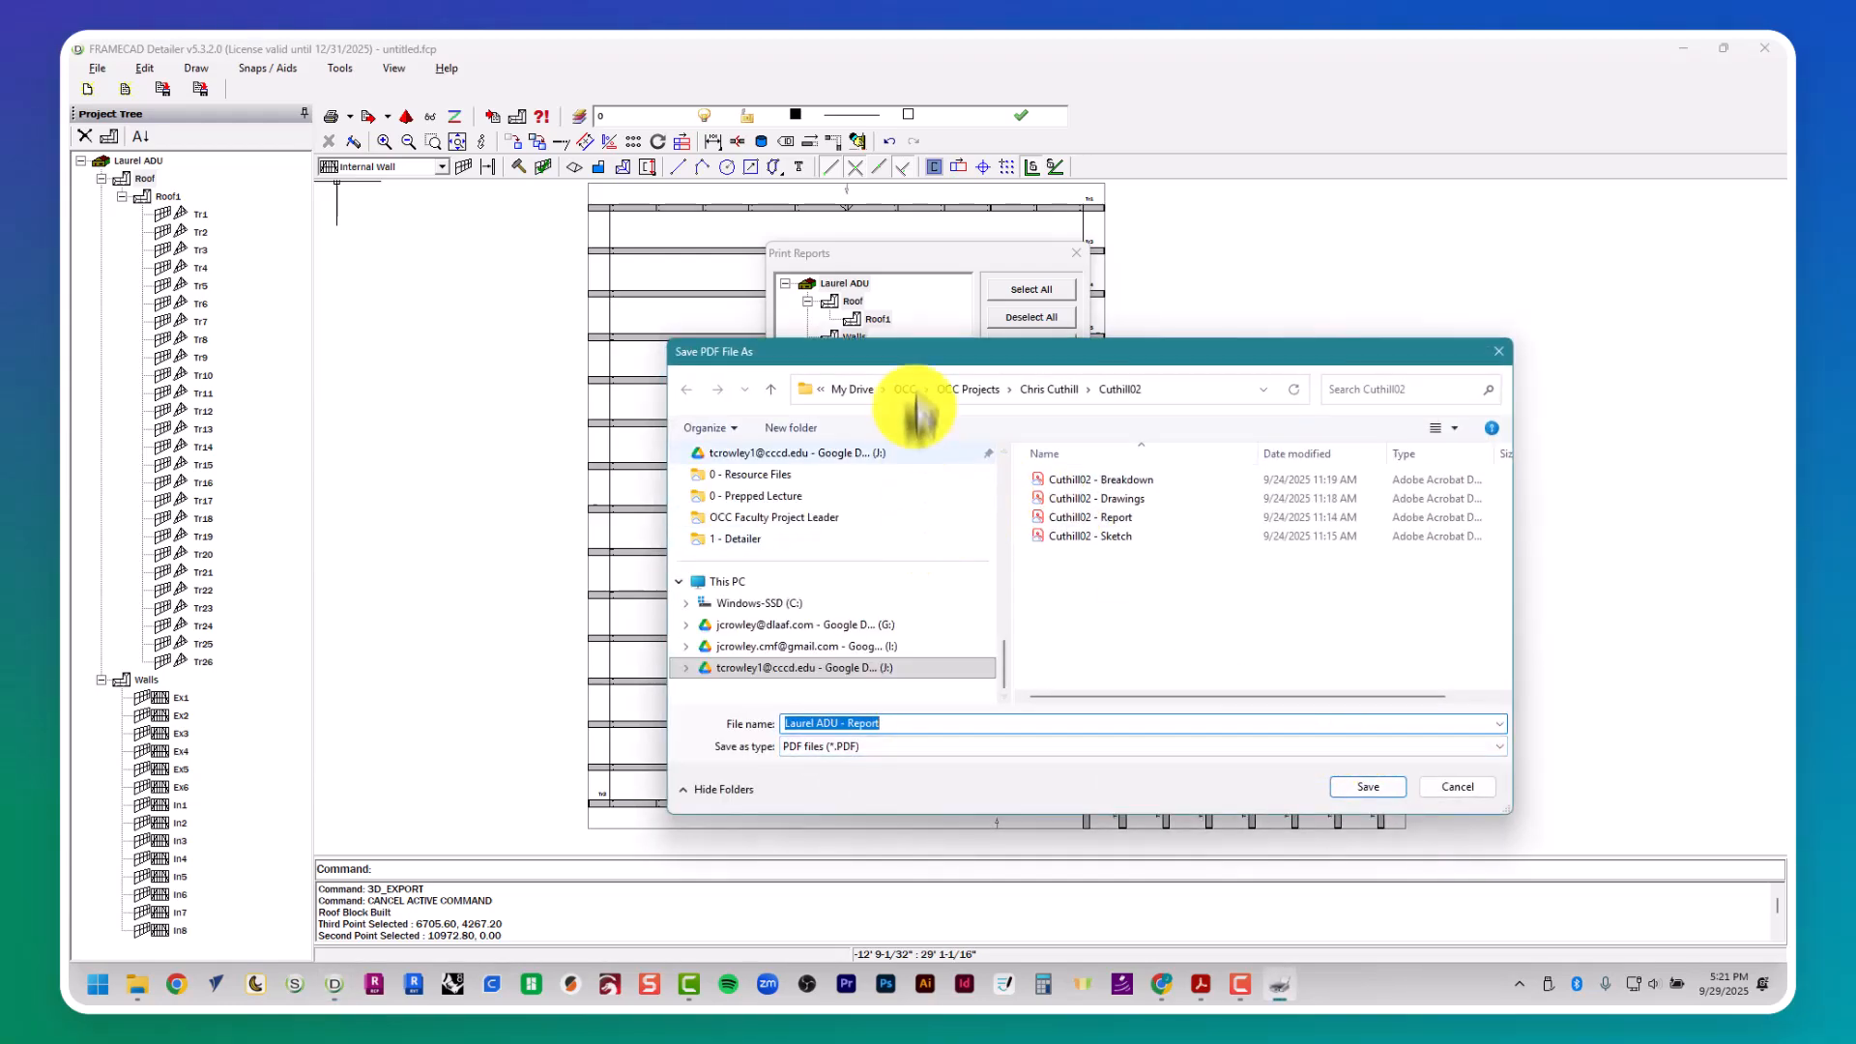
# - Browse the PDF save location to OCC > FrameCAD > 11 - Laurel Residence in FrameCAD
pyautogui.click(909, 389)
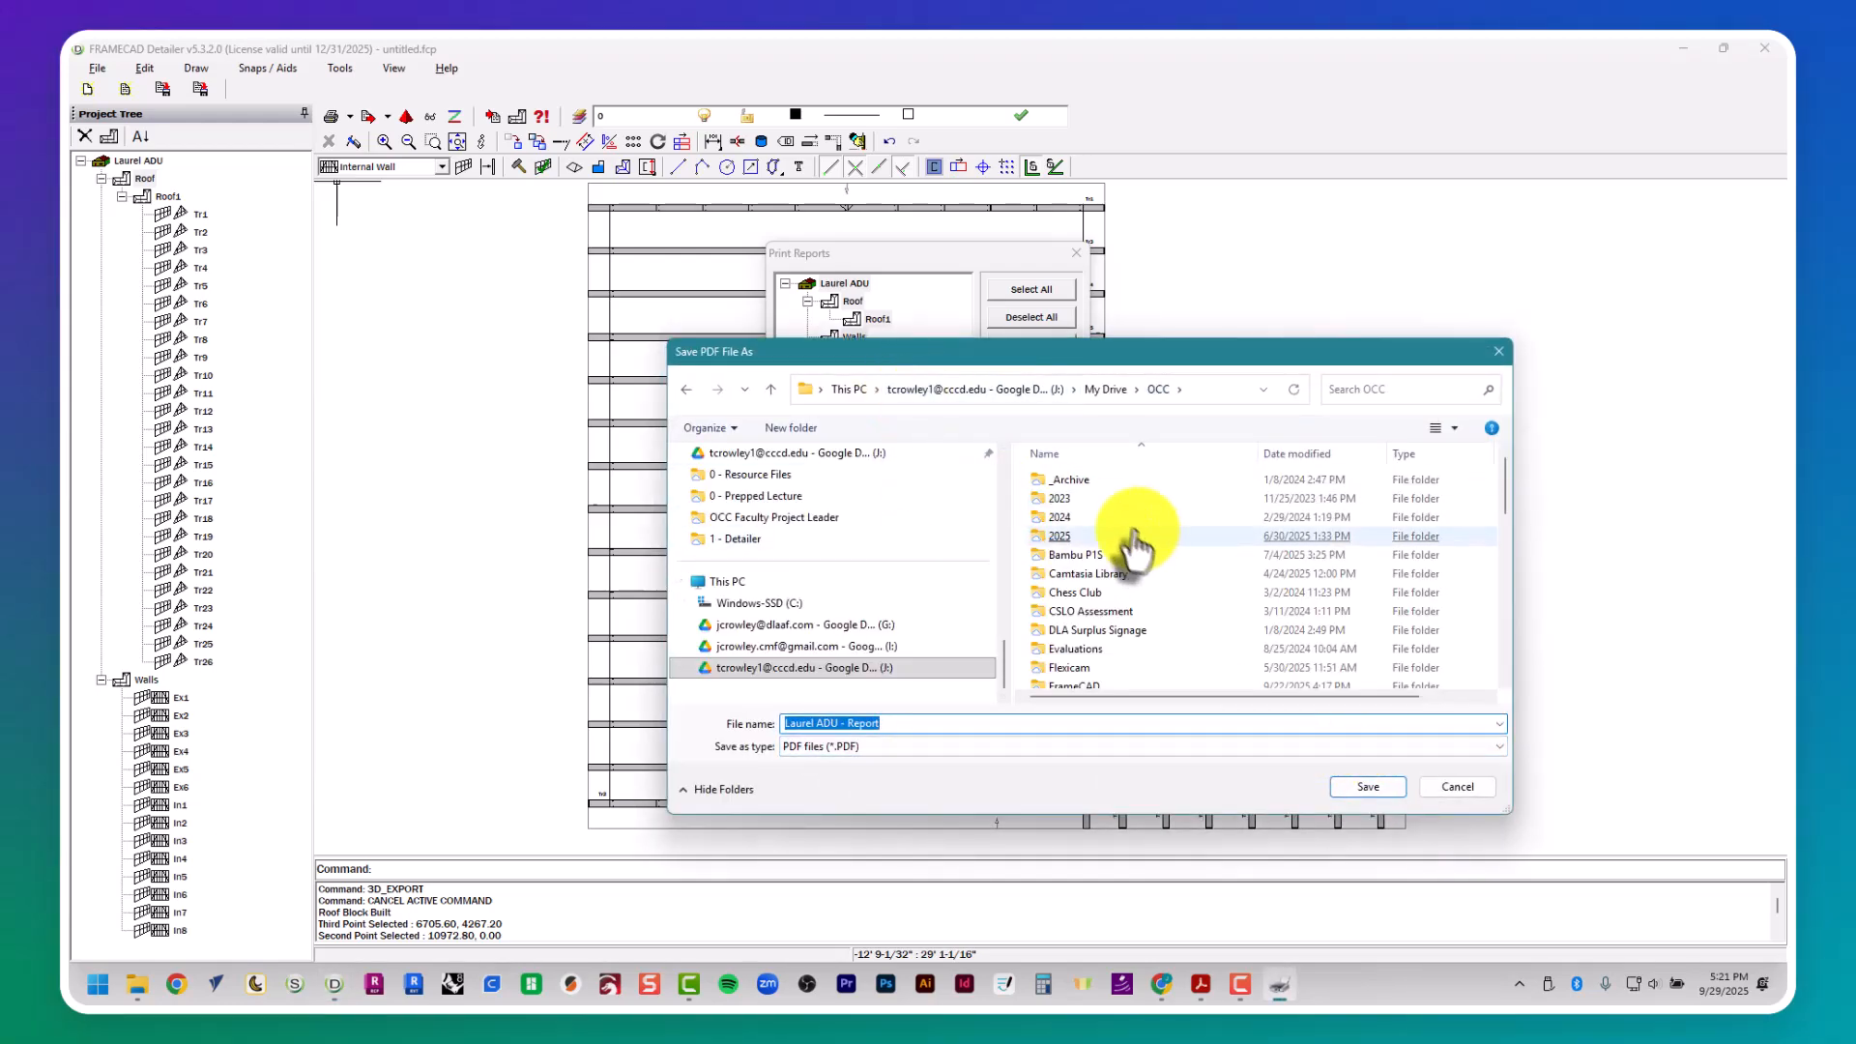
pyautogui.scroll(-3, 1138, 578)
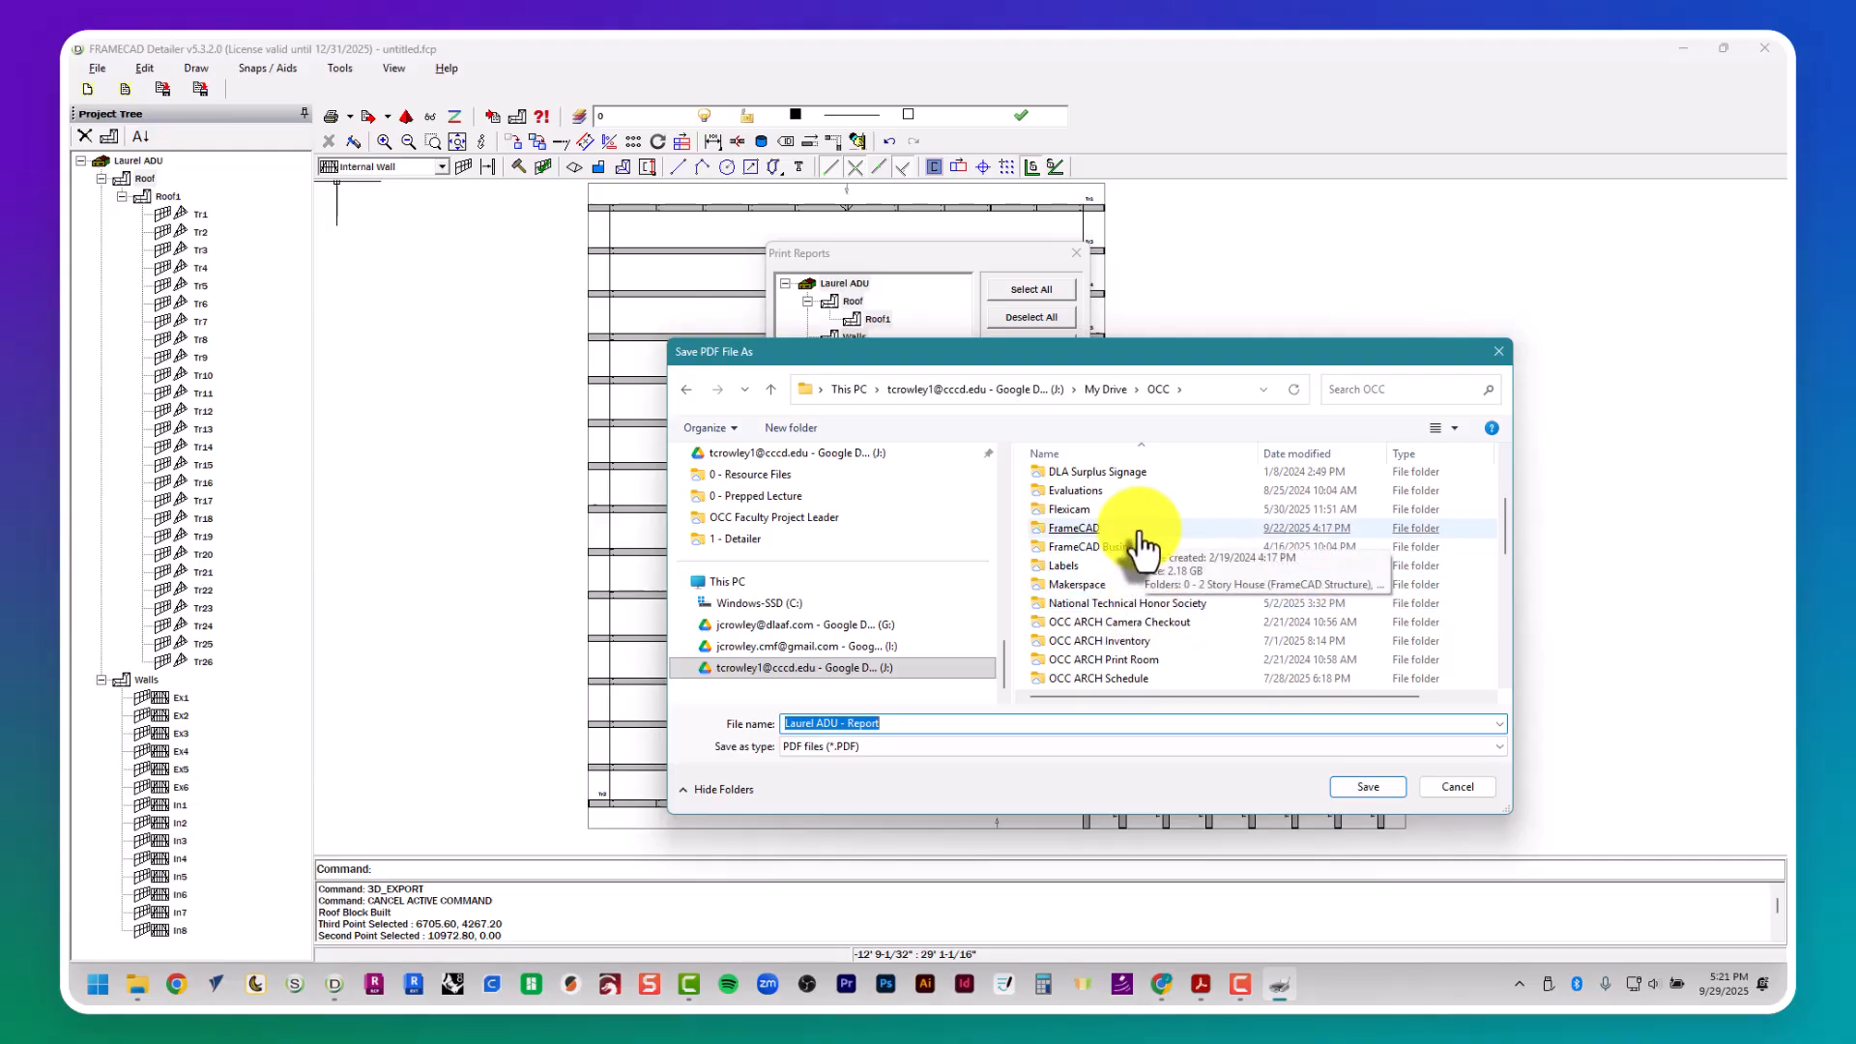
pyautogui.doubleClick(1141, 531)
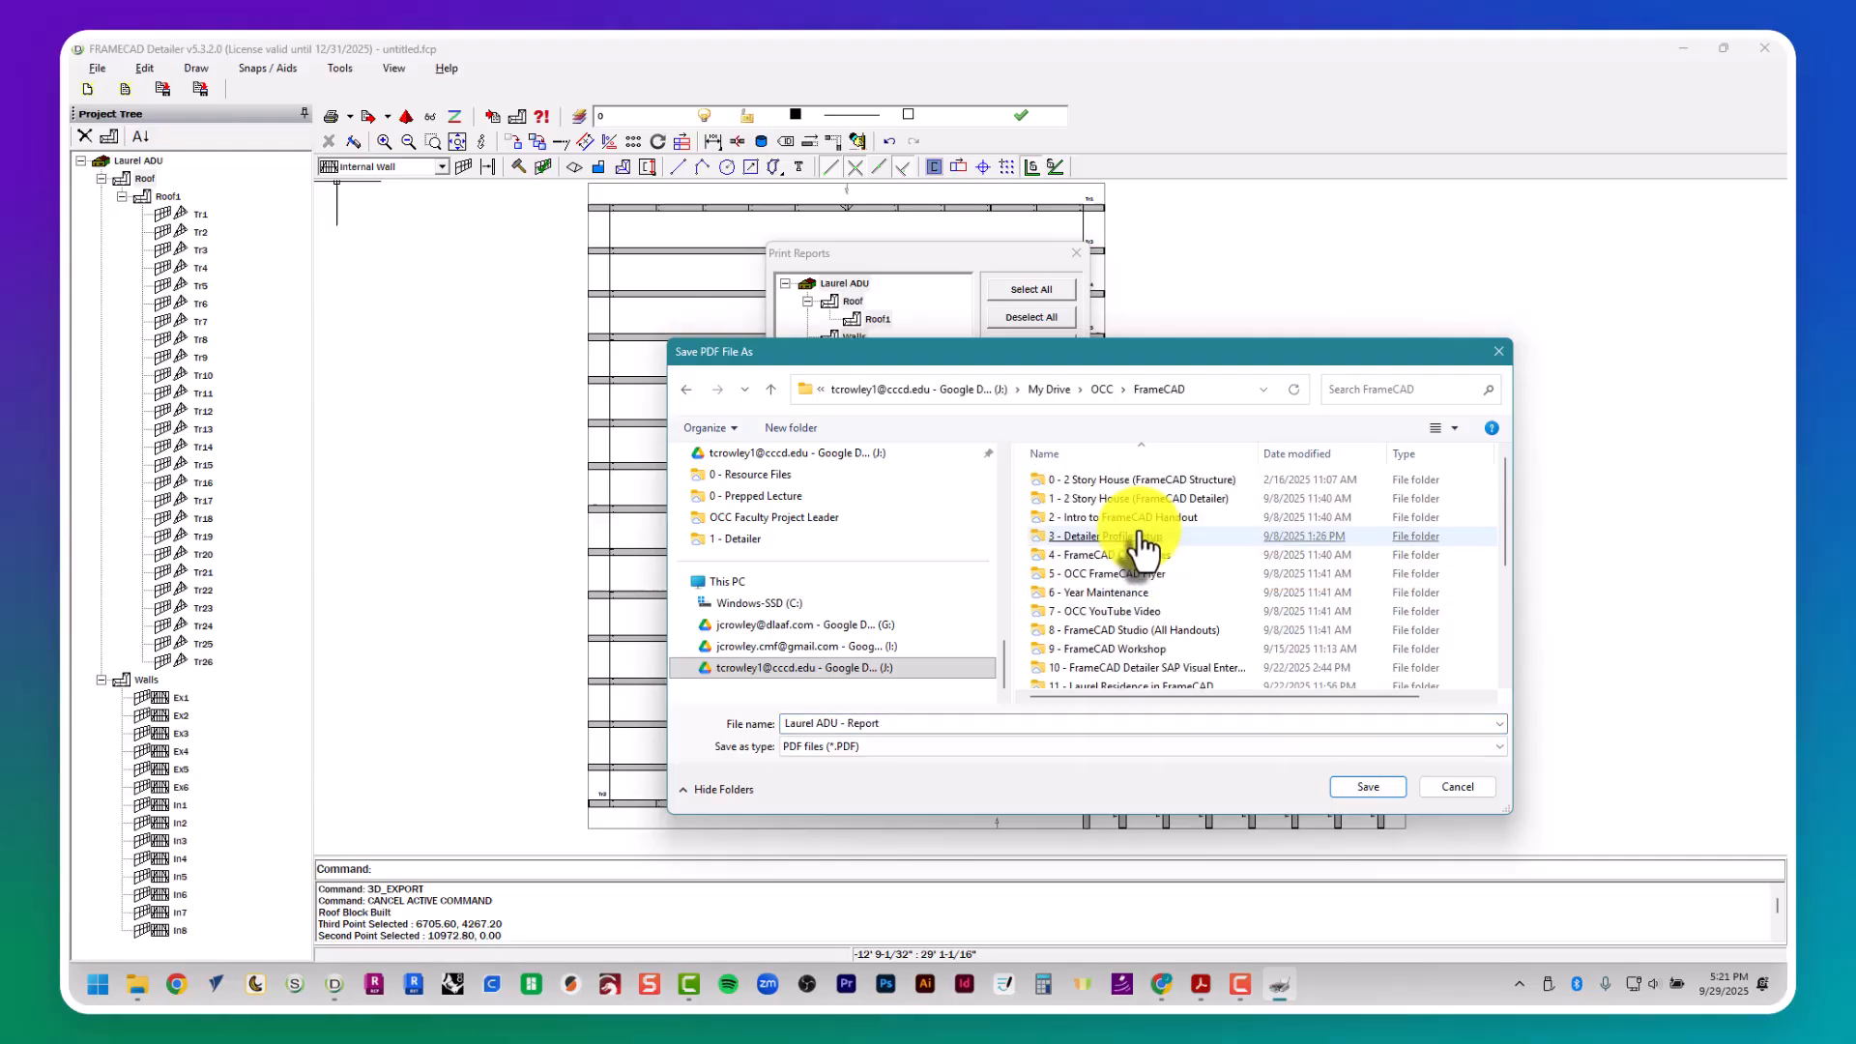
pyautogui.scroll(-2, 1169, 650)
pyautogui.click(1156, 641)
pyautogui.doubleClick(1156, 641)
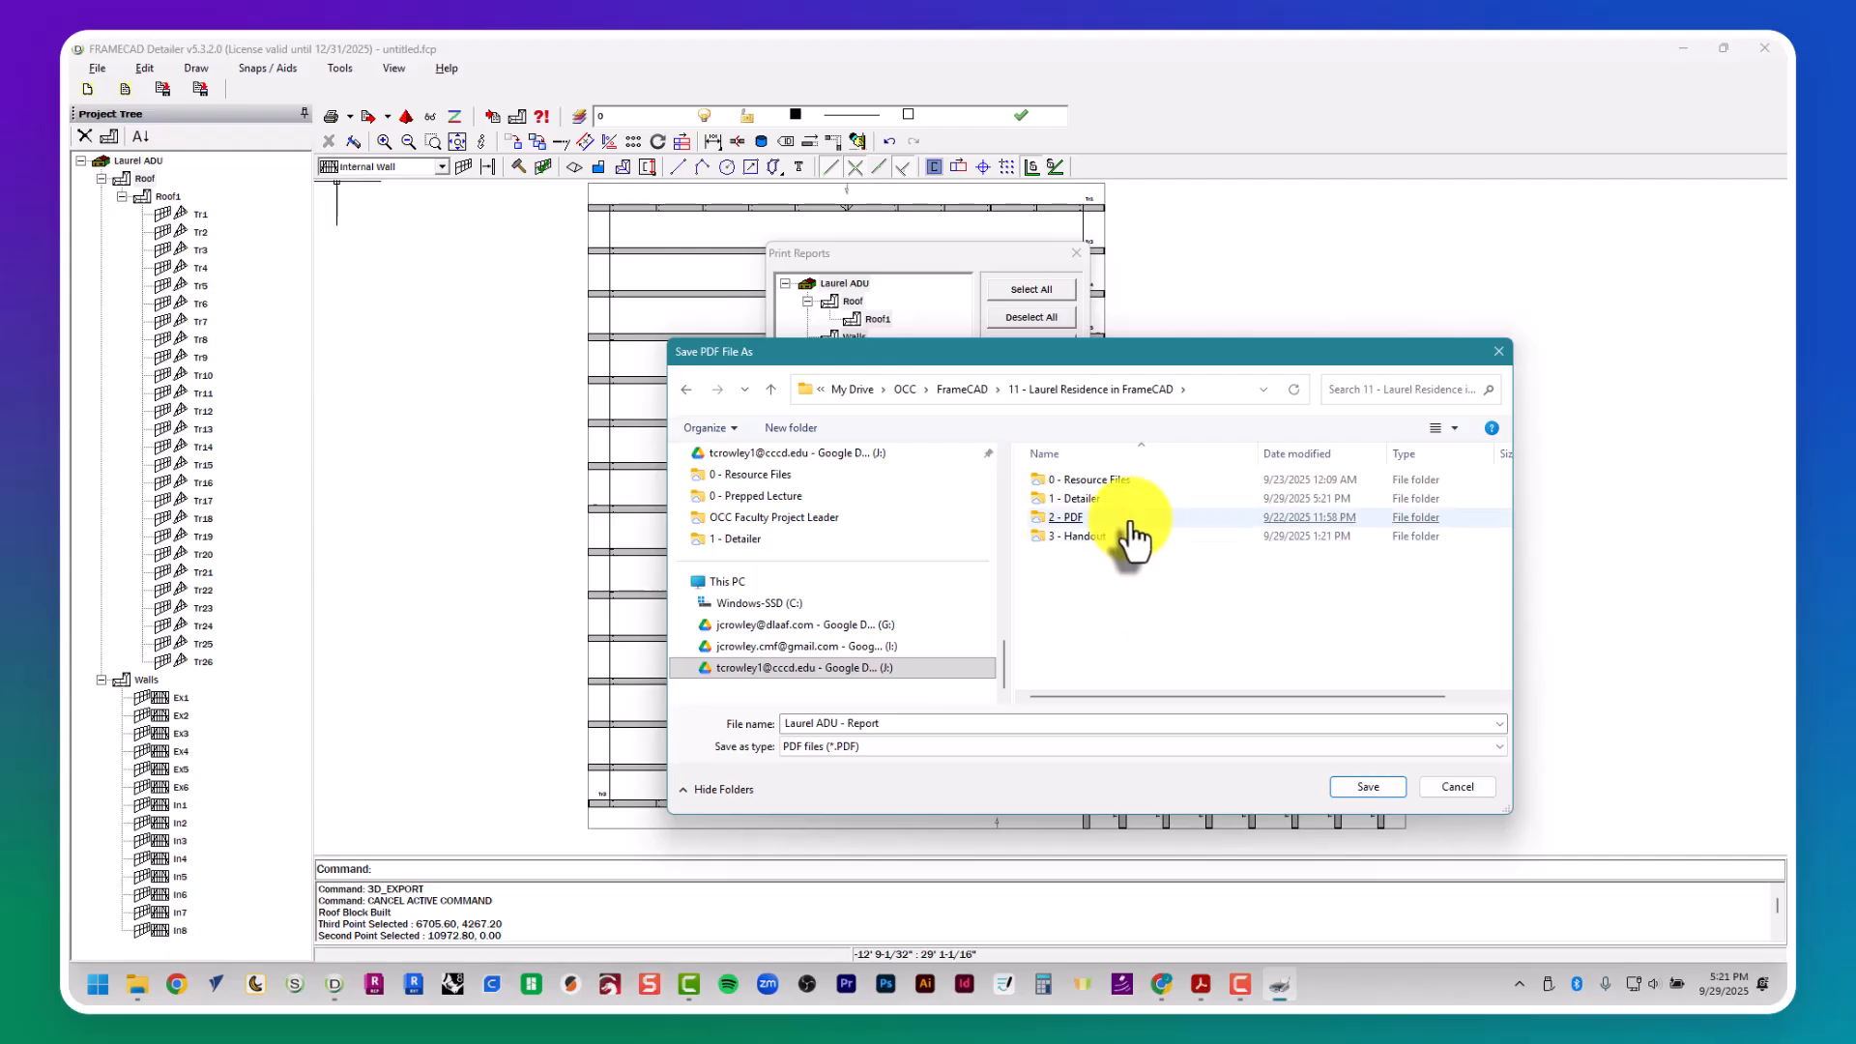
pyautogui.click(1131, 540)
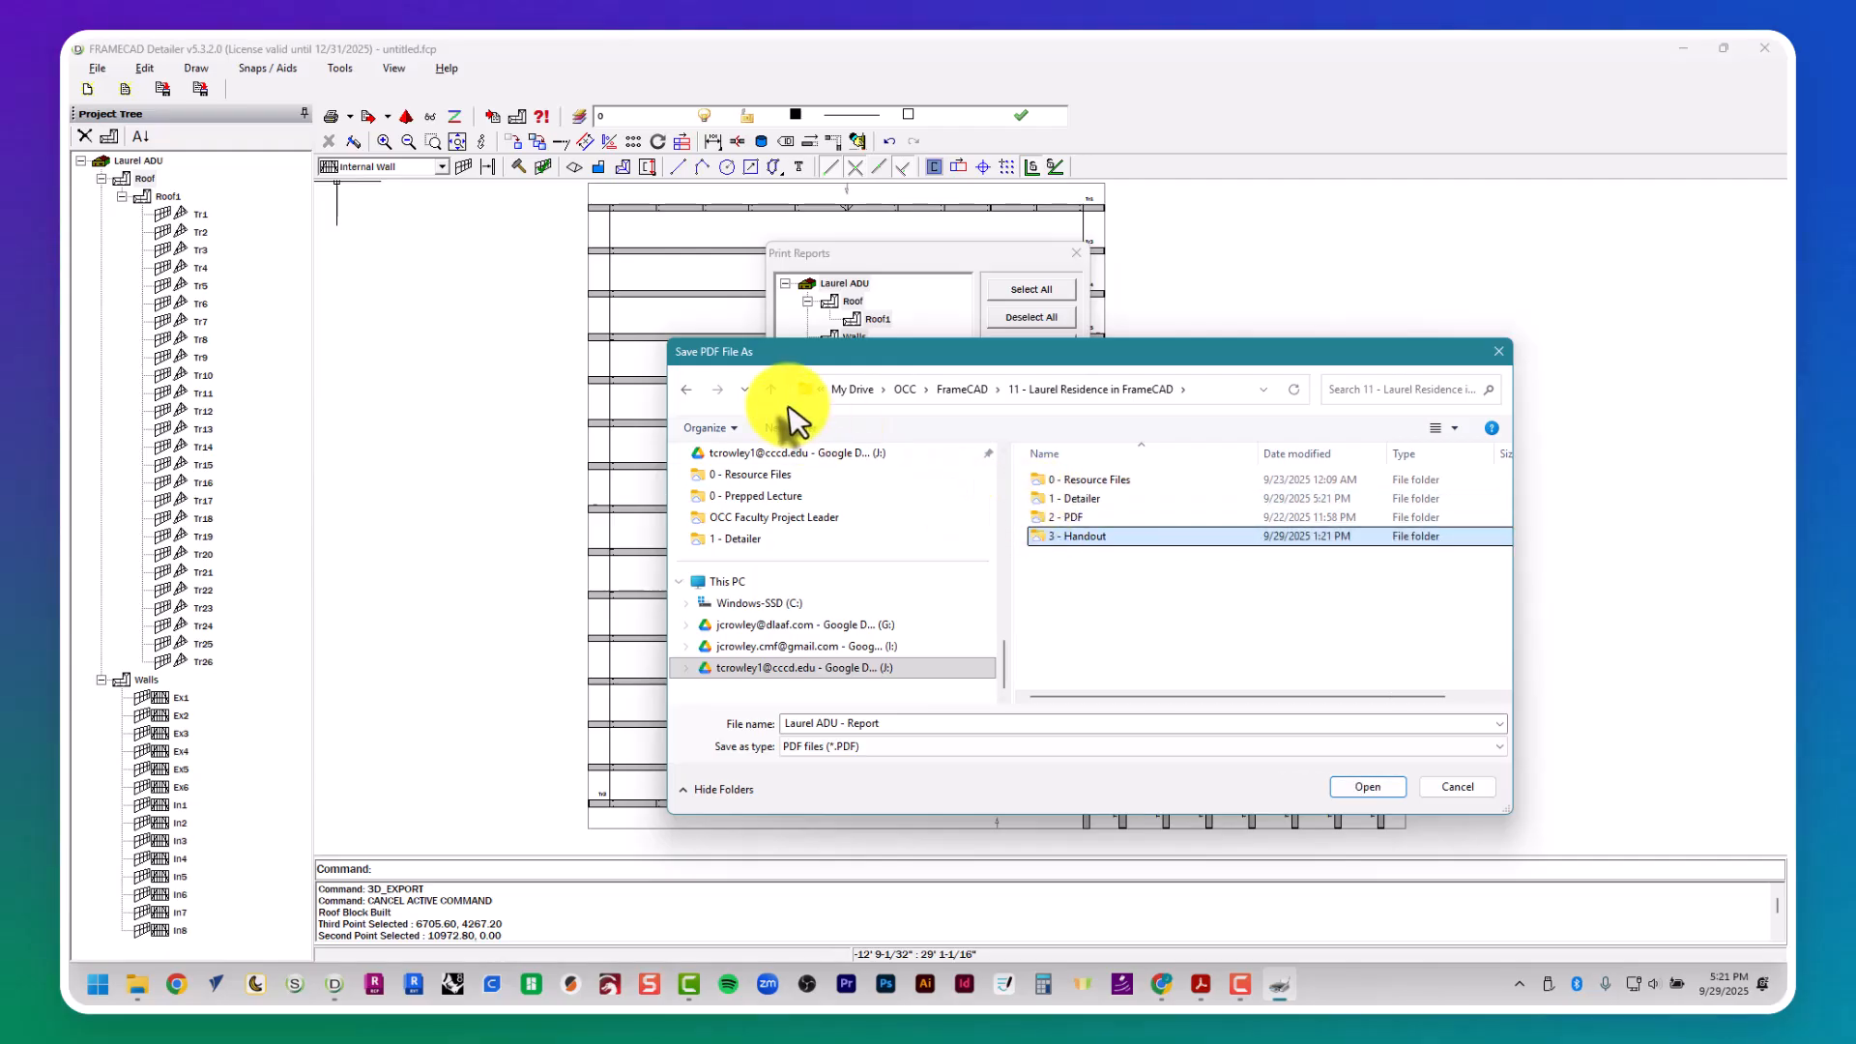
pyautogui.doubleClick(1119, 544)
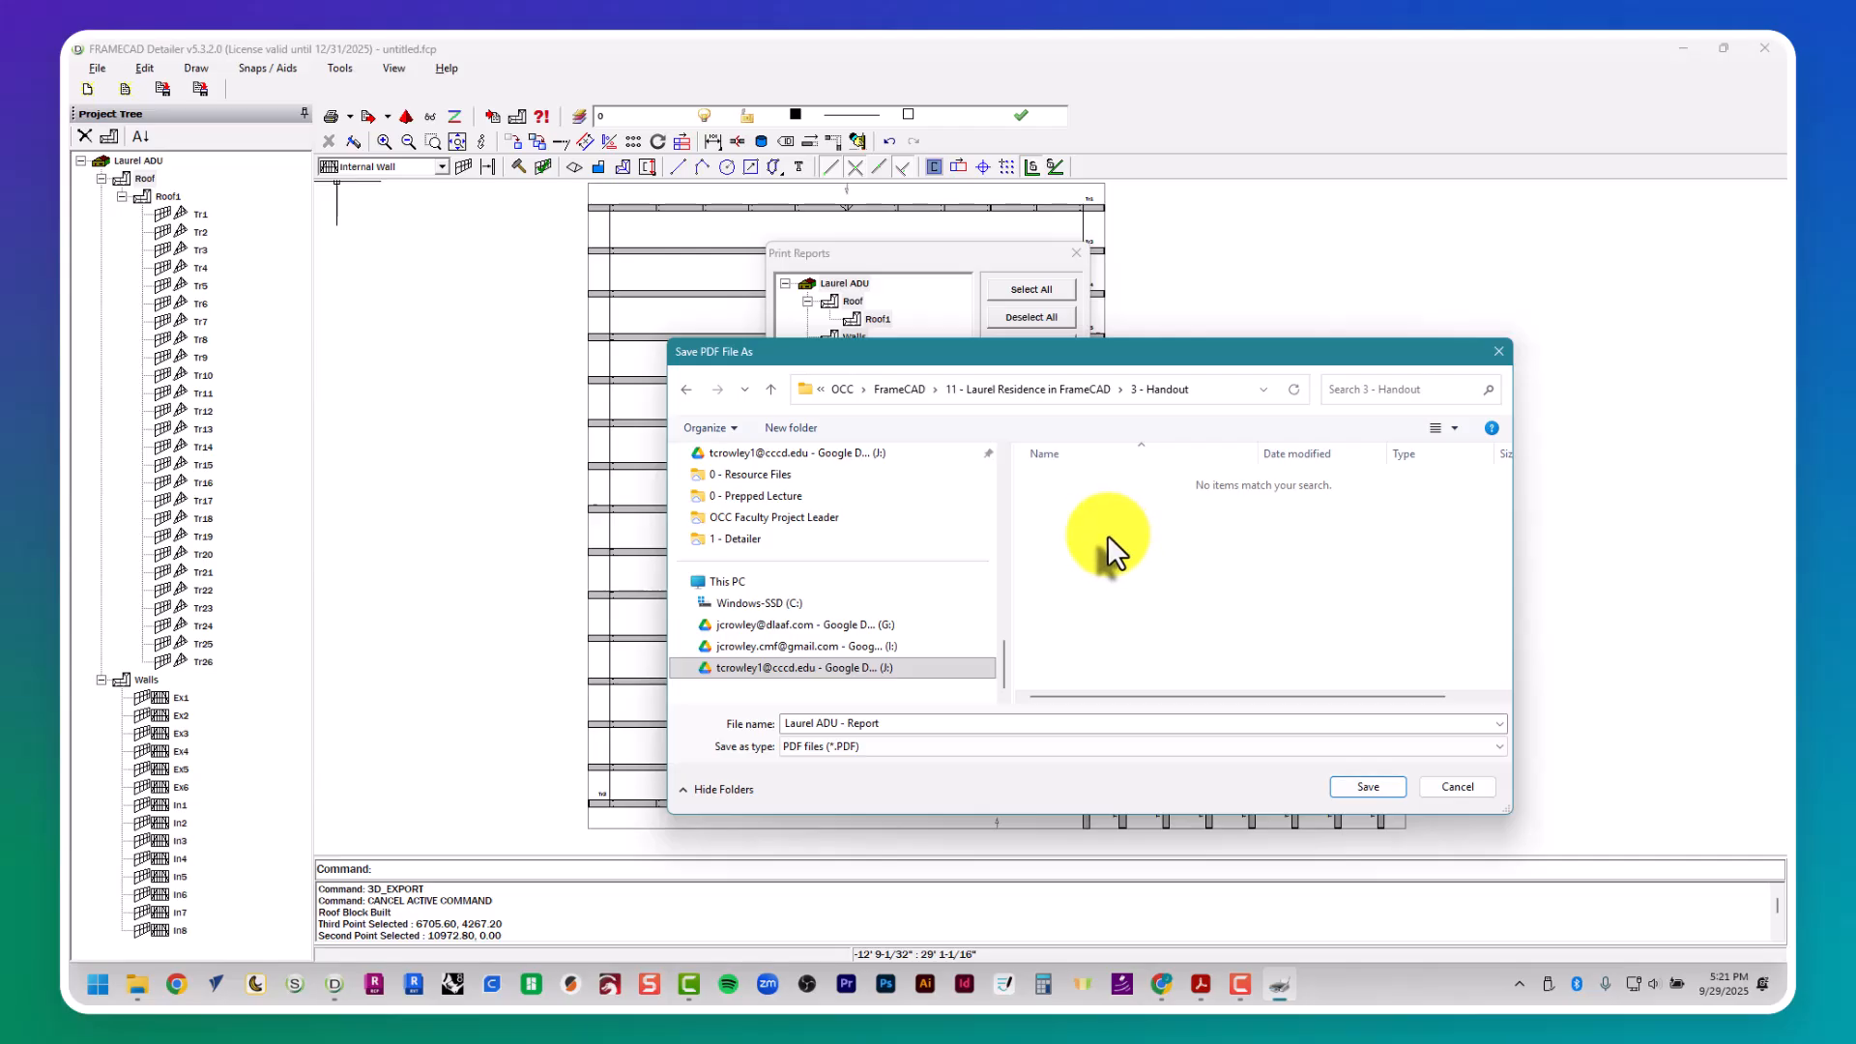
pyautogui.click(771, 389)
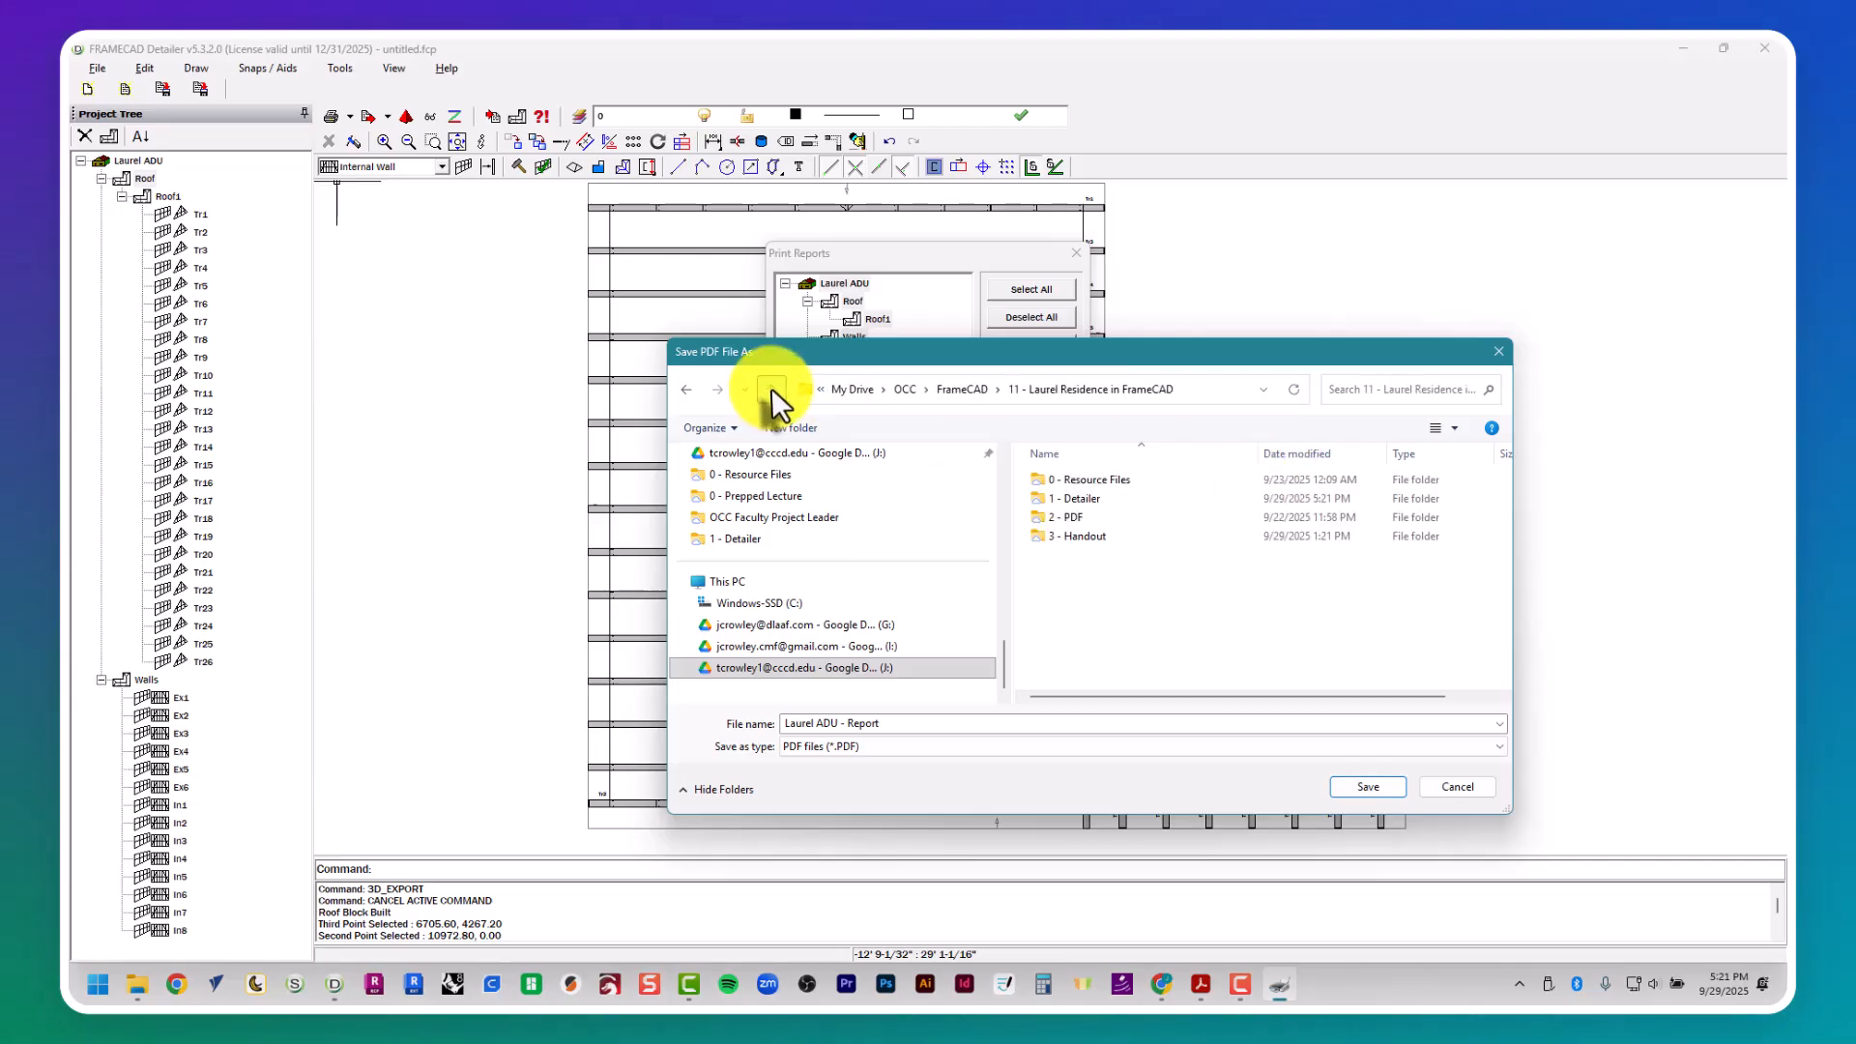
# - Create a folder named 4 - Report and save the report in it as Laurel ADU - Report
pyautogui.click(791, 431)
pyautogui.write('4')
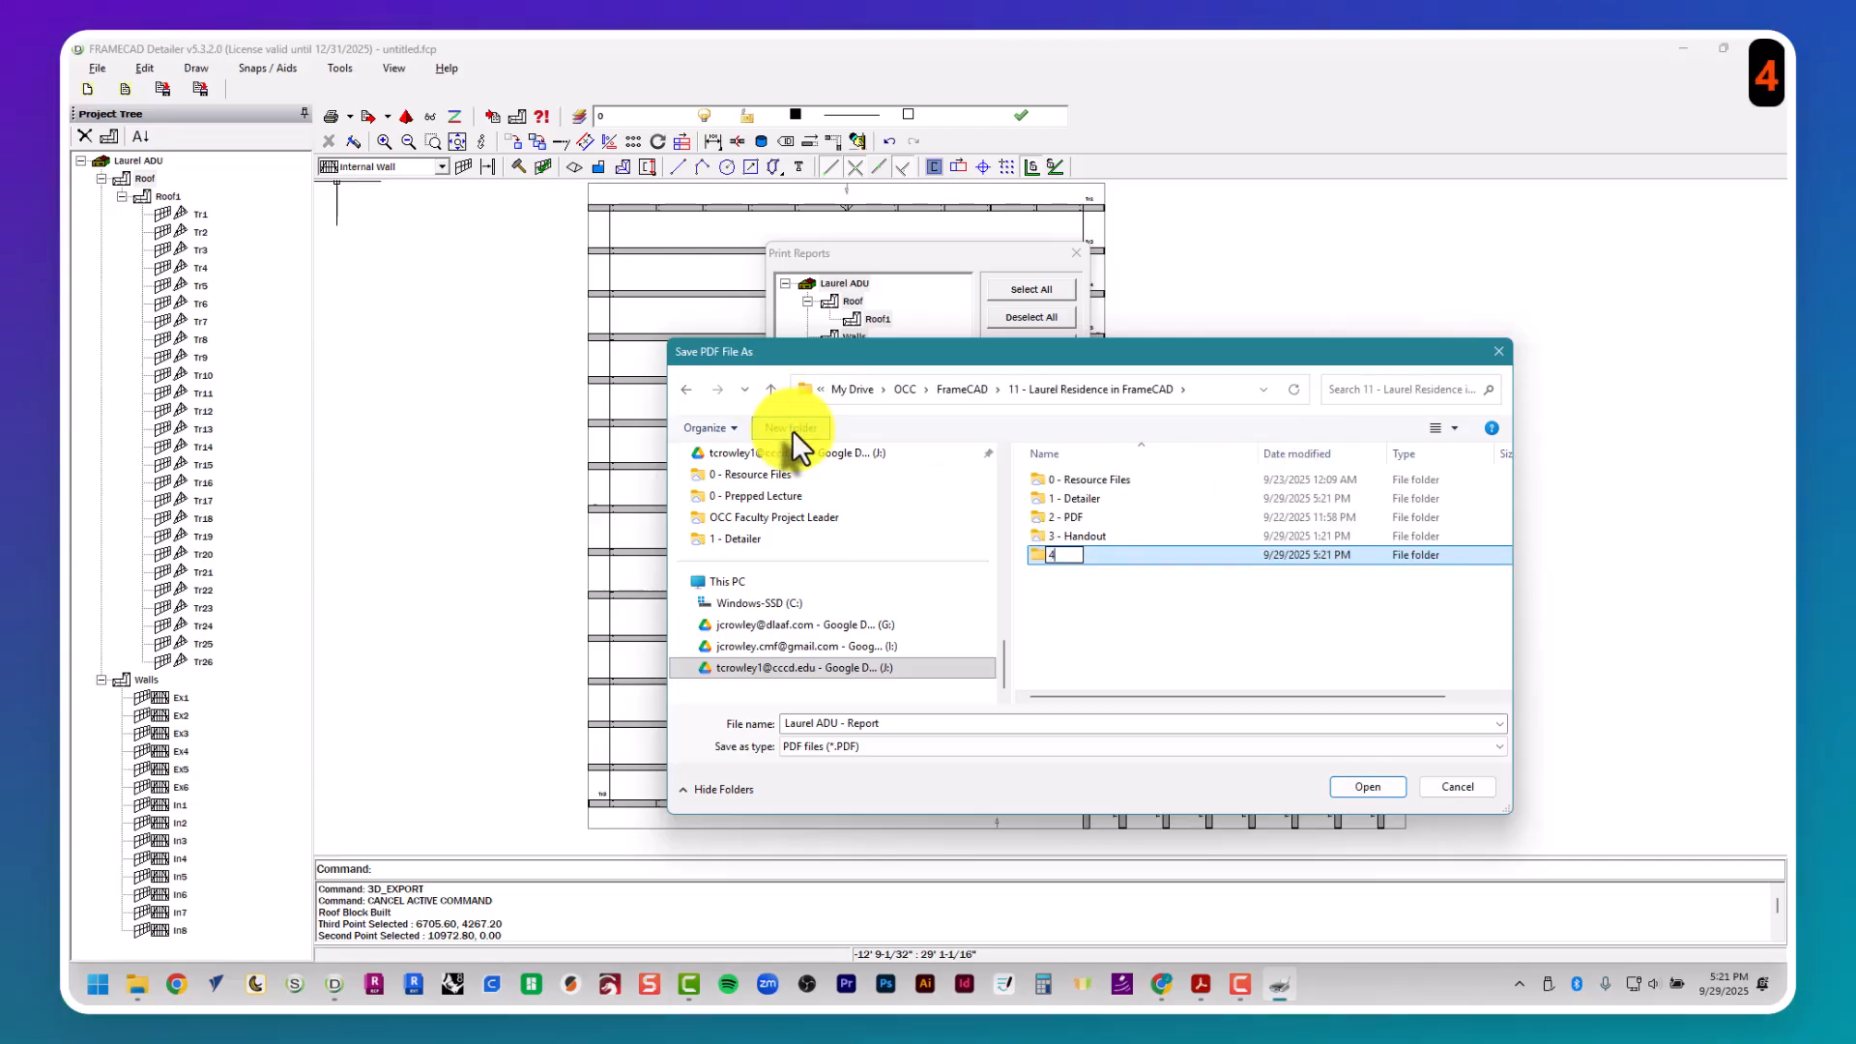
pyautogui.write(' - Rpoer')
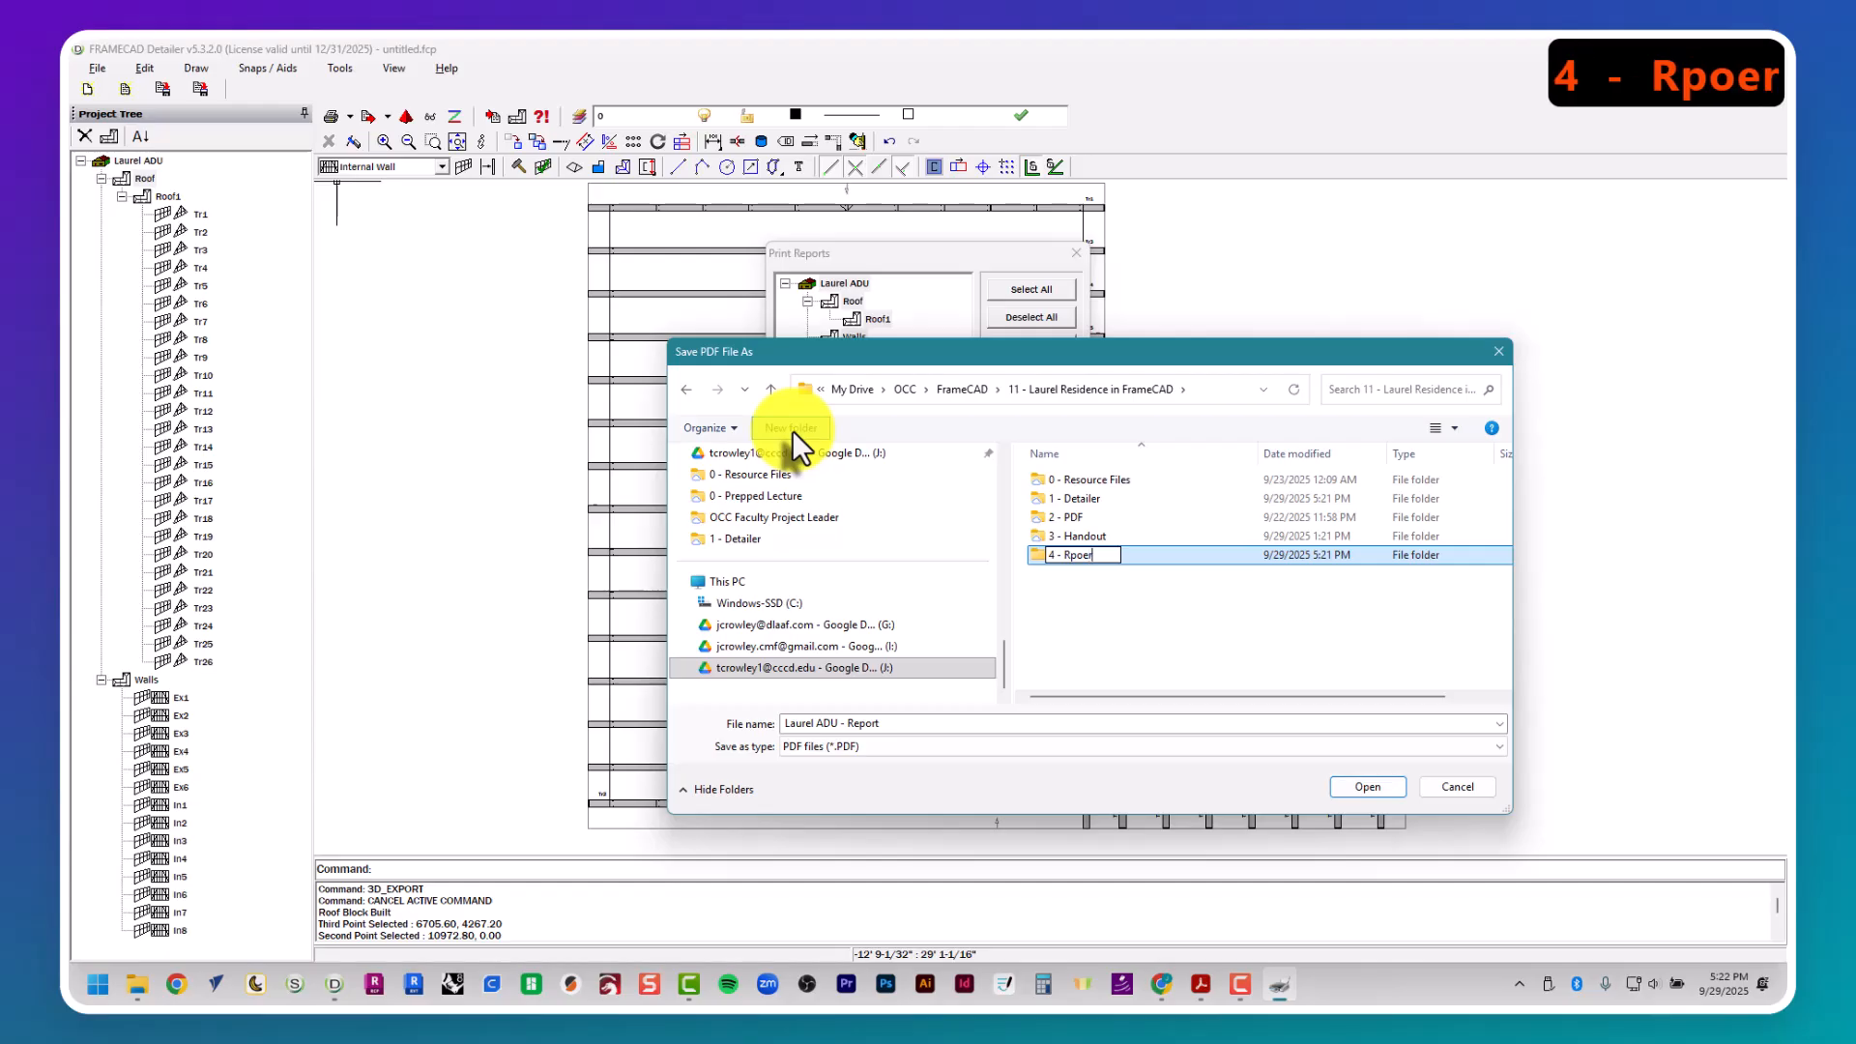
pyautogui.press('BackSpace')
pyautogui.press('BackSpace')
pyautogui.press('BackSpace')
pyautogui.press('BackSpace')
pyautogui.write('eport')
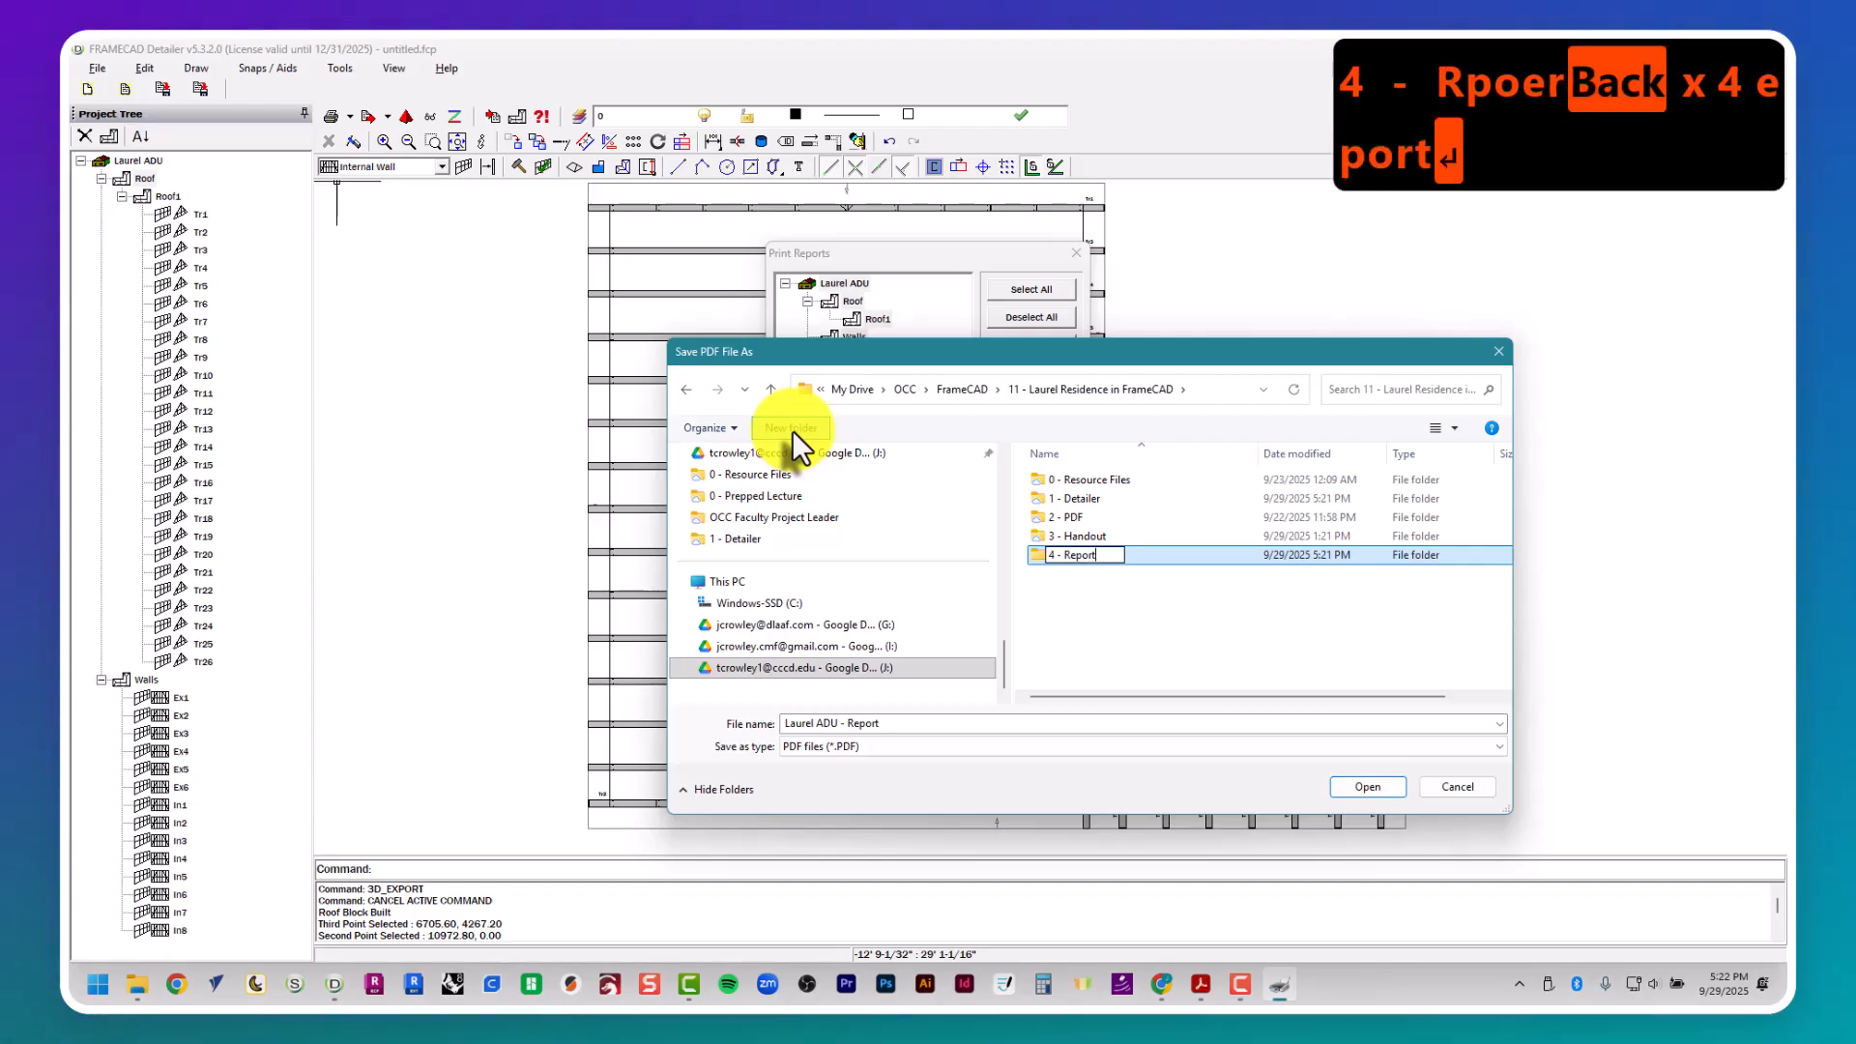
pyautogui.press('Return')
pyautogui.press('Return')
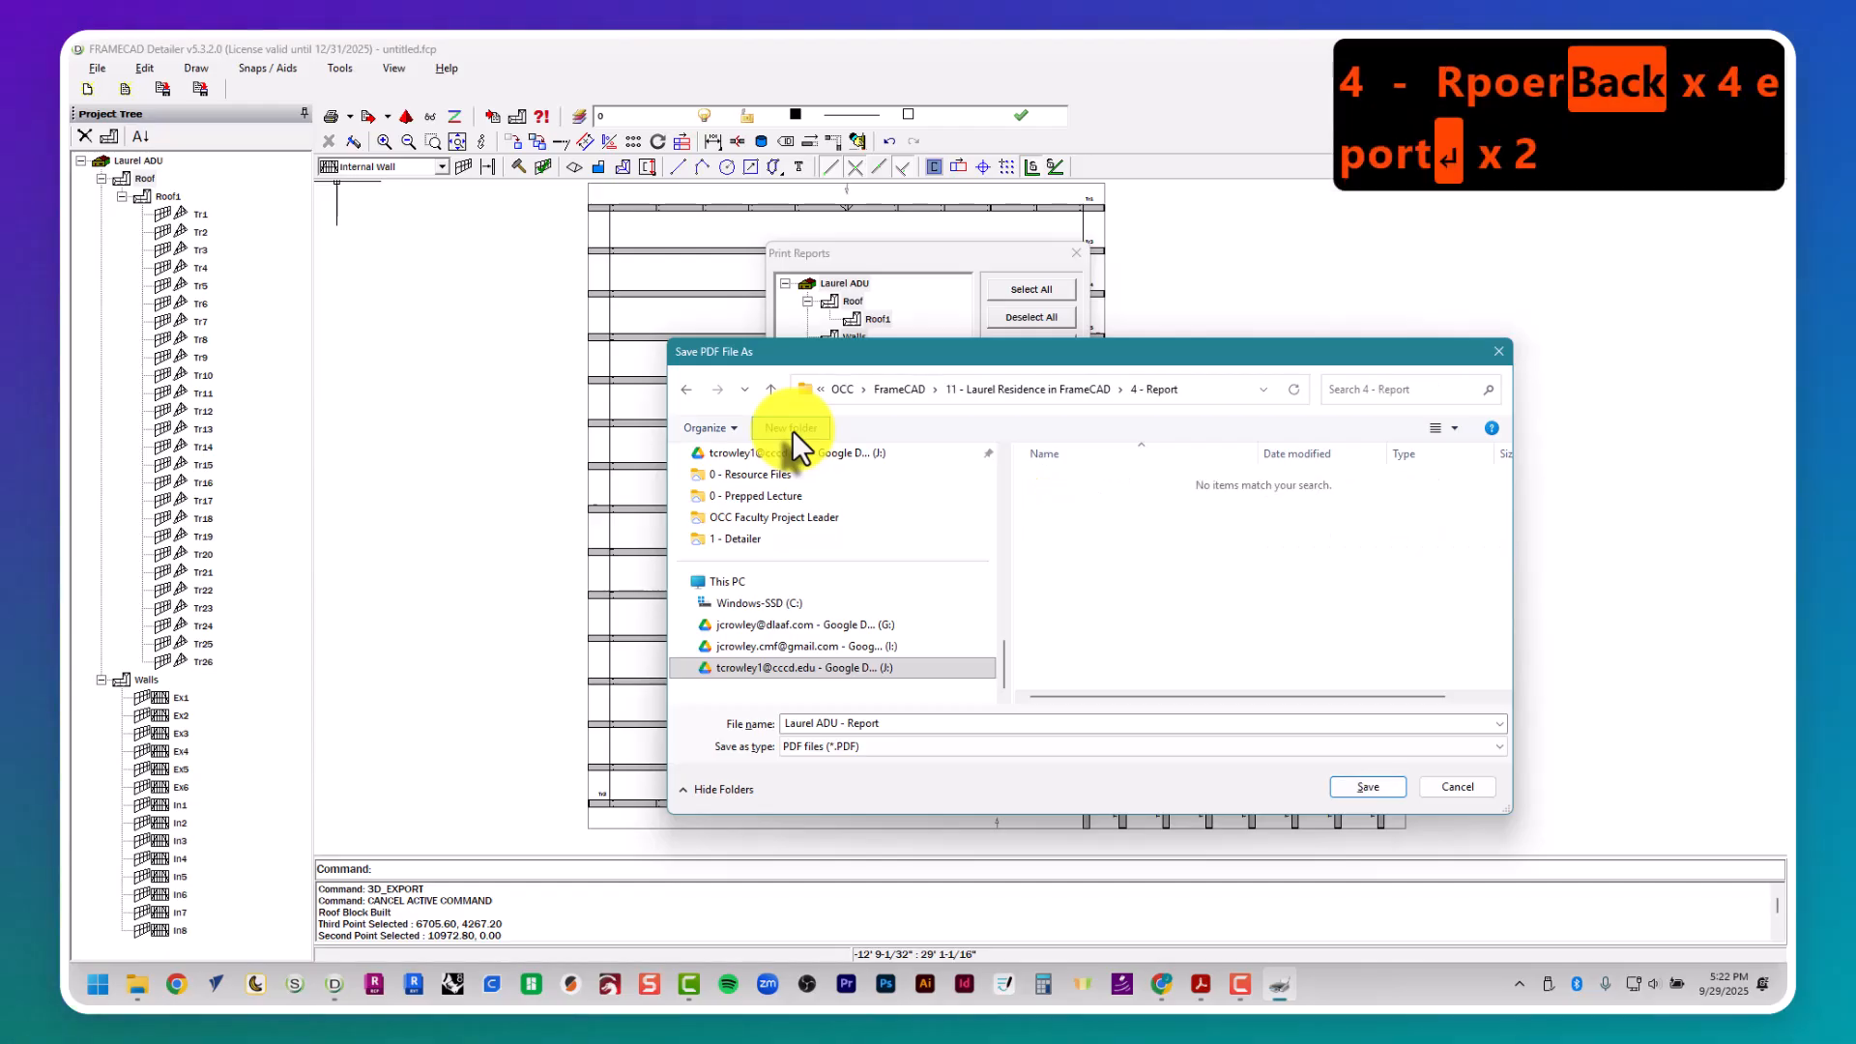
pyautogui.click(1392, 791)
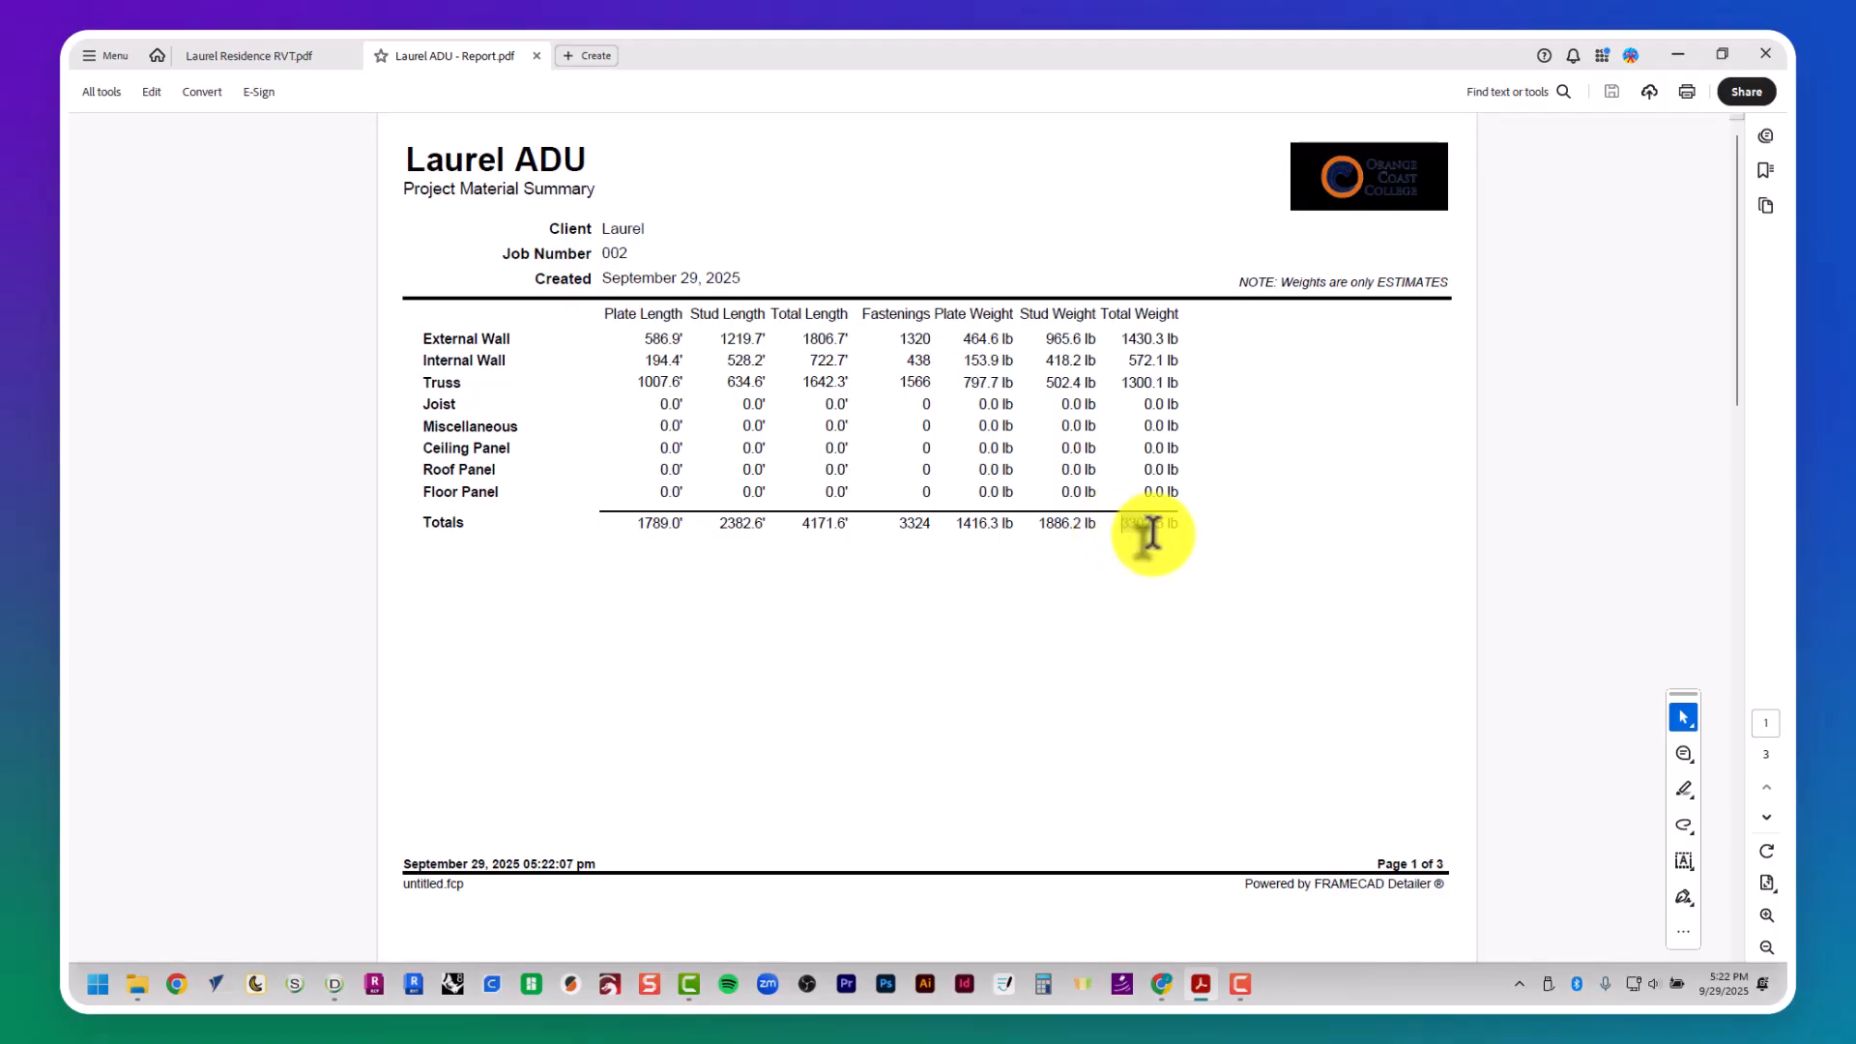
# - Switch to Google Sheets, change to the college account, and open the FrameCAD Project Cost Estimator spreadsheet
pyautogui.moveTo(1147, 546); pyautogui.dragTo(1212, 601)
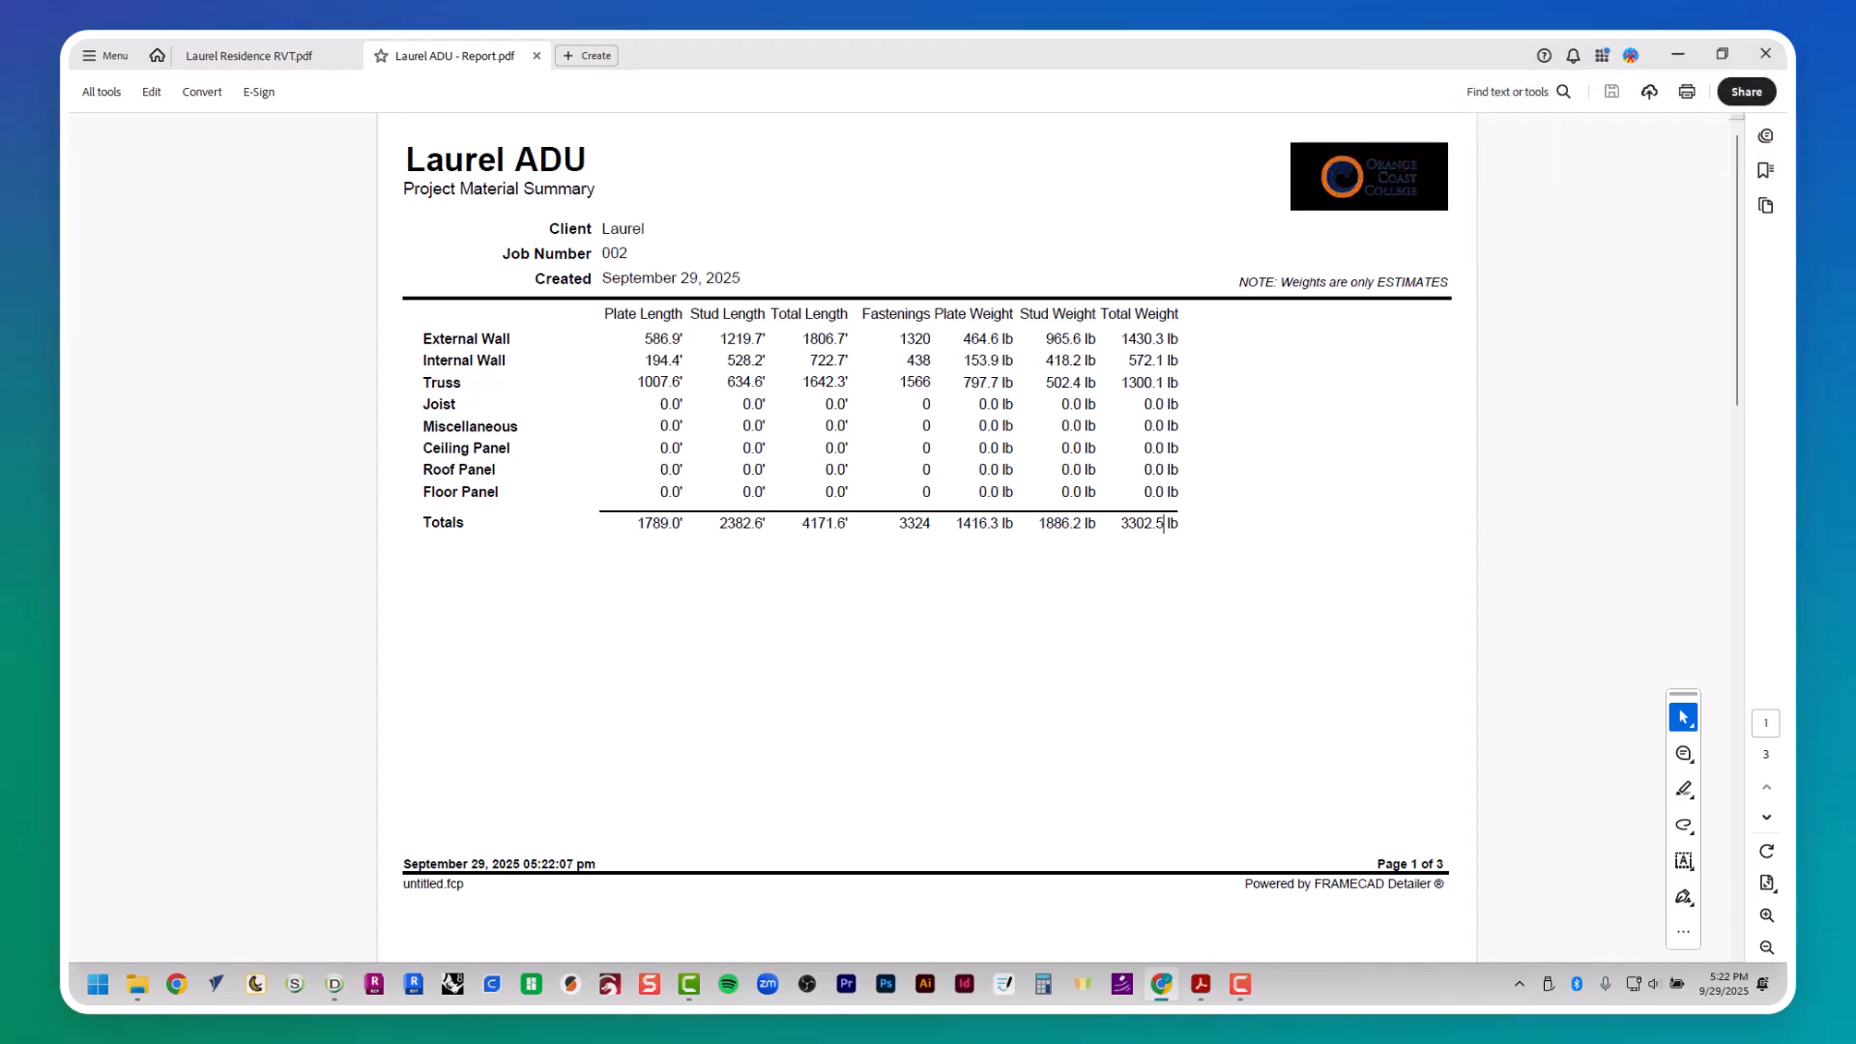
pyautogui.moveTo(1433, 502); pyautogui.dragTo(824, 42)
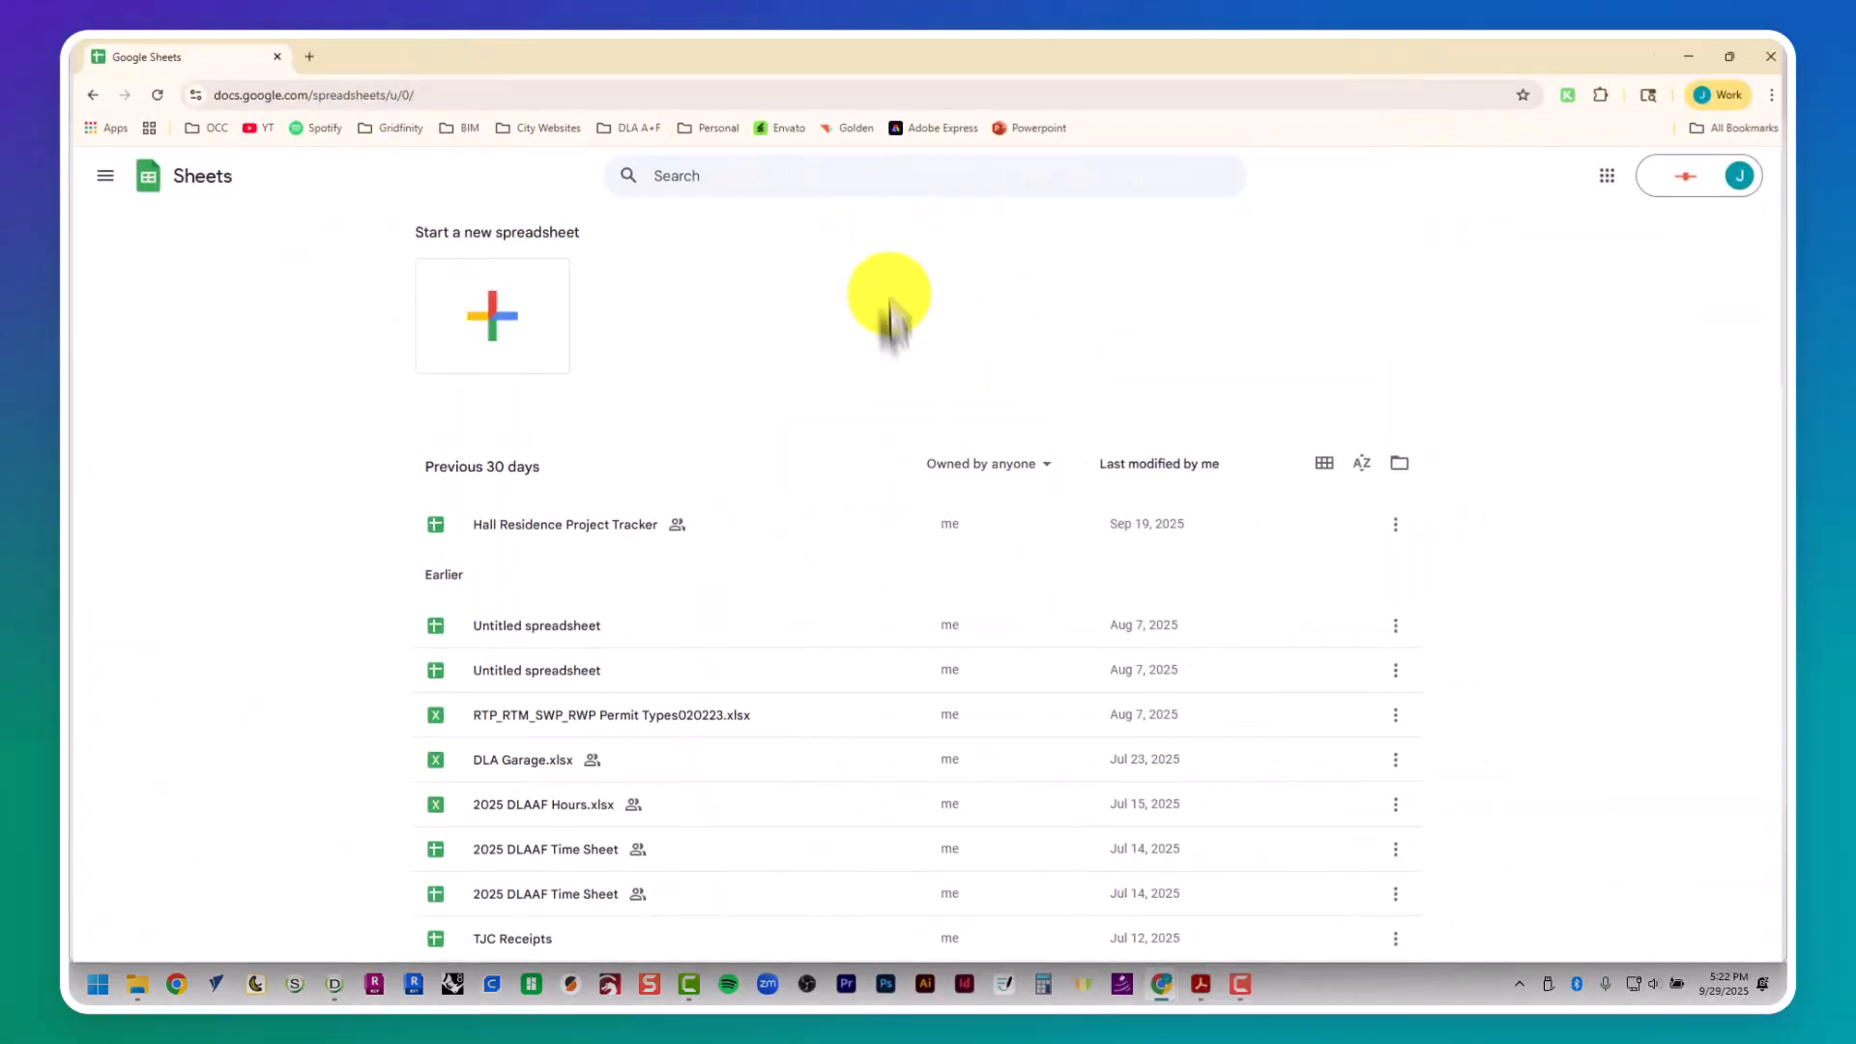
pyautogui.click(1735, 176)
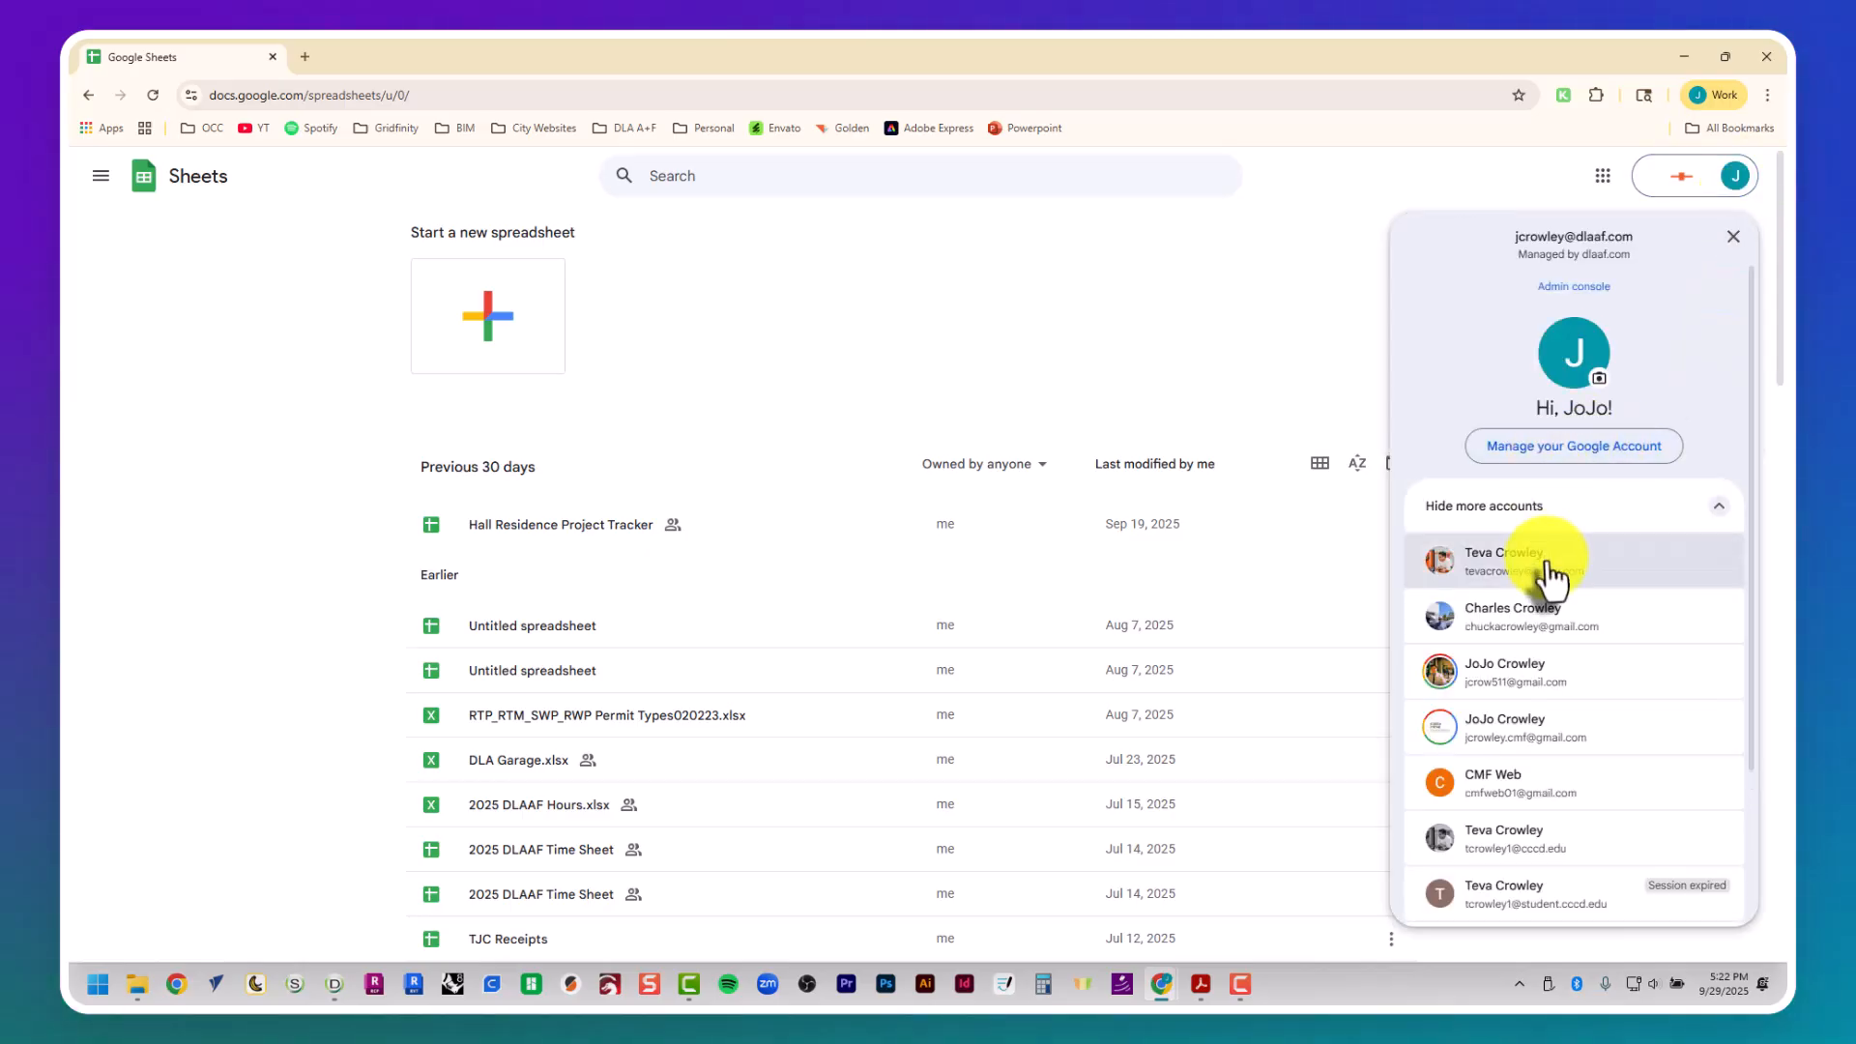
pyautogui.click(1544, 840)
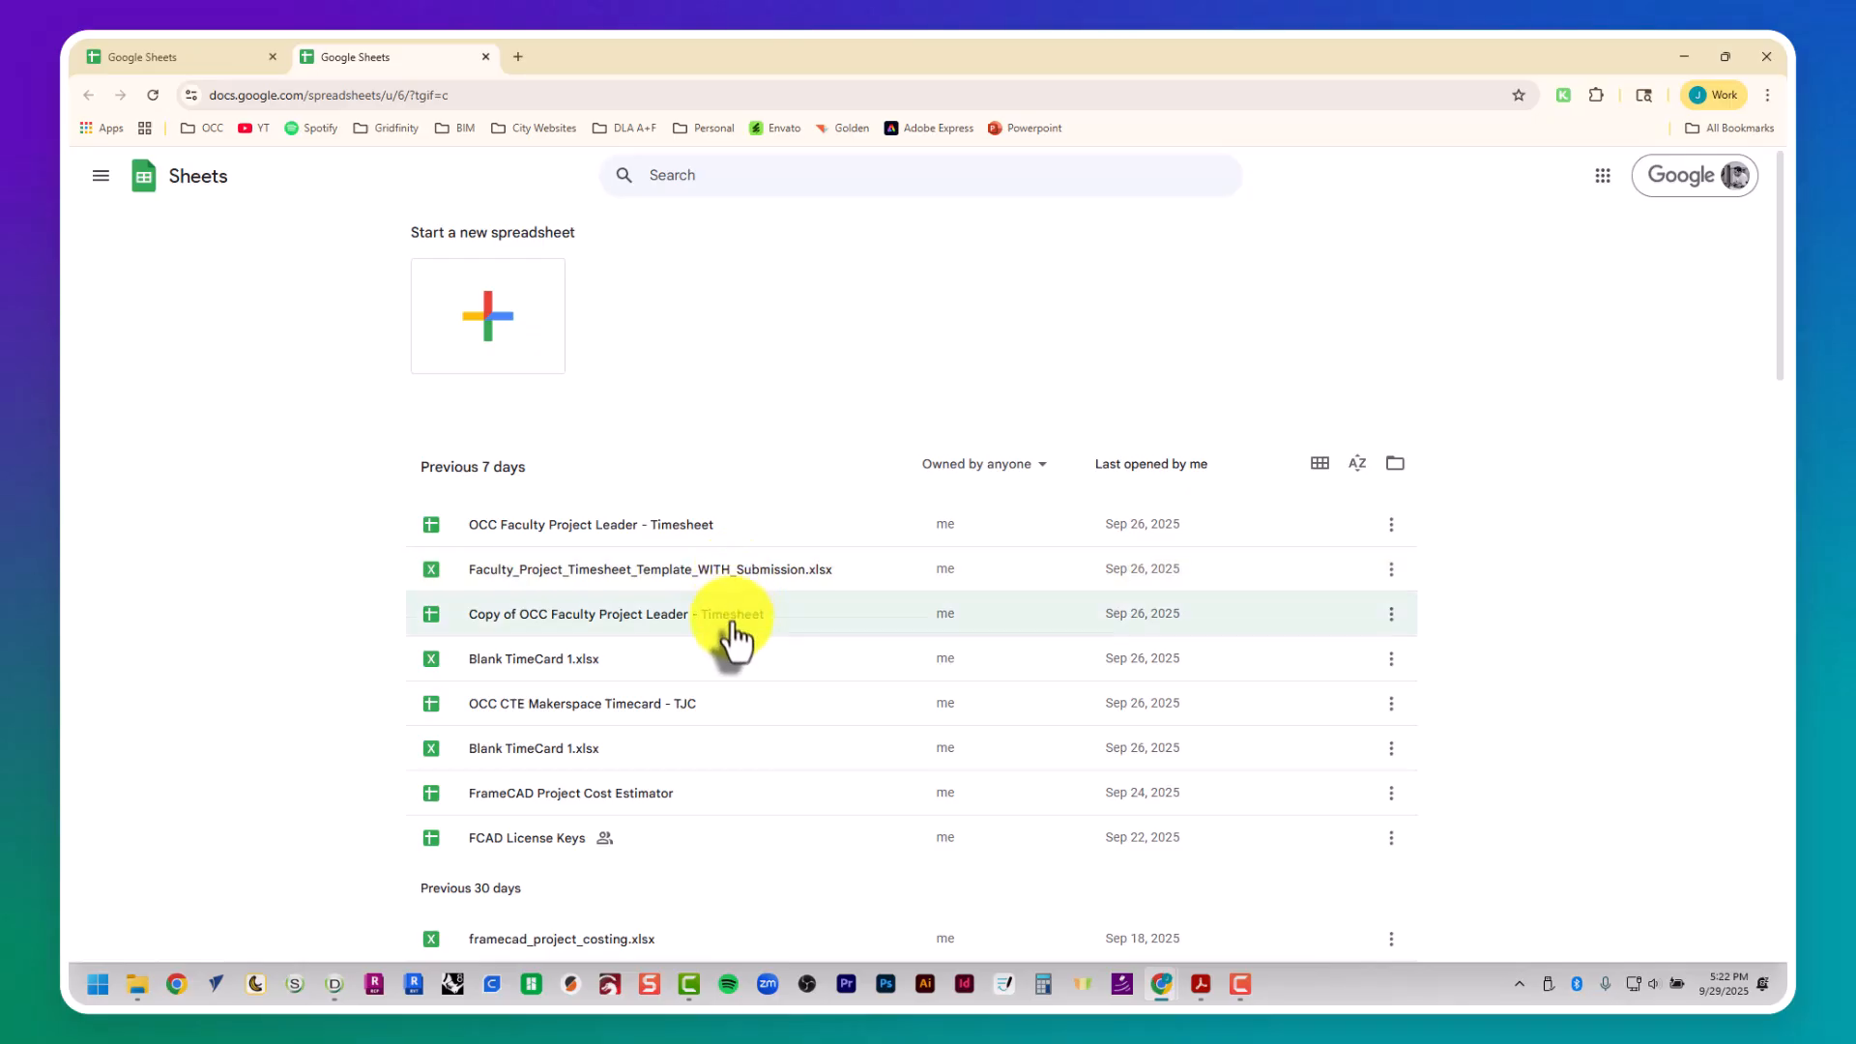
pyautogui.click(750, 794)
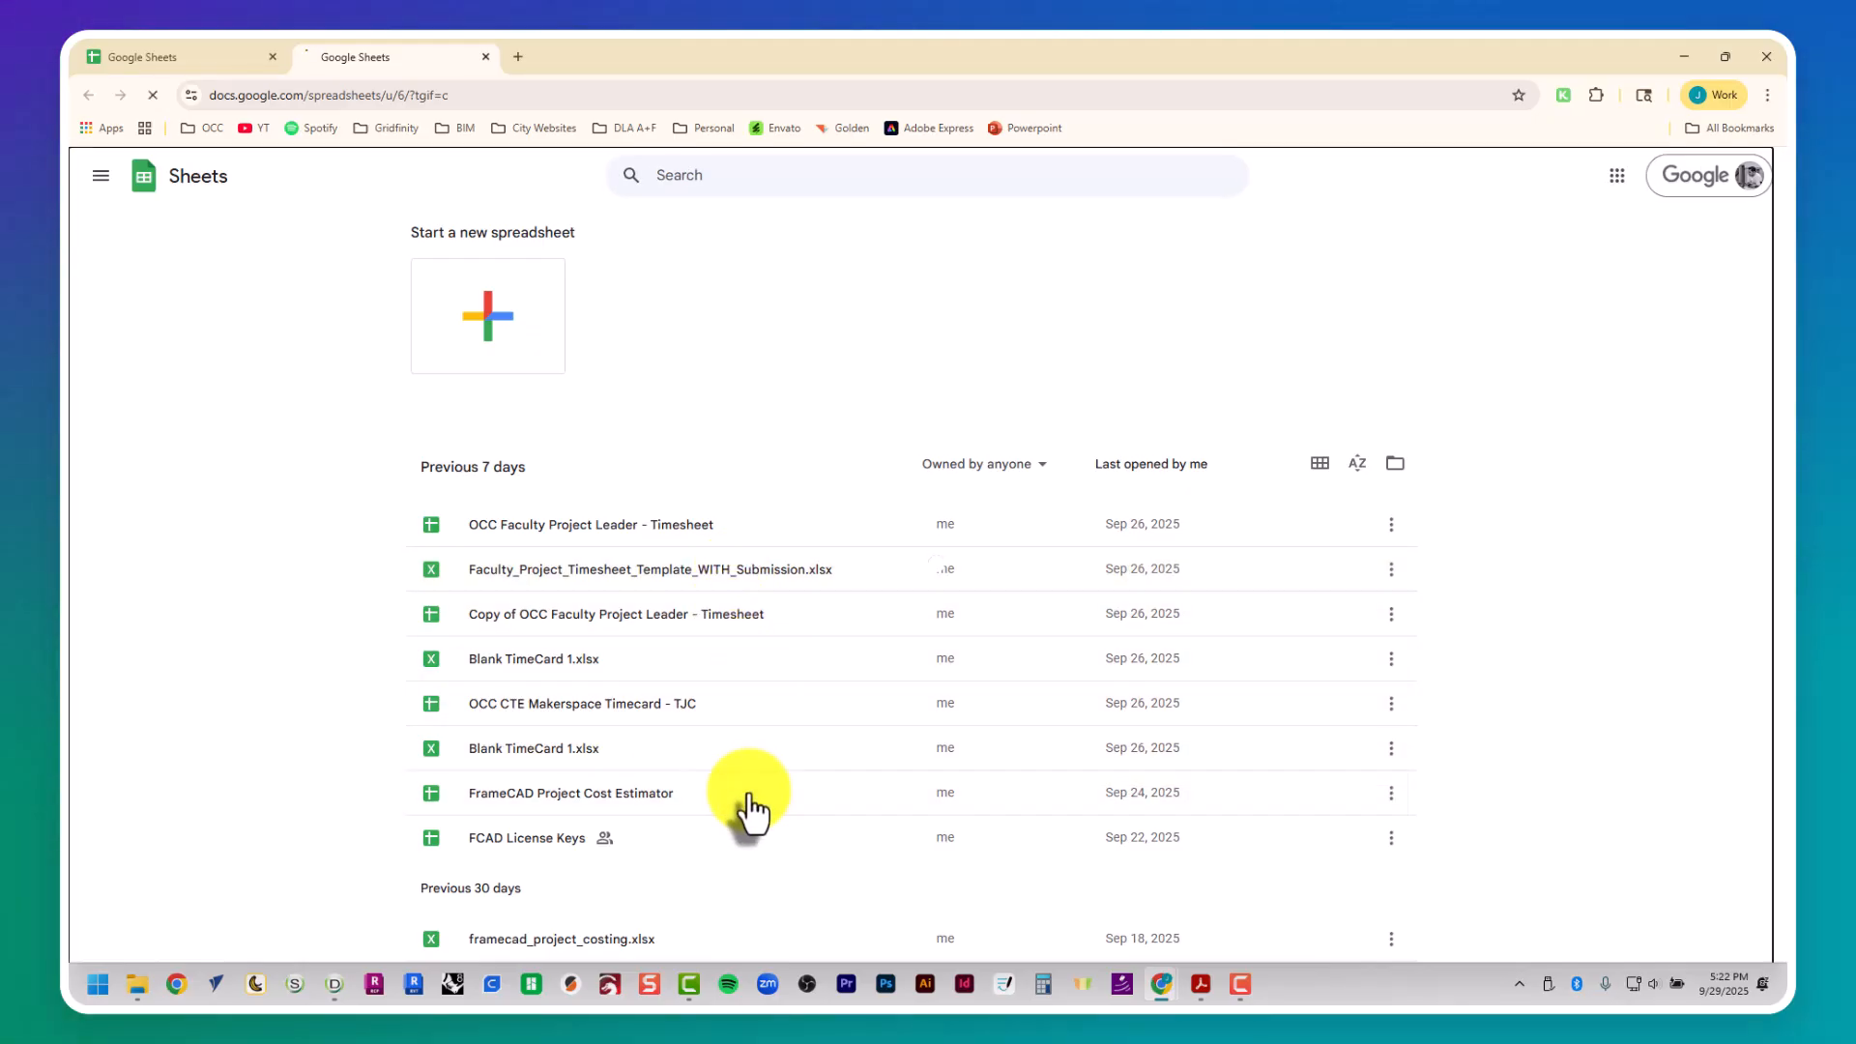
# - Switch to the Laurel ADU report in Adobe Acrobat and copy the overall total weight from the material summary
pyautogui.hotkey('alt', 'Tab')
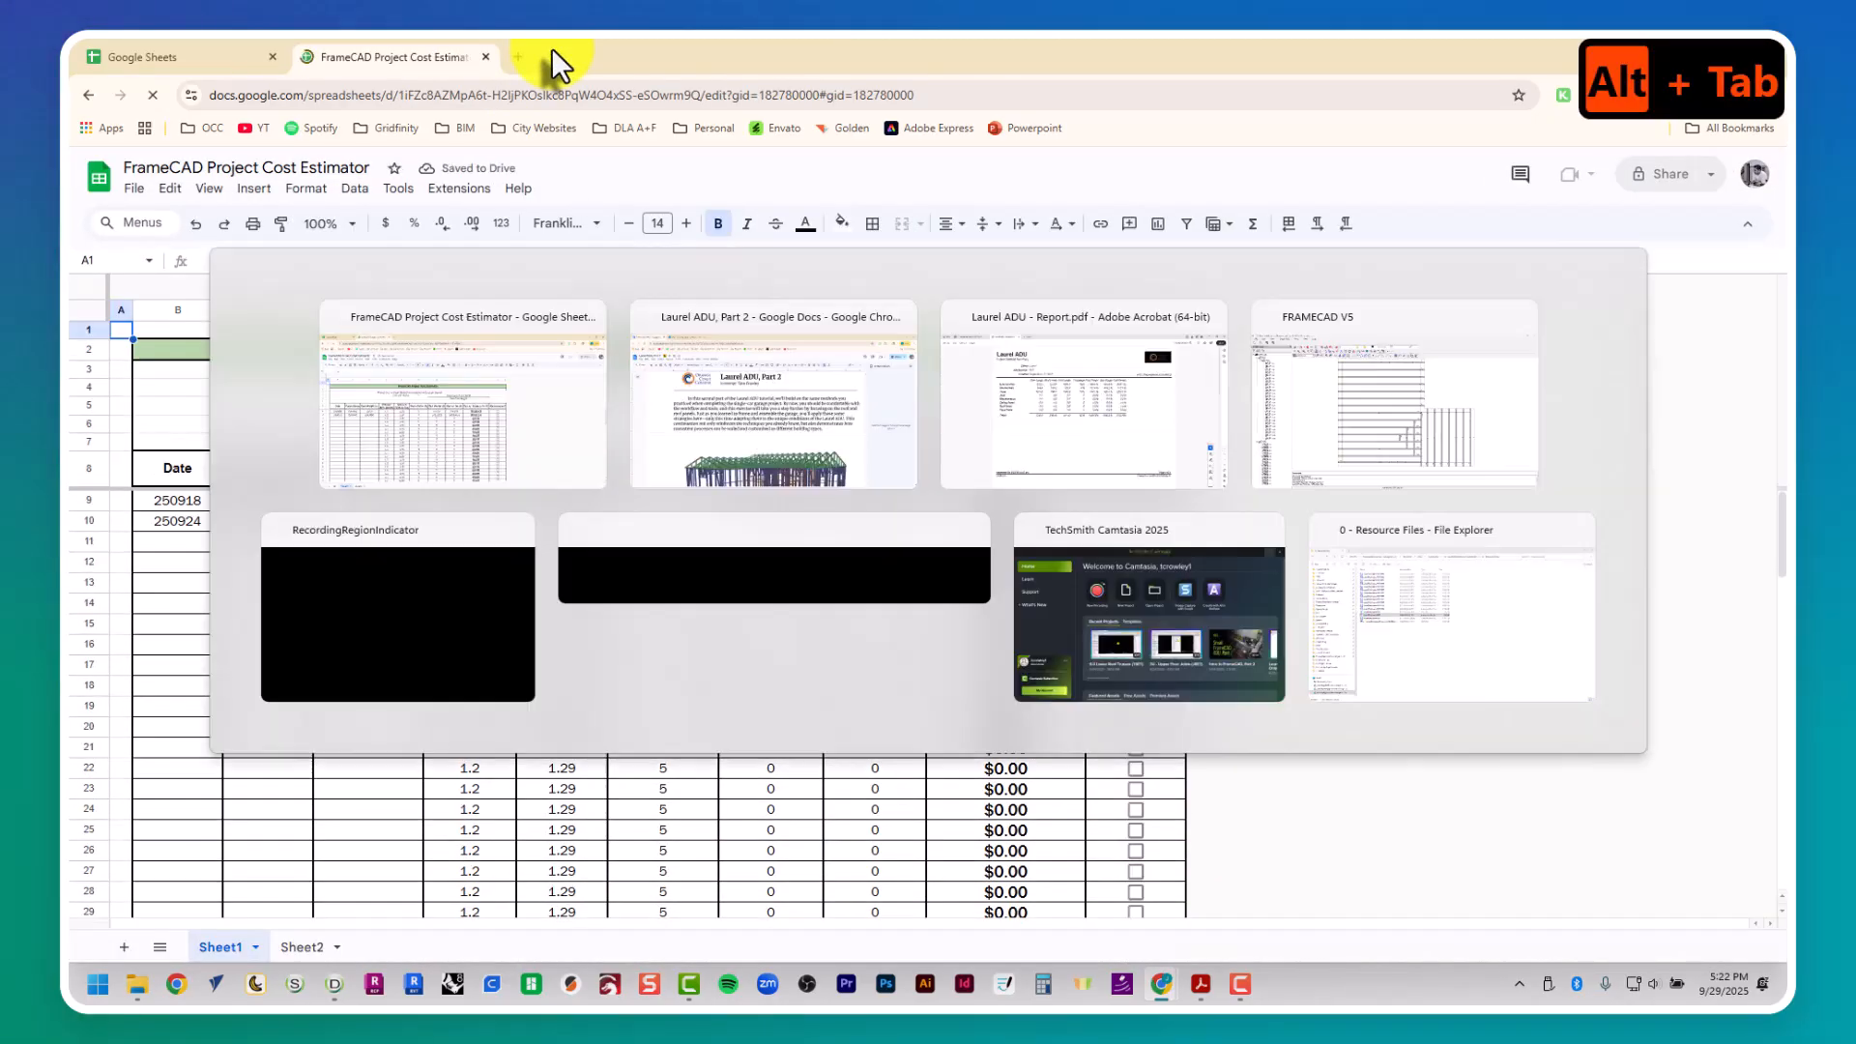
pyautogui.hotkey('alt', 'Tab')
pyautogui.hotkey('alt', 'Tab')
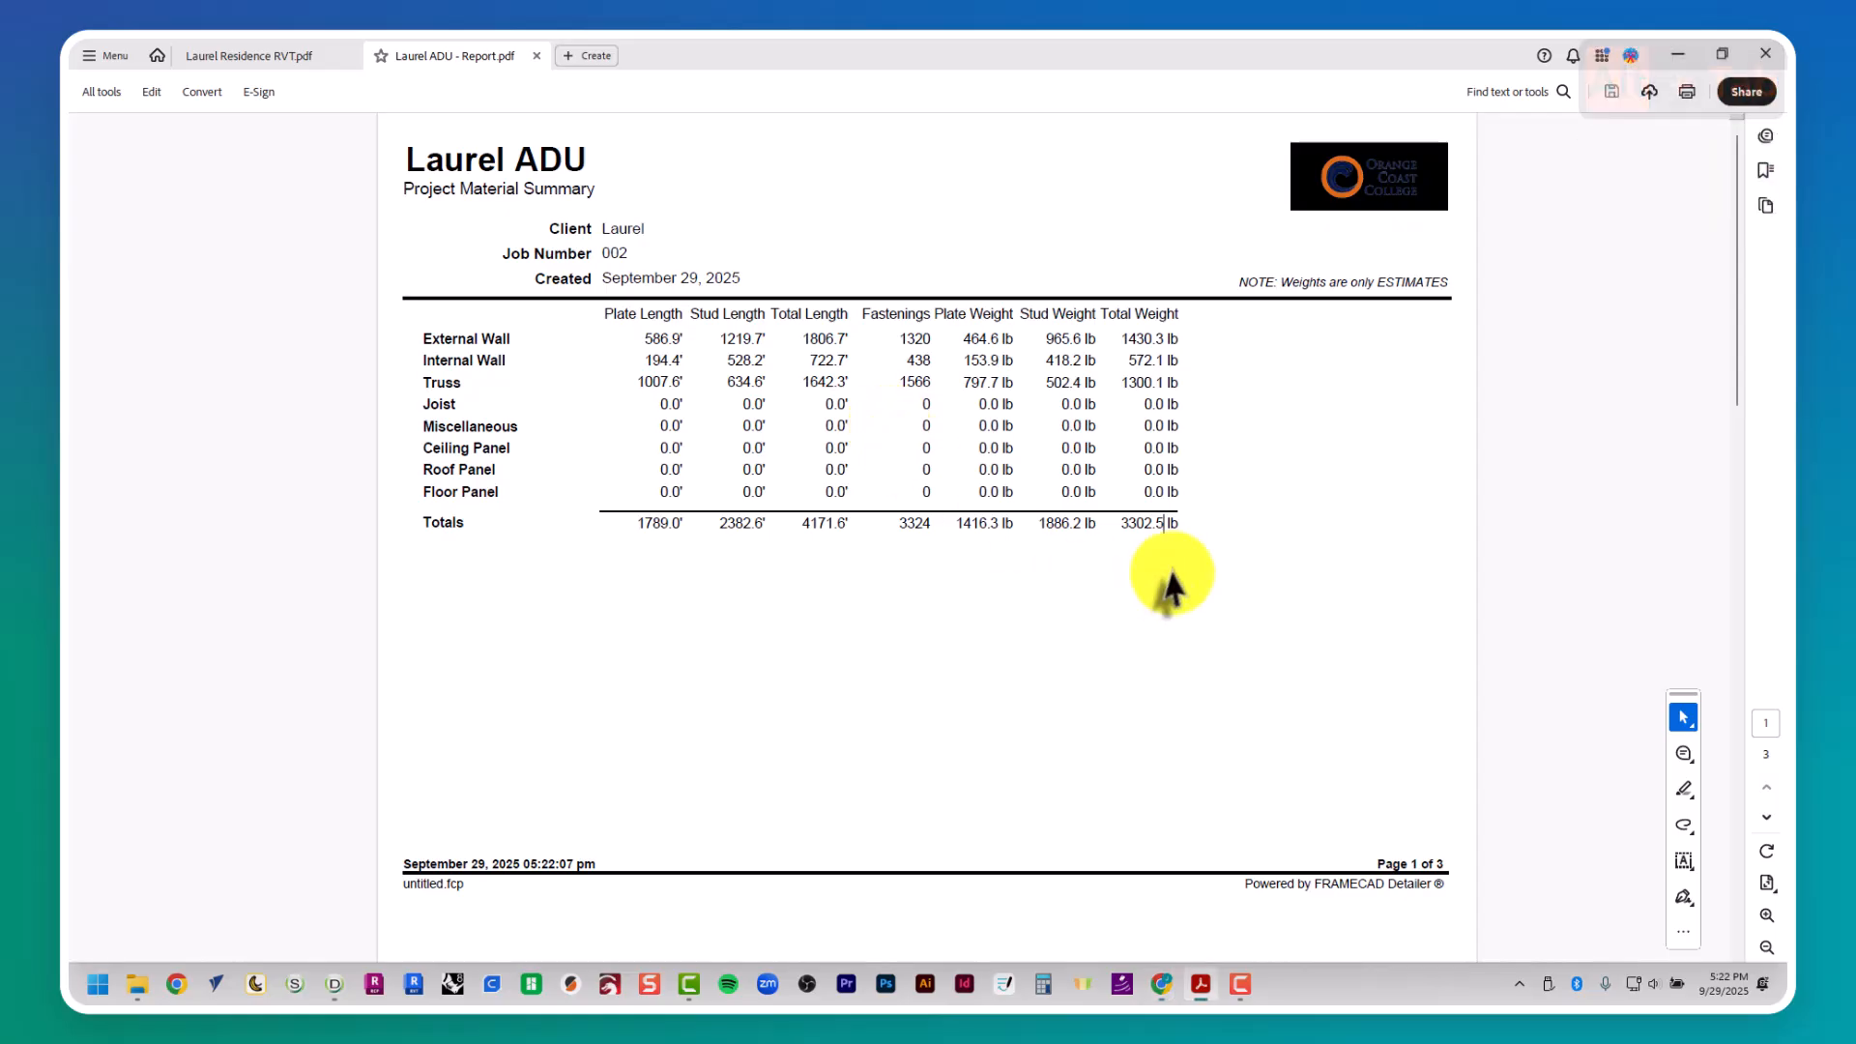
pyautogui.doubleClick(1124, 522)
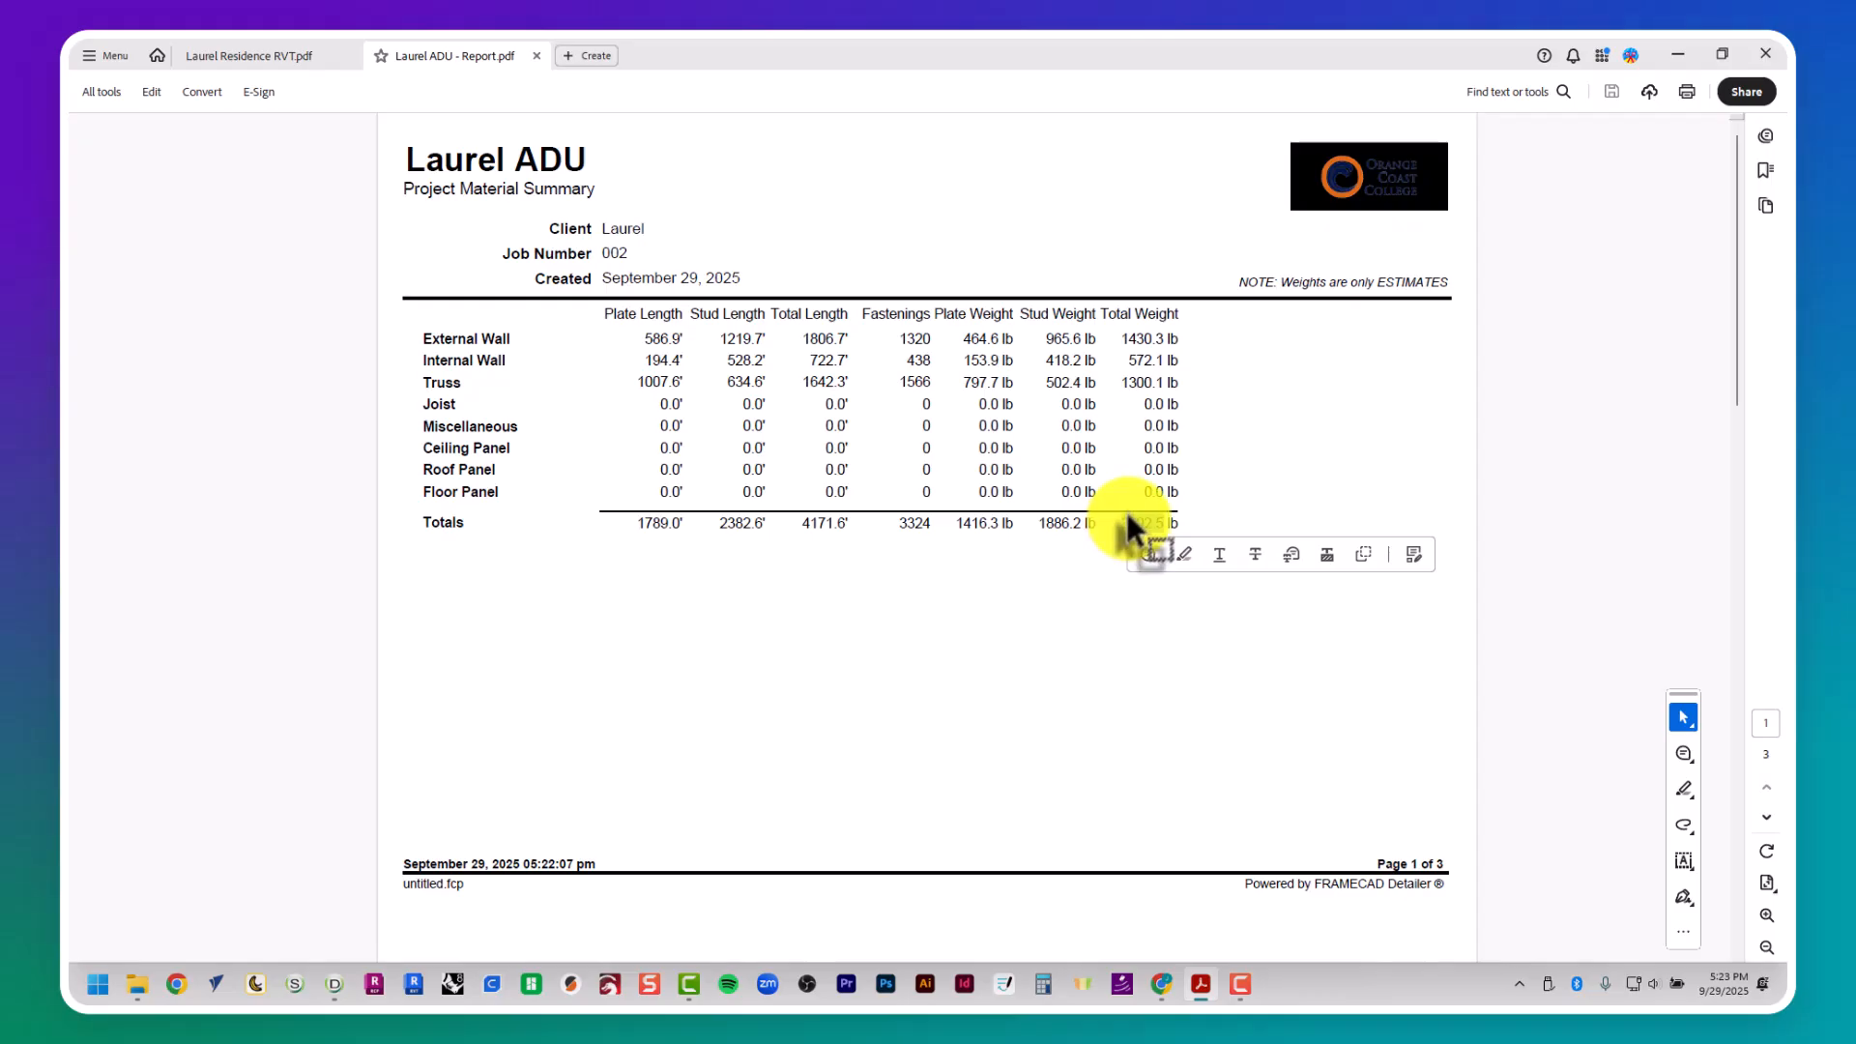
pyautogui.hotkey('ctrl', 'c')
# - Back in the cost estimator spreadsheet, fill row 11 with date 250929, project name Laurel ADU and the copied steel weight 3302.5
pyautogui.hotkey('alt', 'Tab')
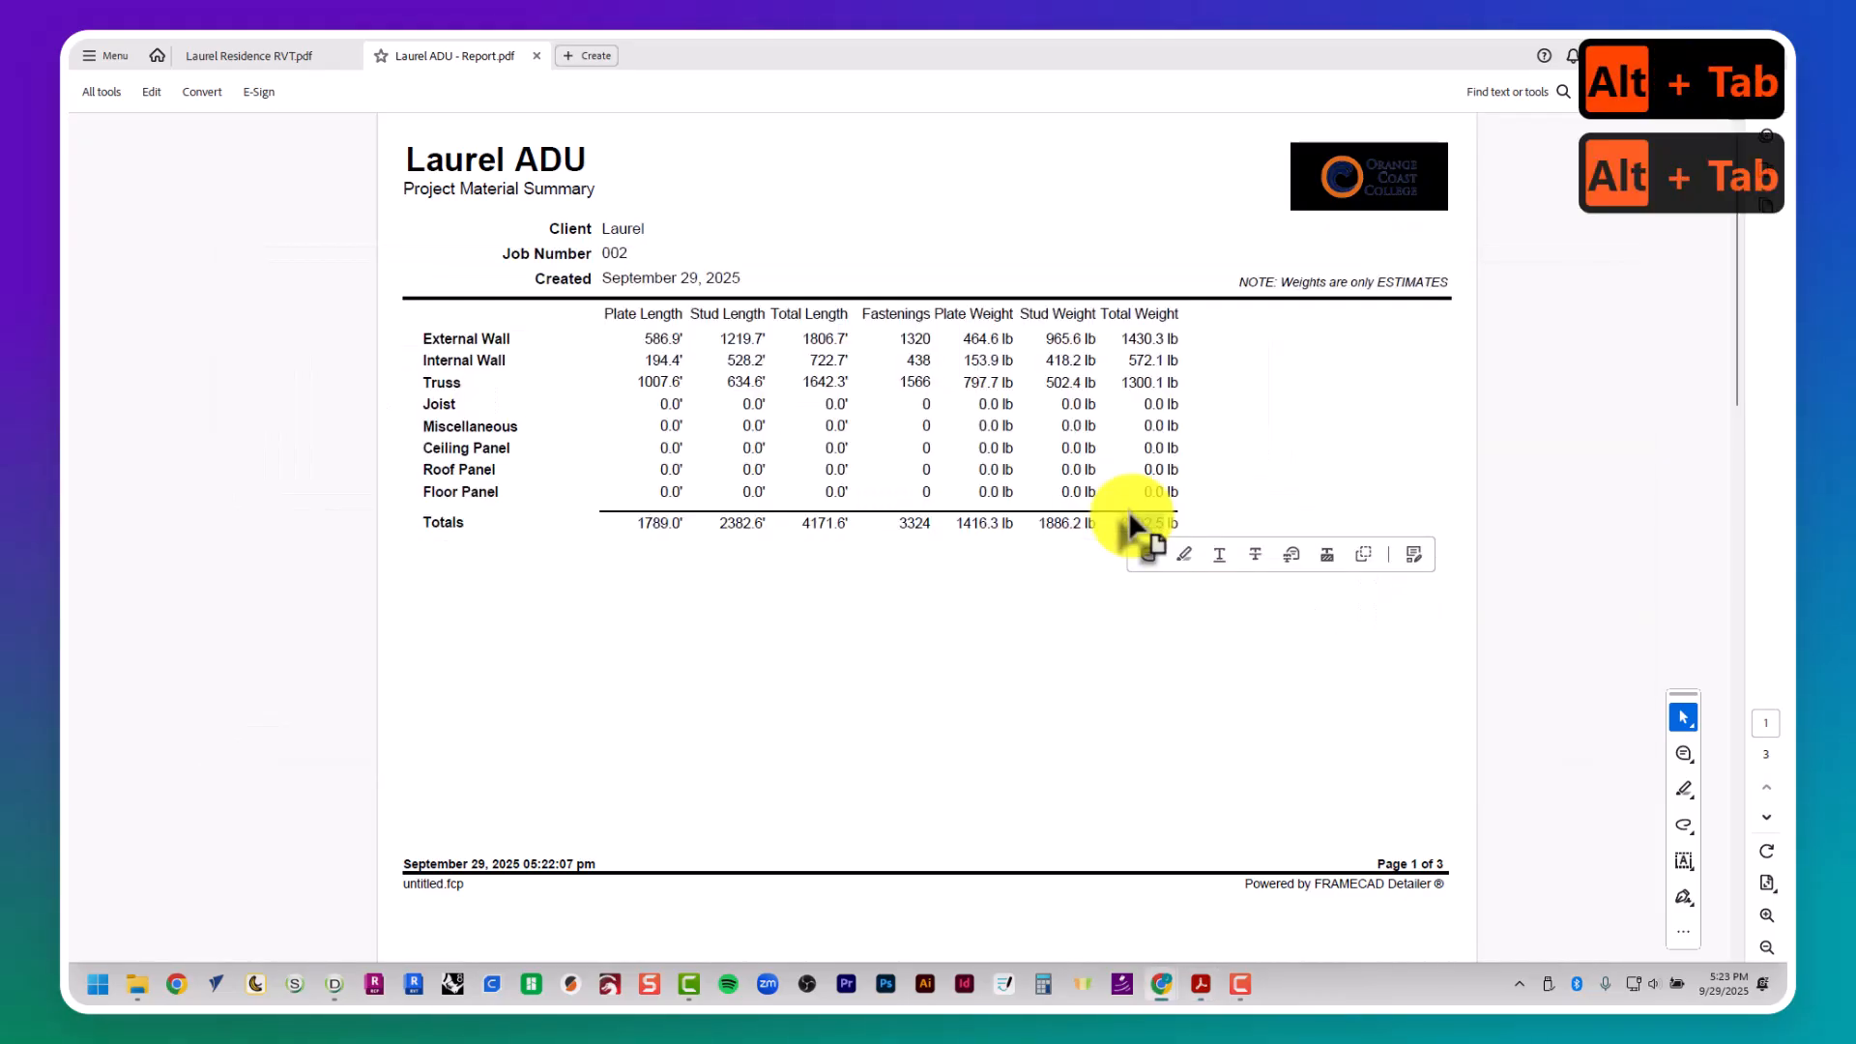
pyautogui.hotkey('alt', 'Tab')
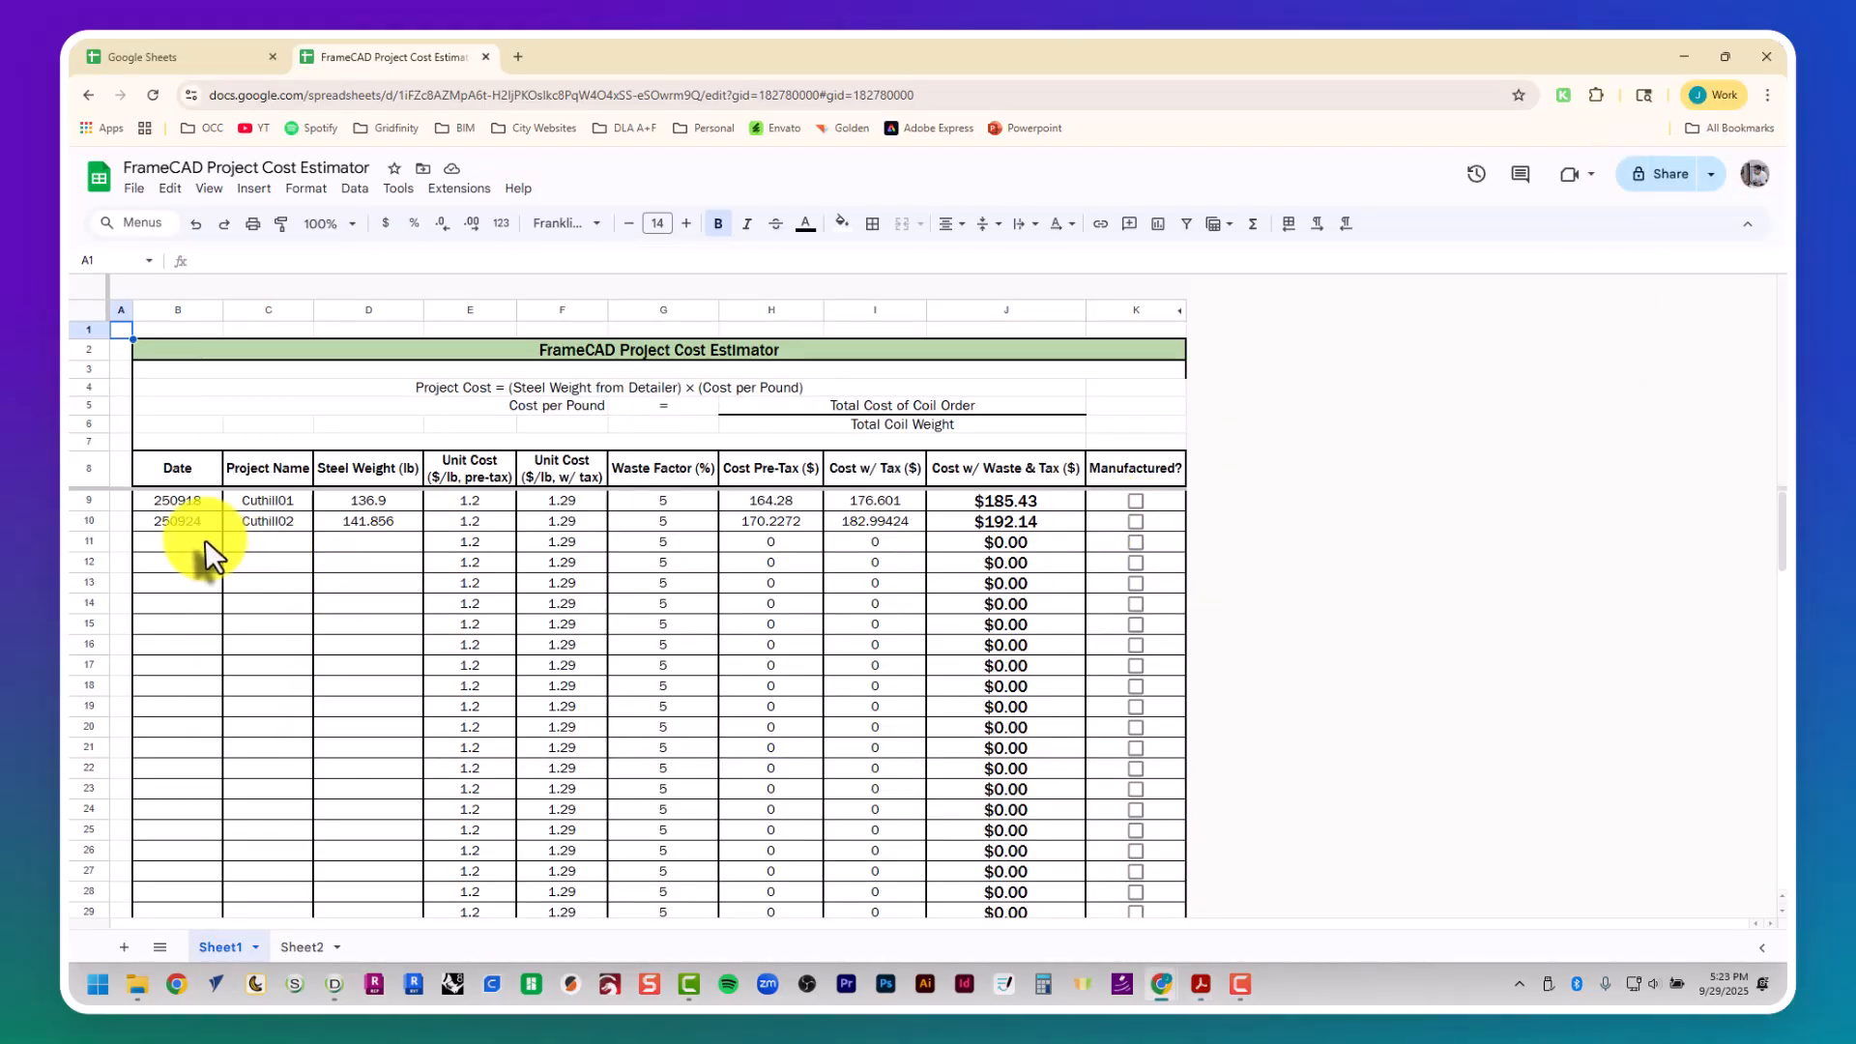
pyautogui.click(205, 539)
pyautogui.write('2')
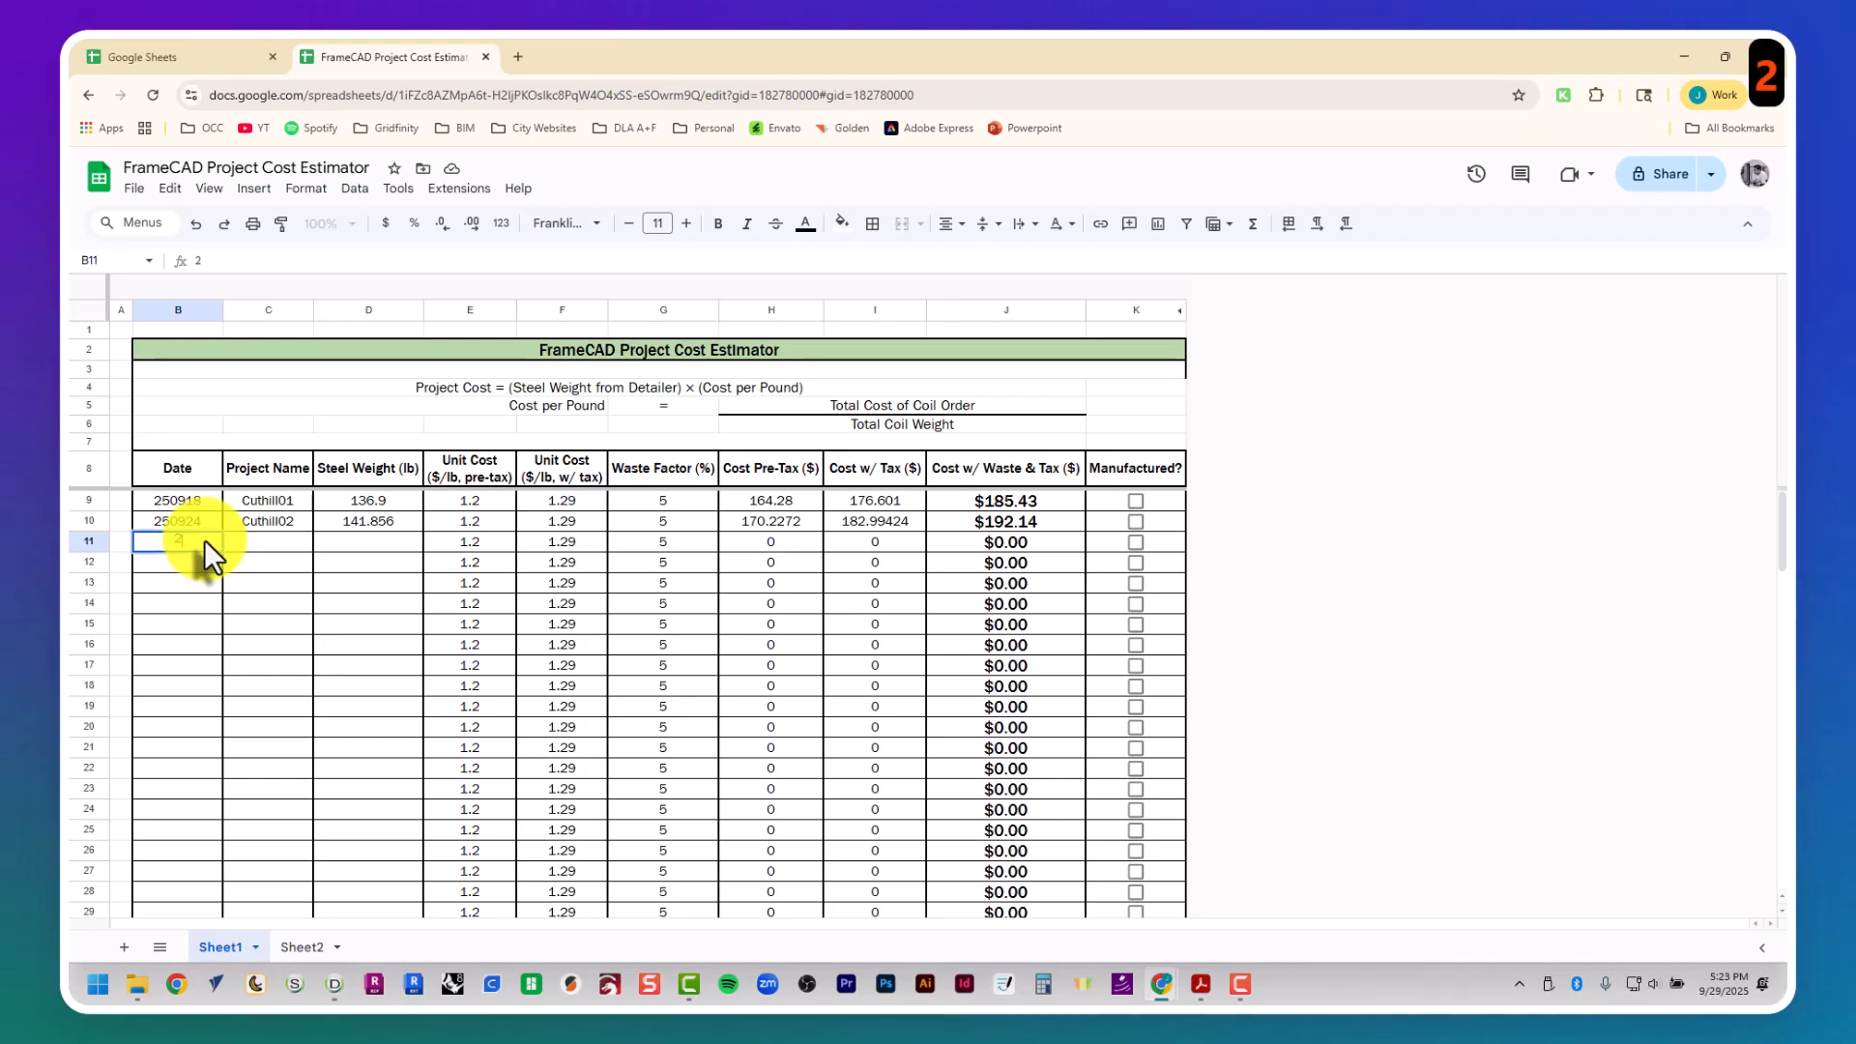
pyautogui.write('509292')
pyautogui.press('Tab')
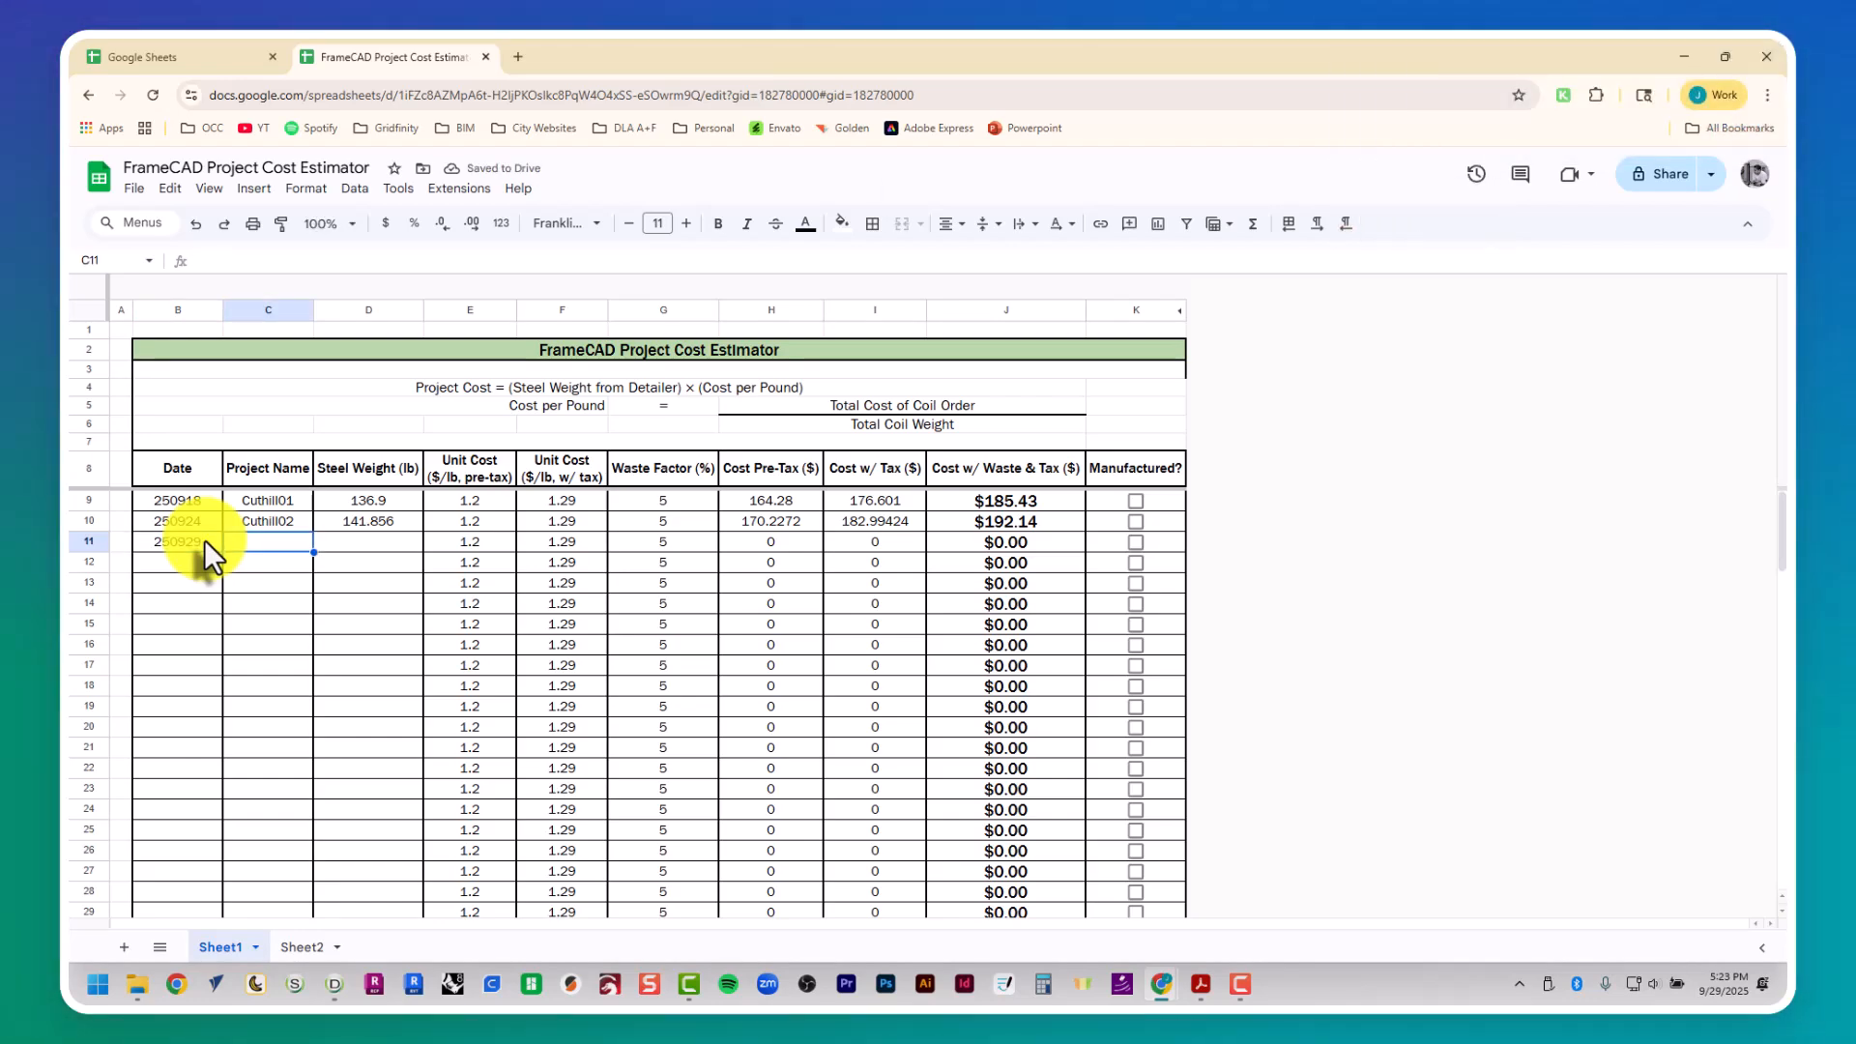
pyautogui.write('Laurel ADU')
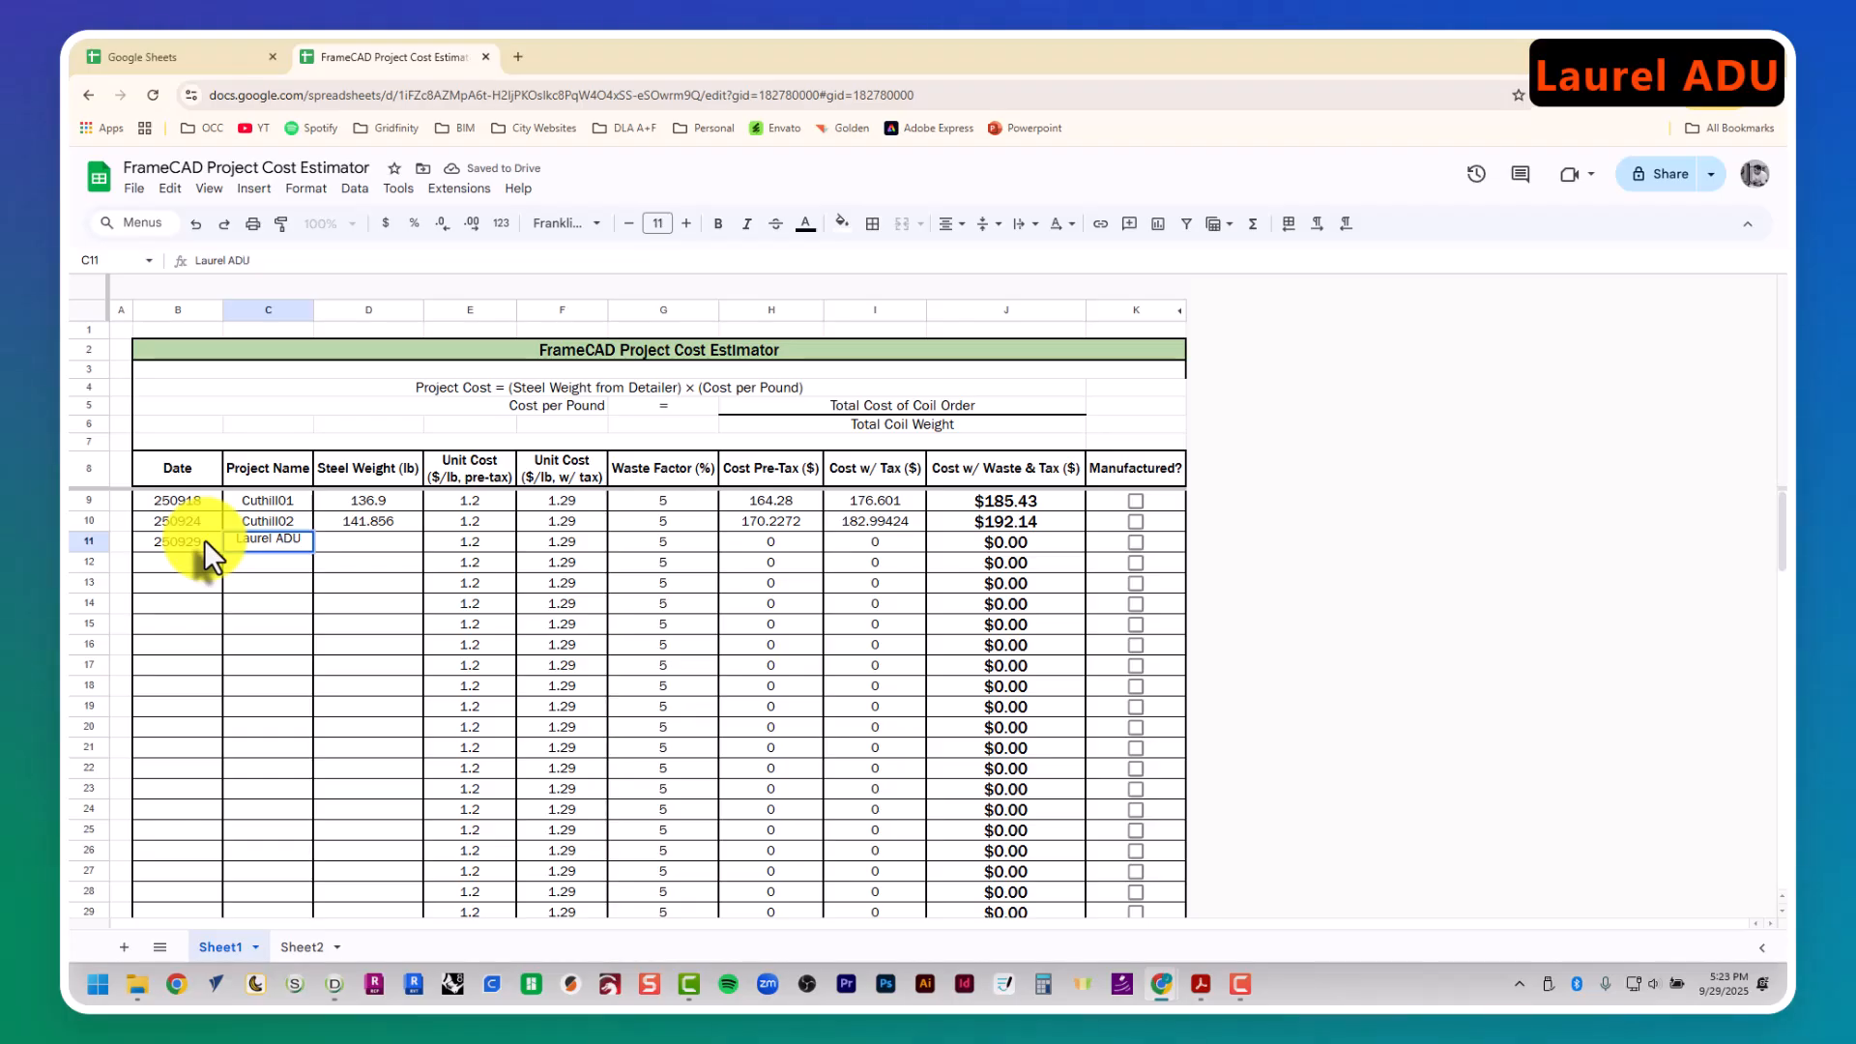
pyautogui.press('Tab')
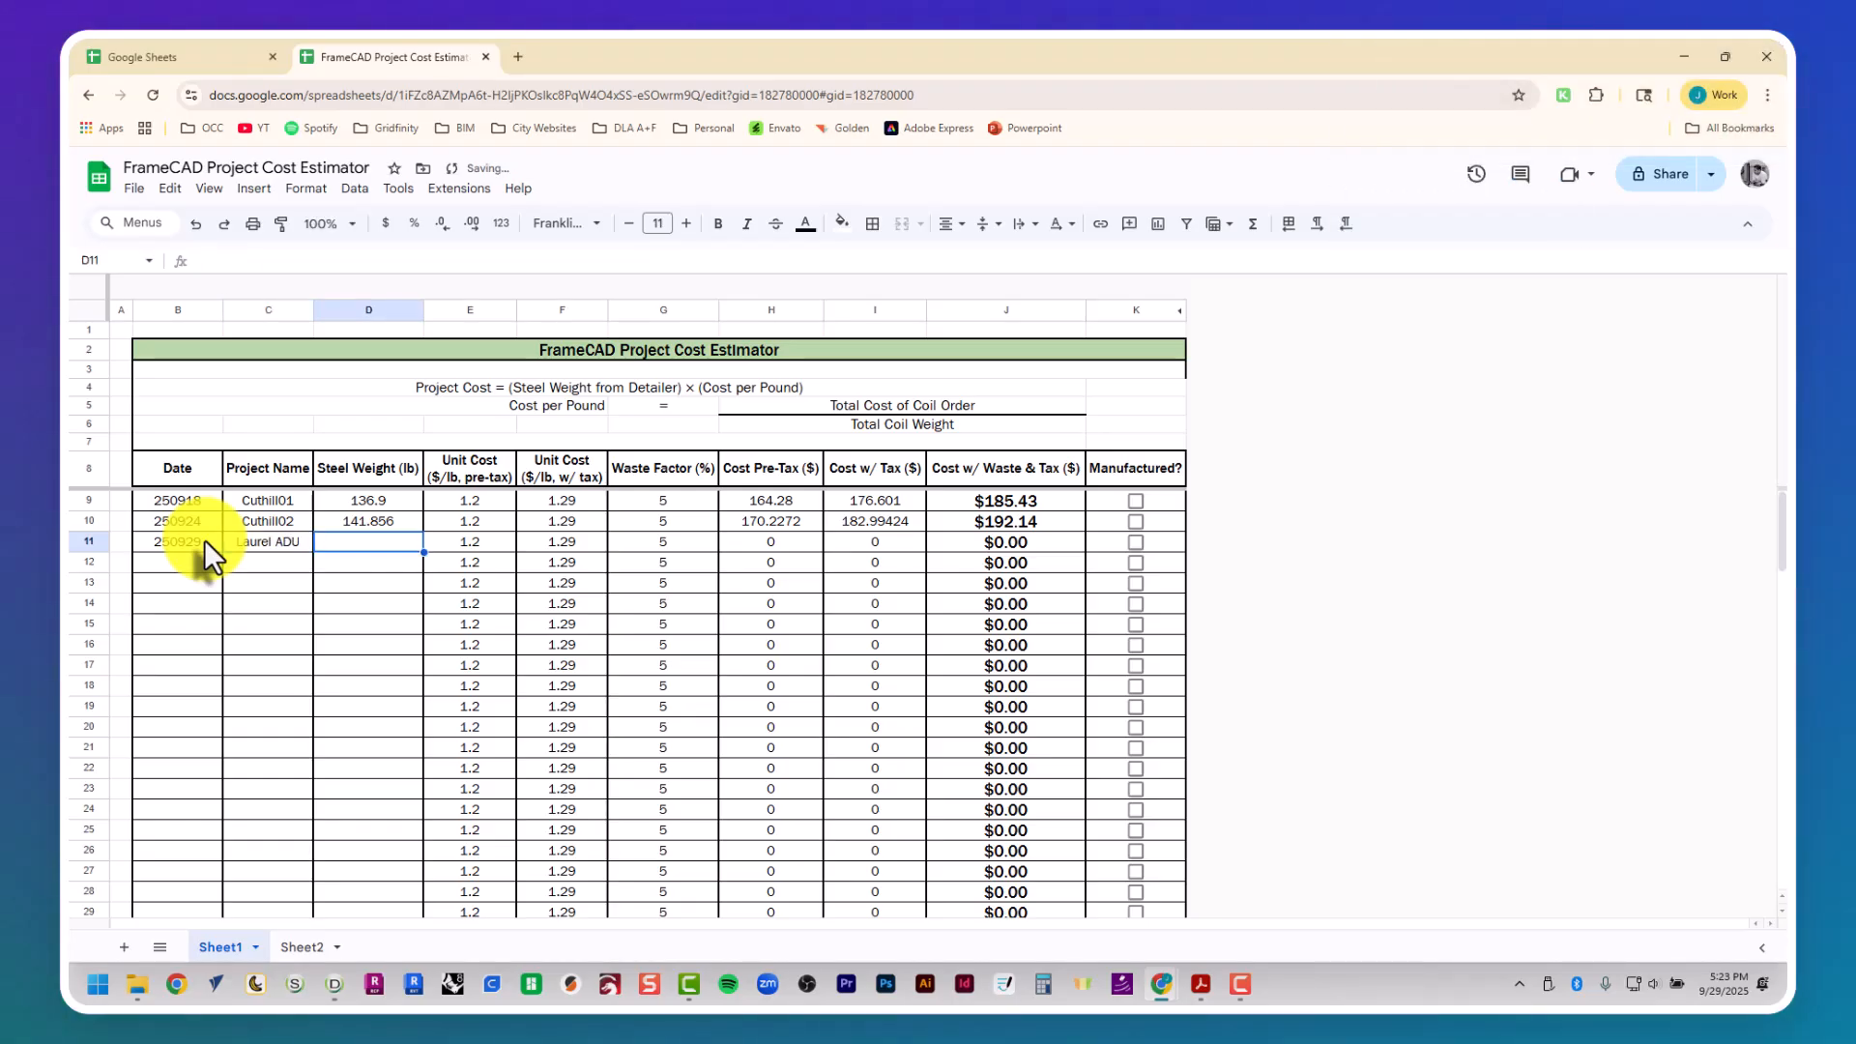
pyautogui.hotkey('ctrl', 'shift', 'v')
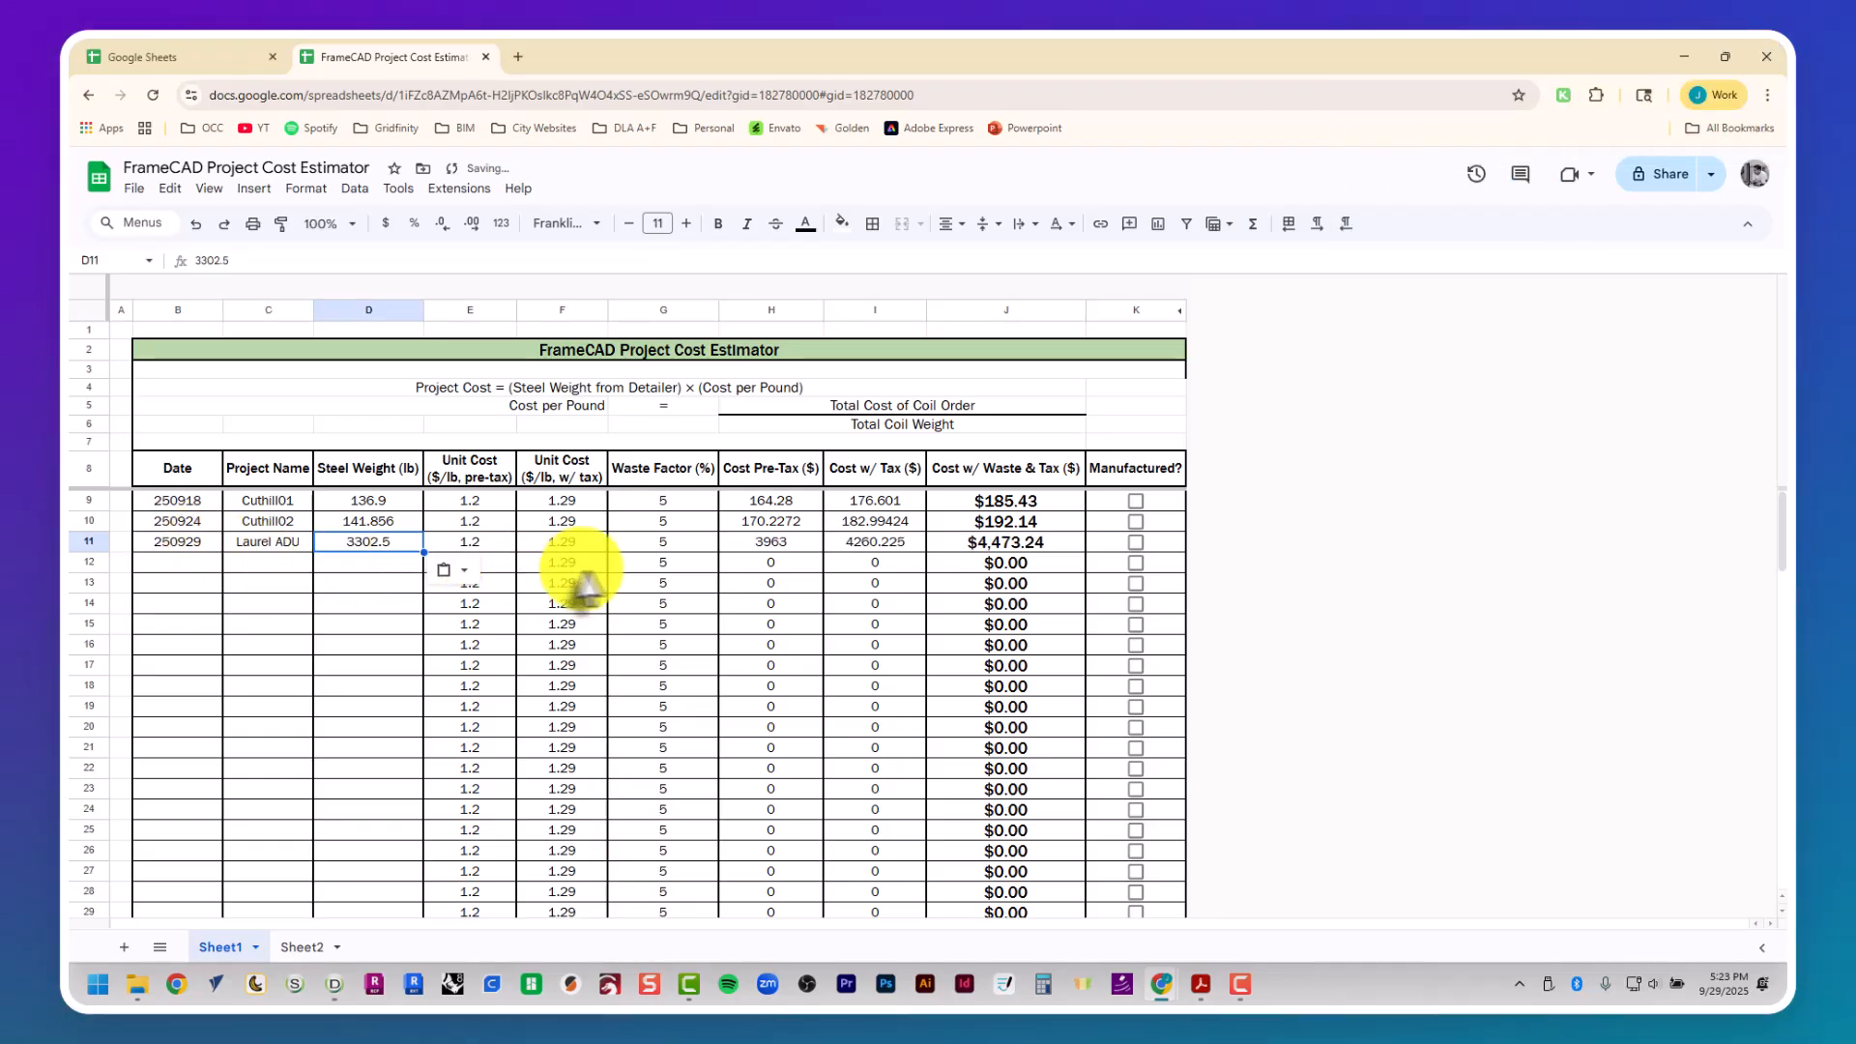
# - Check the cost with waste and tax calculated for the Laurel ADU row
pyautogui.press('Tab')
pyautogui.press('Tab')
pyautogui.press('Tab')
pyautogui.press('Tab')
pyautogui.press('Tab')
pyautogui.press('Tab')
pyautogui.press('Tab')
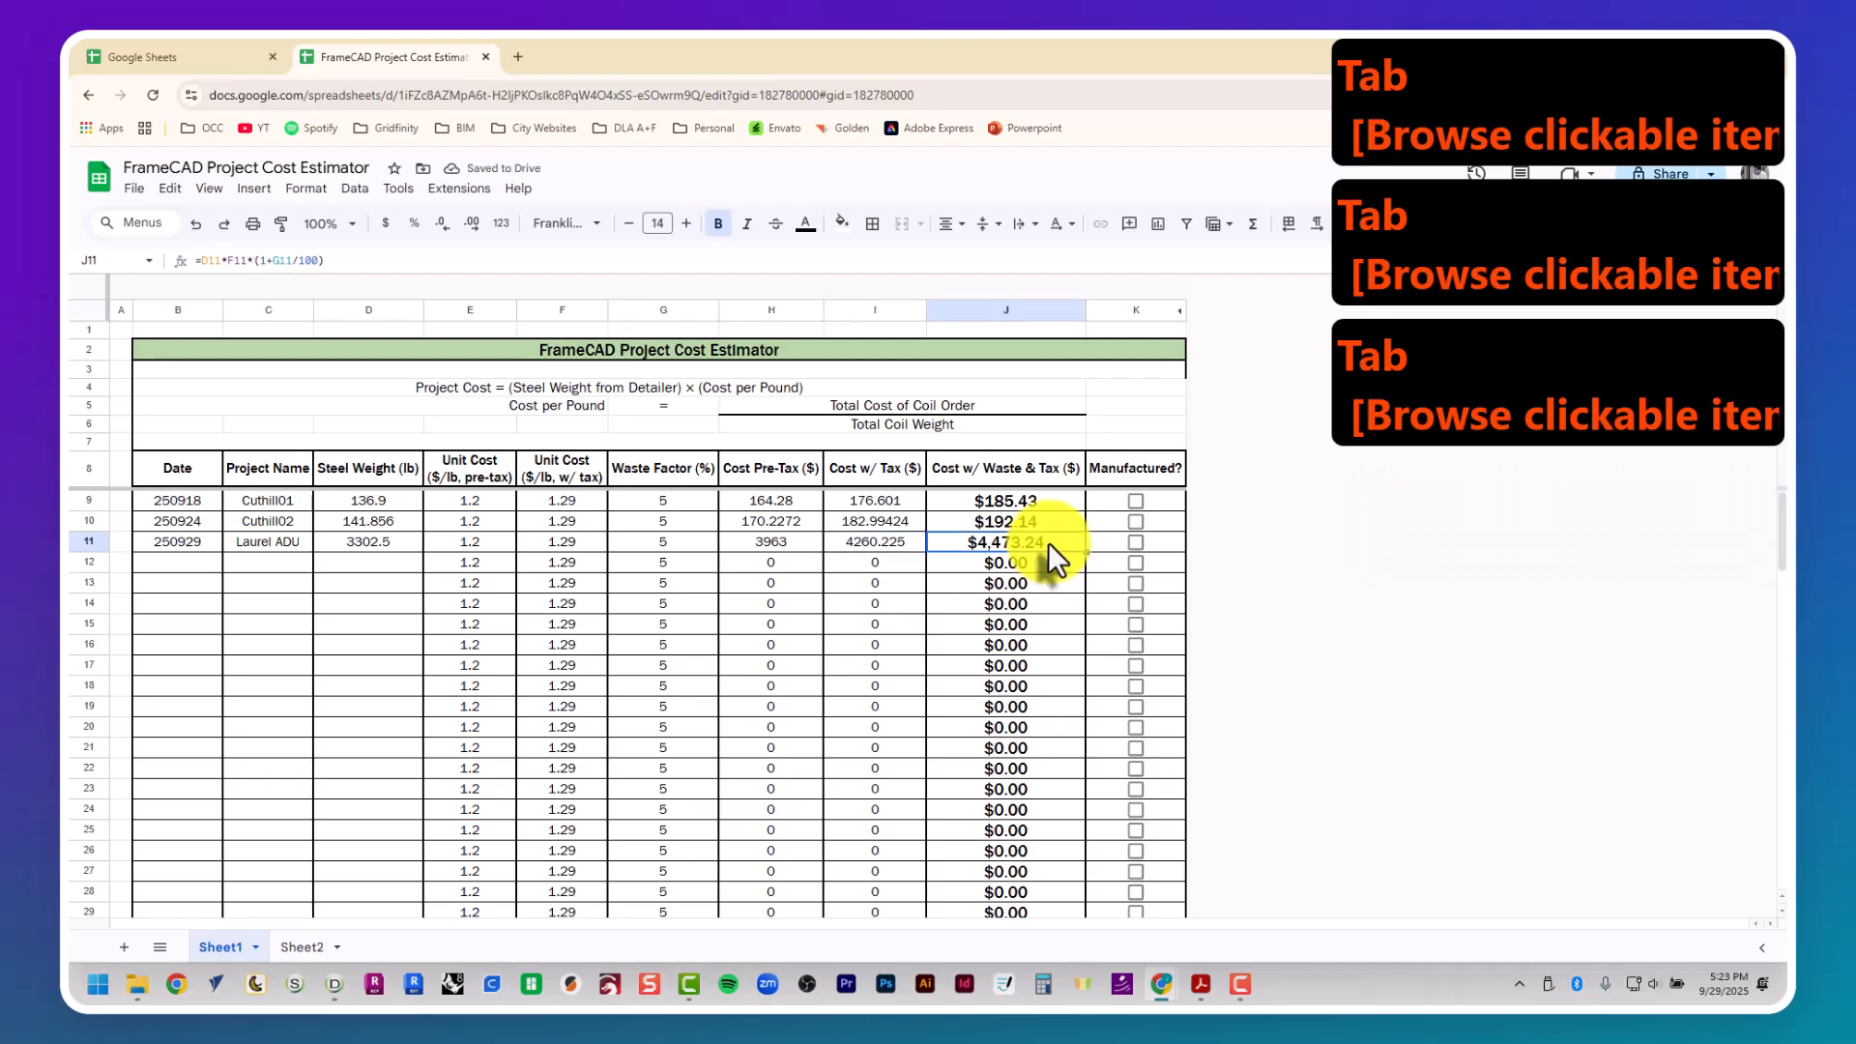
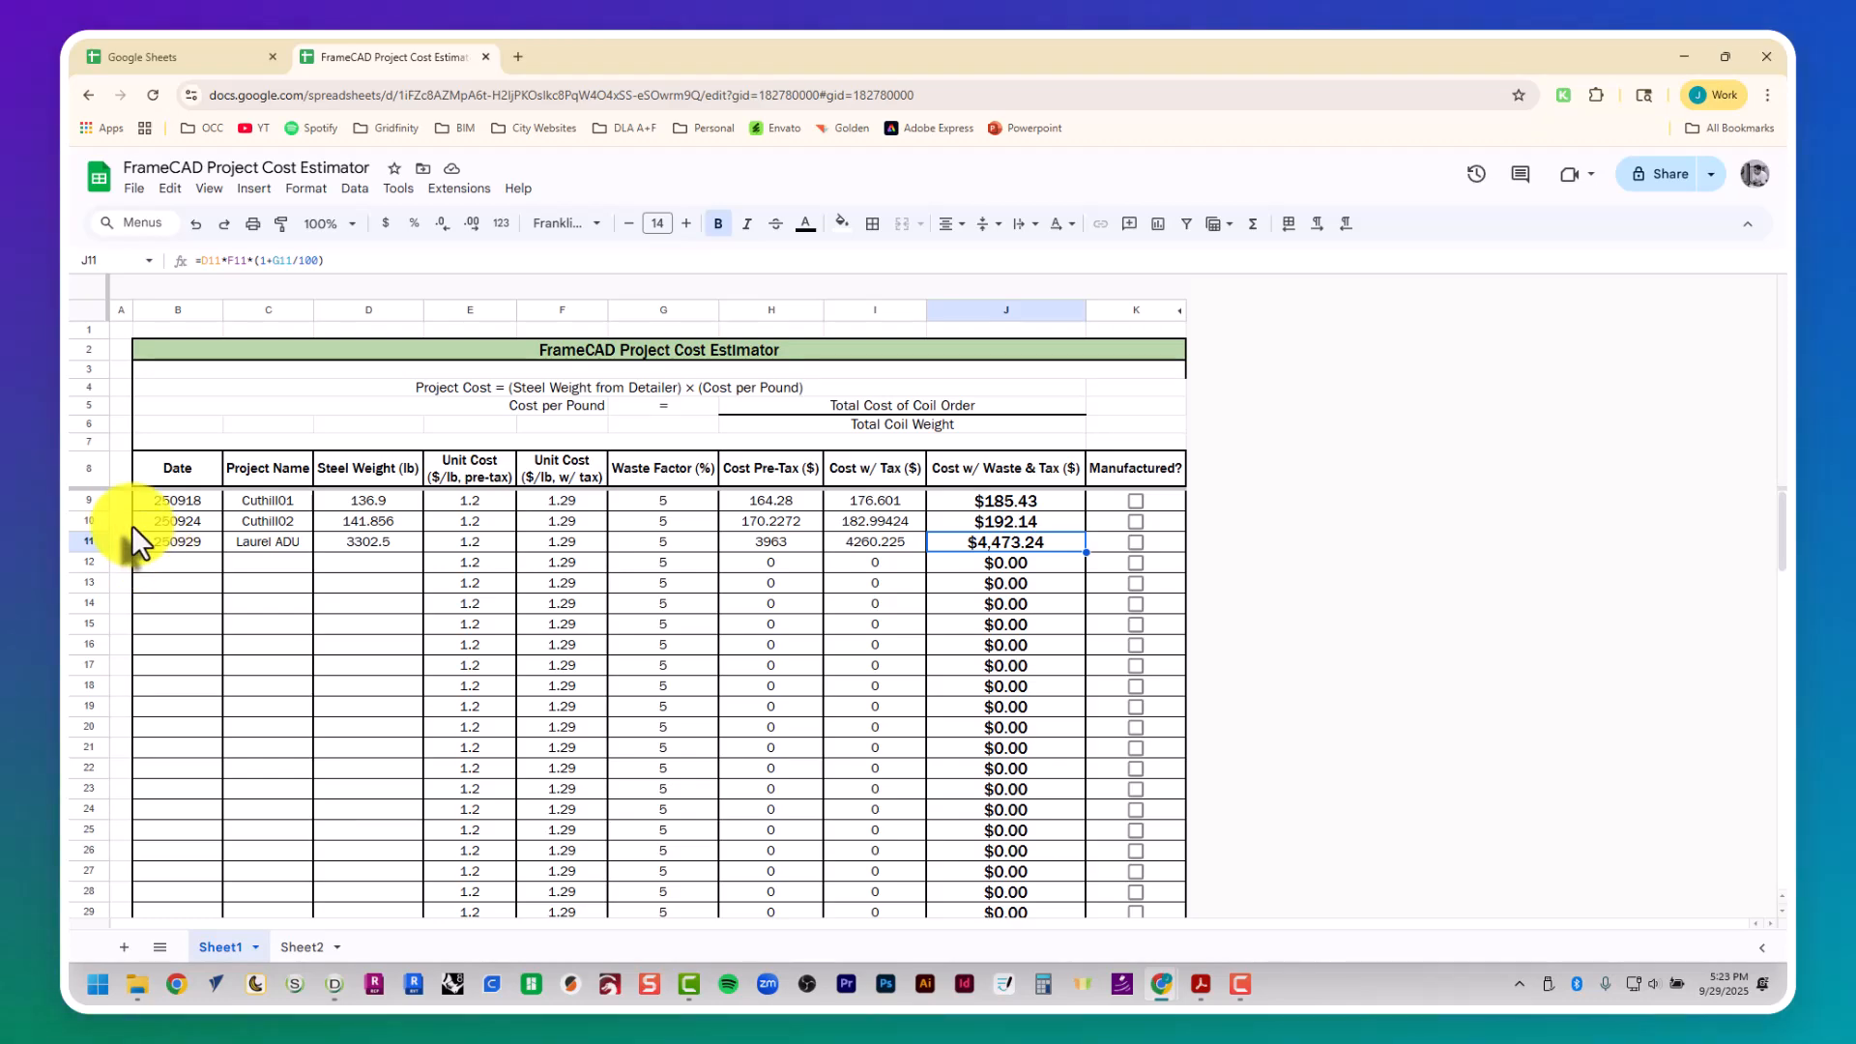
pyautogui.hotkey('alt', 'Tab')
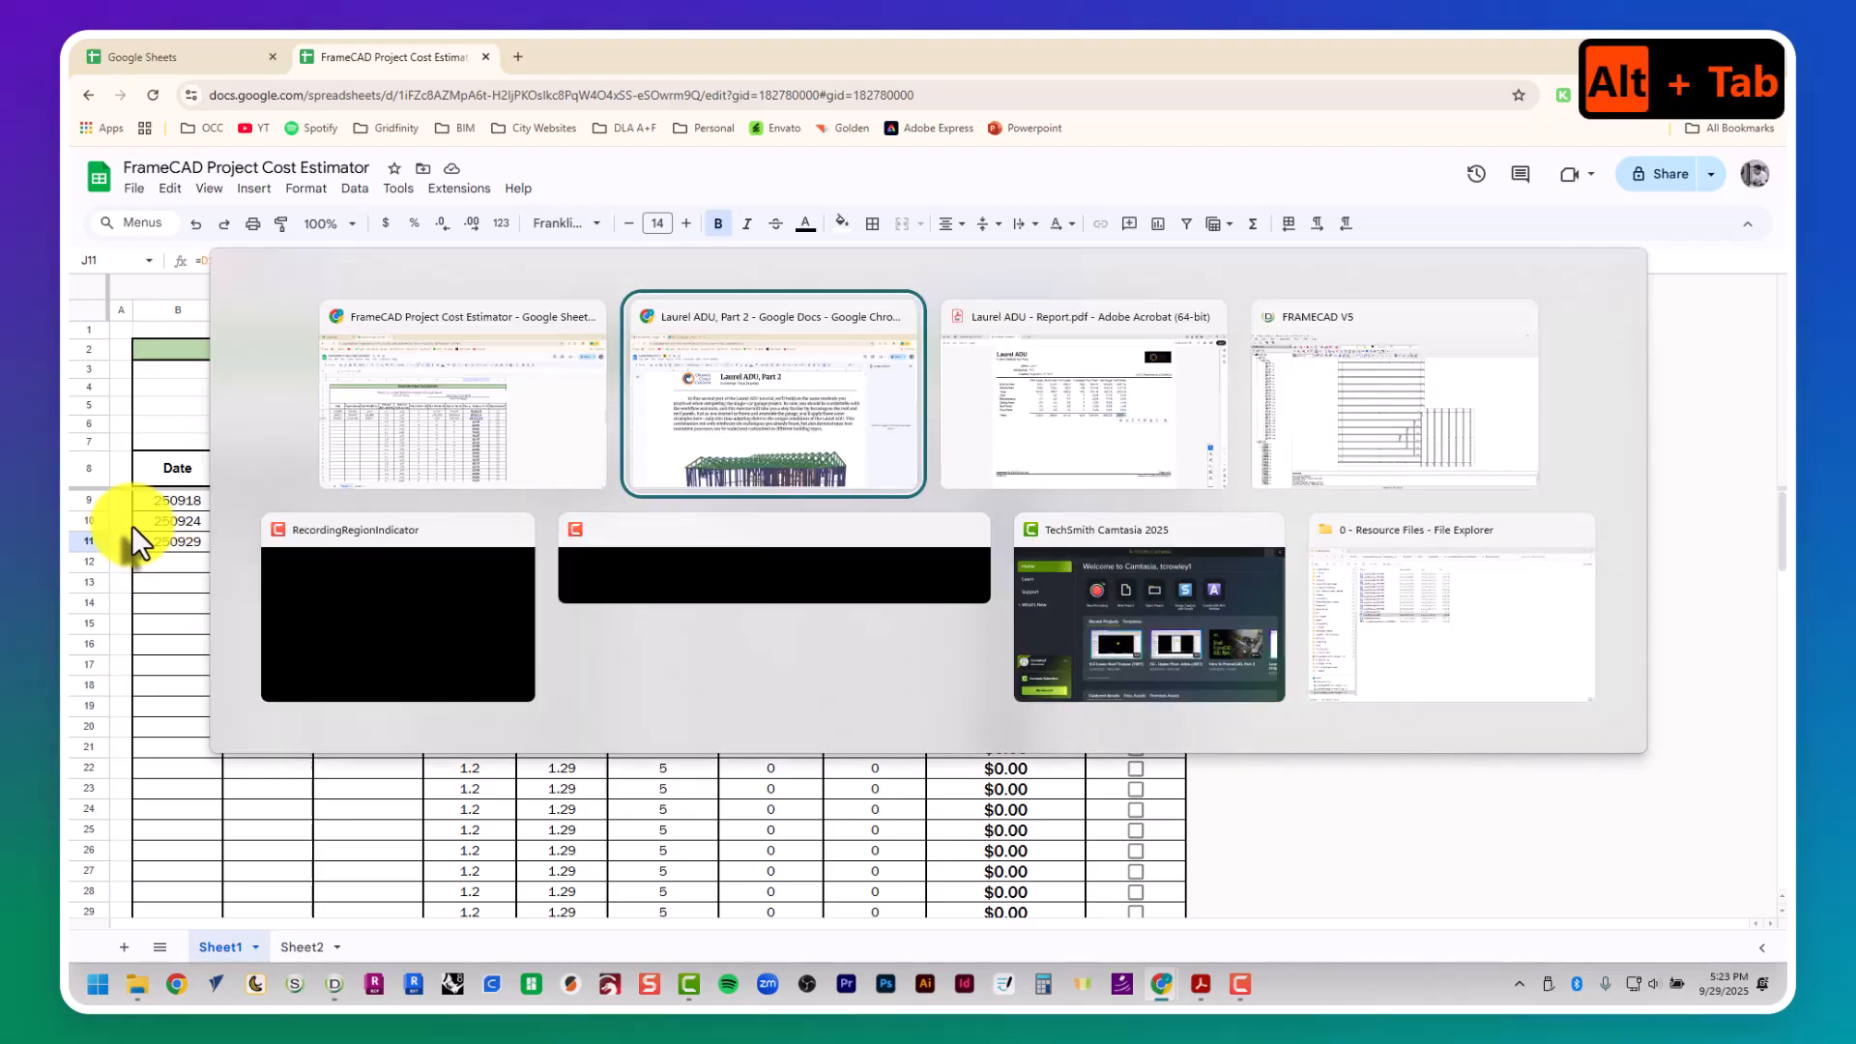
pyautogui.click(415, 435)
pyautogui.press('Print')
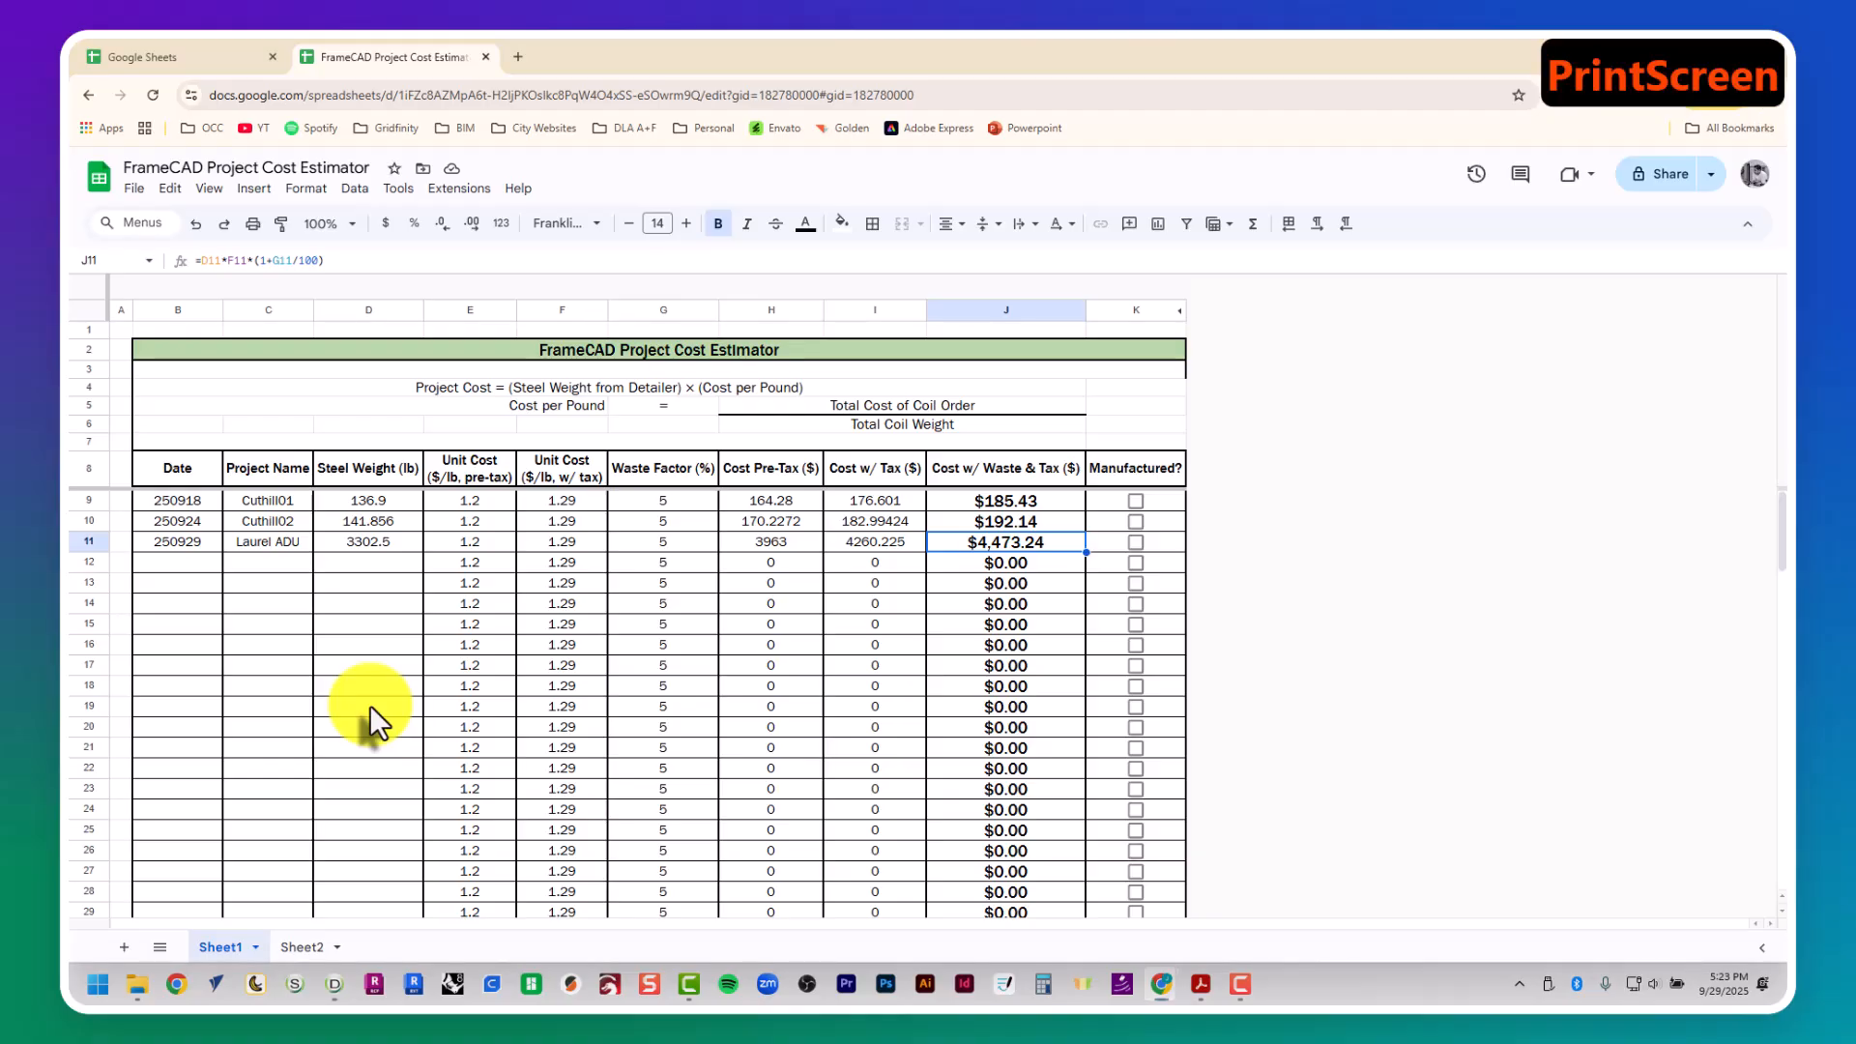
pyautogui.press('Escape')
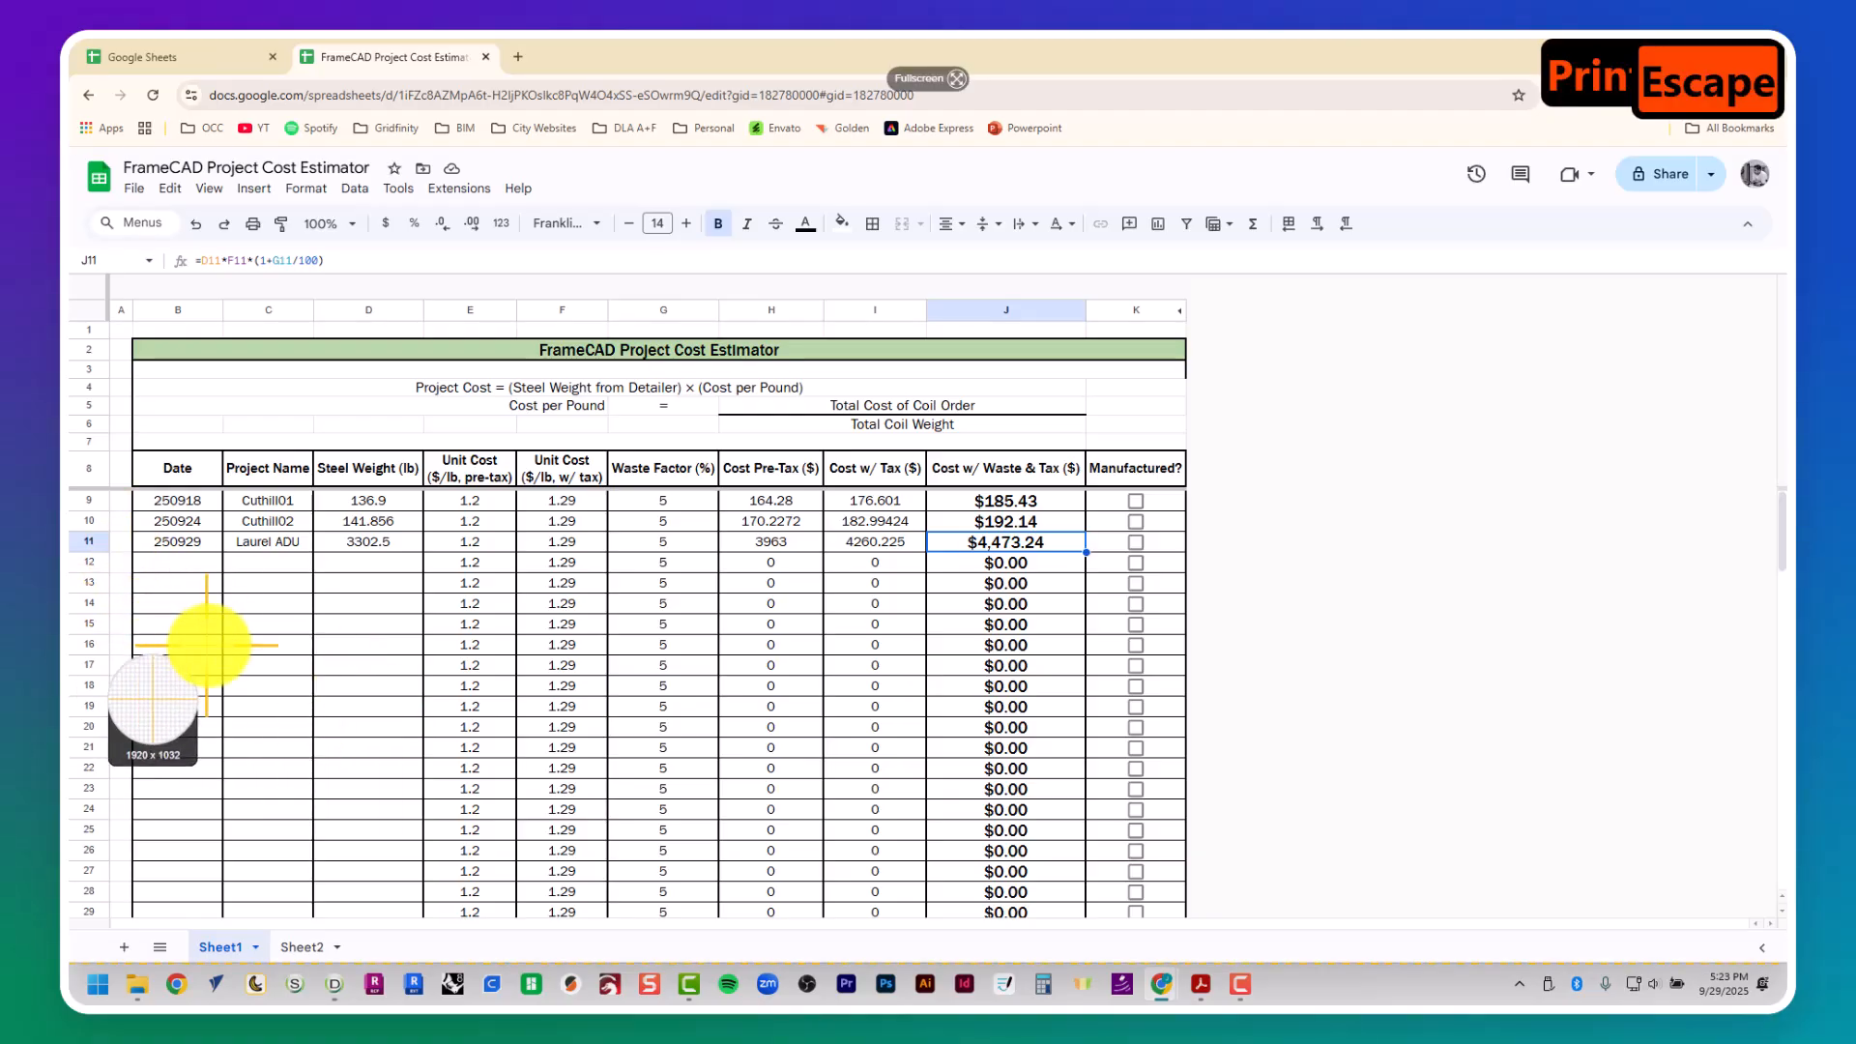
# - Capture a screenshot of the cost estimator's title, formula and column headers together with the Laurel ADU row directly beneath them
pyautogui.scroll(-5, 223, 647)
pyautogui.scroll(5, 222, 648)
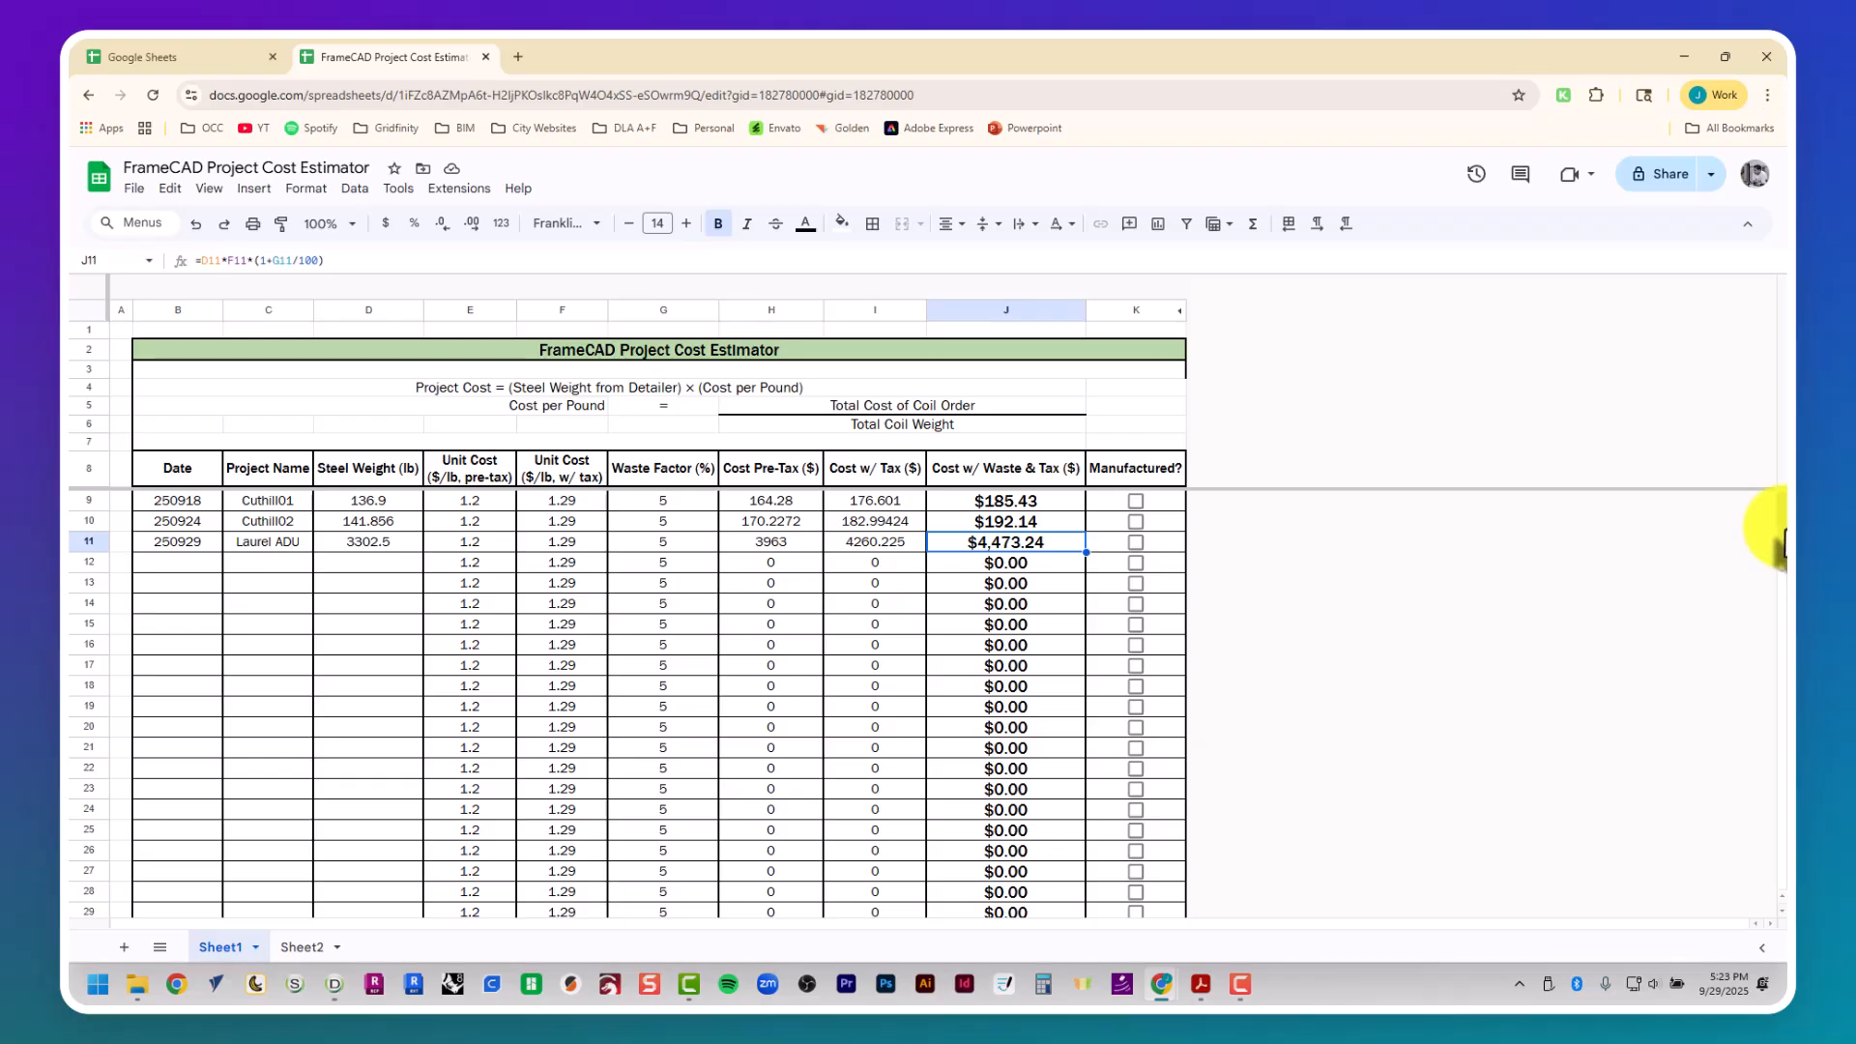
pyautogui.moveTo(1785, 528); pyautogui.dragTo(1787, 536)
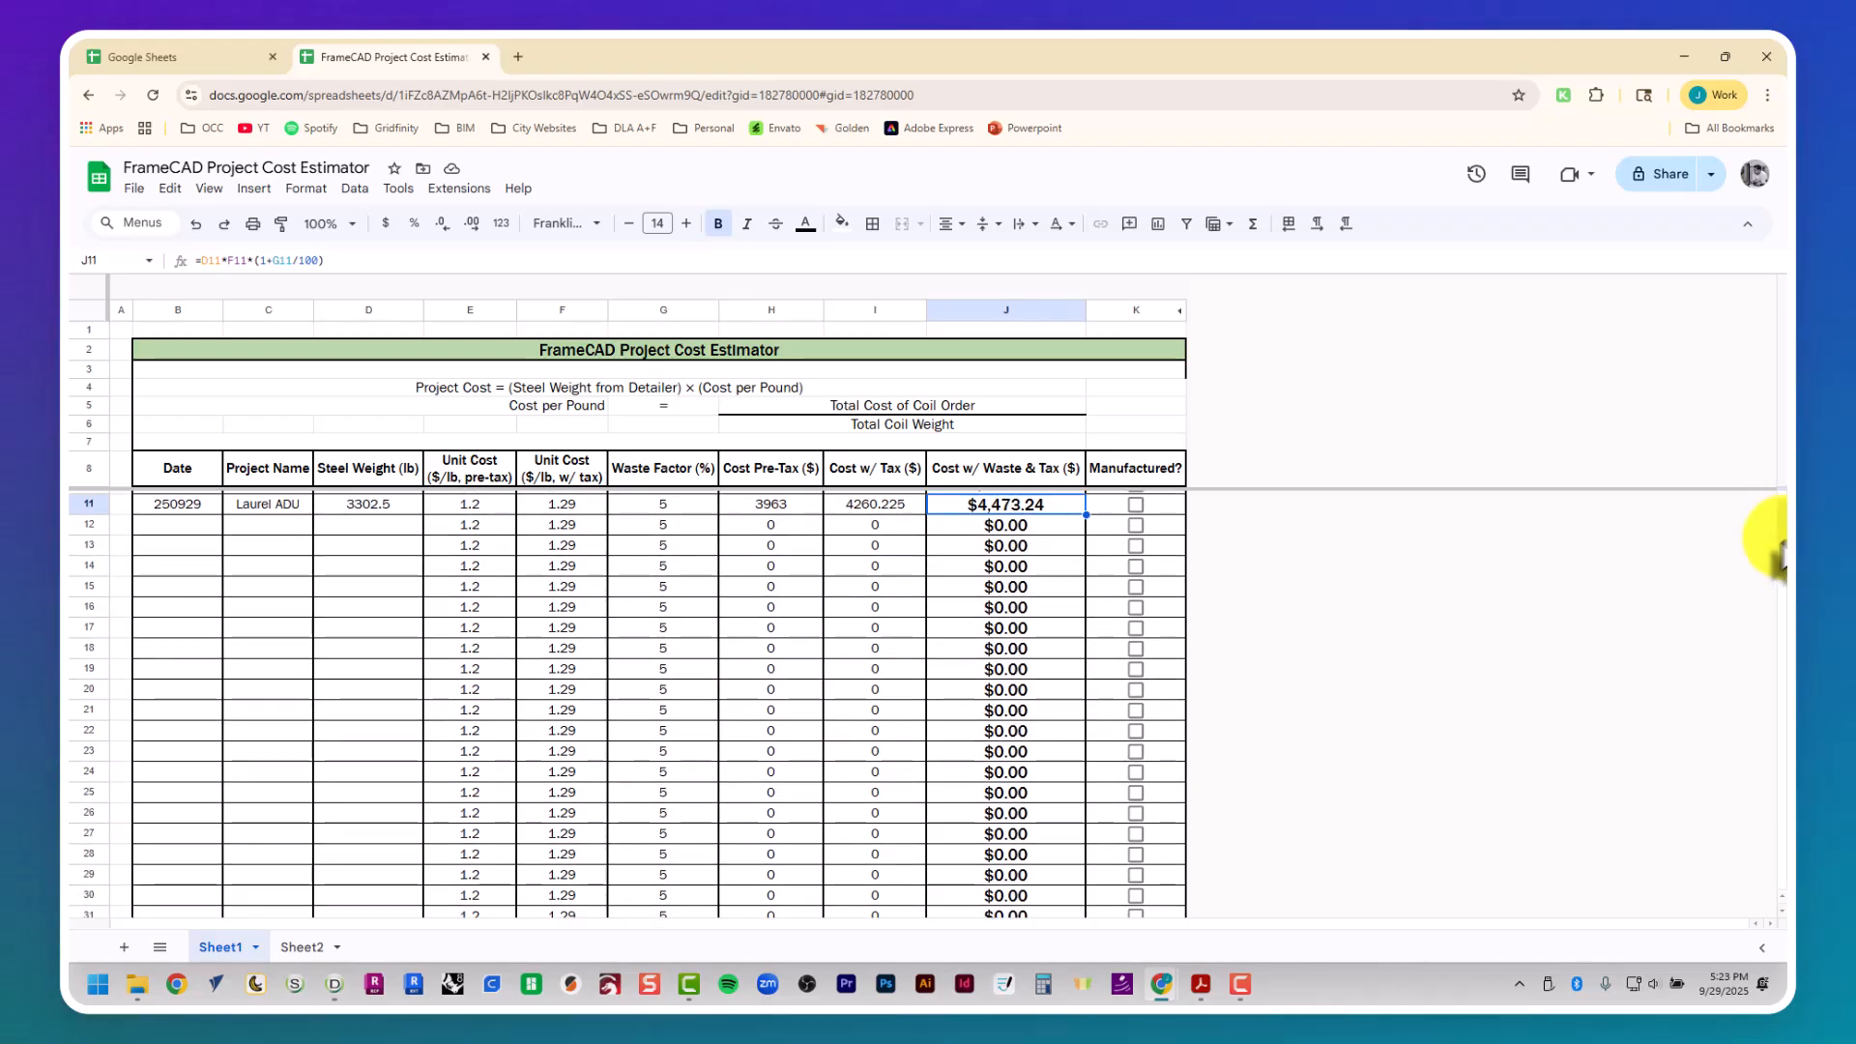
pyautogui.press('Print')
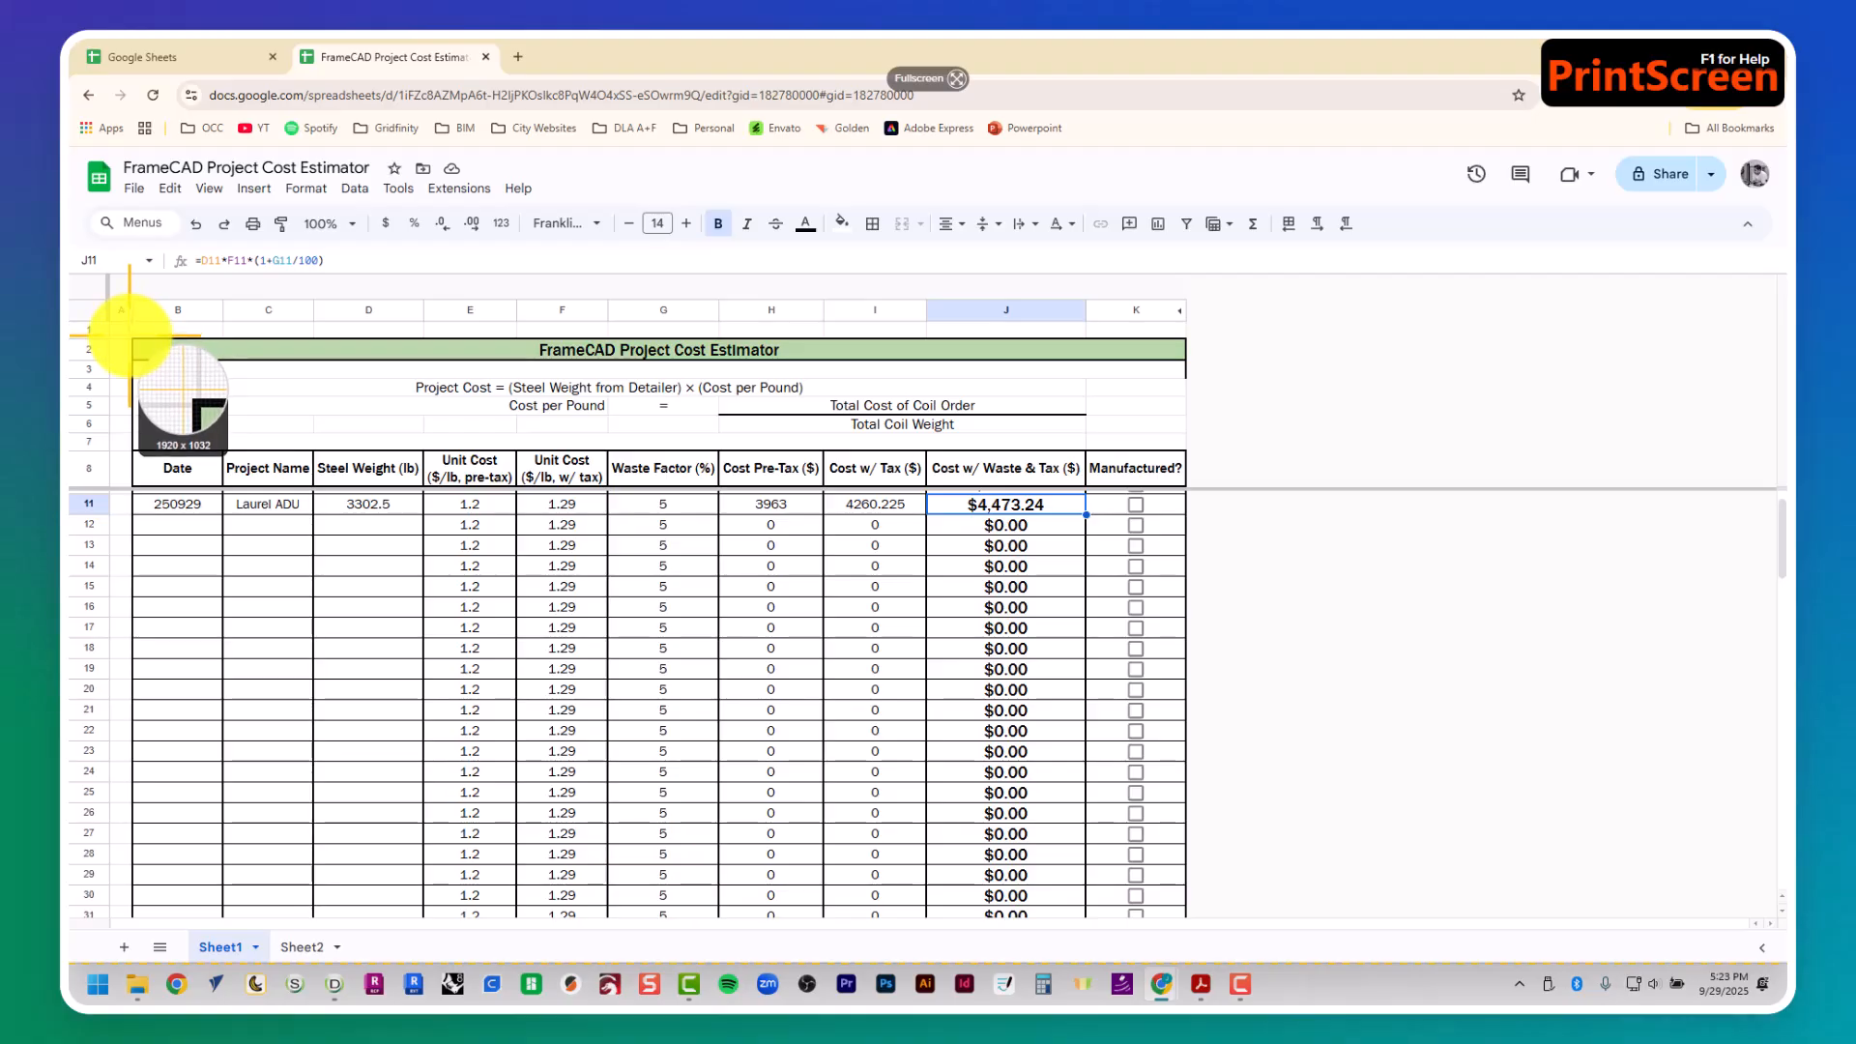
pyautogui.moveTo(131, 335); pyautogui.dragTo(1187, 519)
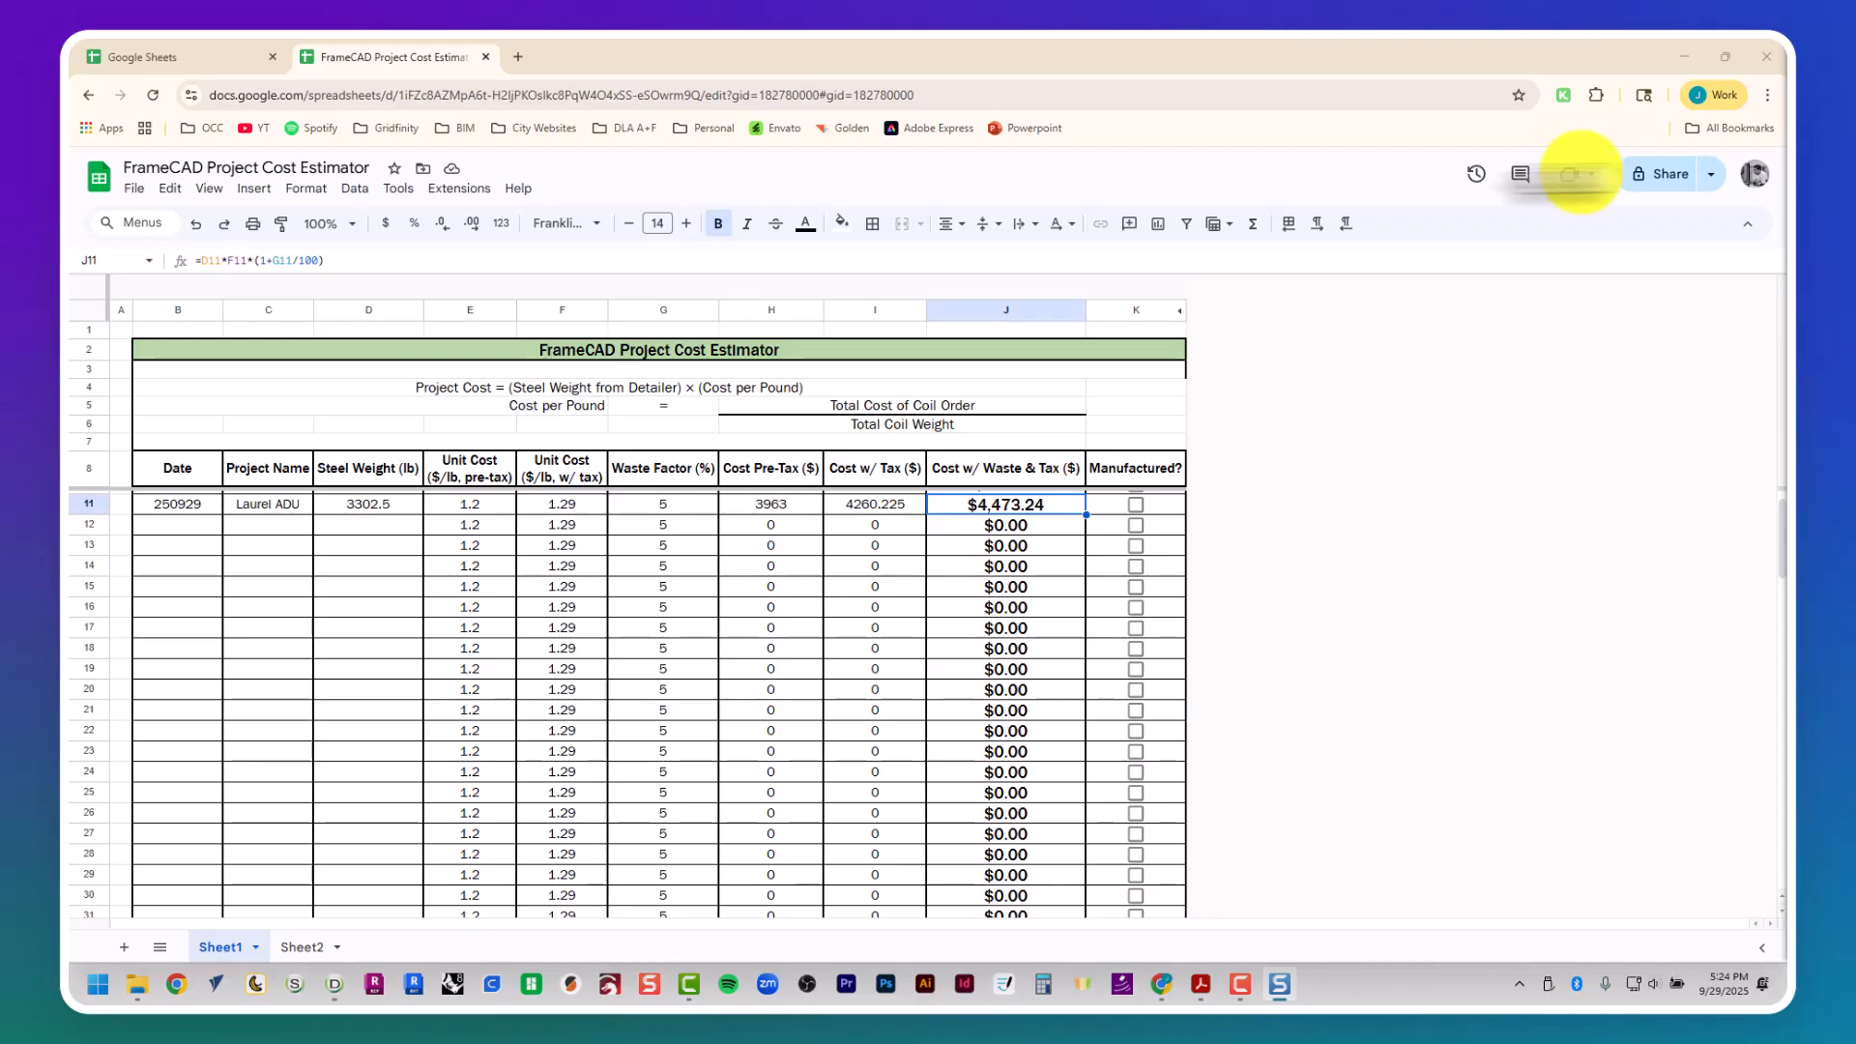
# - Switch to the Laurel ADU report in Adobe Acrobat and paste the captured cost estimate into its first page in edit mode
pyautogui.hotkey('alt', 'Tab')
pyautogui.hotkey('alt', 'Tab')
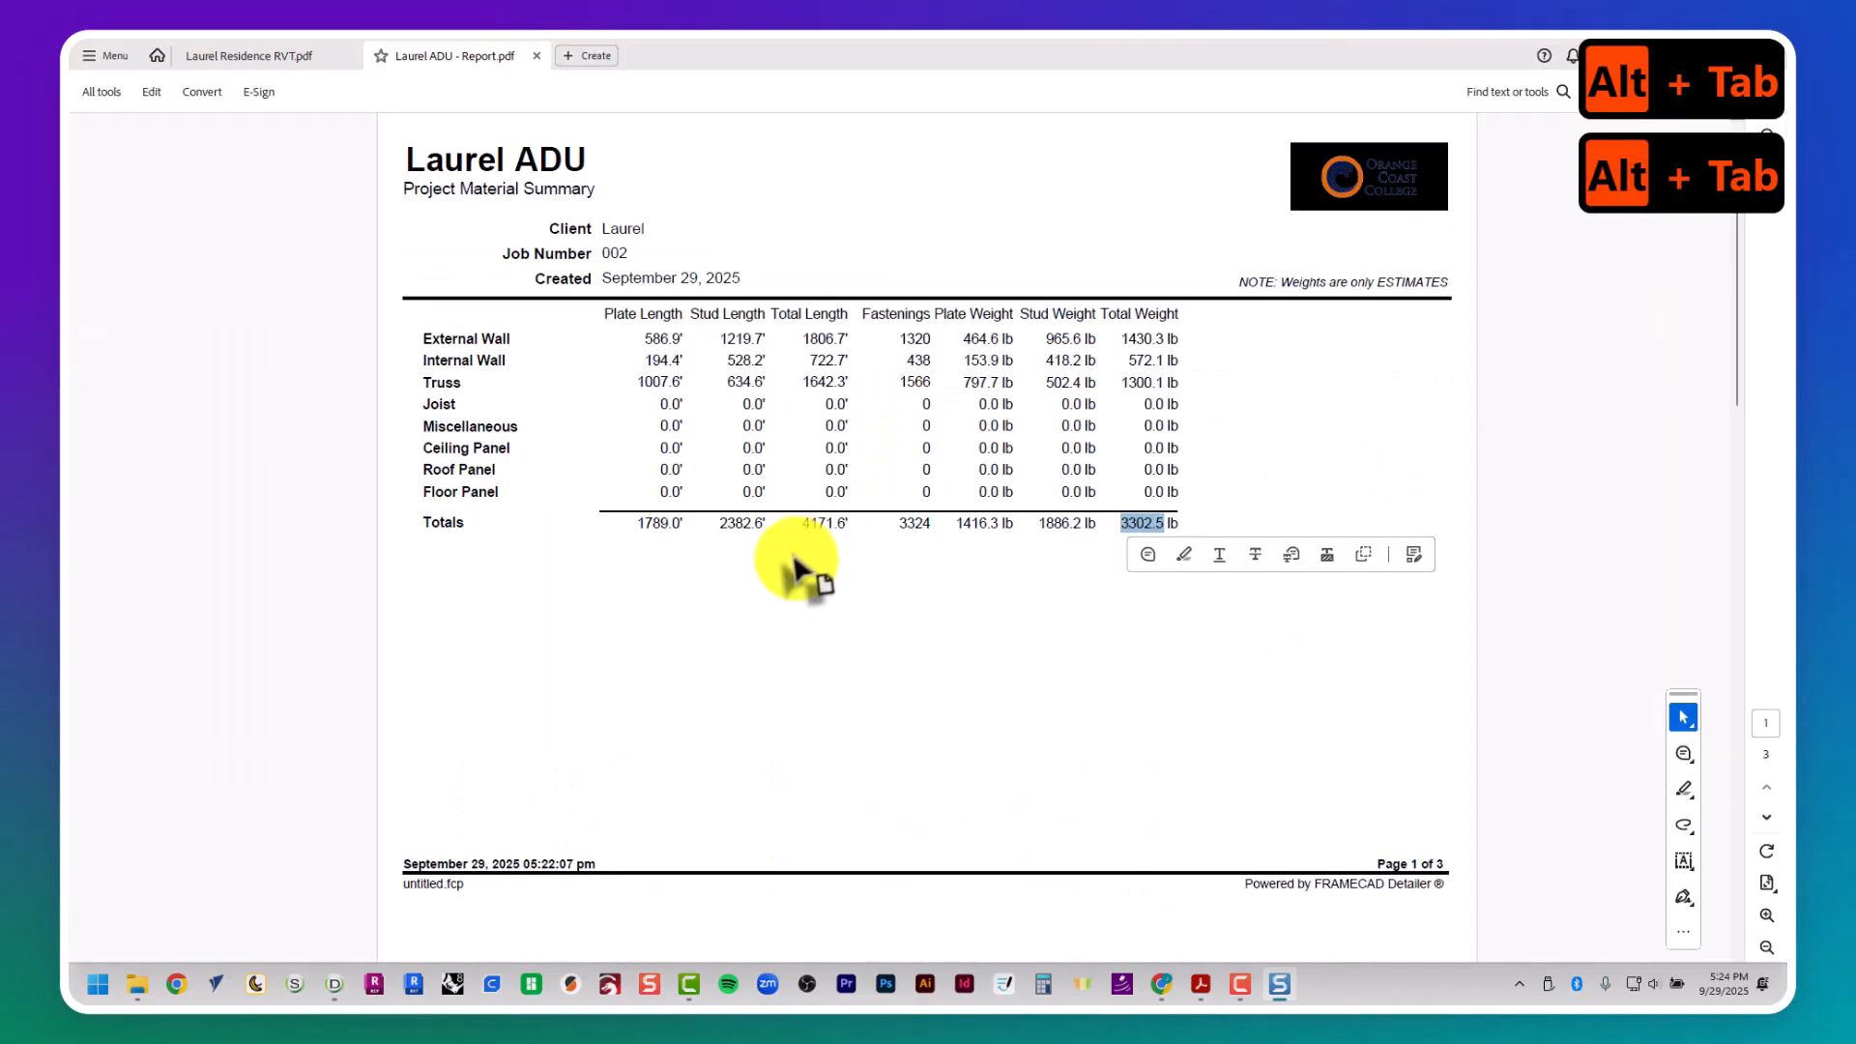
pyautogui.hotkey('ctrl', 'v')
pyautogui.click(891, 674)
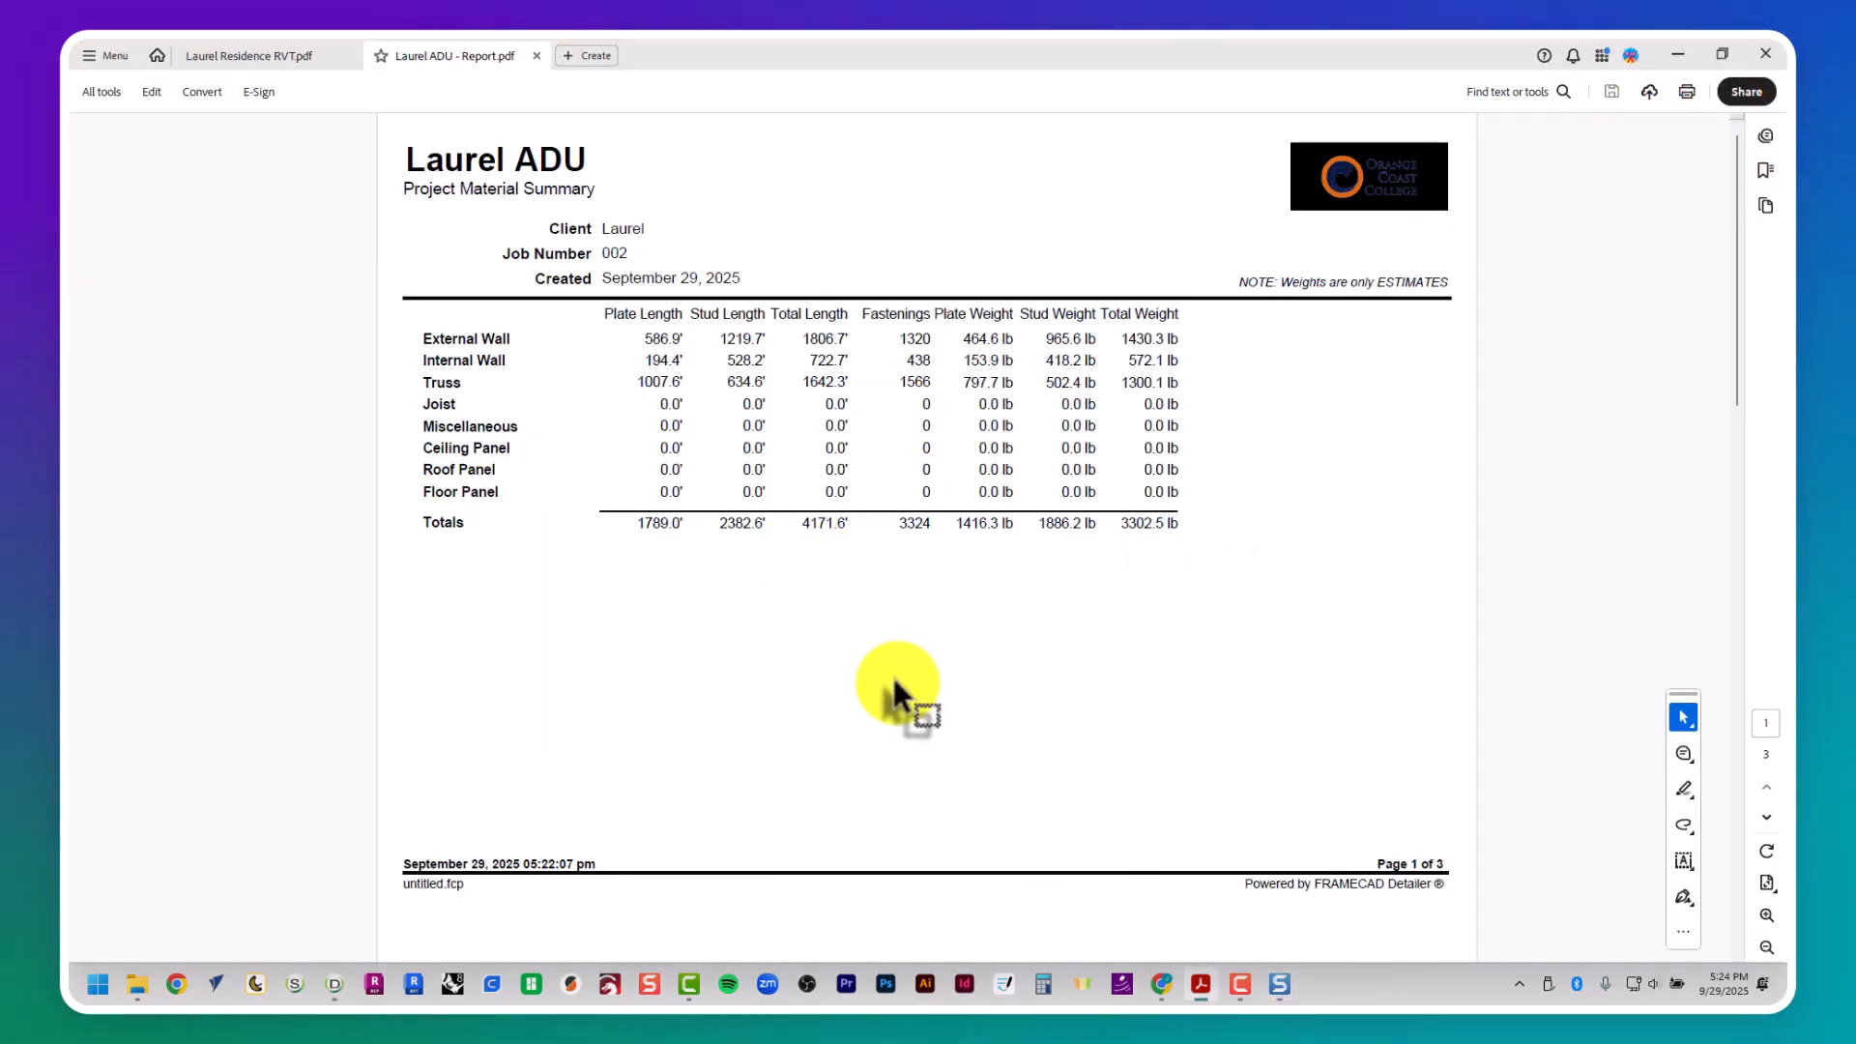
pyautogui.rightClick(891, 675)
pyautogui.click(1001, 379)
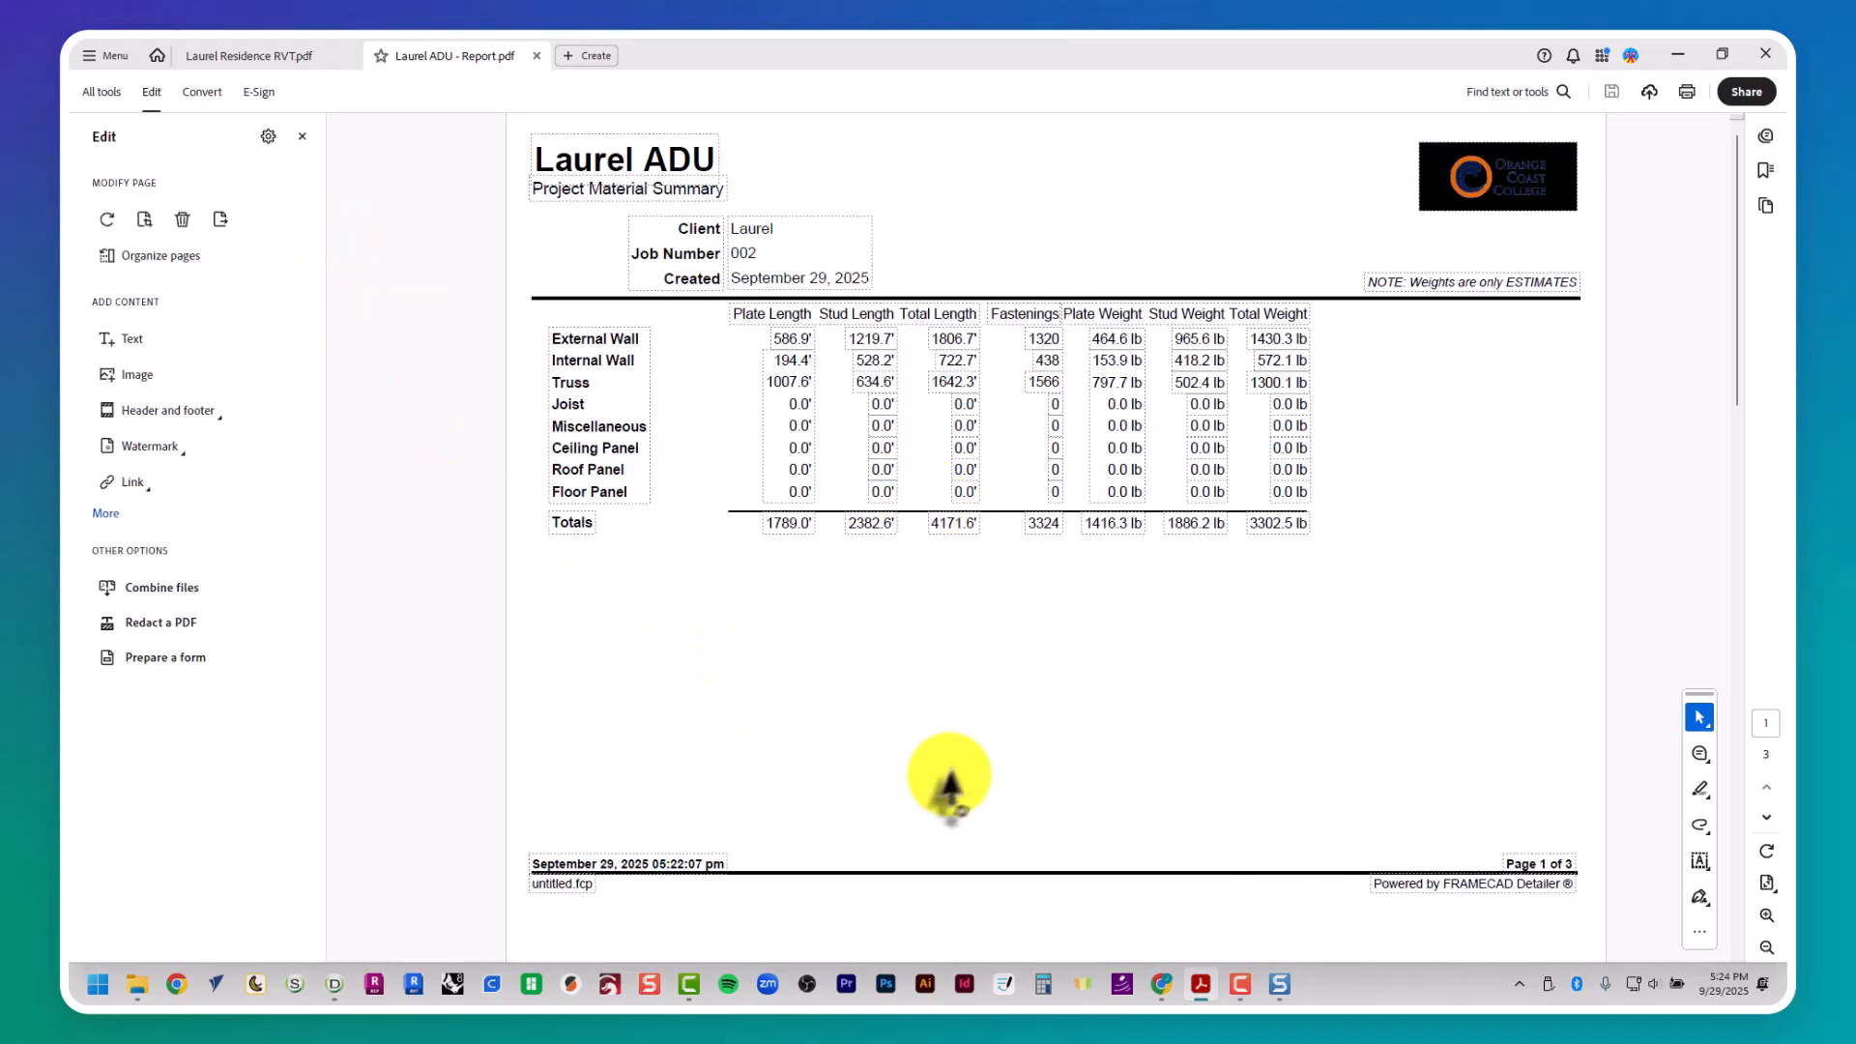
pyautogui.hotkey('ctrl', 'v')
# - Place the pasted cost estimate below the Totals row, enlarge it to the report's full table width, and leave editing
pyautogui.moveTo(1049, 561); pyautogui.dragTo(909, 624)
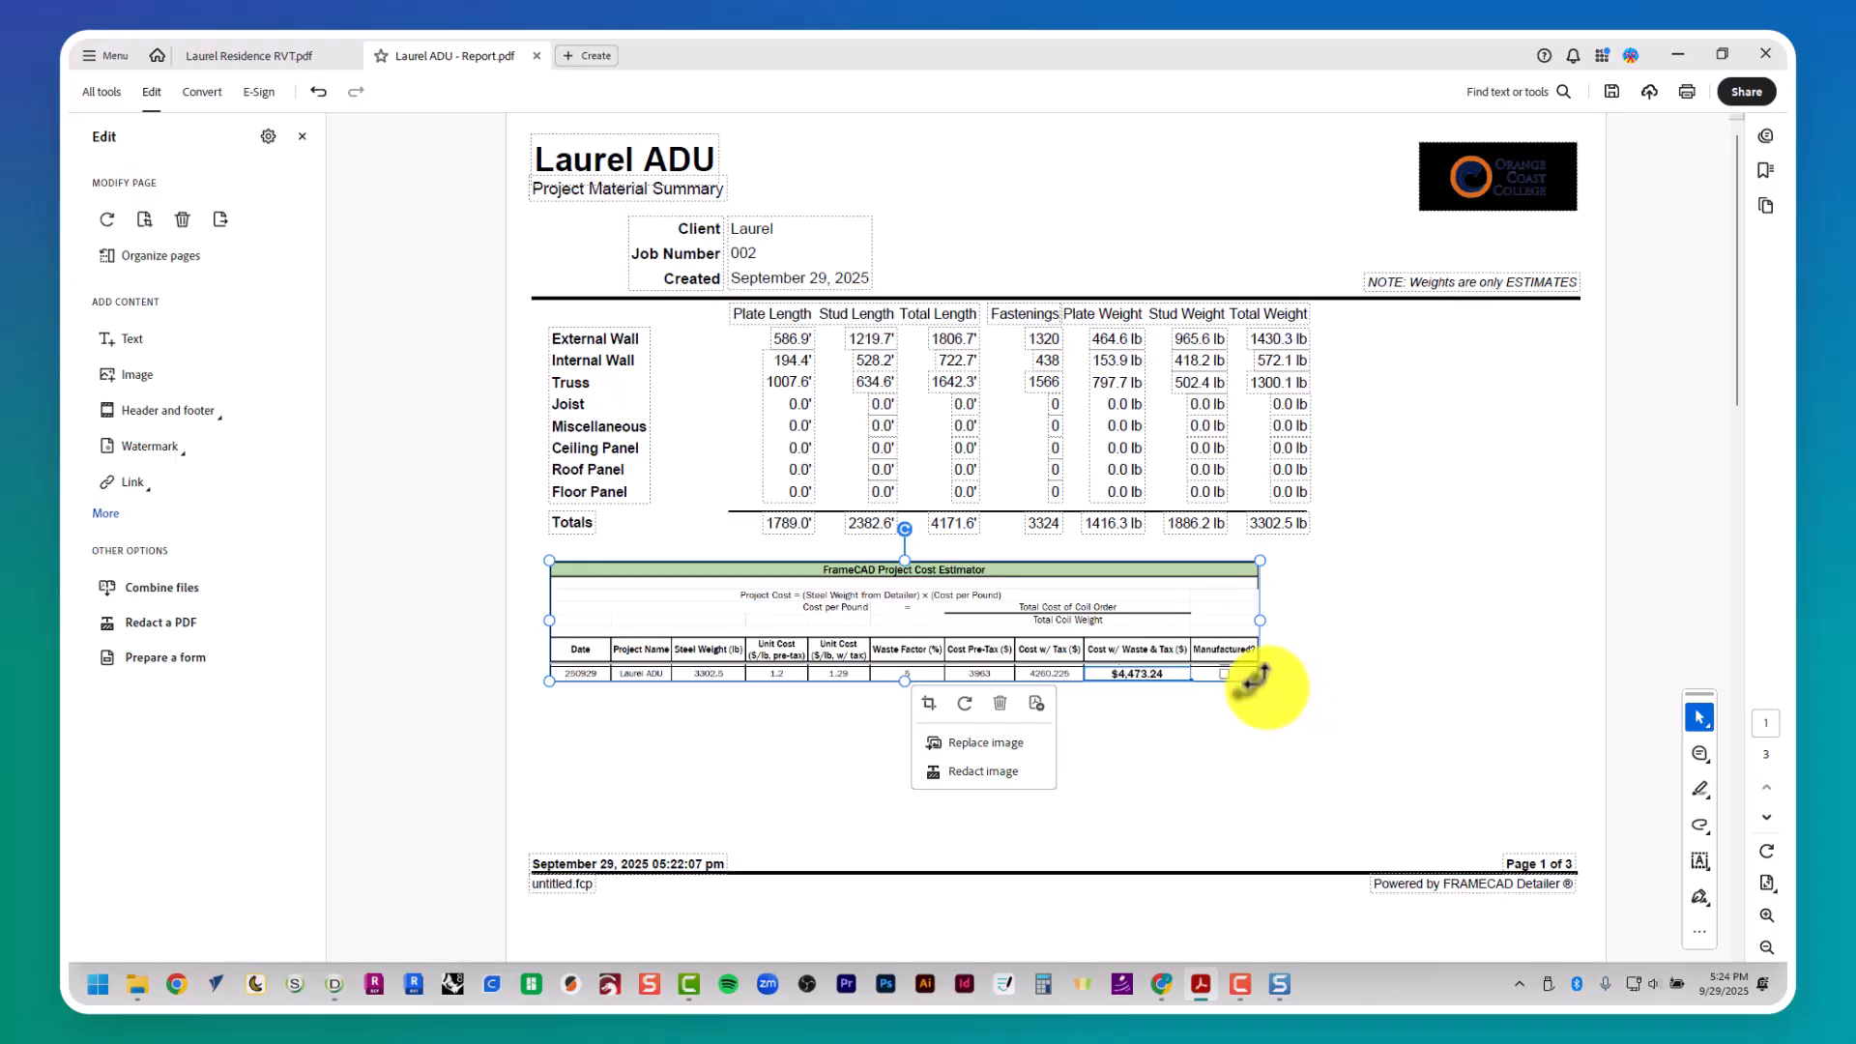
pyautogui.moveTo(1257, 683); pyautogui.dragTo(1421, 739)
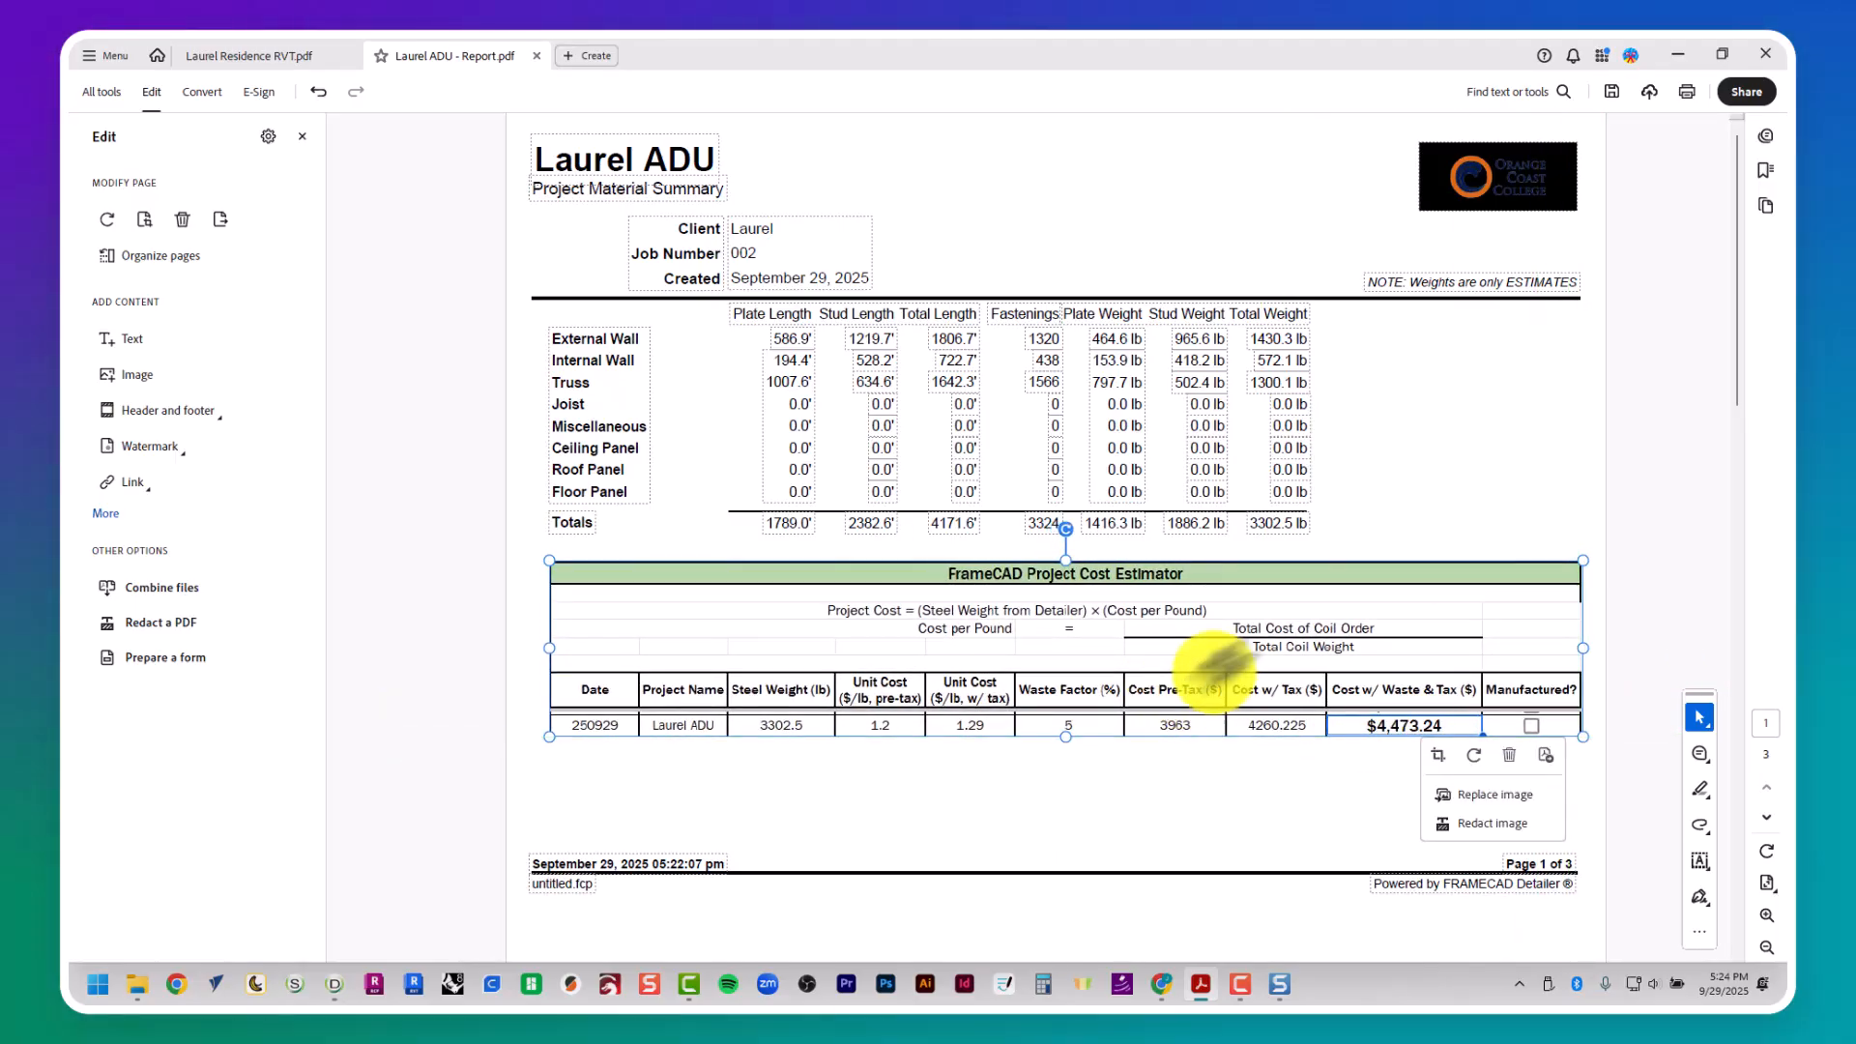
pyautogui.click(1536, 466)
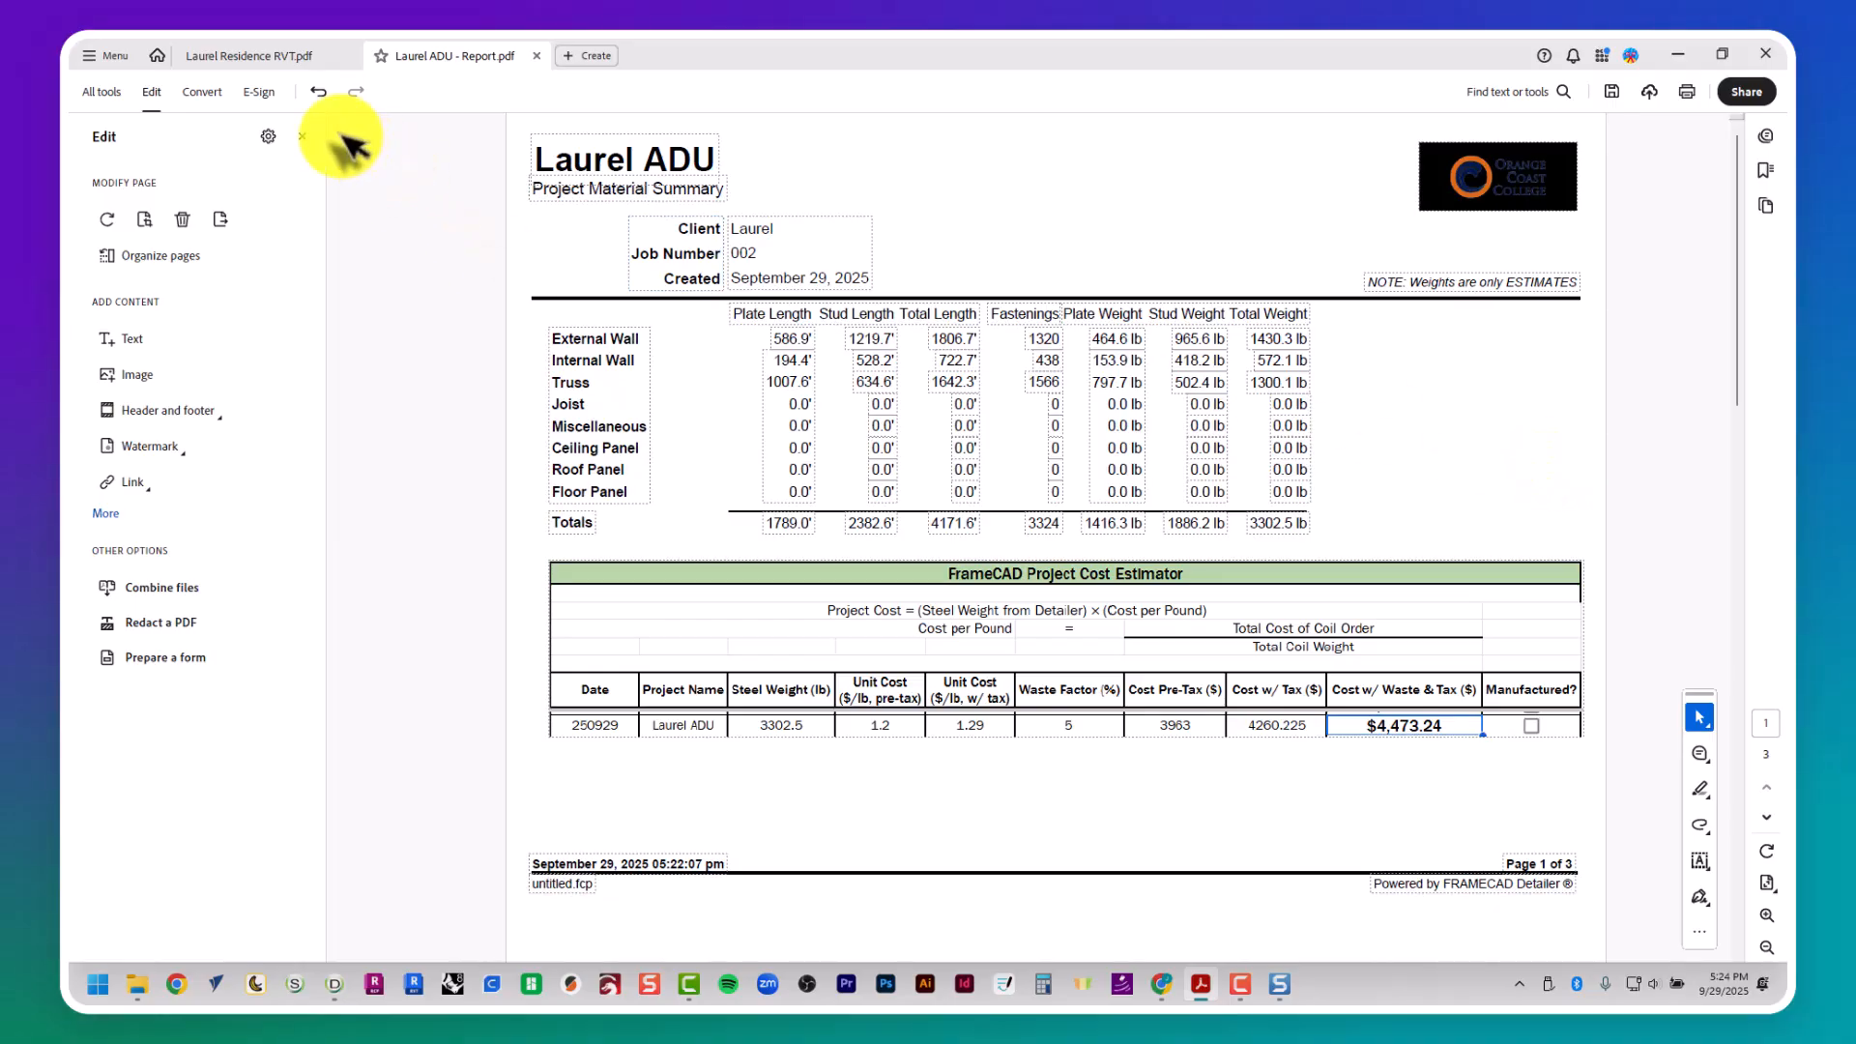
pyautogui.click(299, 137)
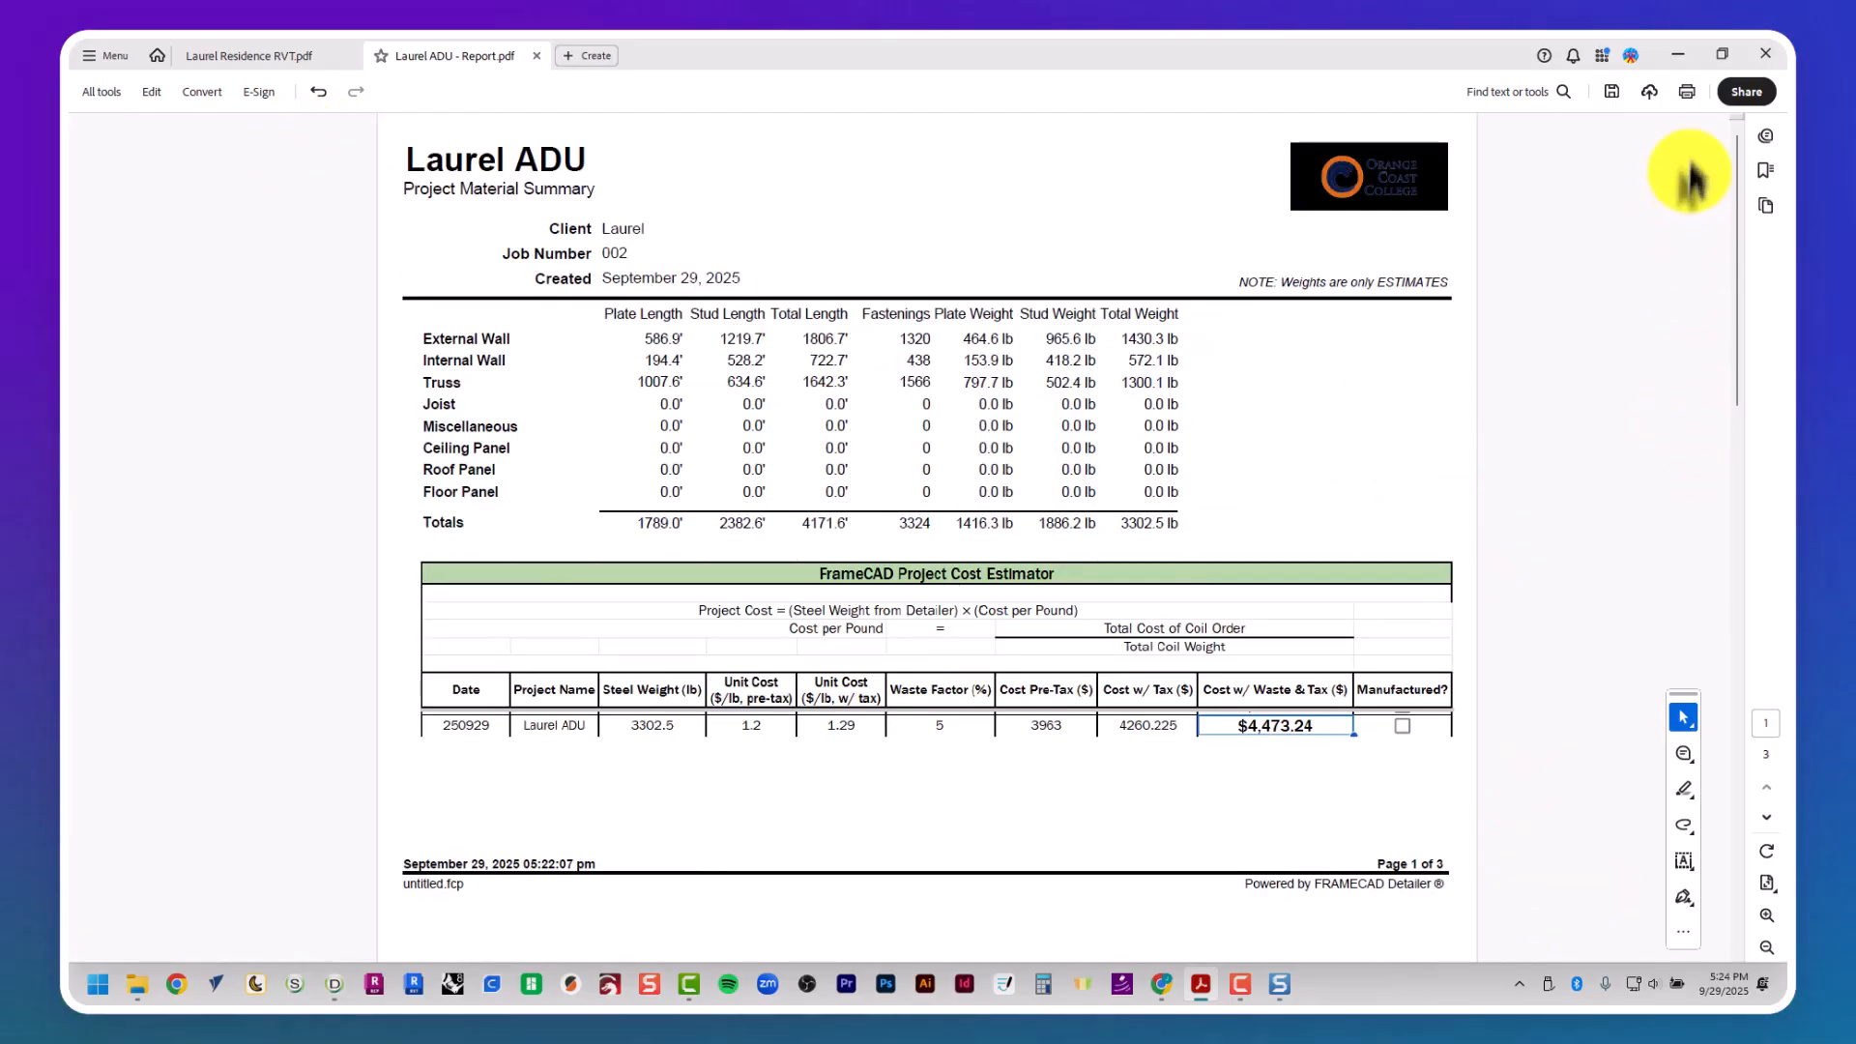
# - Examine the total number of fasteners for the walls in the Plan Material Summary on page 3
pyautogui.scroll(-2, 1575, 372)
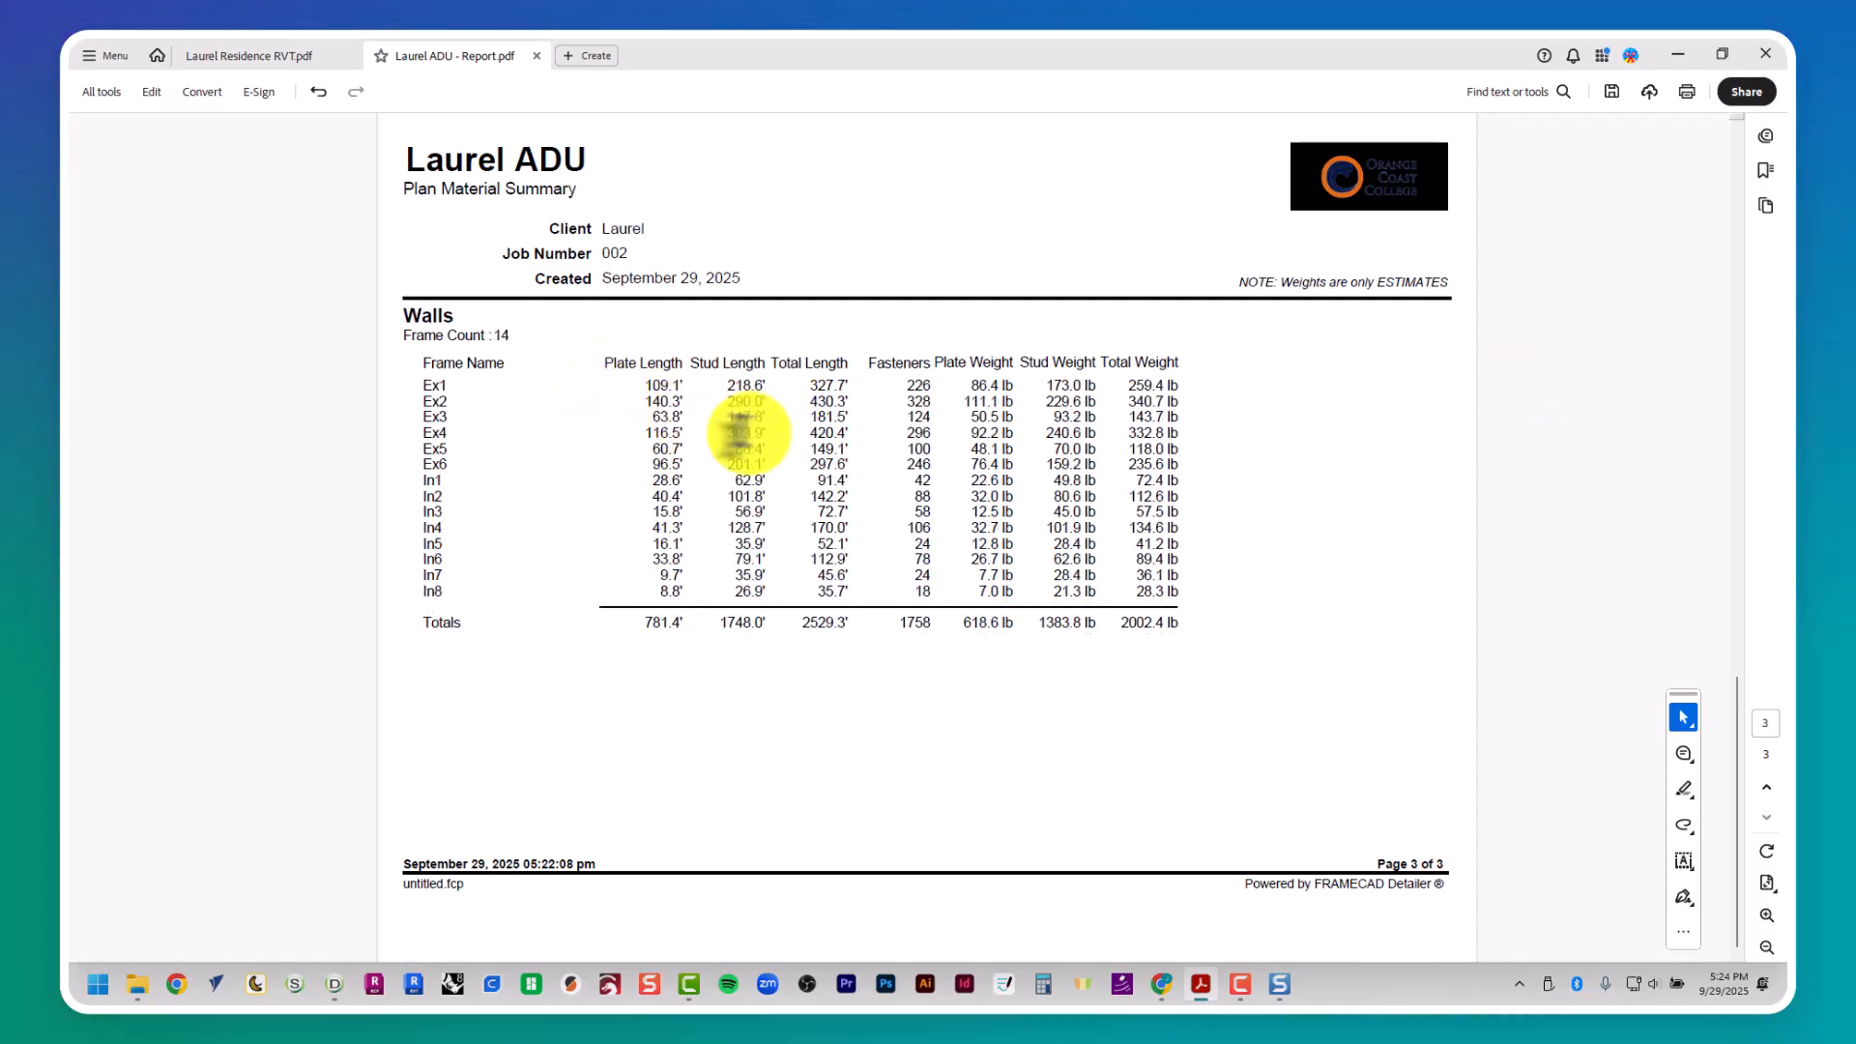
pyautogui.tripleClick(923, 384)
pyautogui.click(922, 629)
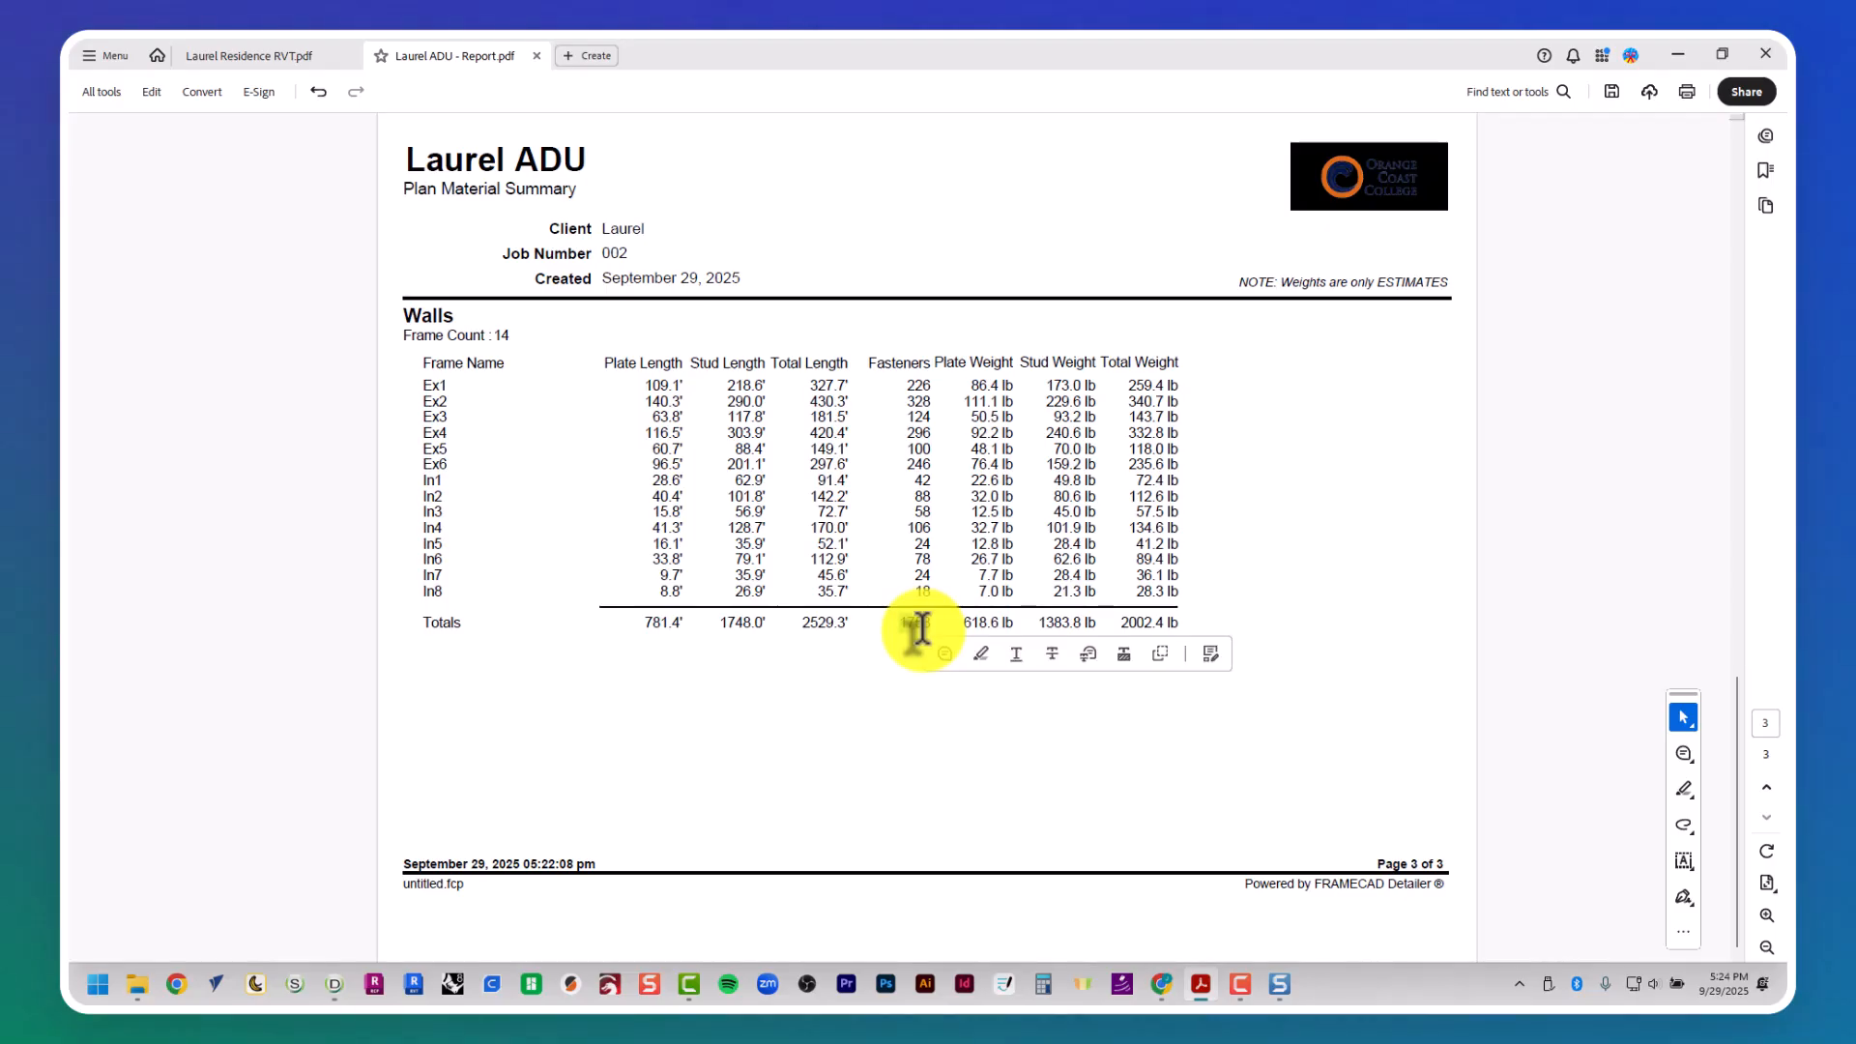
pyautogui.doubleClick(923, 624)
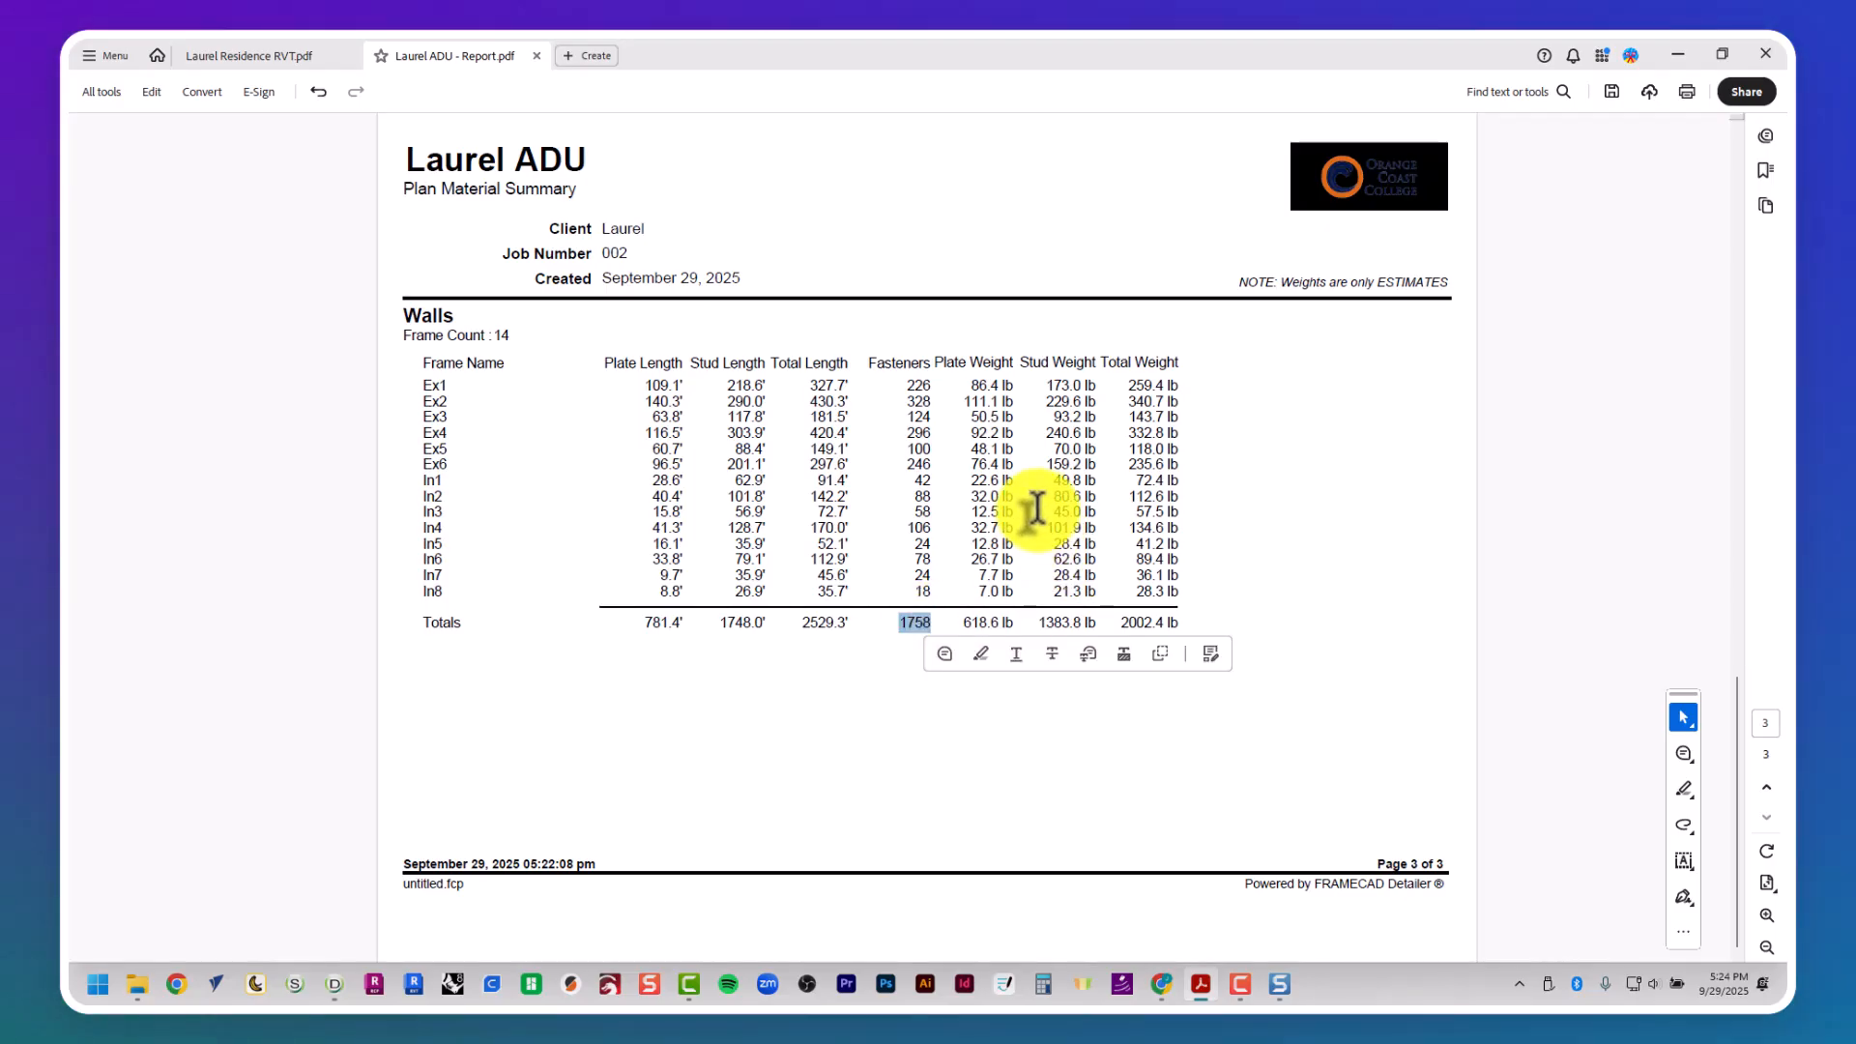
# - Return to the report's first page and close Acrobat, saving the changes to Laurel ADU - Report.pdf
pyautogui.press('Home')
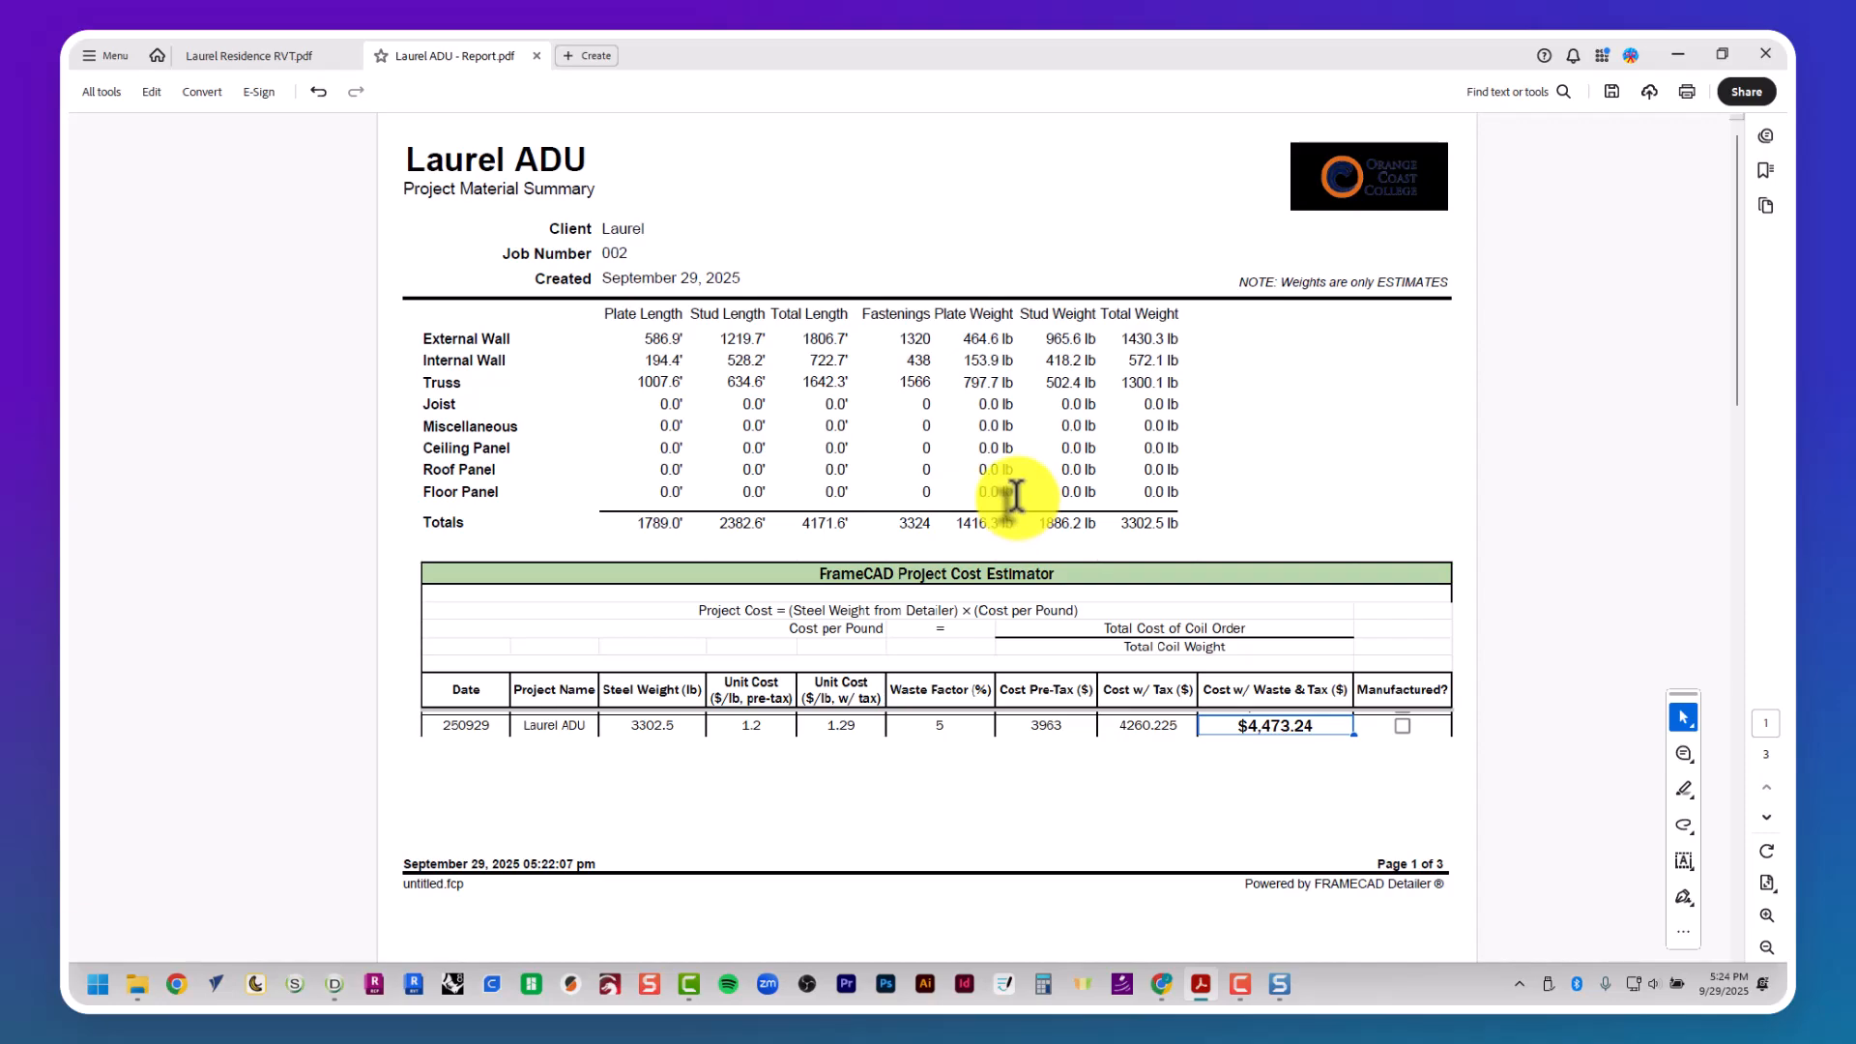
pyautogui.click(1774, 54)
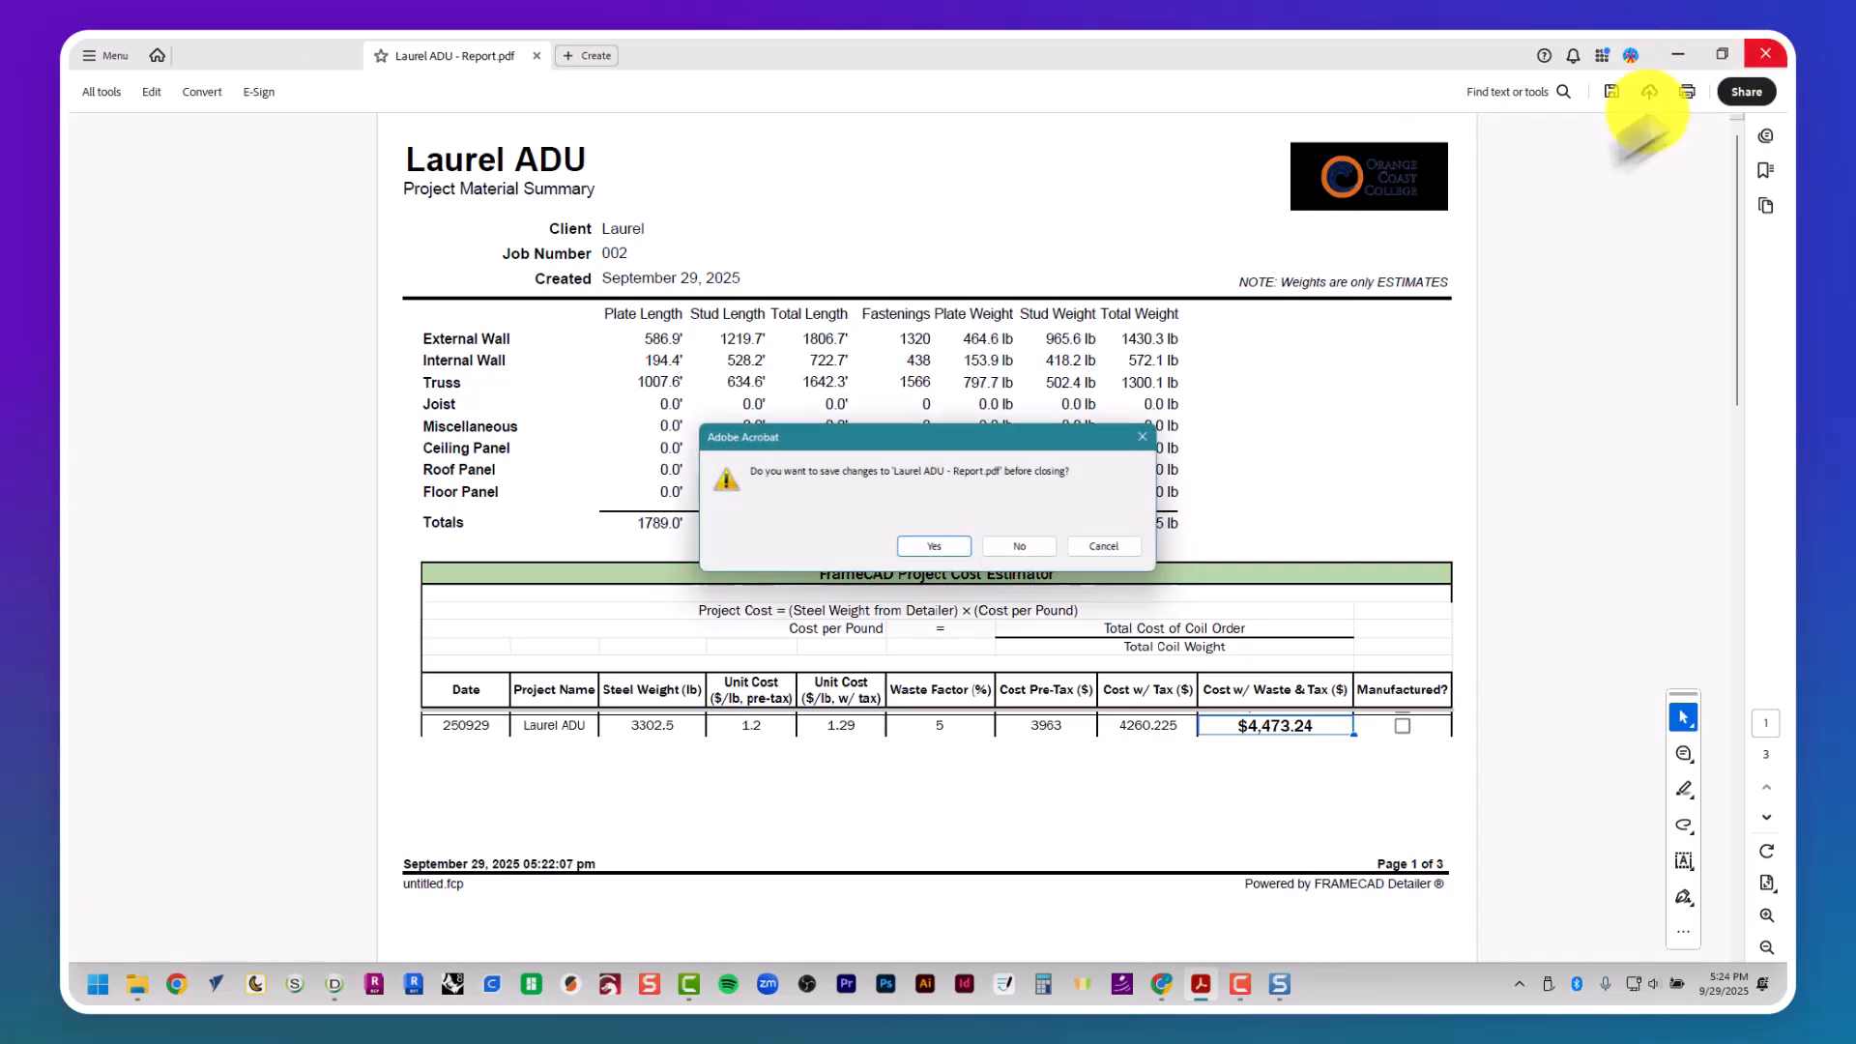
pyautogui.click(942, 548)
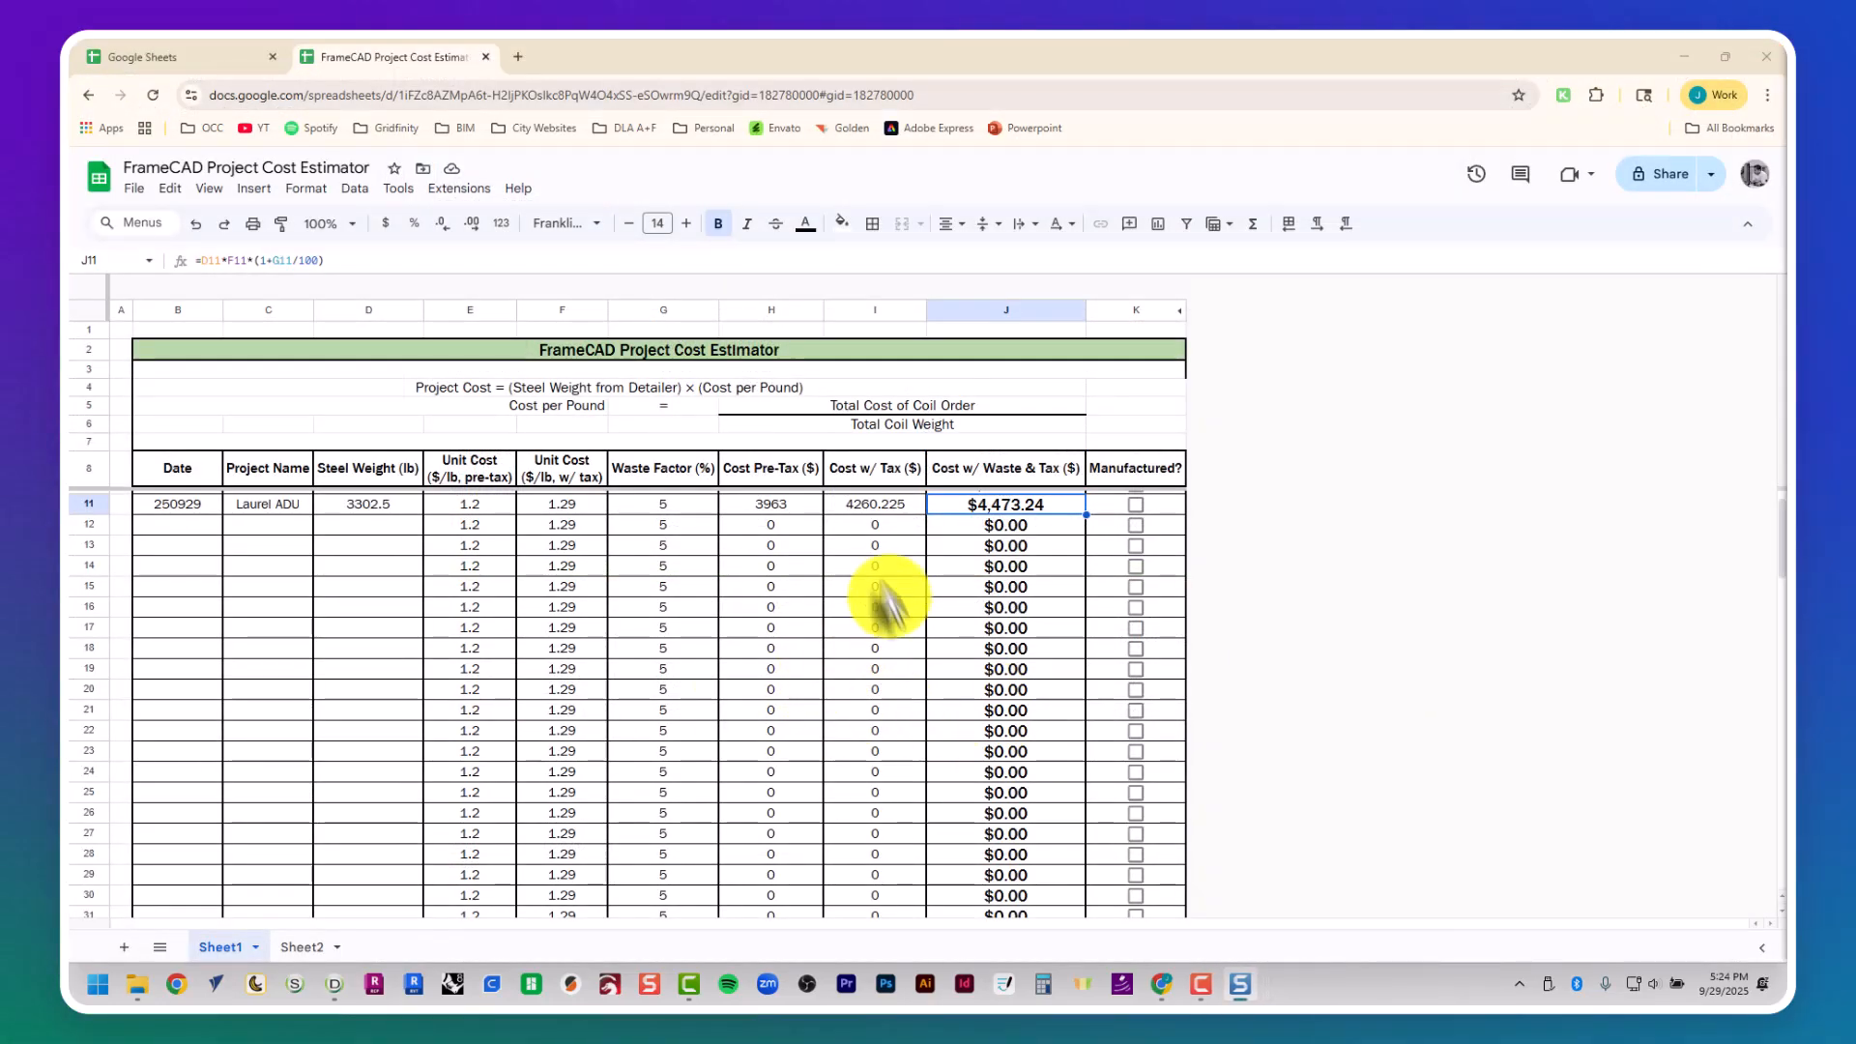
# - Switch to FRAMECAD Detailer and select all roof trusses and walls for printing as drawings
pyautogui.hotkey('alt', 'Tab')
pyautogui.hotkey('alt', 'Tab')
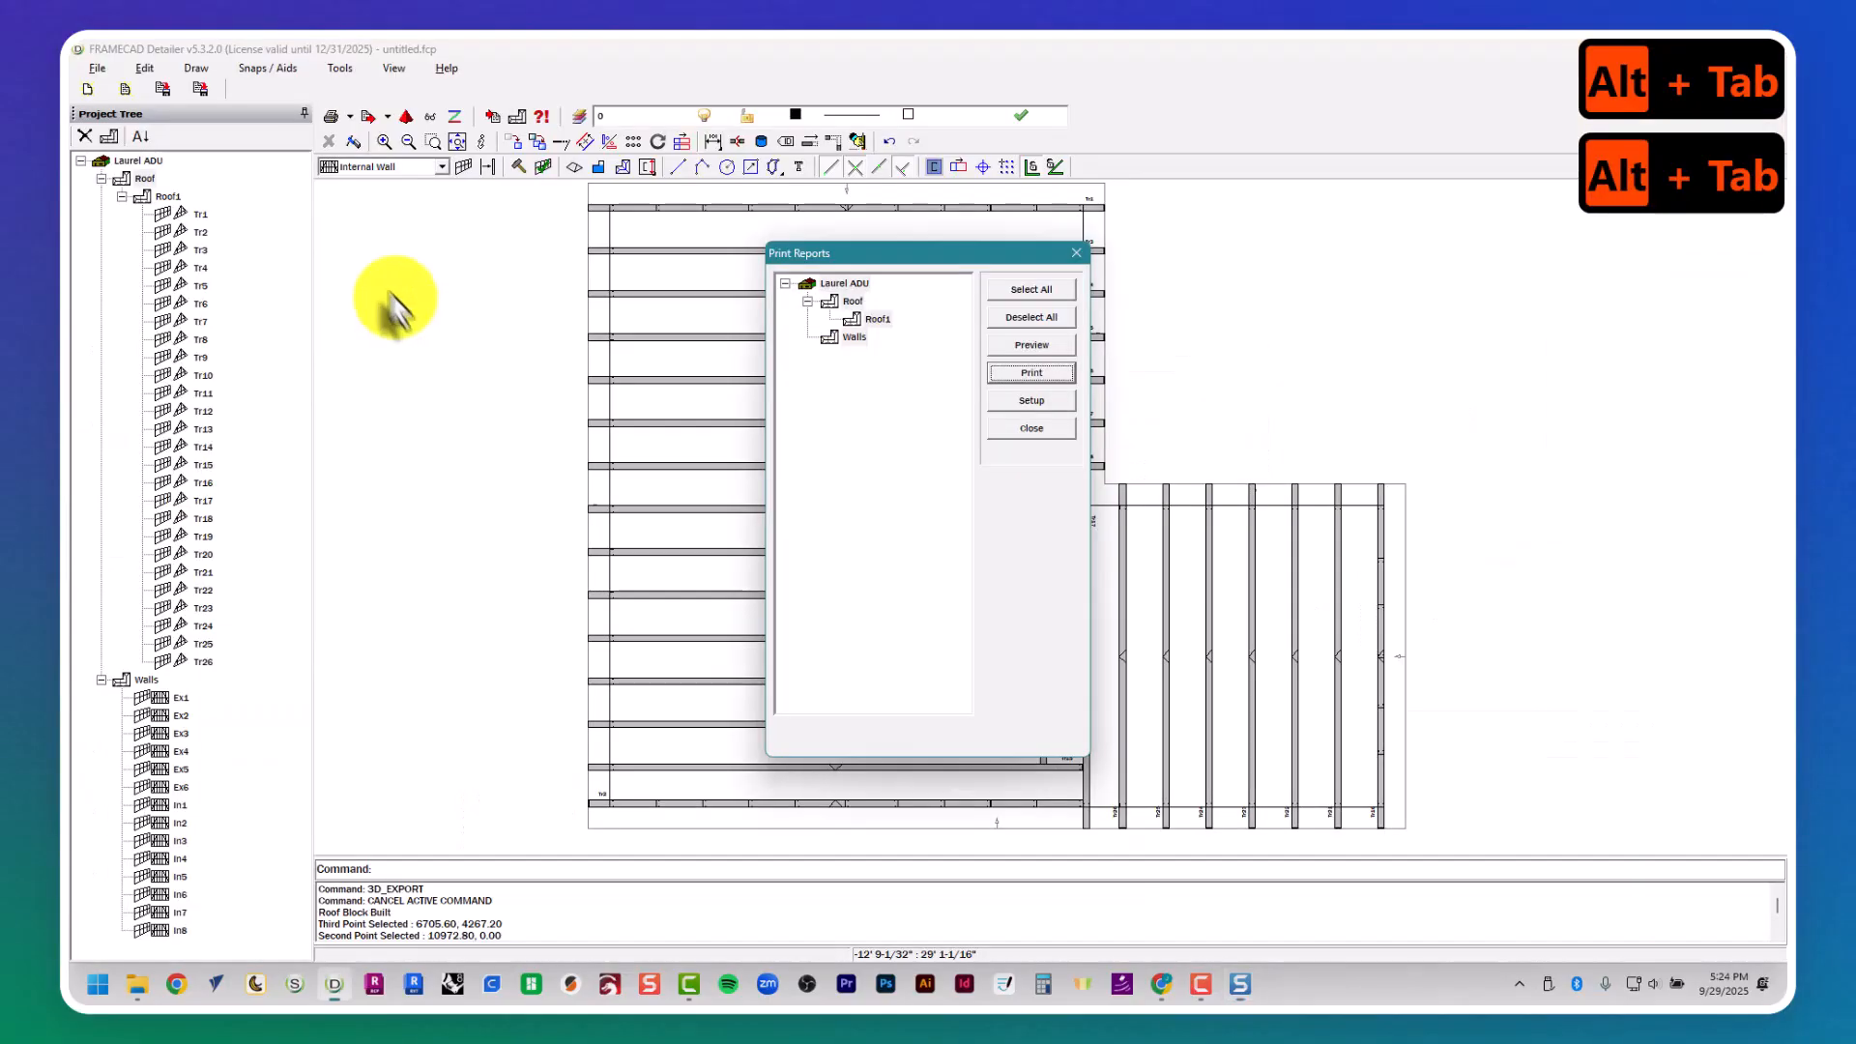
pyautogui.click(1076, 253)
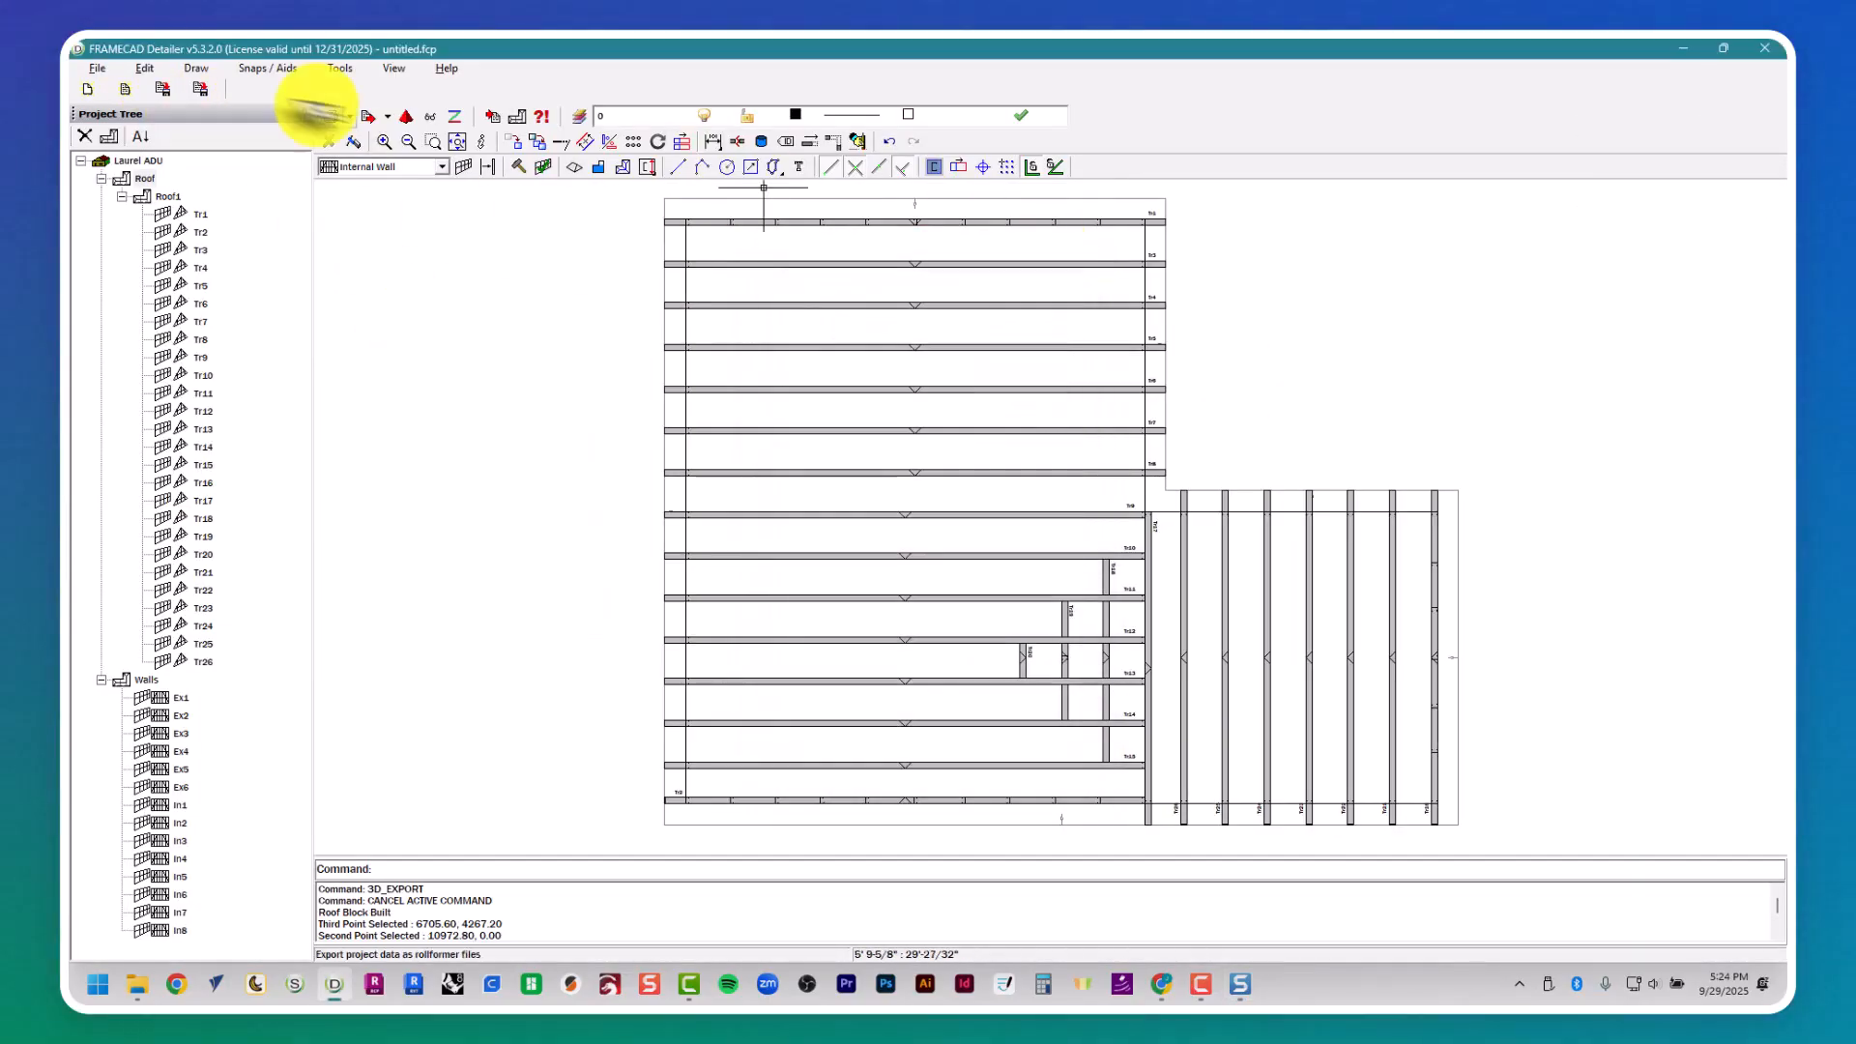
pyautogui.click(98, 69)
pyautogui.moveTo(174, 291)
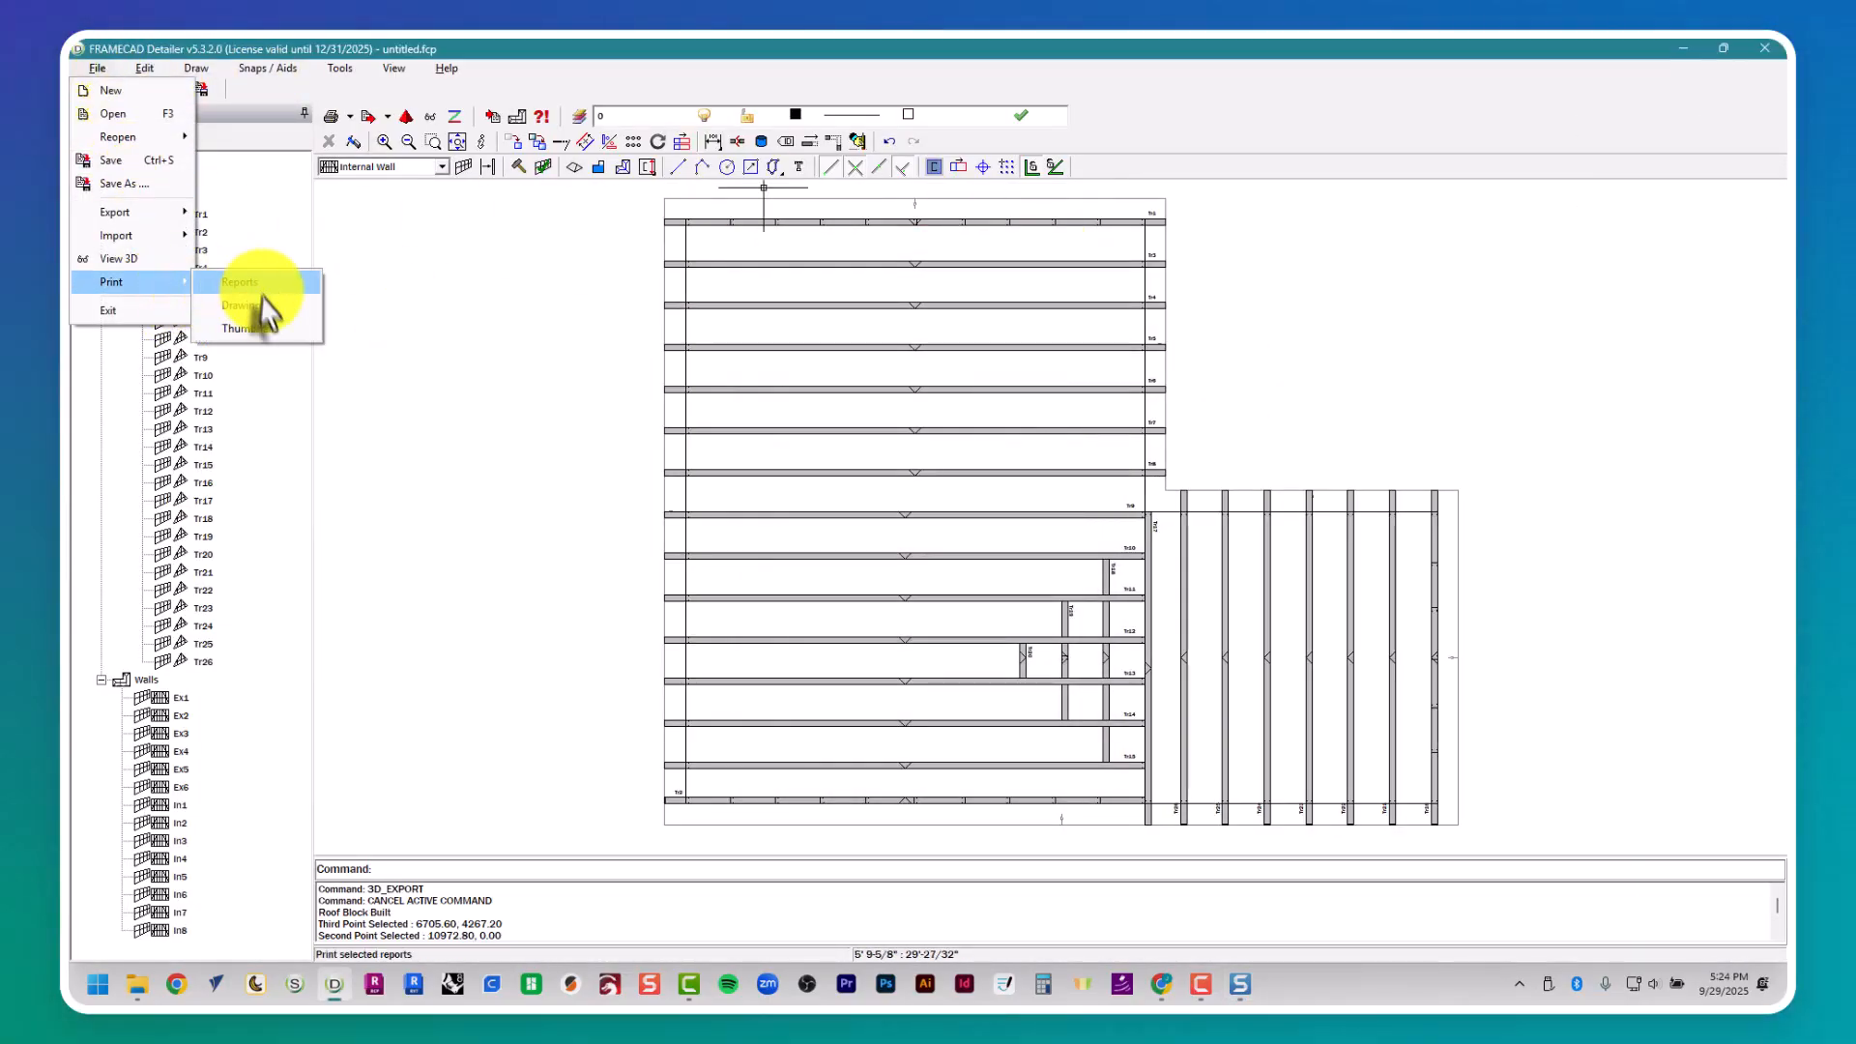
pyautogui.click(263, 302)
pyautogui.click(1022, 290)
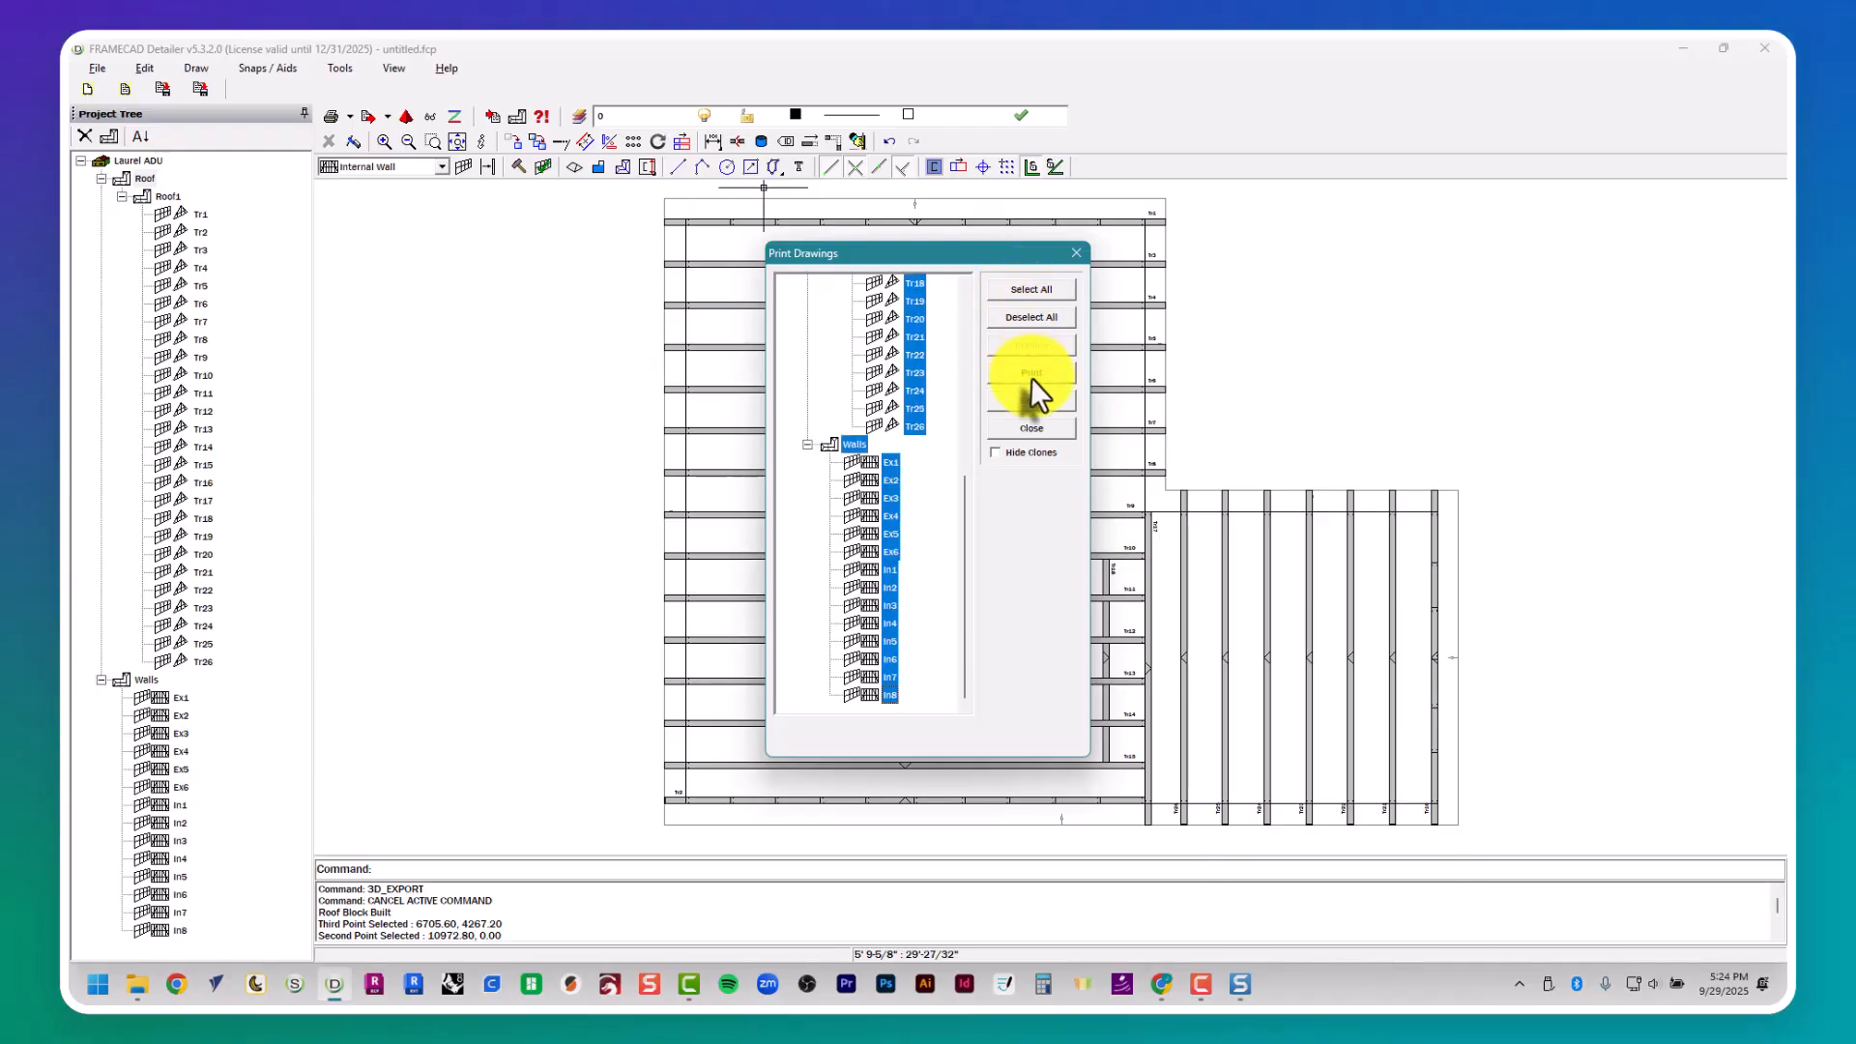
# - Print the selected drawings to a PDF named Laurel ADU - Drawings in the 4 - Report folder
pyautogui.click(1032, 375)
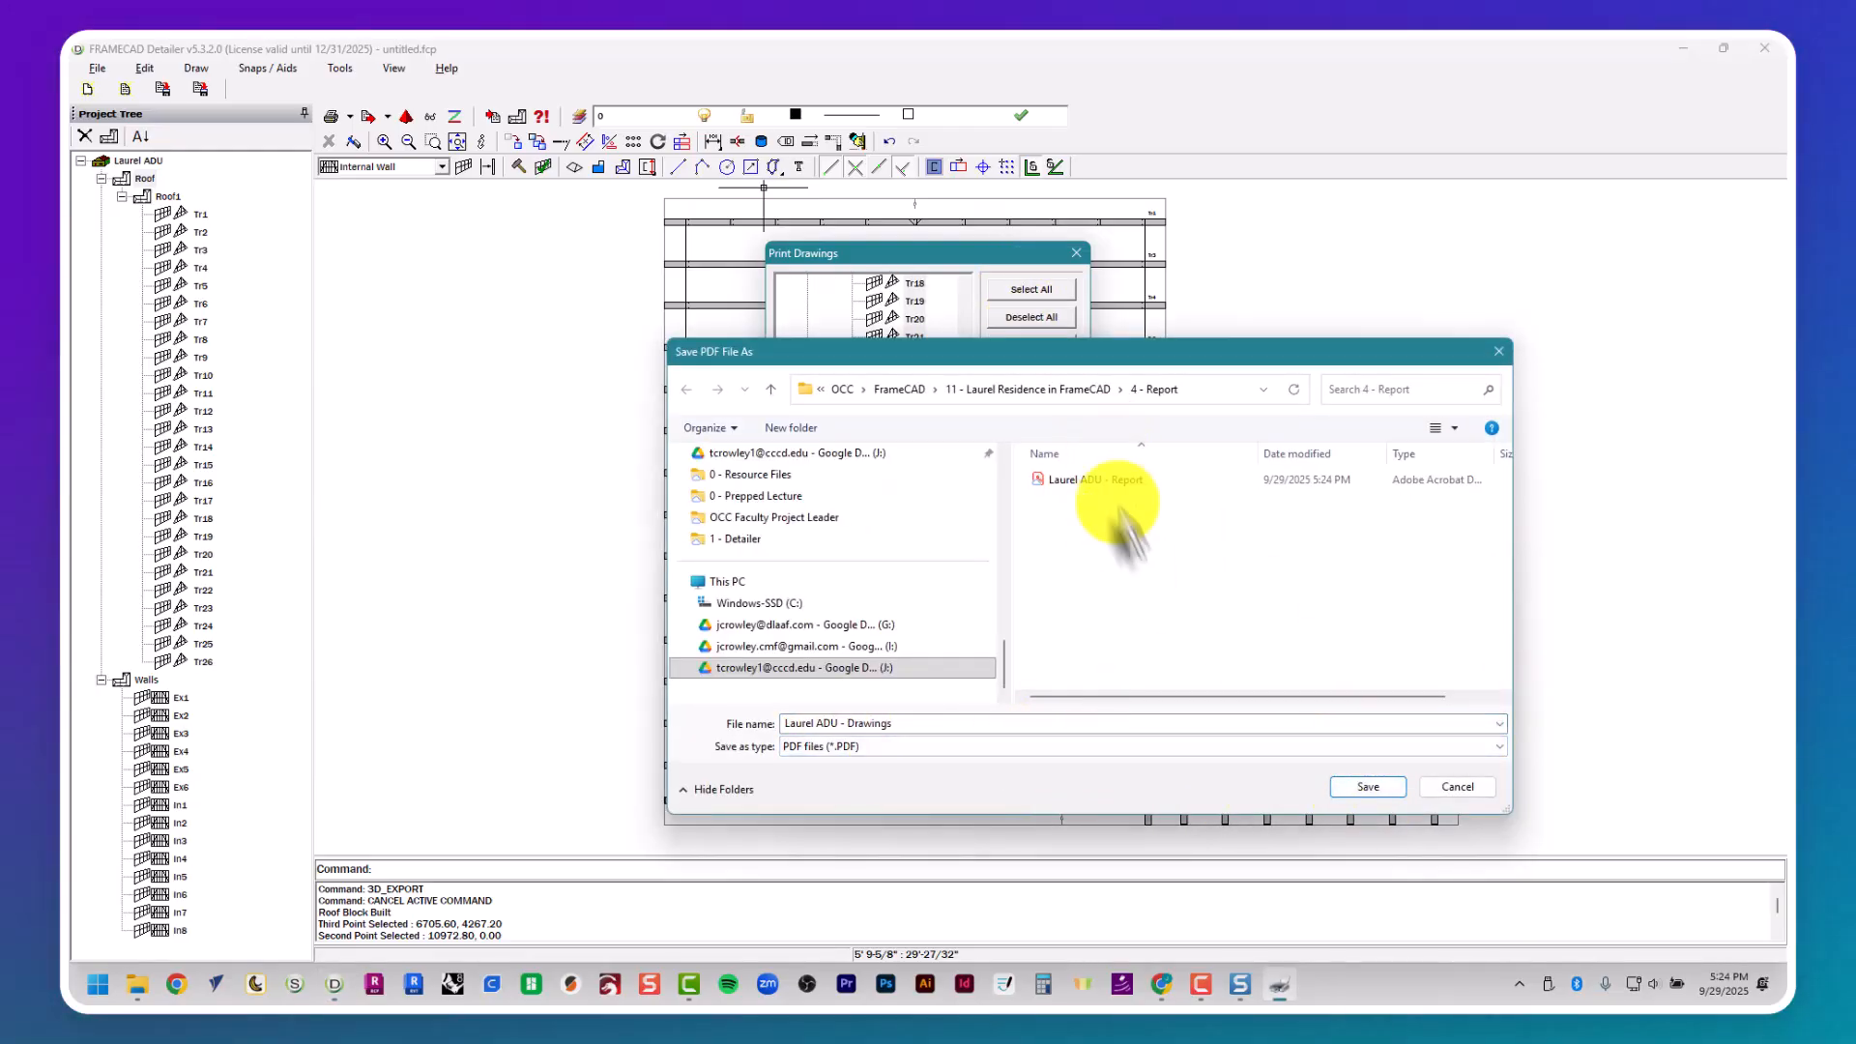
pyautogui.click(1372, 787)
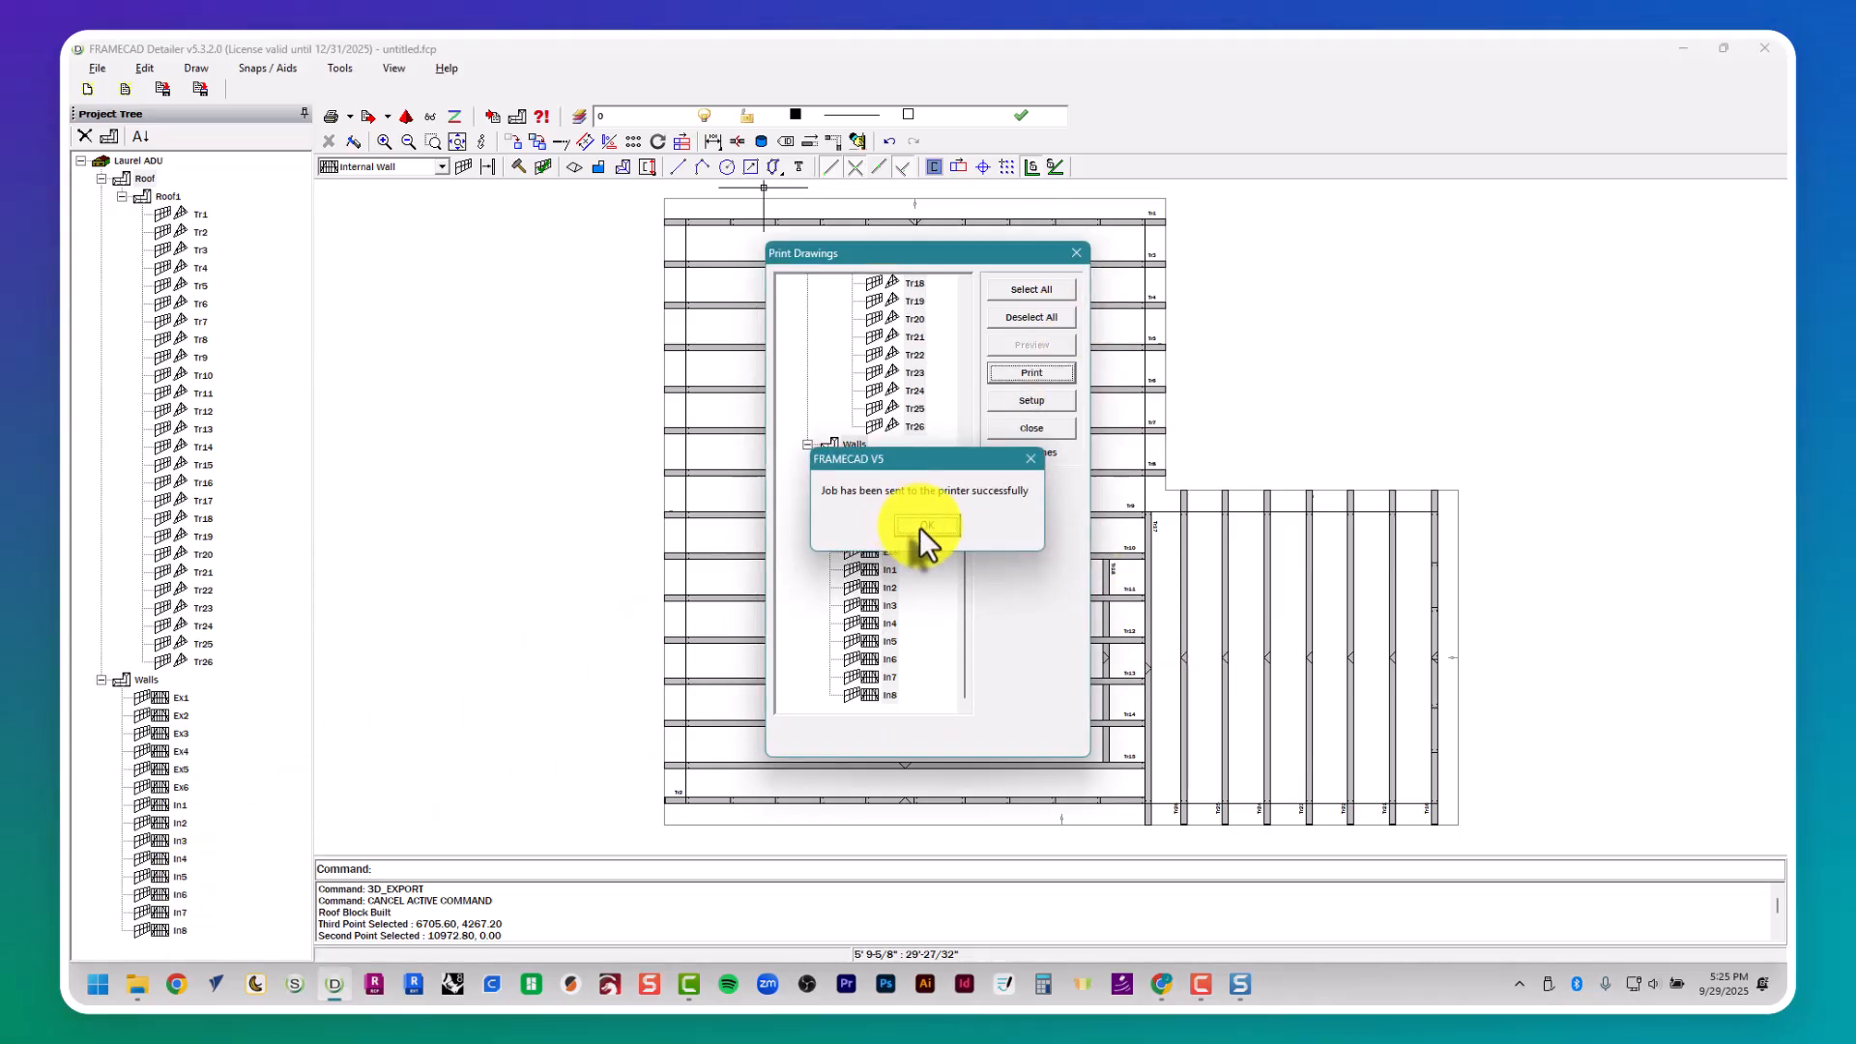
pyautogui.click(924, 525)
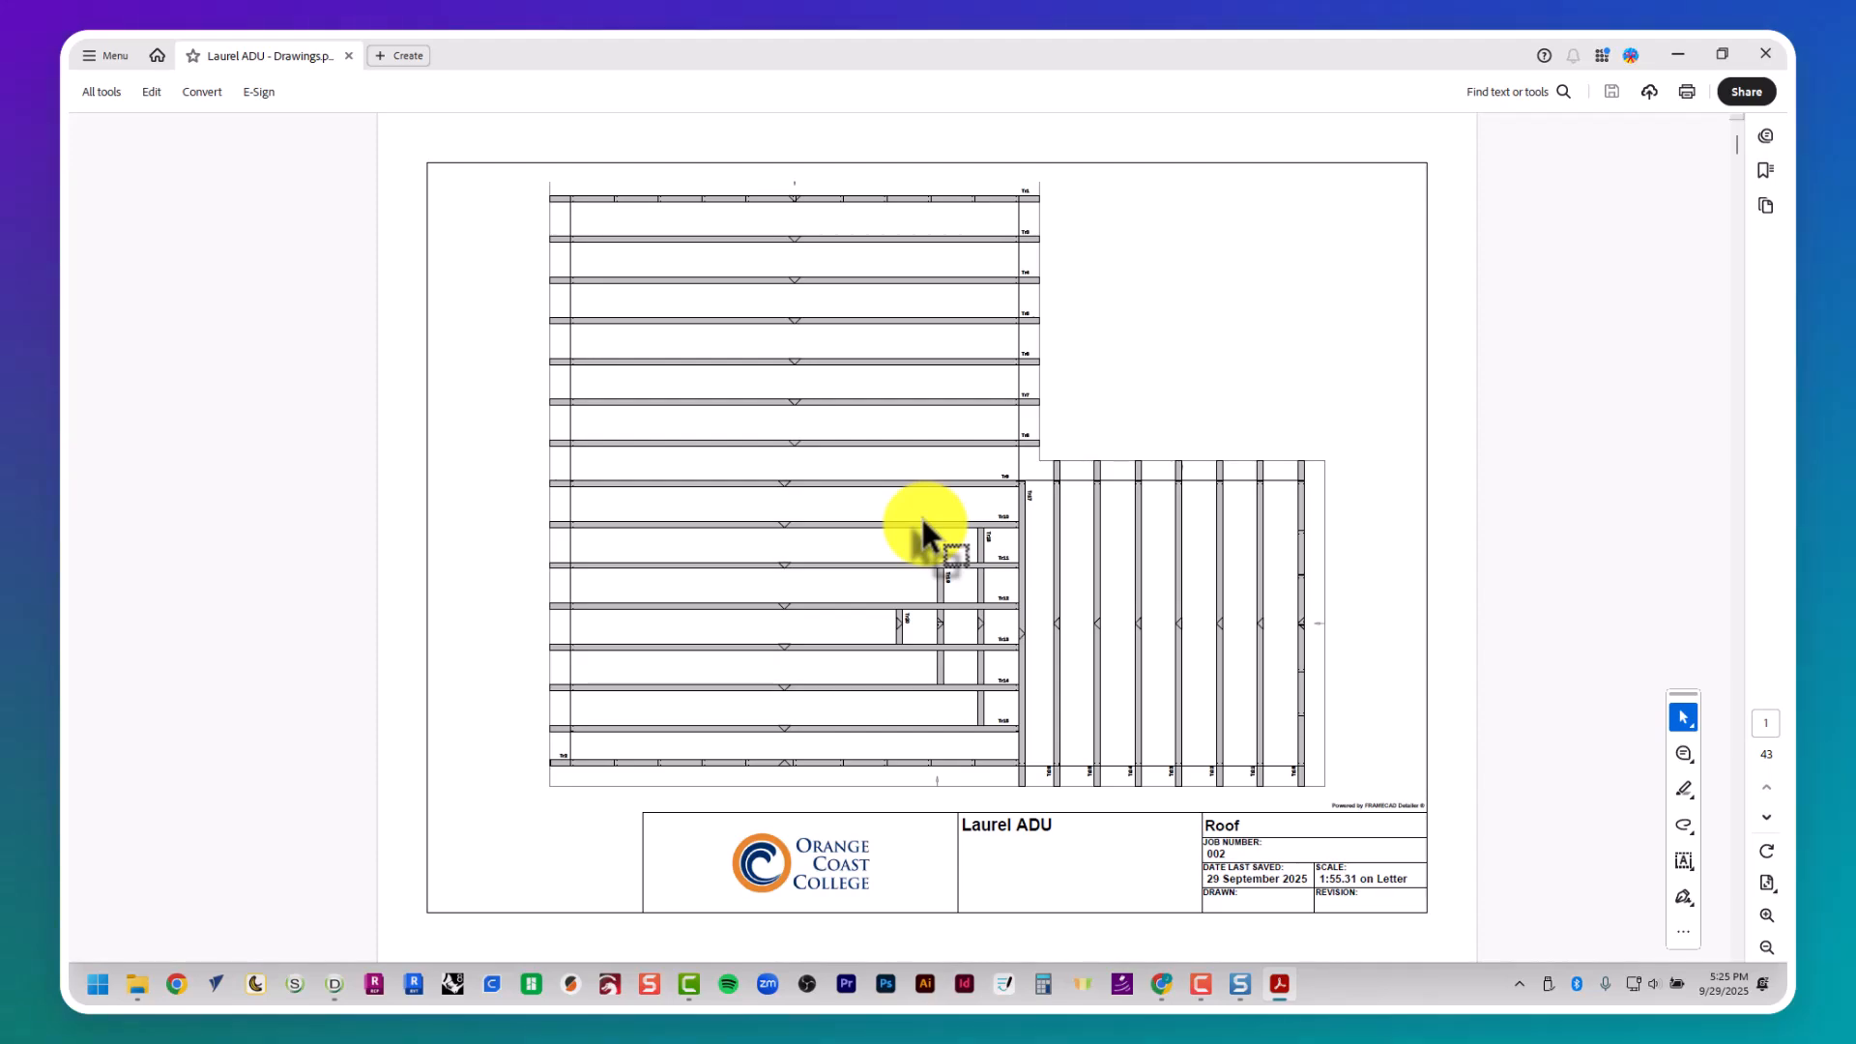
# - Examine the roof plan and the individual roof truss drawings in the Laurel ADU - Drawings PDF
pyautogui.press('Right')
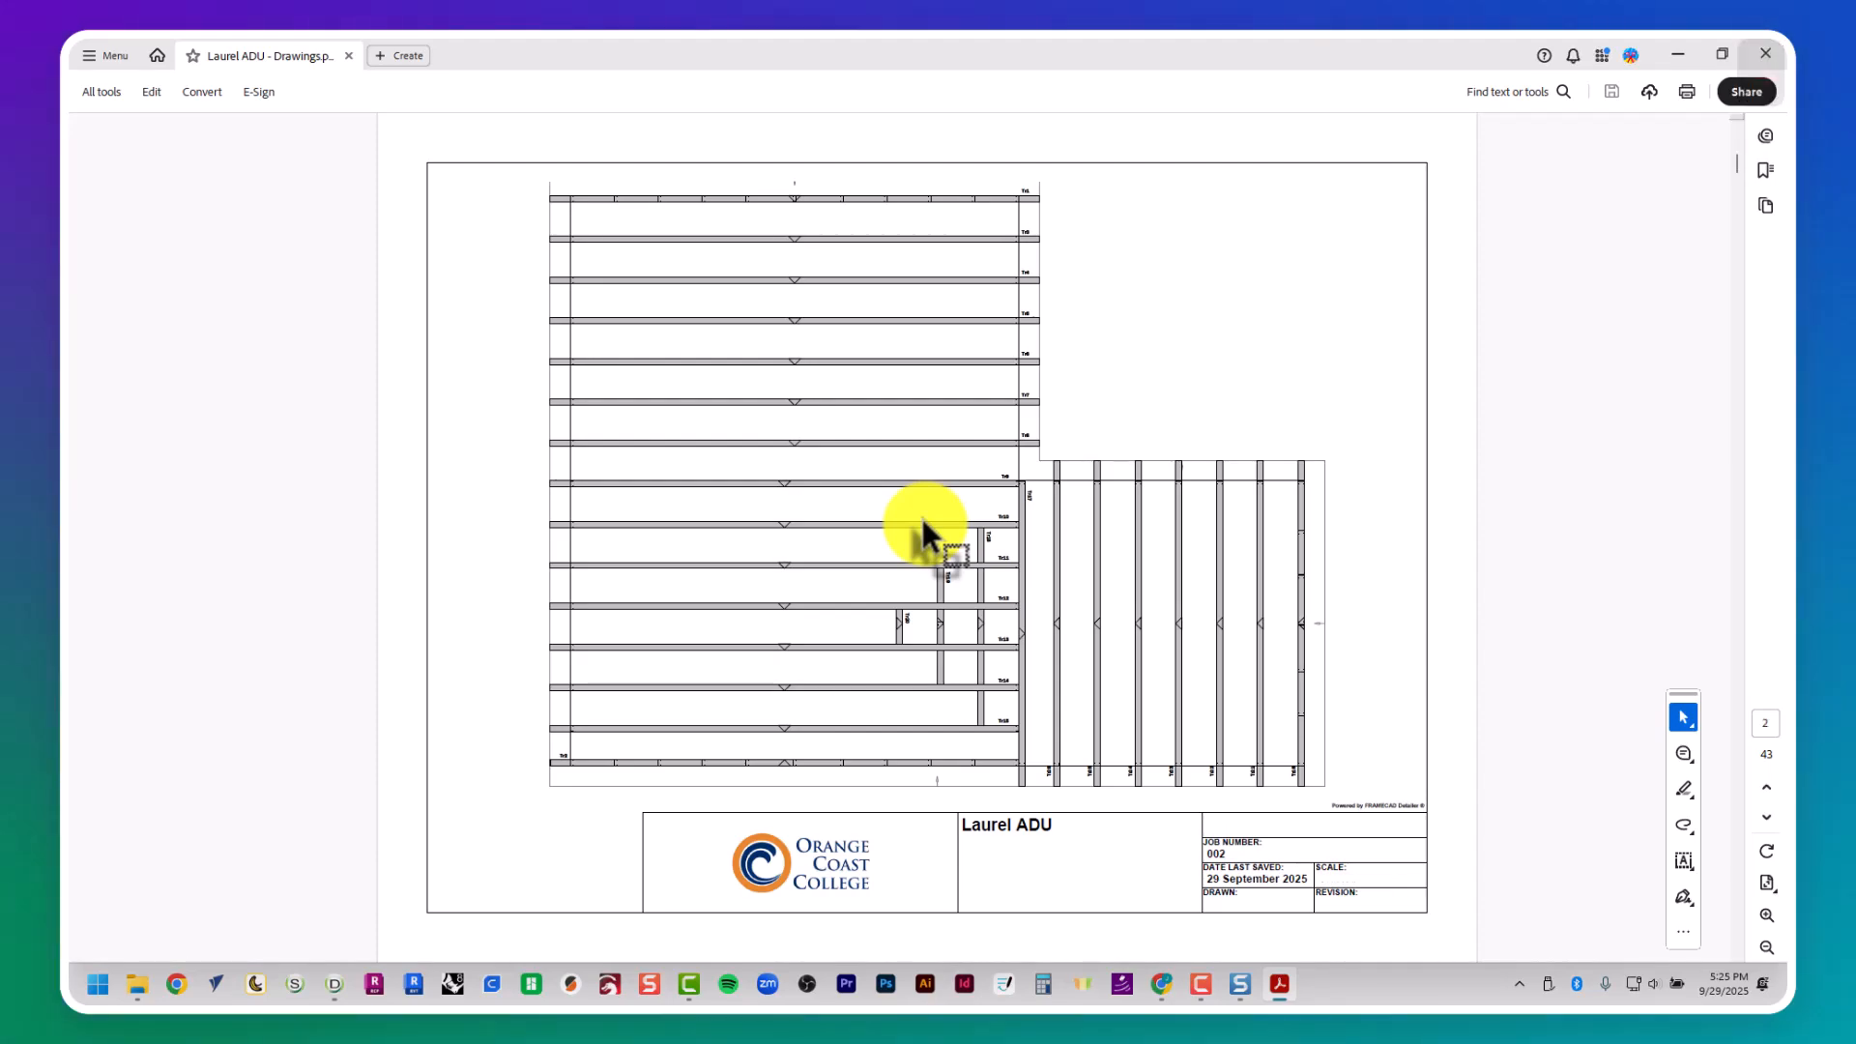
pyautogui.press('Right')
pyautogui.press('Right')
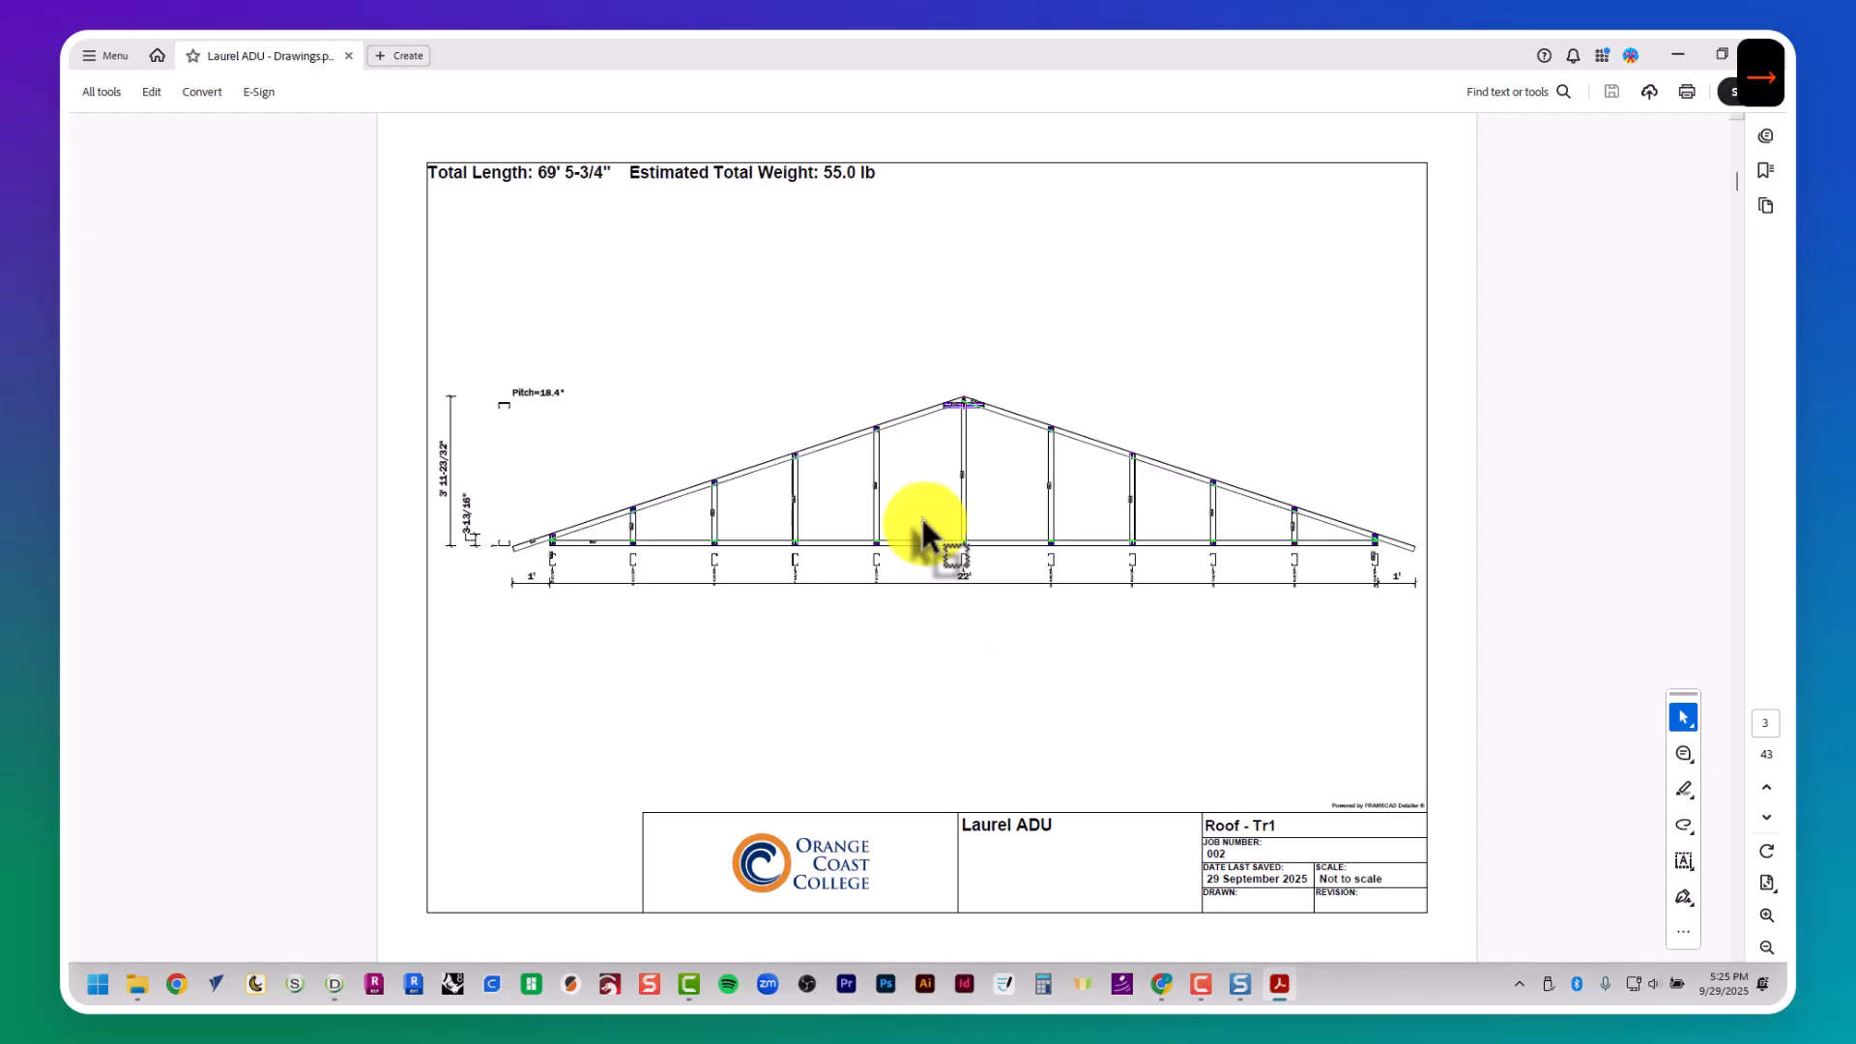
pyautogui.press('Right')
pyautogui.press('Right')
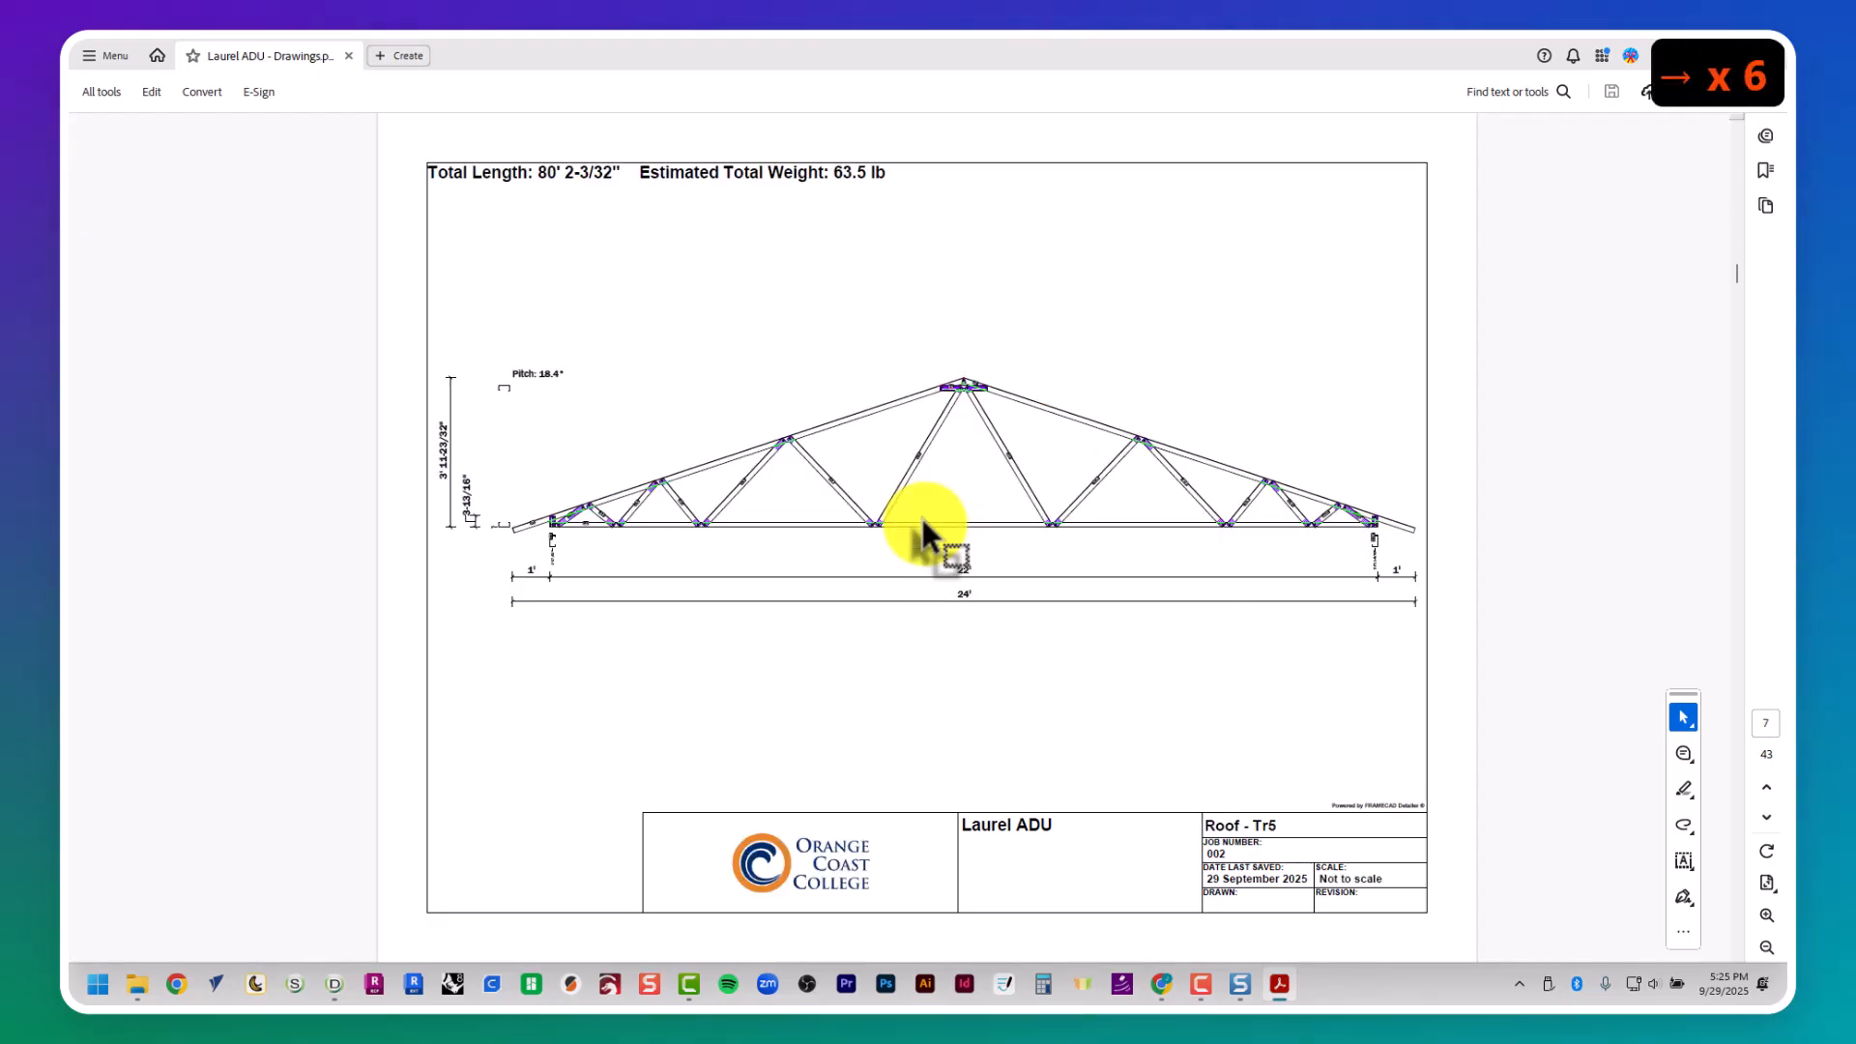
pyautogui.press('Right')
pyautogui.press('Right')
pyautogui.press('Right')
pyautogui.press('Right')
pyautogui.press('Right')
pyautogui.press('Right')
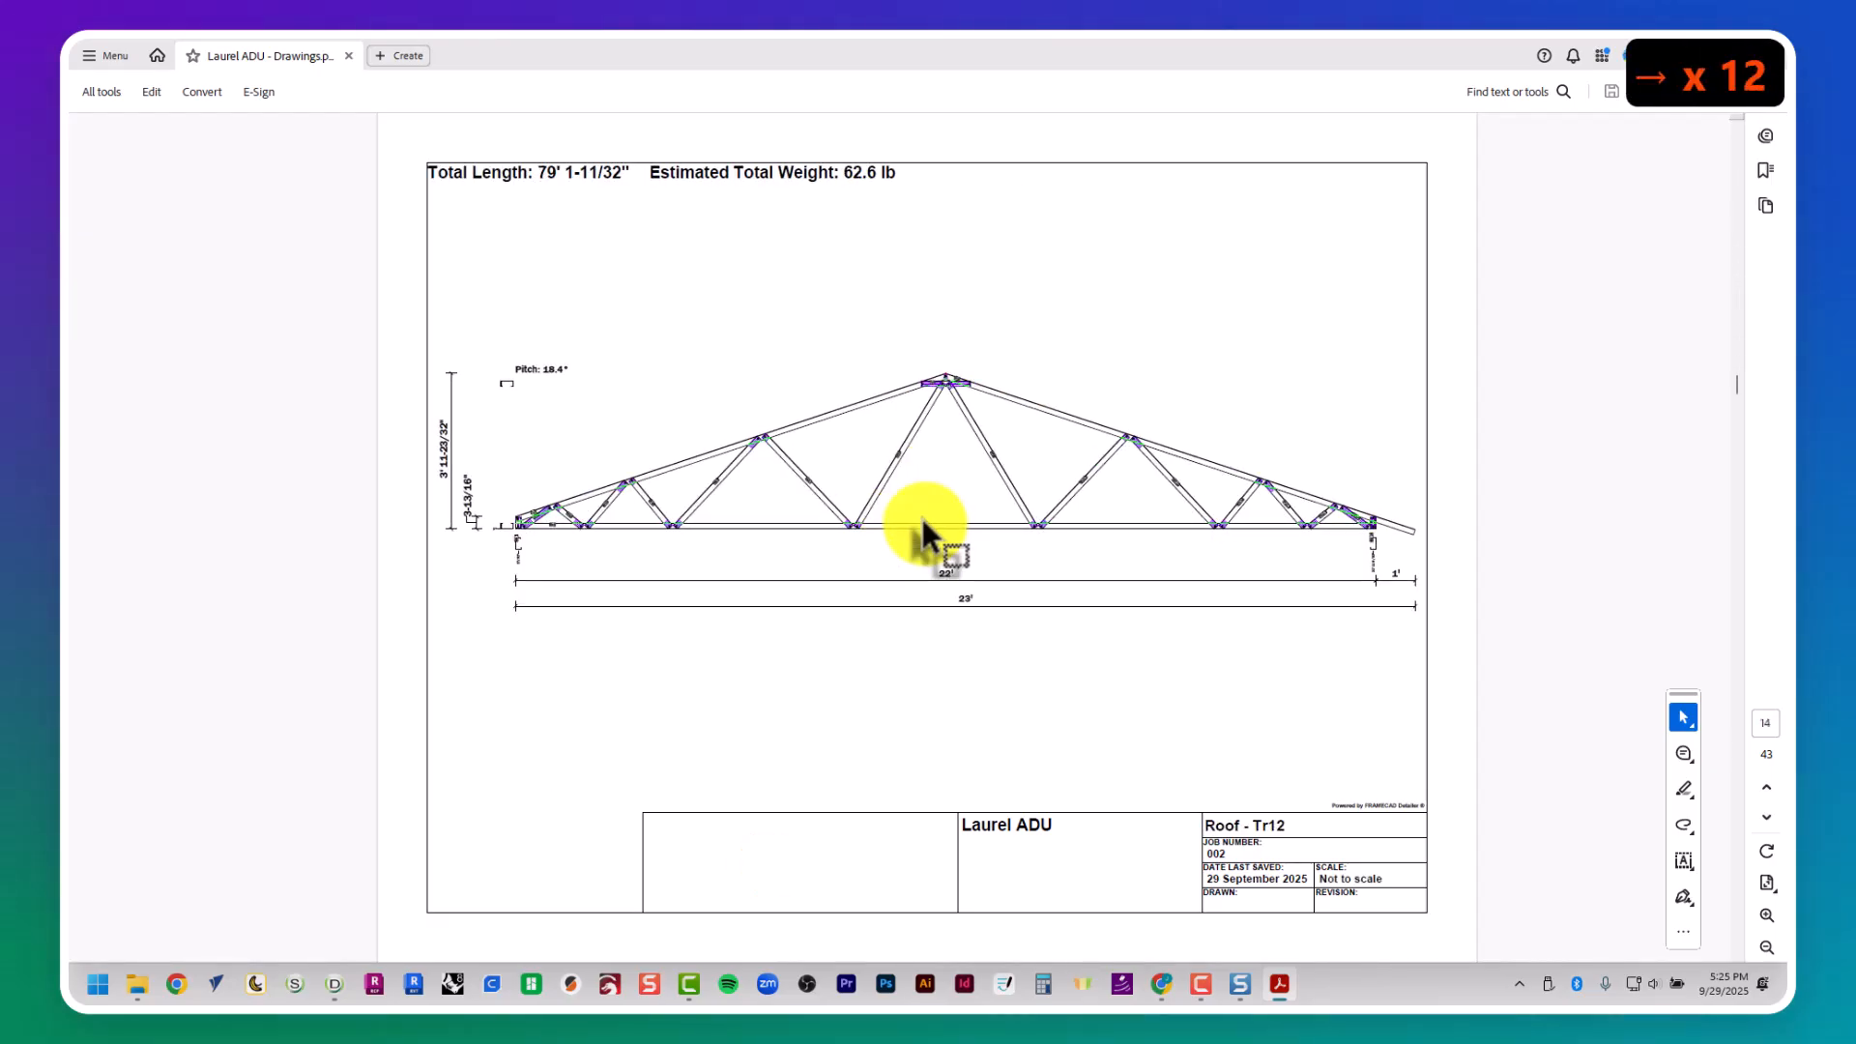
pyautogui.press('Right')
pyautogui.press('Right')
pyautogui.press('Right')
pyautogui.press('Right')
pyautogui.press('Right')
pyautogui.press('Right')
pyautogui.press('Right')
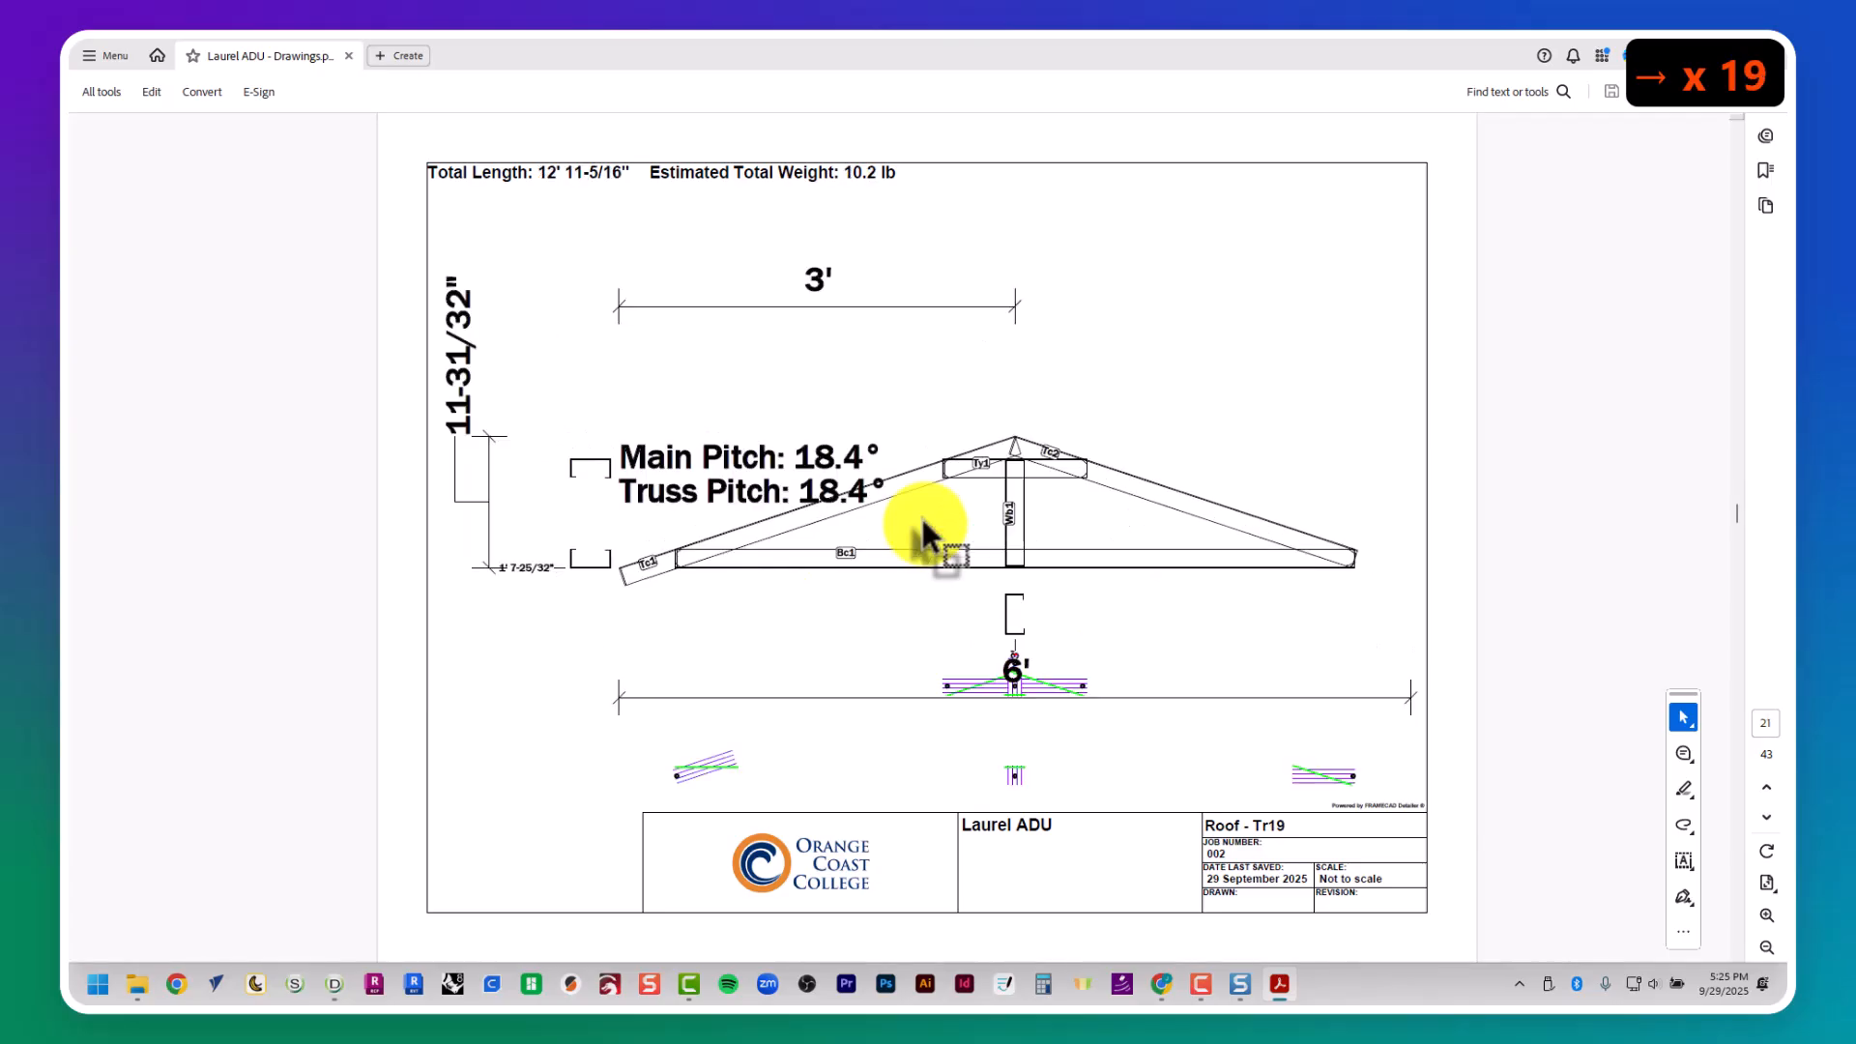
pyautogui.press('Right')
pyautogui.press('Right')
pyautogui.press('Right')
pyautogui.press('Right')
pyautogui.press('Right')
pyautogui.press('Right')
pyautogui.press('Right')
pyautogui.press('Right')
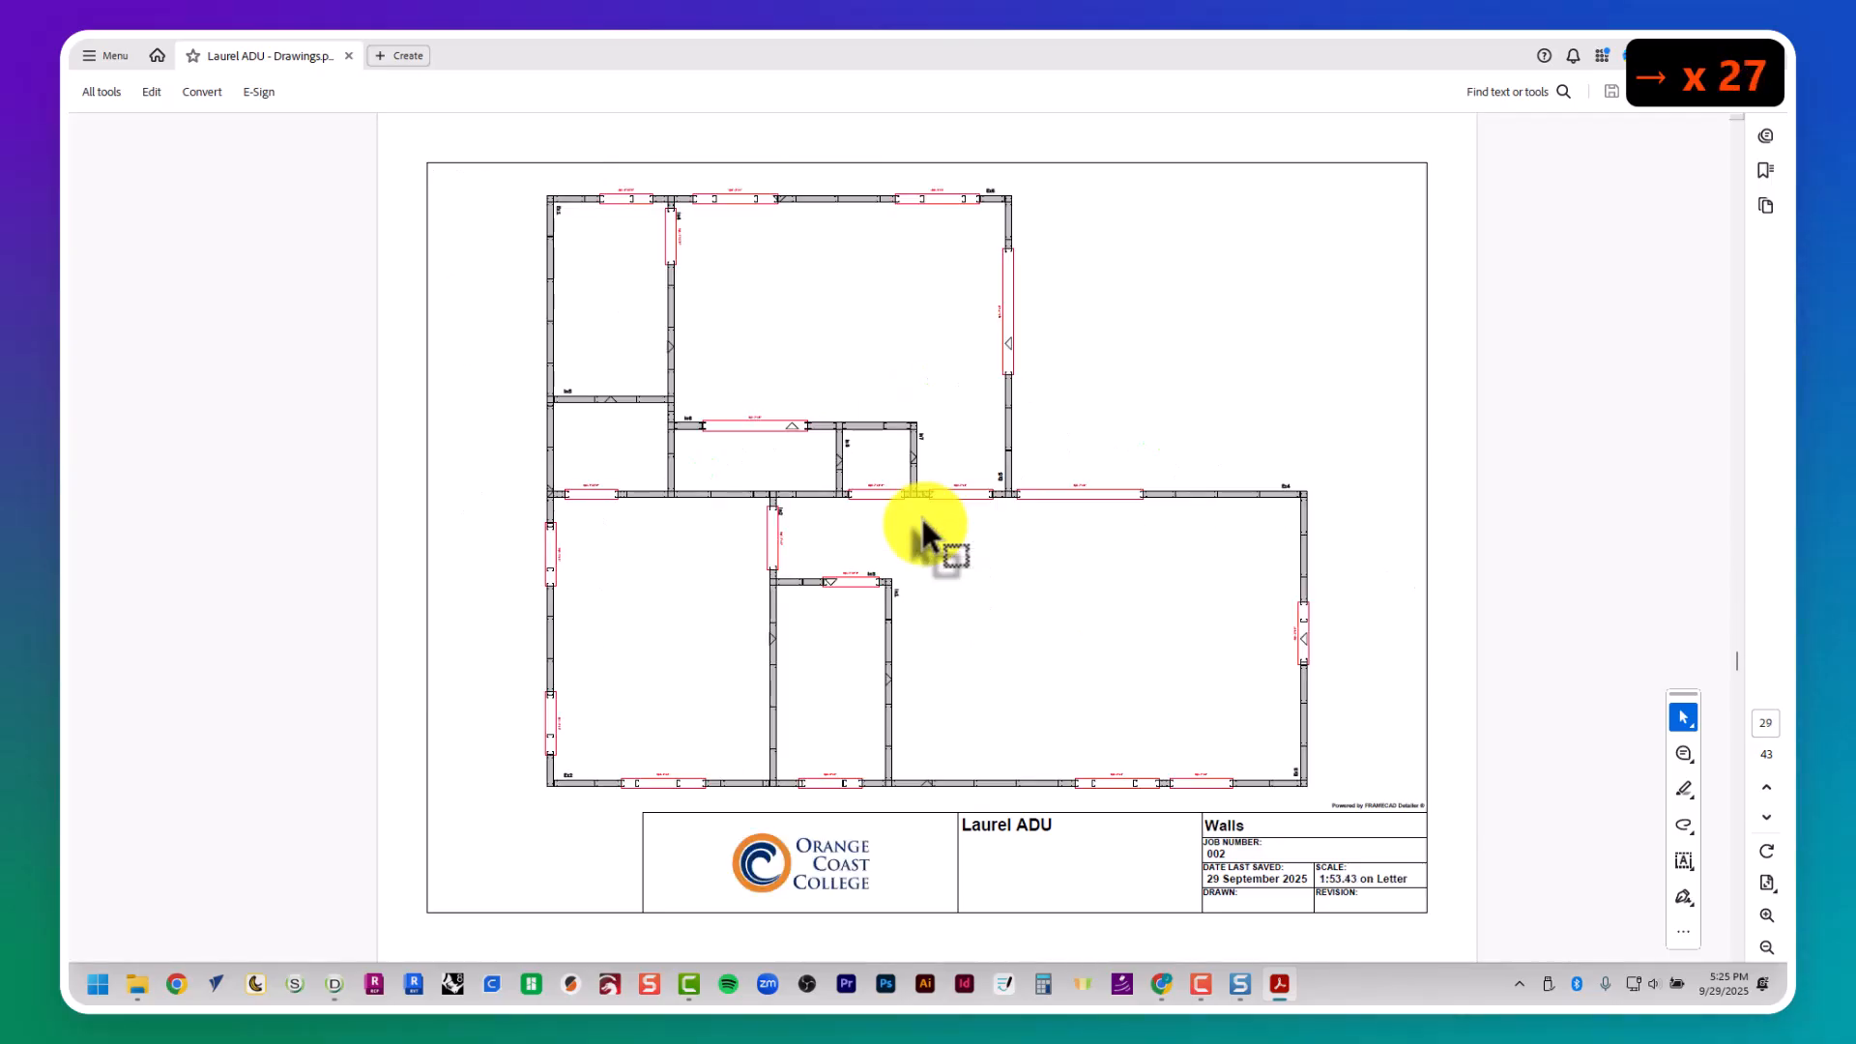
# - Examine the exterior and interior wall panel drawings through to the last page of the drawings PDF
pyautogui.press('Right')
pyautogui.press('Right')
pyautogui.press('Right')
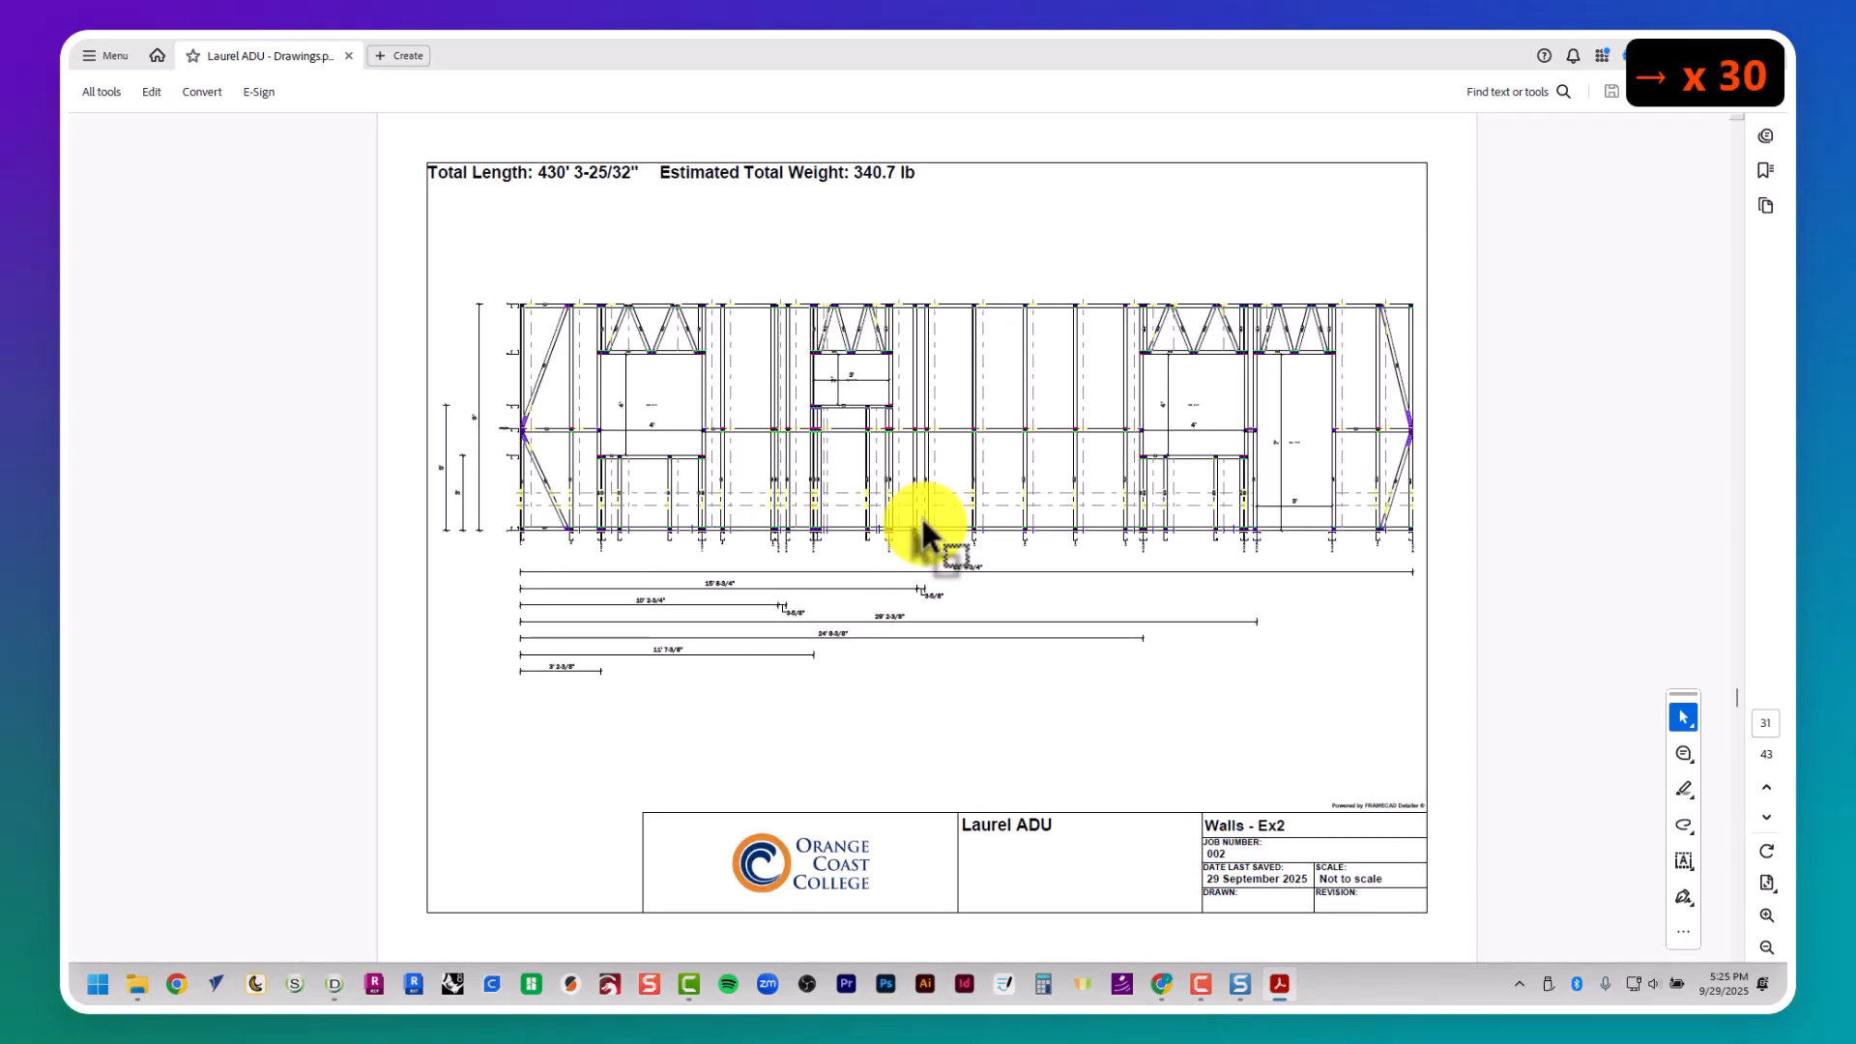
pyautogui.press('Right')
pyautogui.press('Right')
pyautogui.press('Right')
pyautogui.press('Right')
pyautogui.press('Right')
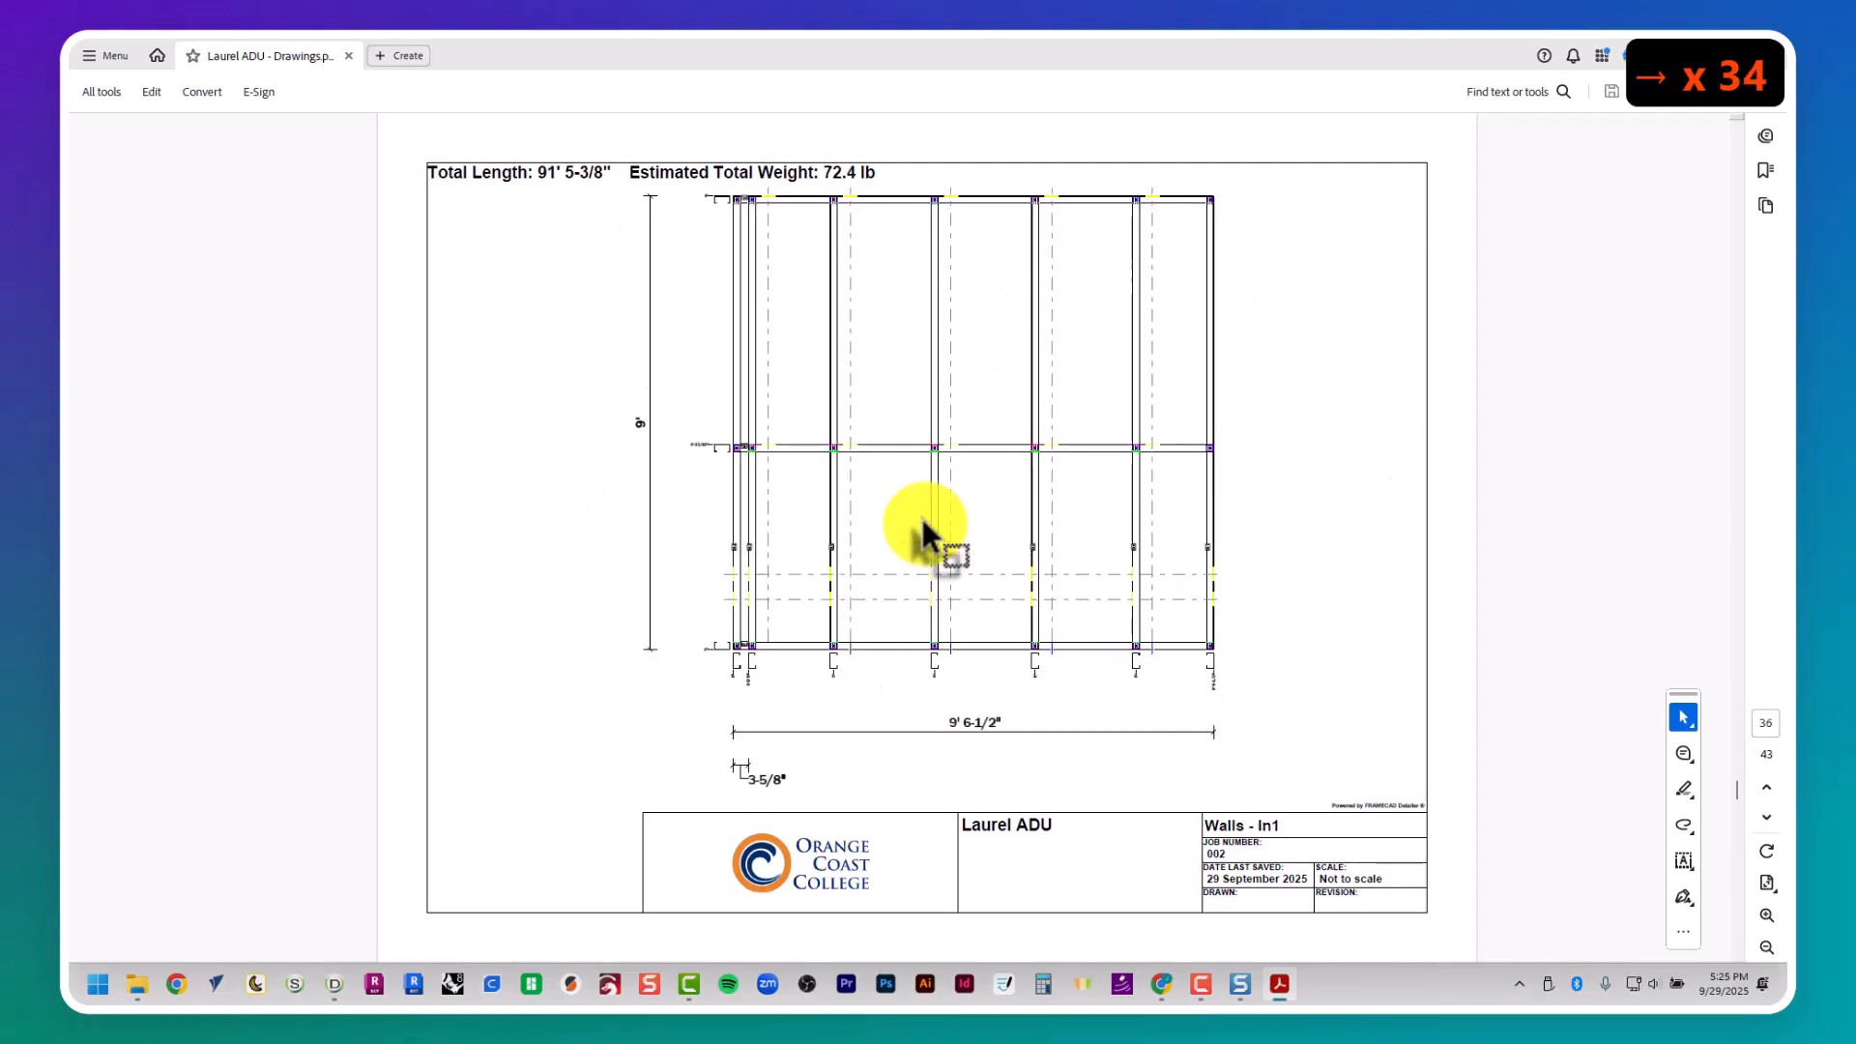
pyautogui.press('Right')
pyautogui.press('Right')
pyautogui.press('Right')
pyautogui.press('Right')
pyautogui.press('Right')
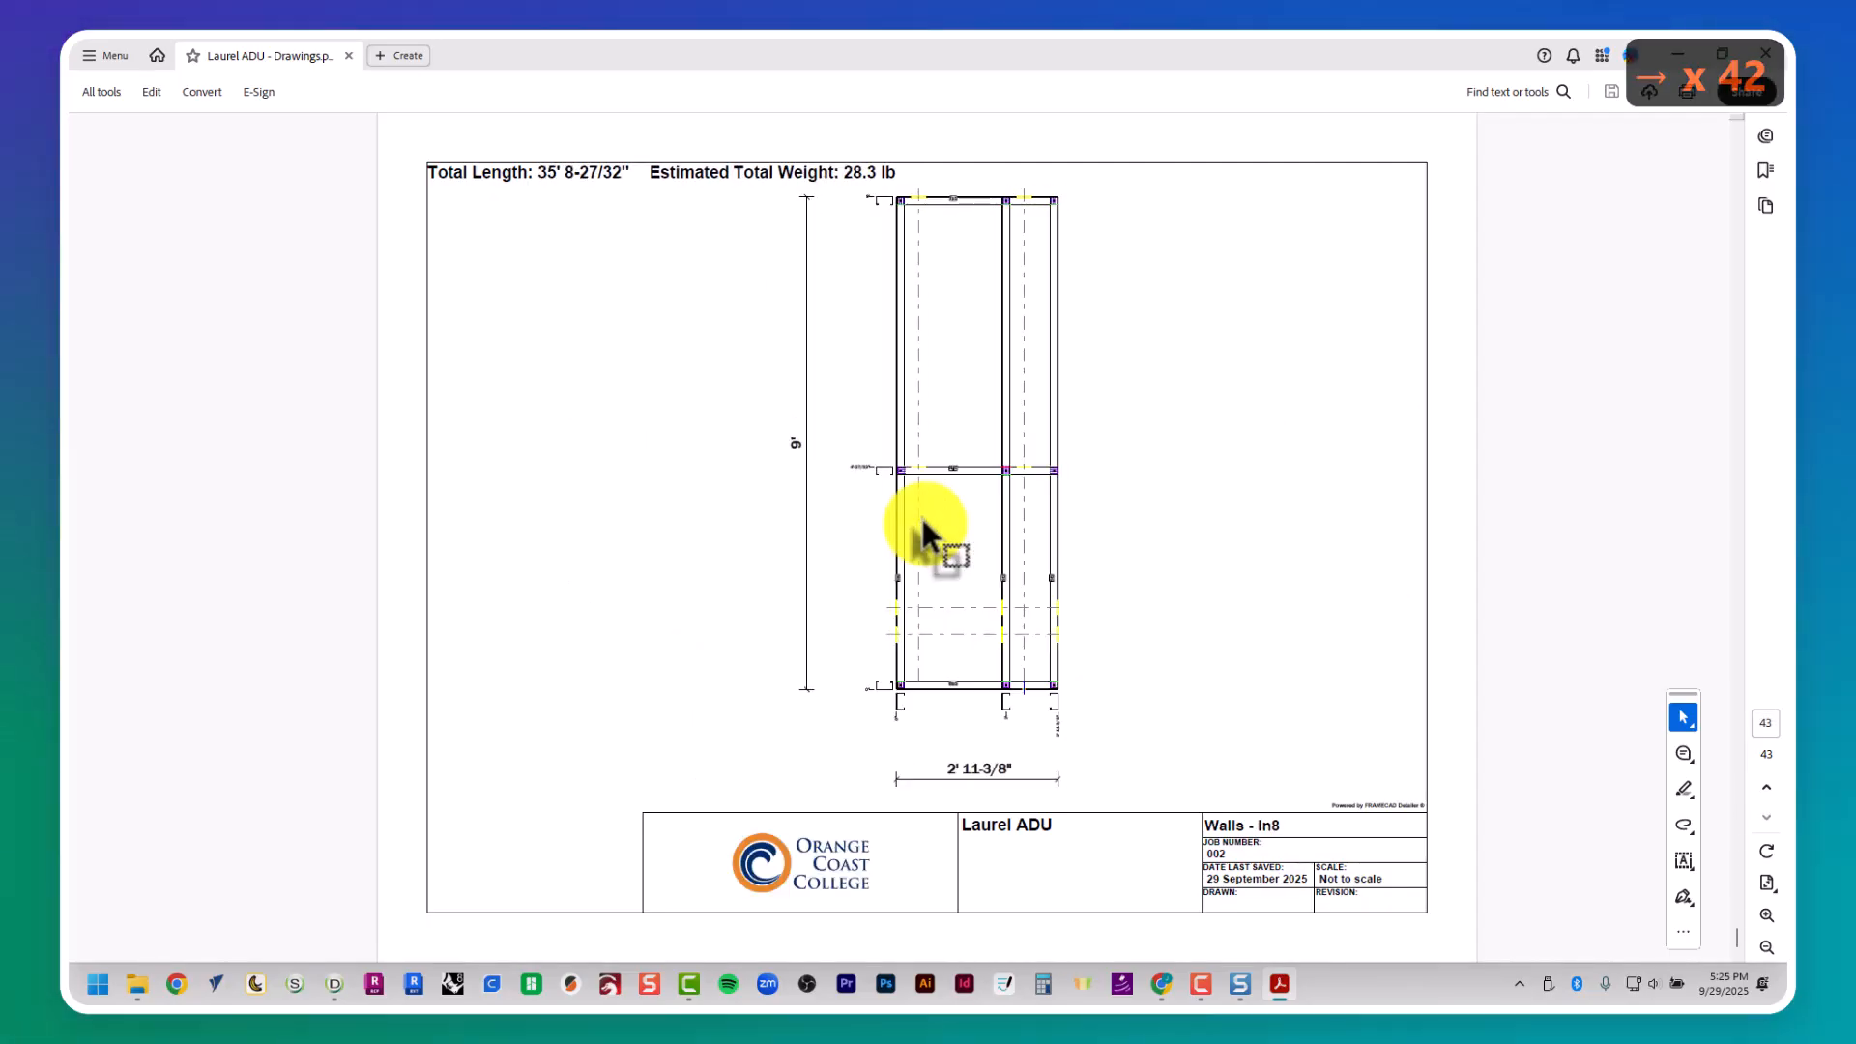
pyautogui.press('Right')
pyautogui.press('Right')
pyautogui.press('Right')
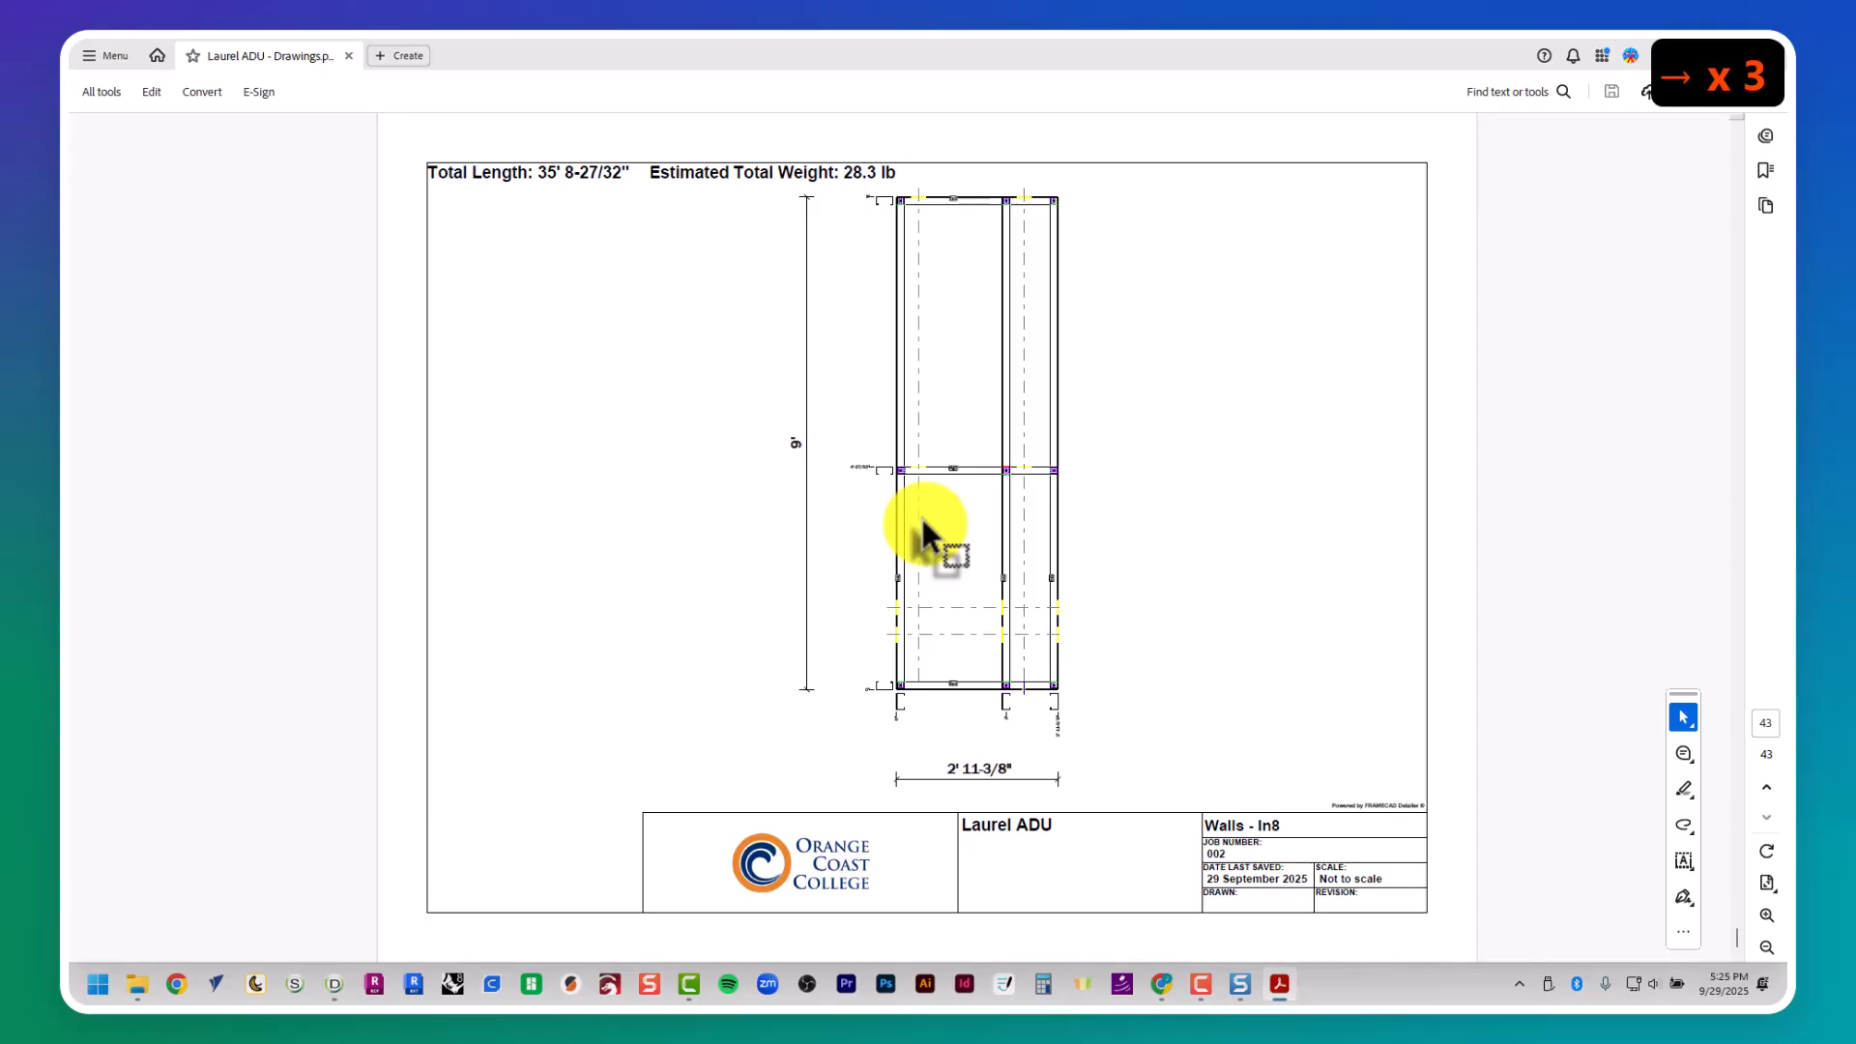
# - Review the wall and truss drawings in reverse order, and close the drawings PDF and the Print Drawings dialog
pyautogui.press('Left')
pyautogui.press('Left')
pyautogui.press('Left')
pyautogui.press('Left')
pyautogui.press('Left')
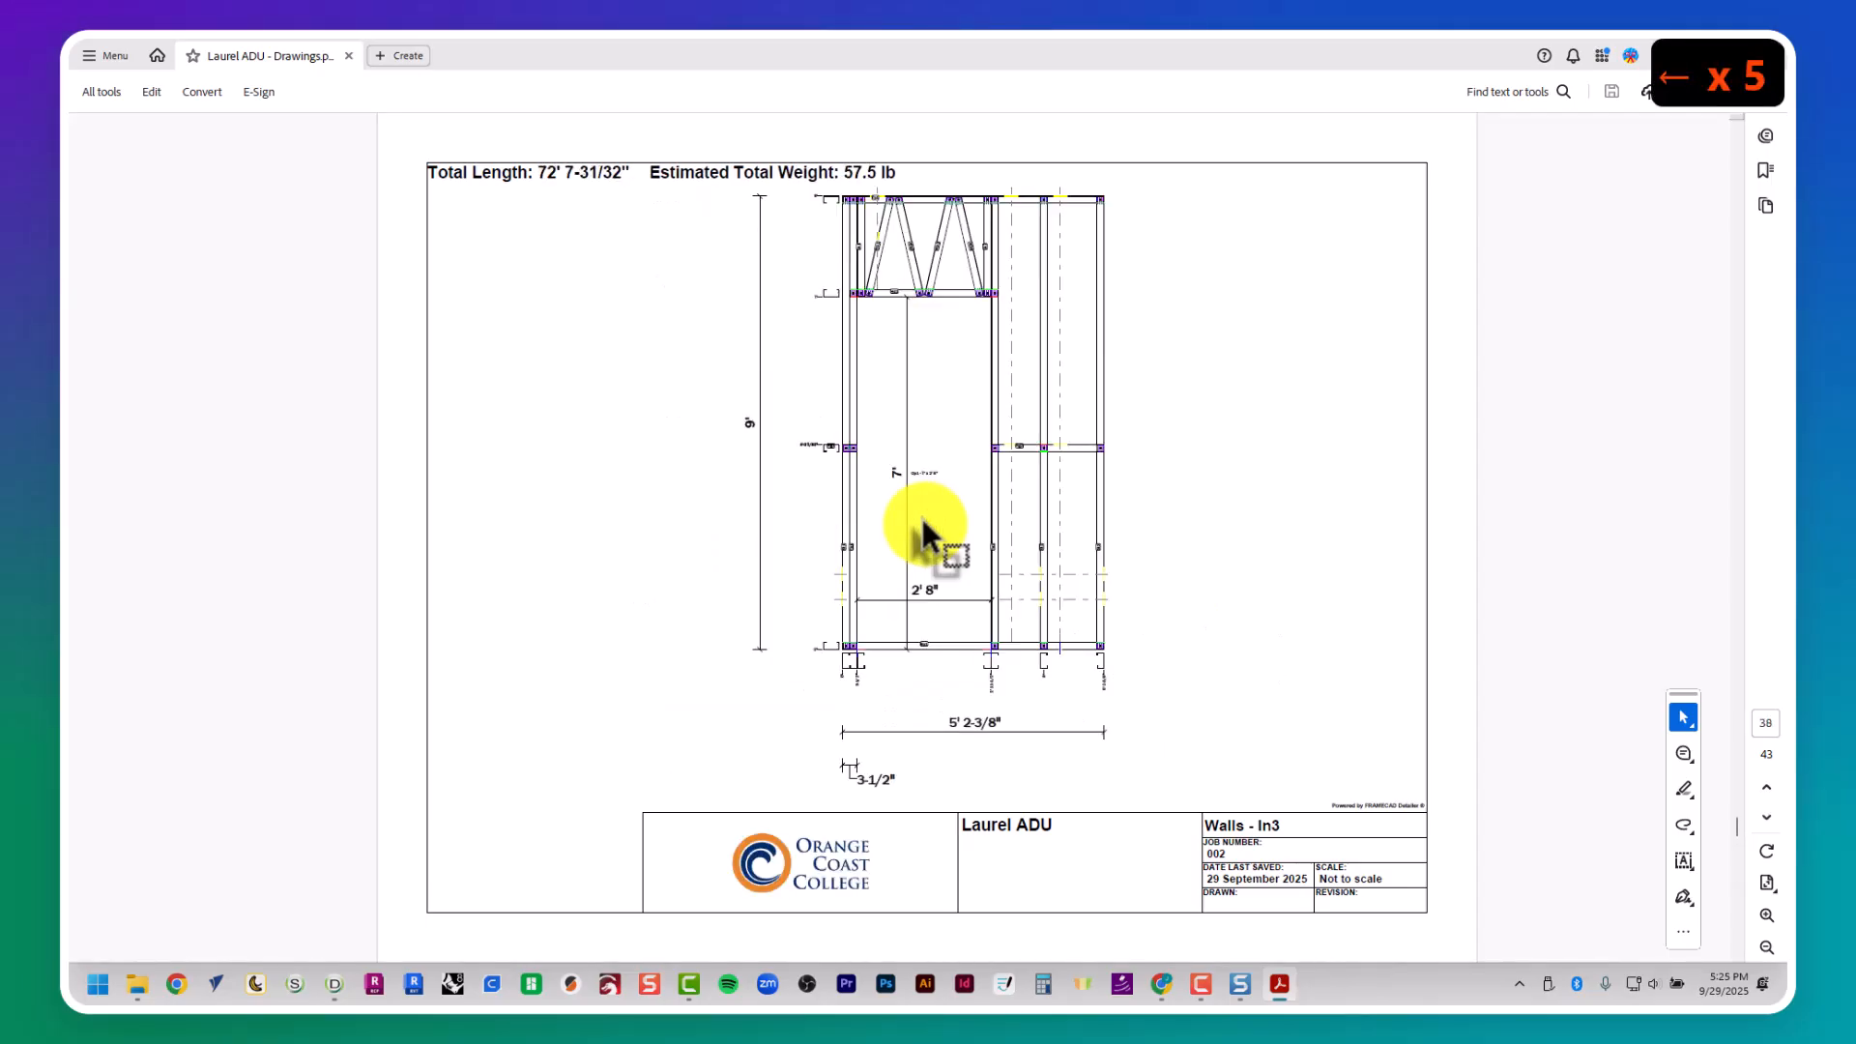
pyautogui.press('Left')
pyautogui.press('Left')
pyautogui.press('Left')
pyautogui.press('Left')
pyautogui.press('Left')
pyautogui.press('Left')
pyautogui.press('Left')
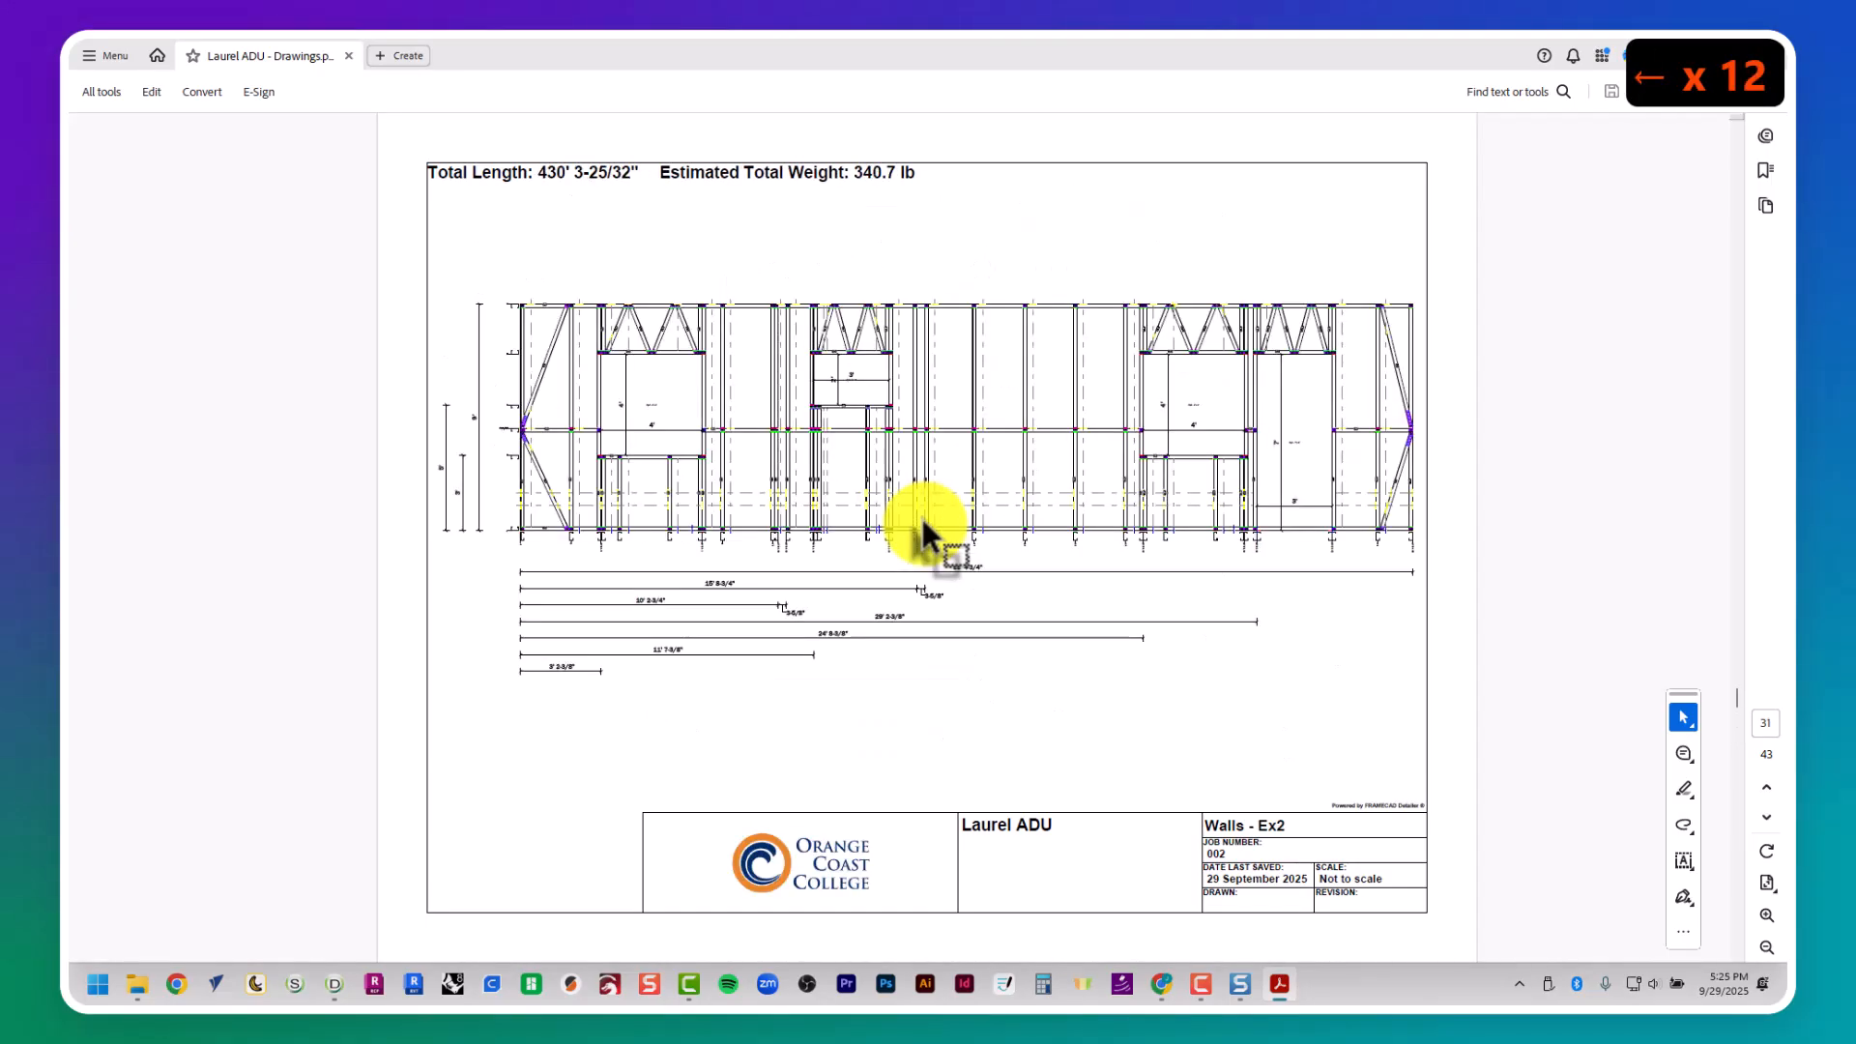
pyautogui.press('Left')
pyautogui.press('Left')
pyautogui.press('Left')
pyautogui.press('Left')
pyautogui.press('Left')
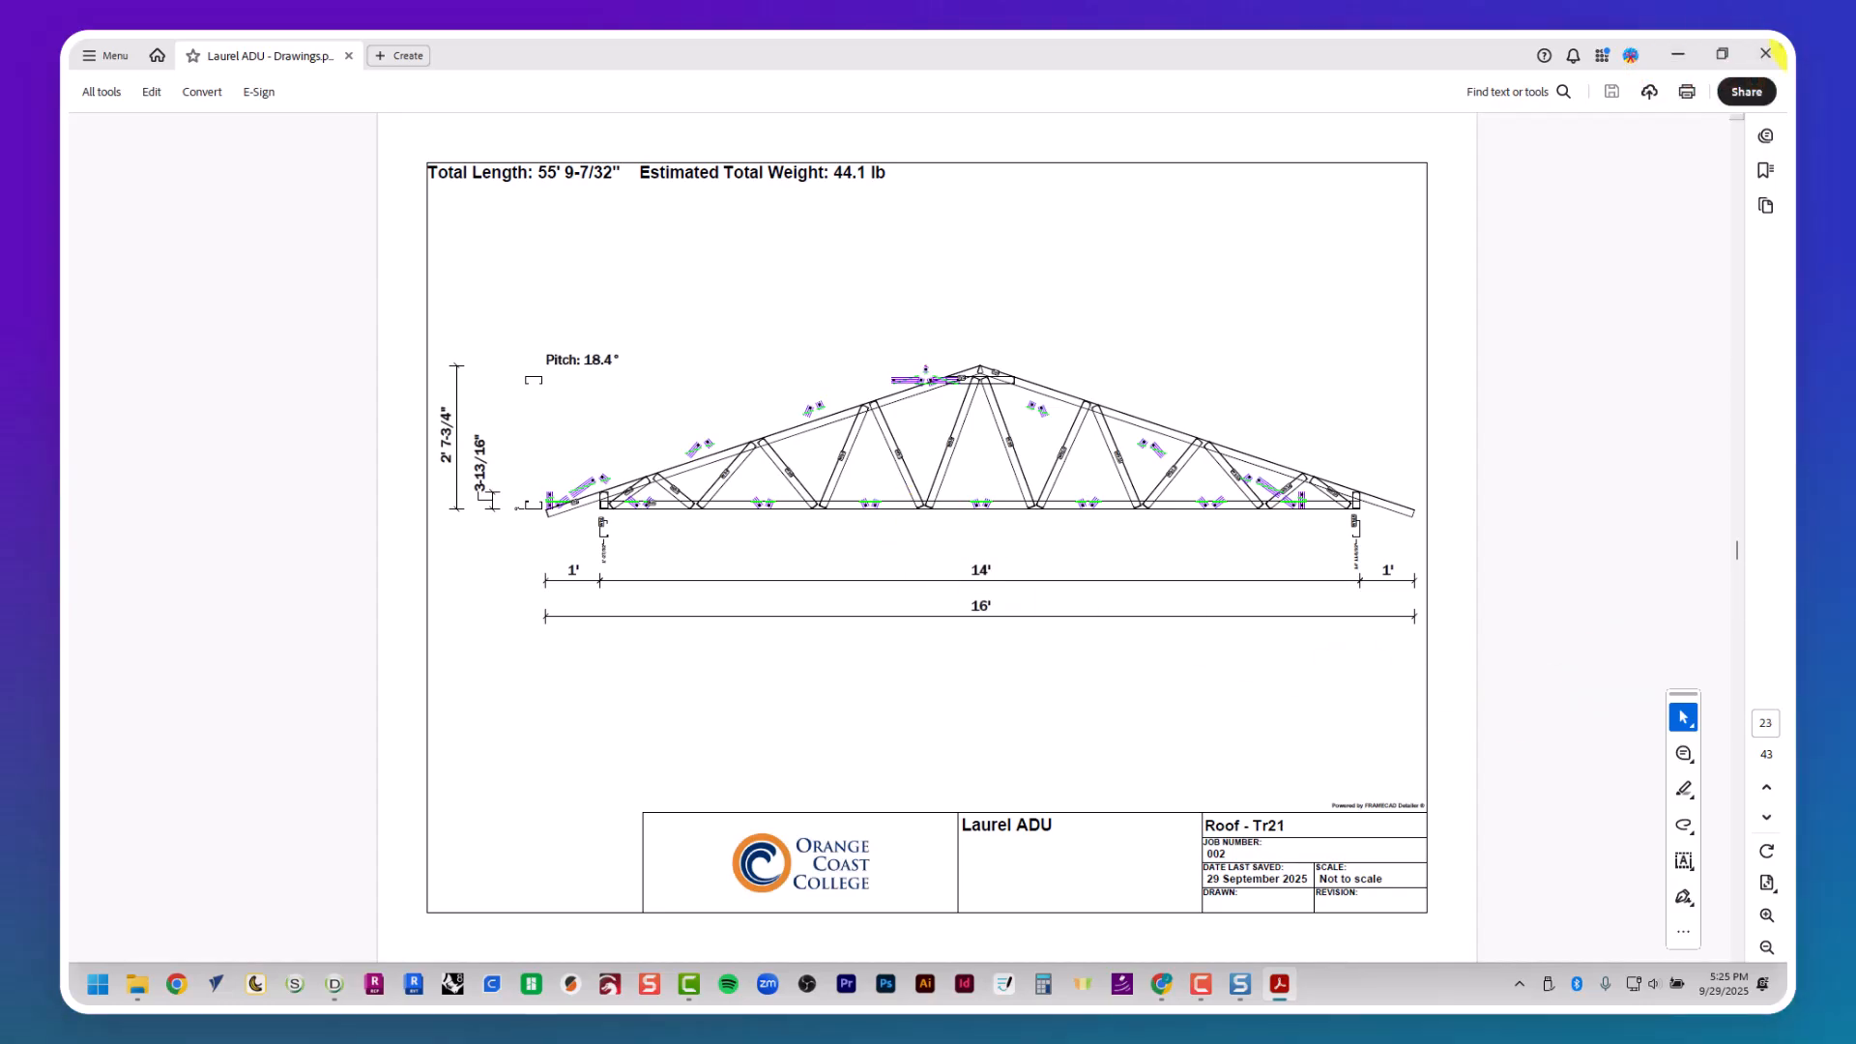
pyautogui.click(1765, 53)
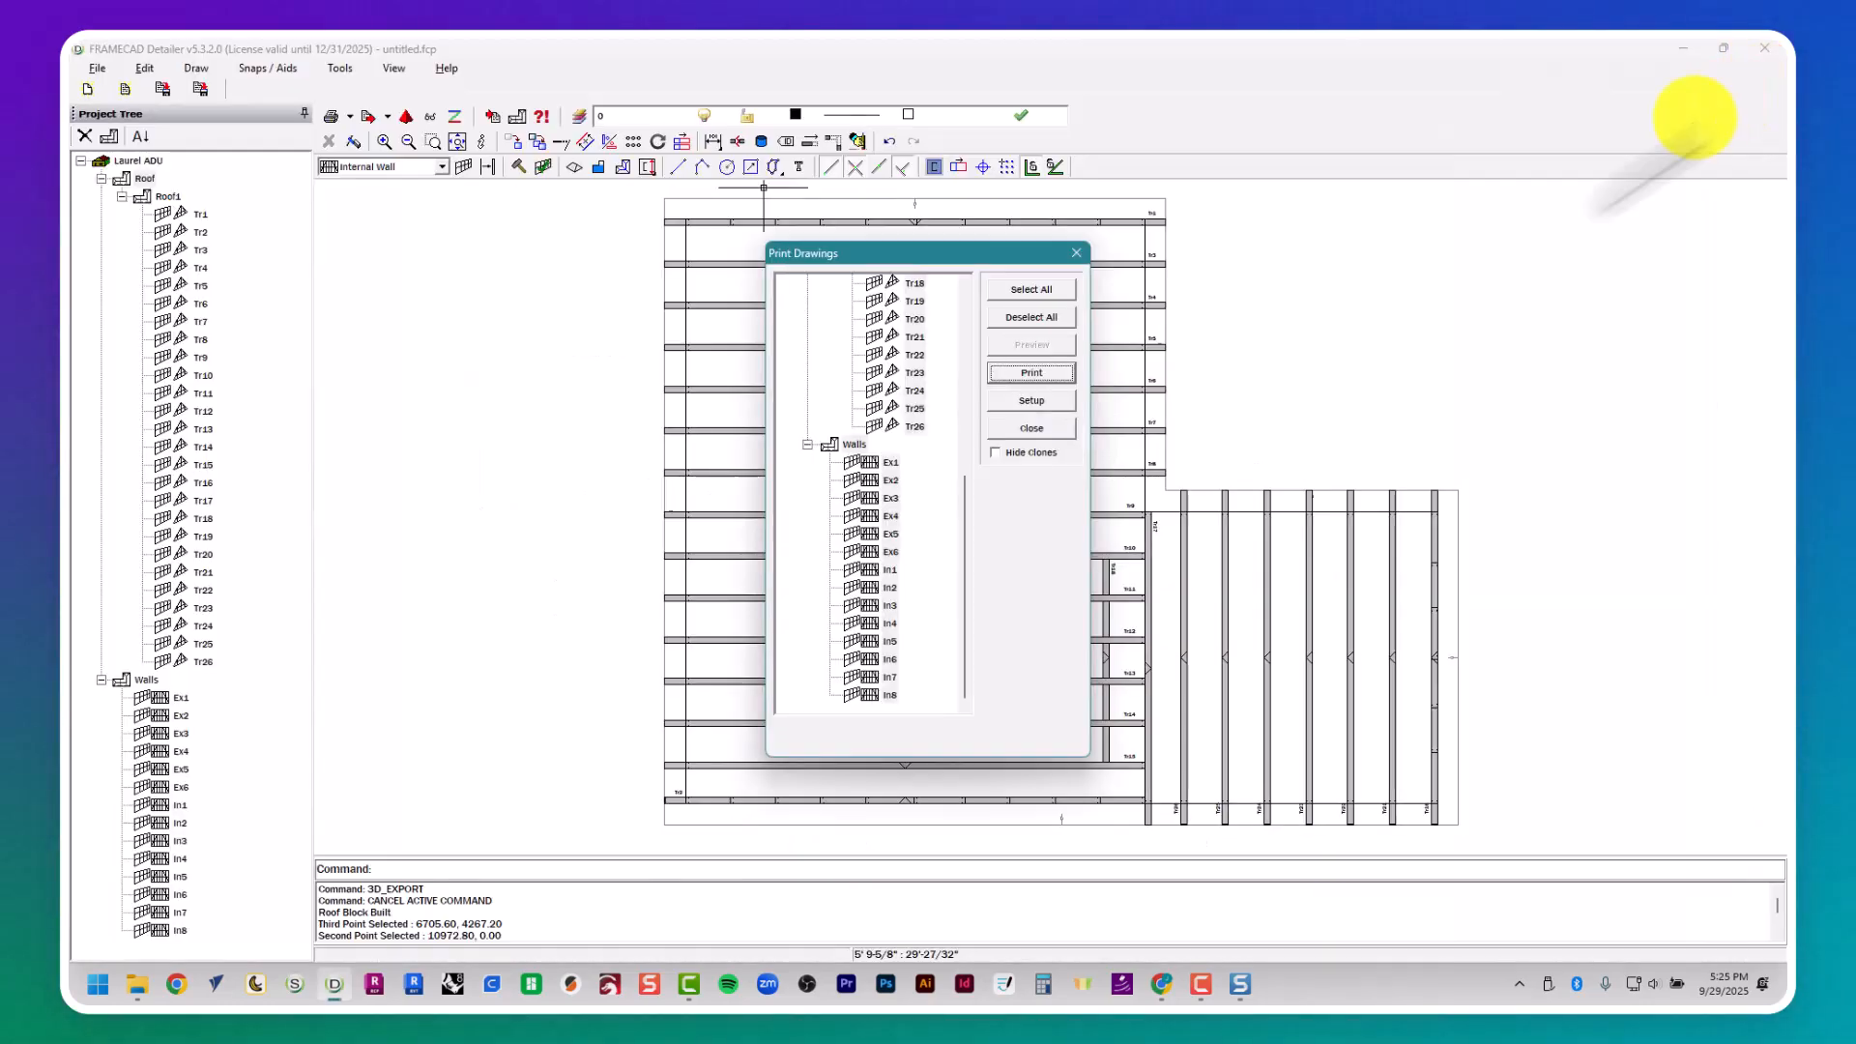
pyautogui.click(1076, 253)
# - Start a Rollformer RFY file export with all roof and wall frames selected
pyautogui.click(98, 68)
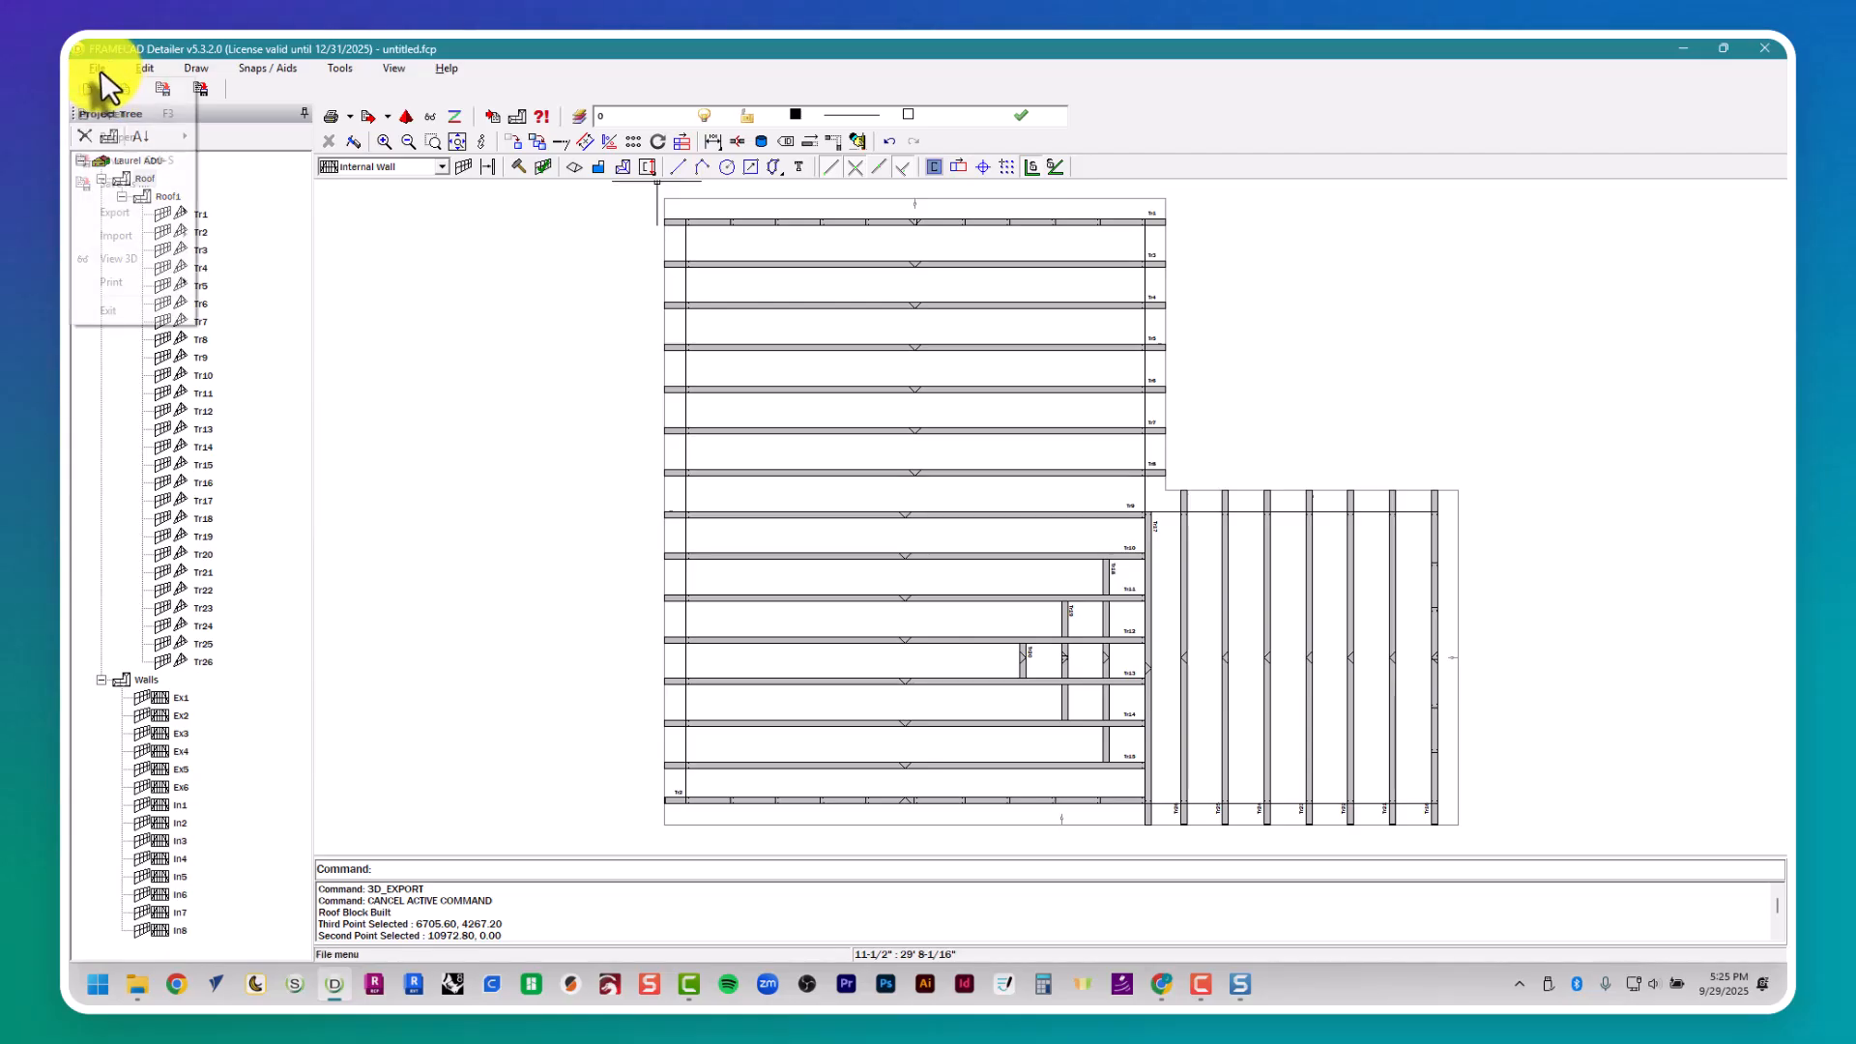
pyautogui.moveTo(157, 222)
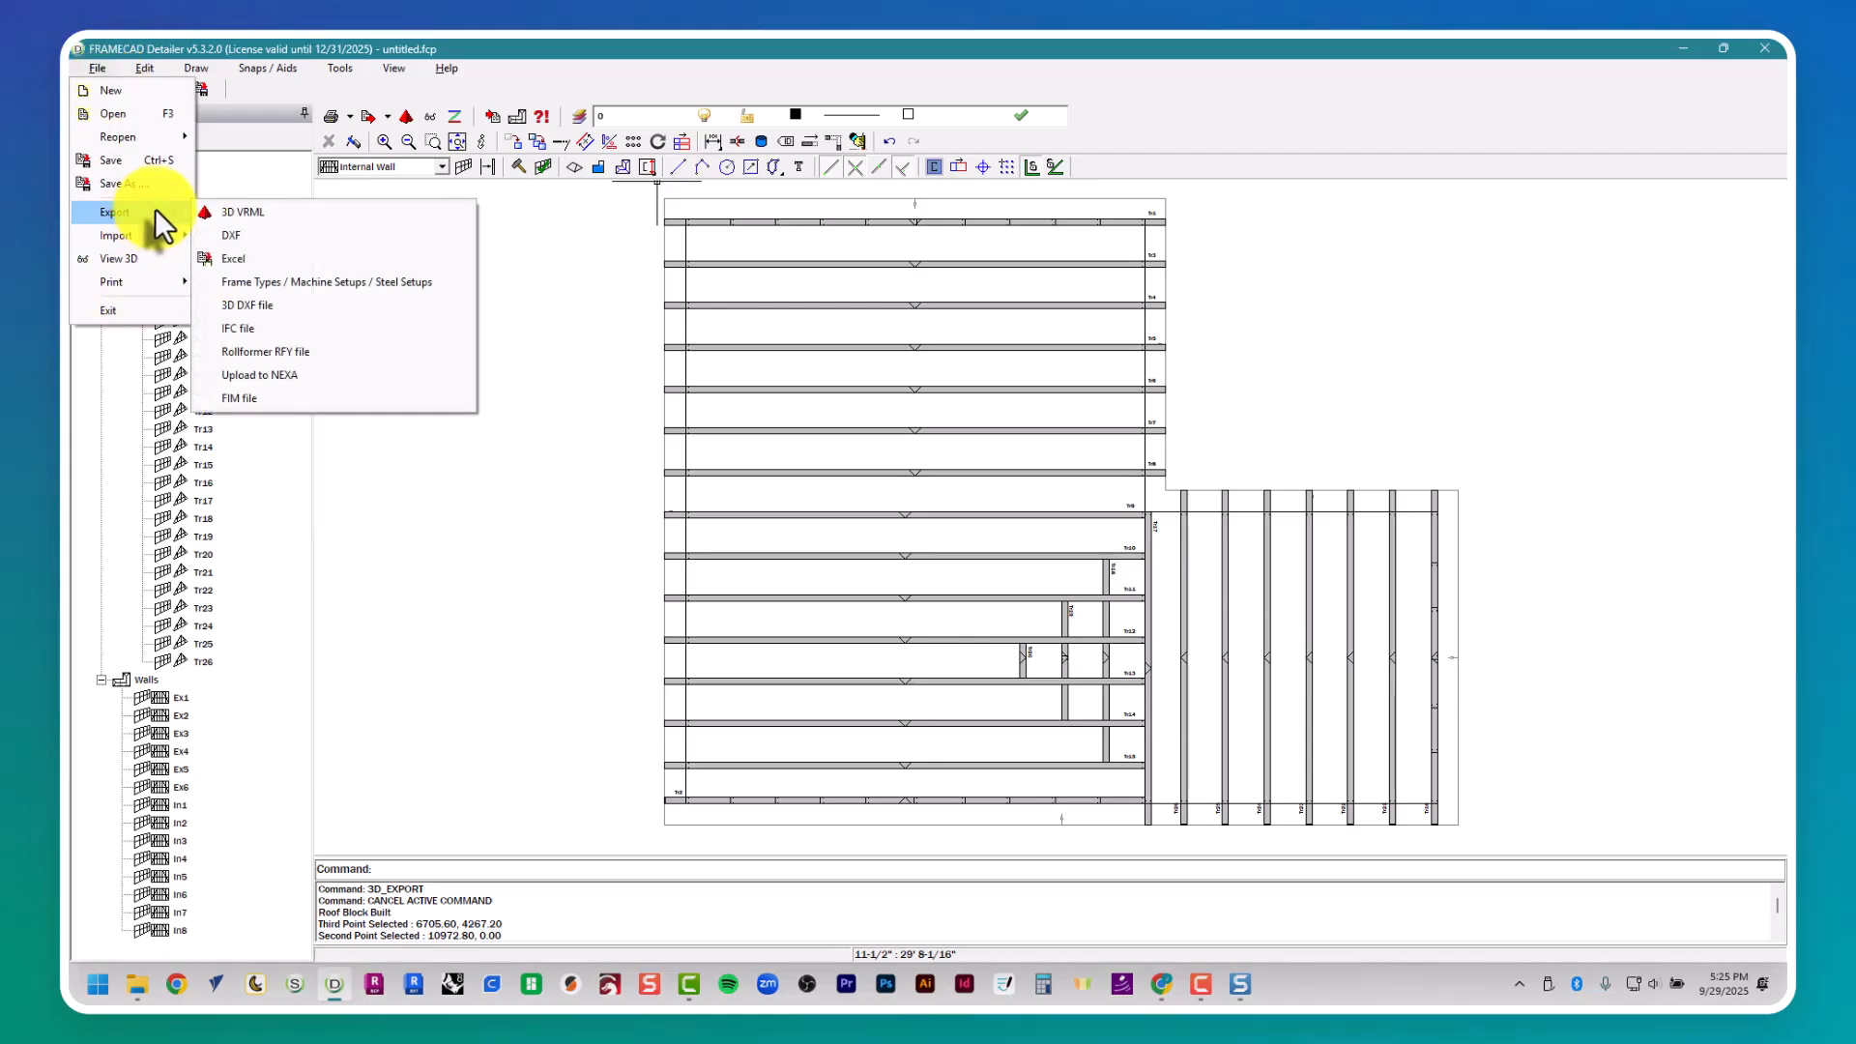
pyautogui.moveTo(166, 282)
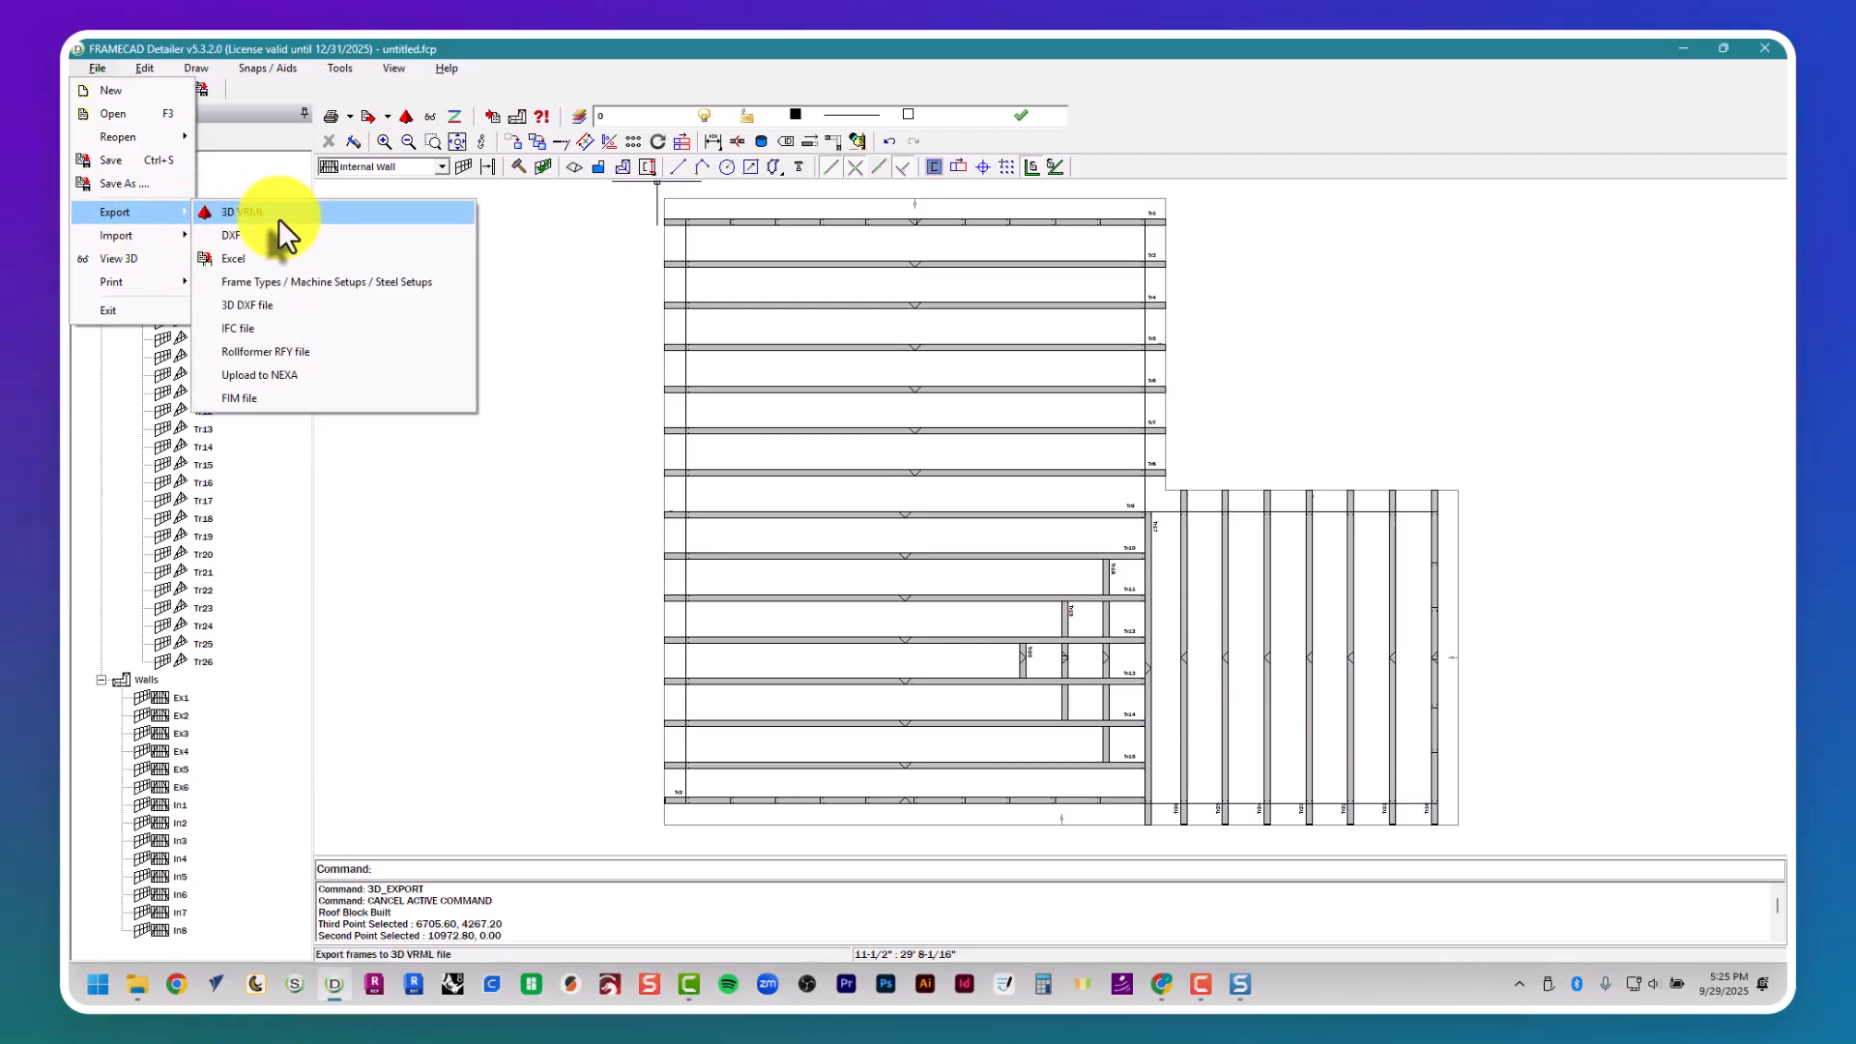
pyautogui.click(332, 353)
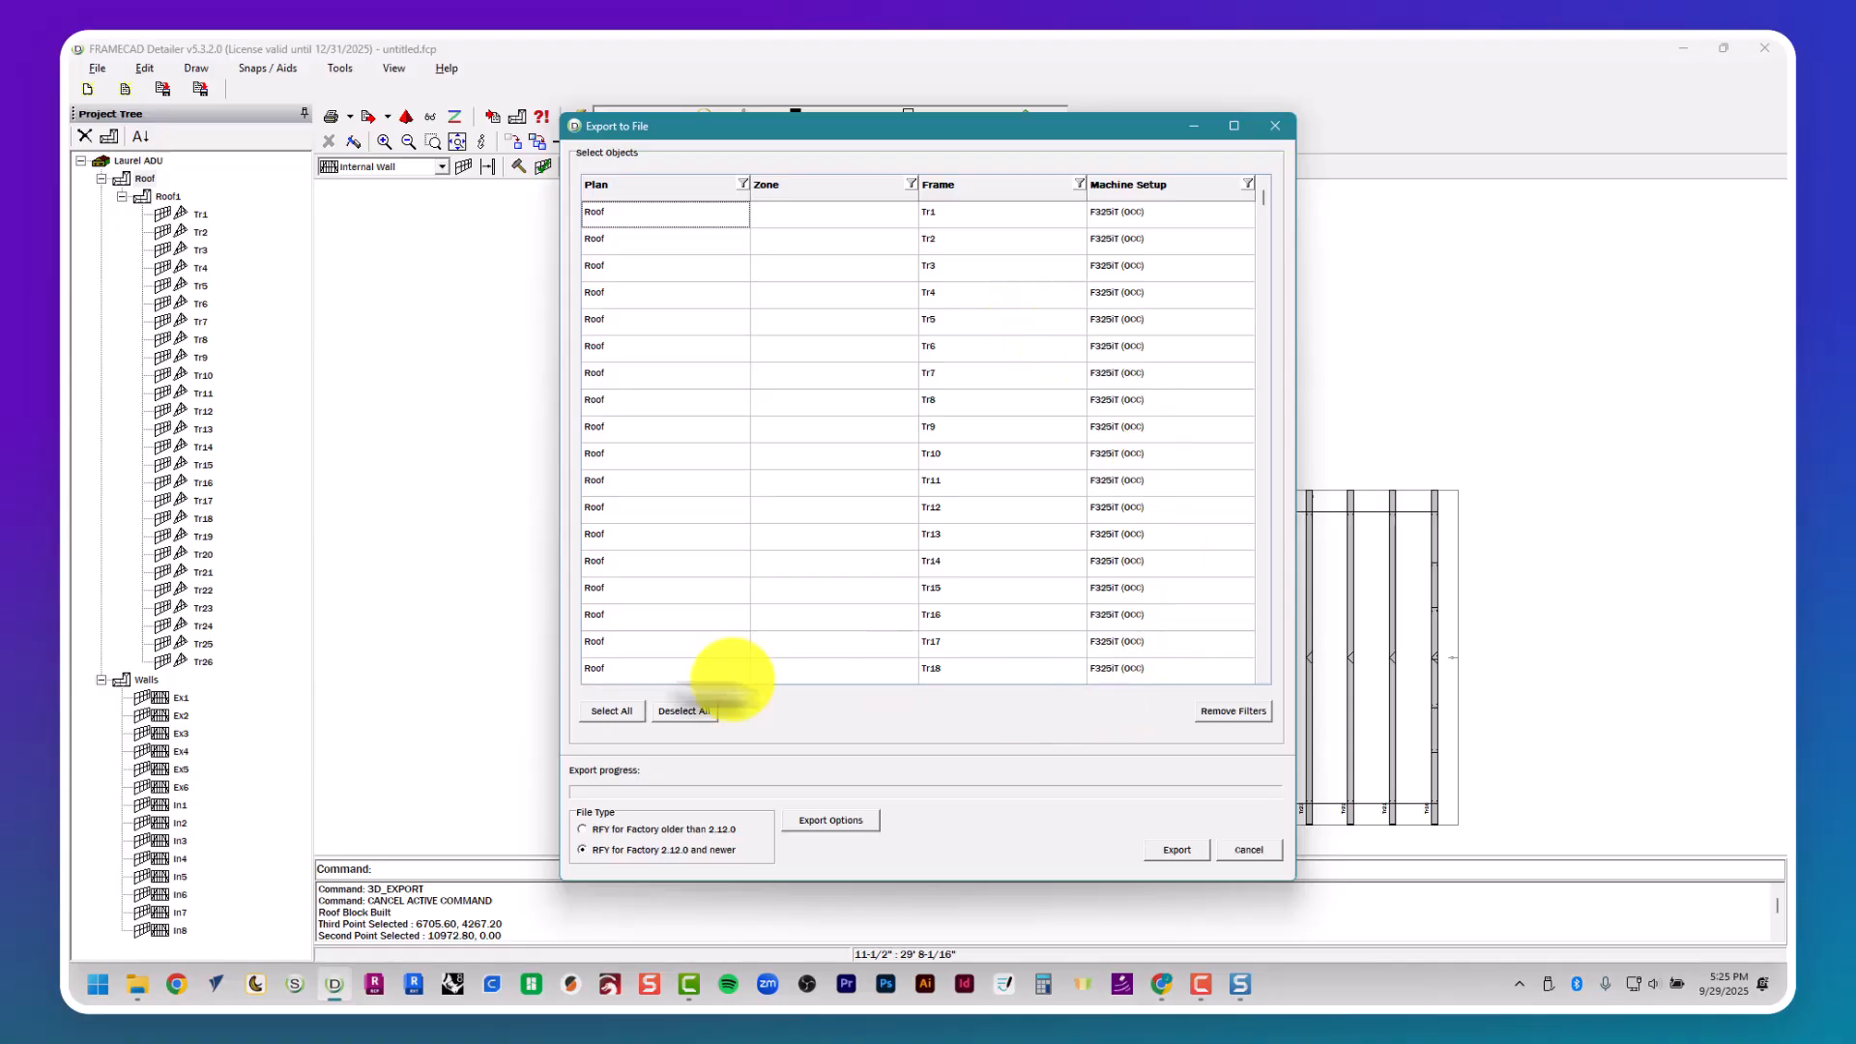
pyautogui.click(626, 715)
pyautogui.click(1177, 850)
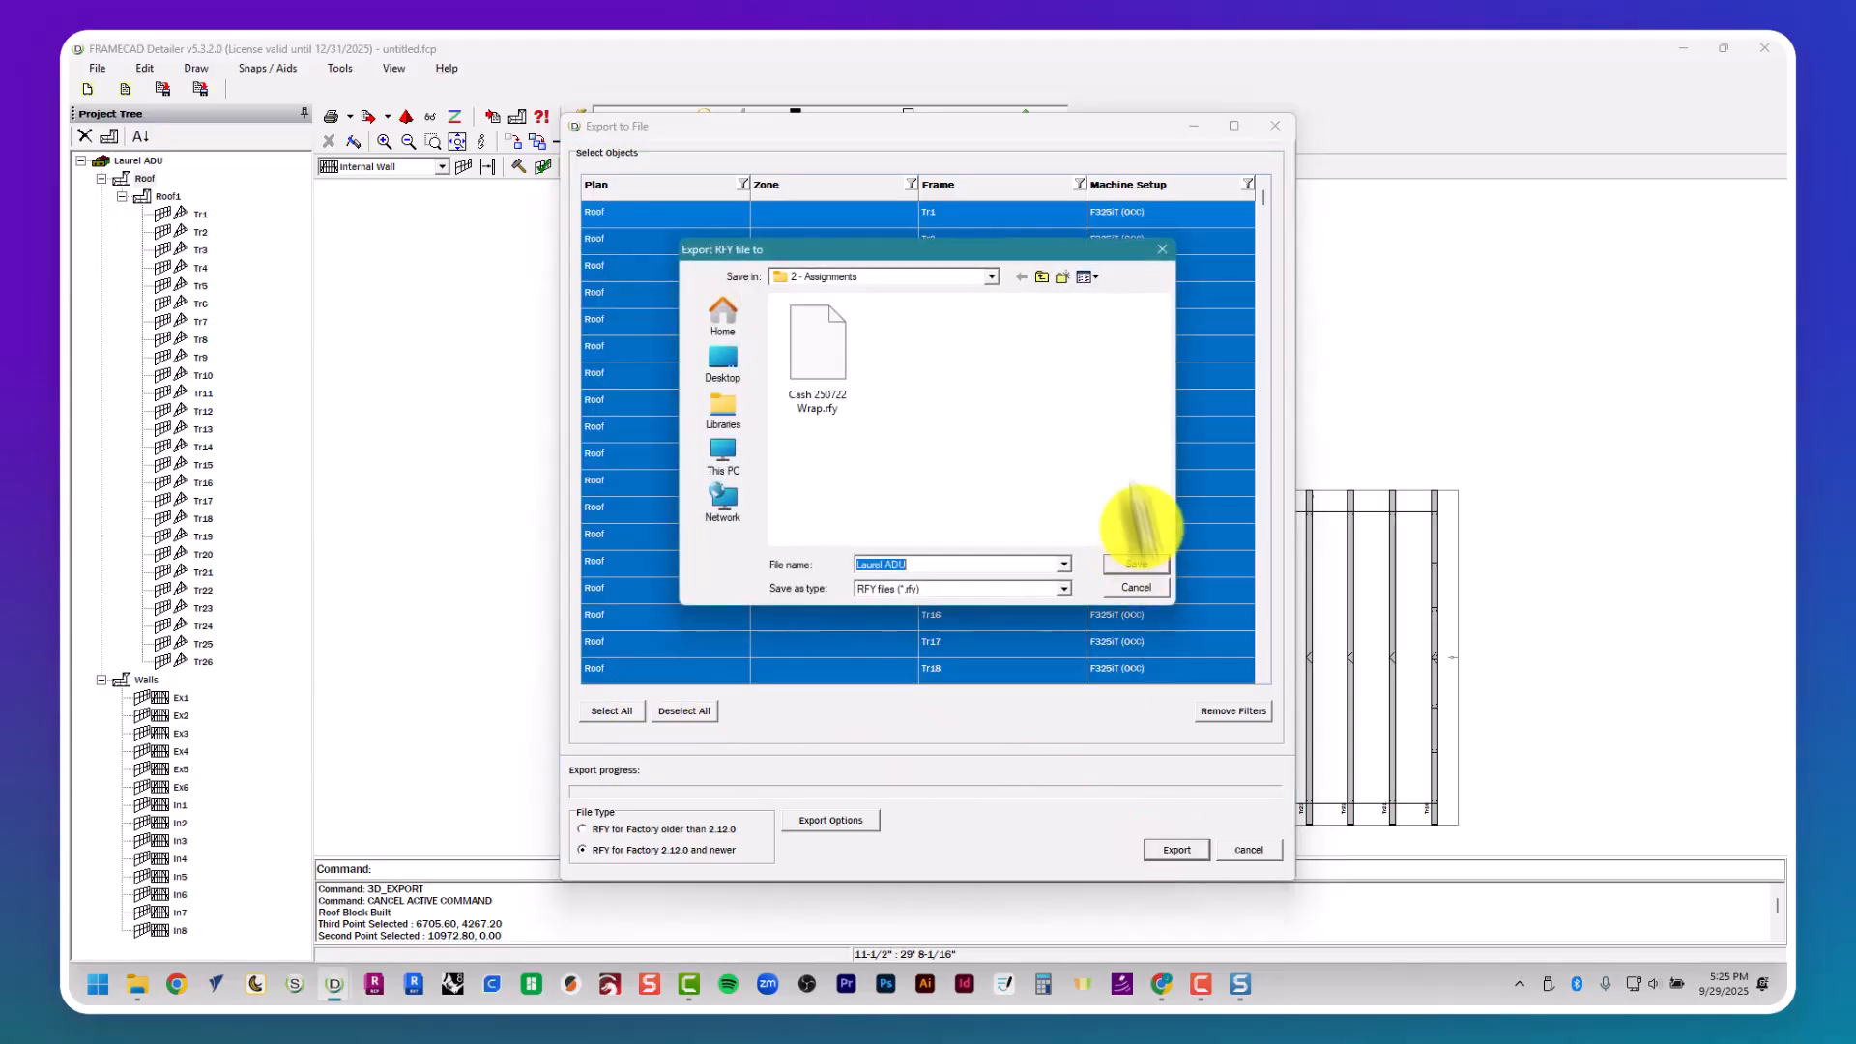
# - Set the RFY export location to OCC > FrameCAD > 11 - Laurel Residence in FrameCAD
pyautogui.click(1040, 279)
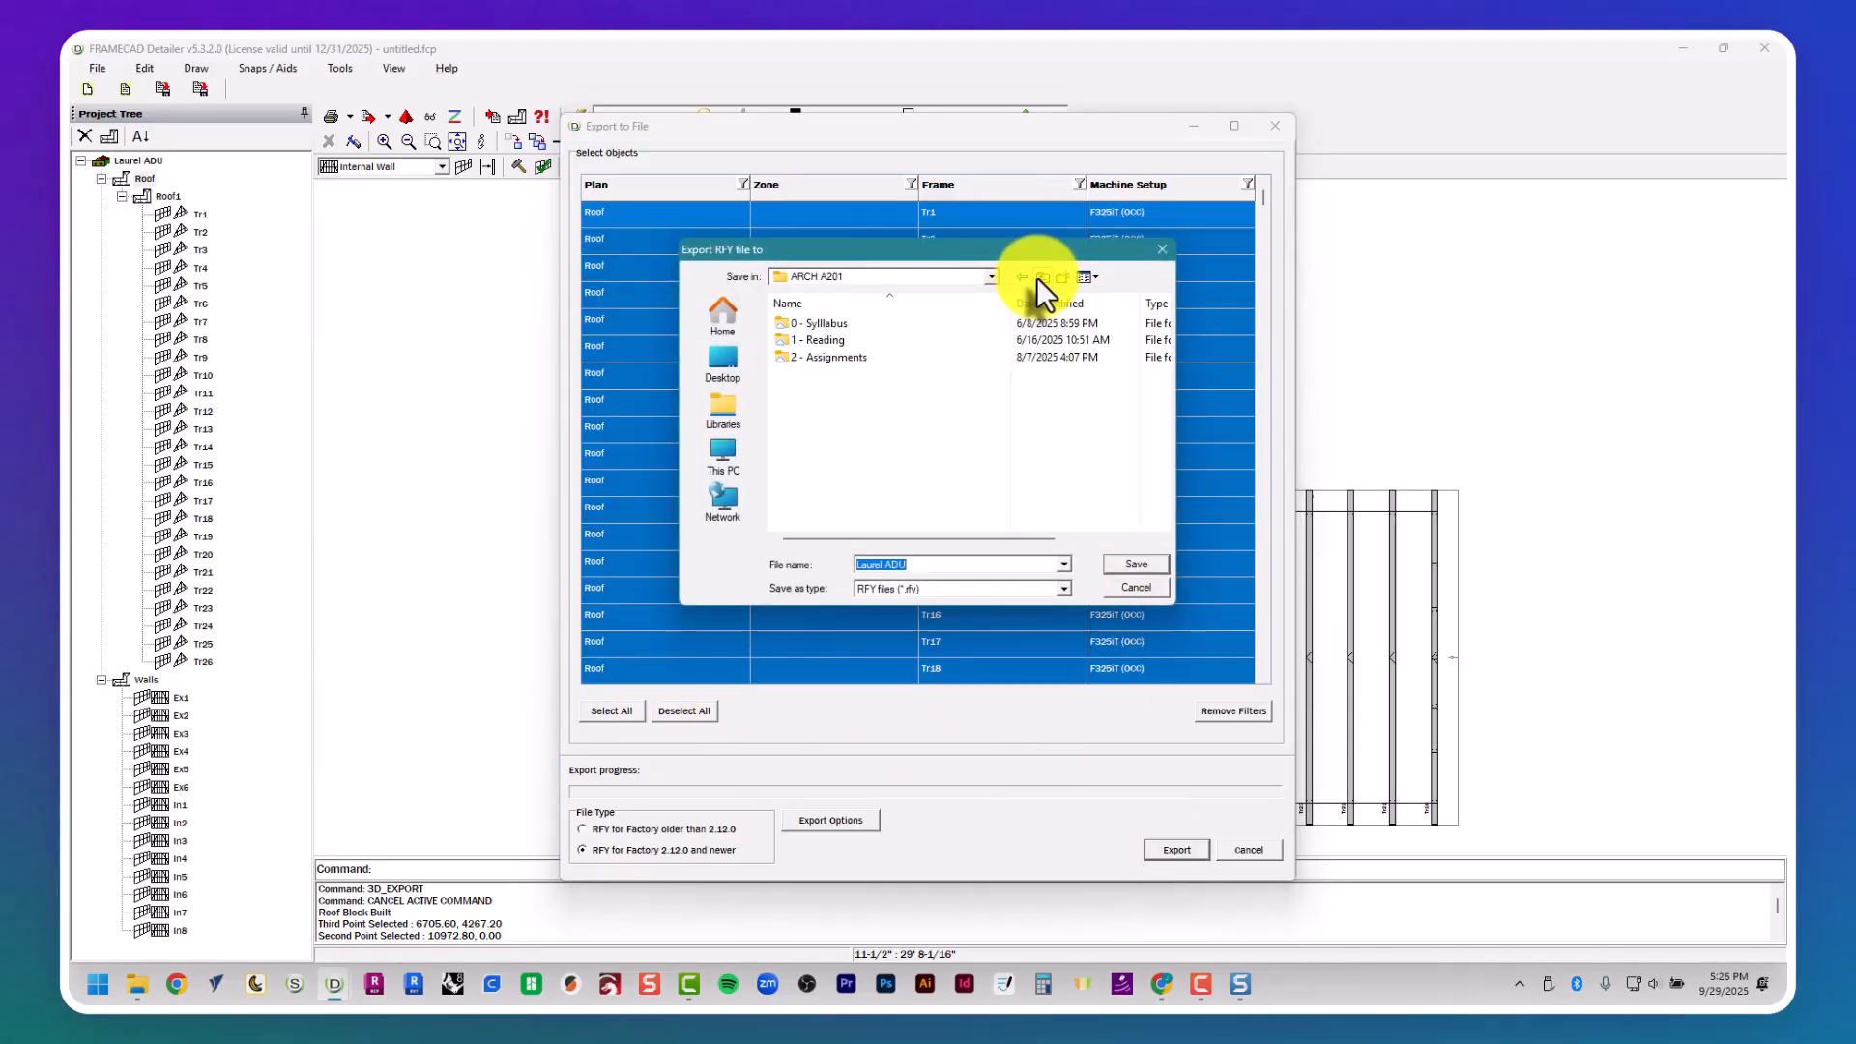
pyautogui.click(1040, 278)
pyautogui.click(1041, 278)
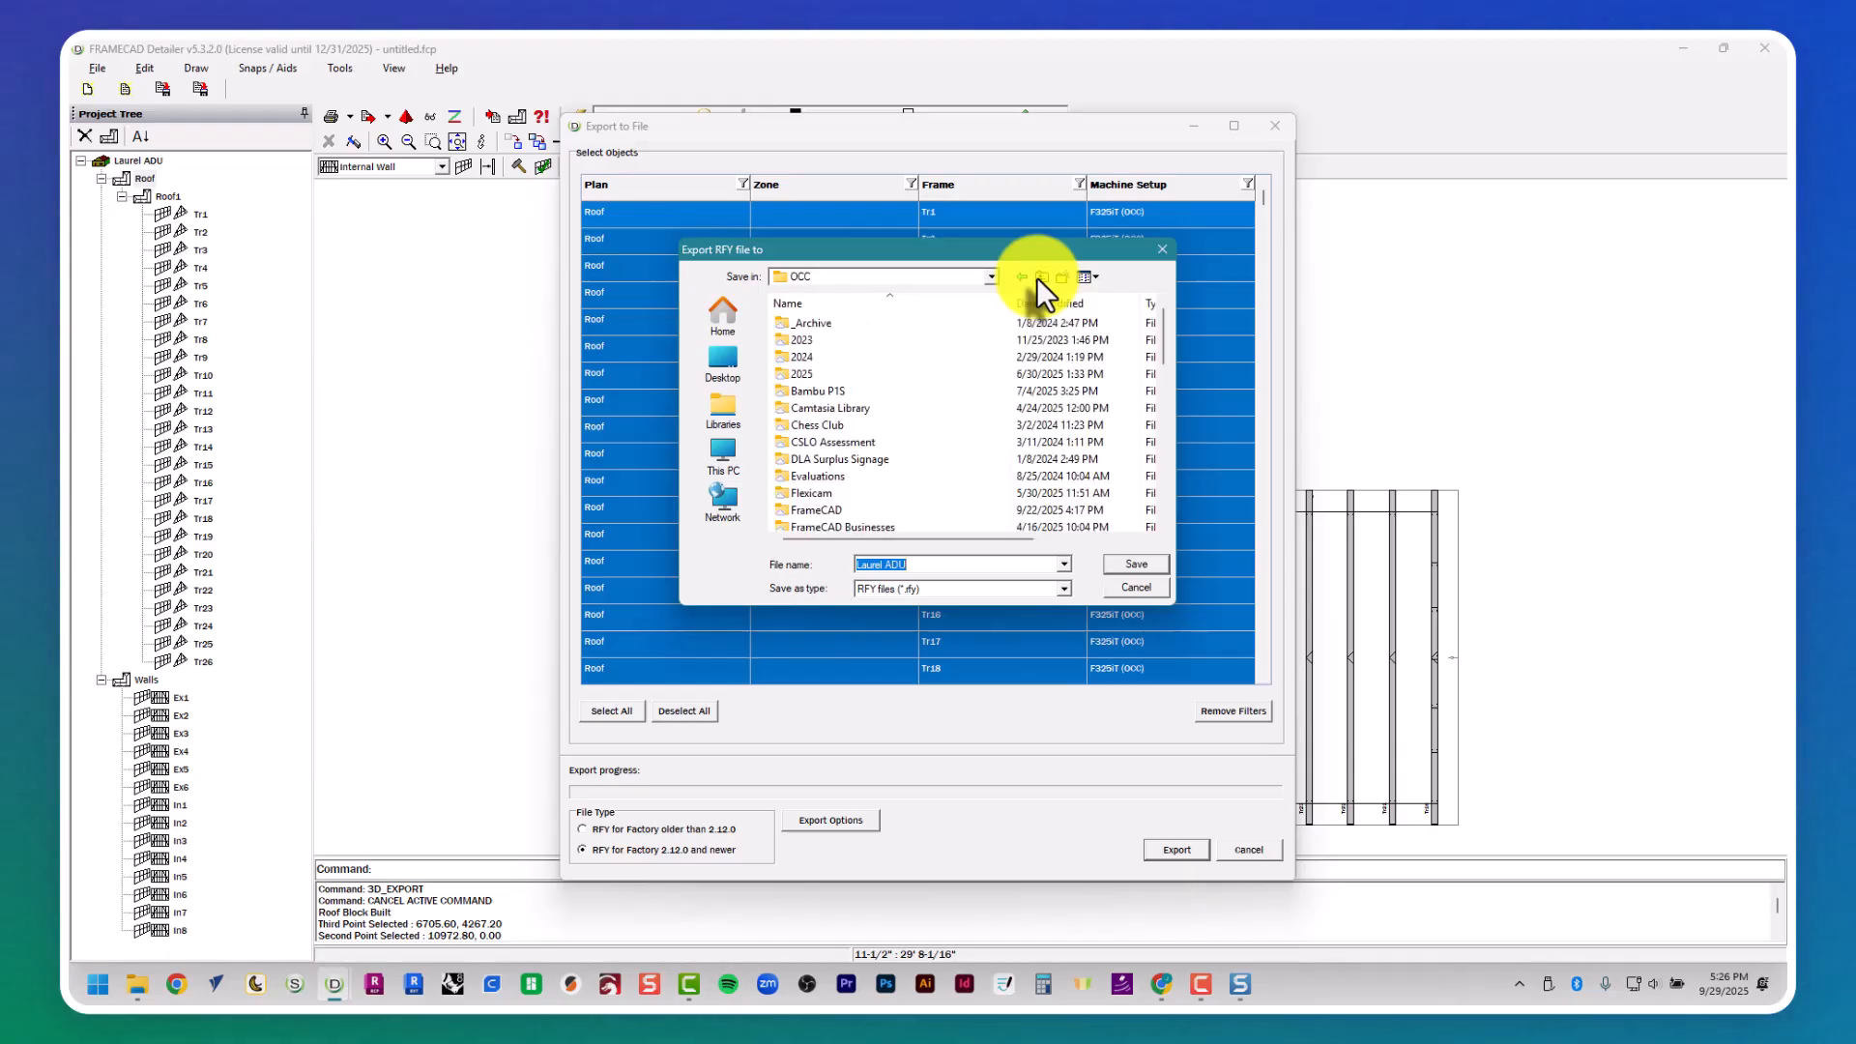
pyautogui.scroll(-2, 976, 425)
pyautogui.click(957, 411)
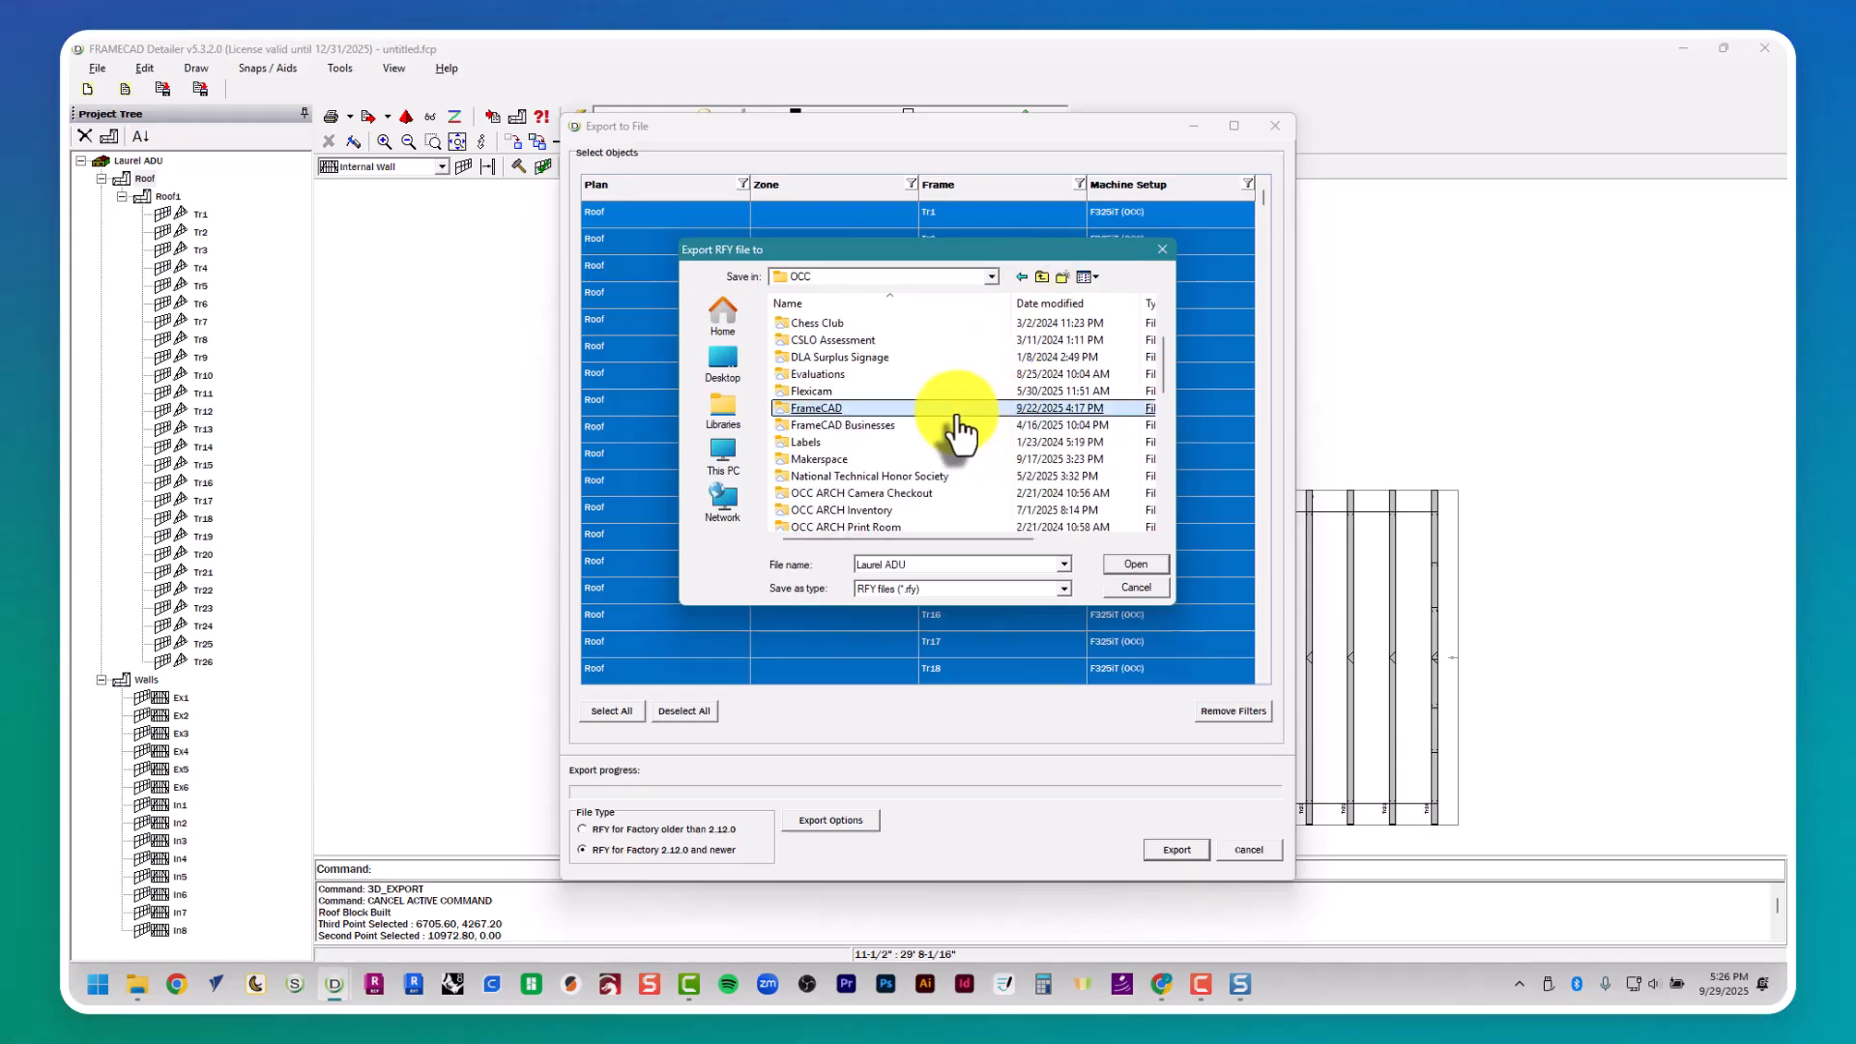
pyautogui.doubleClick(957, 411)
pyautogui.click(943, 512)
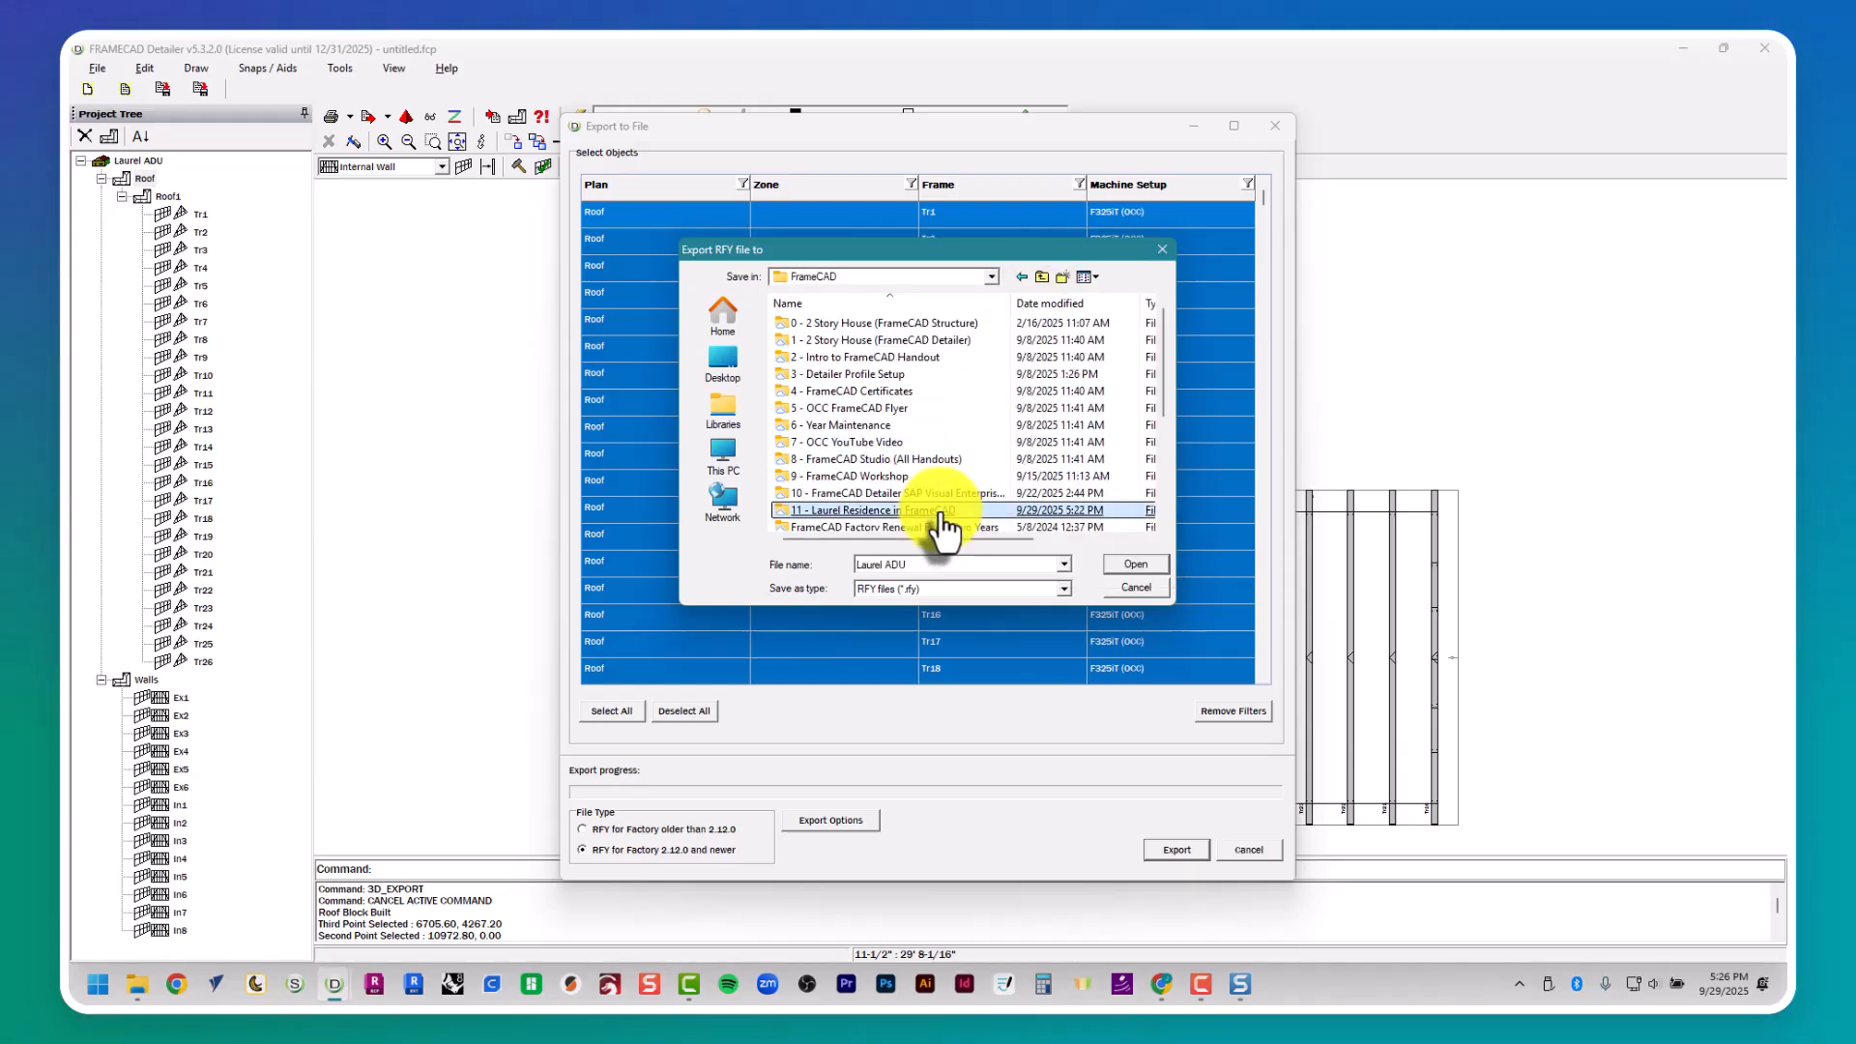
pyautogui.doubleClick(943, 512)
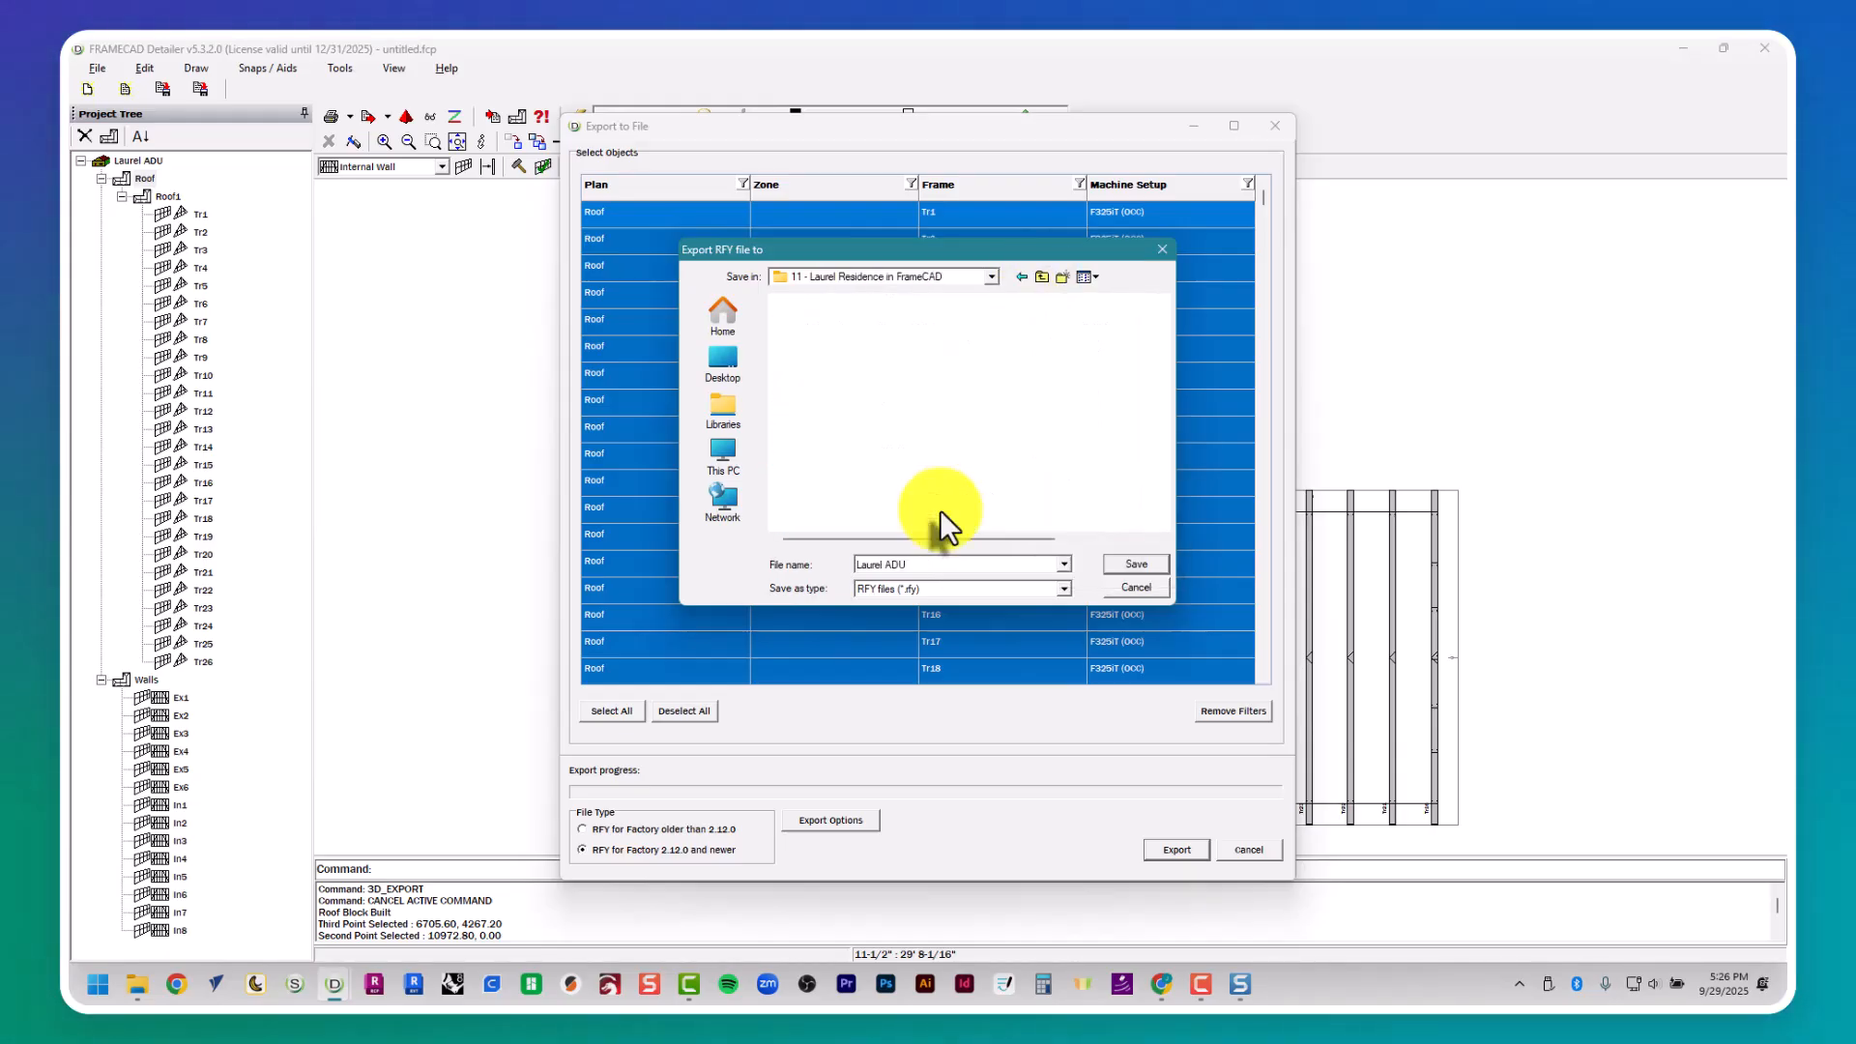
# - Create a folder named 5 - RFY in the project folder and open it
pyautogui.click(1059, 279)
pyautogui.write('5 - ')
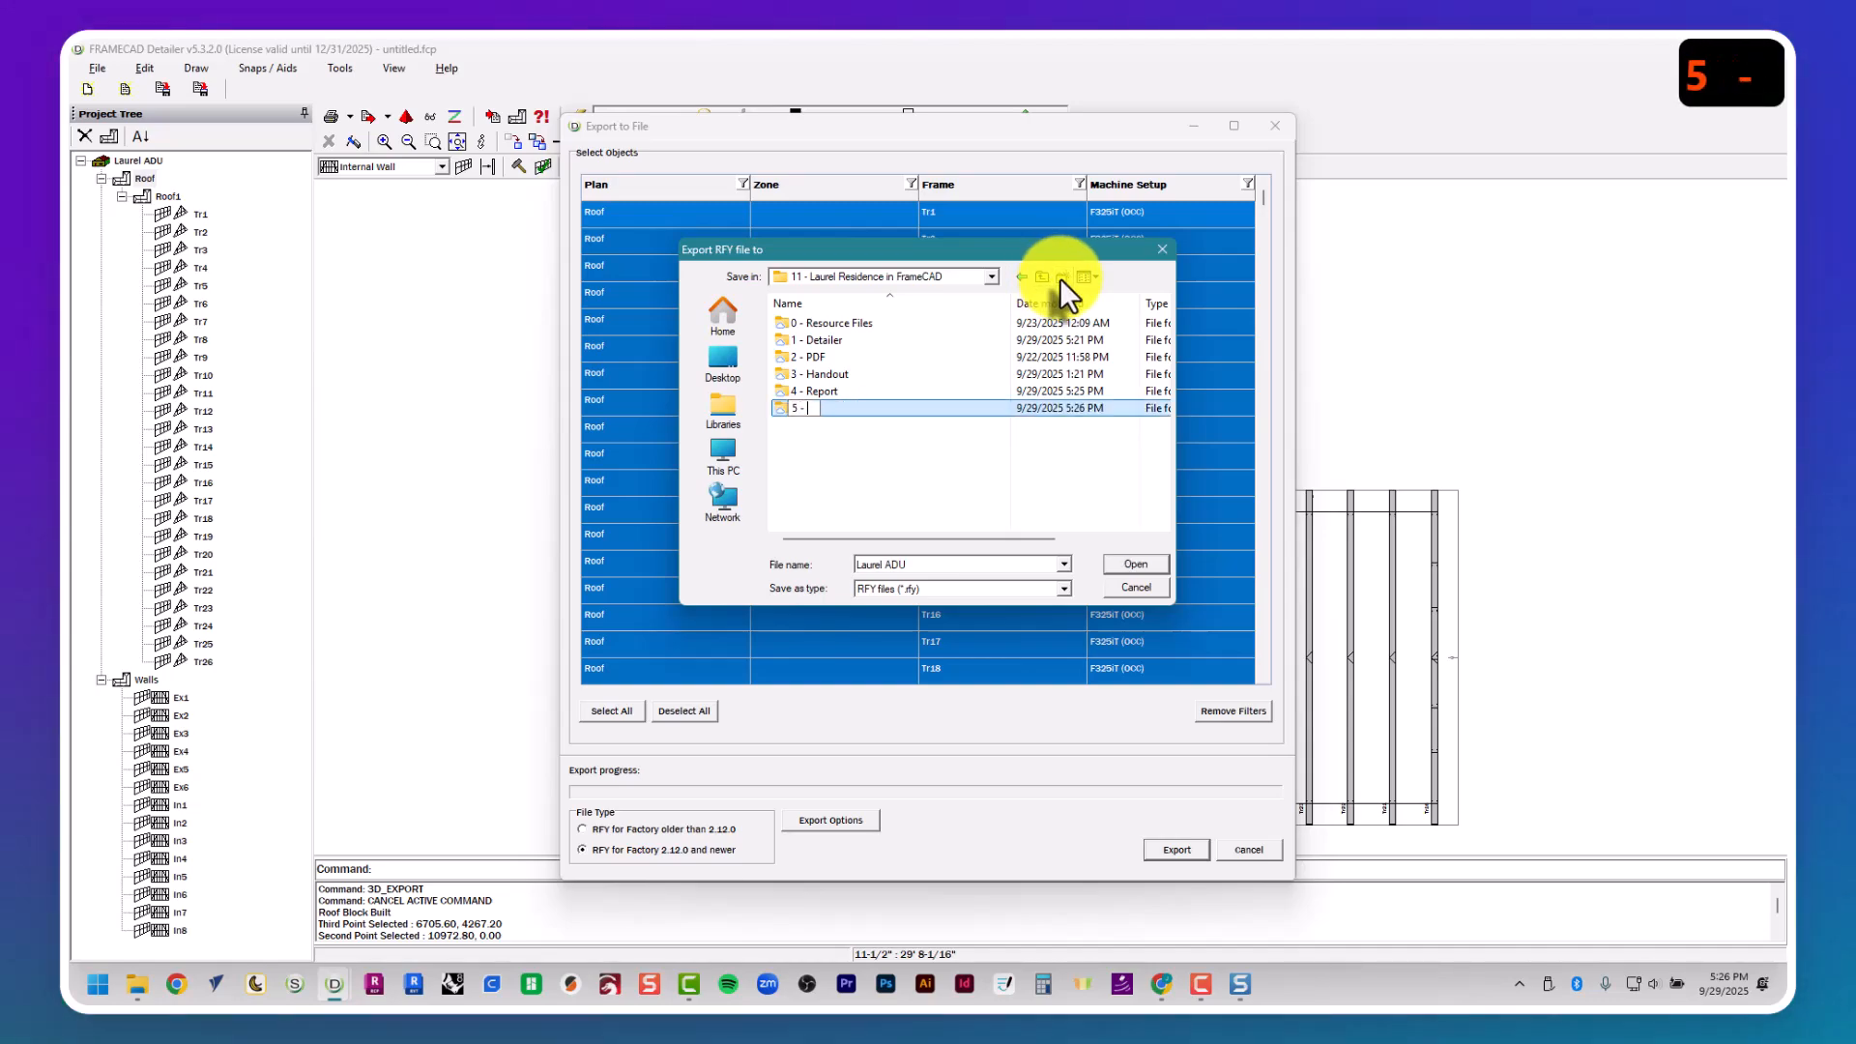
pyautogui.write('RFY')
pyautogui.press('Return')
pyautogui.press('Return')
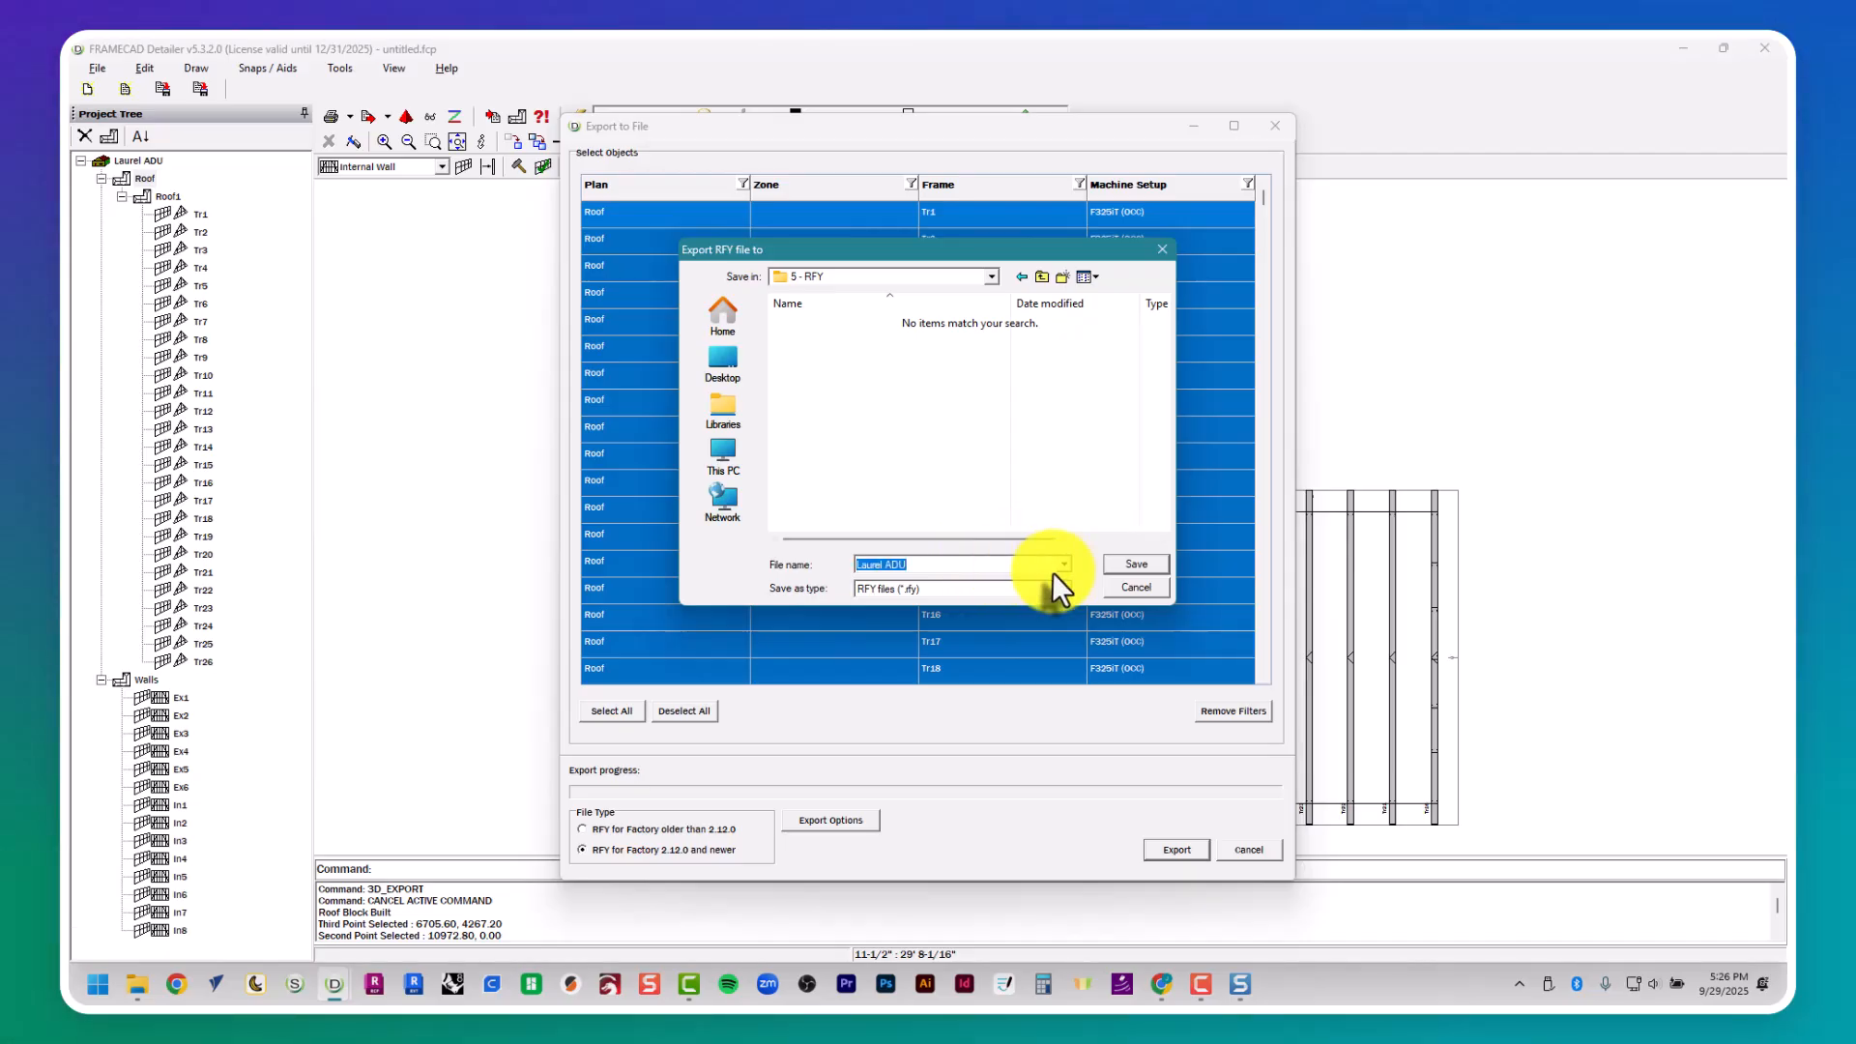
# - Save the RFY export as Laurel ADU in the 5 - RFY folder and close the export dialog
pyautogui.click(1139, 566)
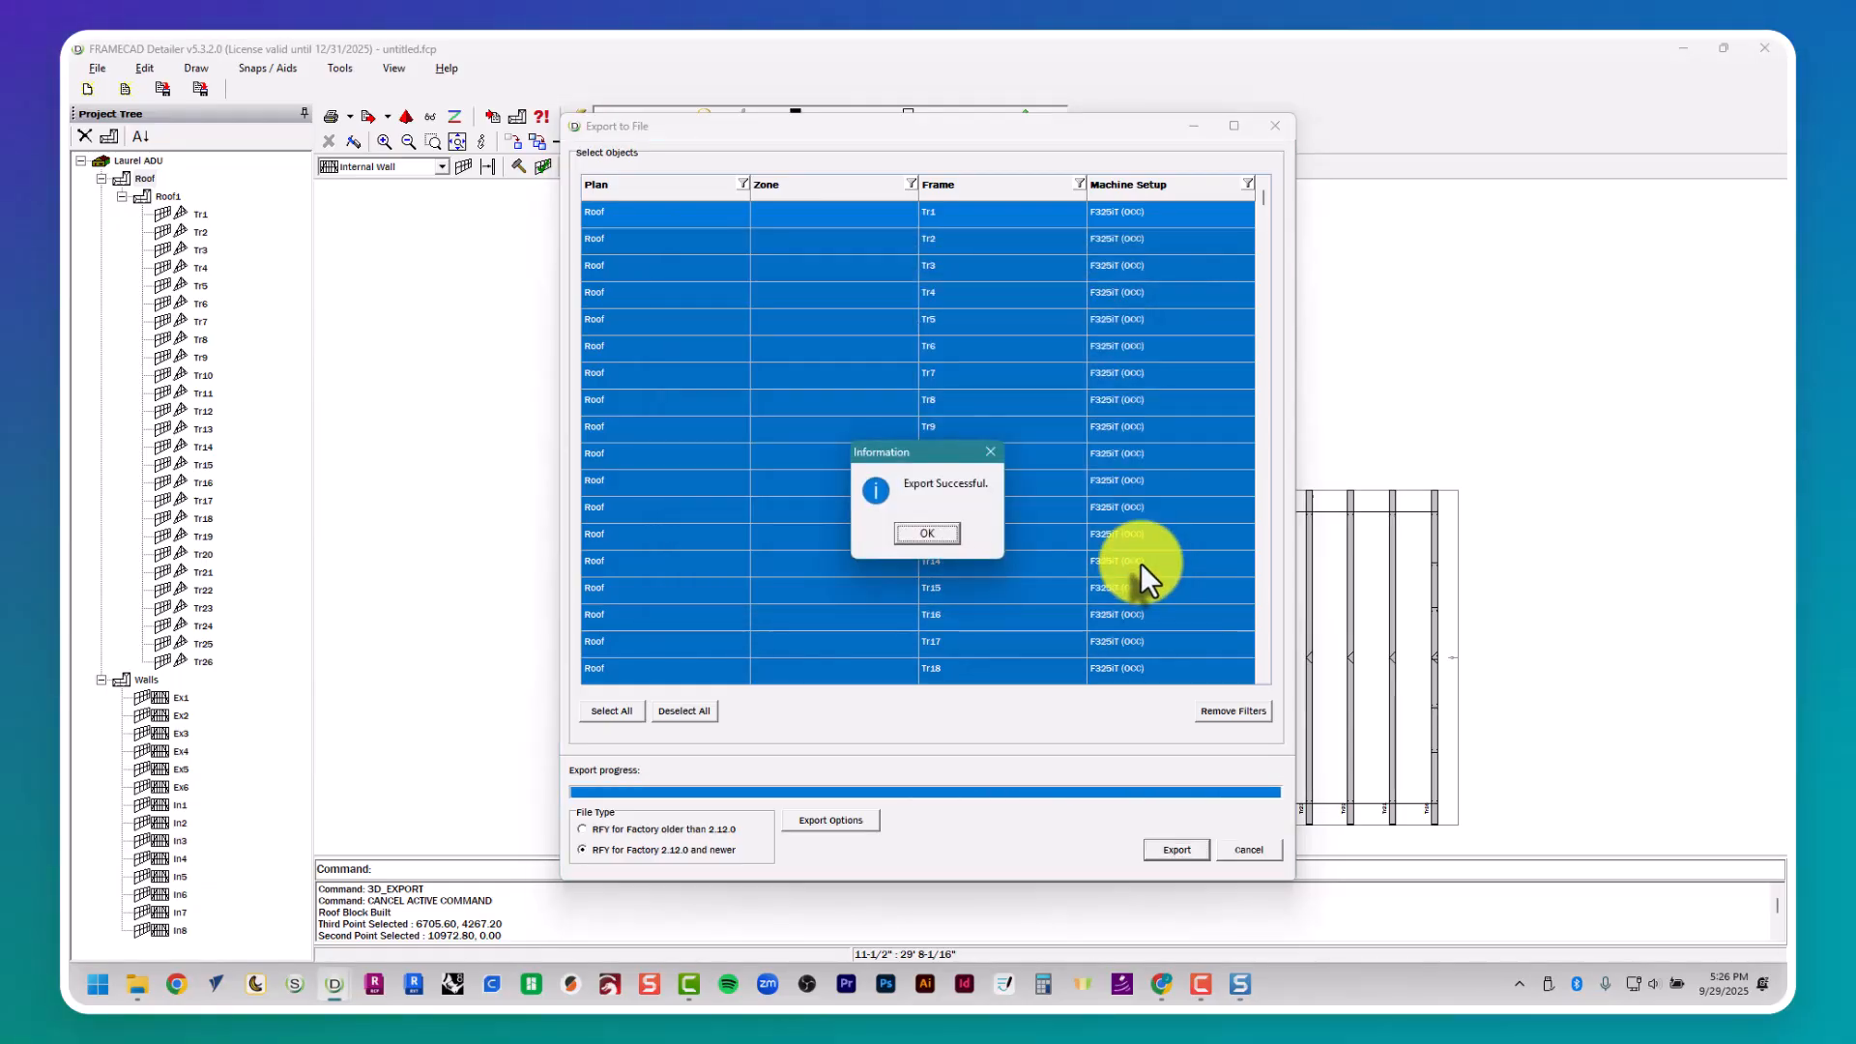
pyautogui.click(956, 536)
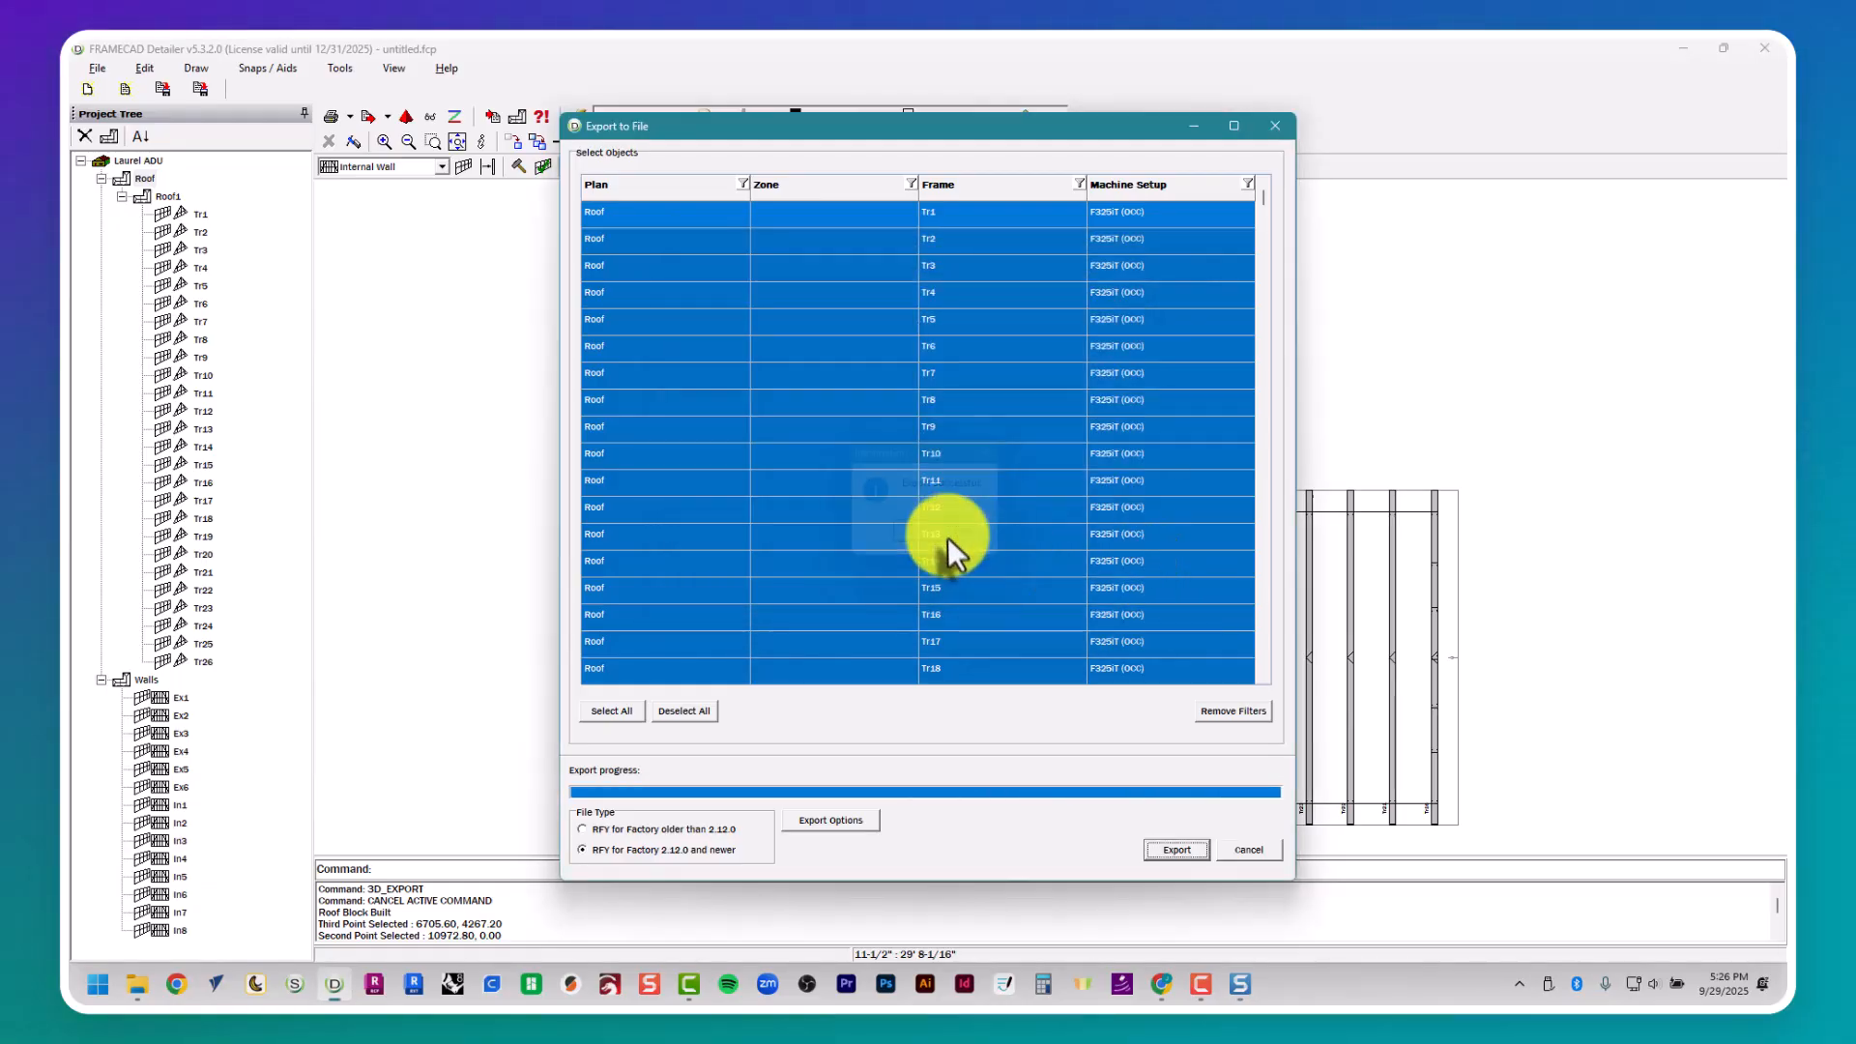
pyautogui.click(1274, 126)
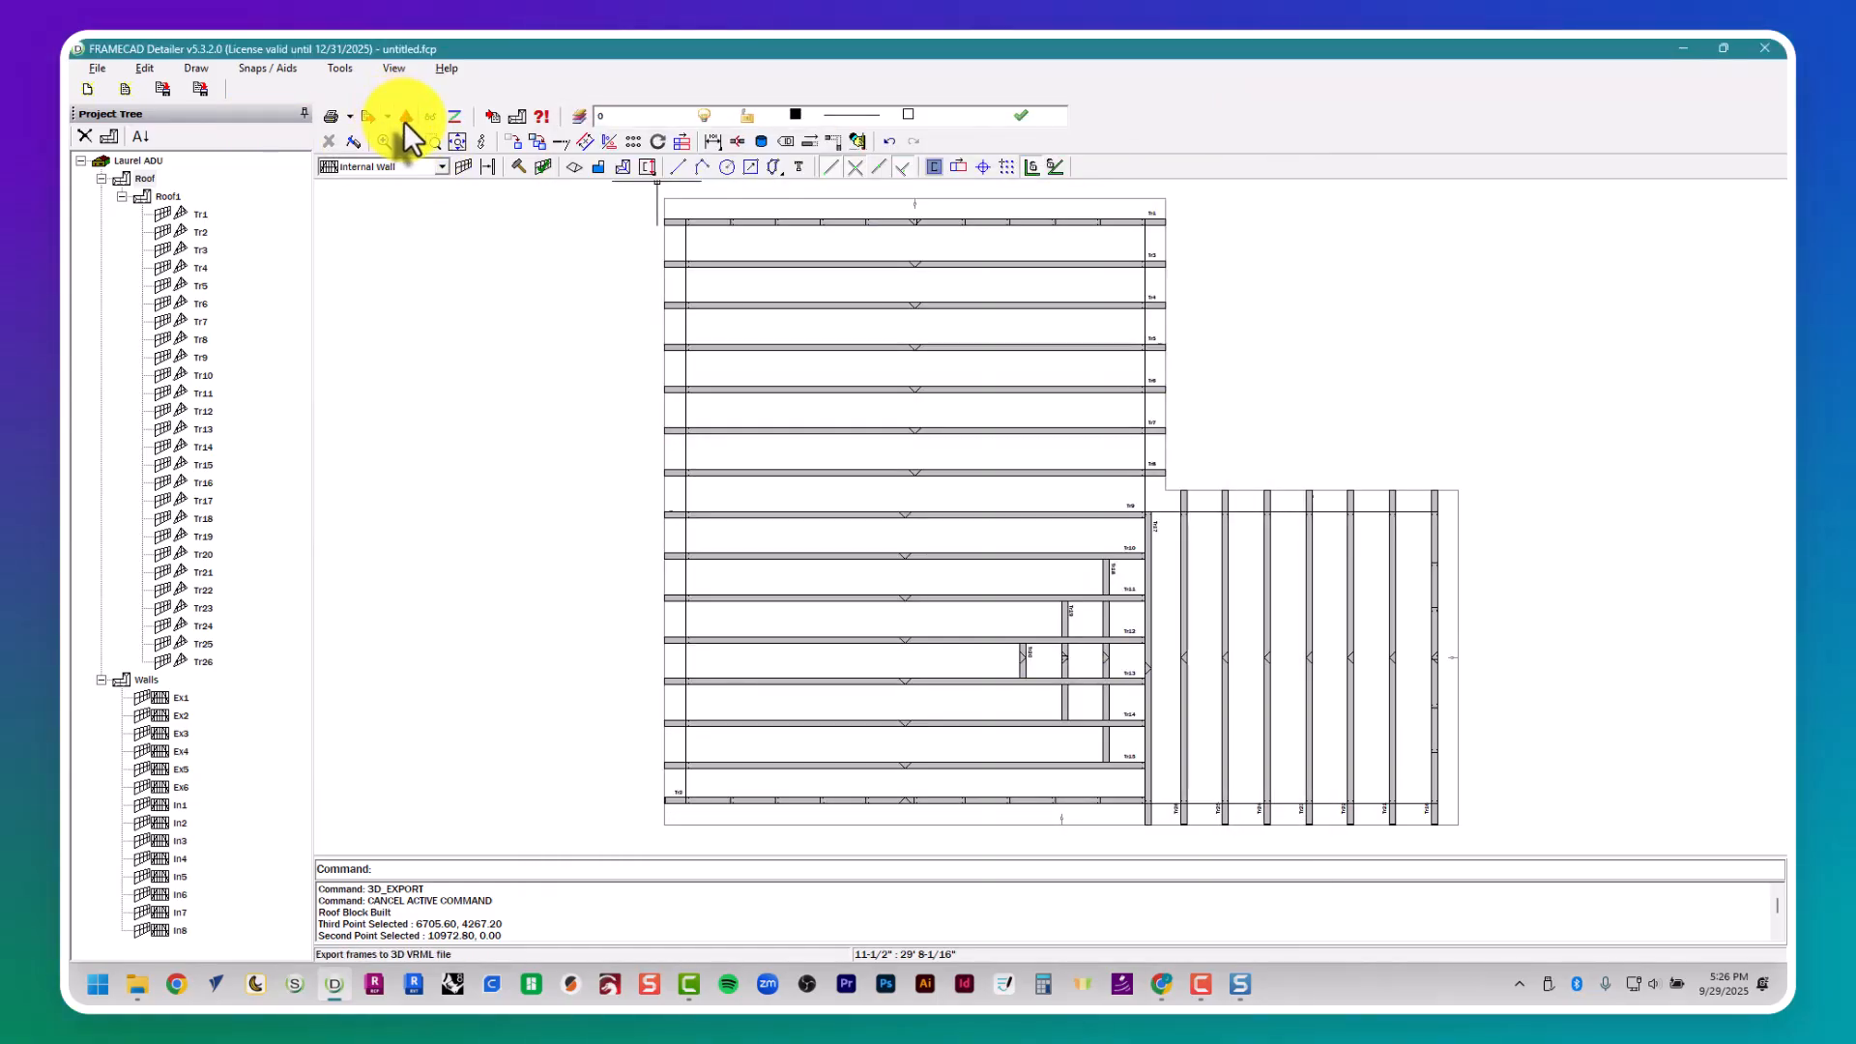
# - Collapse the Roof and Walls branches of the project tree, and view the Walls plan and the Roof plan
pyautogui.click(102, 179)
pyautogui.click(101, 196)
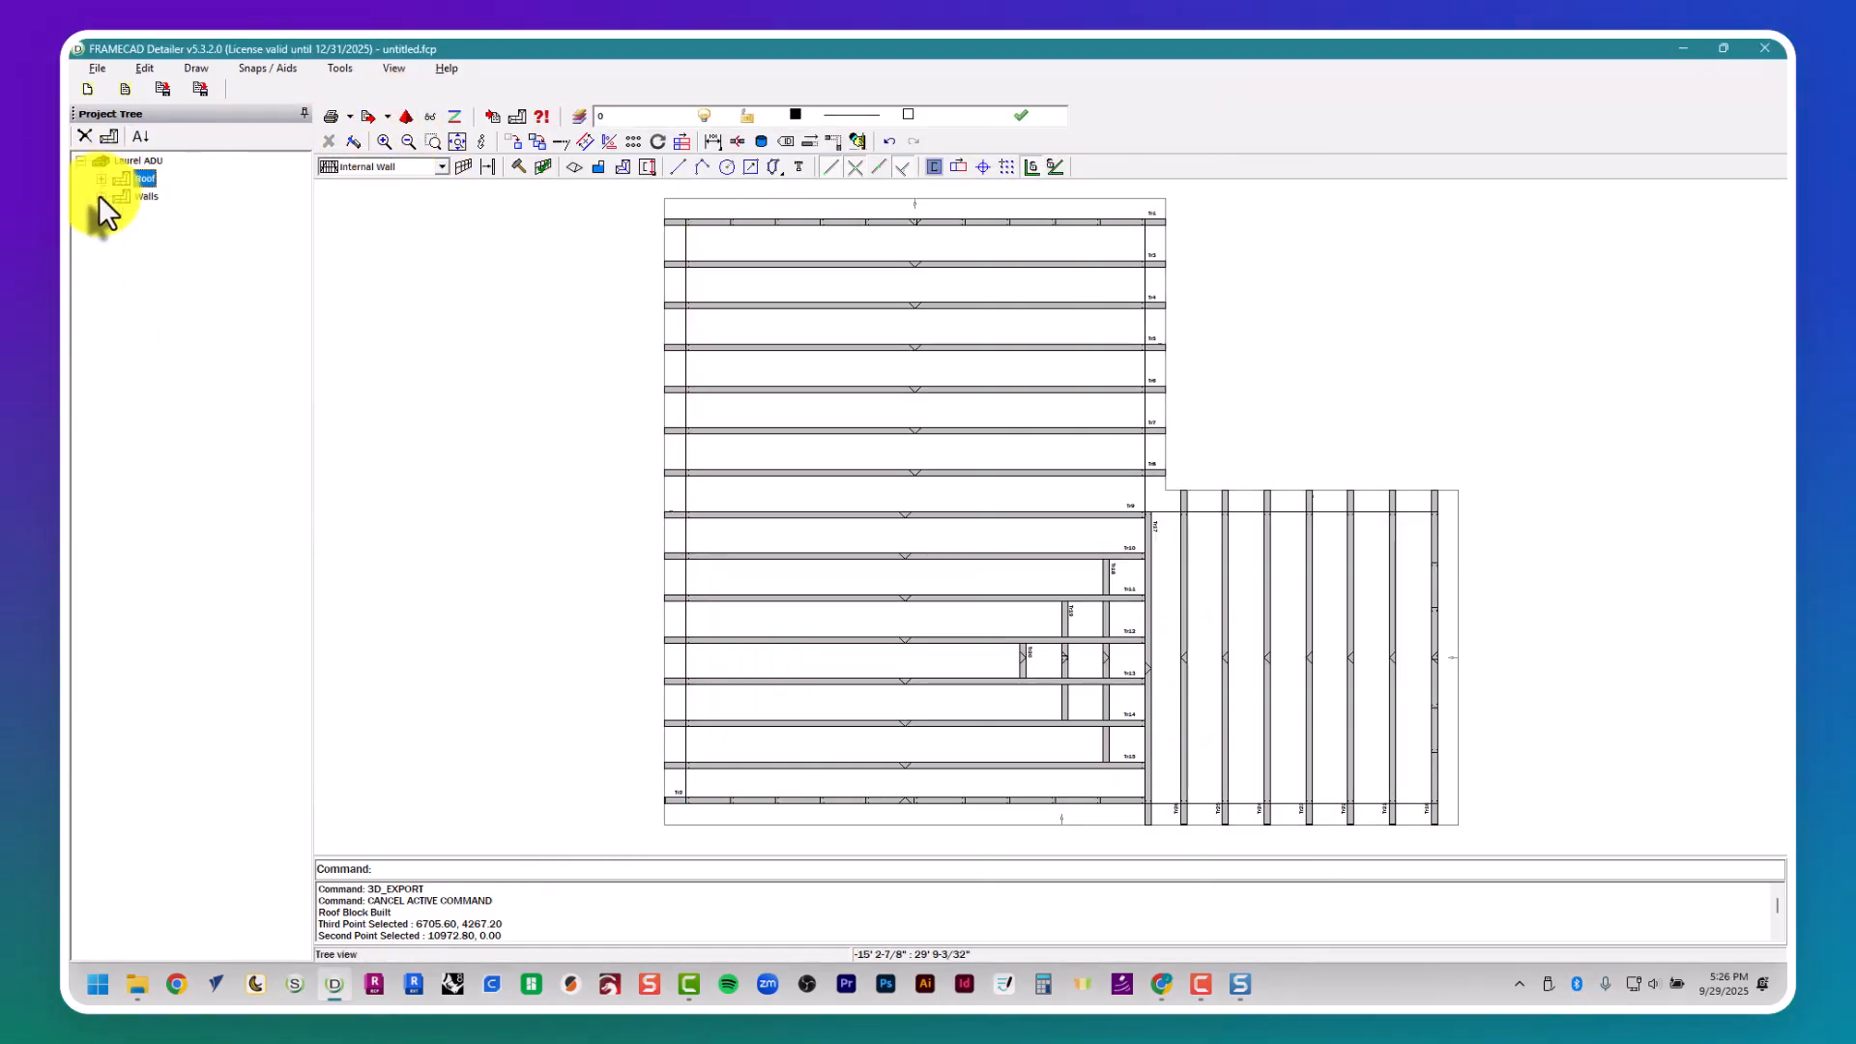
pyautogui.click(139, 194)
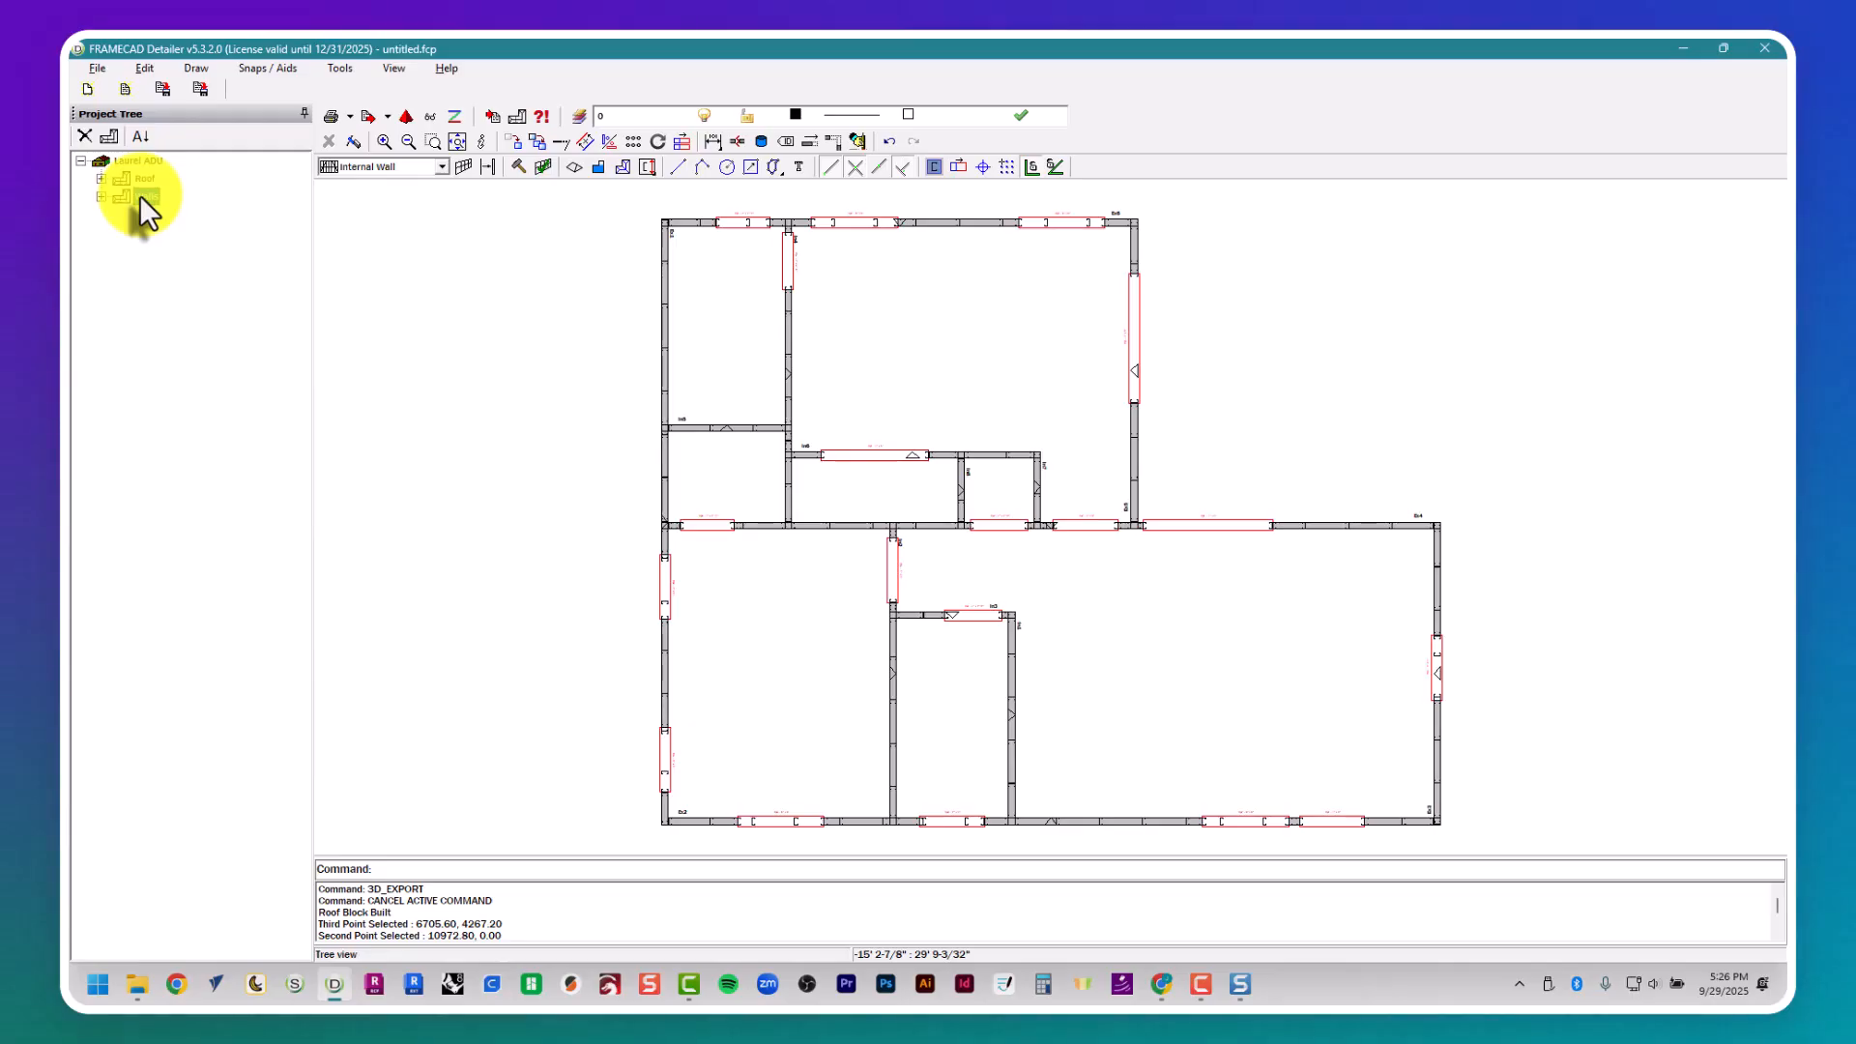
pyautogui.click(138, 180)
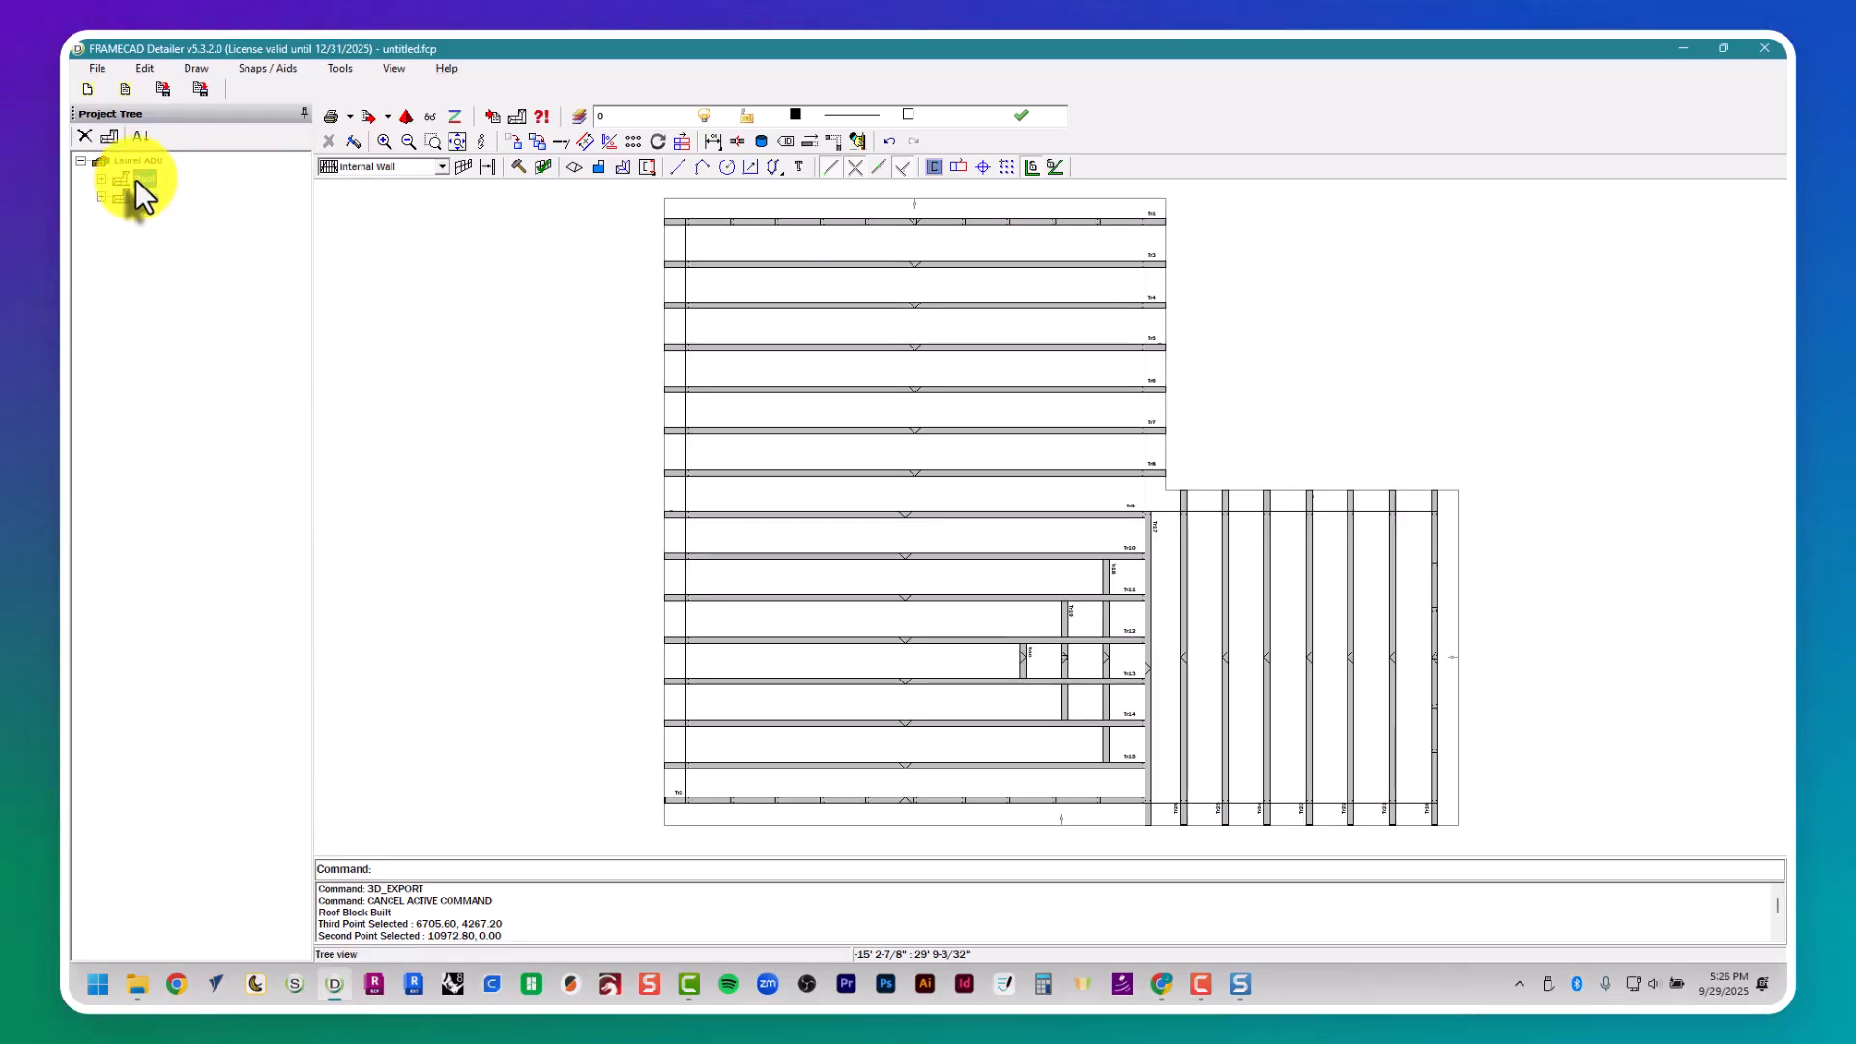
# - Open the exported Laurel ADU VRML model from the 1 - Detailer folder in the 3D viewer
pyautogui.moveTo(1240, 1000)
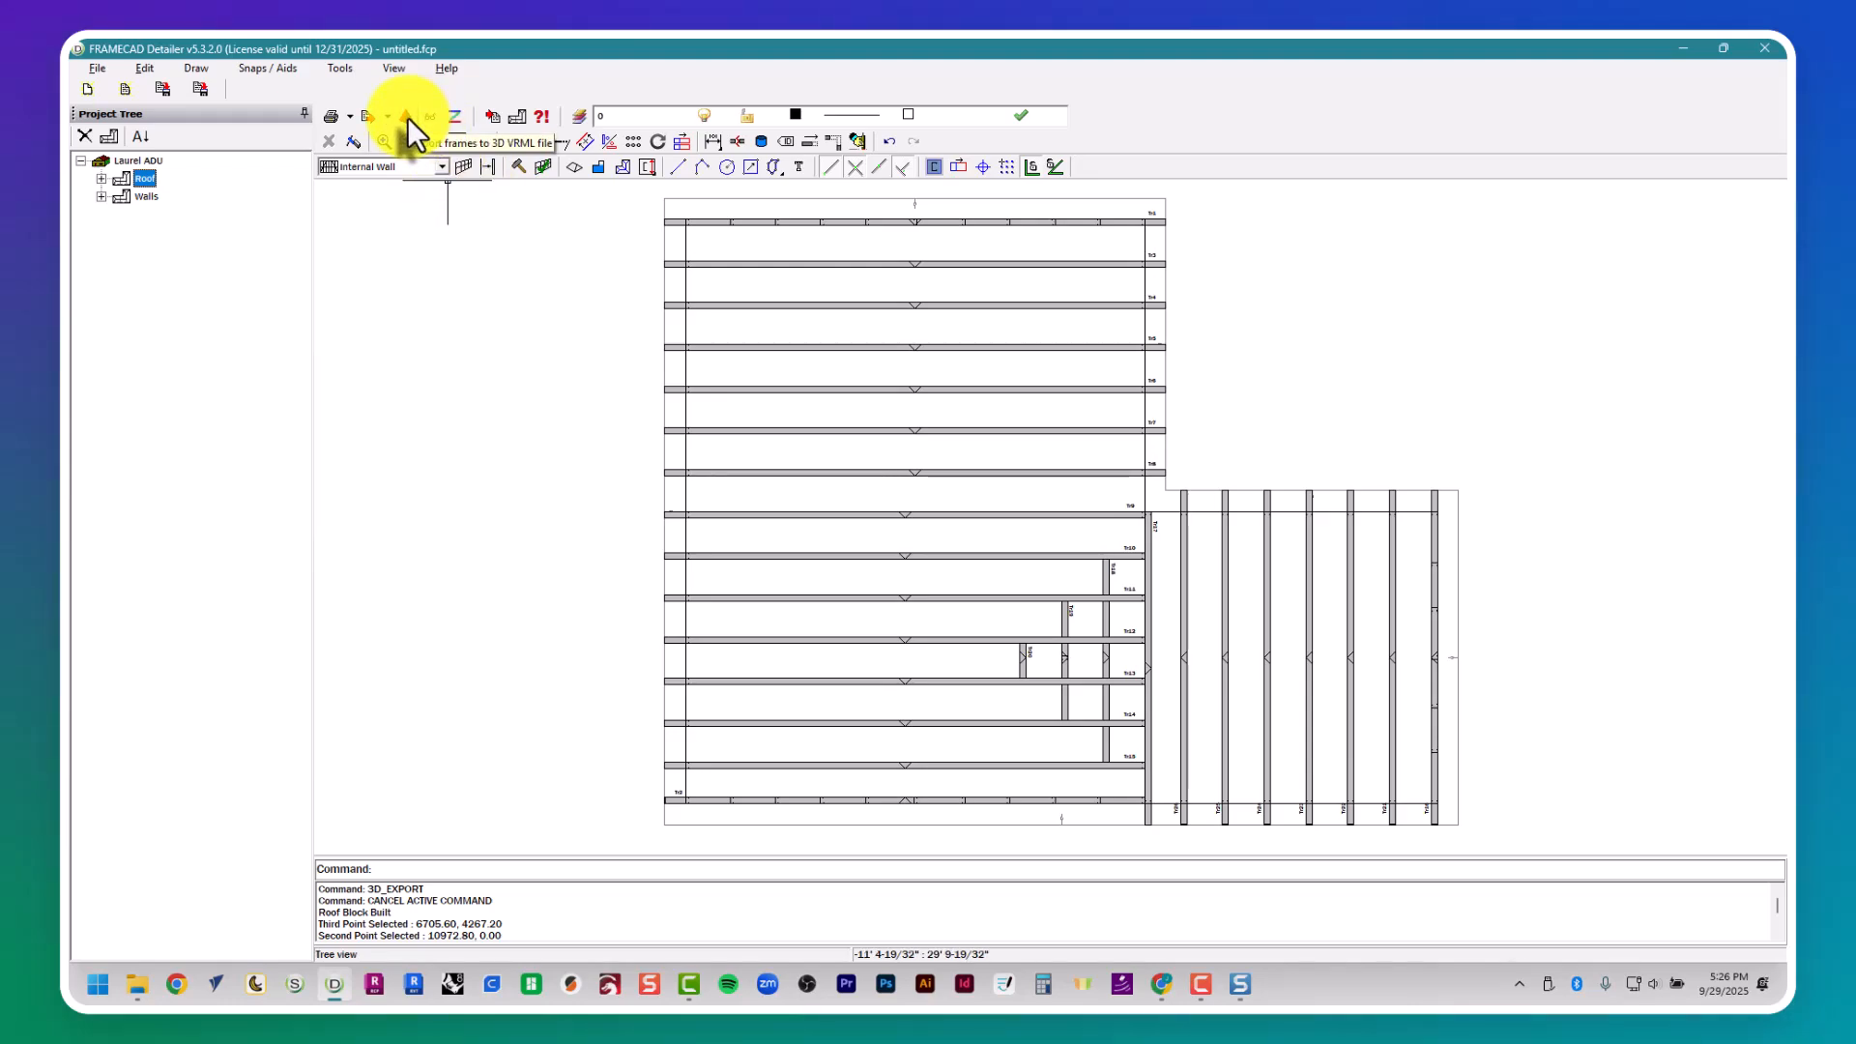
pyautogui.click(432, 117)
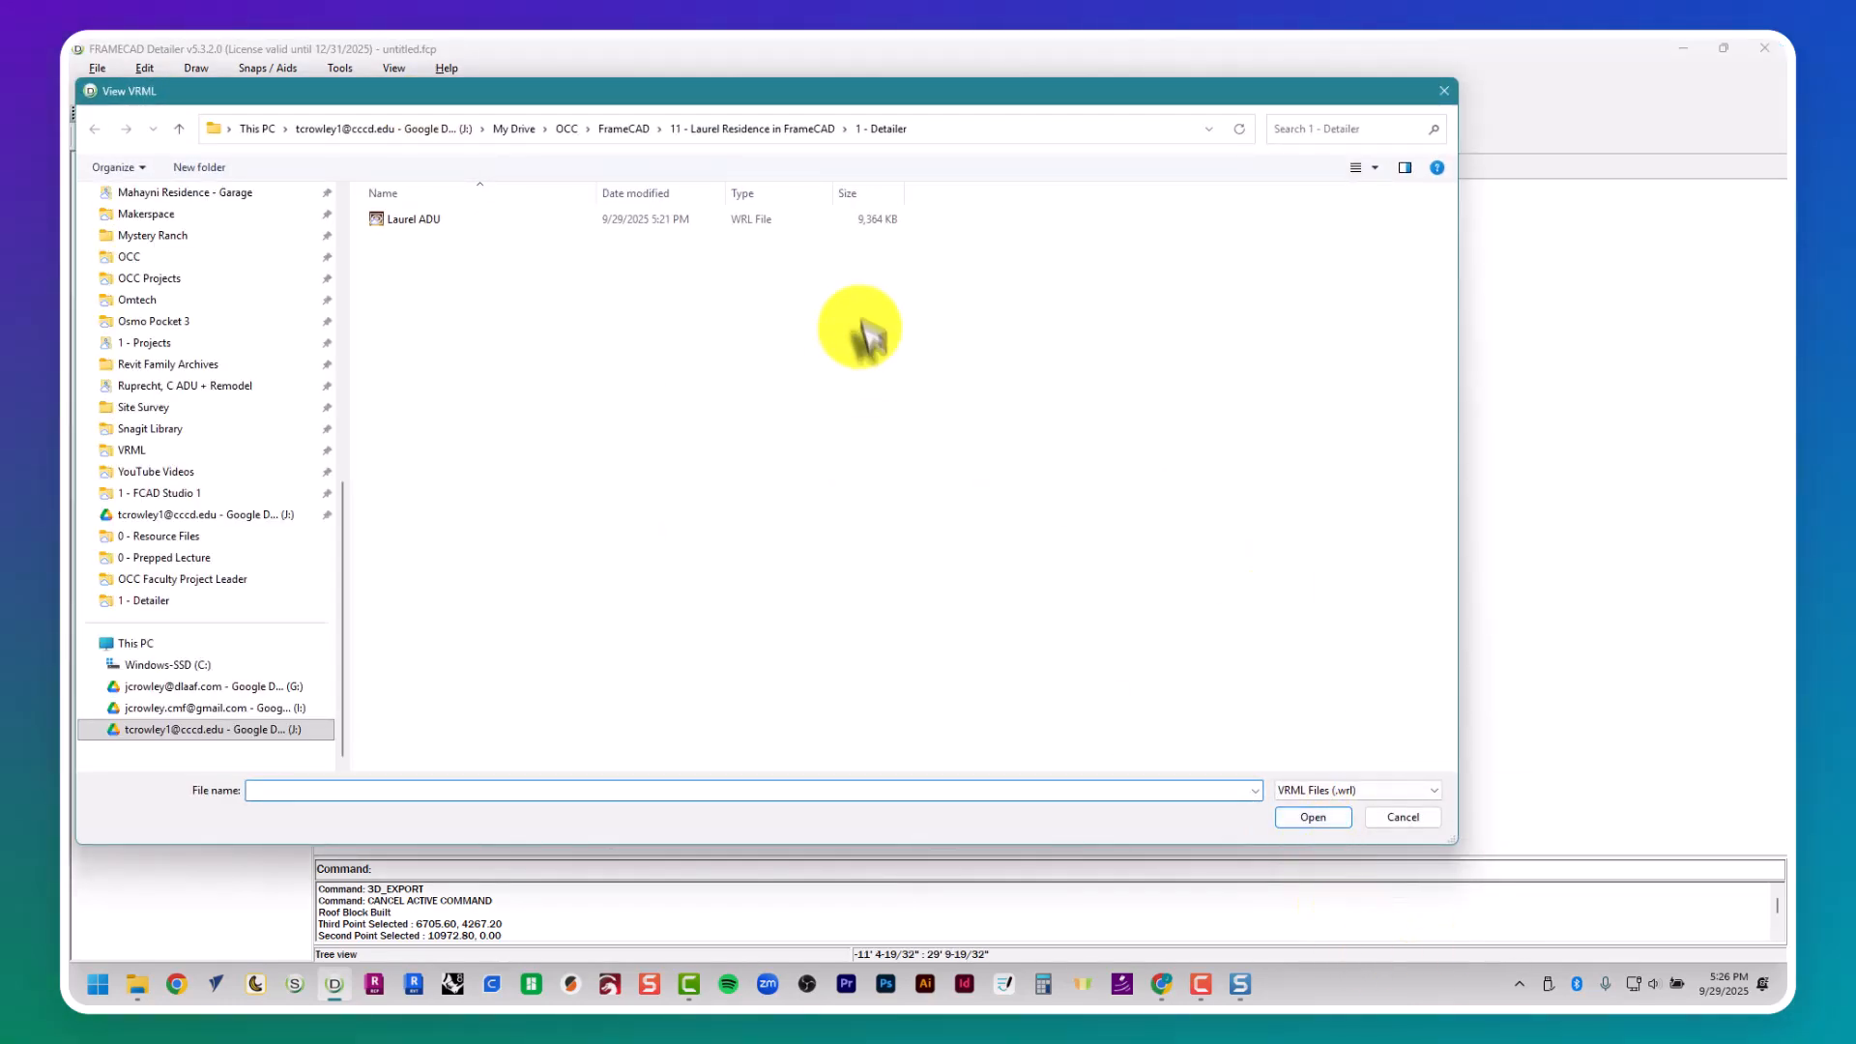
pyautogui.doubleClick(850, 220)
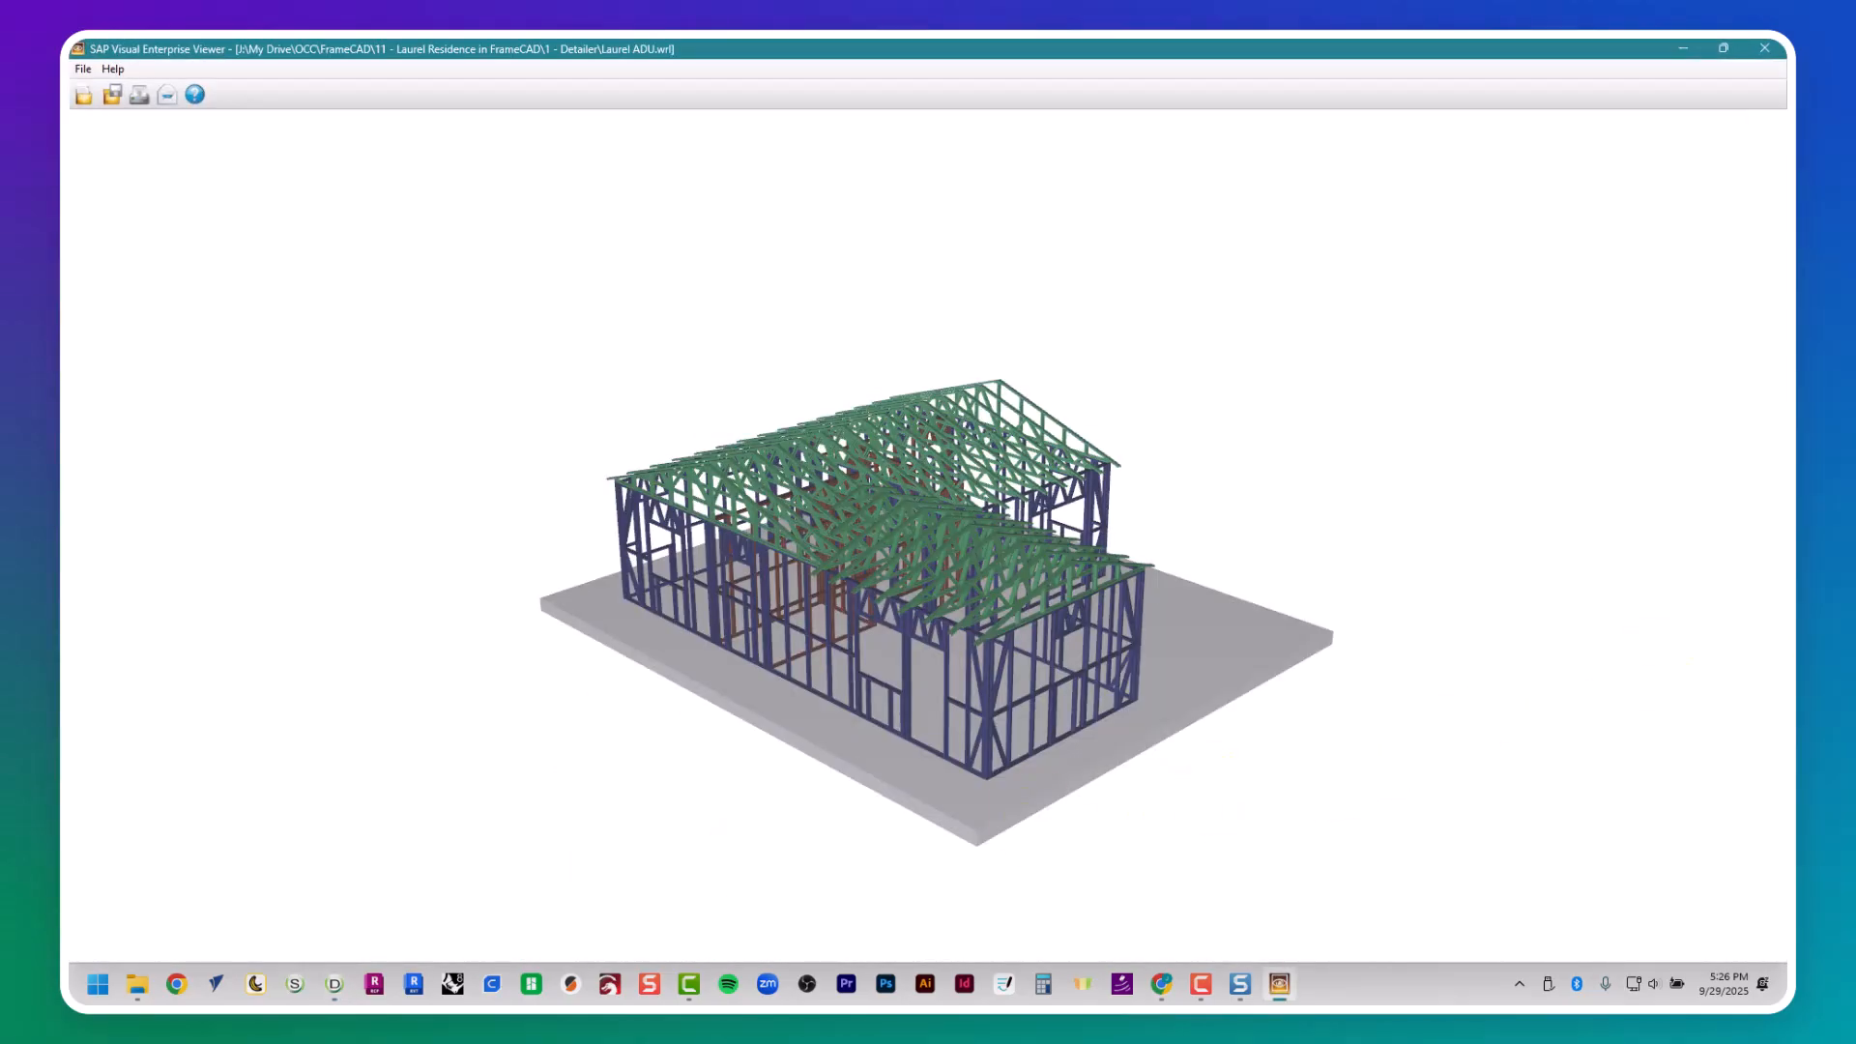
# - Inspect the framed walls and roof trusses of the 3D model from several angles and close the viewer
pyautogui.click(1779, 126)
pyautogui.click(1725, 148)
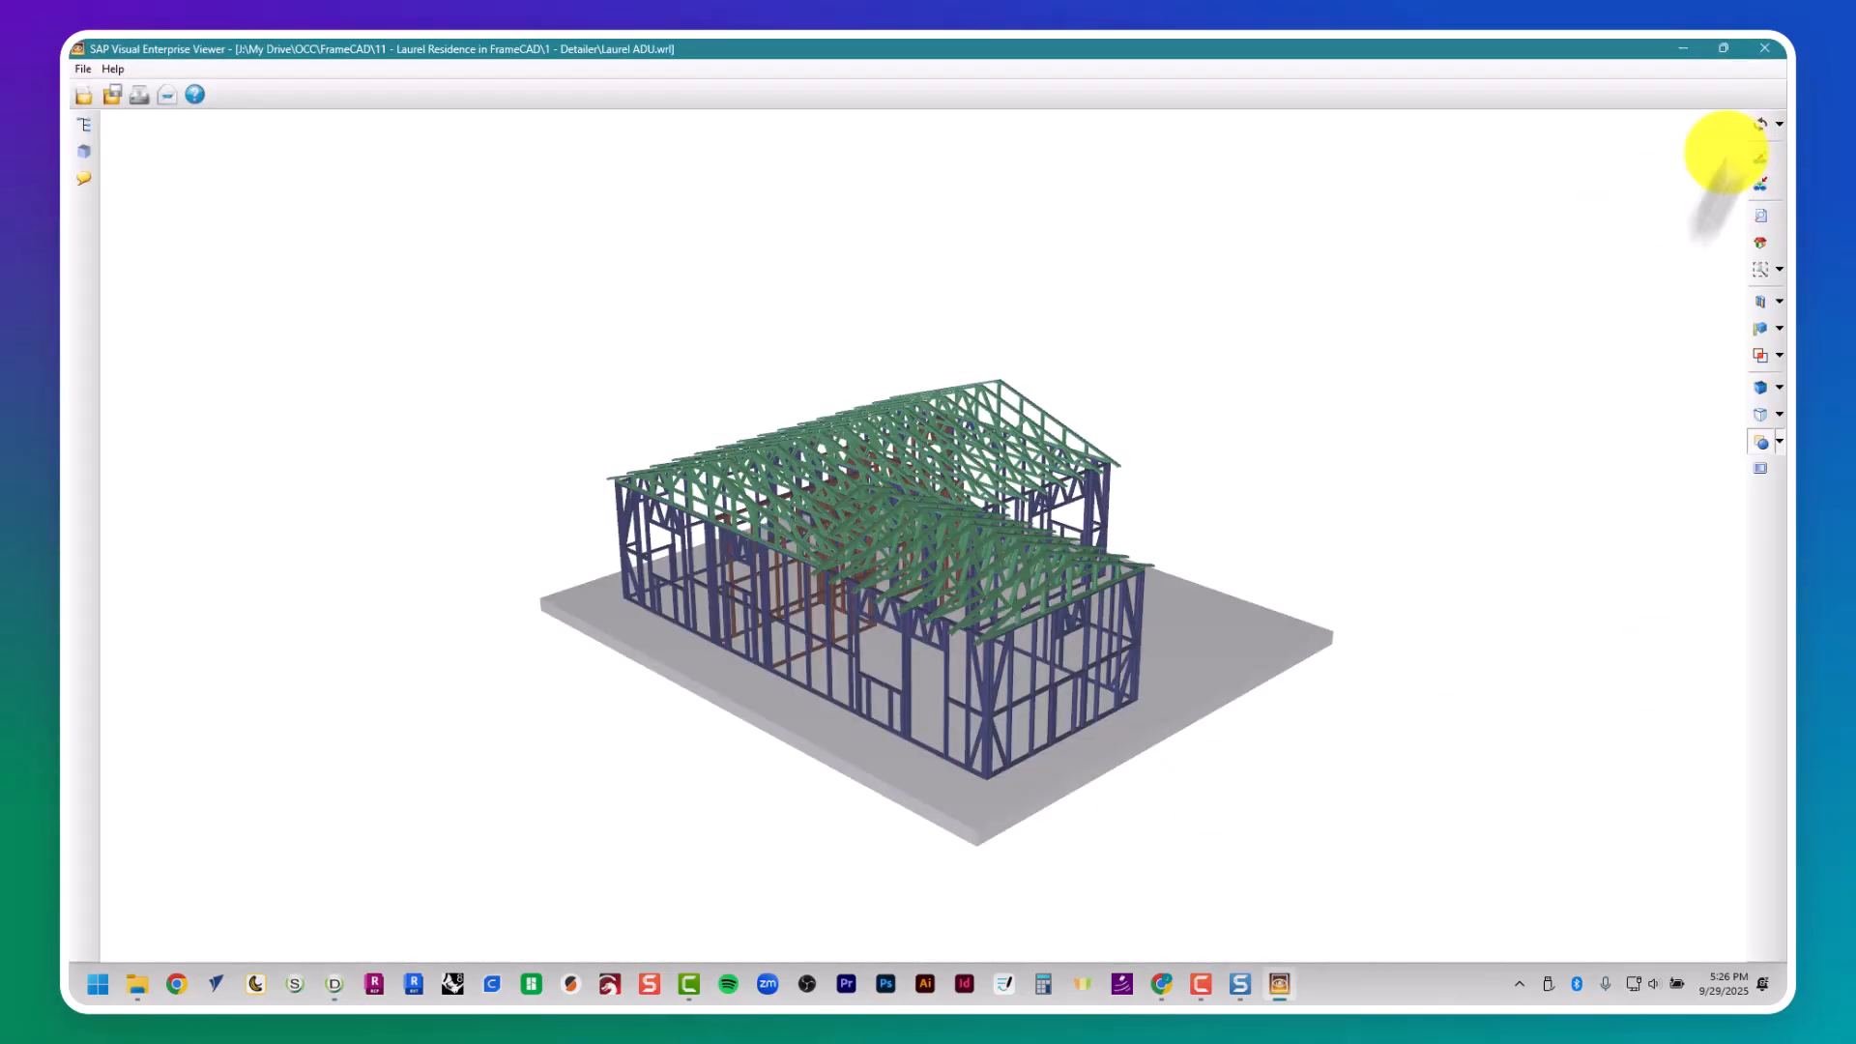
pyautogui.moveTo(1305, 415); pyautogui.dragTo(881, 600)
pyautogui.scroll(5, 950, 534)
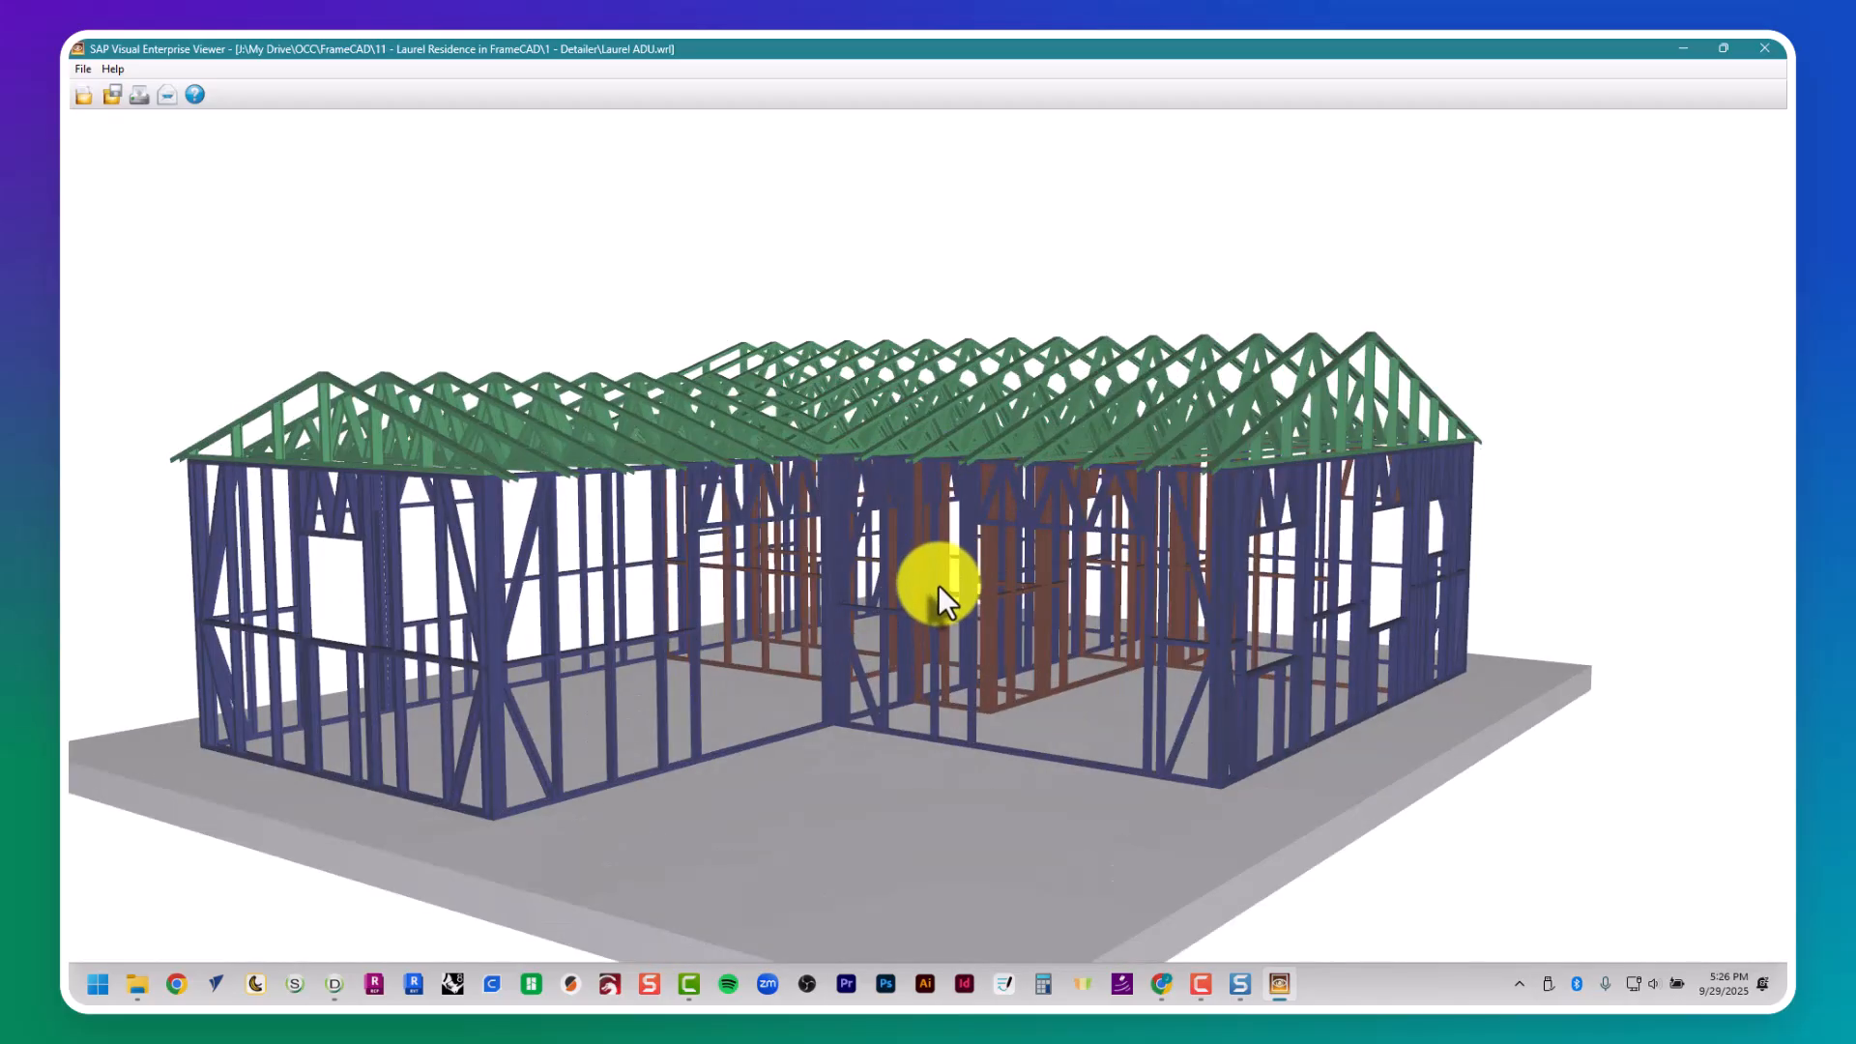
pyautogui.scroll(2, 899, 621)
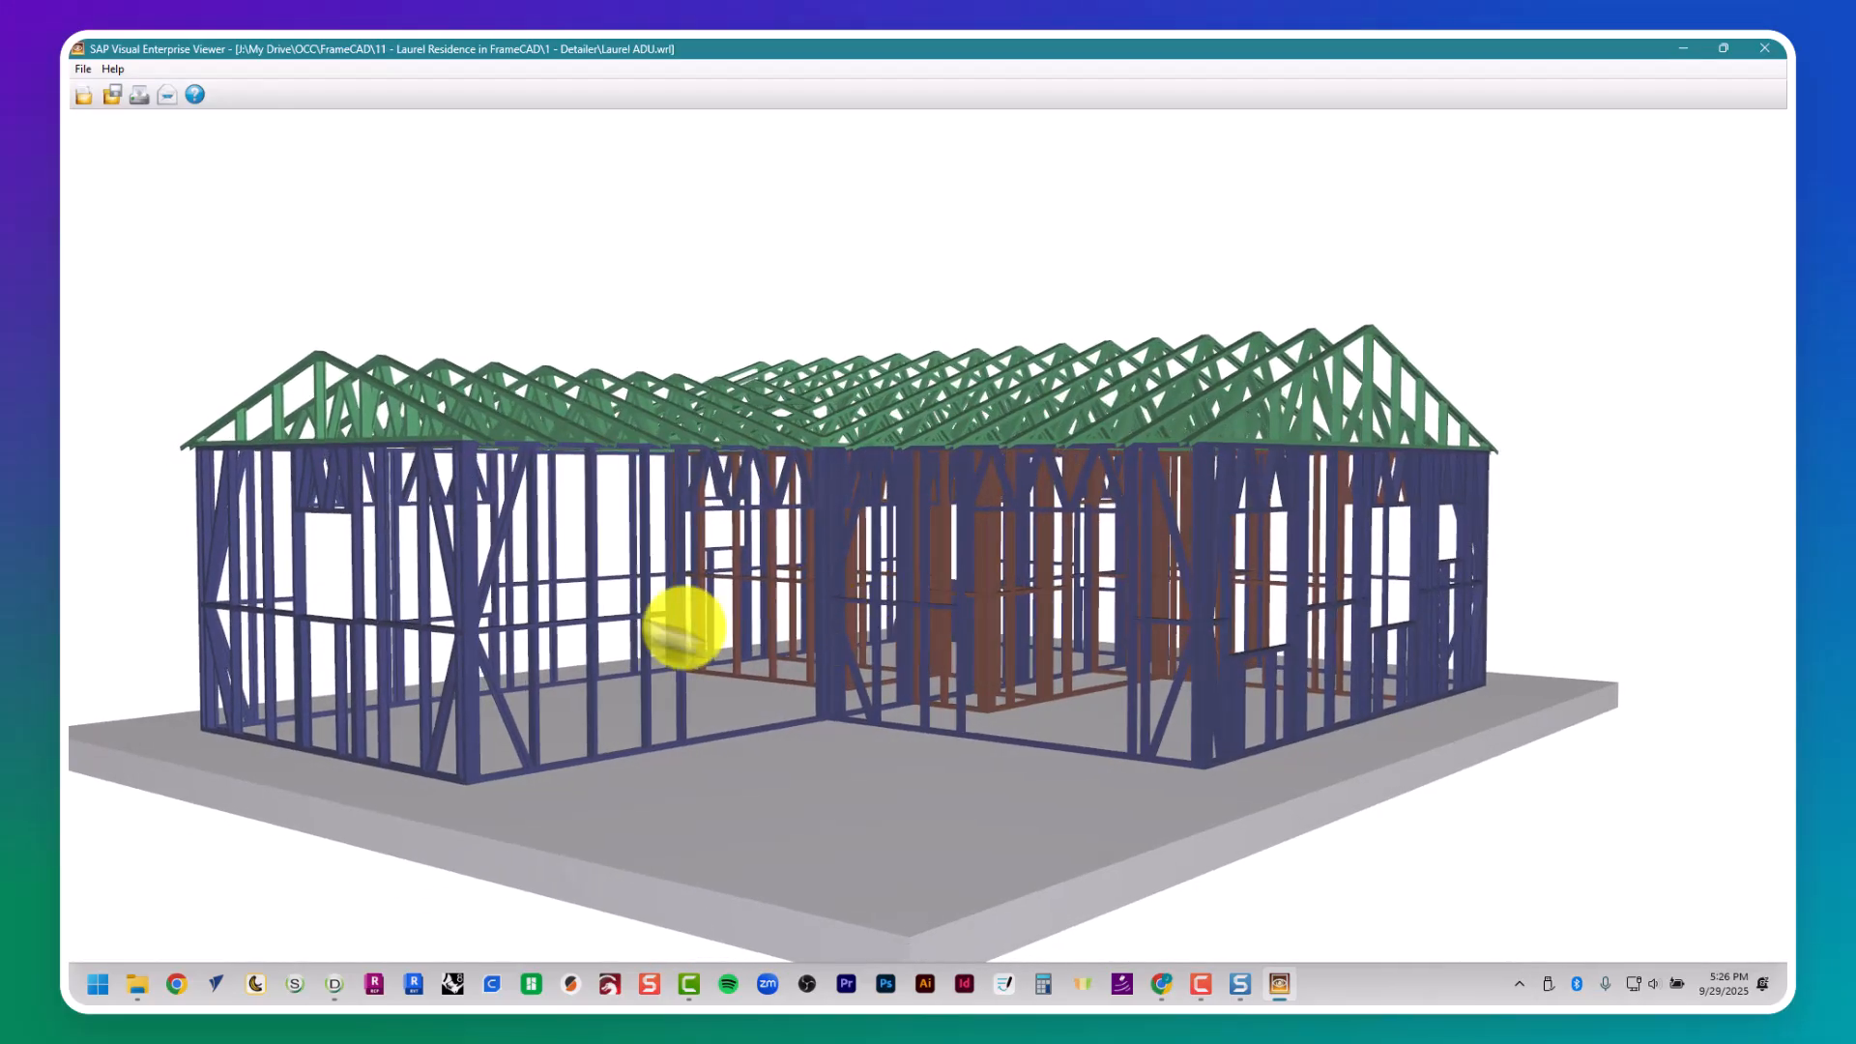
pyautogui.scroll(3, 643, 626)
pyautogui.moveTo(637, 614); pyautogui.dragTo(690, 604, button='middle')
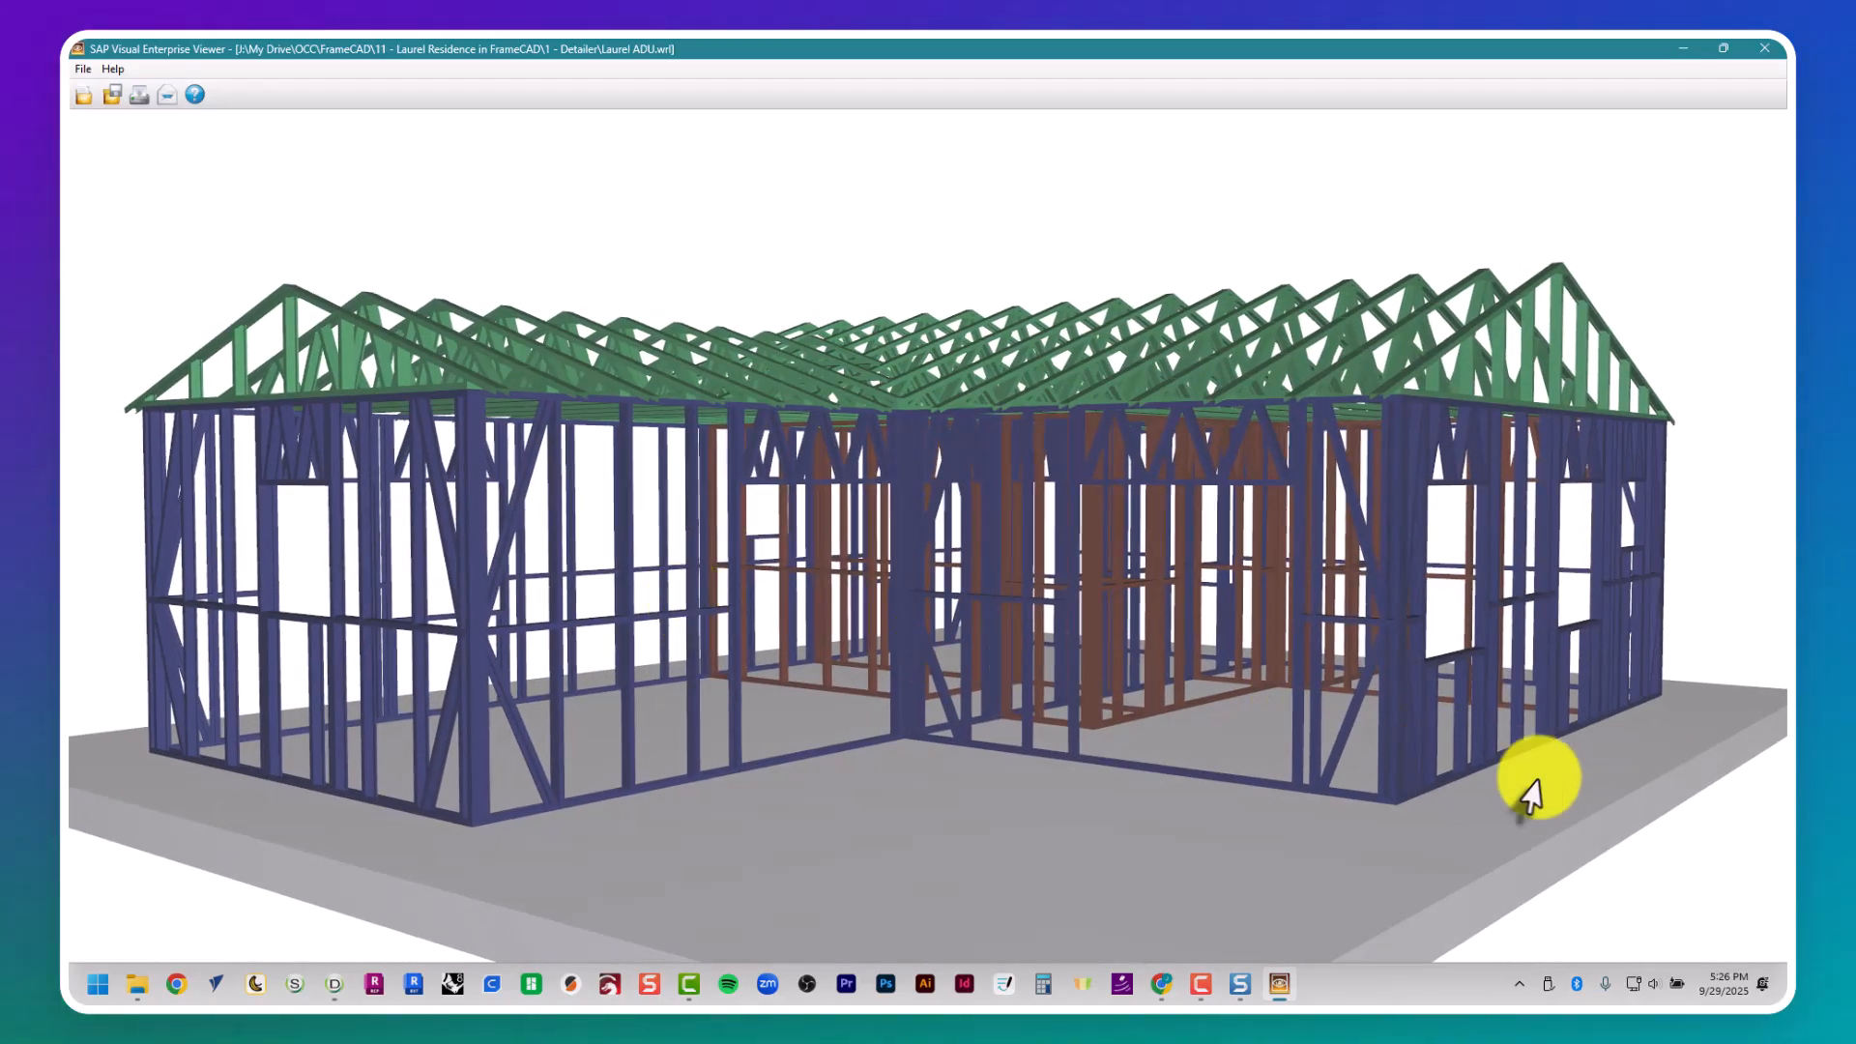
pyautogui.click(1767, 48)
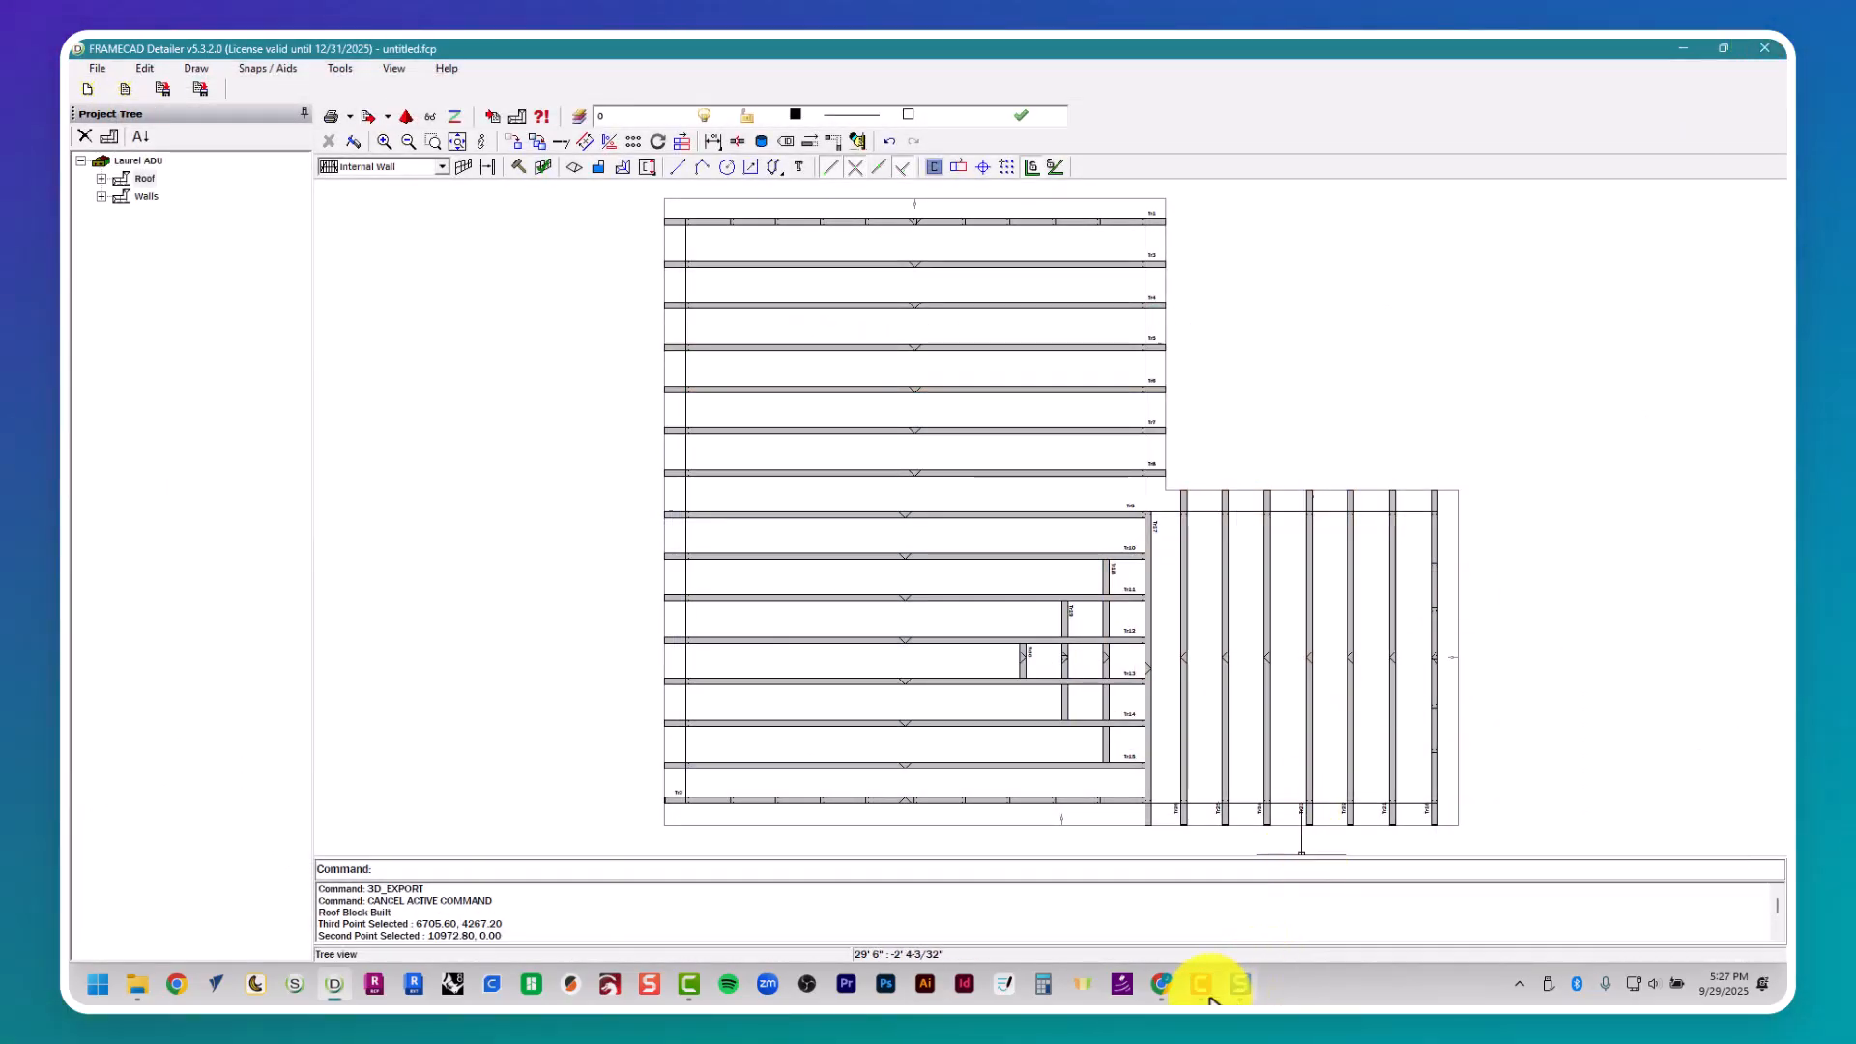